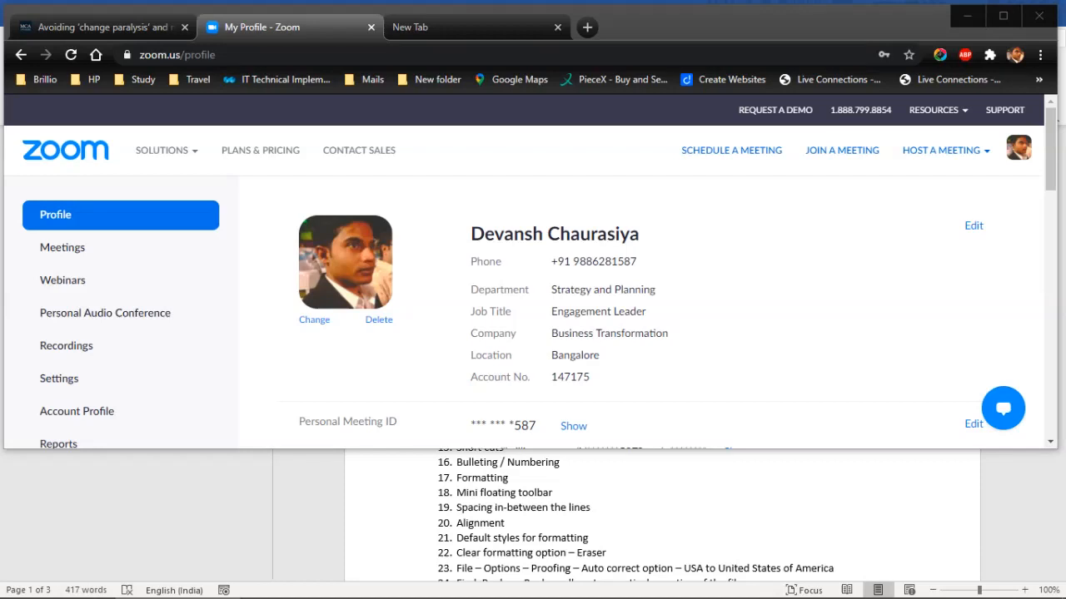
# Switch to the MS Word Training Notes and extend the selection down the list through item 25
pyautogui.hotkey('alt', 'Tab')
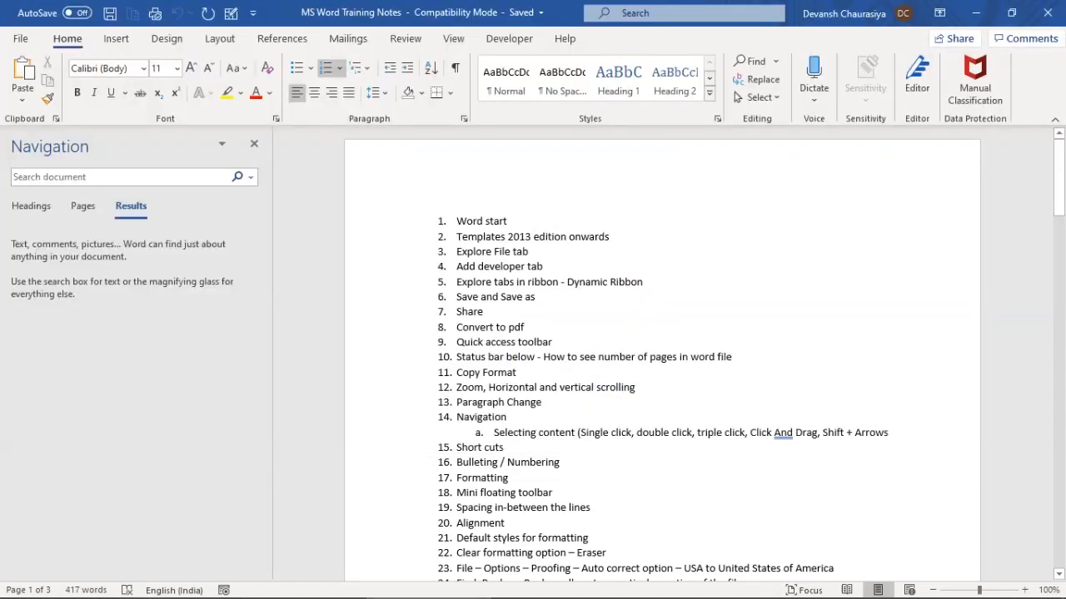
pyautogui.hotkey('shift', 'Down')
pyautogui.hotkey('shift', 'Down')
pyautogui.hotkey('shift', 'Down')
pyautogui.hotkey('shift', 'Down')
pyautogui.hotkey('shift', 'Down')
pyautogui.hotkey('shift', 'Down')
pyautogui.hotkey('shift', 'Down')
pyautogui.hotkey('shift', 'Down')
pyautogui.hotkey('shift', 'Down')
pyautogui.hotkey('shift', 'Down')
pyautogui.hotkey('shift', 'Down')
pyautogui.hotkey('shift', 'Down')
pyautogui.hotkey('shift', 'Down')
pyautogui.hotkey('shift', 'Down')
pyautogui.hotkey('shift', 'Down')
pyautogui.hotkey('shift', 'Down')
pyautogui.hotkey('shift', 'Down')
pyautogui.hotkey('shift', 'Down')
pyautogui.hotkey('shift', 'Down')
pyautogui.hotkey('shift', 'Down')
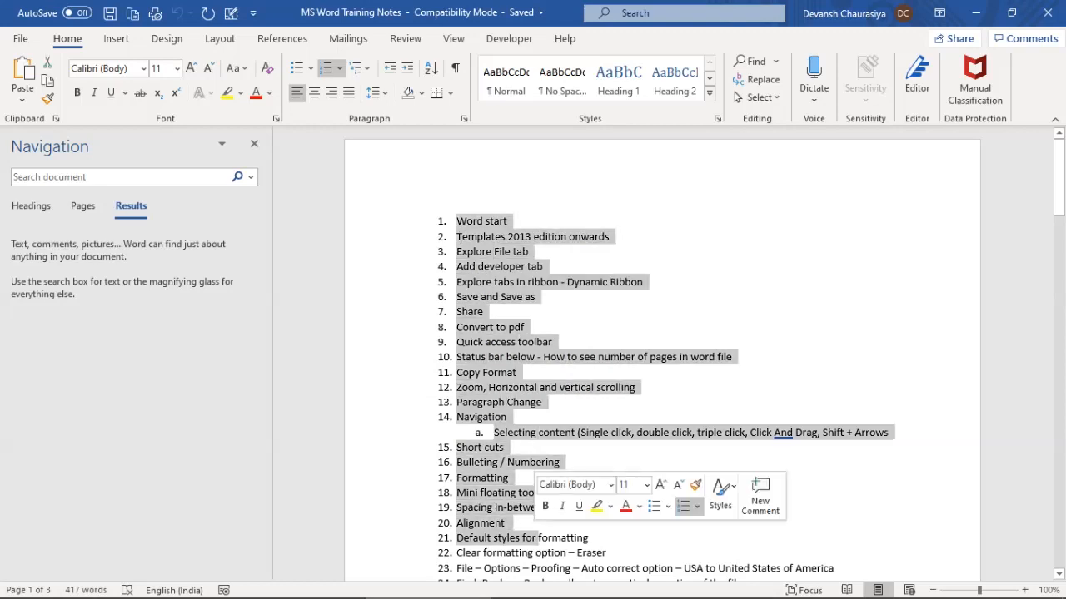
pyautogui.scroll(-2, 662, 354)
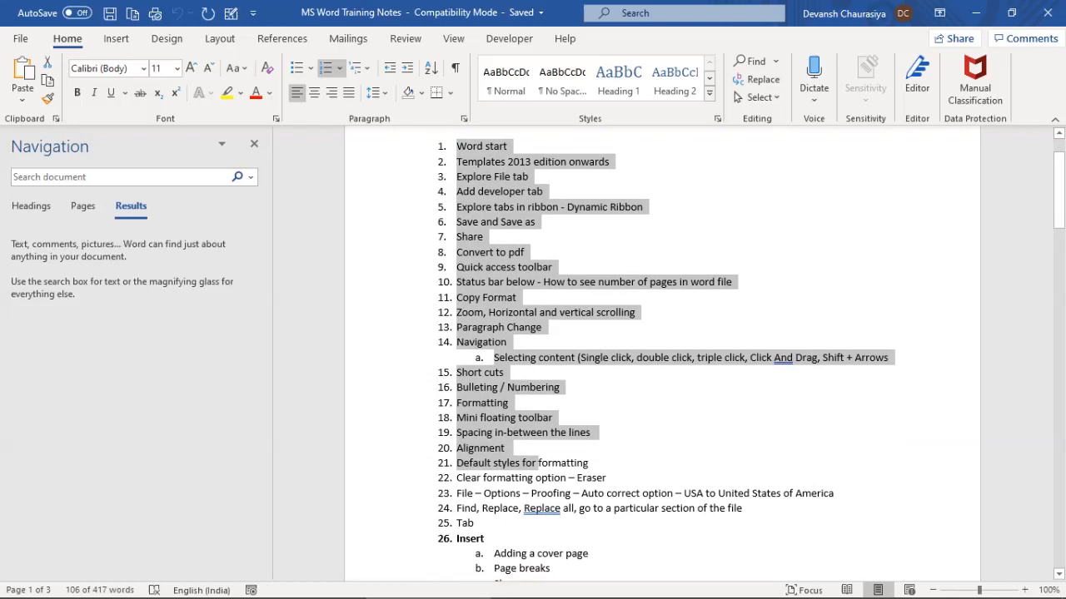
pyautogui.hotkey('shift', 'Down')
pyautogui.hotkey('shift', 'Down')
pyautogui.hotkey('shift', 'Down')
pyautogui.hotkey('shift', 'Down')
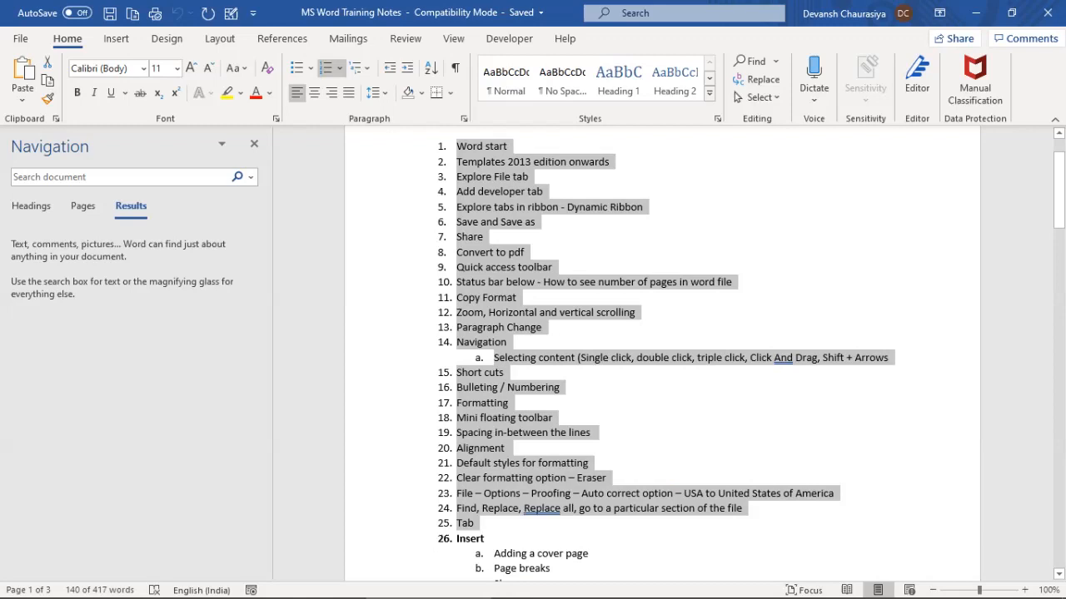
pyautogui.scroll(1, 662, 354)
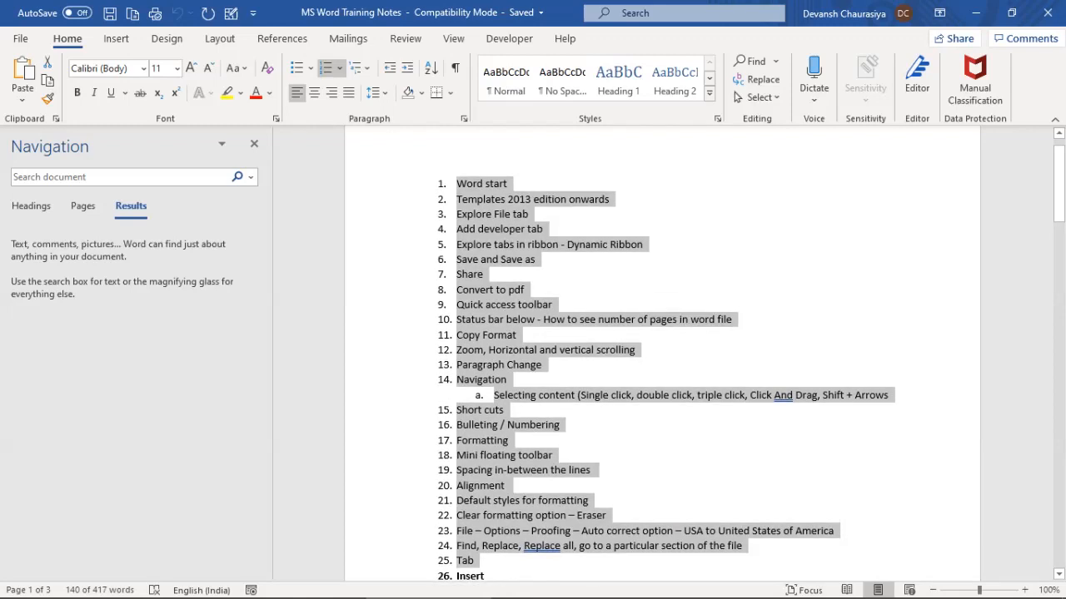
# Deselect, then drag-select the first few list items and the Insert item with its sub-items
pyautogui.click(456, 184)
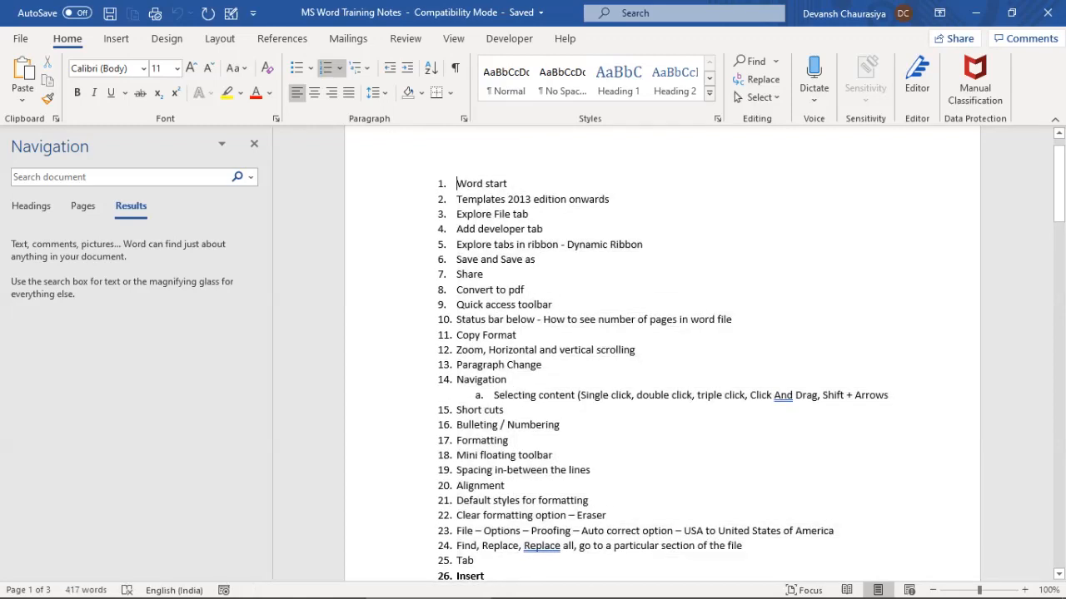
pyautogui.moveTo(457, 184); pyautogui.dragTo(506, 470)
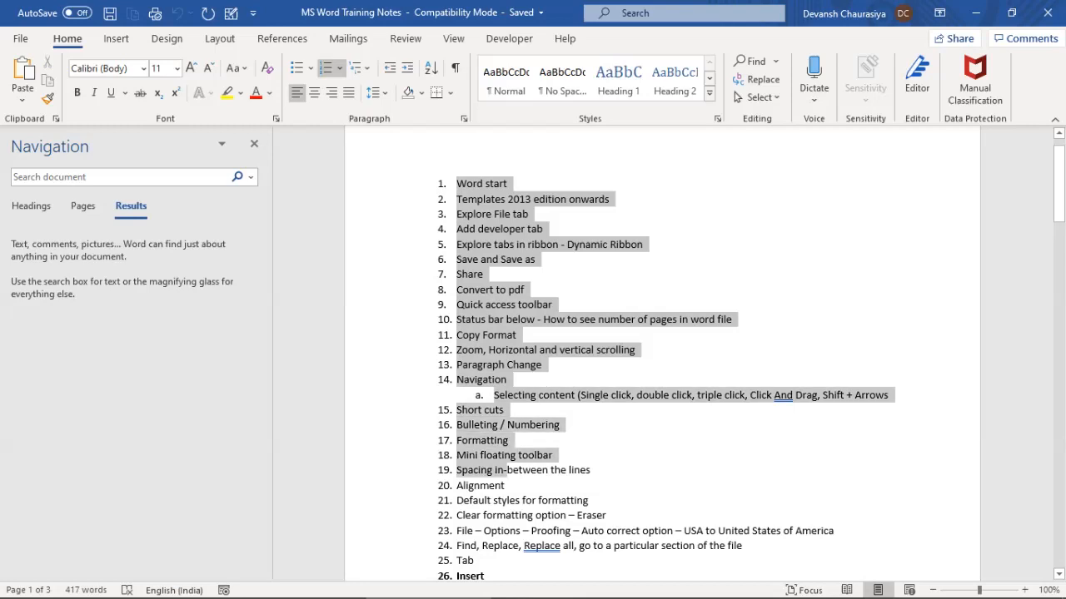
pyautogui.scroll(-5, 583, 375)
pyautogui.scroll(-2, 662, 354)
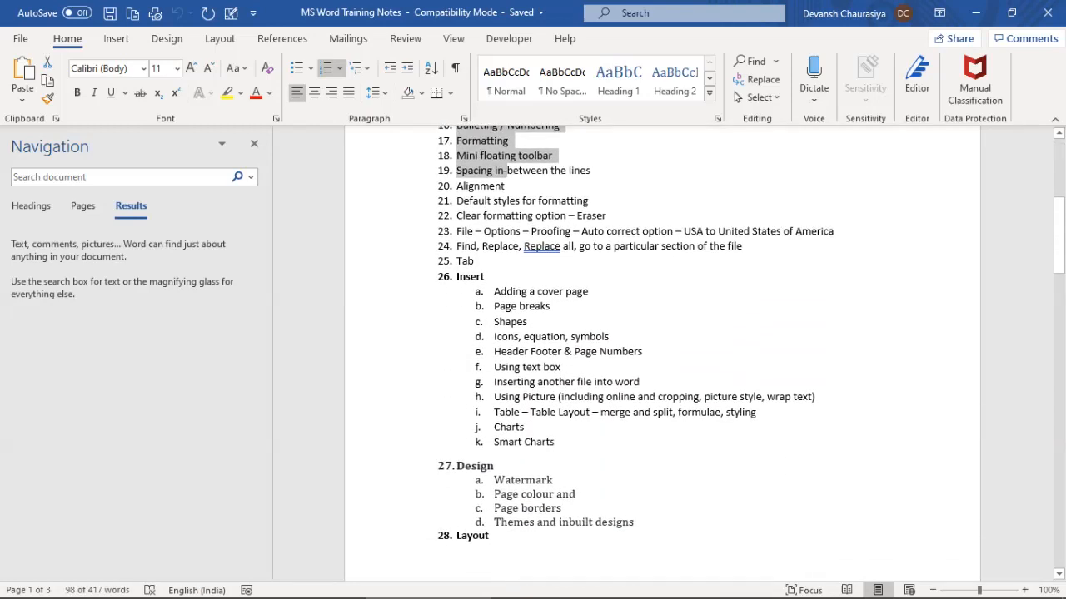
pyautogui.moveTo(456, 276); pyautogui.dragTo(562, 454)
# Scroll down the outline to item 37, showing the yellow-highlighted template topics 33–35
pyautogui.scroll(-4, 561, 453)
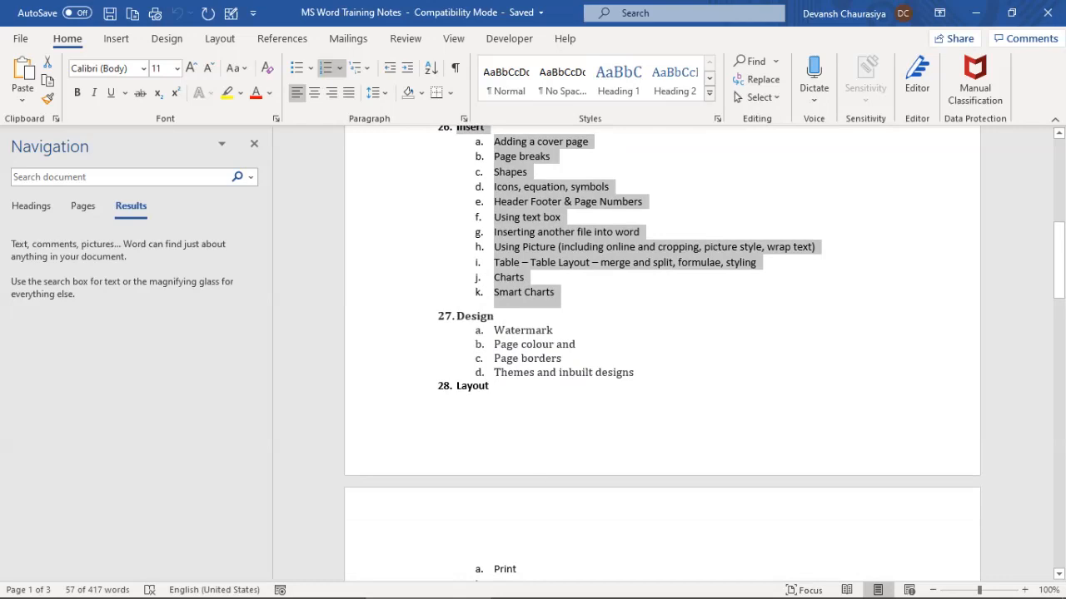
pyautogui.scroll(-2, 662, 353)
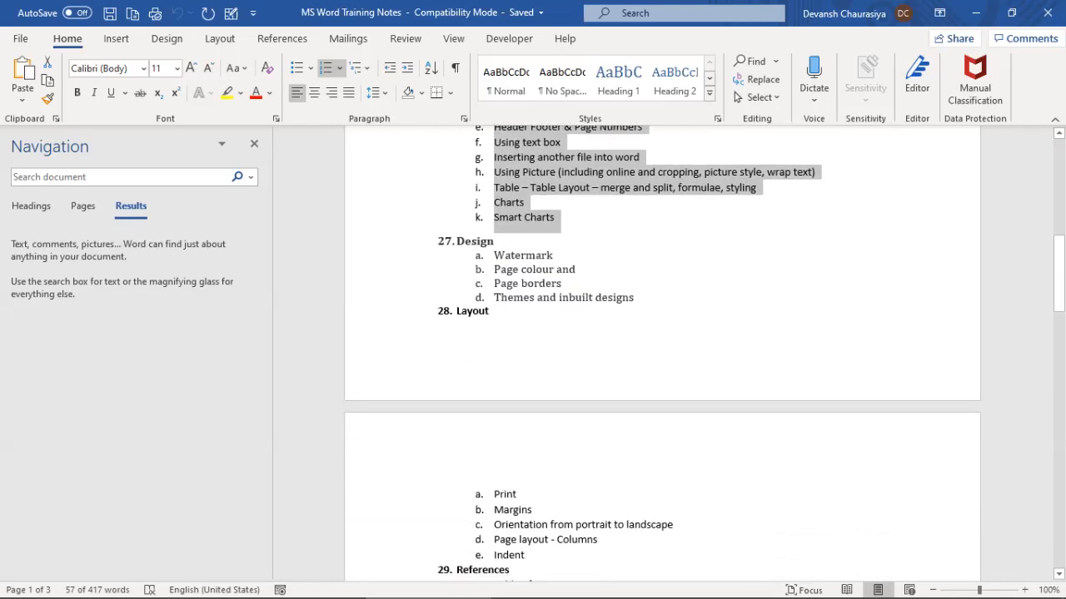
pyautogui.scroll(-5, 662, 353)
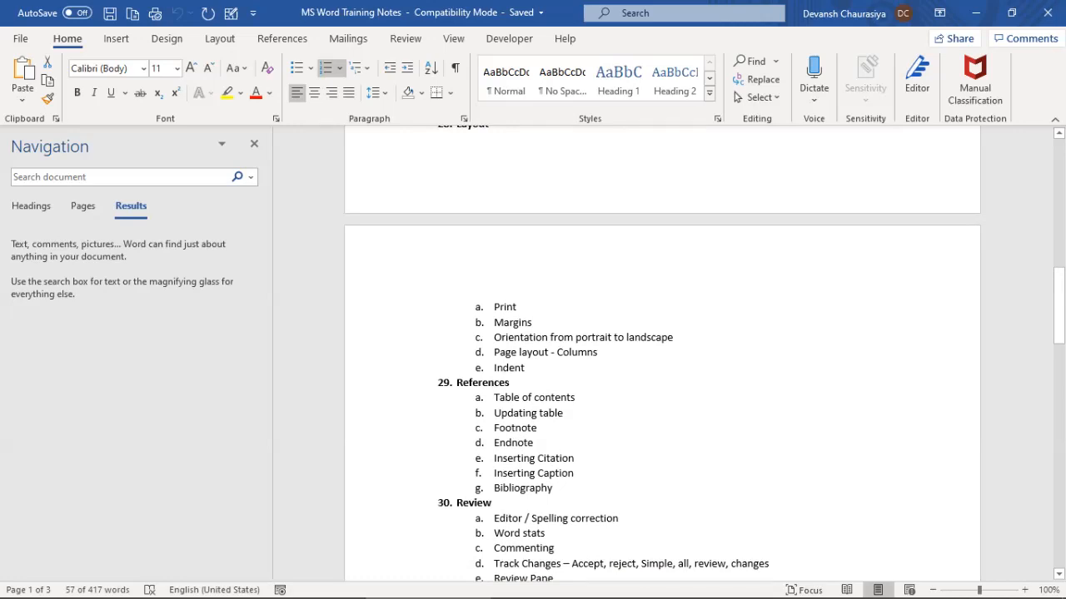
pyautogui.scroll(-3, 662, 354)
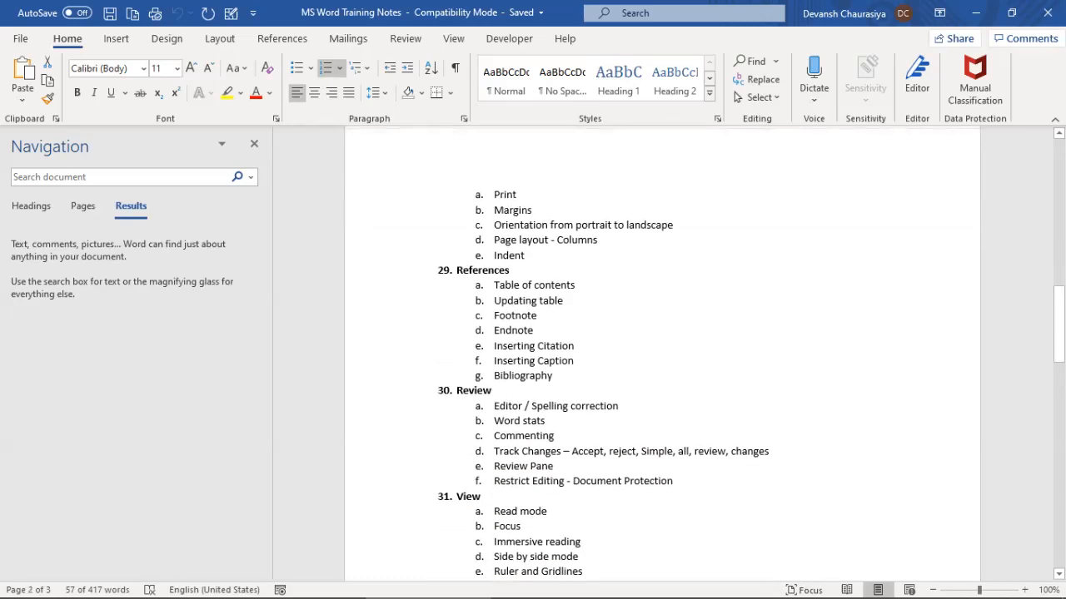
pyautogui.scroll(-3, 662, 354)
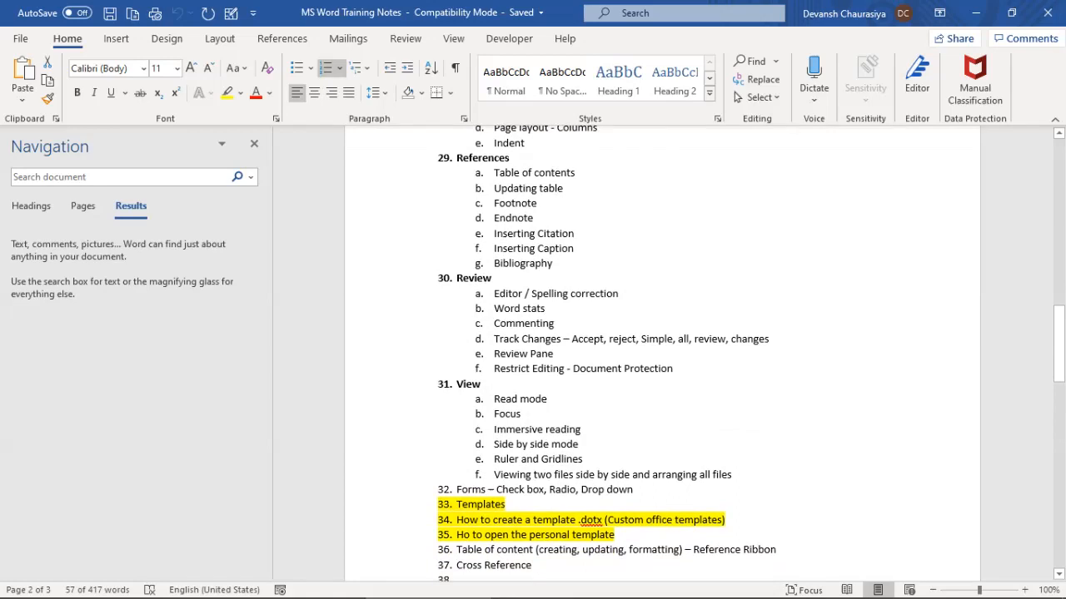
pyautogui.scroll(20, 662, 354)
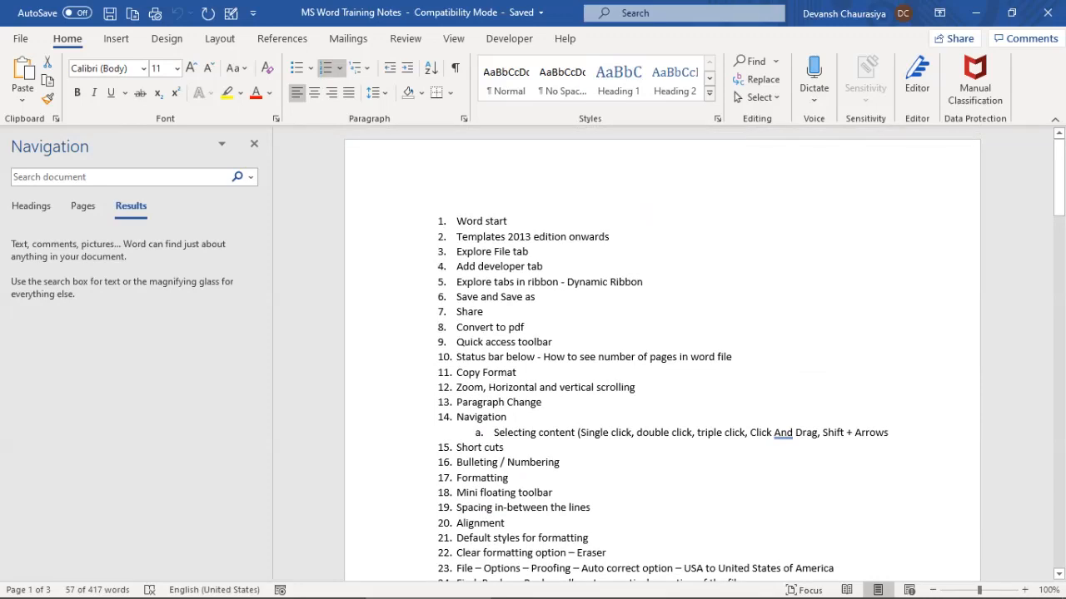
# Search the Start menu for 'word' and launch Microsoft Word
pyautogui.press('super')
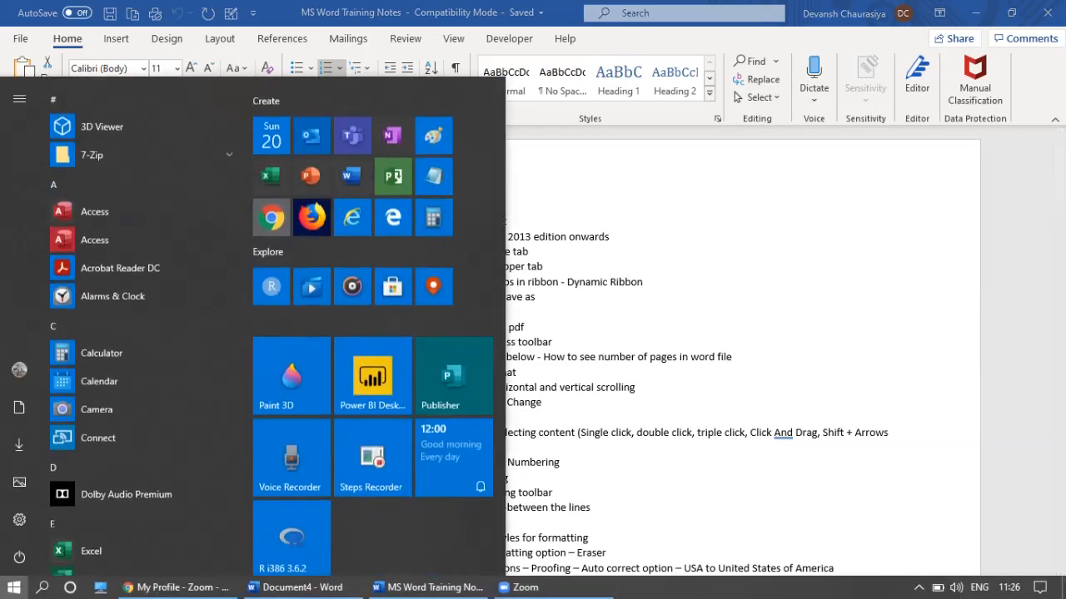
pyautogui.write('word')
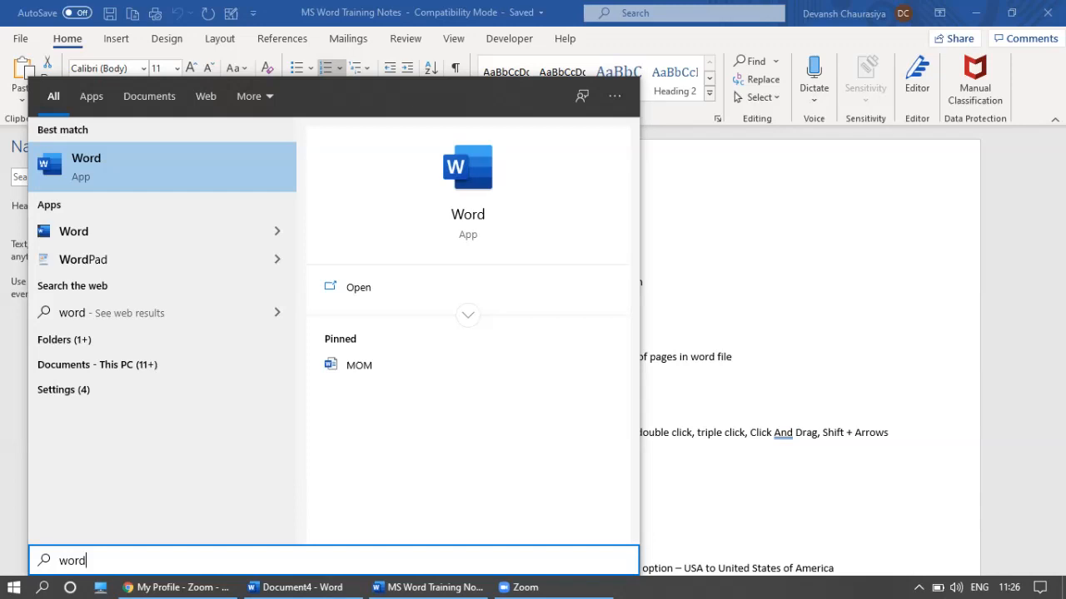
pyautogui.press('Return')
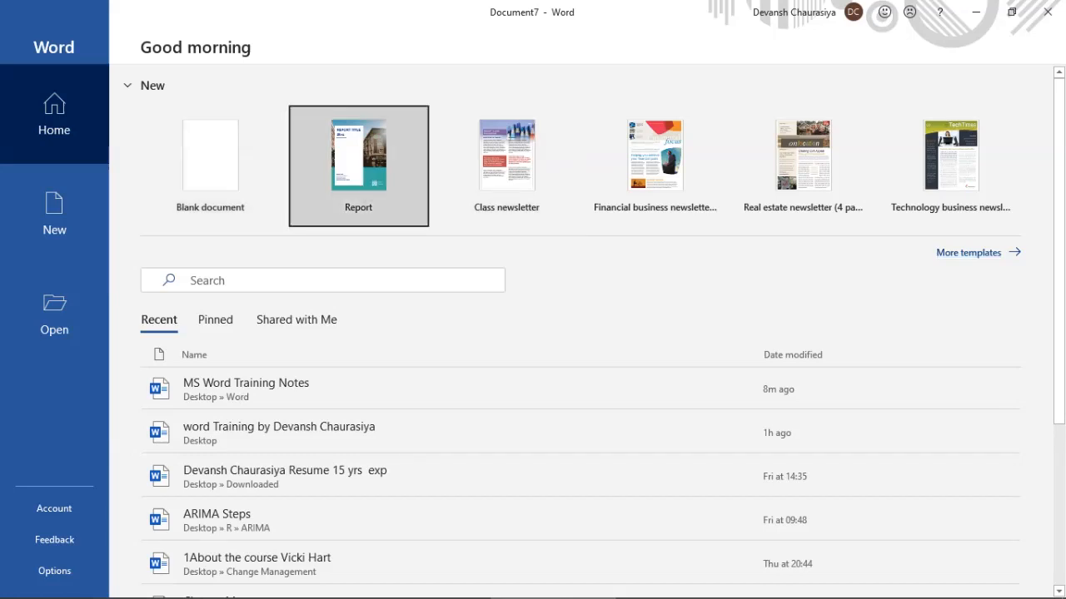
# Create a document from the Report template, scroll through it, then close it choosing Don't Save
pyautogui.click(358, 162)
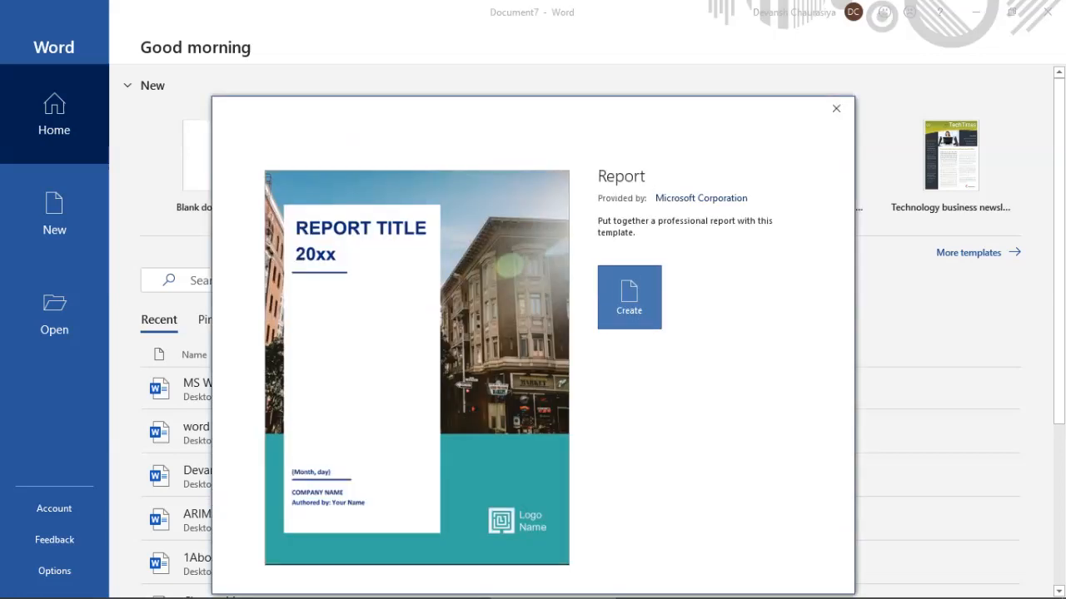
pyautogui.click(628, 297)
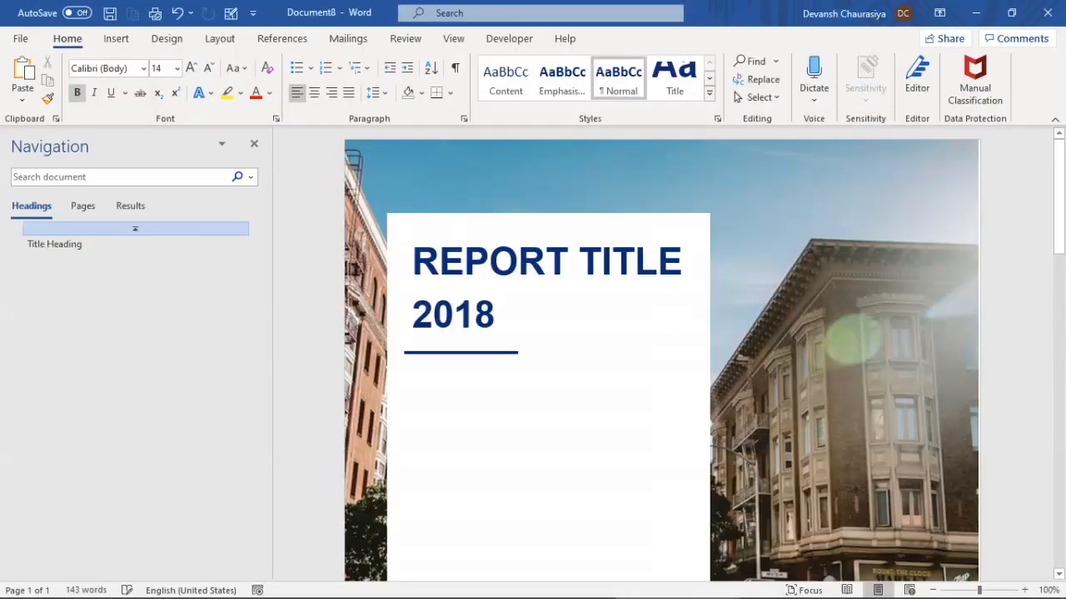
pyautogui.scroll(-10, 549, 358)
pyautogui.scroll(-10, 662, 353)
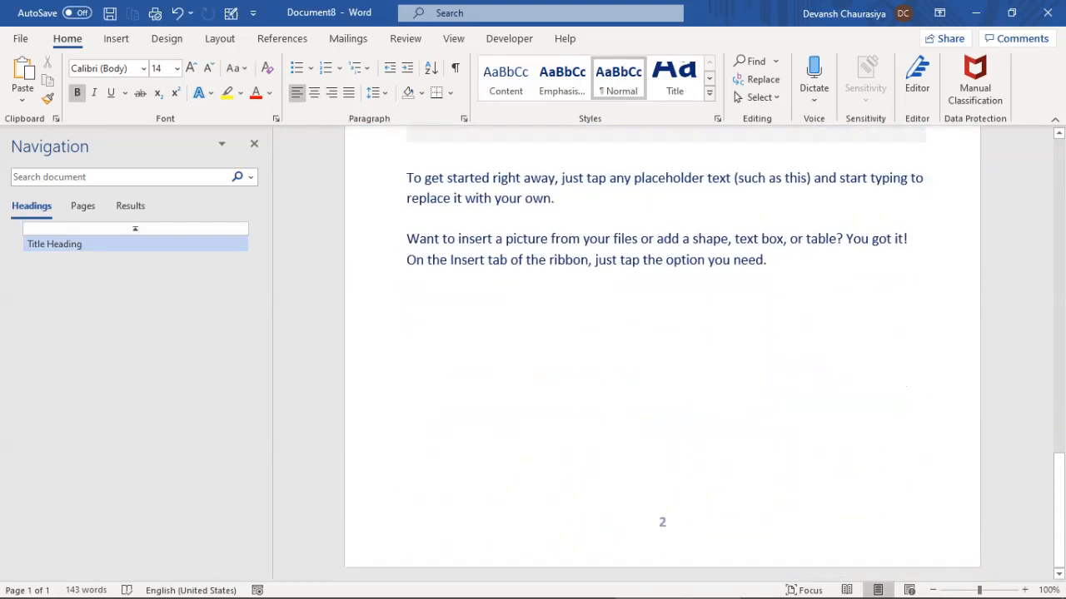
pyautogui.scroll(10, 662, 349)
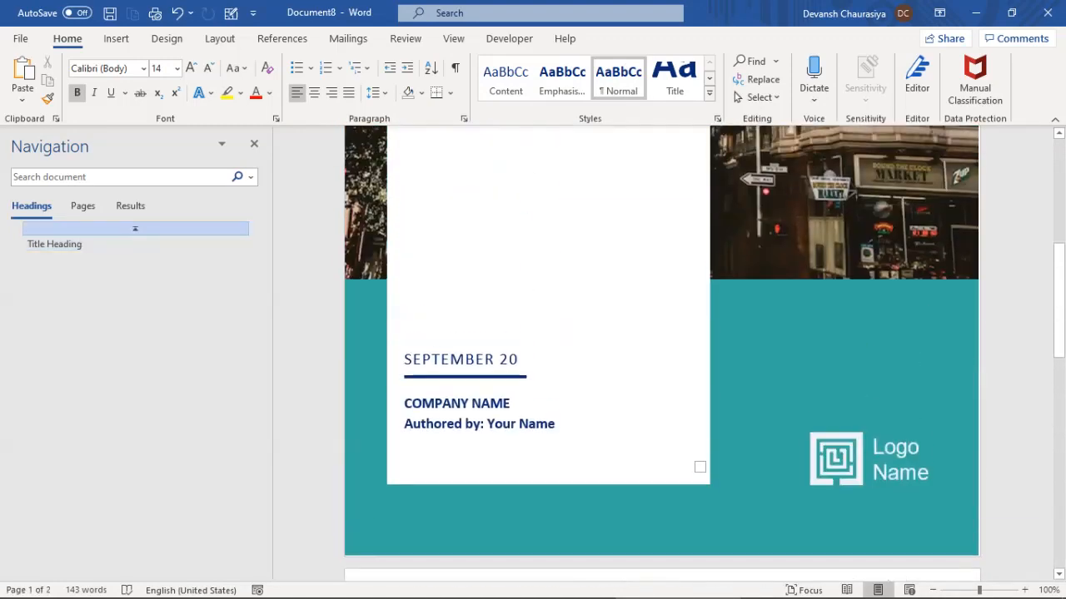
pyautogui.scroll(5, 662, 354)
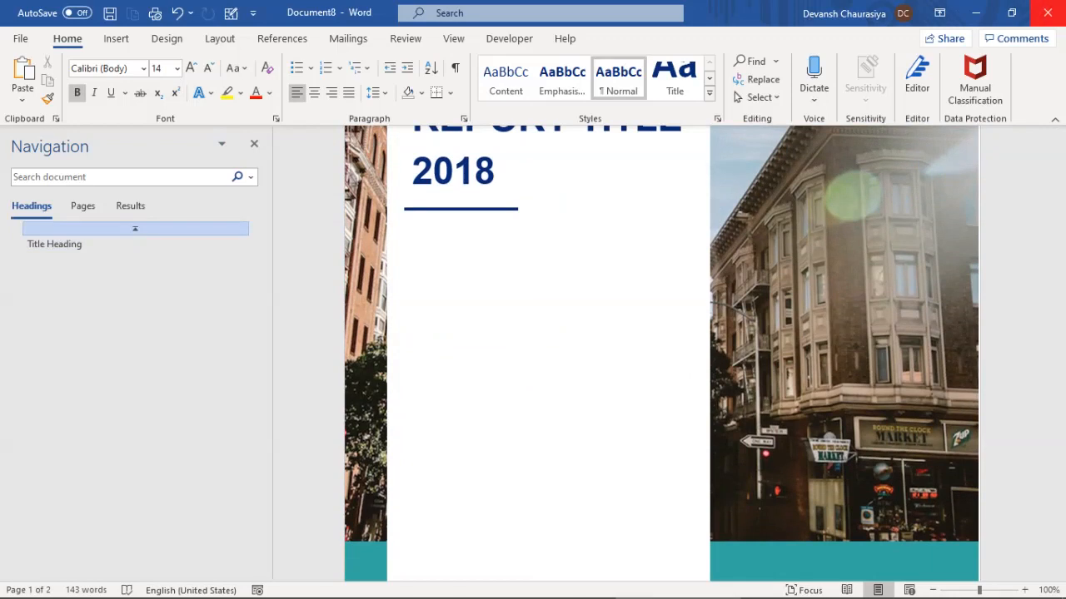
pyautogui.click(1047, 13)
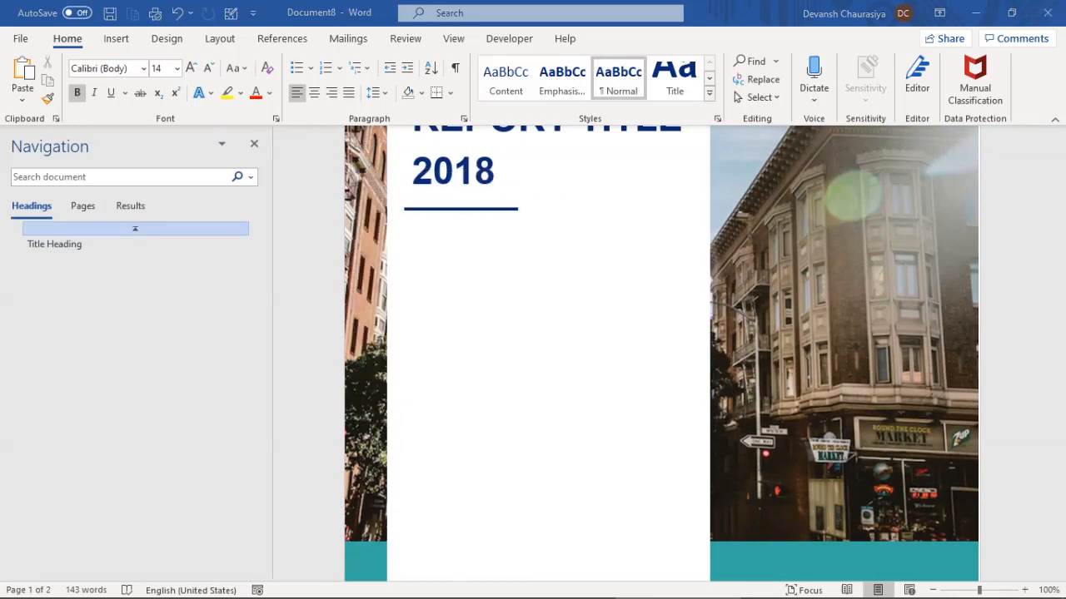
pyautogui.click(594, 399)
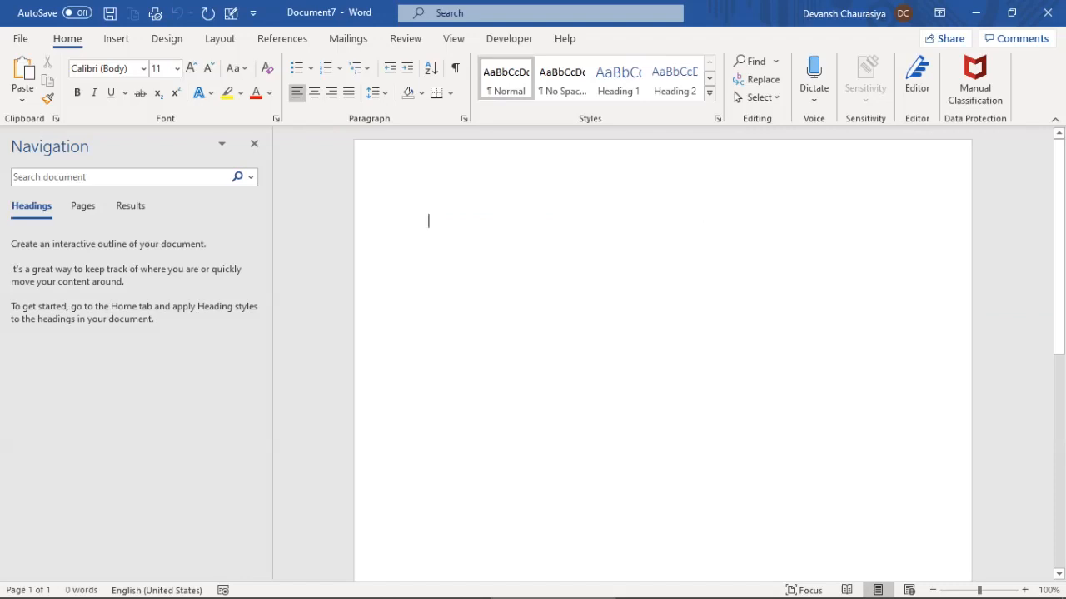
# Select items 1–3 in the training notes, then return to the blank document's Insert tab and File backstage
pyautogui.hotkey('alt', 'Tab')
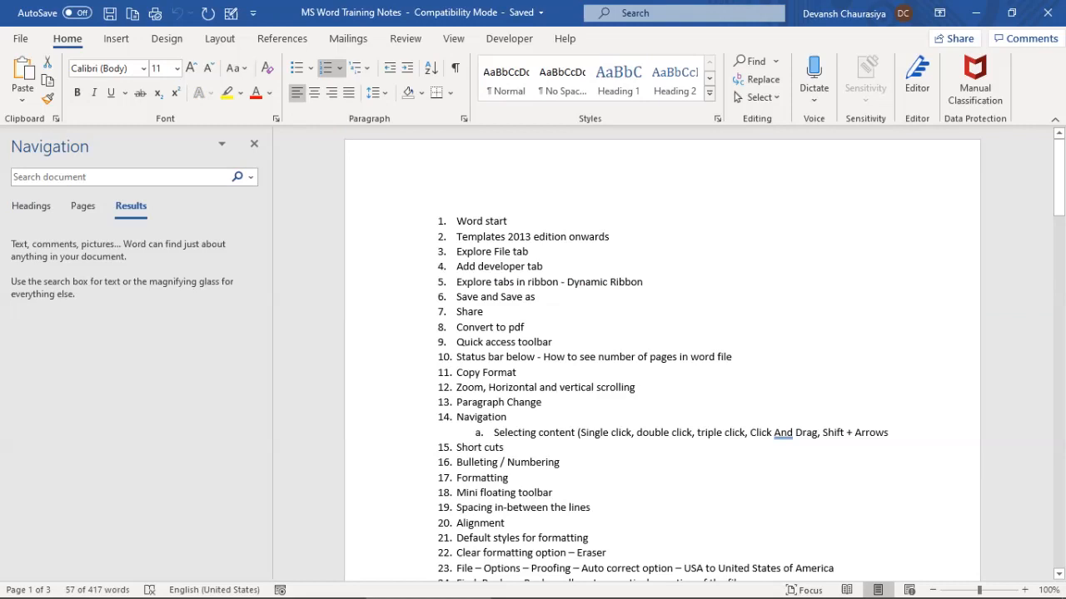
pyautogui.moveTo(457, 221); pyautogui.dragTo(537, 252)
pyautogui.hotkey('alt', 'Tab')
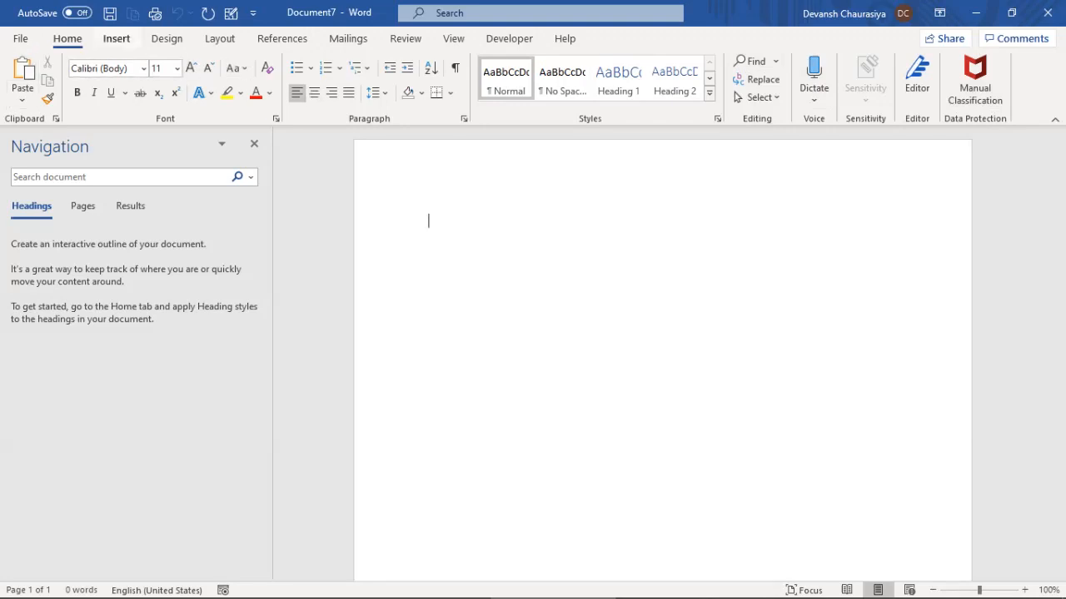
pyautogui.click(116, 38)
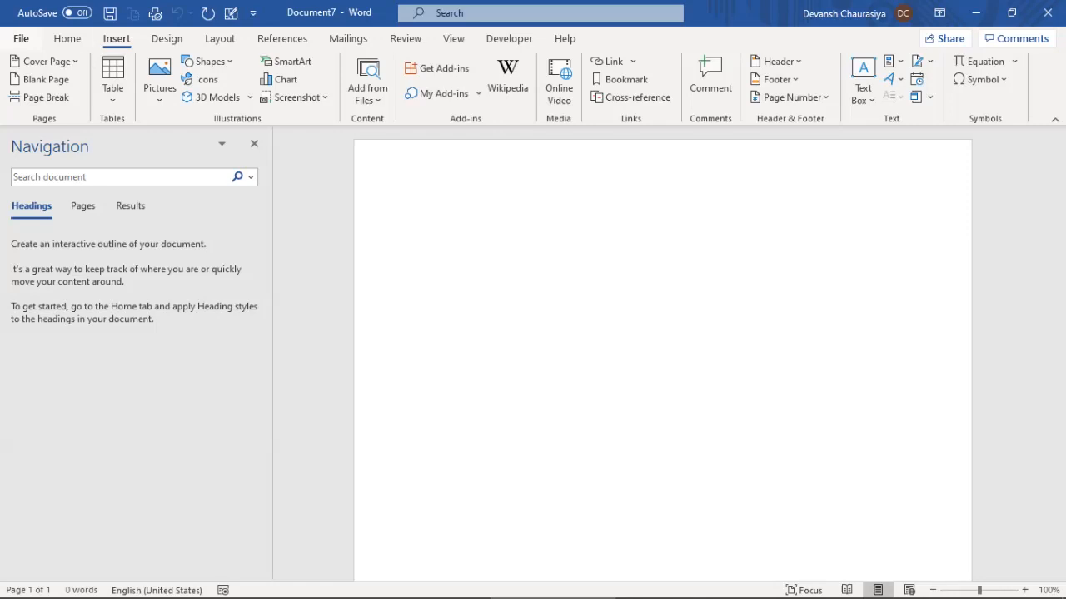
pyautogui.click(21, 39)
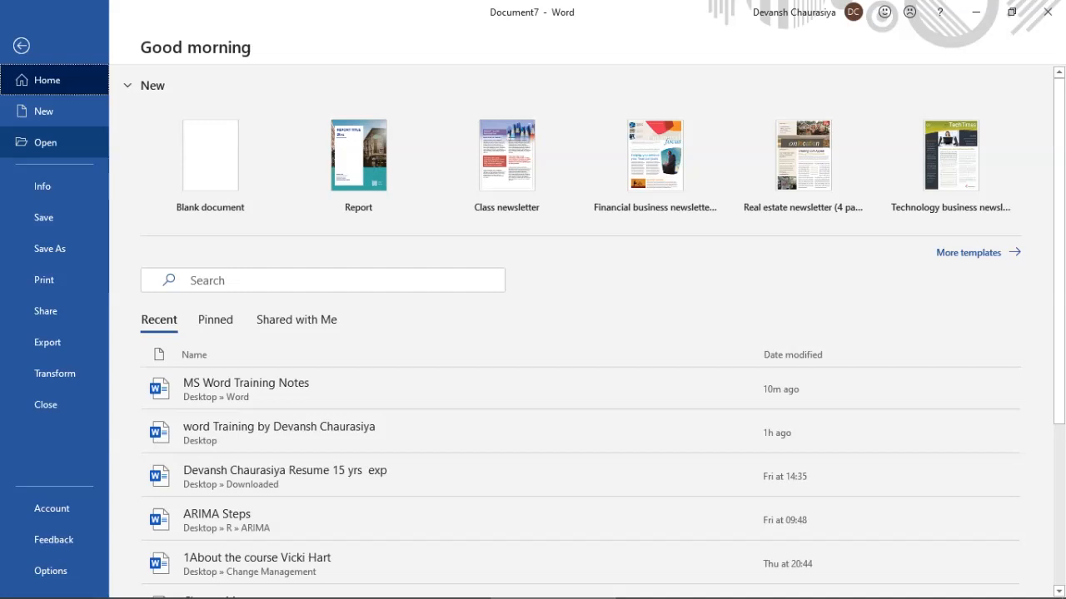
# Browse the Open, Info, Save As, Print and Share pages, dismiss Share, and return to Home
pyautogui.click(46, 142)
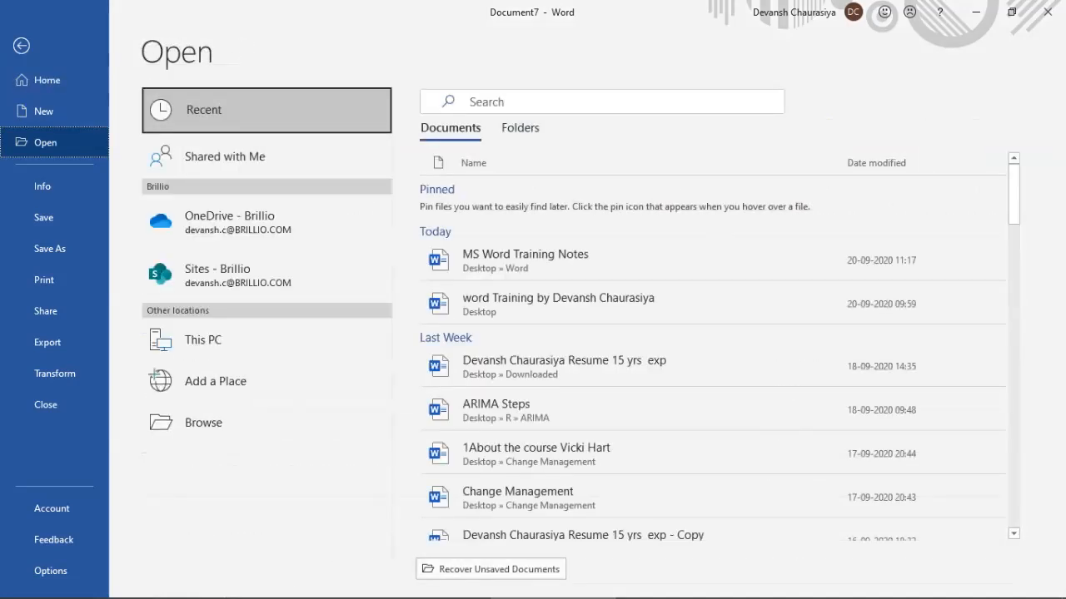
pyautogui.click(42, 186)
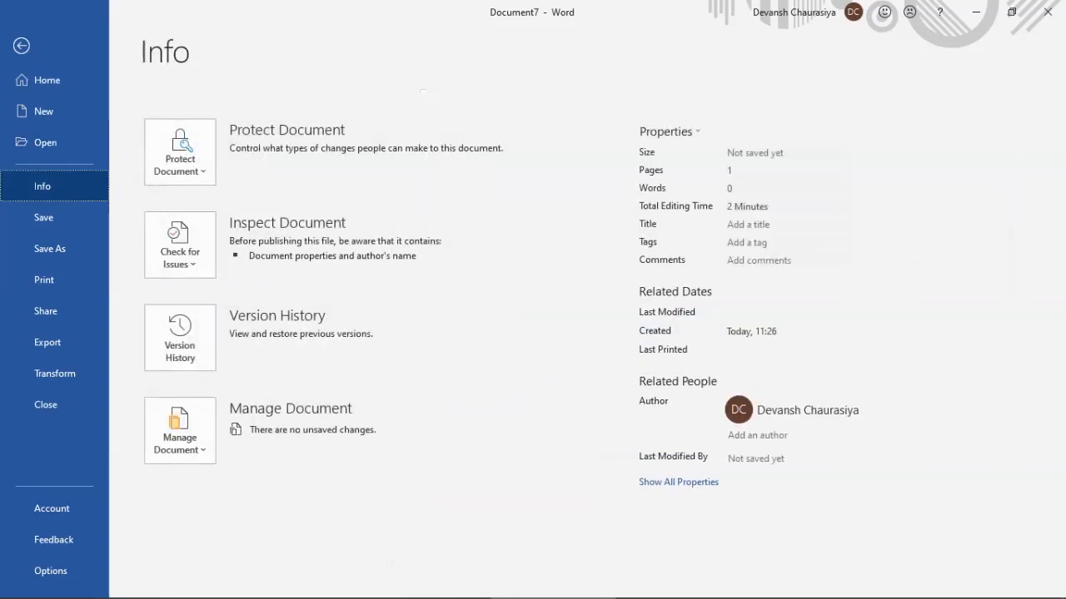
pyautogui.click(43, 217)
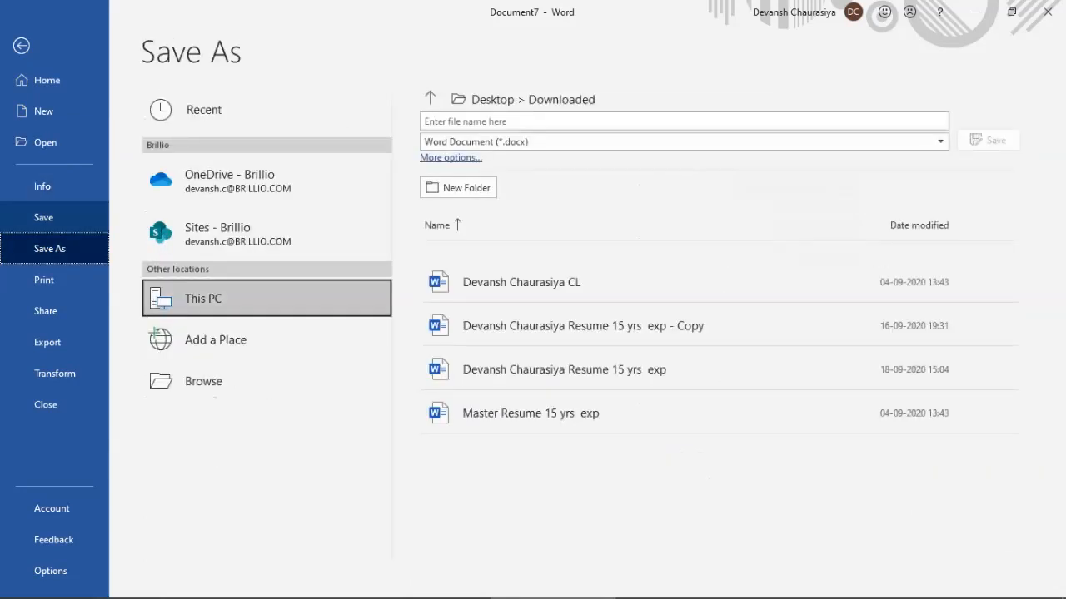
pyautogui.click(44, 280)
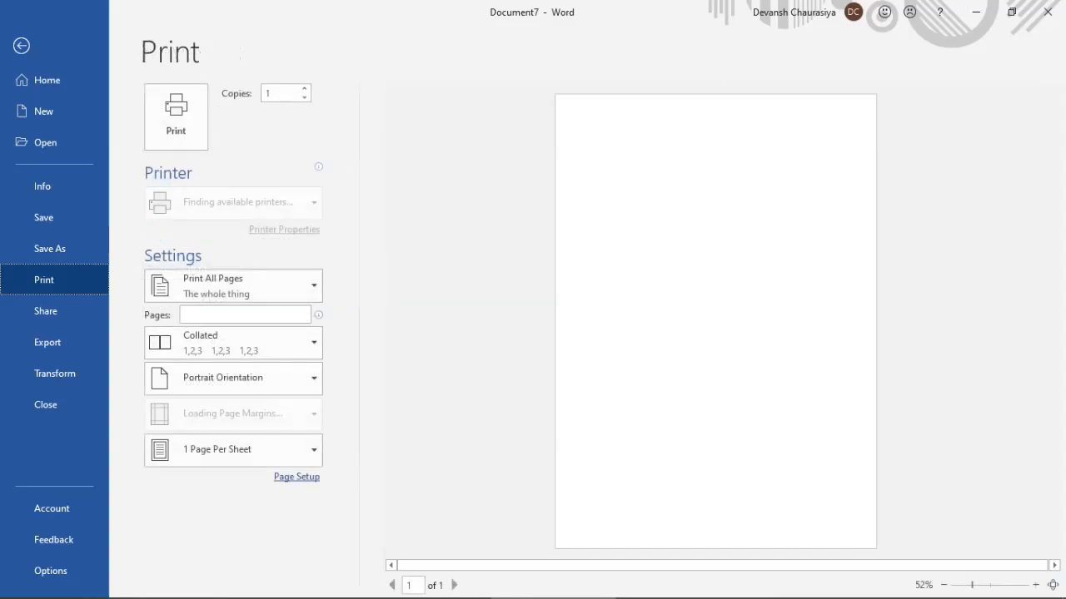
pyautogui.click(46, 311)
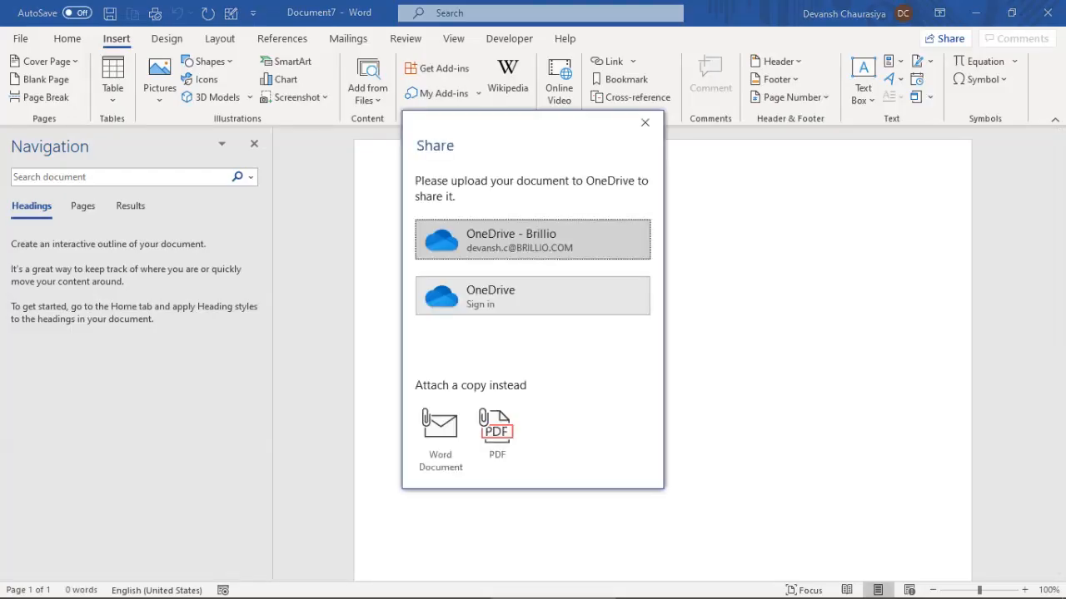
pyautogui.click(644, 123)
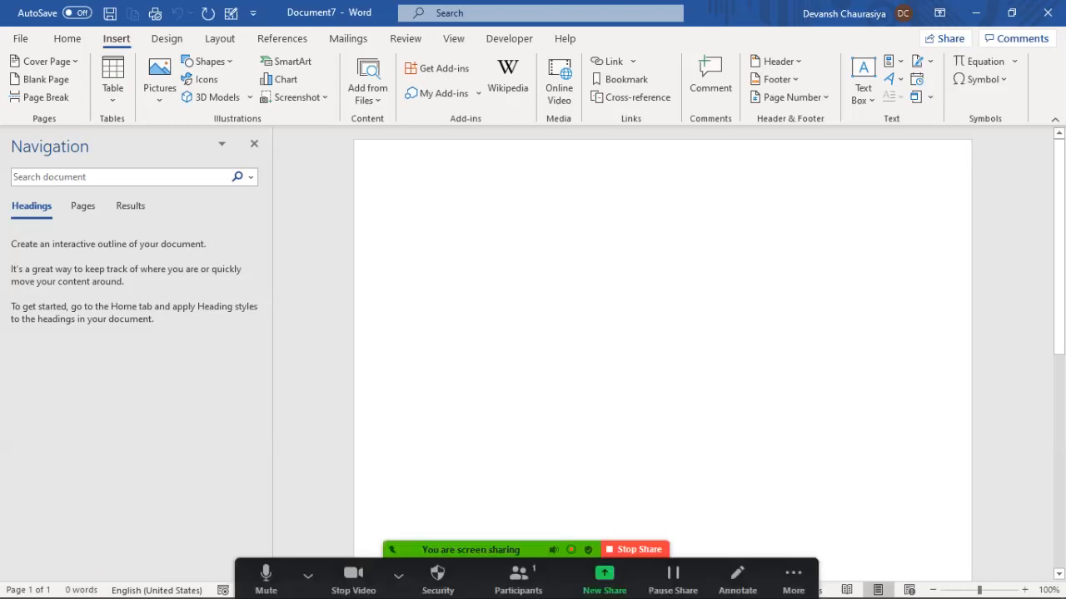
pyautogui.click(399, 576)
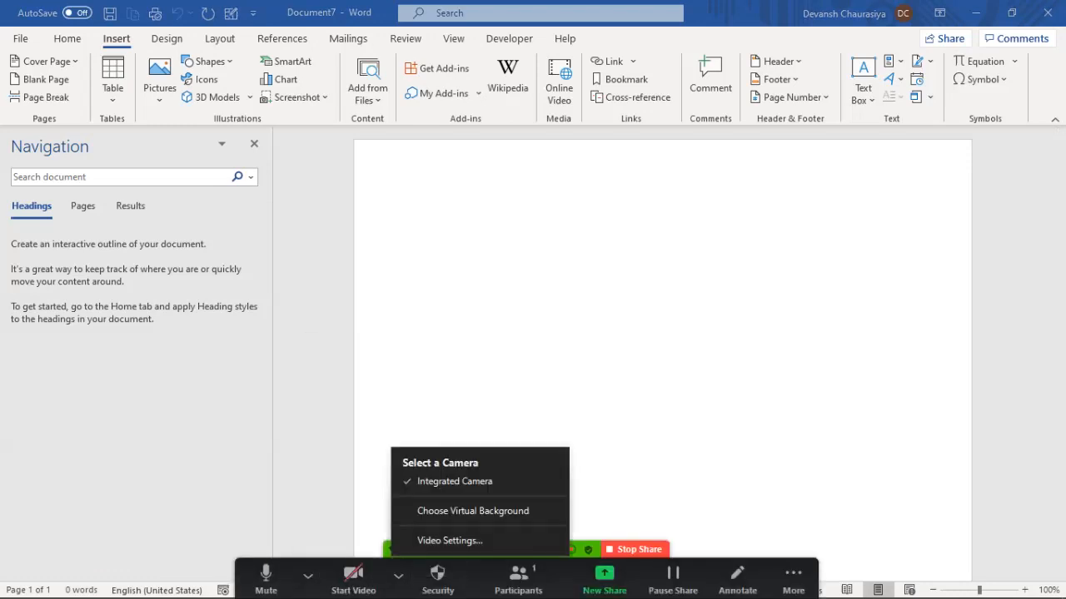
pyautogui.click(532, 349)
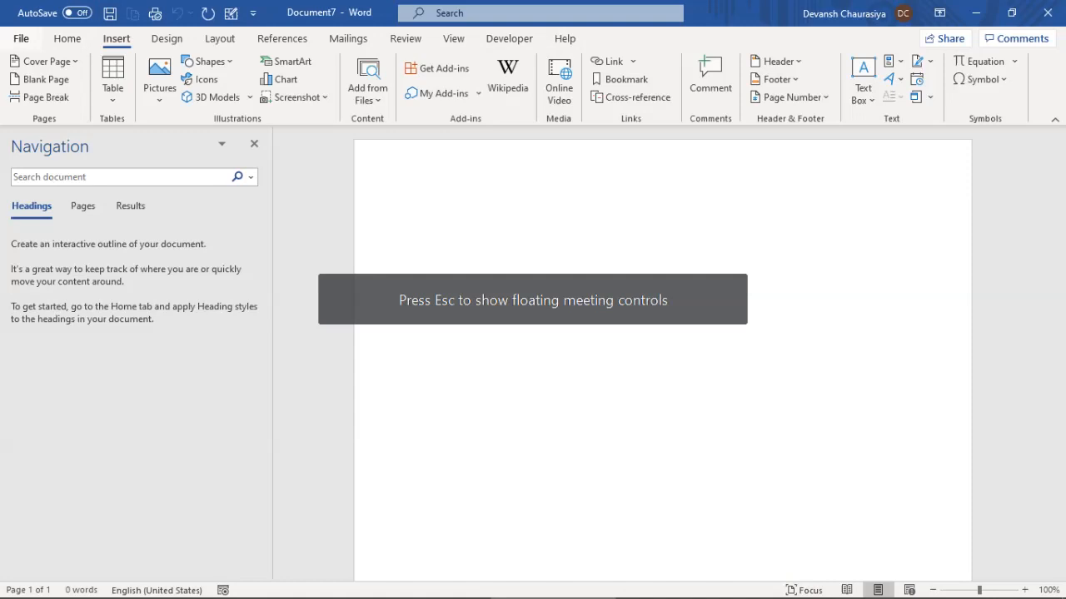
pyautogui.click(21, 39)
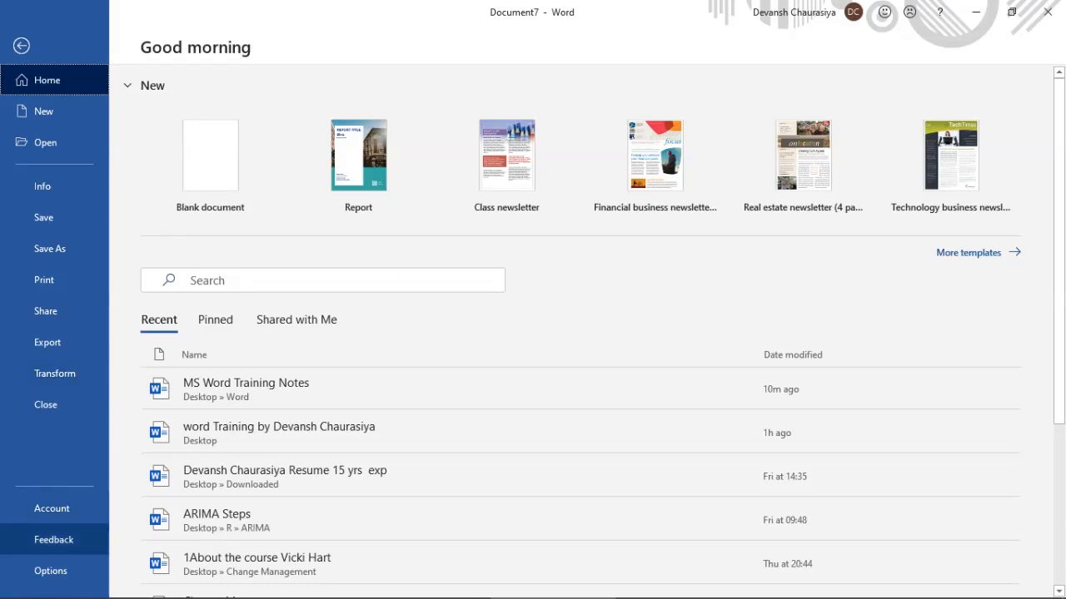
# Open Word Options from the Feedback area of the backstage
pyautogui.click(54, 540)
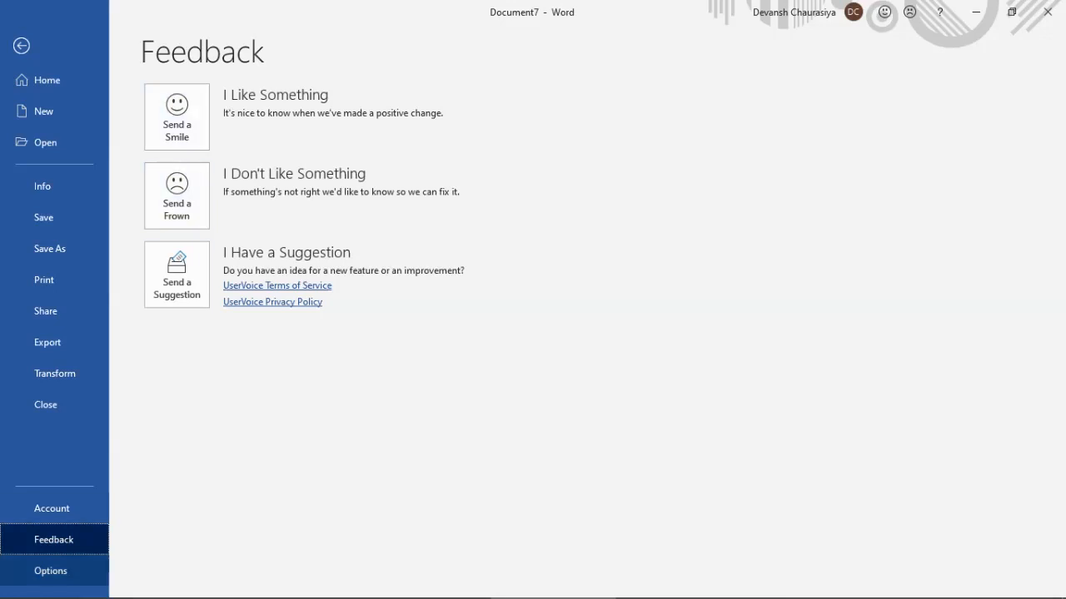
pyautogui.click(51, 571)
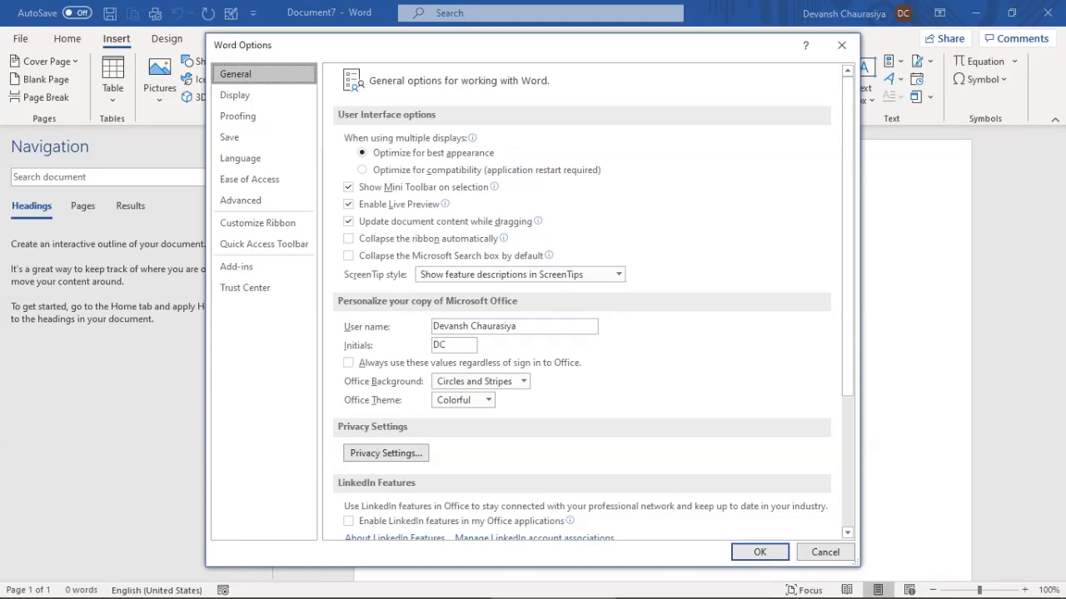
pyautogui.click(513, 326)
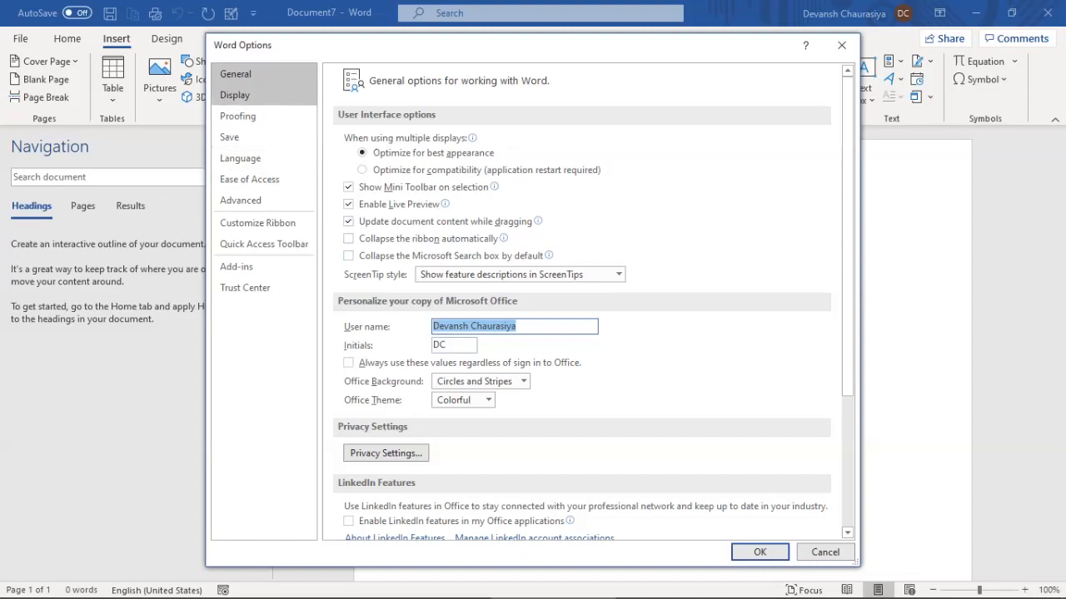
# Turn tab, space and paragraph marks on and back off under Display, then view Proofing
pyautogui.click(250, 95)
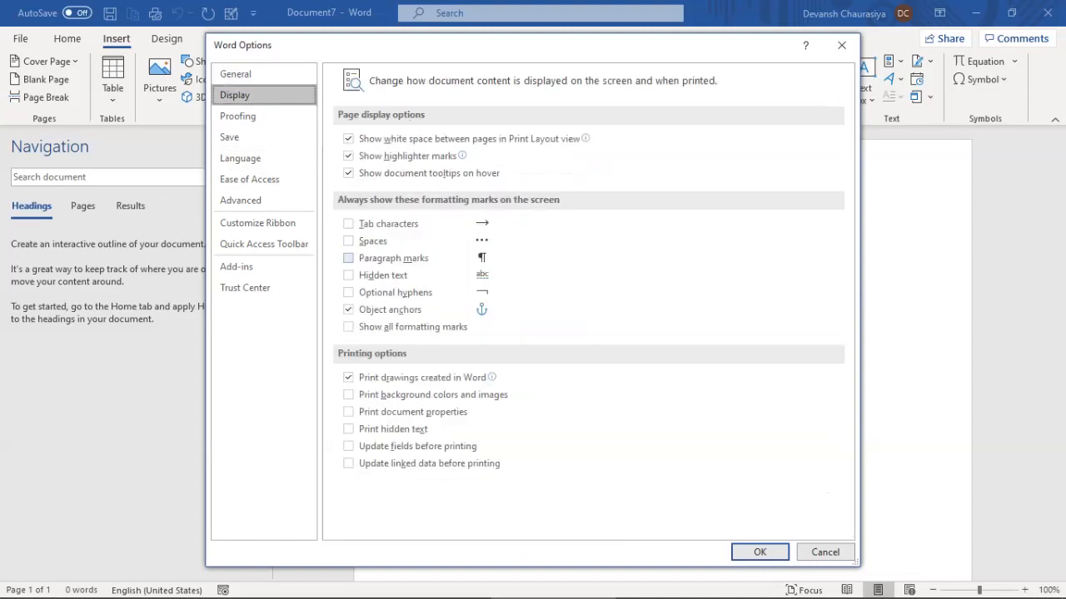
pyautogui.click(348, 223)
pyautogui.click(348, 241)
pyautogui.click(348, 258)
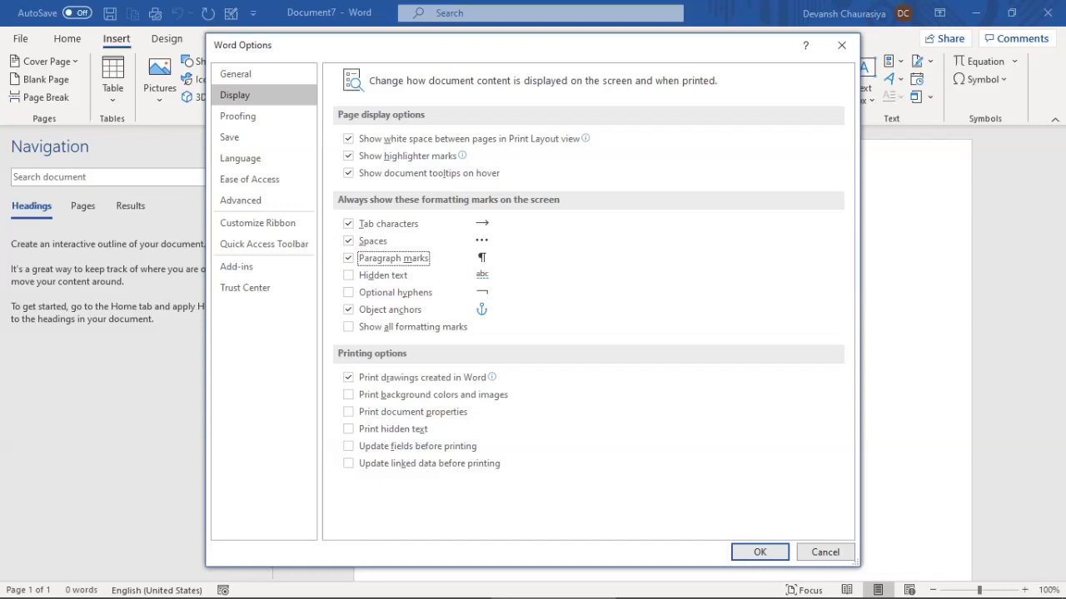
pyautogui.click(348, 241)
pyautogui.click(348, 224)
pyautogui.click(348, 258)
pyautogui.click(241, 115)
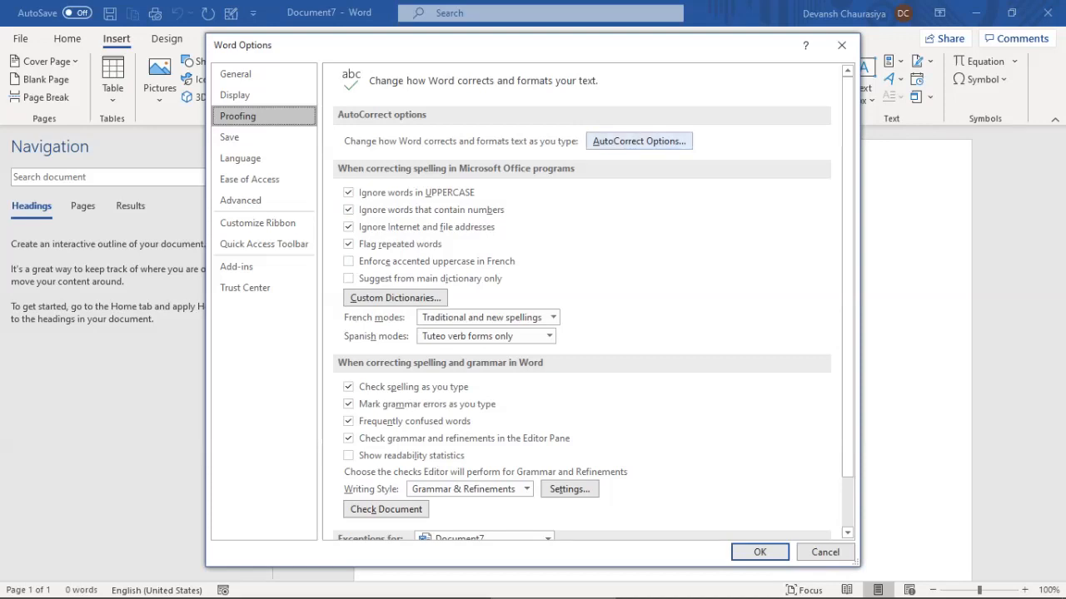
pyautogui.click(638, 141)
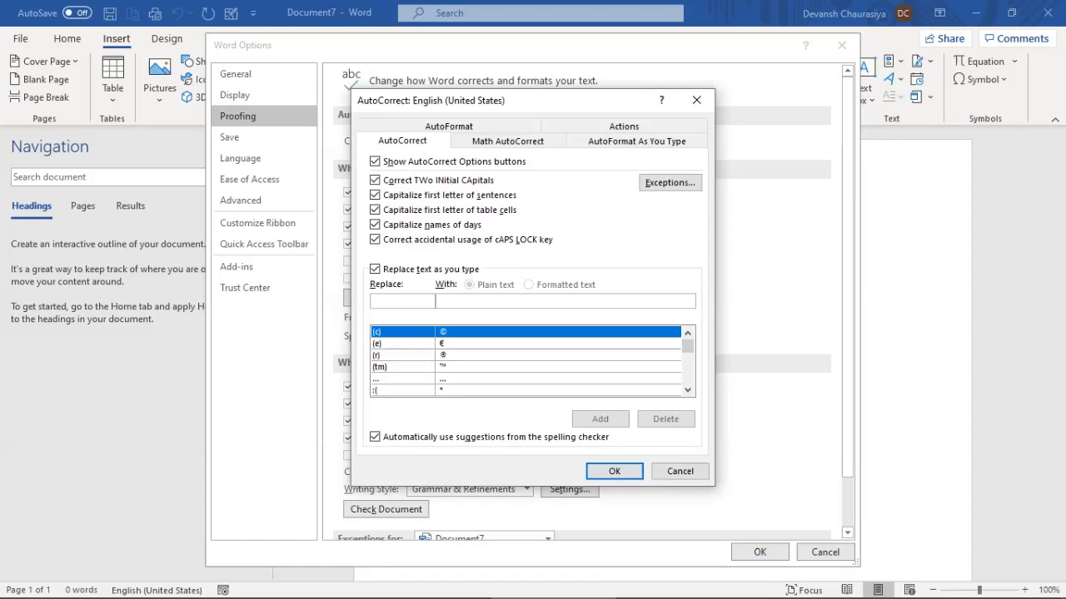
pyautogui.moveTo(688, 346); pyautogui.dragTo(688, 353)
pyautogui.click(526, 368)
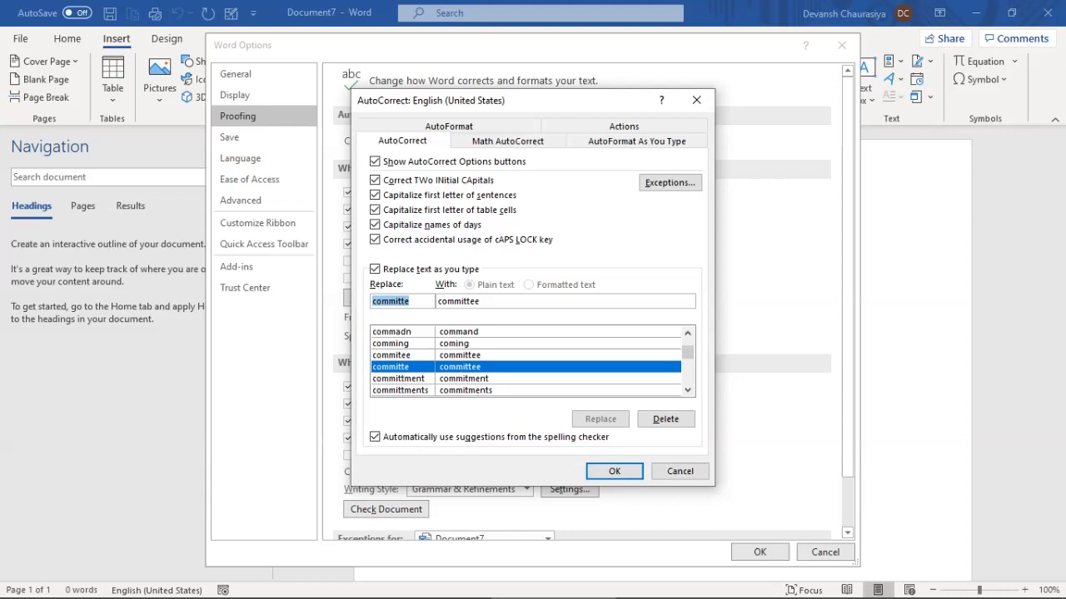
pyautogui.press('Down')
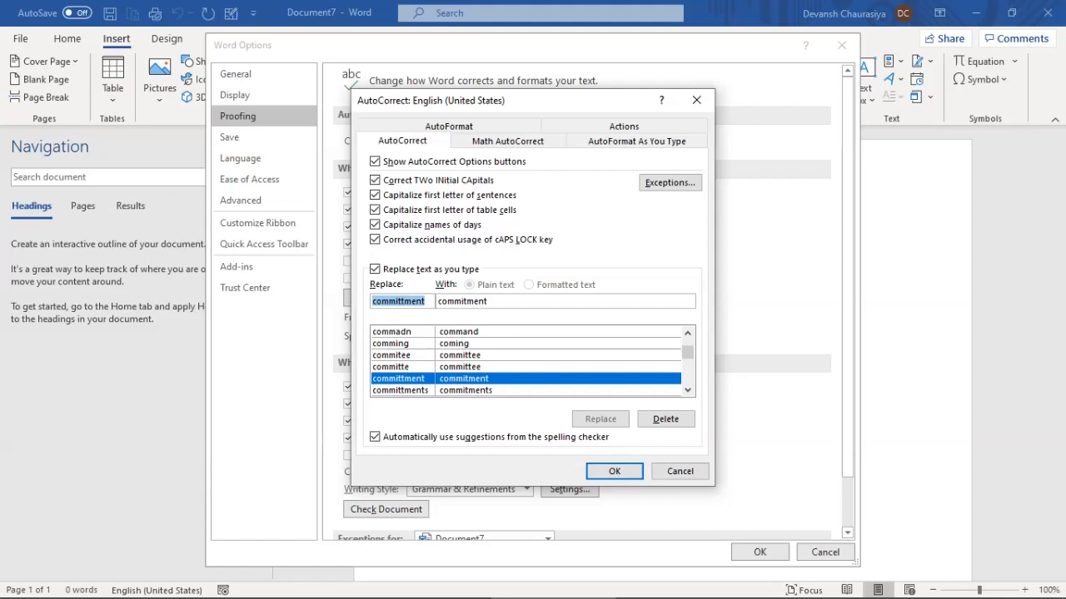
pyautogui.press('Up')
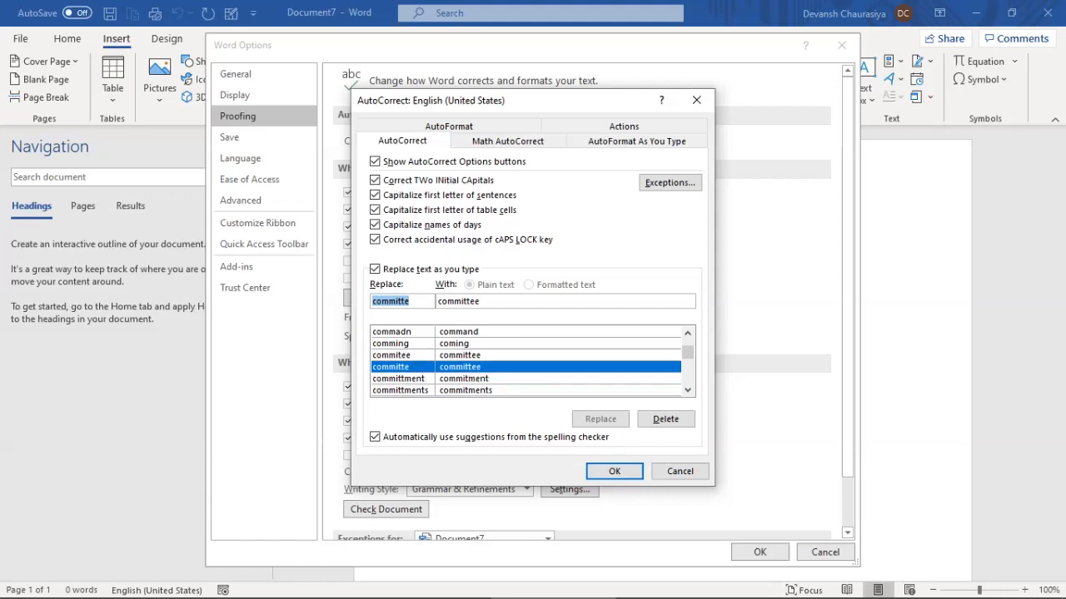
pyautogui.click(679, 471)
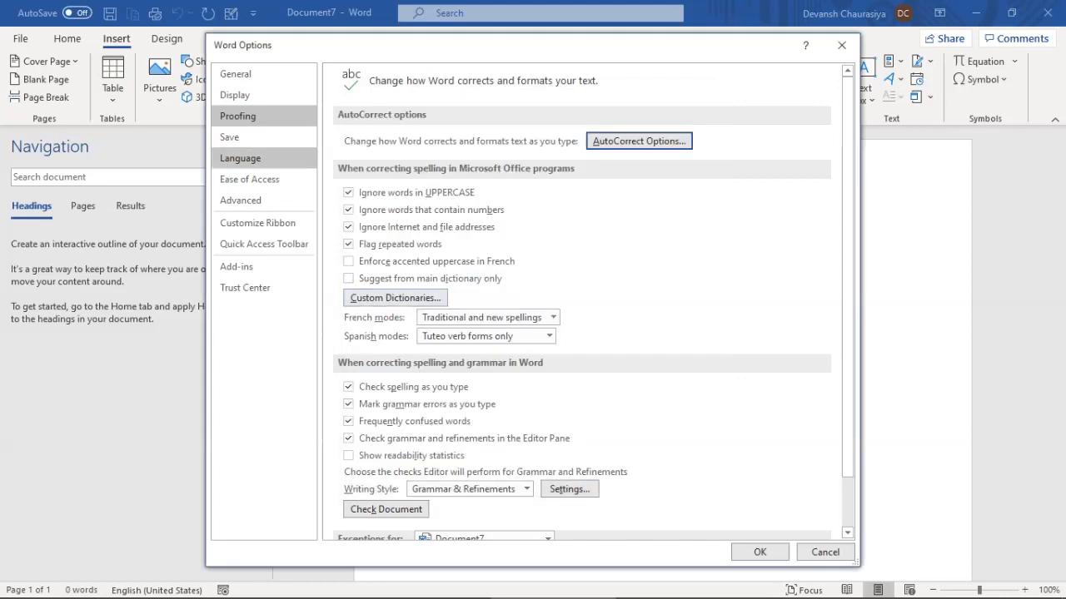
# View the Save settings and select the AutoRecover file location path
pyautogui.click(241, 136)
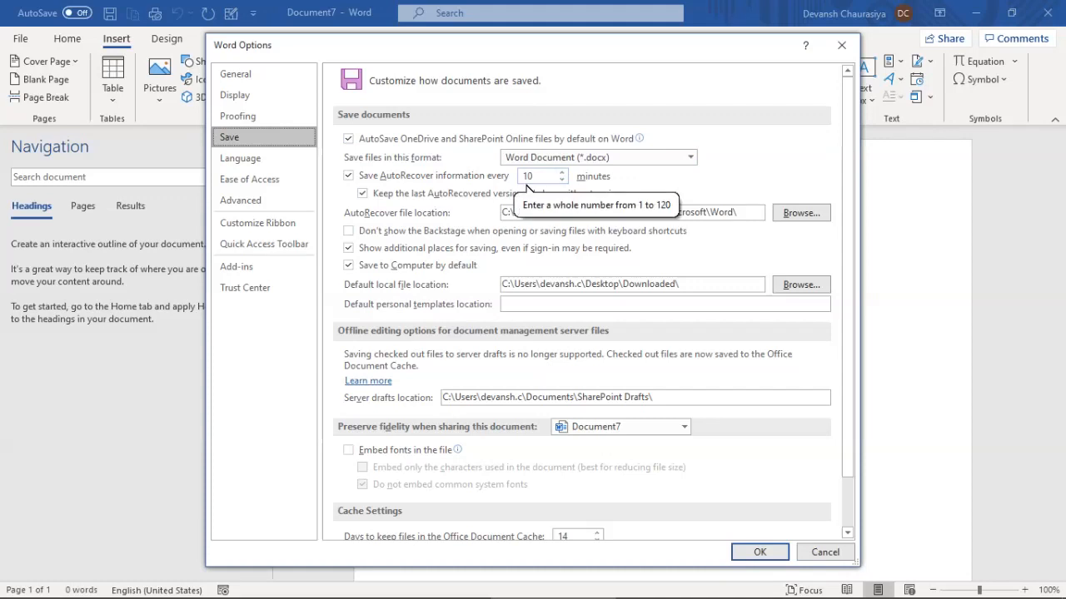
pyautogui.moveTo(738, 212); pyautogui.dragTo(500, 213)
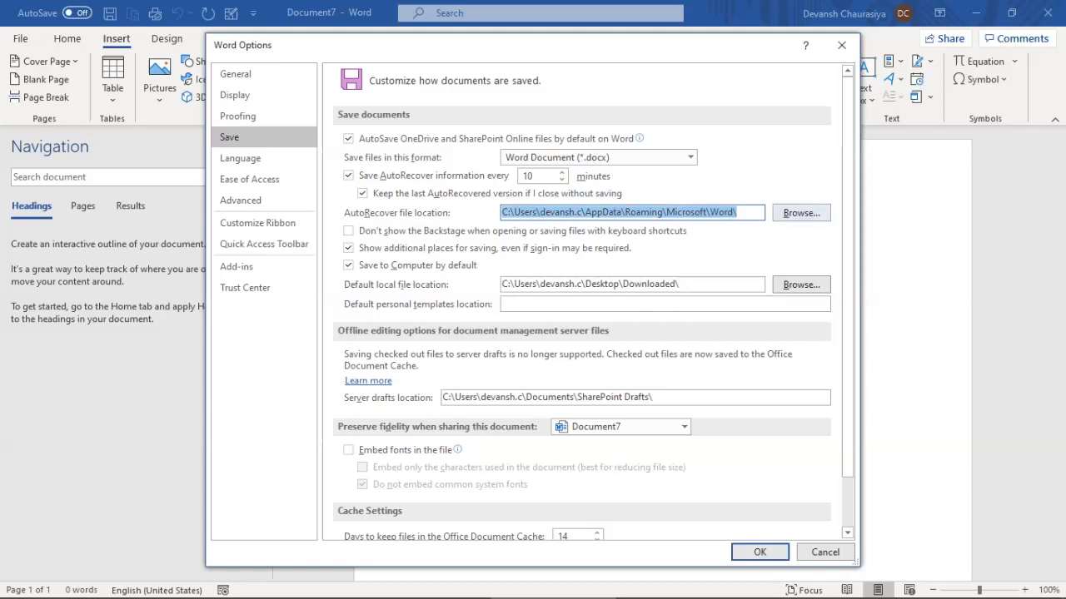
pyautogui.moveTo(738, 212); pyautogui.dragTo(502, 212)
# Look at the English display language and Ease of Access, then show the Advanced page
pyautogui.click(241, 158)
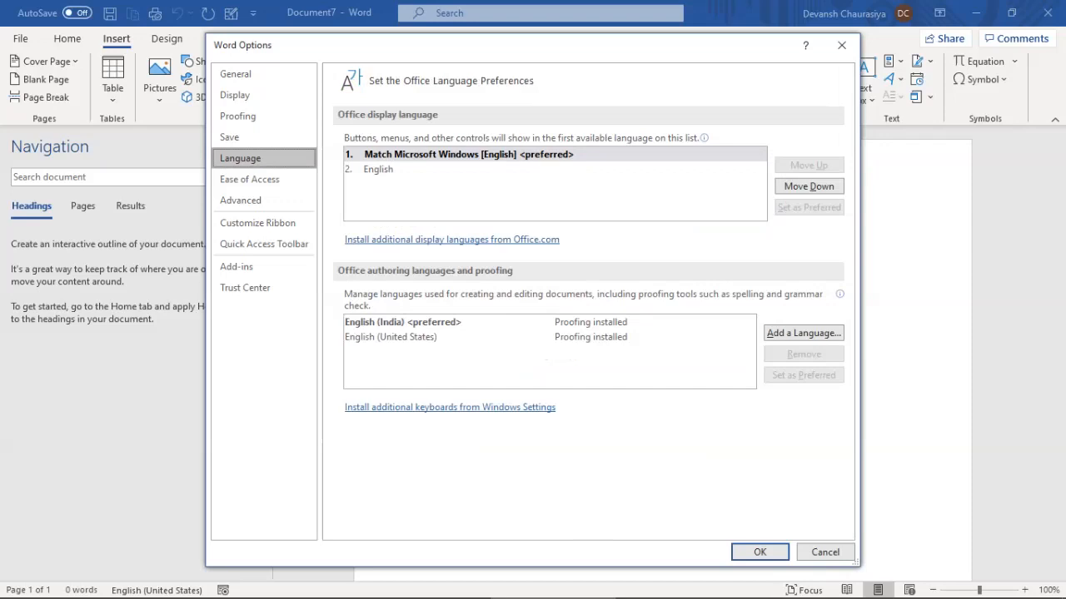
pyautogui.click(380, 170)
pyautogui.click(250, 180)
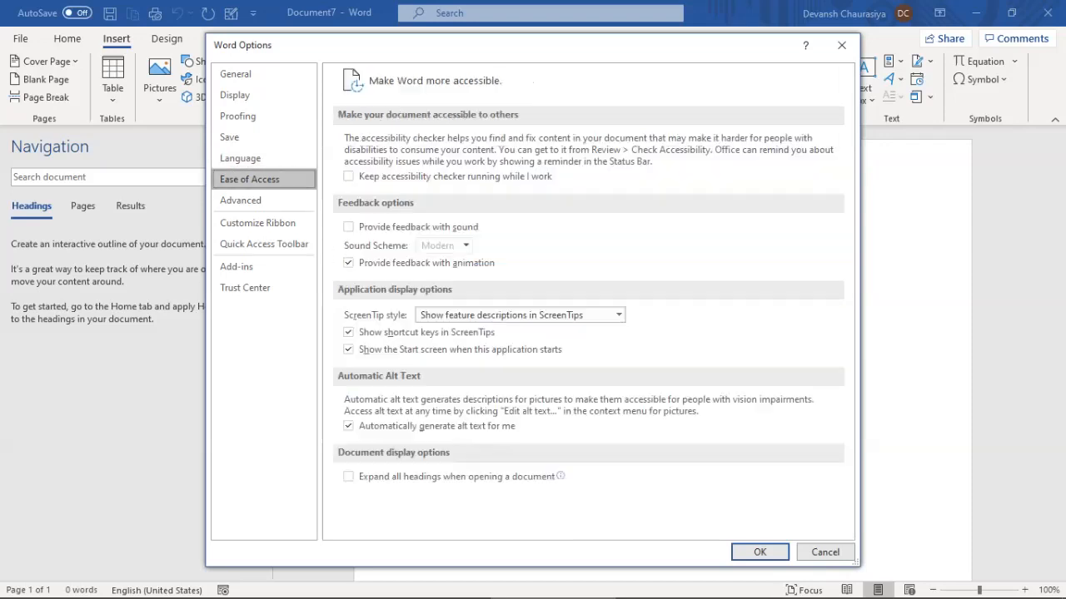
pyautogui.click(241, 201)
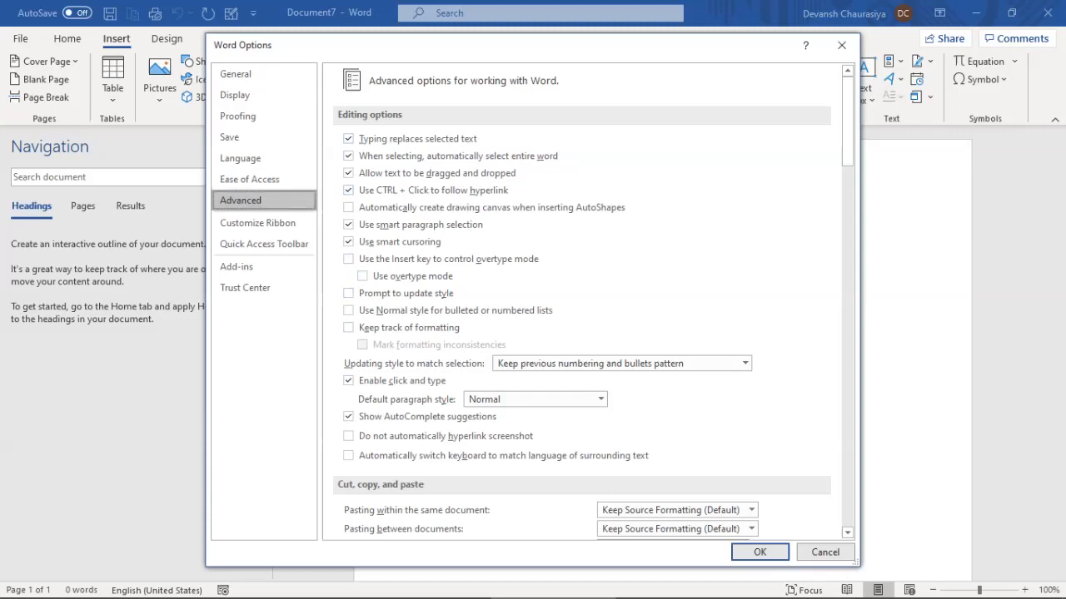
# View Customize Ribbon's Main Tabs list, reposition the dialog, then show Quick Access Toolbar settings
pyautogui.click(258, 223)
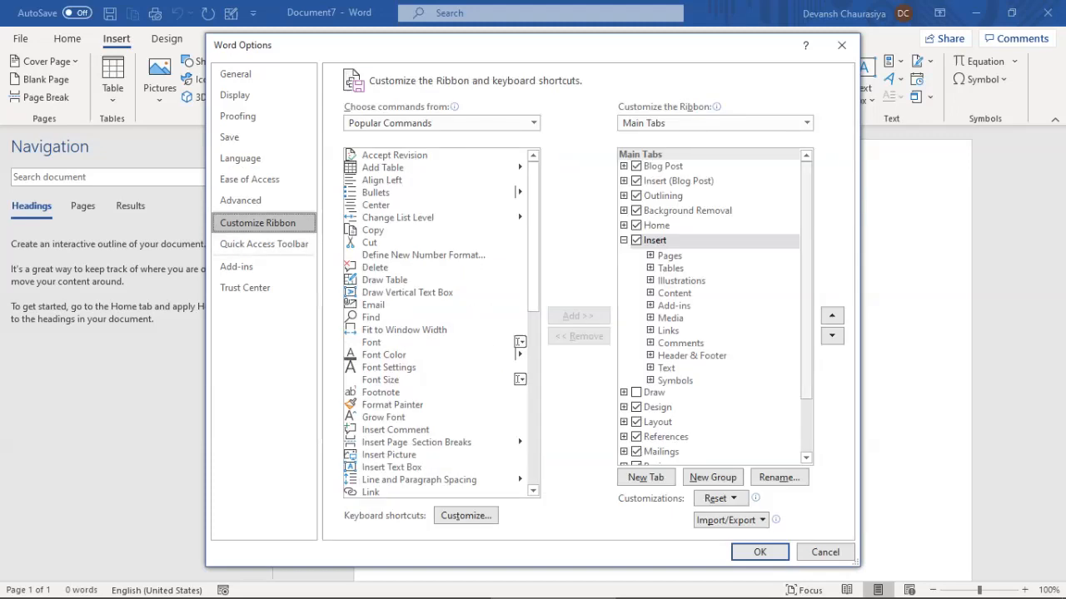
pyautogui.moveTo(805, 274); pyautogui.dragTo(806, 328)
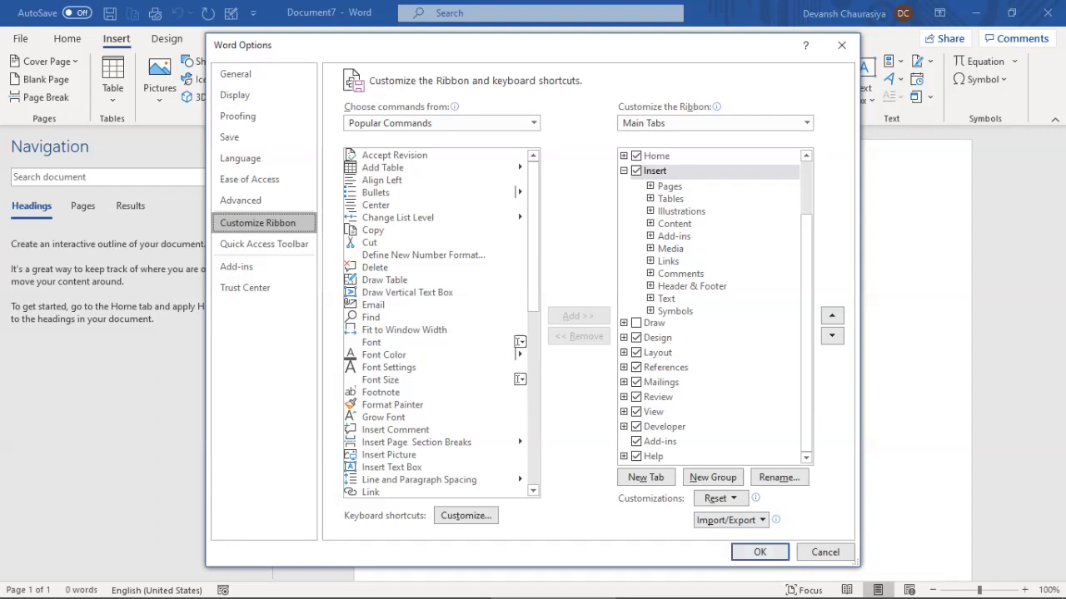
pyautogui.moveTo(420, 50); pyautogui.dragTo(416, 99)
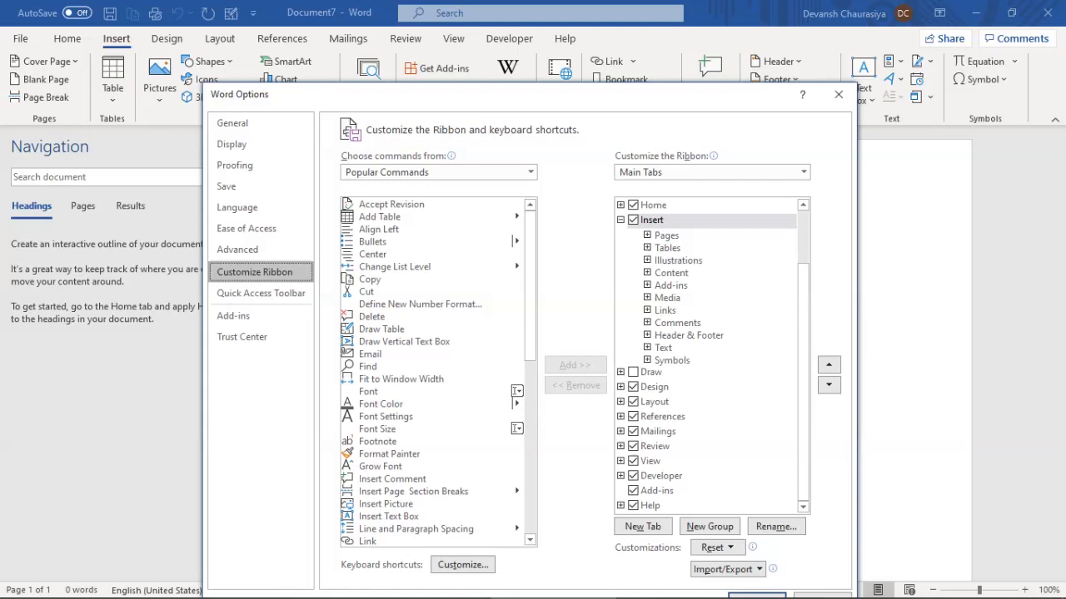
pyautogui.moveTo(537, 94); pyautogui.dragTo(548, 57)
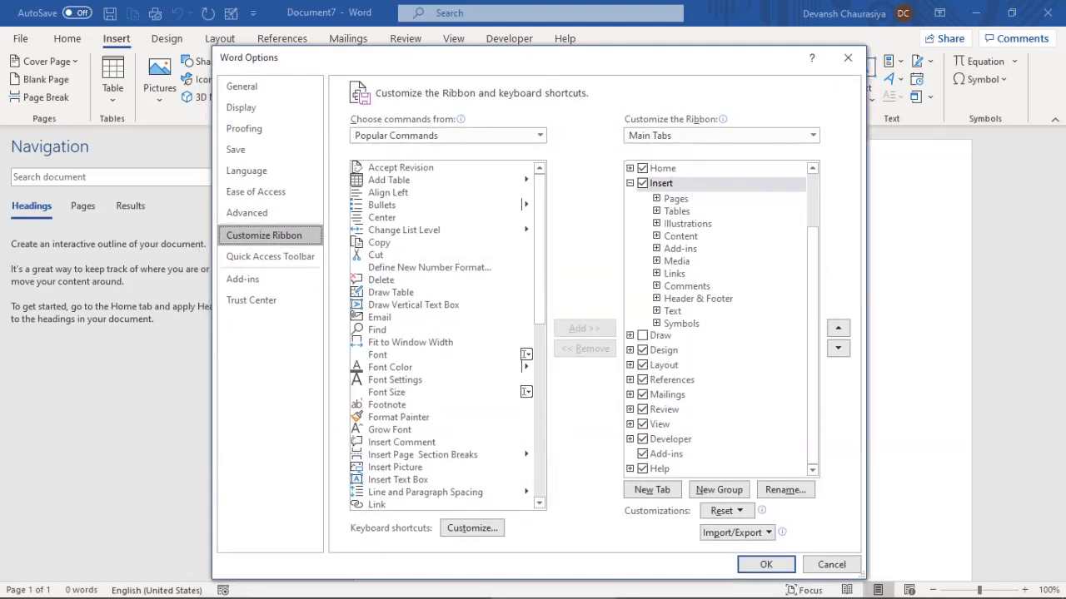
pyautogui.click(270, 256)
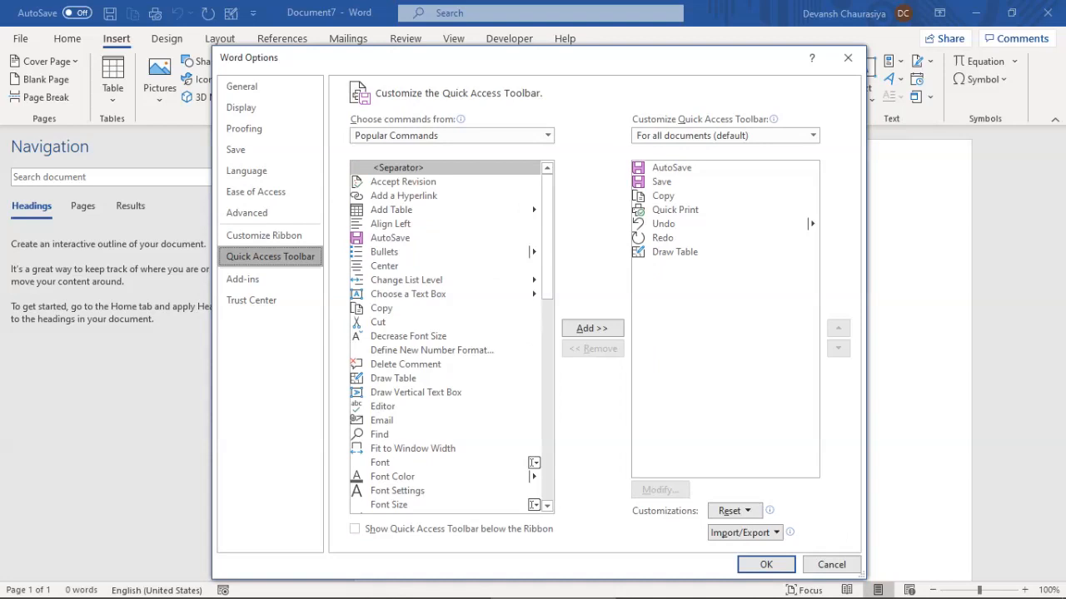
# Remove Draw Table, Redo, Quick Print, Undo and Copy, keeping only AutoSave and Save, and confirm
pyautogui.click(675, 252)
pyautogui.click(593, 349)
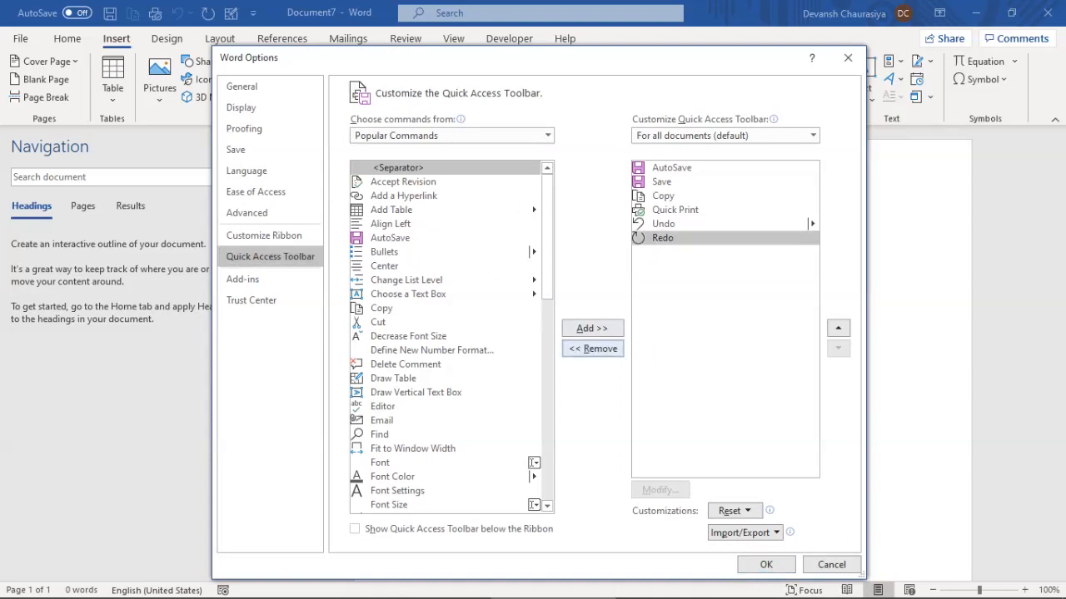
pyautogui.click(593, 348)
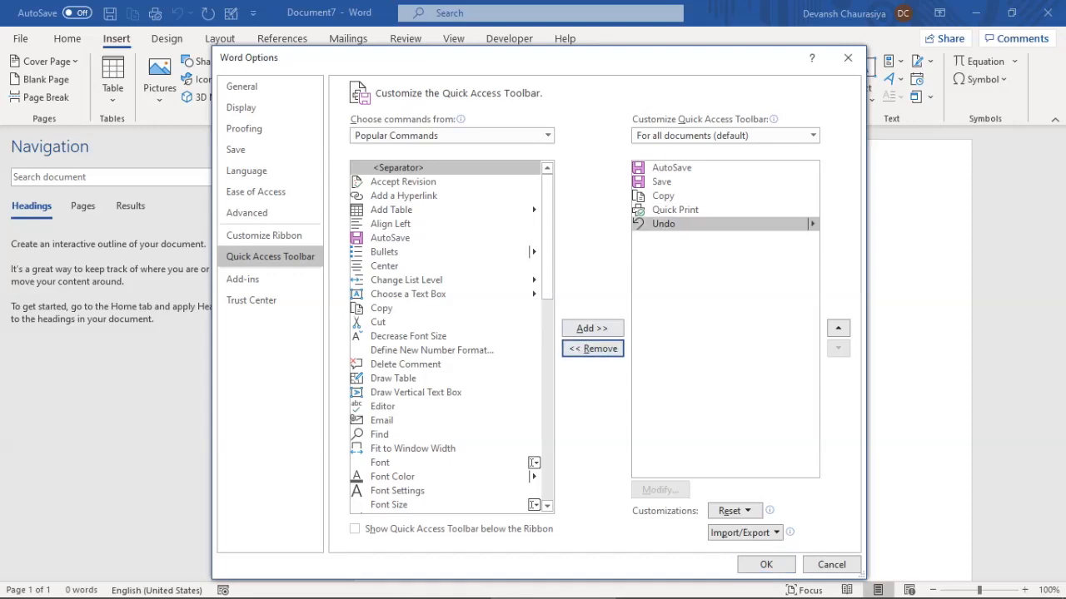
pyautogui.click(675, 210)
pyautogui.click(593, 349)
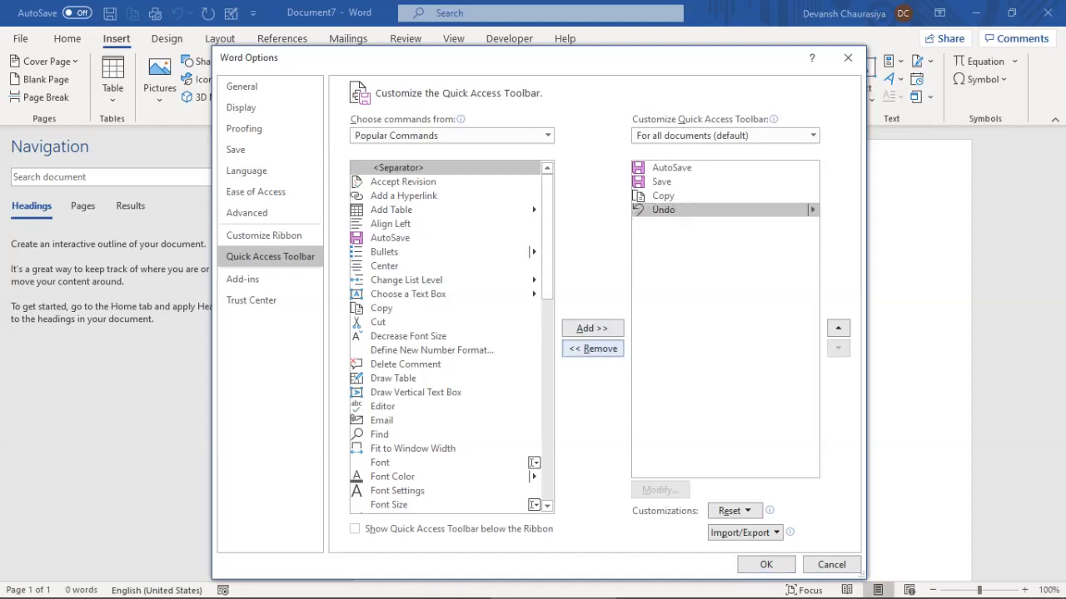
pyautogui.click(593, 349)
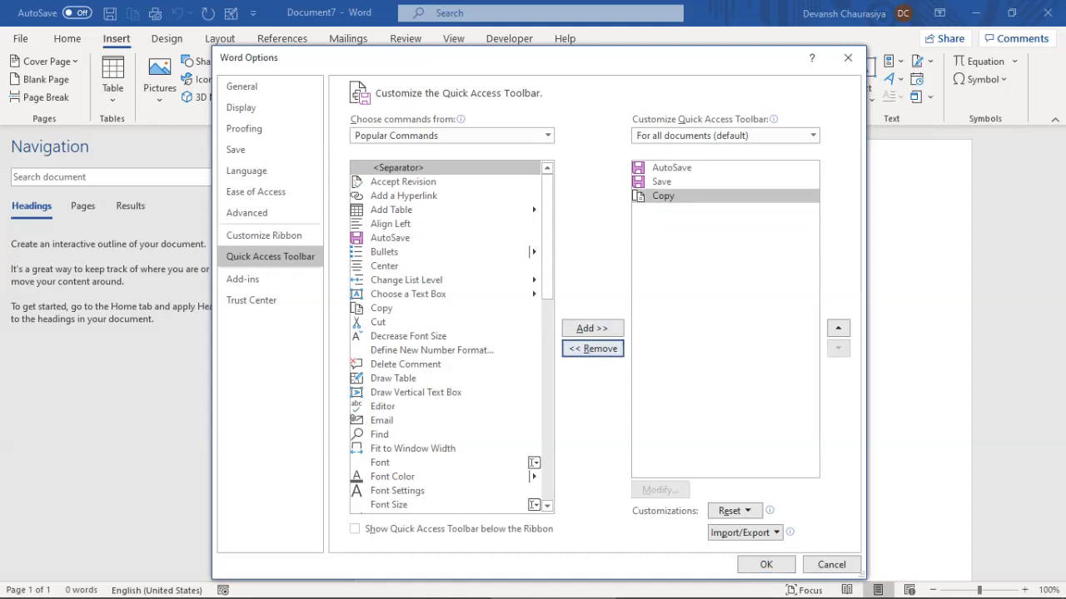
pyautogui.click(592, 349)
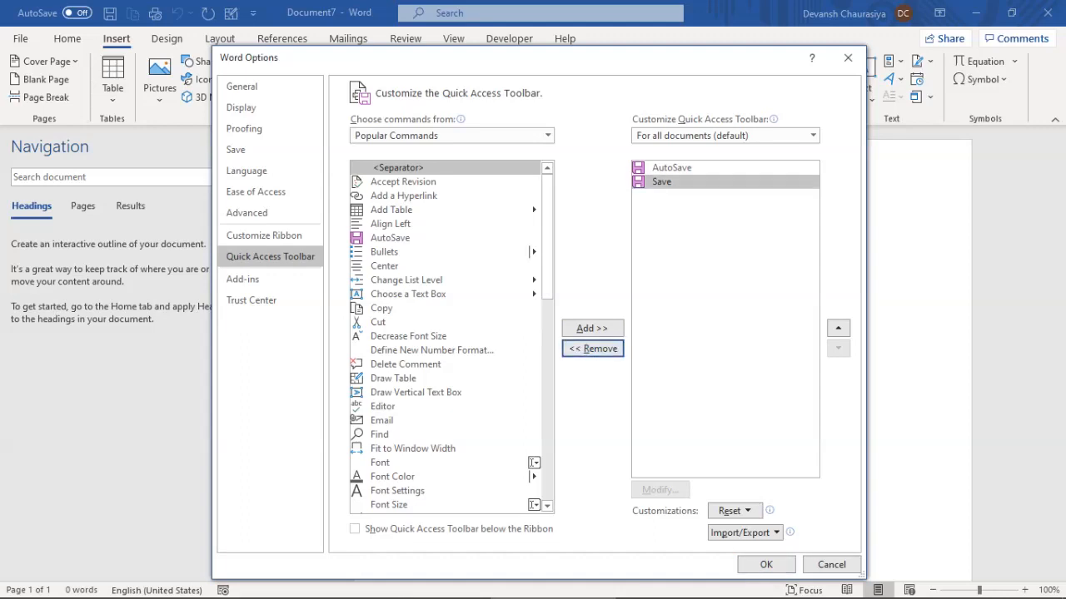
pyautogui.click(684, 169)
pyautogui.click(684, 182)
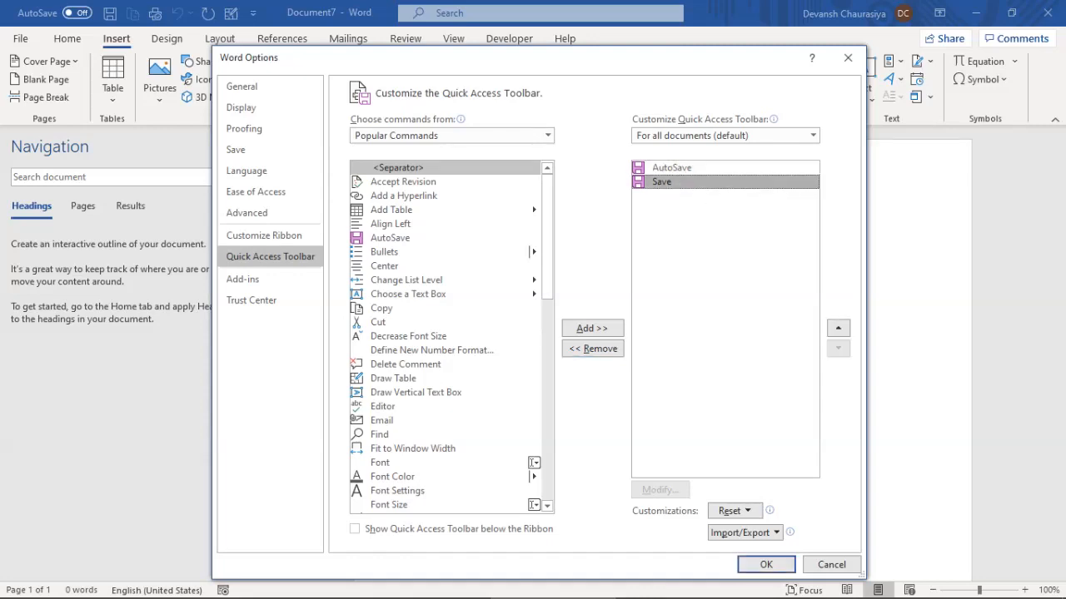
pyautogui.press('Return')
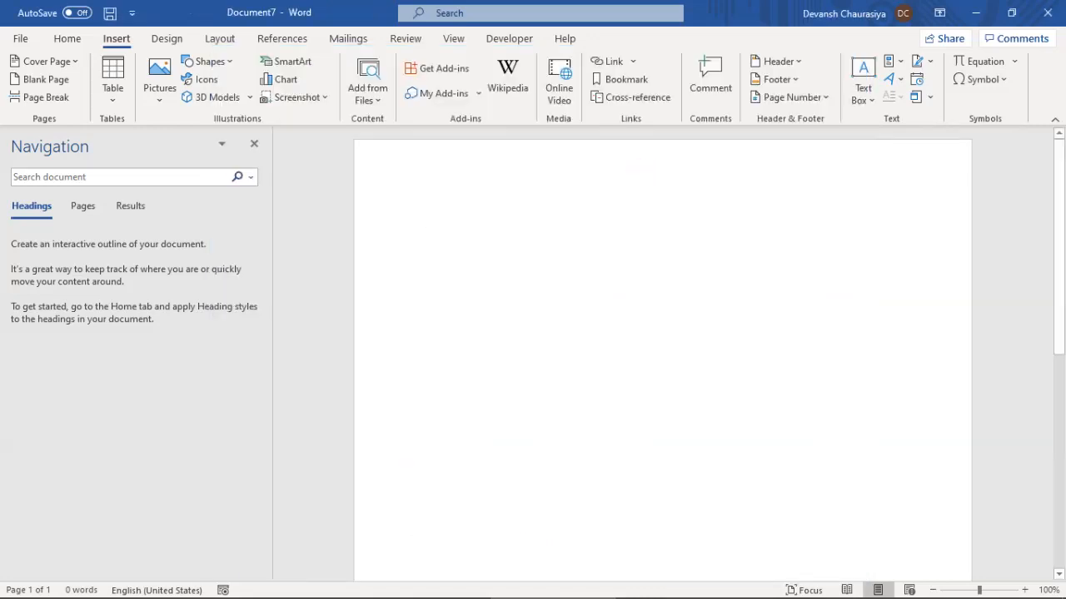
# Open the Font dialog from the Home tab and preview Italic, Bold, strikethrough and double strikethrough
pyautogui.click(67, 39)
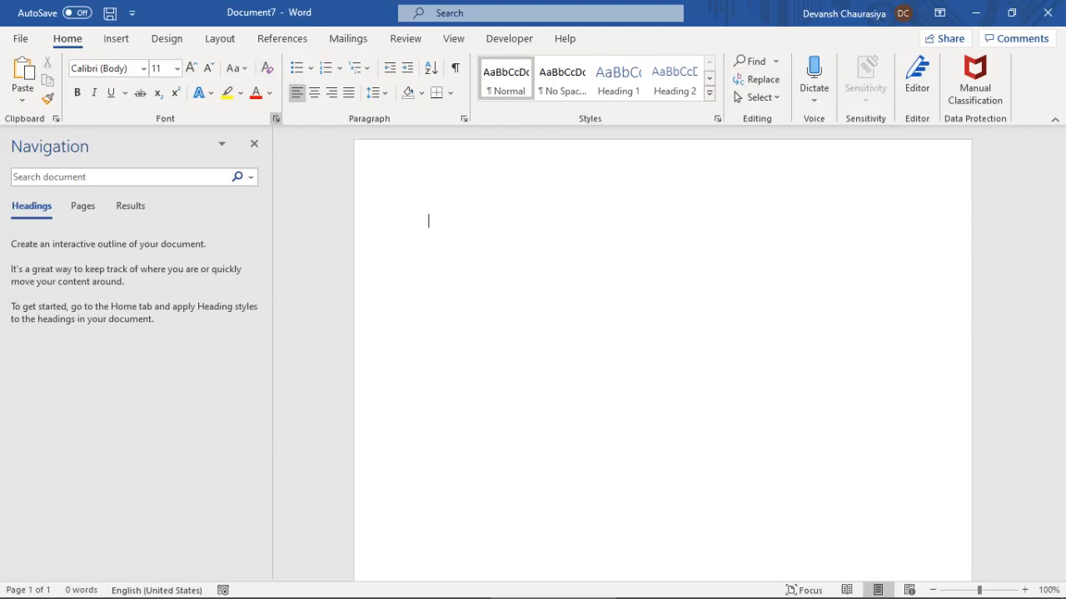
pyautogui.click(275, 118)
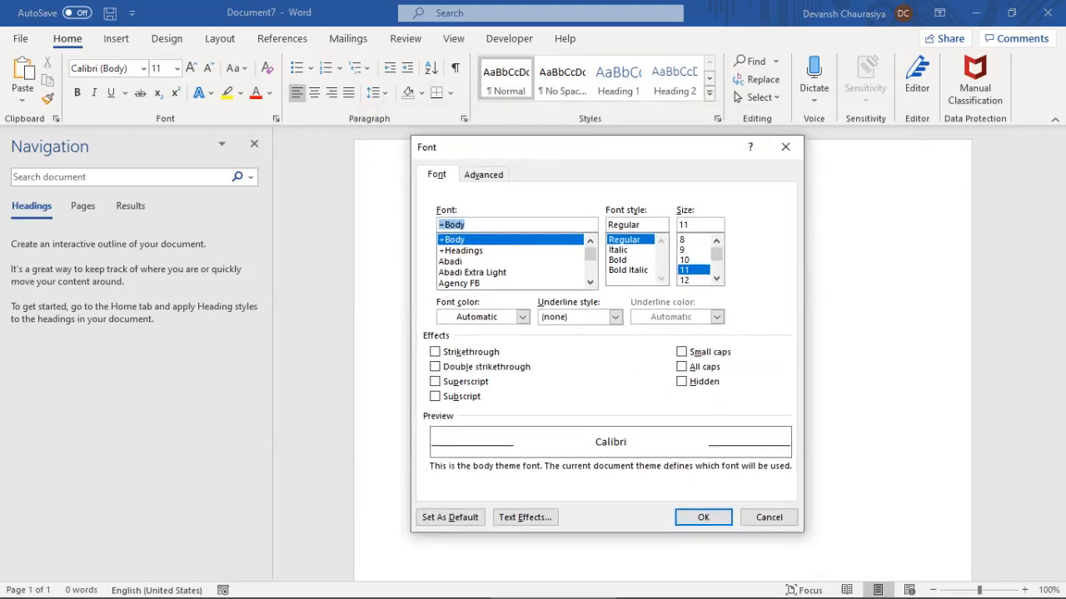
pyautogui.click(620, 250)
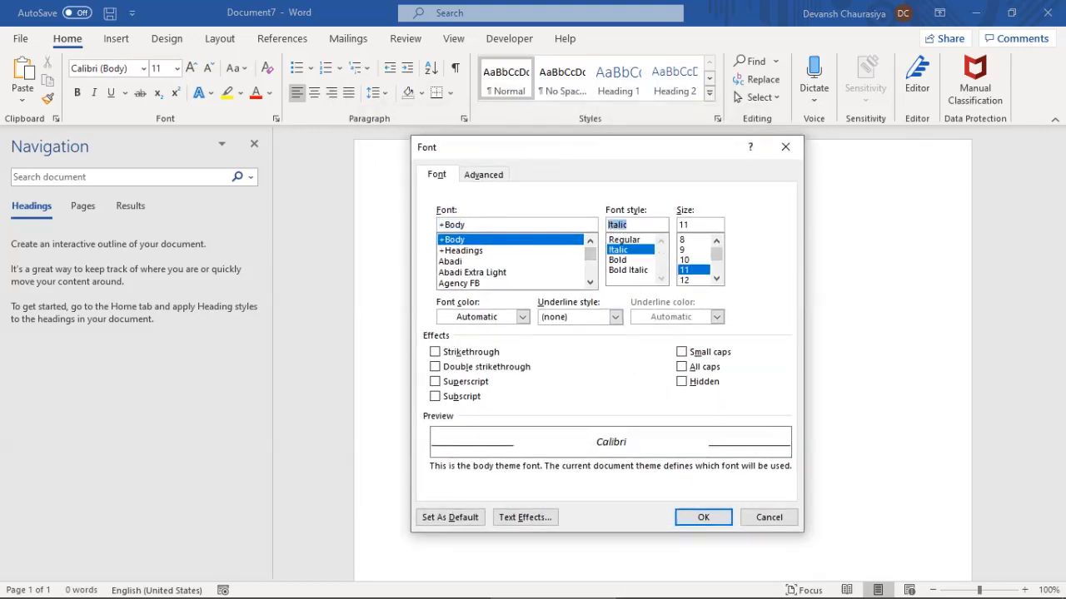
pyautogui.click(618, 260)
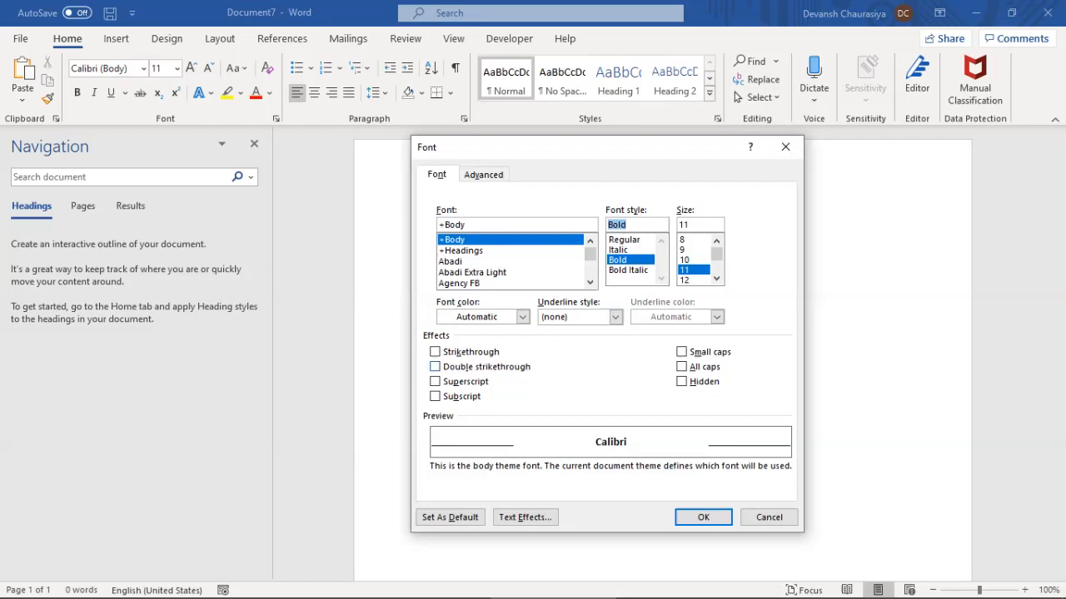
pyautogui.click(434, 352)
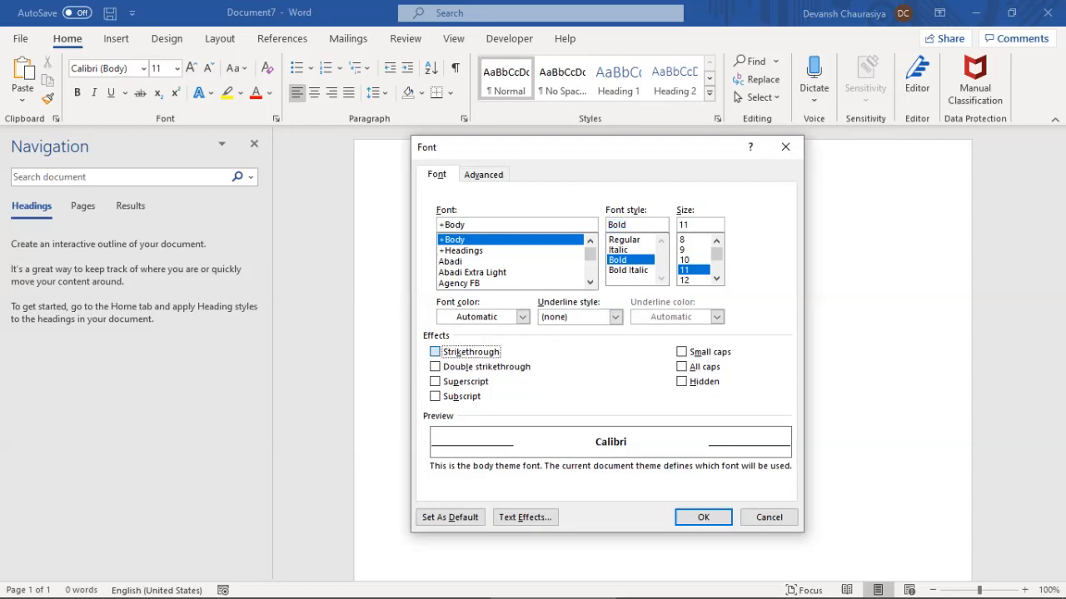
pyautogui.click(435, 366)
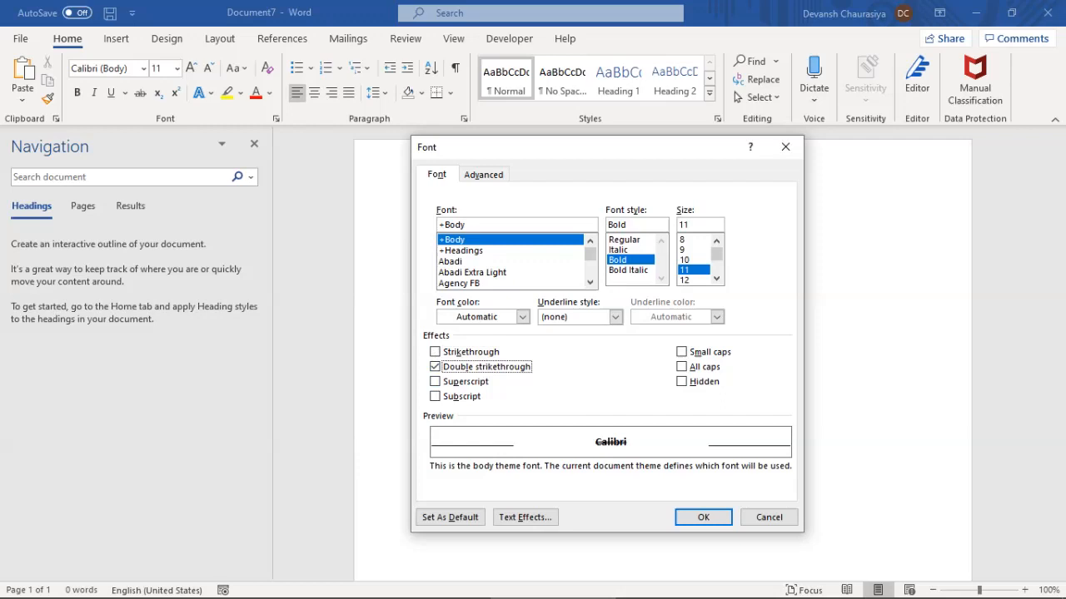
pyautogui.press('space')
# Preview superscript and subscript, view the Advanced character spacing tab, then cancel the dialog
pyautogui.click(435, 381)
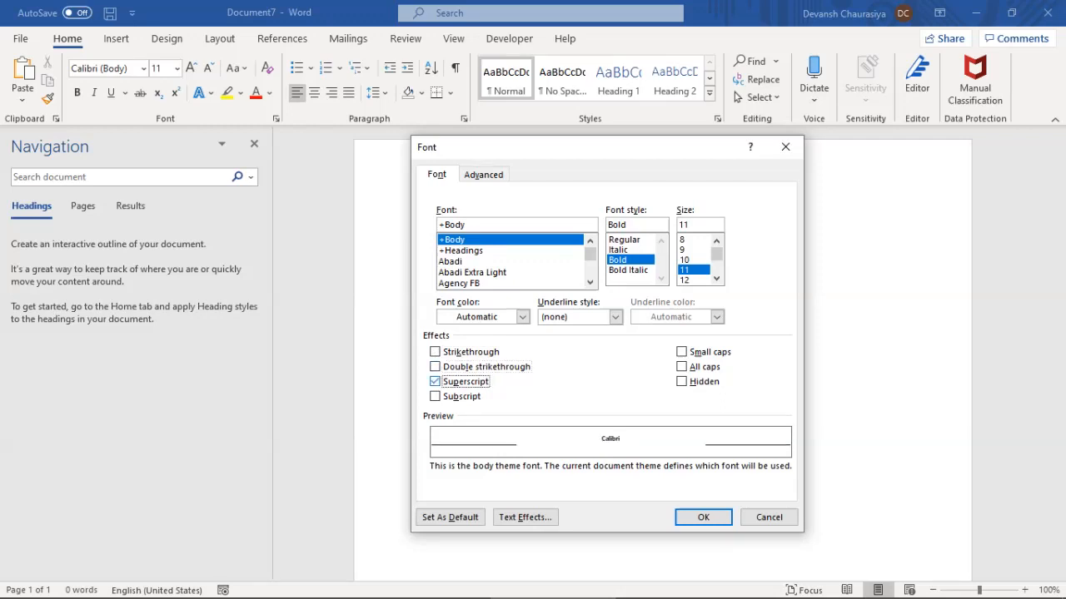
pyautogui.click(435, 381)
pyautogui.click(435, 397)
pyautogui.press('space')
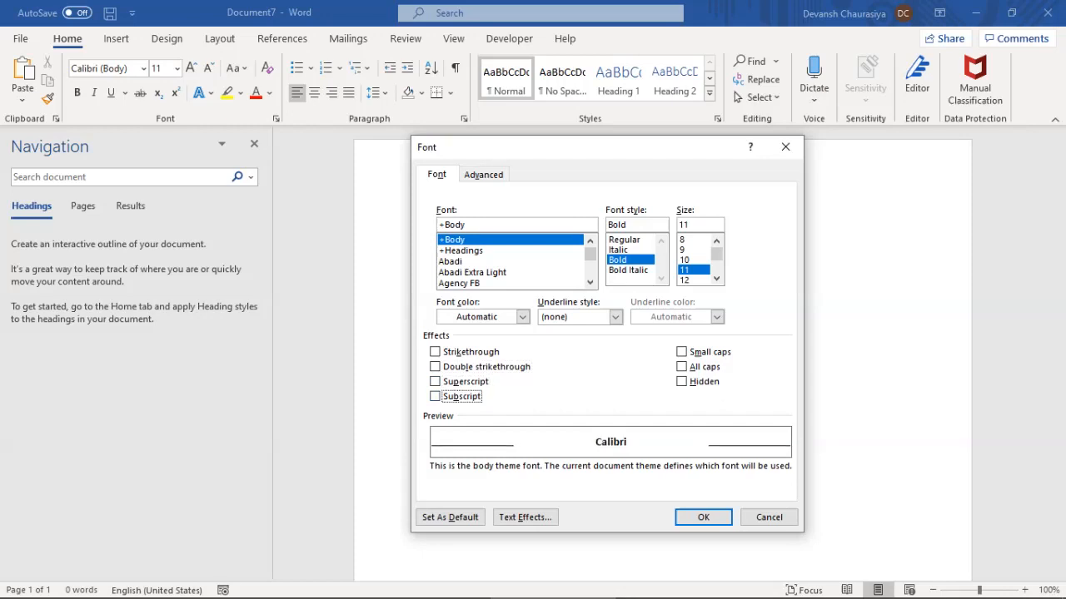
pyautogui.hotkey('ctrl', 'Tab')
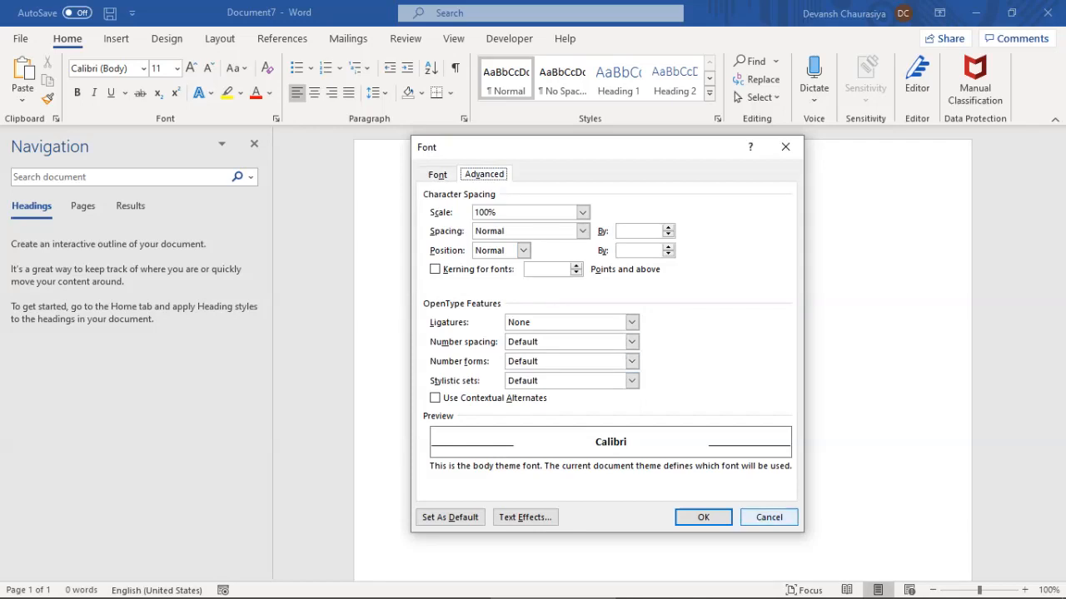
pyautogui.click(769, 517)
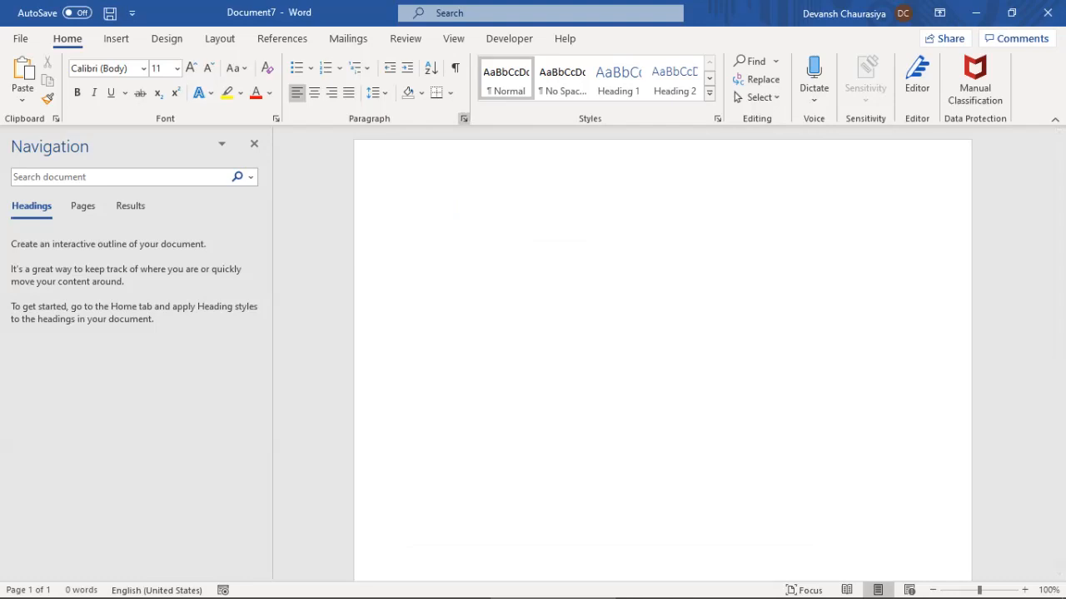
pyautogui.click(464, 118)
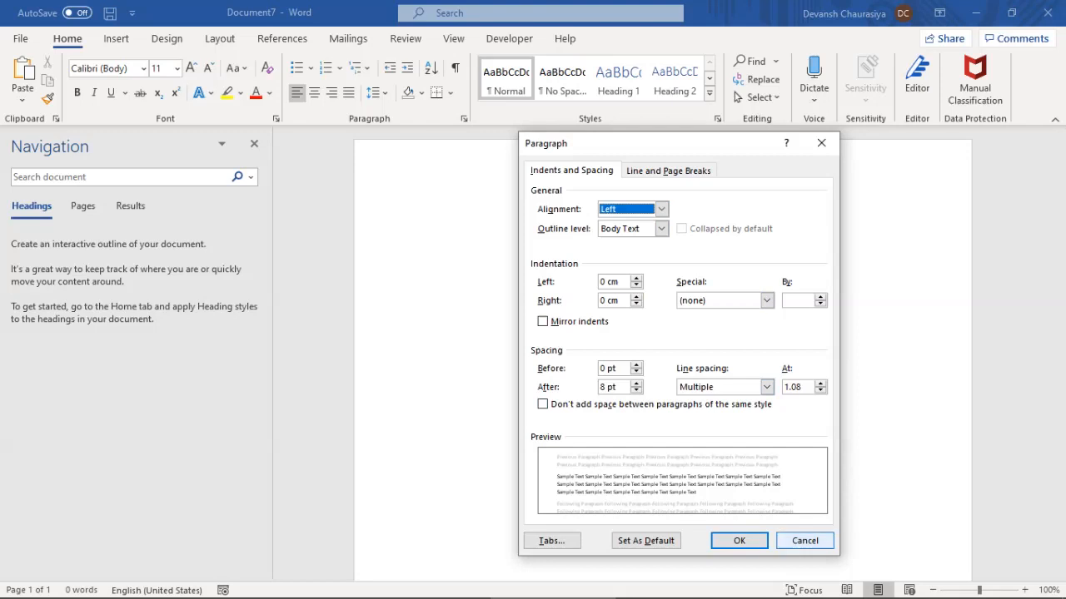
pyautogui.click(804, 541)
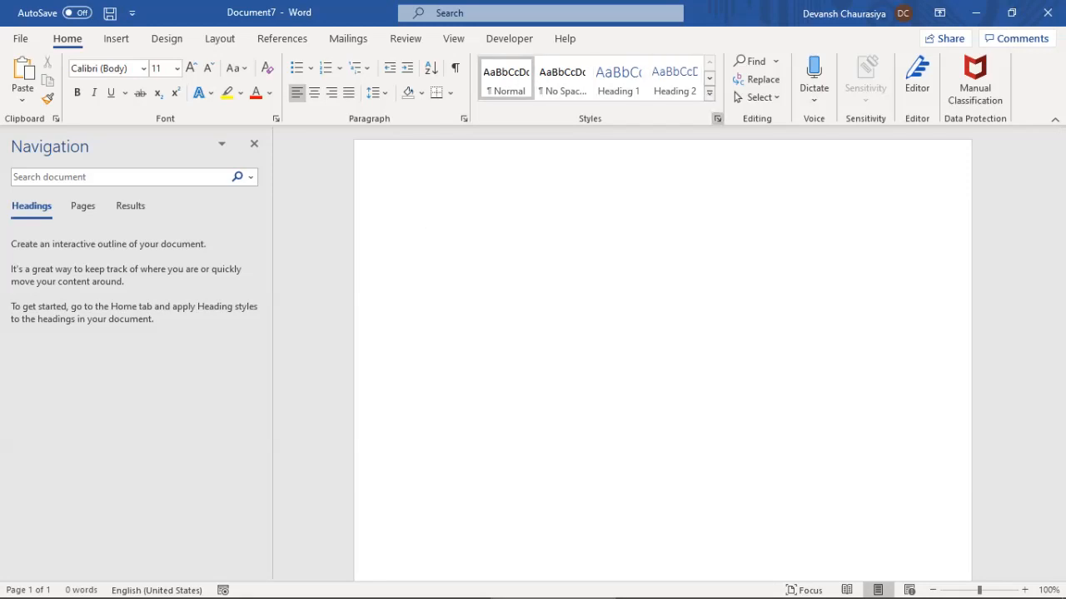
pyautogui.click(716, 118)
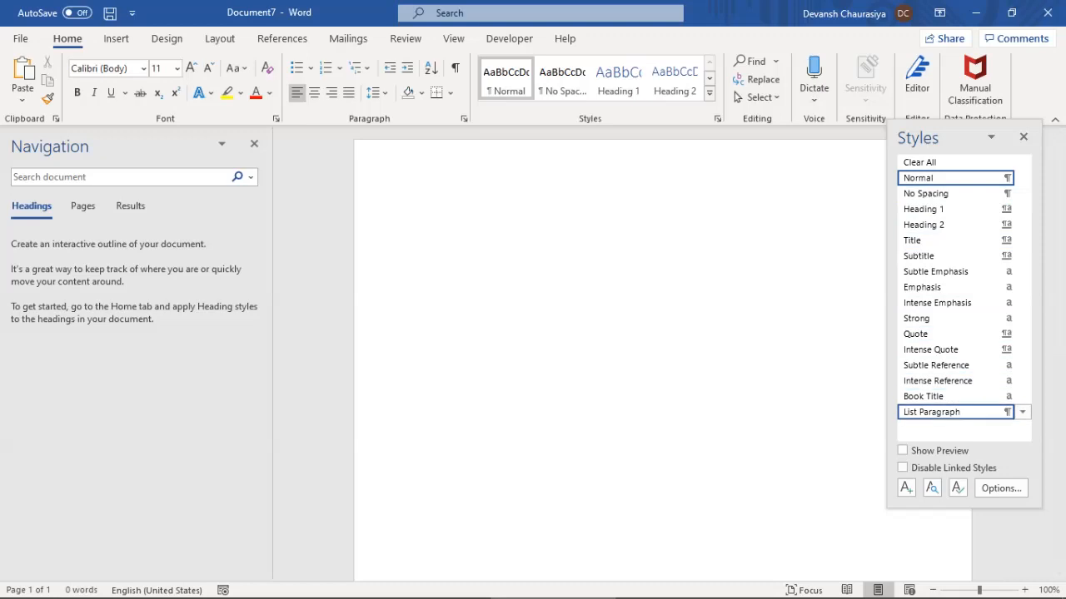
pyautogui.click(1024, 137)
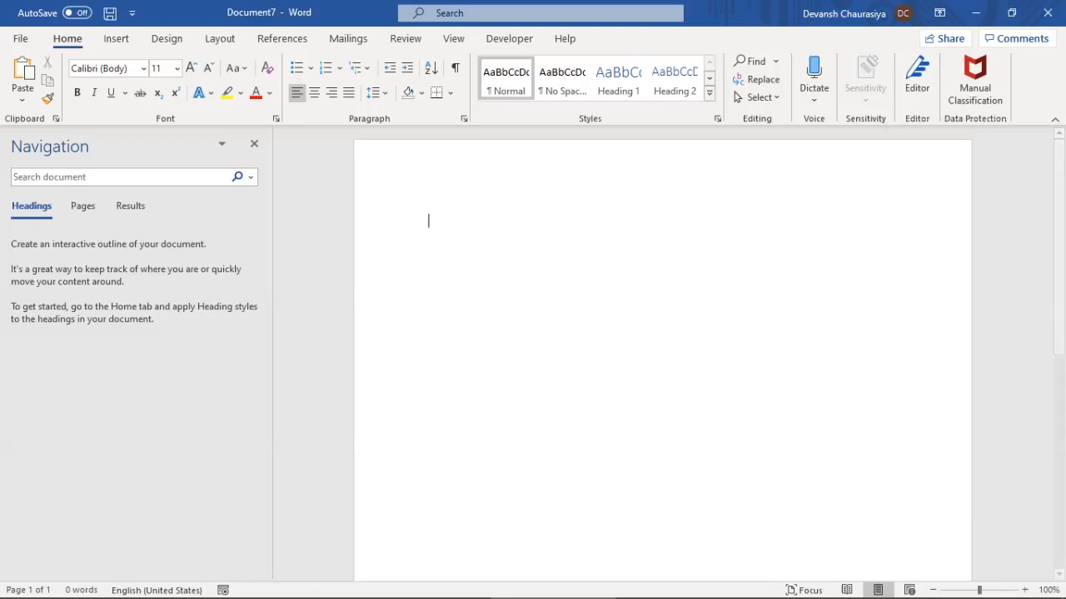
# Browse the Insert, Design and Layout ribbon tabs, ending on References
pyautogui.click(116, 39)
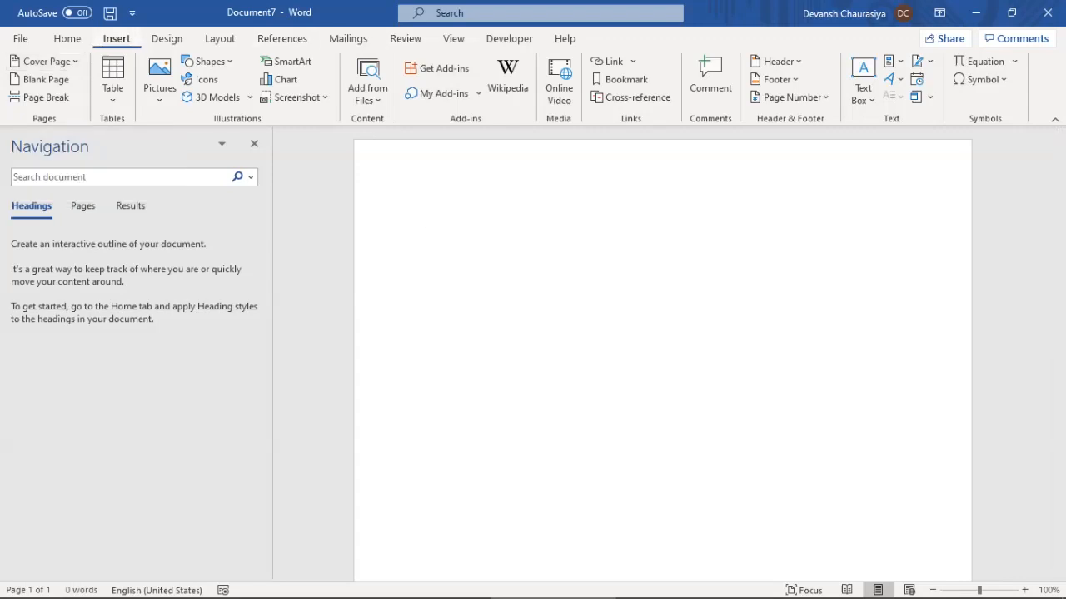
pyautogui.click(167, 38)
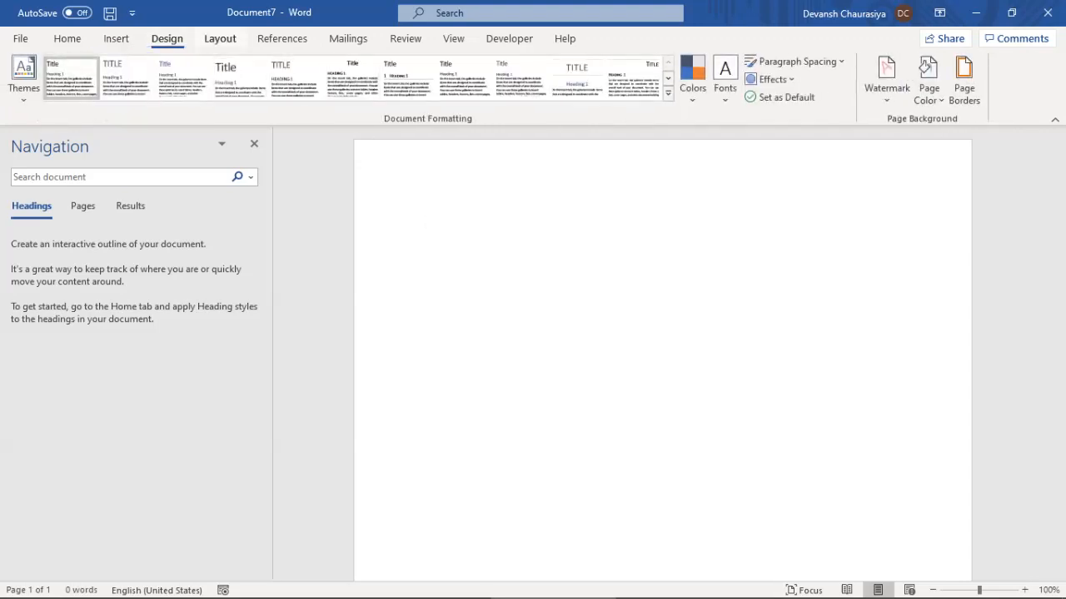
pyautogui.click(220, 38)
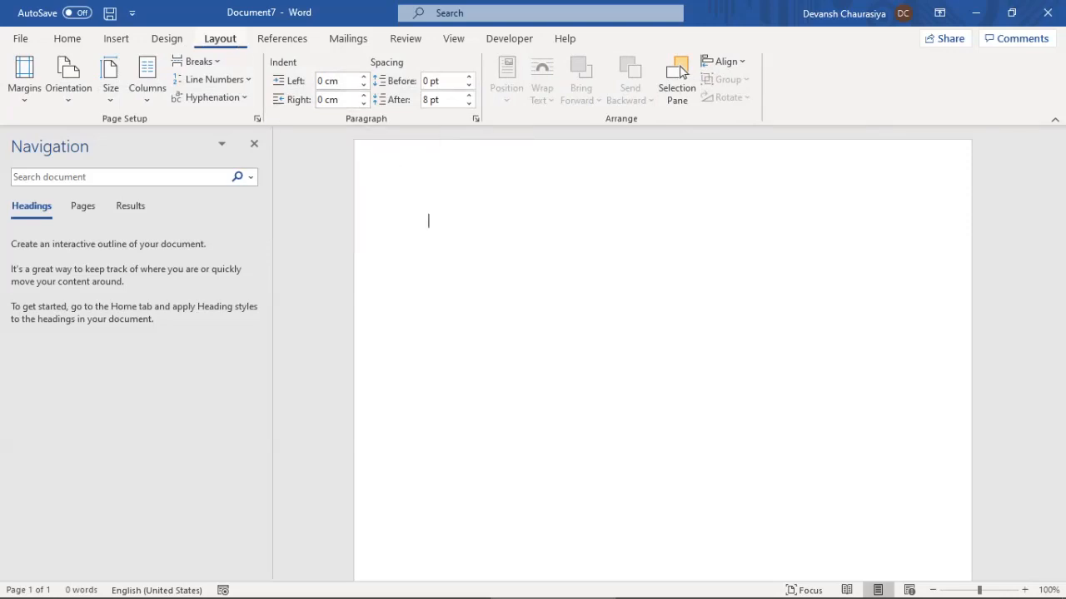
pyautogui.click(282, 38)
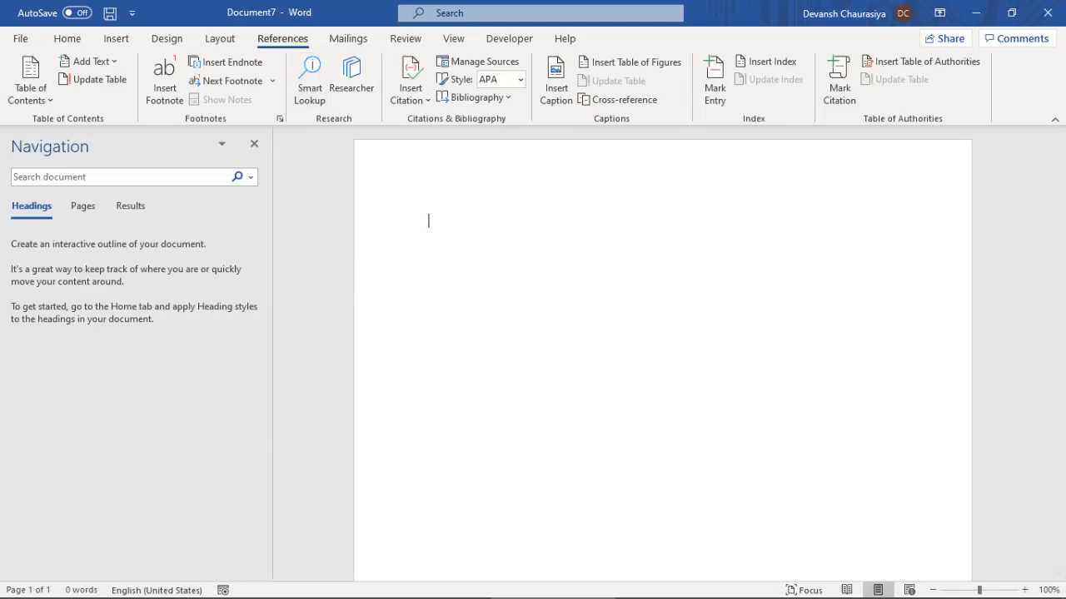
# Browse Mailings, Review and View, turn off the Navigation Pane, then view Developer and Help
pyautogui.click(348, 38)
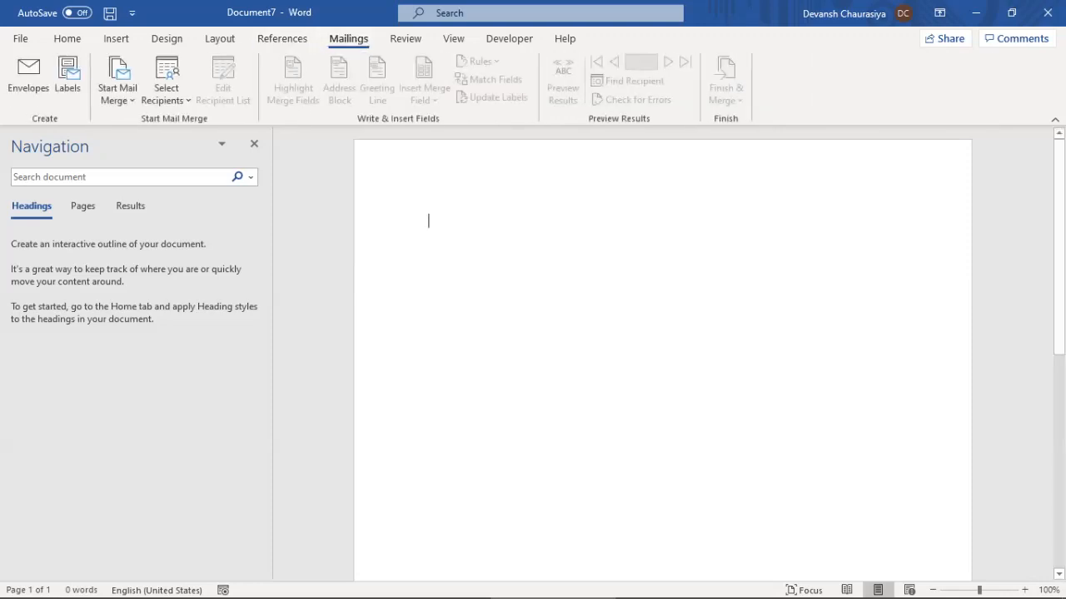
pyautogui.click(405, 38)
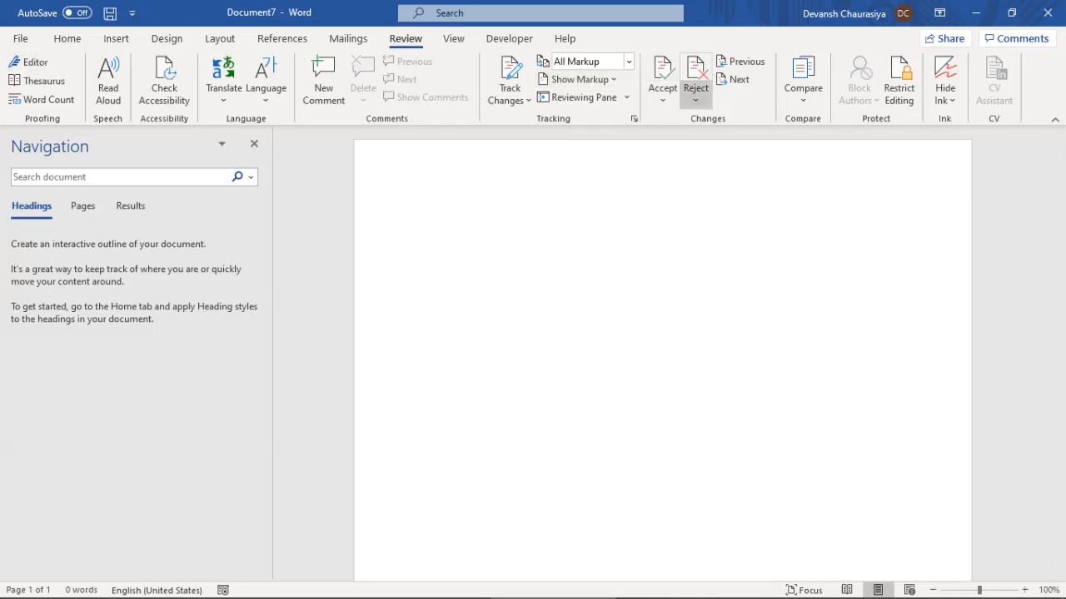
pyautogui.click(454, 38)
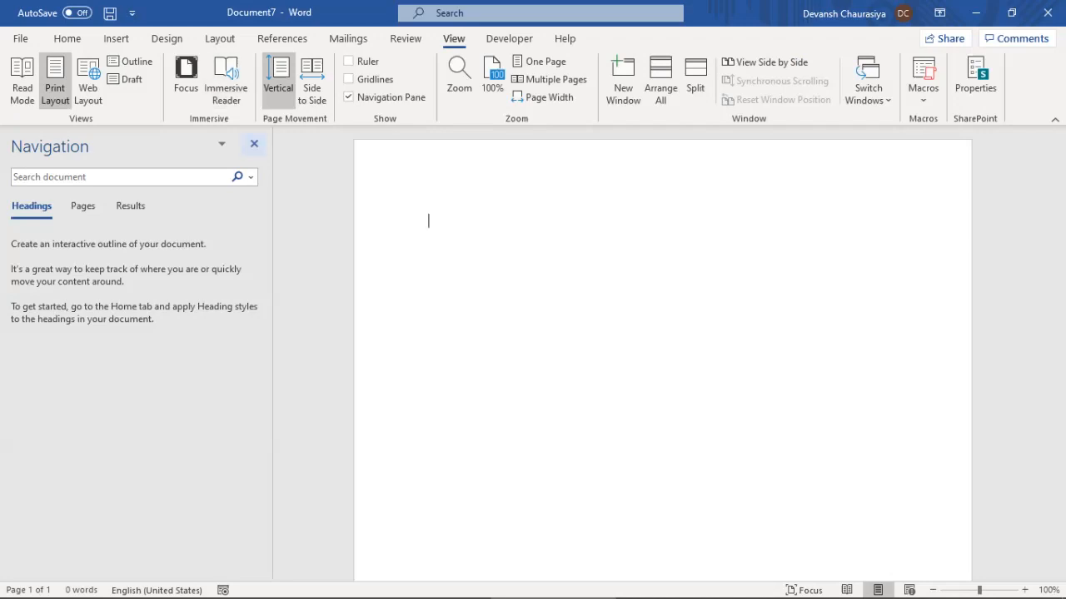
pyautogui.click(254, 144)
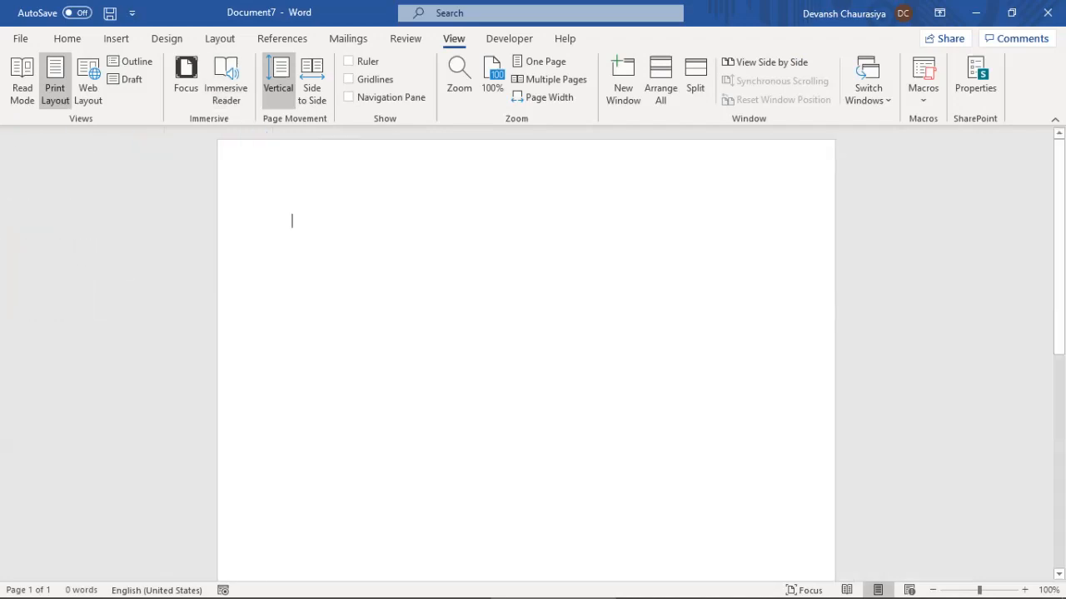
pyautogui.click(509, 38)
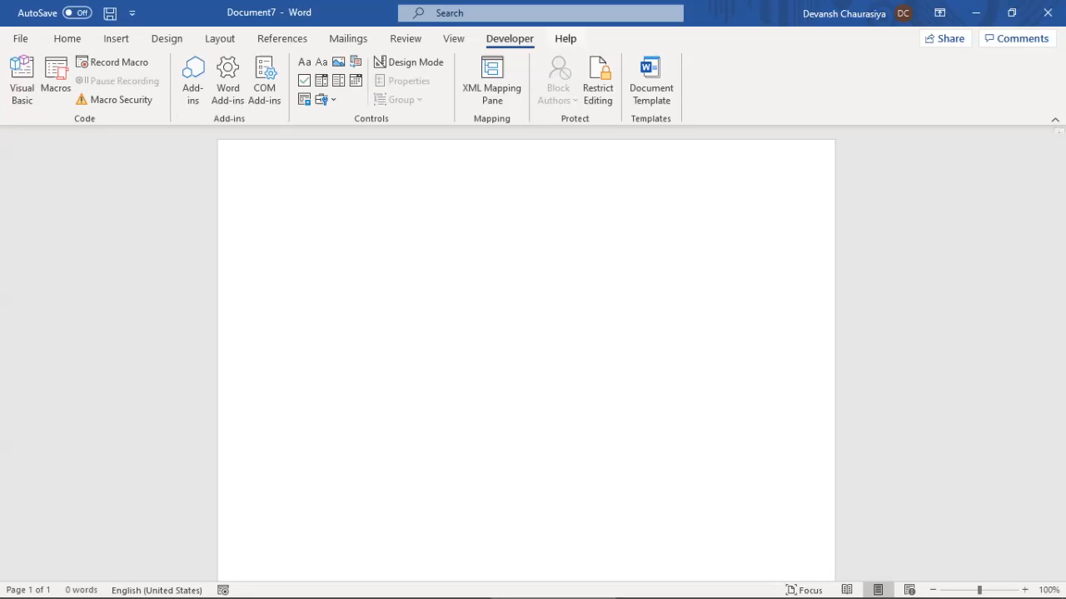
pyautogui.click(565, 38)
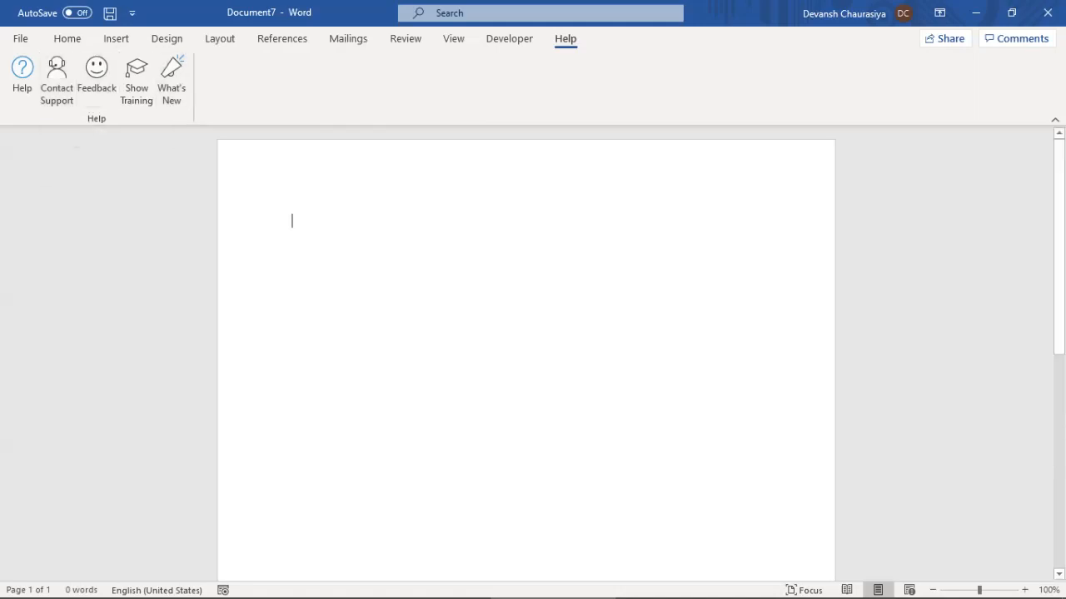
# Extend the training notes selection to the next list item, then return to the Home tab
pyautogui.hotkey('alt', 'Tab')
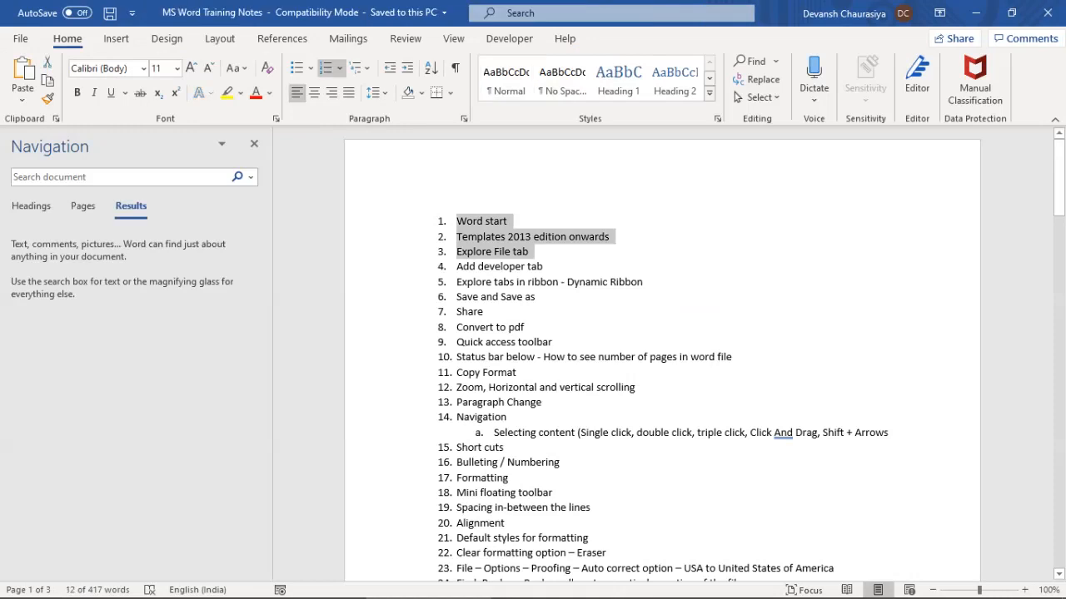
pyautogui.hotkey('shift', 'Down')
pyautogui.hotkey('shift', 'Down')
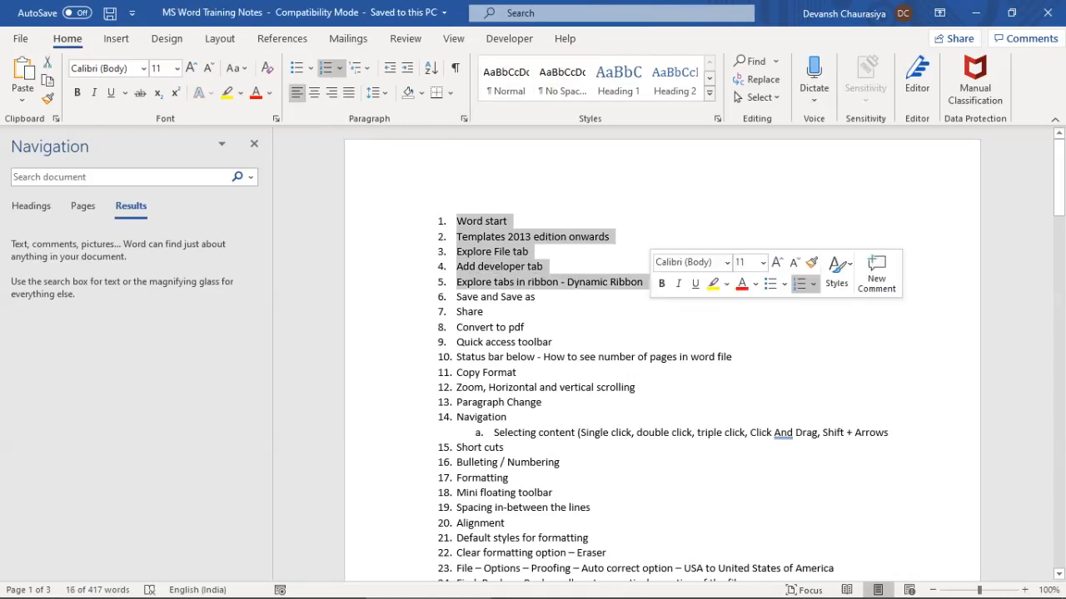
pyautogui.hotkey('alt', 'Tab')
pyautogui.click(67, 39)
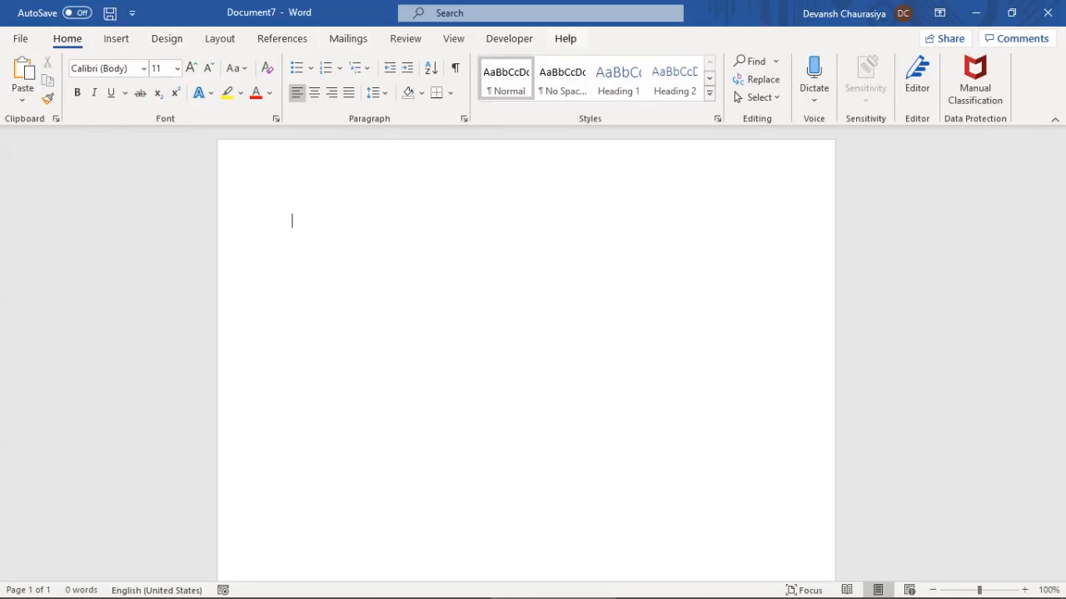
# Insert the first Tibet map image from This Device onto the page
pyautogui.click(115, 39)
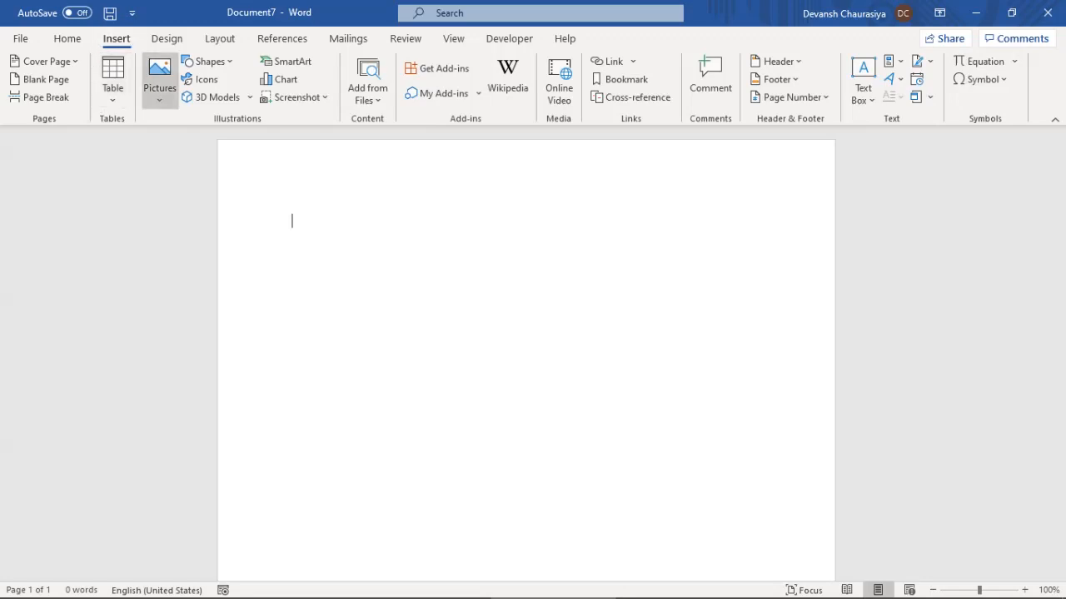
pyautogui.click(159, 79)
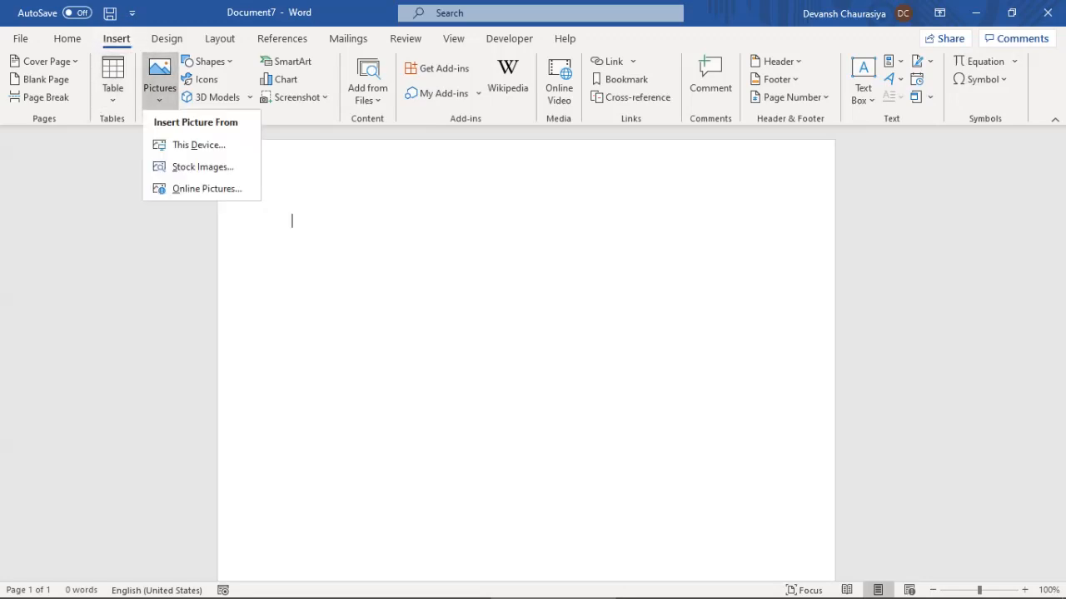
pyautogui.click(198, 145)
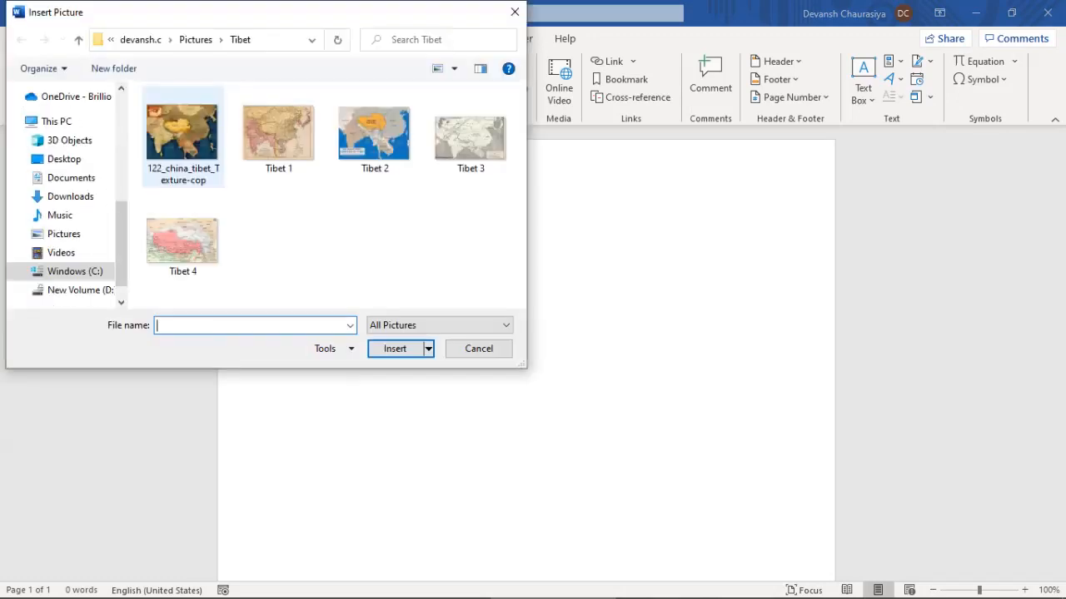
pyautogui.doubleClick(183, 134)
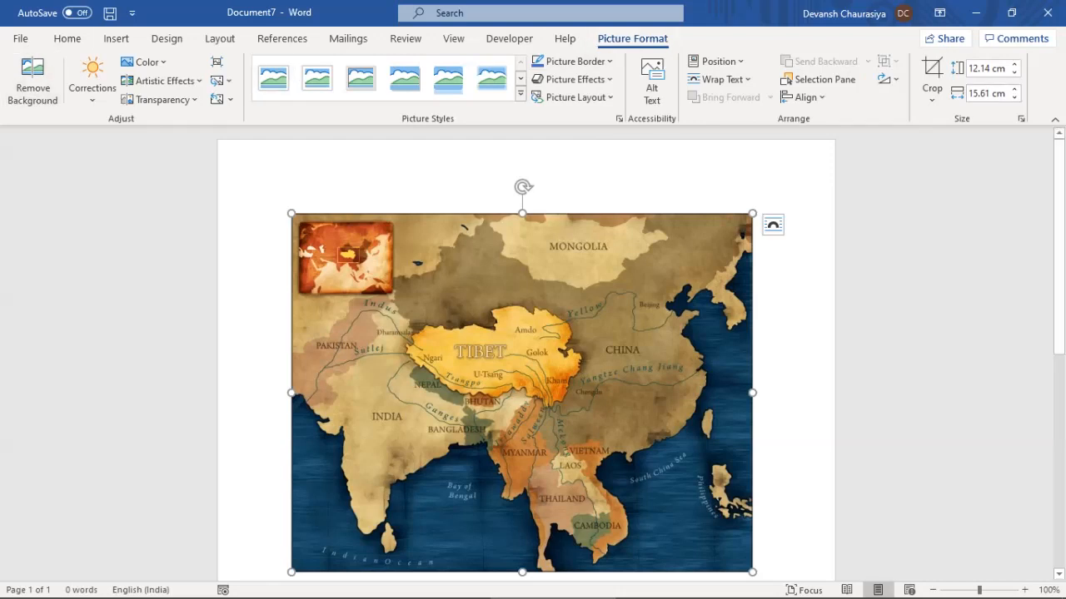
# Delete the map picture and adjust the covered-topics range in the training notes
pyautogui.press('Delete')
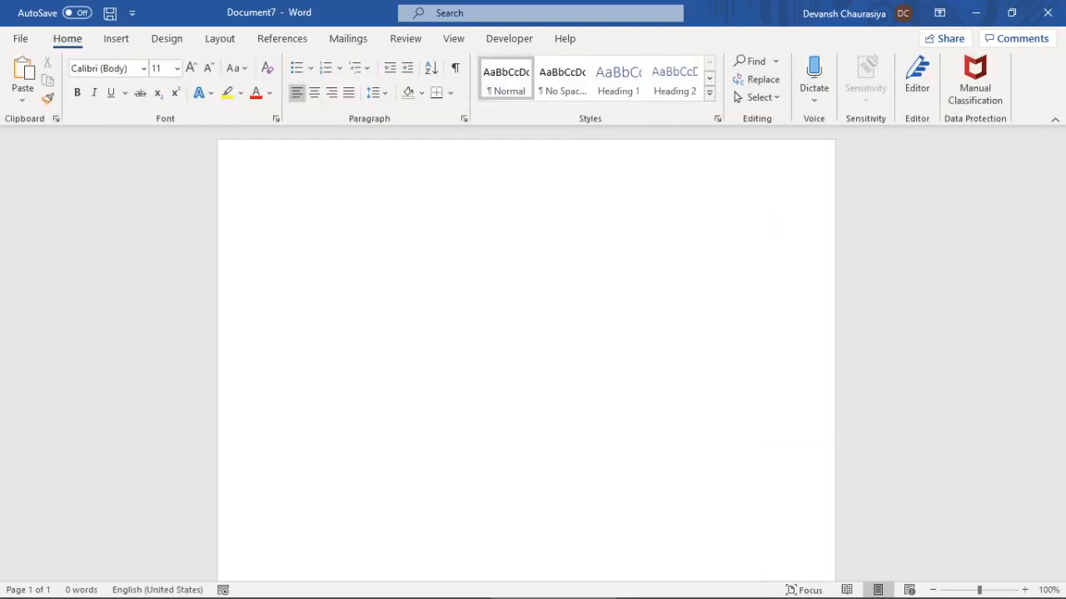
pyautogui.hotkey('alt', 'Tab')
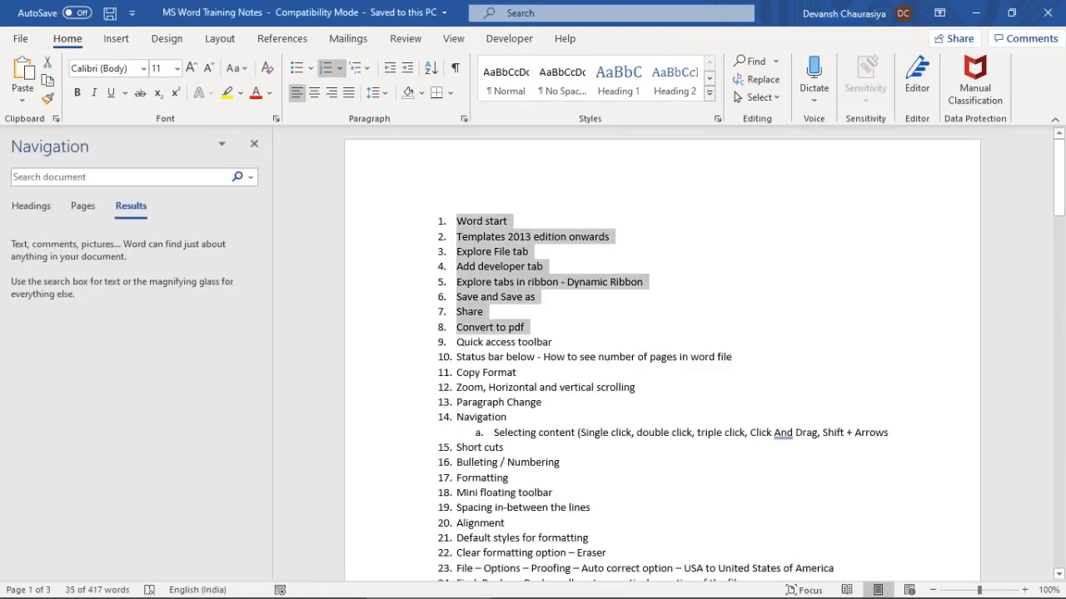
pyautogui.hotkey('shift', 'Up')
pyautogui.hotkey('shift', 'Up')
pyautogui.hotkey('alt', 'Tab')
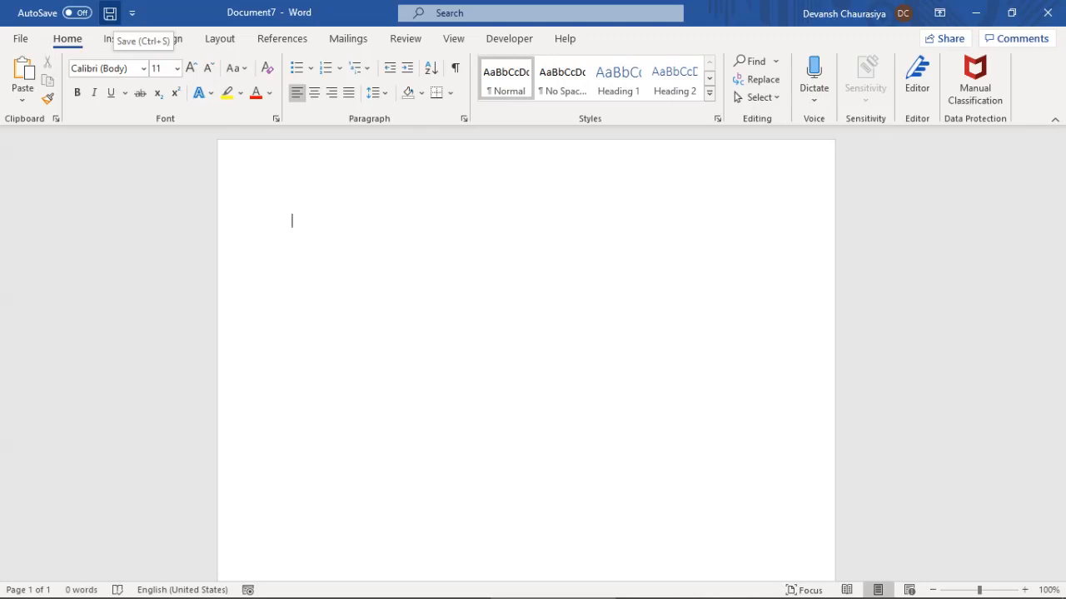
# Save the blank document as .docx in the Downloaded folder under a new training file name
pyautogui.click(109, 13)
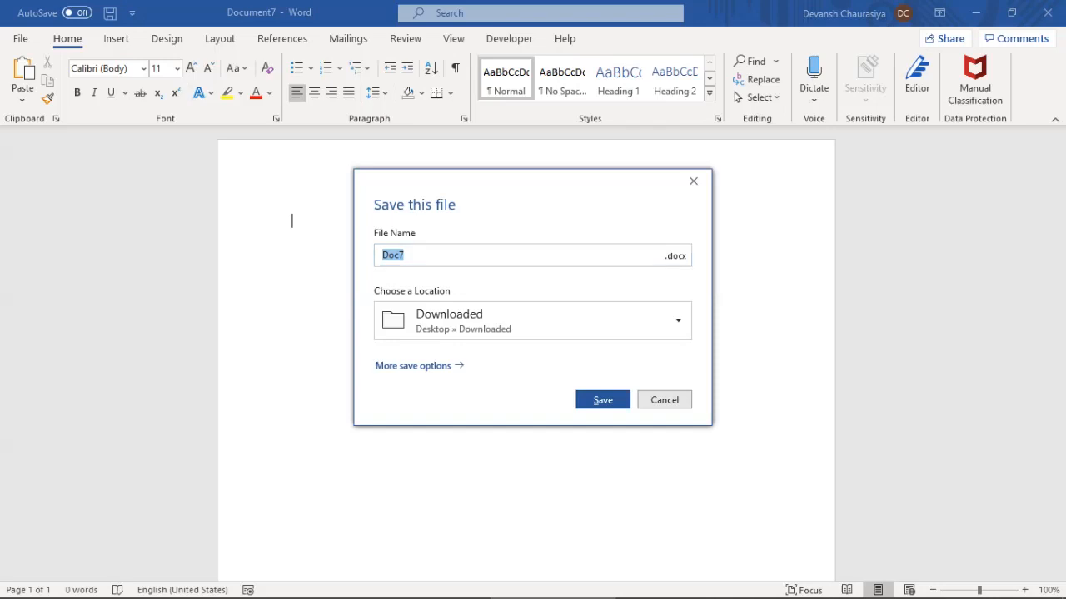
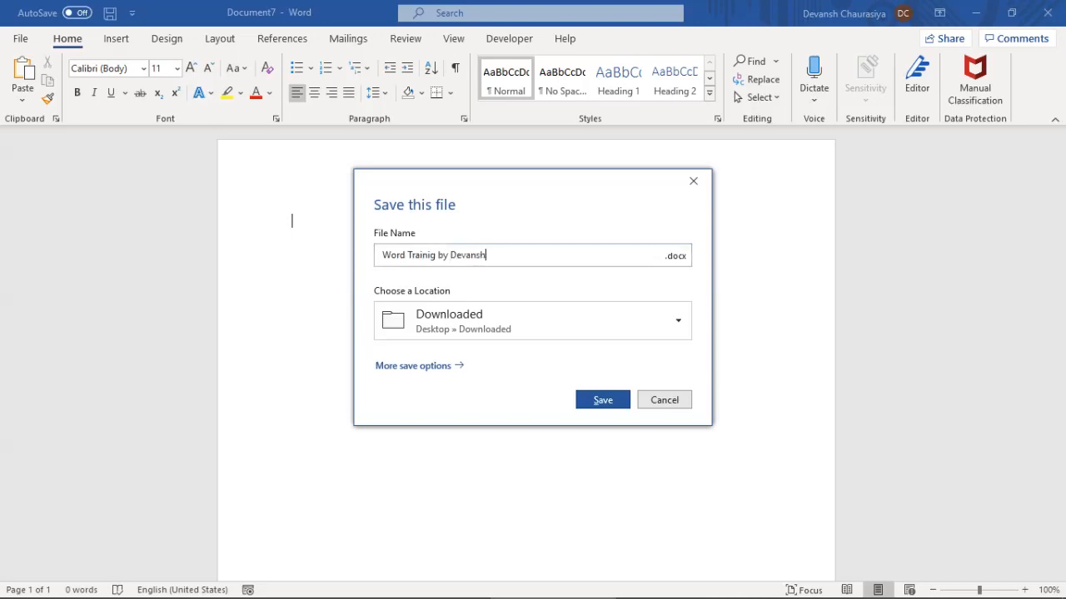
pyautogui.click(643, 324)
pyautogui.click(643, 324)
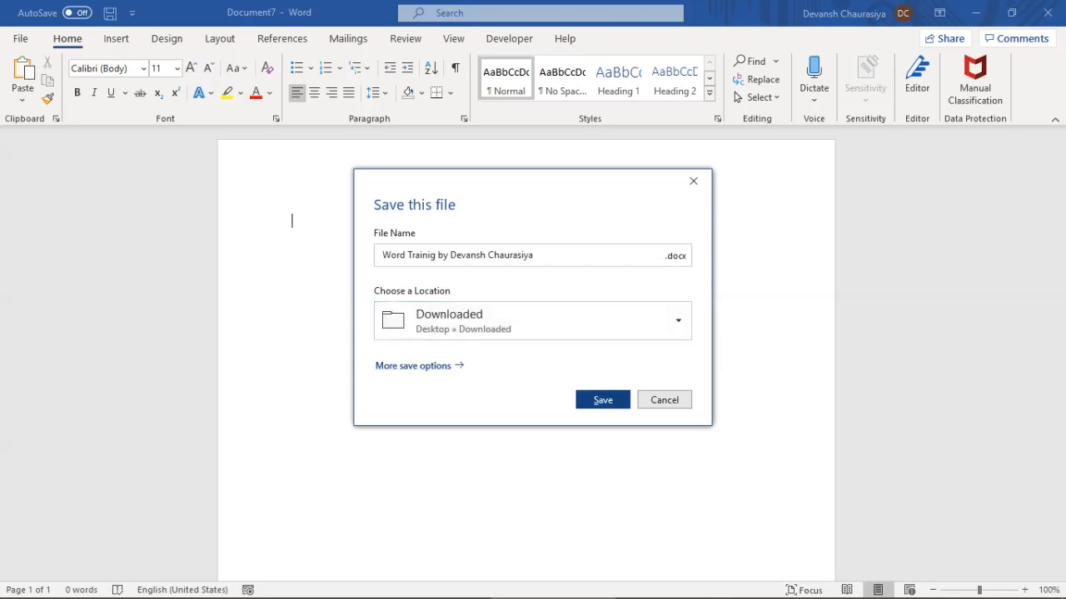
pyautogui.press('Return')
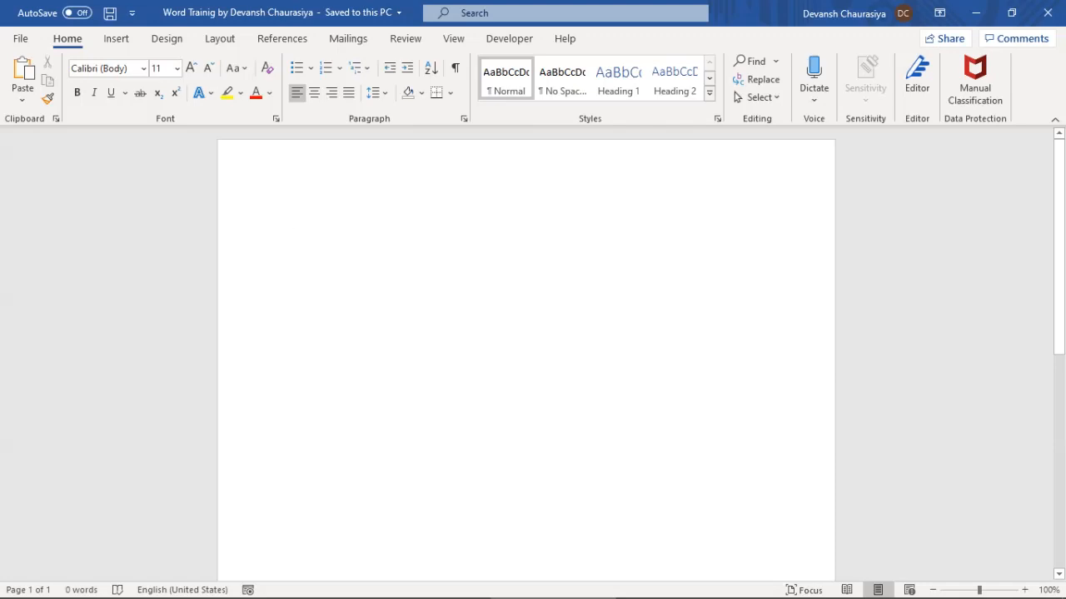
# Type placeholder text, then try closing the document three times, cancelling each prompt
pyautogui.write('bflkdbkdsbkdsvbksdvb')
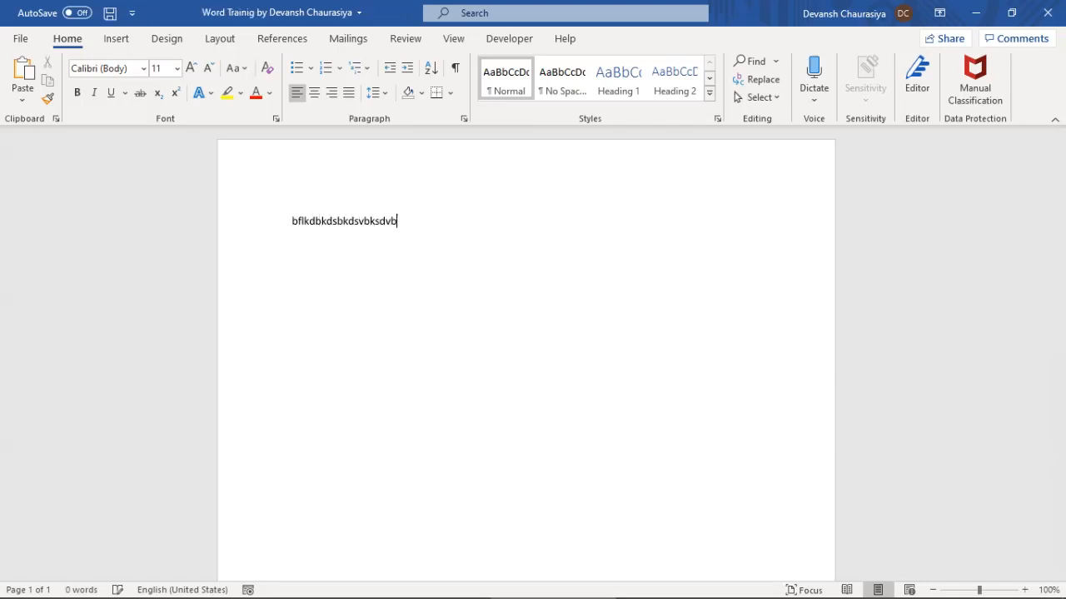
pyautogui.click(1047, 12)
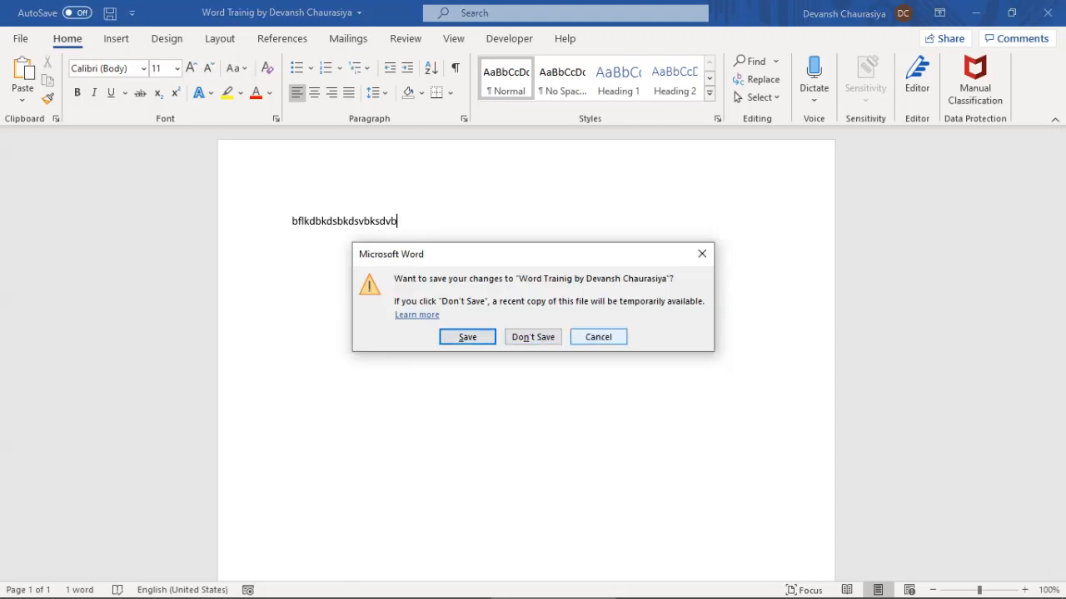
pyautogui.click(598, 336)
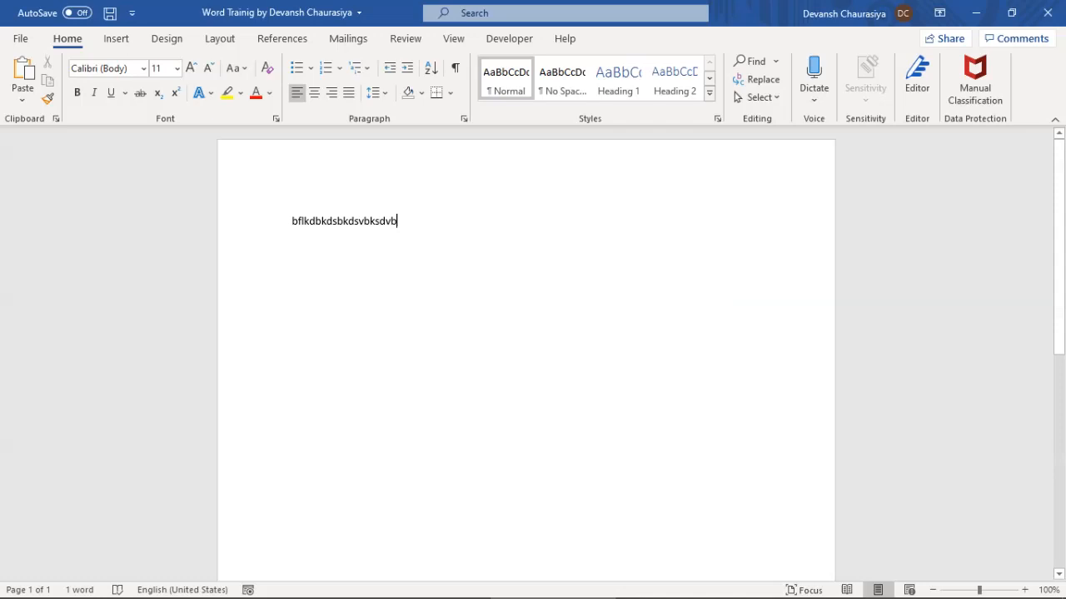
pyautogui.click(1048, 13)
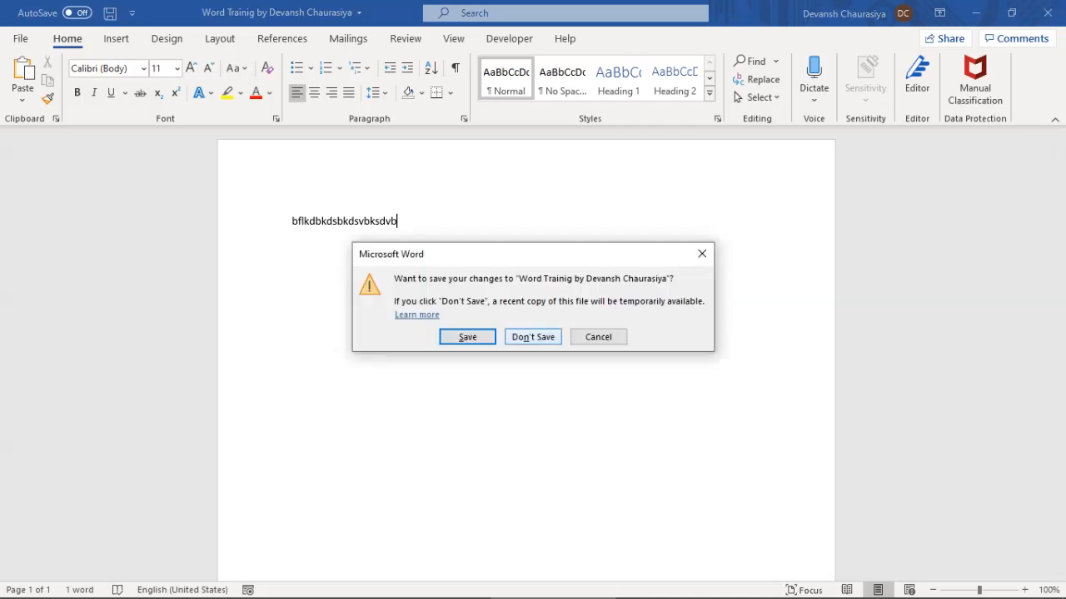
pyautogui.click(598, 336)
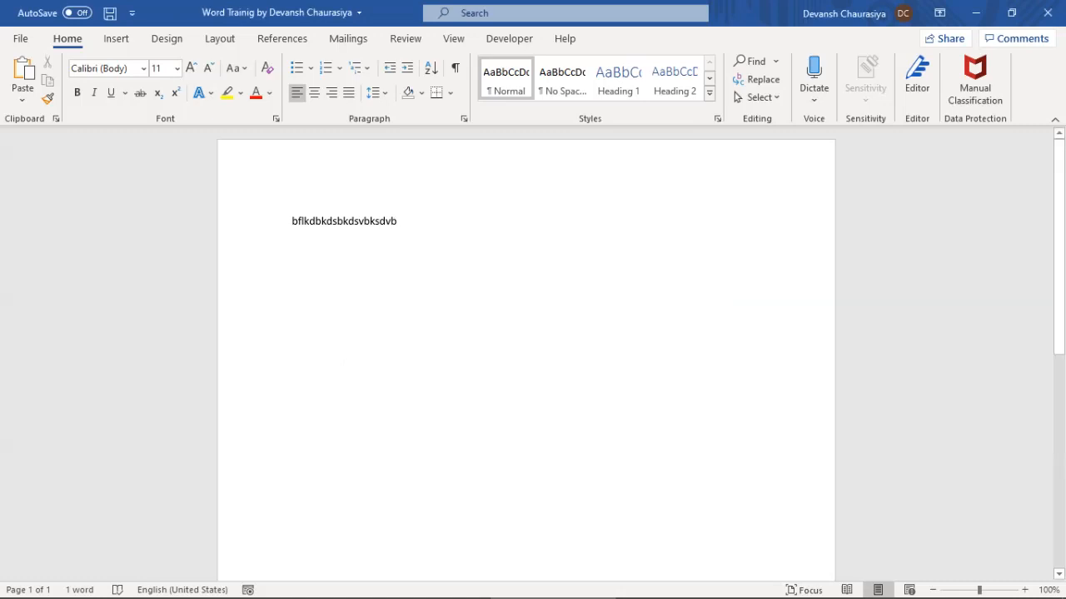
pyautogui.moveTo(292, 221); pyautogui.dragTo(403, 221)
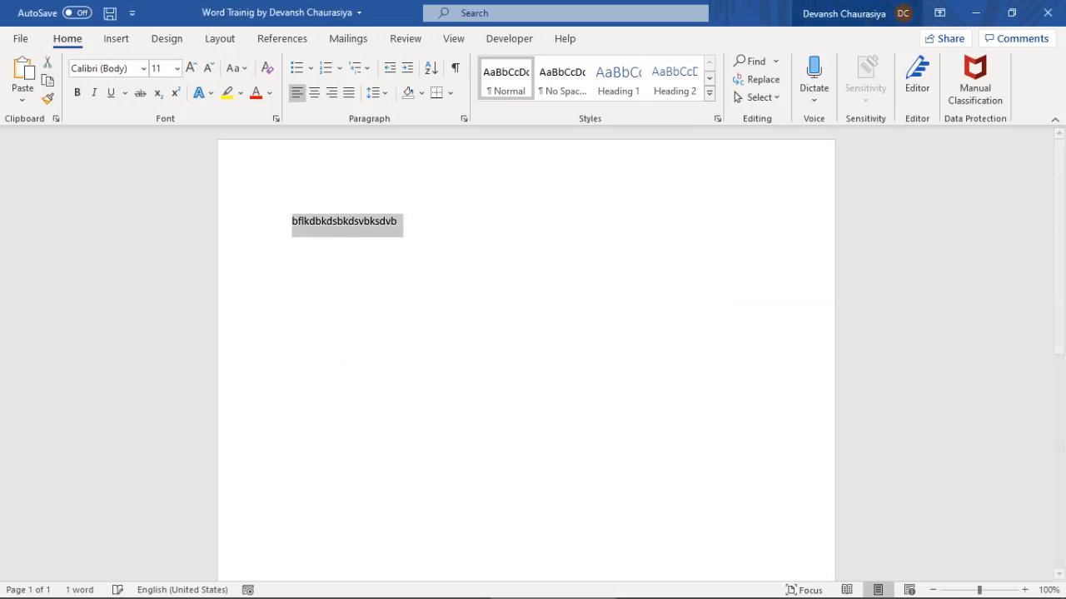
pyautogui.click(1048, 13)
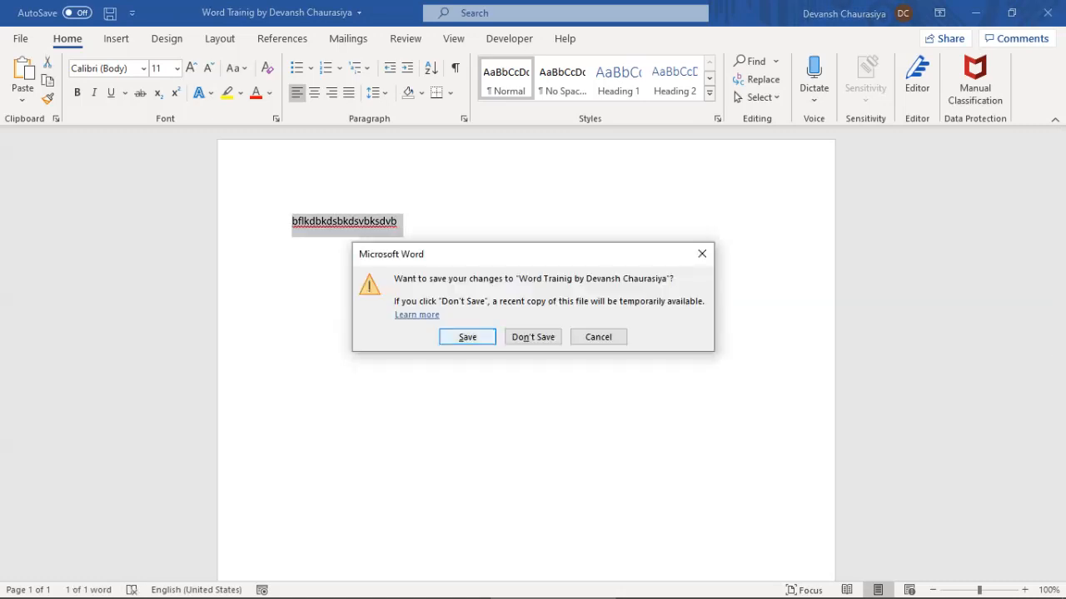
pyautogui.click(598, 338)
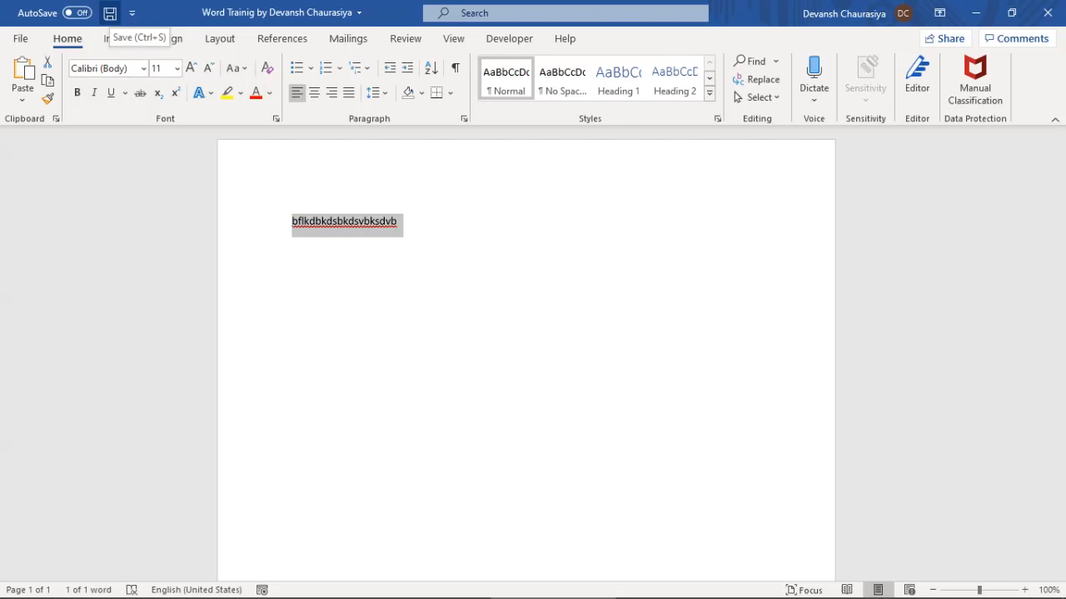
# Save the changes, visit the File page, then delete and restore the selected text
pyautogui.click(109, 13)
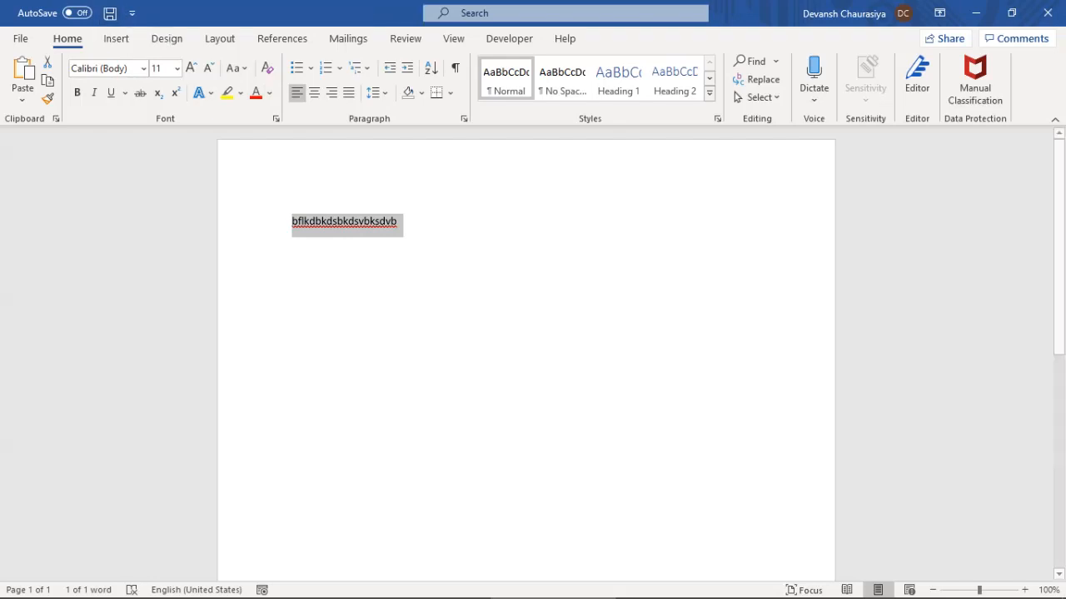
pyautogui.click(20, 39)
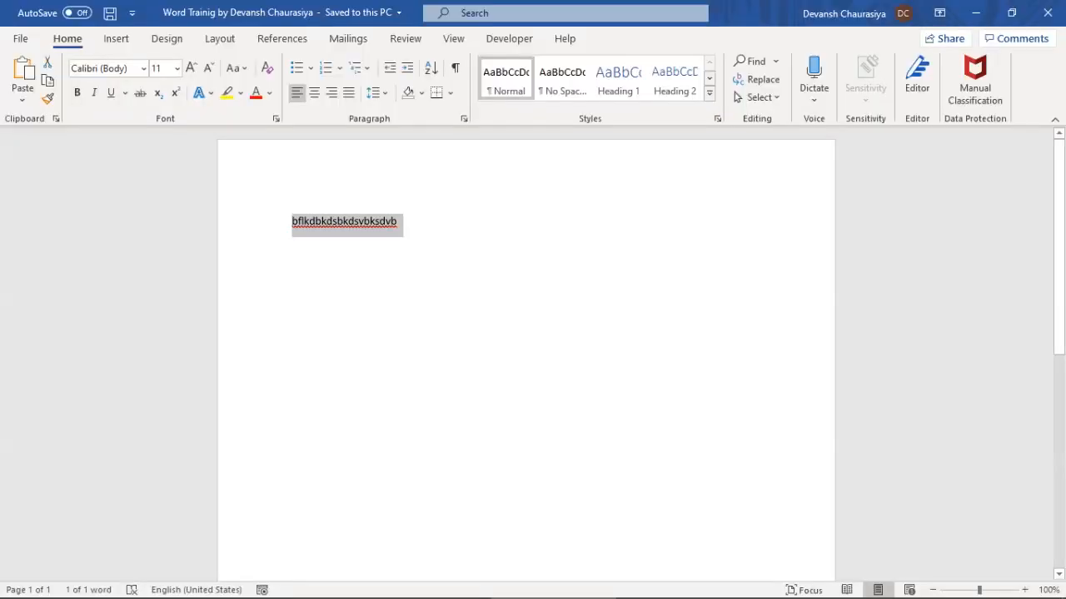
pyautogui.press('Delete')
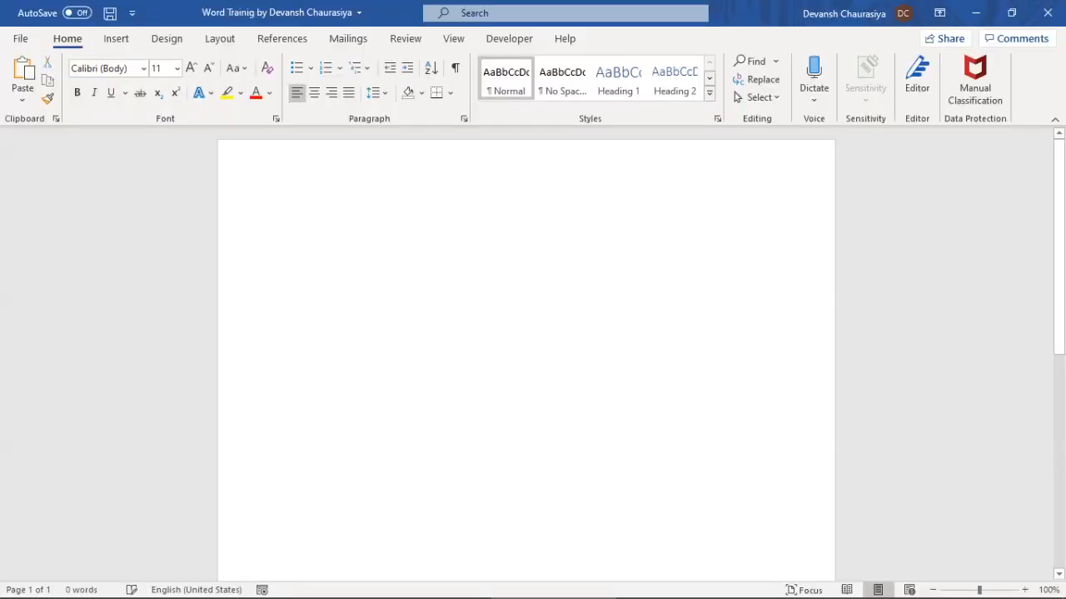
pyautogui.hotkey('ctrl', 'z')
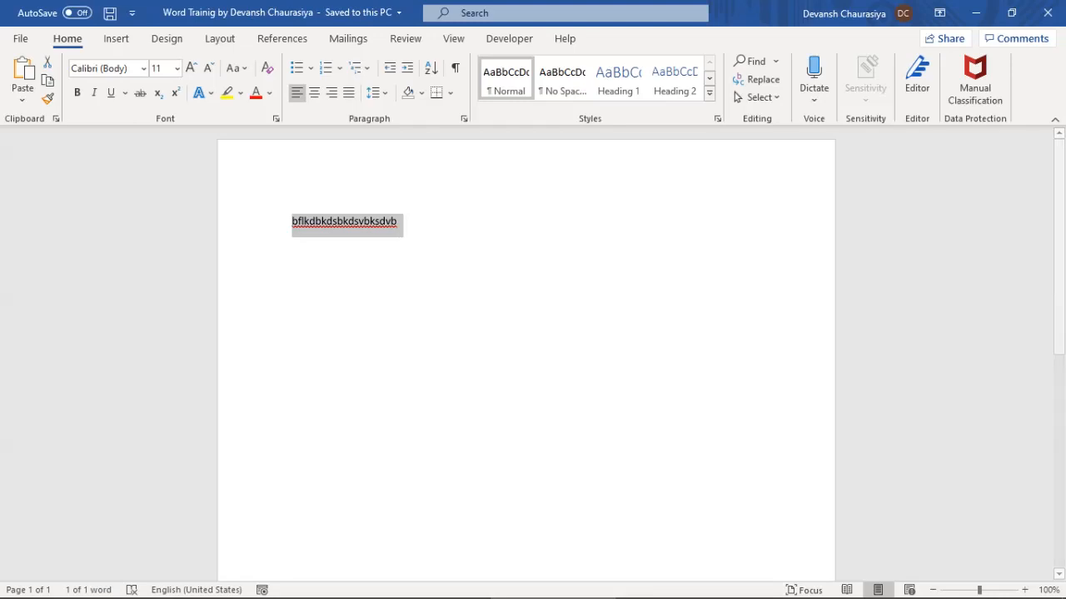
# Type 'Control S', undo all typing to empty the page, then mark item 7 Share in the notes
pyautogui.write('Contri')
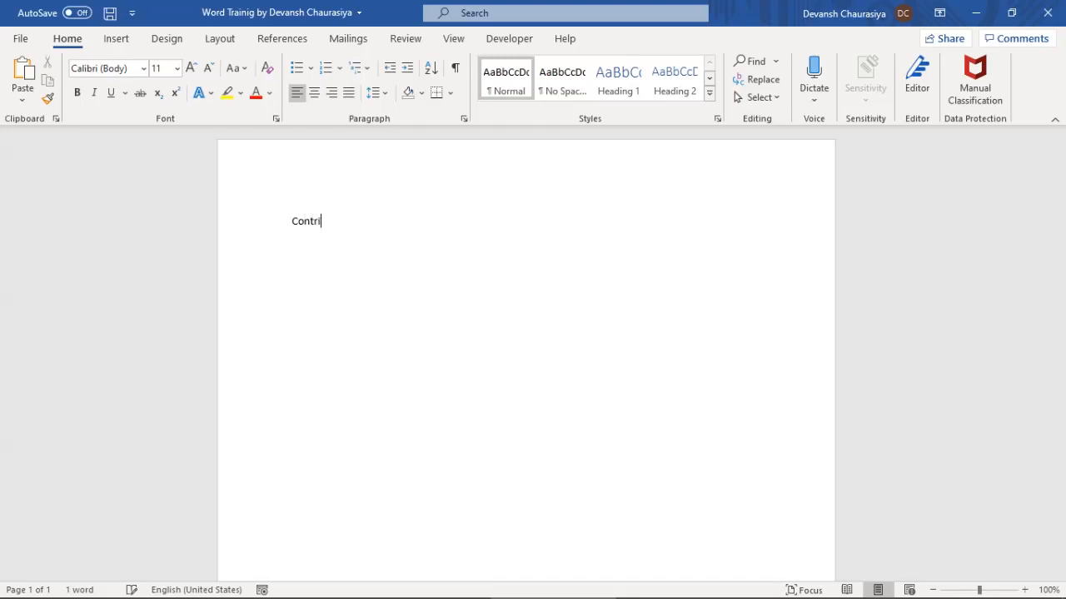
pyautogui.press('BackSpace')
pyautogui.write('ol S')
pyautogui.hotkey('ctrl', 'a')
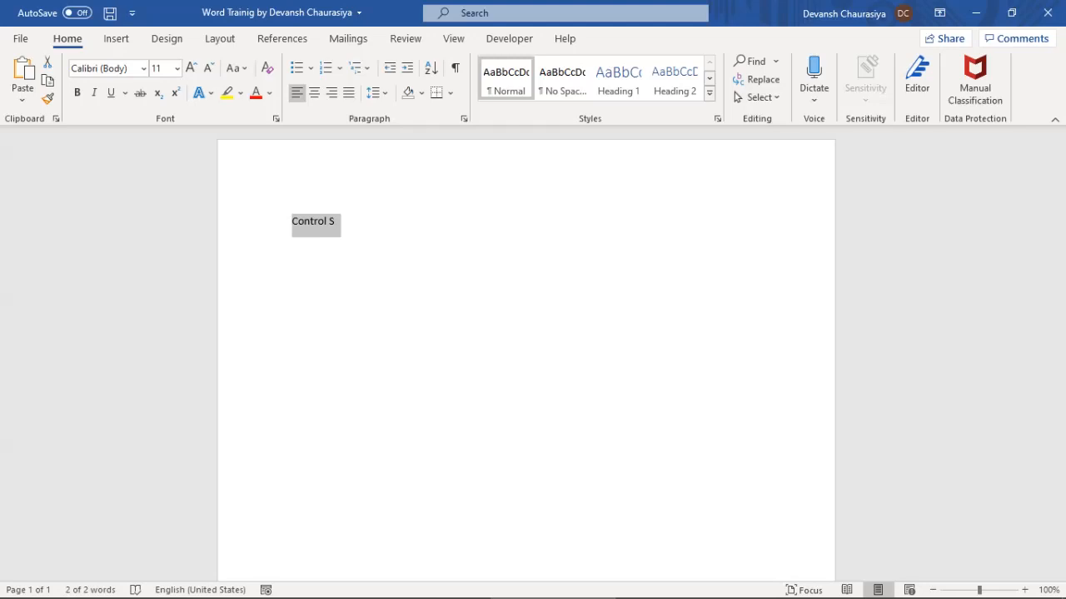
pyautogui.hotkey('ctrl', 'z')
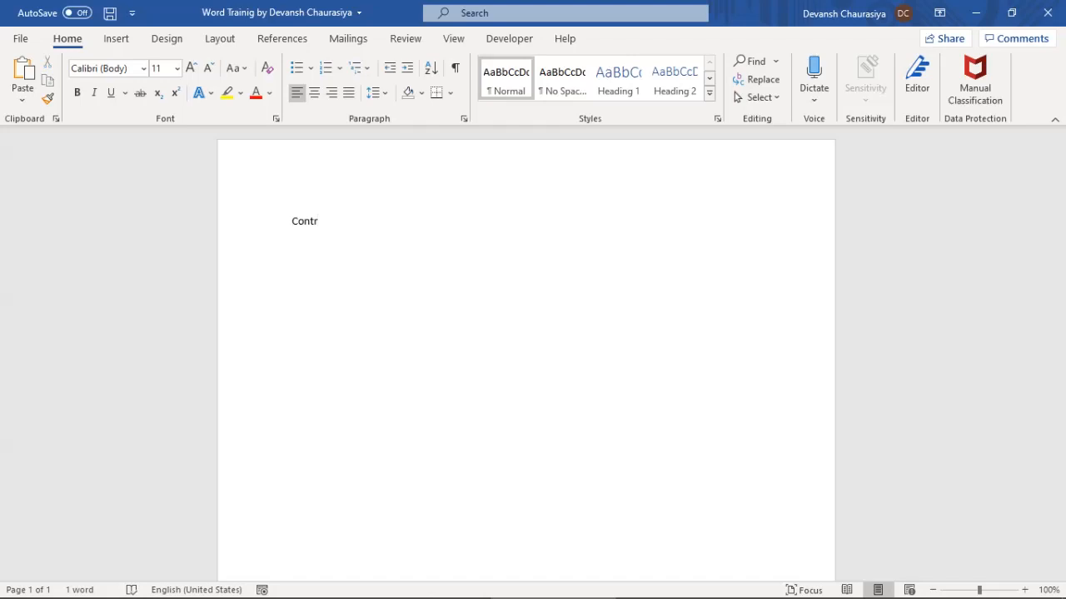
pyautogui.hotkey('ctrl', 'z')
pyautogui.hotkey('ctrl', 'z')
pyautogui.write('dbshdshdbv')
pyautogui.hotkey('ctrl', 'z')
pyautogui.hotkey('alt', 'Tab')
pyautogui.hotkey('shift', 'Down')
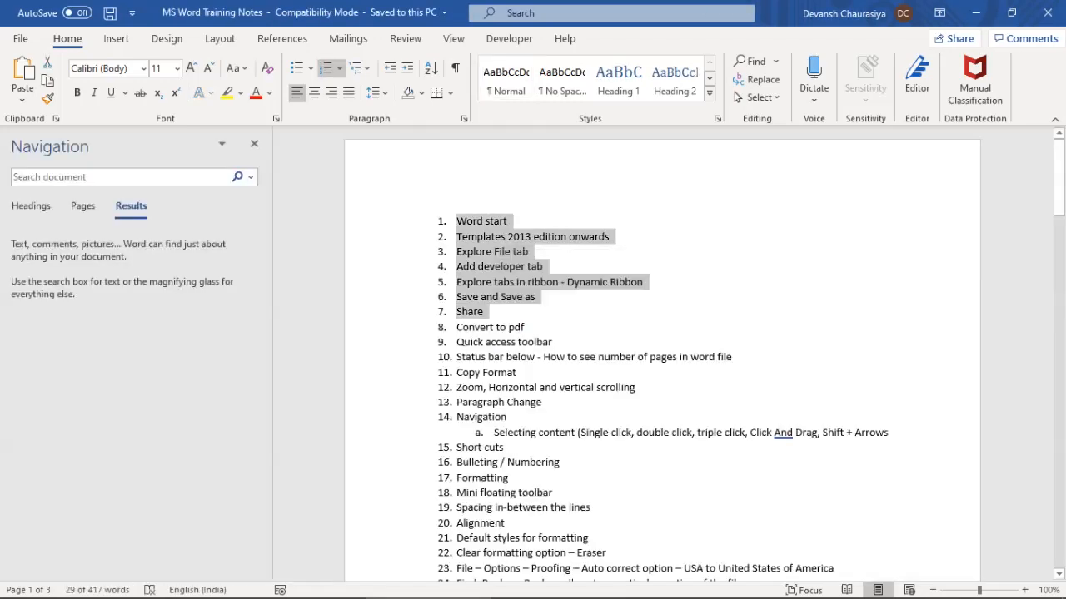
# Open the File > Share pane and close it without sharing
pyautogui.hotkey('alt', 'Tab')
pyautogui.hotkey('alt', 'f')
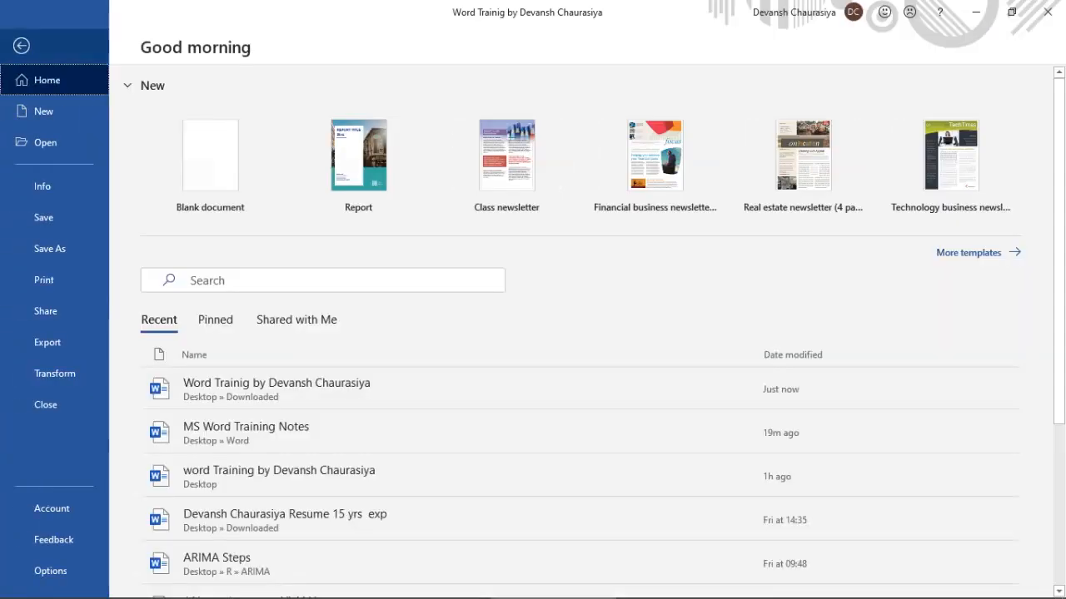
pyautogui.click(46, 312)
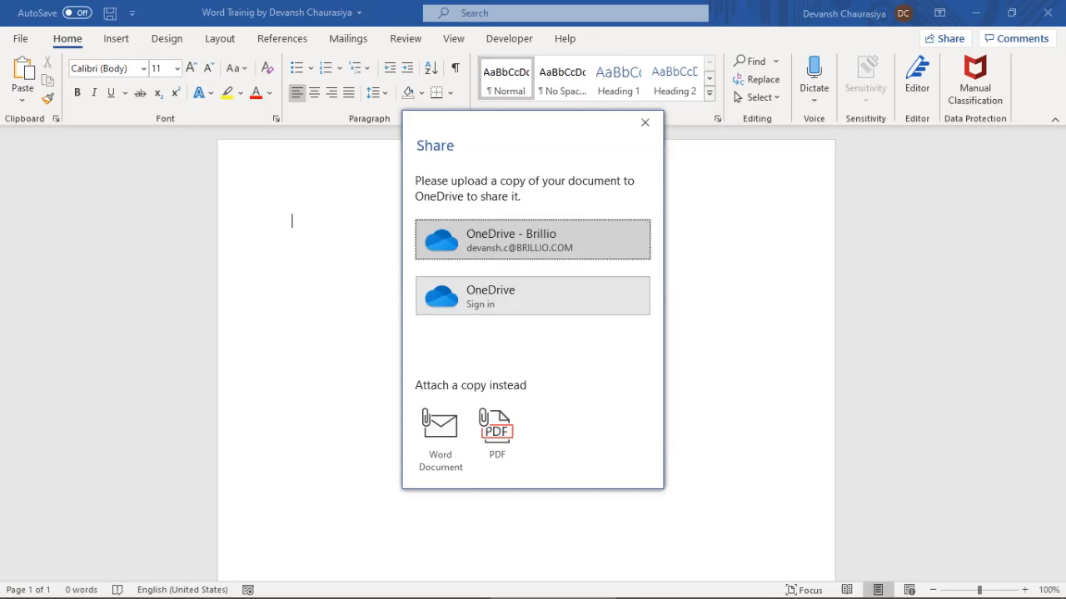
pyautogui.click(644, 122)
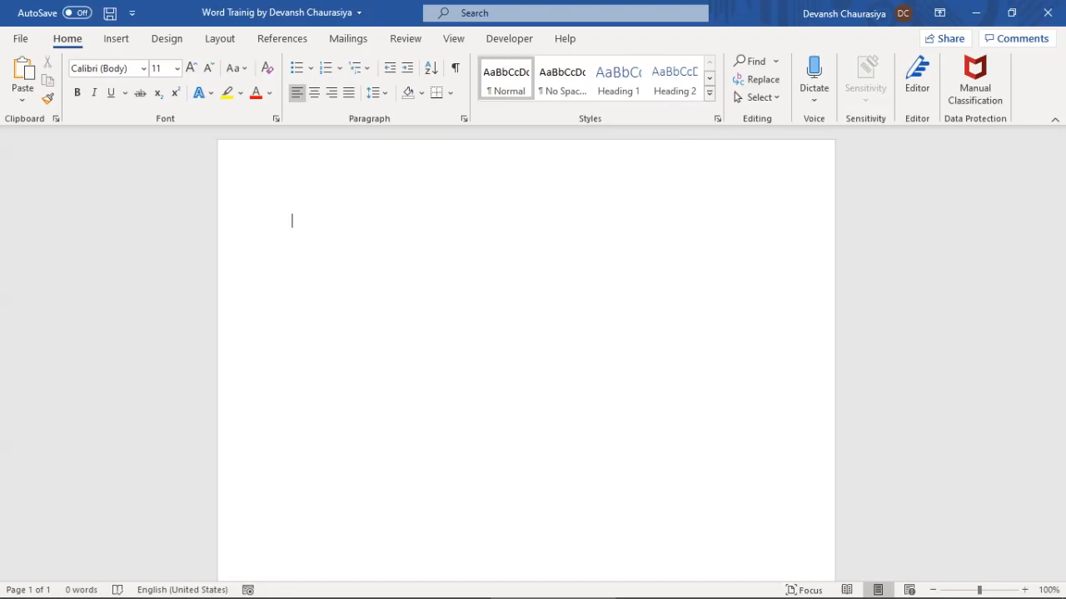
# Mark item 8 Convert to pdf as covered in the notes, then reopen the File page
pyautogui.hotkey('alt', 'Tab')
pyautogui.hotkey('shift', 'Down')
pyautogui.hotkey('alt', 'Tab')
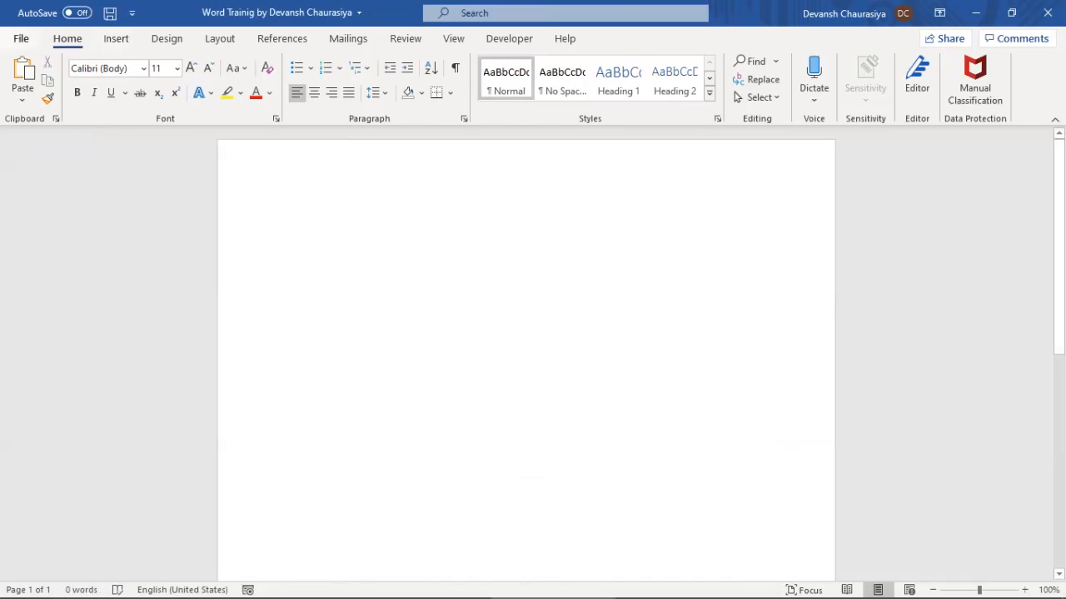
pyautogui.hotkey('alt', 'f')
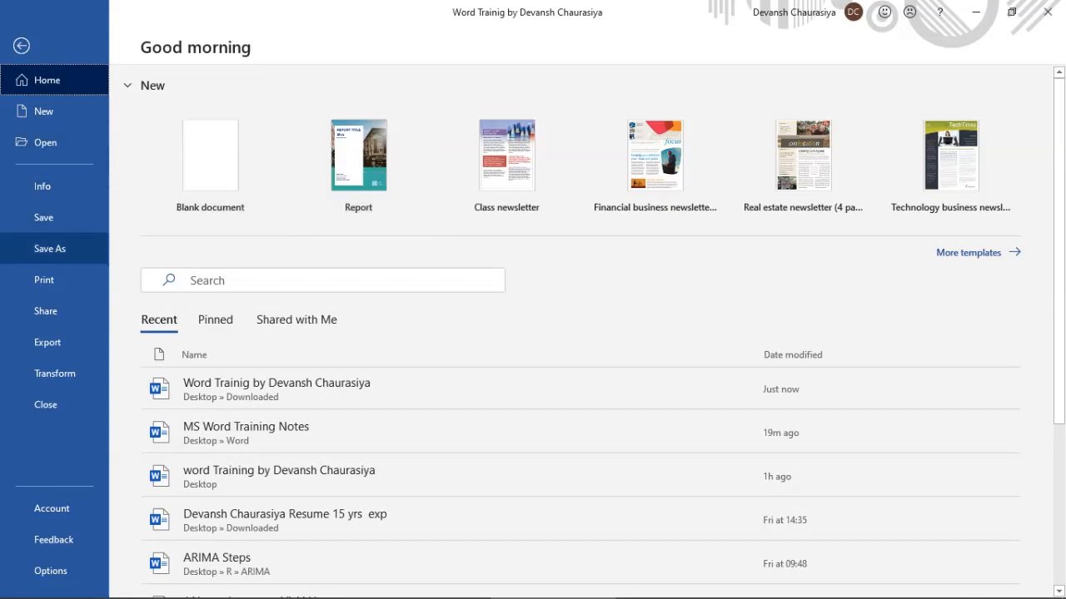
# Choose PDF (*.pdf) as the Save As file type, then back out without saving
pyautogui.click(50, 248)
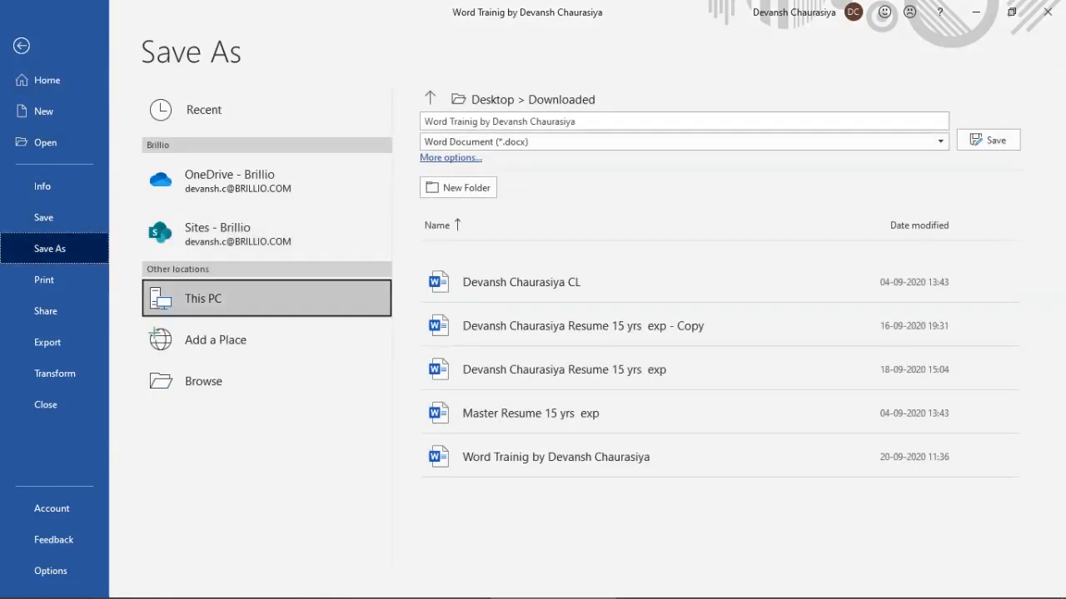
pyautogui.click(682, 142)
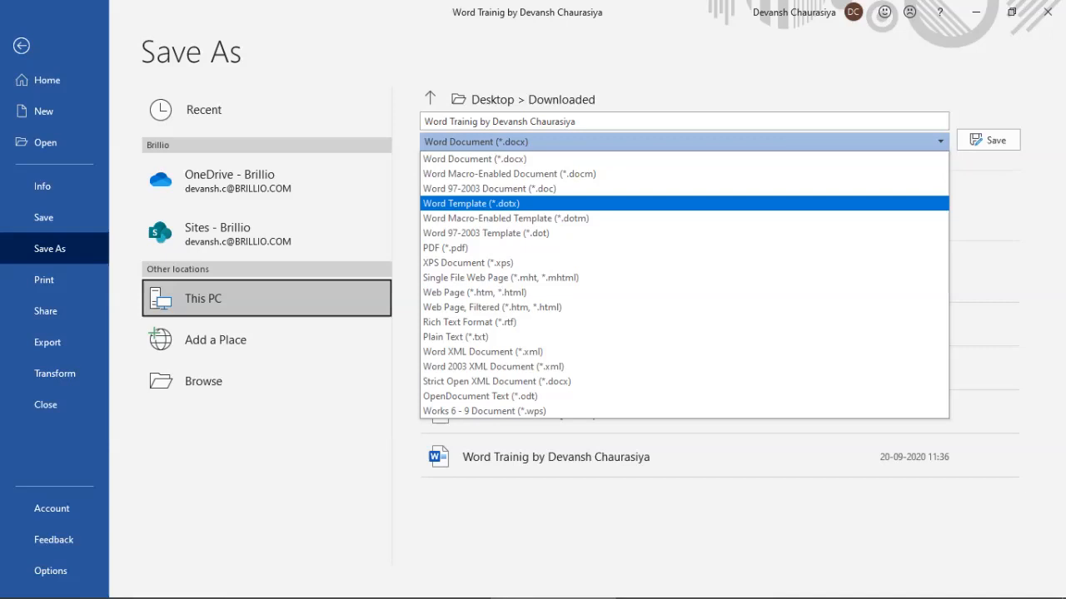
pyautogui.press('Down')
pyautogui.press('Down')
pyautogui.press('Down')
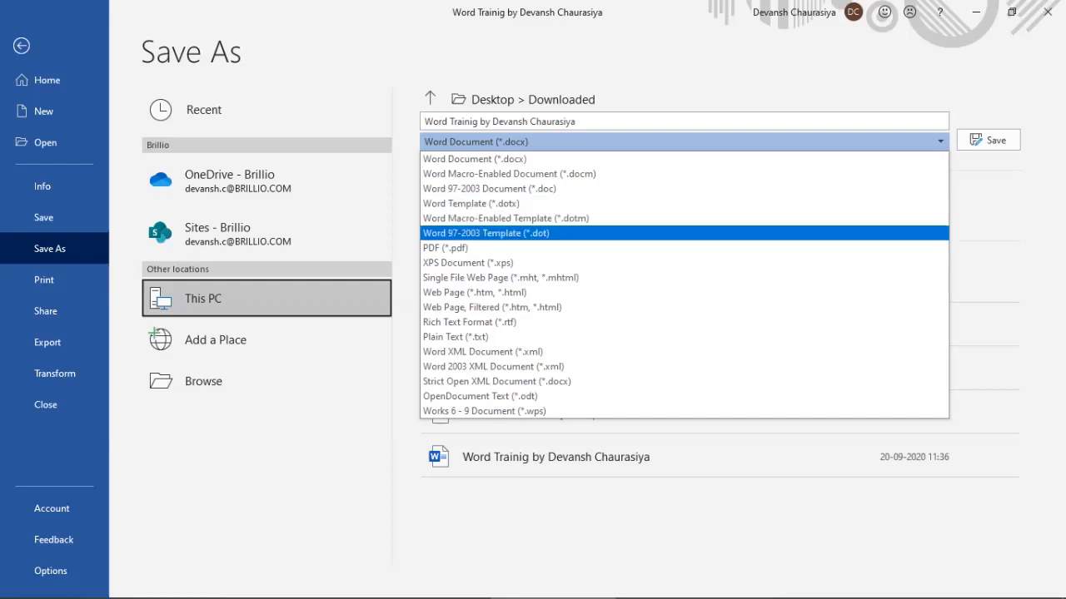
pyautogui.press('Return')
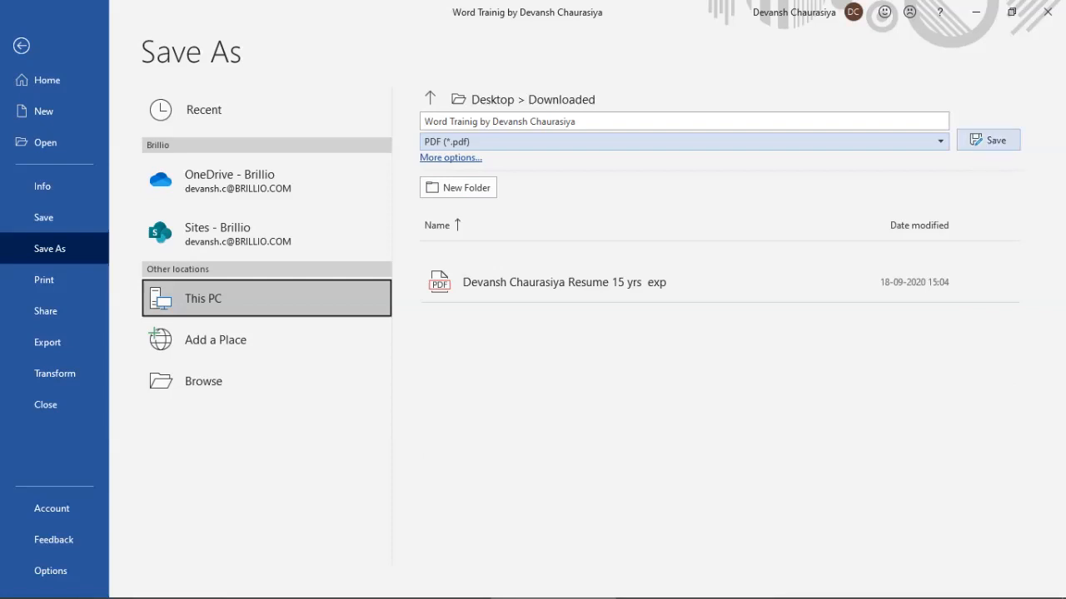
pyautogui.click(22, 45)
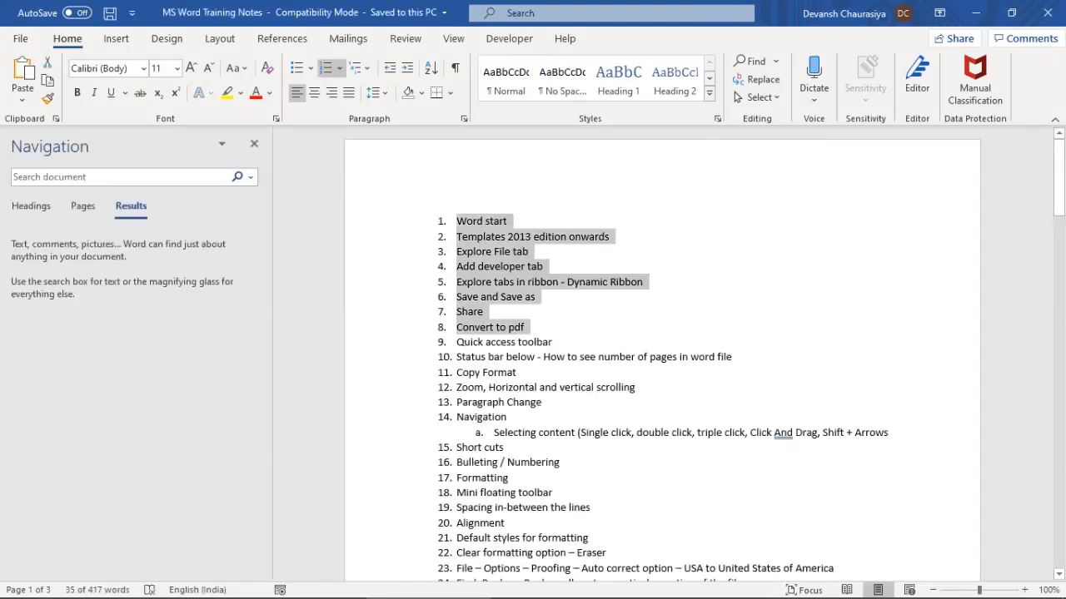
# Extend the notes selection to item 9 and select the word 'toolbar' in it
pyautogui.hotkey('shift', 'Down')
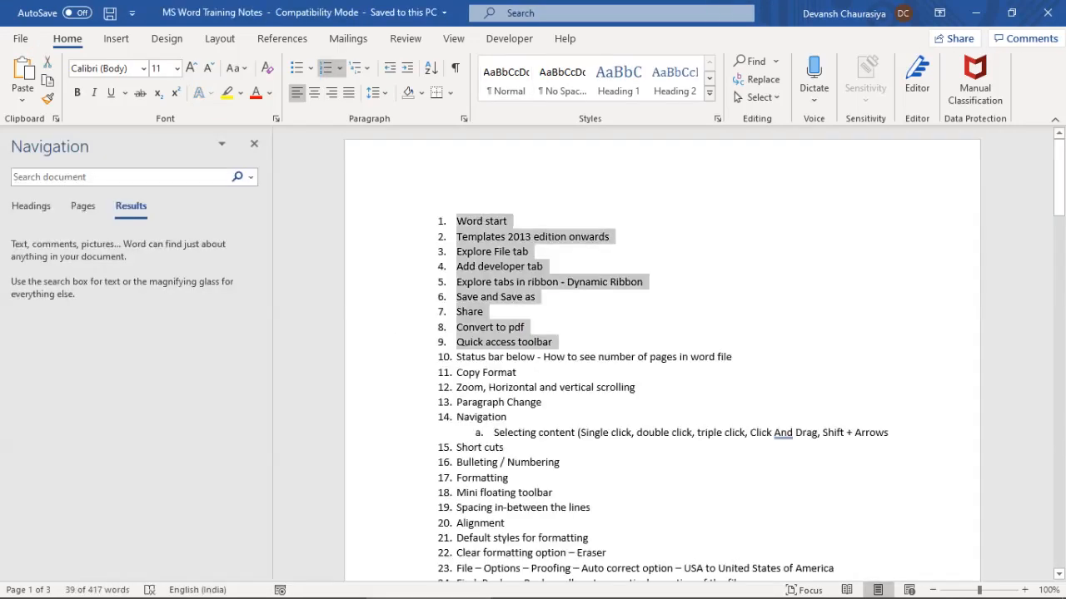
pyautogui.click(534, 342)
pyautogui.doubleClick(534, 343)
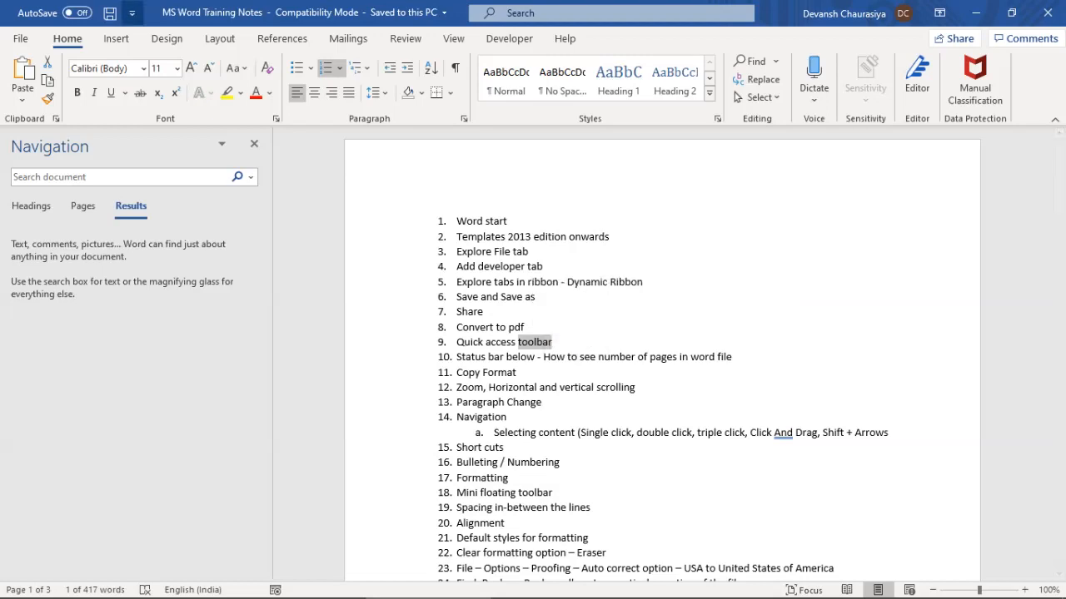
# Review the Quick Access Toolbar settings in Word Options and cancel without changes
pyautogui.click(132, 13)
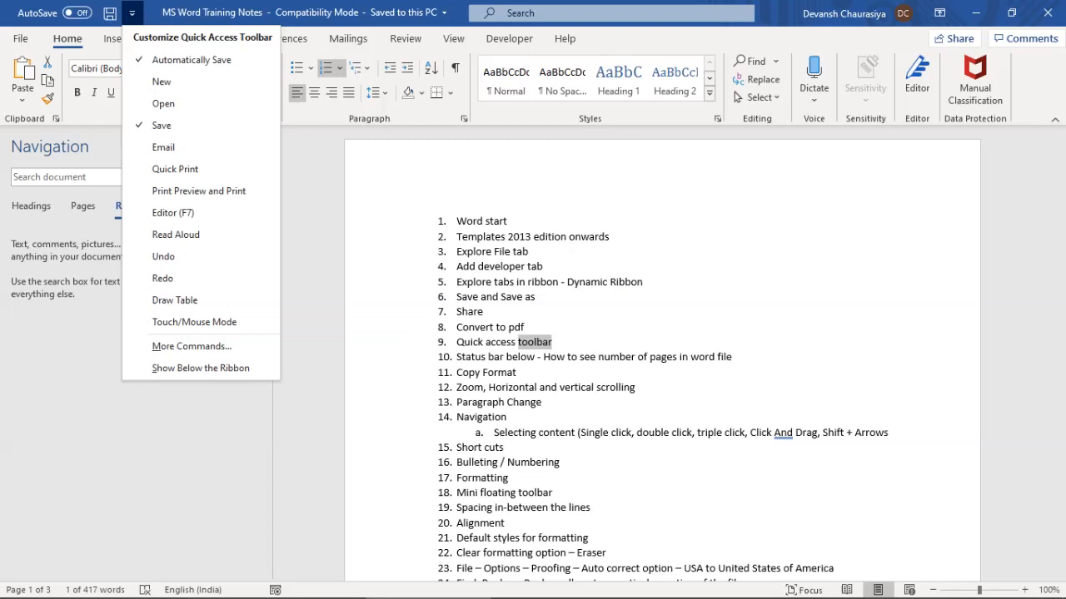
pyautogui.click(21, 39)
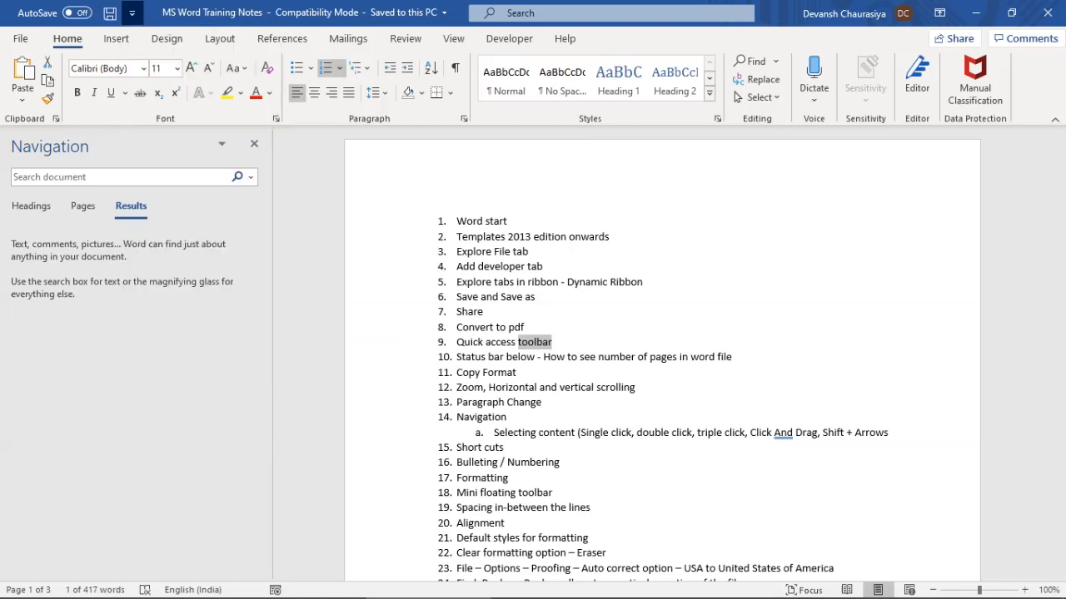
pyautogui.click(50, 571)
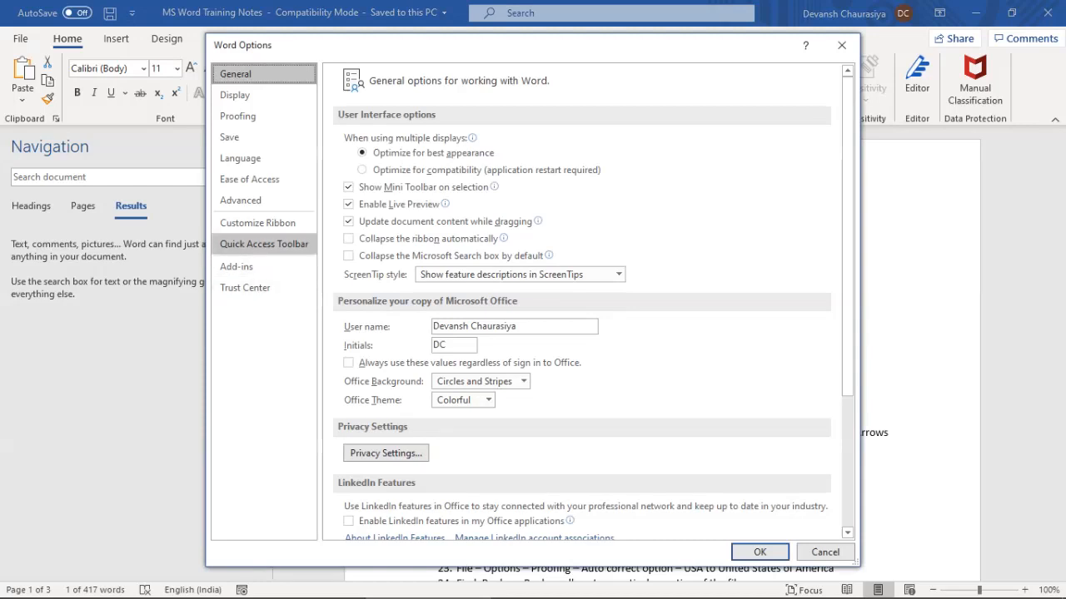
pyautogui.click(264, 244)
pyautogui.click(666, 156)
pyautogui.click(656, 170)
pyautogui.click(666, 156)
pyautogui.click(656, 170)
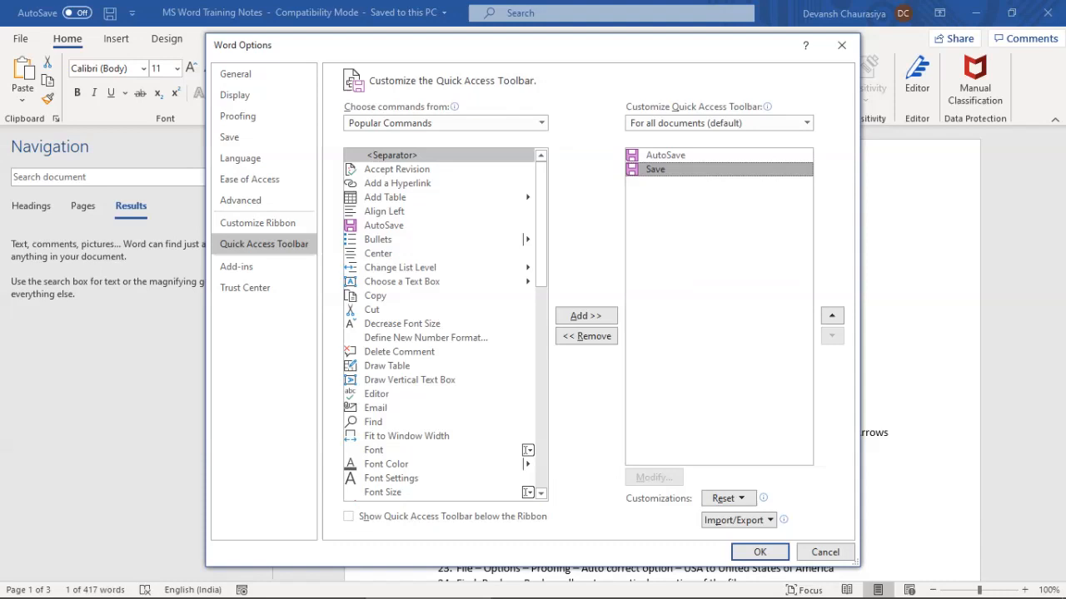
pyautogui.click(825, 552)
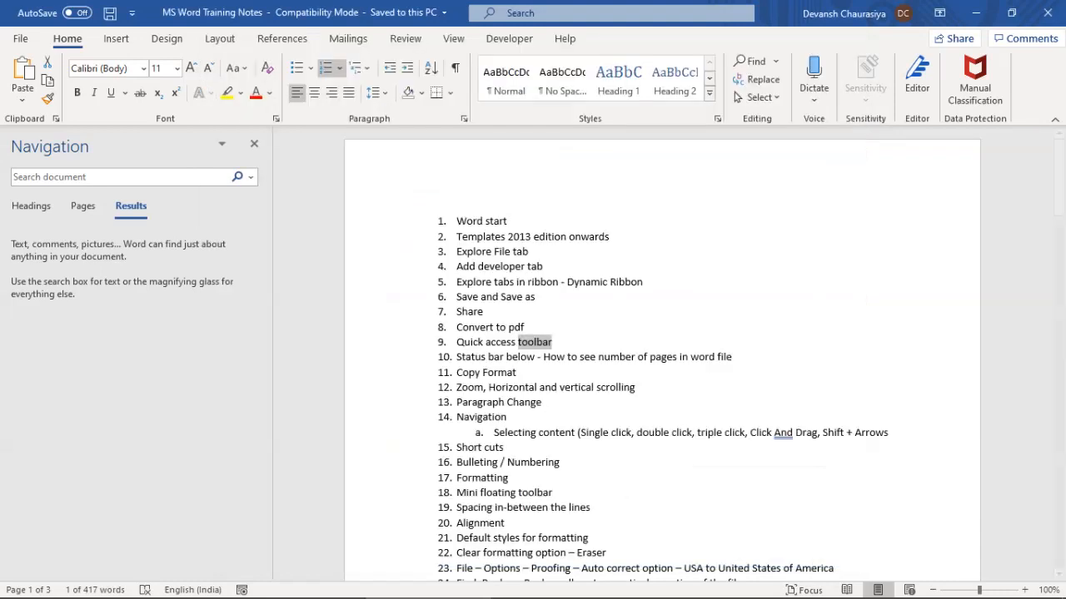
# Tick Quick Print in the Customize Quick Access Toolbar dropdown
pyautogui.click(132, 12)
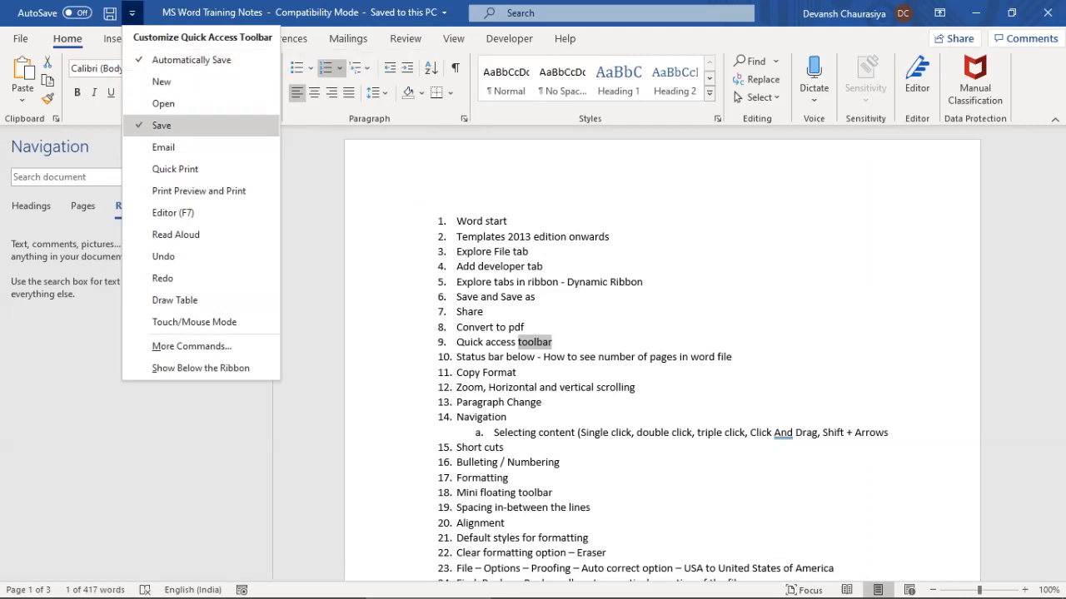
pyautogui.click(132, 13)
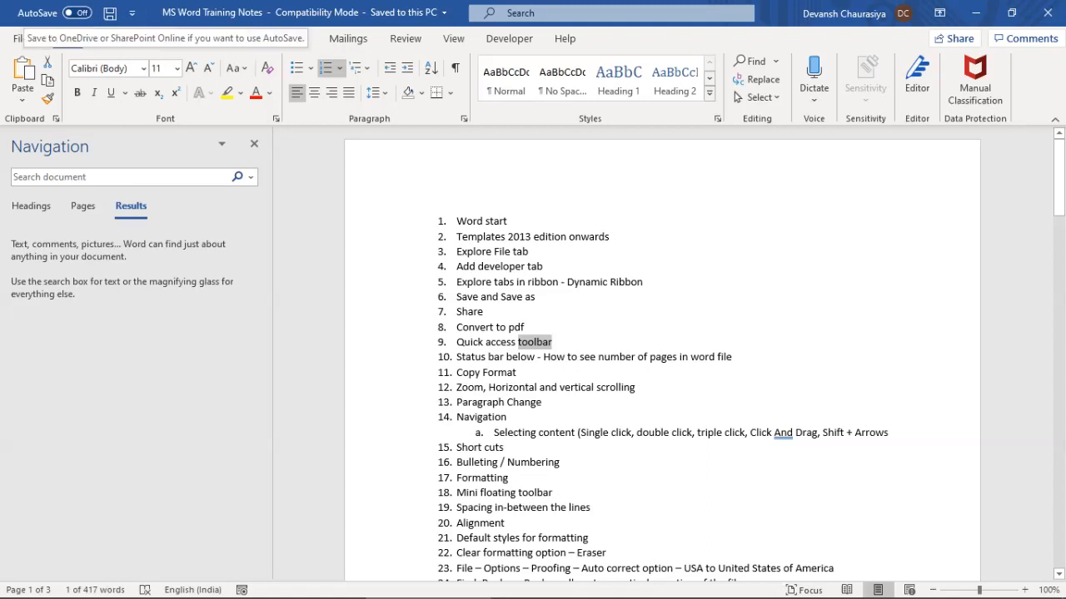
pyautogui.click(131, 12)
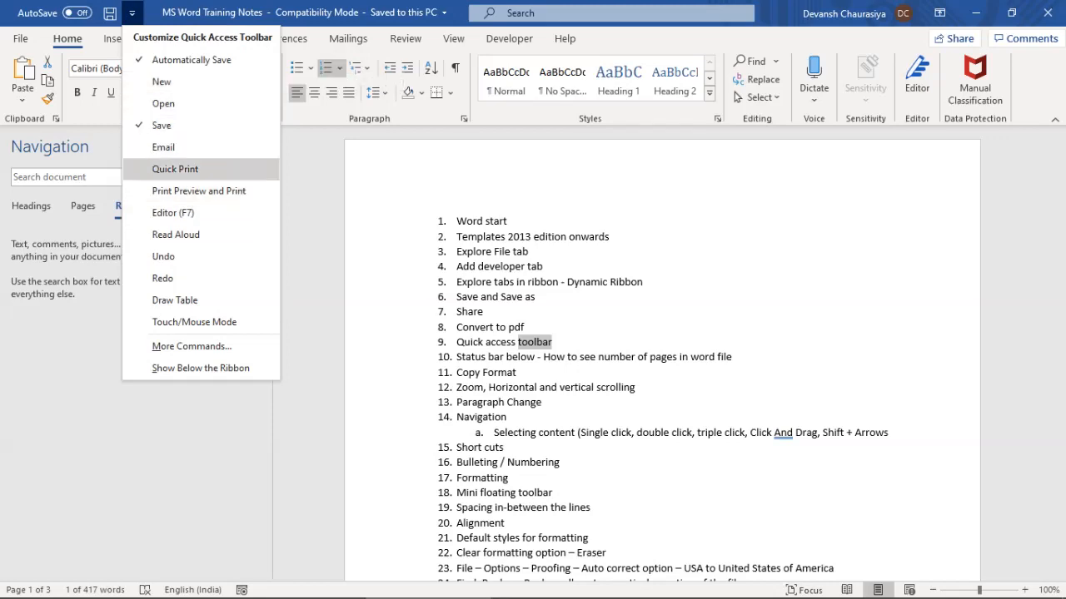
pyautogui.click(175, 169)
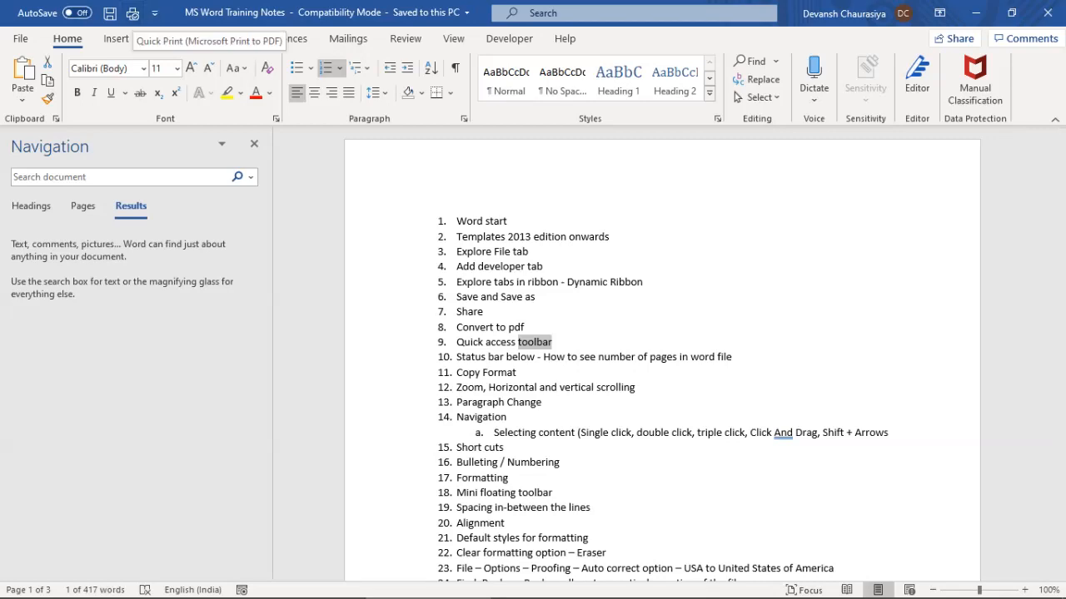
# Add Copy, Cut and Paste from Popular Commands to the Quick Access Toolbar in Word Options
pyautogui.click(20, 38)
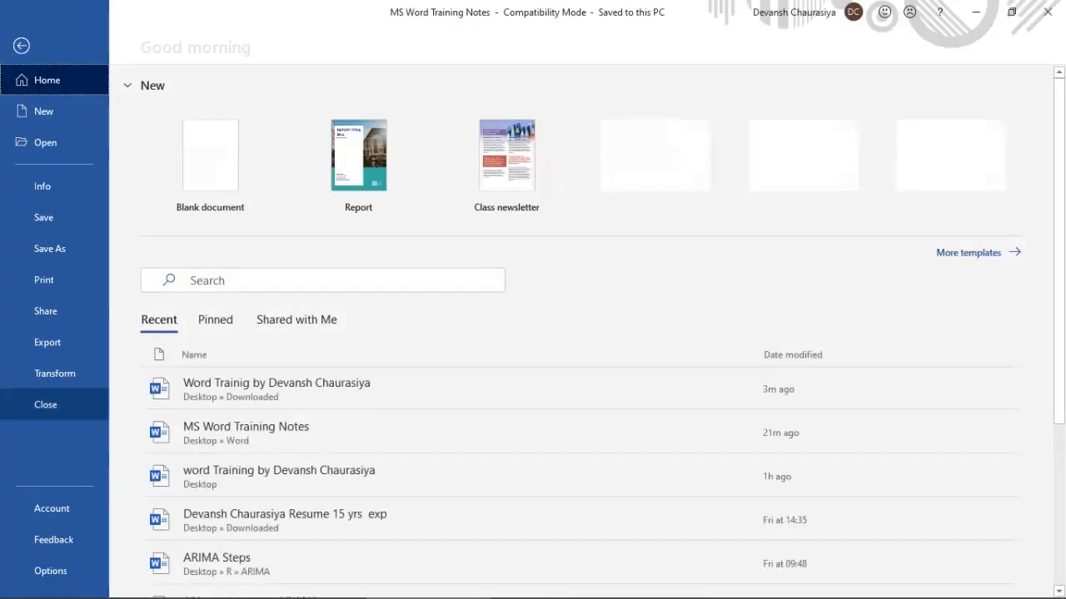
pyautogui.click(50, 571)
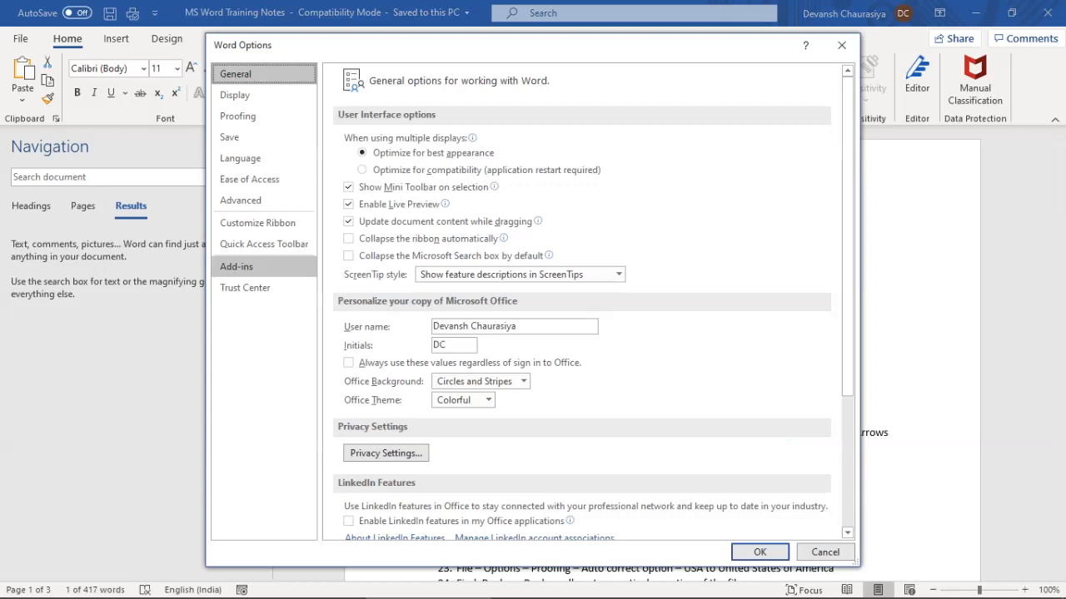
pyautogui.click(264, 244)
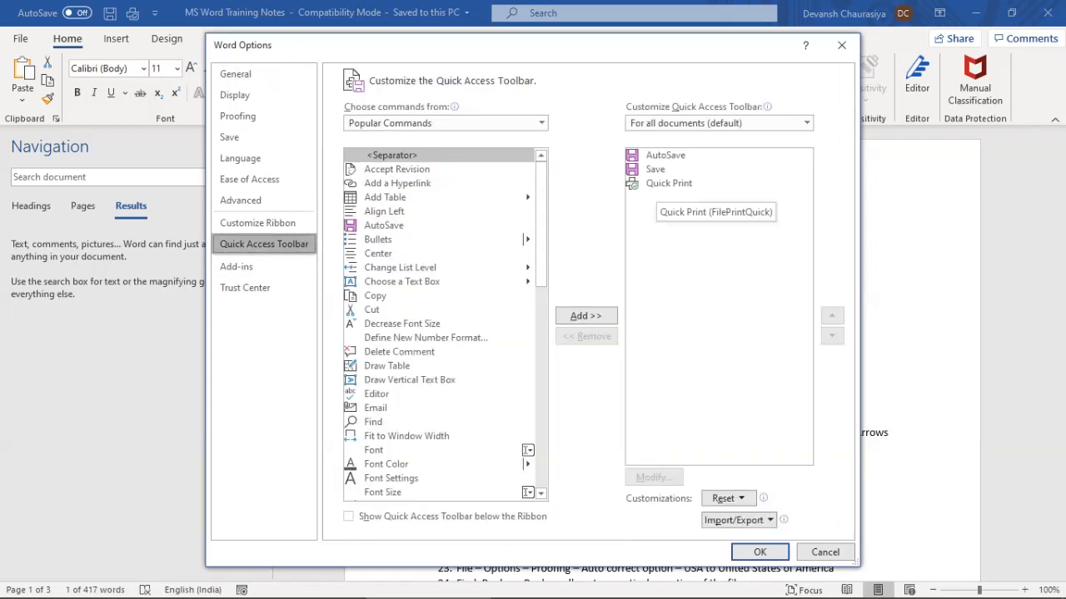
pyautogui.click(669, 184)
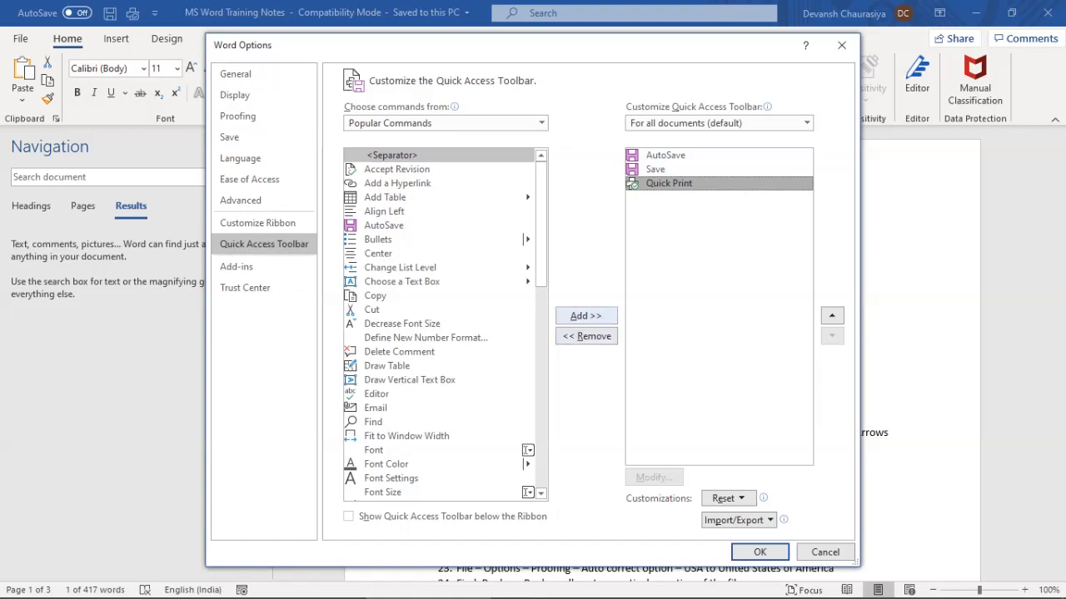
pyautogui.click(375, 296)
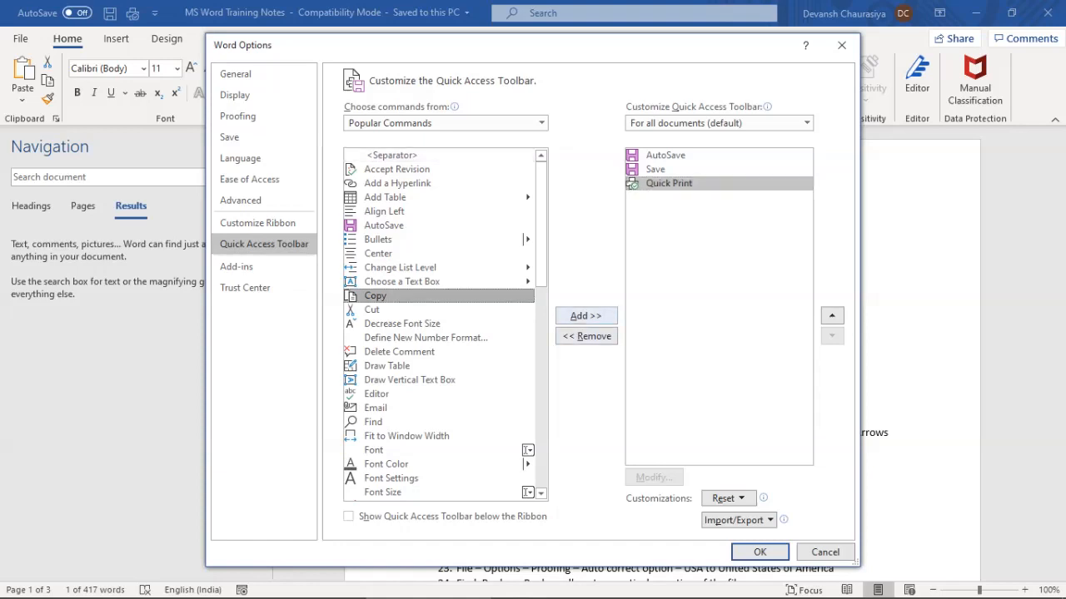
pyautogui.click(586, 315)
pyautogui.click(372, 310)
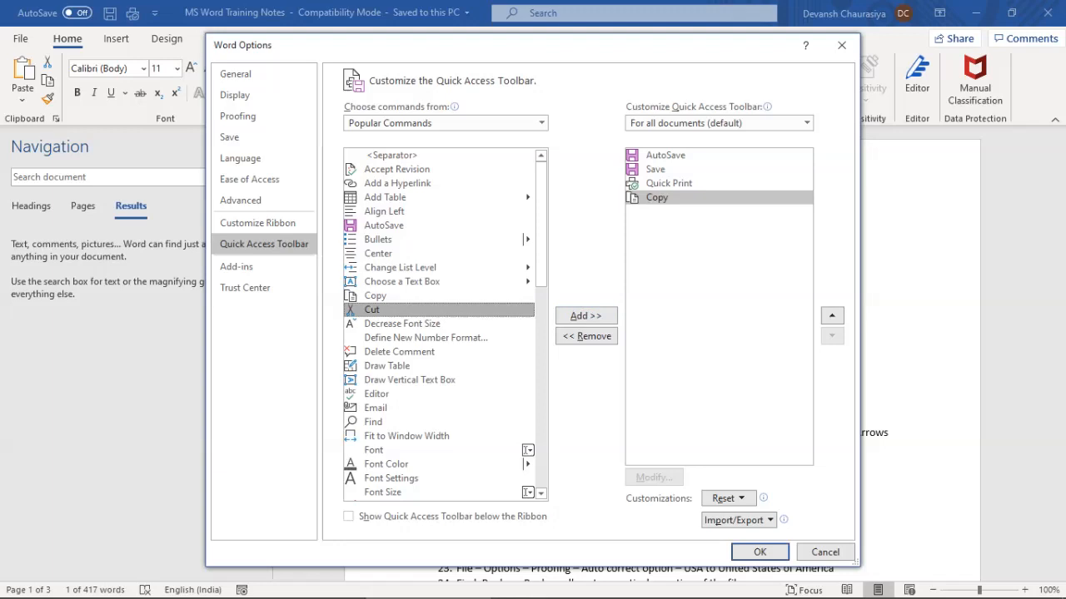
pyautogui.click(586, 316)
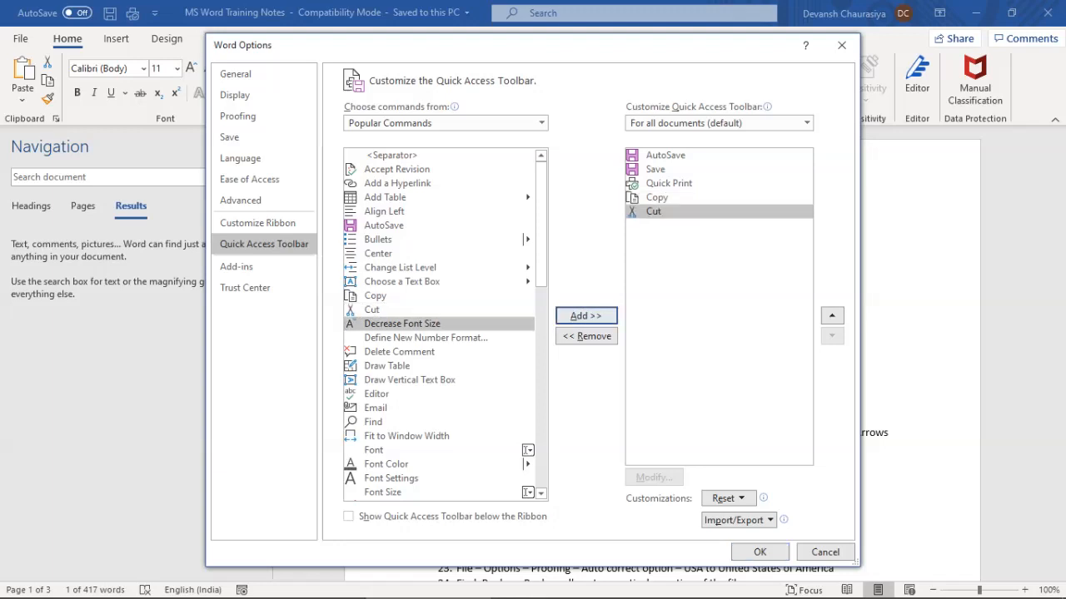
pyautogui.scroll(-7, 446, 325)
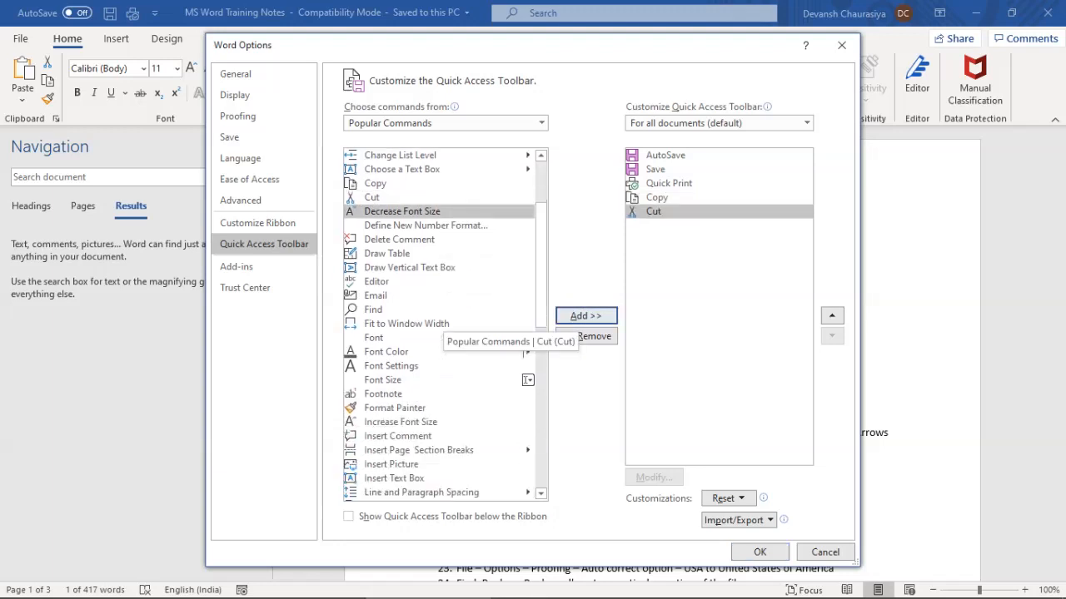
pyautogui.click(376, 404)
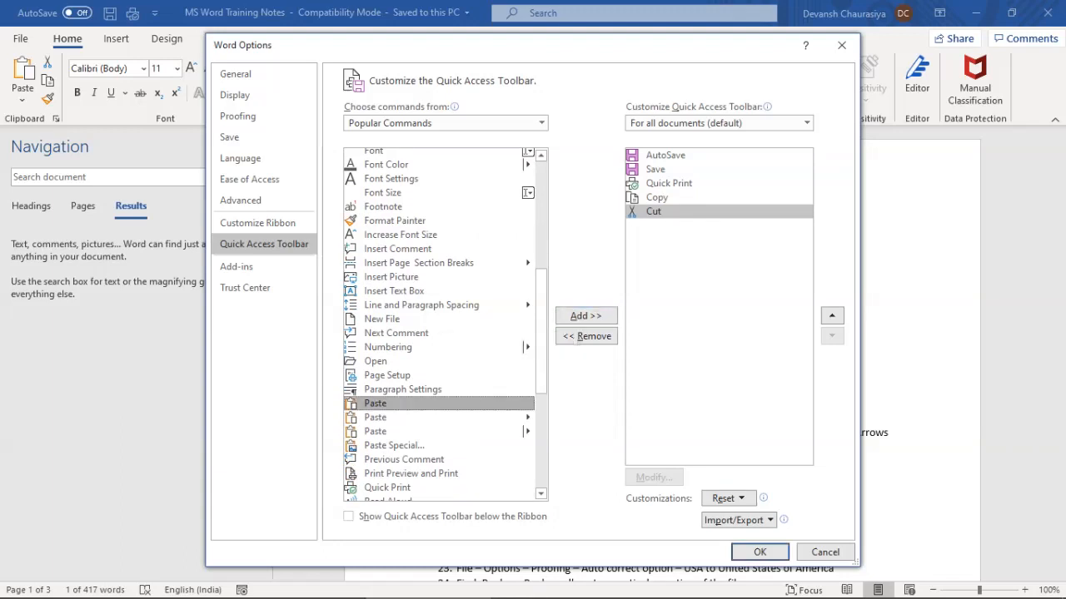
pyautogui.click(586, 316)
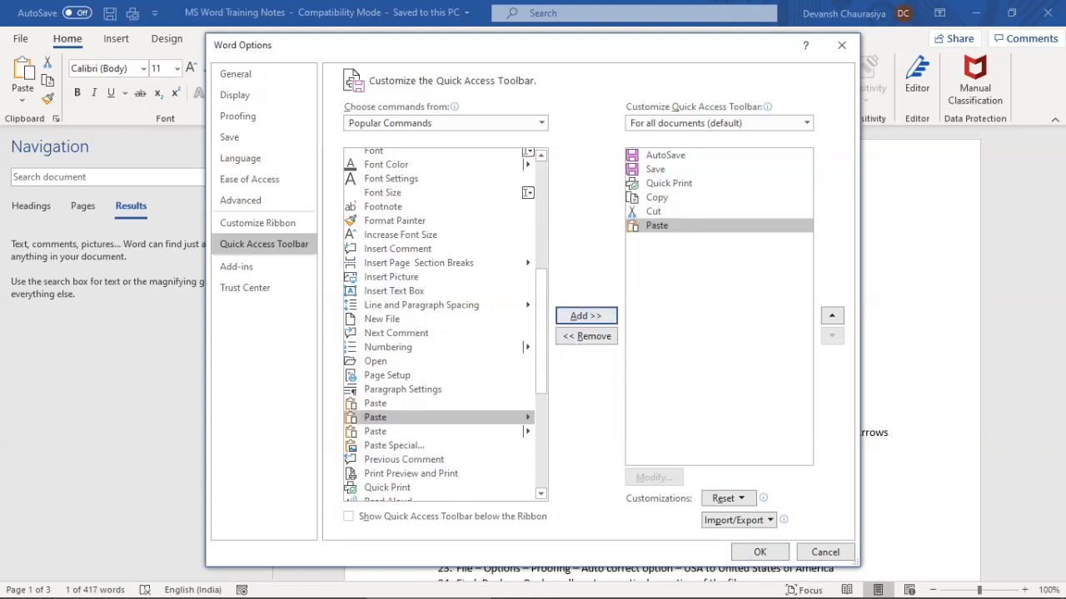
pyautogui.click(759, 552)
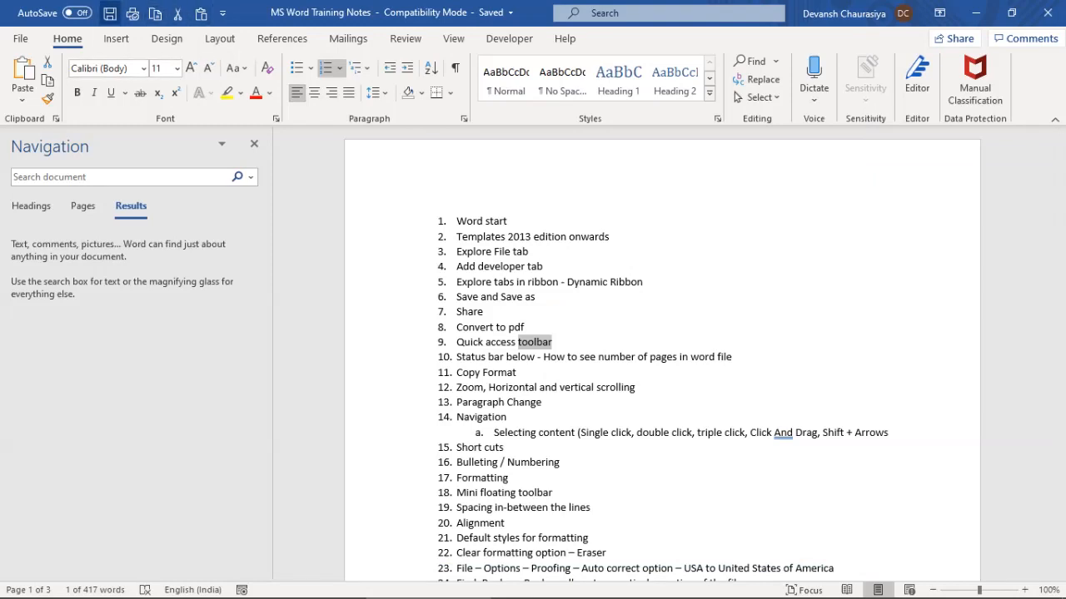
# Make 'toolbar' bold, italic, underlined, yellow-highlighted and red, and bullet its line
pyautogui.click(571, 356)
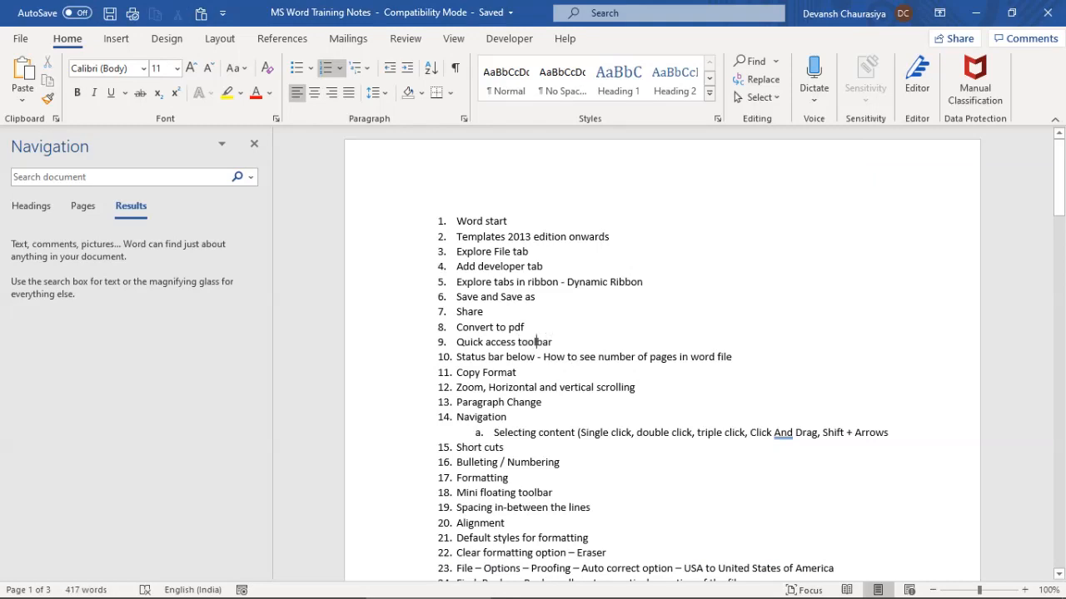
pyautogui.doubleClick(534, 342)
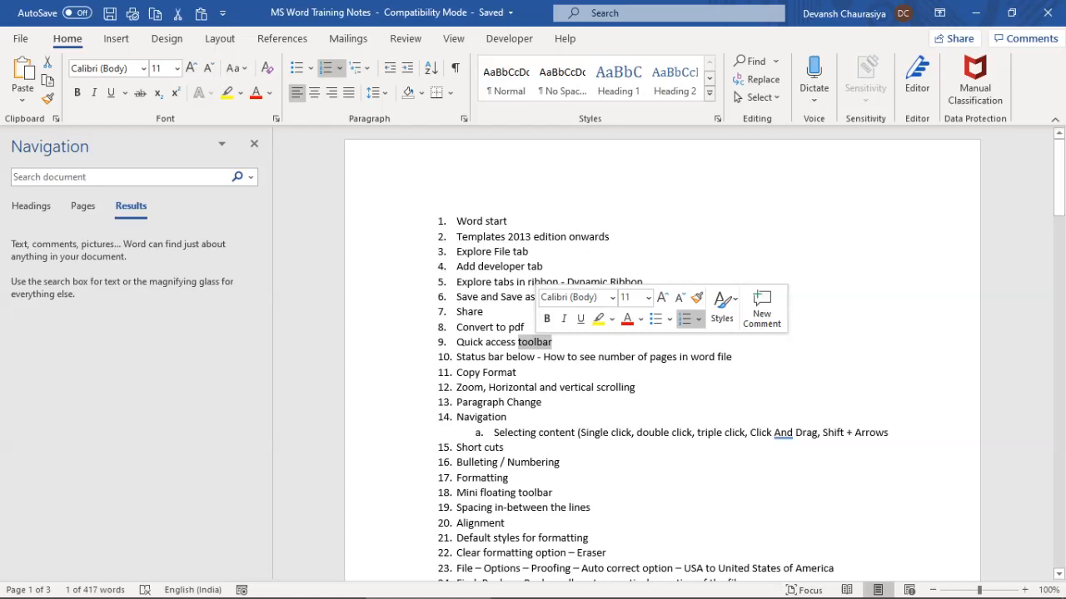
pyautogui.click(546, 319)
pyautogui.click(564, 319)
pyautogui.click(580, 319)
pyautogui.click(597, 319)
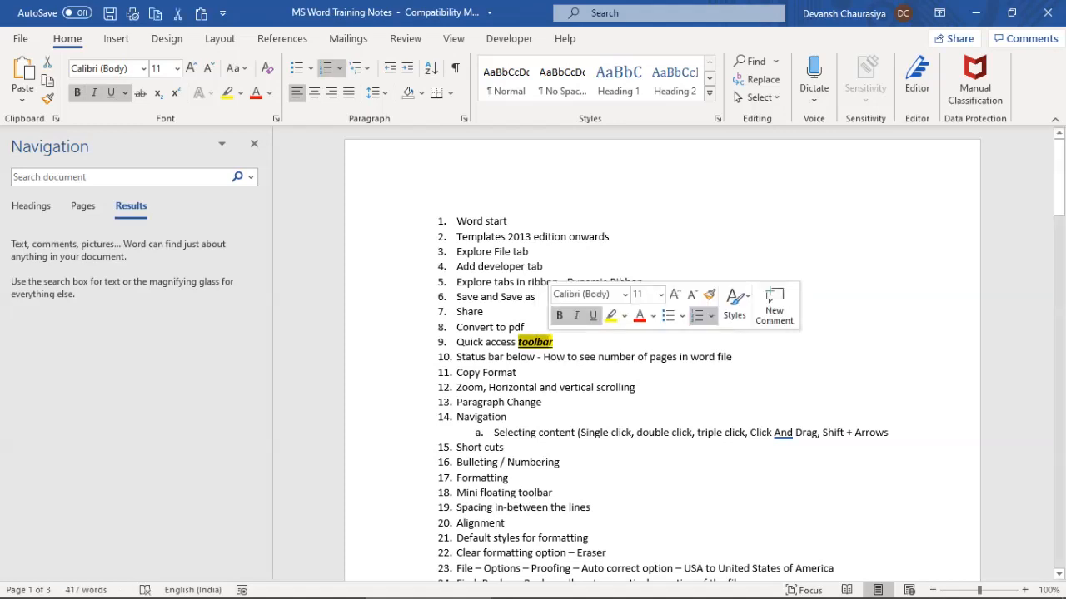
pyautogui.click(640, 315)
pyautogui.click(667, 315)
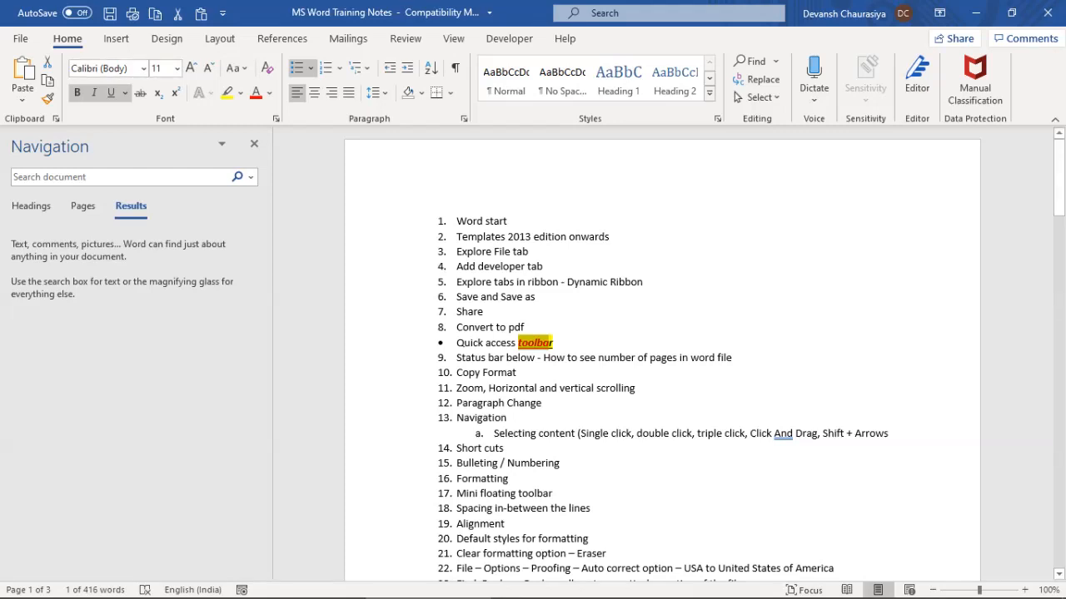
# Undo back to numbered item 9 with 'toolbar' in plain text
pyautogui.click(517, 373)
pyautogui.moveTo(456, 343); pyautogui.dragTo(558, 343)
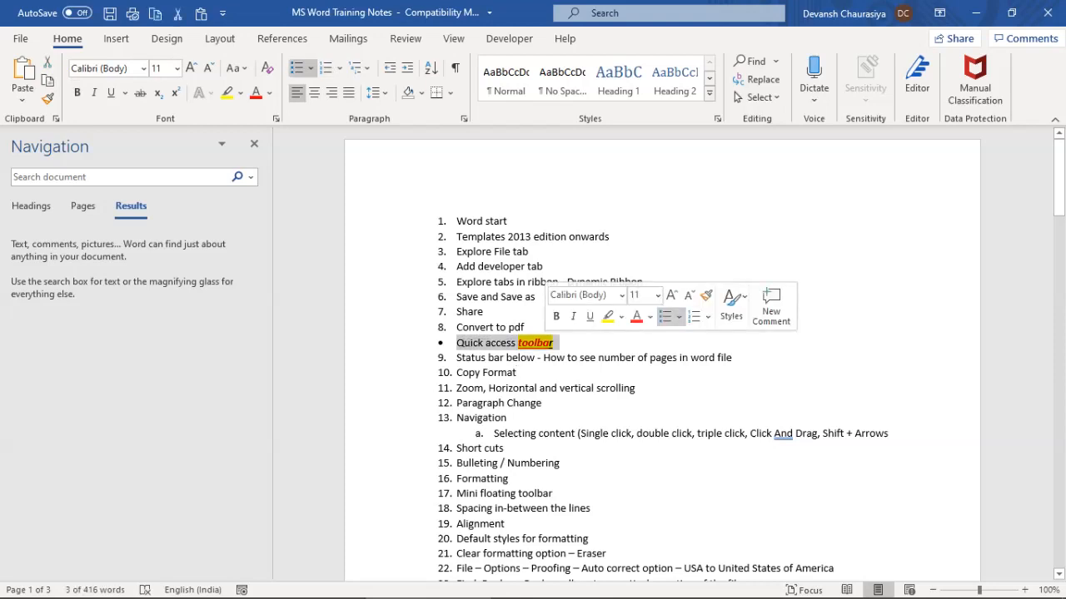
pyautogui.hotkey('ctrl', 'z')
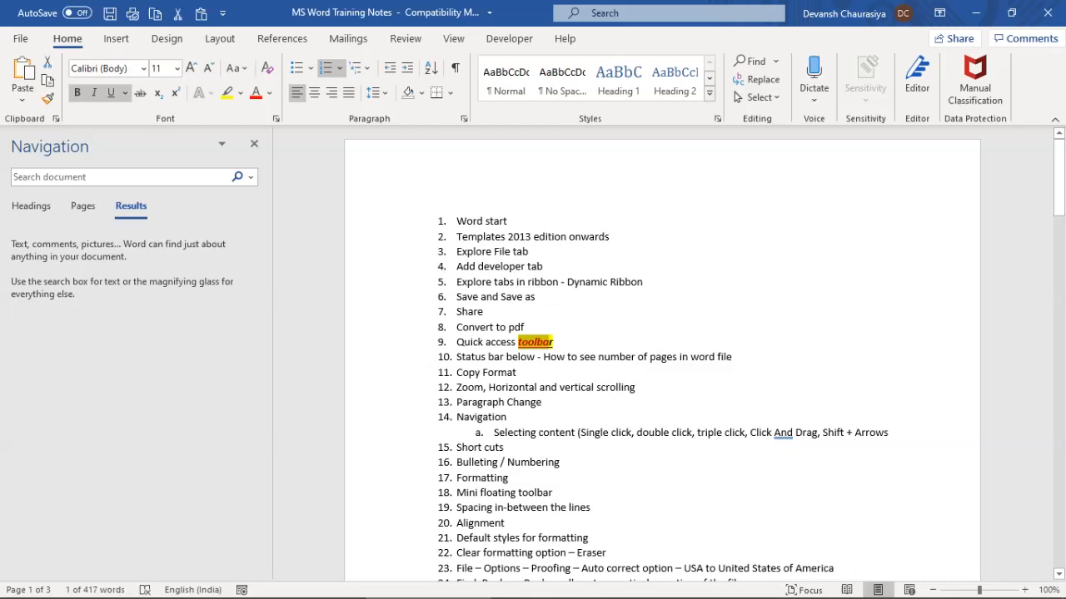
pyautogui.hotkey('ctrl', 'z')
pyautogui.hotkey('ctrl', 'z')
pyautogui.hotkey('ctrl', 'z')
pyautogui.hotkey('ctrl', 'z')
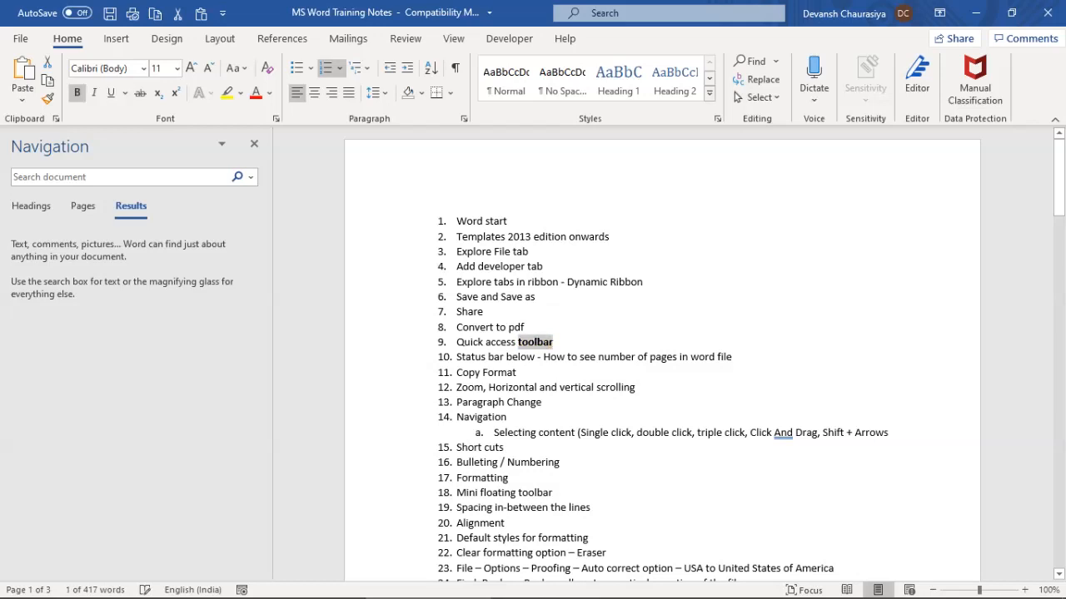
pyautogui.hotkey('ctrl', 'z')
pyautogui.click(553, 342)
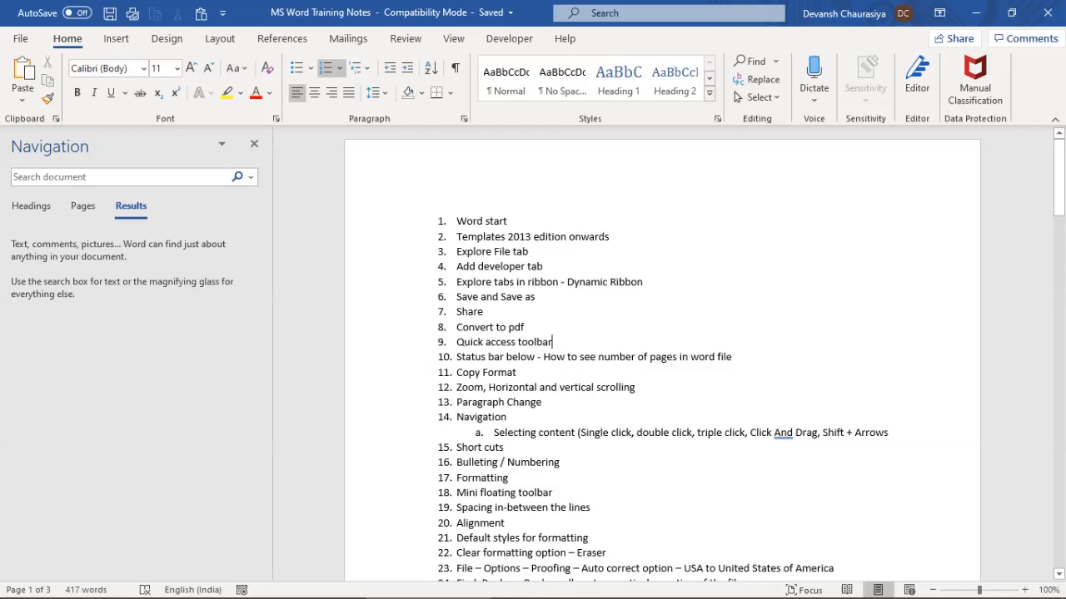
pyautogui.hotkey('alt', 'Tab')
pyautogui.hotkey('alt', 'Tab')
pyautogui.press('Right')
pyautogui.hotkey('shift', 'Right')
pyautogui.hotkey('shift', 'Right')
pyautogui.hotkey('shift', 'Right')
pyautogui.hotkey('shift', 'Right')
pyautogui.hotkey('shift', 'Right')
pyautogui.hotkey('shift', 'Right')
pyautogui.hotkey('shift', 'Right')
pyautogui.hotkey('shift', 'Right')
pyautogui.hotkey('shift', 'Right')
pyautogui.hotkey('shift', 'Right')
pyautogui.hotkey('shift', 'Right')
pyautogui.hotkey('shift', 'Right')
pyautogui.hotkey('shift', 'Right')
pyautogui.hotkey('shift', 'Right')
pyautogui.hotkey('shift', 'Right')
pyautogui.hotkey('shift', 'Right')
pyautogui.hotkey('shift', 'Right')
pyautogui.hotkey('shift', 'Right')
pyautogui.hotkey('shift', 'Right')
pyautogui.hotkey('shift', 'Right')
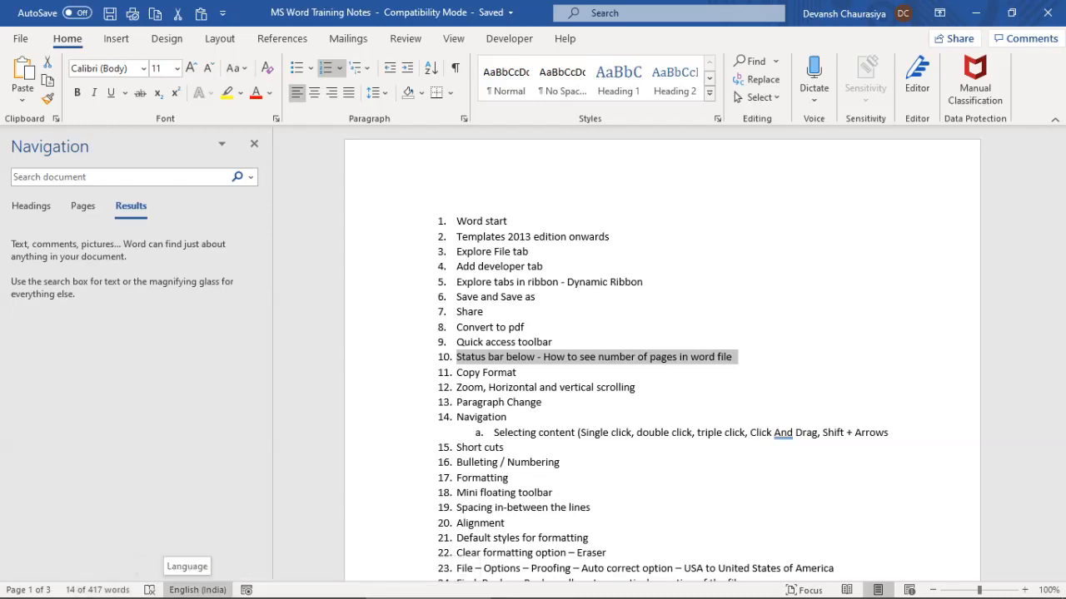
pyautogui.click(484, 312)
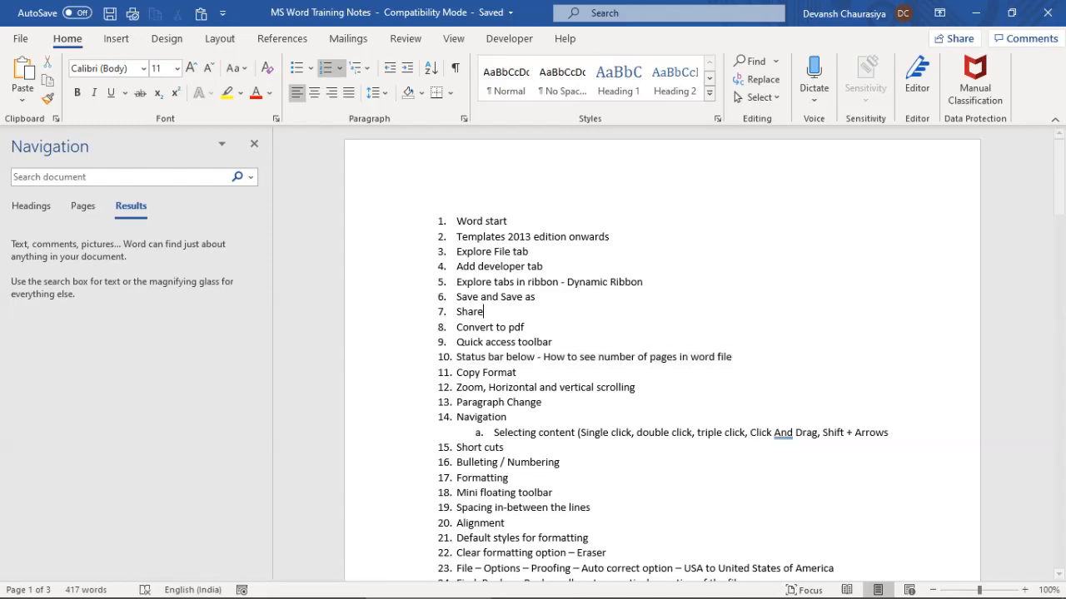
pyautogui.moveTo(555, 595)
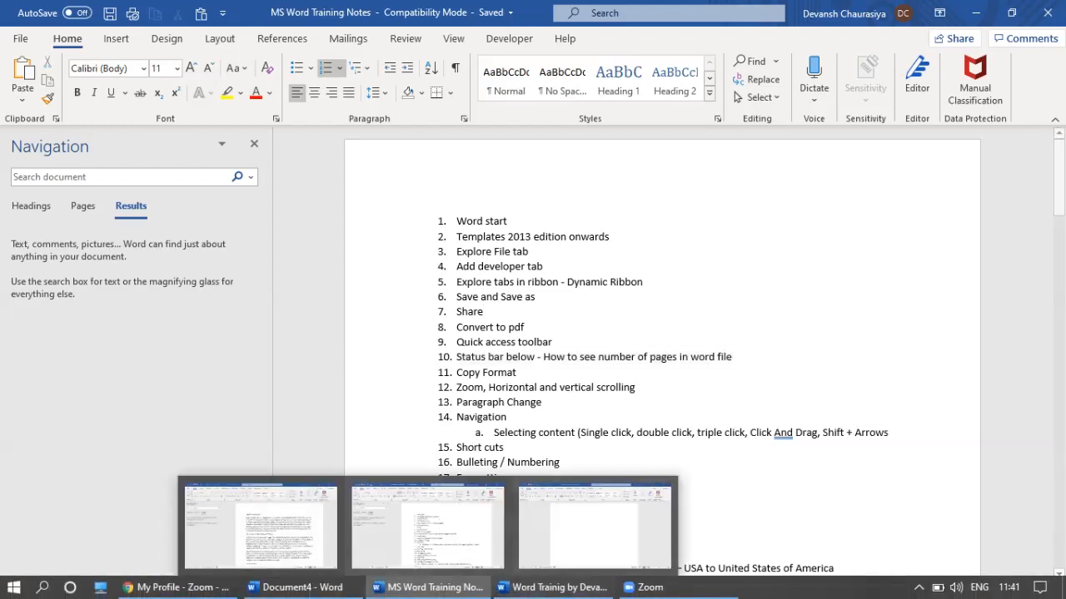
pyautogui.click(517, 372)
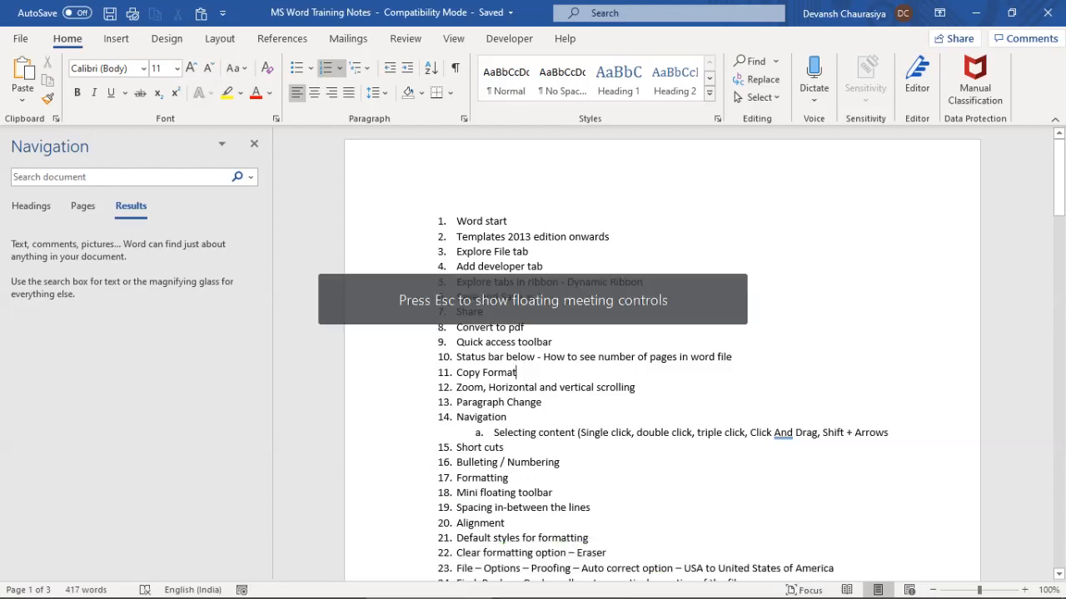
pyautogui.click(636, 387)
pyautogui.click(516, 372)
pyautogui.scroll(-1, 661, 358)
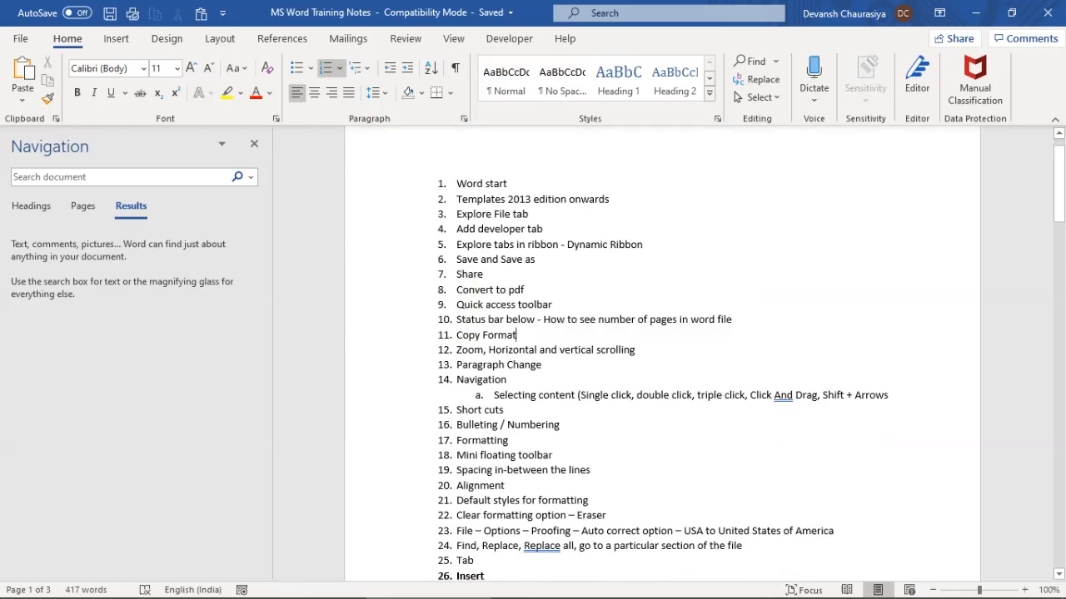
pyautogui.moveTo(456, 305); pyautogui.dragTo(567, 320)
pyautogui.click(517, 336)
pyautogui.hotkey('alt', 'Tab')
pyautogui.hotkey('alt', 'Tab')
pyautogui.hotkey('alt', 'Tab')
pyautogui.hotkey('alt', 'Tab')
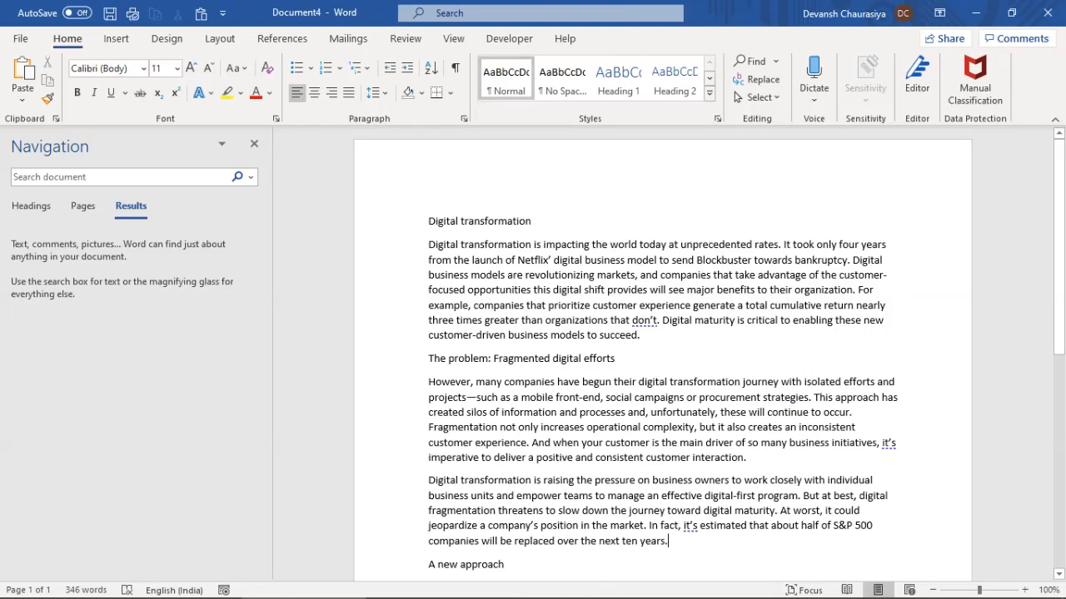
# Select the first paragraph and make it bold, underlined and highlighted yellow
pyautogui.moveTo(429, 222); pyautogui.dragTo(495, 496)
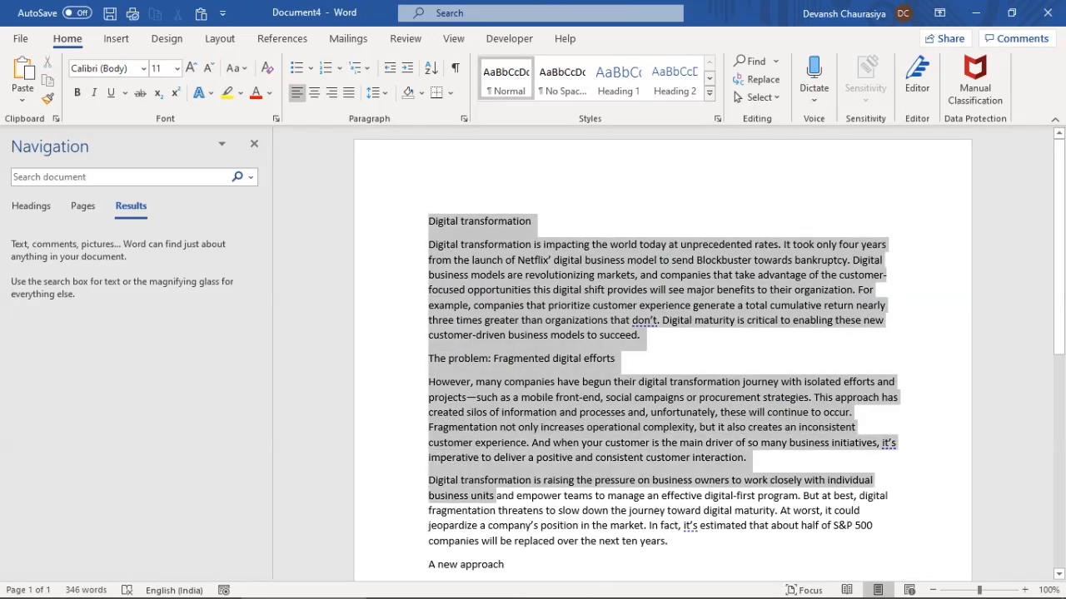
pyautogui.scroll(-3, 495, 496)
pyautogui.scroll(-3, 662, 349)
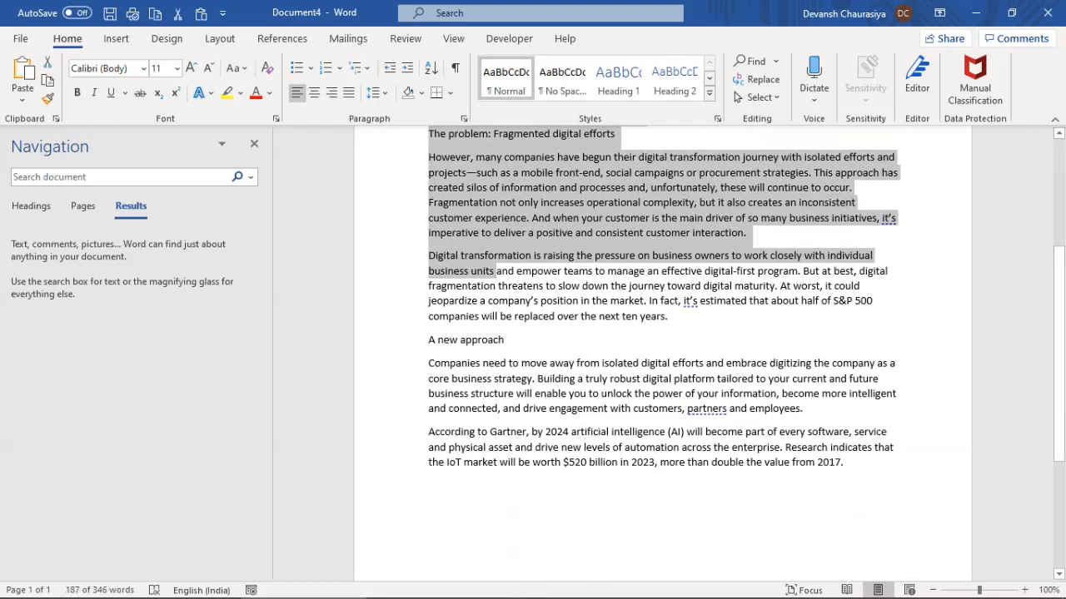
pyautogui.scroll(-3, 661, 349)
pyautogui.scroll(8, 662, 350)
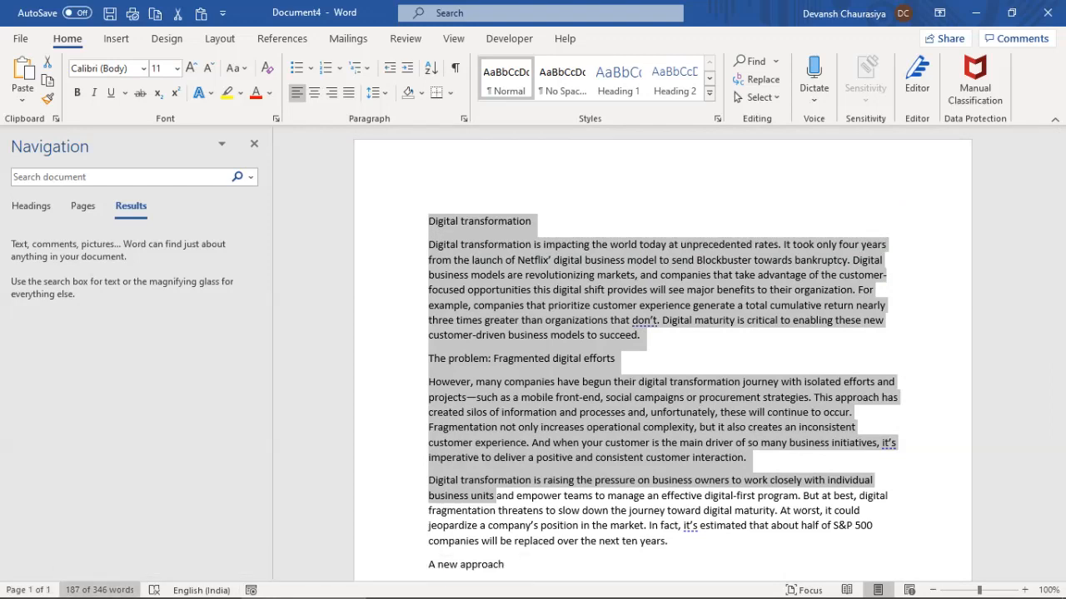
pyautogui.click(471, 275)
pyautogui.moveTo(428, 244); pyautogui.dragTo(643, 336)
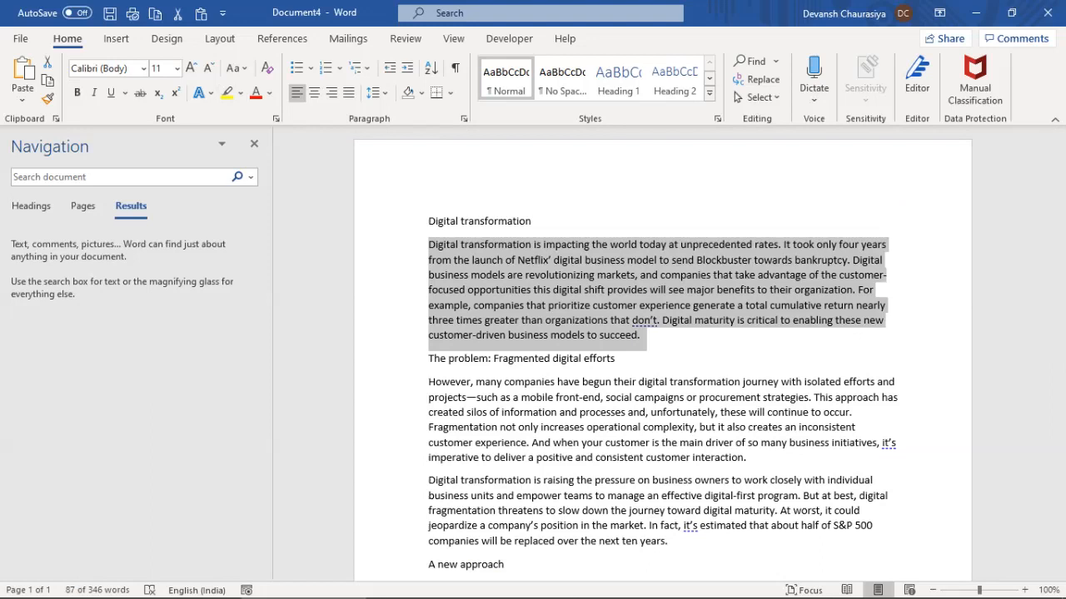
pyautogui.click(77, 92)
pyautogui.hotkey('ctrl', 'u')
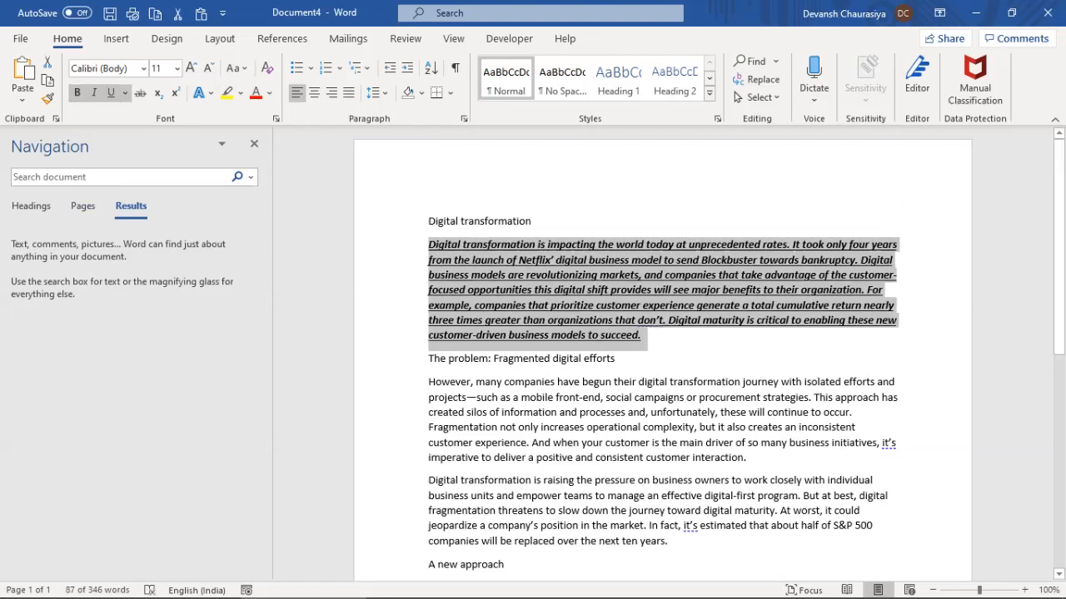
pyautogui.click(226, 93)
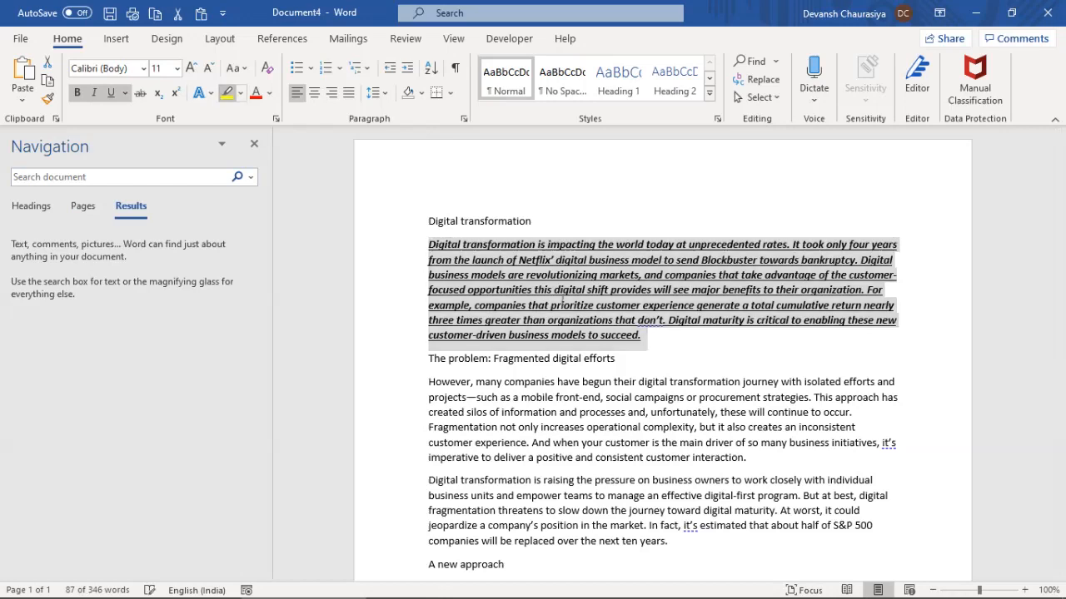
pyautogui.click(641, 335)
# Give the paragraph red font colour, an orange outlined text effect and strikethrough
pyautogui.moveTo(428, 244); pyautogui.dragTo(646, 338)
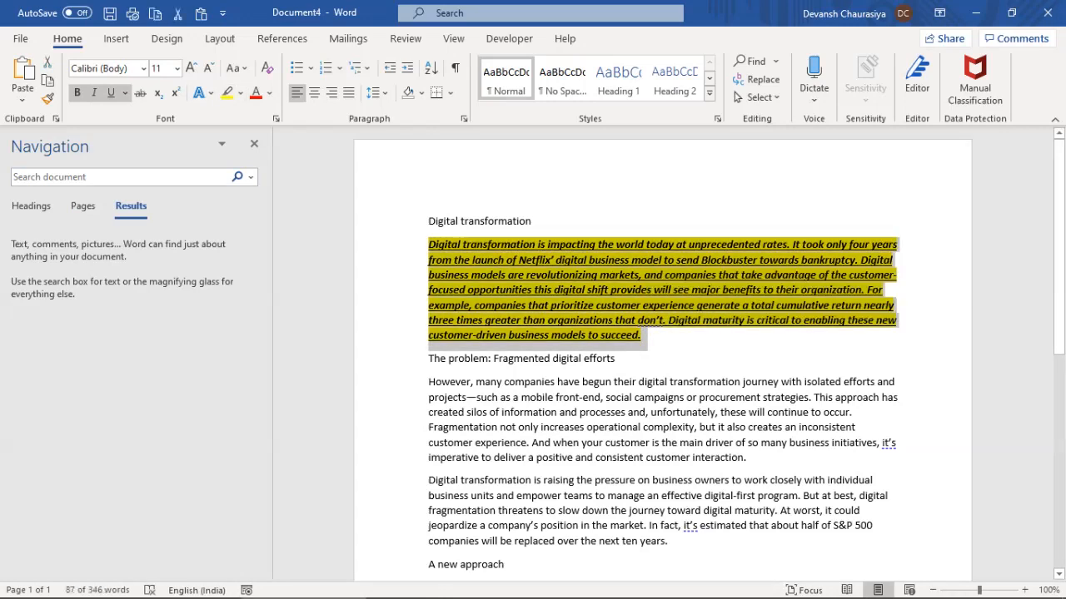
pyautogui.click(255, 92)
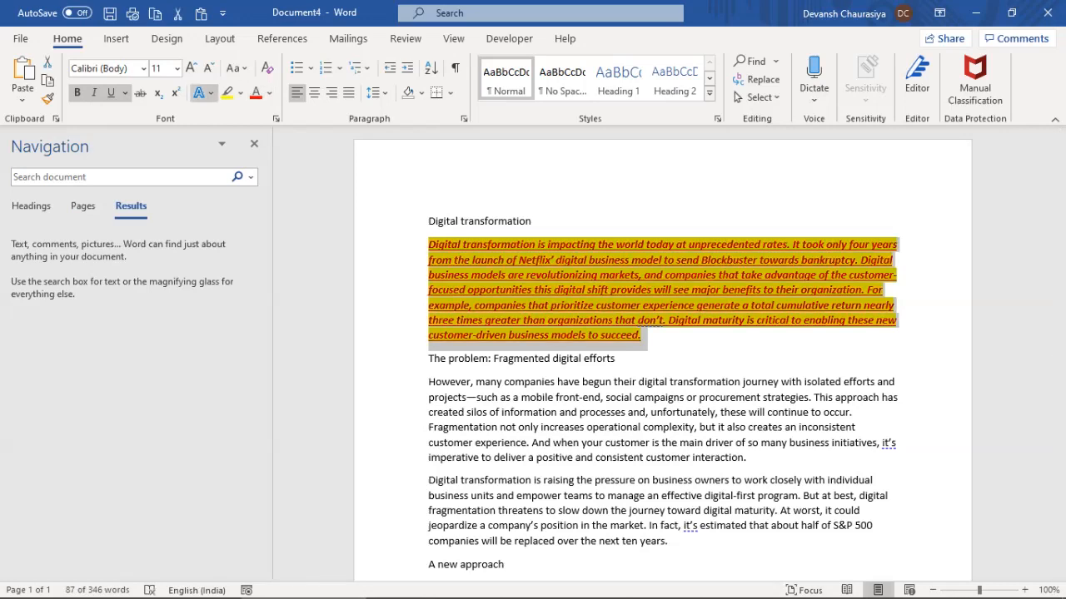
pyautogui.click(200, 92)
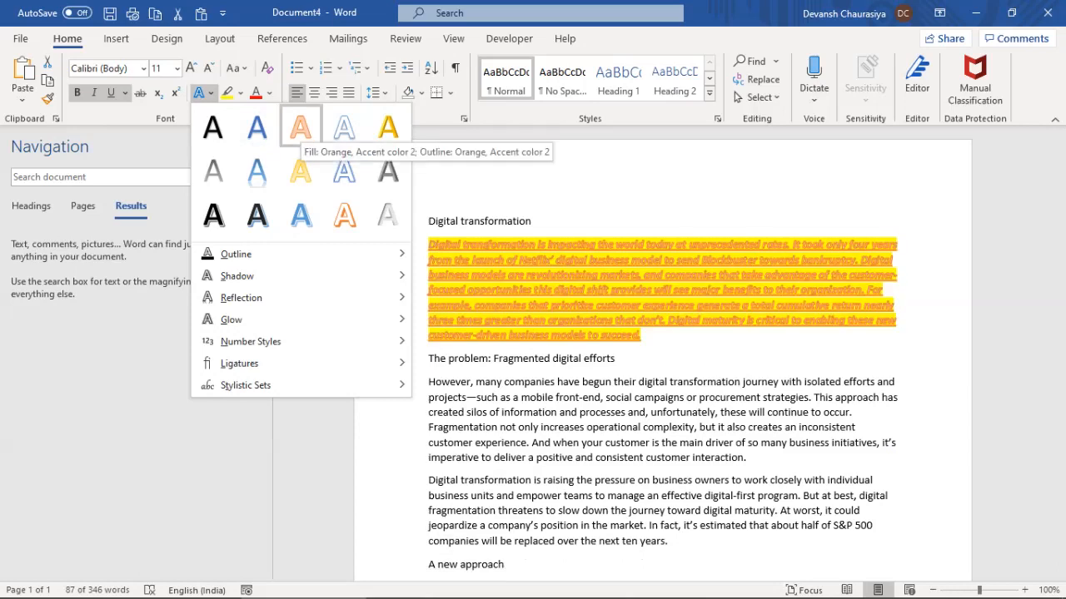
pyautogui.click(299, 127)
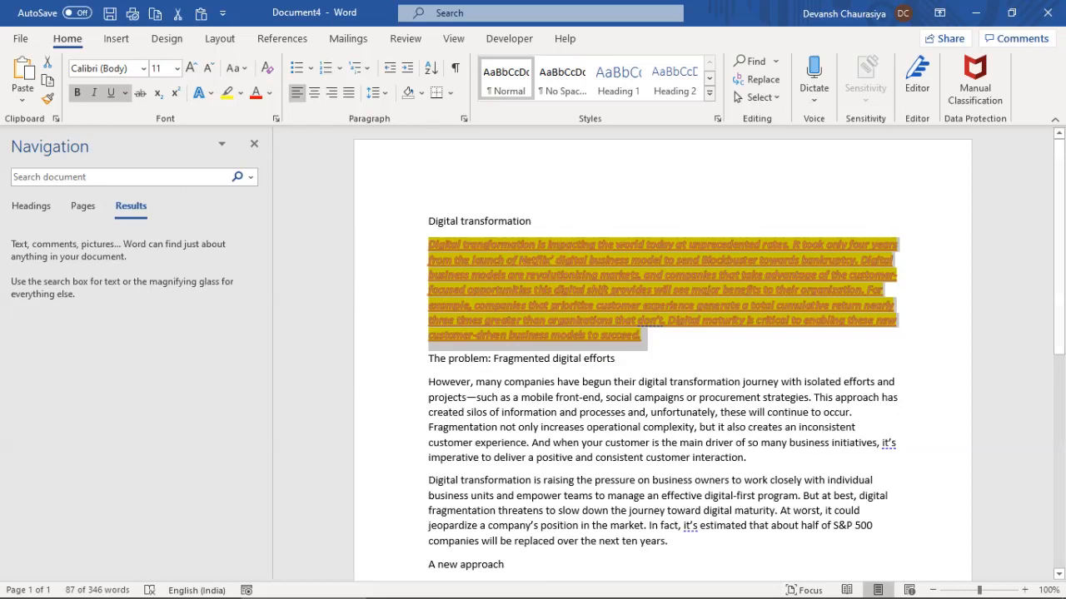
pyautogui.click(140, 93)
pyautogui.moveTo(427, 382); pyautogui.dragTo(745, 457)
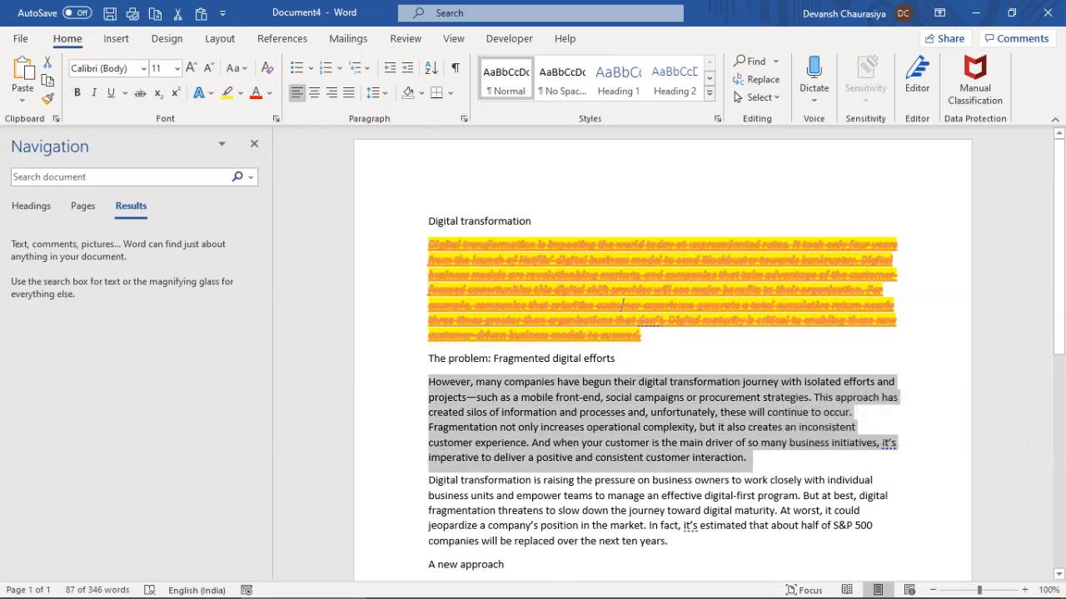
pyautogui.click(622, 305)
pyautogui.moveTo(428, 382); pyautogui.dragTo(747, 458)
pyautogui.click(453, 244)
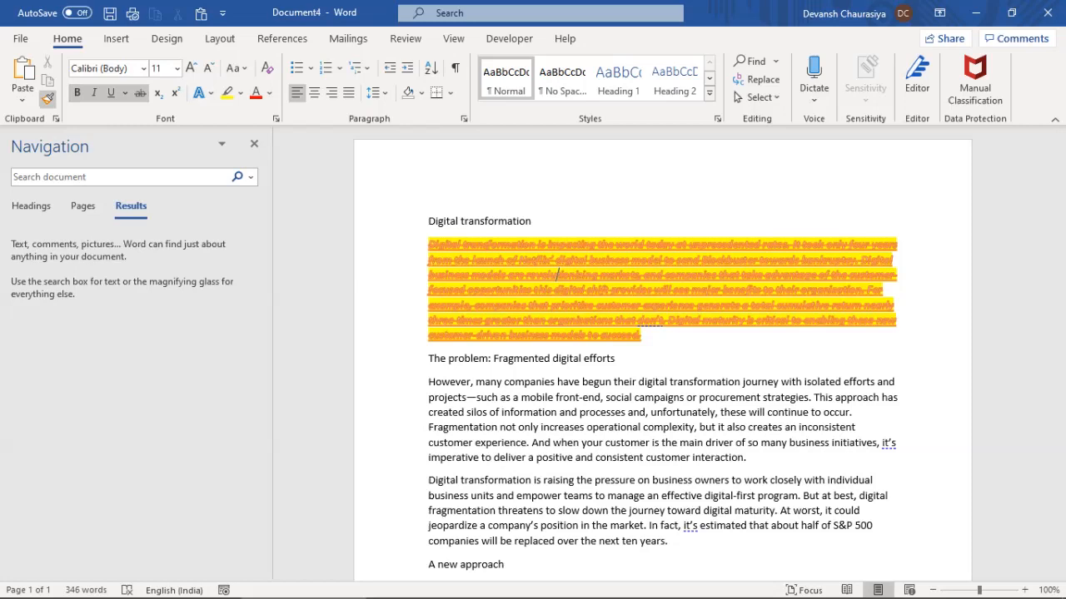
pyautogui.click(47, 98)
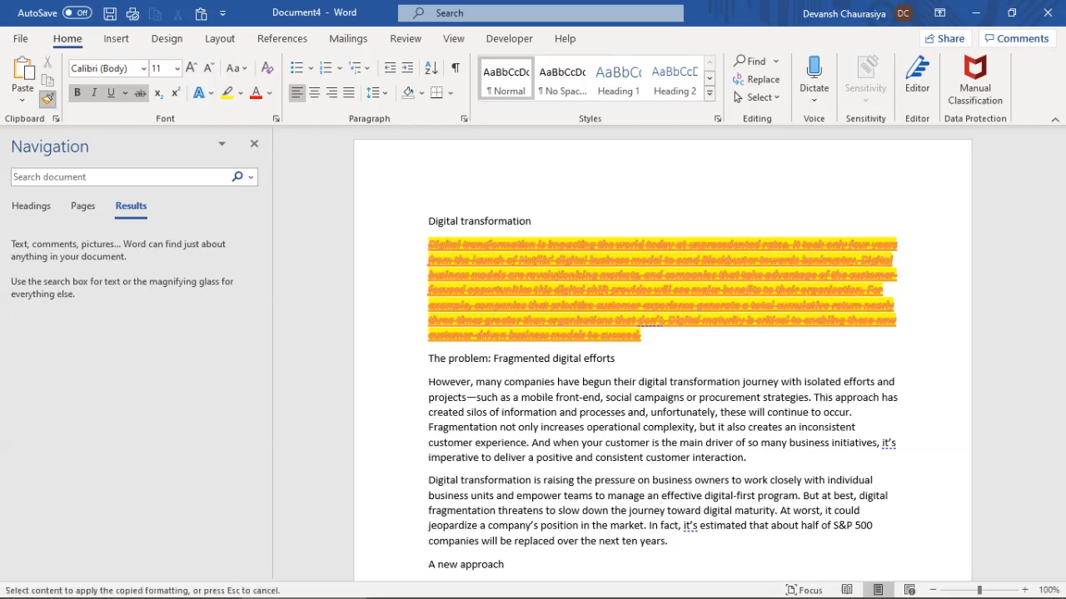
pyautogui.moveTo(428, 382)
pyautogui.mouseDown()
pyautogui.moveTo(528, 412)
pyautogui.moveTo(750, 442)
pyautogui.moveTo(750, 458)
pyautogui.mouseUp()
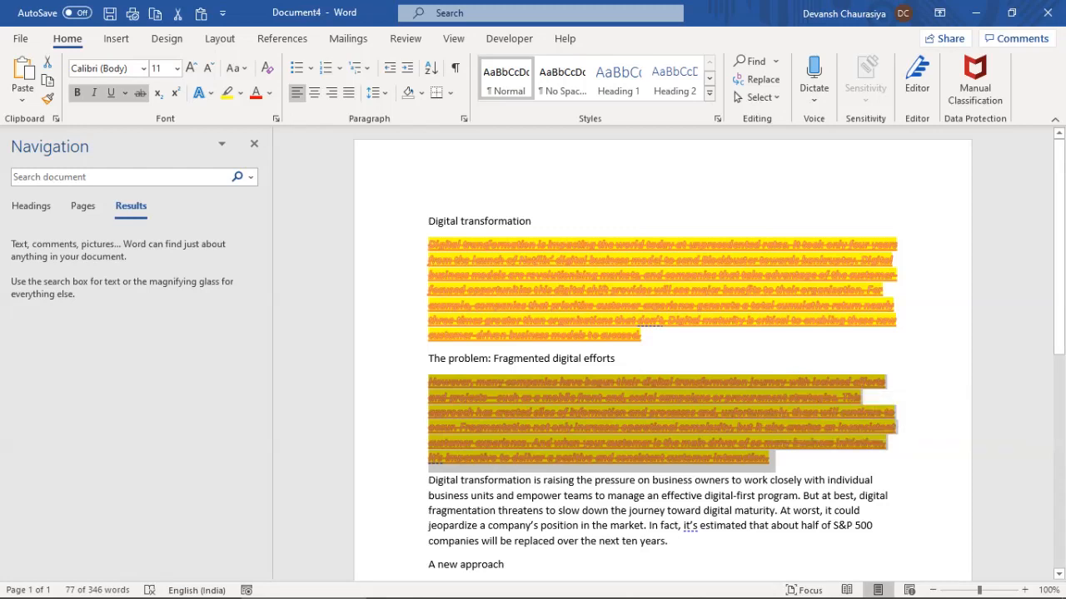
pyautogui.click(428, 480)
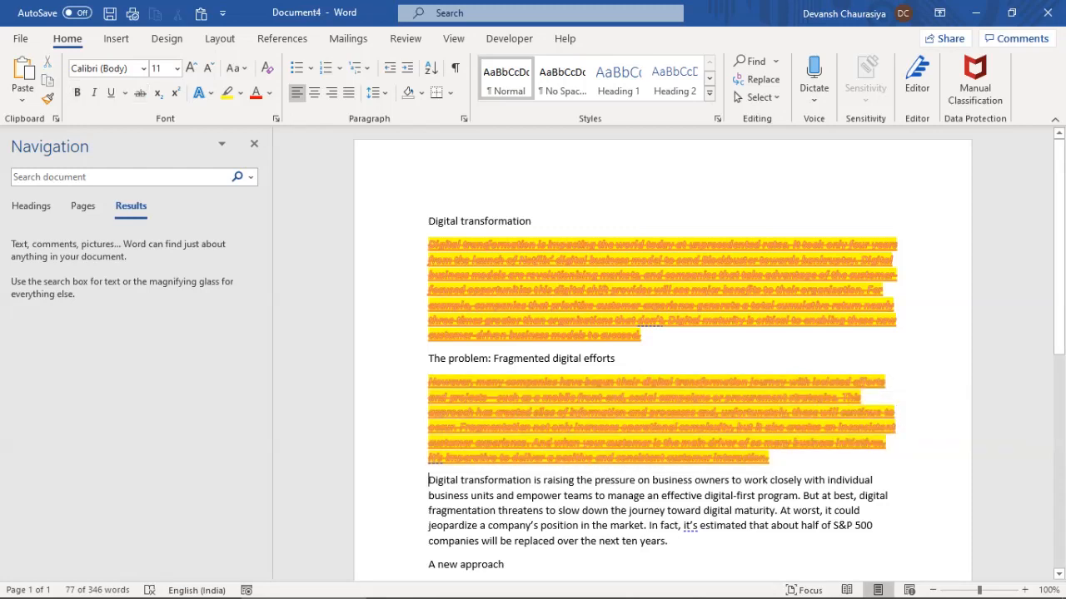
pyautogui.moveTo(428, 480); pyautogui.dragTo(673, 543)
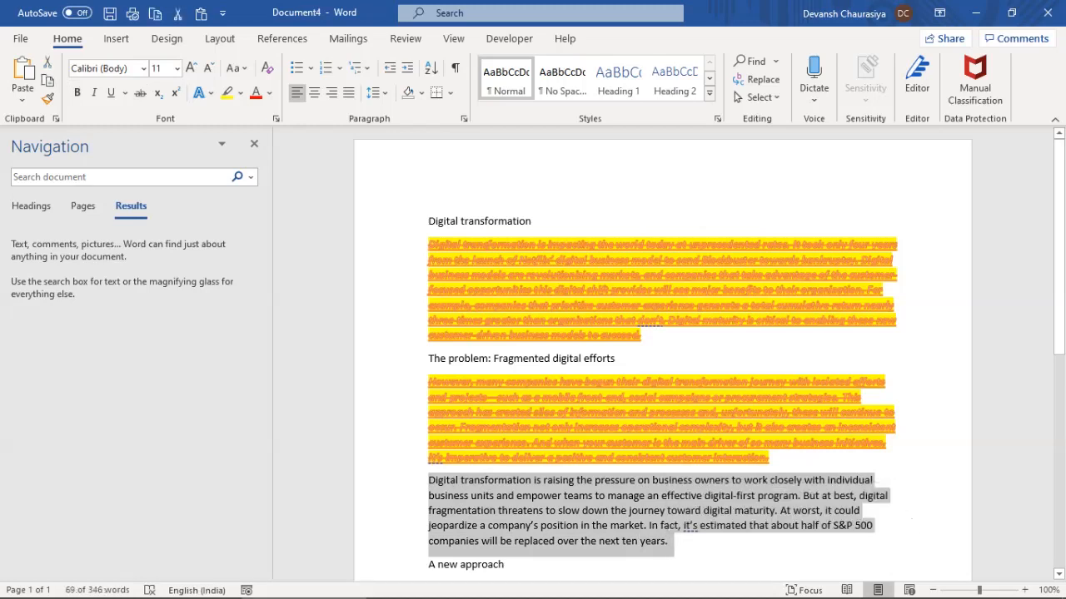
pyautogui.click(533, 442)
pyautogui.scroll(-3, 663, 352)
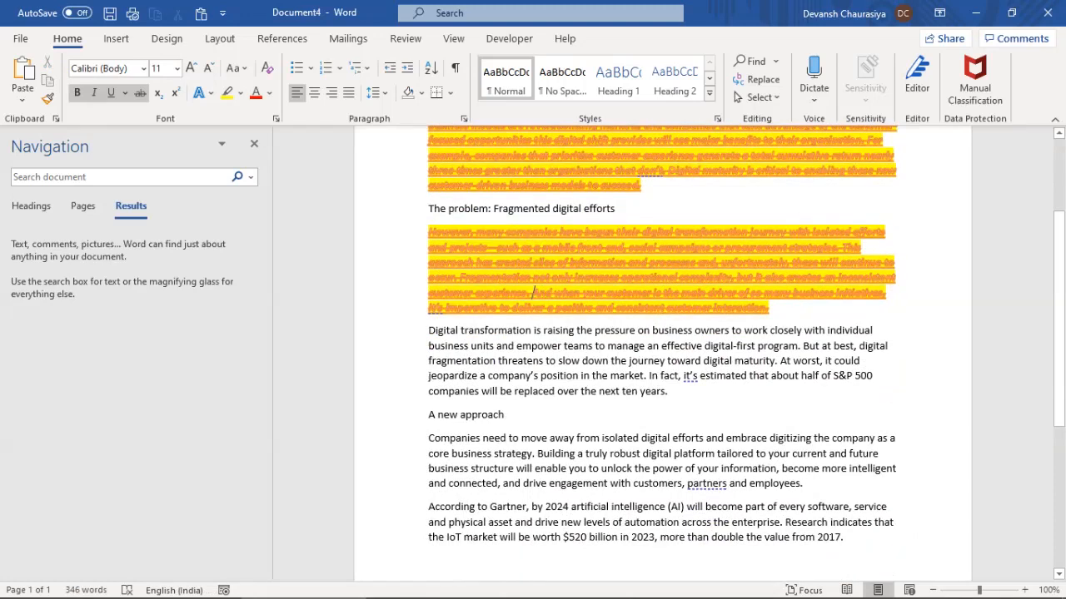
pyautogui.hotkey('ctrl', 'z')
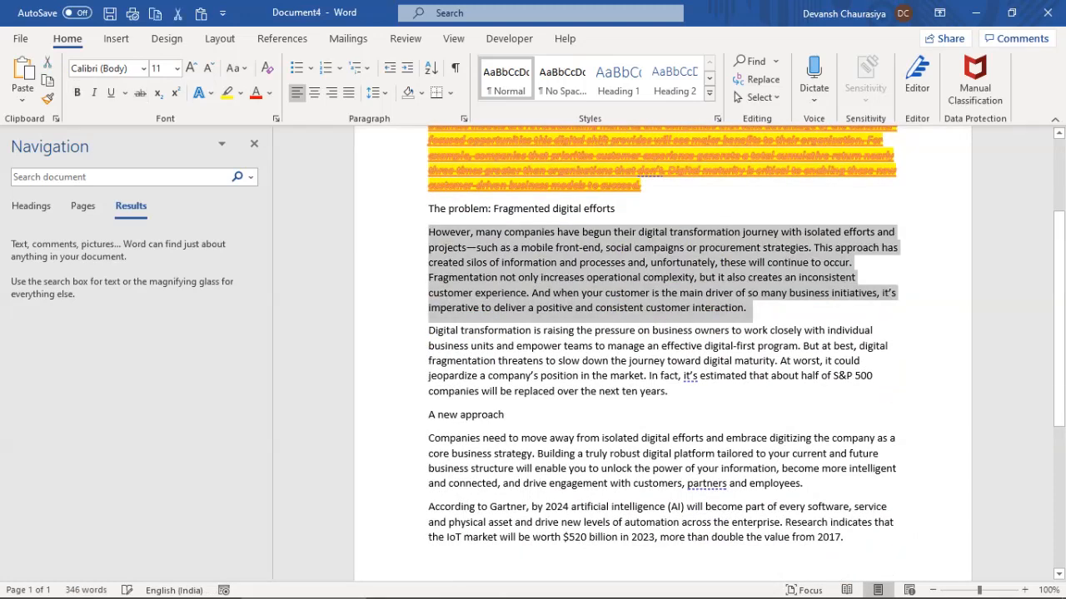
pyautogui.click(474, 186)
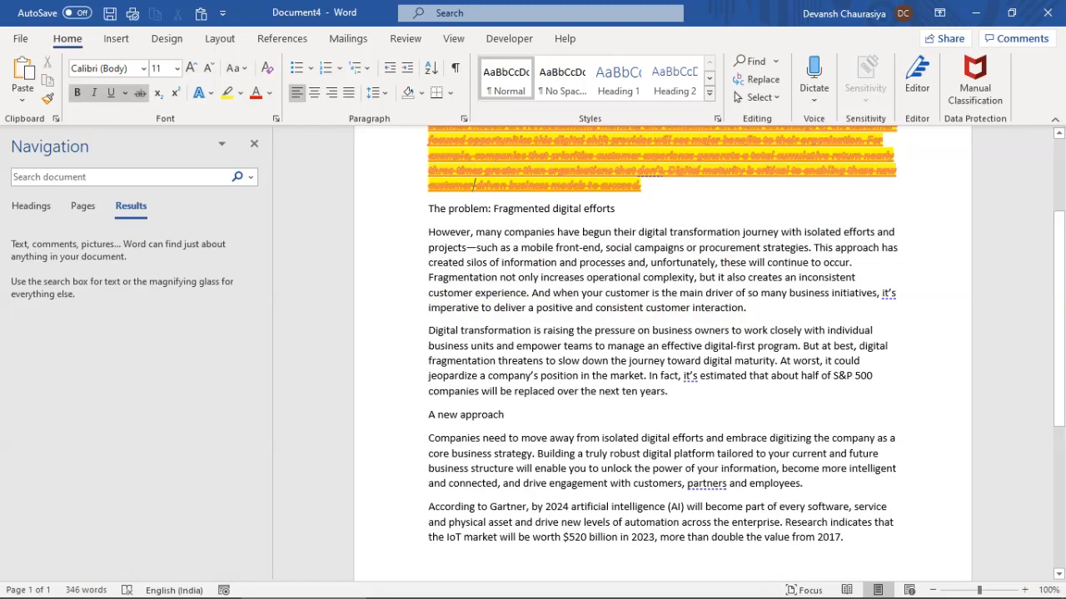
pyautogui.moveTo(429, 141); pyautogui.dragTo(587, 186)
pyautogui.moveTo(428, 232); pyautogui.dragTo(745, 308)
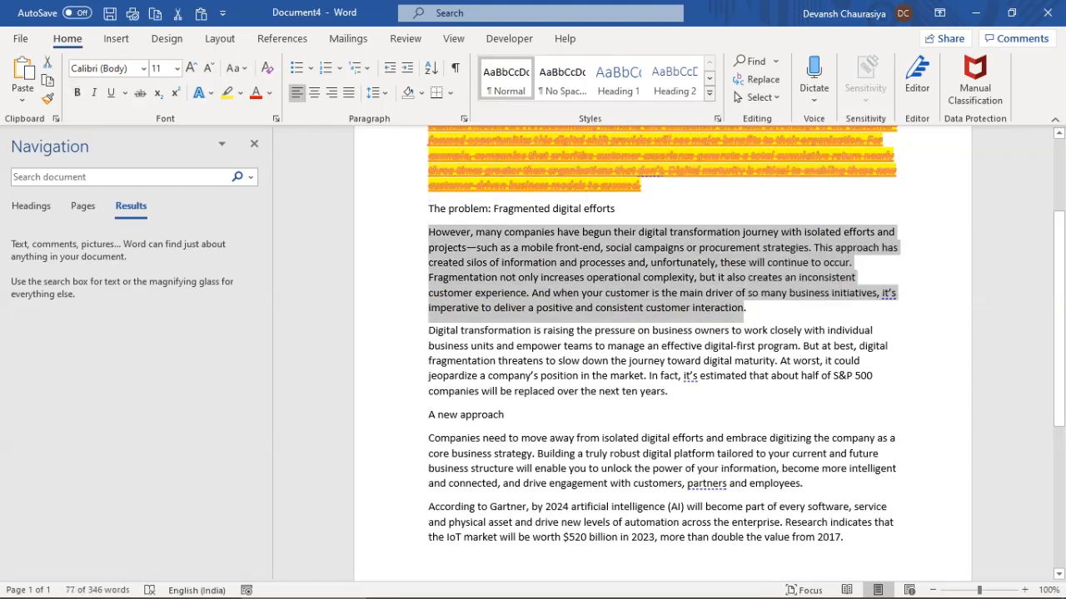
pyautogui.moveTo(428, 438); pyautogui.dragTo(809, 484)
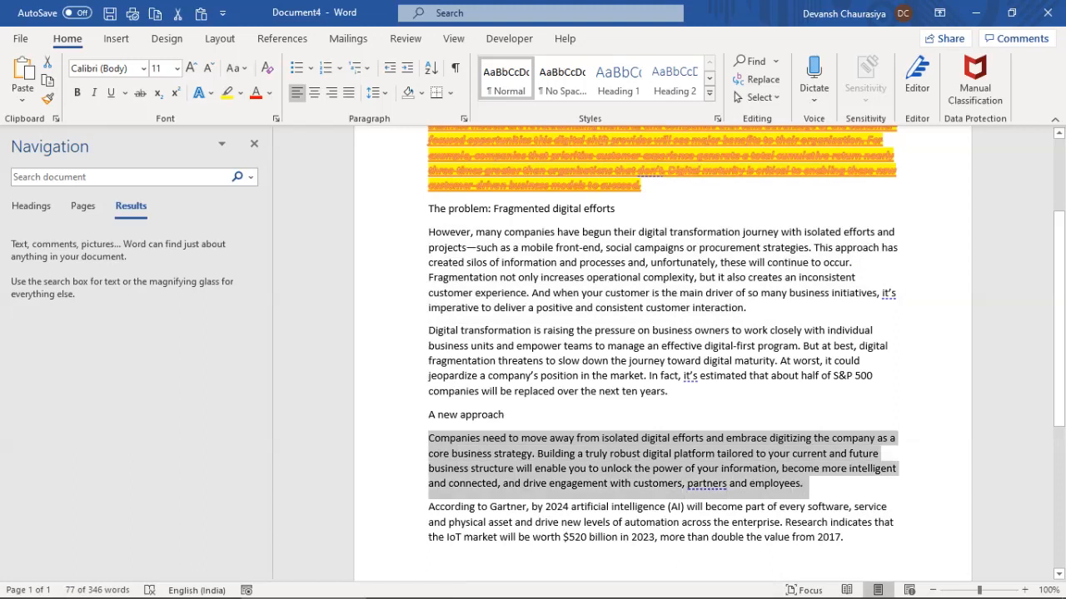
pyautogui.moveTo(428, 232); pyautogui.dragTo(746, 307)
pyautogui.moveTo(428, 438); pyautogui.dragTo(810, 484)
pyautogui.moveTo(428, 232); pyautogui.dragTo(671, 391)
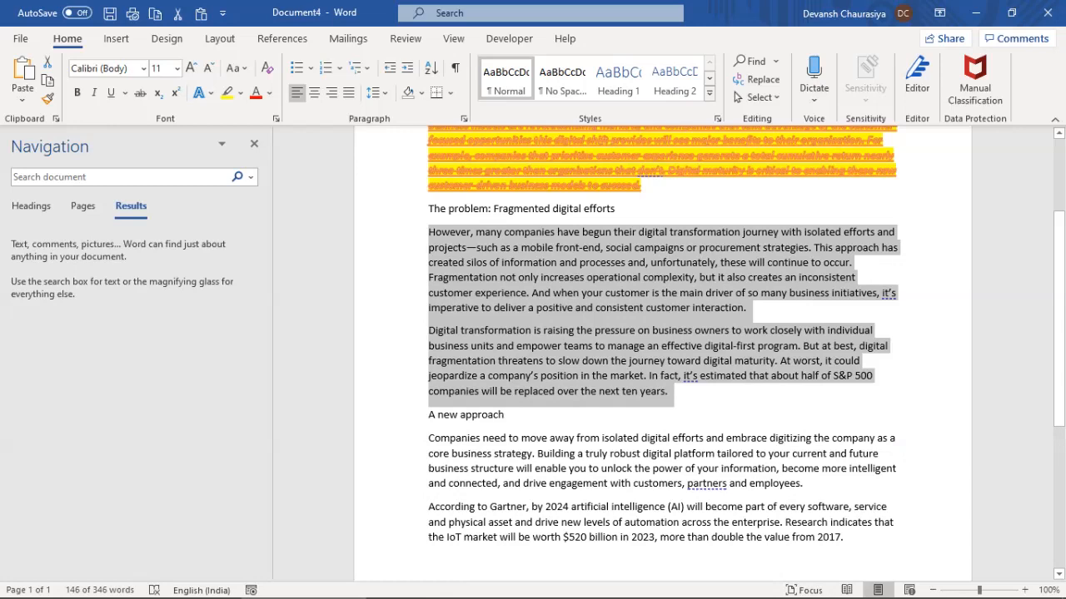
pyautogui.click(487, 155)
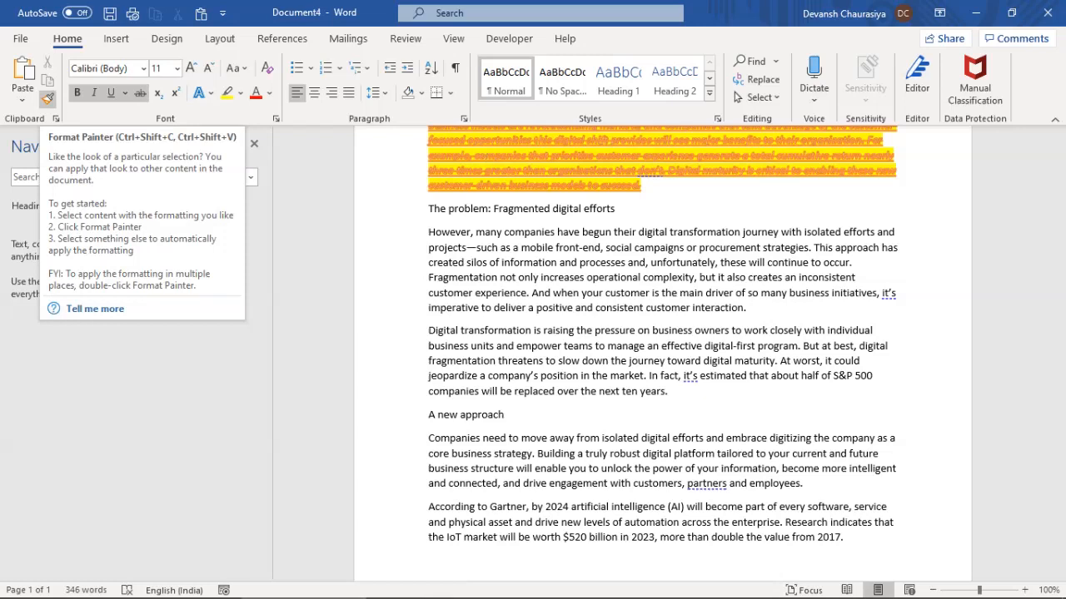
pyautogui.click(47, 97)
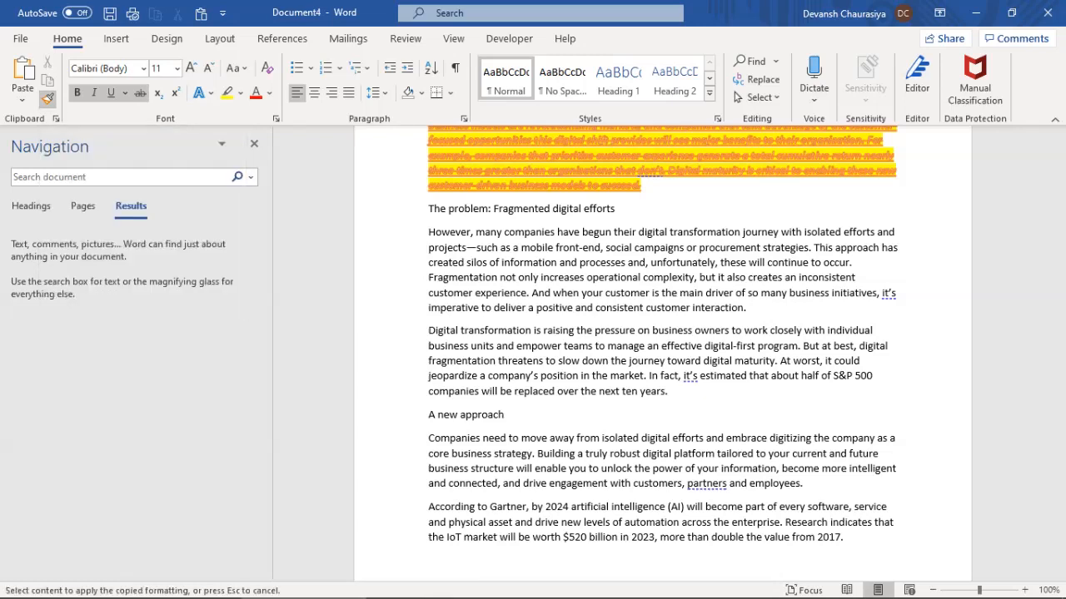
pyautogui.moveTo(428, 232); pyautogui.dragTo(753, 310)
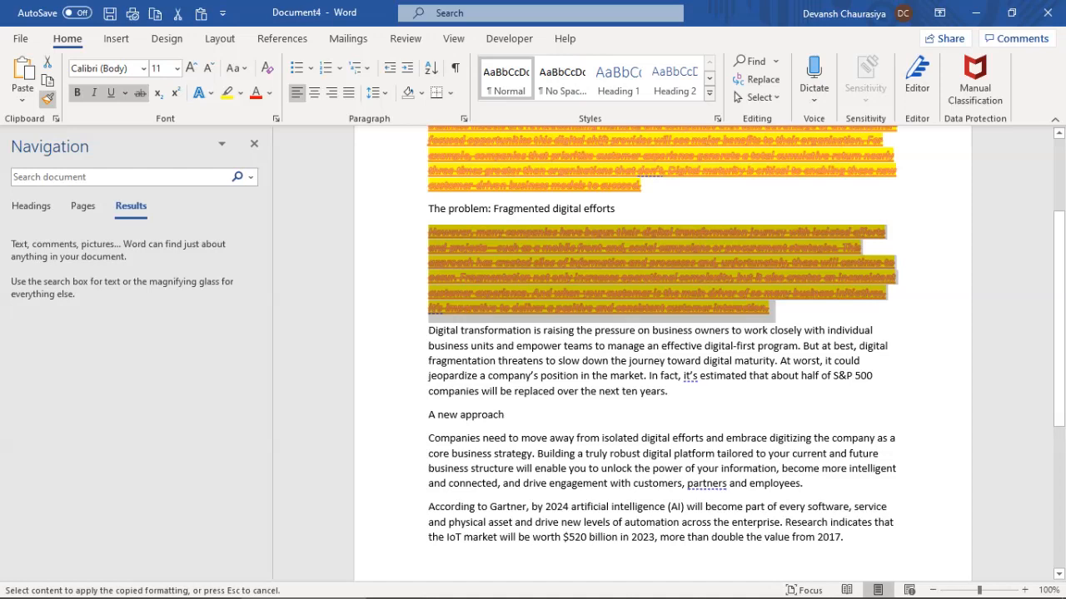
pyautogui.moveTo(428, 438)
pyautogui.mouseDown()
pyautogui.moveTo(466, 453)
pyautogui.moveTo(802, 484)
pyautogui.mouseUp()
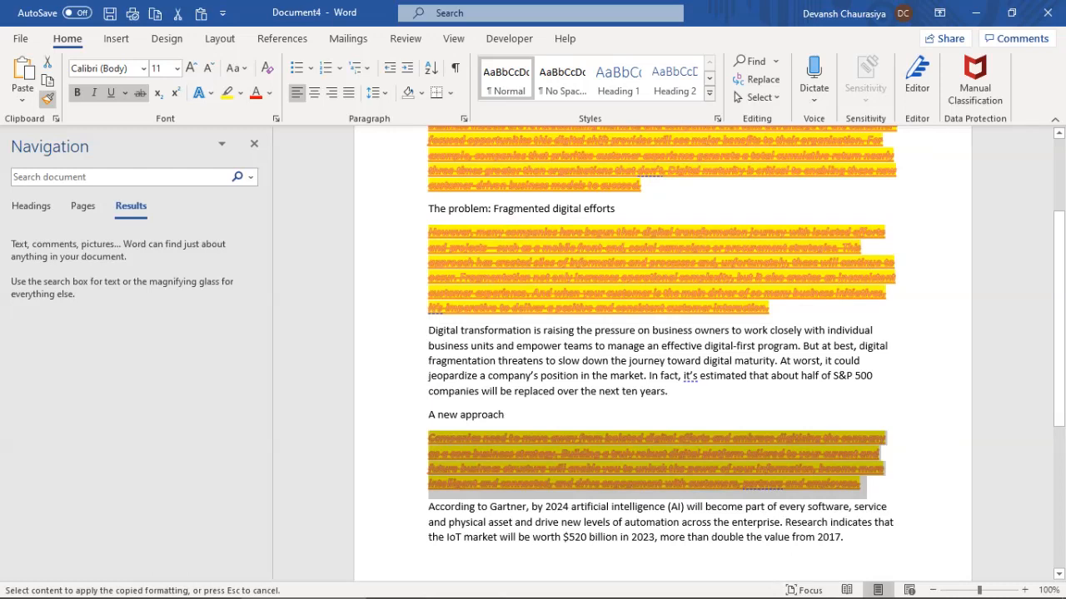
pyautogui.scroll(-7, 661, 333)
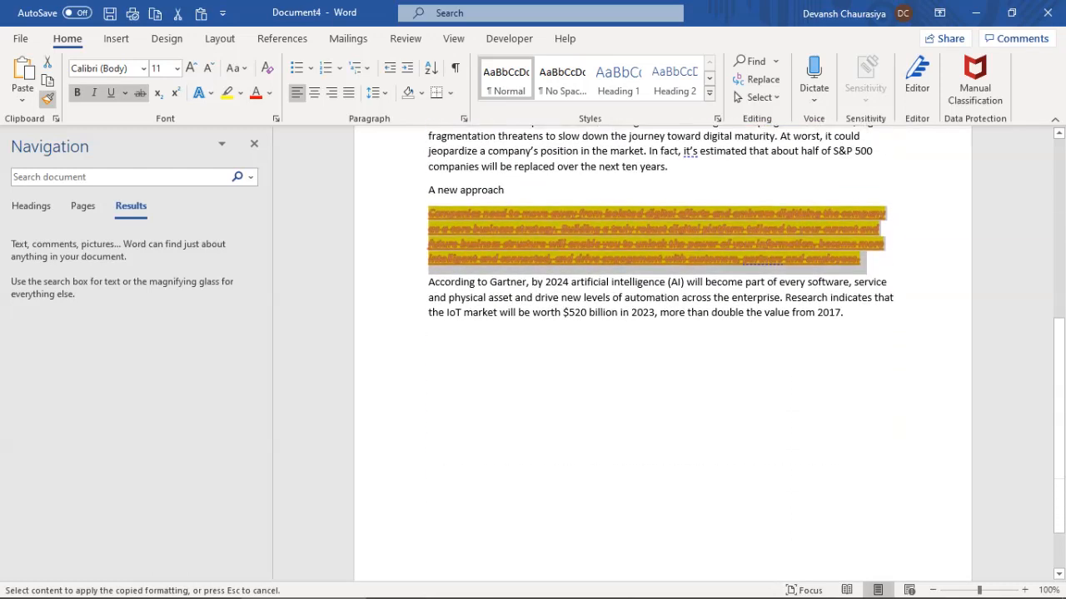
pyautogui.scroll(6, 662, 333)
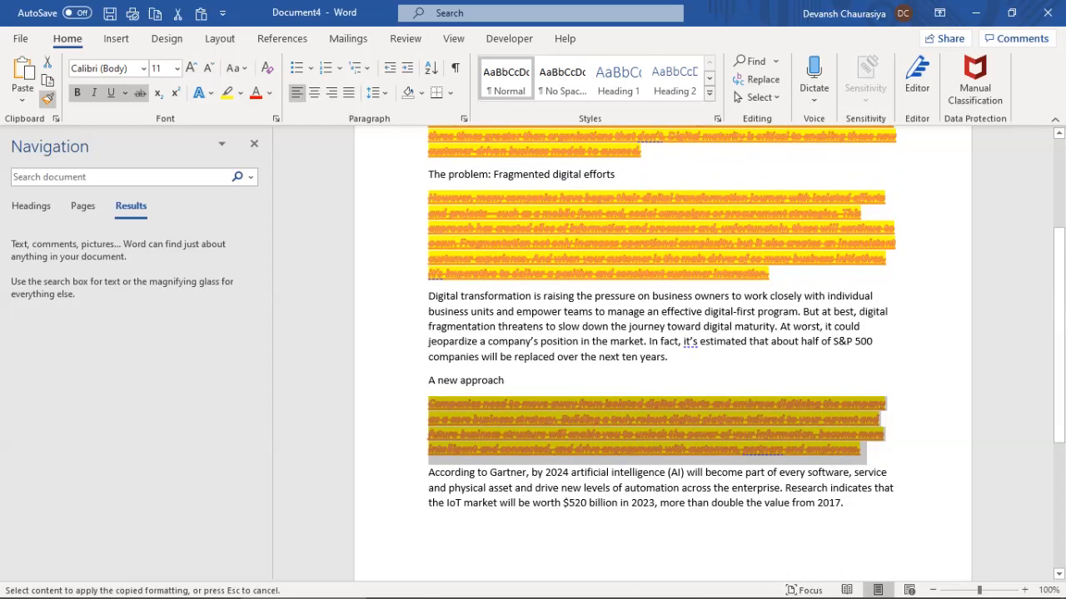
pyautogui.moveTo(621, 357); pyautogui.dragTo(638, 357)
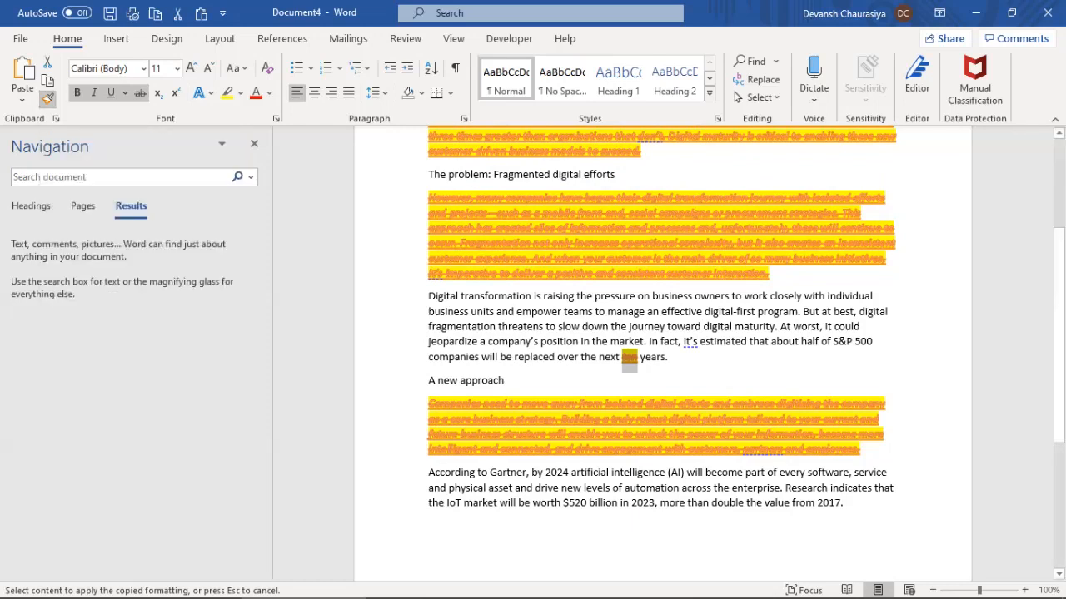
pyautogui.hotkey('ctrl', 'z')
pyautogui.hotkey('ctrl', 'z')
pyautogui.hotkey('ctrl', 'z')
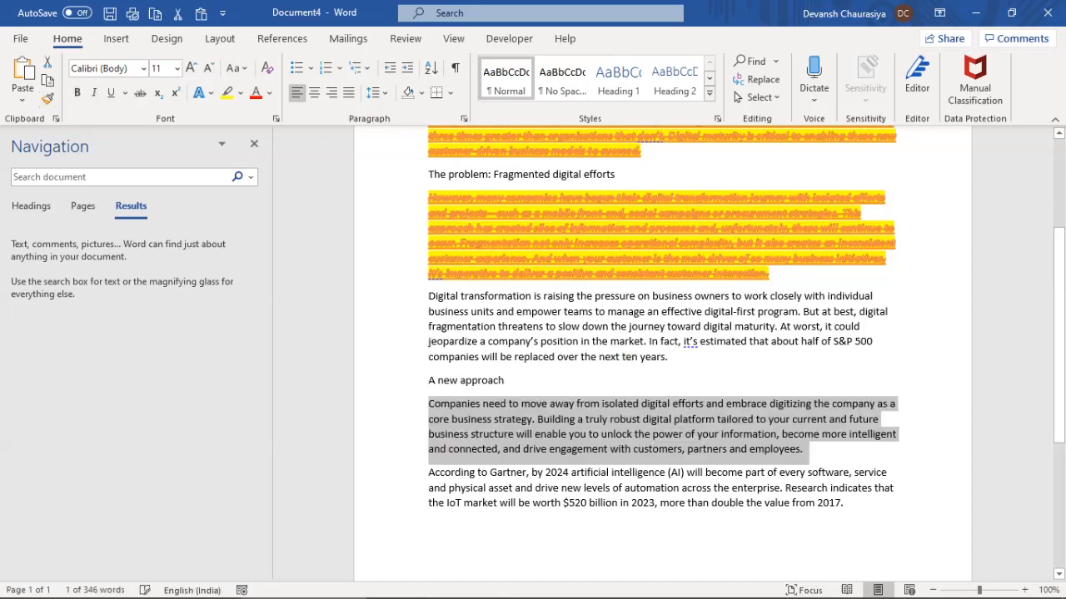
# Undo the strikethrough, colour, highlight, italic, underline and bold on the first paragraph
pyautogui.scroll(5, 663, 354)
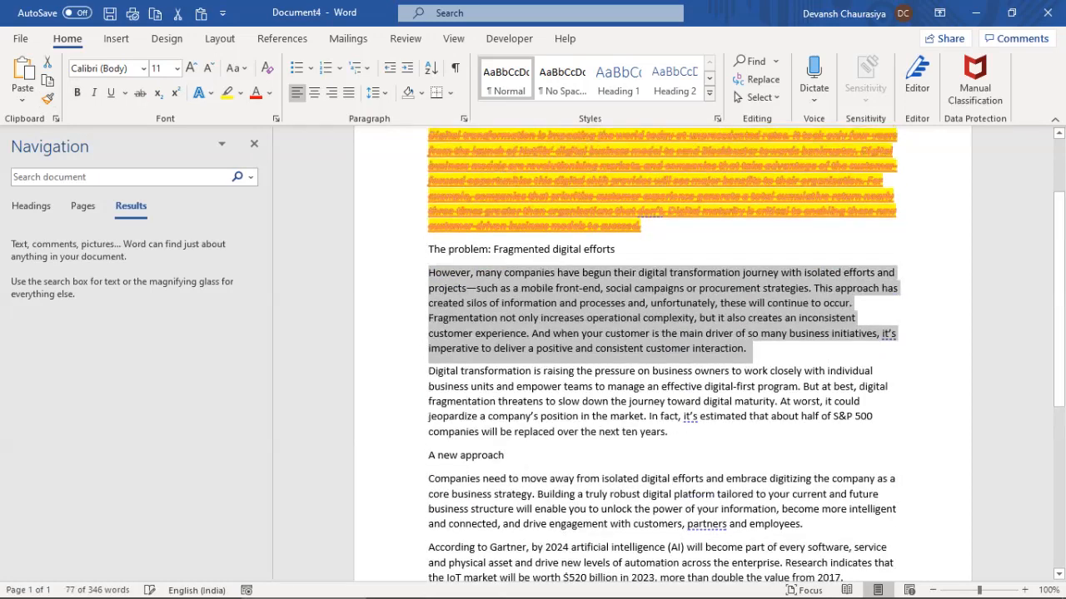
pyautogui.hotkey('ctrl', 'z')
pyautogui.hotkey('ctrl', 'z')
pyautogui.hotkey('ctrl', 'z')
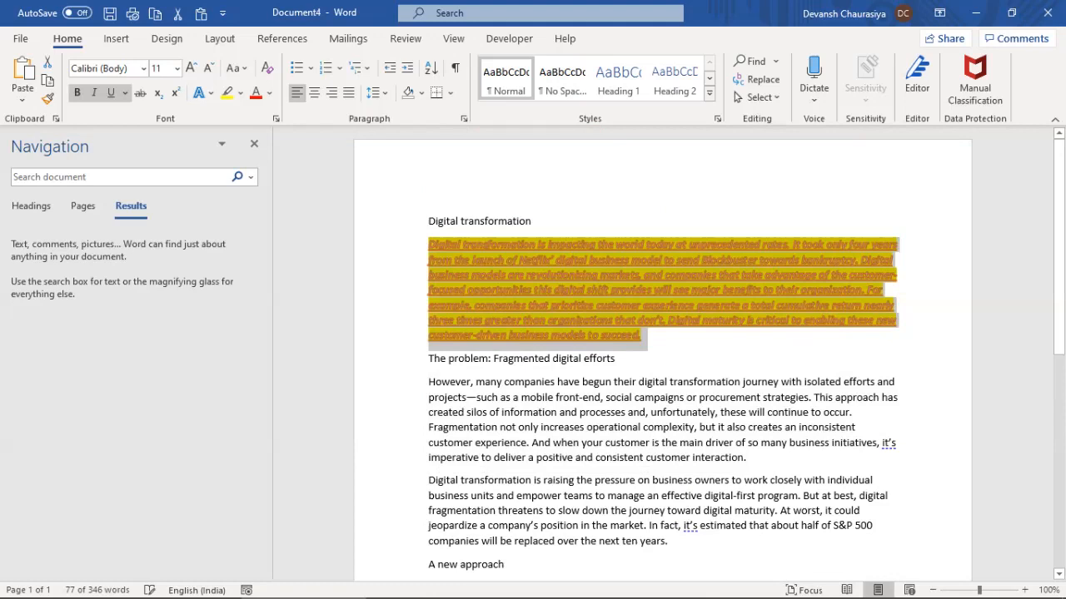
pyautogui.hotkey('ctrl', 'z')
pyautogui.hotkey('ctrl', 'z')
pyautogui.hotkey('ctrl', 'z')
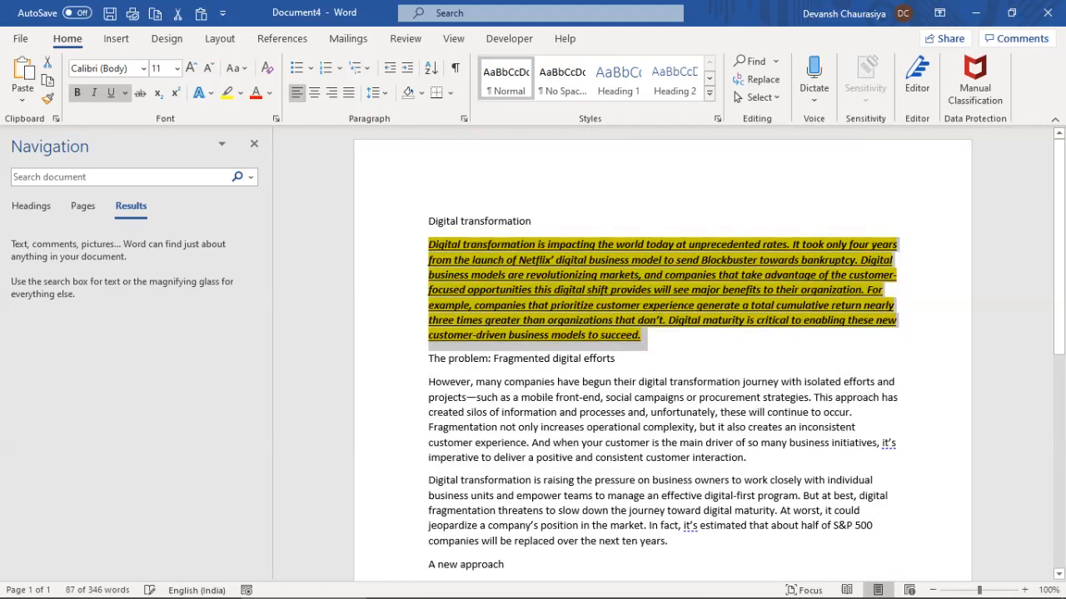
pyautogui.hotkey('ctrl', 'z')
pyautogui.hotkey('ctrl', 'z')
pyautogui.hotkey('ctrl', 'z')
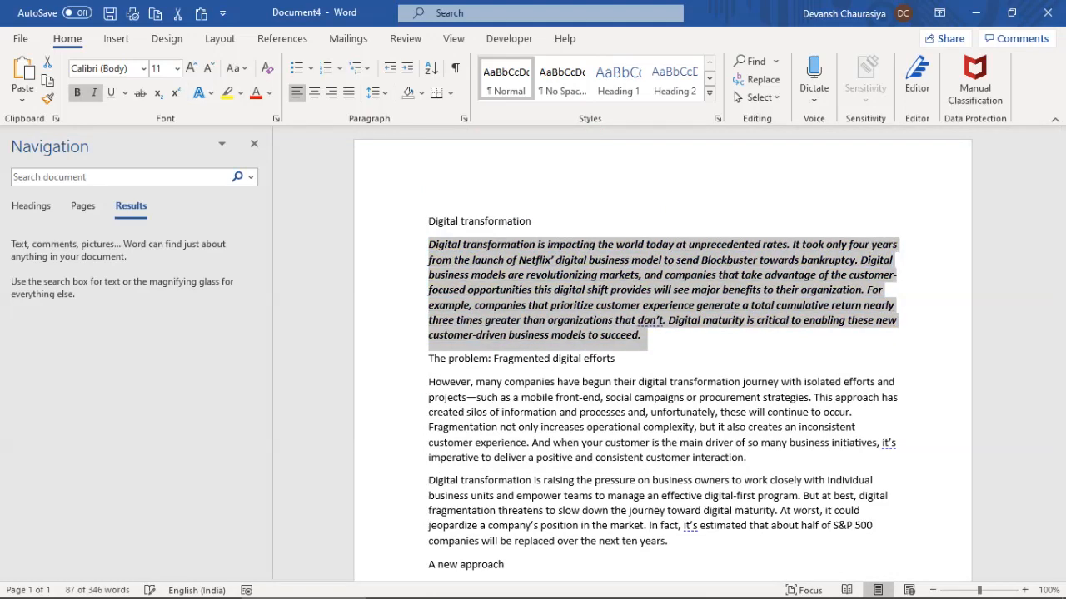
pyautogui.hotkey('ctrl', 'z')
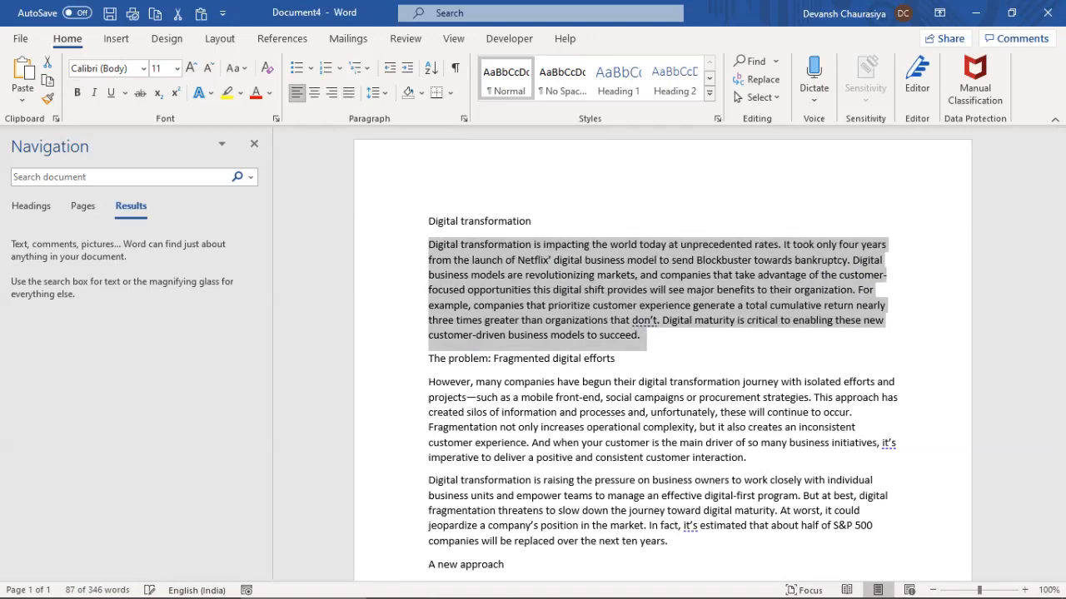
# Try centre and right alignment on the paragraph, then return it to left alignment
pyautogui.click(314, 93)
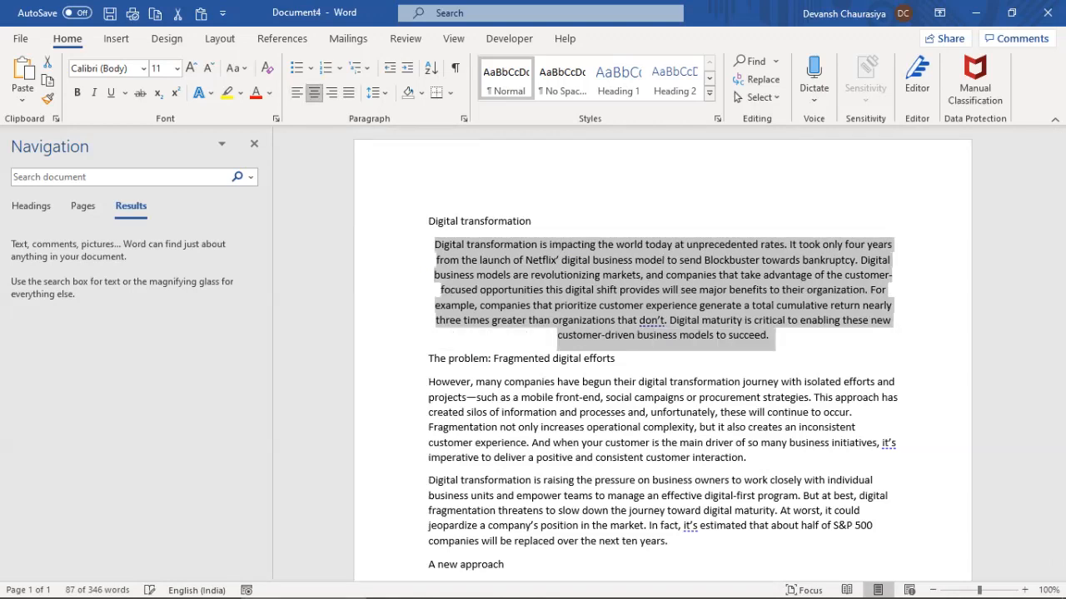
pyautogui.click(331, 92)
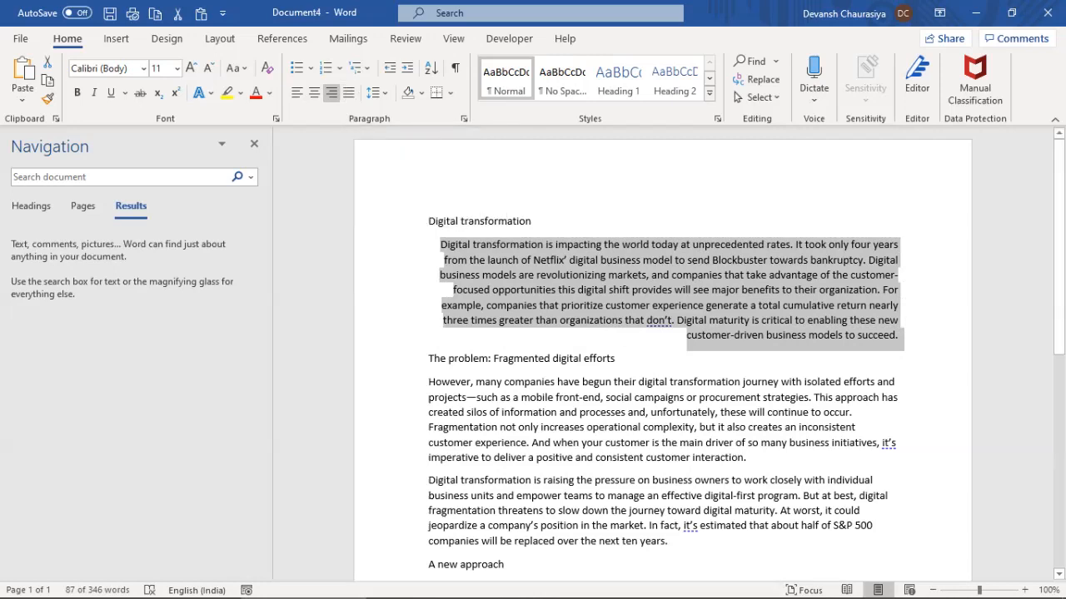
pyautogui.click(297, 92)
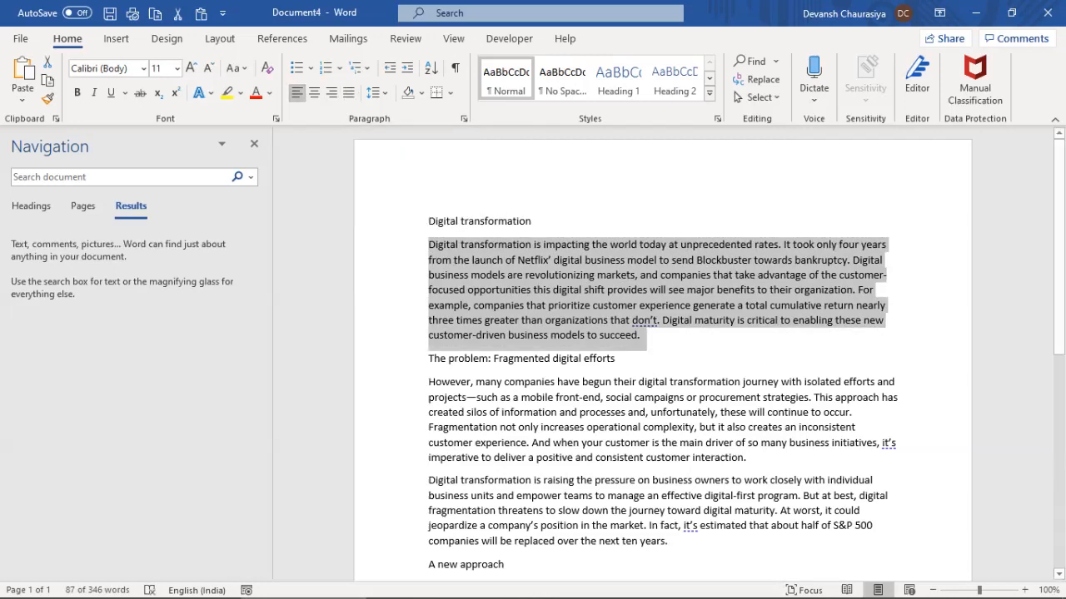
pyautogui.click(888, 244)
pyautogui.moveTo(428, 244); pyautogui.dragTo(645, 335)
# Select the first body paragraph and justify it
pyautogui.click(869, 290)
pyautogui.click(876, 290)
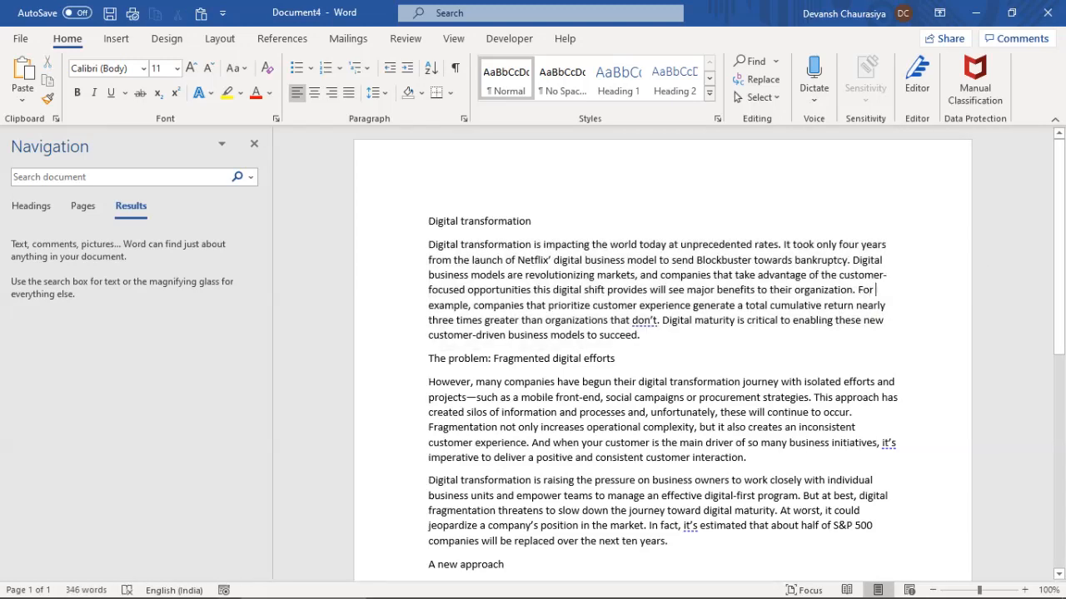
pyautogui.doubleClick(448, 304)
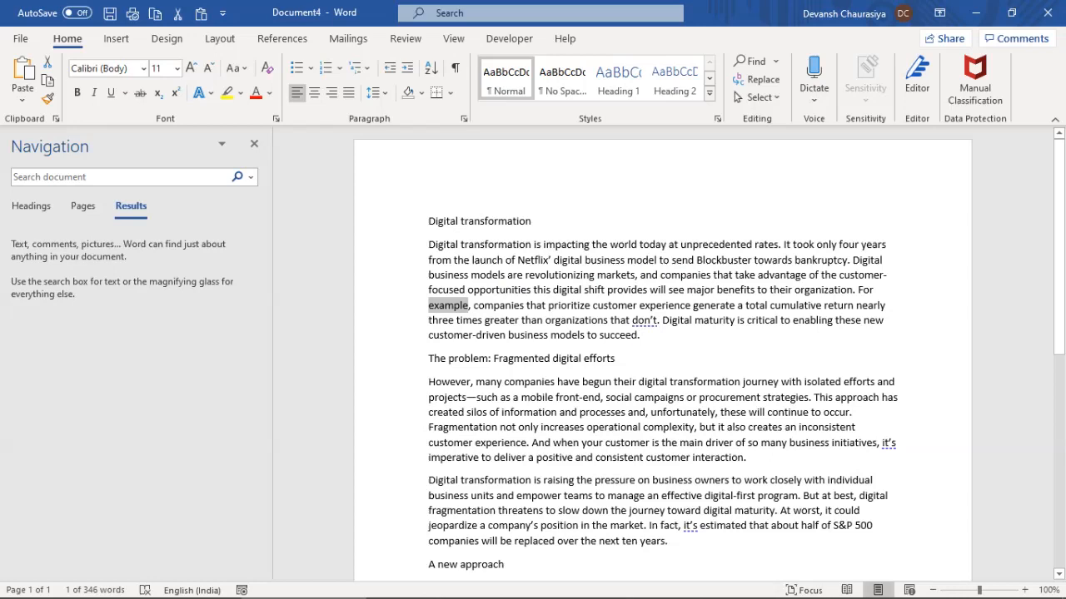
pyautogui.doubleClick(875, 290)
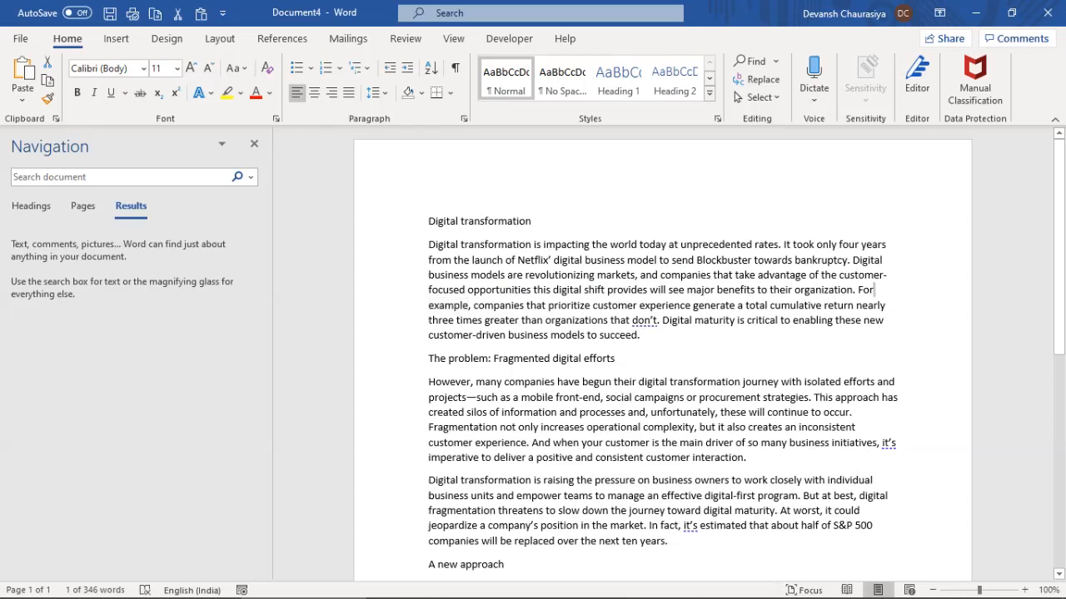
pyautogui.click(875, 289)
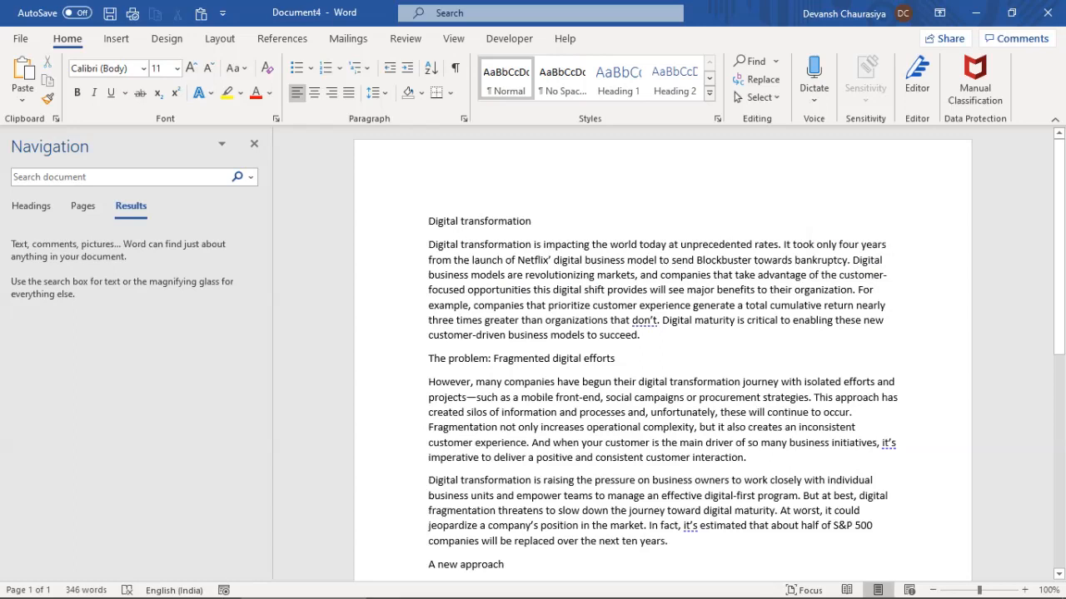
pyautogui.moveTo(428, 244); pyautogui.dragTo(648, 340)
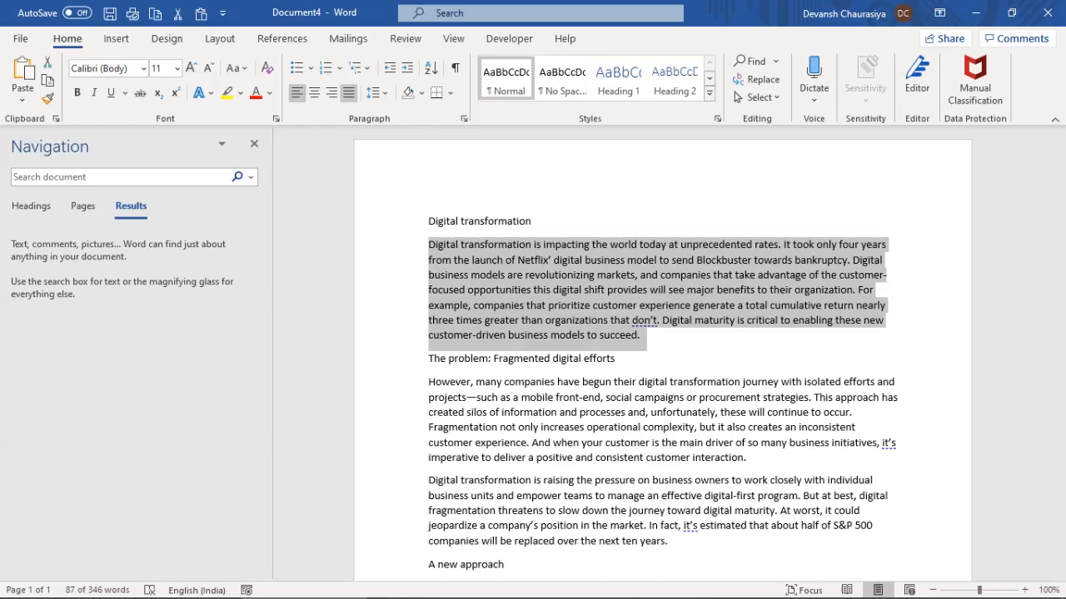
pyautogui.click(348, 93)
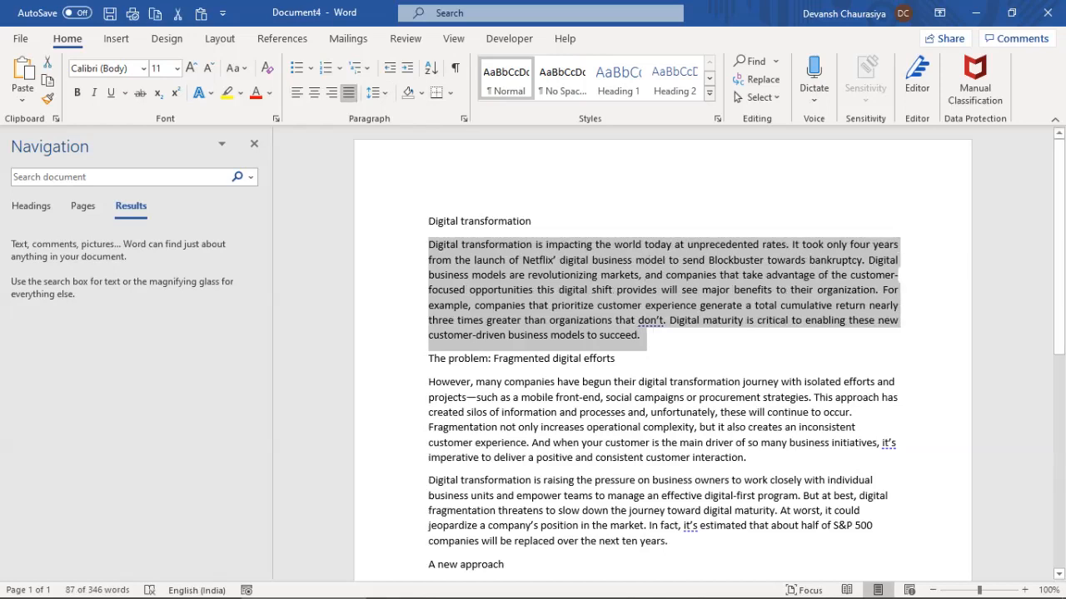
# Justify the whole document with Ctrl+A, Ctrl+J, then set the first paragraph's line spacing to 3.0
pyautogui.click(497, 321)
pyautogui.hotkey('ctrl', 'a')
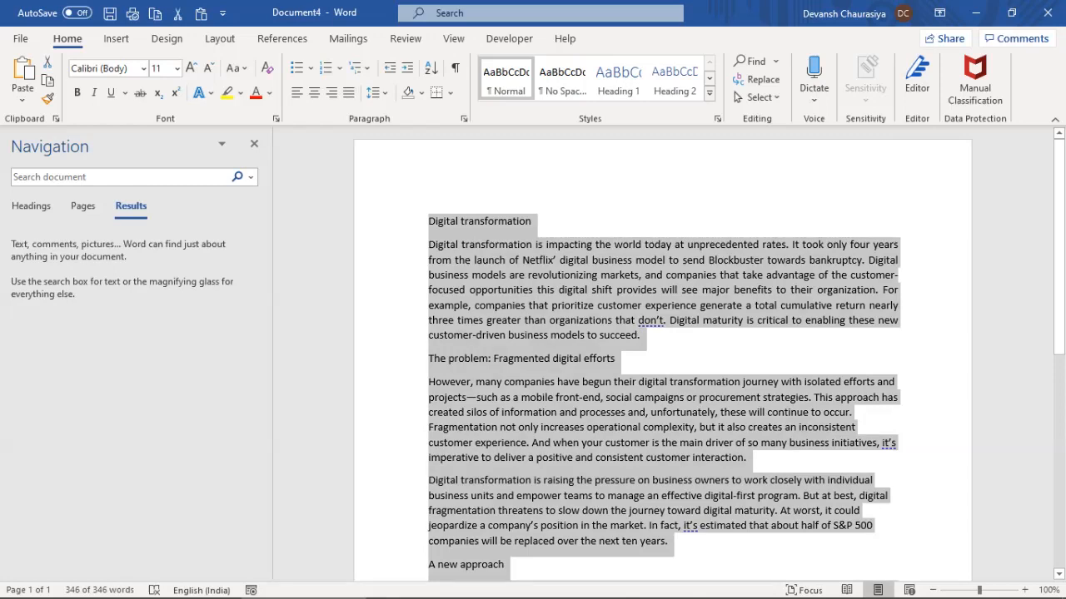
pyautogui.hotkey('ctrl', 'j')
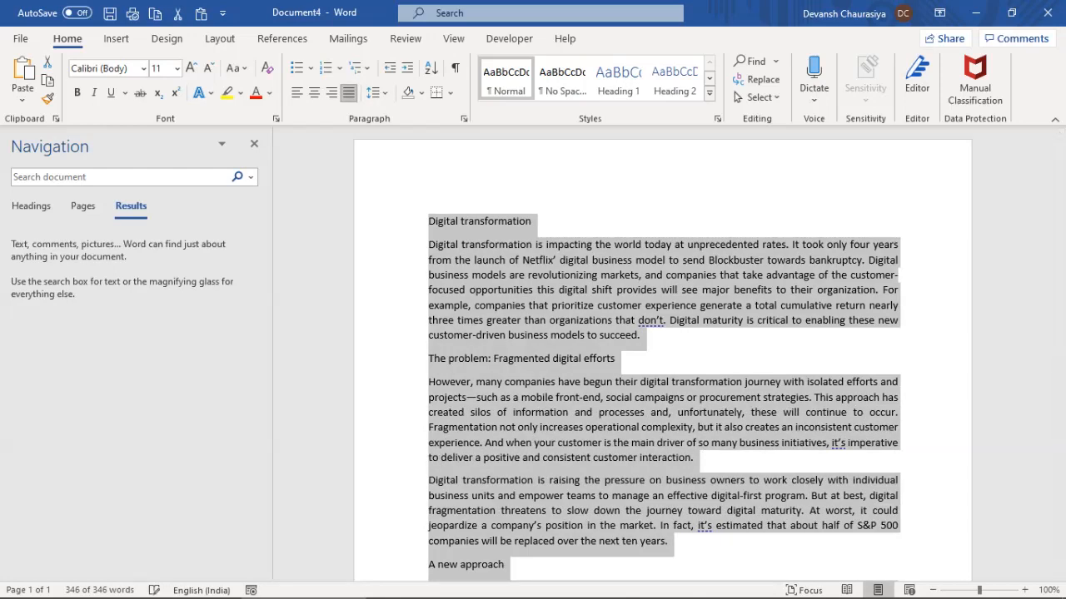
pyautogui.click(832, 397)
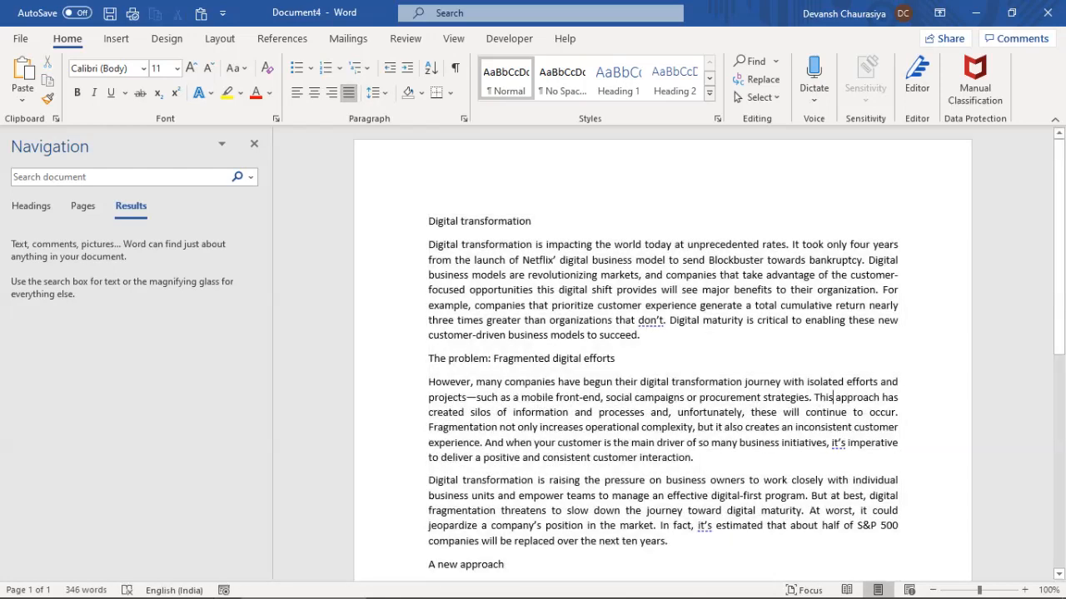
pyautogui.tripleClick(437, 222)
pyautogui.click(552, 413)
pyautogui.moveTo(429, 245); pyautogui.dragTo(647, 336)
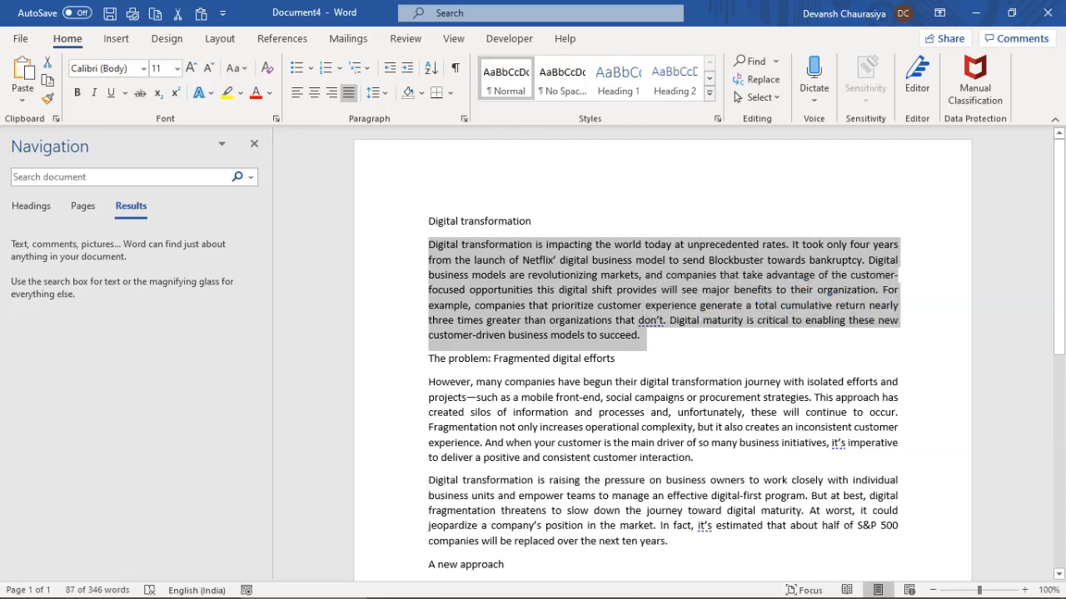
pyautogui.click(375, 92)
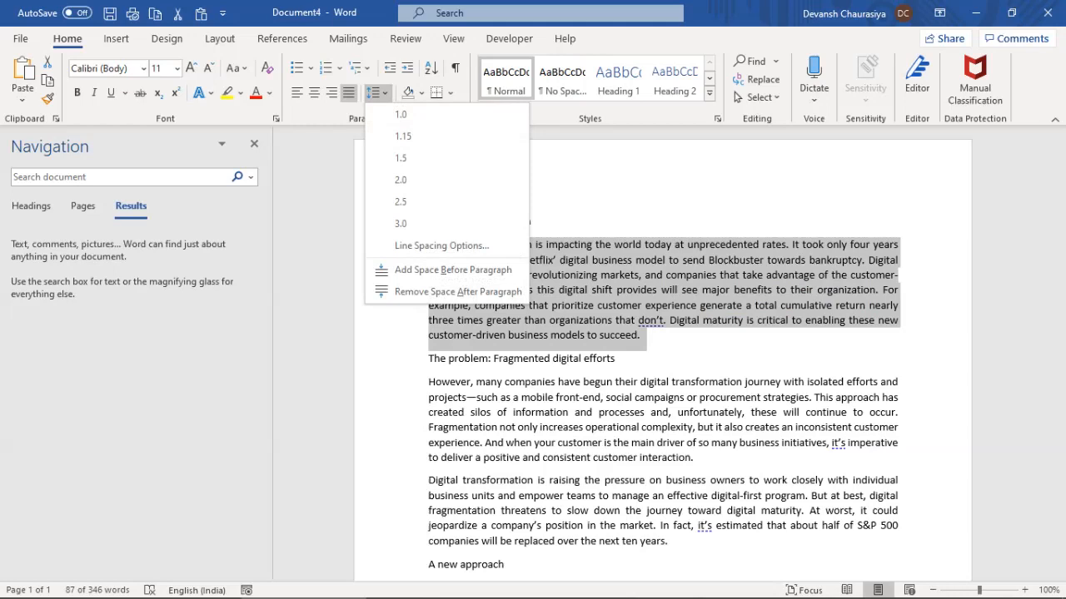
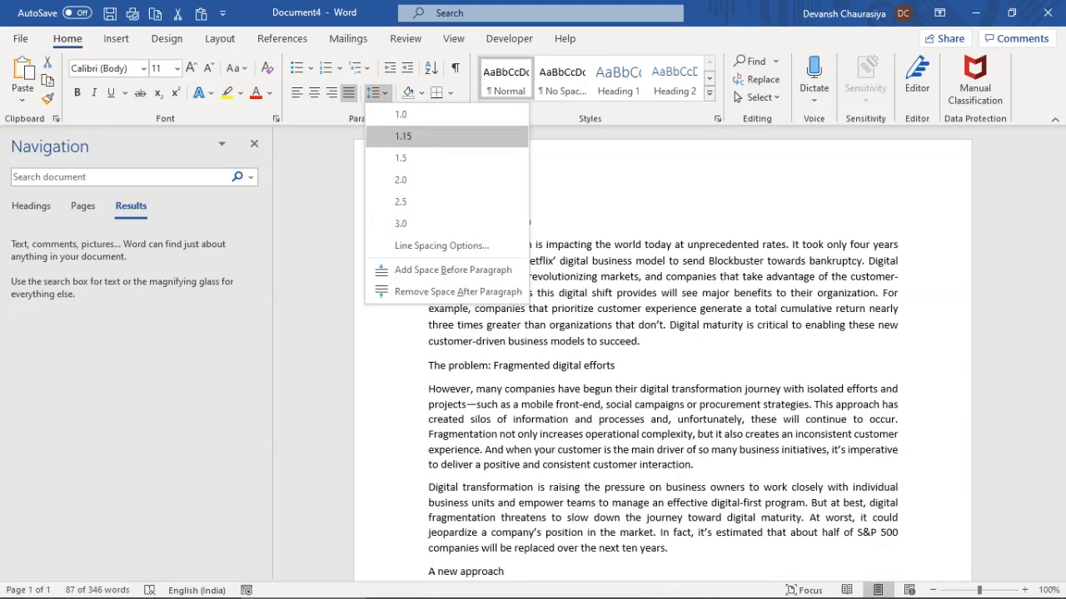
# Try single spacing on the first paragraph, undo it, and apply 1.15 instead
pyautogui.click(403, 115)
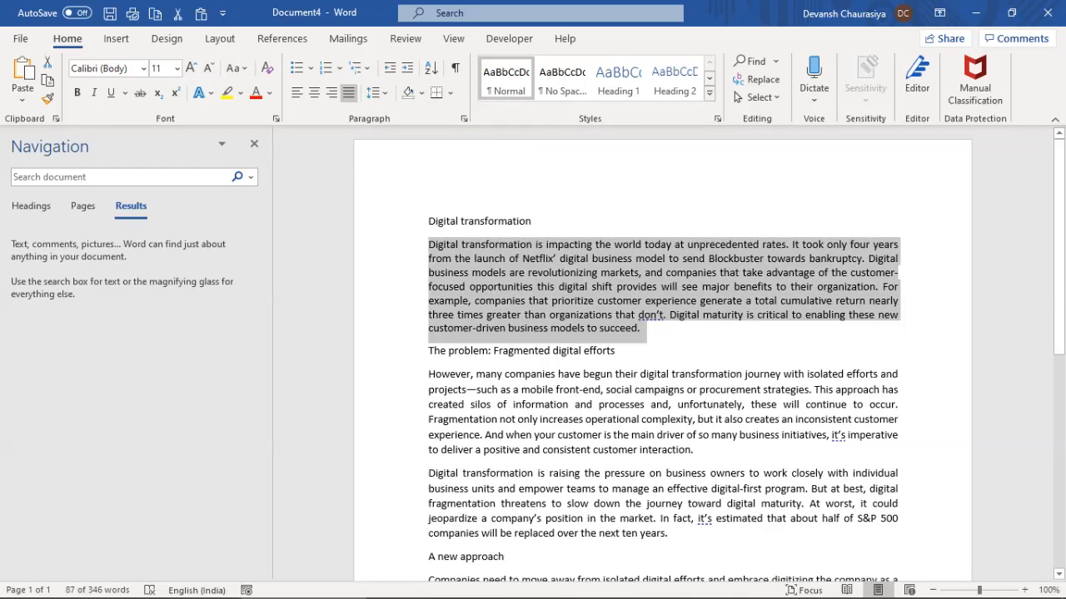
pyautogui.hotkey('ctrl', 'z')
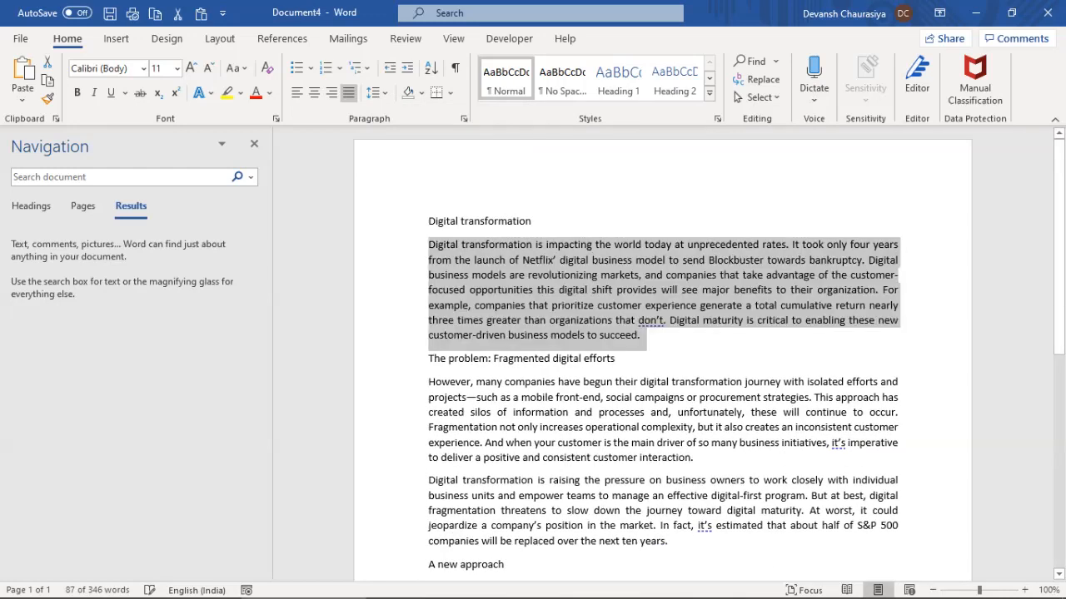
pyautogui.click(372, 92)
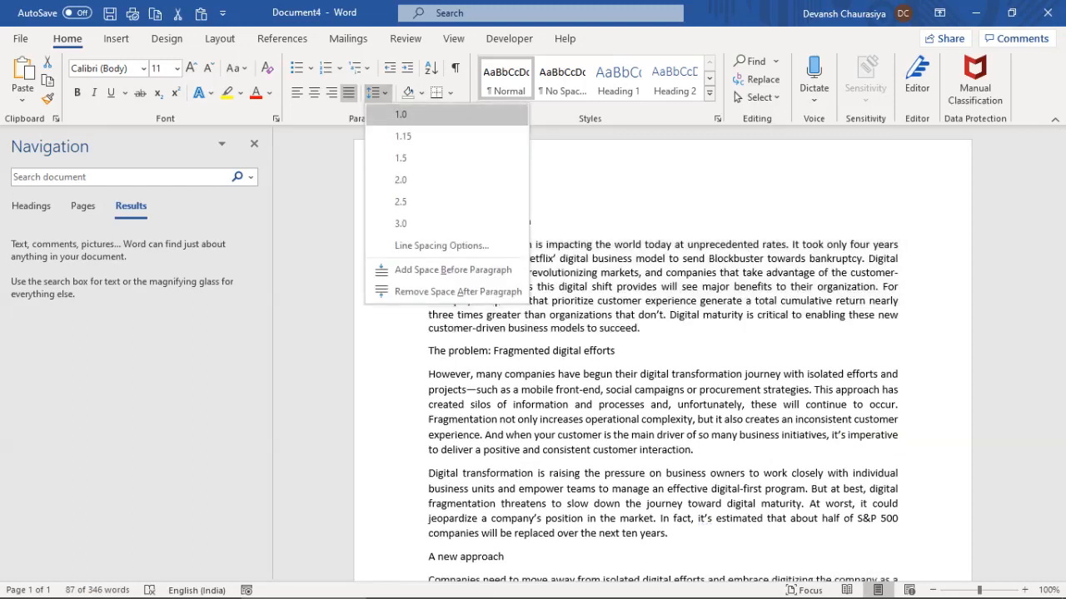
pyautogui.click(403, 136)
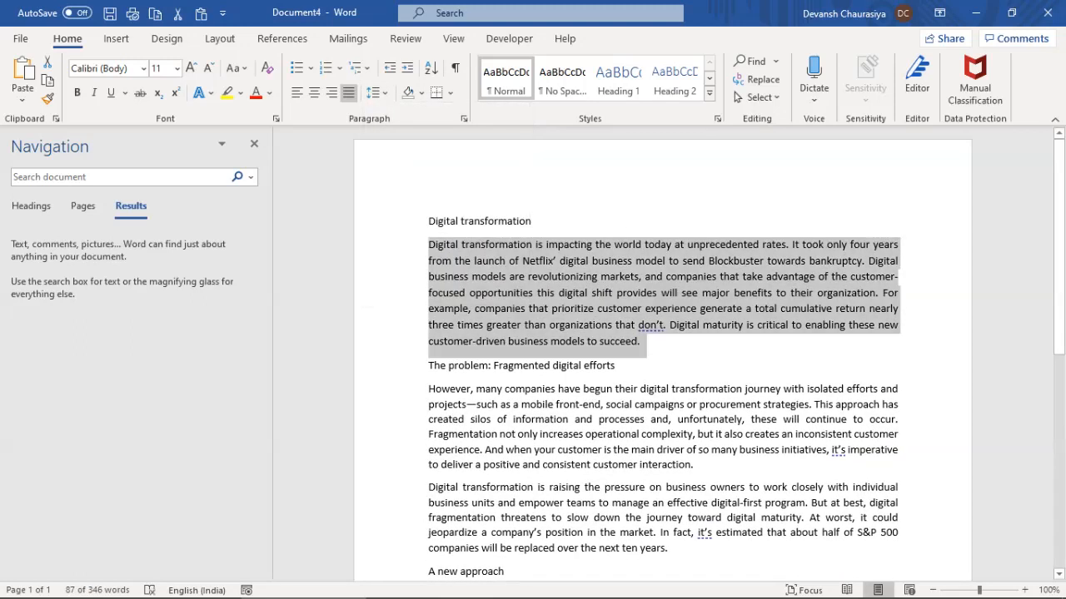
# Apply 1.15 line spacing to the whole document with Ctrl+A
pyautogui.hotkey('ctrl', 'a')
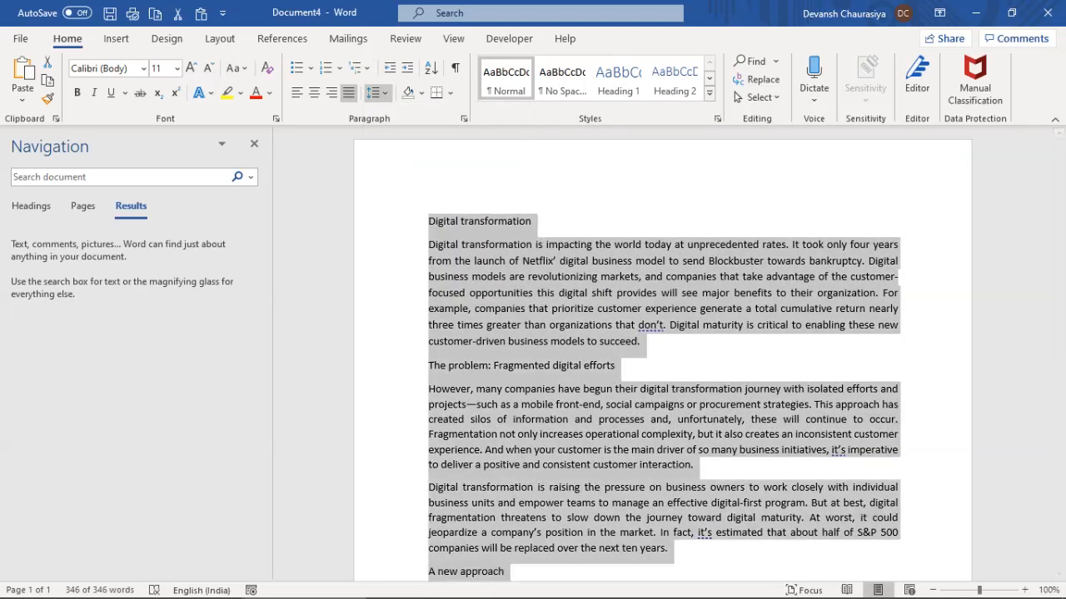
pyautogui.click(372, 92)
pyautogui.click(403, 136)
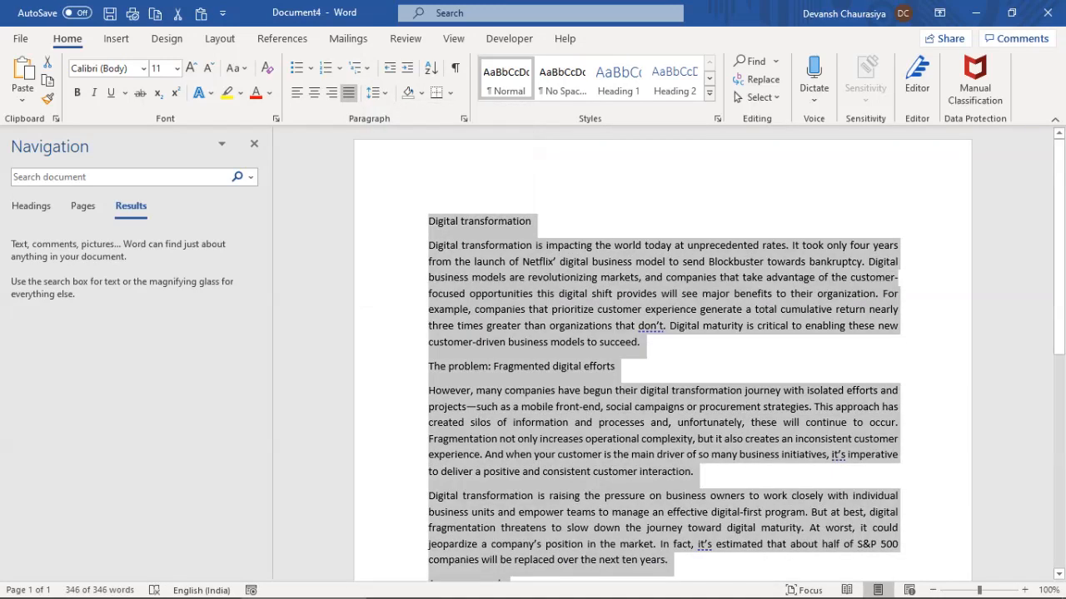
pyautogui.click(644, 310)
# Mark the 'Zoom, Horizontal and vertical scrolling' topic in the training notes
pyautogui.hotkey('alt', 'Tab')
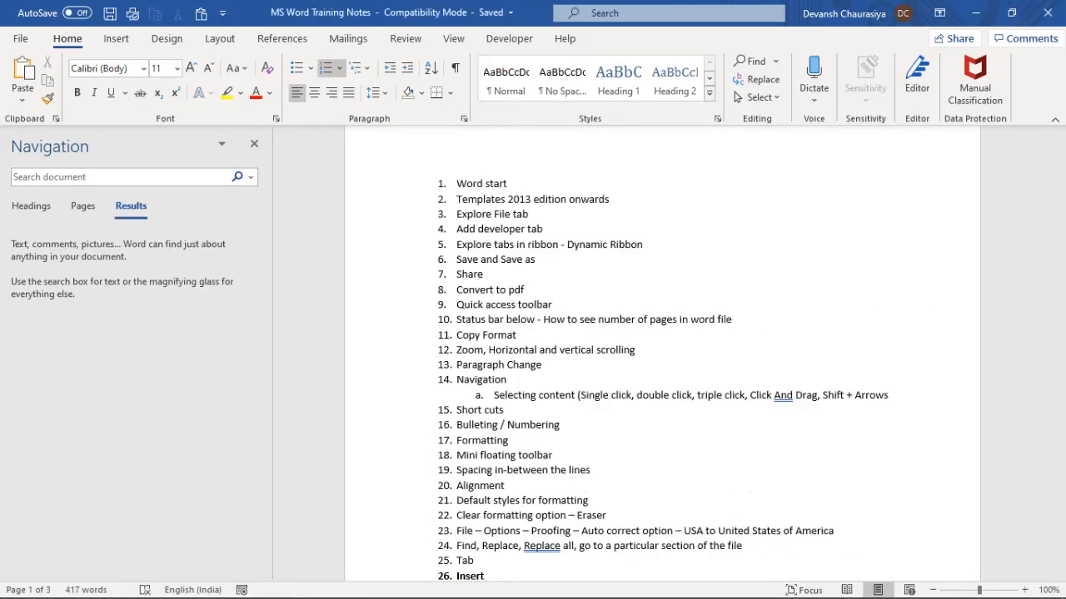
pyautogui.moveTo(456, 350); pyautogui.dragTo(637, 350)
pyautogui.hotkey('alt', 'Tab')
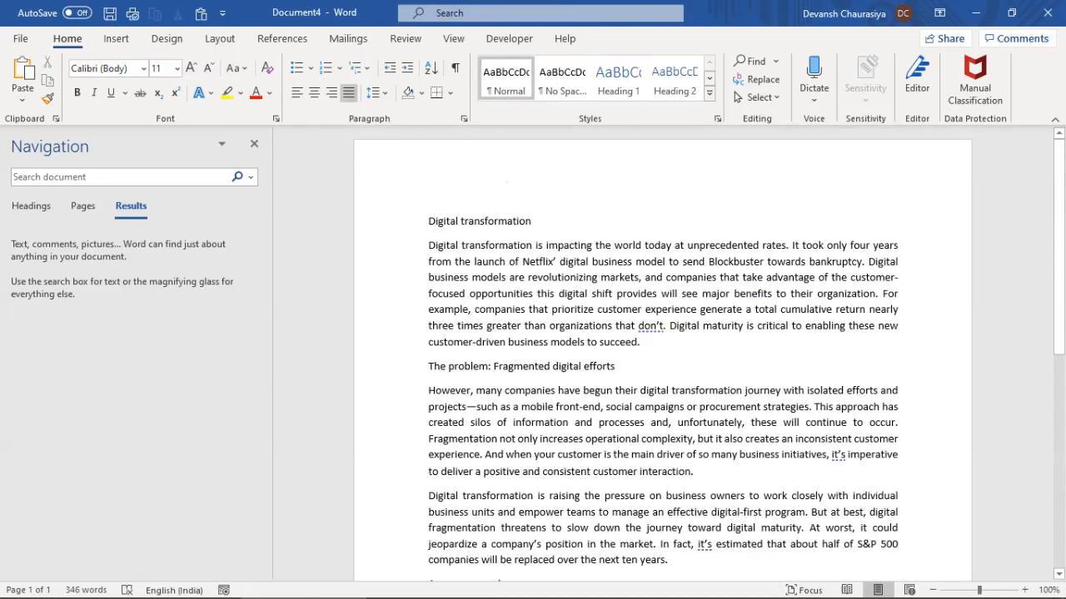
# Close the Navigation pane, practise scrolling, and return the zoom to 100%
pyautogui.scroll(-5, 662, 358)
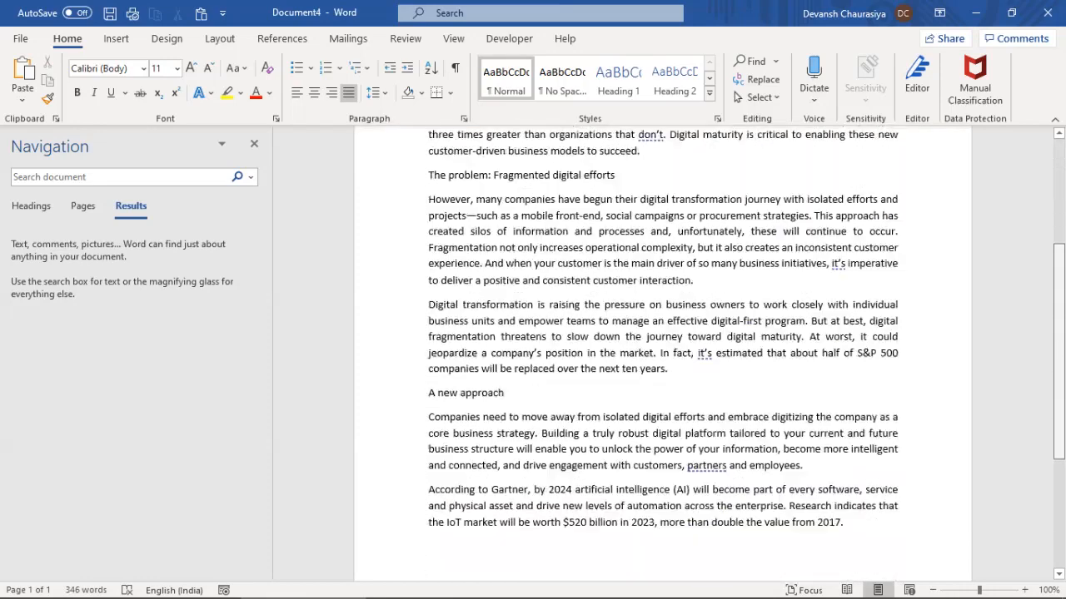
pyautogui.scroll(5, 662, 358)
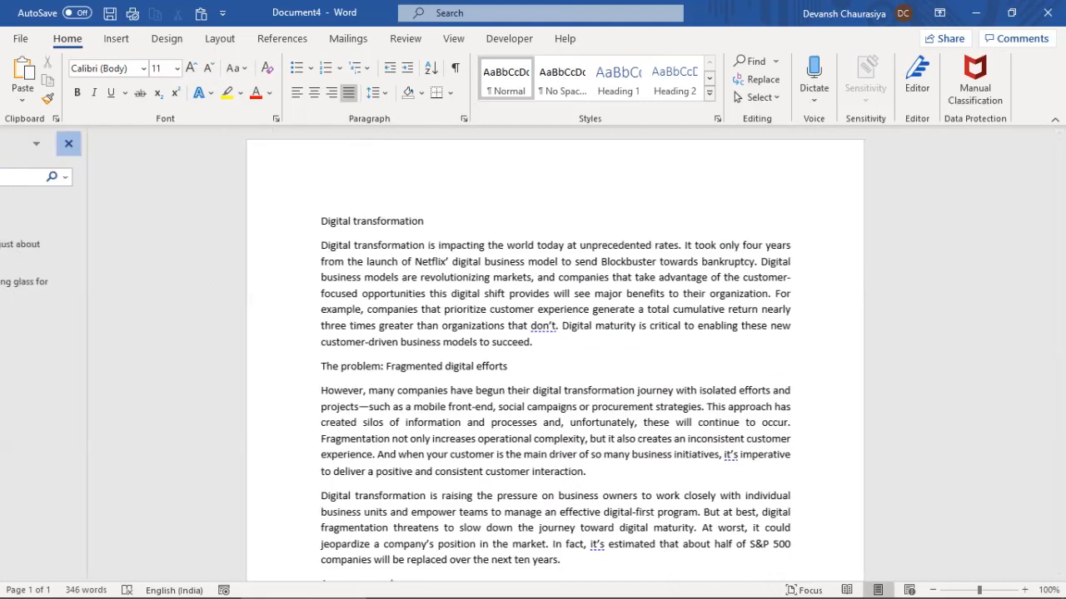
pyautogui.click(254, 143)
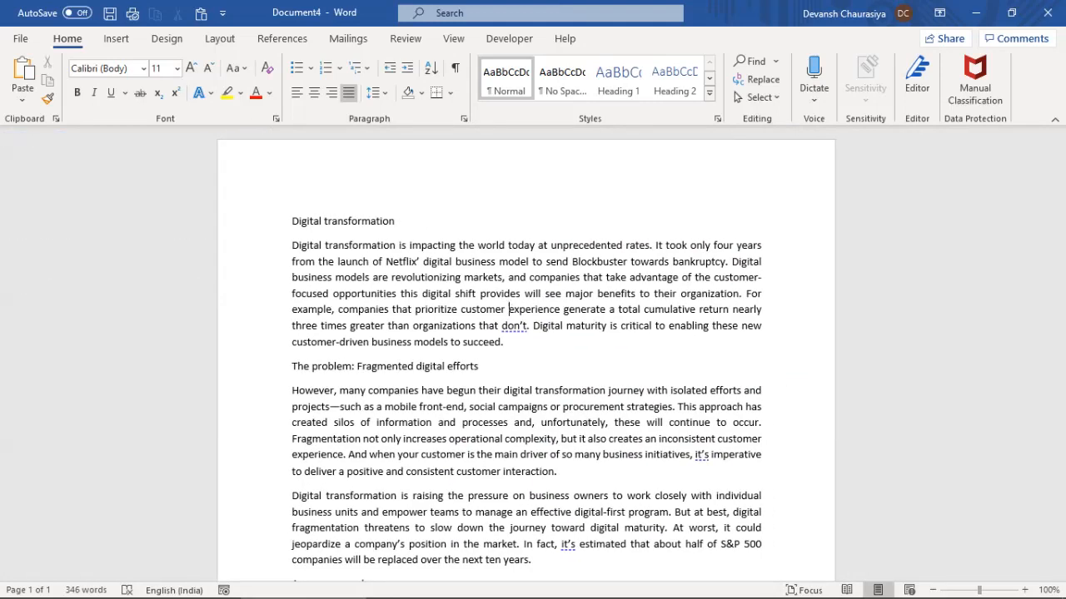
pyautogui.keyDown('ctrl'); pyautogui.scroll(14, 509, 309); pyautogui.keyUp('ctrl')
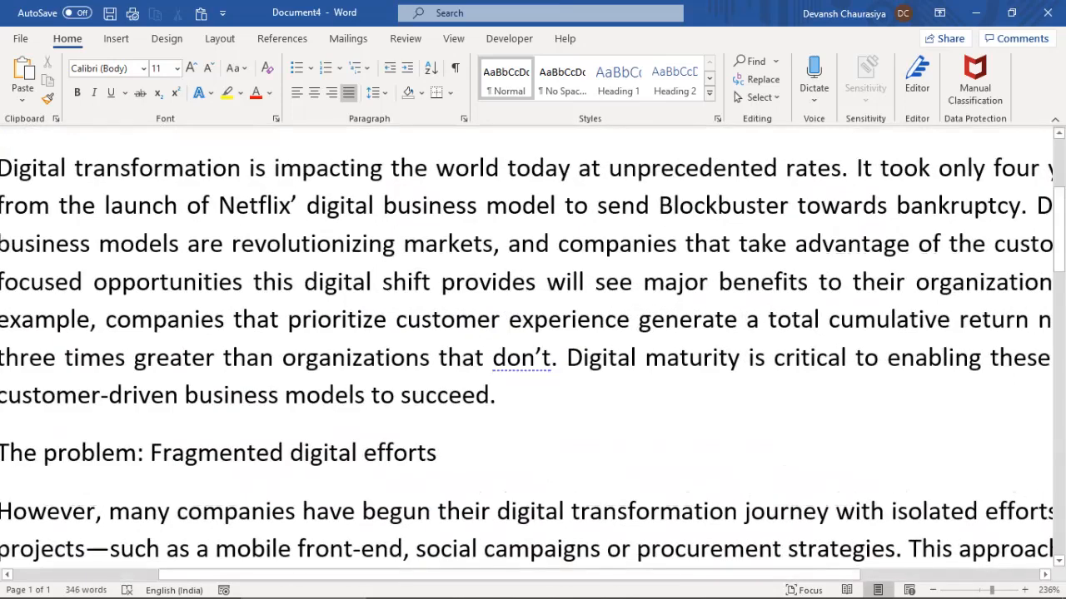
pyautogui.moveTo(766, 574); pyautogui.dragTo(620, 574)
pyautogui.moveTo(992, 591); pyautogui.dragTo(979, 590)
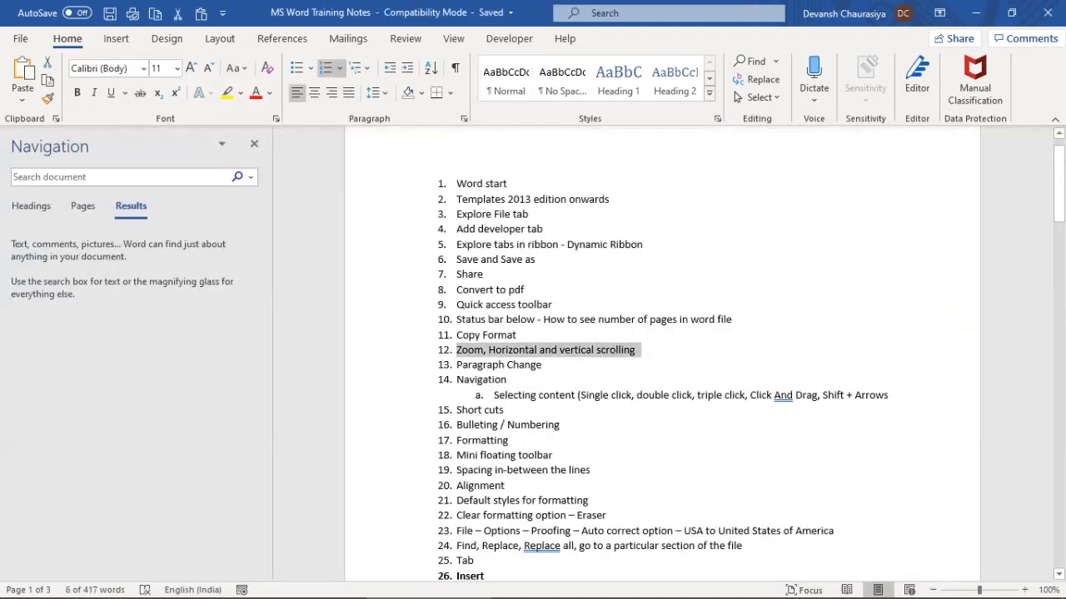
# Type and delete stray test text and a test line after 'succeed.'
pyautogui.hotkey('shift', 'Down')
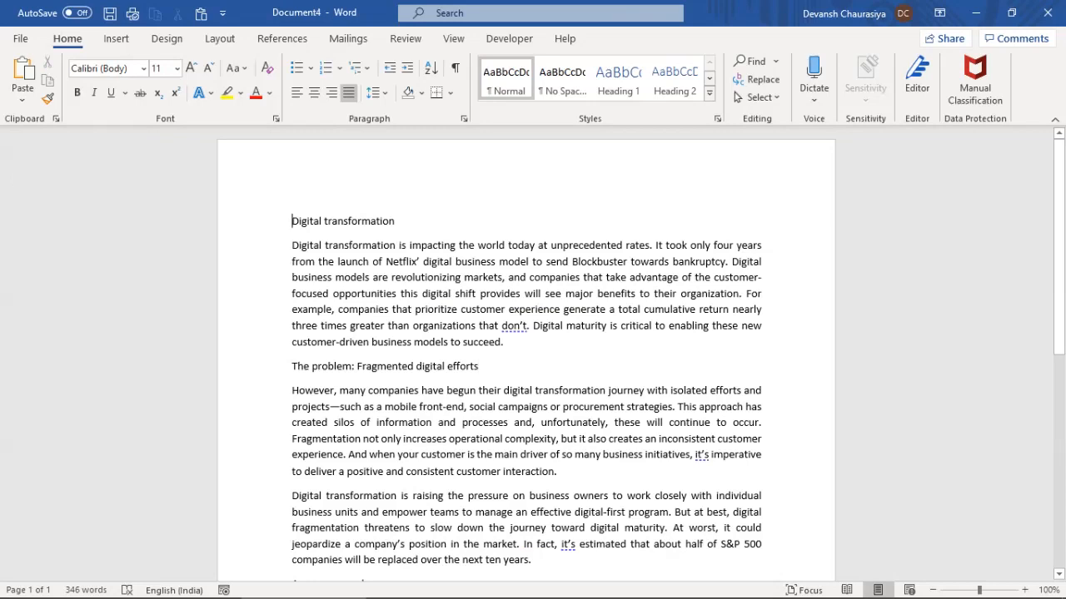
pyautogui.write('hgdhfhbfbfb')
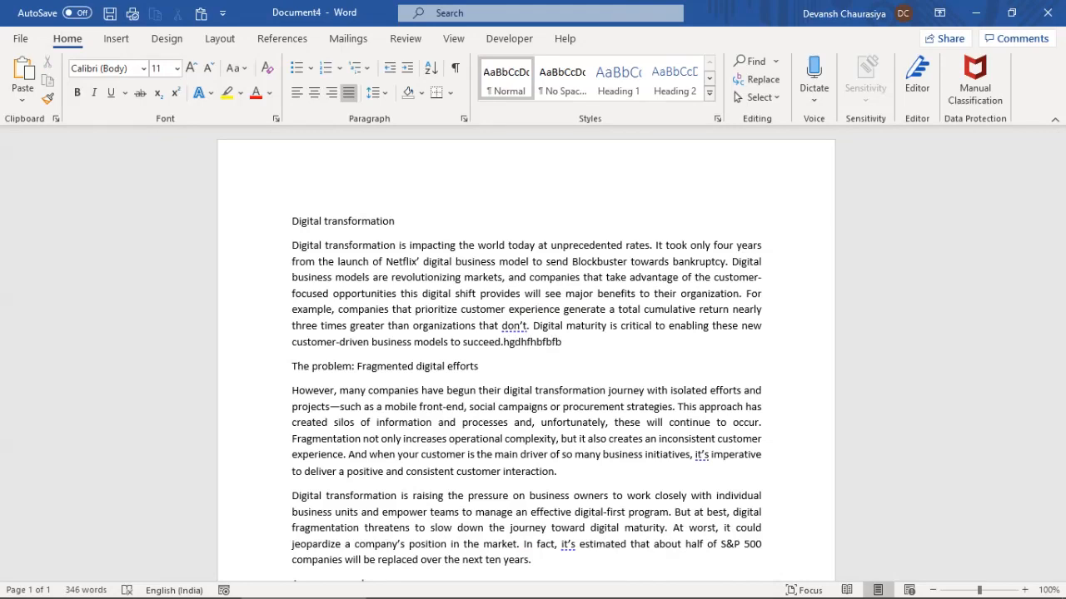
pyautogui.hotkey('ctrl', 'shift', 'Left')
pyautogui.press('BackSpace')
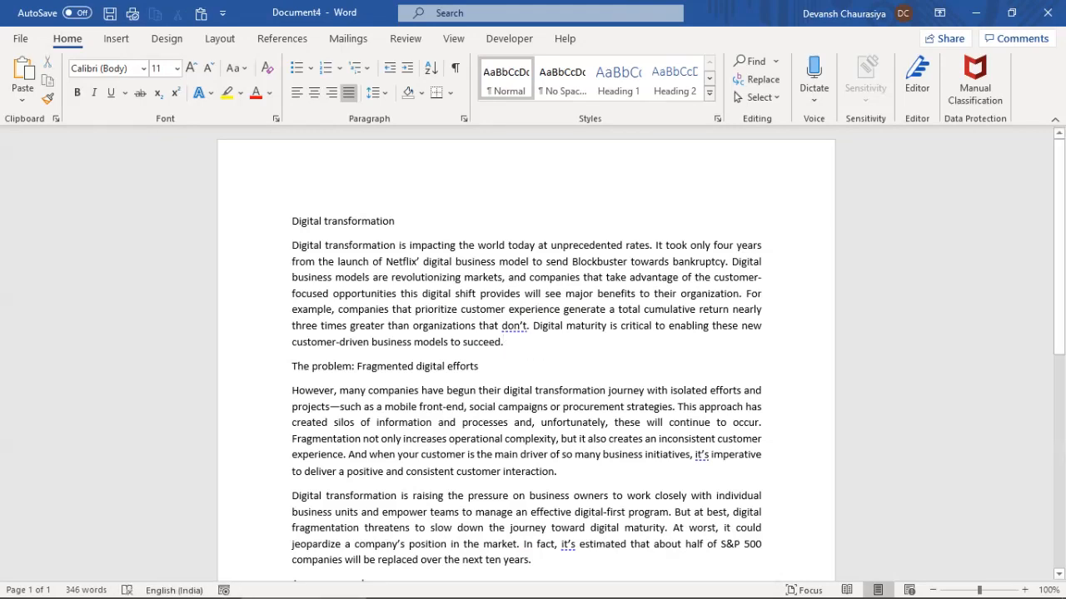
pyautogui.press('Return')
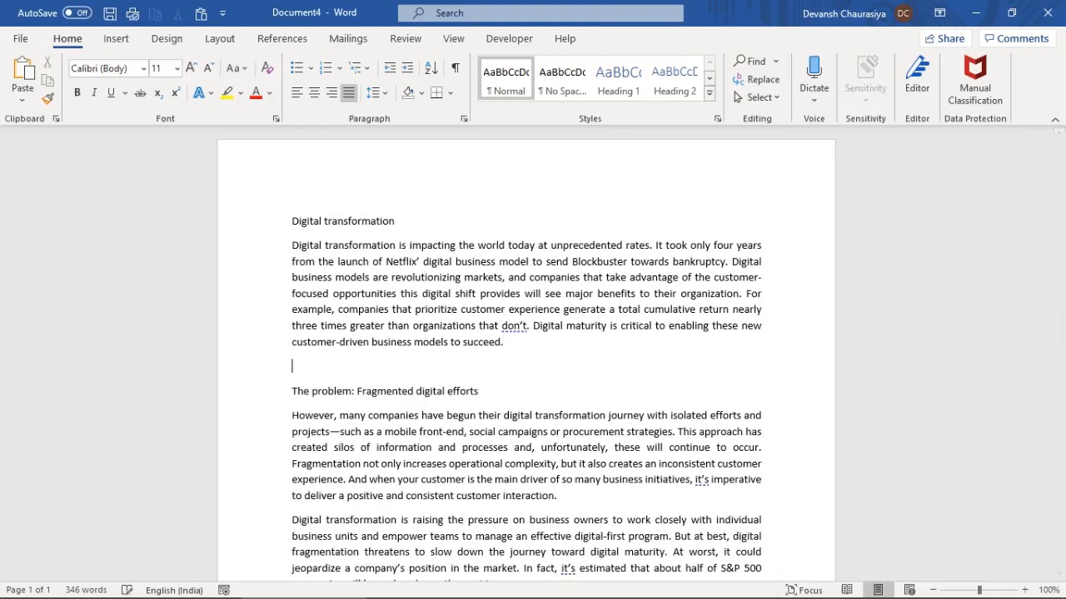
pyautogui.write('kdbksdbksvbksbvksvb')
pyautogui.hotkey('shift', 'Home')
pyautogui.press('BackSpace')
pyautogui.press('BackSpace')
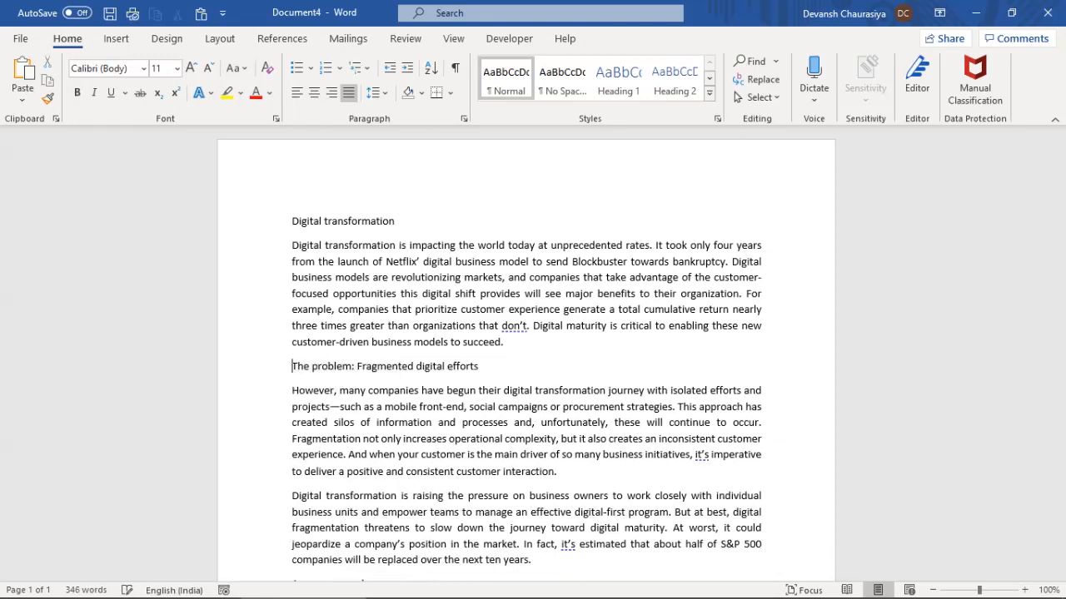
# Extend the marked training-note topics to the Navigation item
pyautogui.hotkey('alt', 'Tab')
pyautogui.moveTo(541, 365); pyautogui.dragTo(889, 396)
pyautogui.hotkey('alt', 'Tab')
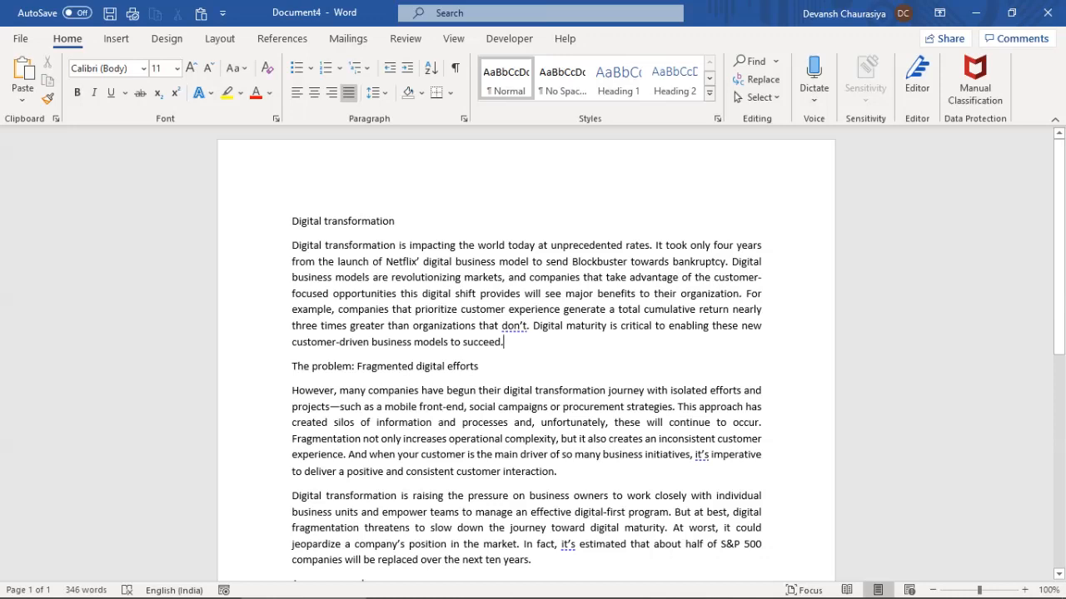
# Split the first paragraph before 'will', toggle formatting marks, then rejoin it
pyautogui.press('Return')
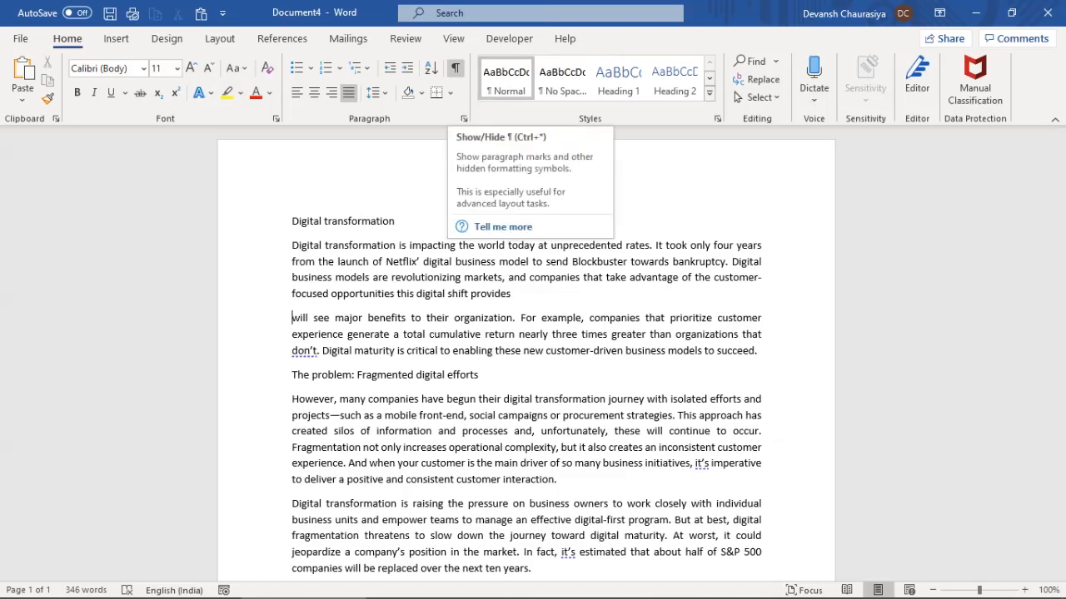
pyautogui.click(454, 67)
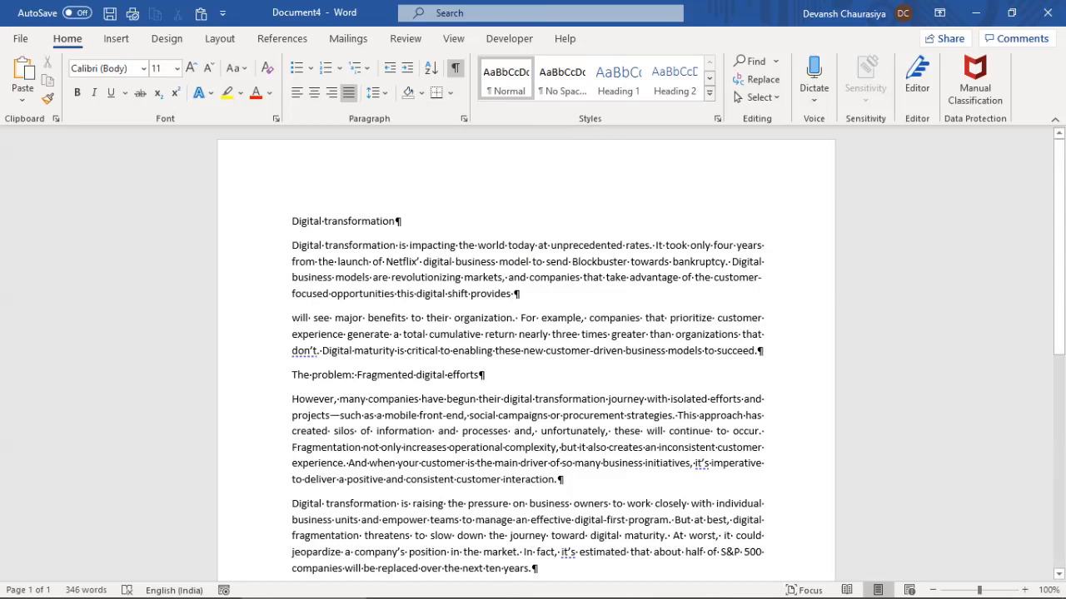
pyautogui.click(454, 67)
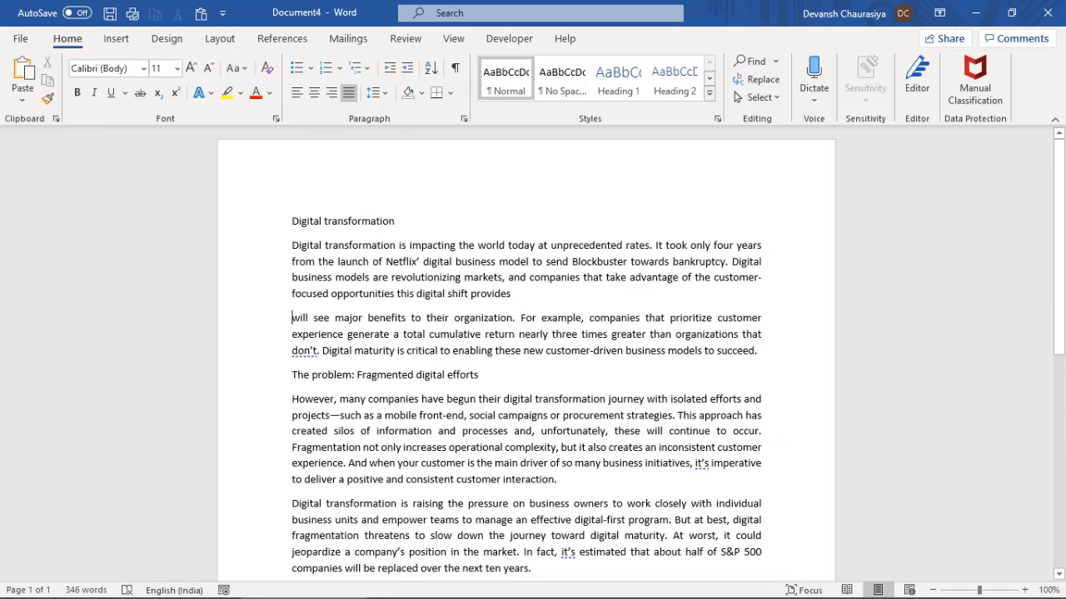
pyautogui.press('BackSpace')
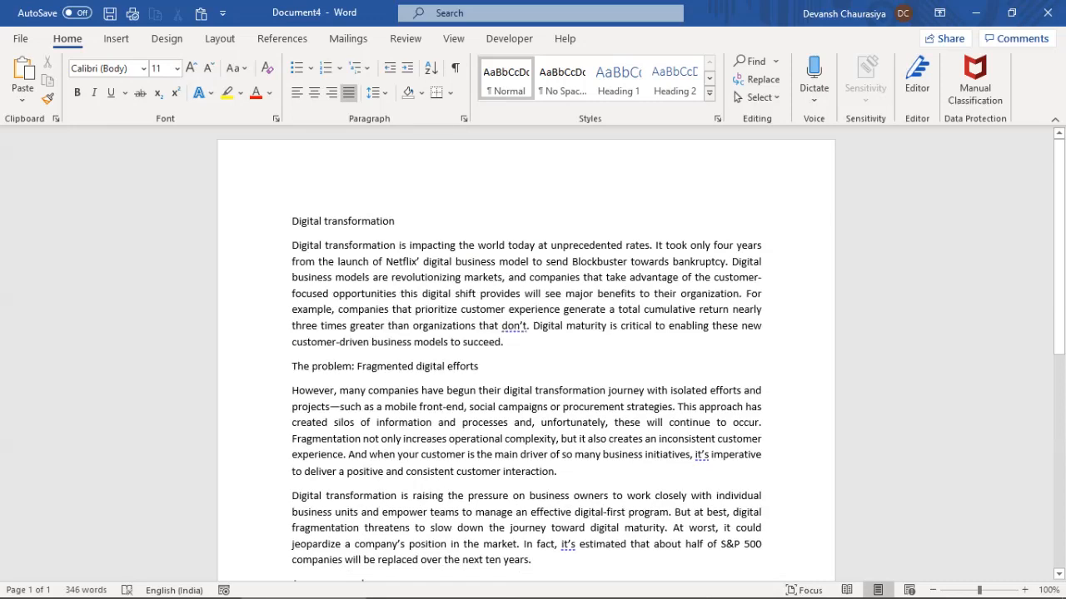
# Select the word 'Digital' and the whole first paragraph by double-click, triple-click and drag
pyautogui.doubleClick(306, 245)
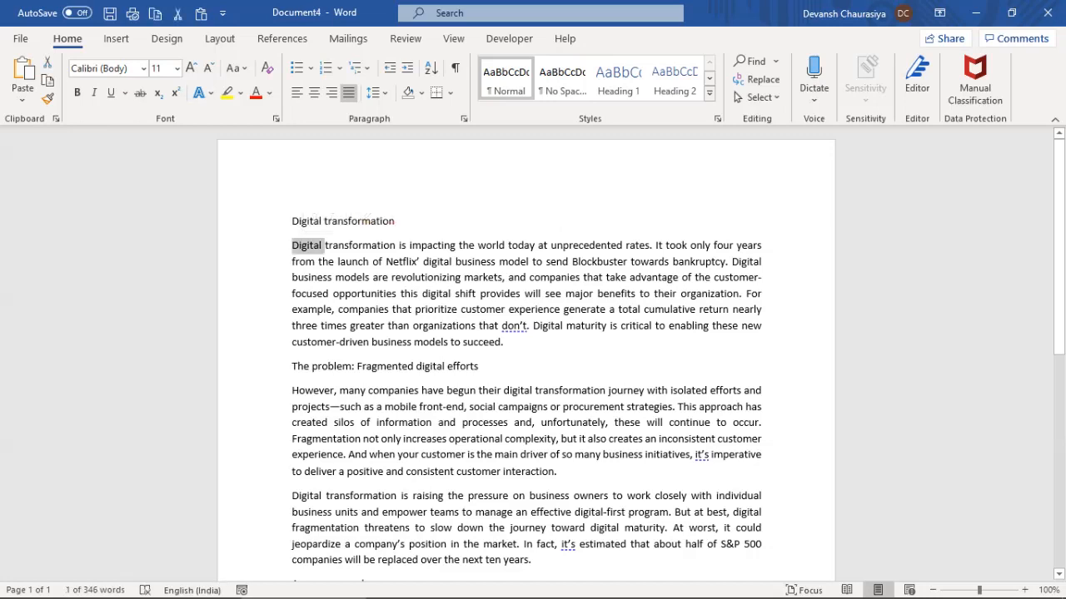
pyautogui.click(301, 294)
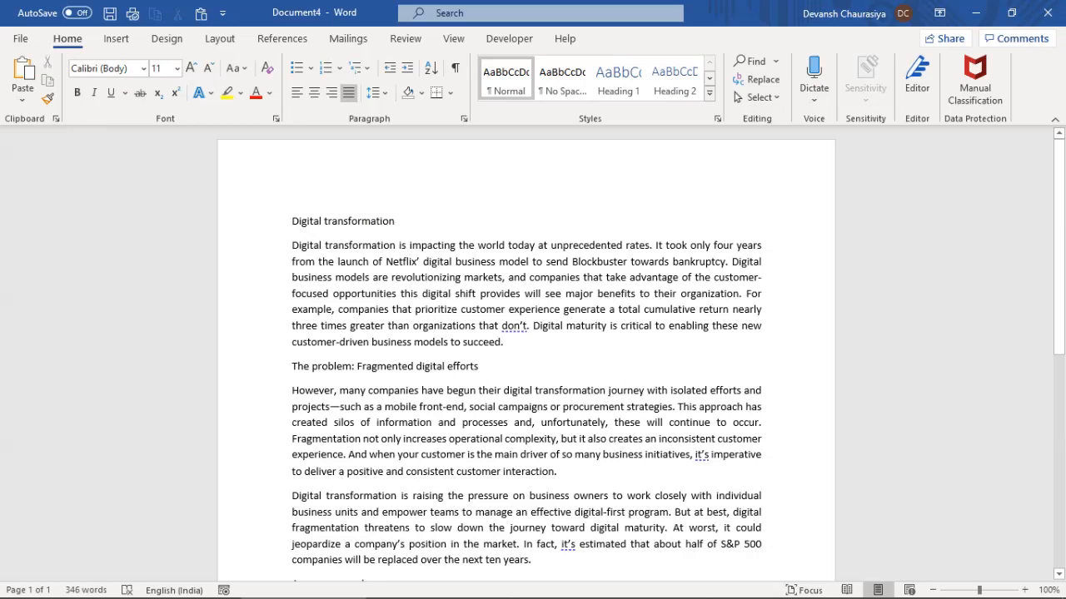
pyautogui.tripleClick(296, 245)
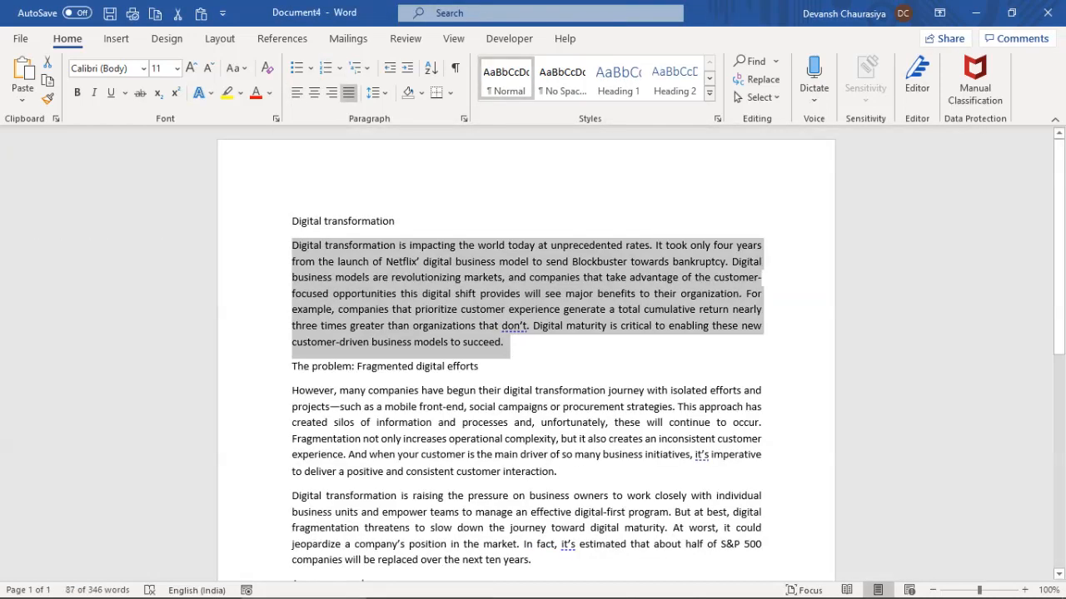
pyautogui.click(292, 246)
pyautogui.moveTo(292, 246); pyautogui.dragTo(509, 342)
pyautogui.tripleClick(311, 246)
pyautogui.doubleClick(310, 246)
pyautogui.tripleClick(310, 246)
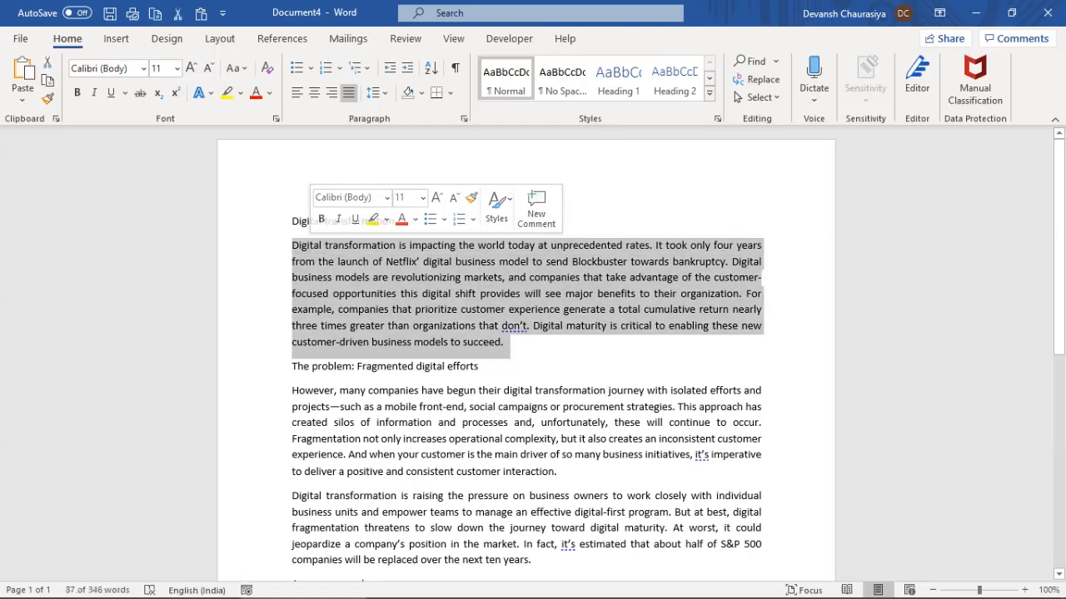
pyautogui.hotkey('alt', 'Tab')
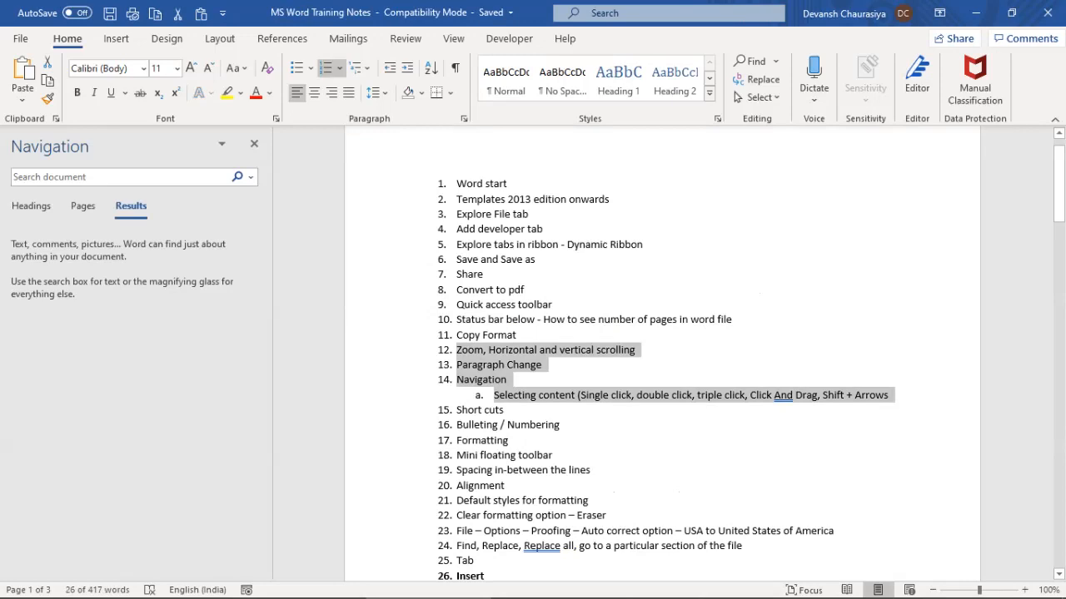
# Mark the Short cuts topic, then paste a copy of the Digital transformation heading below it
pyautogui.moveTo(456, 408); pyautogui.dragTo(505, 411)
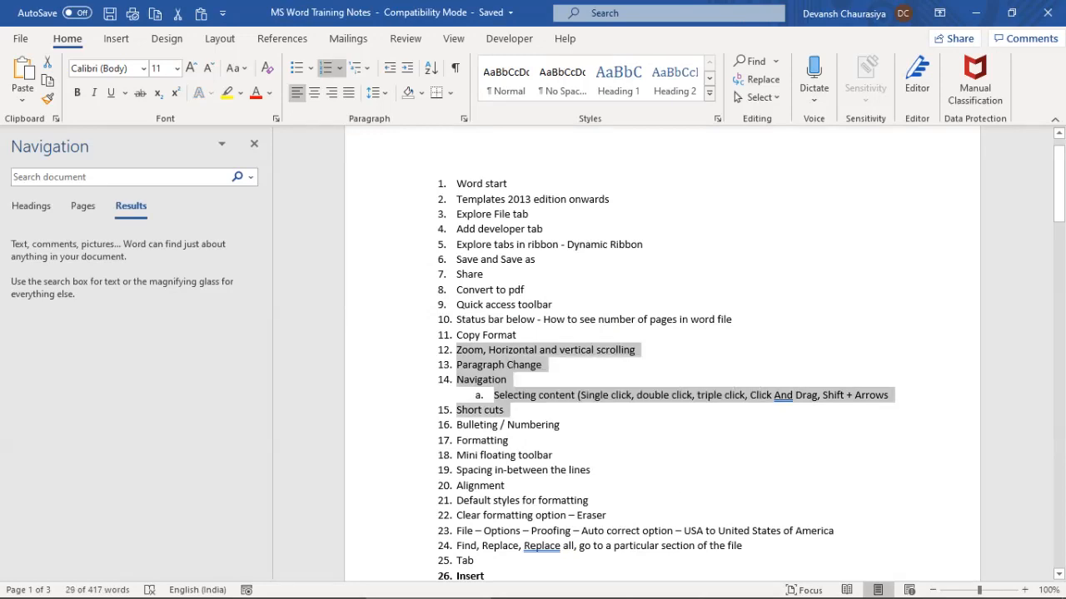
pyautogui.hotkey('alt', 'Tab')
pyautogui.hotkey('ctrl', 'a')
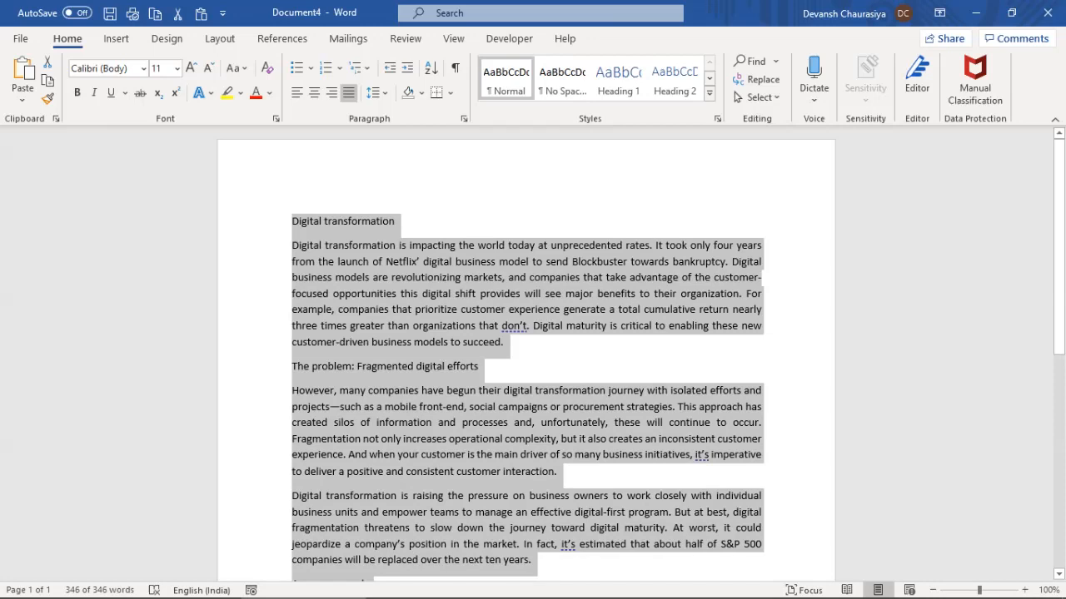
pyautogui.click(304, 245)
pyautogui.moveTo(291, 221); pyautogui.dragTo(400, 221)
pyautogui.hotkey('ctrl', 'c')
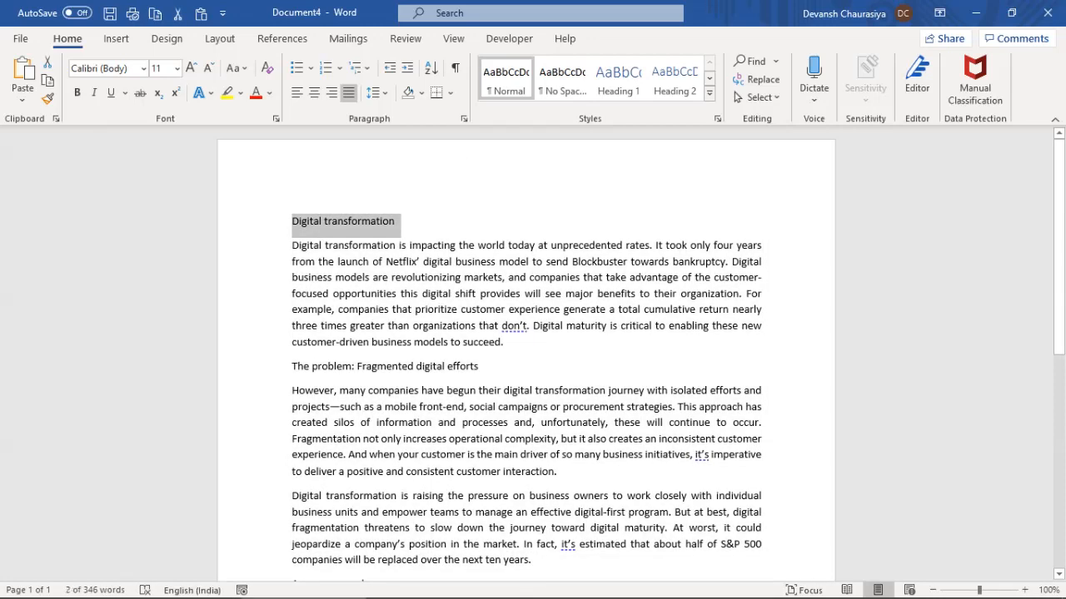
pyautogui.click(396, 221)
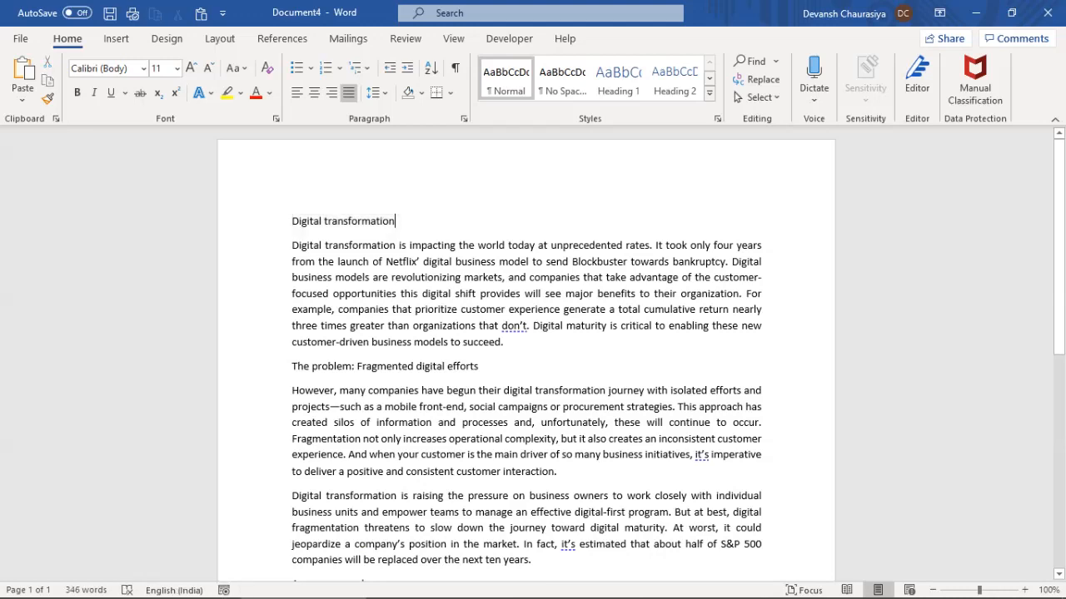
pyautogui.press('Return')
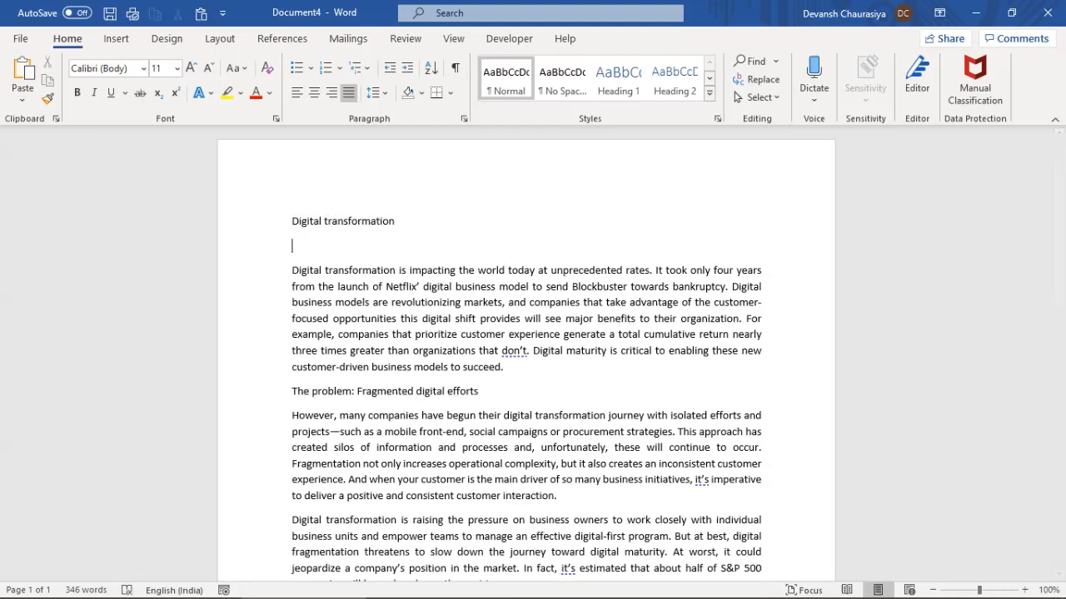
pyautogui.hotkey('ctrl', 'v')
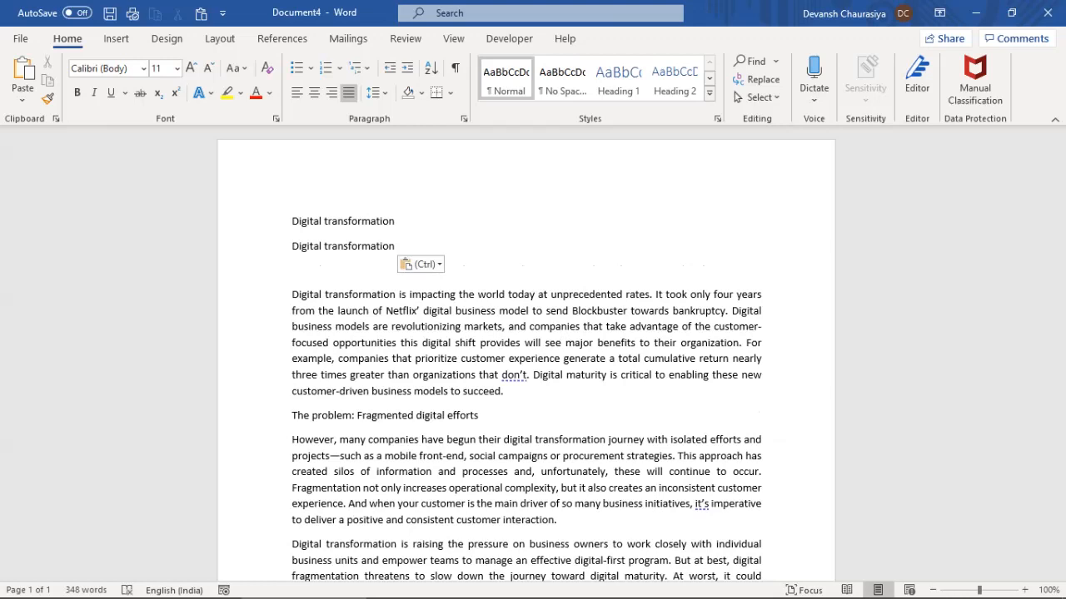
# Practise cutting and pasting 'transformation', undo and redo, then remove the empty line
pyautogui.doubleClick(361, 245)
pyautogui.hotkey('ctrl', 'c')
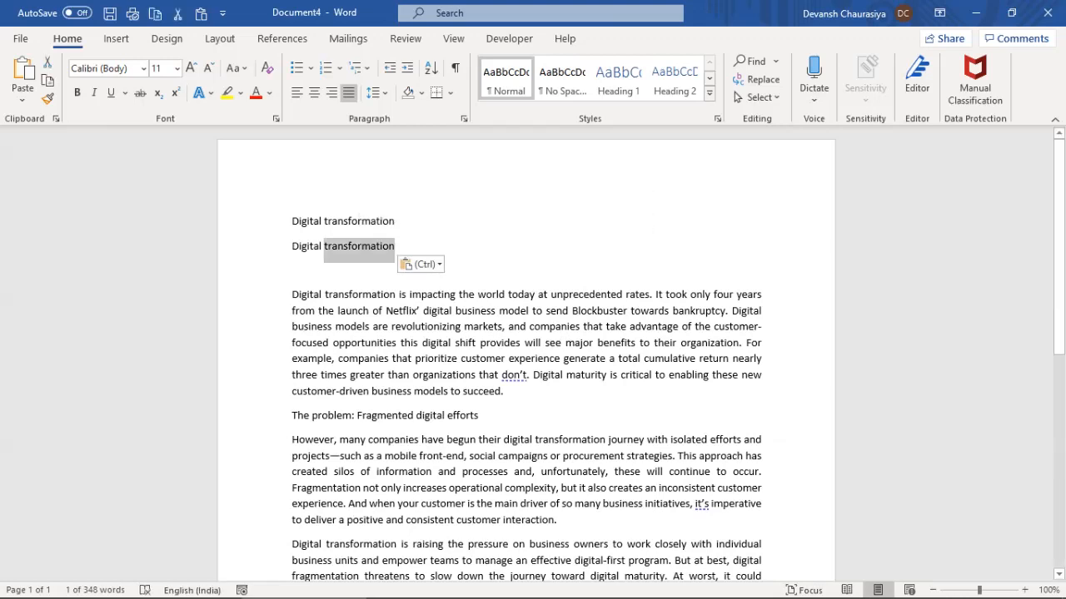
pyautogui.press('Delete')
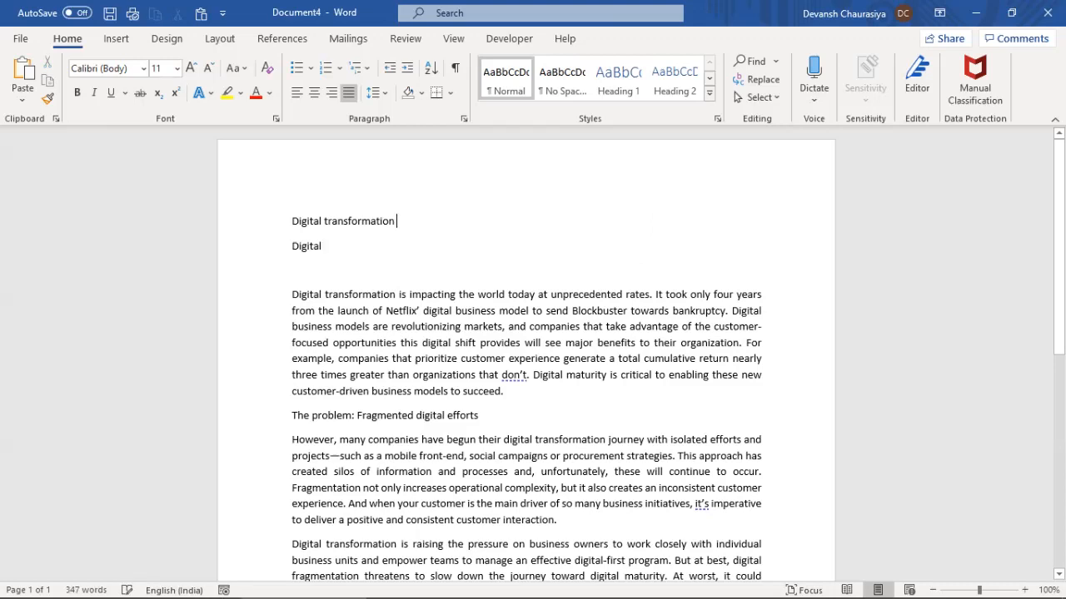
pyautogui.hotkey('ctrl', 'v')
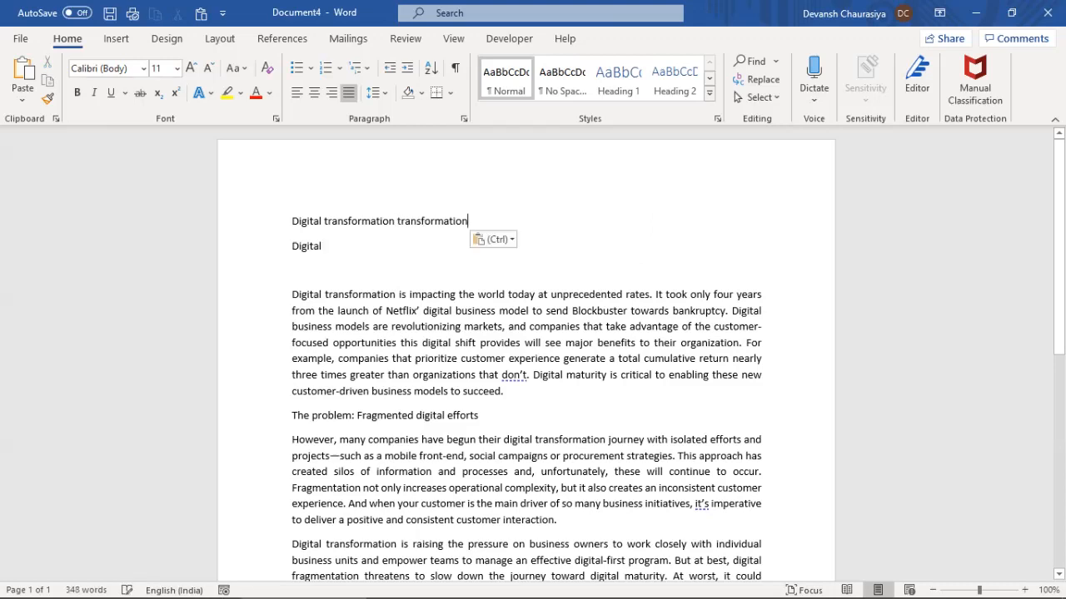
pyautogui.moveTo(291, 220); pyautogui.dragTo(468, 221)
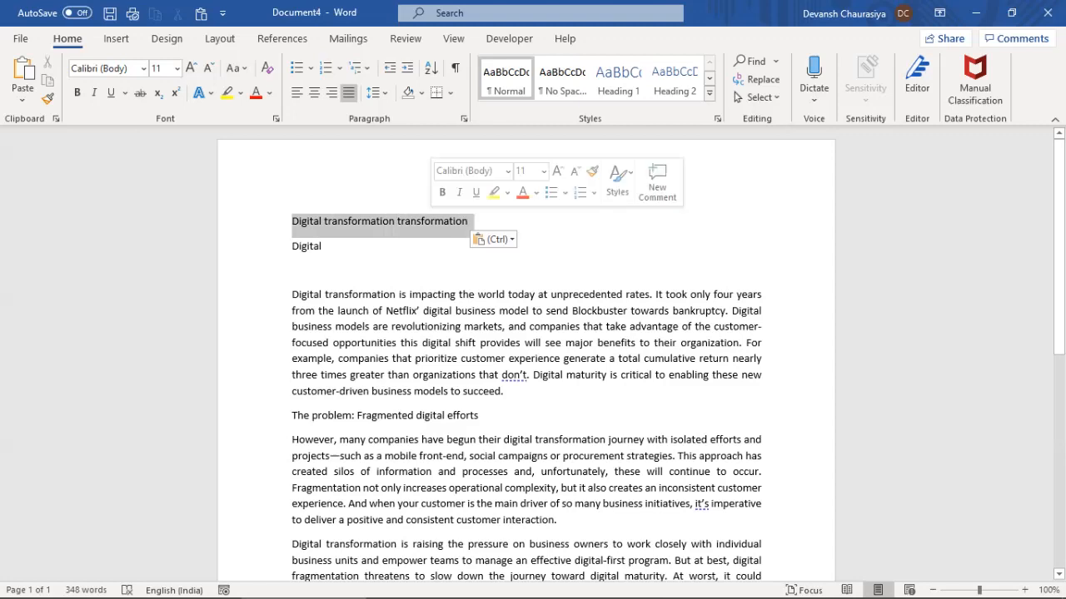
pyautogui.click(325, 247)
pyautogui.hotkey('ctrl', 'z')
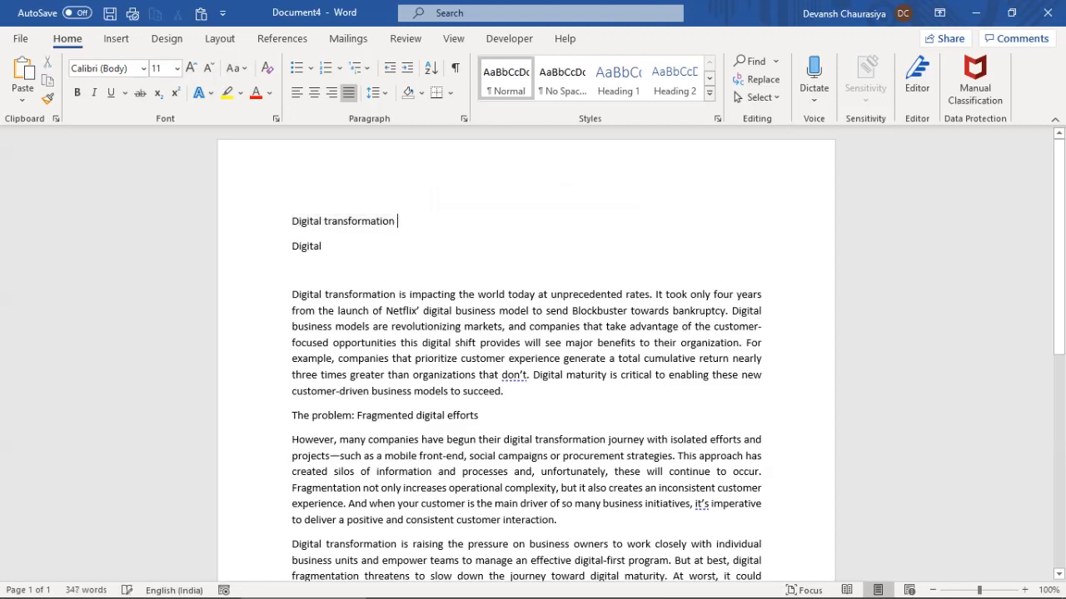
pyautogui.hotkey('ctrl', 'y')
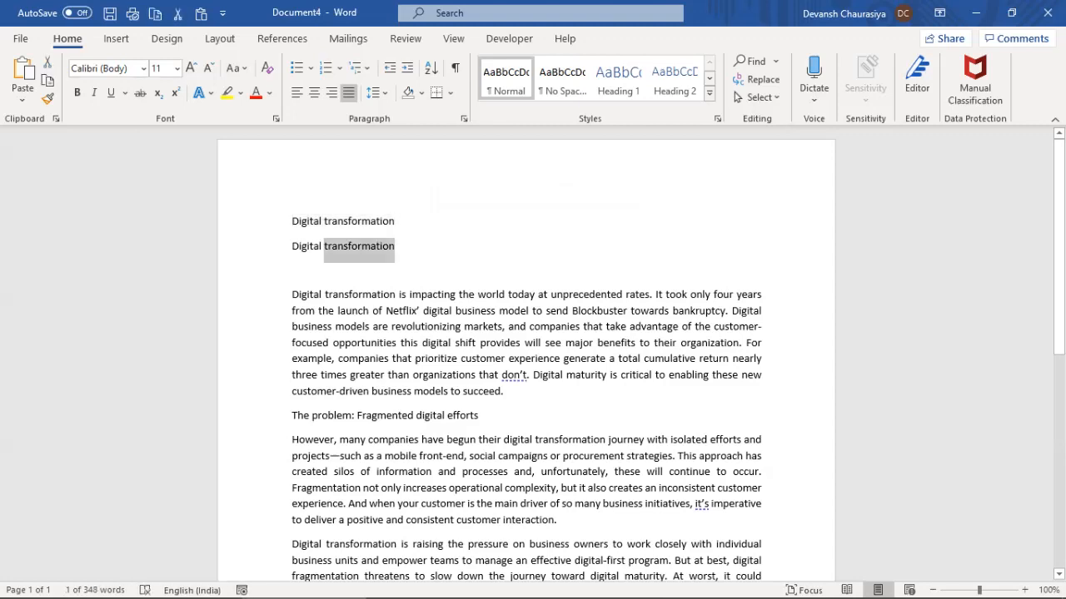
pyautogui.click(293, 270)
pyautogui.press('BackSpace')
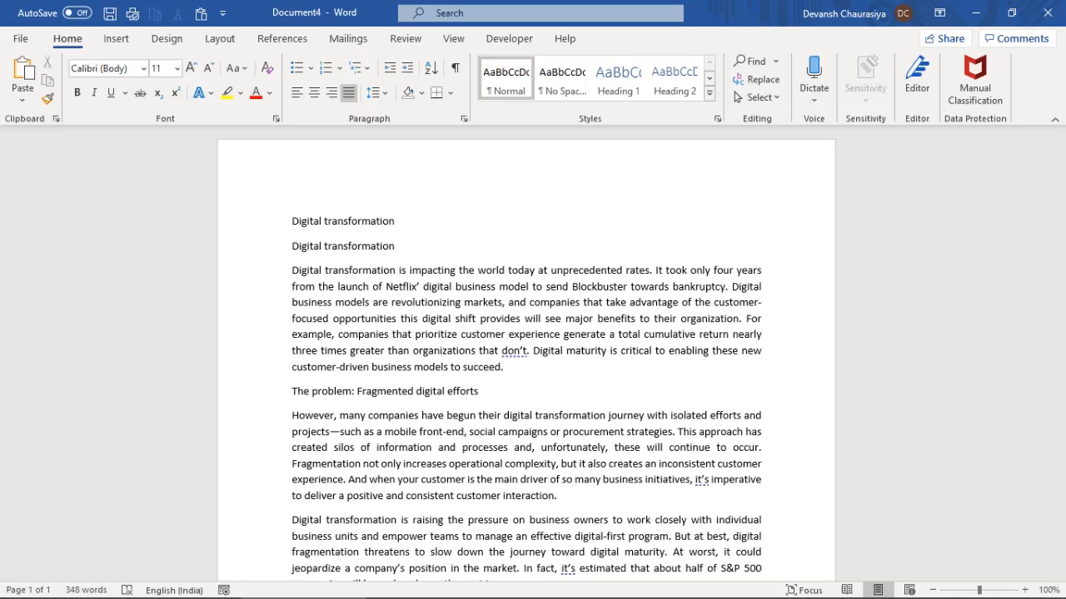
# Extend the marked topics in the training notes and select the duplicate heading line
pyautogui.hotkey('alt', 'Tab')
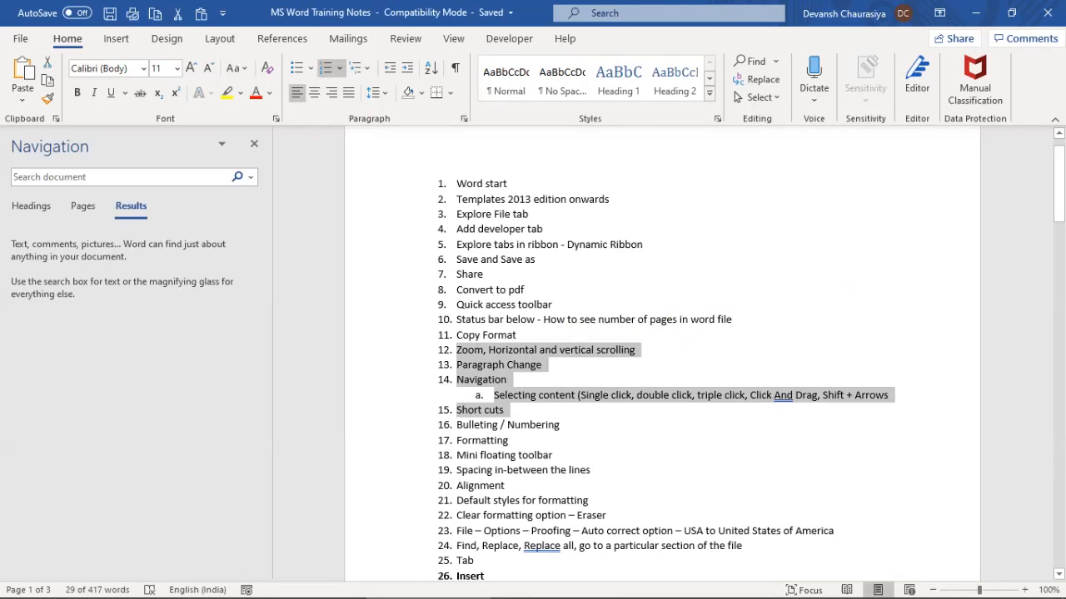
pyautogui.hotkey('shift', 'Down')
pyautogui.hotkey('alt', 'Tab')
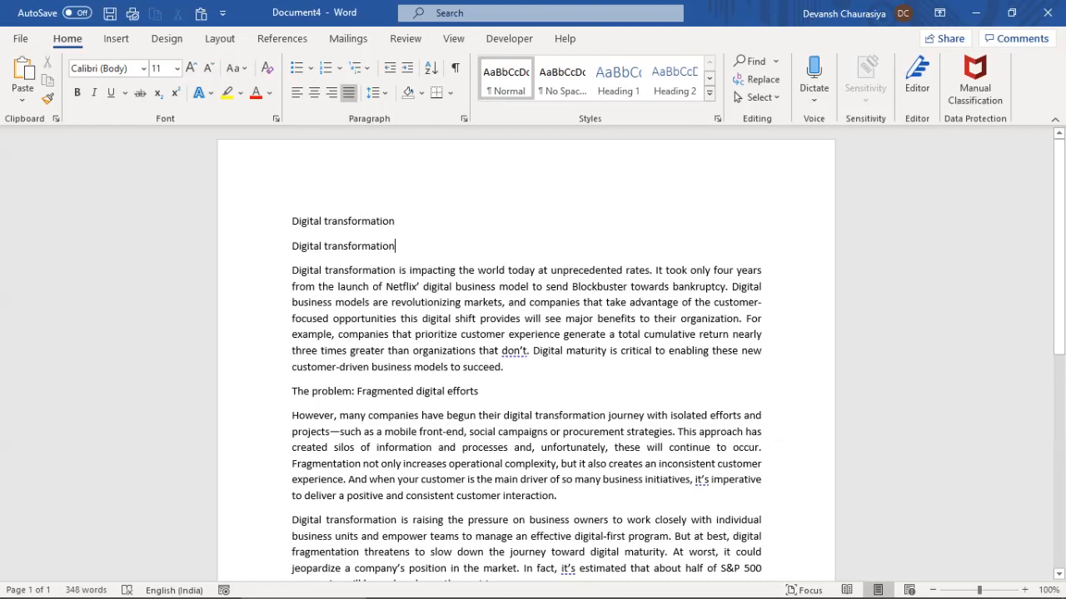
pyautogui.hotkey('shift', 'Home')
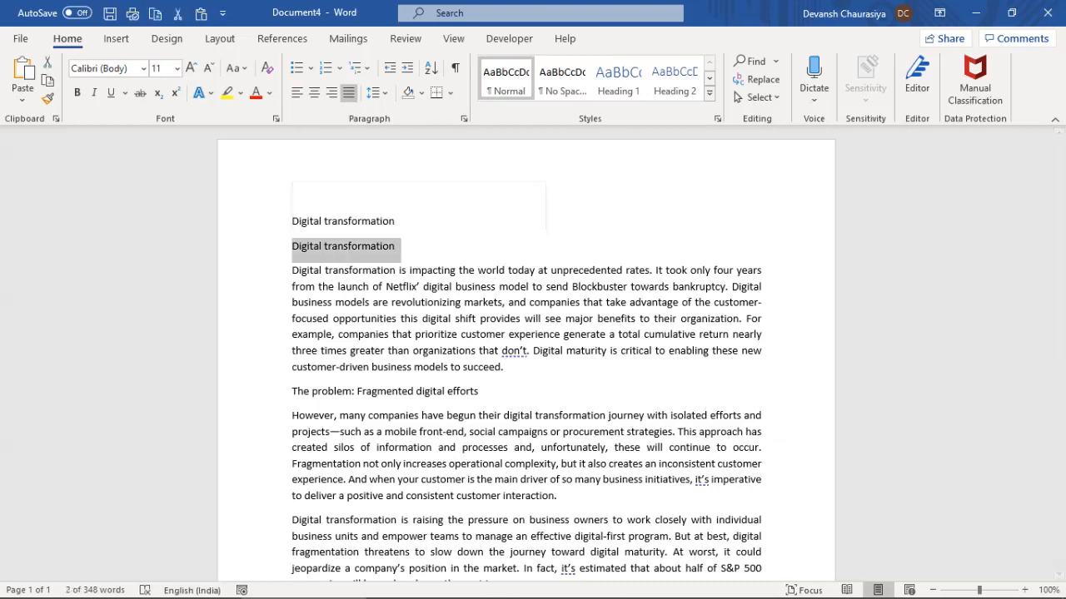
# Delete the duplicate heading and type the MS Office, MS Word and MS Excel lines
pyautogui.press('Delete')
pyautogui.click(292, 246)
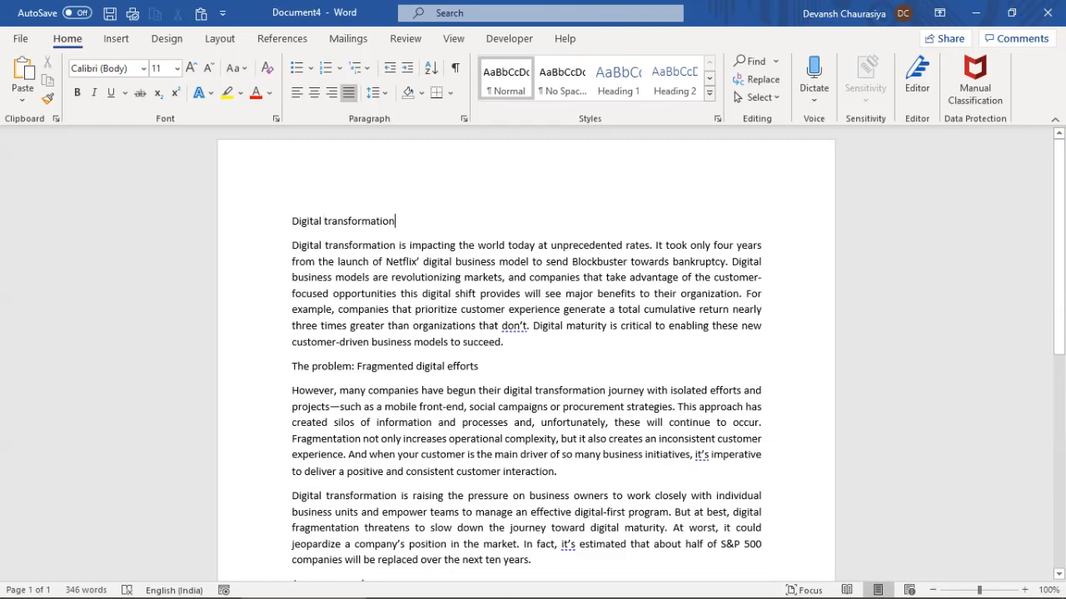
pyautogui.press('Return')
pyautogui.press('Up')
pyautogui.write('MS Office ')
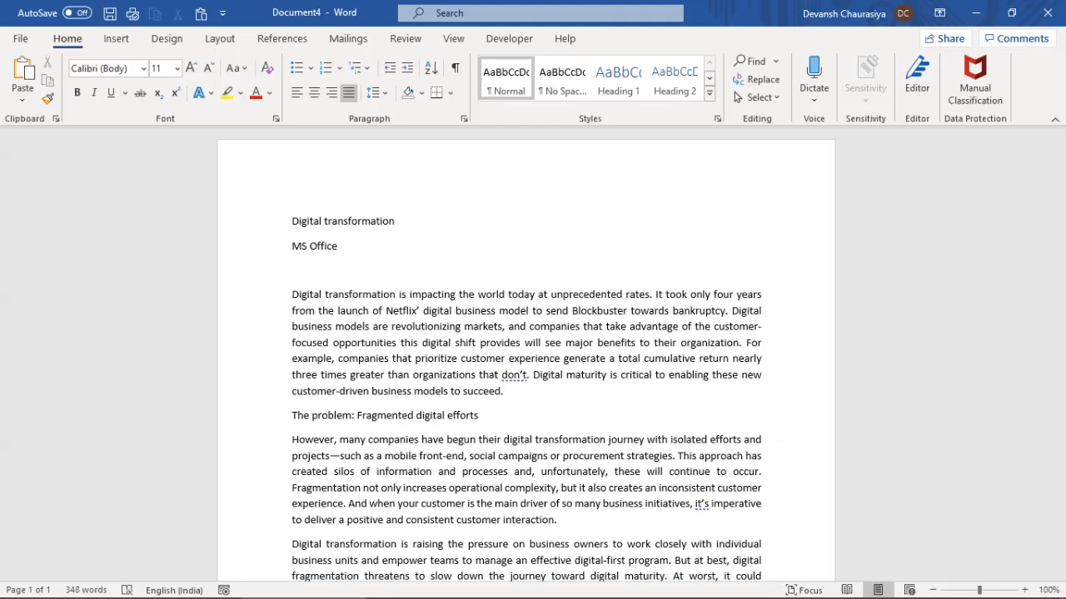
pyautogui.write('MS Word')
pyautogui.press('Return')
pyautogui.write('MS Excel')
pyautogui.press('Return')
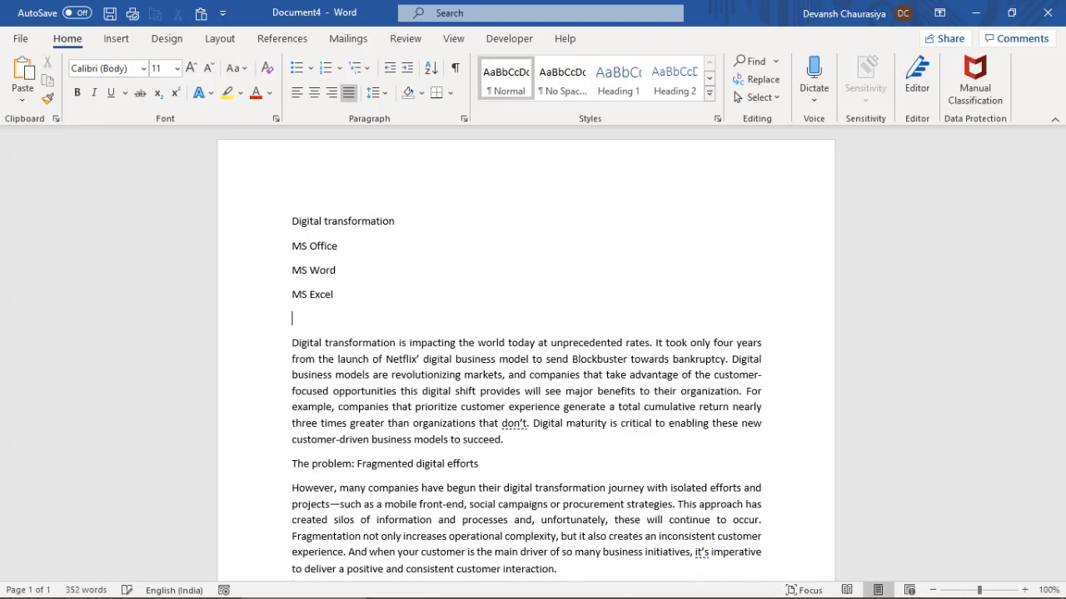
# Add the MS PPt, MS Visio and MS MPP Projects lines
pyautogui.write('MS PPt')
pyautogui.press('Return')
pyautogui.write('MS ')
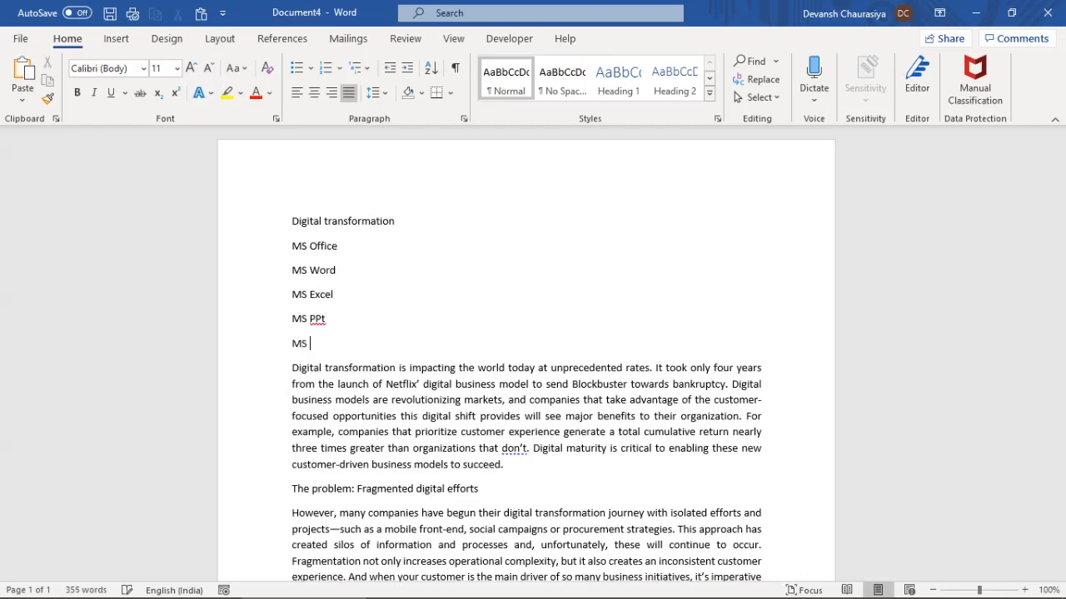
pyautogui.write('Visio')
pyautogui.press('Return')
pyautogui.write('MS')
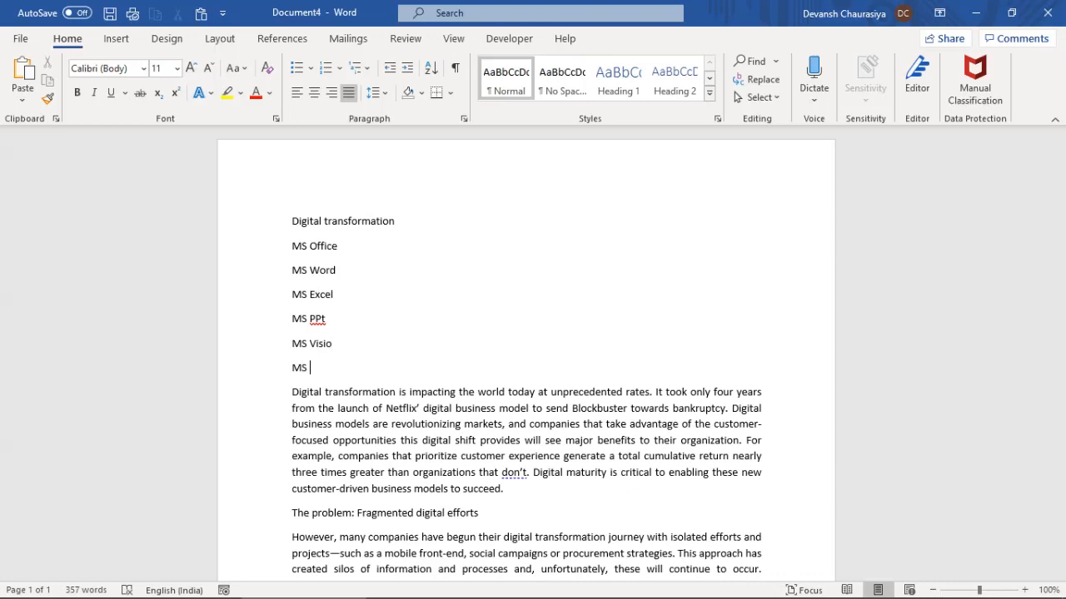
pyautogui.press('BackSpace')
pyautogui.write('S MPP 9Projects)')
pyautogui.press('Return')
pyautogui.press('Tab')
# Correct '9Projects' to '(Projects)' and add the MS Publisher line
pyautogui.hotkey('ctrl', 'Left')
pyautogui.hotkey('shift', 'Right')
pyautogui.write('(')
pyautogui.press('Down')
pyautogui.write('MS Publisher')
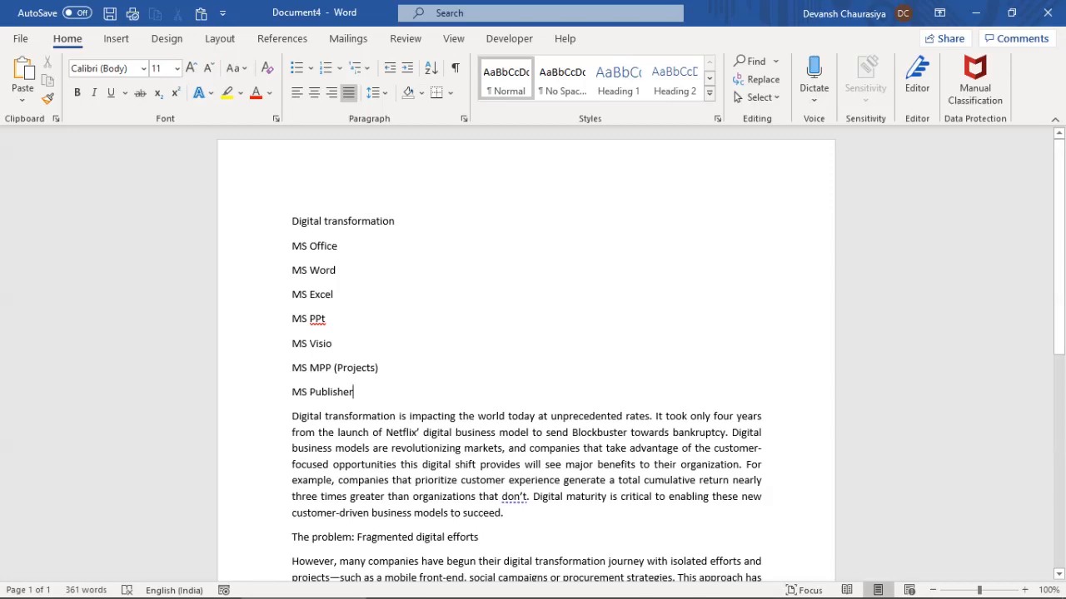
pyautogui.moveTo(291, 247); pyautogui.dragTo(343, 247)
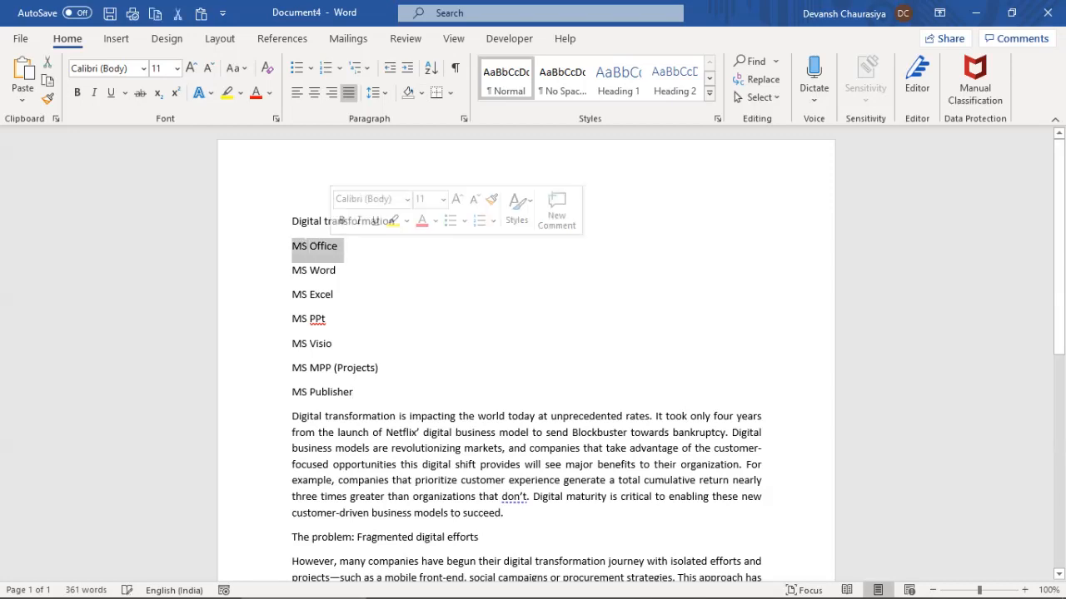
pyautogui.moveTo(292, 270); pyautogui.dragTo(358, 393)
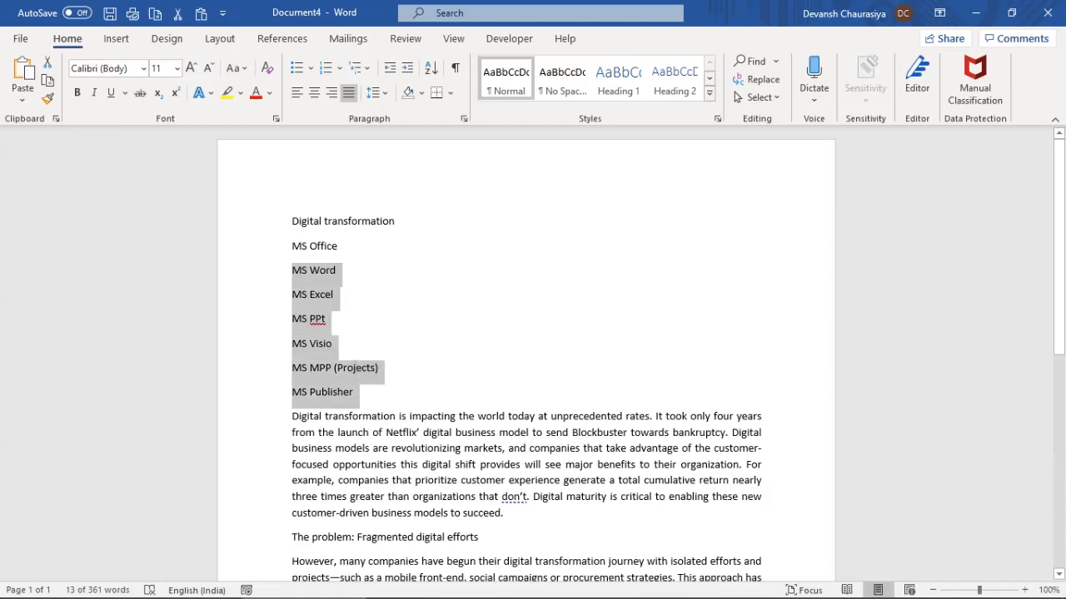
pyautogui.moveTo(292, 247); pyautogui.dragTo(340, 247)
pyautogui.click(292, 270)
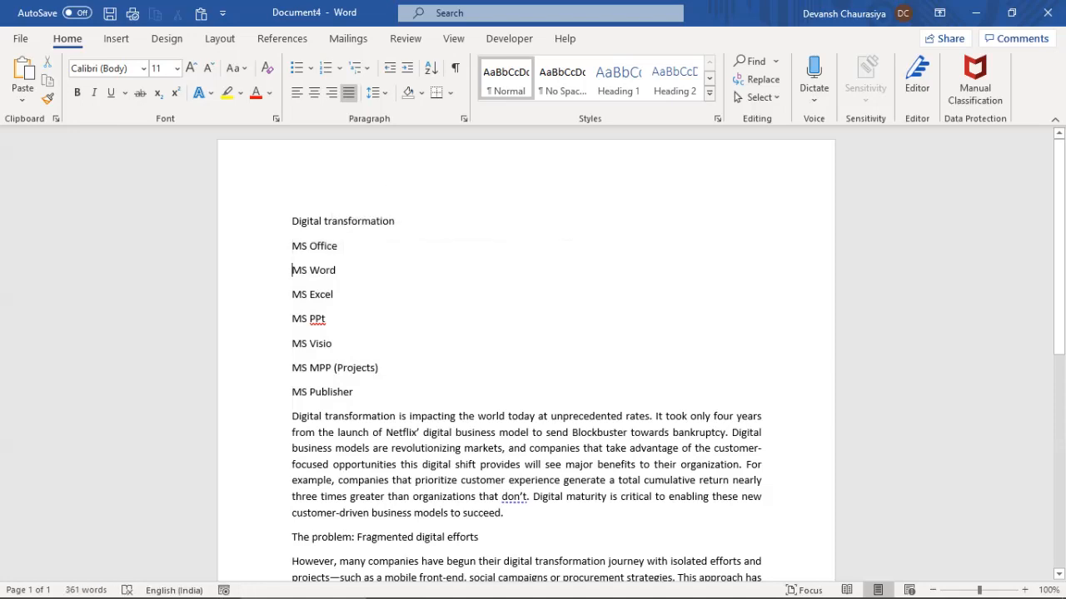
pyautogui.press('Tab')
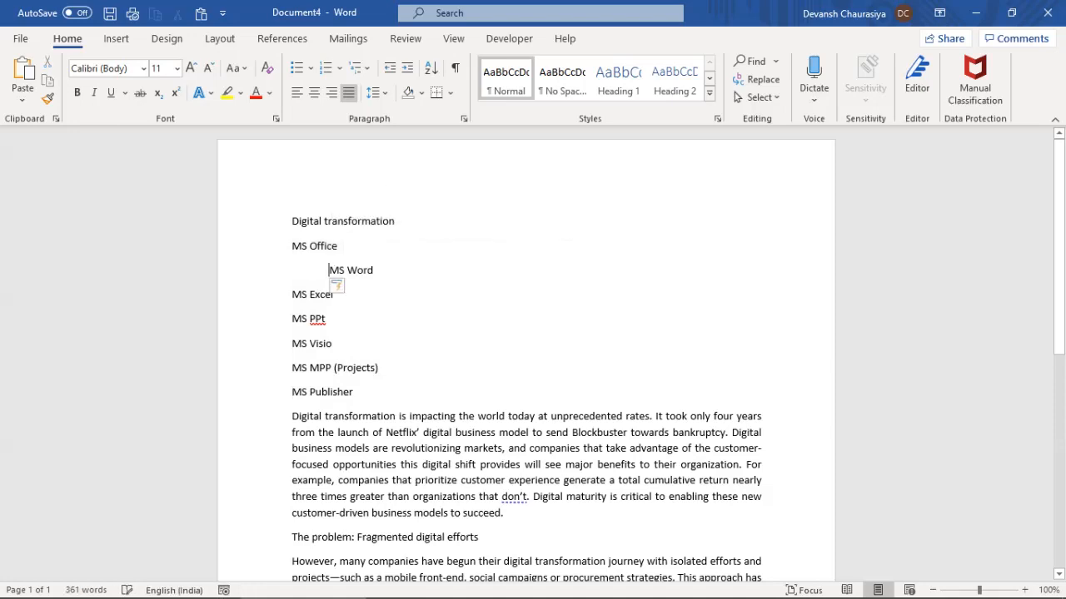
pyautogui.click(293, 295)
pyautogui.press('Tab')
pyautogui.click(292, 318)
pyautogui.press('Tab')
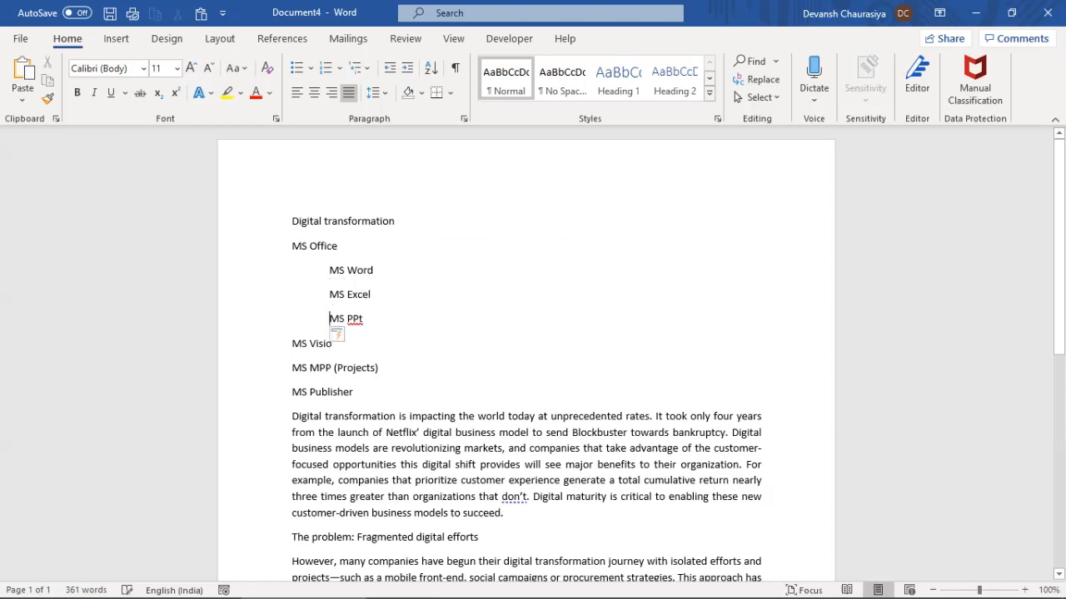
pyautogui.click(292, 344)
pyautogui.press('Tab')
pyautogui.click(292, 368)
pyautogui.press('Tab')
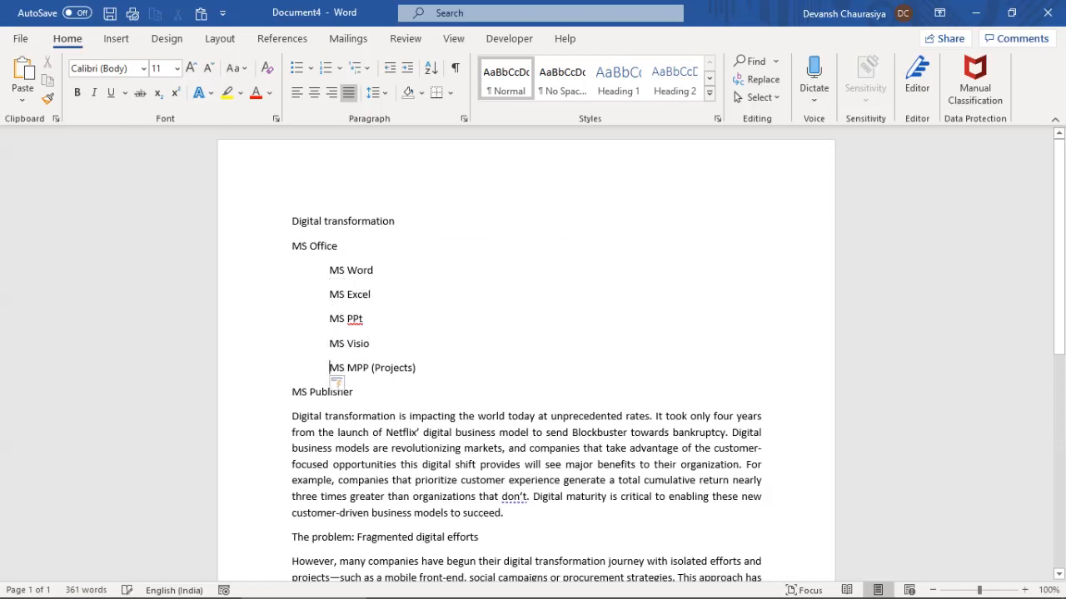
pyautogui.press('Tab')
pyautogui.press('BackSpace')
pyautogui.click(292, 392)
pyautogui.press('Tab')
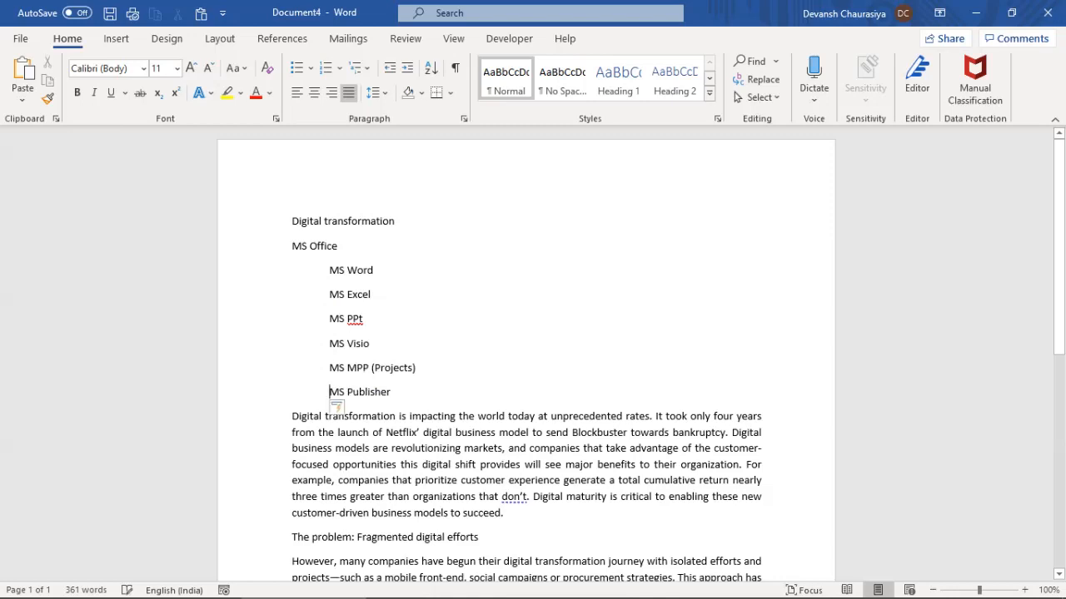
pyautogui.hotkey('ctrl', 'z')
pyautogui.hotkey('ctrl', 'z')
pyautogui.hotkey('ctrl', 'z')
pyautogui.hotkey('ctrl', 'z')
pyautogui.hotkey('ctrl', 'z')
pyautogui.hotkey('ctrl', 'z')
pyautogui.hotkey('ctrl', 'z')
pyautogui.hotkey('ctrl', 'z')
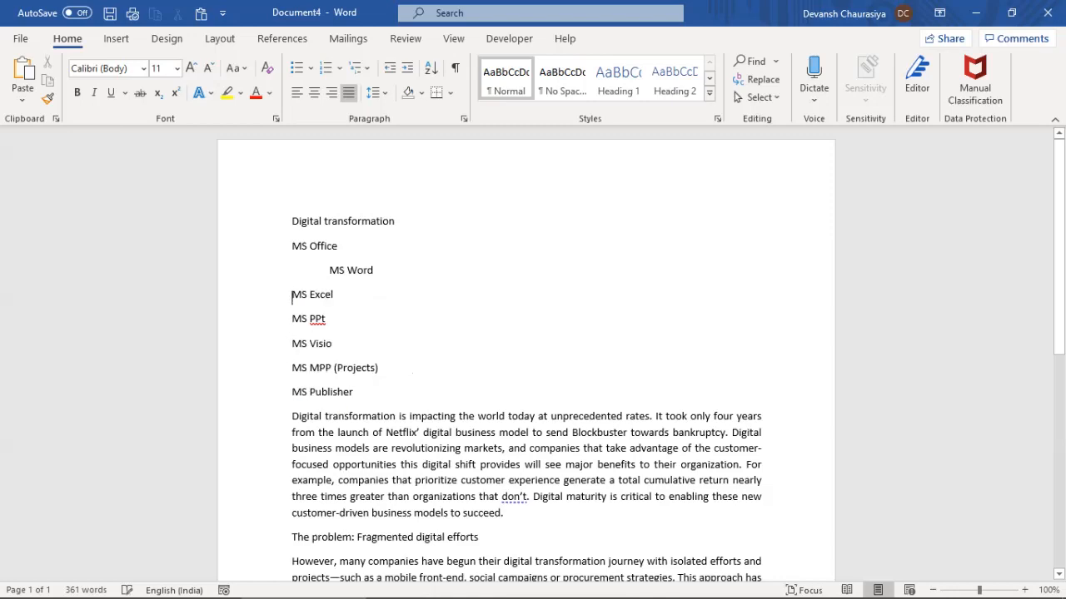
pyautogui.moveTo(292, 270); pyautogui.dragTo(356, 395)
pyautogui.press('Tab')
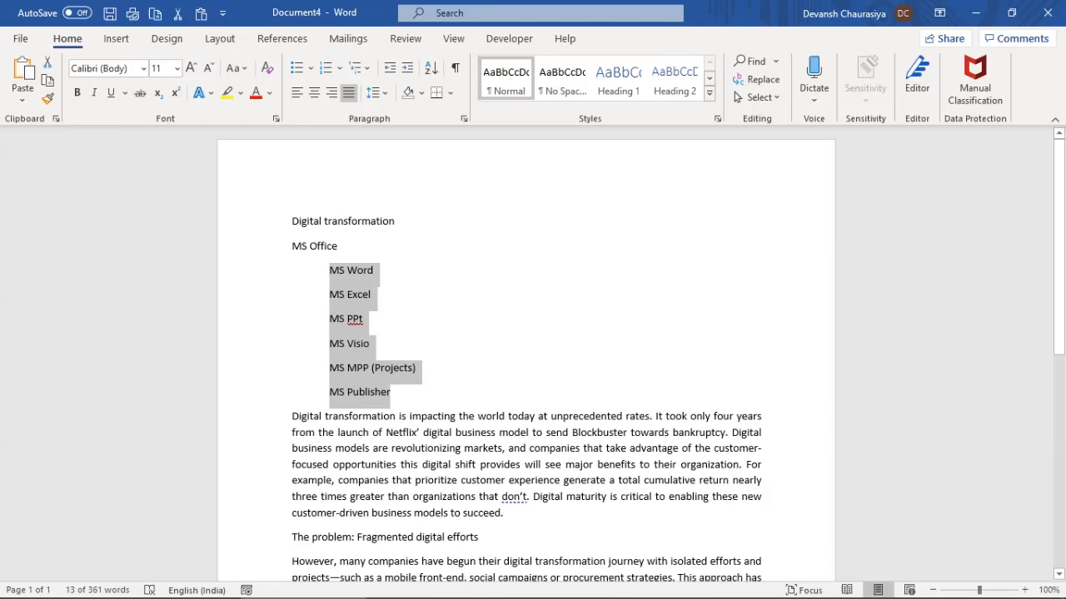
pyautogui.click(364, 319)
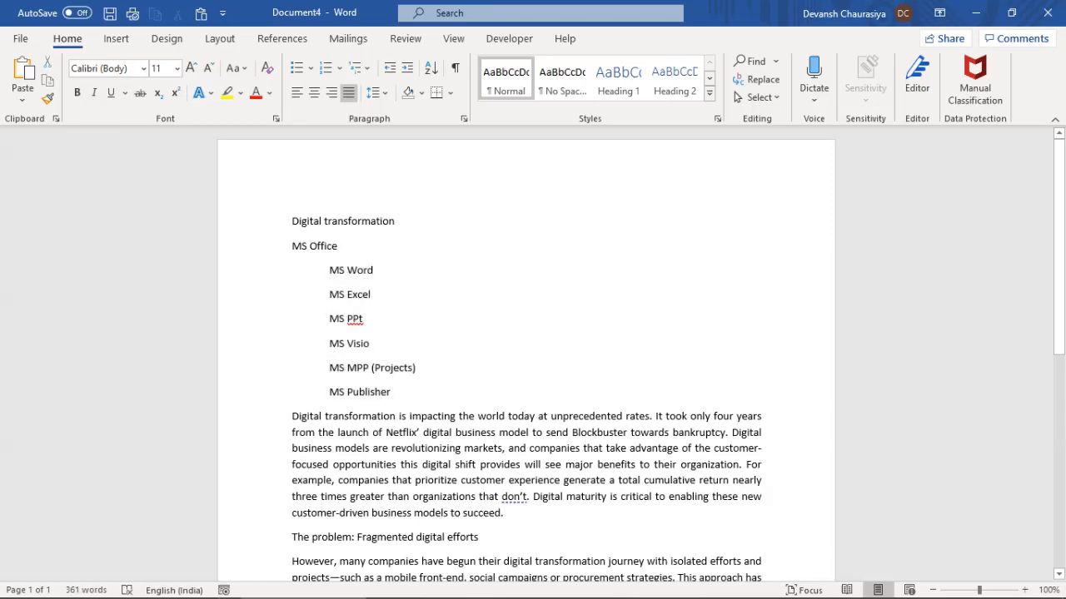
pyautogui.click(330, 270)
pyautogui.hotkey('ctrl', 'z')
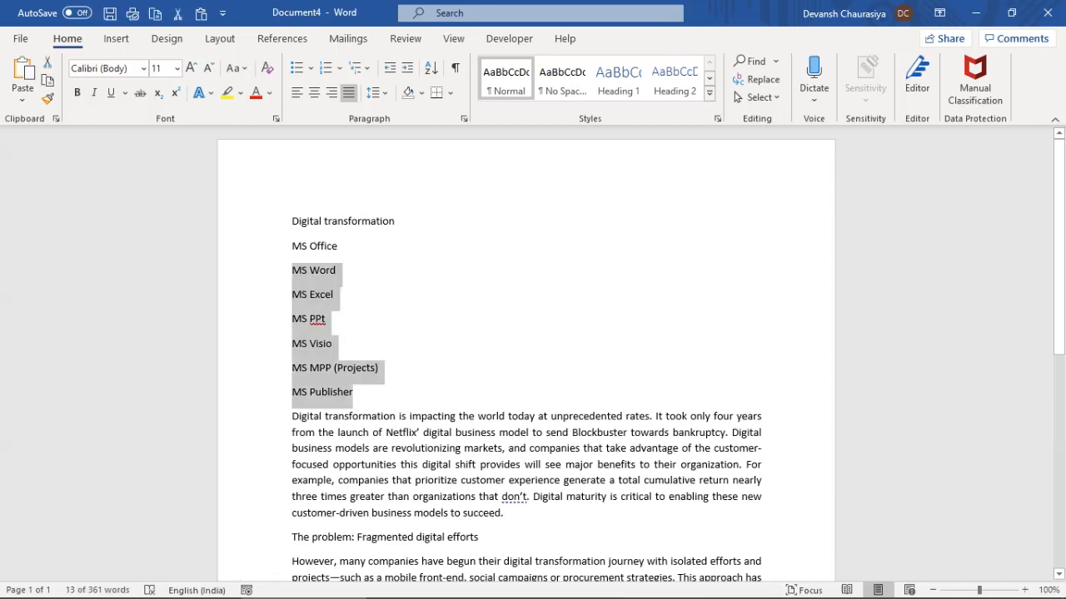
# Number the six lines MS Word through MS Publisher 1 to 6
pyautogui.click(320, 270)
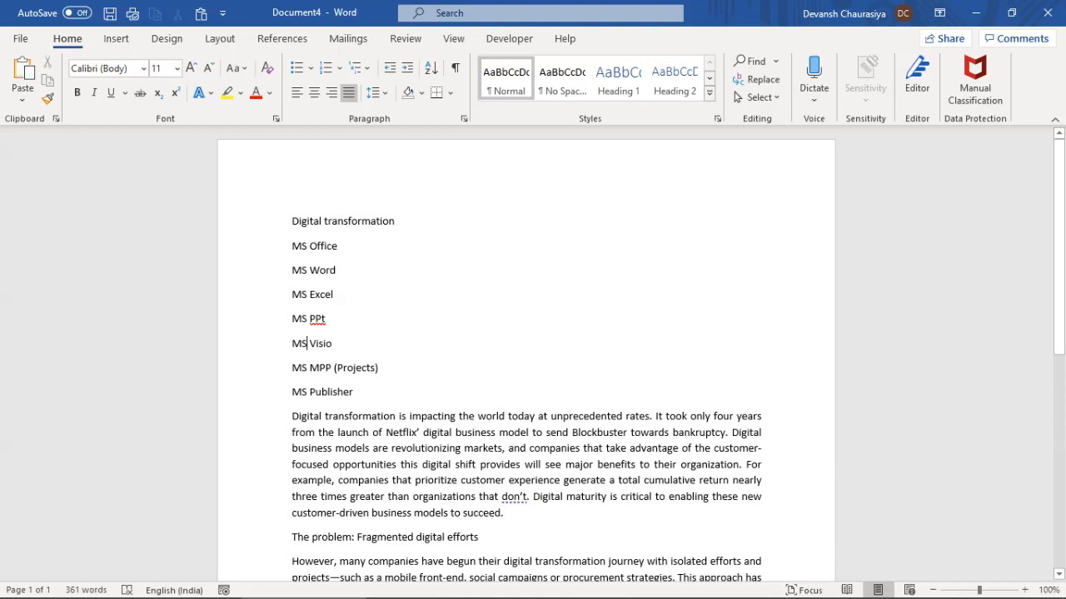
pyautogui.moveTo(292, 271); pyautogui.dragTo(360, 393)
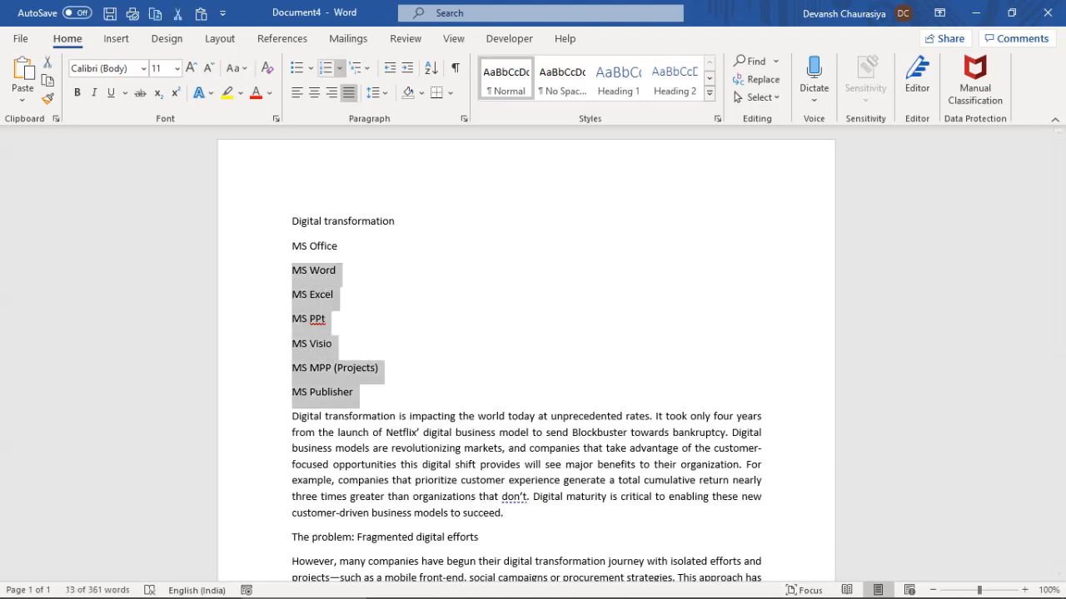
pyautogui.click(340, 68)
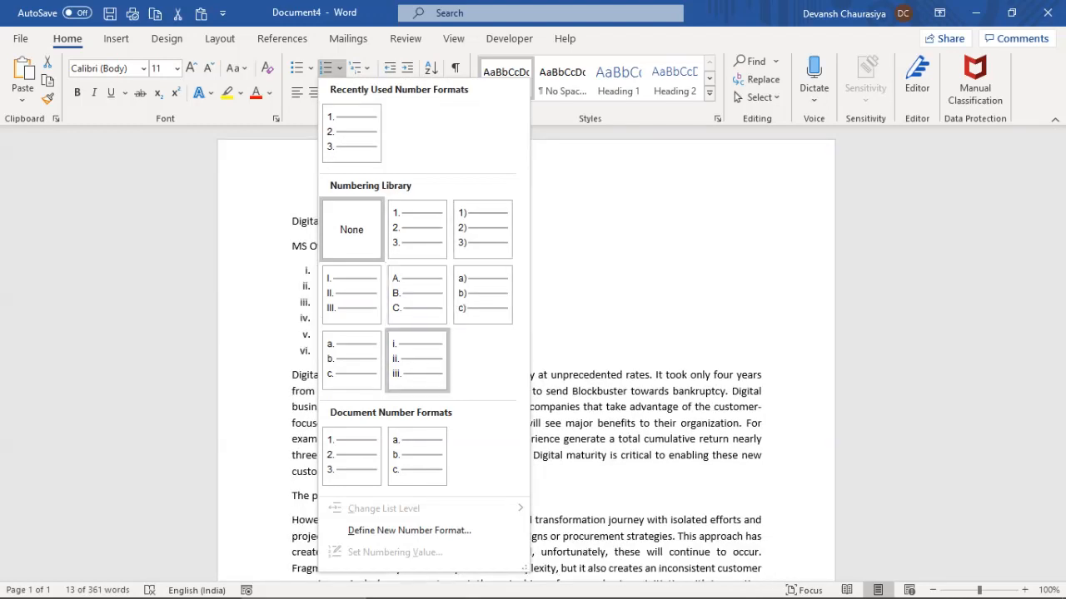
pyautogui.click(351, 133)
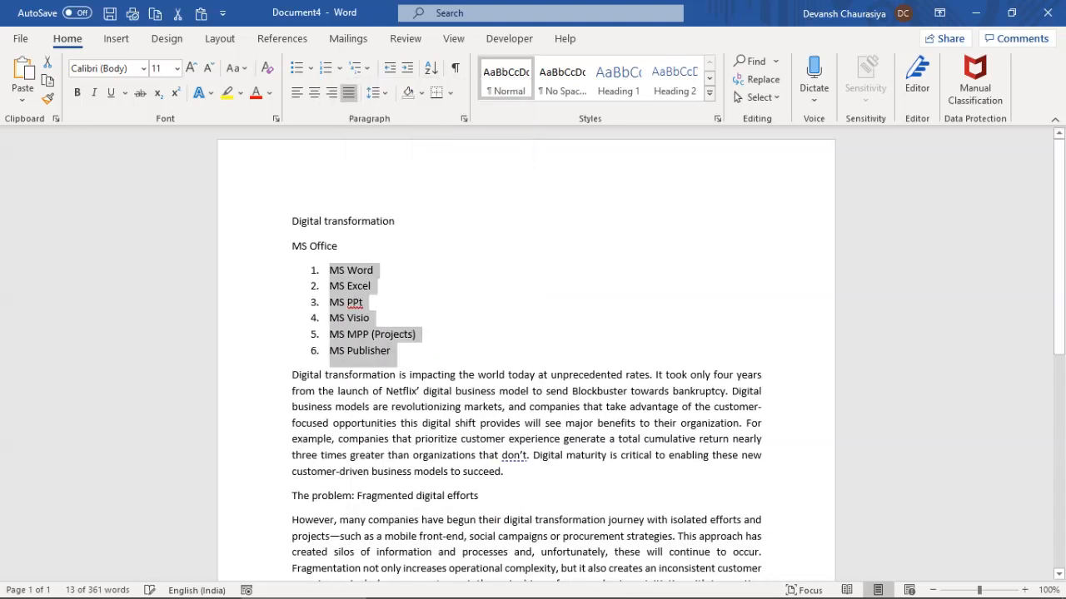
pyautogui.click(393, 350)
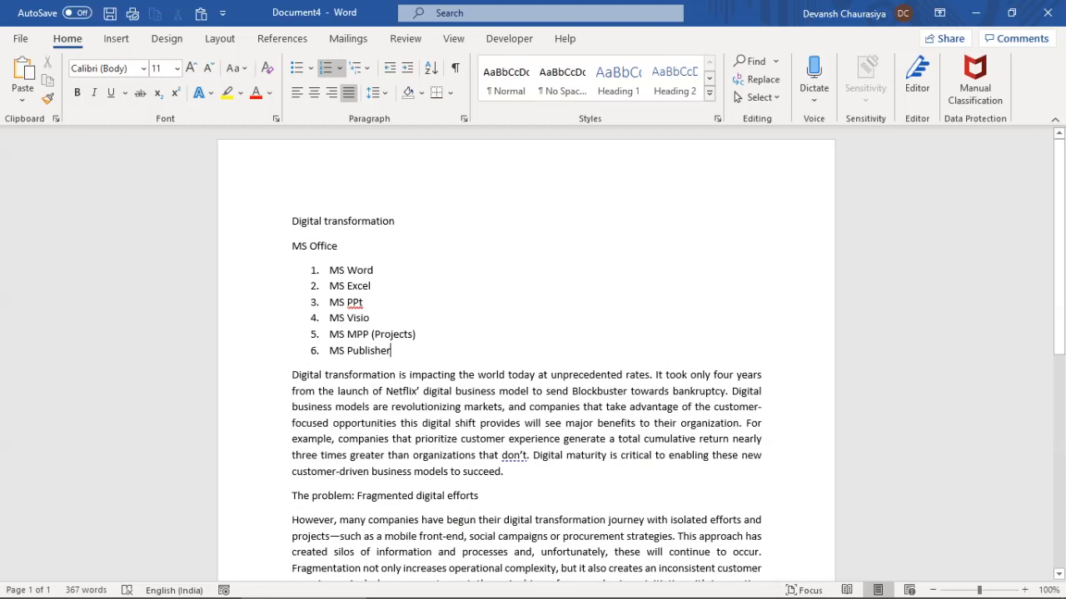
# Replace the numbering with arrow bullets
pyautogui.moveTo(328, 270); pyautogui.dragTo(391, 358)
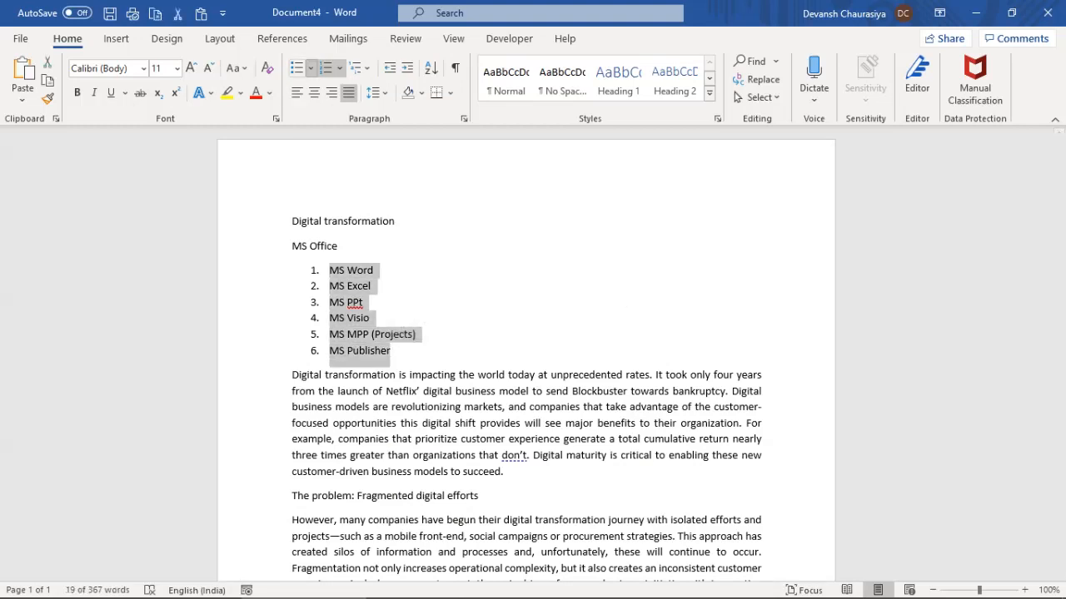
pyautogui.click(311, 67)
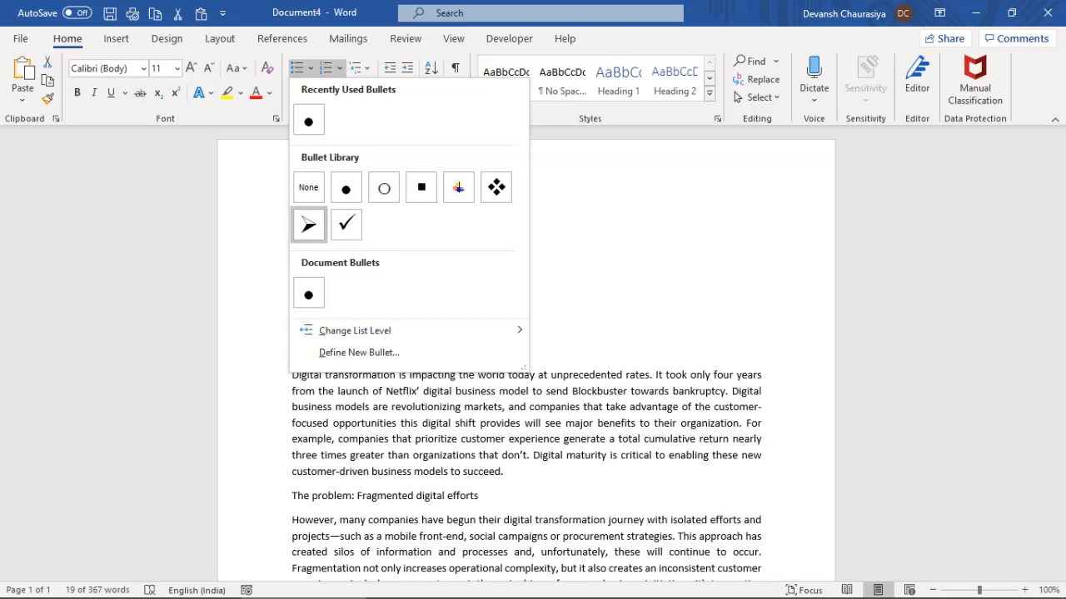
pyautogui.click(308, 225)
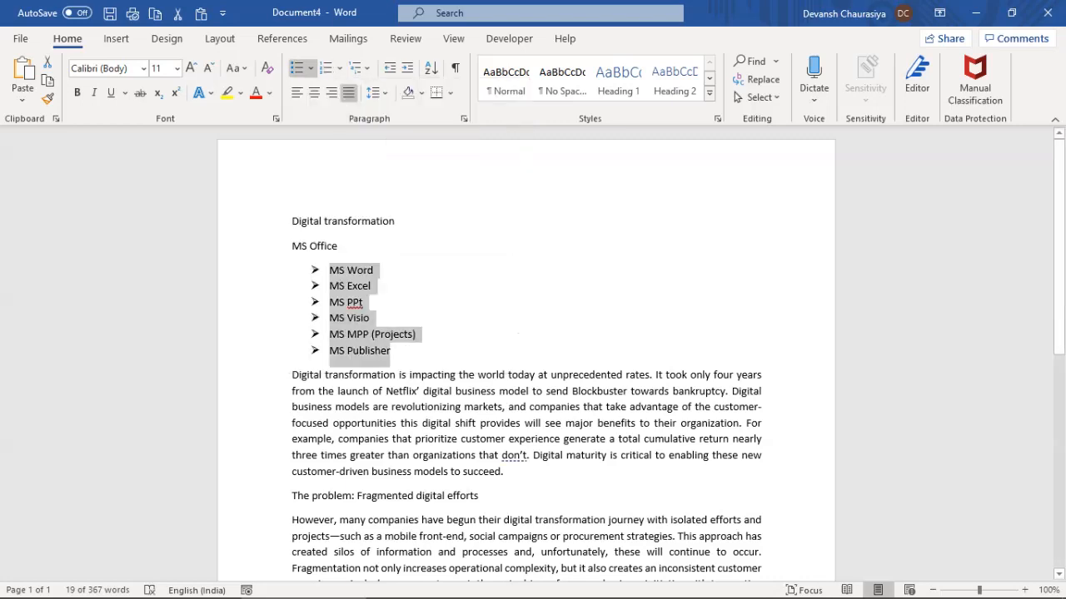
pyautogui.tripleClick(320, 246)
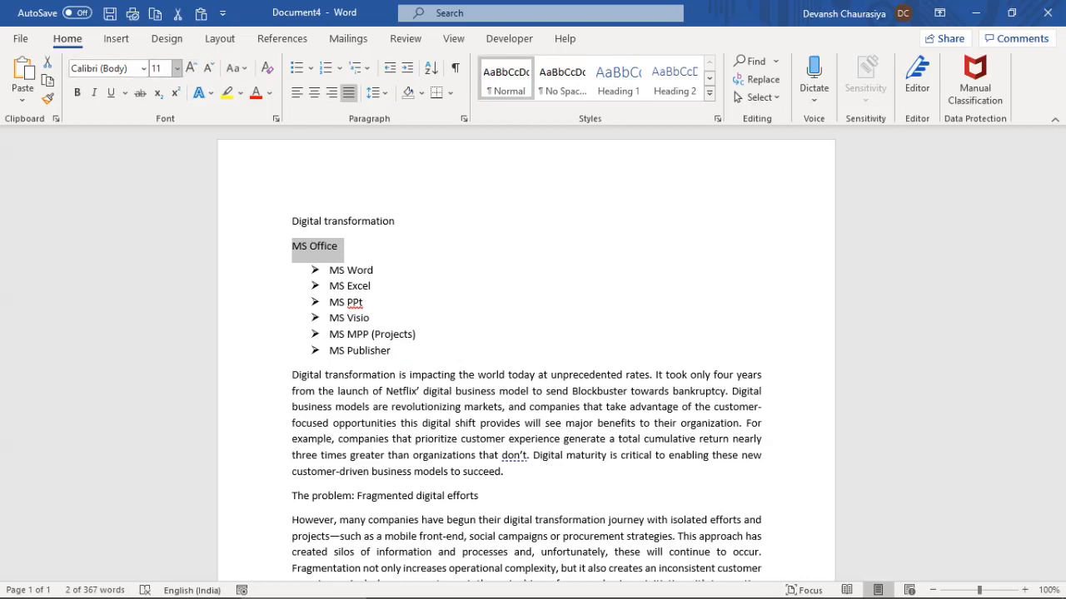
# Set the MS Office line to 20 pt Arial Black
pyautogui.click(176, 68)
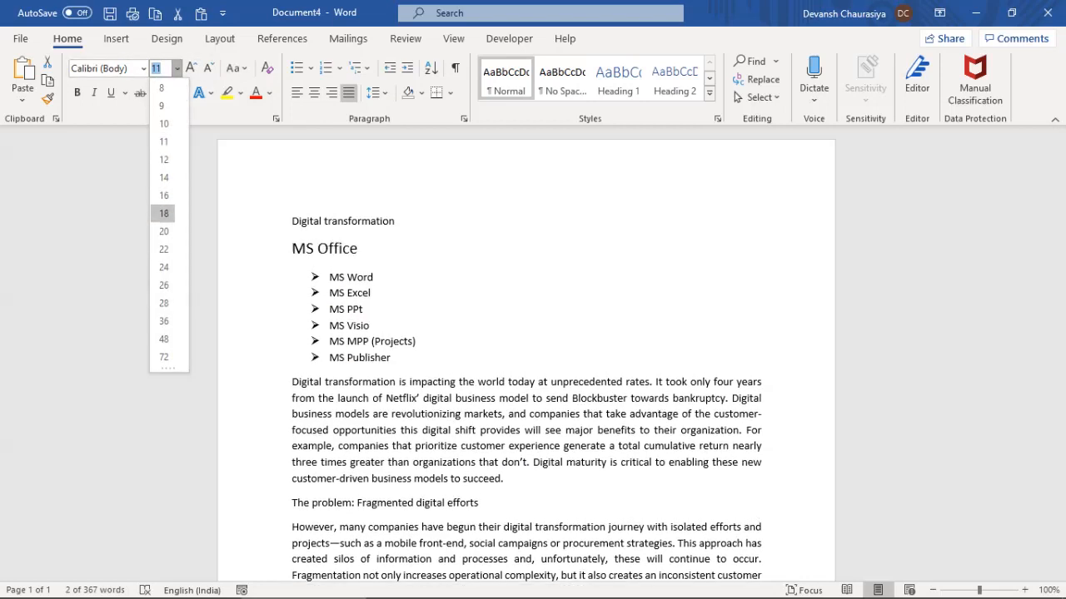
pyautogui.click(163, 230)
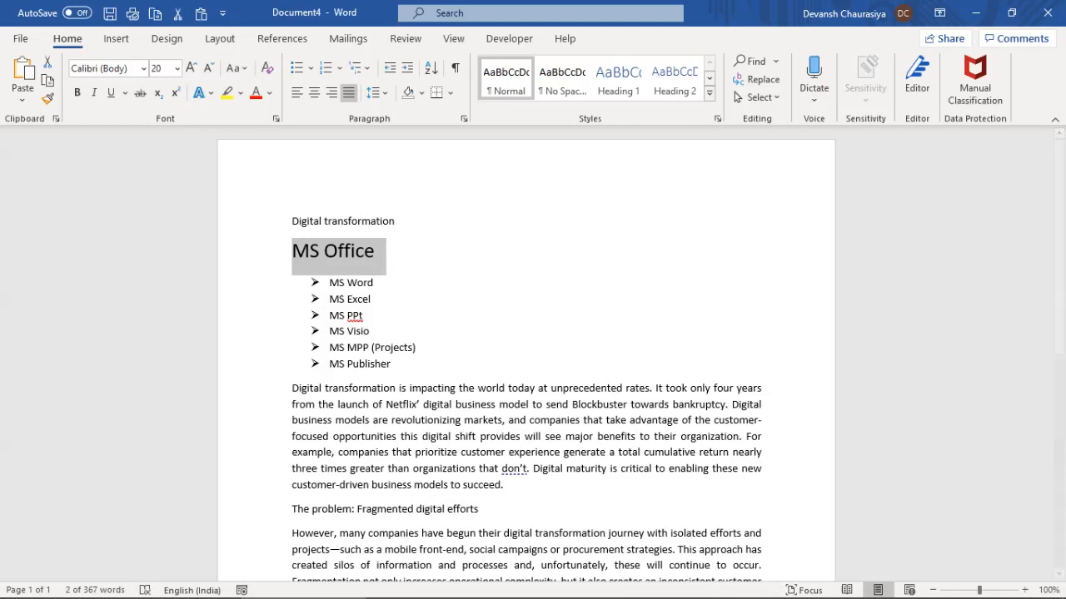
pyautogui.click(144, 69)
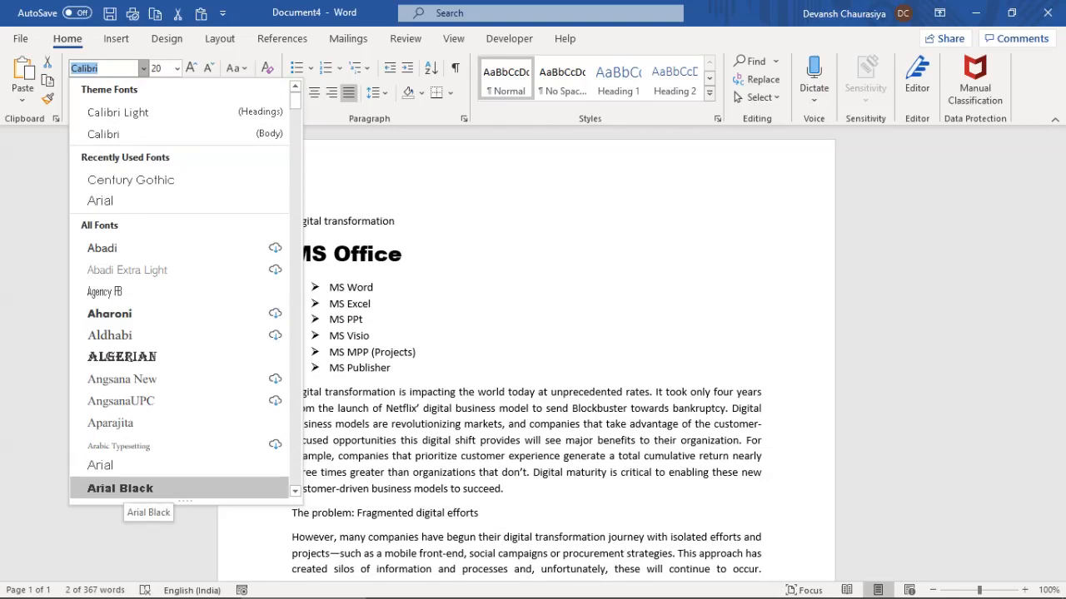
pyautogui.click(146, 490)
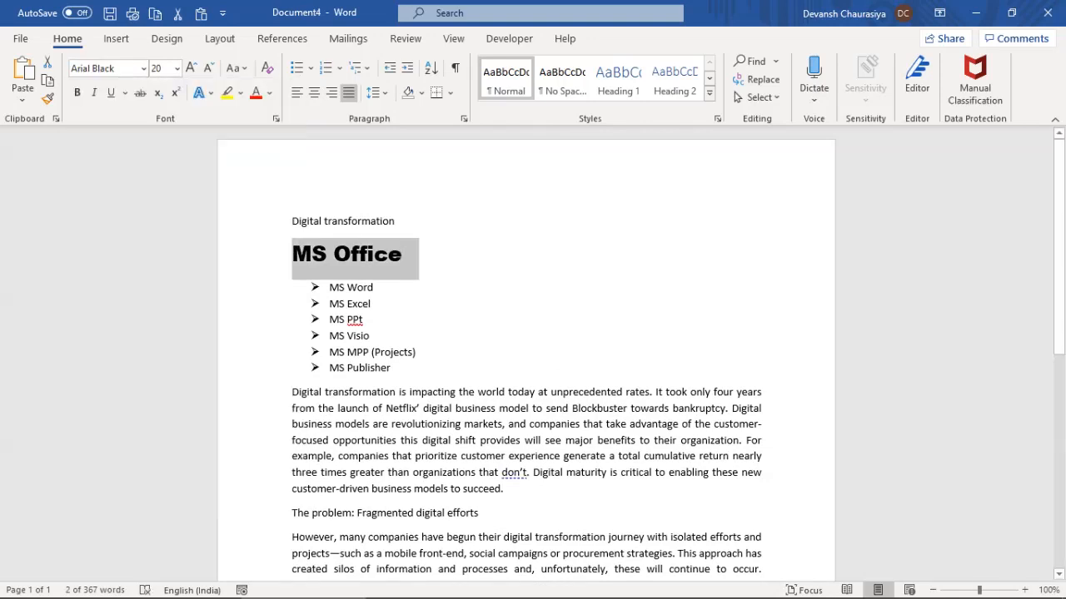
# Set the bullet items MS Word through MS Publisher in Arial
pyautogui.click(329, 287)
pyautogui.moveTo(329, 287); pyautogui.dragTo(396, 370)
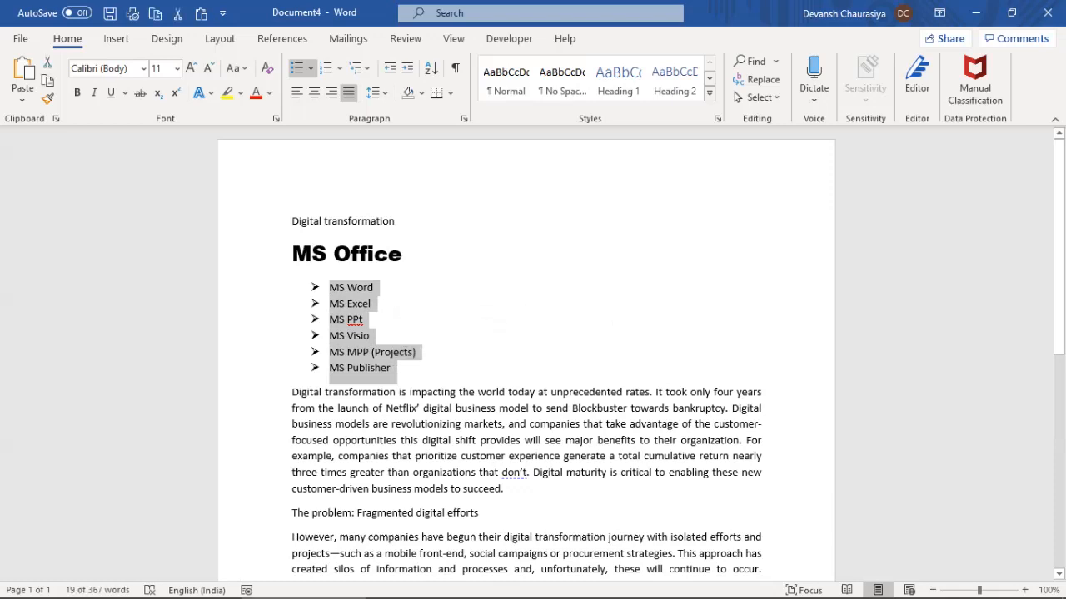
pyautogui.click(143, 68)
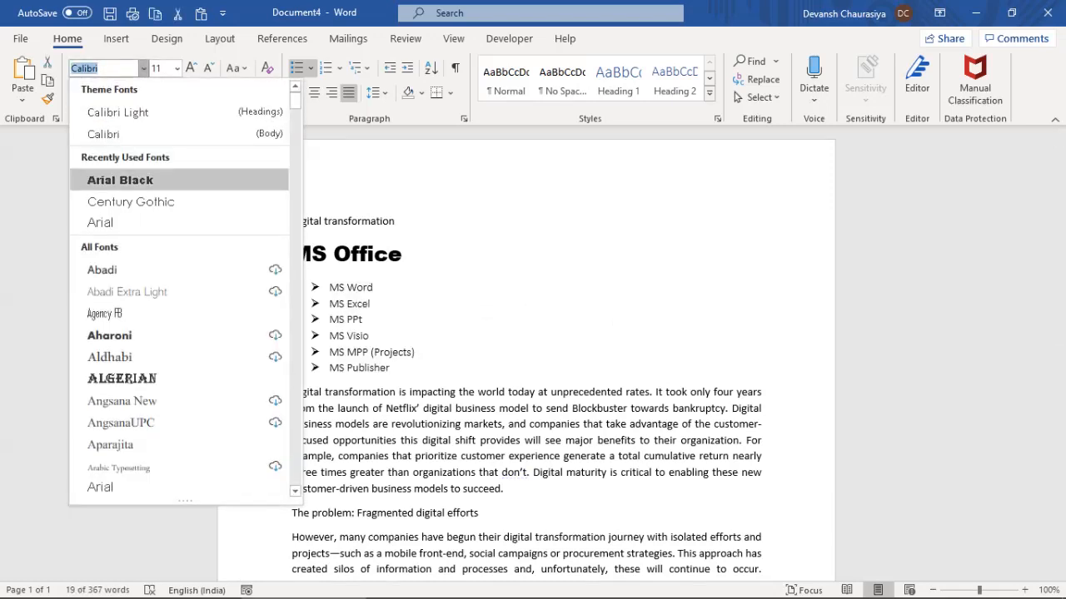
pyautogui.click(100, 222)
pyautogui.click(389, 253)
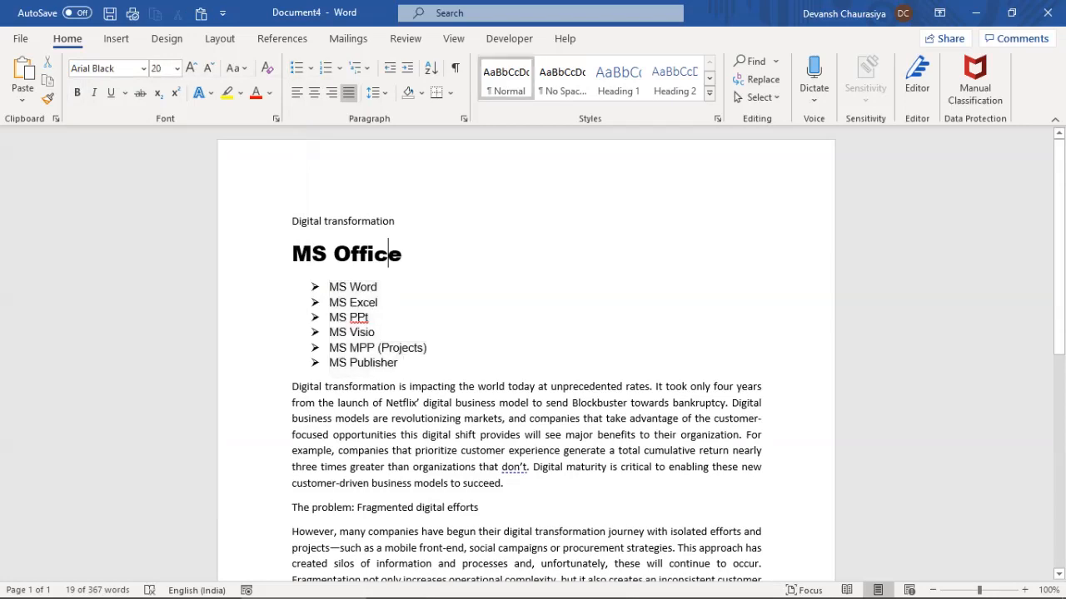
pyautogui.moveTo(403, 364); pyautogui.dragTo(293, 254)
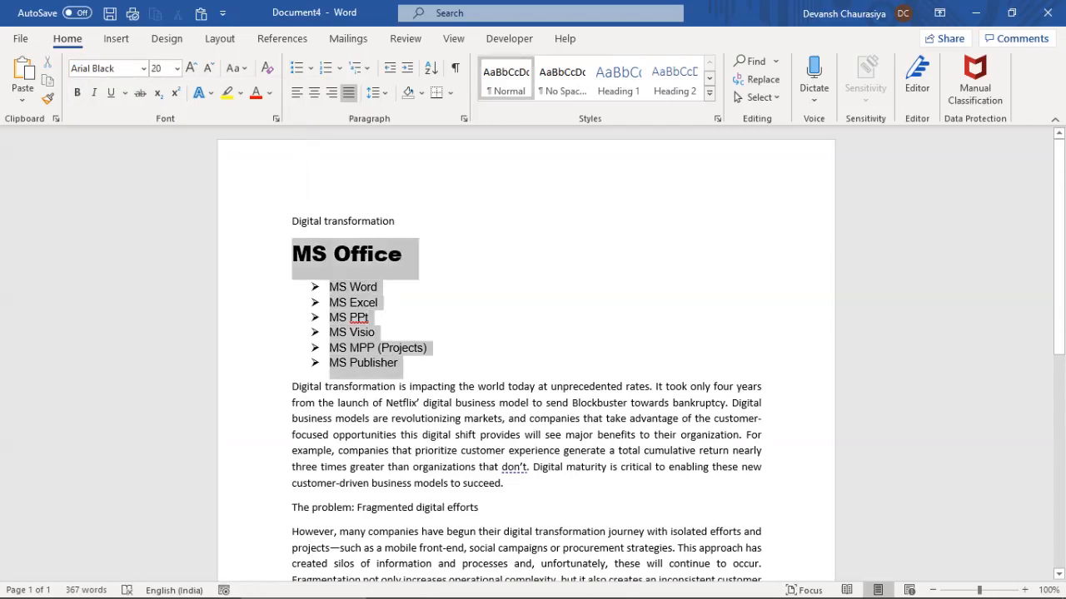
pyautogui.click(403, 435)
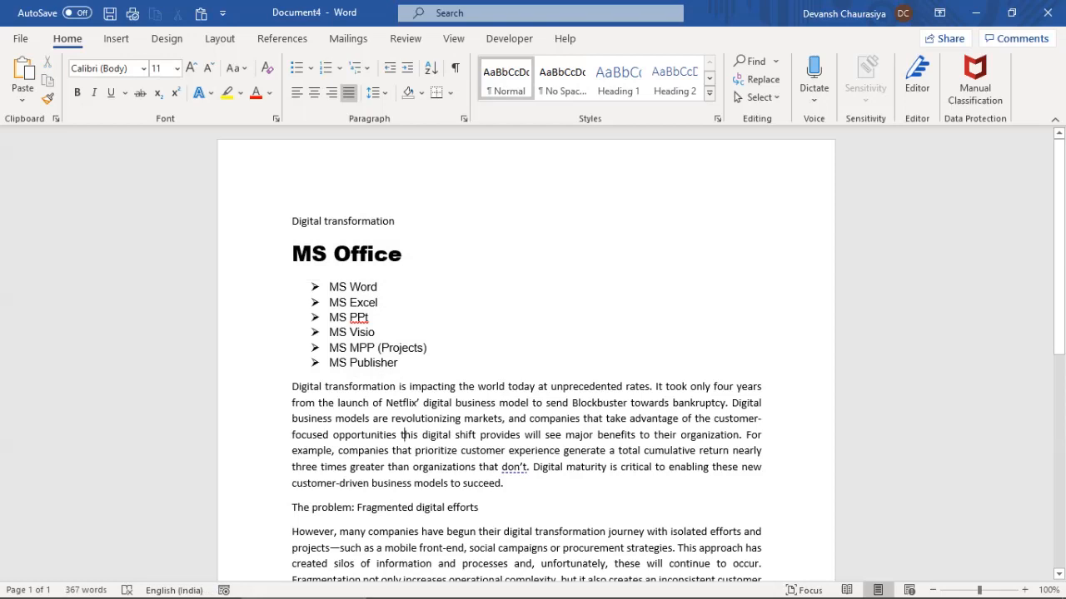
pyautogui.hotkey('ctrl', 'a')
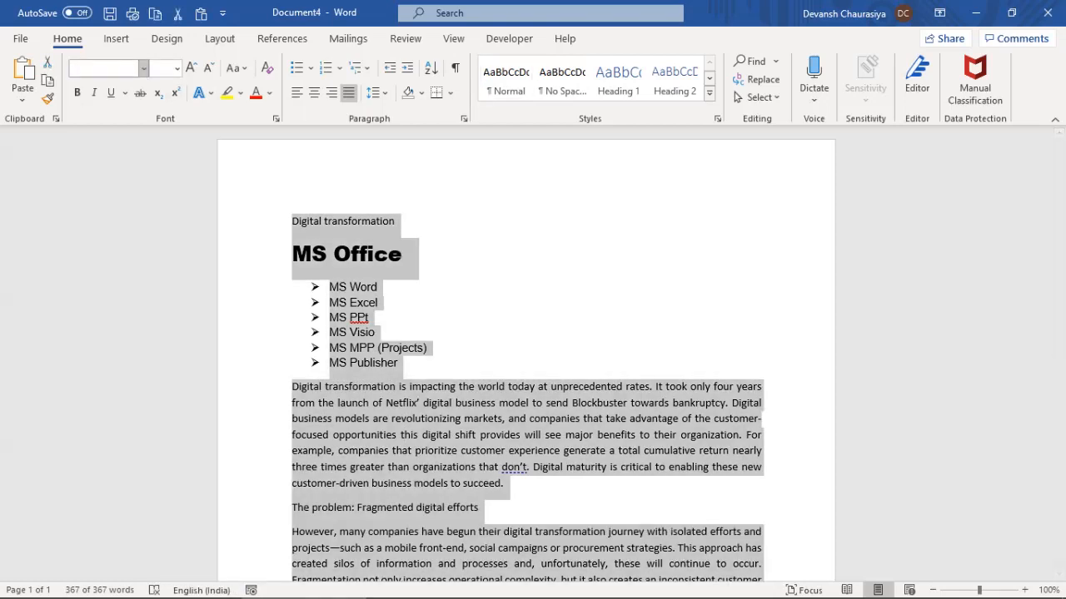
# Set the whole document in Arial at 14 pt
pyautogui.click(143, 68)
pyautogui.click(100, 179)
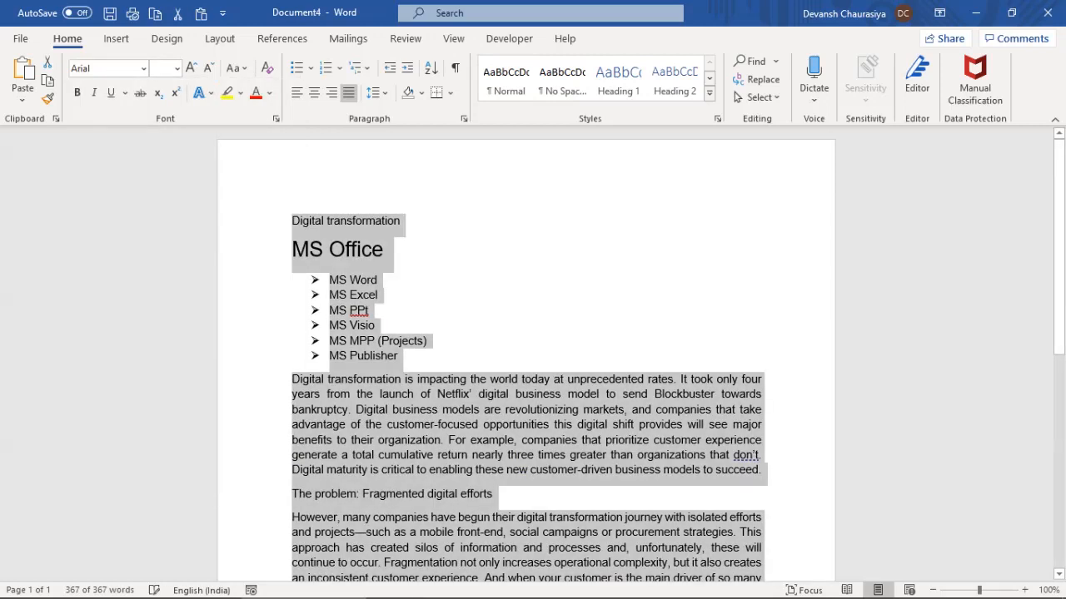
pyautogui.click(176, 68)
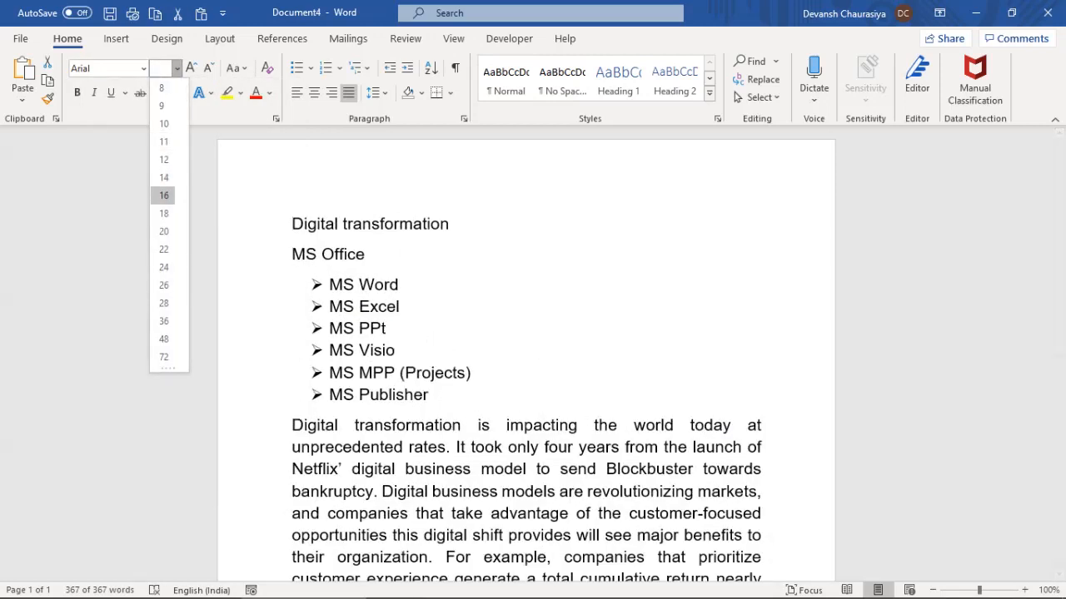
pyautogui.click(163, 177)
# Make MS Office 18 pt, bold, underlined, yellow-highlighted and red, then undo that formatting
pyautogui.moveTo(291, 249); pyautogui.dragTo(363, 250)
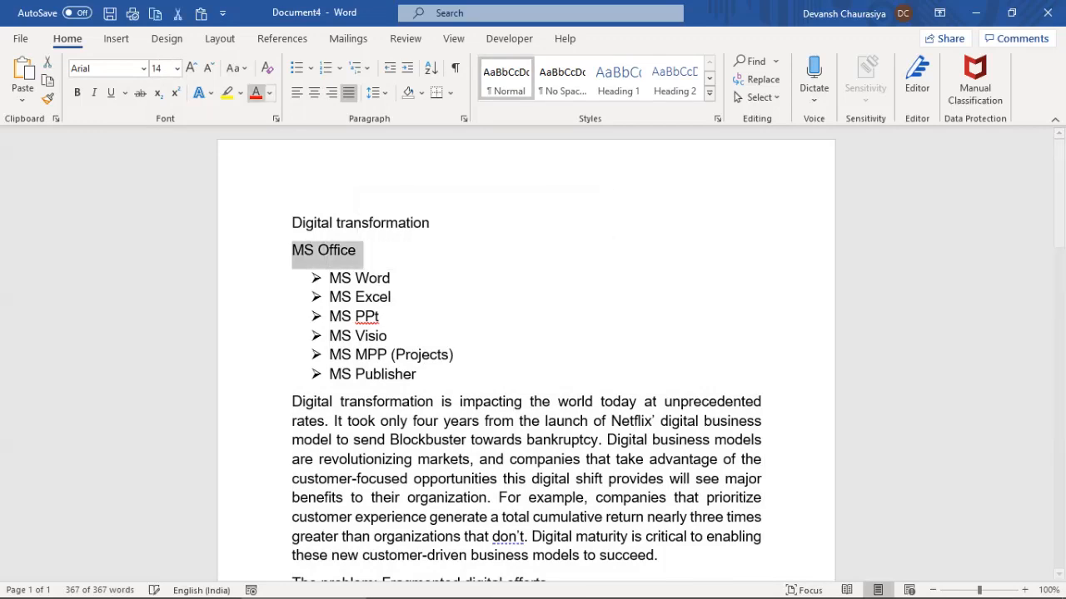
pyautogui.click(191, 67)
pyautogui.click(191, 67)
pyautogui.click(77, 93)
pyautogui.click(111, 92)
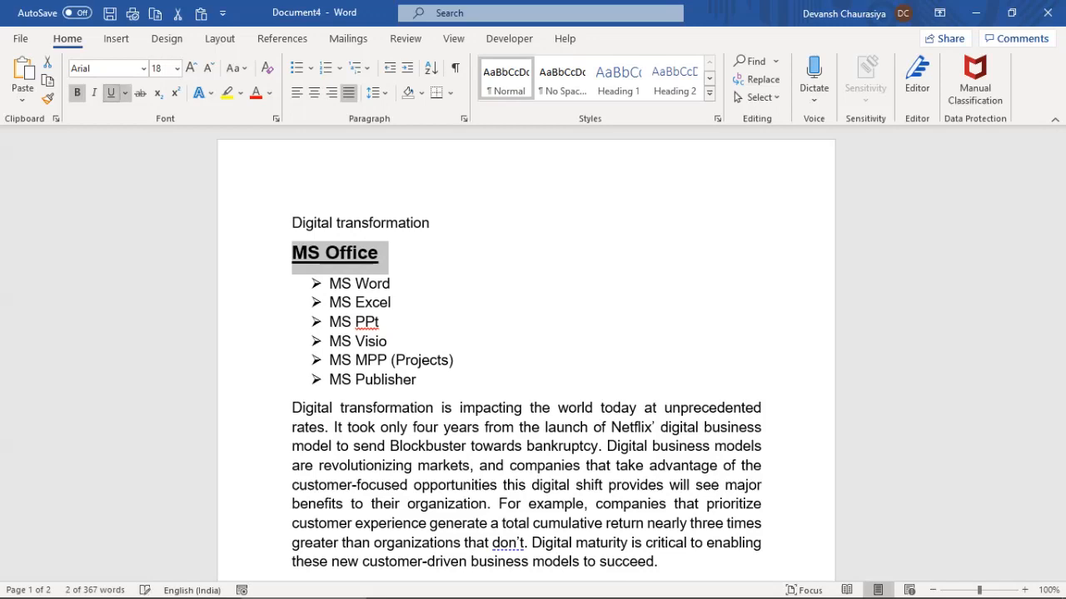
pyautogui.click(329, 341)
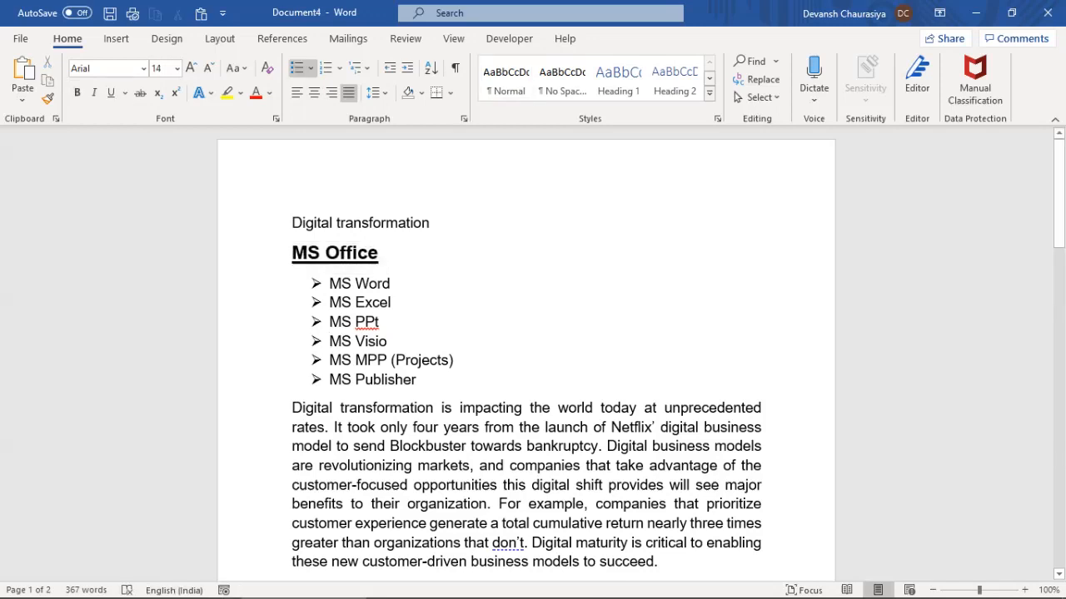
pyautogui.moveTo(291, 252); pyautogui.dragTo(388, 253)
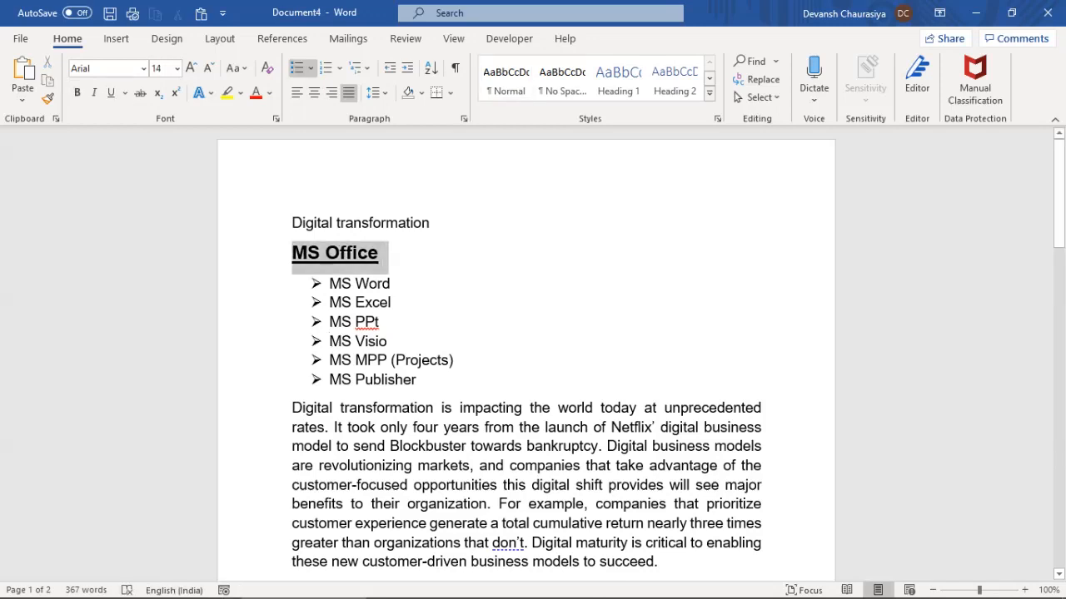
pyautogui.click(227, 92)
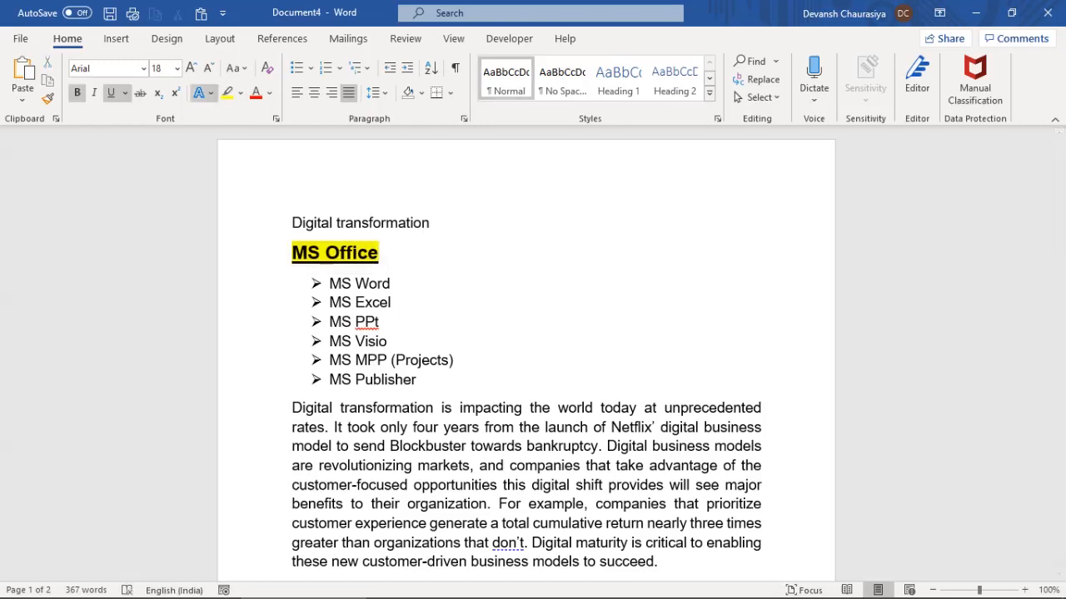
pyautogui.moveTo(292, 253); pyautogui.dragTo(388, 253)
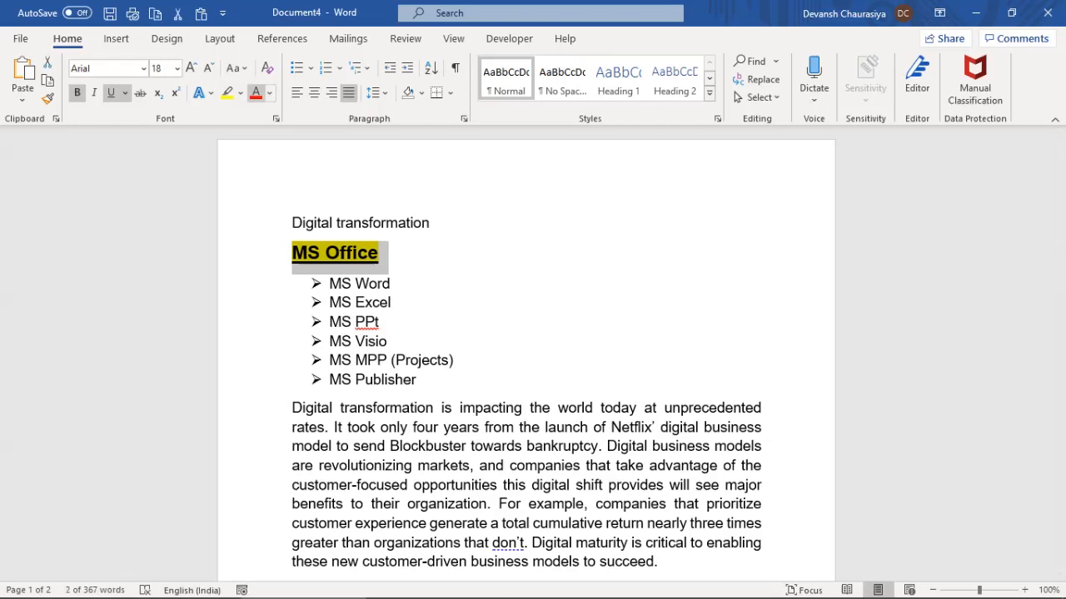
pyautogui.click(255, 92)
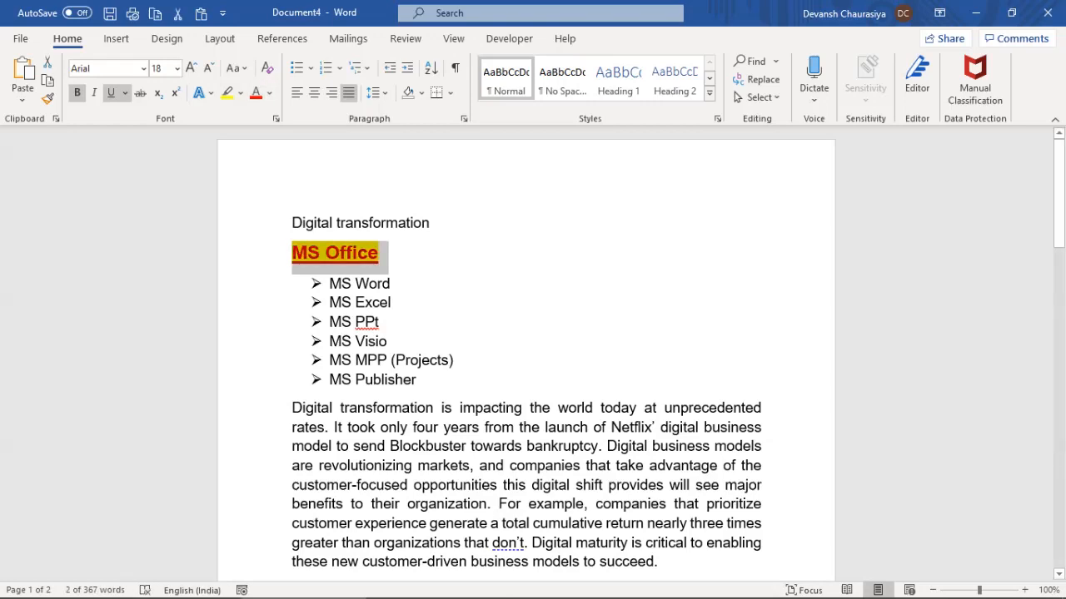
pyautogui.hotkey('ctrl', 'z')
pyautogui.hotkey('ctrl', 'z')
pyautogui.hotkey('ctrl', 'z')
pyautogui.hotkey('ctrl', 'z')
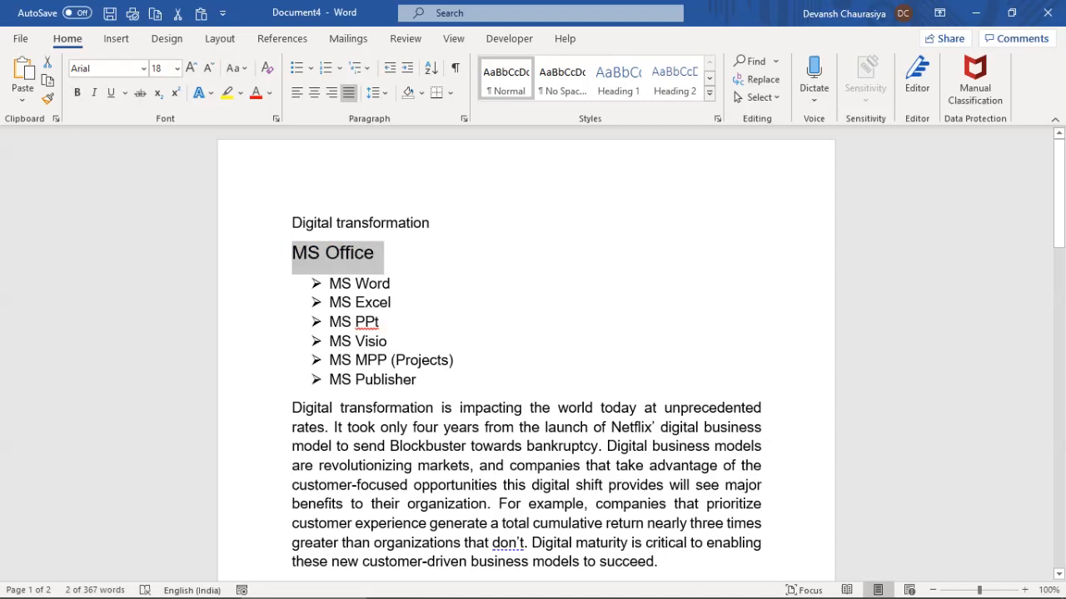
# Resize the whole document to 12 pt
pyautogui.hotkey('ctrl', 'a')
pyautogui.click(177, 69)
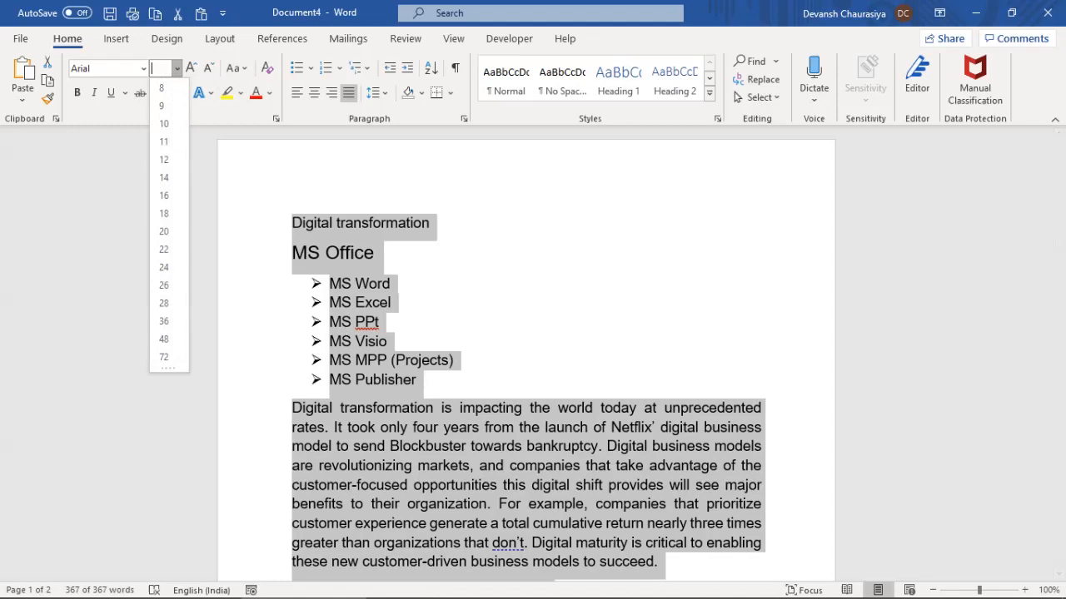
pyautogui.click(164, 160)
pyautogui.click(443, 411)
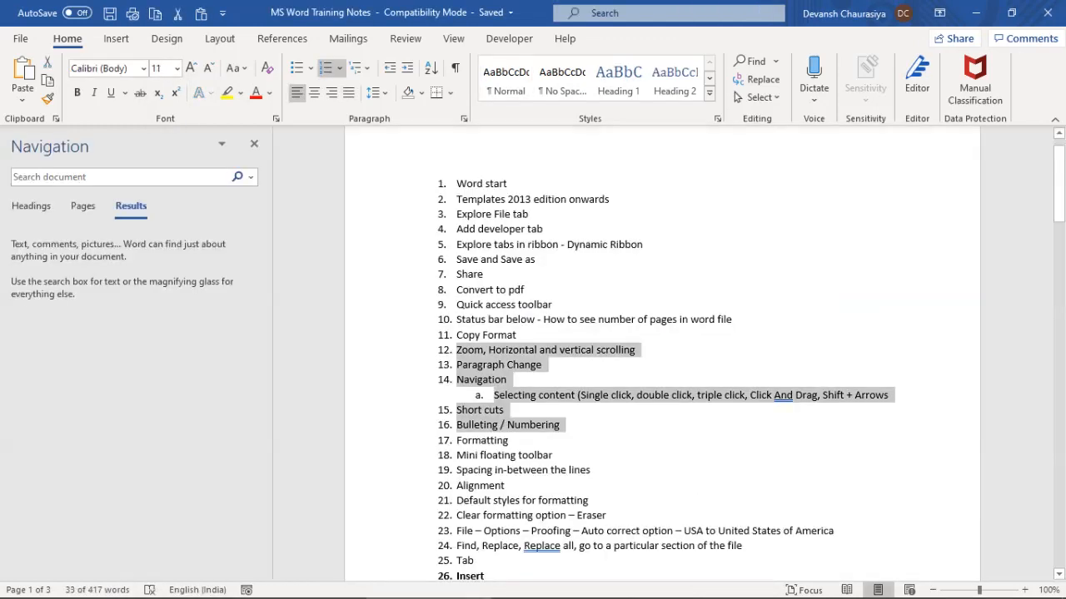
# Extend the marked training-note topics through item 19, Formatting
pyautogui.hotkey('shift', 'Down')
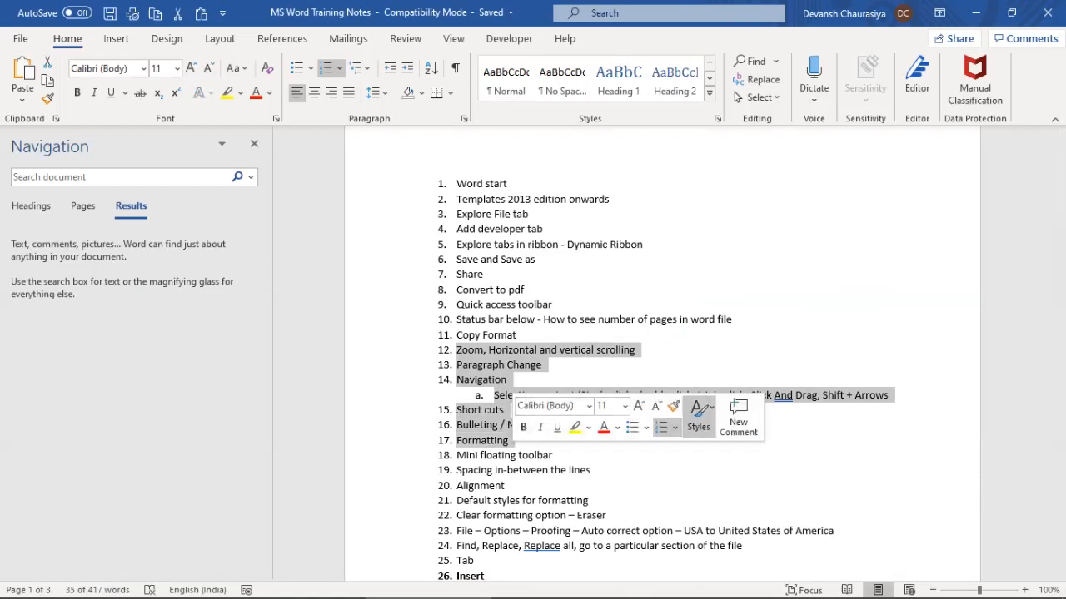
pyautogui.hotkey('shift', 'Down')
pyautogui.hotkey('shift', 'Down')
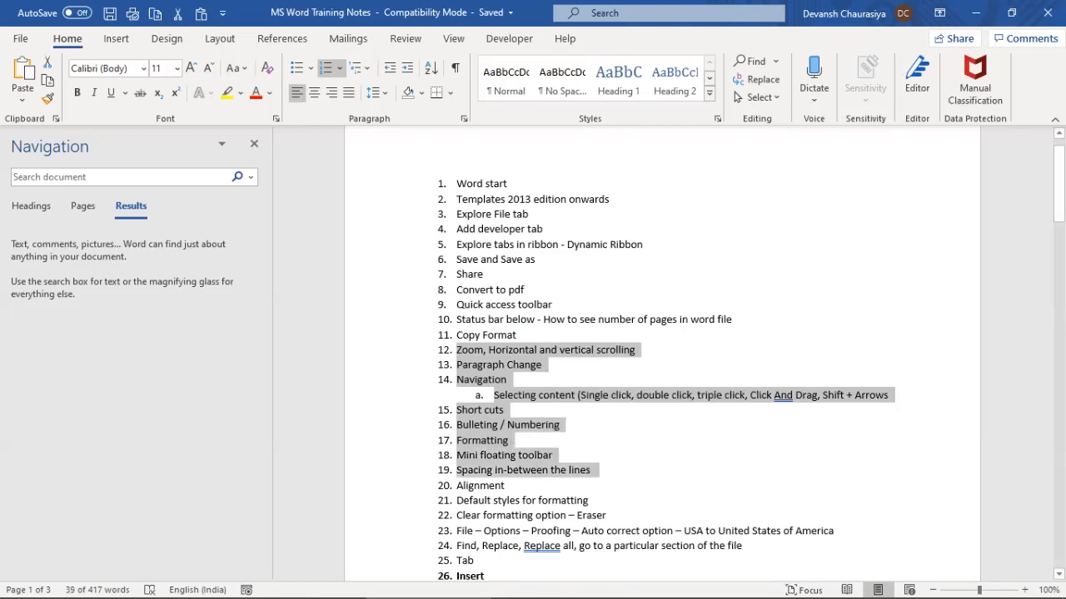
pyautogui.hotkey('alt', 'Tab')
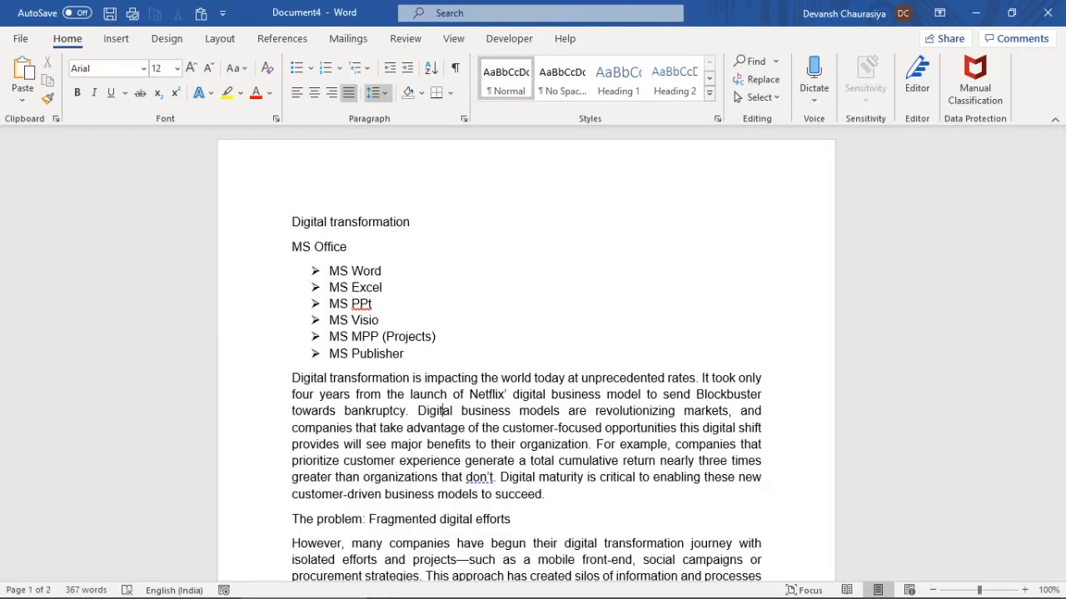
# Preview 1.5 and 2.0 spacing on the paragraph, try left and right alignment, then justify it
pyautogui.hotkey('shift', 'Down')
pyautogui.hotkey('shift', 'Down')
pyautogui.hotkey('shift', 'Down')
pyautogui.hotkey('shift', 'Down')
pyautogui.hotkey('shift', 'Down')
pyautogui.hotkey('shift', 'Down')
pyautogui.hotkey('shift', 'Down')
pyautogui.hotkey('shift', 'Down')
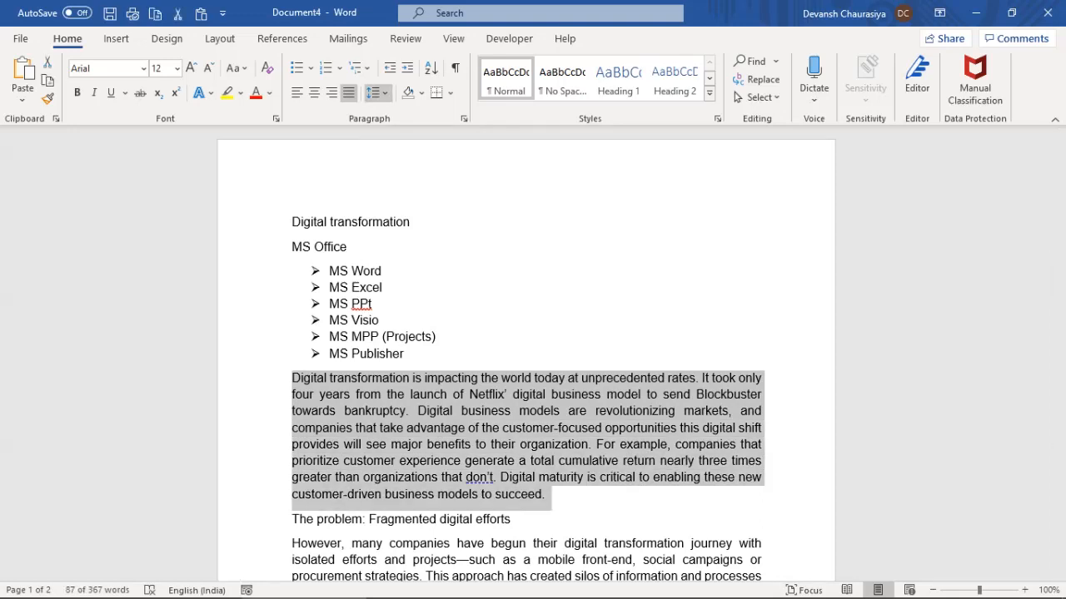
pyautogui.click(376, 93)
pyautogui.click(401, 181)
pyautogui.click(297, 92)
pyautogui.click(332, 93)
pyautogui.click(348, 93)
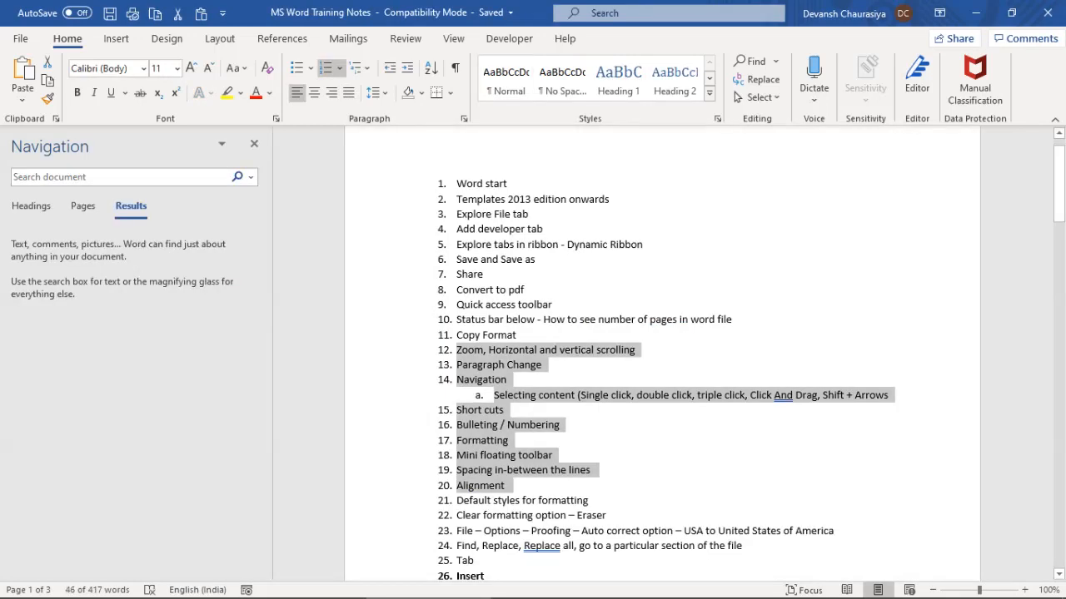
pyautogui.hotkey('shift', 'Down')
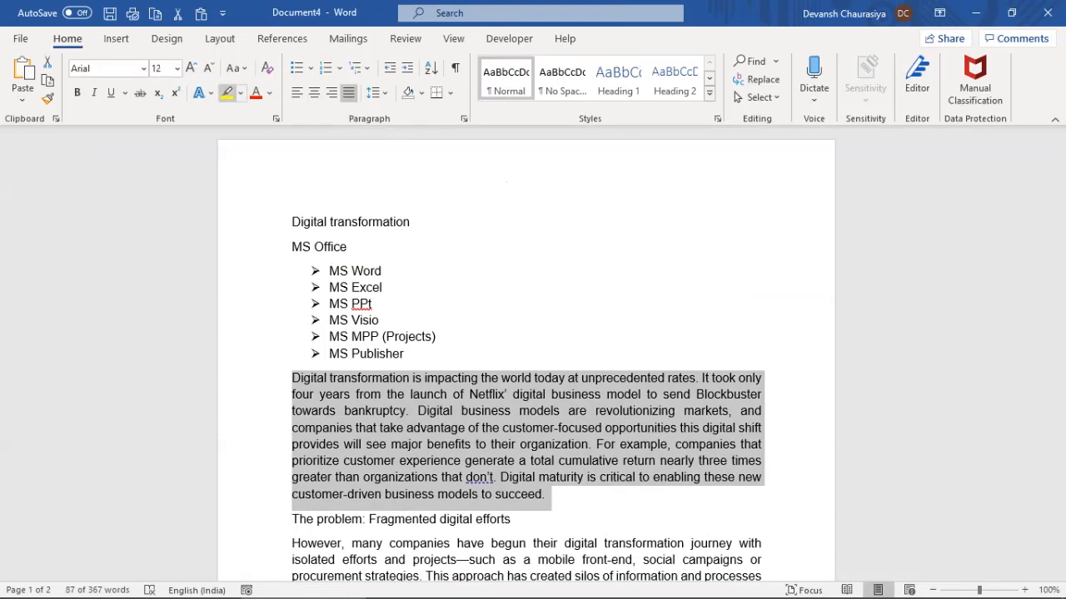
# Try an orange Glow text effect on the Digital transformation paragraph, undo it, and return to the notes
pyautogui.click(202, 92)
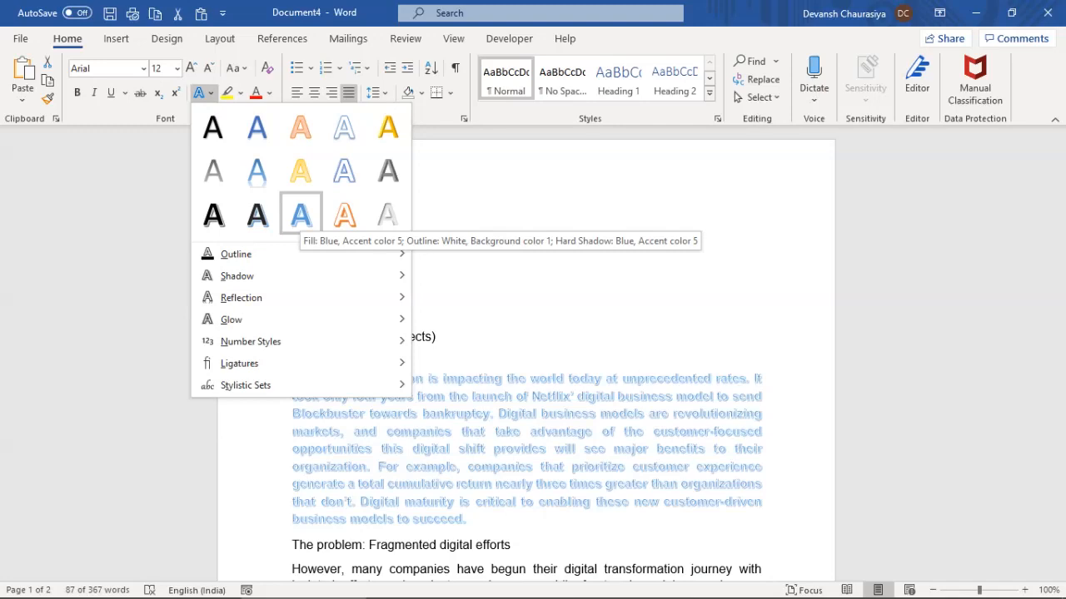
pyautogui.moveTo(300, 319)
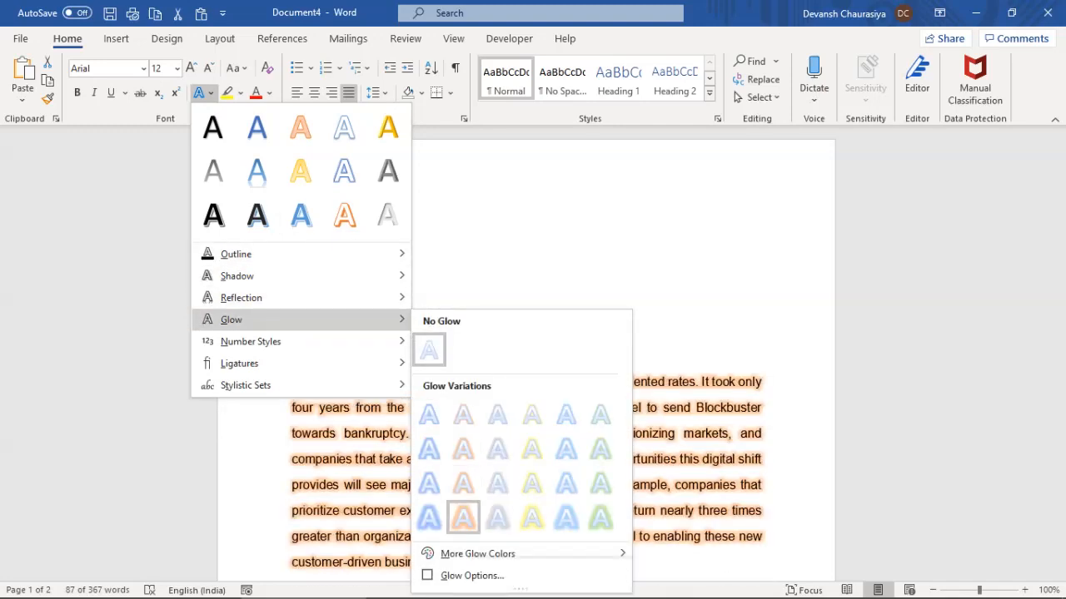
pyautogui.click(463, 516)
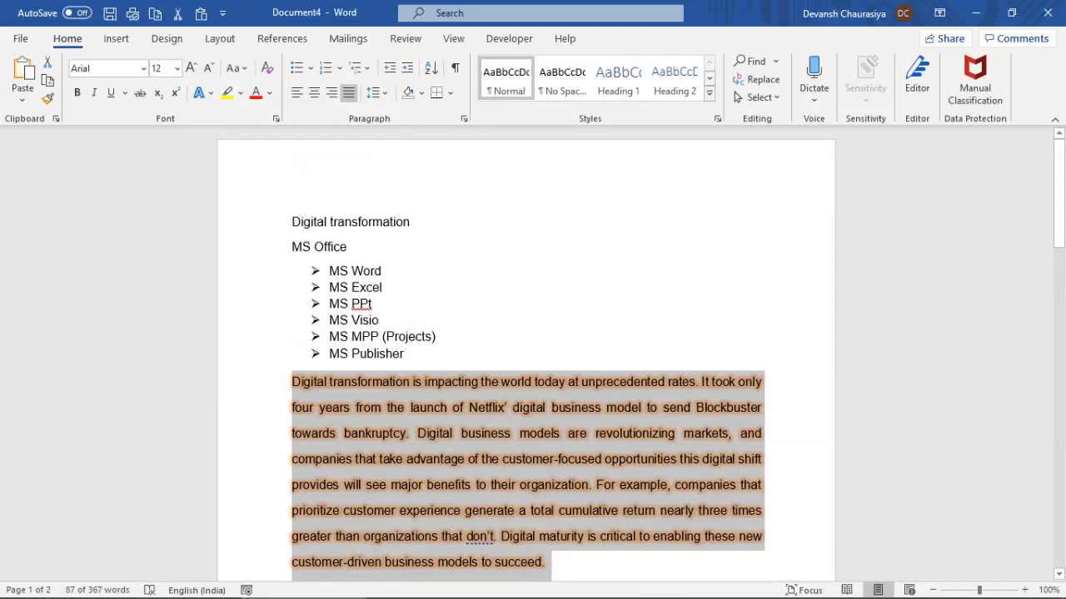
pyautogui.hotkey('ctrl', 'z')
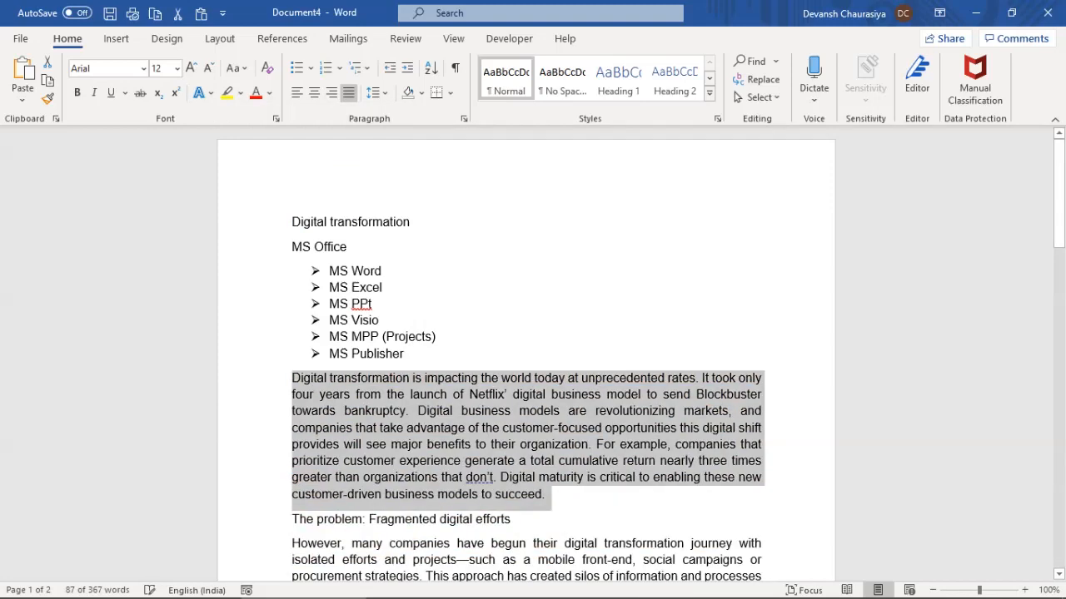
pyautogui.hotkey('alt', 'Tab')
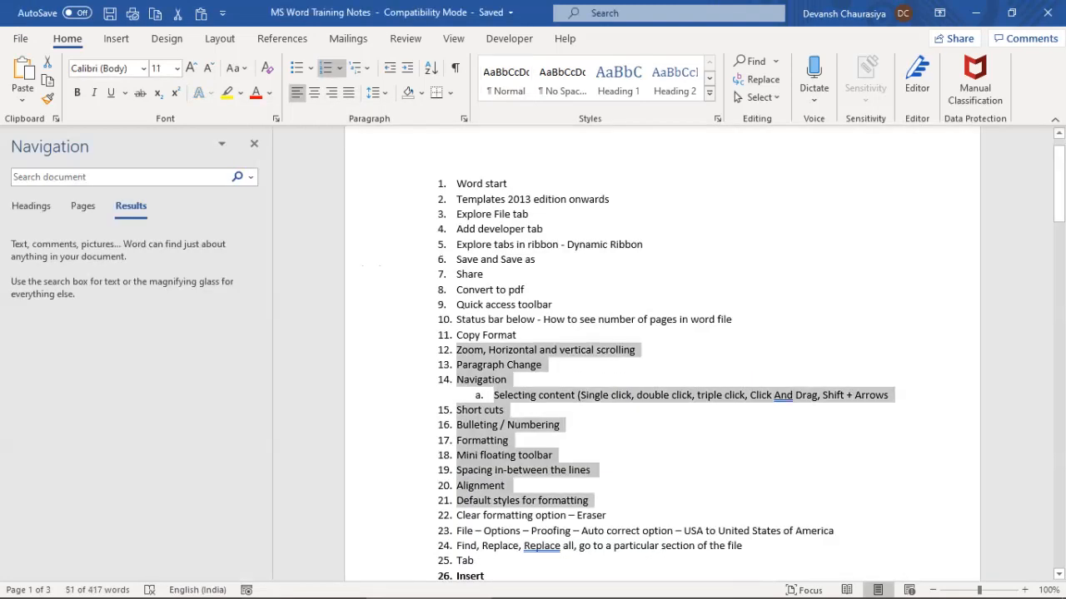
# Back in Document4, make the word 'send' in the opening paragraph bold
pyautogui.hotkey('alt', 'Tab')
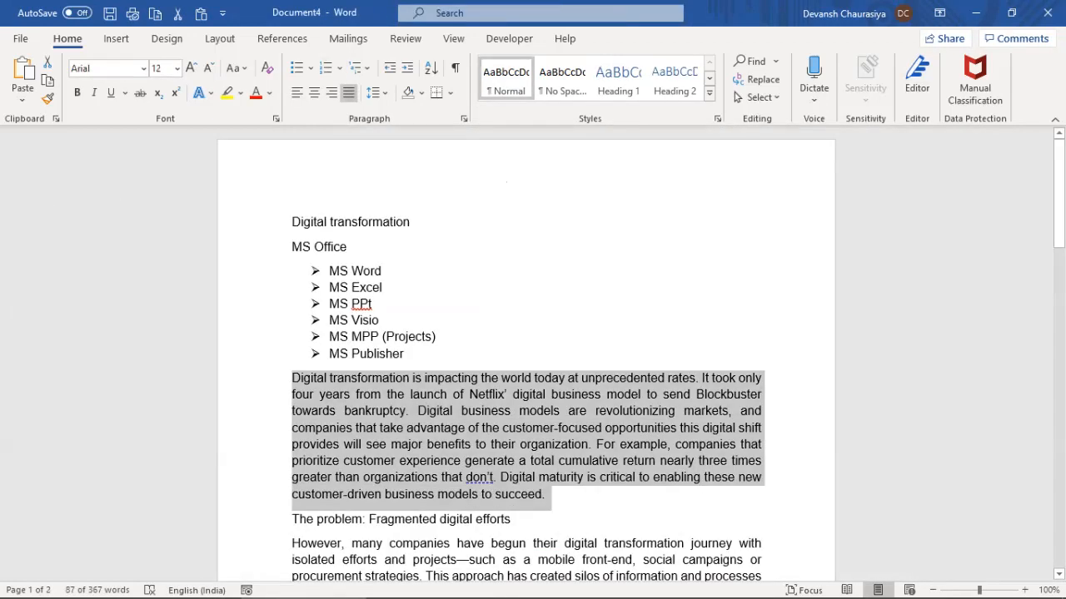
pyautogui.doubleClick(666, 394)
pyautogui.hotkey('ctrl', 'b')
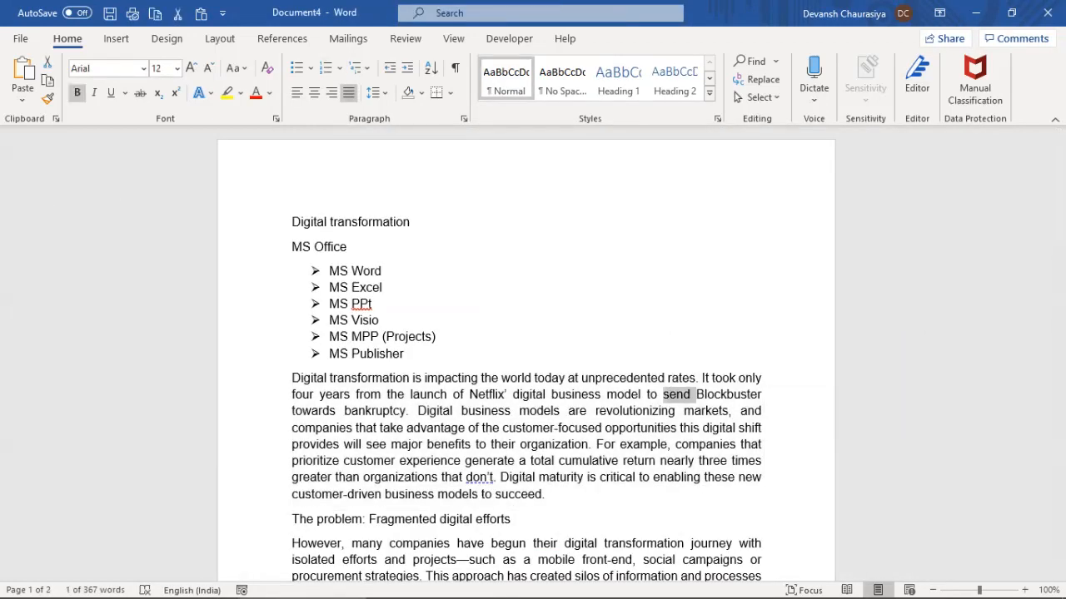
pyautogui.click(401, 443)
pyautogui.moveTo(293, 378); pyautogui.dragTo(551, 496)
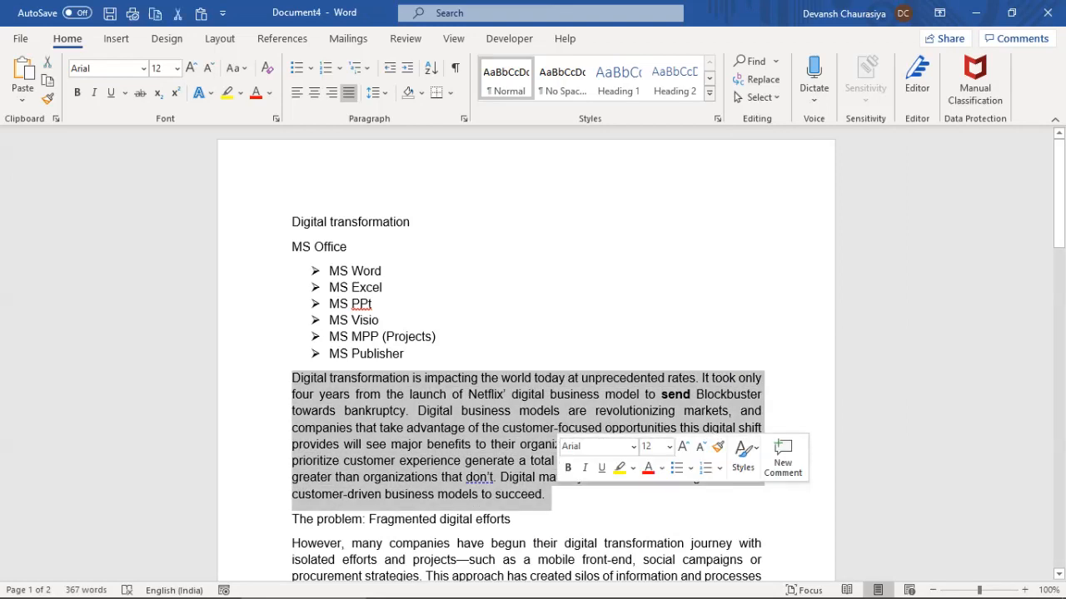
# Clear all formatting from 'send' and compare its font with the neighbouring text
pyautogui.click(668, 395)
pyautogui.moveTo(661, 395); pyautogui.dragTo(690, 394)
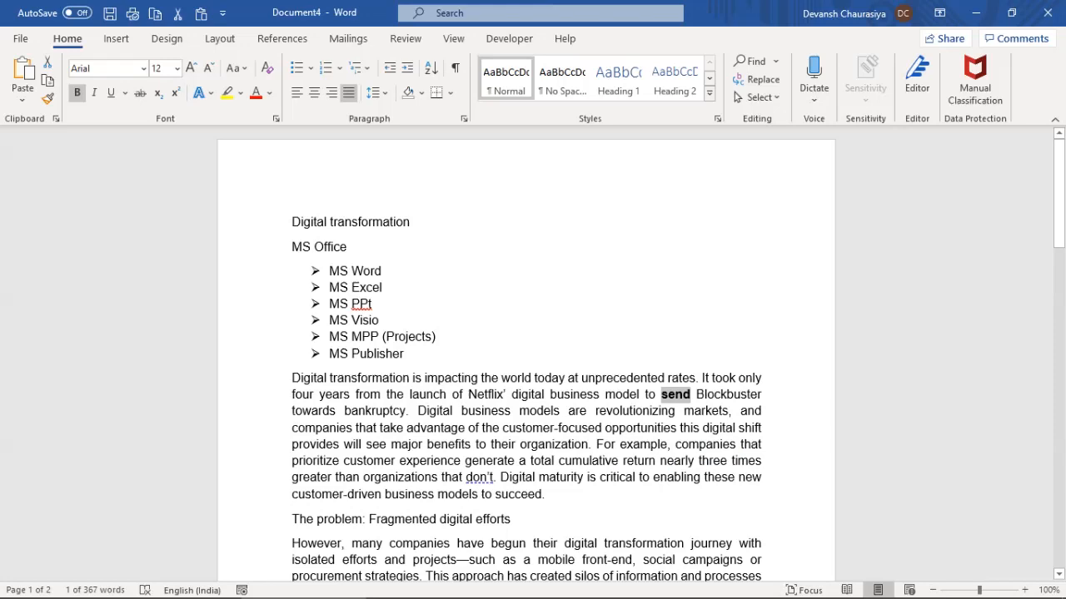
pyautogui.click(267, 67)
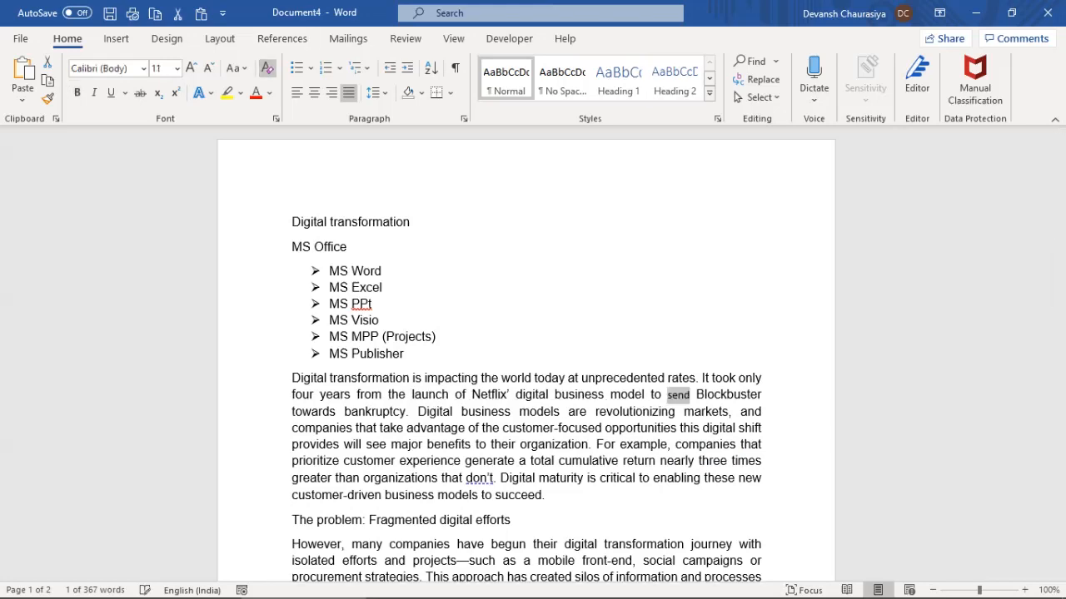
pyautogui.click(634, 461)
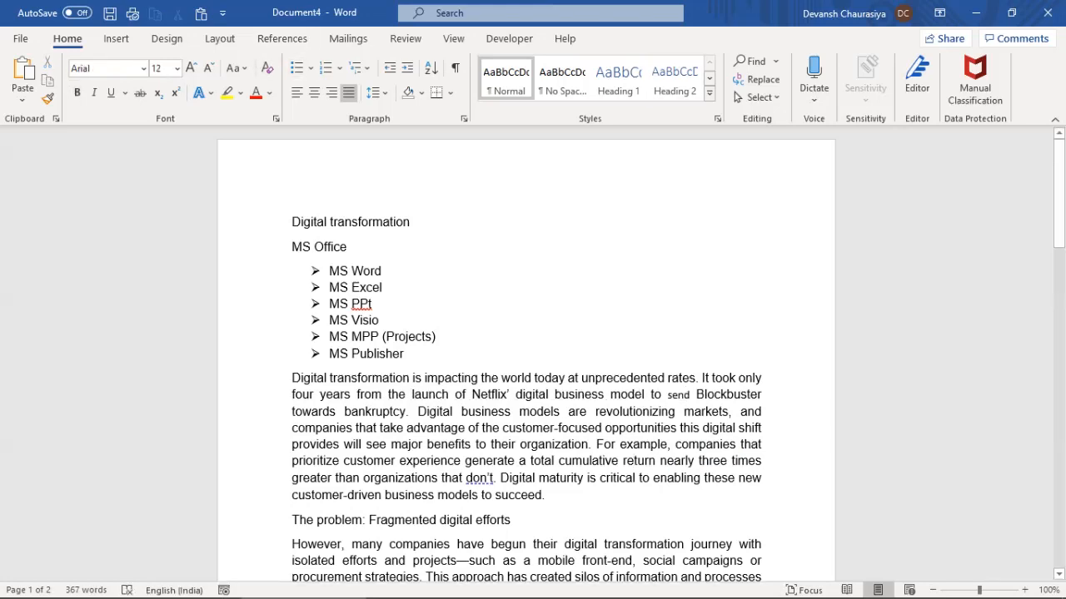
pyautogui.click(679, 395)
pyautogui.click(509, 395)
pyautogui.doubleClick(678, 394)
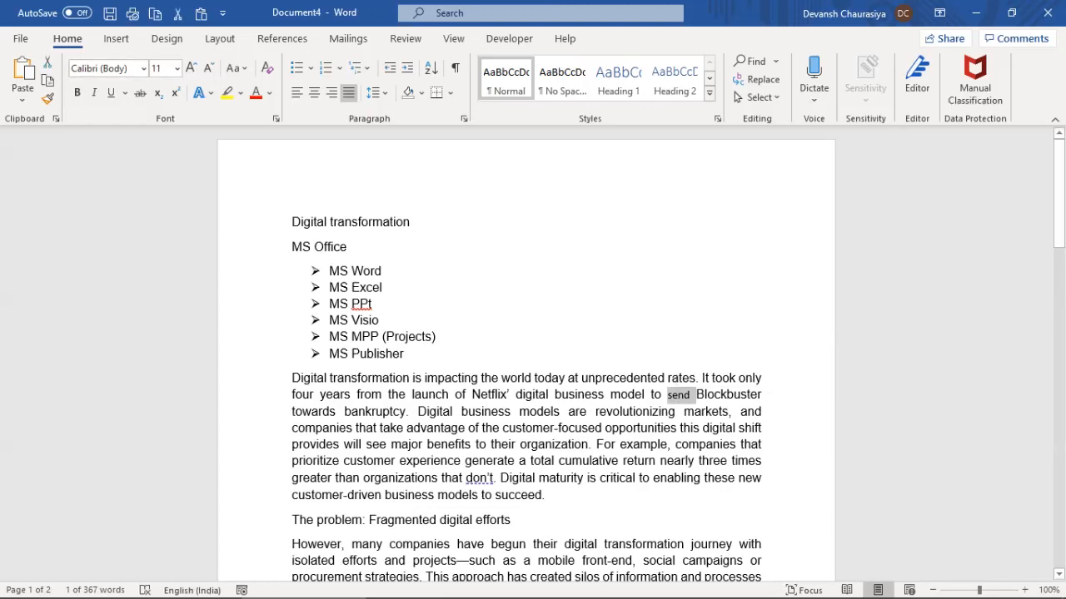
# Copy the Arial 12 body text formatting onto 'send' with Format Painter
pyautogui.click(603, 378)
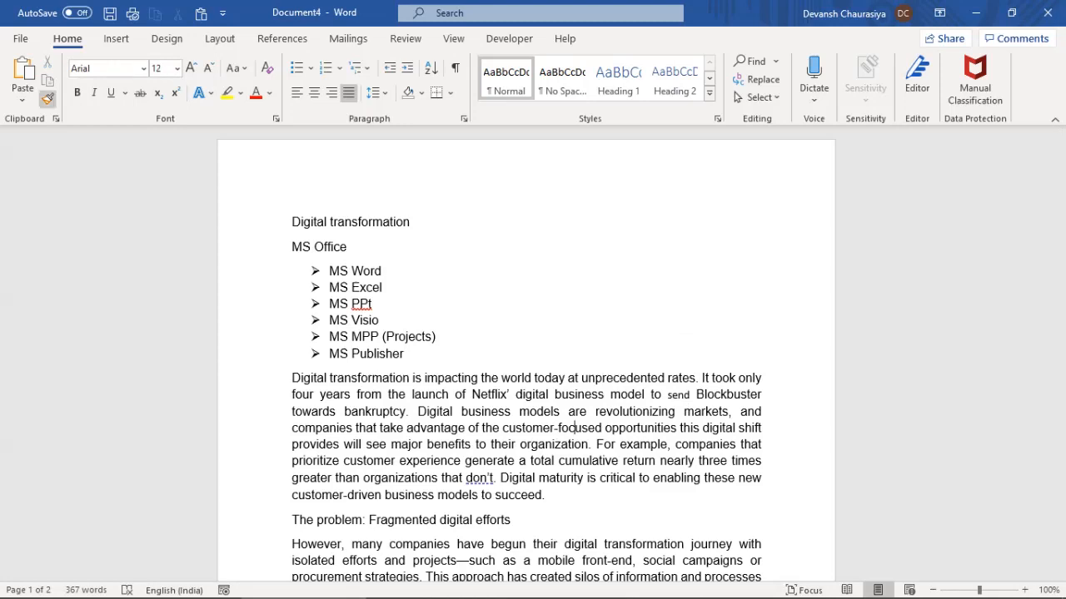
pyautogui.click(47, 98)
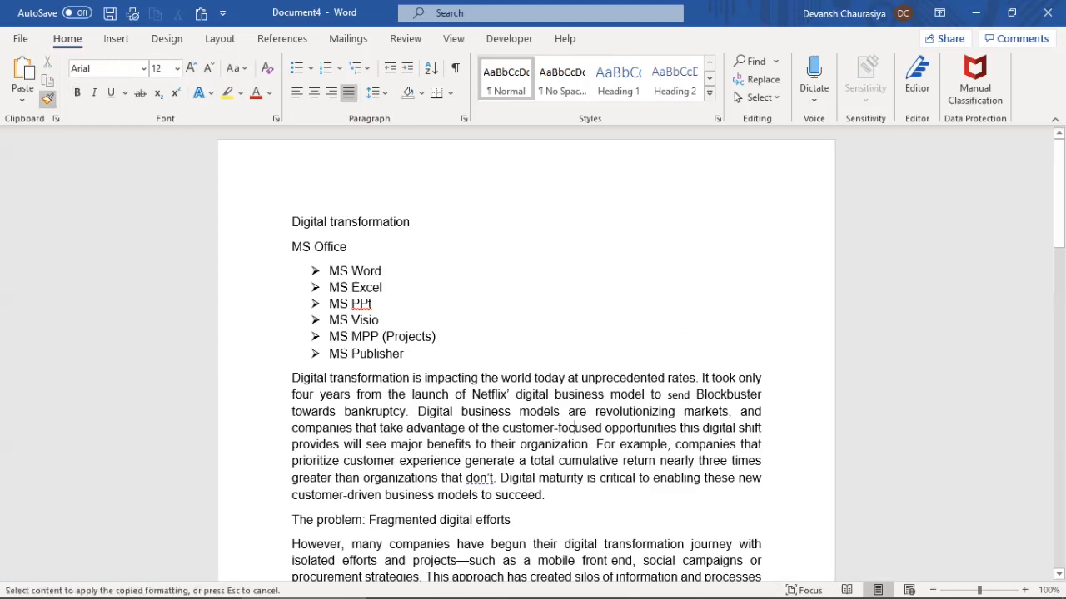
pyautogui.moveTo(664, 394); pyautogui.dragTo(696, 395)
pyautogui.click(687, 394)
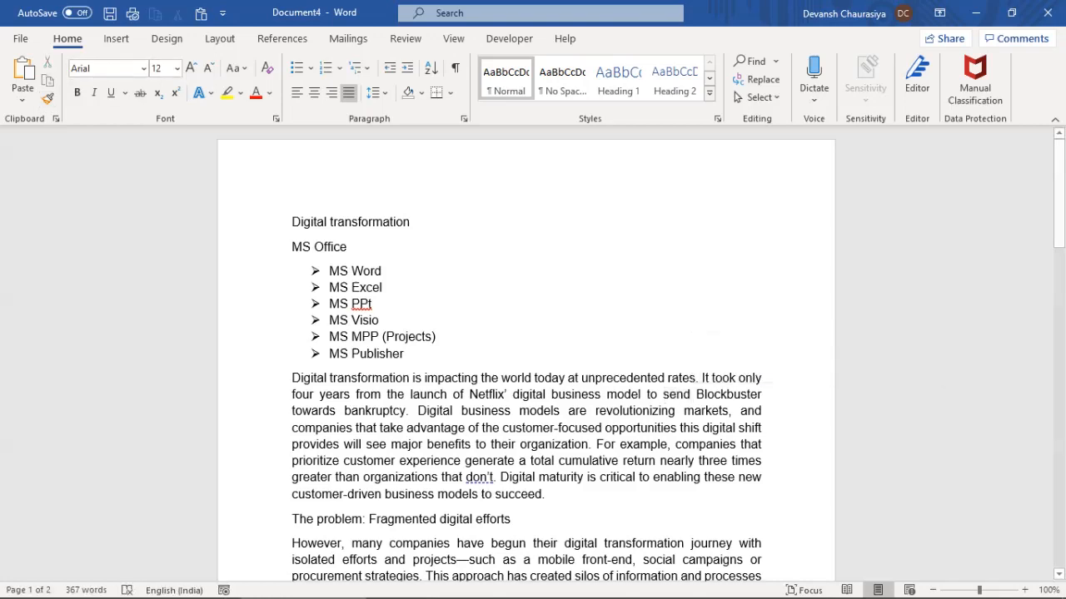
pyautogui.hotkey('alt', 'Tab')
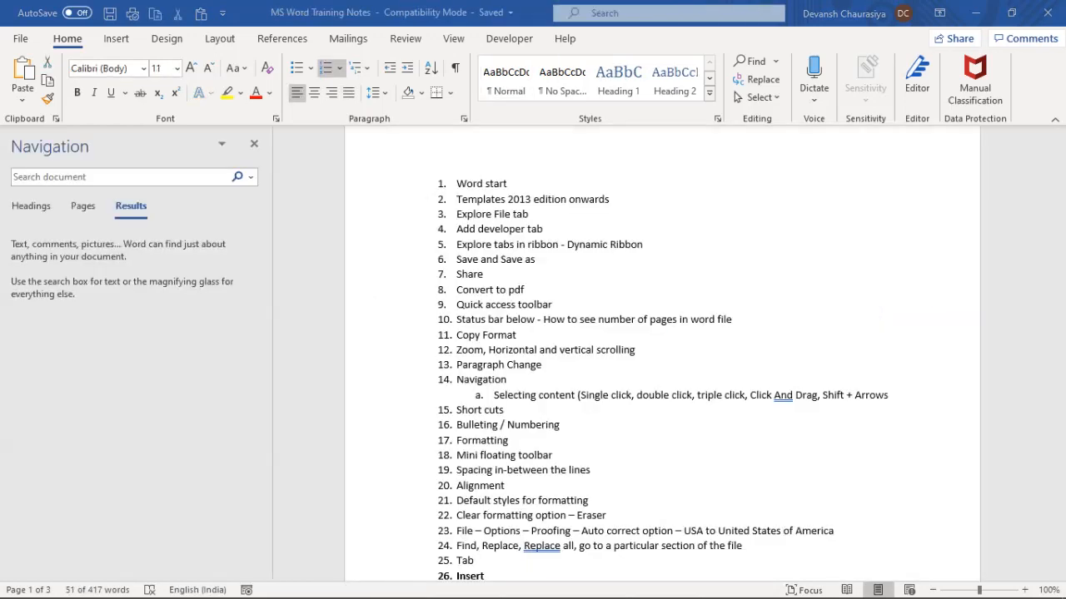
pyautogui.moveTo(639, 516); pyautogui.dragTo(835, 531)
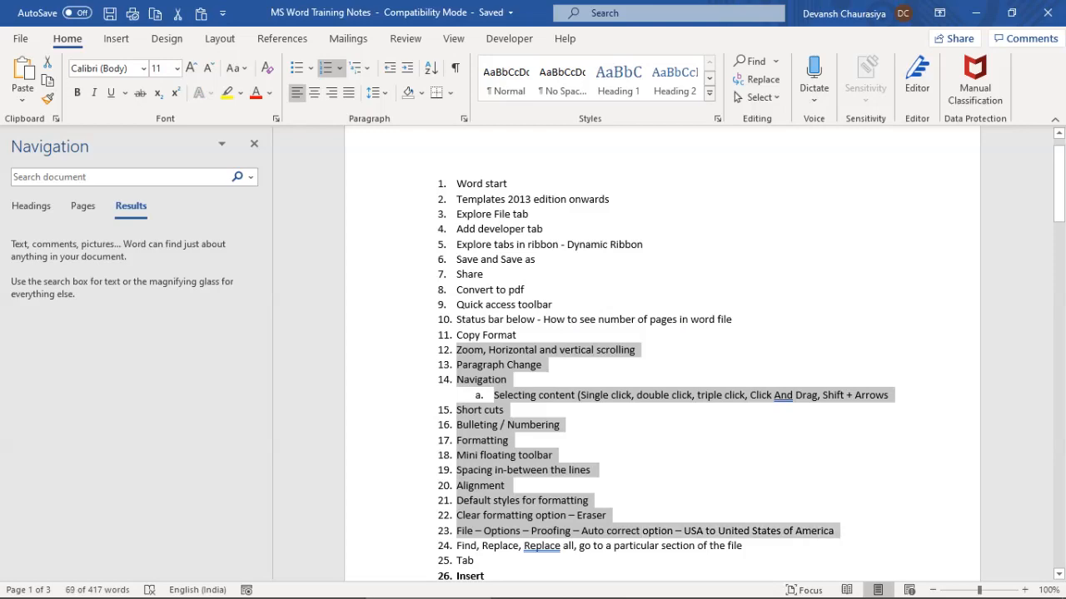
pyautogui.scroll(-1, 835, 530)
pyautogui.hotkey('alt', 'Tab')
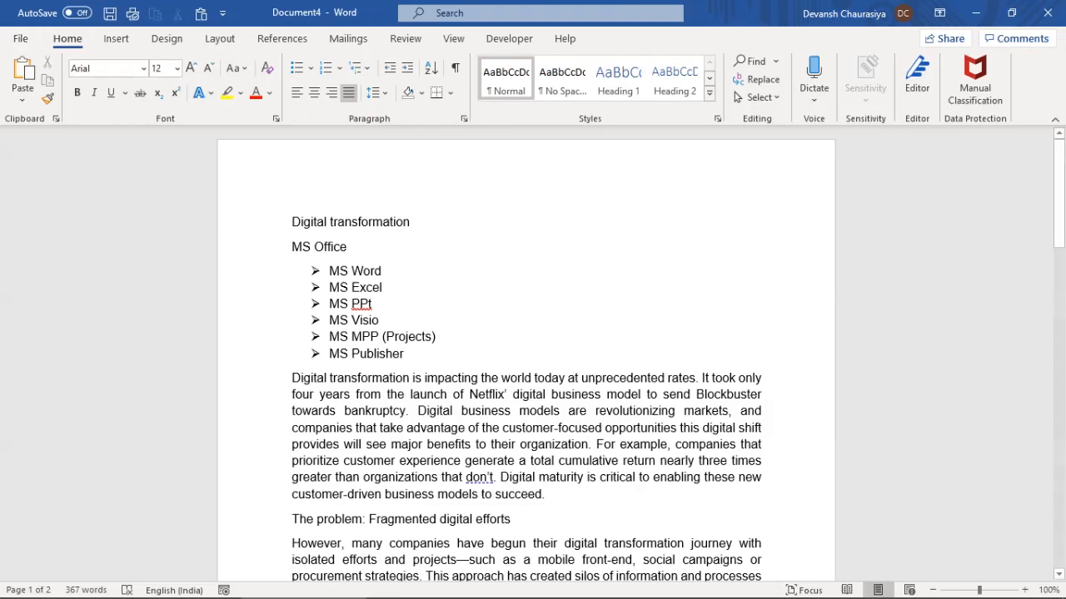
pyautogui.click(405, 354)
pyautogui.press('Return')
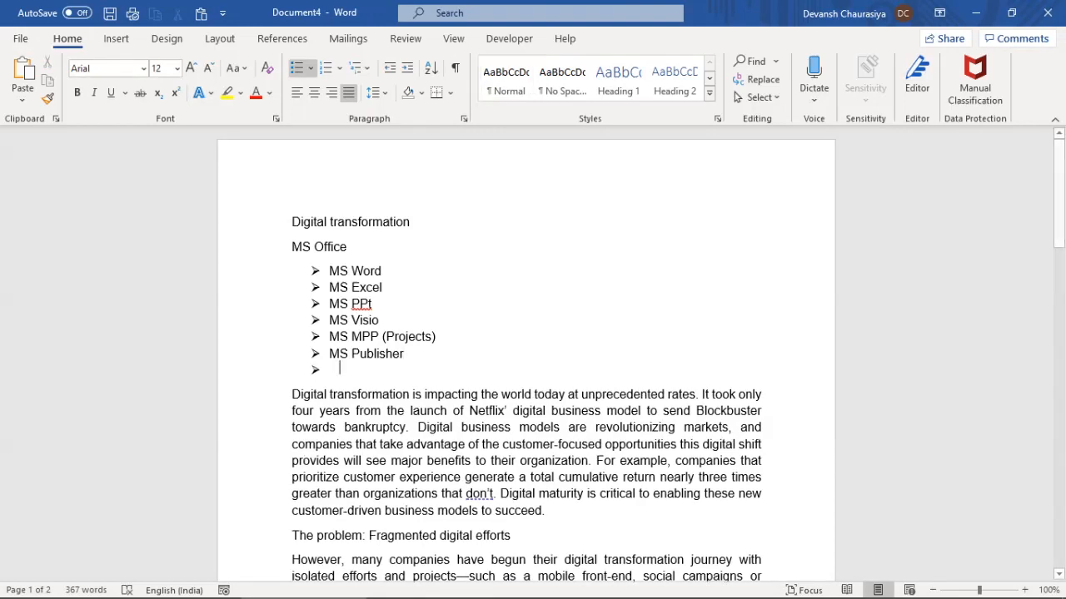
pyautogui.press('BackSpace')
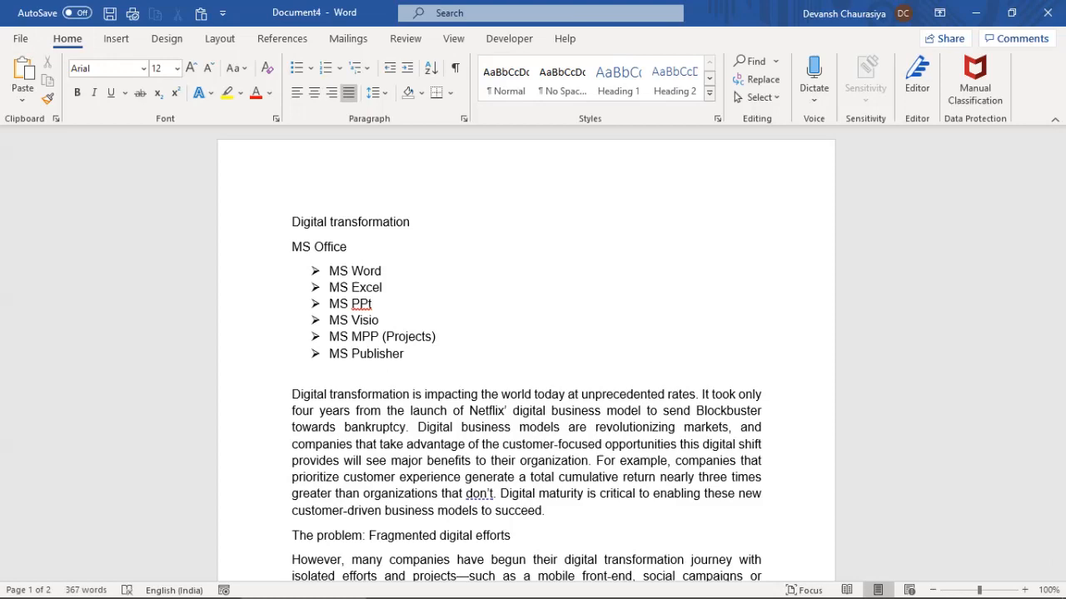
pyautogui.press('BackSpace')
pyautogui.press('BackSpace')
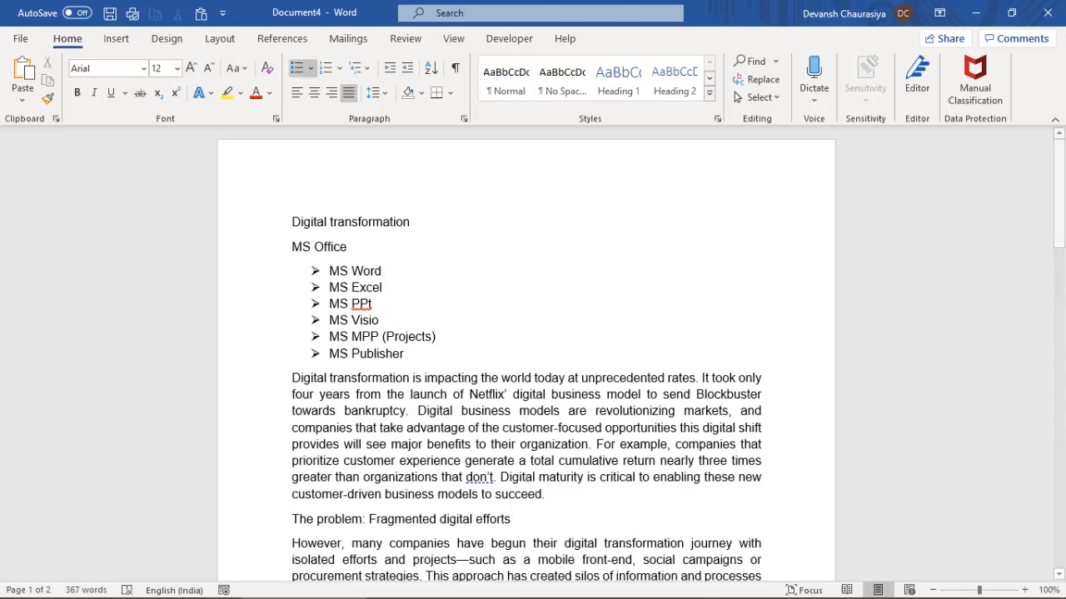
# Open the English (United Kingdom) AutoCorrect options from Word Options' Proofing page
pyautogui.click(20, 38)
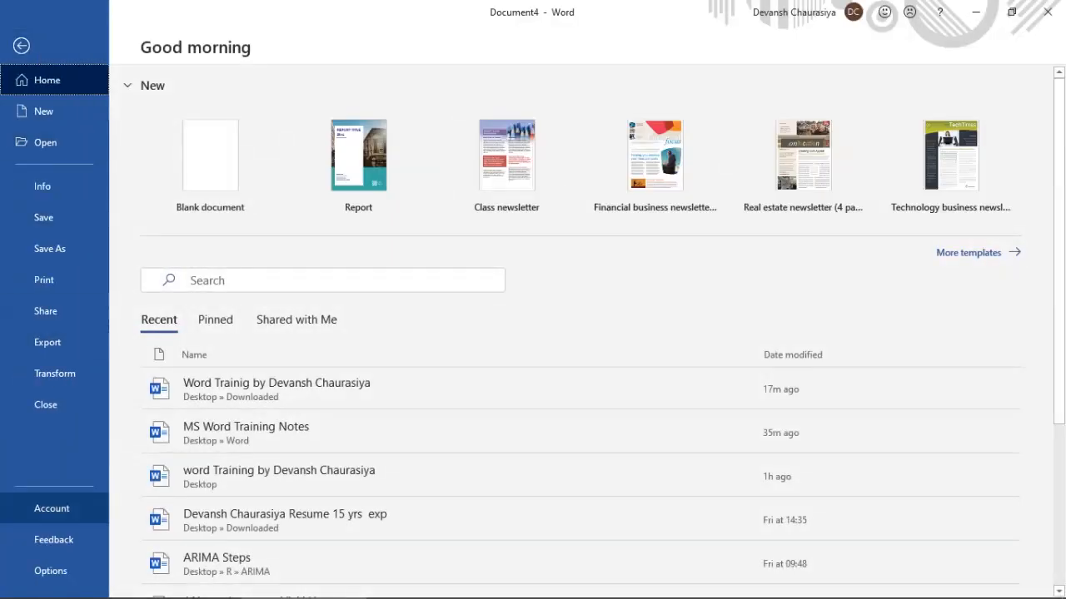
pyautogui.press('Escape')
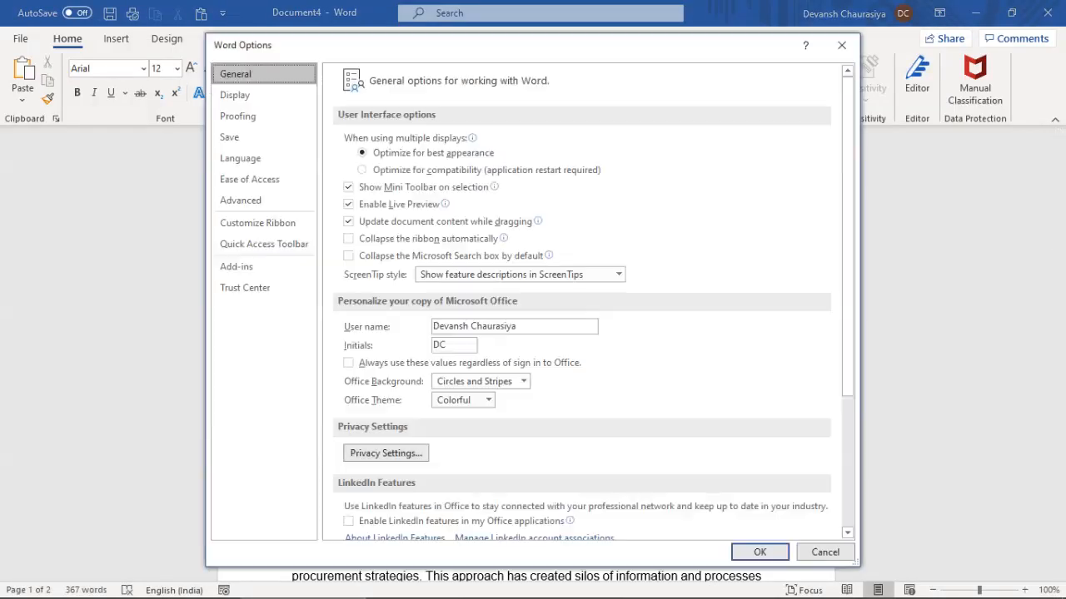
pyautogui.click(237, 96)
pyautogui.click(238, 116)
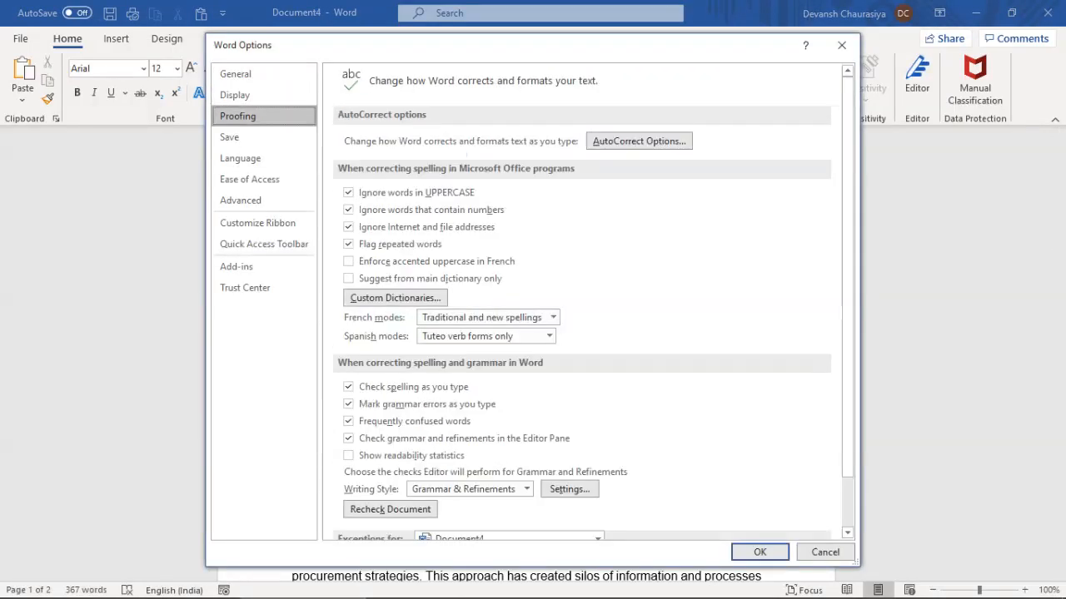
pyautogui.click(639, 140)
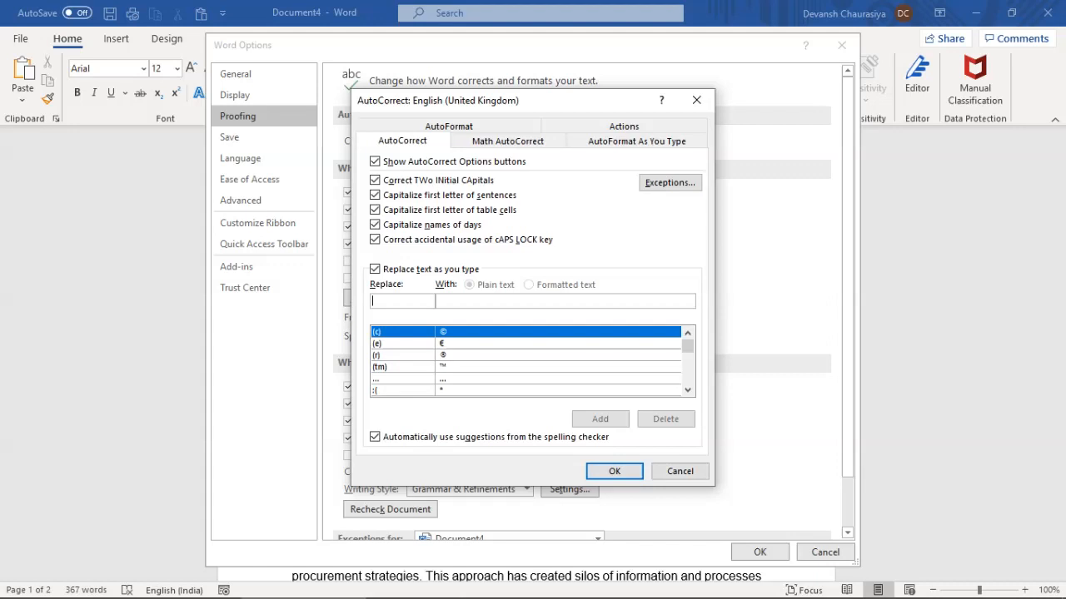
# Add an AutoCorrect entry fixing a misspelt first name to its correct spelling
pyautogui.moveTo(688, 345); pyautogui.dragTo(688, 354)
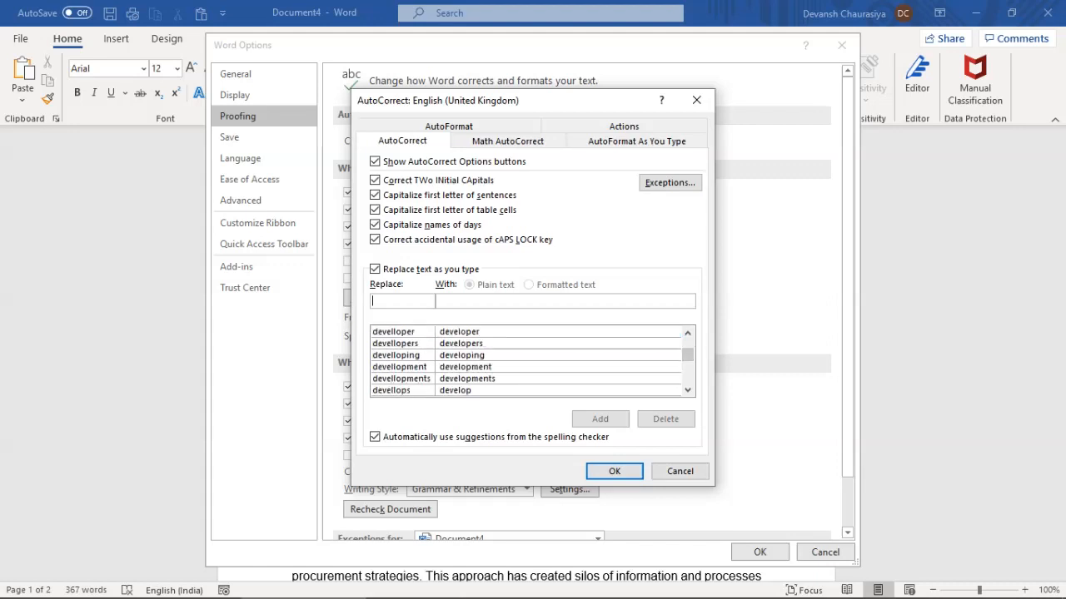
pyautogui.click(459, 332)
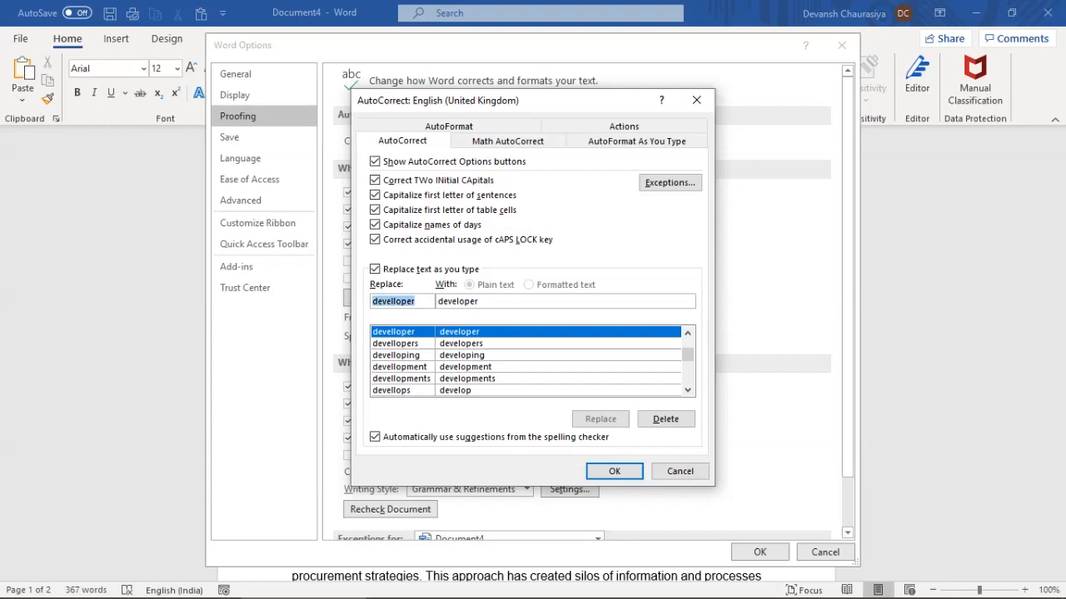
pyautogui.write('Devan')
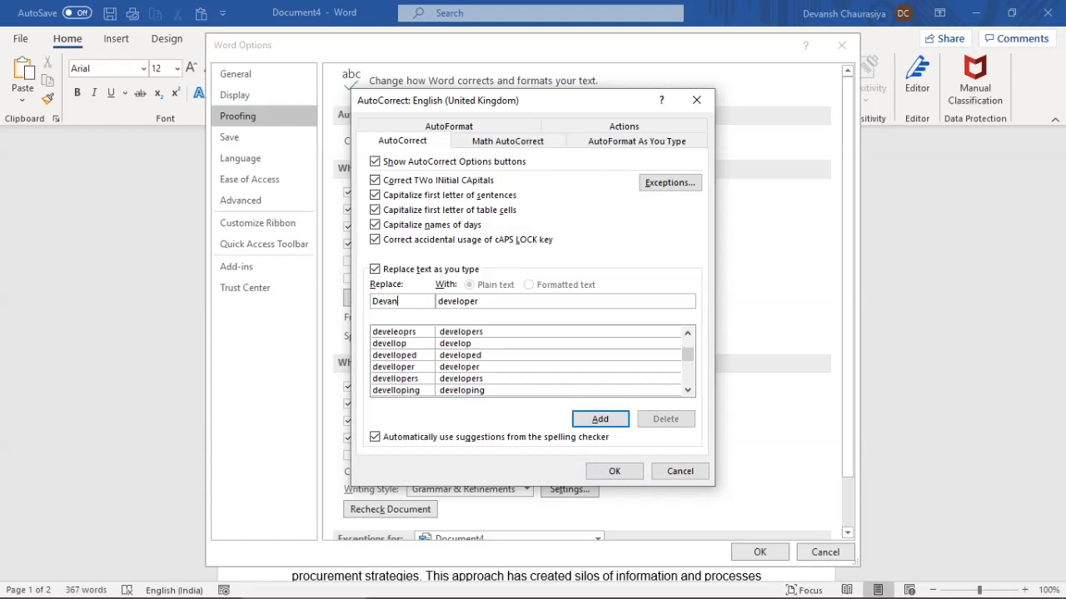
pyautogui.write('hs')
pyautogui.press('Tab')
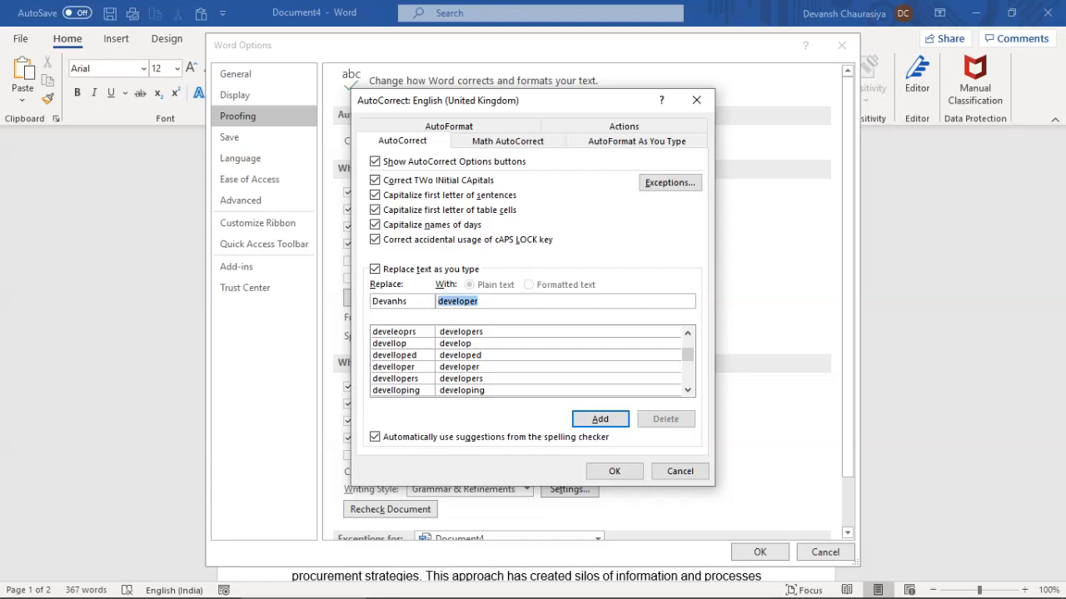
pyautogui.write('Devansh')
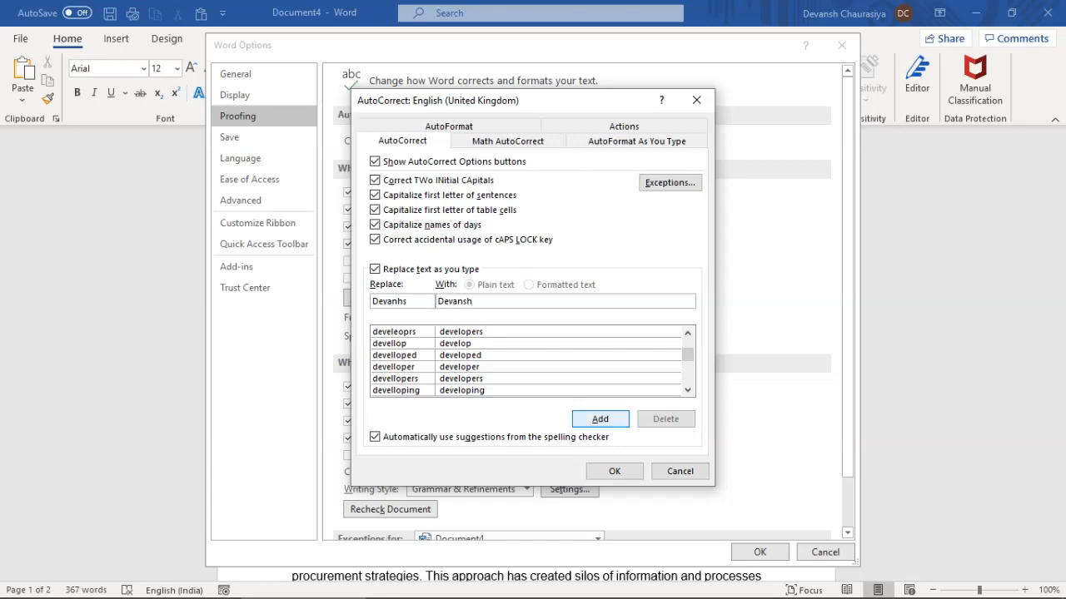
pyautogui.press('Return')
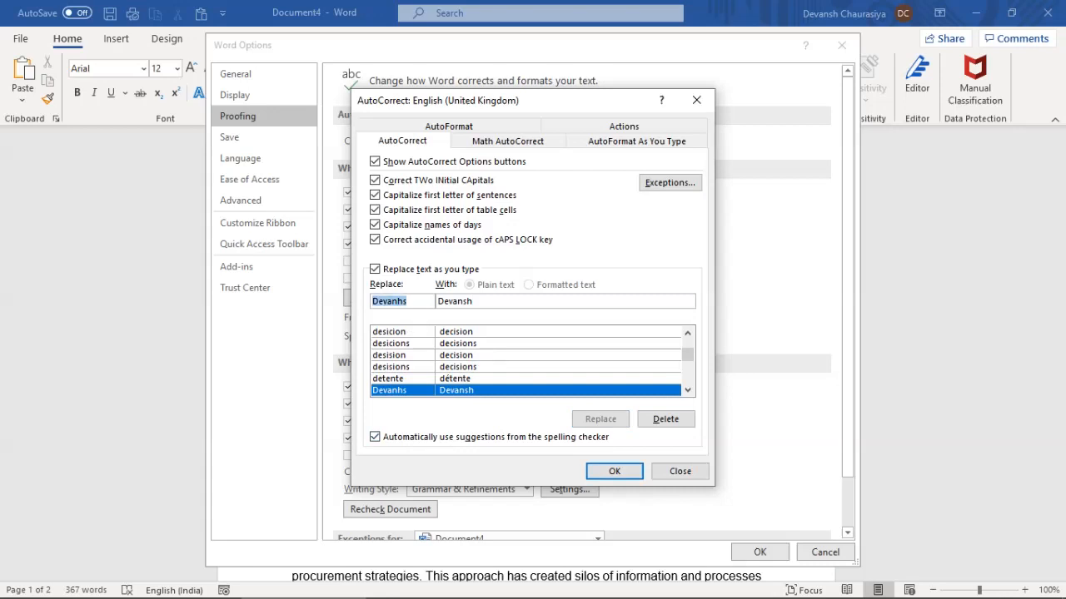
# Add an AutoCorrect entry replacing 'ppt' with 'Powerpoint' and confirm both dialogs with OK
pyautogui.write('ppt')
pyautogui.press('Tab')
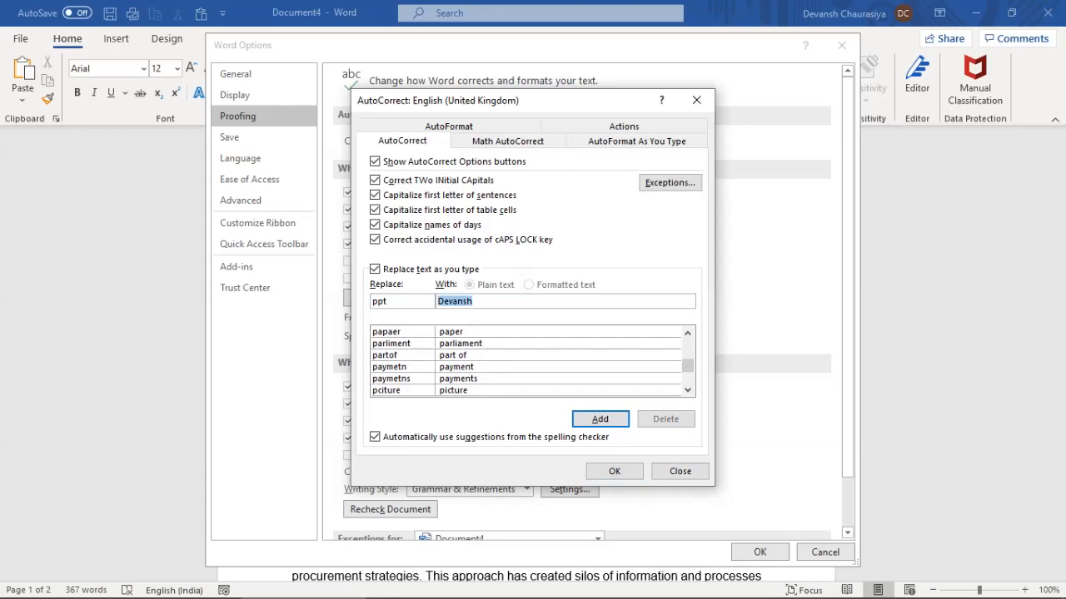
pyautogui.write('Powerpou')
pyautogui.press('BackSpace')
pyautogui.write('int')
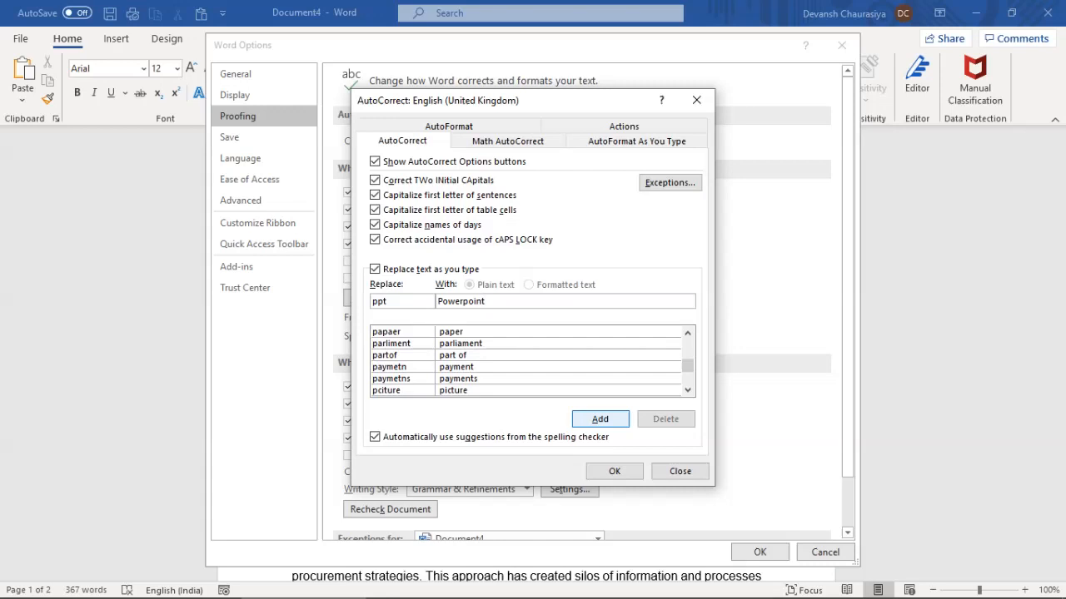
pyautogui.press('Return')
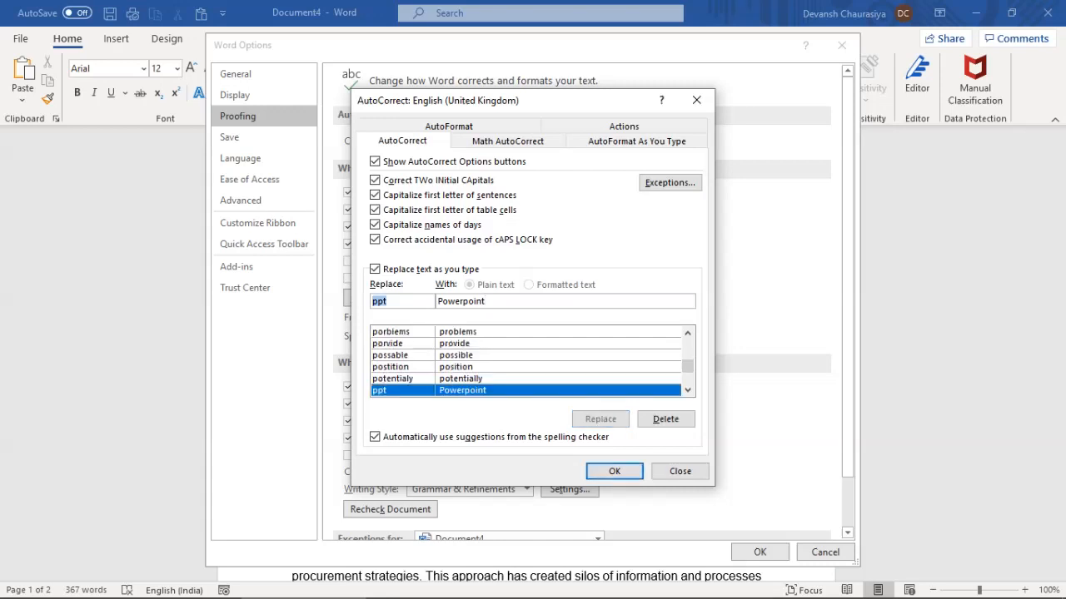
pyautogui.click(614, 472)
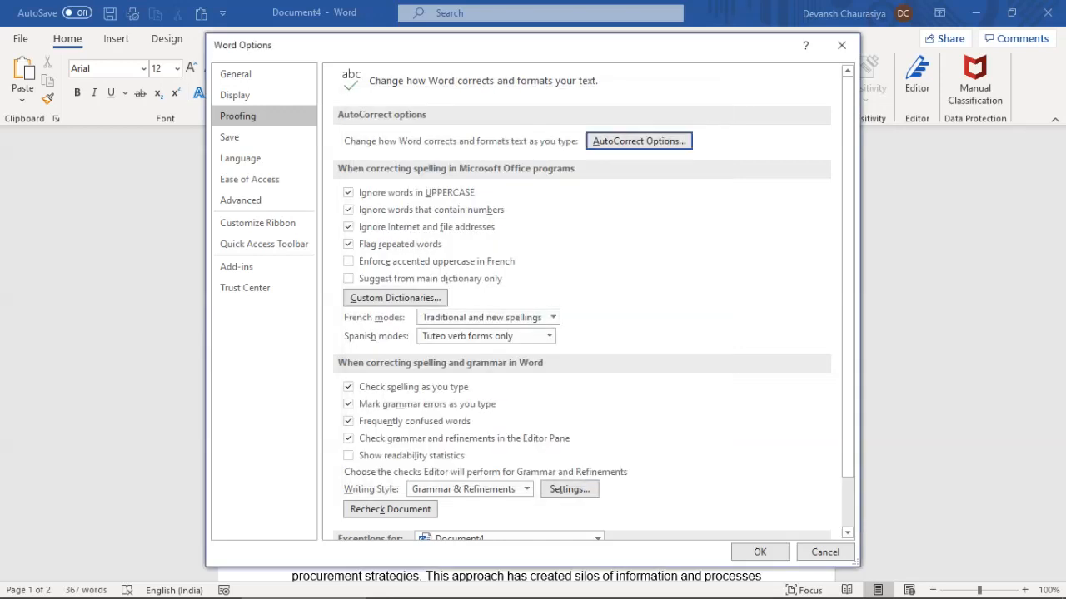
pyautogui.click(759, 552)
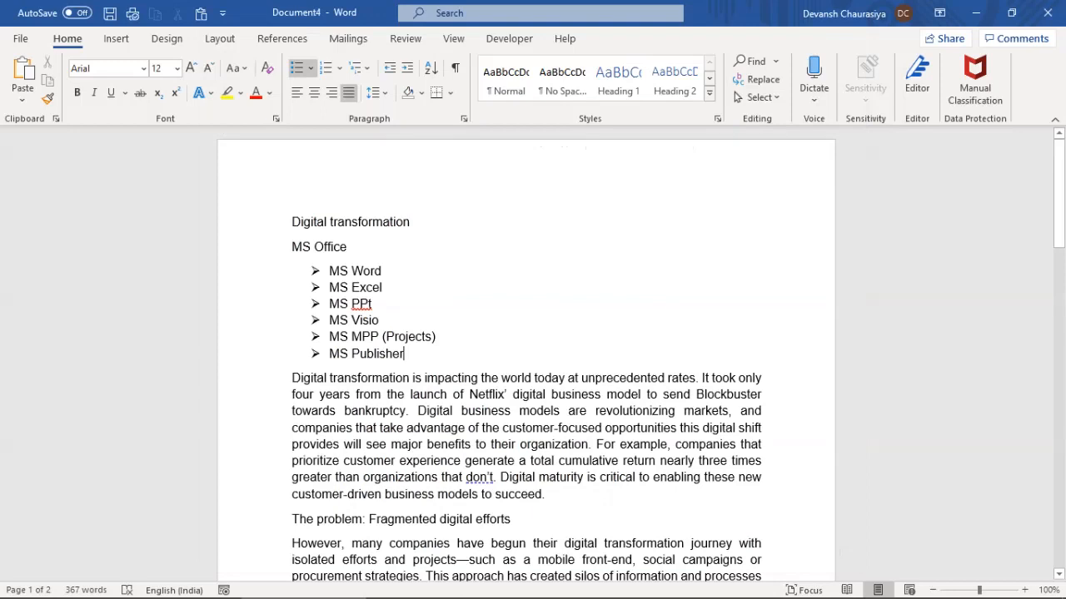
# On a new line below the list, type the name and 'ppt' so AutoCorrect expands them
pyautogui.press('Return')
pyautogui.press('Return')
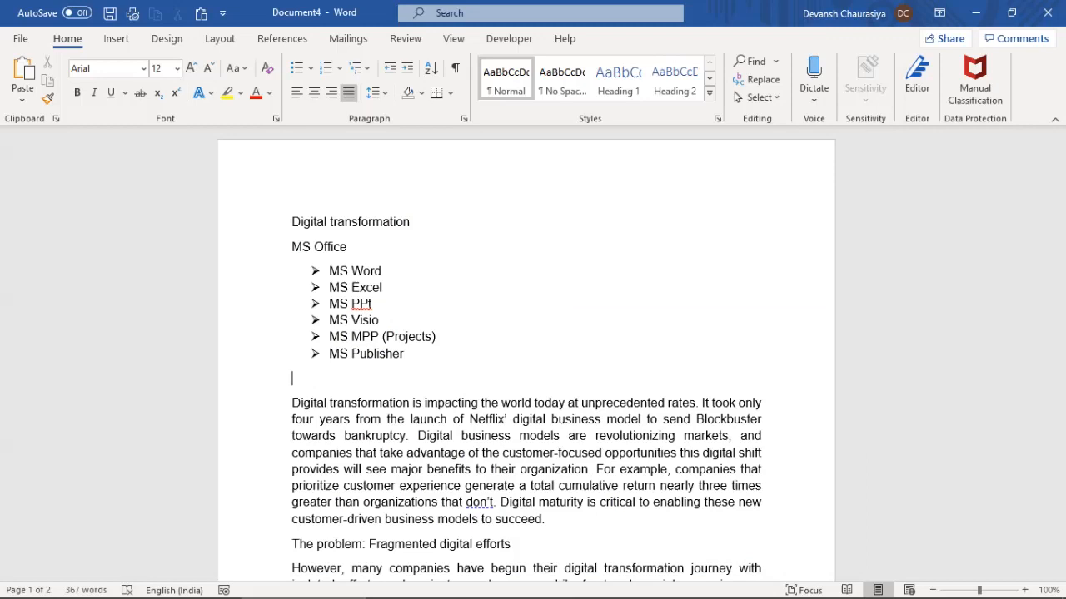
pyautogui.write('Devanhs')
pyautogui.press('BackSpace')
pyautogui.press('BackSpace')
pyautogui.write('sh')
pyautogui.write('ppp')
pyautogui.press('BackSpace')
pyautogui.write('t')
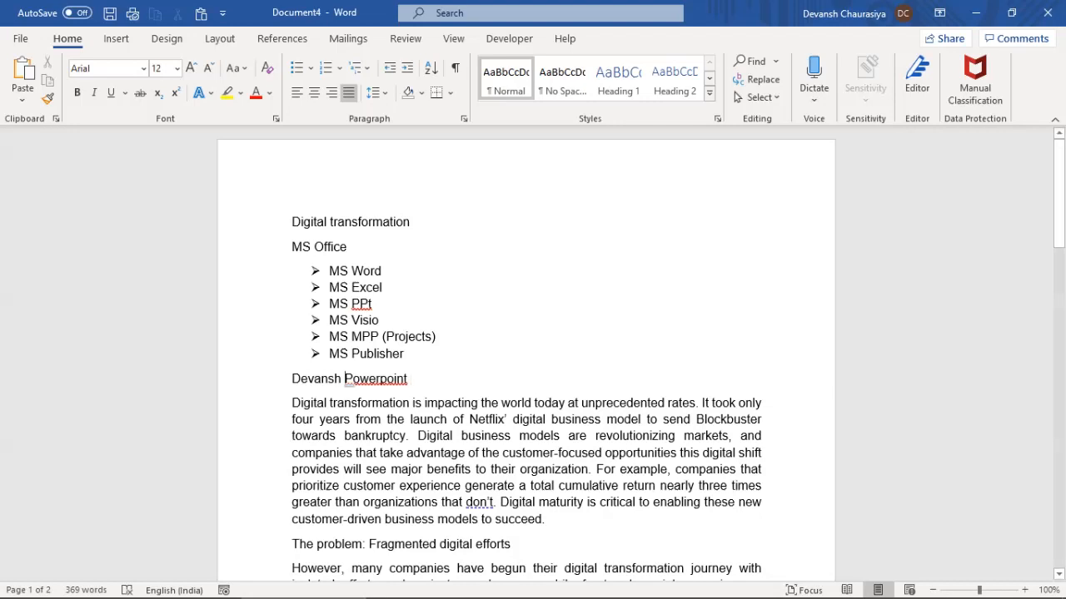
# Correct 'Powerpoint' to 'PowerPoint' using the spelling suggestion
pyautogui.moveTo(344, 378); pyautogui.dragTo(408, 379)
pyautogui.click(408, 379)
pyautogui.hotkey('shift', 'F10')
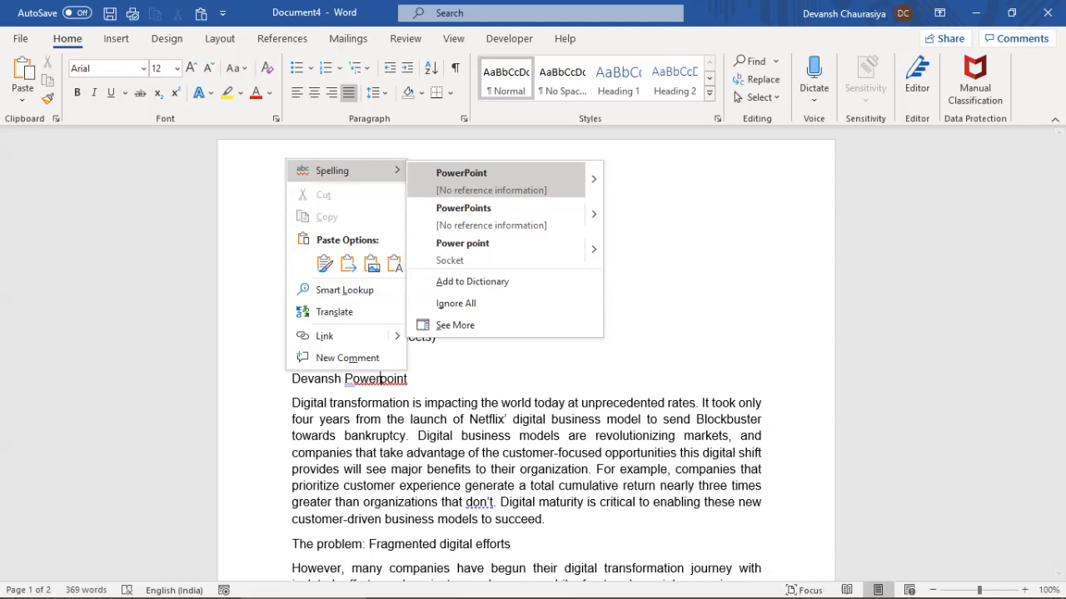
pyautogui.press('Up')
pyautogui.press('Up')
pyautogui.press('Up')
pyautogui.press('Up')
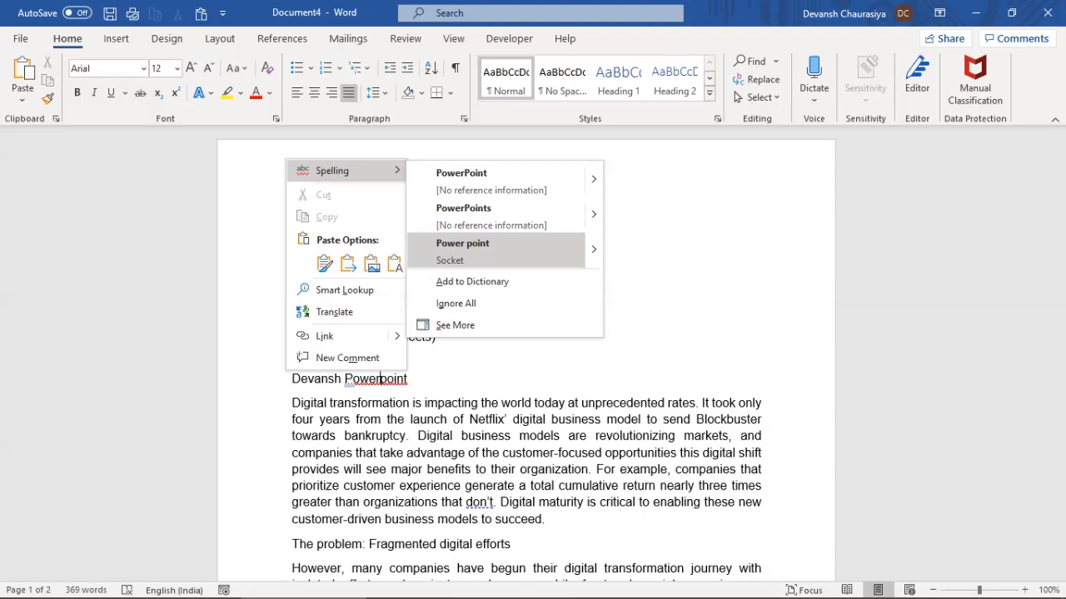
pyautogui.press('Up')
pyautogui.press('Up')
pyautogui.click(461, 179)
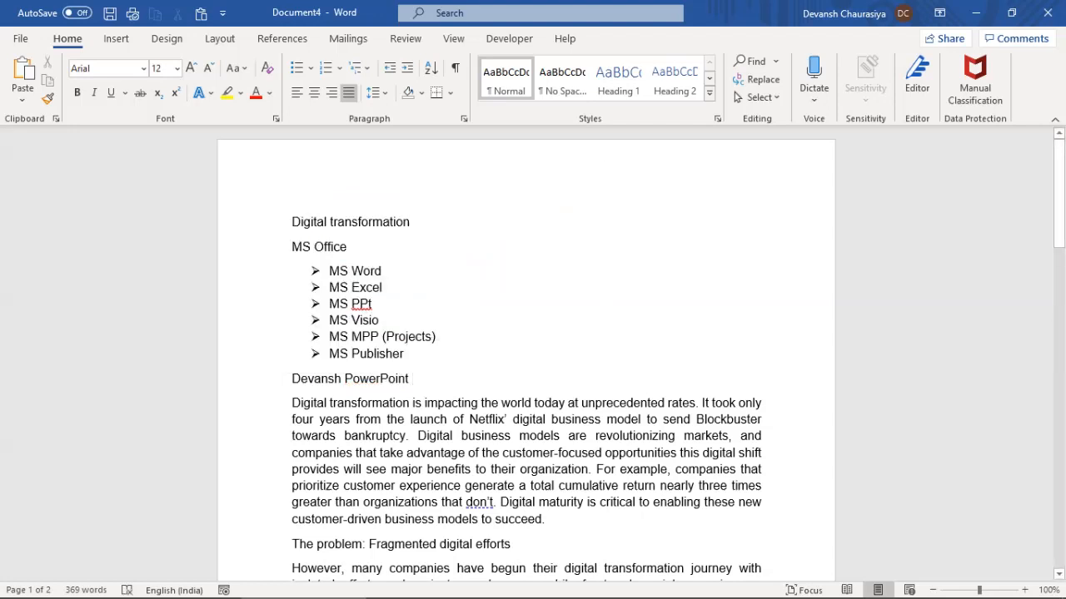
# Replace "don't" with "do not" in the opening Netflix paragraph via the formality suggestion
pyautogui.scroll(-2, 533, 358)
pyautogui.moveTo(442, 427); pyautogui.dragTo(493, 427)
pyautogui.click(482, 444)
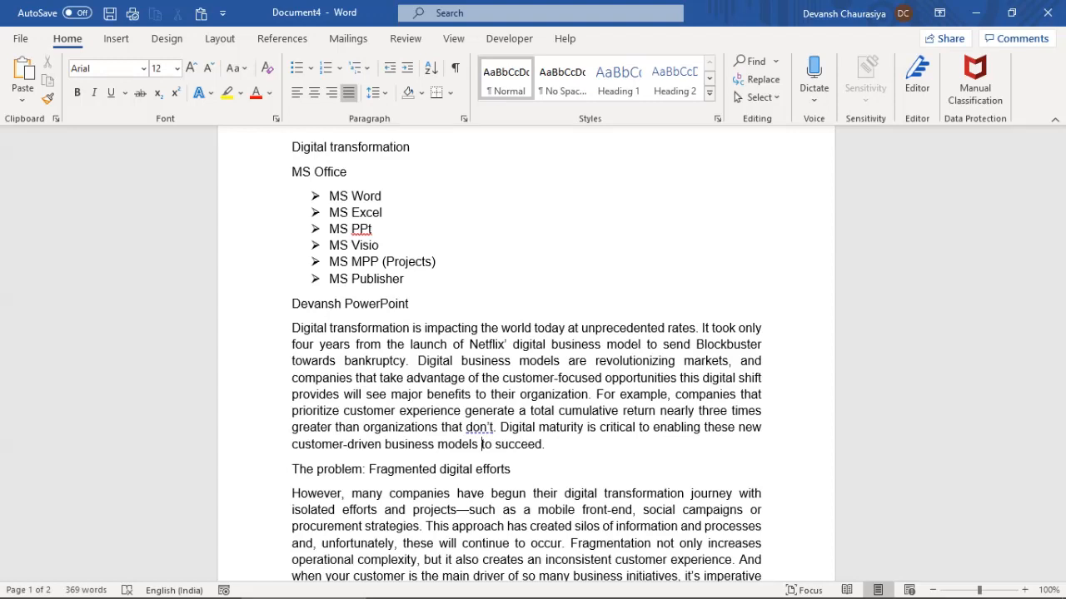
pyautogui.moveTo(442, 427); pyautogui.dragTo(500, 427)
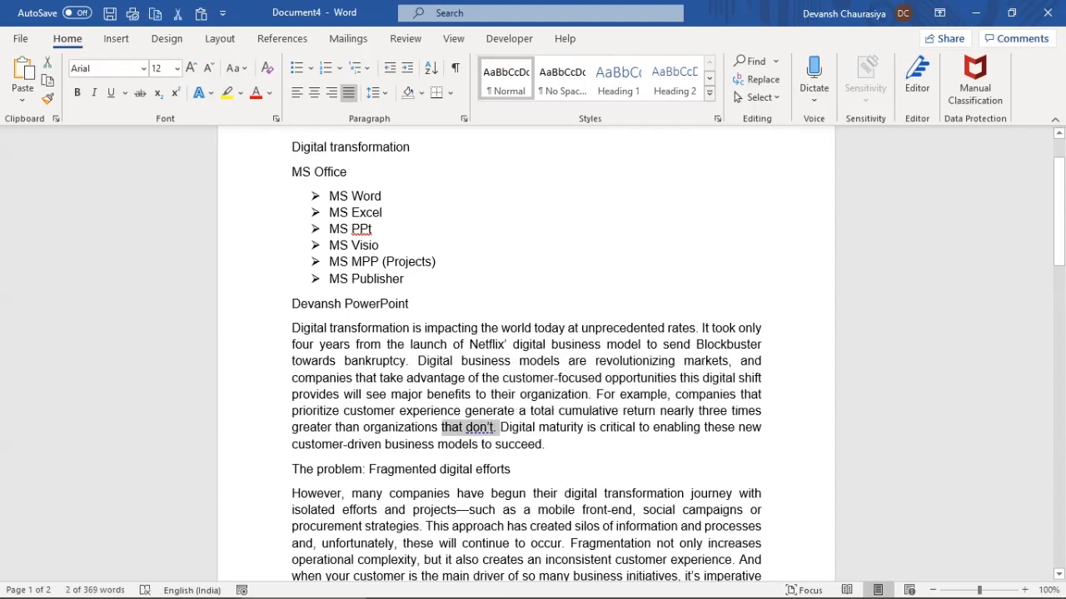
pyautogui.click(473, 427)
pyautogui.rightClick(479, 427)
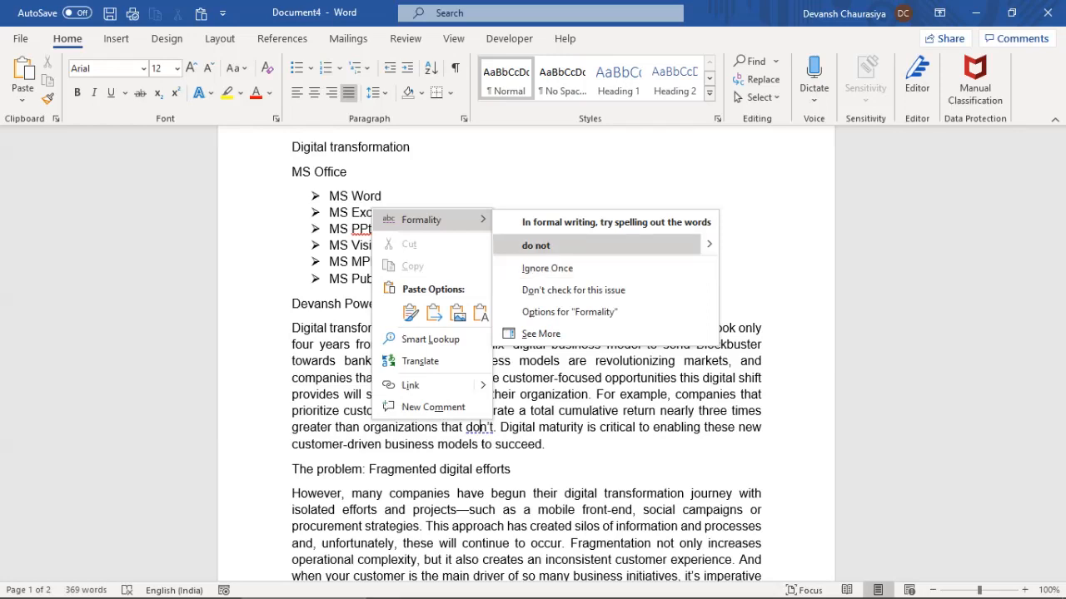
pyautogui.press('Return')
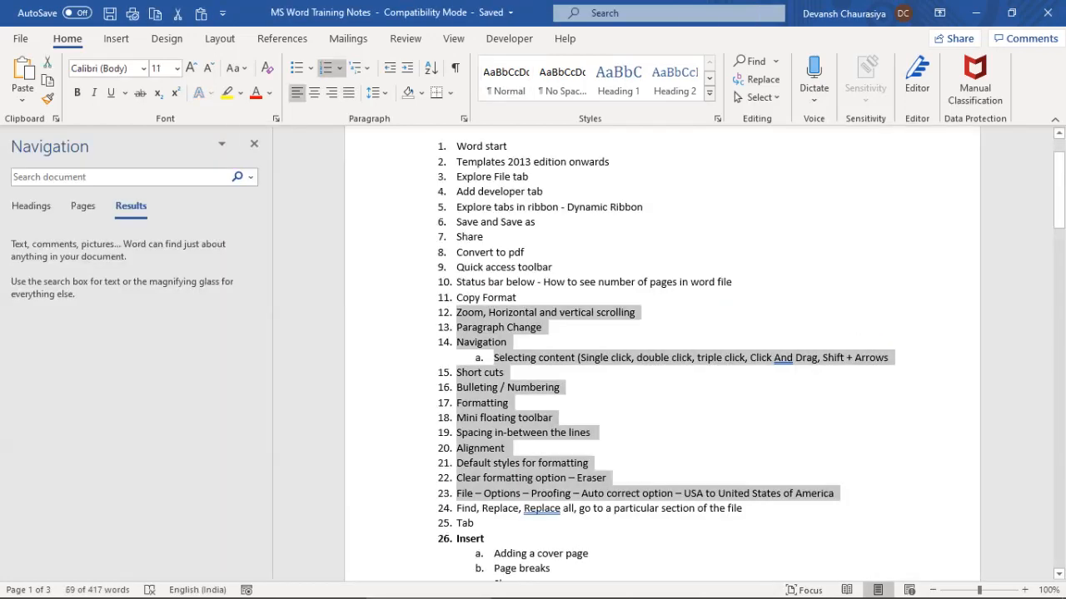
# Search the Netflix document for 'Netflix' in the Navigation pane, replacing the old search term
pyautogui.moveTo(466, 505); pyautogui.dragTo(493, 523)
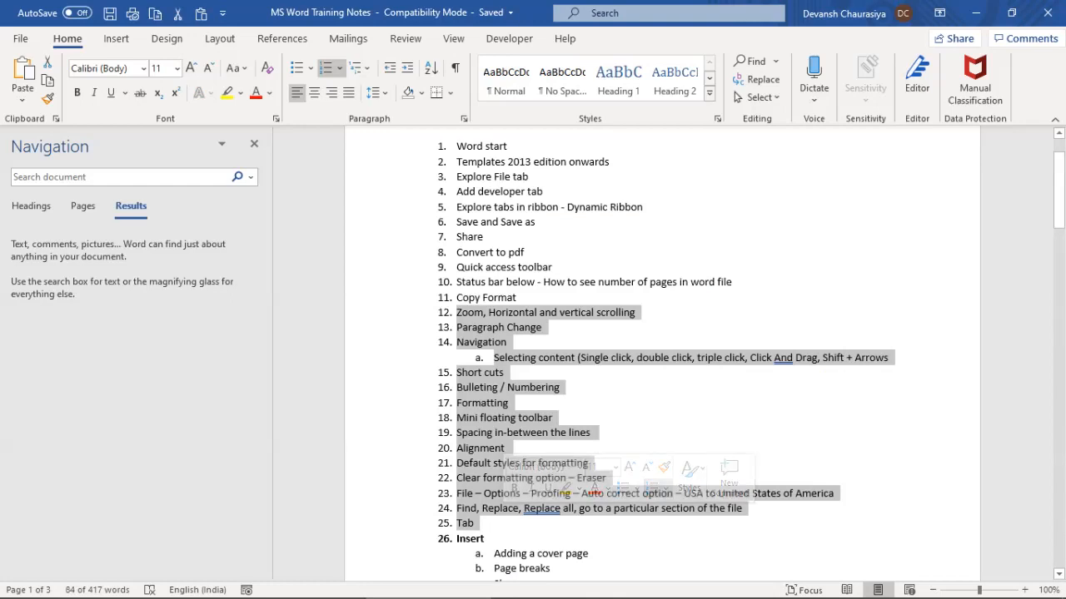
pyautogui.click(457, 509)
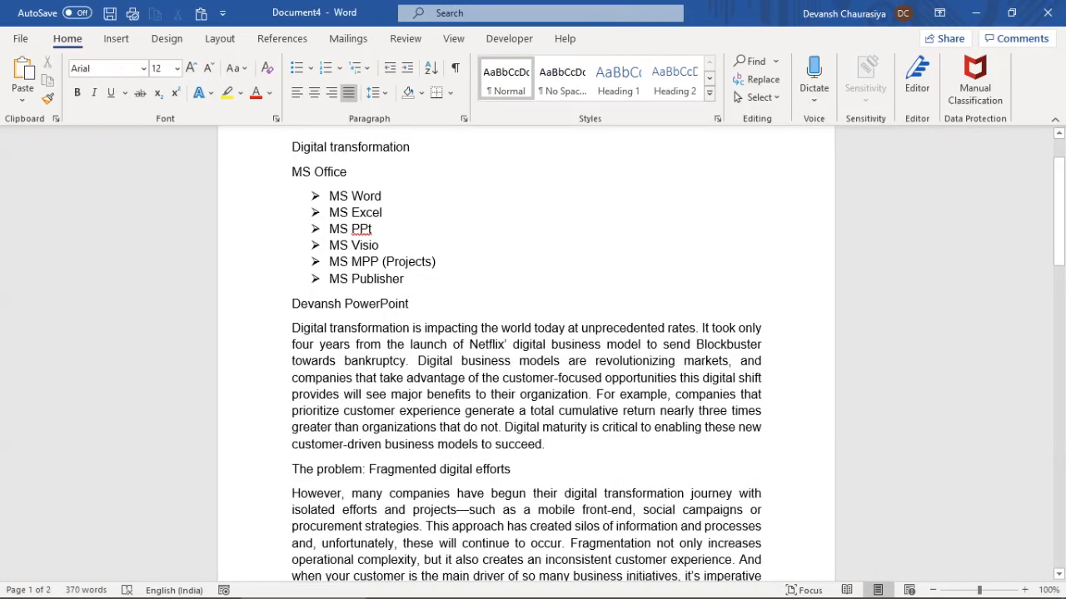
pyautogui.hotkey('ctrl', 'f')
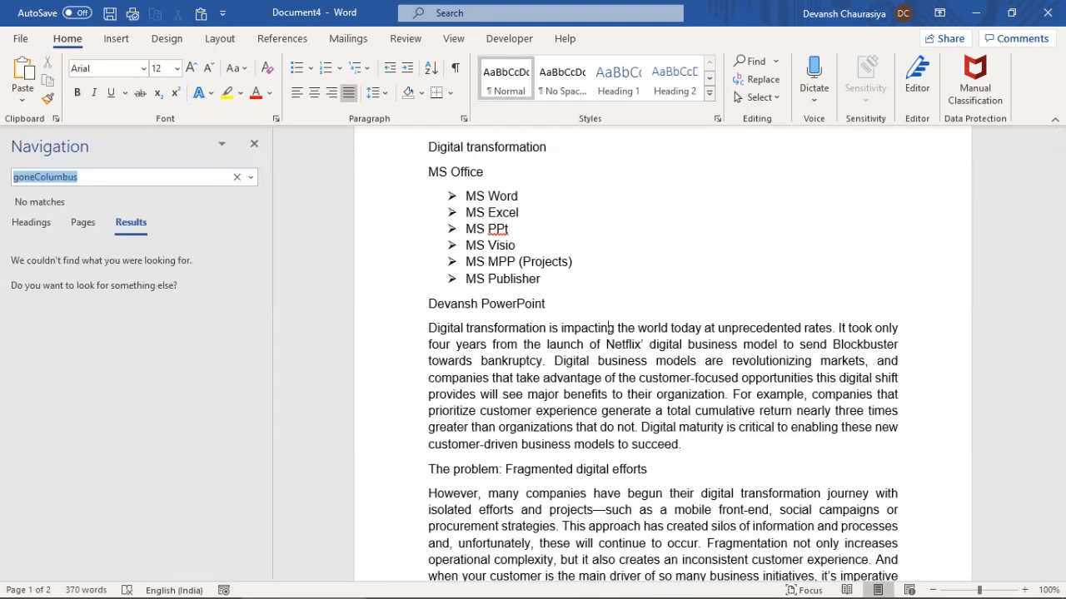
pyautogui.press('Right')
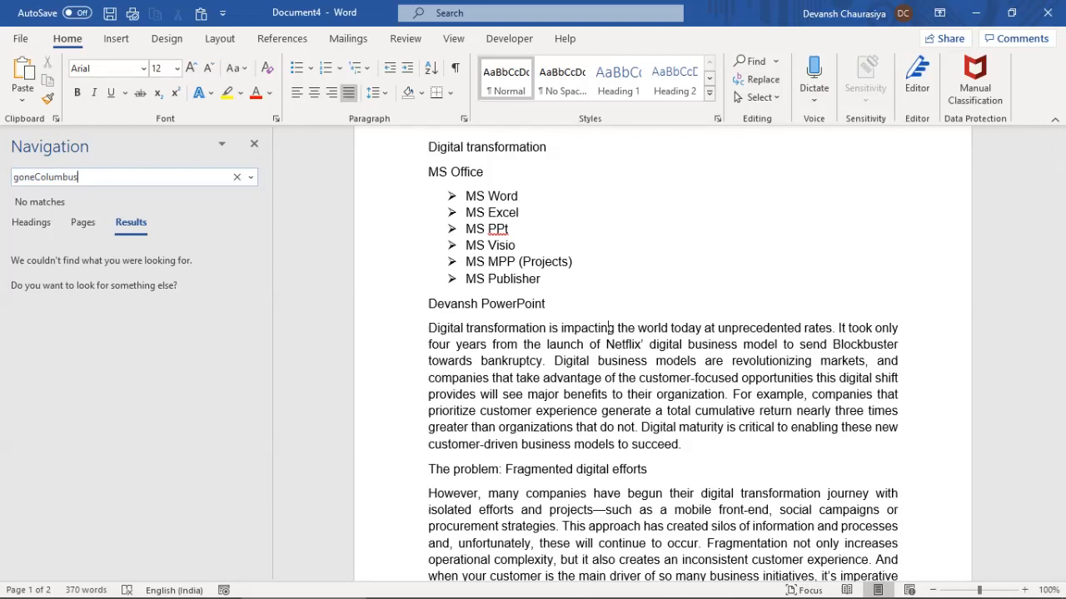
pyautogui.hotkey('ctrl', 'a')
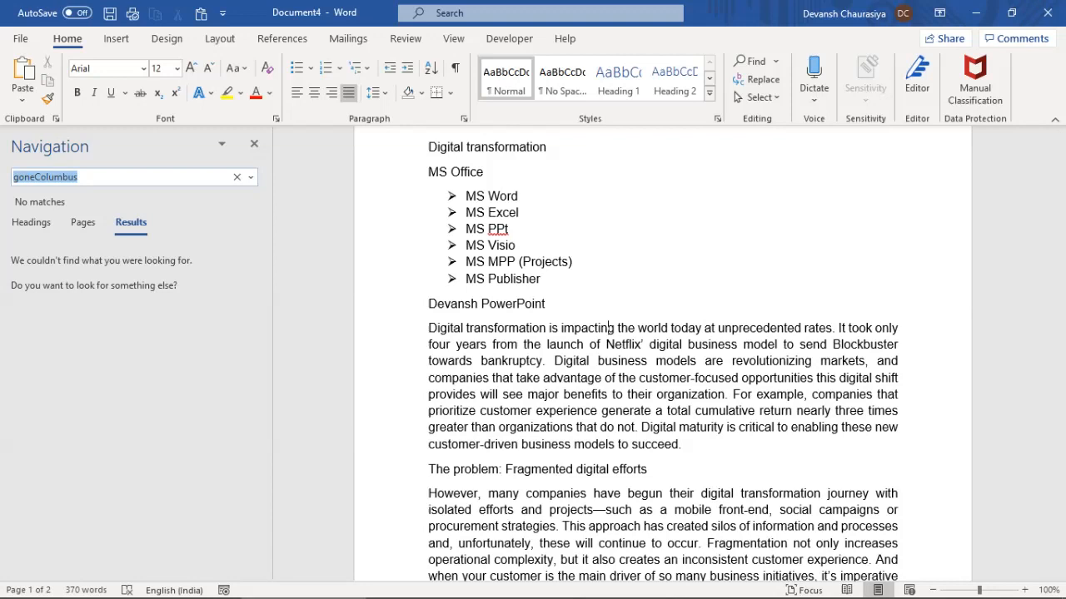
pyautogui.write('Ne')
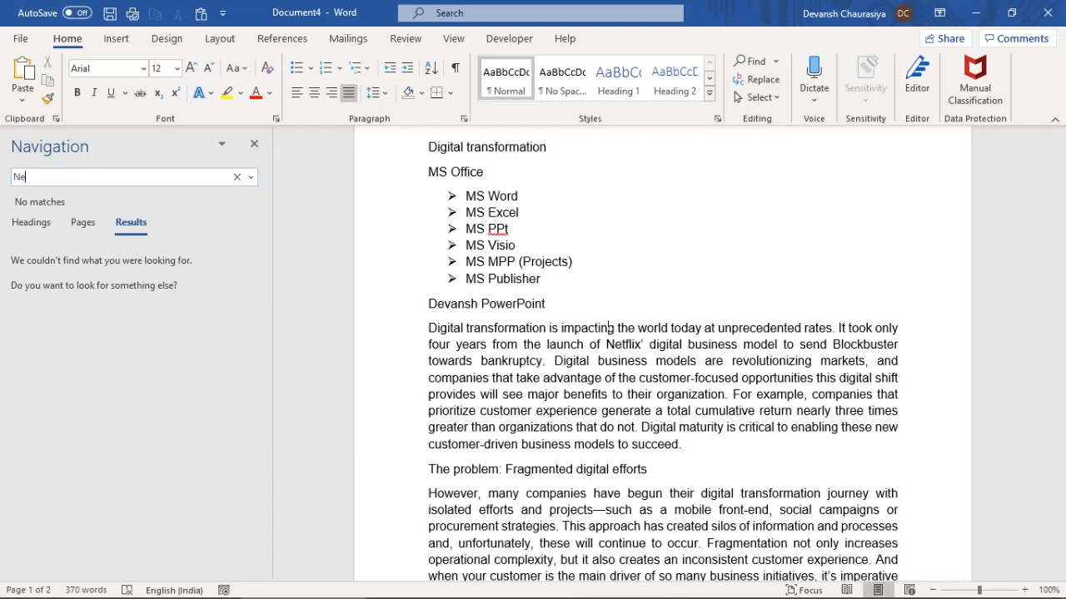
pyautogui.write('tflix')
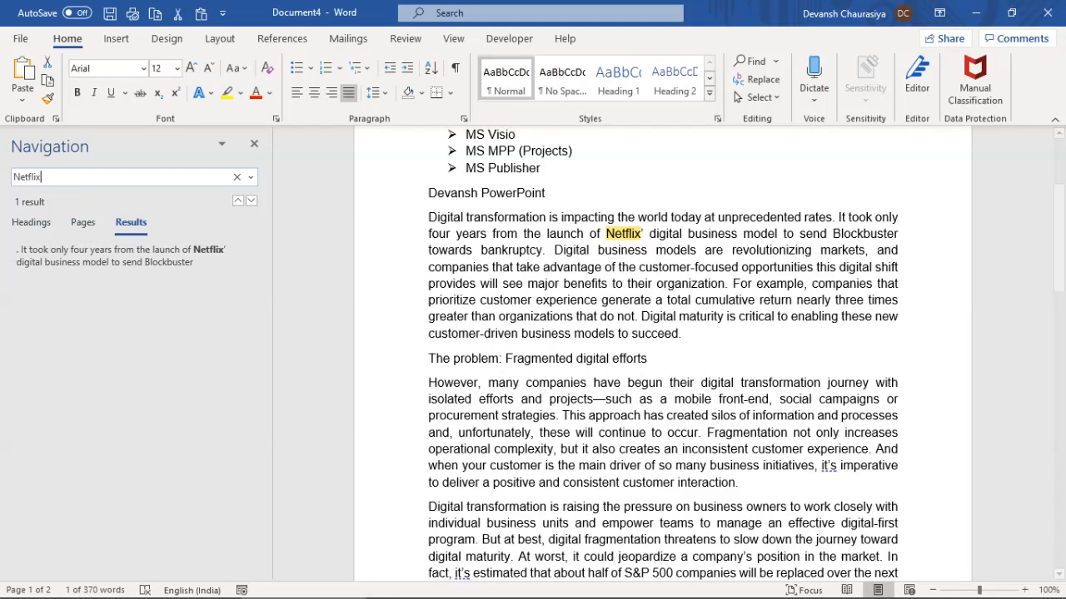
# Paste Netflix’ before 'teams', 'and' and 'IoT', then search the document for Netflix
pyautogui.click(254, 144)
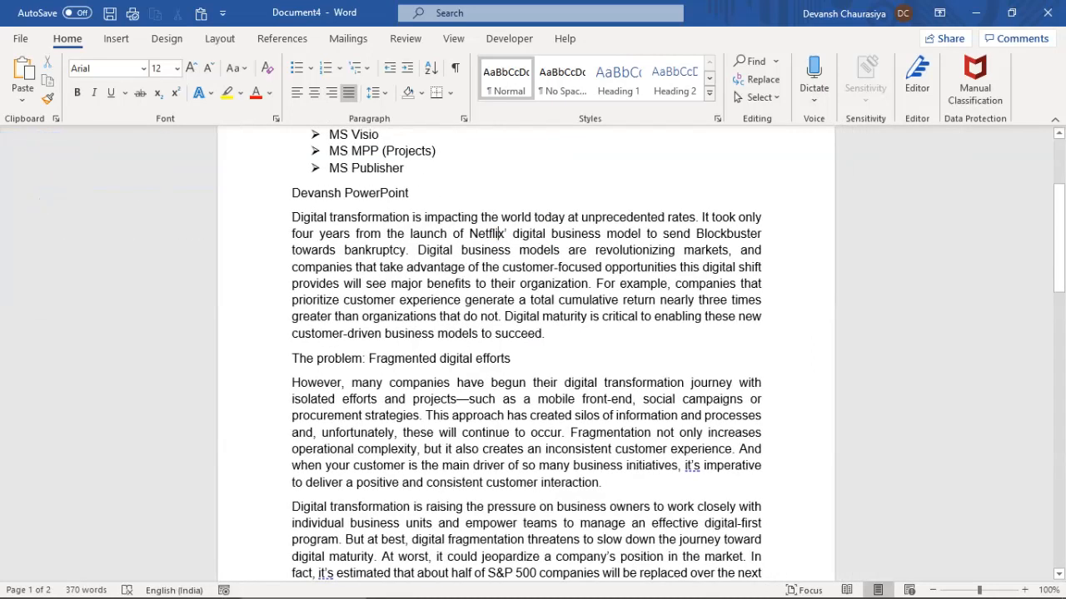
pyautogui.doubleClick(498, 234)
pyautogui.hotkey('ctrl', 'c')
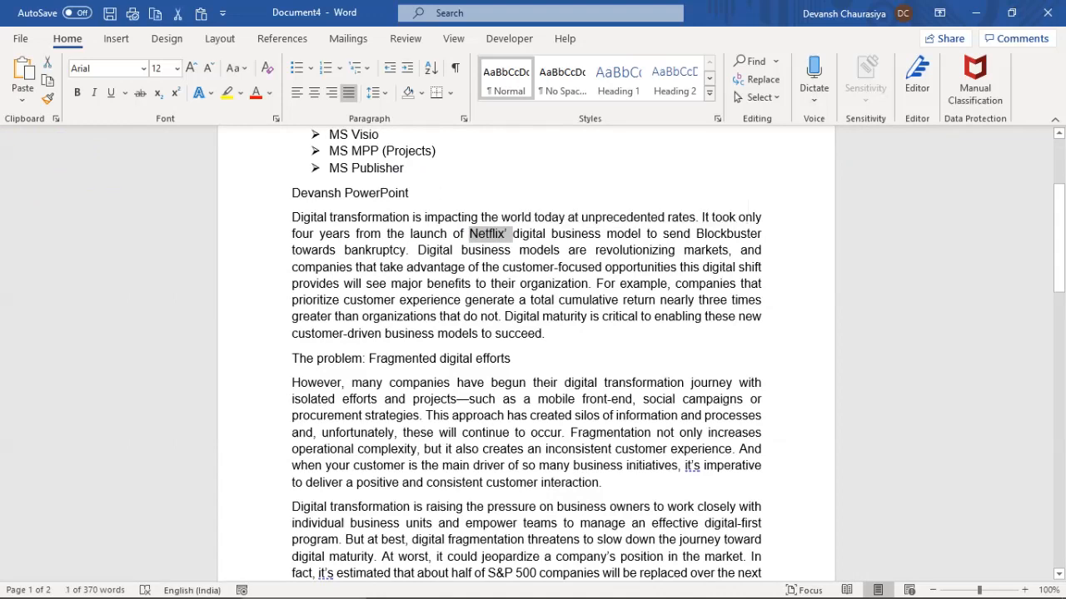
pyautogui.click(523, 524)
pyautogui.hotkey('ctrl', 'v')
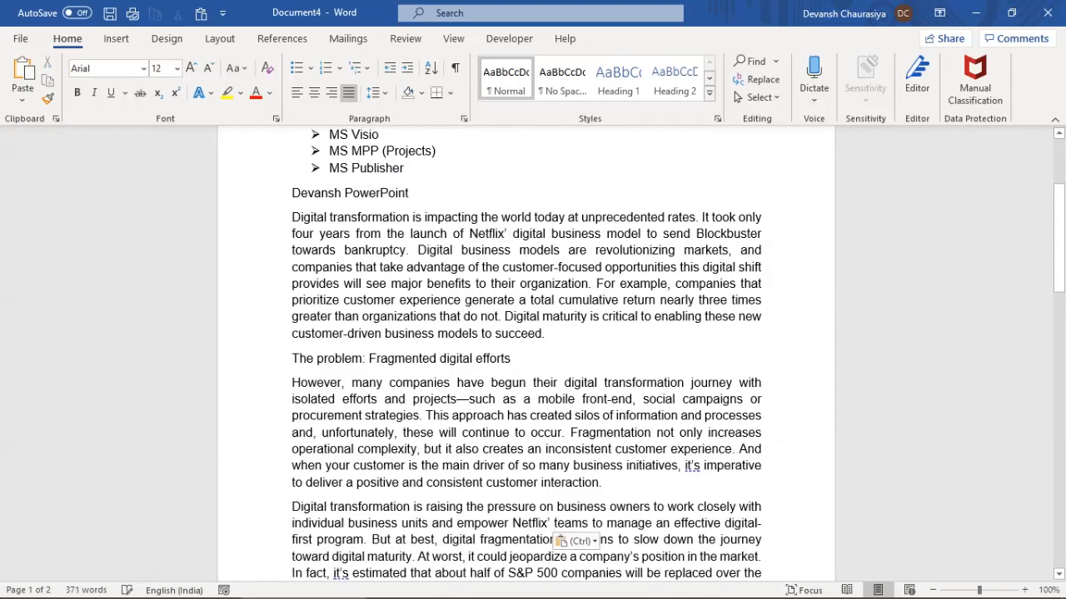
pyautogui.scroll(-3, 526, 500)
pyautogui.click(523, 539)
pyautogui.hotkey('ctrl', 'v')
pyautogui.scroll(-6, 527, 349)
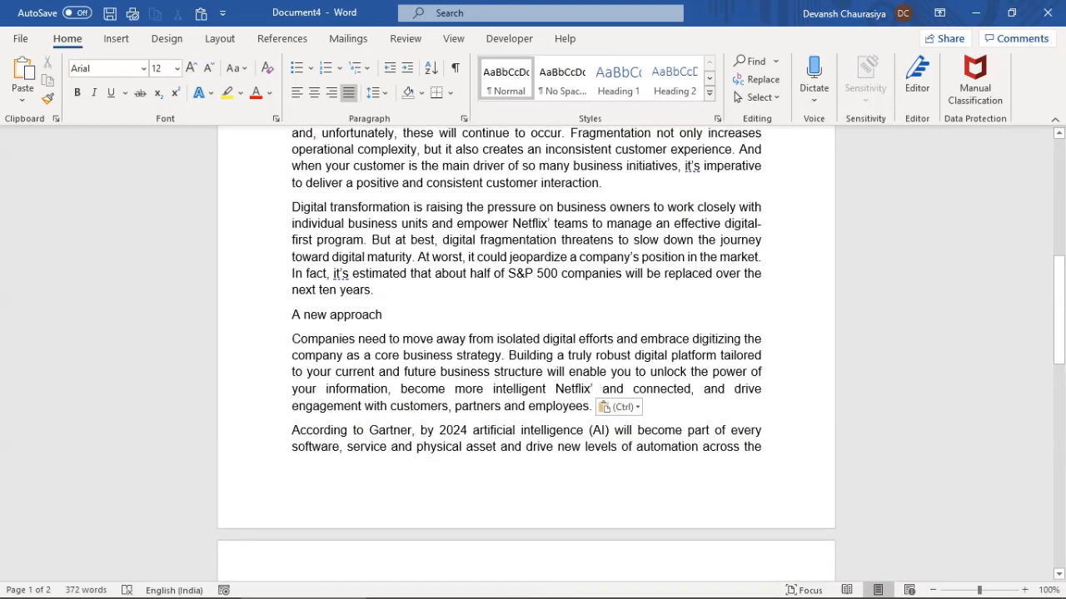
pyautogui.click(512, 472)
pyautogui.hotkey('ctrl', 'v')
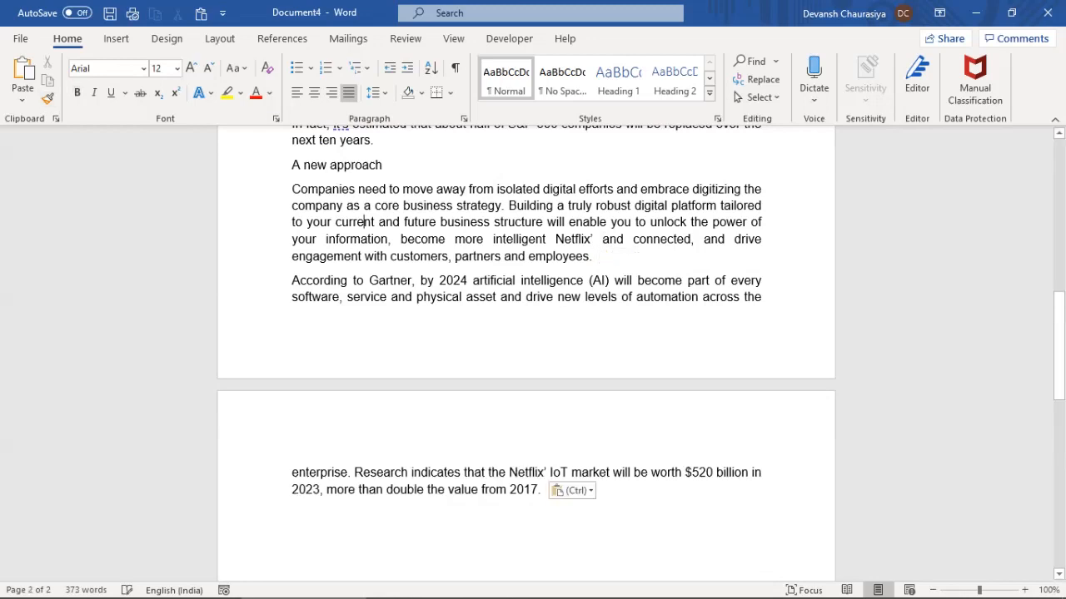
pyautogui.hotkey('ctrl', 'f')
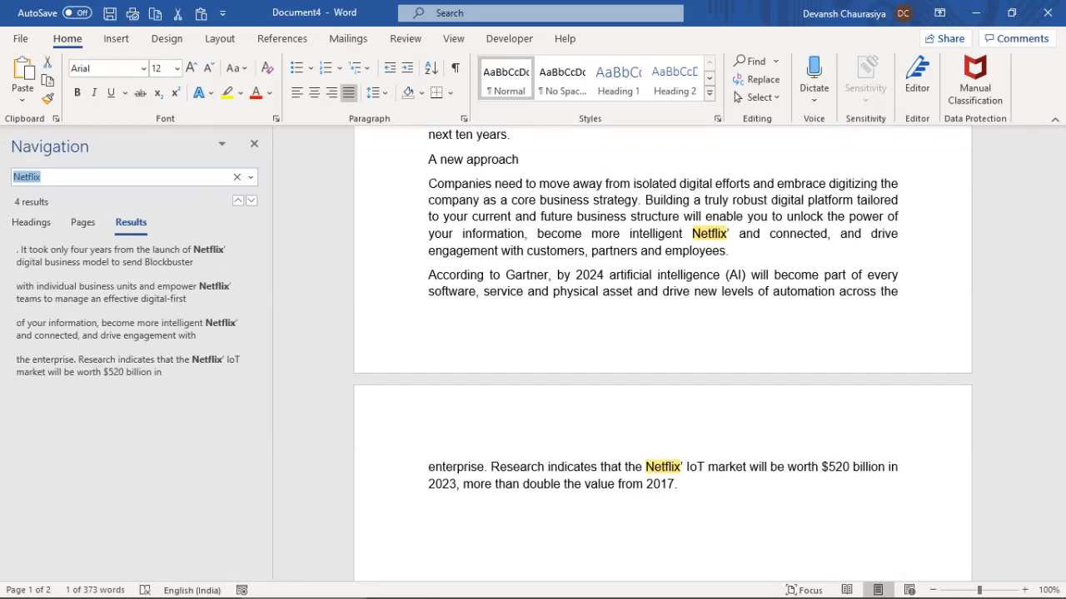
# Step through the four Netflix matches using the results list and next/previous arrows
pyautogui.click(129, 257)
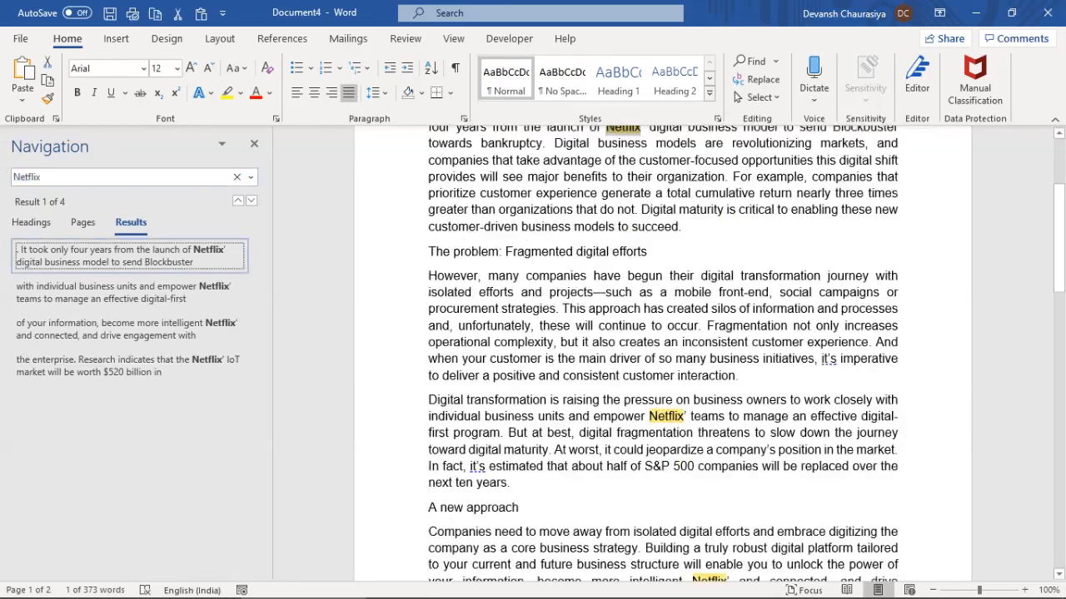
pyautogui.click(129, 293)
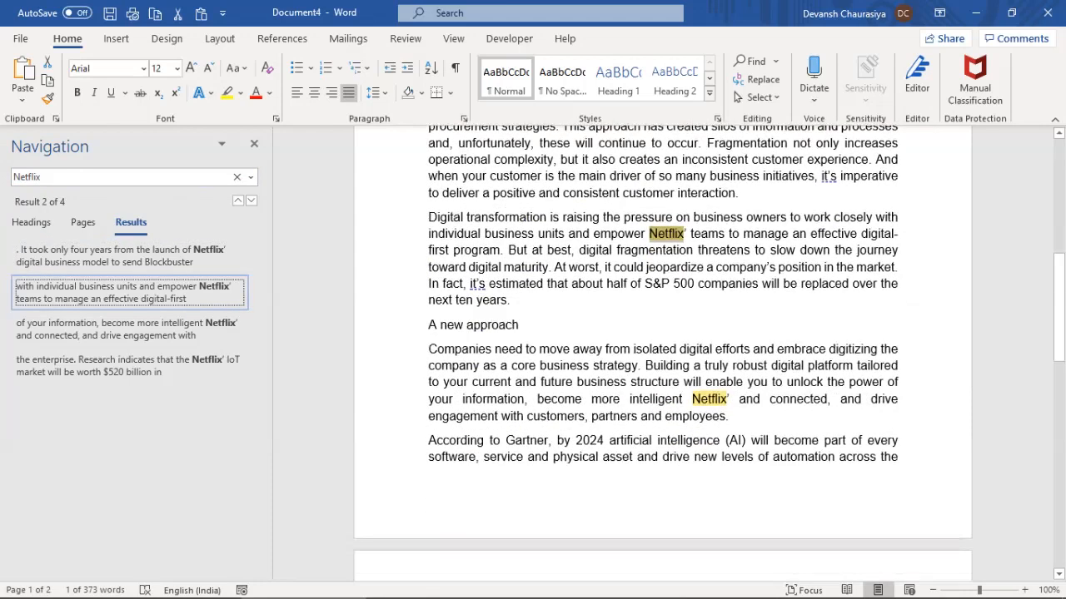
pyautogui.click(129, 330)
pyautogui.click(129, 366)
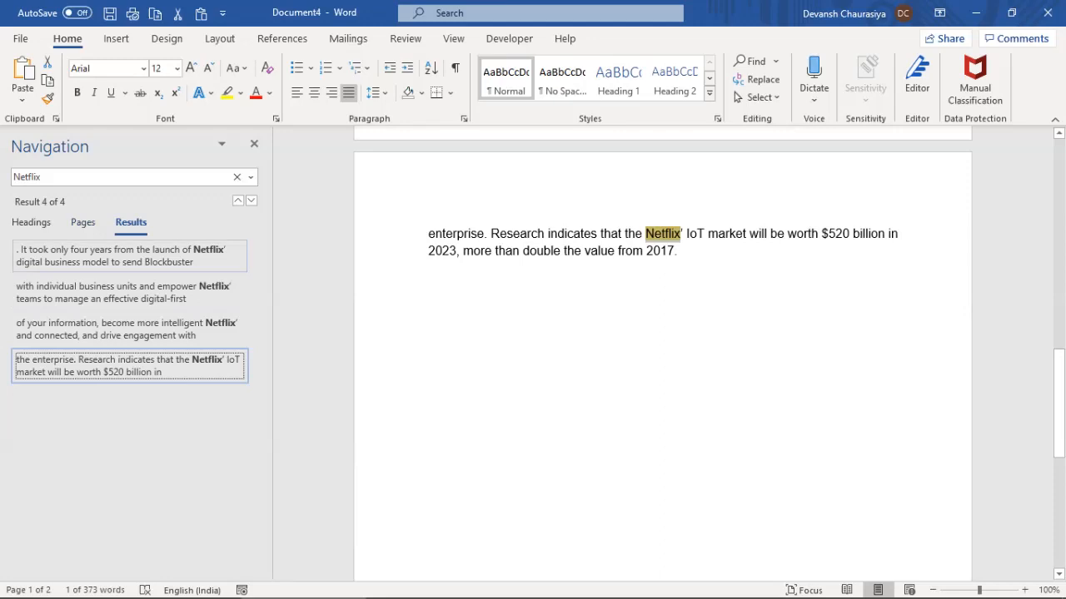
pyautogui.click(129, 257)
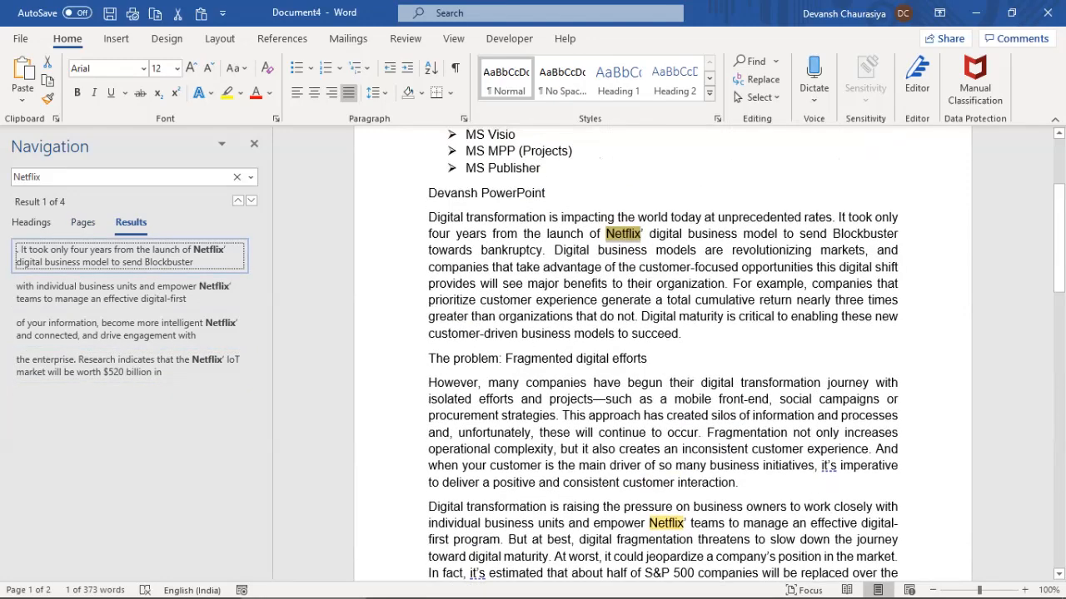
pyautogui.click(250, 201)
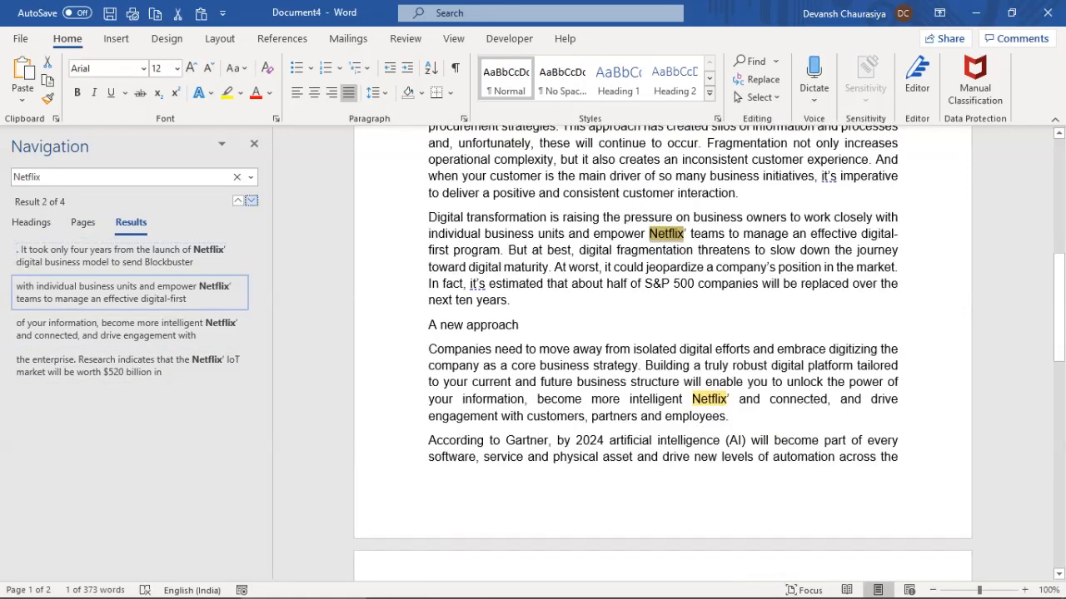
pyautogui.click(250, 200)
pyautogui.click(250, 201)
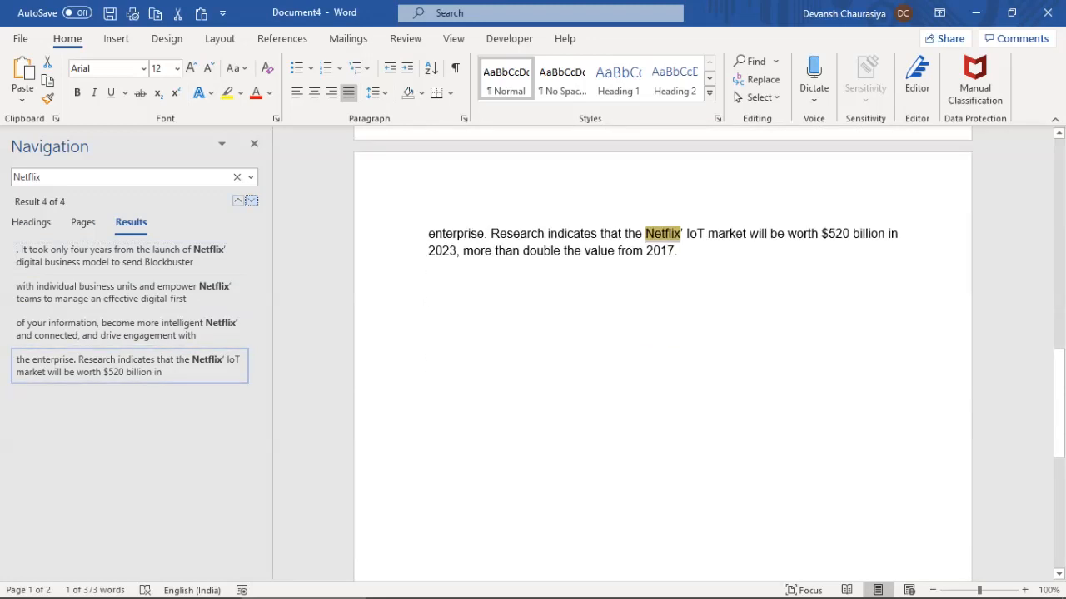
pyautogui.click(238, 200)
pyautogui.click(238, 201)
pyautogui.click(238, 201)
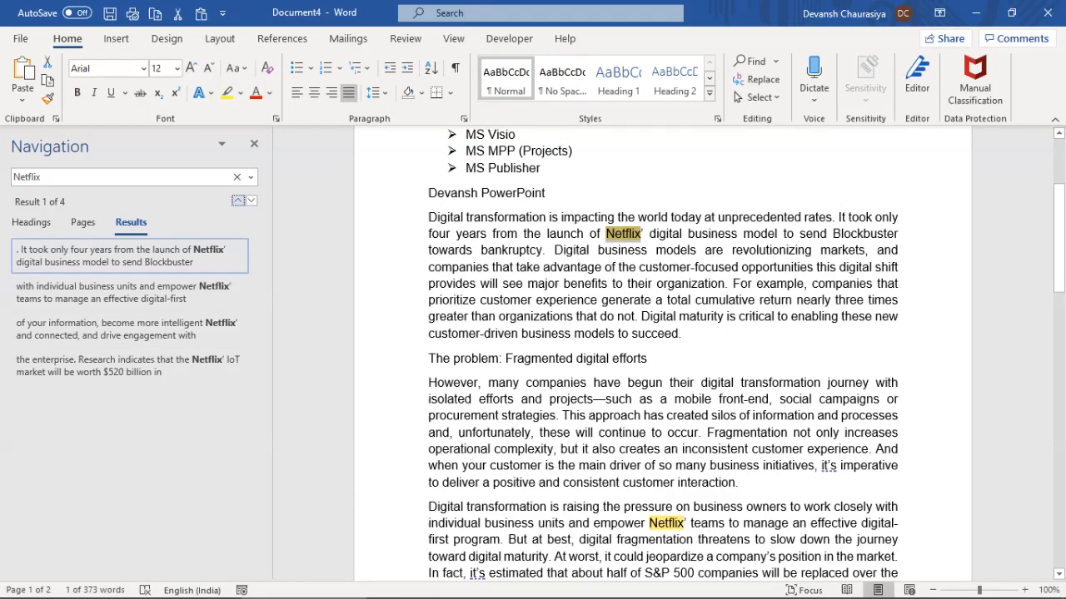
# Undo the Netflix’ pasted into the 'become more intelligent' and IoT sentences
pyautogui.scroll(3, 662, 355)
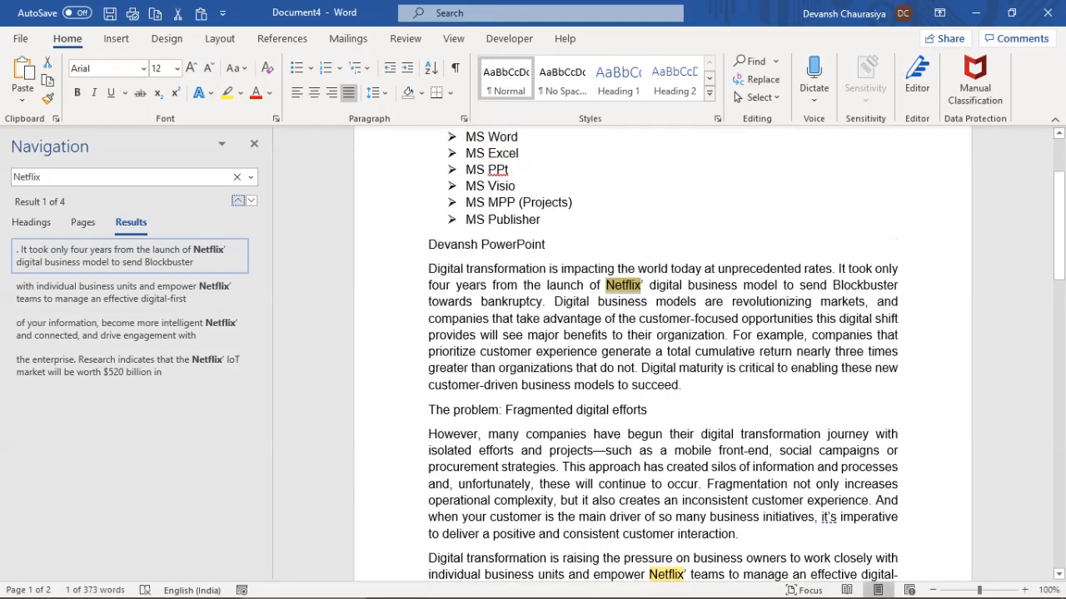
pyautogui.scroll(-3, 662, 355)
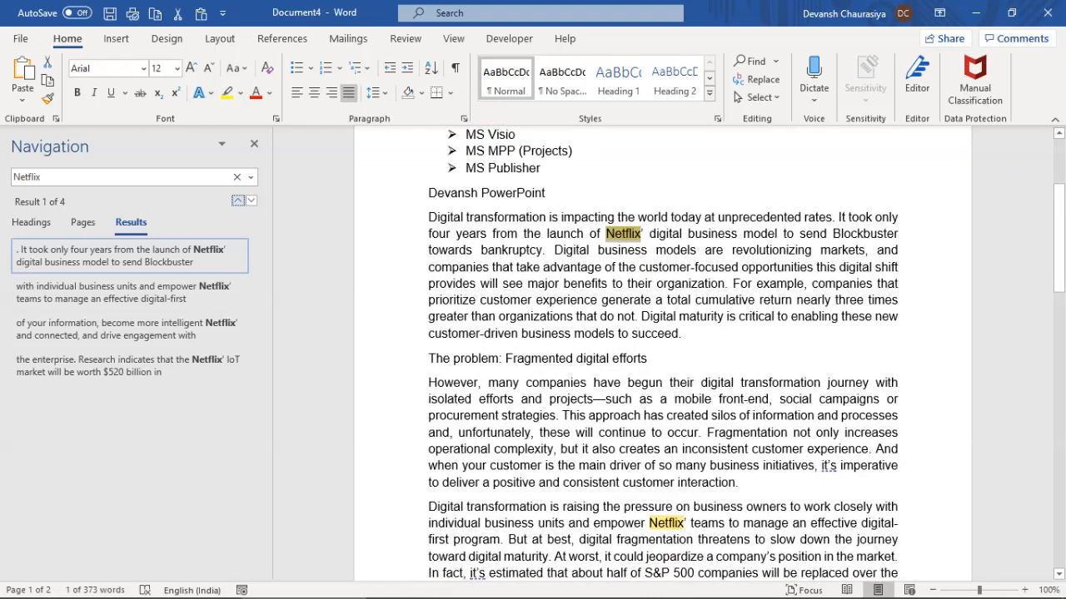
pyautogui.scroll(-6, 663, 355)
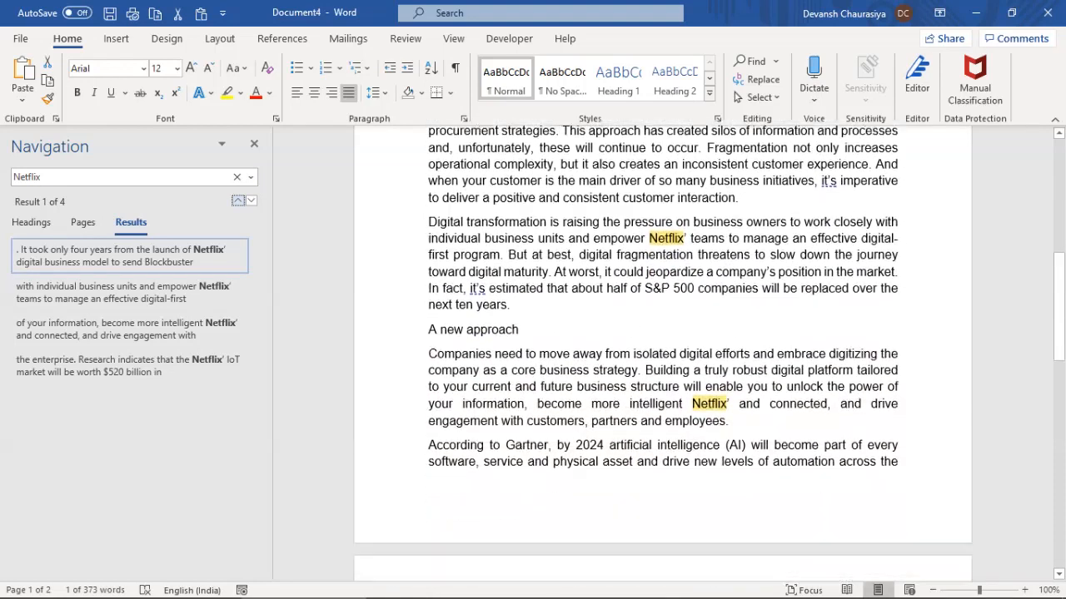
pyautogui.scroll(-3, 662, 355)
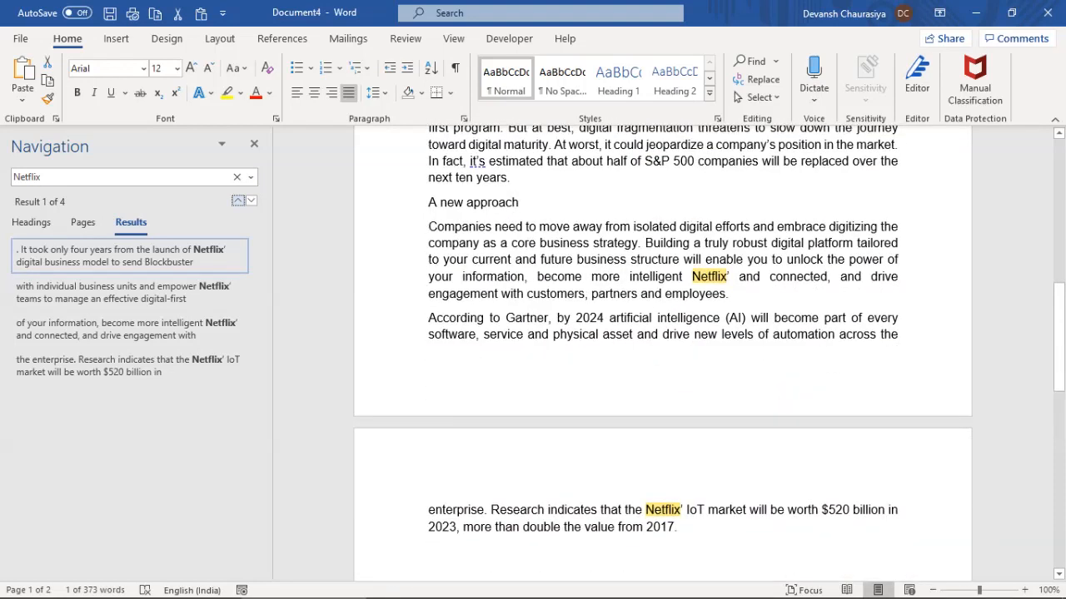
pyautogui.click(609, 336)
pyautogui.hotkey('ctrl', 'z')
pyautogui.hotkey('ctrl', 'z')
pyautogui.hotkey('ctrl', 'z')
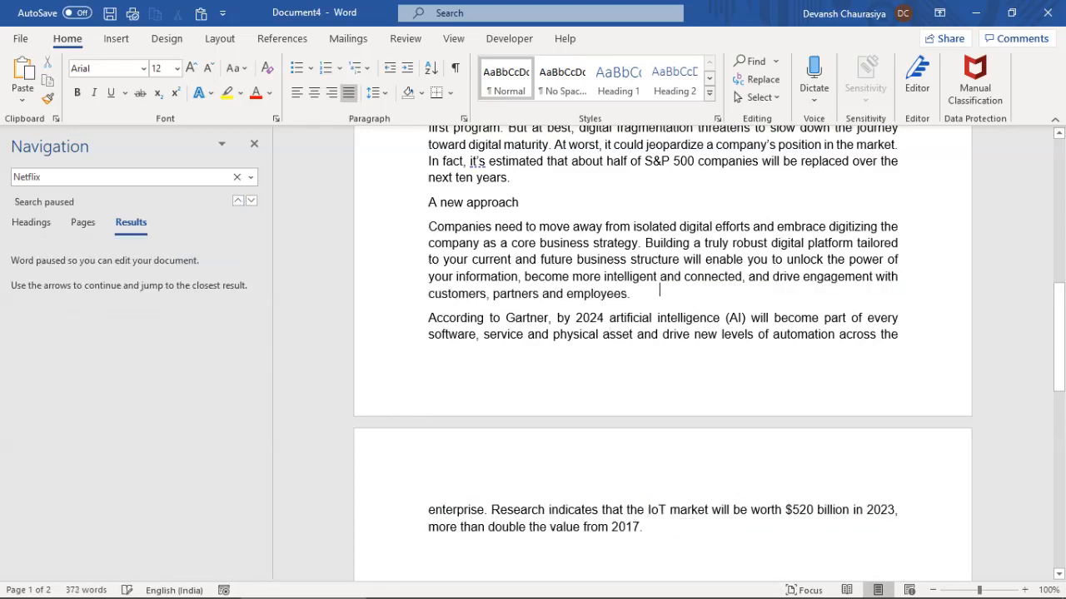
# Undo the last Netflix’ paste, rerun the Netflix search, then copy Netflix’ to the heading's end
pyautogui.hotkey('ctrl', 'z')
pyautogui.hotkey('ctrl', 'z')
pyautogui.hotkey('ctrl', 'z')
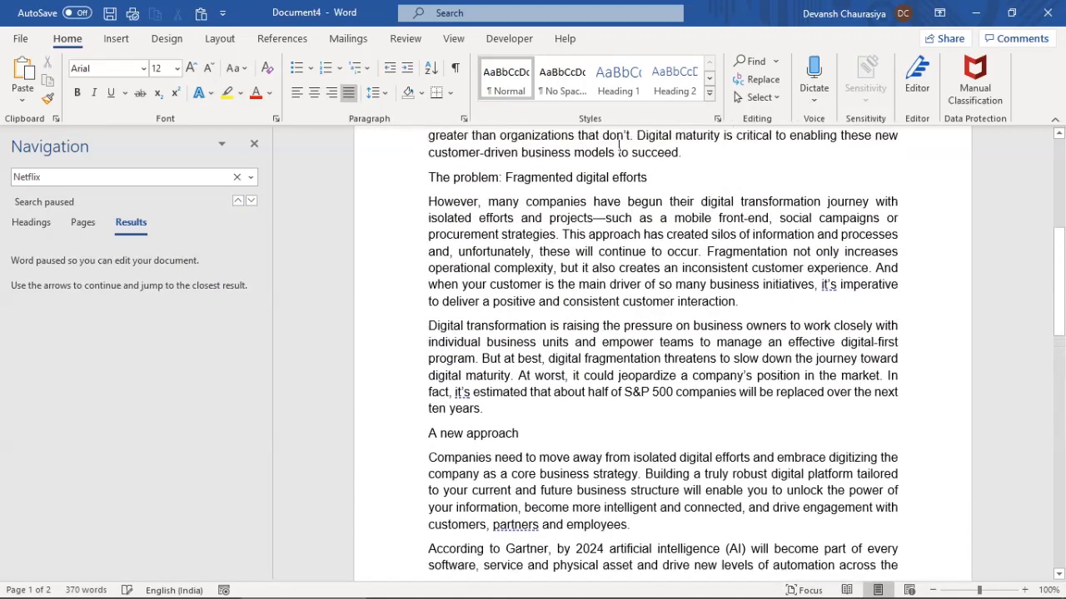
pyautogui.scroll(3, 663, 349)
pyautogui.hotkey('ctrl', 'f')
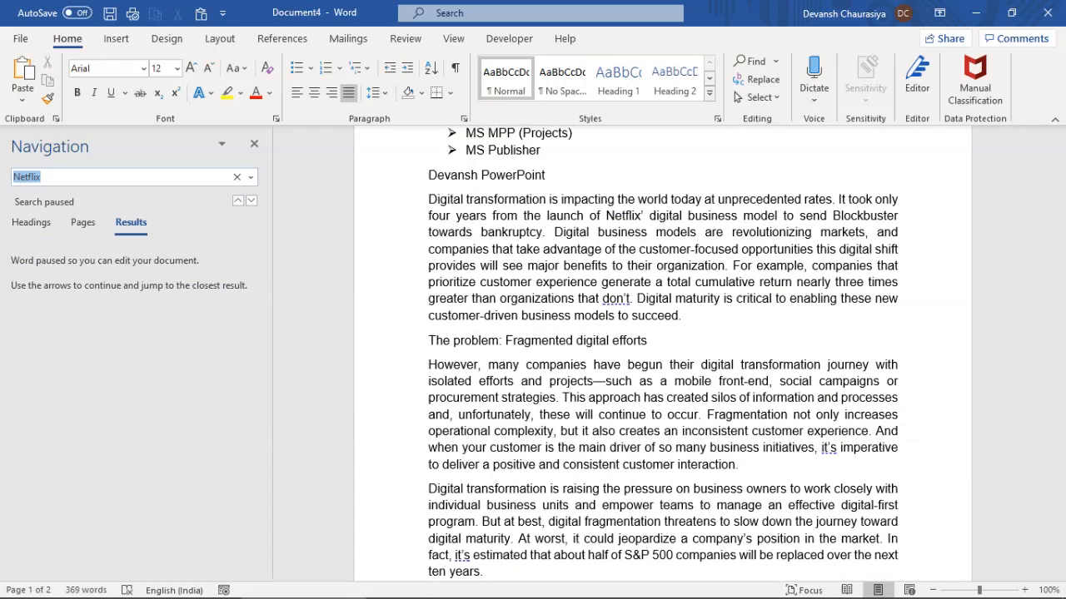
pyautogui.press('Return')
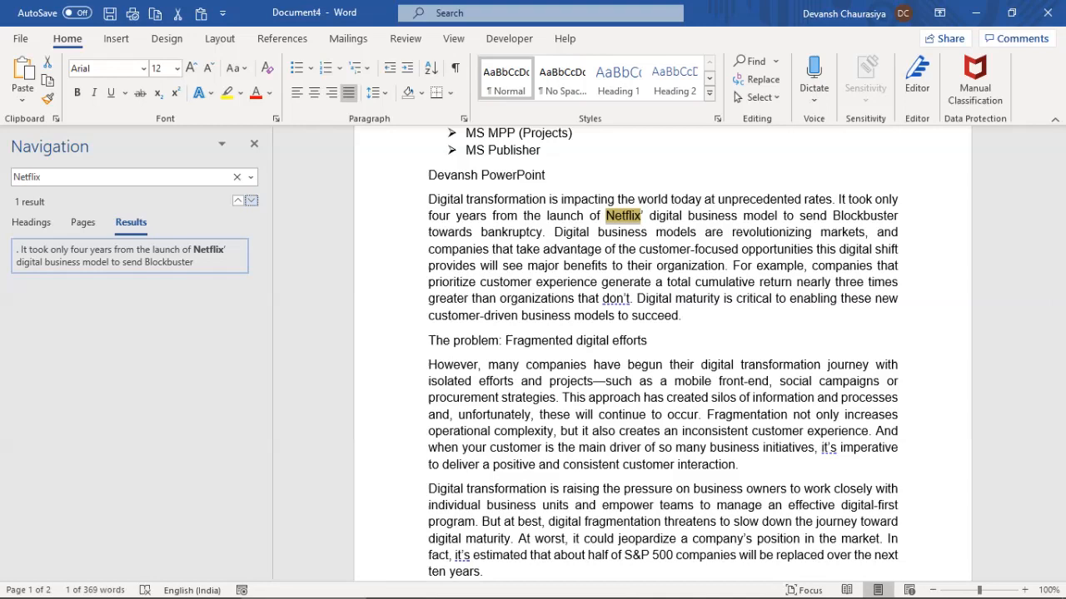
pyautogui.doubleClick(621, 216)
pyautogui.hotkey('ctrl', 'c')
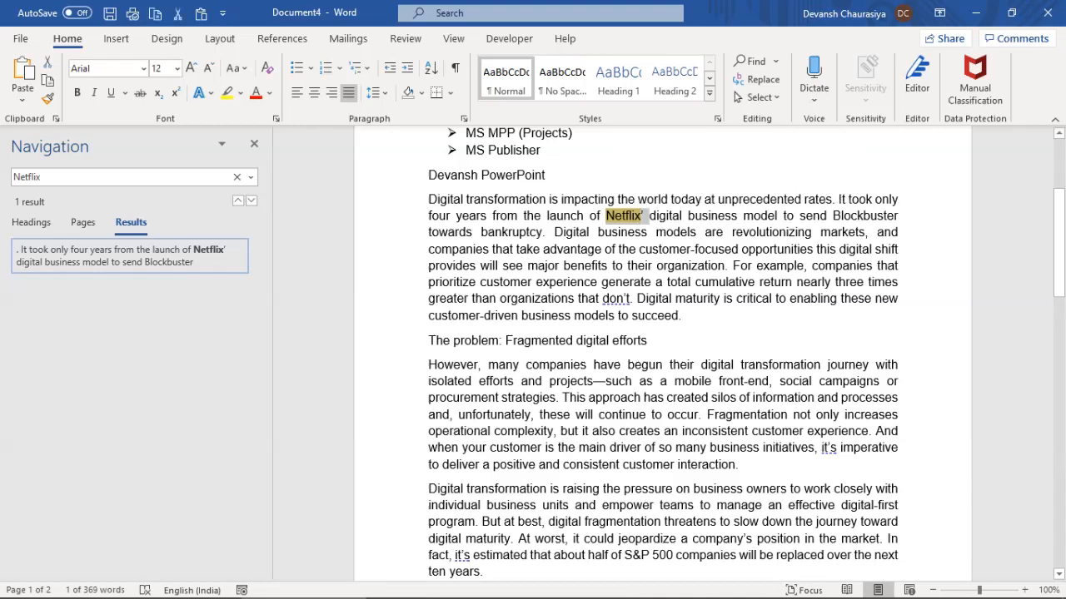
pyautogui.click(647, 341)
# Append Netflix’ to the heading and set Find and Replace to swap Netflix for Amazon Prime
pyautogui.hotkey('ctrl', 'v')
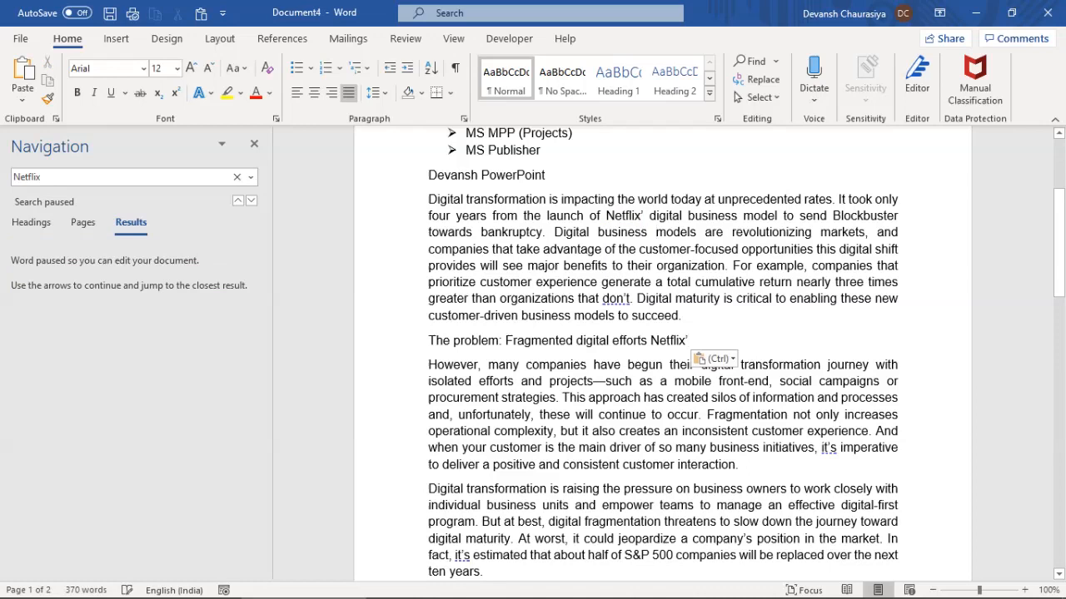
pyautogui.hotkey('ctrl', 'h')
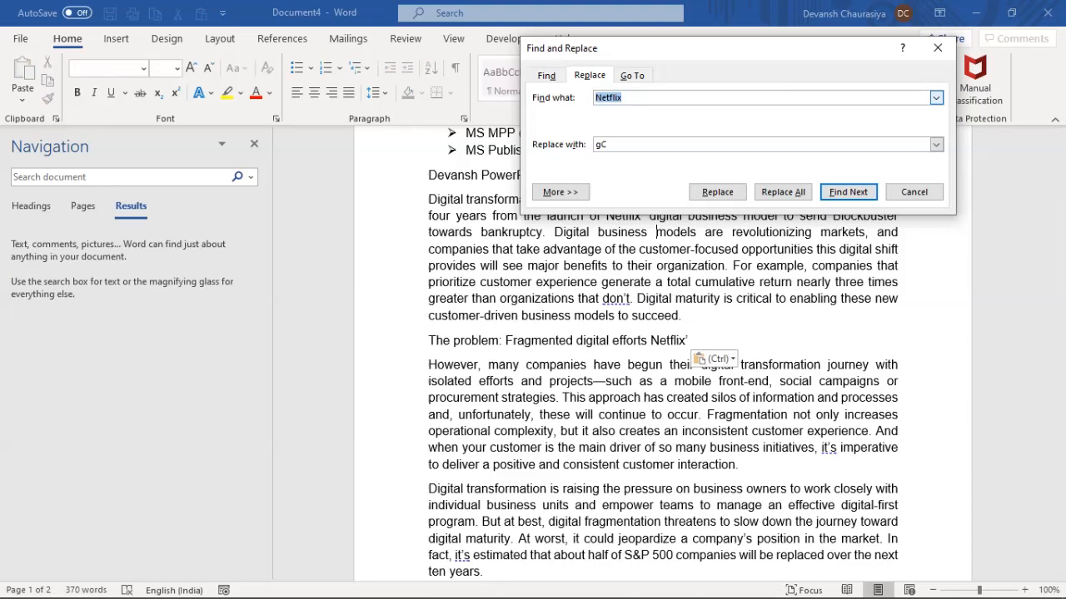
pyautogui.press('Tab')
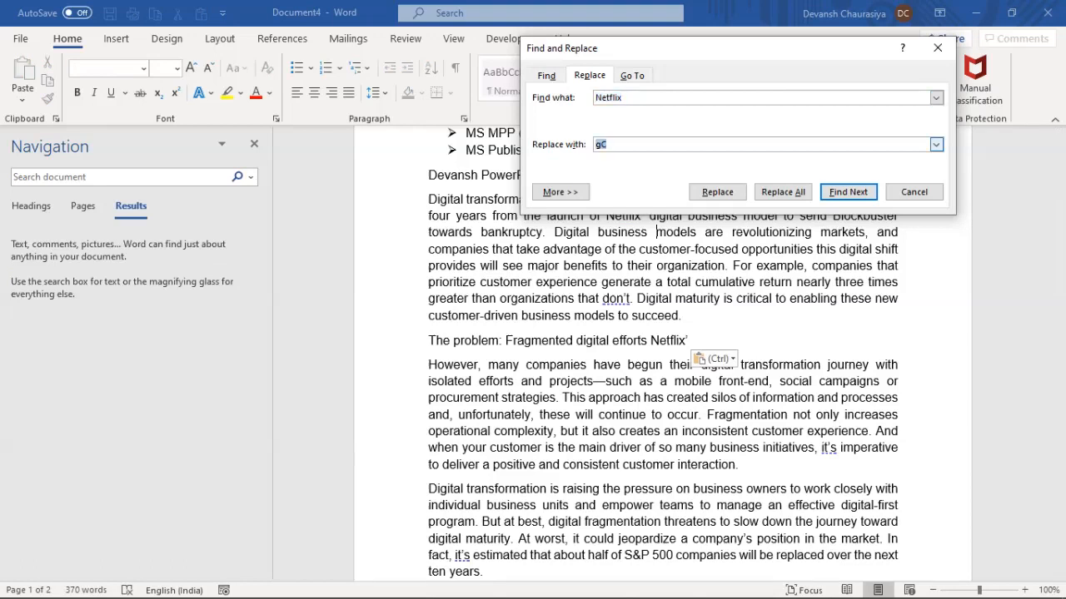
pyautogui.write('amazon Price')
pyautogui.hotkey('ctrl', 'shift', 'Left')
pyautogui.hotkey('ctrl', 'shift', 'Left')
pyautogui.write('Amazon Prime')
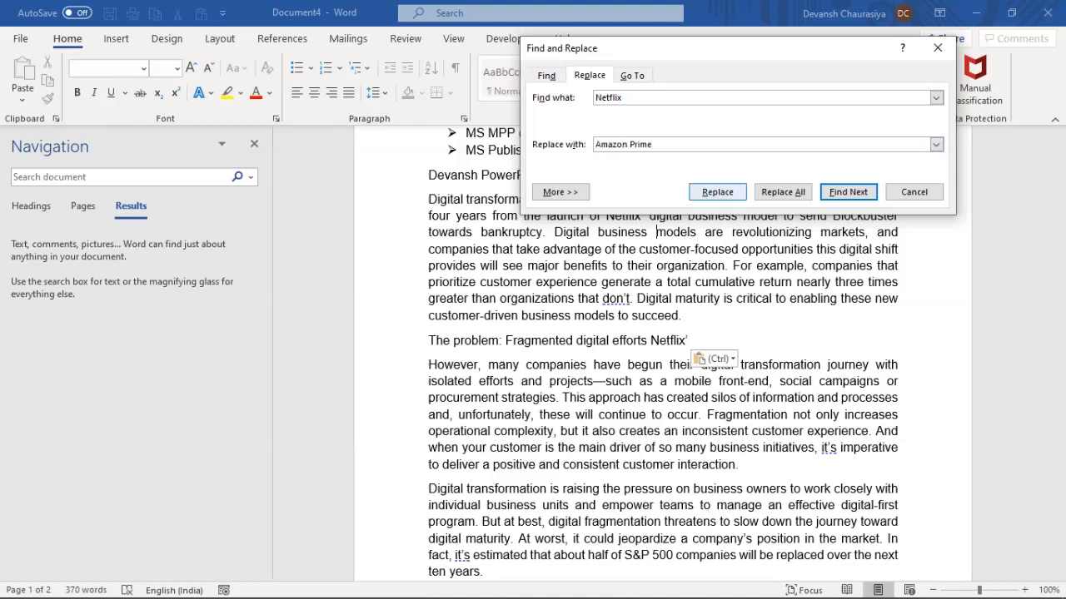
pyautogui.press('Return')
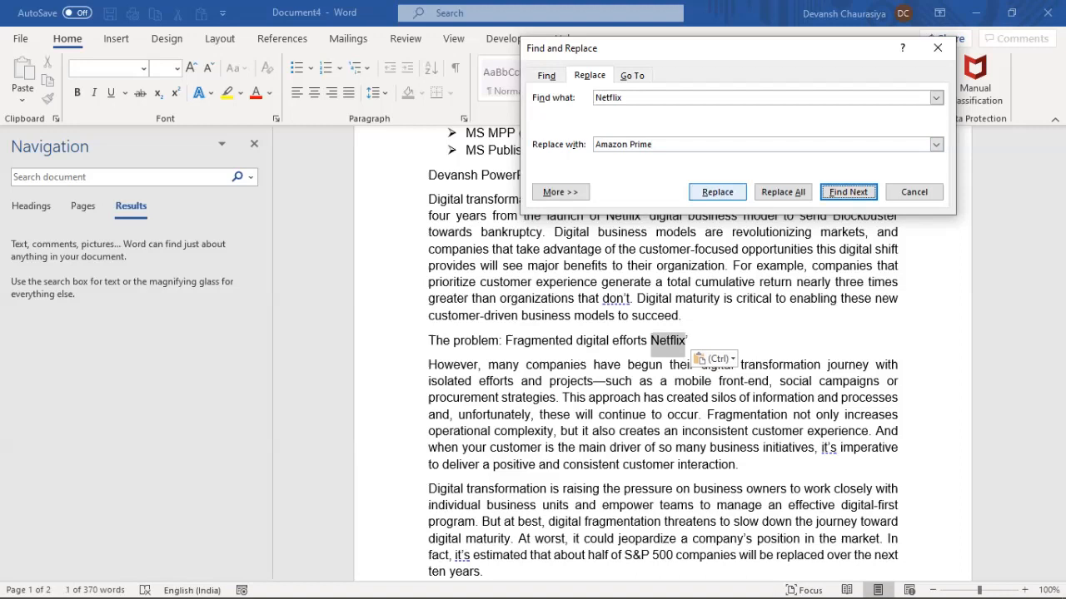
# Replace the heading's and first paragraph's Netflix with Amazon Prime one at a time
pyautogui.moveTo(666, 48); pyautogui.dragTo(735, 12)
pyautogui.click(786, 156)
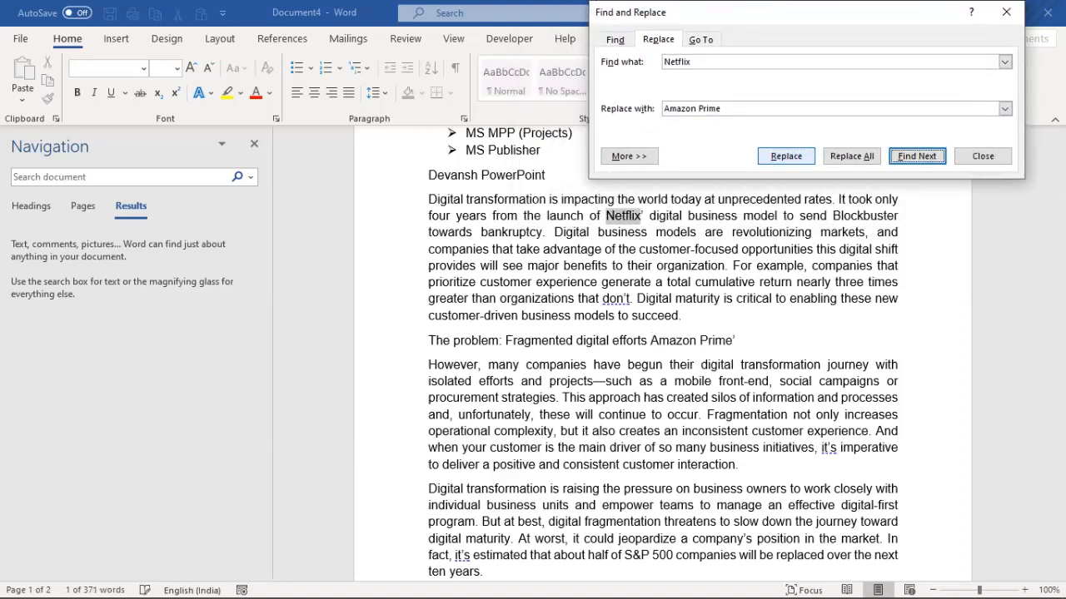
pyautogui.click(786, 156)
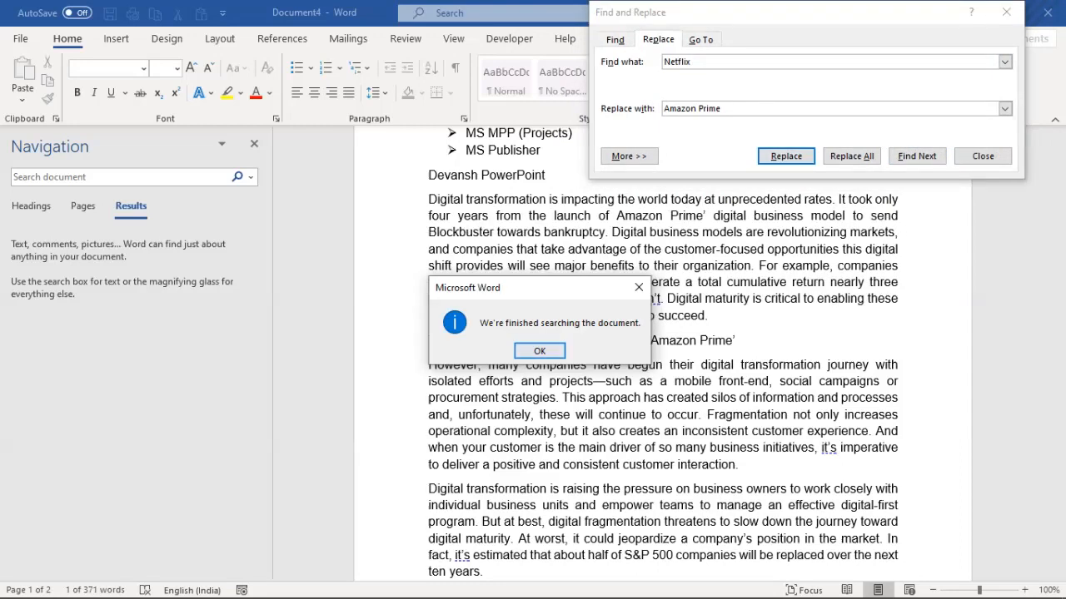
pyautogui.click(540, 350)
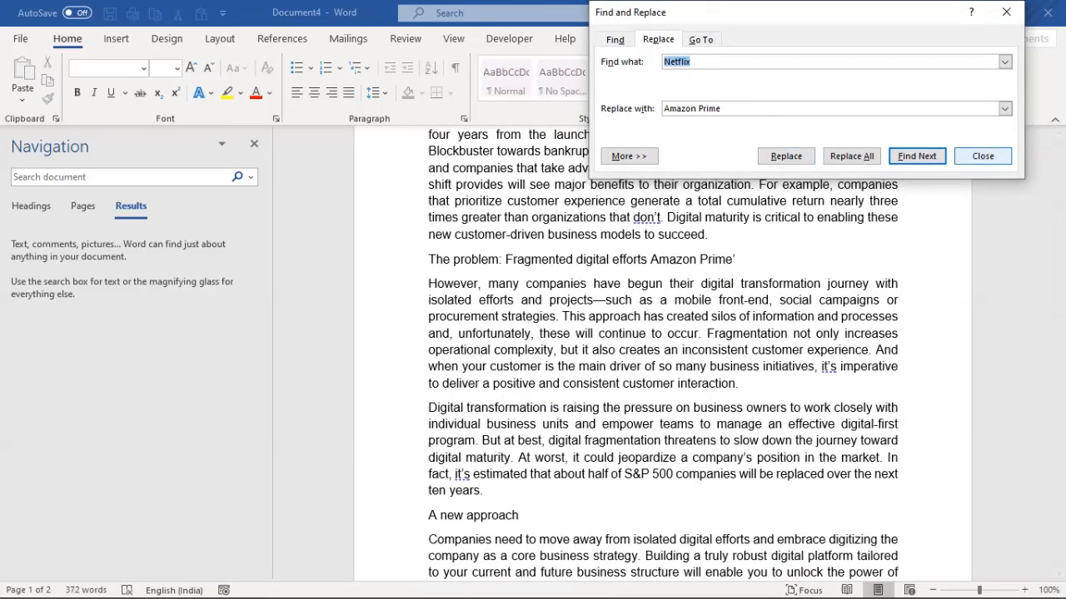
pyautogui.click(982, 156)
# Undo both Amazon Prime replacements so Netflix returns
pyautogui.moveTo(624, 260); pyautogui.dragTo(734, 260)
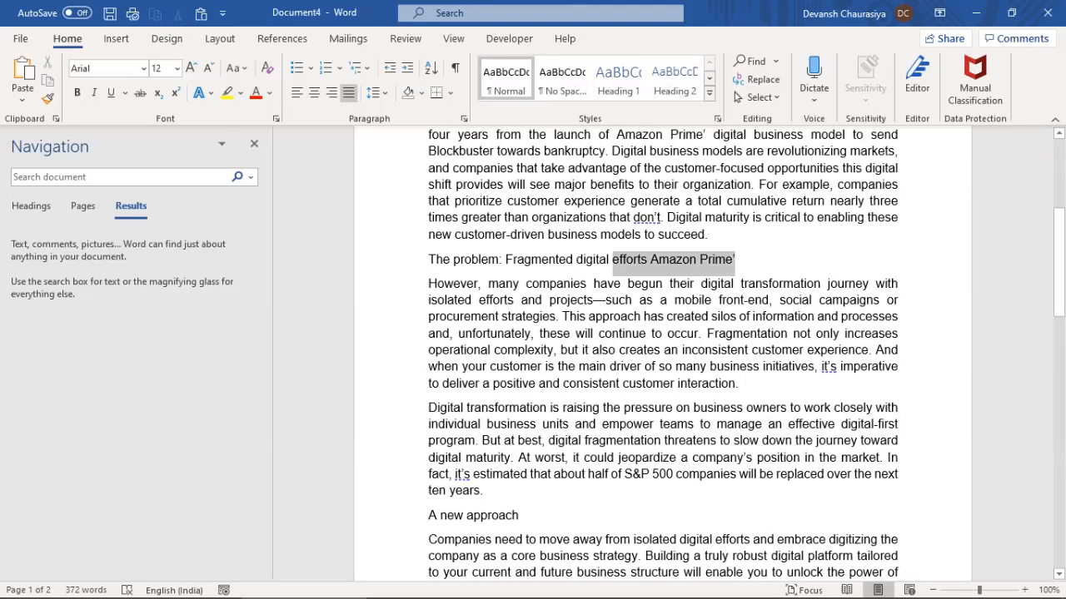
pyautogui.moveTo(617, 135); pyautogui.dragTo(710, 135)
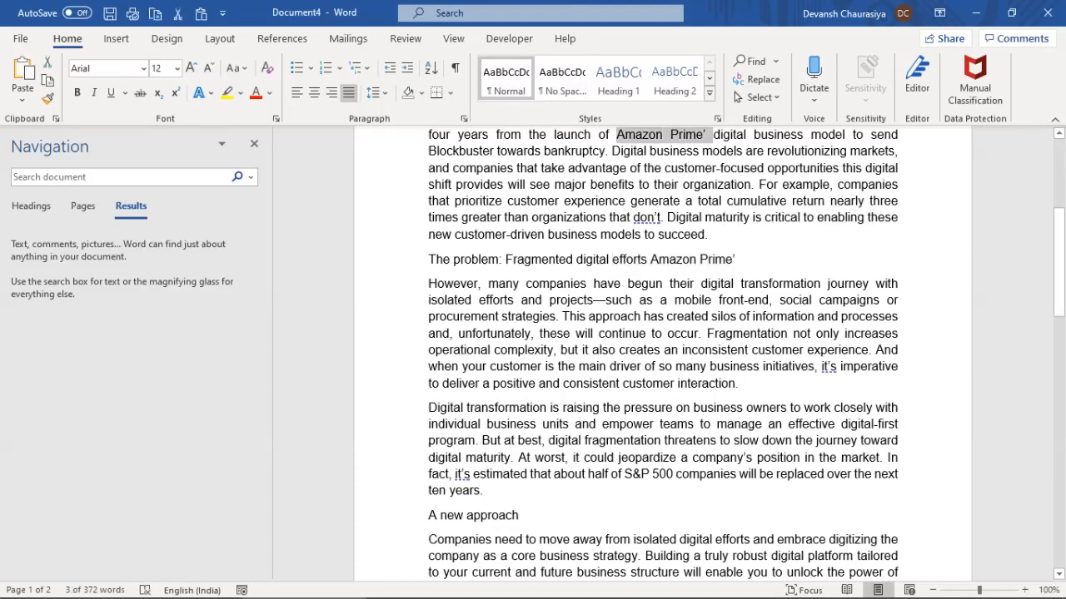
pyautogui.scroll(1, 664, 354)
pyautogui.hotkey('ctrl', 'z')
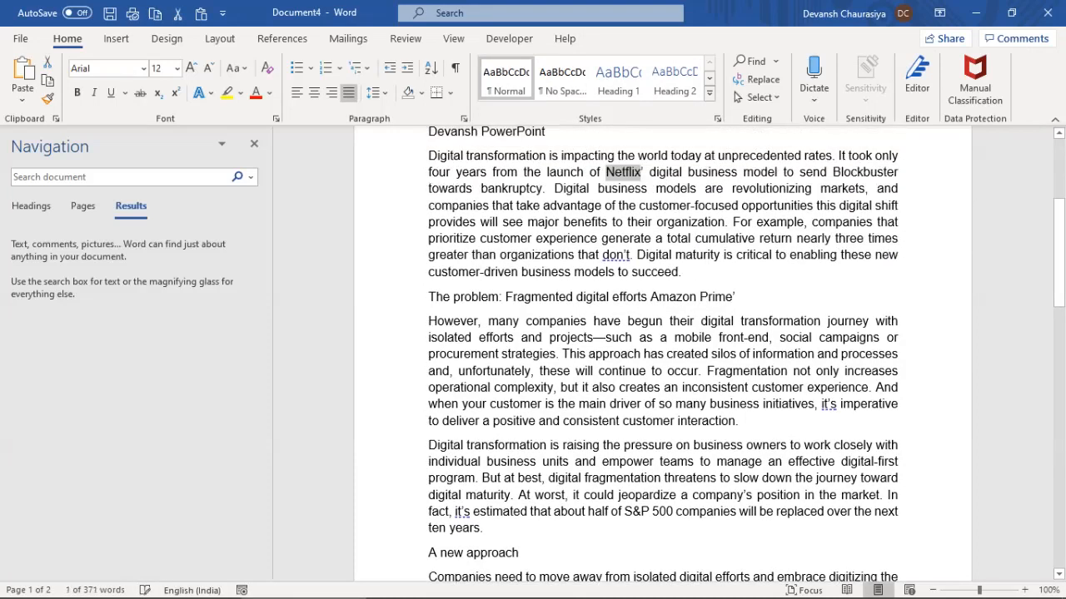
pyautogui.hotkey('ctrl', 'z')
# Use Replace All to change every Netflix to Amazon Prime
pyautogui.click(546, 189)
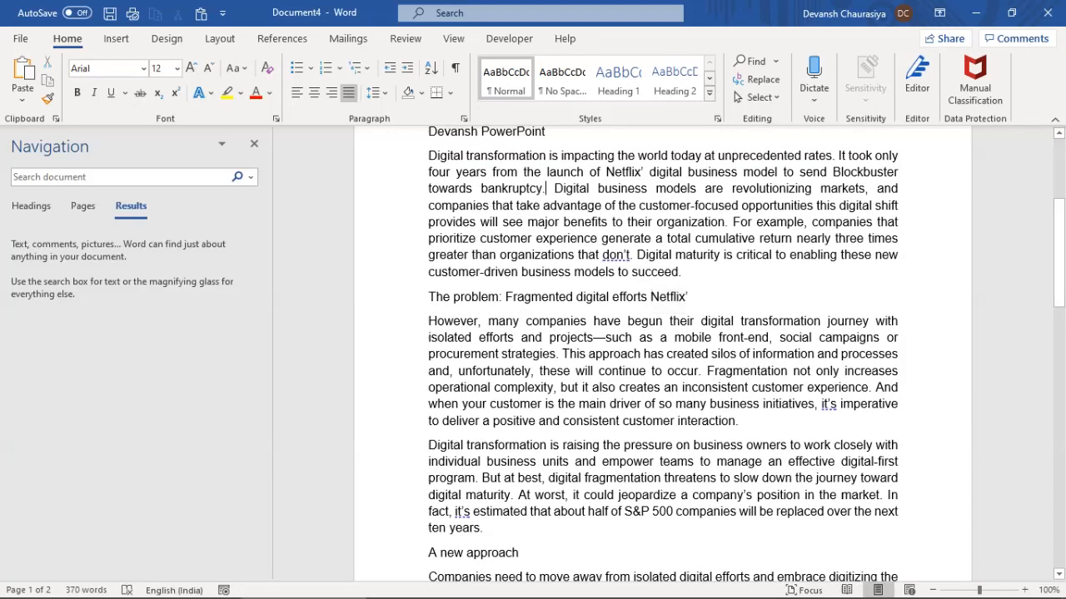
pyautogui.hotkey('ctrl', 'h')
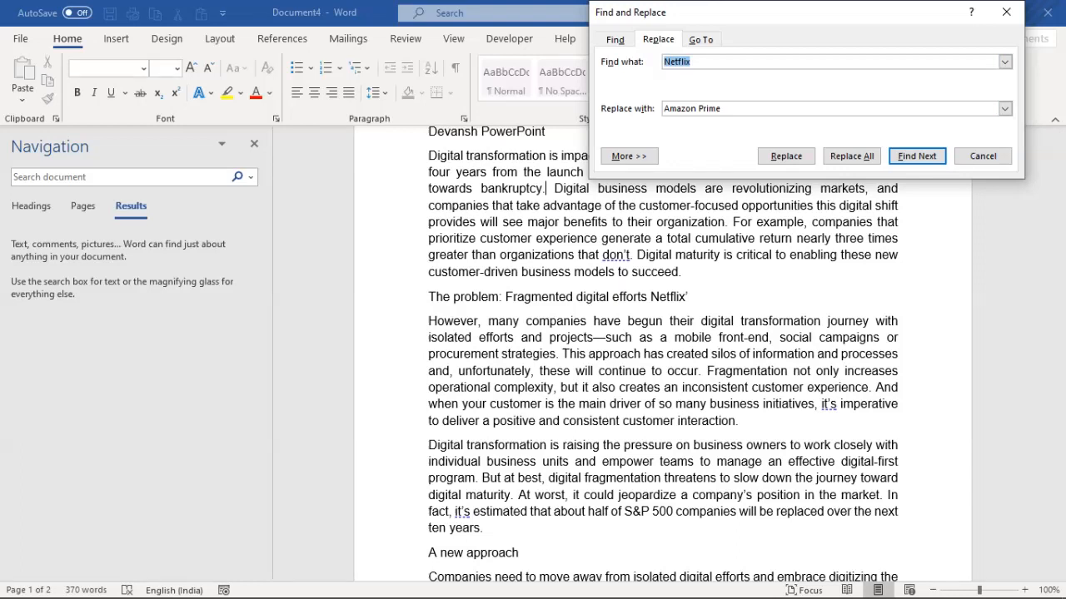
pyautogui.click(851, 157)
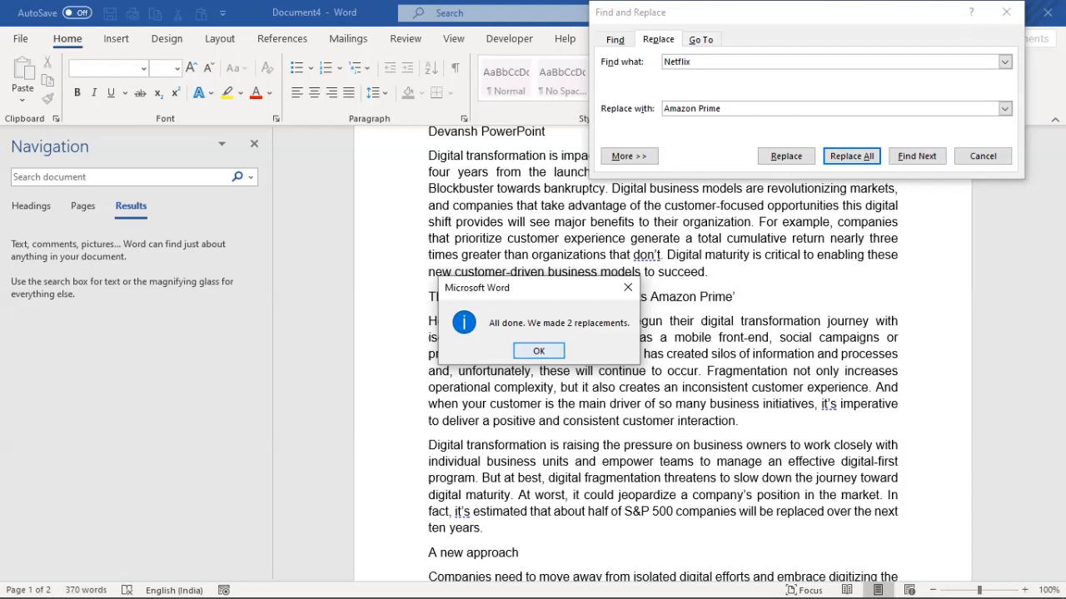
pyautogui.click(539, 351)
pyautogui.click(983, 156)
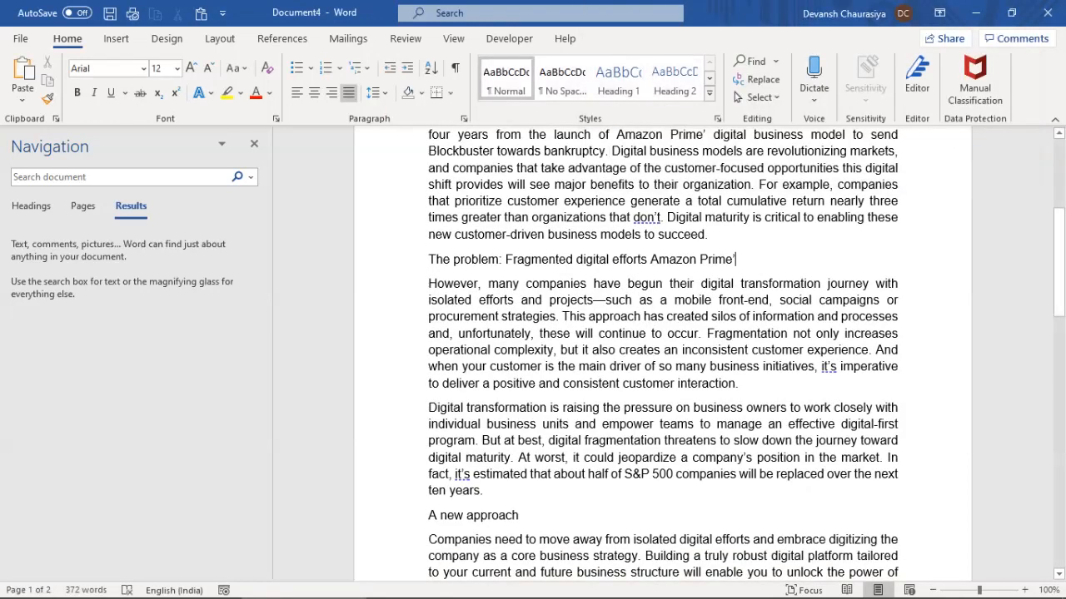
# Undo the Amazon Prime replacements and the heading's extra Netflix’
pyautogui.hotkey('ctrl', 'z')
pyautogui.hotkey('ctrl', 'z')
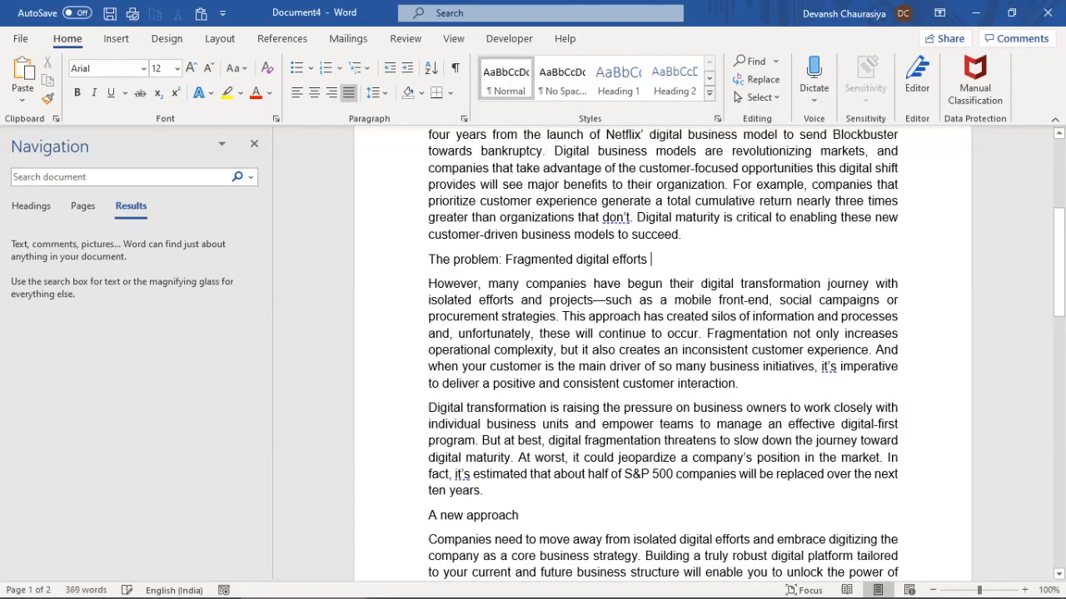
pyautogui.scroll(3, 663, 356)
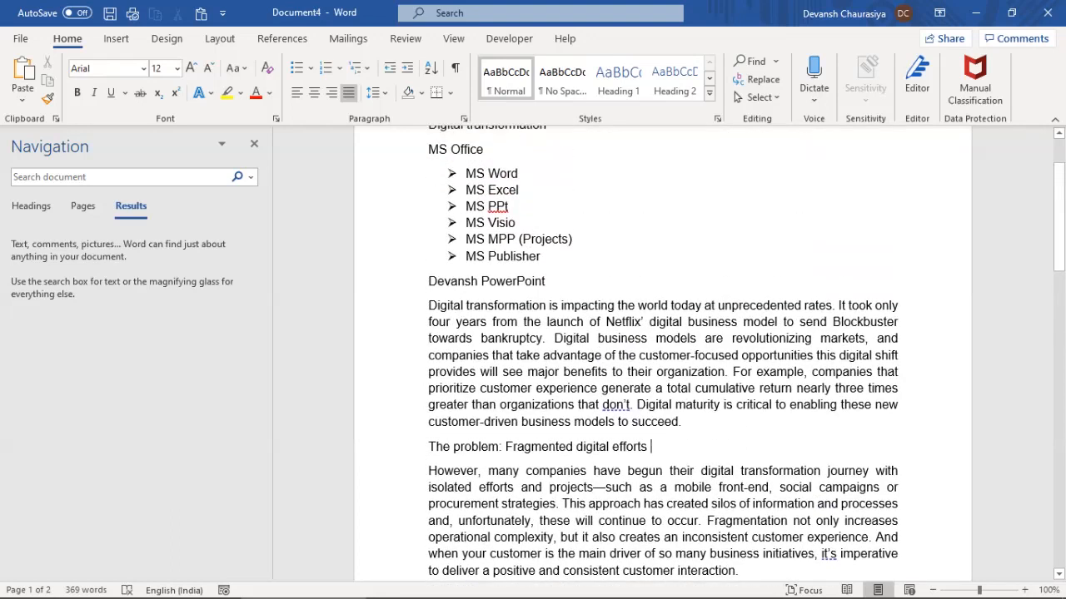
pyautogui.scroll(2, 664, 356)
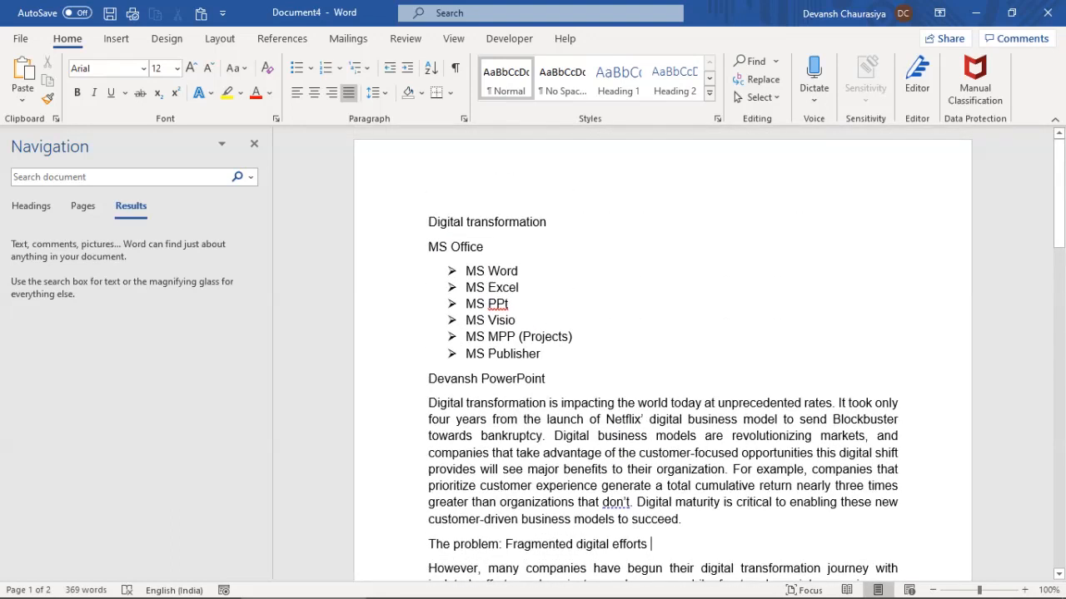
# Jump to page 2 with Go To
pyautogui.hotkey('ctrl', 'g')
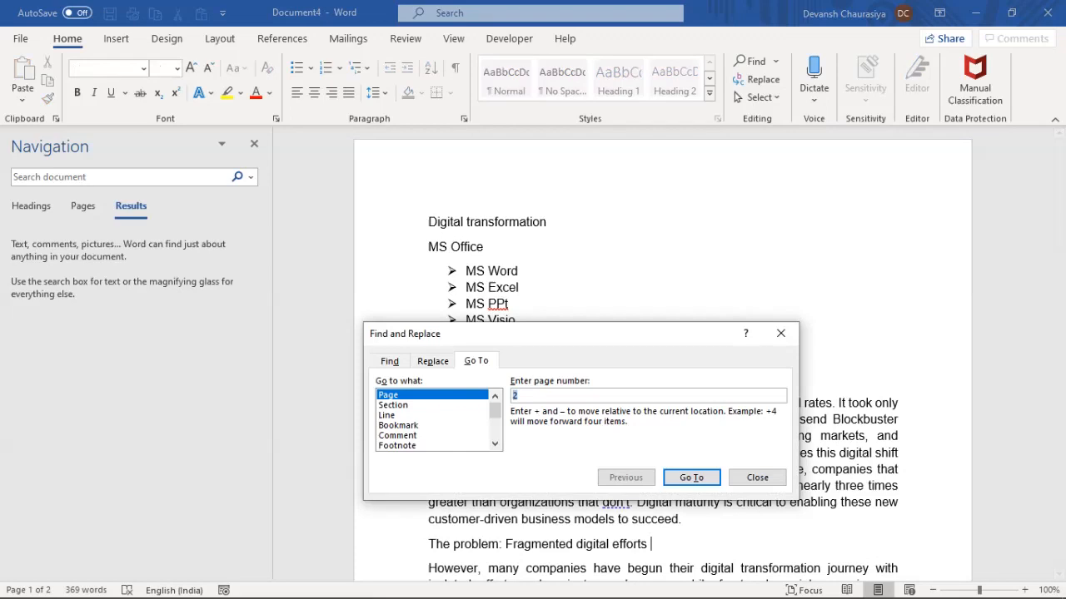
pyautogui.moveTo(550, 333); pyautogui.dragTo(643, 162)
pyautogui.click(483, 189)
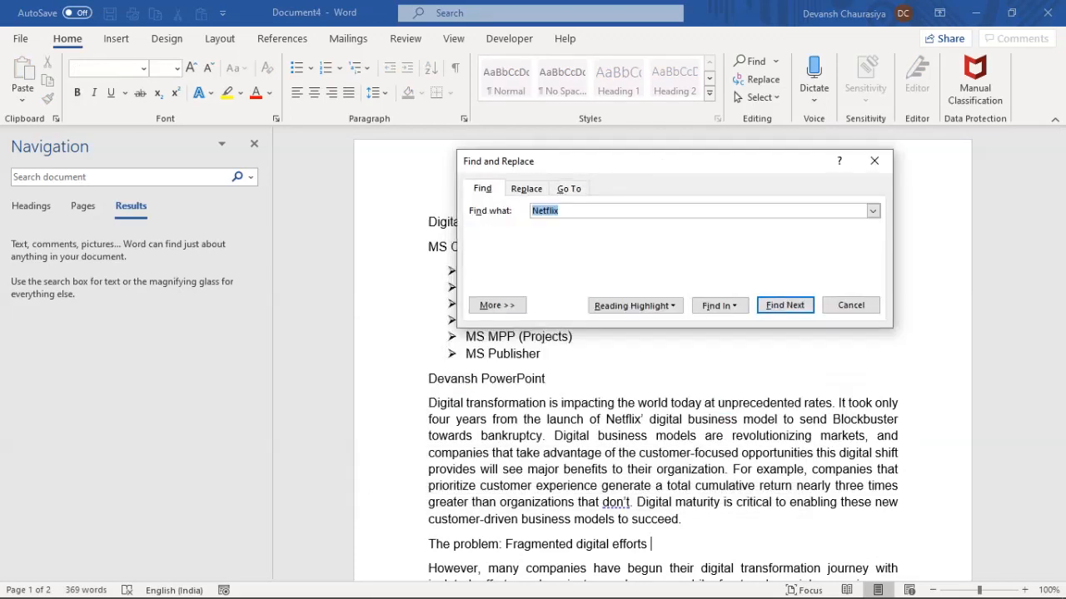
pyautogui.hotkey('ctrl', 'h')
pyautogui.hotkey('ctrl', 'g')
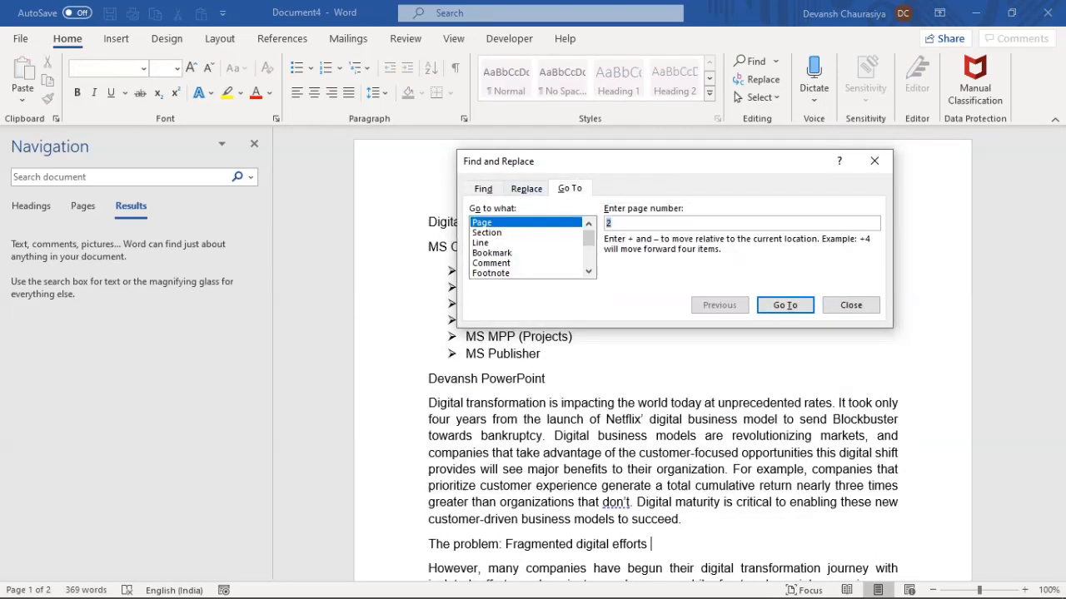
pyautogui.write('2')
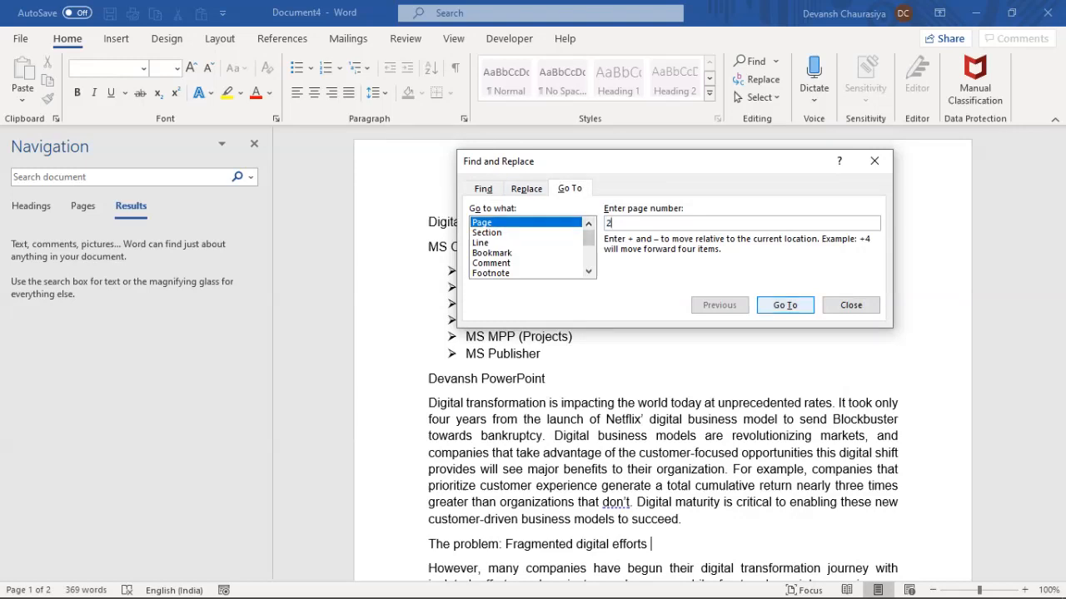
pyautogui.press('Return')
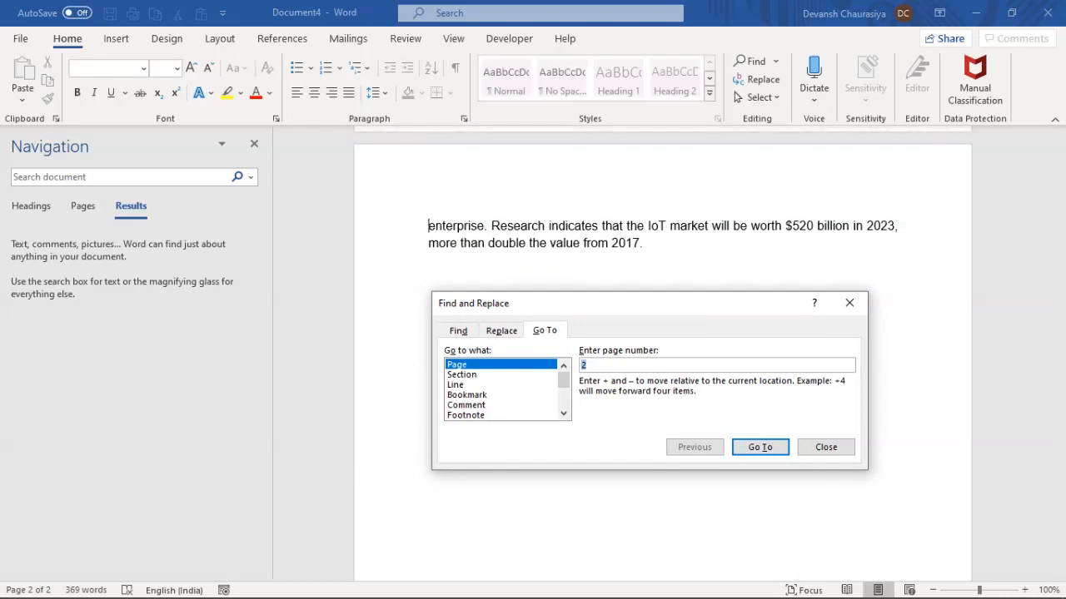
pyautogui.click(826, 447)
pyautogui.scroll(12, 826, 447)
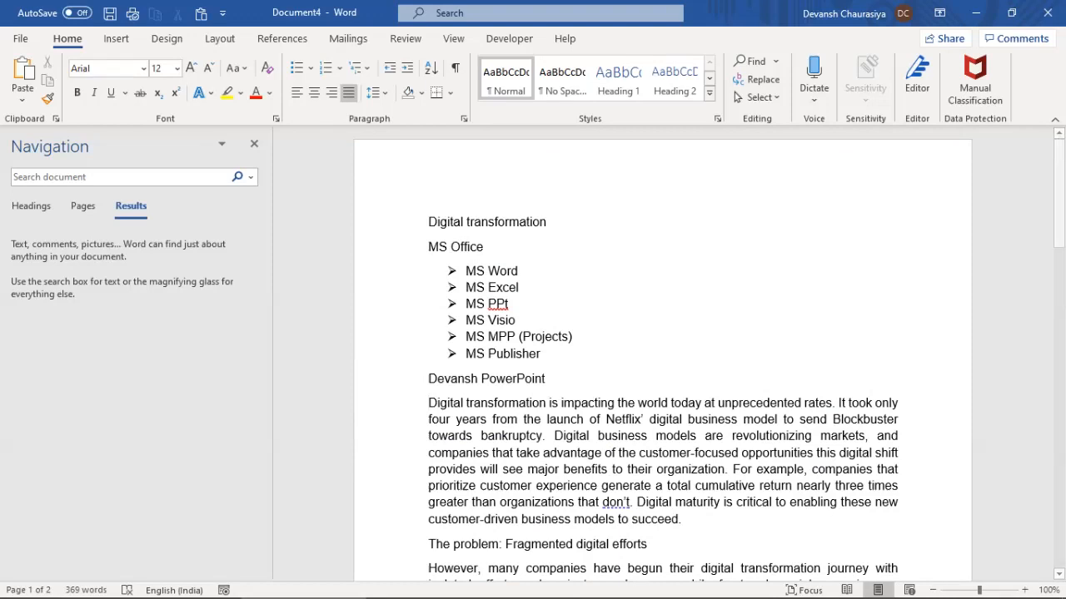
# Jump to line 10 with Go To
pyautogui.hotkey('ctrl', 'g')
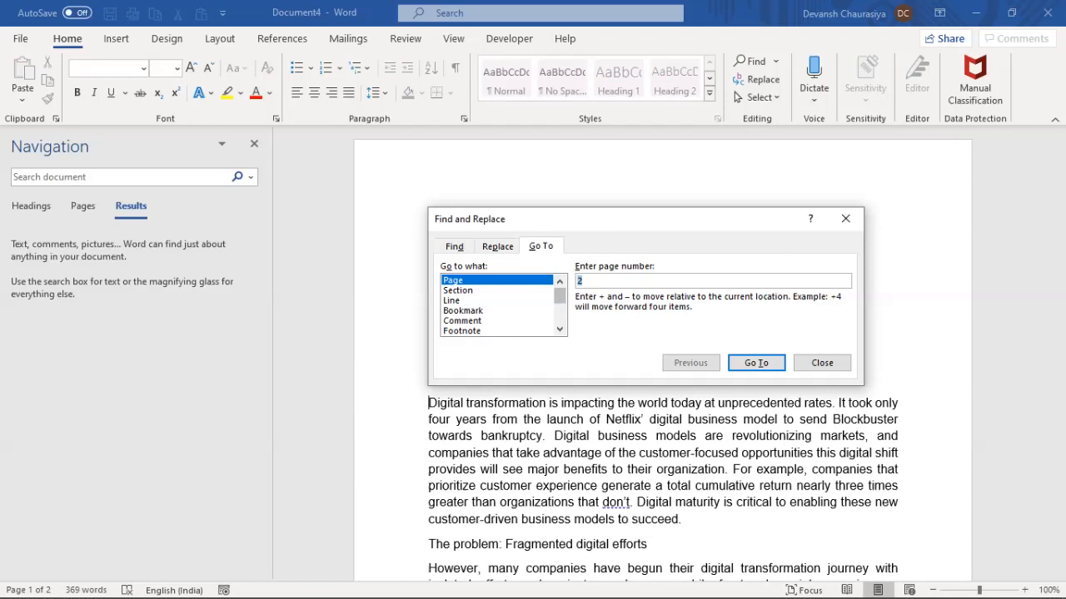
pyautogui.click(497, 301)
pyautogui.write('10')
pyautogui.press('Return')
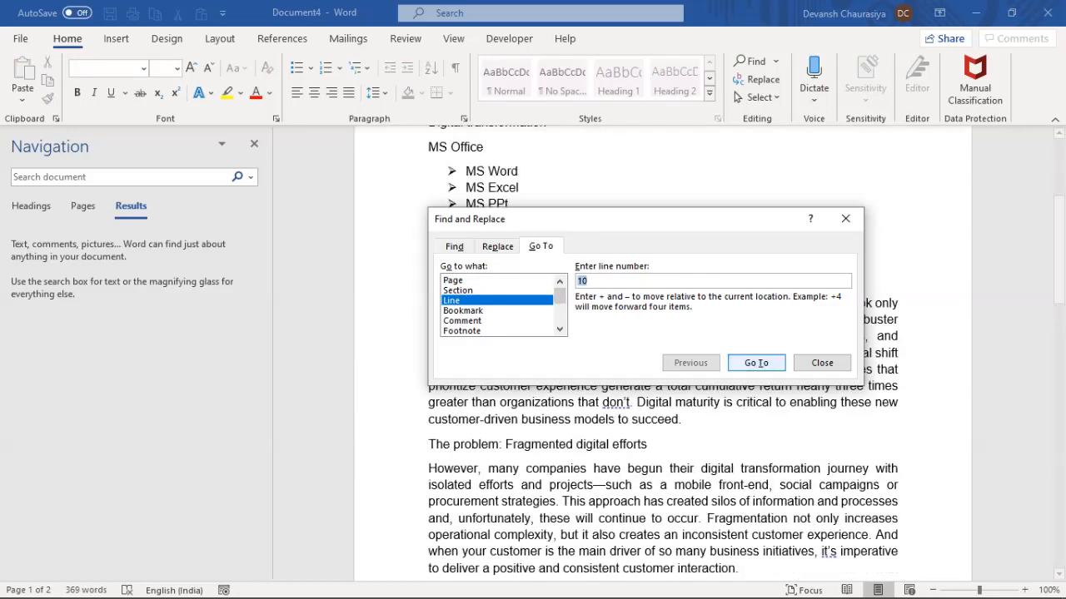
pyautogui.press('Escape')
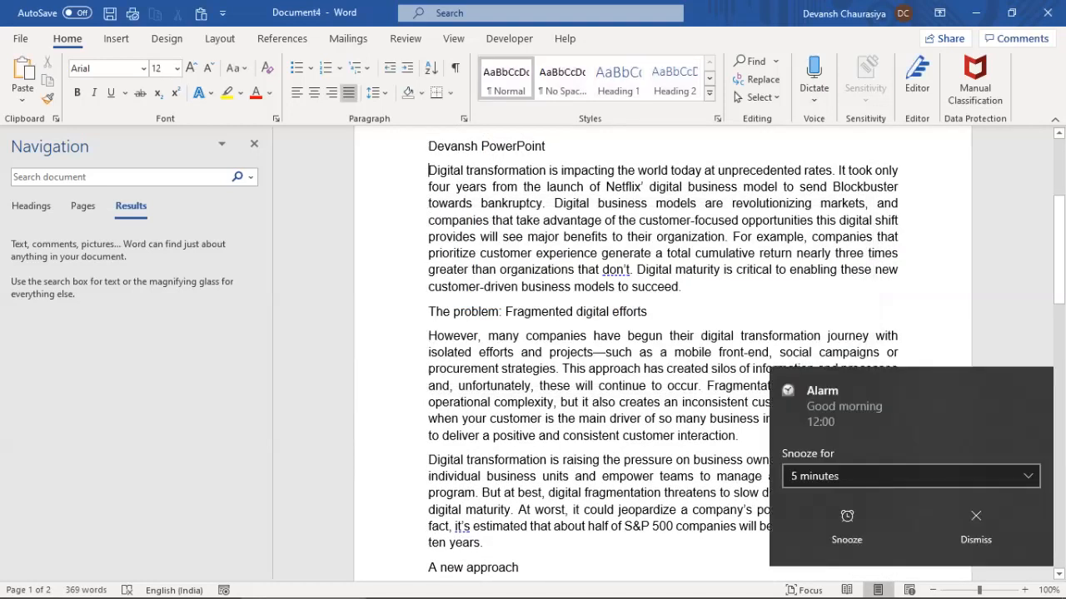
# Highlight the opening 'Digital tra' of the Digital transformation paragraph in yellow
pyautogui.click(976, 524)
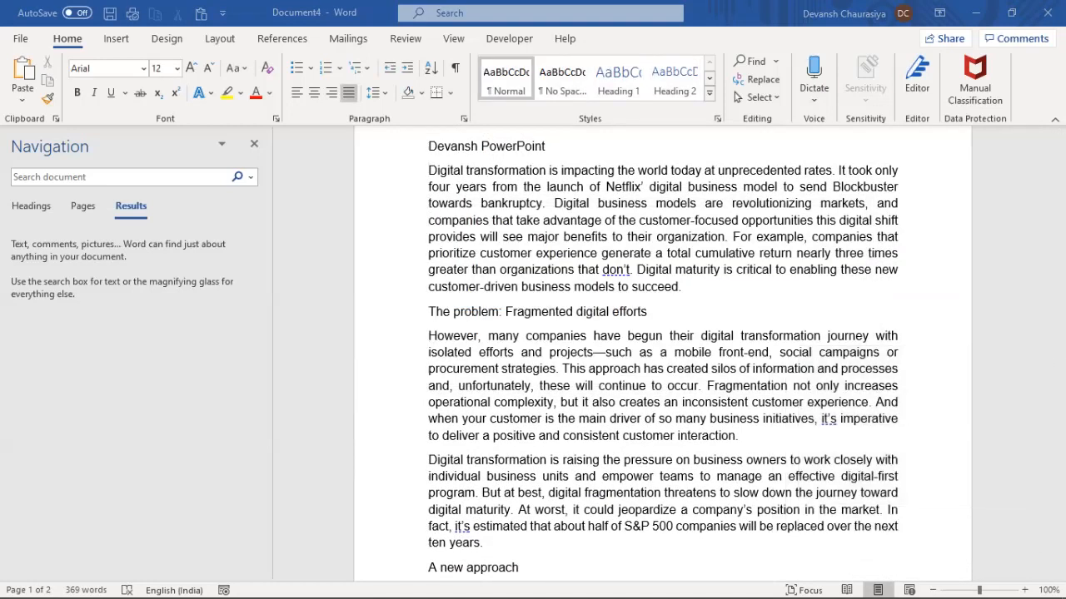
pyautogui.scroll(2, 663, 350)
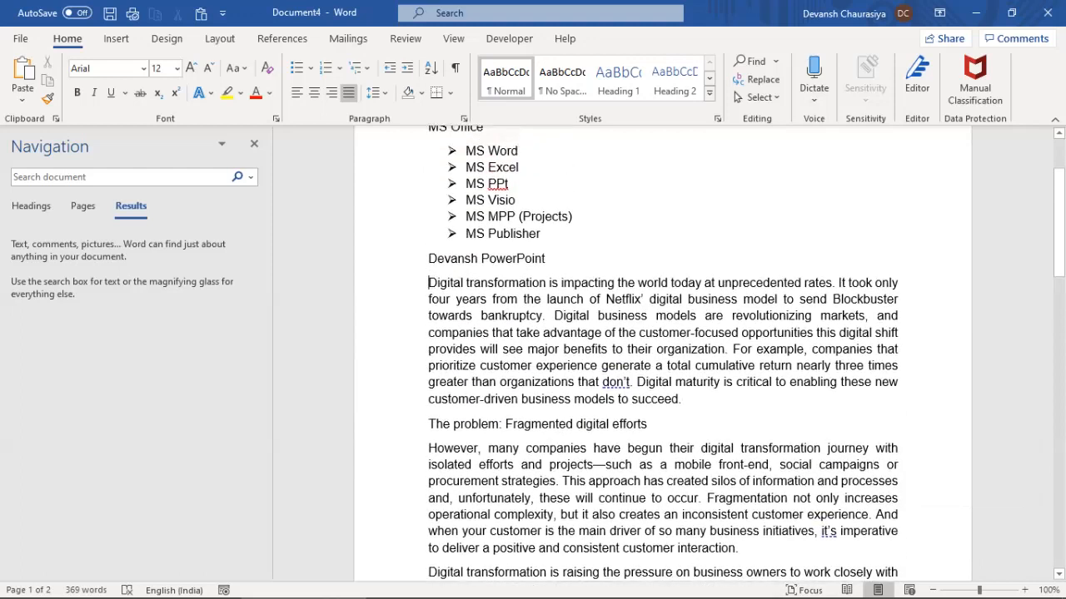
pyautogui.scroll(1, 663, 358)
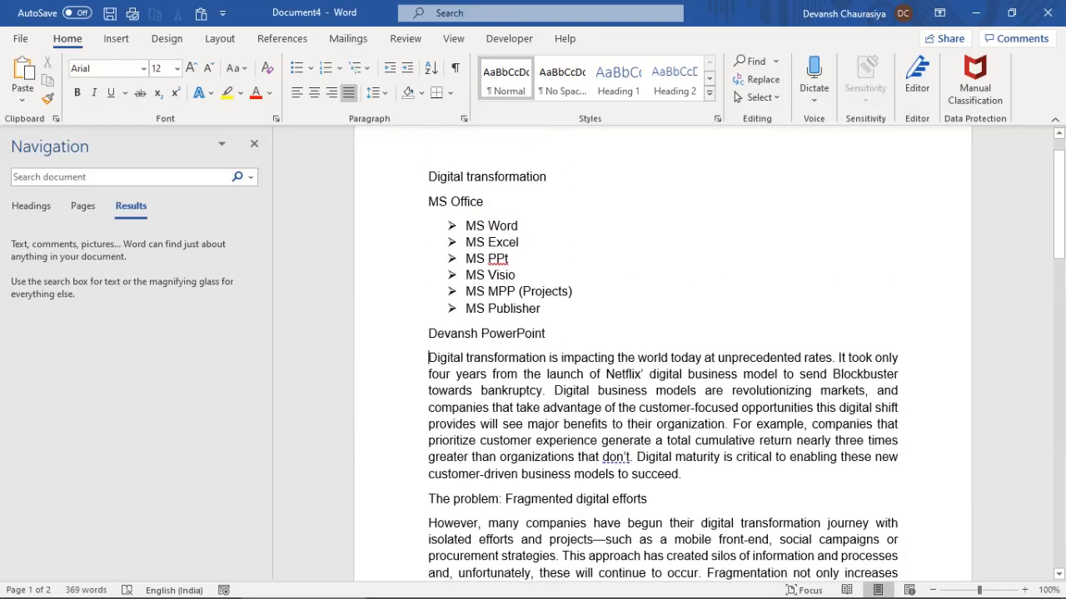
pyautogui.moveTo(429, 358); pyautogui.dragTo(481, 358)
pyautogui.click(226, 94)
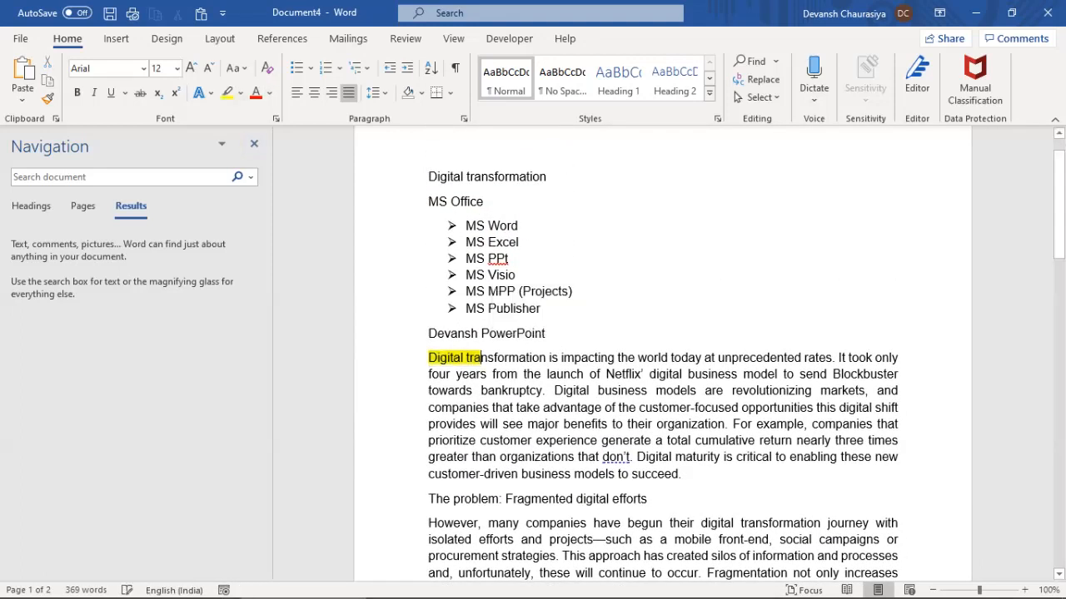
# Move down past the MS Office list in the MS Word Training Notes document
pyautogui.press('Down')
pyautogui.press('Down')
pyautogui.press('Down')
pyautogui.press('Down')
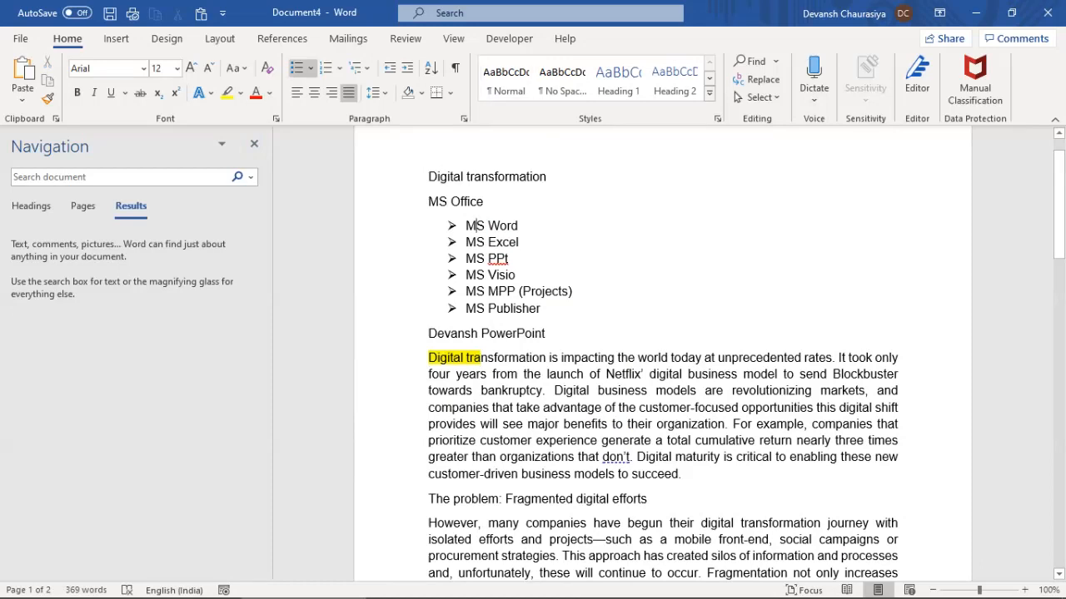
pyautogui.press('Down')
pyautogui.press('Down')
pyautogui.press('Down')
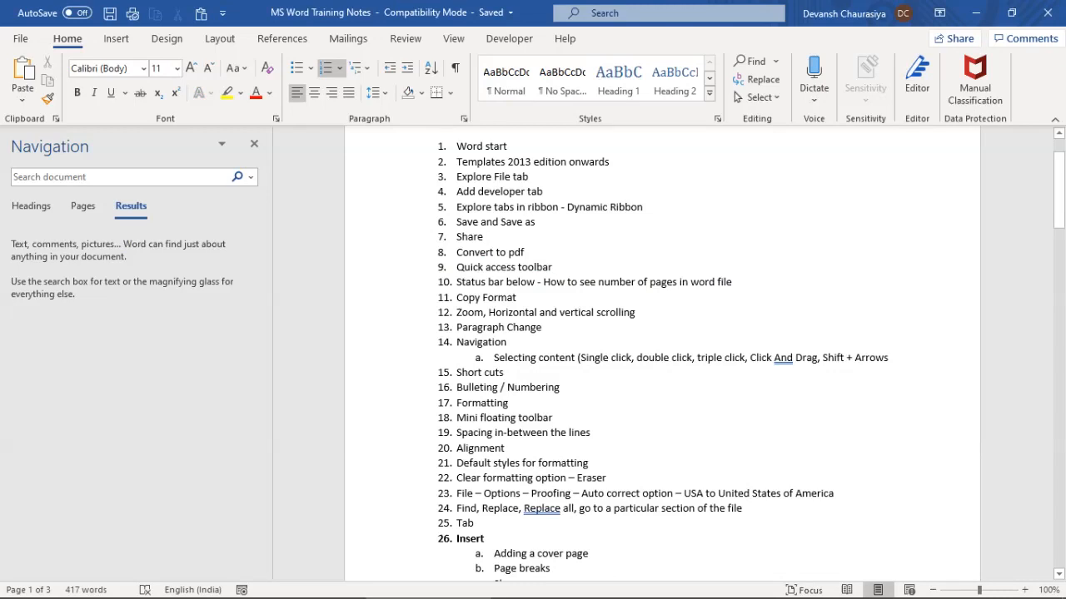
pyautogui.scroll(1, 662, 358)
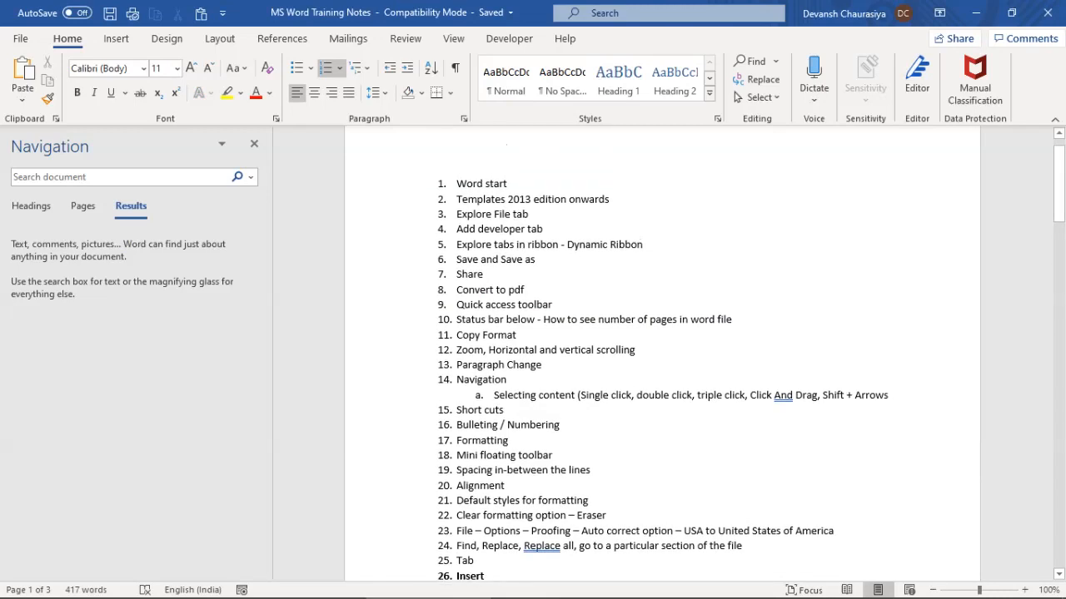
pyautogui.moveTo(456, 183); pyautogui.dragTo(474, 561)
pyautogui.scroll(-5, 662, 354)
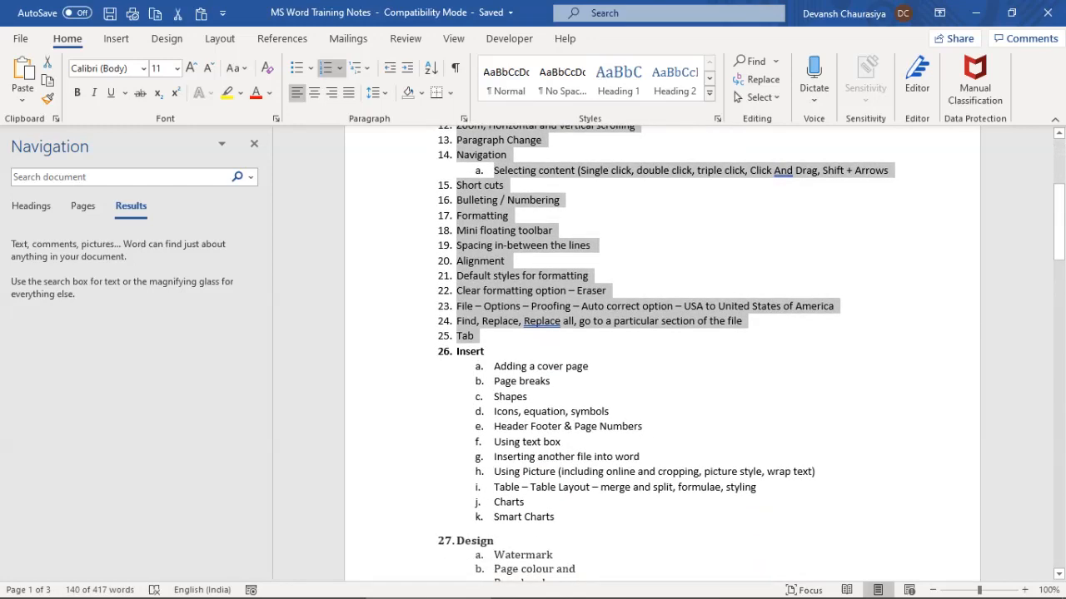
pyautogui.moveTo(494, 366); pyautogui.dragTo(635, 472)
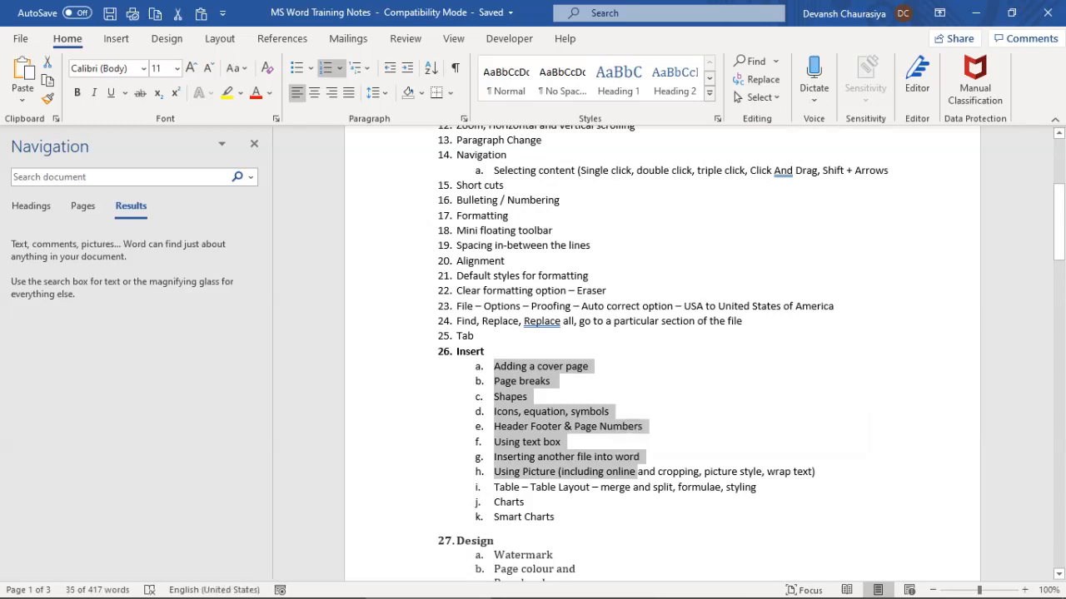
pyautogui.scroll(-2, 661, 350)
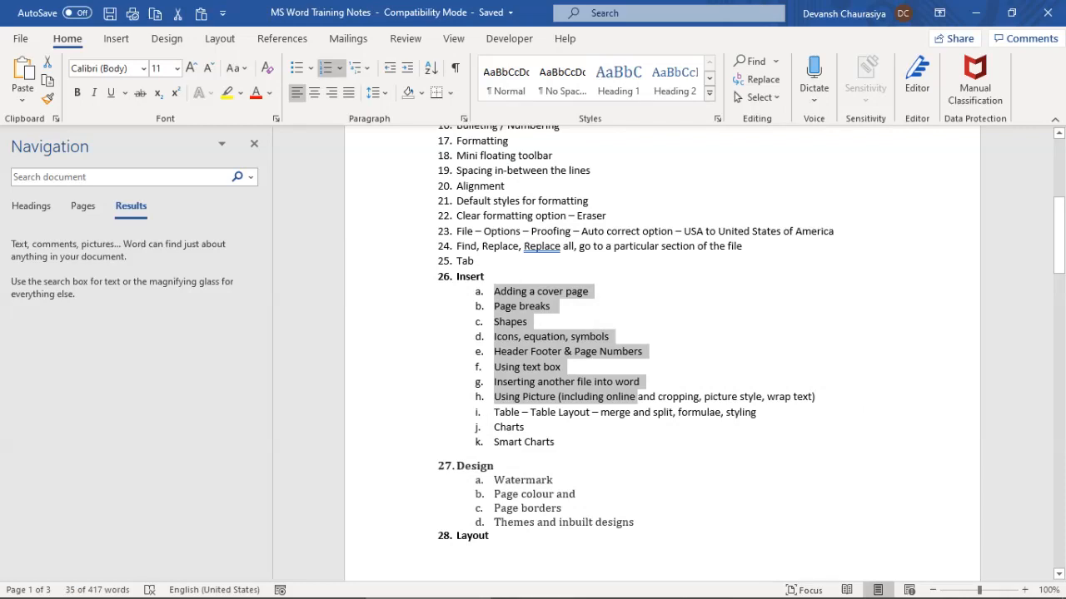
pyautogui.scroll(8, 662, 353)
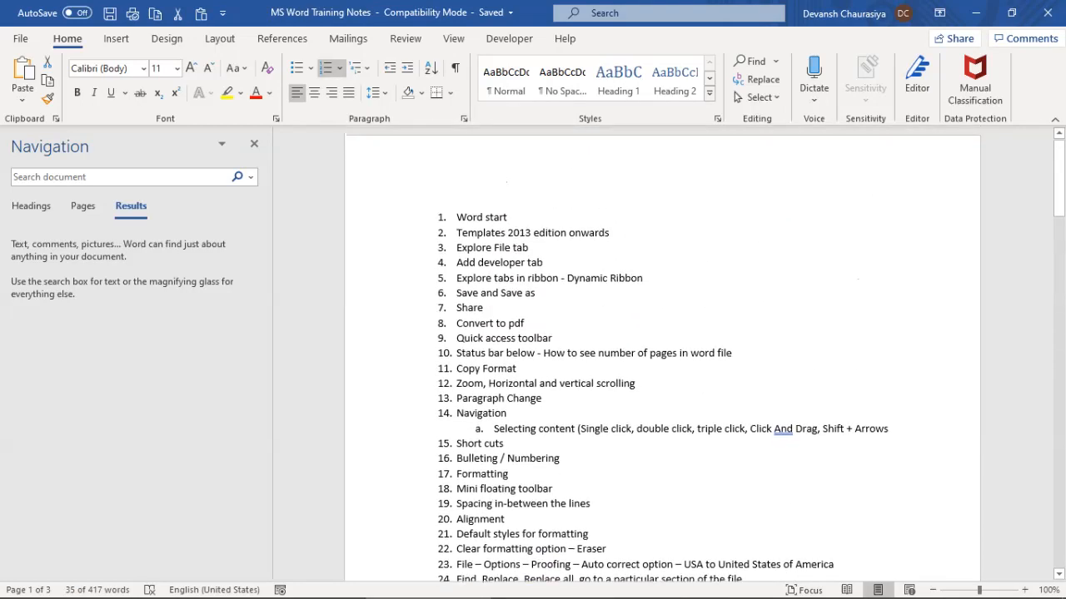
pyautogui.scroll(-7, 662, 354)
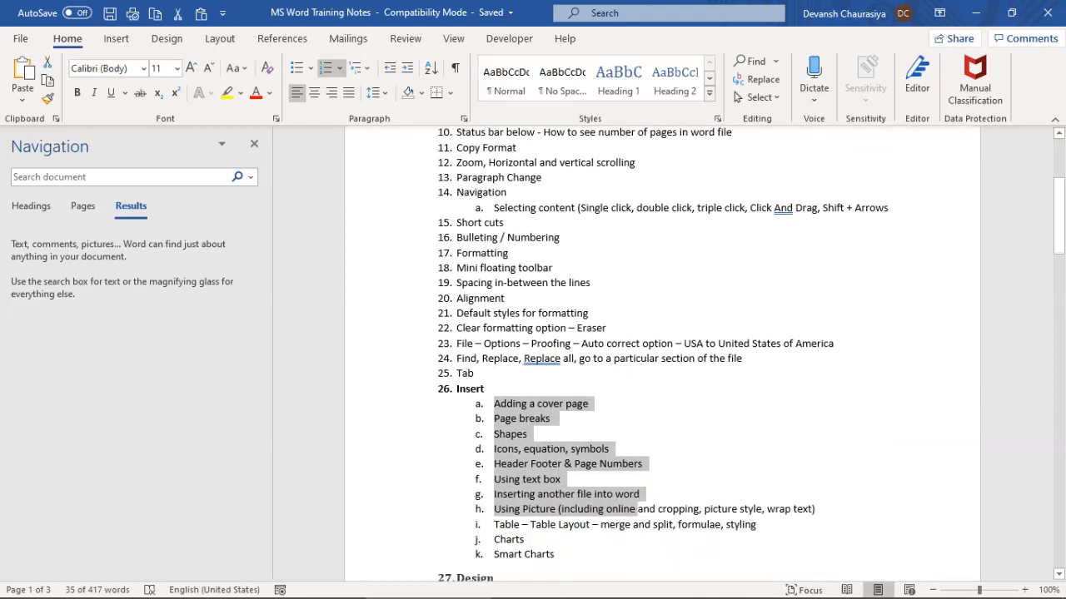
pyautogui.click(608, 291)
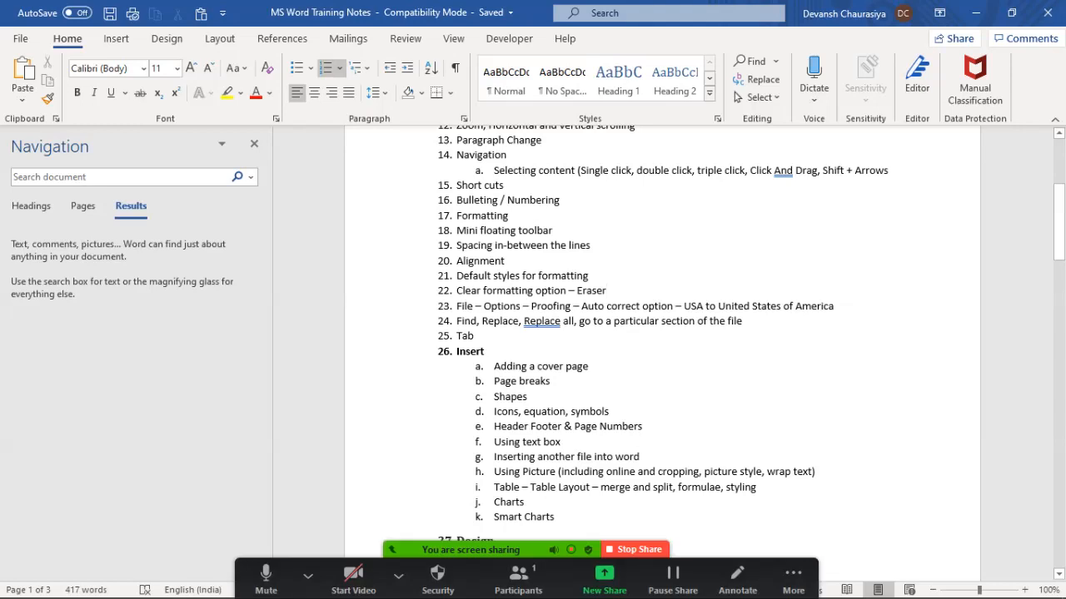
pyautogui.click(793, 579)
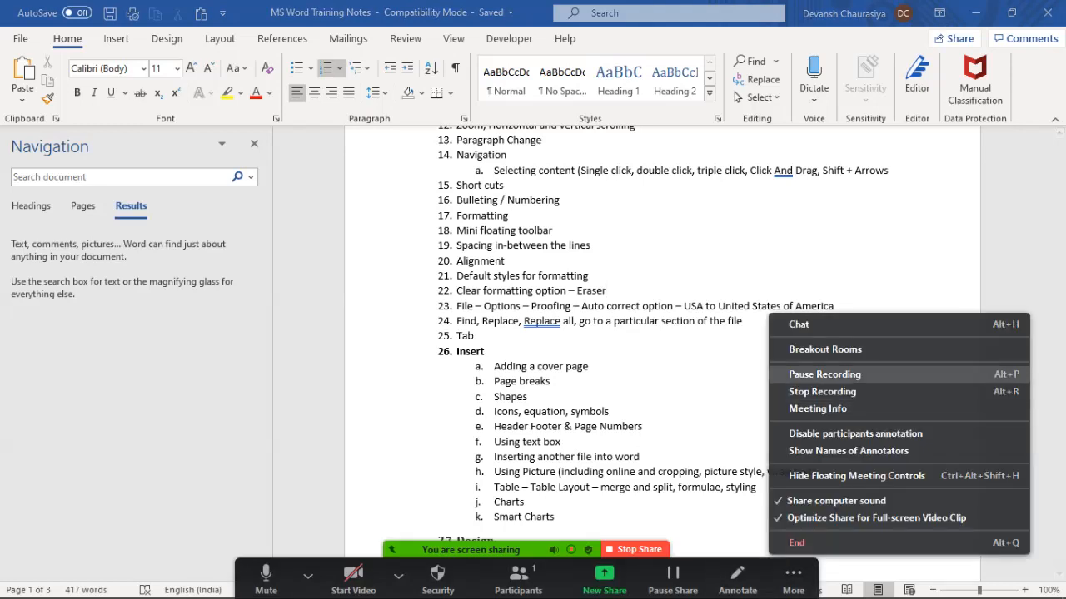
pyautogui.click(833, 375)
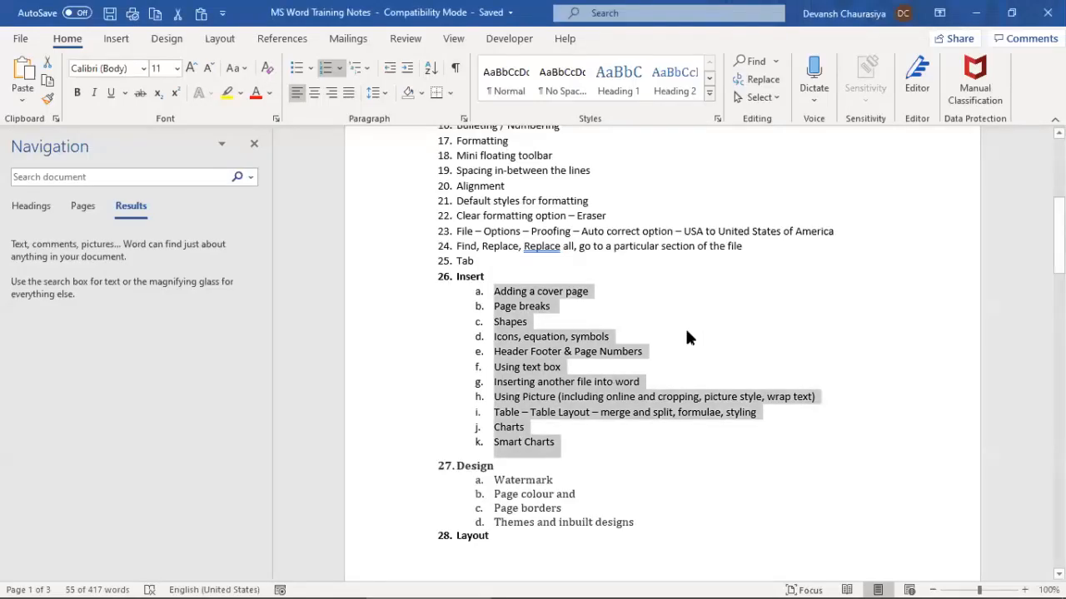
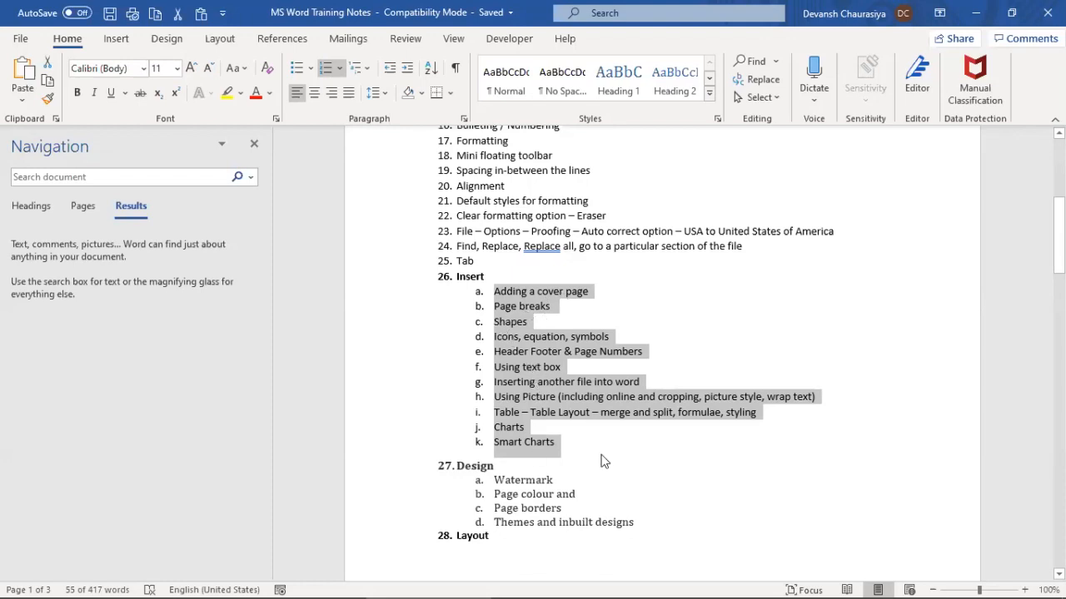
# Place the insertion point at the very start of the training notes, before item 1
pyautogui.click(512, 325)
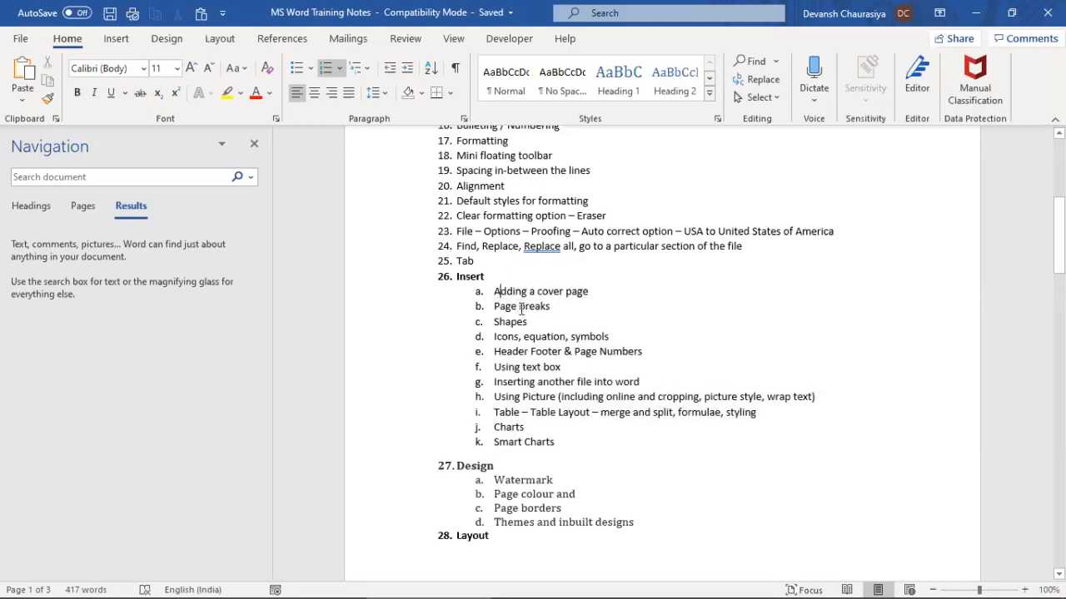
pyautogui.scroll(2, 520, 307)
pyautogui.scroll(7, 521, 308)
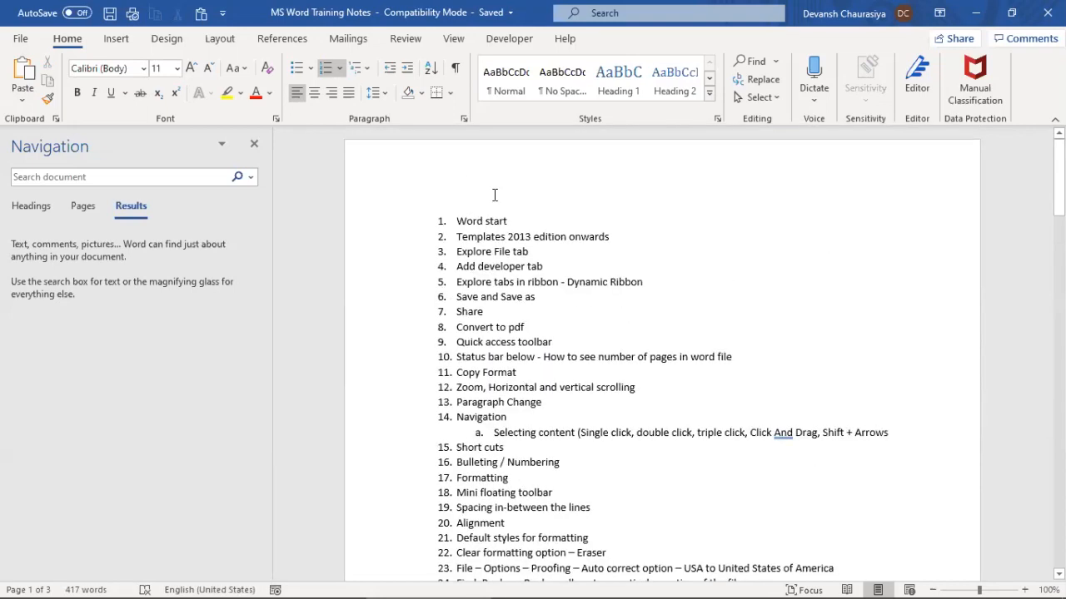
pyautogui.click(471, 223)
pyautogui.scroll(-4, 476, 296)
pyautogui.scroll(5, 477, 266)
pyautogui.click(454, 221)
pyautogui.click(21, 40)
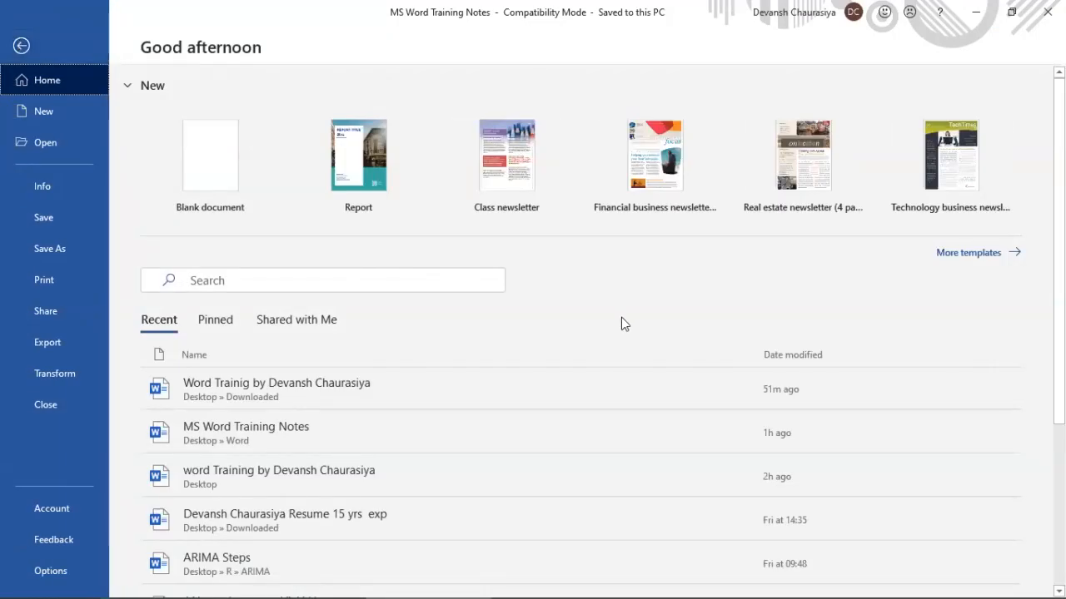
pyautogui.click(21, 46)
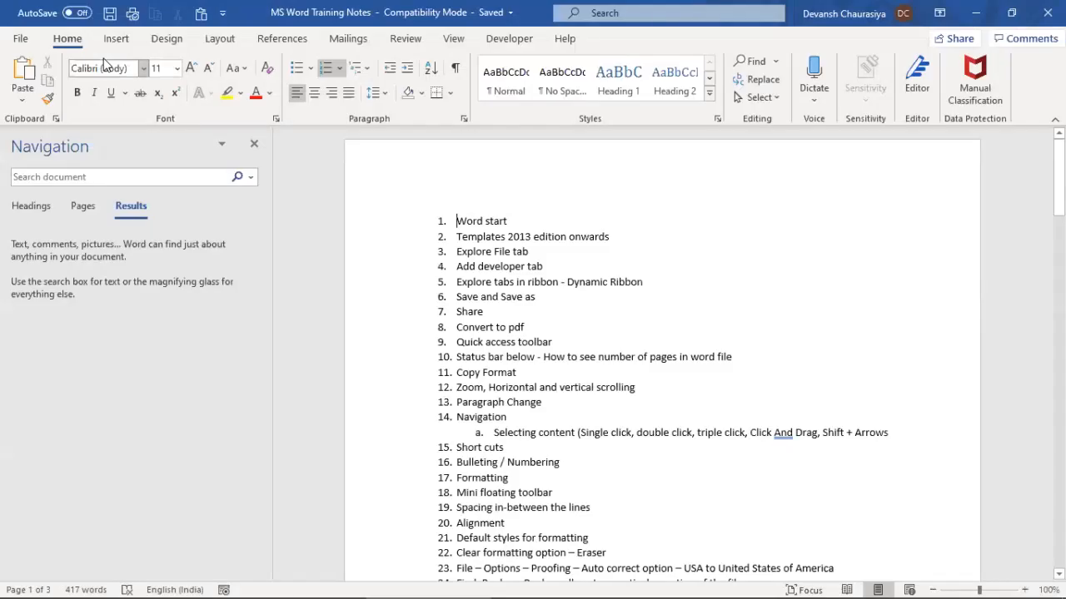
# Insert the Filigree cover page
pyautogui.click(116, 39)
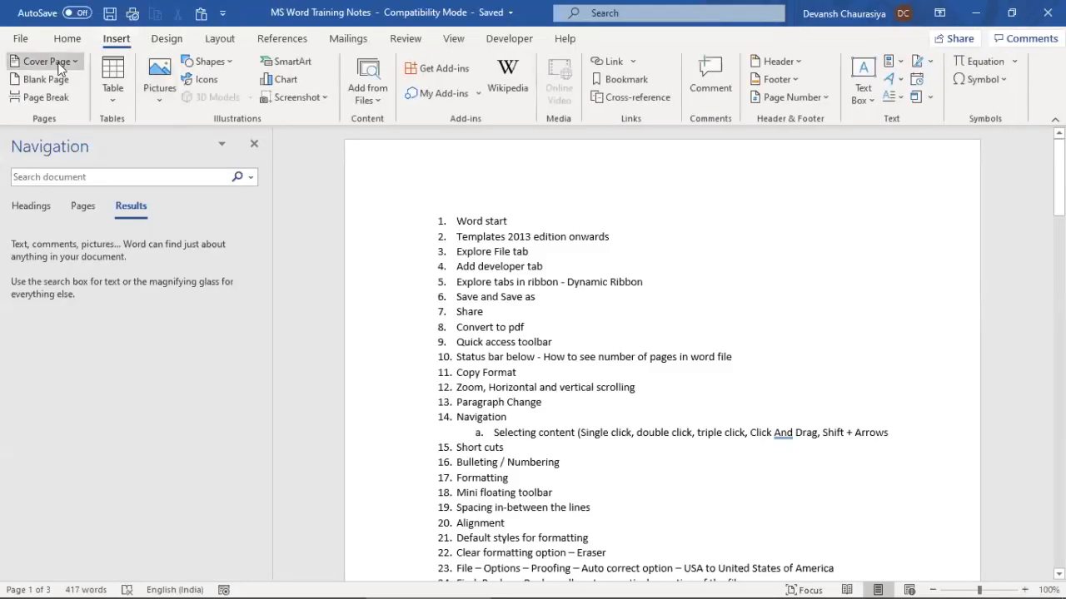
pyautogui.click(73, 61)
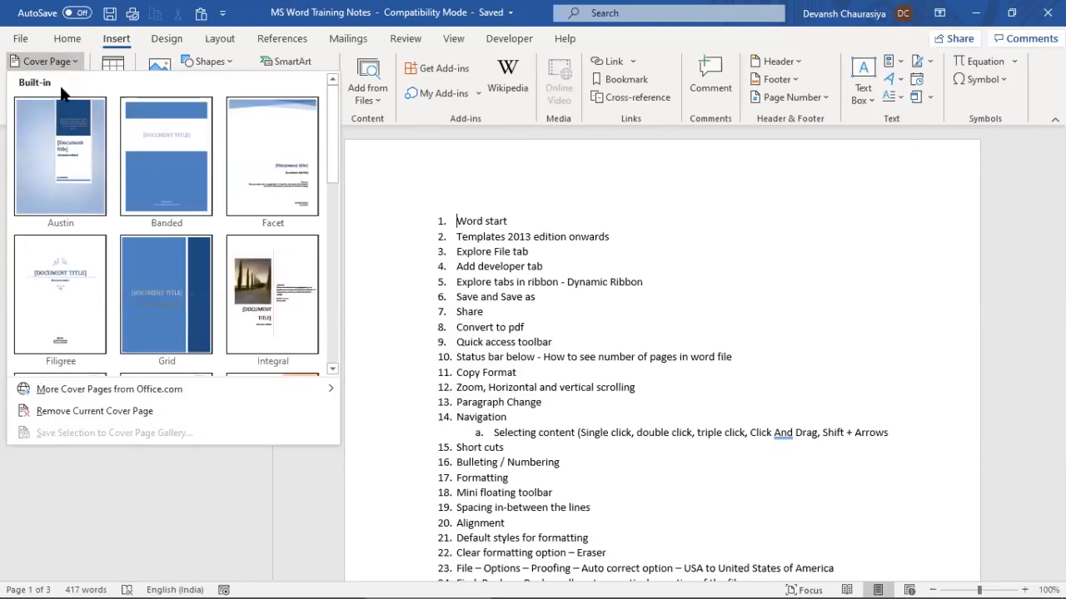
pyautogui.click(55, 303)
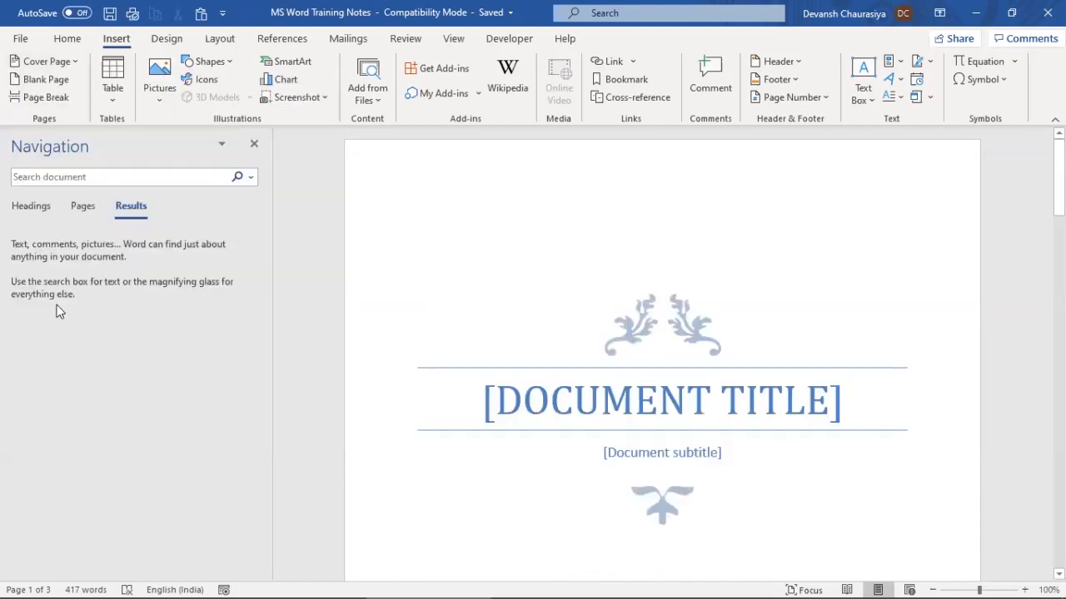
# Title the cover page 'MS WORD TRAINING'
pyautogui.click(537, 415)
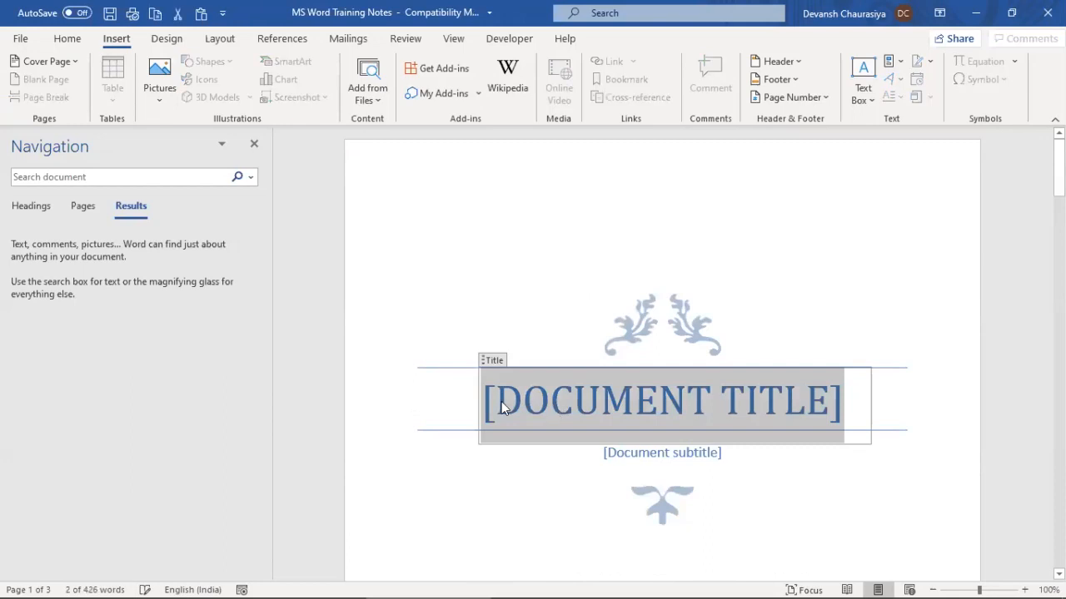
pyautogui.write('DE')
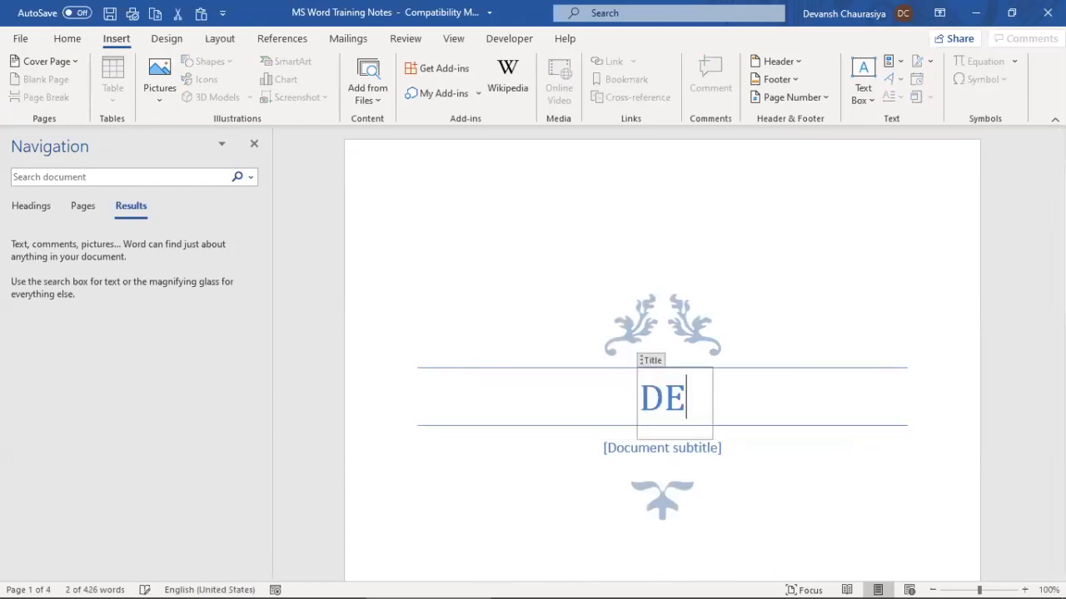
pyautogui.write('VANSH')
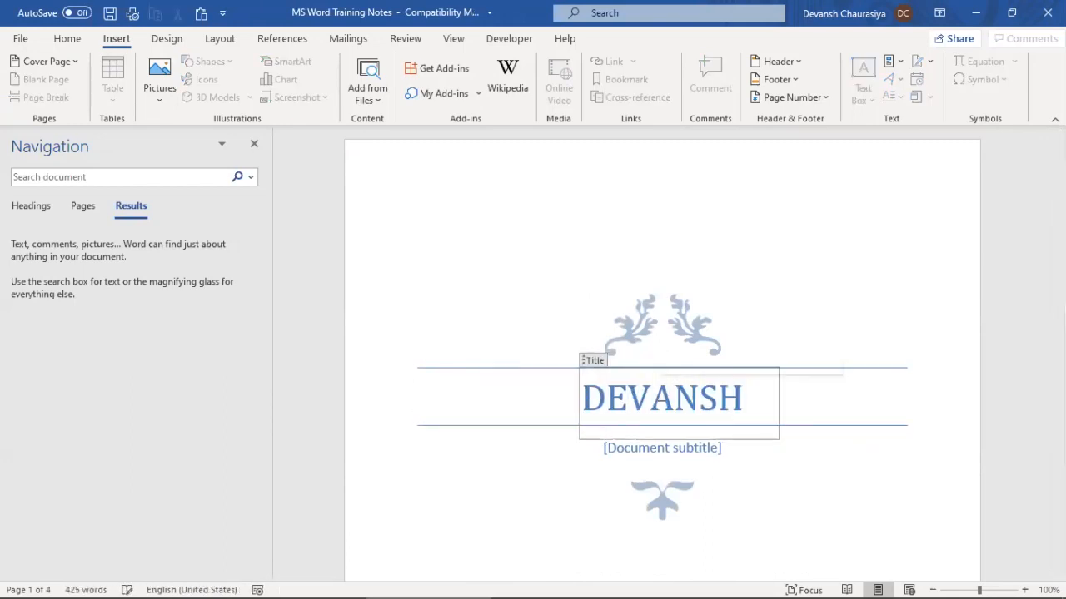
pyautogui.press('BackSpace')
pyautogui.press('BackSpace')
pyautogui.press('BackSpace')
pyautogui.press('BackSpace')
pyautogui.press('BackSpace')
pyautogui.press('BackSpace')
pyautogui.press('BackSpace')
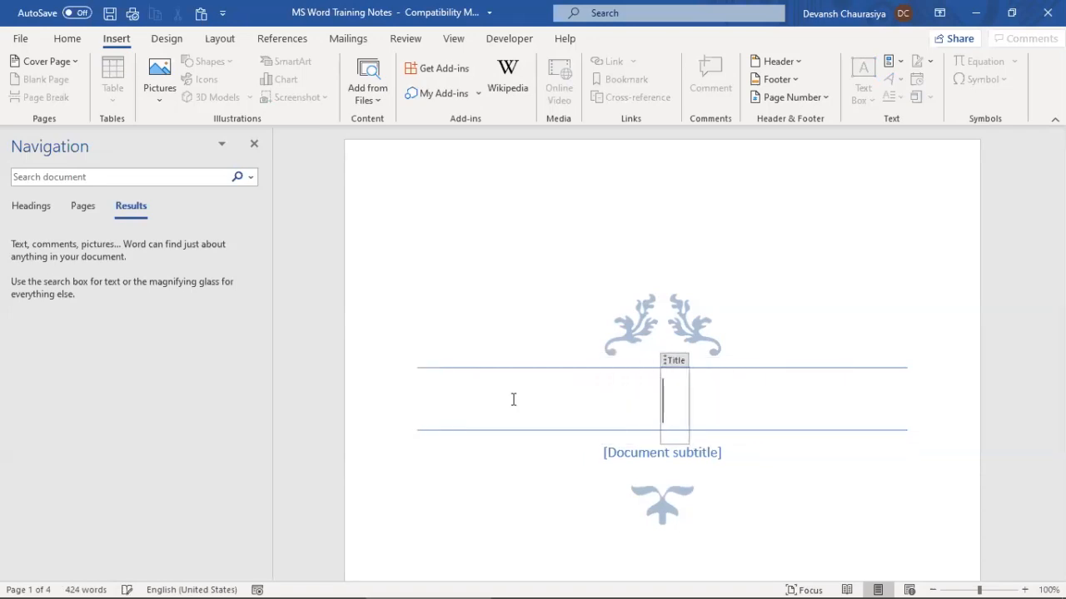
pyautogui.write('WOR')
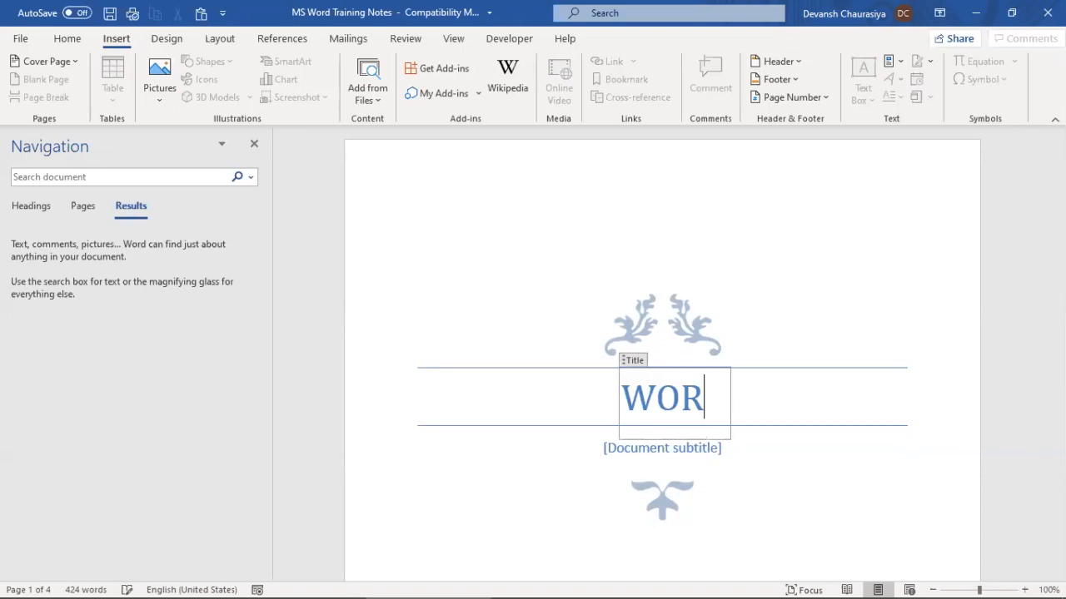
pyautogui.write('D TRA')
pyautogui.press('BackSpace')
pyautogui.press('BackSpace')
pyautogui.press('BackSpace')
pyautogui.press('BackSpace')
pyautogui.press('BackSpace')
pyautogui.press('BackSpace')
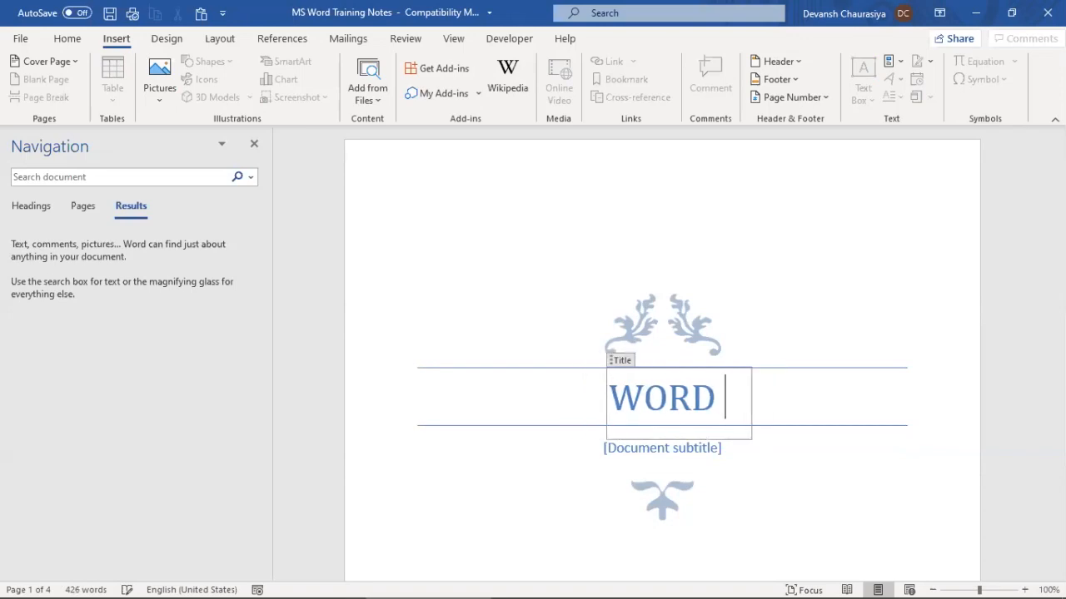
pyautogui.press('BackSpace')
pyautogui.press('BackSpace')
pyautogui.write('MS WOR')
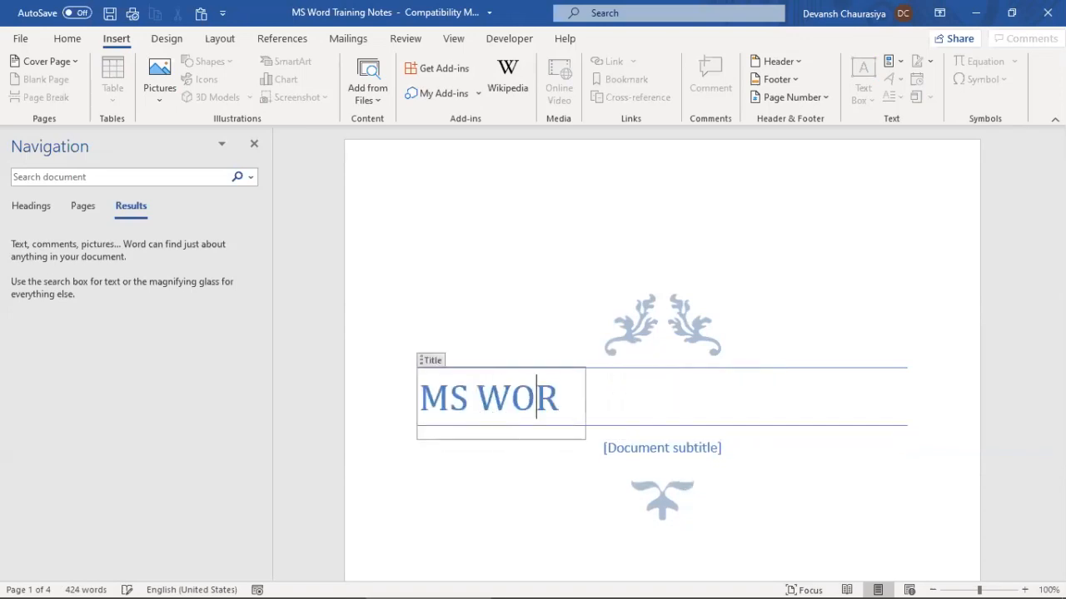
pyautogui.write('D TRAIN')
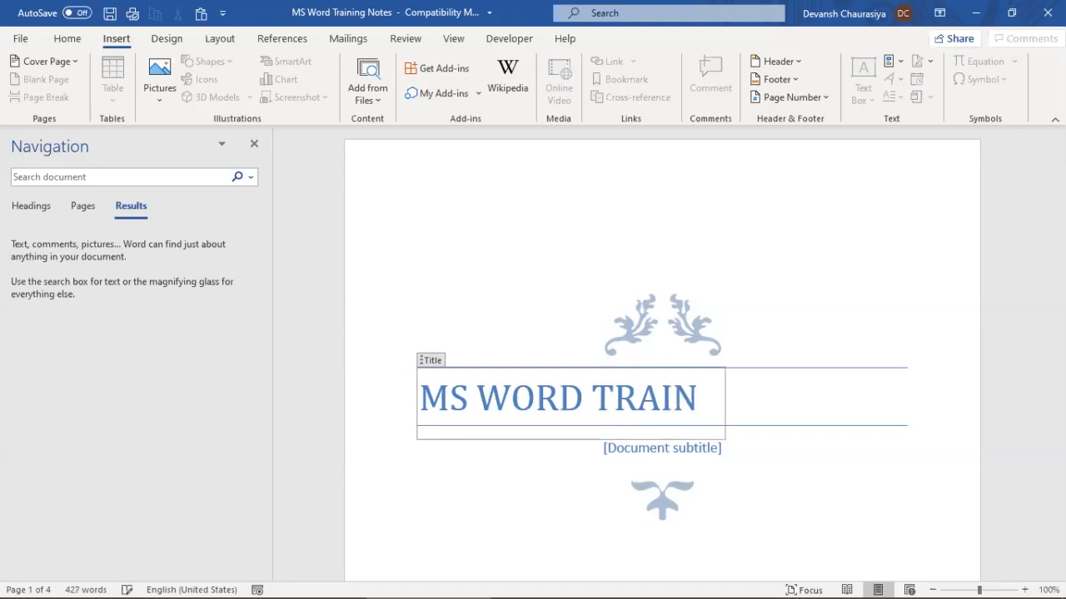
pyautogui.write('ING')
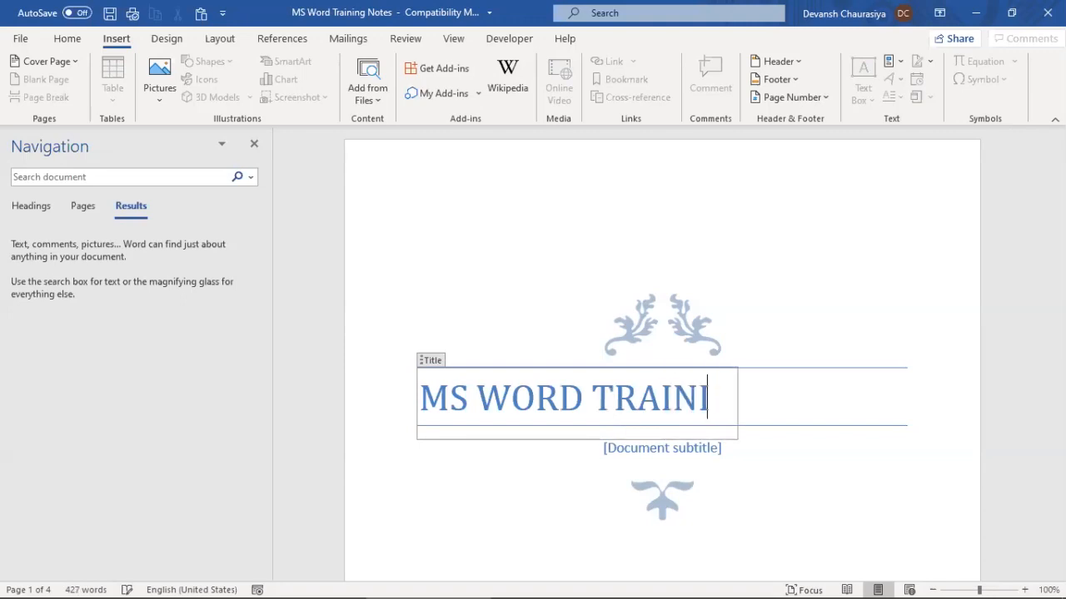
# Fill the subtitle with a 'Training by' credit naming the trainer
pyautogui.click(622, 447)
pyautogui.write('T')
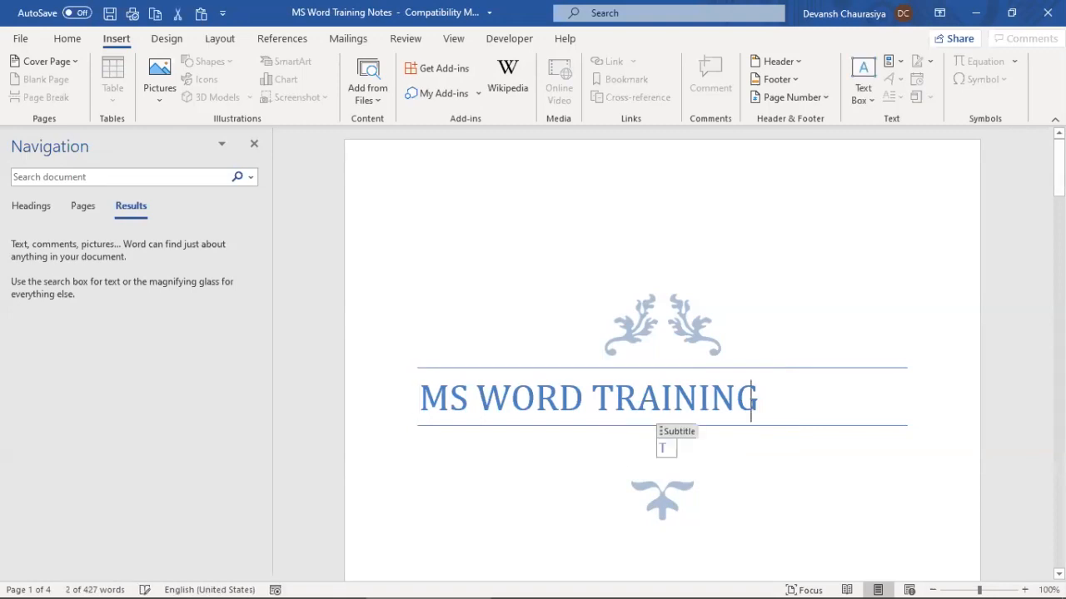
pyautogui.write('raining ')
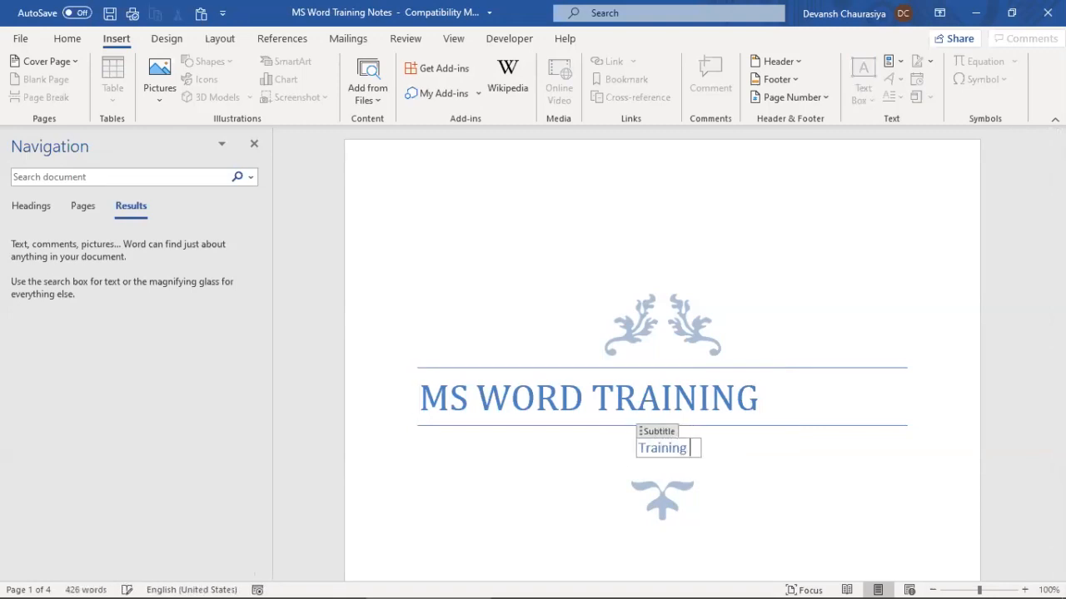
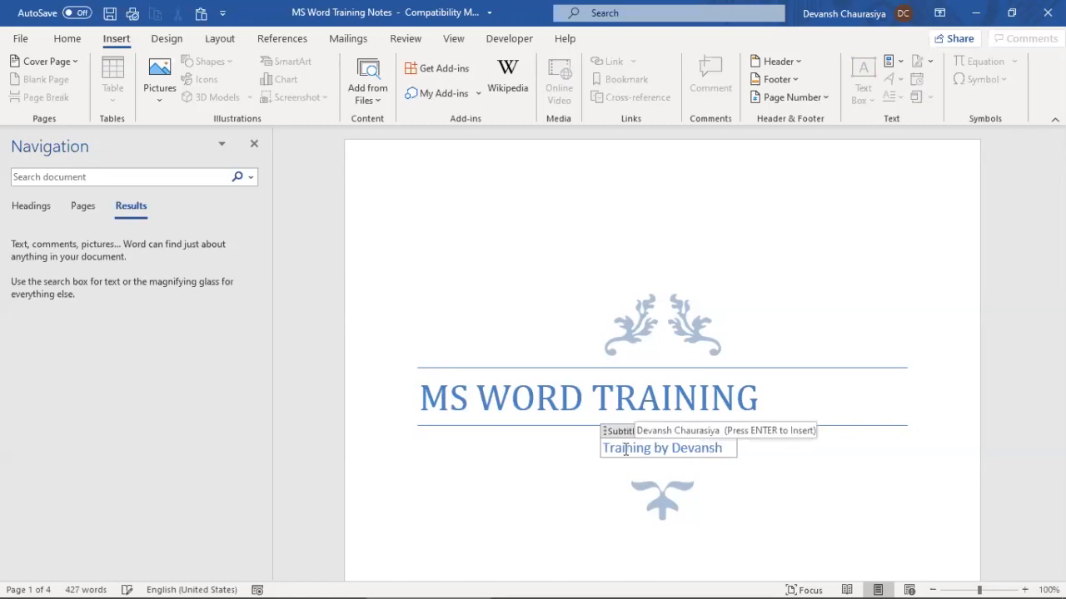
pyautogui.click(766, 281)
pyautogui.scroll(-5, 767, 281)
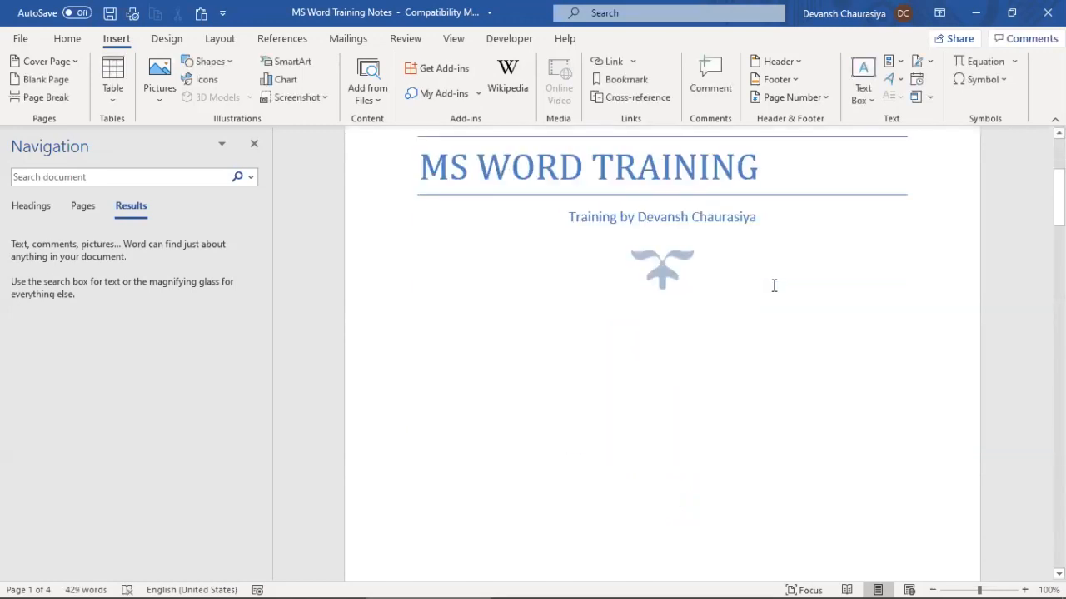
# Enter 'INDIA COMPANY NAME' as the cover page company name
pyautogui.click(670, 439)
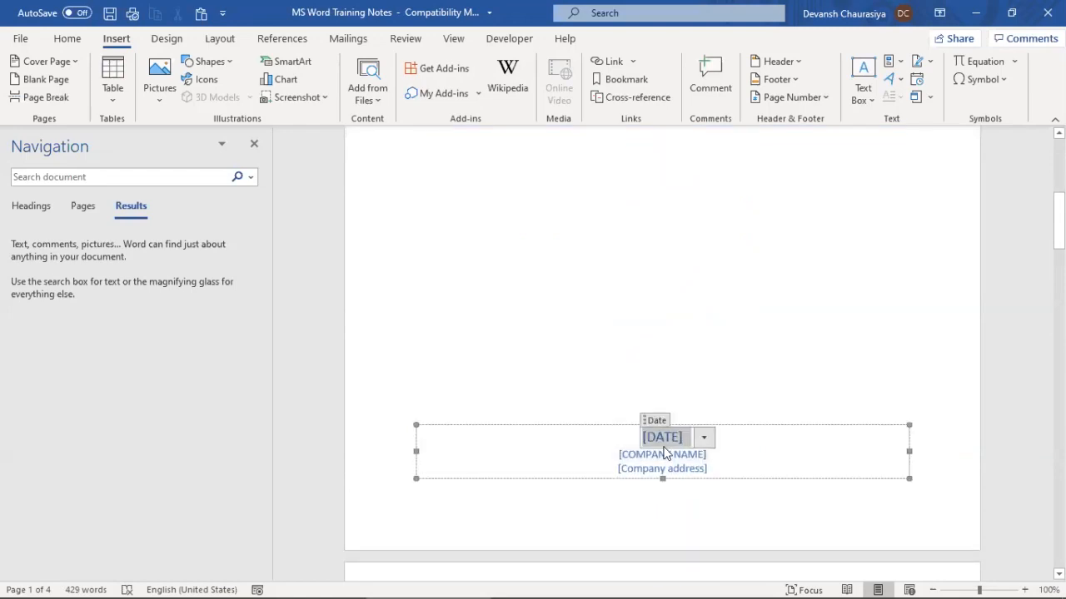
pyautogui.click(632, 457)
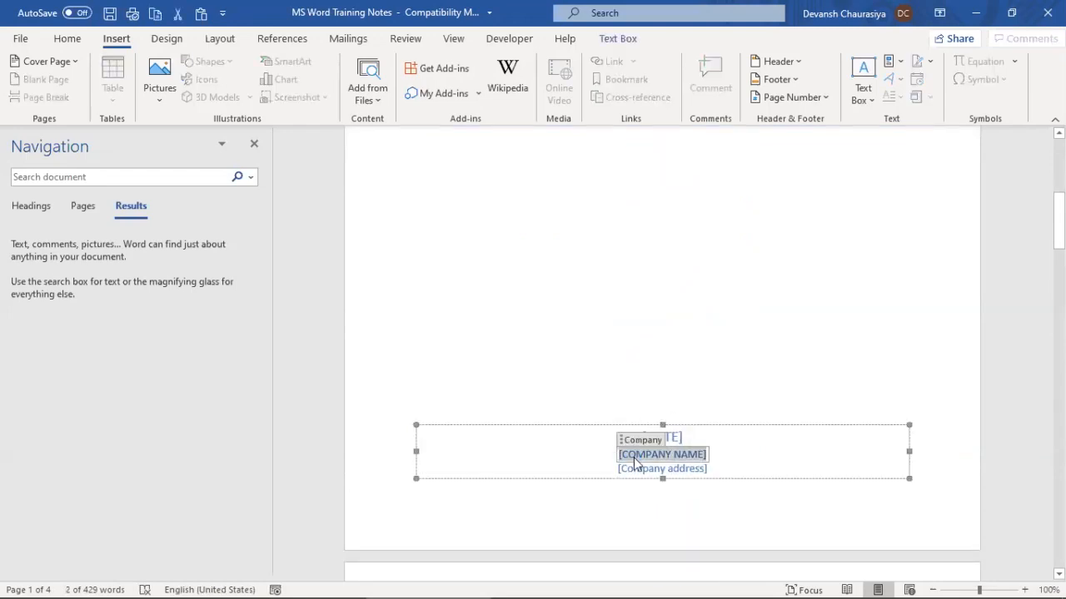
pyautogui.click(633, 469)
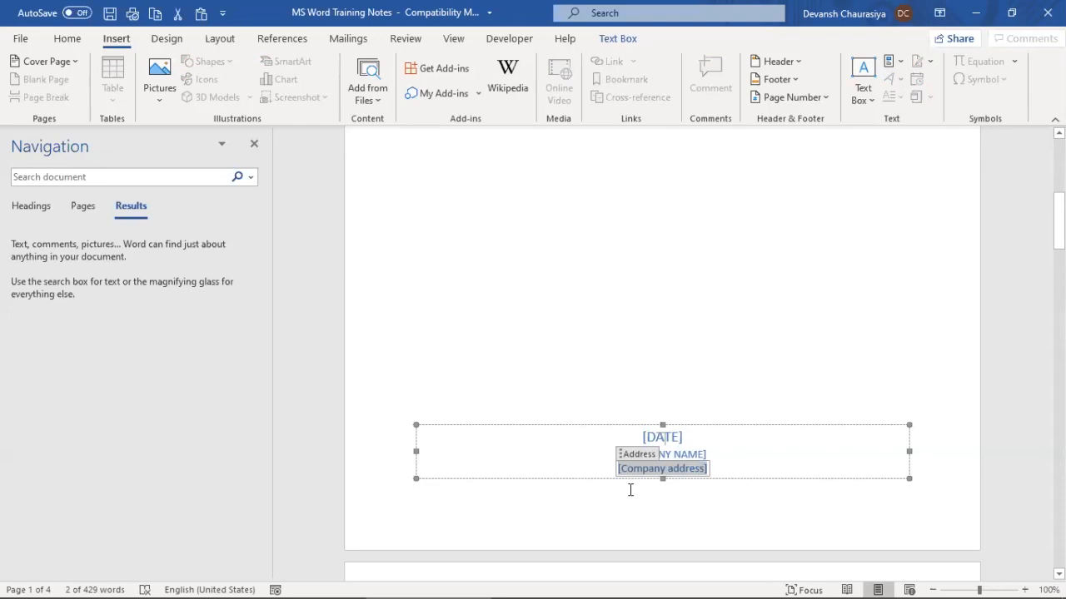
pyautogui.write('India')
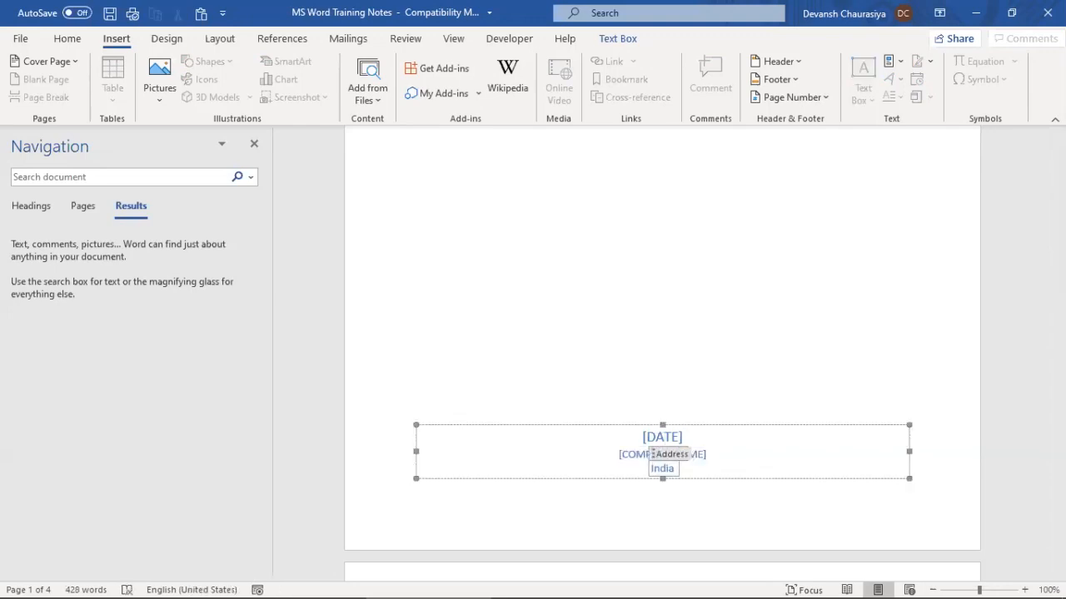
pyautogui.press('BackSpace')
pyautogui.click(634, 456)
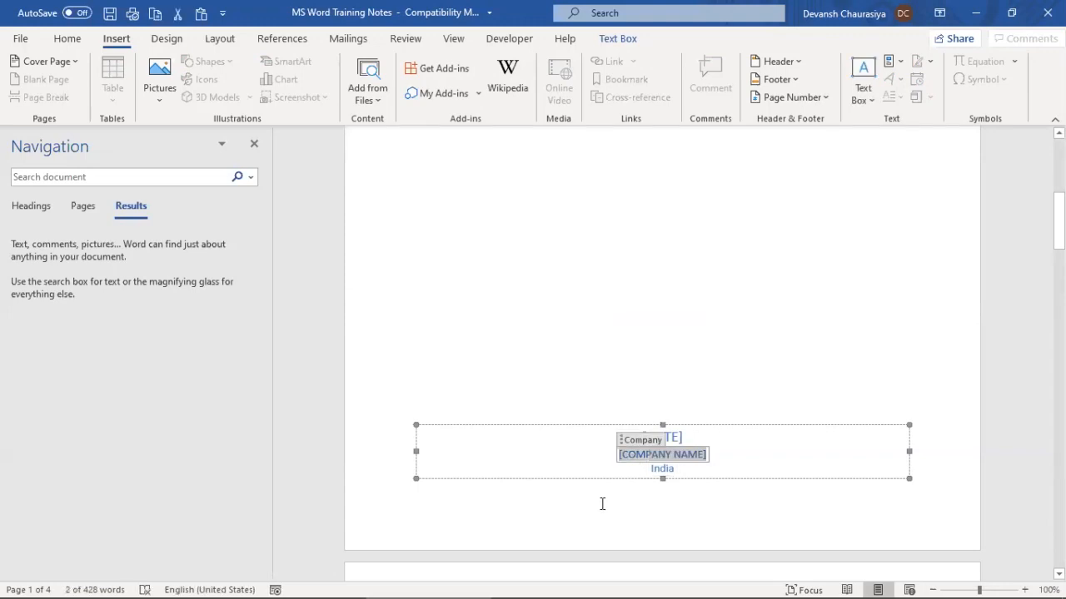
pyautogui.write('INA')
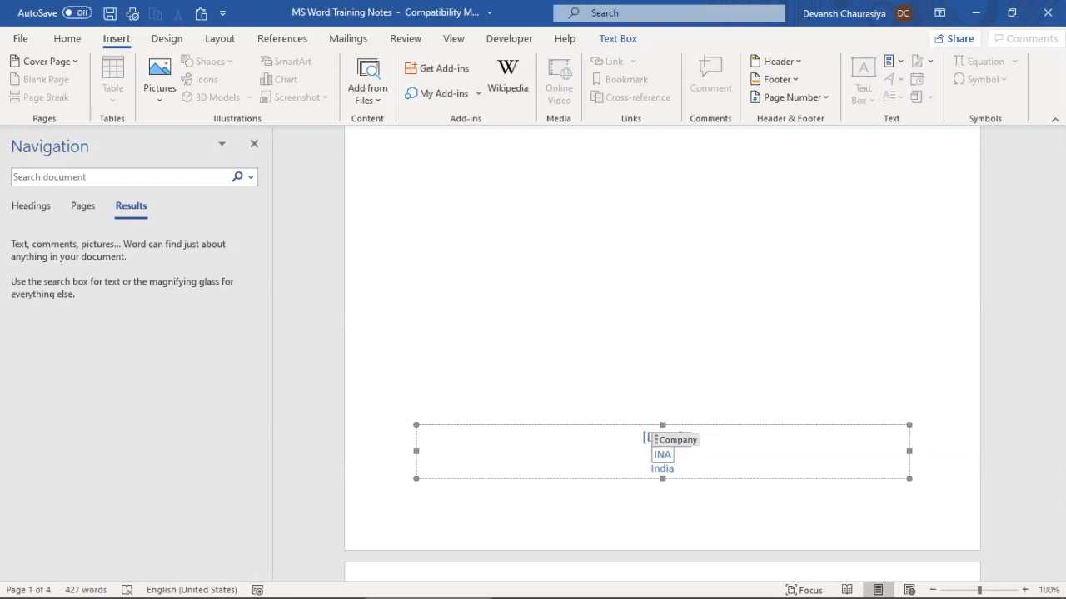
pyautogui.press('BackSpace')
pyautogui.write('DIA COMPANY NAME')
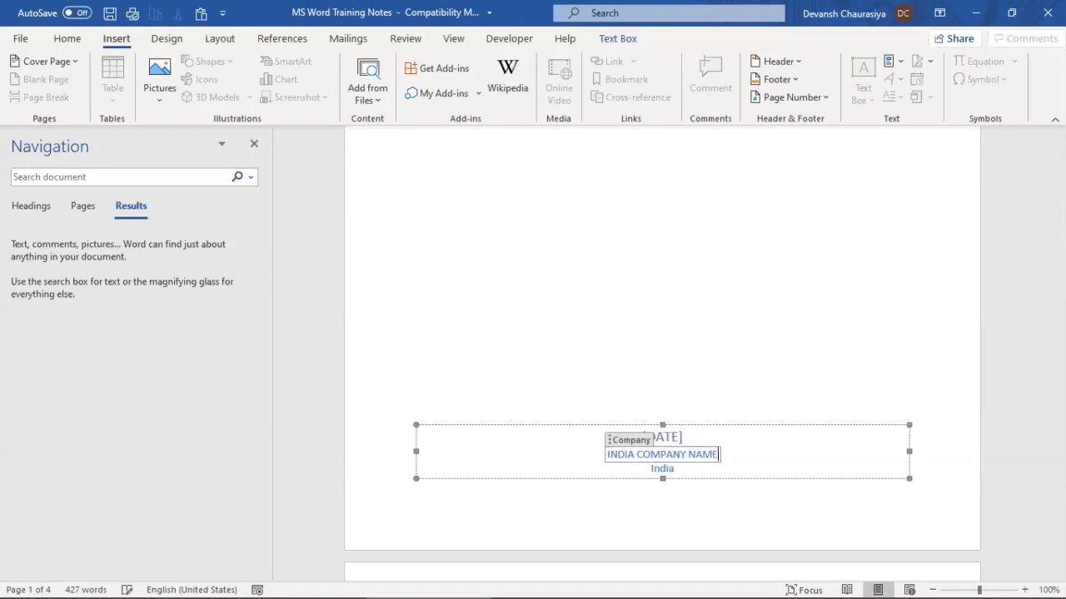
# Pick September 20, 2020 as the cover page date and deselect the date block
pyautogui.click(666, 437)
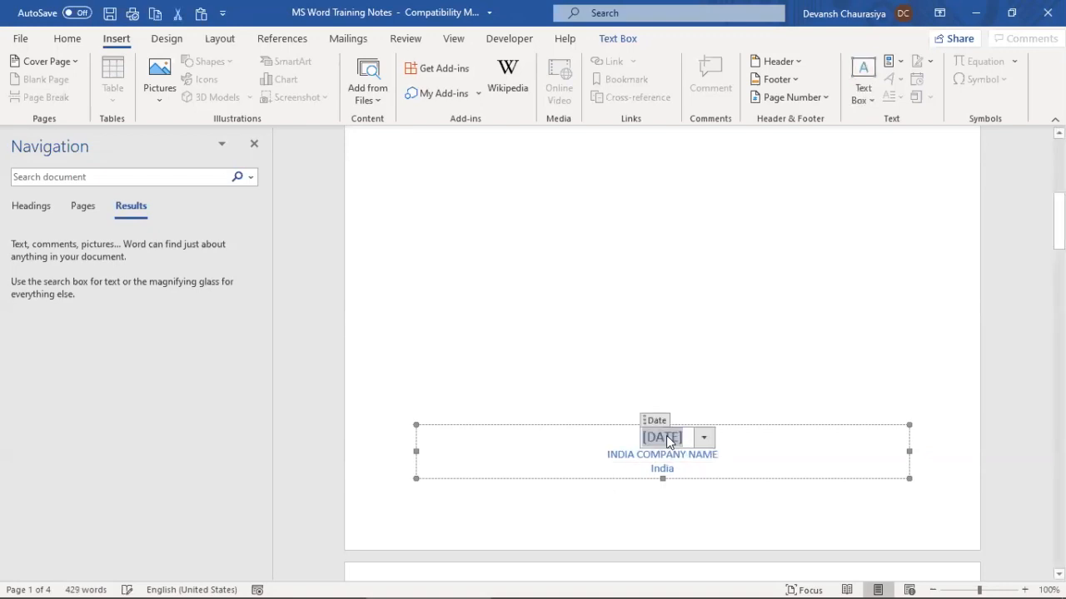
pyautogui.click(704, 438)
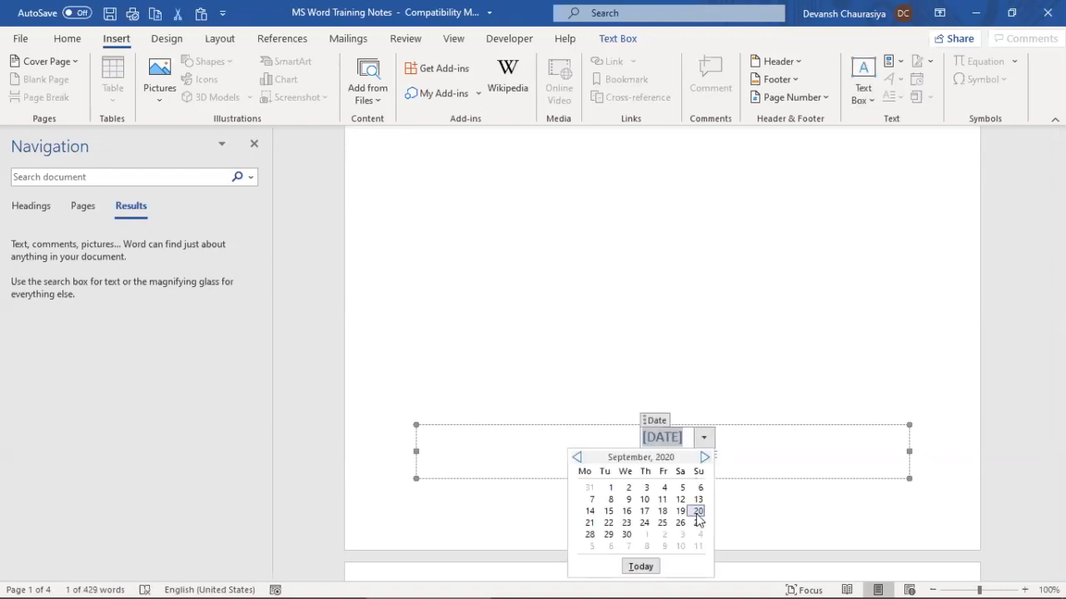
pyautogui.click(797, 458)
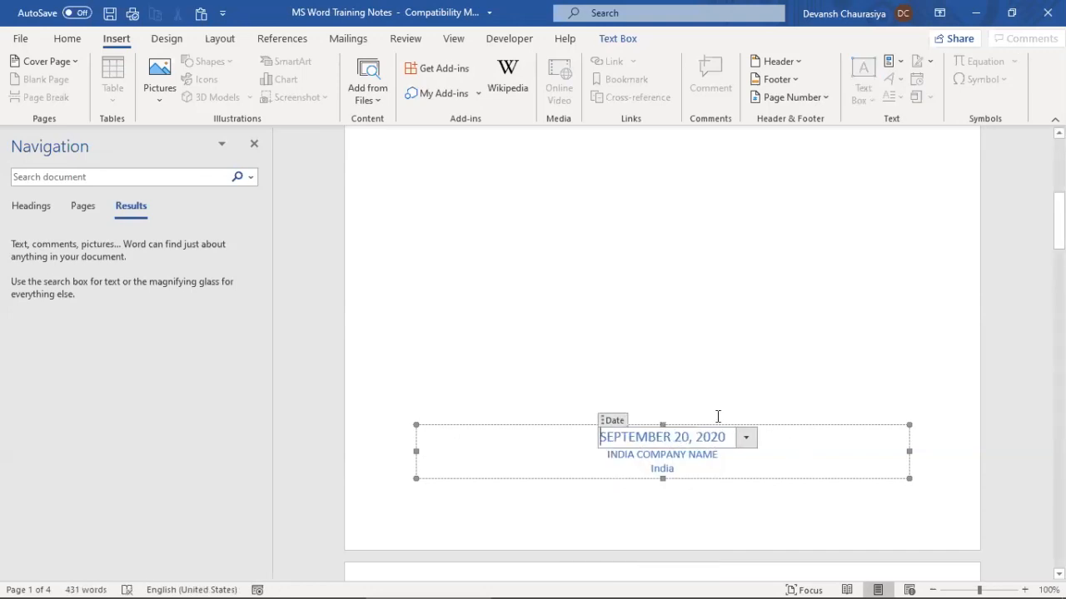
pyautogui.click(743, 374)
pyautogui.scroll(-6, 680, 388)
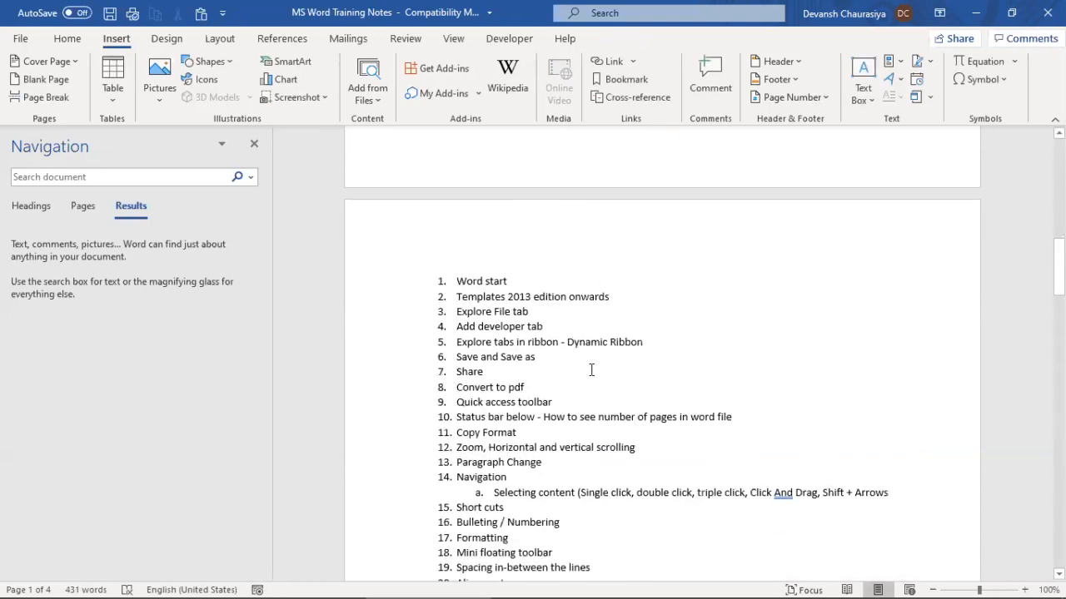
# Try the Banded and then the Integral cover page designs
pyautogui.scroll(-1, 537, 343)
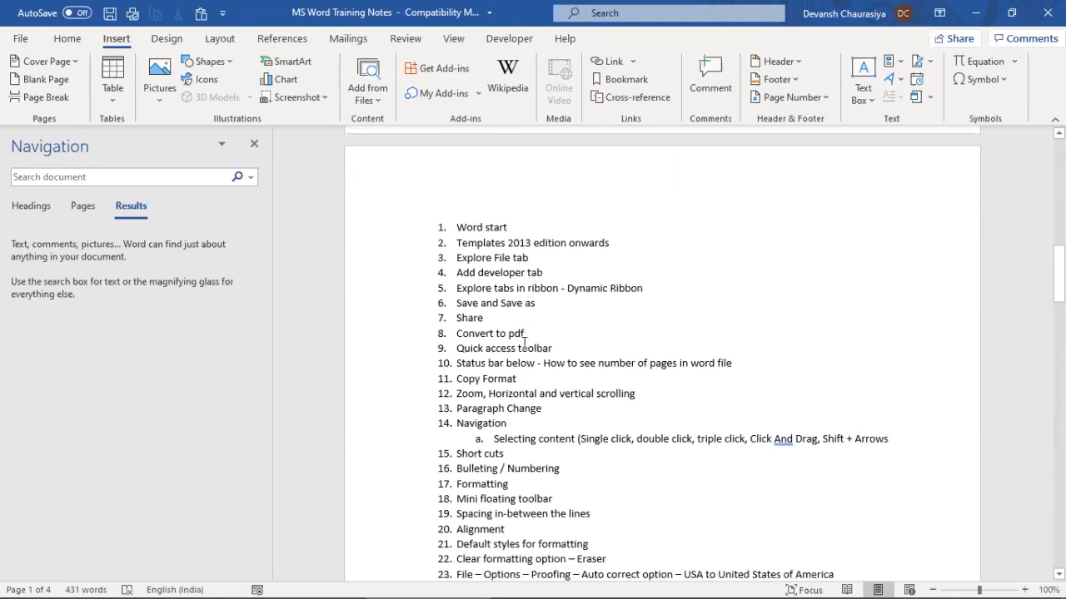
pyautogui.scroll(4, 716, 314)
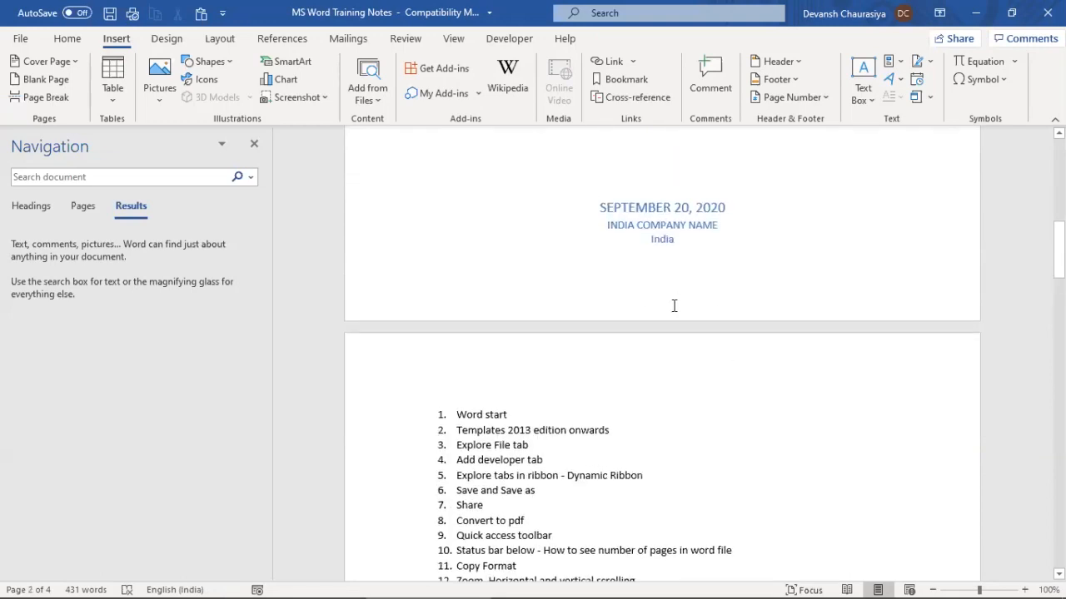
pyautogui.scroll(-3, 671, 307)
pyautogui.scroll(-2, 525, 314)
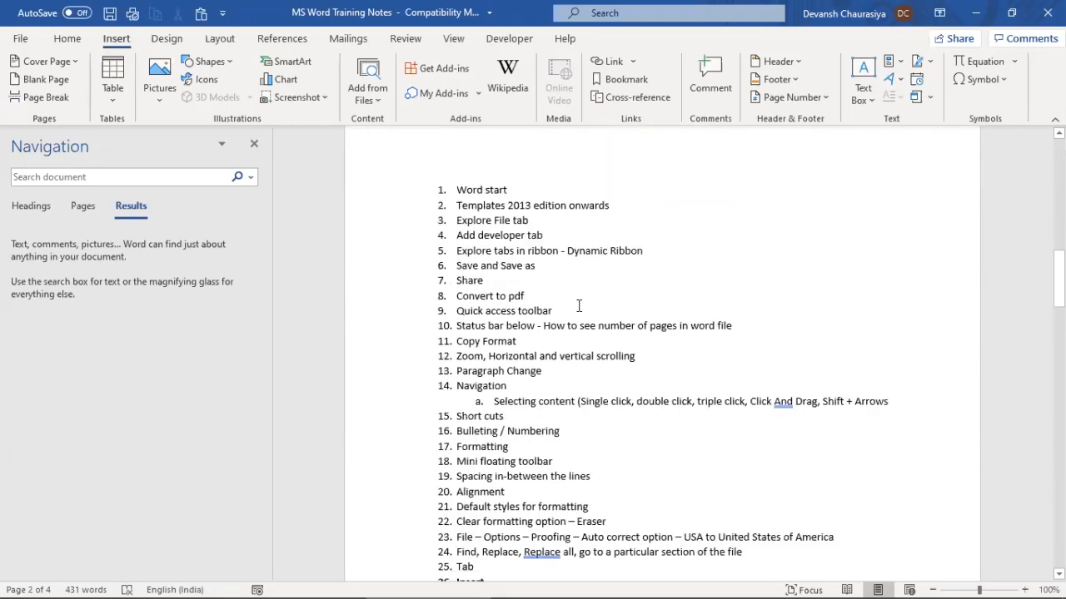
pyautogui.click(72, 63)
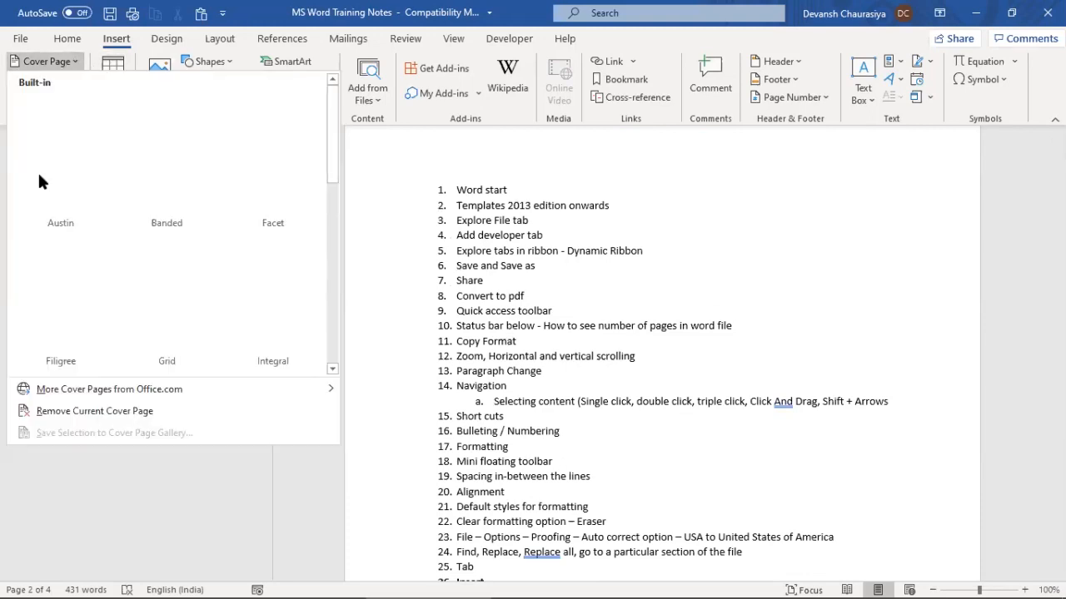
pyautogui.click(164, 164)
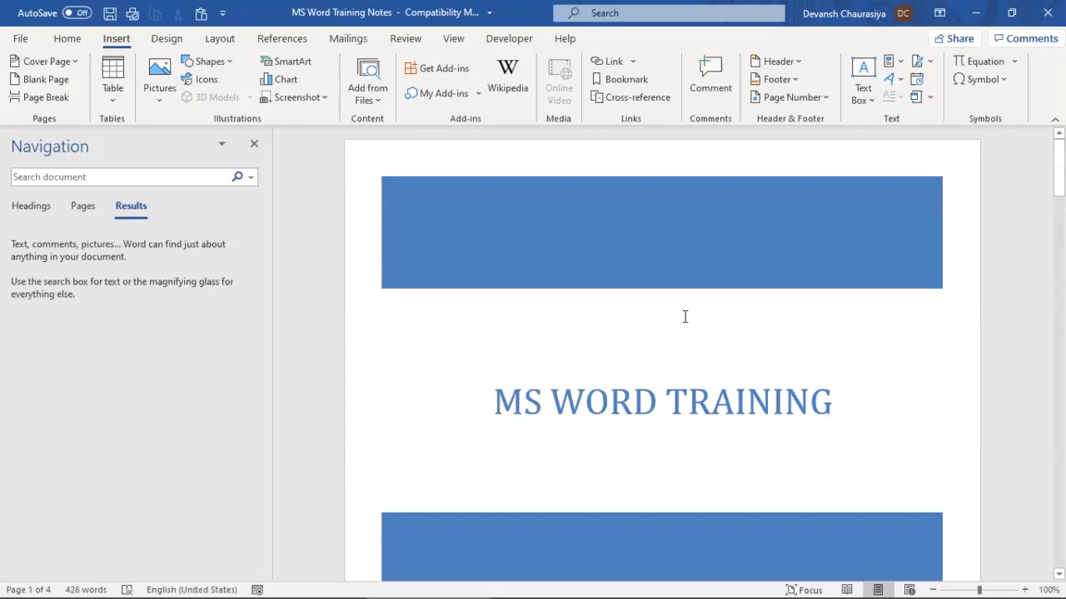
pyautogui.scroll(-5, 669, 321)
pyautogui.scroll(-5, 663, 327)
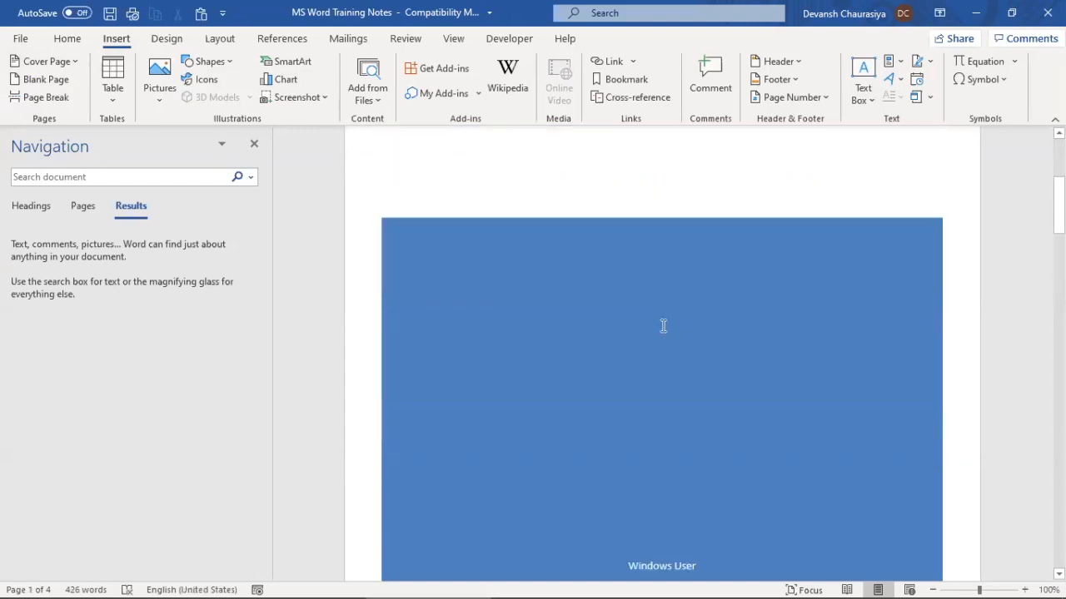
pyautogui.scroll(3, 611, 359)
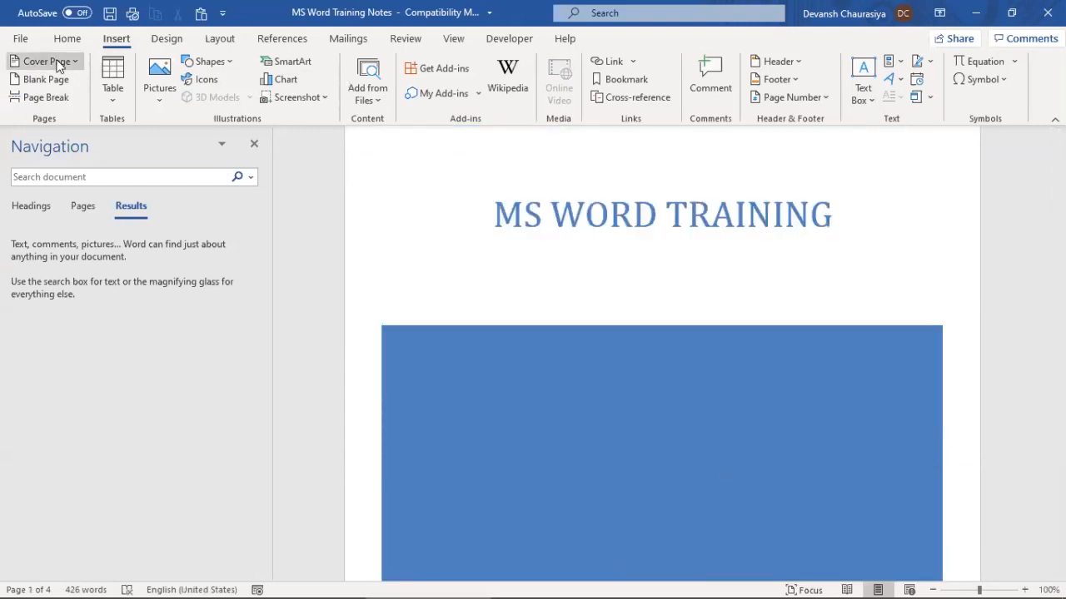
pyautogui.click(44, 61)
pyautogui.click(267, 311)
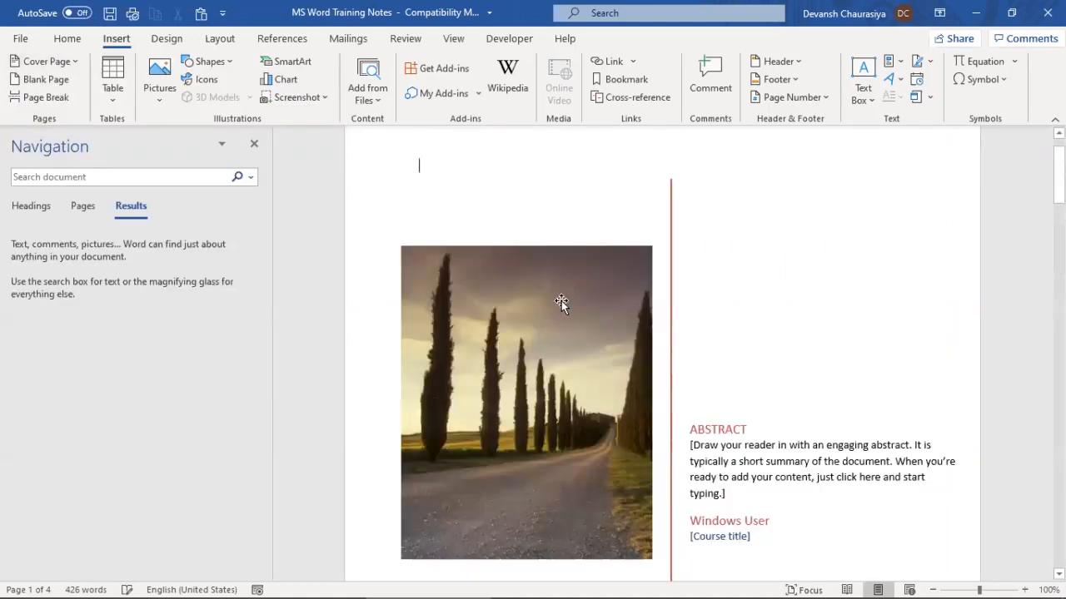
# Replace the cover's cypress photo with a Tibet map picture, shrunk to about 4 cm
pyautogui.scroll(1, 541, 375)
pyautogui.click(501, 399)
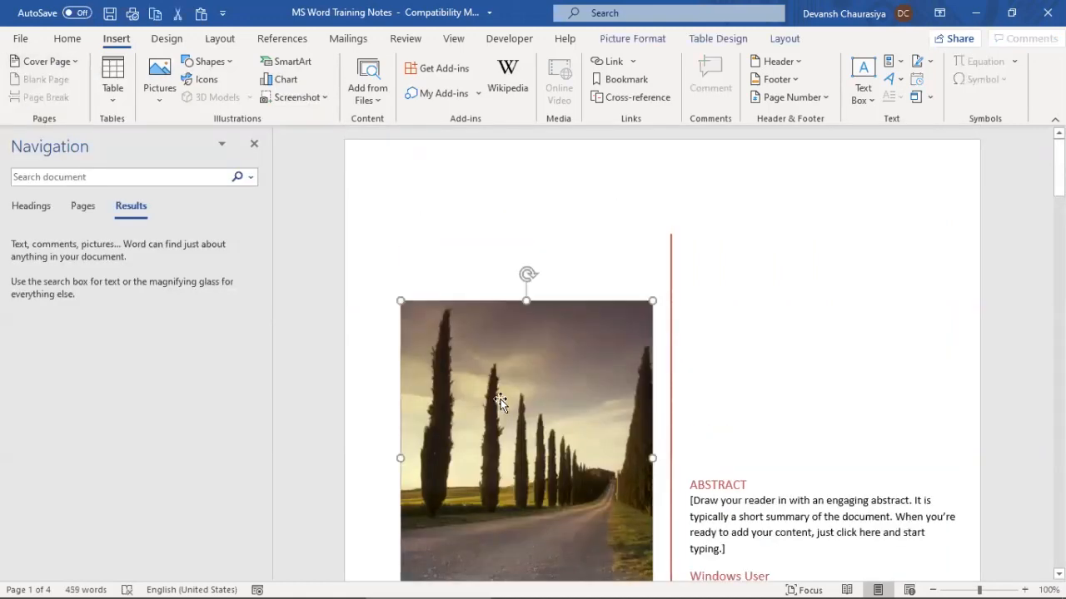
pyautogui.press('Delete')
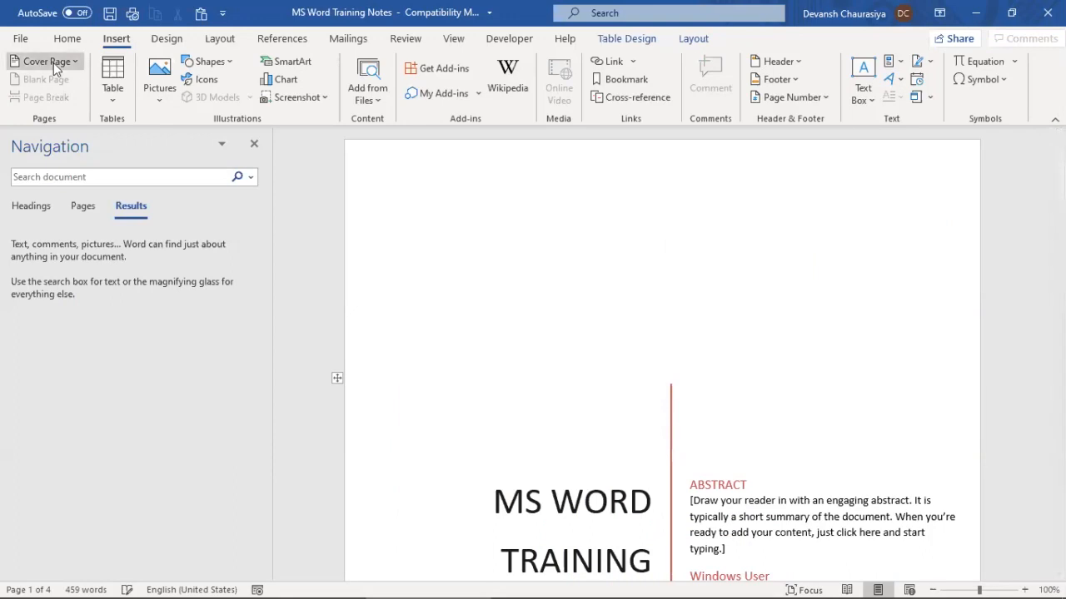
pyautogui.click(159, 92)
pyautogui.click(197, 143)
pyautogui.click(161, 132)
pyautogui.doubleClick(161, 133)
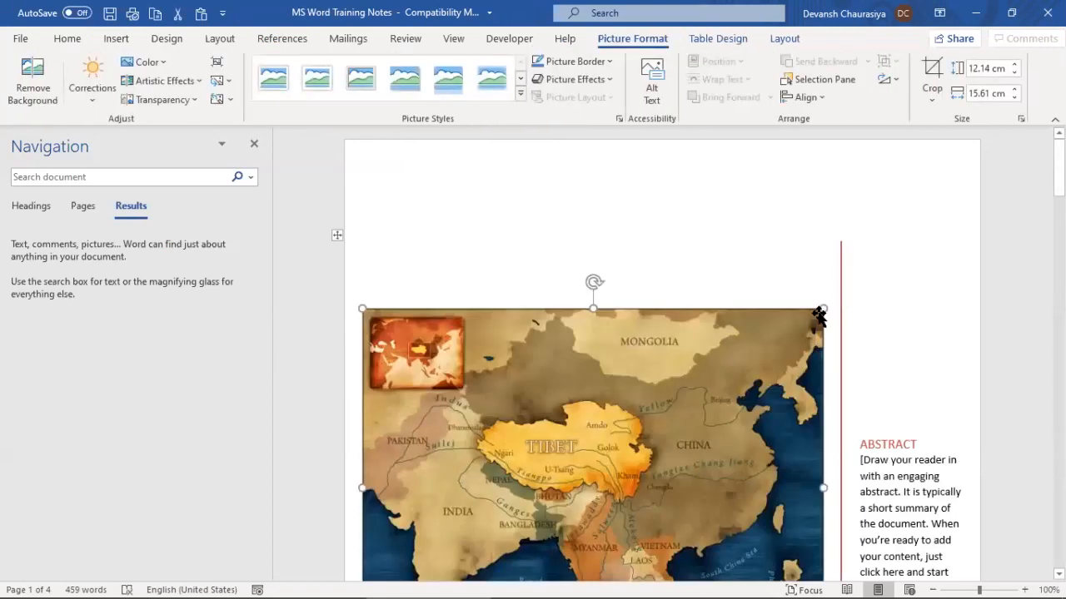
pyautogui.moveTo(823, 306); pyautogui.dragTo(651, 344)
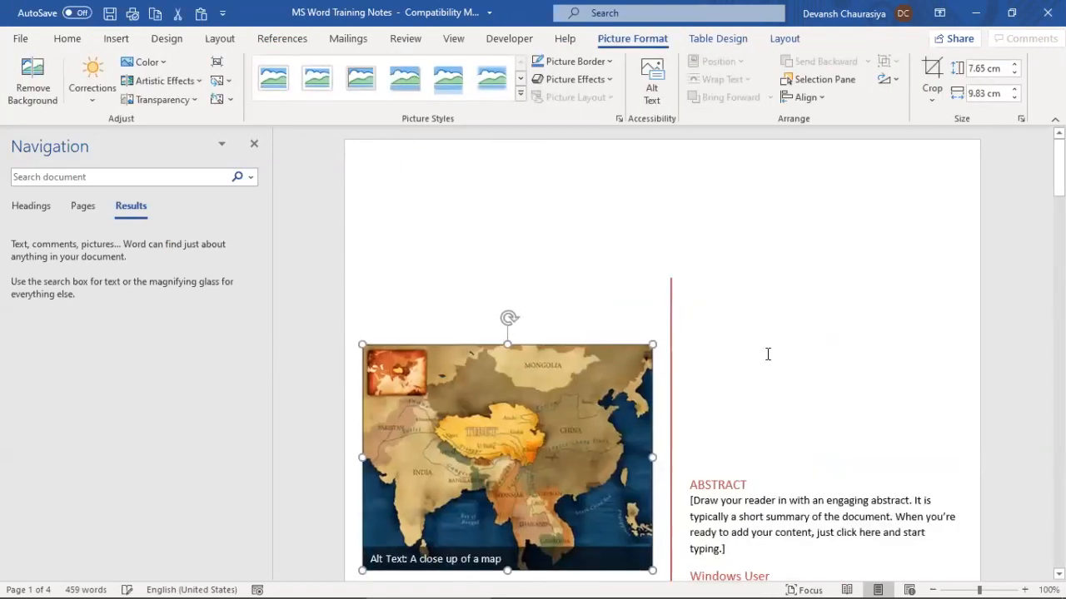
pyautogui.scroll(-5, 554, 346)
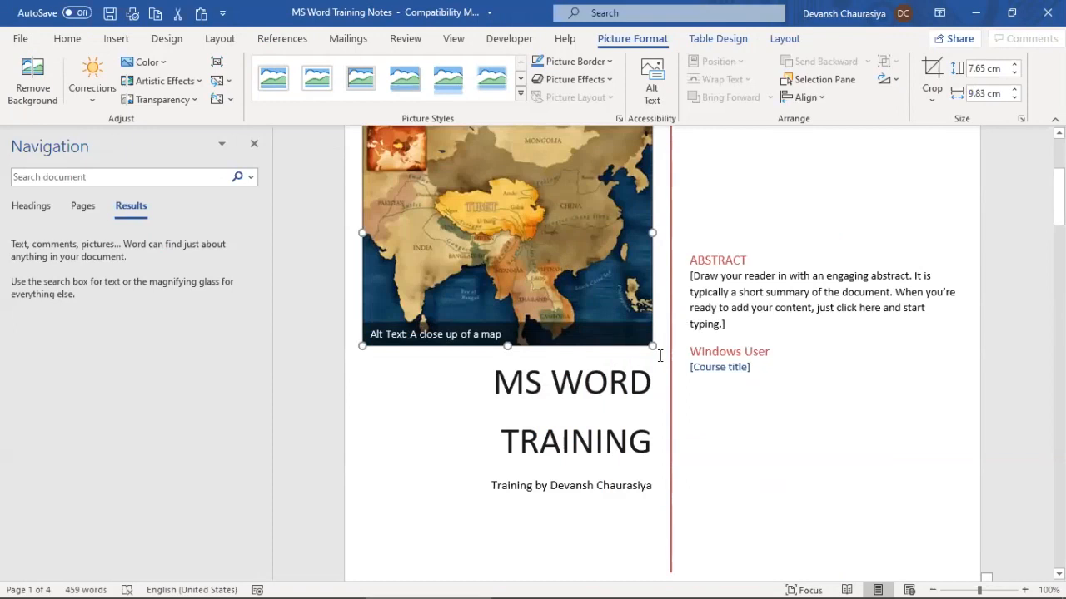
pyautogui.moveTo(655, 350); pyautogui.dragTo(505, 228)
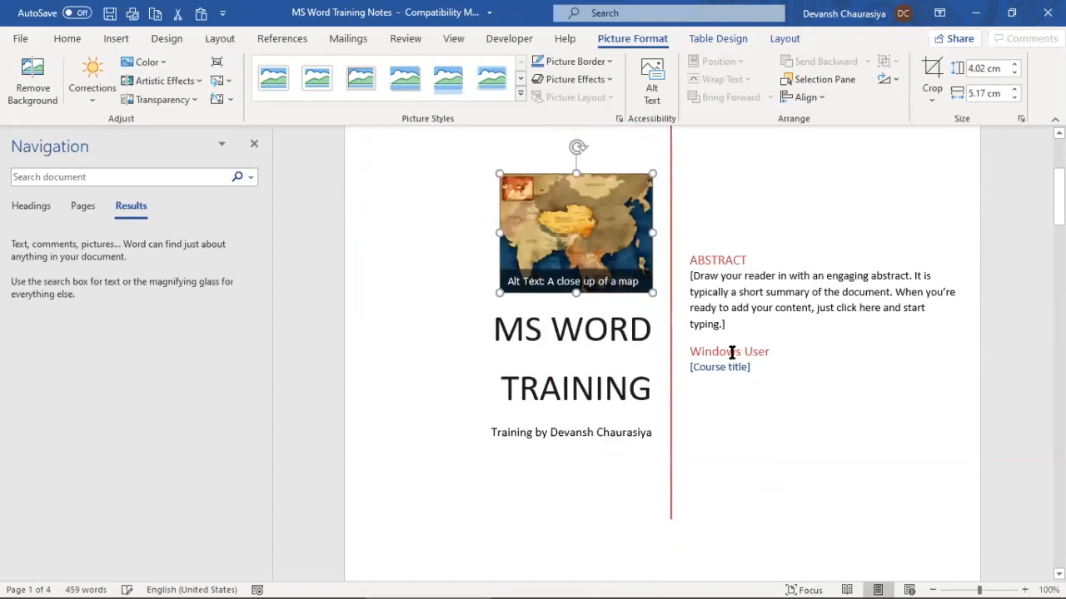
pyautogui.scroll(-5, 730, 318)
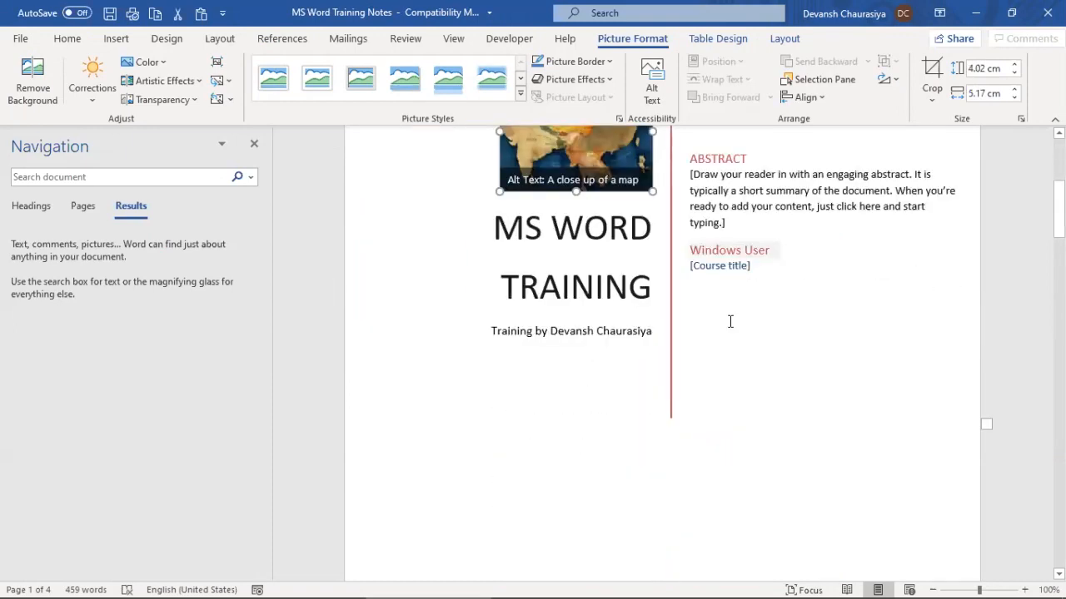
pyautogui.scroll(-8, 731, 324)
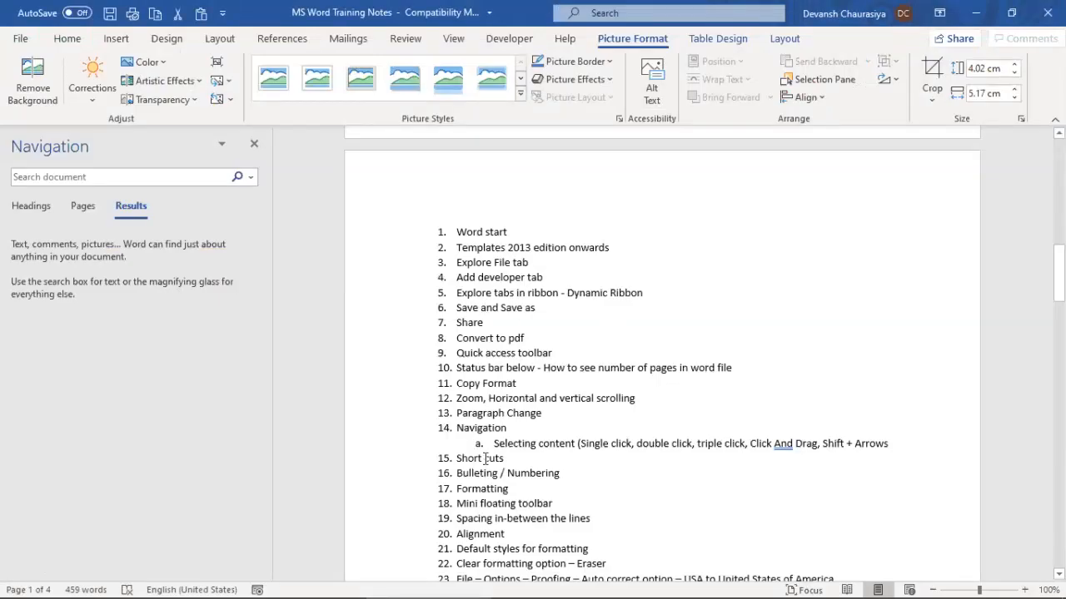
pyautogui.scroll(-7, 486, 459)
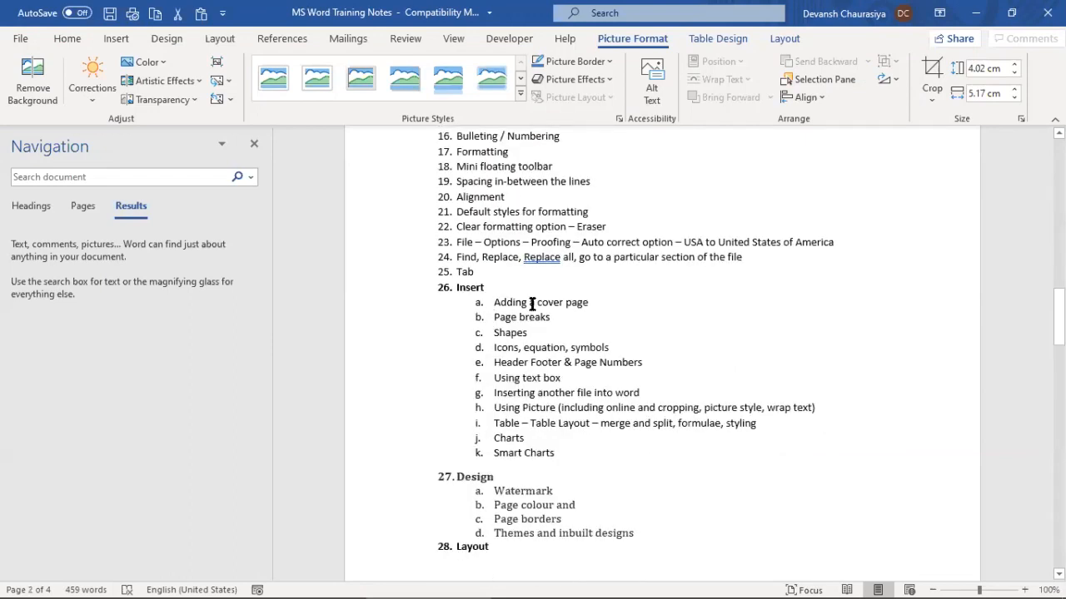
# Undo the cover page edits with Ctrl+Z until the cover page is removed
pyautogui.hotkey('ctrl', 'Home')
pyautogui.hotkey('ctrl', 'z')
pyautogui.hotkey('ctrl', 'z')
pyautogui.hotkey('ctrl', 'z')
pyautogui.hotkey('ctrl', 'z')
pyautogui.hotkey('ctrl', 'z')
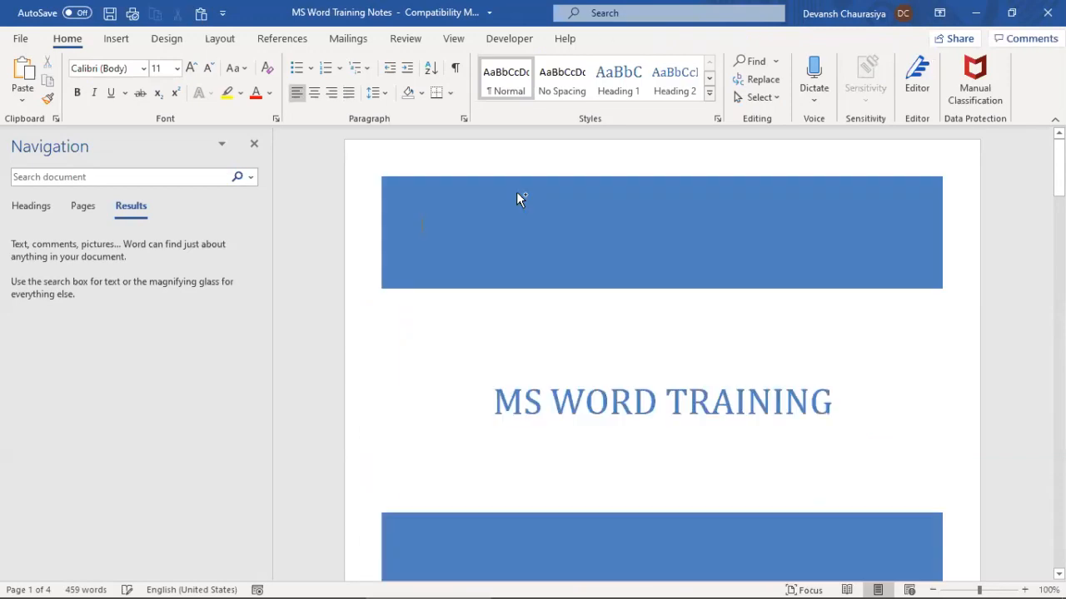
pyautogui.hotkey('ctrl', 'z')
pyautogui.hotkey('ctrl', 'z')
pyautogui.hotkey('ctrl', 'z')
pyautogui.hotkey('ctrl', 'z')
pyautogui.hotkey('ctrl', 'z')
pyautogui.hotkey('ctrl', 'z')
pyautogui.hotkey('ctrl', 'z')
pyautogui.hotkey('ctrl', 'z')
pyautogui.hotkey('ctrl', 'z')
pyautogui.hotkey('ctrl', 'z')
pyautogui.hotkey('ctrl', 'z')
pyautogui.hotkey('ctrl', 'z')
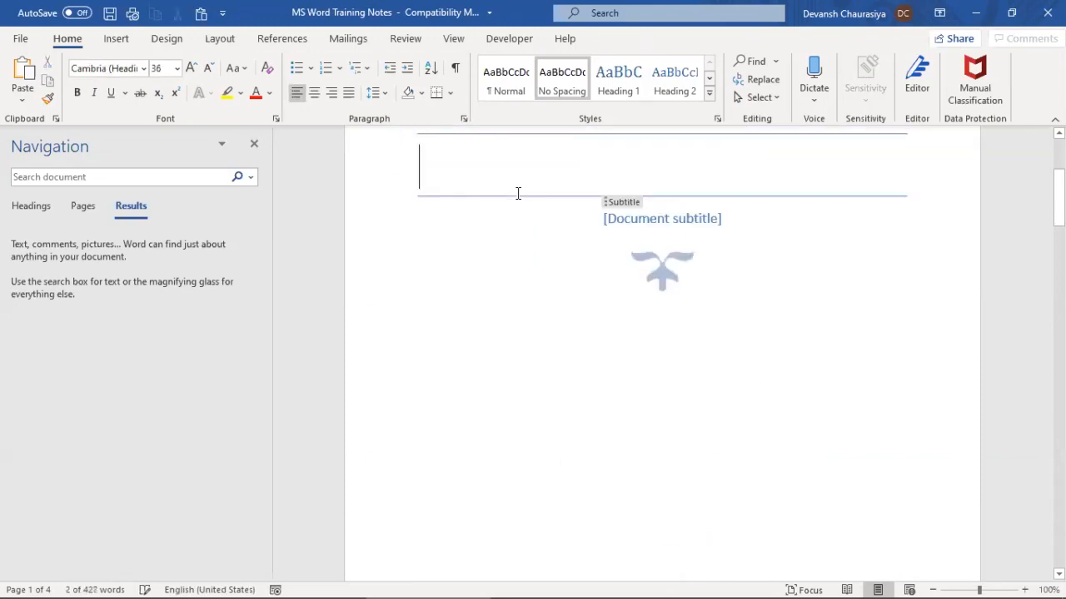
pyautogui.hotkey('ctrl', 'z')
pyautogui.hotkey('ctrl', 'z')
pyautogui.hotkey('ctrl', 'z')
pyautogui.hotkey('ctrl', 'z')
pyautogui.hotkey('ctrl', 'z')
pyautogui.hotkey('ctrl', 'z')
pyautogui.hotkey('ctrl', 'z')
pyautogui.hotkey('ctrl', 'z')
pyautogui.hotkey('ctrl', 'z')
pyautogui.hotkey('ctrl', 'z')
pyautogui.write('DEVANSH')
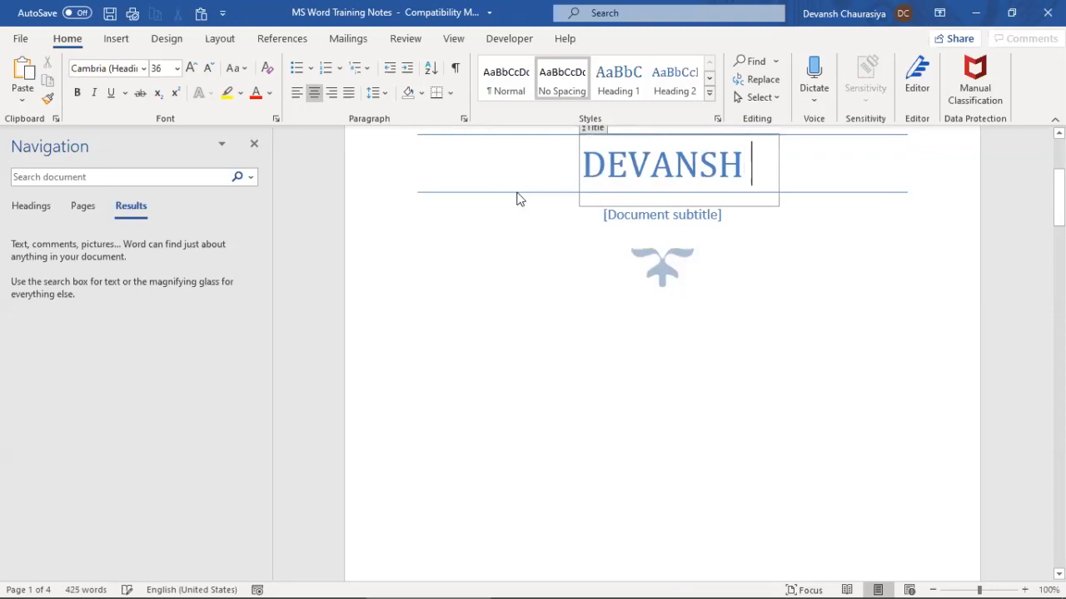
pyautogui.hotkey('ctrl', 'z')
pyautogui.scroll(5, 525, 233)
pyautogui.scroll(-5, 532, 257)
pyautogui.scroll(-2, 562, 369)
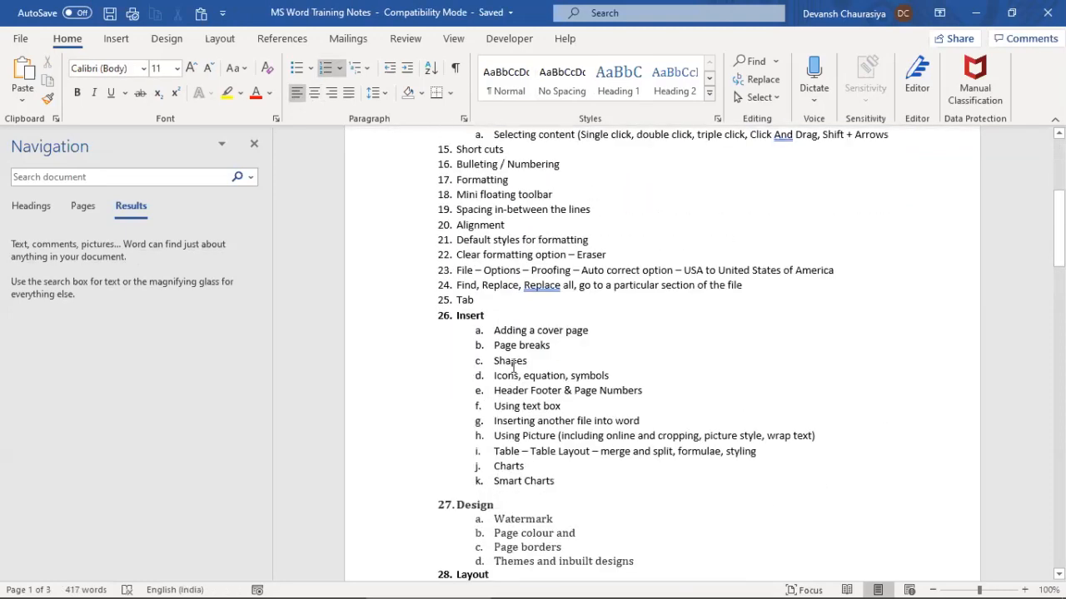
pyautogui.tripleClick(510, 346)
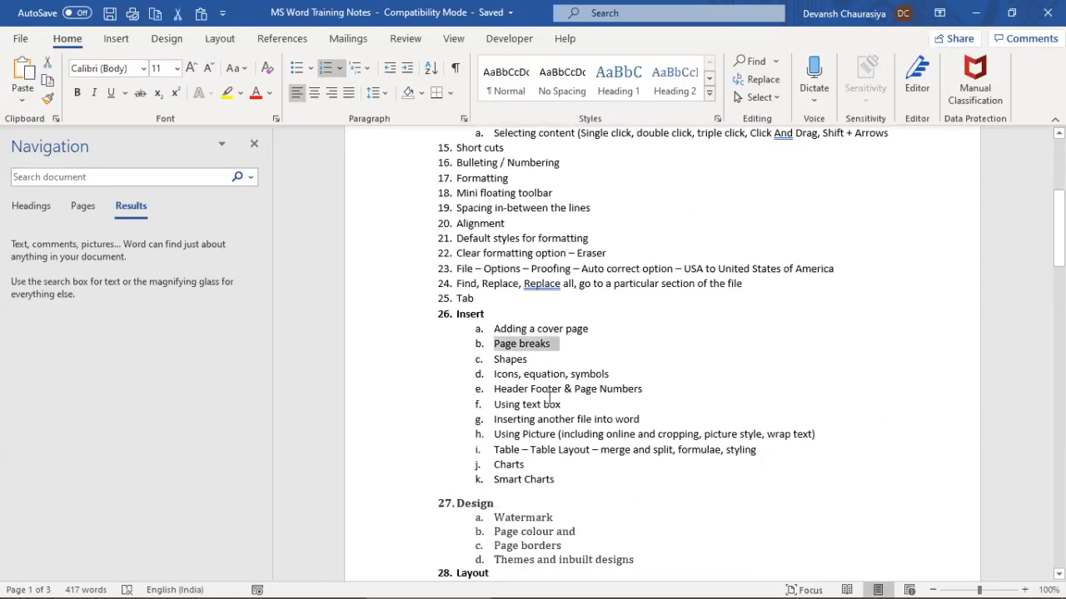
pyautogui.scroll(3, 543, 372)
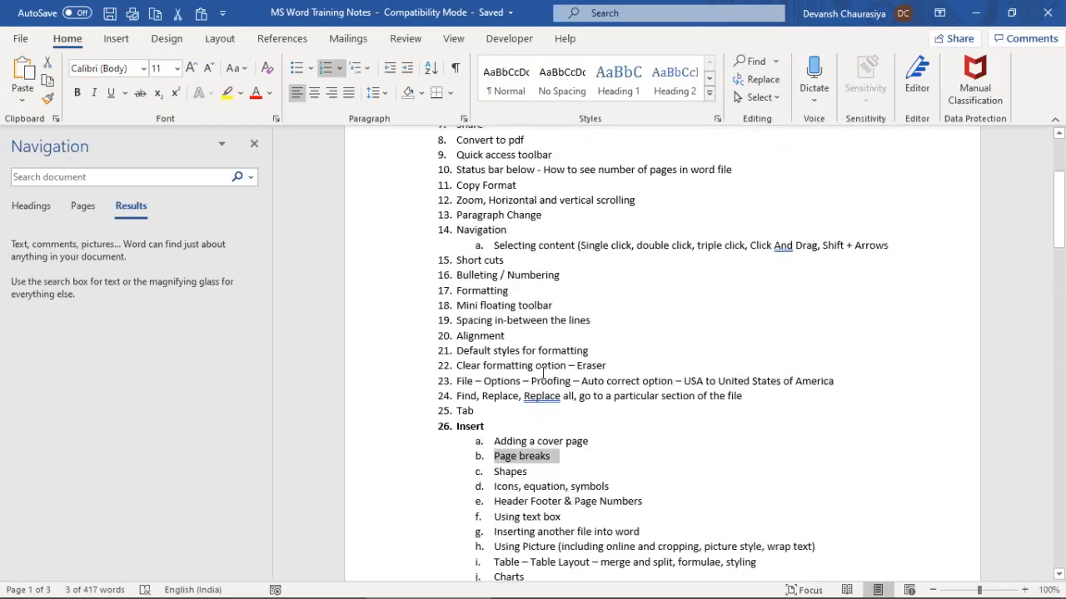
pyautogui.scroll(5, 543, 372)
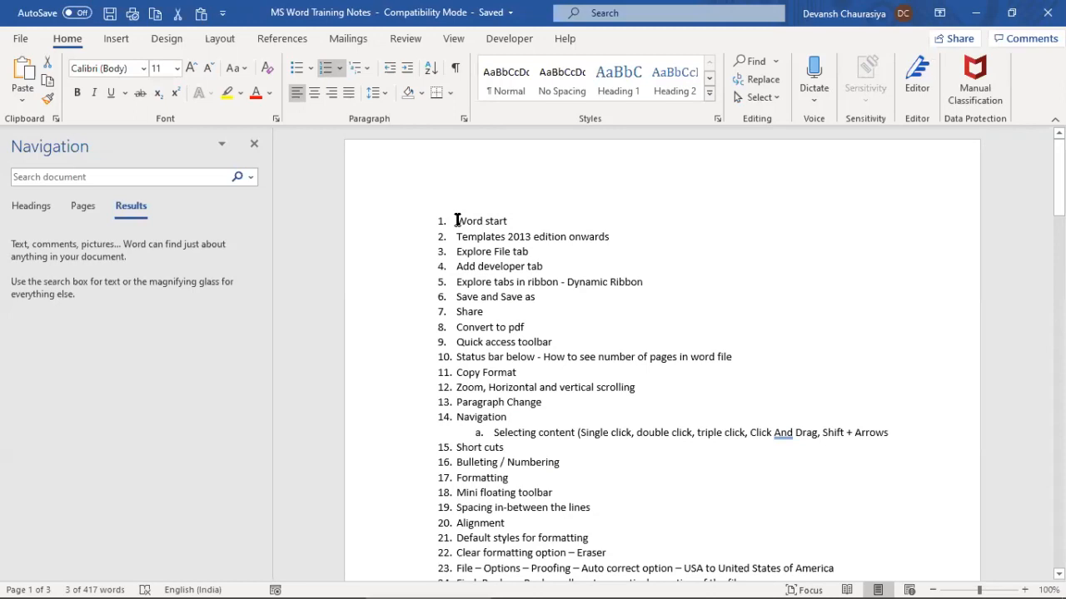
pyautogui.click(456, 221)
pyautogui.press('Return')
pyautogui.press('Up')
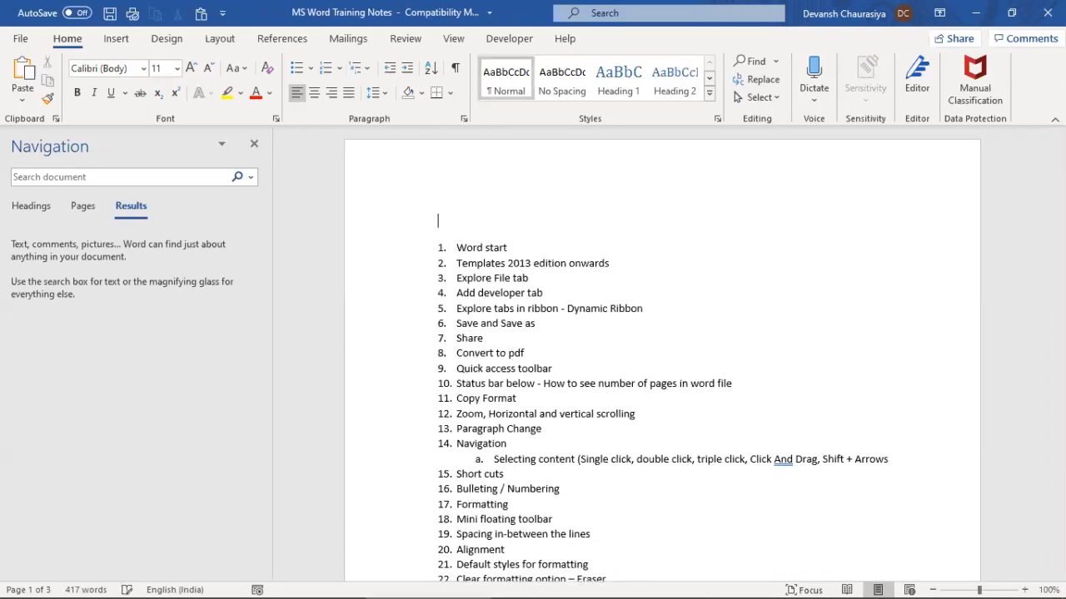
pyautogui.write('Word training')
pyautogui.hotkey('shift', 'Home')
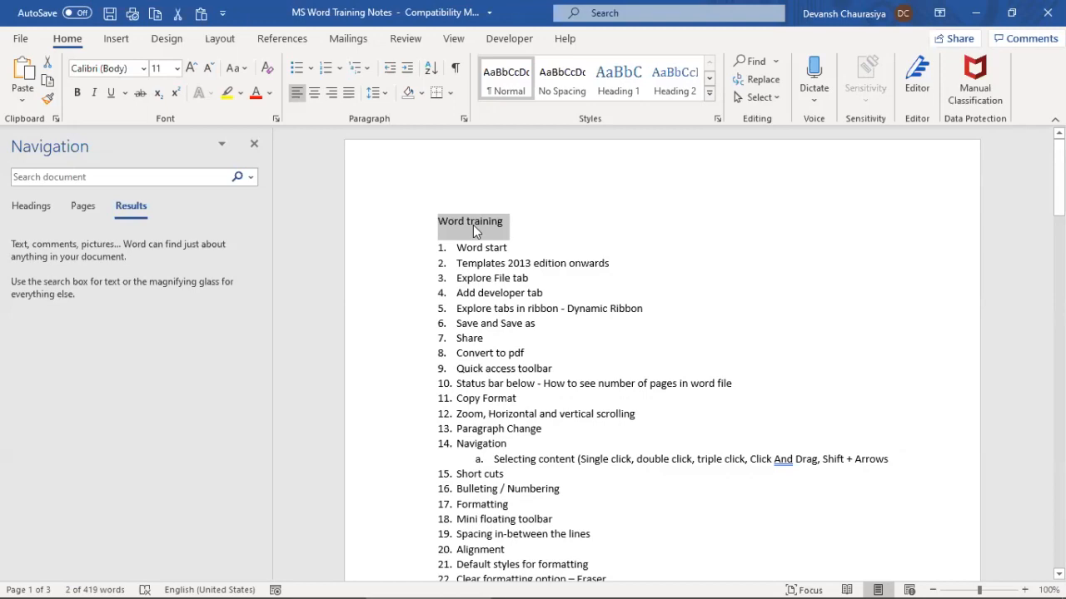
pyautogui.moveTo(445, 231); pyautogui.dragTo(503, 222)
pyautogui.moveTo(566, 580)
pyautogui.hotkey('shift', 'F3')
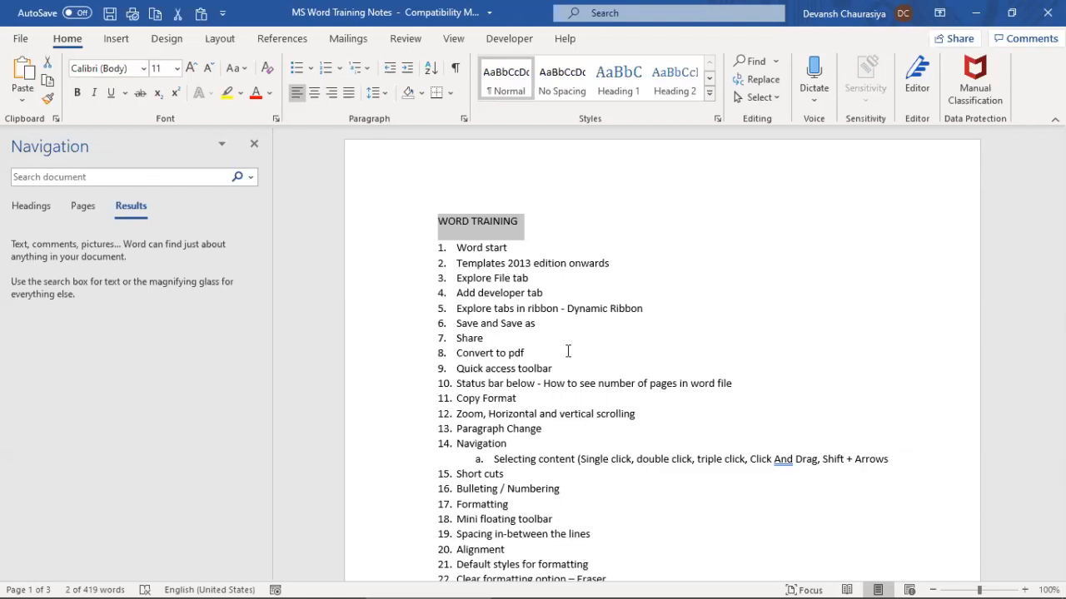
pyautogui.hotkey('shift', 'F3')
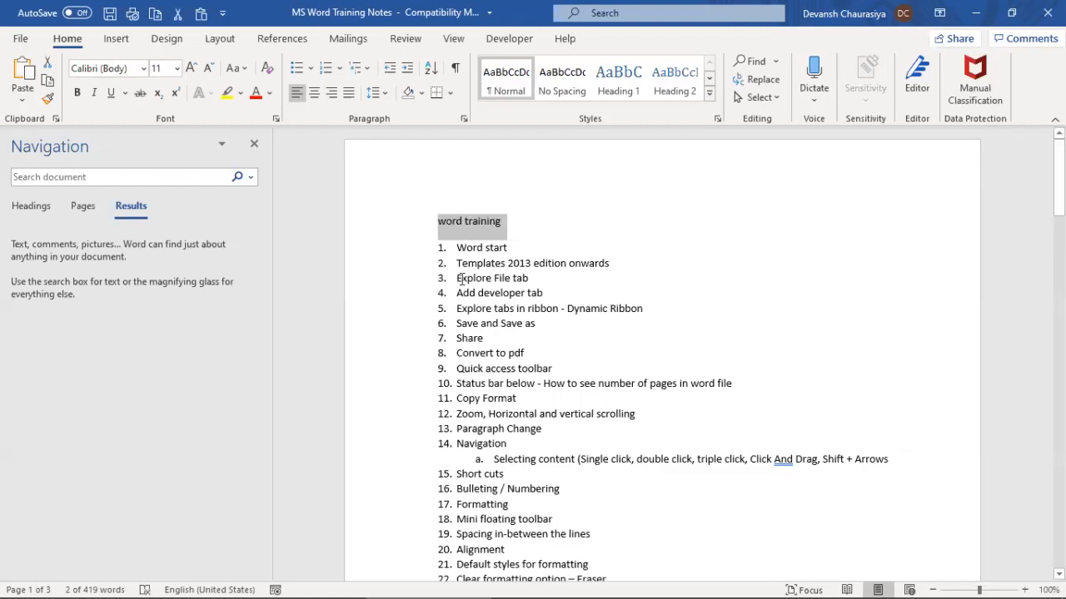
pyautogui.hotkey('shift', 'F3')
pyautogui.click(77, 92)
pyautogui.scroll(-3, 521, 338)
pyautogui.scroll(3, 522, 338)
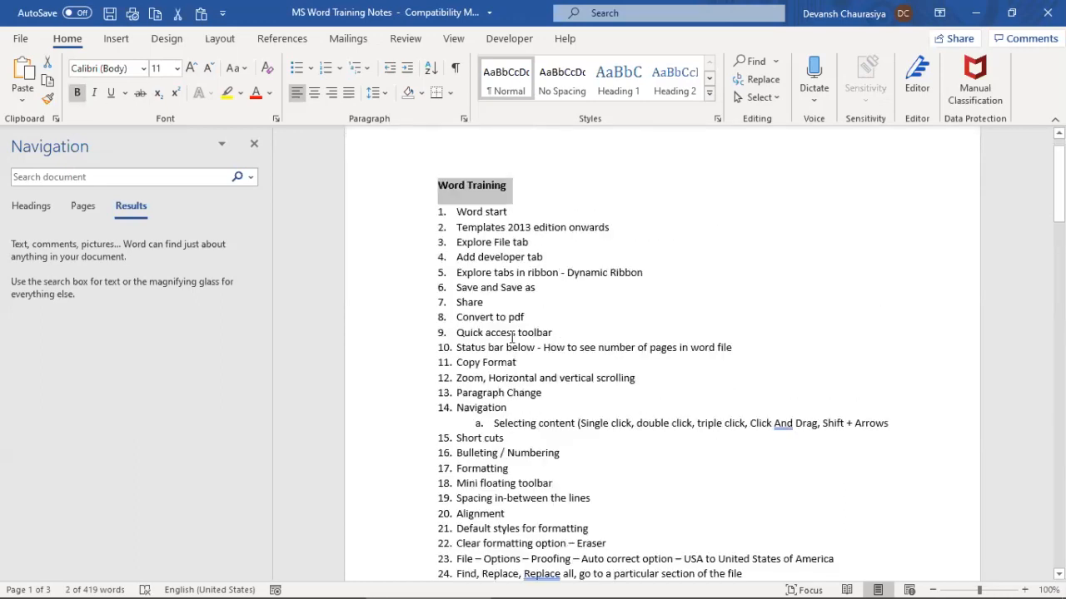
pyautogui.click(442, 219)
# Insert a page break before item 26 and clear the empty item's numbering
pyautogui.scroll(-3, 498, 416)
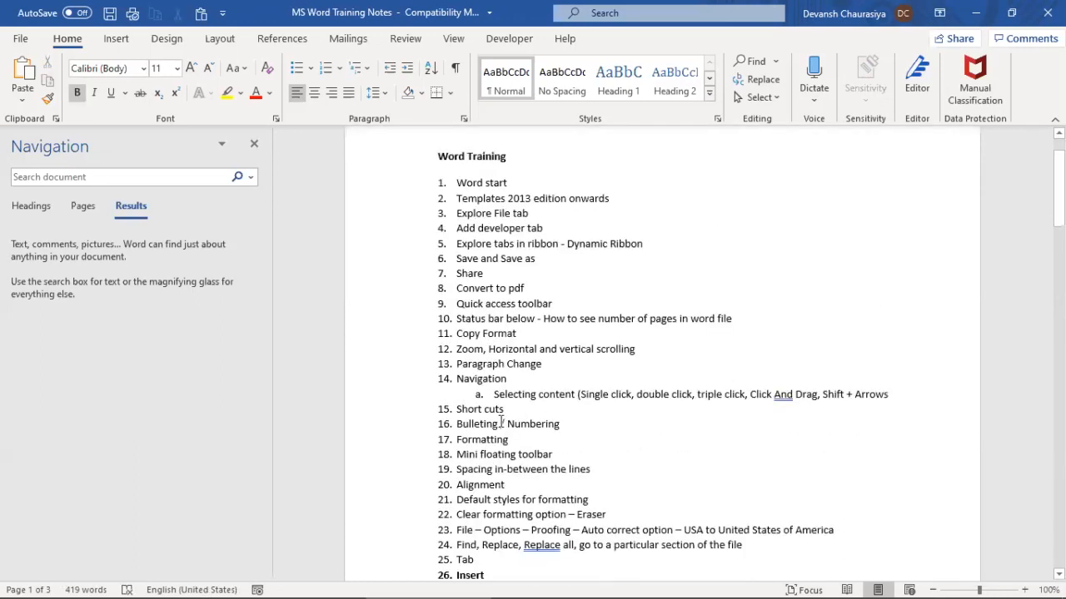
pyautogui.keyDown('shift'); pyautogui.click(511, 508); pyautogui.keyUp('shift')
pyautogui.scroll(-3, 510, 508)
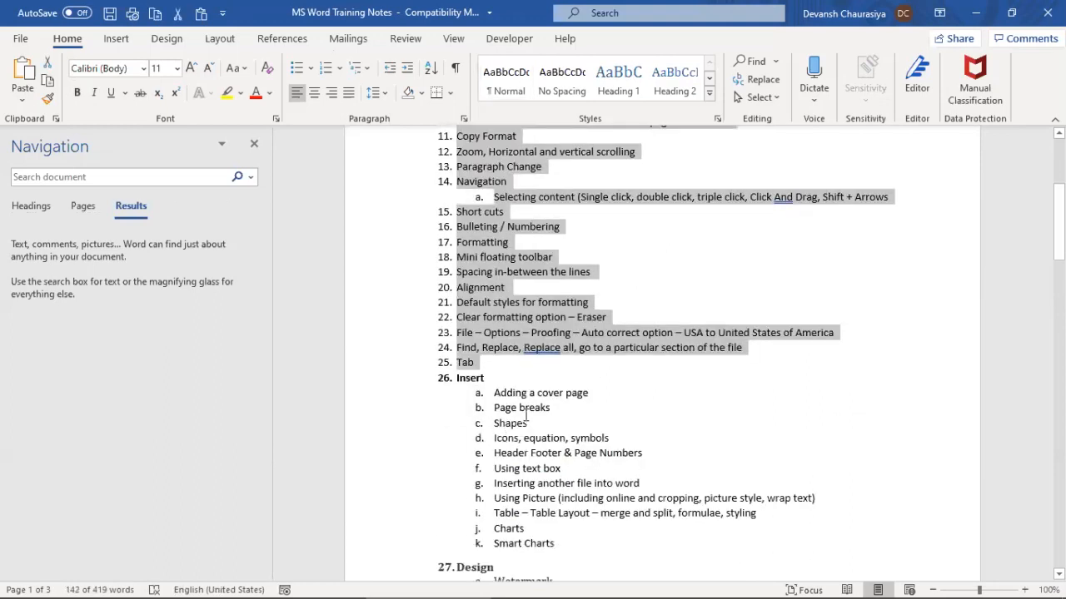
pyautogui.click(488, 372)
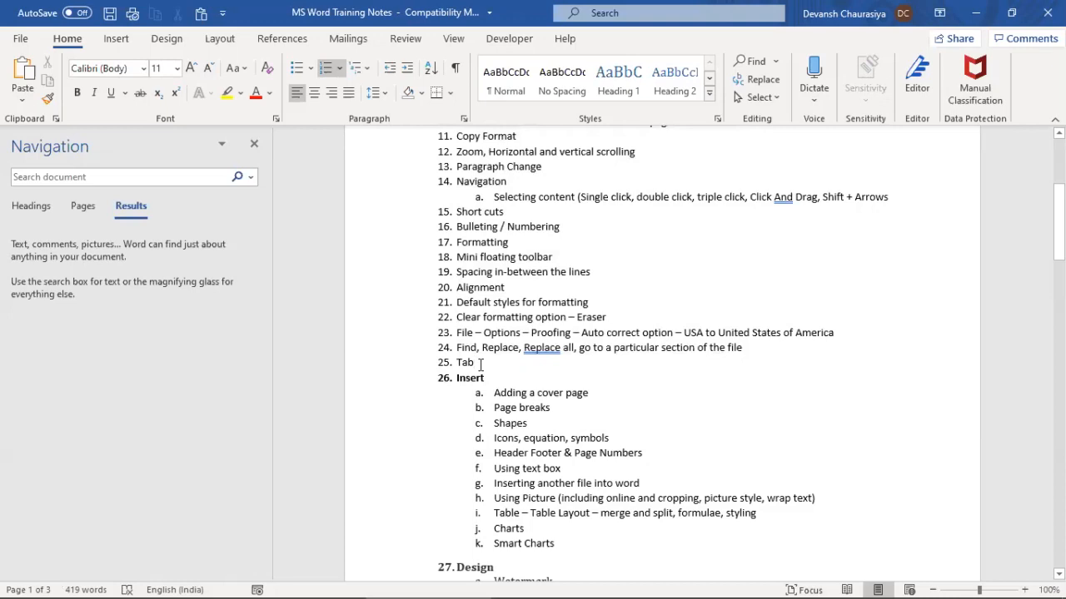
pyautogui.click(115, 38)
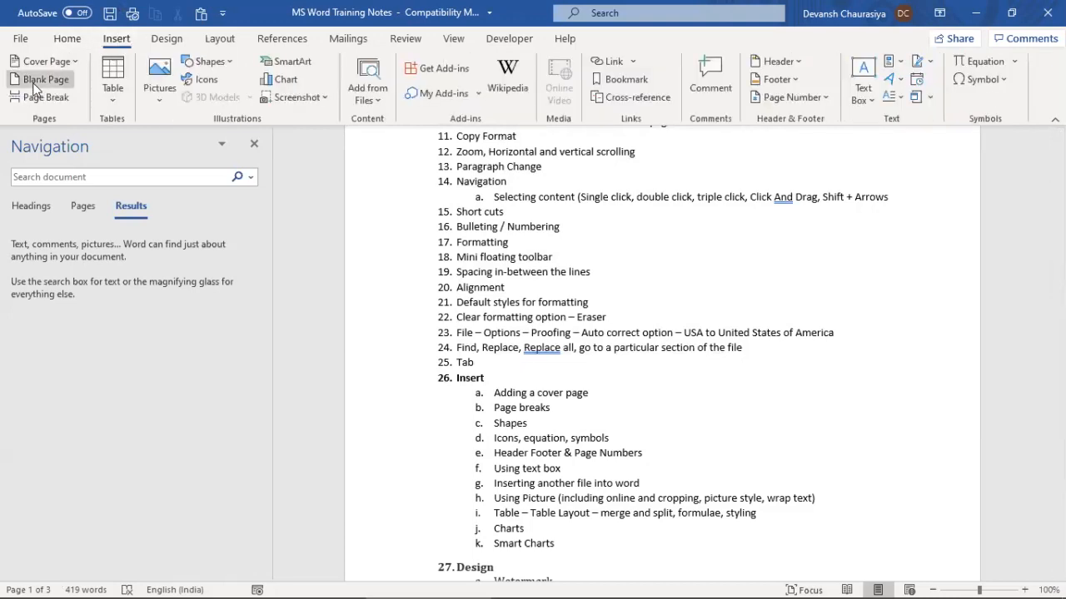
pyautogui.click(36, 97)
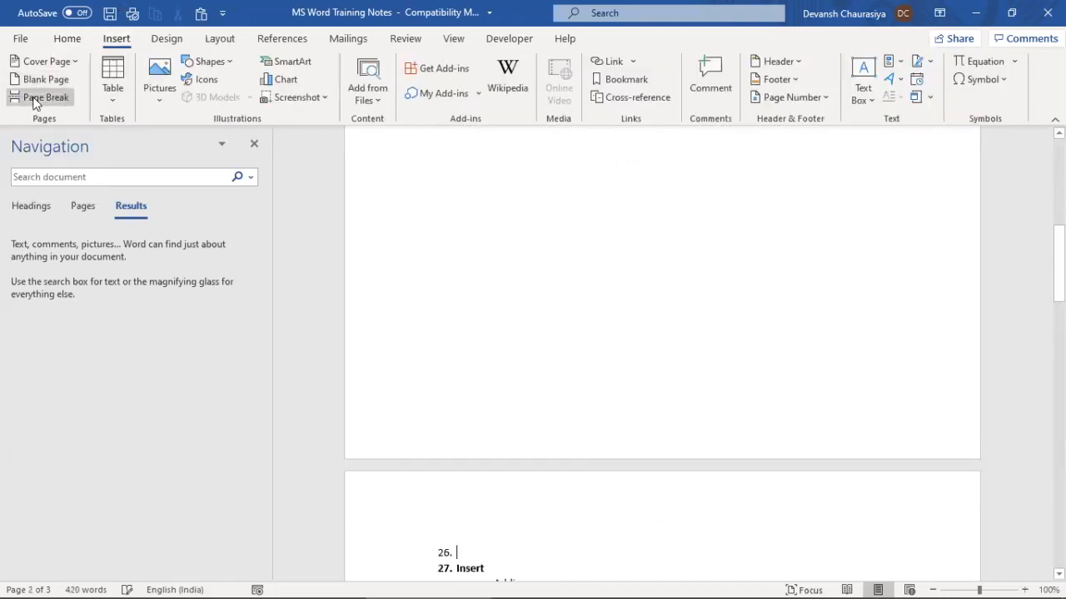
pyautogui.scroll(5, 483, 291)
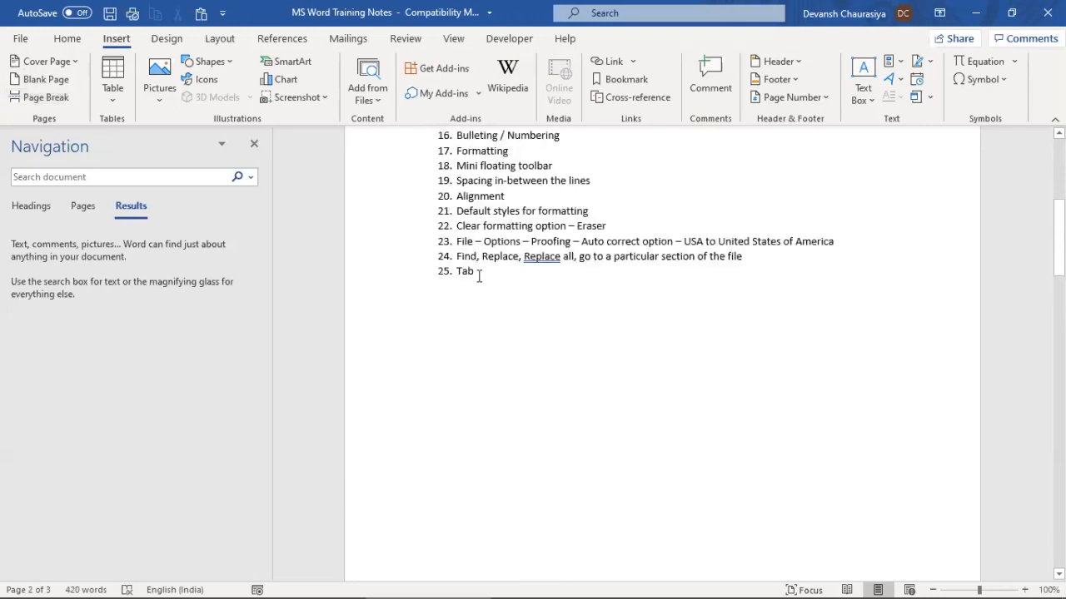
pyautogui.scroll(-6, 478, 292)
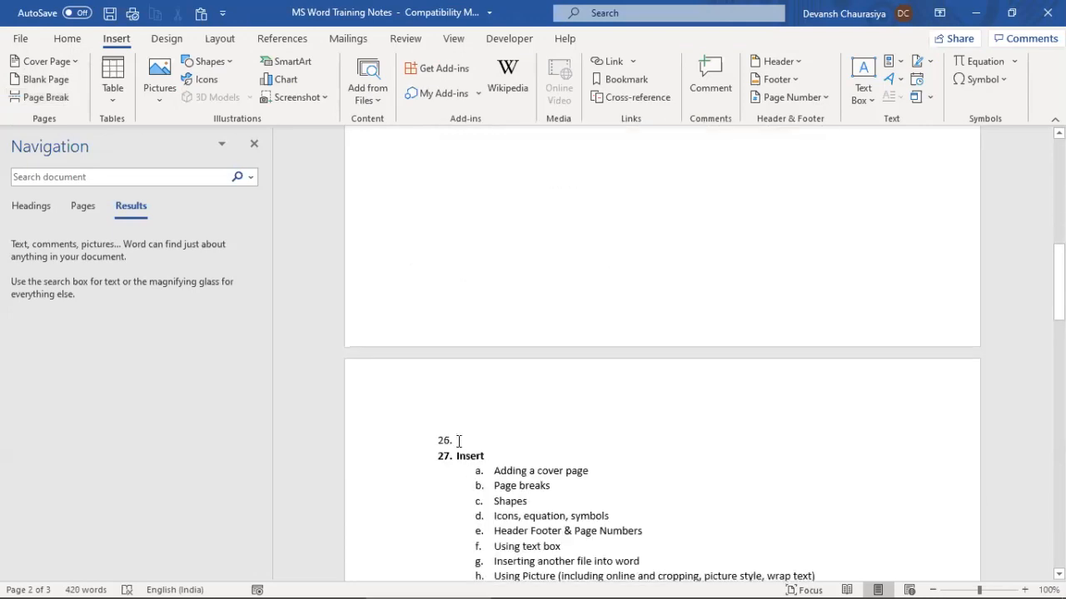
pyautogui.press('BackSpace')
# Insert a blank page before the Insert heading
pyautogui.scroll(-3, 512, 421)
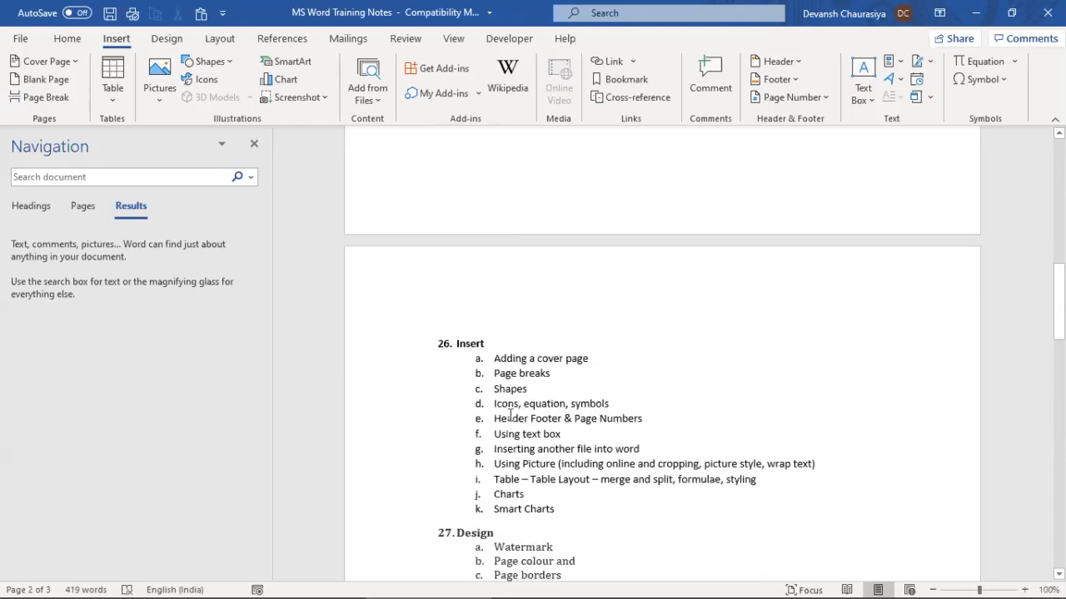
pyautogui.scroll(3, 430, 355)
pyautogui.scroll(-2, 485, 401)
pyautogui.click(457, 381)
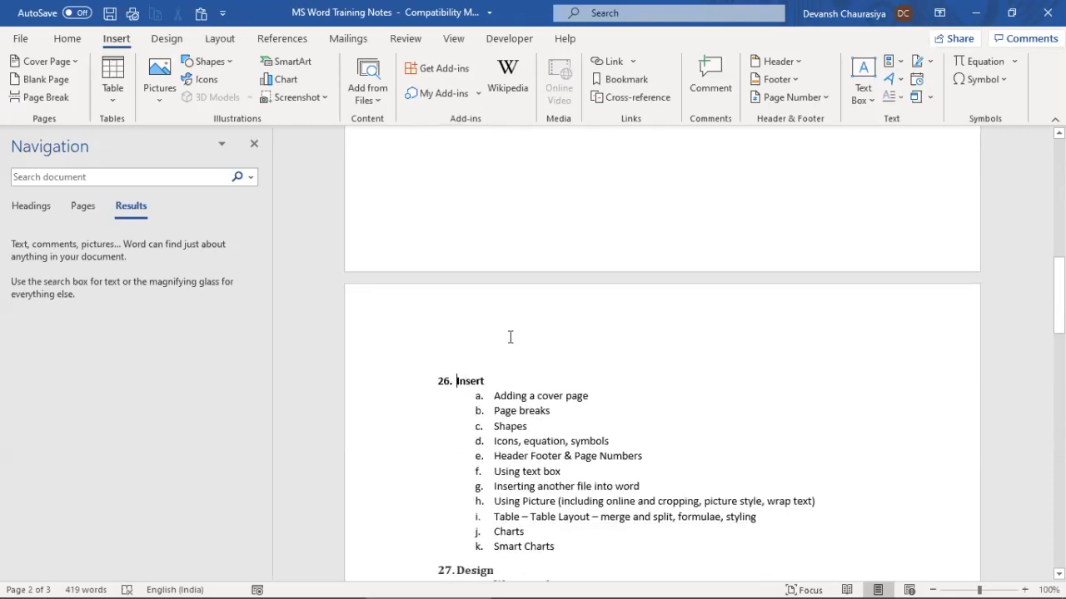
pyautogui.click(37, 87)
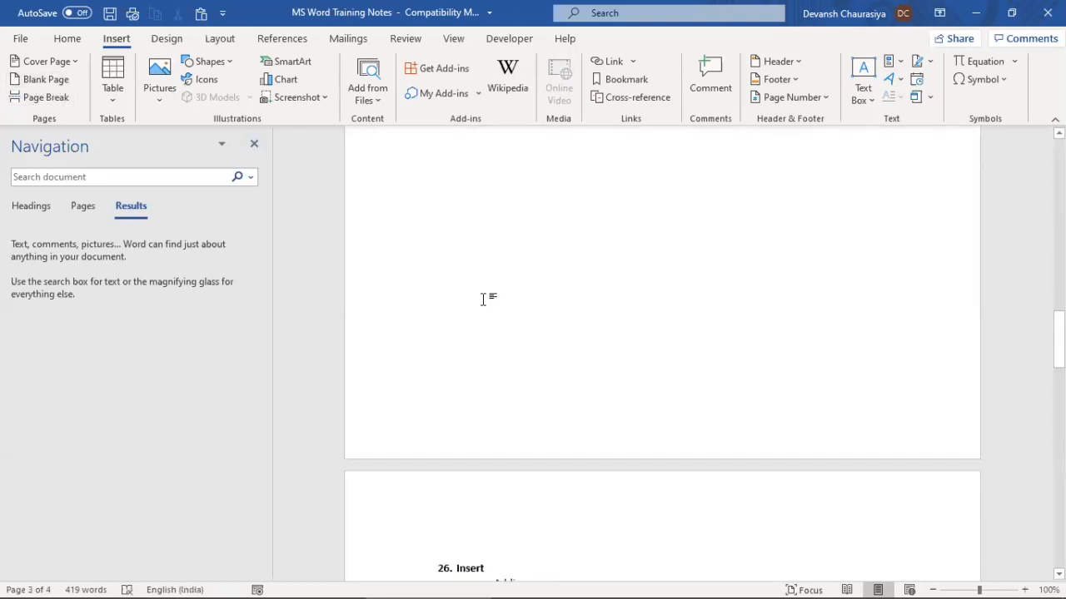
# Revert the blank page, removed numbering and page break so the outline is unchanged
pyautogui.scroll(8, 493, 300)
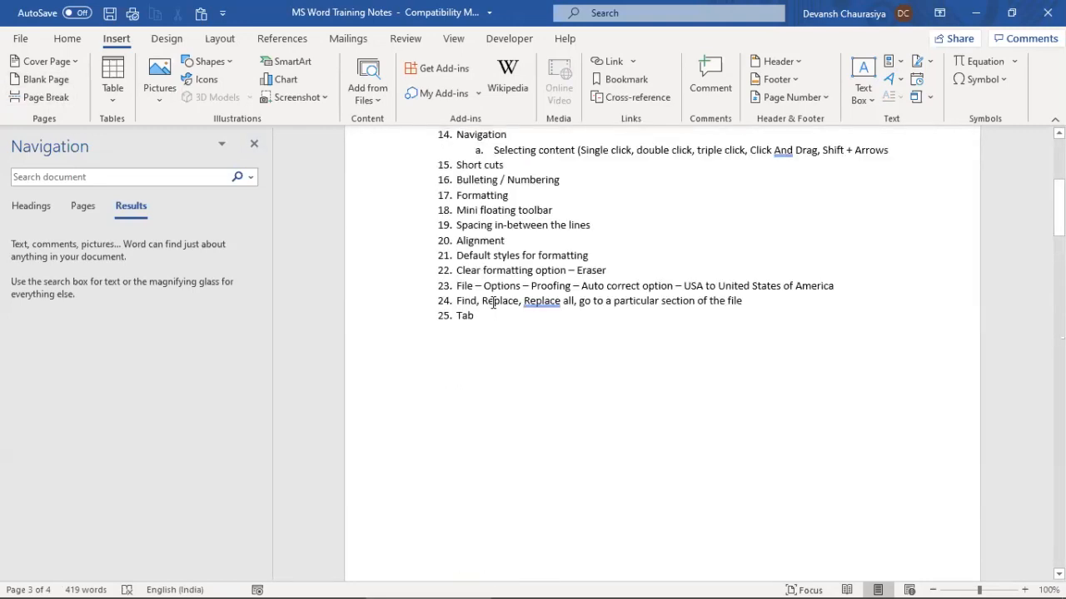
pyautogui.scroll(7, 488, 343)
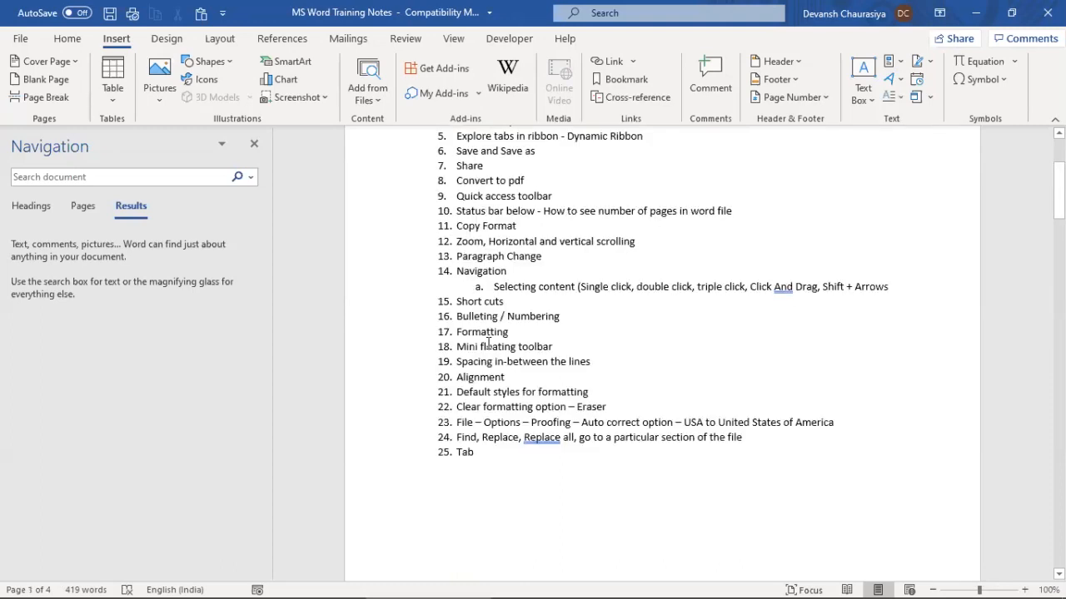
pyautogui.scroll(-12, 479, 338)
pyautogui.scroll(-10, 479, 337)
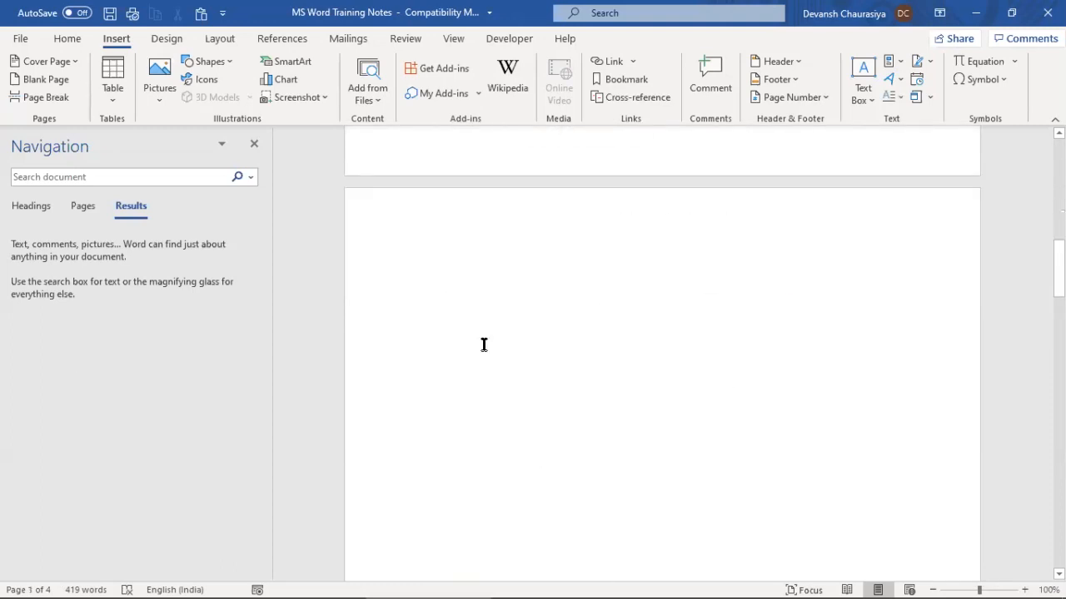
pyautogui.scroll(-3, 483, 345)
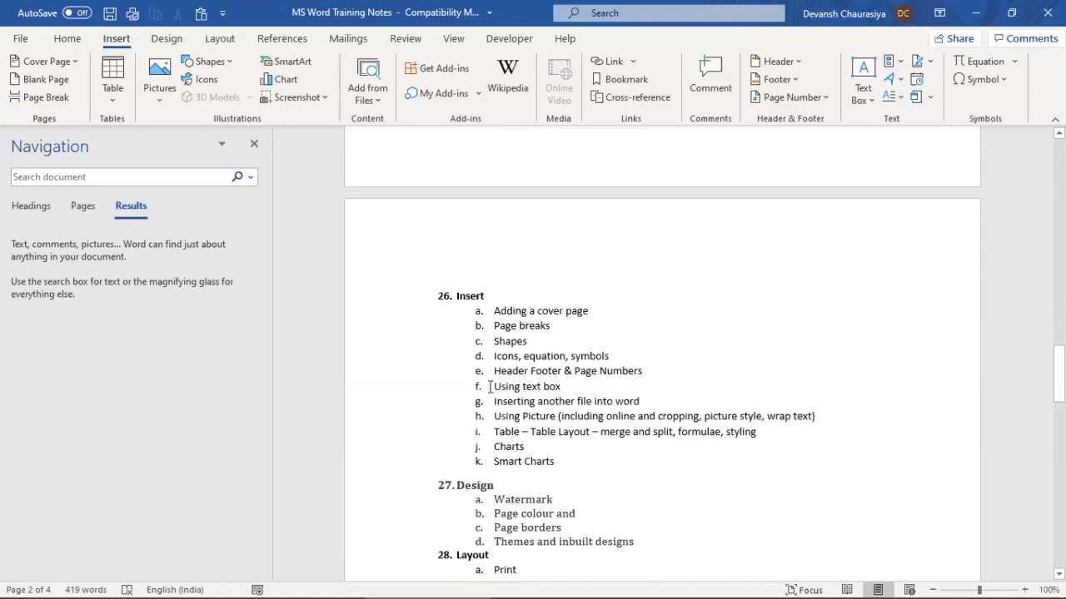
pyautogui.scroll(-6, 500, 386)
pyautogui.scroll(4, 523, 350)
pyautogui.scroll(3, 523, 345)
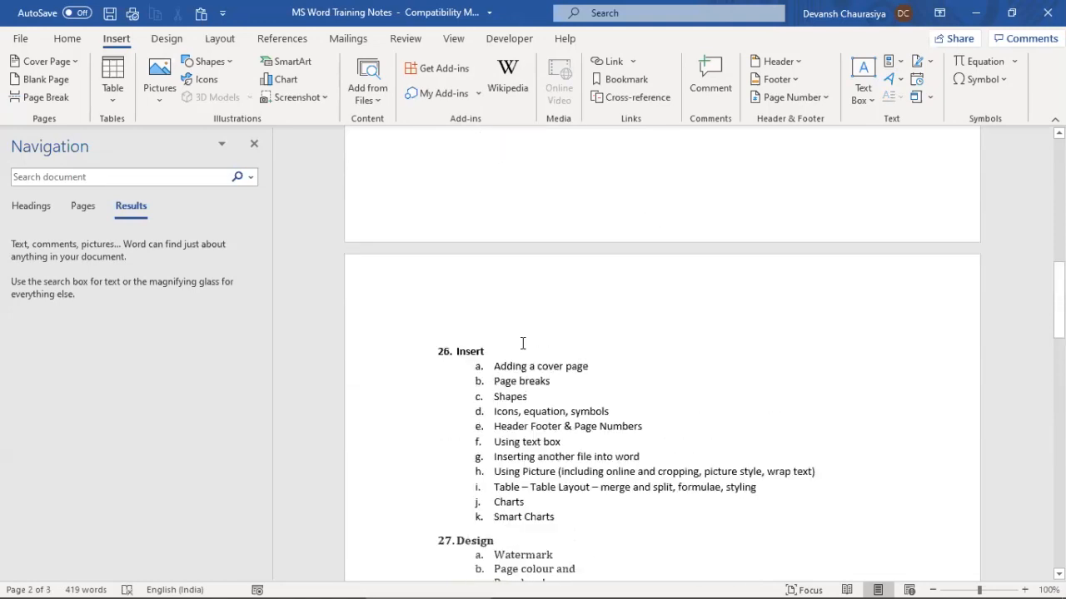
pyautogui.scroll(3, 523, 343)
pyautogui.press('Return')
pyautogui.press('Up')
pyautogui.hotkey('ctrl', 'z')
pyautogui.hotkey('ctrl', 'z')
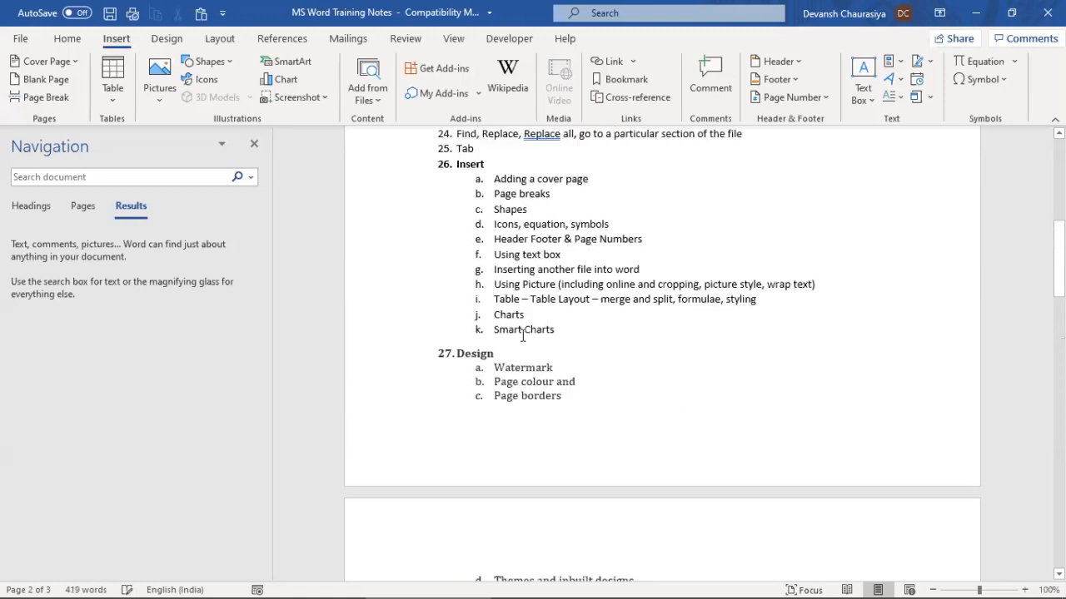
pyautogui.scroll(3, 522, 335)
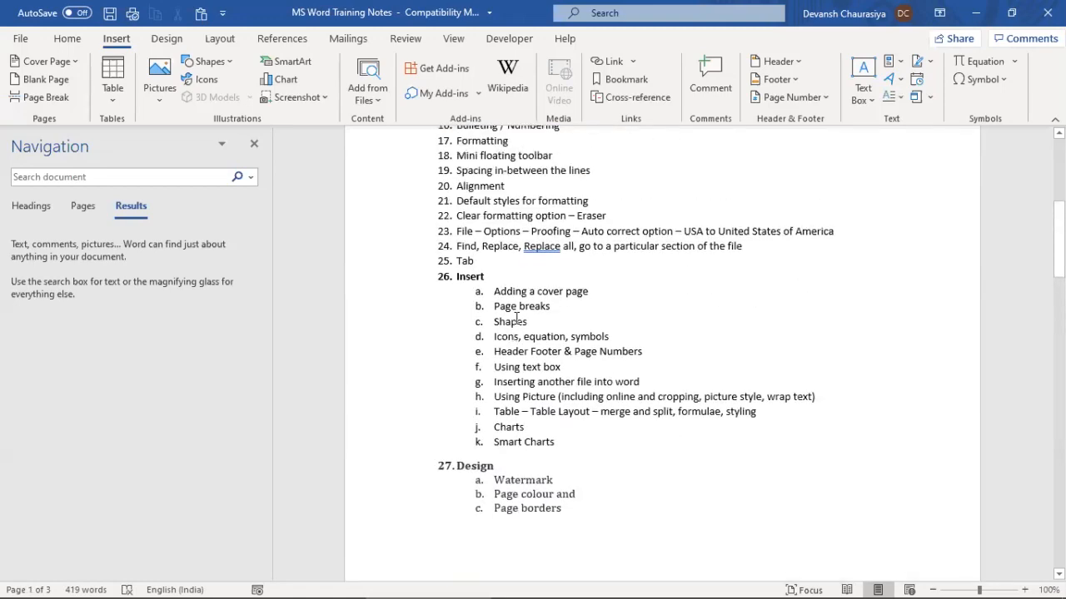
# Select and deselect the word Shapes, then switch to the Document4 window
pyautogui.doubleClick(523, 322)
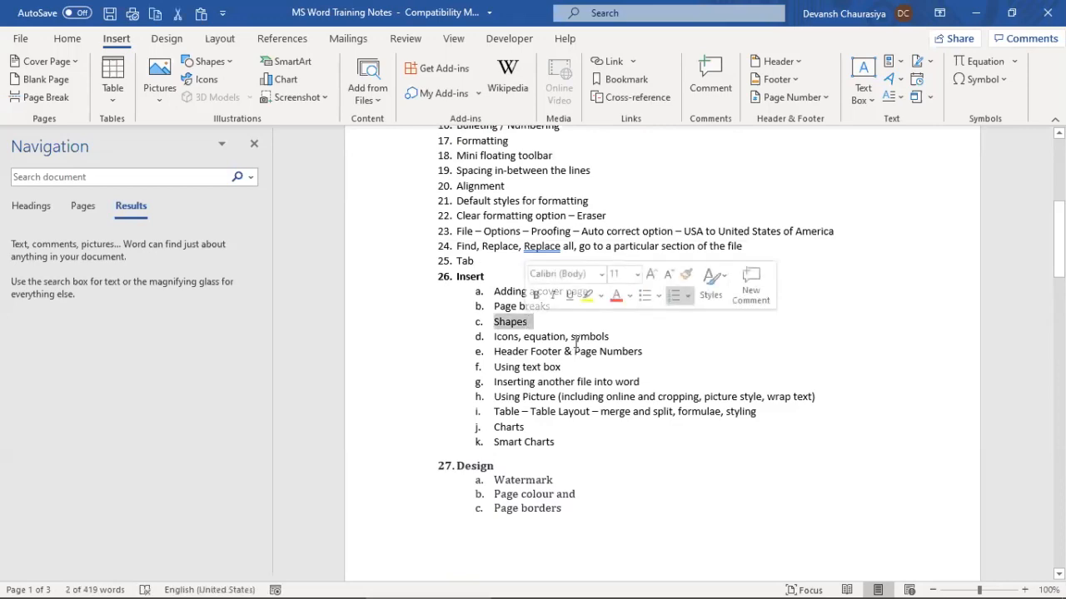
pyautogui.click(552, 327)
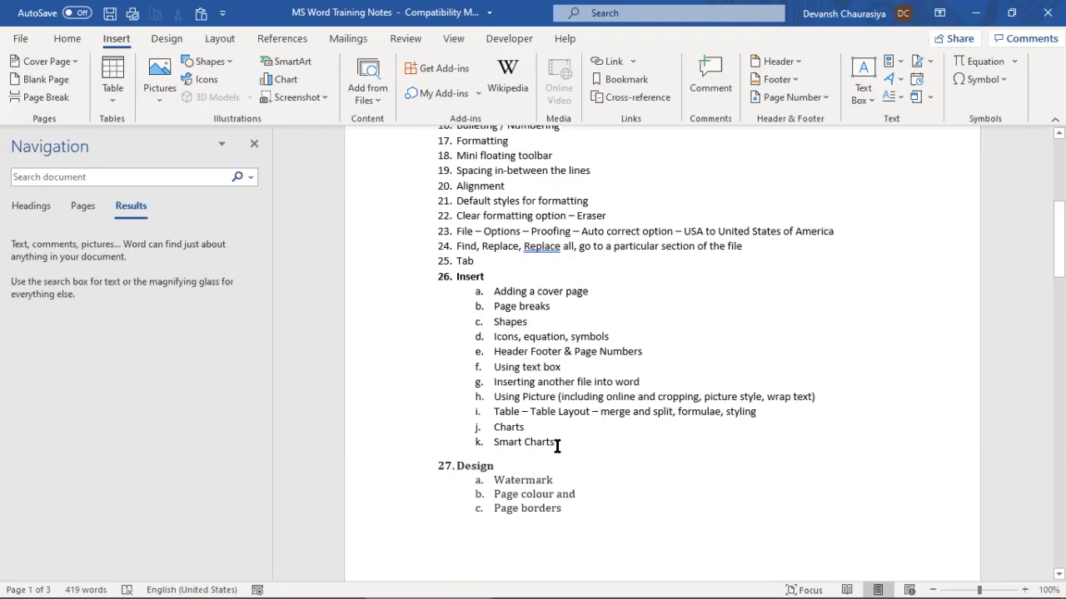
pyautogui.hotkey('alt', 'Tab')
pyautogui.hotkey('alt', 'Tab')
pyautogui.hotkey('alt', 'Tab')
pyautogui.hotkey('alt', 'Tab')
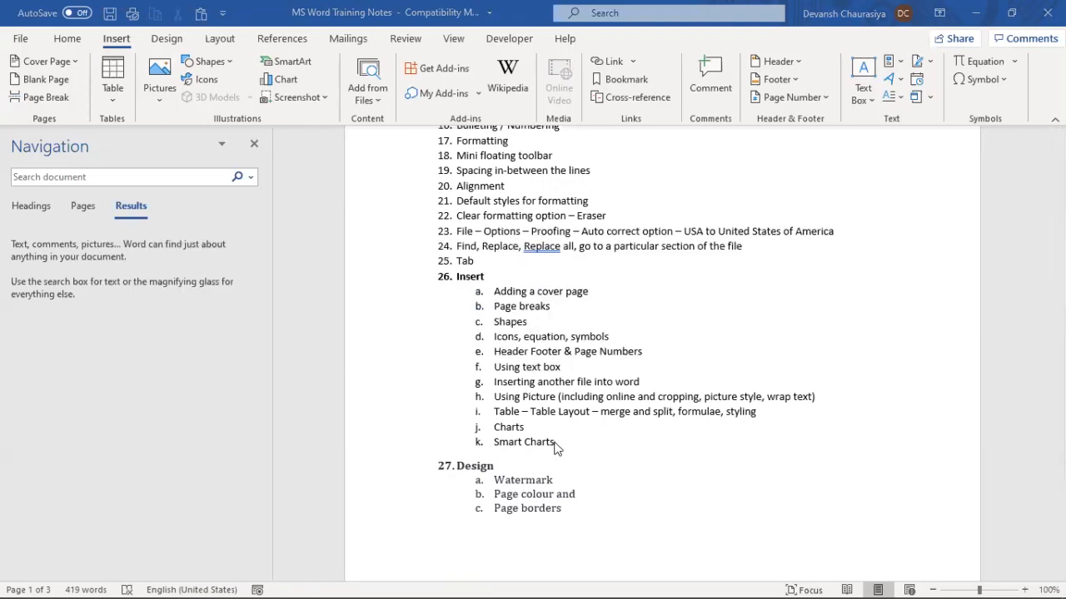
pyautogui.scroll(-15, 542, 374)
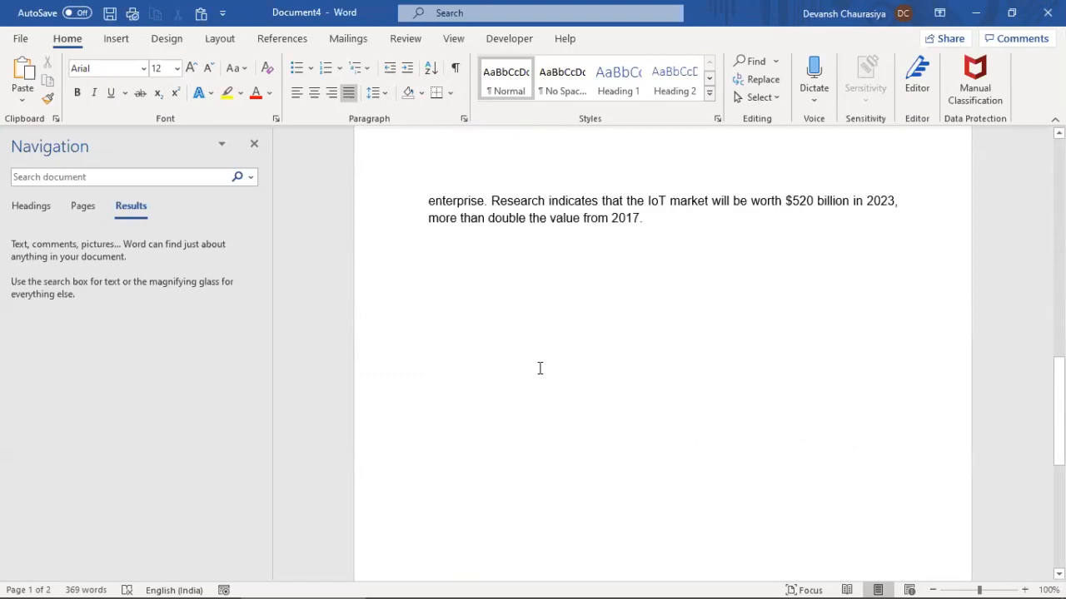
# Draw an oval below the IoT paragraph and resize it into a small circle
pyautogui.press('Return')
pyautogui.press('Return')
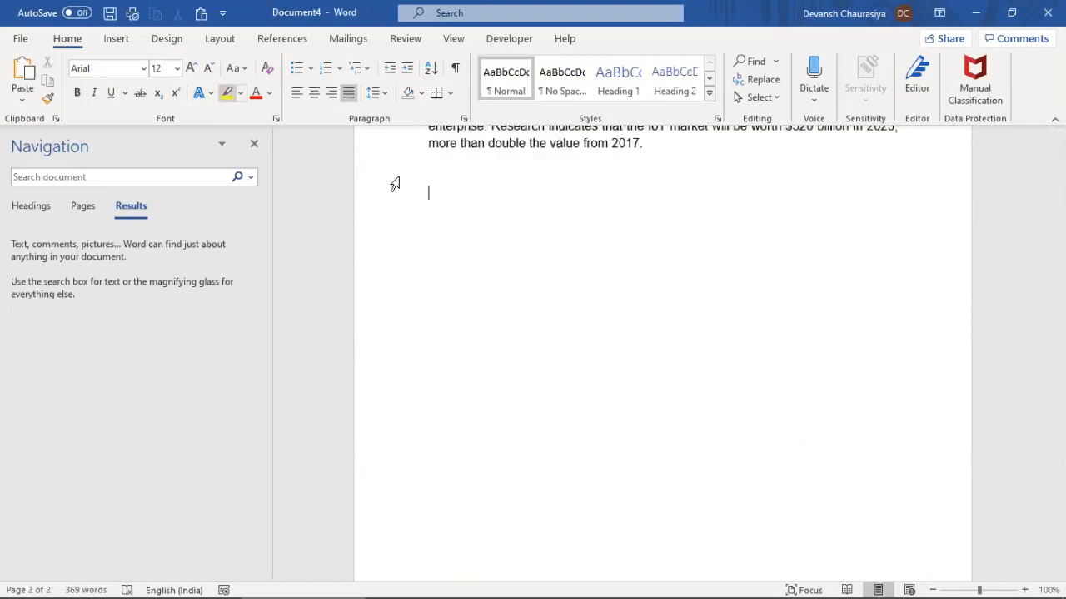
pyautogui.click(125, 39)
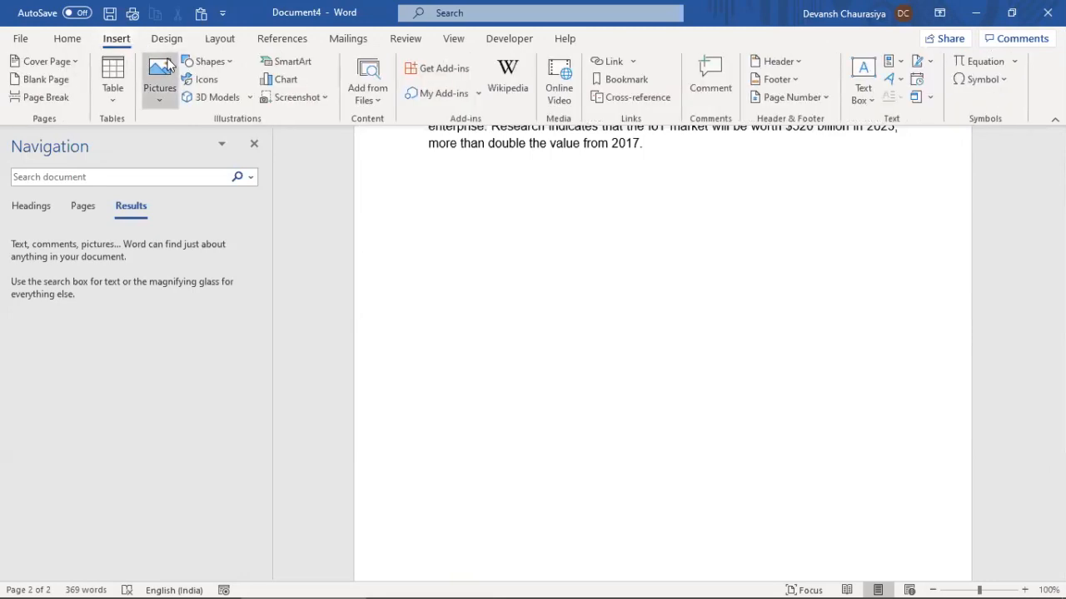
pyautogui.click(232, 63)
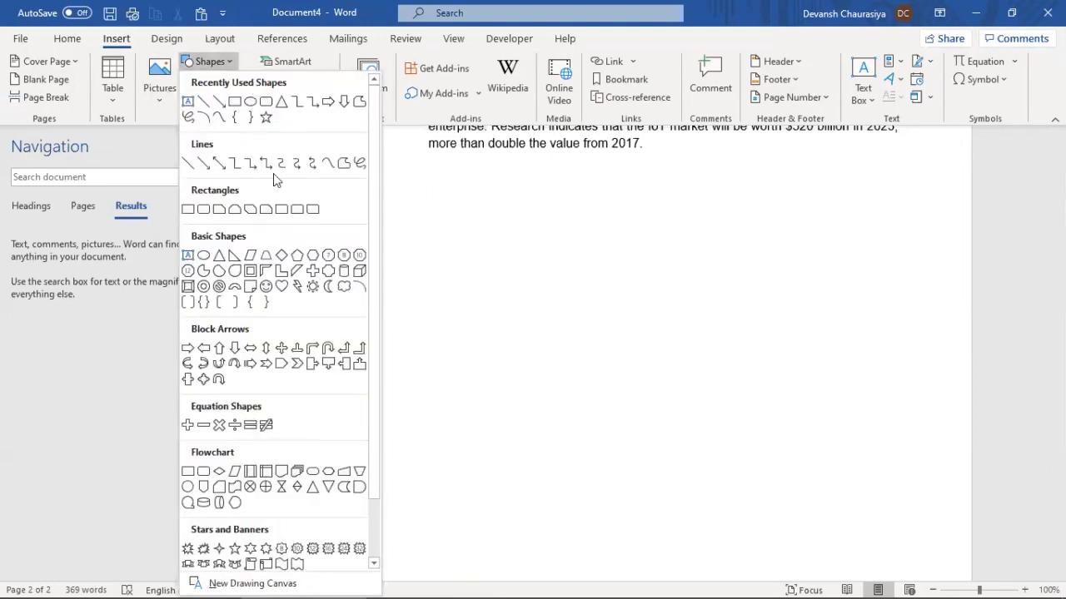
pyautogui.click(249, 100)
pyautogui.moveTo(434, 204); pyautogui.dragTo(734, 293)
pyautogui.moveTo(738, 354); pyautogui.dragTo(551, 330)
pyautogui.moveTo(599, 538); pyautogui.dragTo(554, 445)
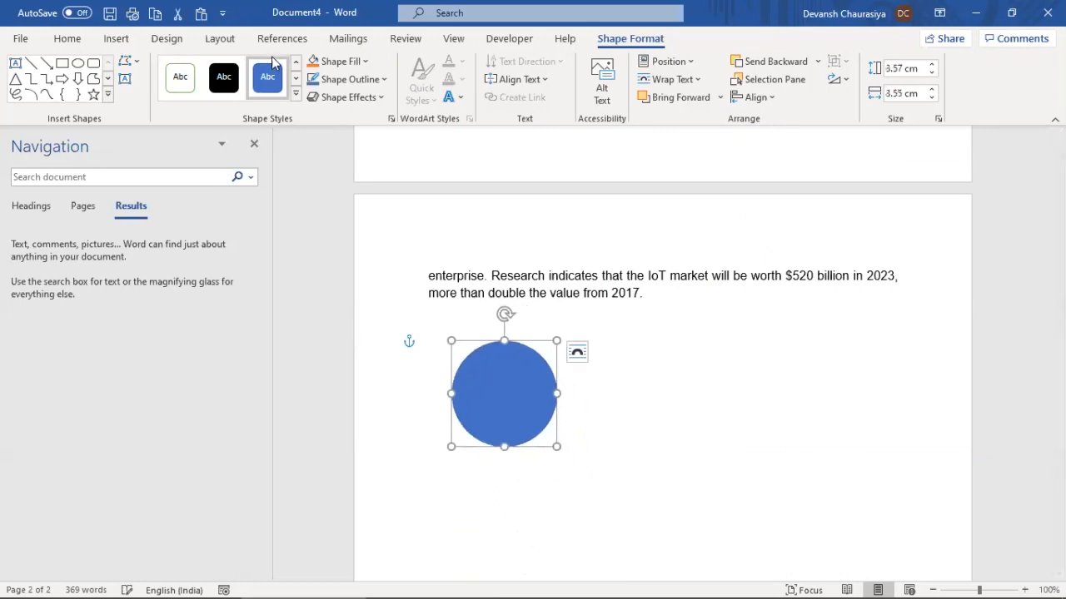
# Fill the circle red, then change the fill to black
pyautogui.click(337, 61)
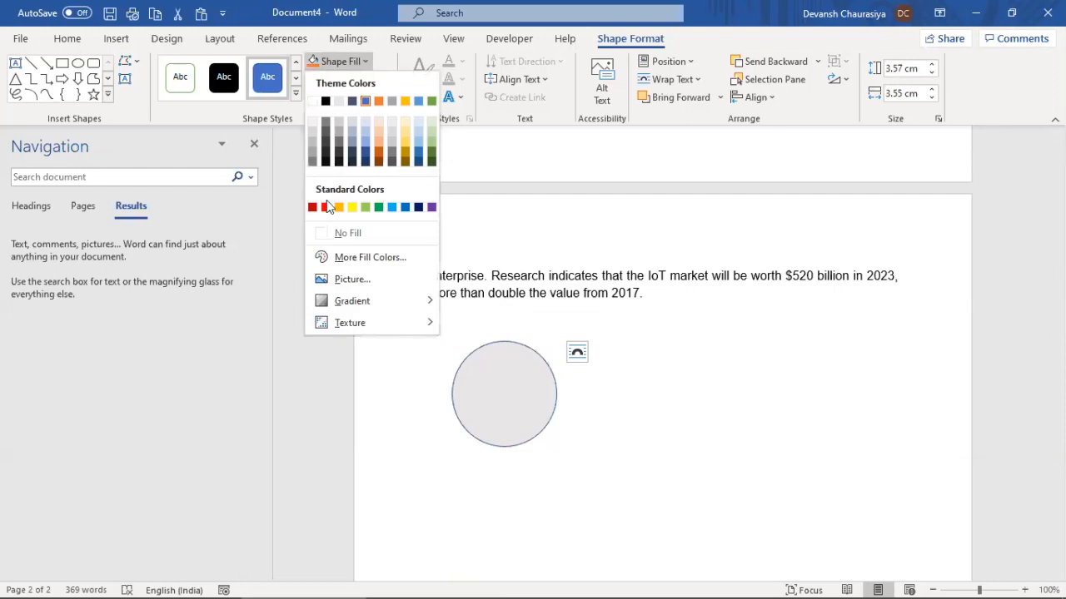
pyautogui.click(325, 207)
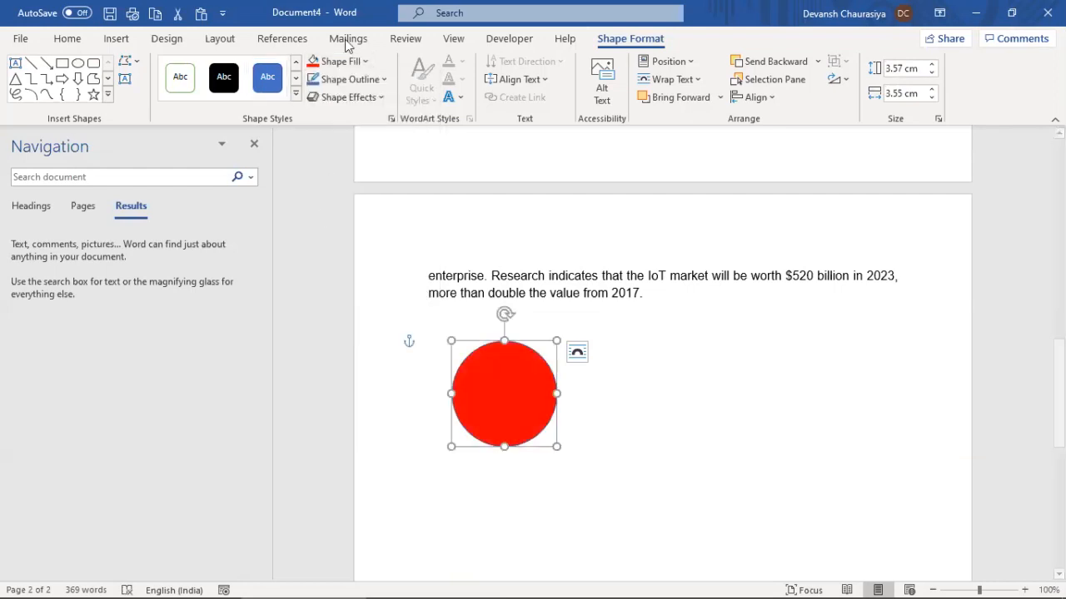
pyautogui.click(364, 65)
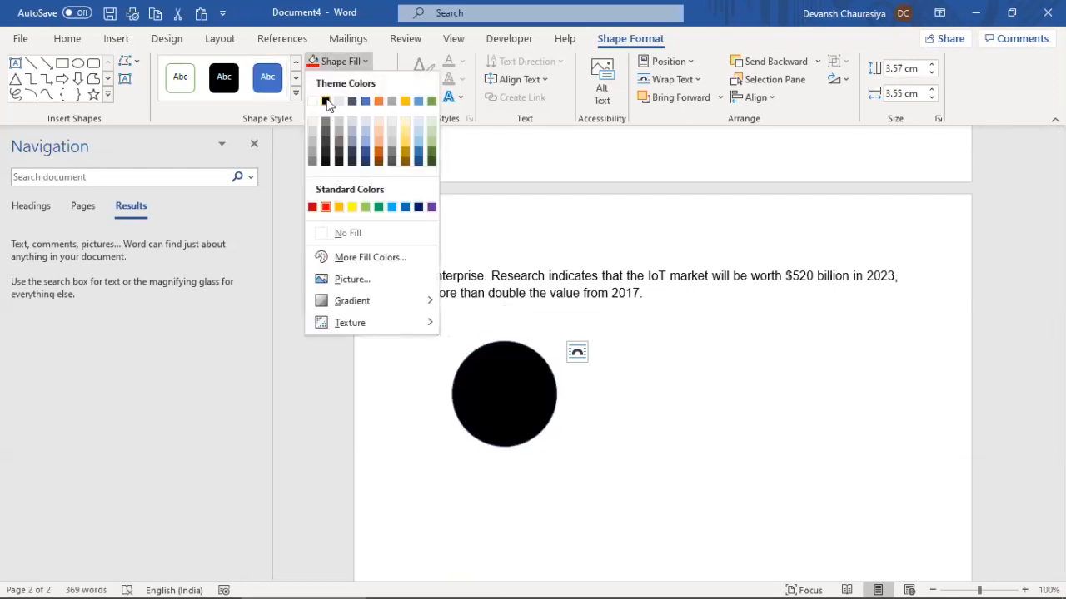
pyautogui.click(329, 102)
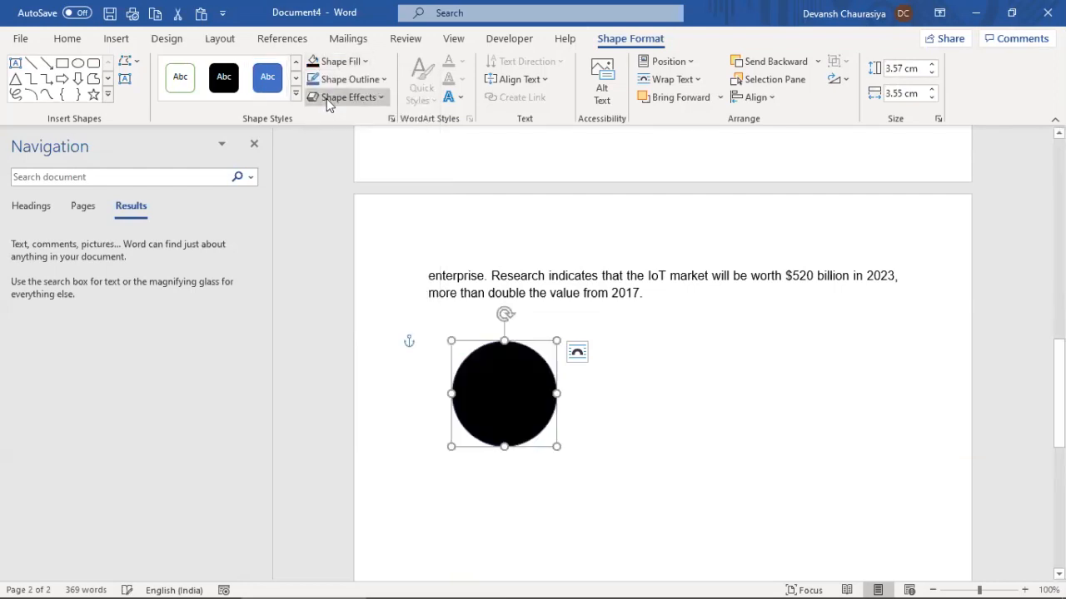
pyautogui.click(384, 80)
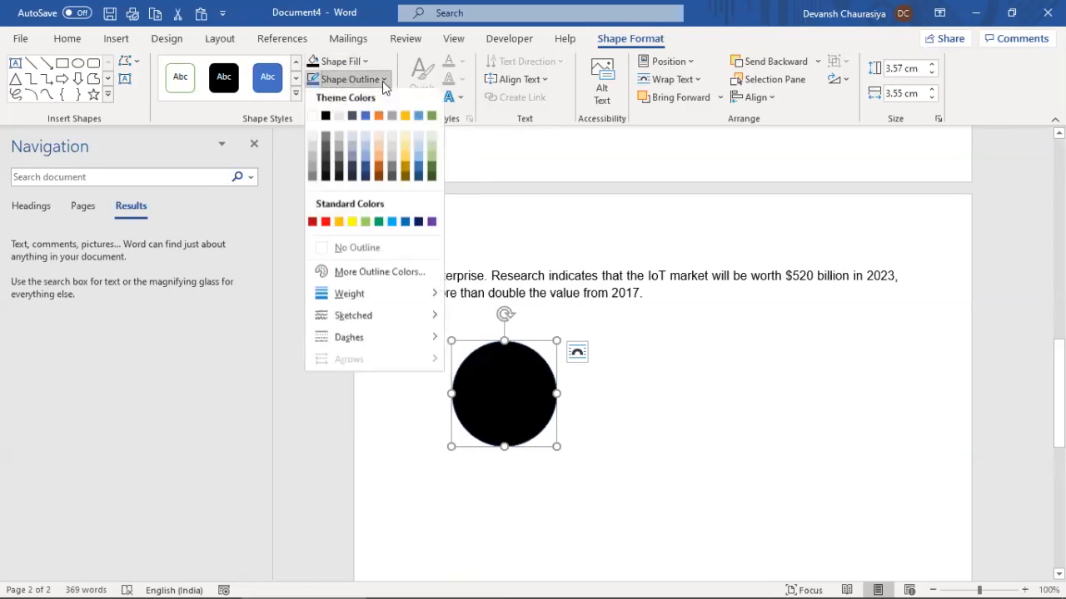
# Give the circle a yellow outline after trying white
pyautogui.click(316, 119)
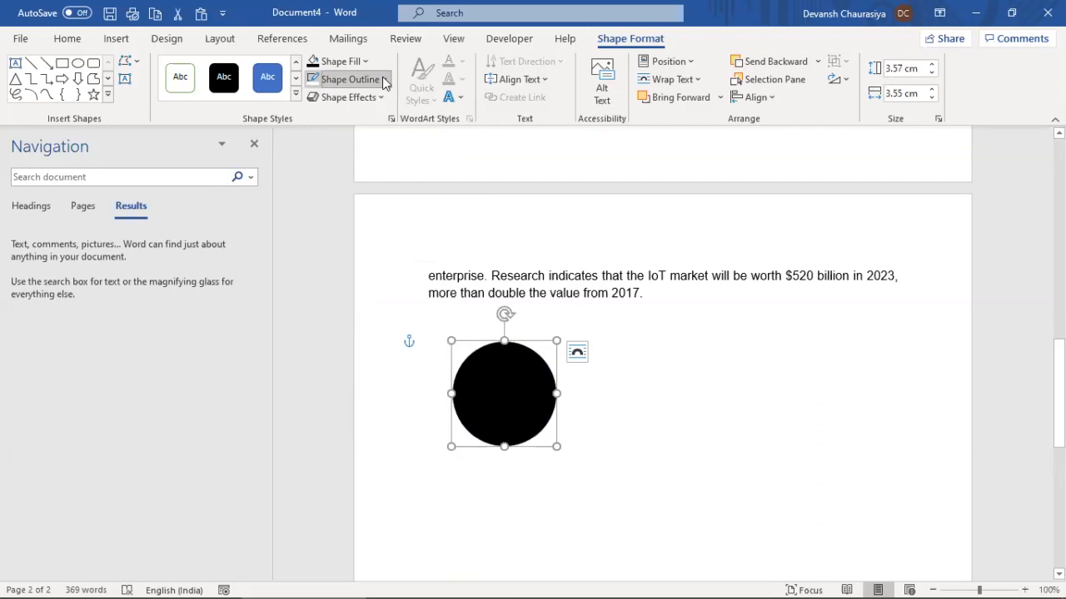
pyautogui.click(382, 79)
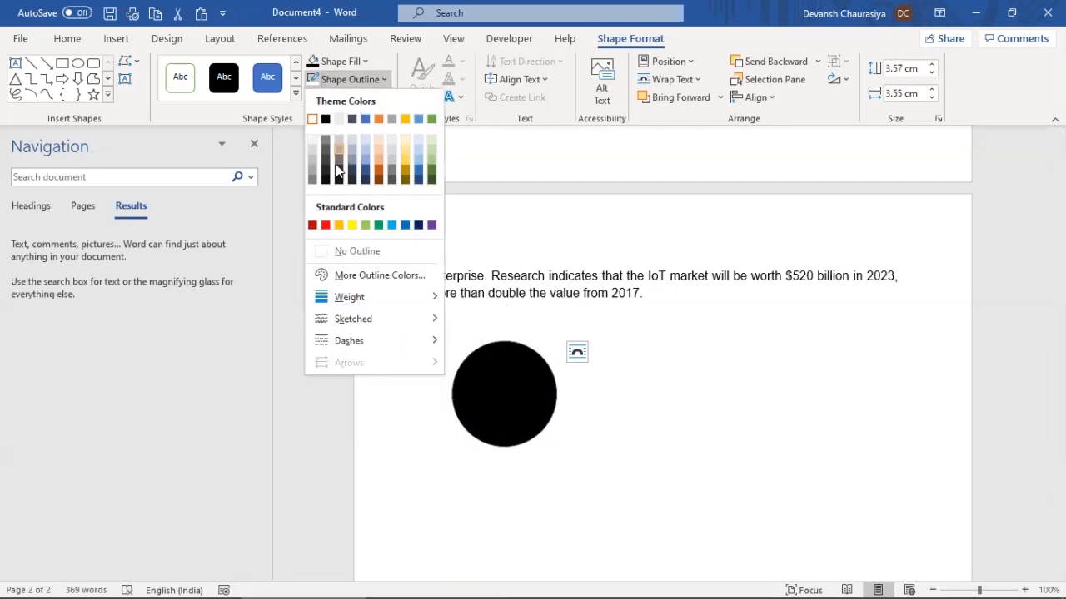
pyautogui.click(352, 225)
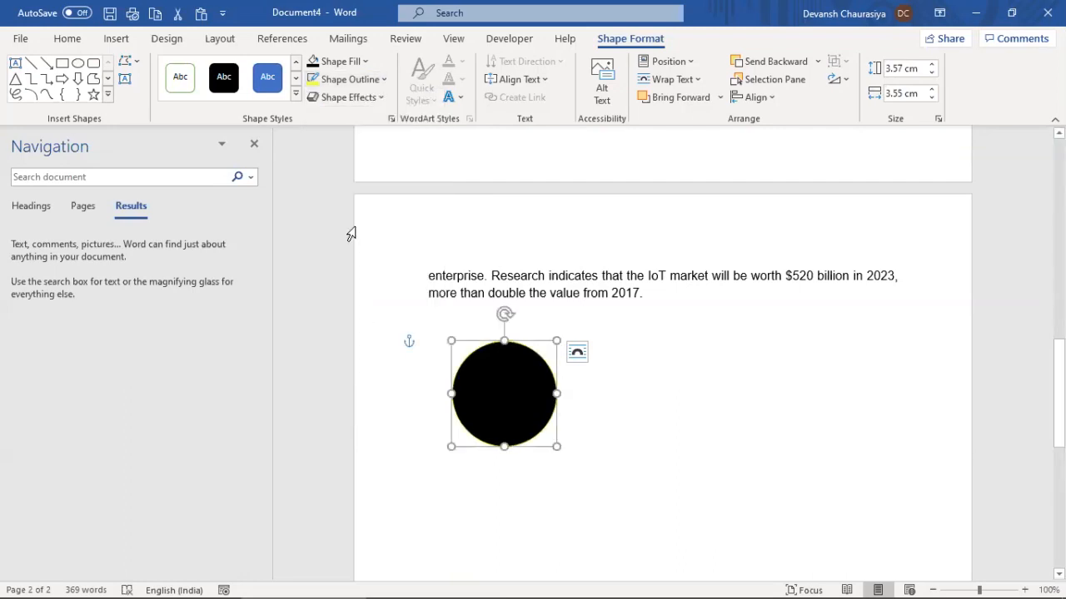
# Apply a yellow glow effect around the circle
pyautogui.click(377, 96)
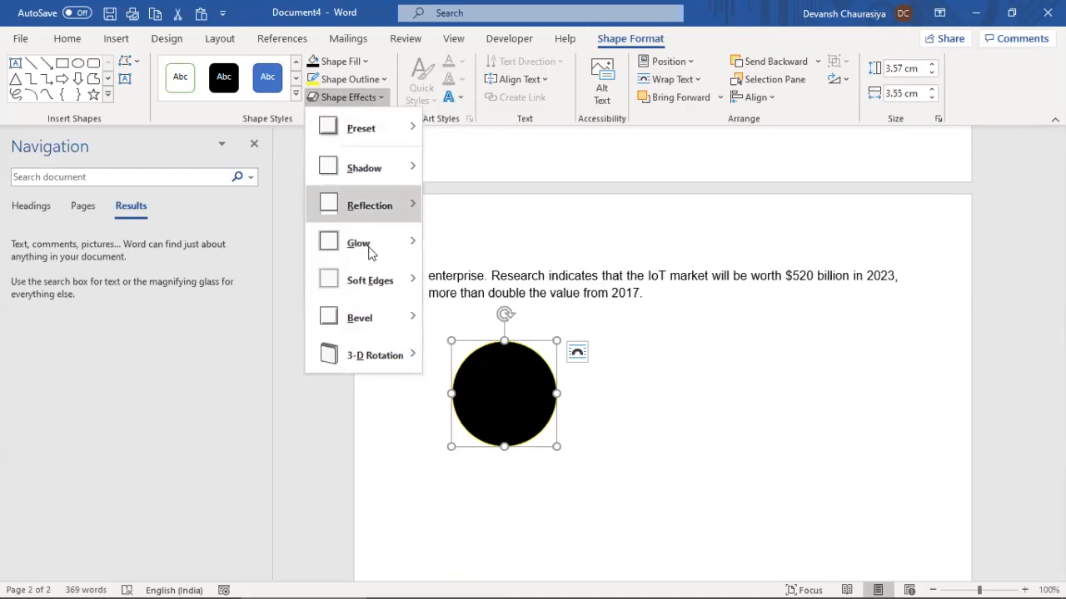
pyautogui.moveTo(384, 247)
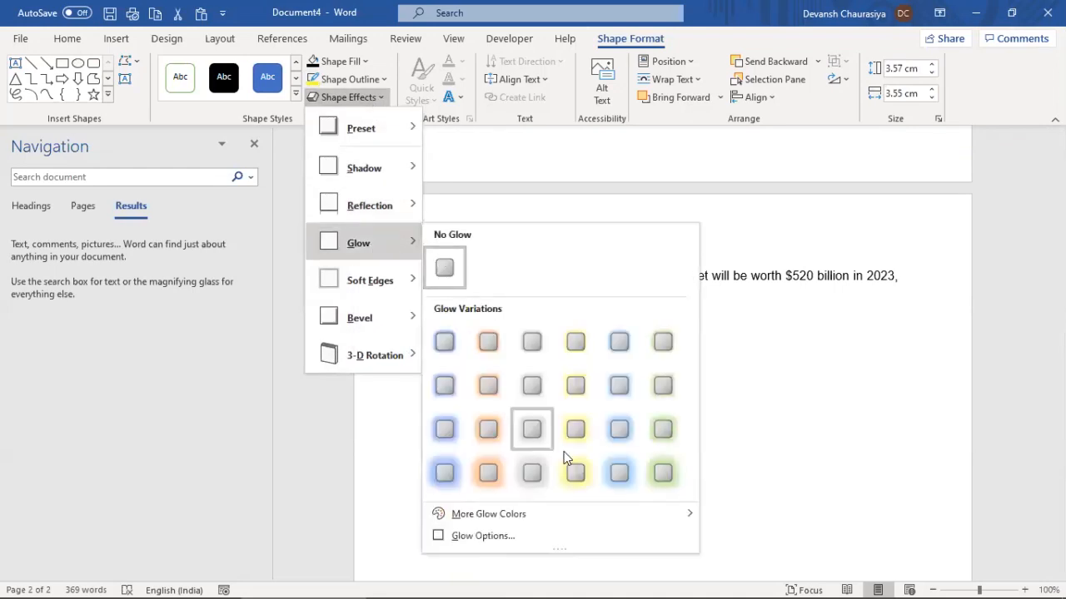
pyautogui.click(575, 473)
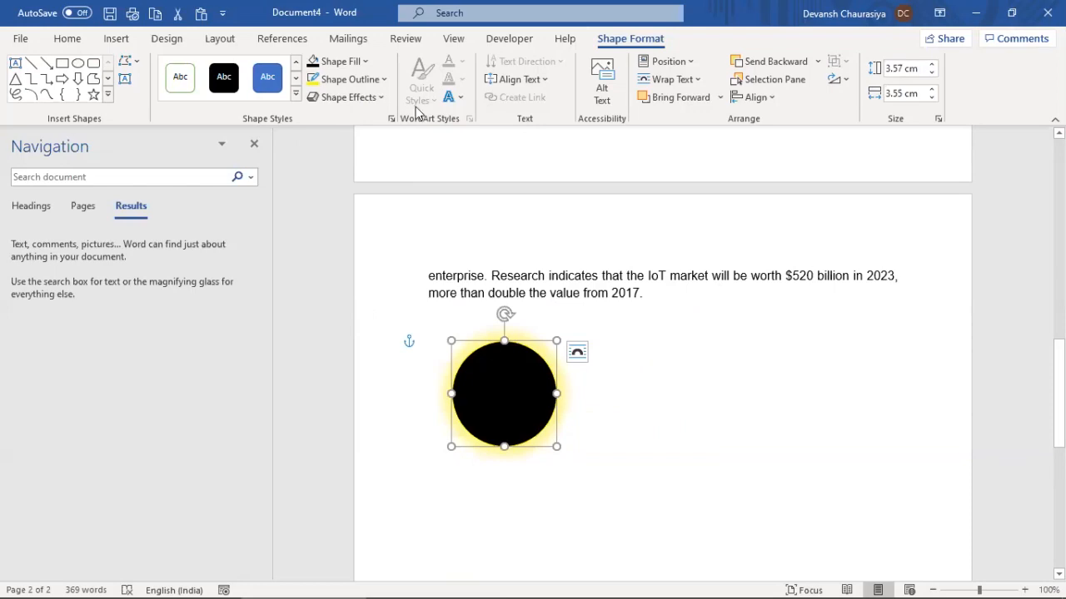
# Try a reflection effect beneath the circle, then close the effects list
pyautogui.click(380, 98)
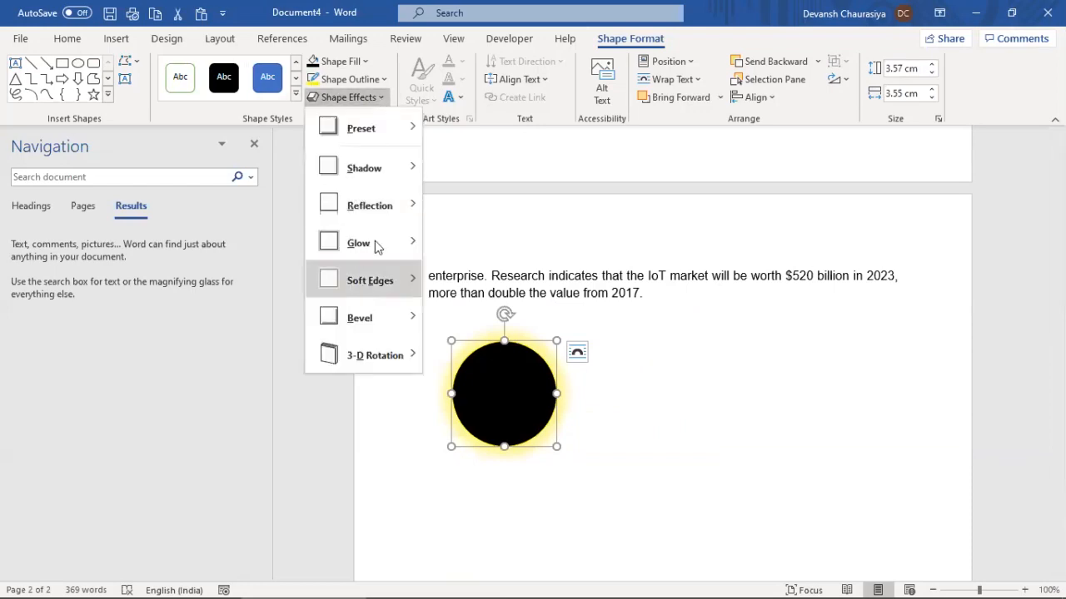
pyautogui.moveTo(398, 208)
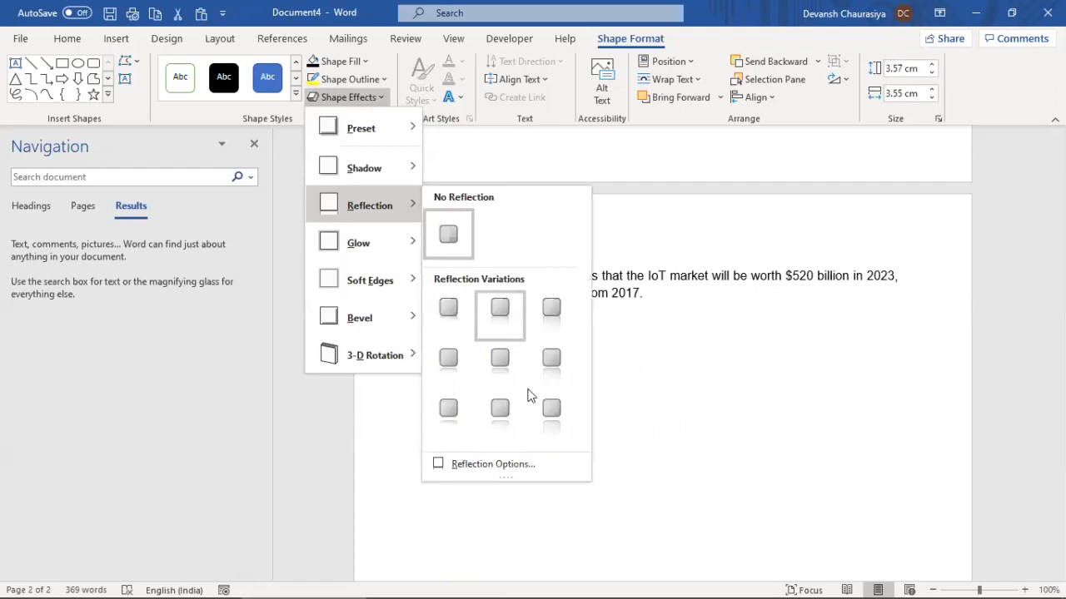
pyautogui.click(556, 416)
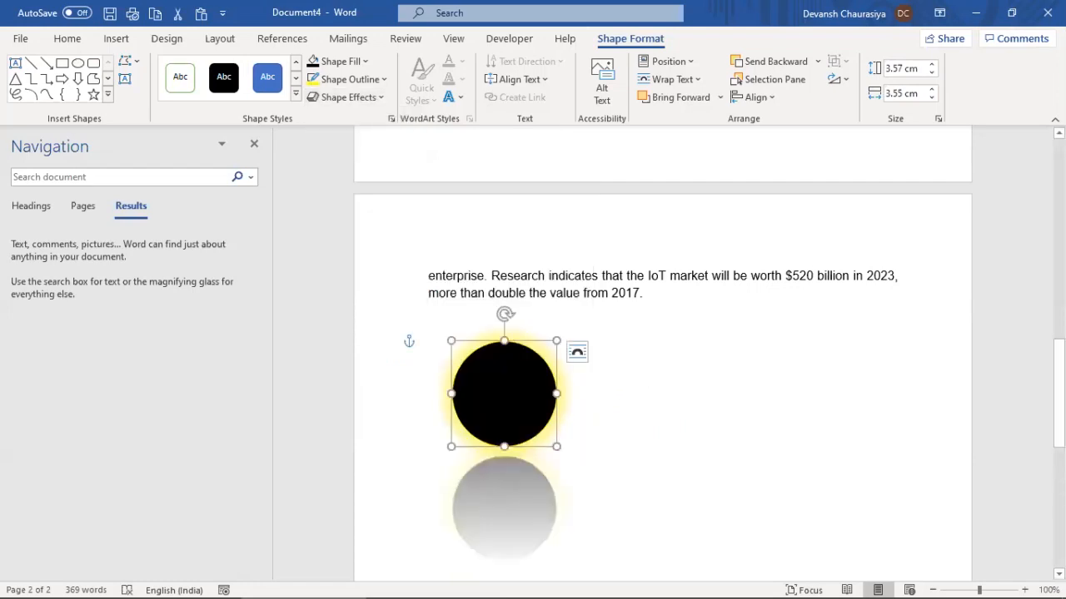
pyautogui.moveTo(1059, 379)
pyautogui.mouseDown()
pyautogui.moveTo(1059, 397)
pyautogui.moveTo(1059, 376)
pyautogui.mouseUp()
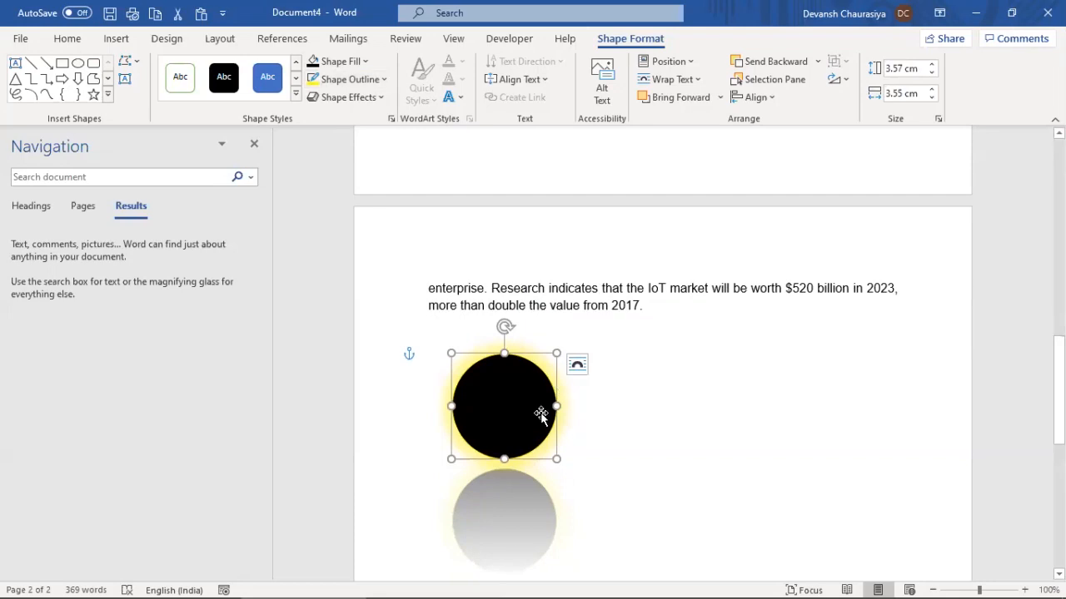
pyautogui.click(375, 98)
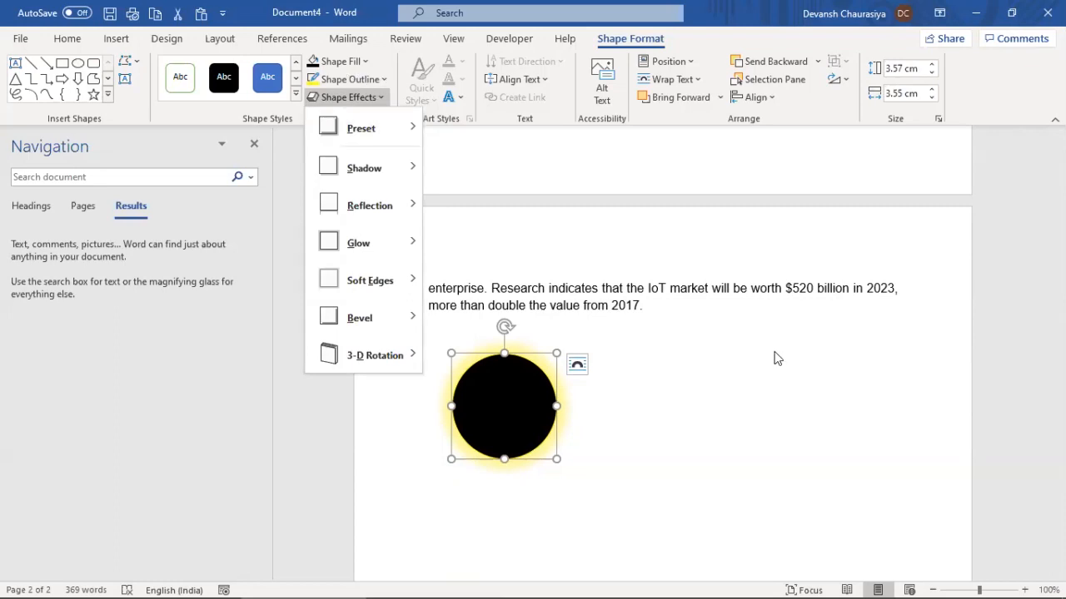
pyautogui.click(755, 334)
# Draw a blue rectangle to the right of the glowing circle
pyautogui.click(116, 39)
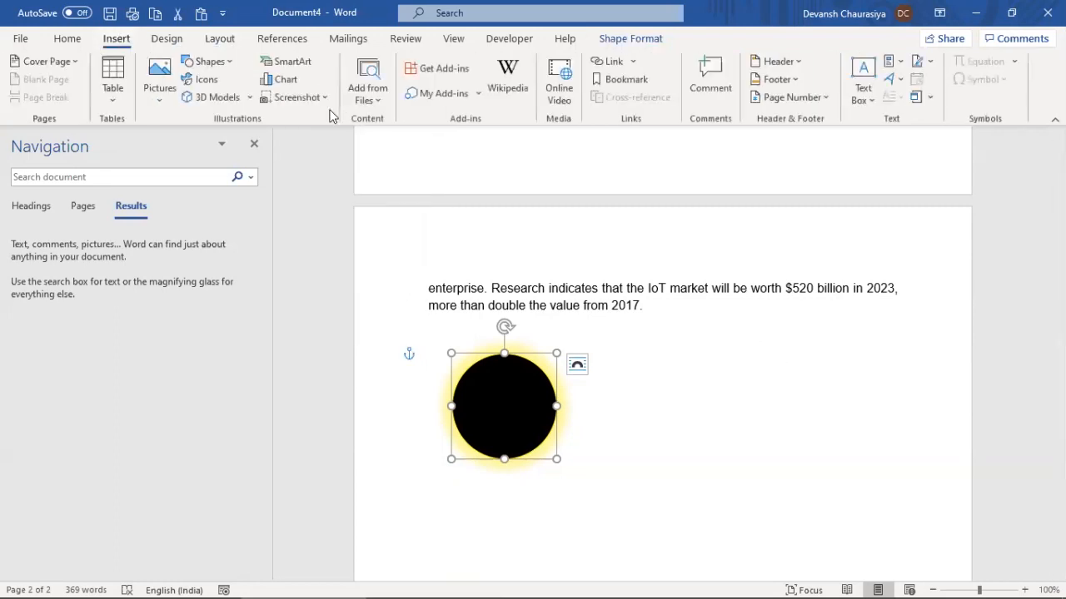
pyautogui.click(208, 61)
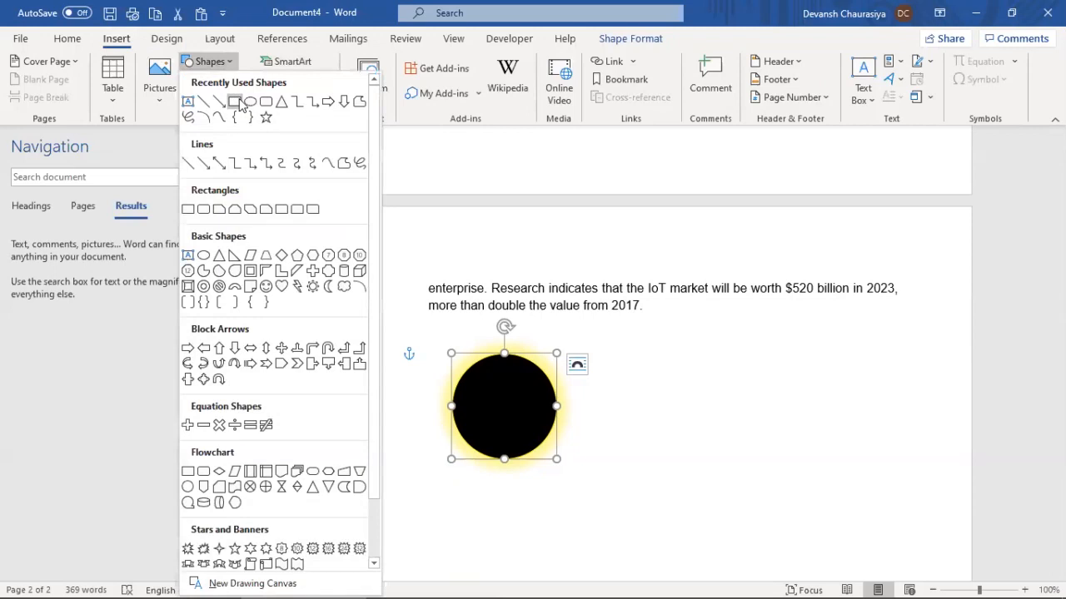
pyautogui.click(243, 103)
pyautogui.moveTo(778, 403); pyautogui.dragTo(901, 449)
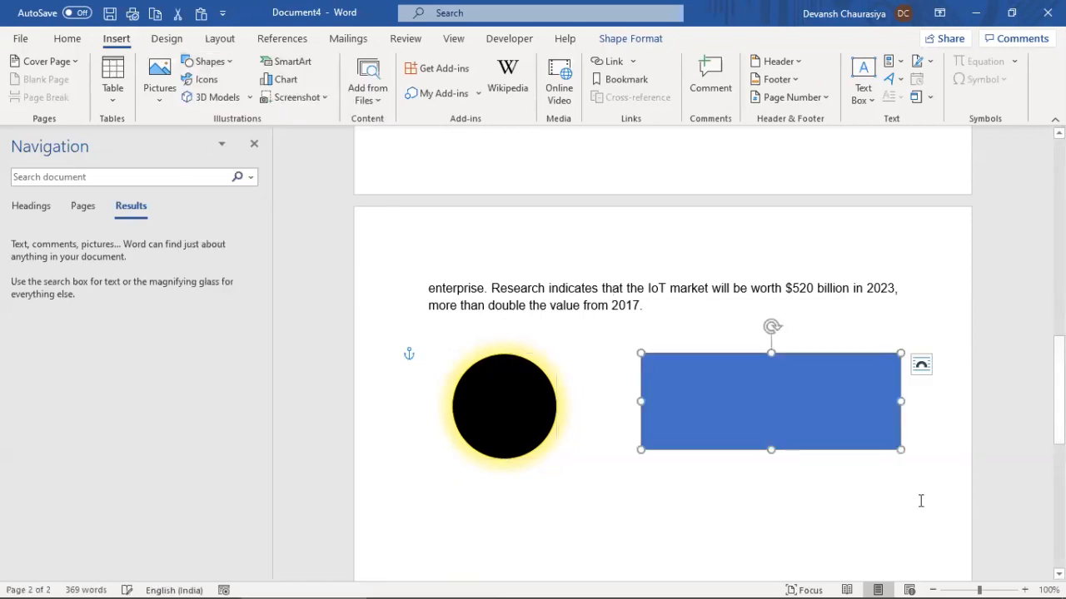
# Draw a short line just below '2017.' and style it solid blue
pyautogui.click(114, 39)
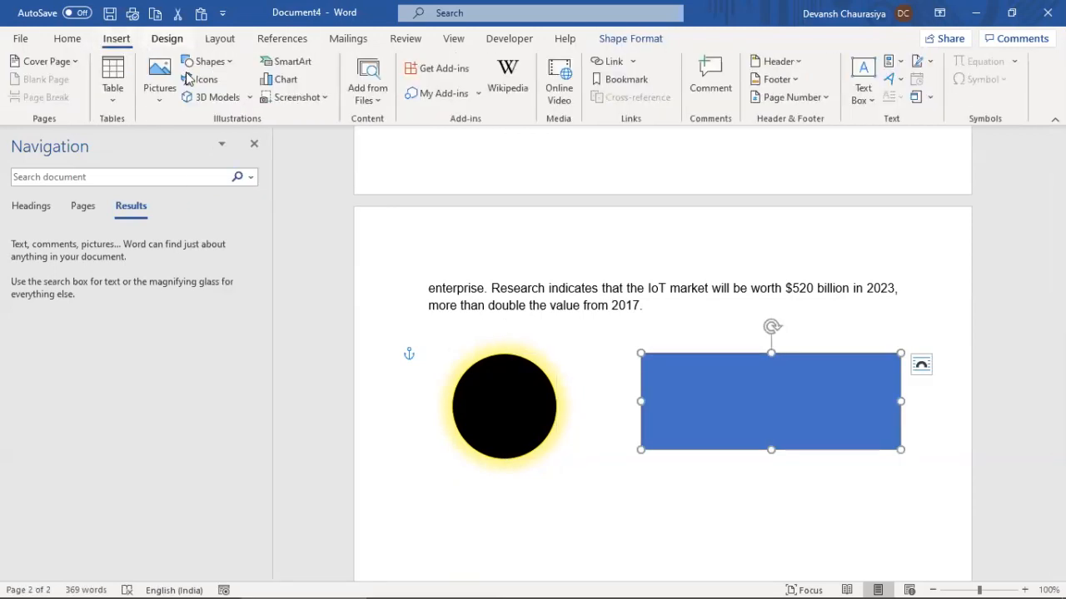
pyautogui.click(219, 67)
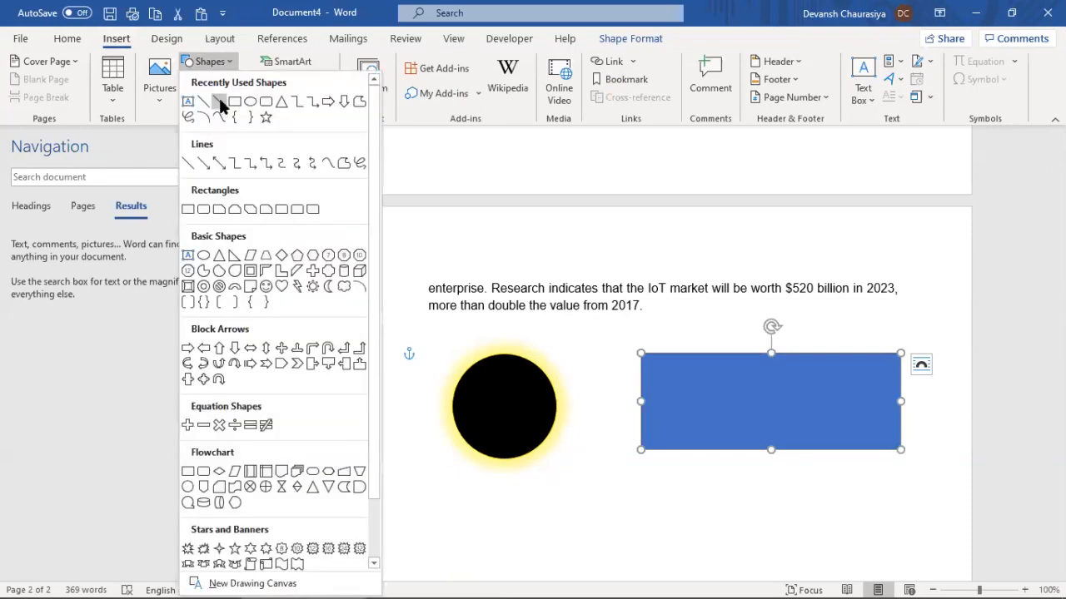
pyautogui.click(219, 102)
pyautogui.moveTo(702, 337)
pyautogui.mouseDown()
pyautogui.moveTo(625, 305)
pyautogui.moveTo(631, 313)
pyautogui.mouseUp()
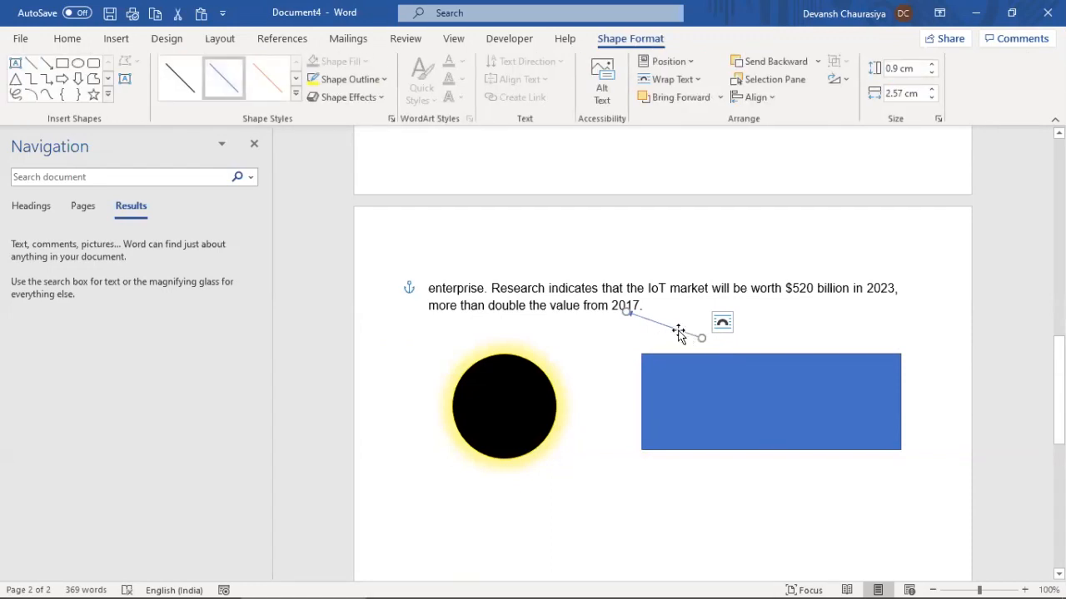
pyautogui.click(296, 97)
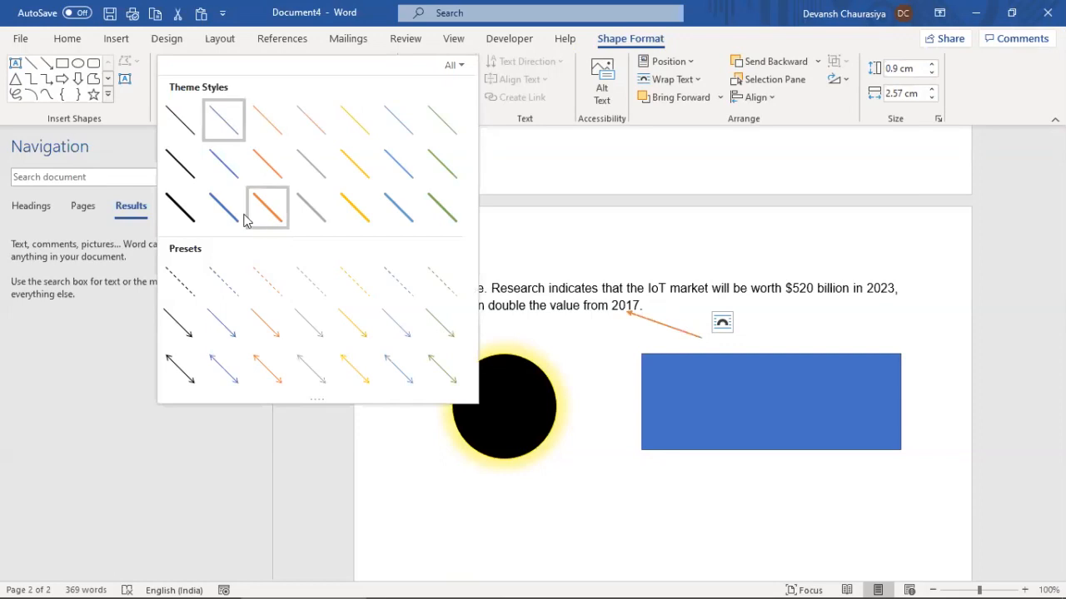
pyautogui.click(228, 218)
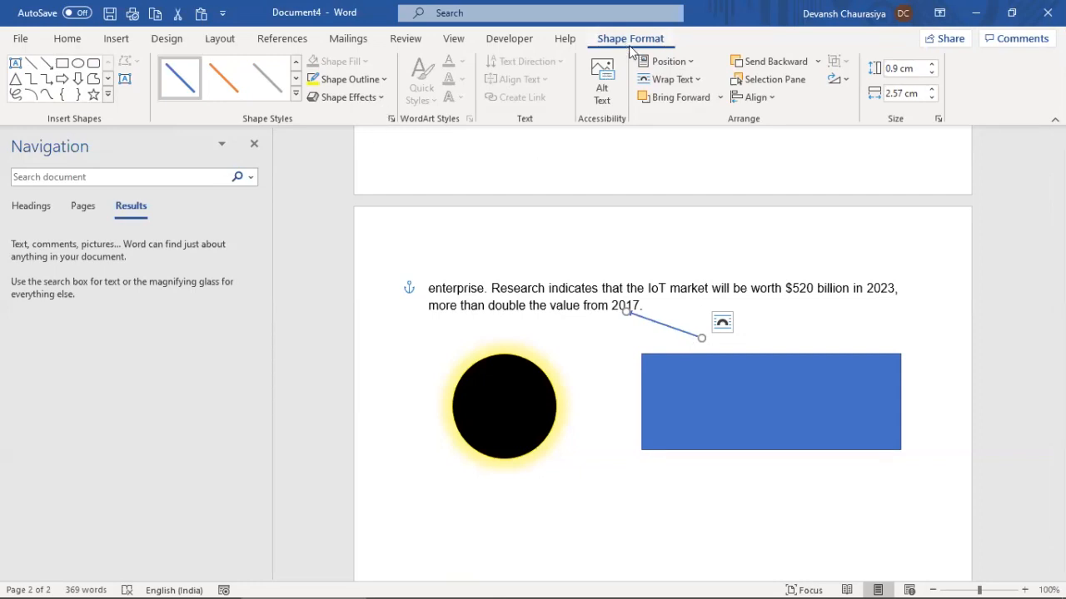
# Increase the line's height until it stretches past the rectangle's bottom
pyautogui.click(934, 65)
pyautogui.click(933, 65)
pyautogui.click(933, 65)
pyautogui.click(933, 65)
pyautogui.click(933, 65)
pyautogui.click(934, 65)
pyautogui.click(934, 66)
pyautogui.click(933, 66)
pyautogui.click(934, 66)
pyautogui.click(933, 66)
pyautogui.click(933, 66)
pyautogui.click(933, 66)
pyautogui.click(933, 66)
pyautogui.click(933, 65)
pyautogui.click(933, 65)
pyautogui.click(933, 66)
pyautogui.click(934, 65)
pyautogui.click(933, 66)
pyautogui.click(933, 66)
pyautogui.click(933, 66)
pyautogui.click(934, 66)
# Widen the line's horizontal span, then drag its end back above the rectangle
pyautogui.click(933, 90)
pyautogui.click(932, 89)
pyautogui.click(933, 90)
pyautogui.click(932, 90)
pyautogui.click(933, 89)
pyautogui.click(932, 90)
pyautogui.click(932, 90)
pyautogui.click(932, 90)
pyautogui.click(933, 90)
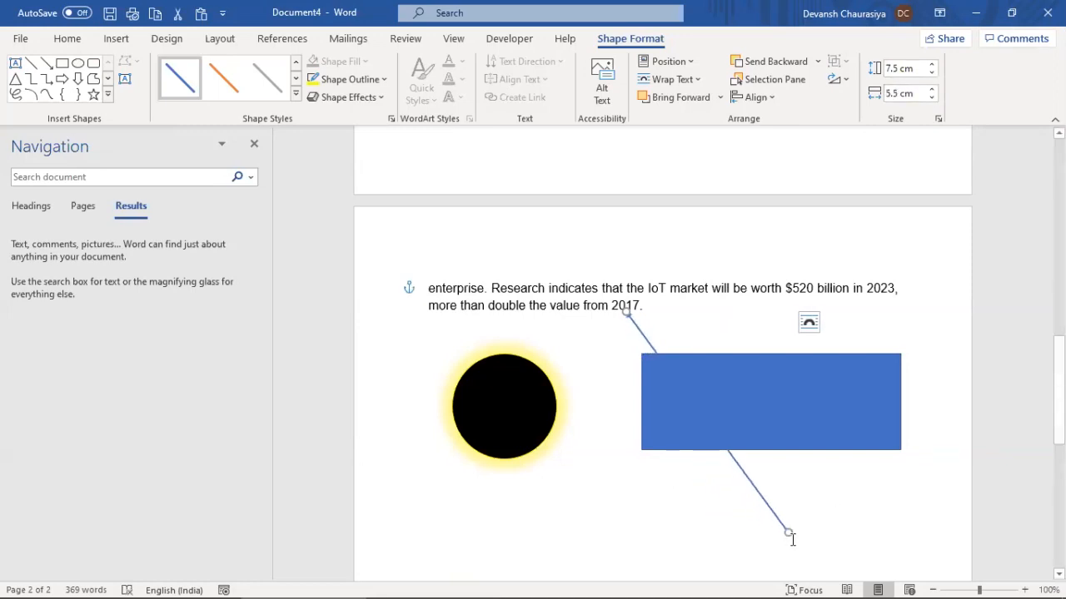
pyautogui.moveTo(787, 533); pyautogui.dragTo(693, 346)
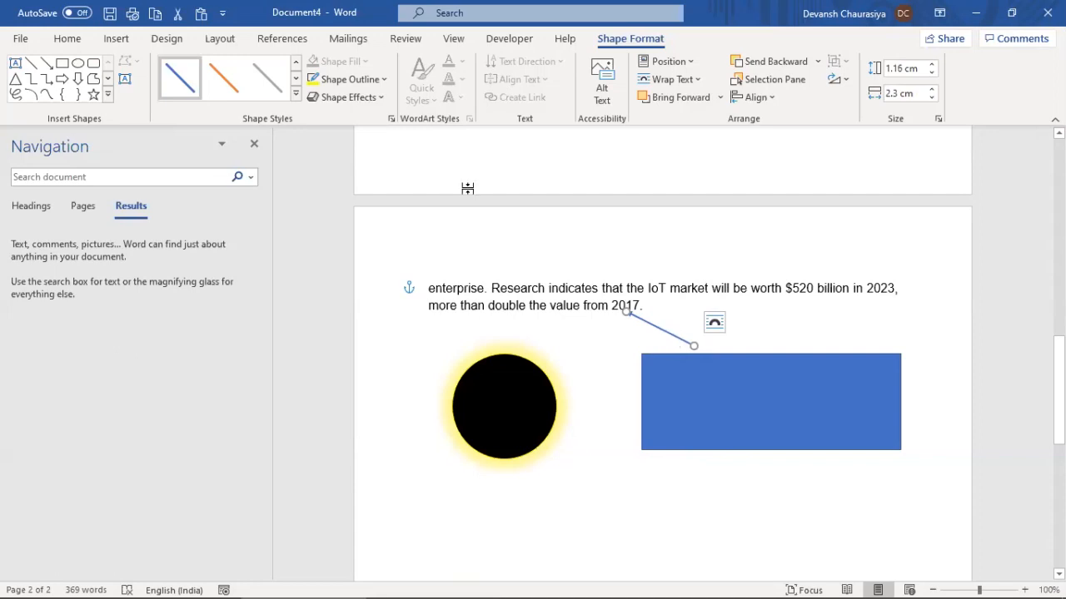
# Apply the orange line style and attach the line's end to the black circle's centre
pyautogui.click(296, 95)
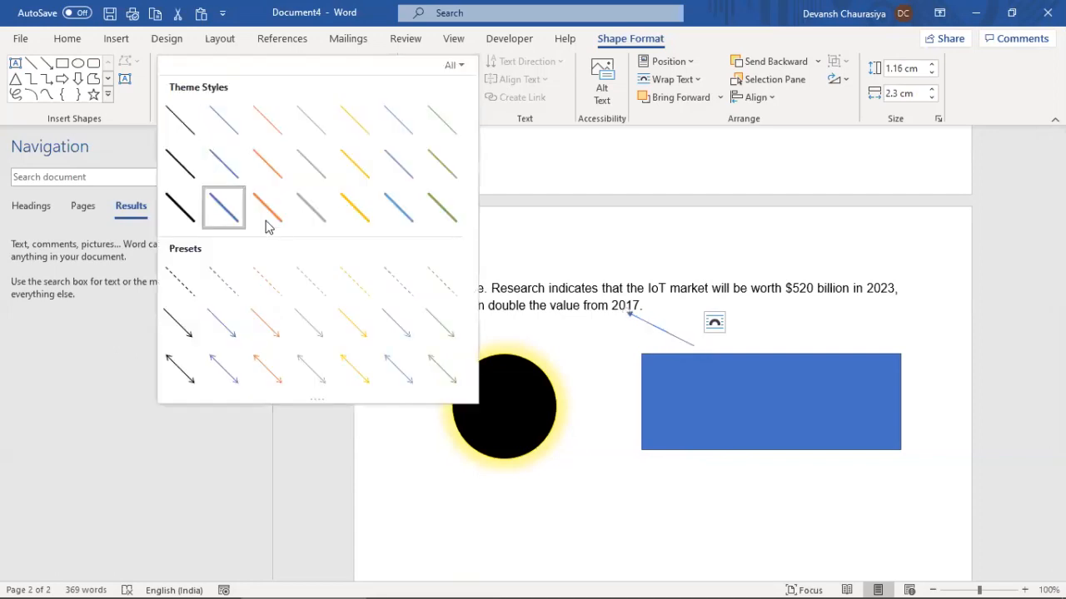
pyautogui.click(265, 215)
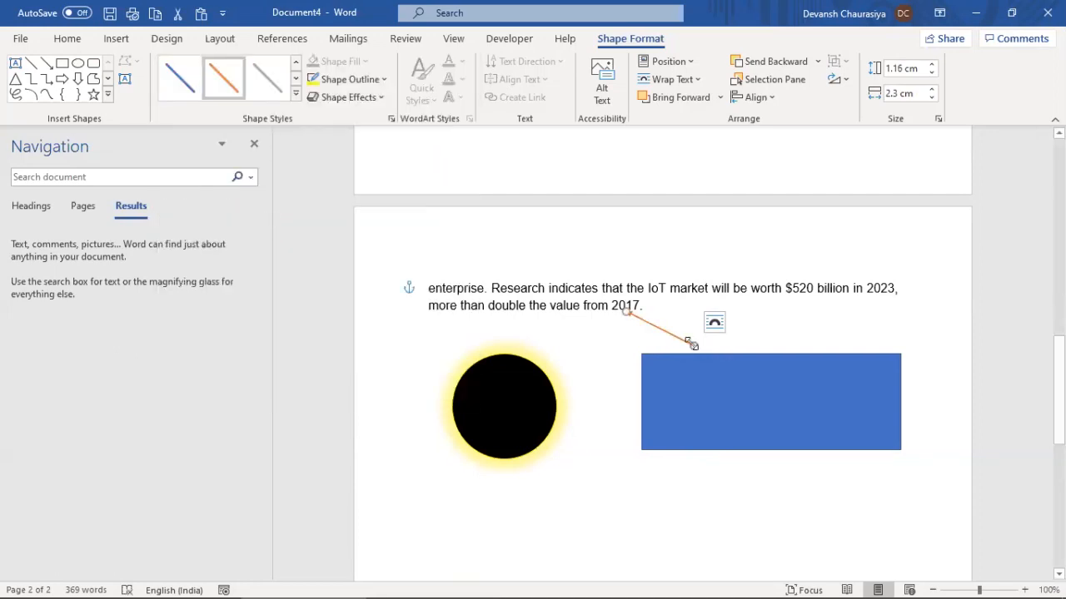
pyautogui.click(295, 96)
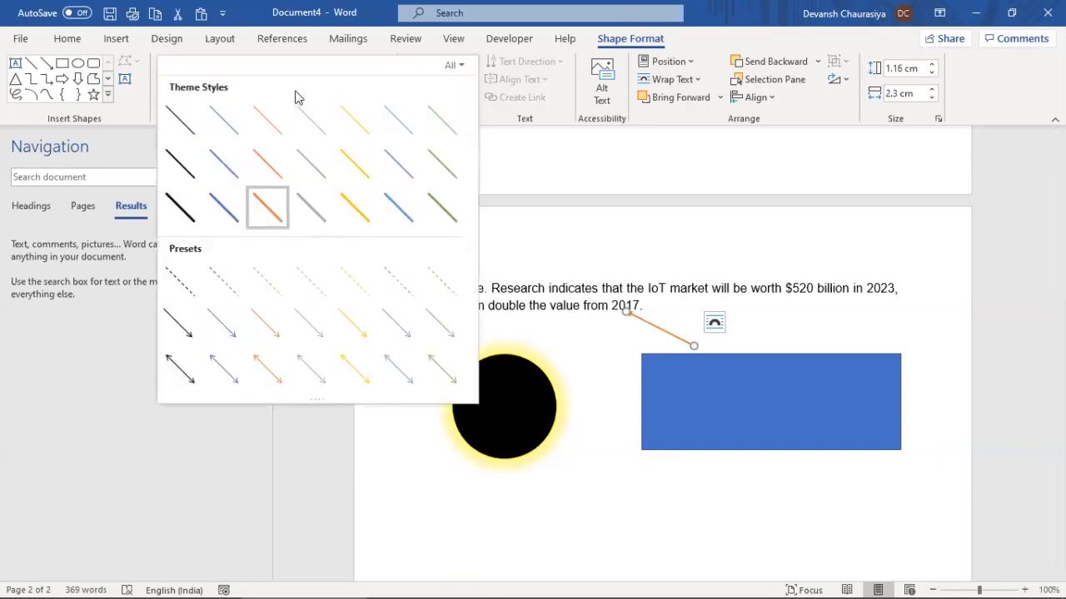
pyautogui.click(695, 349)
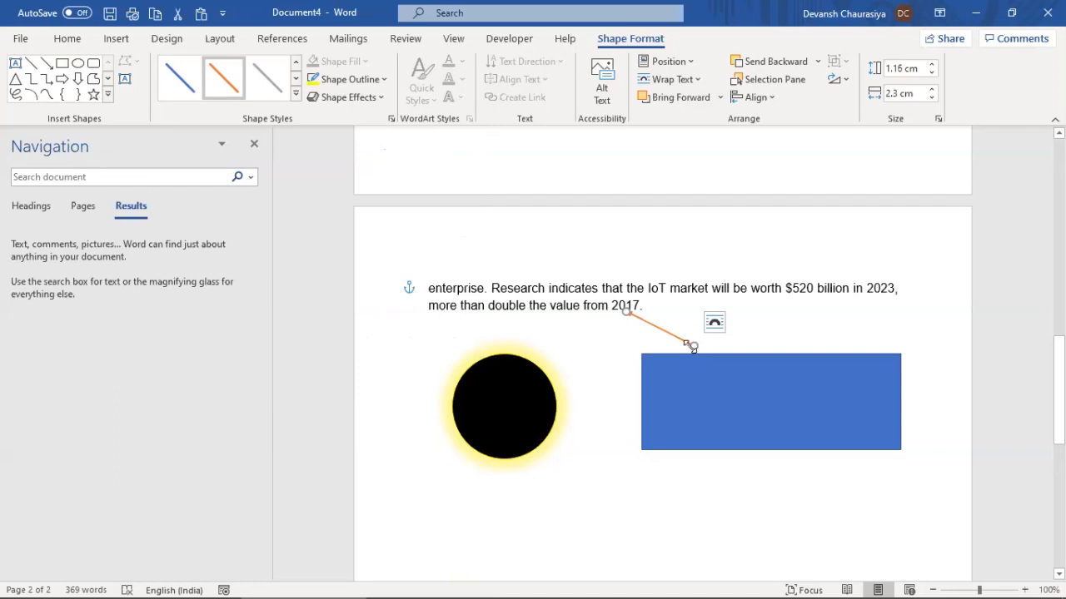
pyautogui.moveTo(695, 346); pyautogui.dragTo(505, 404)
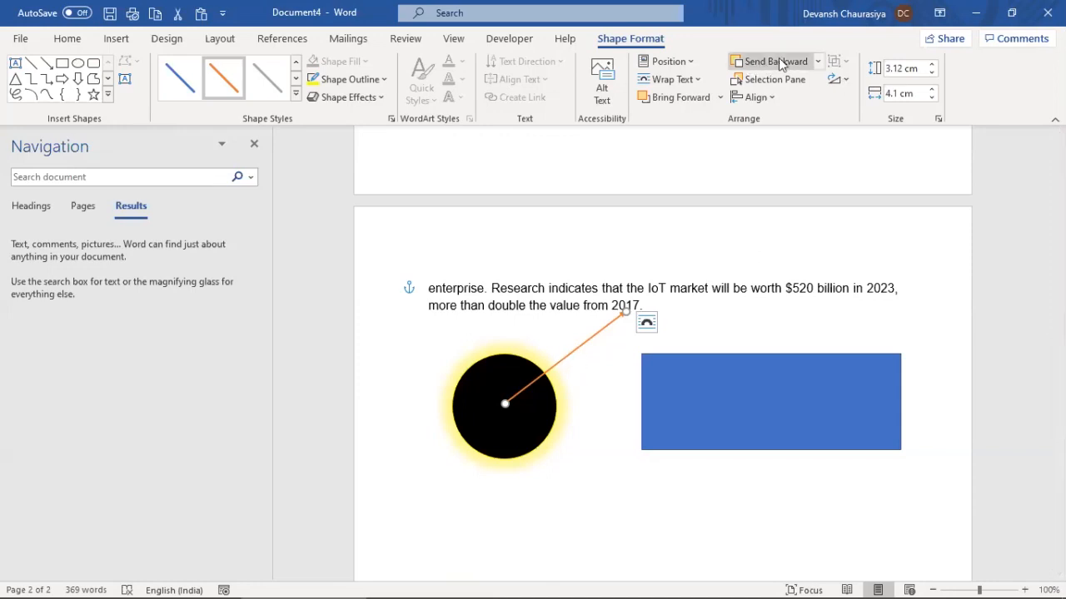
# Send the orange line backward, behind all other shapes
pyautogui.click(820, 62)
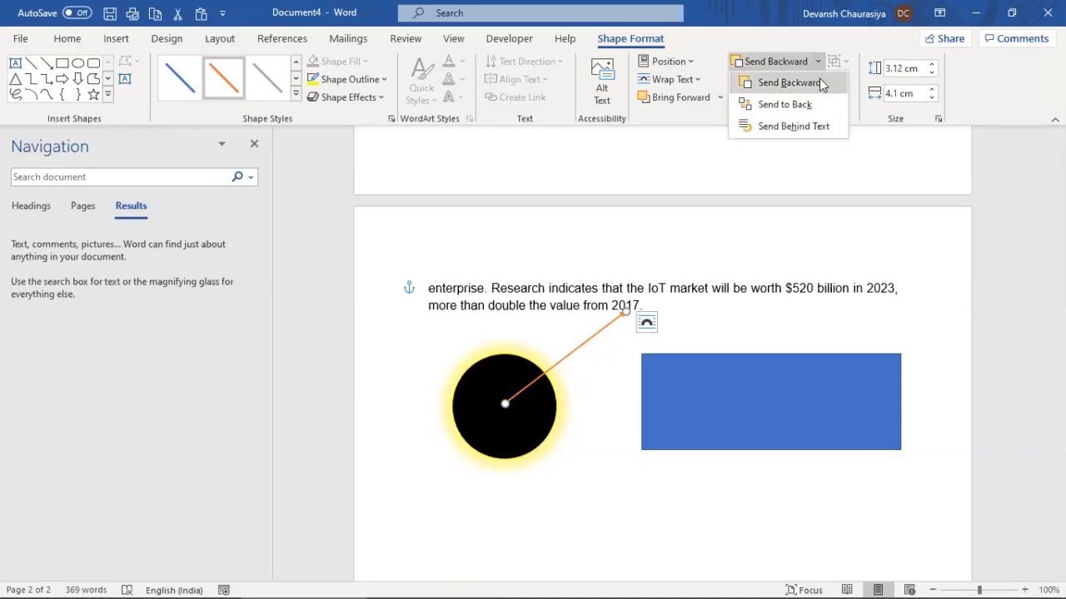
pyautogui.click(821, 83)
pyautogui.click(817, 62)
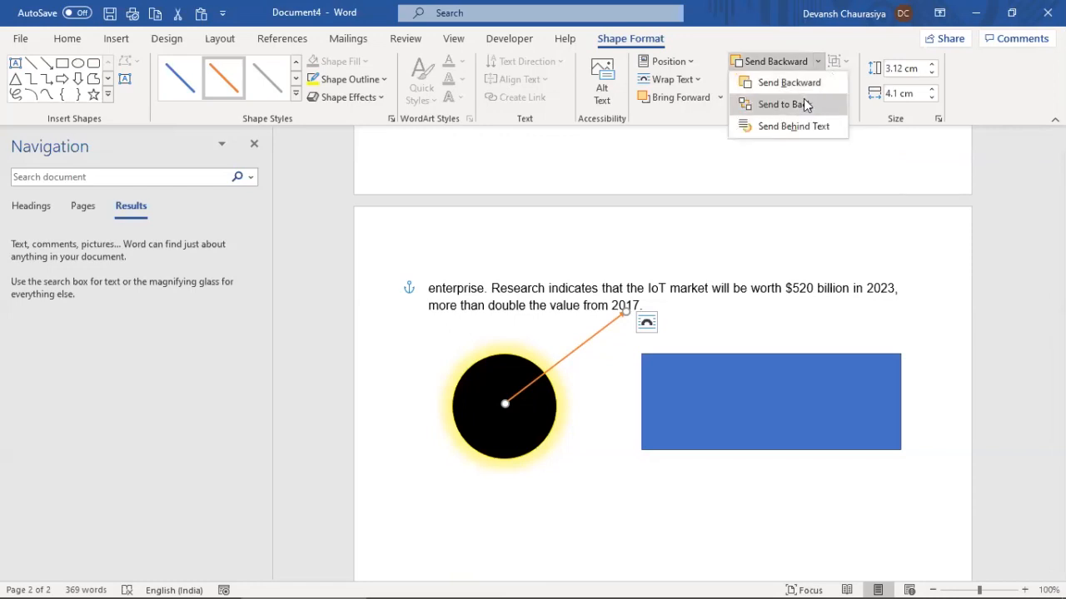
pyautogui.click(804, 104)
pyautogui.click(721, 435)
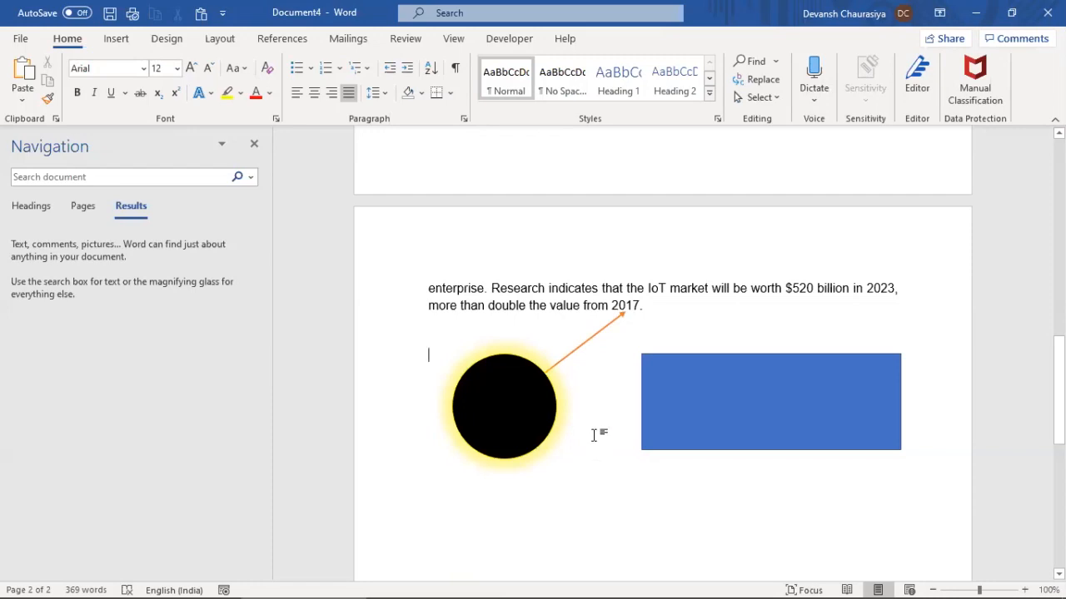
# Move the black circle onto the blue rectangle's left edge and bring it to front
pyautogui.click(531, 411)
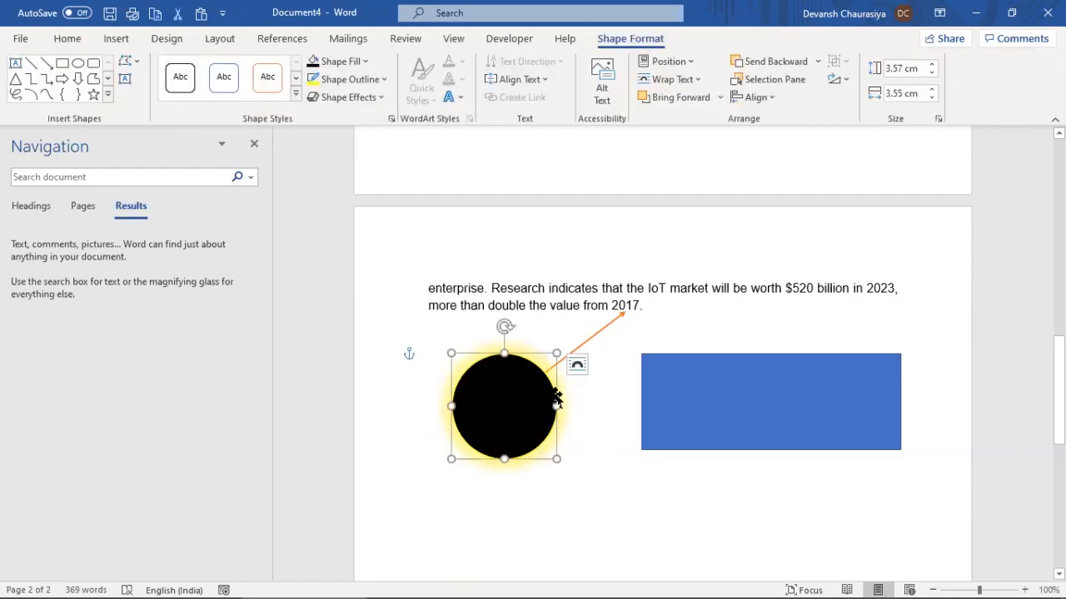
pyautogui.moveTo(570, 391); pyautogui.dragTo(669, 390)
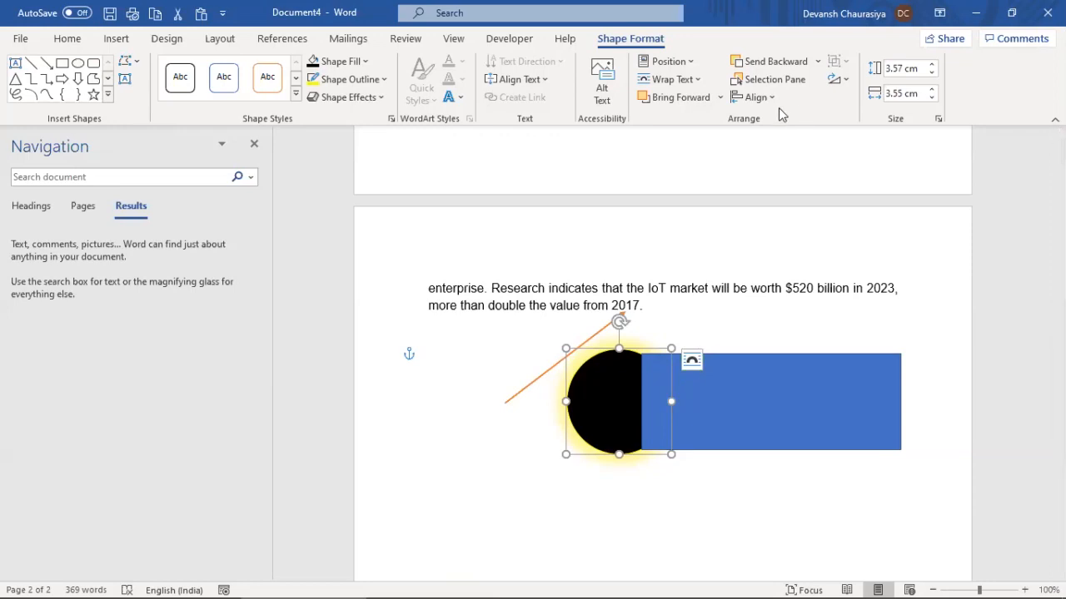
pyautogui.click(720, 98)
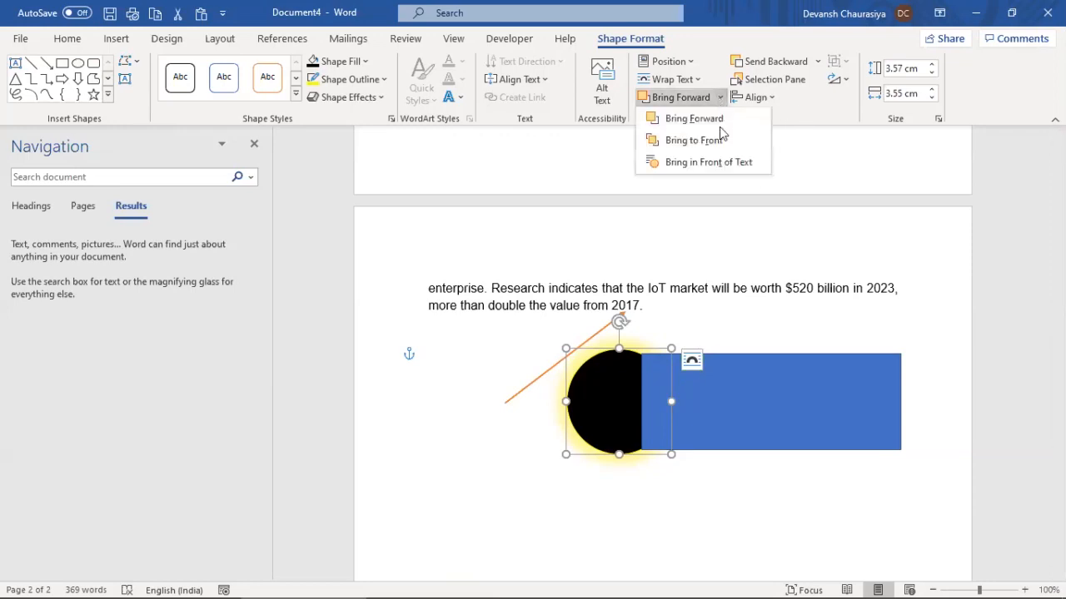
pyautogui.click(714, 140)
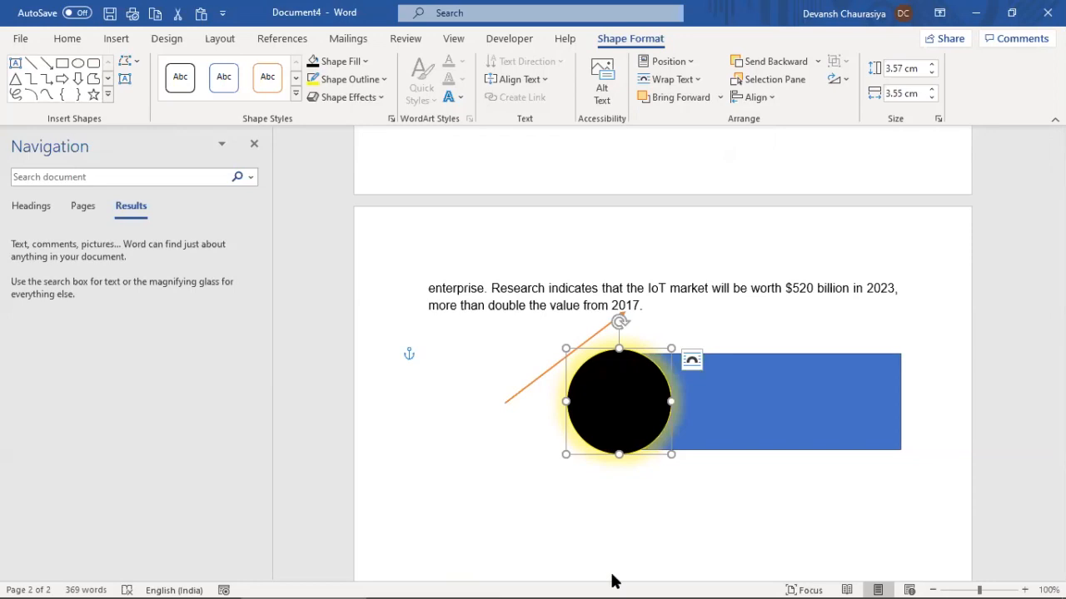
pyautogui.rightClick(671, 412)
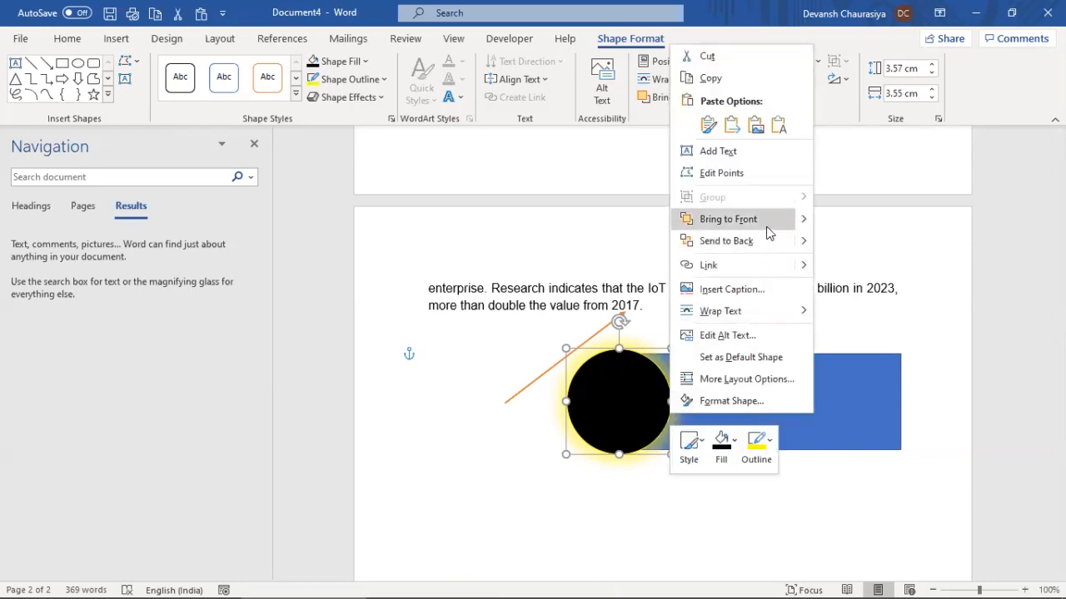
pyautogui.moveTo(804, 220)
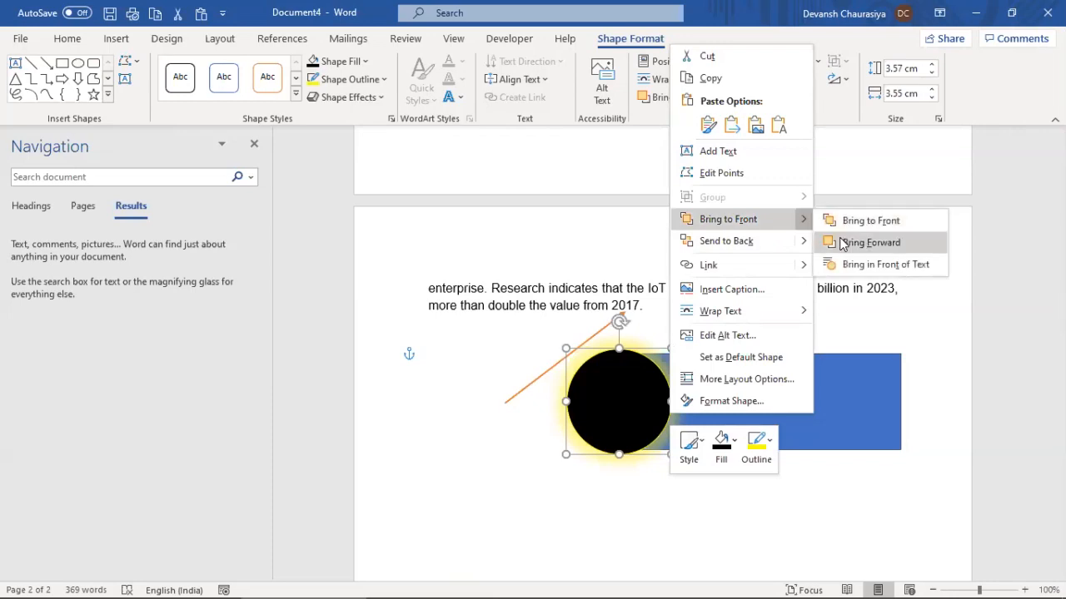
pyautogui.click(425, 505)
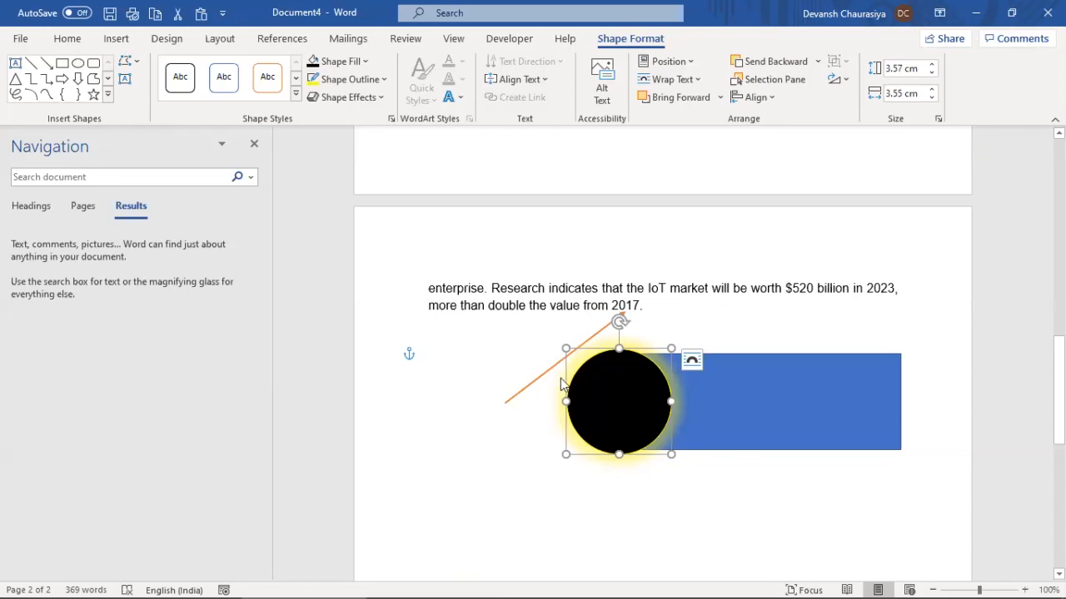
# Select the end of the Shapes item in the training notes, then select the orange line in Document4
pyautogui.hotkey('alt', 'Tab')
pyautogui.doubleClick(540, 325)
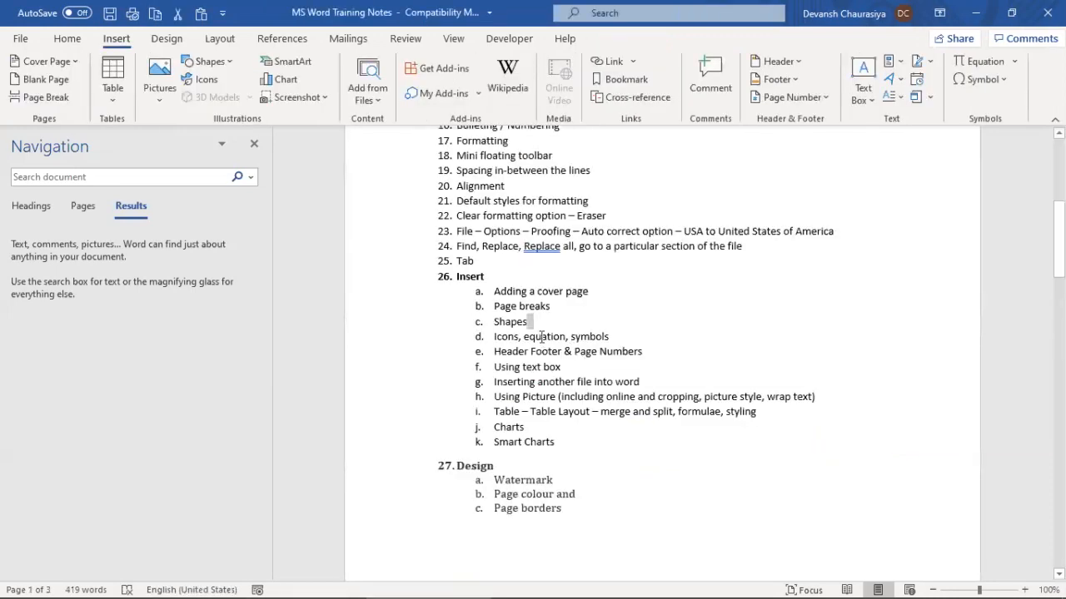
pyautogui.hotkey('alt', 'Tab')
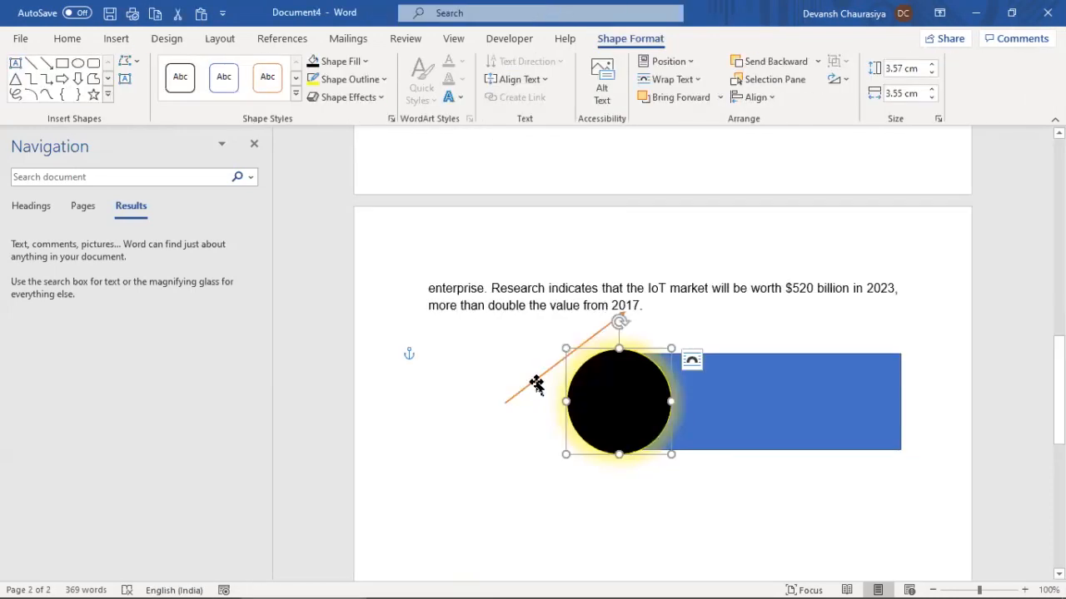
pyautogui.click(536, 384)
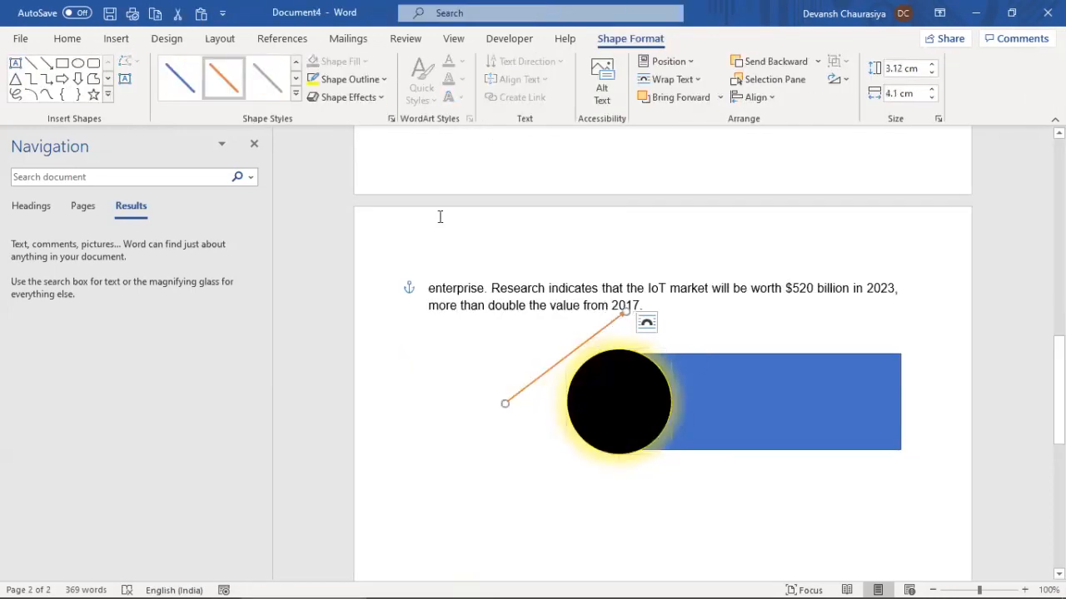
# Draw a wavy banner shape below the glowing circle
pyautogui.click(116, 39)
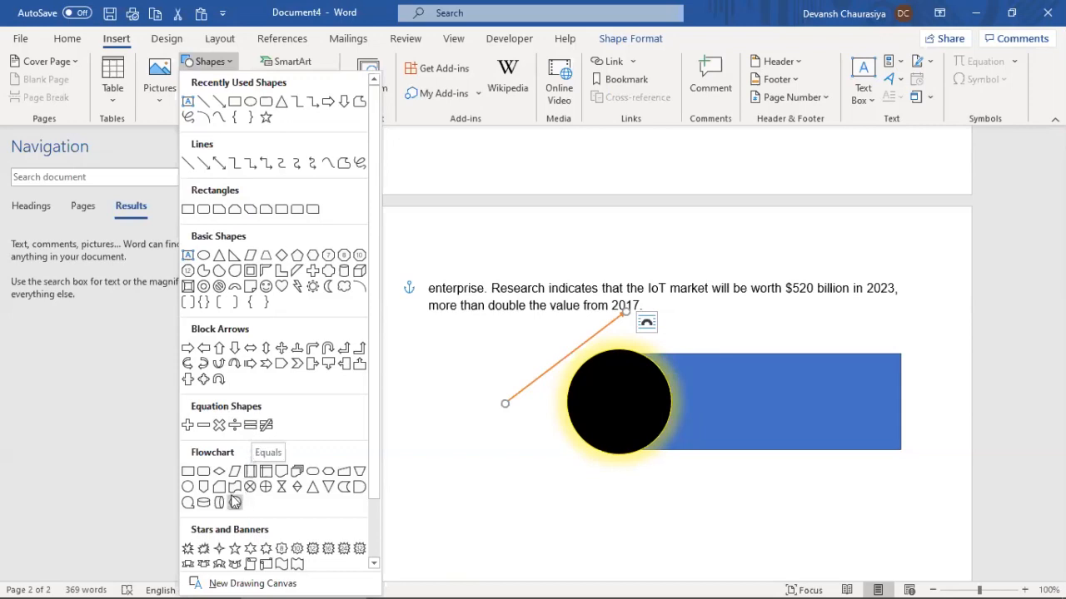
pyautogui.click(282, 565)
pyautogui.moveTo(571, 477)
pyautogui.mouseDown()
pyautogui.moveTo(727, 533)
pyautogui.moveTo(644, 563)
pyautogui.moveTo(679, 566)
pyautogui.mouseUp()
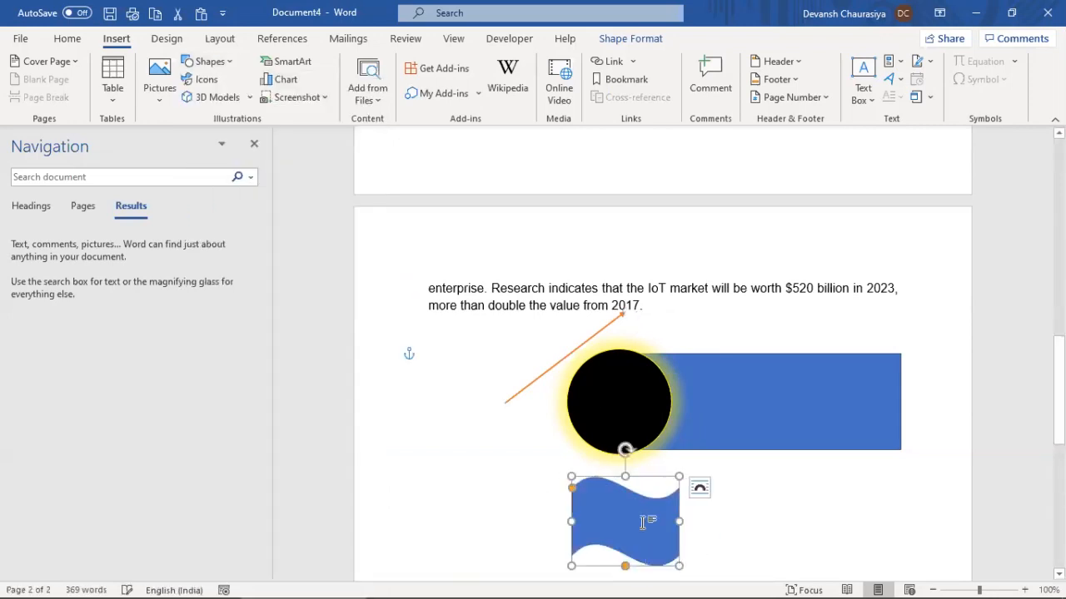
# Reposition the orange line as a vertical flagpole at the banner's left edge
pyautogui.click(564, 358)
pyautogui.scroll(-3, 697, 397)
pyautogui.moveTo(552, 250); pyautogui.dragTo(505, 424)
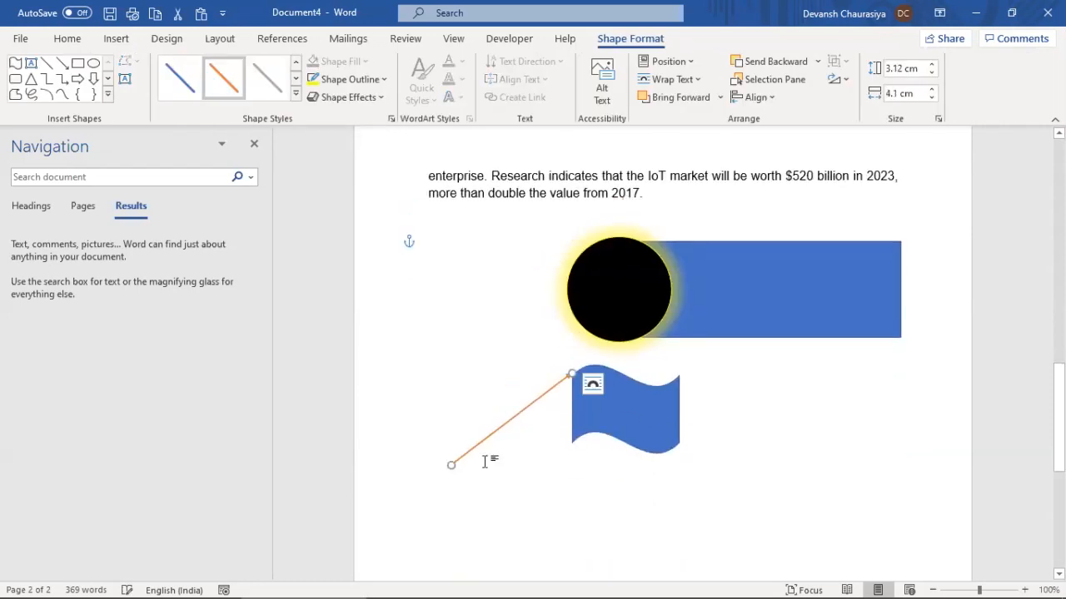
pyautogui.moveTo(452, 464); pyautogui.dragTo(575, 570)
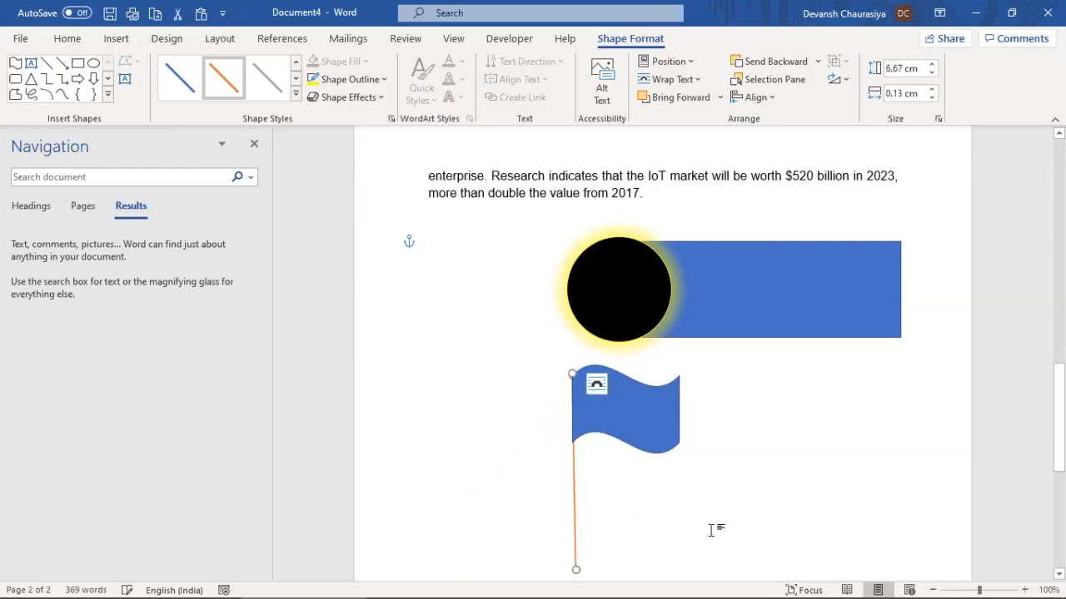
pyautogui.click(775, 503)
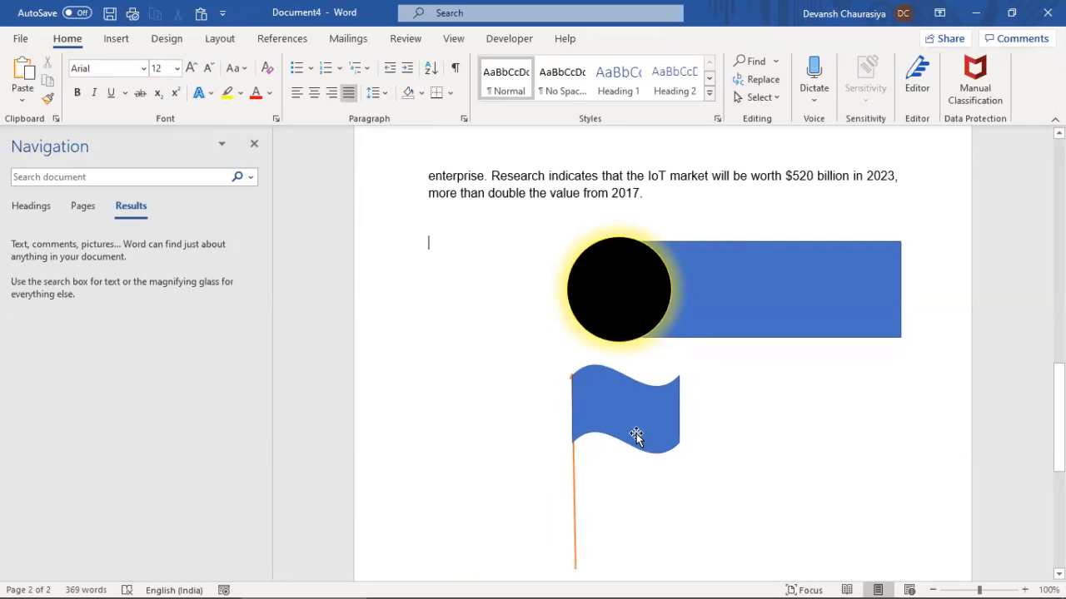
pyautogui.click(115, 40)
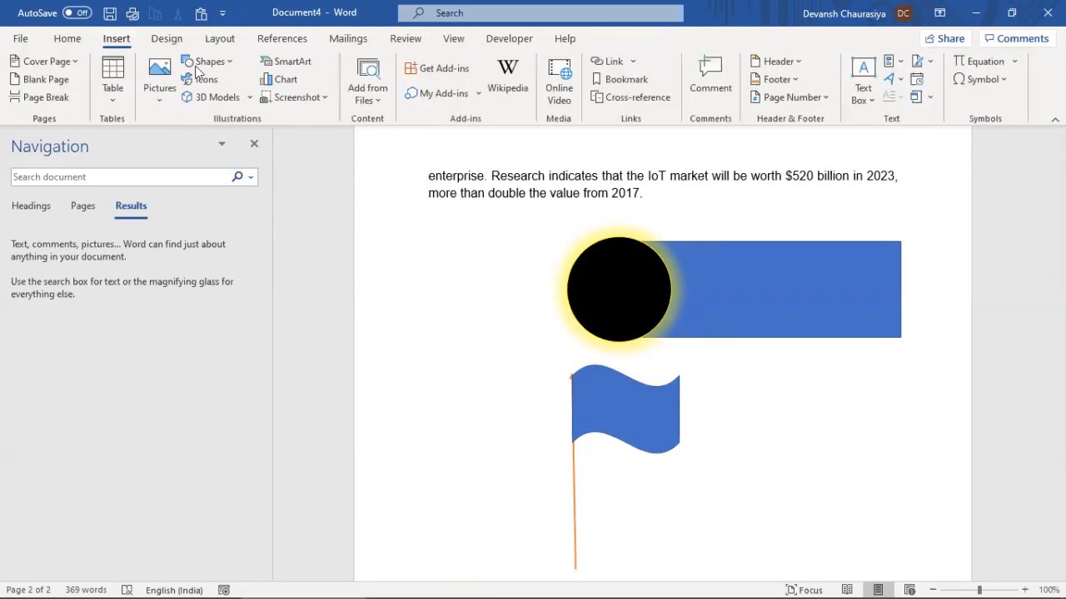
# Draw a freehand scribble left of the shapes and resize it
pyautogui.click(218, 63)
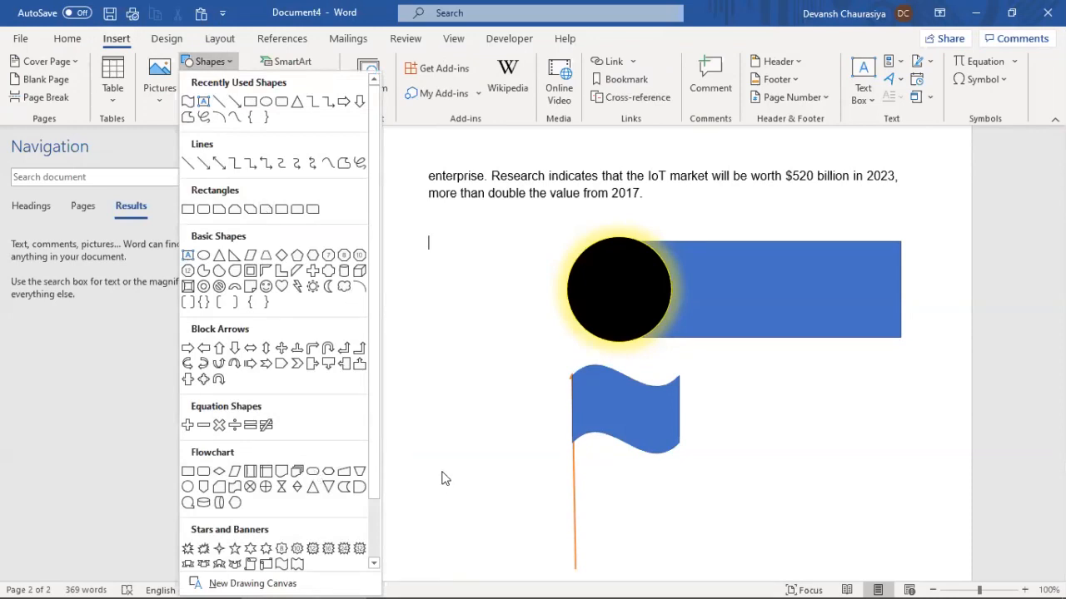
pyautogui.click(361, 162)
pyautogui.moveTo(420, 331)
pyautogui.mouseDown()
pyautogui.moveTo(494, 230)
pyautogui.moveTo(427, 268)
pyautogui.moveTo(567, 226)
pyautogui.moveTo(439, 477)
pyautogui.moveTo(443, 492)
pyautogui.mouseUp()
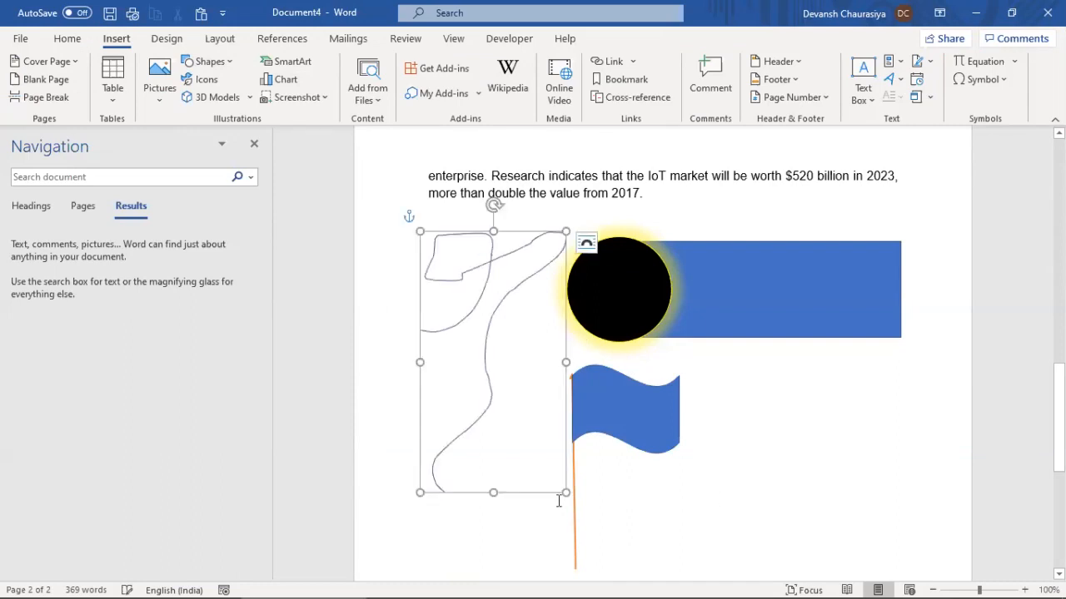
pyautogui.moveTo(564, 493)
pyautogui.mouseDown()
pyautogui.moveTo(474, 380)
pyautogui.moveTo(500, 314)
pyautogui.moveTo(517, 306)
pyautogui.mouseUp()
pyautogui.moveTo(557, 276)
pyautogui.mouseDown()
pyautogui.moveTo(571, 409)
pyautogui.moveTo(528, 478)
pyautogui.moveTo(543, 529)
pyautogui.mouseUp()
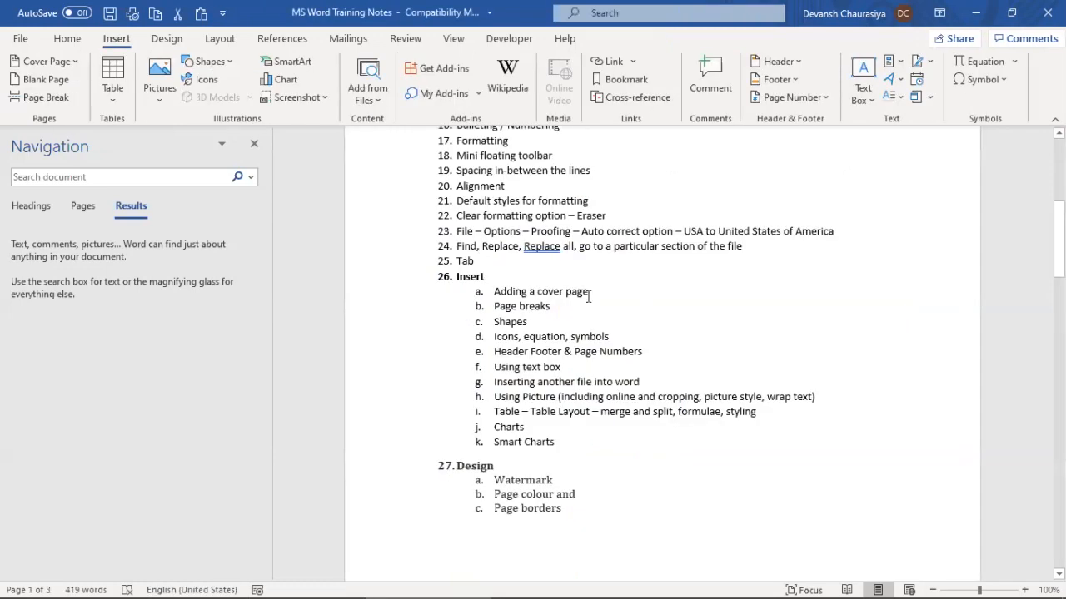
# Delete the scribble, the orange flagpole, the blue flag banner and the blue rectangle
pyautogui.tripleClick(619, 336)
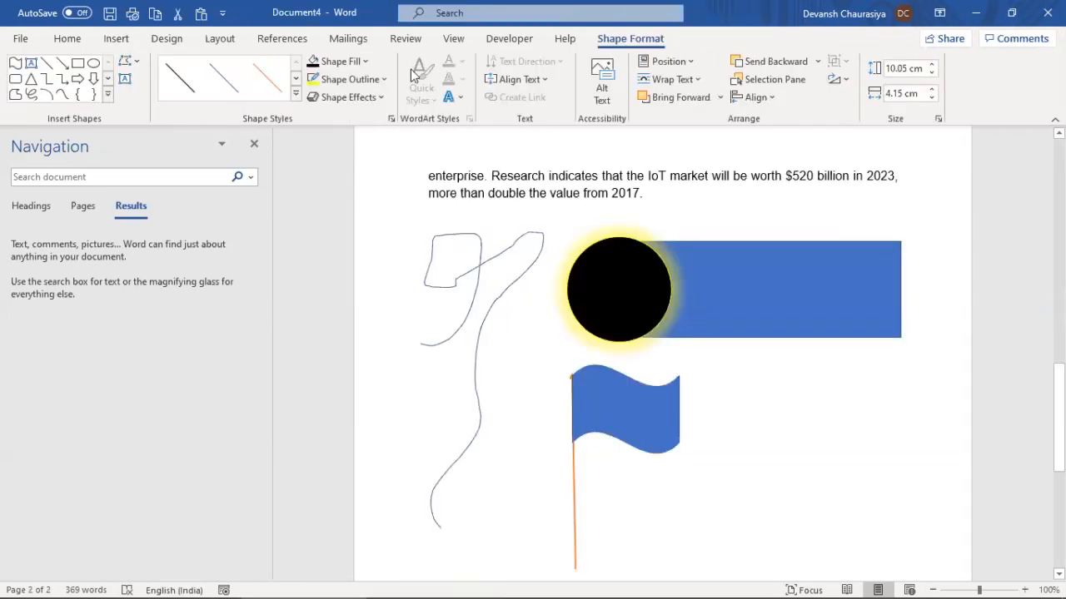
pyautogui.click(493, 232)
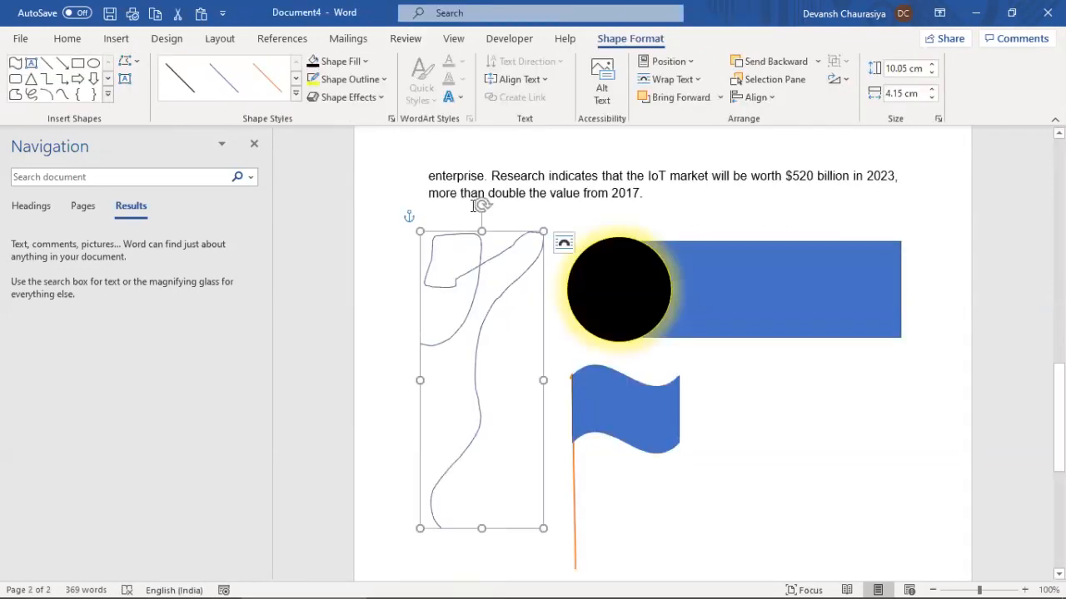
pyautogui.click(493, 231)
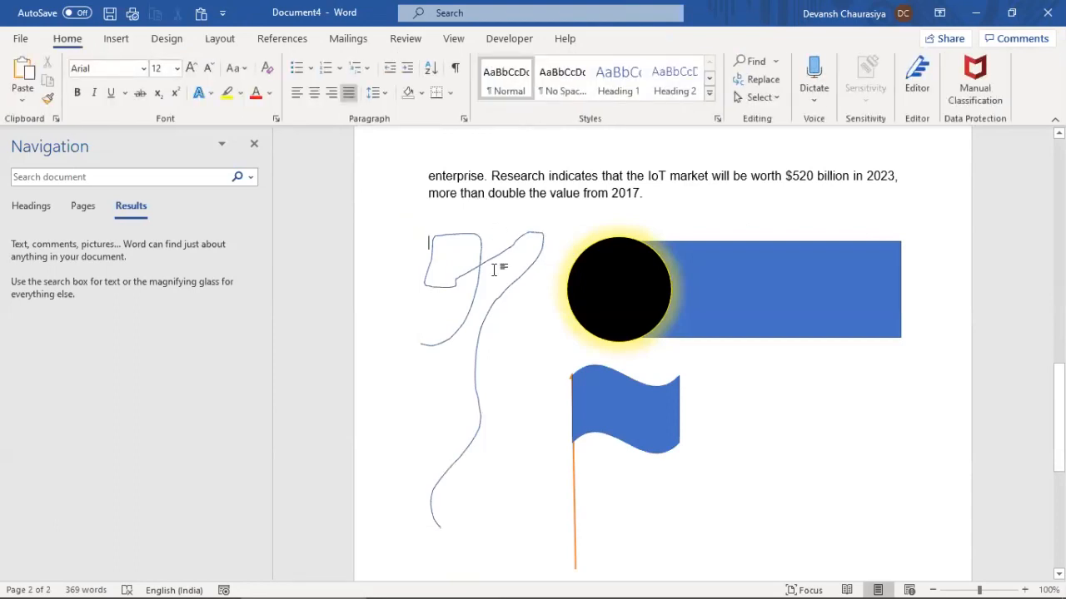
pyautogui.click(497, 308)
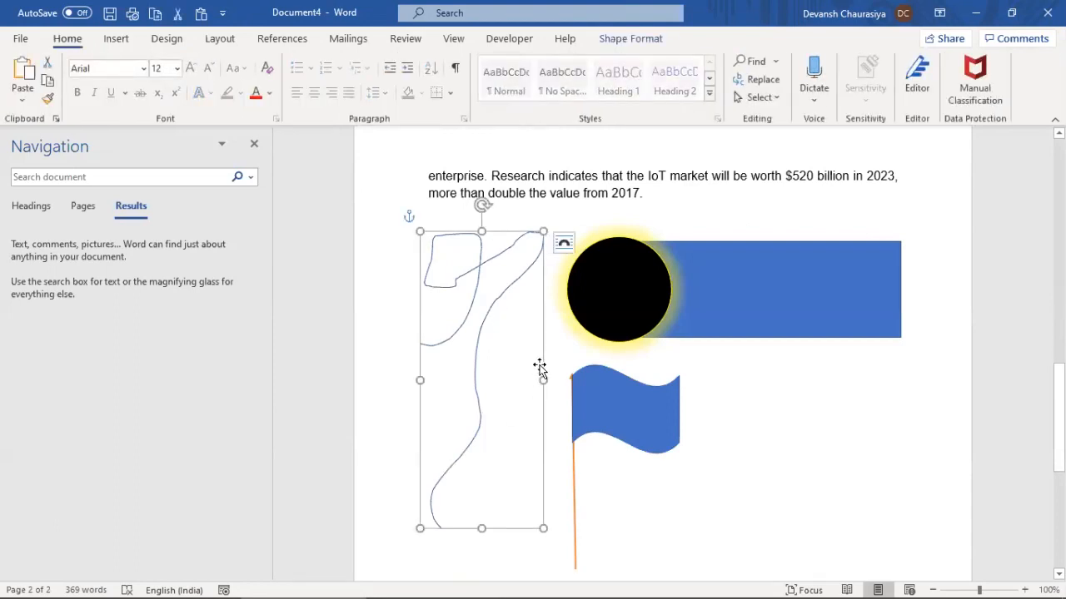
pyautogui.press('Delete')
pyautogui.click(573, 483)
pyautogui.press('Delete')
pyautogui.click(606, 421)
pyautogui.press('Delete')
pyautogui.click(713, 292)
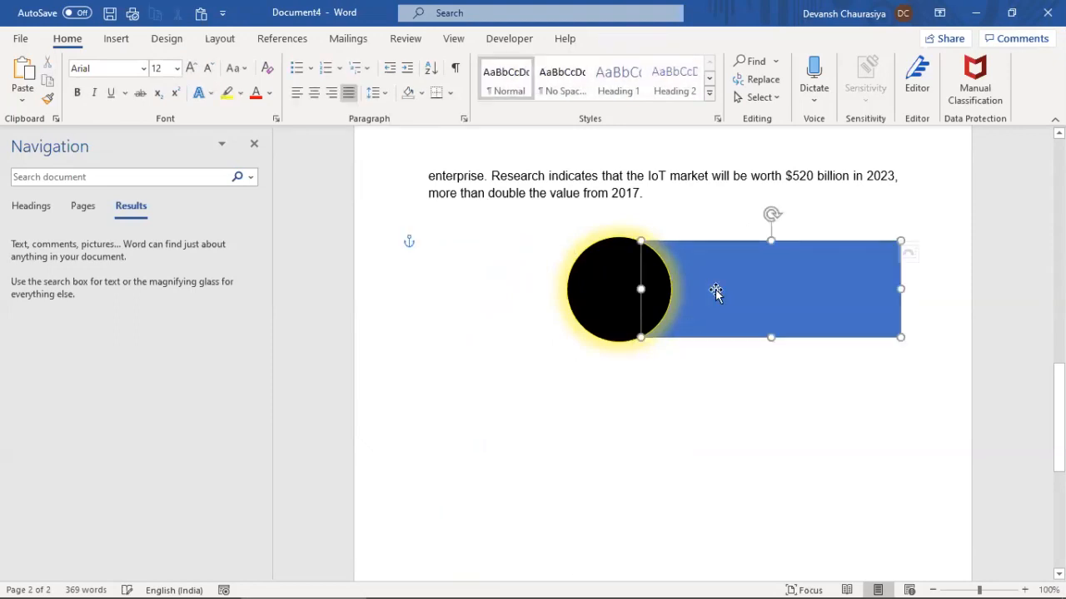
pyautogui.press('Delete')
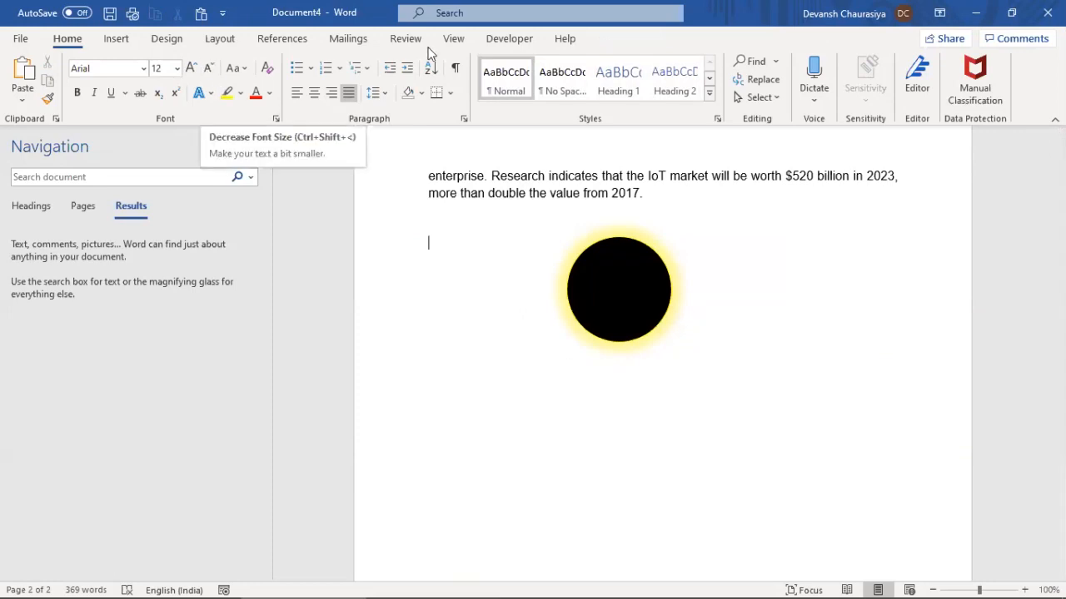
# Insert an ∞ symbol and enlarge it to 72 pt
pyautogui.click(116, 39)
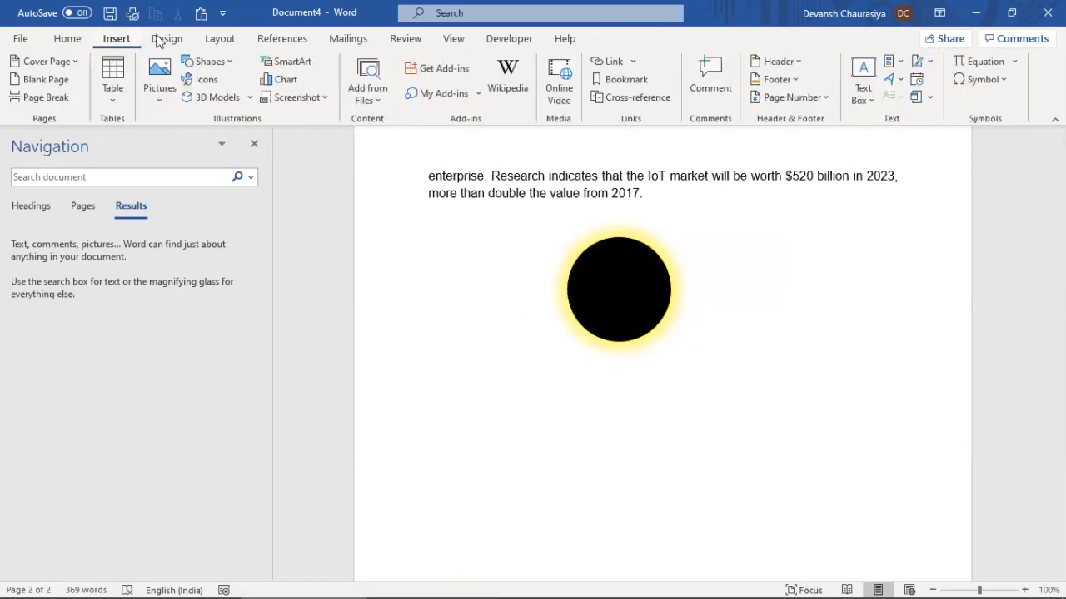
pyautogui.click(1007, 78)
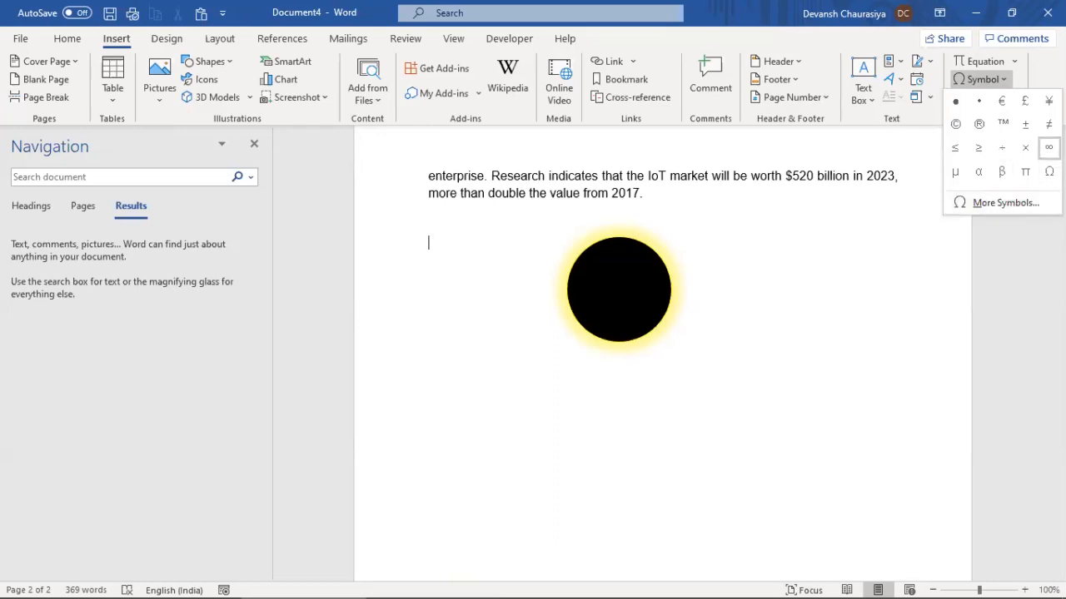
pyautogui.click(1048, 148)
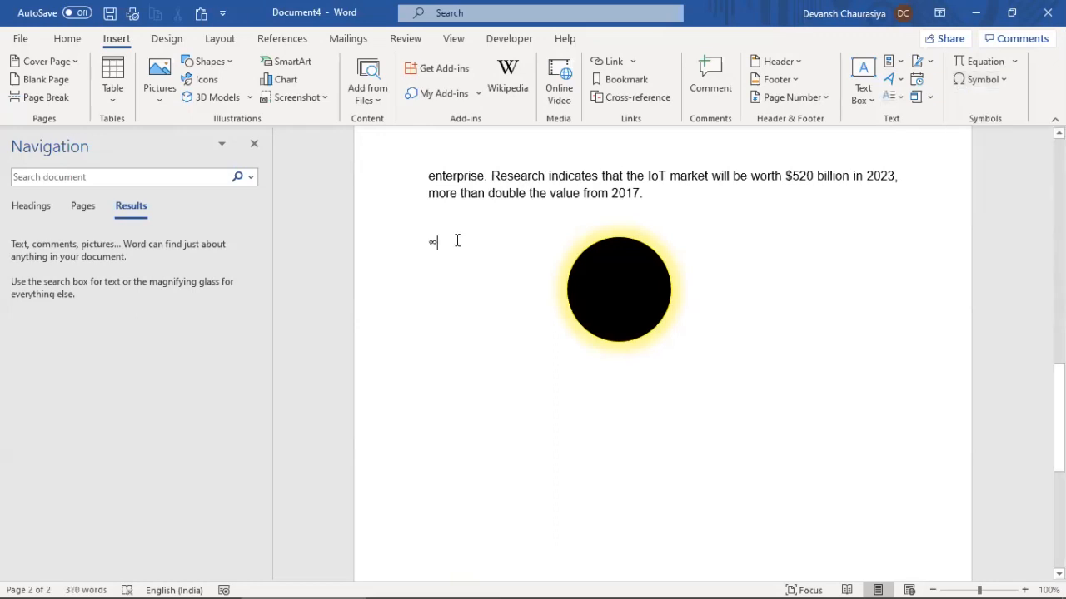
pyautogui.hotkey('shift', 'Left')
pyautogui.hotkey('shift', 'Left')
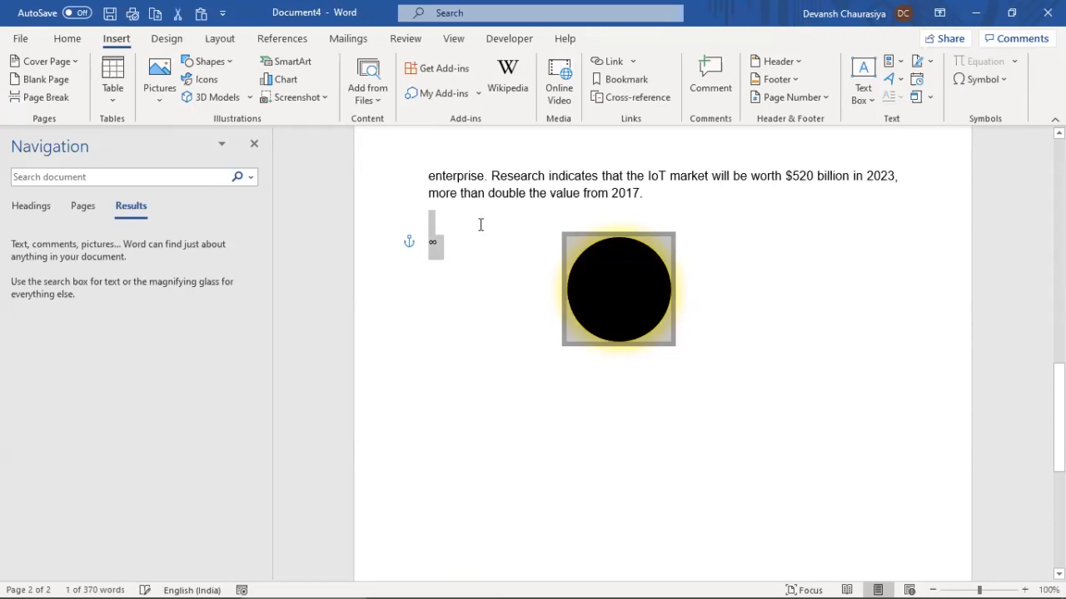
pyautogui.press('Right')
pyautogui.hotkey('shift', 'Left')
pyautogui.click(431, 242)
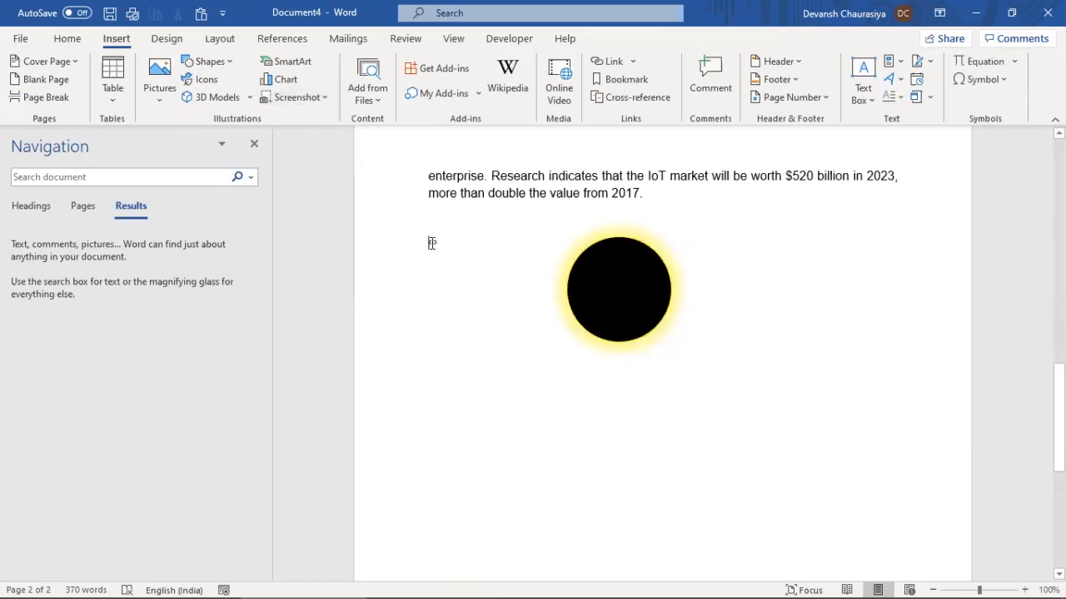
pyautogui.hotkey('shift', 'Left')
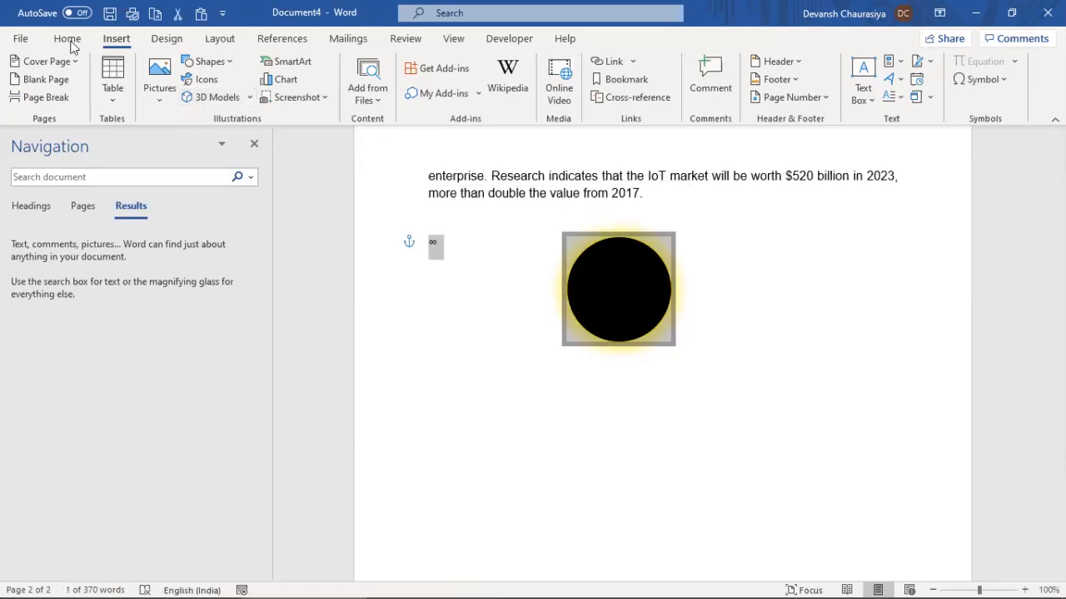
pyautogui.click(66, 38)
pyautogui.click(176, 68)
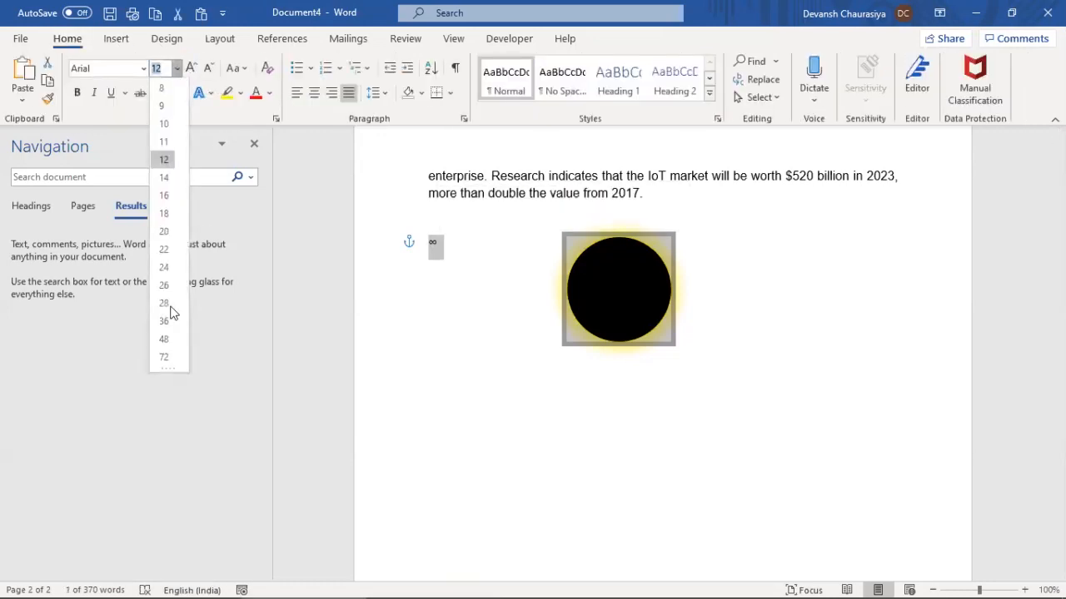
pyautogui.click(165, 358)
# Insert a ™ symbol directly after the ∞ sign
pyautogui.click(481, 410)
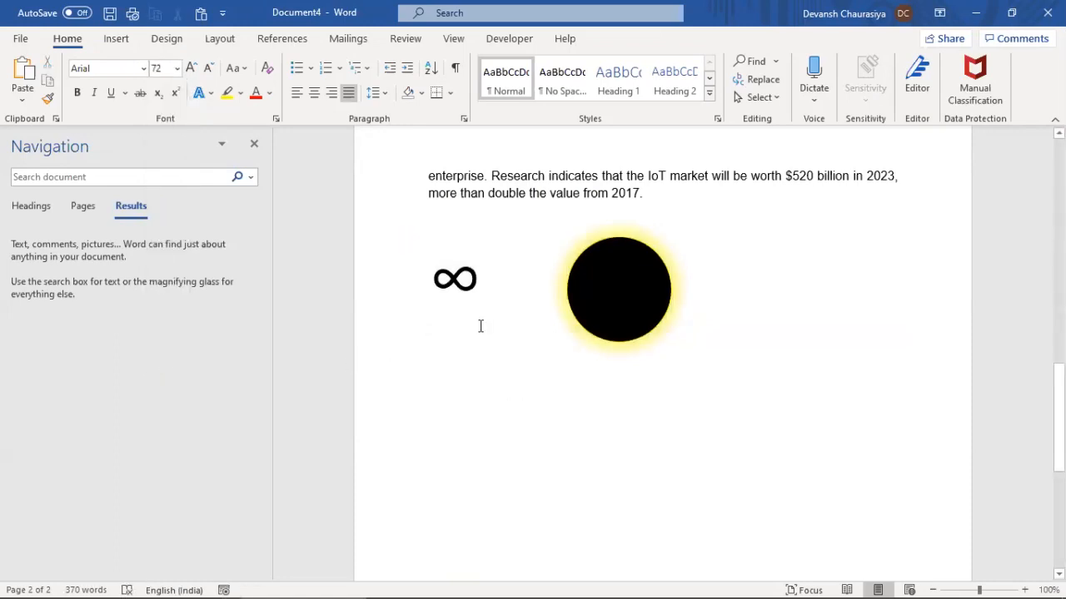
pyautogui.click(115, 38)
pyautogui.click(1002, 84)
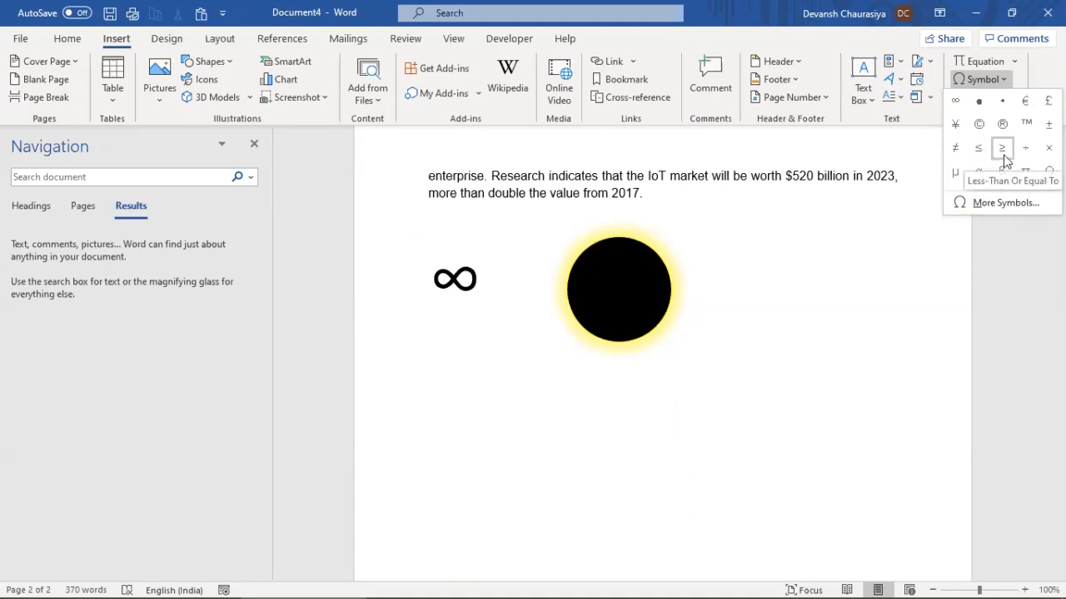
pyautogui.click(1026, 125)
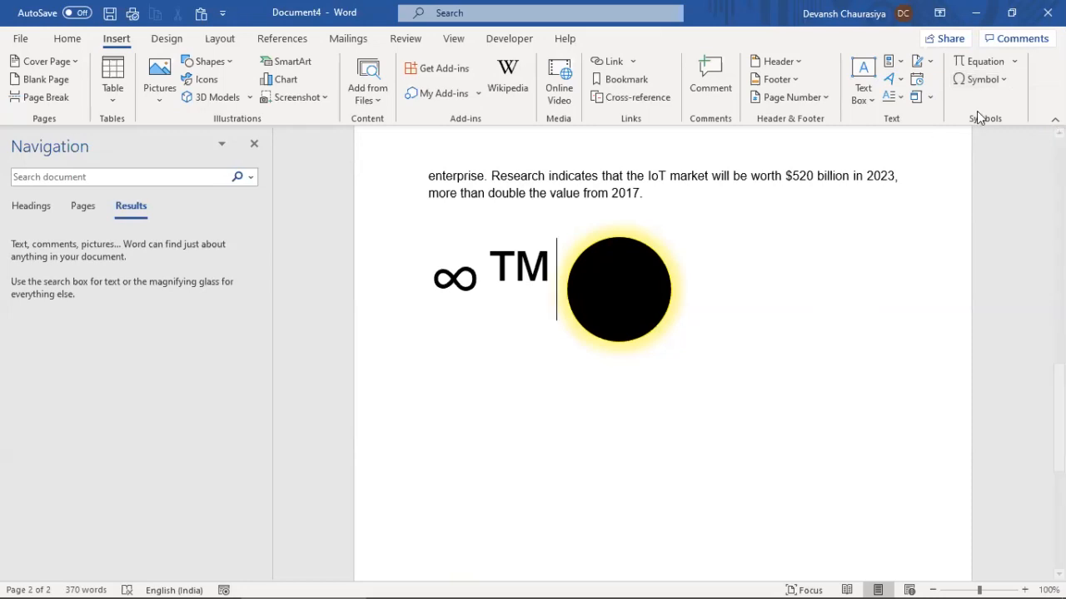
# Start a new line below the symbols with 14 pt font size
pyautogui.press('Return')
pyautogui.click(67, 39)
pyautogui.click(175, 72)
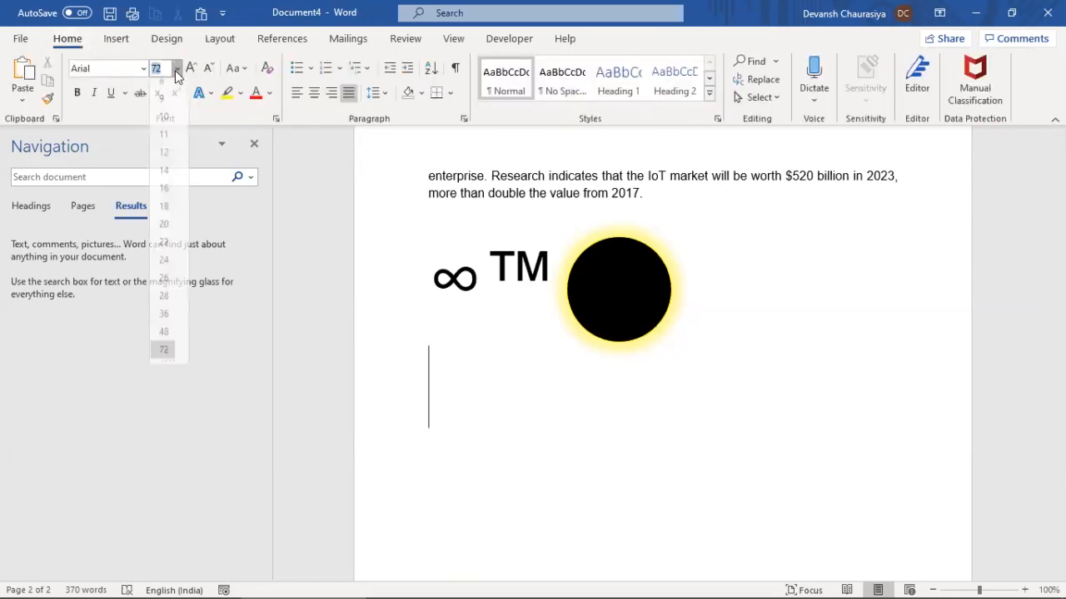
pyautogui.click(163, 179)
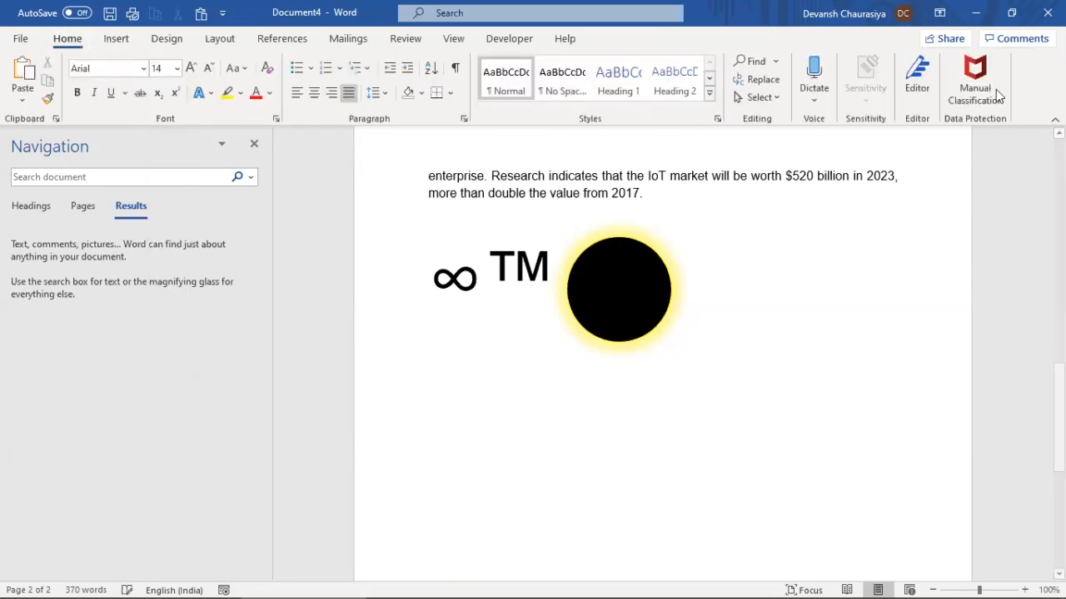
pyautogui.click(116, 38)
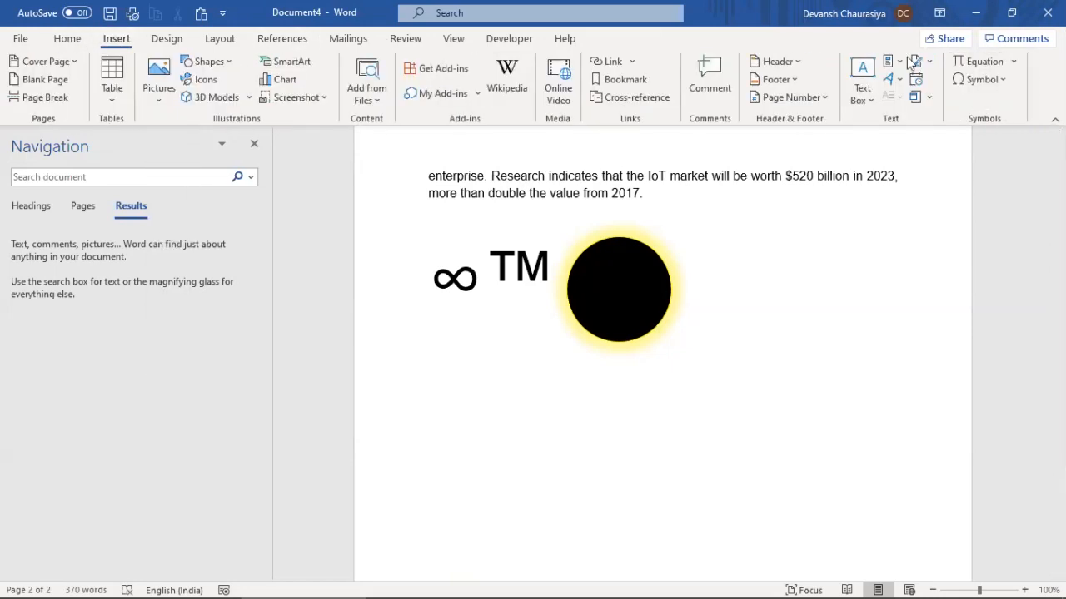
# Insert the Binomial Theorem equation and delete the a from (x + a)
pyautogui.click(1014, 61)
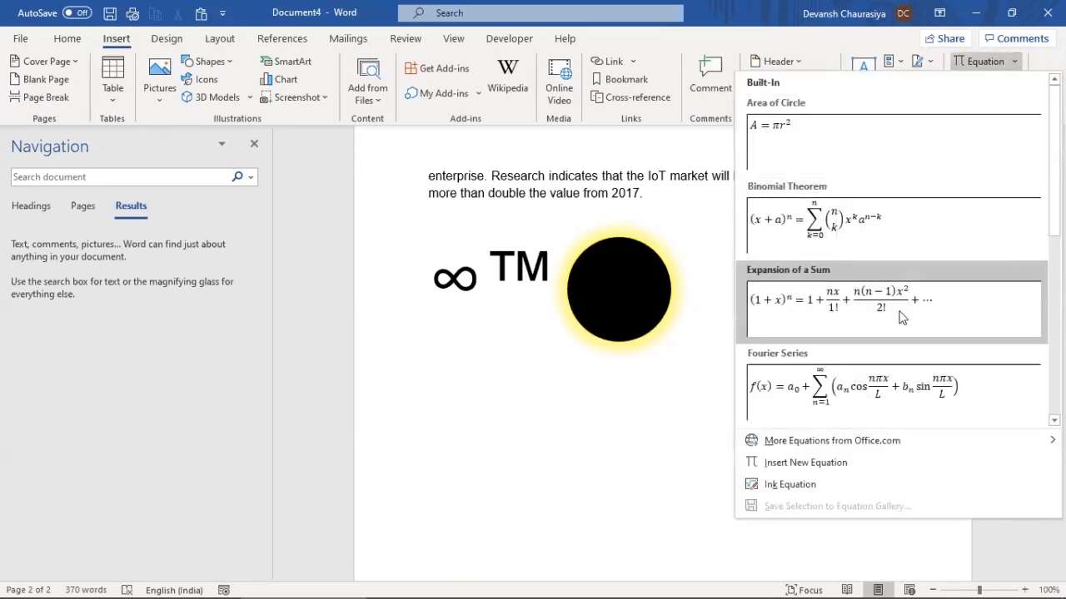
pyautogui.click(807, 229)
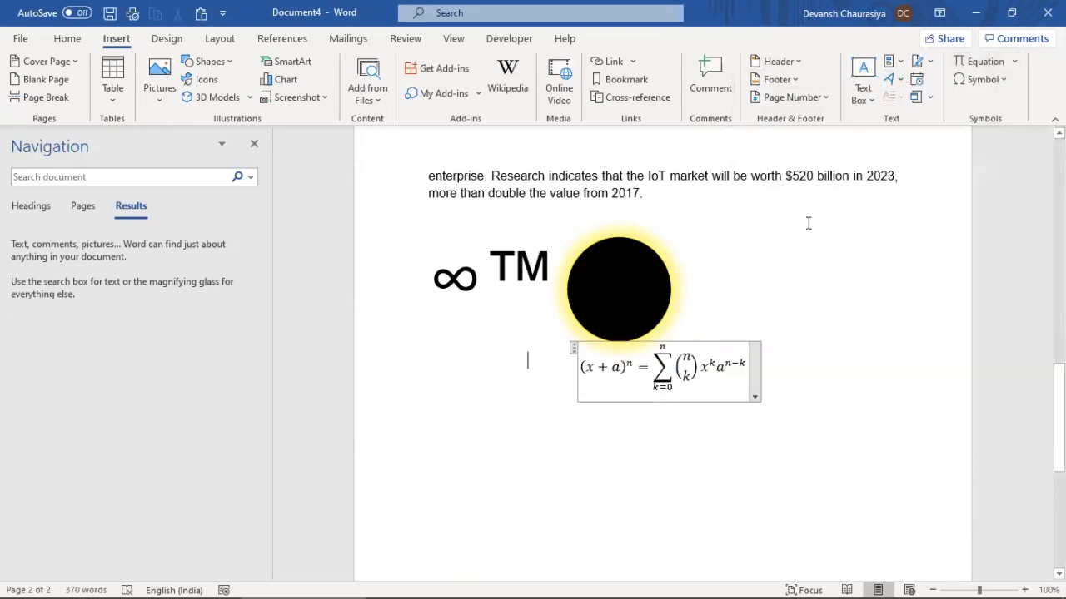
pyautogui.click(686, 365)
pyautogui.click(716, 365)
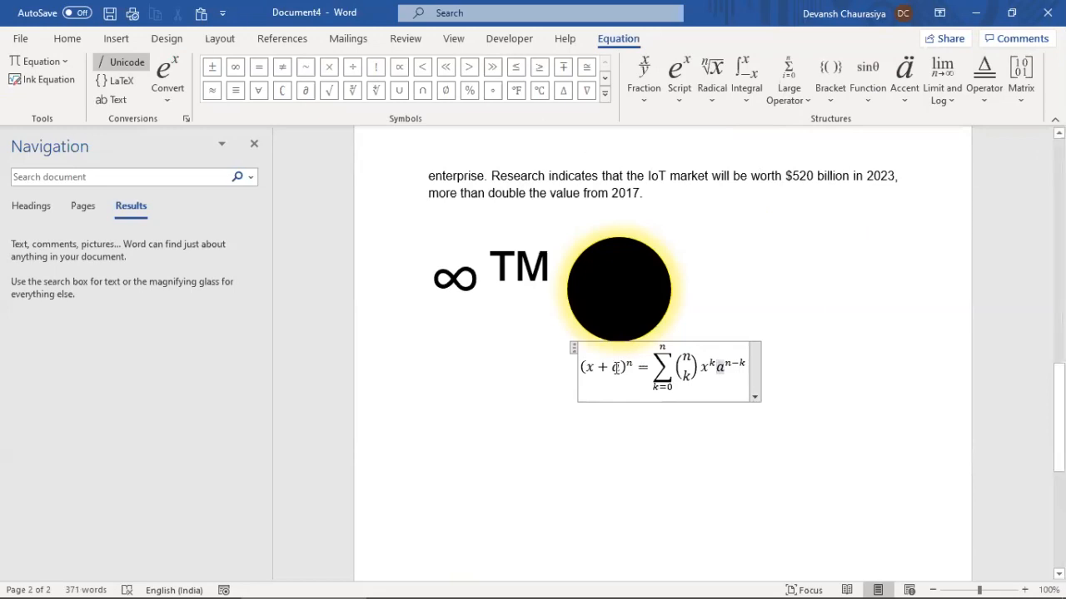
pyautogui.click(620, 368)
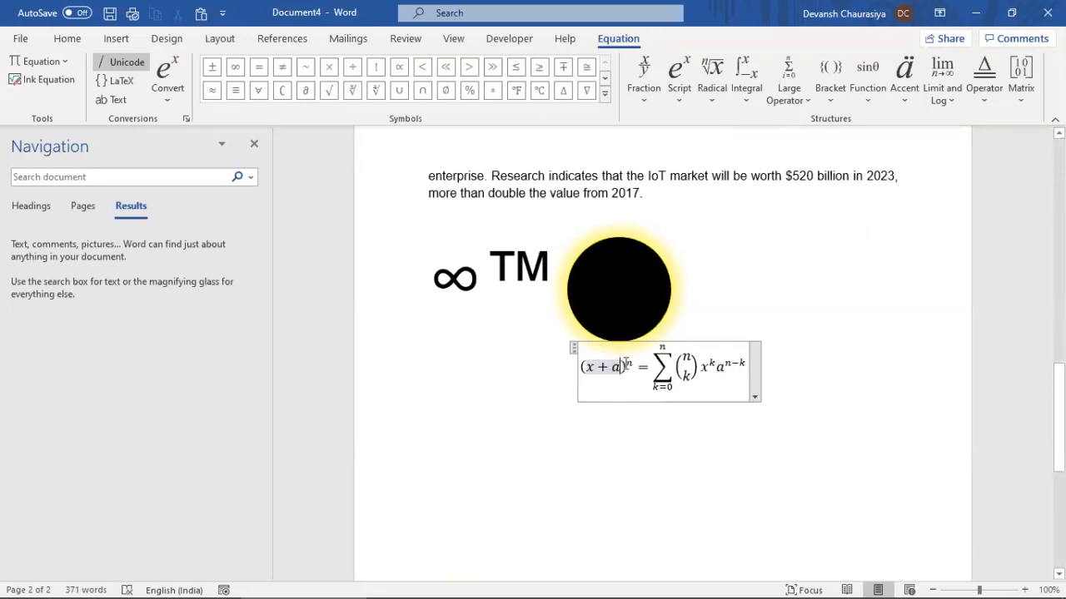
pyautogui.press('BackSpace')
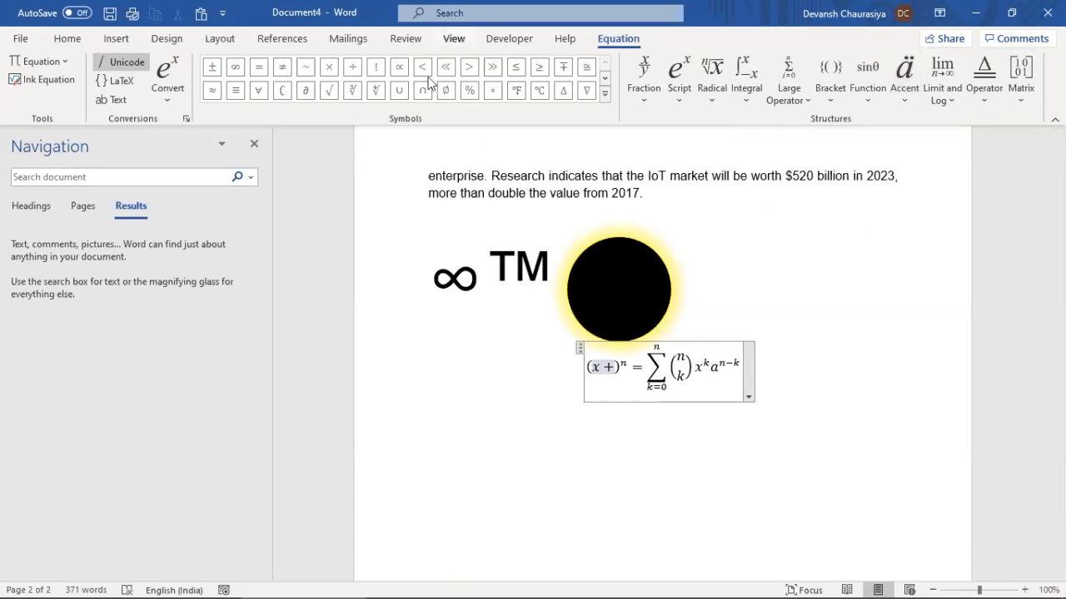
# Rework the bracket to √x, remove the plus sign, and add a stacked fraction
pyautogui.click(605, 93)
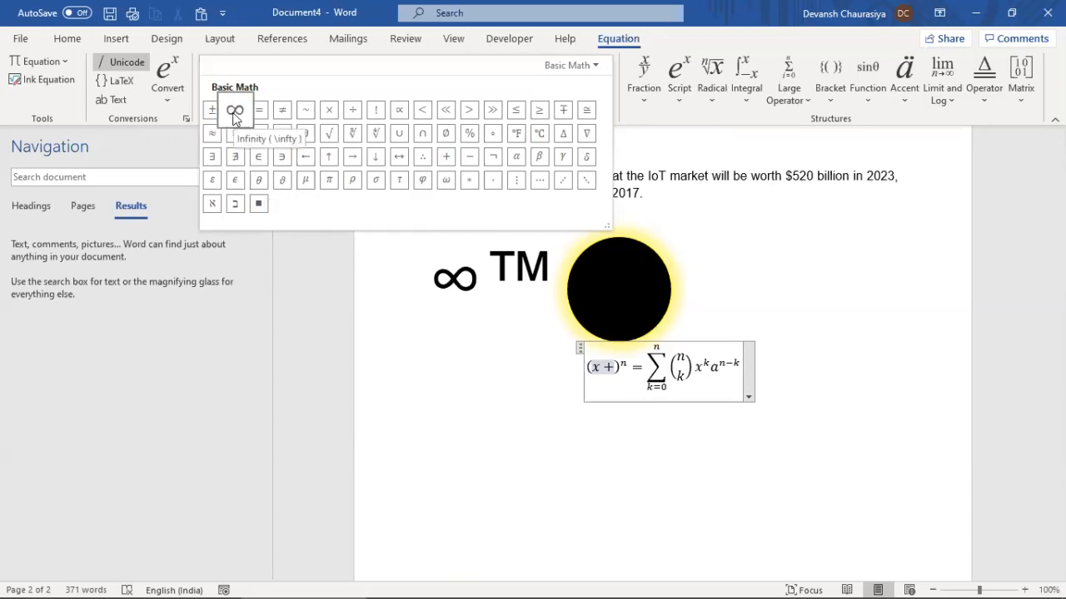
pyautogui.click(594, 368)
pyautogui.write('x')
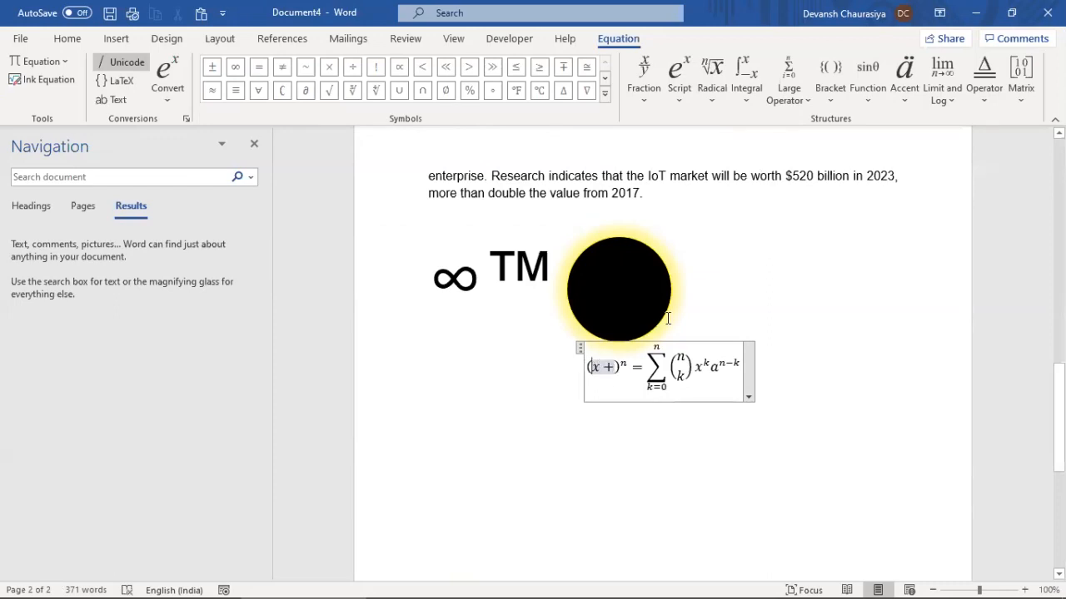
pyautogui.click(328, 90)
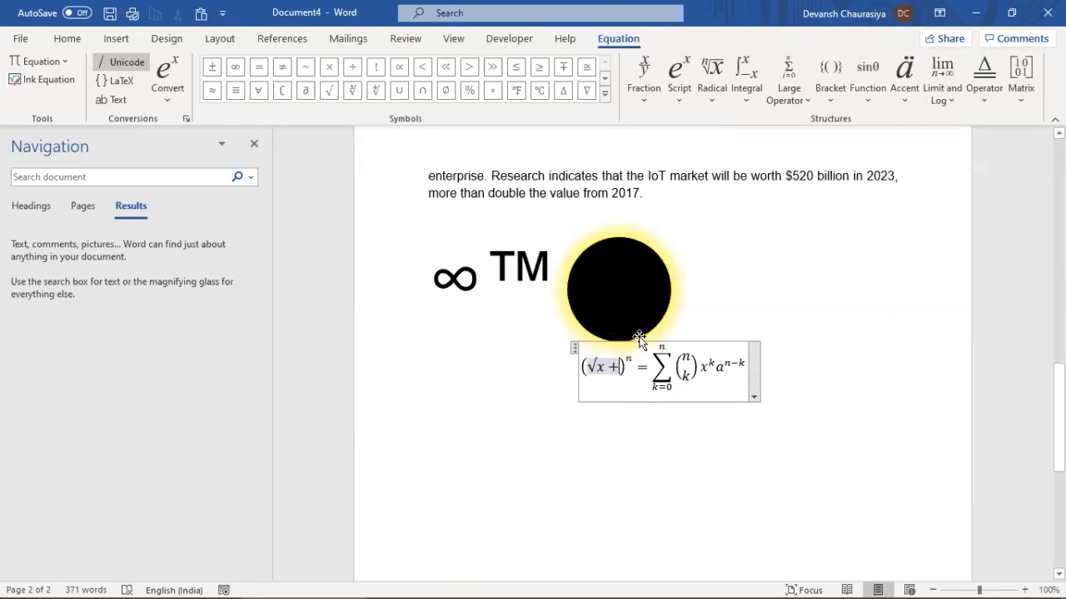
pyautogui.press('Delete')
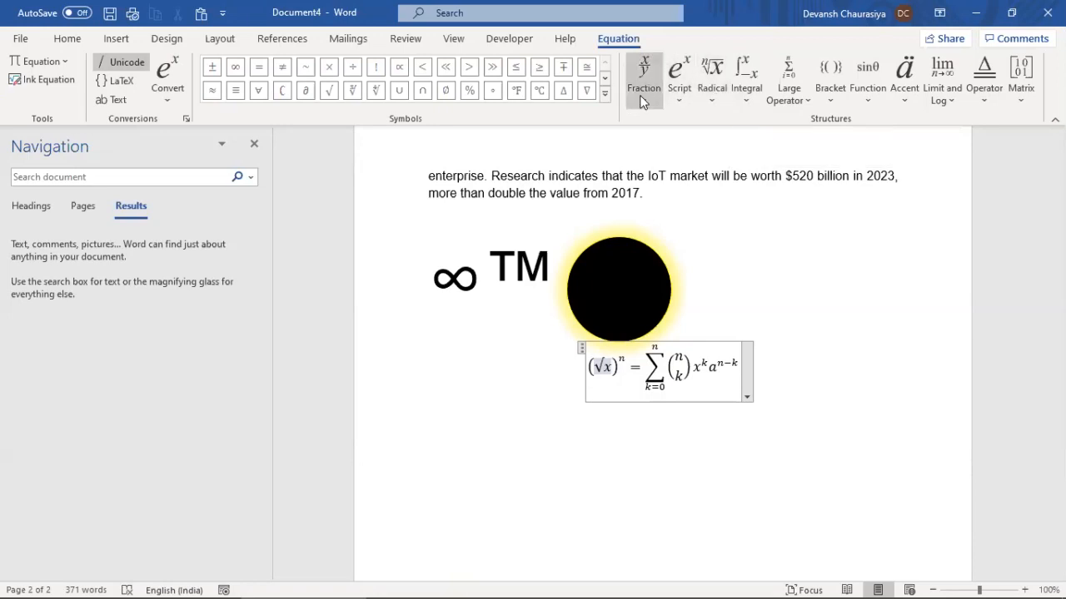
pyautogui.click(645, 72)
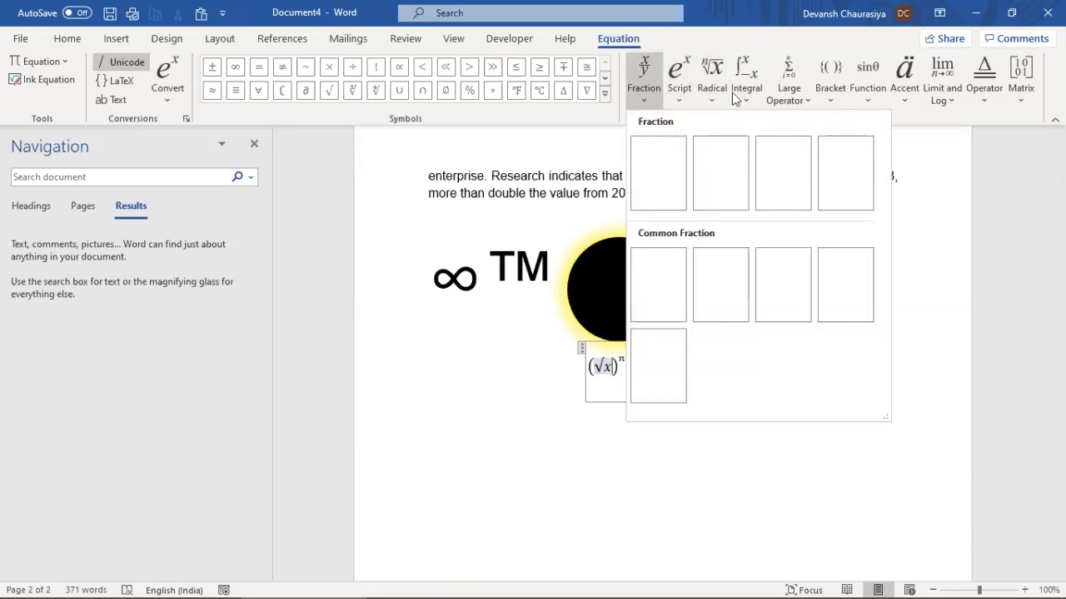
pyautogui.click(675, 188)
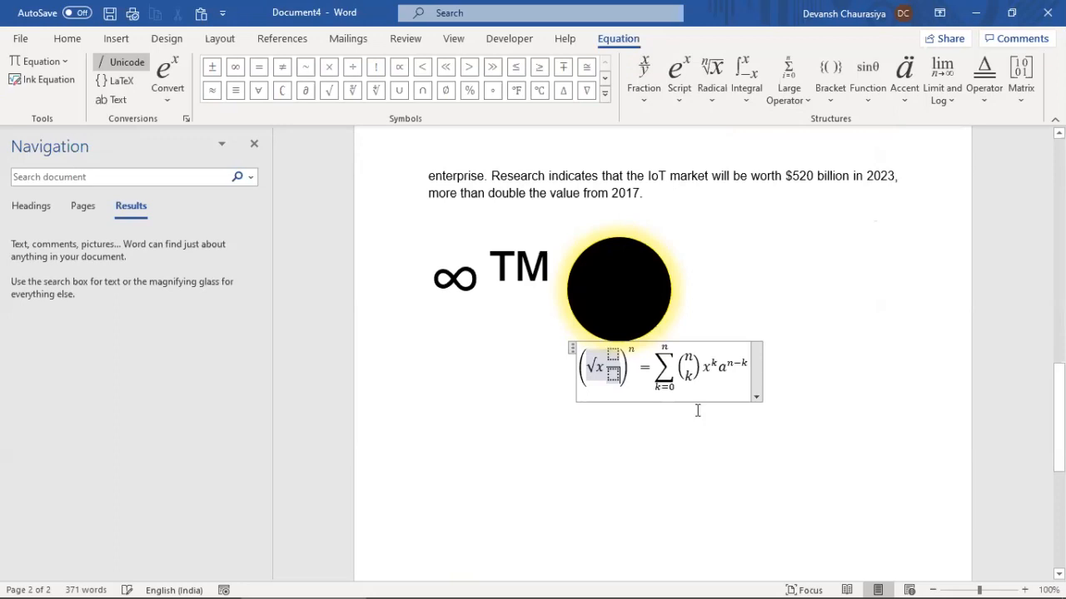
# Leave the equation and switch to the training notes document
pyautogui.click(606, 430)
pyautogui.click(753, 371)
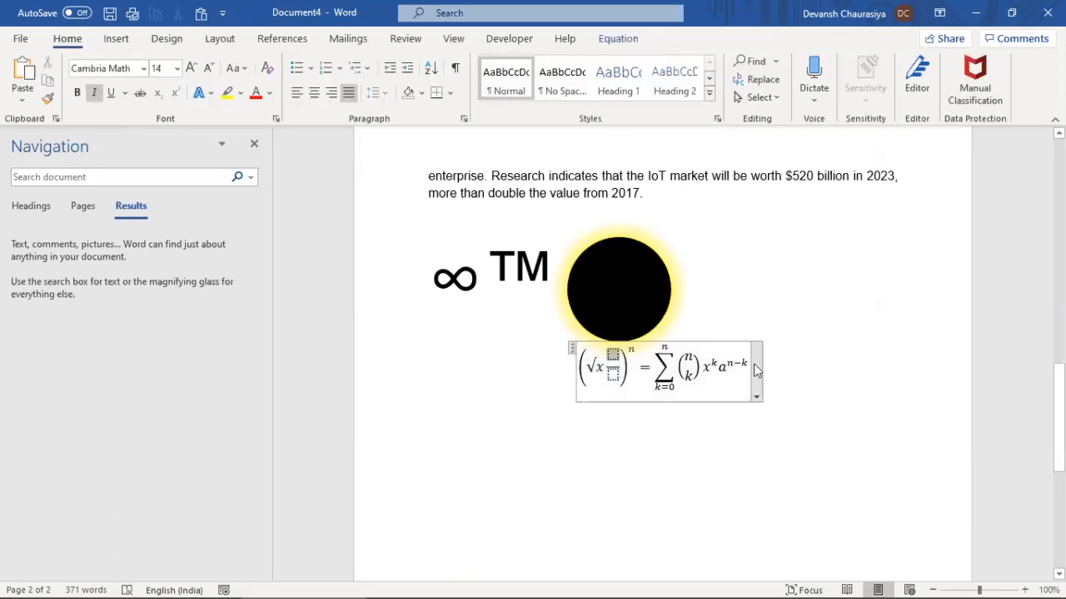
pyautogui.click(754, 364)
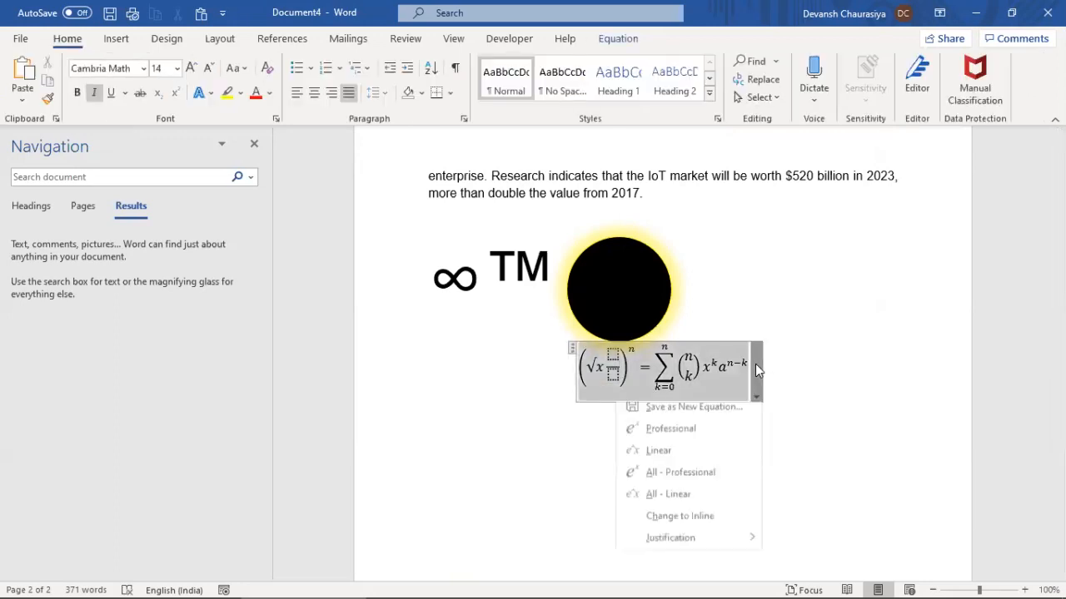
pyautogui.click(117, 39)
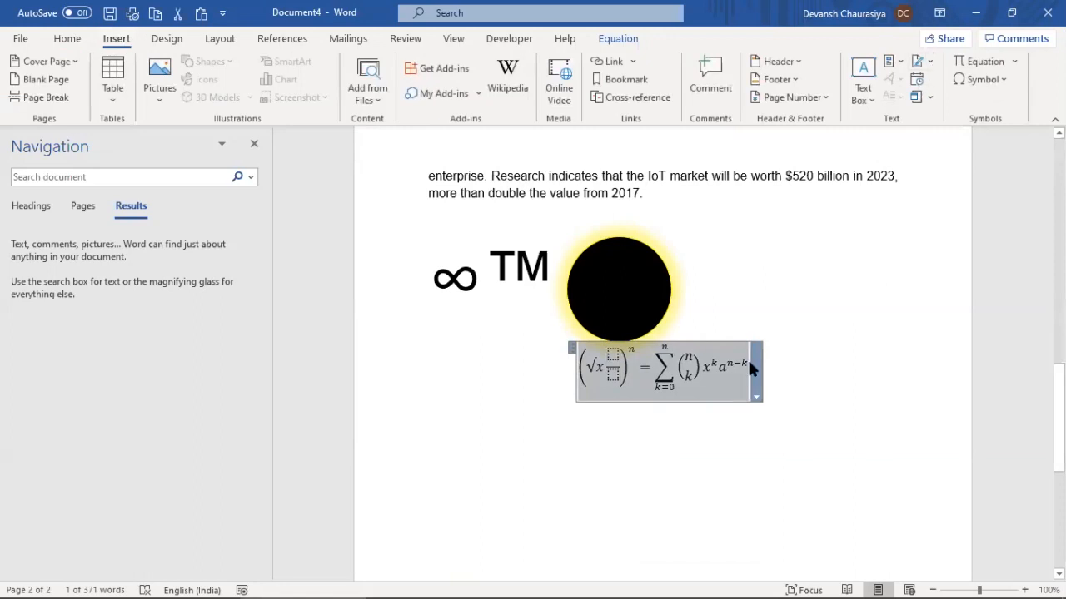
pyautogui.hotkey('alt', 'Tab')
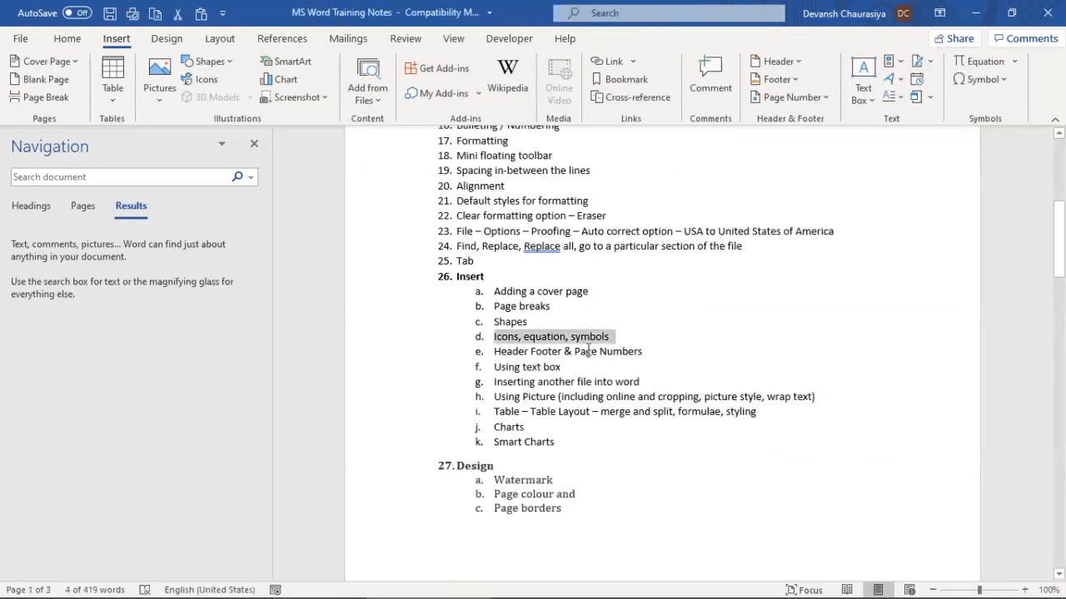
# Clear the notes selection, switch back to Document4 and deselect the equation
pyautogui.click(496, 343)
pyautogui.hotkey('alt', 'Tab')
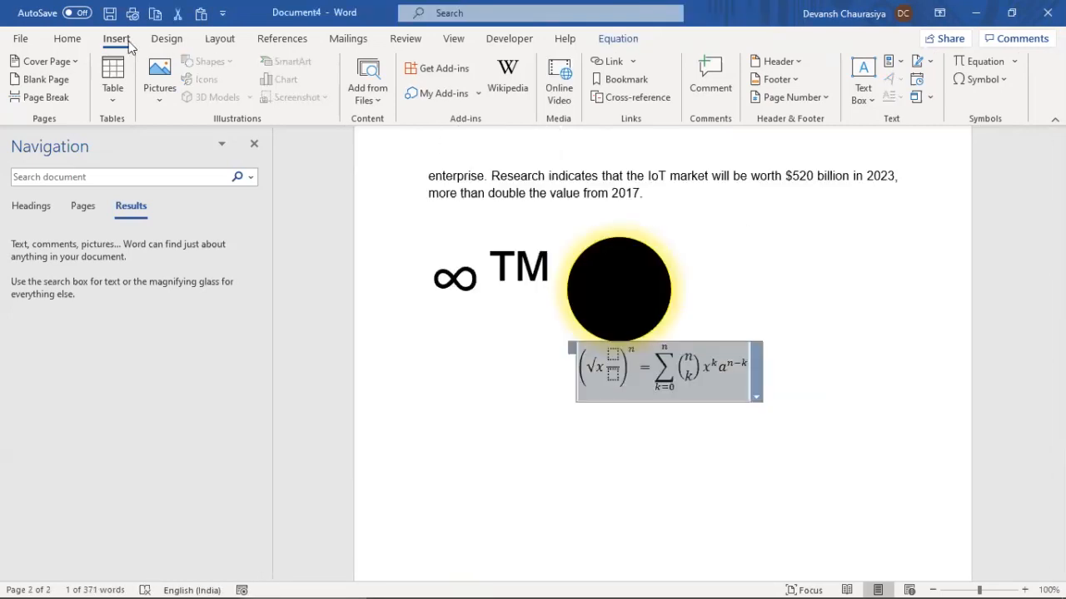
pyautogui.click(542, 434)
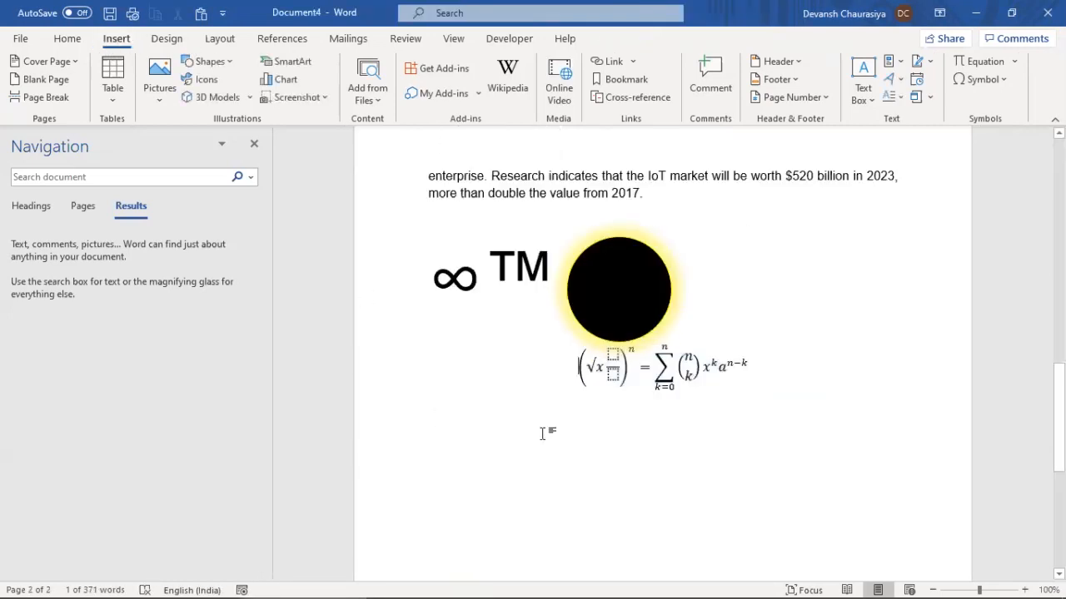
pyautogui.click(210, 80)
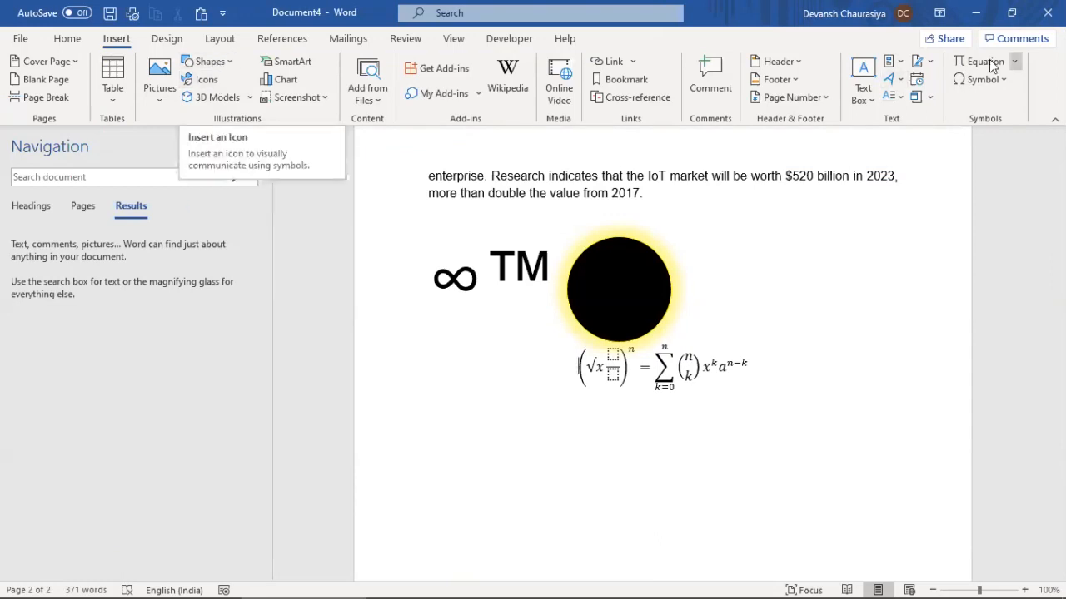
# Search icons for 'Mee' and select the third meeting icon and the speech-bubbles icon
pyautogui.click(209, 87)
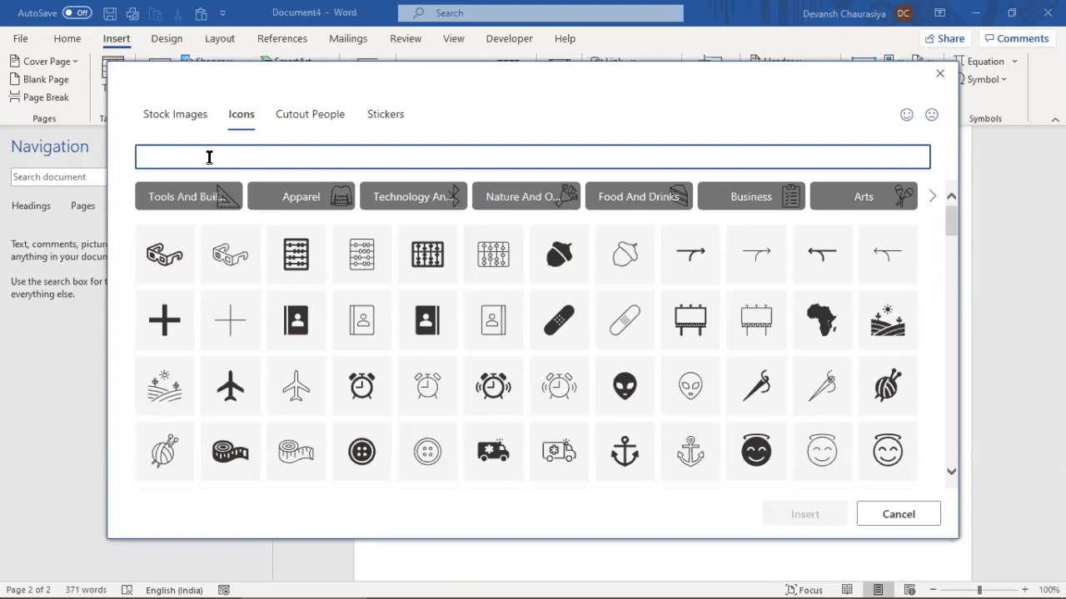
pyautogui.write('Mee')
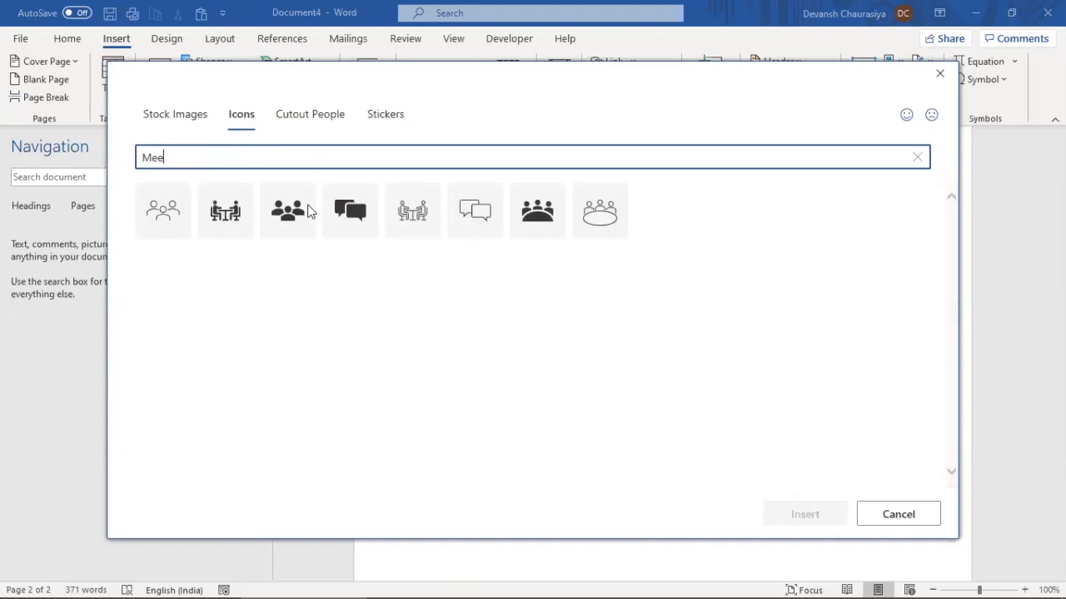
pyautogui.click(304, 195)
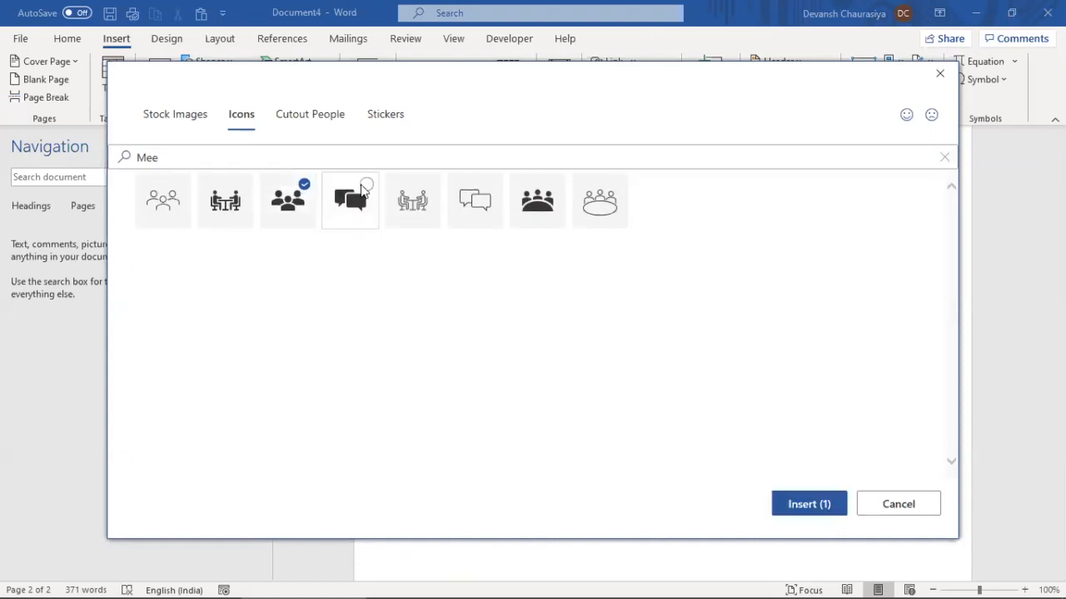
pyautogui.click(367, 183)
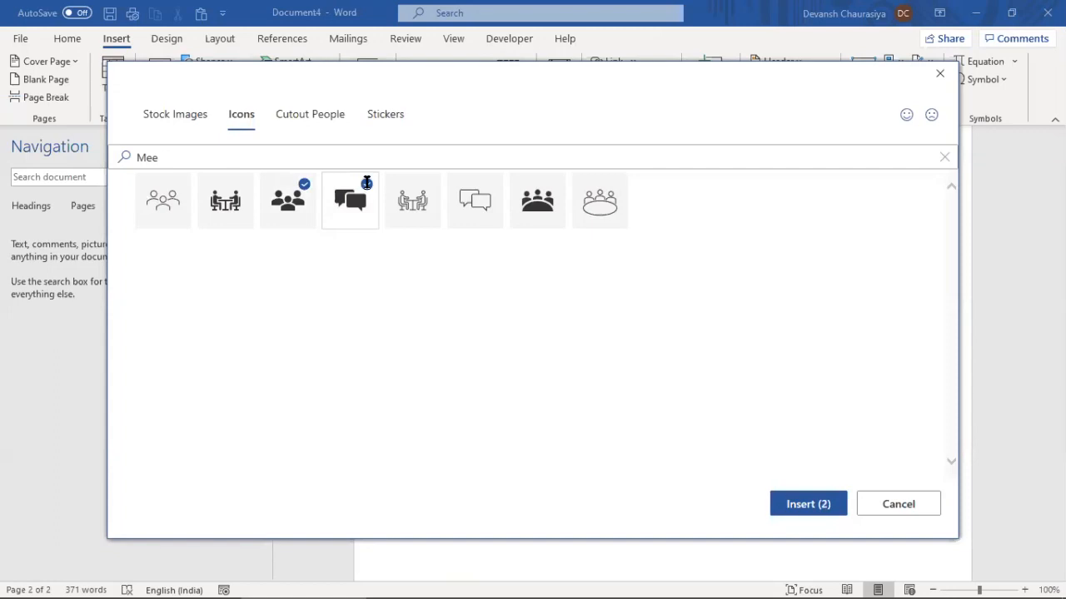
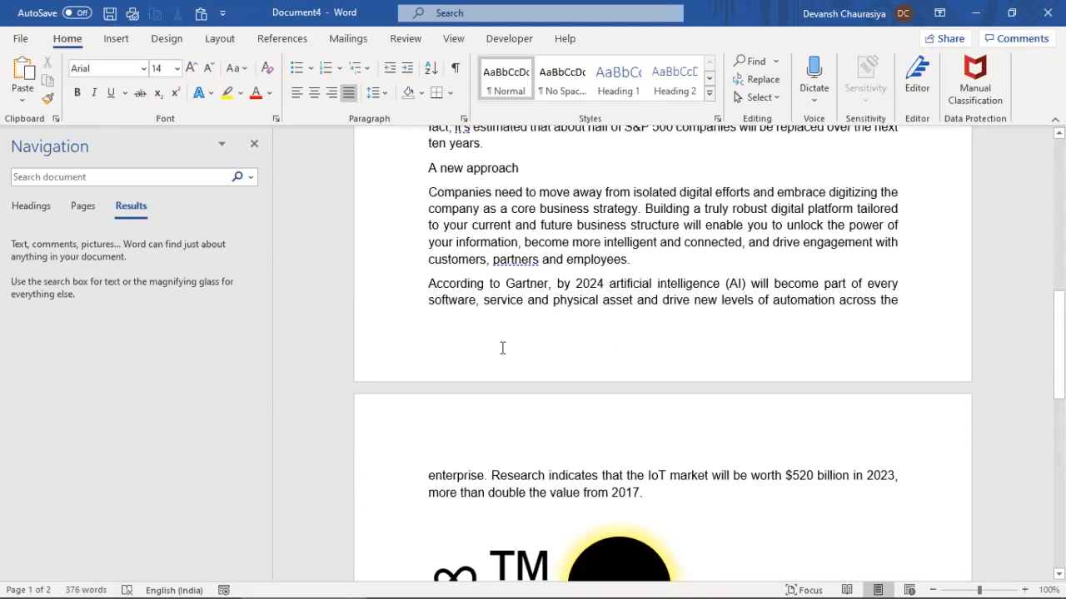
# Hide and reshow the white space between pages, then browse header designs without choosing one
pyautogui.doubleClick(600, 388)
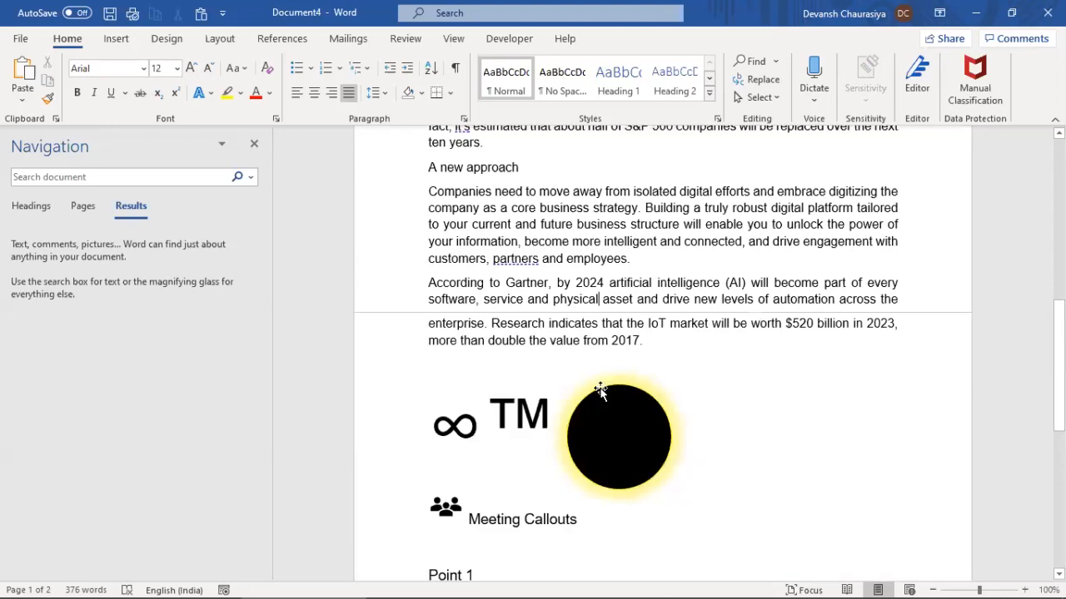
pyautogui.doubleClick(660, 314)
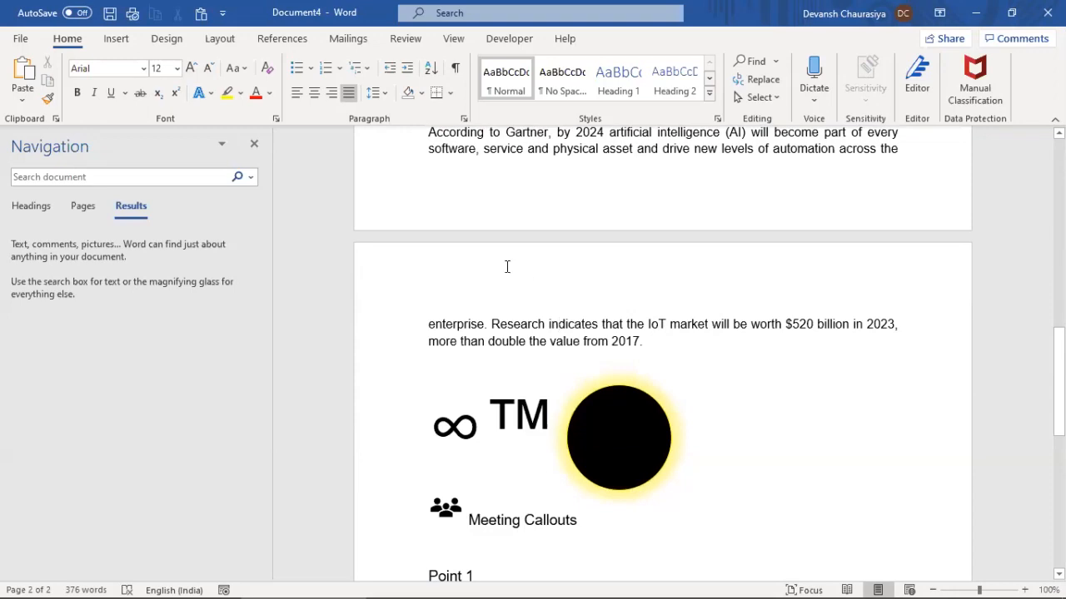
pyautogui.click(116, 38)
pyautogui.click(780, 61)
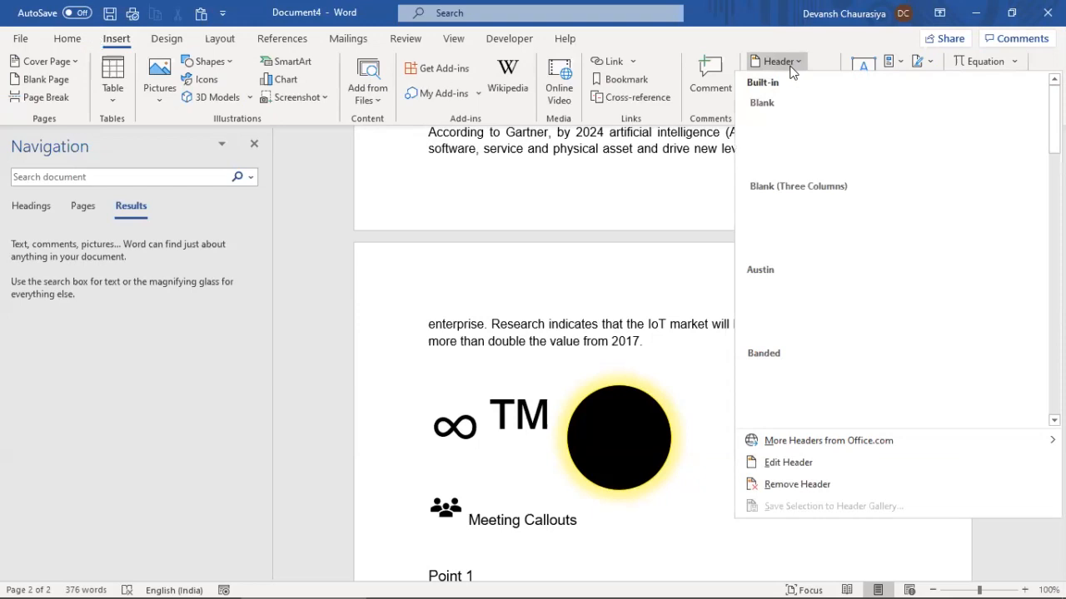
pyautogui.click(523, 275)
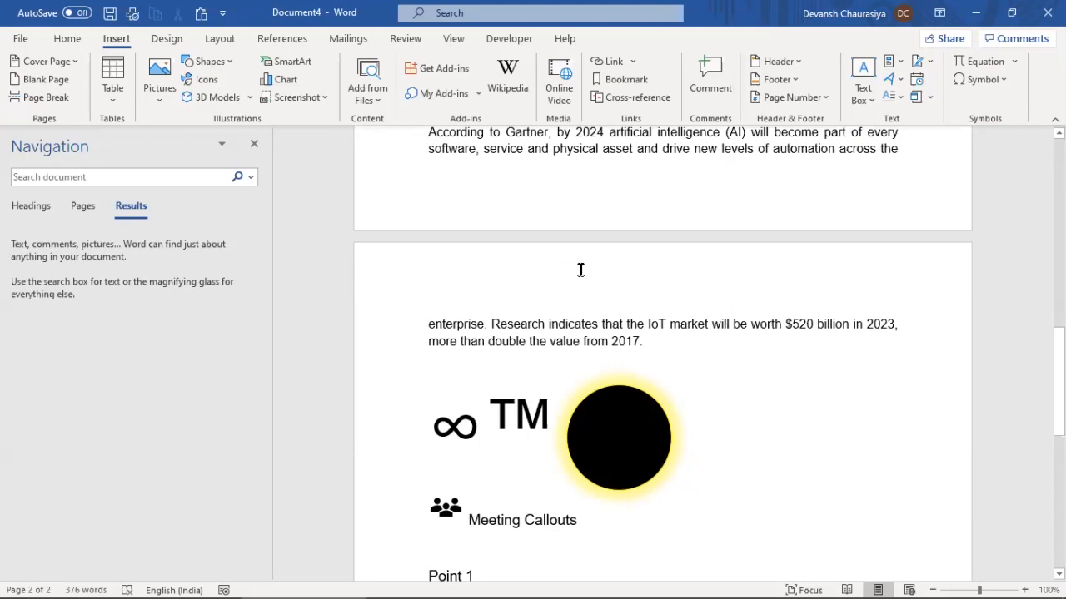
pyautogui.moveTo(1059, 367); pyautogui.dragTo(1059, 173)
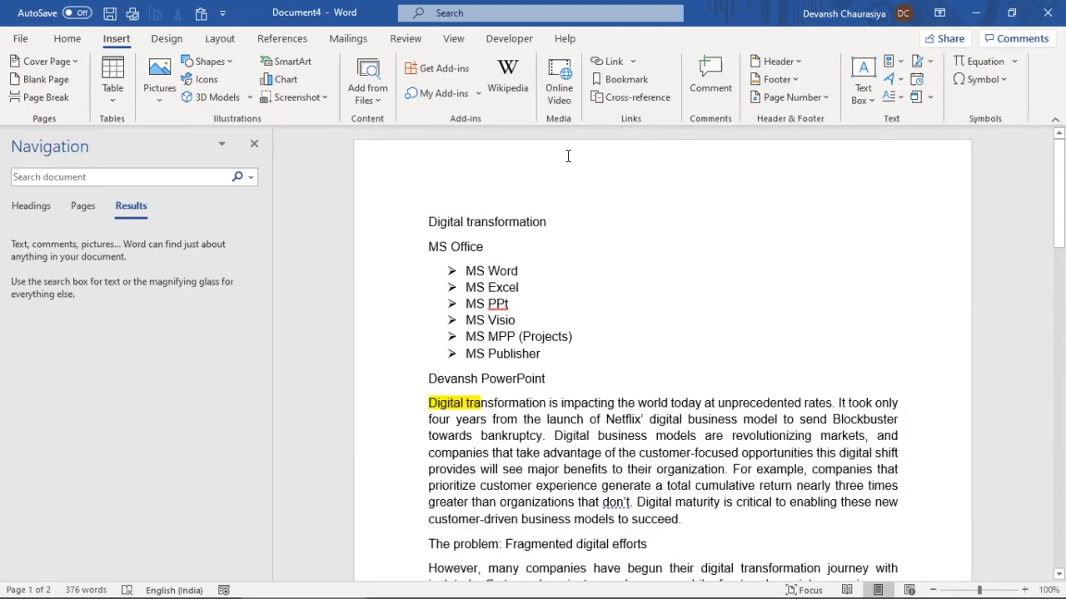
# Add a Plain Number 3 page number at the bottom right of each page's footer
pyautogui.doubleClick(568, 155)
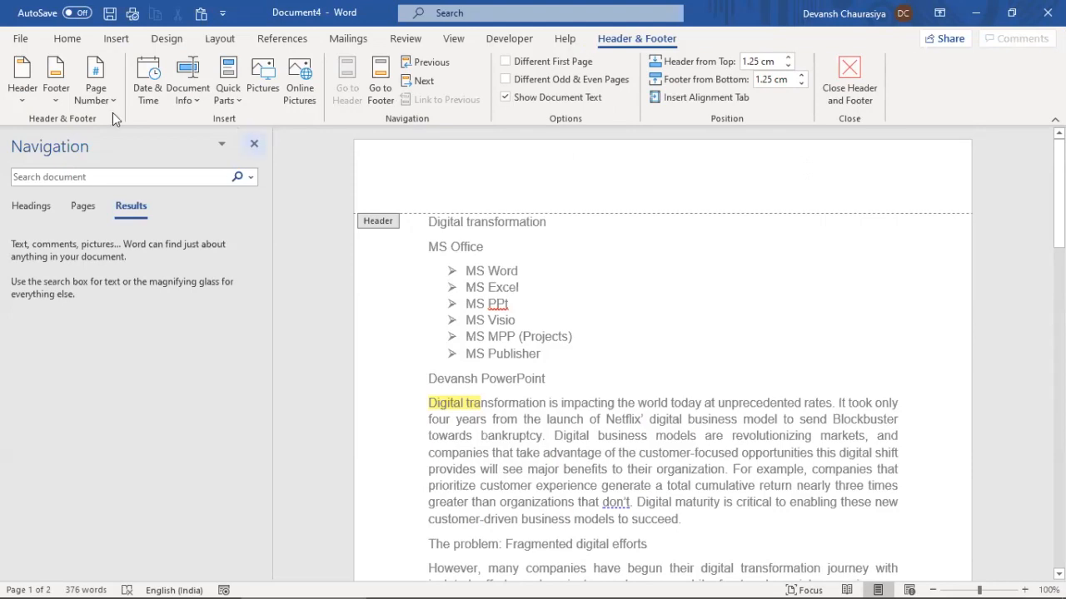
pyautogui.click(95, 73)
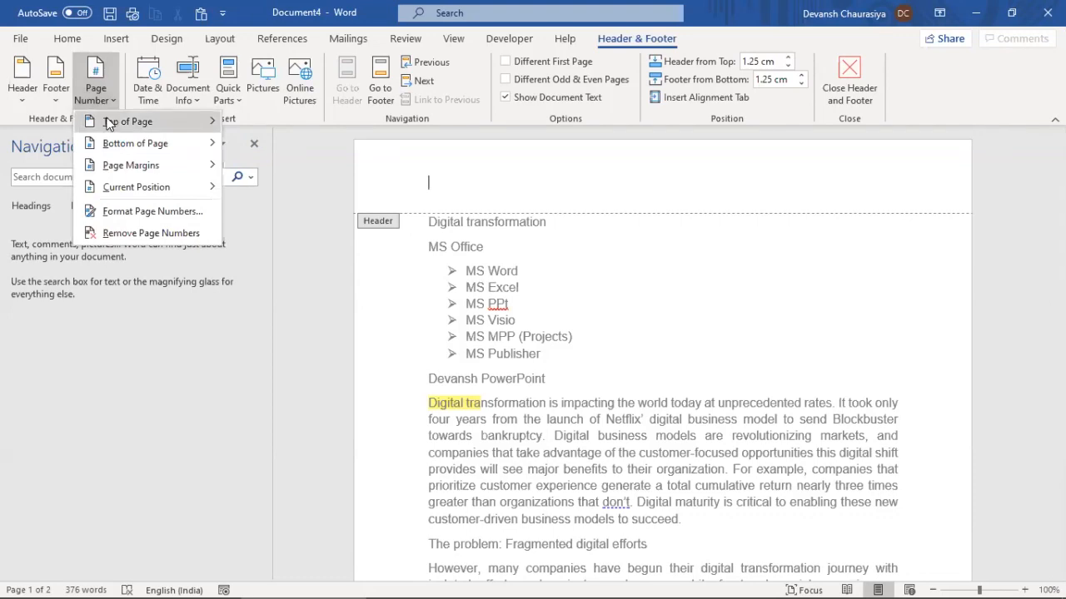
pyautogui.moveTo(124, 140)
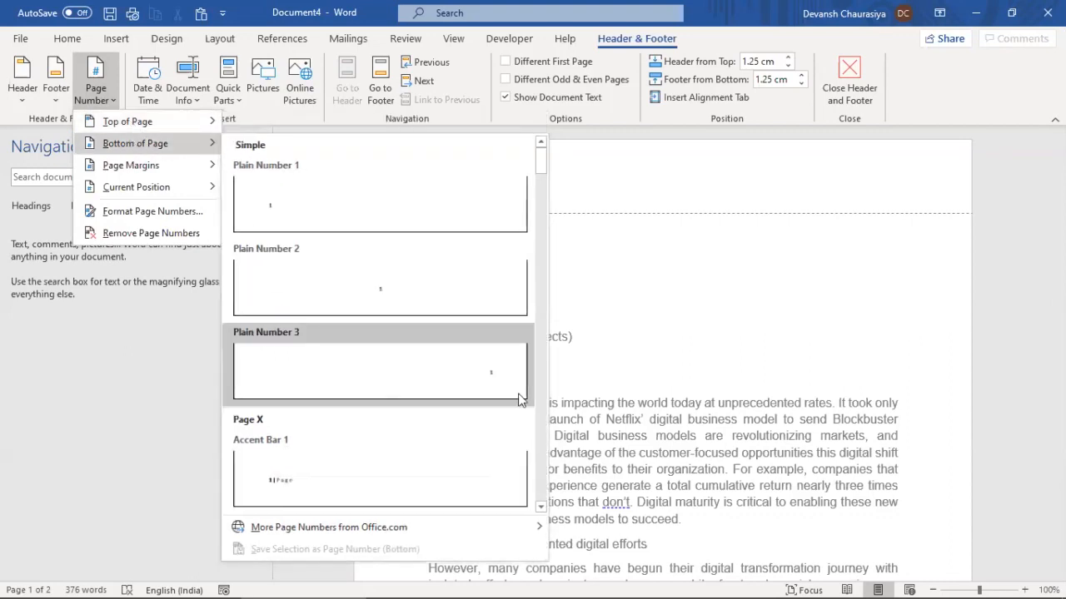
pyautogui.click(512, 390)
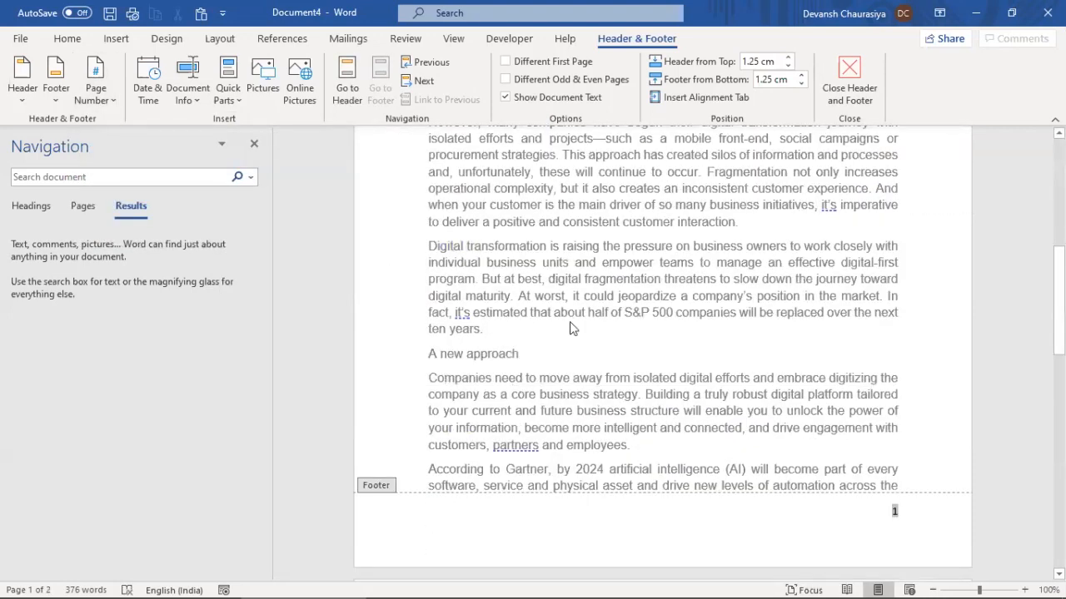
pyautogui.doubleClick(782, 265)
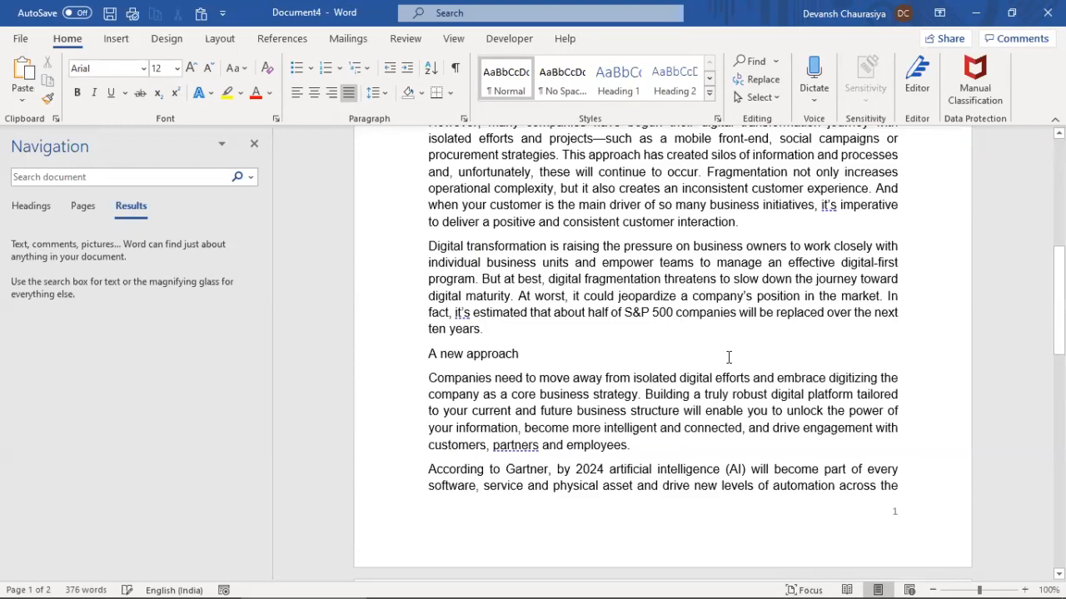
pyautogui.scroll(-1, 905, 450)
pyautogui.scroll(6, 844, 349)
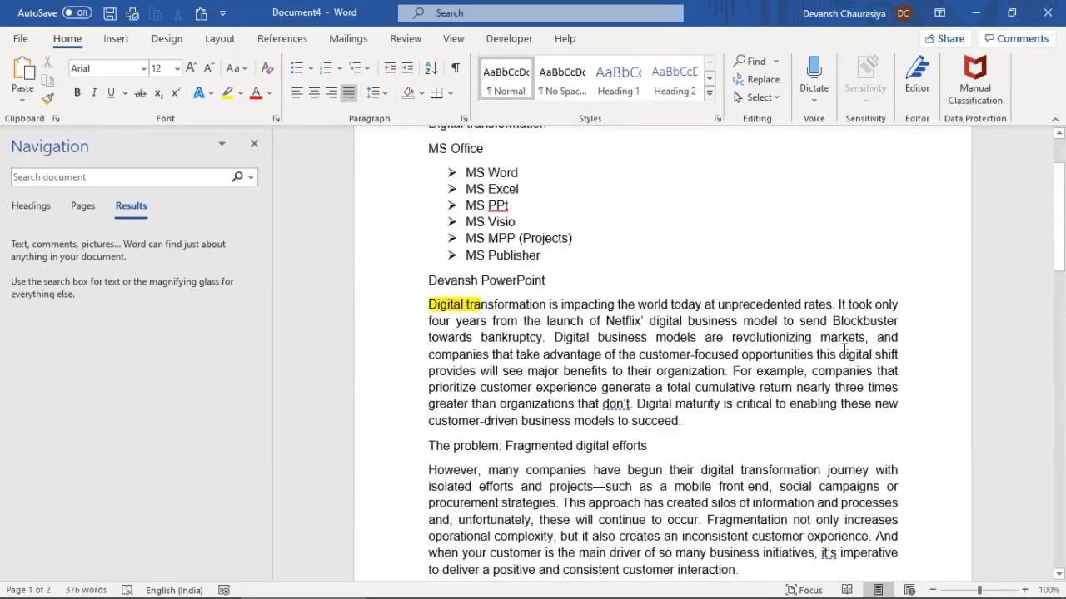
pyautogui.scroll(2, 843, 349)
pyautogui.moveTo(1058, 202); pyautogui.dragTo(935, 511)
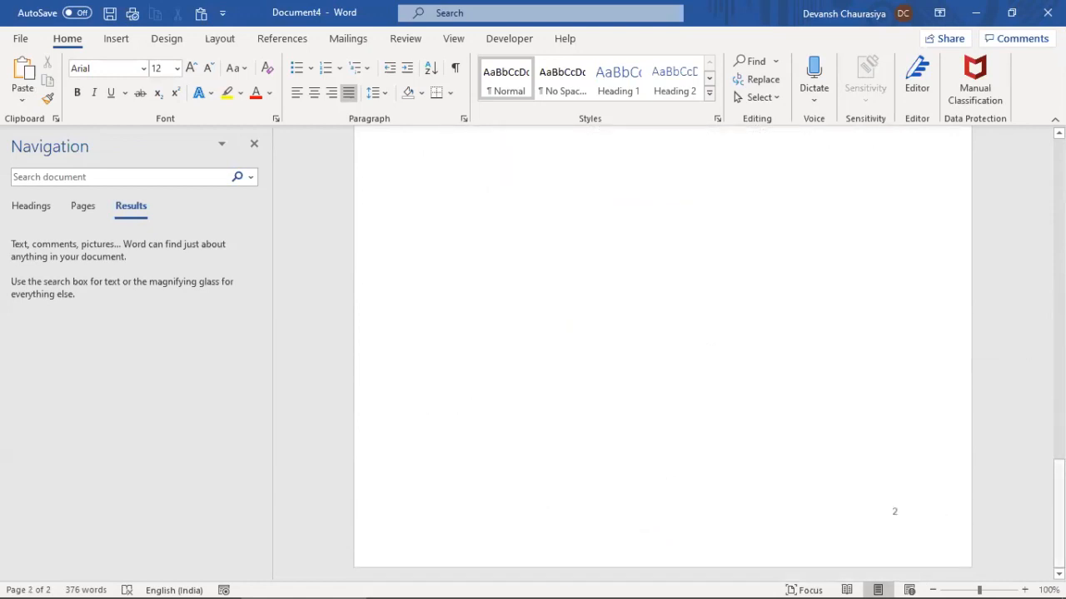
pyautogui.moveTo(1058, 512); pyautogui.dragTo(1059, 191)
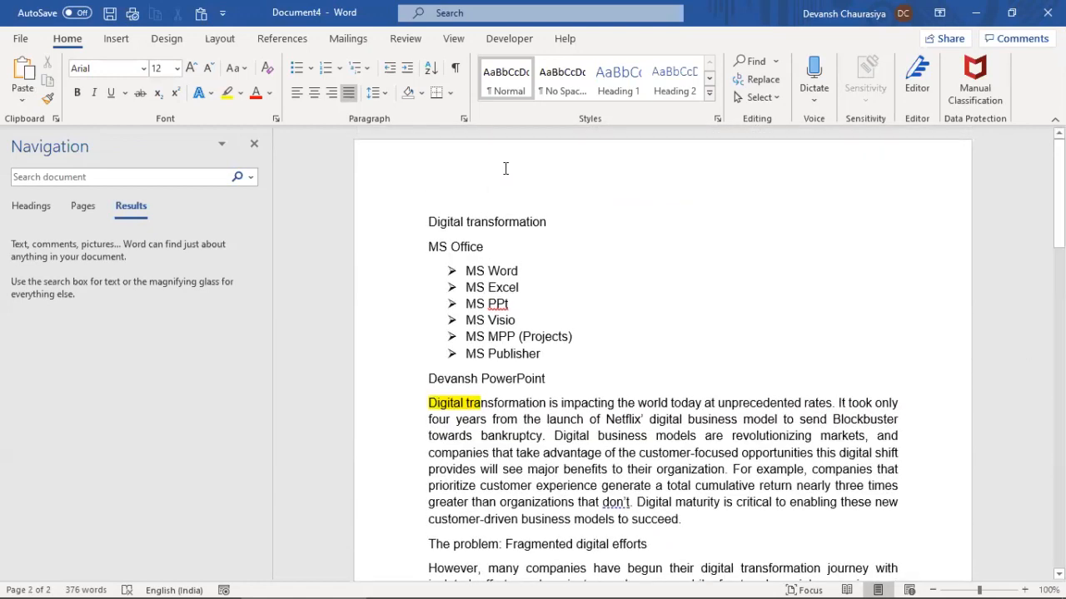
# Insert the date in long format, Sunday, 20 September 2020, into the header
pyautogui.doubleClick(505, 168)
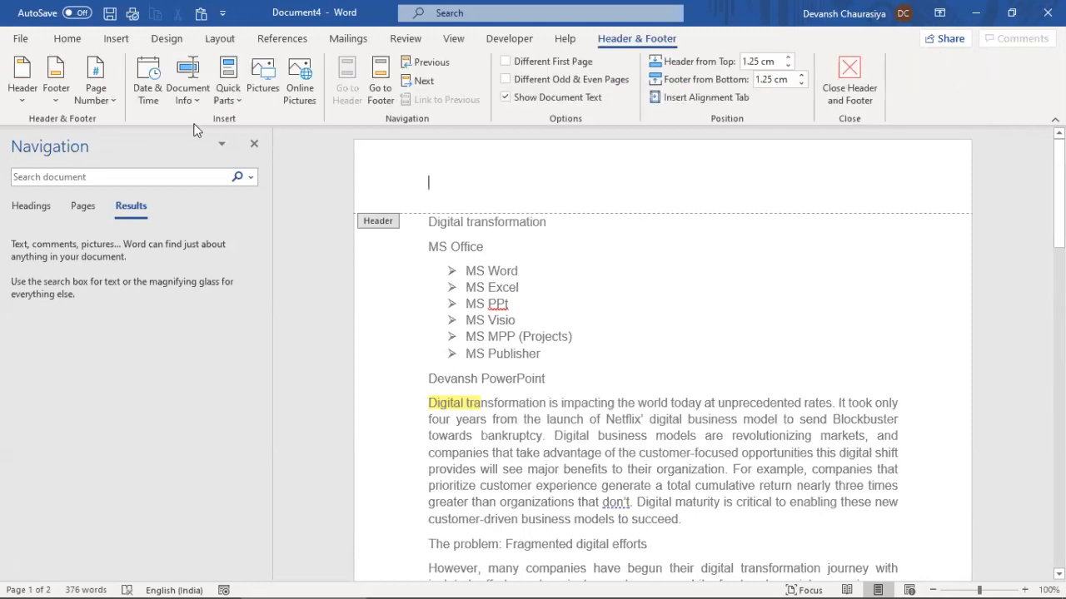
pyautogui.click(152, 75)
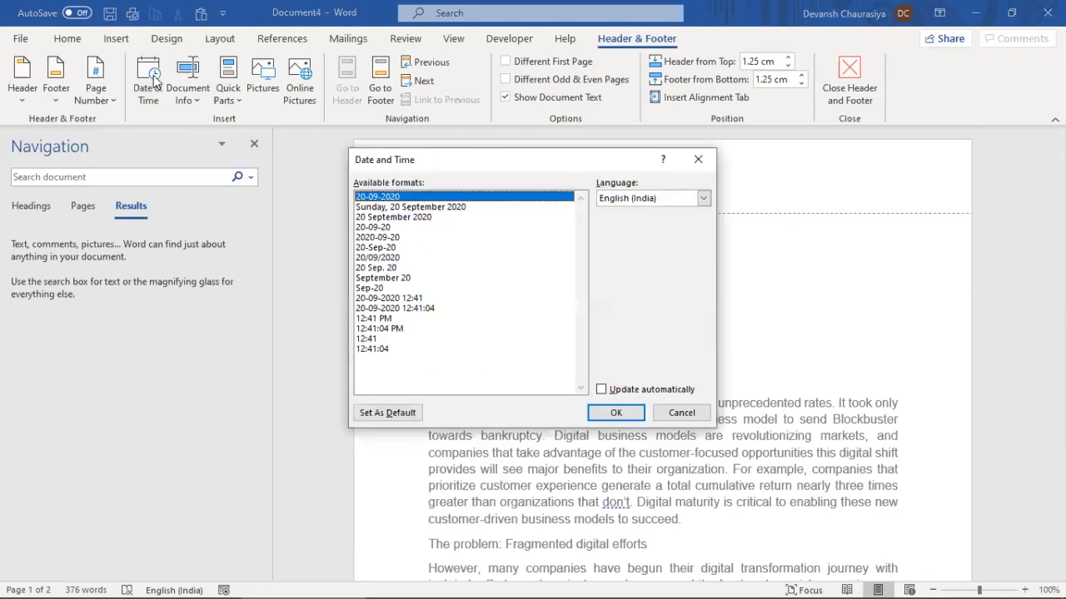
pyautogui.click(391, 208)
pyautogui.click(616, 414)
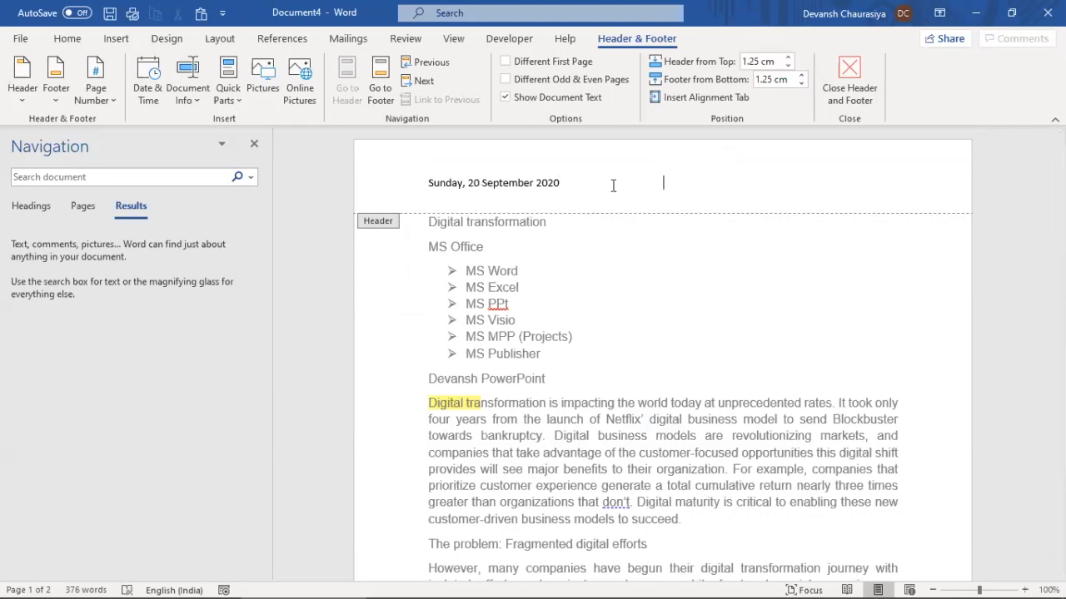
# Add the title 'Word Training Document' to the header, capitalizing 'Training', and close the header
pyautogui.write('Word training Document')
pyautogui.hotkey('ctrl', 'Left')
pyautogui.hotkey('ctrl', 'Left')
pyautogui.hotkey('shift', 'Right')
pyautogui.write('T')
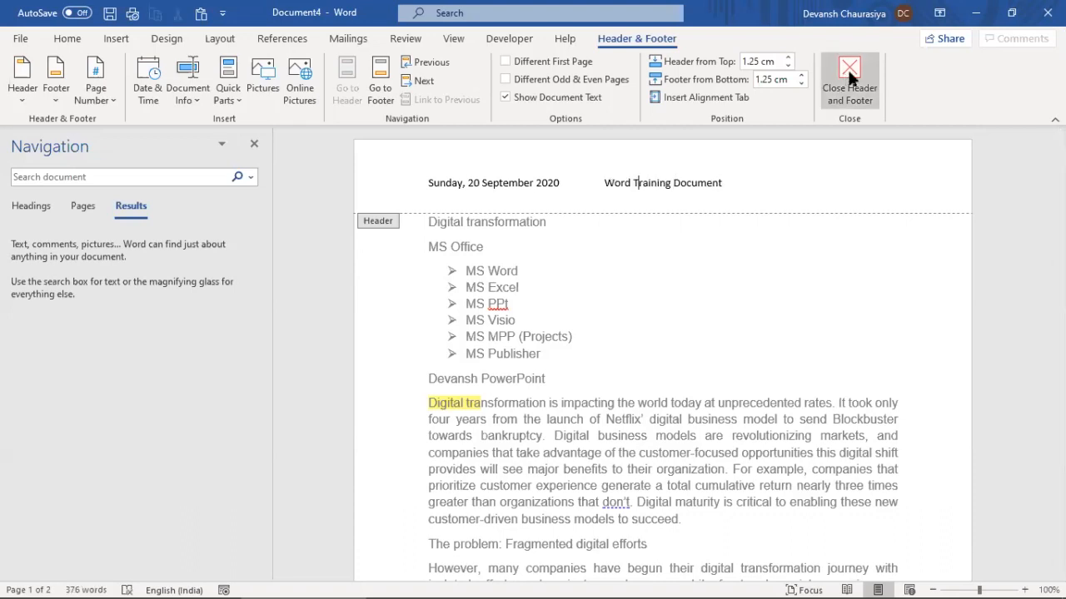
pyautogui.click(852, 70)
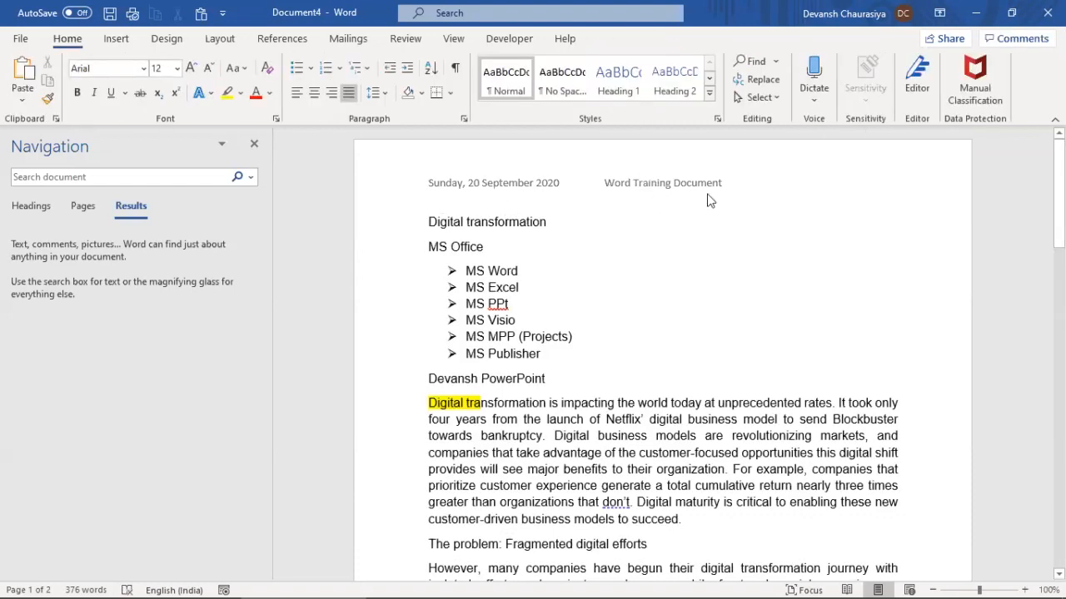
# Delete the date and the 'Word Training Document' title line from the header
pyautogui.scroll(-10, 674, 295)
pyautogui.scroll(-5, 674, 296)
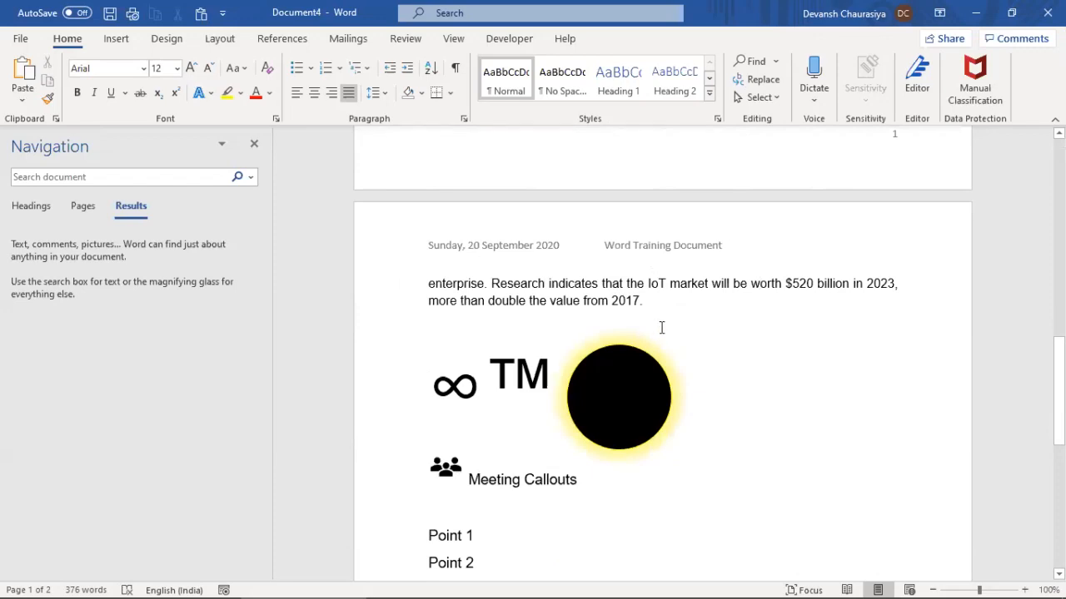
pyautogui.scroll(-10, 666, 342)
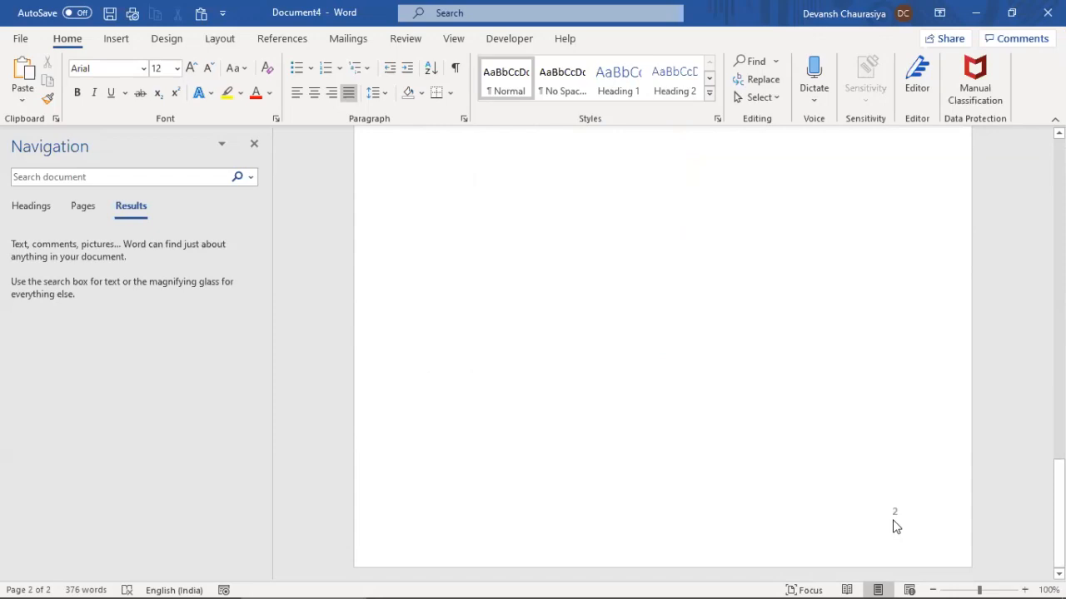
pyautogui.scroll(15, 527, 318)
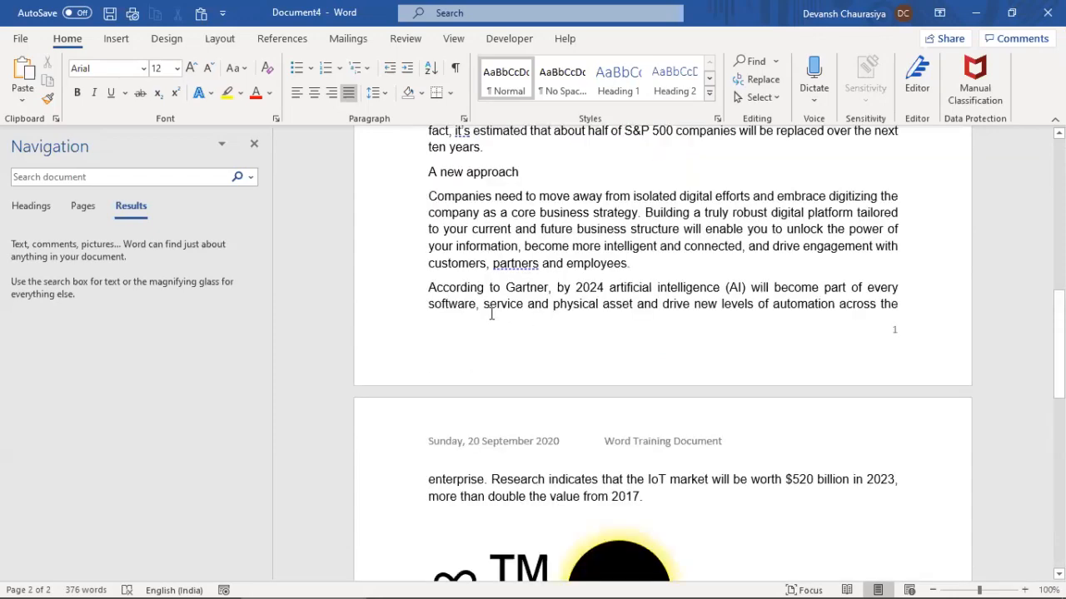
pyautogui.doubleClick(638, 188)
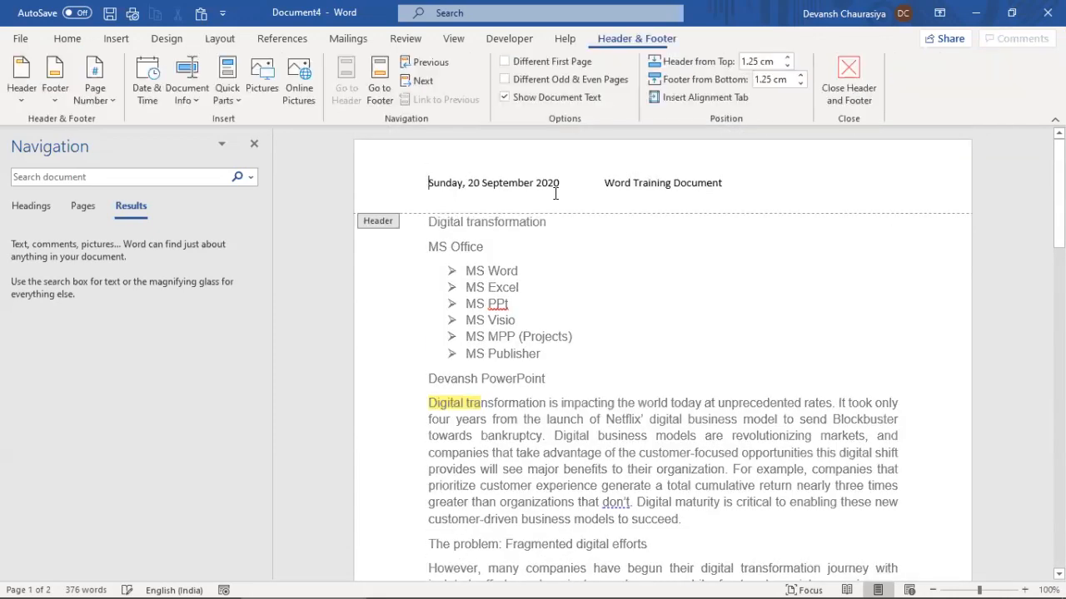
pyautogui.moveTo(561, 182); pyautogui.dragTo(428, 182)
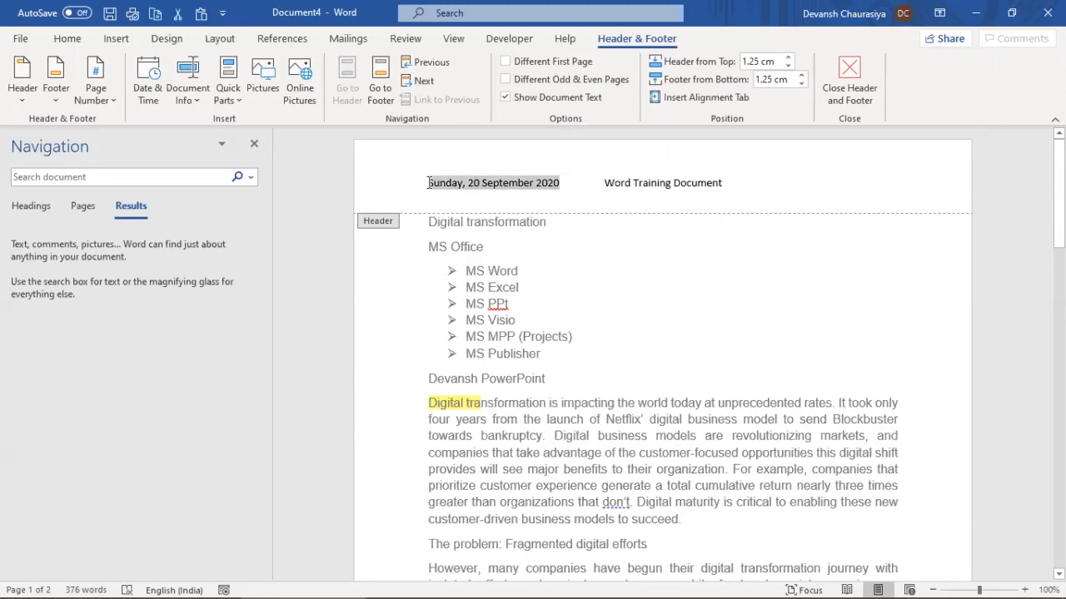
pyautogui.press('BackSpace')
pyautogui.tripleClick(588, 180)
pyautogui.press('BackSpace')
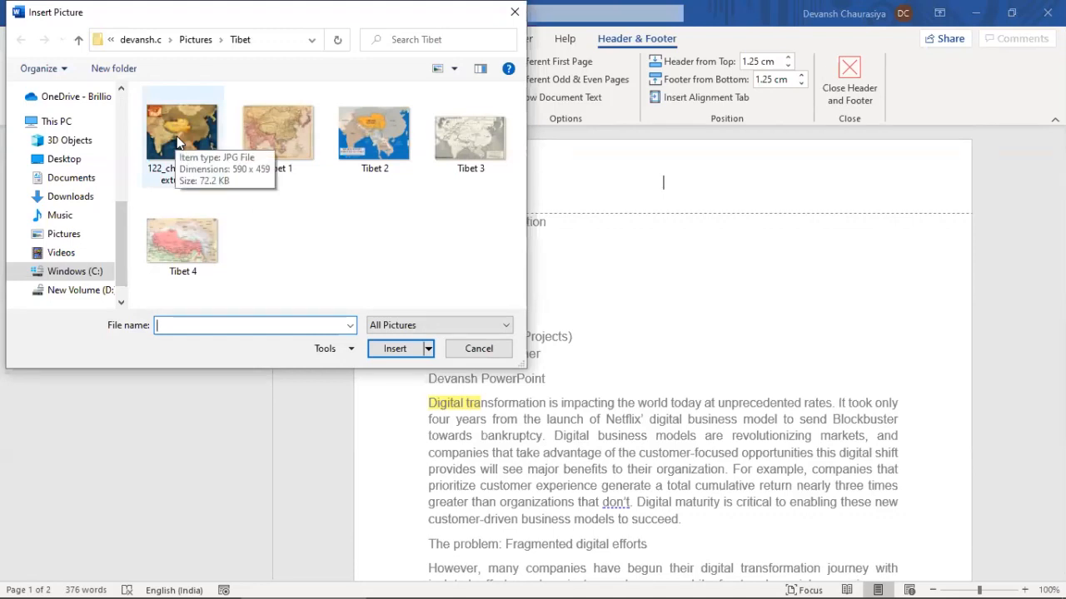
# Insert the Tibet 2 map into the header and shrink it to 2.4 by 3.28 cm
pyautogui.doubleClick(362, 138)
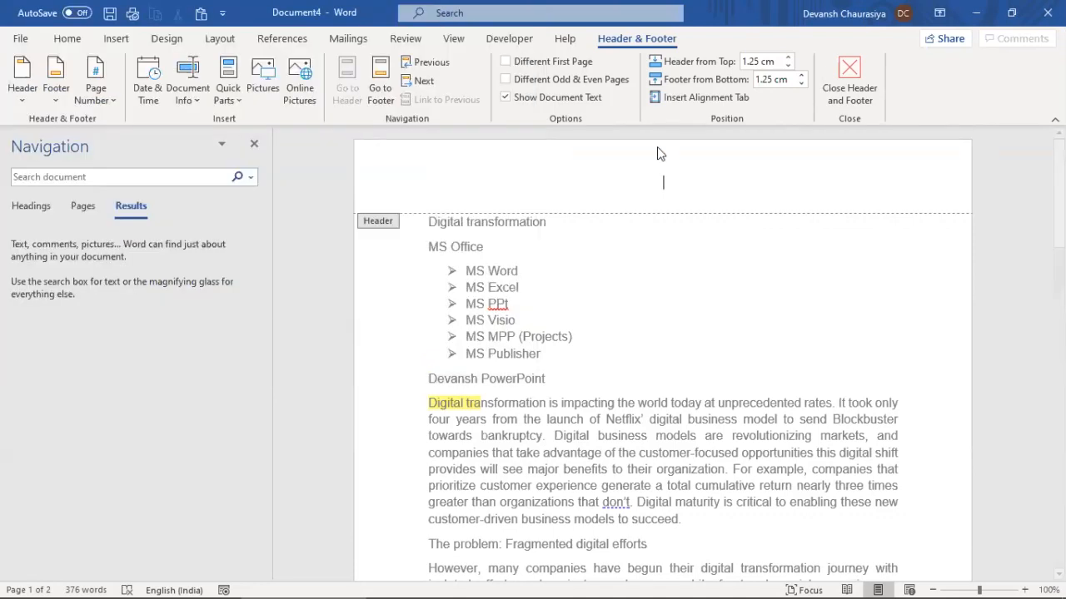
pyautogui.moveTo(877, 489); pyautogui.dragTo(539, 176)
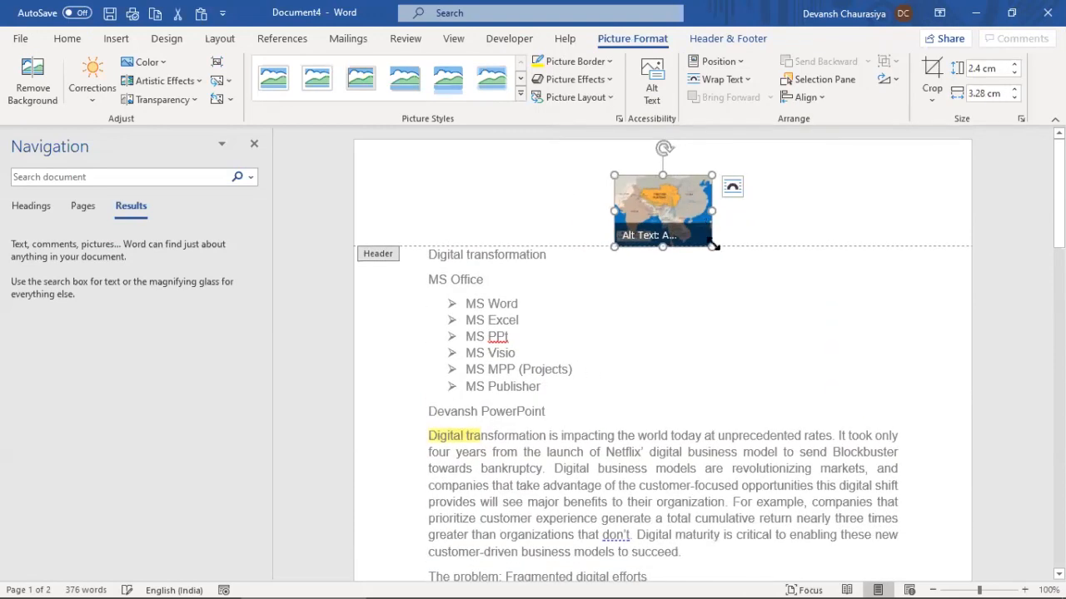
pyautogui.moveTo(712, 247); pyautogui.dragTo(673, 205)
pyautogui.doubleClick(691, 300)
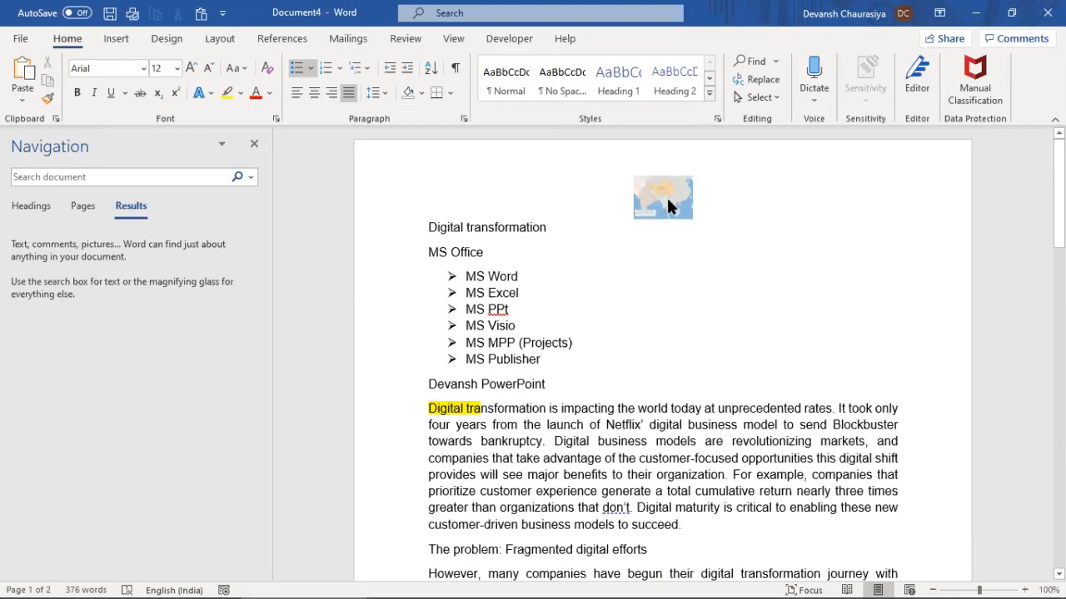
# Hide and then restore the white space at the top of the page
pyautogui.scroll(-15, 641, 366)
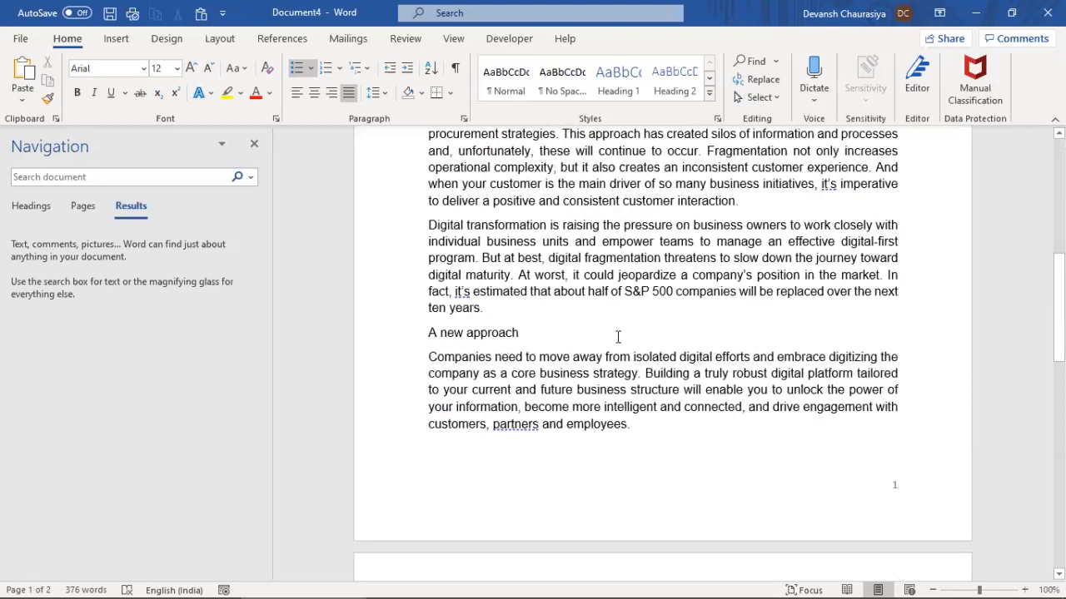
pyautogui.scroll(4, 682, 297)
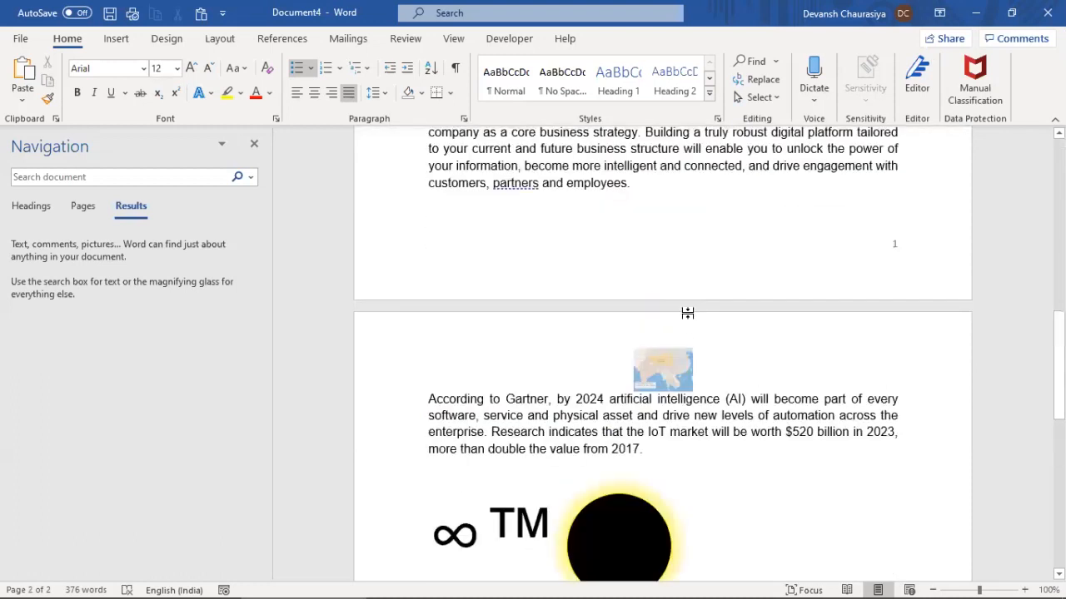
pyautogui.doubleClick(668, 310)
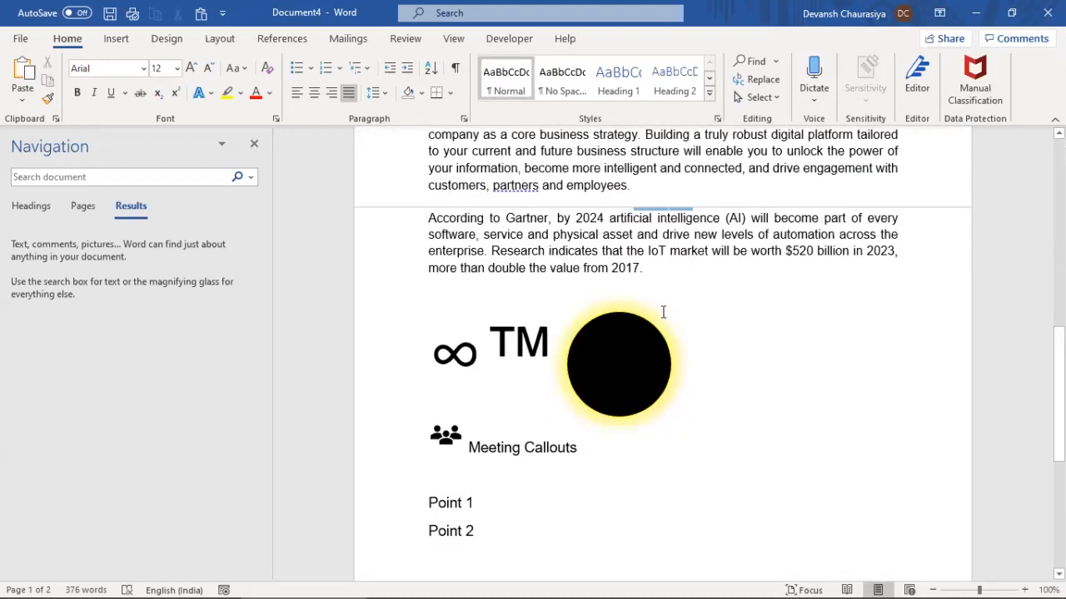
pyautogui.scroll(2, 663, 309)
pyautogui.scroll(12, 682, 304)
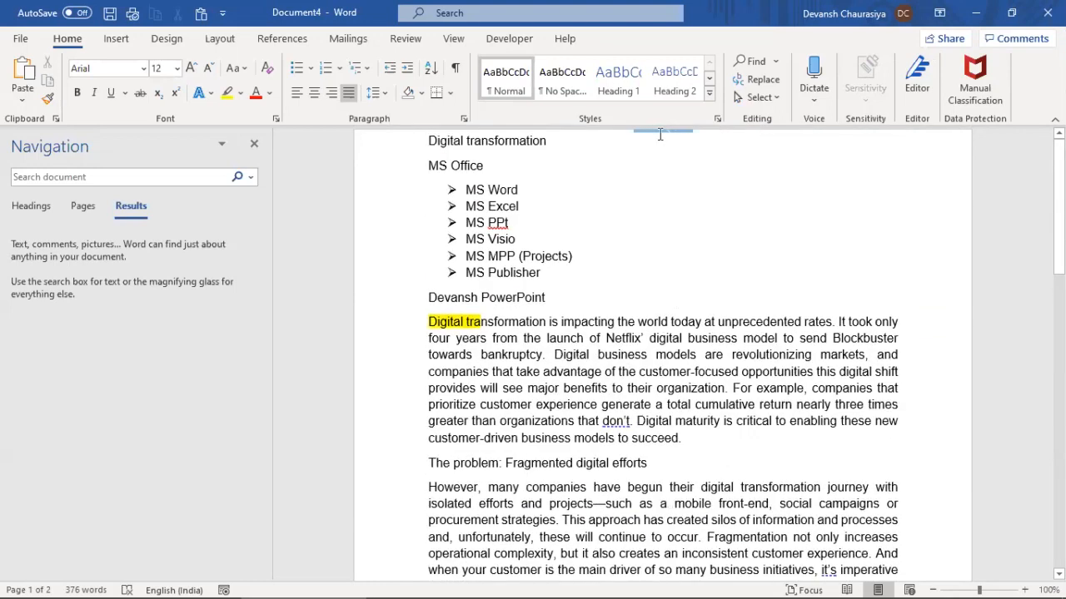
pyautogui.doubleClick(659, 133)
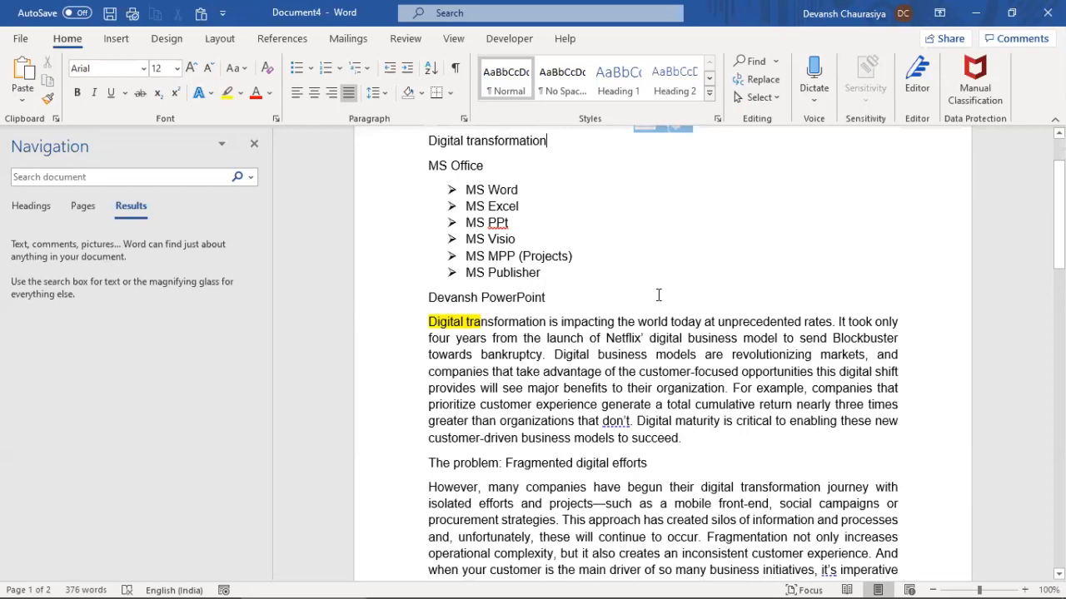
pyautogui.scroll(2, 656, 250)
# Delete the map picture from the header and close header editing
pyautogui.doubleClick(655, 191)
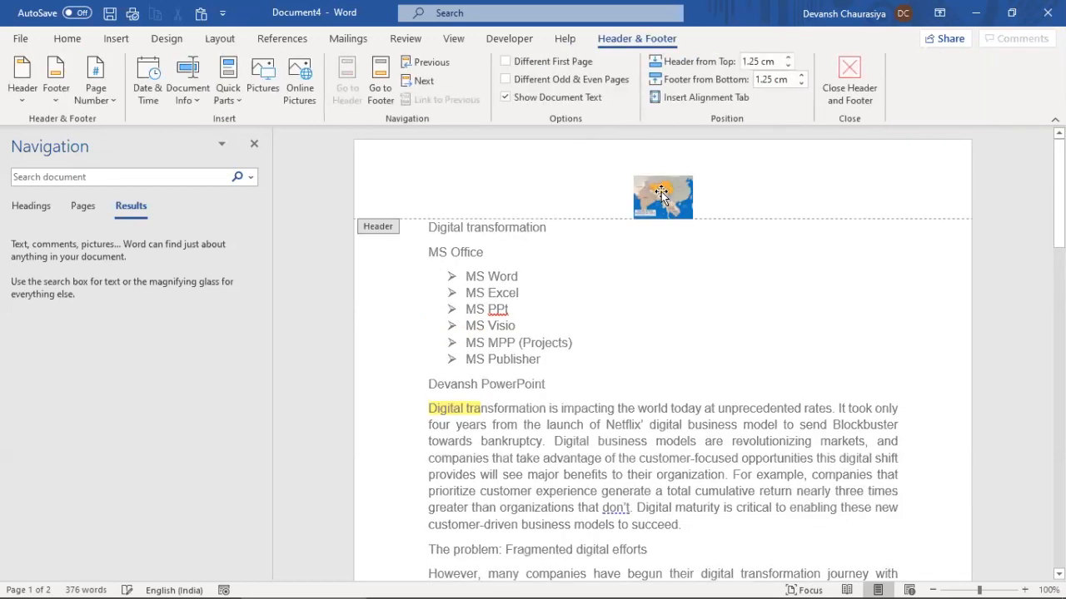
pyautogui.press('Delete')
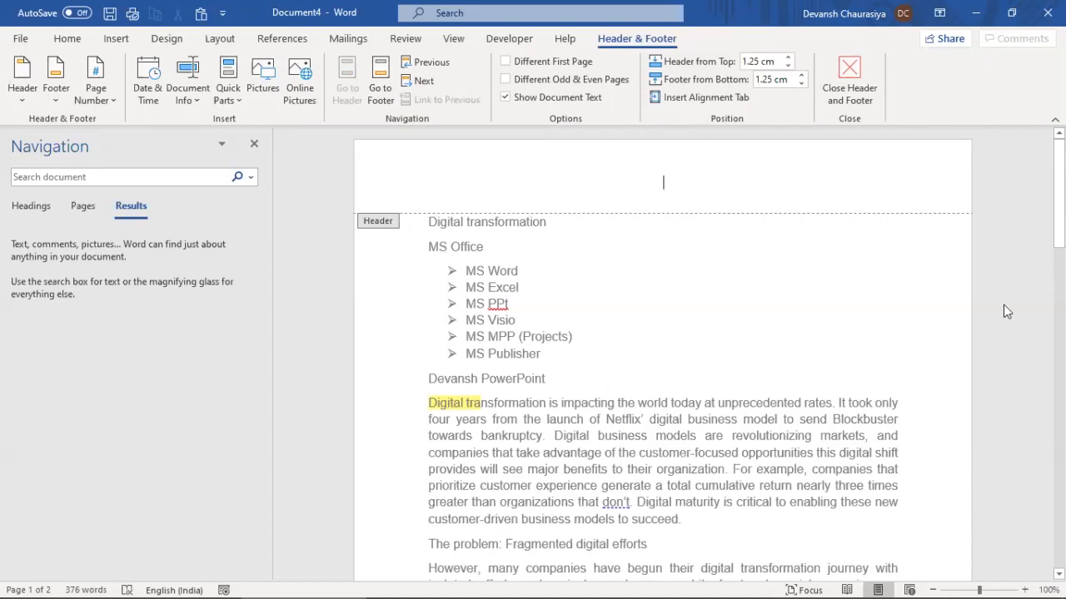
pyautogui.click(856, 66)
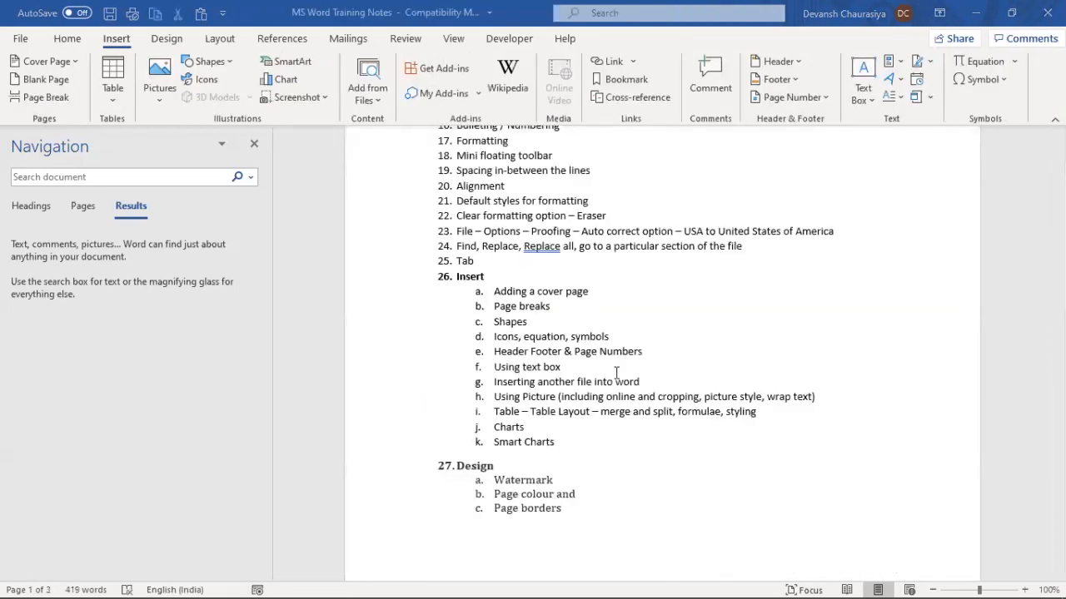
# Add an empty line after the MS Publisher item in the list
pyautogui.moveTo(494, 352); pyautogui.dragTo(647, 352)
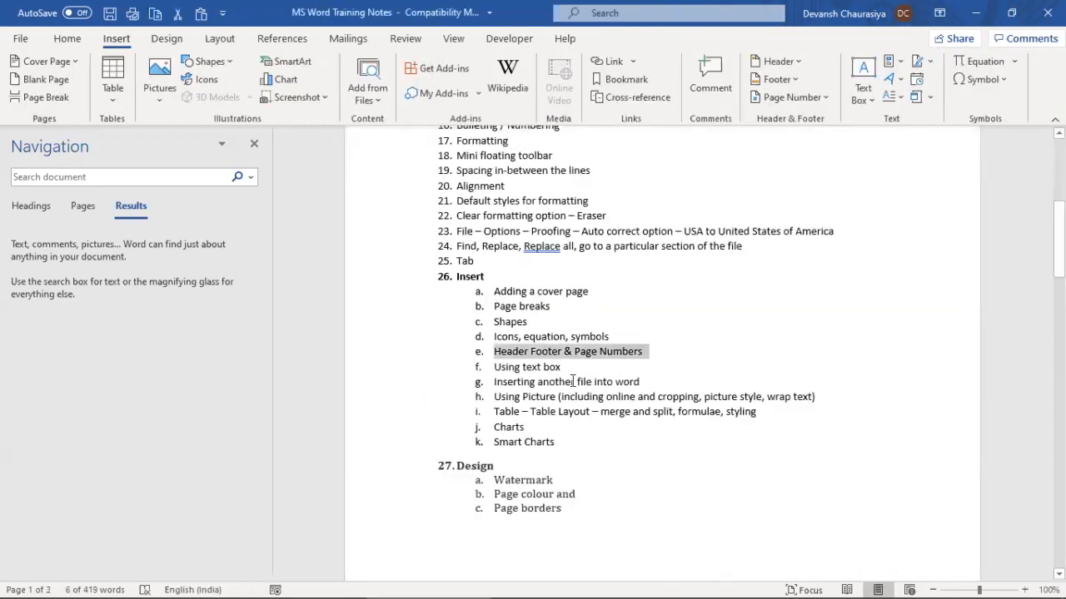
pyautogui.moveTo(495, 368); pyautogui.dragTo(563, 369)
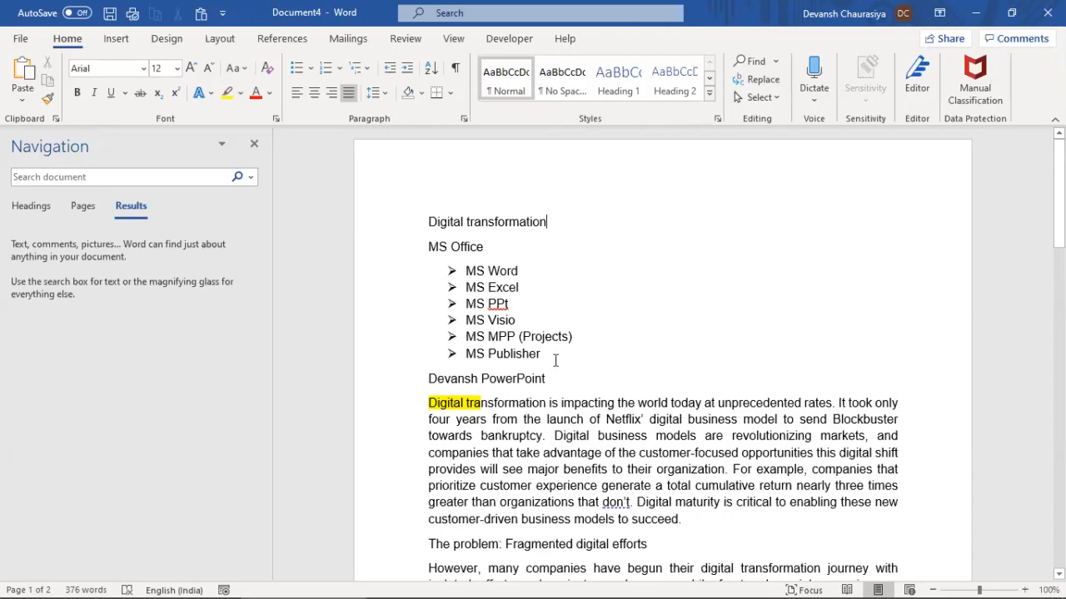
pyautogui.click(556, 360)
pyautogui.press('Return')
pyautogui.press('Return')
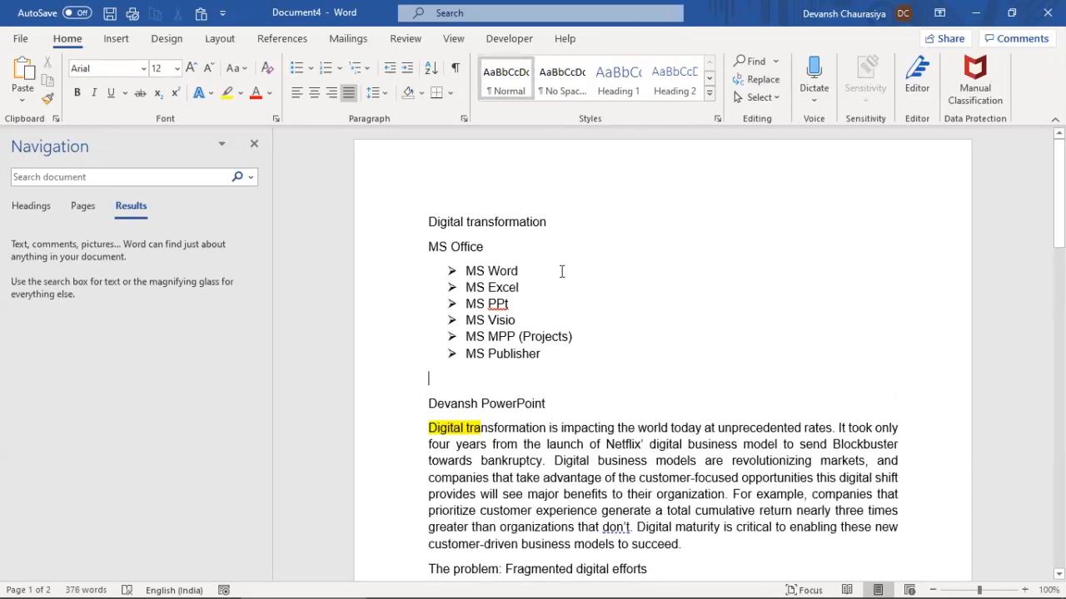
pyautogui.click(116, 41)
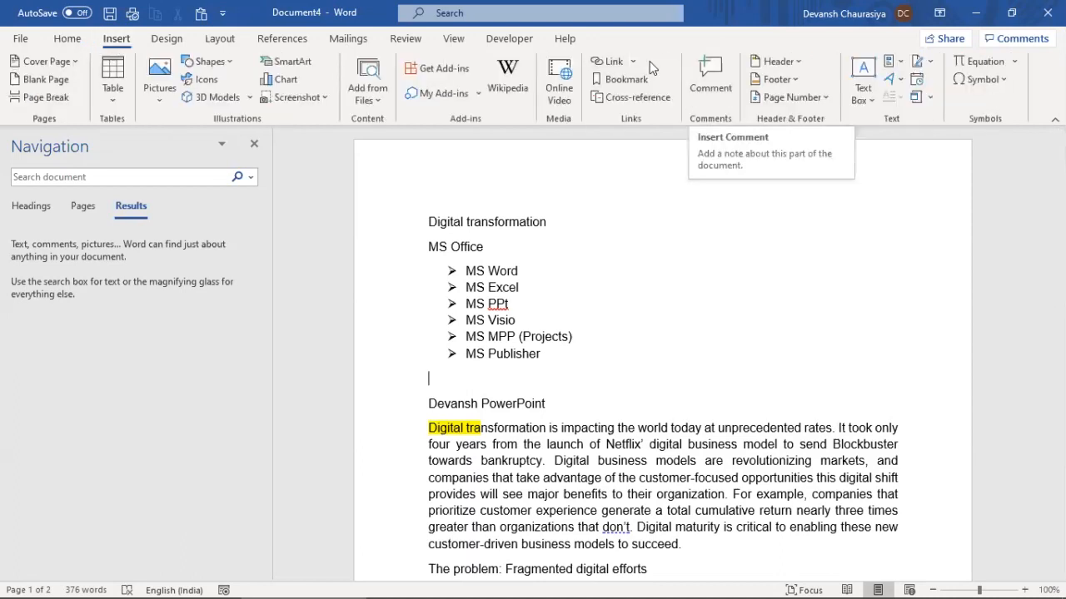
# Insert a Banded Quote text box with the body paragraph wrapping beside it
pyautogui.click(863, 69)
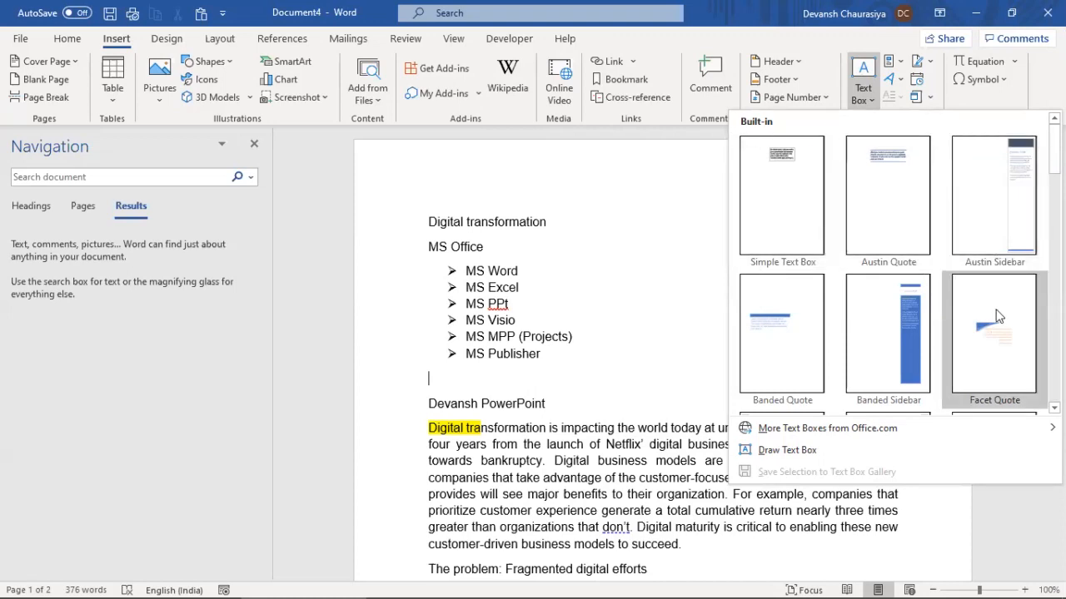
pyautogui.click(778, 321)
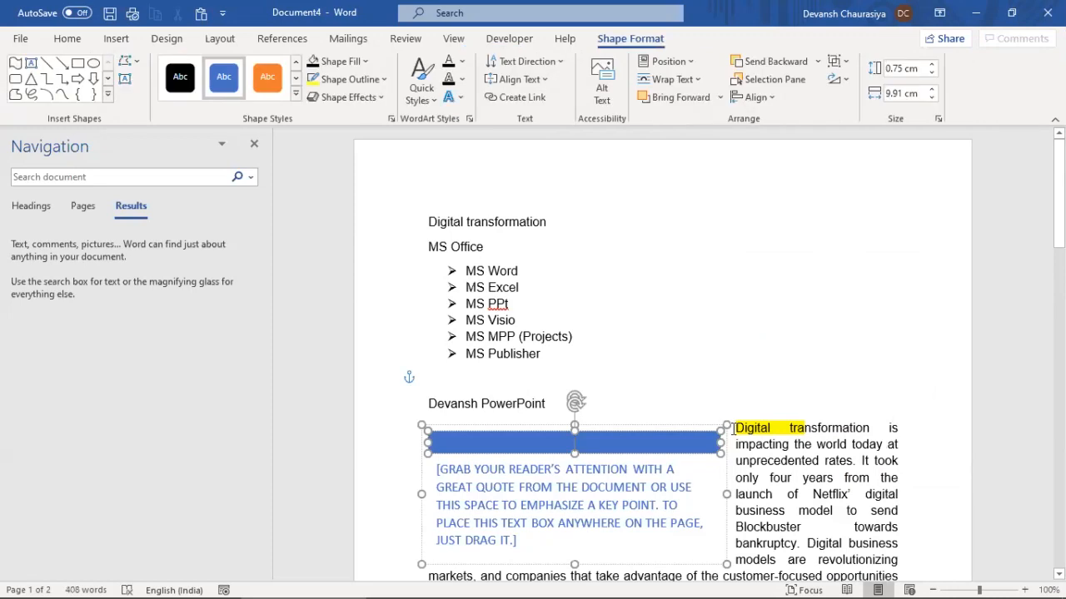
pyautogui.scroll(-3, 749, 417)
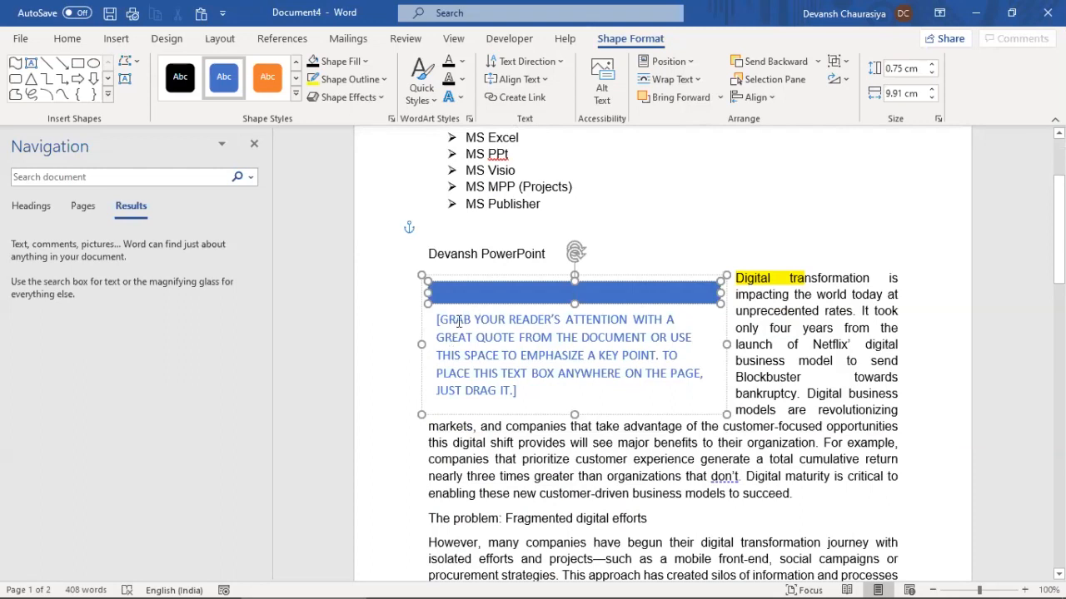
pyautogui.click(735, 278)
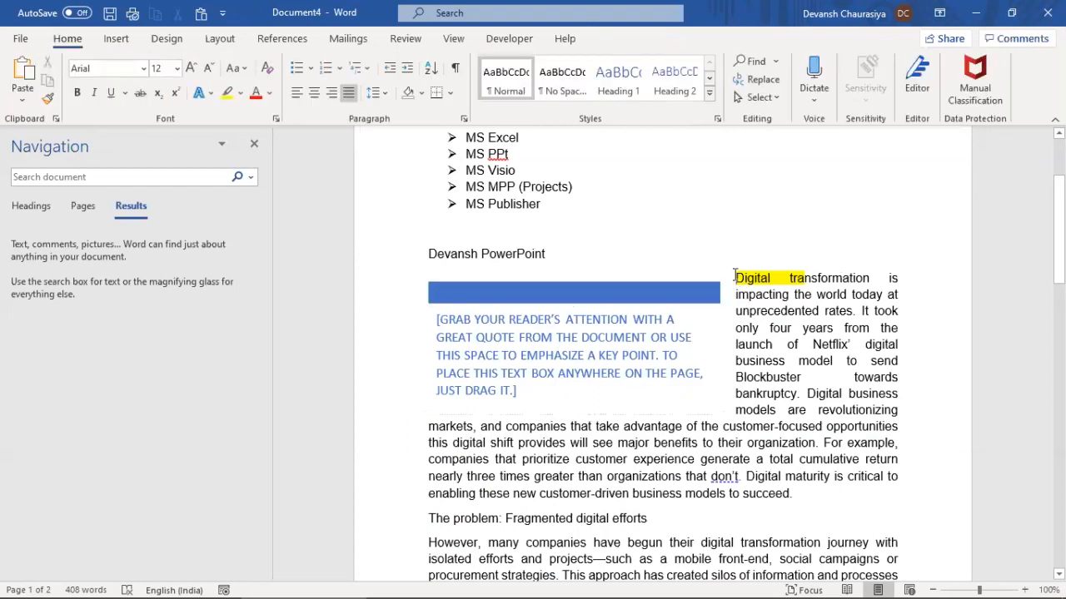
pyautogui.press('Return')
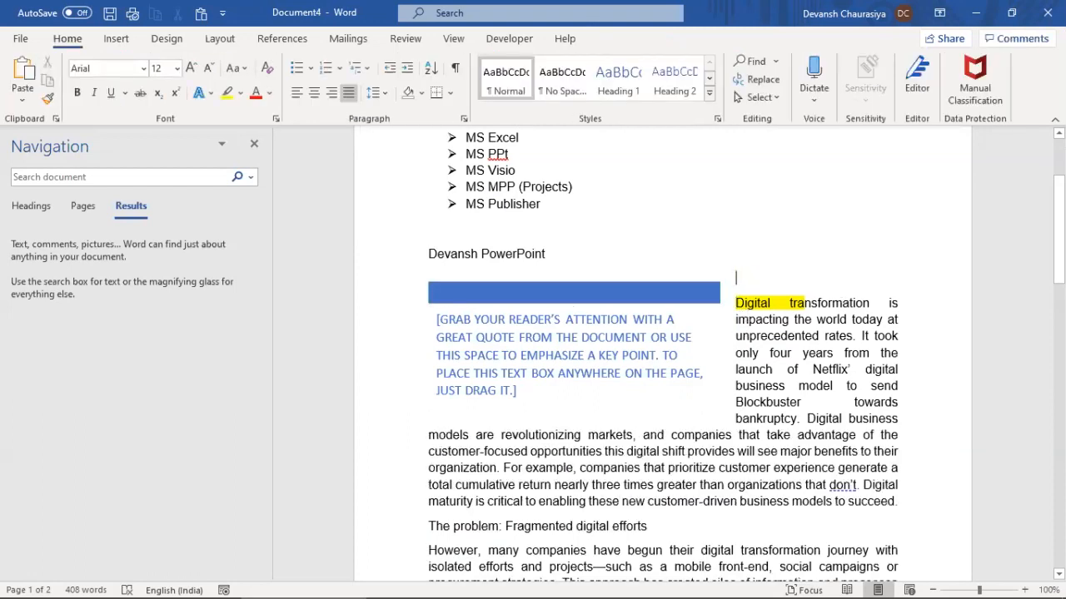
pyautogui.press('Return')
pyautogui.press('Return')
pyautogui.press('Return')
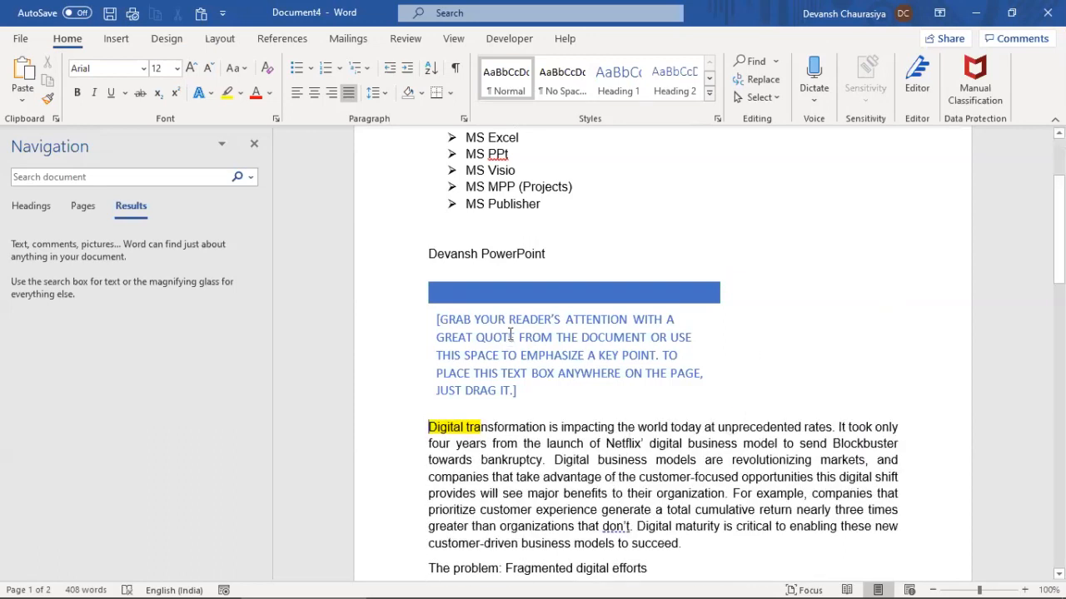
pyautogui.press('BackSpace')
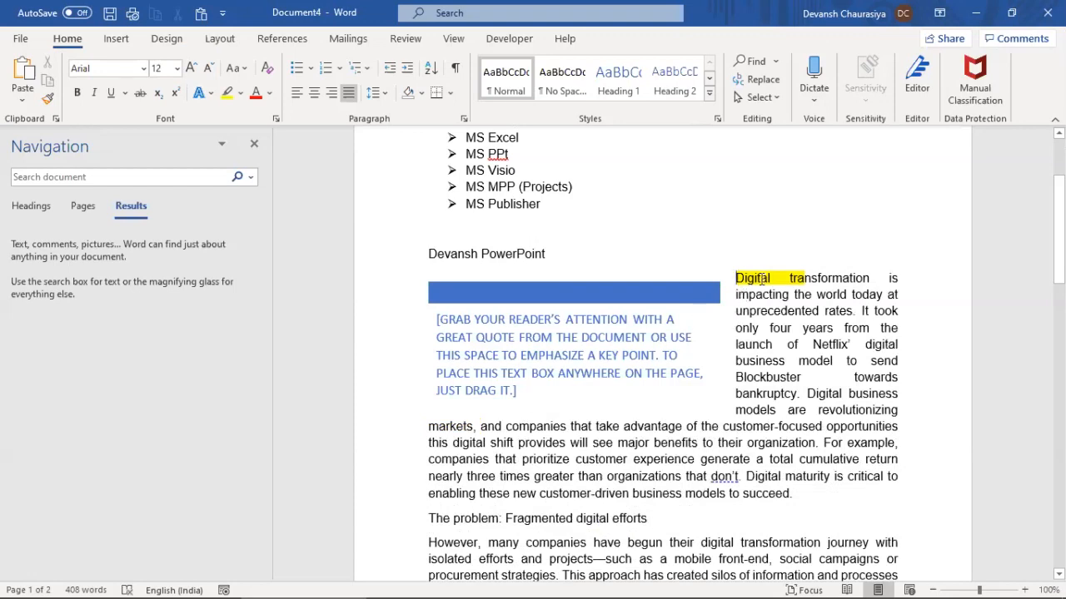
# Type a quote ending 'OPEN TO CULTURALLY TRANSFORM' into the box, then delete the whole box
pyautogui.click(526, 326)
pyautogui.write('DIGITAL TRANSFORMATION IS NOT ABOUT ')
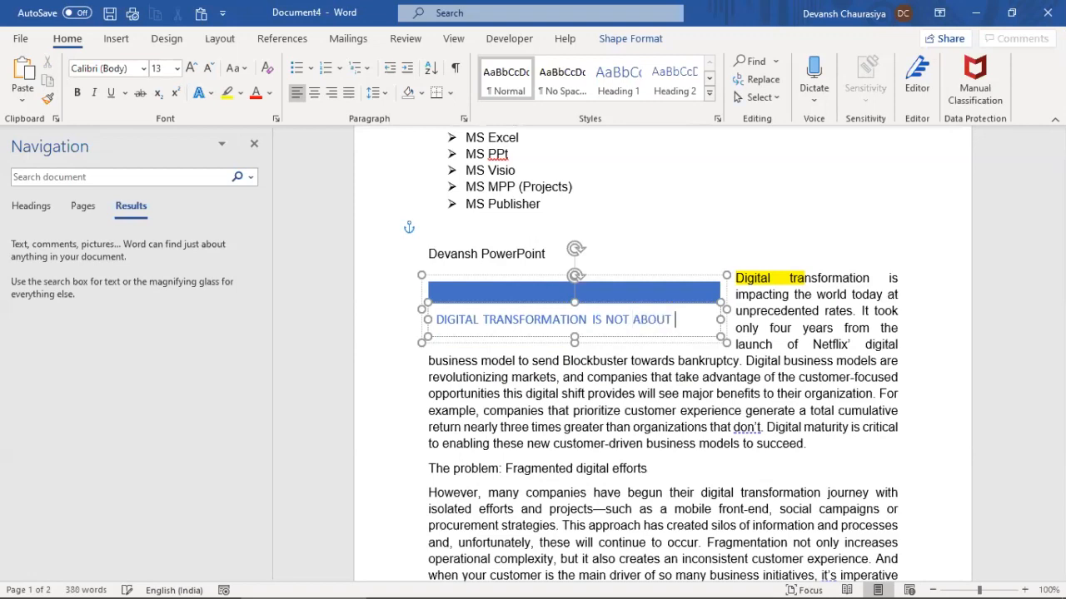
pyautogui.write('TECHNOLO')
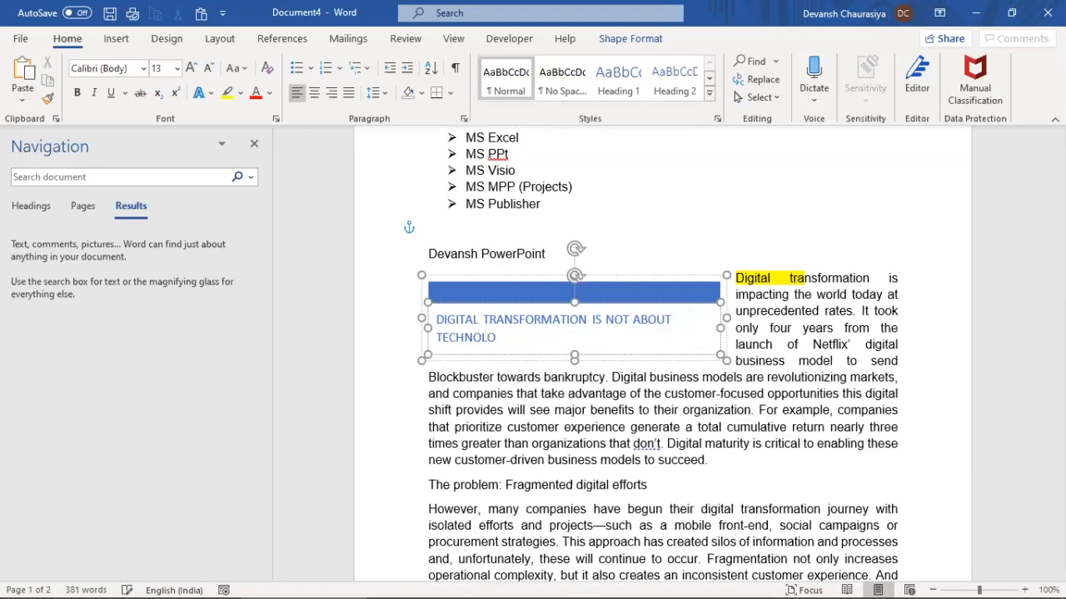
pyautogui.write('GY BUT ALSO ABOUT HOW ALIG')
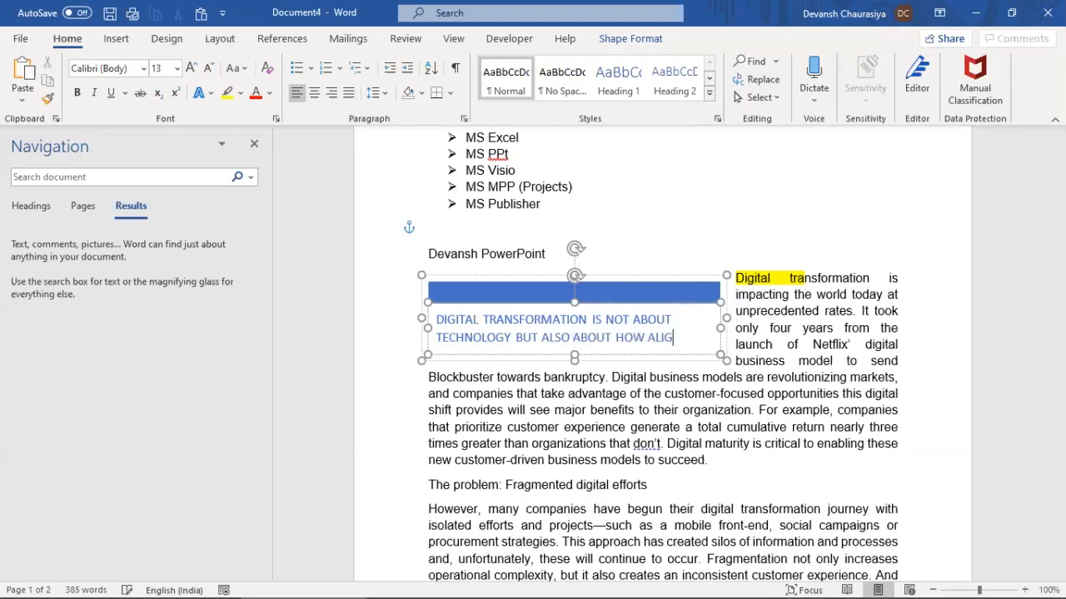
pyautogui.write('ND IS COPAN')
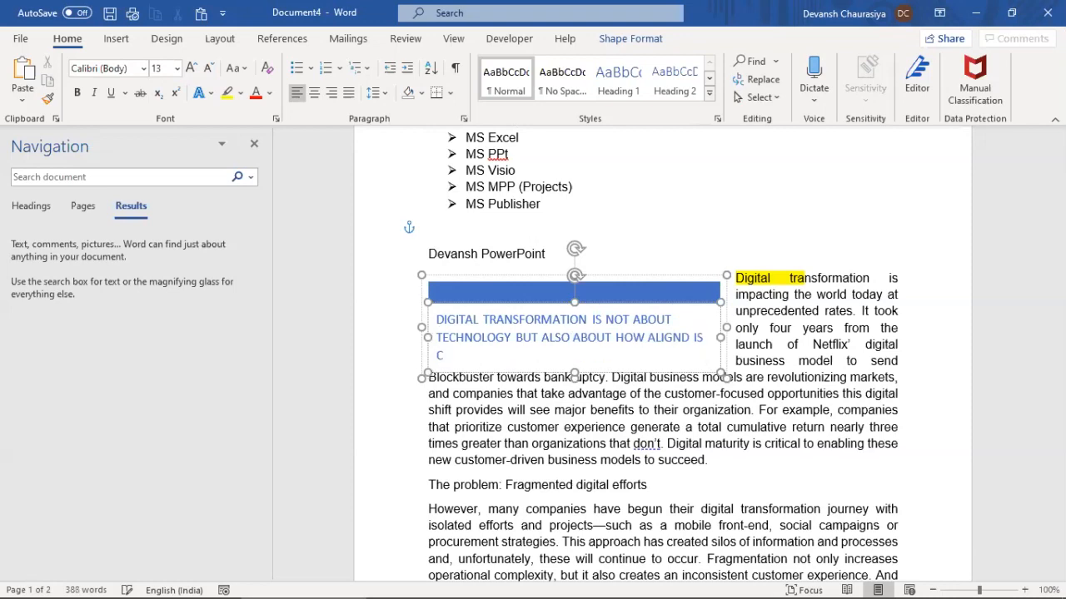
pyautogui.write('YS WOR')
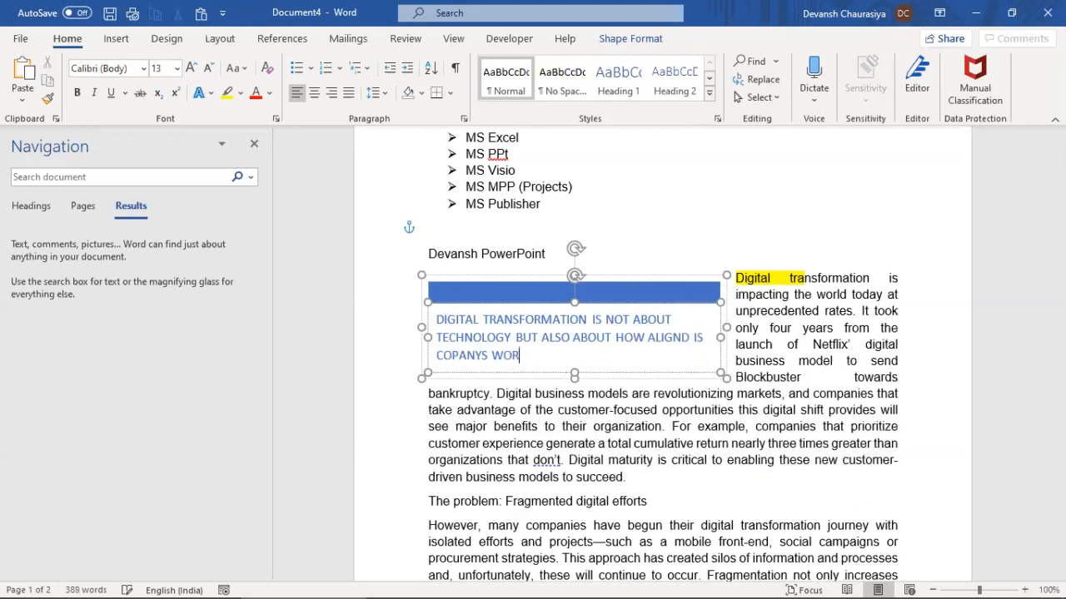
pyautogui.write('KFORCE')
pyautogui.write(' WITHT EH')
pyautogui.press('BackSpace')
pyautogui.press('BackSpace')
pyautogui.press('BackSpace')
pyautogui.write('THE NEW TE')
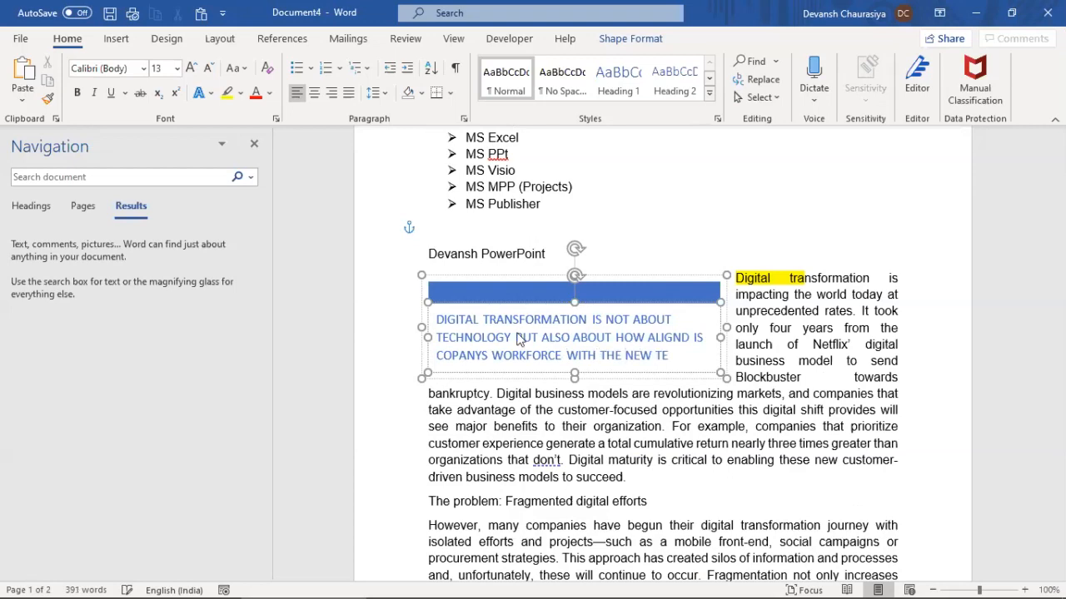
pyautogui.write('CHNOLOGY AND')
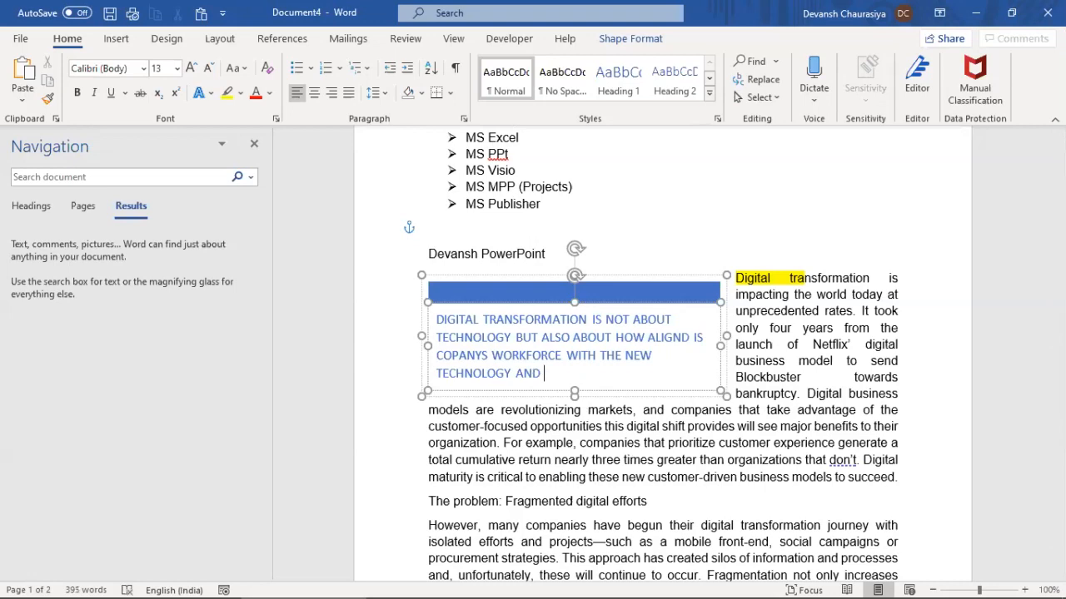
pyautogui.write(' HOW T')
pyautogui.press('BackSpace')
pyautogui.write('OPEN TO')
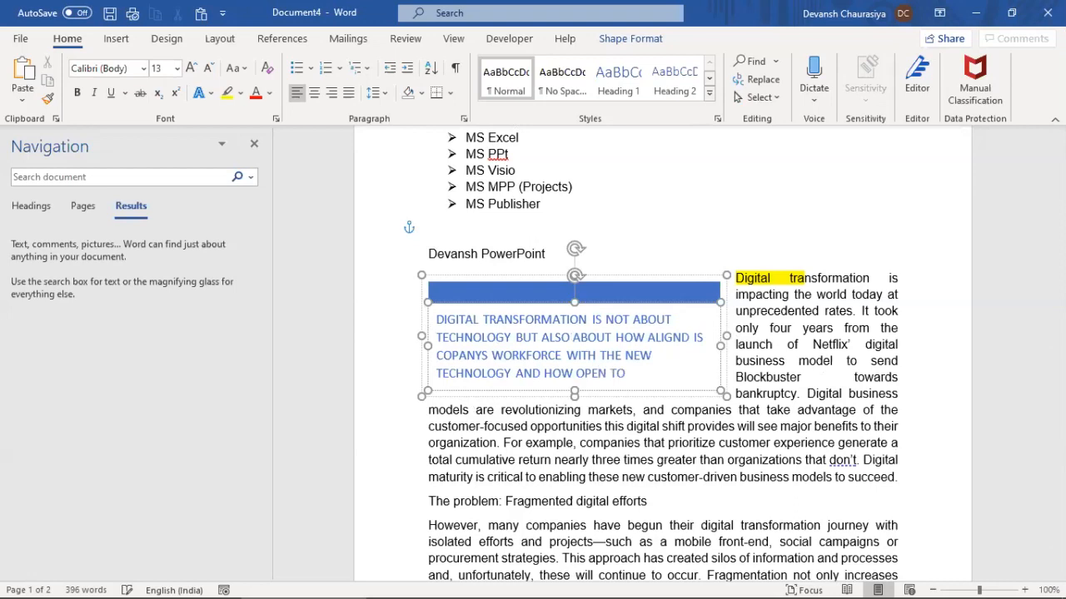
pyautogui.write(' CULTURALLY TRANSFORM')
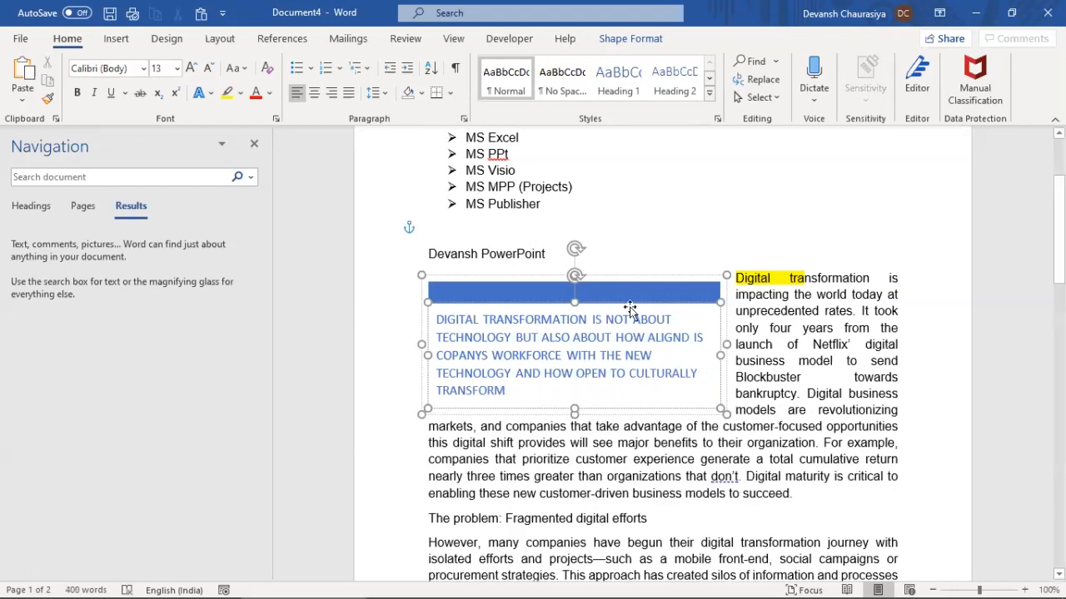
pyautogui.click(614, 276)
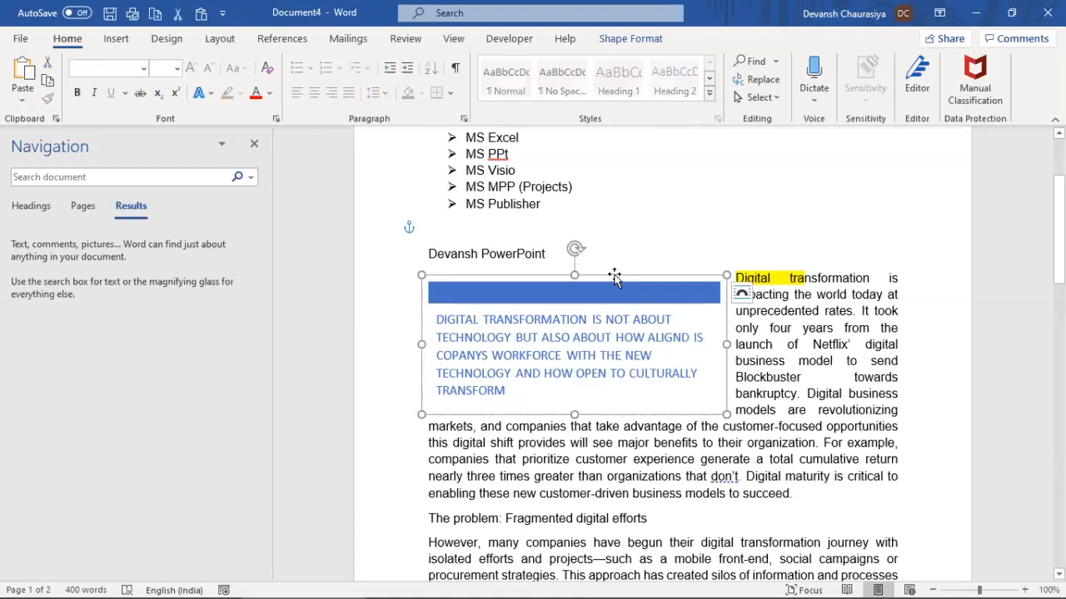
pyautogui.press('Delete')
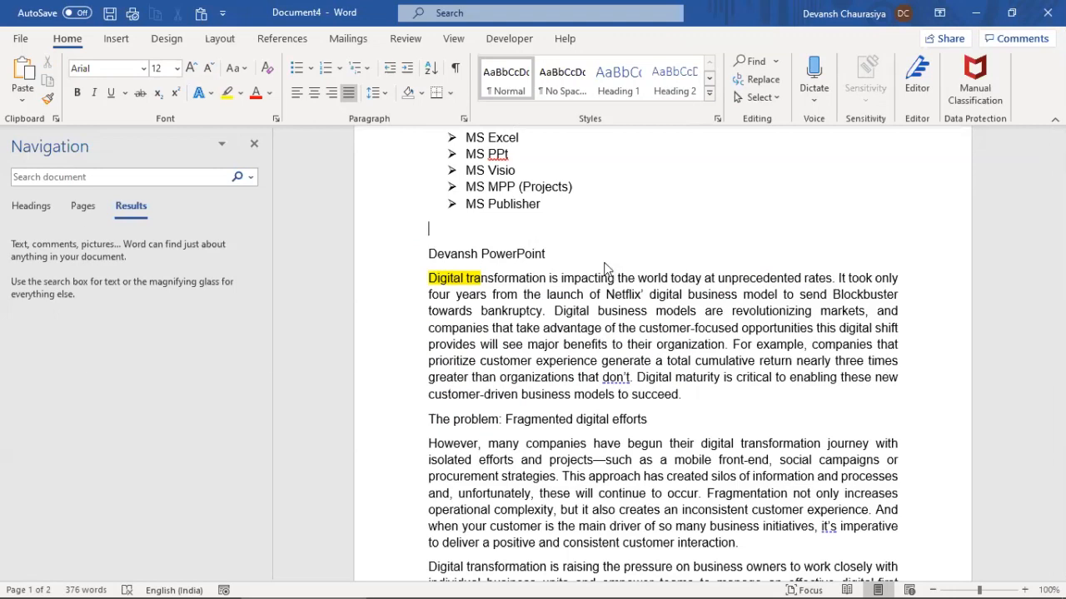
# Comment 'I just provided demo on how to use a text' and reply asking the trainer to slow down
pyautogui.hotkey('alt', 'Tab')
pyautogui.hotkey('alt', 'Tab')
pyautogui.hotkey('alt', 'Tab')
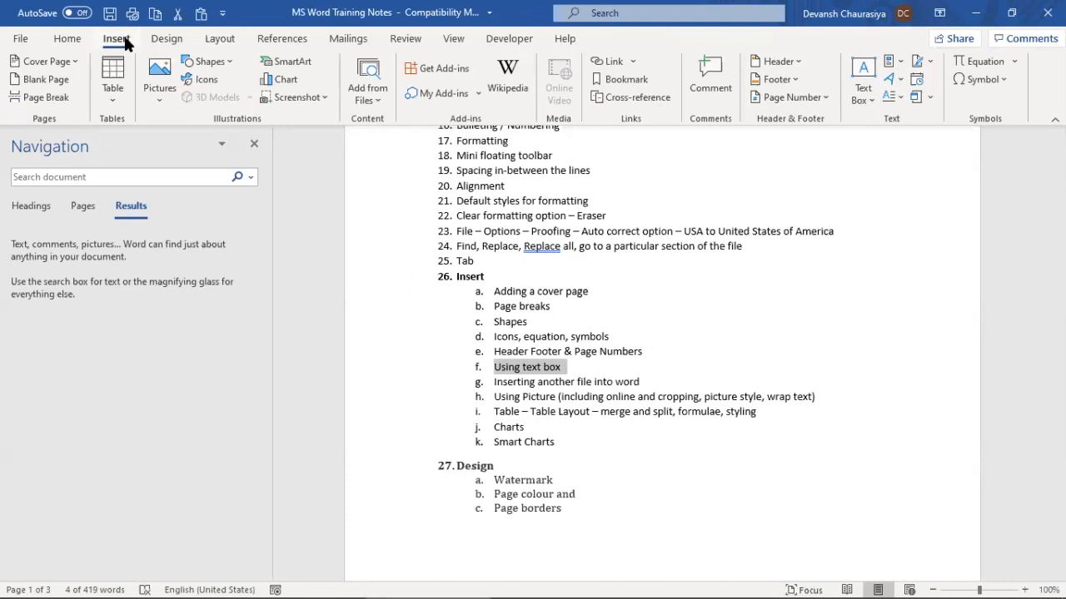
pyautogui.click(716, 75)
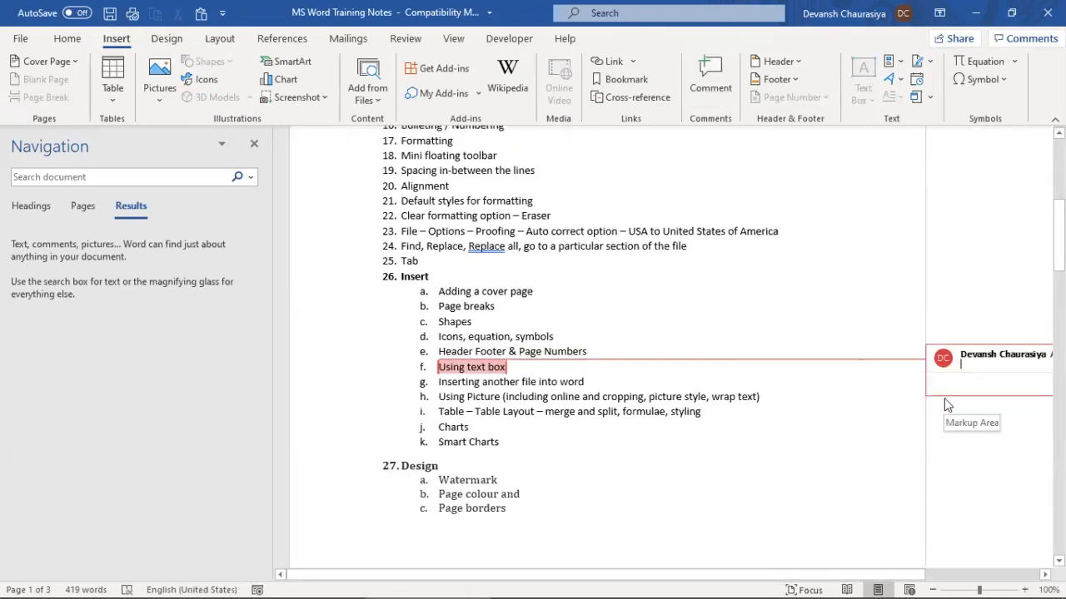
pyautogui.write('I just porvi')
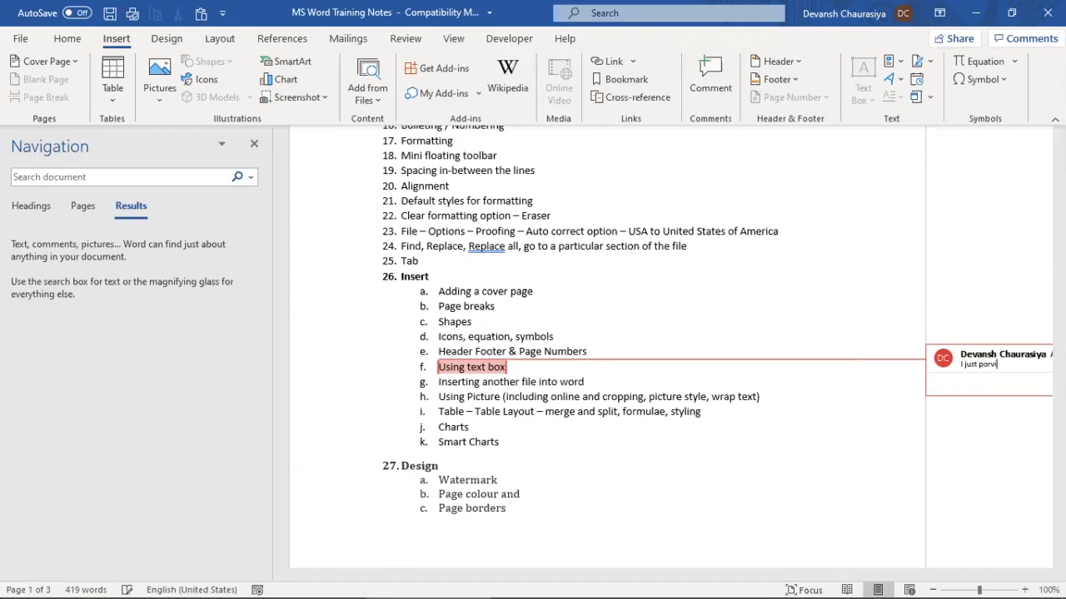
pyautogui.write('ded demo ')
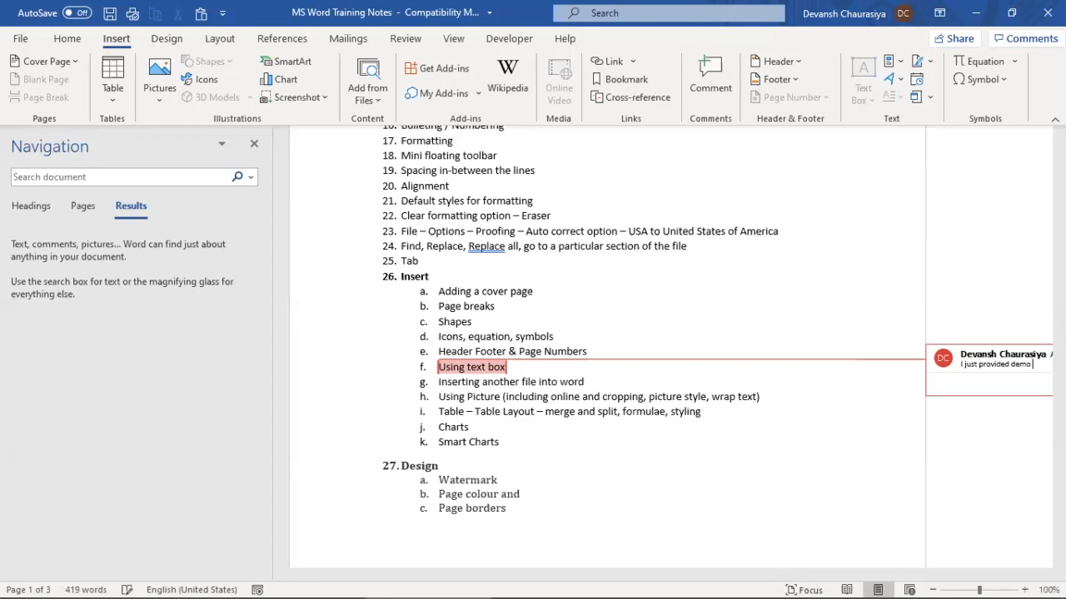
pyautogui.write('on how to use')
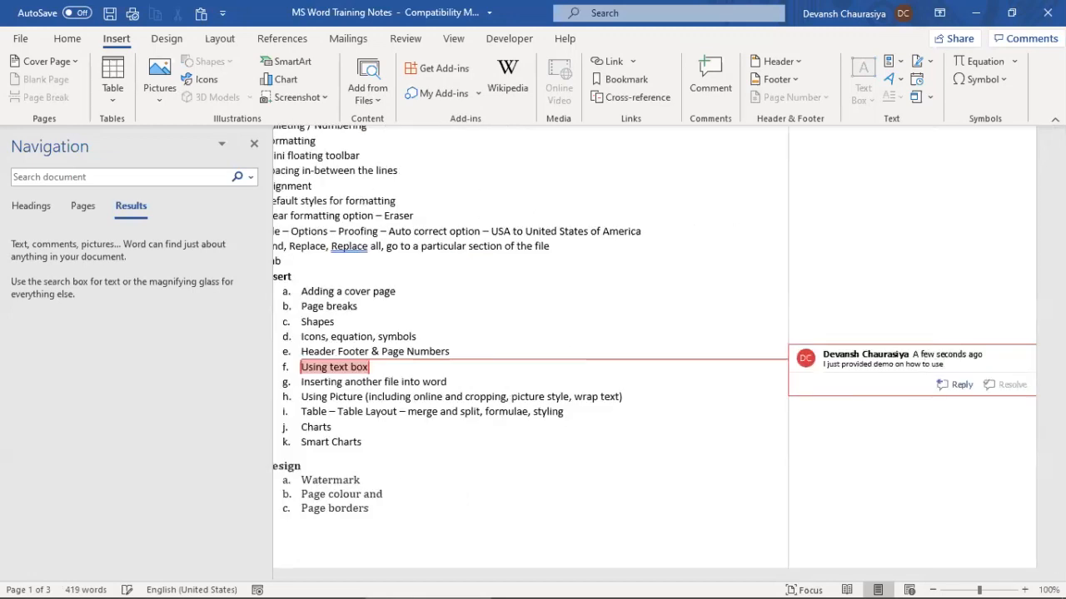
pyautogui.write(' a text box')
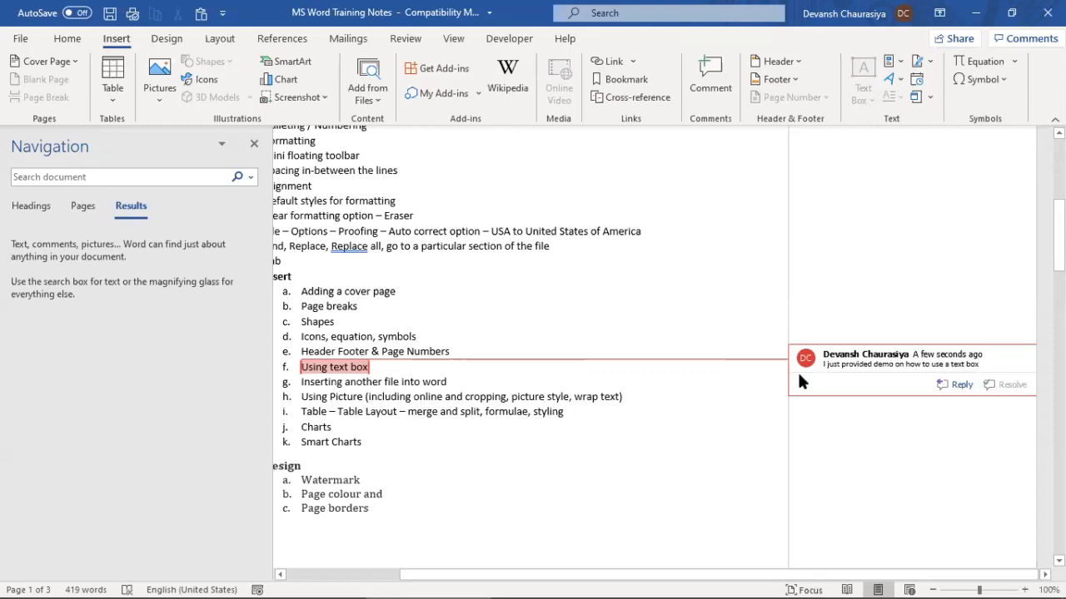
pyautogui.click(955, 386)
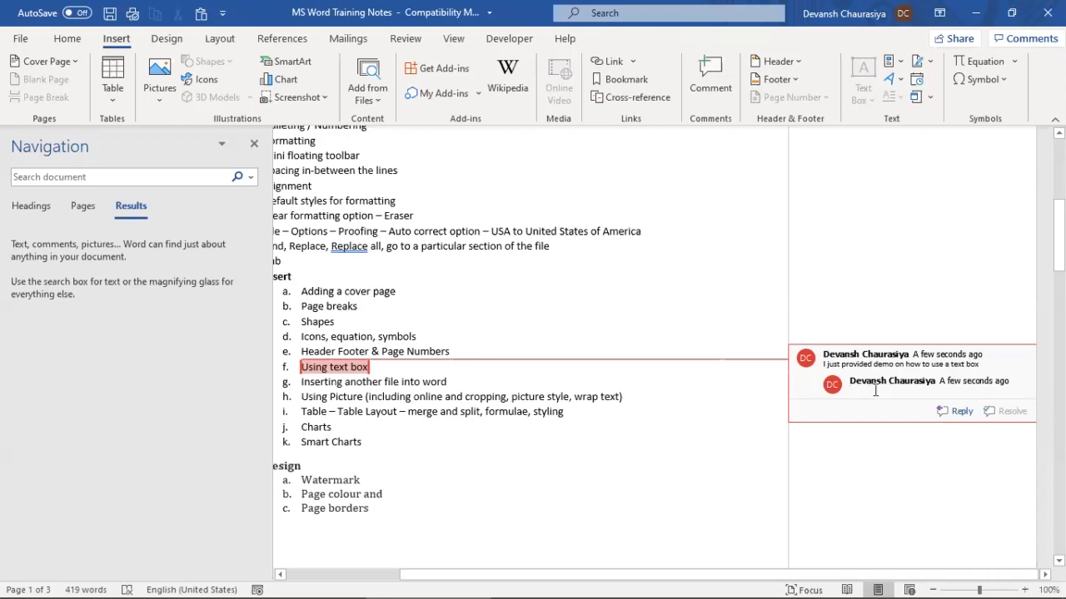
pyautogui.write('Devans')
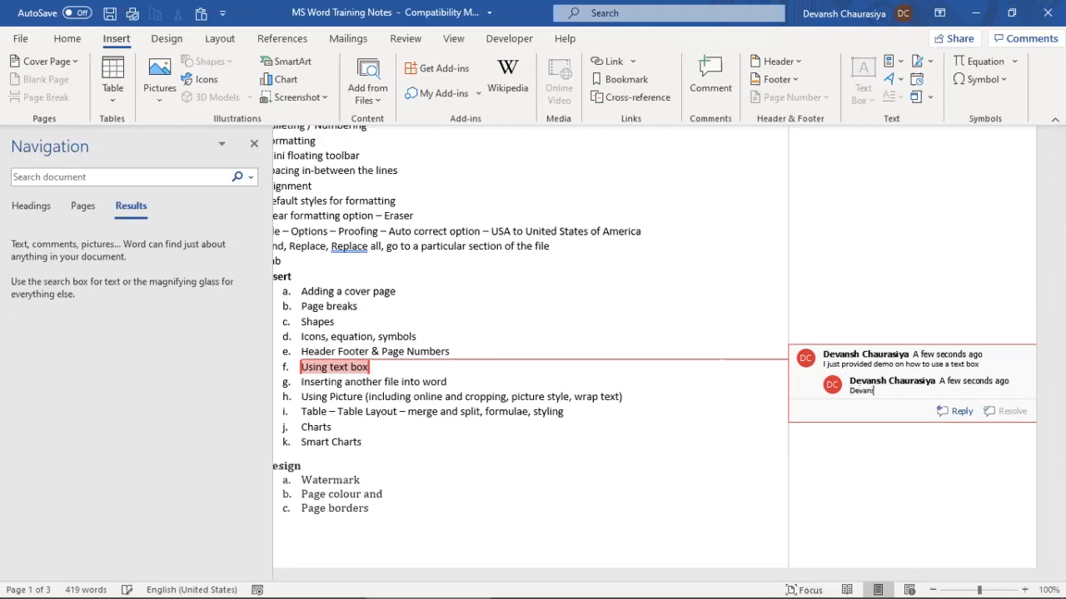
pyautogui.write('h your training from fast and')
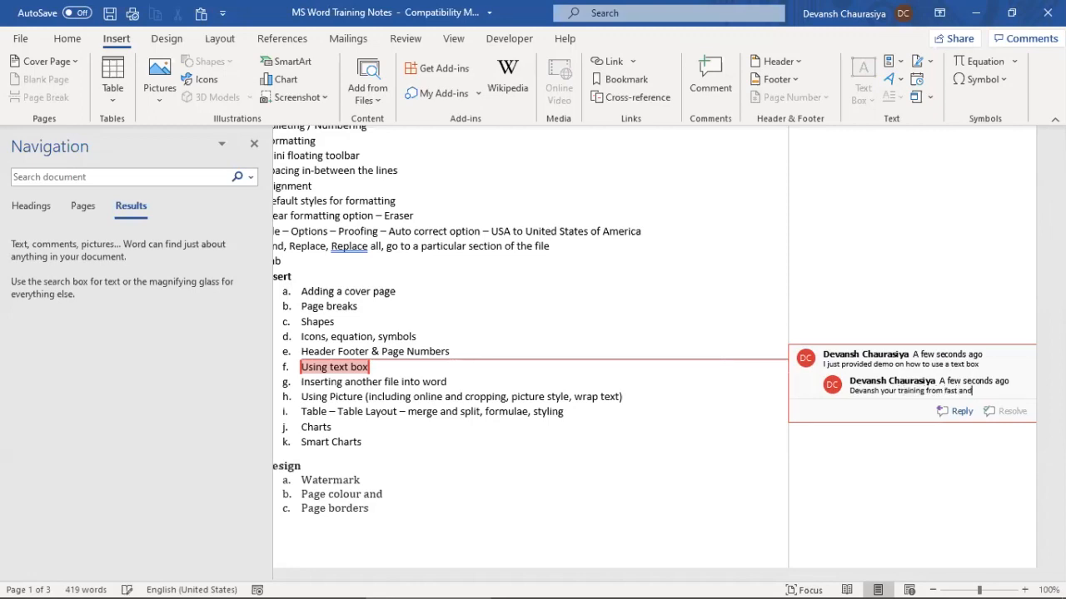
pyautogui.write(' you need to ')
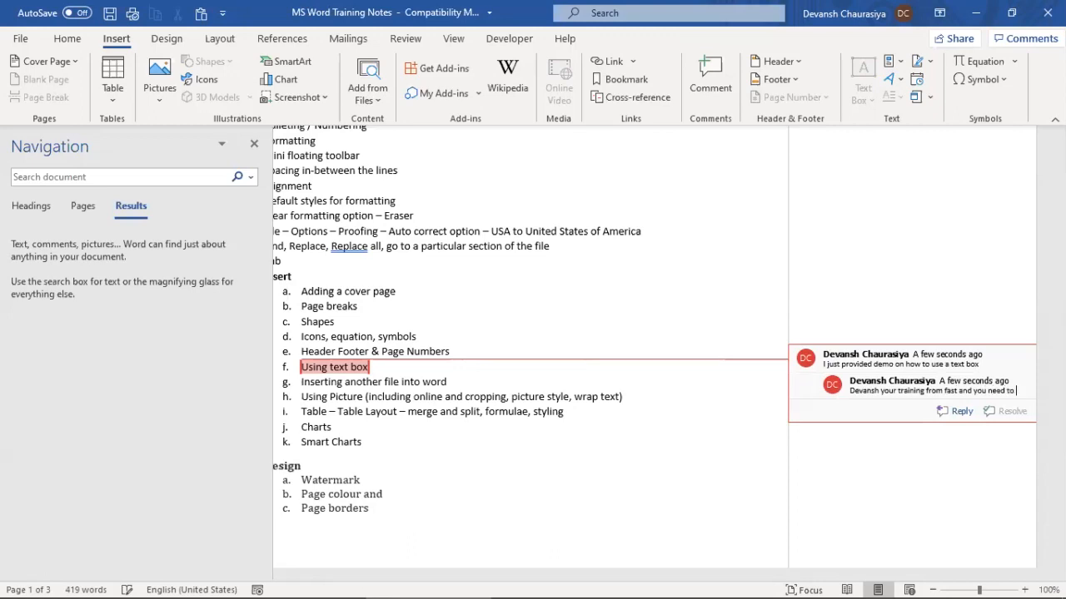
pyautogui.write('slow dow')
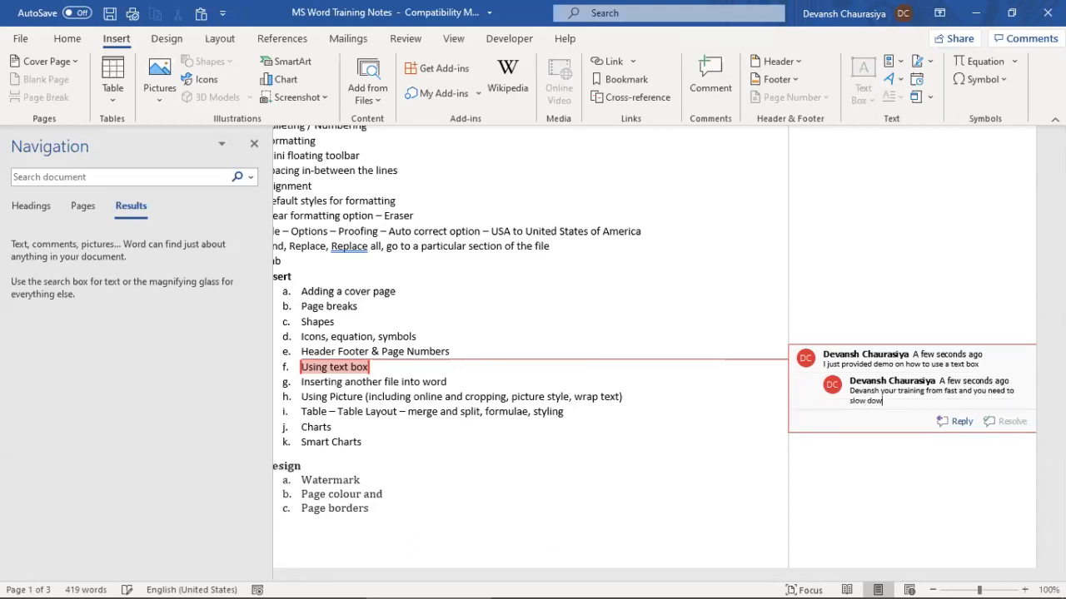
pyautogui.write('n a little')
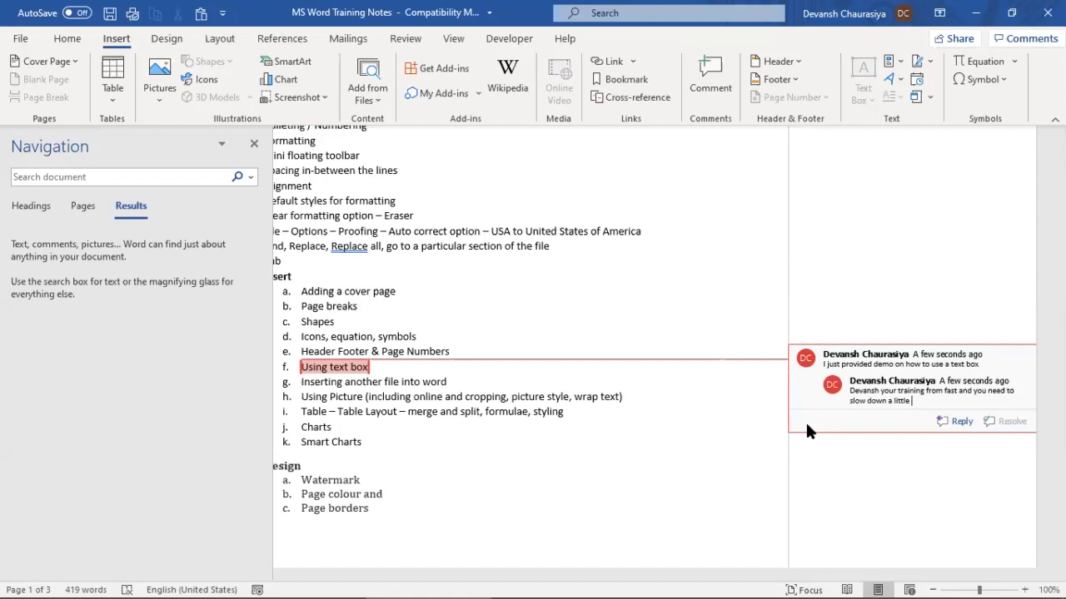
# Select the comment texts and add two more empty comments to the thread
pyautogui.click(901, 373)
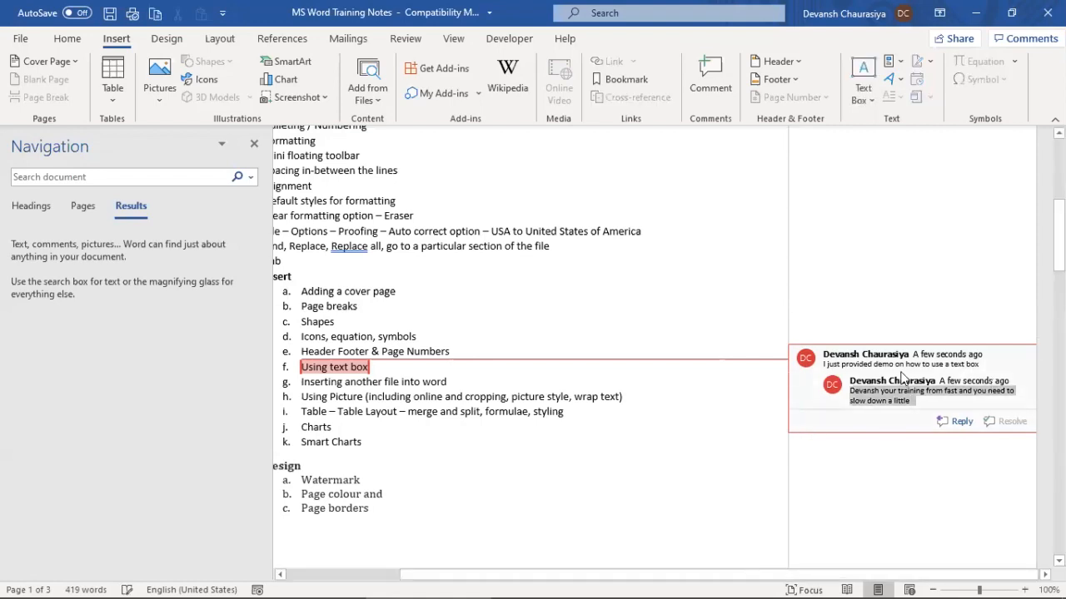
pyautogui.click(931, 354)
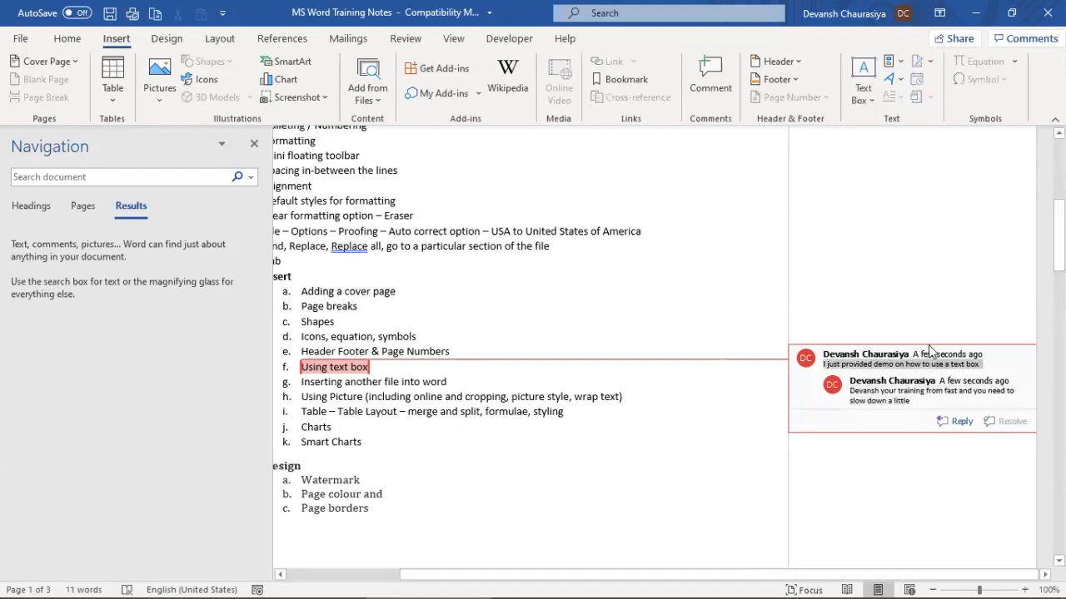
pyautogui.click(724, 69)
pyautogui.click(722, 62)
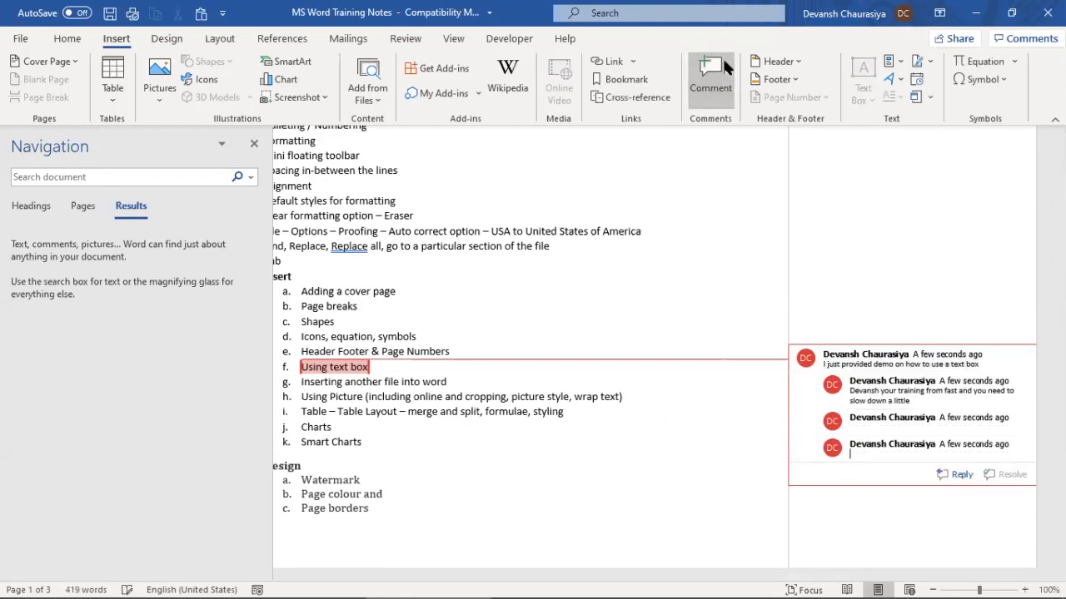
pyautogui.click(487, 377)
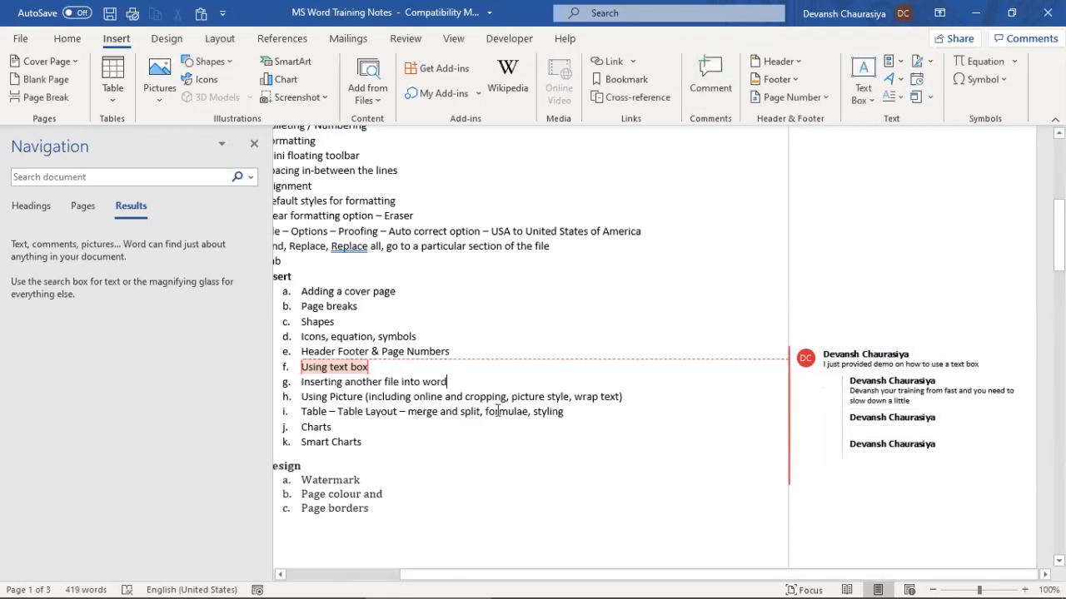
# Undo the extra comments, select 'Inserting another file into word', and switch to Document4
pyautogui.scroll(-2, 498, 411)
pyautogui.scroll(2, 510, 418)
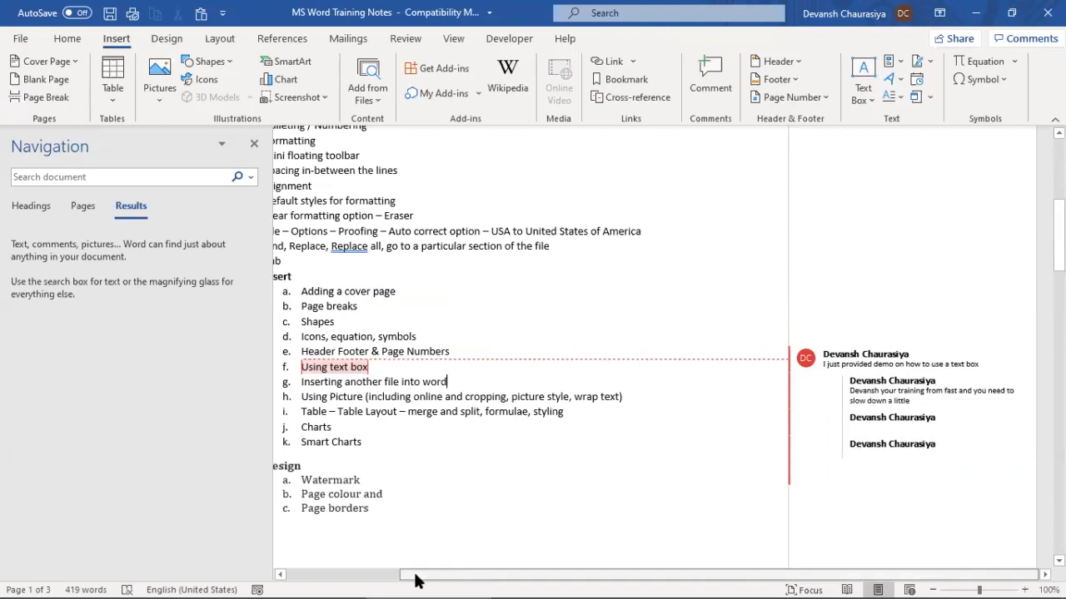
pyautogui.moveTo(416, 580); pyautogui.dragTo(414, 578)
pyautogui.hotkey('ctrl', 'z')
pyautogui.hotkey('ctrl', 'z')
pyautogui.hotkey('ctrl', 'z')
pyautogui.hotkey('ctrl', 'z')
pyautogui.hotkey('ctrl', 'z')
pyautogui.hotkey('ctrl', 'z')
pyautogui.hotkey('ctrl', 'z')
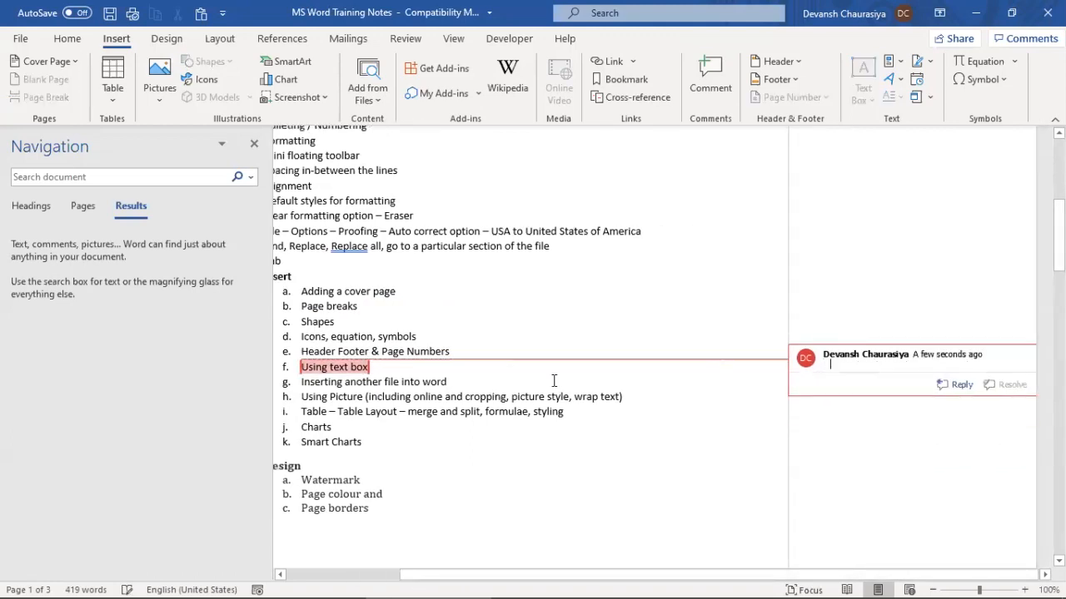
pyautogui.hotkey('ctrl', 'z')
pyautogui.hotkey('ctrl', 'z')
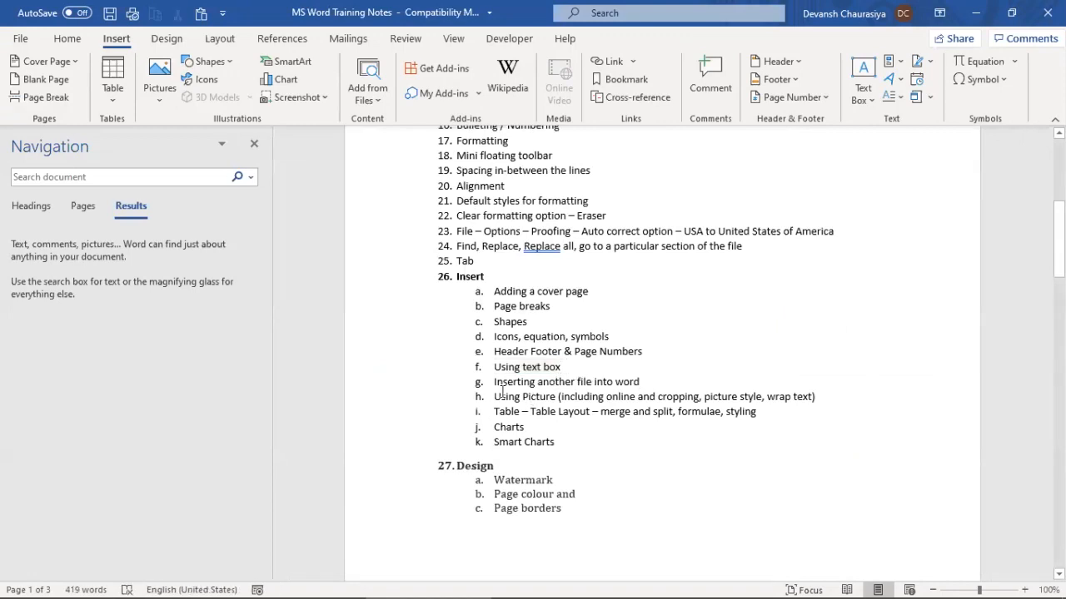
pyautogui.moveTo(489, 383); pyautogui.dragTo(643, 385)
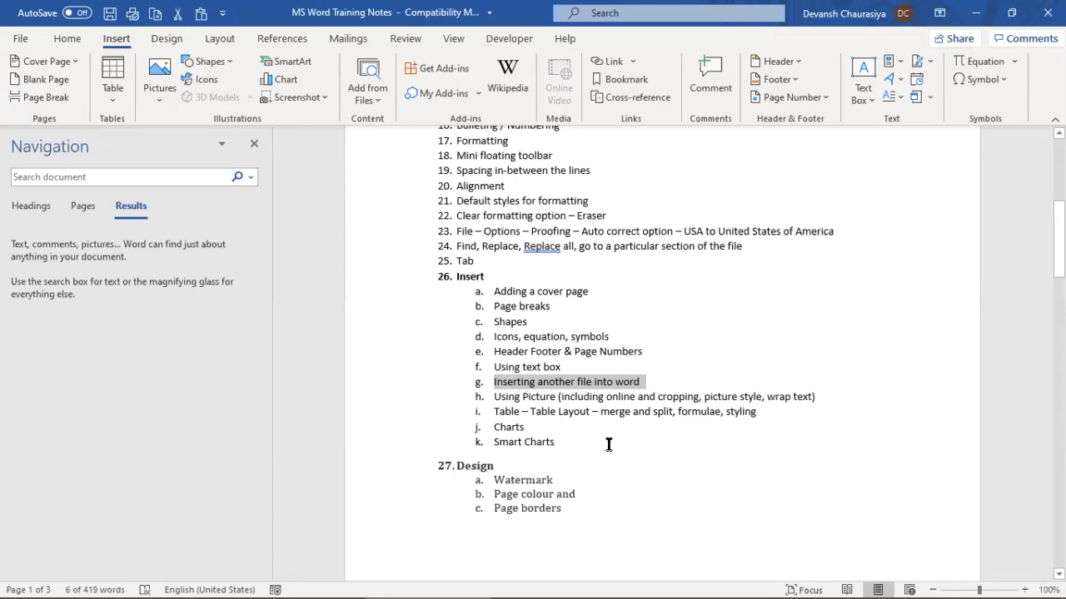
pyautogui.hotkey('alt', 'Tab')
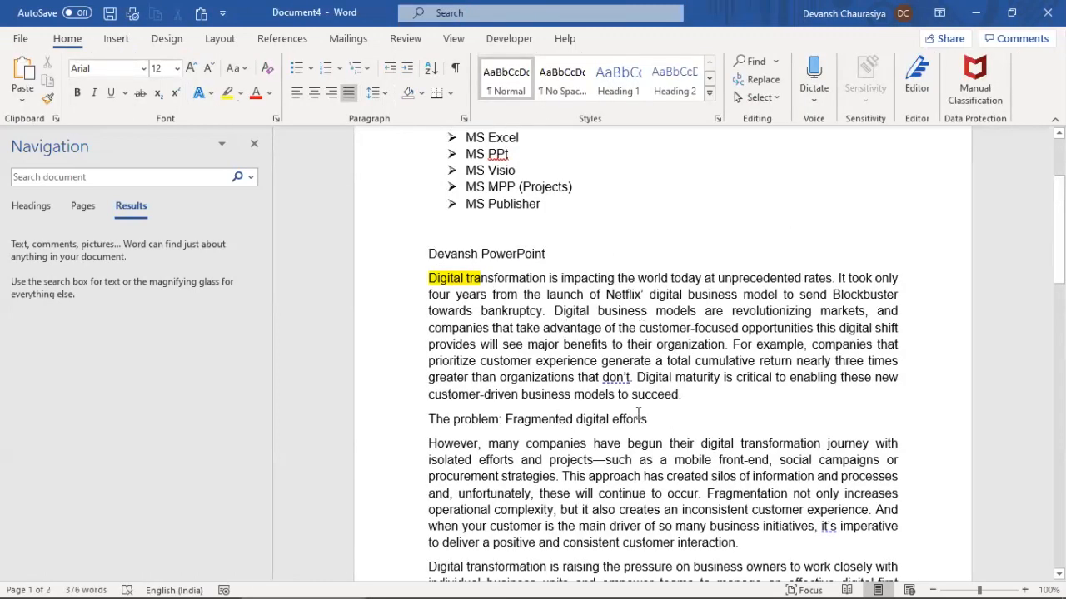
# Add a blank paragraph after 'succeed.' and place the cursor on the new line
pyautogui.click(675, 420)
pyautogui.click(700, 397)
pyautogui.press('Return')
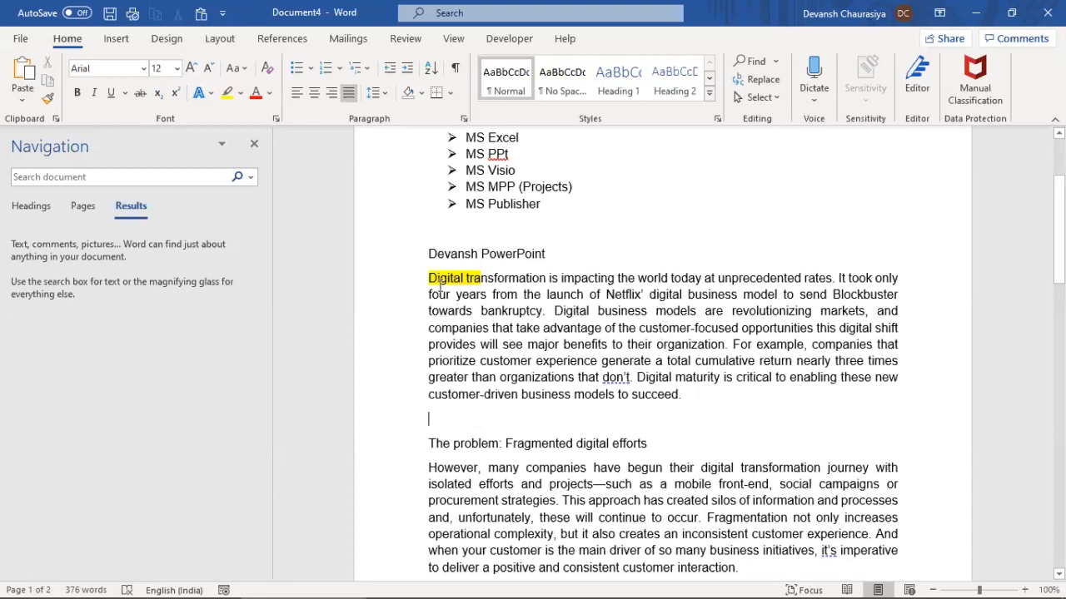
pyautogui.moveTo(427, 278); pyautogui.dragTo(681, 395)
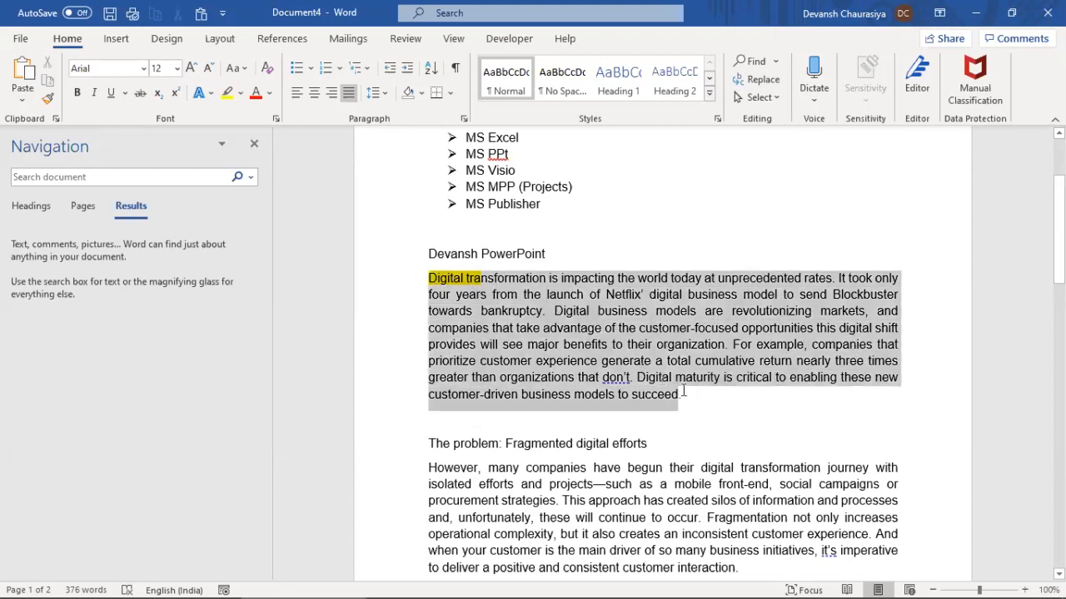
pyautogui.click(469, 423)
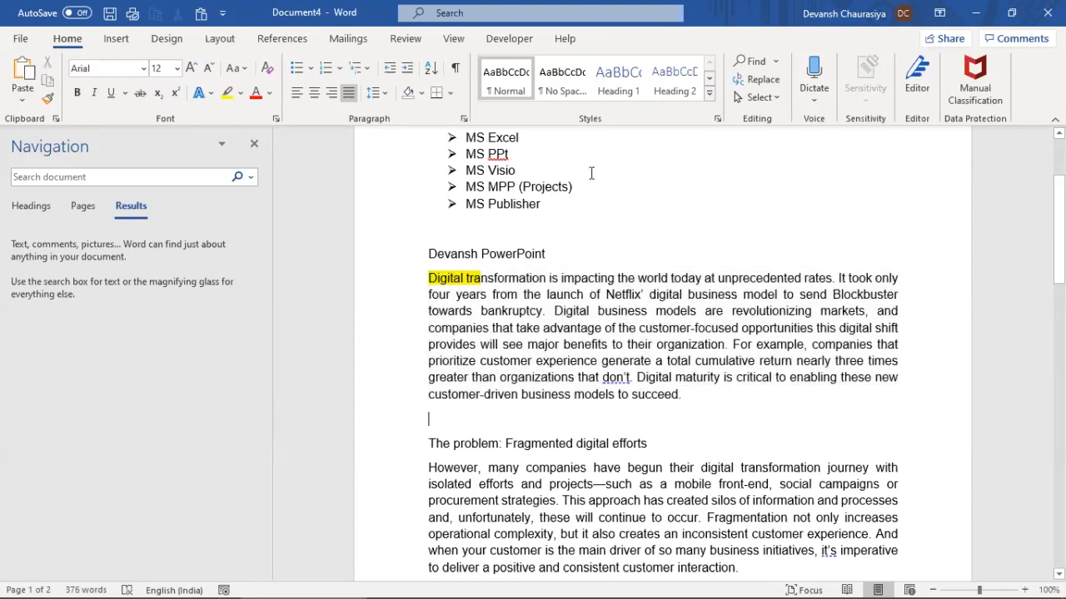
pyautogui.click(113, 39)
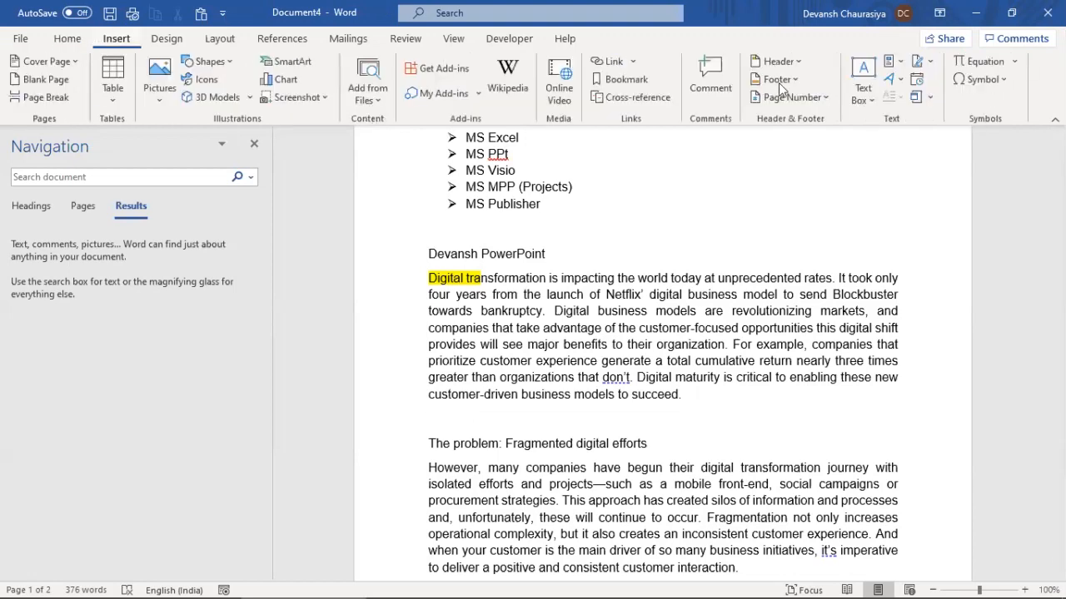
# Pick PPt training.pptx from the Desktop's ppt training folder as the object file to embed
pyautogui.click(931, 97)
pyautogui.click(958, 117)
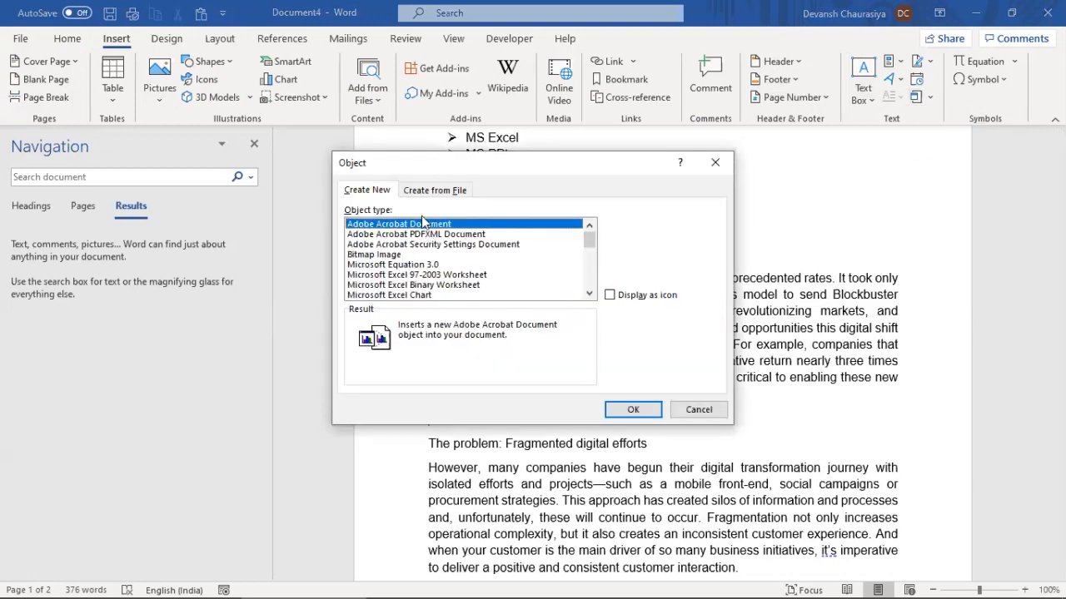
pyautogui.moveTo(404, 233); pyautogui.dragTo(413, 284)
pyautogui.click(431, 194)
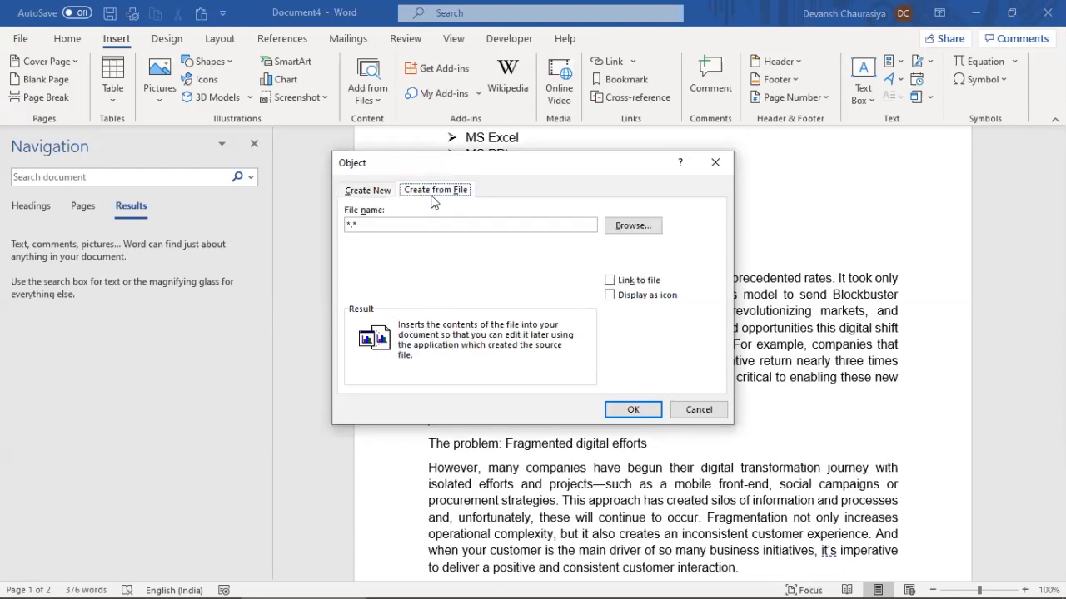
pyautogui.click(633, 227)
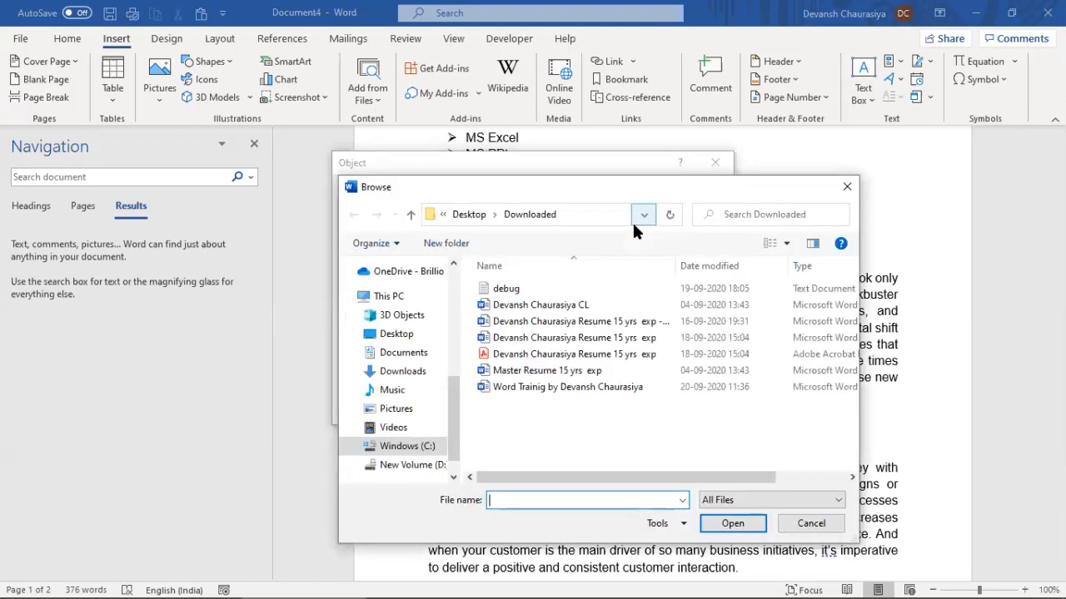
pyautogui.click(396, 334)
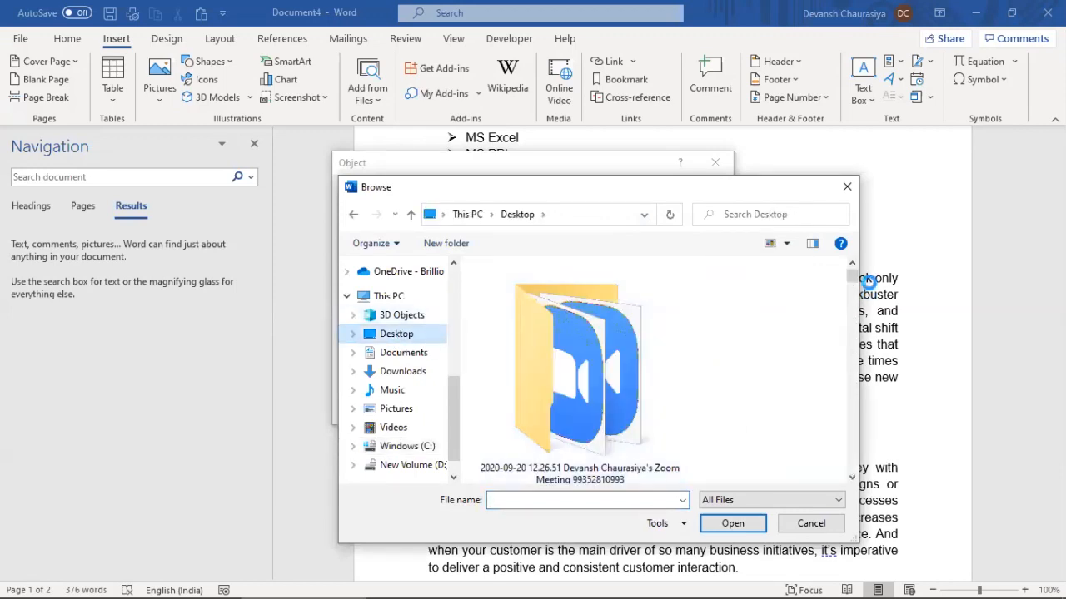
pyautogui.click(851, 477)
pyautogui.click(852, 478)
pyautogui.click(851, 478)
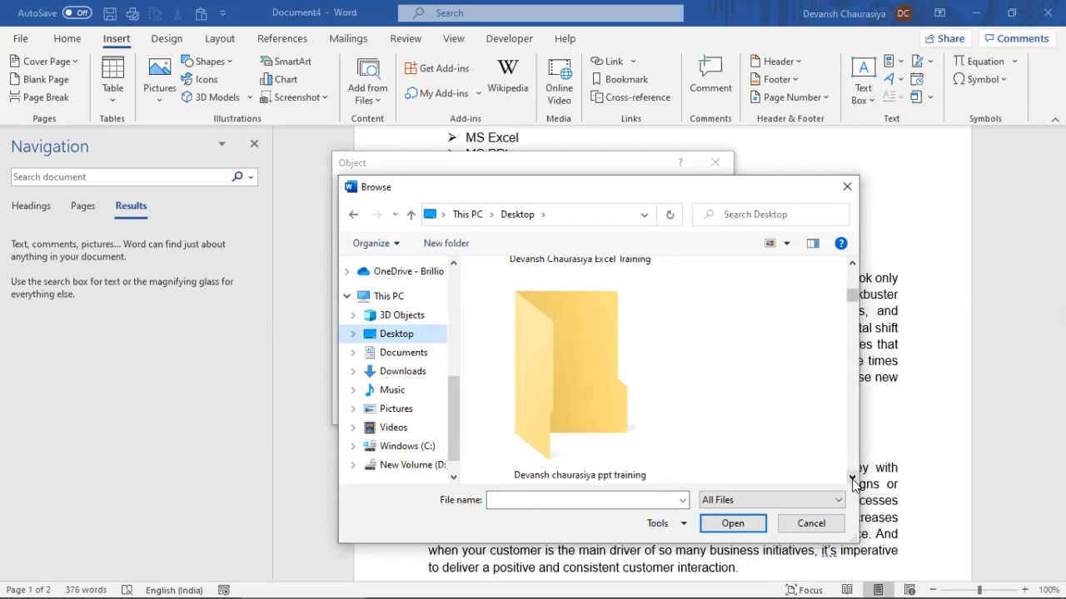
pyautogui.click(852, 478)
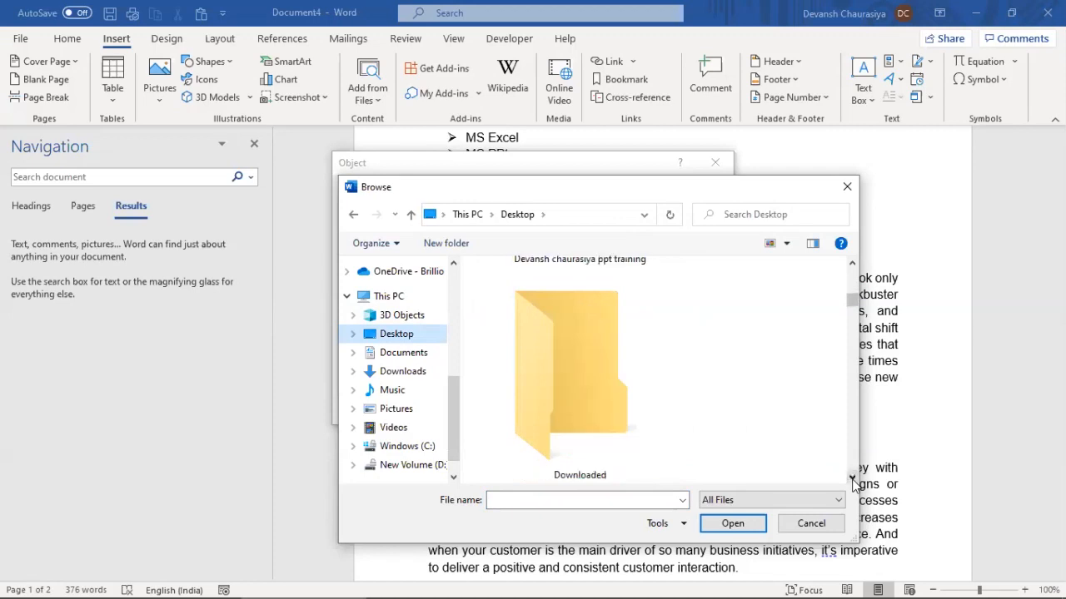
pyautogui.click(852, 264)
pyautogui.doubleClick(623, 335)
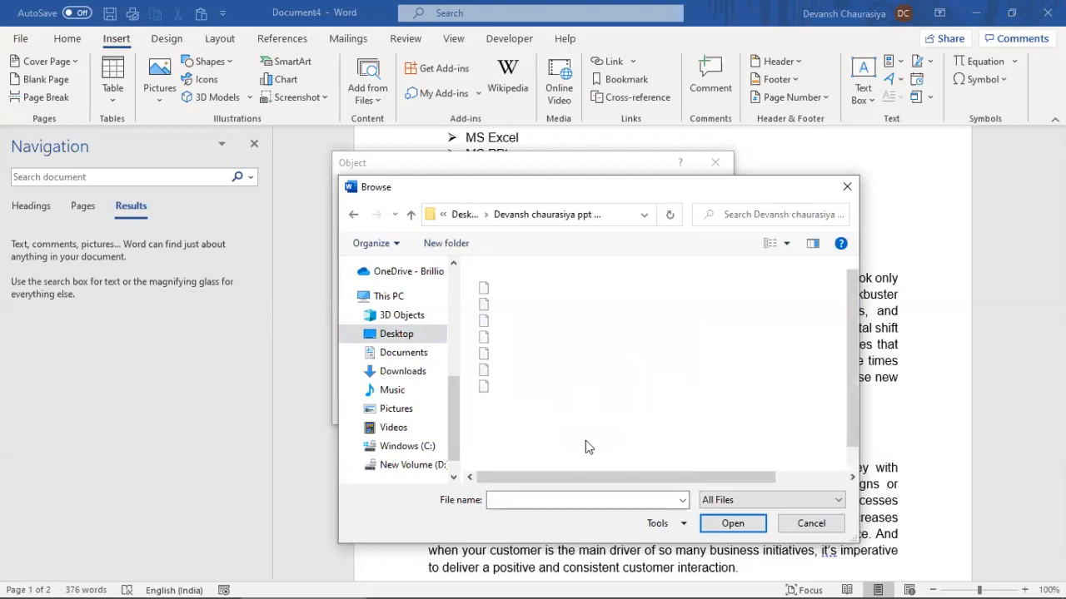
pyautogui.click(699, 447)
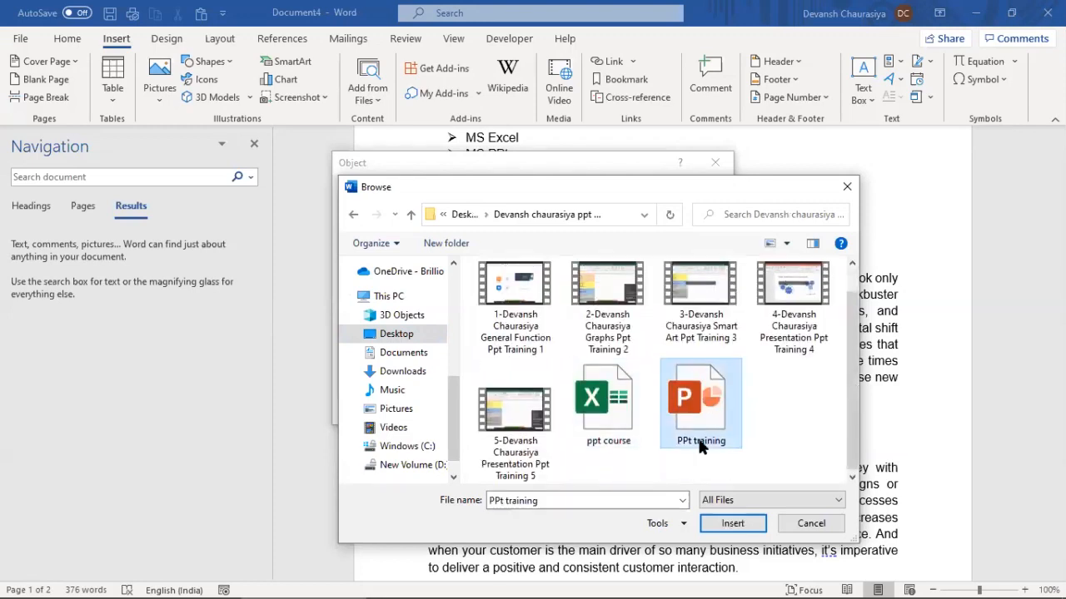
pyautogui.click(731, 524)
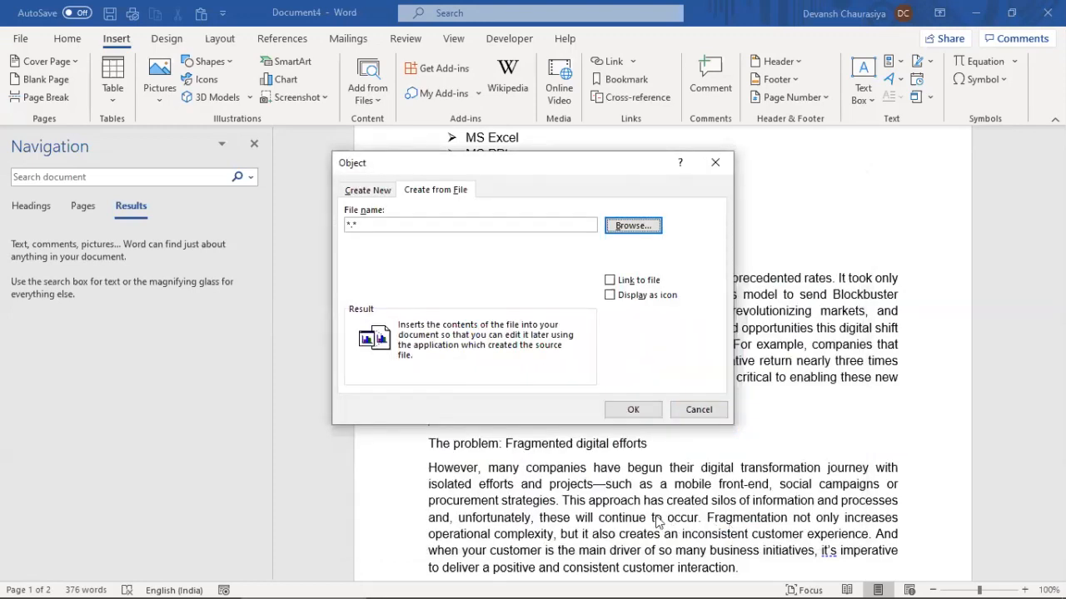
# Insert it displayed as the first PowerPoint icon below the digital transformation paragraph
pyautogui.click(609, 297)
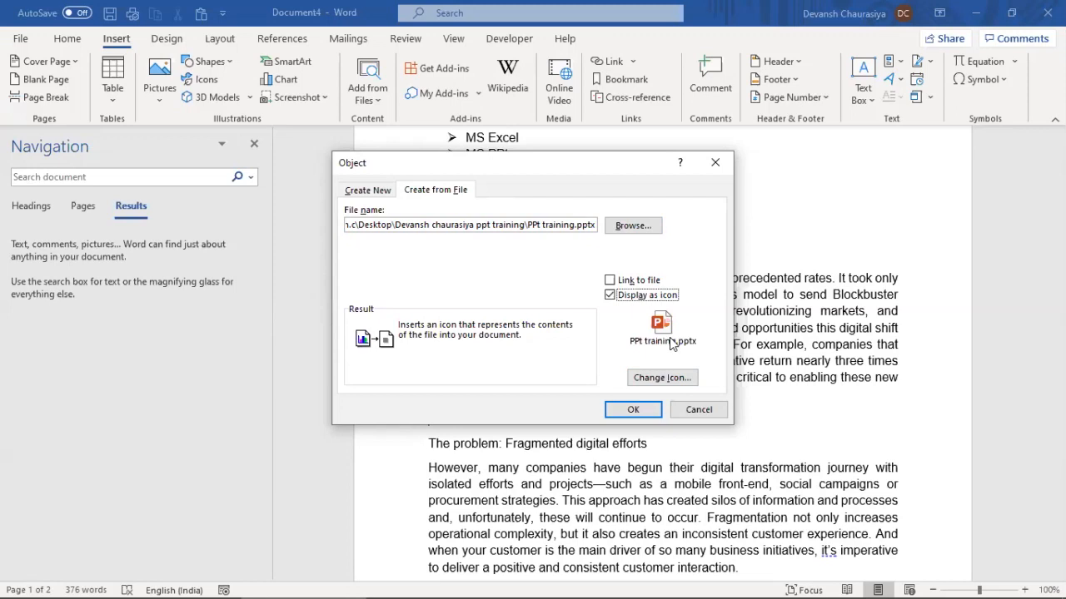
pyautogui.click(662, 377)
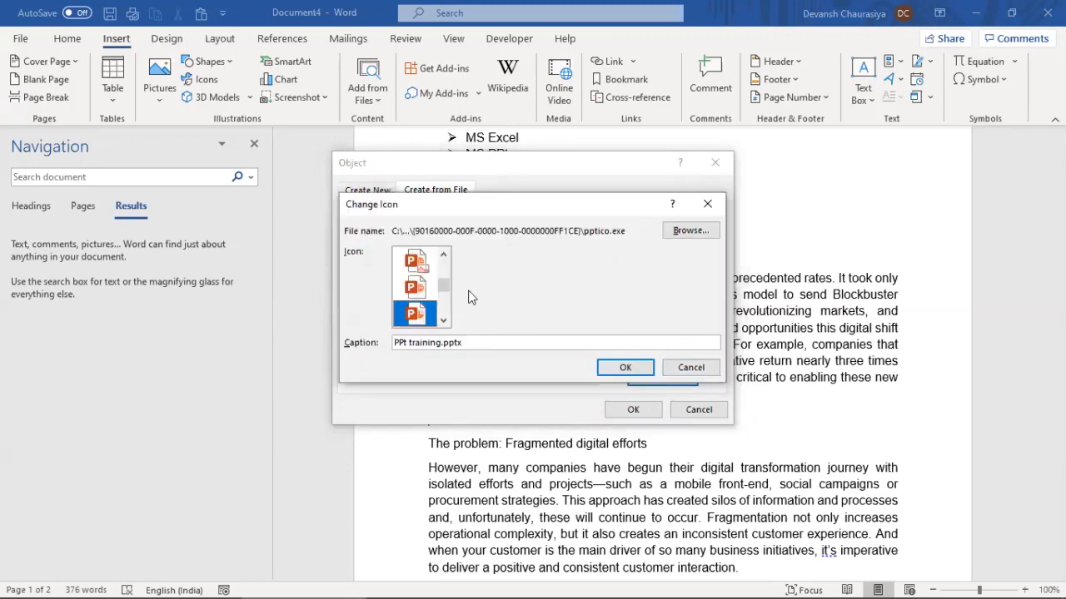
pyautogui.moveTo(446, 286); pyautogui.dragTo(446, 262)
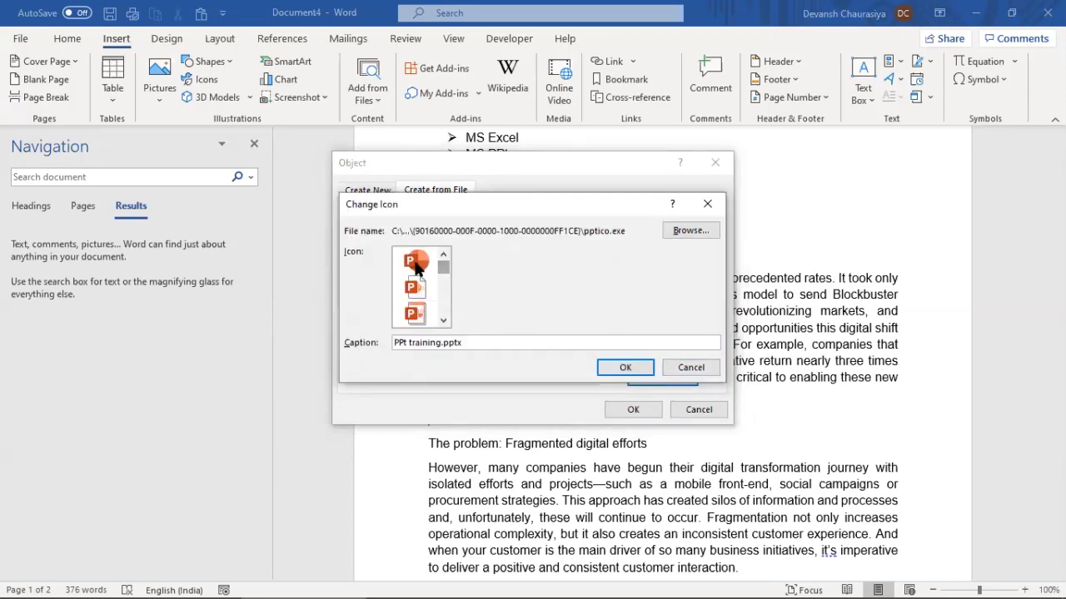
pyautogui.click(417, 264)
pyautogui.click(626, 370)
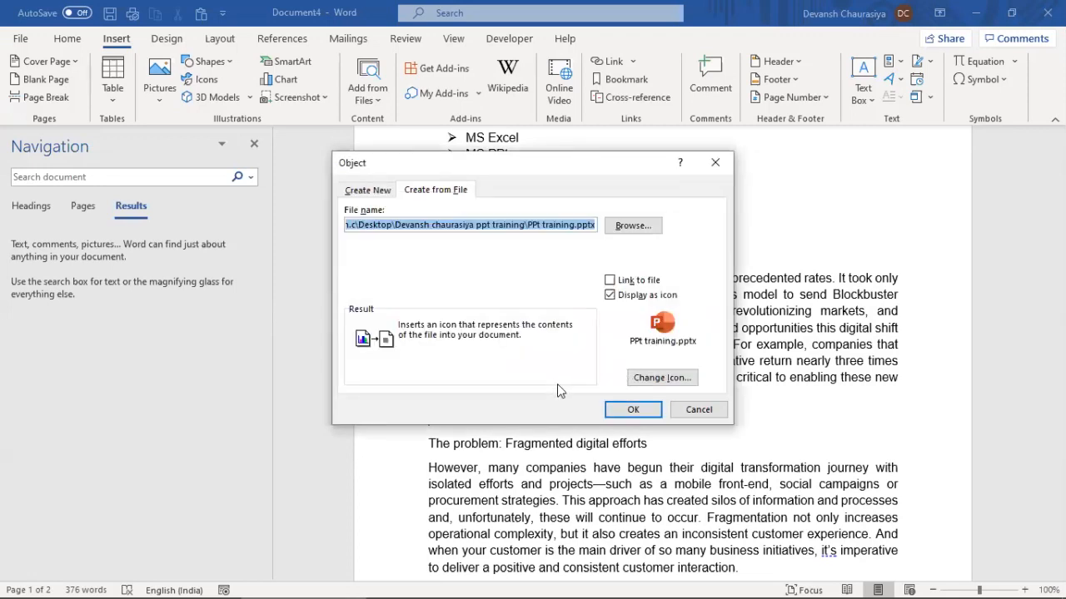
pyautogui.click(614, 410)
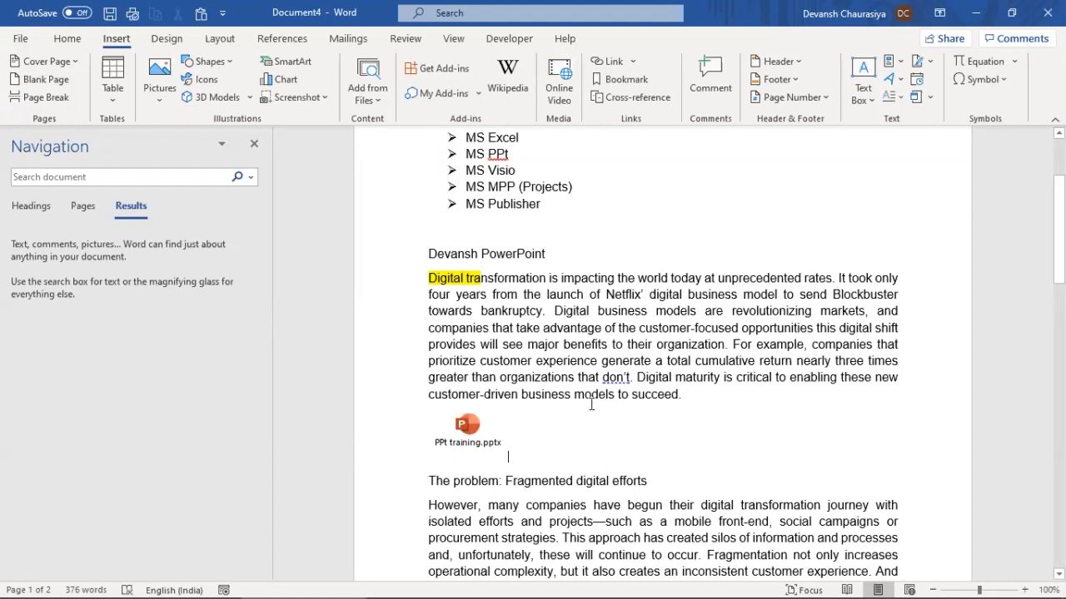
pyautogui.click(476, 437)
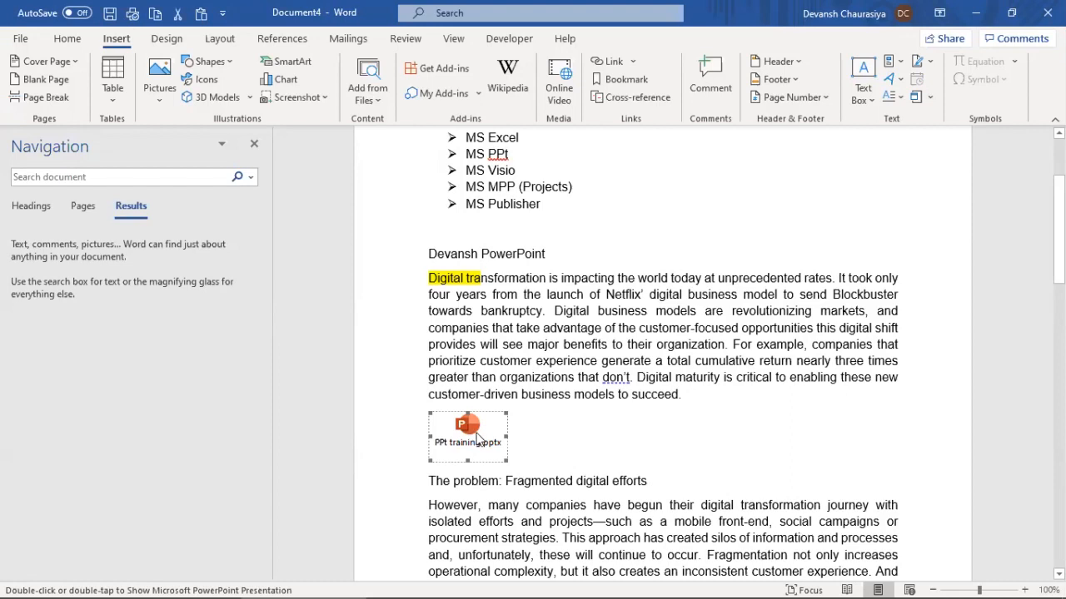
# Select the embedded PPt training.pptx icon and delete it
pyautogui.click(600, 391)
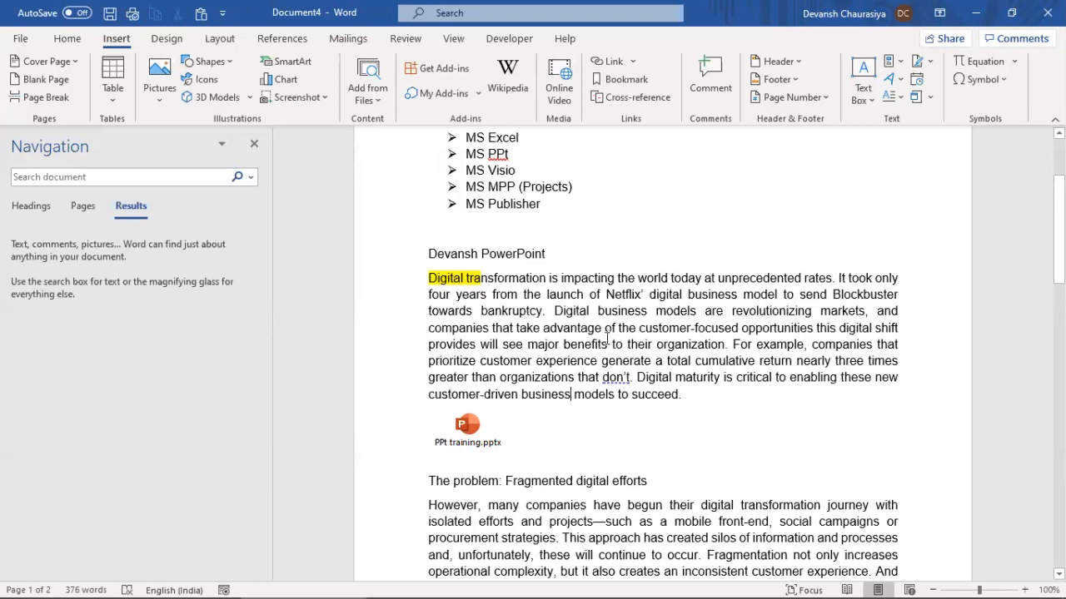
pyautogui.click(468, 443)
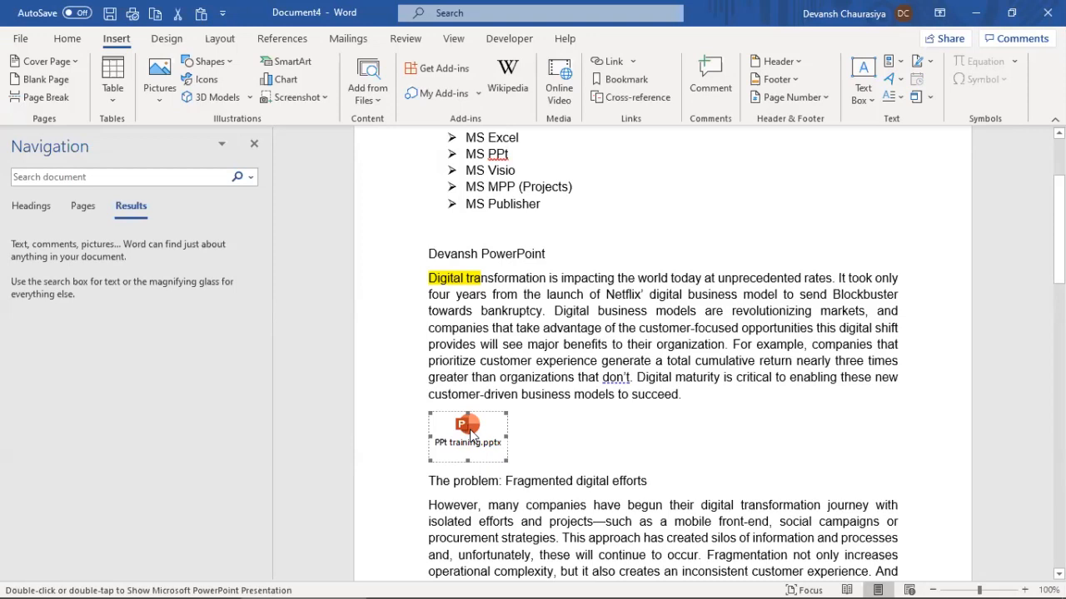
pyautogui.click(523, 430)
pyautogui.click(468, 433)
pyautogui.press('Delete')
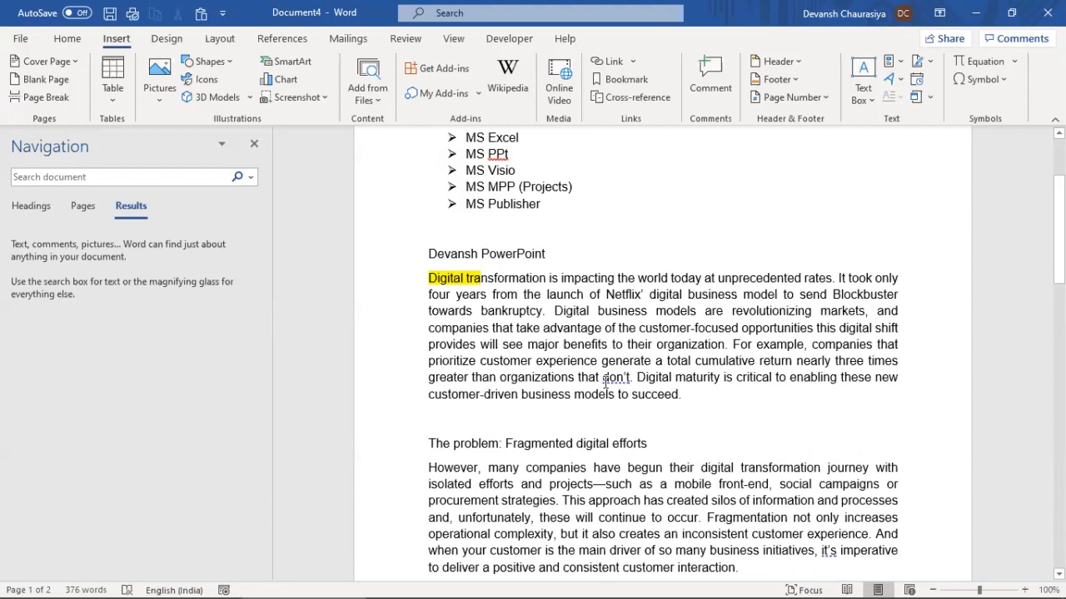
# Mark the Using Picture line in the MS Word Training Notes, then return to Document4
pyautogui.hotkey('alt', 'Tab')
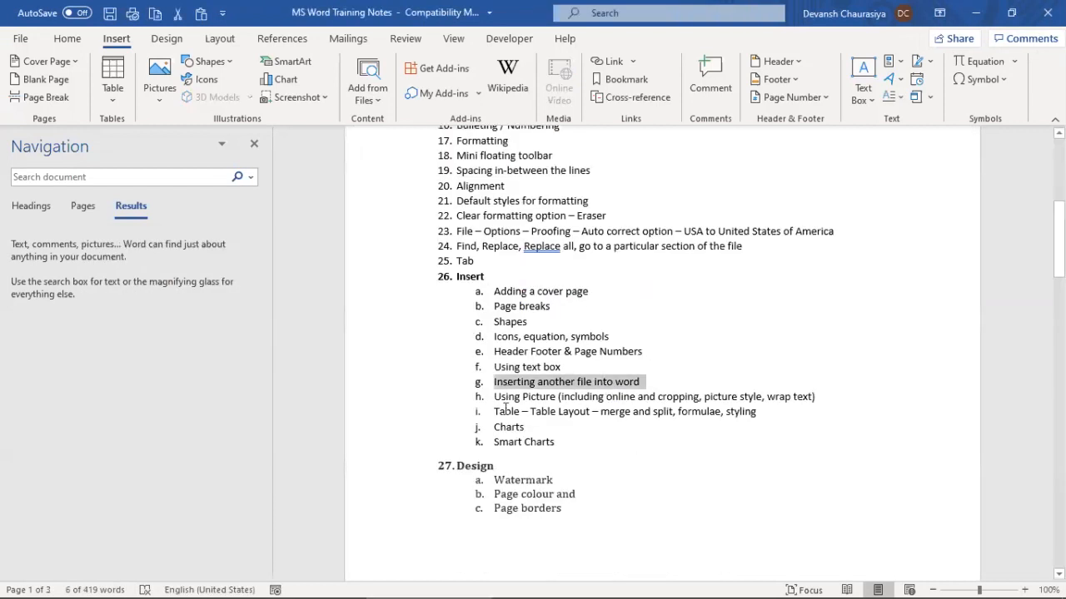
pyautogui.moveTo(495, 398); pyautogui.dragTo(812, 406)
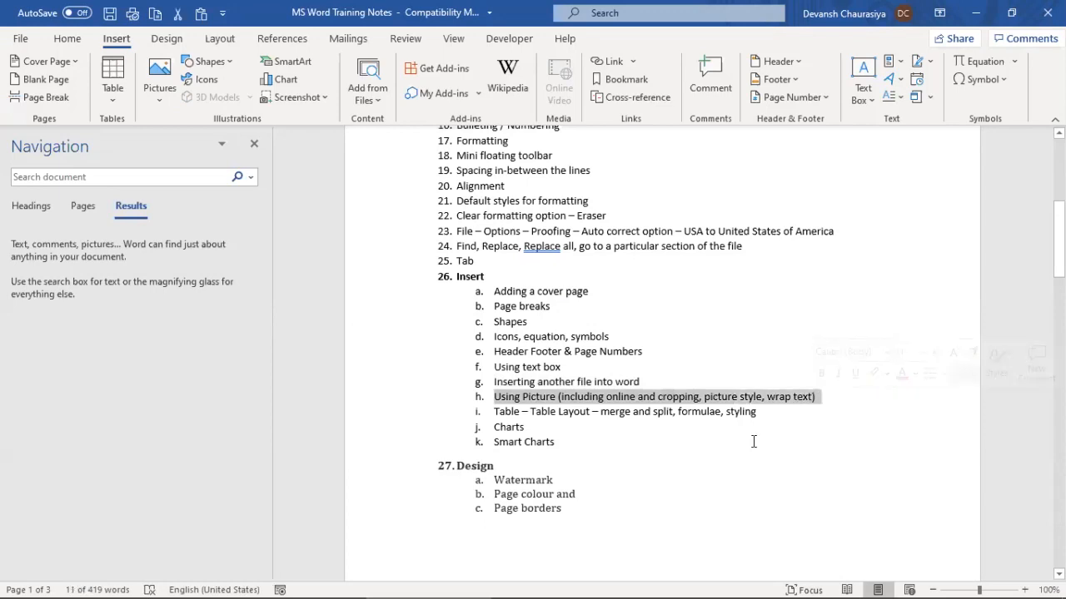
pyautogui.hotkey('alt', 'Tab')
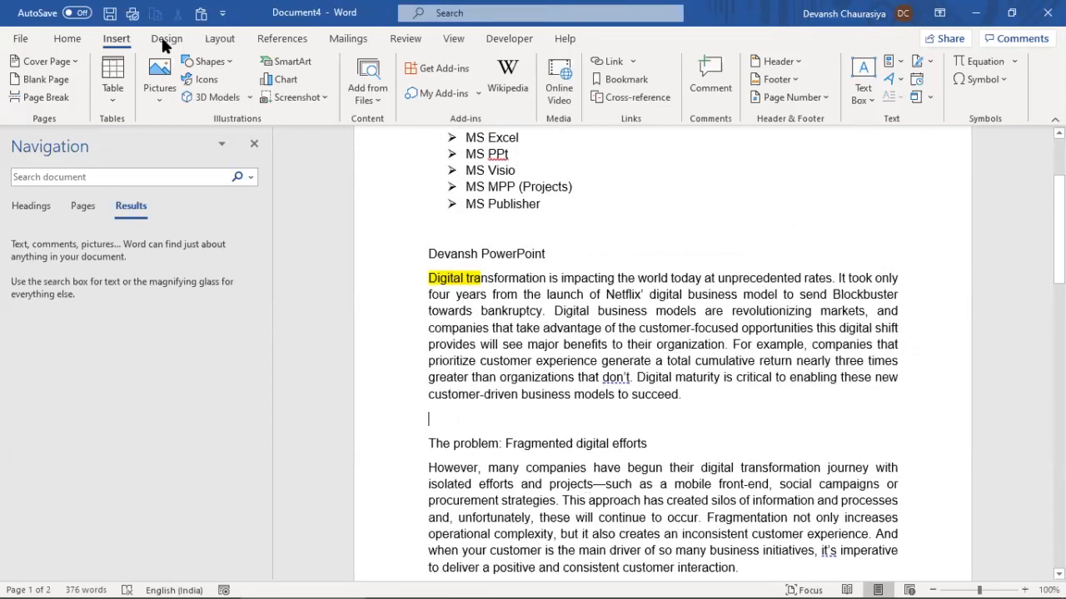
# Insert the Tibet 2 map picture from file and resize it to 5.16 cm wide
pyautogui.click(151, 94)
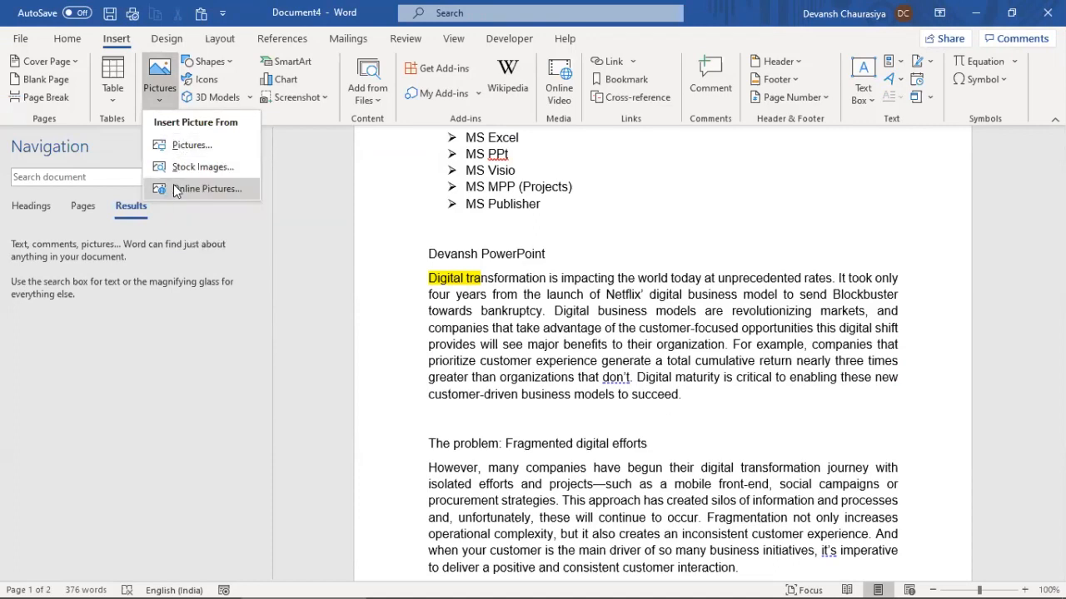
pyautogui.click(196, 147)
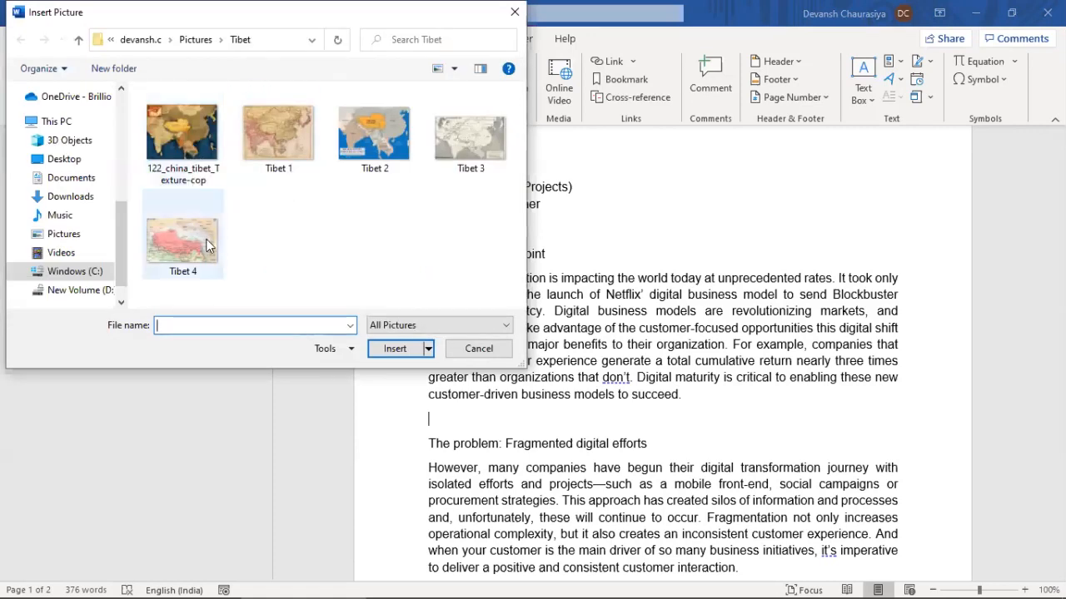
pyautogui.doubleClick(368, 143)
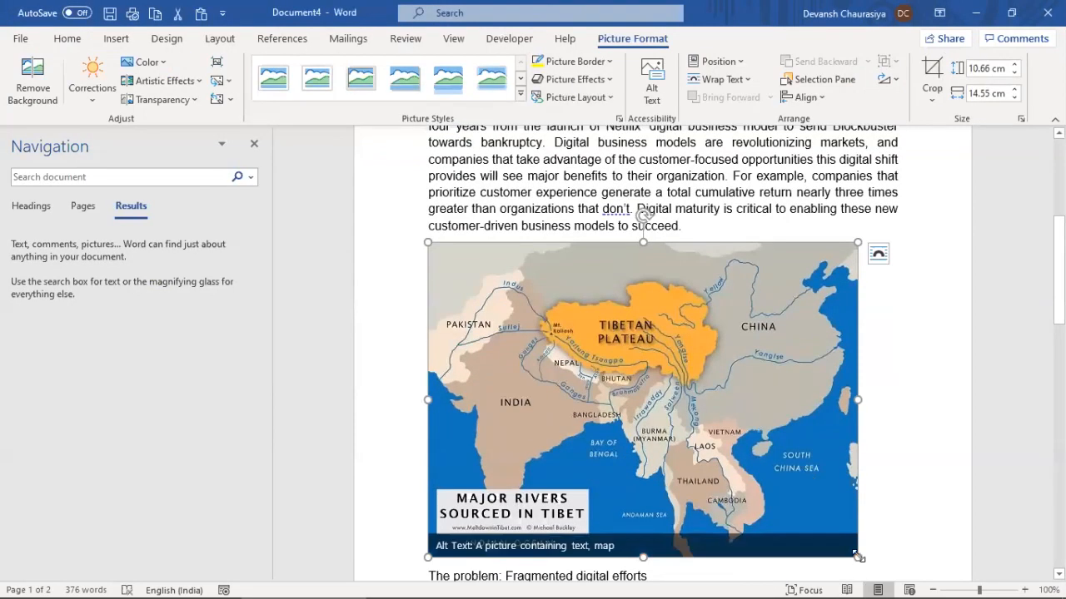
pyautogui.moveTo(657, 384); pyautogui.dragTo(580, 331)
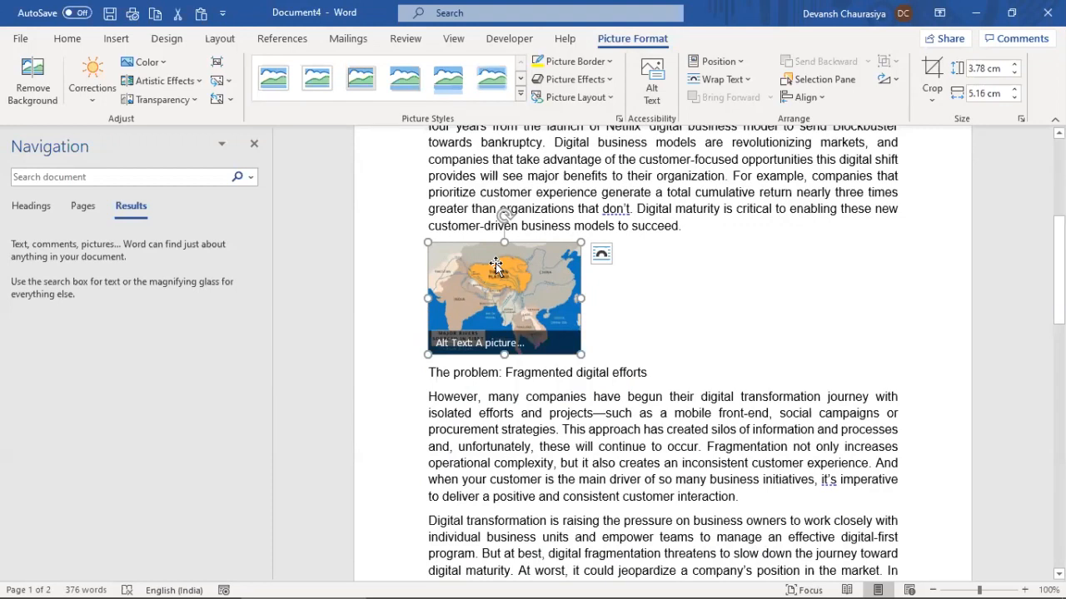
# Give the map picture a red border
pyautogui.click(609, 62)
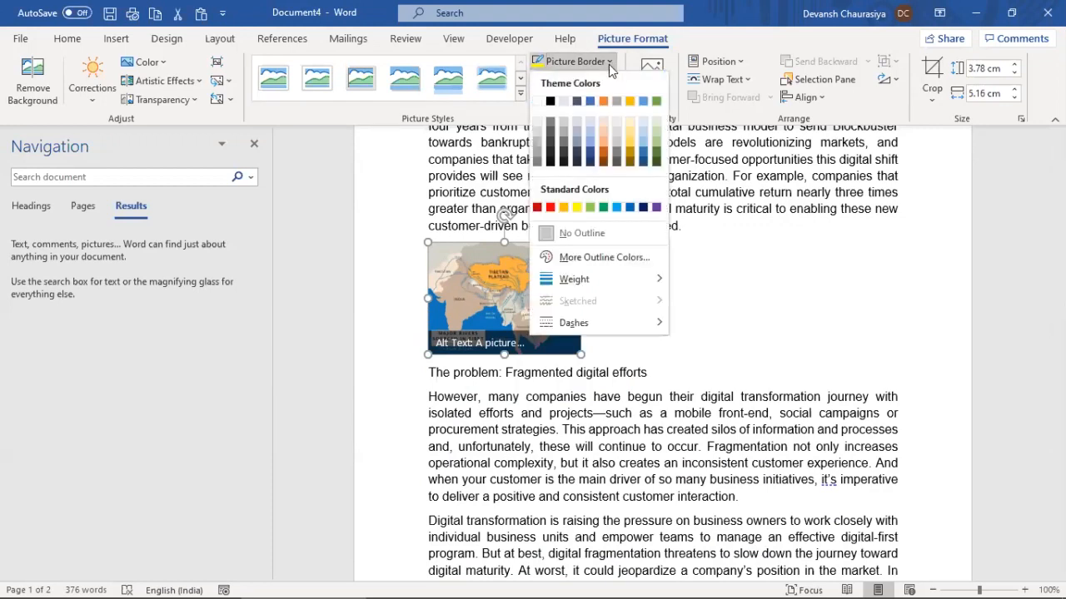
pyautogui.click(550, 208)
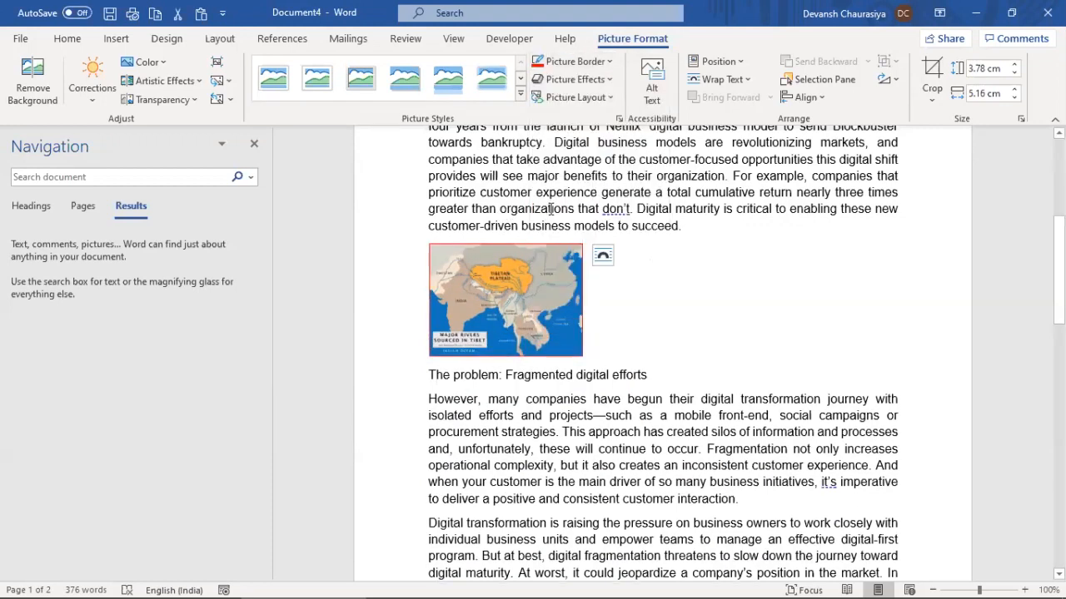
pyautogui.click(654, 322)
pyautogui.click(551, 323)
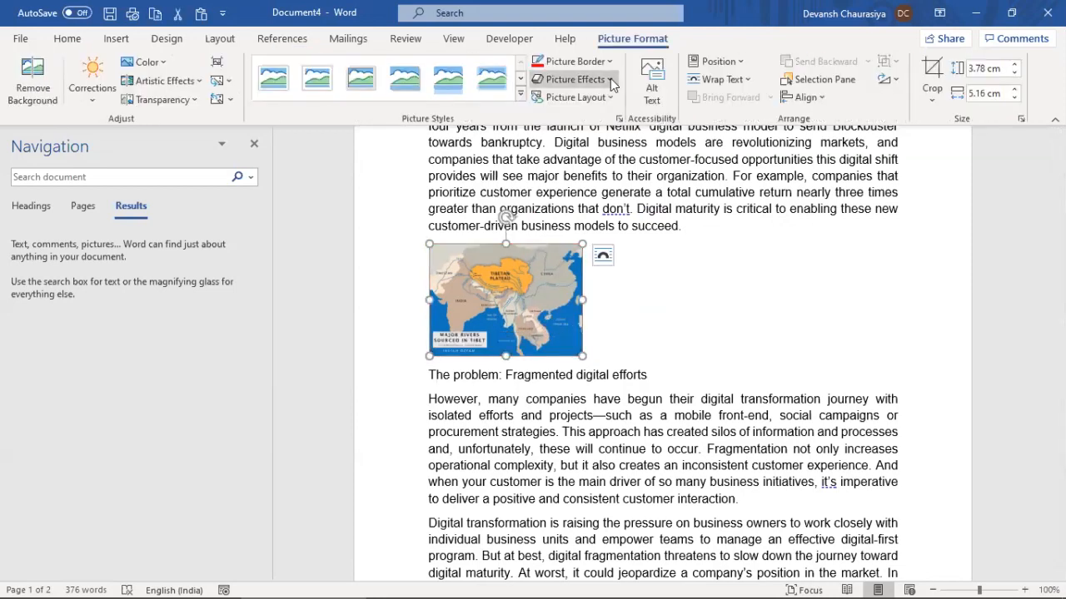
# Add a soft edges effect and an orange glow to the map picture
pyautogui.click(611, 78)
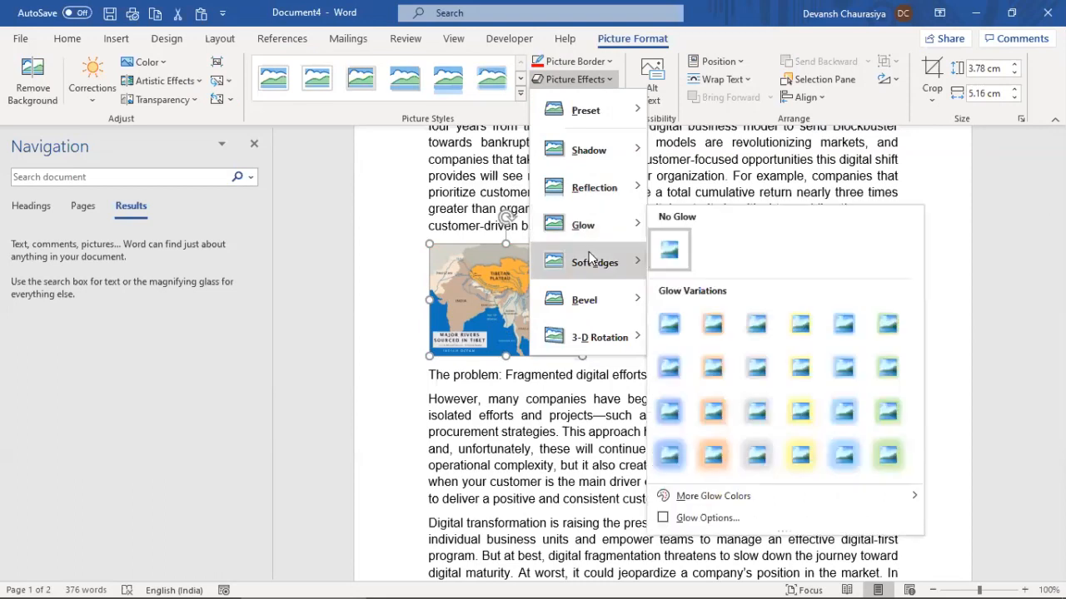
pyautogui.moveTo(606, 263)
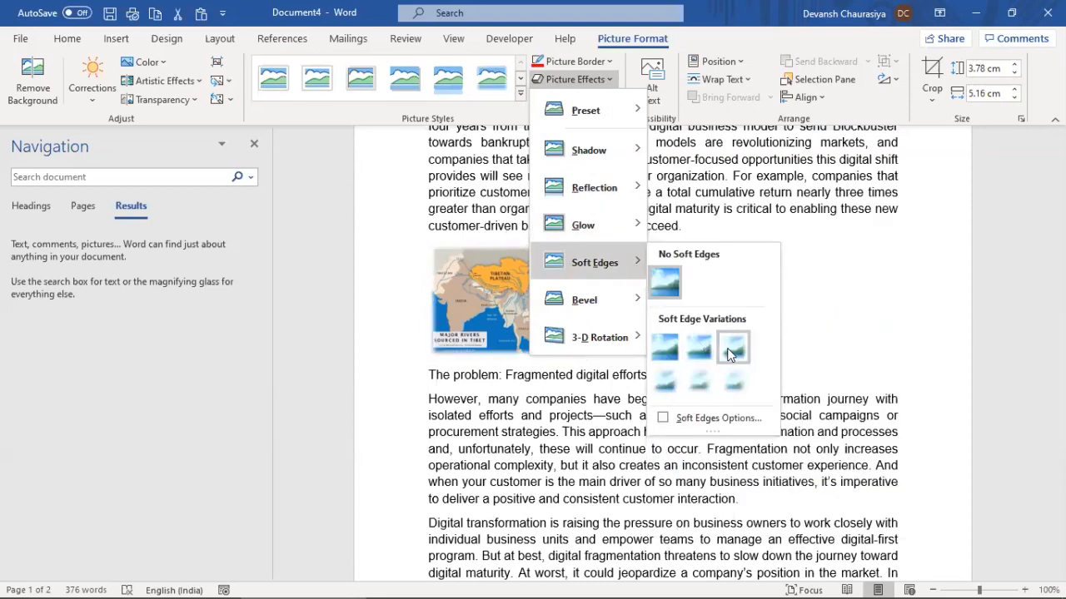
pyautogui.click(727, 348)
pyautogui.click(605, 79)
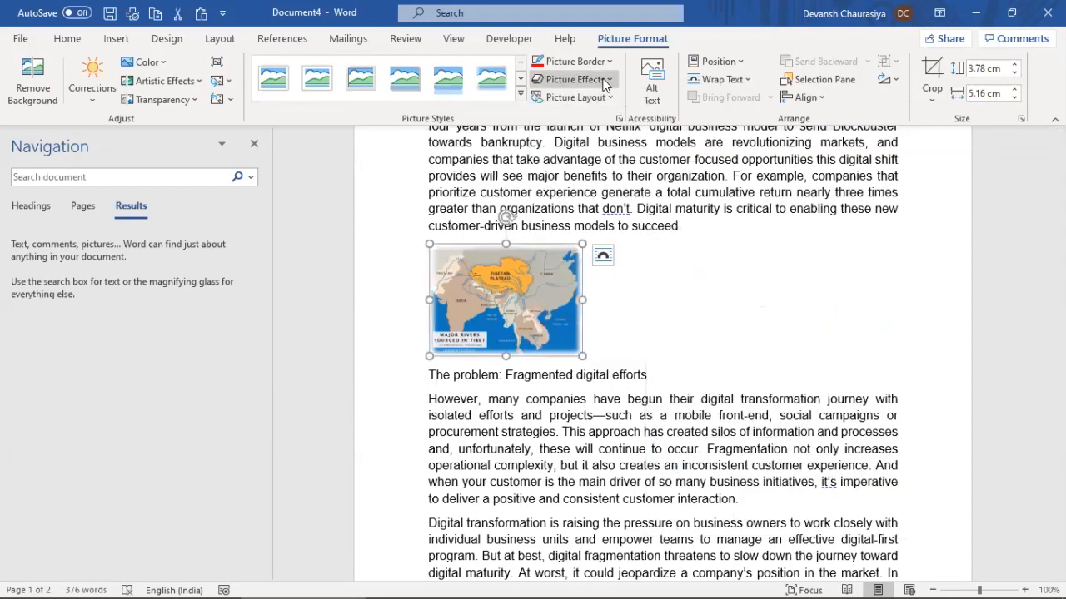
pyautogui.moveTo(606, 224)
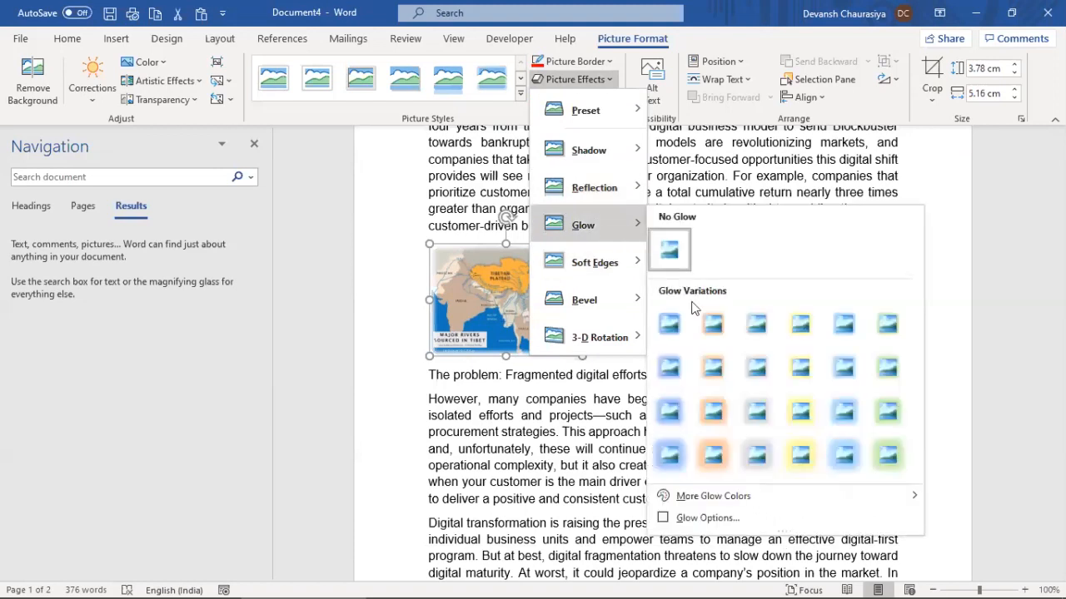
pyautogui.click(699, 412)
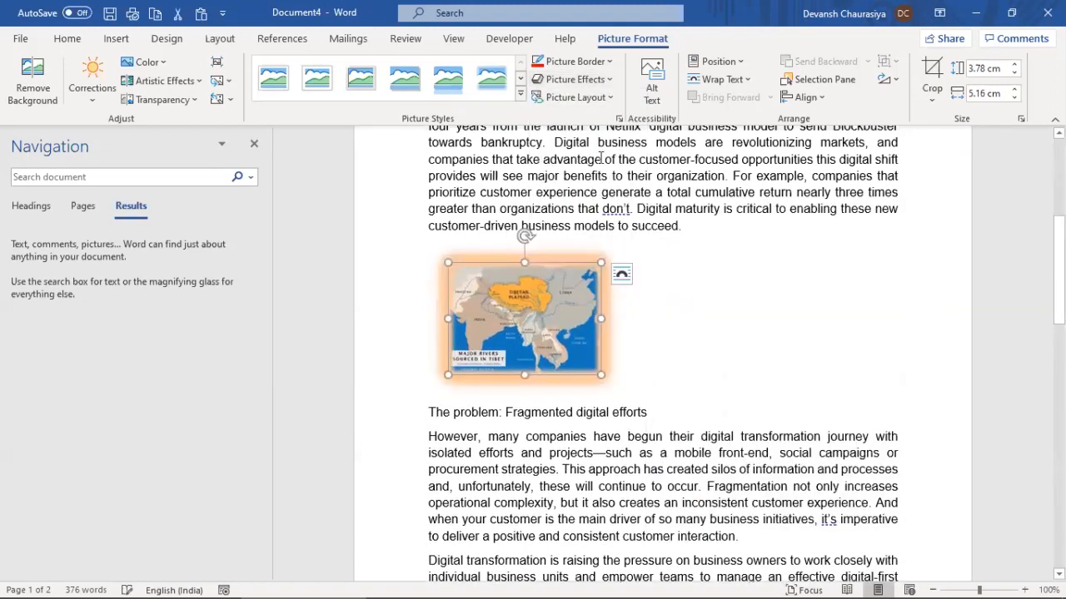
pyautogui.click(610, 98)
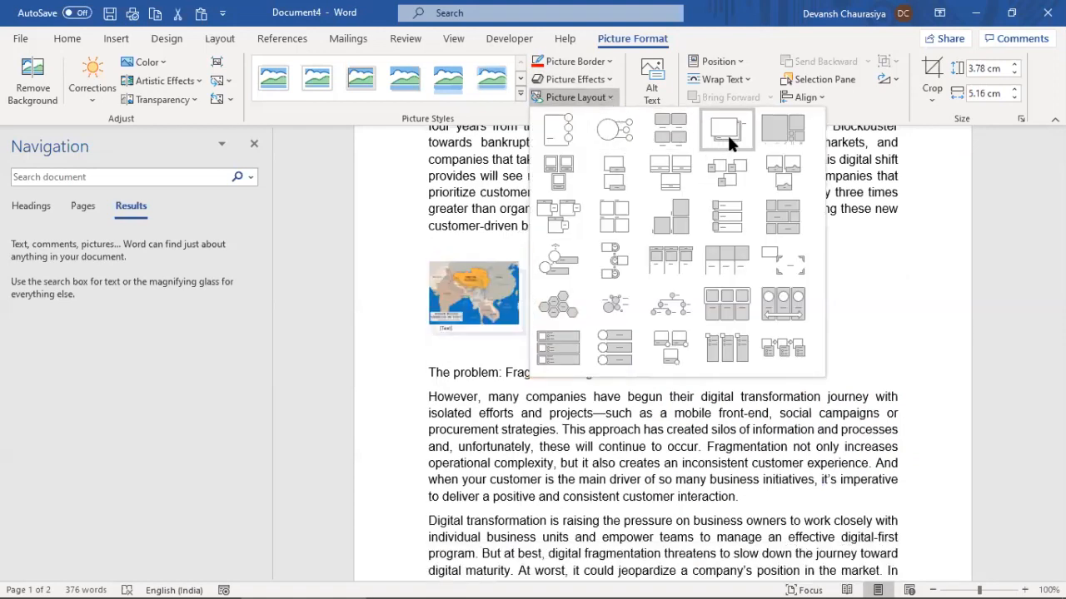
# Convert the picture into a SmartArt picture layout with a 3-D style
pyautogui.click(727, 133)
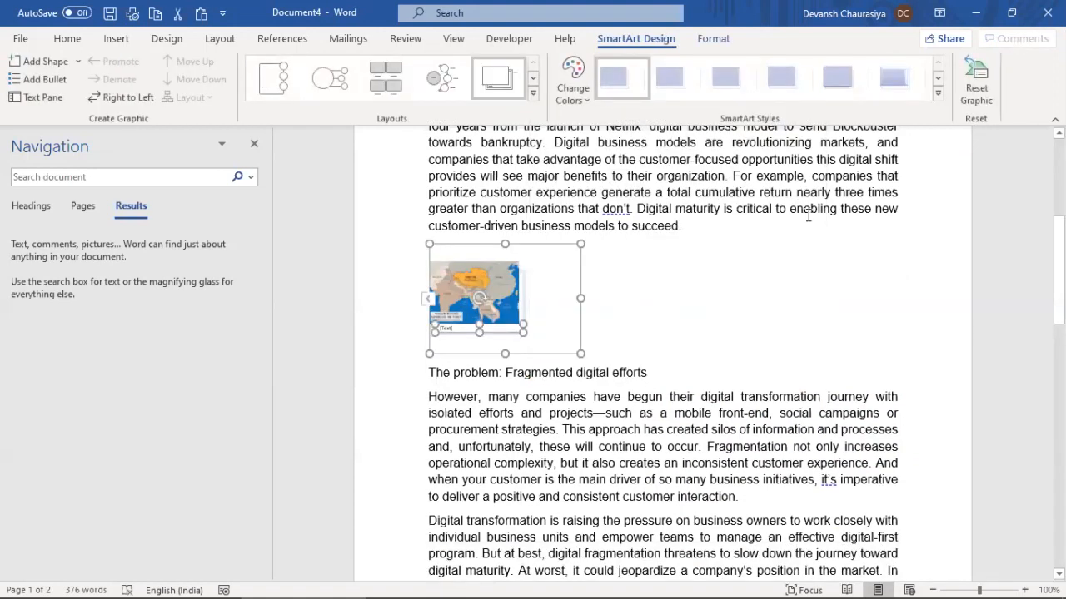
pyautogui.click(938, 92)
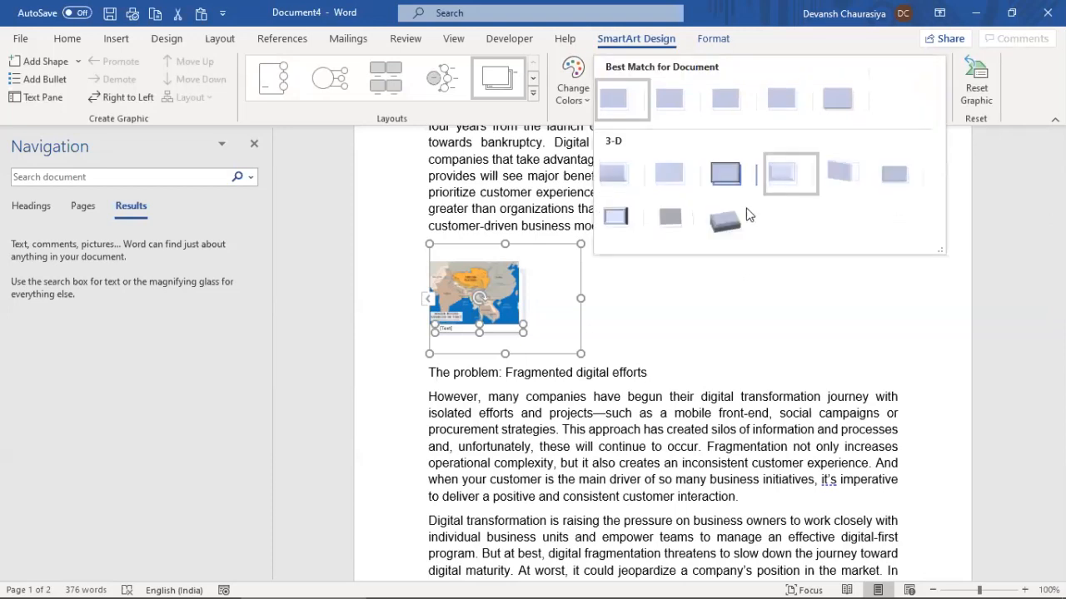
pyautogui.click(724, 221)
pyautogui.click(772, 291)
pyautogui.click(516, 305)
pyautogui.click(670, 277)
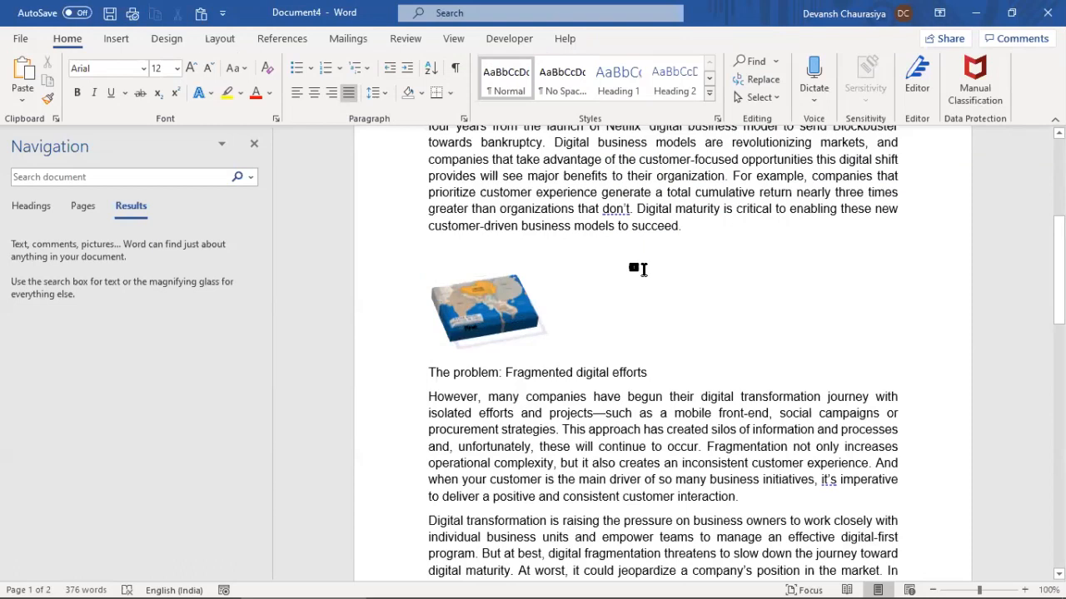
pyautogui.click(514, 287)
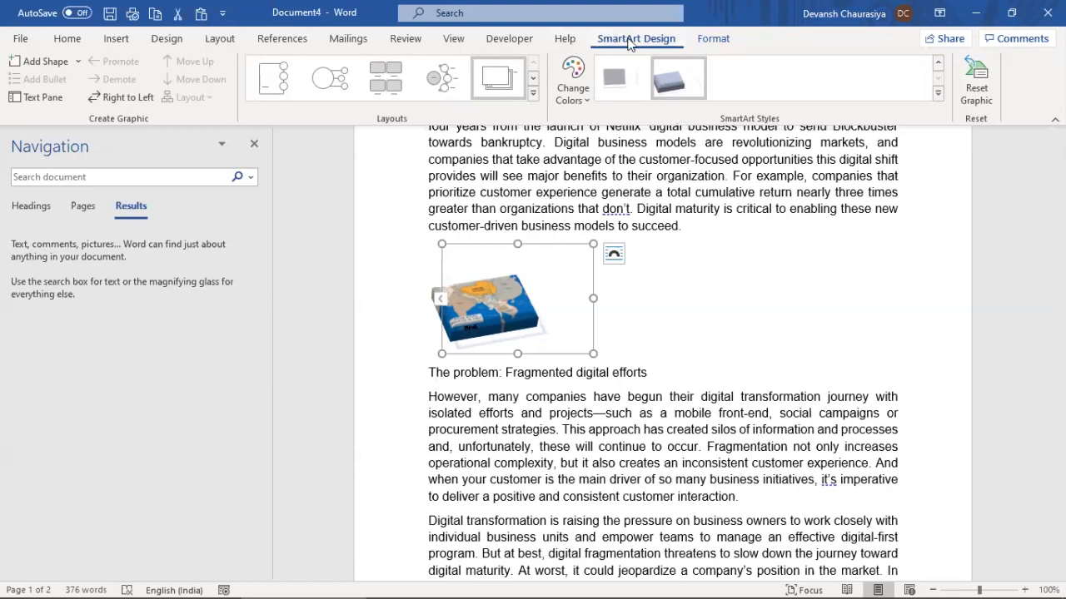
# Undo the SmartArt and effect changes with Ctrl+Z to restore the plain map picture
pyautogui.click(712, 39)
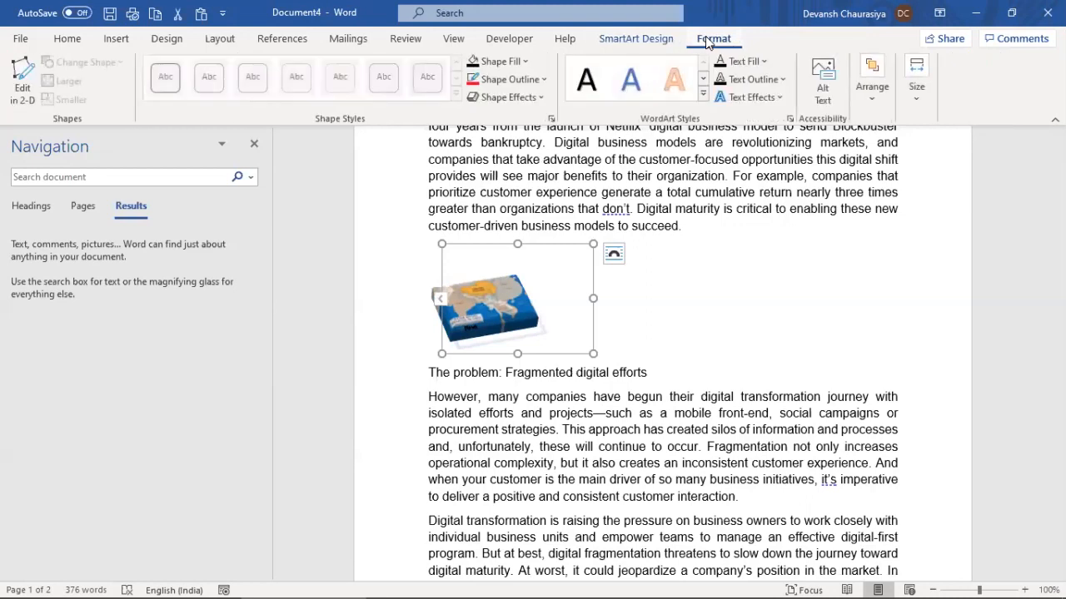
pyautogui.click(497, 306)
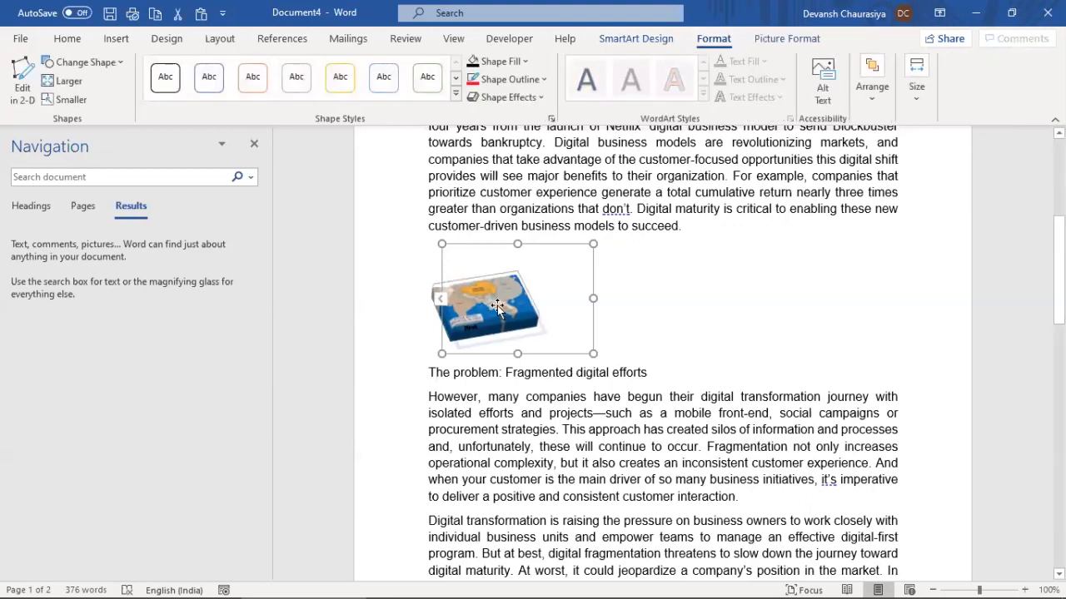
pyautogui.click(636, 38)
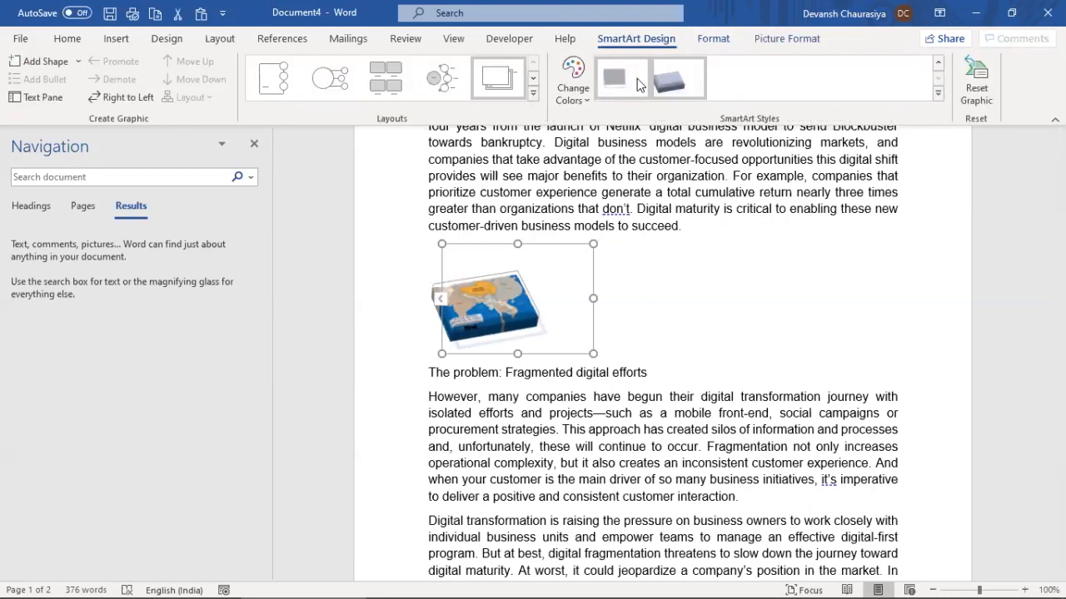
pyautogui.click(714, 39)
pyautogui.click(773, 39)
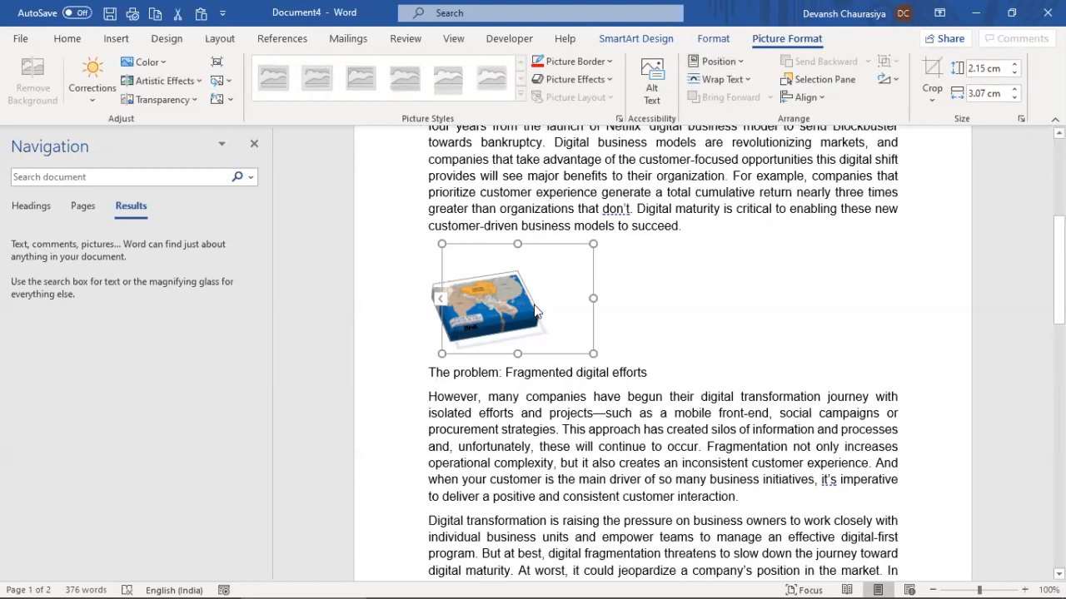
pyautogui.hotkey('ctrl', 'z')
pyautogui.hotkey('ctrl', 'z')
pyautogui.hotkey('ctrl', 'z')
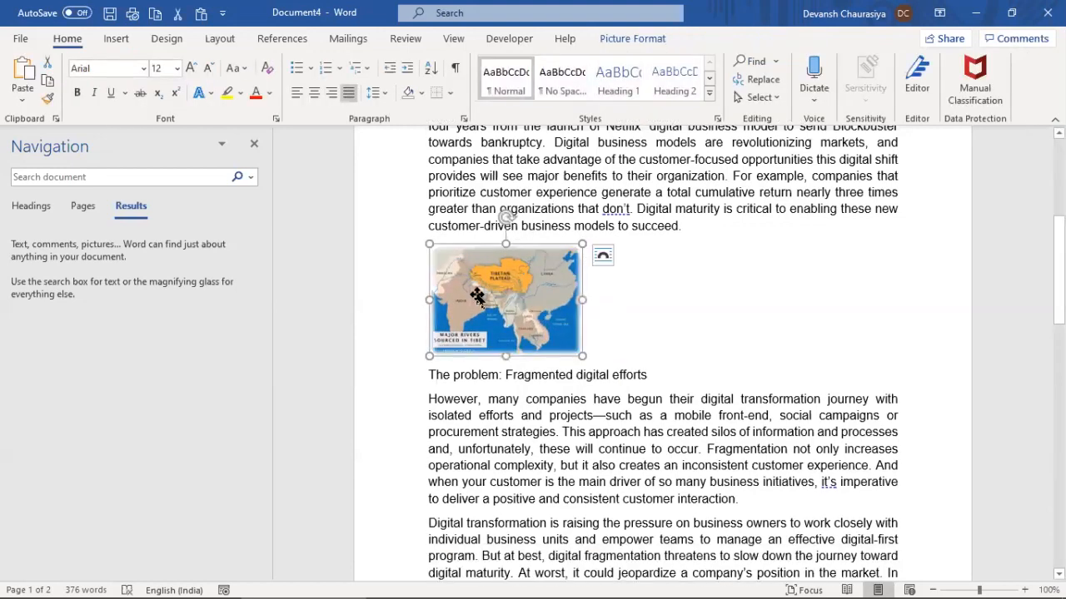
pyautogui.click(623, 40)
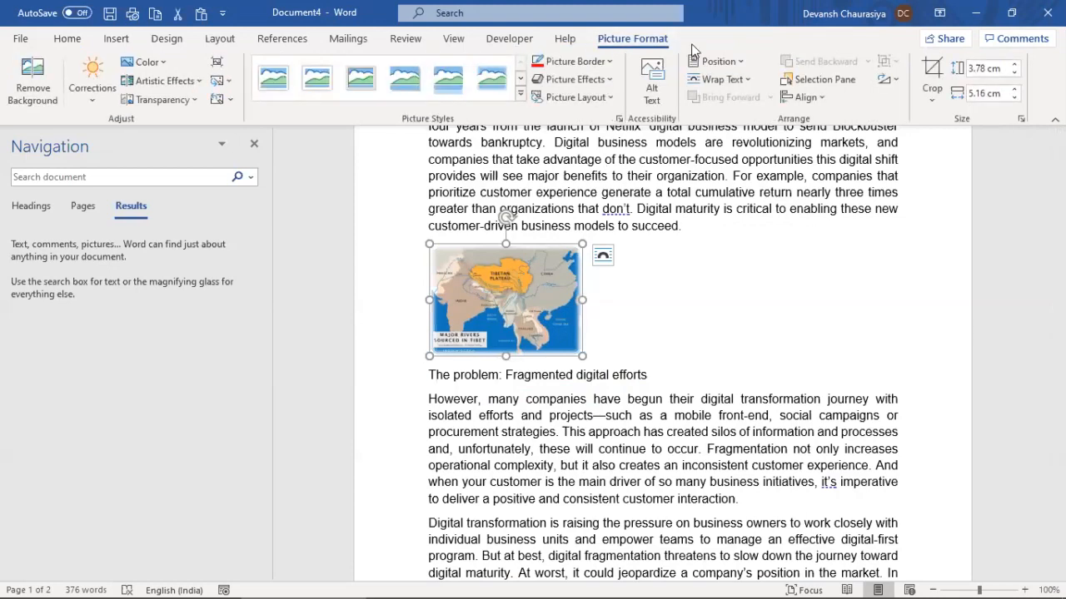
# Apply a black-frame picture style to the map picture
pyautogui.click(520, 96)
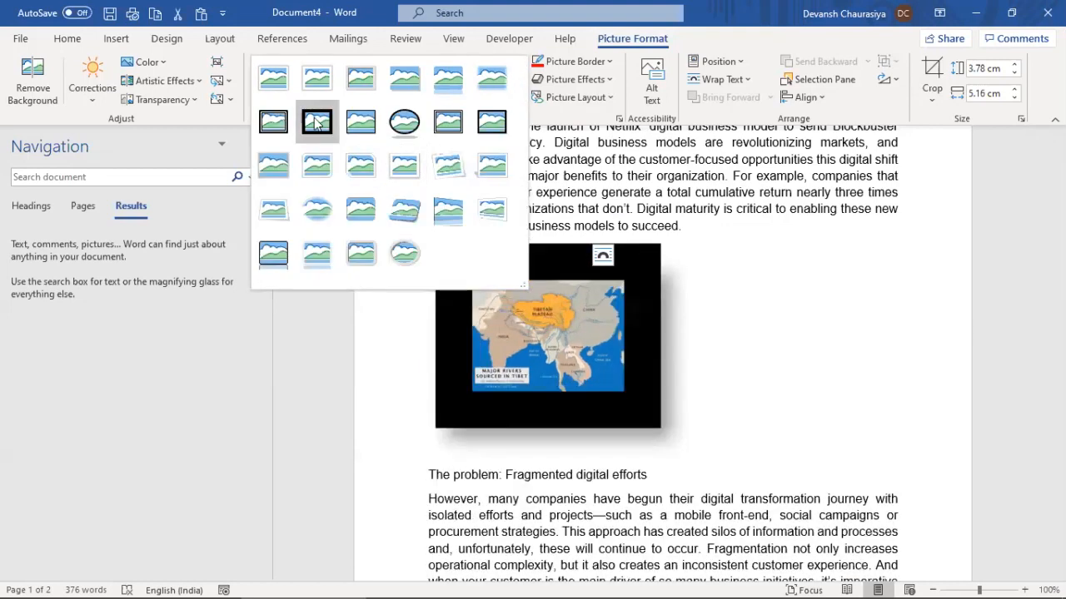
pyautogui.click(317, 123)
pyautogui.click(690, 456)
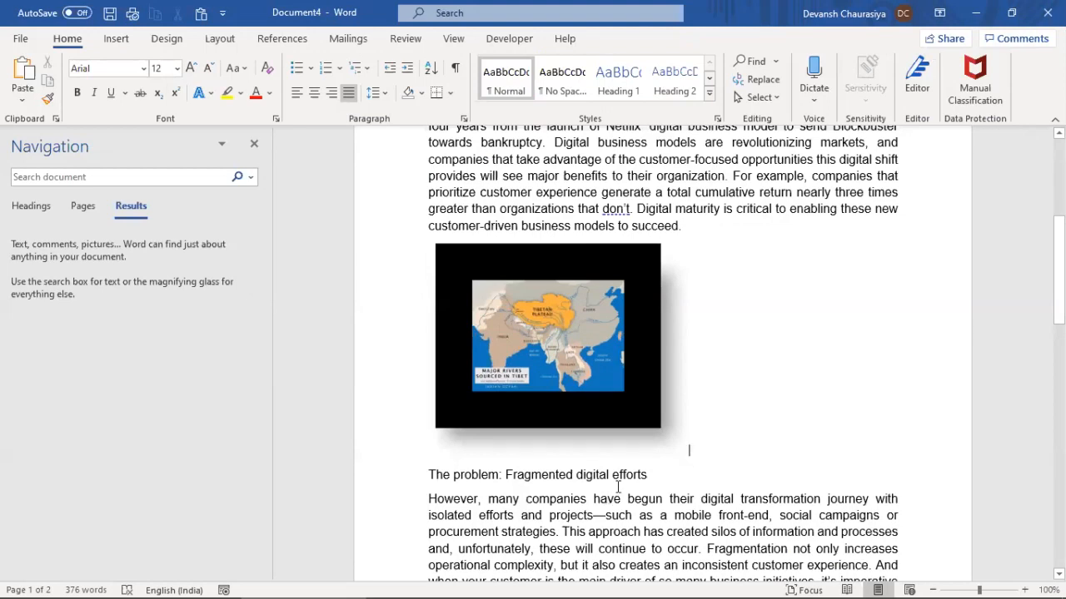
# Delete the Meeting Callouts, Point 1 and Point 2 lines below the picture
pyautogui.scroll(-15, 557, 483)
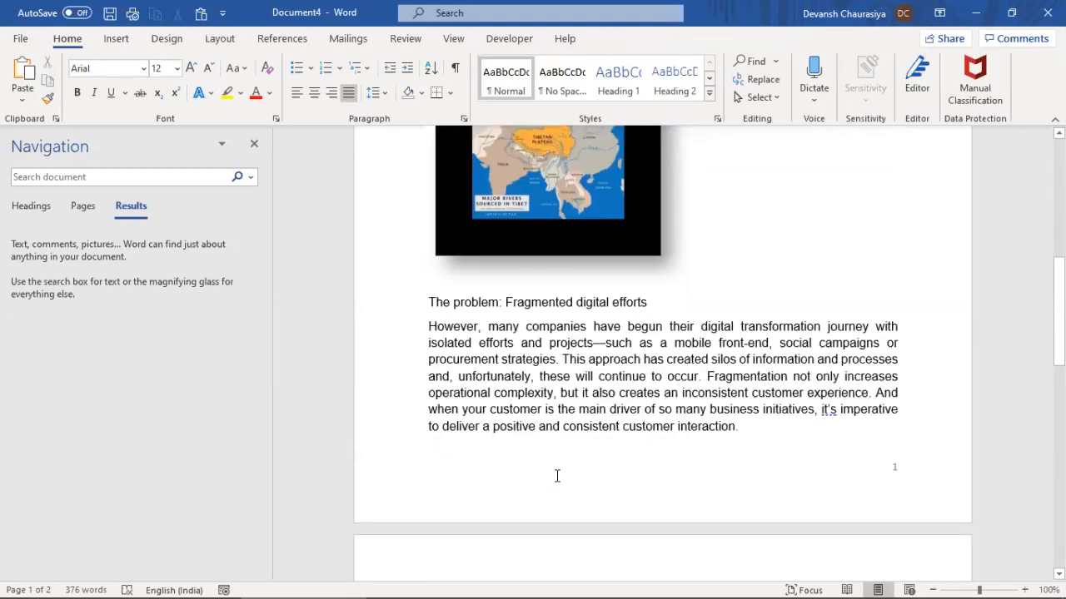
pyautogui.scroll(-2, 557, 473)
pyautogui.click(504, 396)
pyautogui.press('Return')
pyautogui.moveTo(494, 313); pyautogui.dragTo(476, 184)
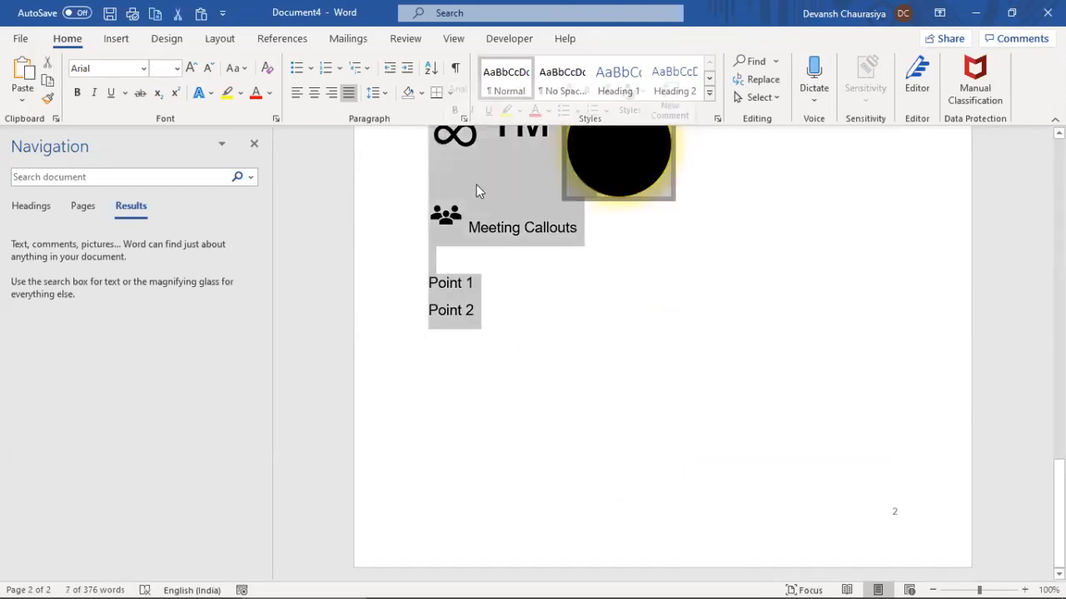
pyautogui.press('Delete')
# Delete the map picture and its empty paragraph, then move to page 2's empty line
pyautogui.scroll(15, 541, 357)
pyautogui.click(519, 355)
pyautogui.press('Delete')
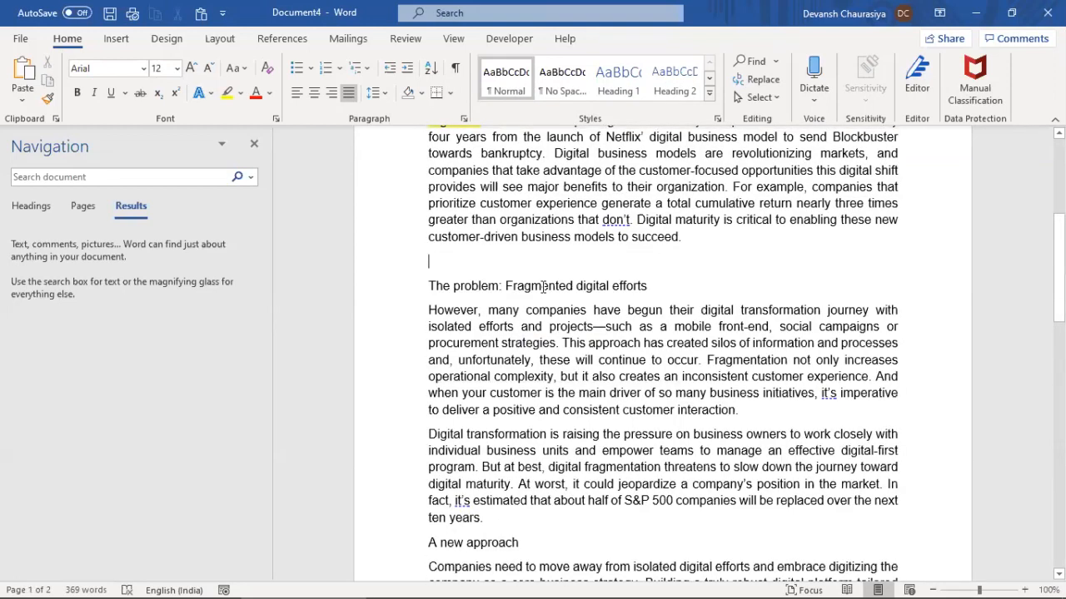
pyautogui.press('Delete')
pyautogui.scroll(-14, 494, 371)
pyautogui.click(488, 265)
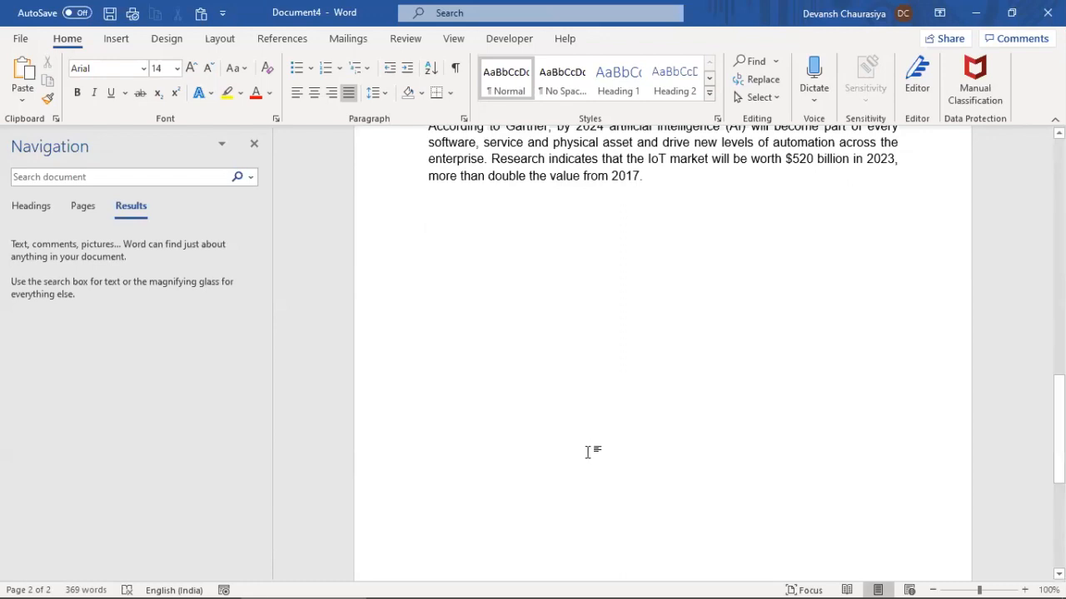
# Insert a 4×5 table below the IoT market paragraph and select it
pyautogui.click(114, 39)
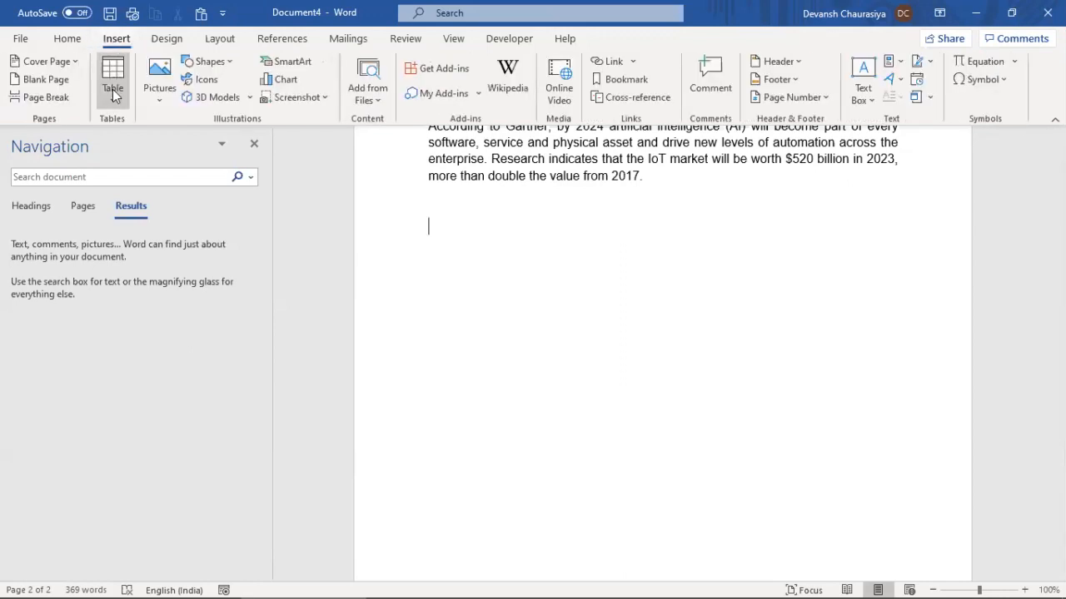
pyautogui.click(112, 89)
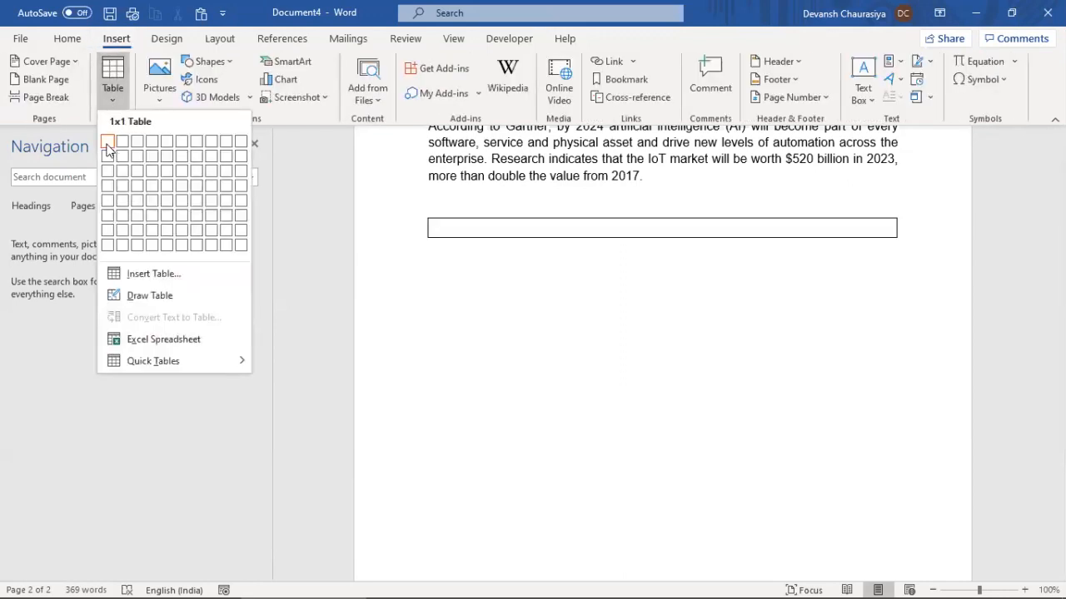
pyautogui.click(153, 198)
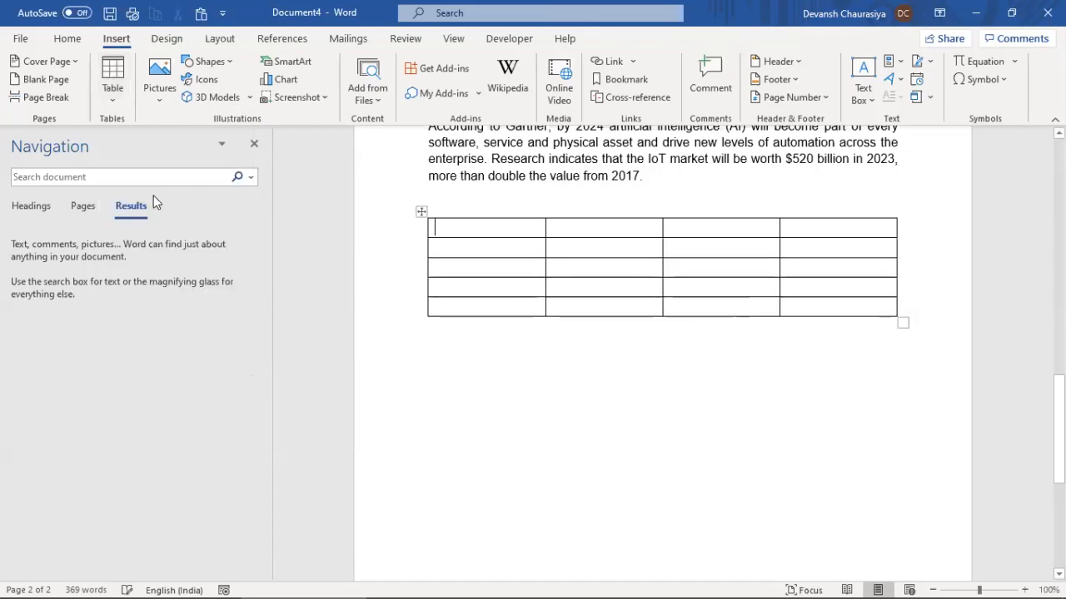
pyautogui.click(421, 213)
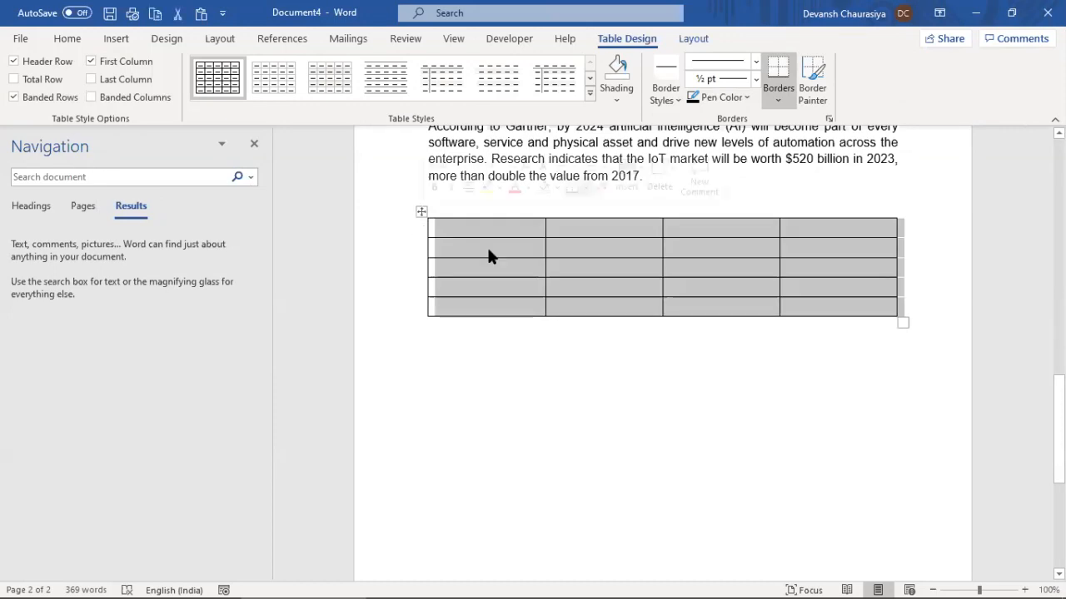
pyautogui.click(693, 39)
pyautogui.click(640, 40)
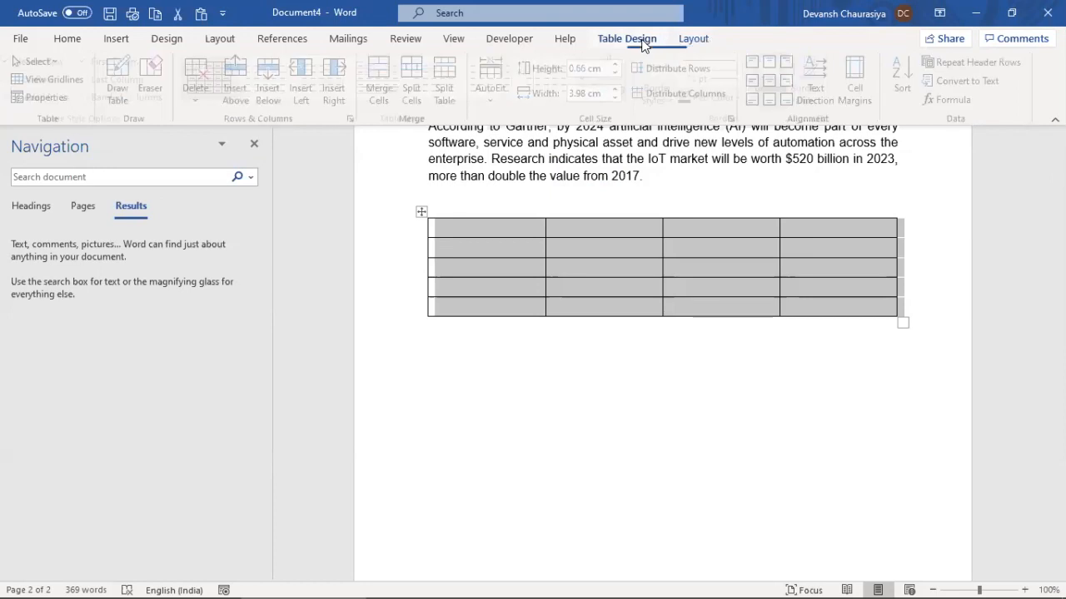
pyautogui.click(423, 211)
pyautogui.click(424, 211)
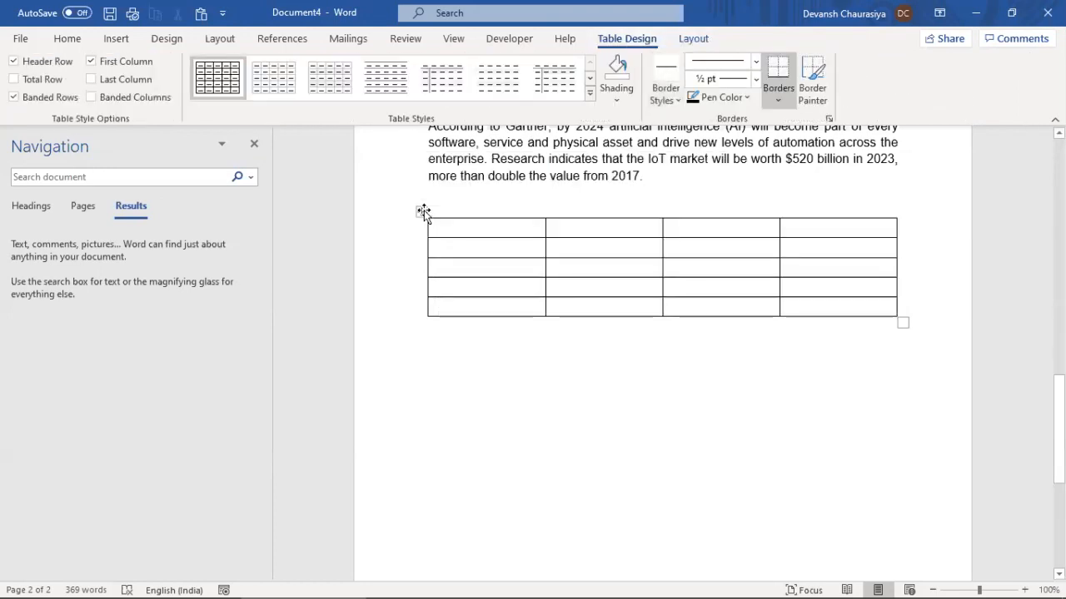
pyautogui.click(424, 211)
pyautogui.rightClick(423, 211)
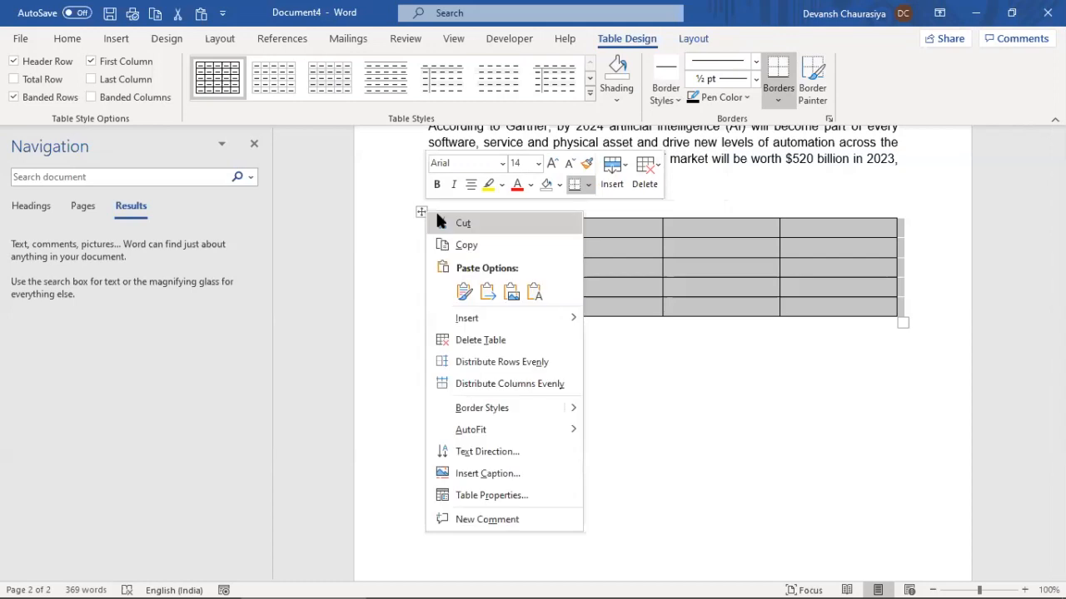
pyautogui.click(481, 338)
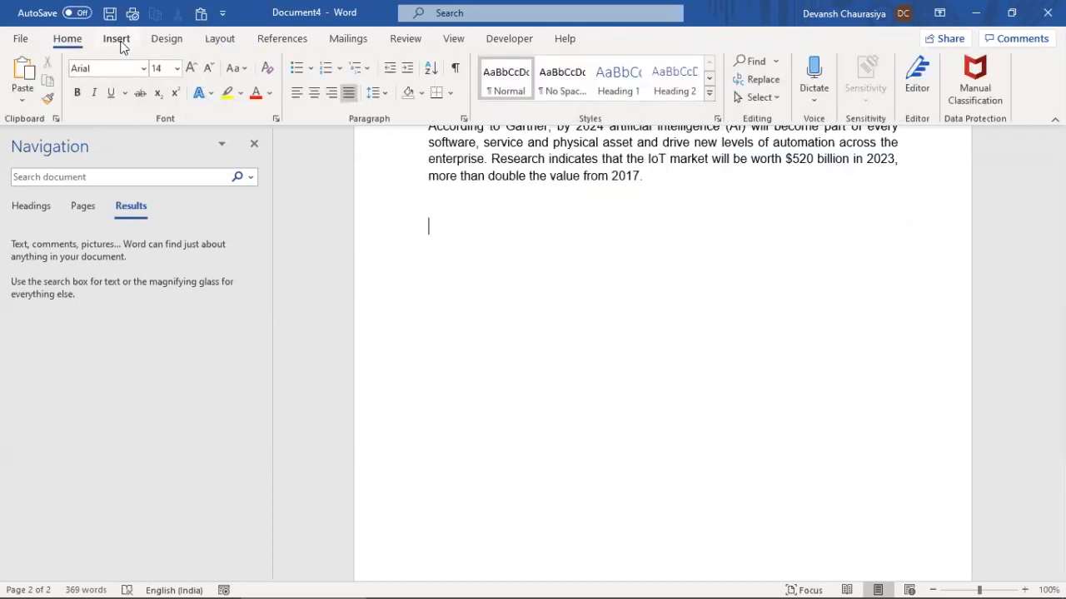
pyautogui.click(116, 39)
pyautogui.click(104, 100)
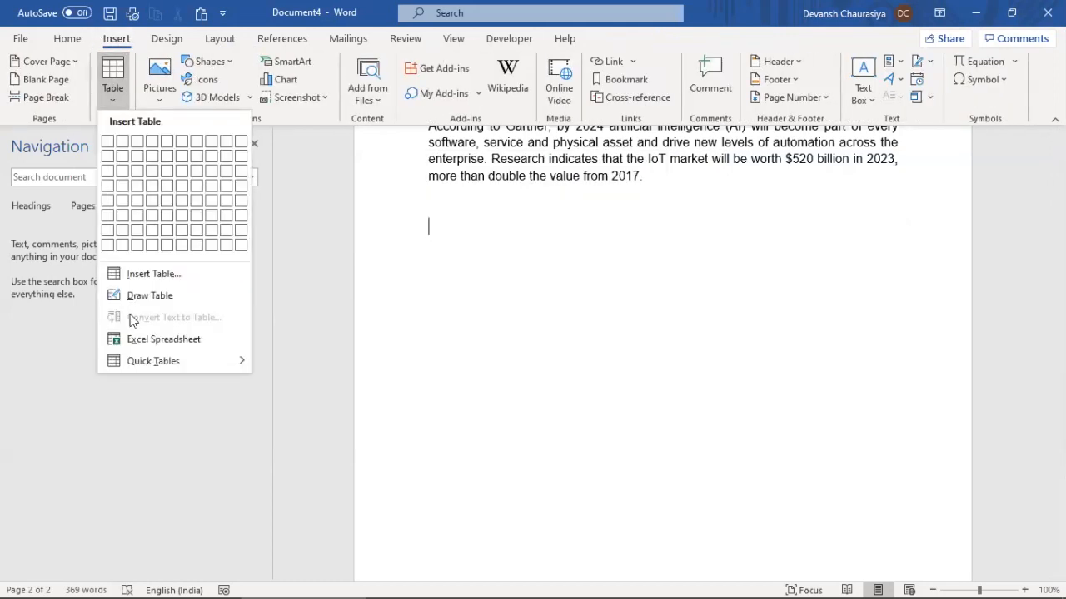
pyautogui.click(138, 274)
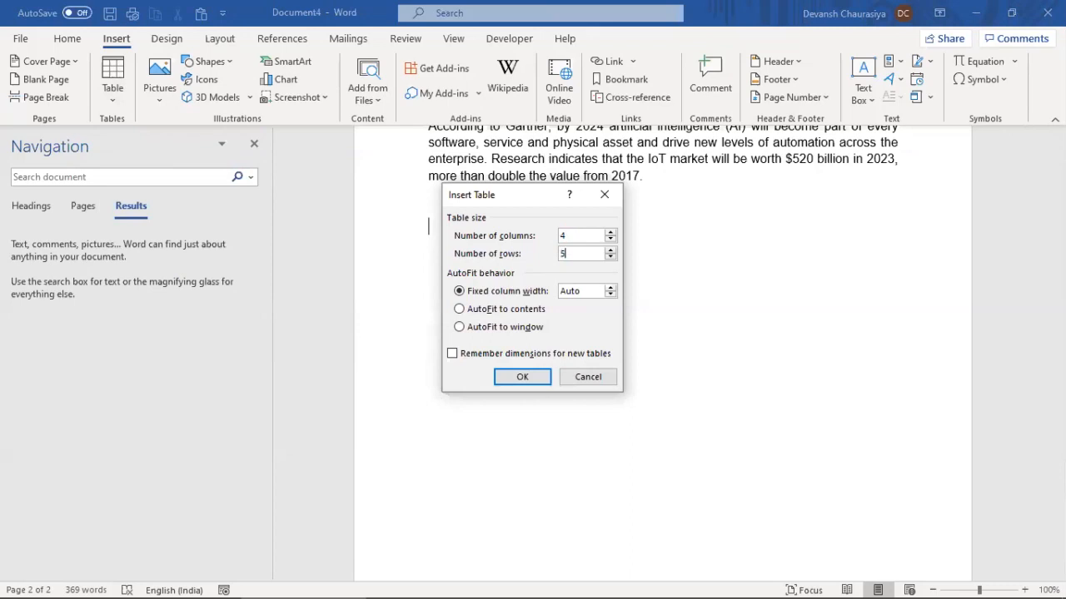
pyautogui.click(534, 381)
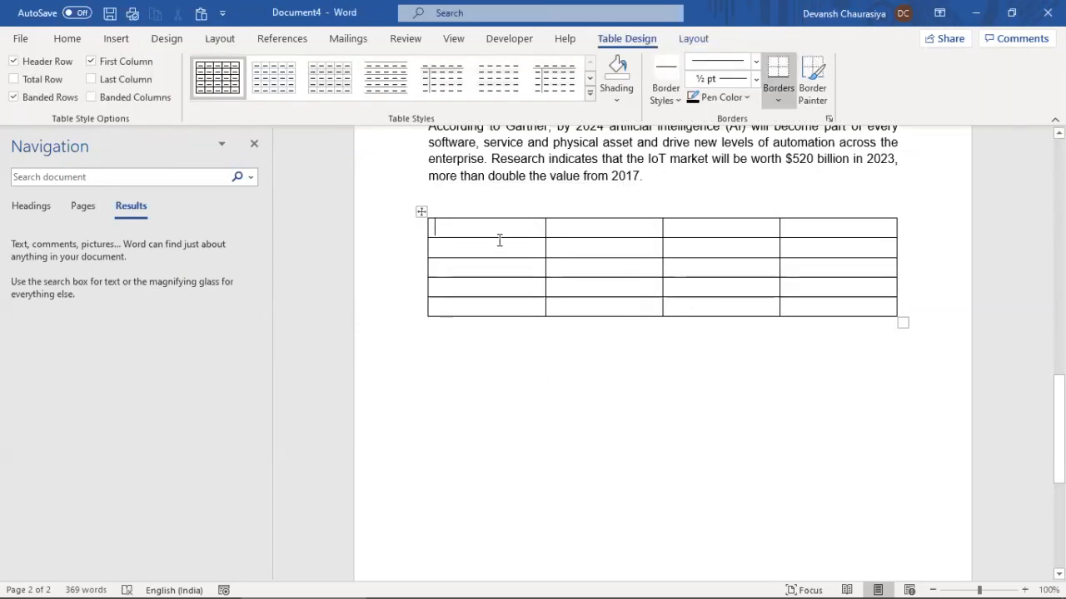
# Enter 1, 2, 3 and 4 down the table's first column
pyautogui.write('1')
pyautogui.press('Down')
pyautogui.write('2')
pyautogui.press('Down')
pyautogui.write('3')
pyautogui.press('Down')
pyautogui.write('4')
pyautogui.press('Down')
pyautogui.press('BackSpace')
pyautogui.press('Up')
pyautogui.press('Up')
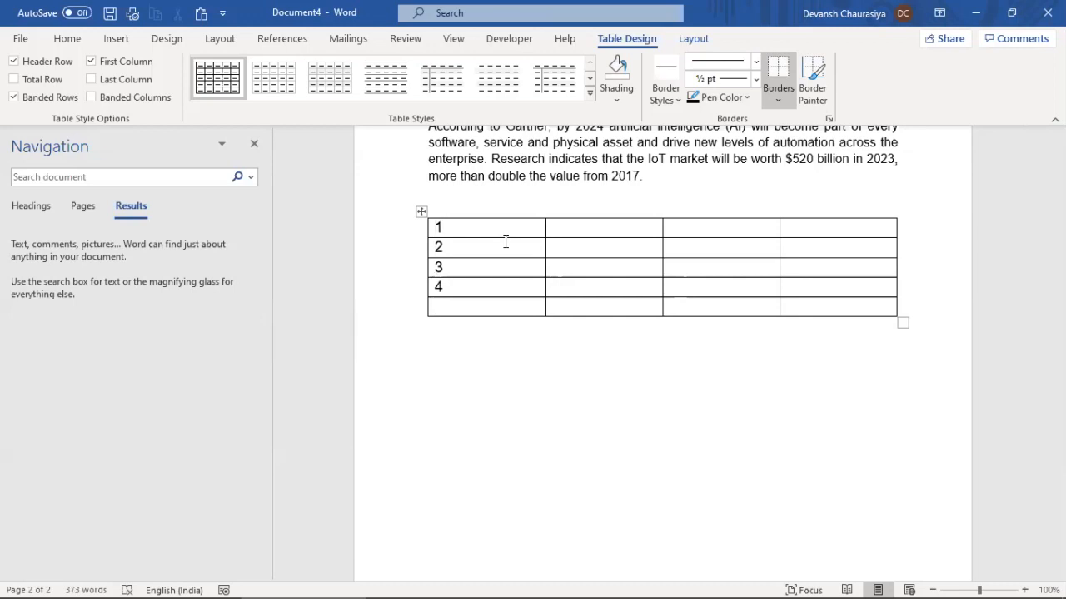
# Enter 2, 3, 4 and 5 down the second column
pyautogui.write('2')
pyautogui.press('Down')
pyautogui.write('3')
pyautogui.press('Down')
pyautogui.write('4')
pyautogui.press('Down')
pyautogui.write('5')
pyautogui.press('Up')
# Enter 4, 5 and 6 below the 3 in the third column, then select that column
pyautogui.write('4')
pyautogui.press('Down')
pyautogui.write('5')
pyautogui.press('Down')
pyautogui.write('6')
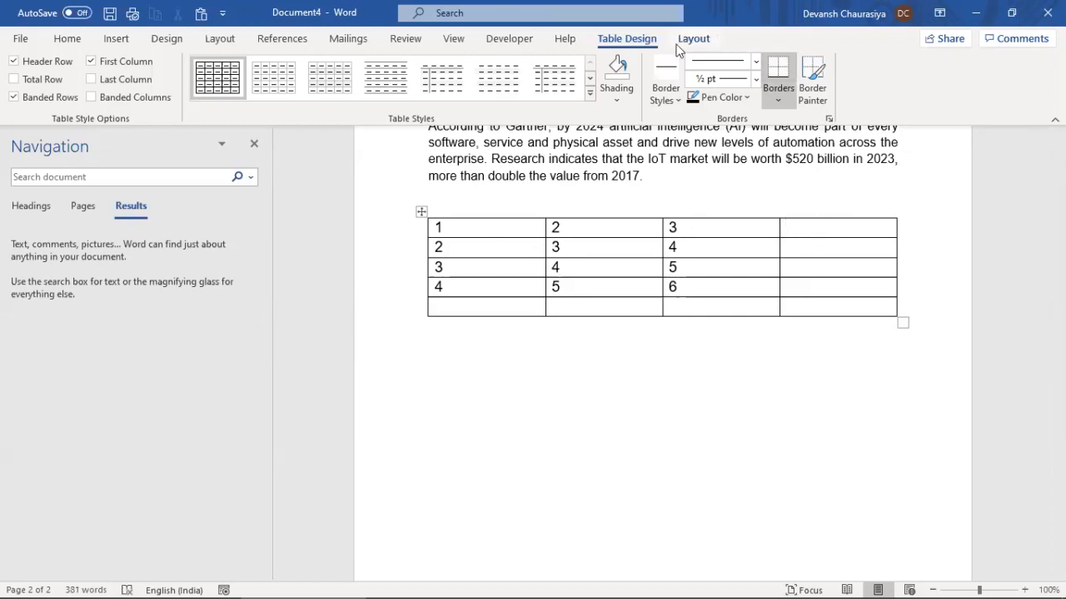
pyautogui.click(117, 39)
pyautogui.click(745, 213)
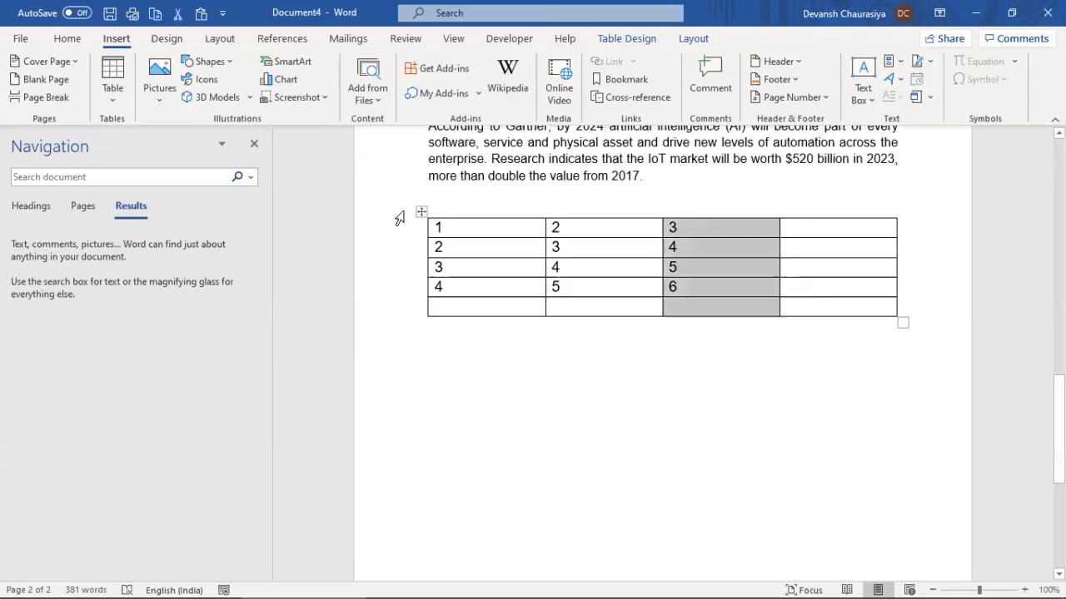
pyautogui.click(419, 211)
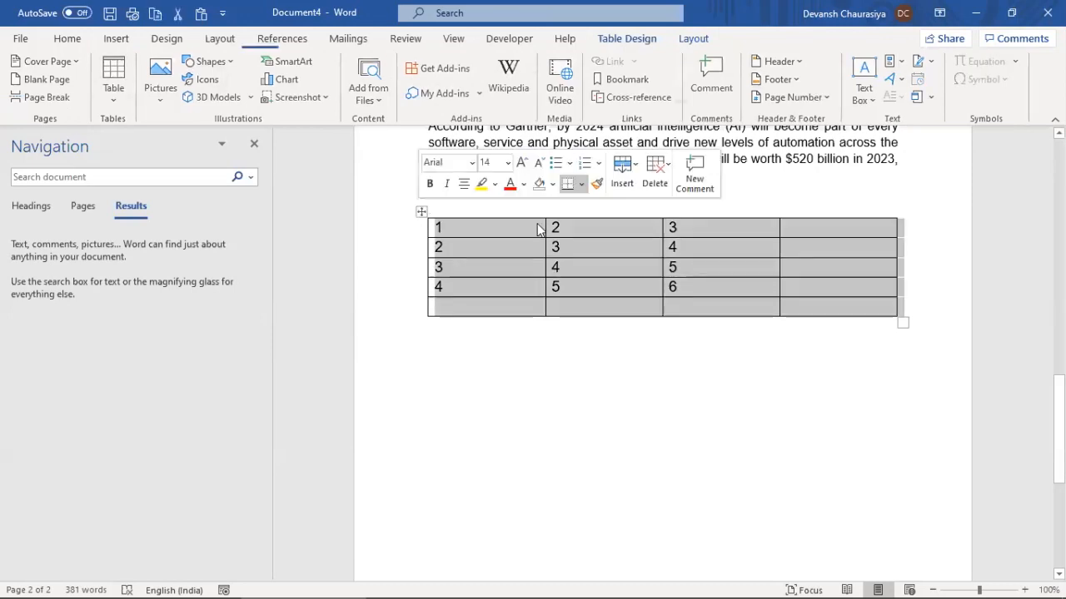
pyautogui.click(786, 286)
pyautogui.click(117, 38)
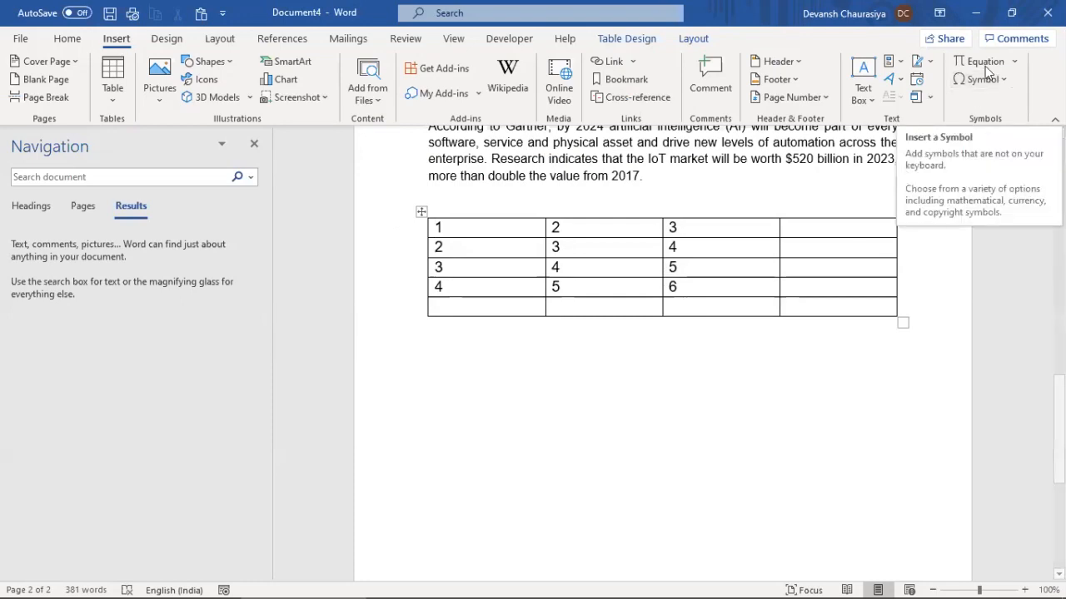
pyautogui.click(827, 231)
pyautogui.write('=')
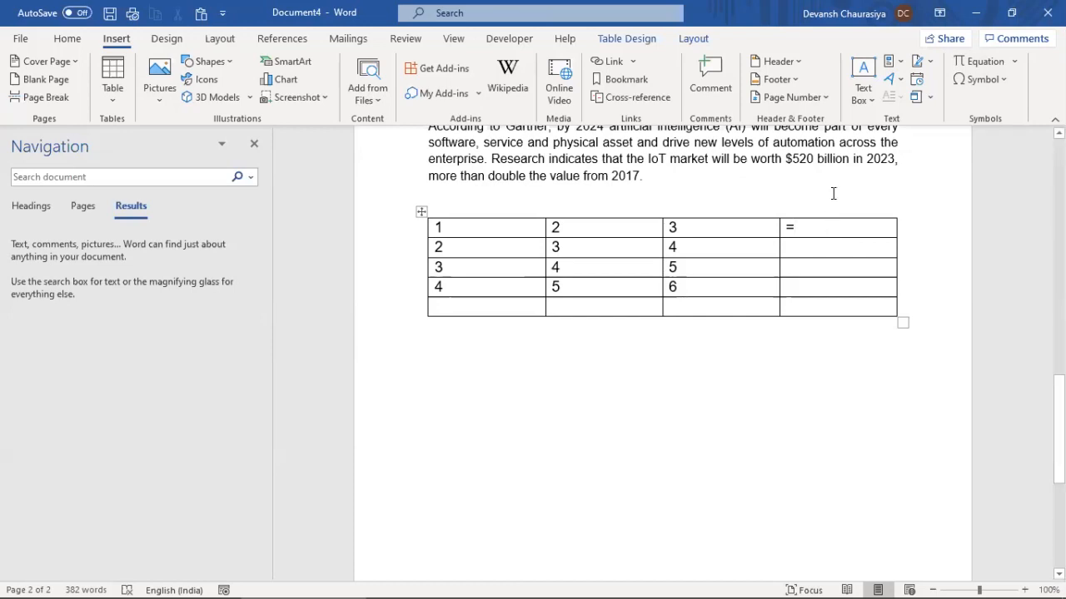
pyautogui.click(1003, 79)
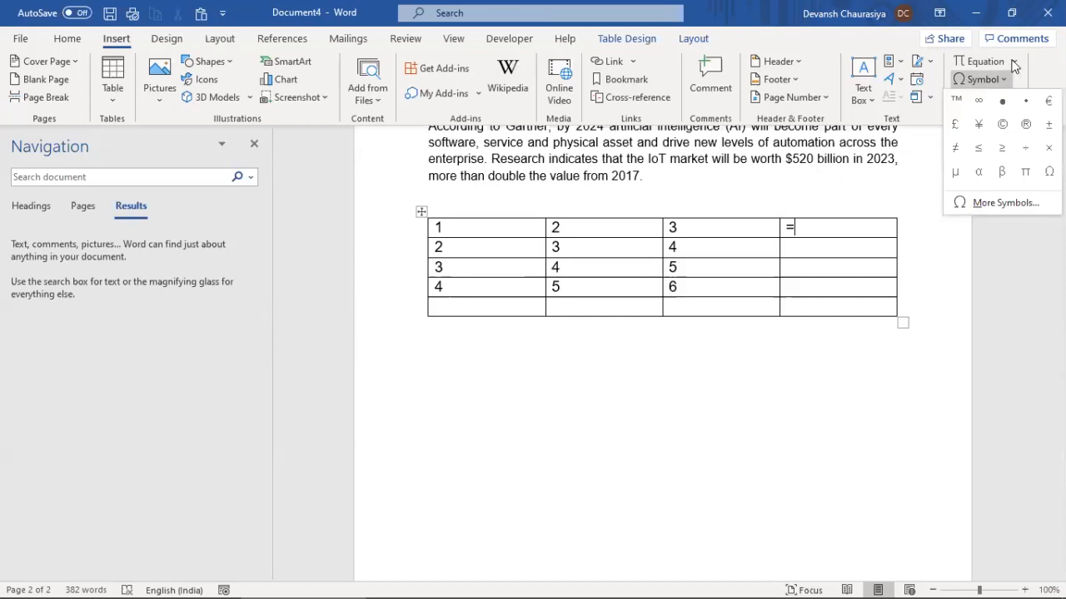
pyautogui.click(1013, 63)
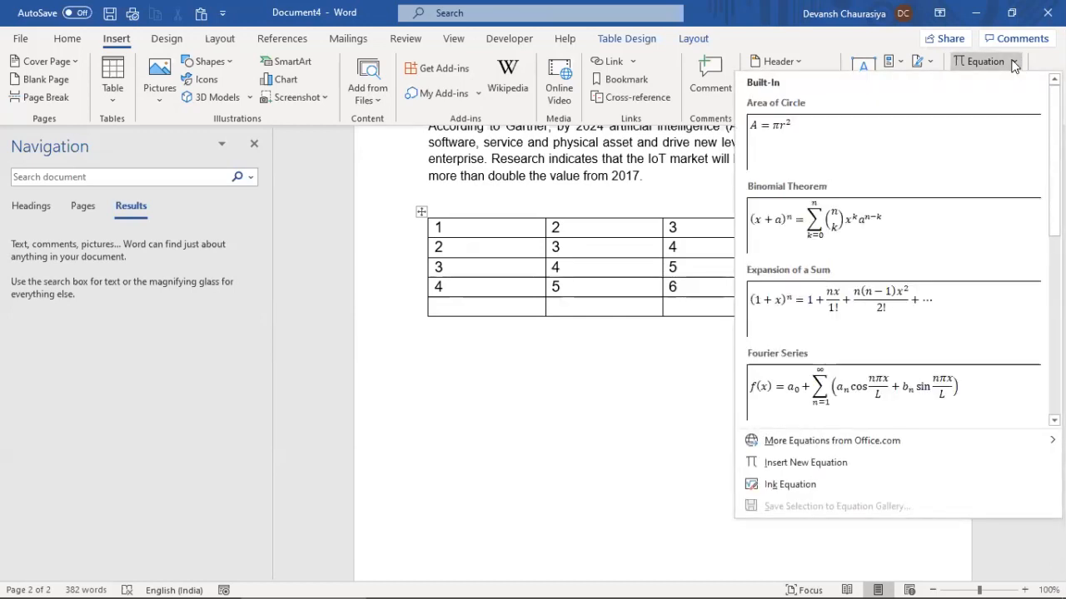
pyautogui.click(712, 291)
pyautogui.write('=')
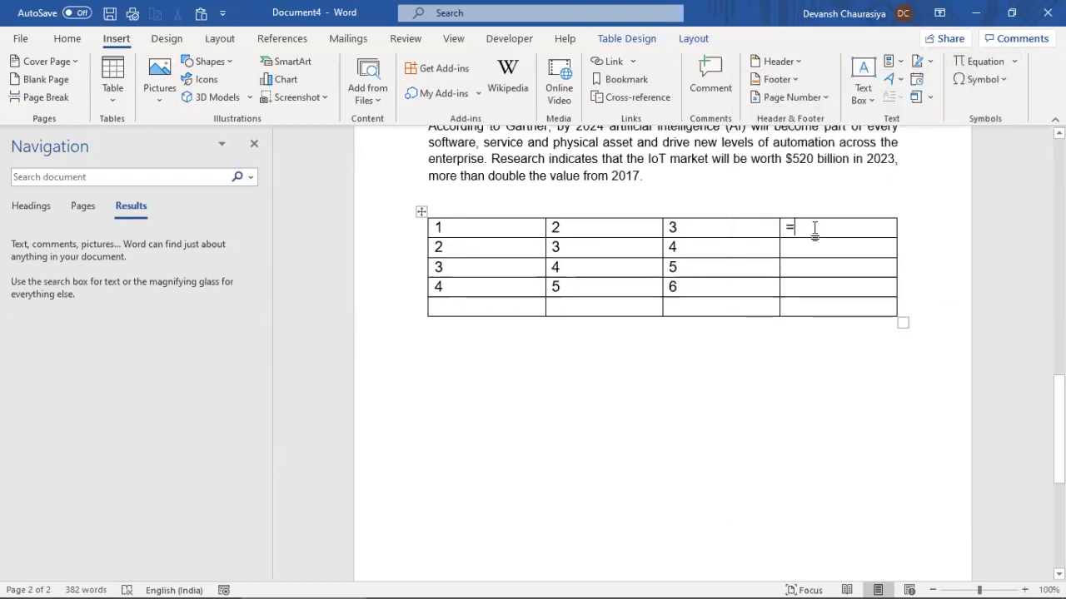
pyautogui.press('BackSpace')
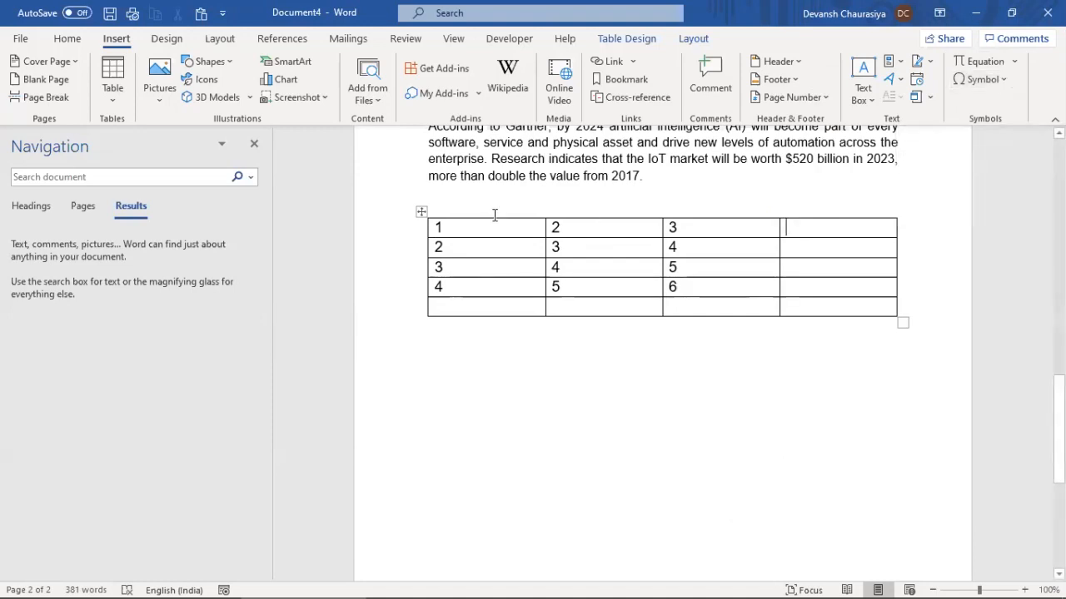
# Centre-align the numbered cells of the table's first three columns from the Home tab
pyautogui.click(420, 214)
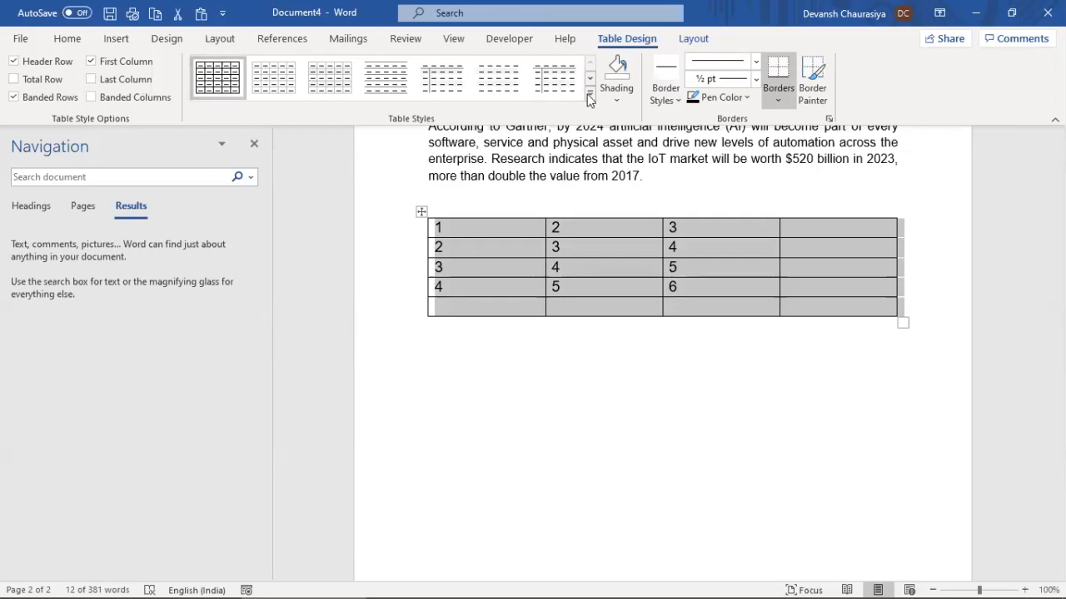
pyautogui.click(66, 39)
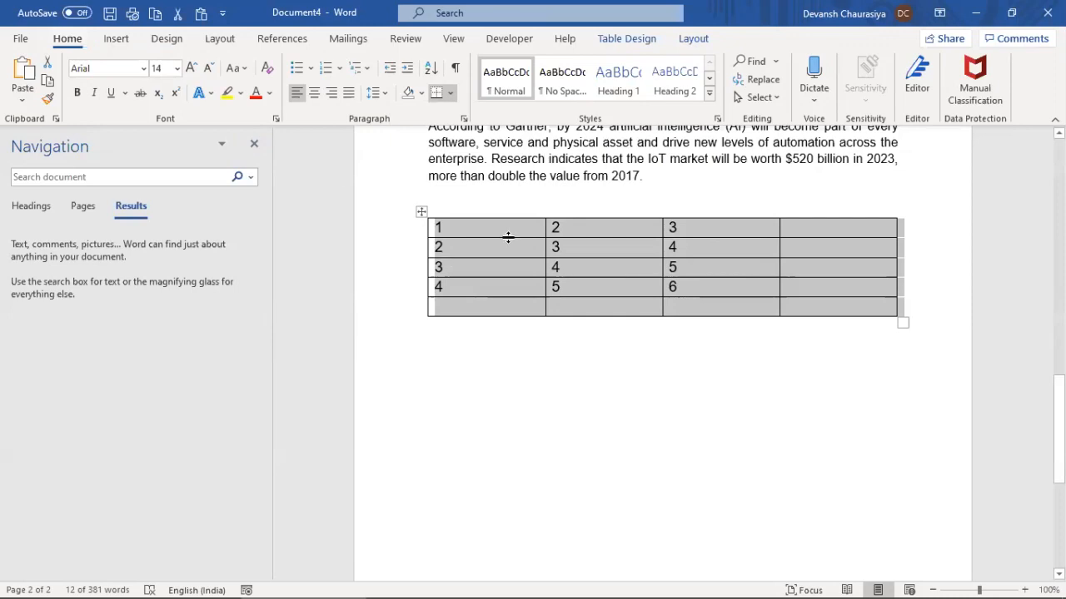
pyautogui.click(316, 93)
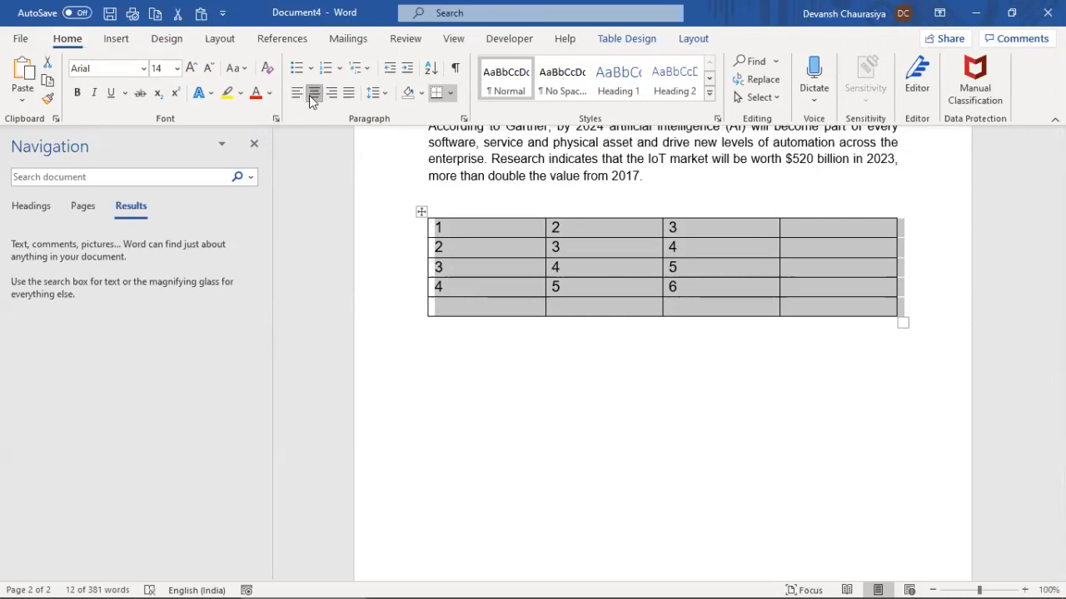
pyautogui.click(316, 94)
pyautogui.click(440, 228)
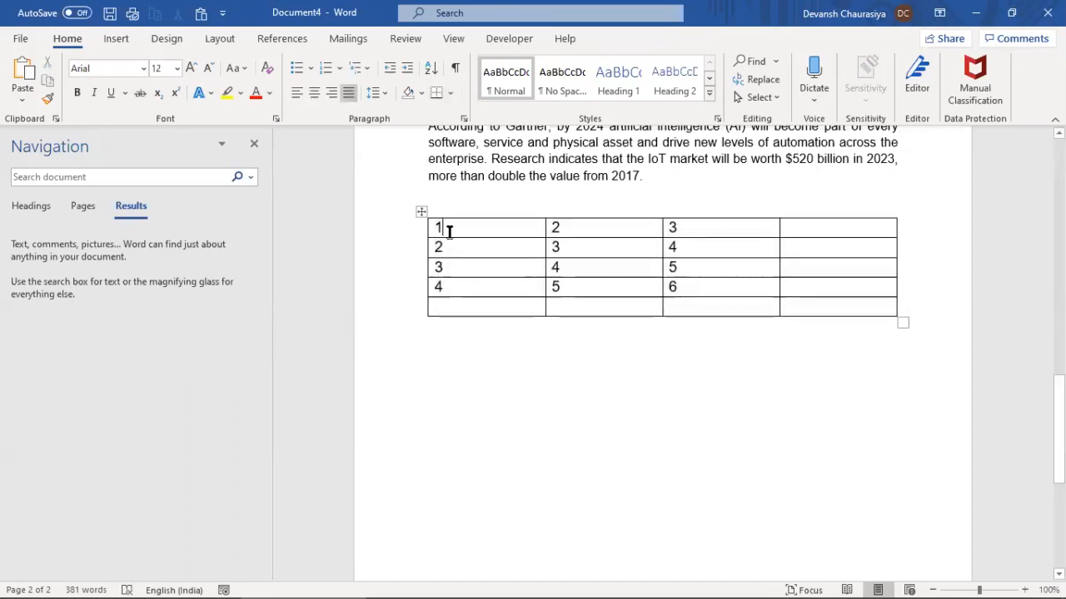
pyautogui.keyDown('shift'); pyautogui.click(693, 287); pyautogui.keyUp('shift')
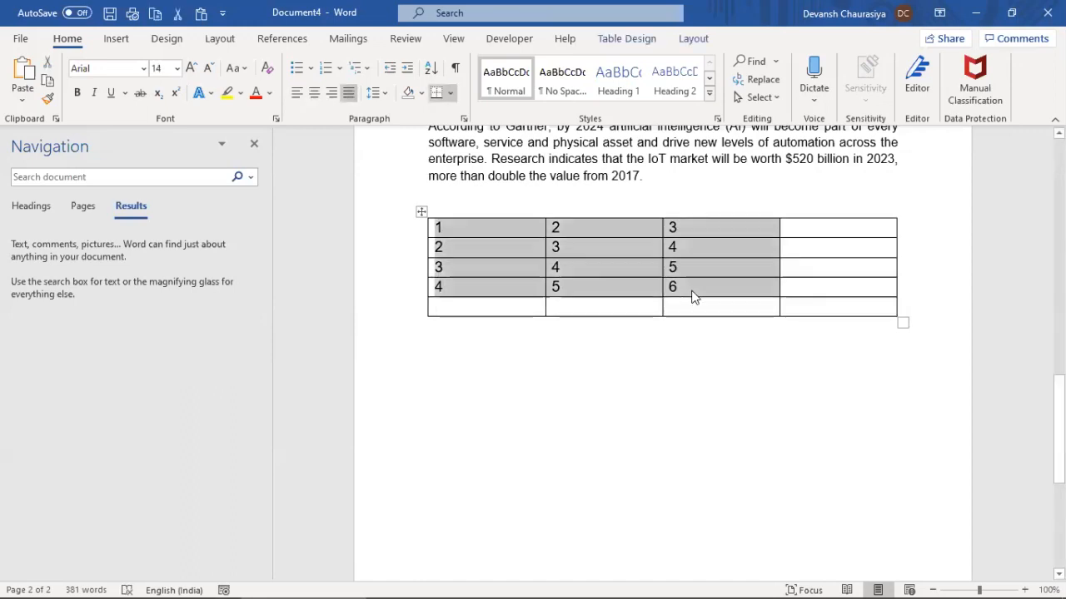
pyautogui.click(316, 94)
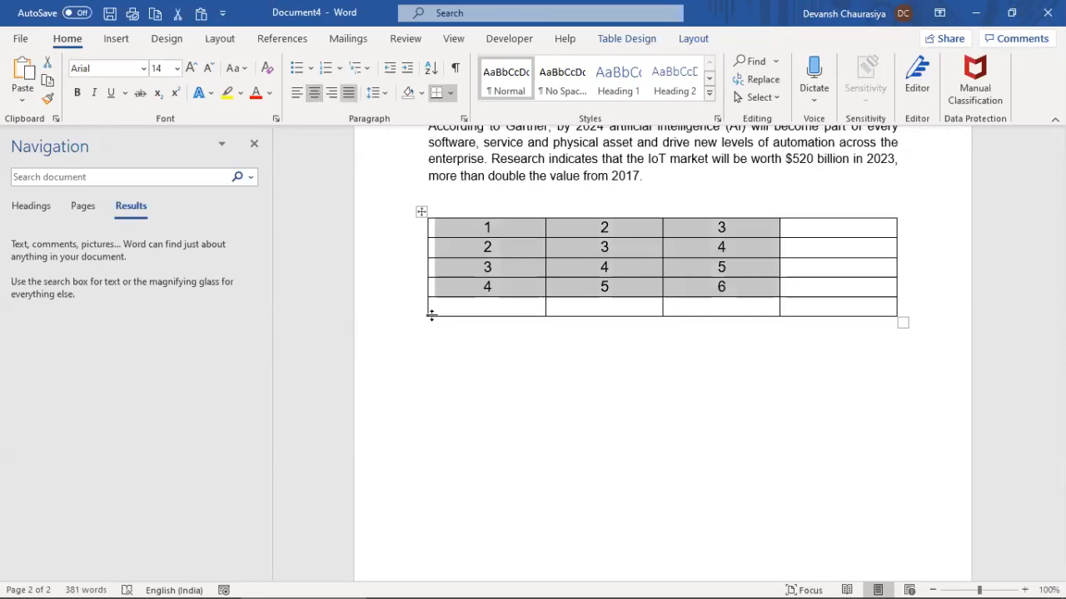
pyautogui.click(418, 212)
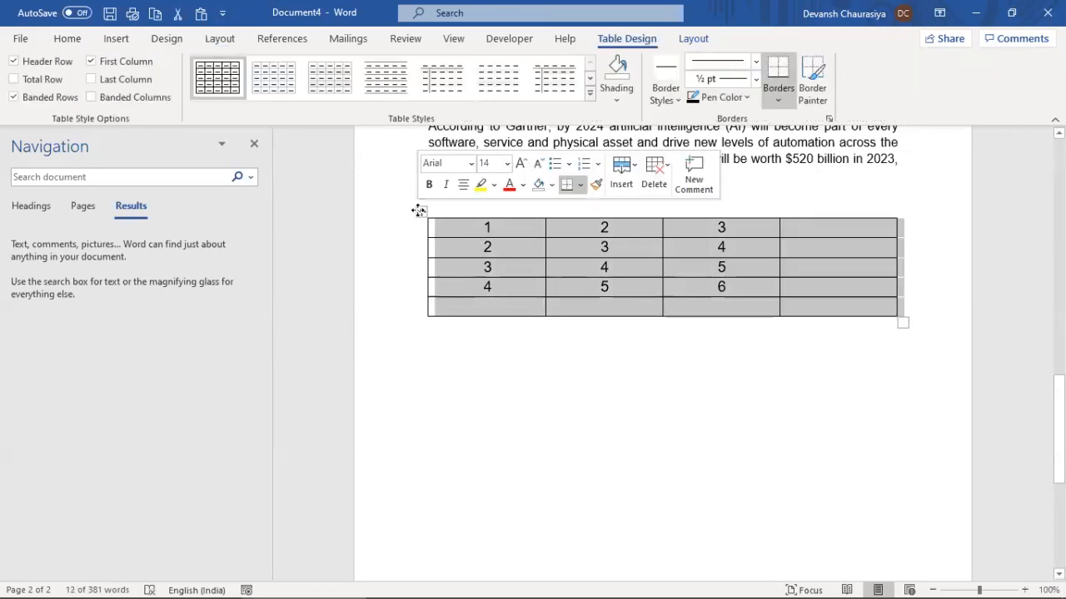
# Insert an empty row above the table's first row
pyautogui.click(467, 233)
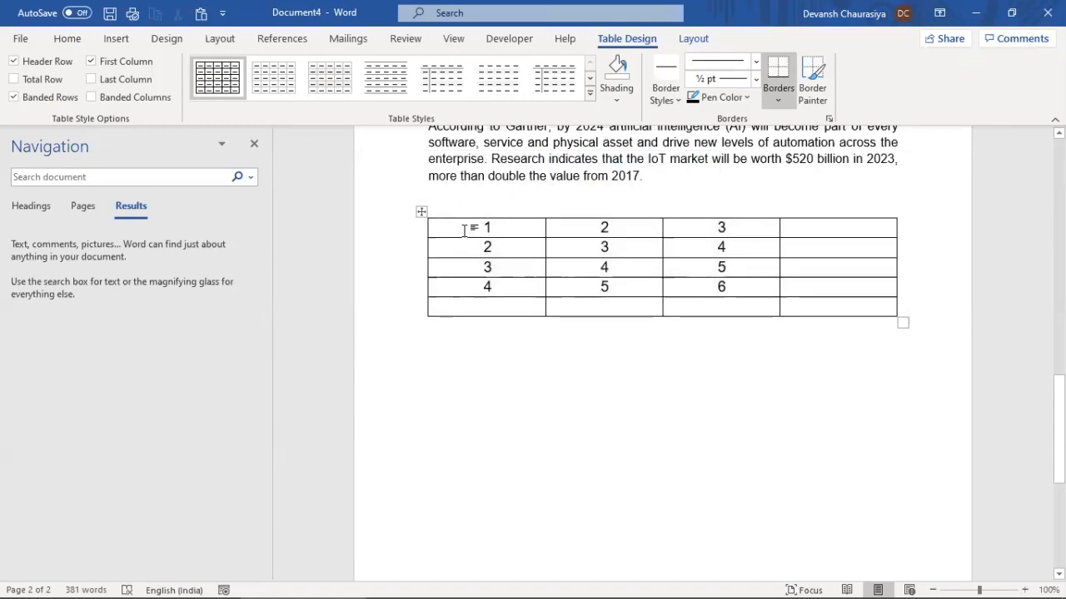
pyautogui.rightClick(467, 236)
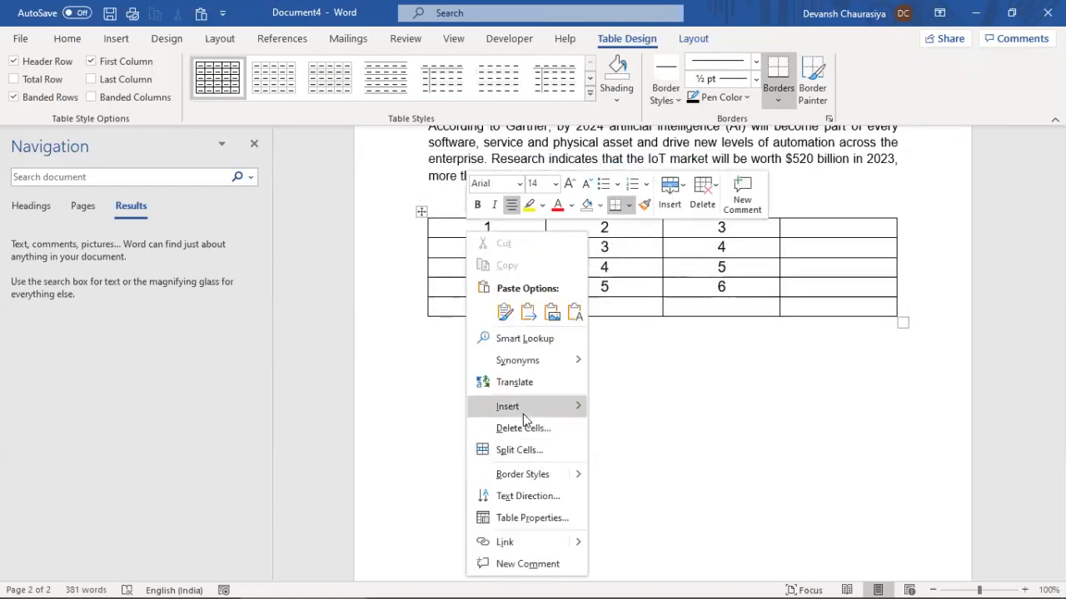
pyautogui.moveTo(555, 412)
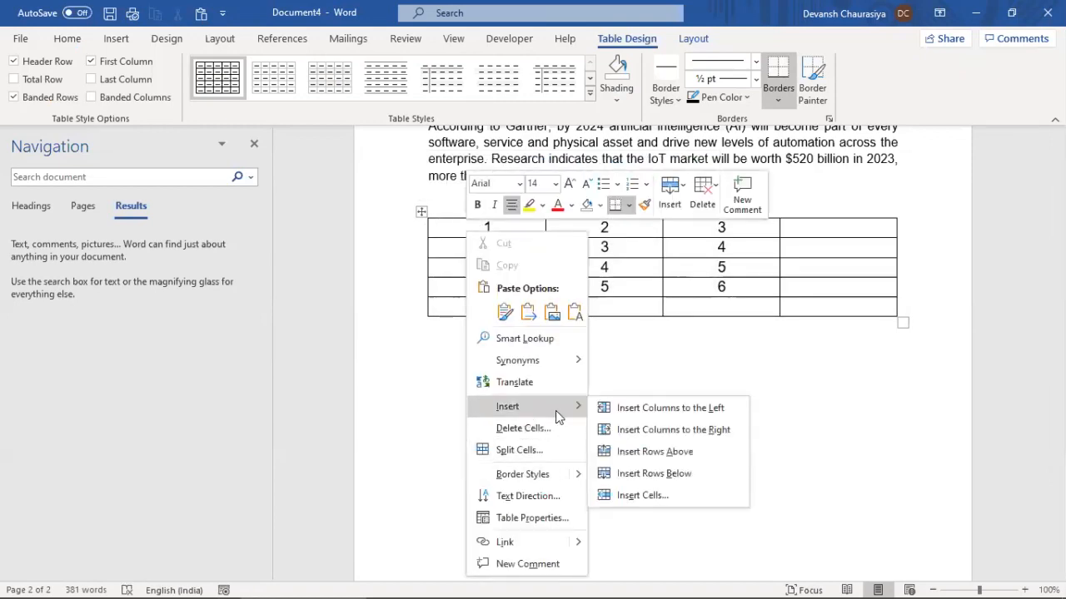
pyautogui.click(629, 456)
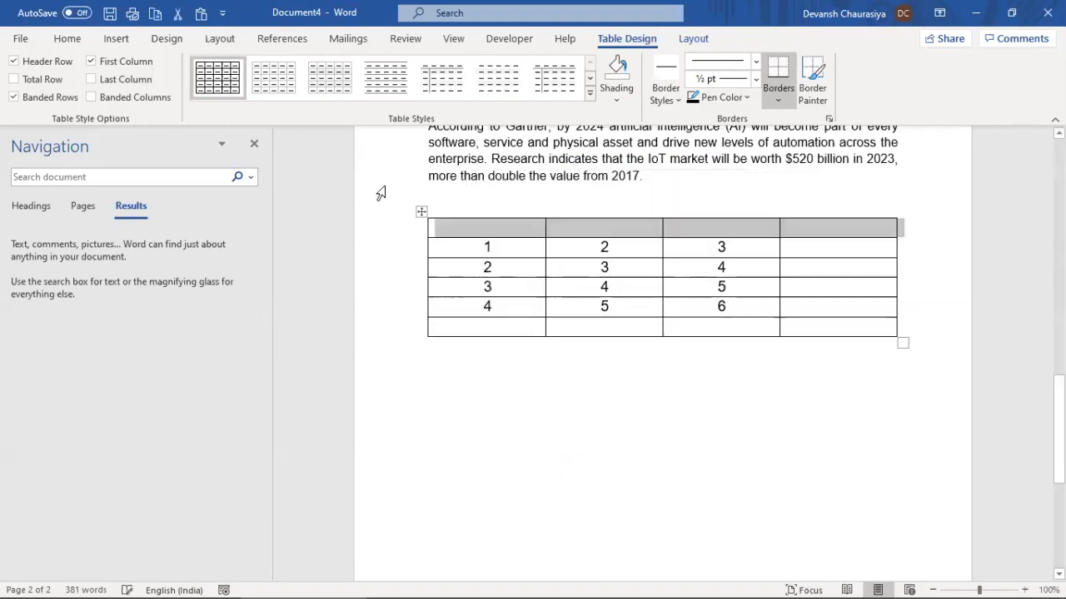
# Type the headings Number, Test A, Test B and Test C into the new row
pyautogui.click(481, 227)
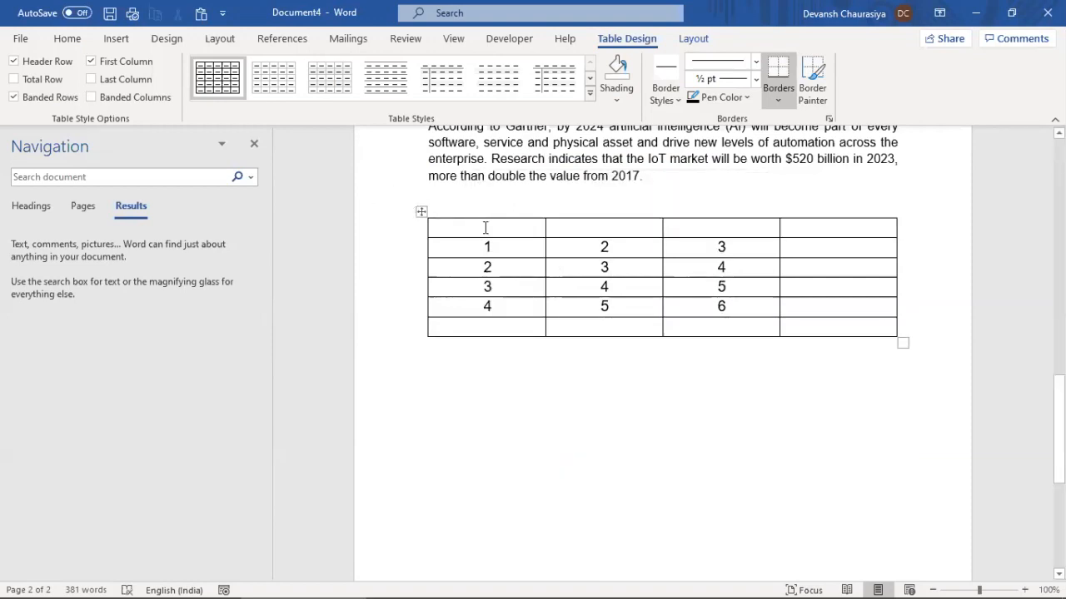
pyautogui.write('Number')
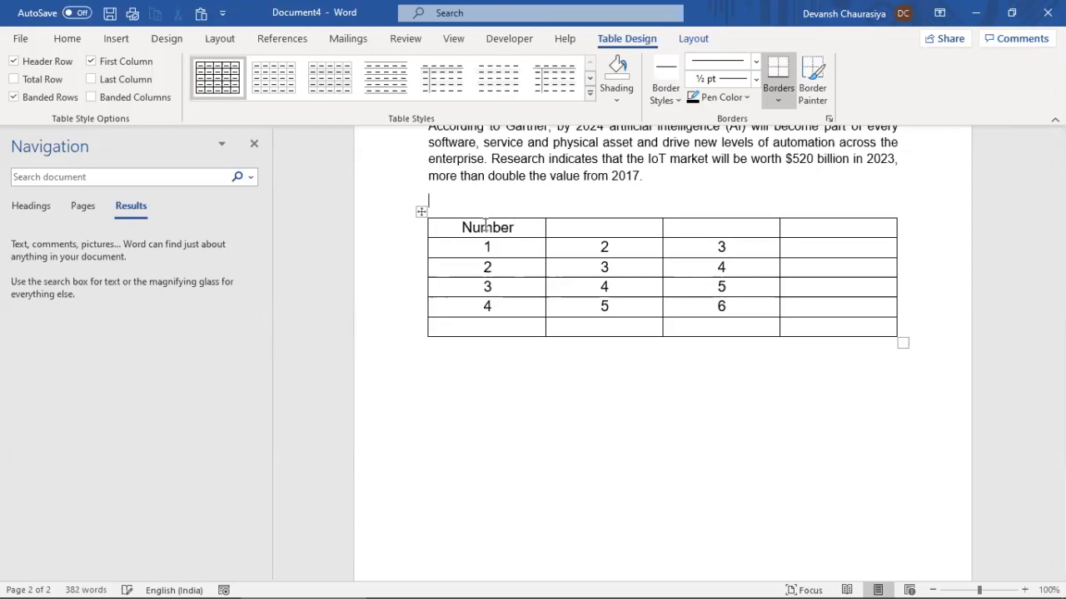
pyautogui.click(524, 225)
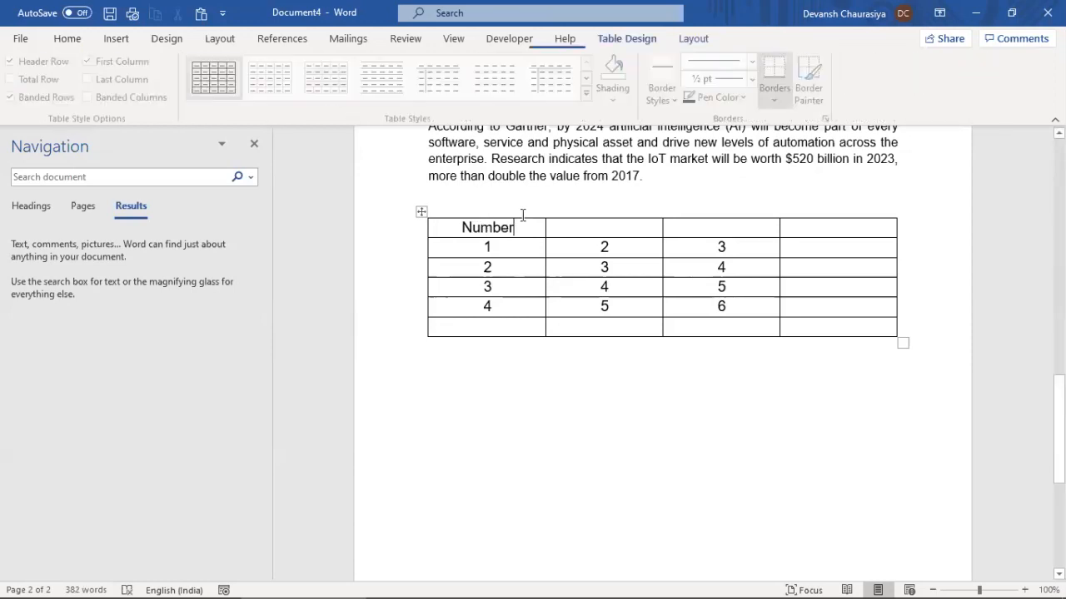
pyautogui.write('test A')
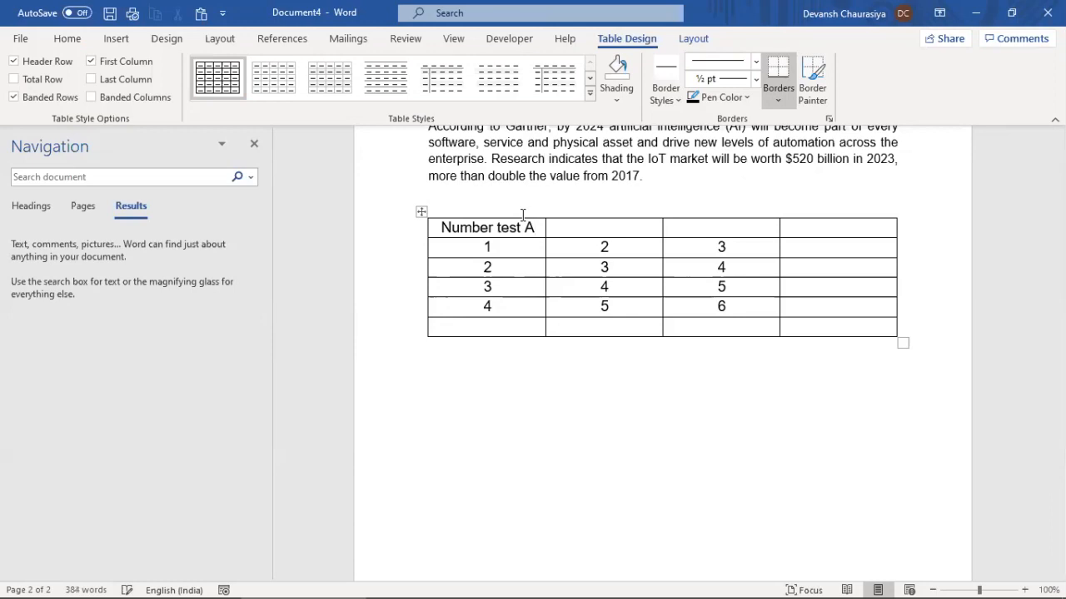
pyautogui.hotkey('ctrl', 'shift', 'Left')
pyautogui.write('Test A ')
pyautogui.write('Test')
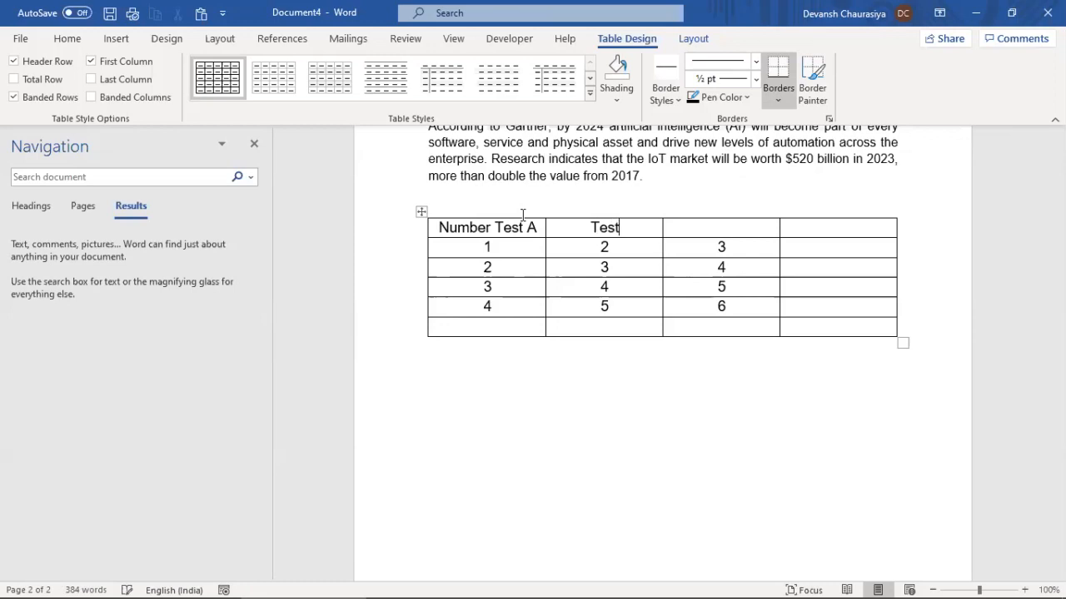
pyautogui.write(' B ')
pyautogui.write('Tes')
pyautogui.write('t ')
pyautogui.write('C')
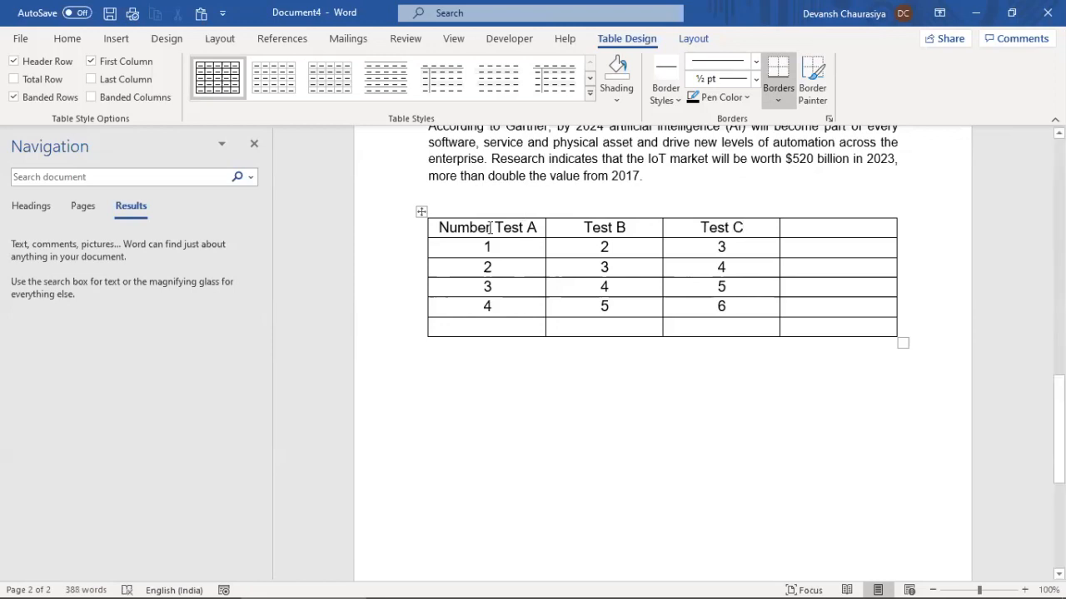
# Insert an empty row above the header row and merge it into one cell across all four columns
pyautogui.rightClick(447, 226)
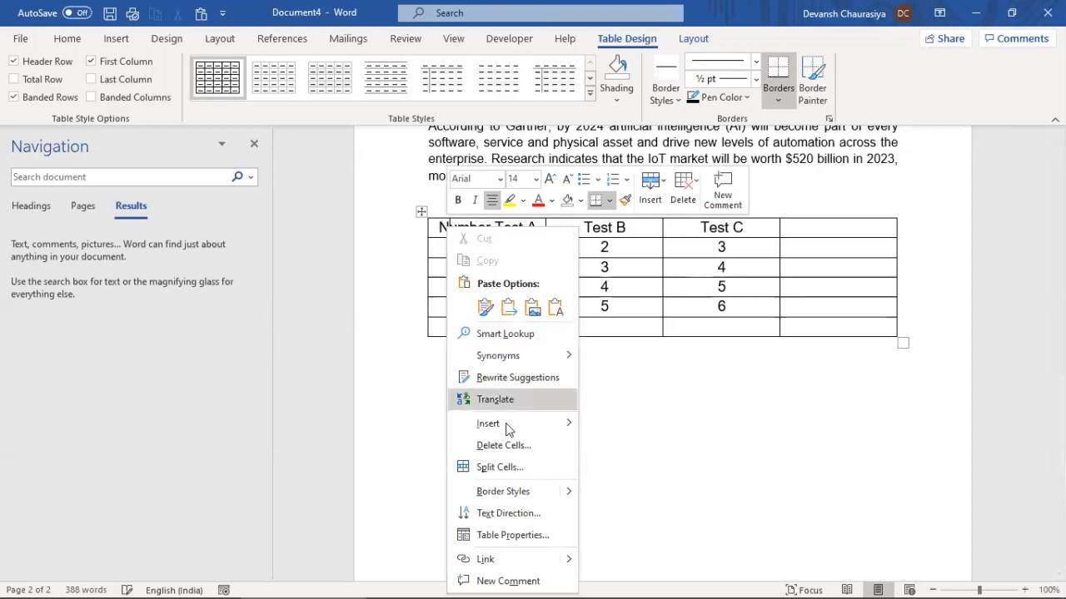
pyautogui.moveTo(503, 424)
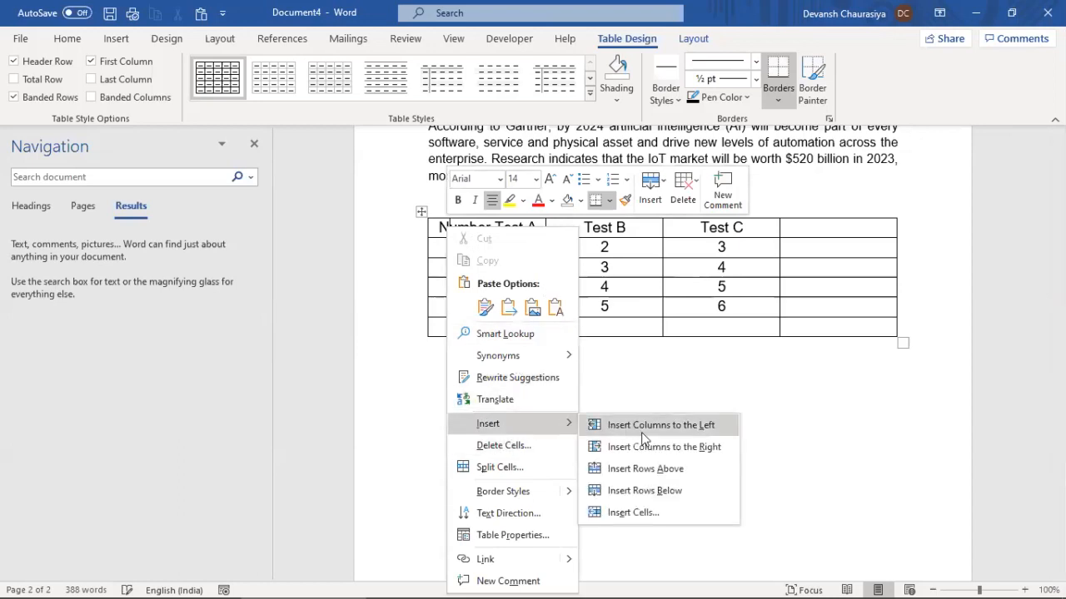
pyautogui.click(641, 469)
pyautogui.moveTo(540, 227); pyautogui.dragTo(812, 231)
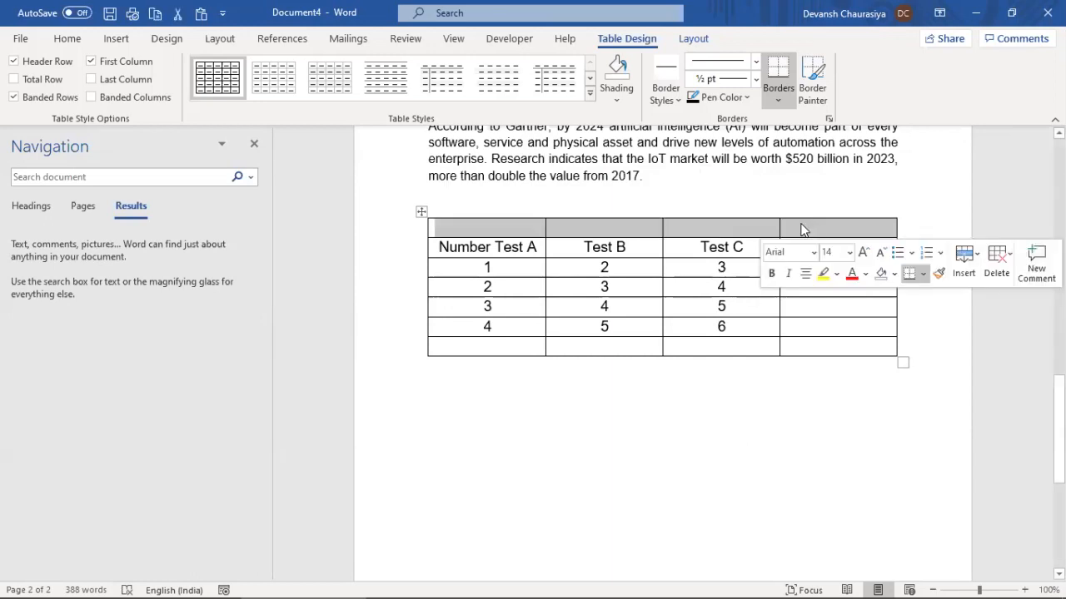
pyautogui.rightClick(802, 224)
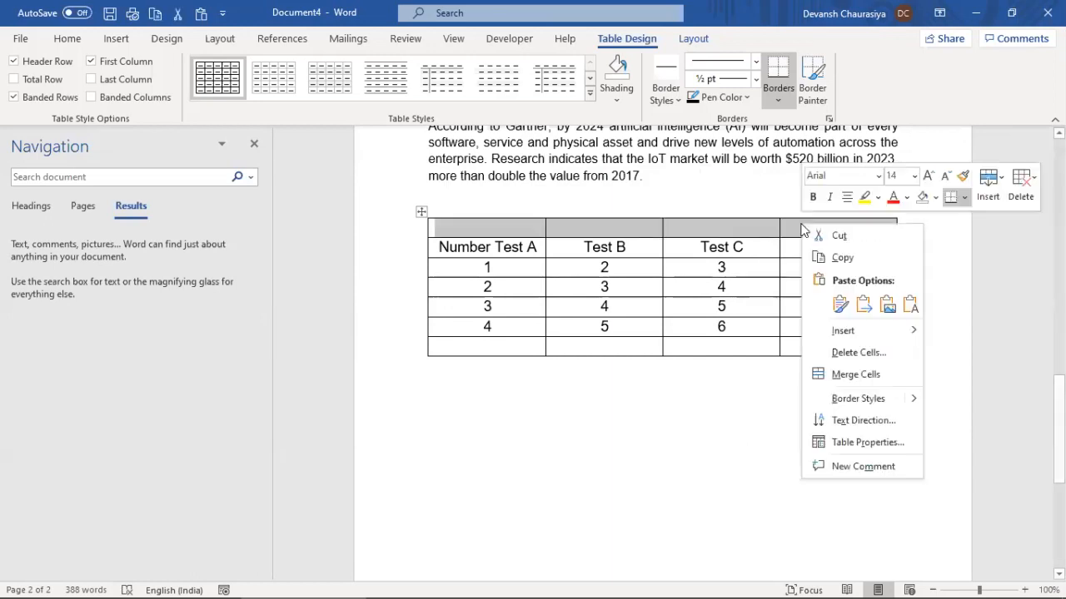
pyautogui.click(841, 374)
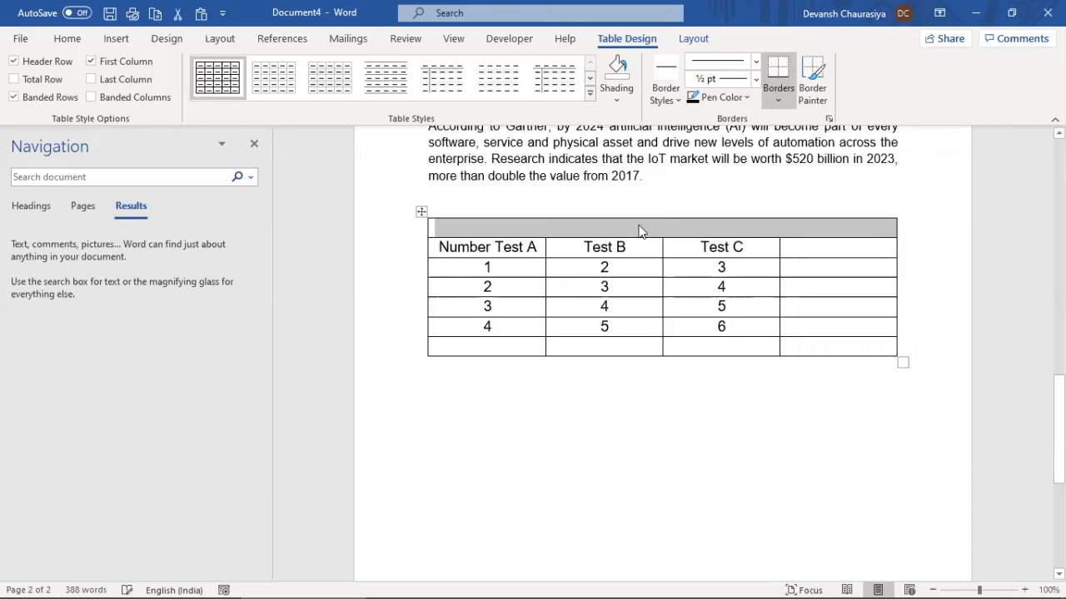
pyautogui.doubleClick(470, 247)
# Move 'Number' from the first header into the merged top cell and centre it
pyautogui.press('Delete')
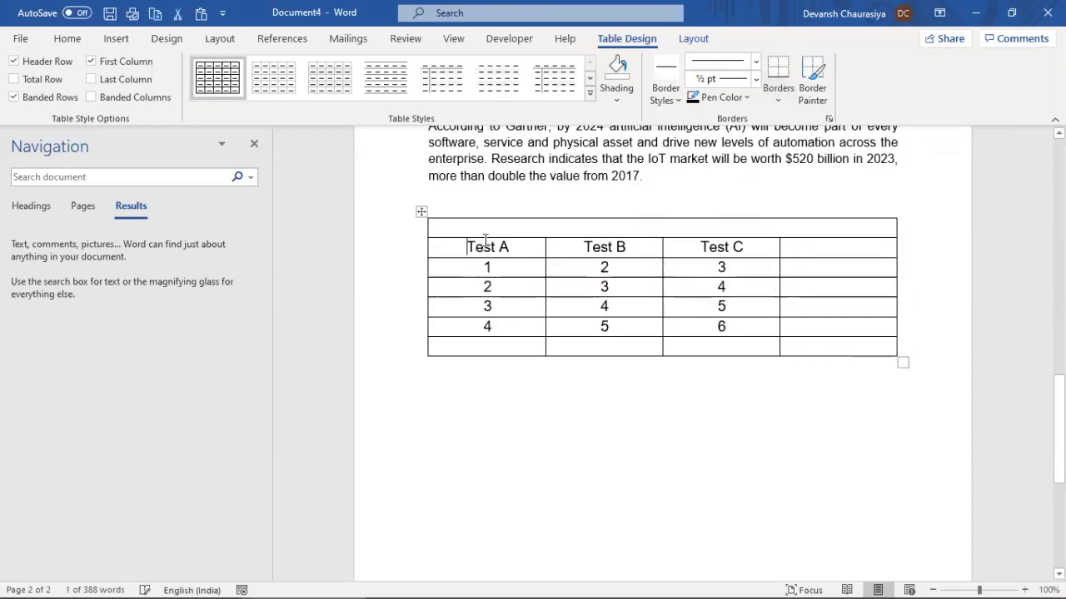
pyautogui.click(490, 225)
pyautogui.write('Number')
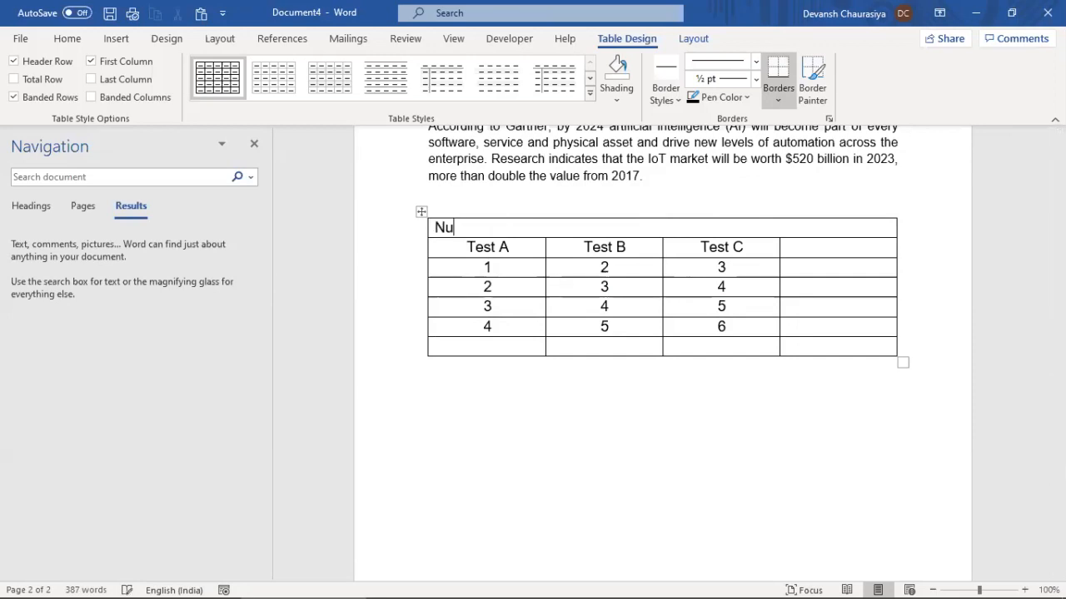
pyautogui.click(514, 263)
pyautogui.click(467, 226)
pyautogui.click(67, 40)
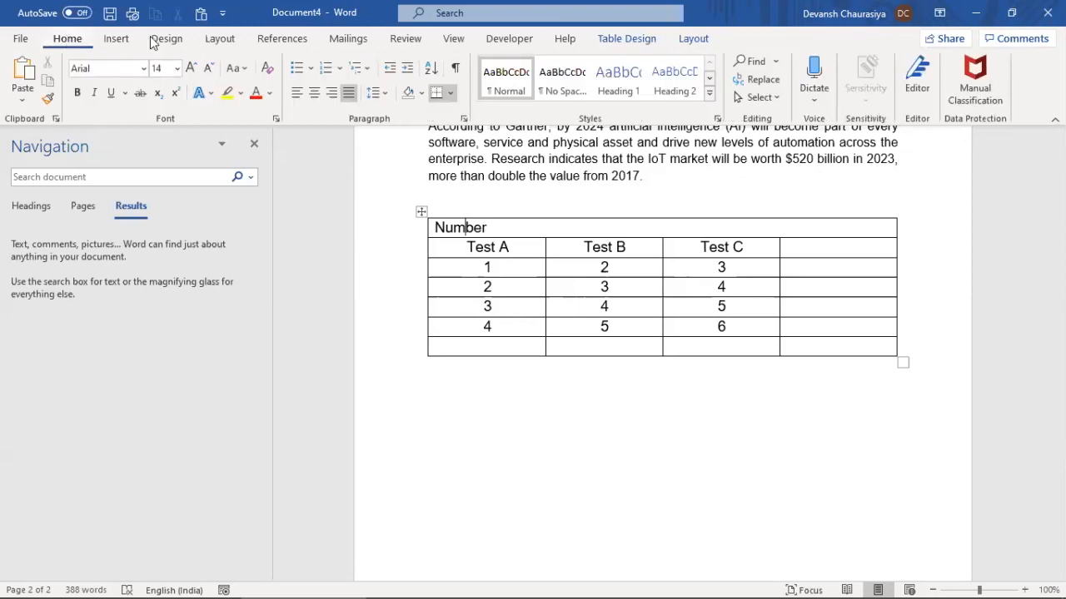
pyautogui.click(313, 93)
# Make 'Number' and the Test A, Test B and Test C headings bold
pyautogui.doubleClick(634, 228)
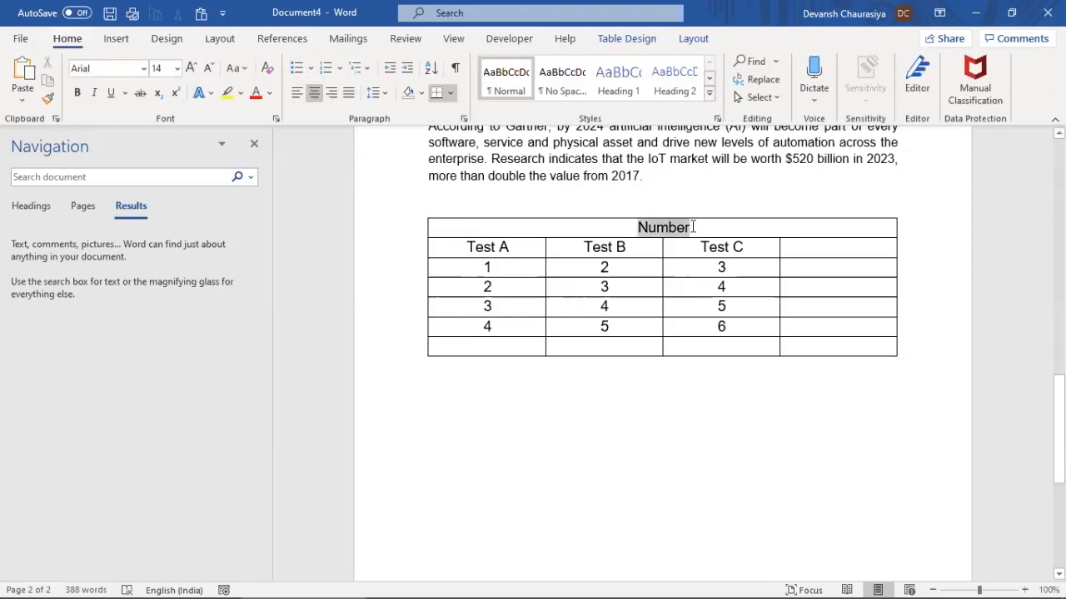
pyautogui.click(76, 93)
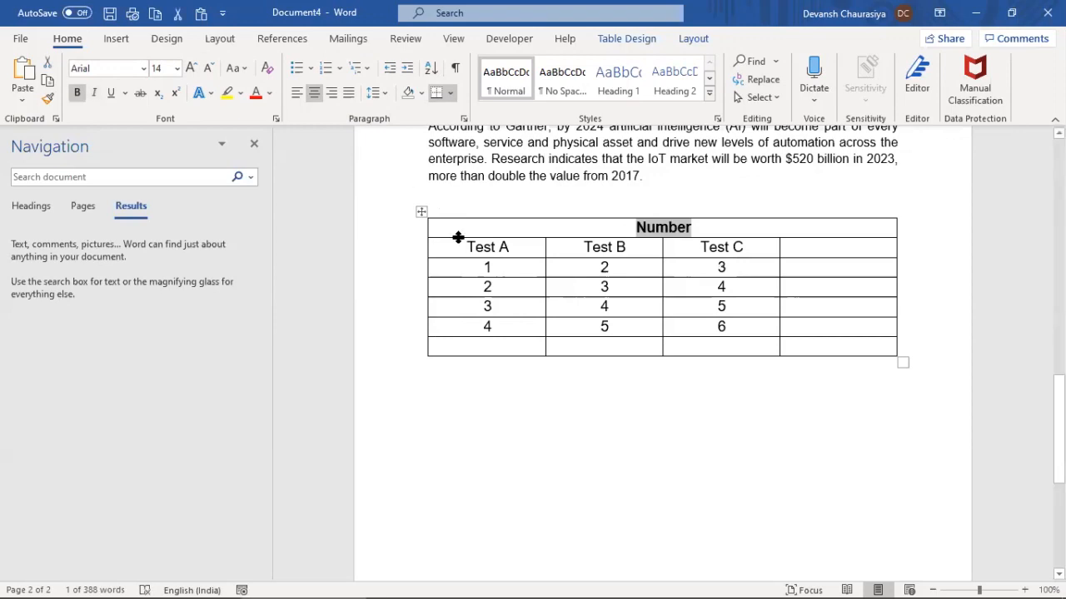
pyautogui.moveTo(517, 243); pyautogui.dragTo(733, 247)
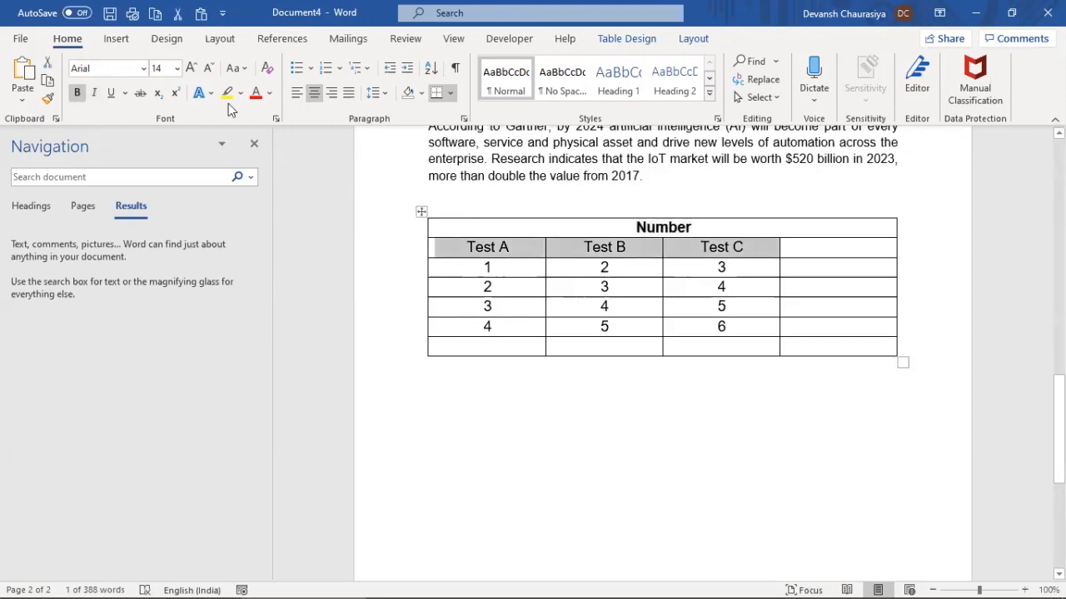
pyautogui.click(76, 93)
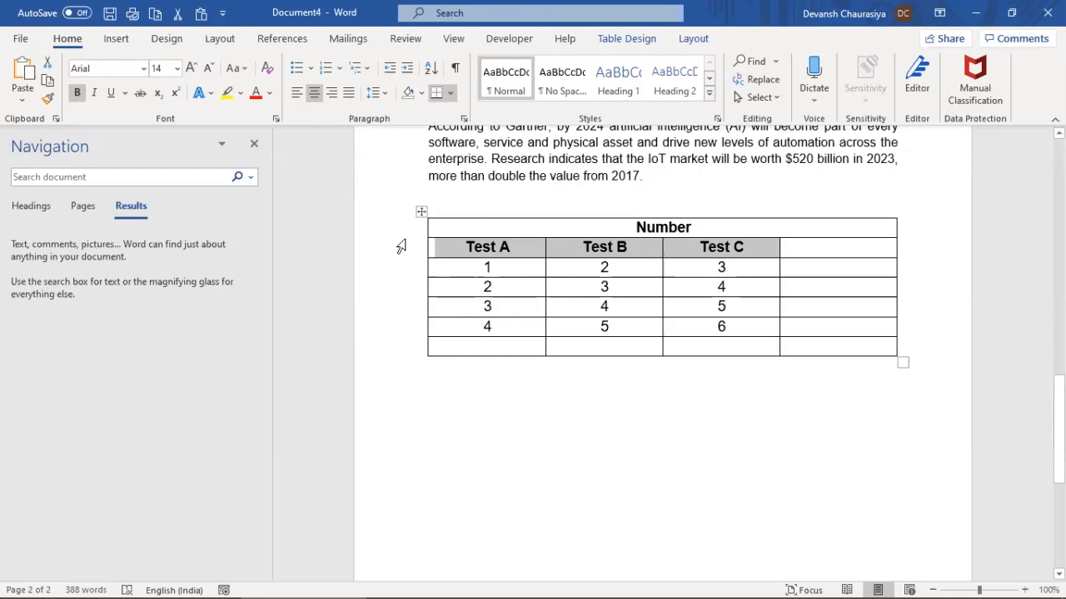
pyautogui.moveTo(418, 240)
pyautogui.click(420, 213)
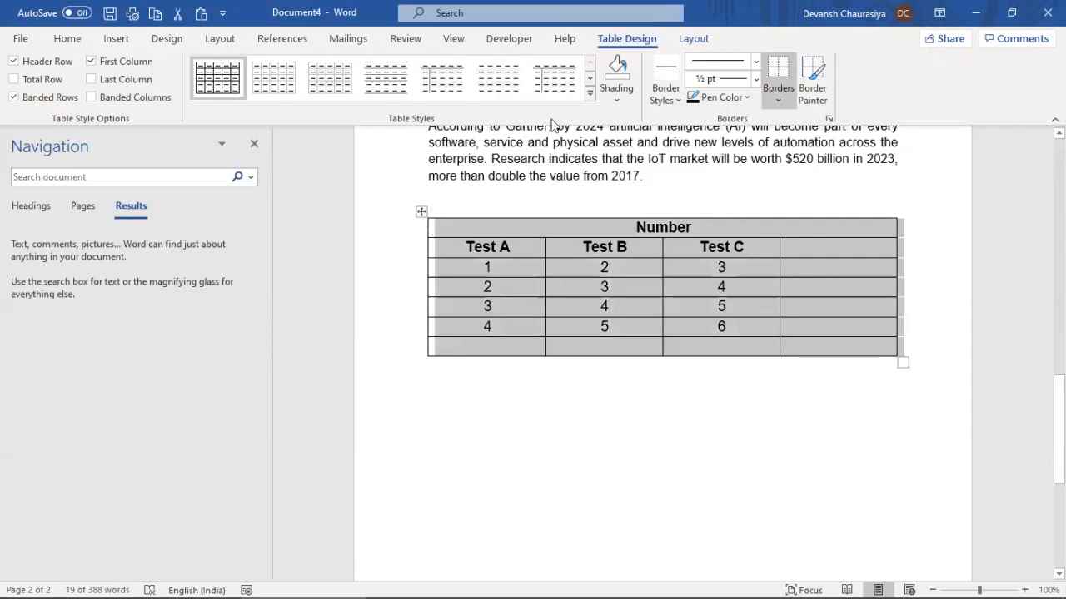
pyautogui.click(590, 96)
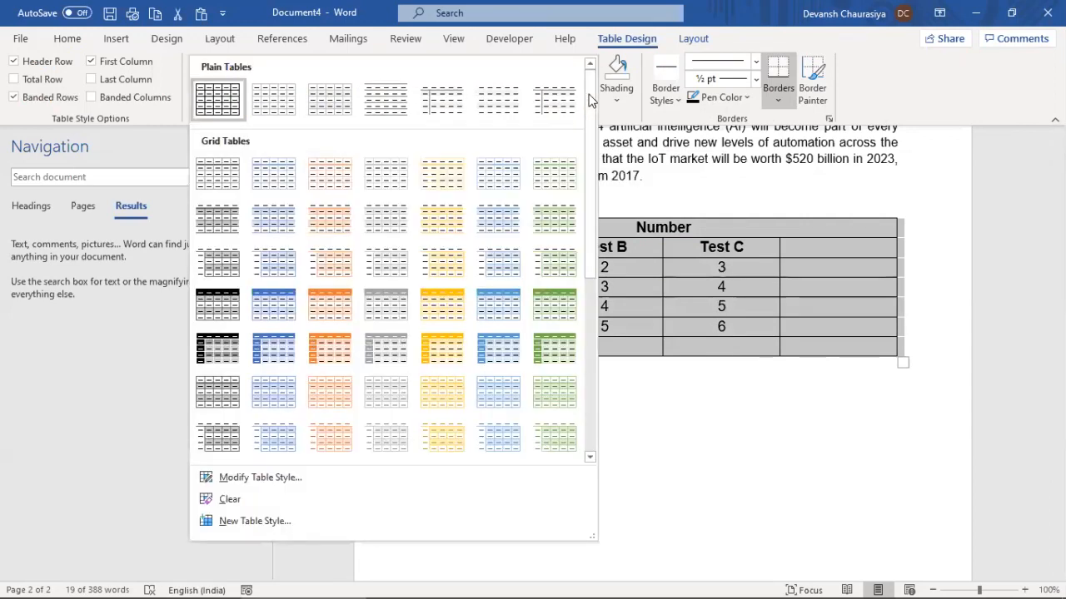
pyautogui.click(279, 309)
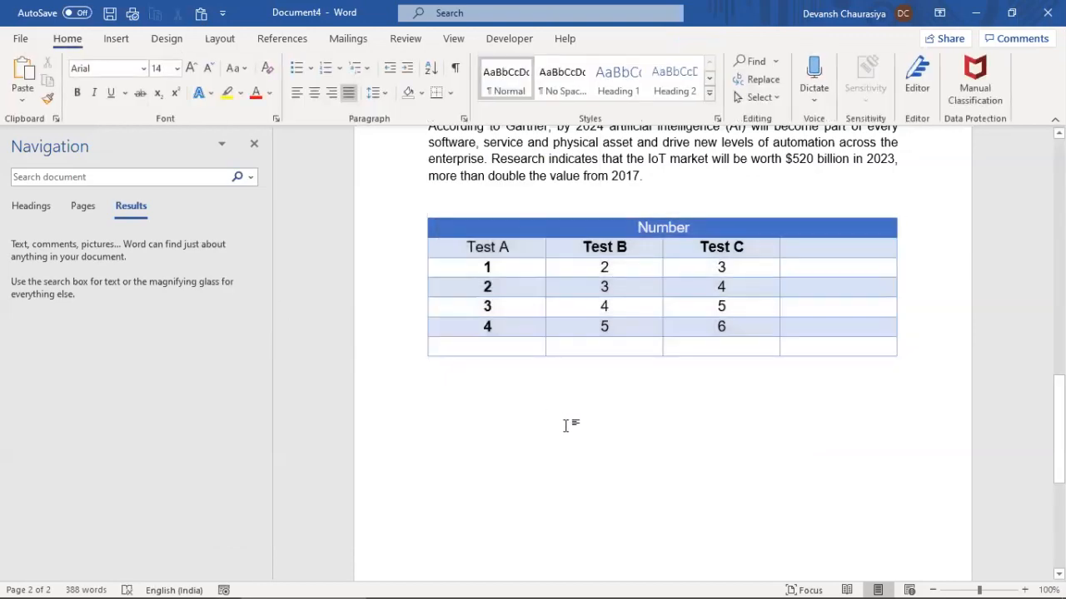
pyautogui.moveTo(469, 247)
pyautogui.mouseDown()
pyautogui.moveTo(507, 246)
pyautogui.moveTo(491, 326)
pyautogui.mouseUp()
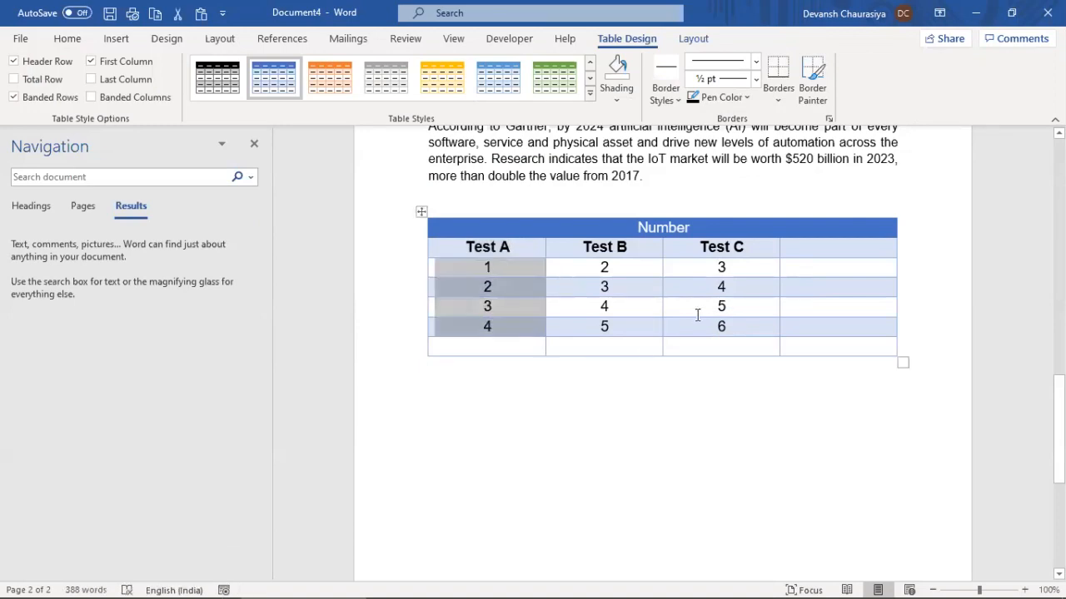
pyautogui.click(67, 38)
pyautogui.click(116, 39)
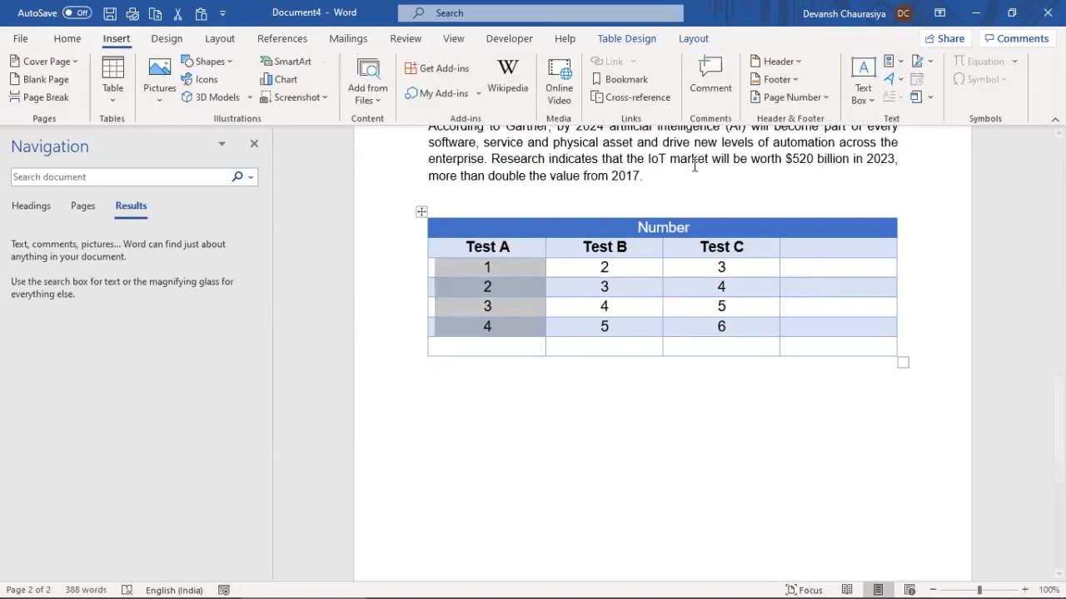
pyautogui.click(804, 251)
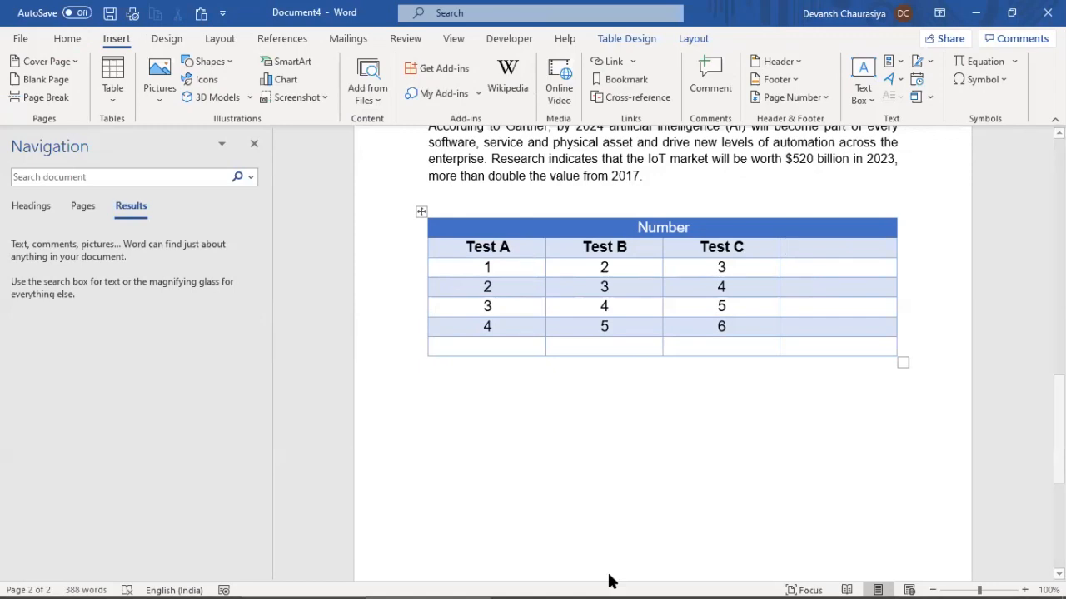
pyautogui.click(638, 581)
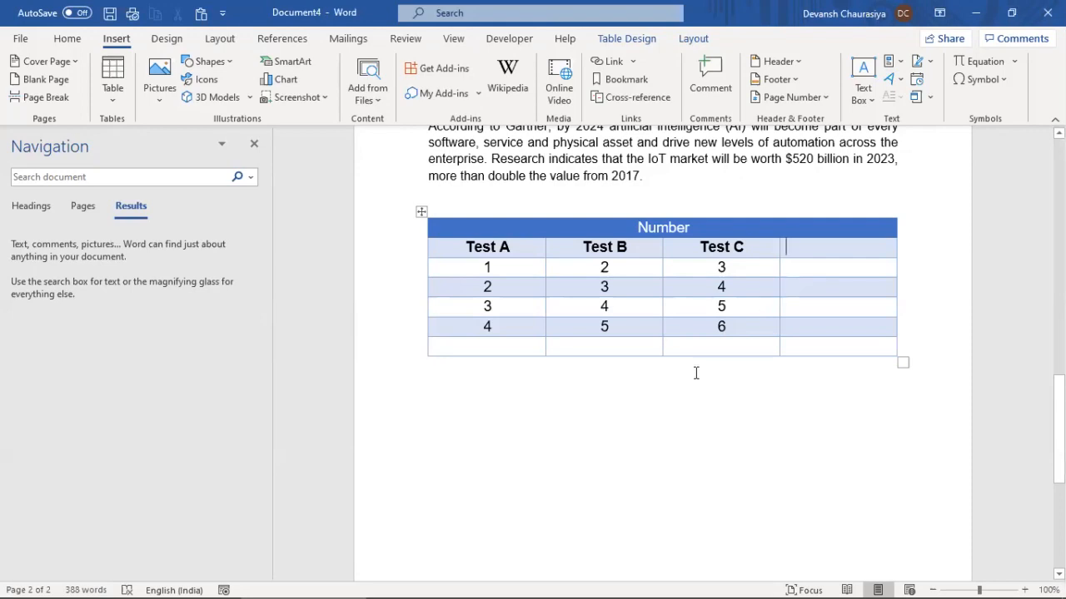
pyautogui.click(421, 211)
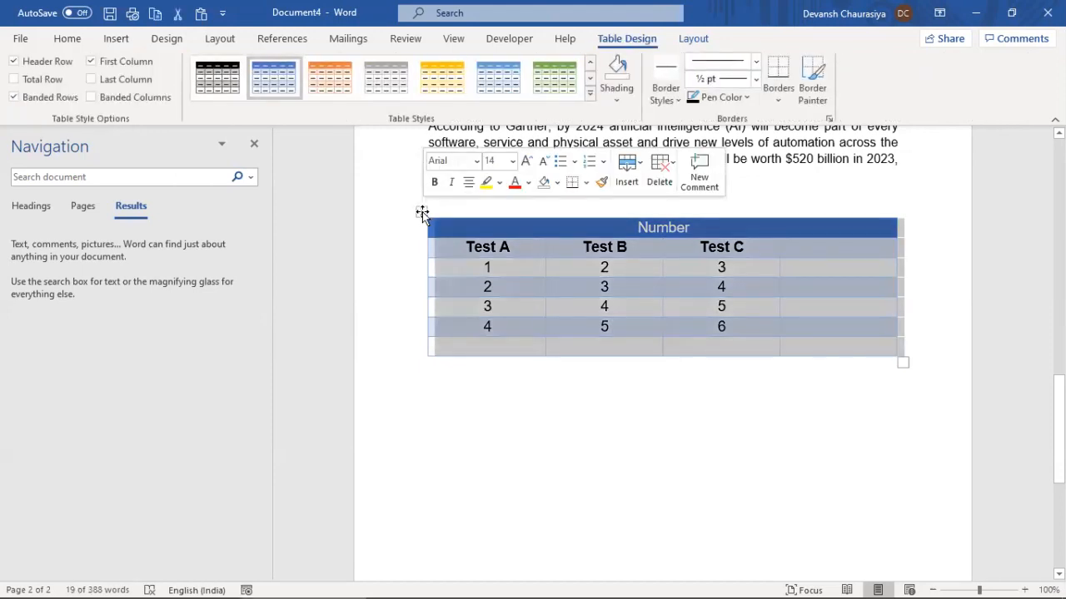
pyautogui.click(167, 38)
pyautogui.click(118, 38)
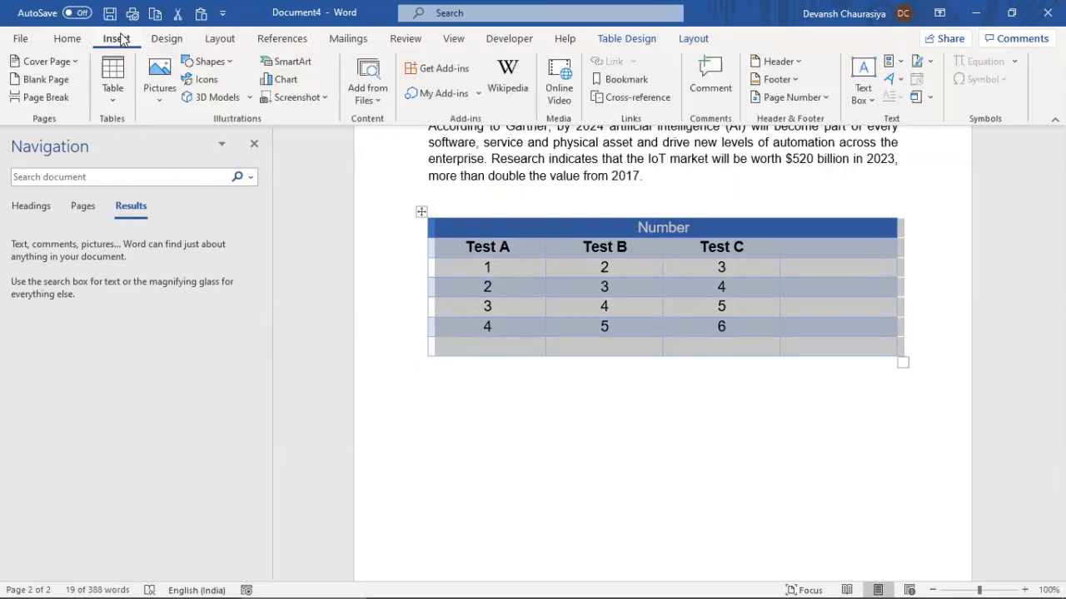
pyautogui.click(819, 246)
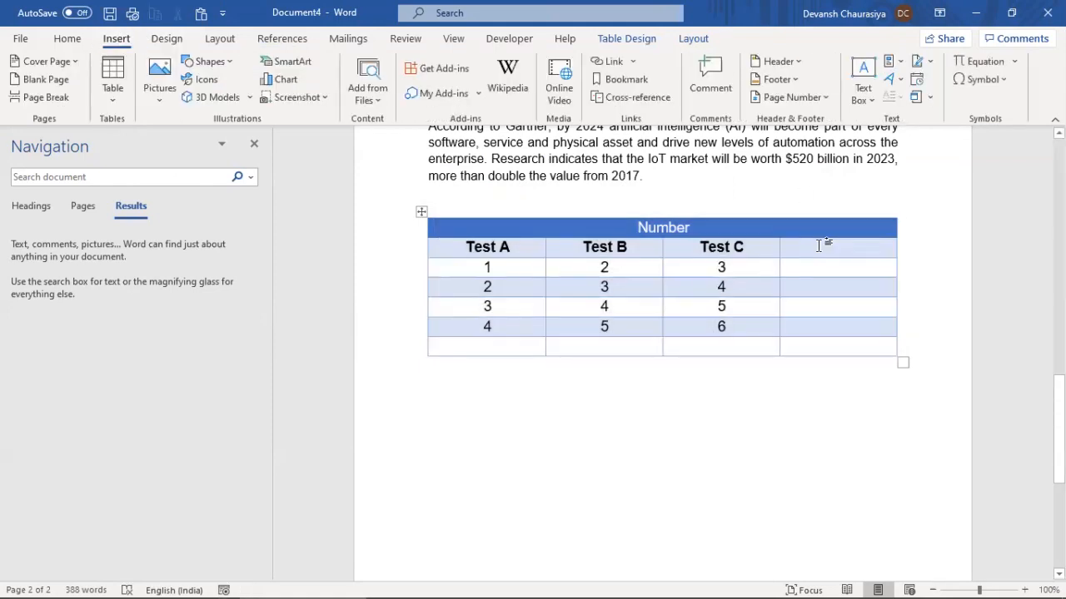
pyautogui.click(931, 65)
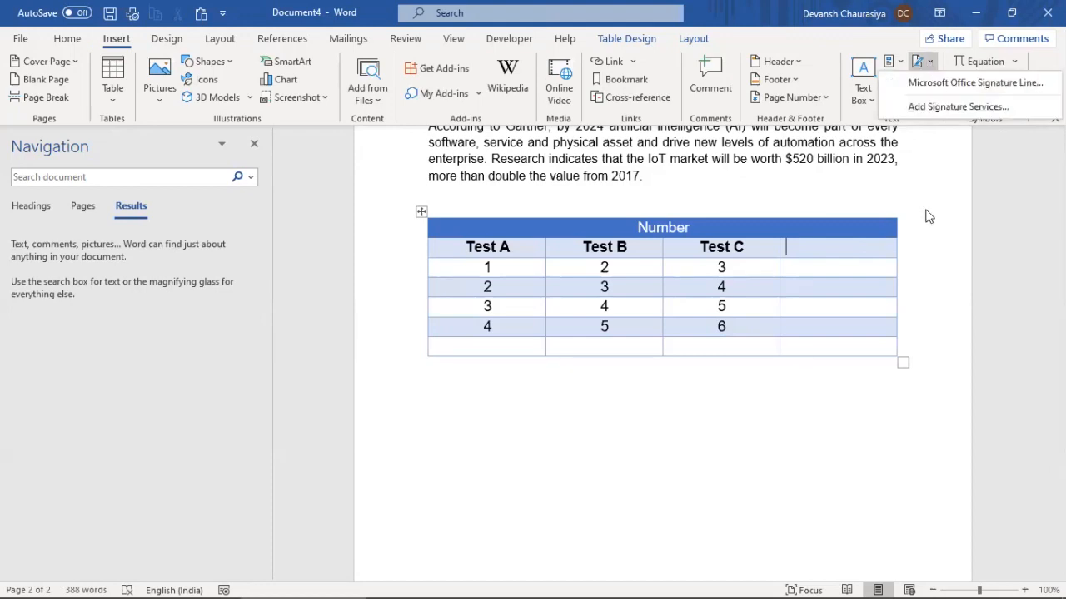
pyautogui.click(925, 210)
pyautogui.click(931, 95)
pyautogui.click(930, 95)
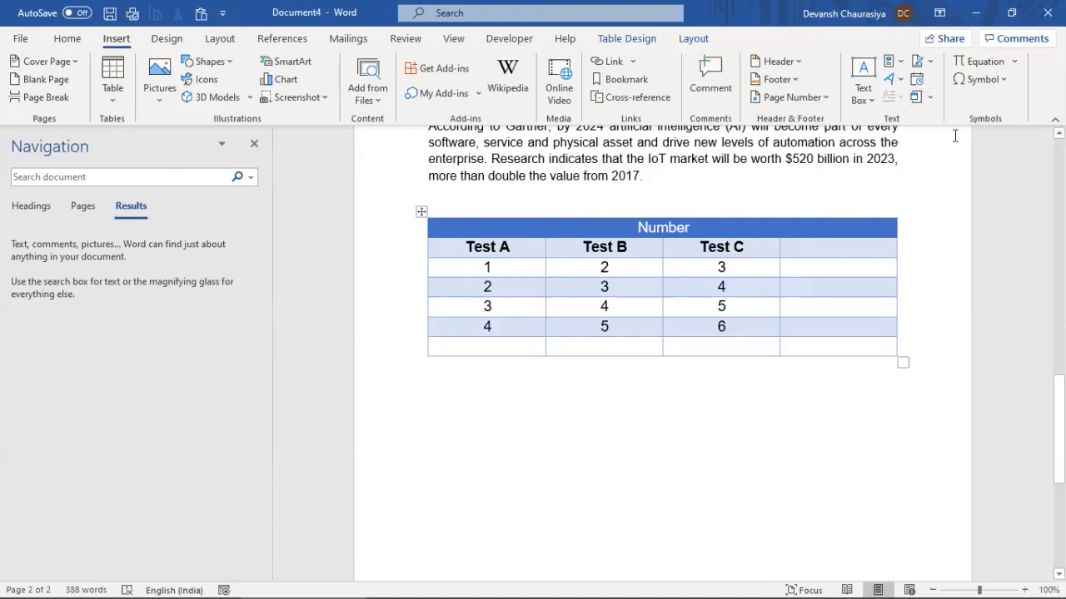
pyautogui.click(1014, 62)
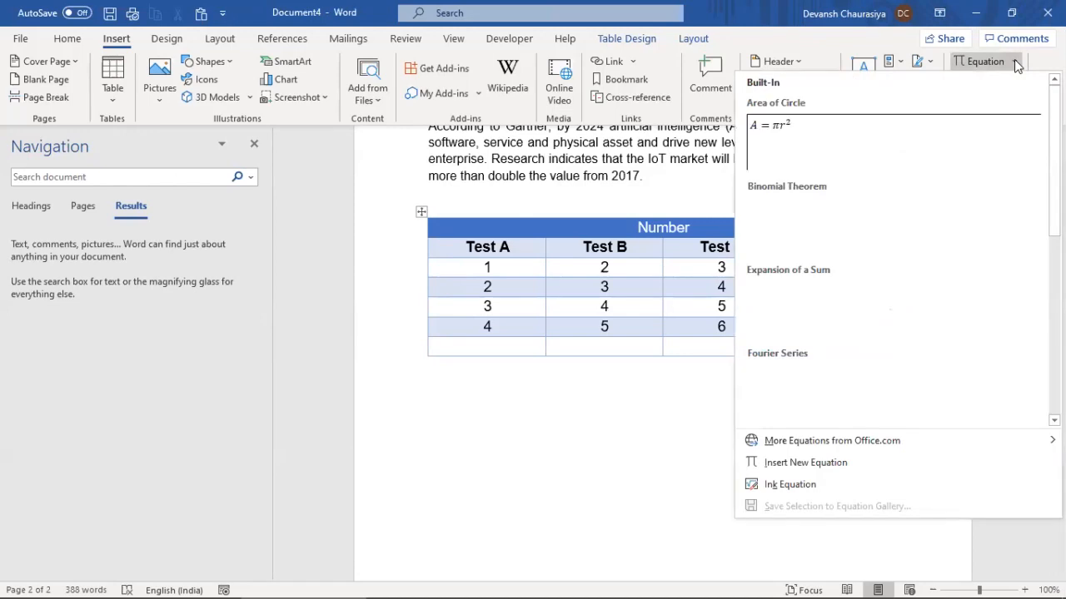
pyautogui.click(787, 129)
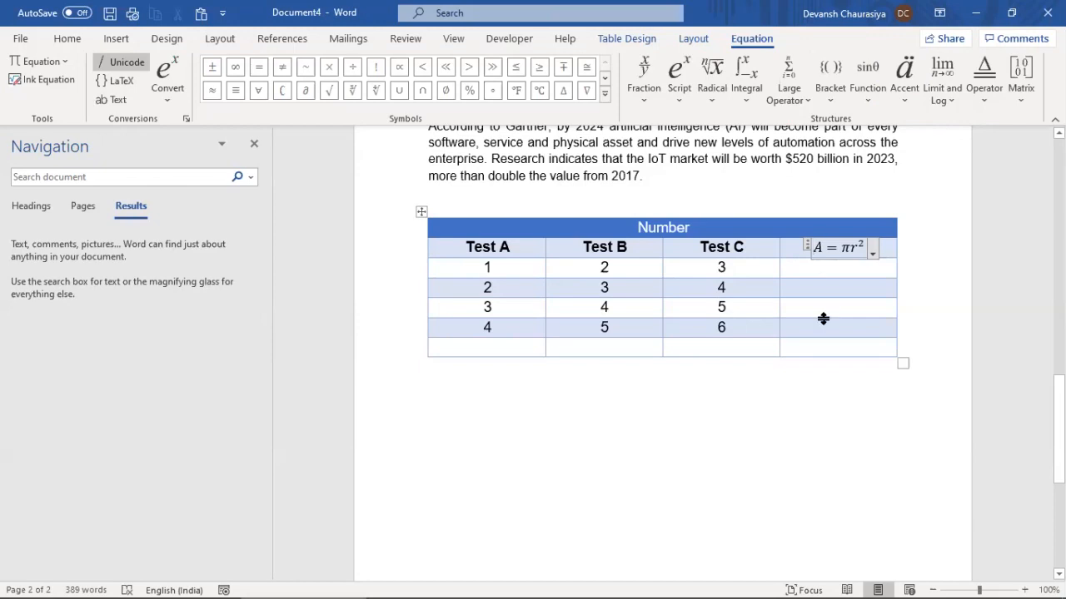
pyautogui.click(844, 275)
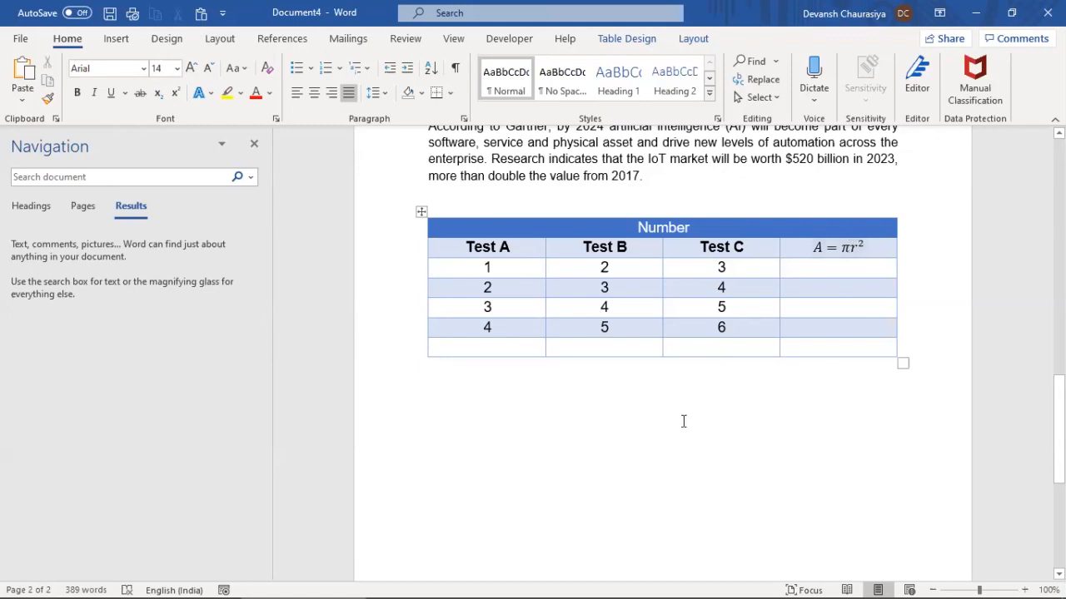
pyautogui.click(422, 211)
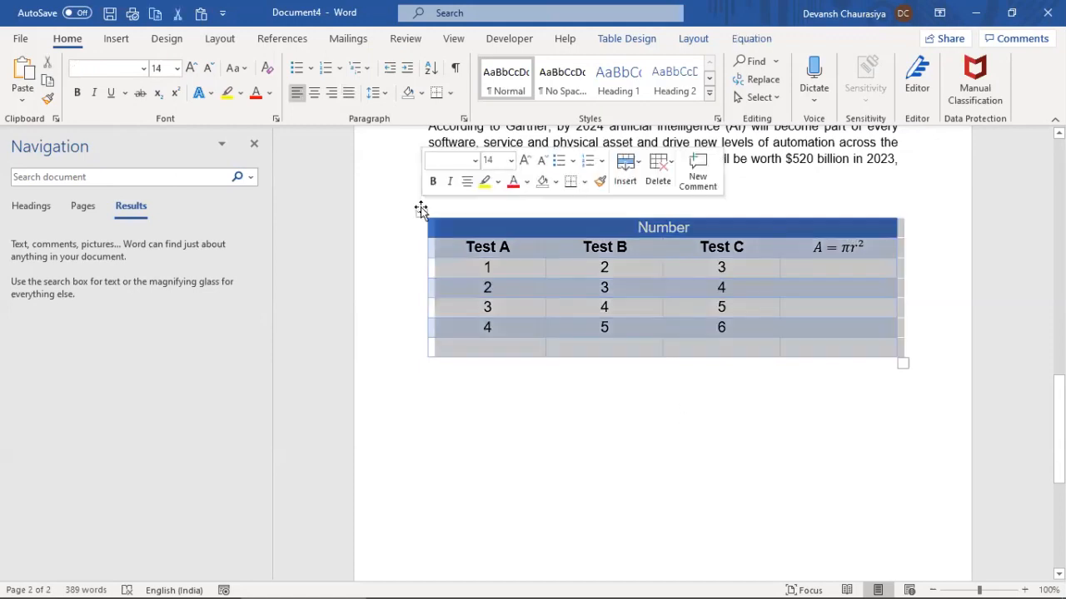
pyautogui.press('Delete')
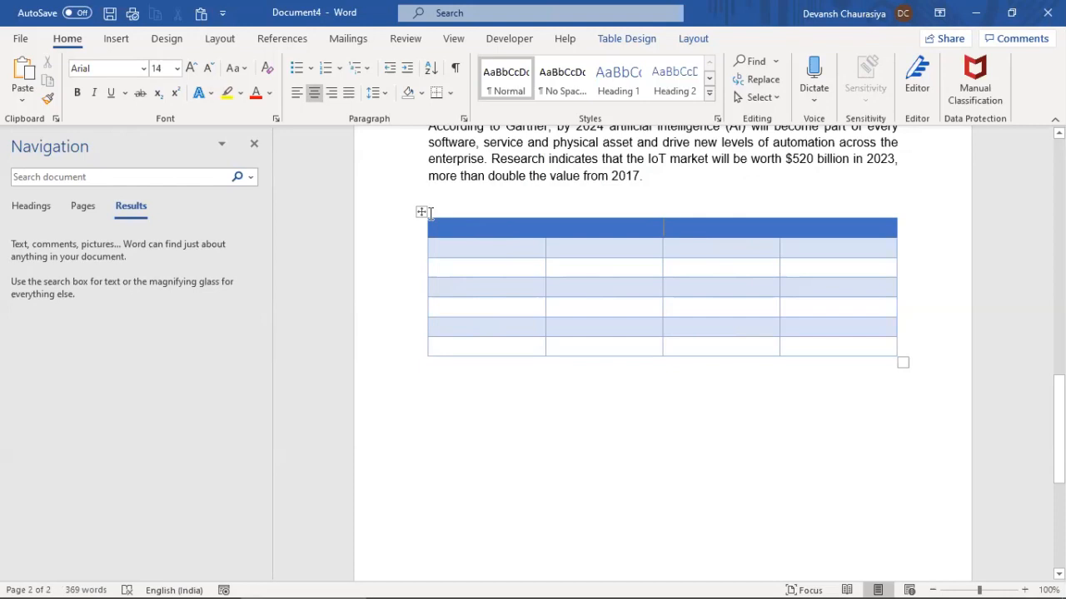
pyautogui.click(421, 212)
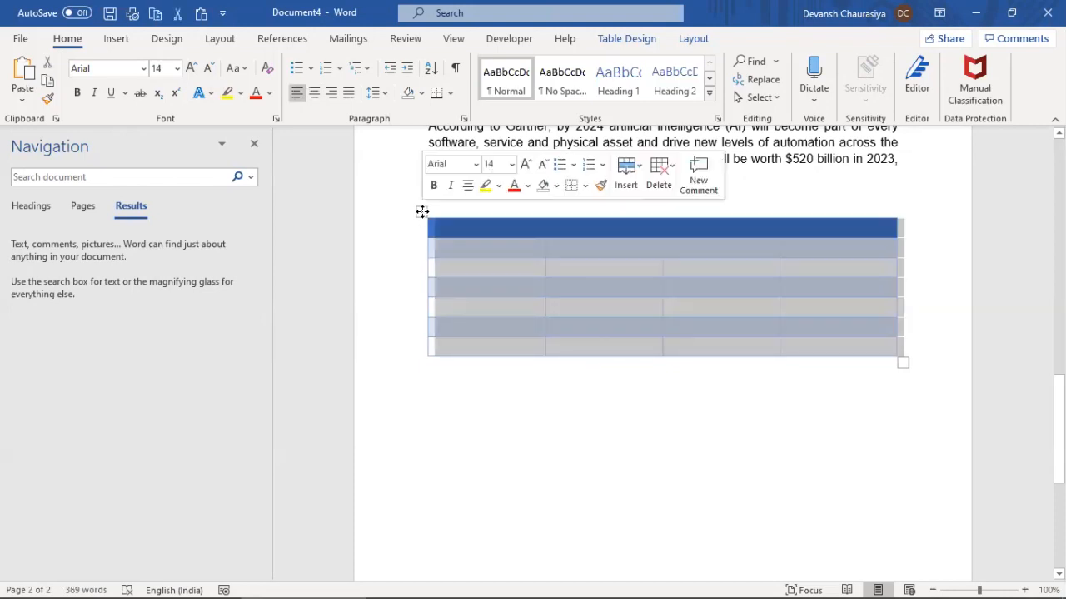
pyautogui.hotkey('ctrl', 'z')
pyautogui.click(529, 397)
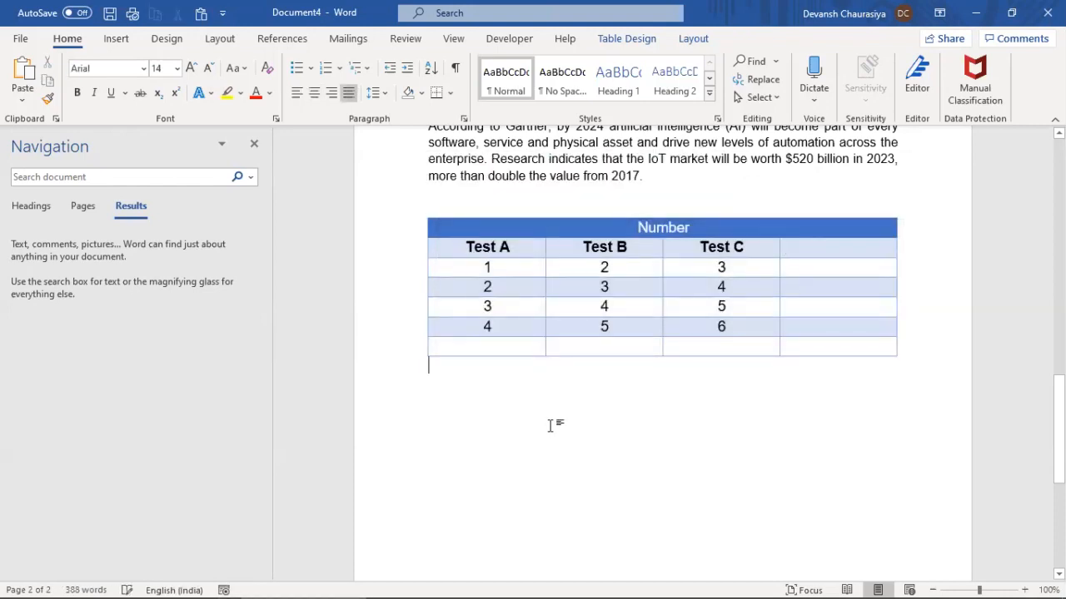
pyautogui.scroll(-3, 555, 417)
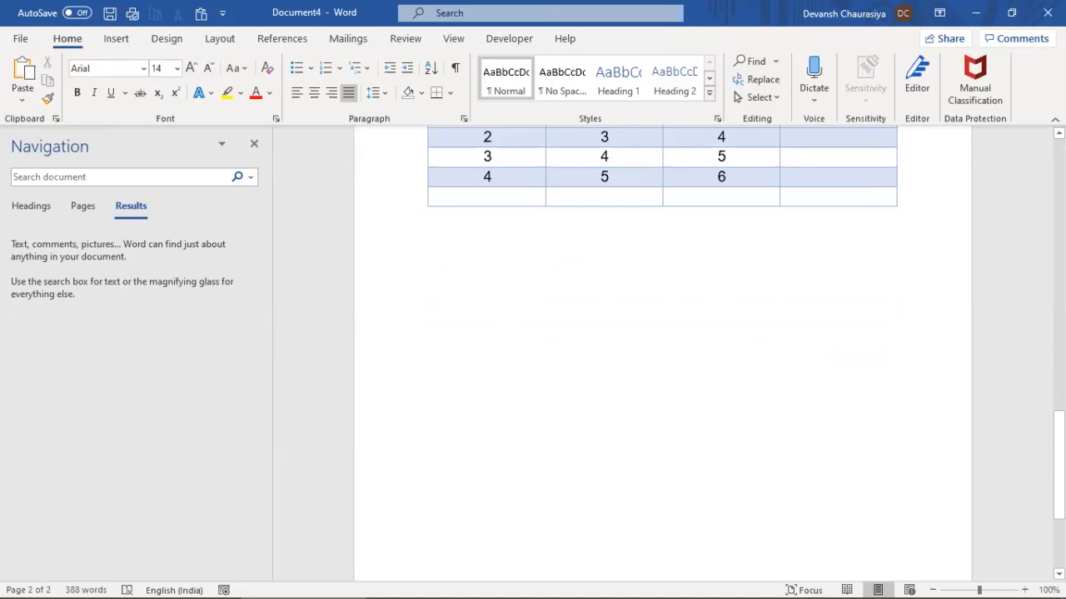
# Insert a Clustered Column chart with sample Series 1–3 data below the table
pyautogui.click(117, 38)
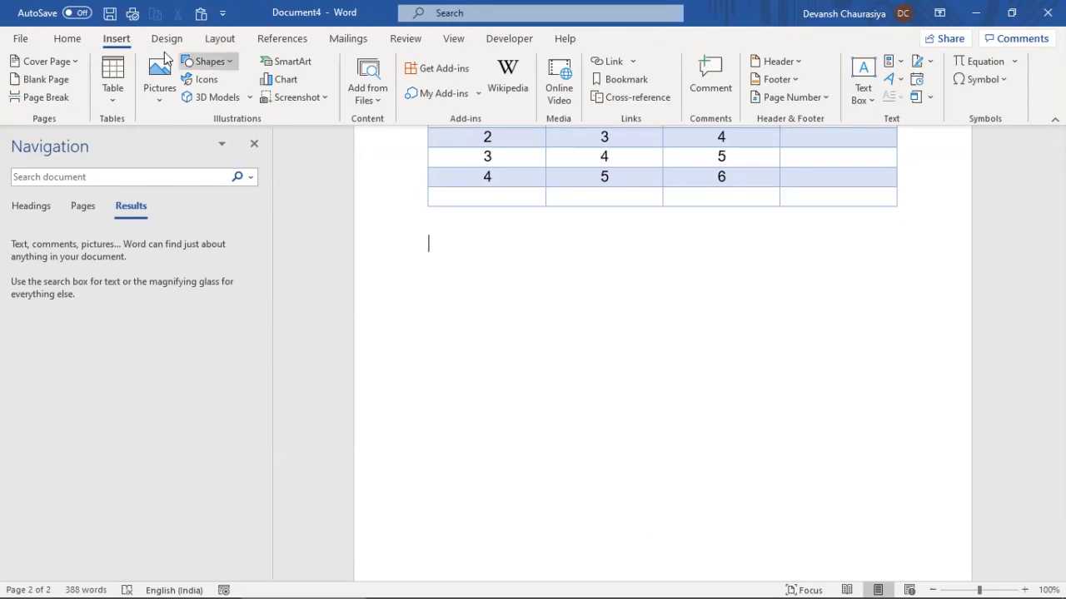
pyautogui.click(285, 81)
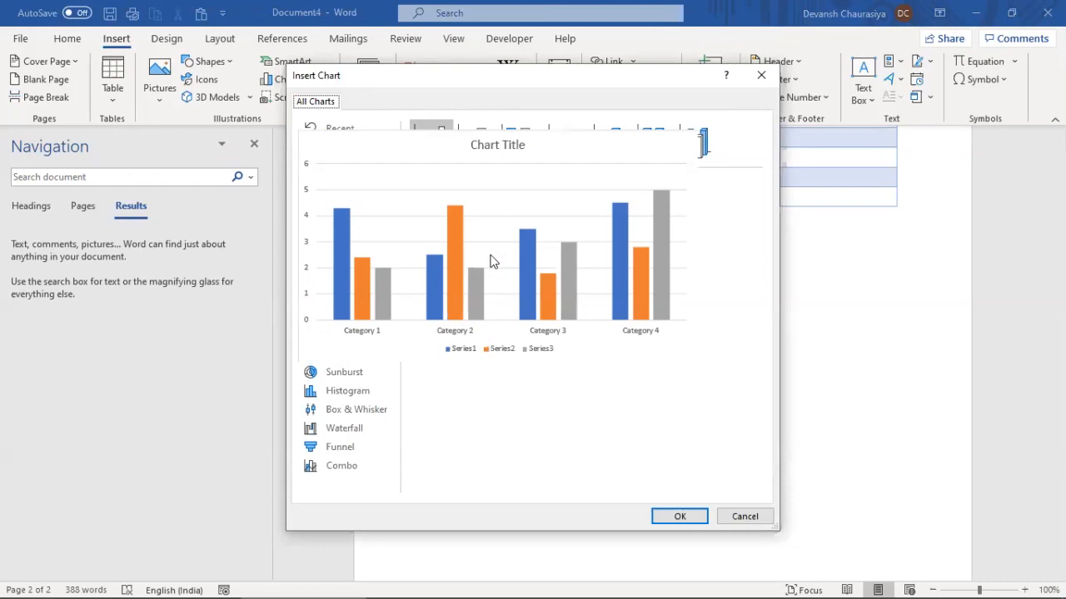
pyautogui.click(680, 517)
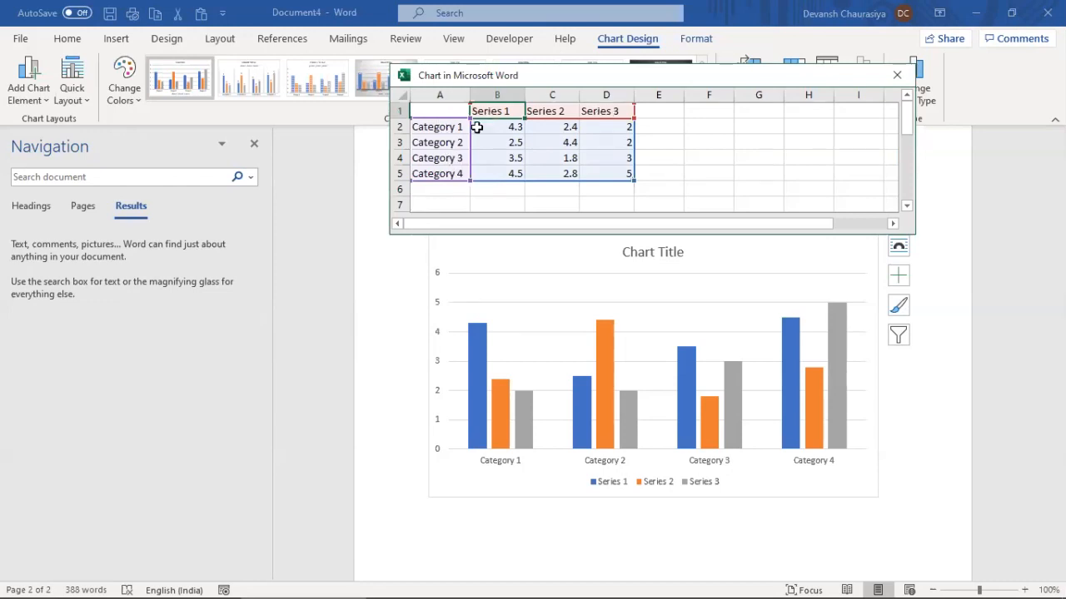
# Copy the Sales by region table A1:D4 from the ppt course workbook into the chart's data sheet
pyautogui.hotkey('alt', 'Tab')
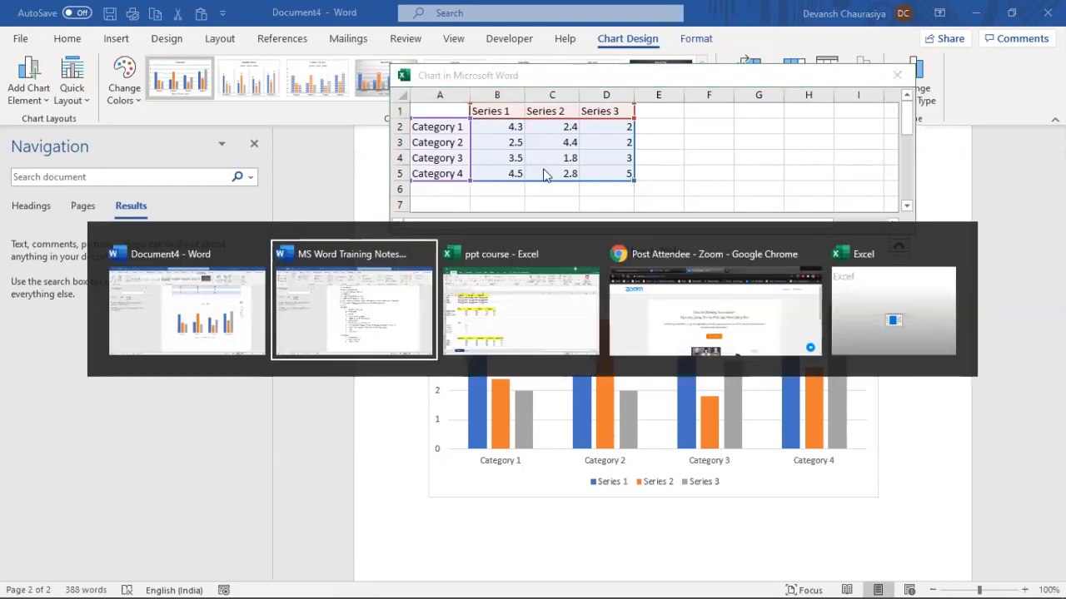
pyautogui.hotkey('alt', 'Tab')
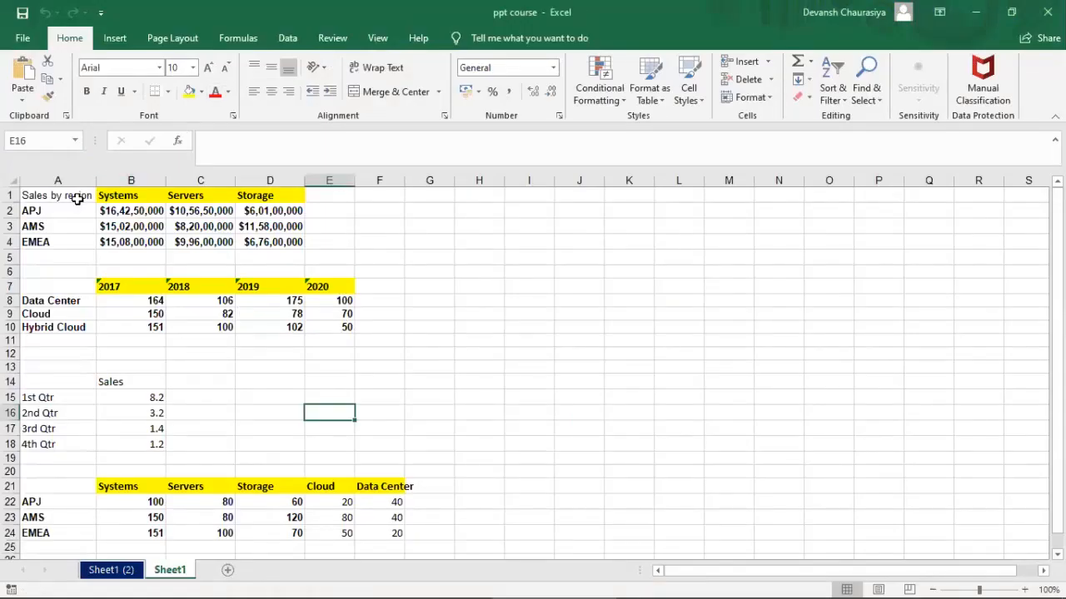
pyautogui.moveTo(71, 198); pyautogui.dragTo(284, 241)
pyautogui.hotkey('ctrl', 'c')
pyautogui.hotkey('alt', 'Tab')
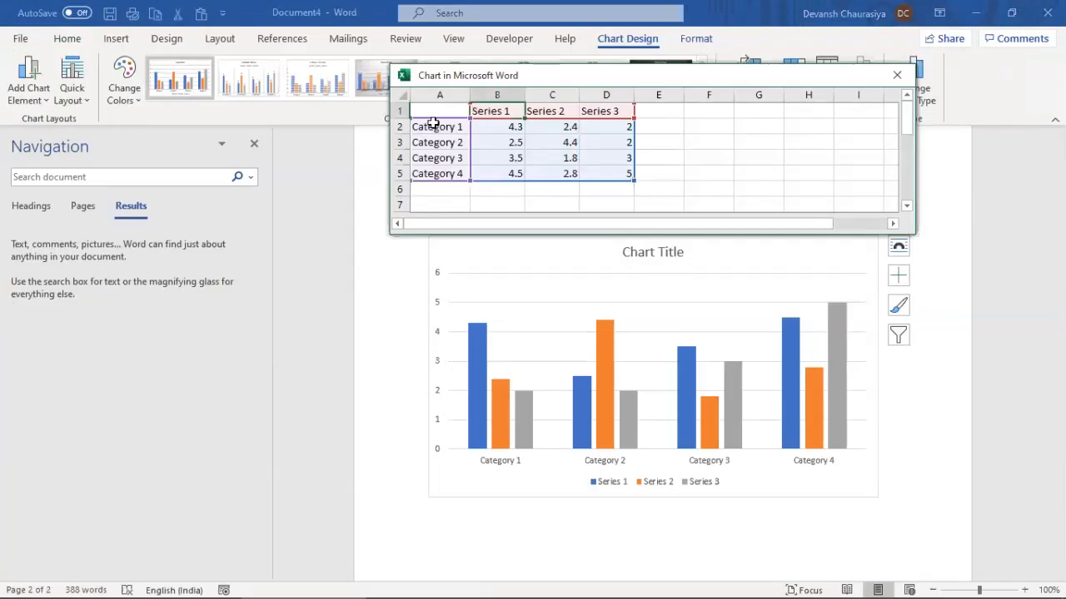
pyautogui.click(431, 111)
pyautogui.hotkey('ctrl', 'v')
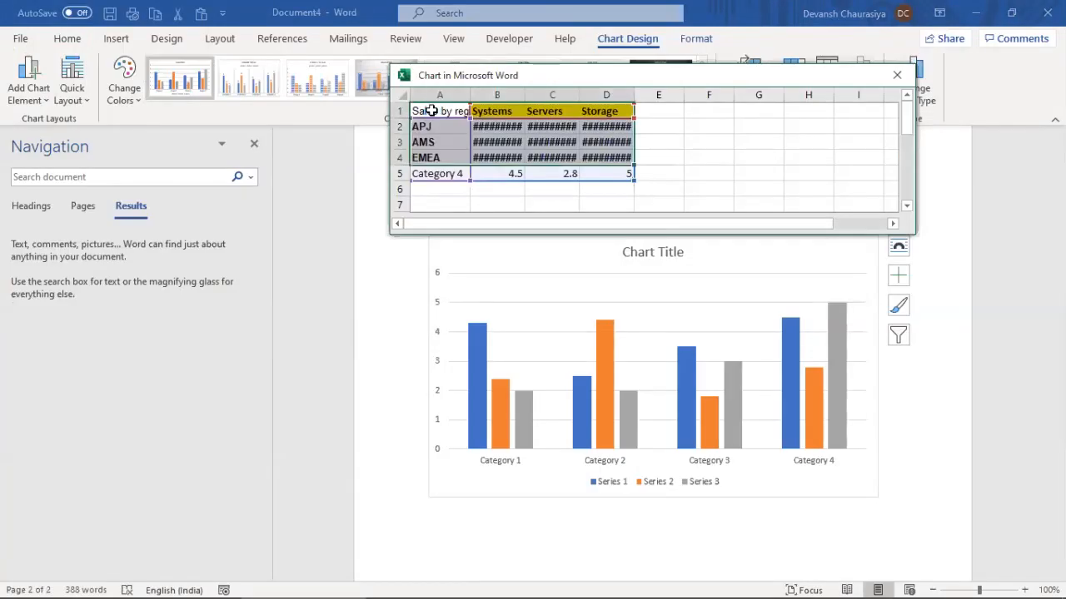
# Widen columns B–D, clear the leftover Category 4 row, and limit the data range to rows 1–4
pyautogui.click(676, 141)
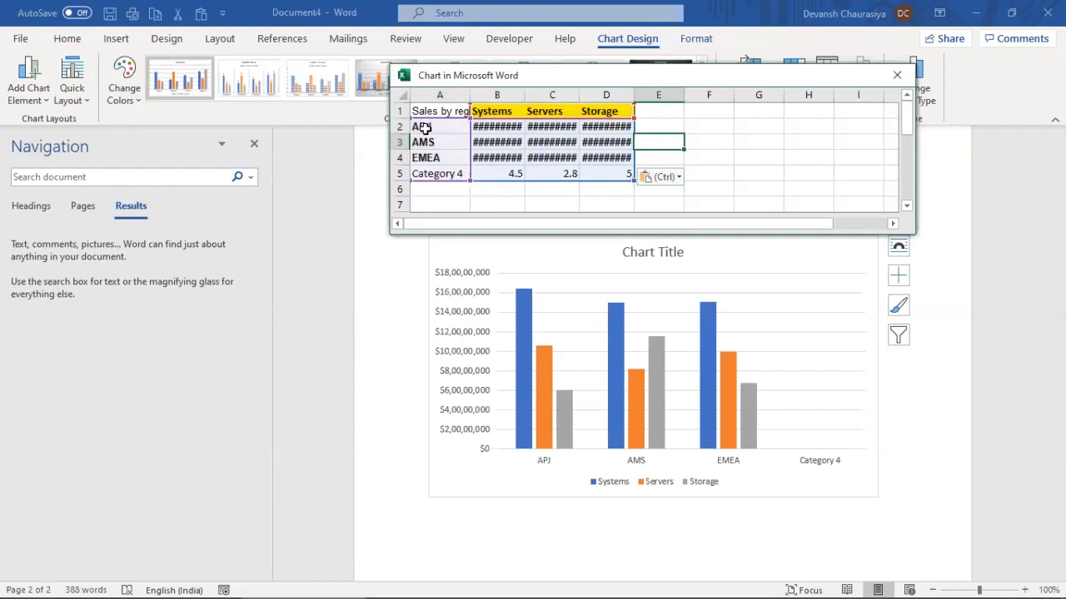
pyautogui.click(607, 173)
pyautogui.moveTo(495, 97); pyautogui.dragTo(624, 95)
pyautogui.doubleClick(631, 96)
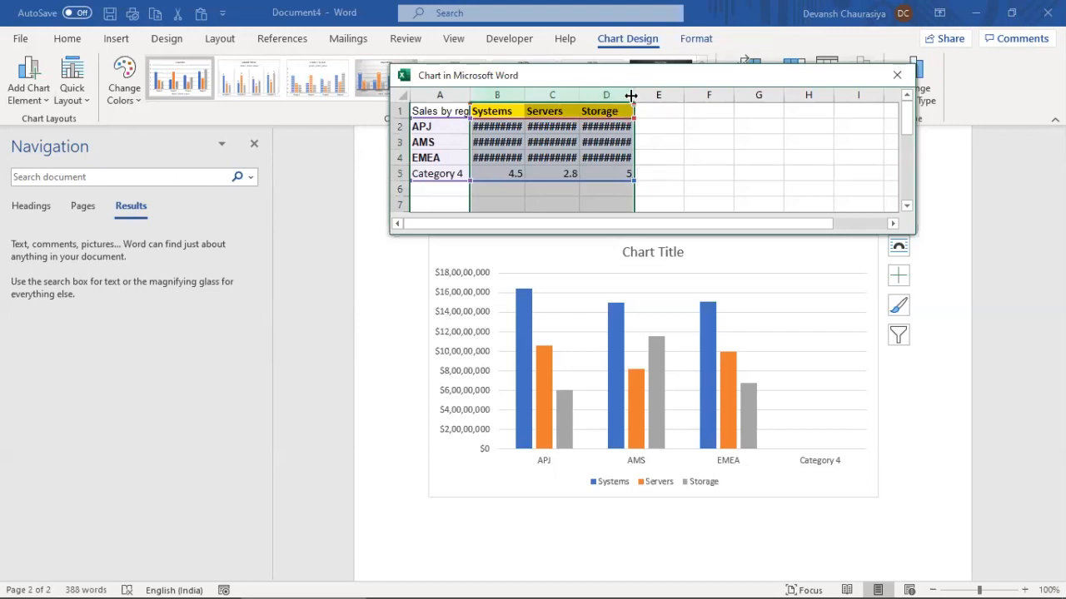
pyautogui.doubleClick(631, 96)
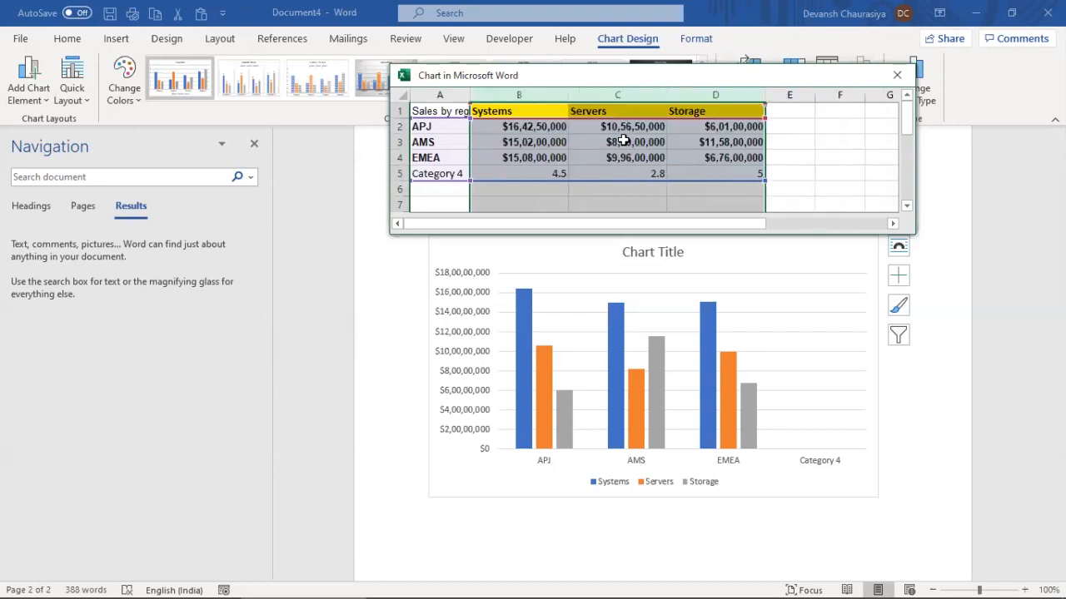
pyautogui.click(520, 174)
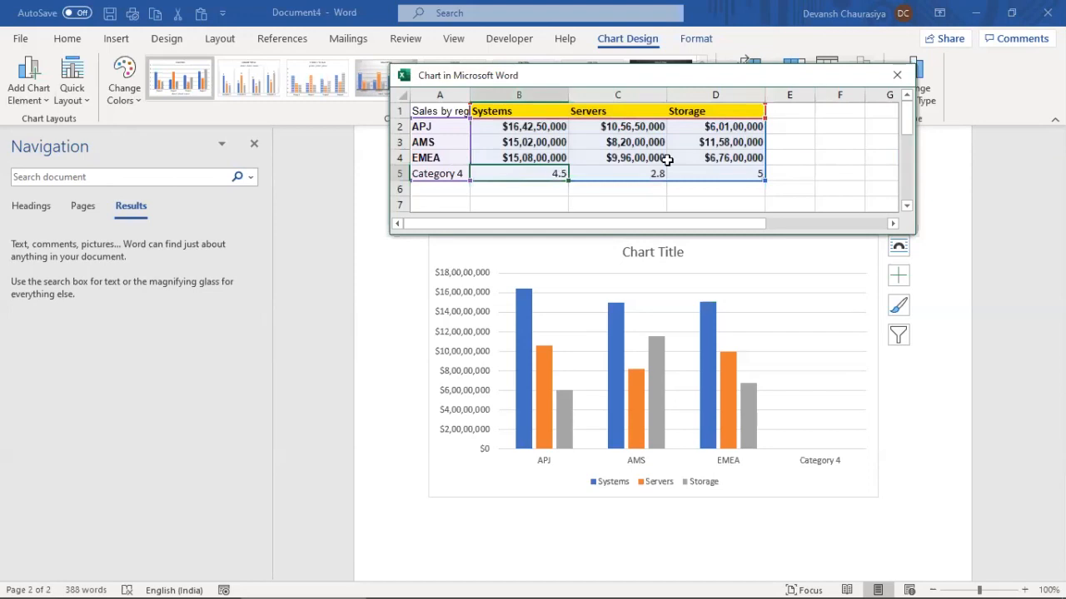
pyautogui.moveTo(747, 171); pyautogui.dragTo(452, 172)
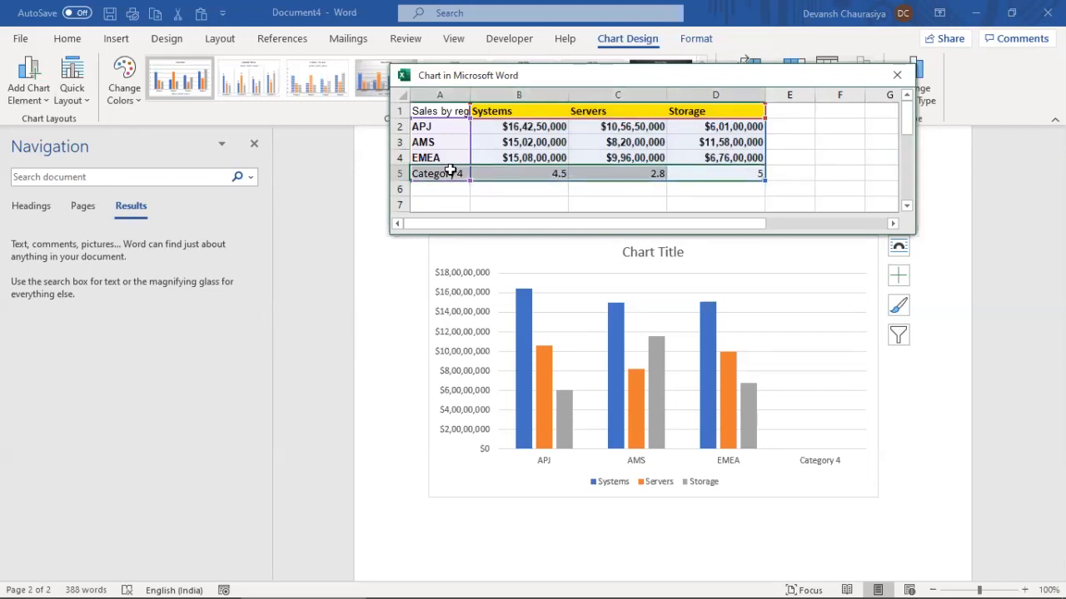
pyautogui.press('Delete')
pyautogui.click(613, 148)
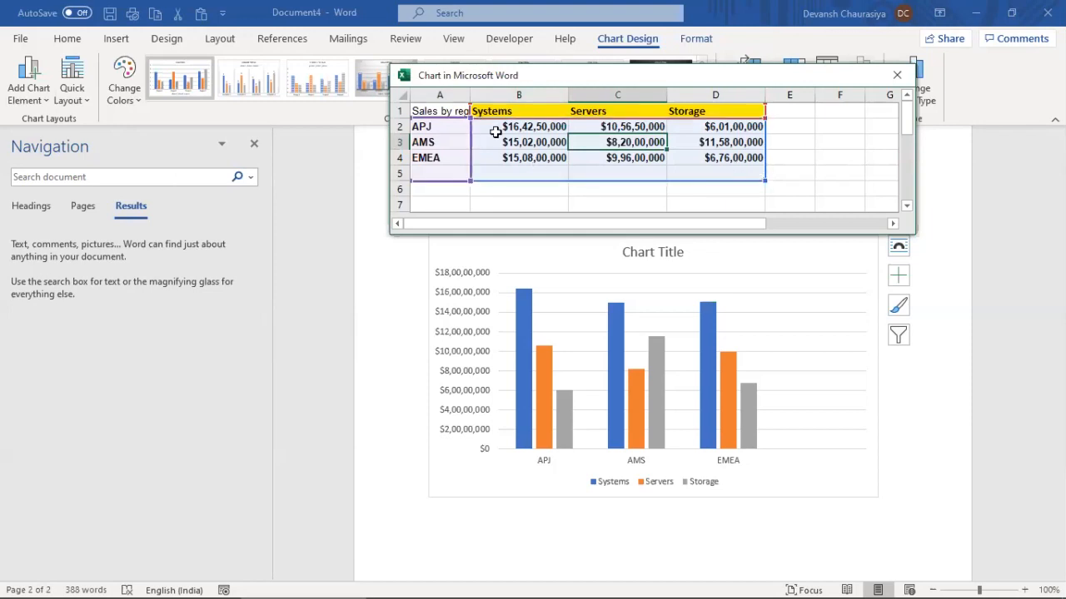
pyautogui.click(811, 163)
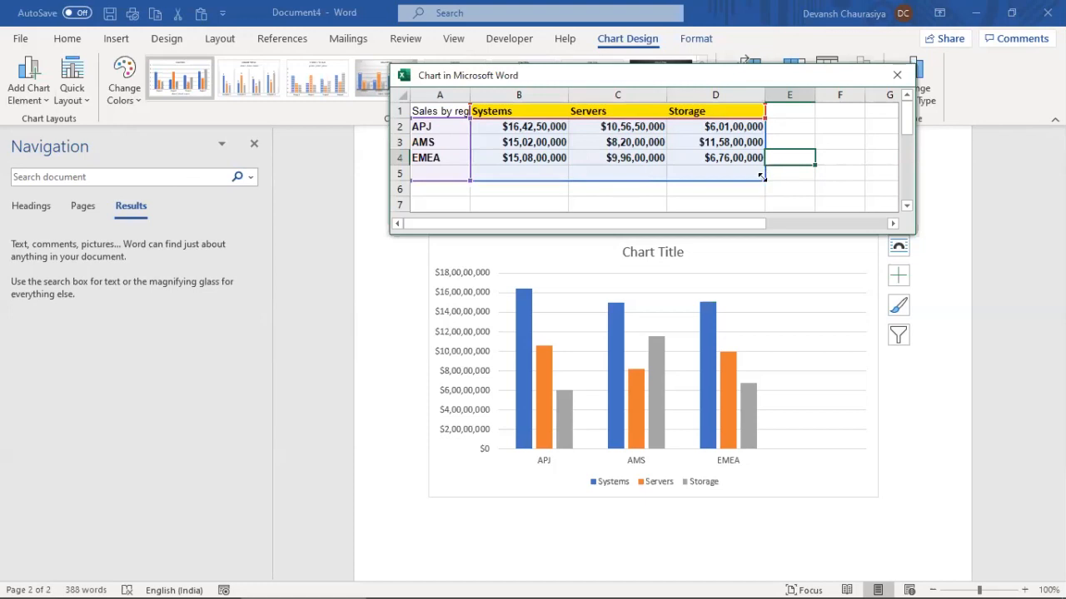
pyautogui.moveTo(760, 163); pyautogui.dragTo(761, 161)
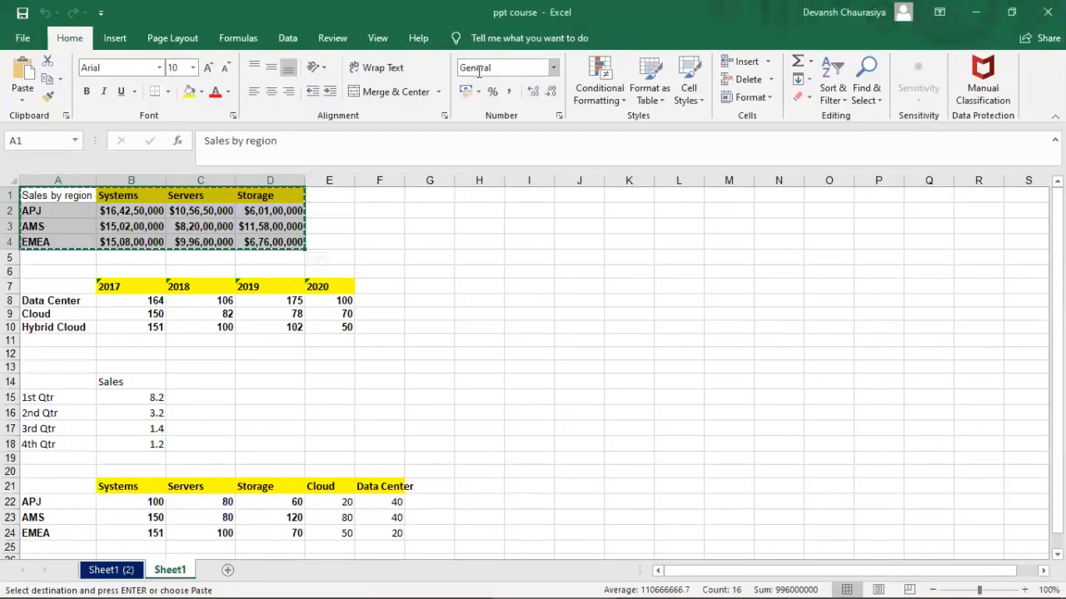
# Leave the data sheet and replace the Chart Title text with 'Sales WW 2019'
pyautogui.click(429, 272)
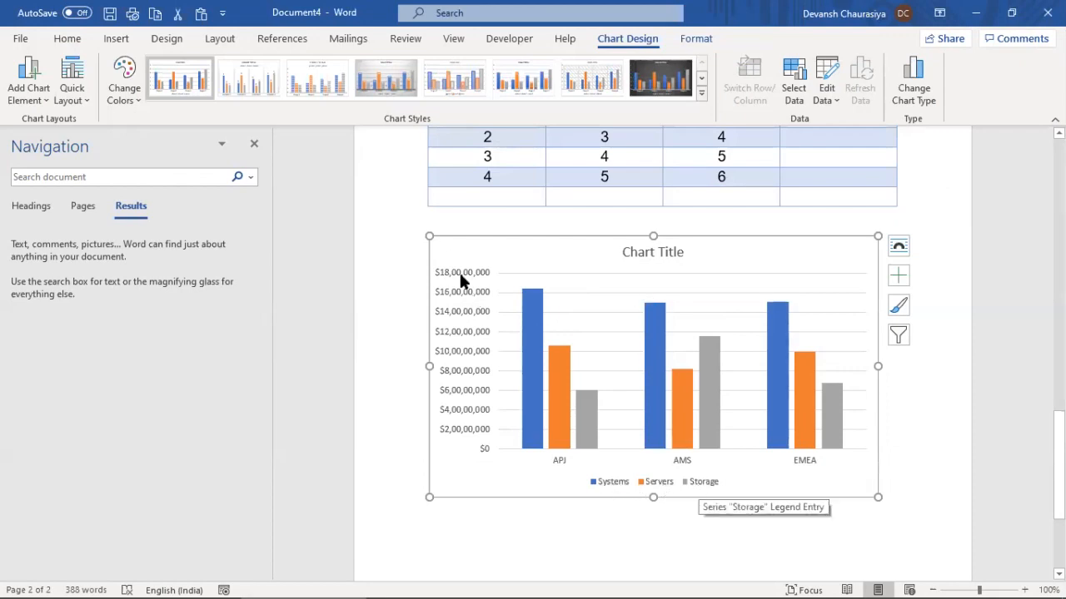
pyautogui.click(633, 253)
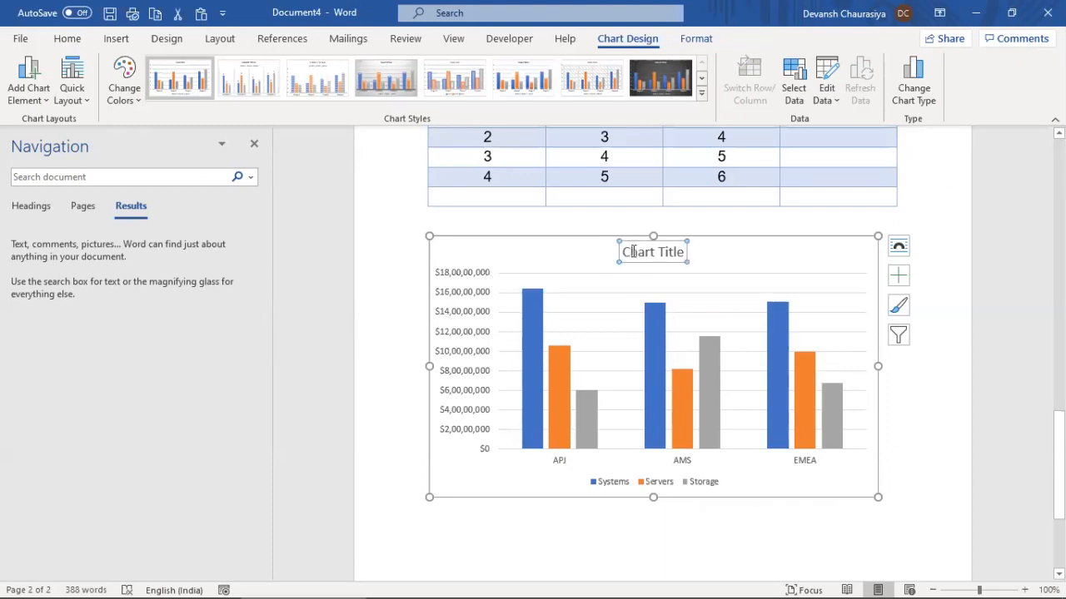
pyautogui.click(632, 252)
pyautogui.hotkey('ctrl', 'a')
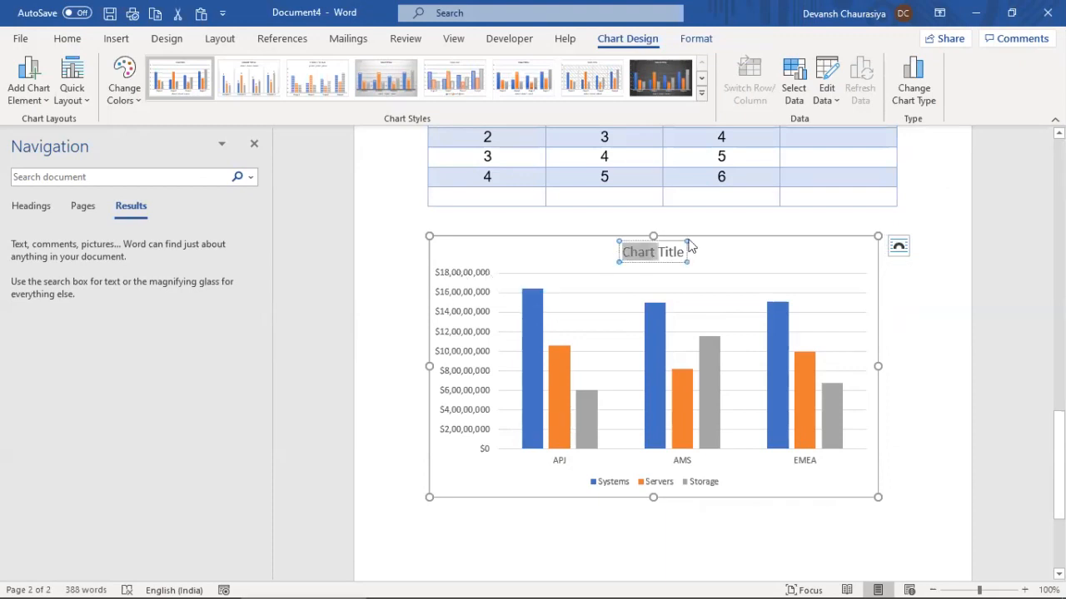
pyautogui.write('Sales W')
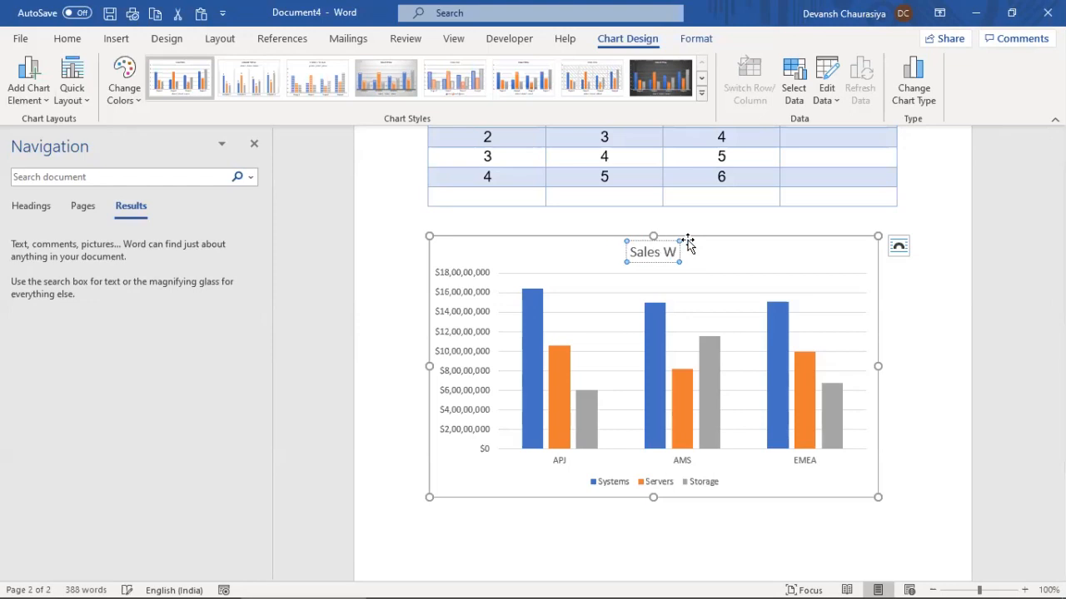
pyautogui.write('W 2019')
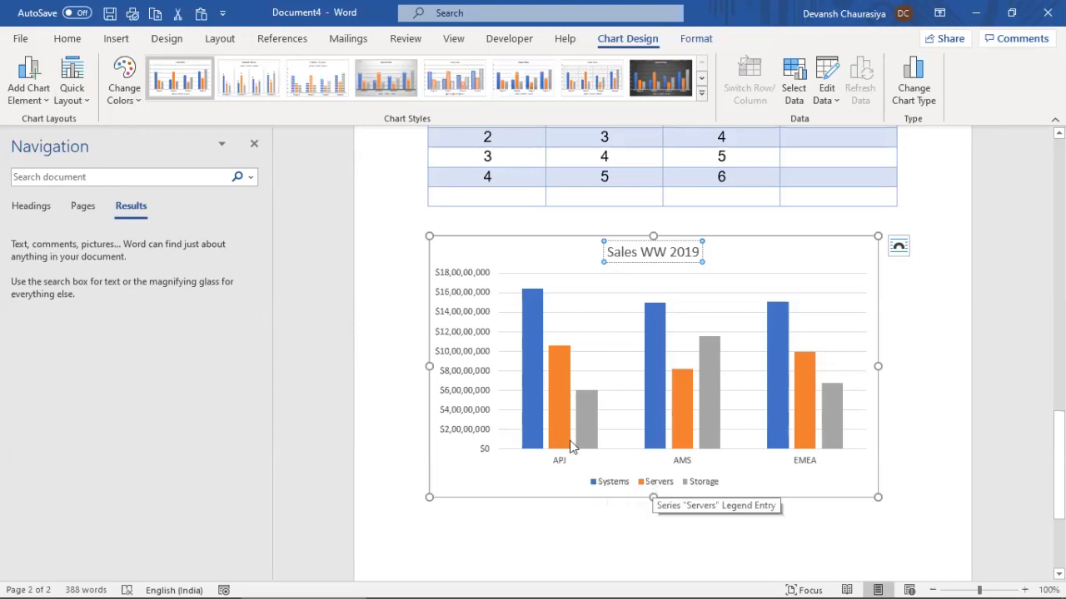
pyautogui.moveTo(565, 446)
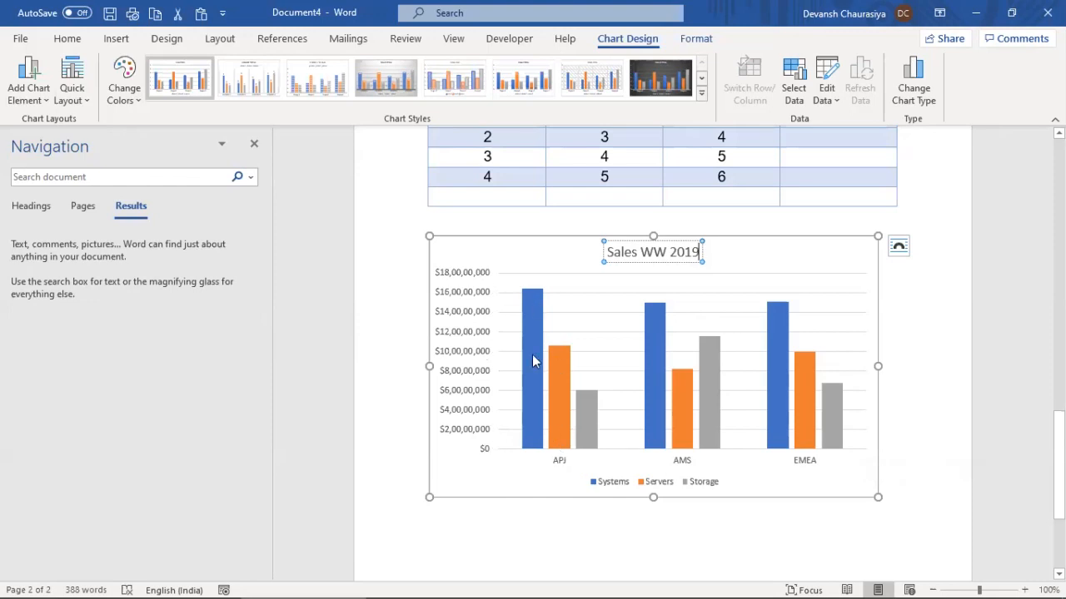
# Add value data labels to the Systems and Servers columns
pyautogui.moveTo(535, 314)
pyautogui.rightClick(526, 304)
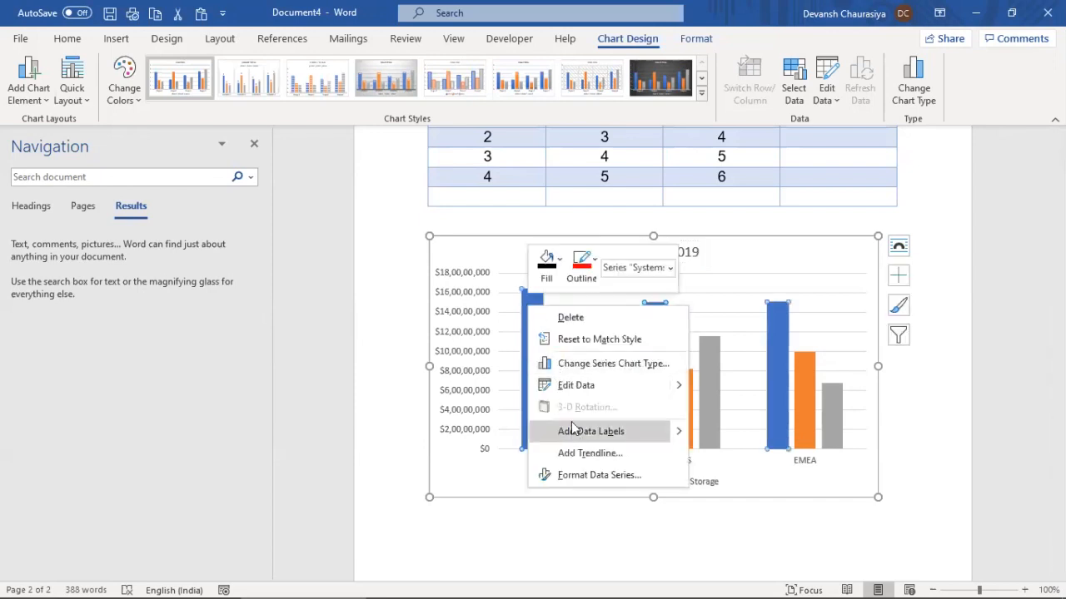
pyautogui.rightClick(526, 302)
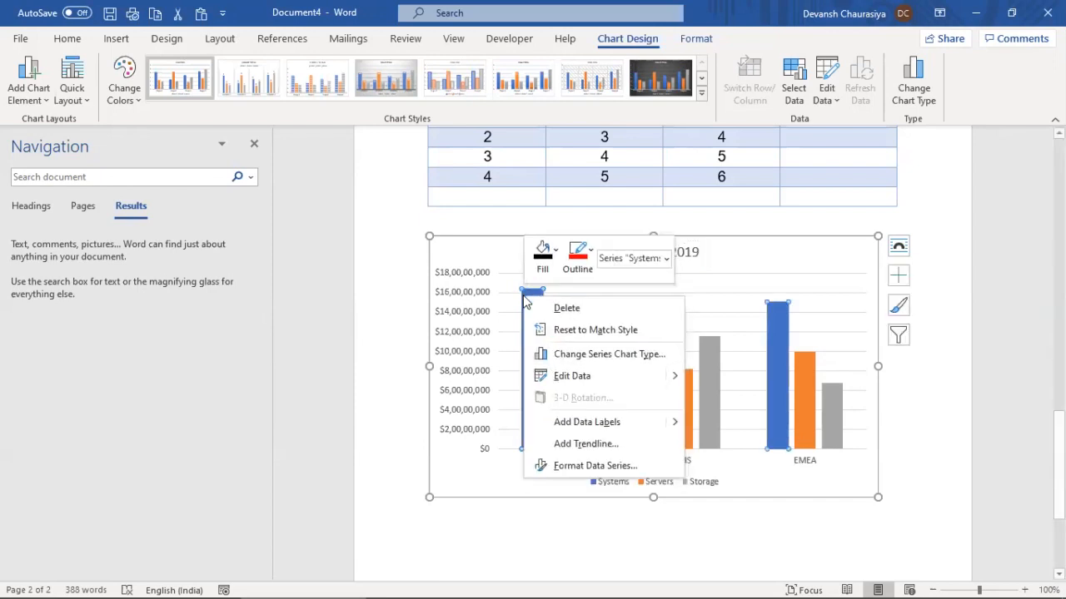
pyautogui.click(706, 423)
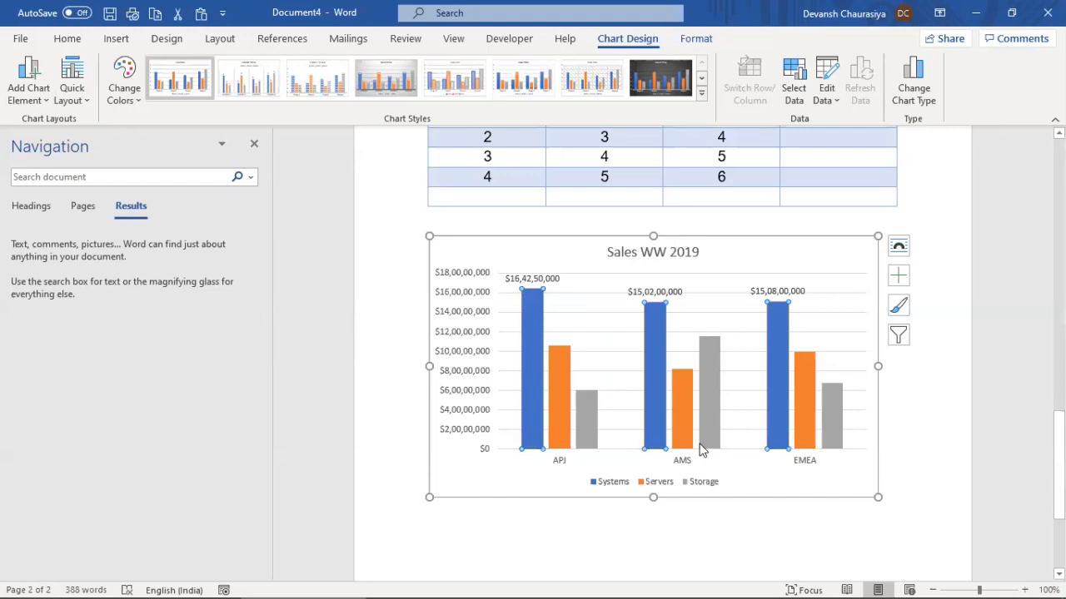
pyautogui.rightClick(558, 360)
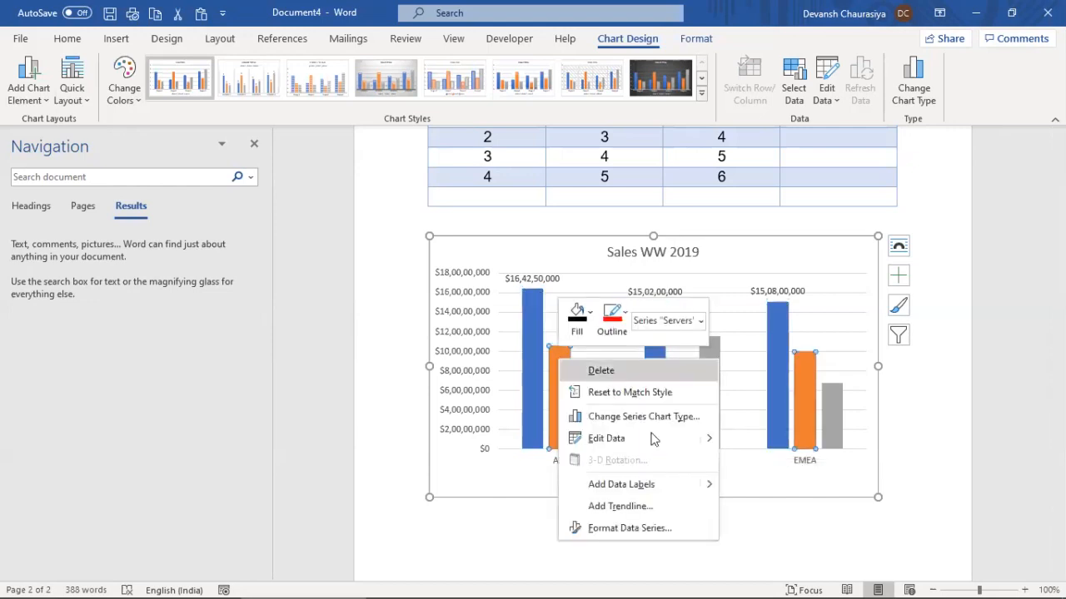
pyautogui.moveTo(707, 483)
pyautogui.click(758, 483)
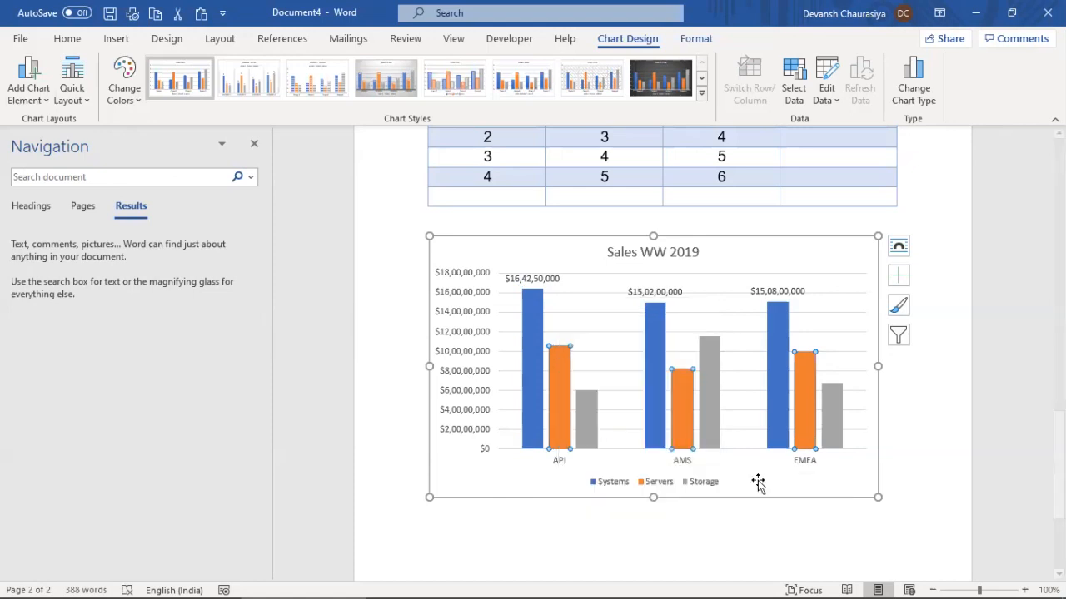
# Give the Storage columns plain value labels, replacing the accidental callout labels
pyautogui.rightClick(590, 412)
pyautogui.moveTo(741, 534)
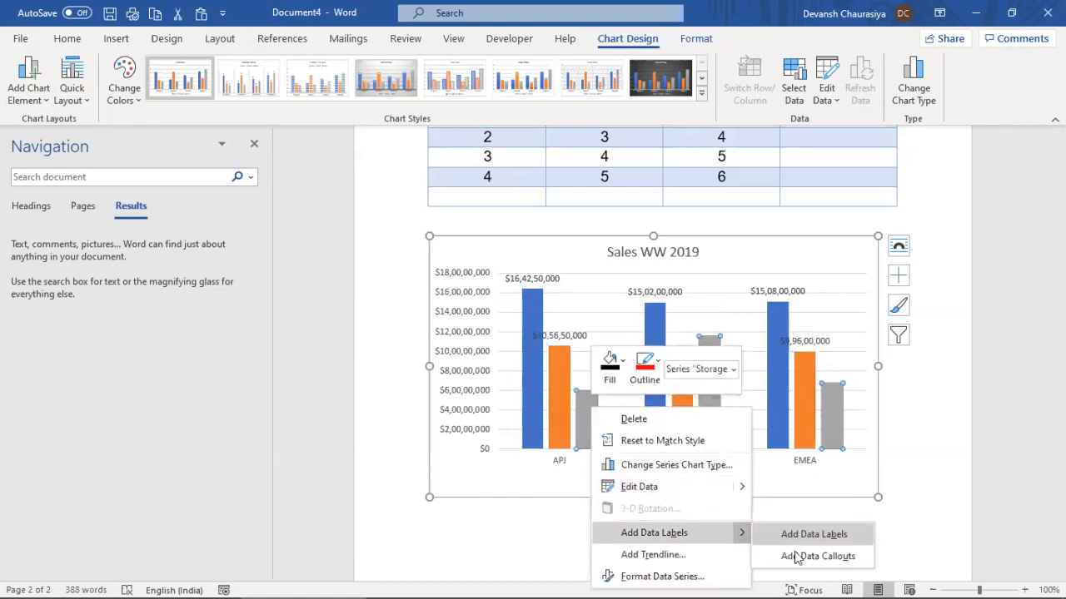
pyautogui.click(798, 558)
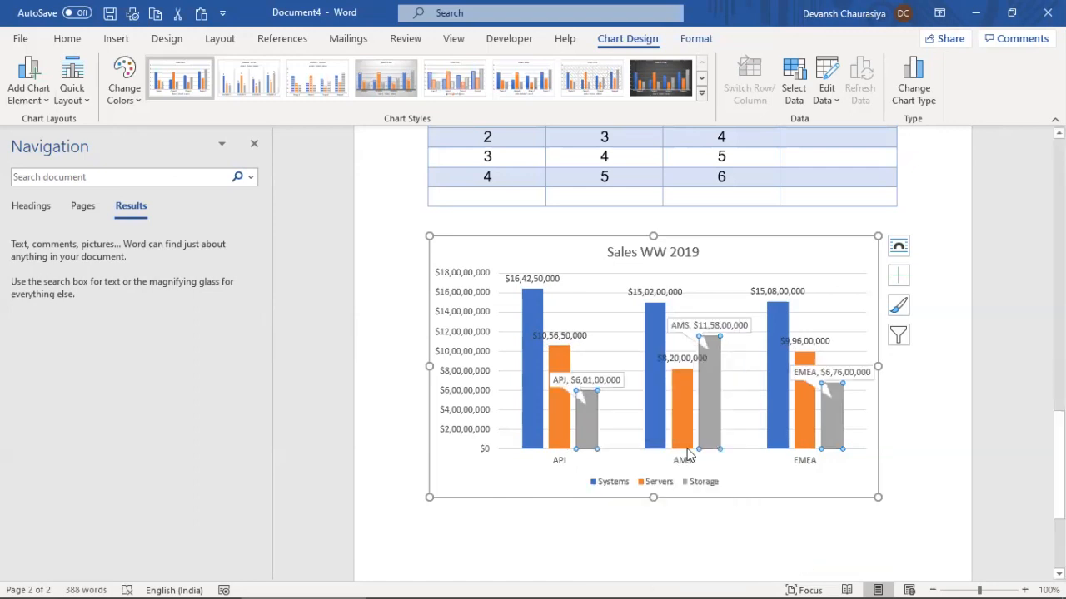
pyautogui.click(610, 375)
pyautogui.press('Delete')
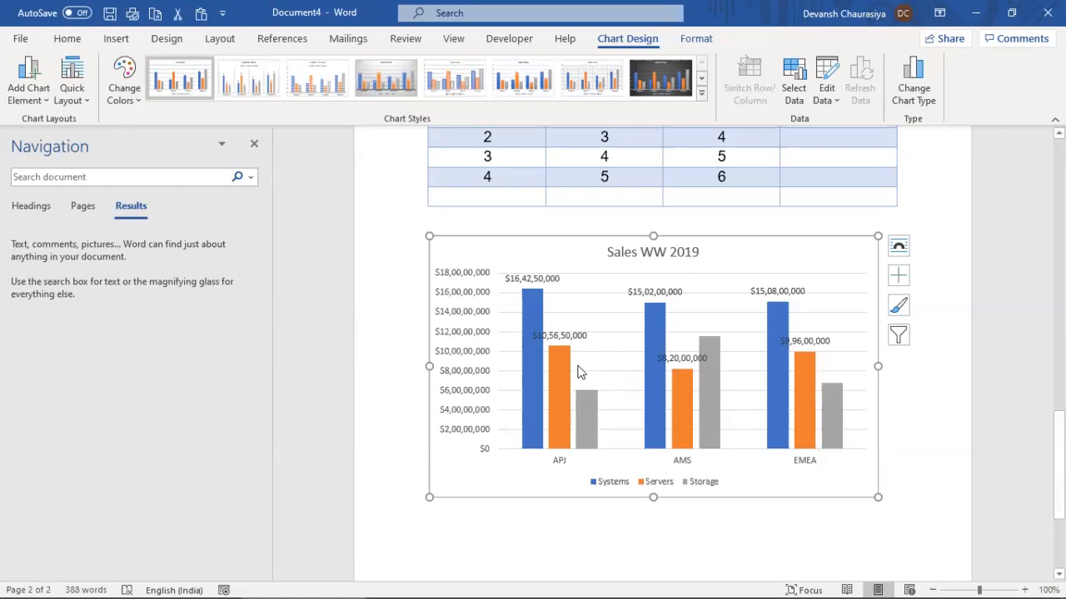
pyautogui.rightClick(583, 396)
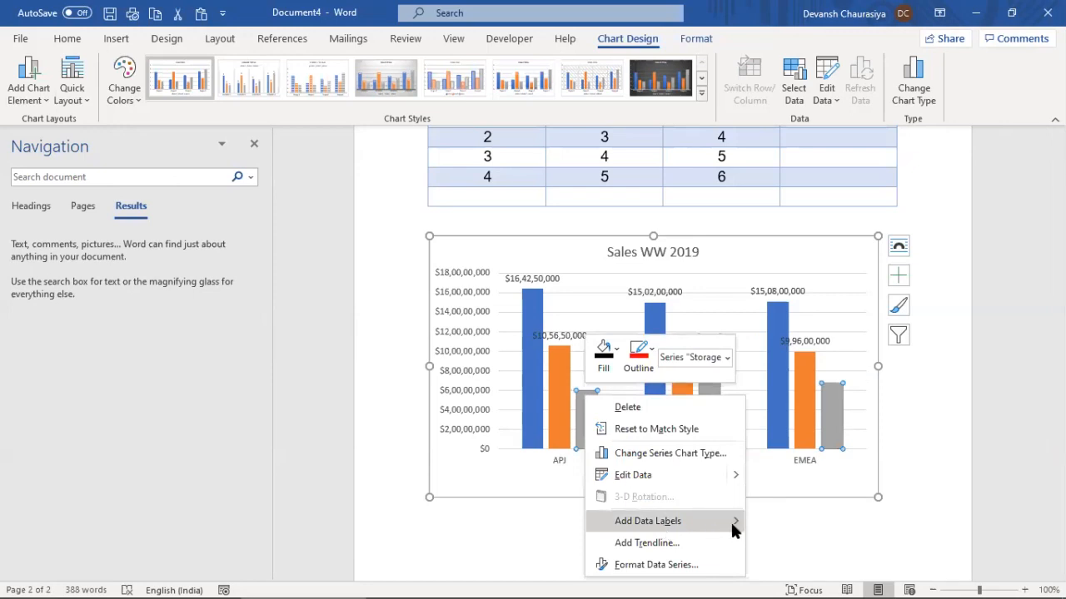
pyautogui.moveTo(732, 525)
pyautogui.click(771, 521)
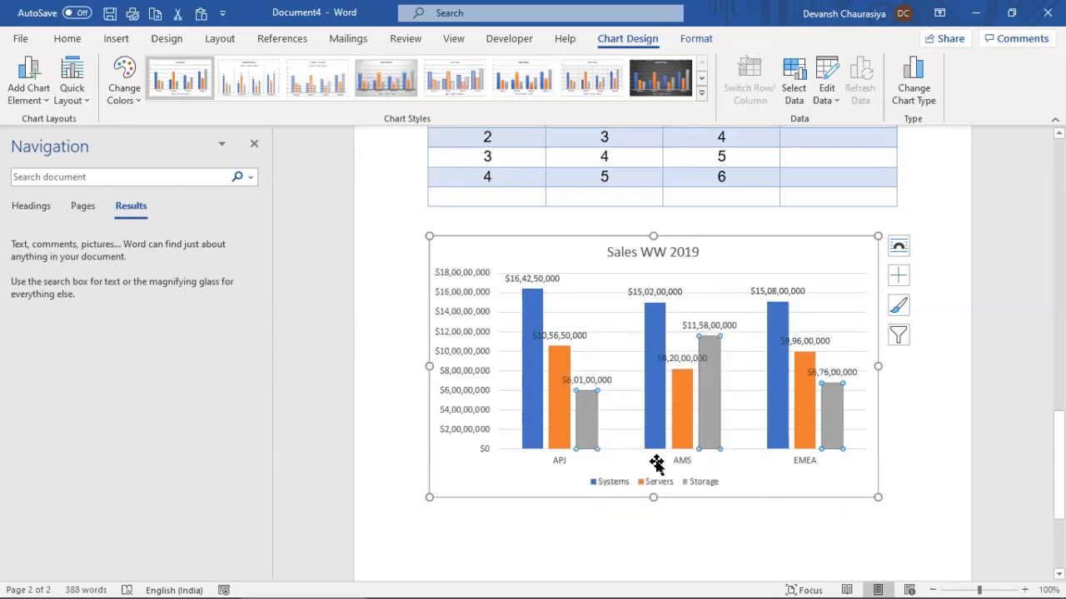
pyautogui.moveTo(676, 437)
# Set the vertical axis display units to Millions, so the axis reads $0 to $180
pyautogui.rightClick(475, 298)
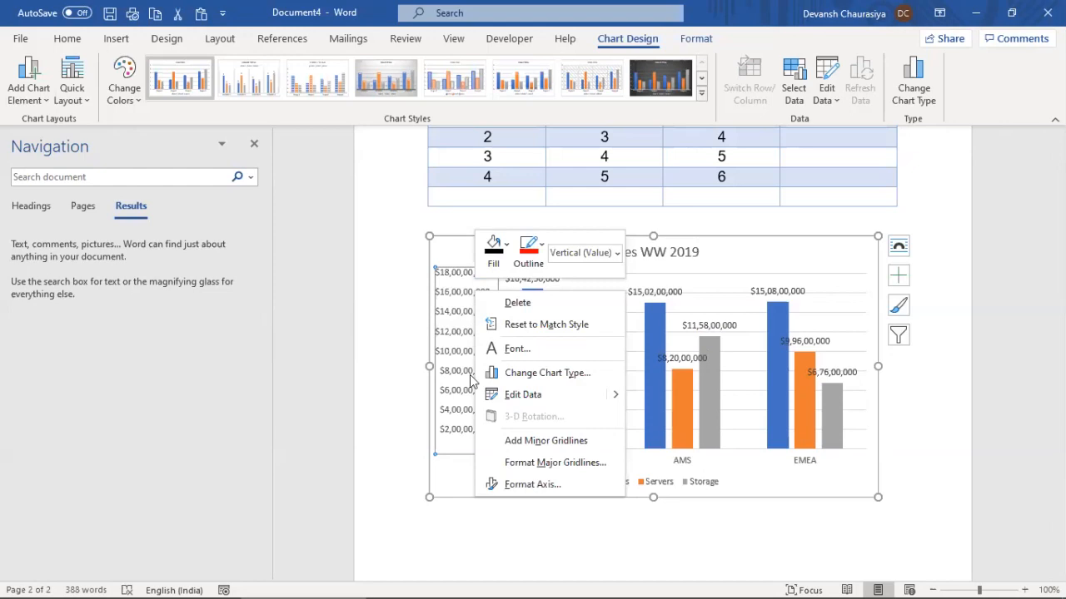
pyautogui.click(508, 485)
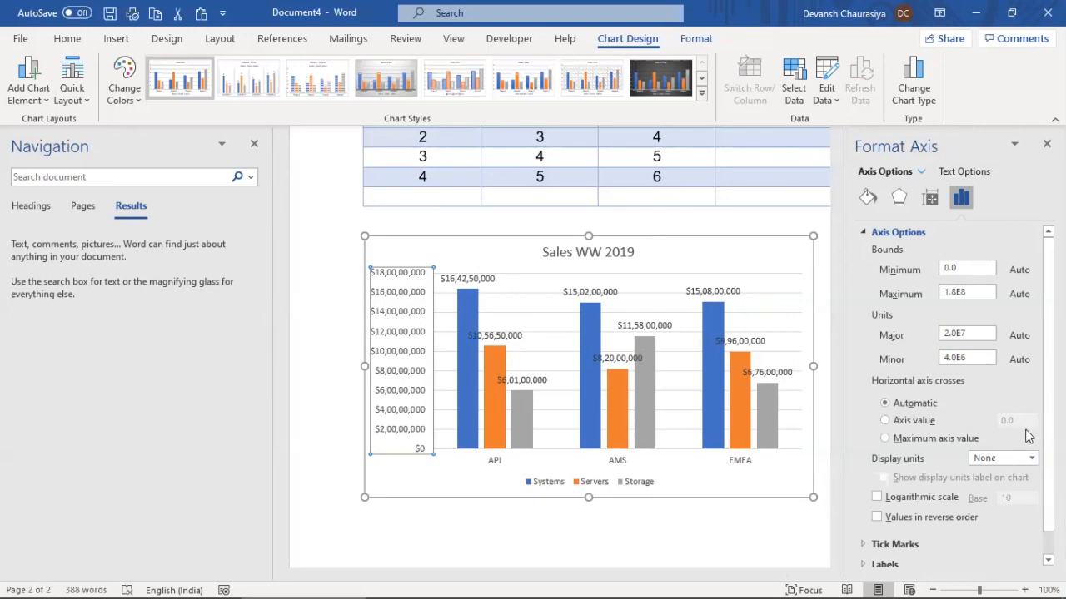
pyautogui.click(1032, 458)
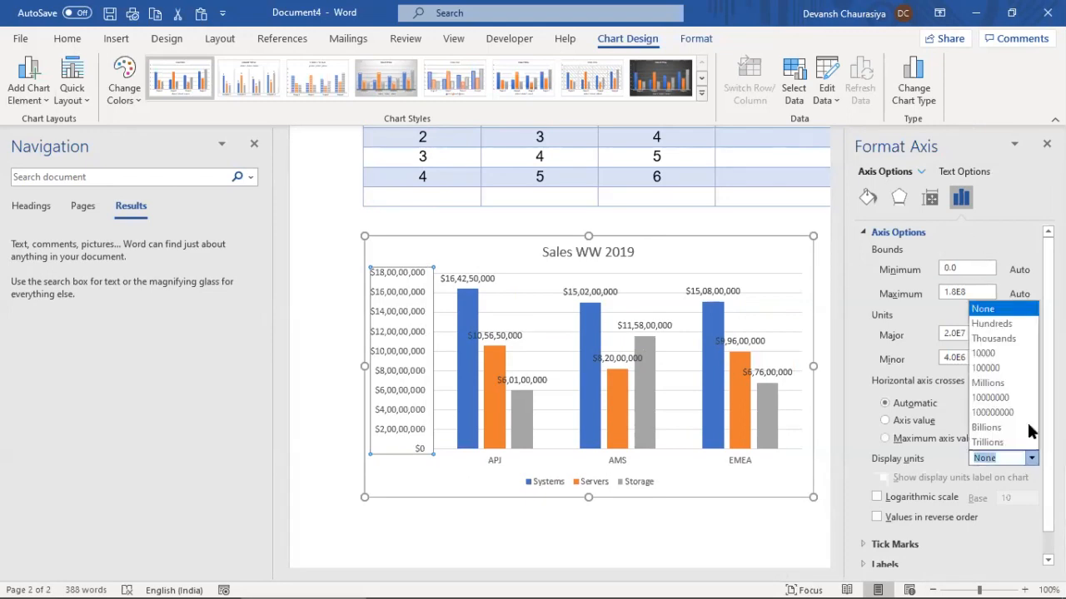
pyautogui.click(988, 383)
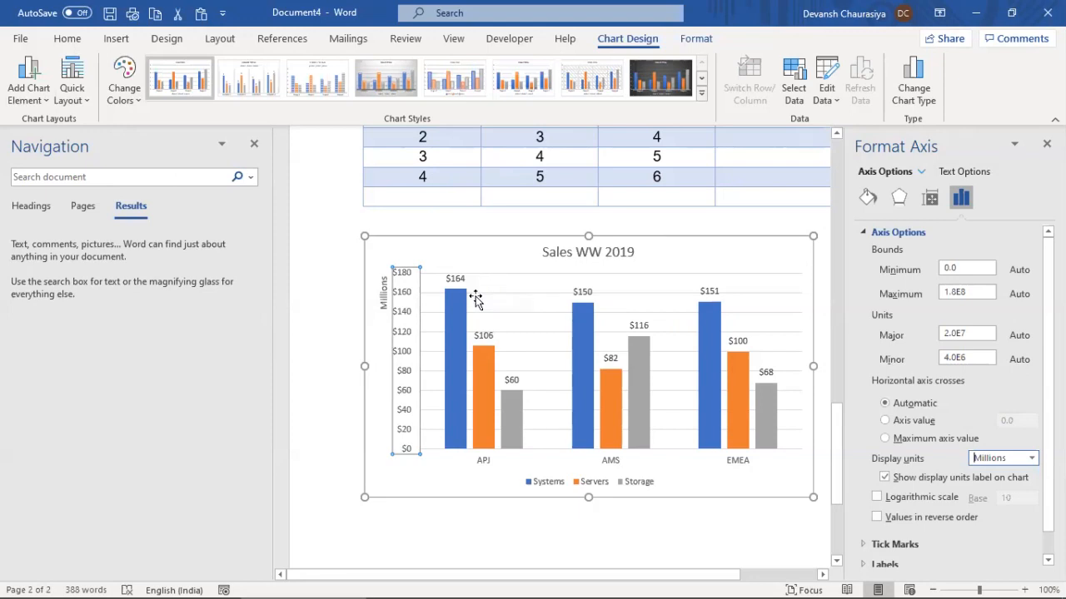
pyautogui.click(1031, 458)
pyautogui.click(992, 338)
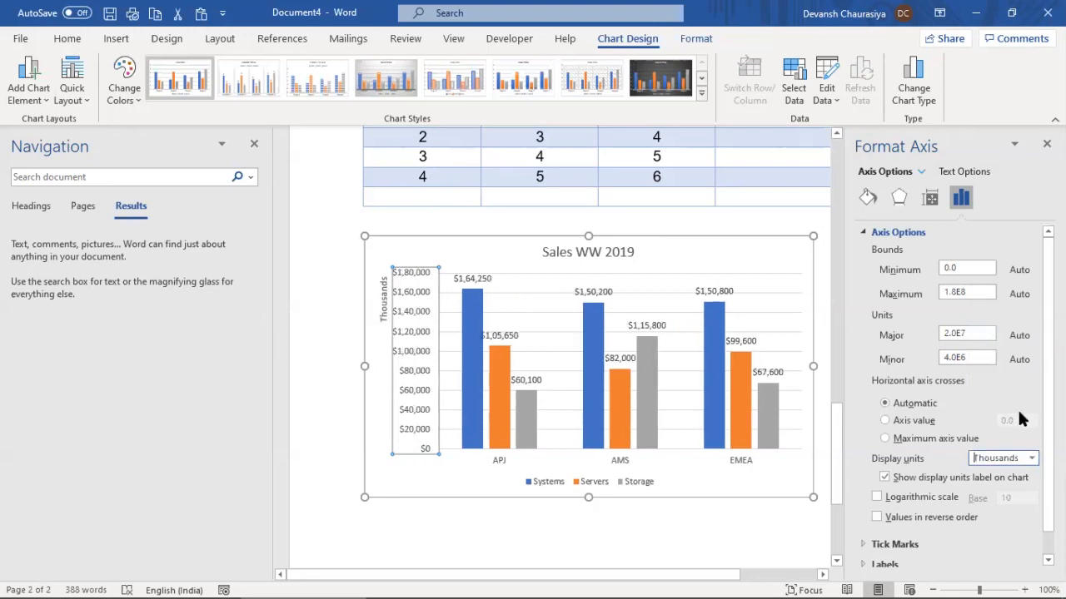
pyautogui.click(1032, 458)
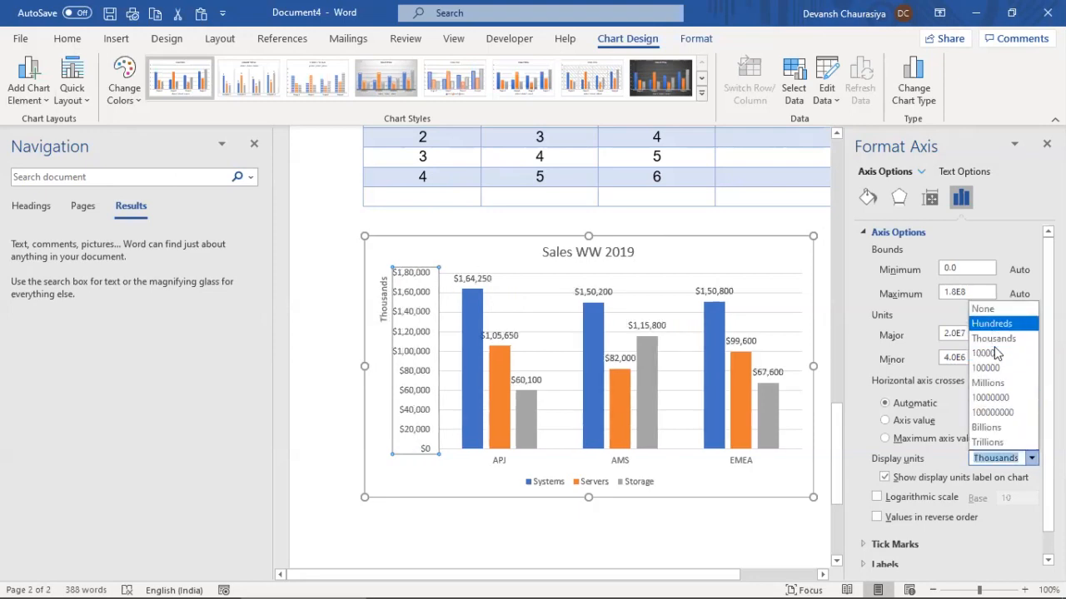
pyautogui.click(998, 384)
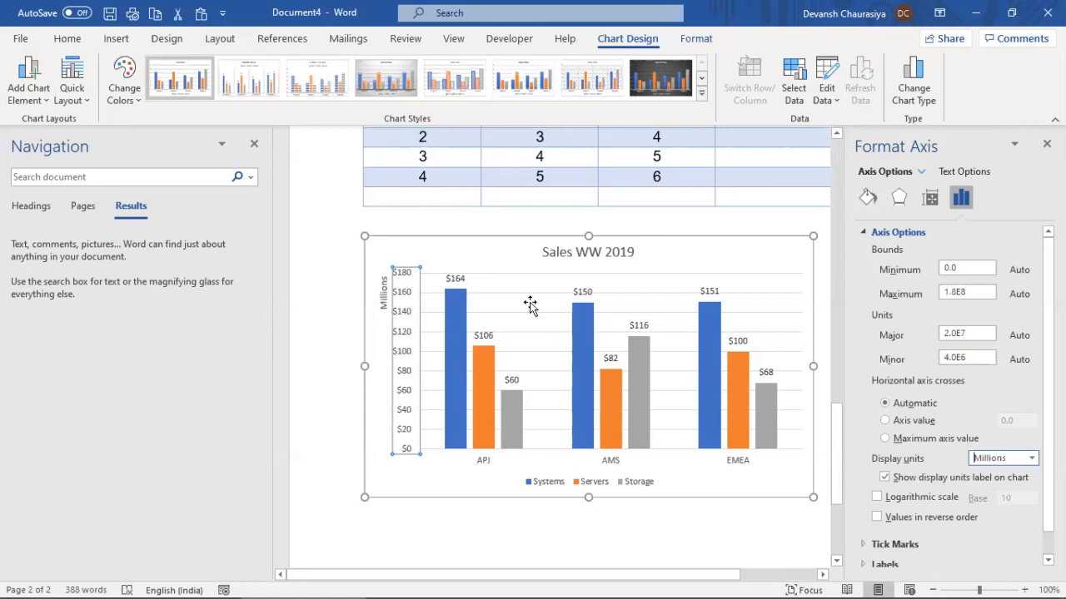
# Open the formatting settings for the Systems series
pyautogui.click(570, 329)
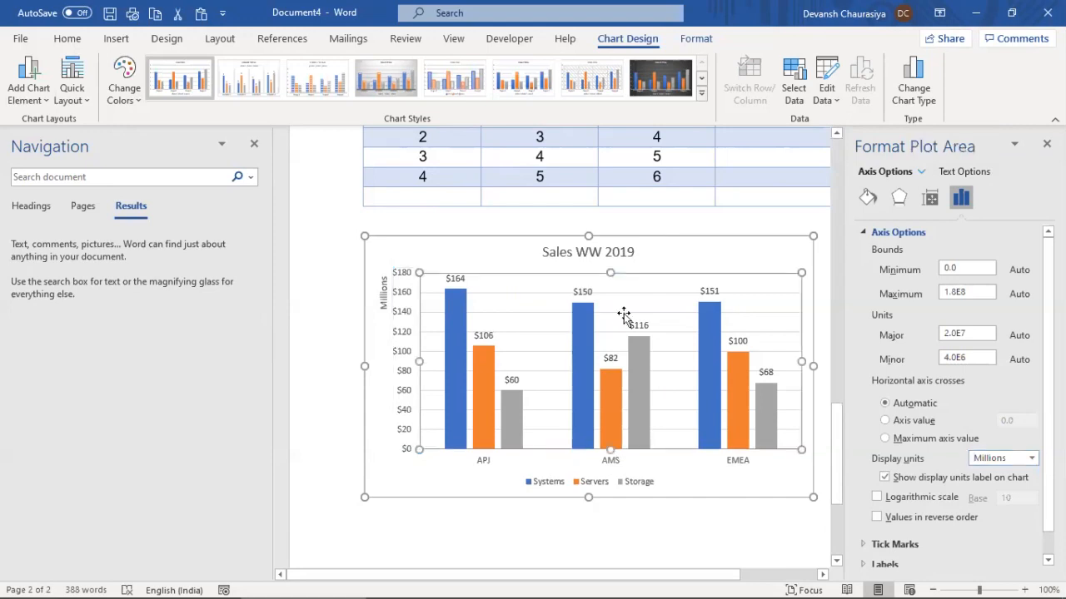
pyautogui.rightClick(455, 334)
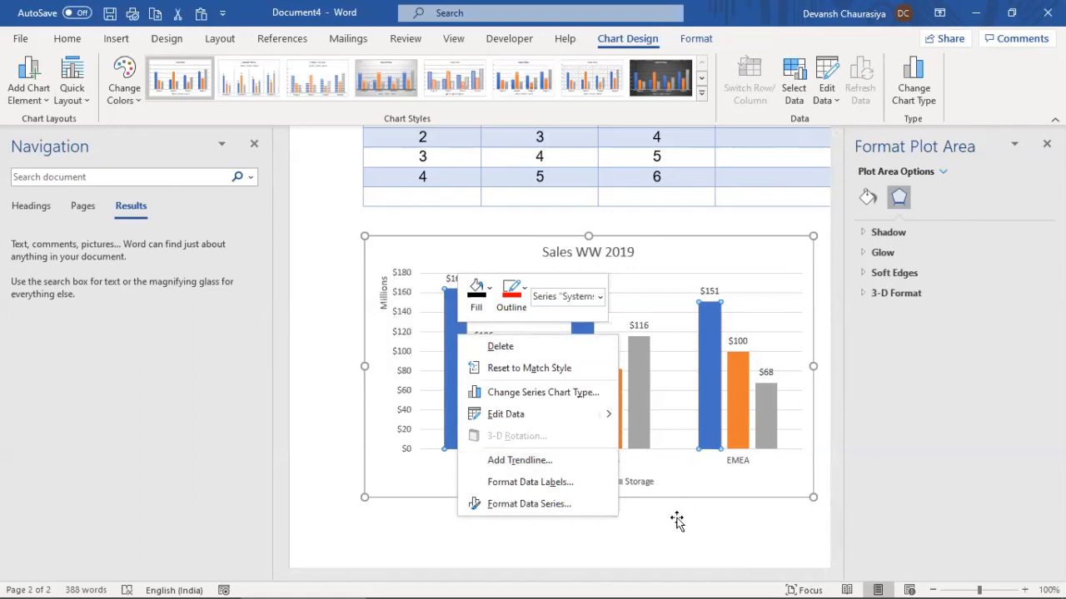
pyautogui.click(568, 499)
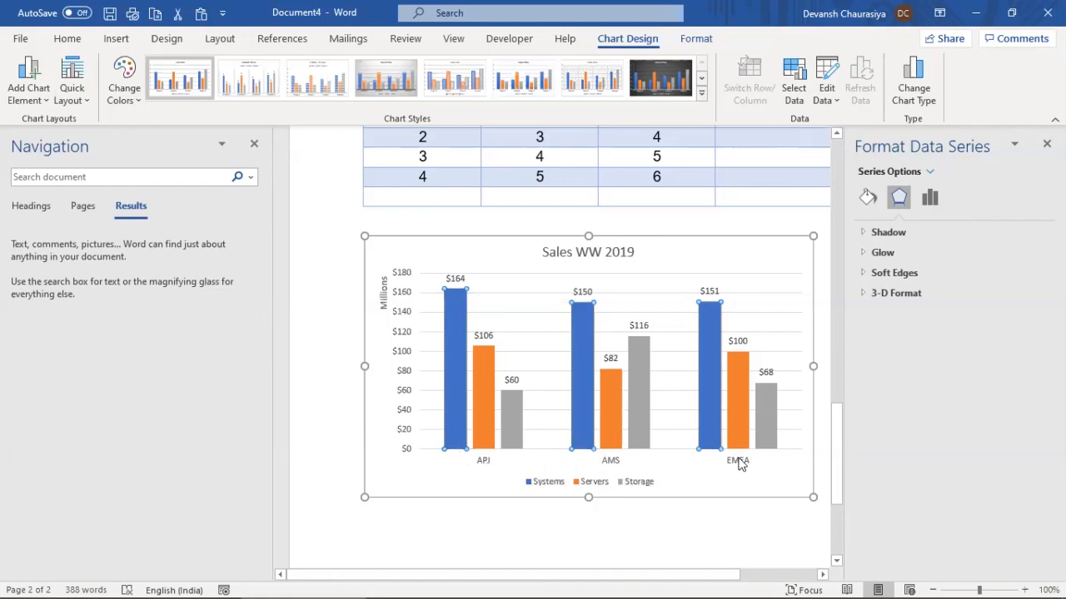
# Open the chart's data in Excel and dismiss the VBA error in the ppt course workbook
pyautogui.rightClick(492, 333)
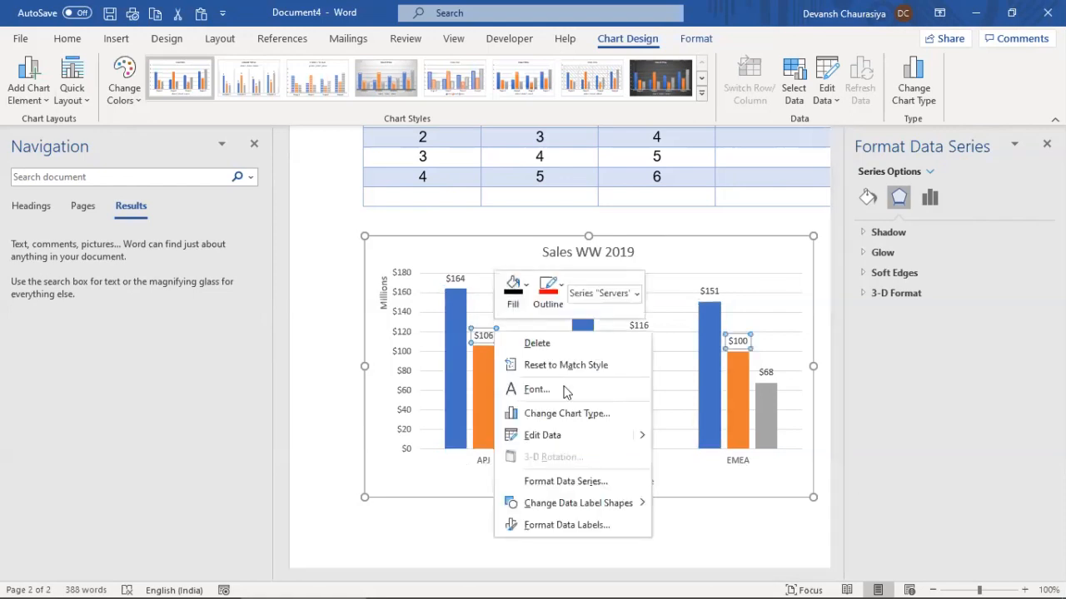
pyautogui.moveTo(645, 436)
pyautogui.click(679, 458)
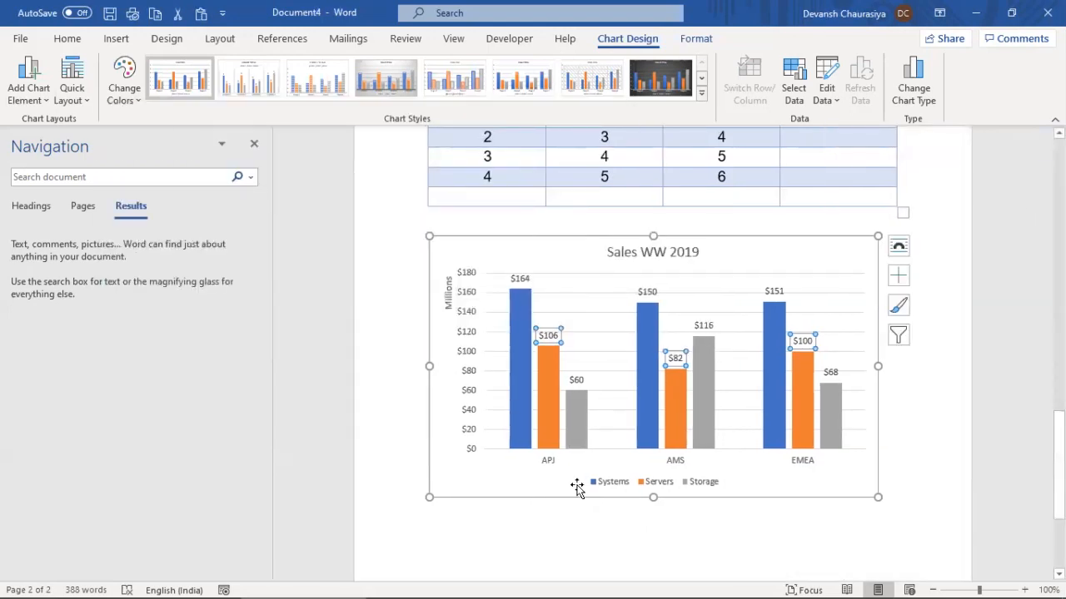
pyautogui.hotkey('alt', 'Tab')
pyautogui.click(414, 300)
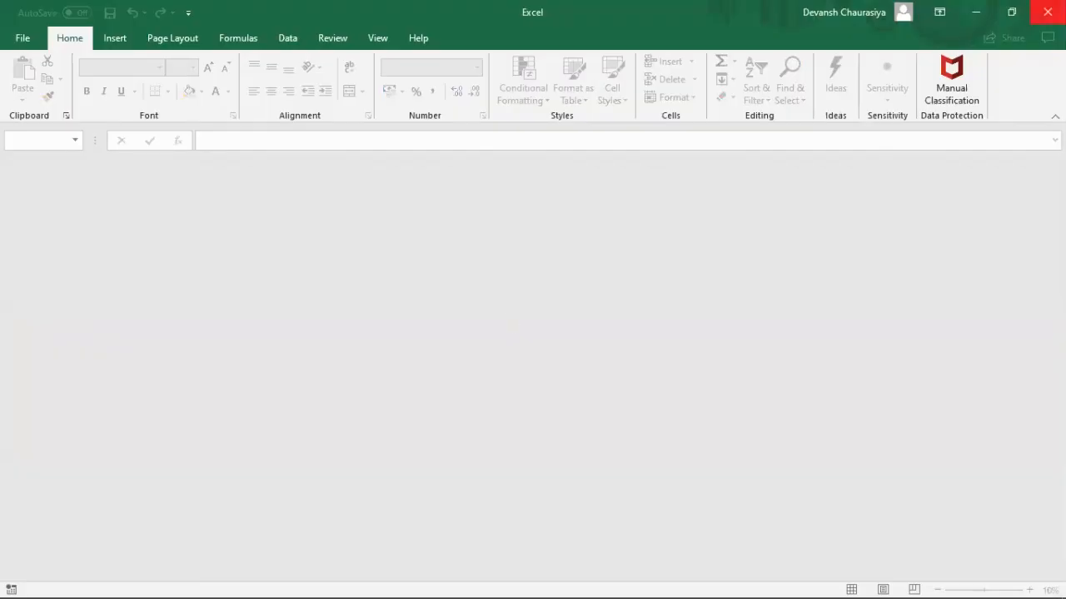
pyautogui.click(598, 371)
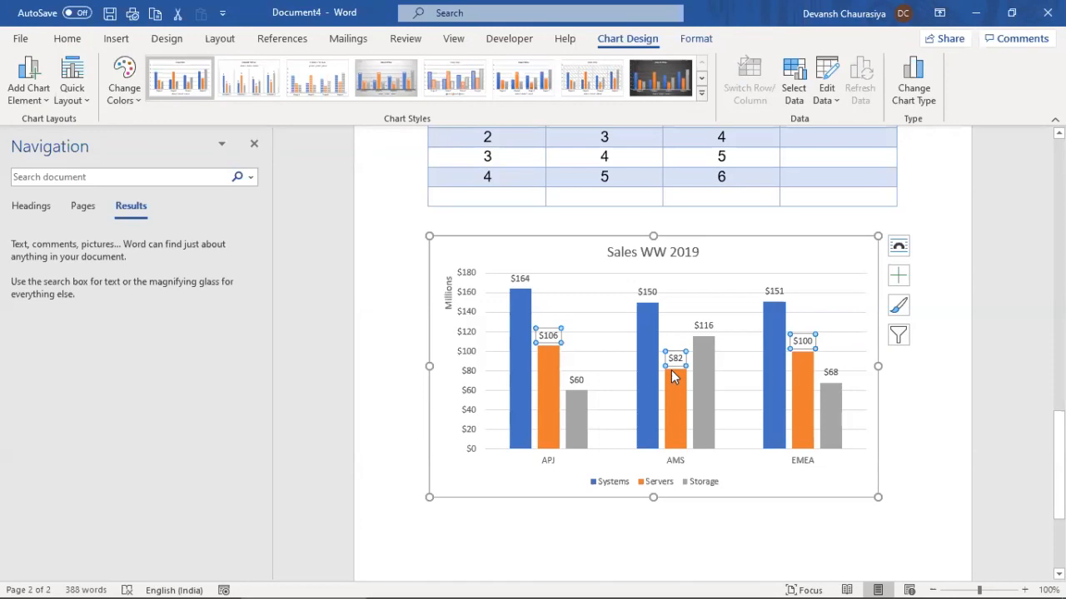
pyautogui.moveTo(674, 377)
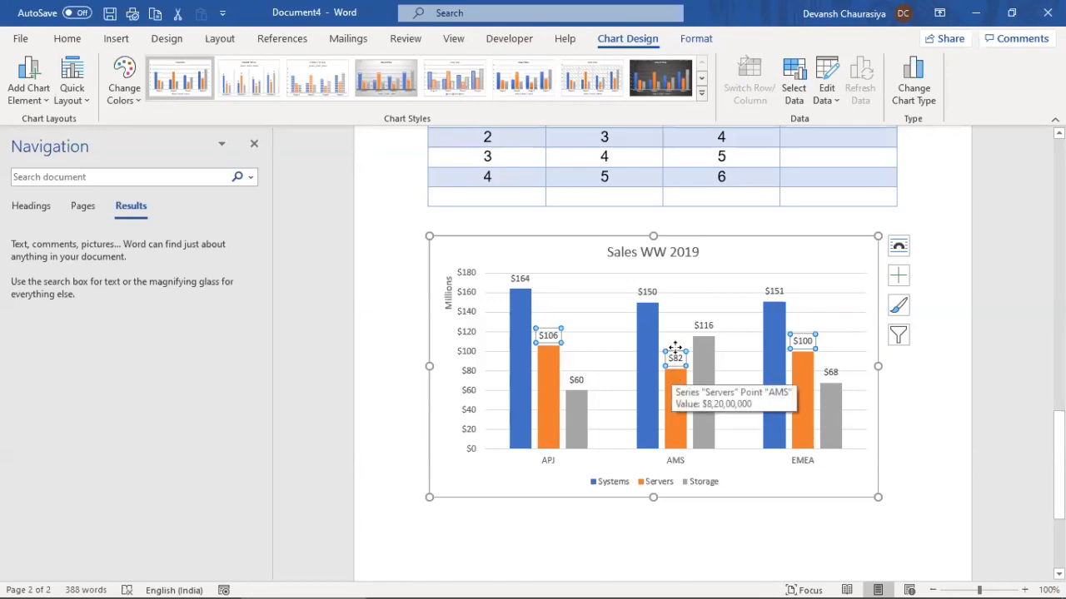
# Overwrite cells A2:A4 of the chart data with 2010, 2011 and 2012, then return to Word
pyautogui.rightClick(566, 289)
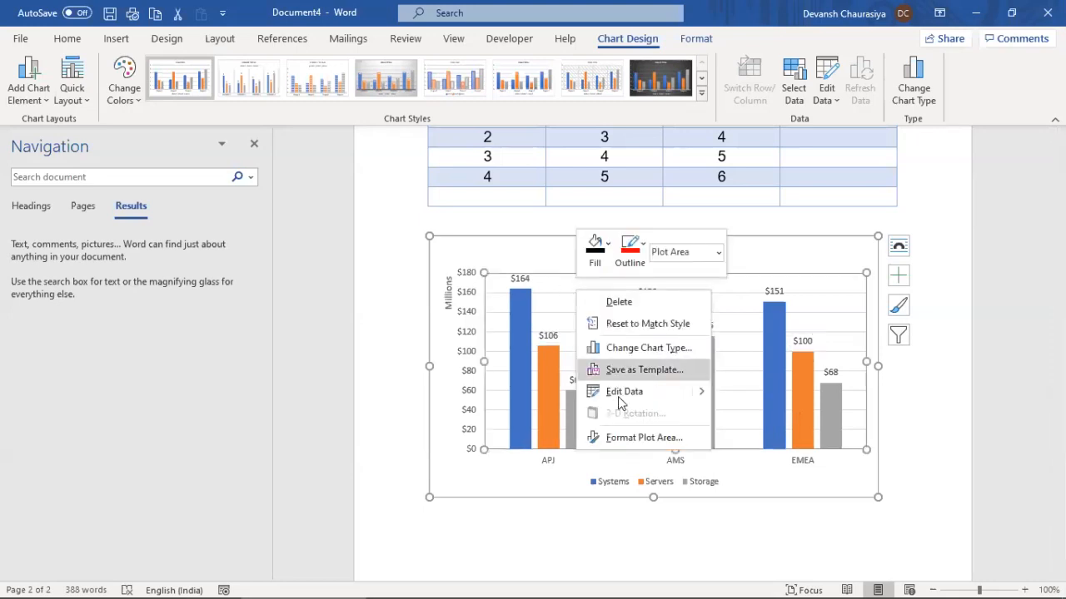
pyautogui.moveTo(699, 400)
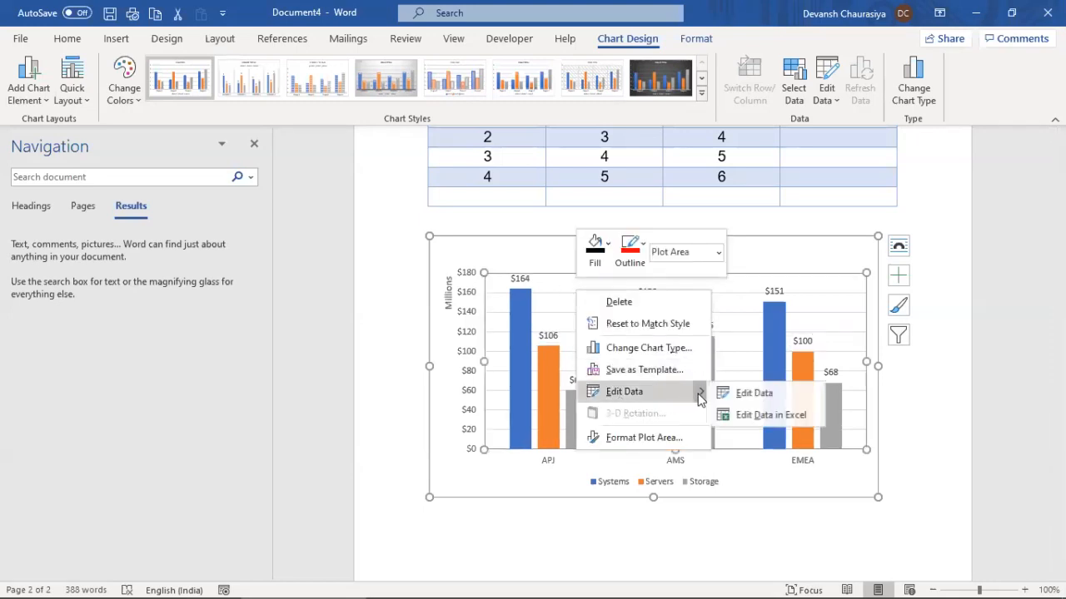
pyautogui.click(741, 414)
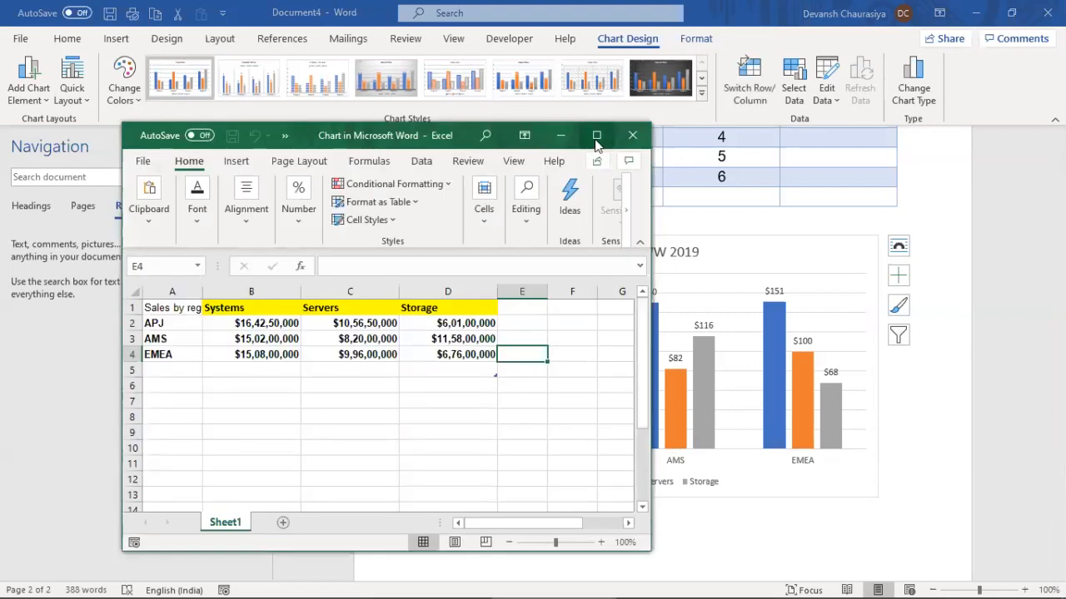
pyautogui.doubleClick(182, 324)
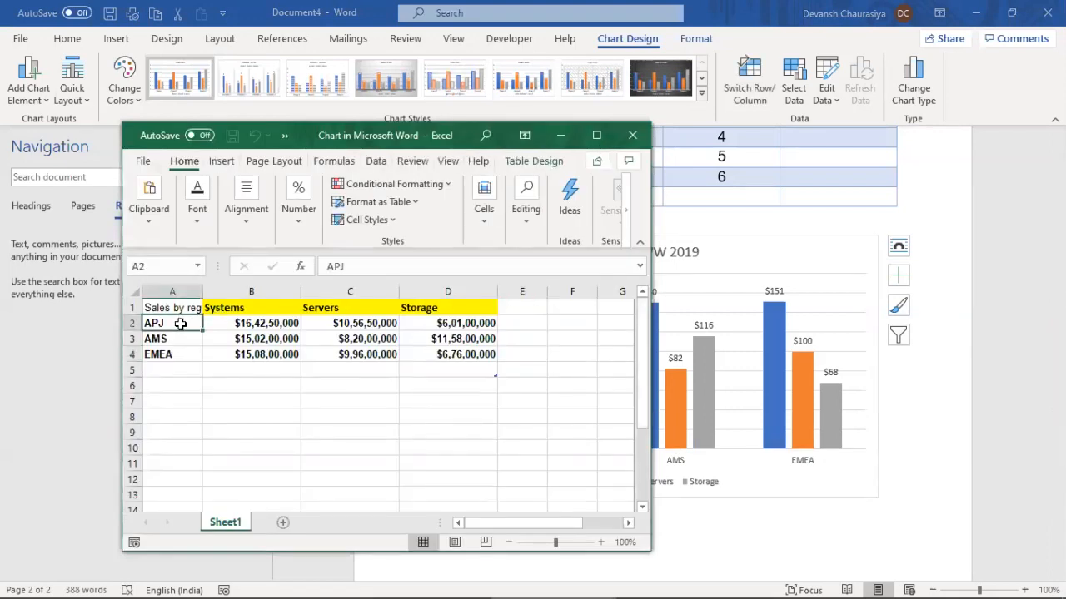
pyautogui.write('20')
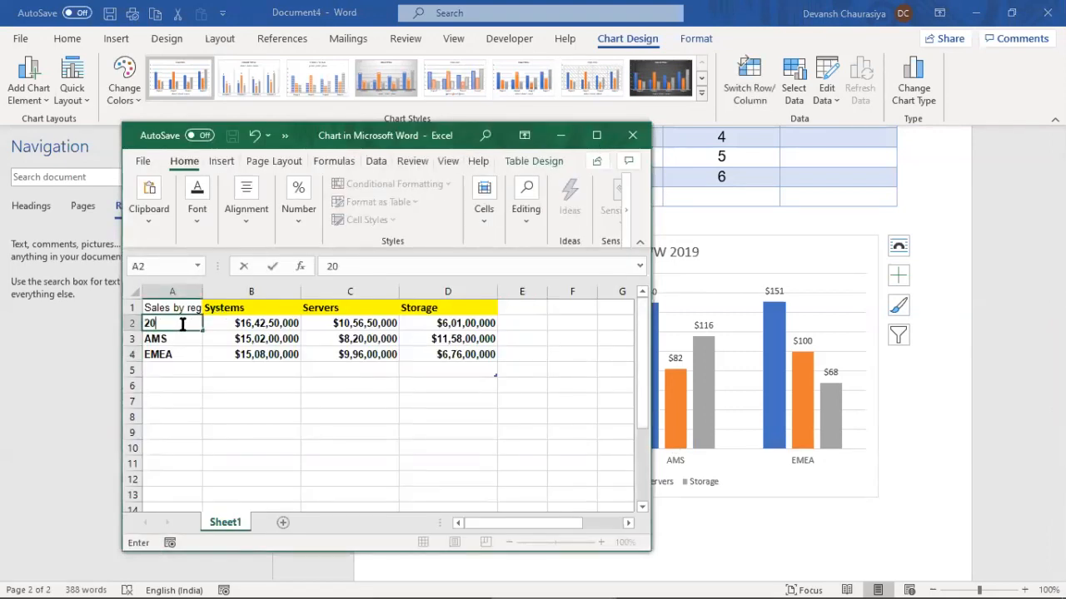
pyautogui.write('10')
pyautogui.press('Return')
pyautogui.write('2011')
pyautogui.press('Return')
pyautogui.write('2012')
pyautogui.press('Tab')
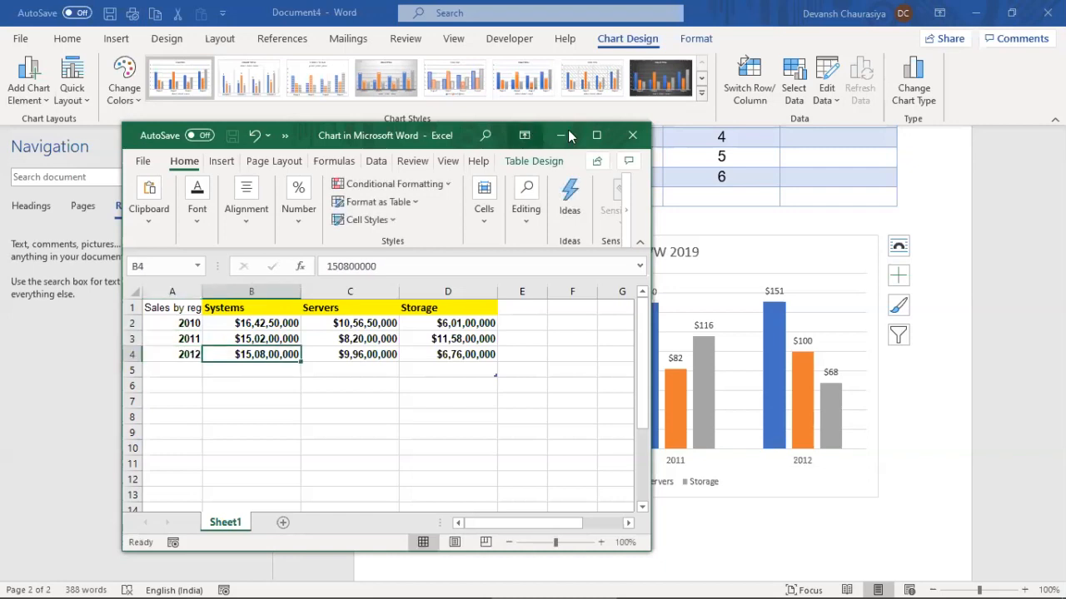
pyautogui.click(566, 133)
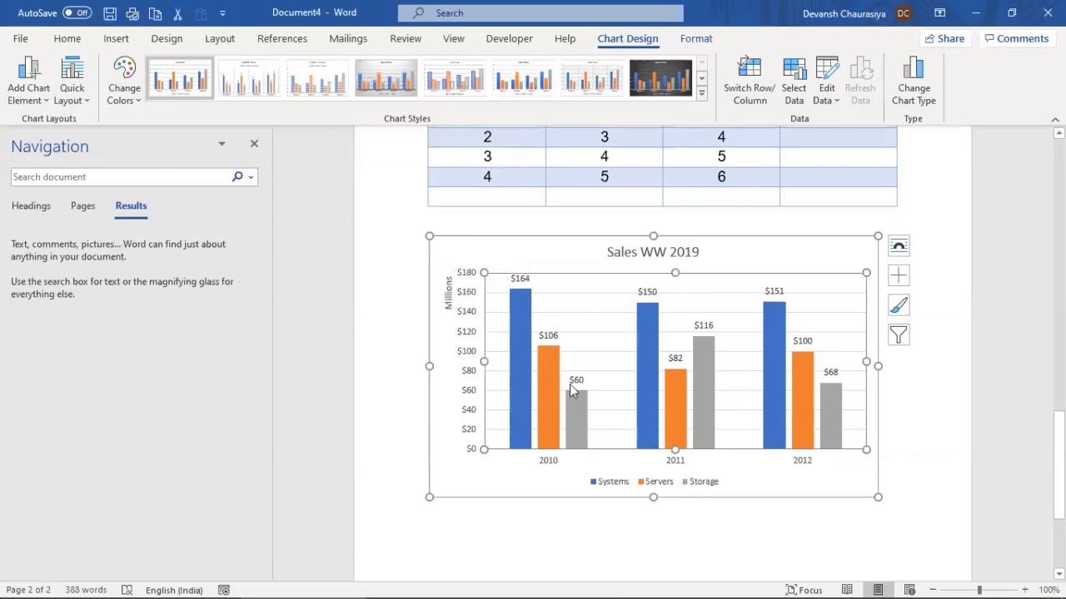
# Add linear trendlines to the Systems, Servers and Storage series and close the Format Trendline pane
pyautogui.moveTo(528, 372)
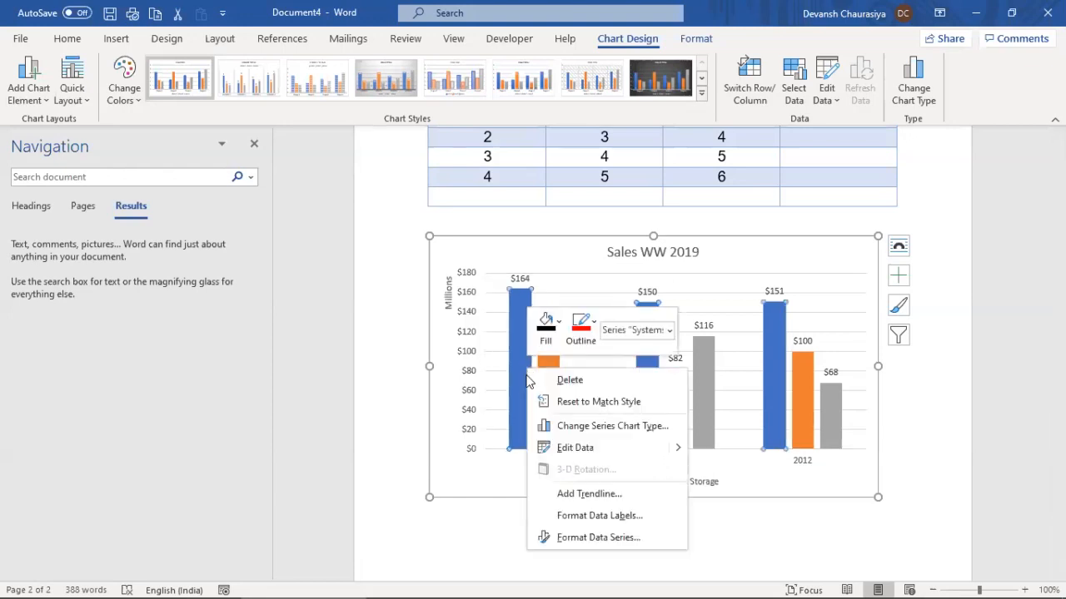
pyautogui.click(593, 497)
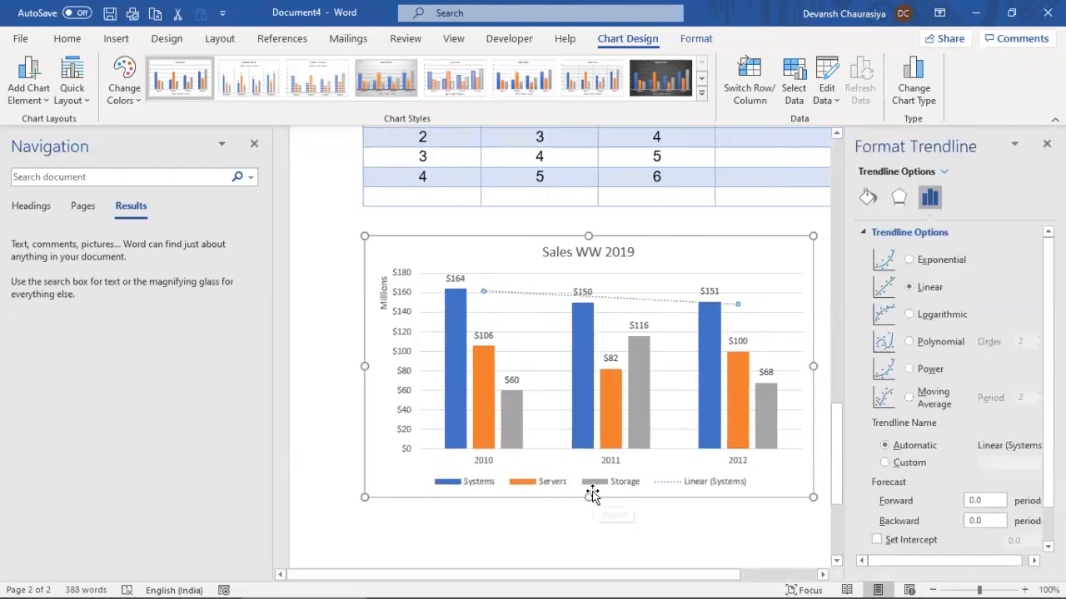
pyautogui.rightClick(480, 367)
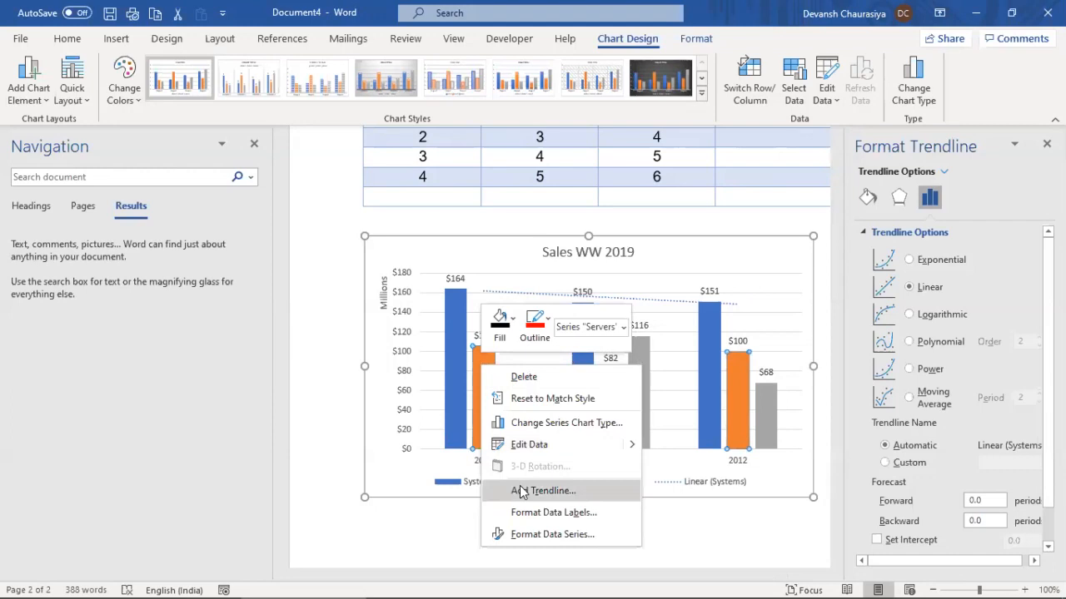
pyautogui.click(551, 533)
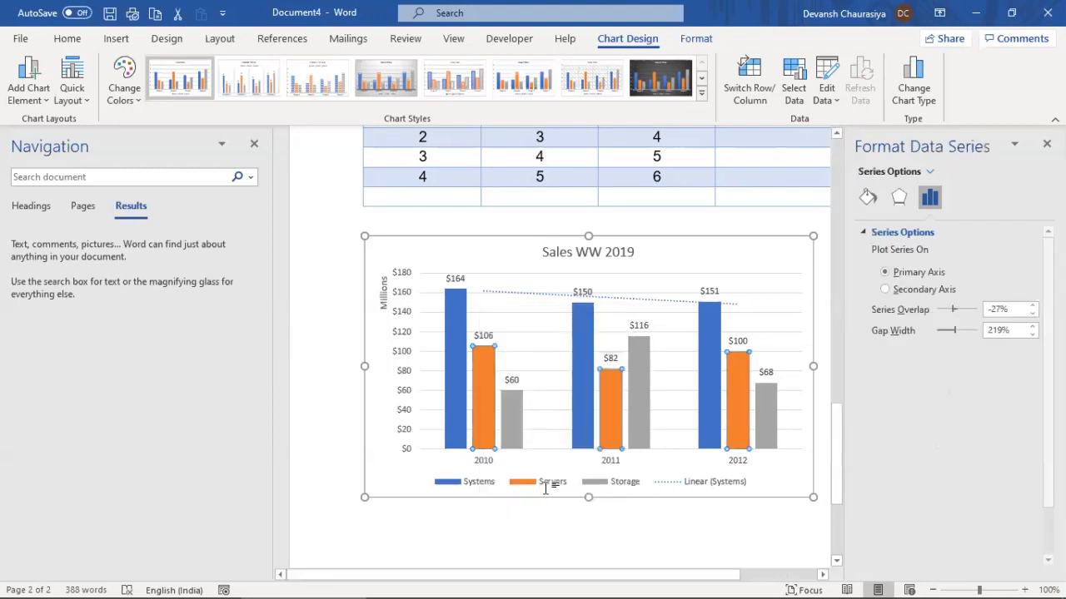
pyautogui.rightClick(489, 391)
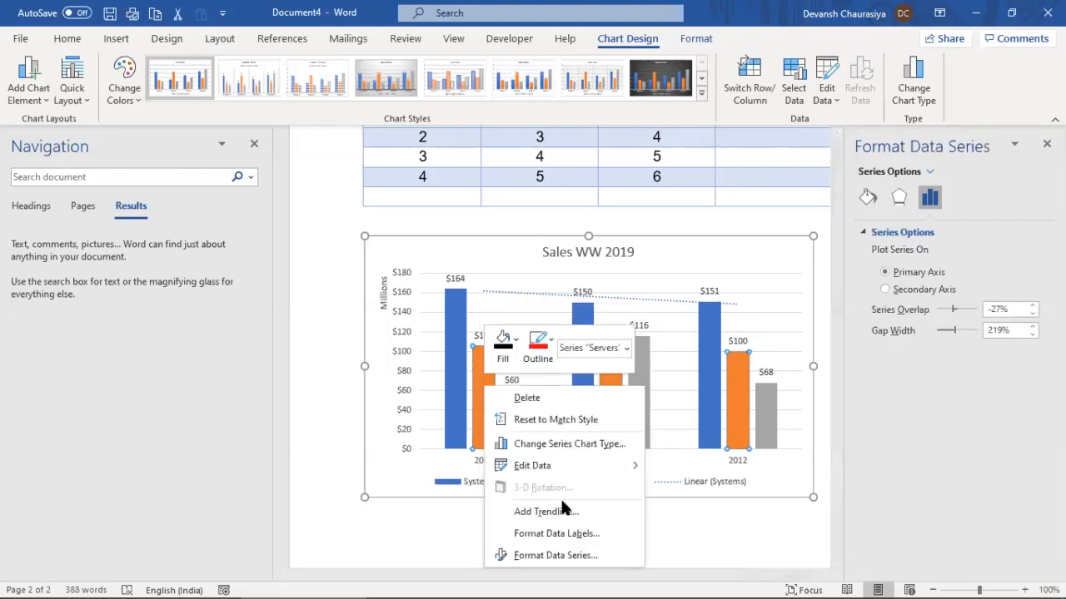
pyautogui.click(565, 514)
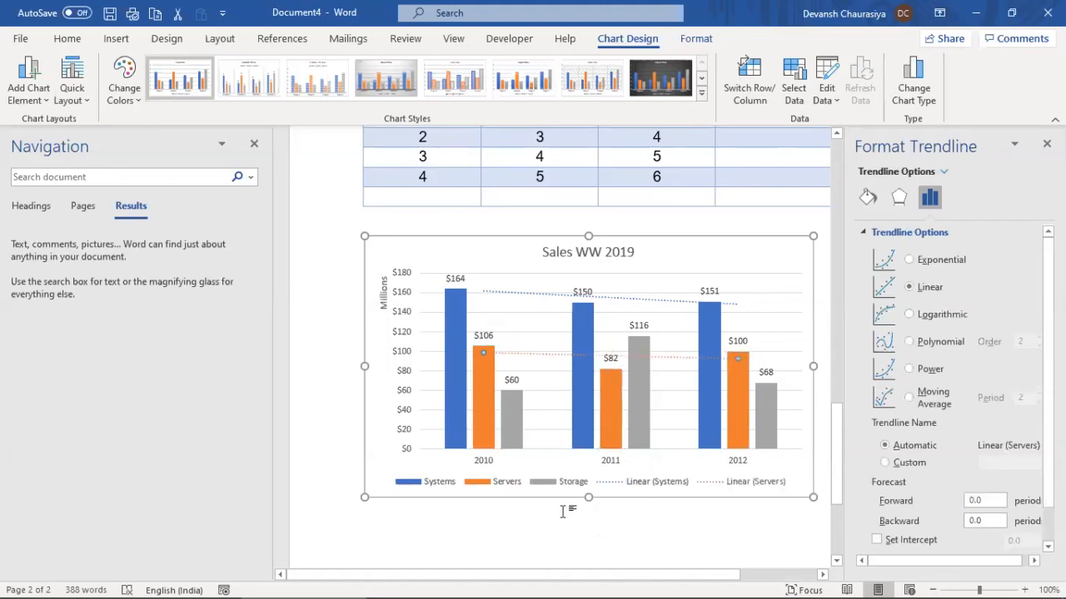
pyautogui.rightClick(510, 414)
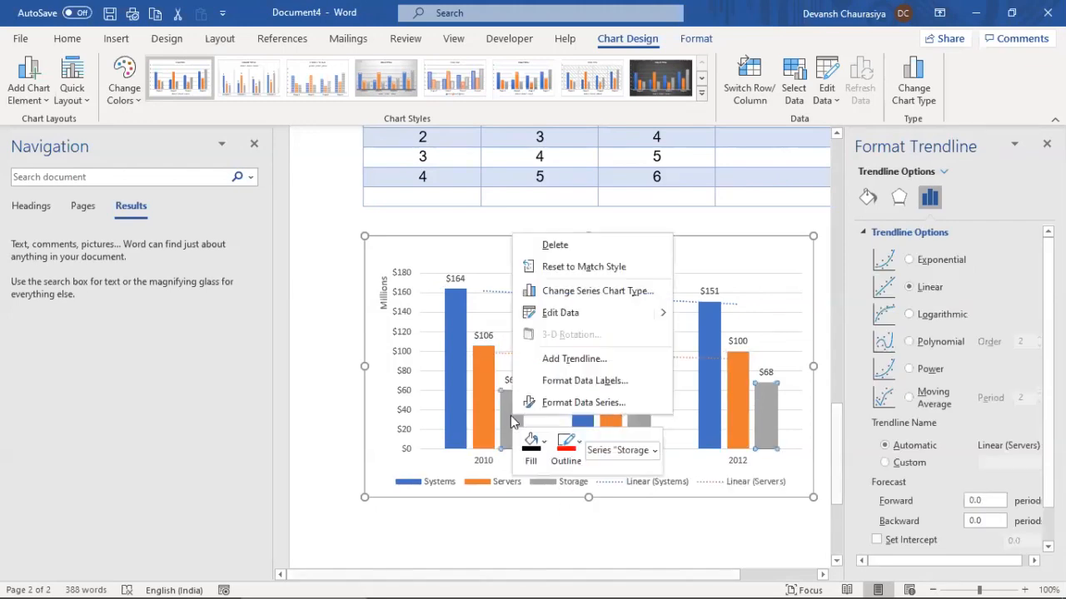
pyautogui.click(573, 358)
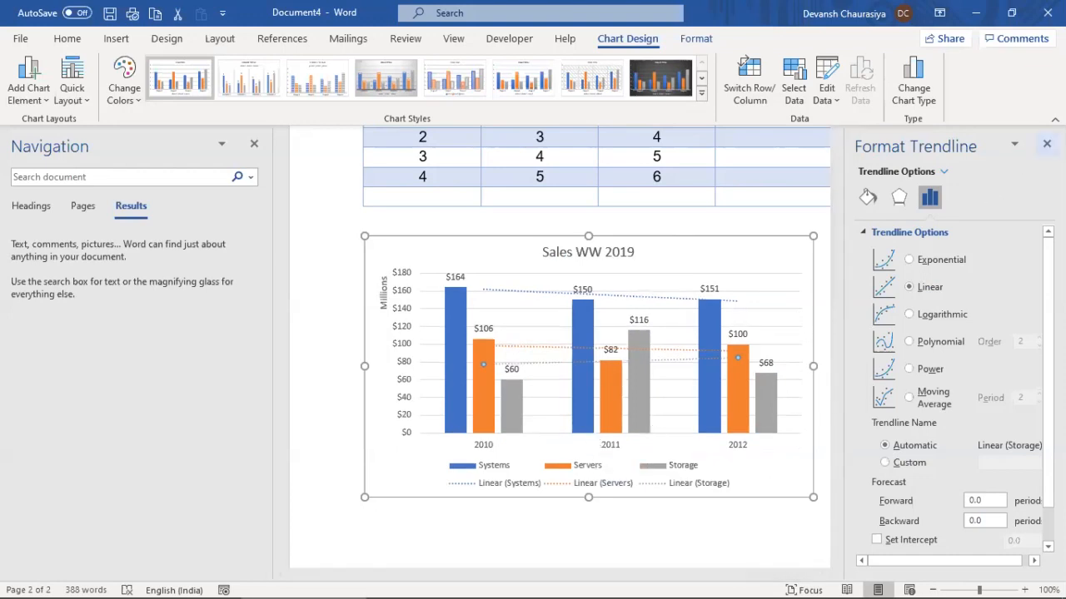
pyautogui.click(1047, 143)
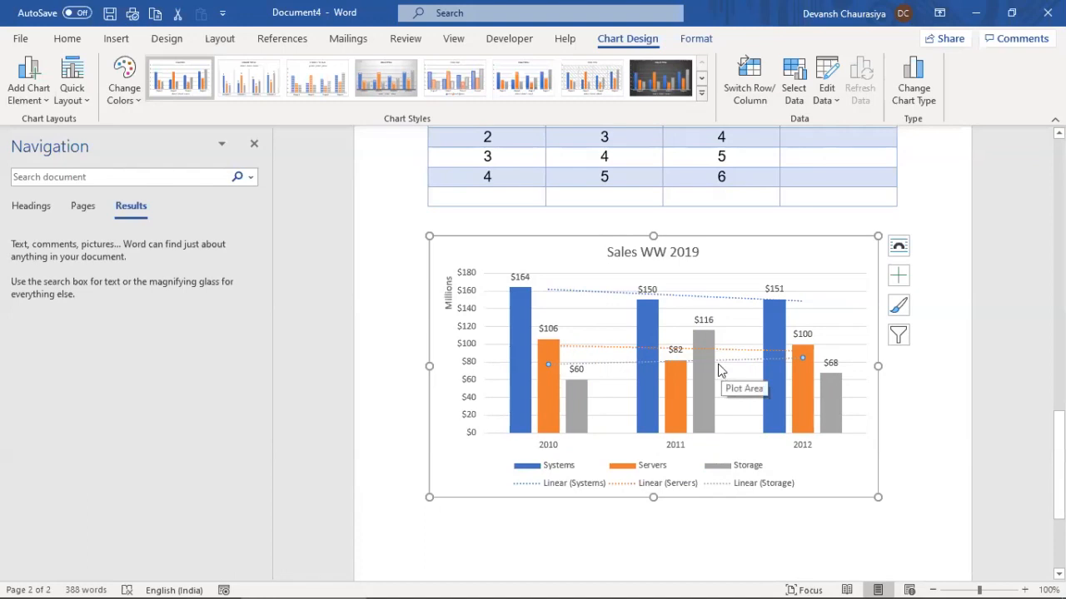
pyautogui.rightClick(590, 367)
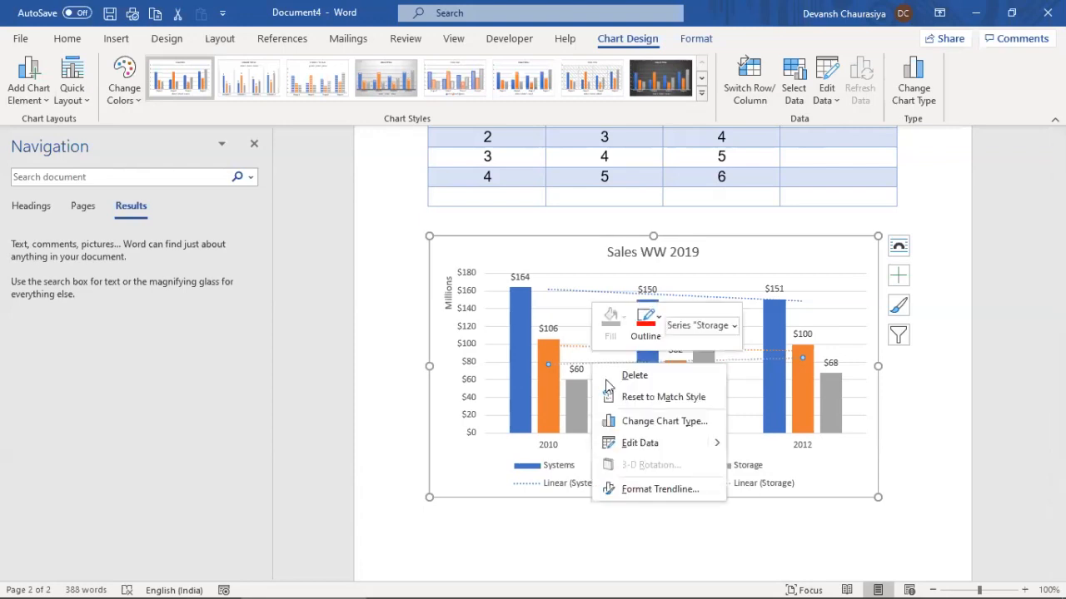
# Change the Storage and Servers trendlines to polynomial curves
pyautogui.click(642, 489)
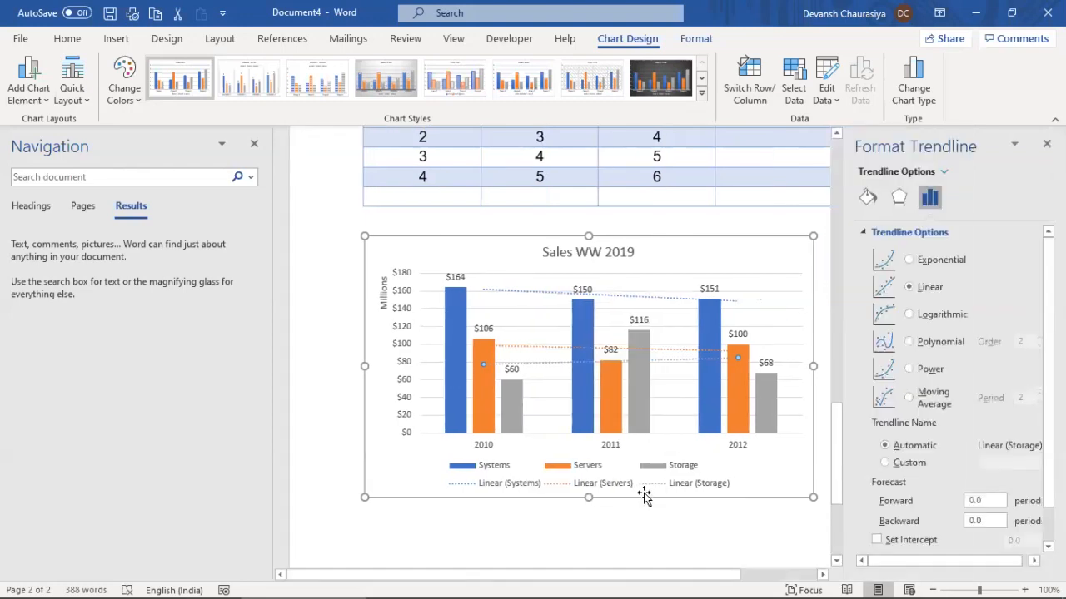
pyautogui.click(909, 342)
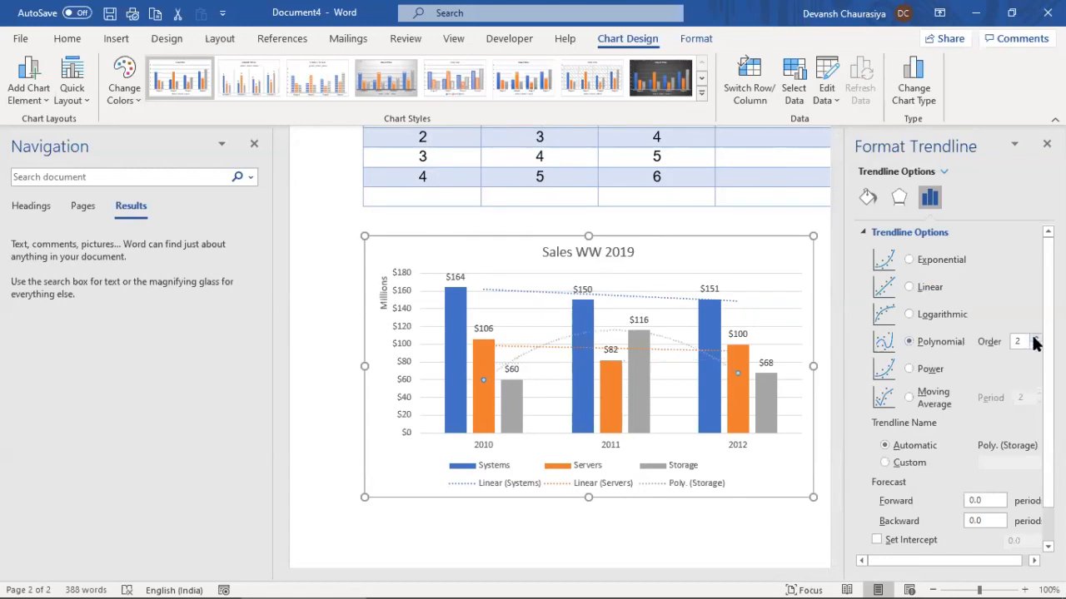
pyautogui.click(516, 345)
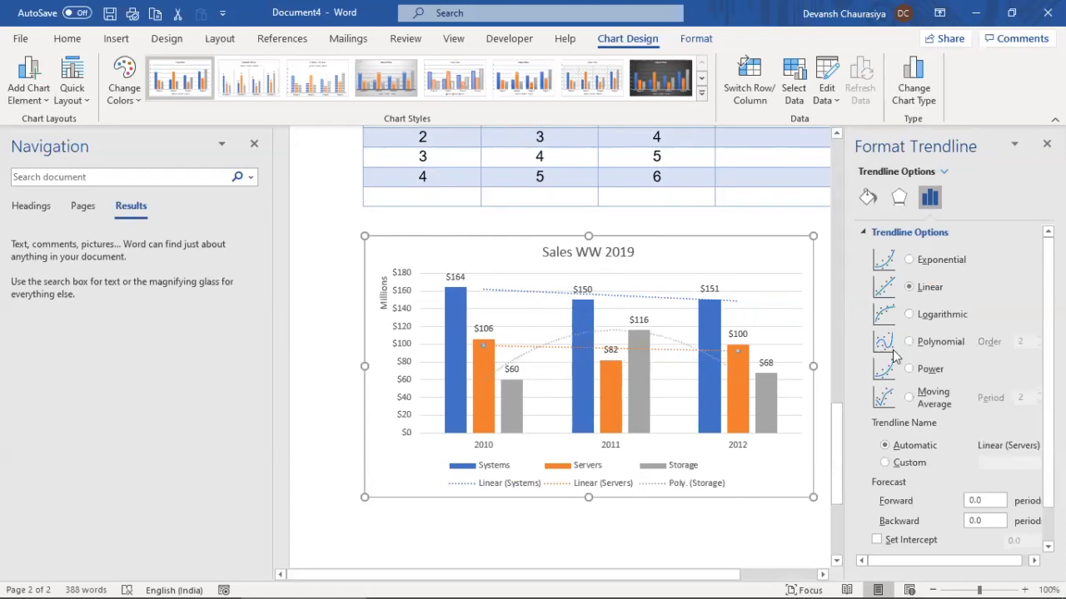
pyautogui.click(924, 343)
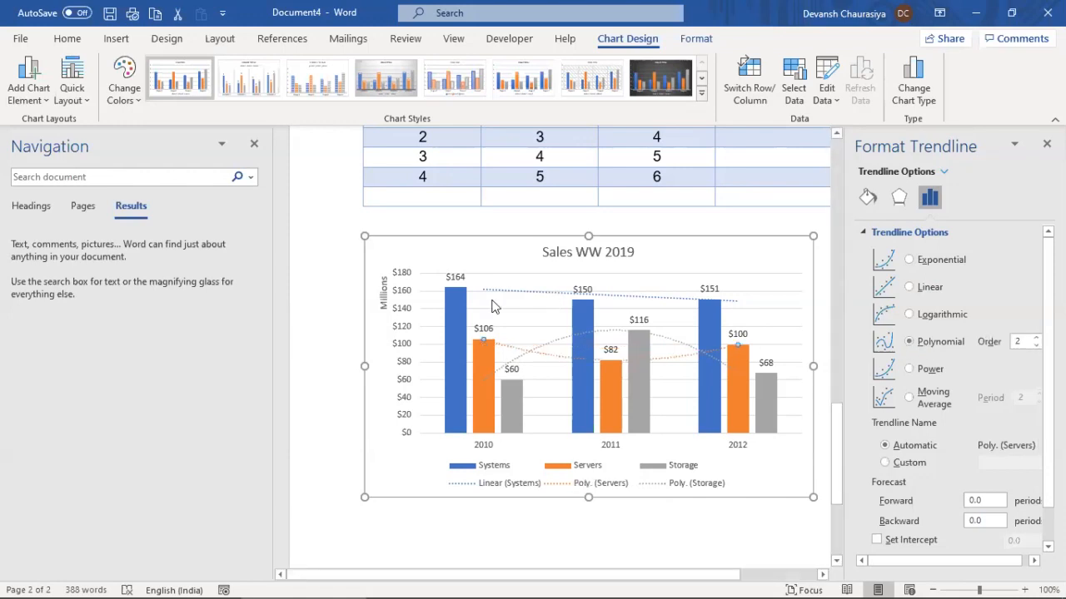
# Make the Systems trendline a moving average with period 2
pyautogui.click(488, 291)
pyautogui.click(923, 342)
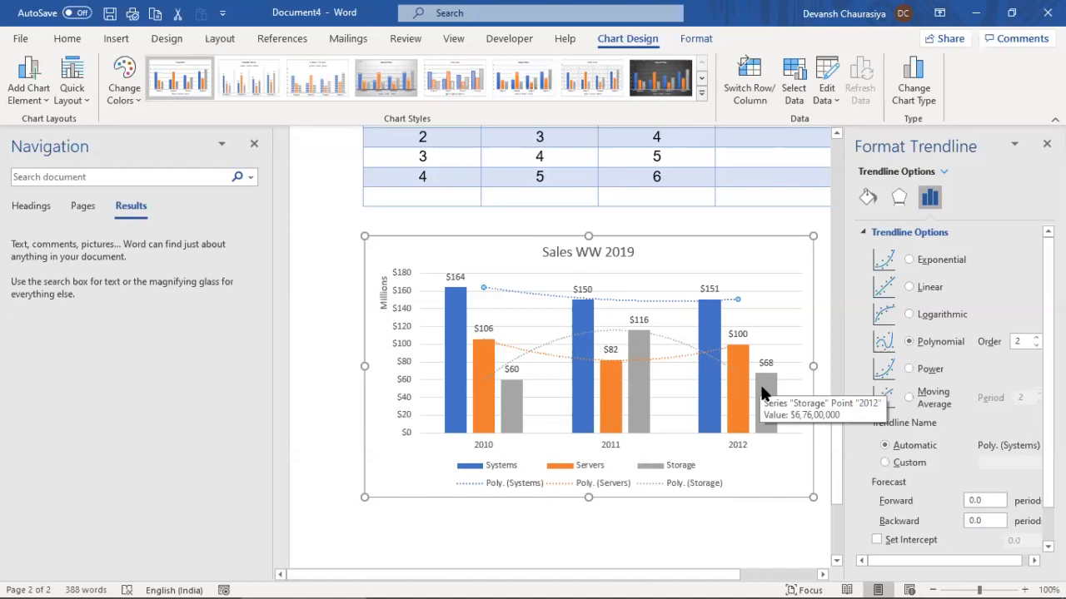
pyautogui.click(908, 398)
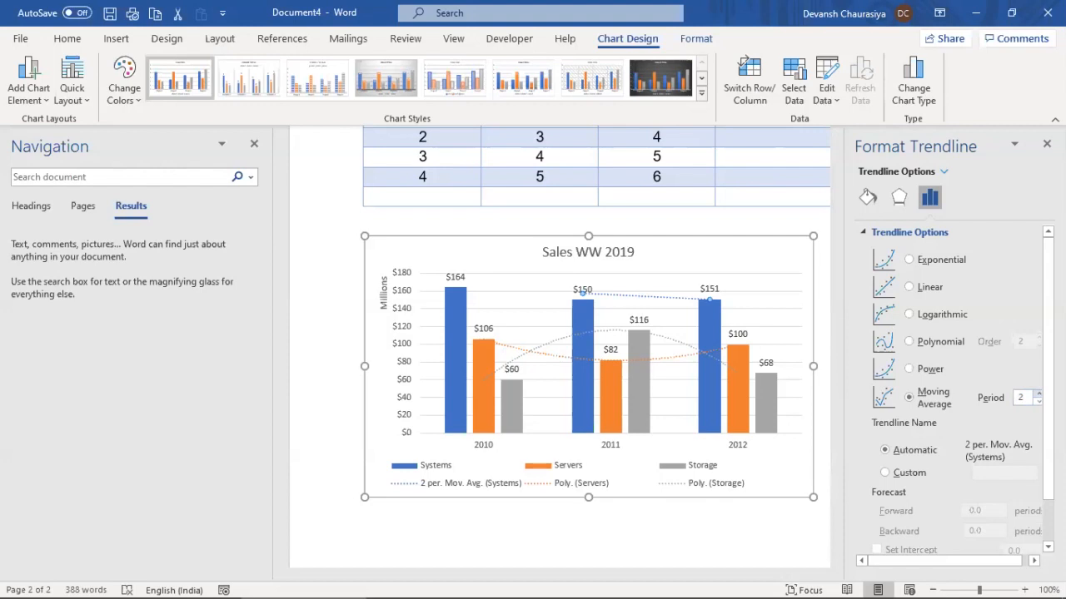
# Change the Systems trendline from moving average to polynomial (order 2) and close the Format Trendline pane
pyautogui.click(909, 343)
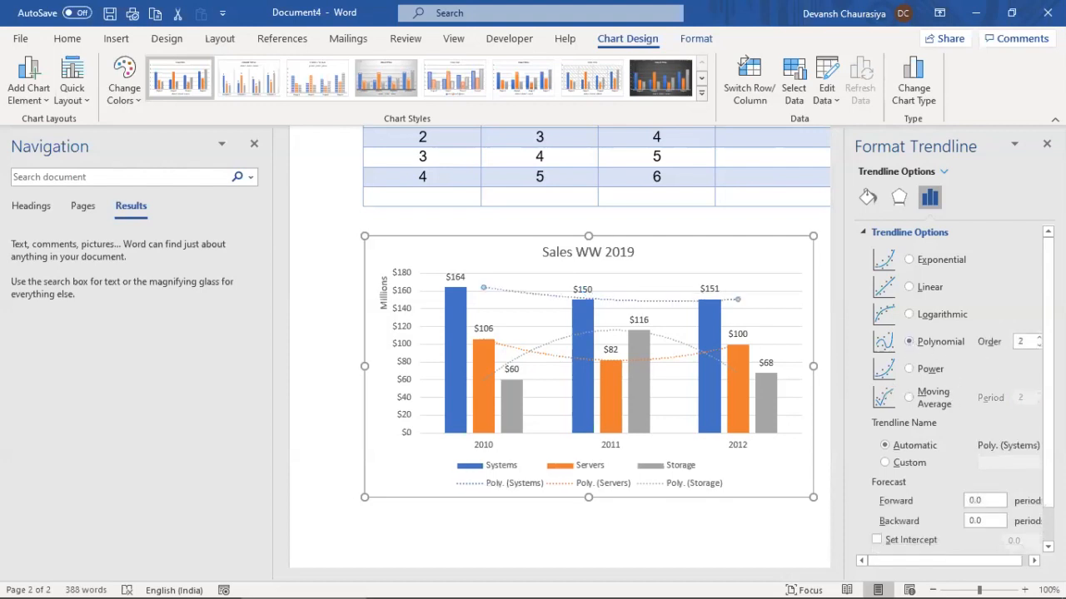
pyautogui.scroll(-1, 950, 383)
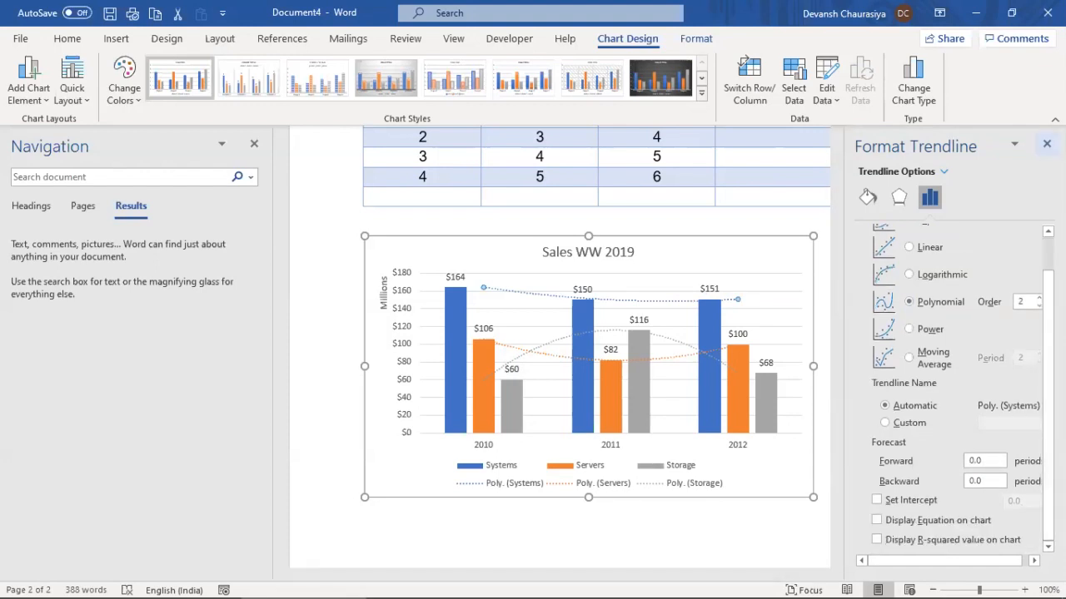
pyautogui.click(1046, 144)
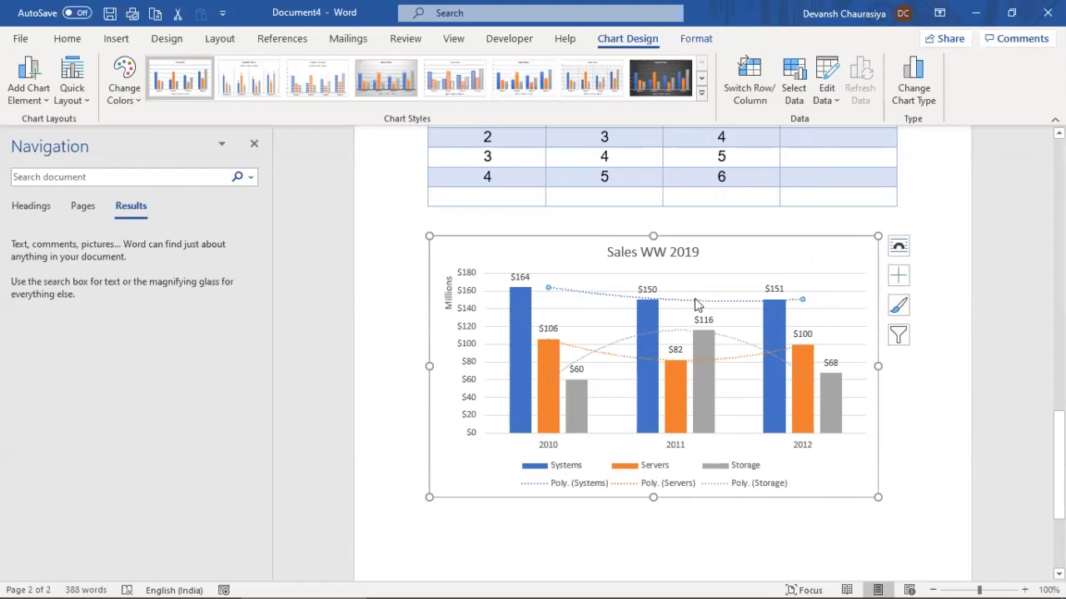
# Delete the Systems, Storage and Servers trendlines from the chart
pyautogui.press('Delete')
pyautogui.click(678, 338)
pyautogui.press('Delete')
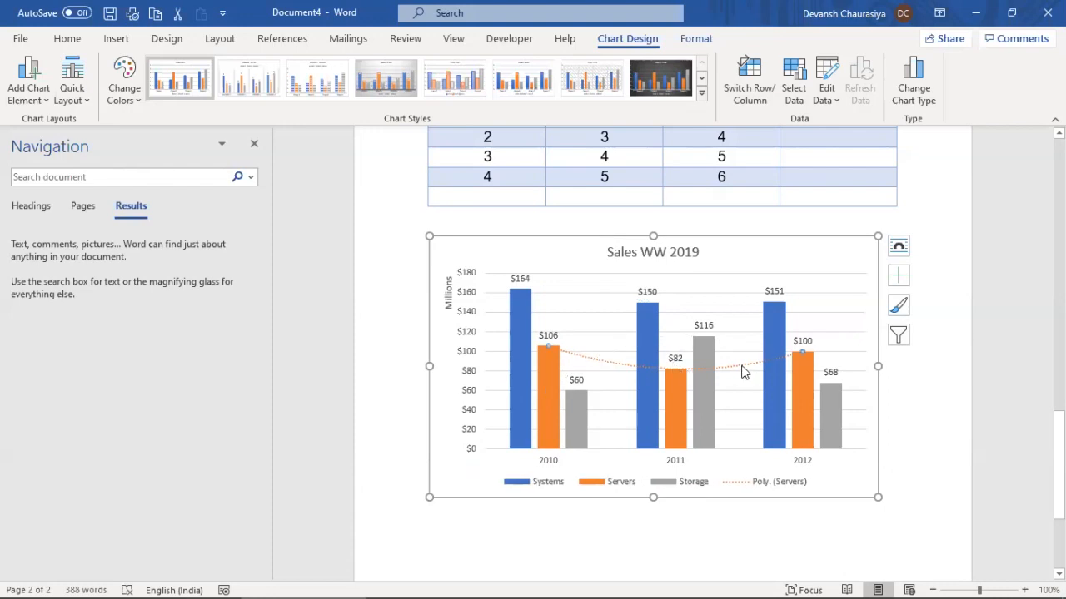
pyautogui.press('Delete')
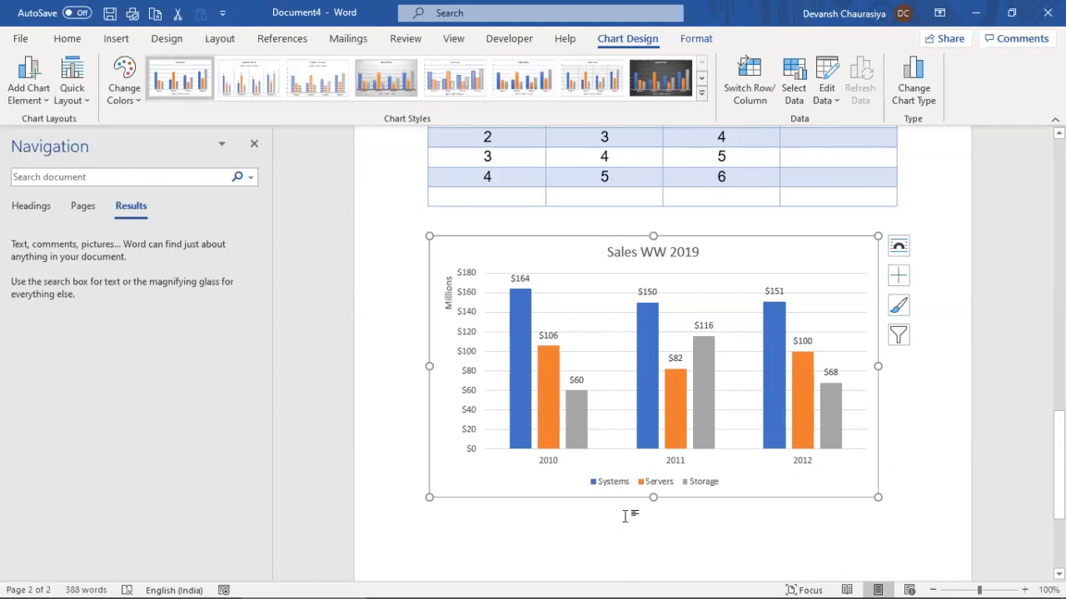
# Undo back past the trendline, millions, data label and title changes, then redo one step
pyautogui.hotkey('ctrl', 'z')
pyautogui.hotkey('ctrl', 'z')
pyautogui.hotkey('ctrl', 'z')
pyautogui.hotkey('ctrl', 'z')
pyautogui.hotkey('ctrl', 'z')
pyautogui.hotkey('ctrl', 'z')
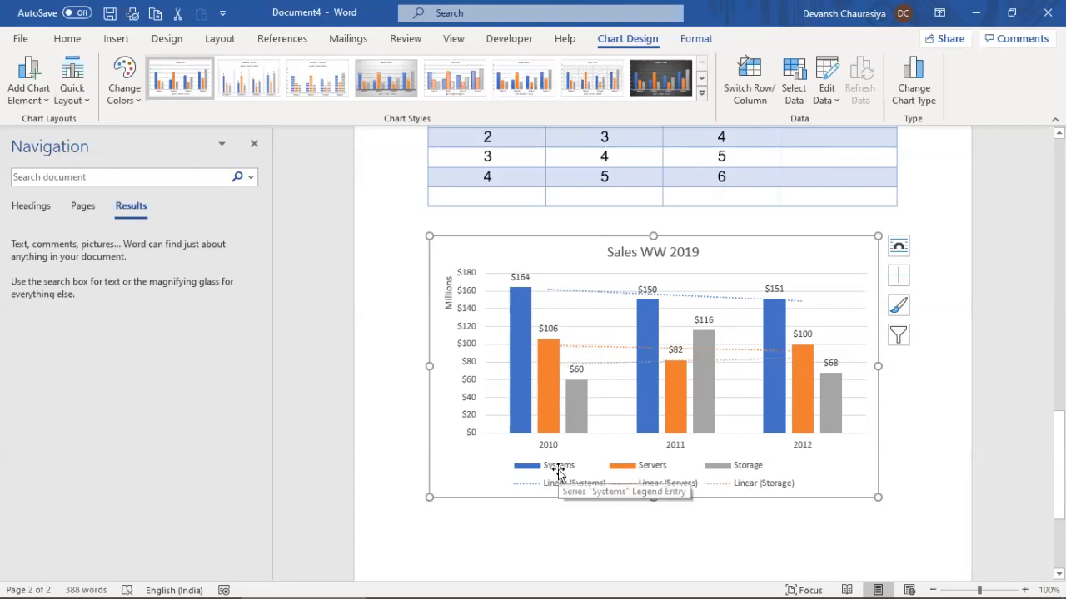
pyautogui.hotkey('ctrl', 'z')
pyautogui.hotkey('ctrl', 'z')
pyautogui.hotkey('ctrl', 'z')
pyautogui.hotkey('ctrl', 'z')
pyautogui.hotkey('ctrl', 'z')
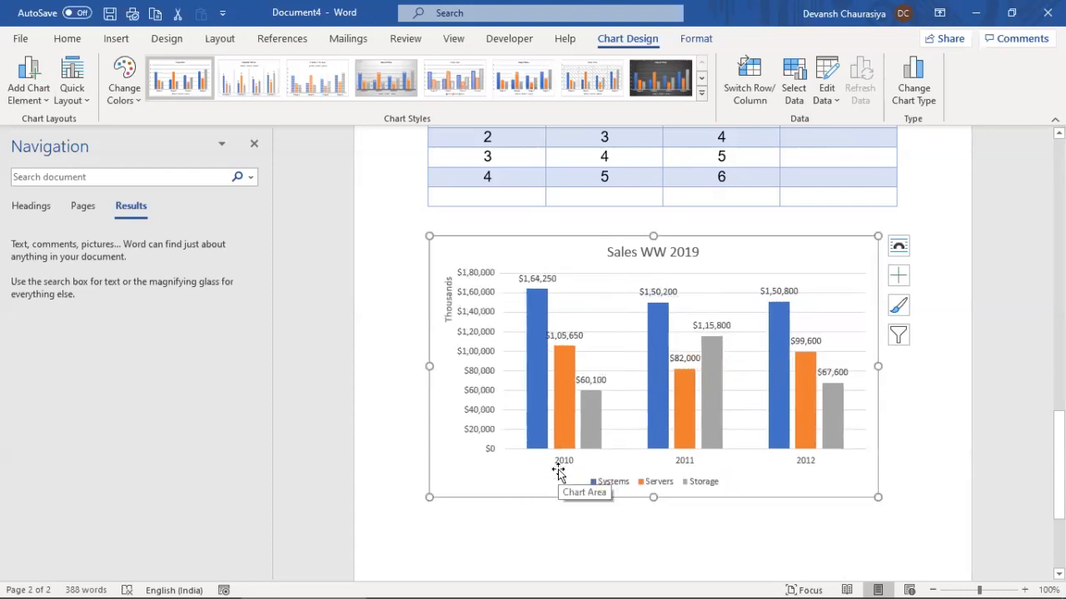
pyautogui.hotkey('ctrl', 'z')
pyautogui.hotkey('ctrl', 'z')
pyautogui.hotkey('ctrl', 'z')
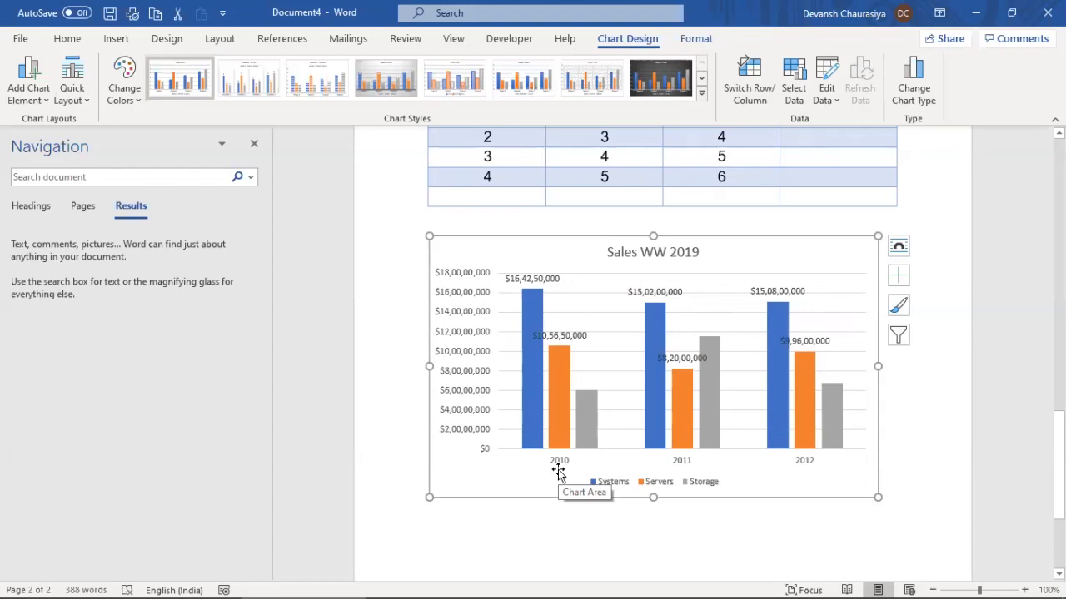
pyautogui.hotkey('ctrl', 'z')
pyautogui.hotkey('ctrl', 'z')
pyautogui.hotkey('ctrl', 'z')
pyautogui.hotkey('ctrl', 'z')
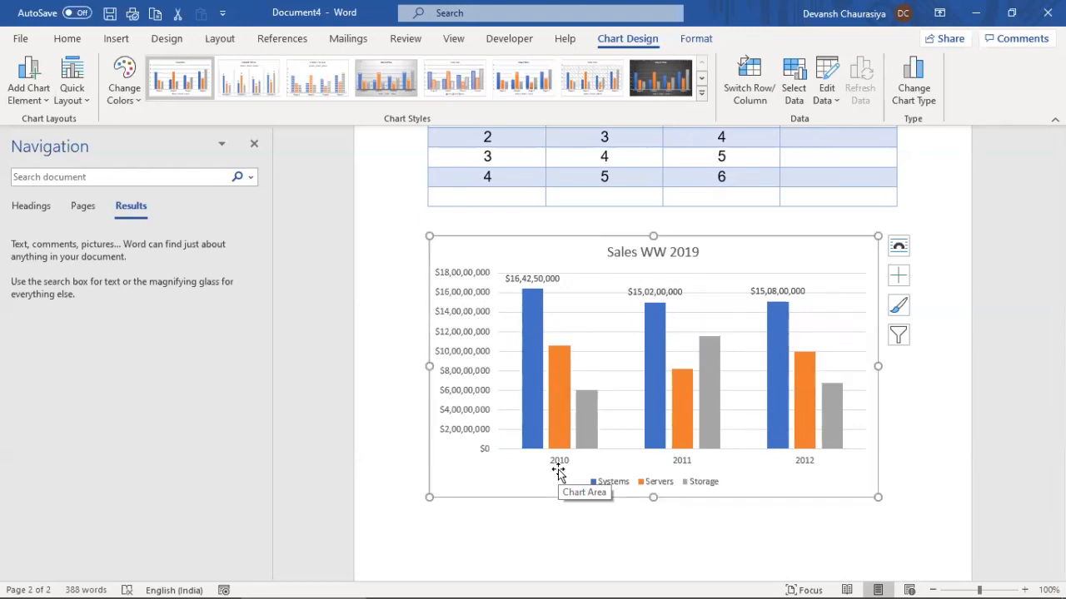
pyautogui.hotkey('ctrl', 'z')
pyautogui.hotkey('ctrl', 'z')
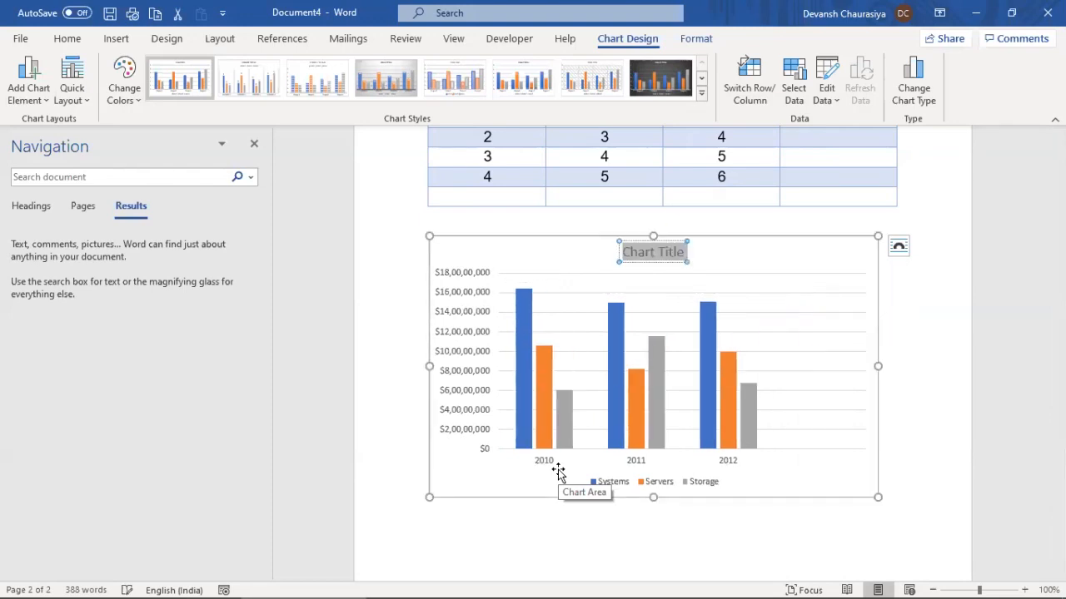
pyautogui.hotkey('ctrl', 'z')
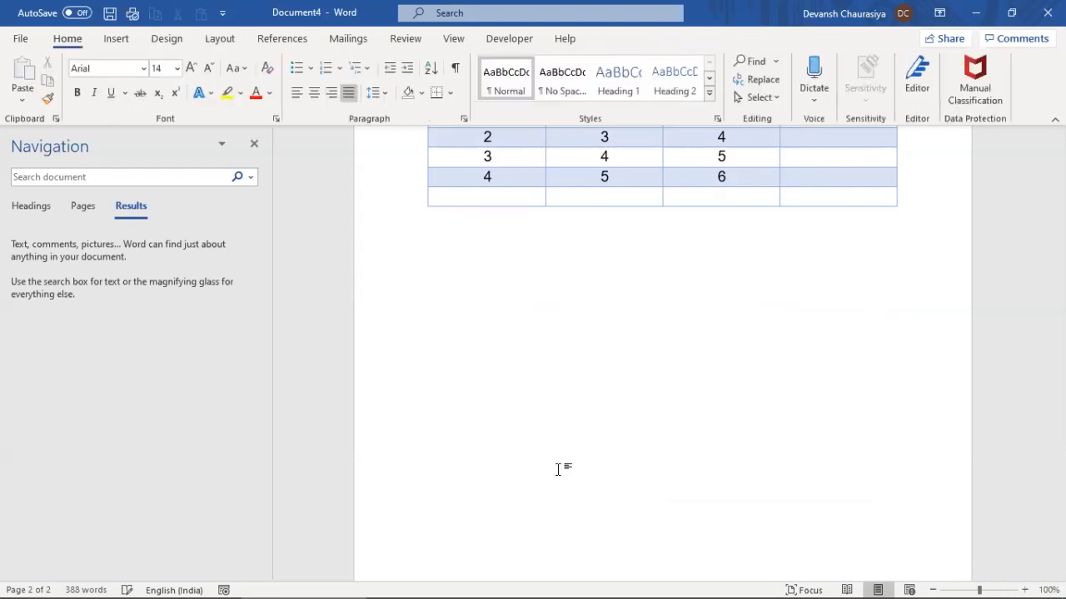
pyautogui.hotkey('ctrl', 'y')
pyautogui.hotkey('ctrl', 'y')
pyautogui.hotkey('ctrl', 'y')
pyautogui.hotkey('ctrl', 'y')
pyautogui.hotkey('ctrl', 'y')
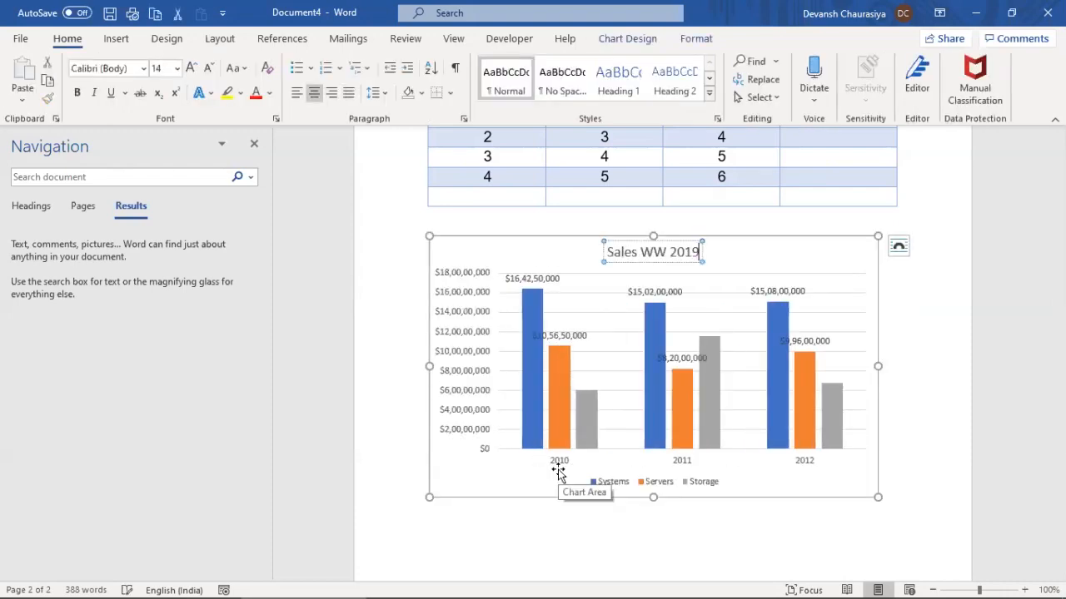
# Glance at the training notes window and return to the Word document
pyautogui.hotkey('alt', 'Tab')
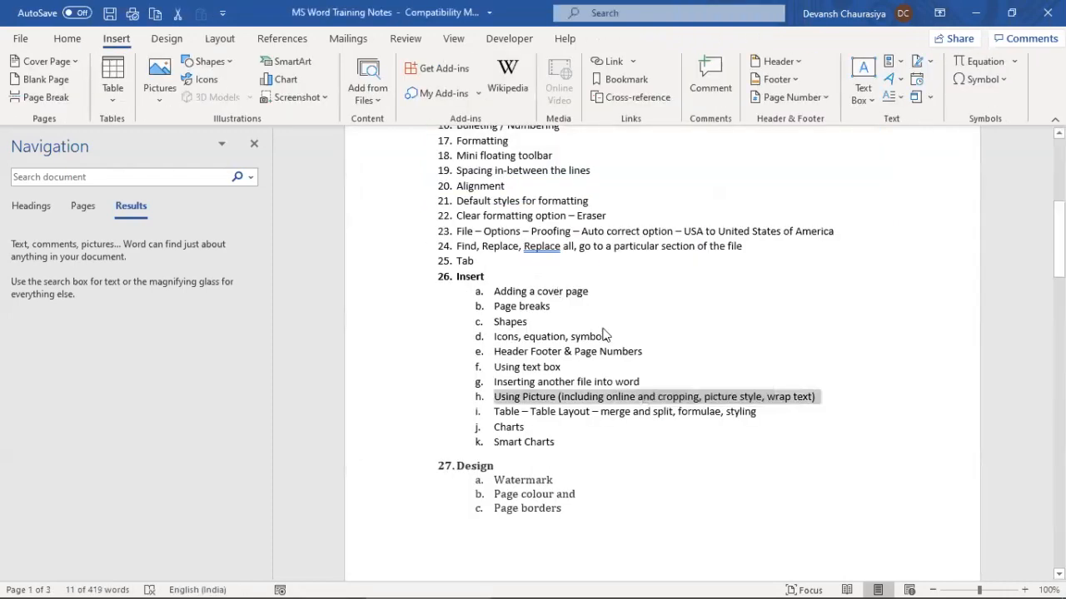
pyautogui.hotkey('alt', 'Tab')
pyautogui.hotkey('alt', 'Tab')
pyautogui.press('Tab')
pyautogui.press('Tab')
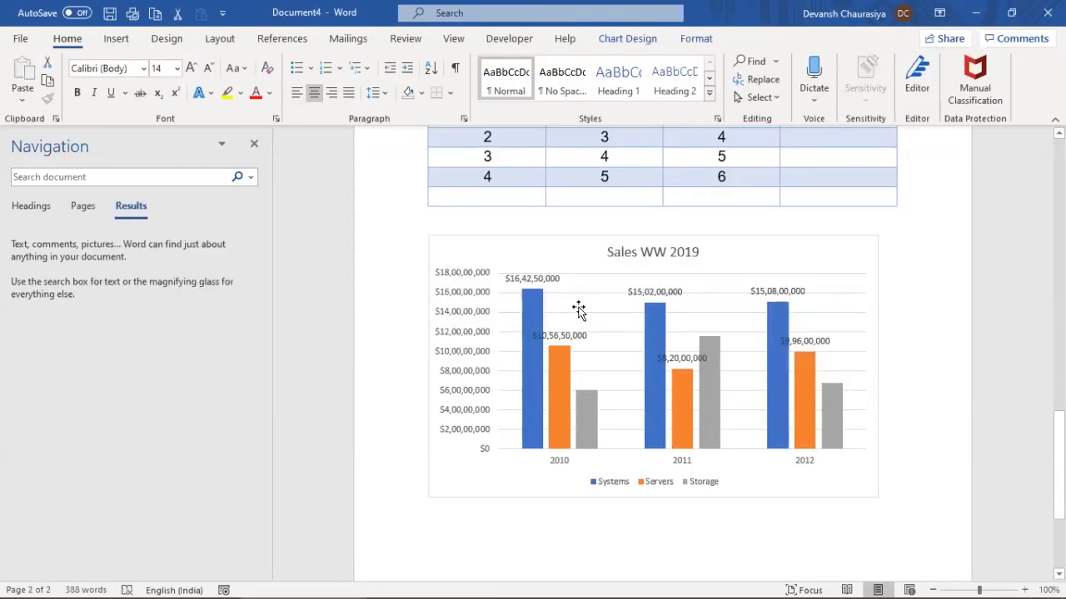
# Edit the chart data in Excel, replacing categories 2010–2012 in A2:A4 with AMS, APJ and EMEA
pyautogui.rightClick(580, 309)
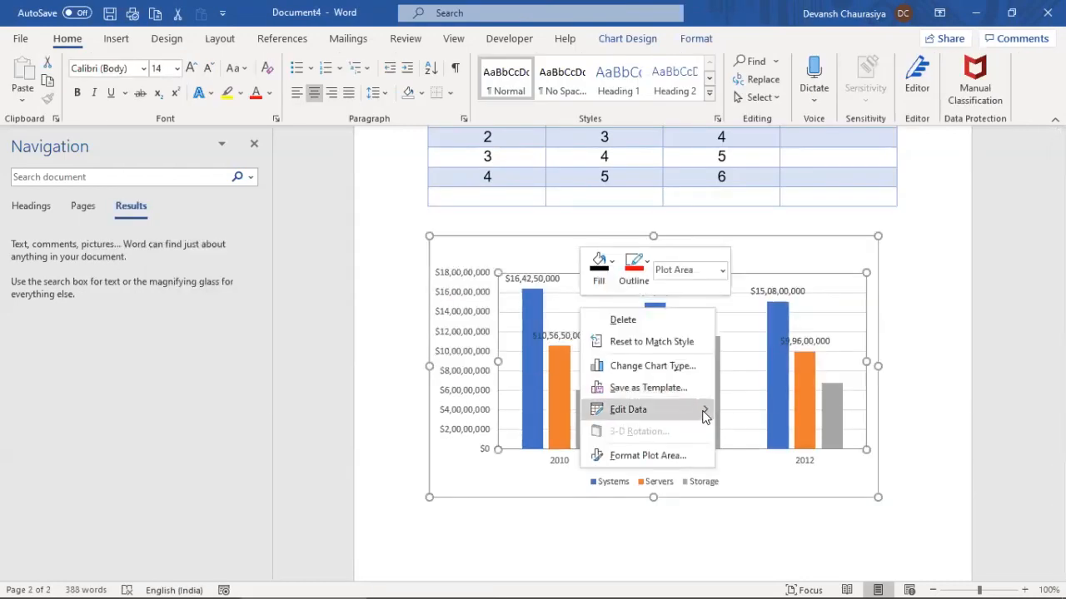
pyautogui.moveTo(704, 417)
pyautogui.click(741, 431)
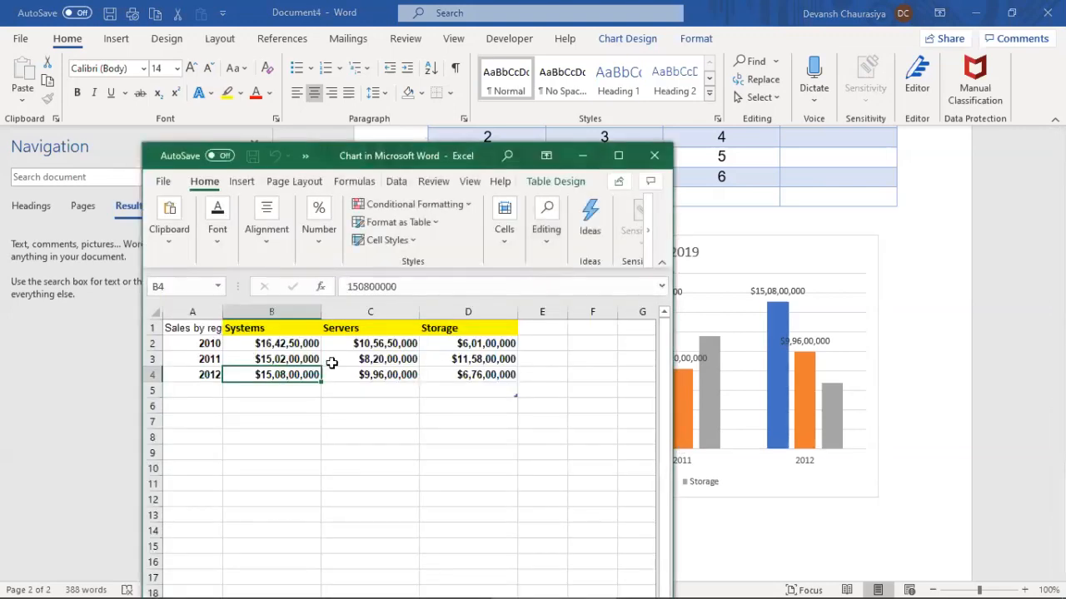
pyautogui.click(219, 343)
pyautogui.write('AMS')
pyautogui.press('Return')
pyautogui.write('APJ')
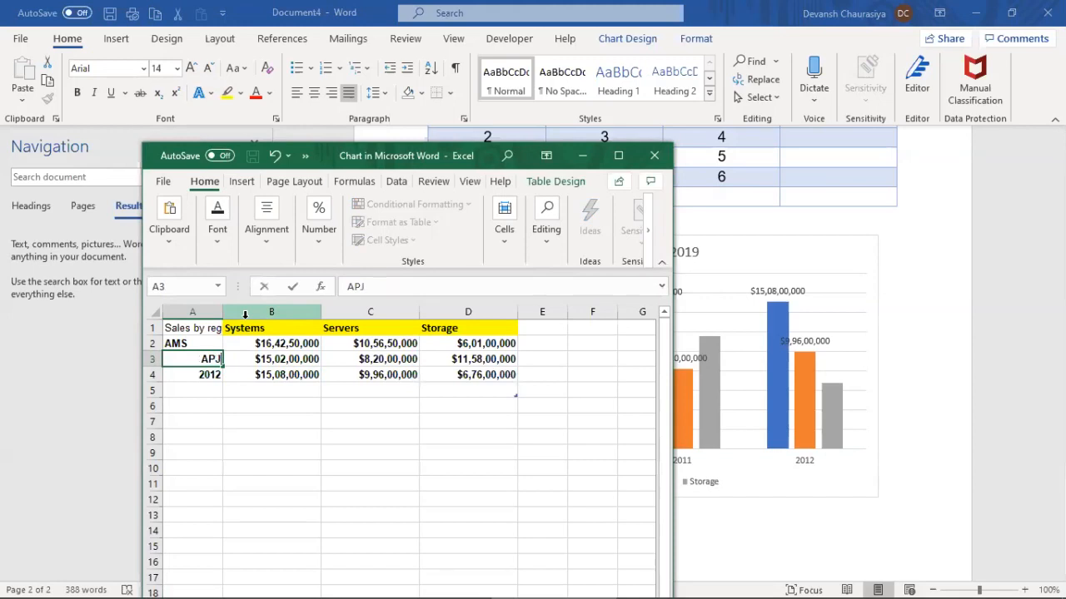
pyautogui.press('Return')
pyautogui.write('EMEA')
pyautogui.press('Tab')
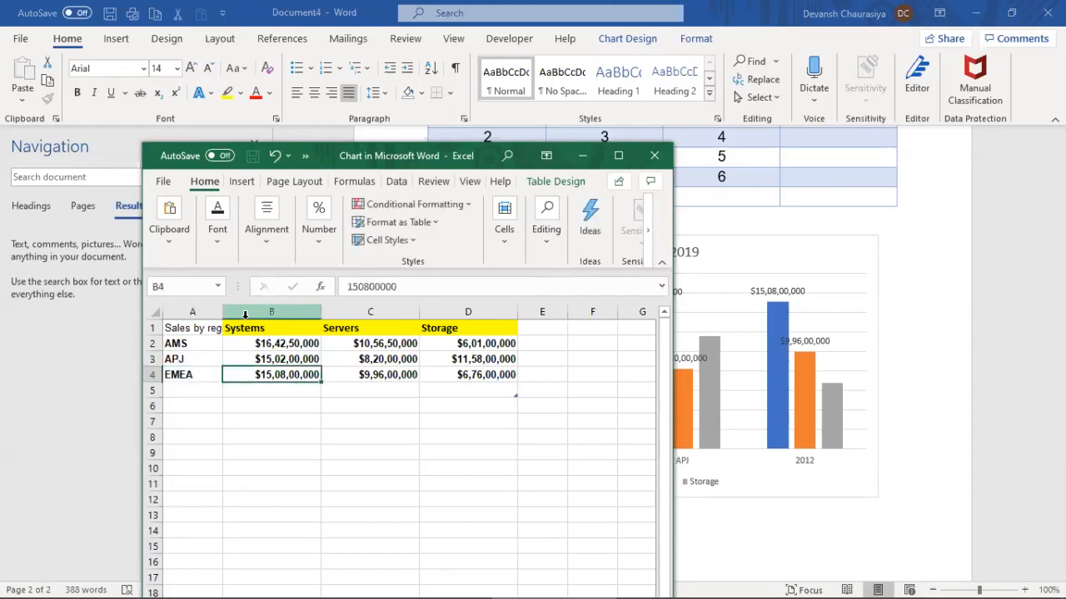
pyautogui.click(675, 483)
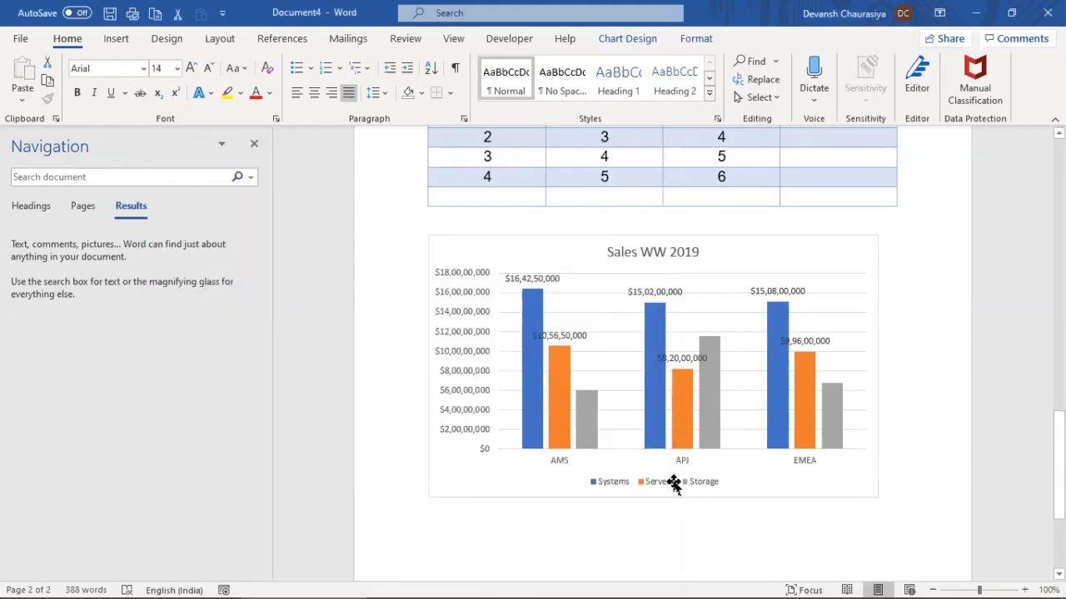
# Set the vertical axis Display units to Millions in the Format Axis pane
pyautogui.click(464, 323)
pyautogui.rightClick(467, 315)
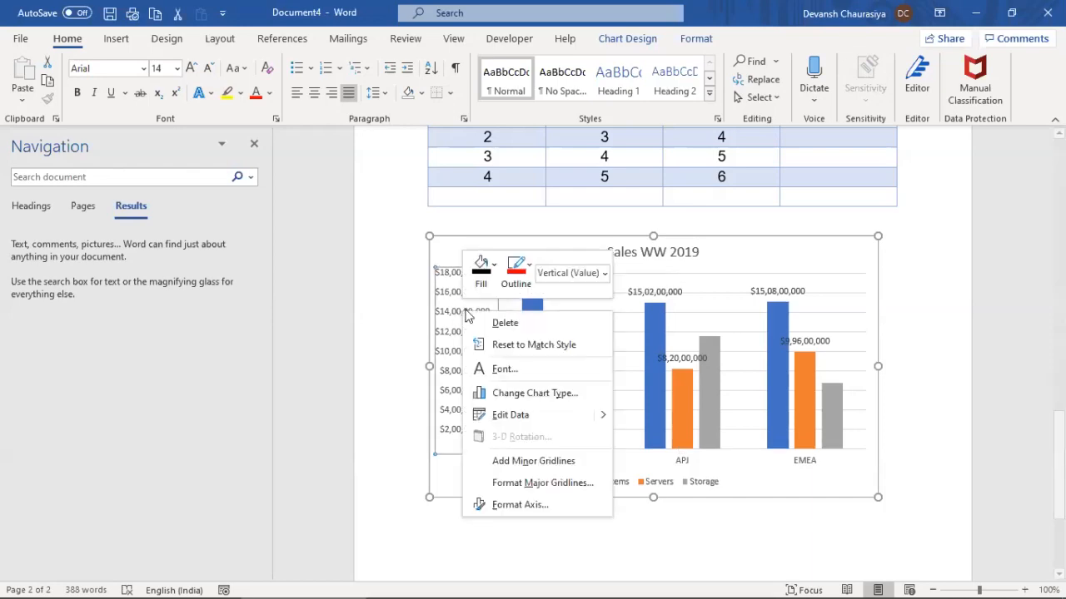
pyautogui.click(516, 505)
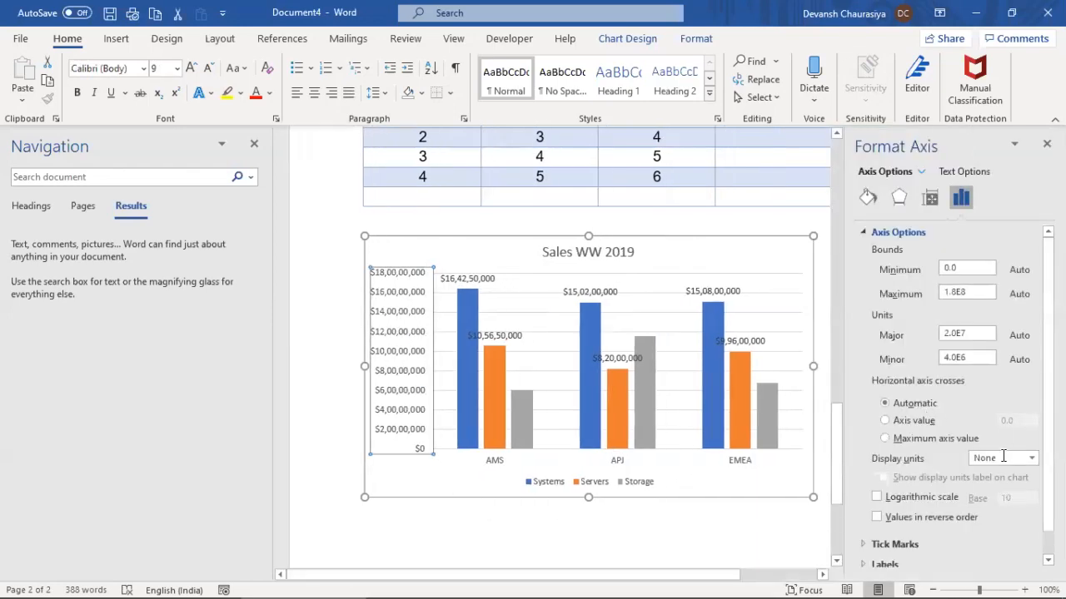
pyautogui.click(1007, 458)
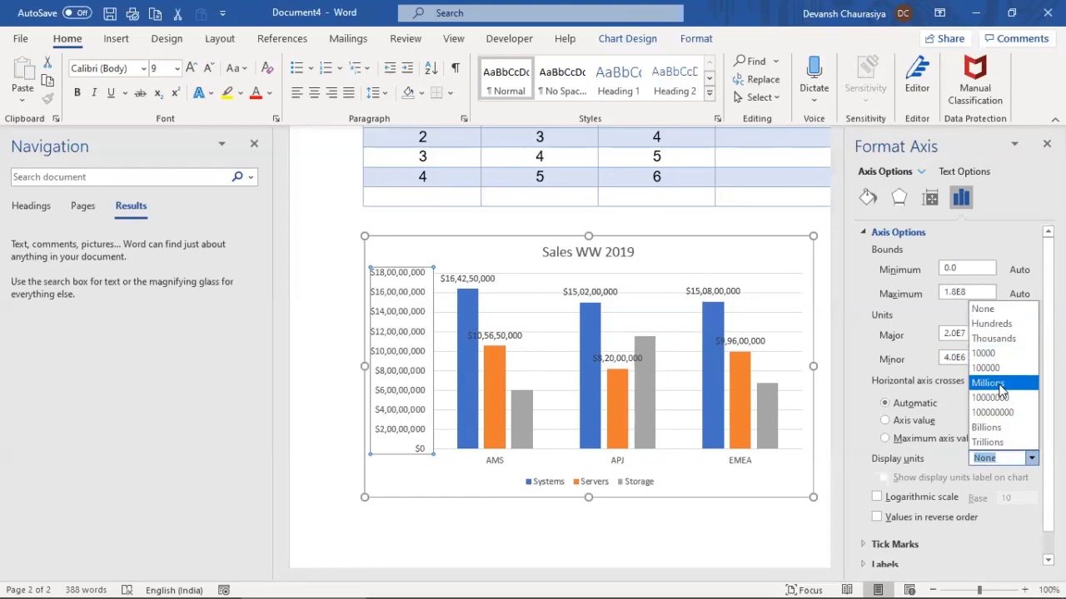
pyautogui.click(997, 386)
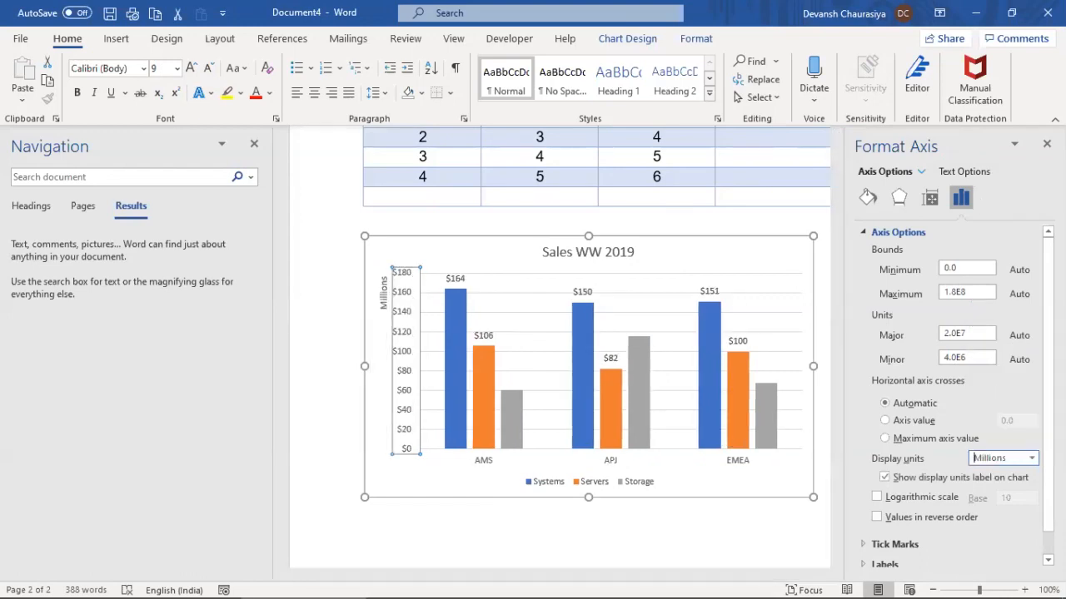
pyautogui.click(1046, 144)
pyautogui.click(588, 240)
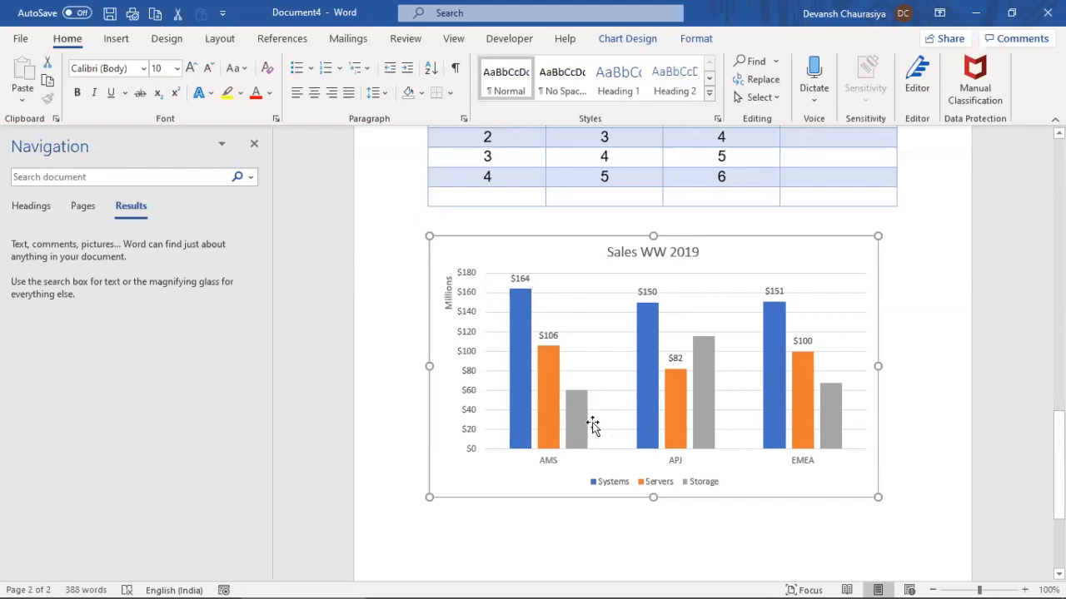
# Add data labels to the grey Storage series, showing $60, $116 and $68
pyautogui.rightClick(576, 410)
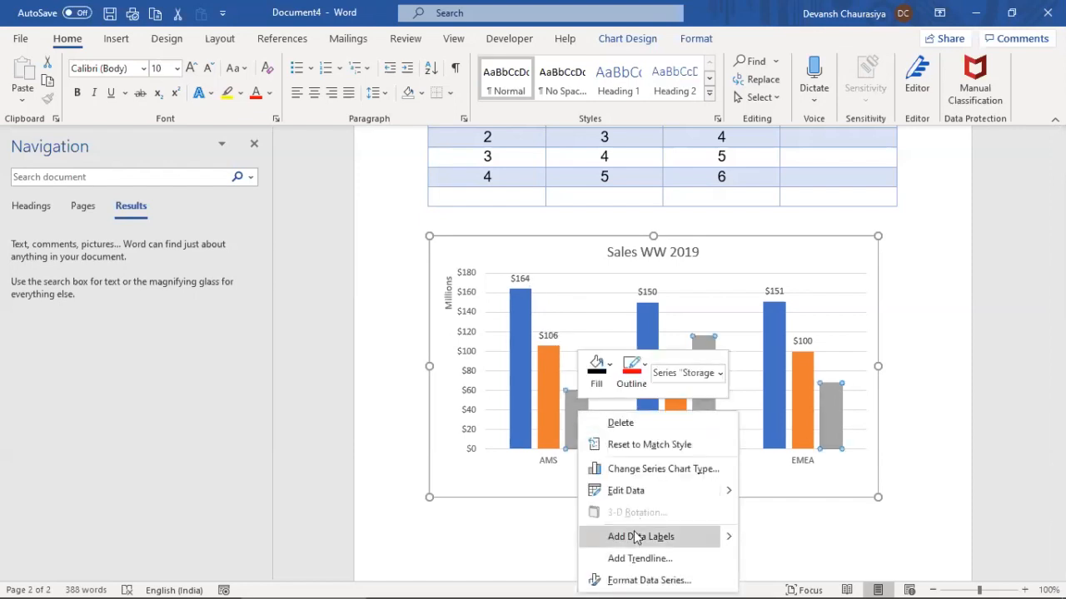
pyautogui.moveTo(736, 536)
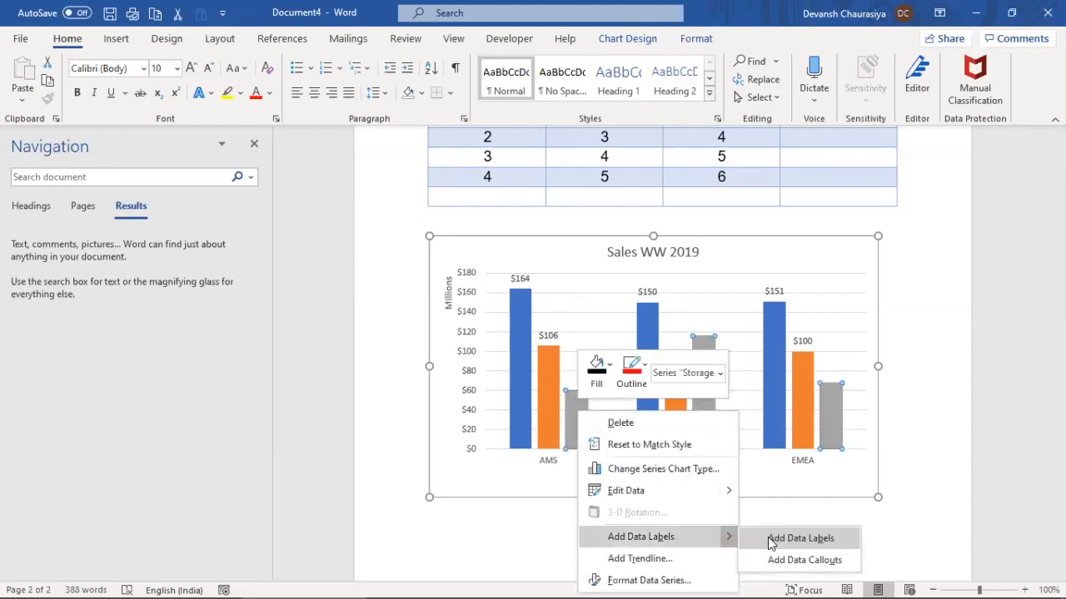
pyautogui.click(778, 538)
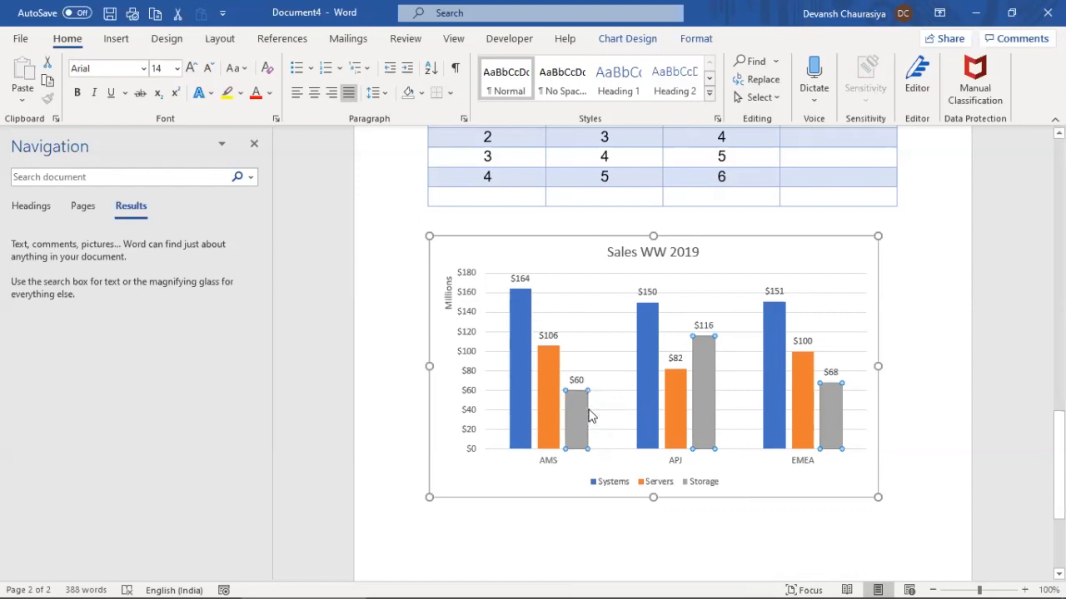
pyautogui.click(563, 314)
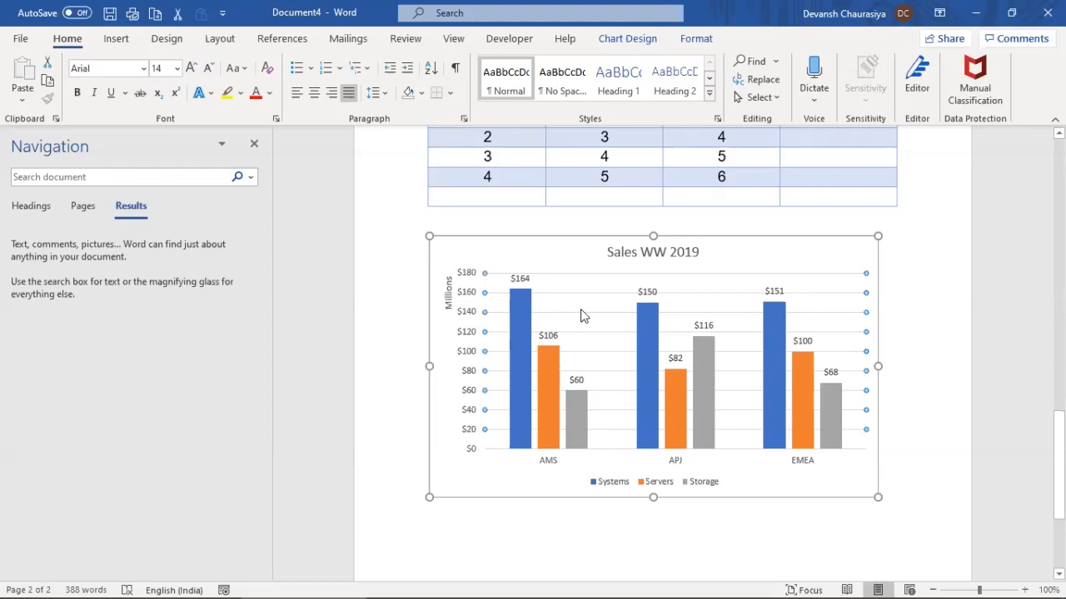
pyautogui.click(572, 241)
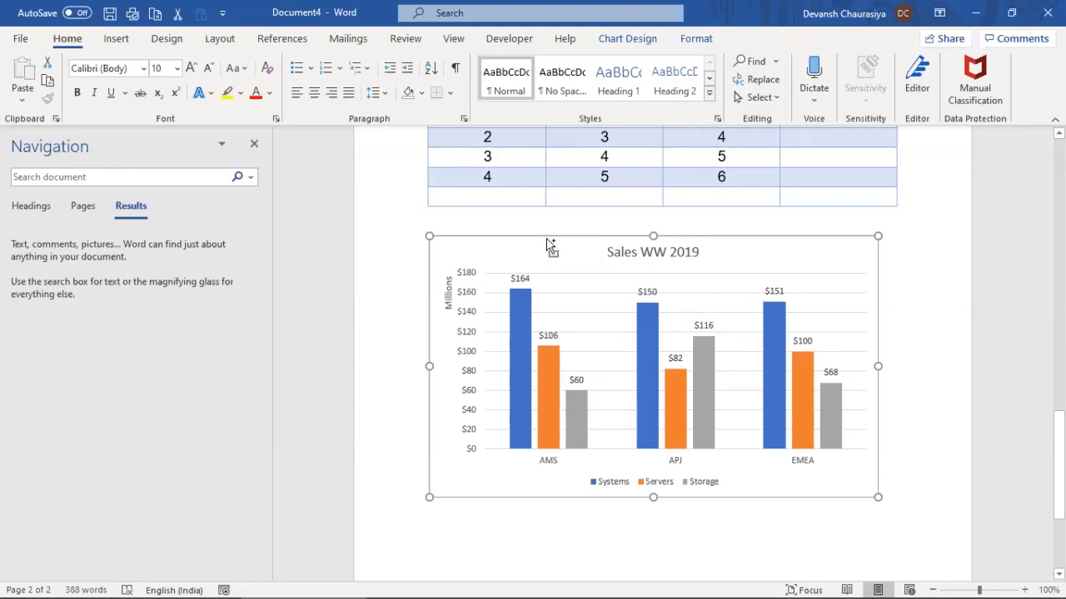
# Paste a copy of the Sales WW 2019 chart on a new line below the original
pyautogui.hotkey('ctrl', 'c')
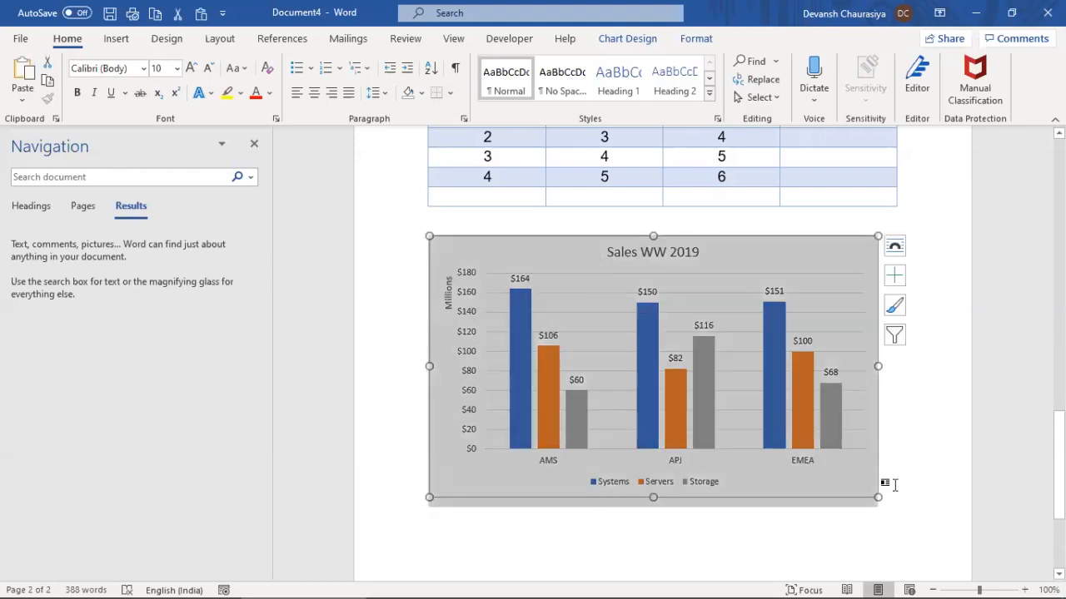
pyautogui.click(888, 487)
pyautogui.press('Return')
pyautogui.hotkey('ctrl', 'v')
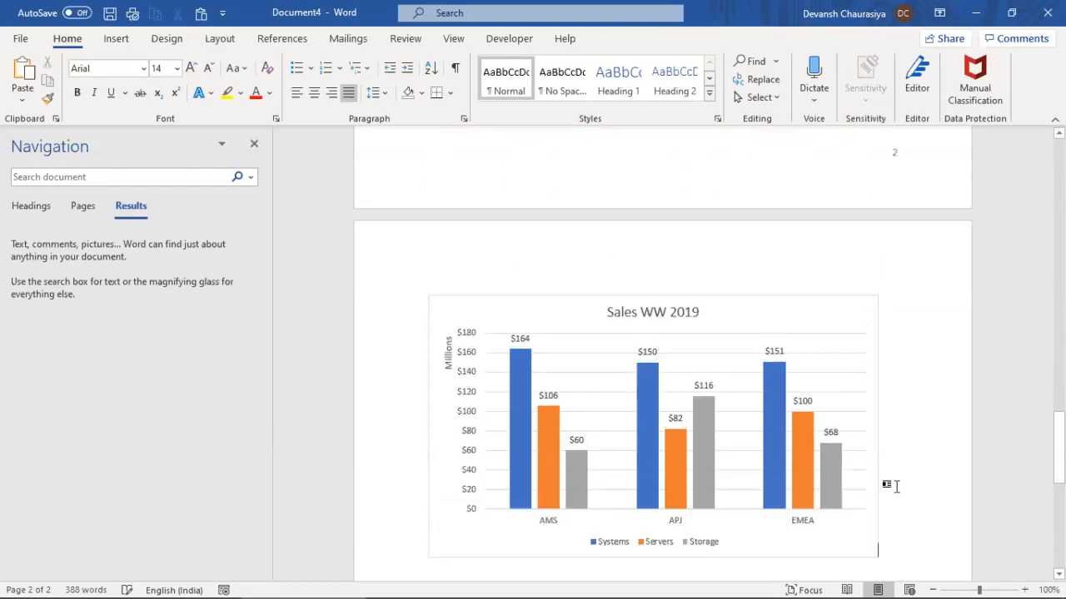
pyautogui.scroll(5, 721, 476)
pyautogui.scroll(5, 719, 475)
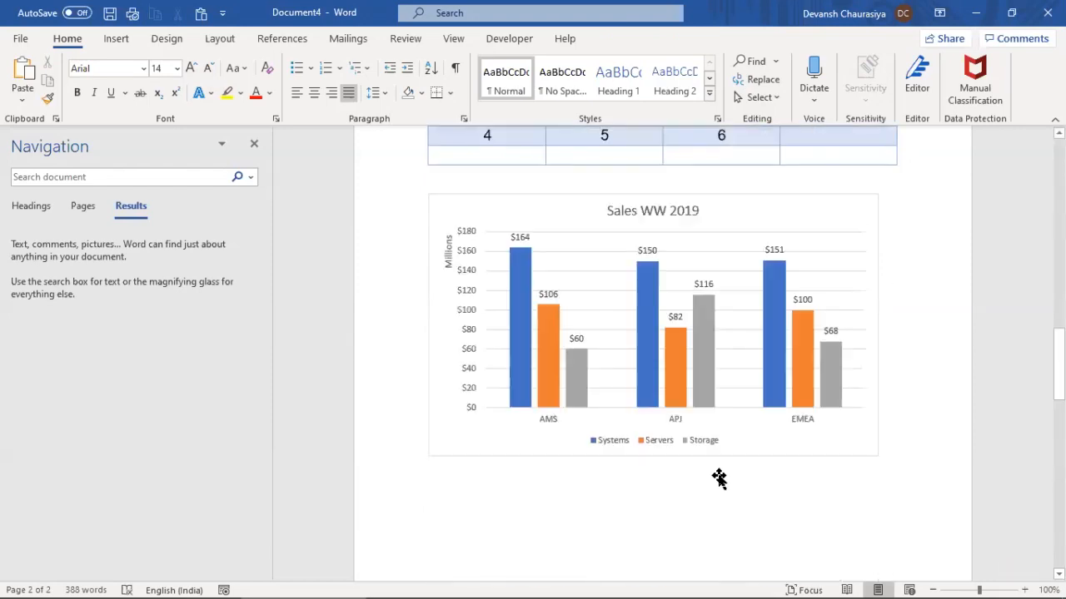
# Change the original chart's type to Stacked Column, giving a $400 value axis
pyautogui.doubleClick(556, 313)
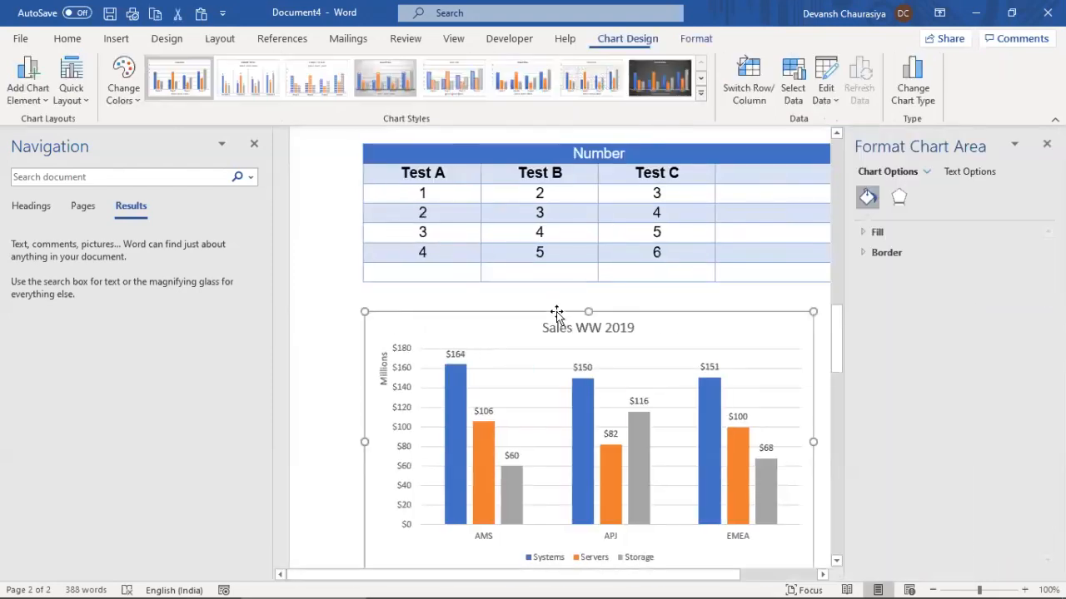
pyautogui.click(927, 82)
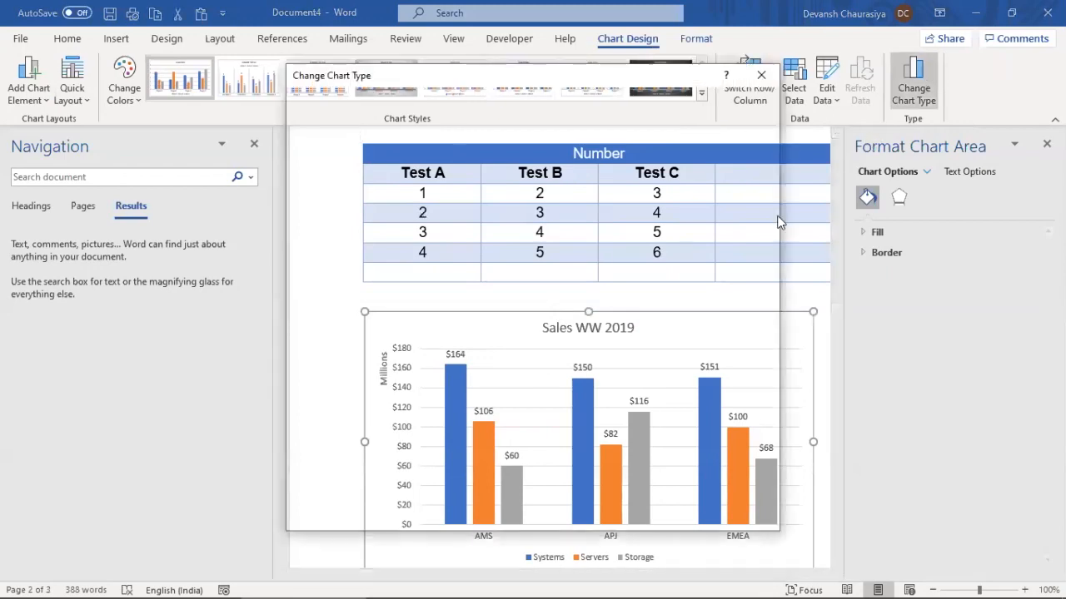
pyautogui.click(473, 144)
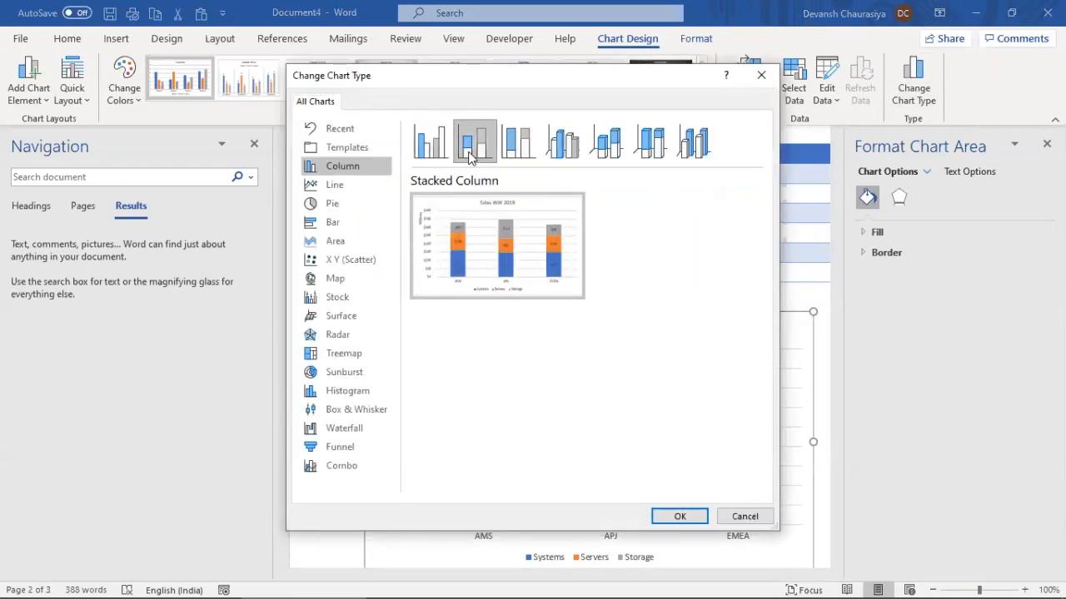
pyautogui.click(677, 518)
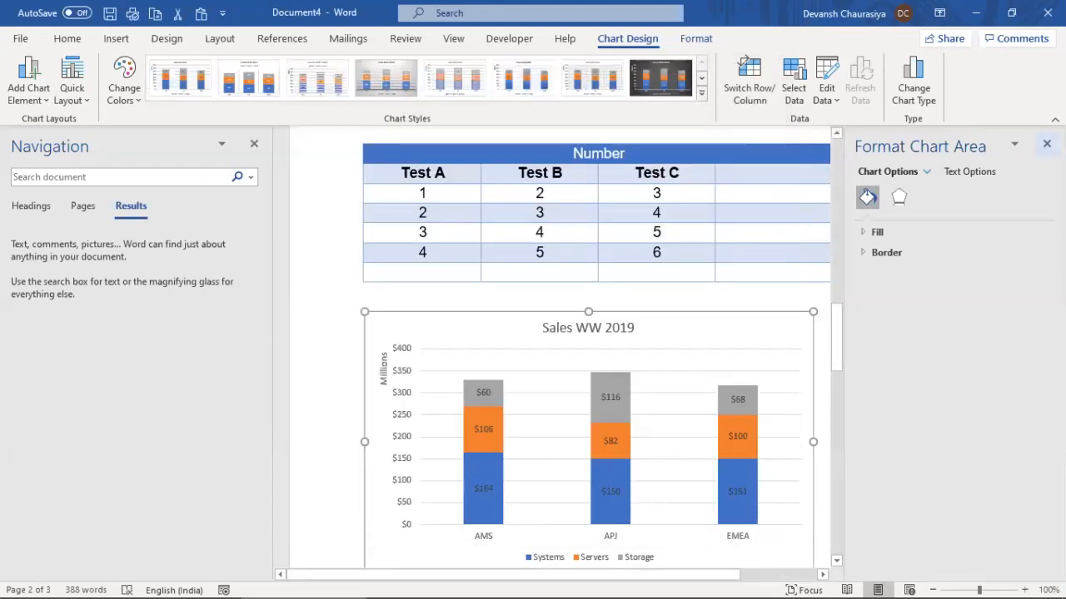
pyautogui.click(1046, 144)
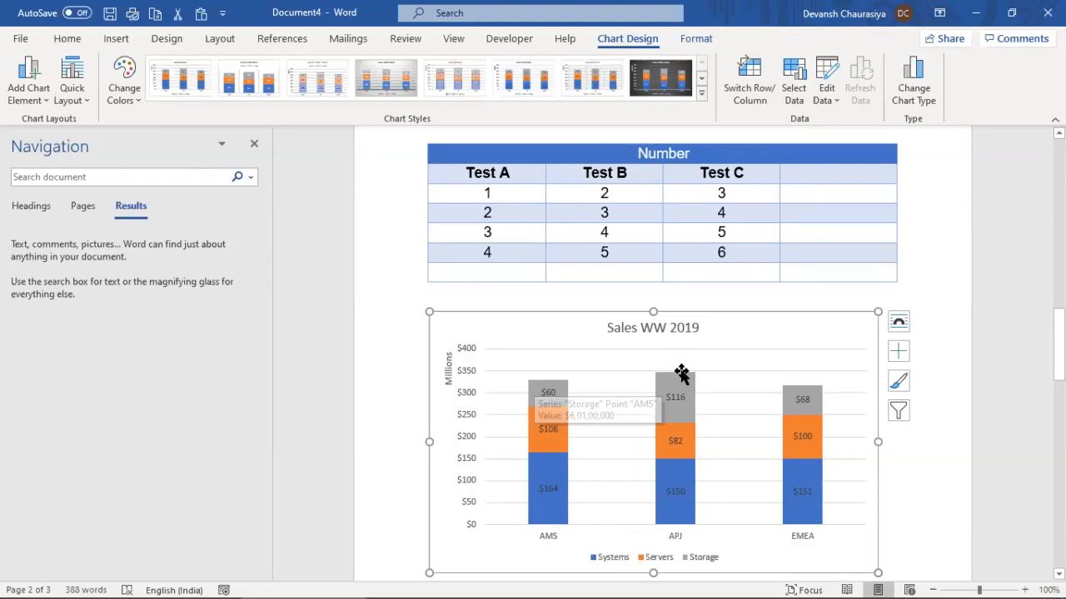
pyautogui.moveTo(680, 371)
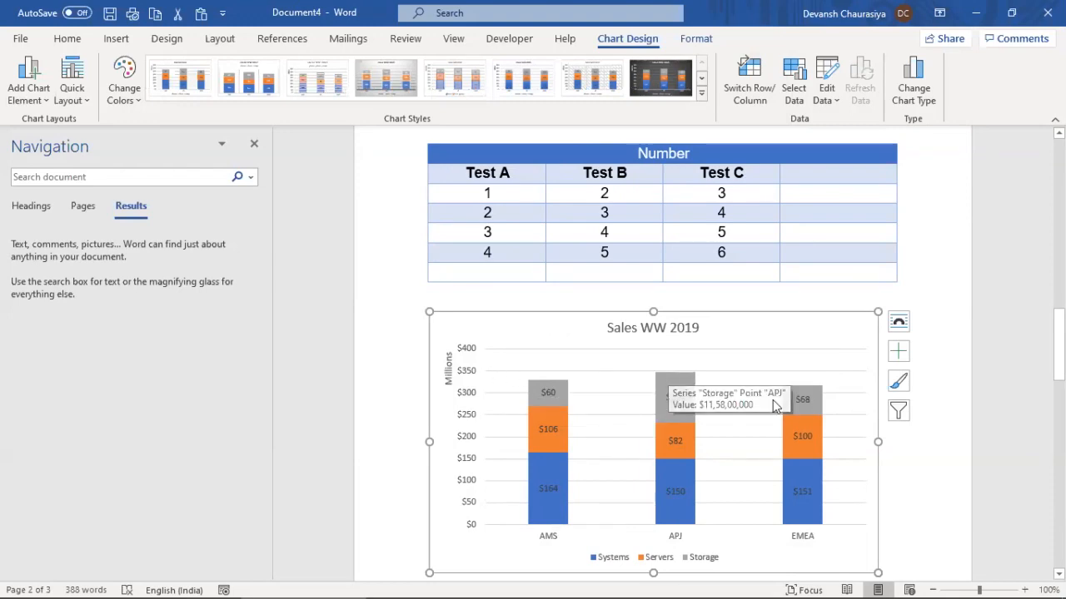
pyautogui.moveTo(806, 396)
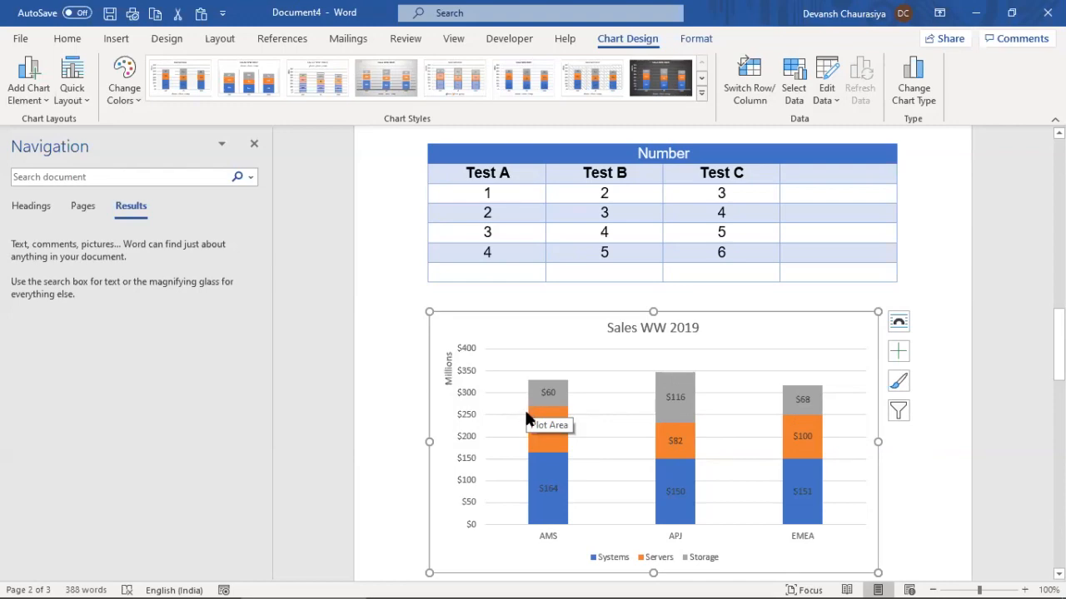
# Change the Sales WW 2019 chart type to 100% Stacked Column, with a 0%–100% axis
pyautogui.doubleClick(763, 316)
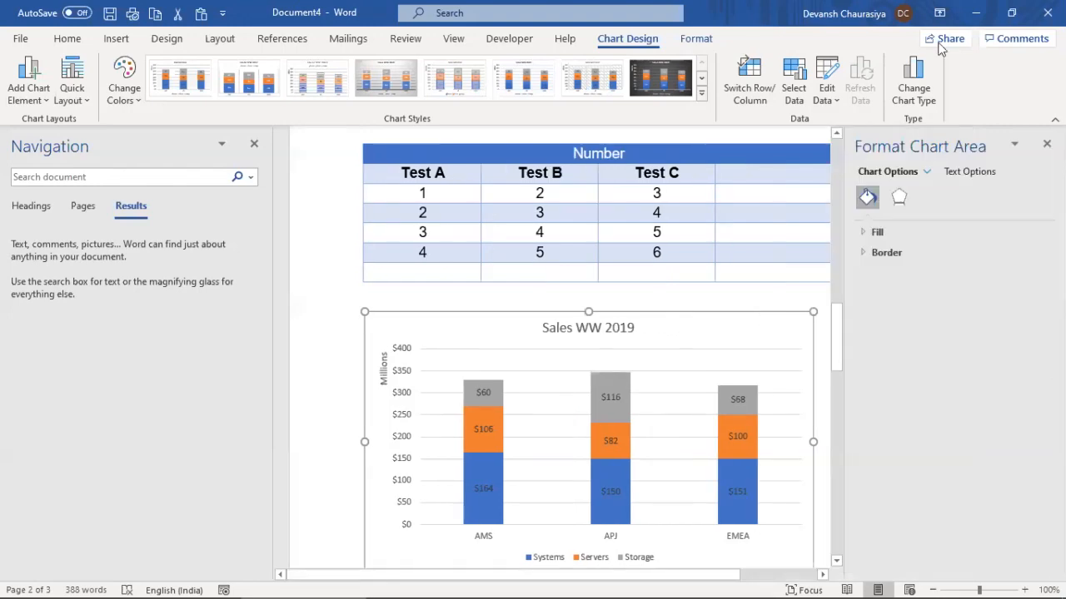
pyautogui.click(914, 76)
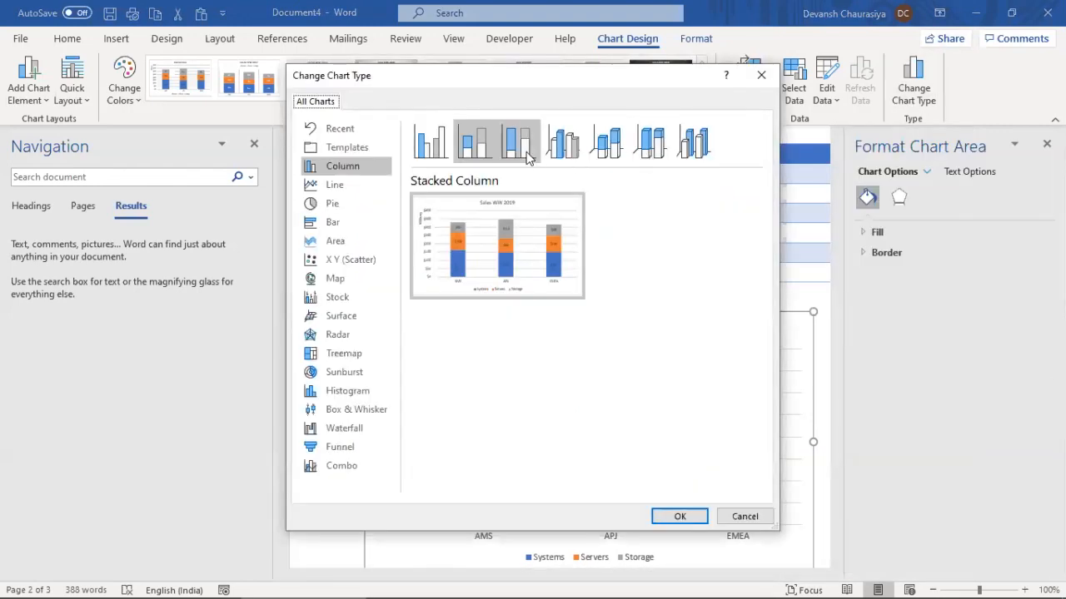
pyautogui.click(525, 147)
pyautogui.click(681, 515)
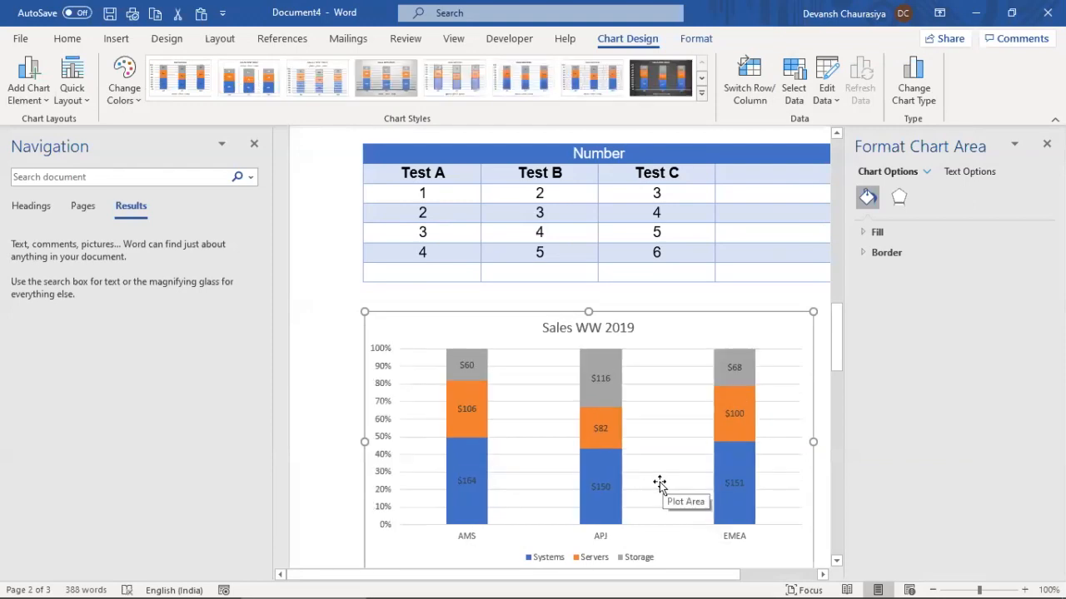
pyautogui.moveTo(603, 472)
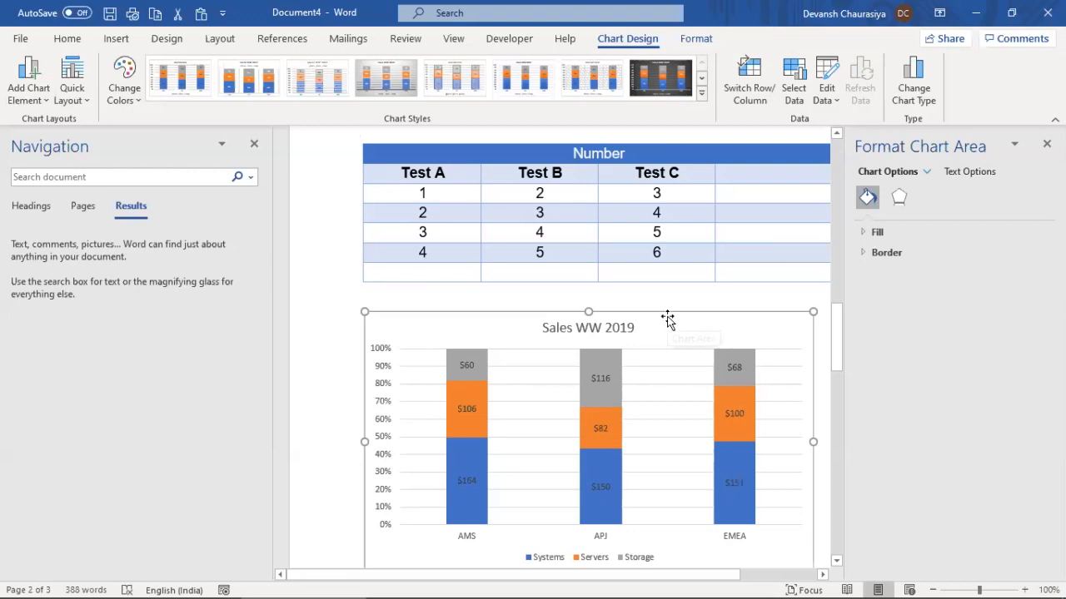
# Switch the chart back to plain Stacked Column and scroll down to the clustered copy on page 3
pyautogui.click(909, 96)
pyautogui.click(474, 142)
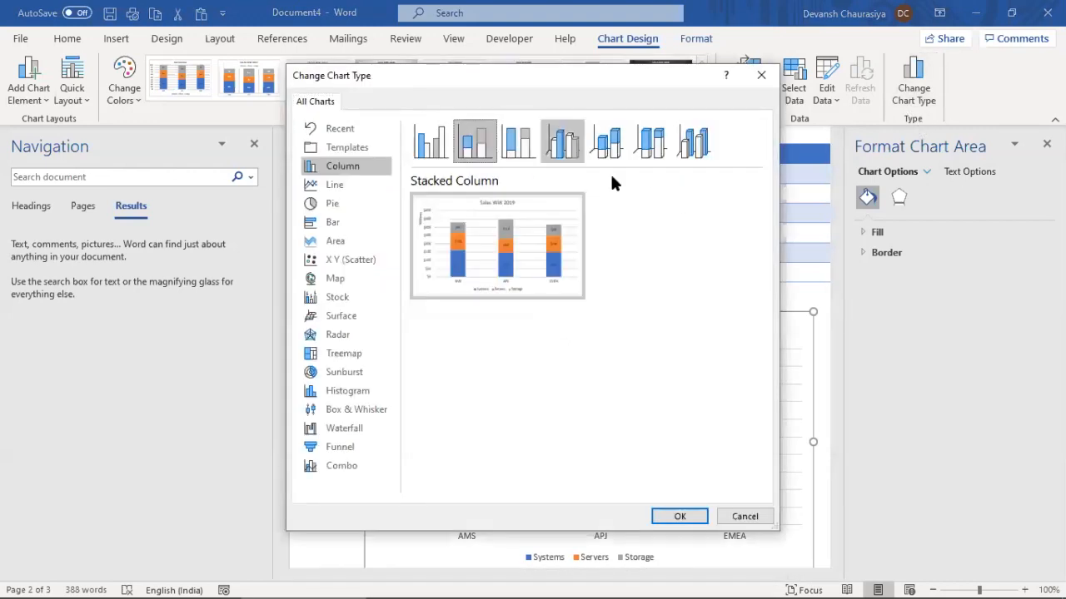
pyautogui.click(679, 516)
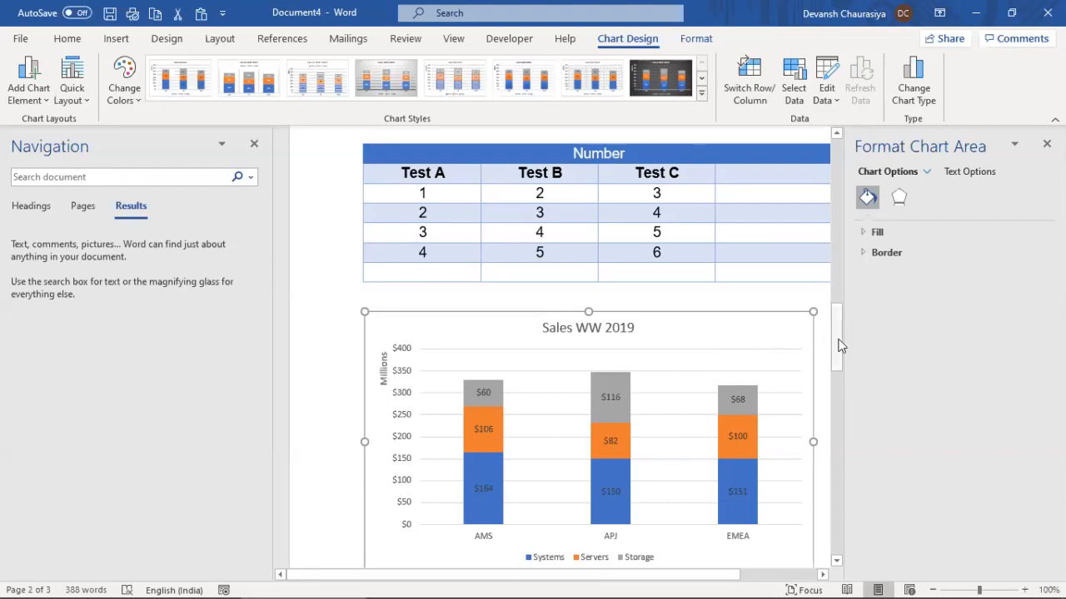
pyautogui.moveTo(836, 369); pyautogui.dragTo(836, 462)
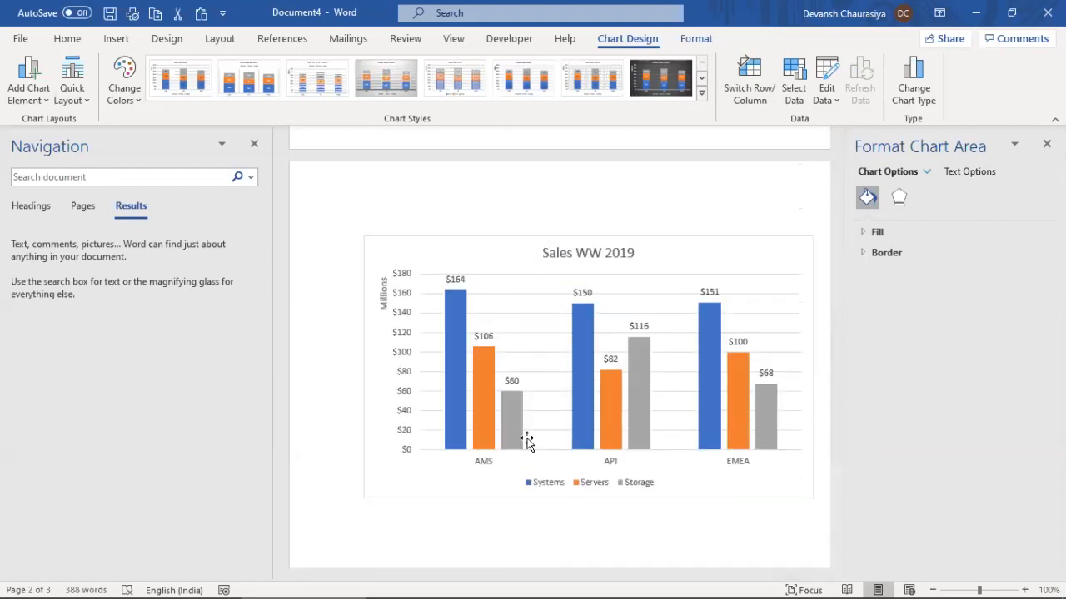
# Scroll back to the stacked chart on page 2 and select only the AMS Servers bar
pyautogui.click(466, 435)
pyautogui.click(517, 422)
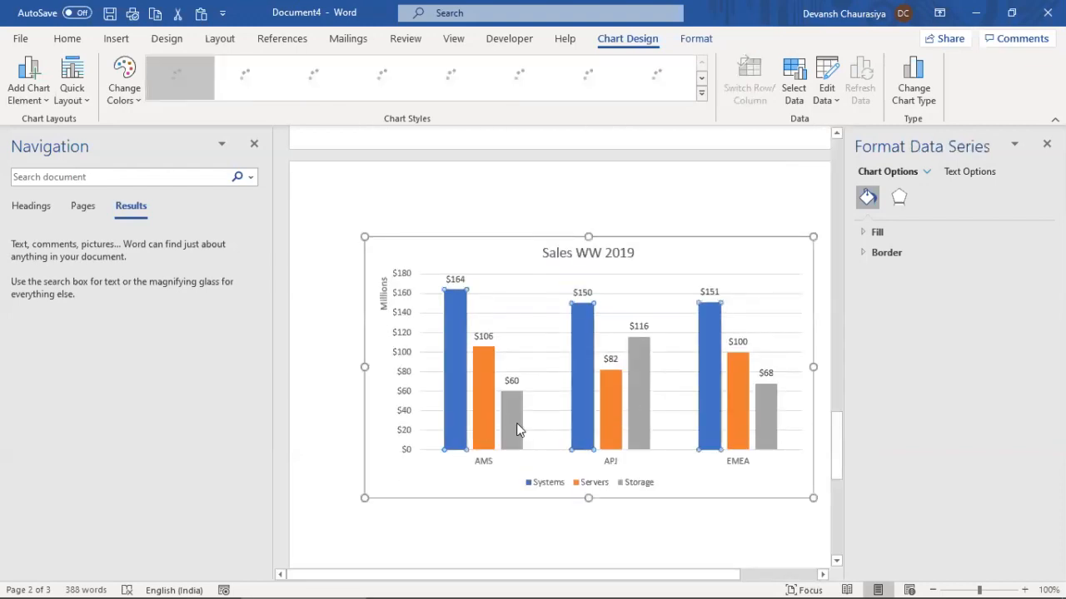
pyautogui.moveTo(837, 448); pyautogui.dragTo(836, 337)
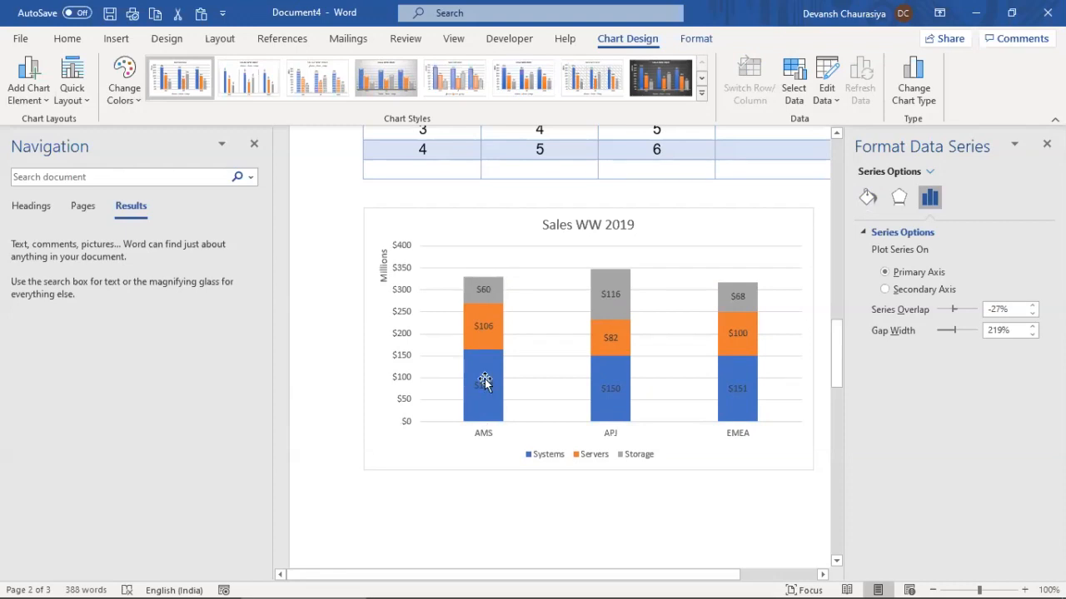
pyautogui.click(479, 333)
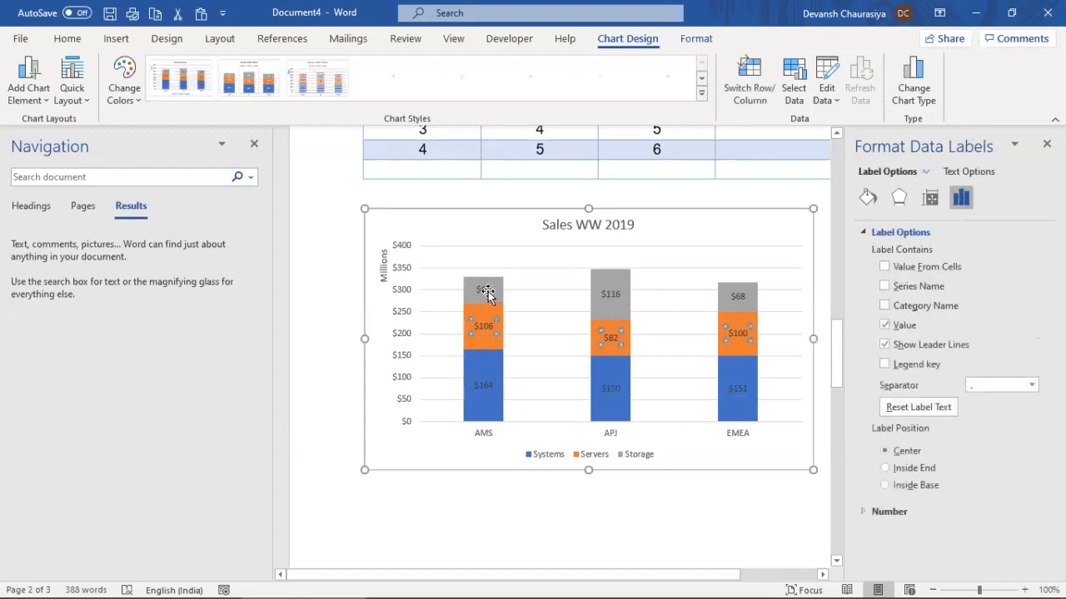
pyautogui.click(487, 295)
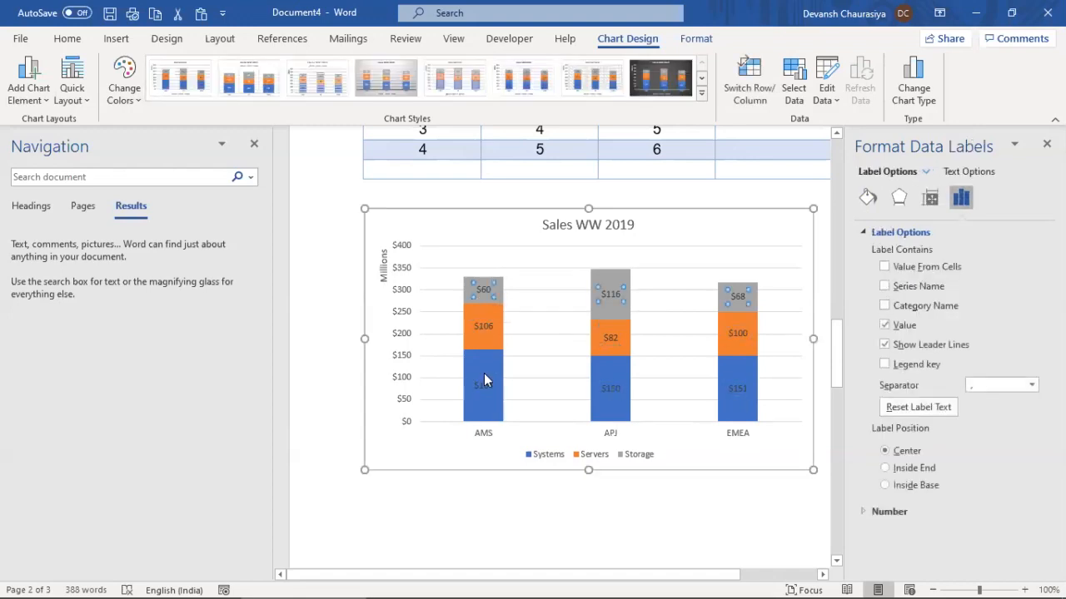
pyautogui.click(493, 319)
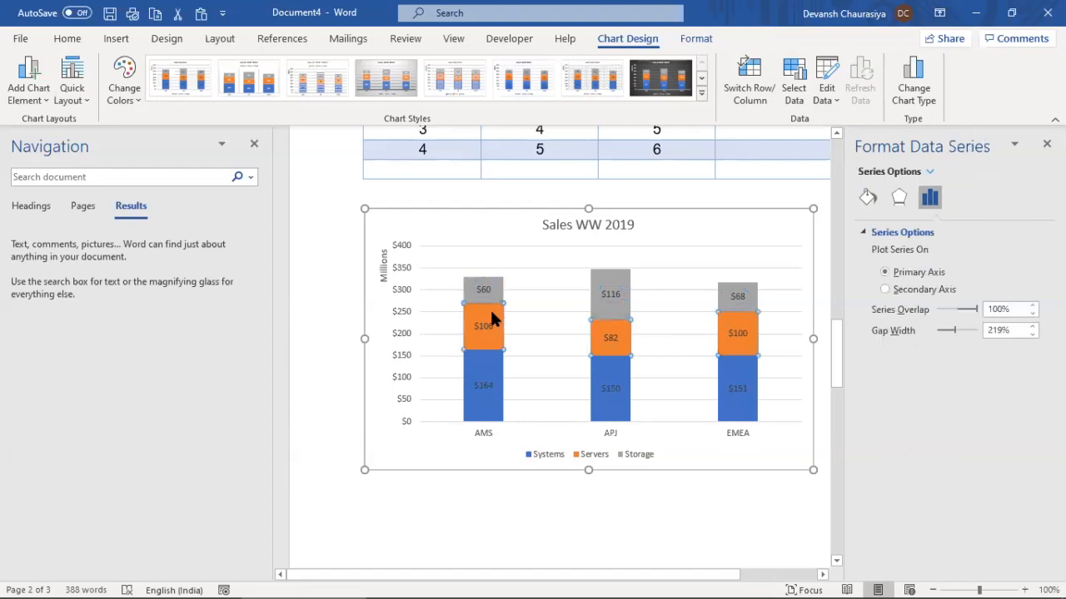
pyautogui.click(70, 38)
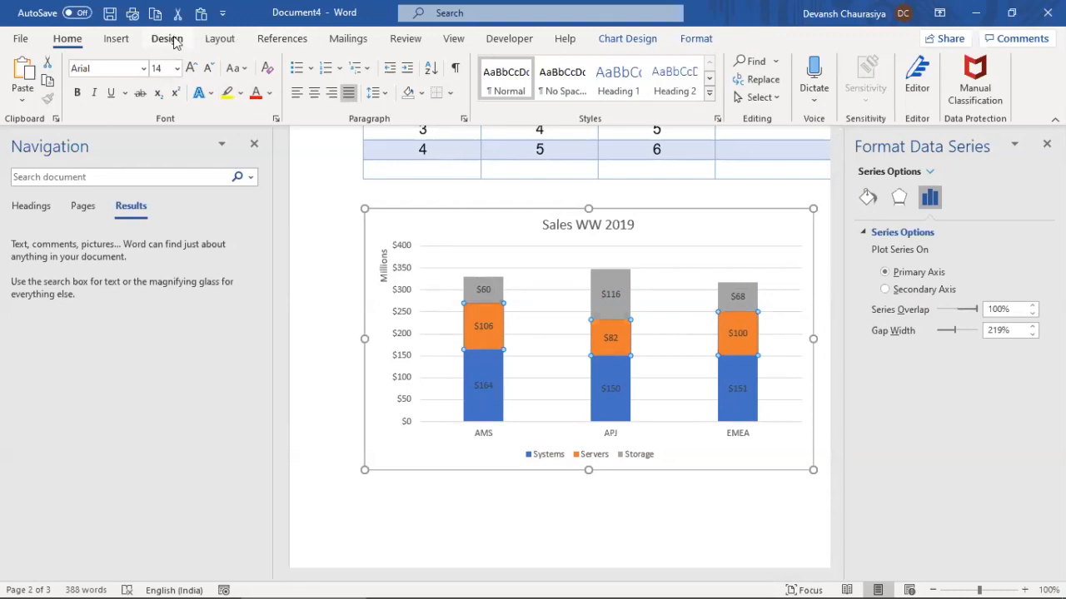
pyautogui.click(466, 341)
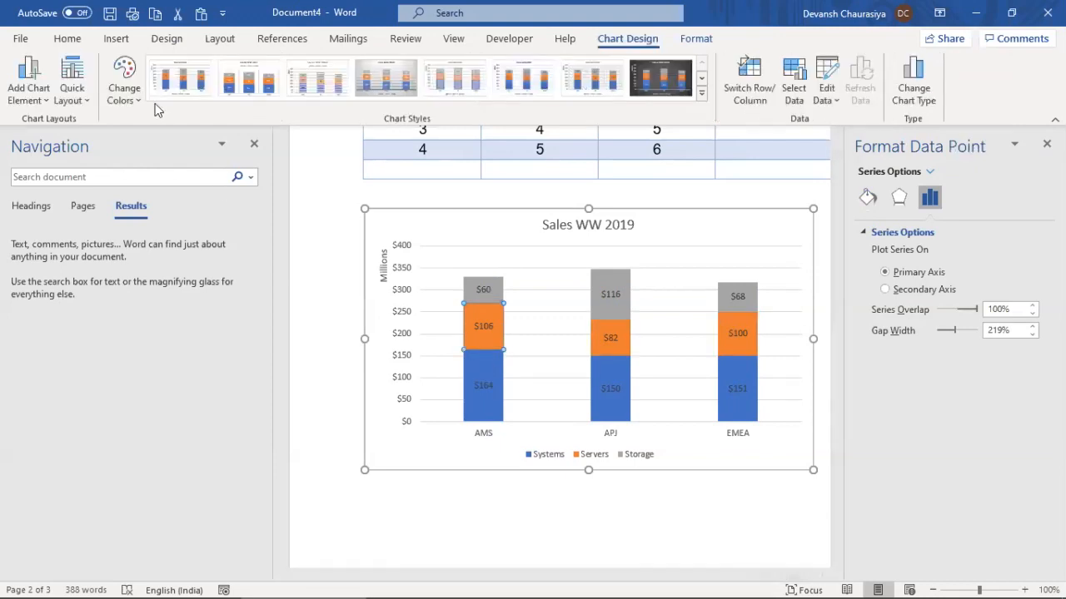
# Apply Colorful Palette 2 so Servers turns grey and Storage light blue, leaving the chart style unchanged
pyautogui.click(127, 94)
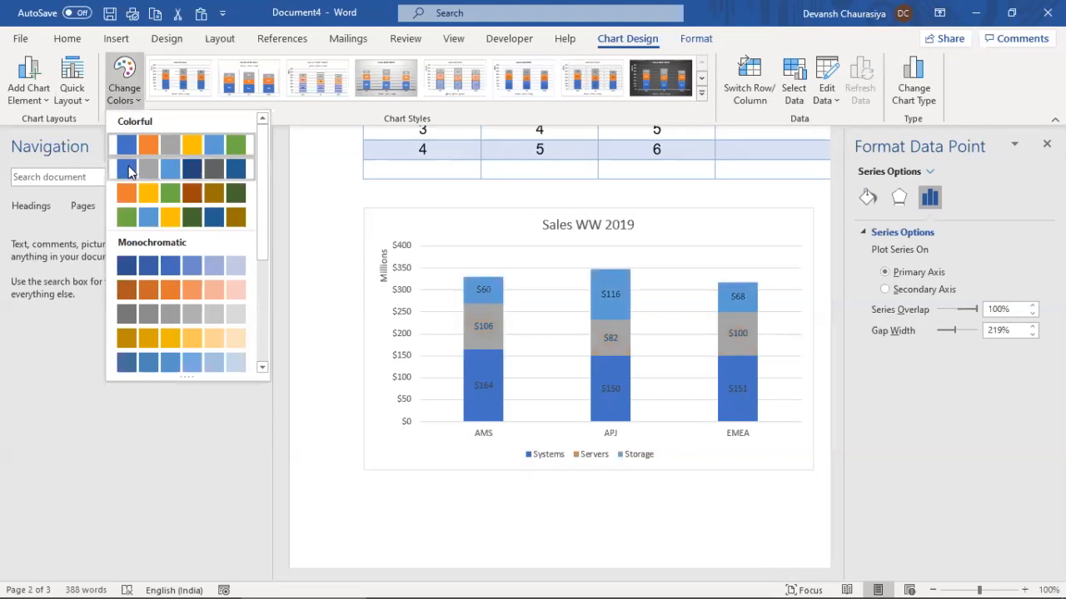
pyautogui.click(128, 166)
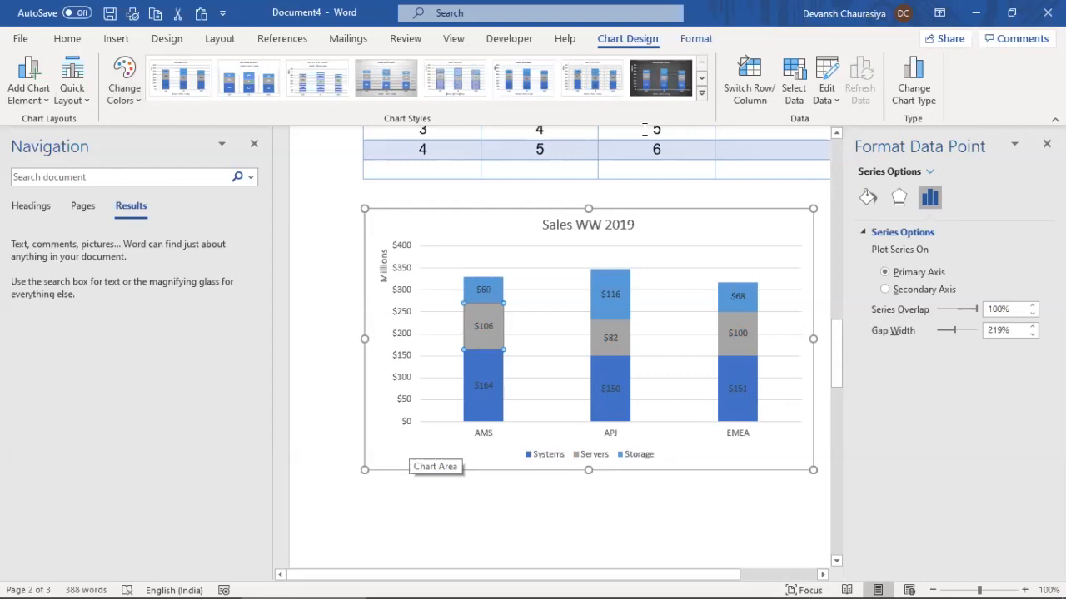
pyautogui.click(702, 99)
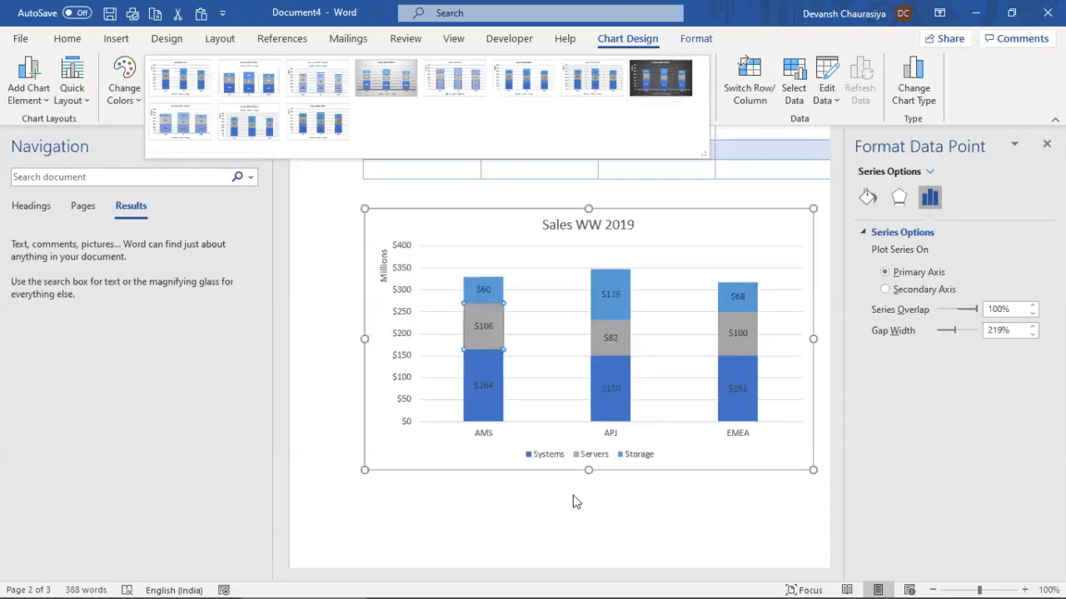
pyautogui.click(563, 504)
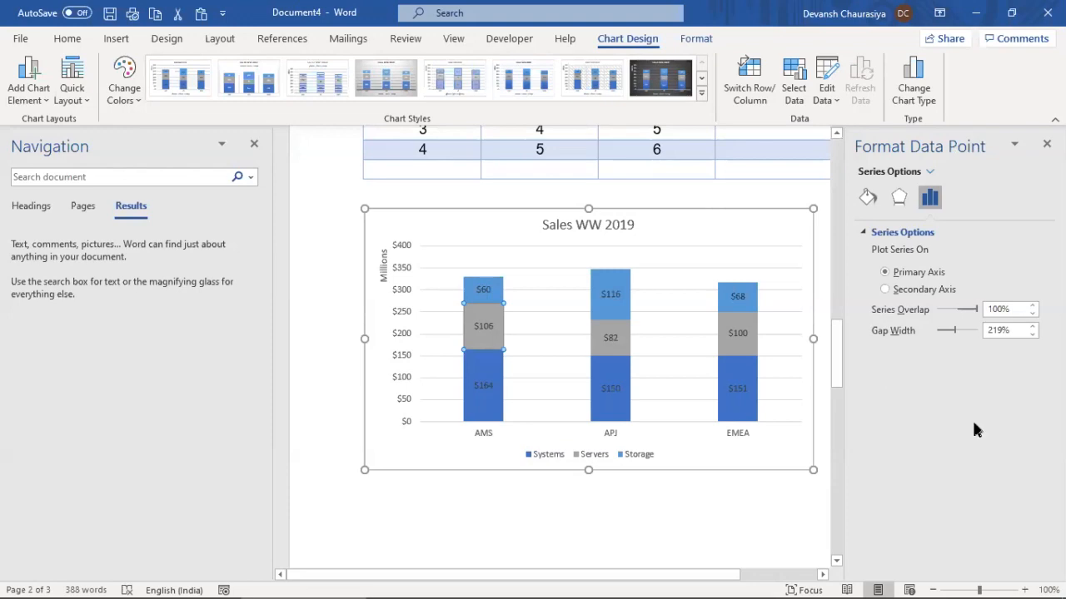
# Set the data gap width to about 194% and series overlap to 100%
pyautogui.moveTo(953, 328)
pyautogui.mouseDown()
pyautogui.moveTo(940, 329)
pyautogui.moveTo(951, 329)
pyautogui.mouseUp()
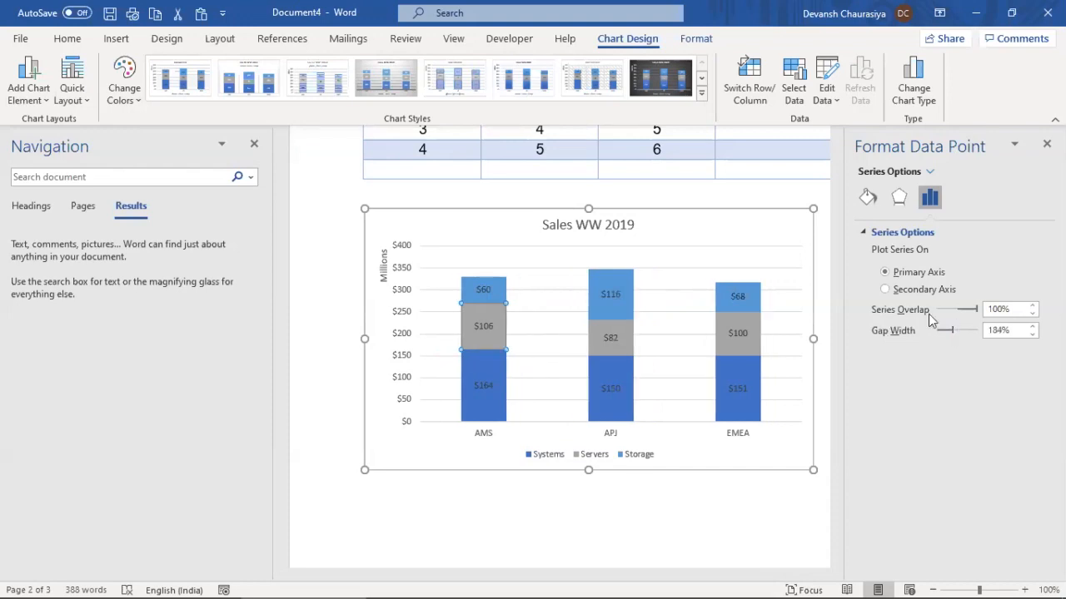
pyautogui.moveTo(977, 310); pyautogui.dragTo(958, 309)
pyautogui.moveTo(956, 312); pyautogui.dragTo(972, 313)
pyautogui.click(996, 309)
pyautogui.write('100')
pyautogui.press('Tab')
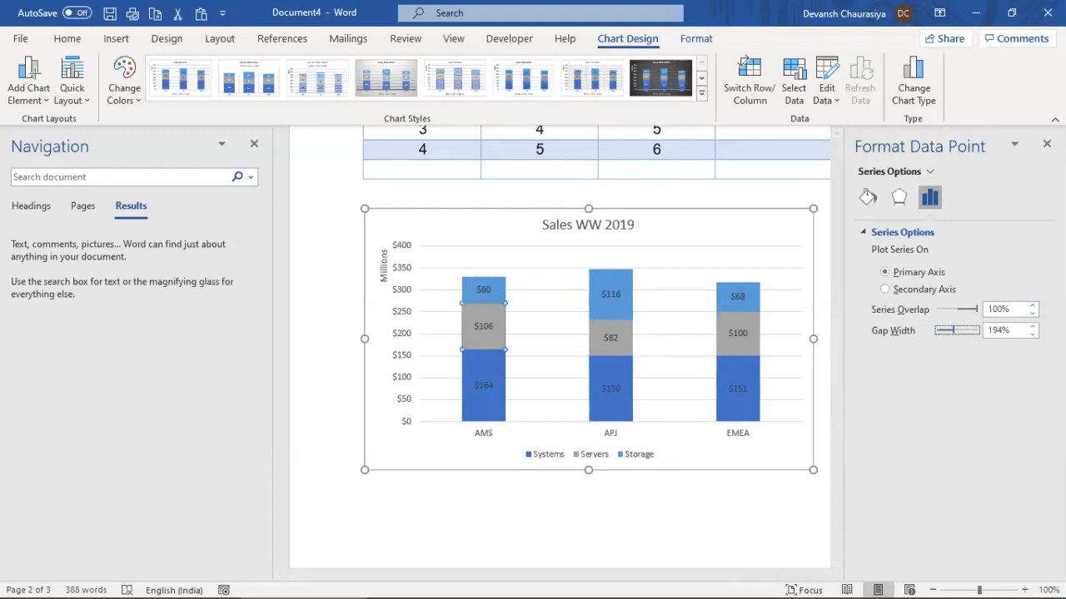
# Close the Format Data Point pane and bring up Format Chart Area for the chart
pyautogui.click(1047, 144)
pyautogui.moveTo(799, 317)
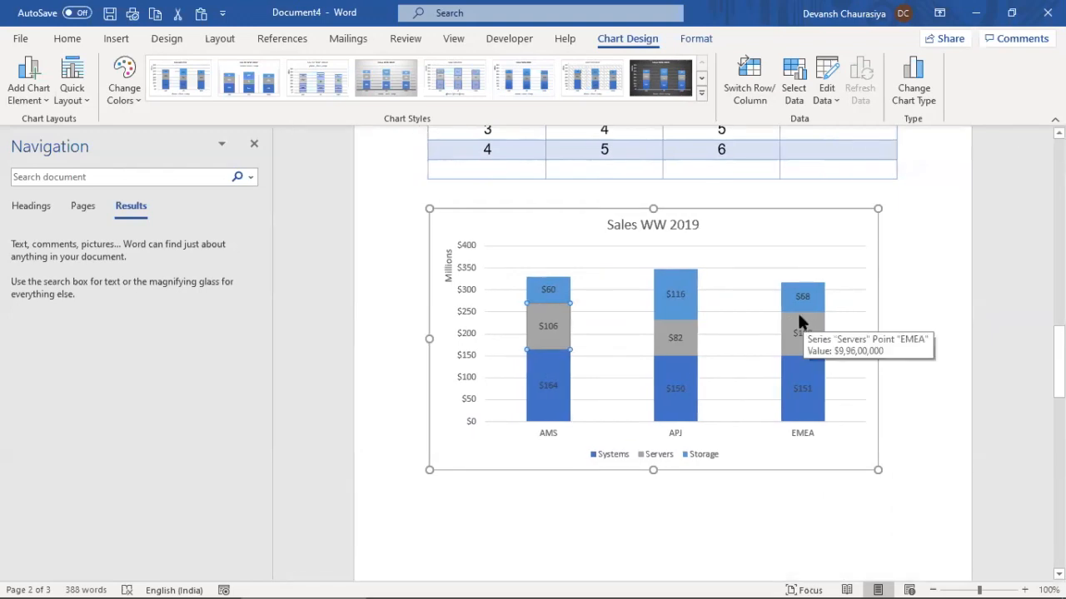
pyautogui.doubleClick(726, 212)
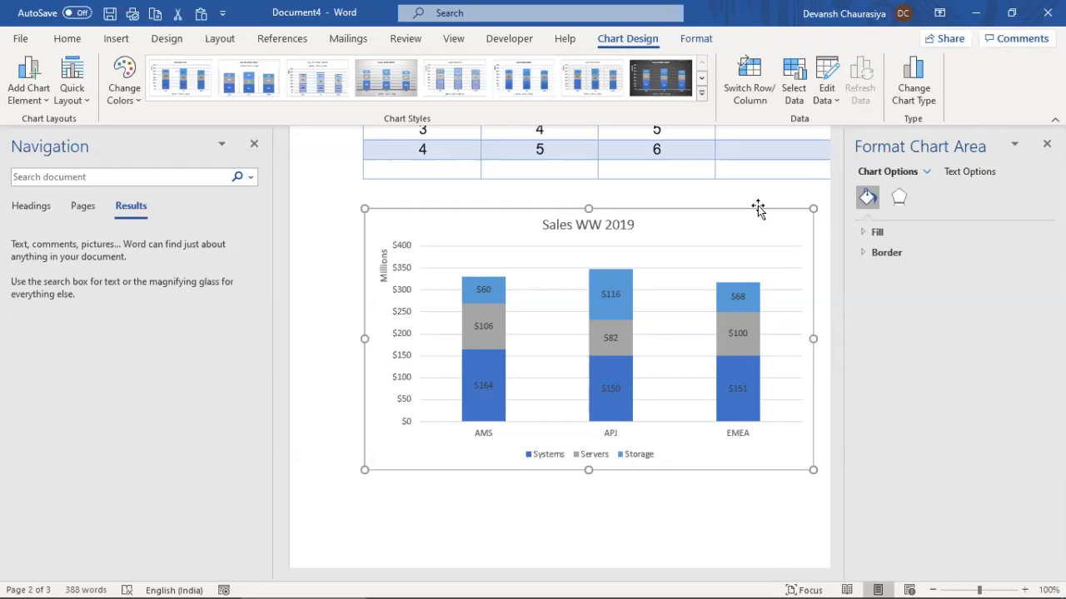
# Browse the bar types in Insert Chart, then cancel without inserting a new chart
pyautogui.click(441, 488)
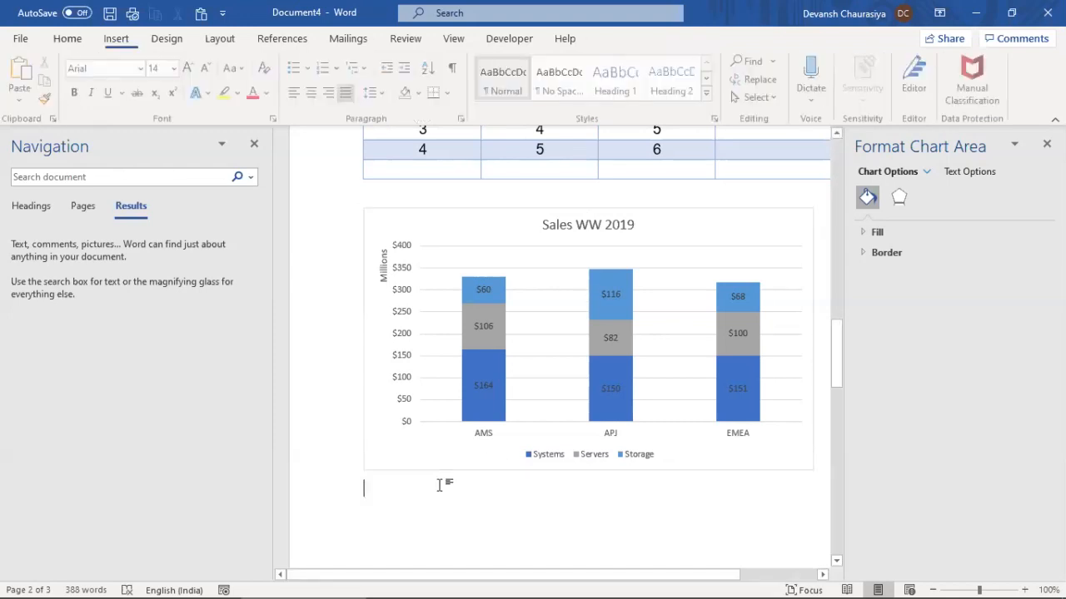
pyautogui.click(116, 40)
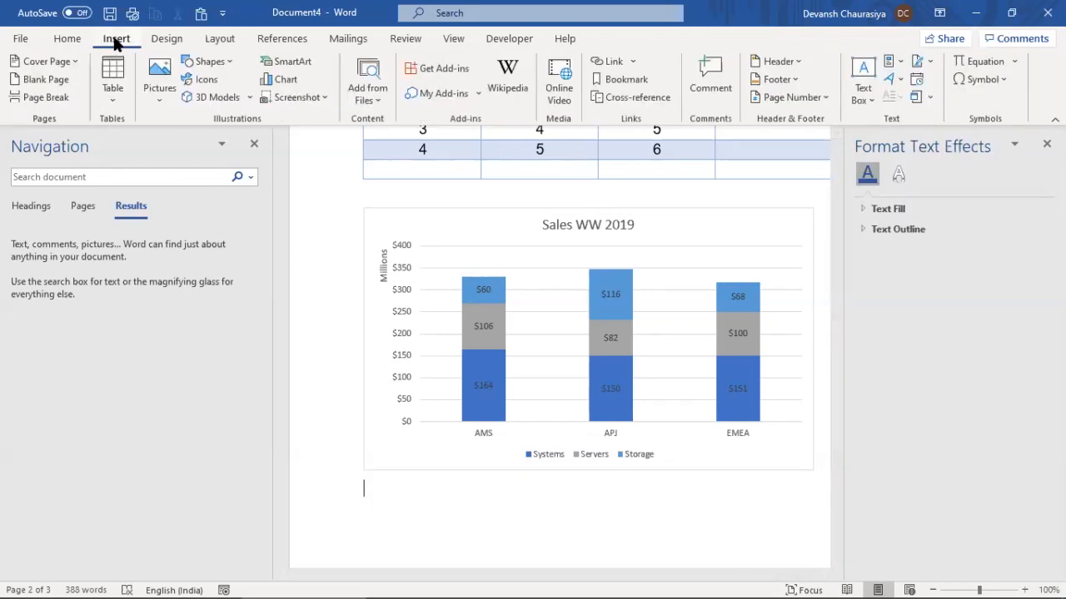
pyautogui.click(280, 79)
pyautogui.click(332, 222)
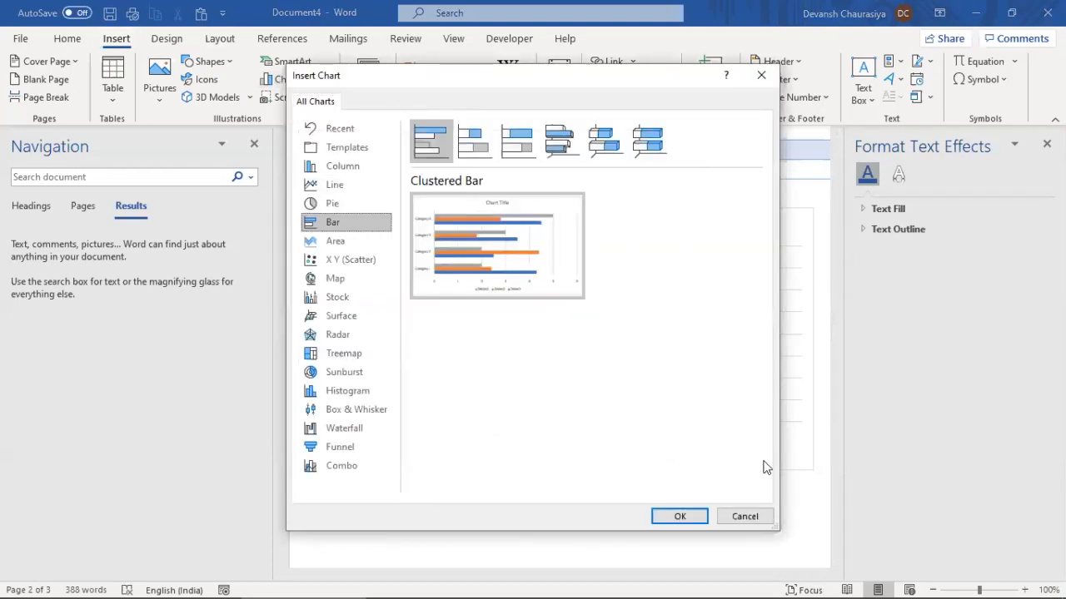
pyautogui.click(745, 517)
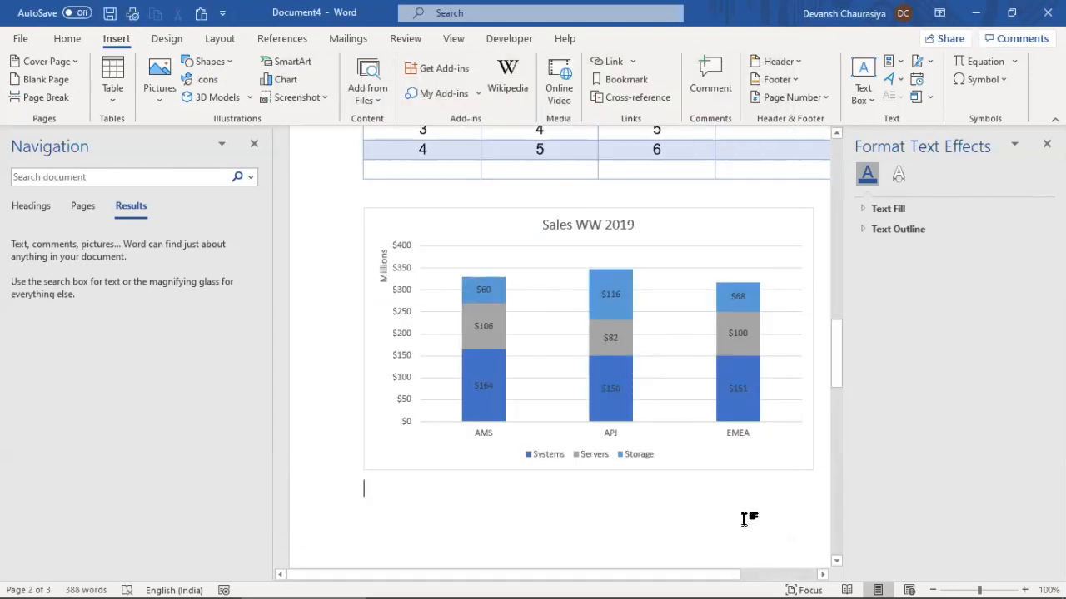
# Change the Sales WW 2019 chart's type to Clustered Bar
pyautogui.click(680, 265)
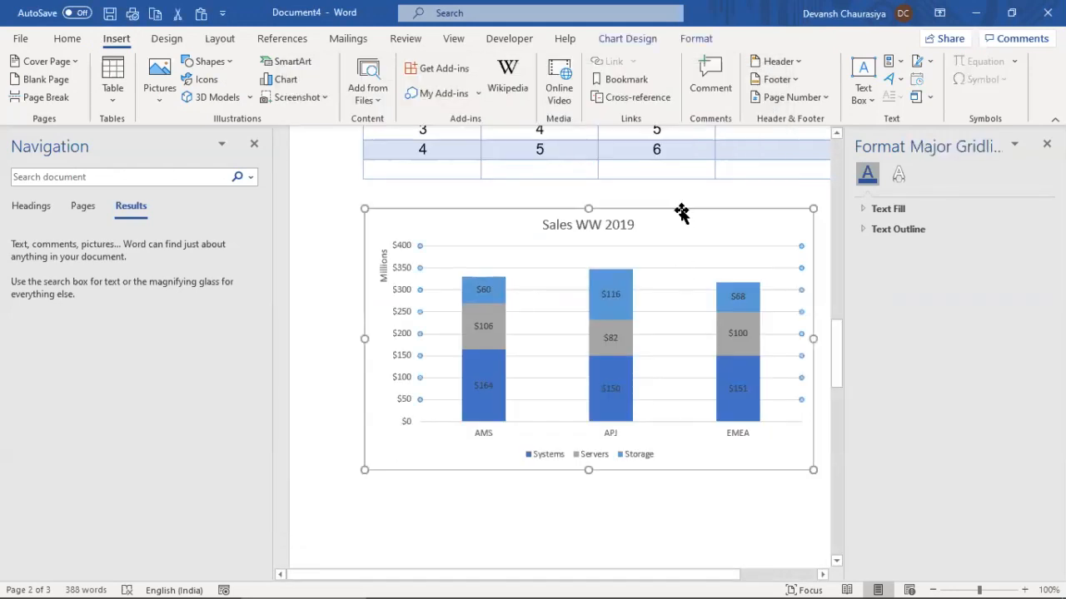
pyautogui.click(681, 213)
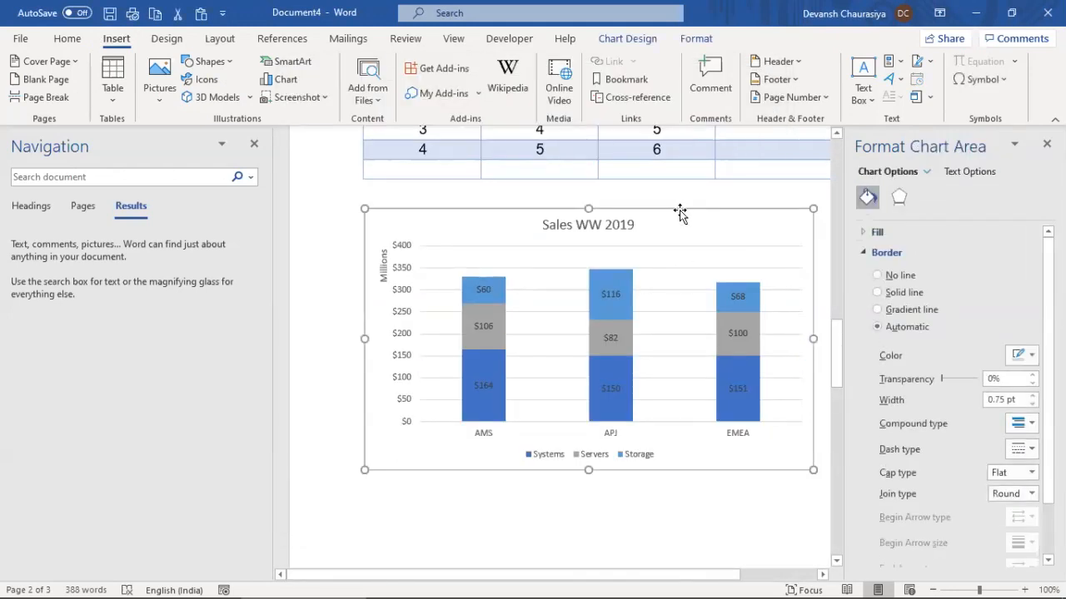
pyautogui.click(624, 39)
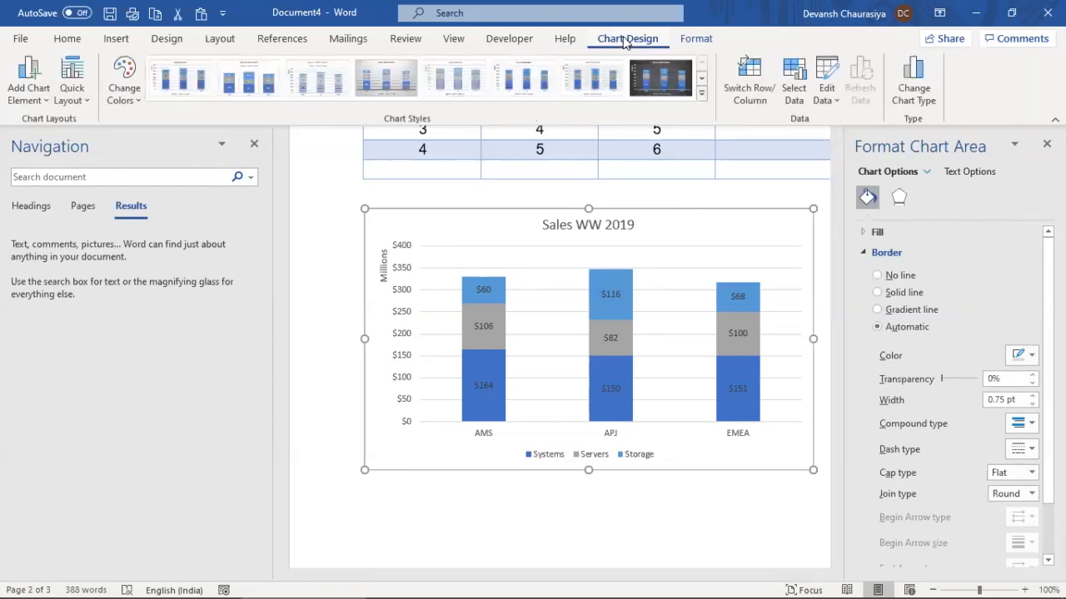
pyautogui.click(916, 84)
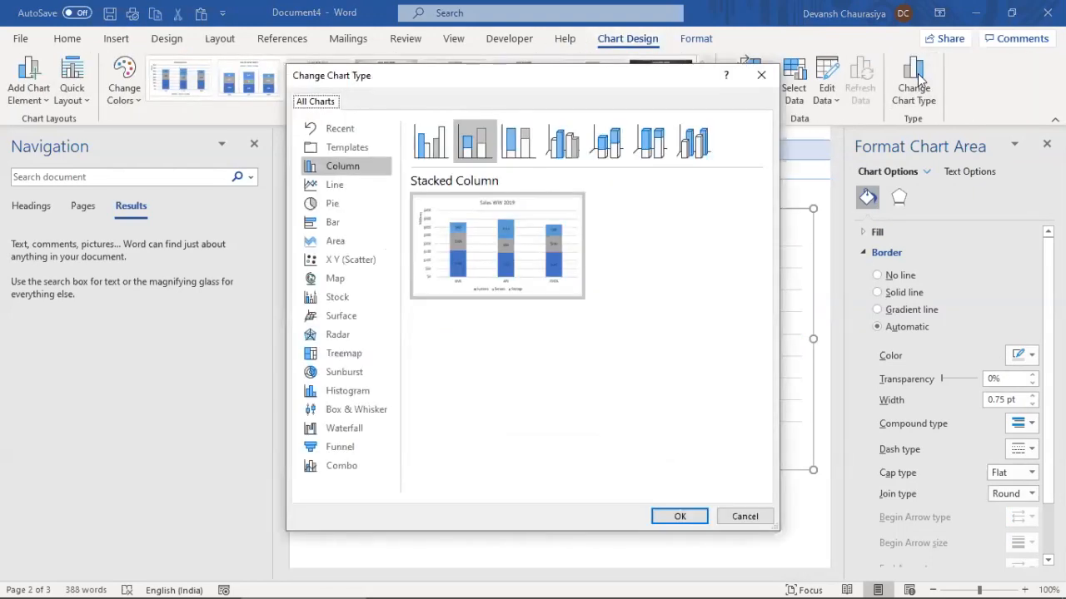
pyautogui.click(334, 225)
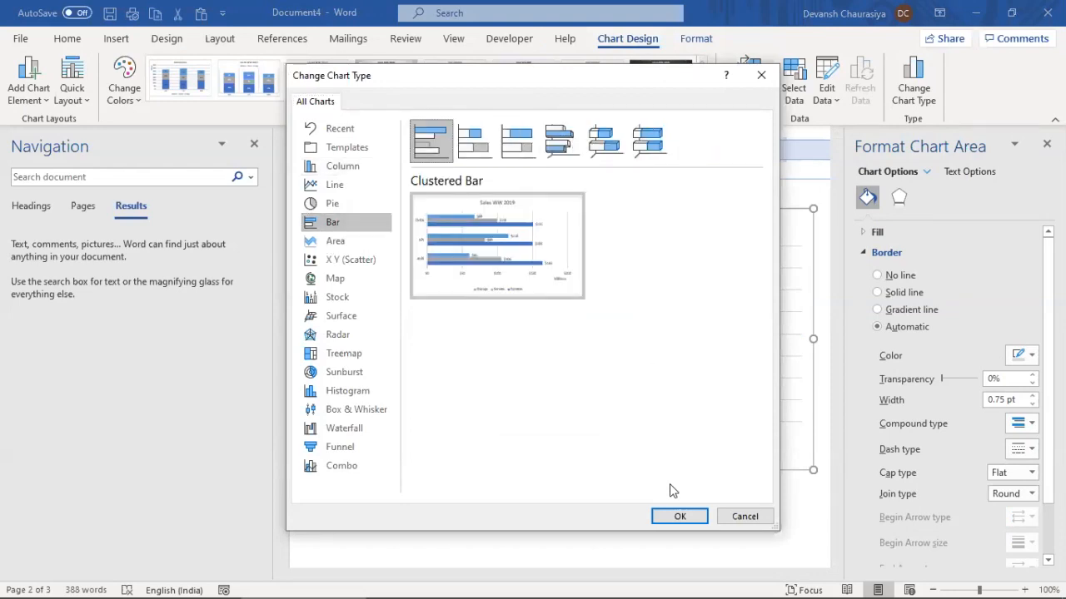
pyautogui.click(679, 516)
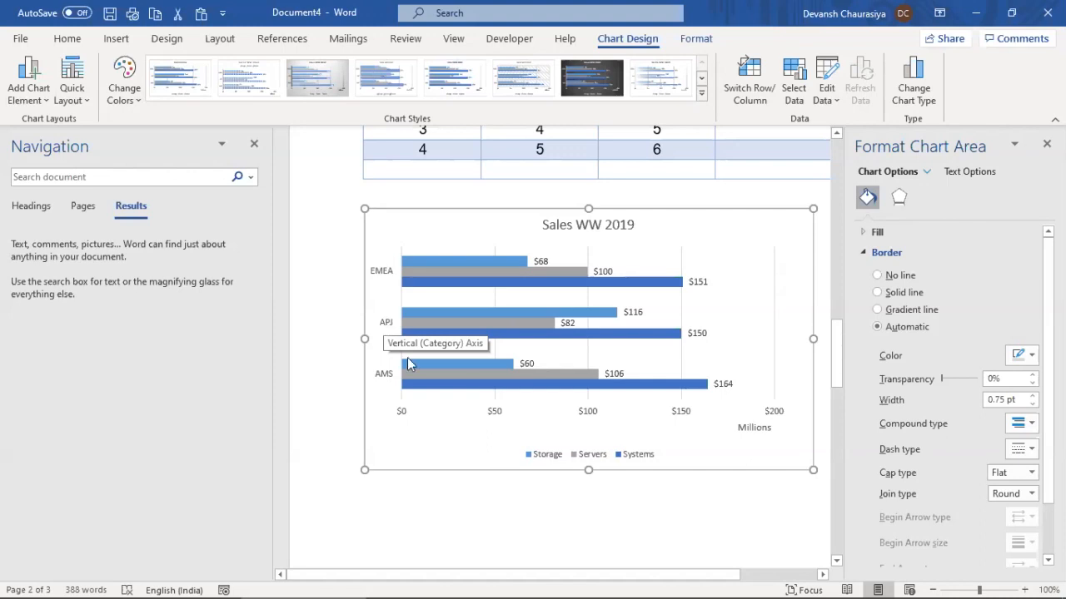
pyautogui.moveTo(466, 338)
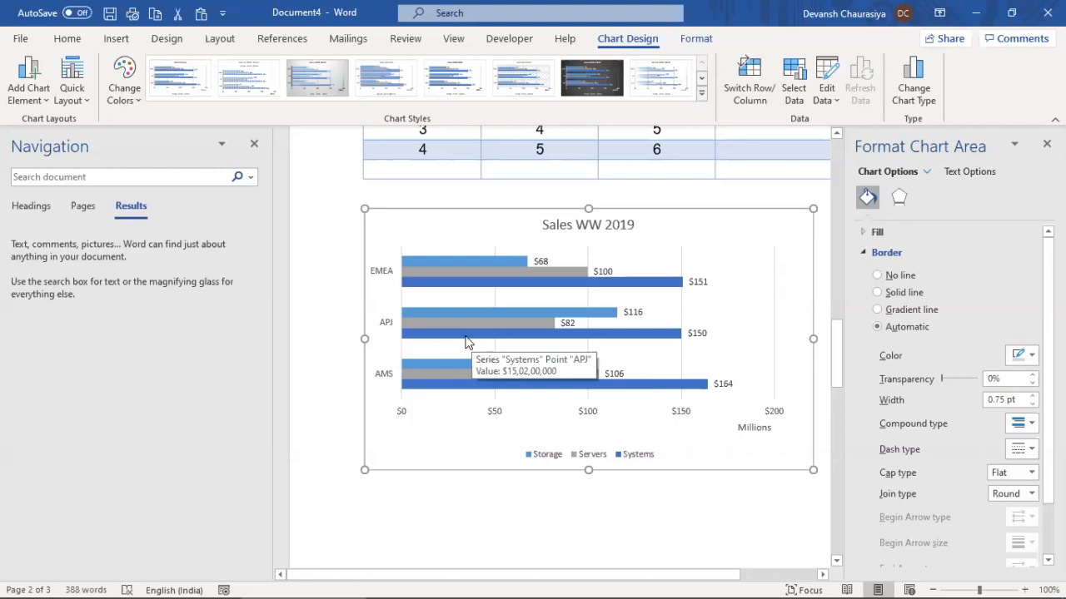
pyautogui.rightClick(384, 324)
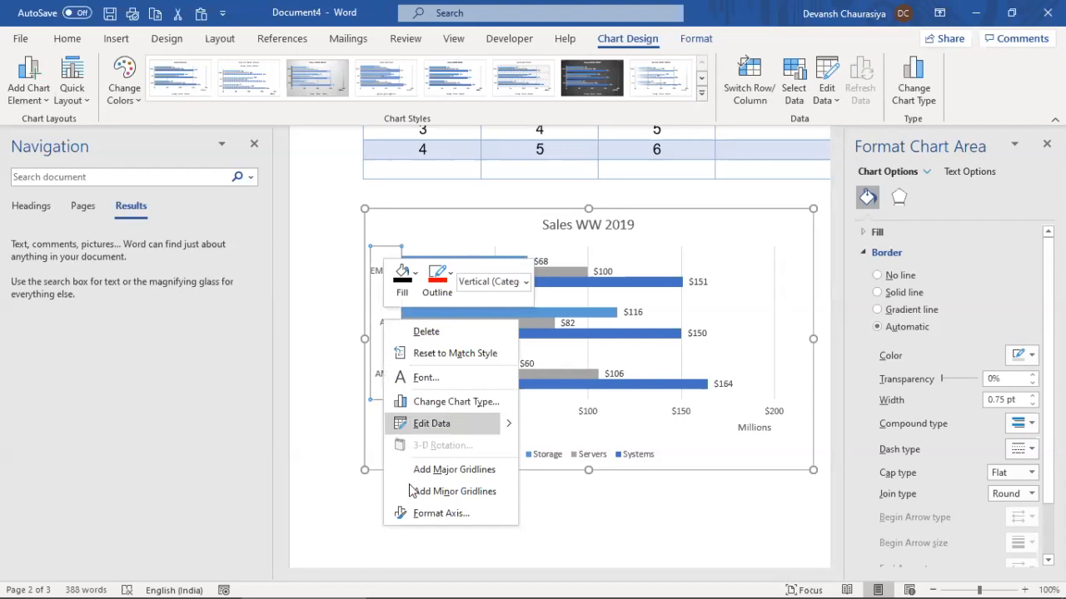
pyautogui.click(418, 514)
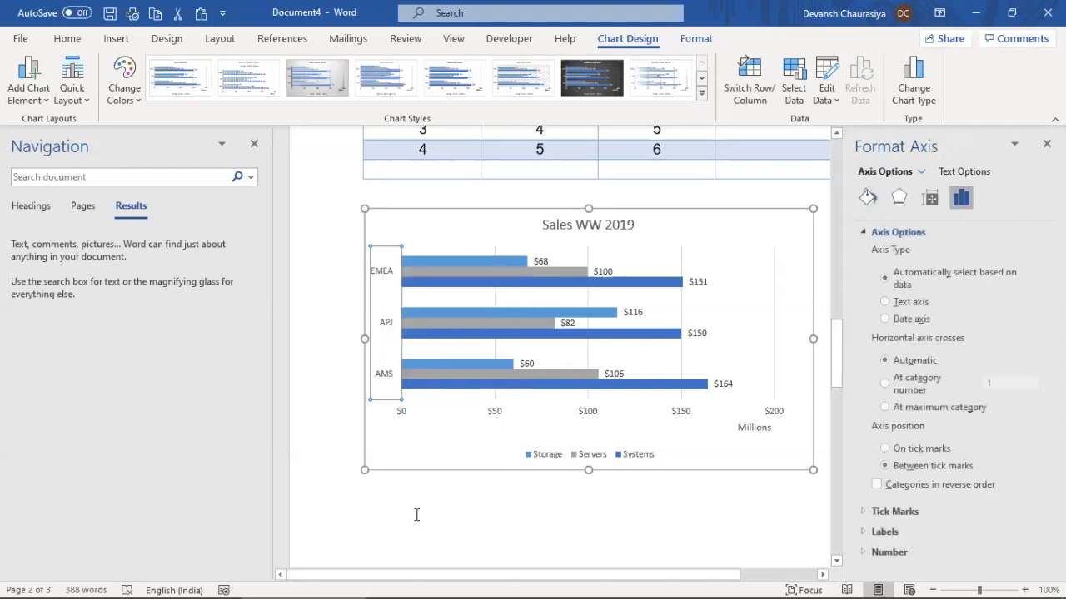
pyautogui.click(876, 484)
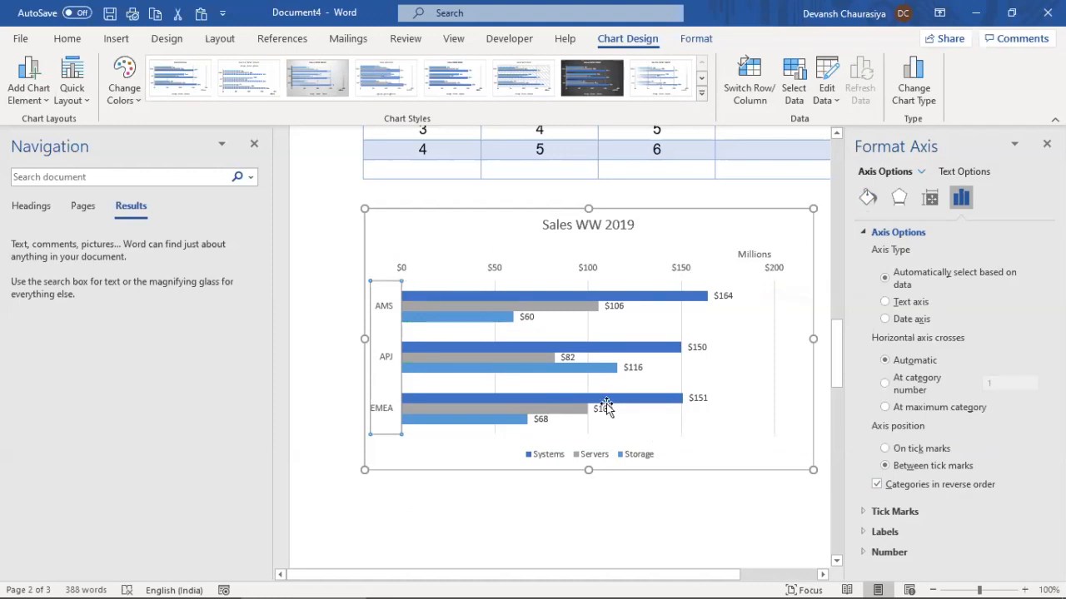
pyautogui.click(589, 271)
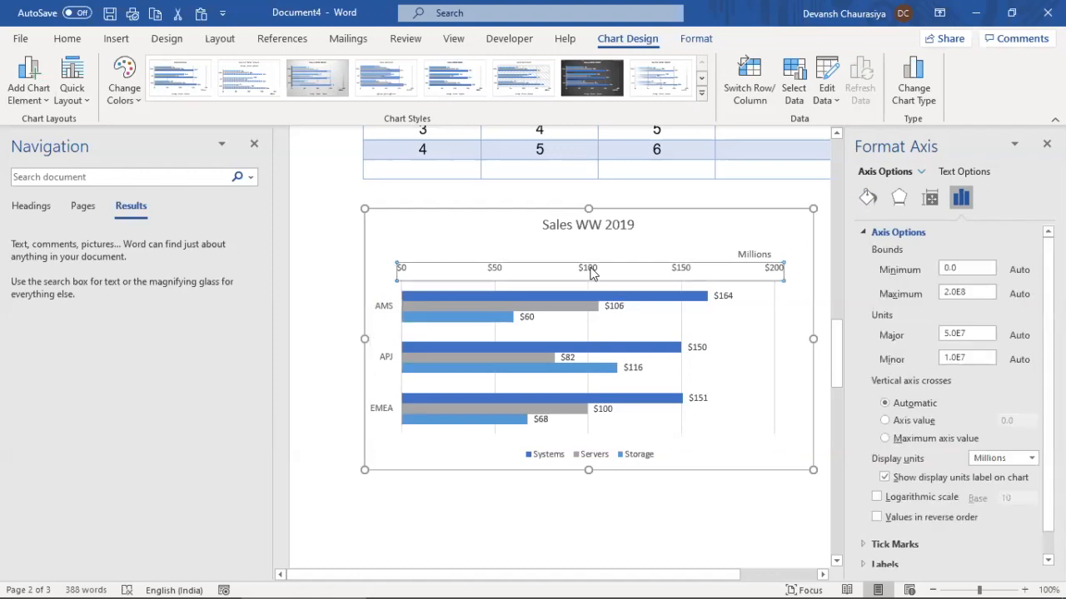
pyautogui.press('Delete')
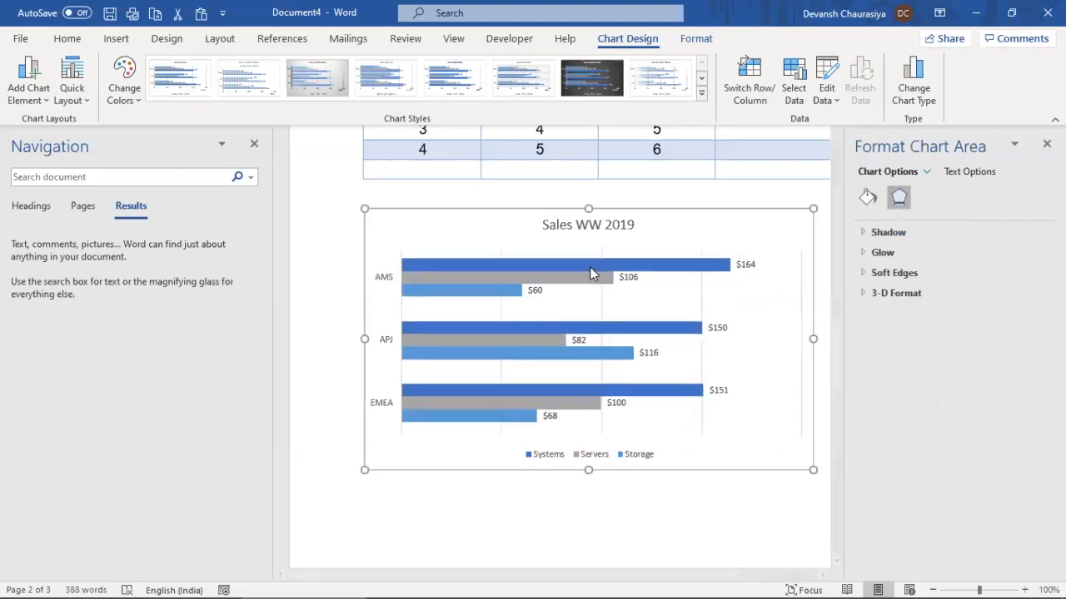
pyautogui.moveTo(593, 262)
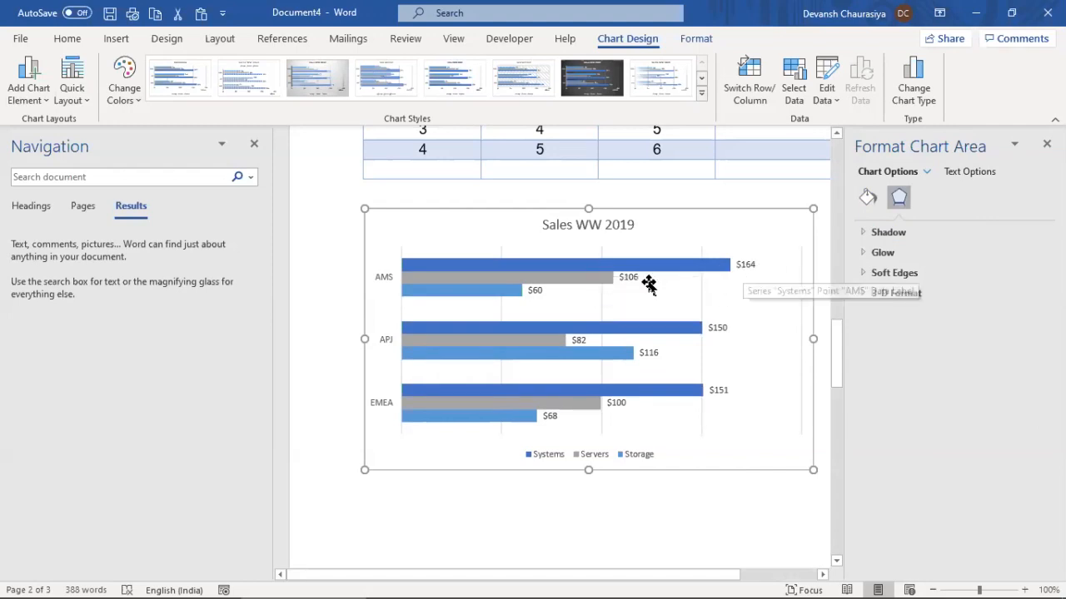
pyautogui.hotkey('ctrl', 'z')
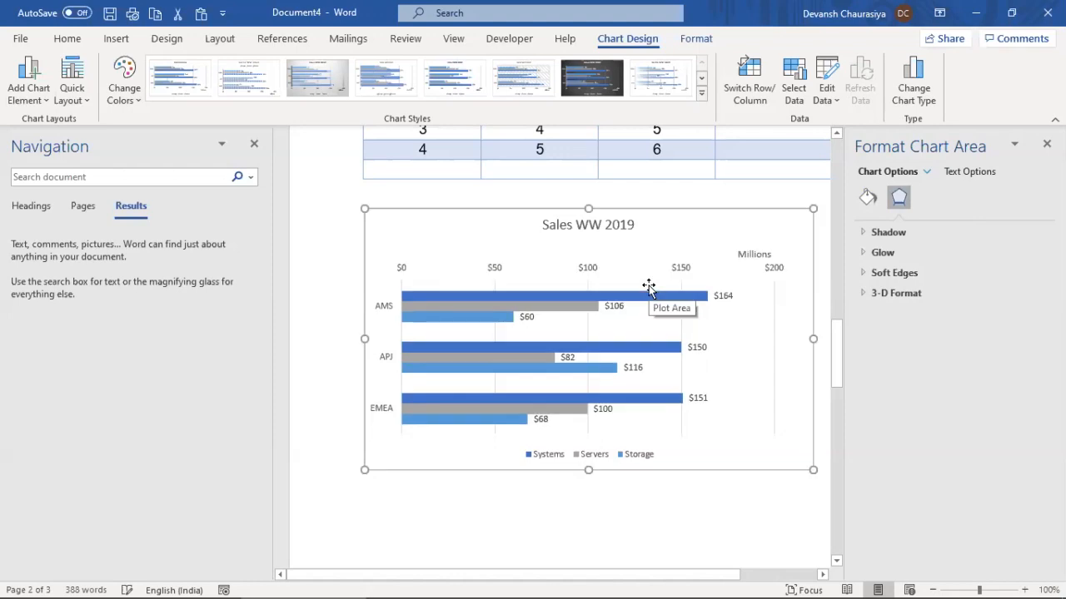
pyautogui.hotkey('ctrl', 'z')
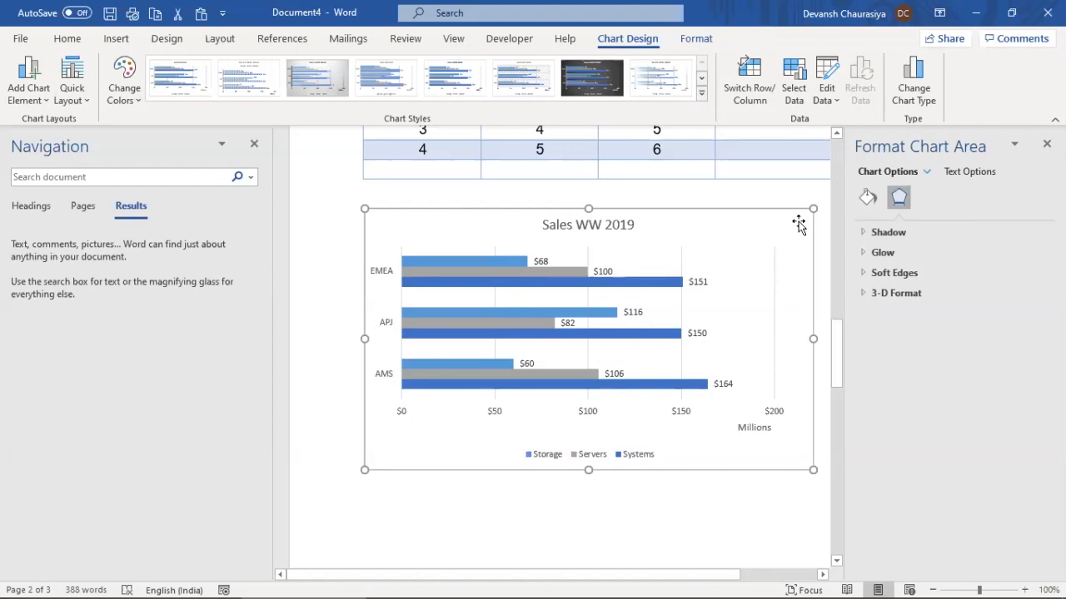
# Try the bar variants and apply 3-D Stacked Bar to the chart
pyautogui.click(913, 85)
pyautogui.click(477, 154)
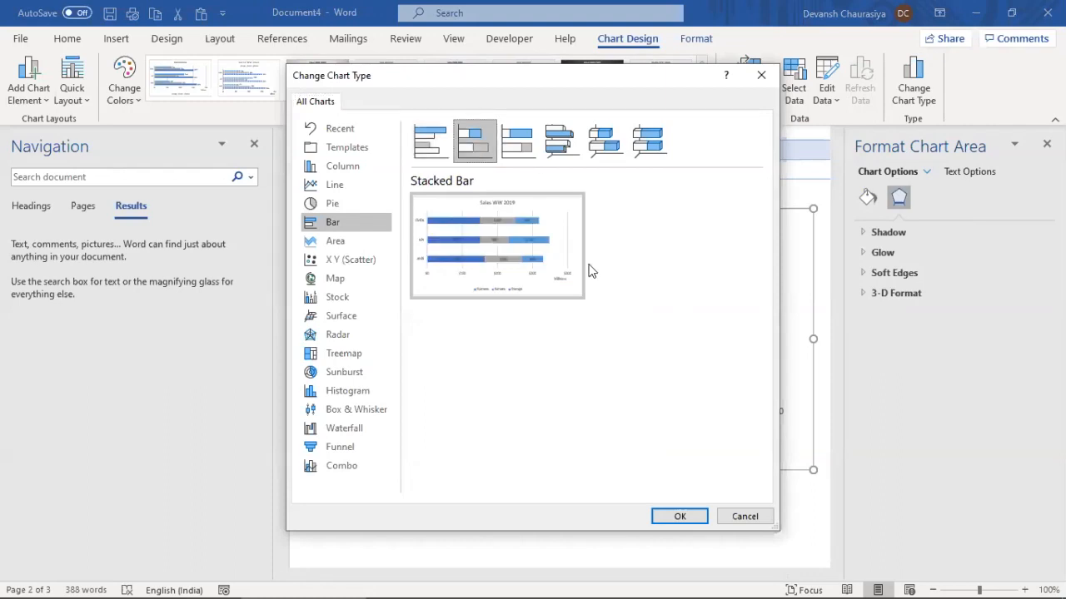
pyautogui.click(562, 153)
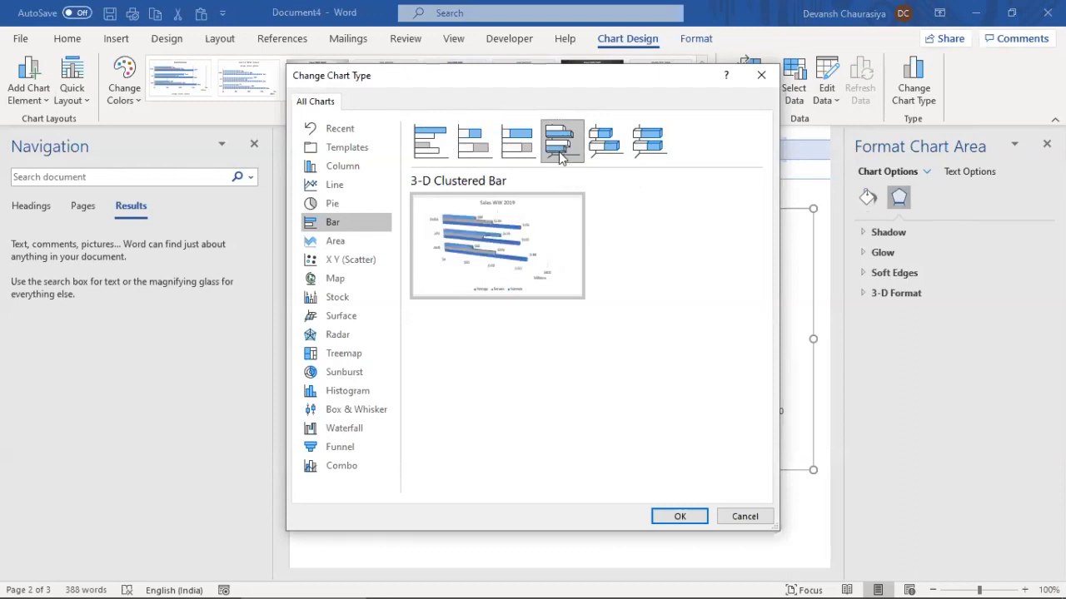
pyautogui.click(604, 145)
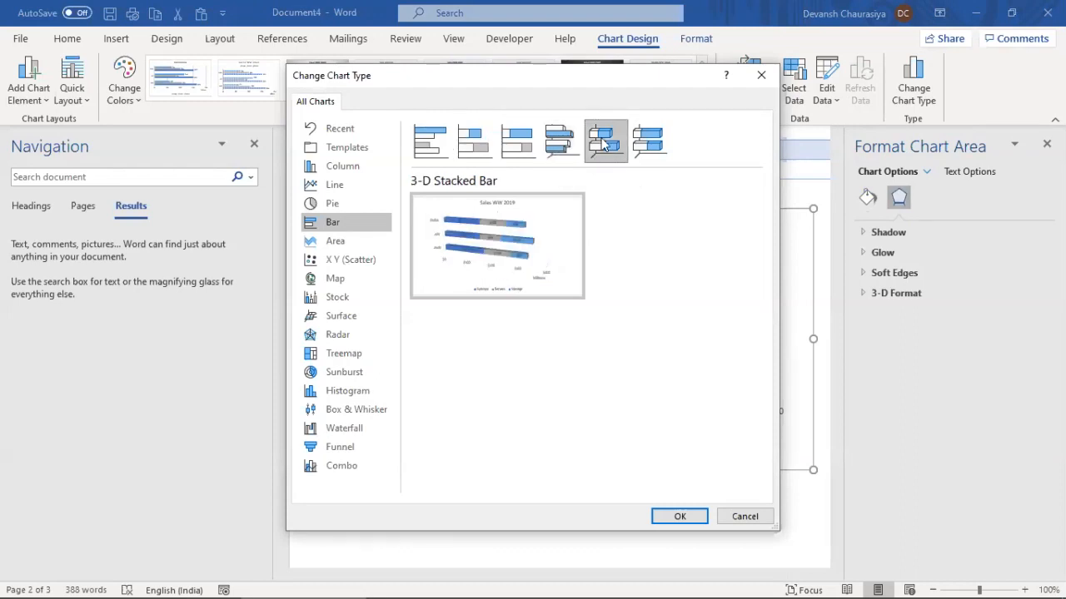
pyautogui.click(672, 514)
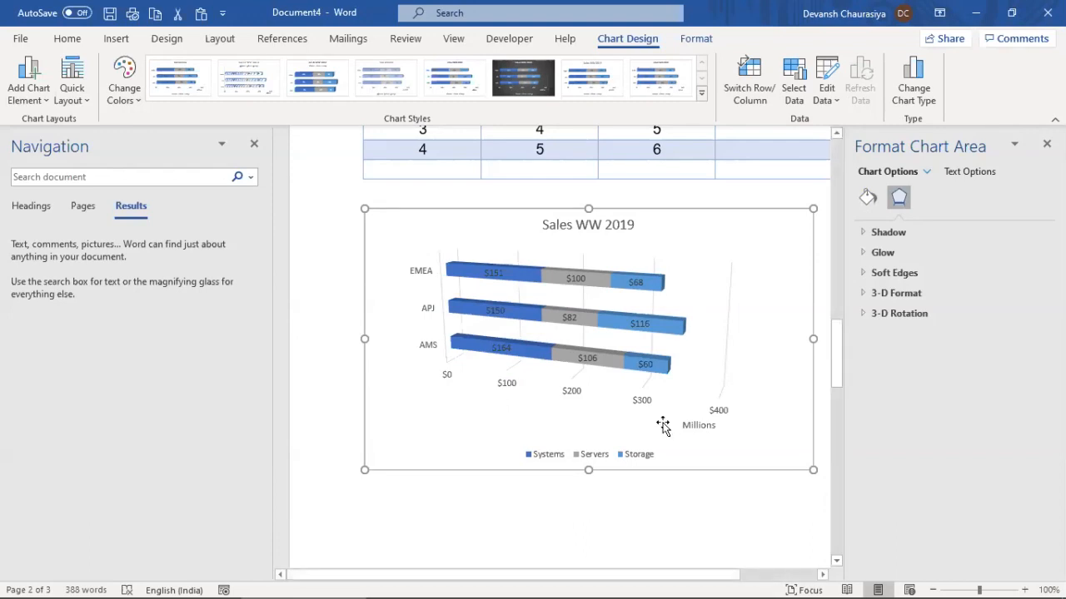
# Change the chart type to Line
pyautogui.click(916, 93)
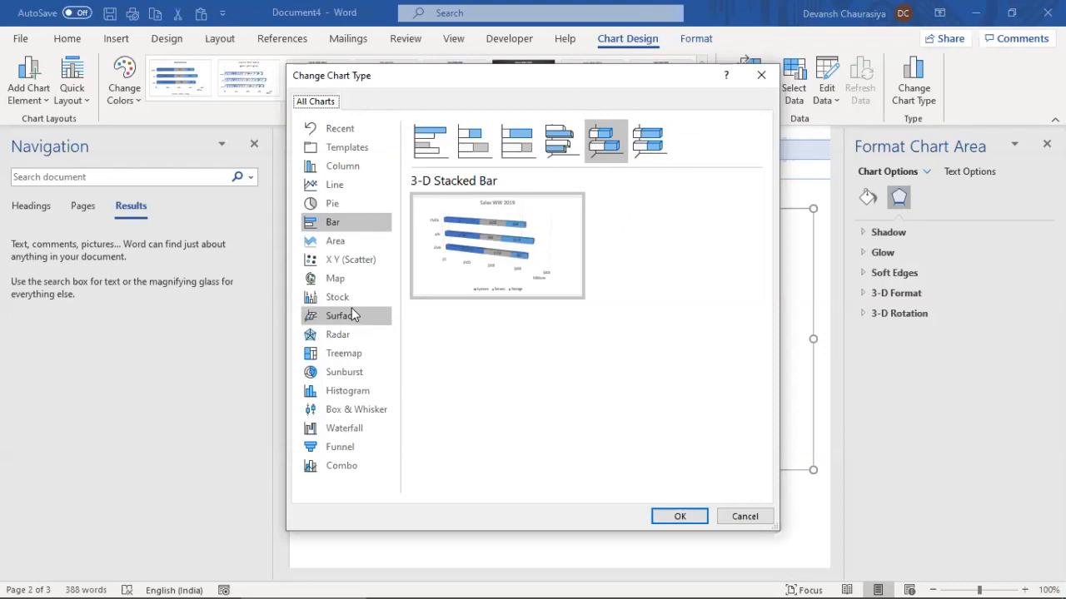
pyautogui.click(332, 189)
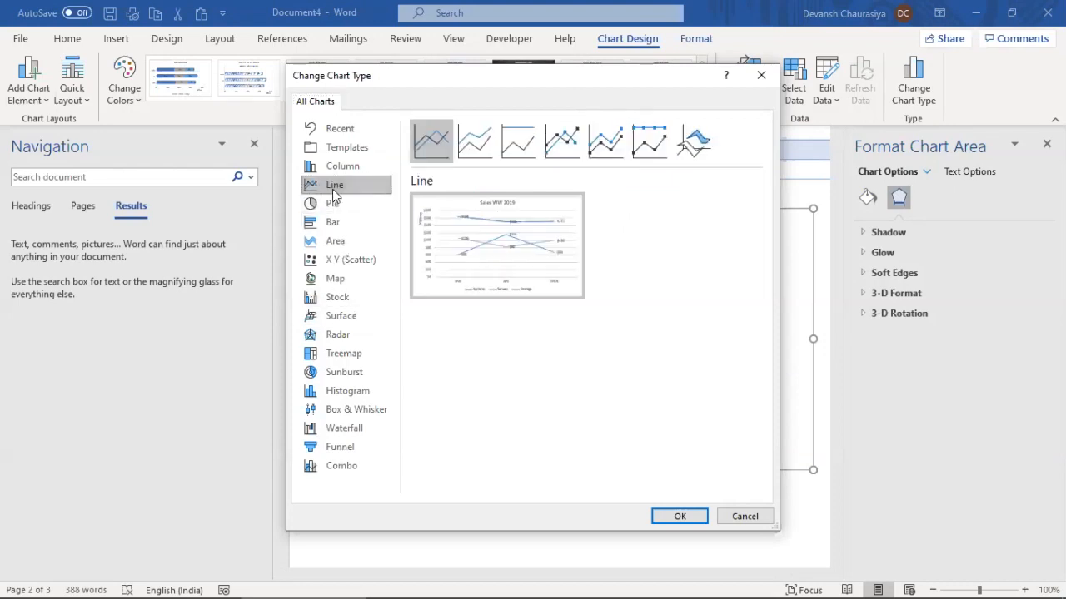
pyautogui.click(676, 517)
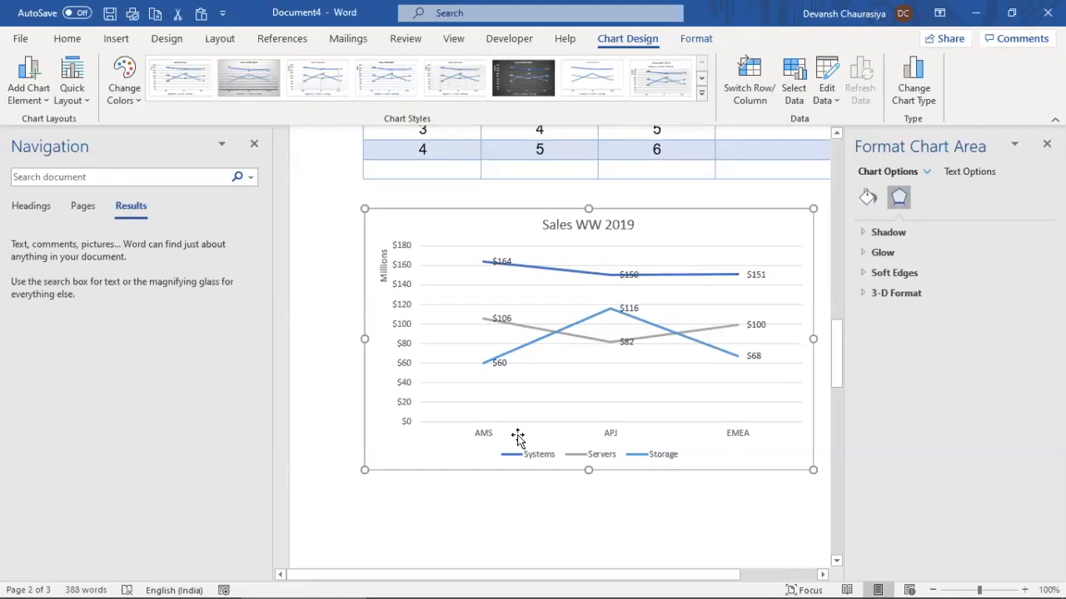
# In the chart data sheet, replace the category labels in A2:A4 with 2011, 2012 and 2013
pyautogui.rightClick(566, 360)
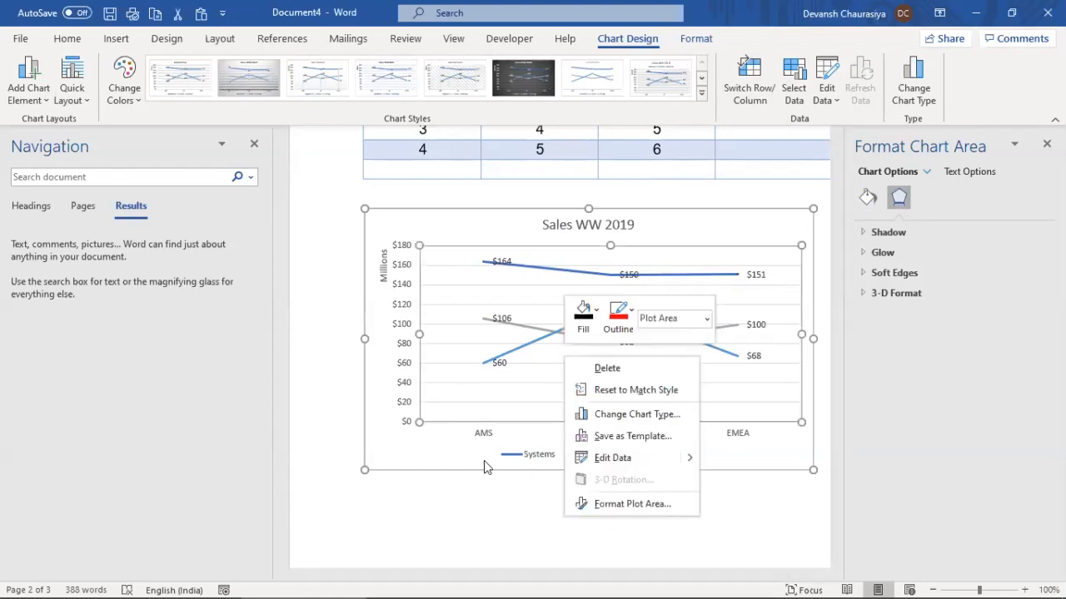
pyautogui.press('Escape')
pyautogui.hotkey('alt', 'Tab')
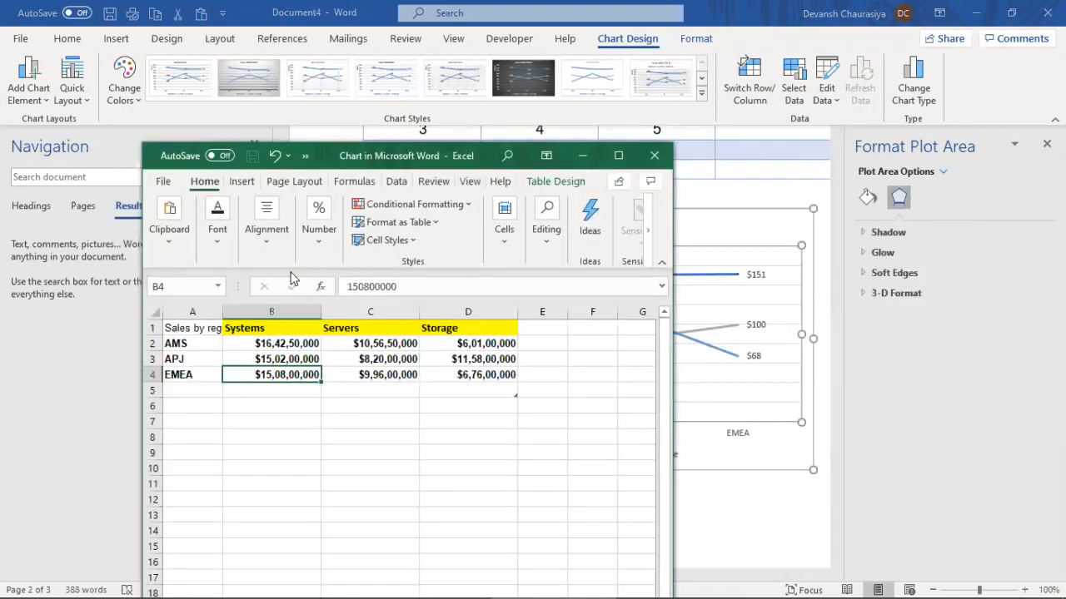
pyautogui.click(181, 345)
pyautogui.write('2011')
pyautogui.press('Return')
pyautogui.write('20')
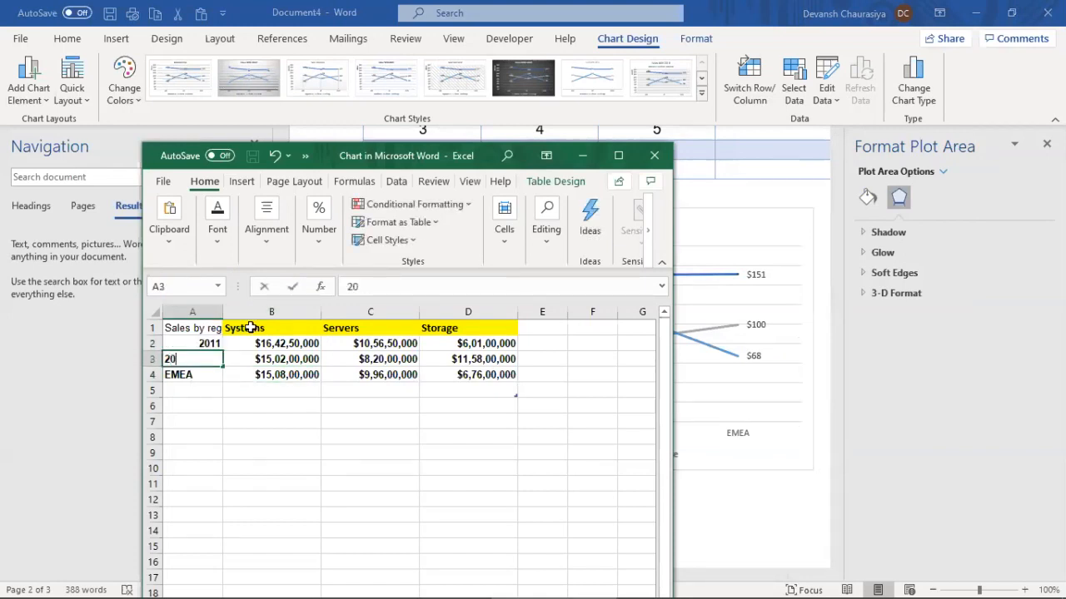
pyautogui.write('12')
pyautogui.press('Return')
pyautogui.write('2013')
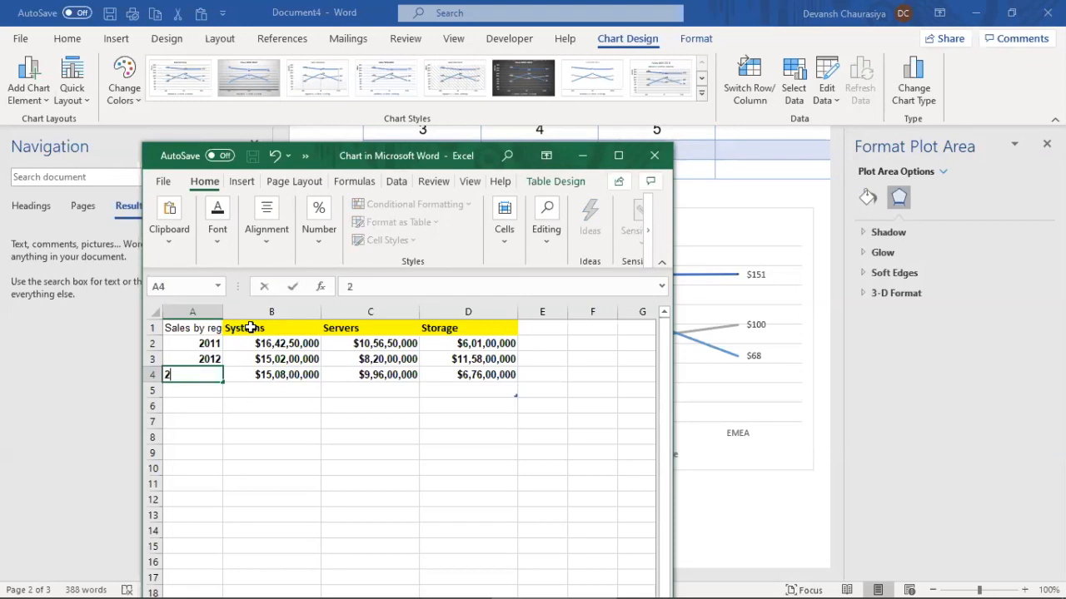
pyautogui.press('Tab')
# Back in the document, select the chart area and show the Design tab's formatting options
pyautogui.hotkey('alt', 'Tab')
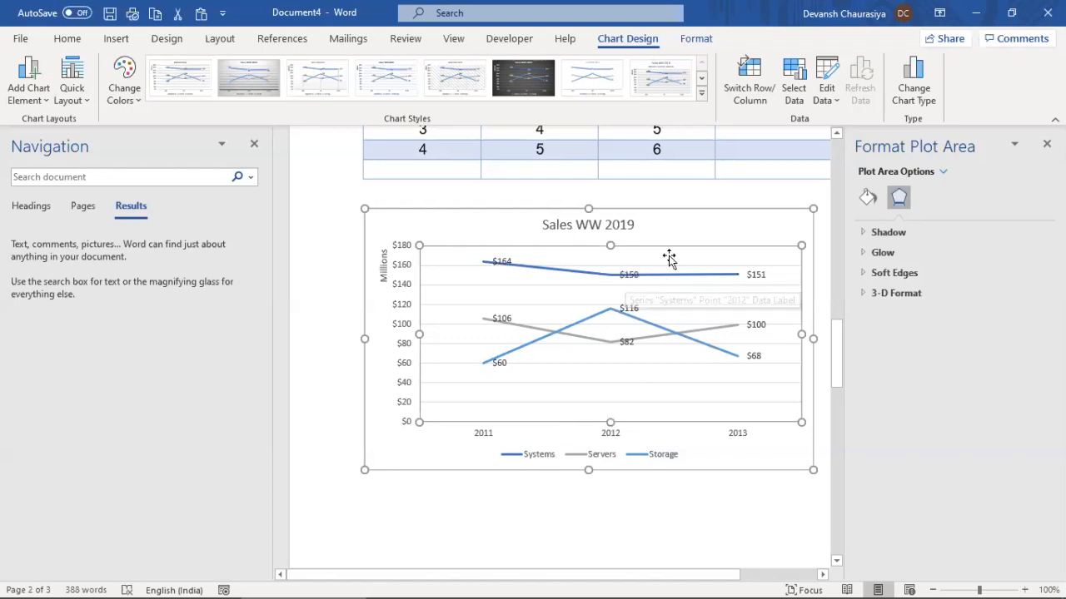
pyautogui.click(674, 208)
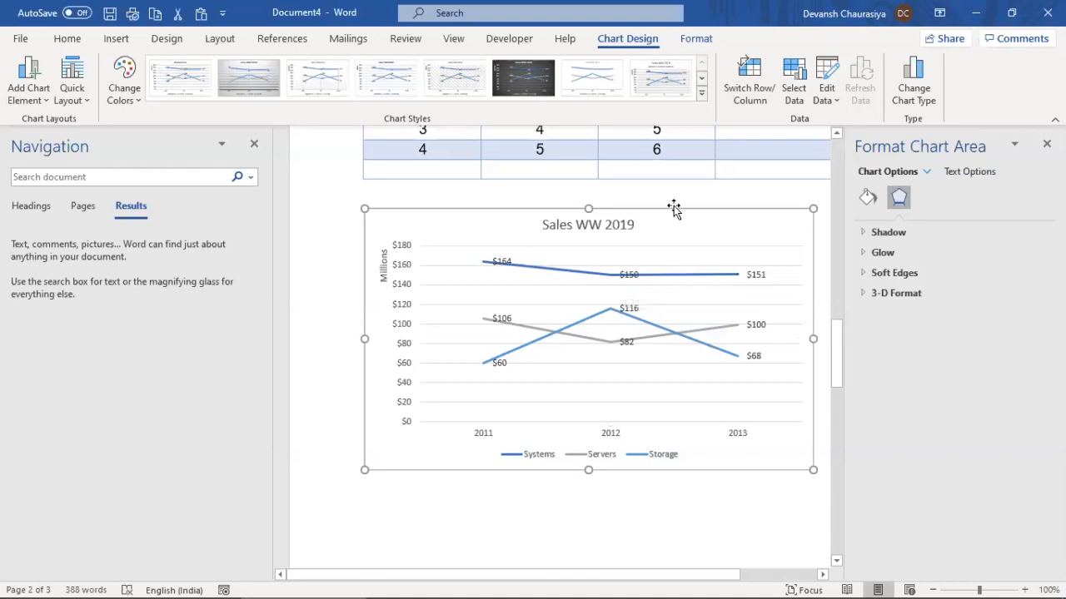
pyautogui.click(160, 42)
# Apply the Office 2007–2010 colour scheme to the document
pyautogui.click(27, 88)
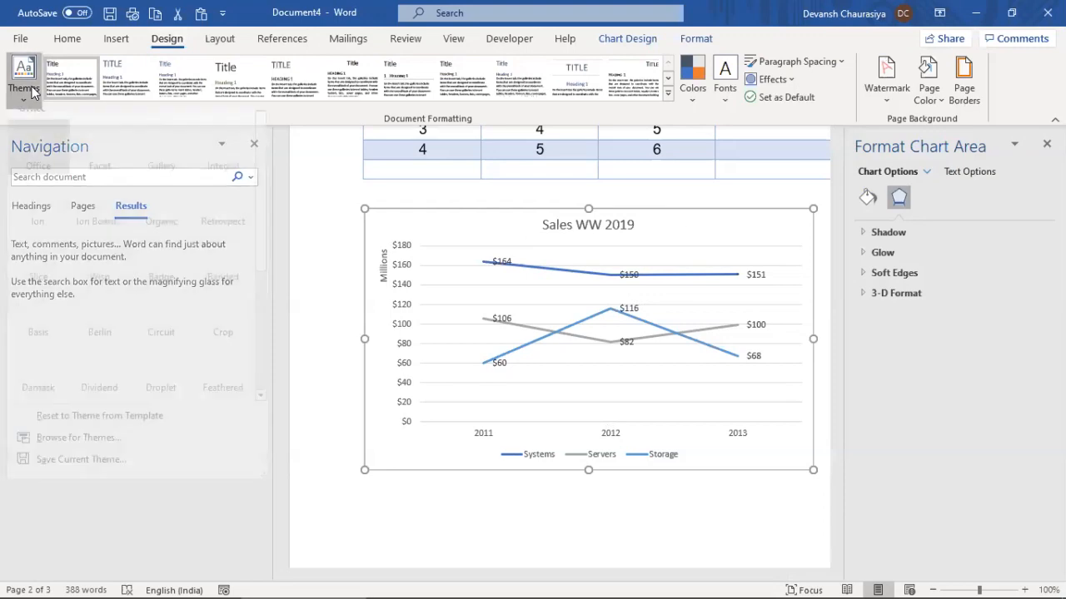
pyautogui.click(633, 292)
pyautogui.click(688, 94)
pyautogui.click(741, 164)
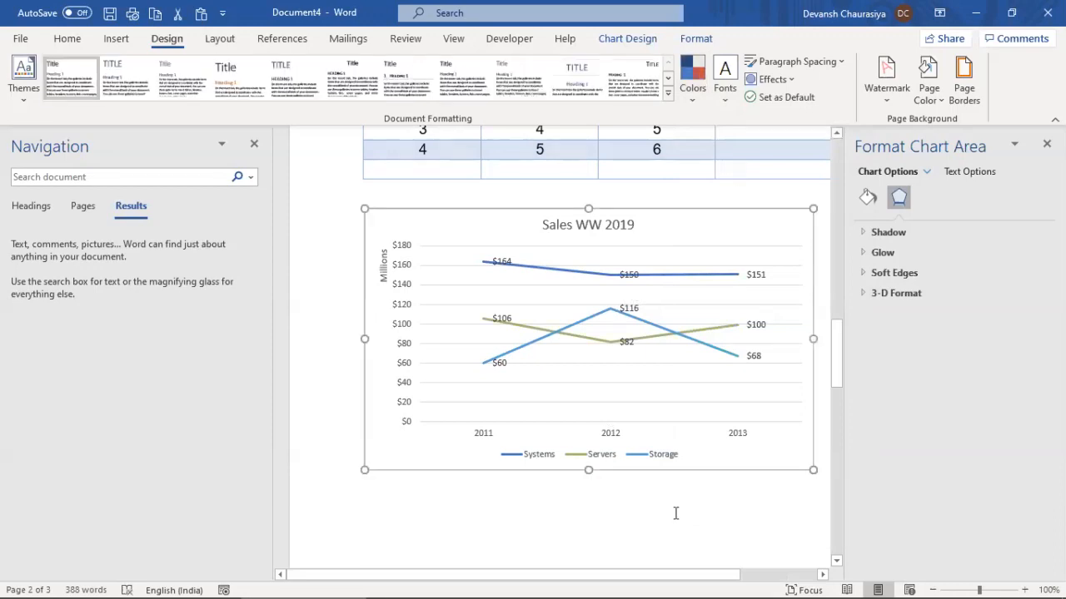
# Select the chart's Storage series, then click below the chart
pyautogui.click(722, 356)
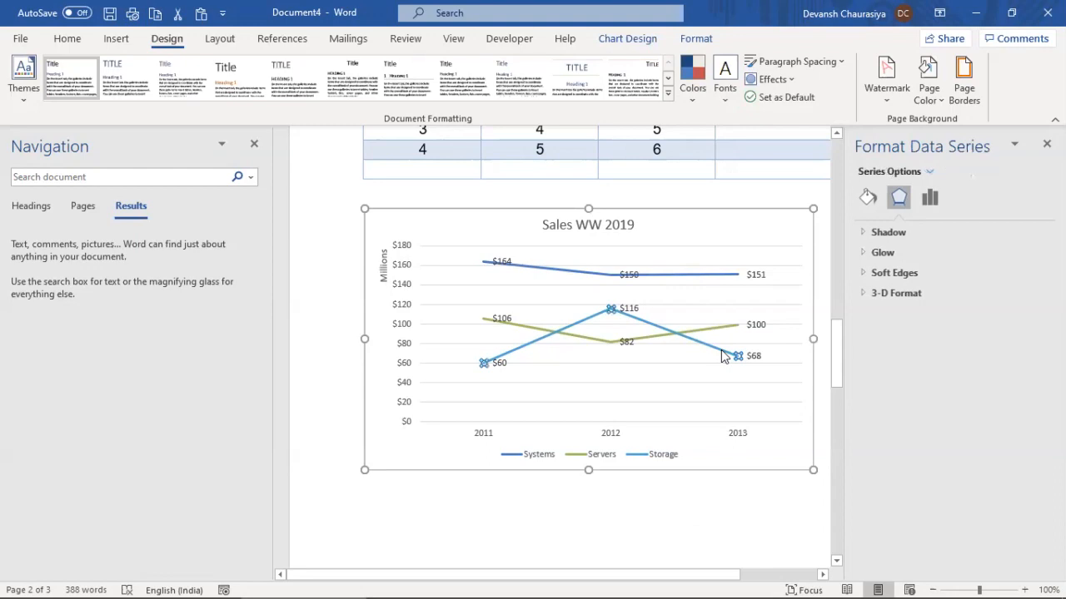
pyautogui.click(663, 515)
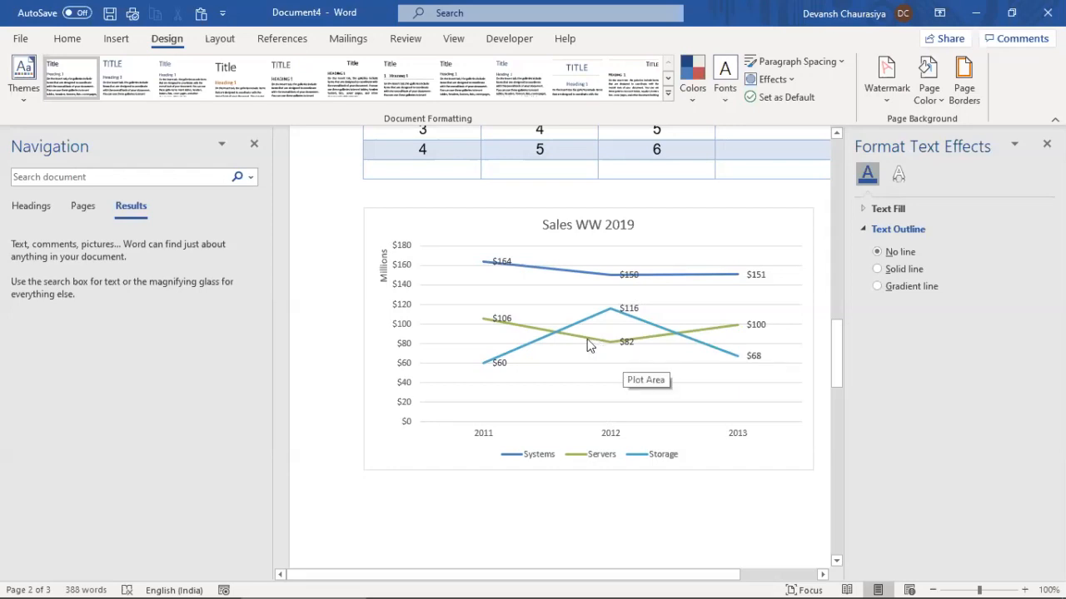
pyautogui.moveTo(655, 339)
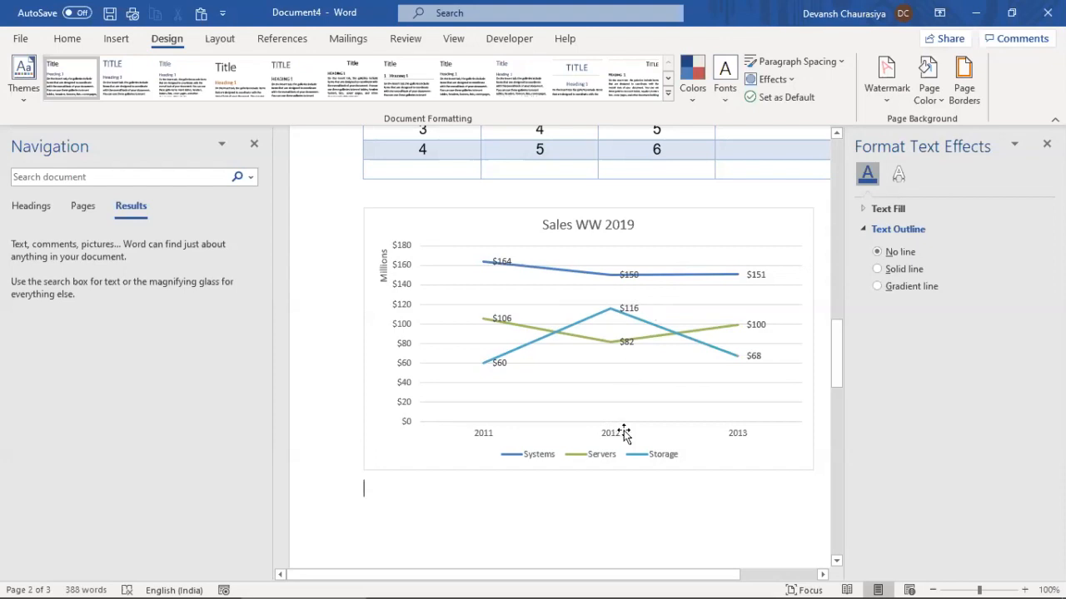
# Close the Text Effects pane and select the Using Picture line in the training notes
pyautogui.click(1043, 147)
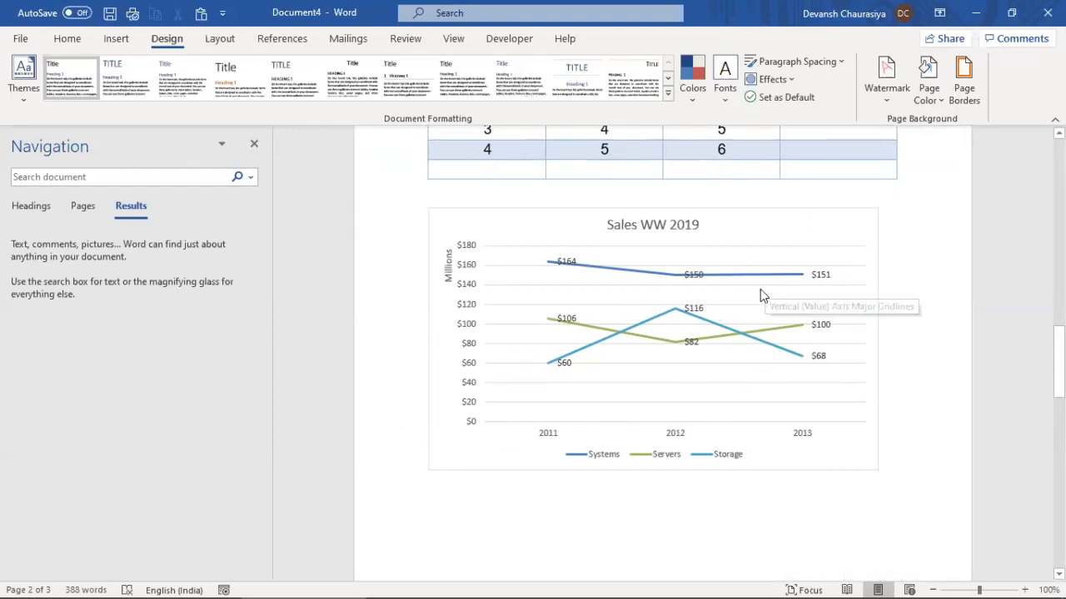
pyautogui.hotkey('alt', 'Tab')
pyautogui.hotkey('alt', 'Tab')
pyautogui.tripleClick(523, 396)
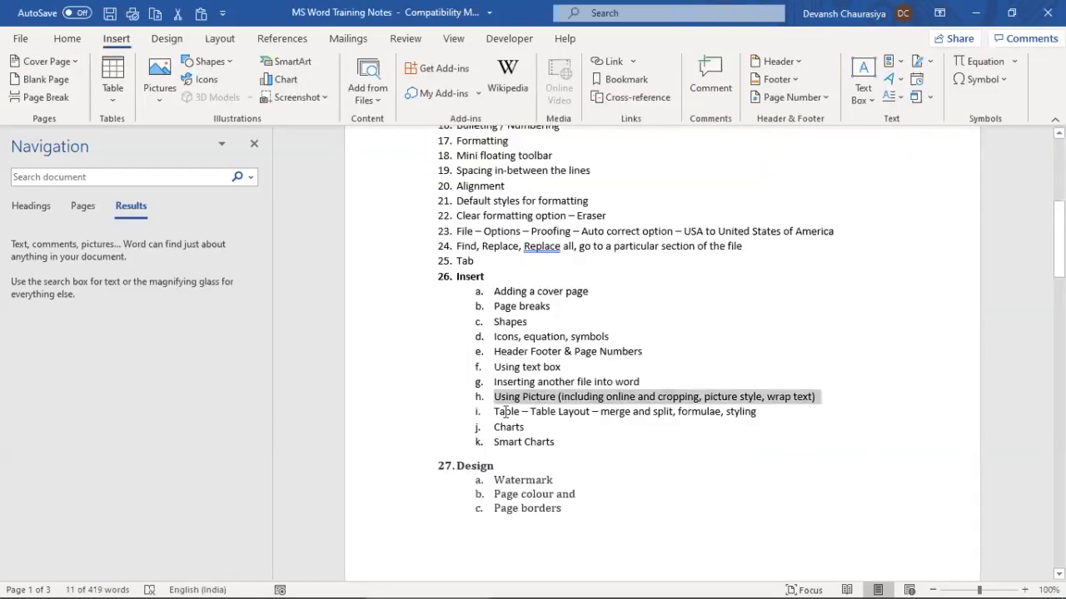
pyautogui.hotkey('alt', 'Tab')
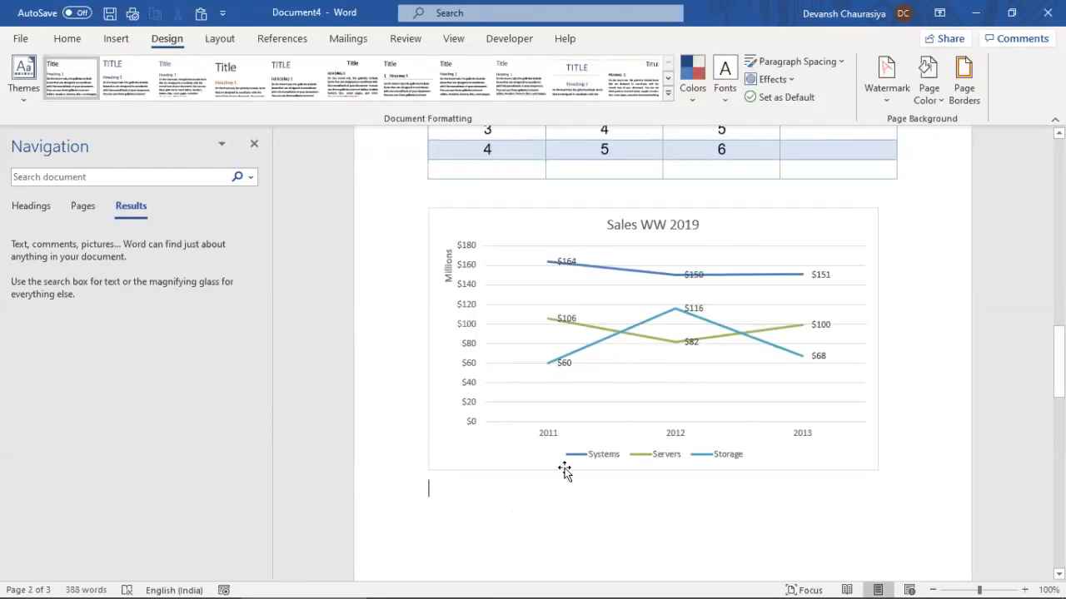
# Convert the Sales WW 2019 chart to a Pie chart
pyautogui.click(672, 214)
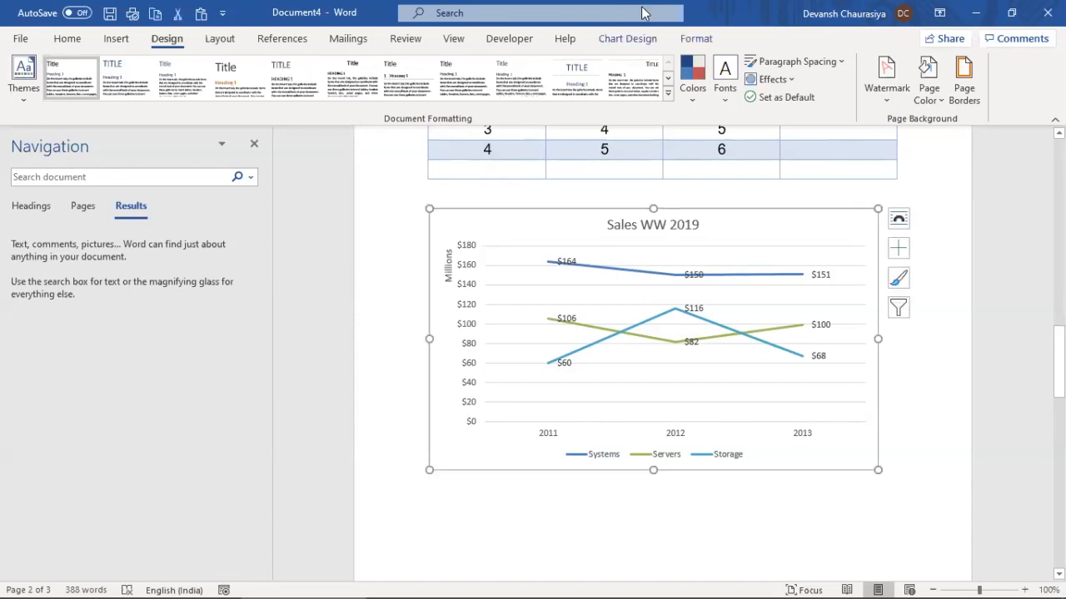
pyautogui.click(703, 39)
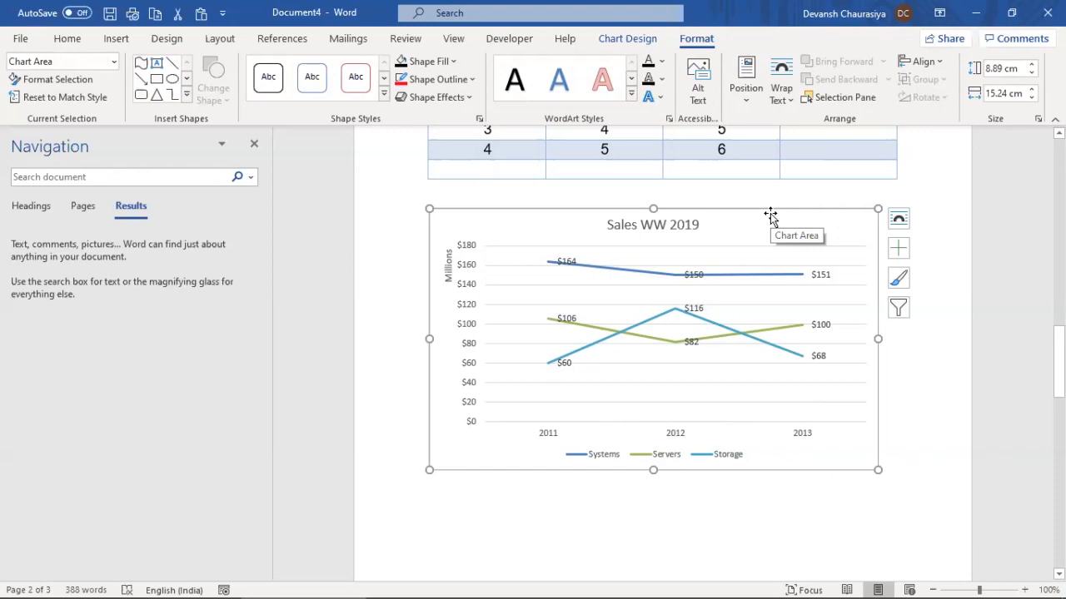
pyautogui.click(627, 39)
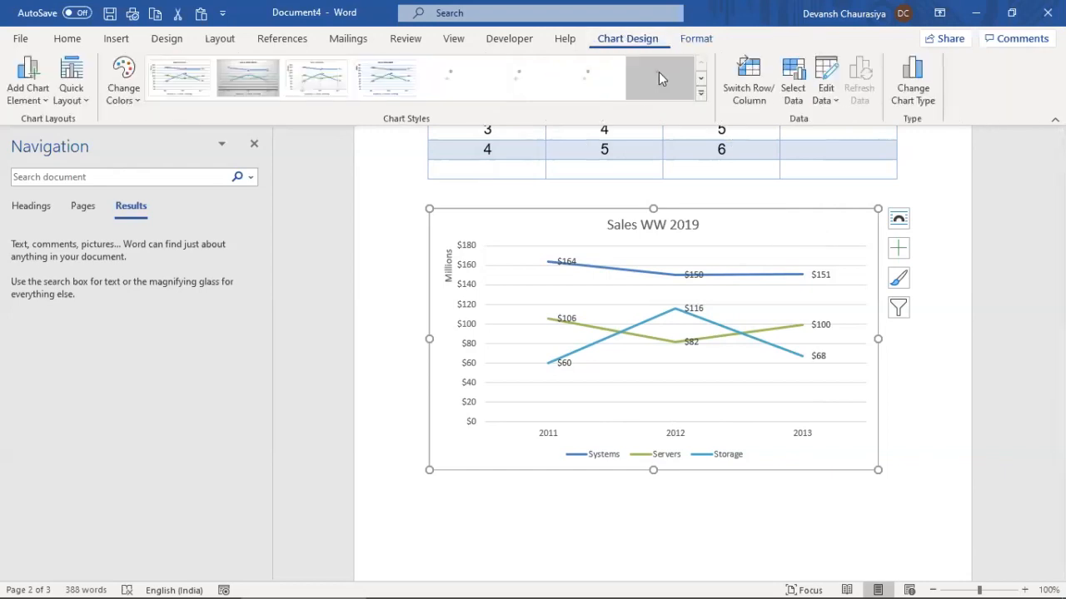
pyautogui.click(913, 84)
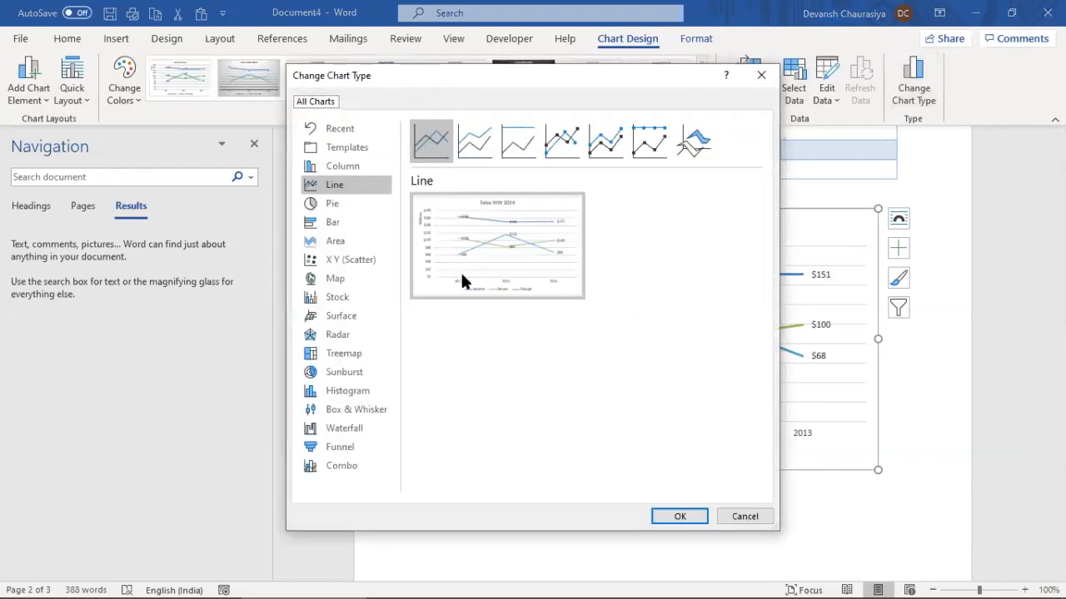
pyautogui.click(337, 206)
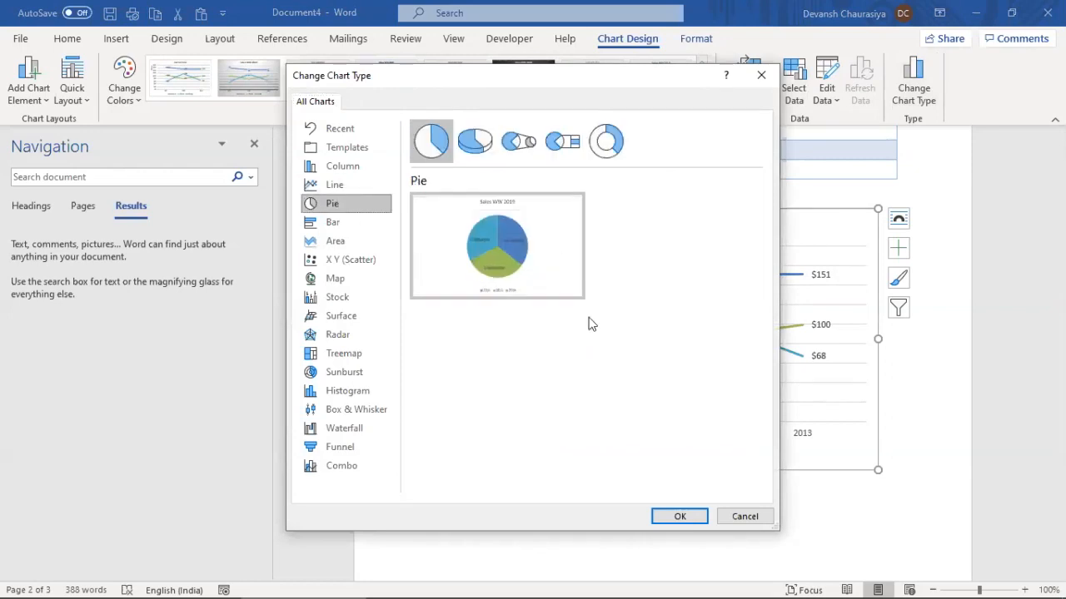
pyautogui.click(666, 517)
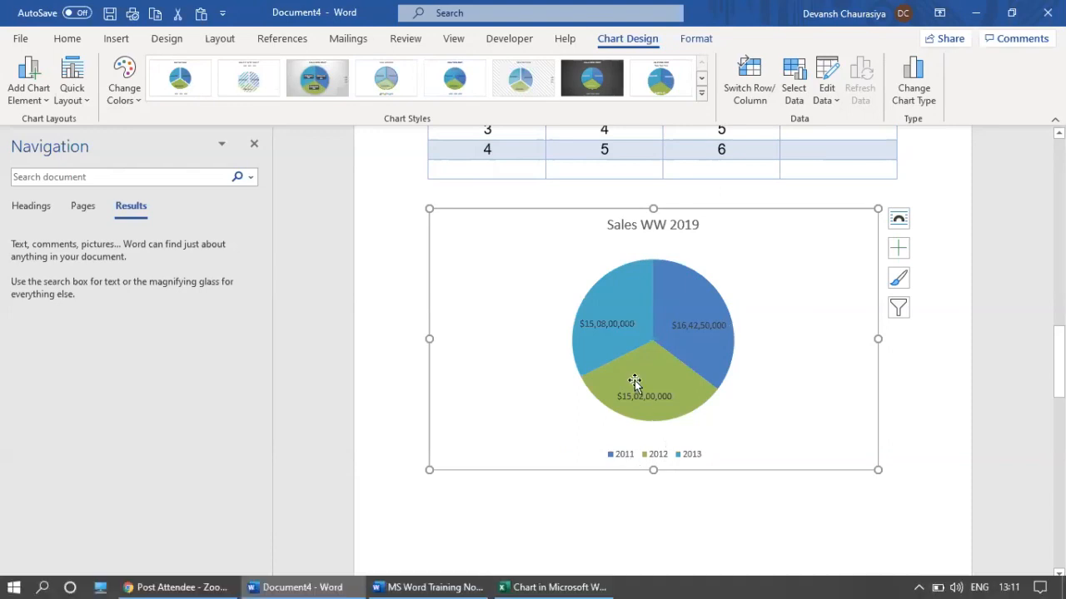
pyautogui.hotkey('alt', 'Tab')
pyautogui.hotkey('alt', 'Tab')
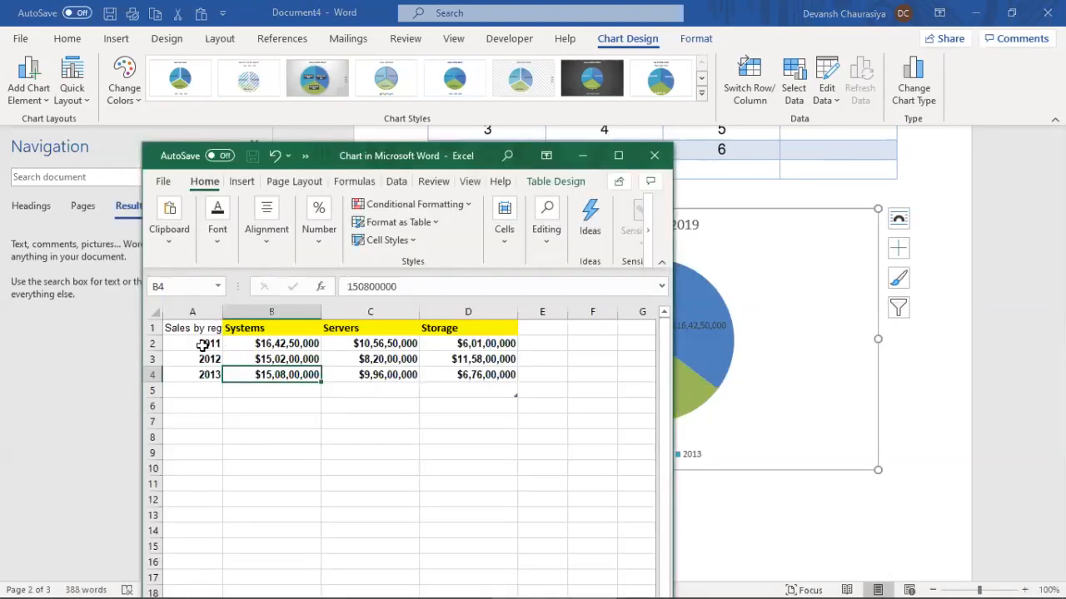
# In the chart data sheet, label cells A2:A4 Systems, Servers and Storage
pyautogui.click(204, 343)
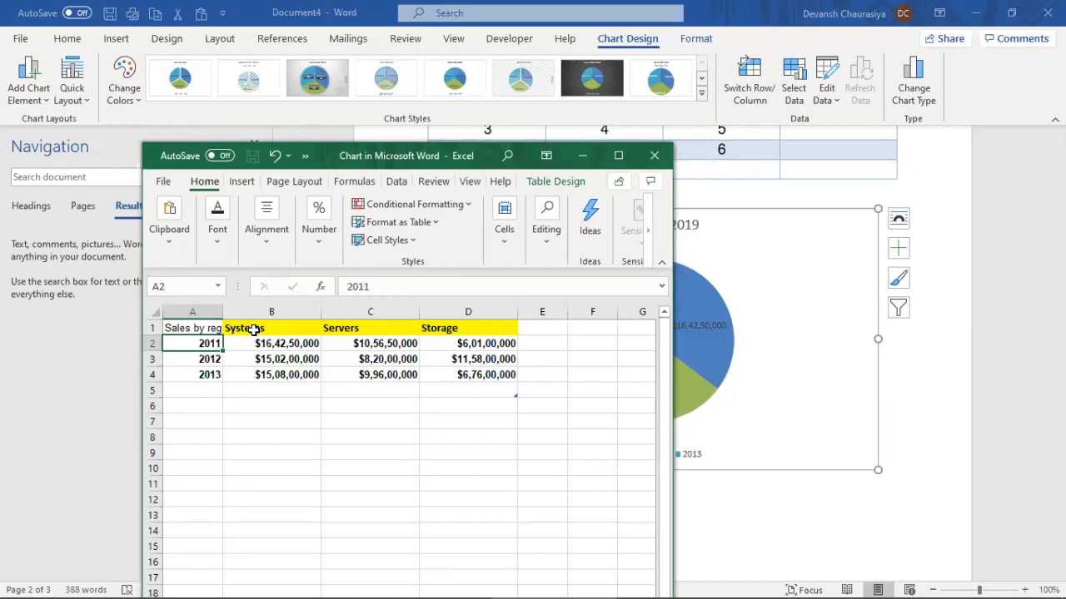
pyautogui.write('Servers')
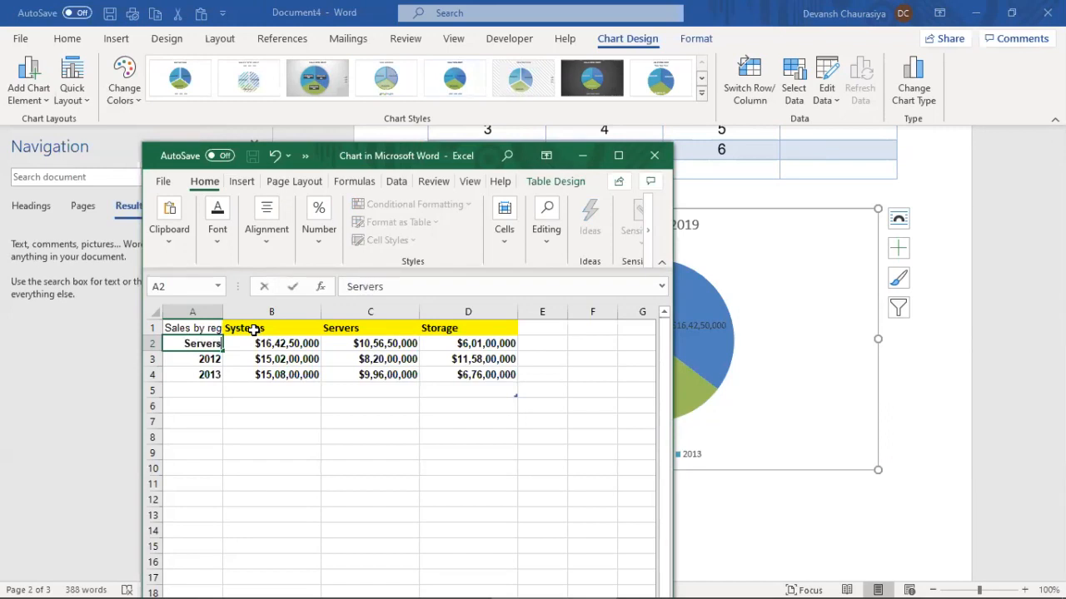
pyautogui.press('Return')
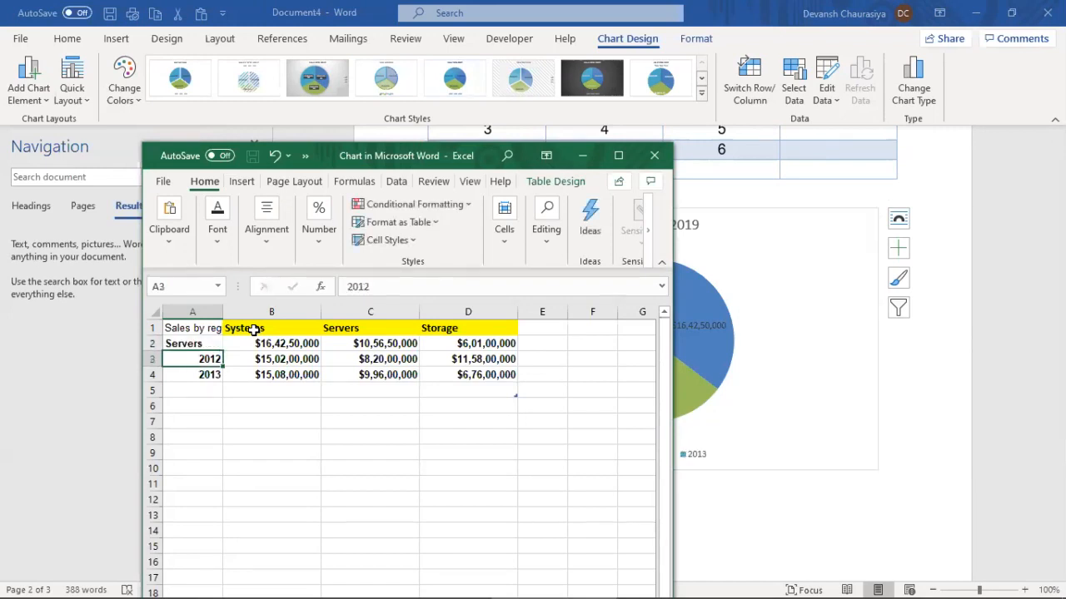
pyautogui.press('Up')
pyautogui.write('PCs')
pyautogui.press('BackSpace')
pyautogui.press('BackSpace')
pyautogui.press('BackSpace')
pyautogui.write('Systems')
pyautogui.press('Return')
pyautogui.write('St')
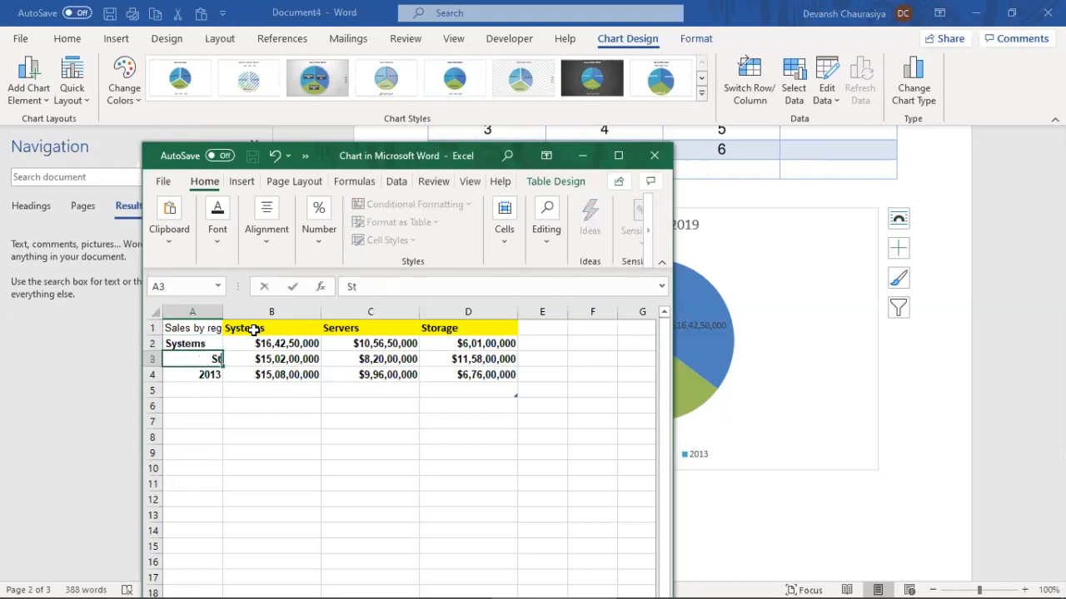
pyautogui.write('orage')
pyautogui.press('Return')
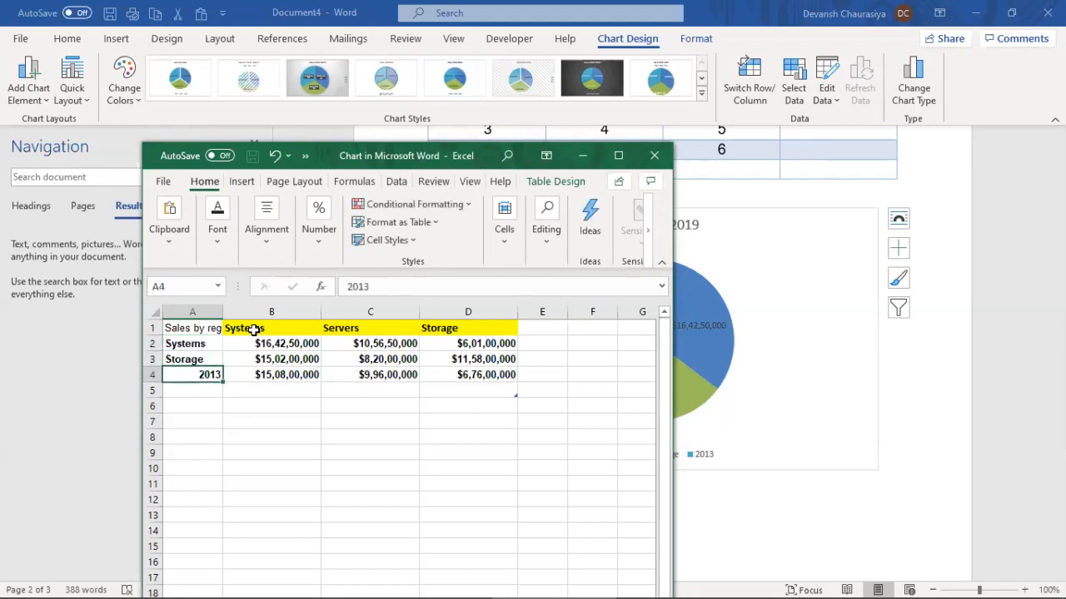
pyautogui.press('Up')
pyautogui.hotkey('ctrl', 'c')
pyautogui.press('Down')
pyautogui.hotkey('ctrl', 'v')
pyautogui.press('Up')
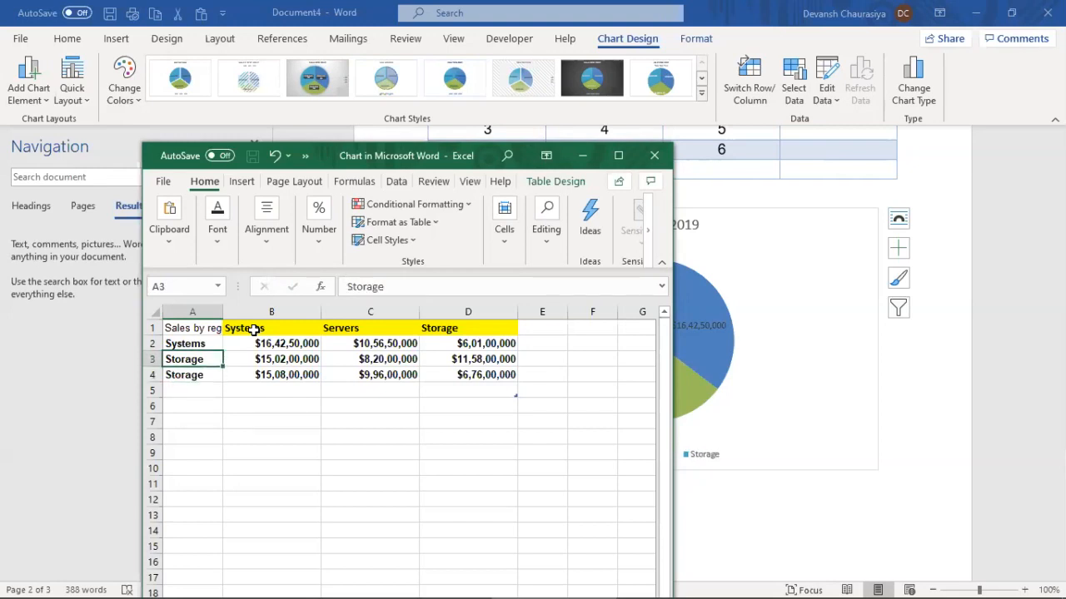
pyautogui.write('Servers')
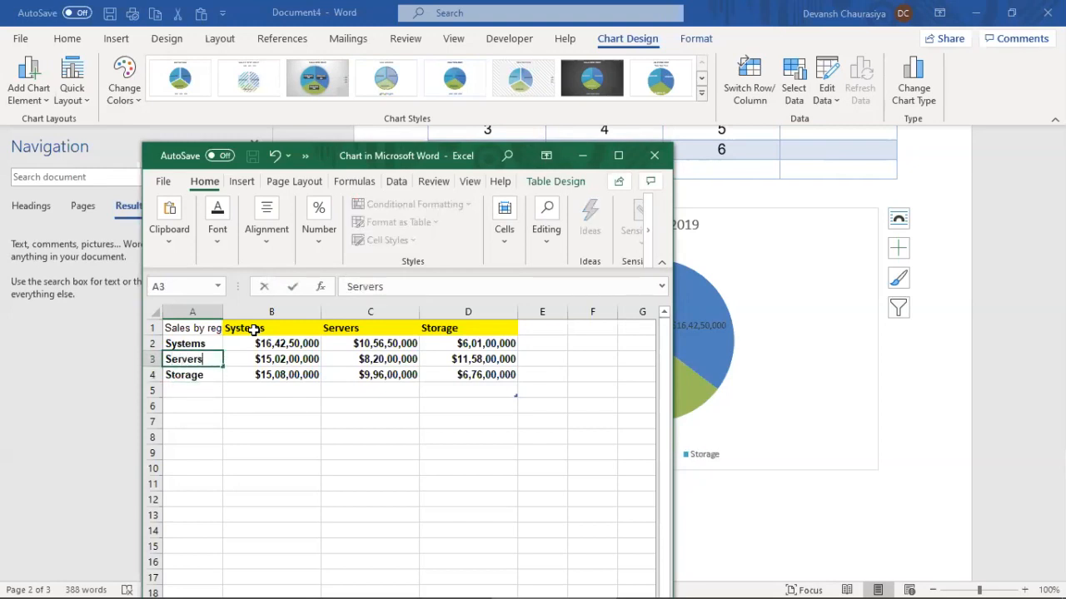
pyautogui.press('Return')
# Check the Systems value in B2, close the data sheet and minimise Word
pyautogui.hotkey('alt', 'Tab')
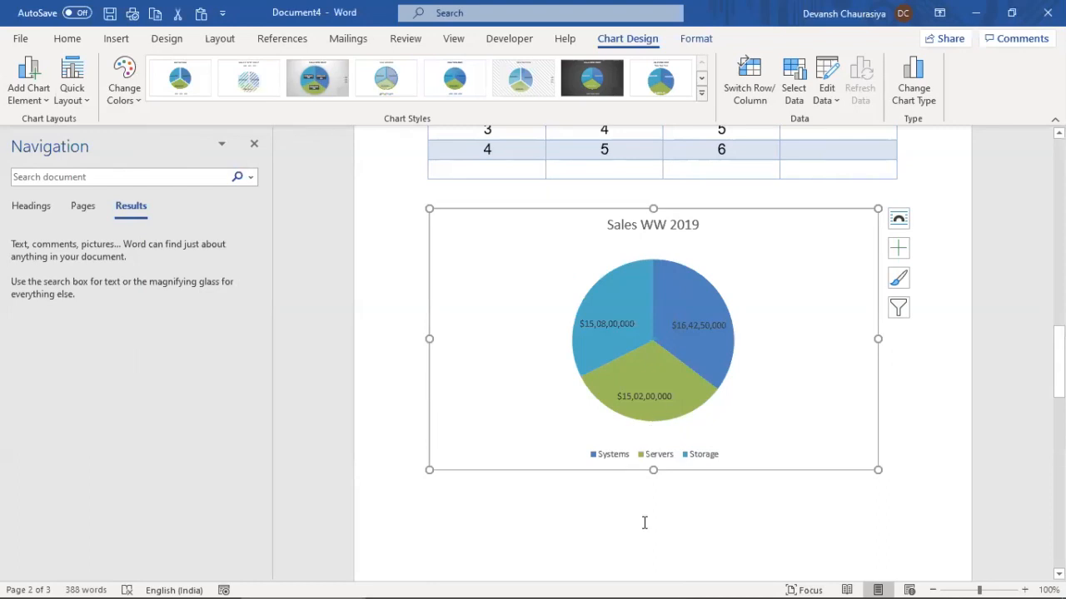
pyautogui.hotkey('alt', 'Tab')
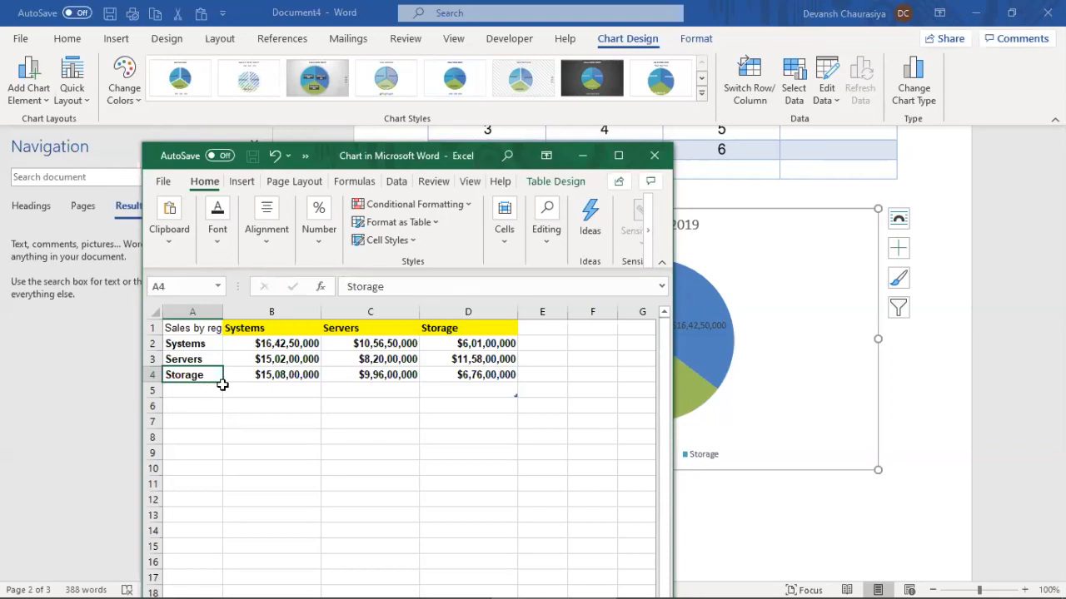
pyautogui.click(270, 343)
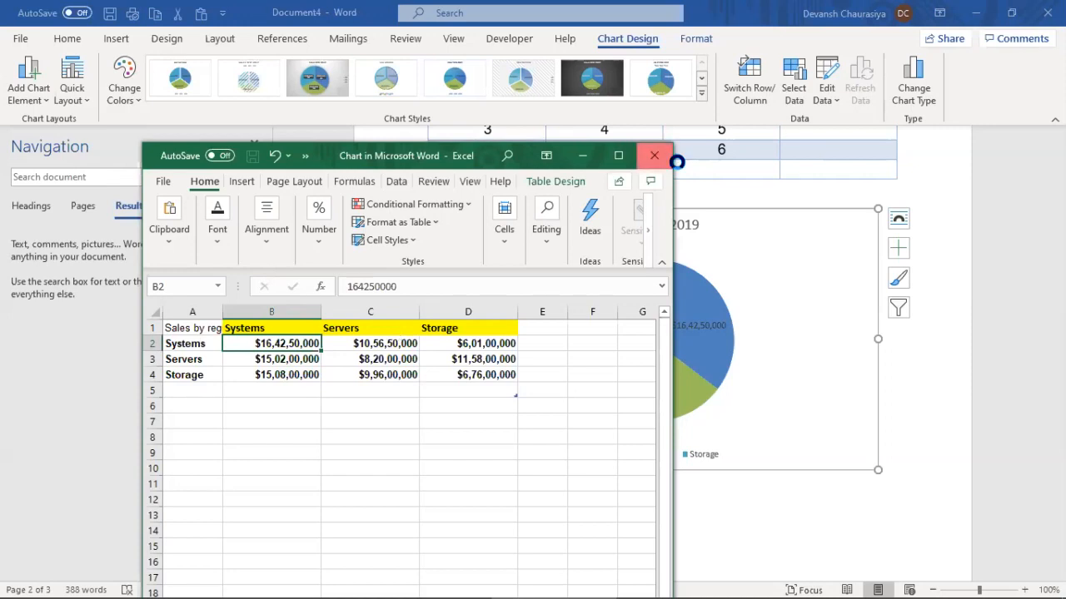
pyautogui.hotkey('alt', 'Tab')
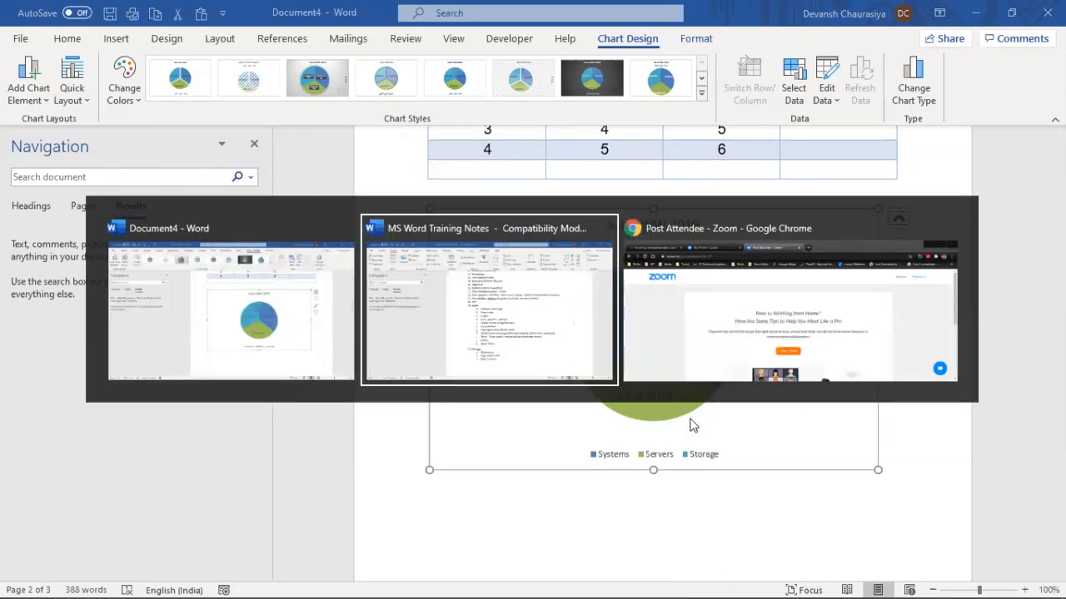
pyautogui.hotkey('alt', 'shift', 'Tab')
pyautogui.press('super+d')
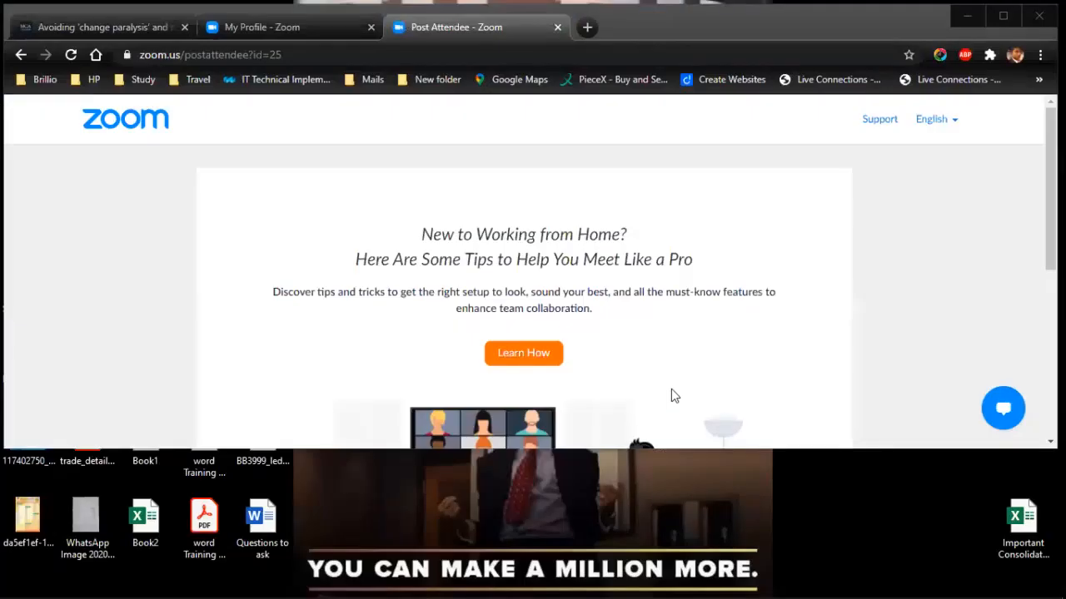
# Open the ppt course workbook from the ppt training folder on the desktop
pyautogui.click(969, 19)
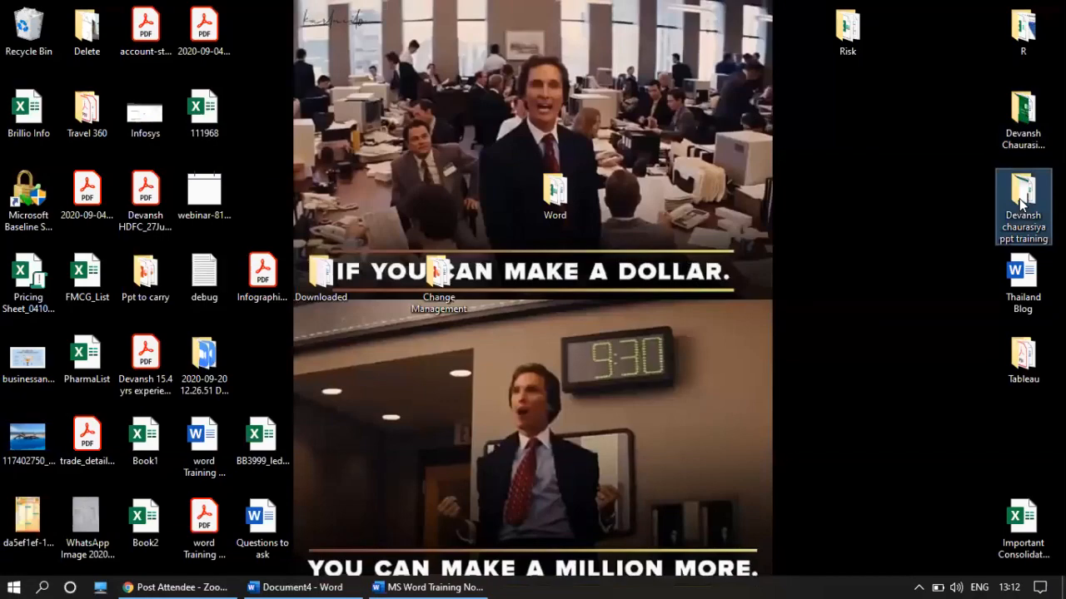
pyautogui.doubleClick(1022, 205)
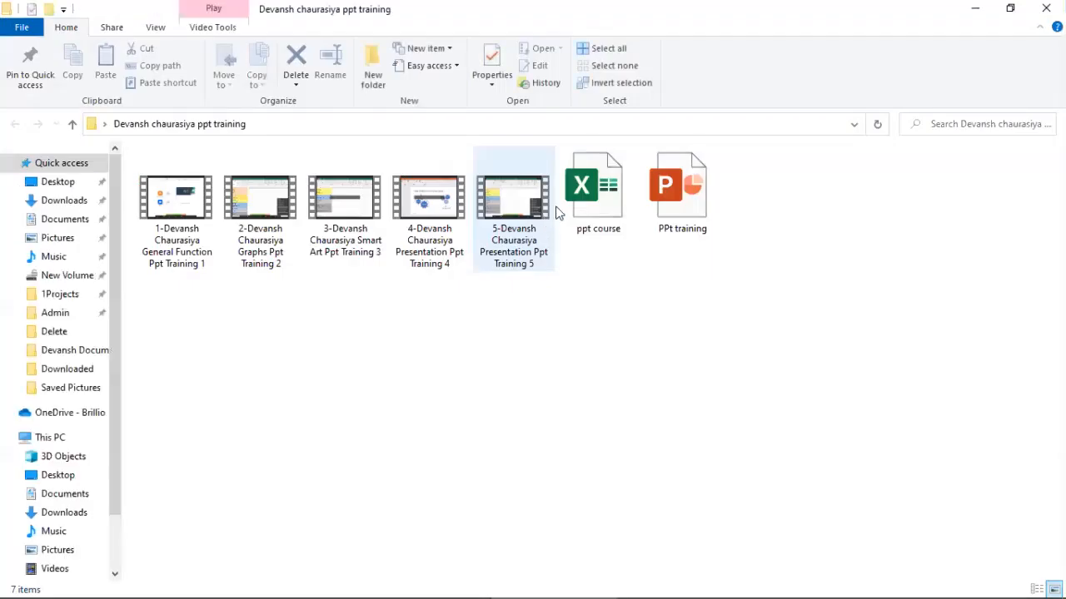
pyautogui.doubleClick(598, 190)
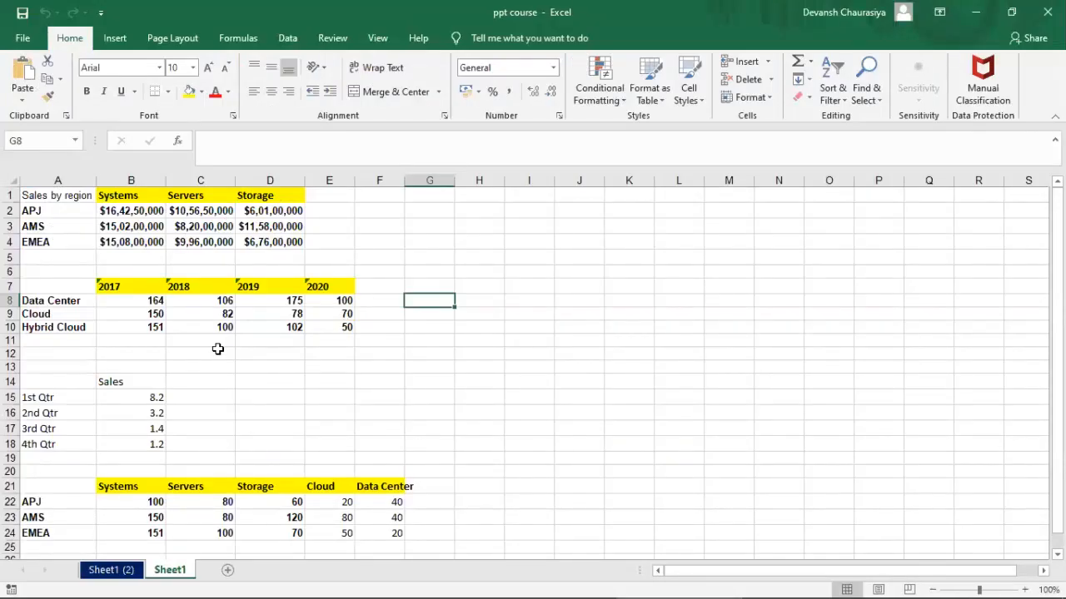
# Copy the APJ, AMS and EMEA table (A21:F24) and return to Word
pyautogui.scroll(-2, 220, 348)
pyautogui.moveTo(69, 393); pyautogui.dragTo(400, 437)
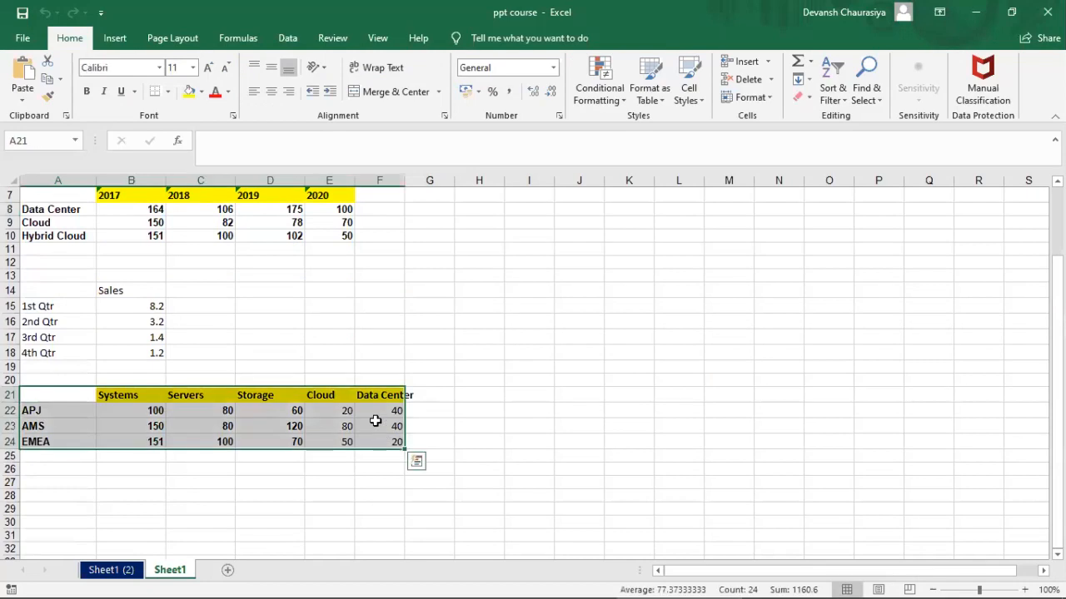
pyautogui.hotkey('ctrl', 'c')
pyautogui.hotkey('alt', 'Tab')
pyautogui.hotkey('alt', 'Tab')
pyautogui.hotkey('alt', 'Tab')
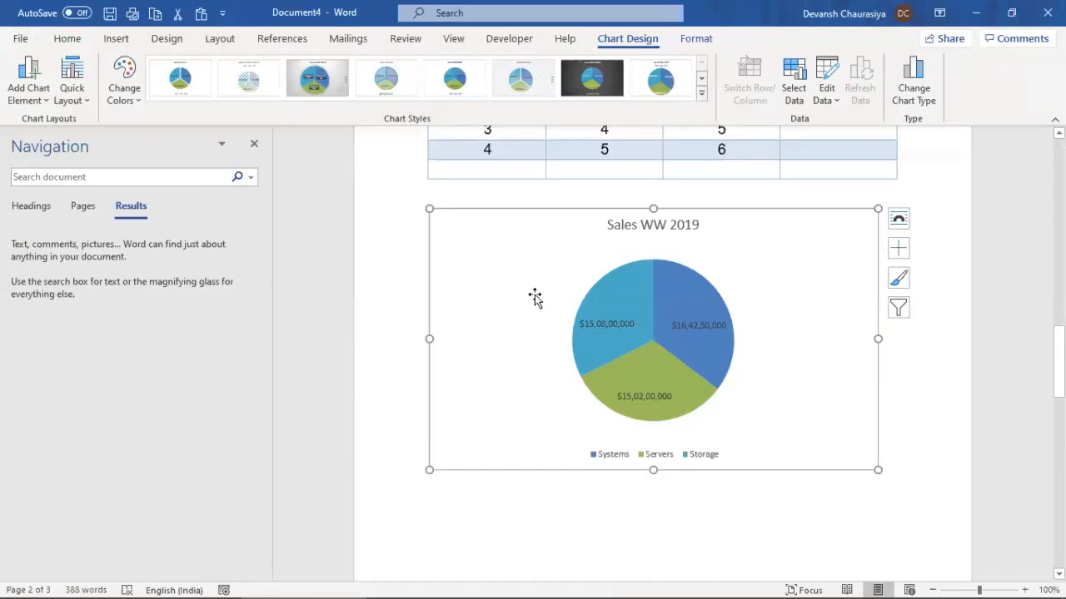
# Paste the regional table into the chart's data, extend the range to include Cloud, and close the sheet
pyautogui.rightClick(535, 298)
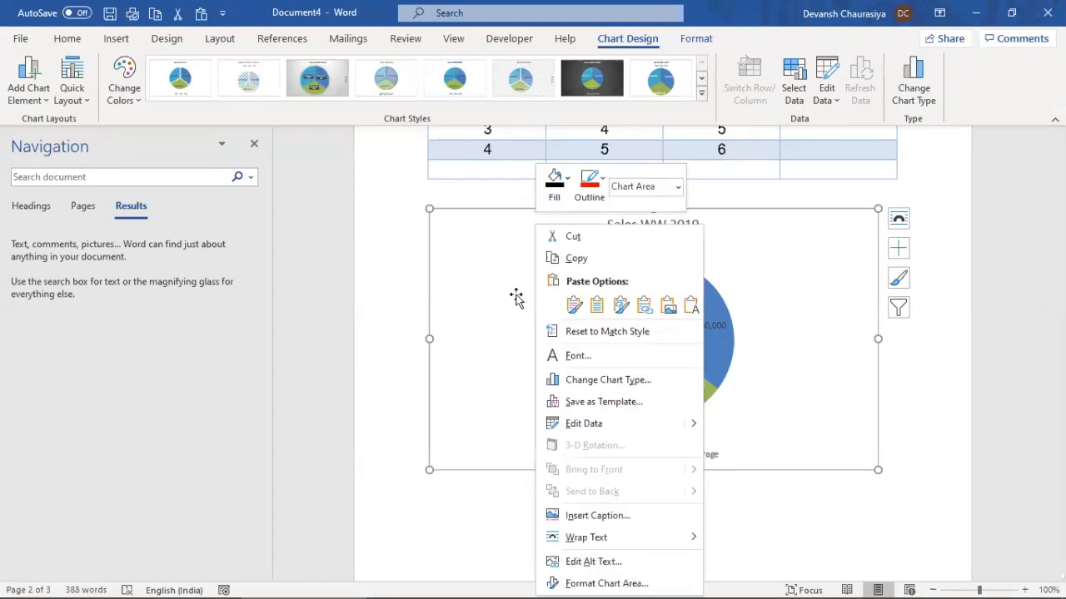
pyautogui.click(516, 301)
pyautogui.rightClick(563, 240)
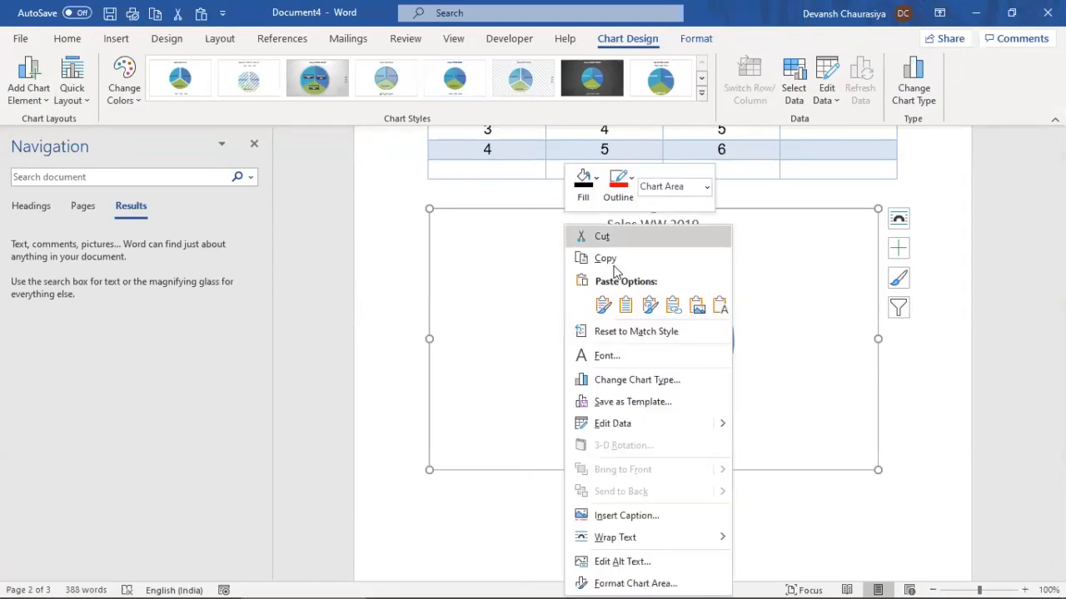
pyautogui.click(752, 426)
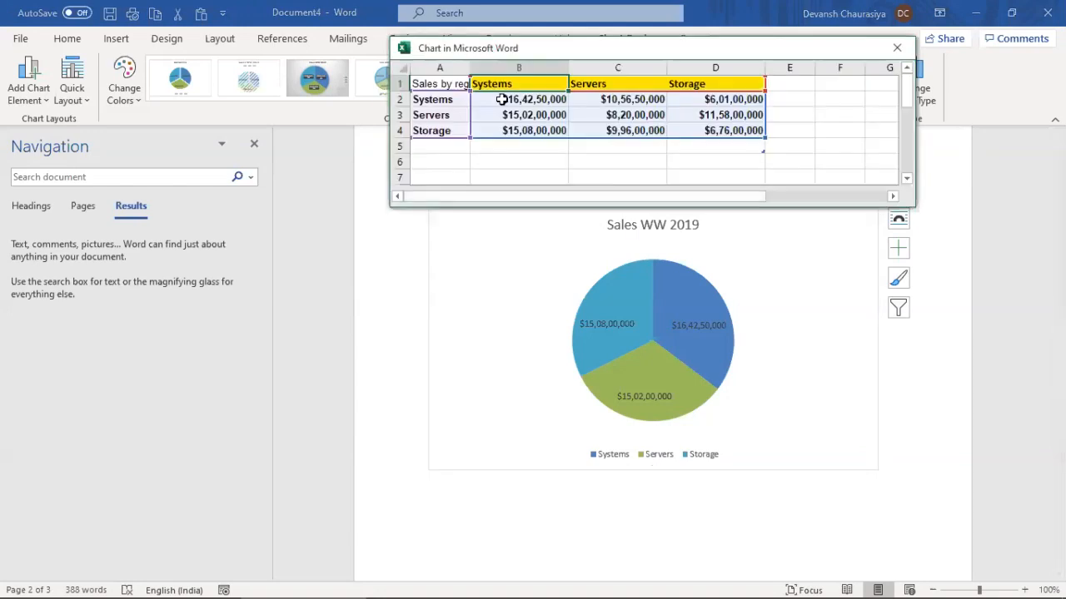
pyautogui.hotkey('ctrl', 'v')
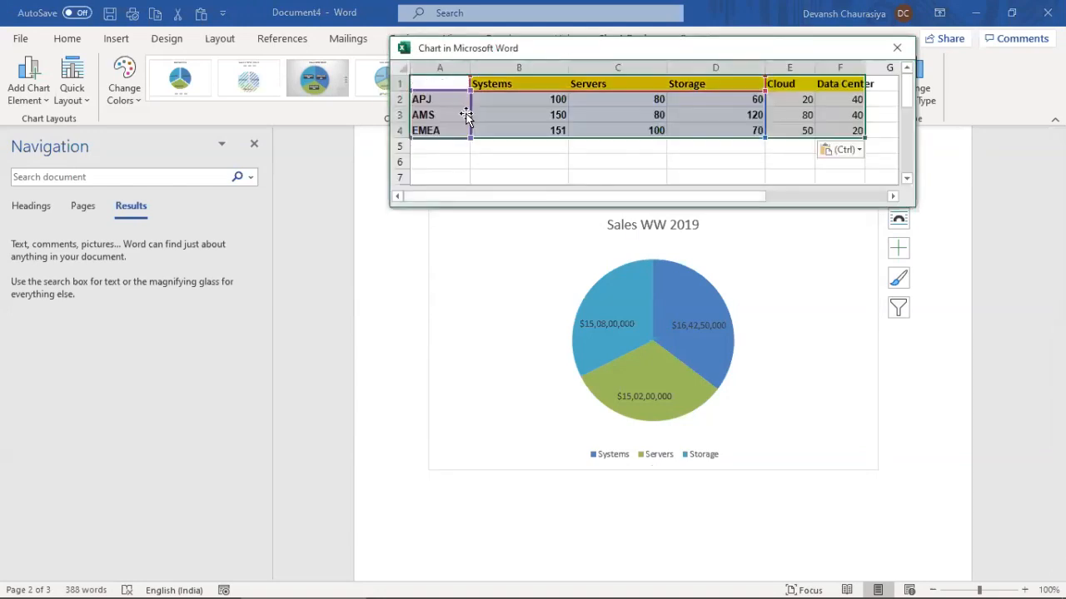
pyautogui.click(747, 160)
pyautogui.moveTo(764, 137); pyautogui.dragTo(859, 138)
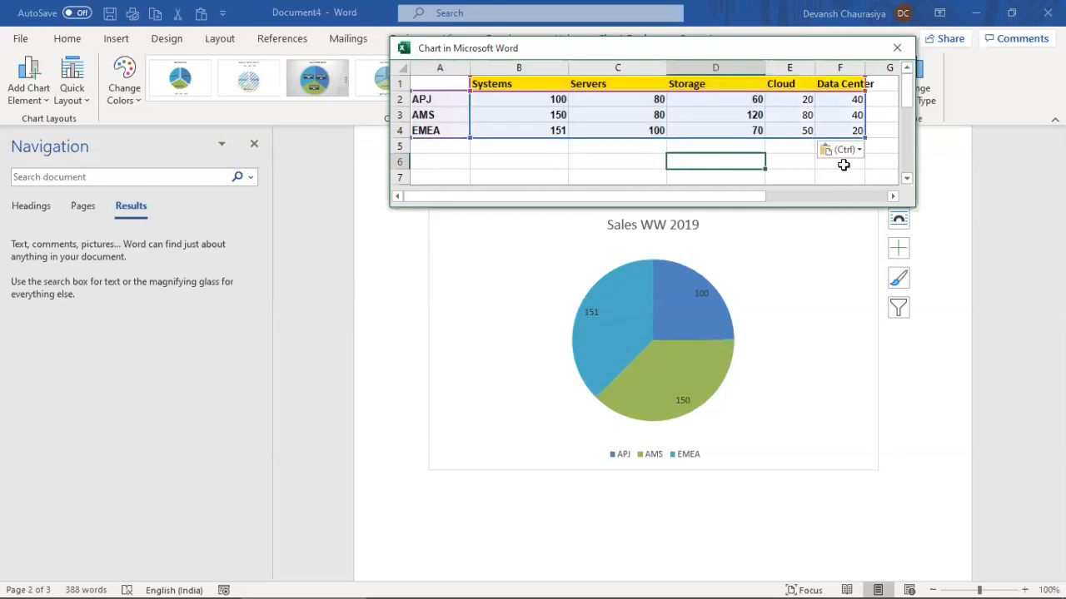
pyautogui.moveTo(759, 47); pyautogui.dragTo(463, 66)
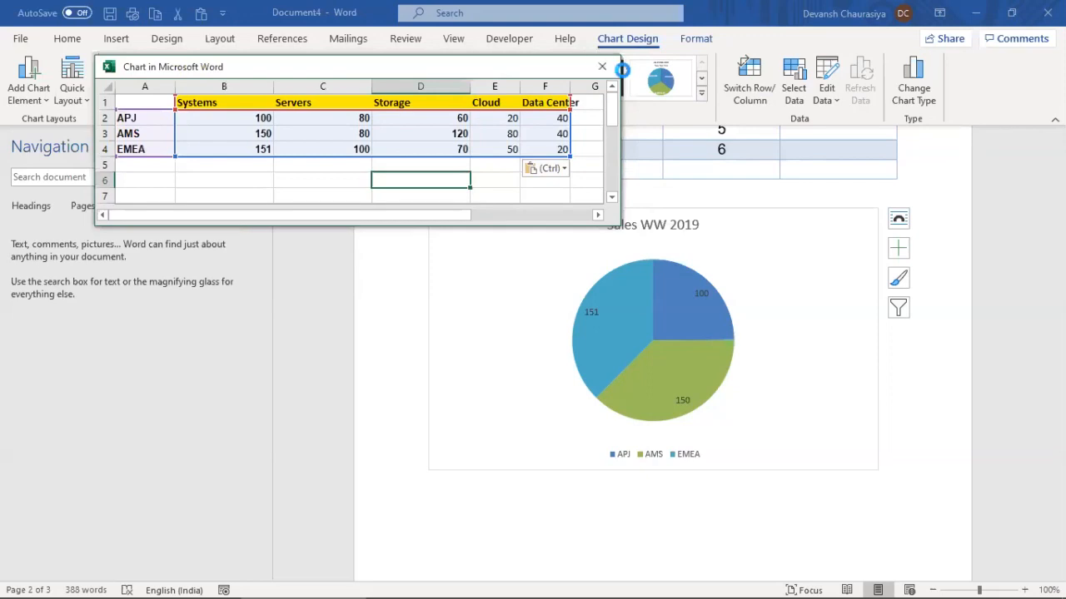
pyautogui.click(602, 65)
# Preview Bar of Pie in Change Chart Type, cancel, and reselect the chart
pyautogui.click(913, 84)
pyautogui.click(560, 143)
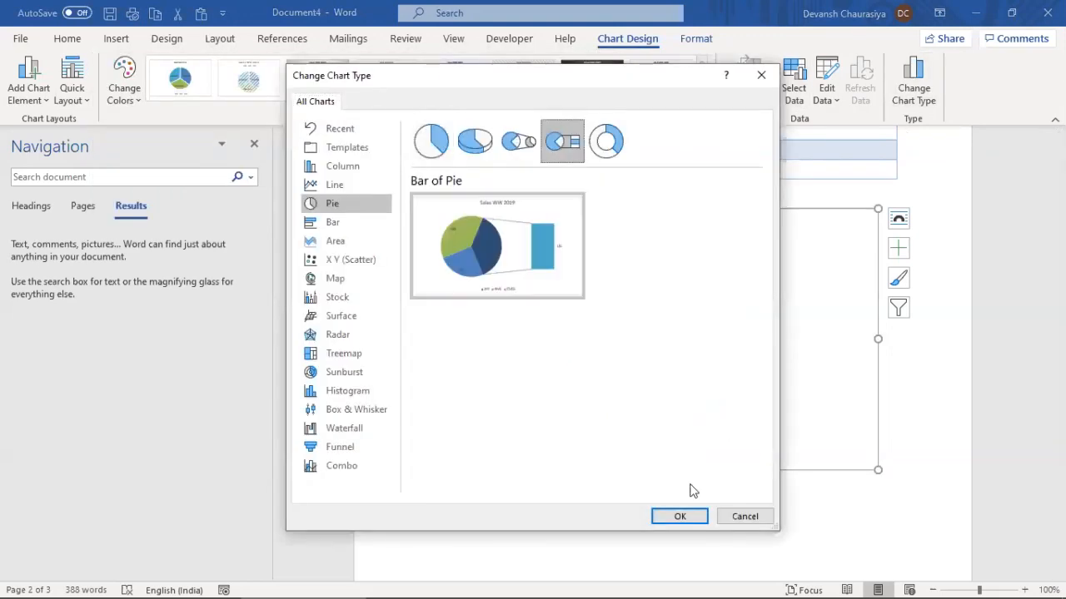
pyautogui.click(761, 75)
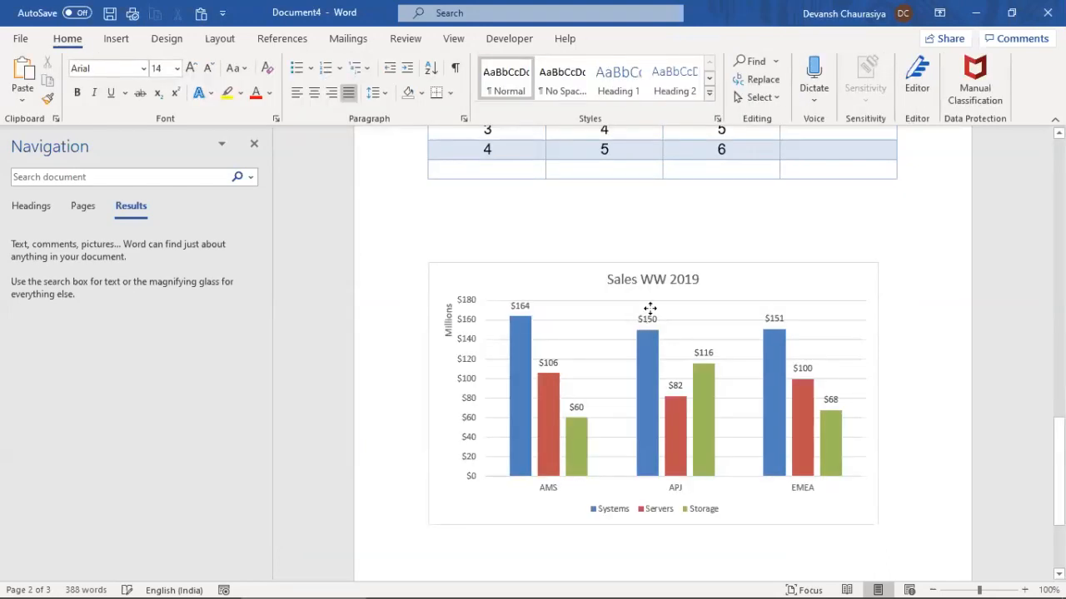
pyautogui.click(664, 265)
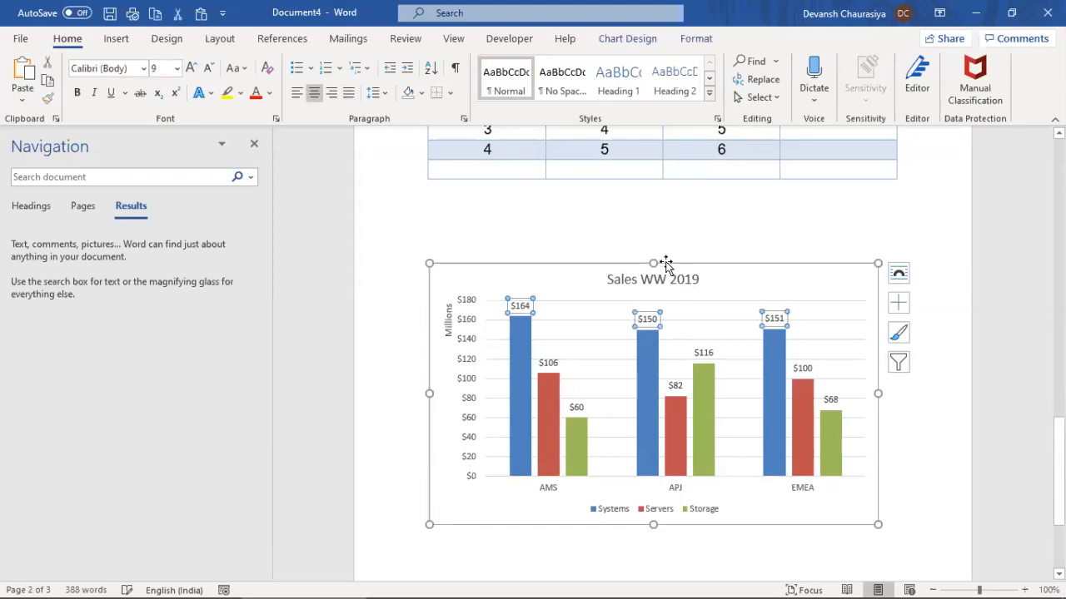
# Delete the old chart and insert a new Pie chart
pyautogui.press('Delete')
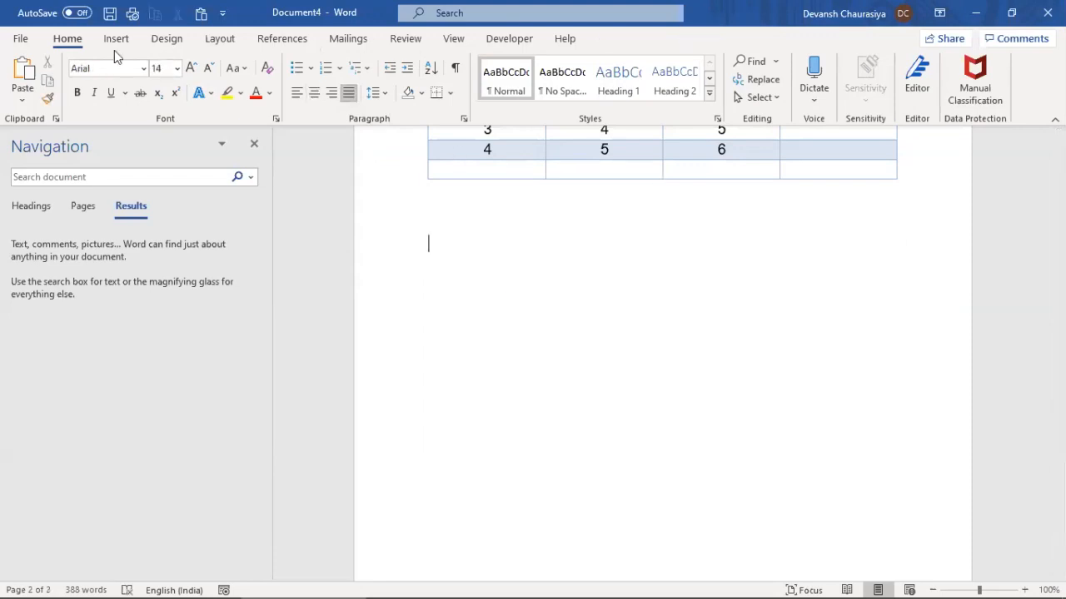
pyautogui.click(116, 39)
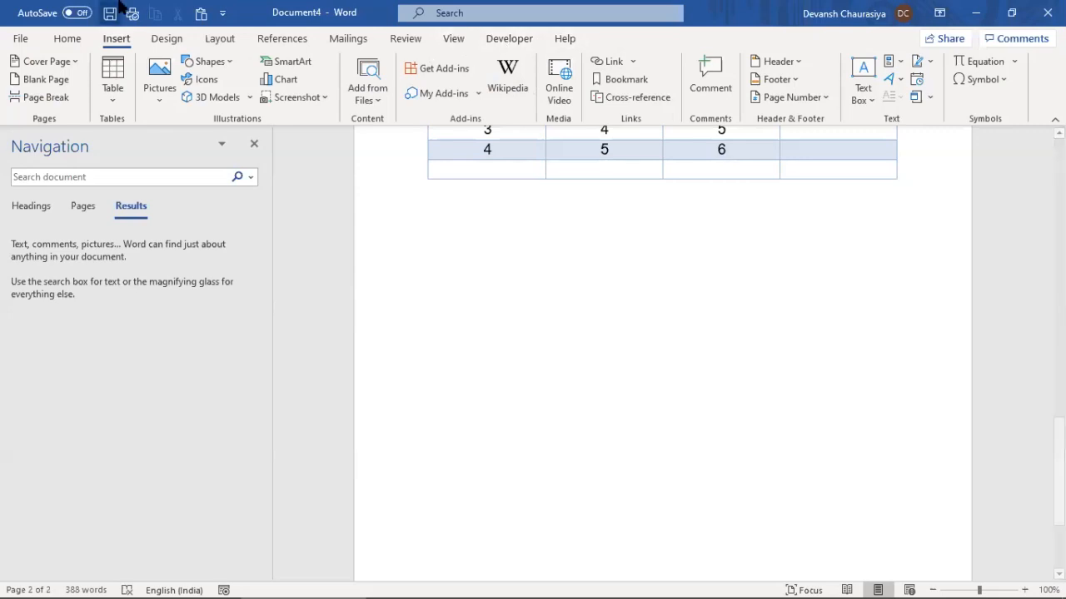
pyautogui.click(283, 82)
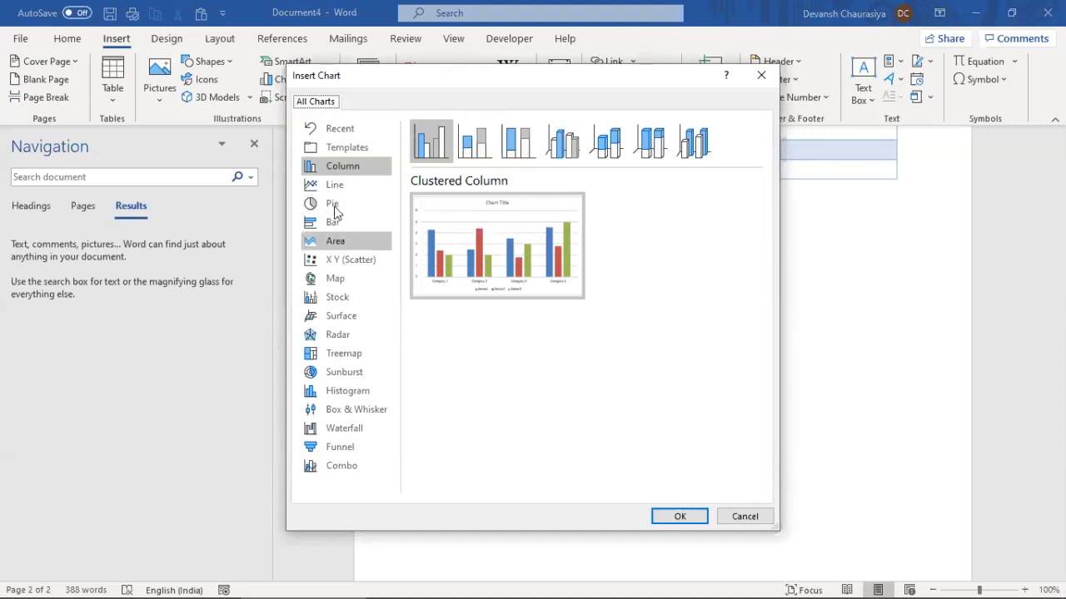
pyautogui.click(333, 204)
pyautogui.moveTo(527, 242)
pyautogui.click(679, 516)
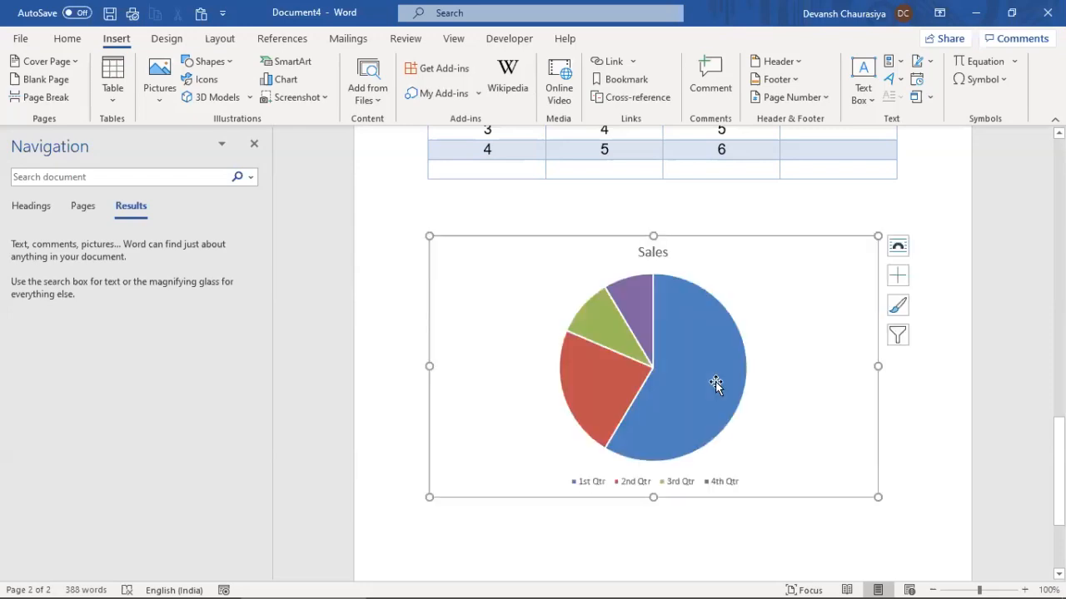
# Paste the regional table at A1, limit the data range to rows 1–4, and clear the 4th Qtr row
pyautogui.click(450, 136)
pyautogui.click(440, 108)
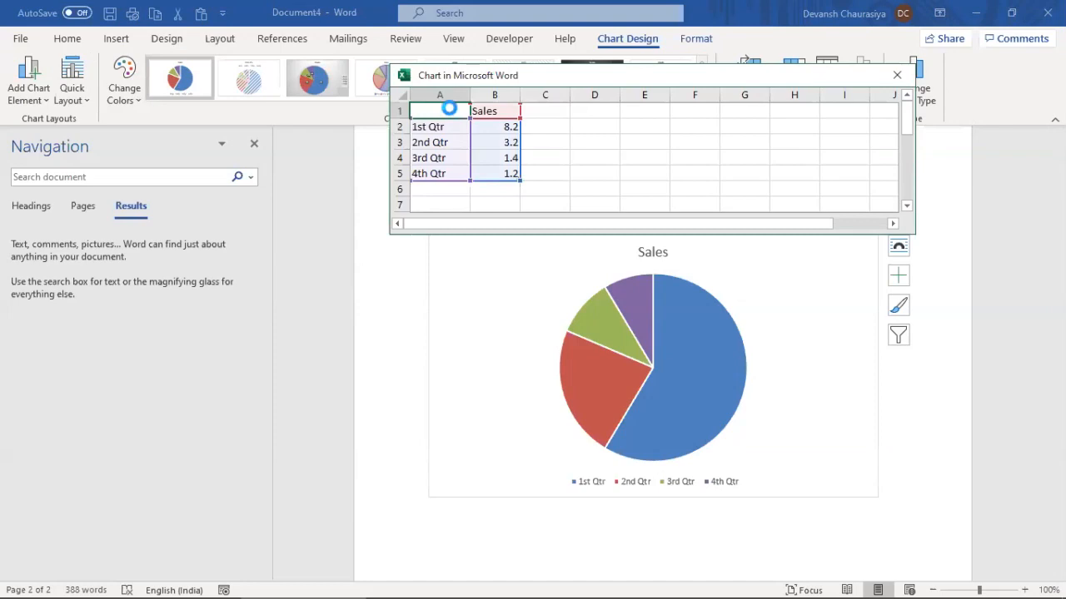
pyautogui.hotkey('ctrl', 'v')
pyautogui.click(792, 177)
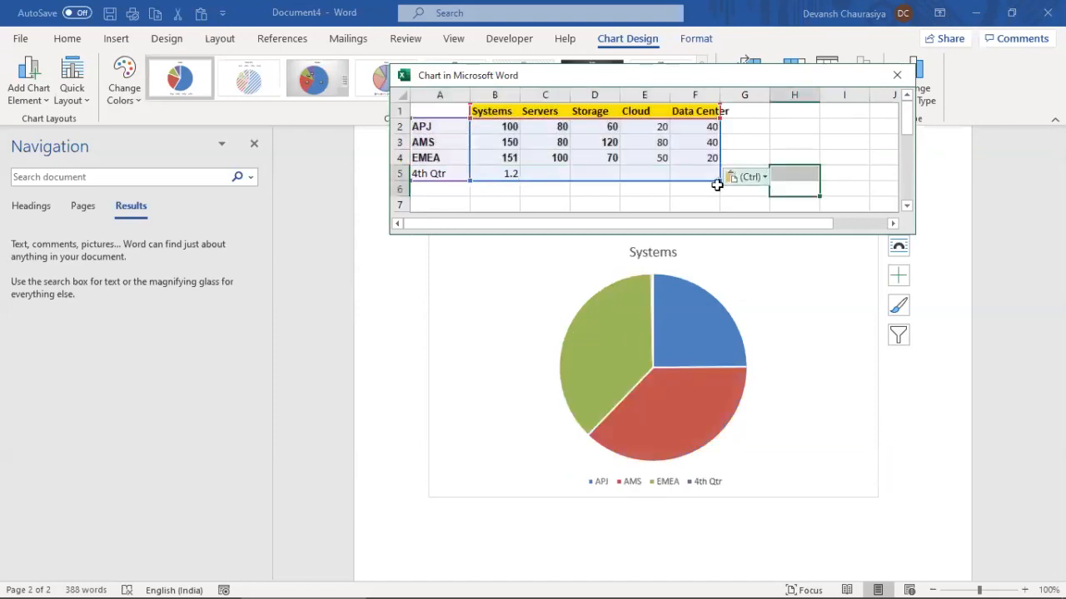
pyautogui.moveTo(720, 179); pyautogui.dragTo(718, 165)
pyautogui.click(774, 128)
pyautogui.click(613, 125)
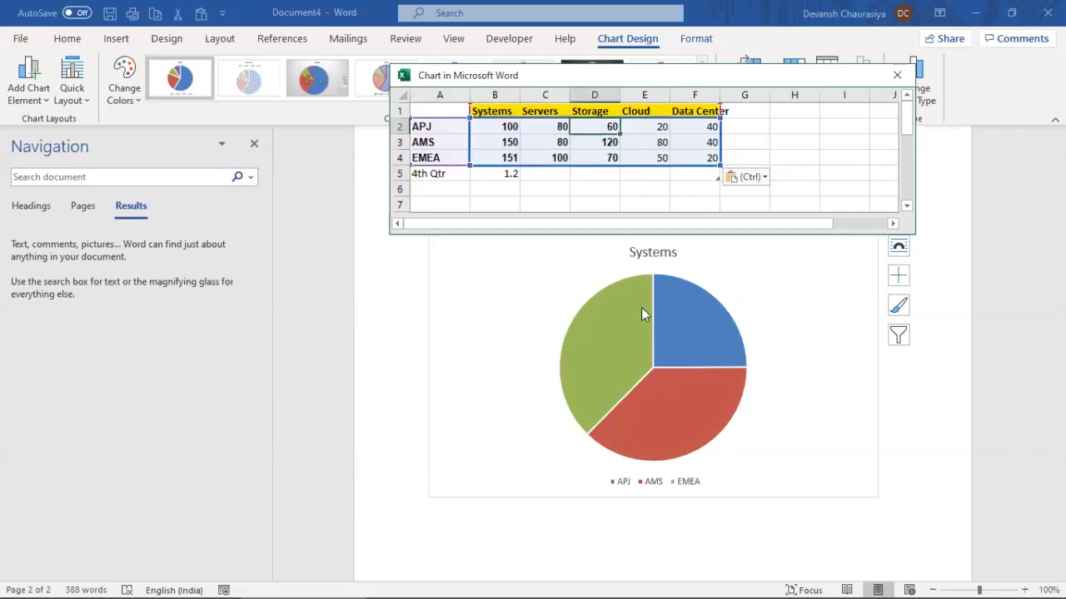
pyautogui.moveTo(439, 173); pyautogui.dragTo(509, 172)
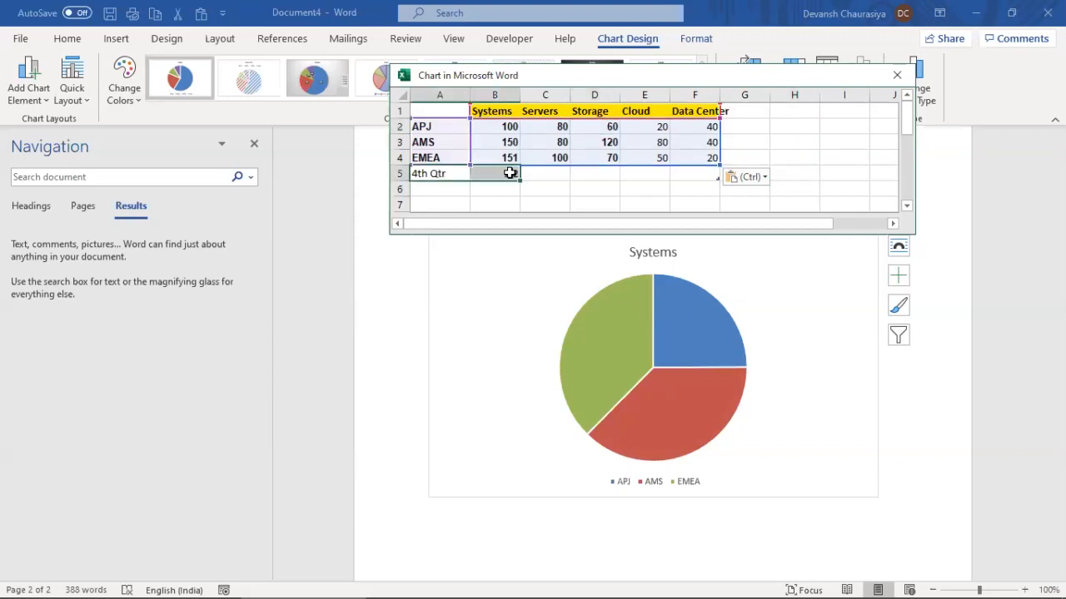
pyautogui.press('Delete')
pyautogui.click(542, 126)
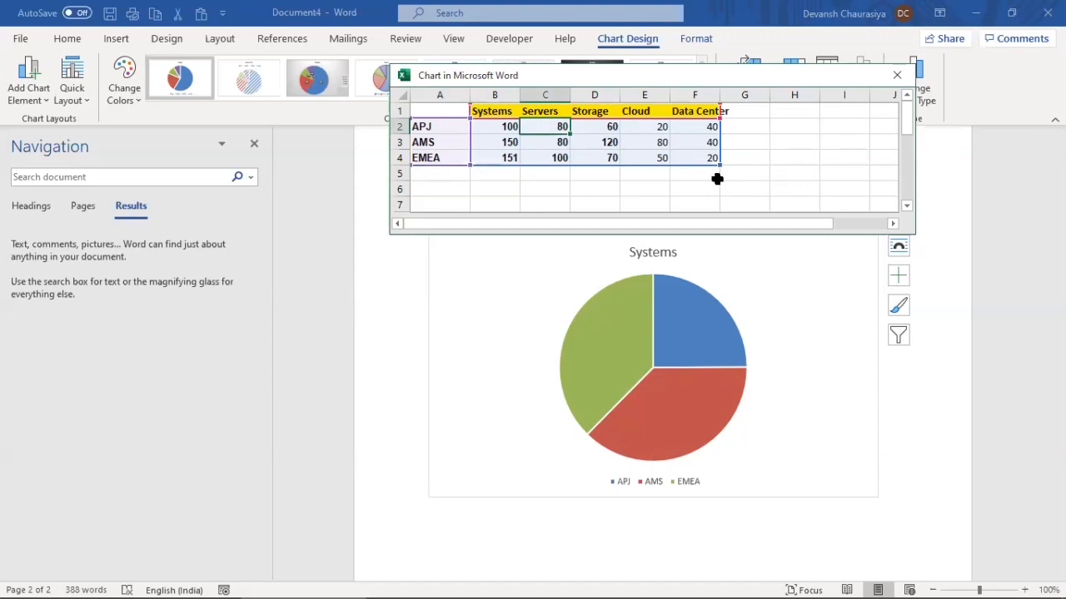
pyautogui.click(745, 143)
pyautogui.click(642, 126)
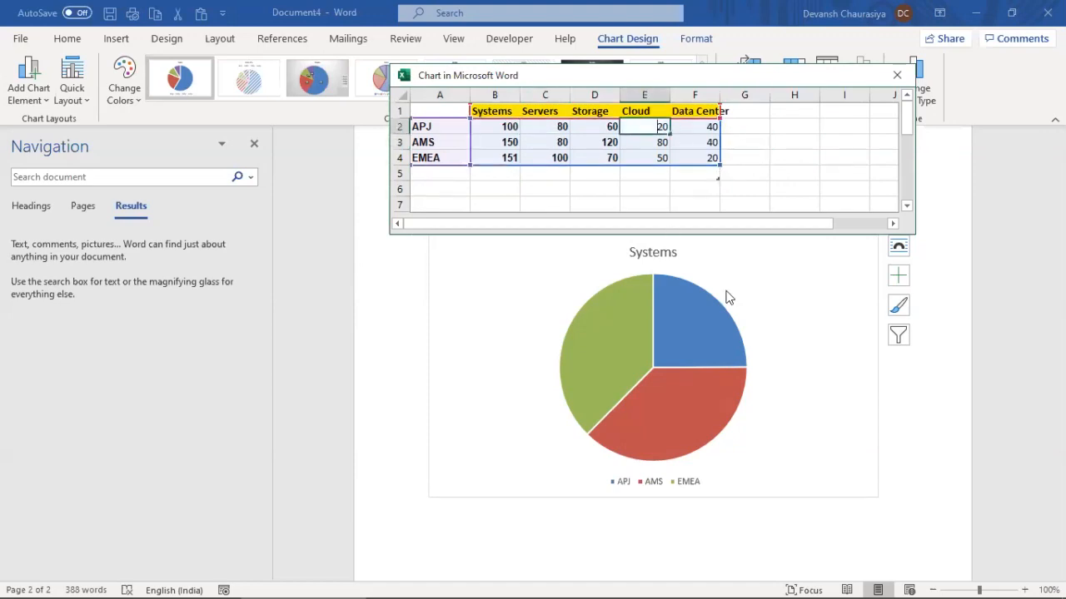
# Select the new chart's area and close its data sheet
pyautogui.click(730, 407)
pyautogui.moveTo(745, 393)
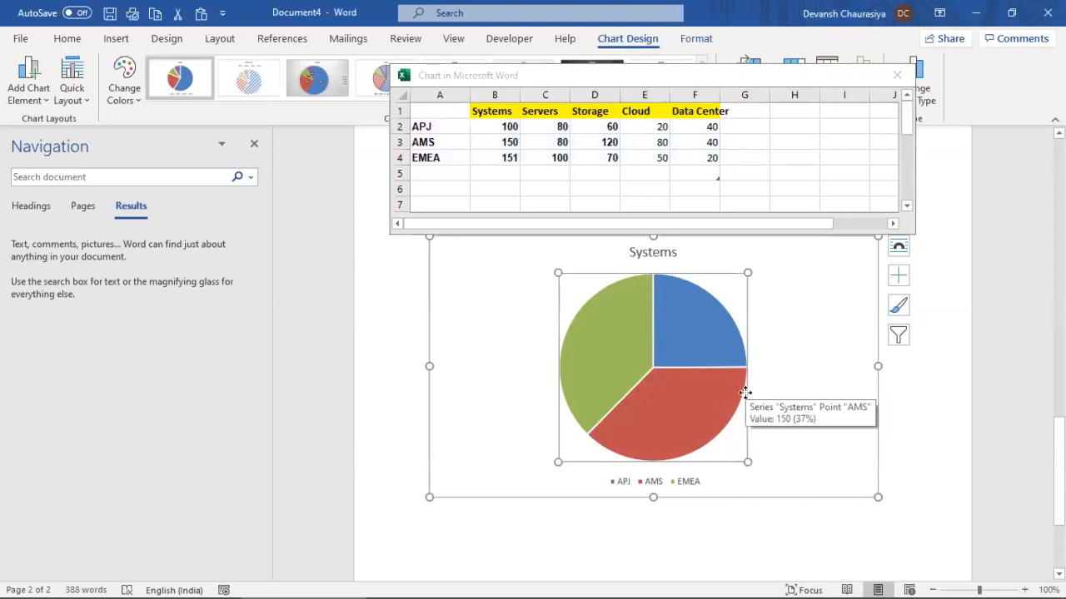
pyautogui.click(765, 359)
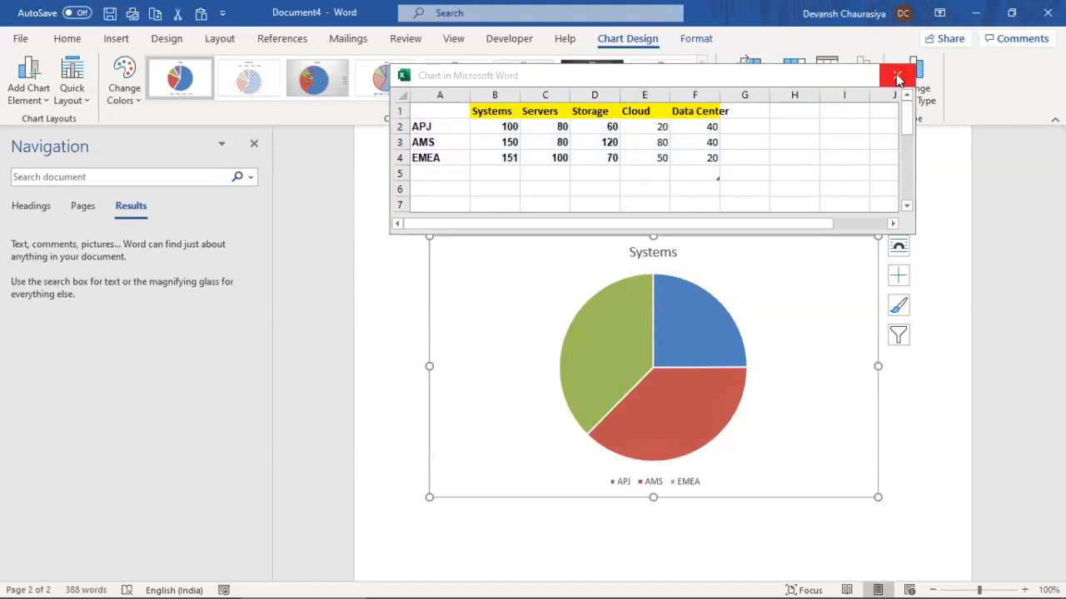
pyautogui.click(898, 80)
pyautogui.click(898, 78)
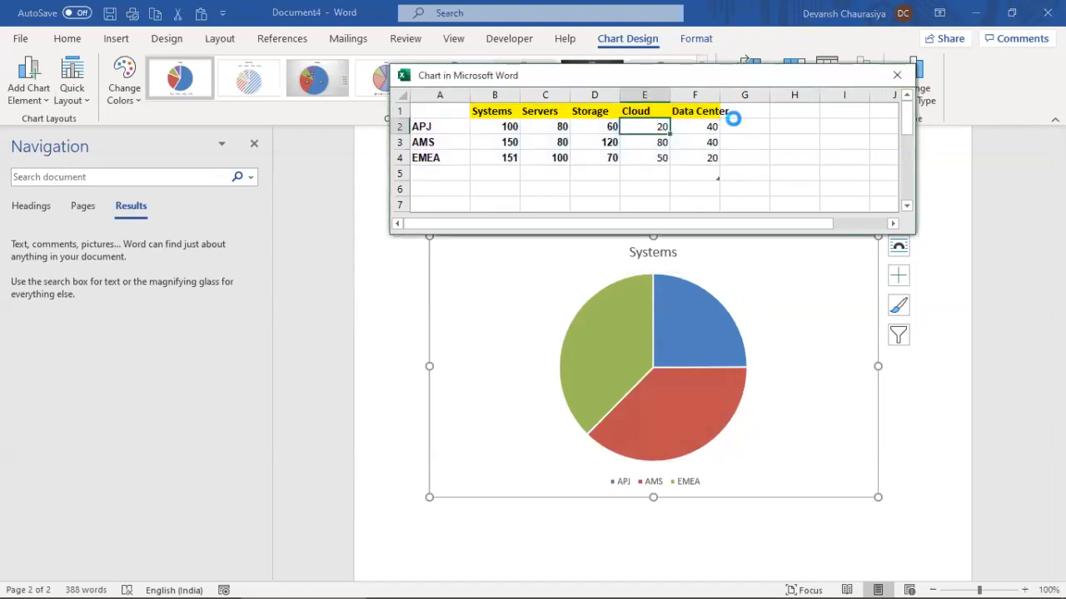
# Switch the pie's rows and columns so APJ shows Systems, Servers, Storage, Cloud and Data Center slices
pyautogui.click(711, 283)
pyautogui.rightClick(713, 283)
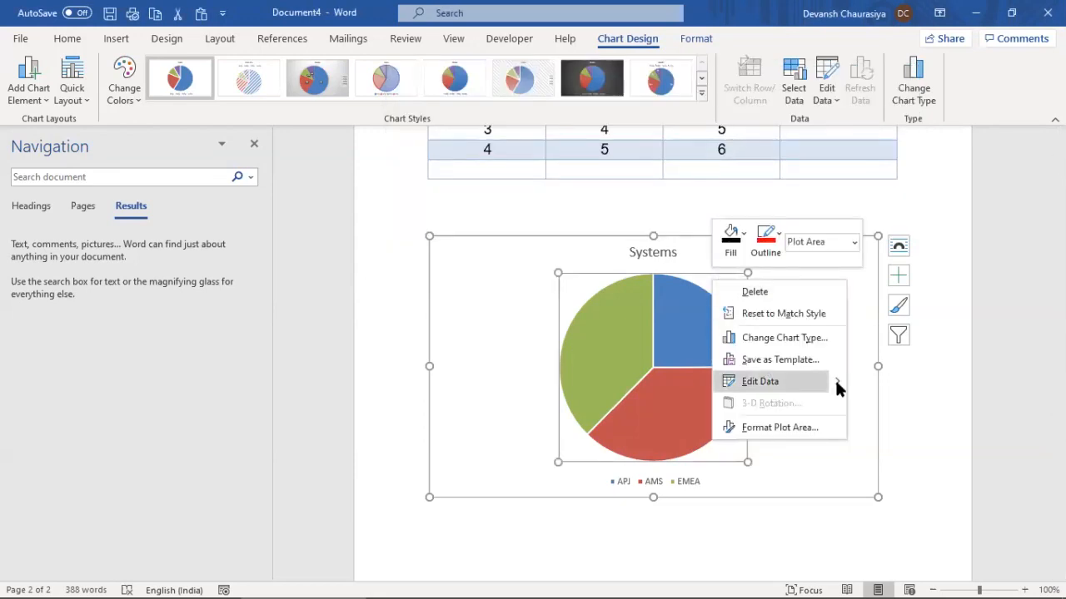
pyautogui.moveTo(837, 385)
pyautogui.click(880, 380)
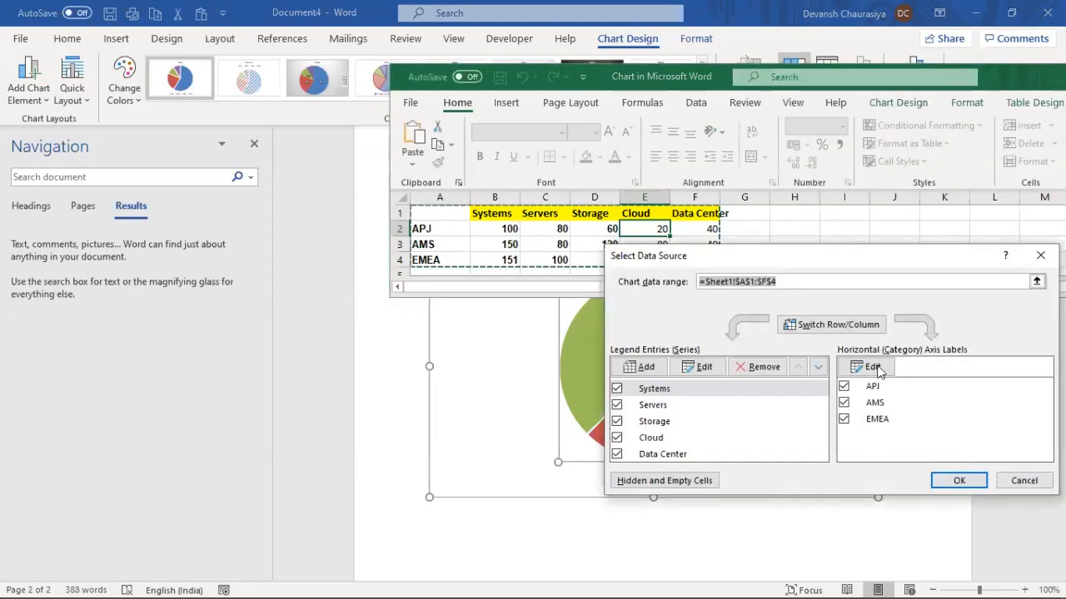
pyautogui.click(838, 325)
pyautogui.click(958, 481)
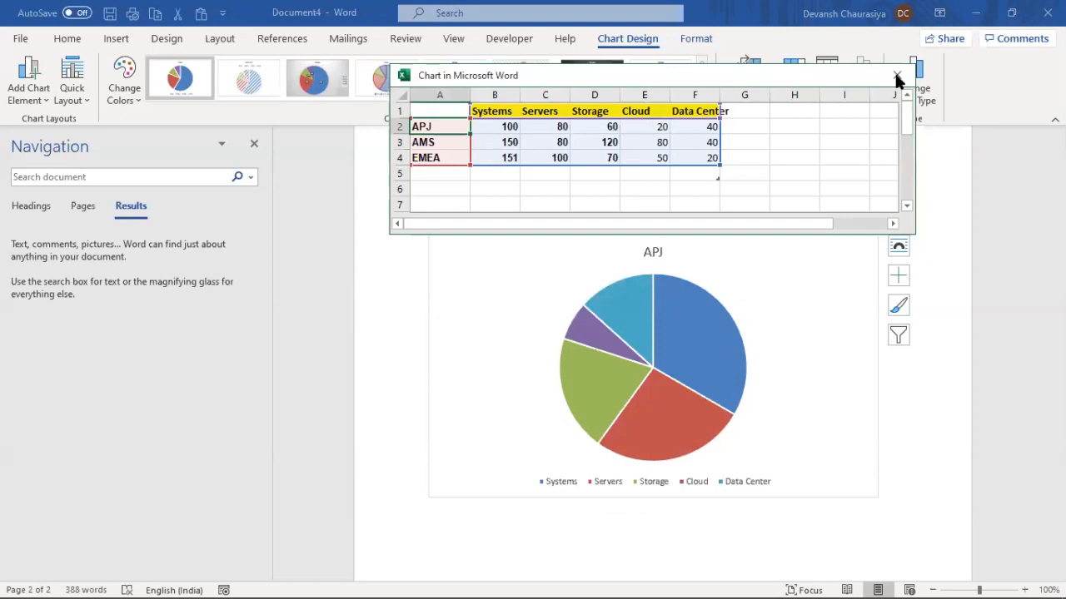
# Replace the chart title APJ with 'Sales WW 2019'
pyautogui.click(654, 253)
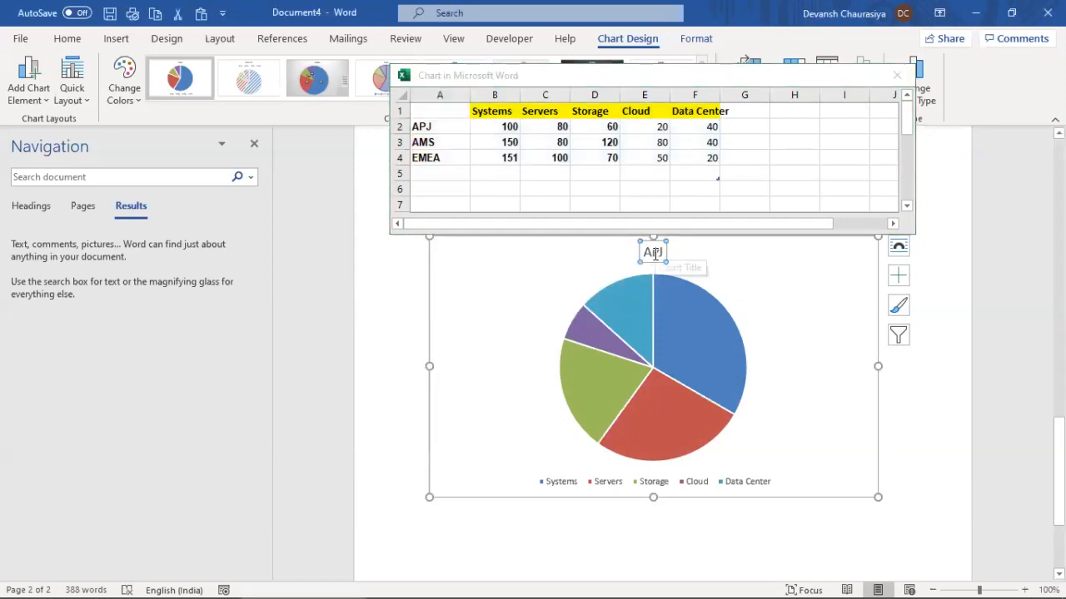
pyautogui.hotkey('ctrl', 'a')
pyautogui.write('Sales')
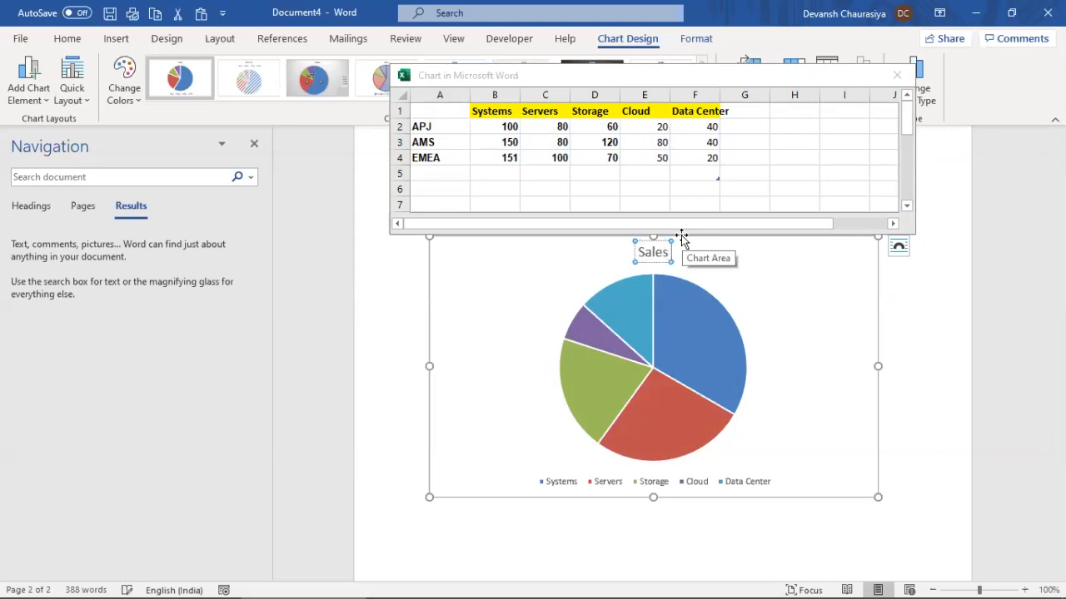
pyautogui.write('  WW')
pyautogui.write(' 2020')
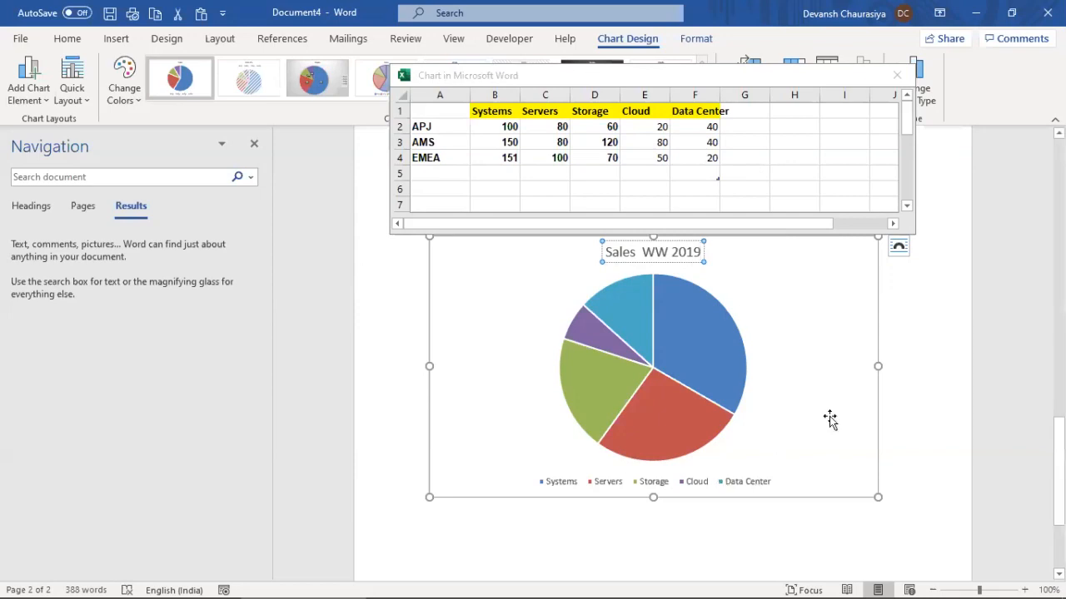
pyautogui.click(932, 330)
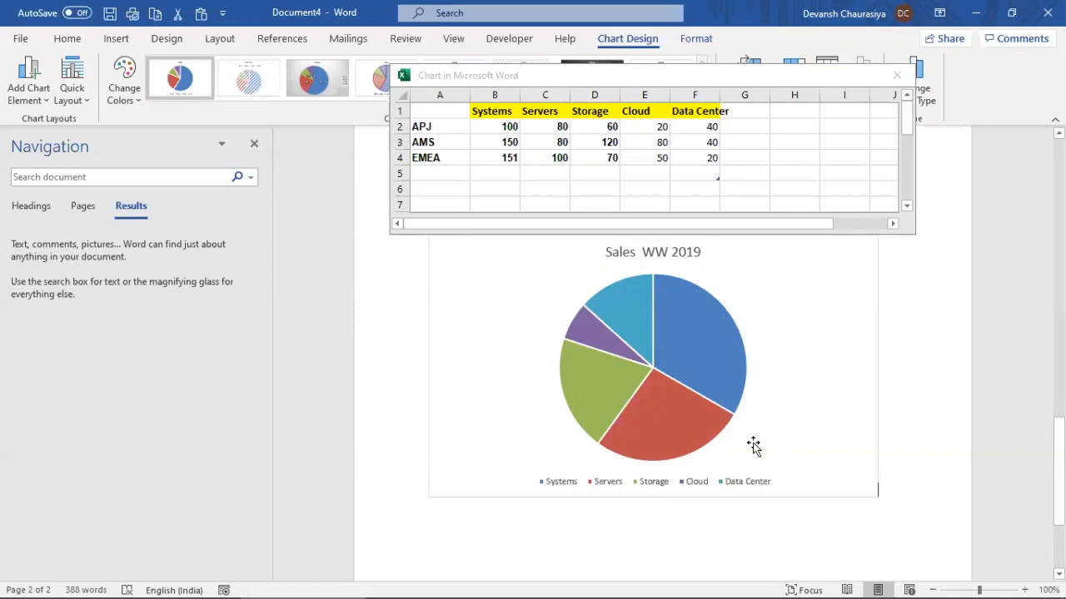
# Add a data label to the blue Systems slice only
pyautogui.rightClick(691, 347)
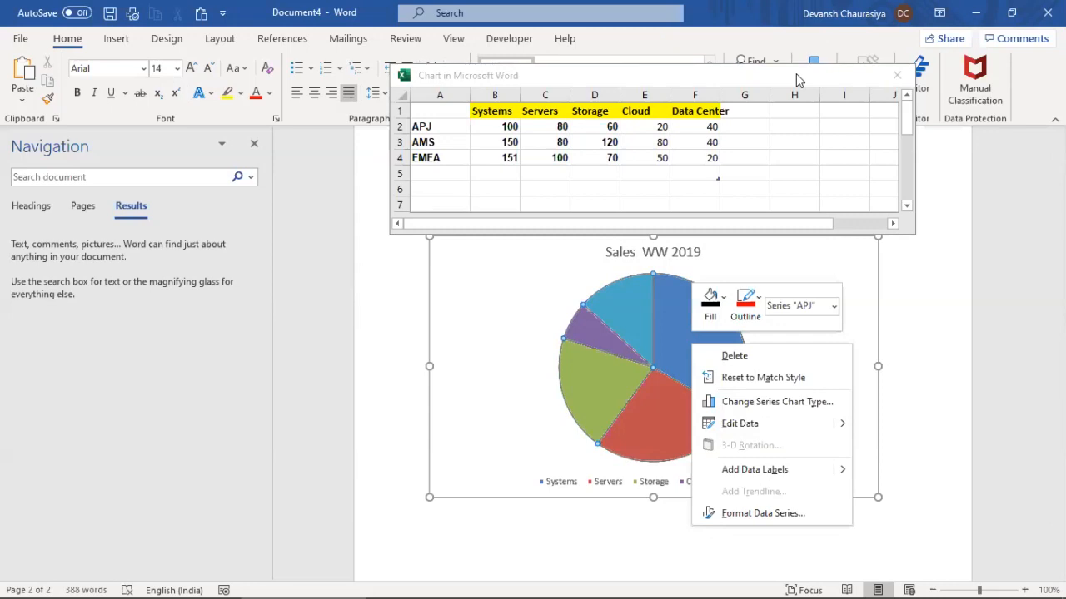
pyautogui.click(440, 127)
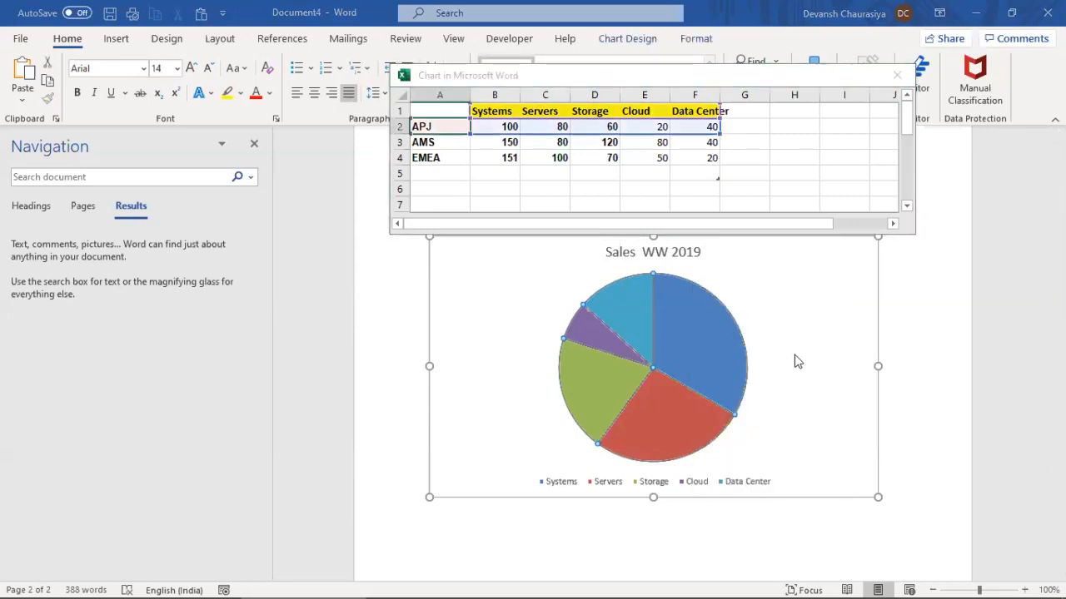
pyautogui.click(702, 347)
pyautogui.rightClick(703, 348)
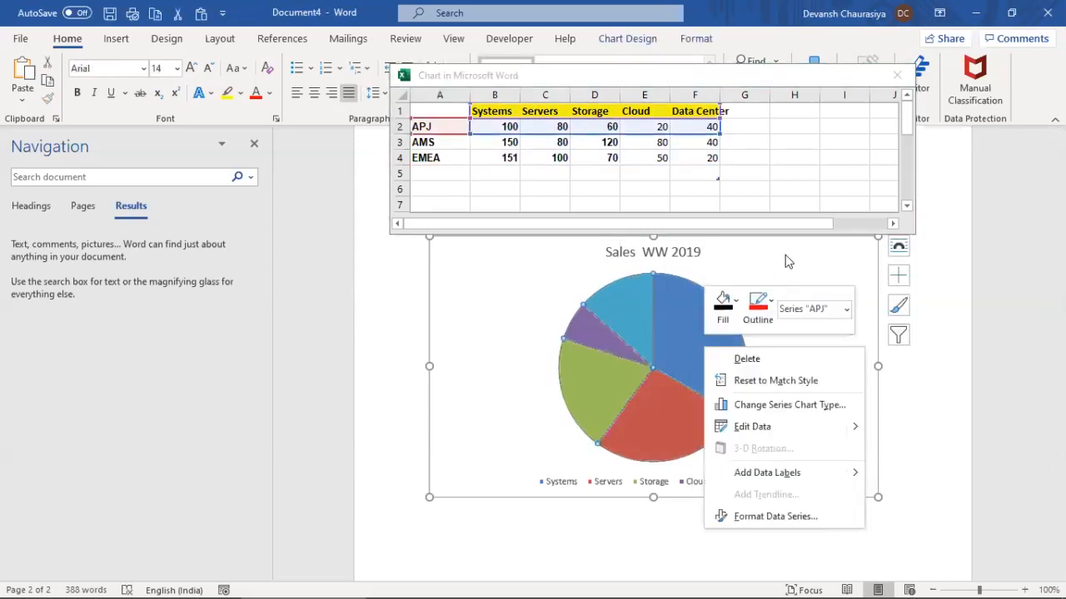
pyautogui.click(785, 259)
pyautogui.click(687, 323)
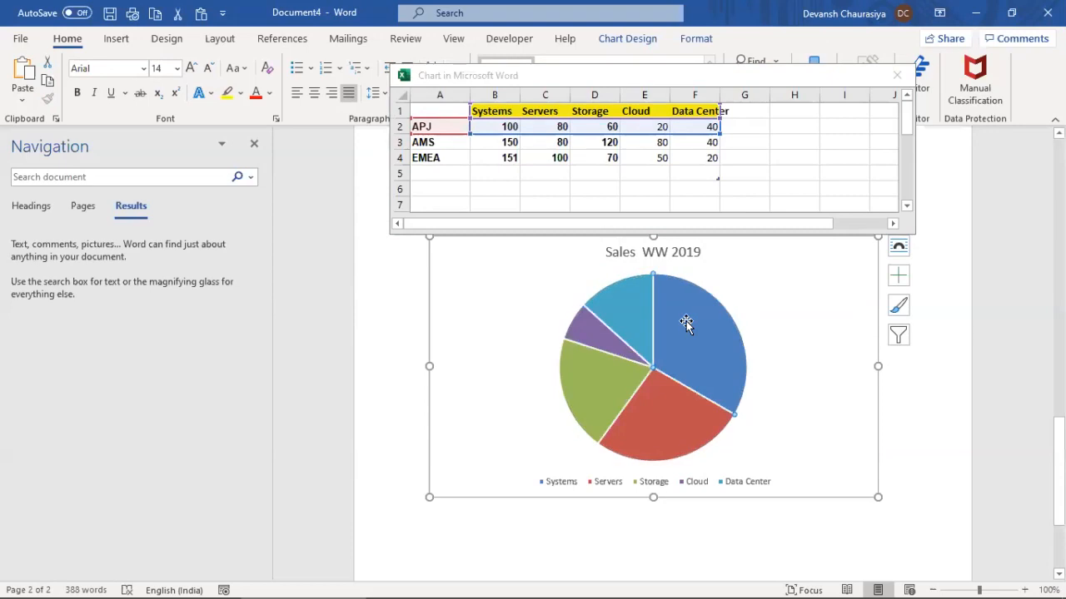
pyautogui.rightClick(686, 321)
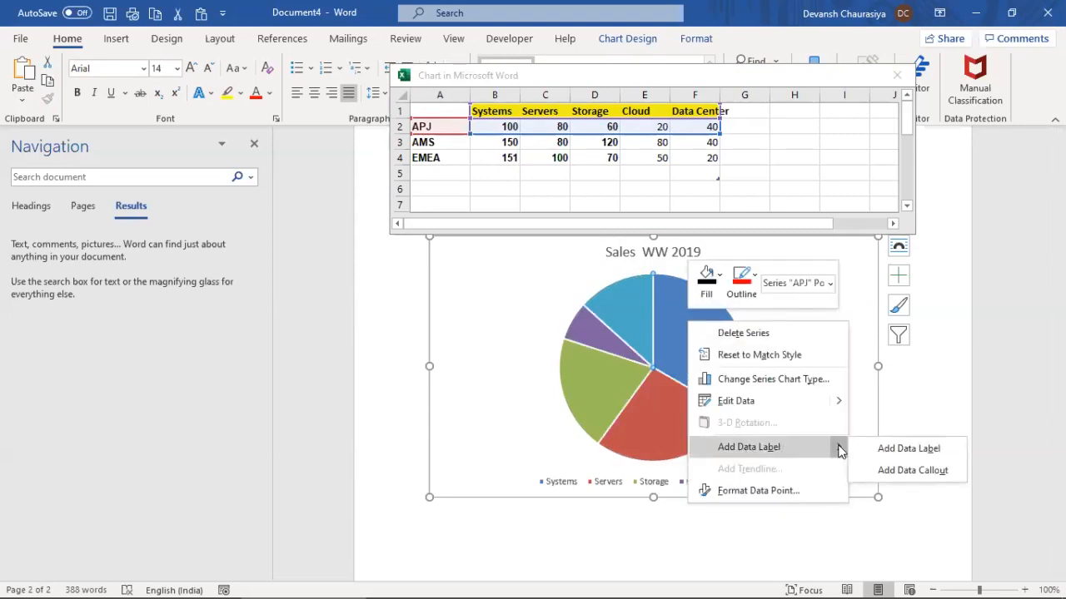
pyautogui.click(870, 449)
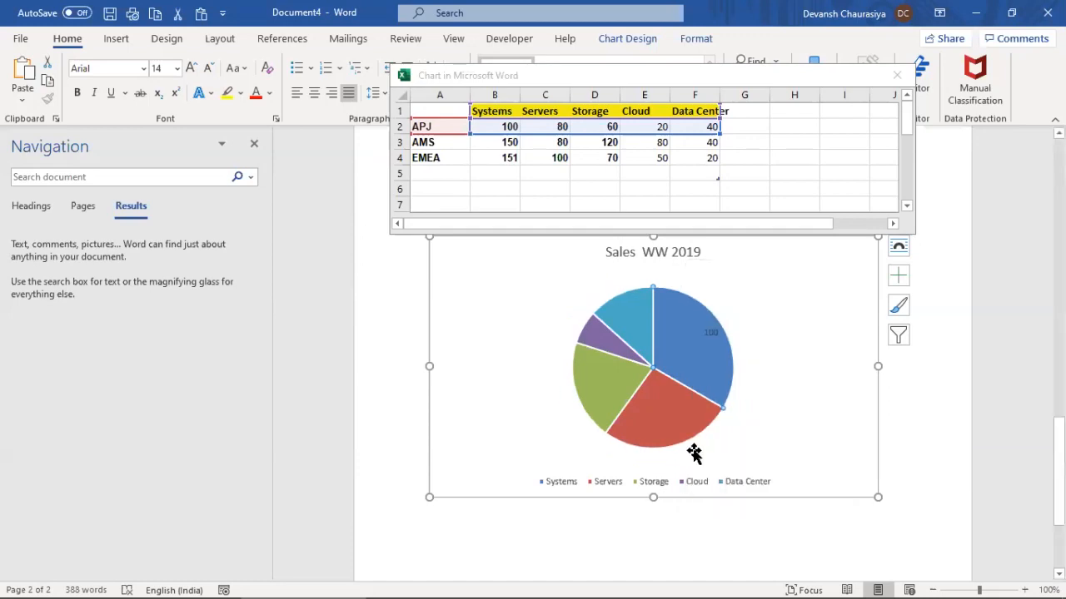
# Close the chart data window and delete the lone 100 data label
pyautogui.click(897, 74)
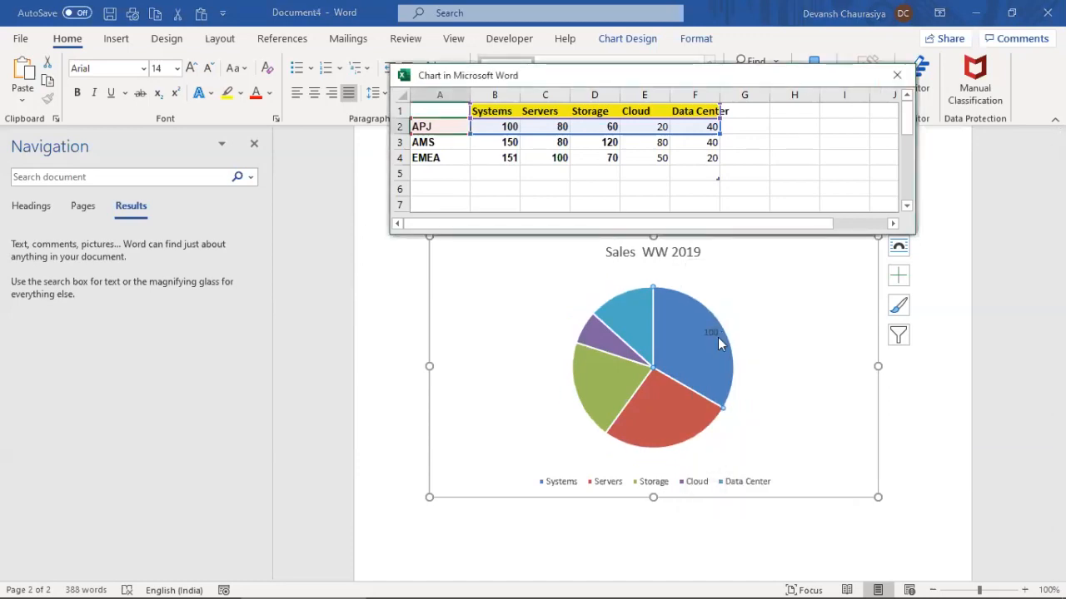
pyautogui.click(897, 74)
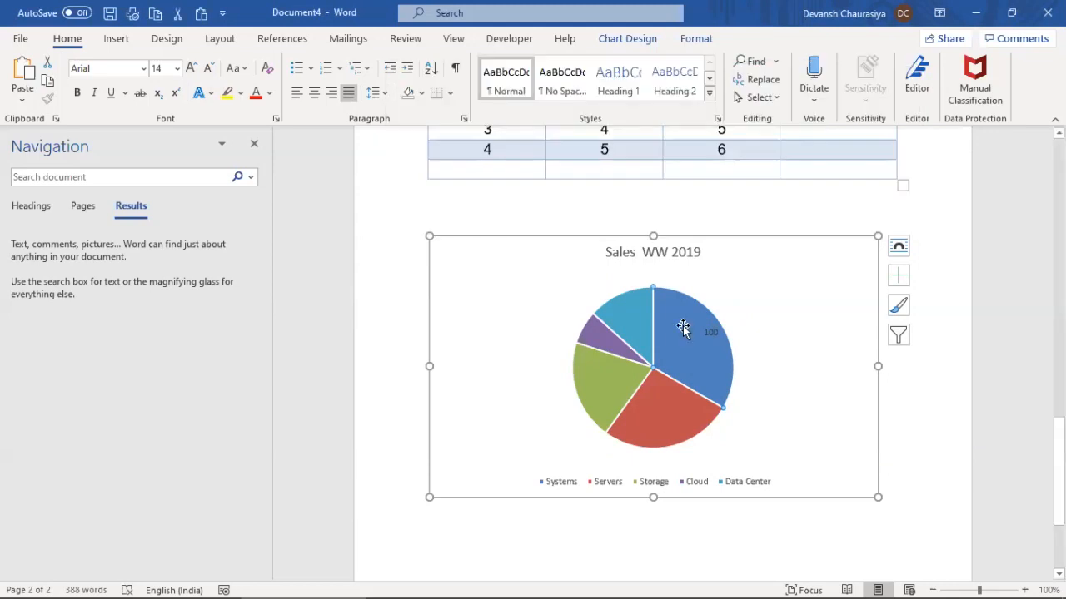
pyautogui.click(710, 332)
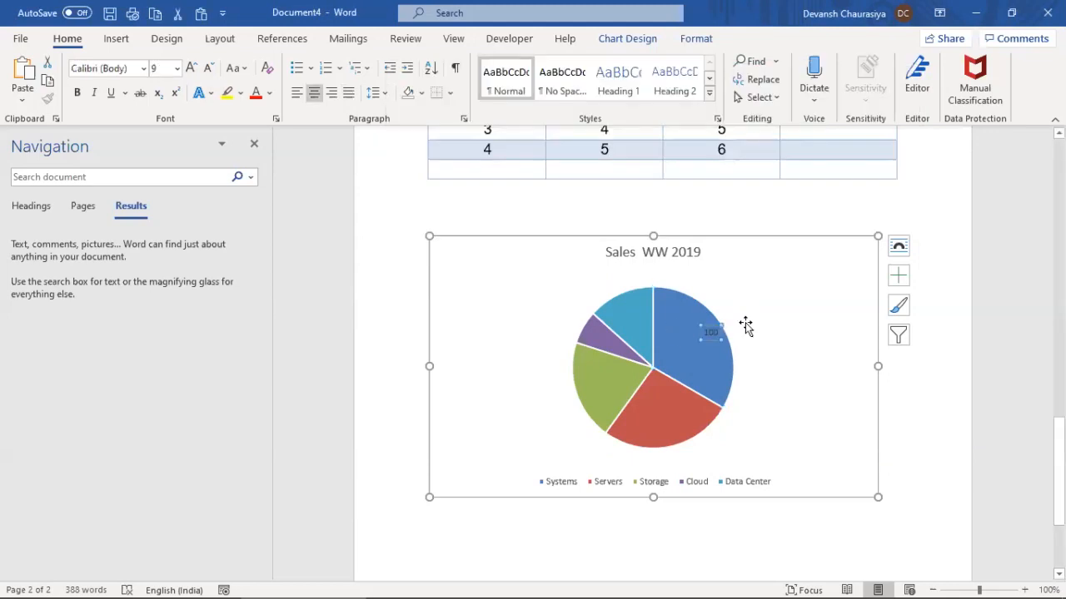
pyautogui.press('Delete')
# Add value labels to every slice of the pie: 100, 80, 60, 20 and 40
pyautogui.click(699, 334)
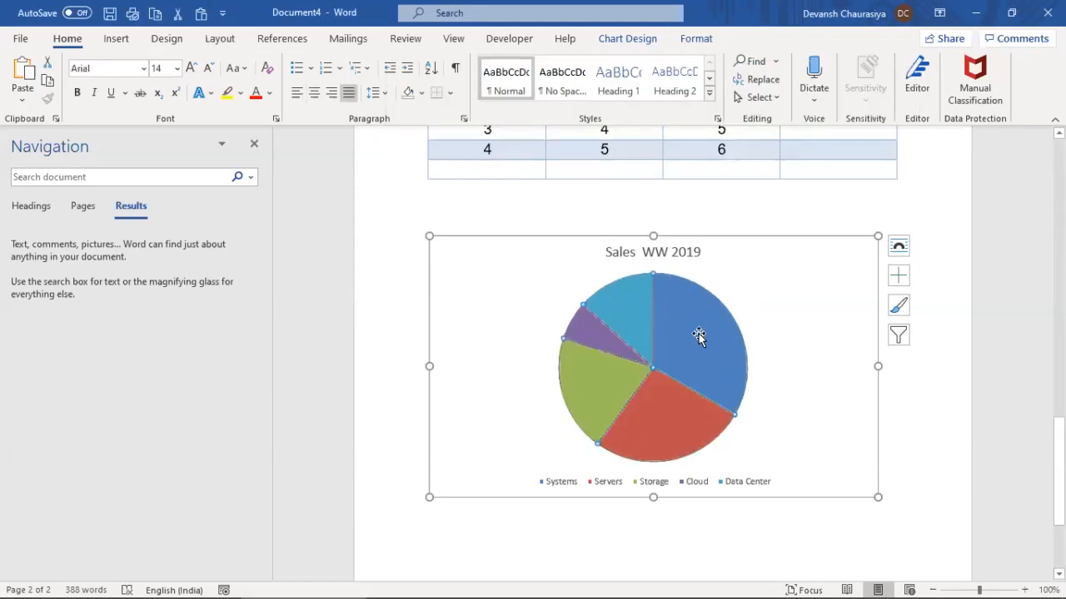
pyautogui.rightClick(699, 334)
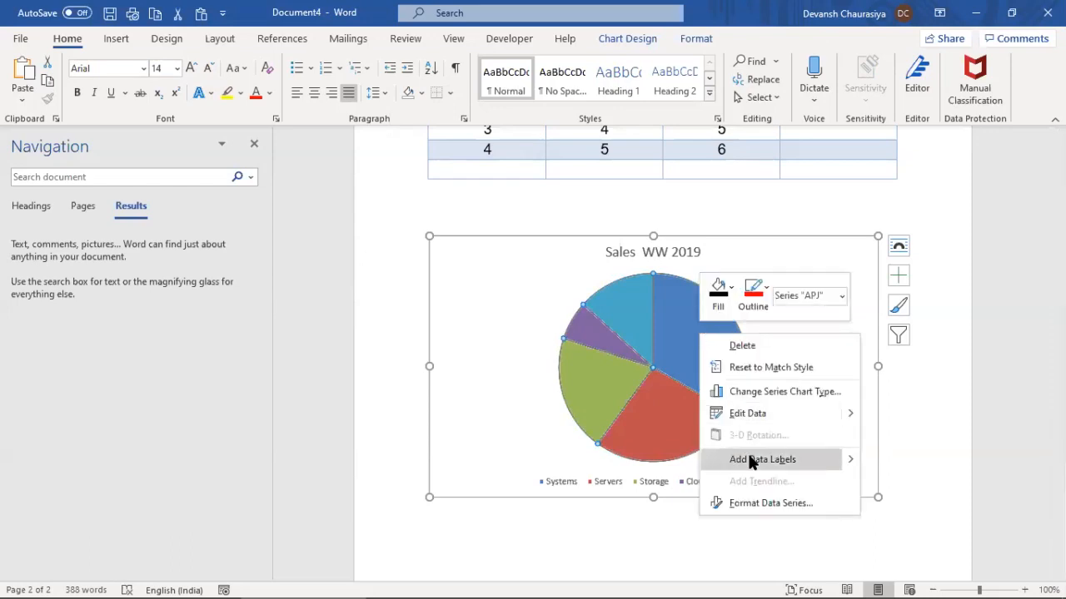
pyautogui.moveTo(851, 463)
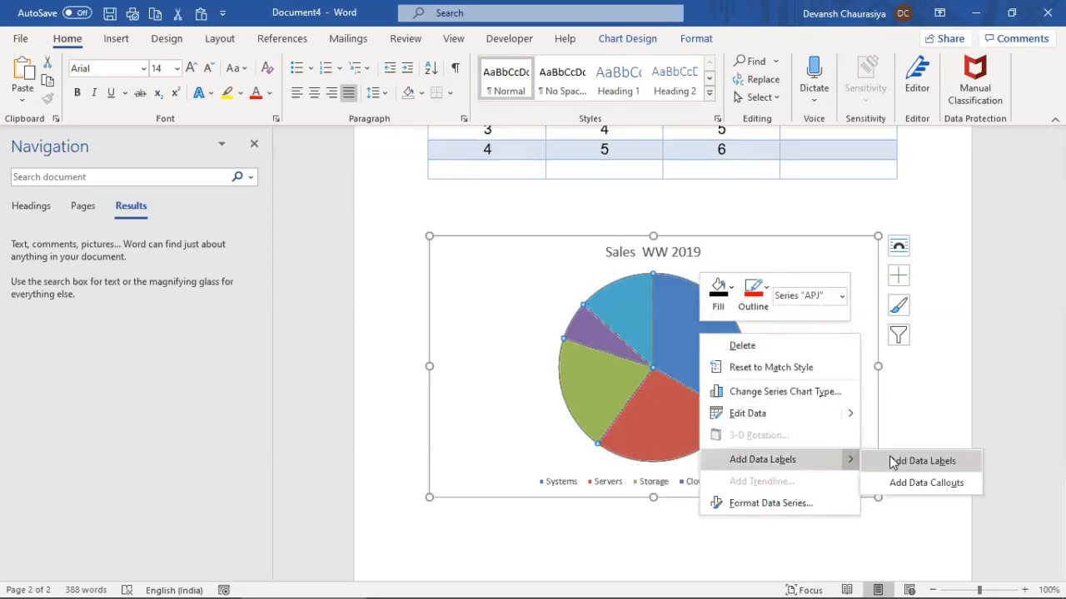
pyautogui.click(888, 459)
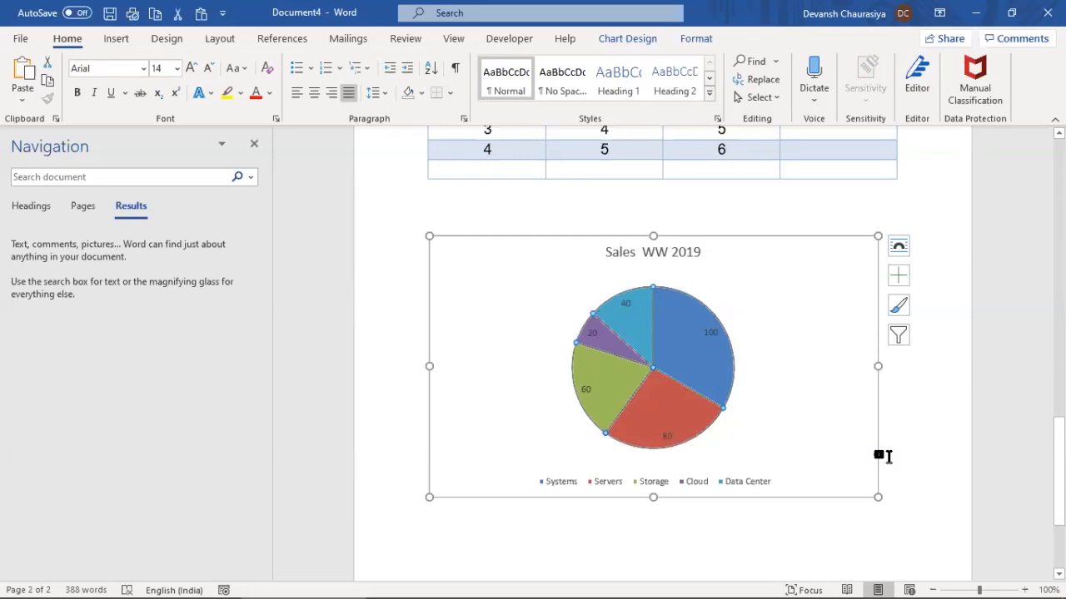
pyautogui.rightClick(711, 361)
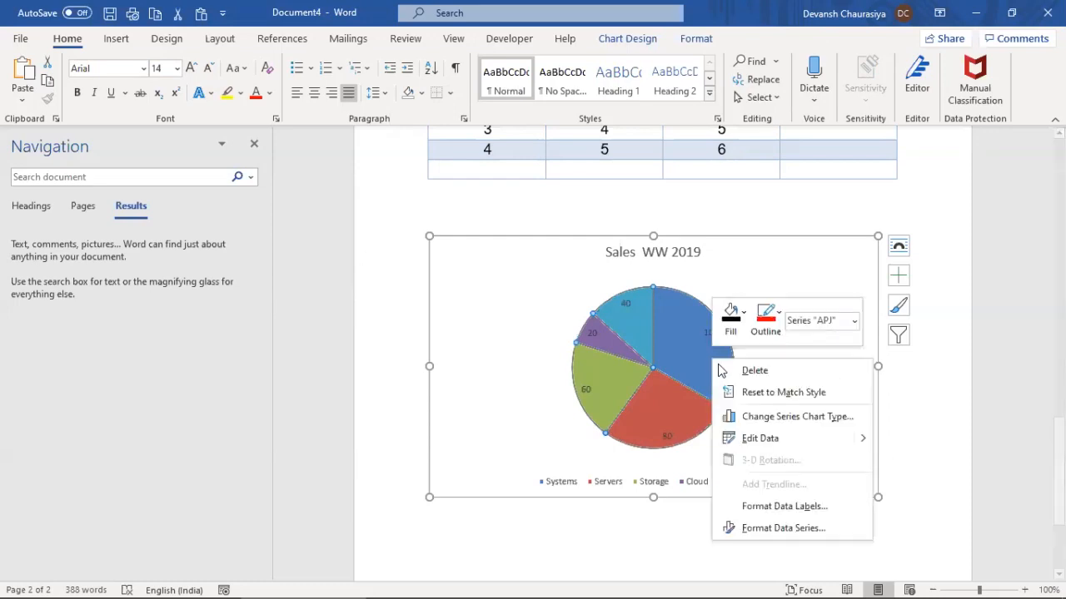
# Set the pie series' Pie Explosion to 2% in Format Data Series
pyautogui.click(783, 528)
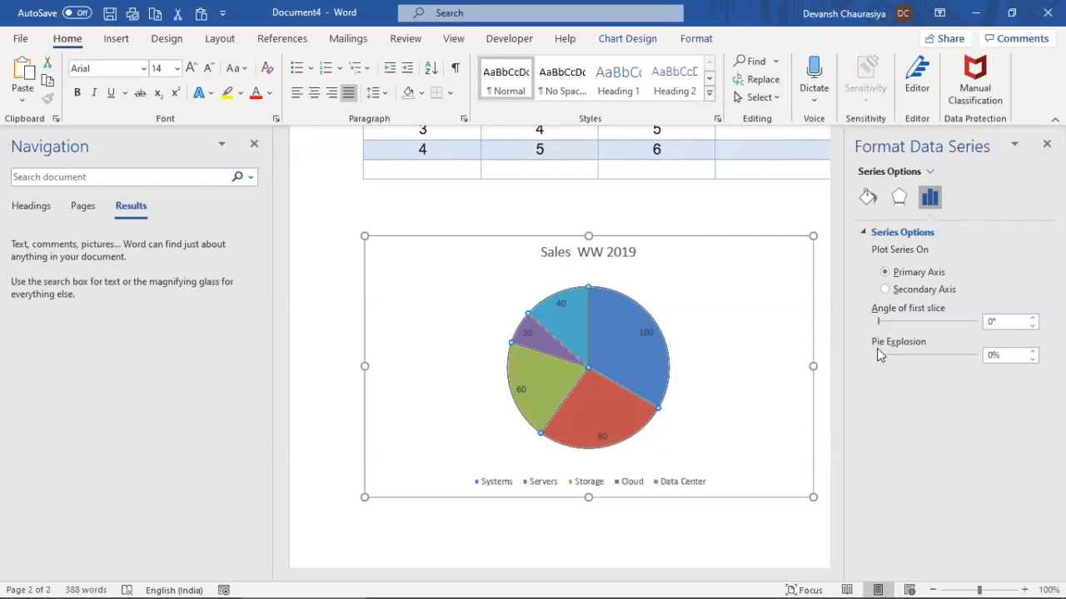
pyautogui.click(1032, 351)
pyautogui.click(1032, 352)
pyautogui.click(1032, 351)
pyautogui.click(1032, 351)
pyautogui.click(1032, 351)
pyautogui.click(1032, 352)
pyautogui.click(1032, 351)
pyautogui.click(1032, 351)
pyautogui.click(1032, 352)
pyautogui.click(1032, 351)
pyautogui.click(1032, 351)
pyautogui.click(1032, 352)
pyautogui.click(1032, 352)
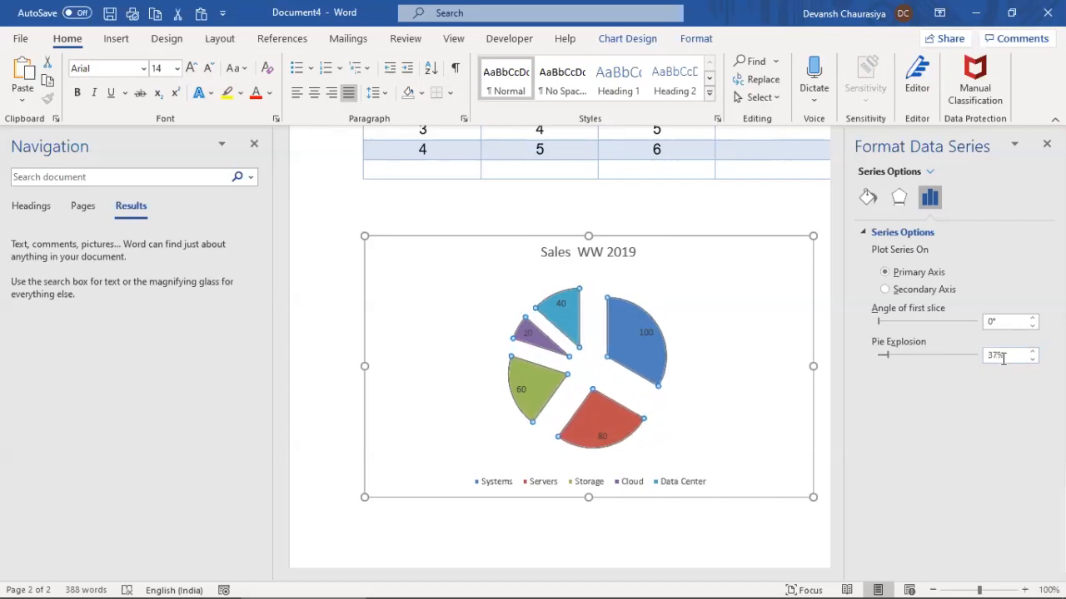
pyautogui.moveTo(997, 355); pyautogui.dragTo(927, 355)
pyautogui.write('2')
pyautogui.press('Tab')
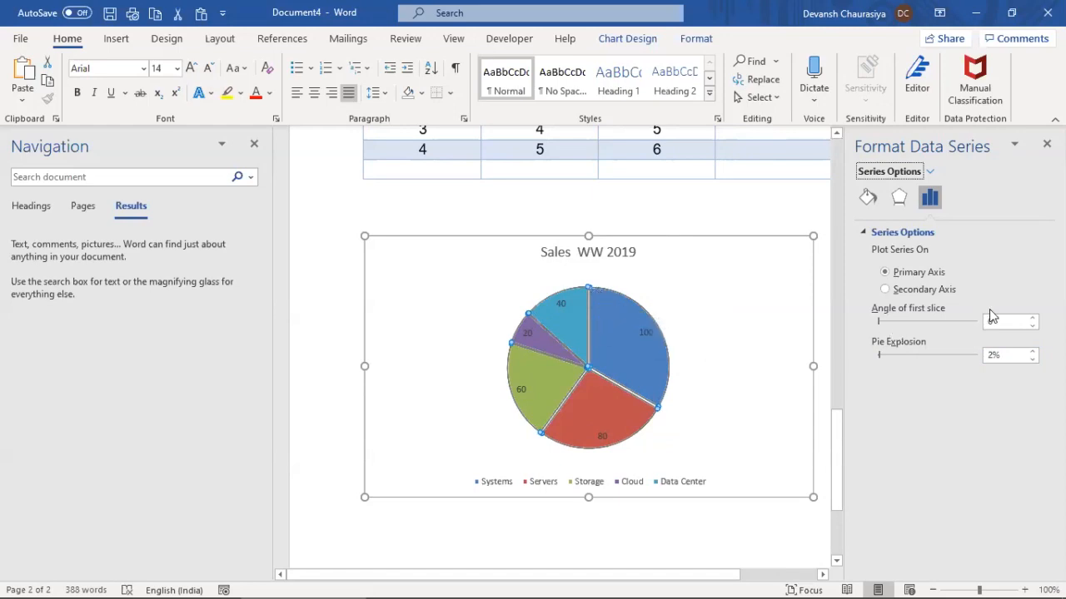
# Set the angle of the first slice to 20° and close the formatting pane
pyautogui.click(1031, 318)
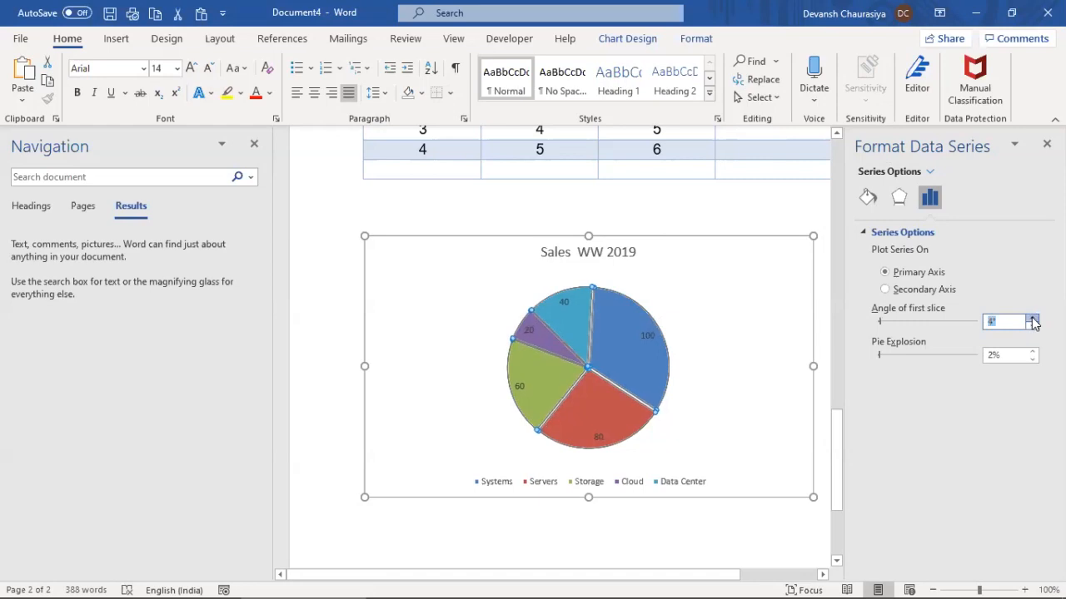
pyautogui.click(1031, 318)
pyautogui.click(1032, 318)
pyautogui.click(1032, 318)
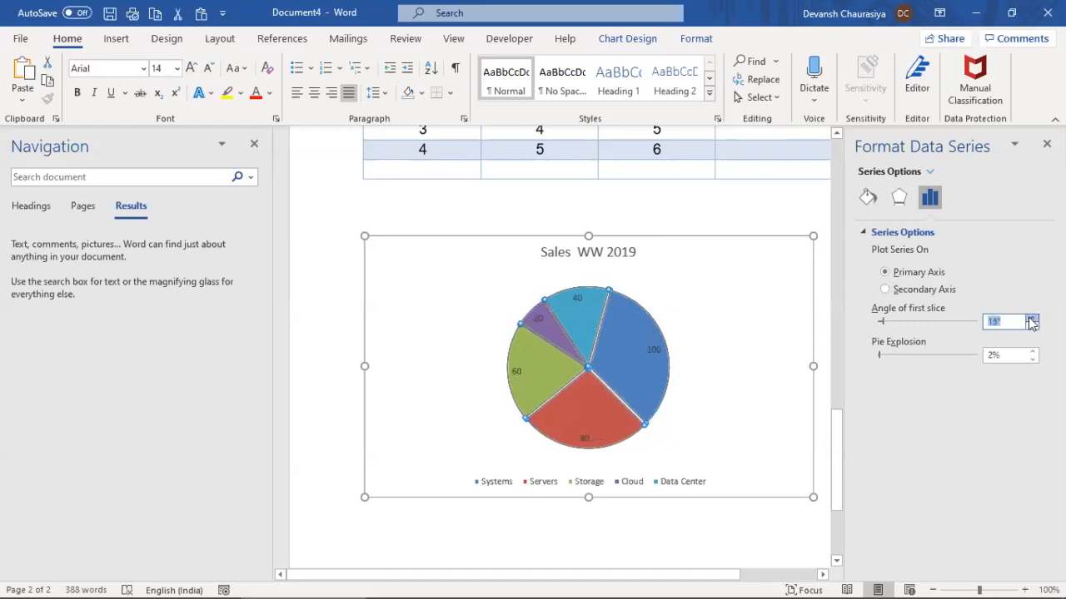
pyautogui.click(1032, 320)
pyautogui.click(1032, 320)
pyautogui.click(1032, 320)
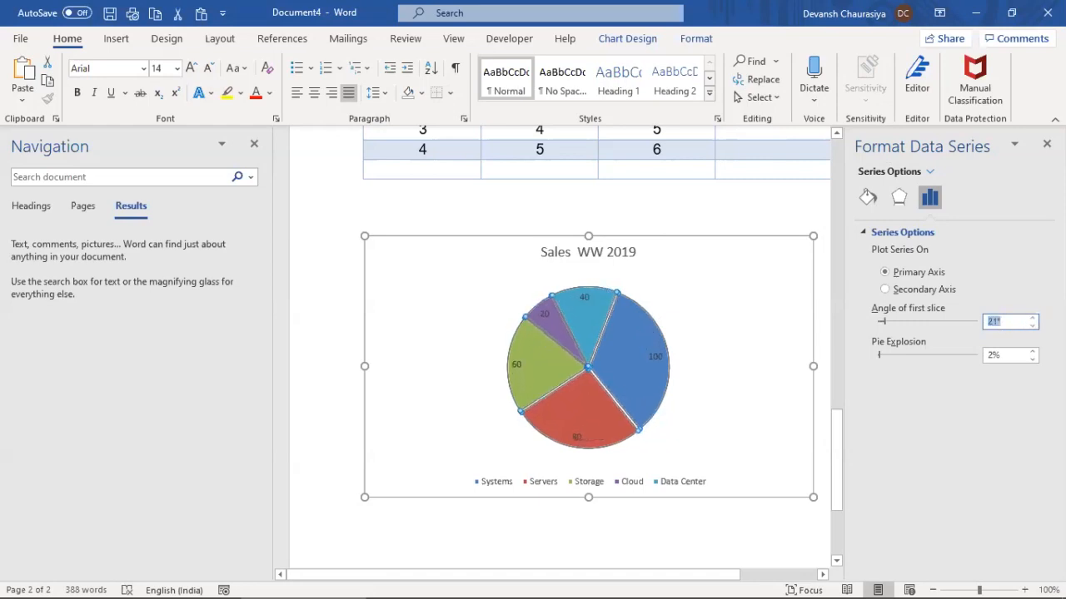
pyautogui.click(1032, 325)
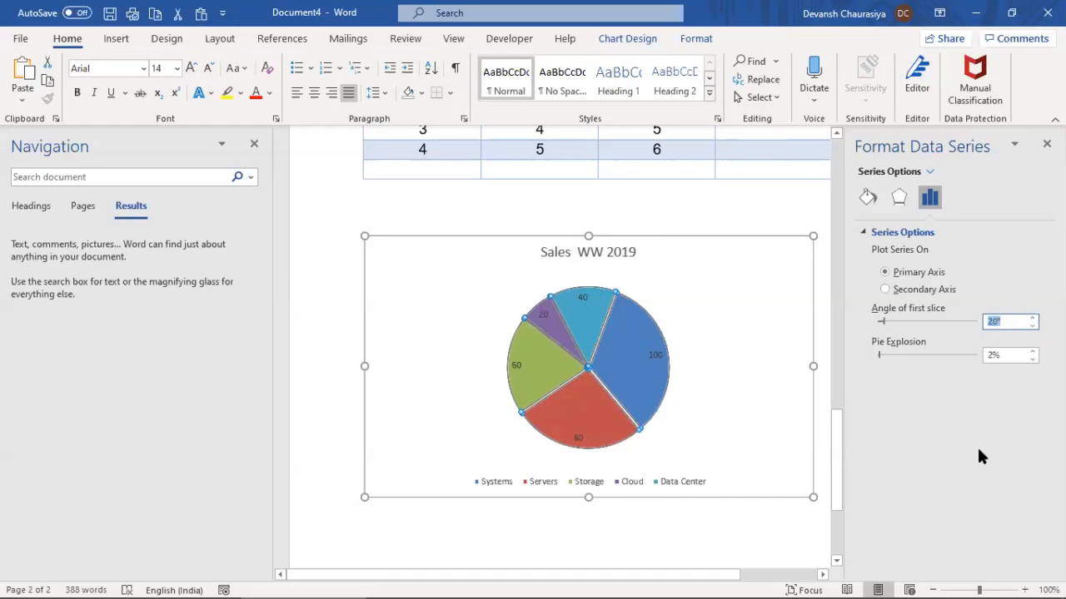
pyautogui.click(1046, 143)
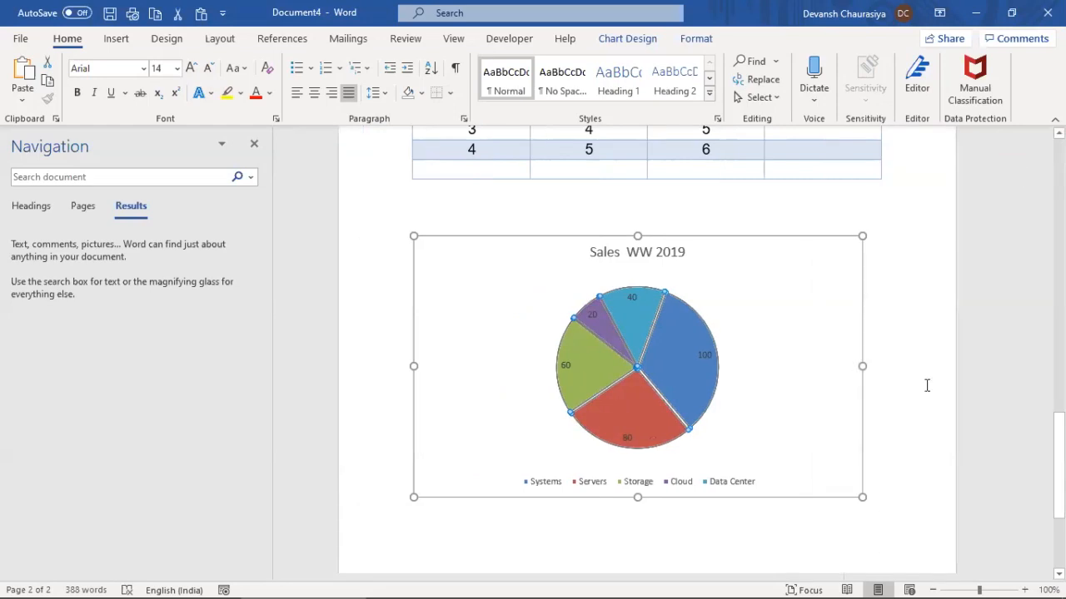
# Open the pie's data label formatting and briefly toggle Series Name off and on
pyautogui.click(797, 333)
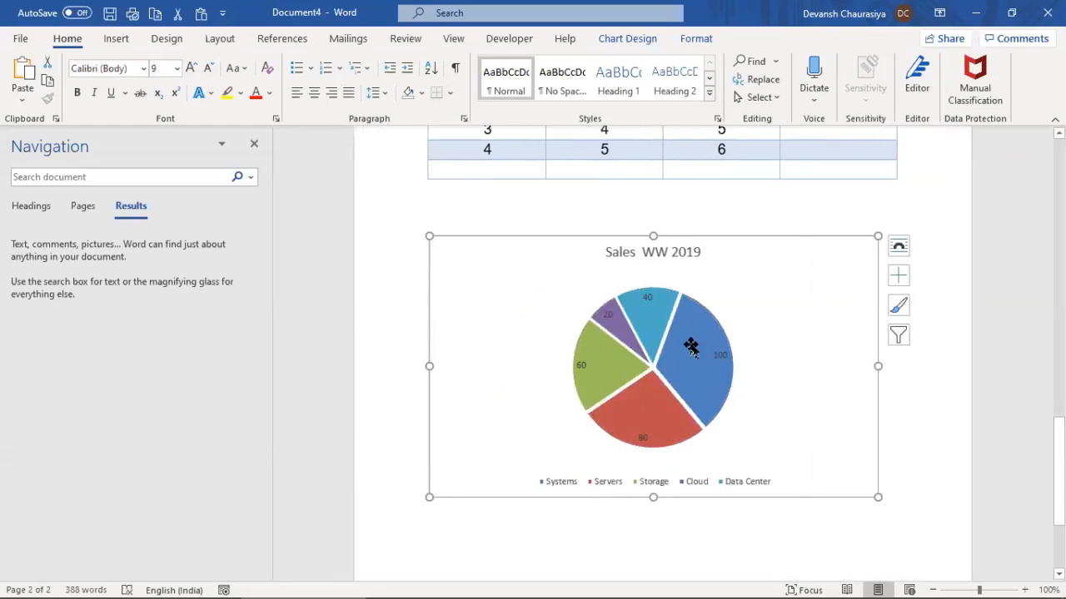
pyautogui.rightClick(692, 348)
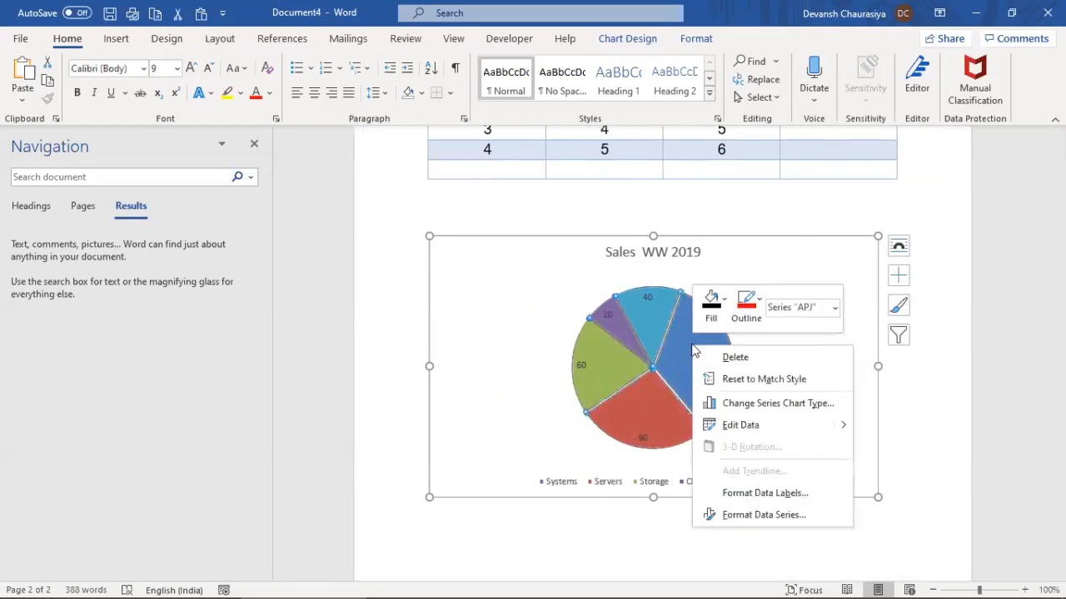
pyautogui.click(753, 500)
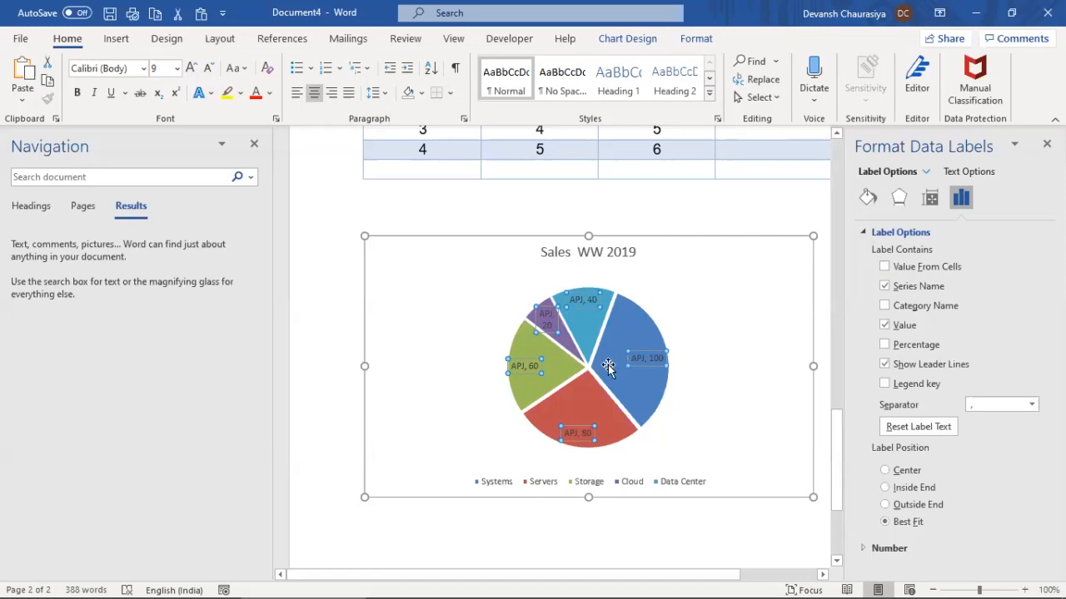
pyautogui.moveTo(607, 378)
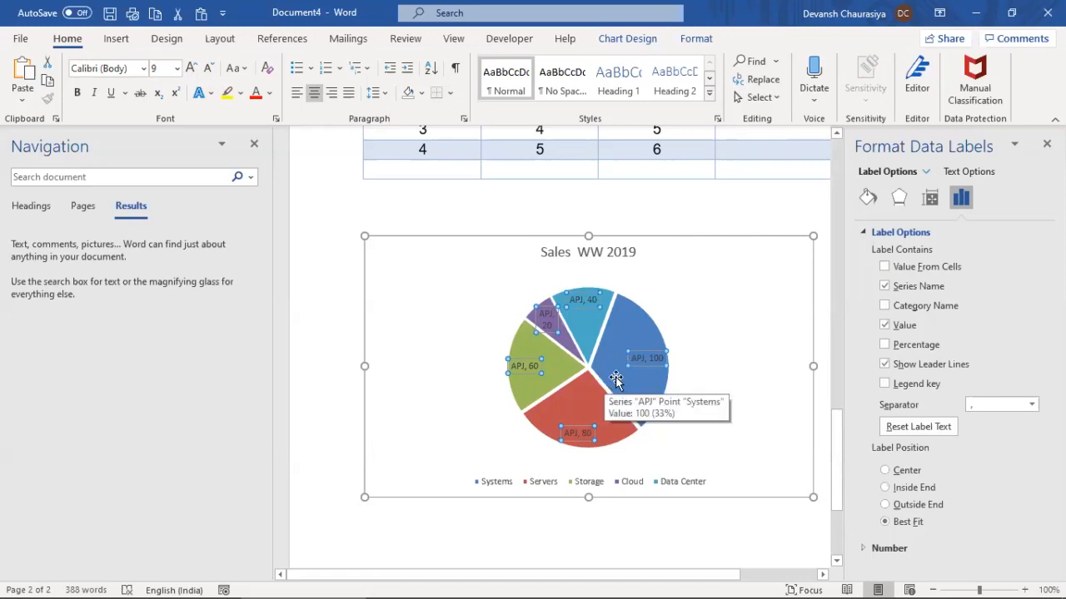
pyautogui.click(884, 286)
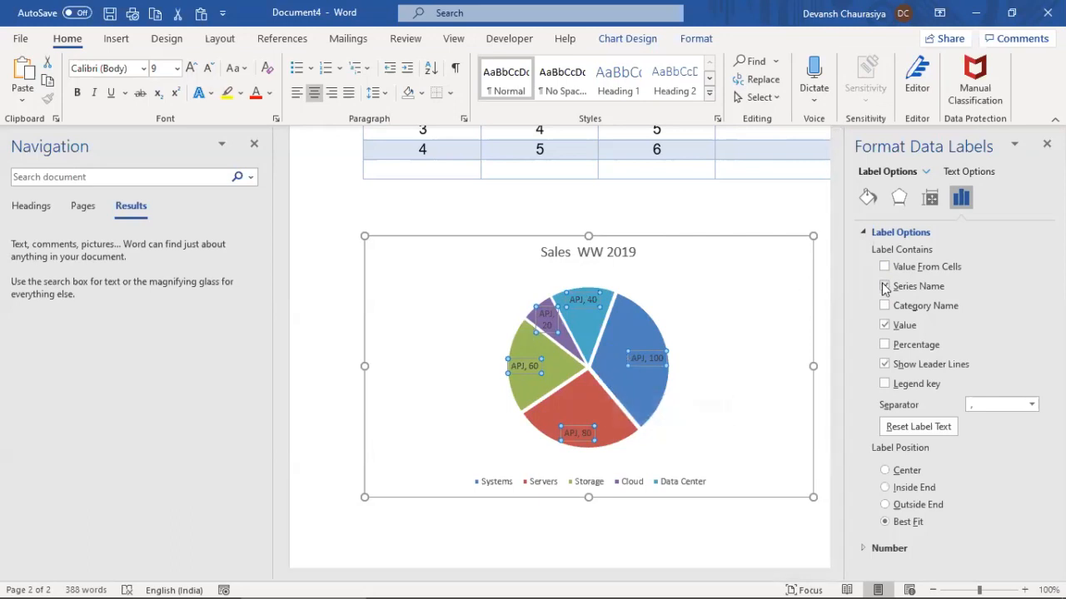
pyautogui.click(884, 285)
# Change WW in the chart title to APJ, making it Sales APJ 2019
pyautogui.click(597, 251)
pyautogui.click(584, 252)
pyautogui.hotkey('shift', 'Right')
pyautogui.hotkey('shift', 'Right')
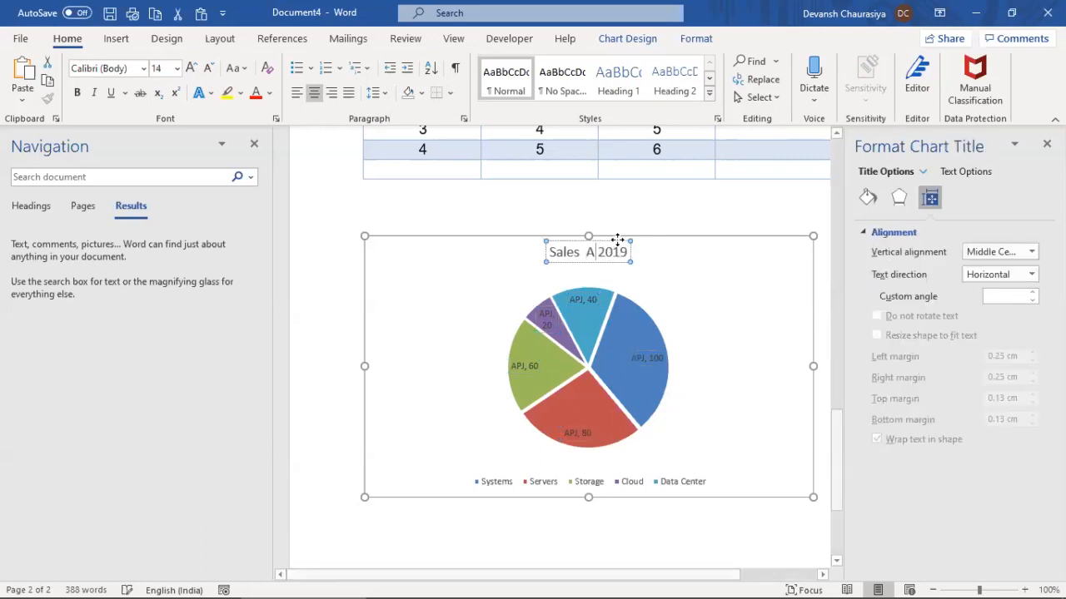
pyautogui.write('APJ')
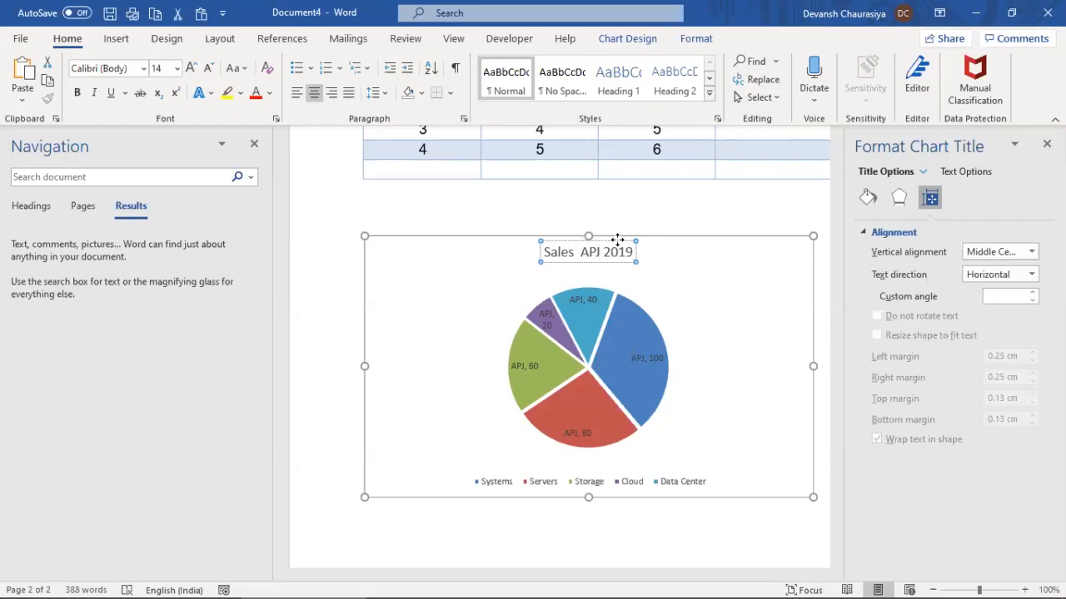
# Make the pie labels show category name and percentage instead of series name
pyautogui.click(676, 285)
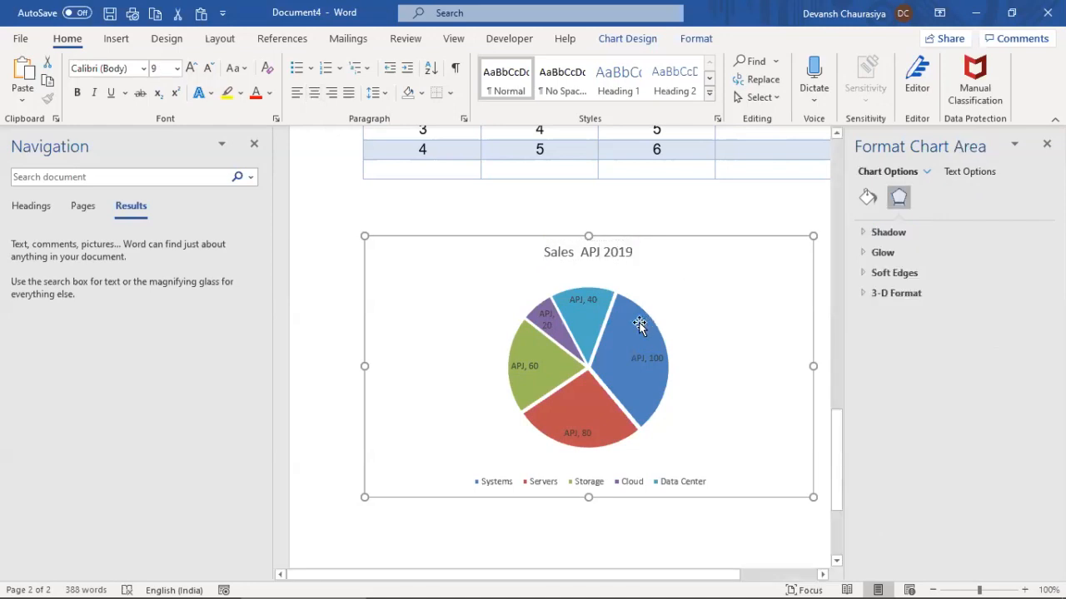
pyautogui.click(636, 326)
pyautogui.rightClick(629, 330)
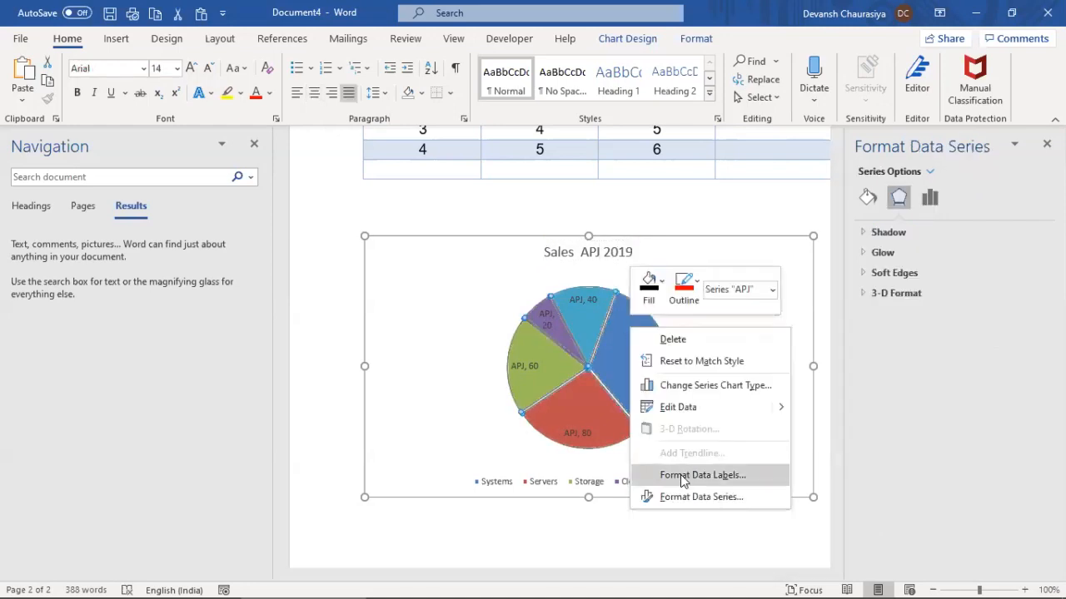
pyautogui.click(684, 541)
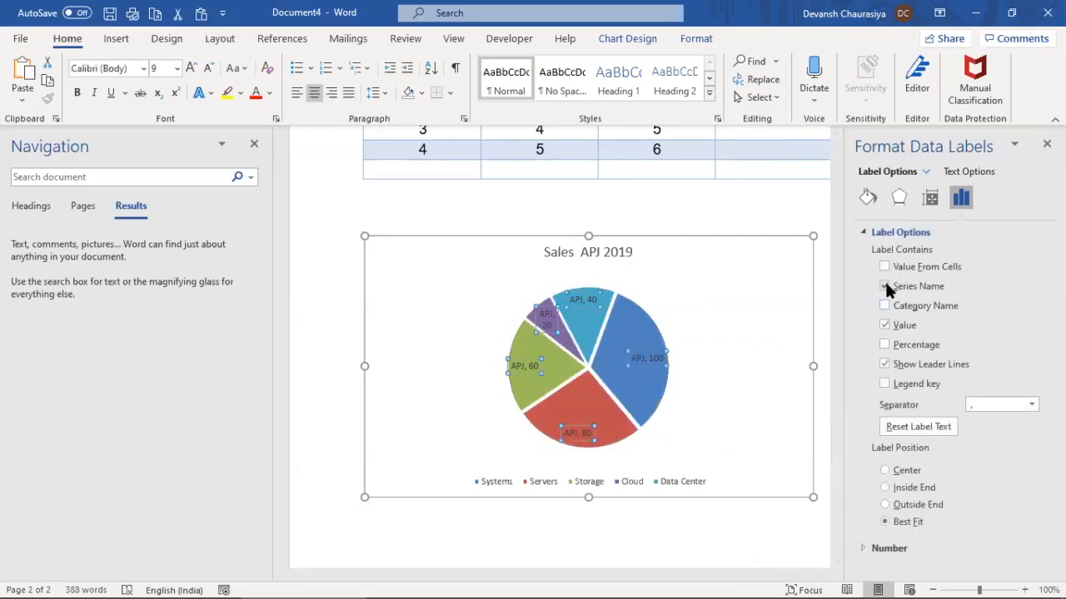
pyautogui.click(885, 286)
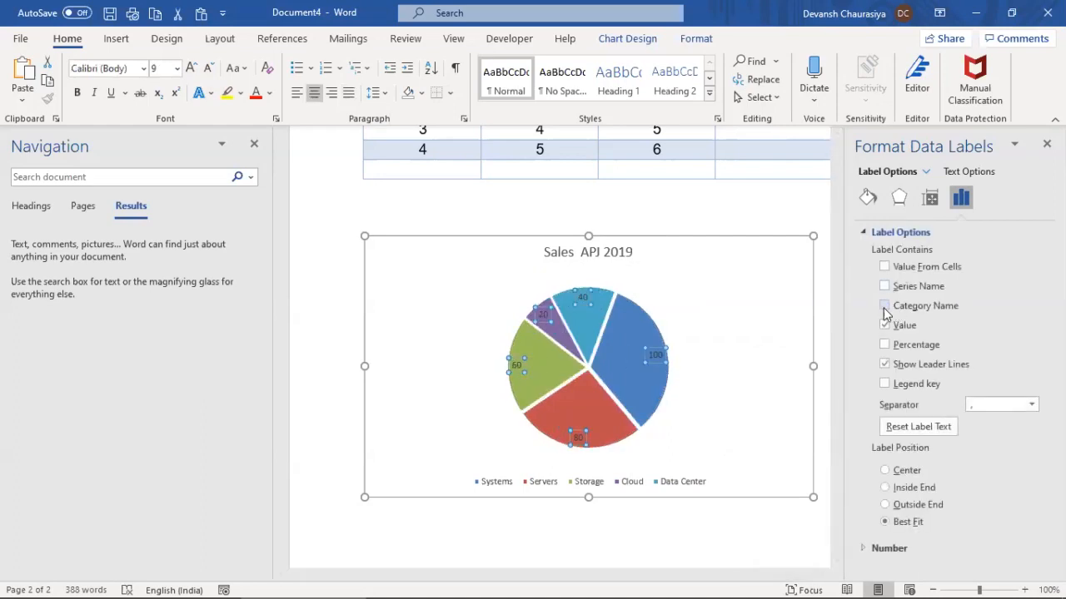
pyautogui.click(884, 307)
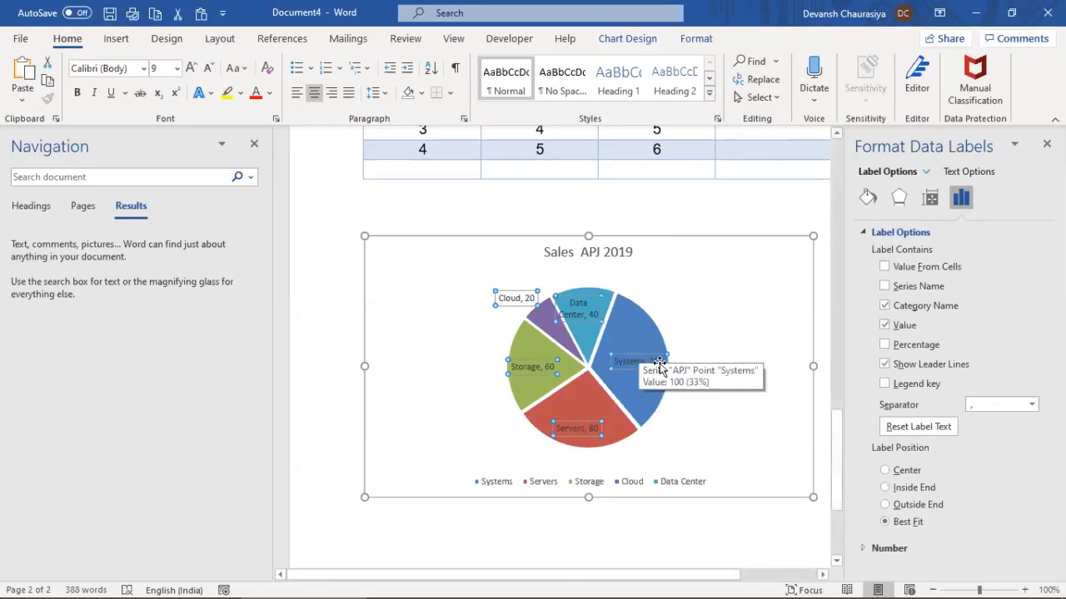
pyautogui.click(885, 347)
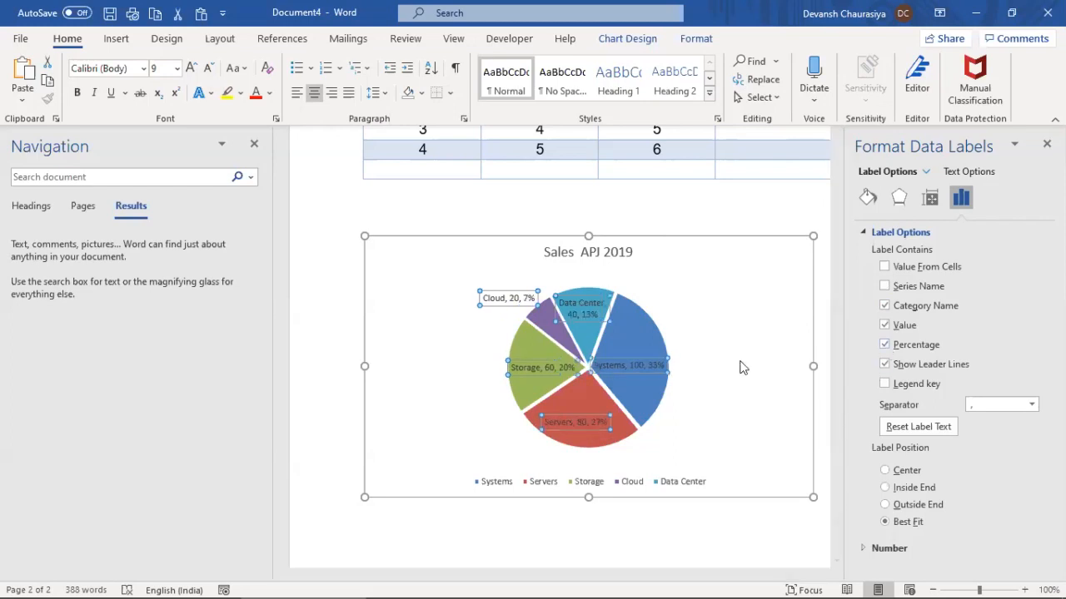
pyautogui.click(656, 308)
pyautogui.rightClick(655, 306)
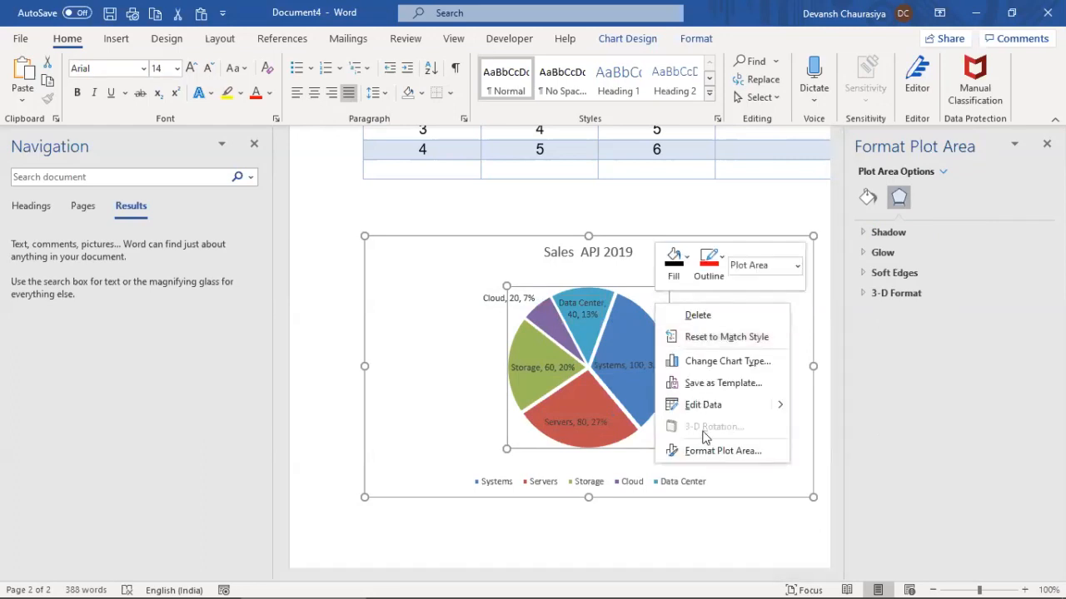
# Set the pie series' angle of first slice to 168° in Format Data Series
pyautogui.click(633, 380)
pyautogui.click(633, 381)
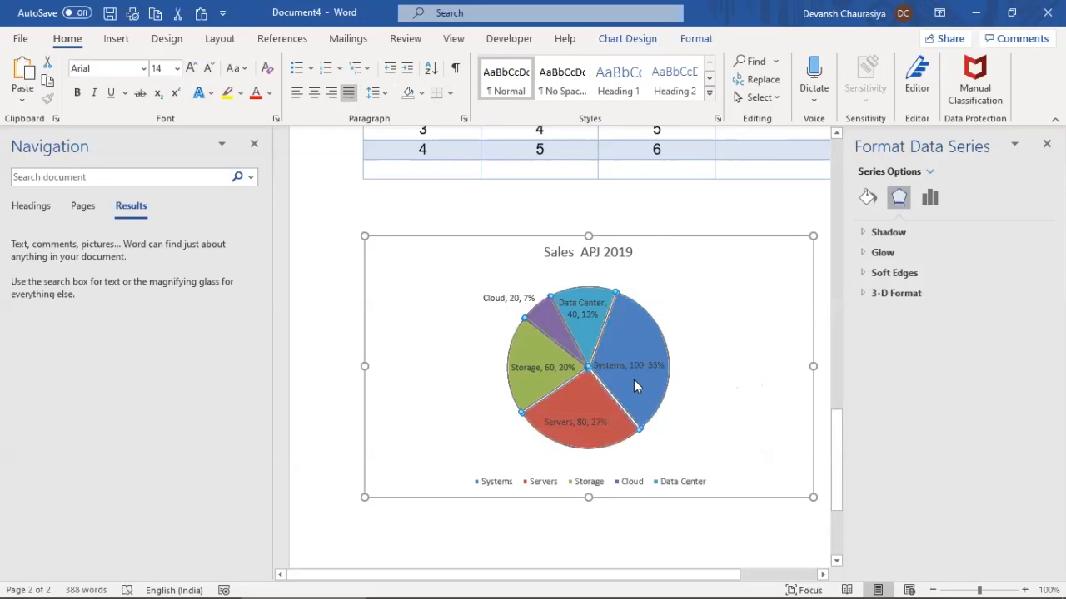
pyautogui.rightClick(633, 385)
pyautogui.click(690, 547)
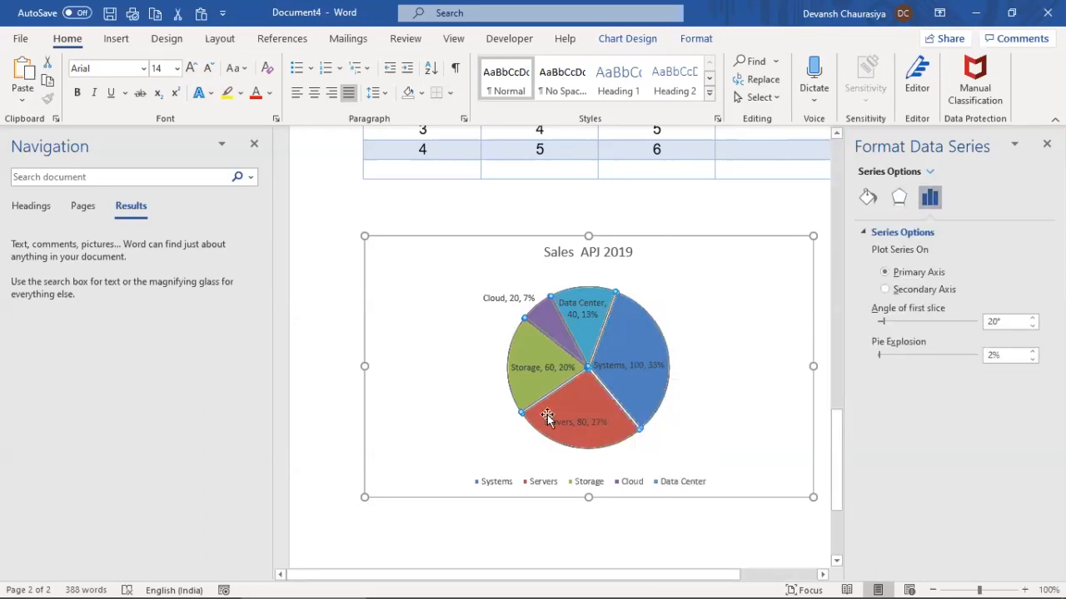
pyautogui.click(1032, 320)
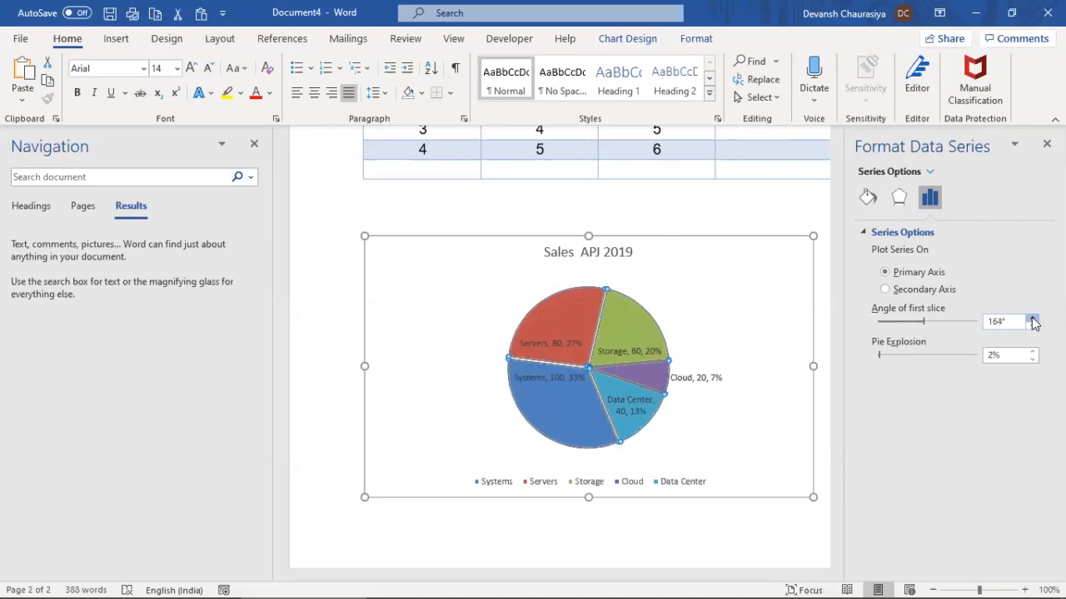
pyautogui.click(1033, 327)
pyautogui.click(1032, 318)
pyautogui.click(1032, 318)
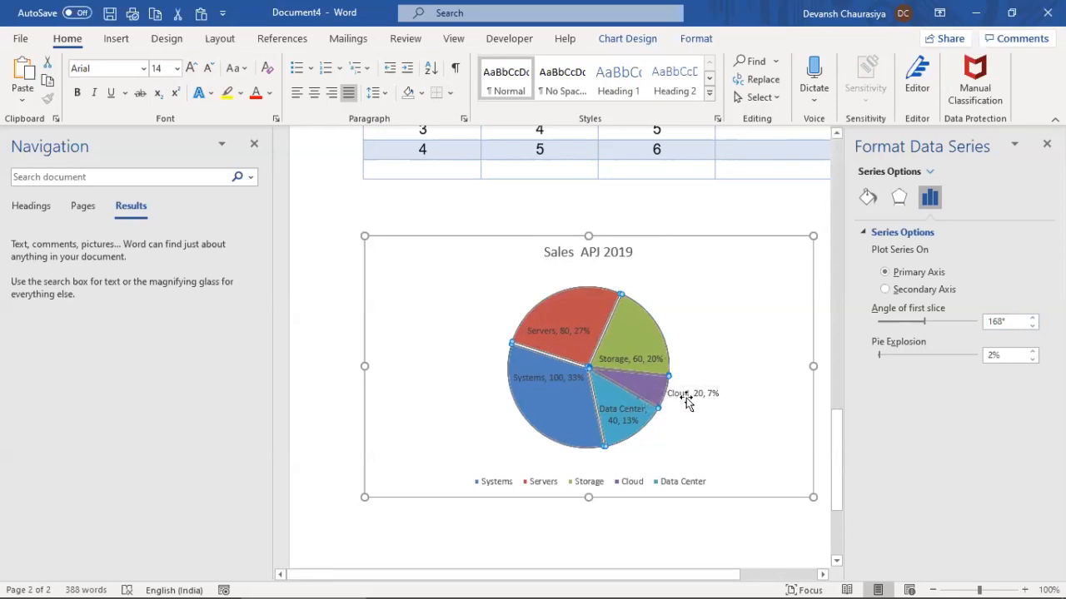
# Grow the pie's data labels to 12-point text
pyautogui.click(645, 359)
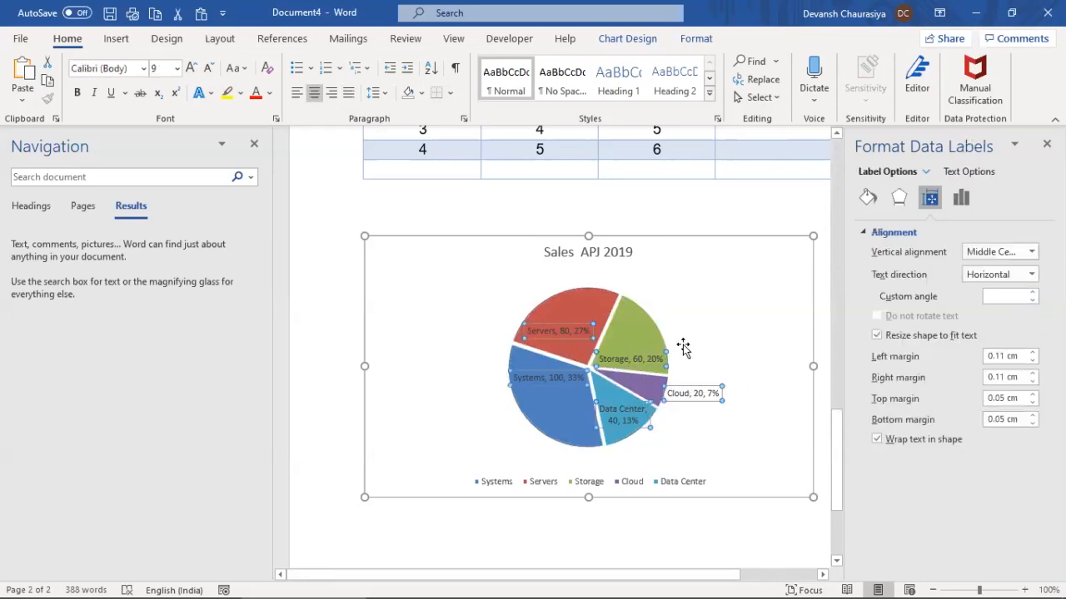
pyautogui.click(192, 69)
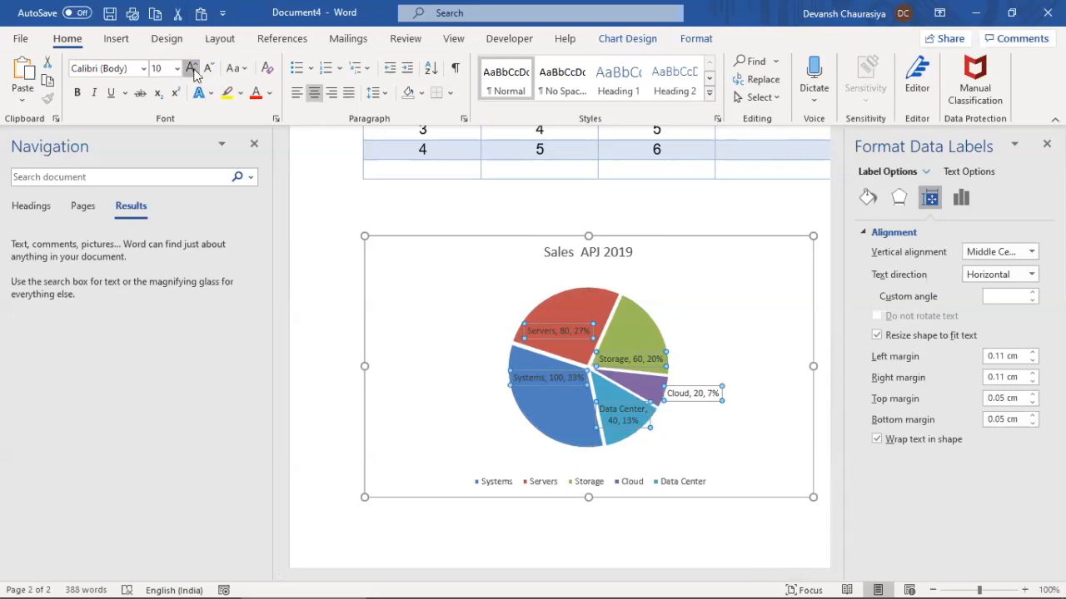
pyautogui.click(192, 70)
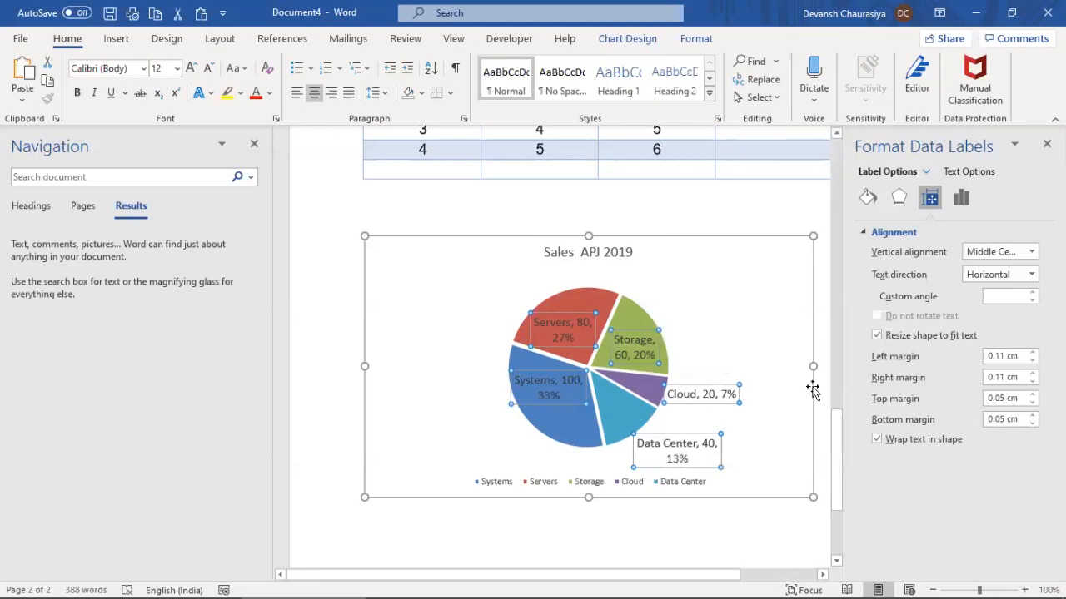
# Select the Cloud label, chart area and plot area in turn to inspect label placement
pyautogui.click(712, 385)
pyautogui.click(701, 374)
pyautogui.click(700, 390)
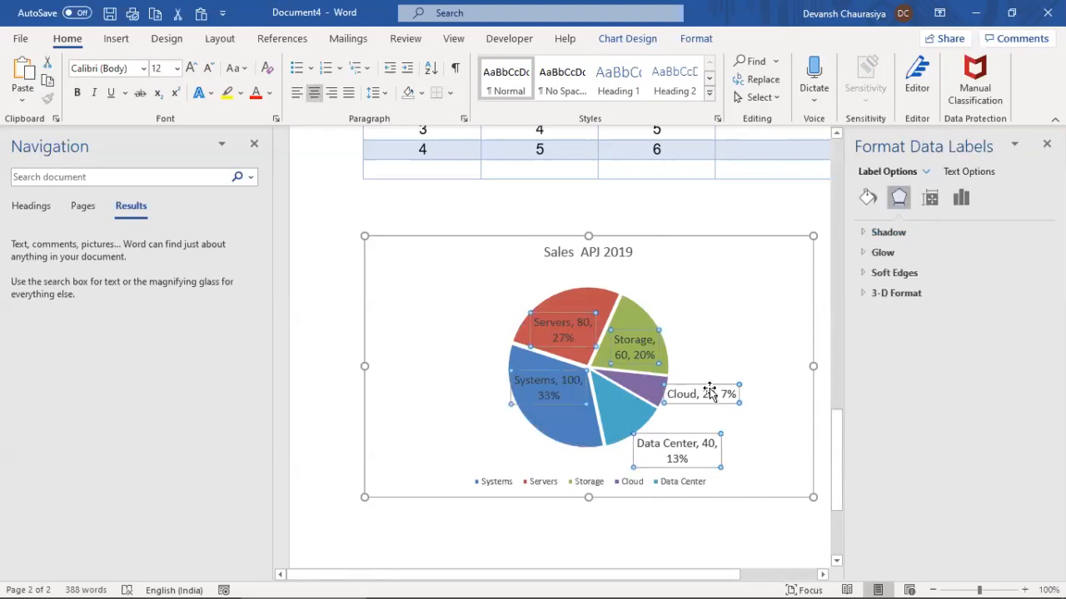
pyautogui.click(710, 390)
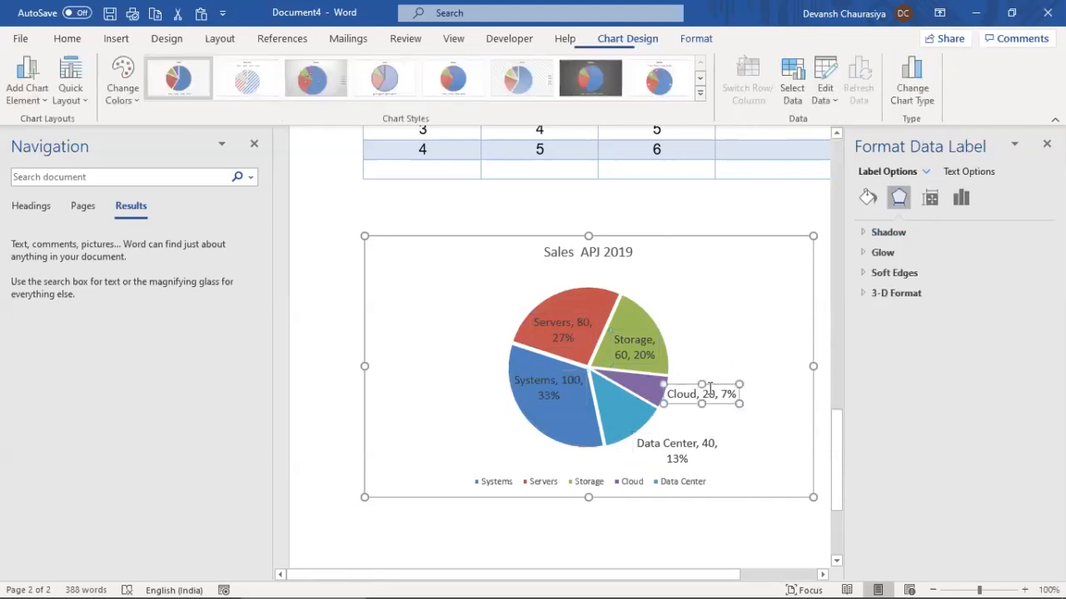
pyautogui.click(725, 338)
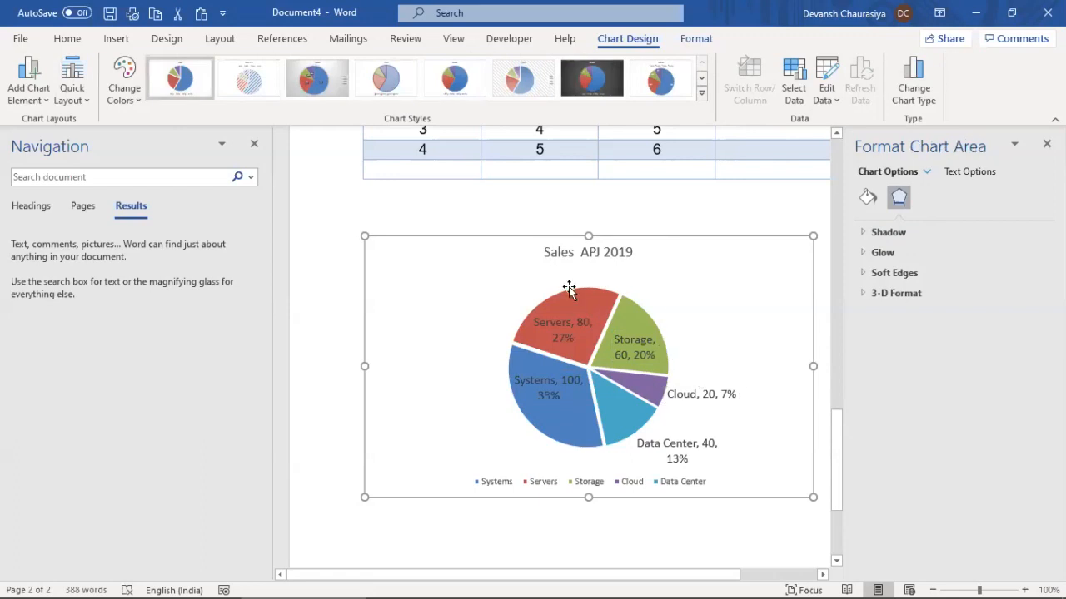
pyautogui.click(538, 303)
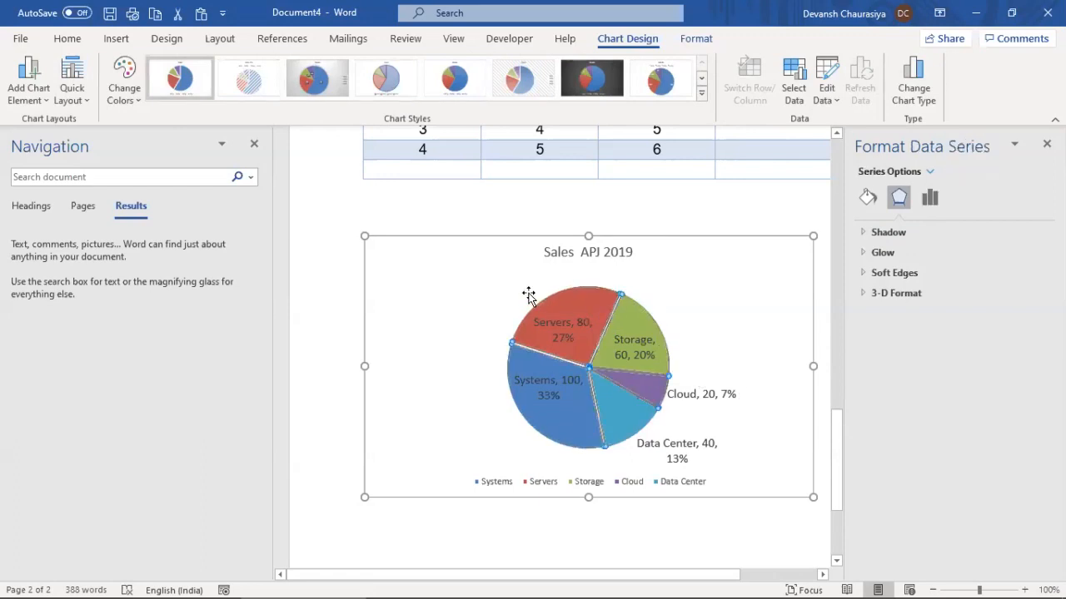
pyautogui.click(529, 296)
pyautogui.click(644, 292)
pyautogui.click(645, 292)
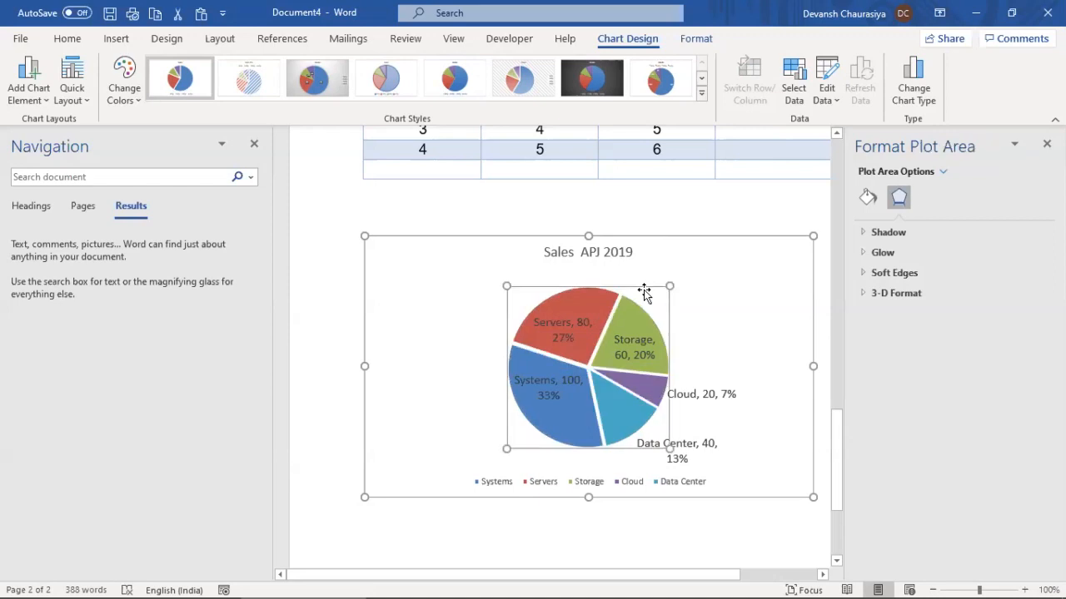
# Compare the Pie of Pie and Bar of Pie chart types, then apply Pie of Pie
pyautogui.click(914, 80)
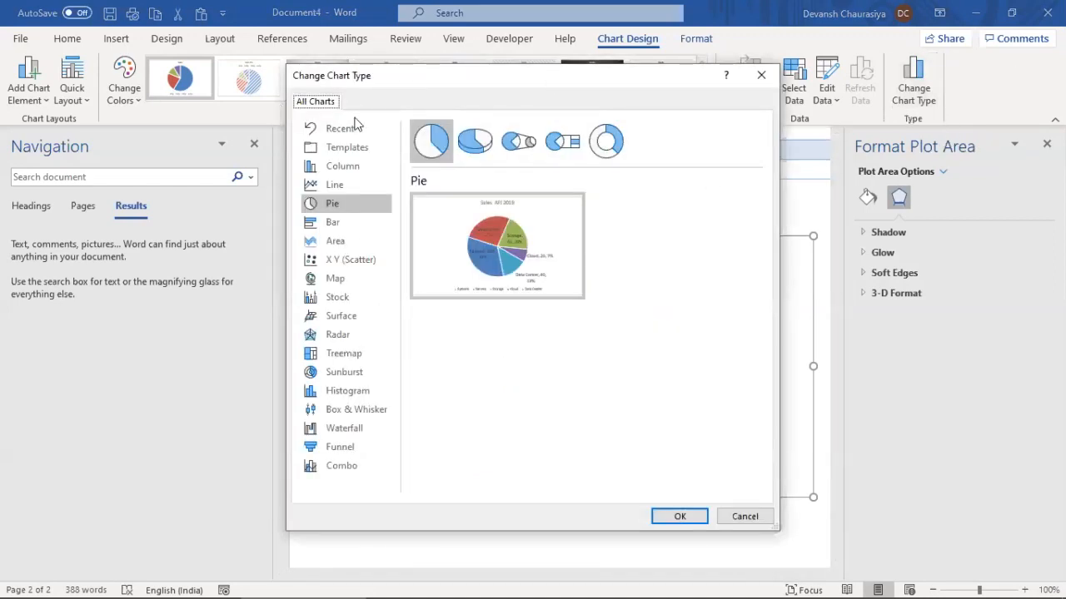
pyautogui.moveTo(567, 74); pyautogui.dragTo(278, 103)
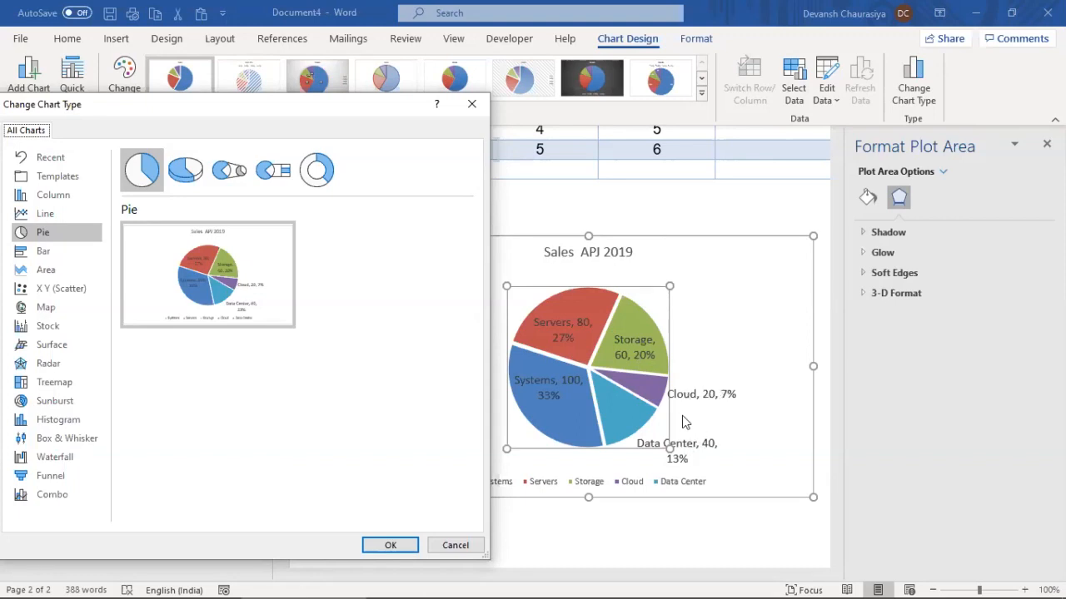
pyautogui.click(229, 170)
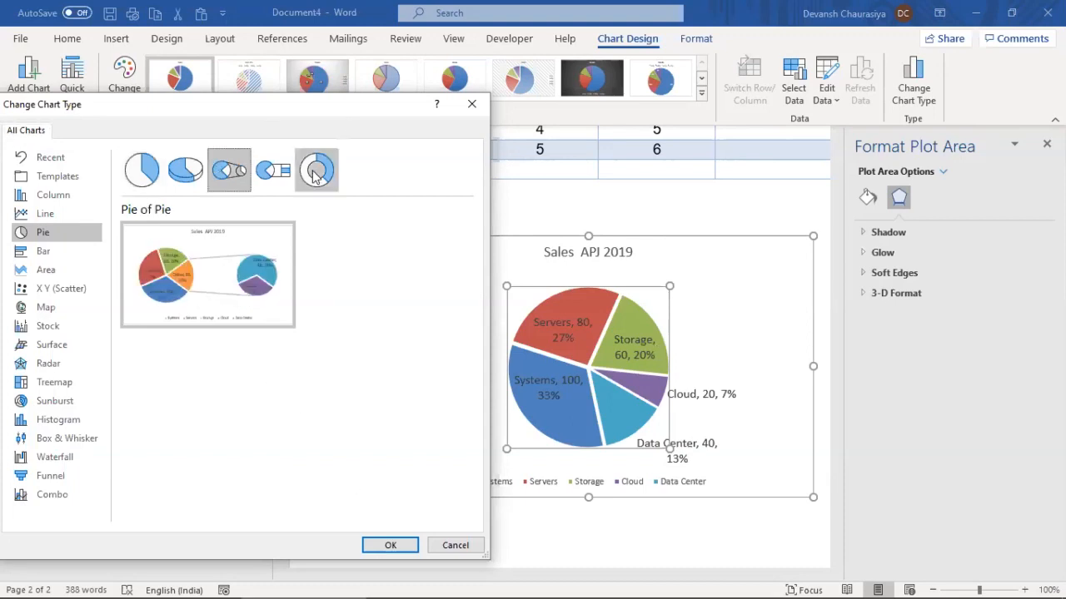
pyautogui.click(273, 170)
pyautogui.moveTo(257, 290)
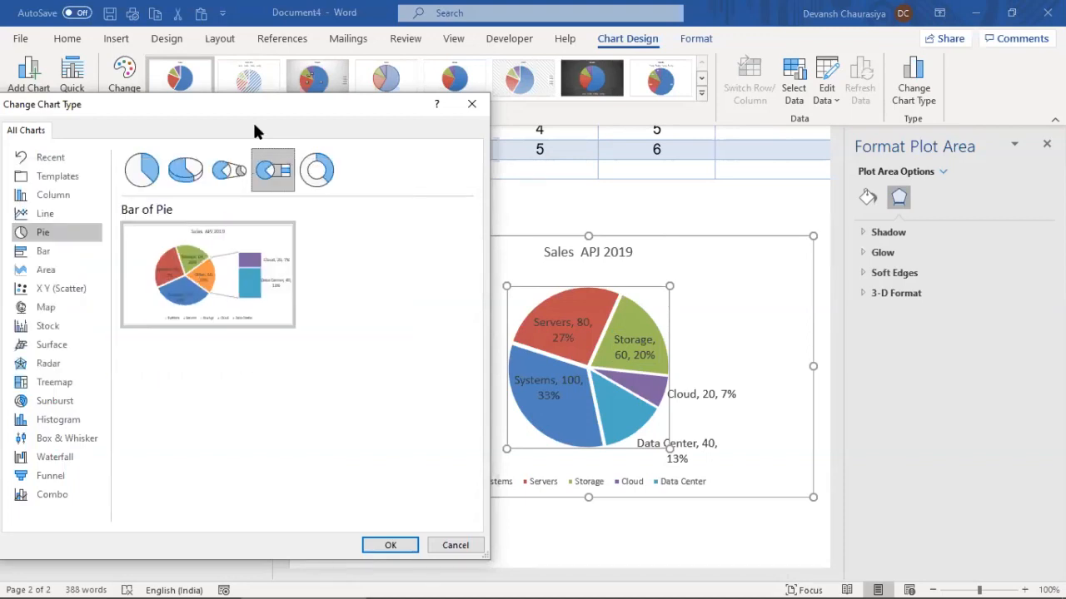
pyautogui.click(229, 170)
pyautogui.moveTo(246, 273)
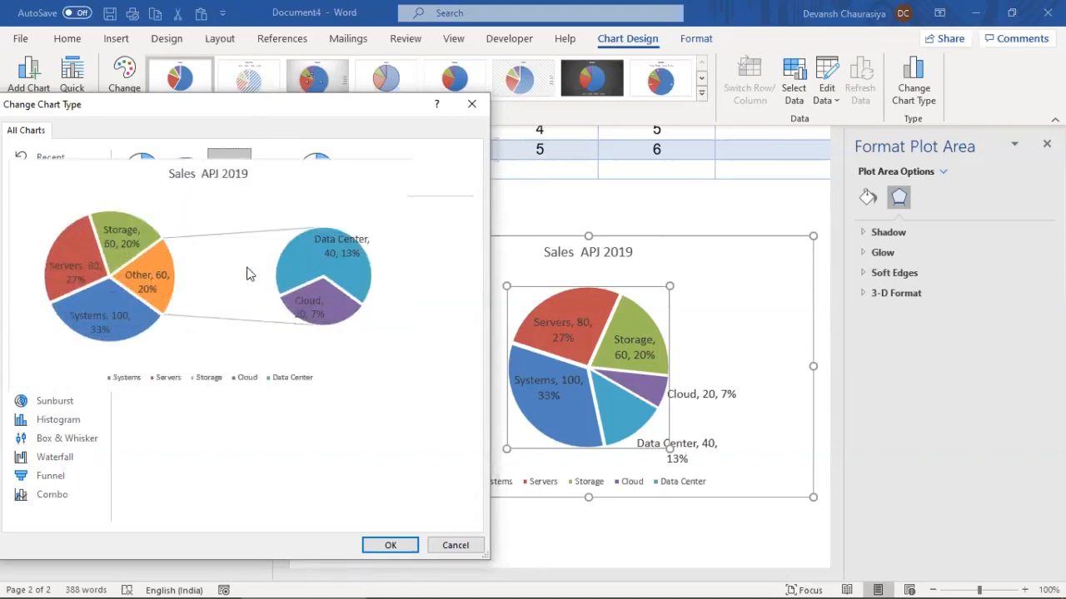
pyautogui.click(390, 546)
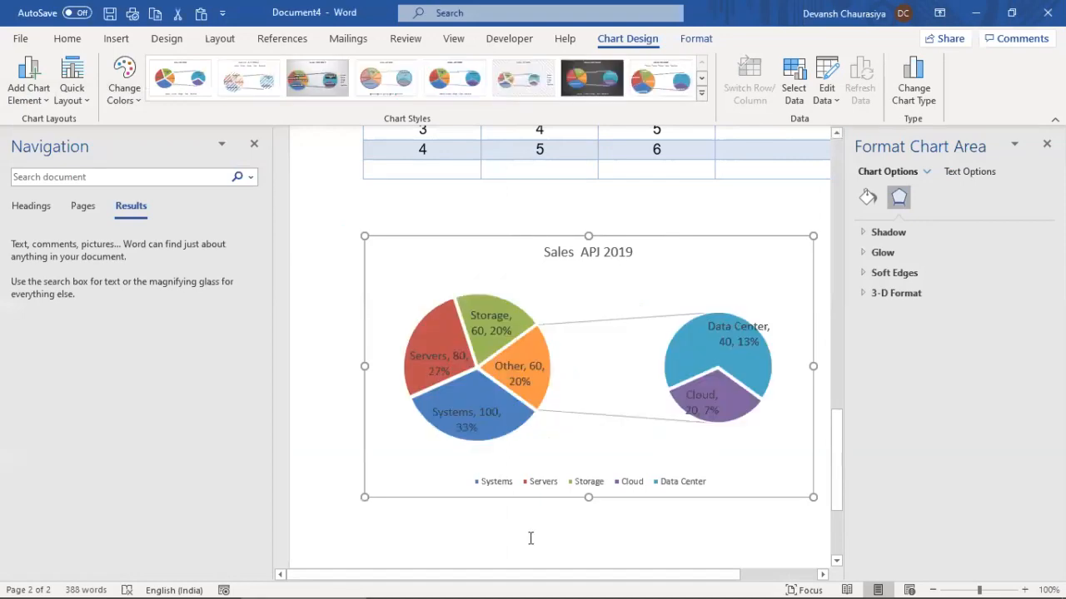
# Undo and redo the last chart change to restore the labels and slice gaps
pyautogui.click(489, 303)
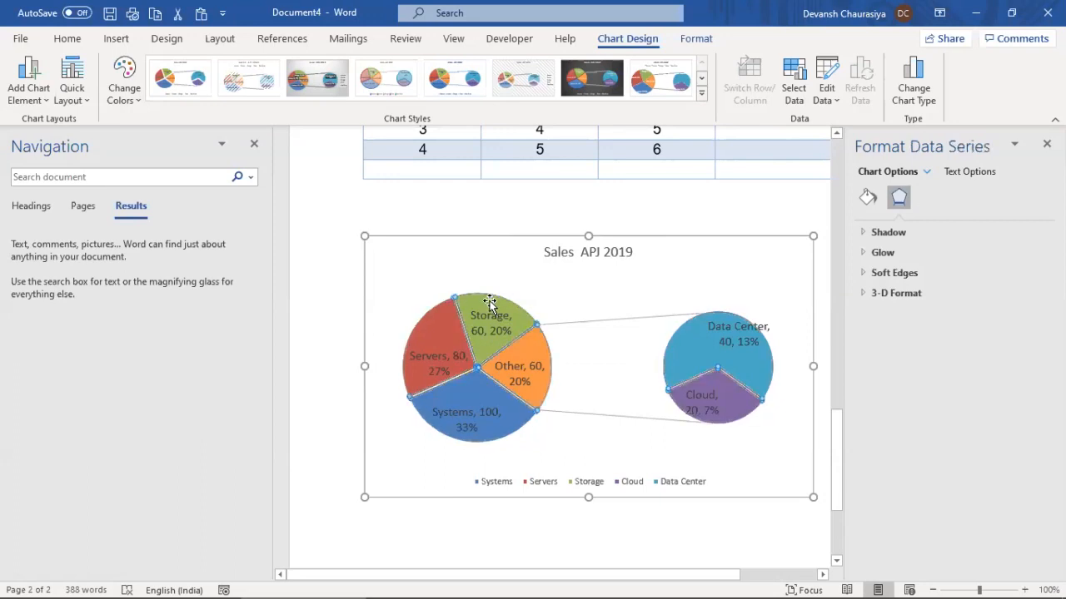
pyautogui.click(489, 303)
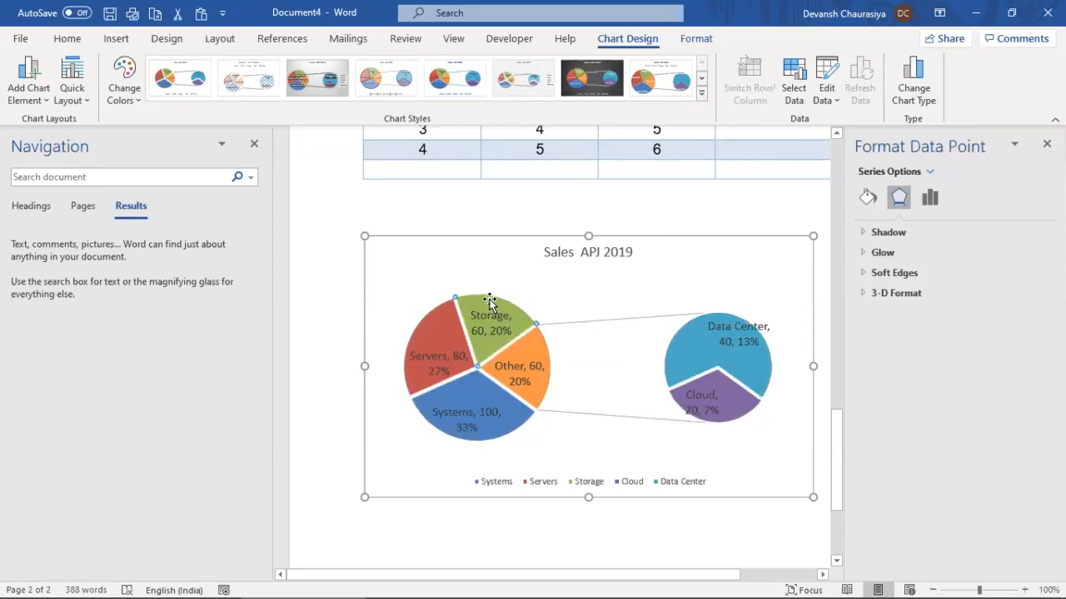
pyautogui.hotkey('ctrl', 'z')
pyautogui.hotkey('ctrl', 'z')
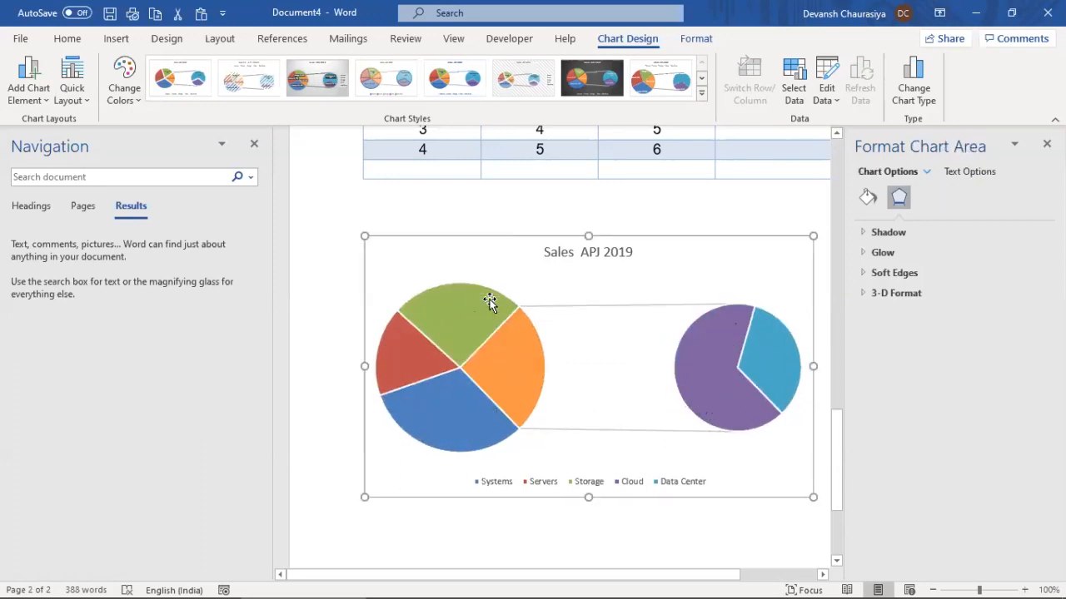
pyautogui.hotkey('ctrl', 'y')
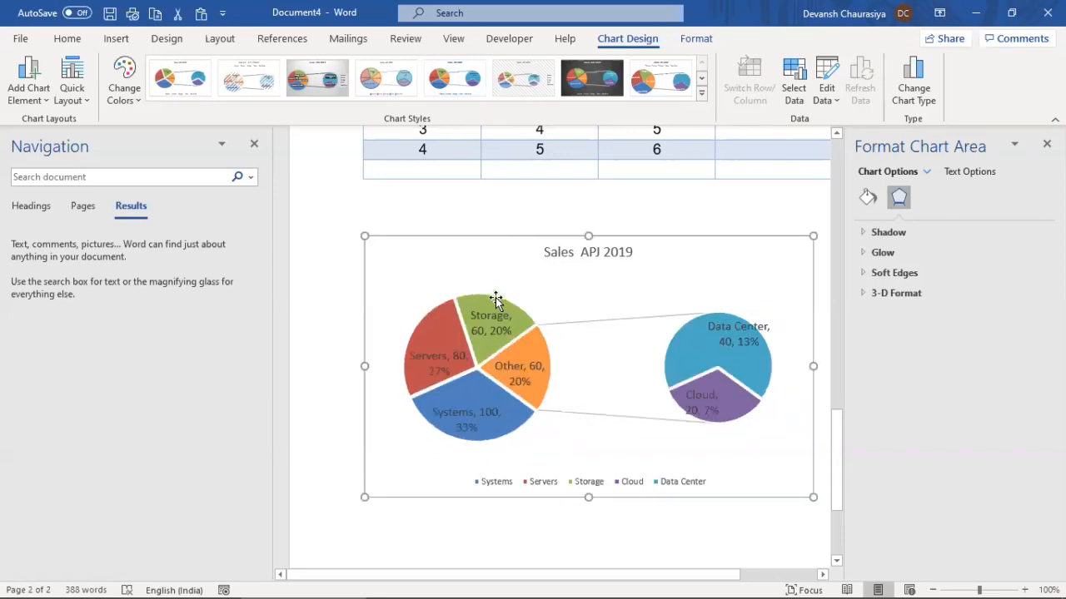
# Delete the Storage column from the chart's underlying data
pyautogui.rightClick(561, 341)
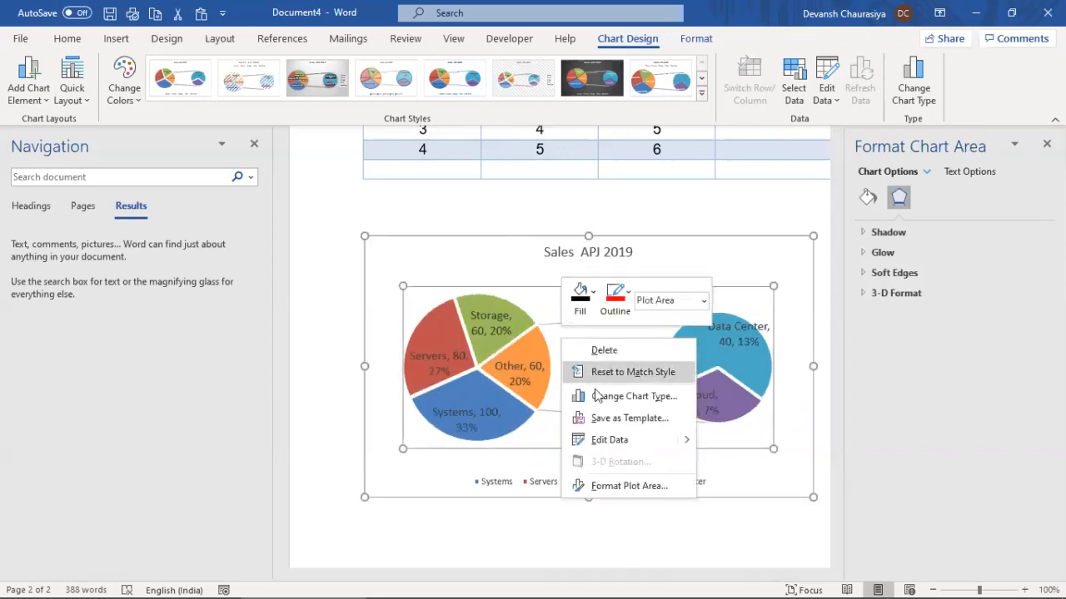
pyautogui.moveTo(685, 441)
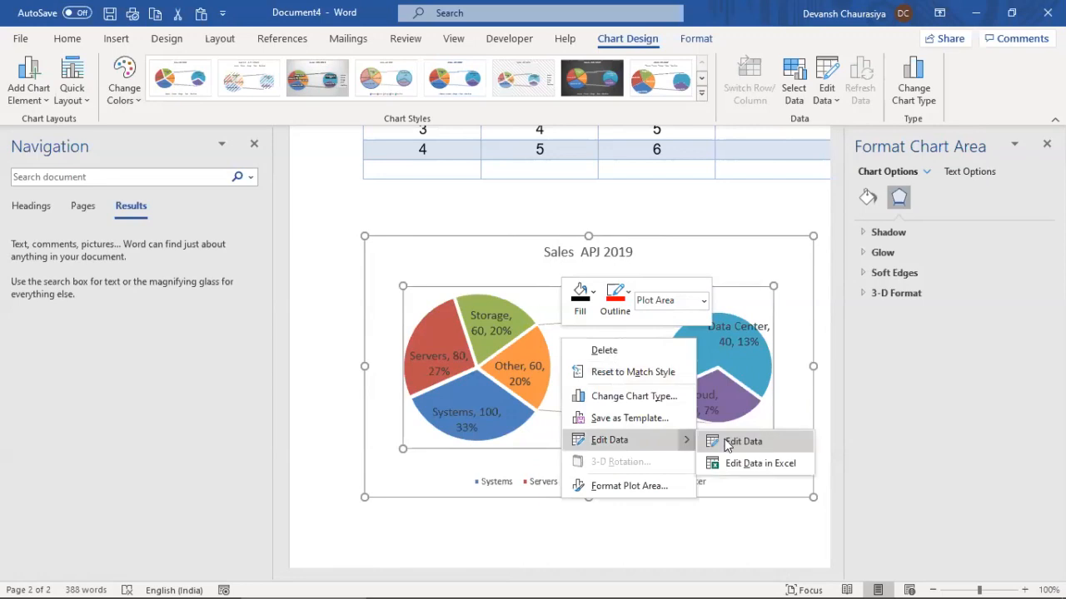
pyautogui.click(731, 439)
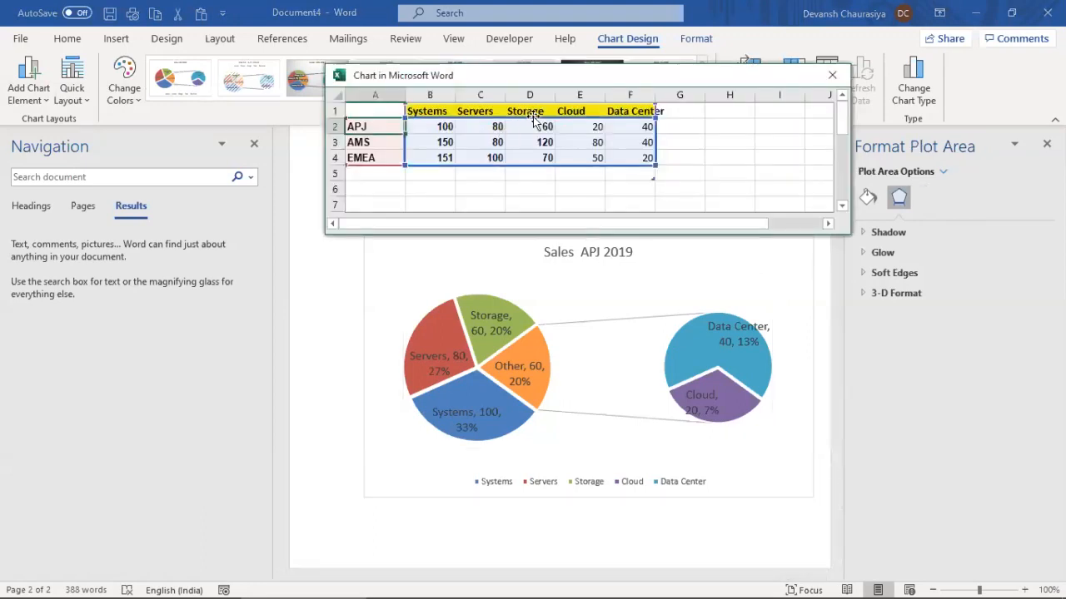
pyautogui.click(526, 94)
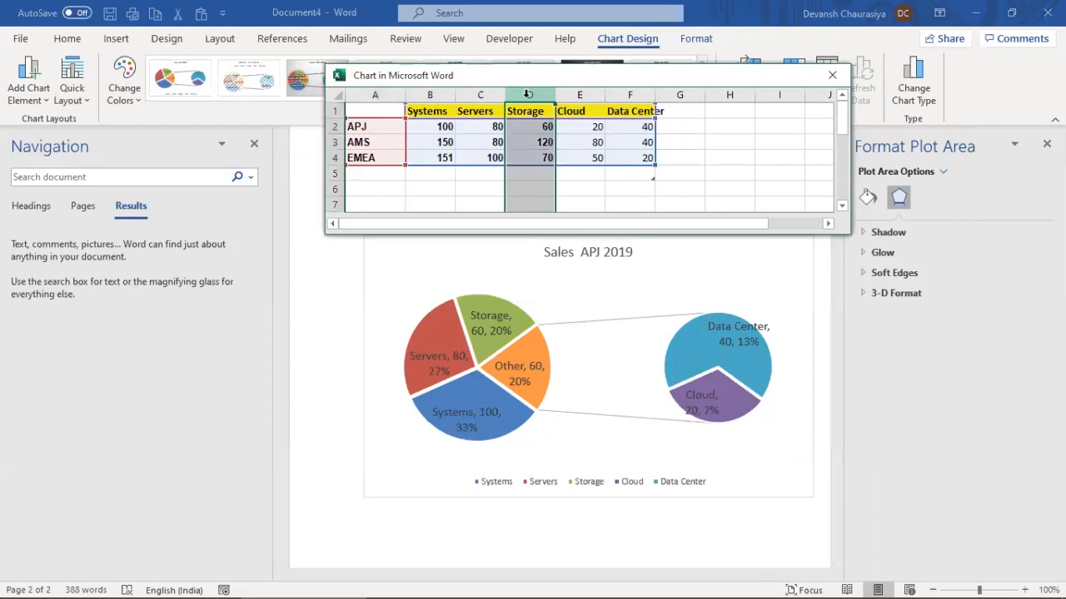
pyautogui.hotkey('ctrl', '-')
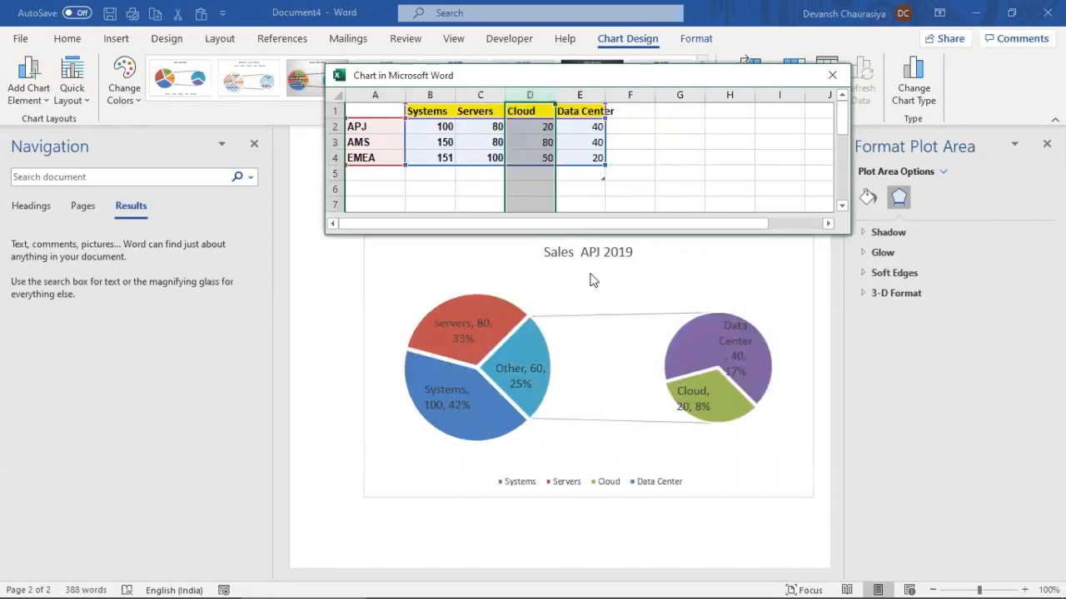
# Rename the pie's Other data label to Storage
pyautogui.click(507, 364)
pyautogui.click(508, 365)
pyautogui.moveTo(507, 368); pyautogui.dragTo(522, 368)
pyautogui.write('S')
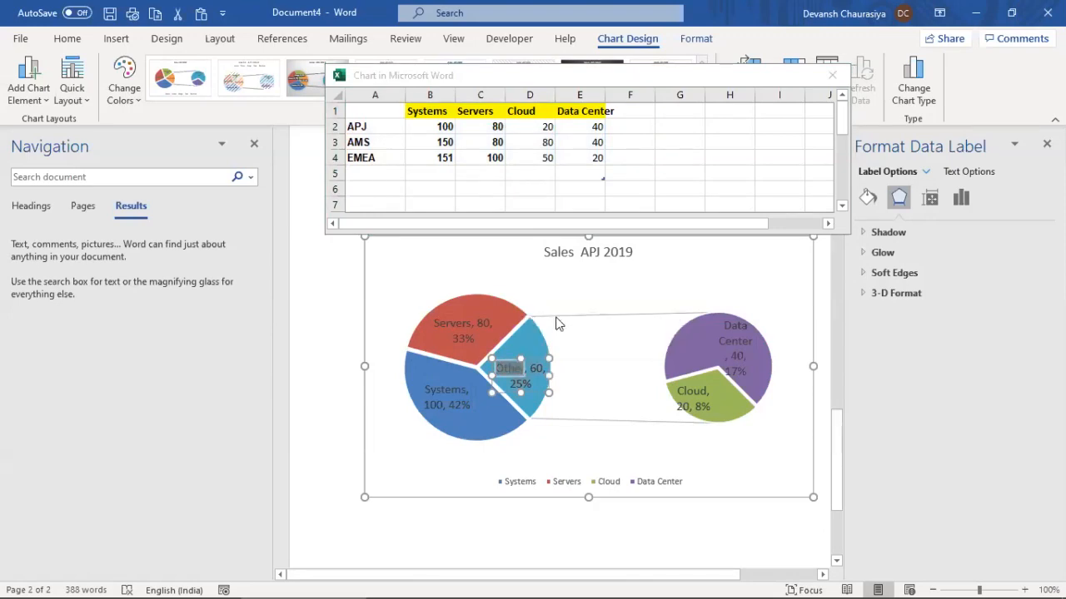
pyautogui.write('torage')
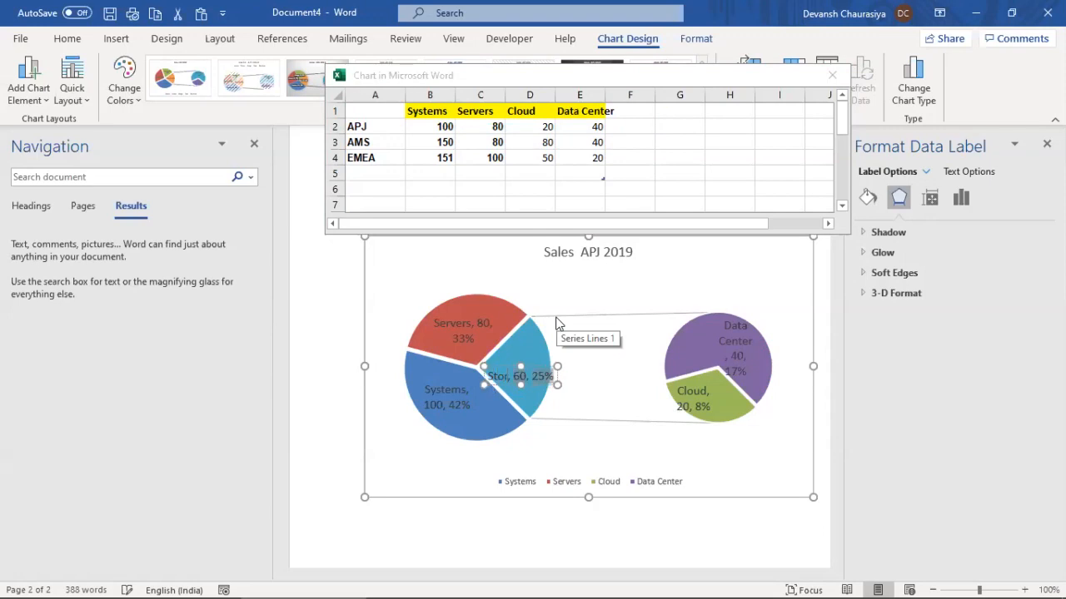
pyautogui.click(565, 431)
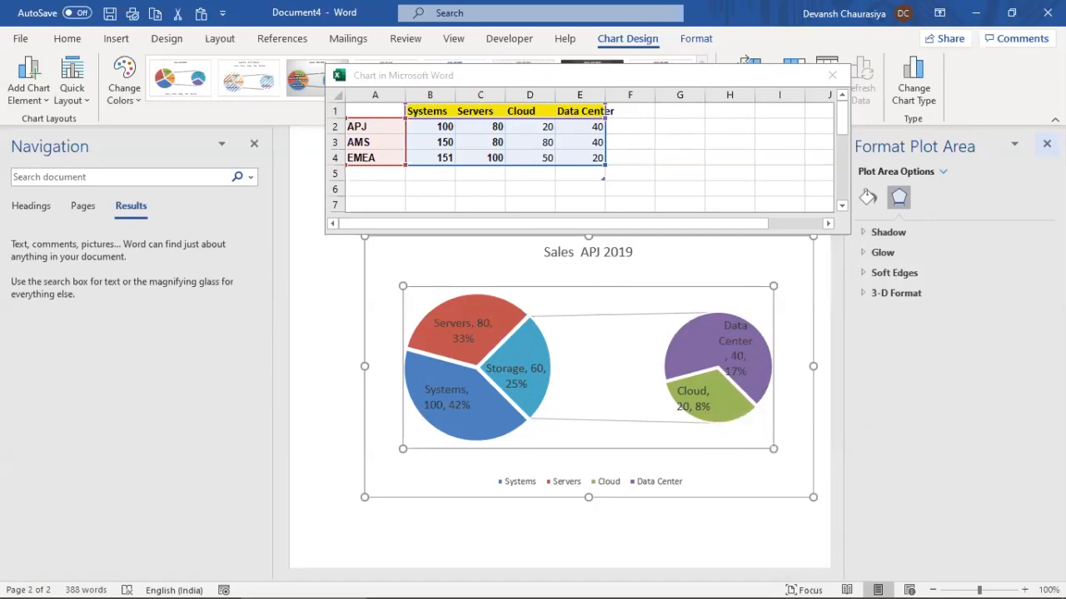
# Close the open panes and change the chart type to Bar of Pie
pyautogui.click(1047, 143)
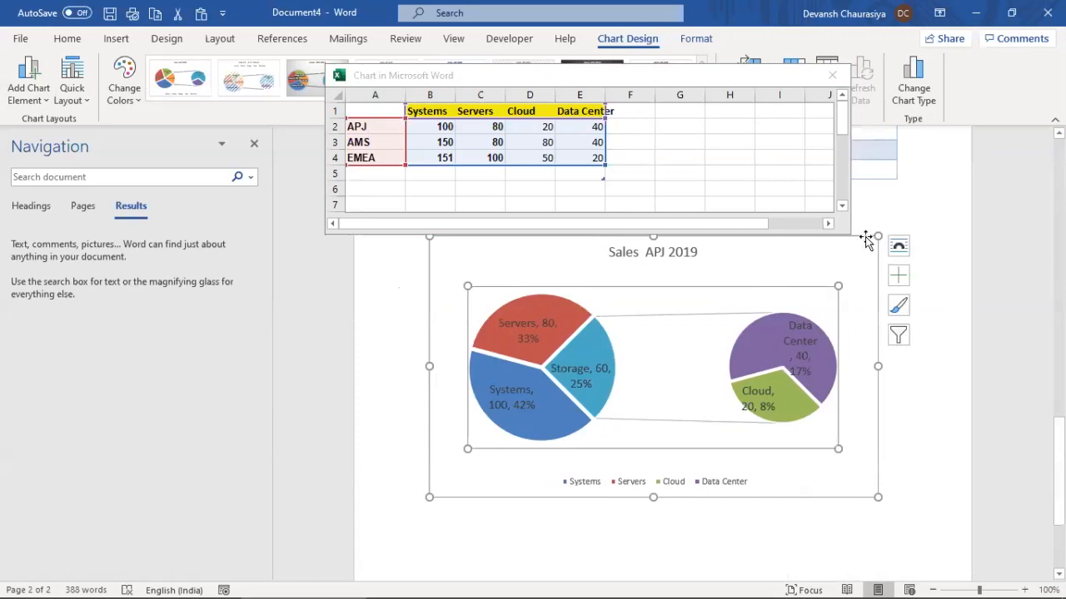
pyautogui.click(832, 75)
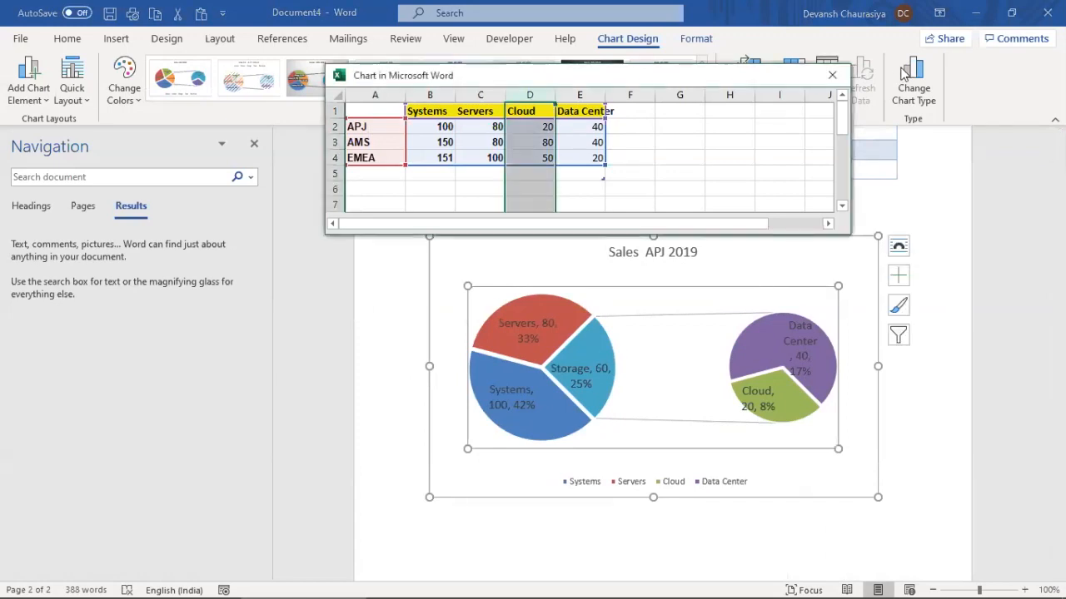
pyautogui.click(910, 74)
pyautogui.click(562, 142)
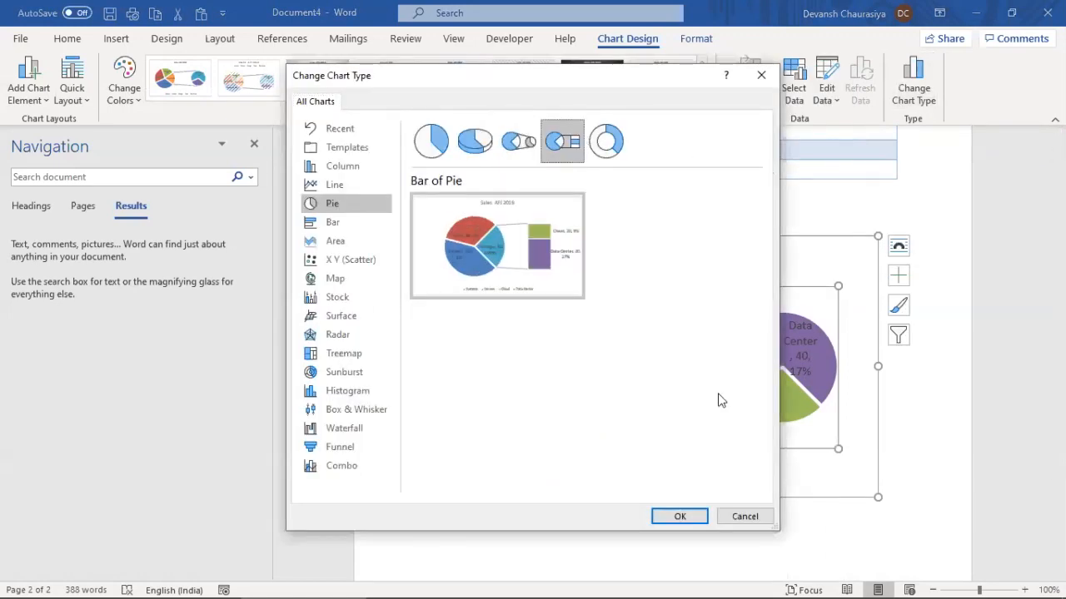
pyautogui.click(678, 517)
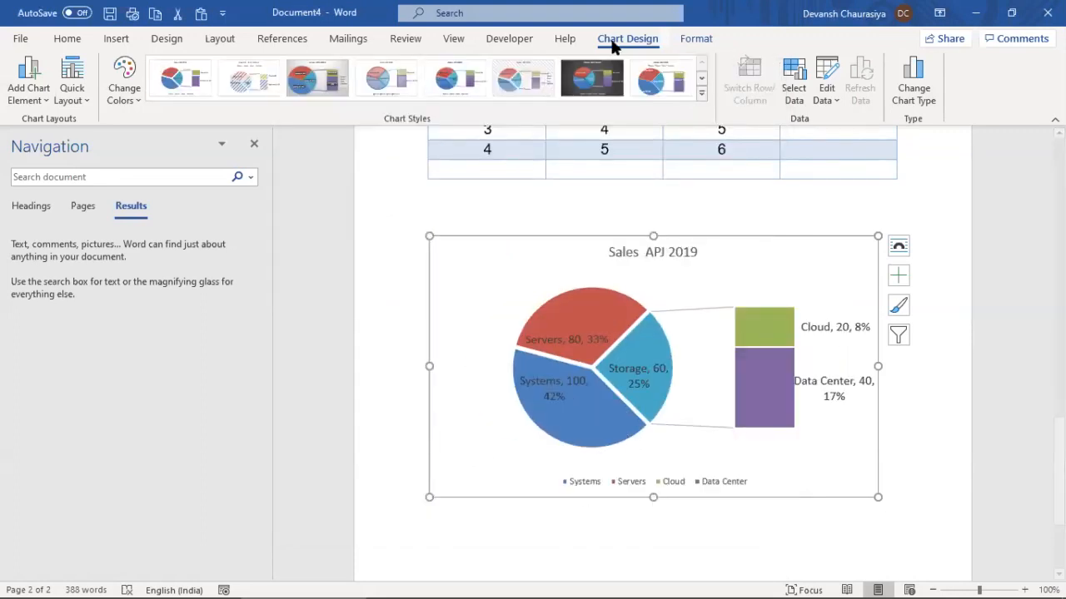
# Apply the last chart style, giving an uppercase title and legend on top
pyautogui.click(657, 77)
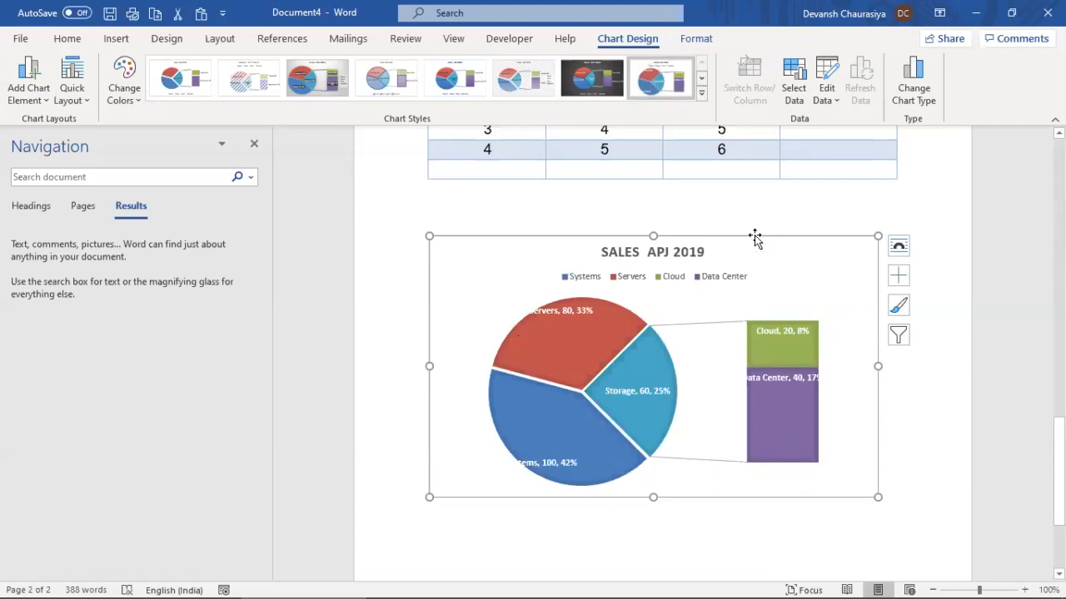
pyautogui.hotkey('alt', 'Tab')
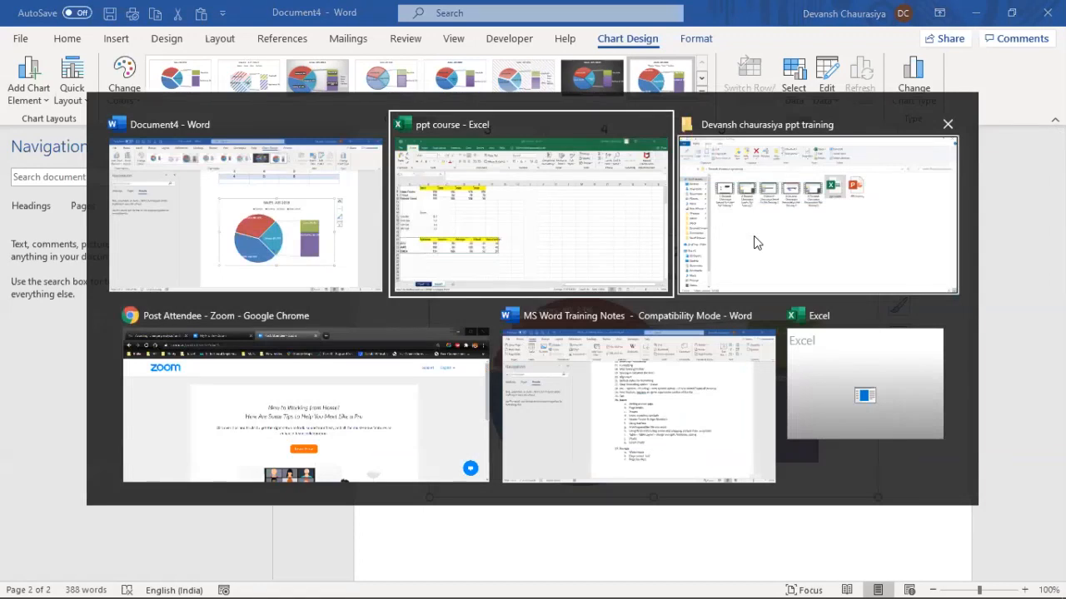
pyautogui.hotkey('alt', 'shift', 'Tab')
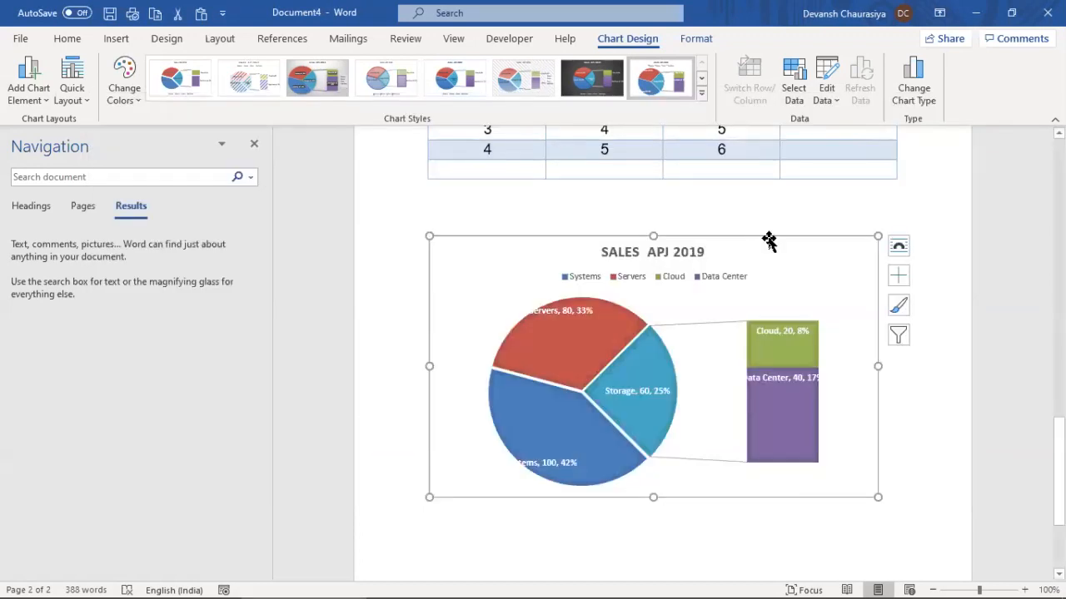
# Change the Sales APJ 2019 chart type to Treemap after previewing the column, pie, line and bar types
pyautogui.doubleClick(768, 238)
pyautogui.click(914, 83)
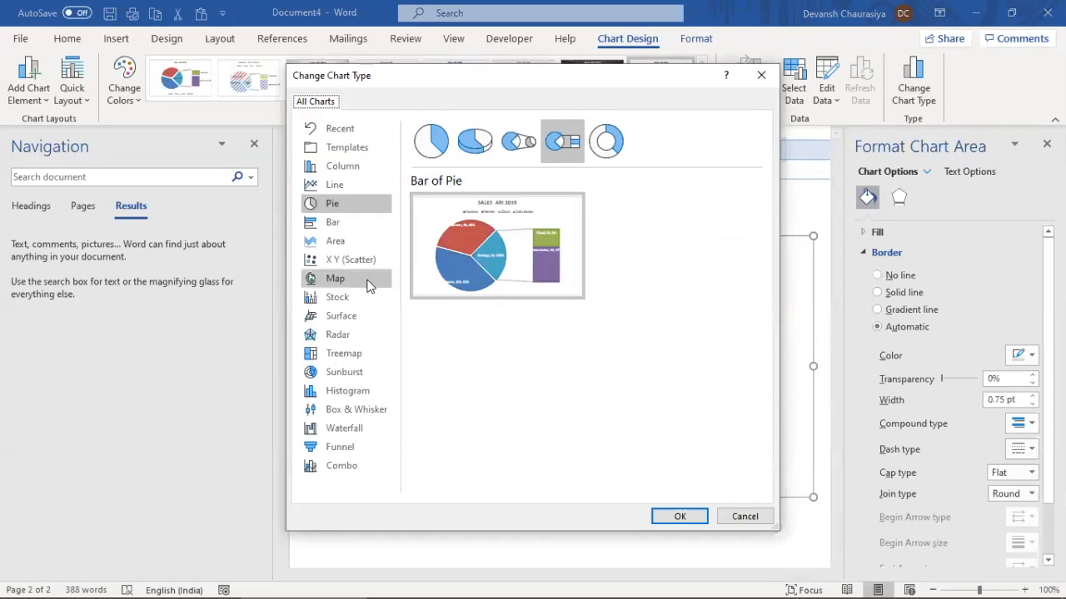
pyautogui.click(341, 166)
pyautogui.click(341, 206)
pyautogui.click(340, 185)
pyautogui.click(339, 222)
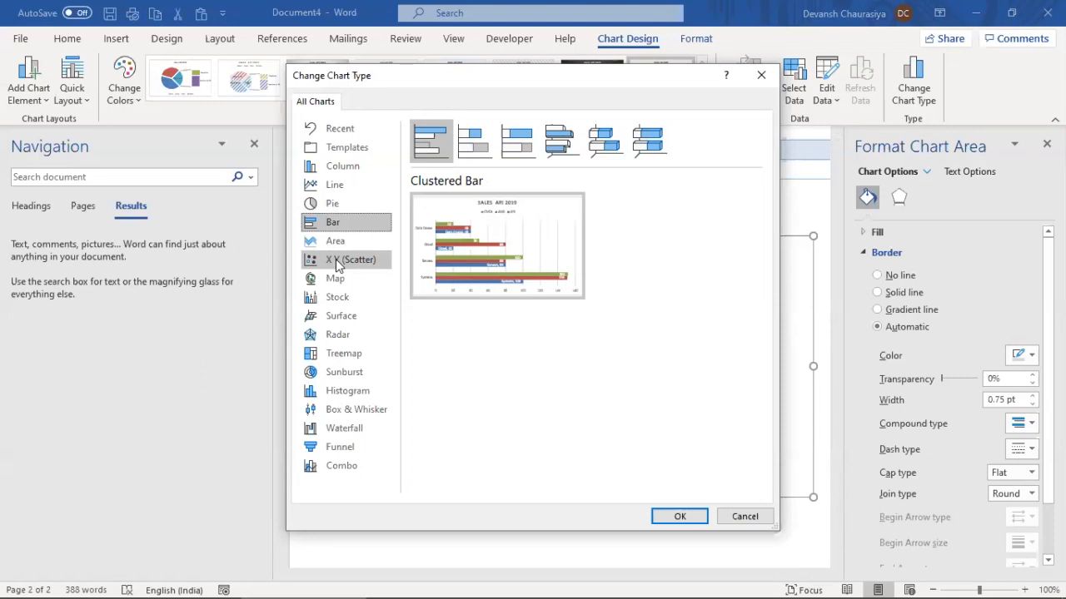
pyautogui.click(341, 361)
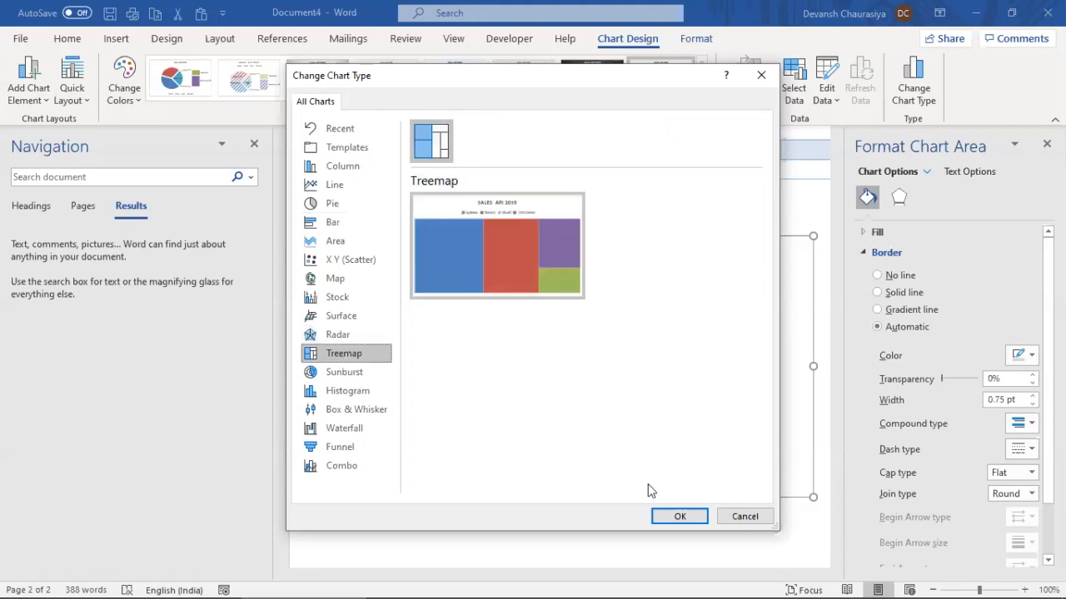
pyautogui.click(670, 516)
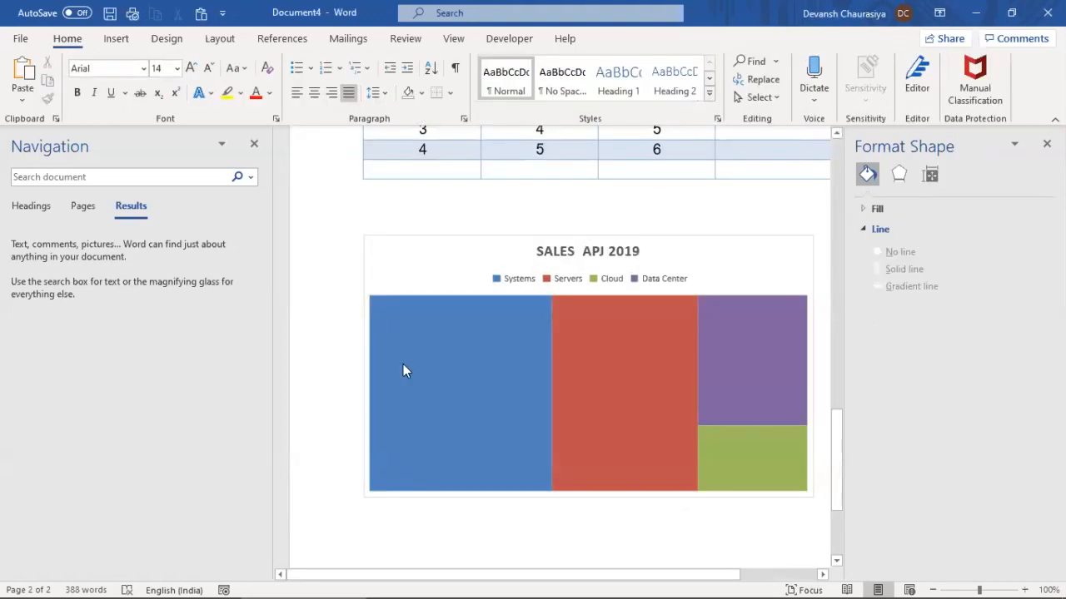
# Inspect the treemap series' shortcut and formatting options, then select the Systems block
pyautogui.rightClick(432, 358)
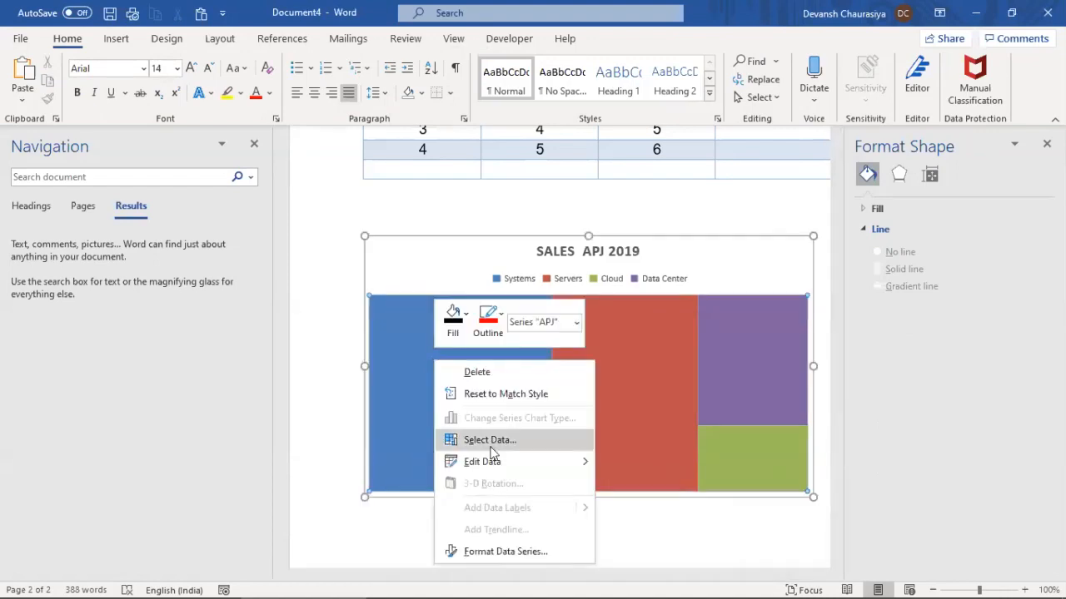
pyautogui.click(403, 429)
pyautogui.click(561, 387)
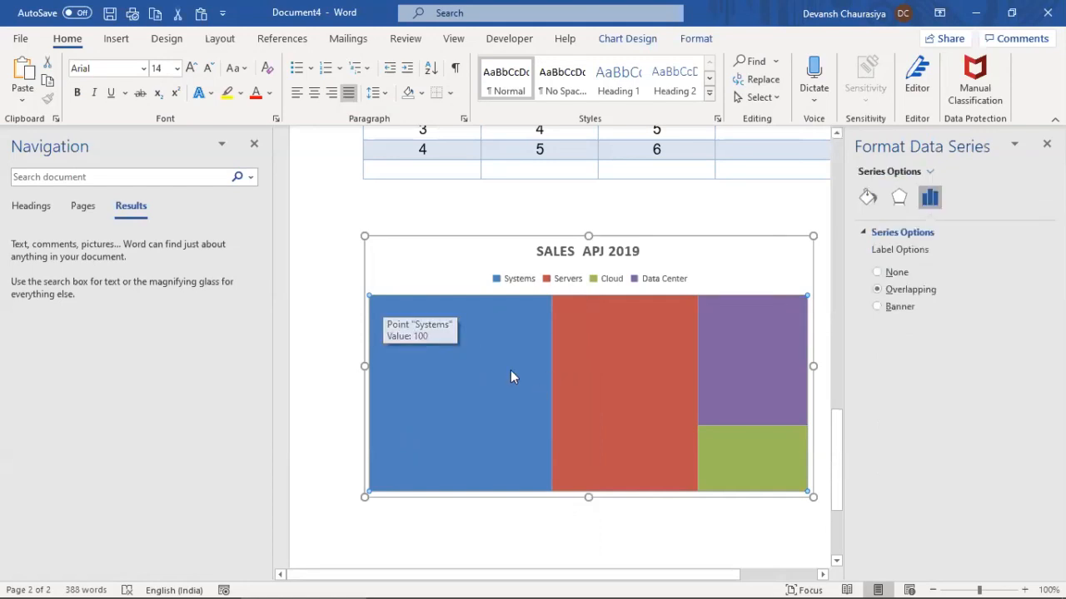
pyautogui.click(1047, 143)
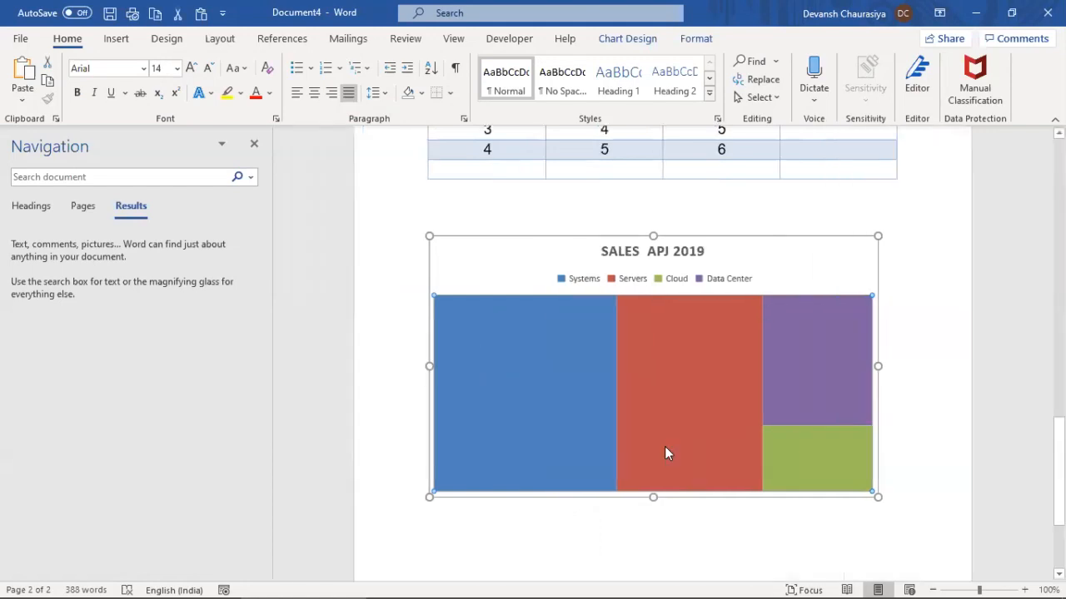
pyautogui.click(523, 368)
# Select the Servers, Data Center and Cloud treemap blocks in turn, then deselect the chart
pyautogui.click(743, 359)
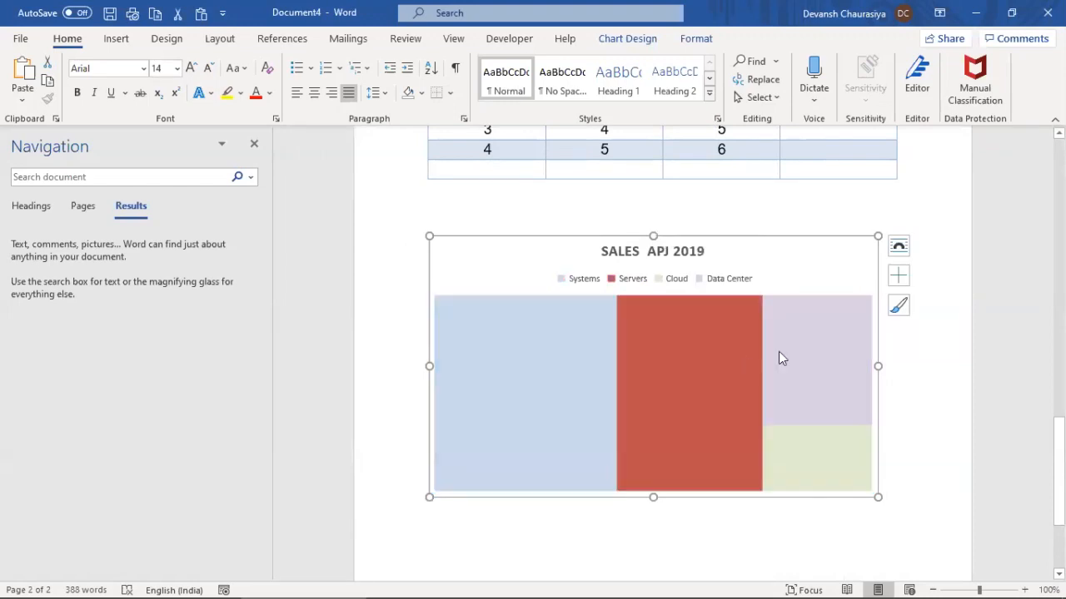
pyautogui.click(816, 351)
pyautogui.click(816, 438)
pyautogui.click(526, 242)
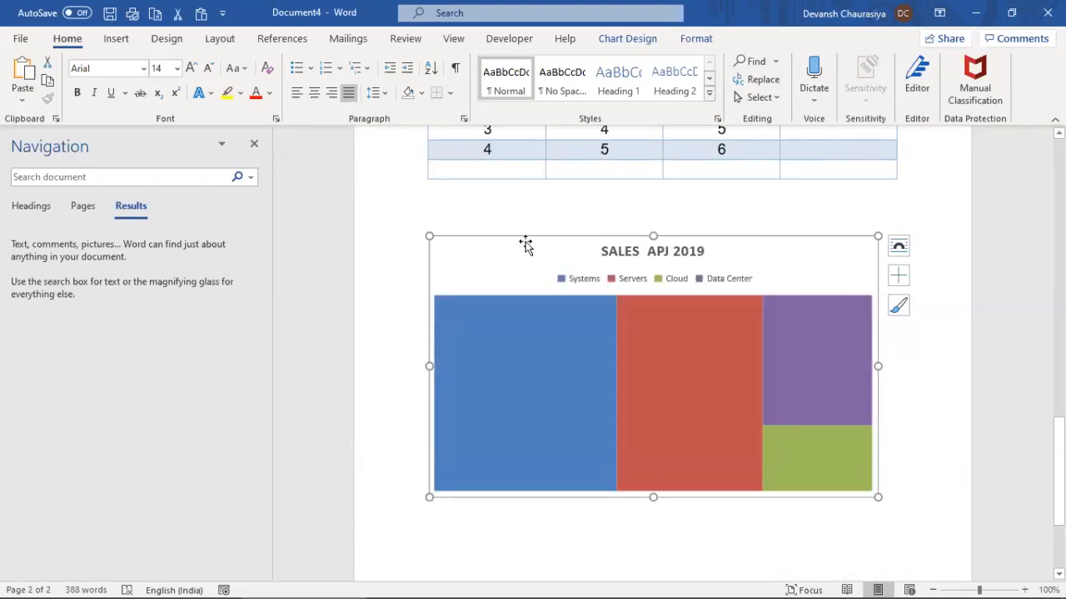
# Open the treemap's Format Chart Area settings and its Change Chart Type choices
pyautogui.rightClick(507, 323)
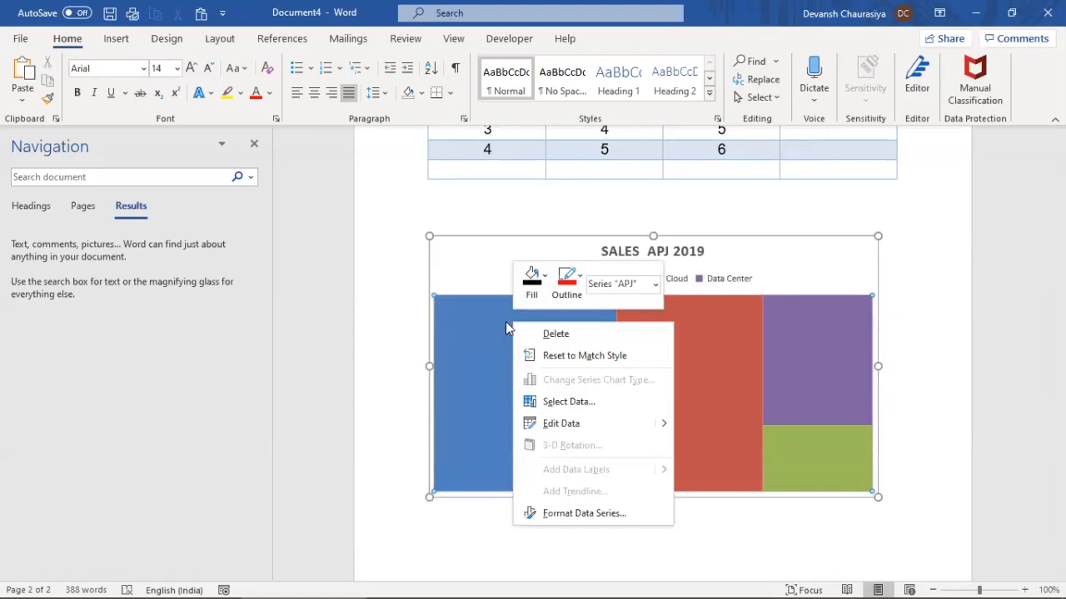
pyautogui.click(512, 238)
pyautogui.doubleClick(568, 238)
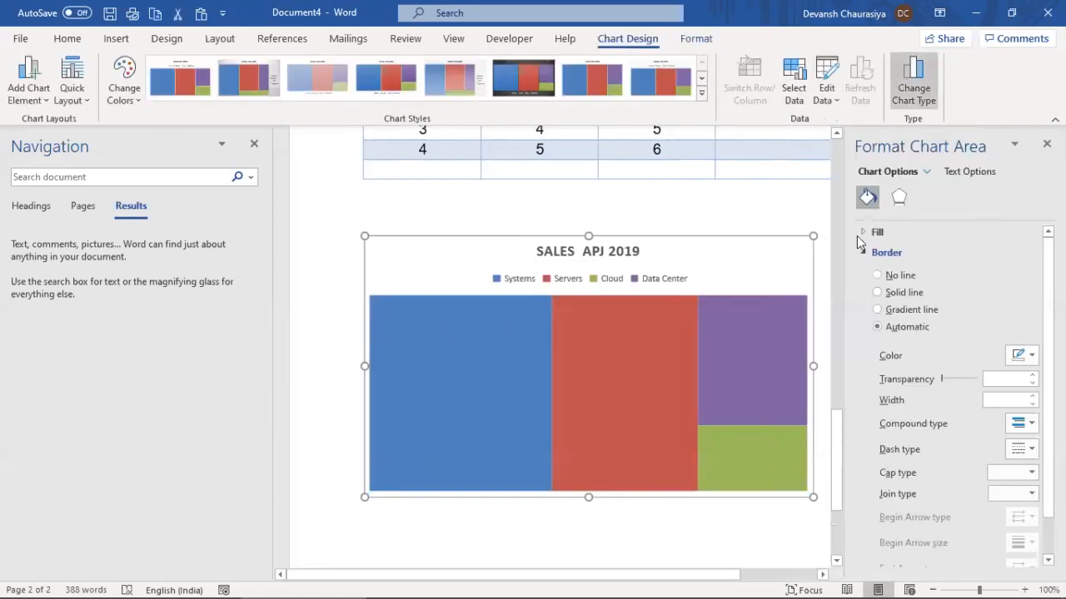
pyautogui.click(911, 85)
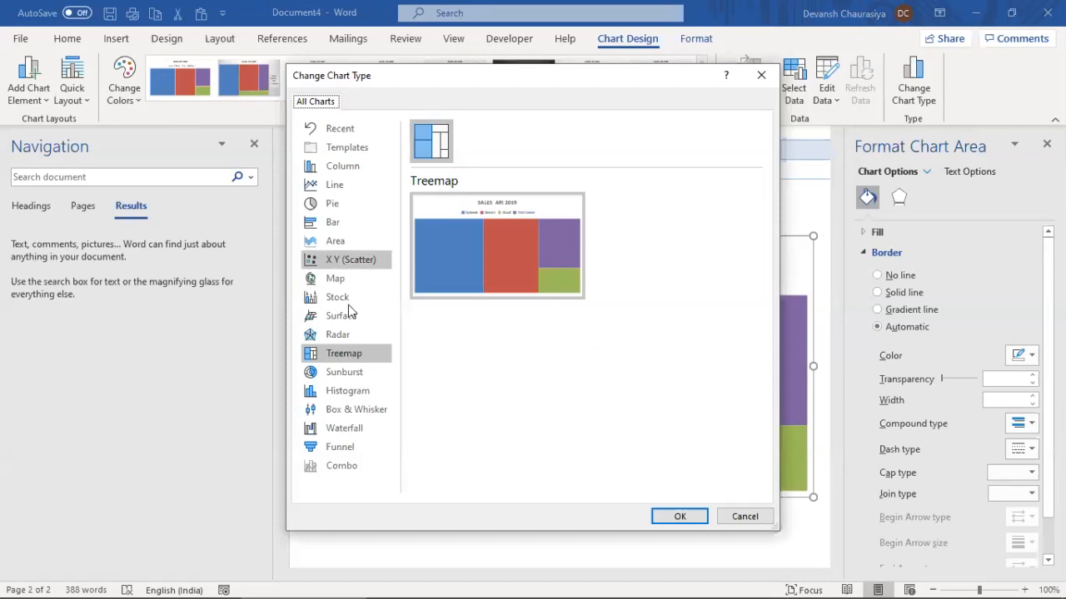
# Switch the treemap to the Sunburst chart type, then close the APJ series formatting pane
pyautogui.click(344, 373)
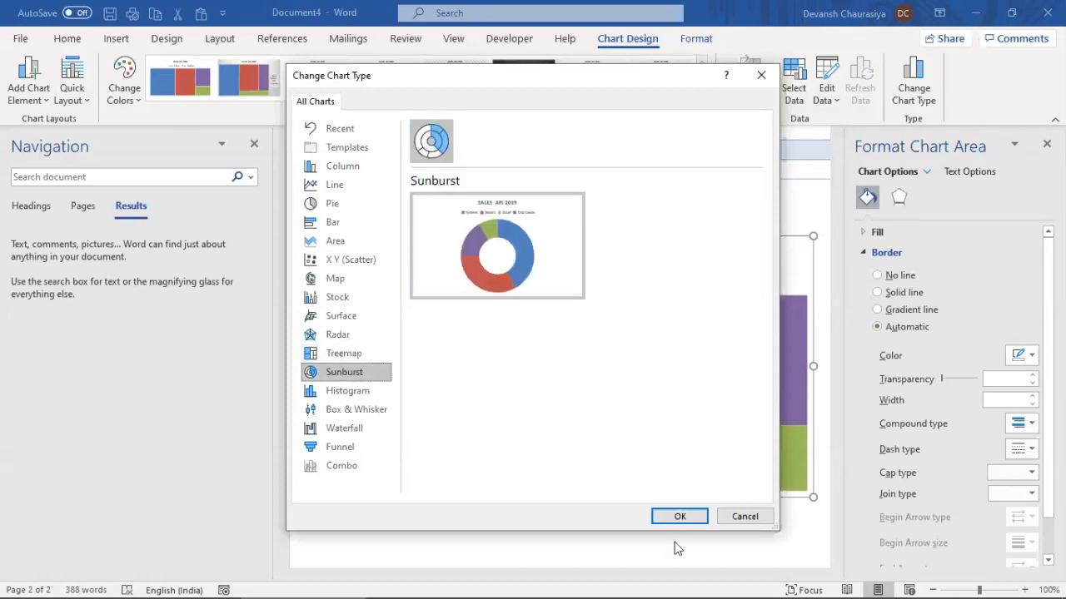
pyautogui.click(681, 519)
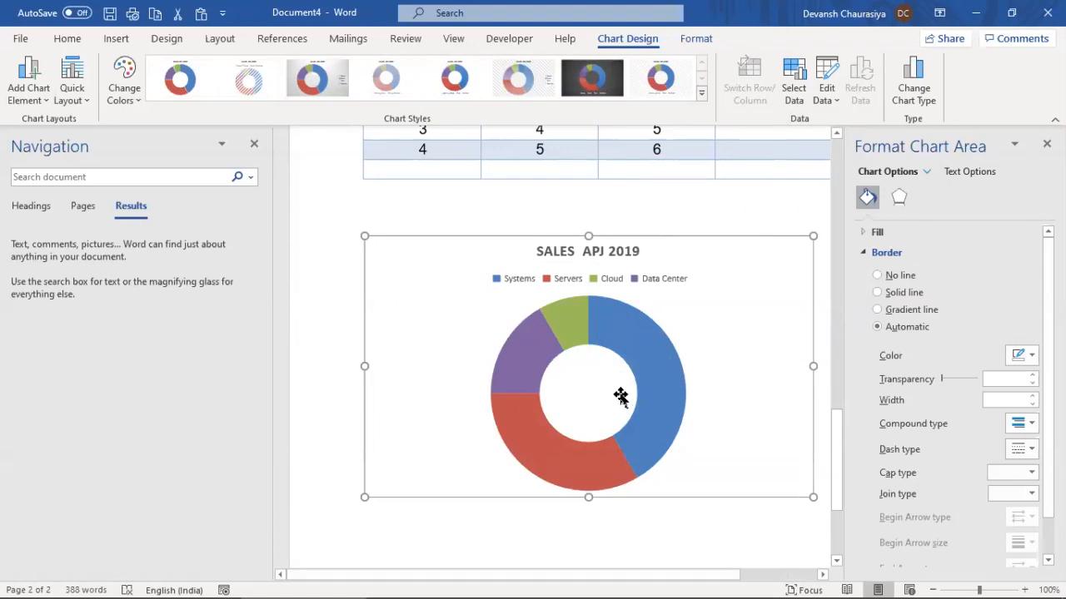
pyautogui.rightClick(611, 333)
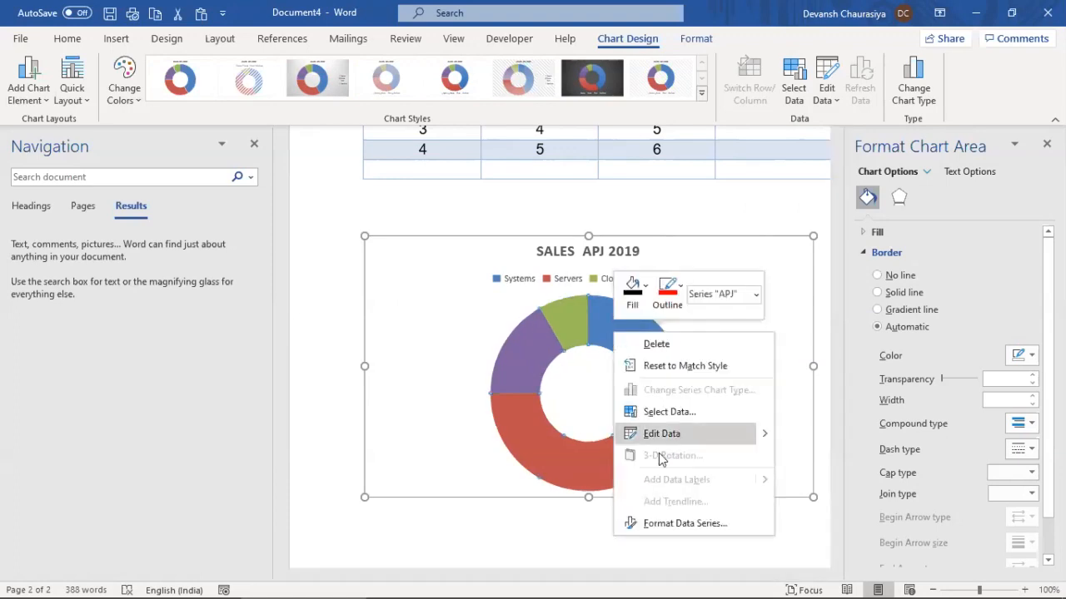
pyautogui.click(604, 422)
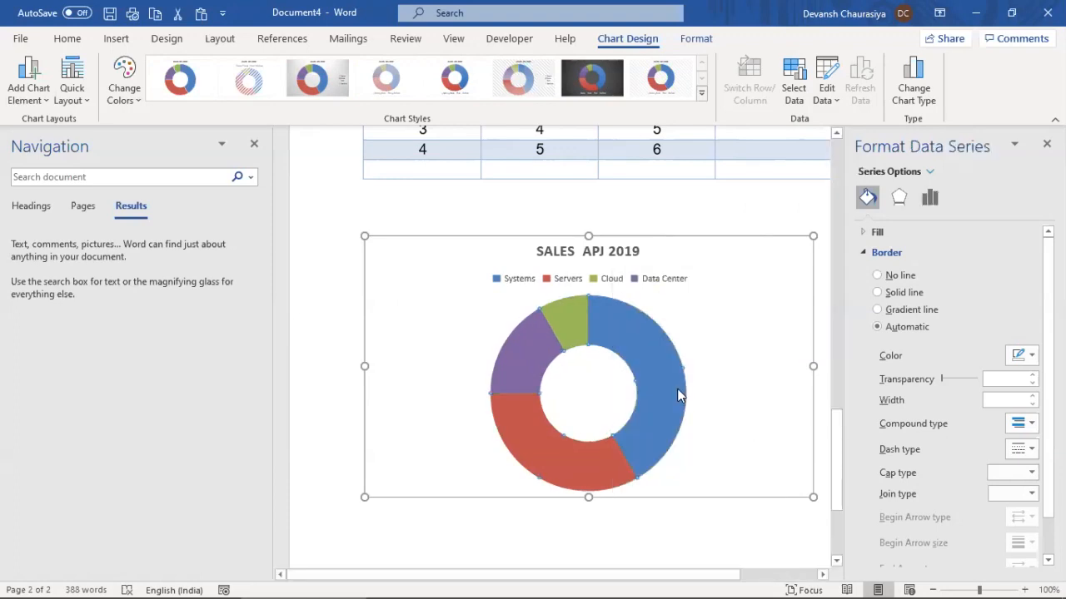
pyautogui.click(1046, 144)
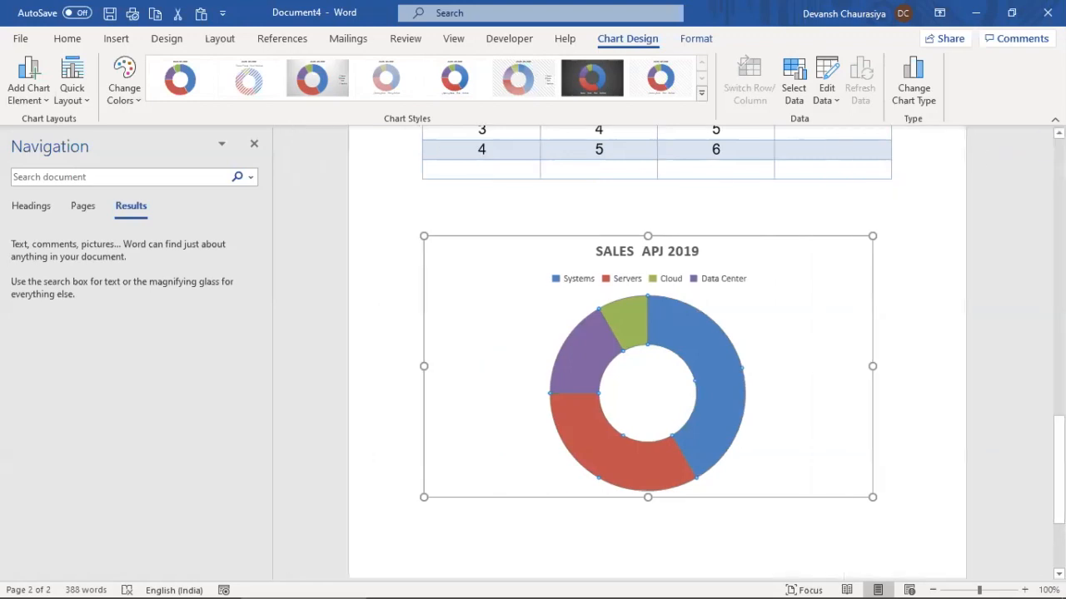
pyautogui.click(934, 201)
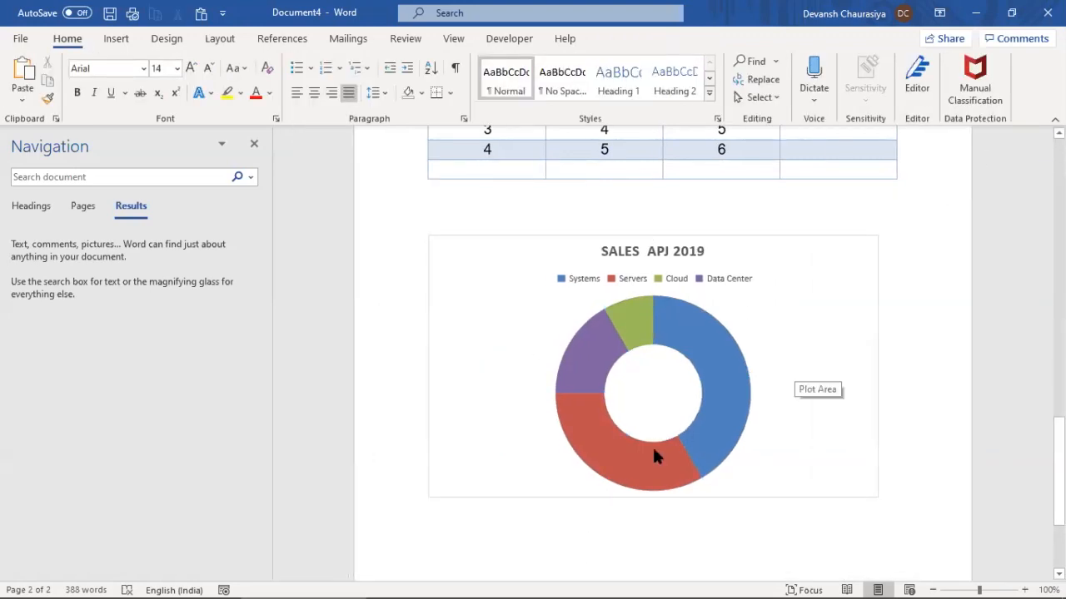
# Check the Smart Charts note, then delete the donut chart from Document4 below the table
pyautogui.hotkey('alt', 'Tab')
pyautogui.press('Tab')
pyautogui.press('Tab')
pyautogui.press('Tab')
pyautogui.press('Tab')
pyautogui.press('Tab')
pyautogui.press('Tab')
pyautogui.press('Tab')
pyautogui.press('Tab')
pyautogui.press('Tab')
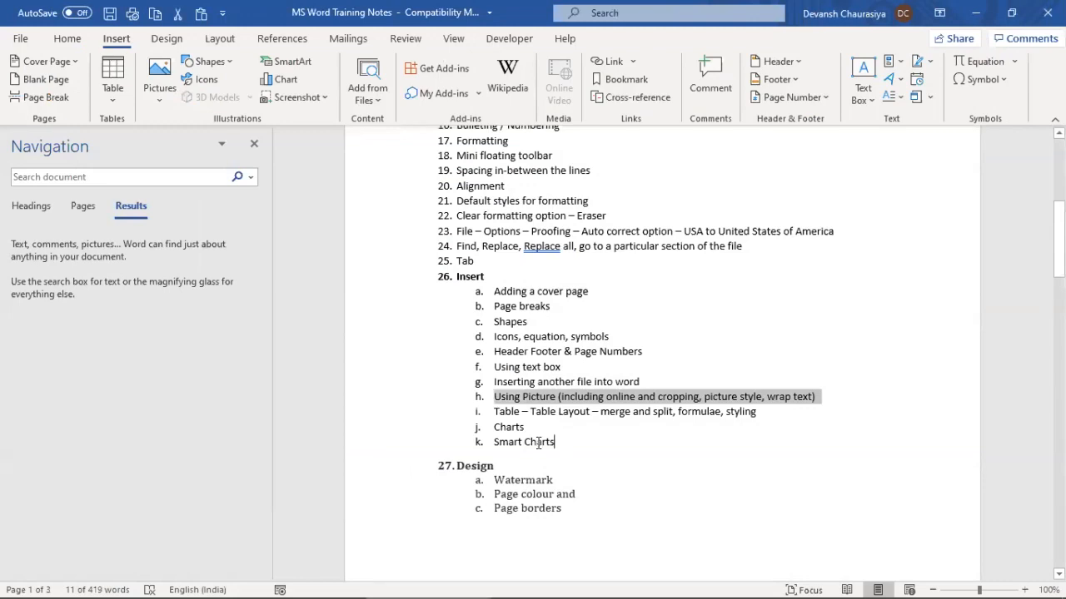
pyautogui.tripleClick(539, 442)
pyautogui.hotkey('alt', 'Tab')
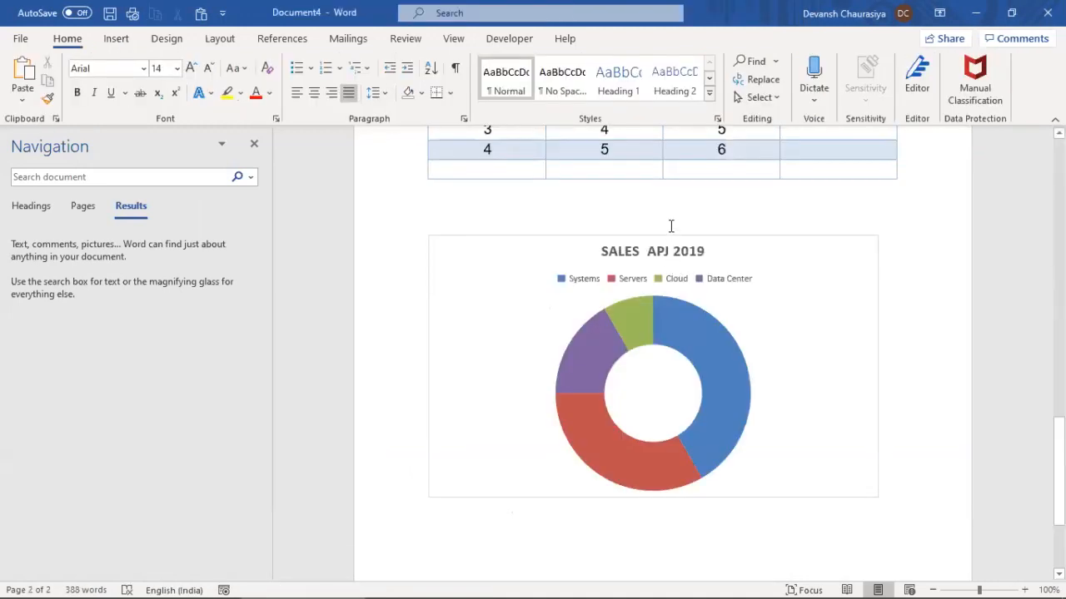
pyautogui.click(666, 240)
pyautogui.press('Delete')
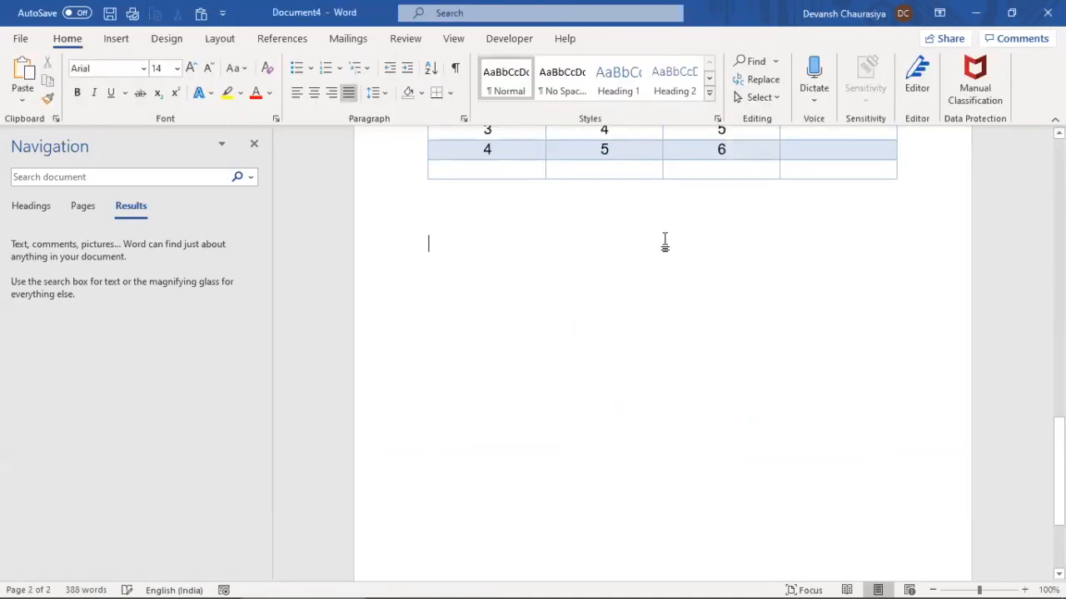
pyautogui.click(120, 39)
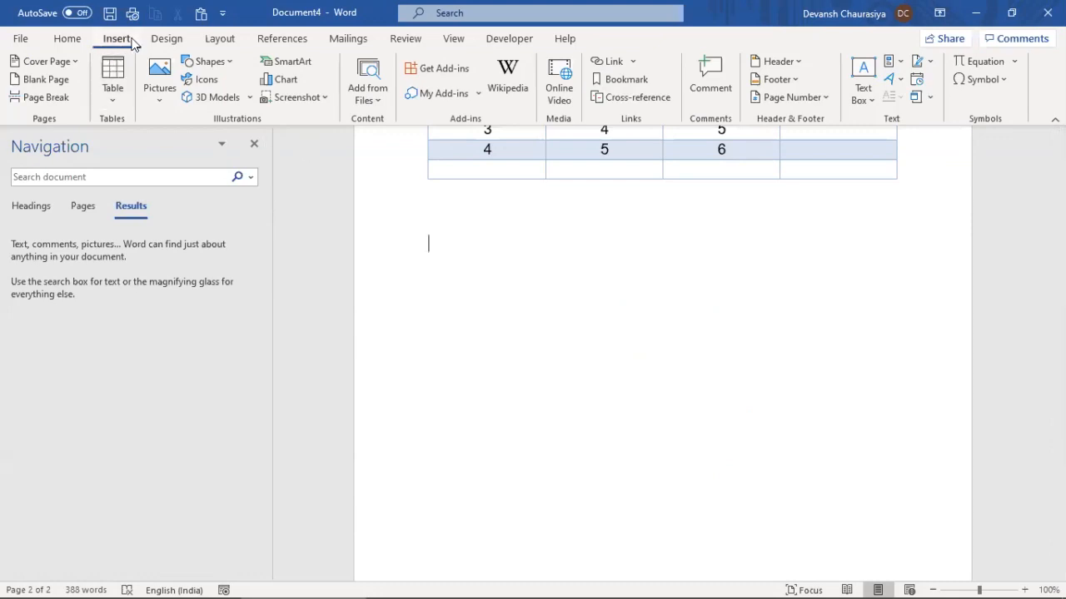
# Open the SmartArt graphic chooser and browse its layout categories
pyautogui.click(289, 67)
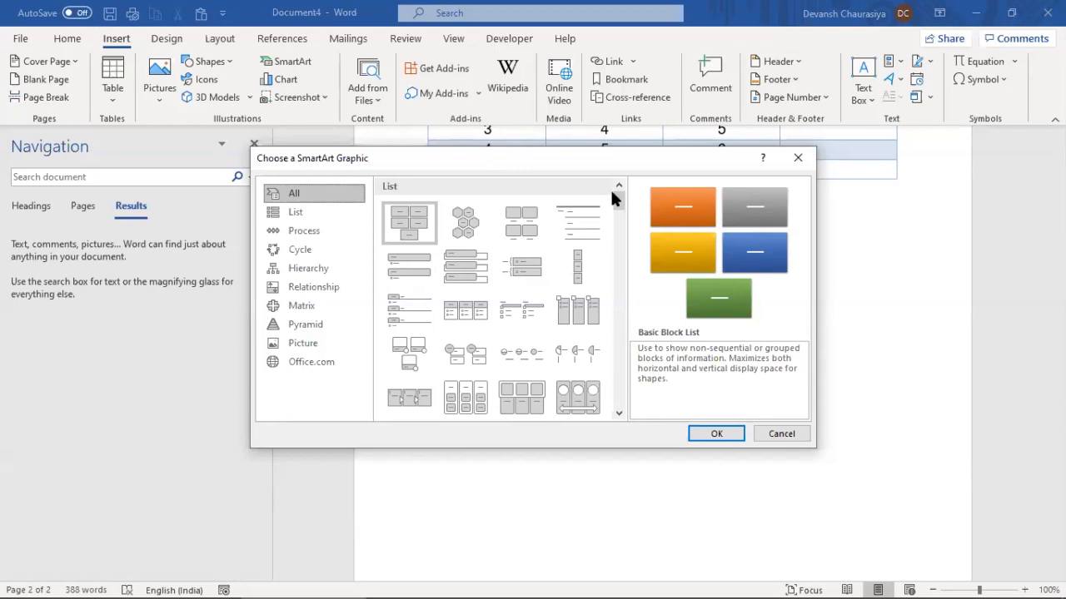
pyautogui.moveTo(499, 162); pyautogui.dragTo(617, 198)
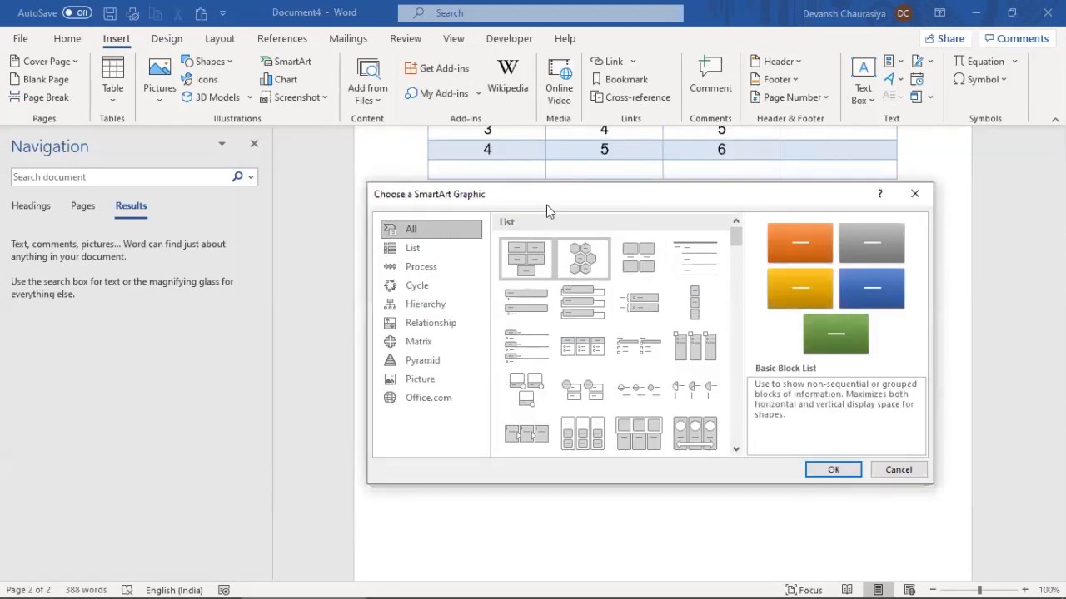
pyautogui.click(416, 248)
pyautogui.click(422, 268)
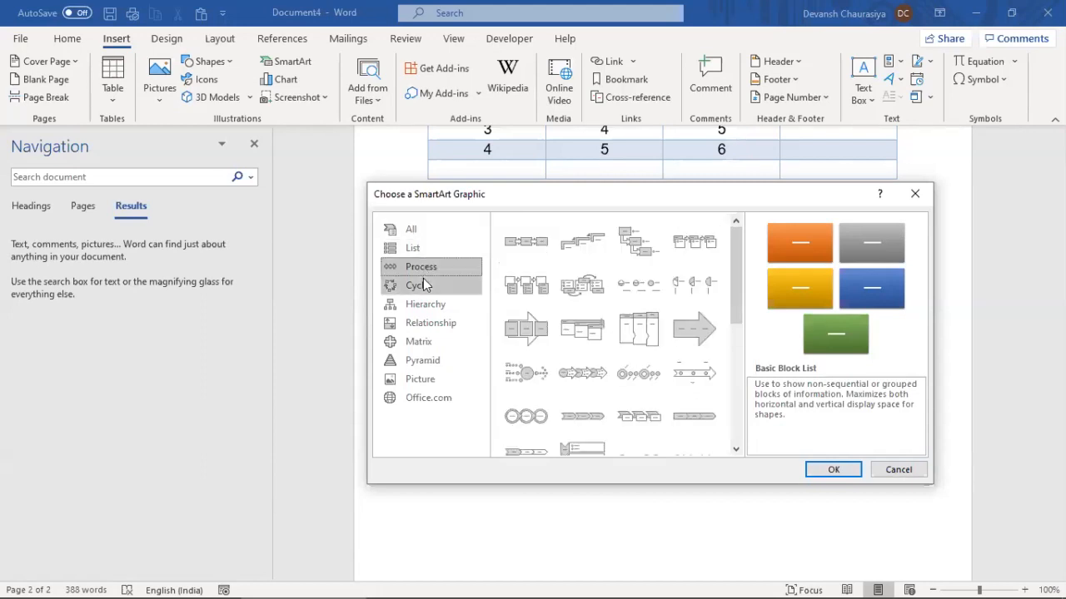
pyautogui.click(419, 285)
pyautogui.click(426, 304)
pyautogui.click(426, 324)
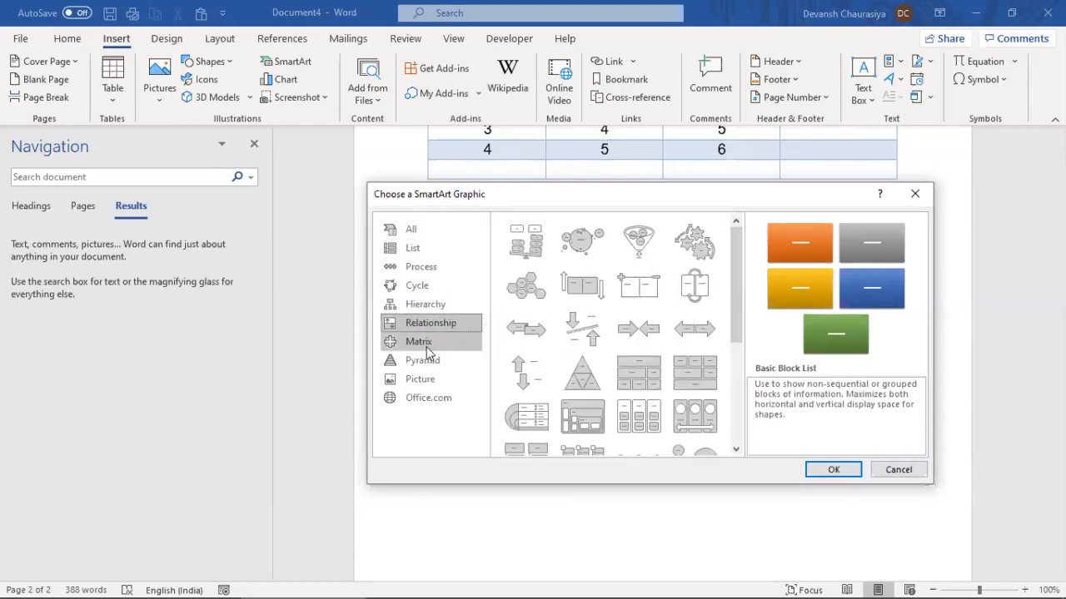
pyautogui.click(421, 343)
pyautogui.click(425, 360)
# Insert a Continuous Cycle layout from the Cycle category below the table
pyautogui.click(420, 266)
pyautogui.click(422, 286)
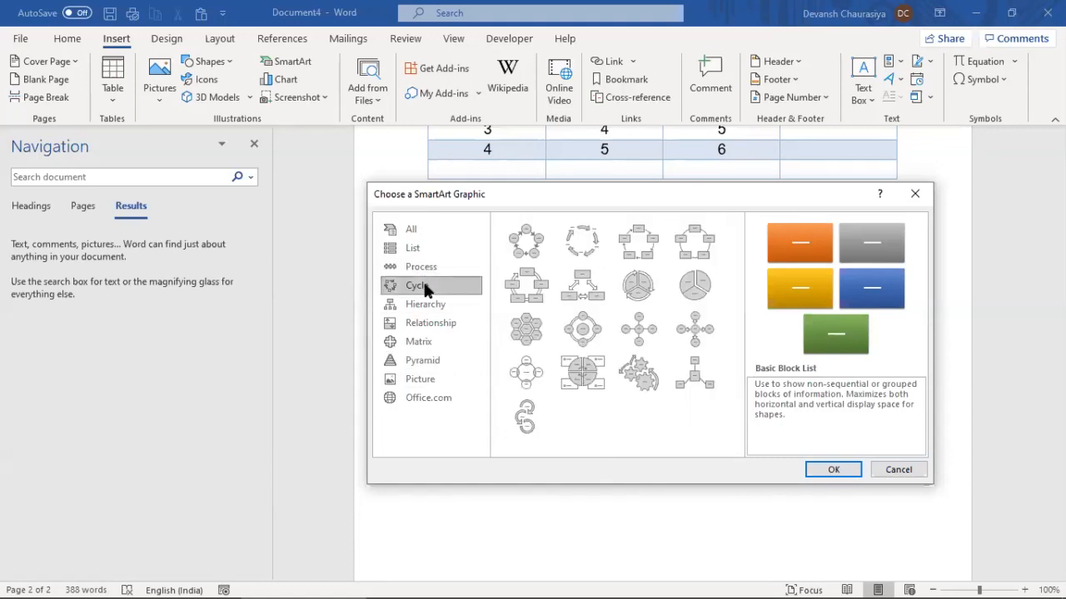
pyautogui.click(535, 297)
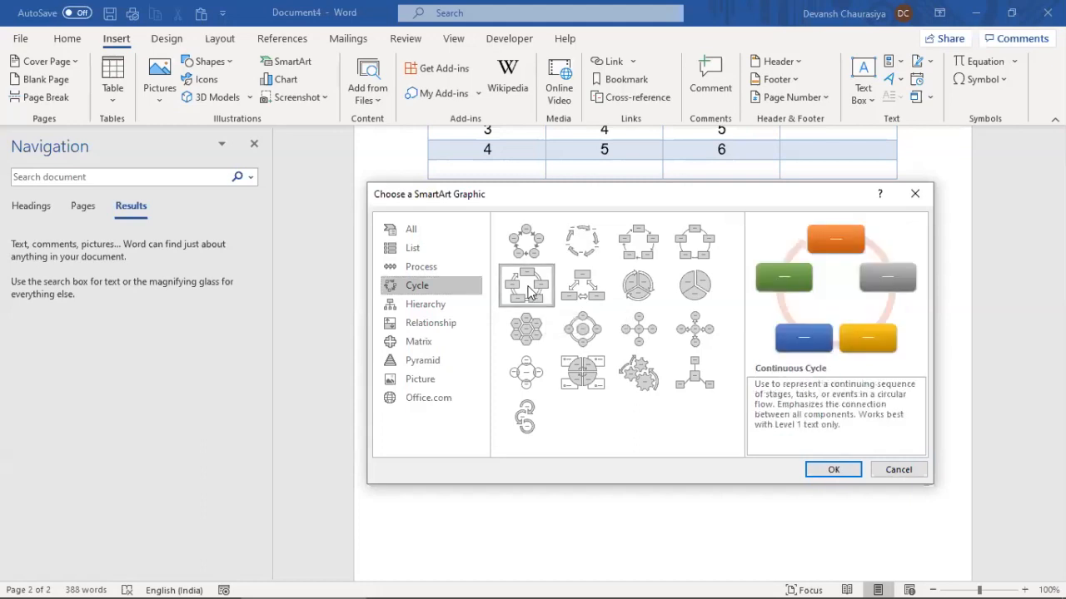
pyautogui.click(835, 471)
pyautogui.click(680, 299)
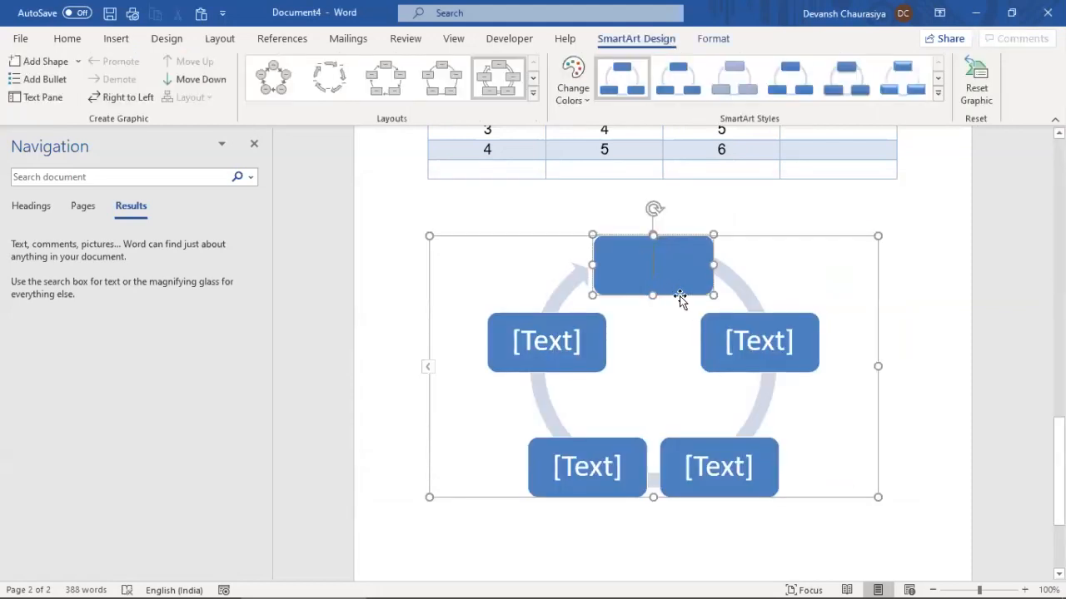
# Label the top stage 'Questionnaie and Survey Designing' and the right stage 'Survey Launch 30 days'
pyautogui.write('Survey De')
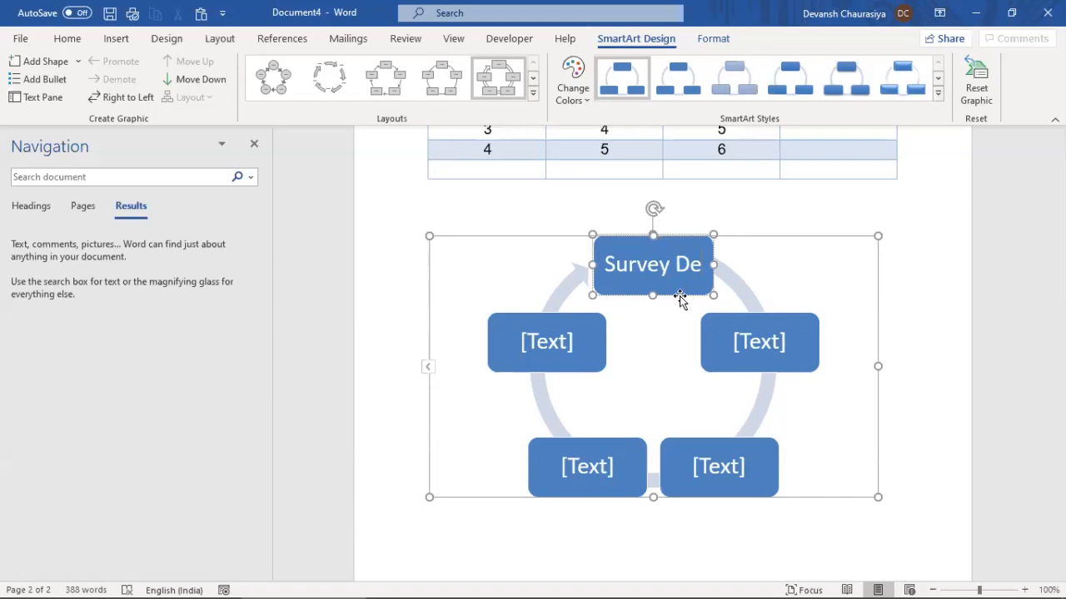
pyautogui.write('signing')
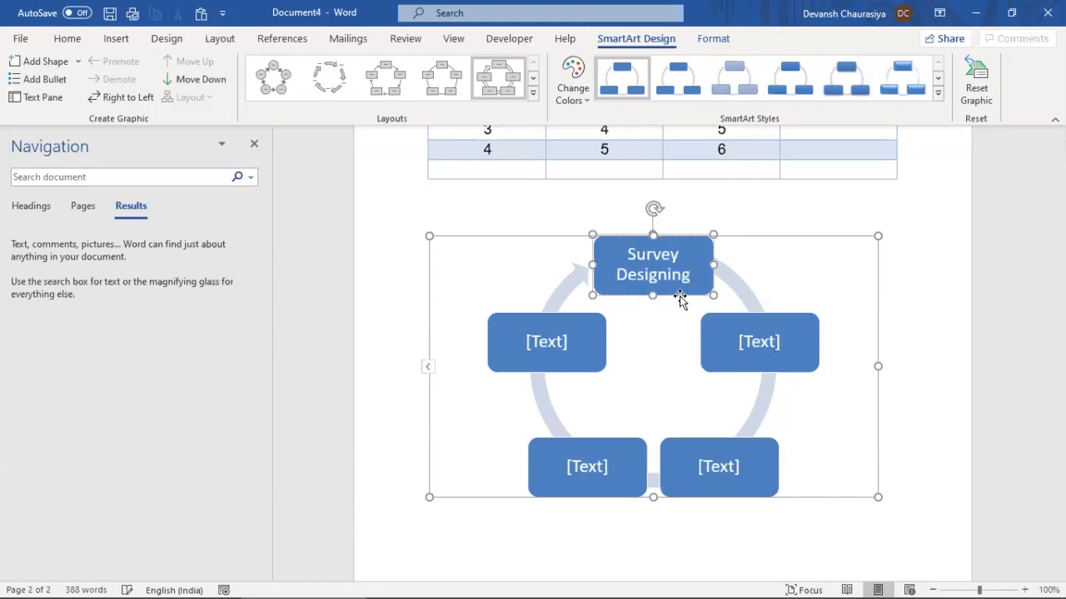
pyautogui.hotkey('ctrl', 'Left')
pyautogui.hotkey('ctrl', 'shift', 'Left')
pyautogui.write('Que')
pyautogui.write('stionnai')
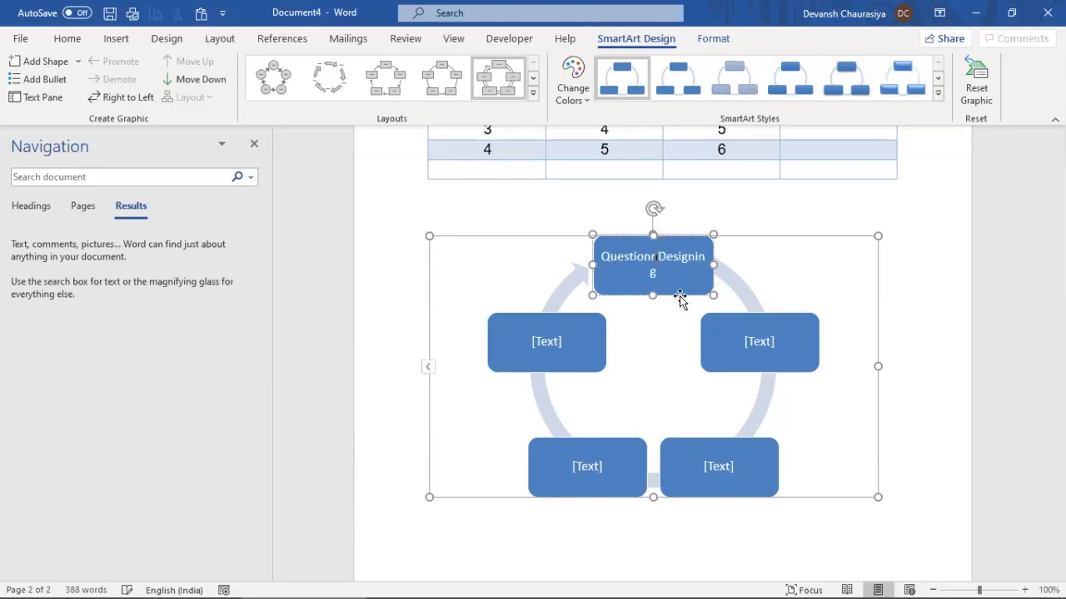
pyautogui.write('e')
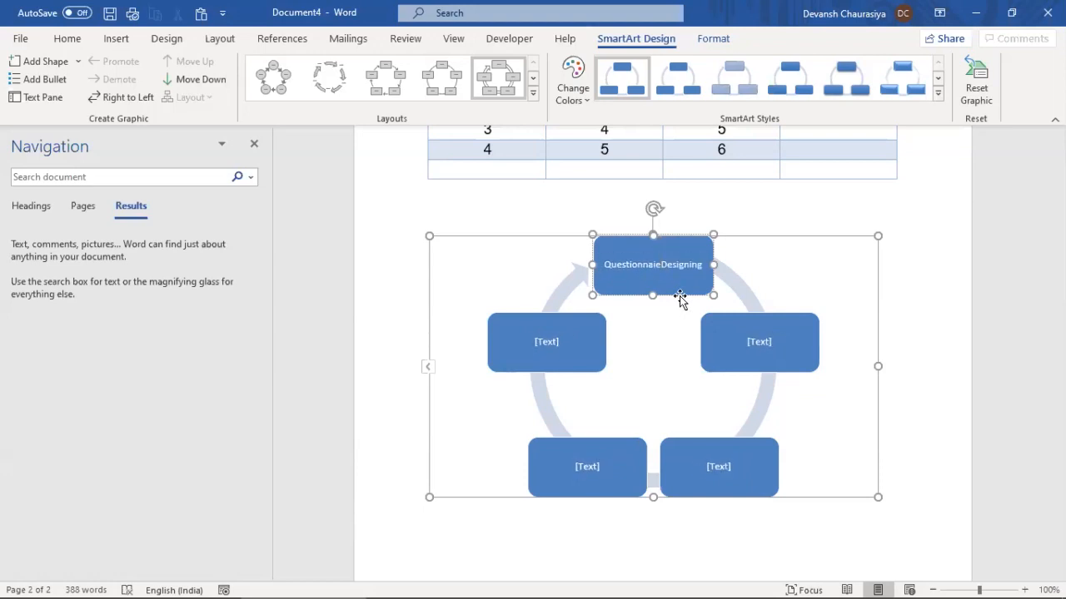
pyautogui.write(' and Survey')
pyautogui.click(750, 341)
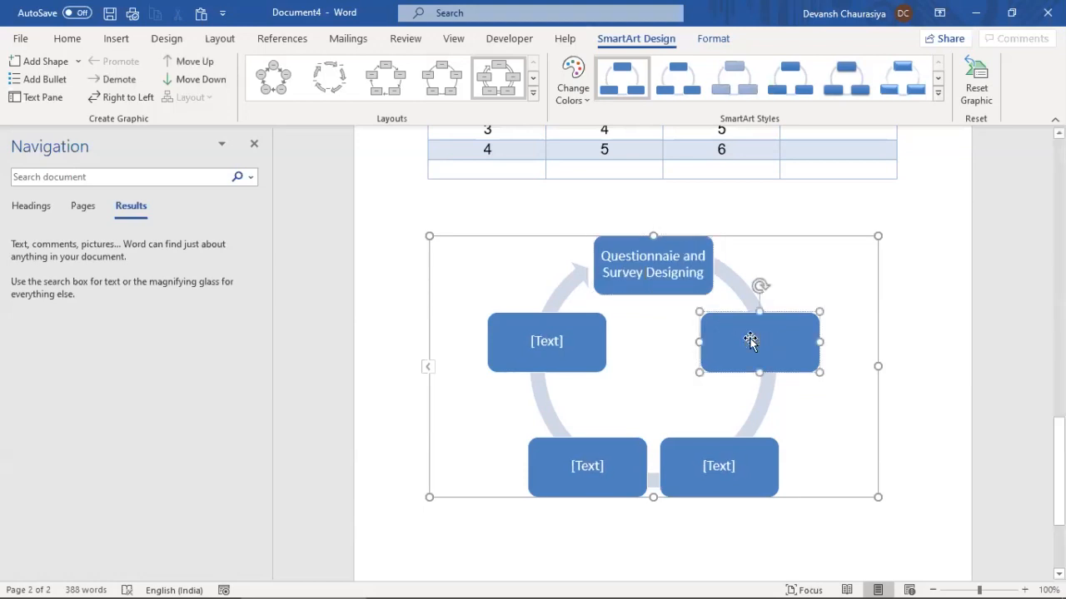
pyautogui.write('Survey Launch')
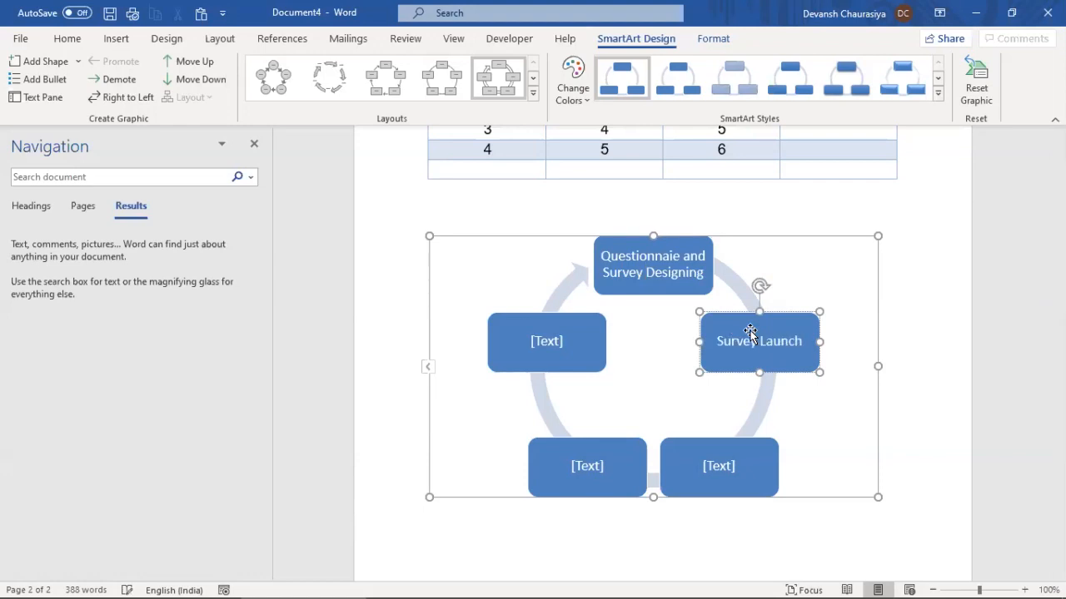
pyautogui.write(' 30 days')
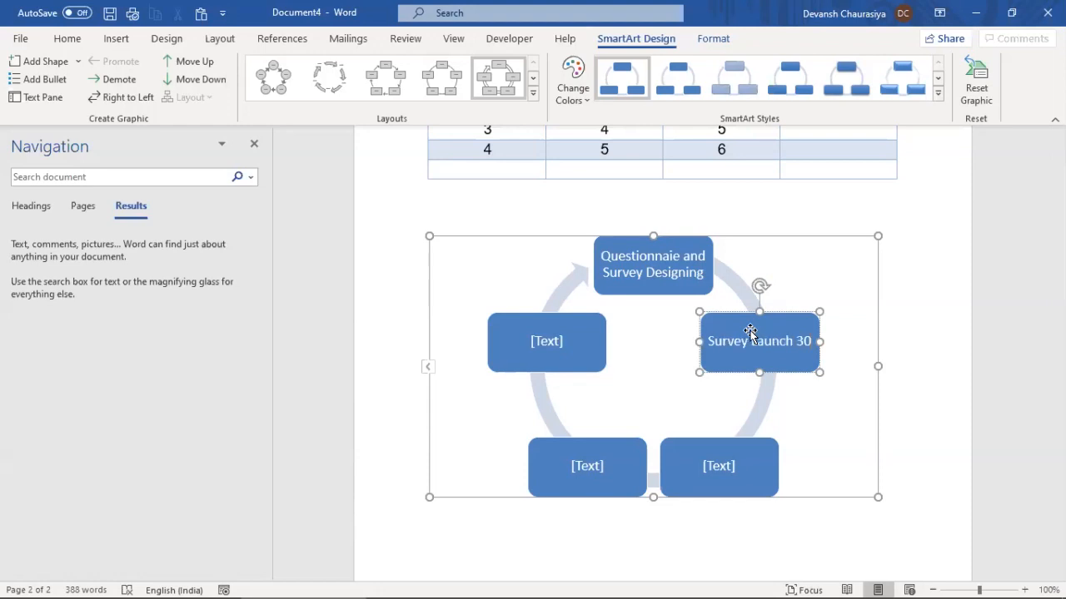
# Label the bottom stages 'Data Collection and Analysis' and 'Results and leadershipconnect and Action items'
pyautogui.click(711, 467)
pyautogui.write('Data')
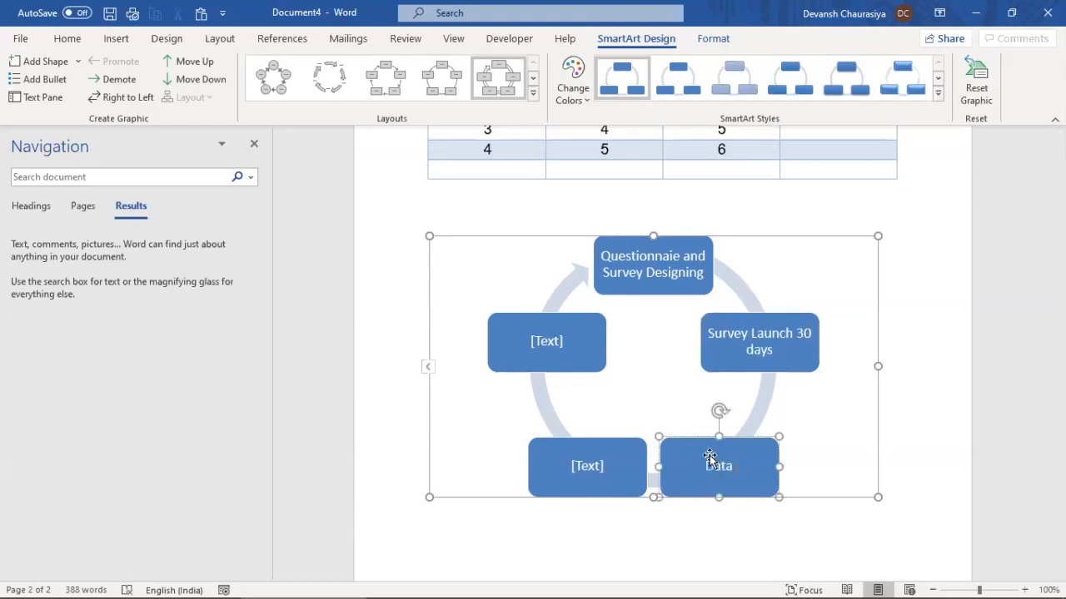
pyautogui.write(' Collection and')
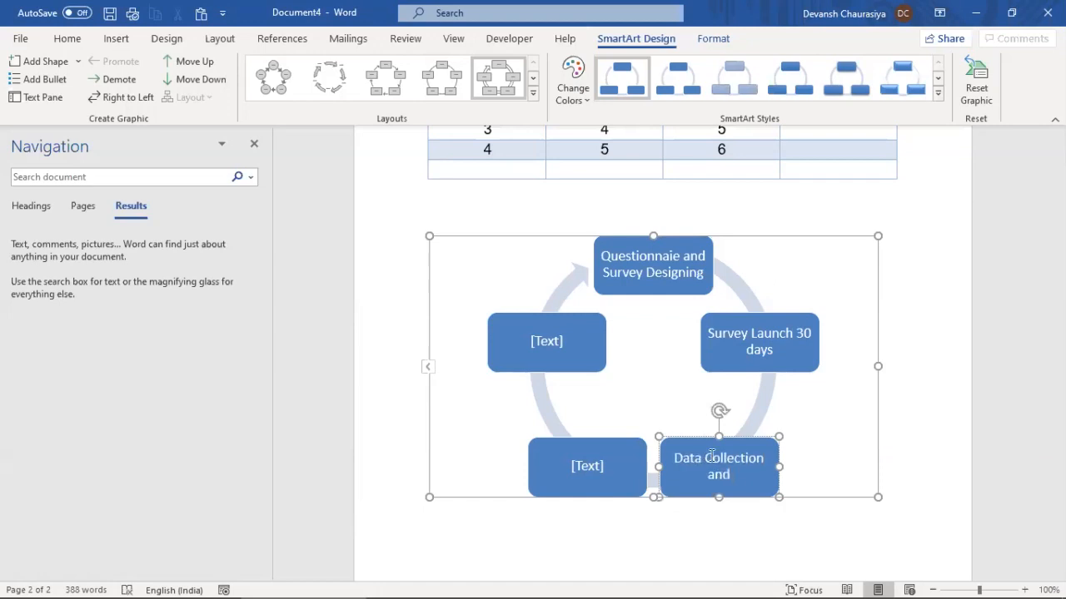
pyautogui.write(' Analysis')
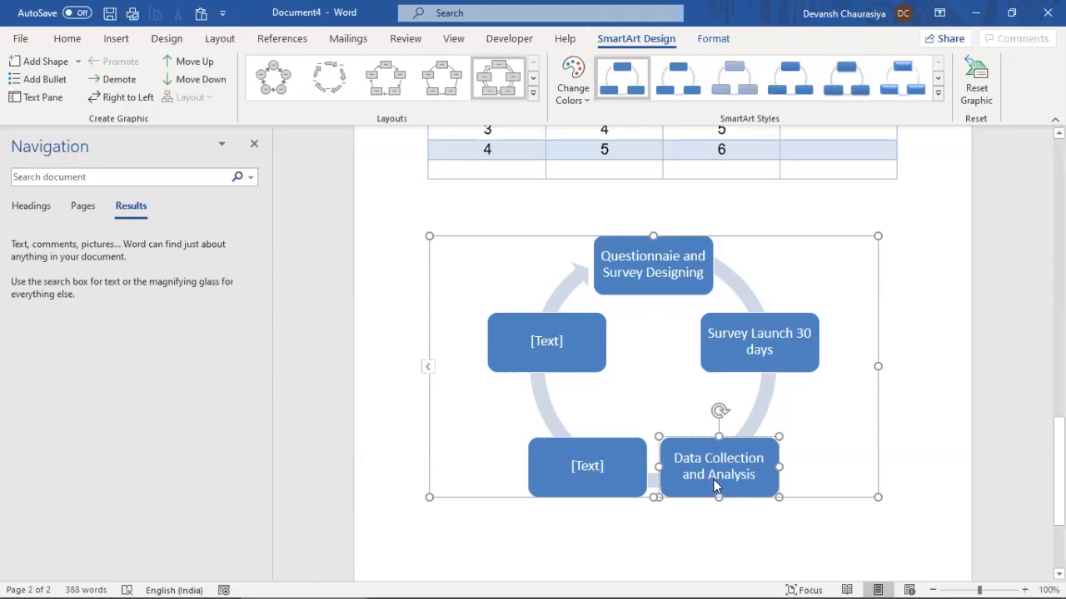
pyautogui.click(588, 466)
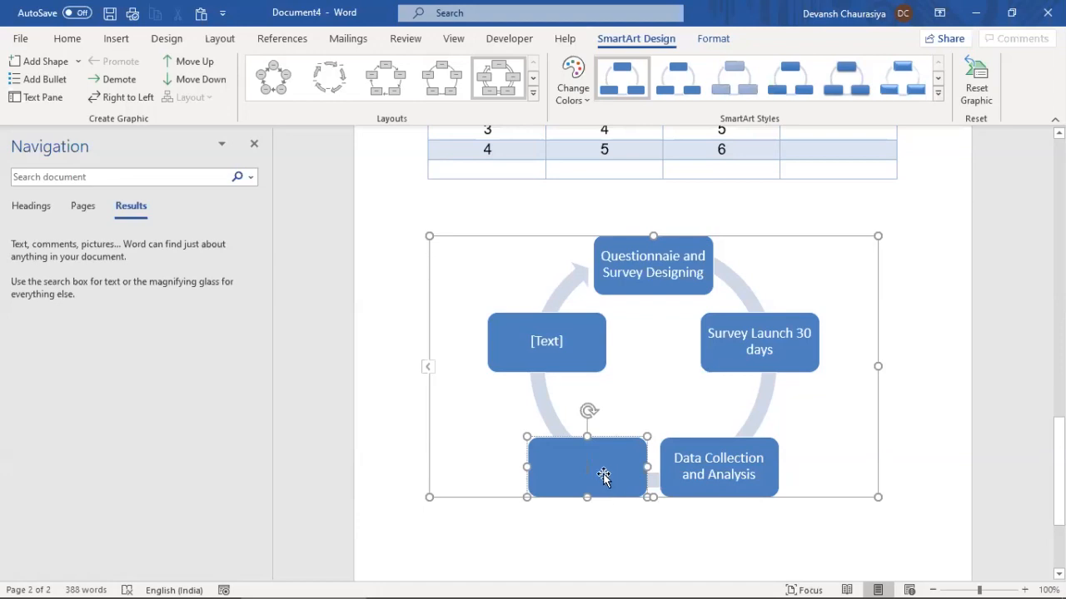
pyautogui.write('Resu')
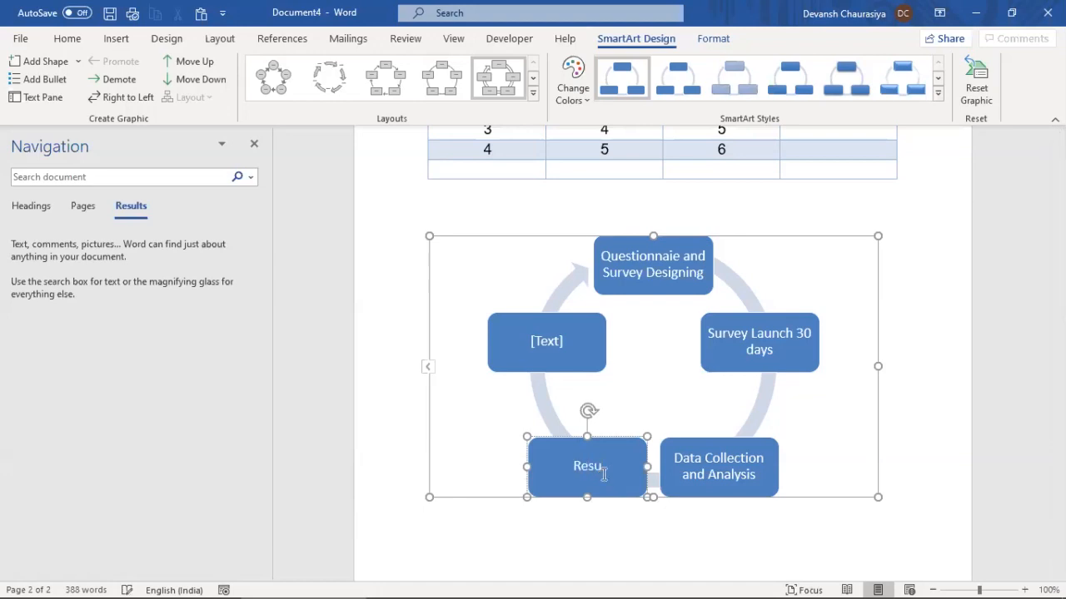
pyautogui.write('lts and leadershi')
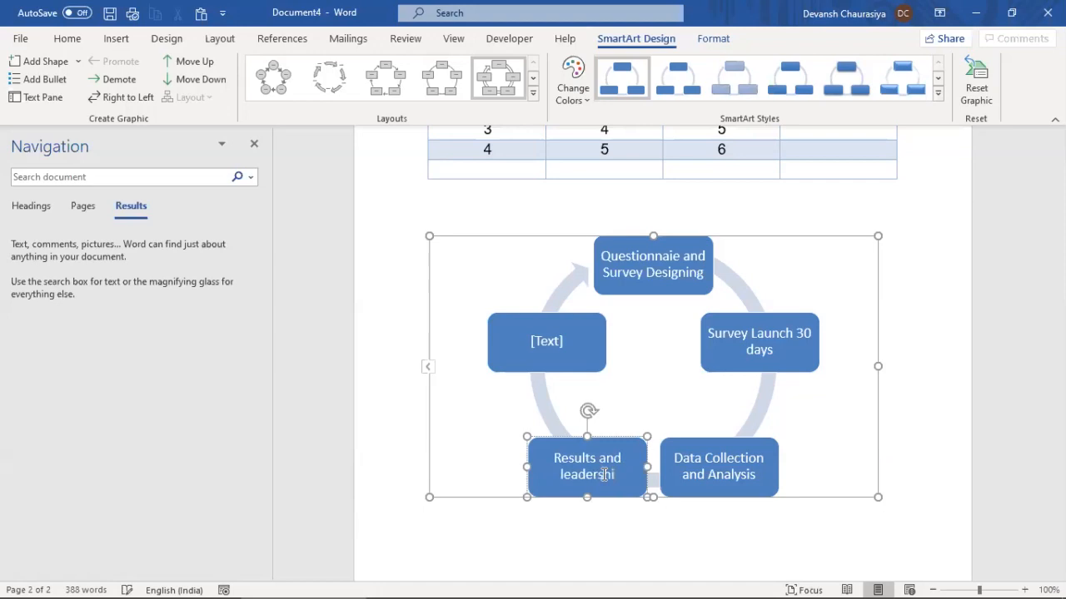
pyautogui.write('pconnect and Actuo')
pyautogui.press('BackSpace')
pyautogui.press('BackSpace')
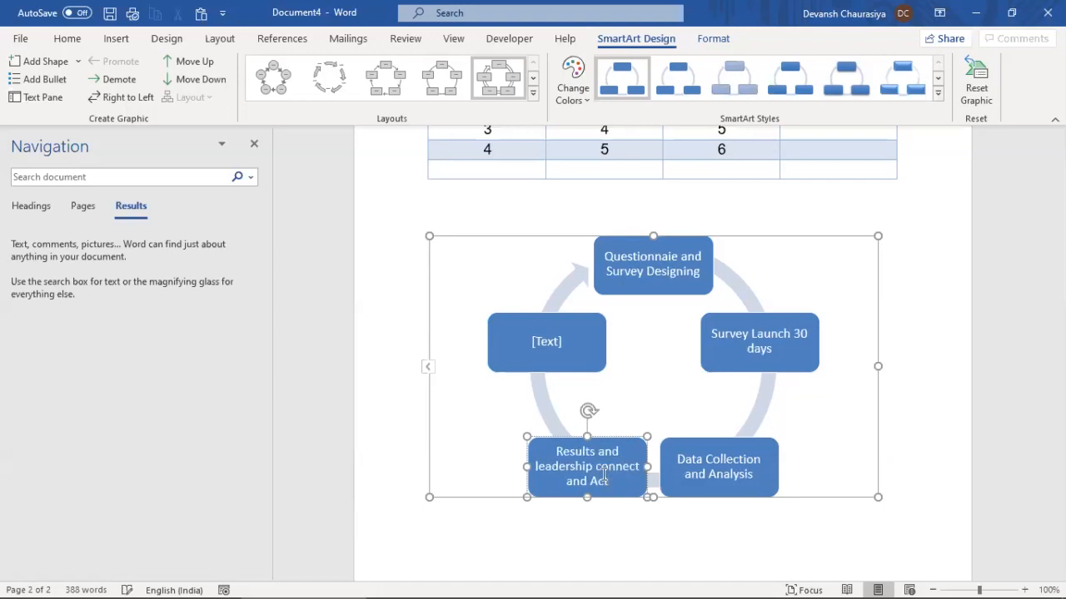
pyautogui.write('ion items')
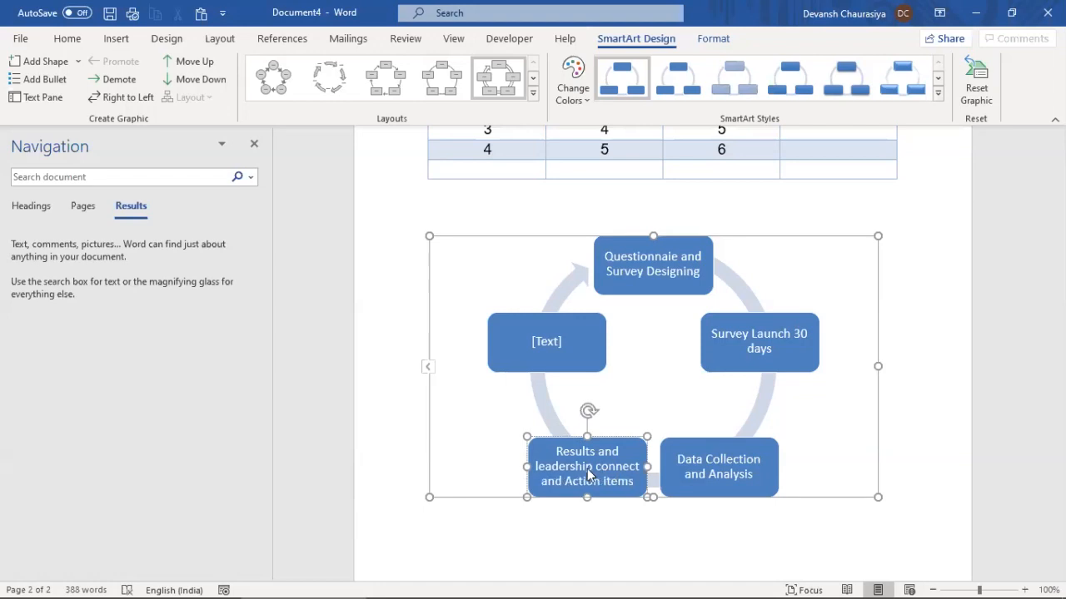
# Label the left stage 'Implementation and feedback' and switch to a curved-arrow cycle layout
pyautogui.click(542, 341)
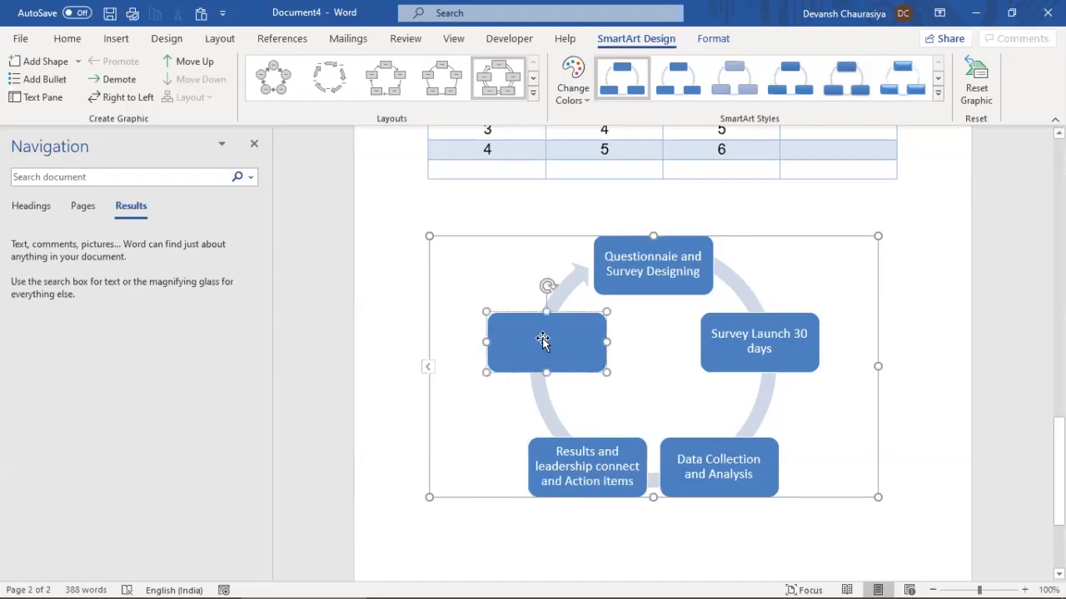
pyautogui.write('Implem')
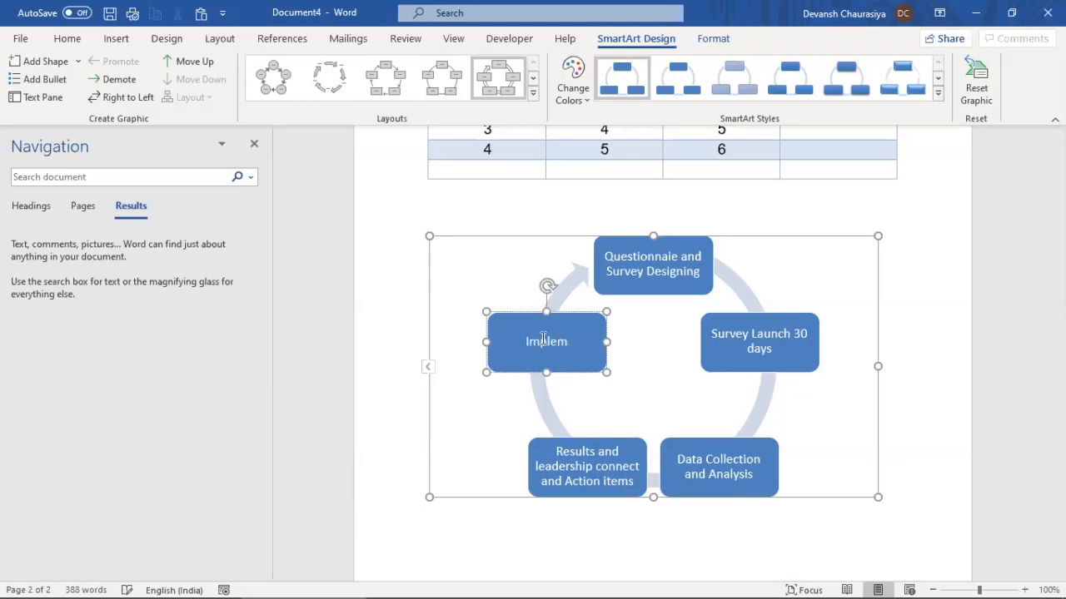
pyautogui.write('entation and feedback')
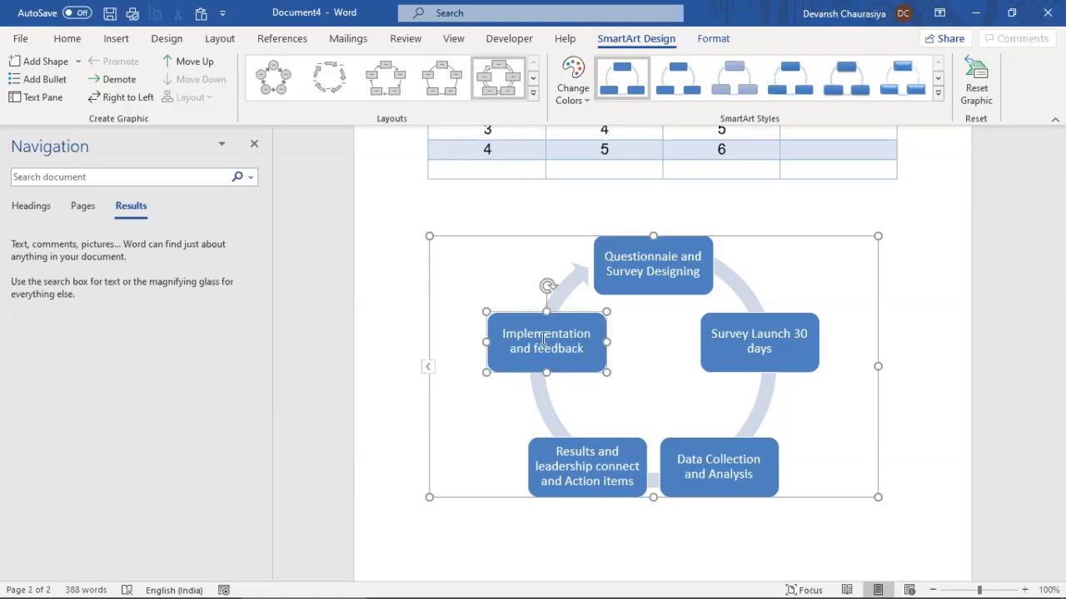
pyautogui.click(484, 286)
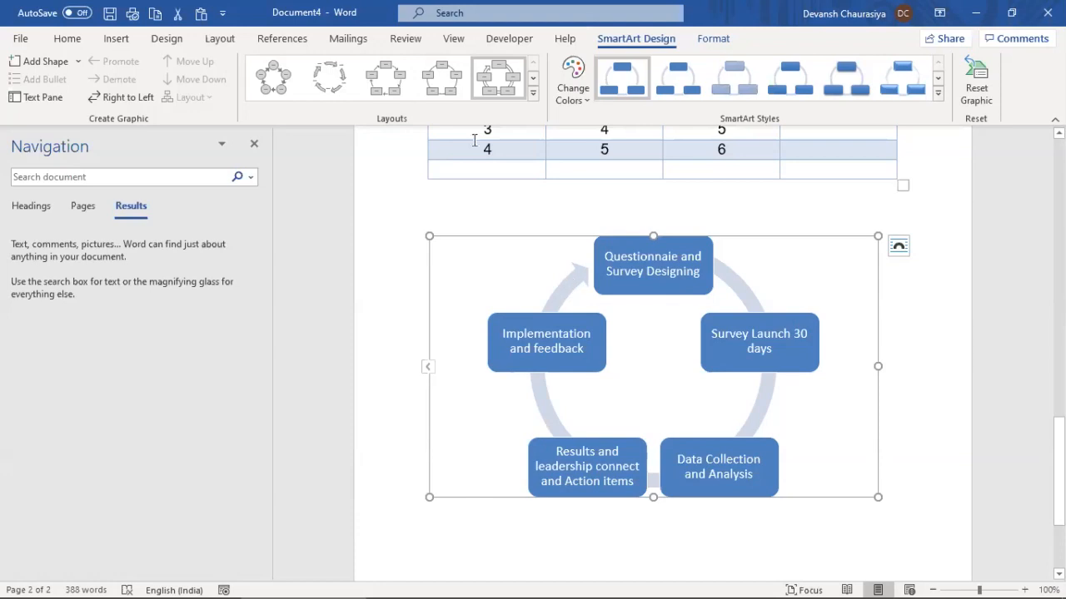
pyautogui.click(336, 90)
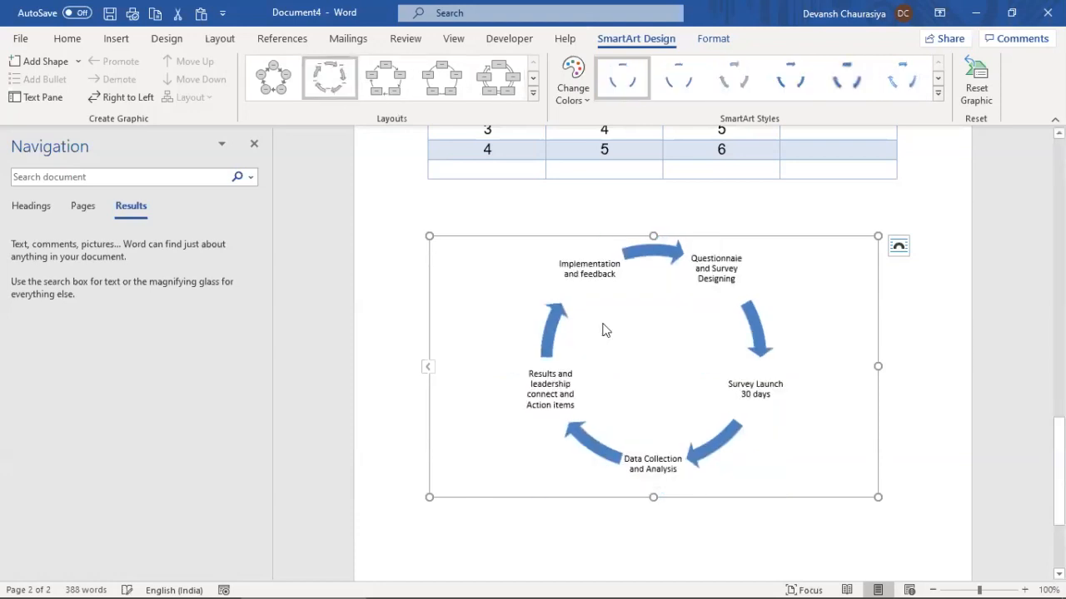
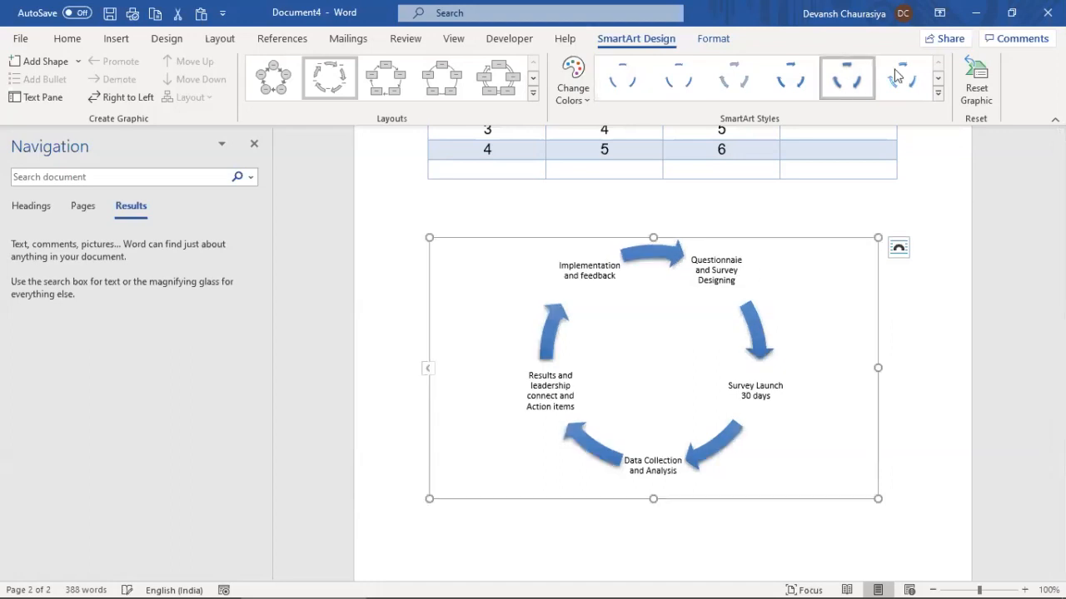
# Try a dark 3-D SmartArt style on the cycle diagram, then undo it
pyautogui.click(938, 92)
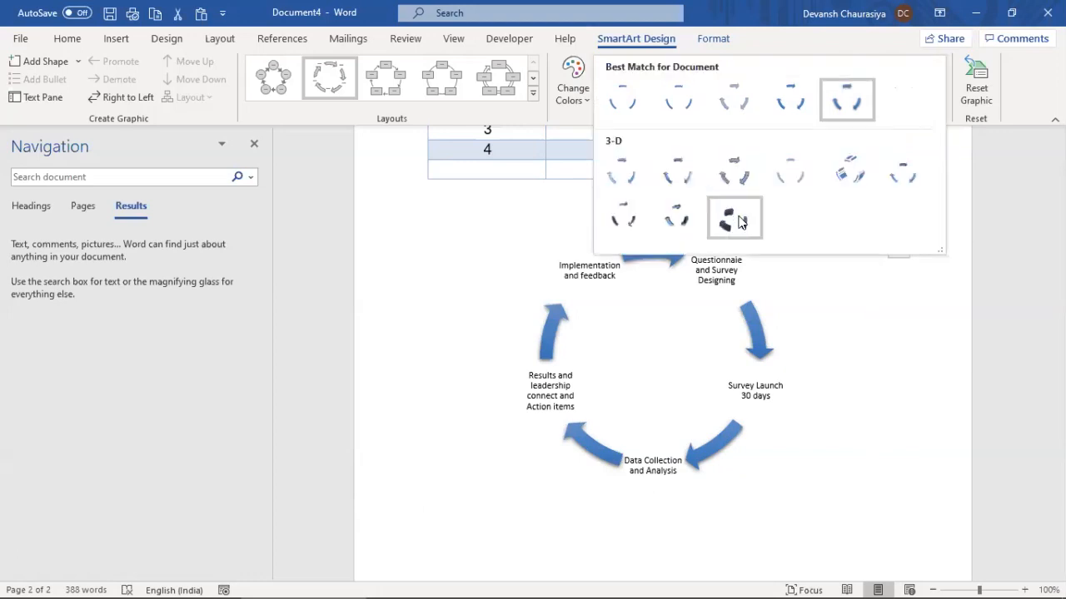
pyautogui.click(733, 219)
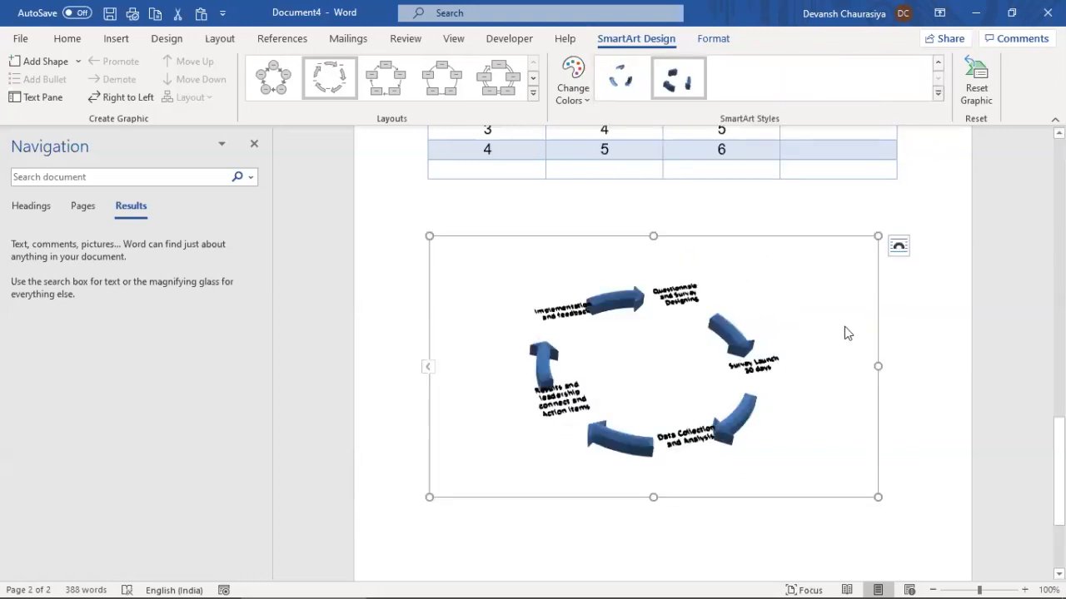
pyautogui.hotkey('ctrl', 'z')
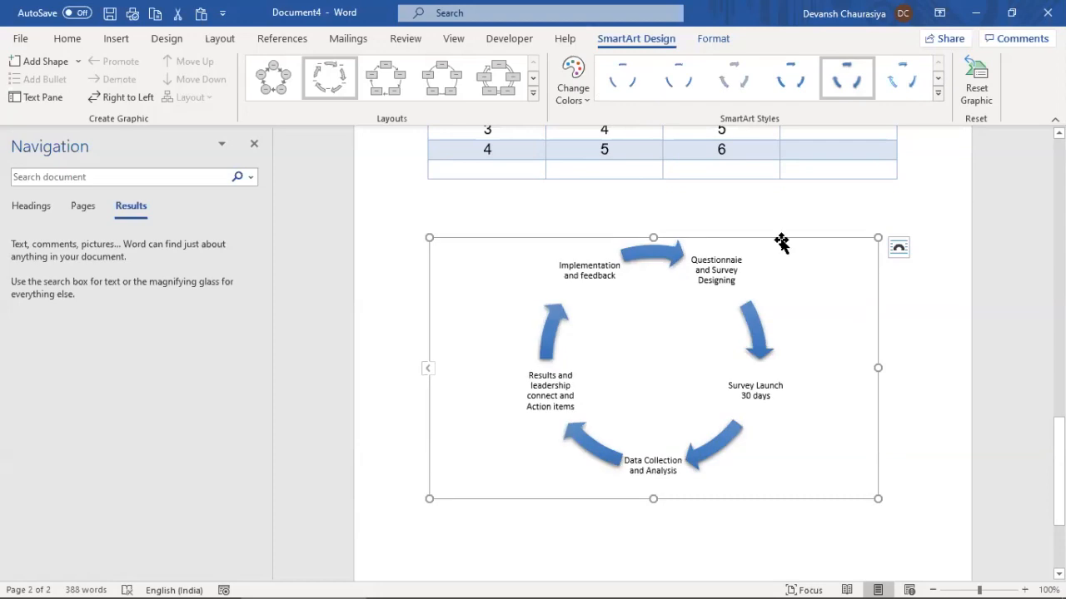
# Switch the cycle to the circle-based Basic Cycle layout and recolour it Colorful
pyautogui.click(286, 78)
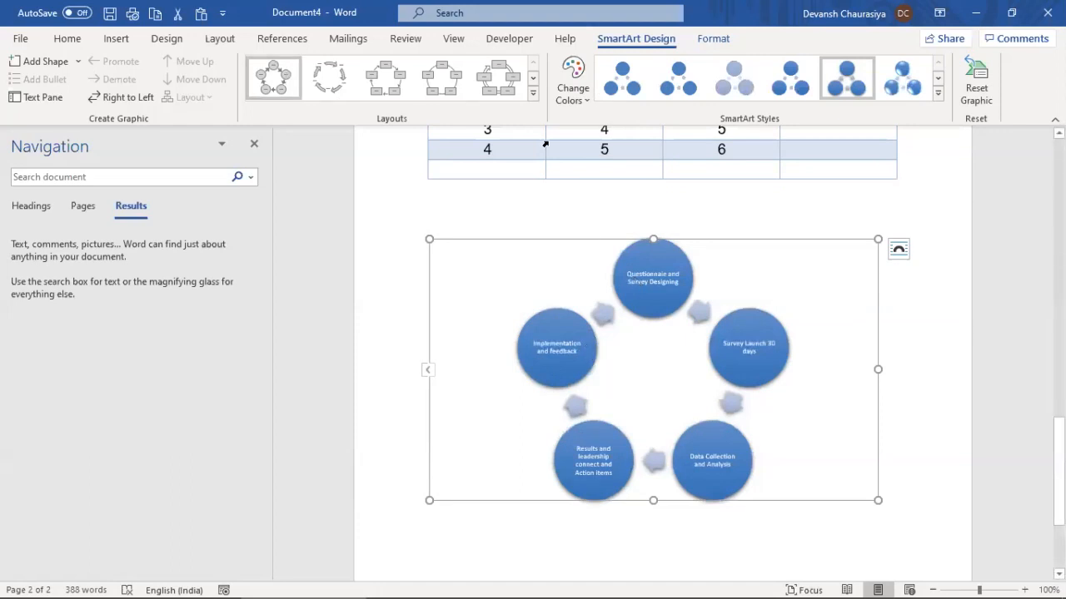
pyautogui.click(586, 102)
pyautogui.click(638, 229)
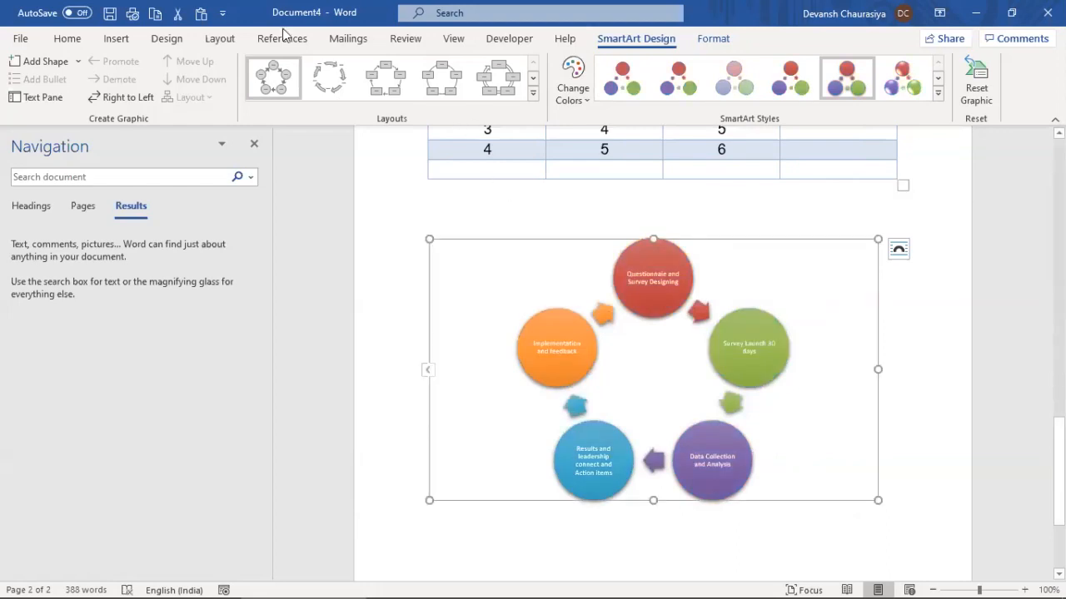
# Start a new empty paragraph below the cycle diagram
pyautogui.click(116, 40)
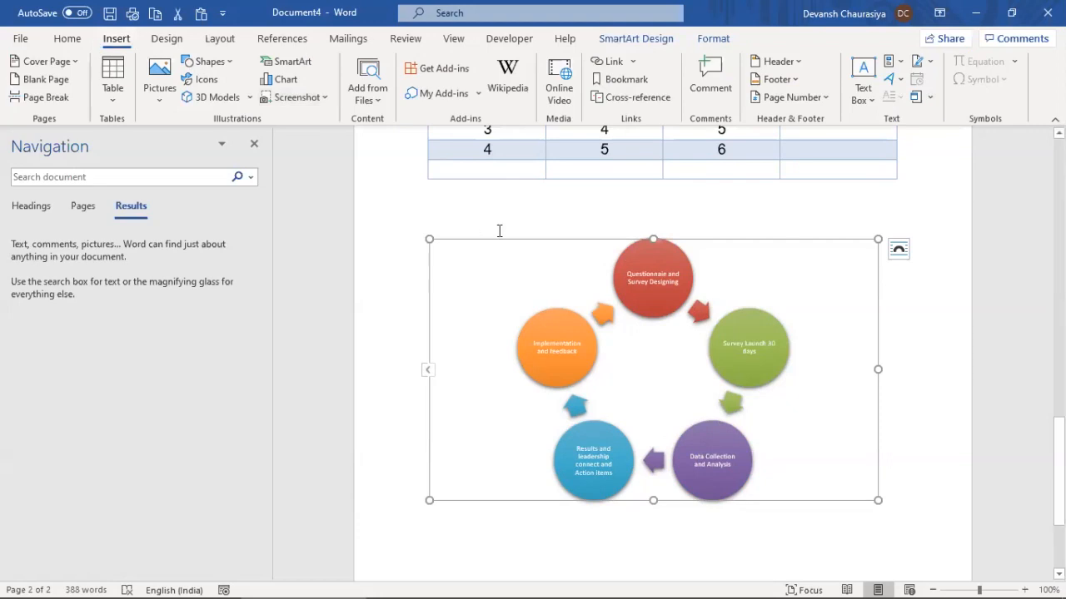
pyautogui.scroll(-2, 528, 442)
pyautogui.click(526, 442)
pyautogui.press('Return')
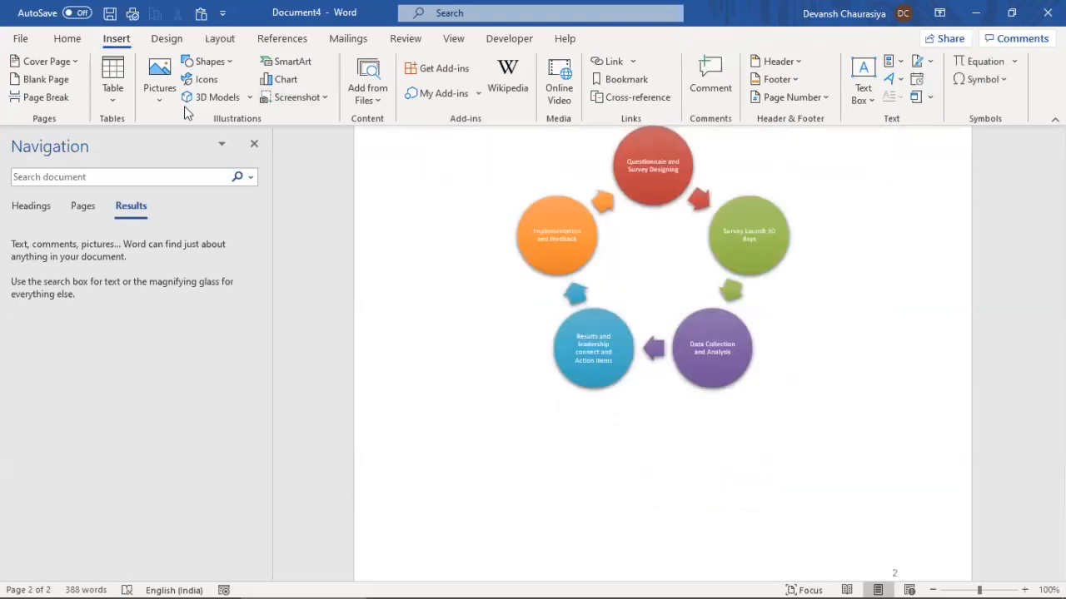
# Insert a basic Hierarchy SmartArt graphic in the new paragraph
pyautogui.click(286, 79)
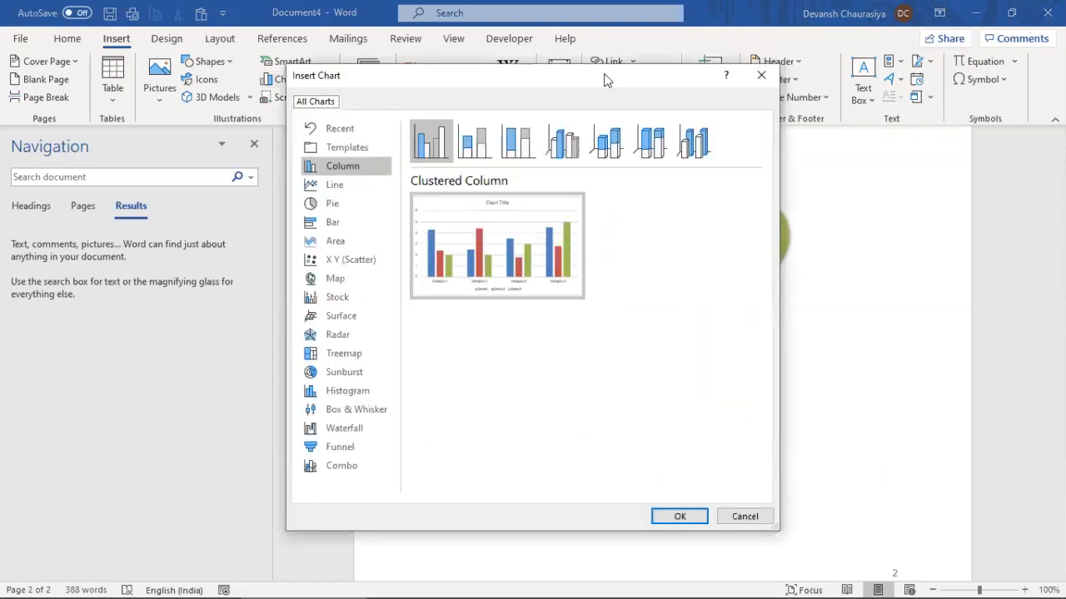
pyautogui.click(760, 75)
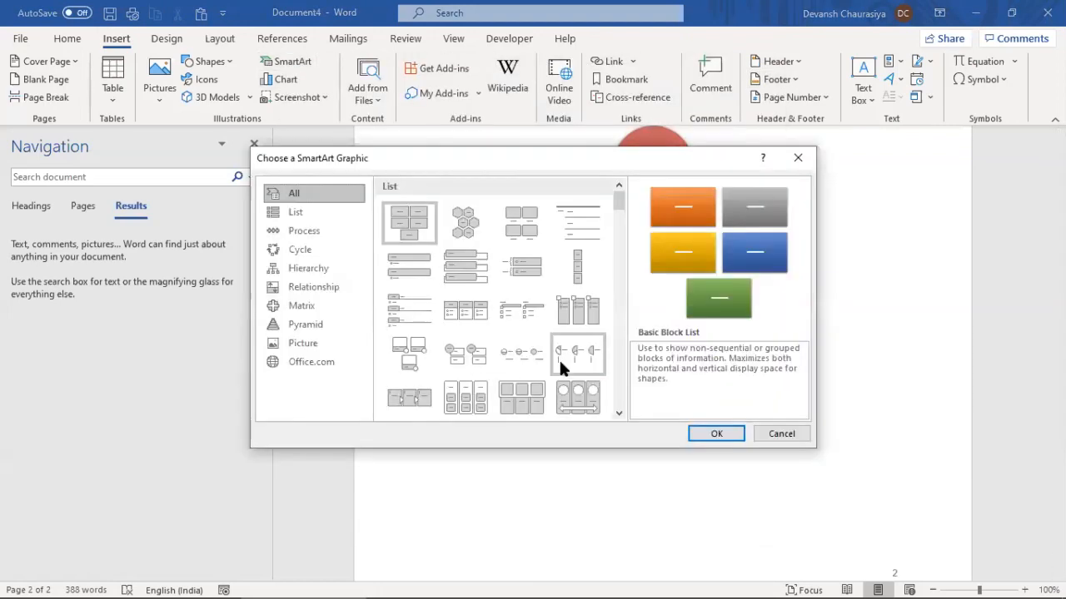
pyautogui.click(309, 266)
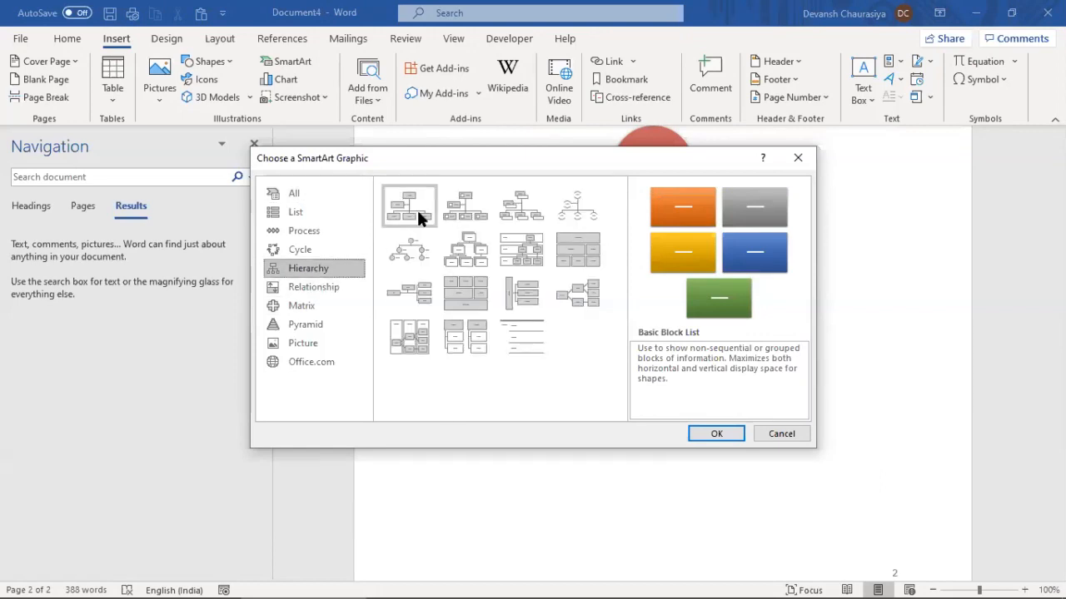
pyautogui.click(472, 252)
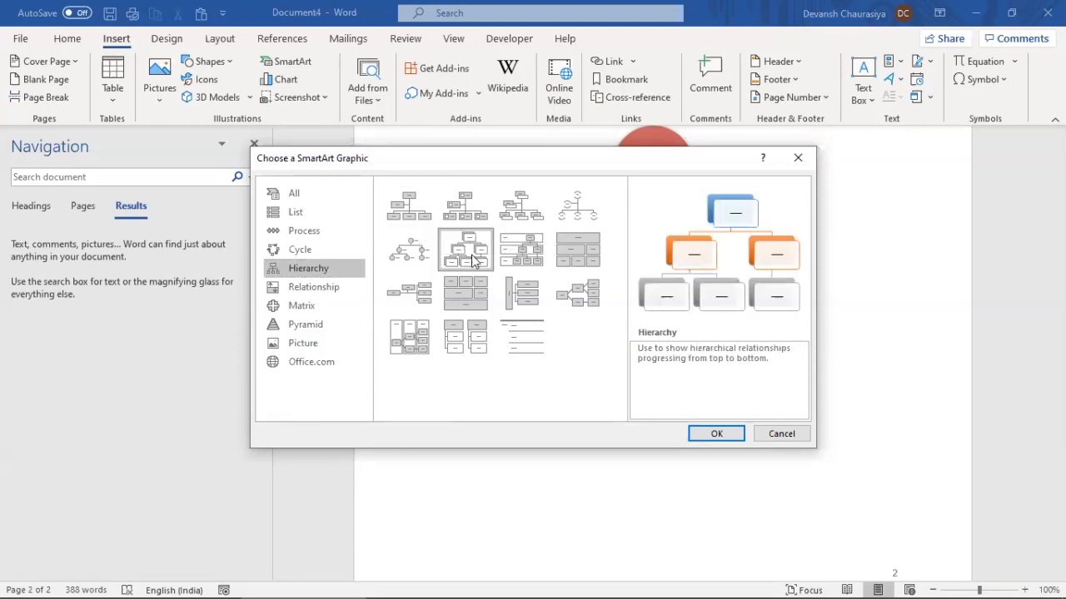
pyautogui.click(716, 434)
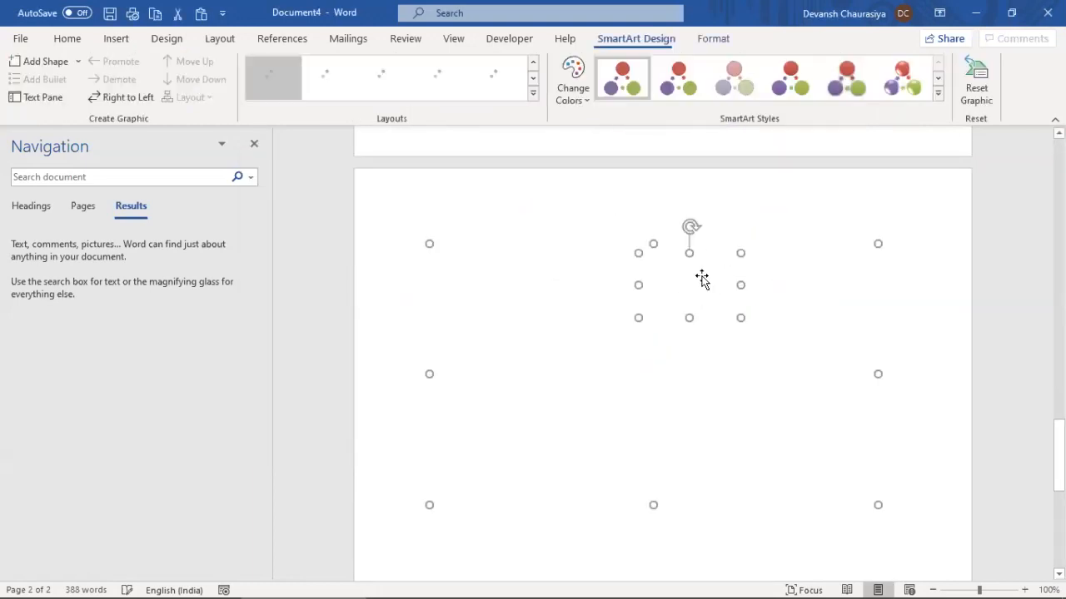
# Label the top box A and the two second-level boxes B and C
pyautogui.click(717, 300)
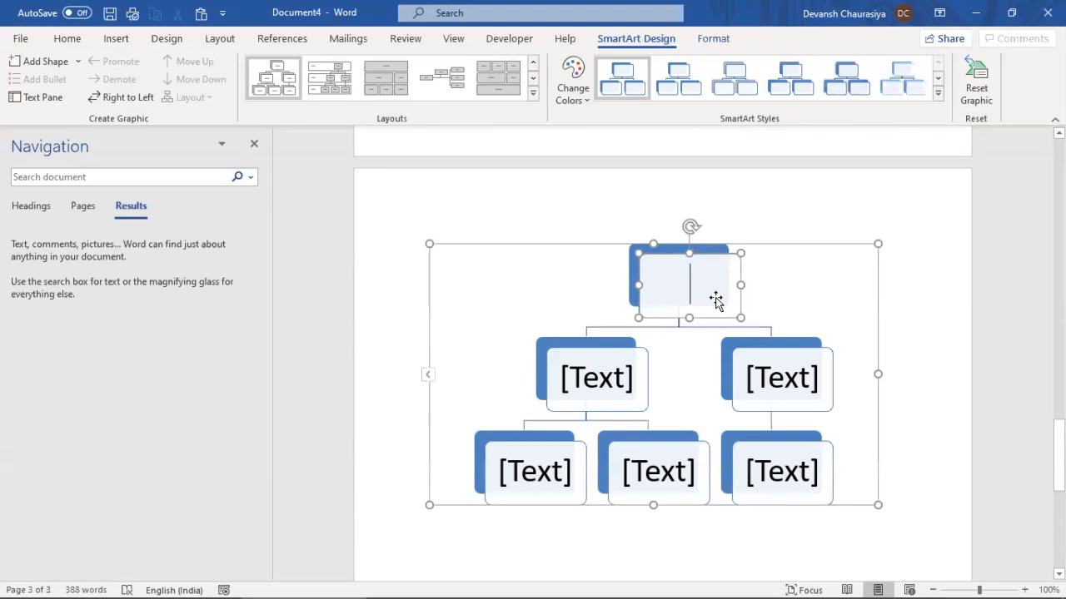
pyautogui.write('Per')
pyautogui.press('BackSpace')
pyautogui.press('BackSpace')
pyautogui.press('BackSpace')
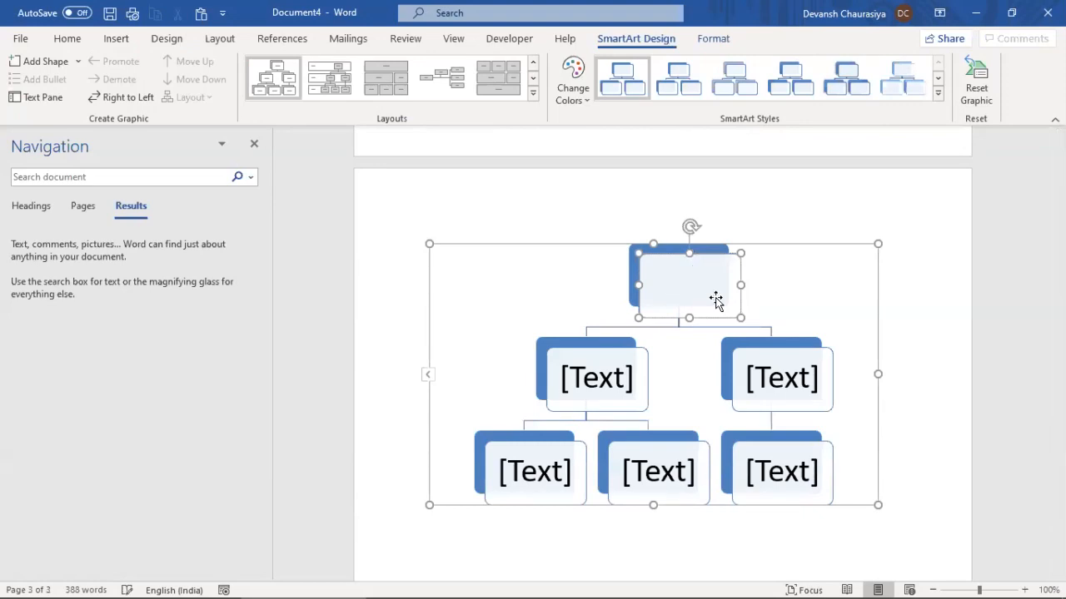
pyautogui.write('A')
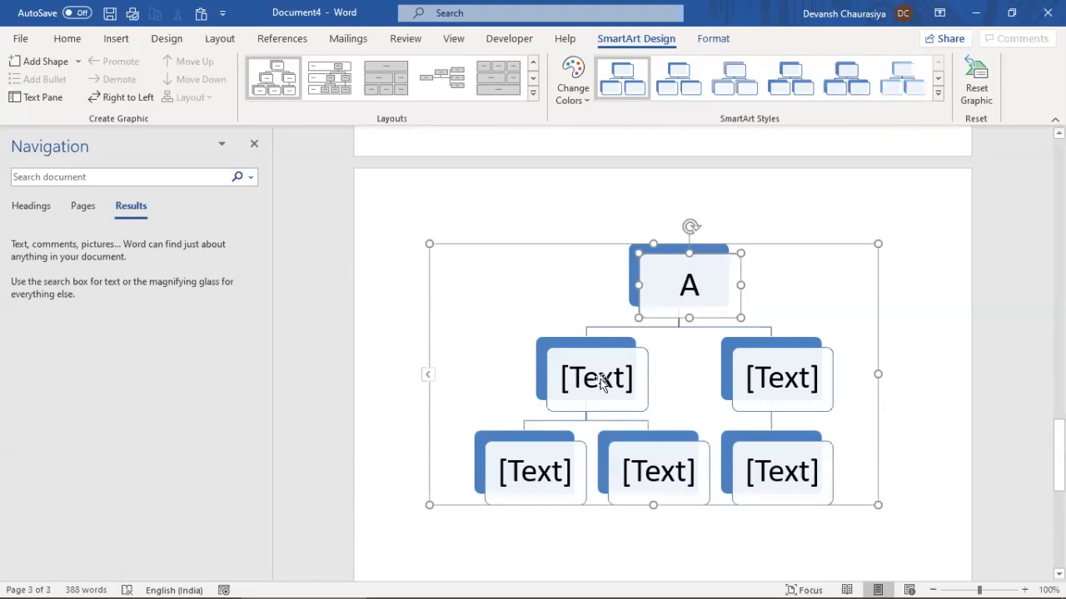
pyautogui.click(599, 382)
pyautogui.write('B')
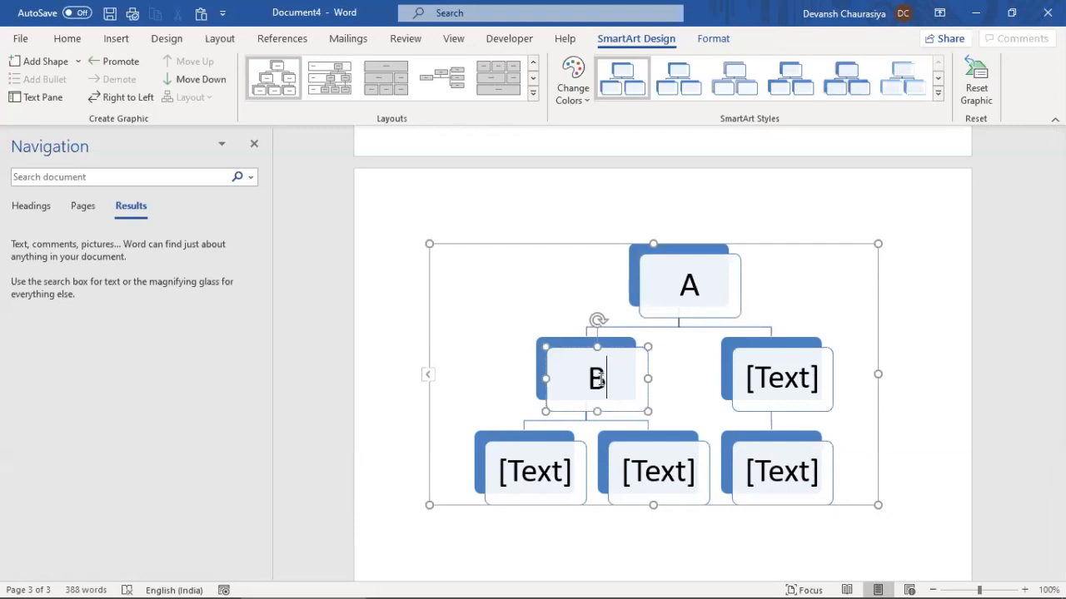
pyautogui.click(774, 379)
pyautogui.write('C')
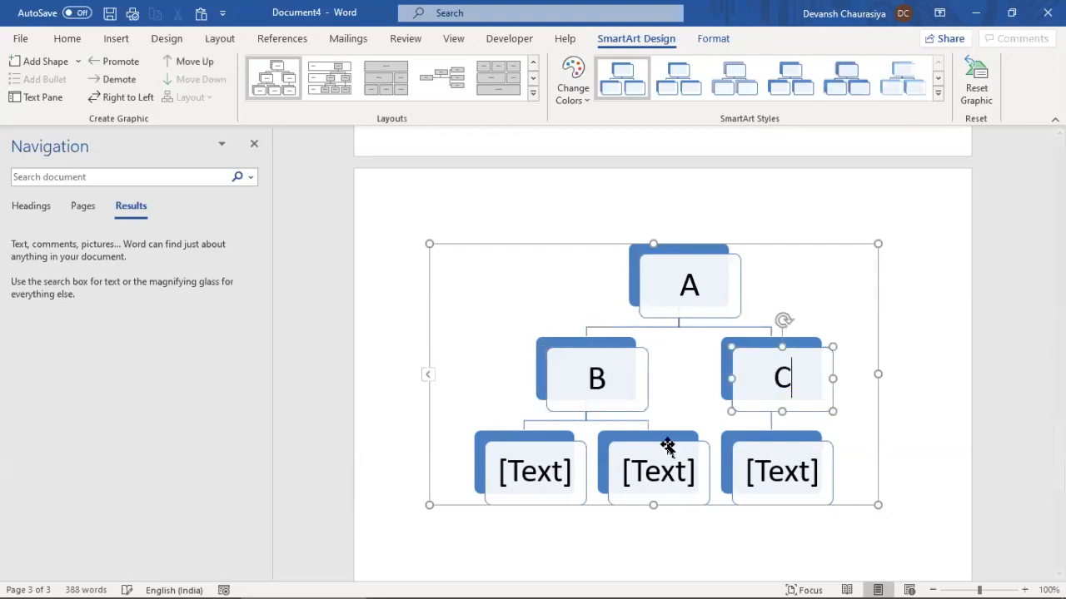
# Label the bottom-row boxes E, F and X, then deselect the diagram
pyautogui.click(549, 473)
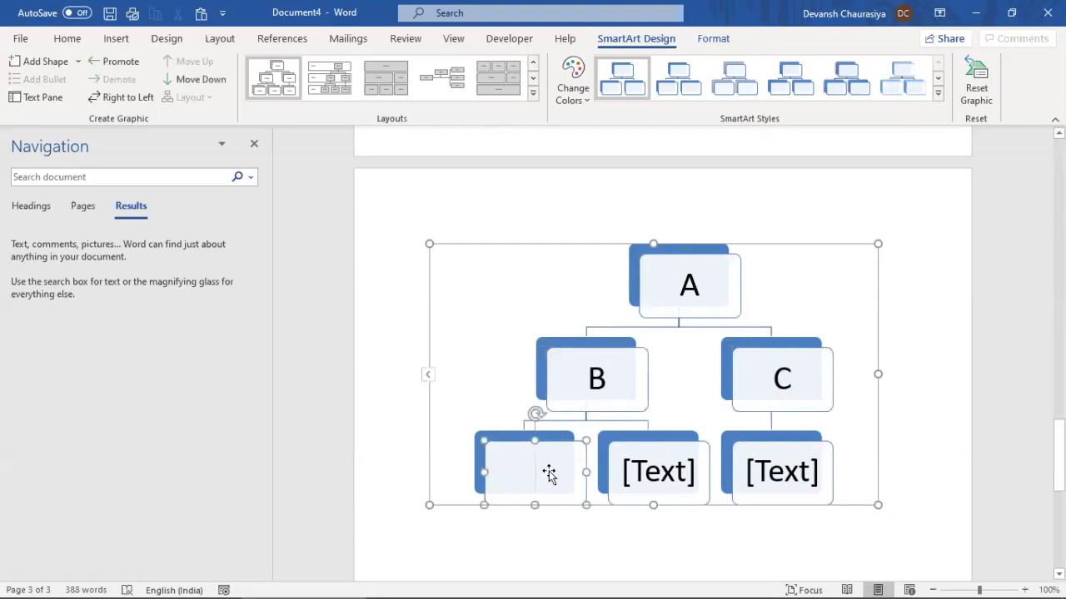
pyautogui.write('D')
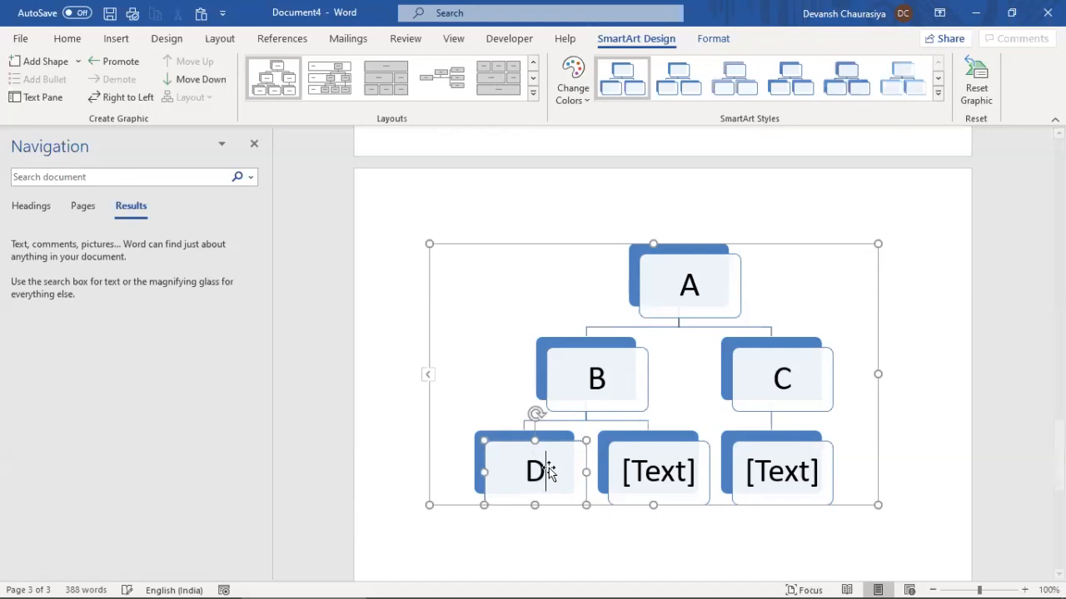
pyautogui.press('BackSpace')
pyautogui.write('E')
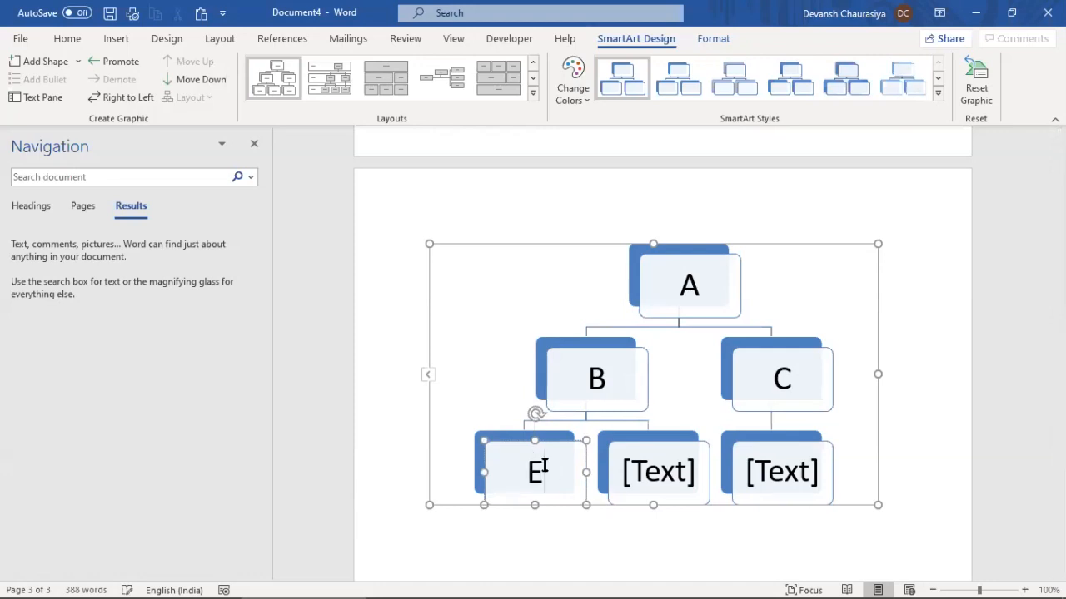
pyautogui.click(634, 473)
pyautogui.write('F')
pyautogui.click(779, 477)
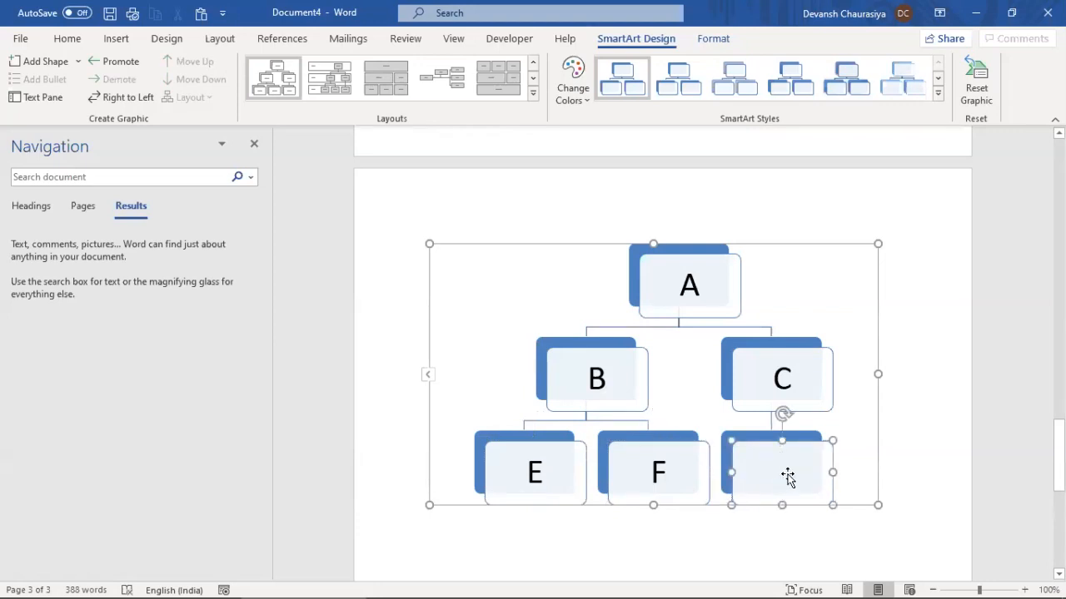
pyautogui.write('Z')
pyautogui.press('BackSpace')
pyautogui.write('X')
pyautogui.click(940, 372)
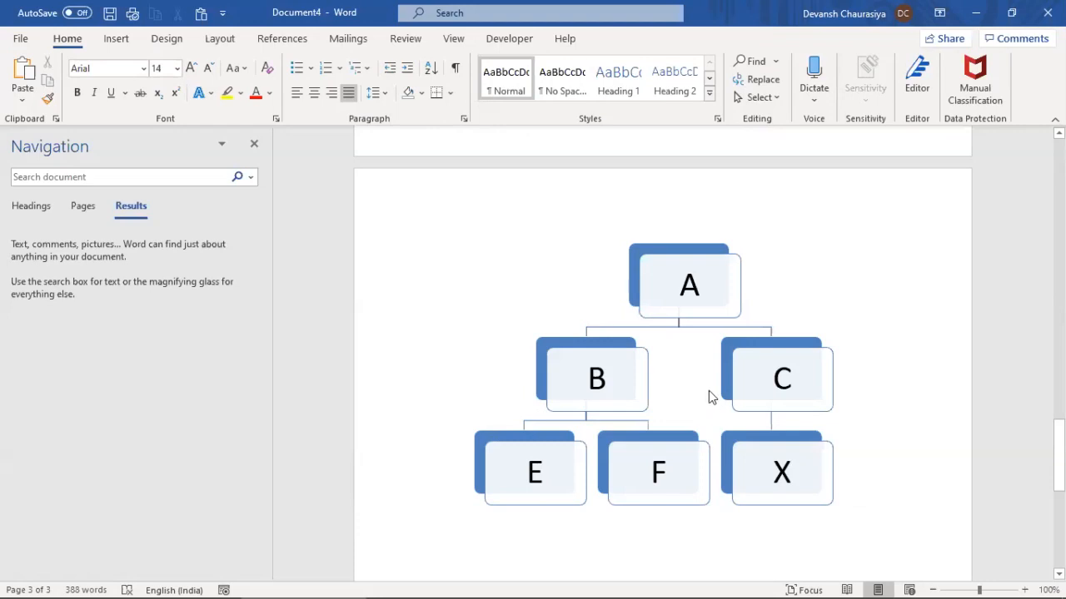
# Give the hierarchy boxes a bevelled 3-D SmartArt style
pyautogui.click(664, 440)
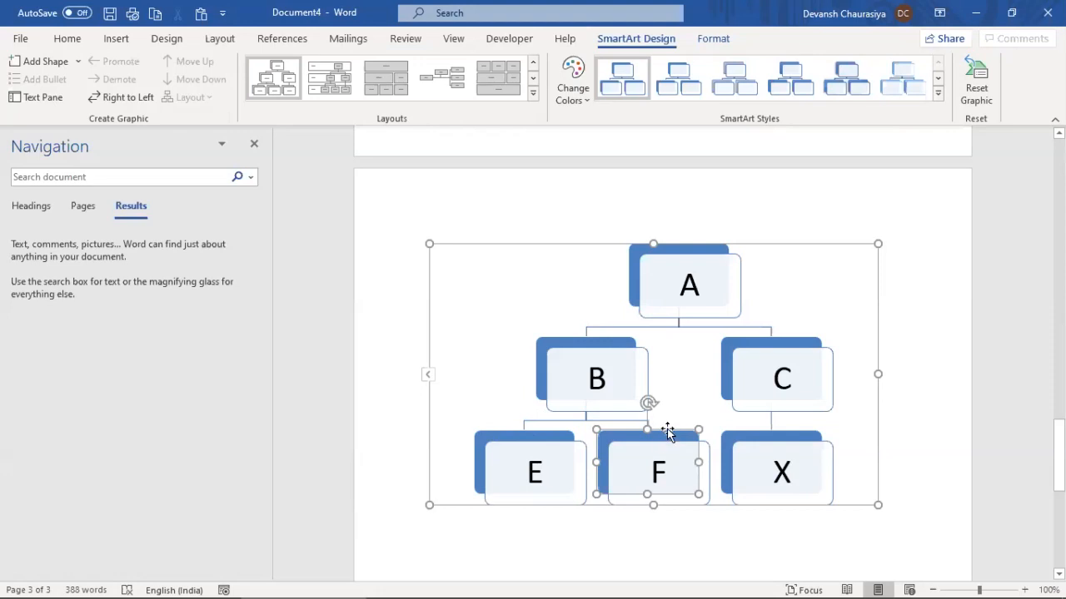
pyautogui.rightClick(667, 429)
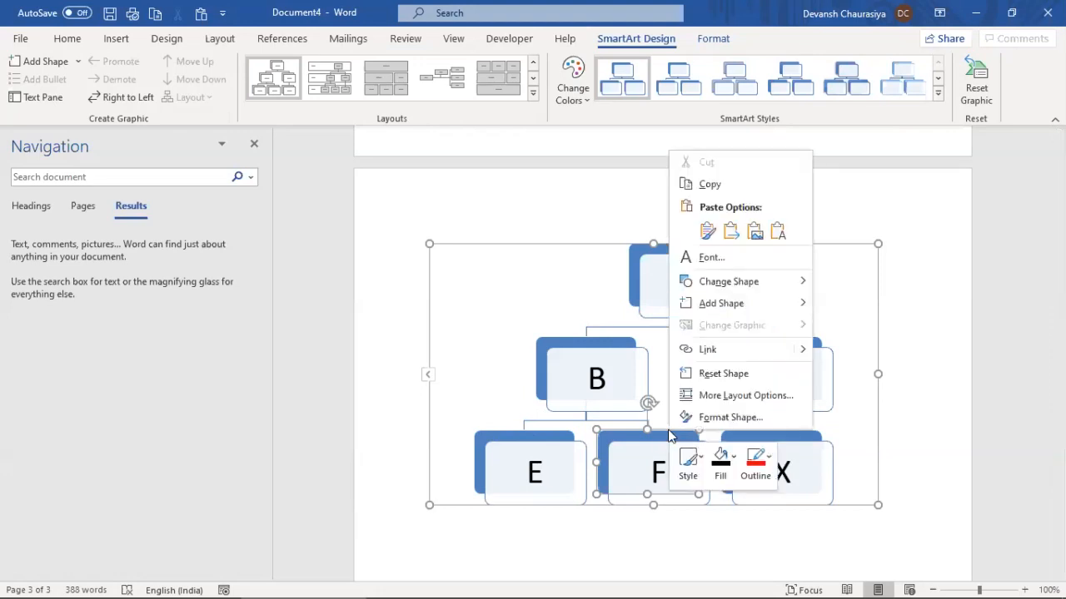
pyautogui.click(720, 374)
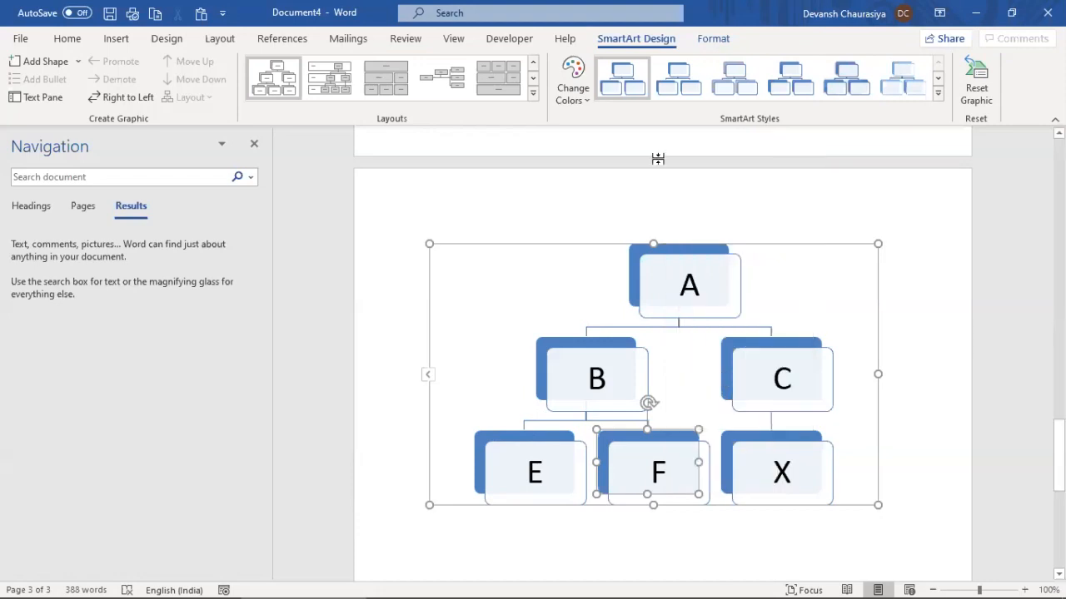
pyautogui.click(904, 82)
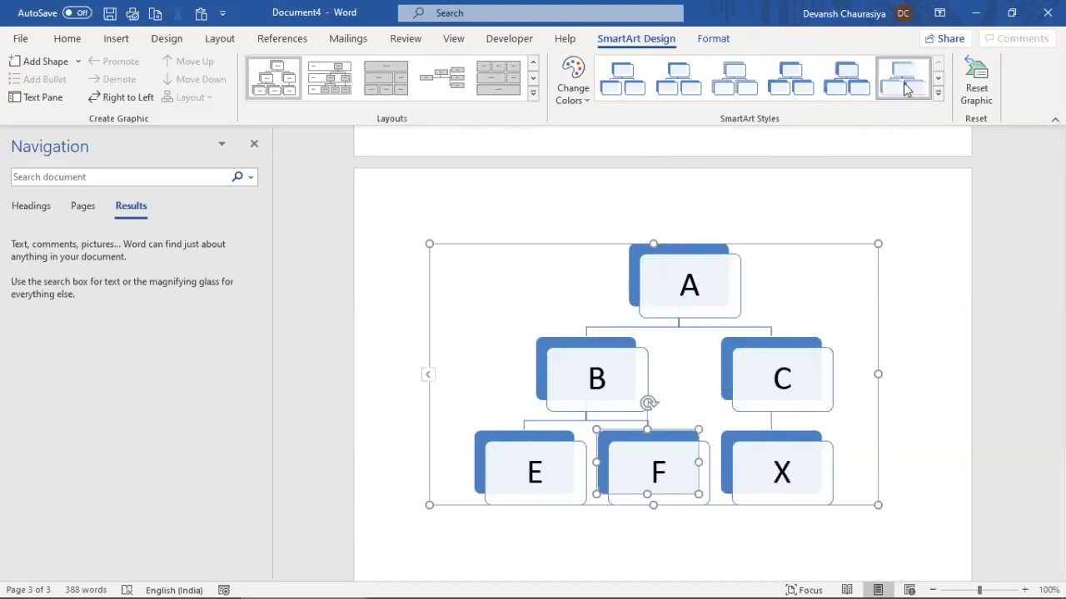
# Switch the hierarchy diagram to a different layout and select box F
pyautogui.click(567, 247)
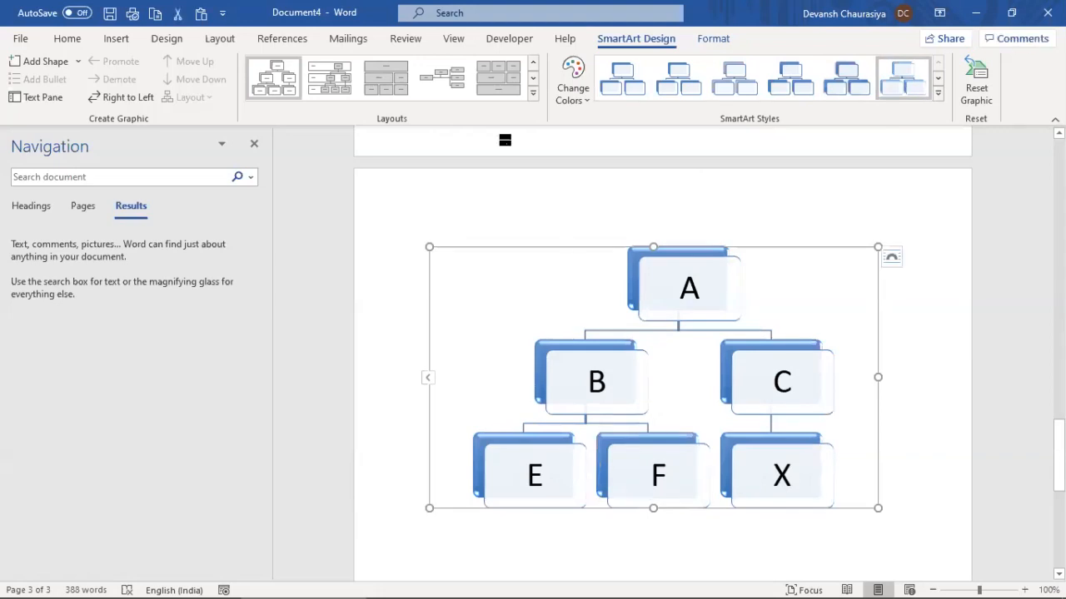
pyautogui.click(333, 73)
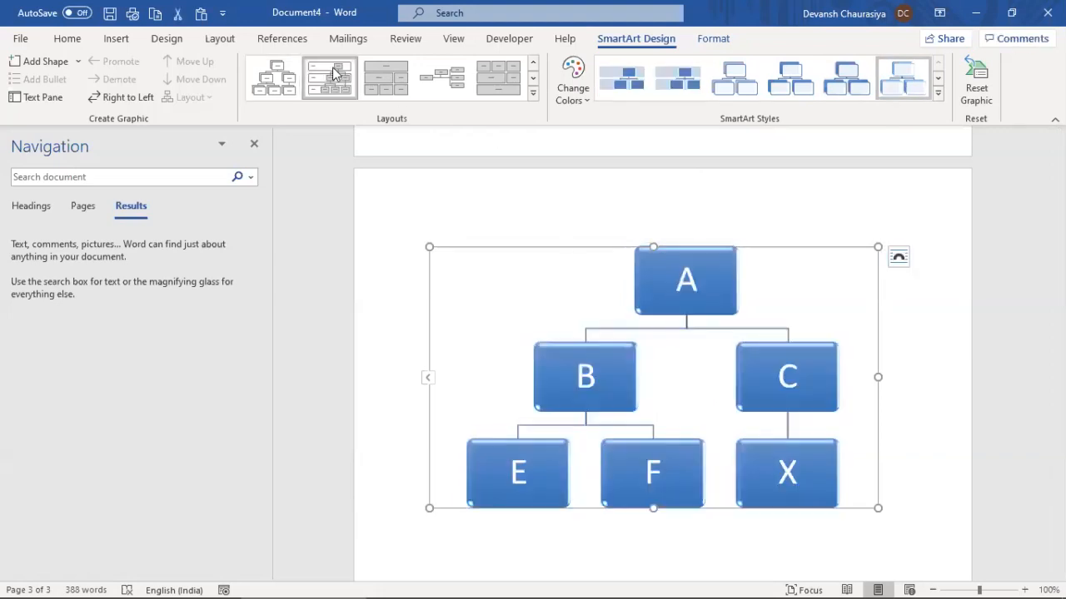
pyautogui.click(673, 447)
# Delete box F, try repositioning box E, then delete box E too
pyautogui.press('Delete')
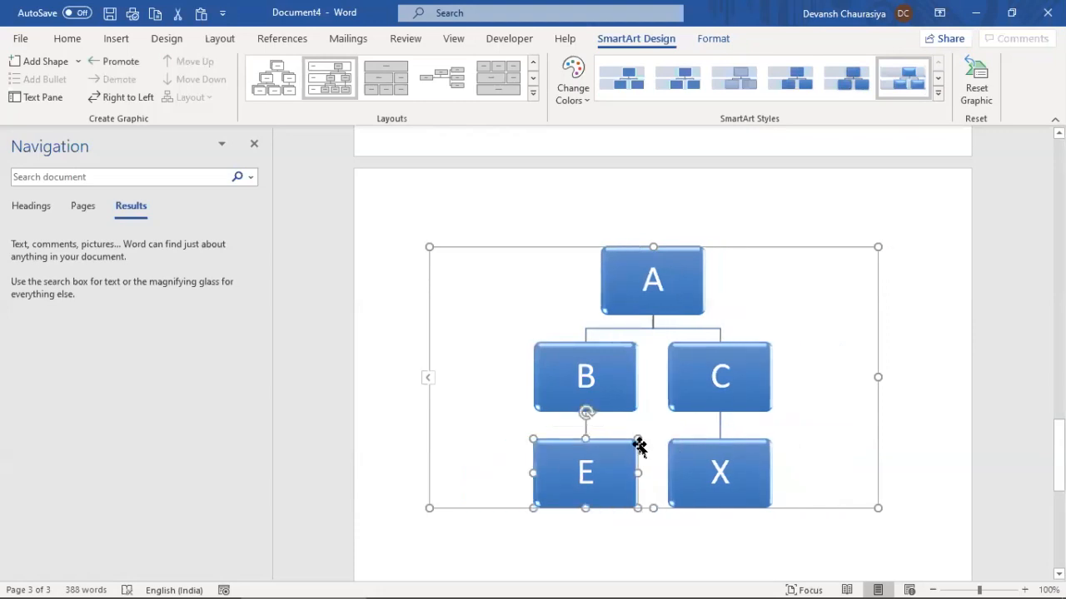
pyautogui.moveTo(555, 442); pyautogui.dragTo(428, 357)
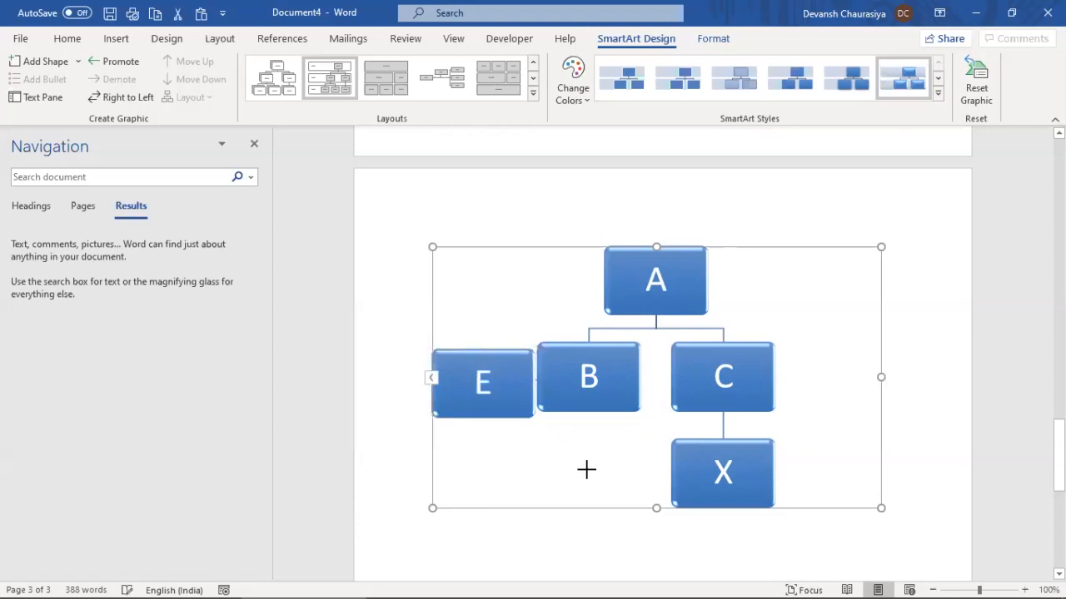
pyautogui.moveTo(487, 363); pyautogui.dragTo(496, 385)
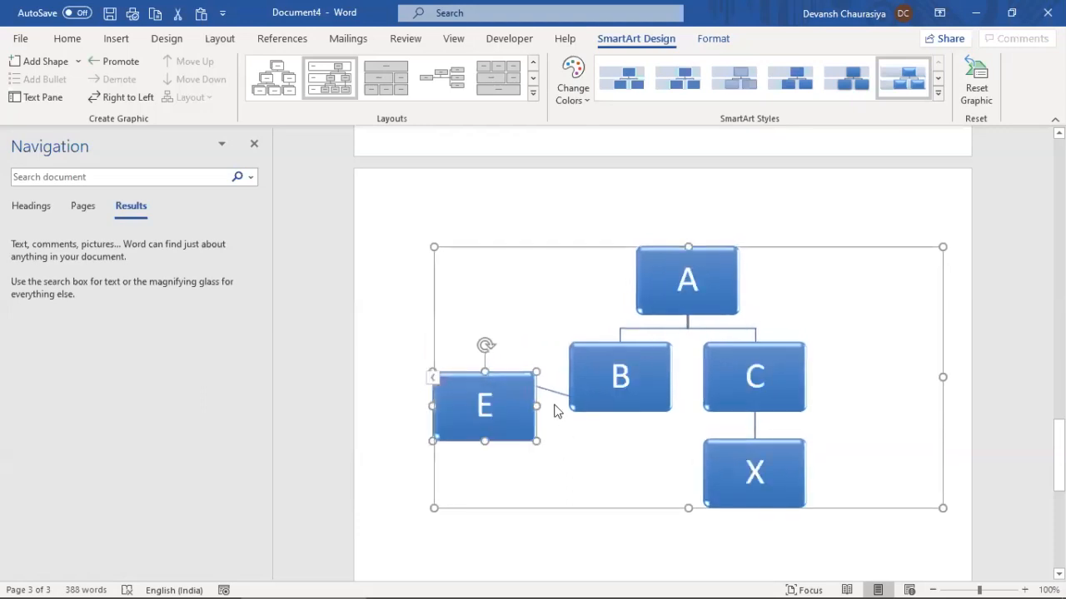
pyautogui.click(552, 394)
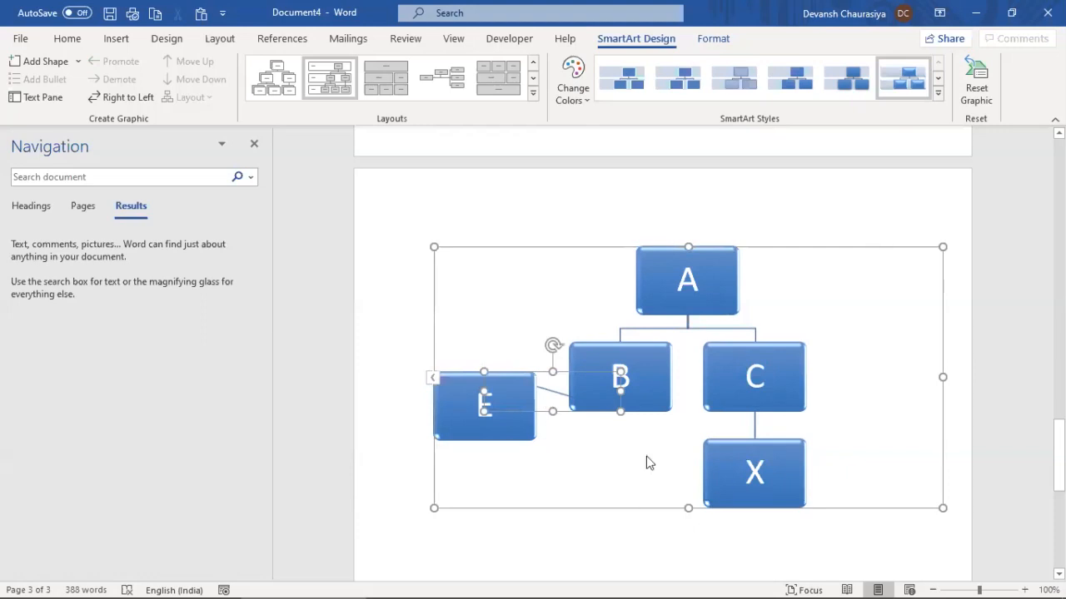
pyautogui.click(518, 385)
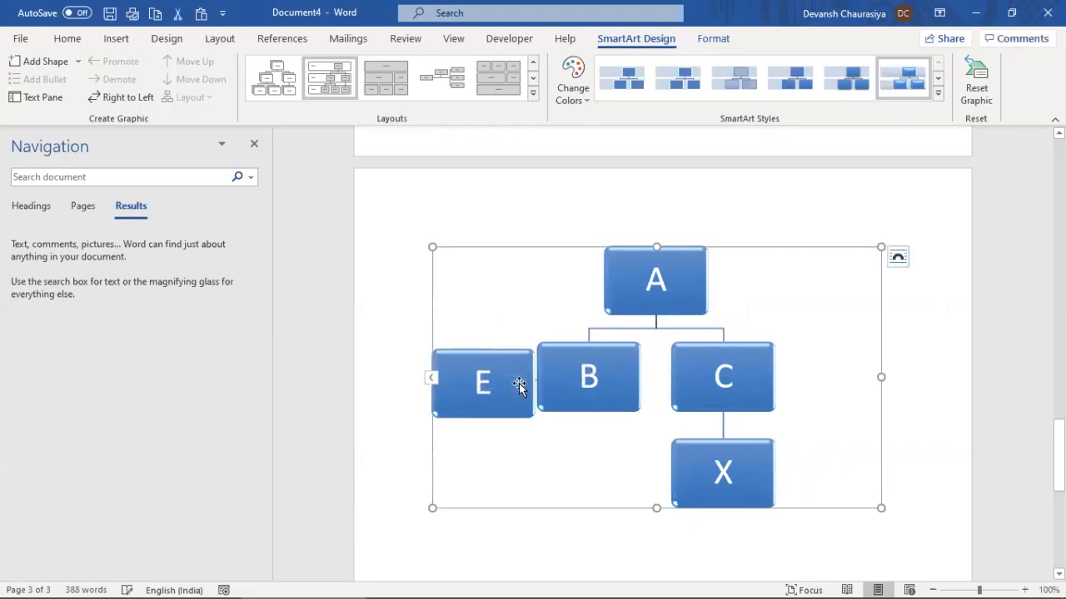
pyautogui.click(519, 386)
pyautogui.press('Down')
pyautogui.hotkey('ctrl', 'z')
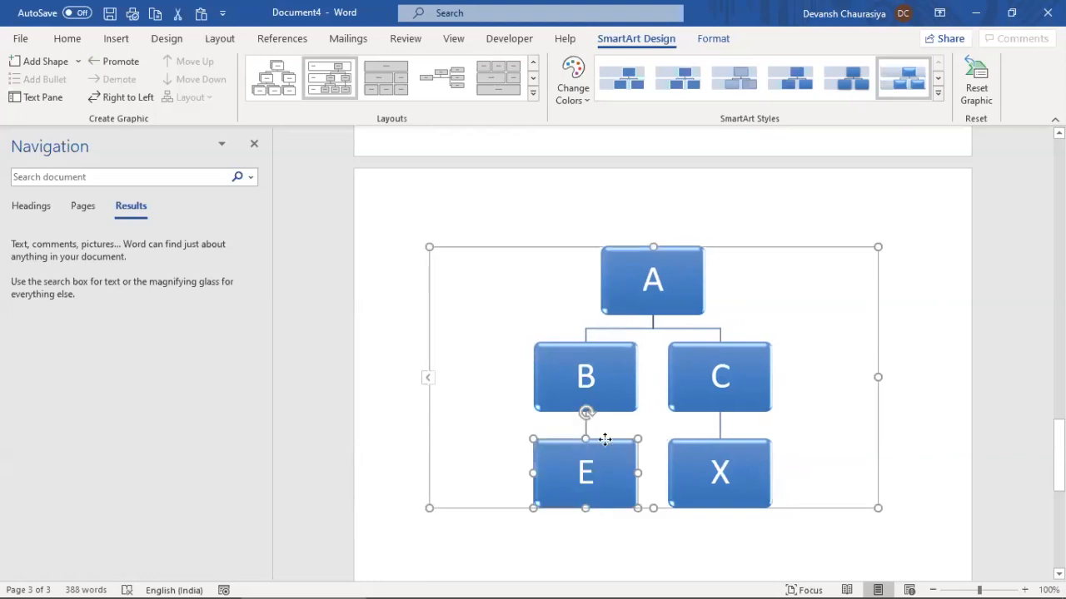
pyautogui.press('Delete')
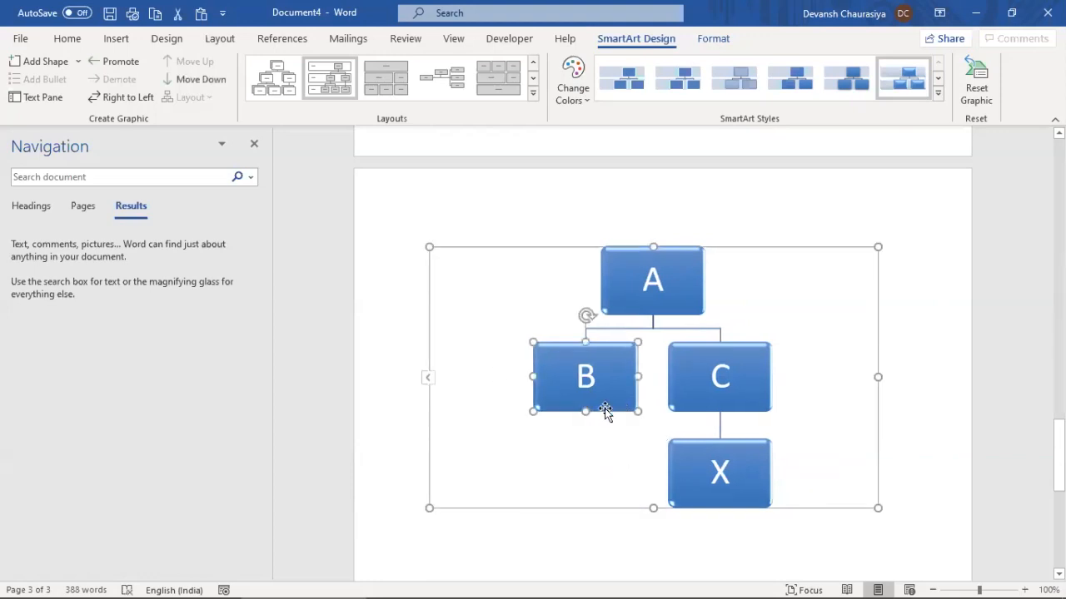
# Add a new box below B and another new box above B
pyautogui.rightClick(606, 409)
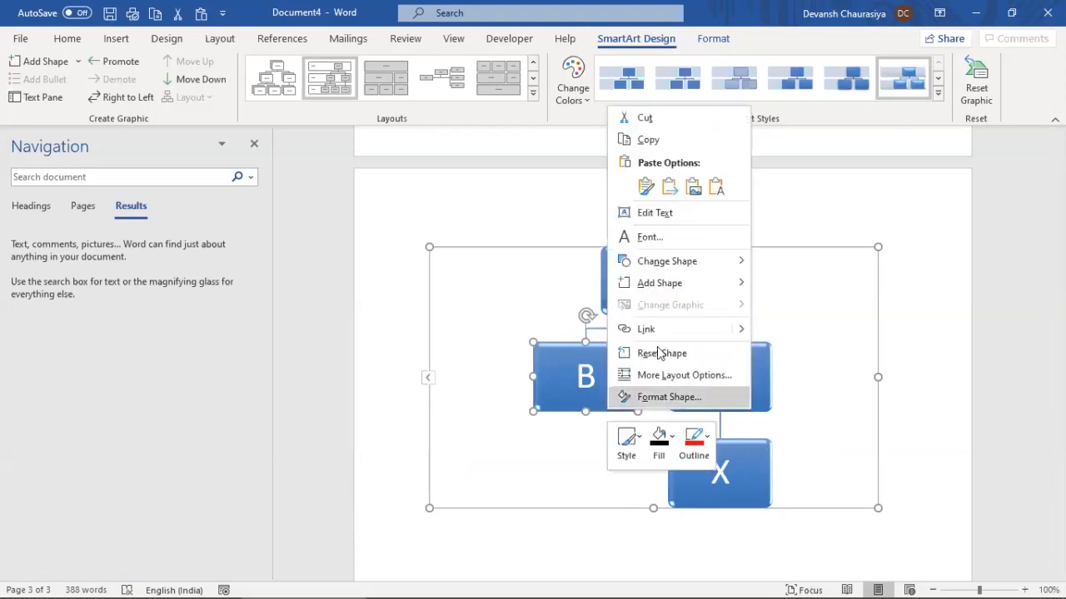
pyautogui.moveTo(693, 283)
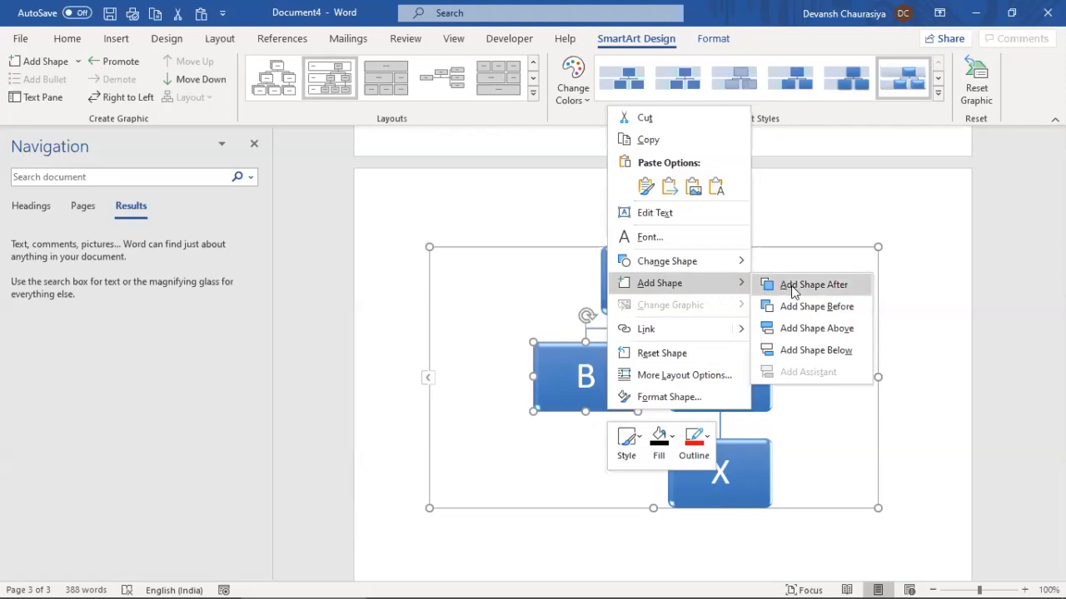
pyautogui.click(791, 349)
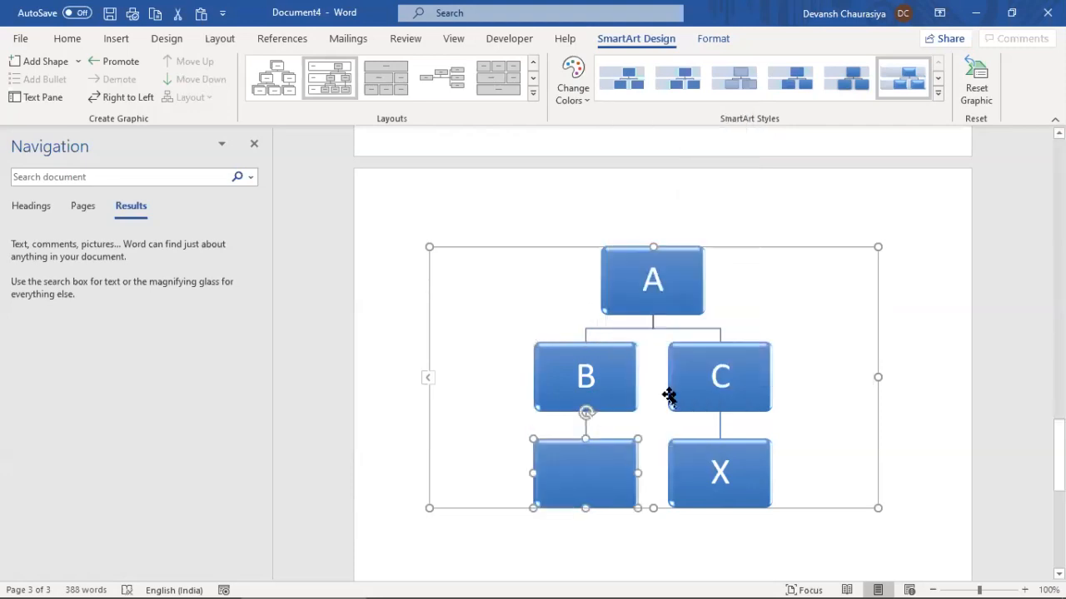
pyautogui.rightClick(605, 409)
pyautogui.click(554, 397)
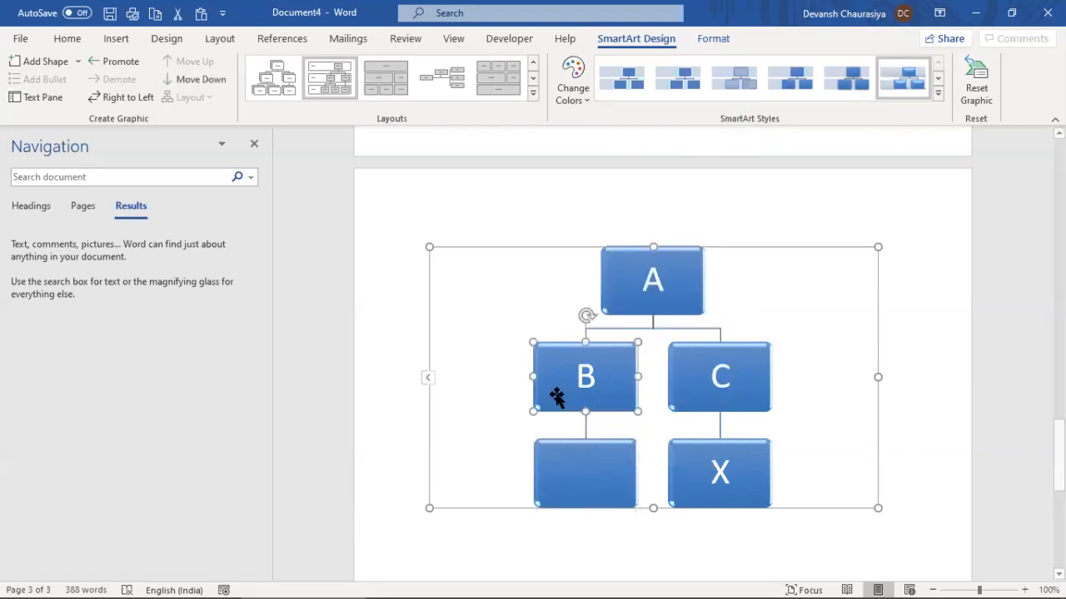
pyautogui.rightClick(596, 410)
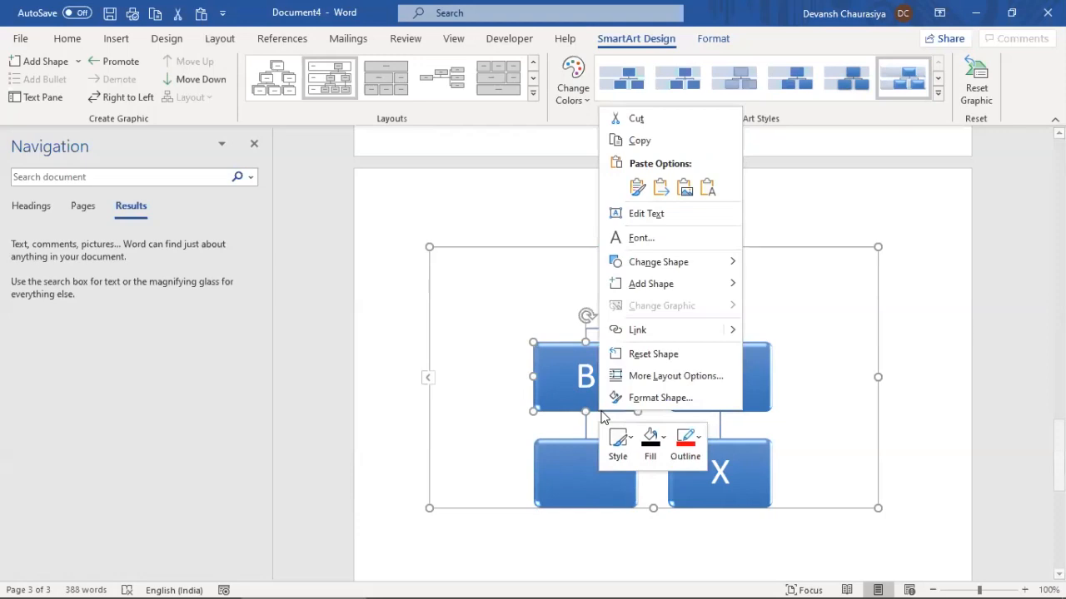
pyautogui.moveTo(673, 284)
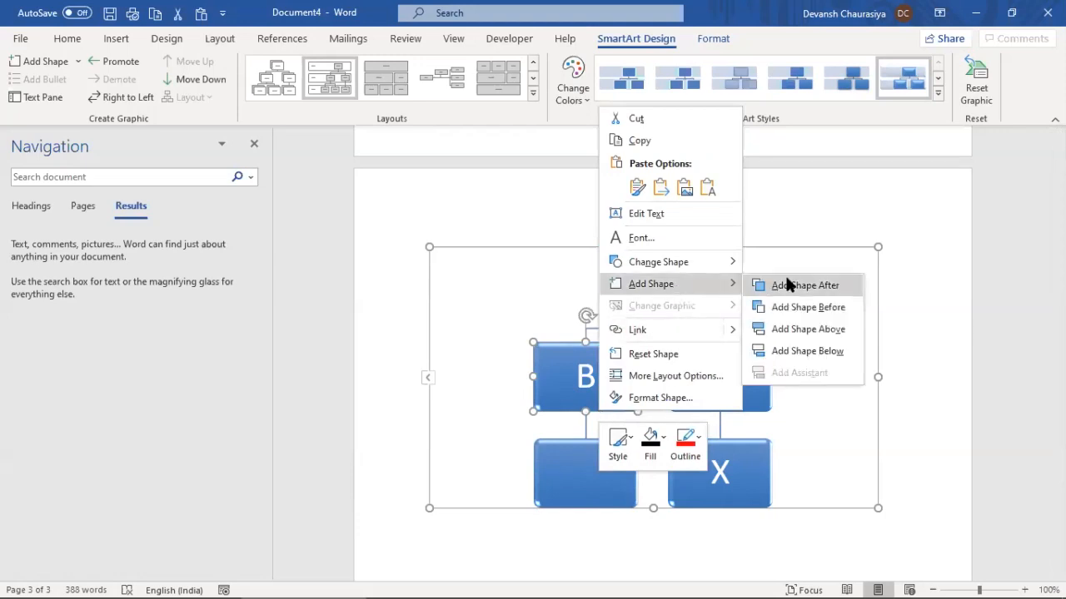
pyautogui.click(790, 327)
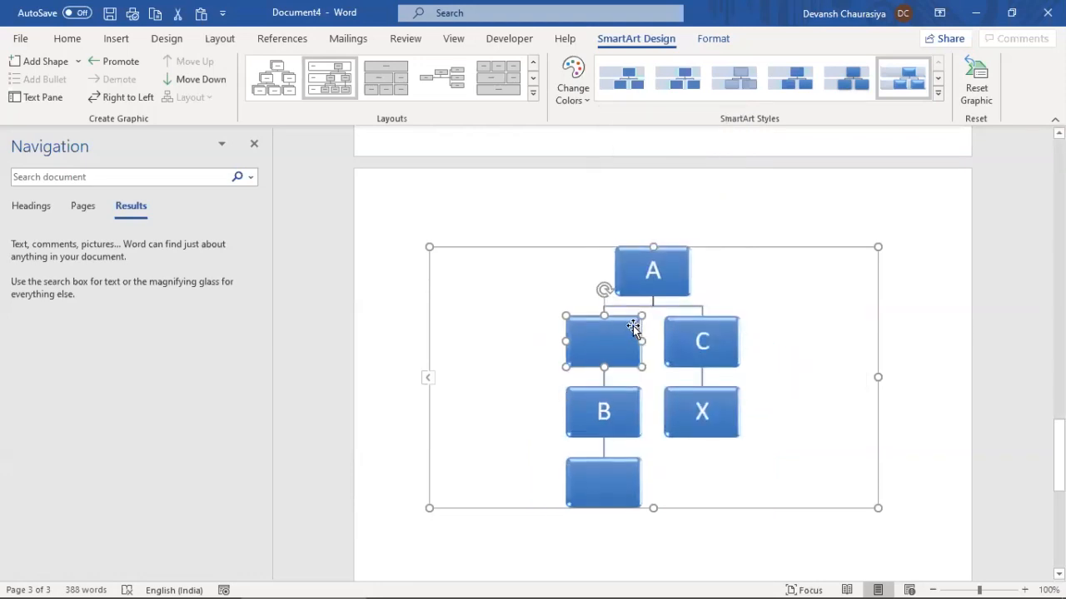
# Type R into the box above B and X into the box below B
pyautogui.click(628, 389)
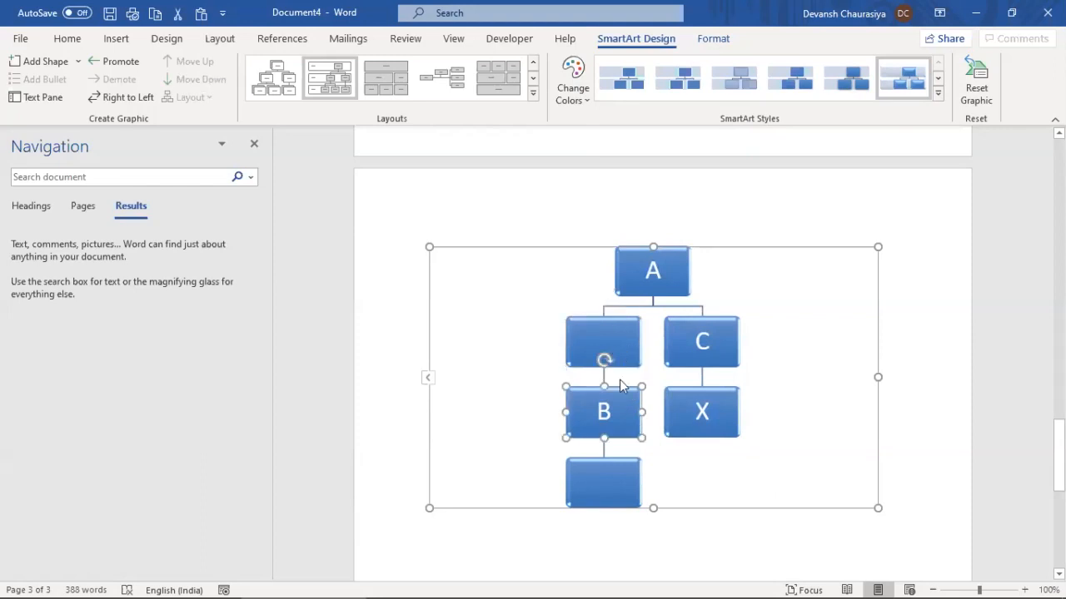
pyautogui.click(608, 339)
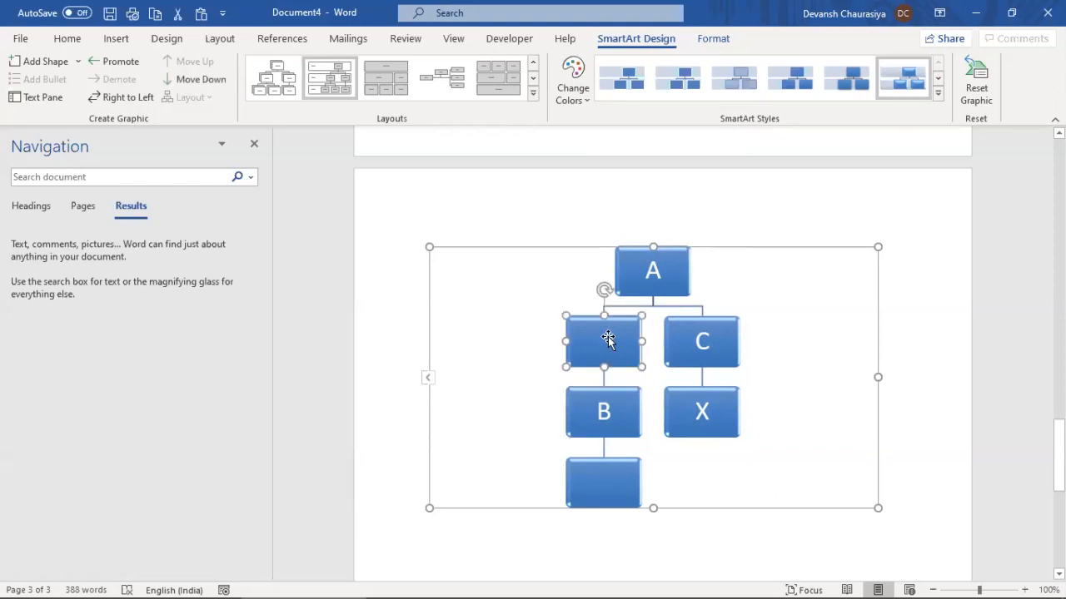
pyautogui.write('R')
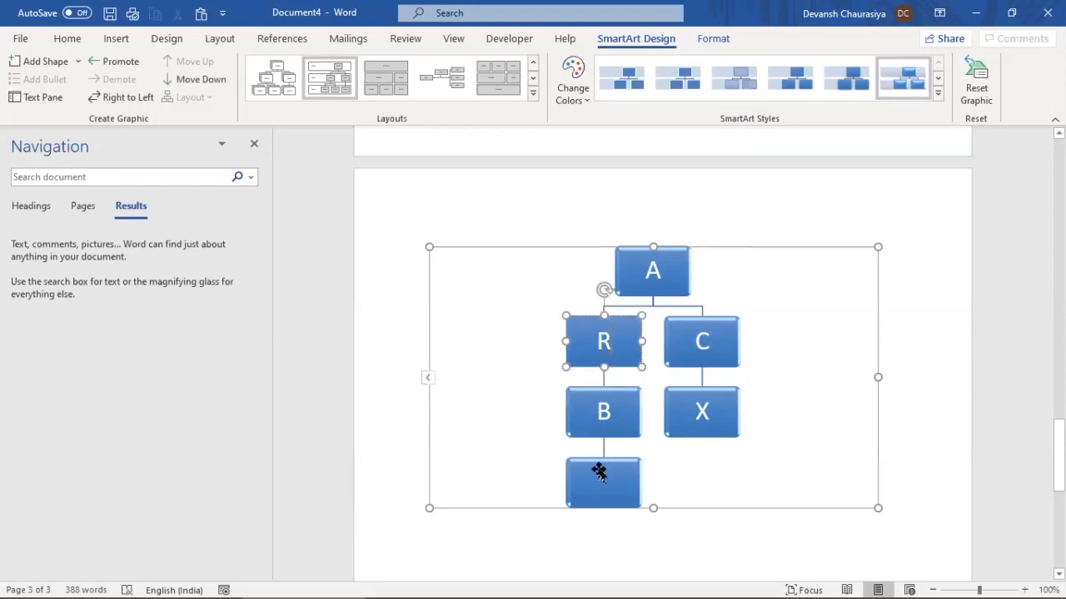
pyautogui.click(599, 472)
pyautogui.write('X')
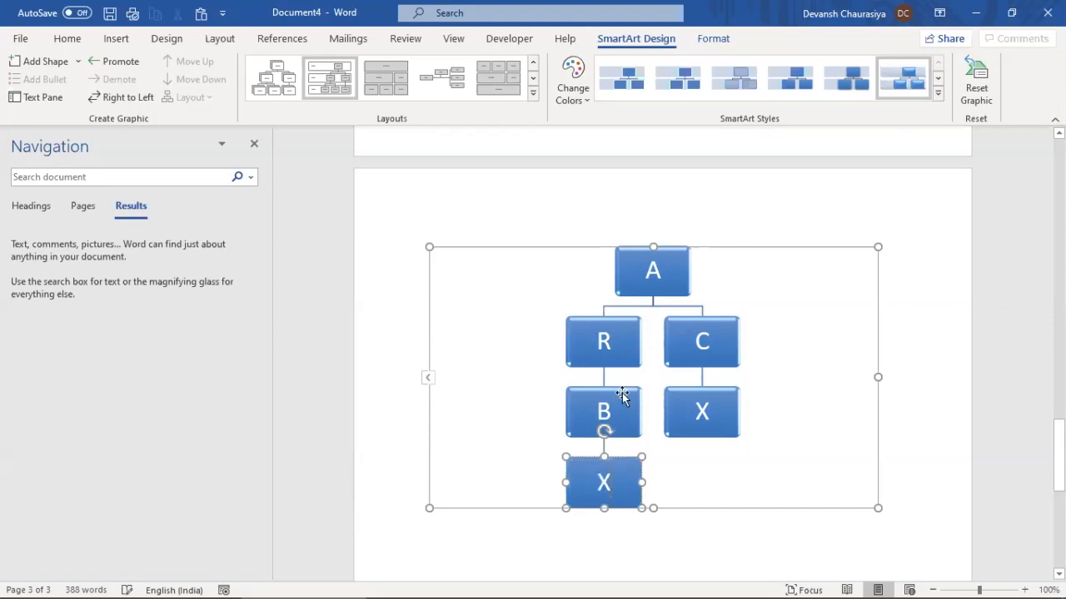
# Add an empty box under R beside B
pyautogui.click(622, 392)
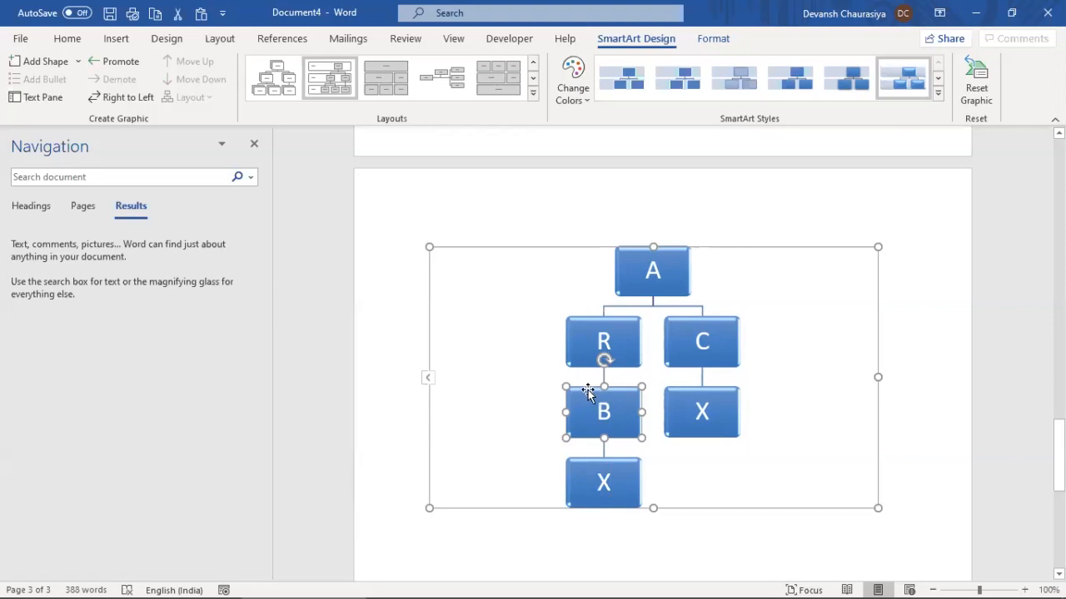
pyautogui.click(586, 363)
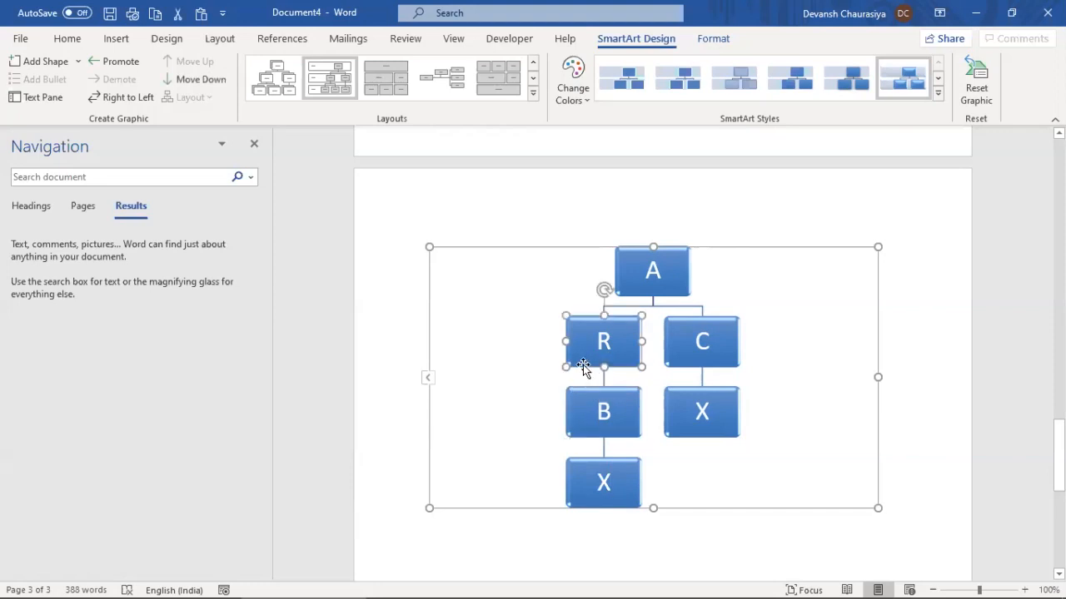
pyautogui.rightClick(584, 372)
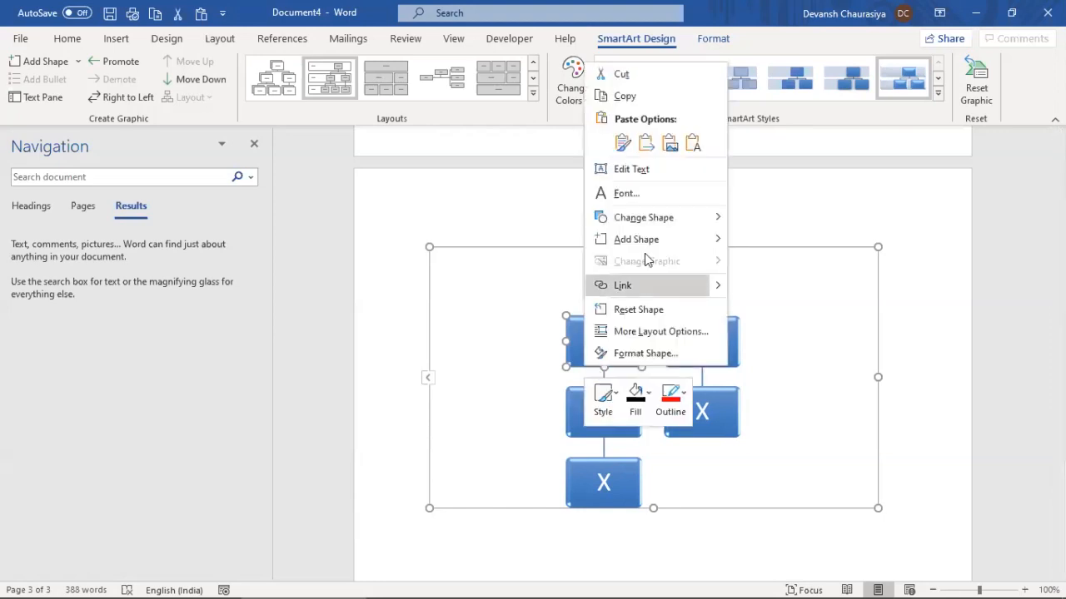
pyautogui.moveTo(644, 247)
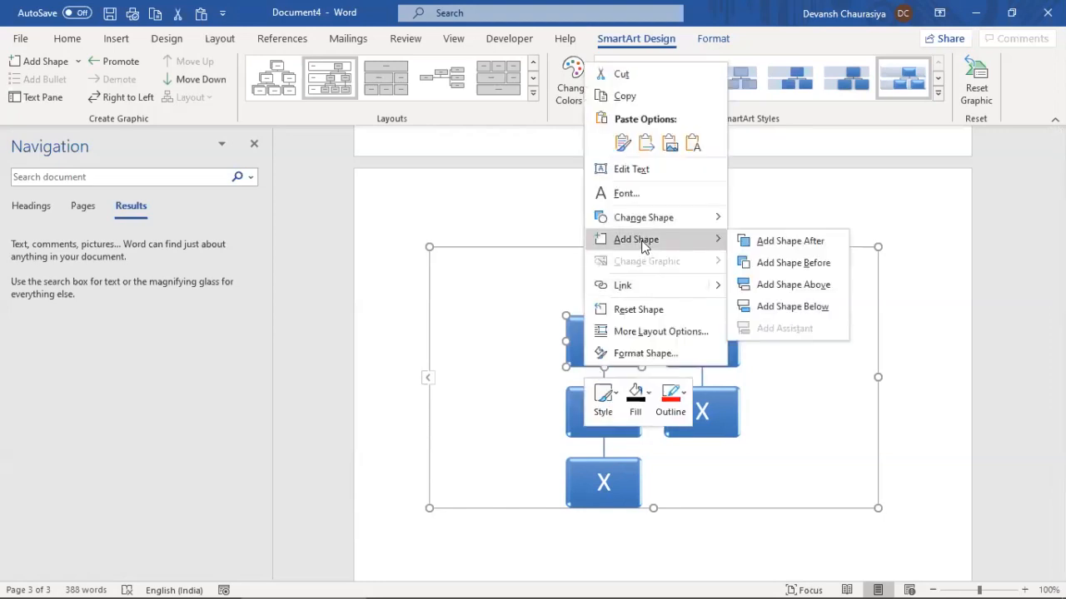
pyautogui.click(787, 307)
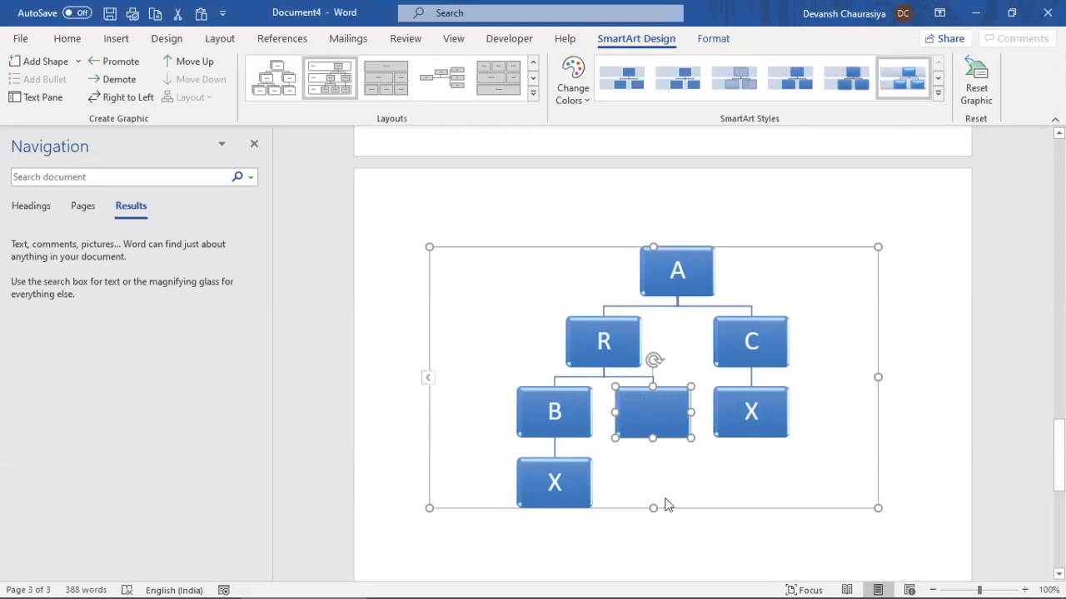
# Add a box in A's row, then undo it
pyautogui.click(712, 280)
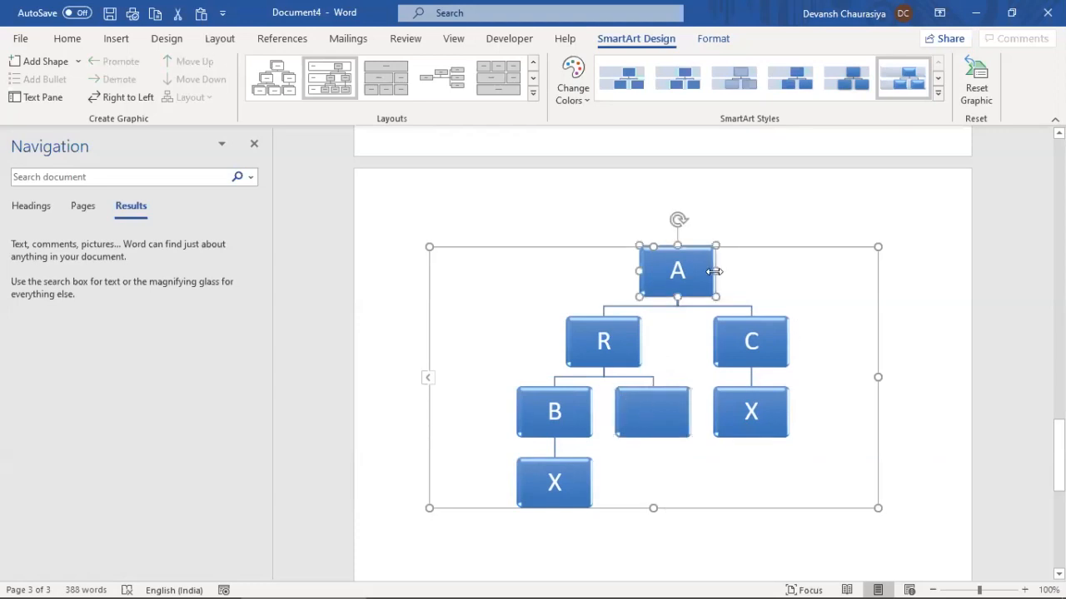
pyautogui.rightClick(713, 278)
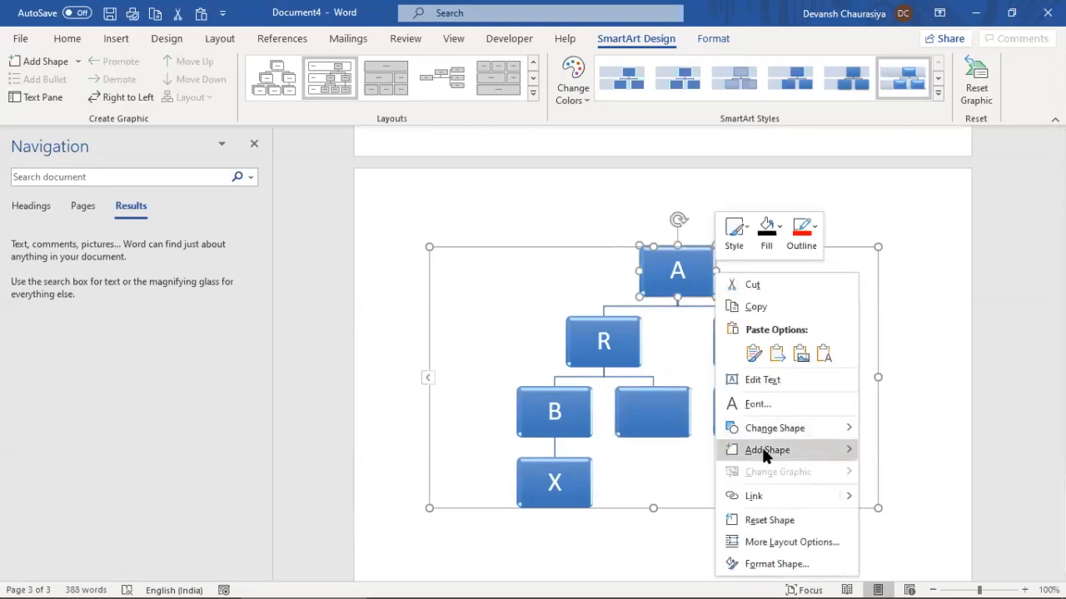
pyautogui.moveTo(837, 450)
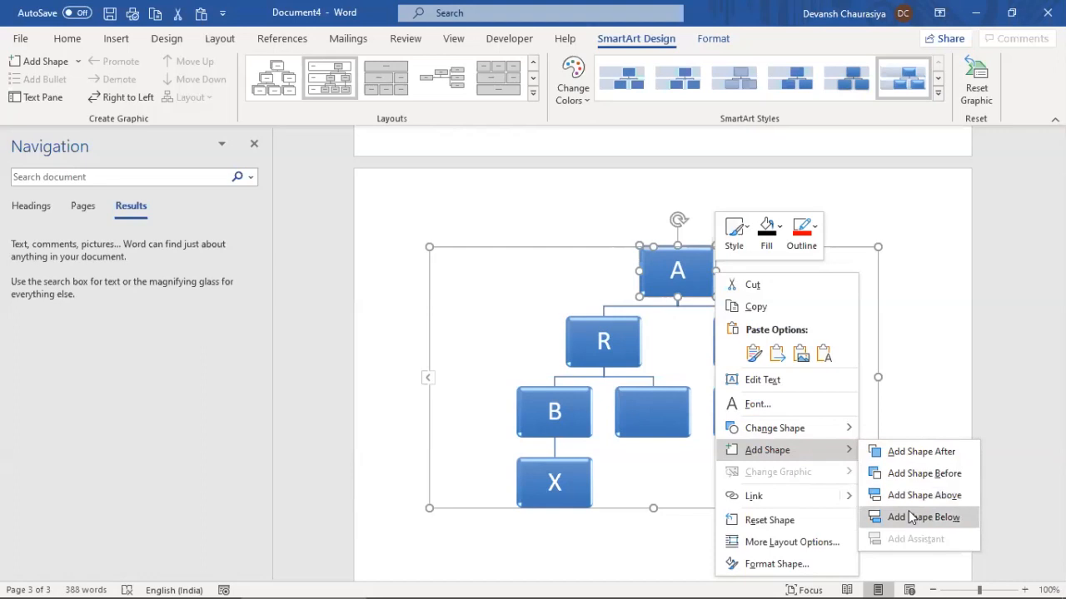
pyautogui.click(911, 468)
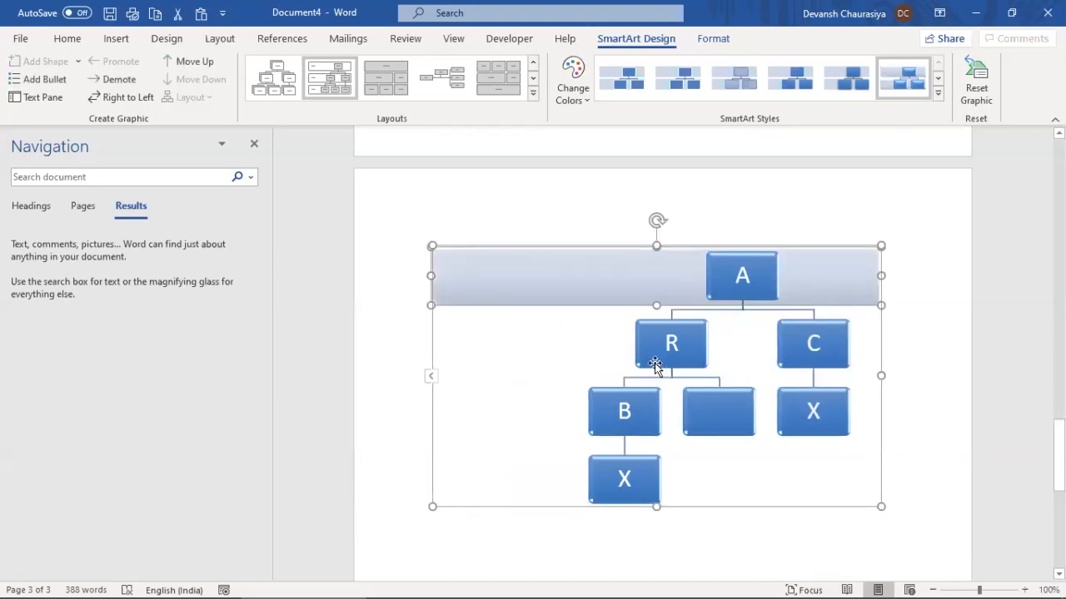
pyautogui.hotkey('ctrl', 'z')
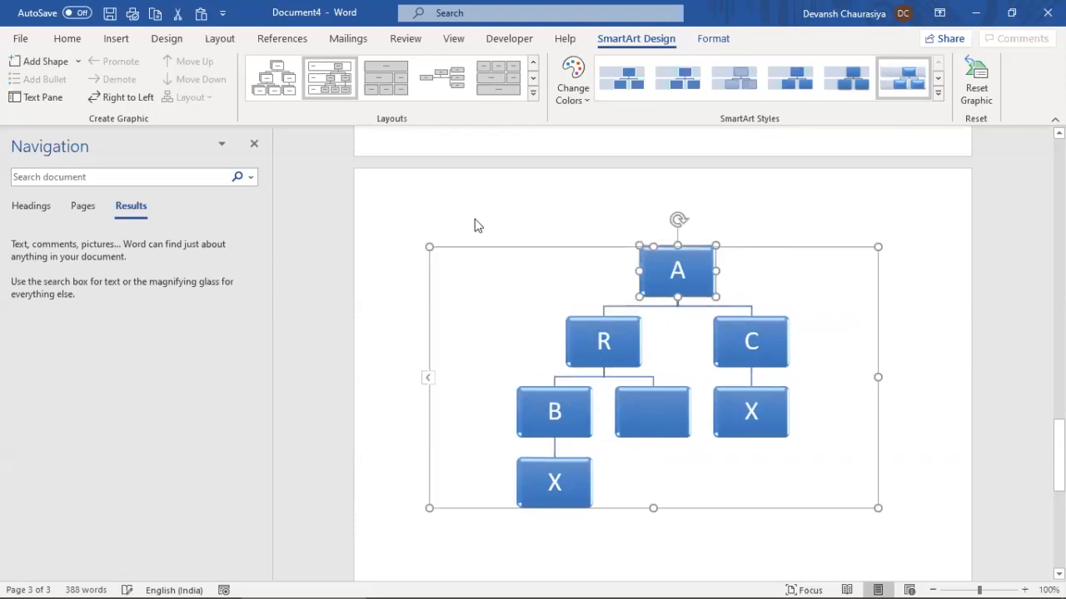
# Apply a left-to-right hierarchy layout and a flat, unbevelled style to the diagram
pyautogui.click(474, 220)
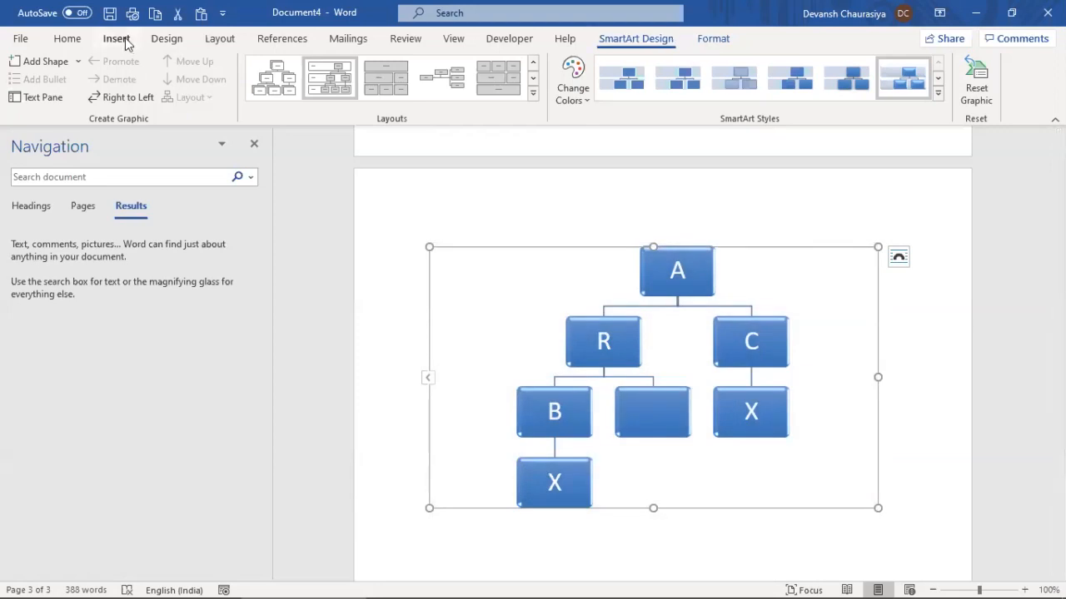
pyautogui.click(117, 38)
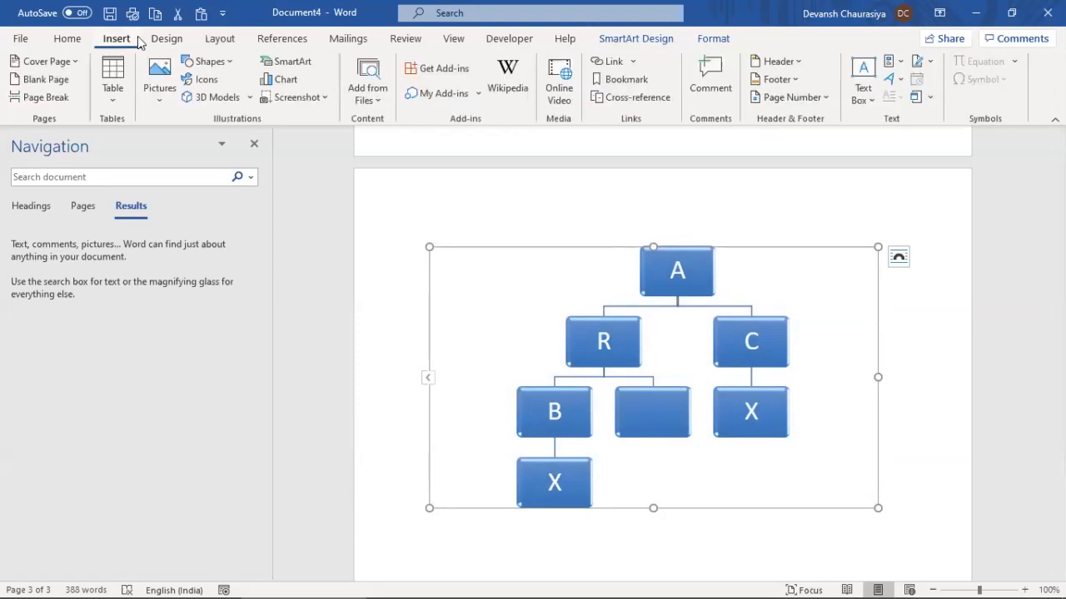
pyautogui.click(559, 247)
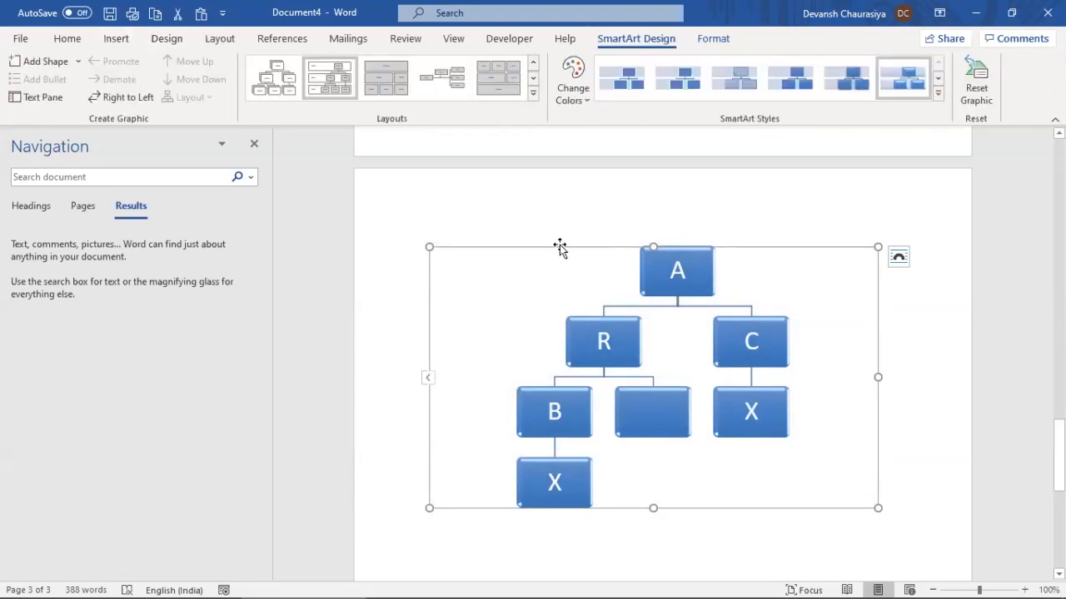
pyautogui.click(533, 97)
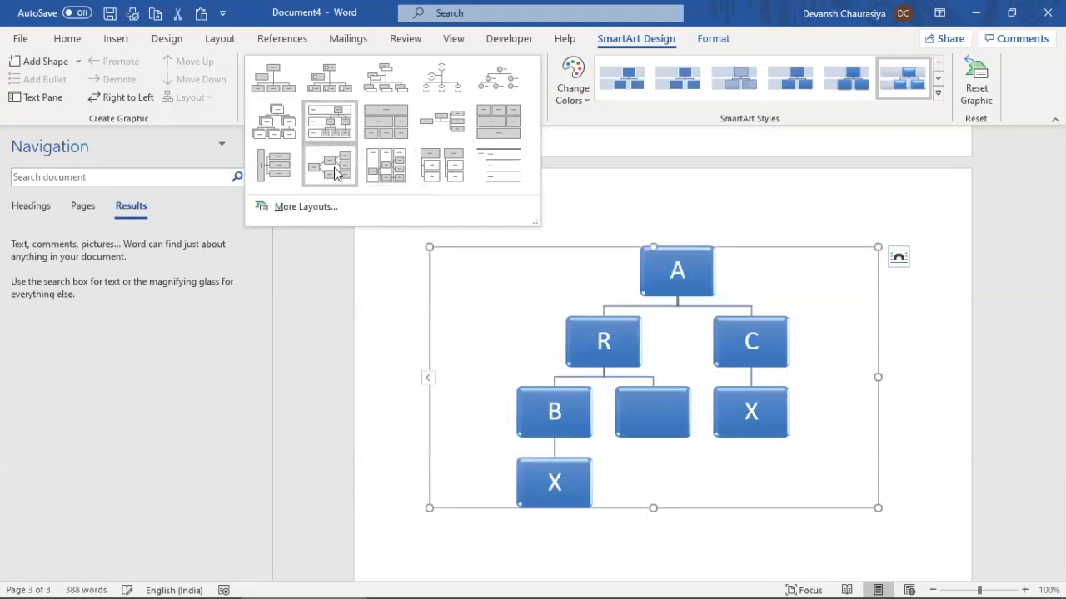
pyautogui.click(394, 167)
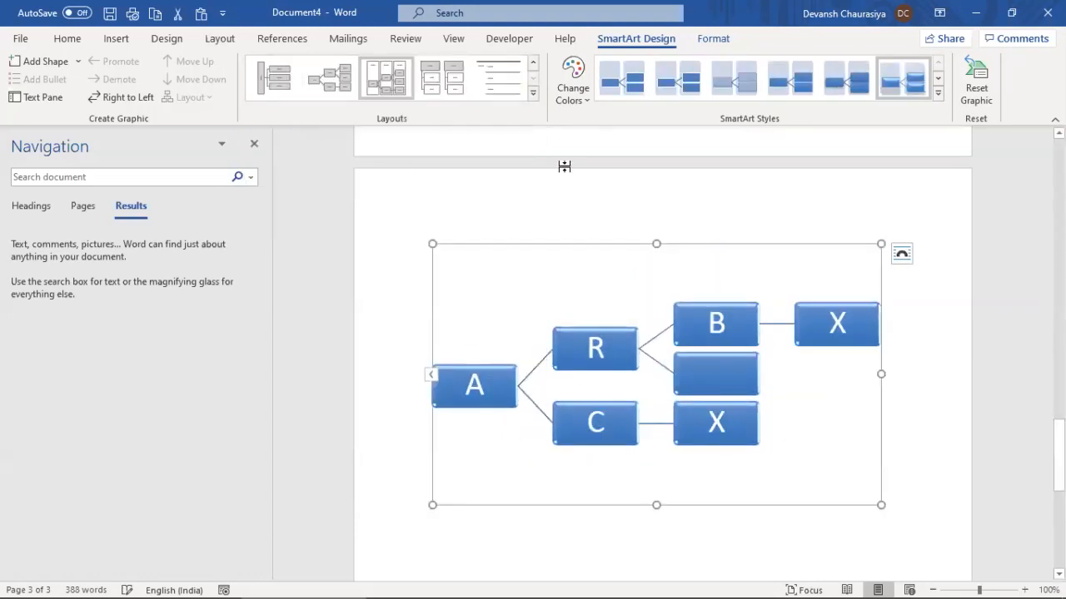
pyautogui.click(621, 81)
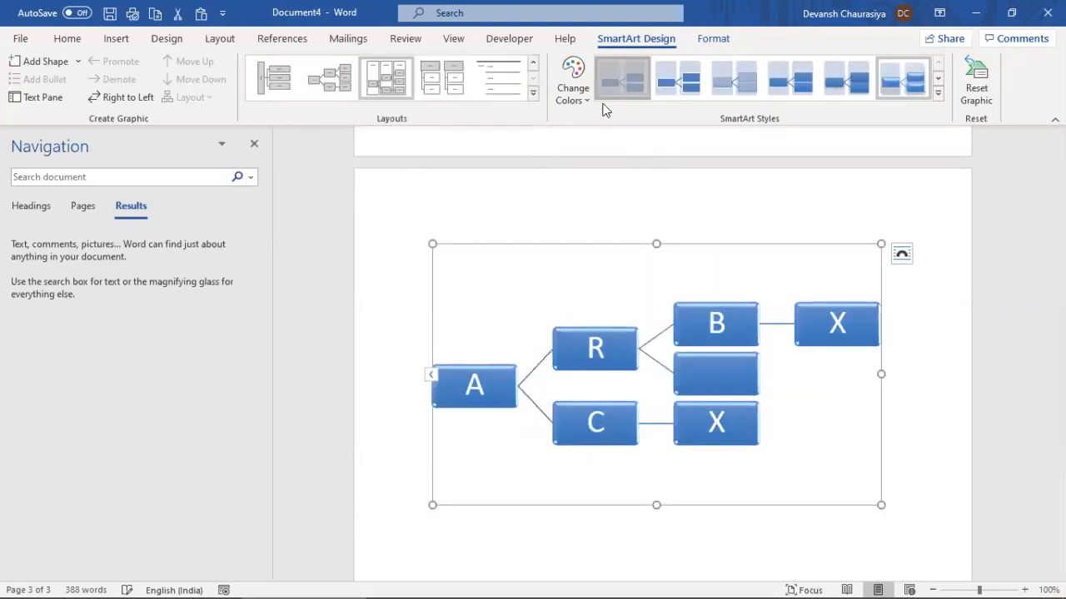
# Delete the hierarchy diagram and select the cycle diagram on page 2
pyautogui.click(506, 244)
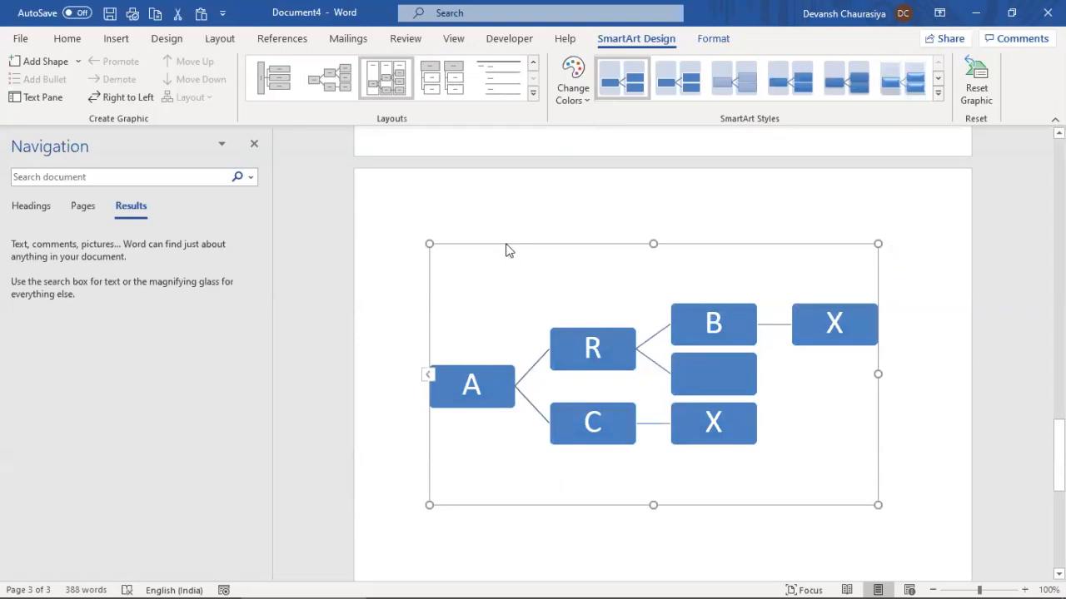
pyautogui.press('Delete')
pyautogui.click(511, 250)
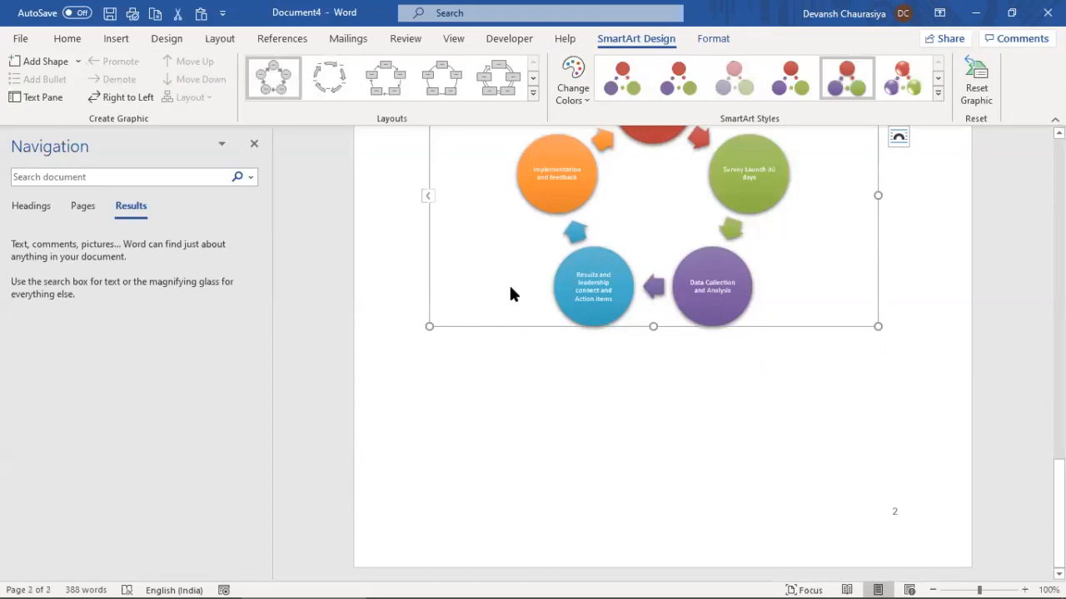
# Delete the cycle diagram and choose Basic Chevron Process from the SmartArt Process layouts
pyautogui.press('Delete')
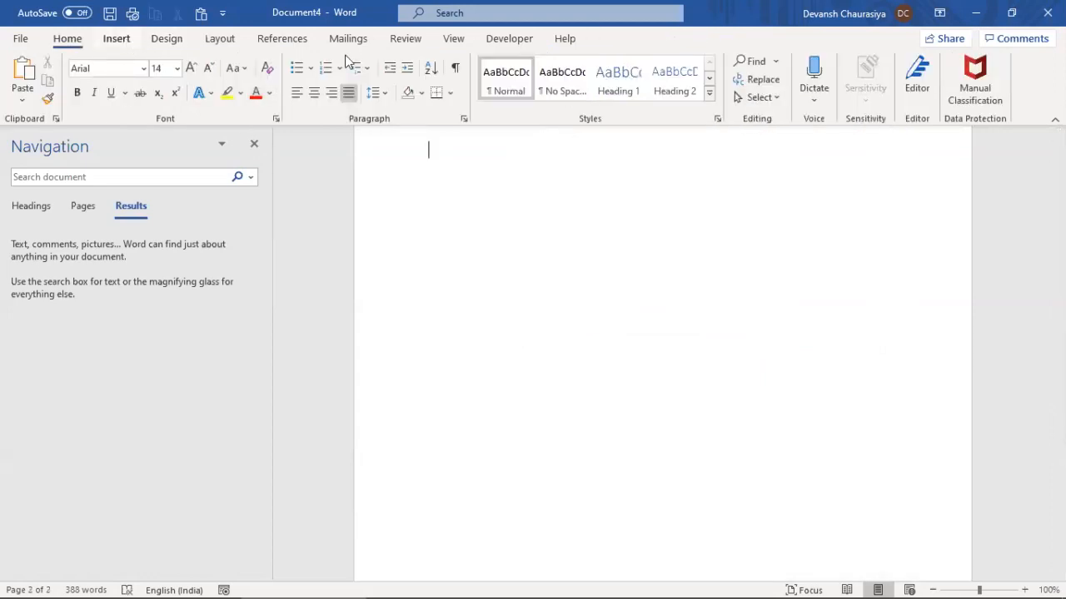
pyautogui.click(121, 42)
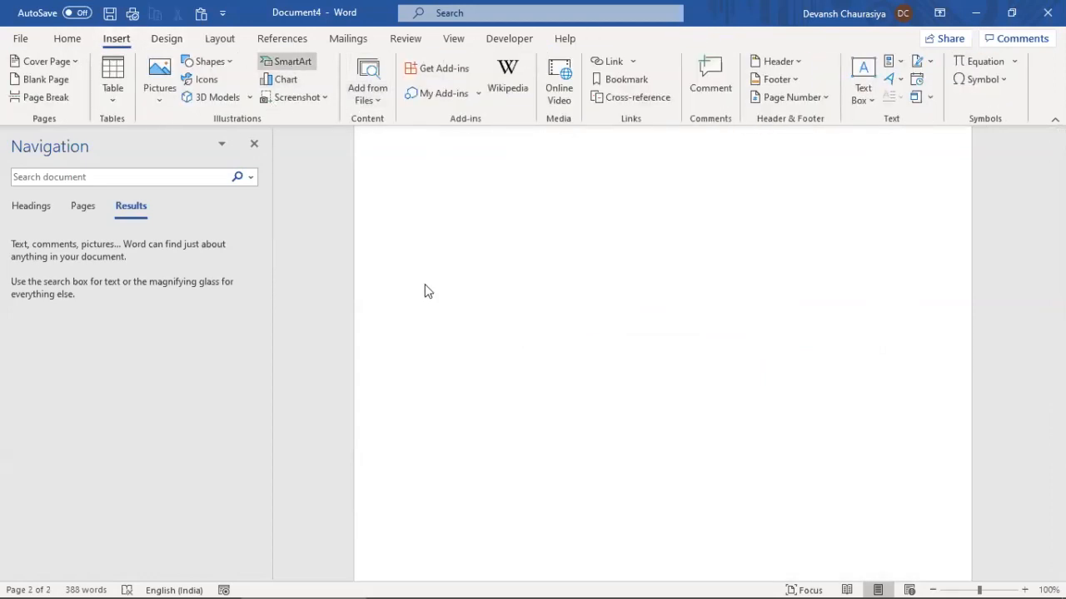
pyautogui.click(306, 237)
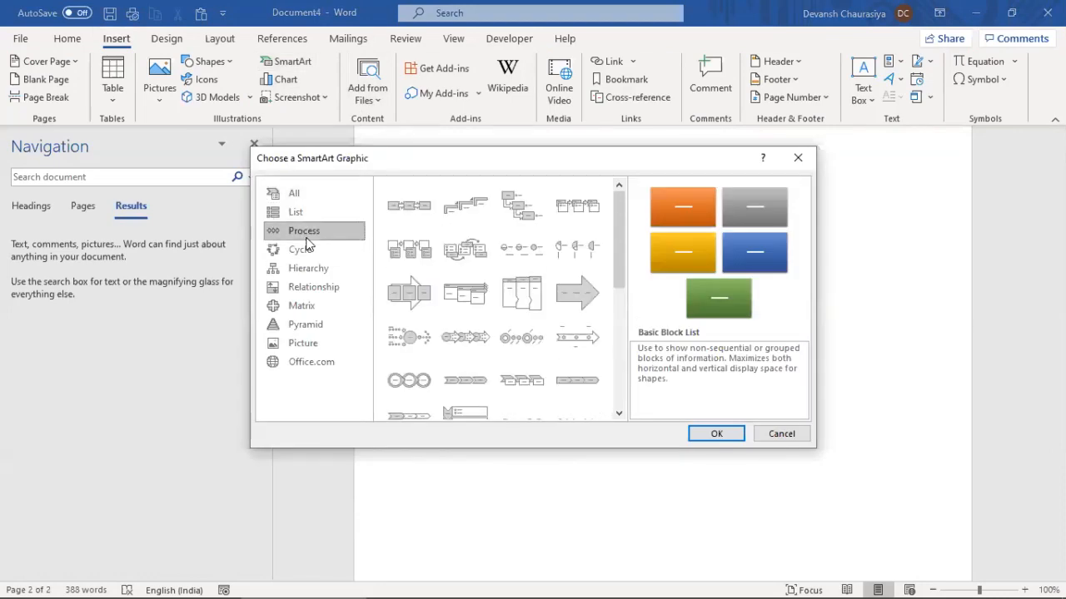
pyautogui.click(422, 305)
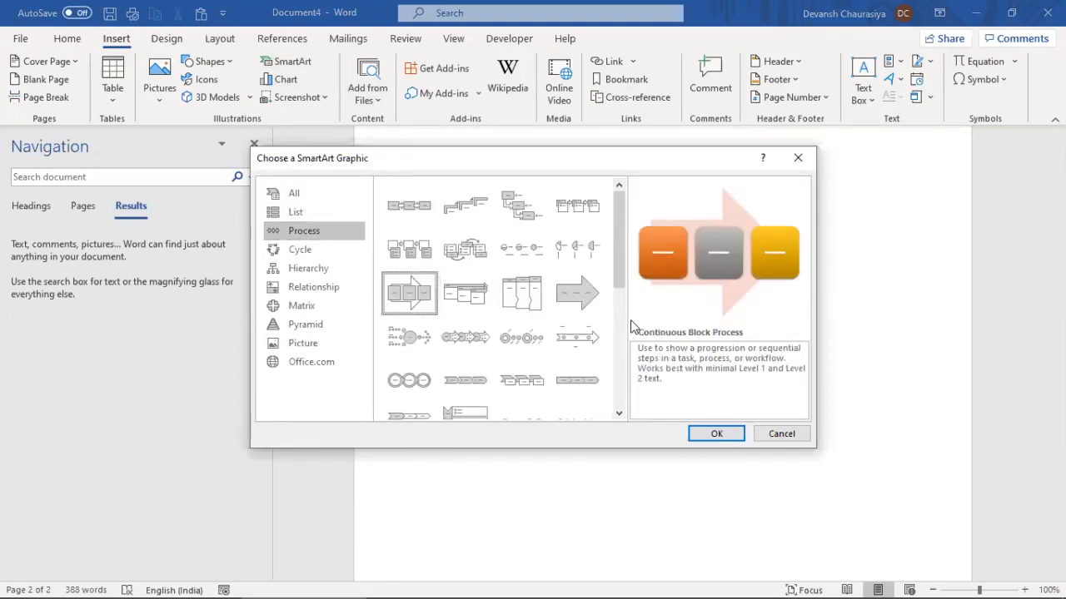
pyautogui.click(462, 388)
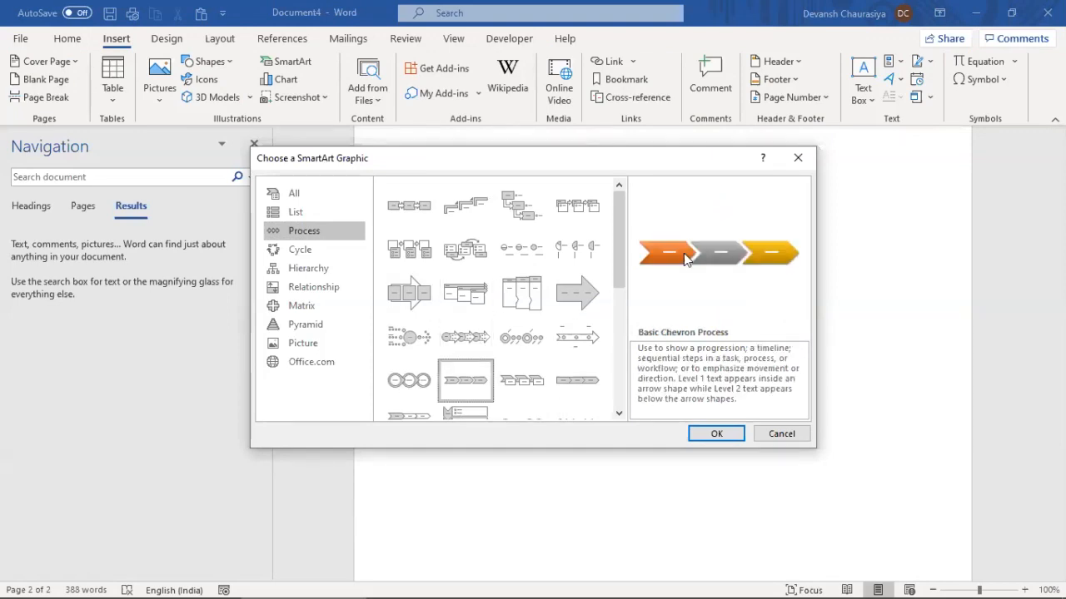
pyautogui.scroll(-6, 618, 302)
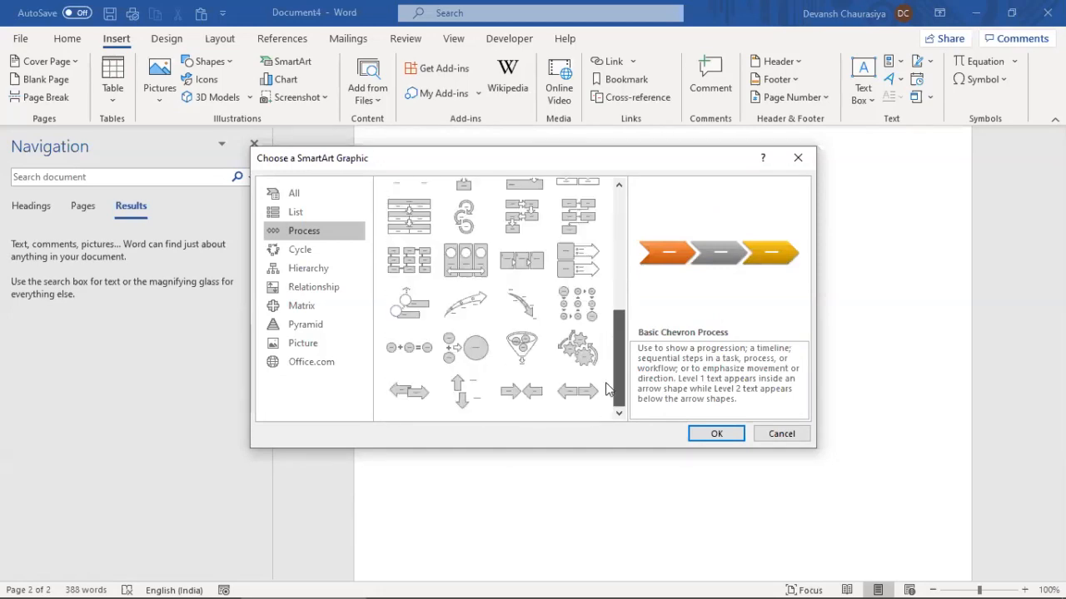
pyautogui.scroll(6, 608, 381)
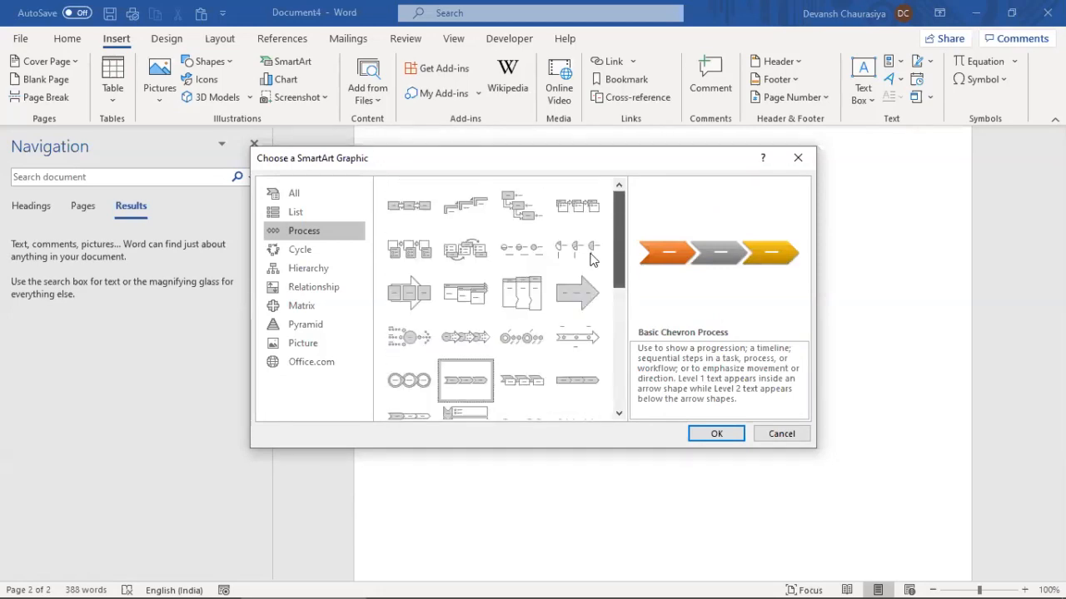
# Insert the Basic Chevron Process diagram and add a fourth and fifth chevron
pyautogui.click(716, 434)
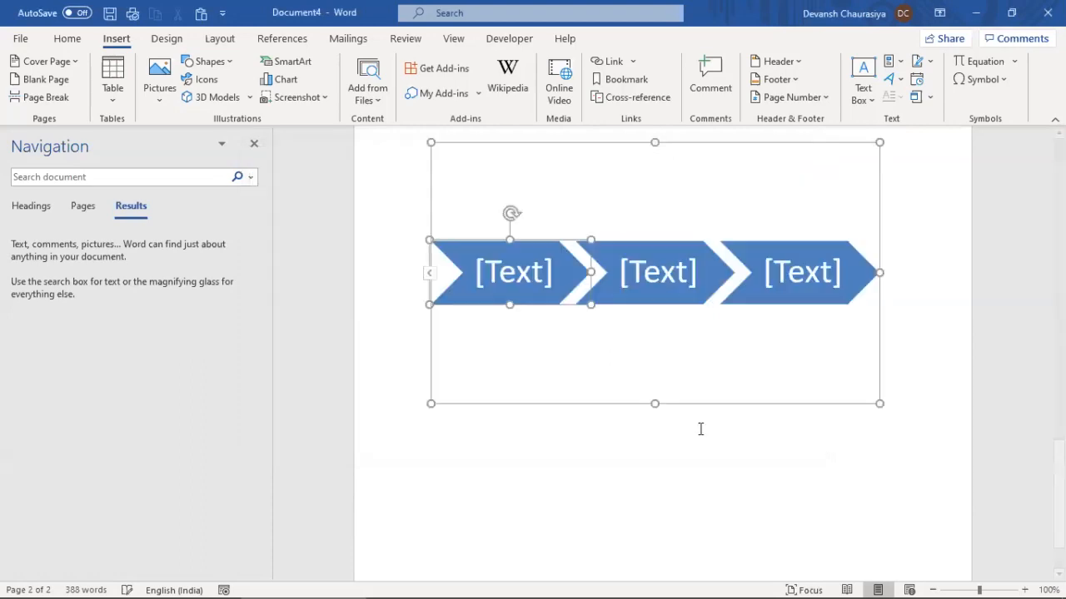
pyautogui.click(793, 245)
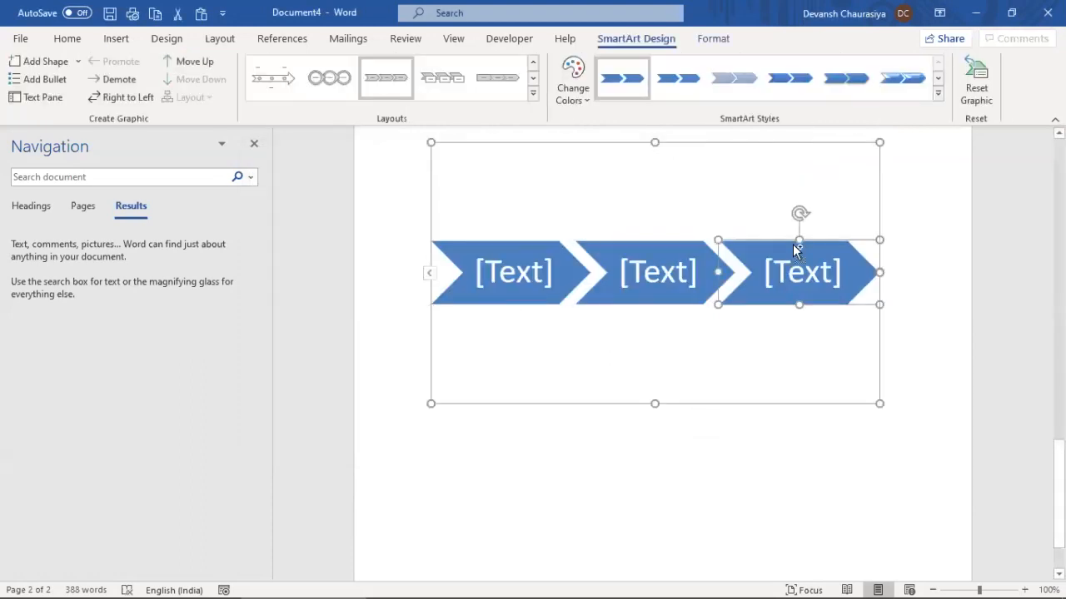
pyautogui.hotkey('ctrl', 'd')
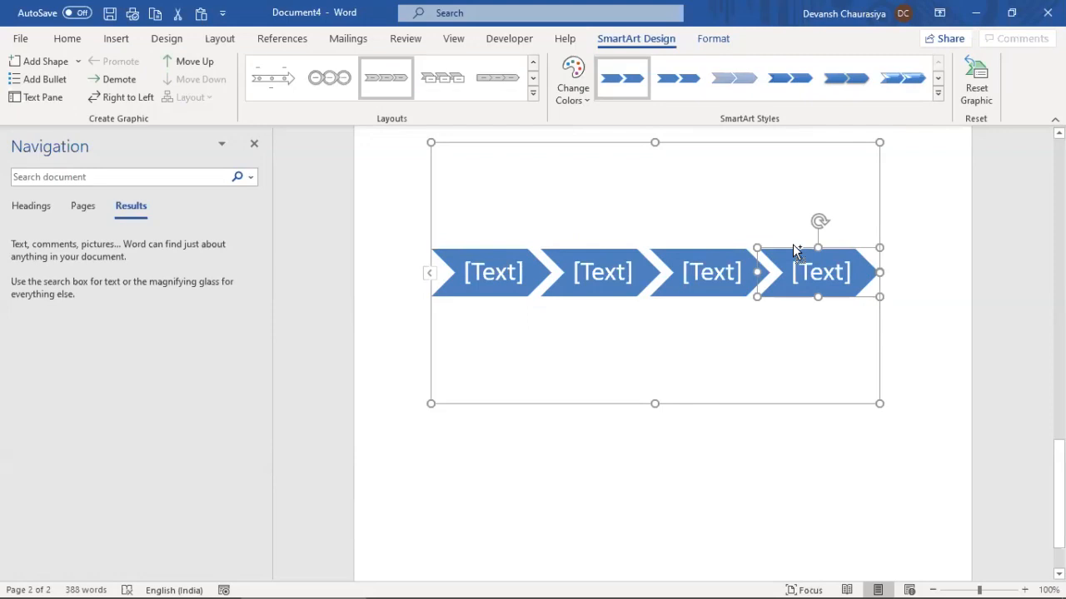
pyautogui.hotkey('ctrl', 'd')
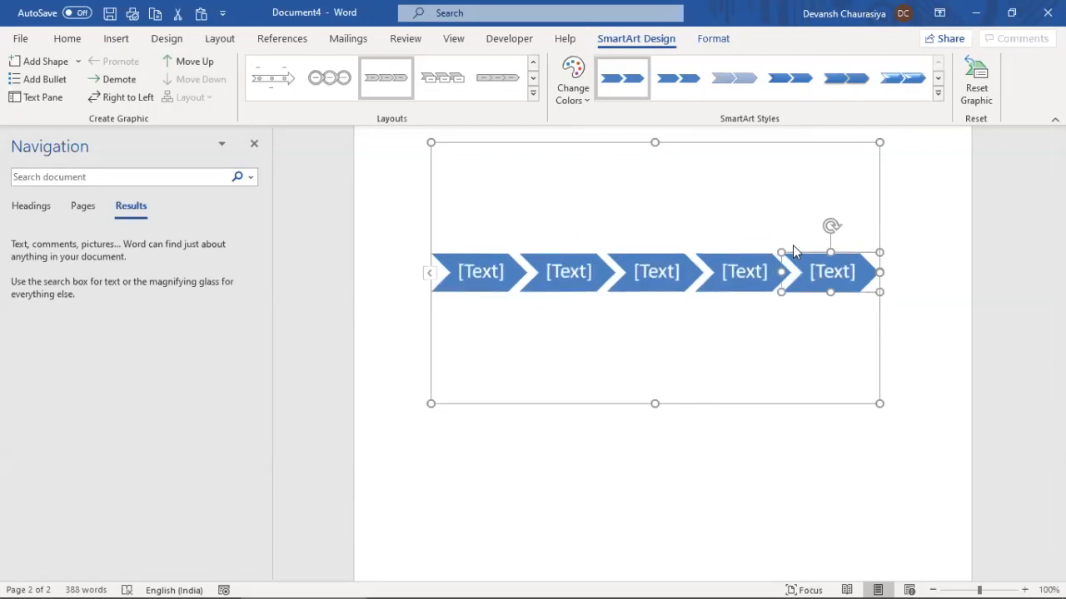
pyautogui.click(488, 271)
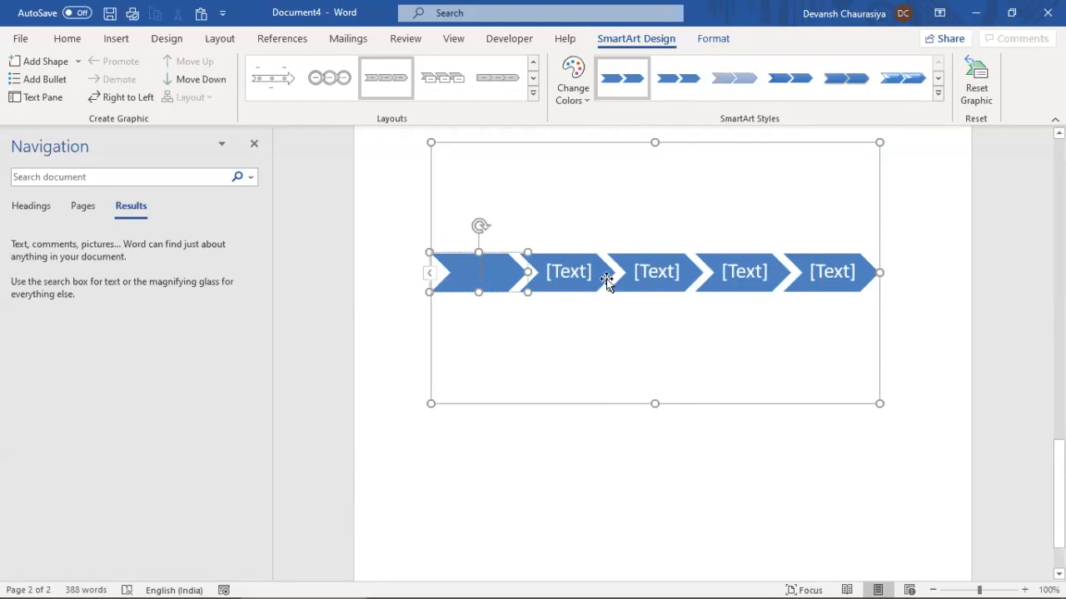
# Label the five chevrons 'Requirement garhering', 'Coding', 'Unit testing', 'SIT' and 'UAT'
pyautogui.write('Re')
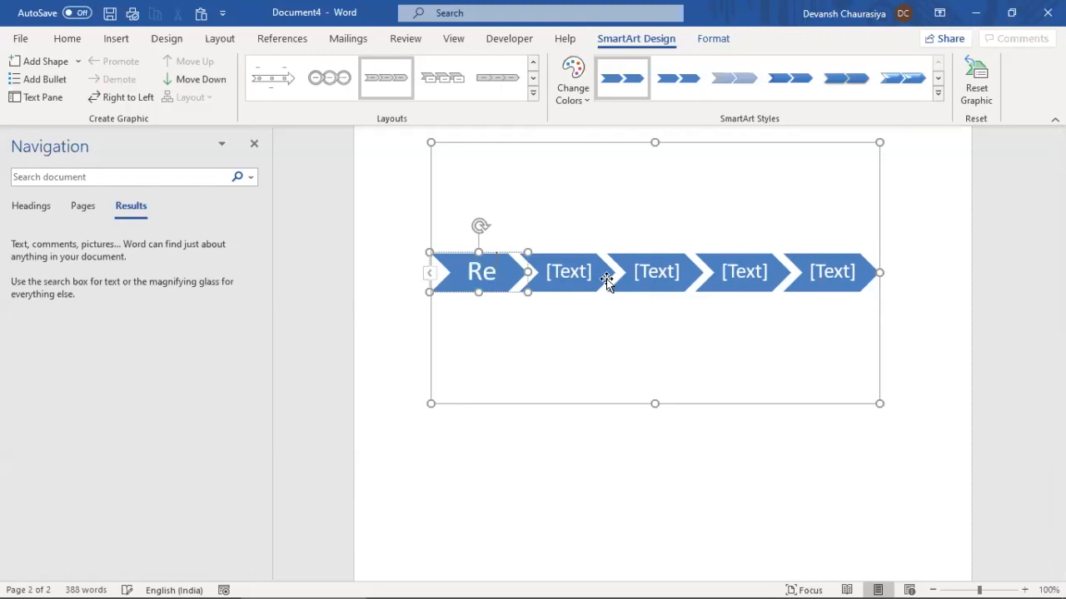
pyautogui.write('quirement')
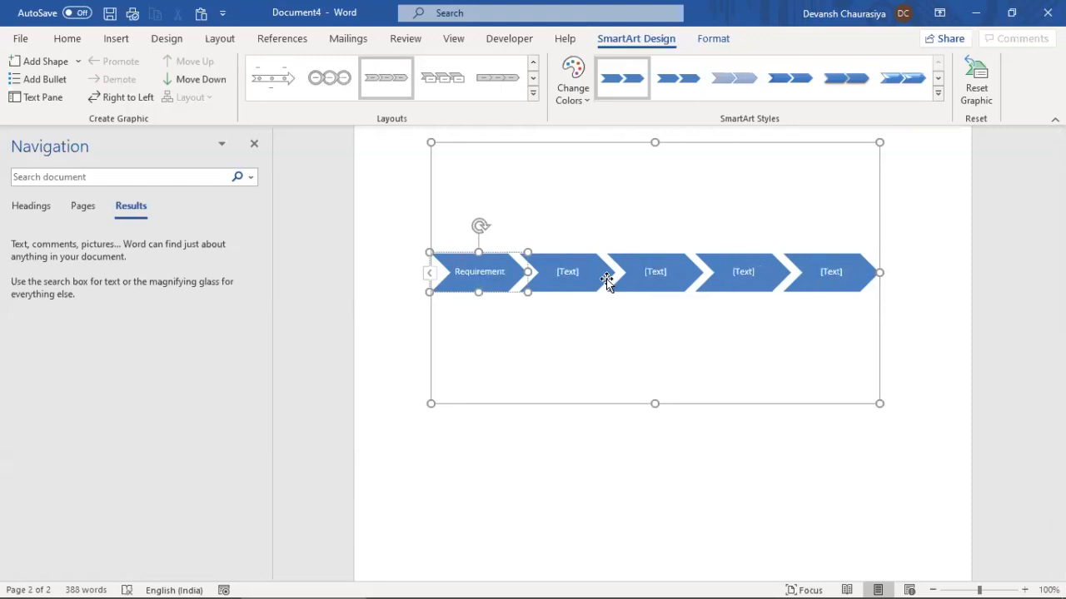
pyautogui.write(' garhering')
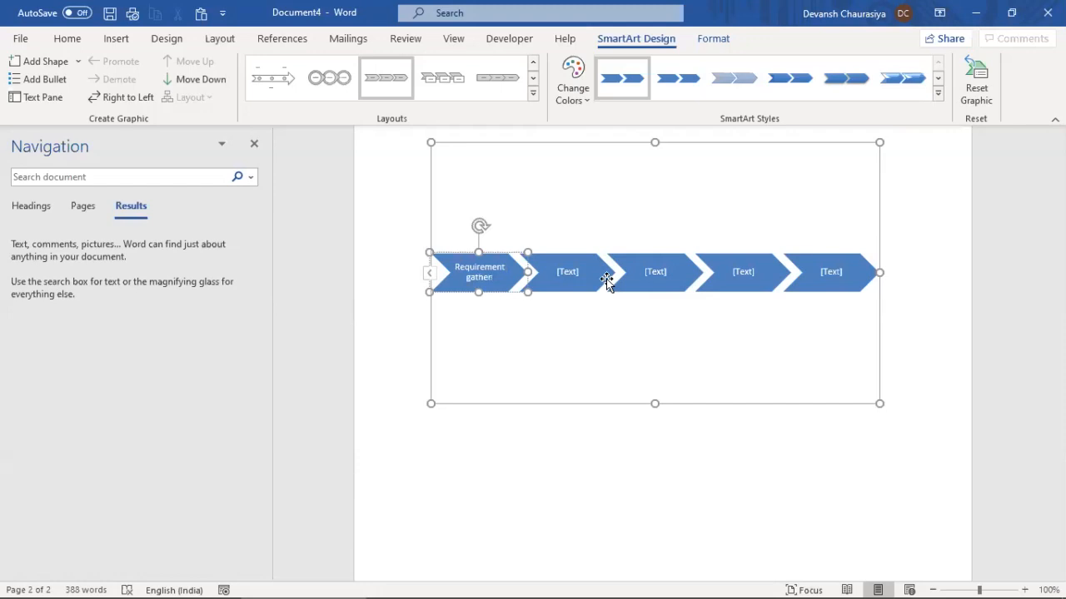
pyautogui.click(570, 272)
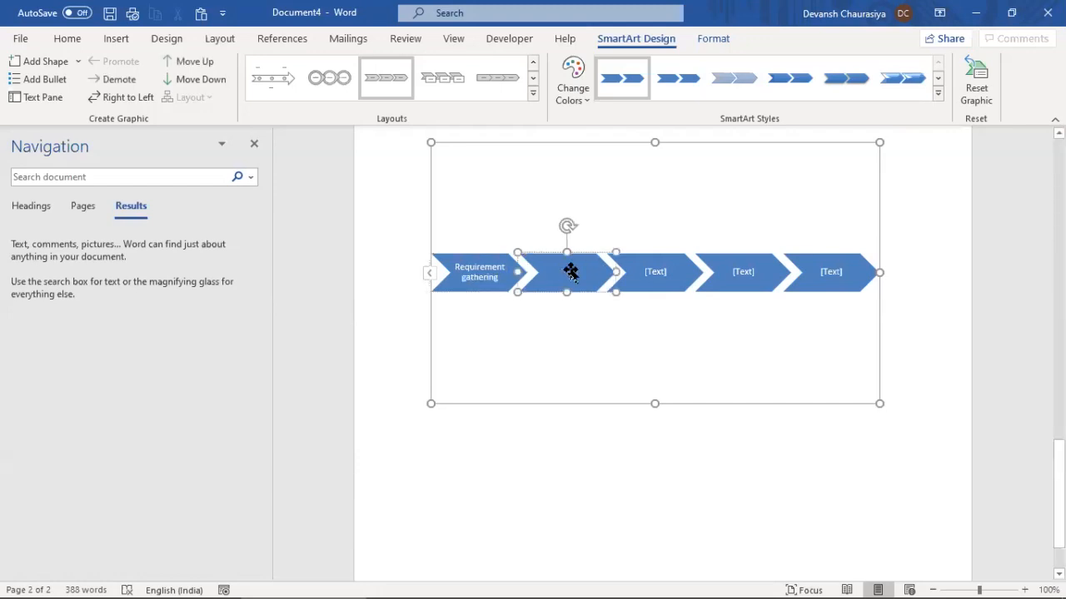
pyautogui.write('Coding')
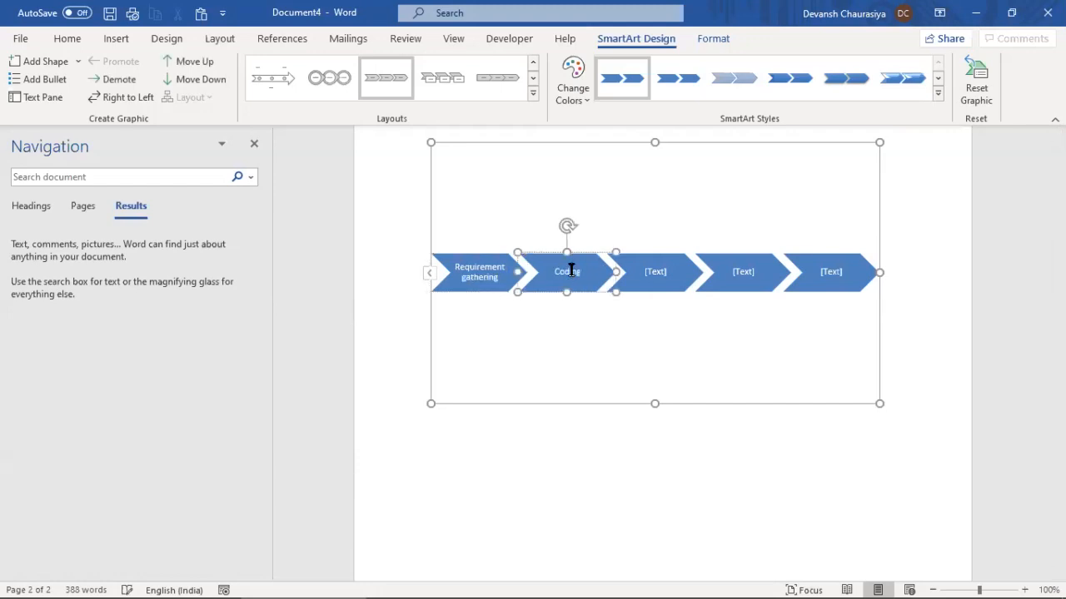
pyautogui.click(658, 275)
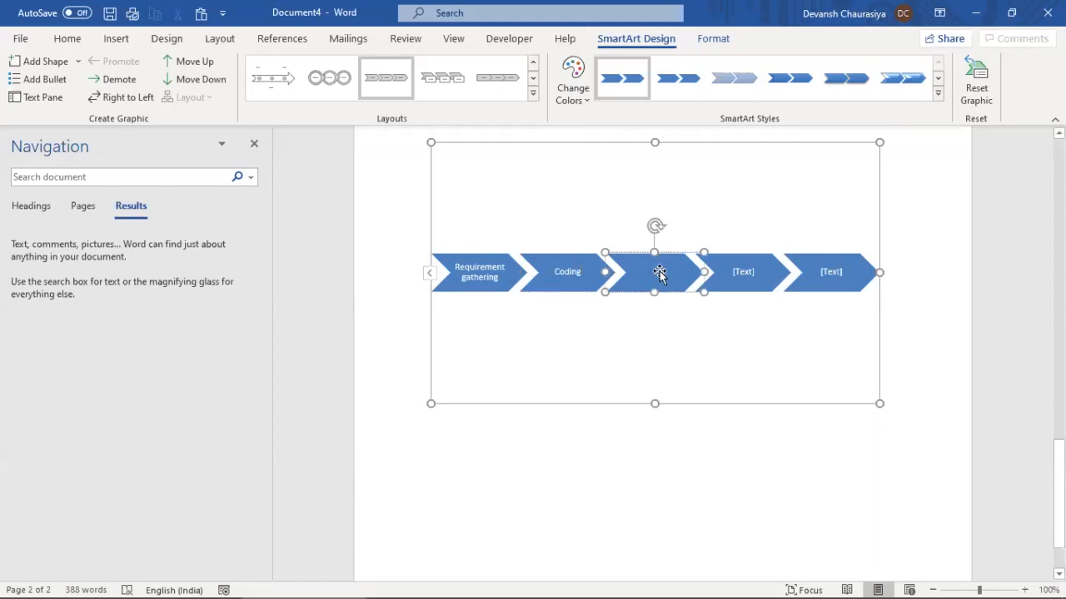
pyautogui.write('Unit testing')
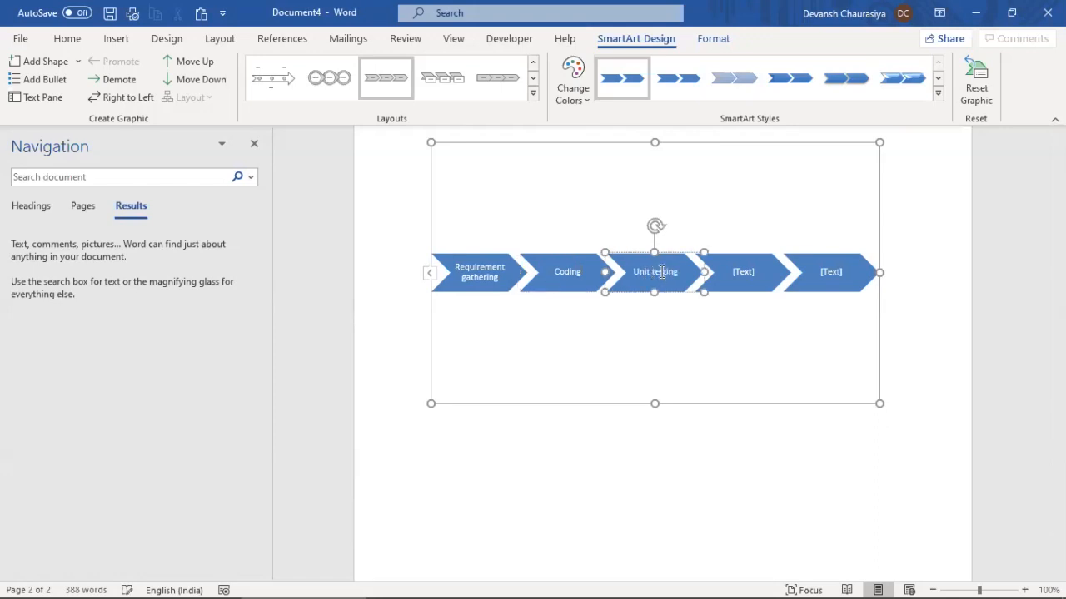
pyautogui.click(747, 273)
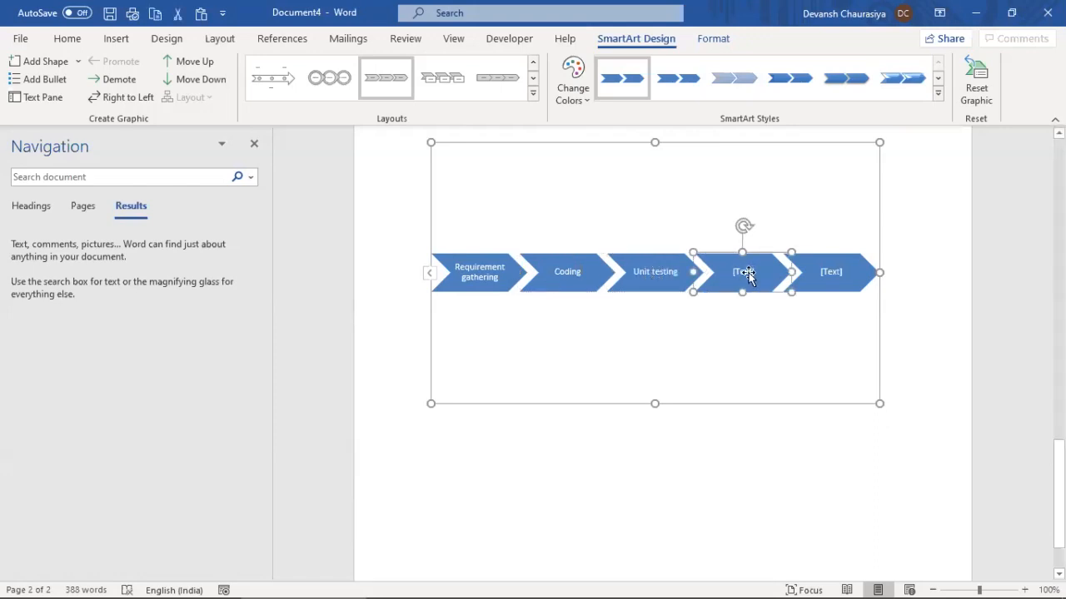
pyautogui.write('SIT')
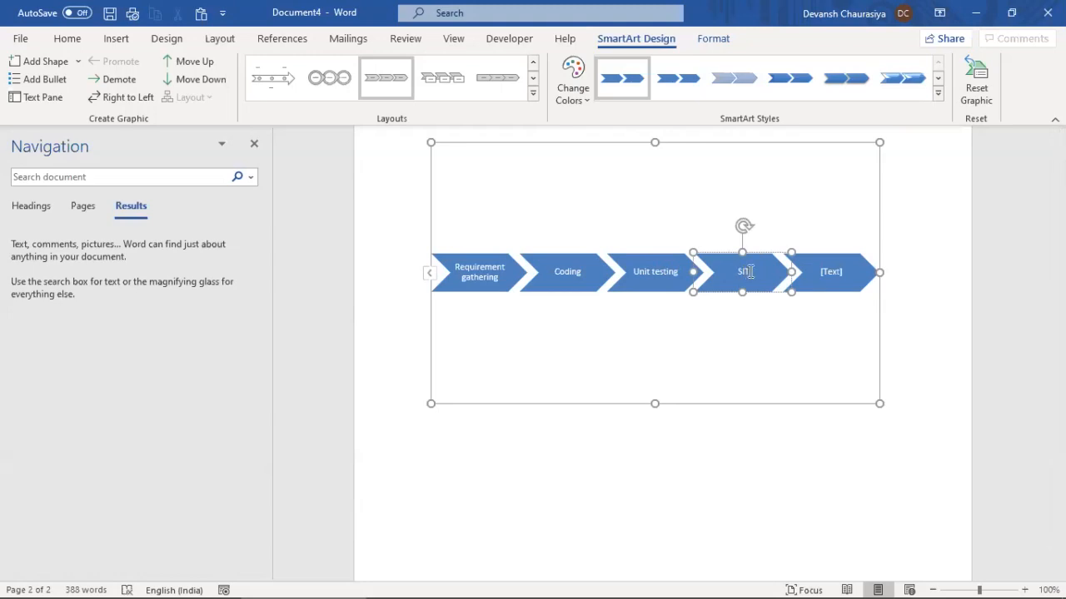
pyautogui.click(841, 270)
pyautogui.click(840, 271)
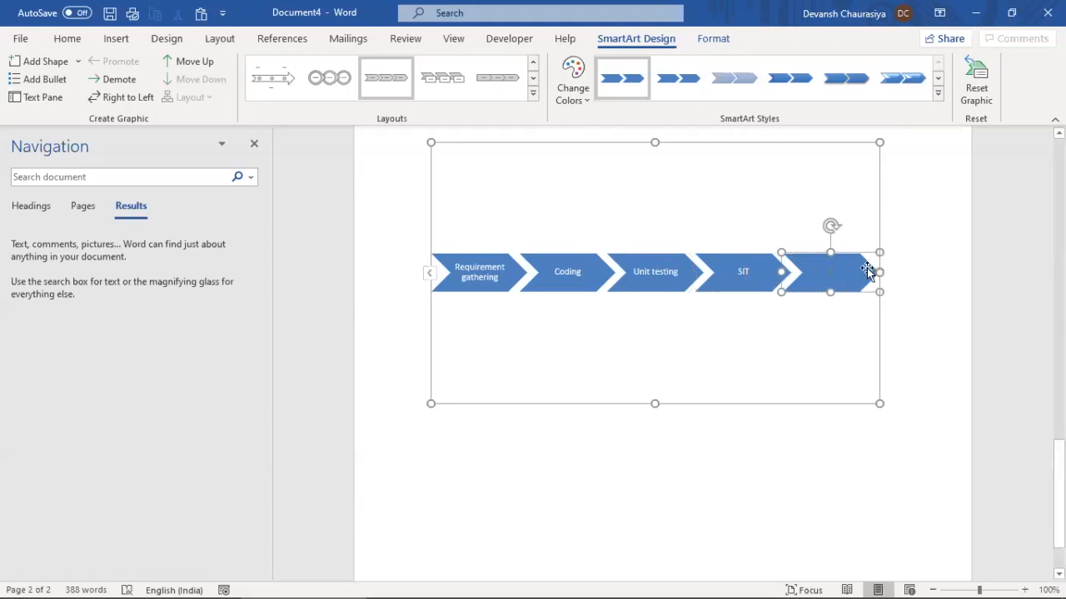
pyautogui.write('UAT')
# Paste two copies of the UAT chevron and rename them 'E2E' and 'Deployment'
pyautogui.click(857, 255)
pyautogui.hotkey('ctrl', 'v')
pyautogui.hotkey('ctrl', 'v')
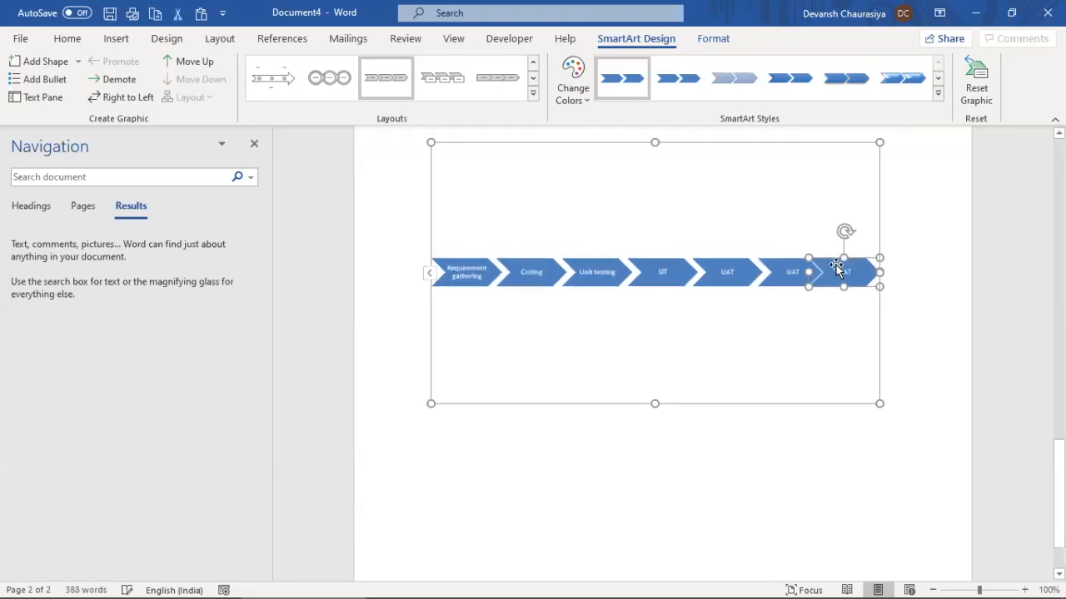
pyautogui.click(781, 278)
pyautogui.click(780, 278)
pyautogui.press('BackSpace')
pyautogui.write('E2E')
pyautogui.click(844, 282)
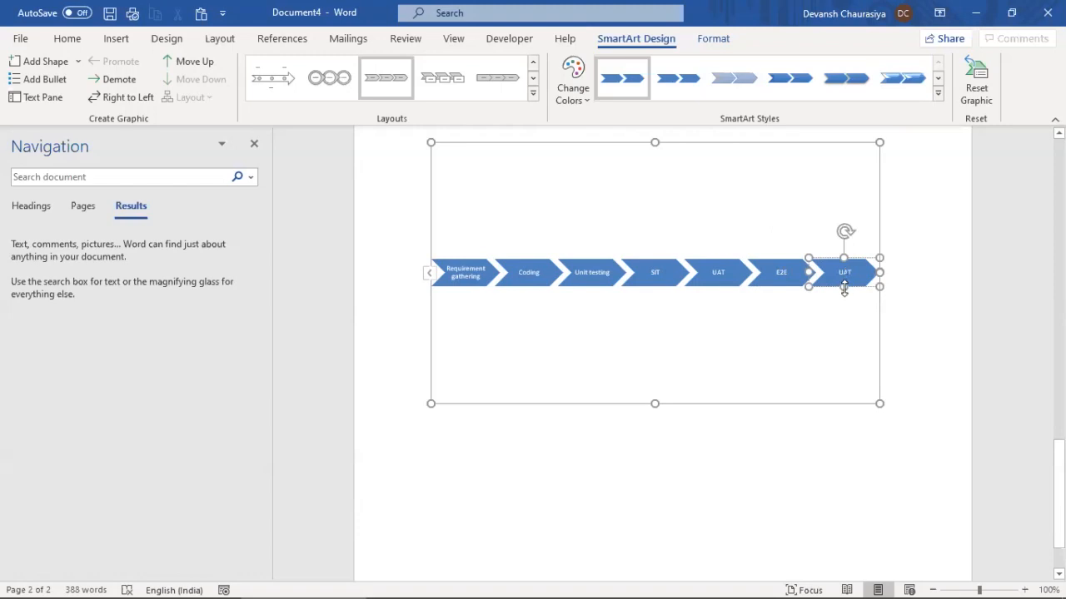
pyautogui.hotkey('ctrl', 'a')
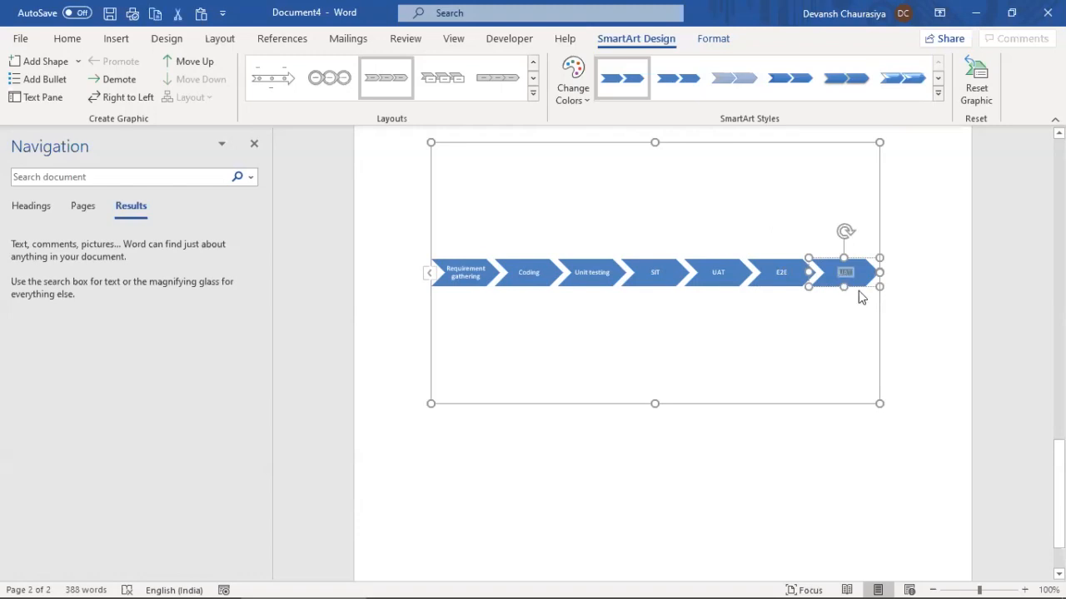
pyautogui.write('Deployment')
# Duplicate the Deployment chevron and rename the copy 'Production Support'
pyautogui.click(850, 261)
pyautogui.hotkey('ctrl', 'c')
pyautogui.hotkey('ctrl', 'v')
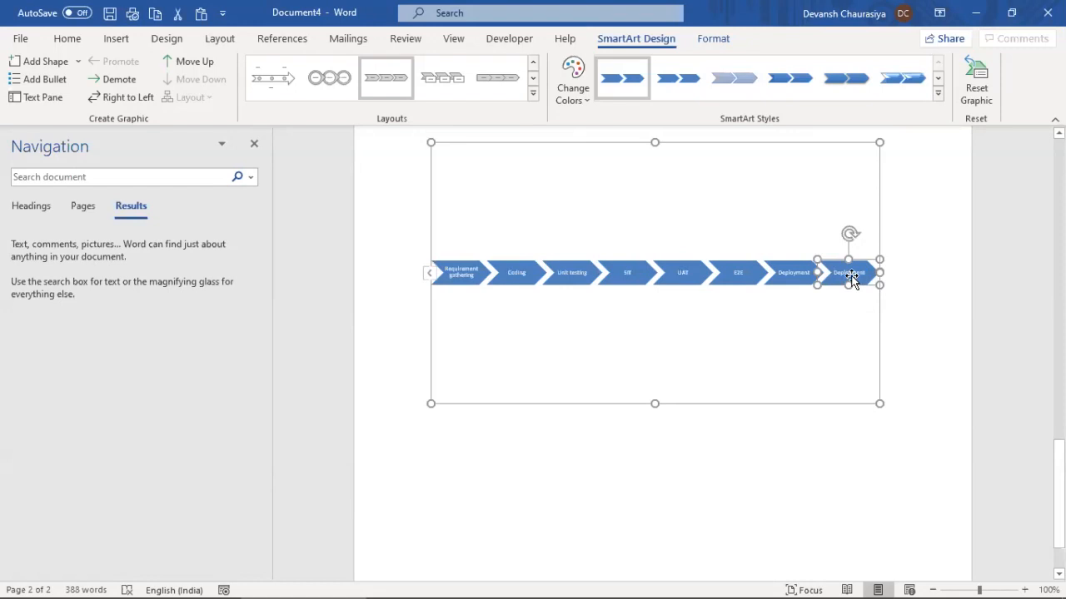
pyautogui.doubleClick(852, 278)
pyautogui.write('Production Support')
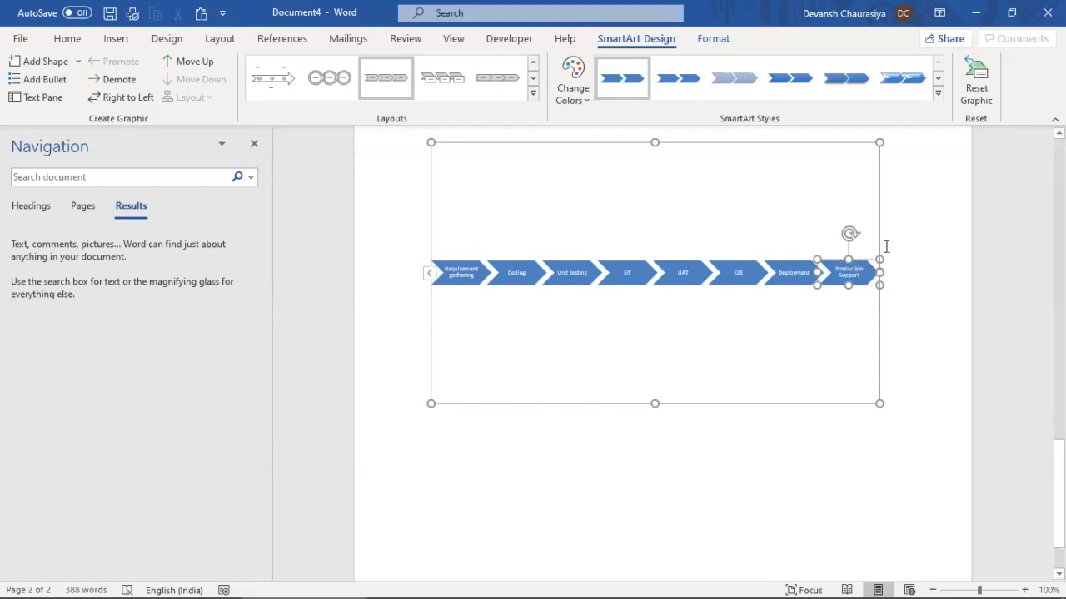
# Set the process diagram's stage label font size to 12 pt
pyautogui.click(532, 344)
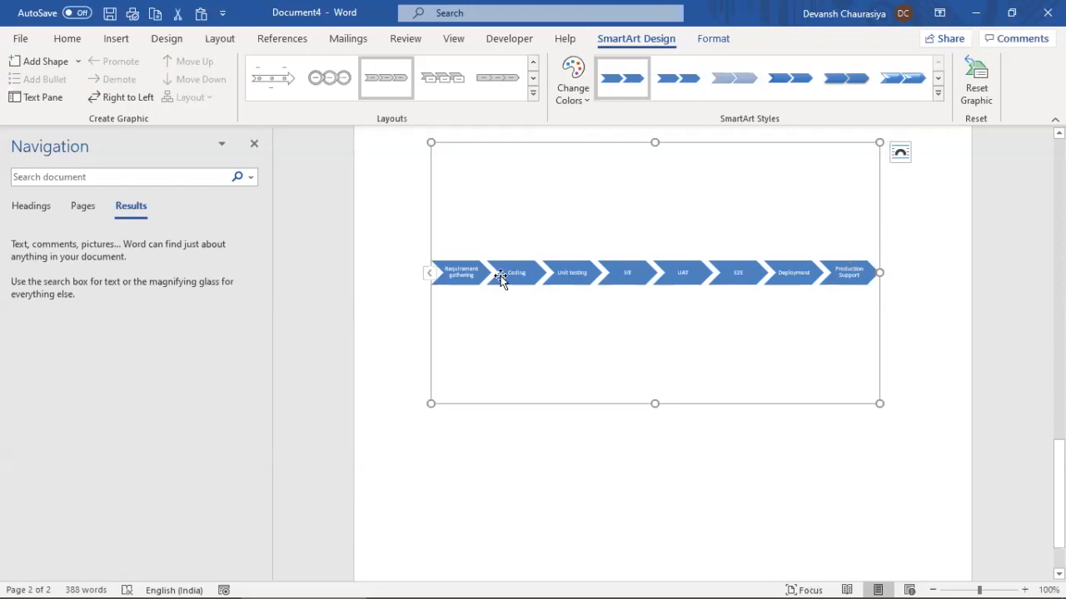
pyautogui.click(72, 40)
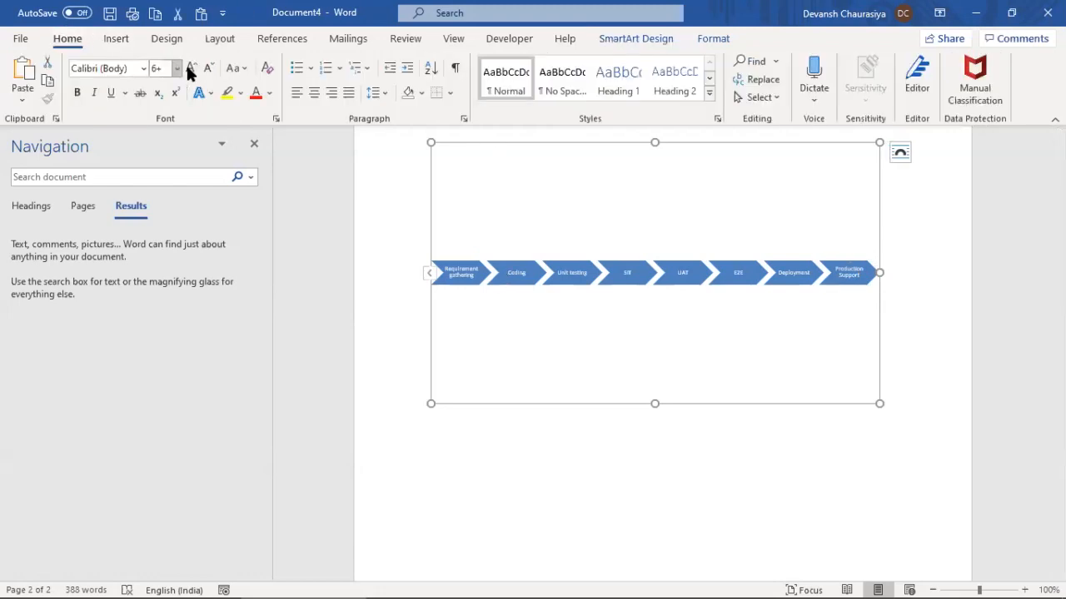
pyautogui.click(161, 68)
pyautogui.write('12')
pyautogui.press('Return')
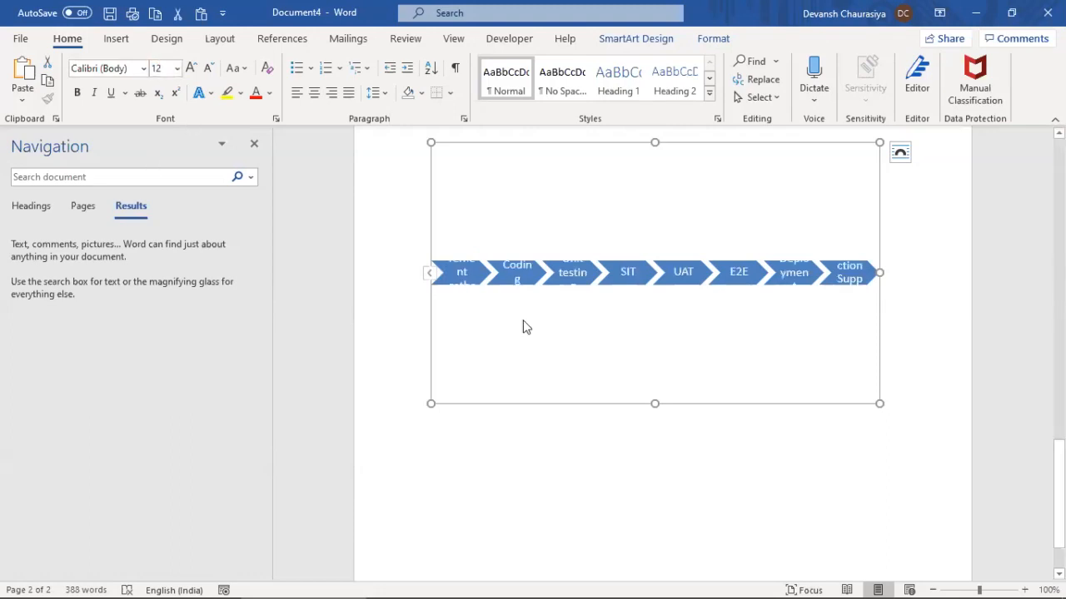
# Select all eight chevrons, from the first stage to Production Support, and drag them taller
pyautogui.click(636, 263)
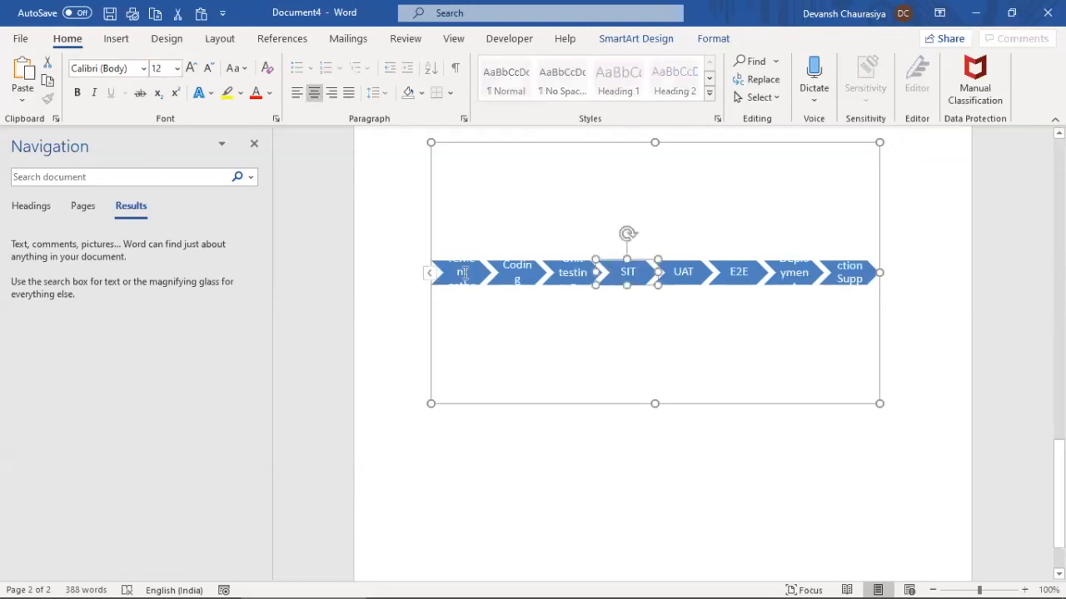
pyautogui.click(464, 272)
pyautogui.click(518, 272)
pyautogui.click(583, 273)
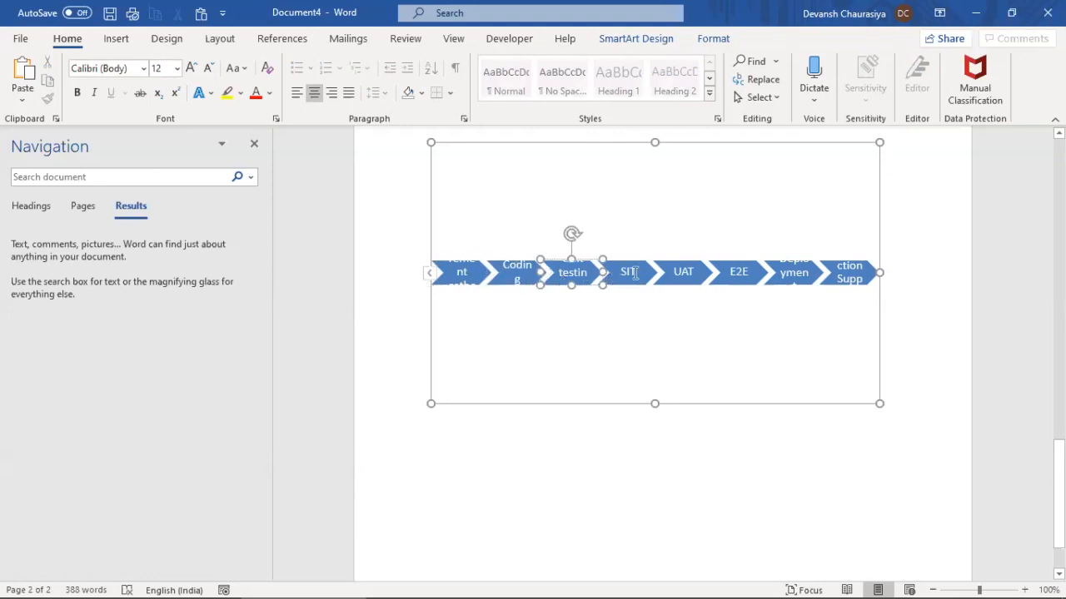
pyautogui.keyDown('ctrl'); pyautogui.click(635, 272); pyautogui.keyUp('ctrl')
pyautogui.keyDown('ctrl'); pyautogui.click(516, 269); pyautogui.keyUp('ctrl')
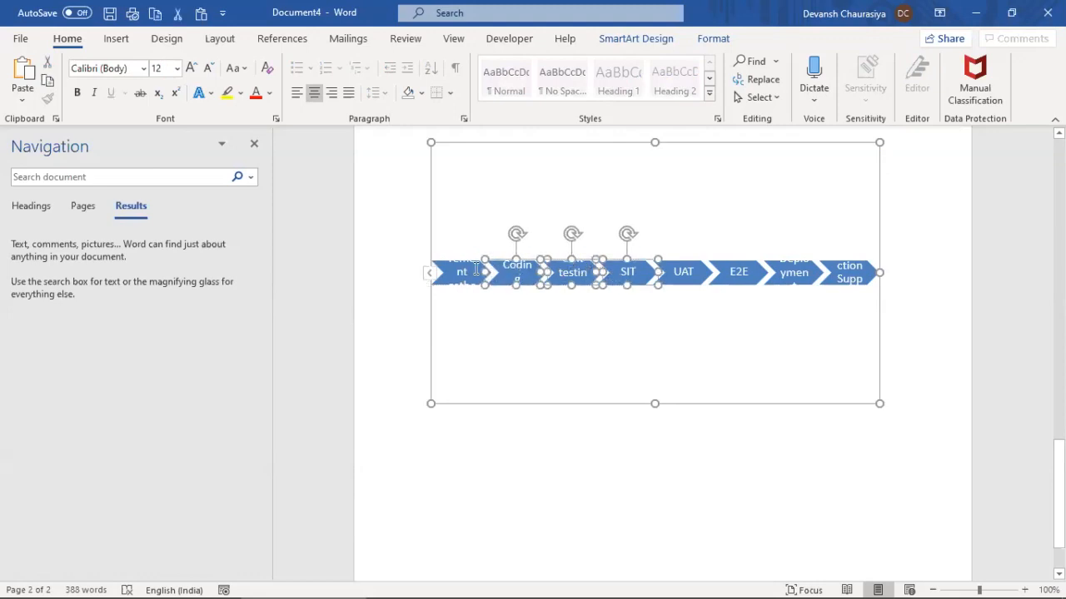
pyautogui.keyDown('ctrl'); pyautogui.click(476, 270); pyautogui.keyUp('ctrl')
pyautogui.keyDown('ctrl'); pyautogui.click(684, 272); pyautogui.keyUp('ctrl')
pyautogui.keyDown('ctrl'); pyautogui.click(749, 273); pyautogui.keyUp('ctrl')
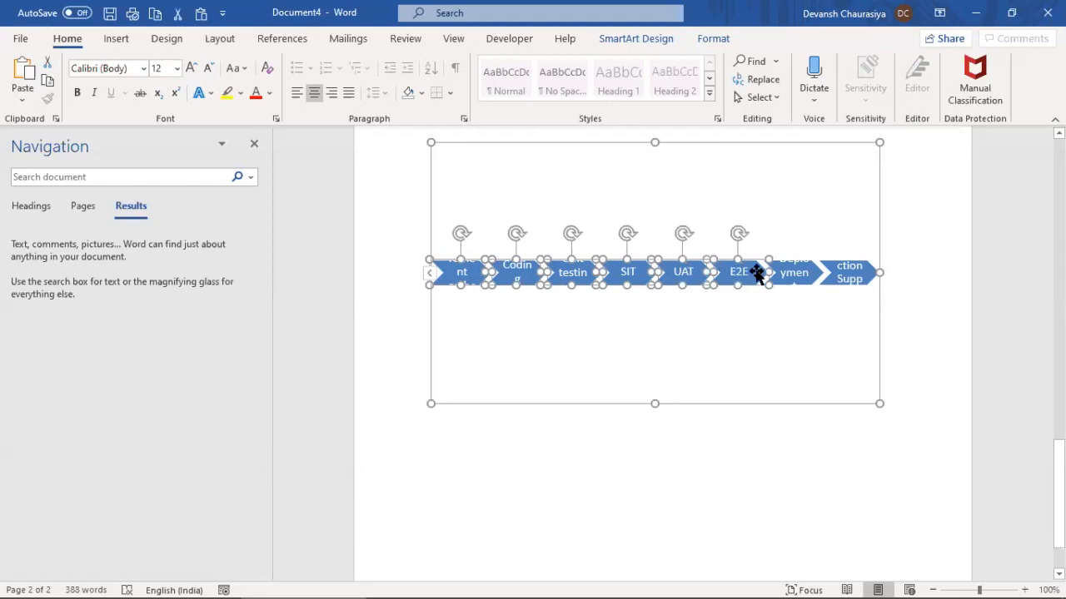
pyautogui.keyDown('ctrl'); pyautogui.click(793, 272); pyautogui.keyUp('ctrl')
pyautogui.keyDown('ctrl'); pyautogui.click(849, 271); pyautogui.keyUp('ctrl')
pyautogui.moveTo(849, 260); pyautogui.dragTo(849, 233)
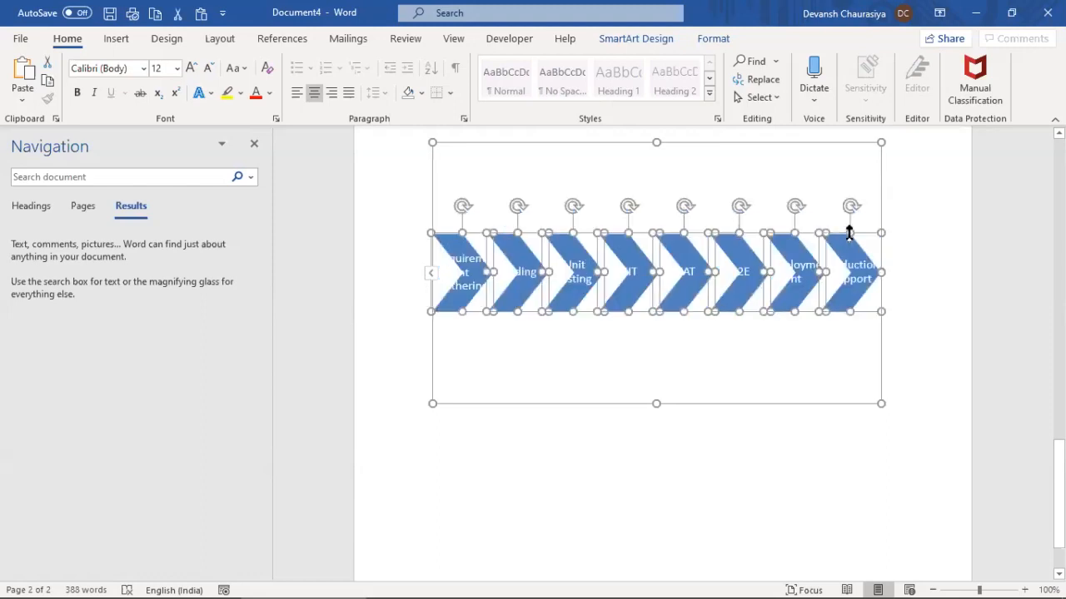
pyautogui.click(529, 146)
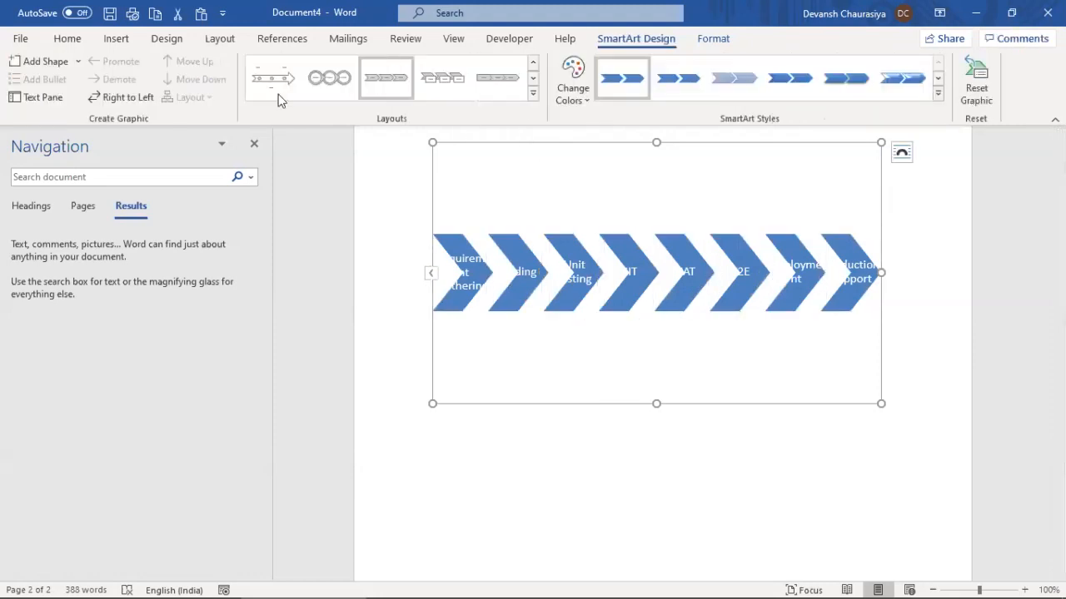
# Switch the diagram to a boxes-on-an-arrow layout and widen it across the page
pyautogui.click(535, 97)
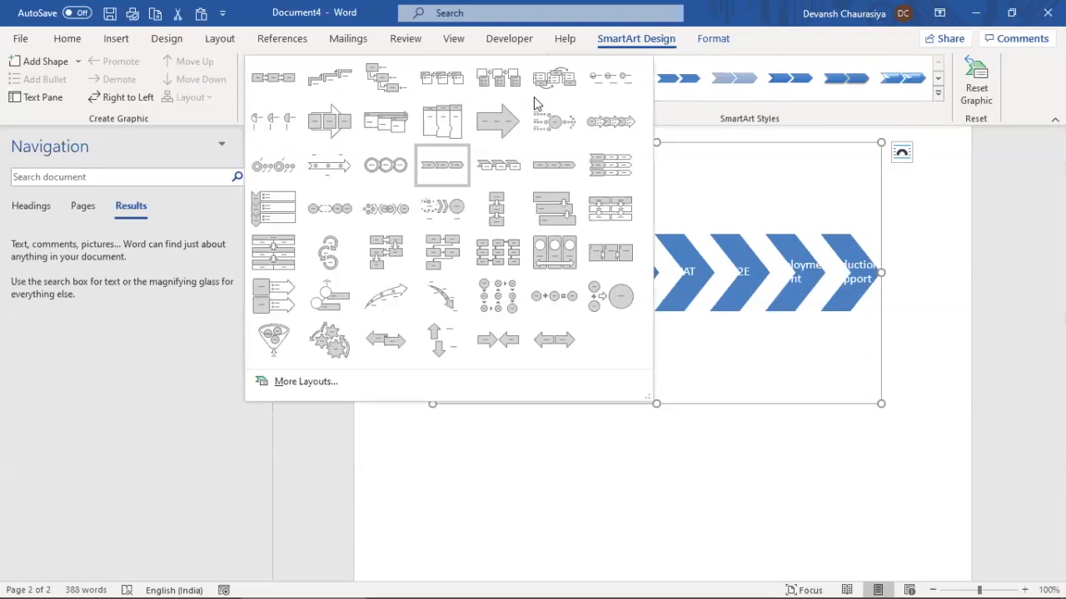
pyautogui.click(331, 121)
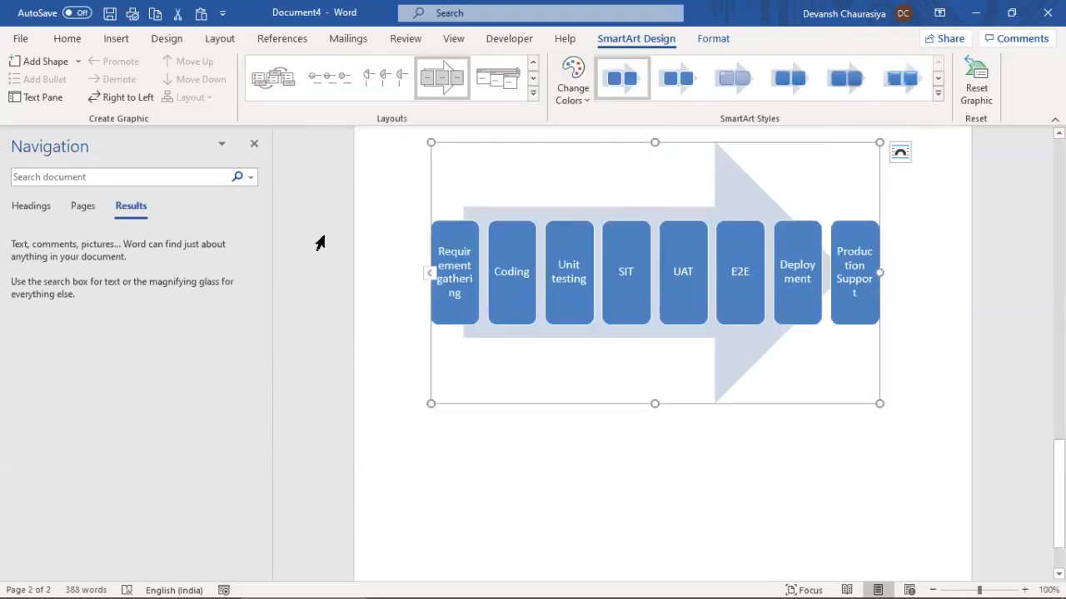
pyautogui.moveTo(879, 273); pyautogui.dragTo(919, 273)
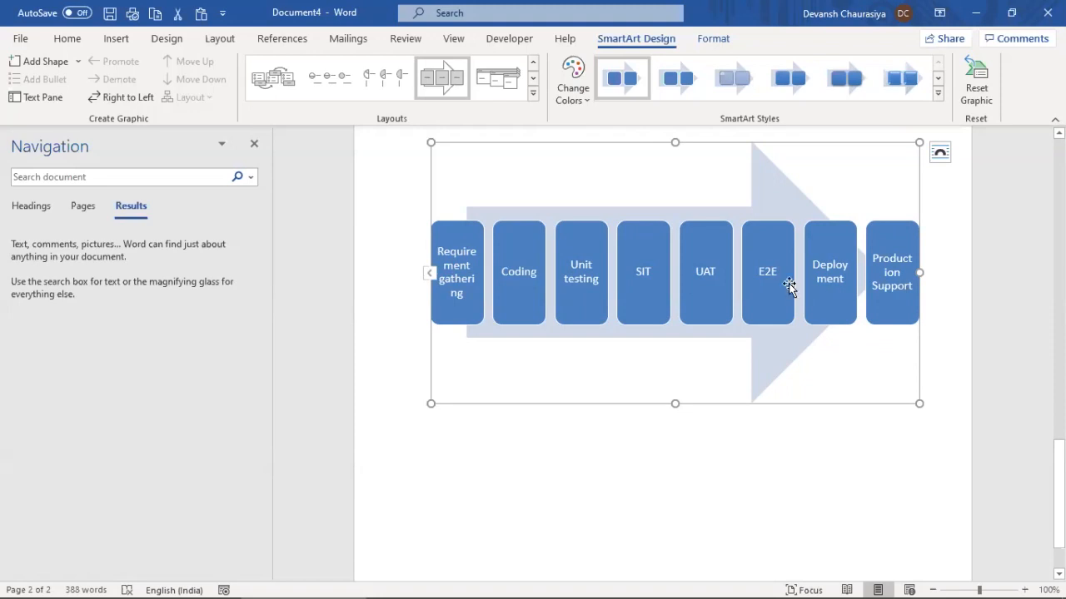
# Apply a 3-D SmartArt style to the boxes, then pick the first staggered boxes layout
pyautogui.click(909, 83)
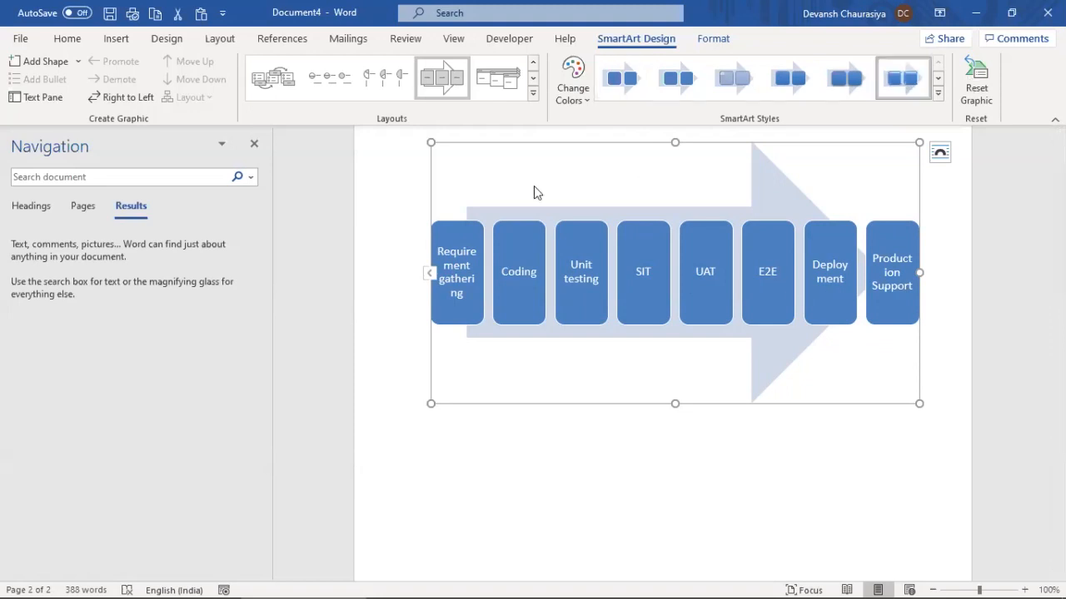
pyautogui.click(938, 92)
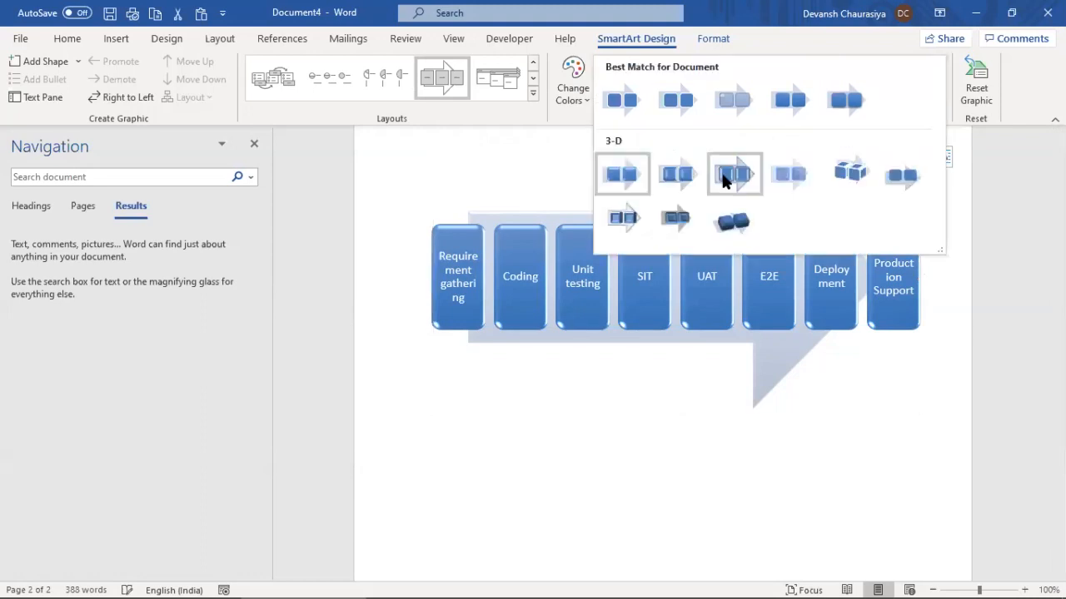
pyautogui.click(631, 422)
pyautogui.click(633, 419)
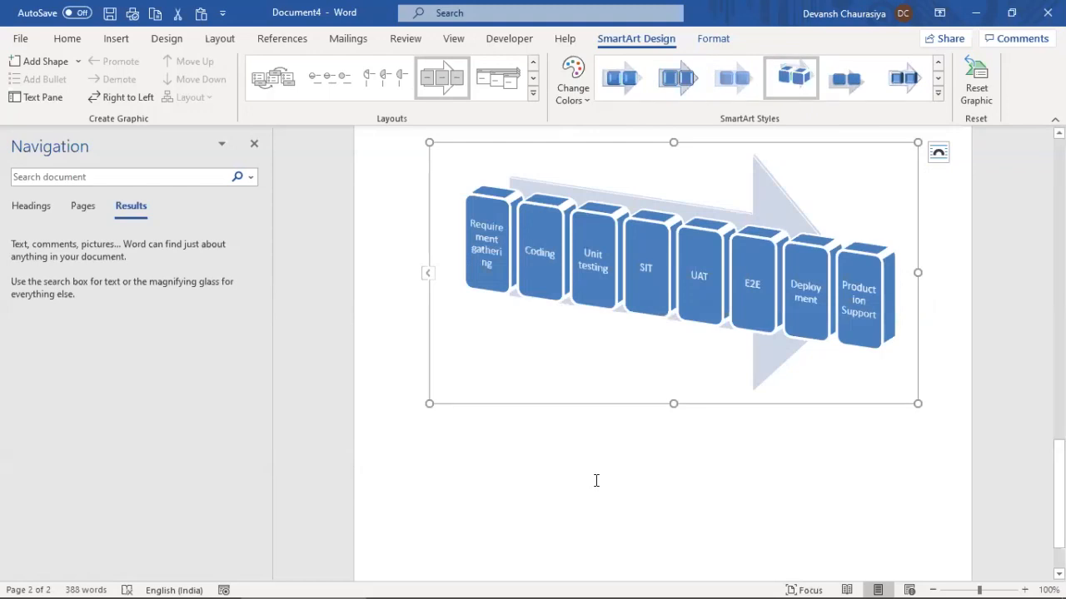
pyautogui.click(271, 77)
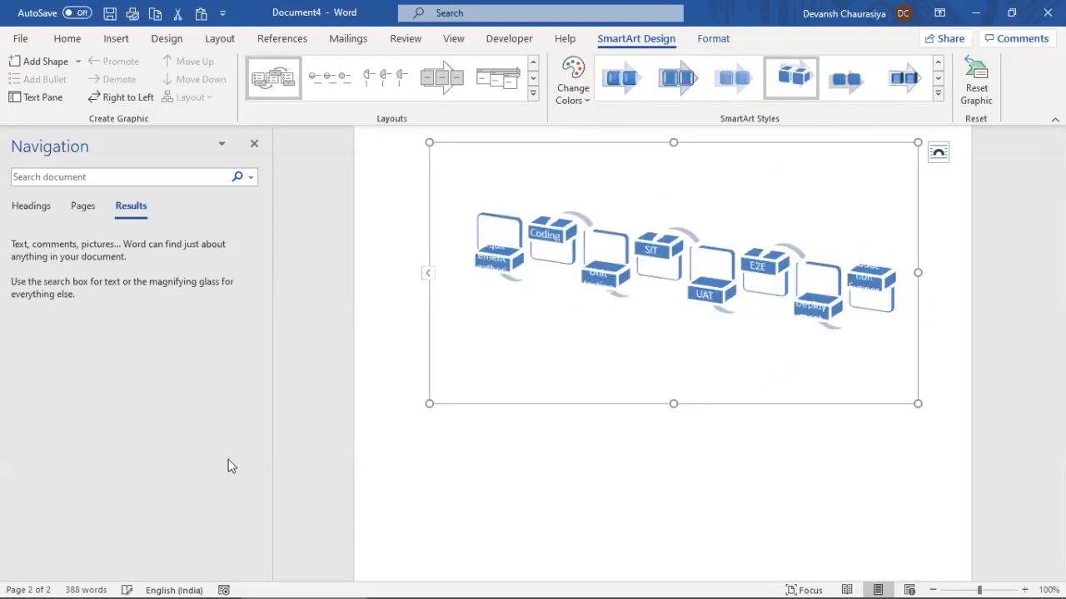
# Undo the layout change to restore the 3-D boxes-on-an-arrow diagram, then Alt+Tab to the window switcher
pyautogui.hotkey('ctrl', 'z')
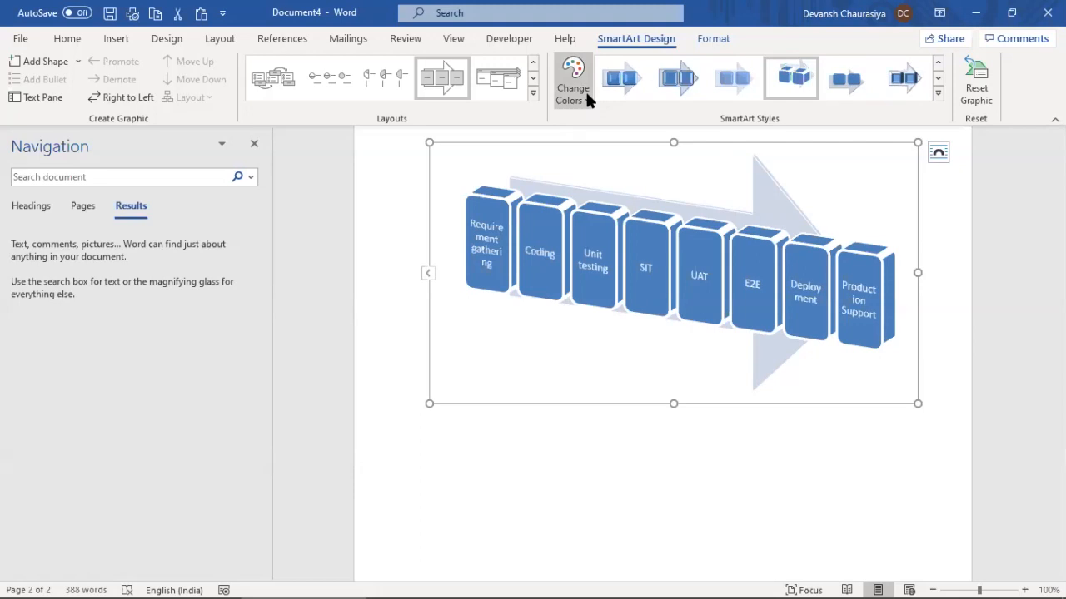
pyautogui.hotkey('alt', 'Tab')
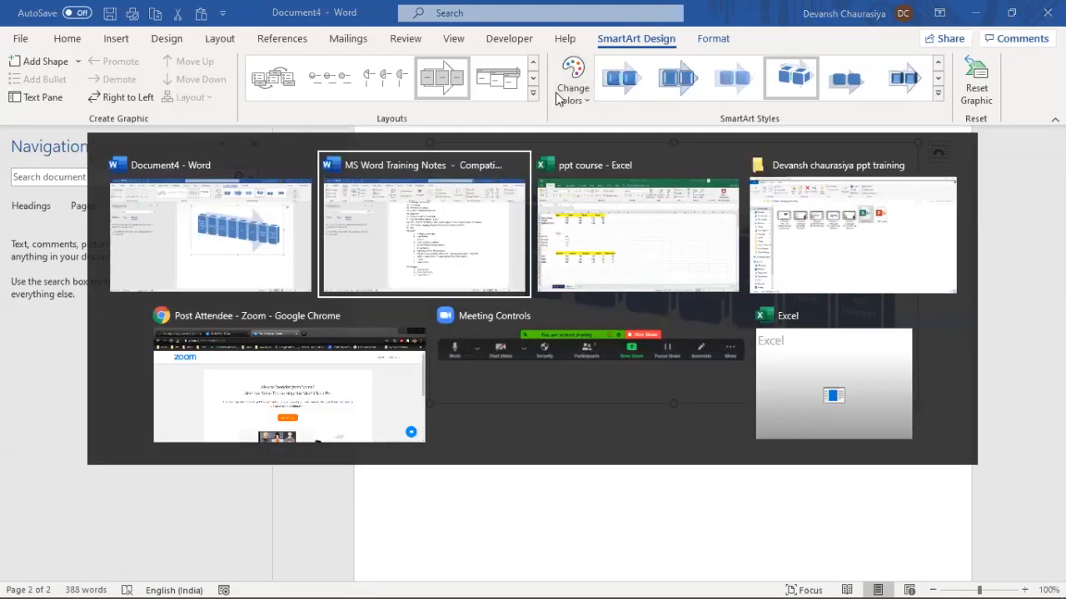
# Scroll up and down through the open document's content
pyautogui.scroll(-5, 526, 333)
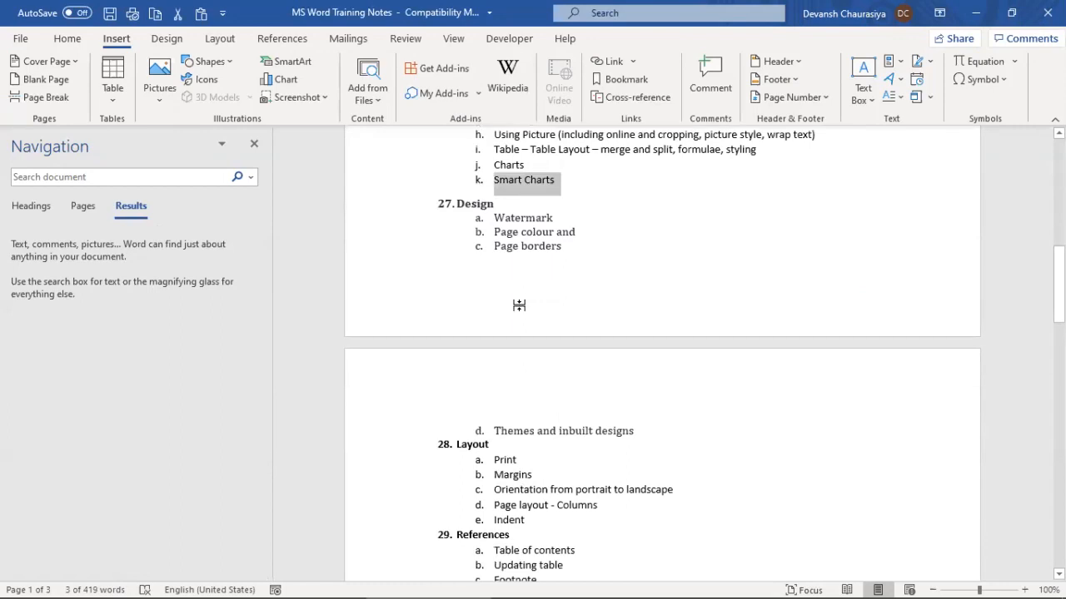
pyautogui.scroll(-2, 518, 306)
pyautogui.scroll(5, 518, 307)
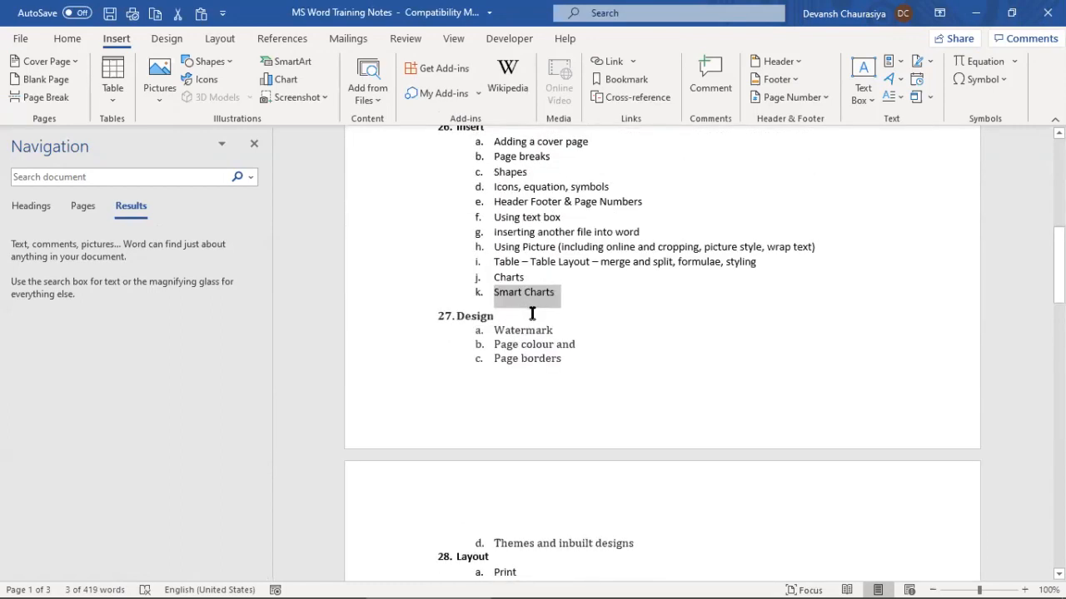
pyautogui.scroll(1, 532, 313)
pyautogui.scroll(-3, 532, 313)
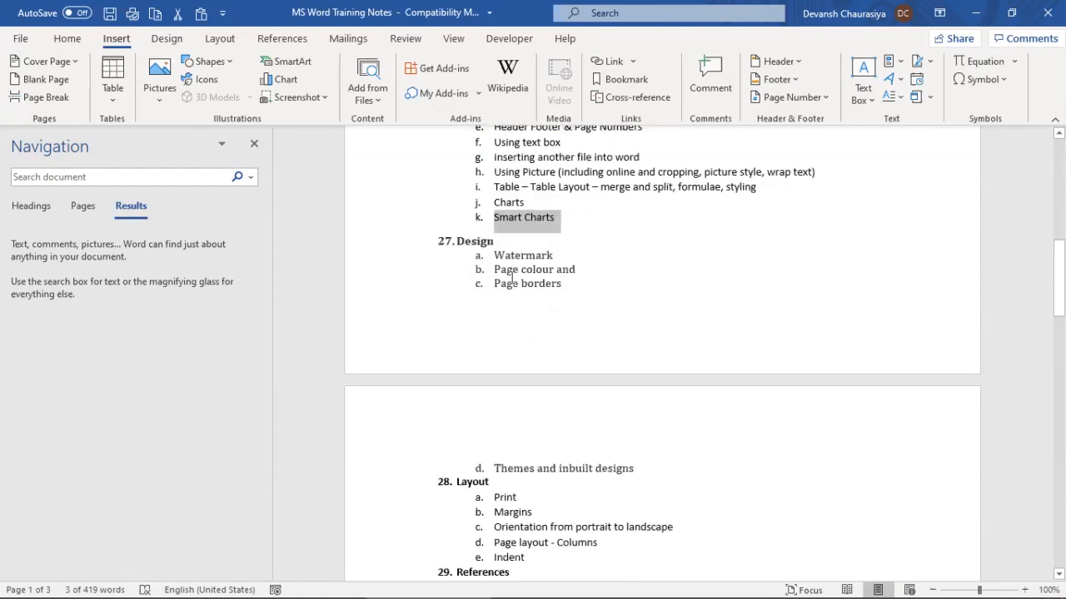
pyautogui.scroll(-4, 512, 312)
pyautogui.scroll(-3, 513, 313)
pyautogui.scroll(-4, 512, 310)
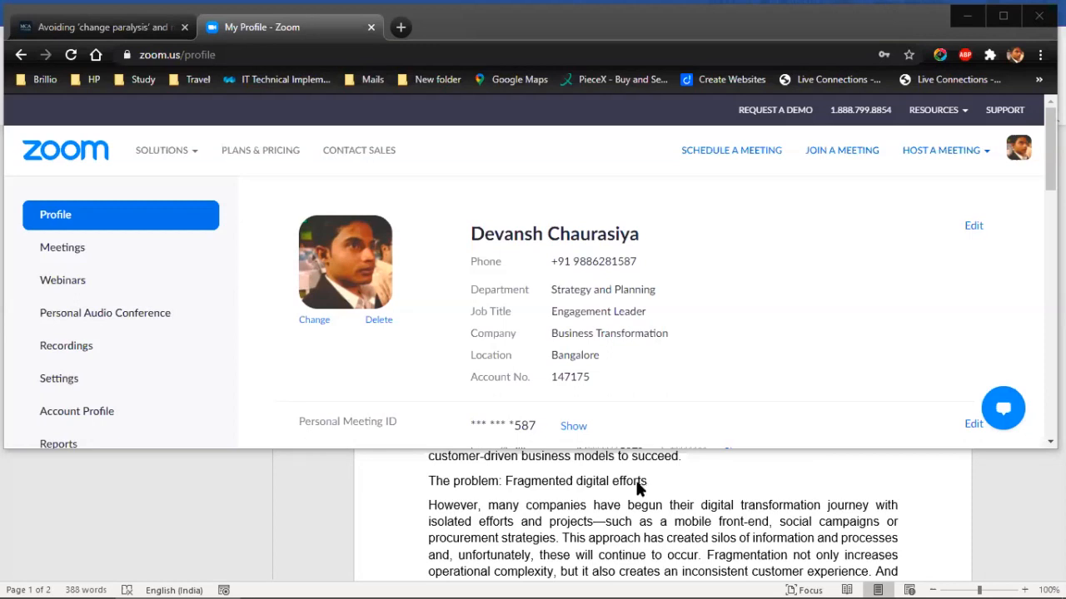
# Return to MS Word Training Notes and scroll its numbered topic list to item 27 Design
pyautogui.hotkey('alt', 'Tab')
pyautogui.hotkey('alt', 'Tab')
pyautogui.hotkey('alt', 'Tab')
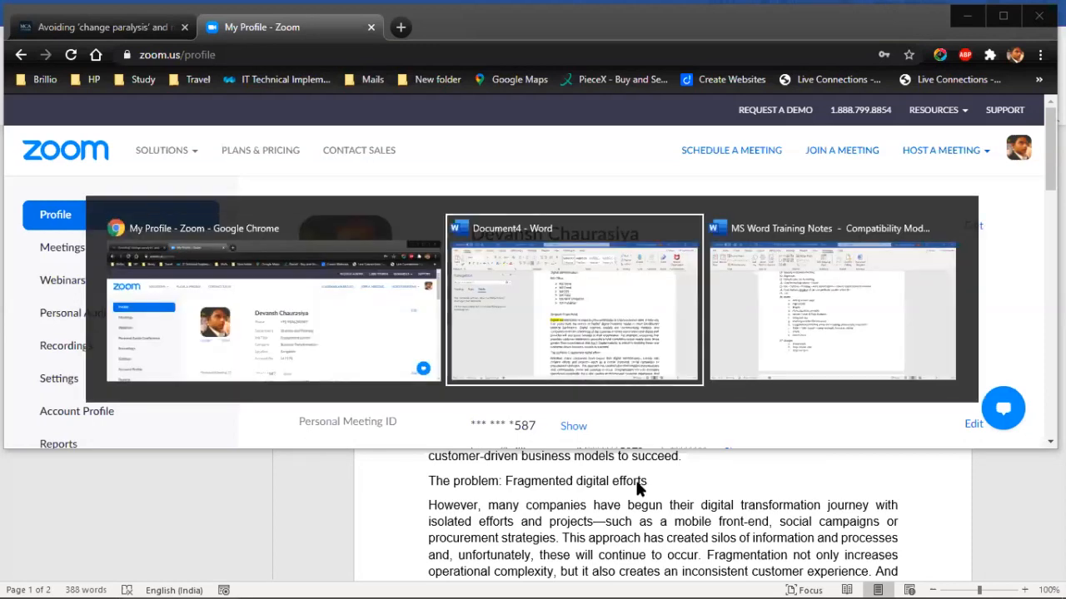
pyautogui.scroll(3, 366, 324)
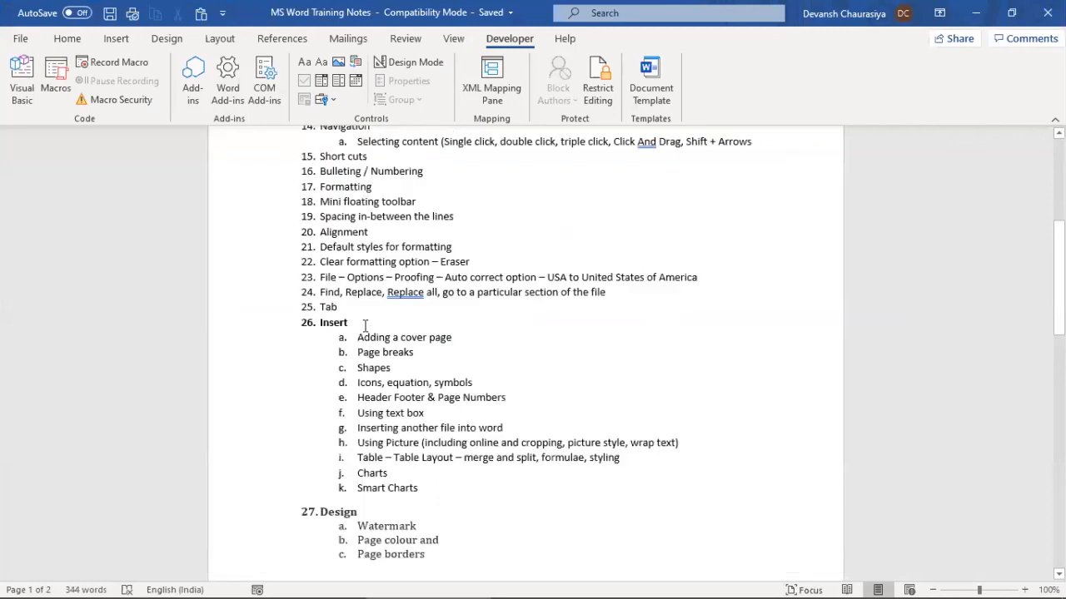
pyautogui.scroll(-5, 358, 328)
pyautogui.scroll(-3, 337, 330)
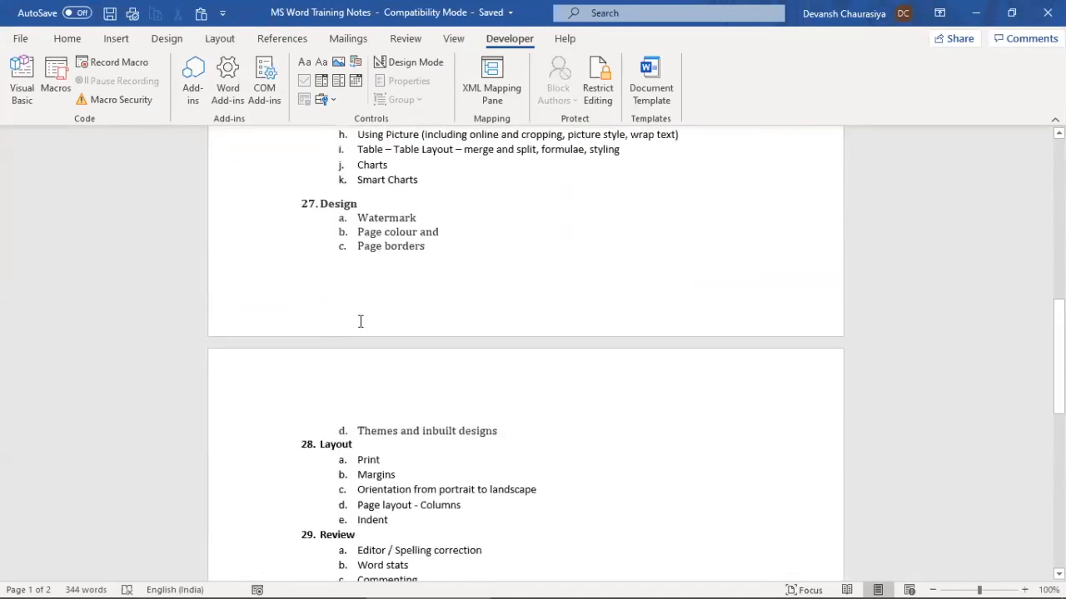
pyautogui.scroll(-3, 360, 322)
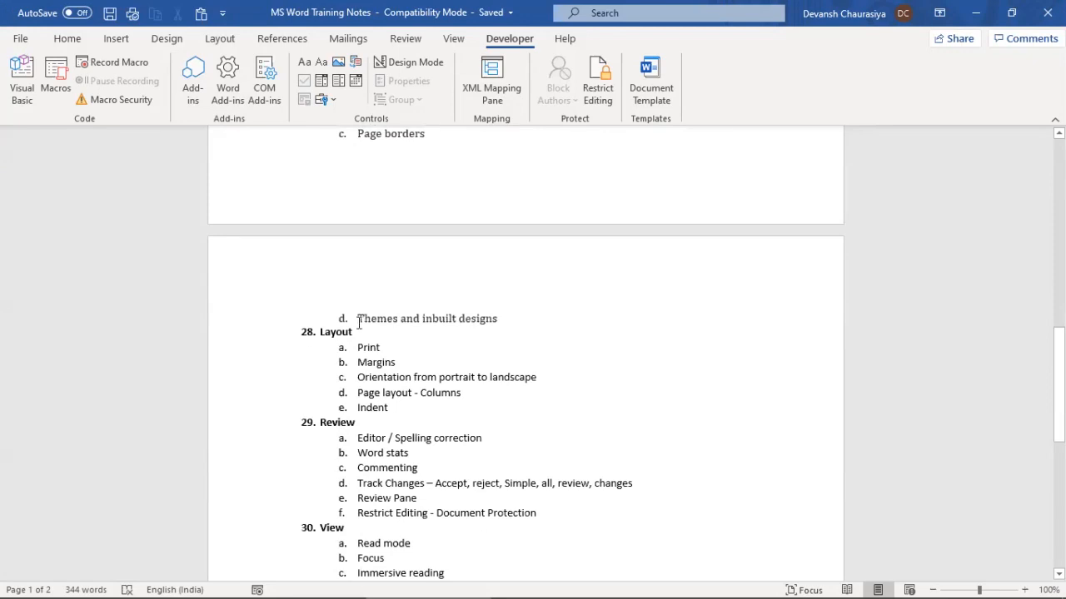
pyautogui.scroll(15, 361, 324)
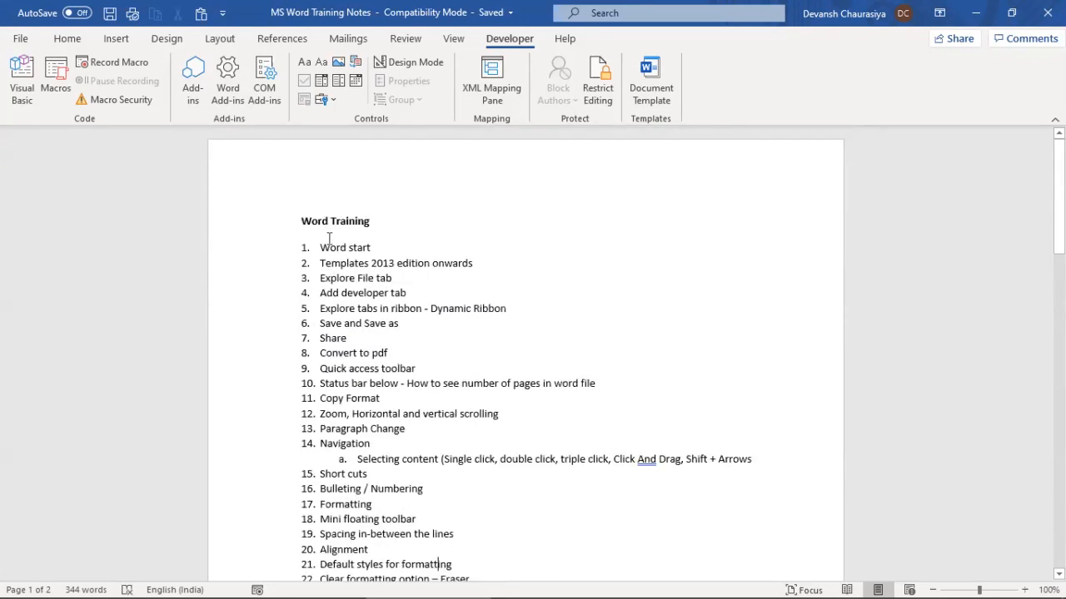
pyautogui.scroll(-2, 334, 298)
pyautogui.scroll(-6, 334, 297)
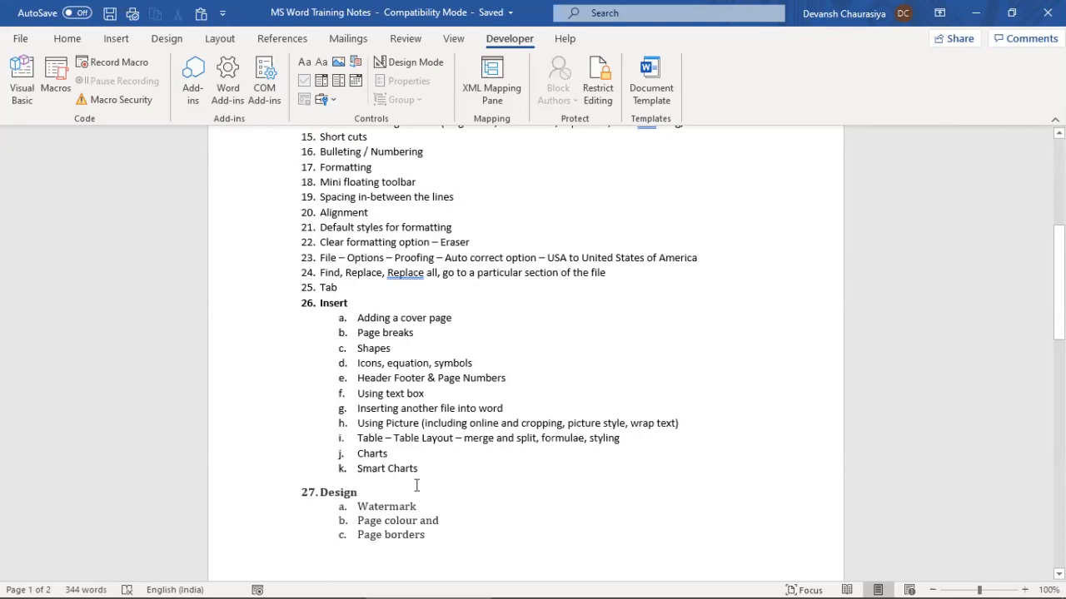
pyautogui.scroll(4, 421, 410)
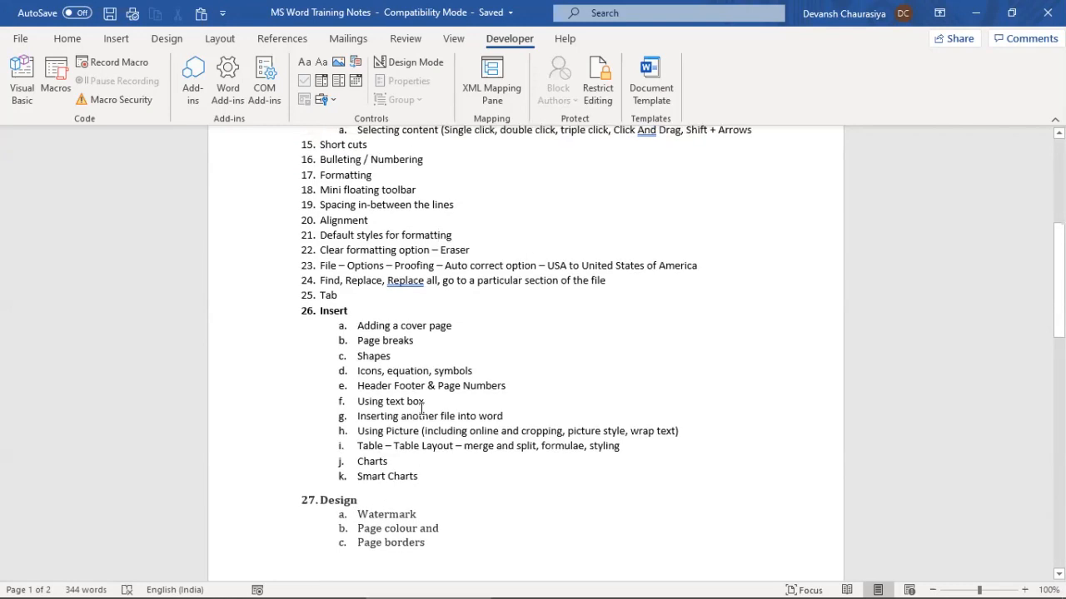
pyautogui.scroll(3, 418, 409)
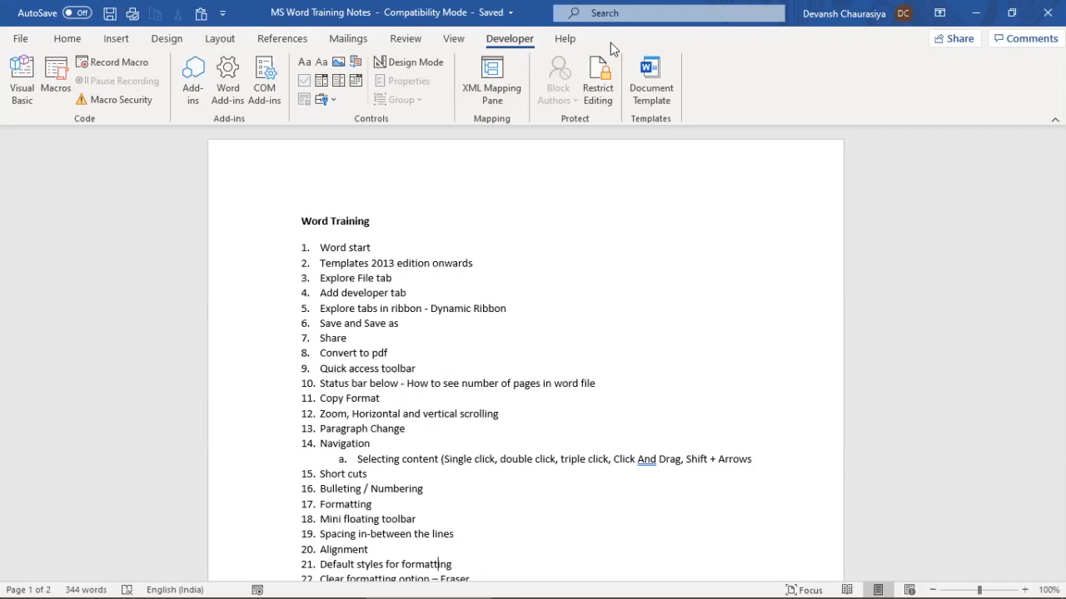
# Move through the Home and Insert ribbons to the Design tab's theme and page background tools
pyautogui.click(60, 39)
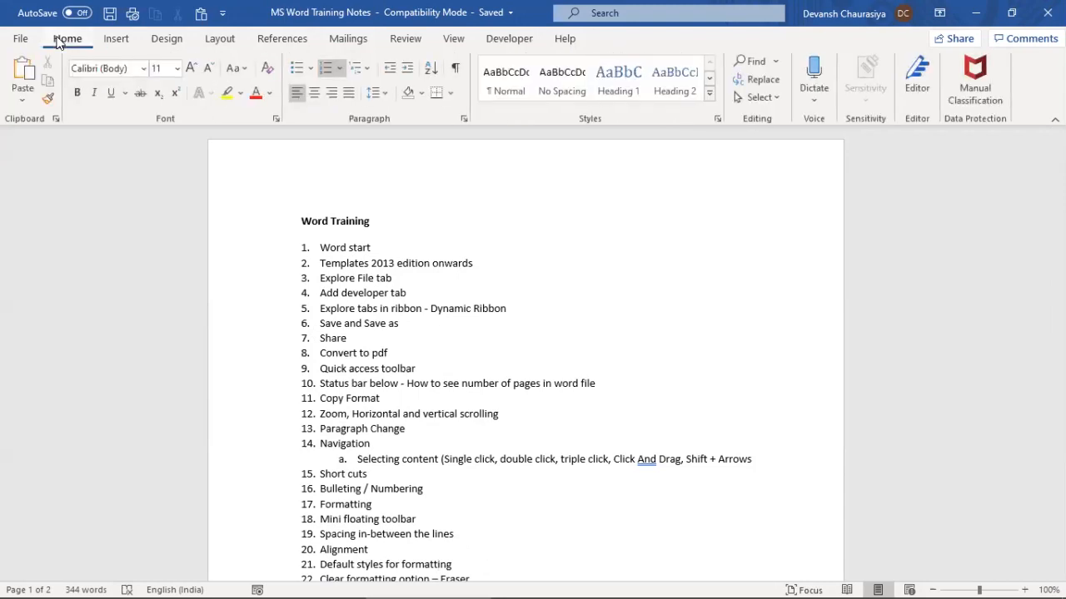
pyautogui.click(118, 41)
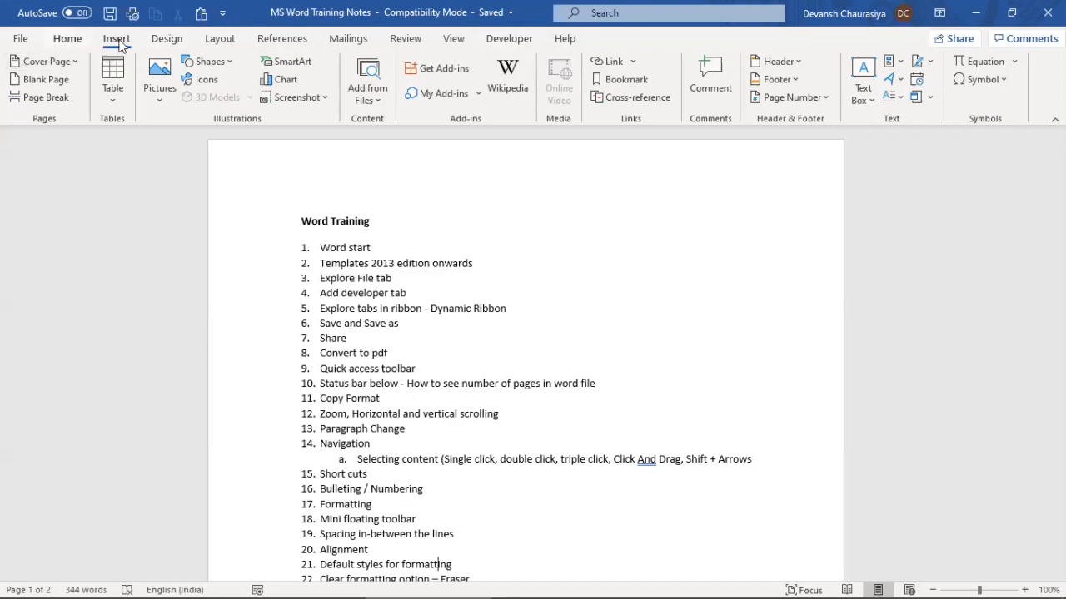
pyautogui.click(68, 39)
pyautogui.click(116, 39)
pyautogui.click(167, 39)
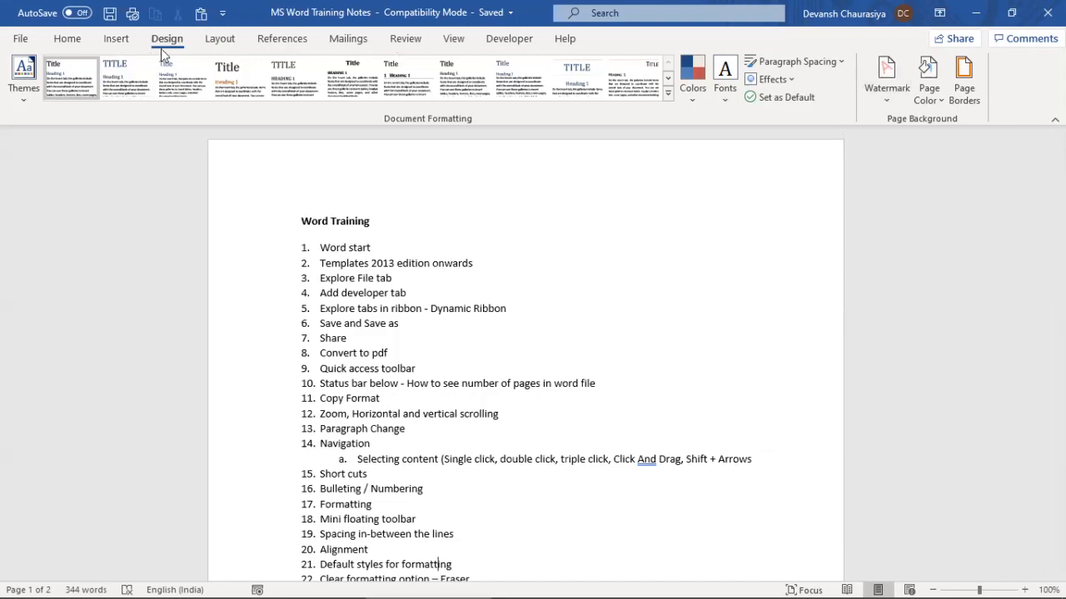
pyautogui.click(890, 68)
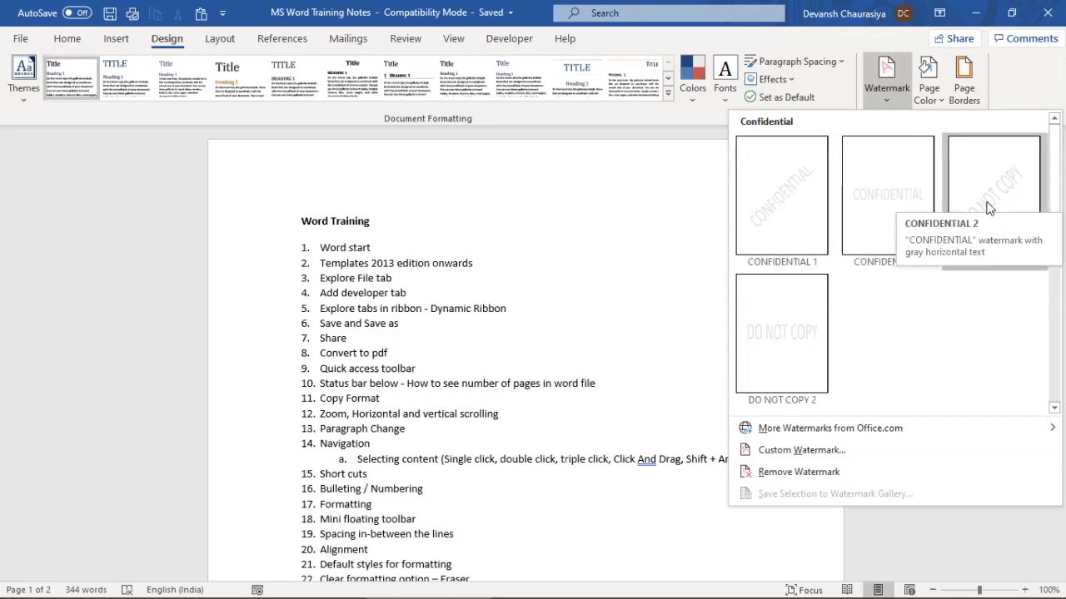
pyautogui.click(767, 471)
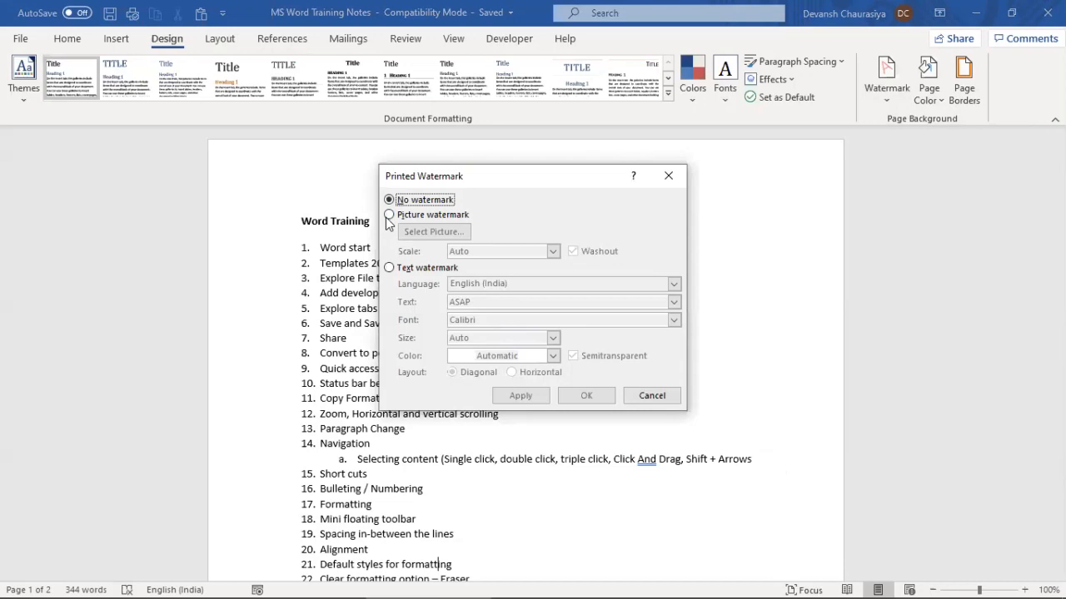
pyautogui.click(389, 215)
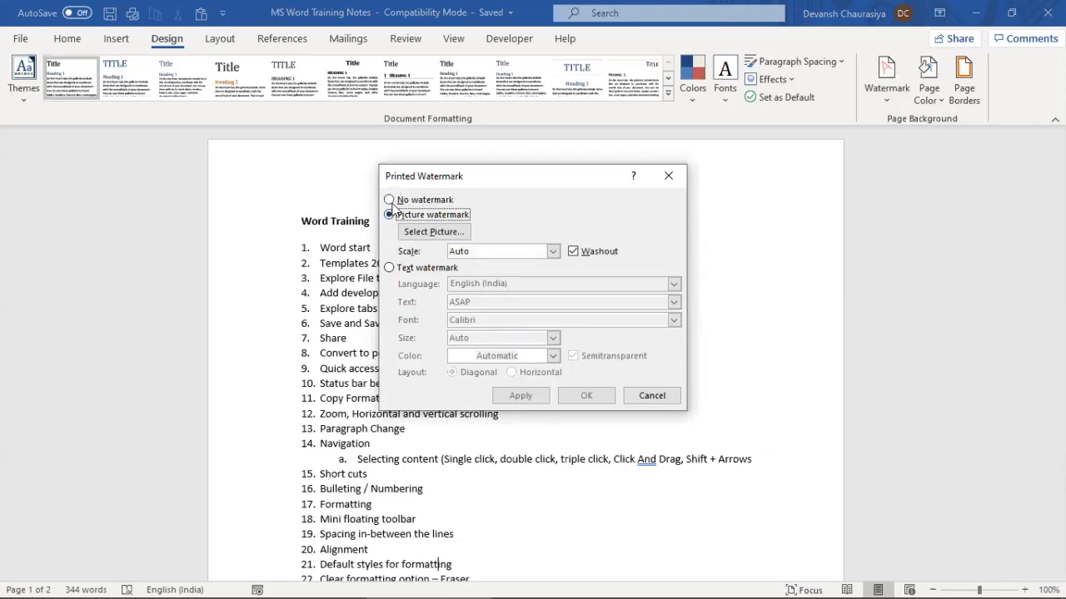
pyautogui.click(388, 199)
pyautogui.click(389, 215)
pyautogui.click(389, 267)
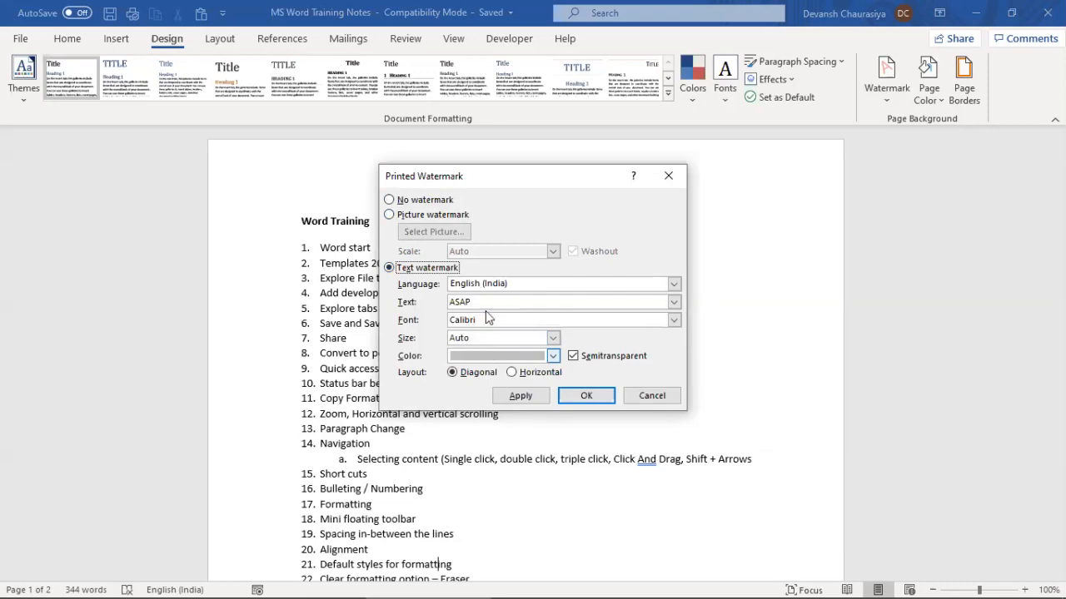
pyautogui.click(388, 215)
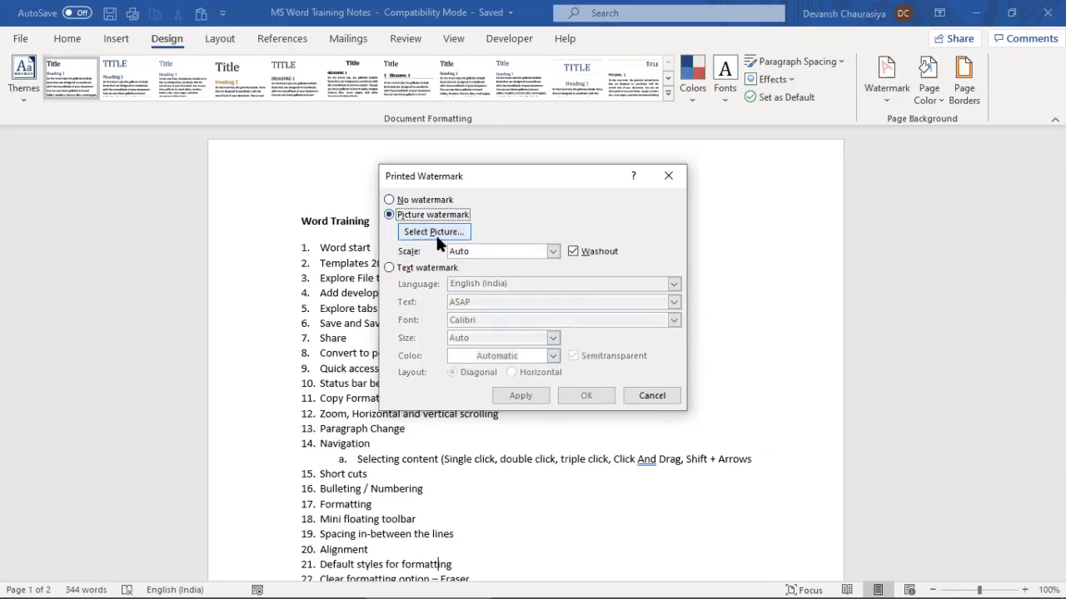
pyautogui.click(437, 234)
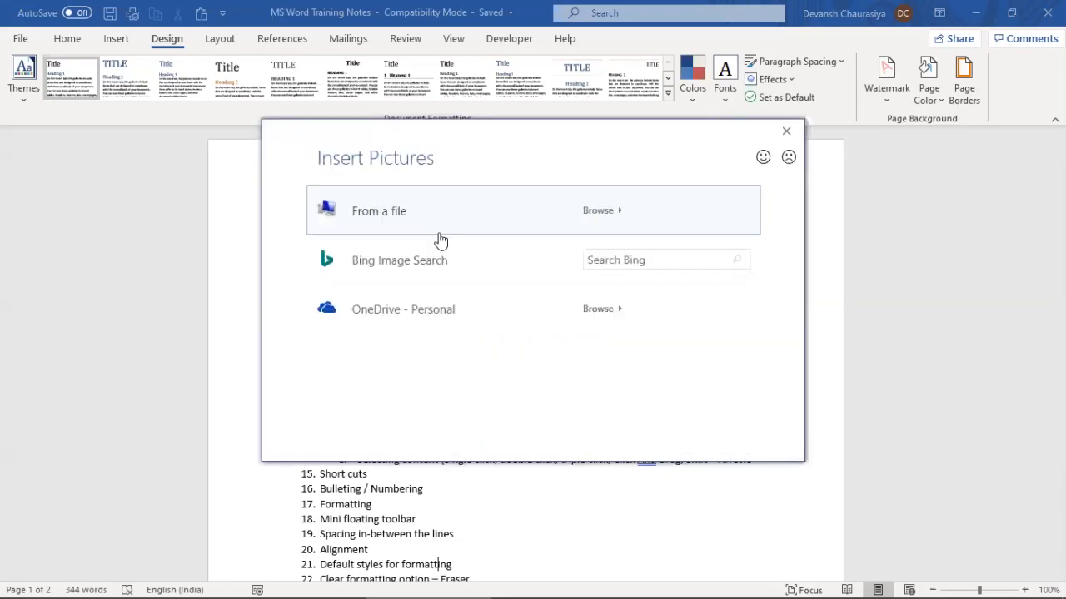
pyautogui.press('Escape')
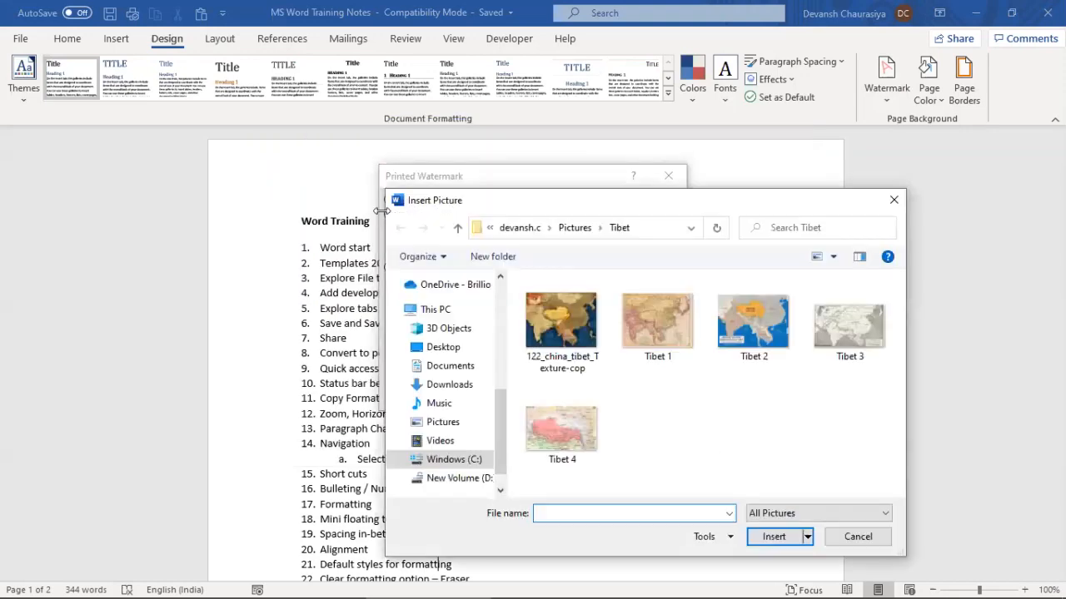
pyautogui.doubleClick(562, 321)
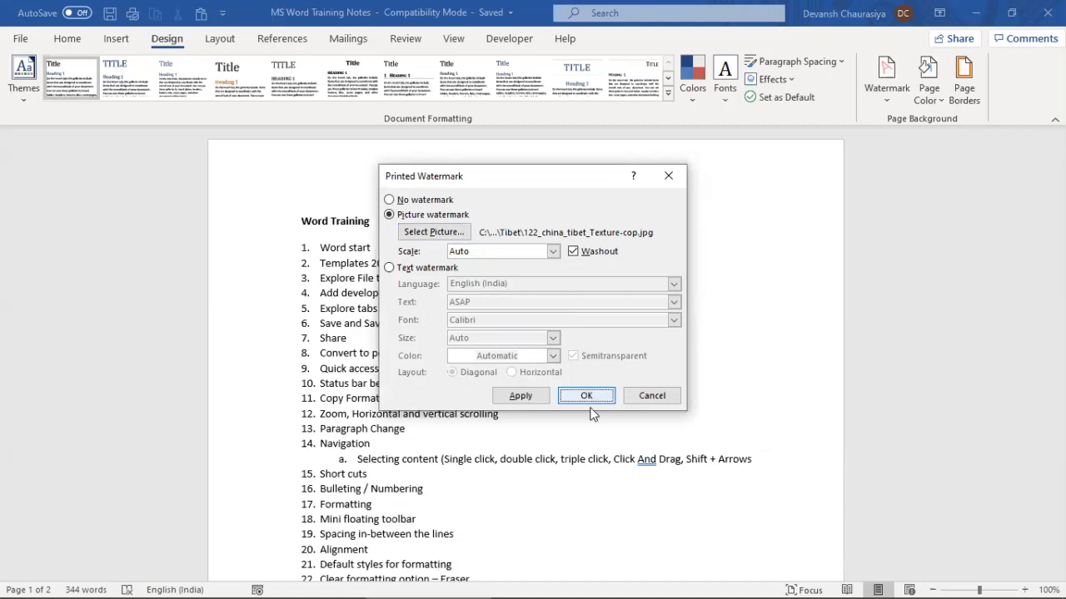
pyautogui.click(586, 397)
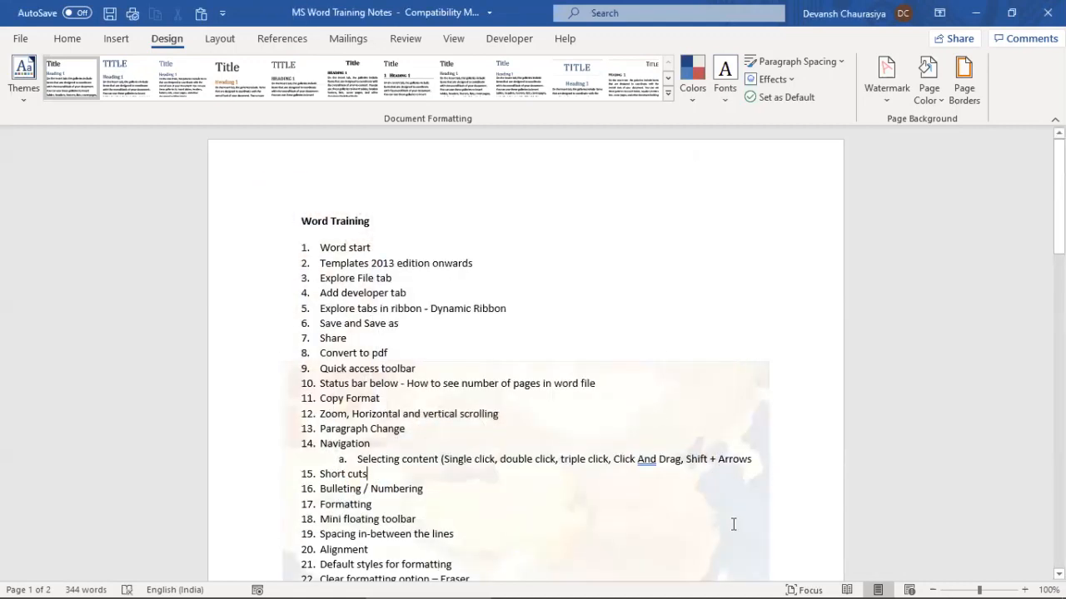
pyautogui.scroll(-4, 616, 388)
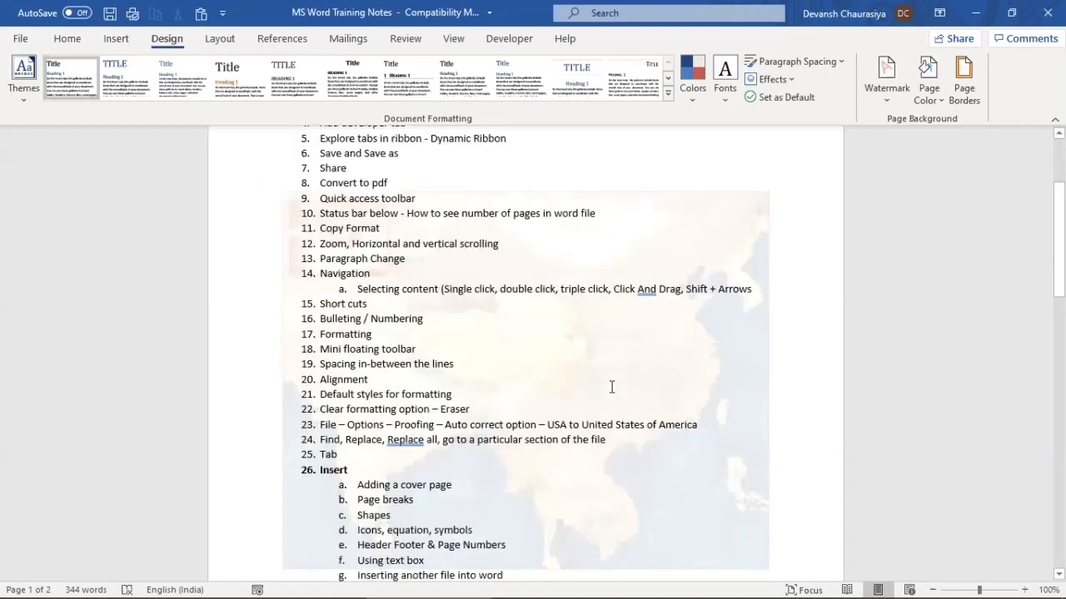
pyautogui.scroll(-4, 611, 386)
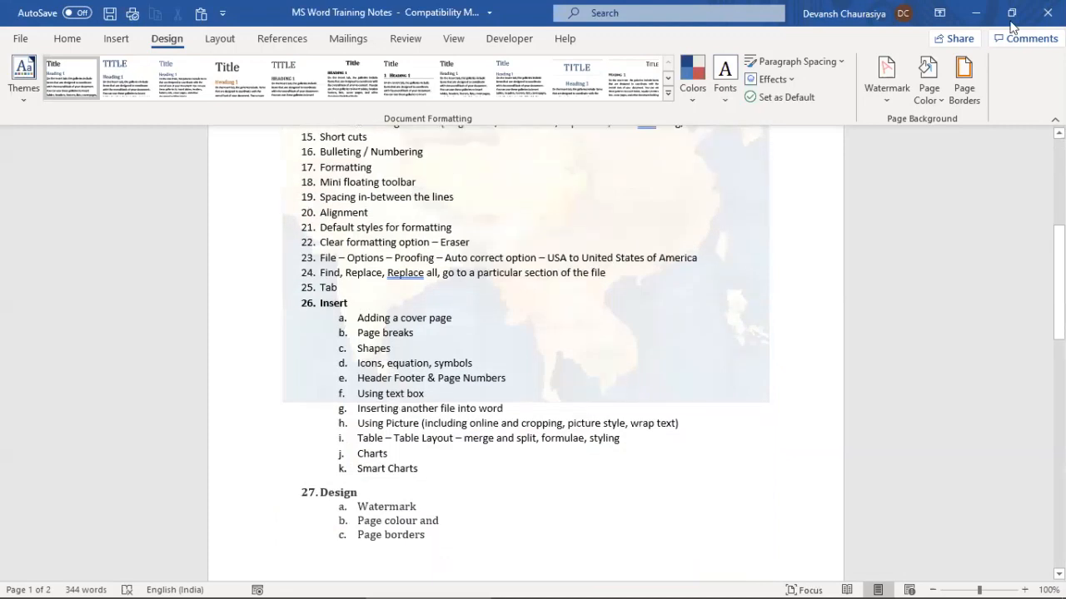
pyautogui.click(888, 91)
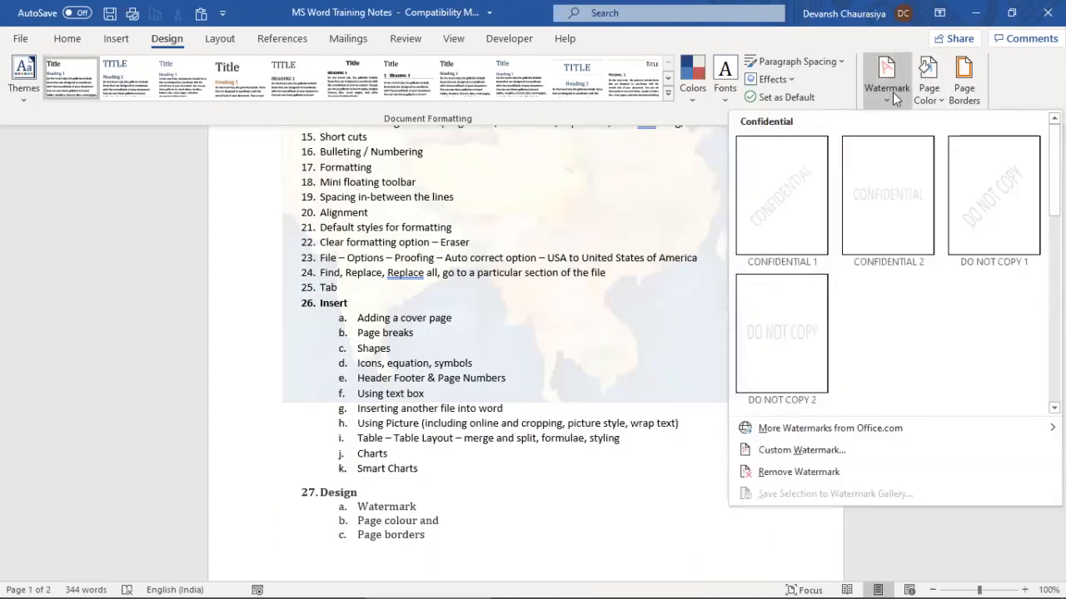
pyautogui.click(795, 472)
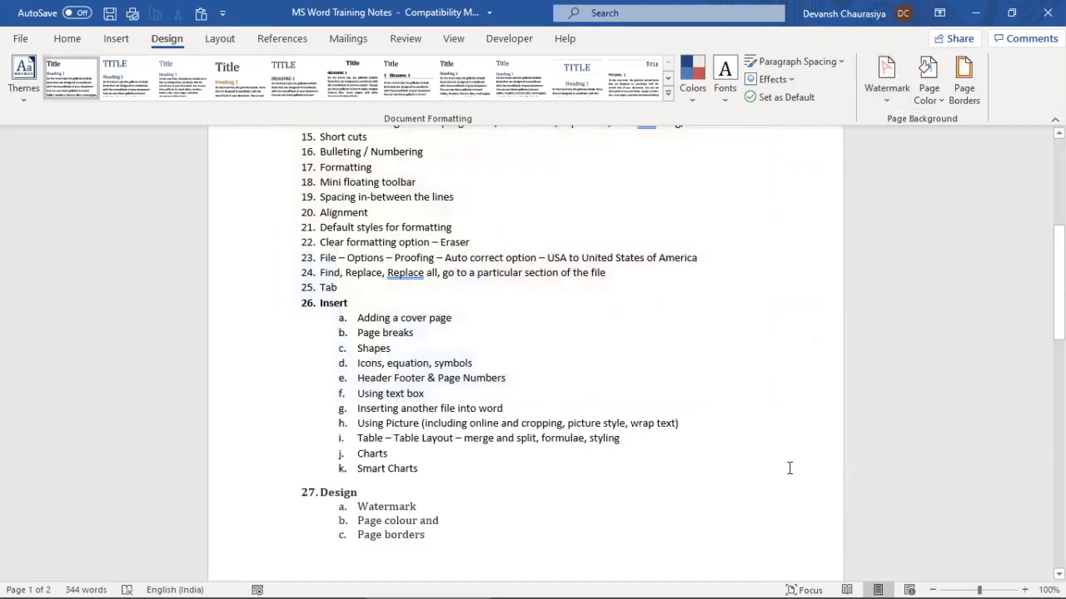
pyautogui.scroll(4, 343, 305)
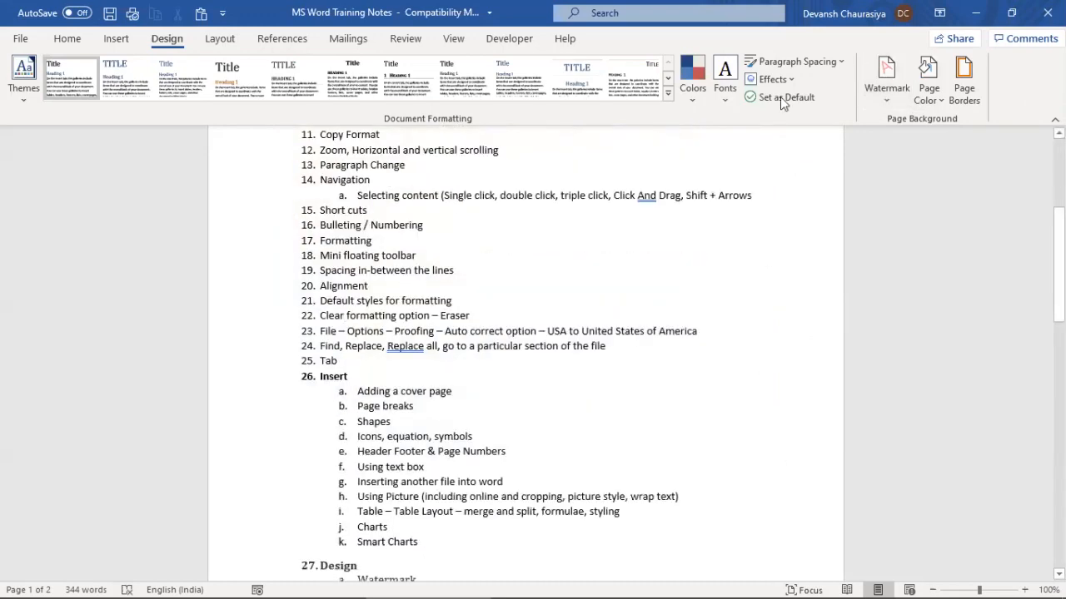
pyautogui.click(886, 84)
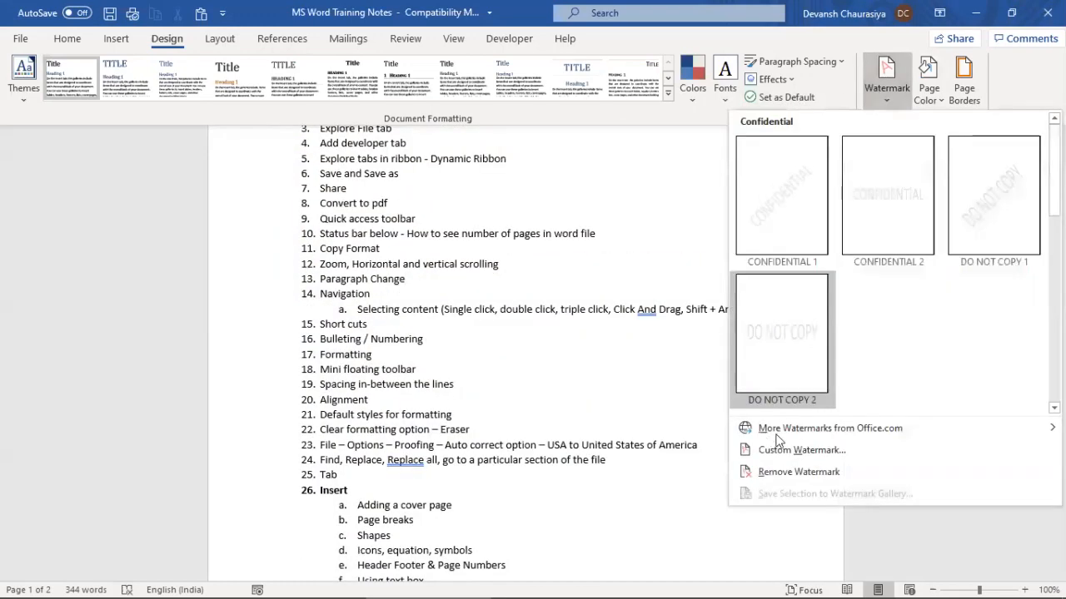
pyautogui.moveTo(822, 428)
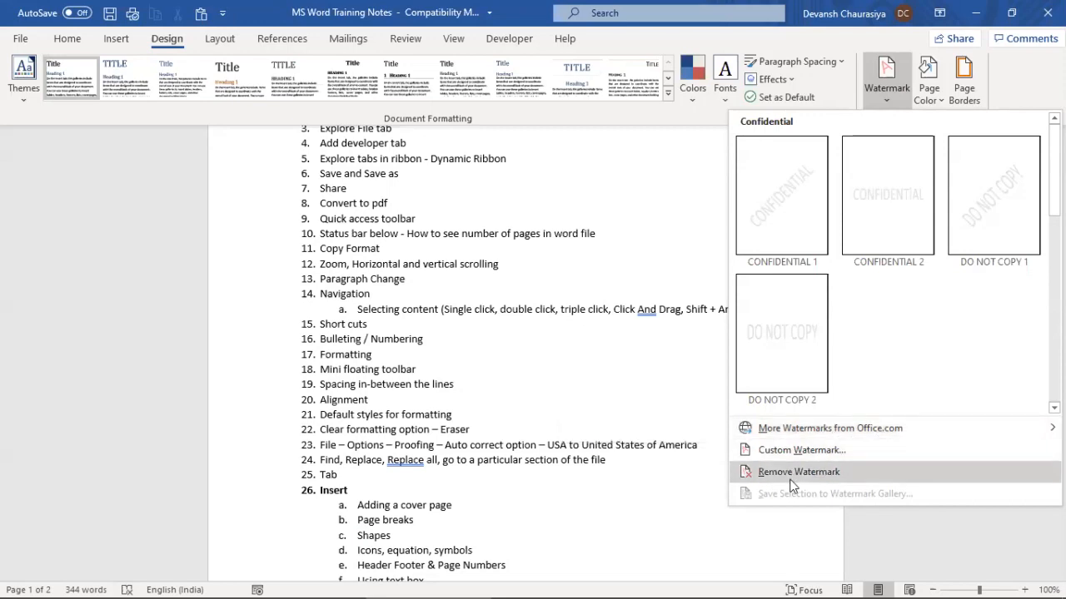
pyautogui.click(495, 335)
pyautogui.scroll(3, 458, 250)
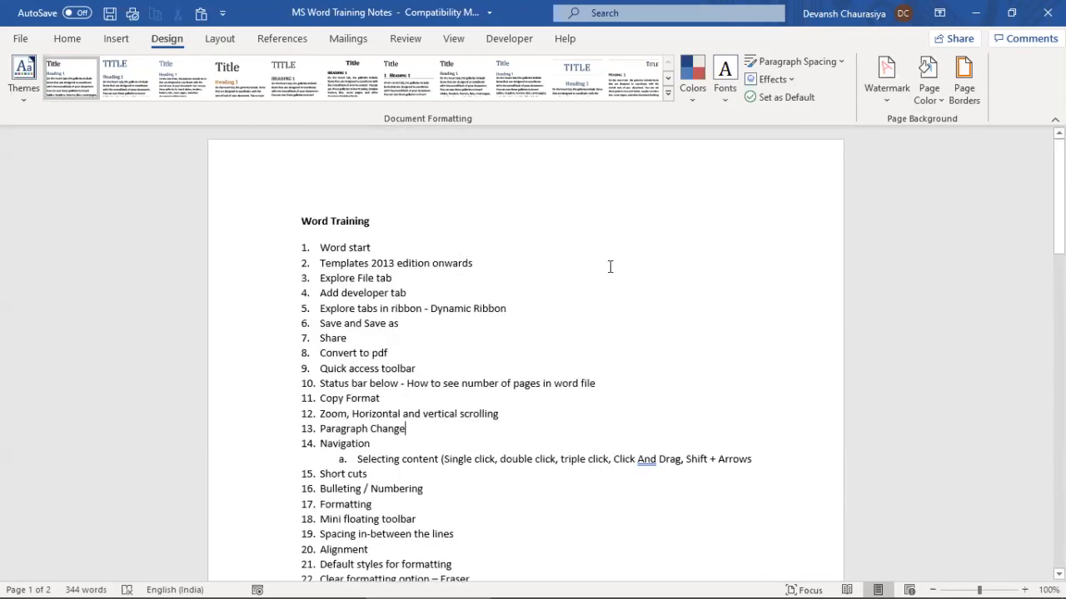
# Remove the yellow highlight from list items 33–35 and save the document
pyautogui.click(944, 103)
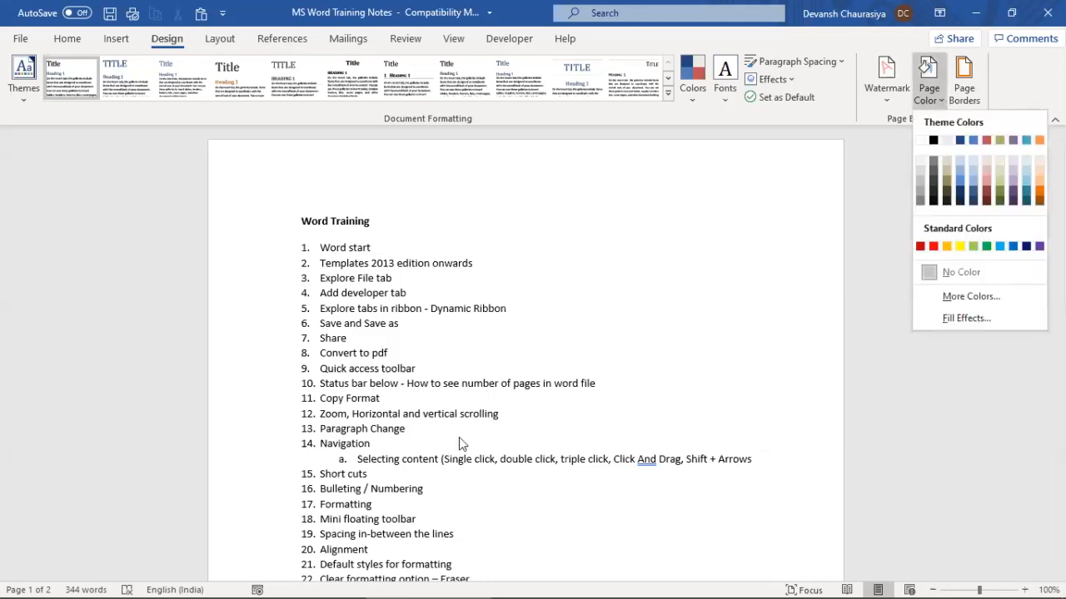
pyautogui.click(438, 364)
pyautogui.scroll(-6, 406, 338)
pyautogui.scroll(-15, 406, 338)
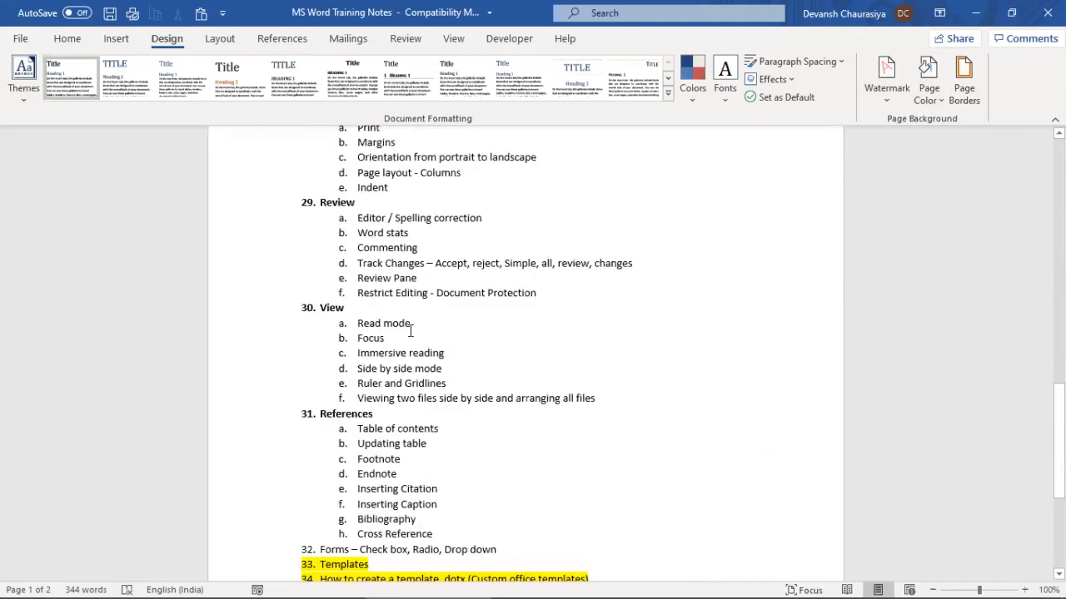
pyautogui.moveTo(511, 331); pyautogui.dragTo(265, 293)
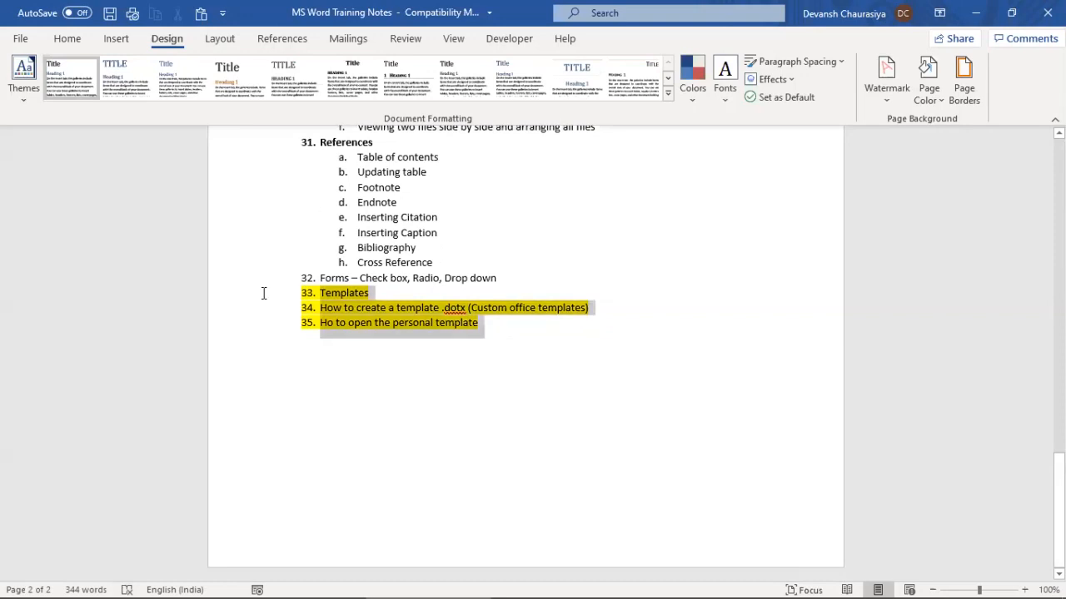
pyautogui.click(68, 39)
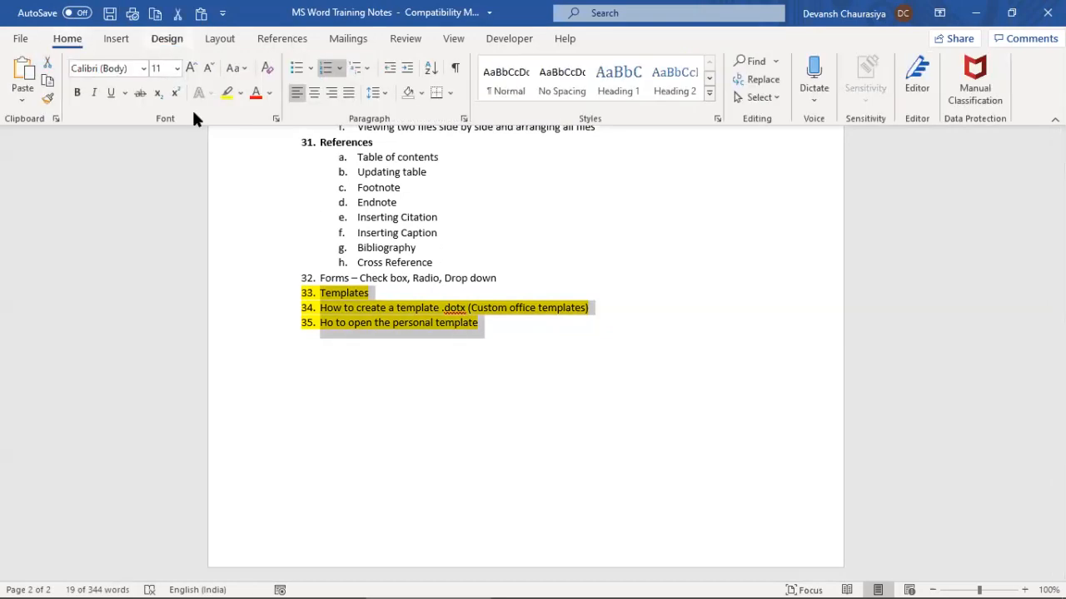
pyautogui.click(240, 93)
pyautogui.click(250, 186)
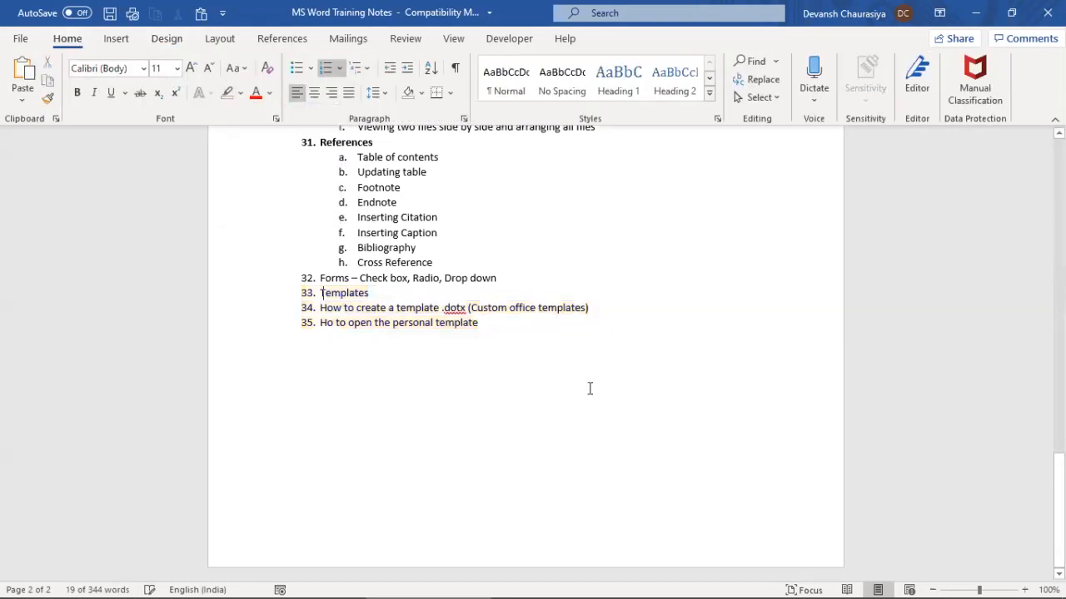
pyautogui.press('Left')
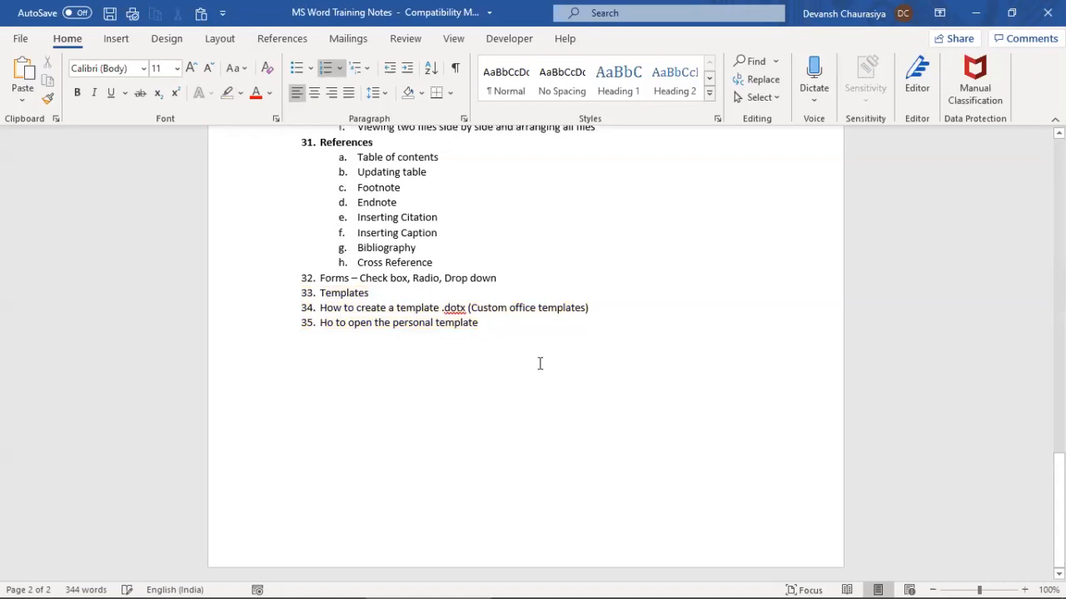
pyautogui.click(111, 14)
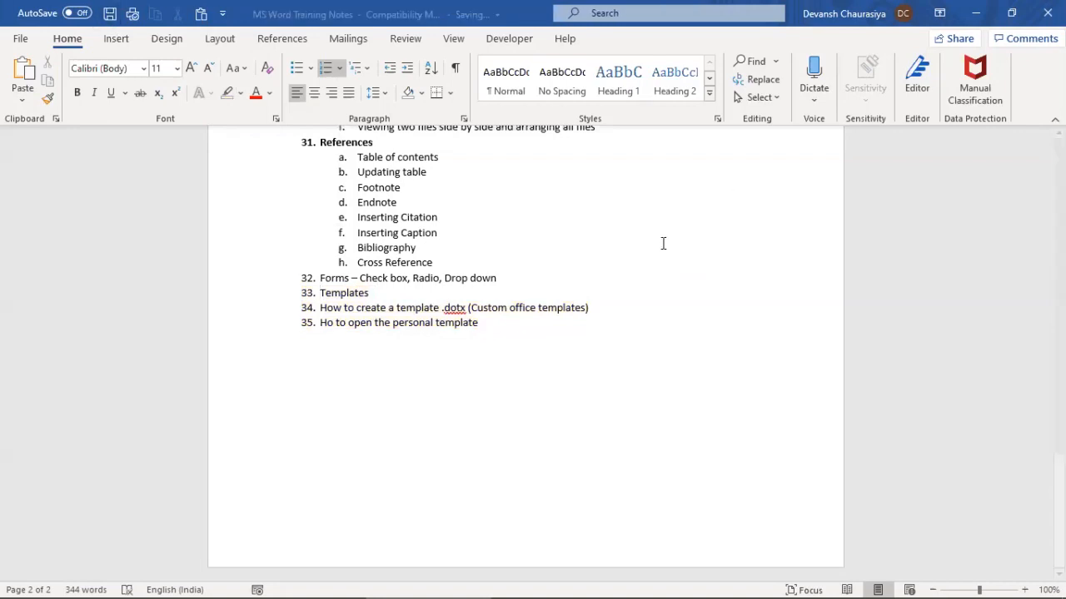
# Set the page colour to black, then change it to a light purple swatch
pyautogui.click(167, 38)
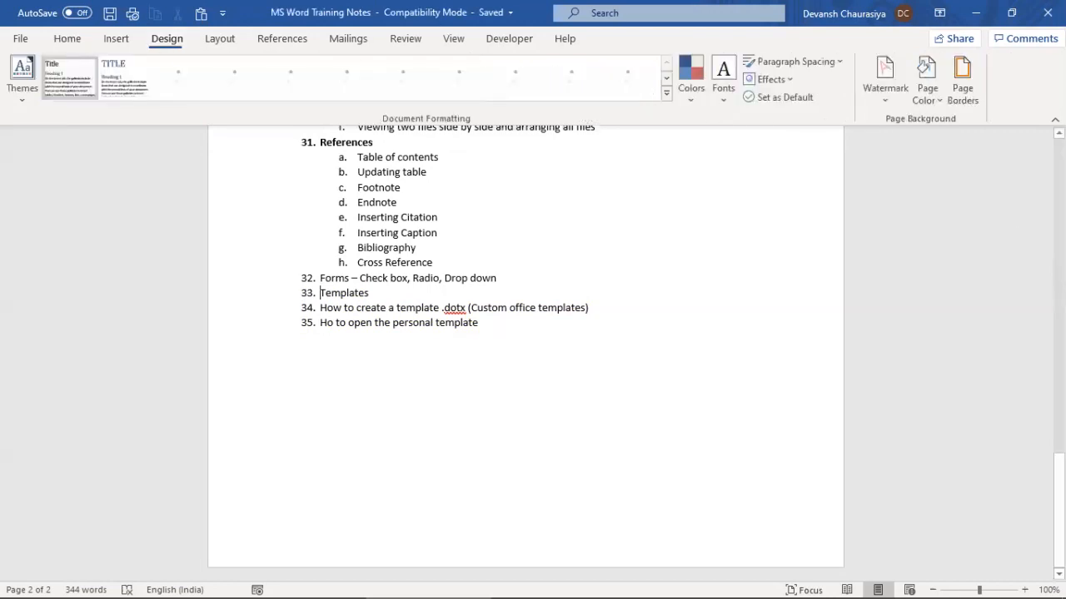
pyautogui.click(938, 94)
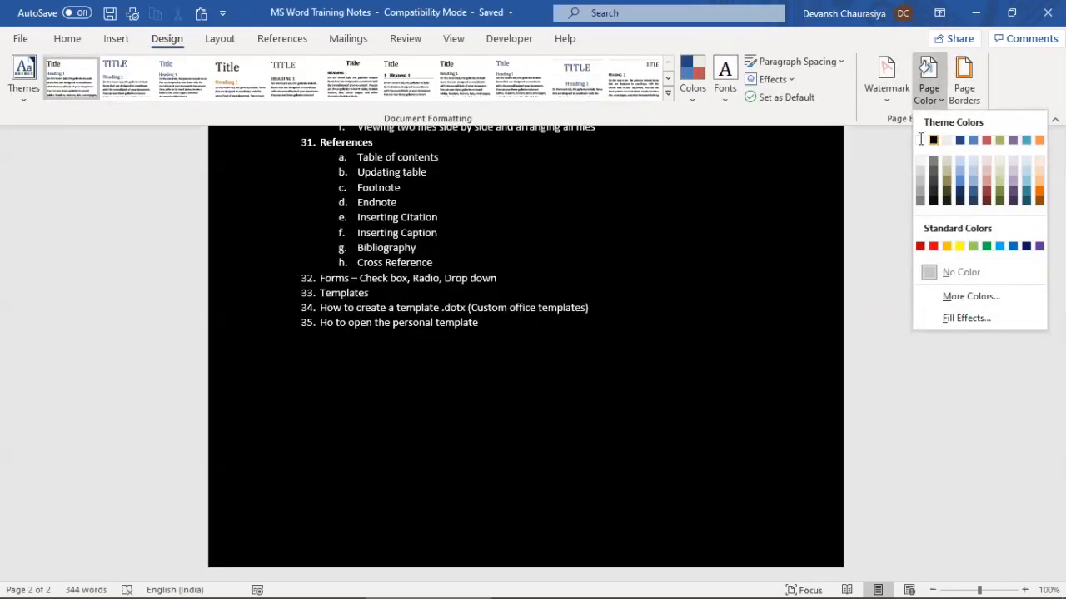
pyautogui.click(938, 143)
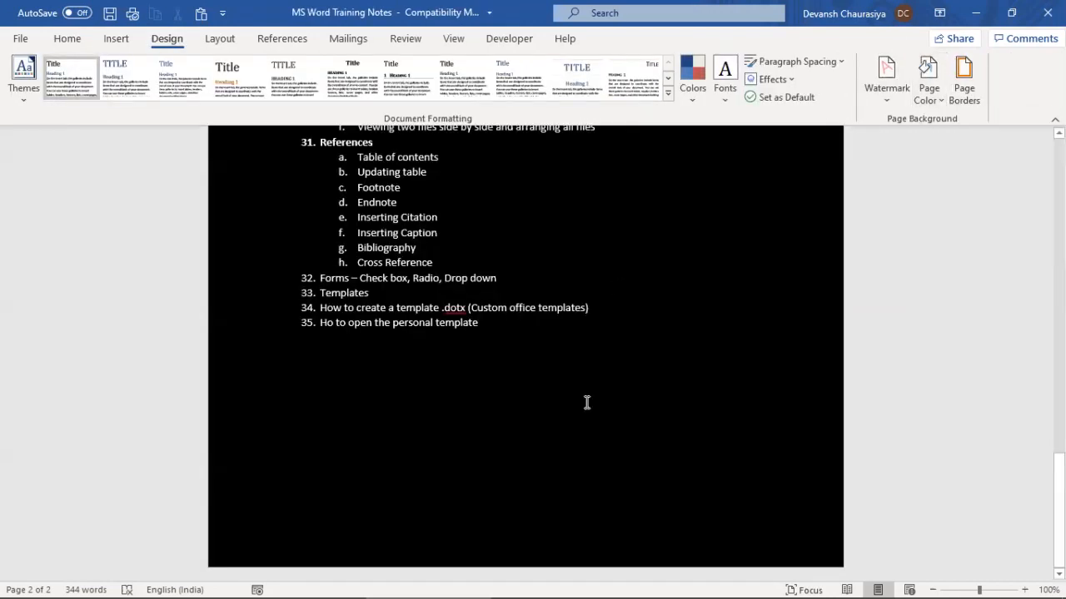
pyautogui.moveTo(1058, 510)
pyautogui.mouseDown()
pyautogui.moveTo(1058, 442)
pyautogui.moveTo(1058, 491)
pyautogui.mouseUp()
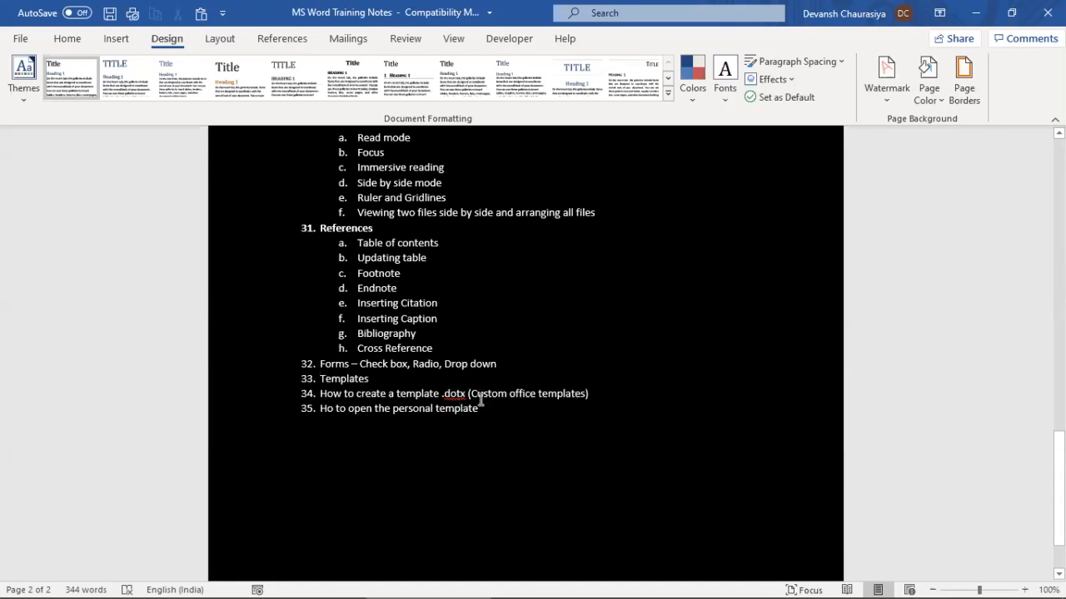
pyautogui.moveTo(1058, 487); pyautogui.dragTo(1058, 142)
pyautogui.click(937, 90)
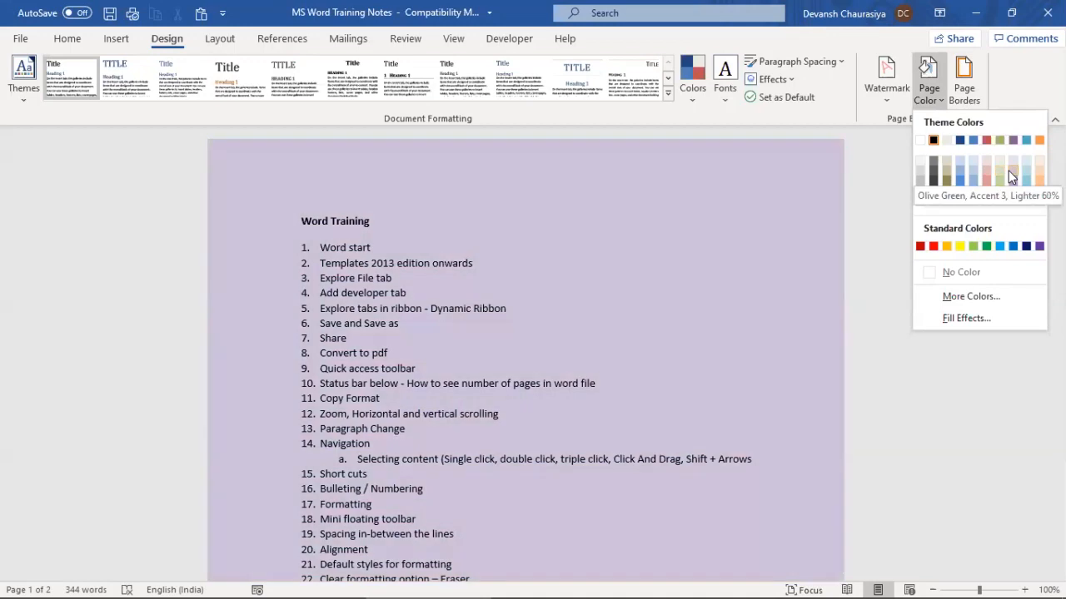
pyautogui.click(1008, 170)
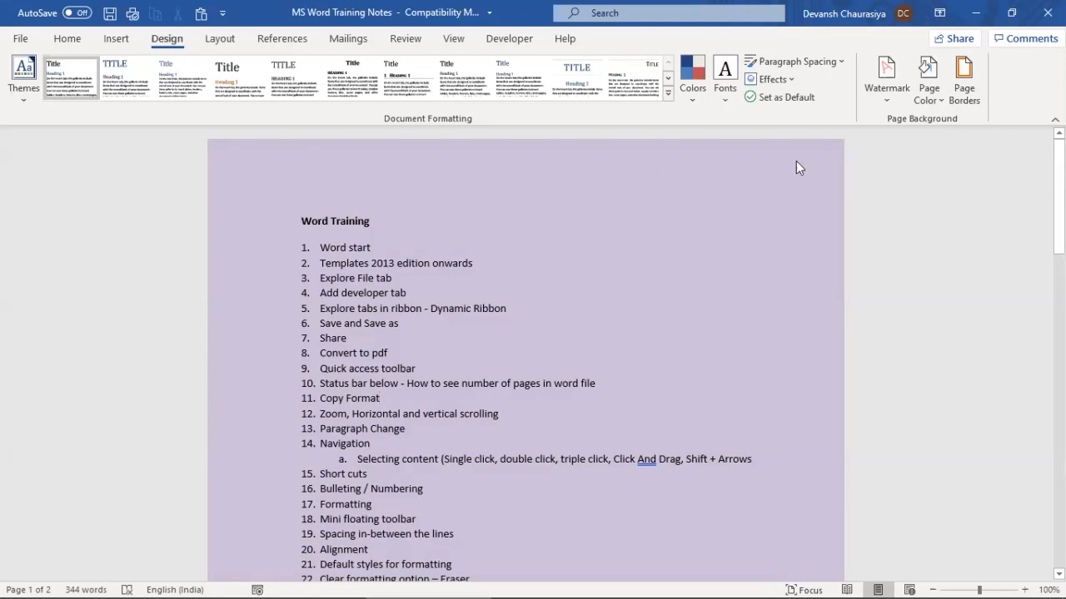
# Apply a plain box page border to the document
pyautogui.click(963, 79)
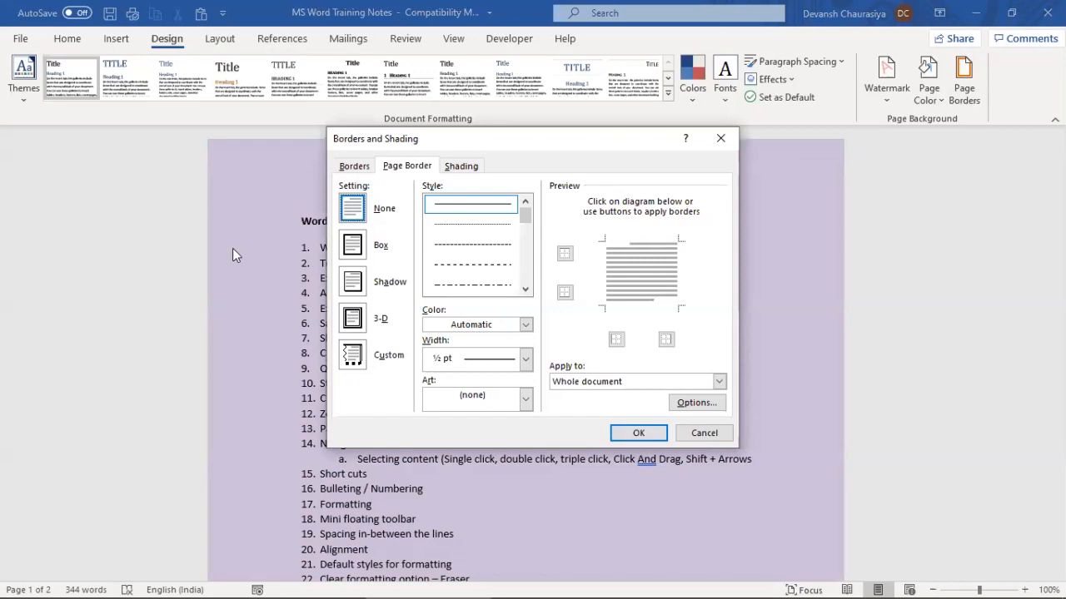
pyautogui.click(351, 248)
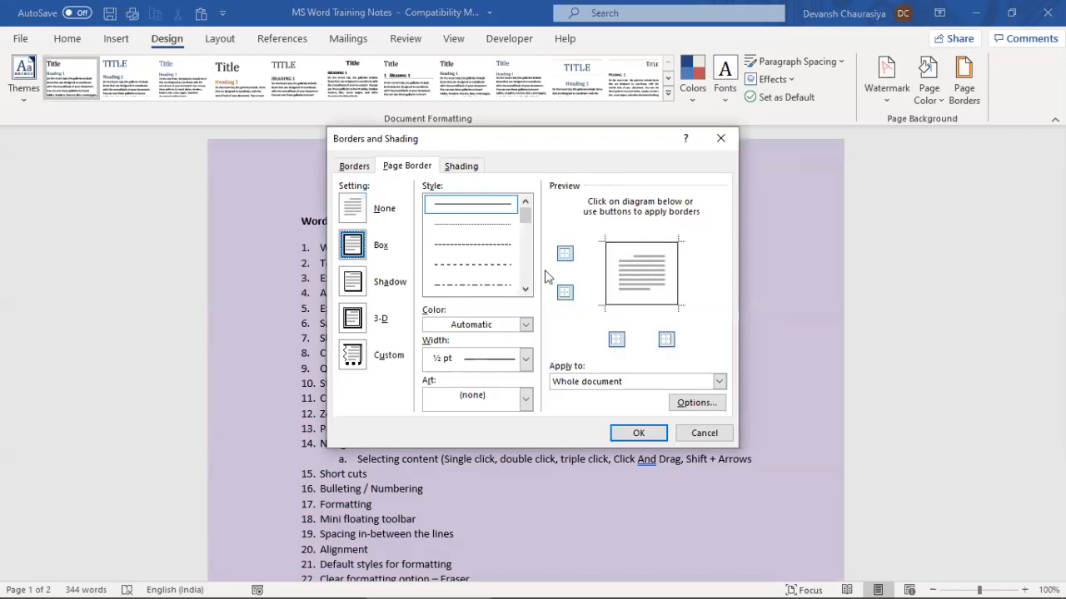
pyautogui.click(638, 434)
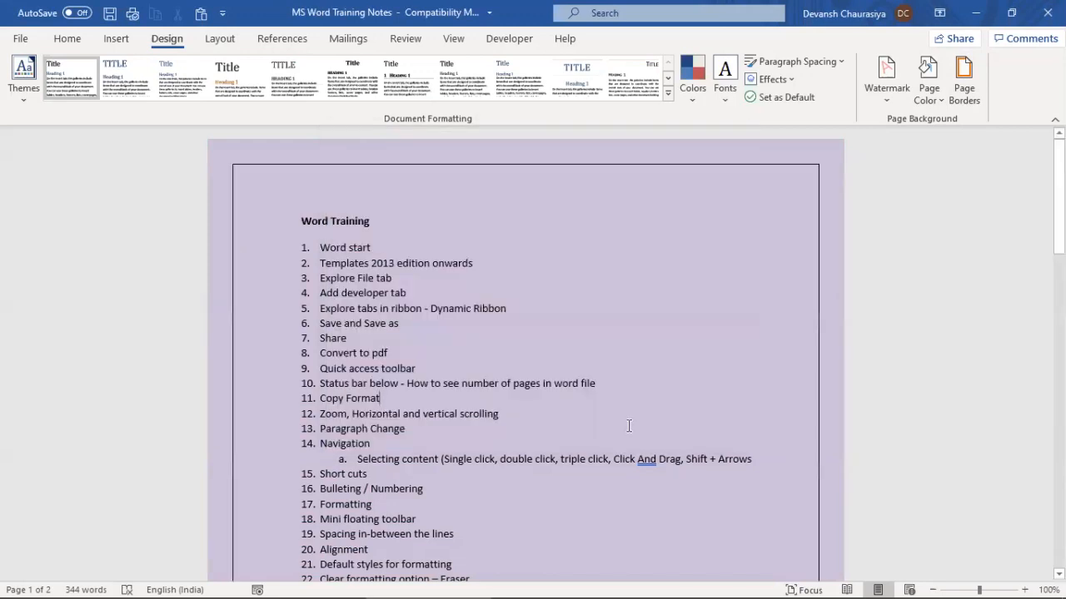
pyautogui.scroll(-15, 603, 400)
pyautogui.scroll(-10, 591, 365)
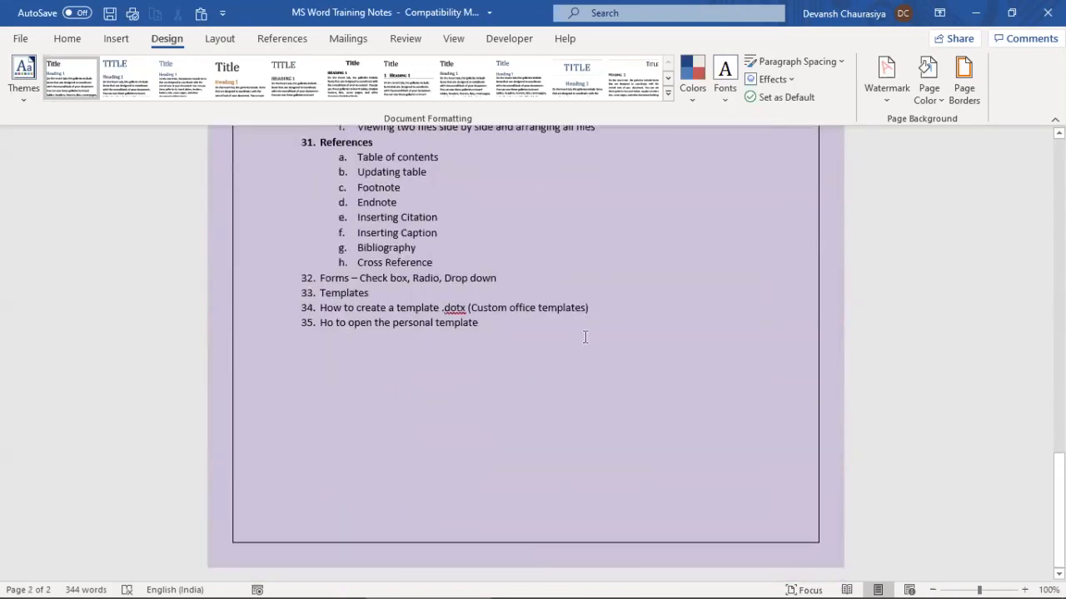
pyautogui.scroll(8, 585, 337)
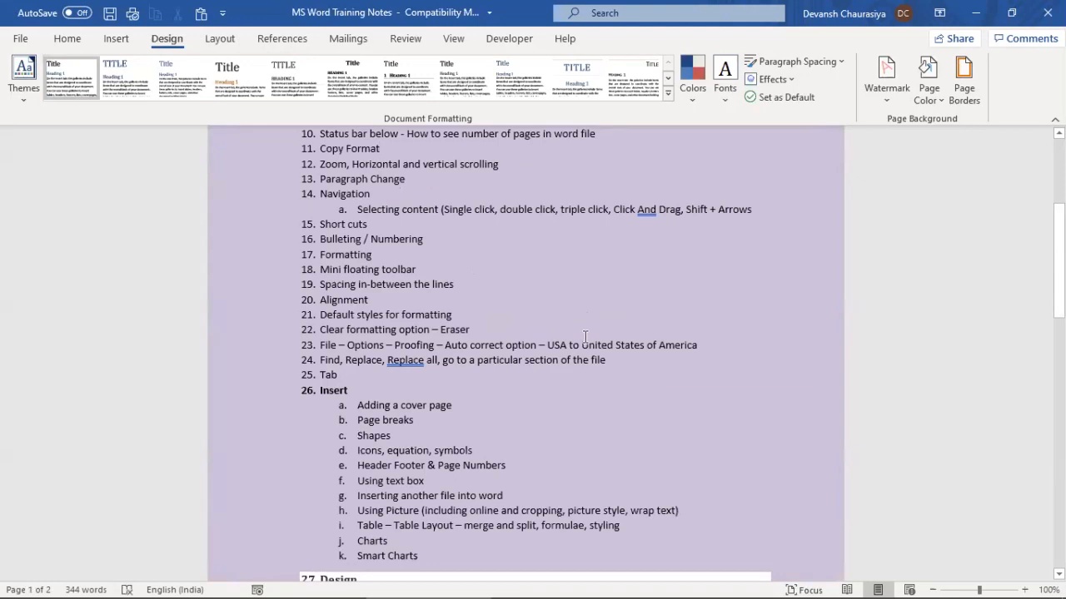
pyautogui.scroll(-10, 586, 336)
# Reapply the box border with Apply to set to 'This section - First page only'
pyautogui.click(585, 337)
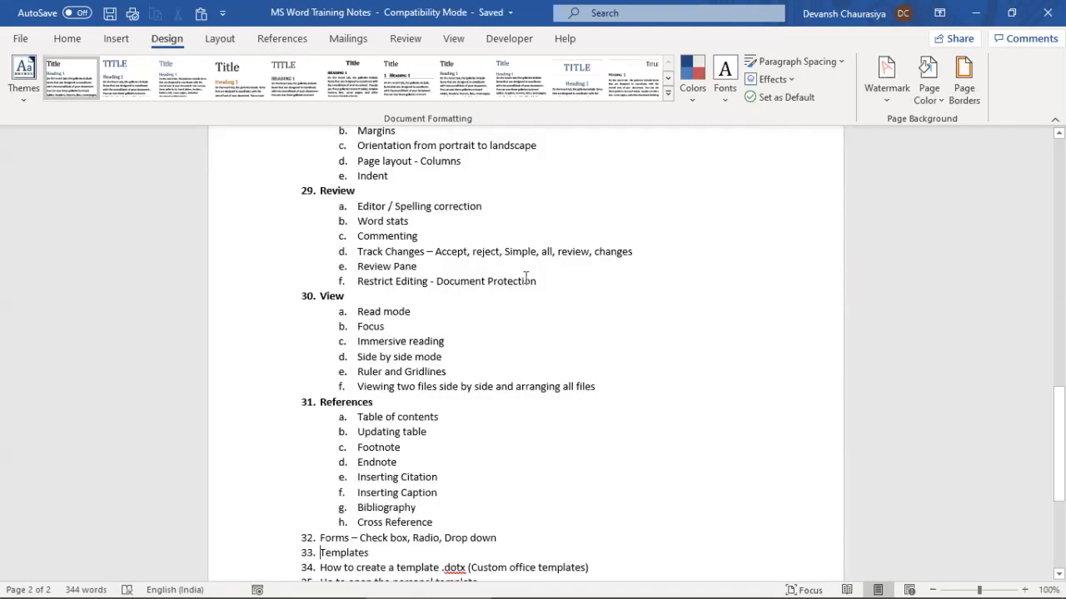
pyautogui.click(963, 83)
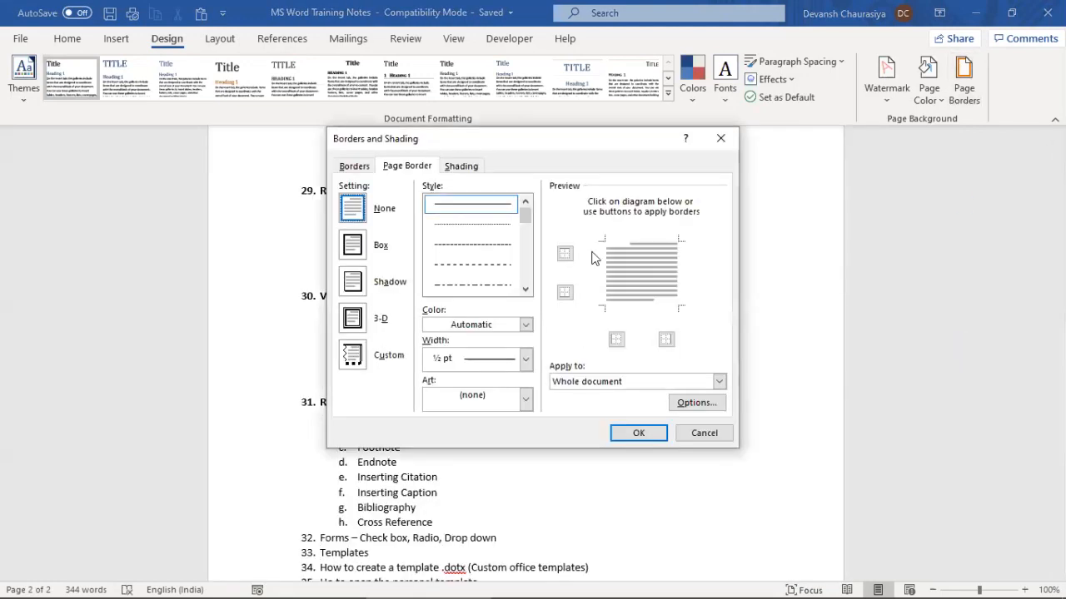
pyautogui.click(350, 249)
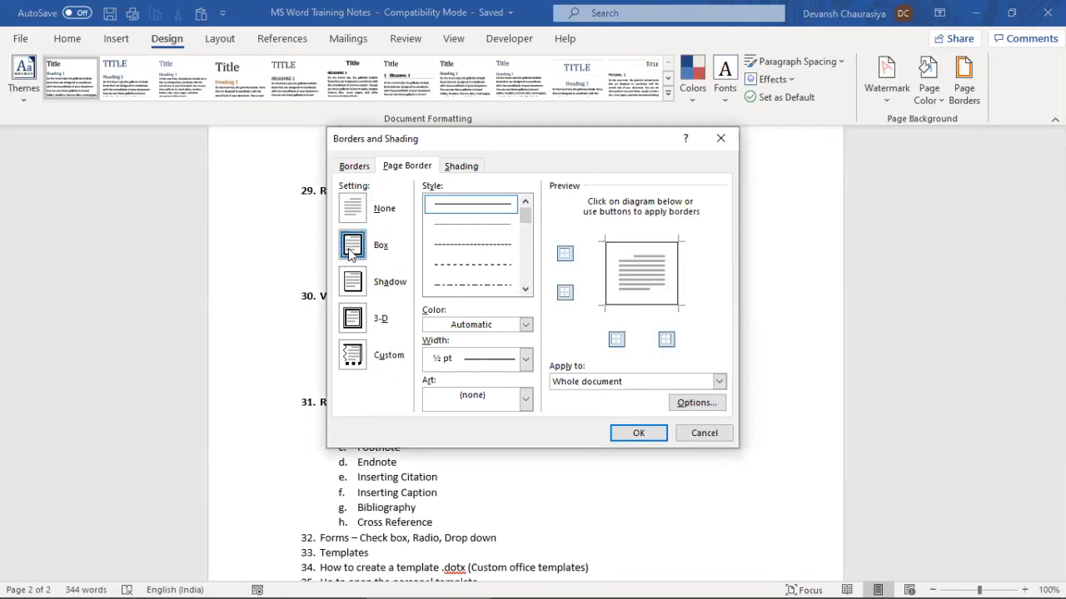
pyautogui.click(604, 383)
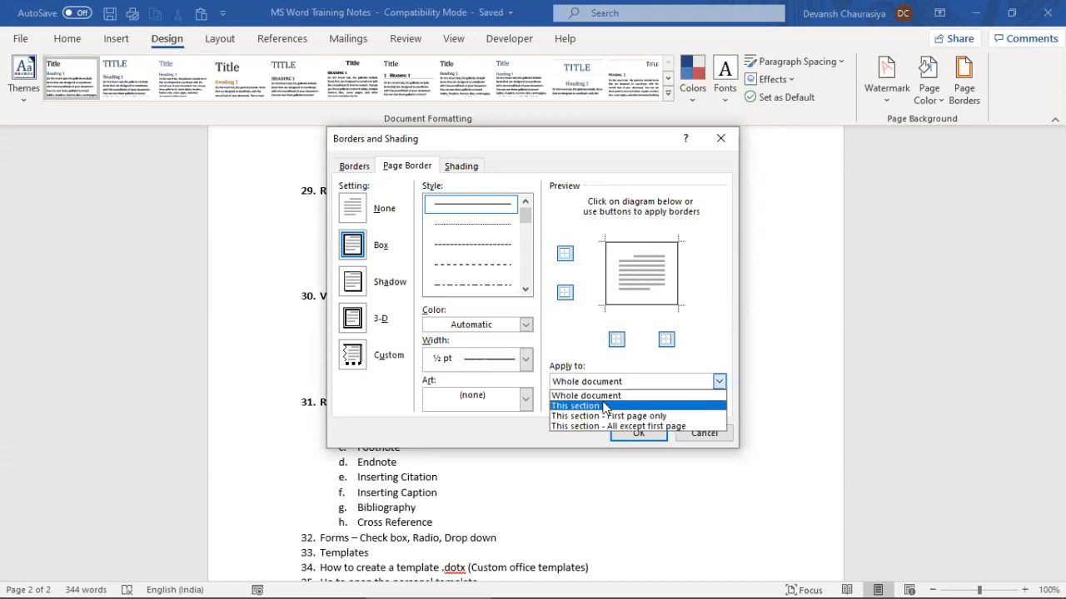
pyautogui.click(614, 415)
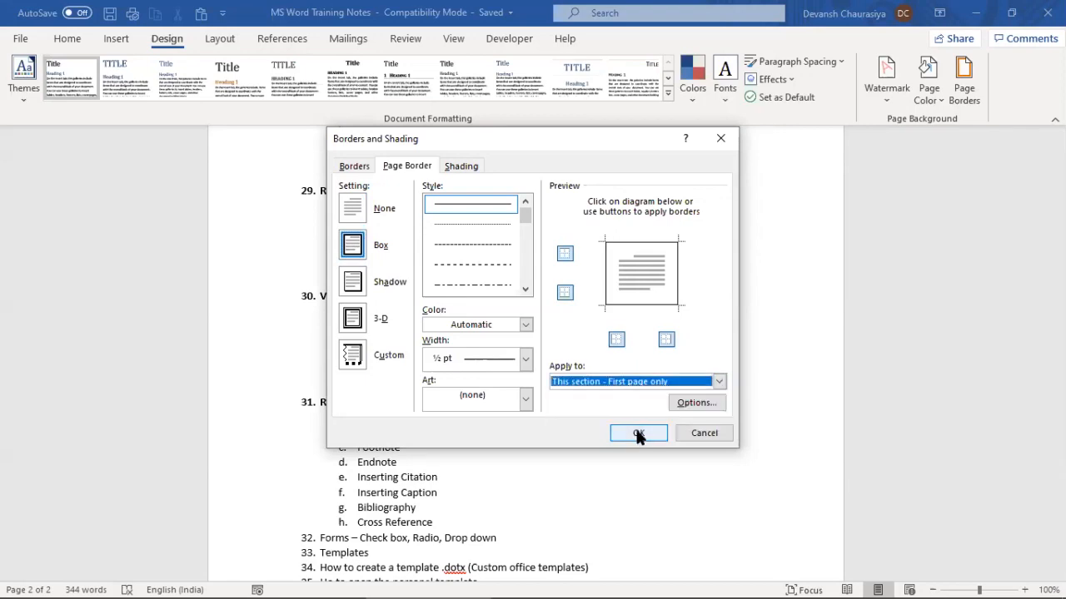
pyautogui.click(639, 434)
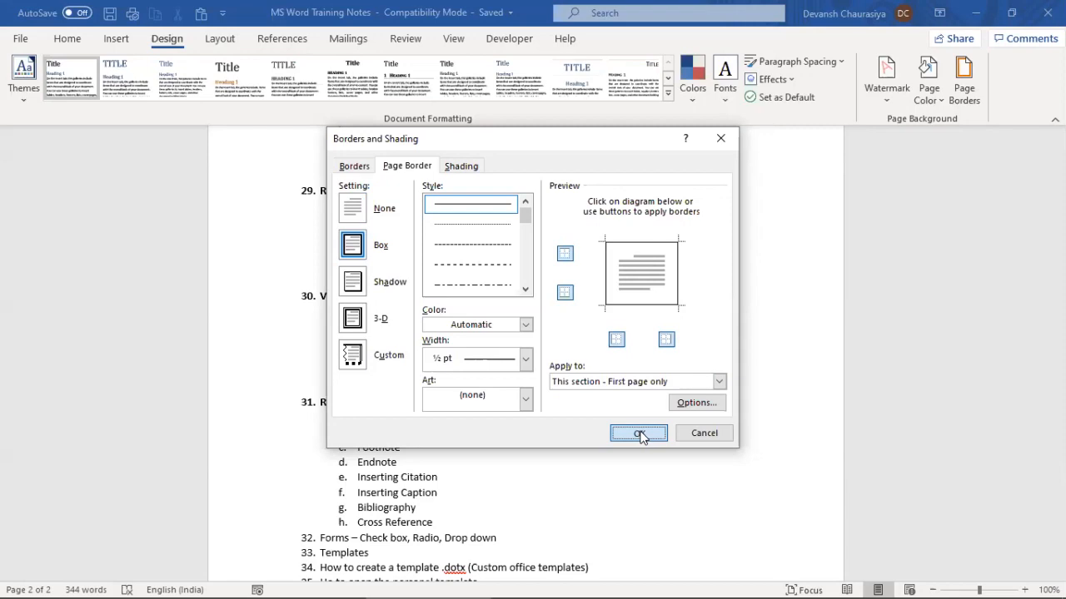
pyautogui.click(642, 434)
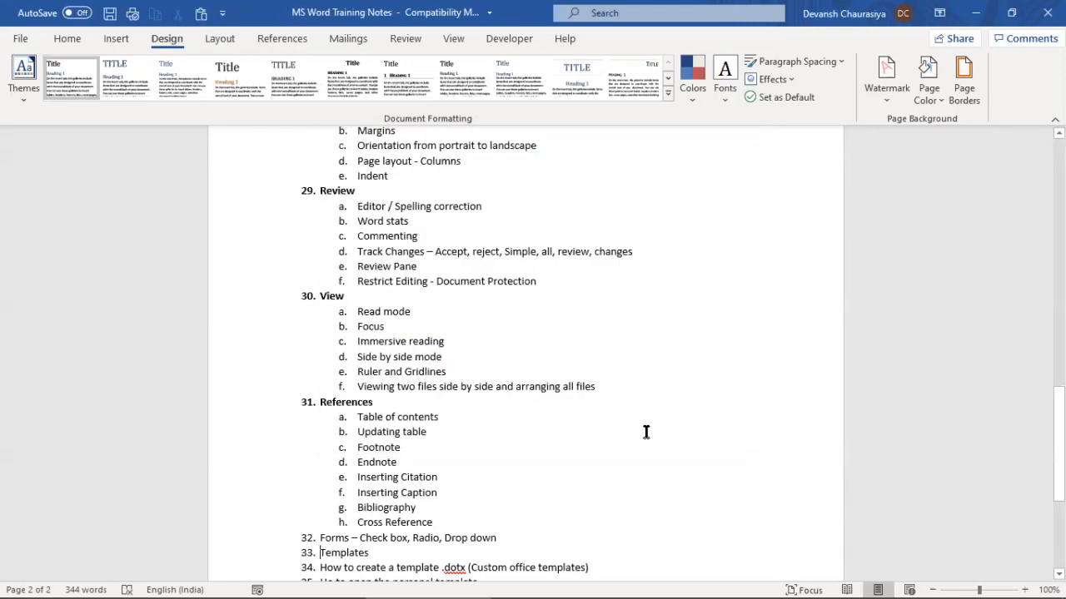
pyautogui.scroll(15, 458, 375)
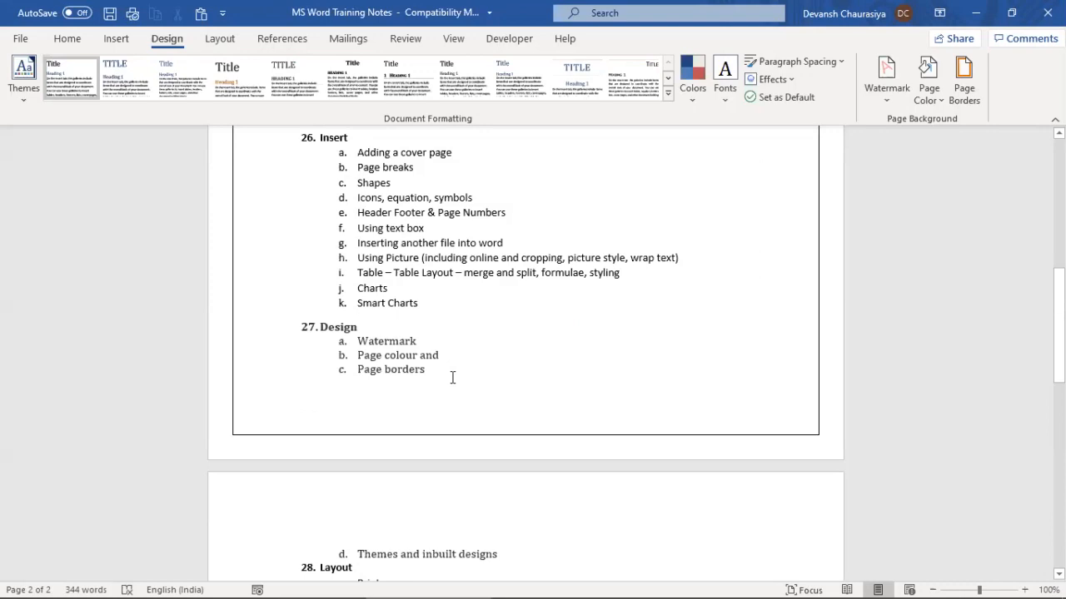
pyautogui.scroll(-10, 436, 375)
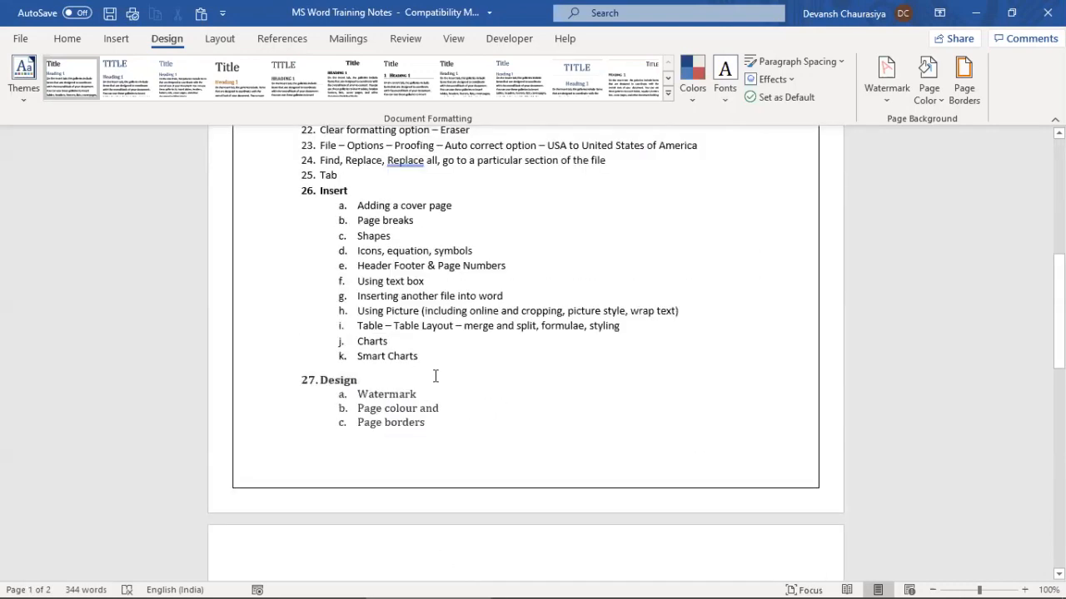
pyautogui.scroll(-5, 435, 377)
# Replace the page border with a dashed-line box style and review the border settings
pyautogui.click(963, 84)
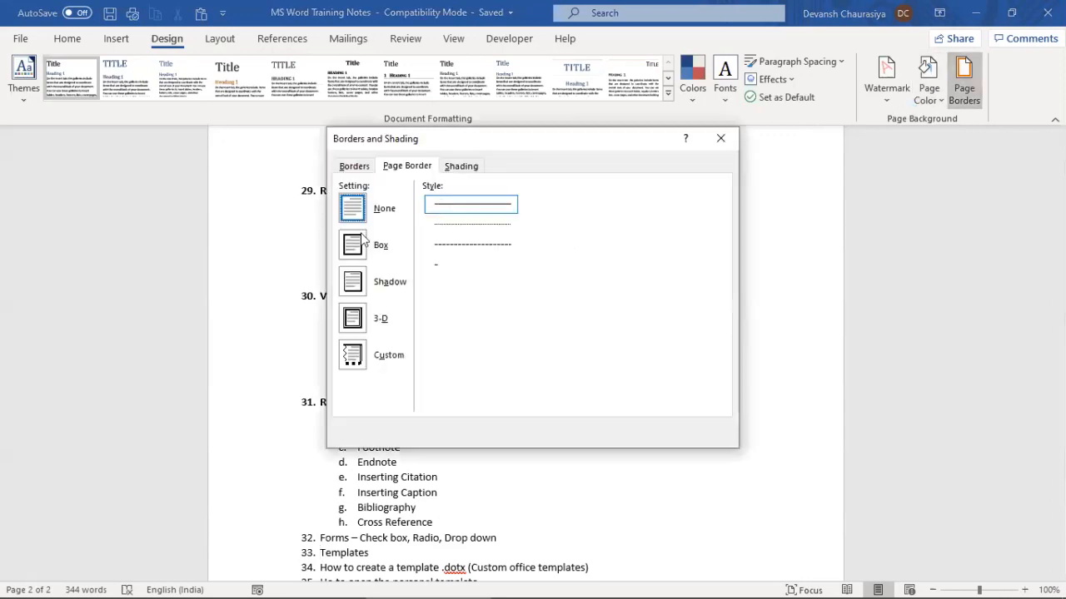
pyautogui.click(360, 246)
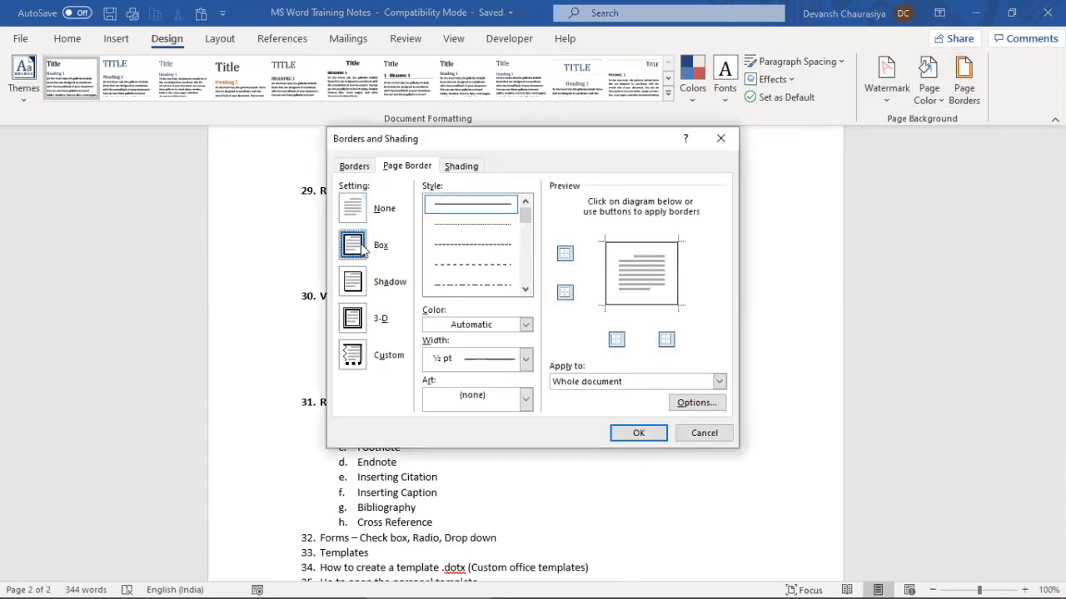
pyautogui.click(463, 266)
pyautogui.click(639, 436)
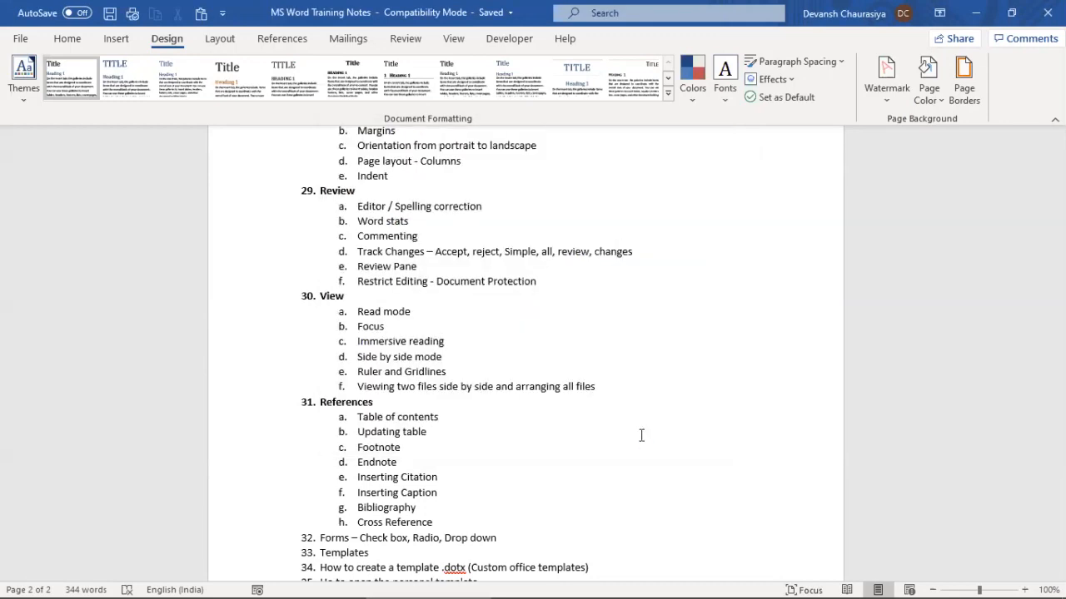
pyautogui.scroll(8, 336, 233)
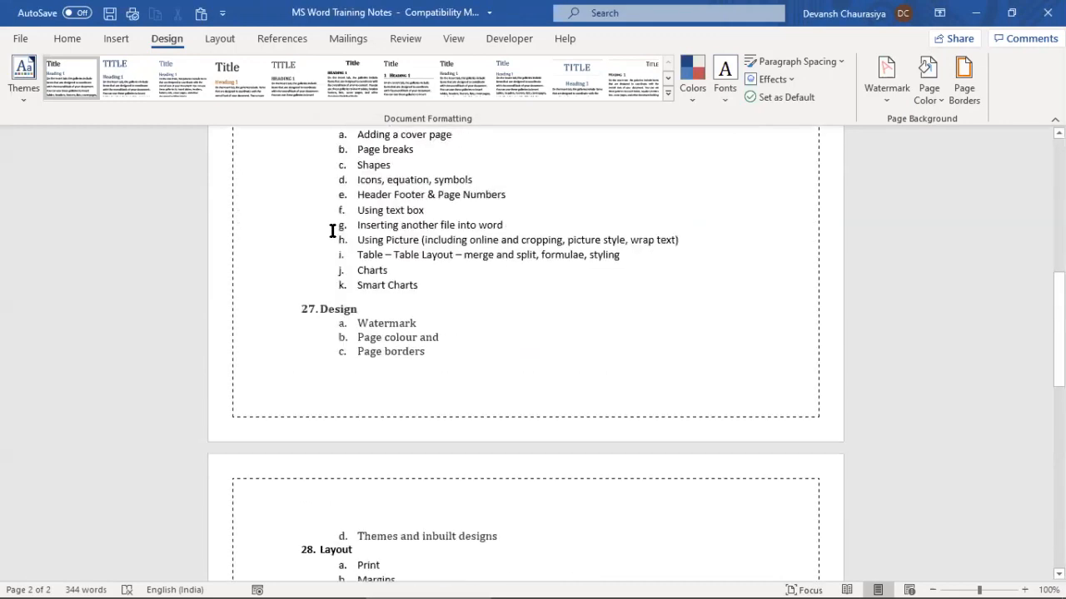
pyautogui.scroll(10, 338, 233)
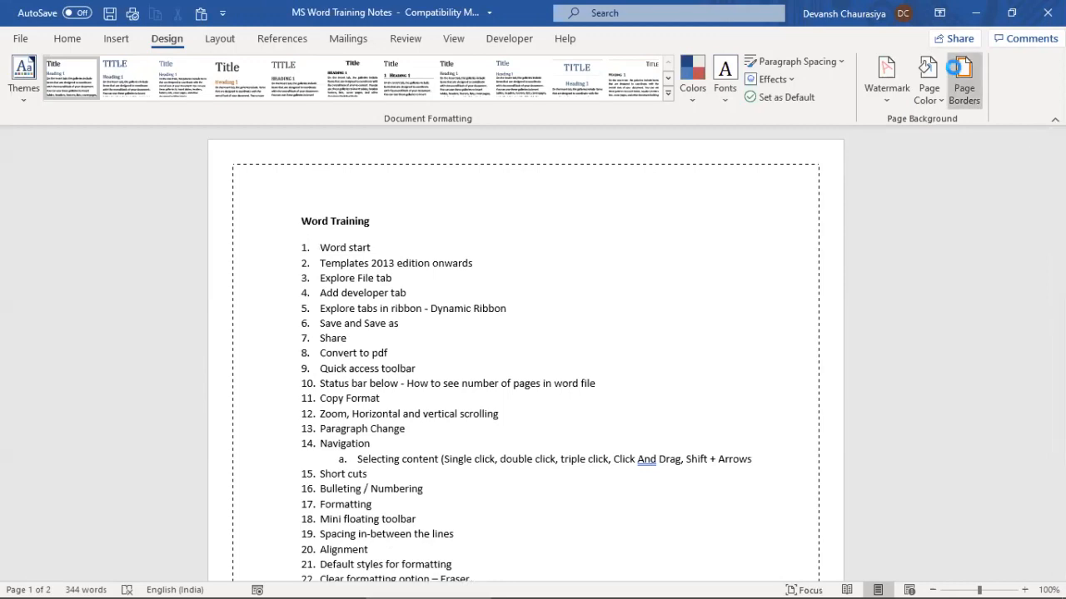
pyautogui.click(959, 70)
pyautogui.click(701, 432)
pyautogui.scroll(-18, 616, 369)
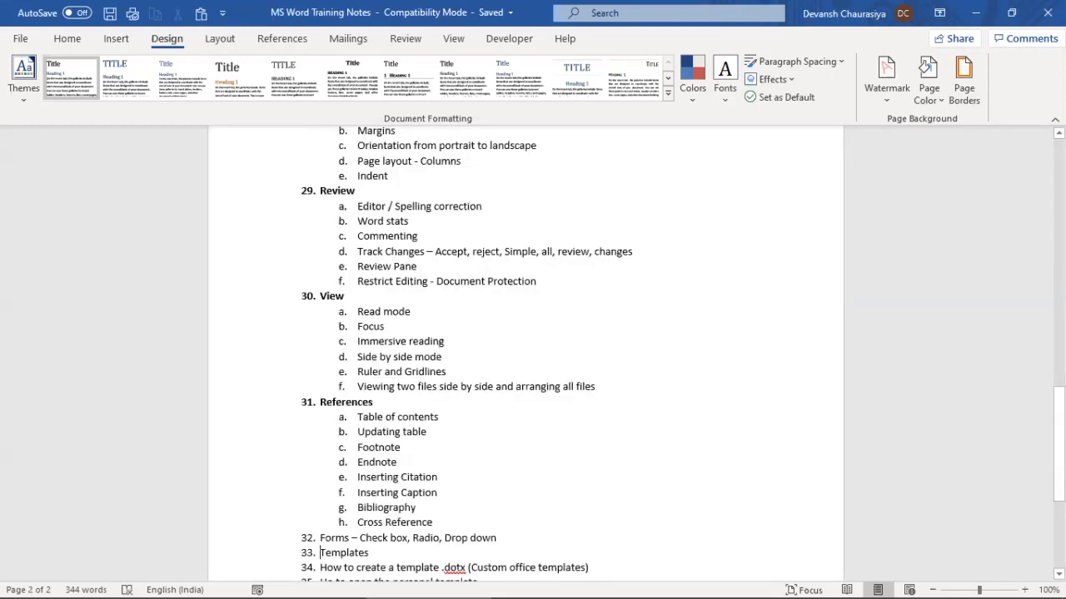
pyautogui.scroll(18, 524, 350)
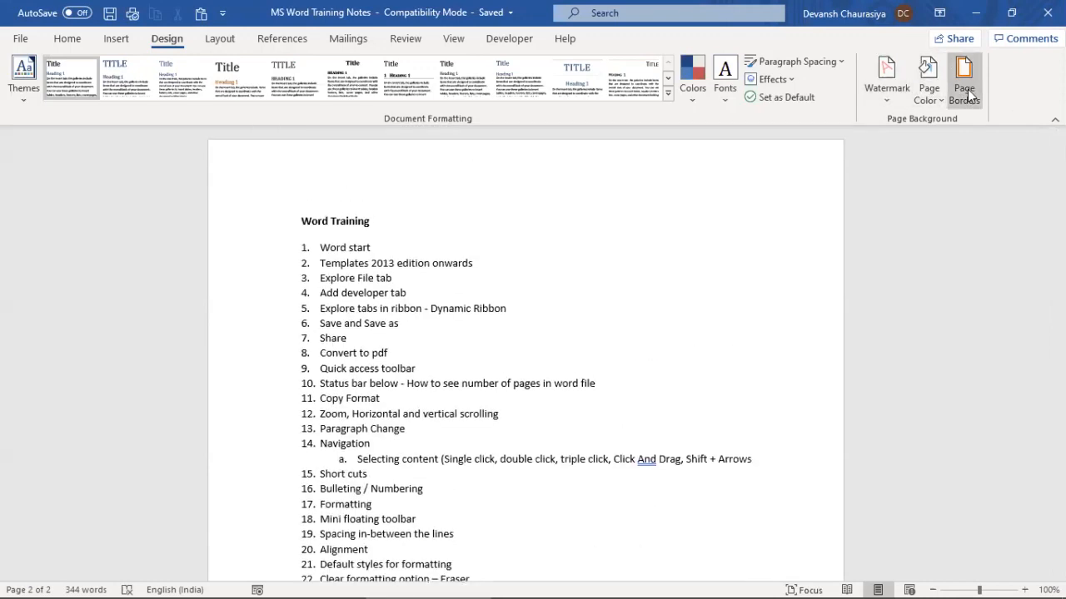
# Apply the Circuit theme and preview the theme colour palettes
pyautogui.click(23, 104)
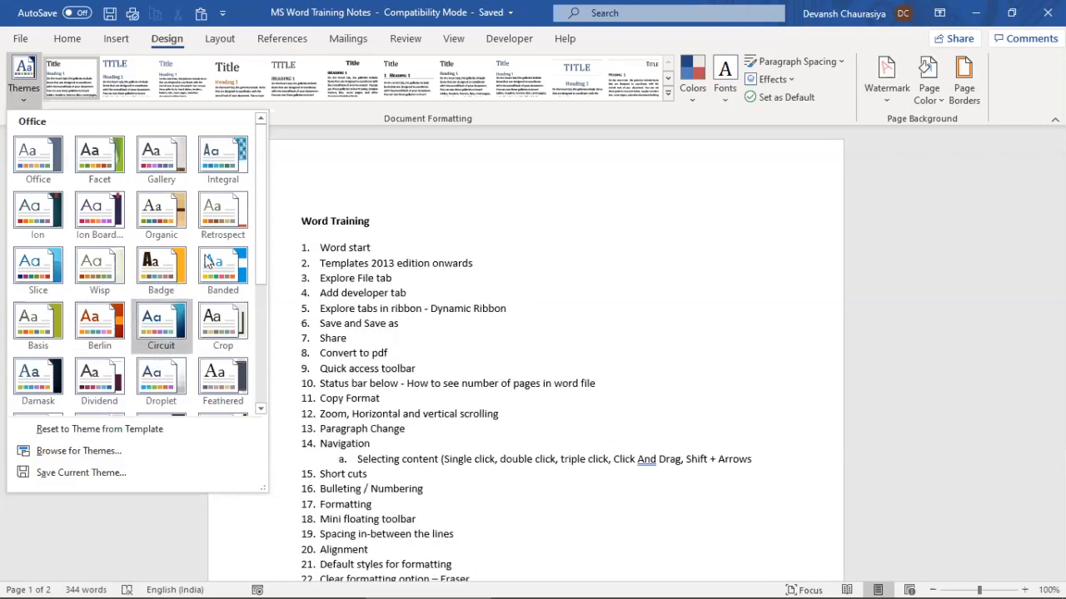
pyautogui.click(153, 321)
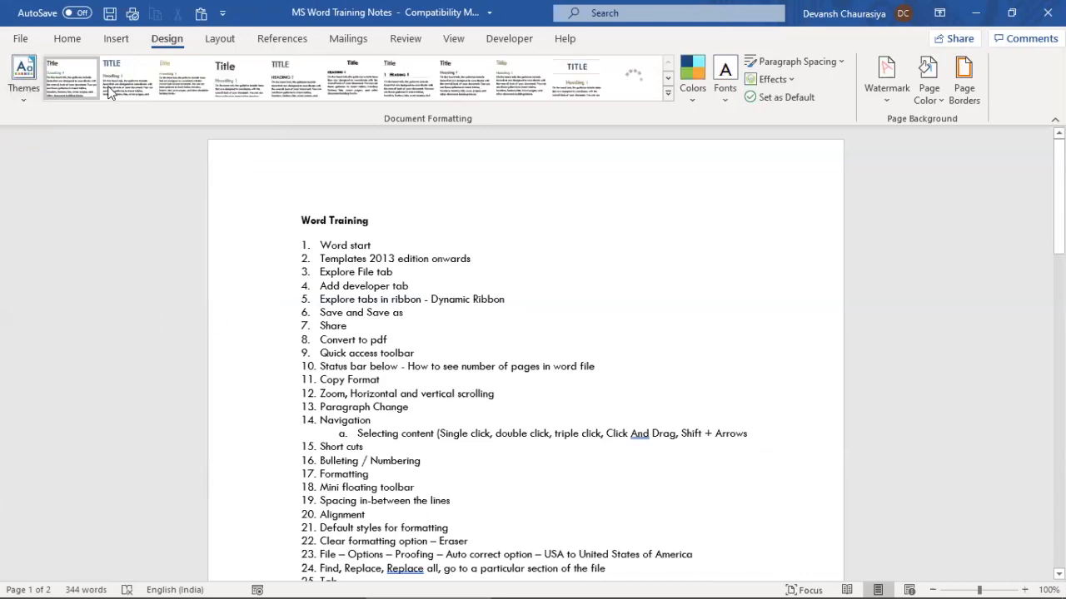
pyautogui.click(685, 96)
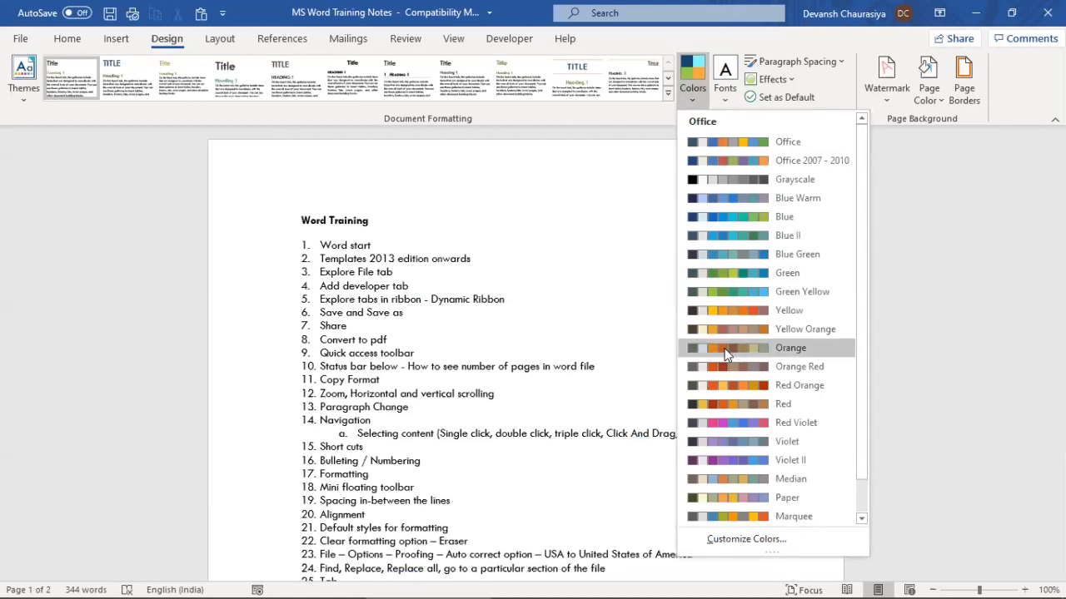
pyautogui.click(18, 35)
# Browse the colour palettes and themes without applying any, then show the Paragraph Spacing presets
pyautogui.click(18, 40)
pyautogui.click(17, 43)
pyautogui.click(23, 38)
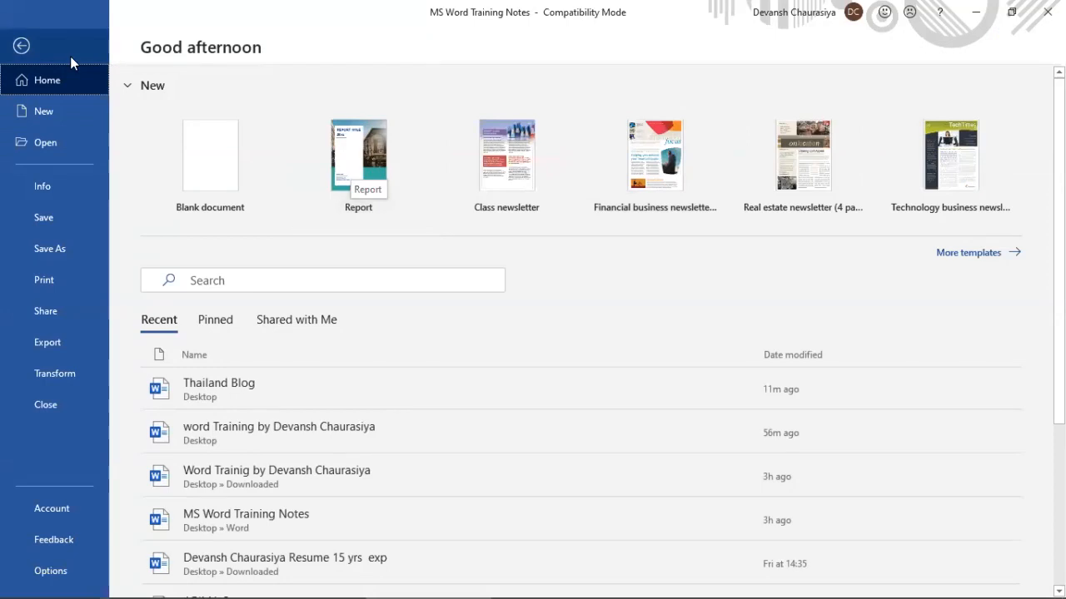
pyautogui.click(21, 46)
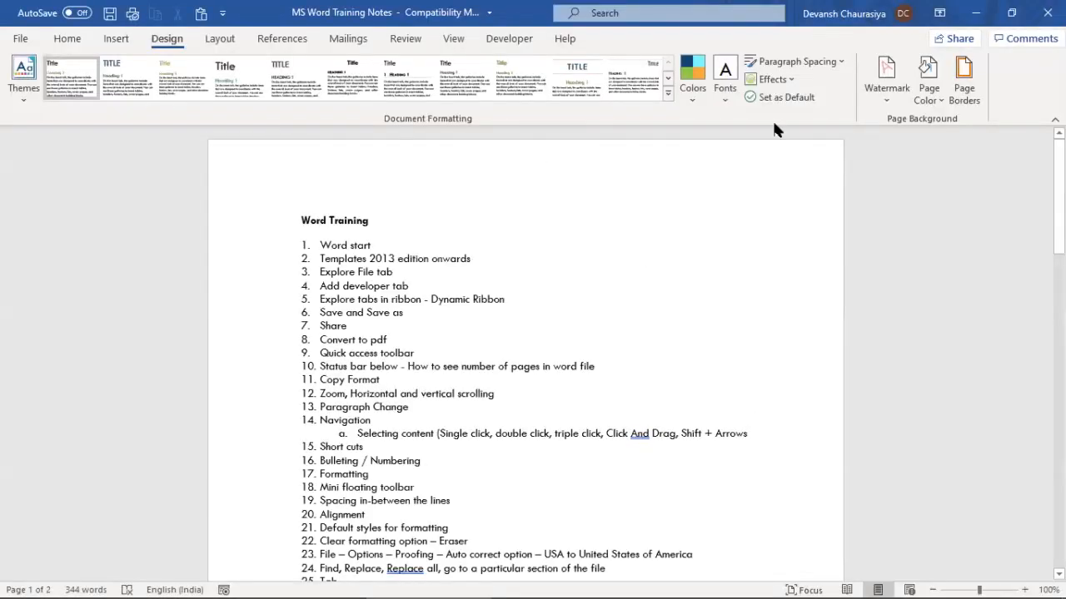
pyautogui.click(690, 93)
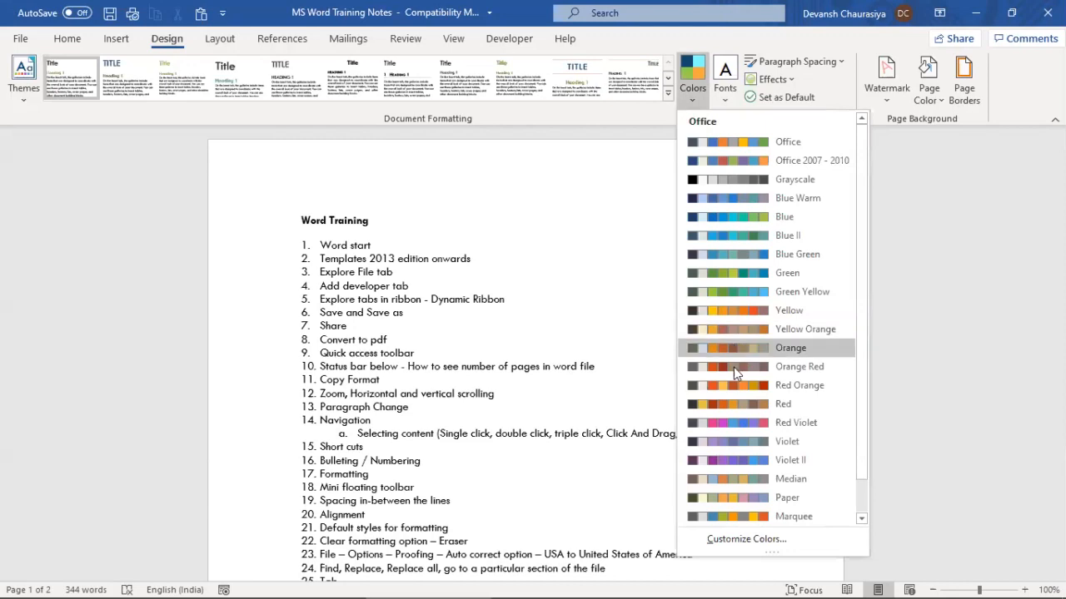
pyautogui.click(442, 354)
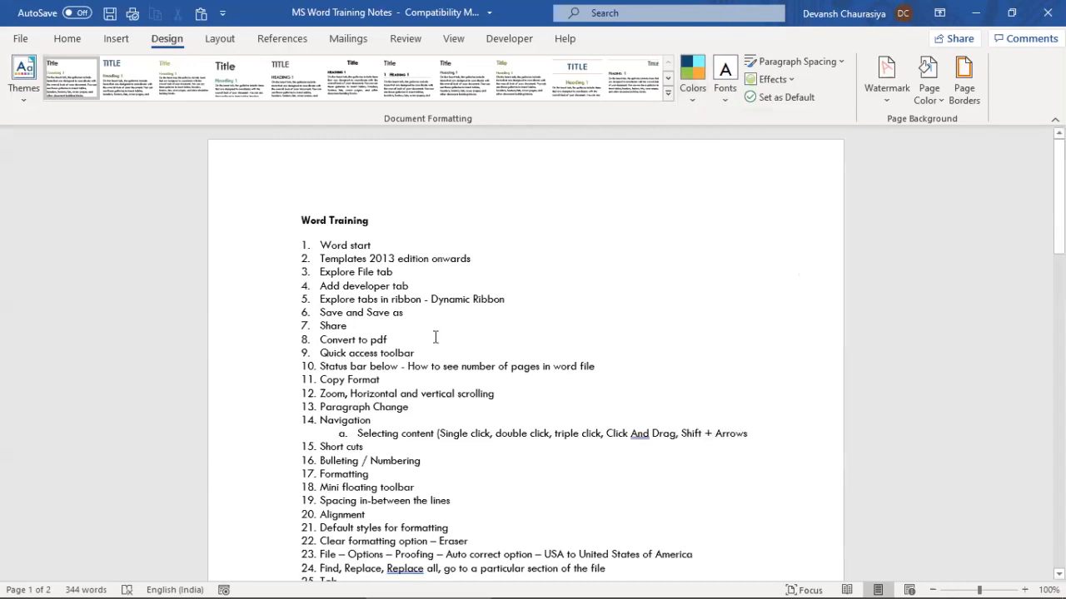
pyautogui.click(33, 99)
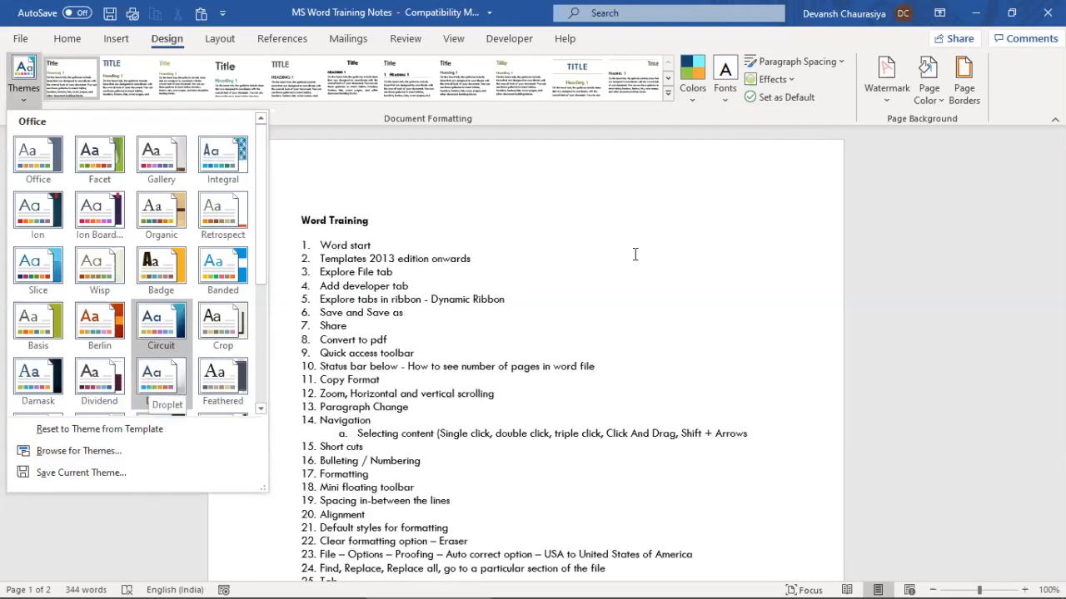
pyautogui.click(549, 319)
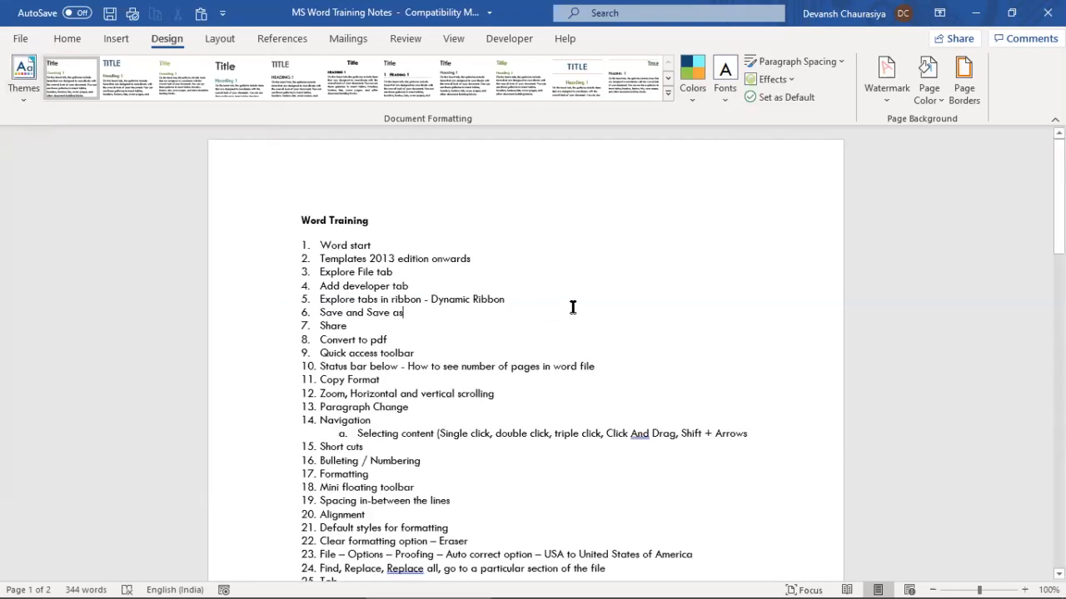
pyautogui.click(834, 62)
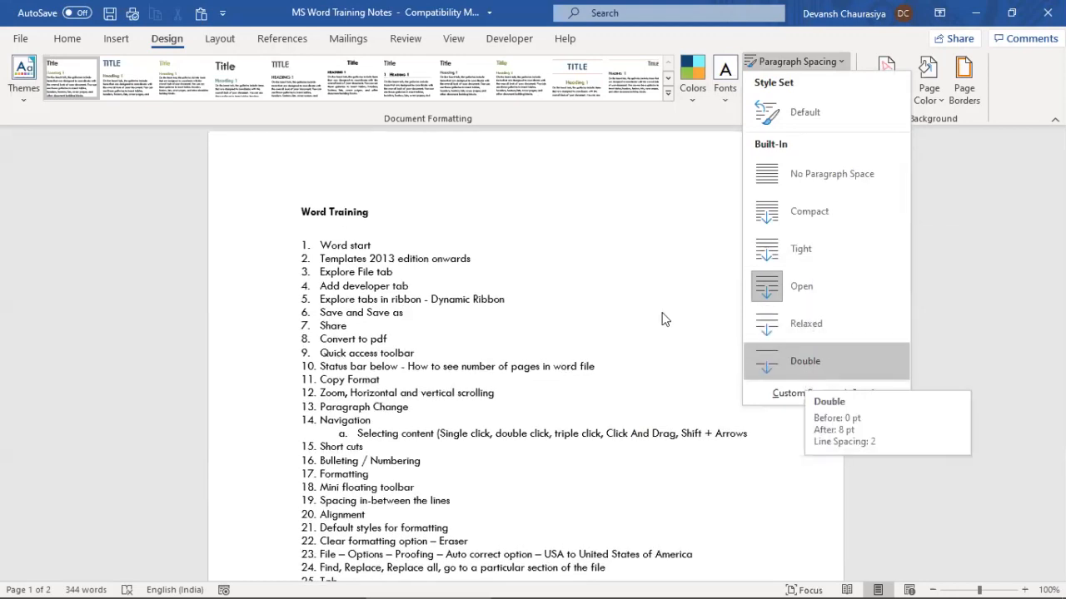
# Close the spacing presets and dismiss the Line Spacing choices without changing anything
pyautogui.click(64, 38)
pyautogui.click(65, 40)
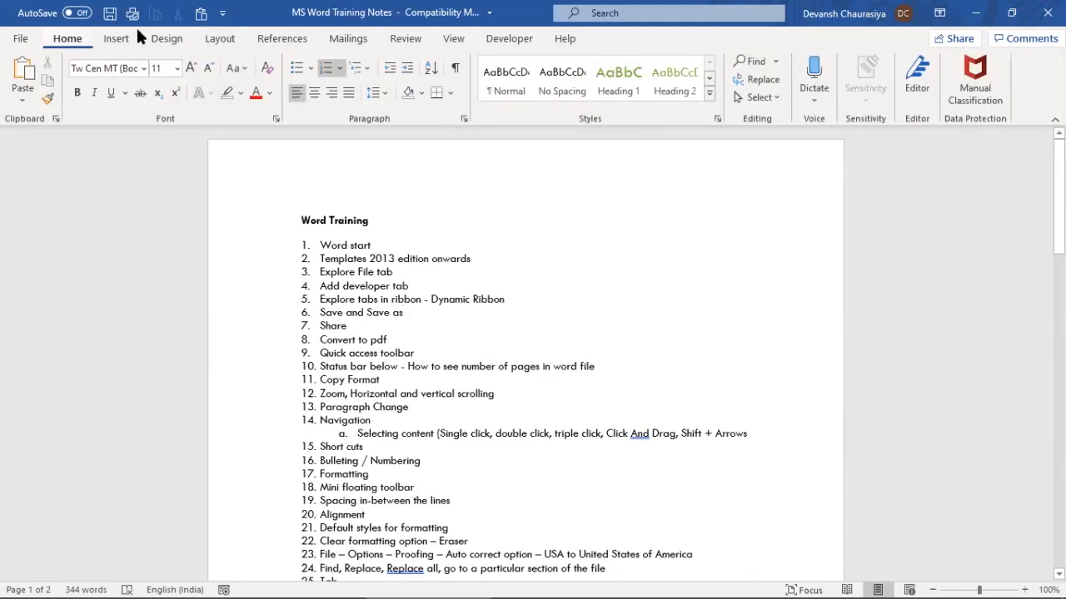
pyautogui.click(374, 94)
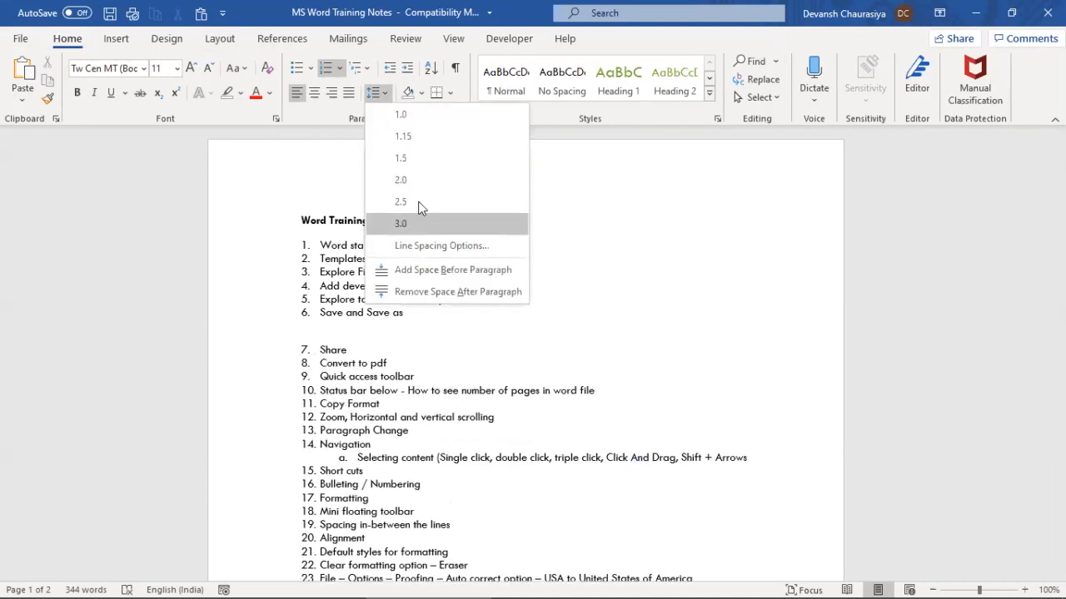
pyautogui.click(875, 232)
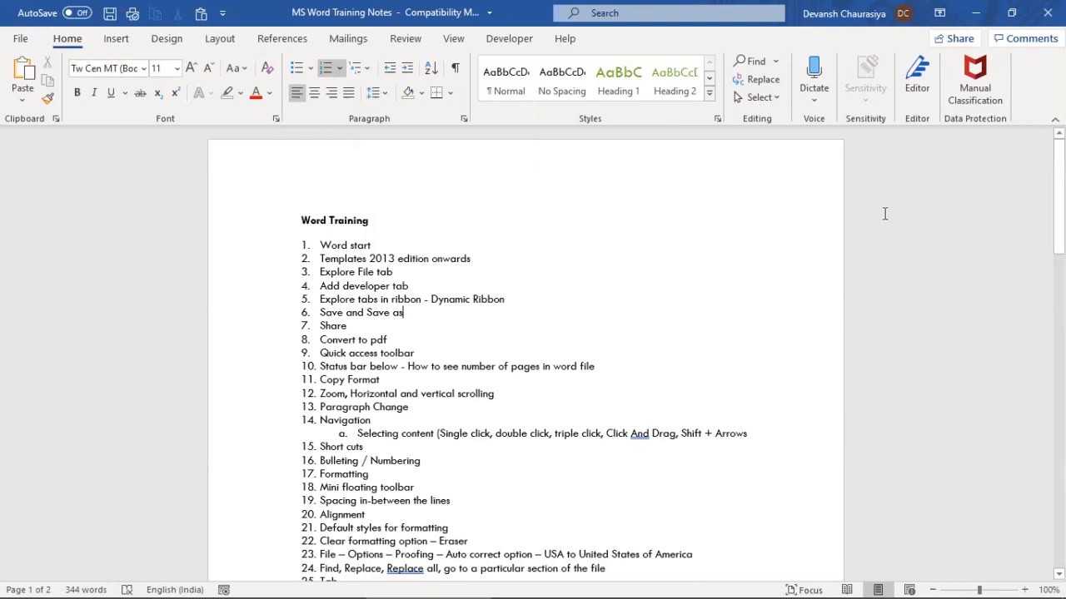
pyautogui.hotkey('alt', 'Tab')
pyautogui.hotkey('alt', 'Tab')
# Place the cursor before 'Print' in the Layout items and bring up the Layout tab's indent settings
pyautogui.scroll(-3, 341, 442)
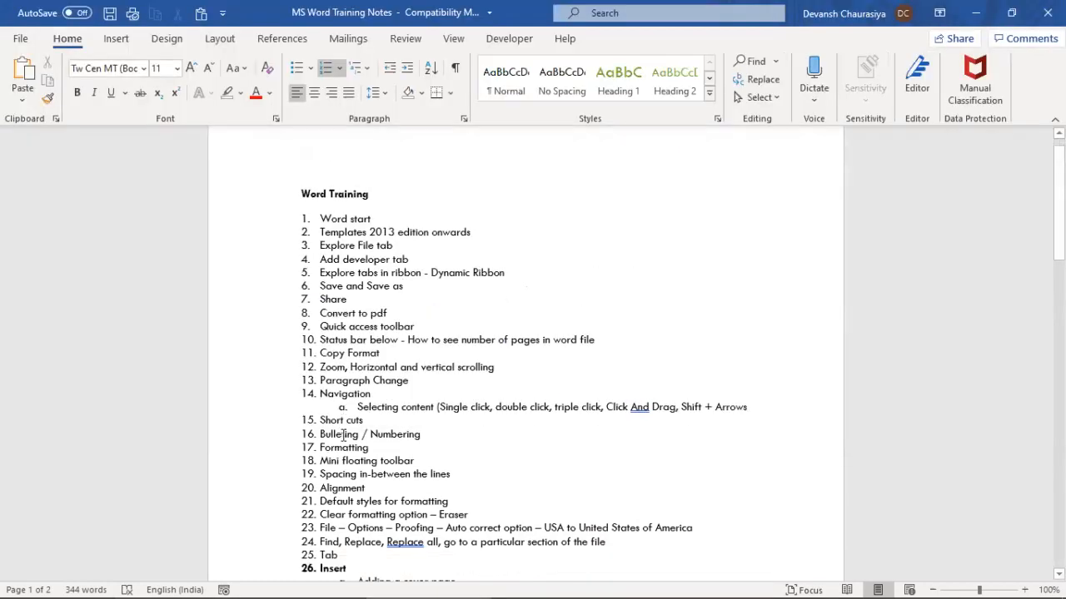
pyautogui.scroll(-10, 350, 437)
pyautogui.scroll(2, 361, 423)
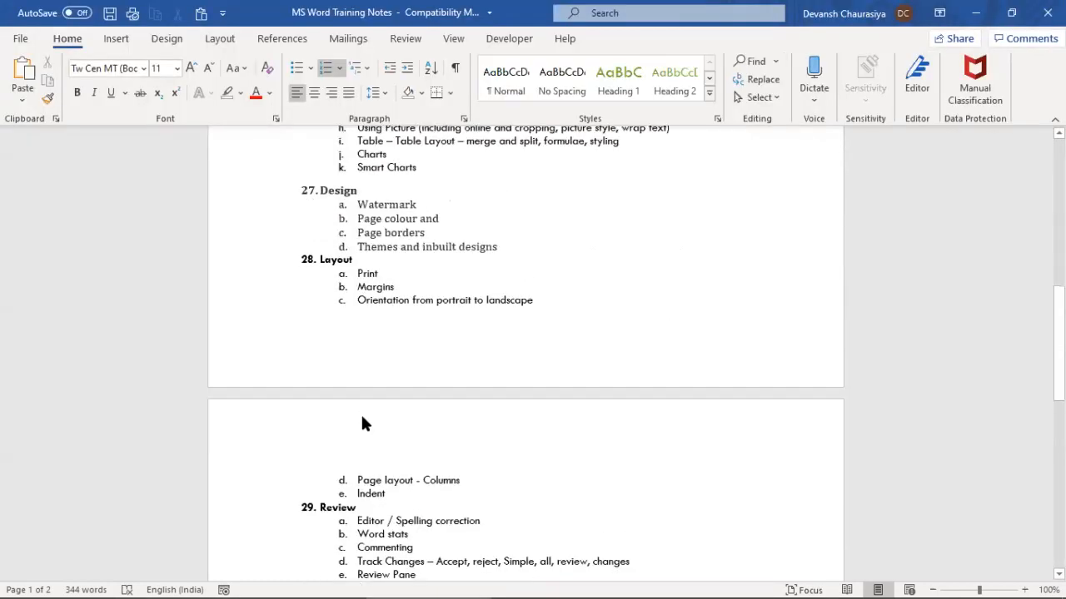
pyautogui.click(359, 324)
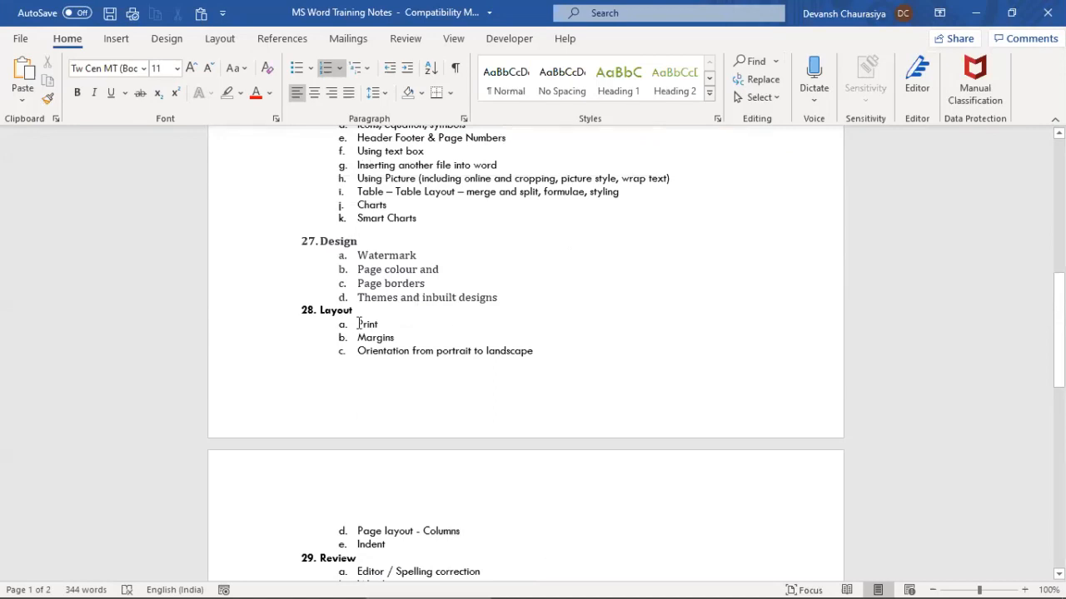
pyautogui.click(165, 40)
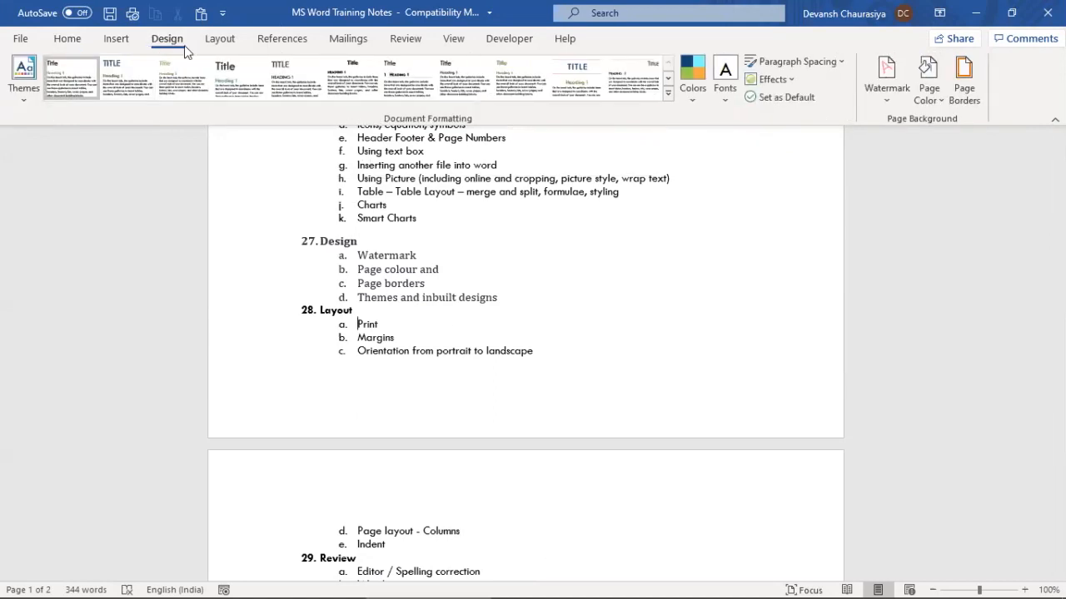
pyautogui.click(221, 42)
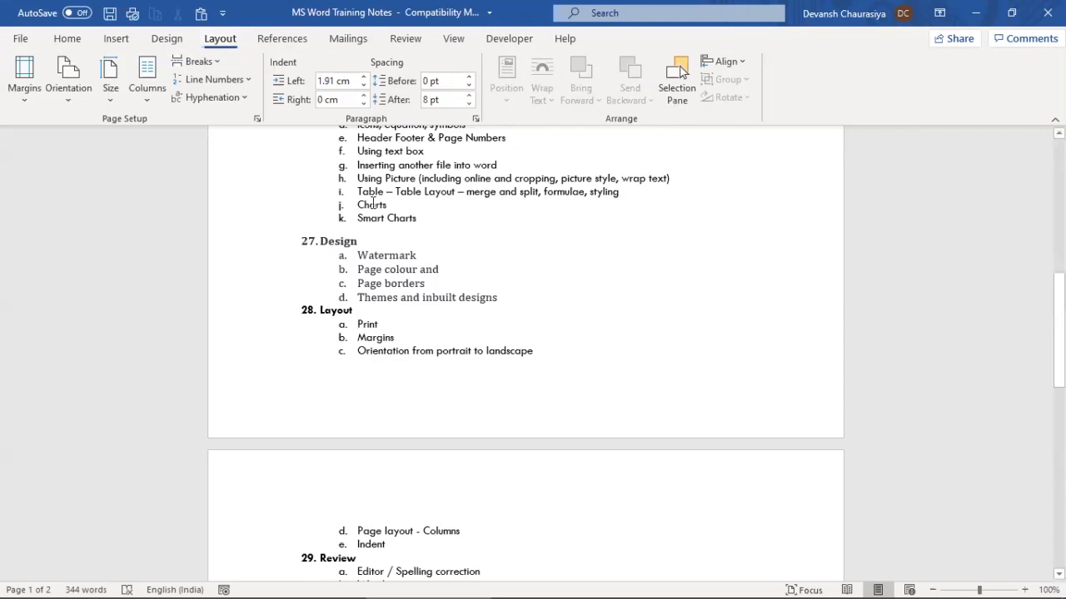
# Bring up Word's Print screen for the Training Notes from the File menu
pyautogui.click(585, 271)
pyautogui.hotkey('ctrl', 'p')
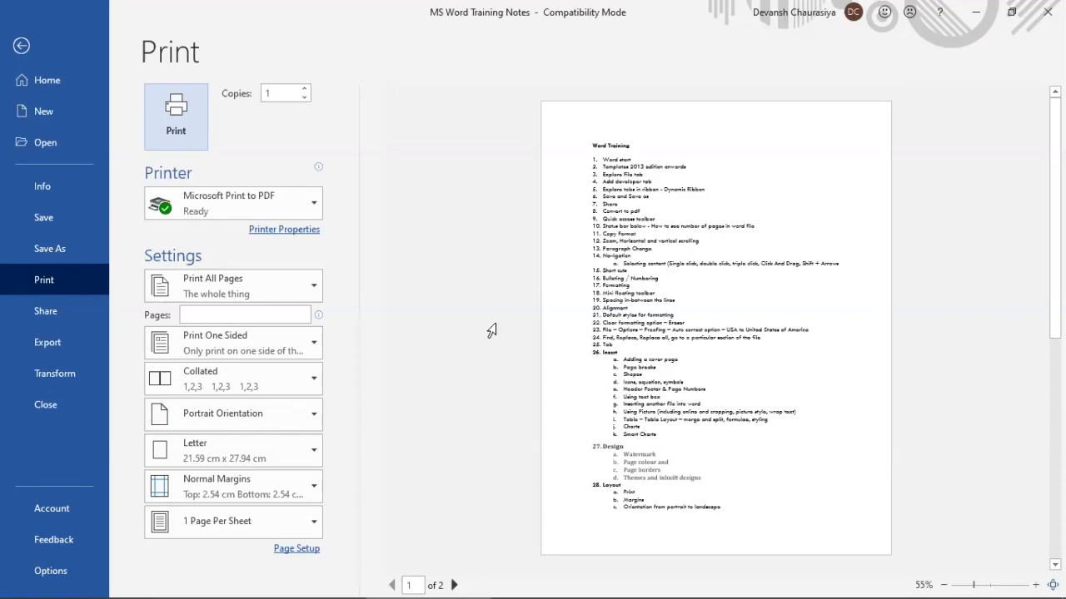
pyautogui.press('Escape')
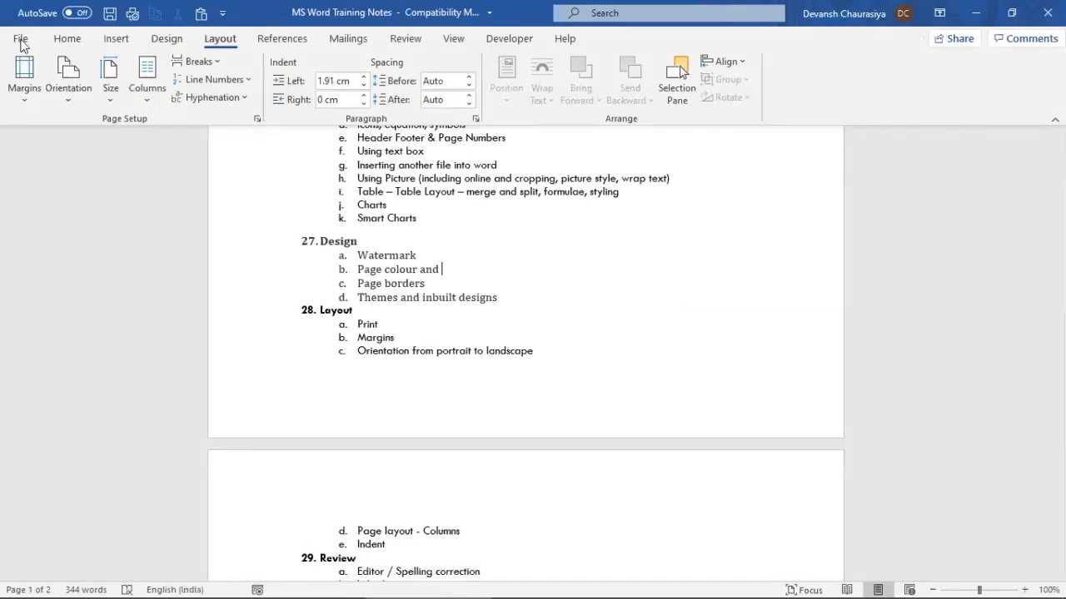
pyautogui.click(22, 40)
pyautogui.click(44, 280)
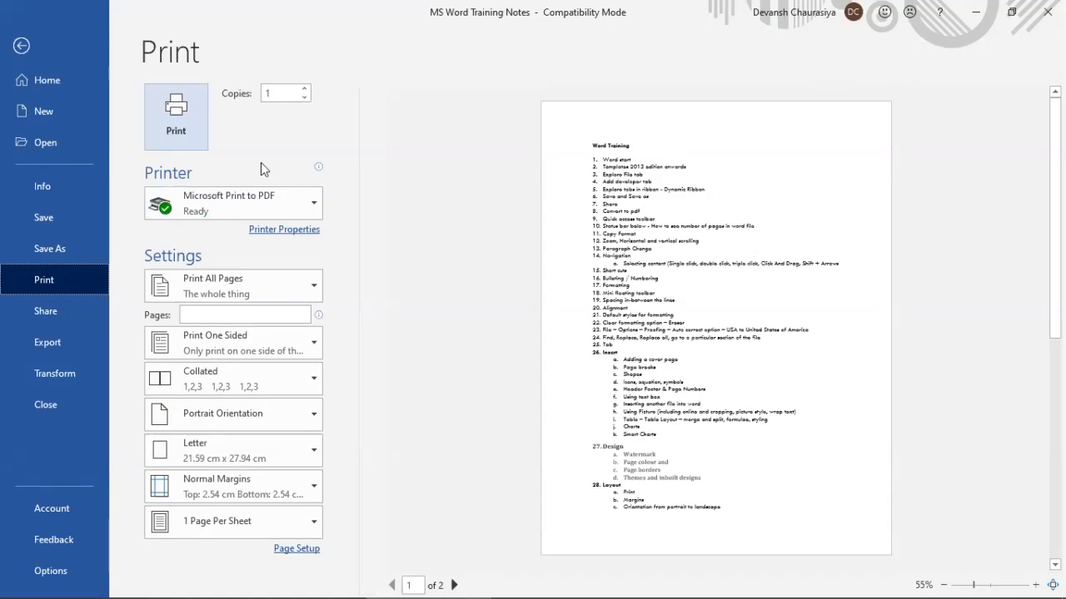
# Keep Microsoft Print to PDF and the sides setting, set Pages to 1, and view paper sizes
pyautogui.click(306, 198)
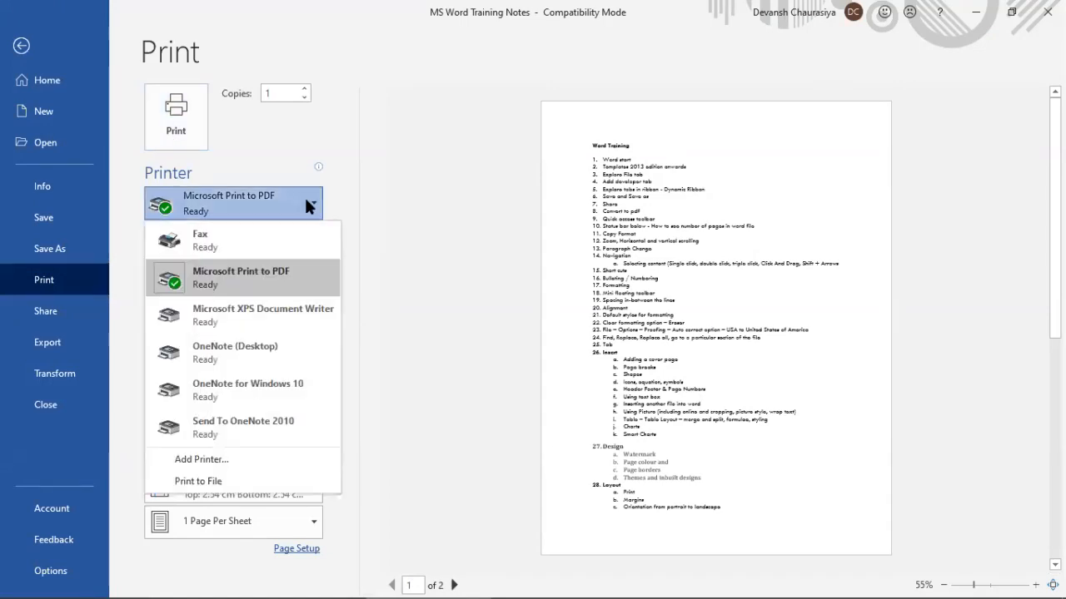
pyautogui.click(406, 204)
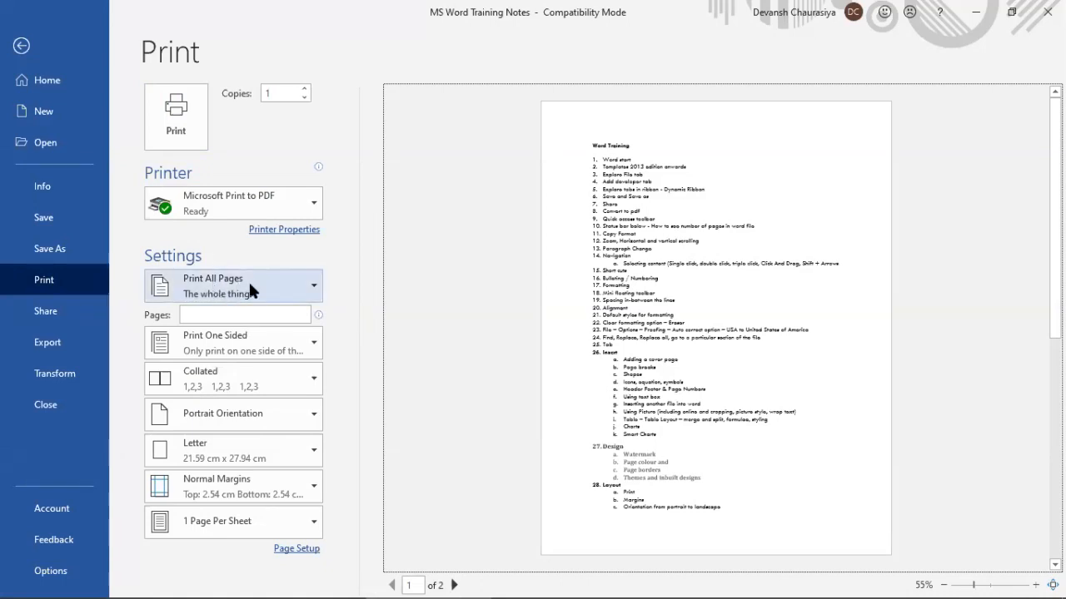
pyautogui.click(218, 313)
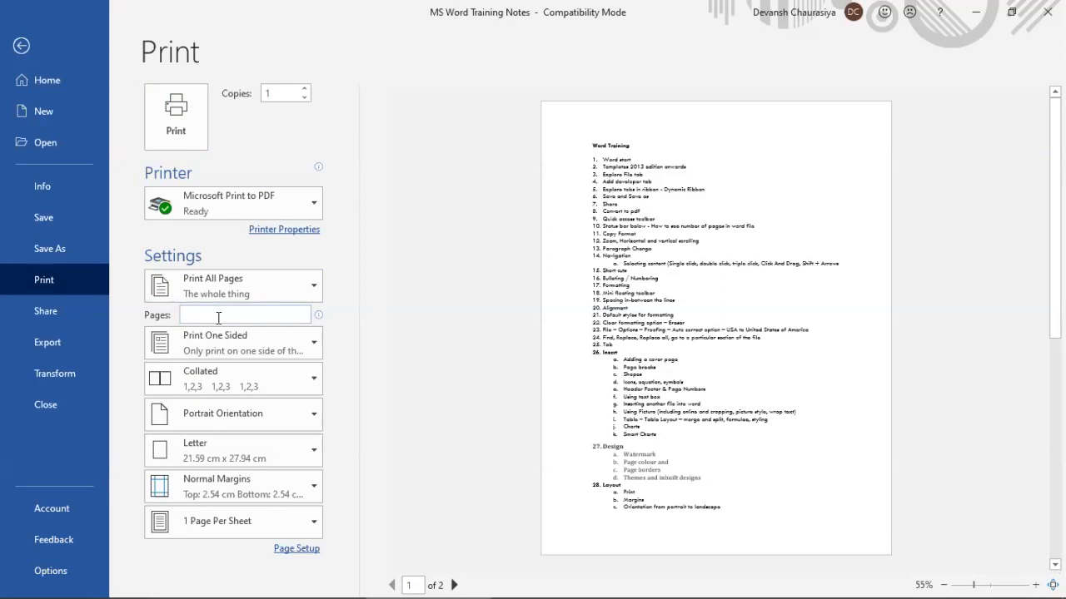
pyautogui.write('1')
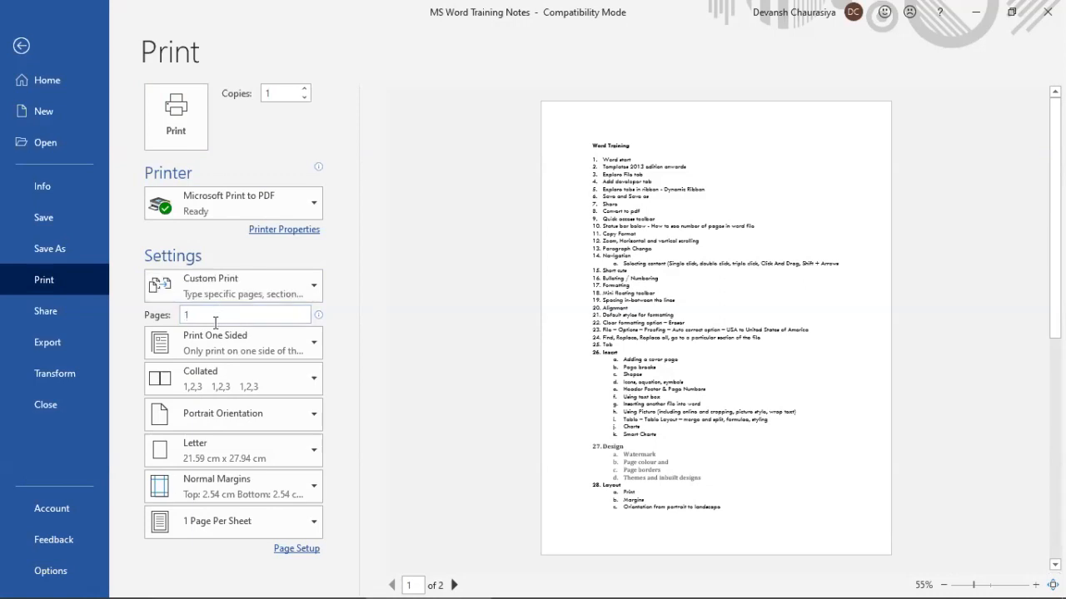
pyautogui.click(272, 333)
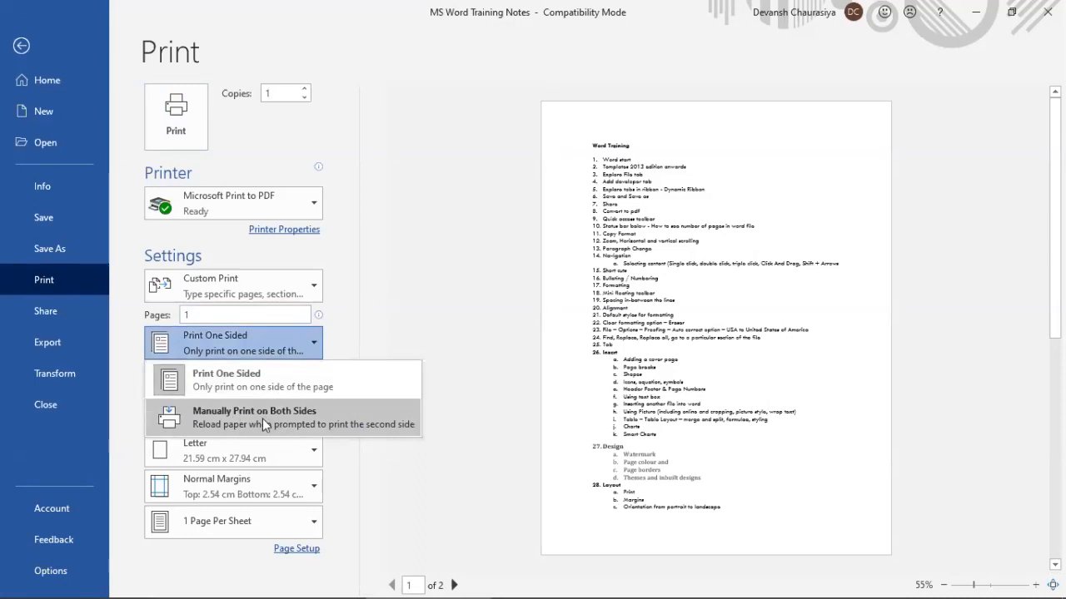
pyautogui.click(457, 288)
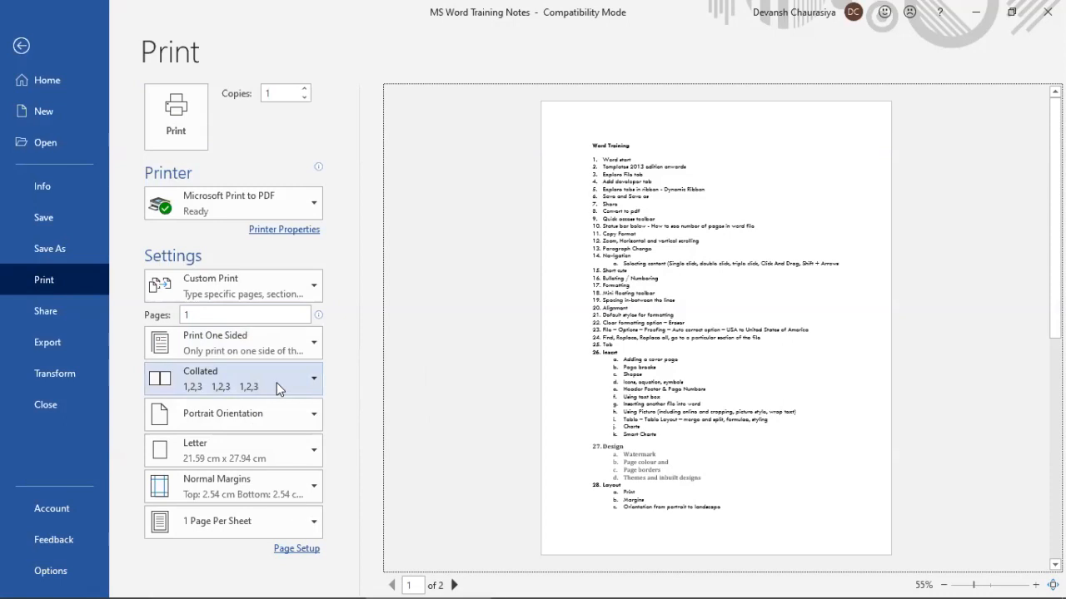
pyautogui.click(313, 454)
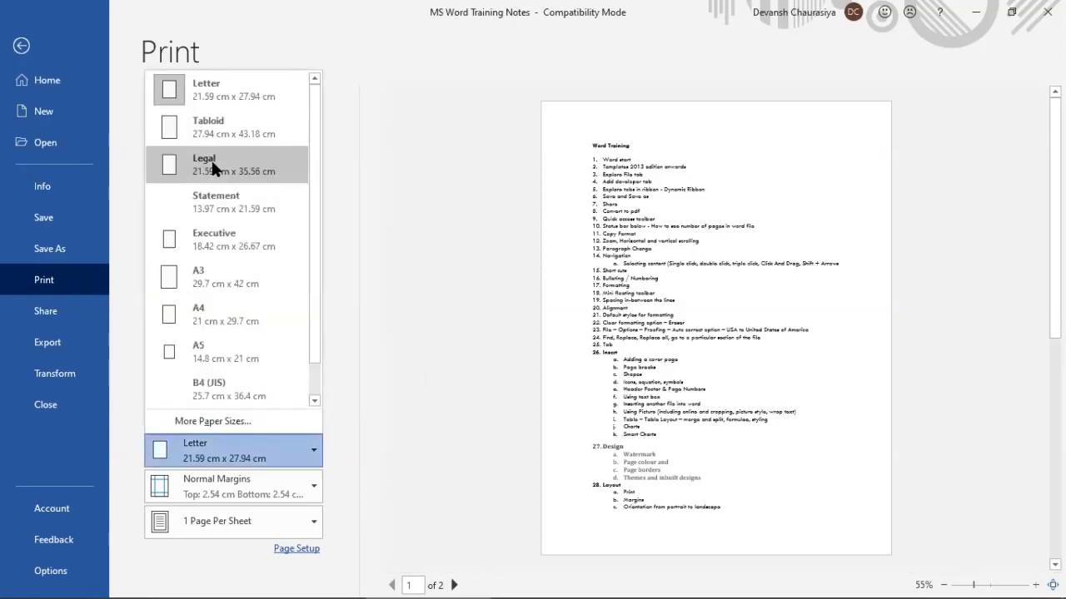
# Keep the print paper size at Letter
pyautogui.press('Escape')
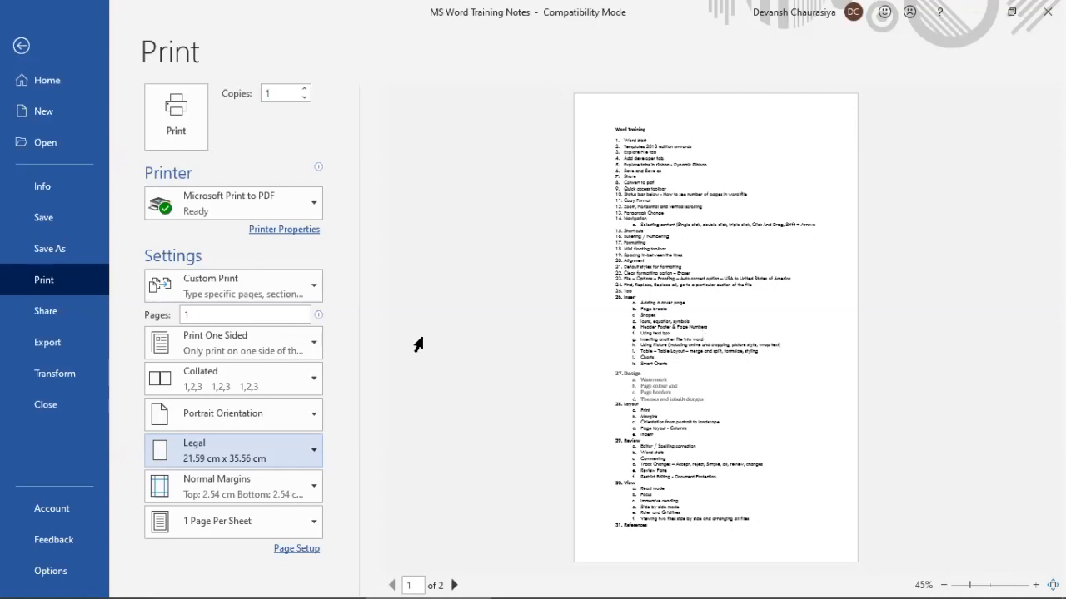
pyautogui.click(293, 460)
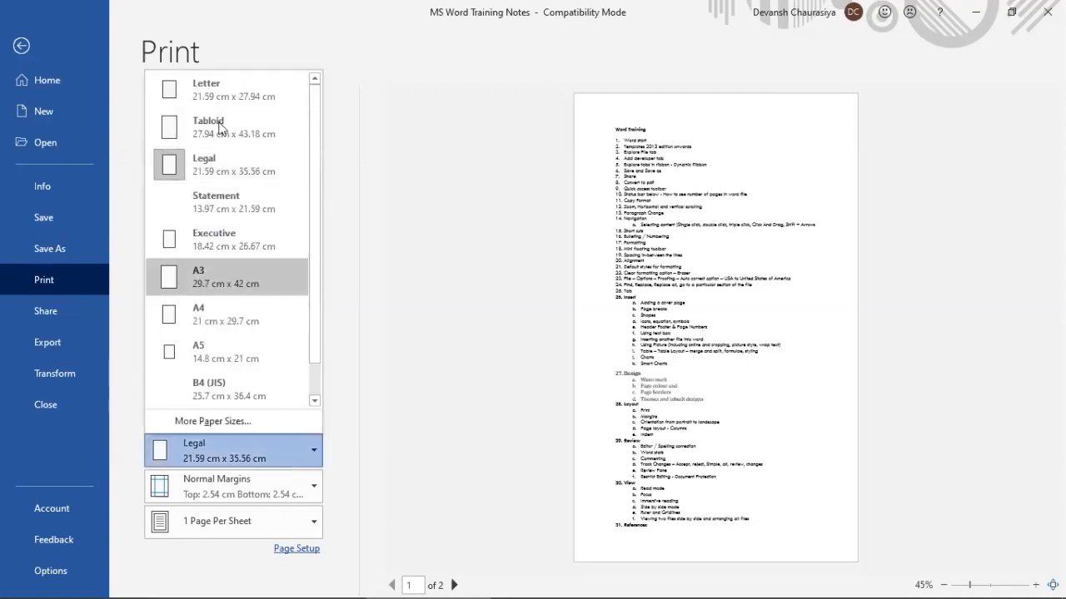
pyautogui.click(220, 94)
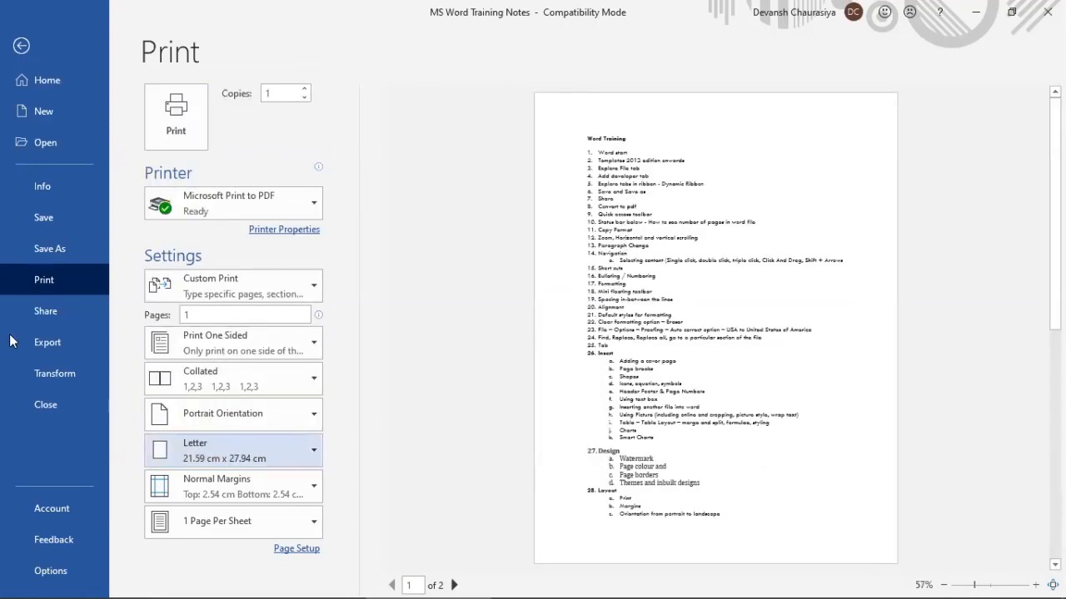
# Compare Narrow, Moderate, Wide and Mirrored print margins, settle on Wide, and go back to the document
pyautogui.click(234, 492)
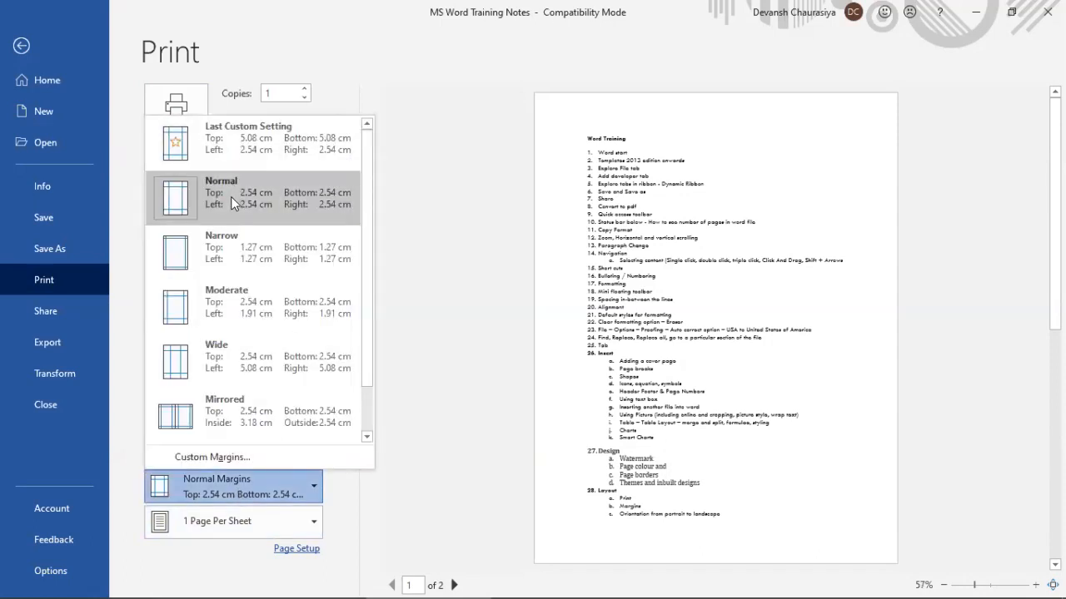
pyautogui.click(223, 248)
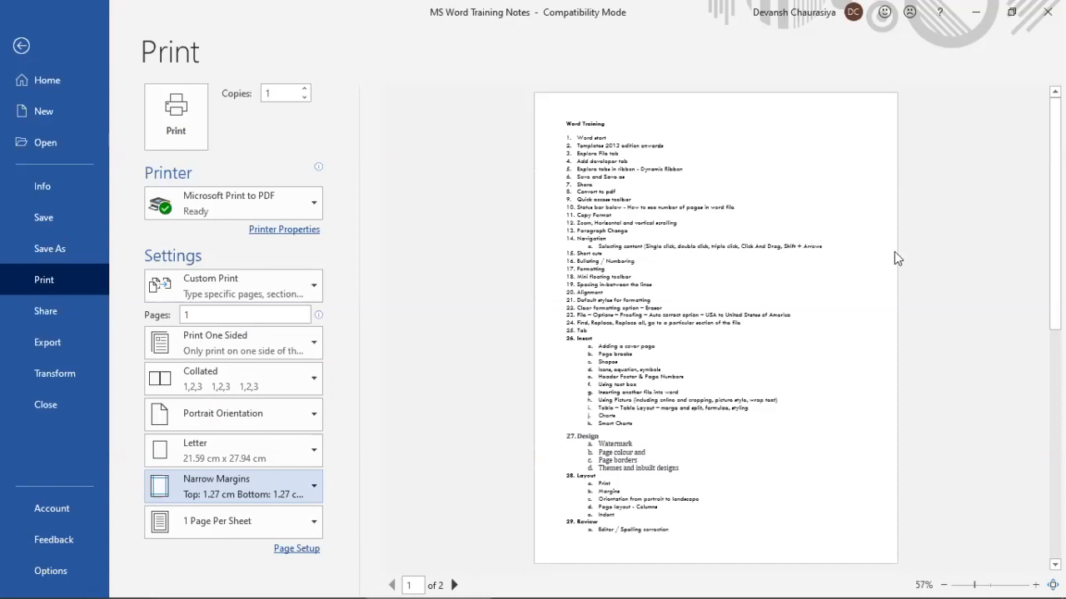
pyautogui.click(246, 479)
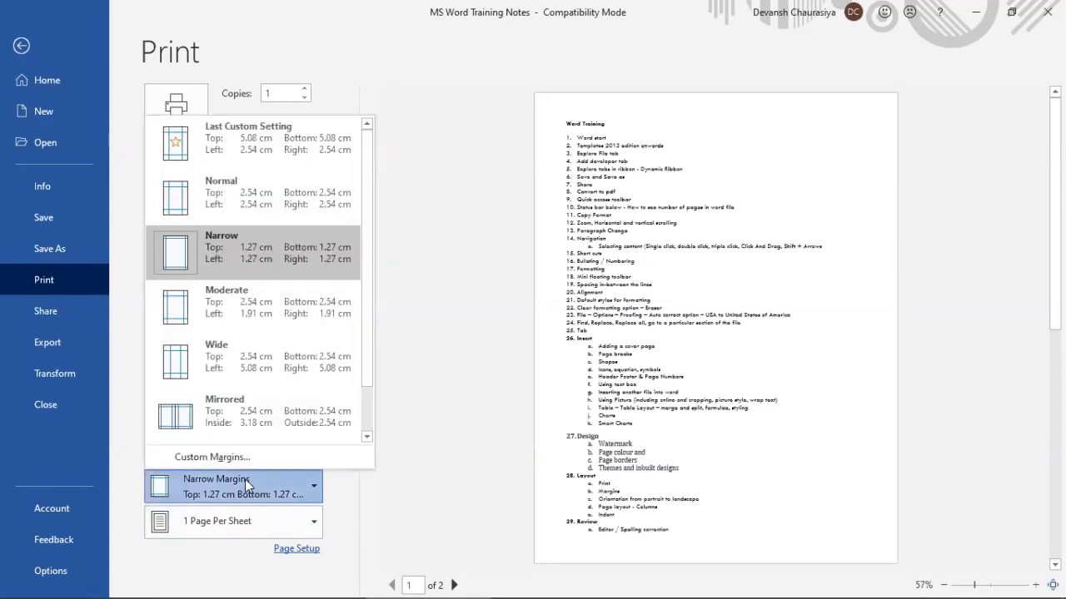
pyautogui.click(231, 308)
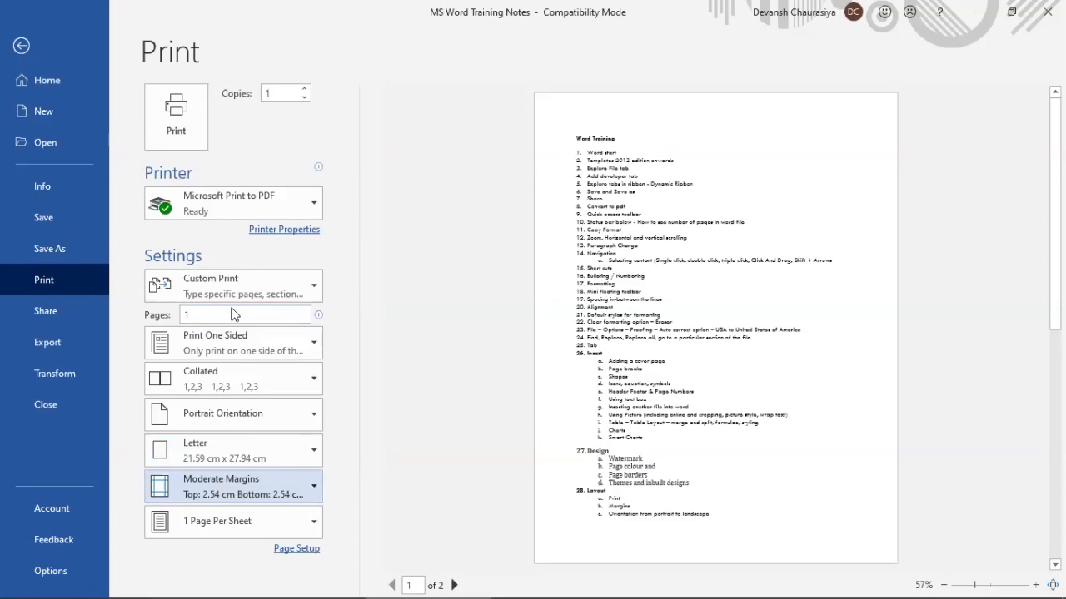
pyautogui.click(244, 477)
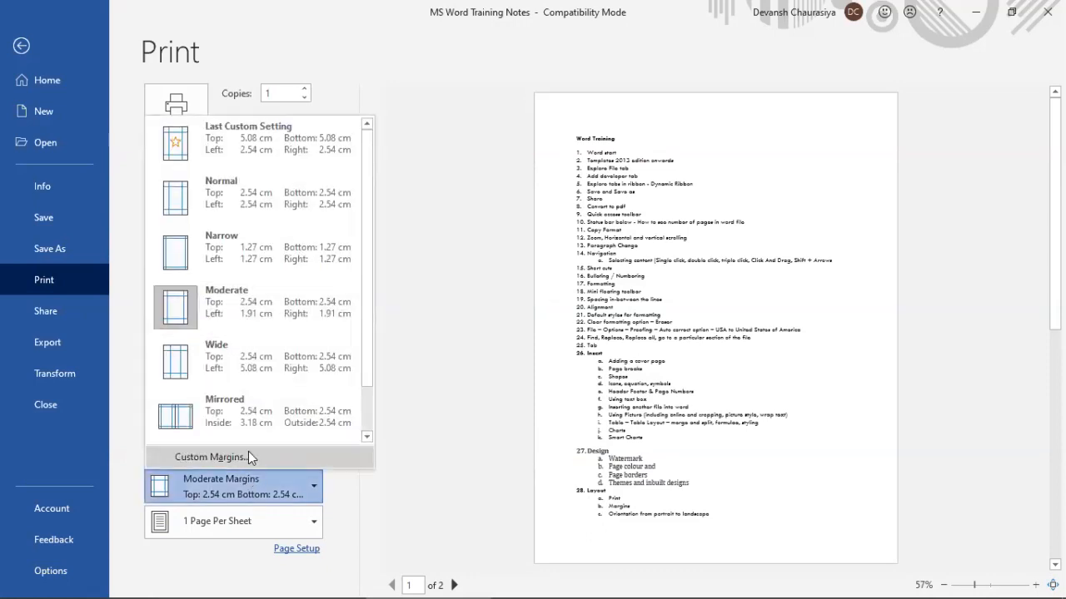
pyautogui.click(240, 363)
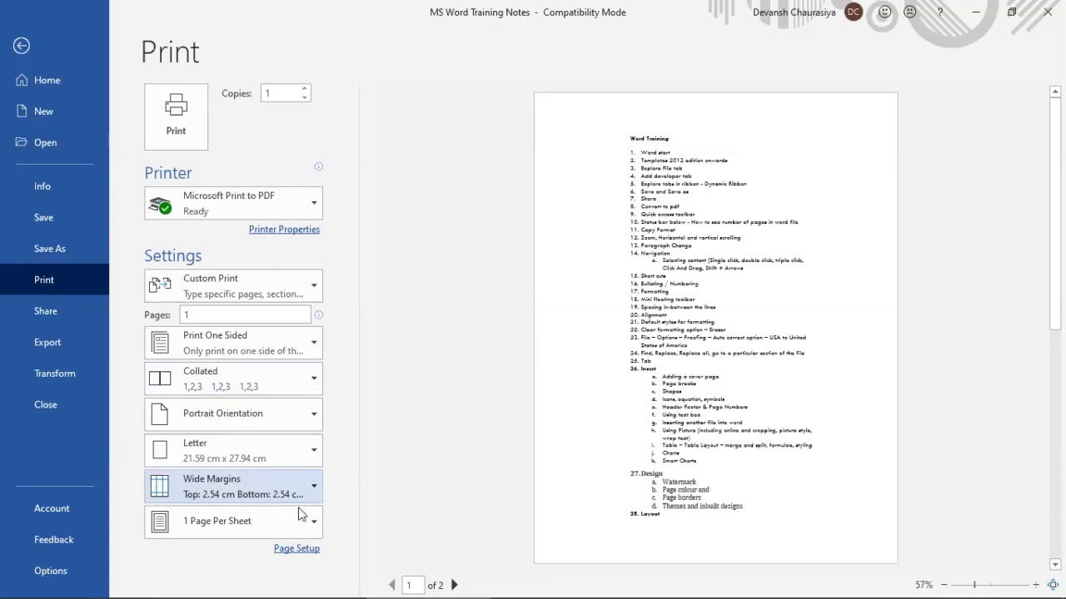
pyautogui.click(275, 489)
pyautogui.click(238, 417)
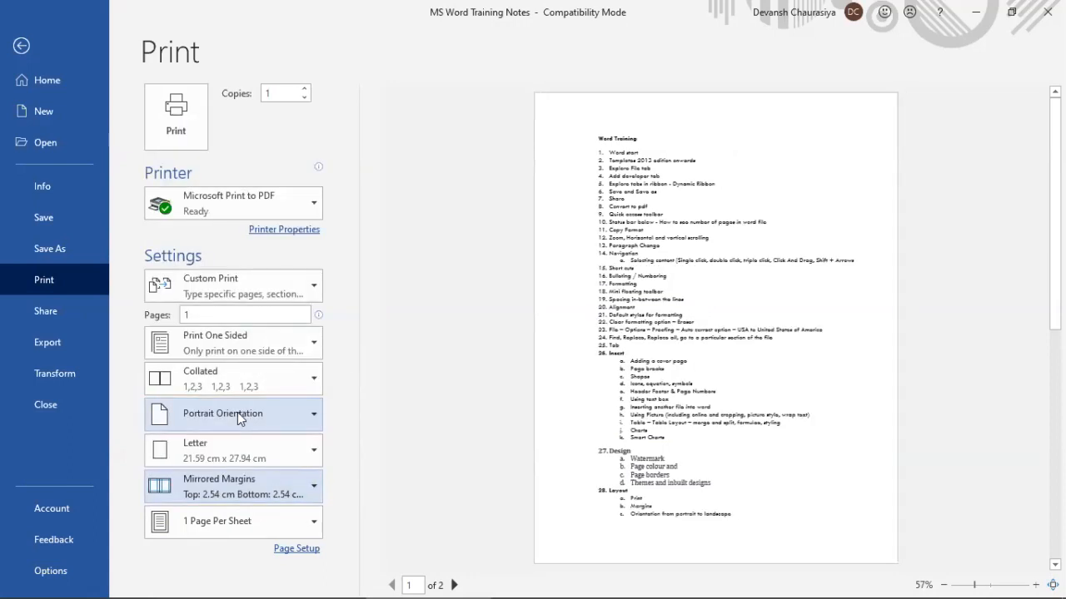
pyautogui.click(267, 489)
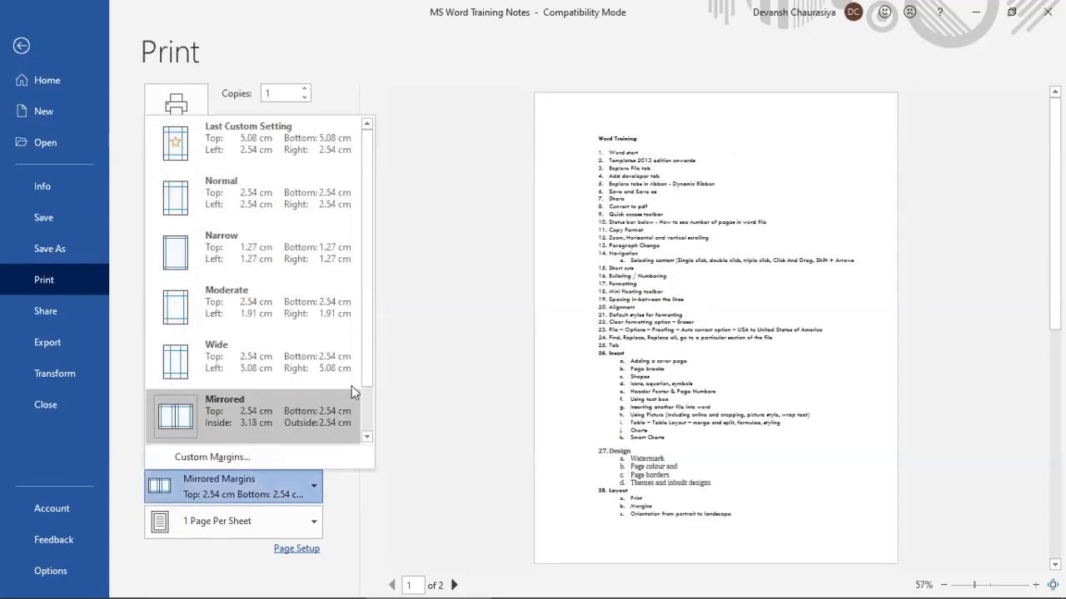
pyautogui.click(231, 373)
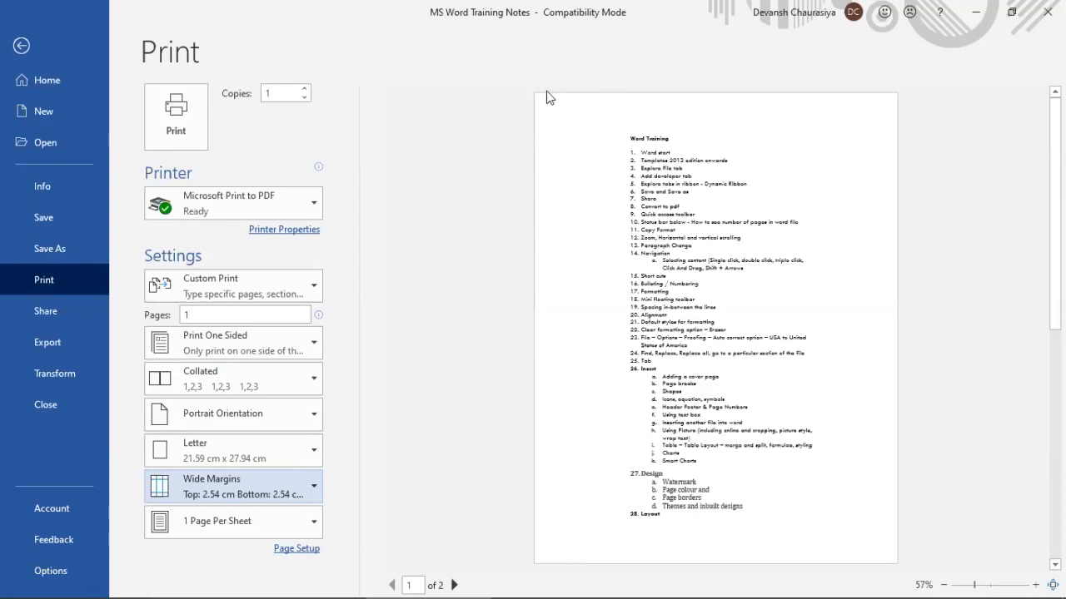
pyautogui.click(20, 47)
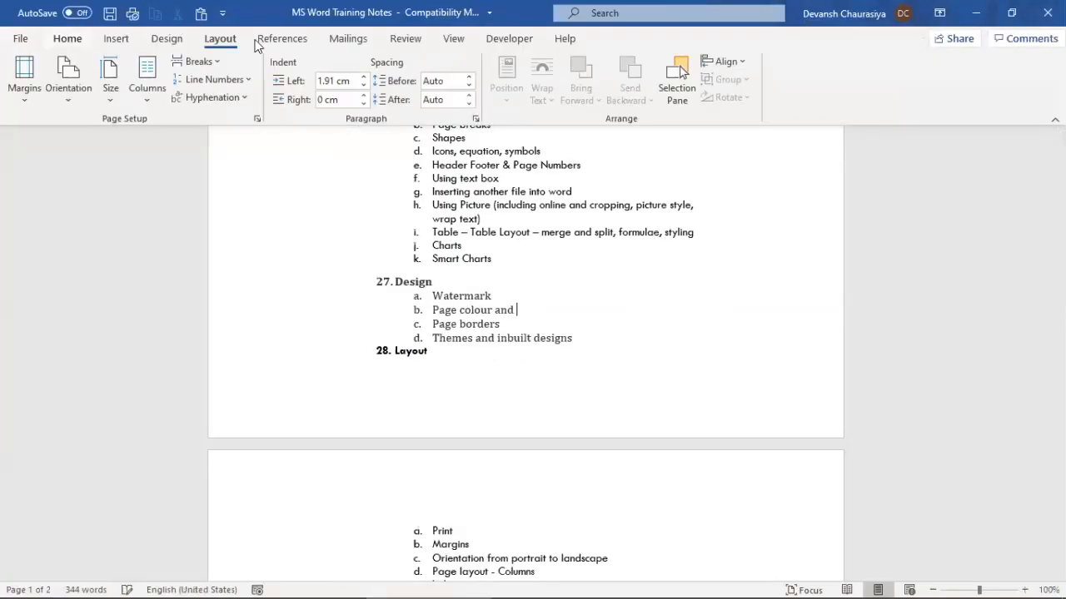
pyautogui.click(27, 96)
pyautogui.click(92, 453)
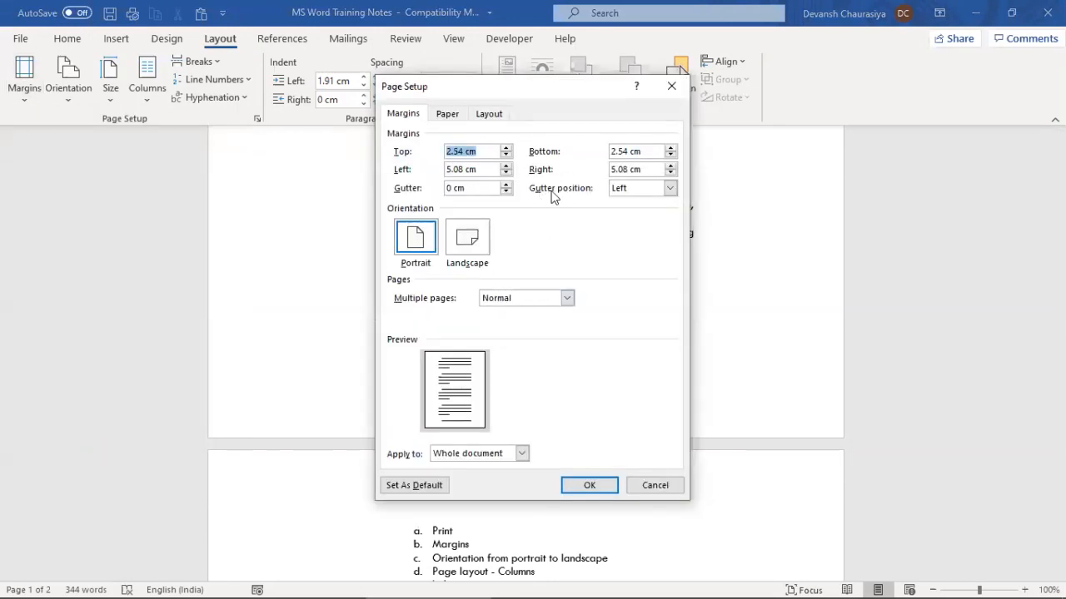
pyautogui.click(646, 189)
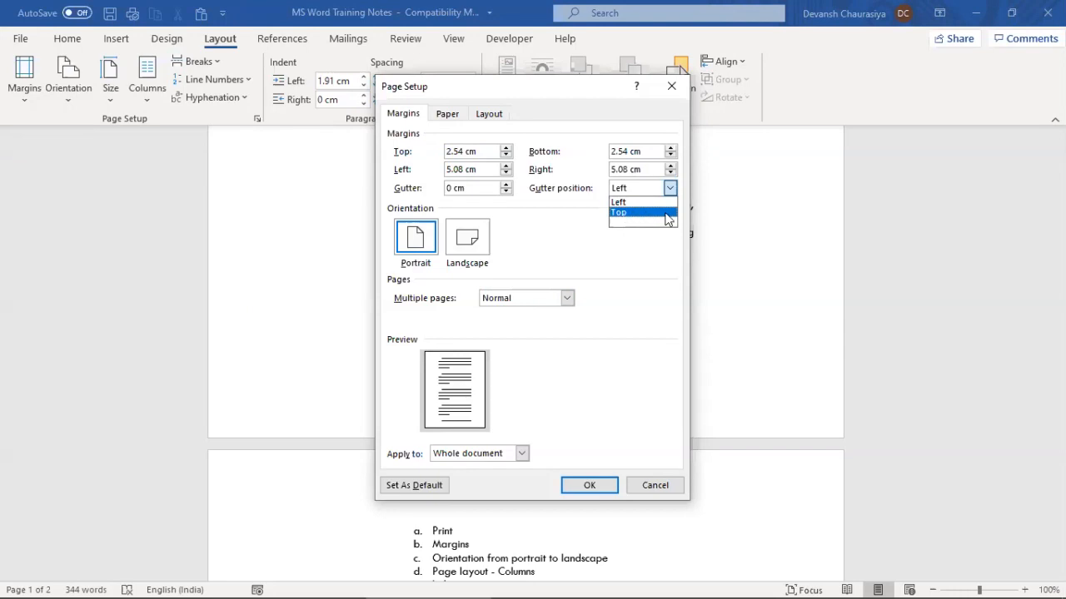
pyautogui.click(669, 491)
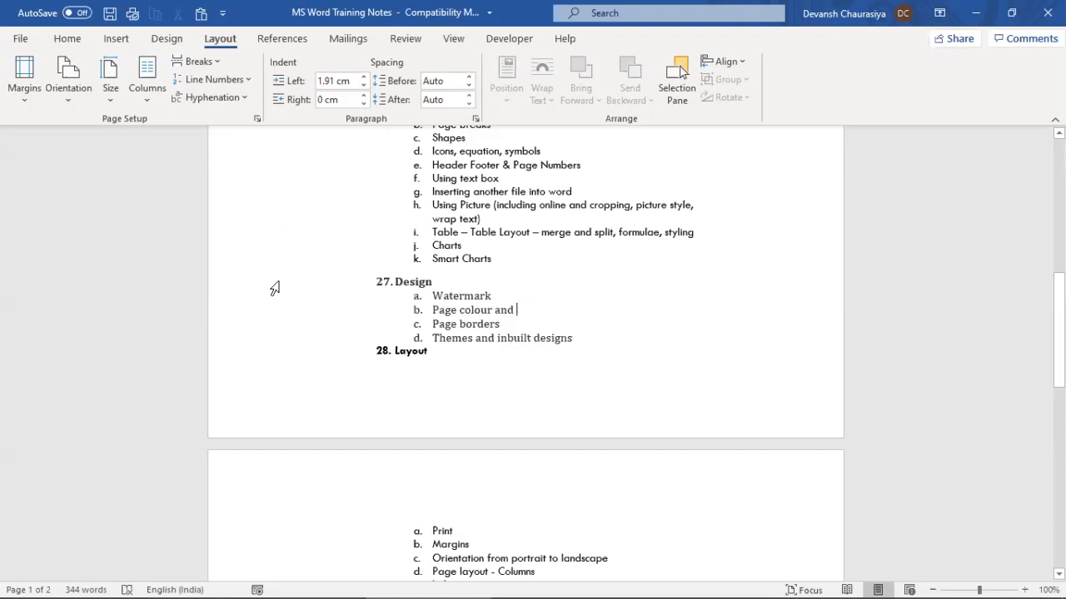
pyautogui.scroll(4, 462, 416)
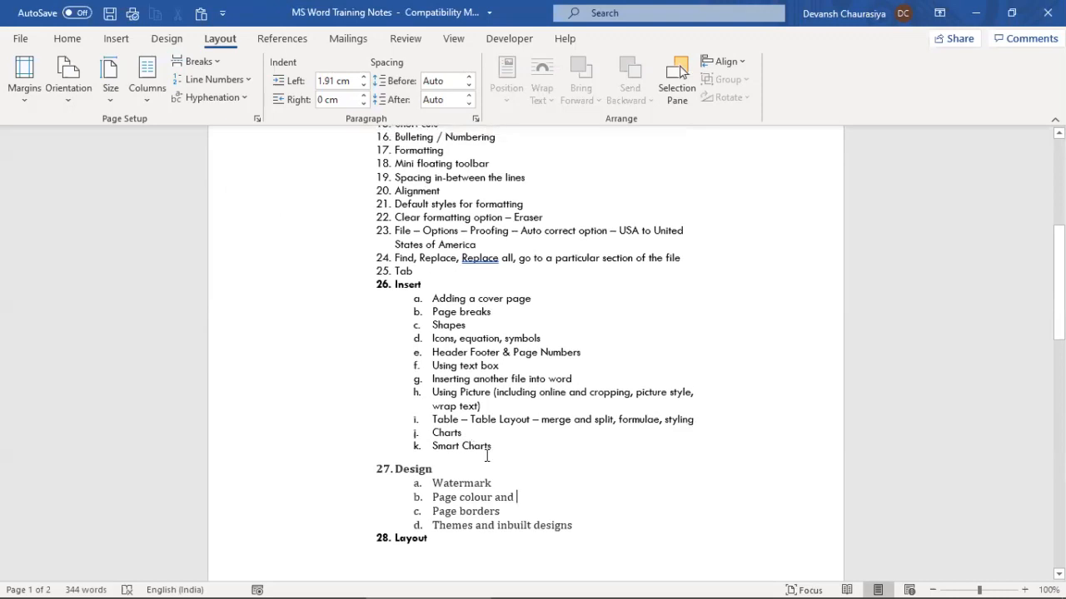
pyautogui.click(24, 107)
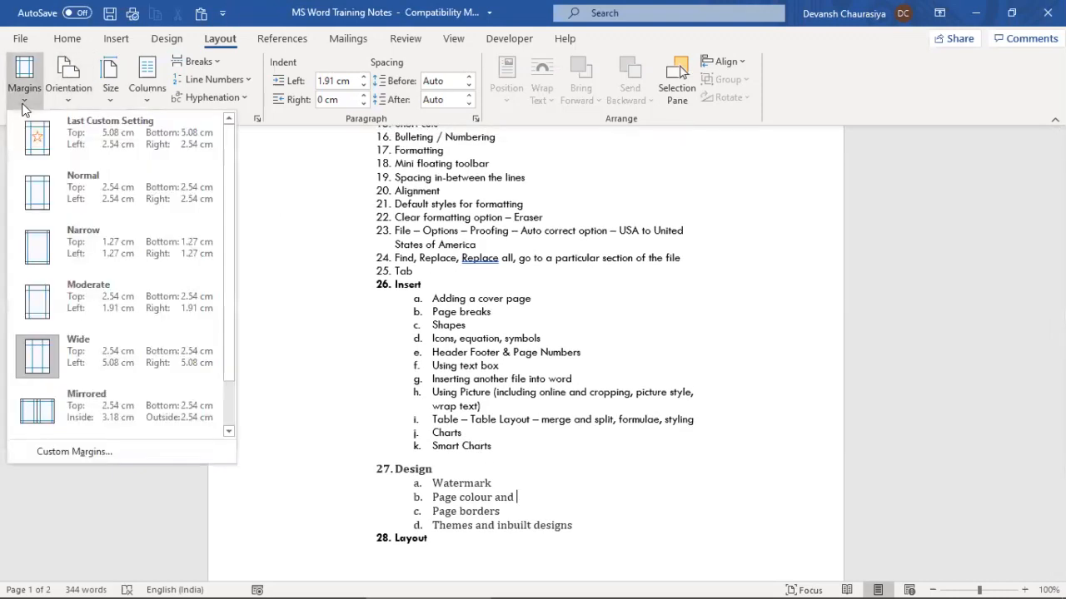
pyautogui.click(96, 453)
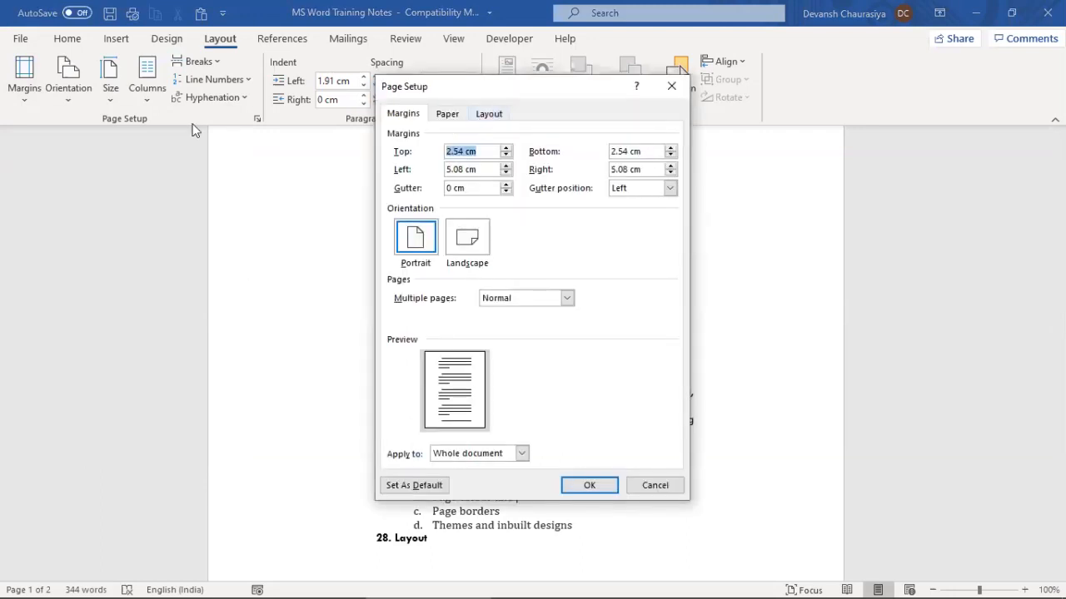
pyautogui.click(460, 151)
pyautogui.click(457, 187)
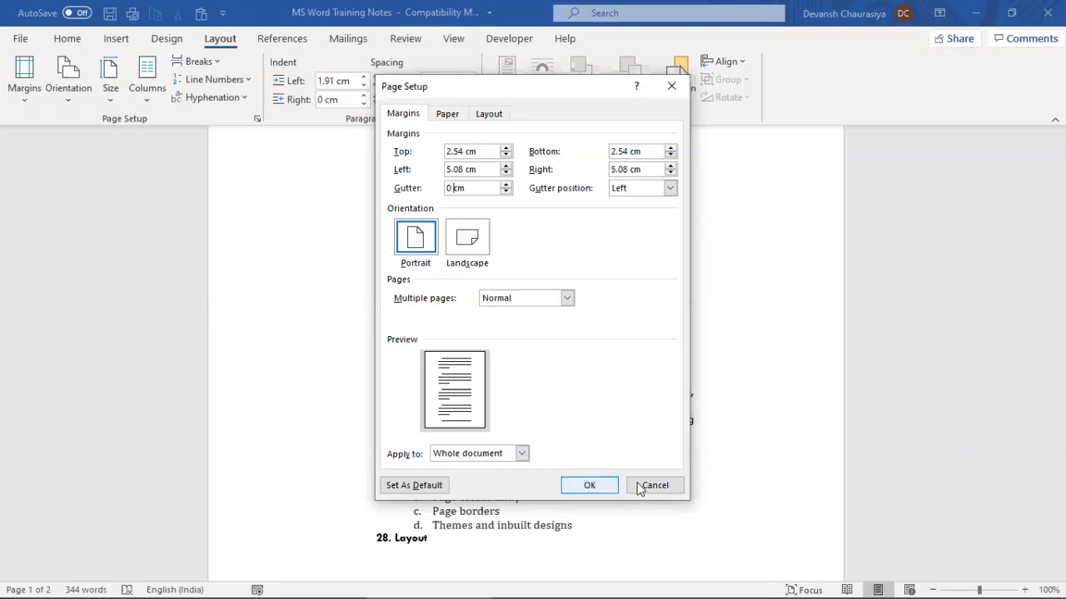
pyautogui.moveTo(658, 487); pyautogui.dragTo(584, 419)
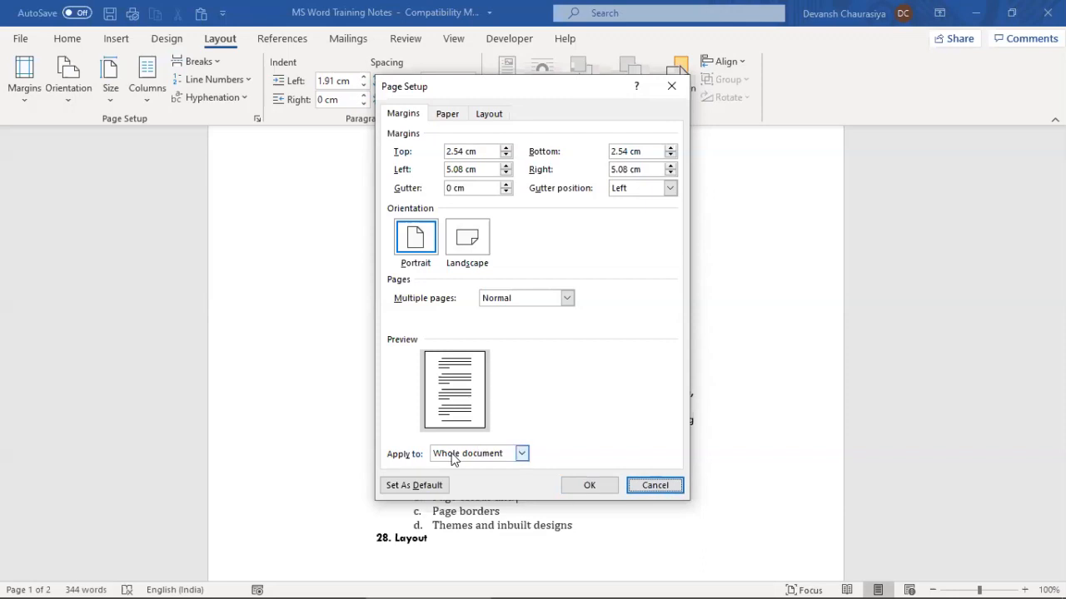
pyautogui.click(456, 456)
pyautogui.click(460, 481)
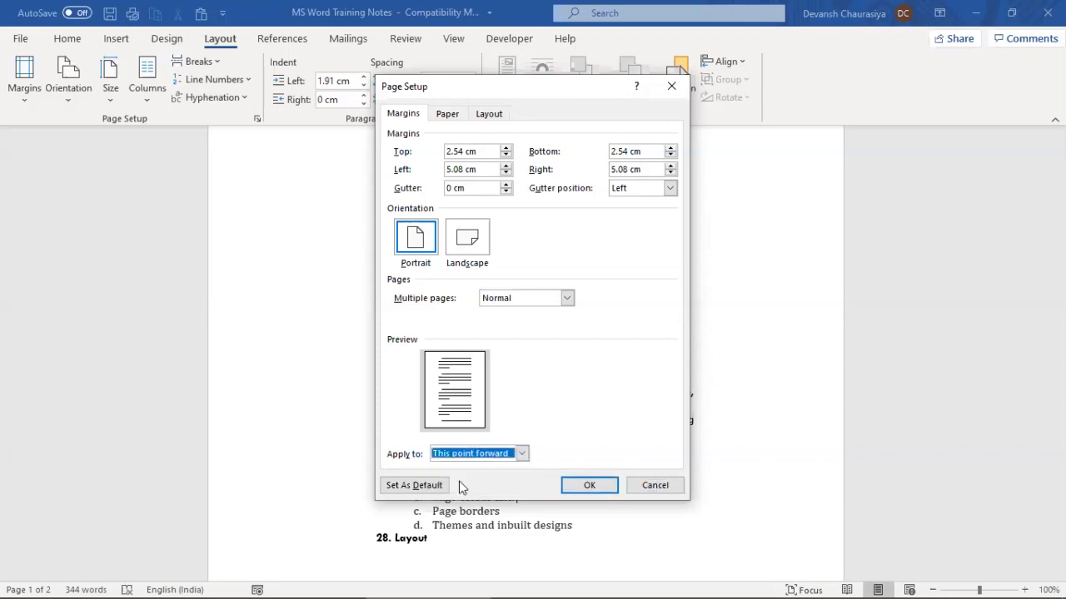
pyautogui.click(654, 486)
pyautogui.click(396, 237)
pyautogui.scroll(8, 450, 274)
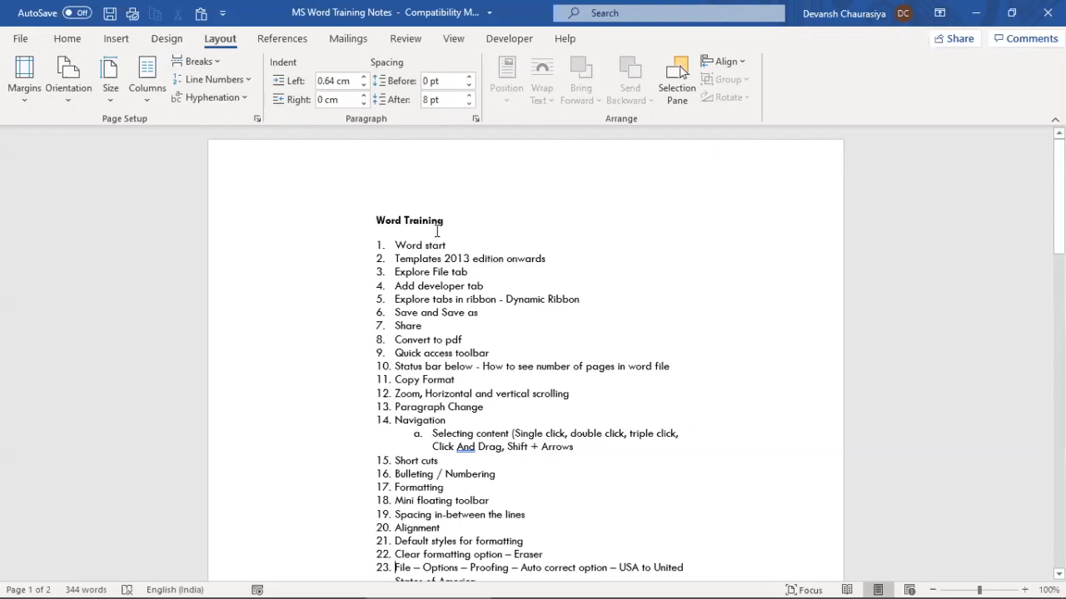
pyautogui.scroll(-5, 412, 375)
pyautogui.click(422, 384)
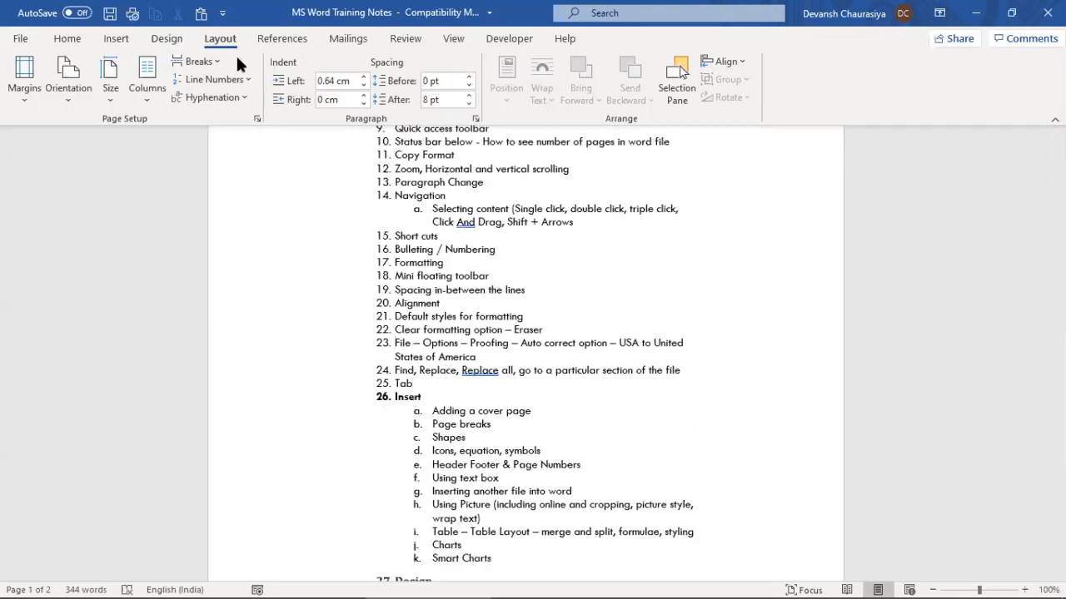
pyautogui.click(180, 65)
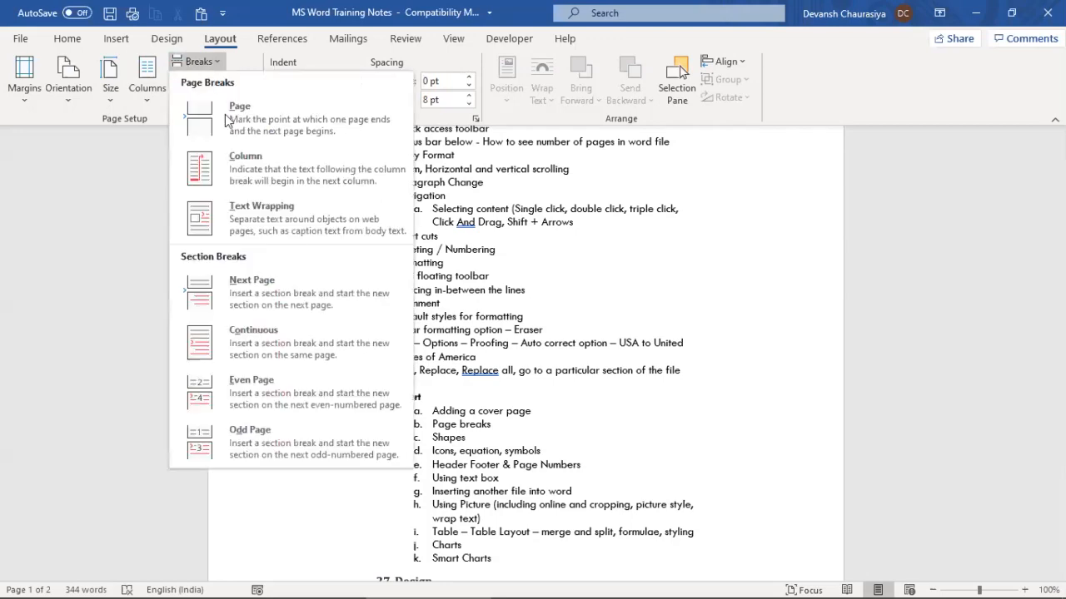
pyautogui.click(272, 110)
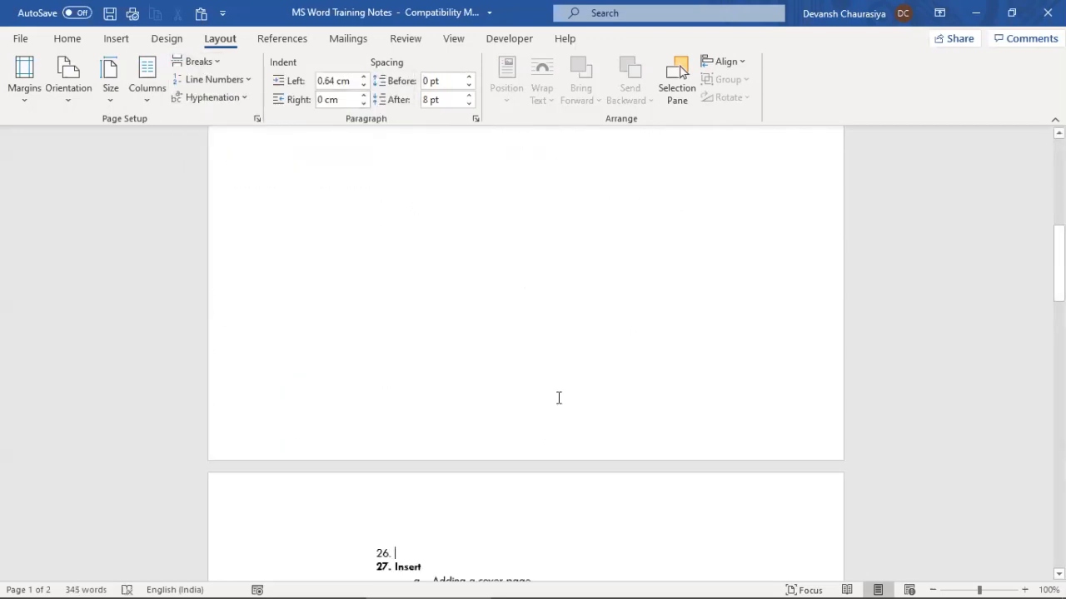
pyautogui.scroll(3, 469, 338)
pyautogui.scroll(-3, 474, 438)
pyautogui.hotkey('ctrl', 'z')
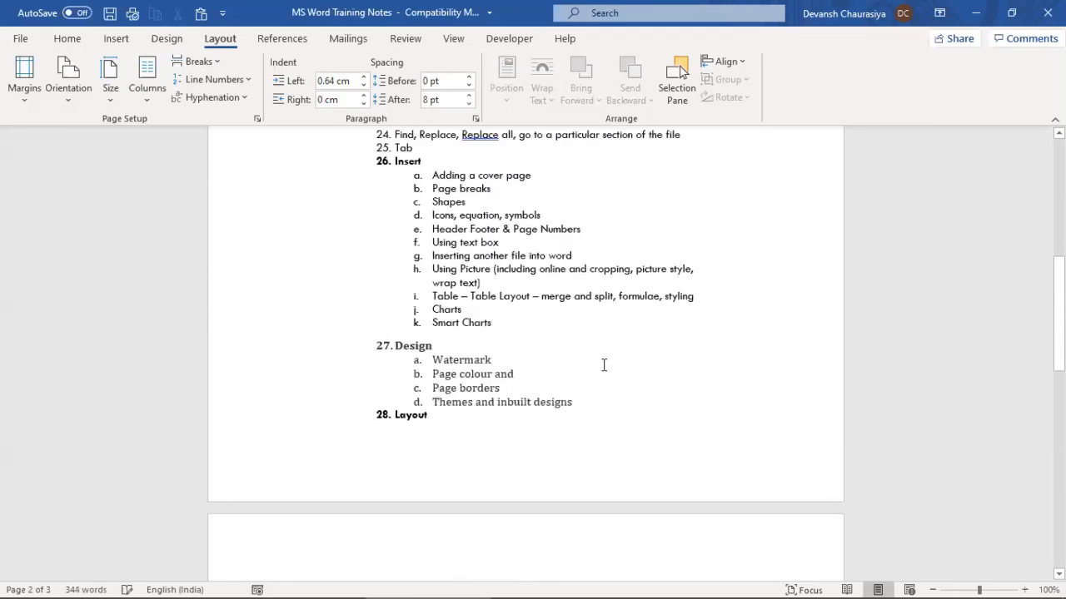
pyautogui.scroll(3, 464, 366)
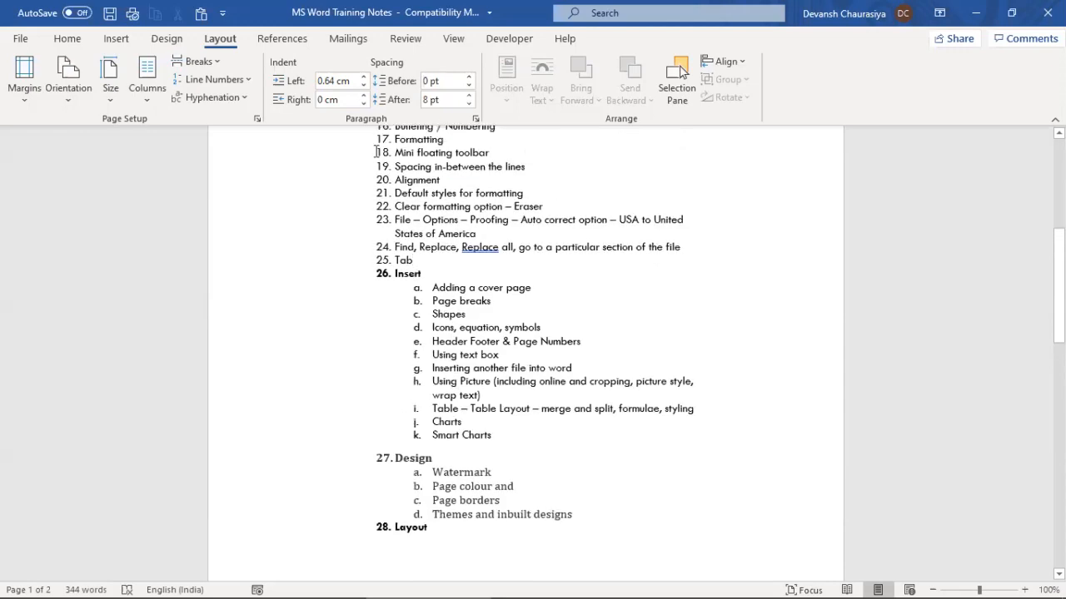
pyautogui.scroll(9, 502, 342)
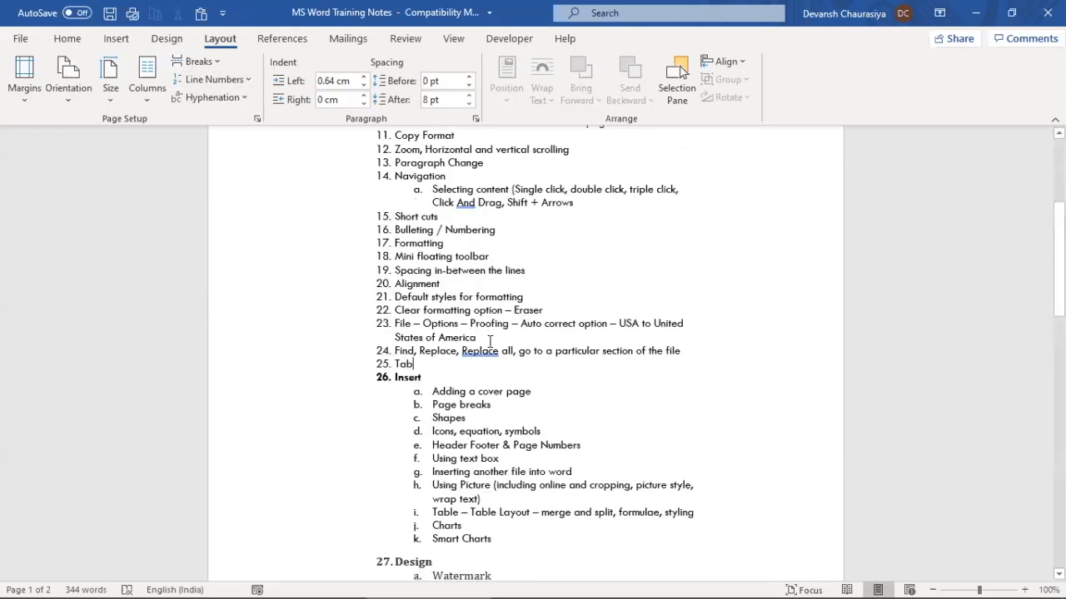
# Adjust the left indent of list item 1, Word start, to 0.6 cm
pyautogui.click(394, 234)
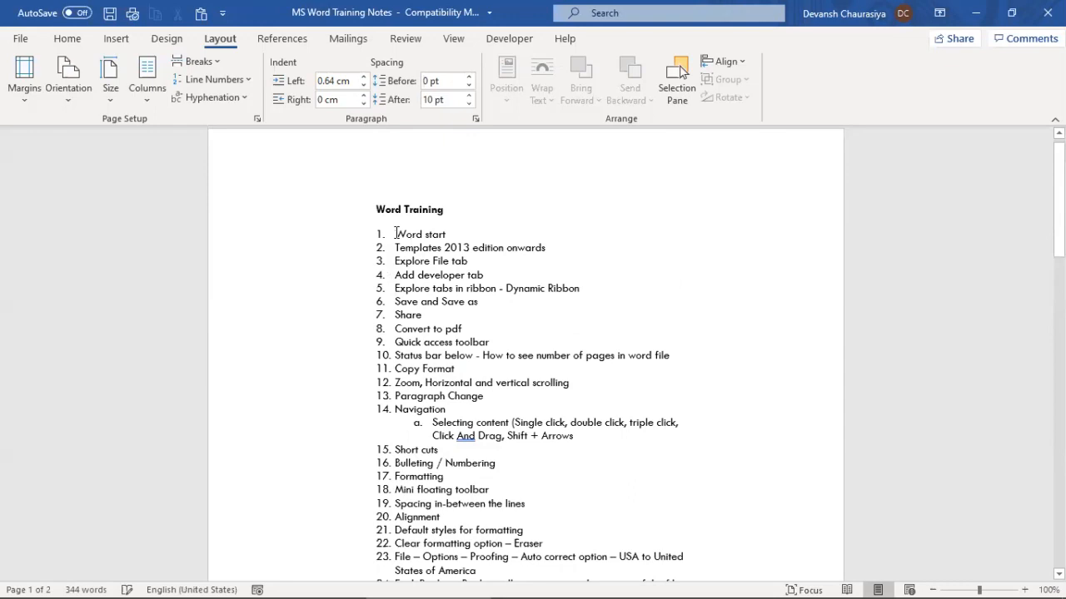
pyautogui.click(366, 76)
pyautogui.click(365, 76)
pyautogui.click(365, 77)
pyautogui.click(365, 76)
pyautogui.click(365, 77)
pyautogui.click(364, 78)
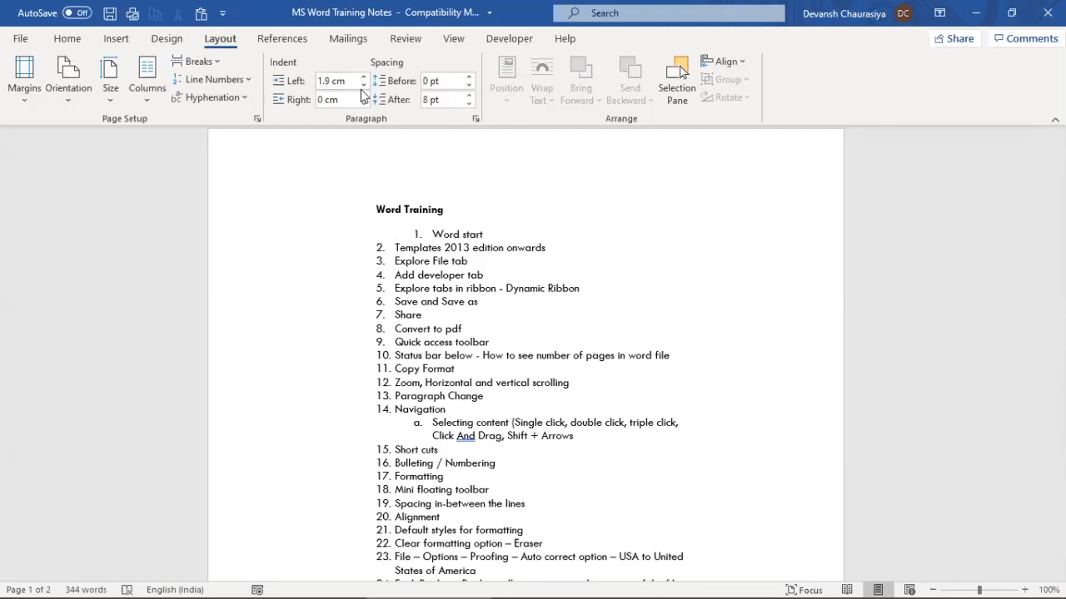
pyautogui.click(364, 79)
pyautogui.click(363, 85)
pyautogui.click(363, 85)
pyautogui.click(363, 85)
pyautogui.click(363, 85)
pyautogui.click(363, 85)
pyautogui.click(363, 85)
pyautogui.click(363, 85)
pyautogui.click(363, 85)
pyautogui.click(363, 85)
pyautogui.click(363, 85)
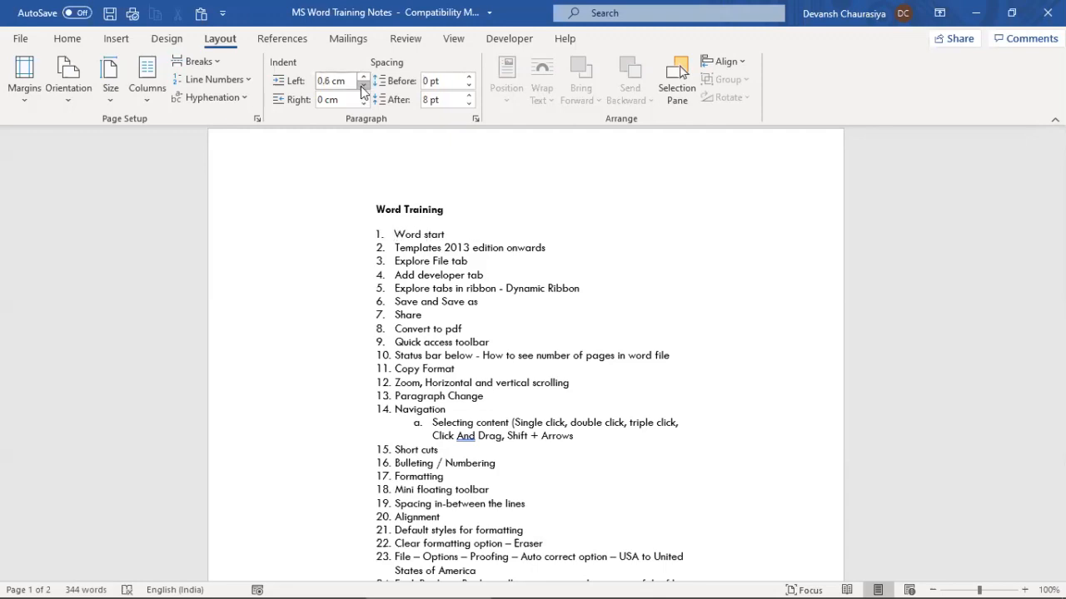
pyautogui.click(363, 85)
pyautogui.click(363, 84)
pyautogui.click(363, 85)
pyautogui.click(363, 85)
pyautogui.click(363, 85)
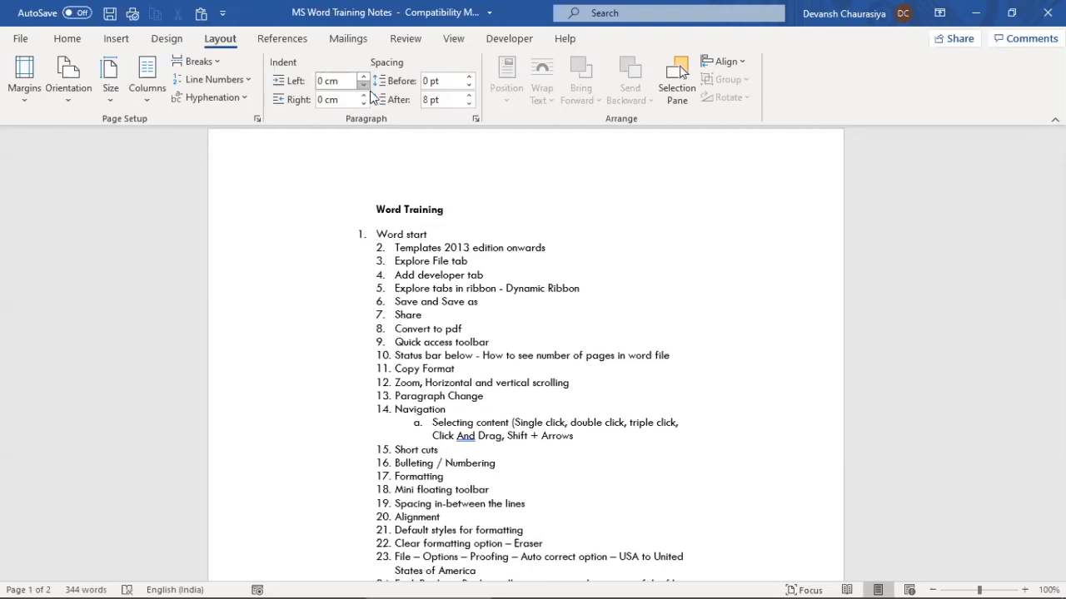
# Try changing the indent of items 2–11, then undo back to item 1's 0.6 cm indent
pyautogui.moveTo(394, 248); pyautogui.dragTo(440, 423)
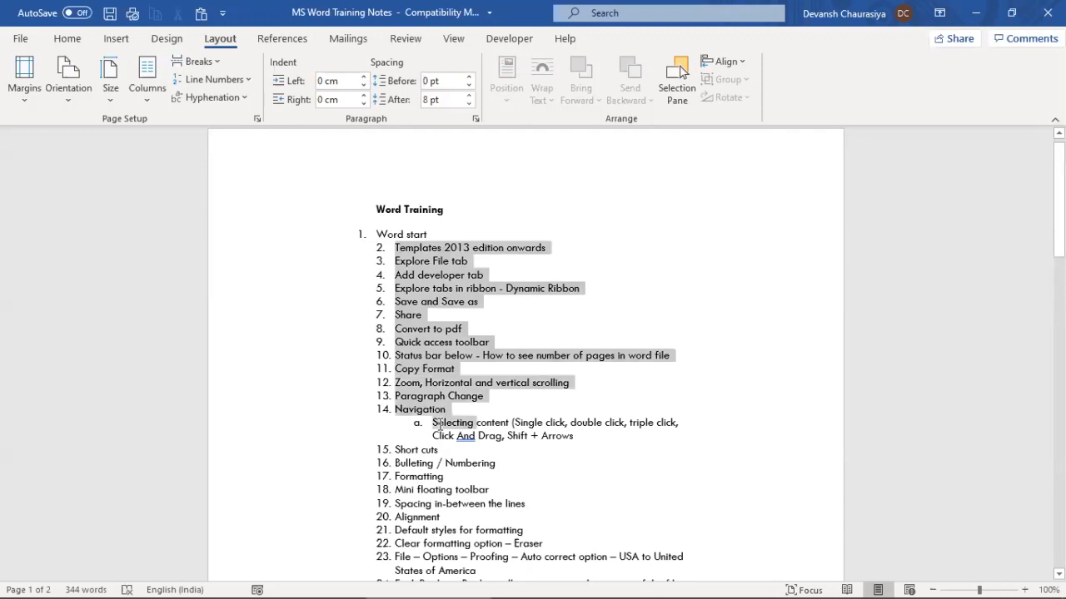
pyautogui.click(362, 78)
pyautogui.click(363, 76)
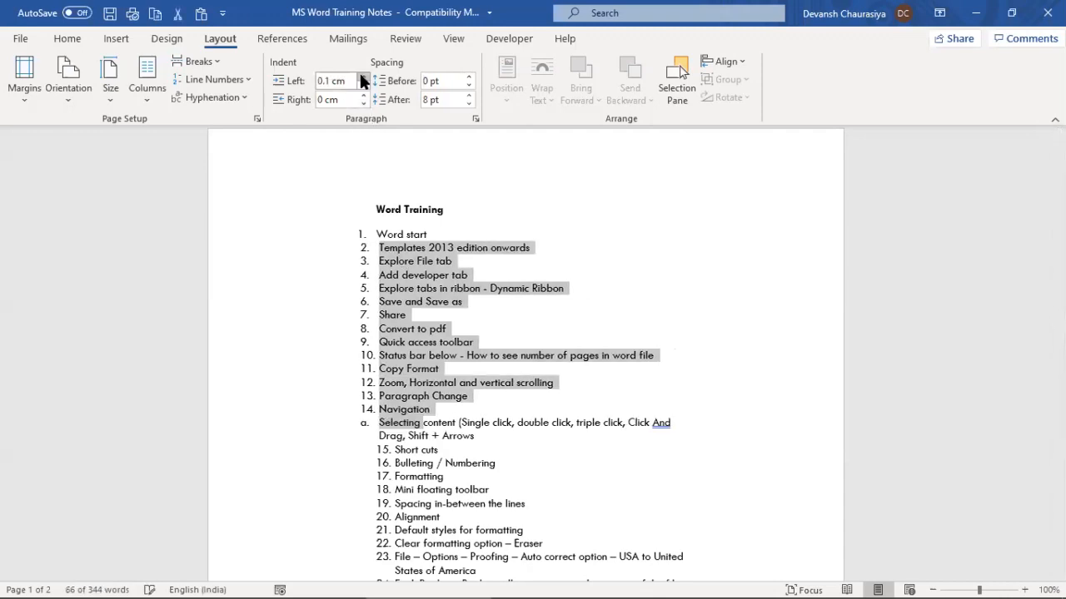
pyautogui.click(441, 350)
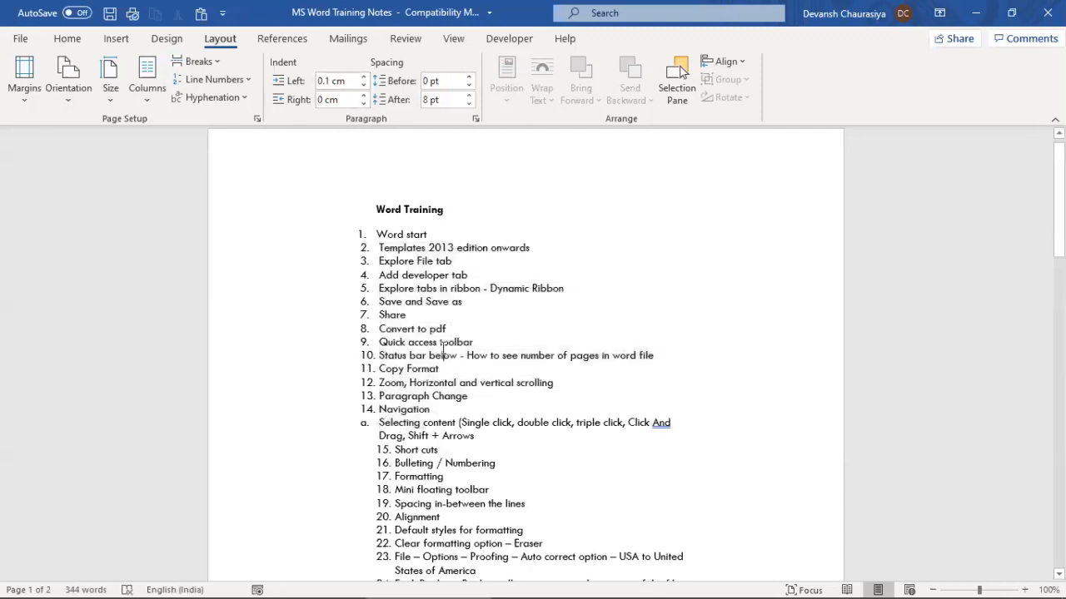
pyautogui.hotkey('ctrl', 'z')
pyautogui.hotkey('ctrl', 'z')
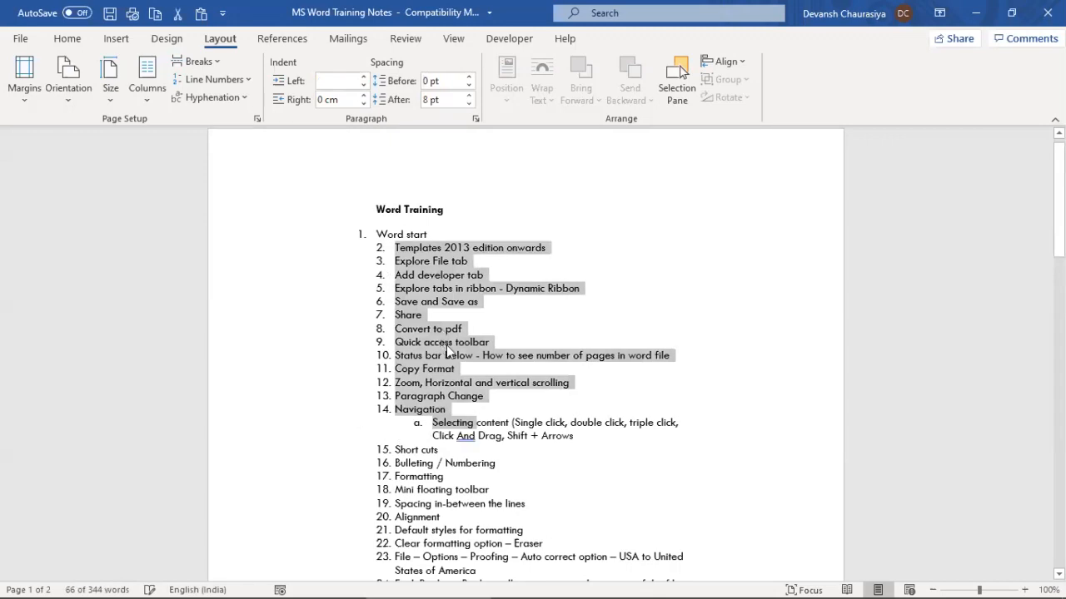
pyautogui.click(455, 326)
pyautogui.hotkey('ctrl', 'z')
pyautogui.hotkey('ctrl', 'z')
pyautogui.hotkey('ctrl', 'z')
pyautogui.hotkey('ctrl', 'z')
pyautogui.hotkey('ctrl', 'z')
pyautogui.hotkey('ctrl', 'z')
pyautogui.hotkey('ctrl', 'y')
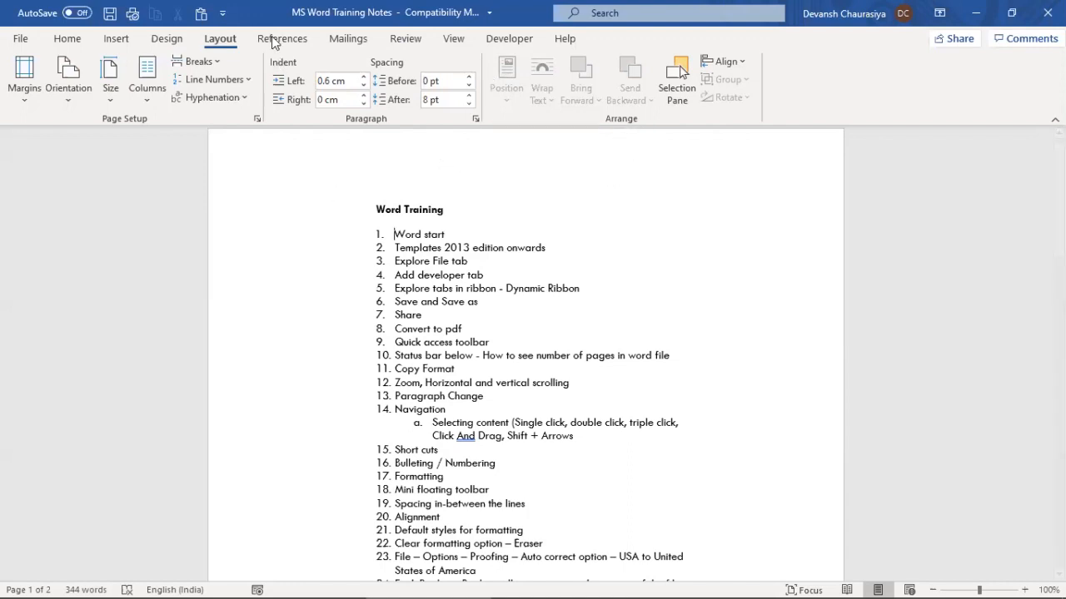
# Misspell item 1 as 'Word starty' and item 6 as 'Save and Saveg as'
pyautogui.click(405, 39)
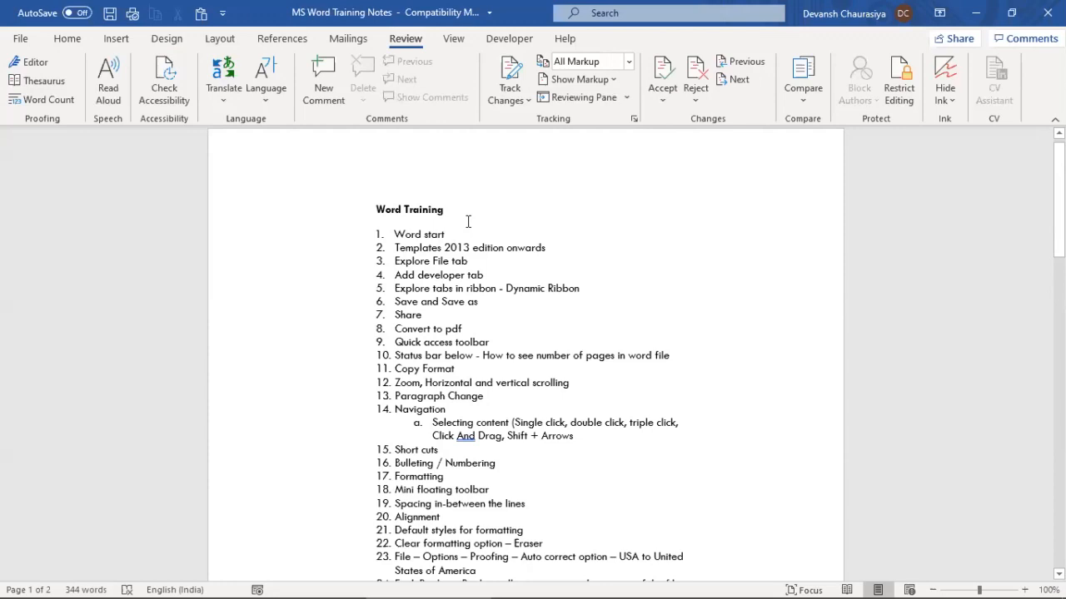
pyautogui.write('y')
pyautogui.click(482, 311)
pyautogui.click(467, 301)
pyautogui.write('r')
pyautogui.press('BackSpace')
pyautogui.write('g')
# View the spelling suggestions for 'starty' and 'Saveg' without applying any
pyautogui.rightClick(438, 235)
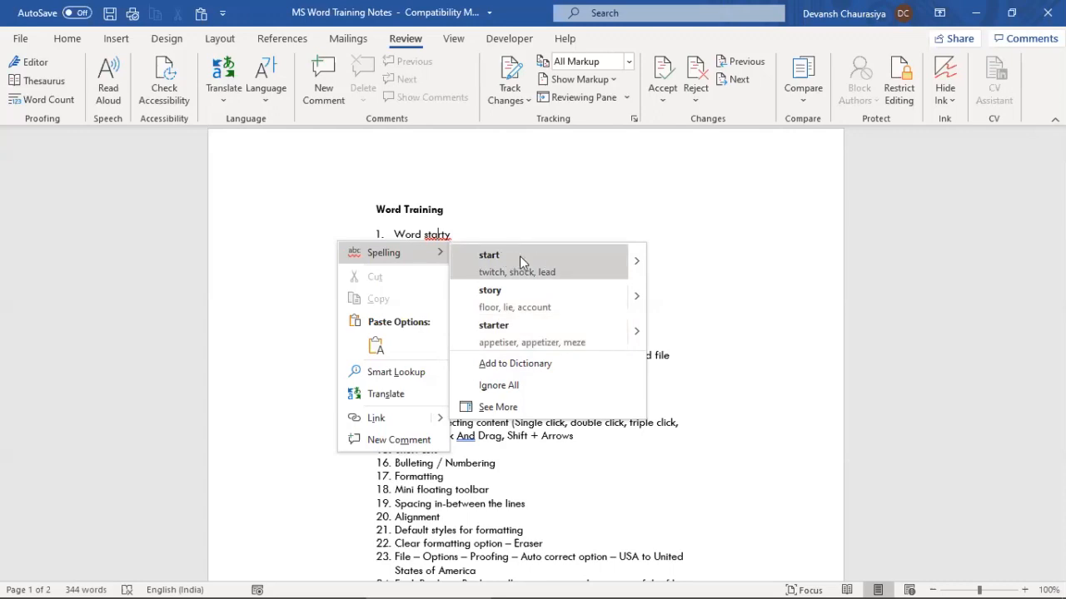
pyautogui.click(451, 236)
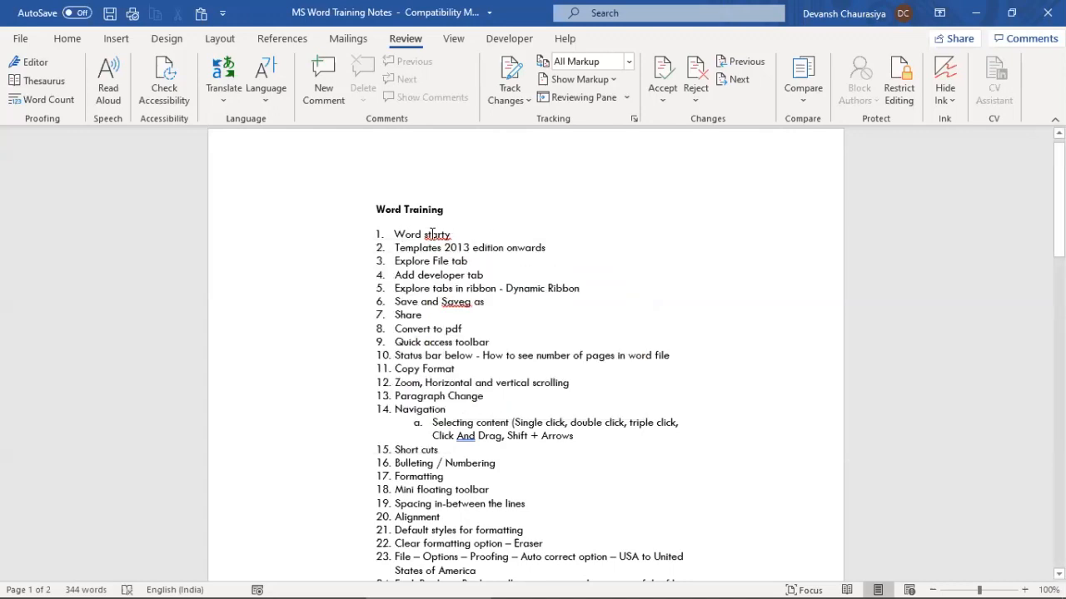
pyautogui.rightClick(497, 250)
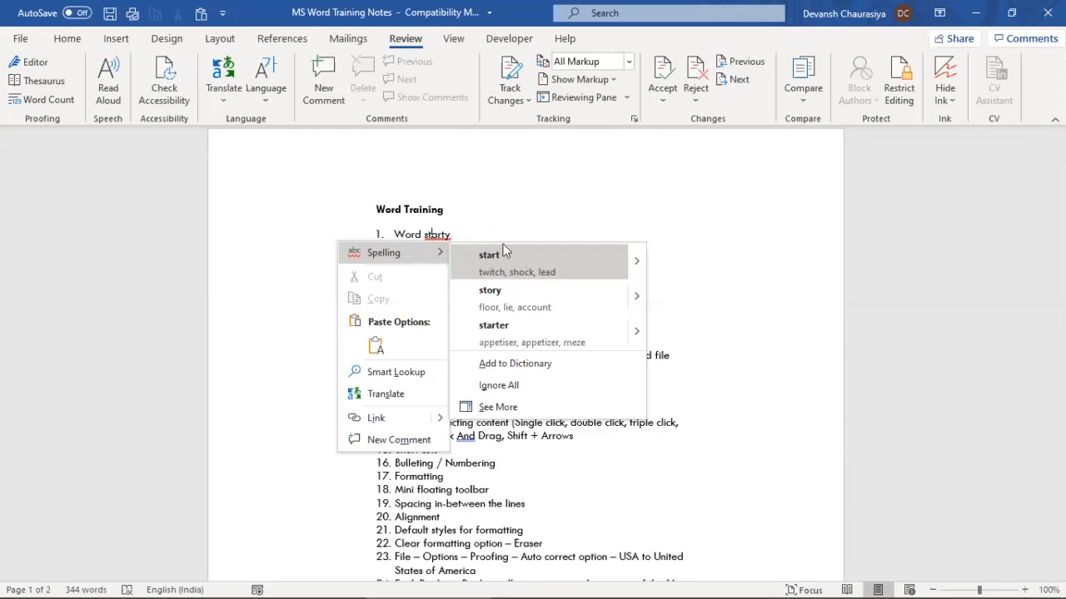
pyautogui.click(506, 216)
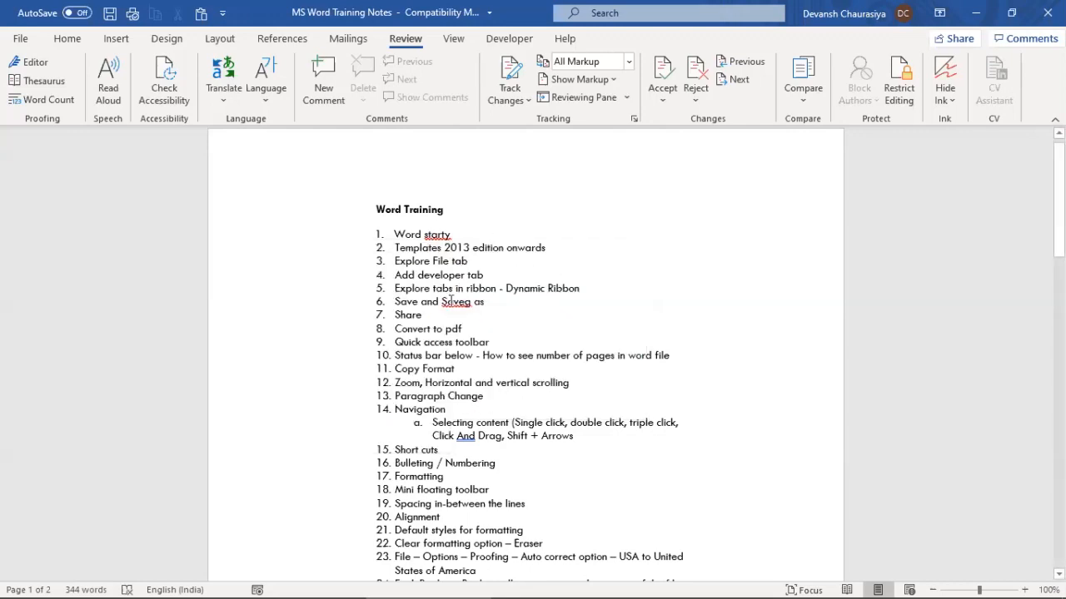
pyautogui.rightClick(452, 302)
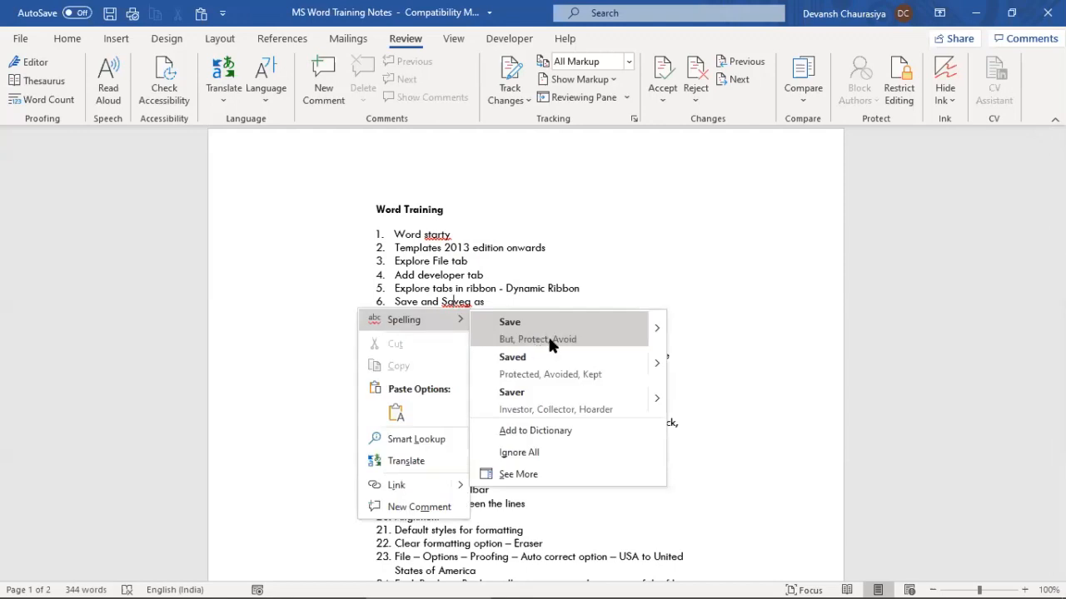
pyautogui.click(535, 273)
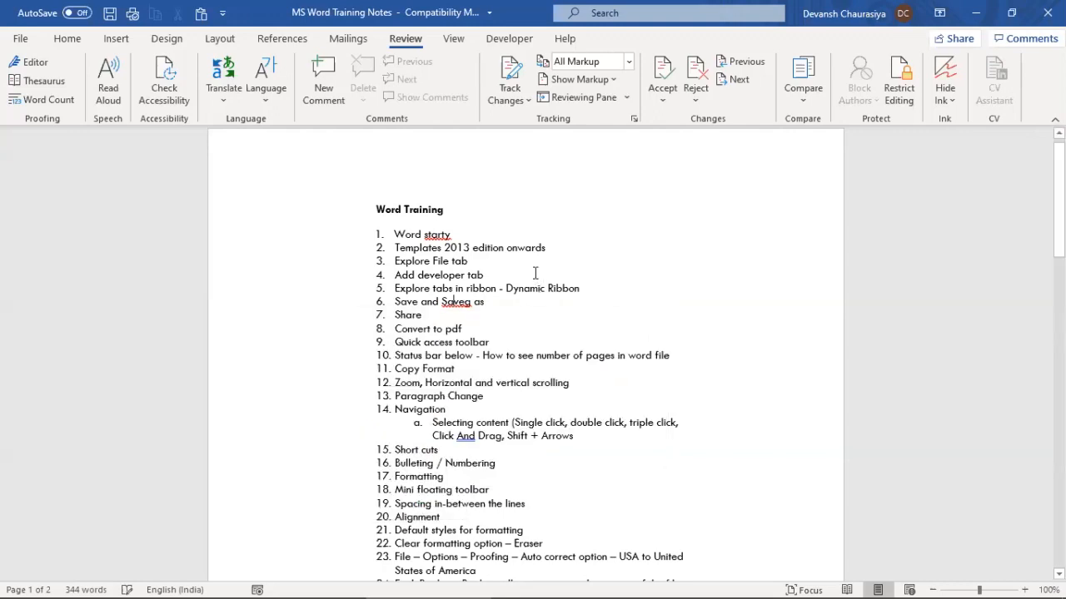
# Use Editor's English (India) spelling review to change 'Saveg' to 'Save' and 'starty' to 'start'
pyautogui.click(32, 63)
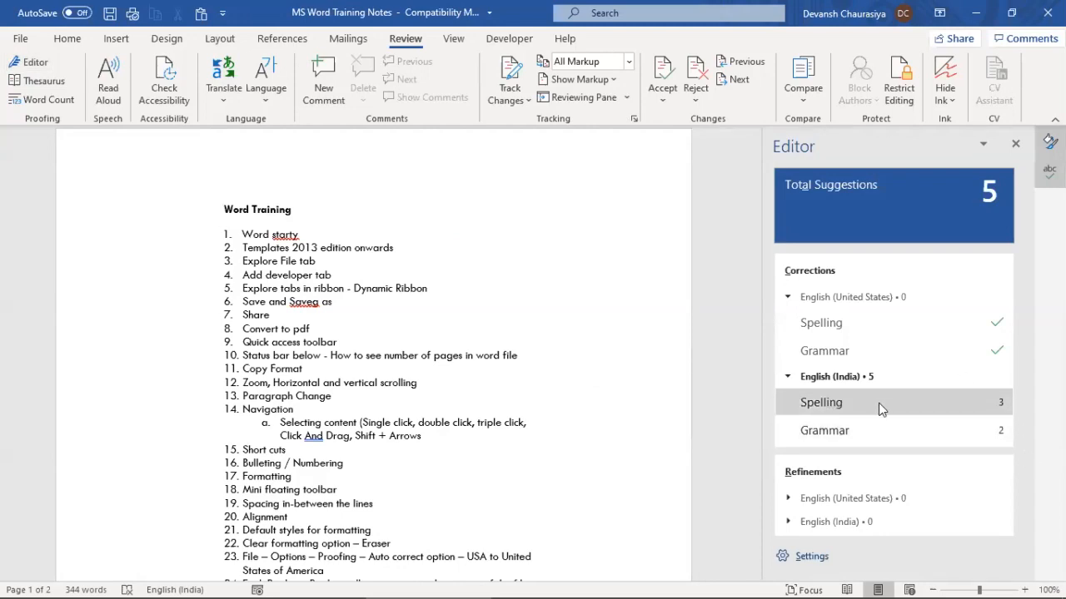
pyautogui.click(841, 407)
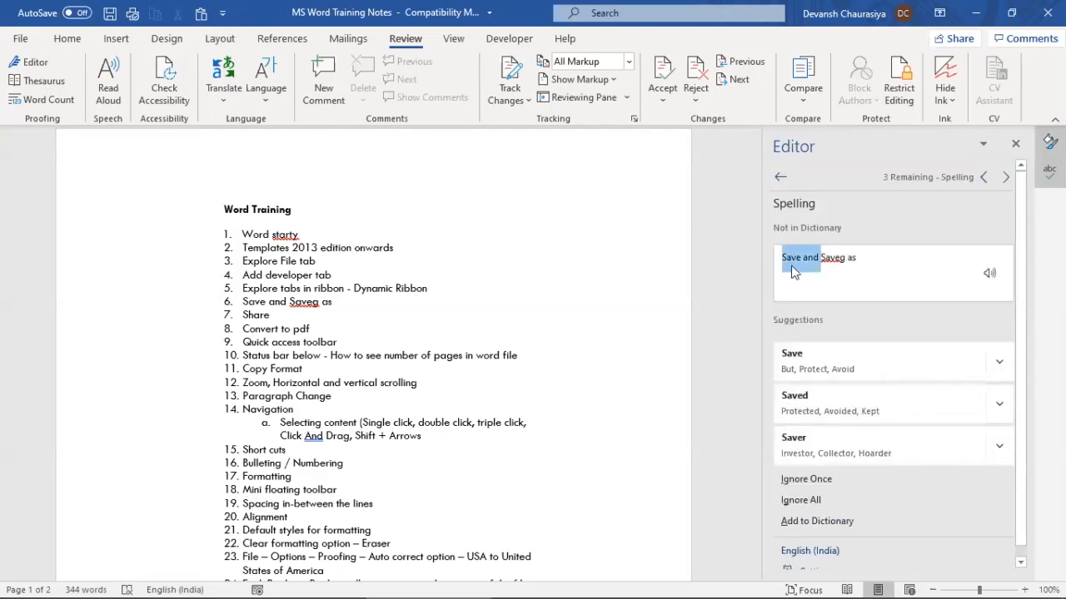
pyautogui.click(811, 353)
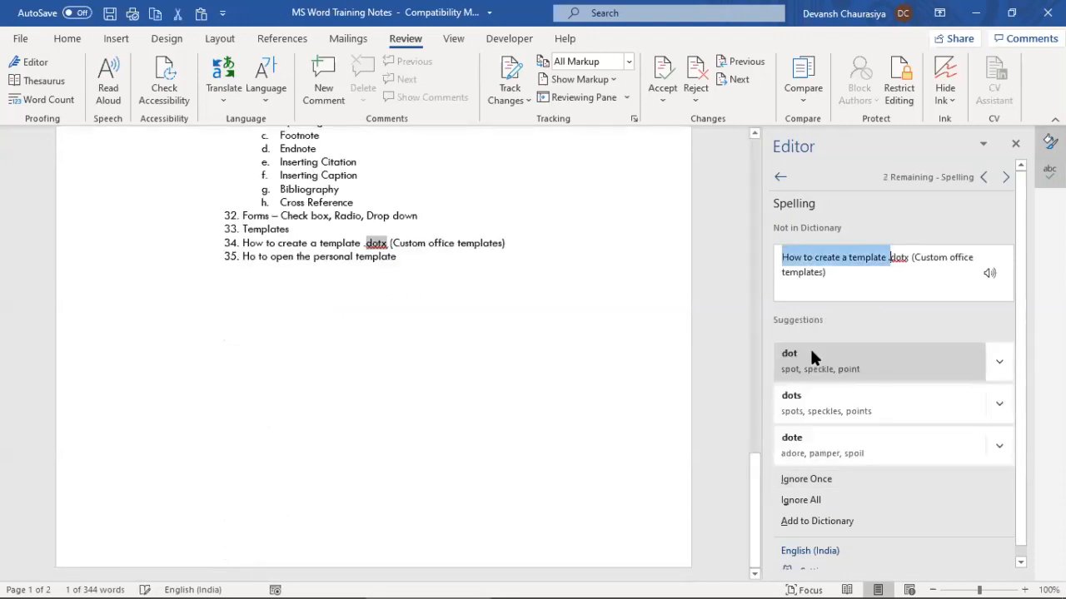
pyautogui.click(1006, 177)
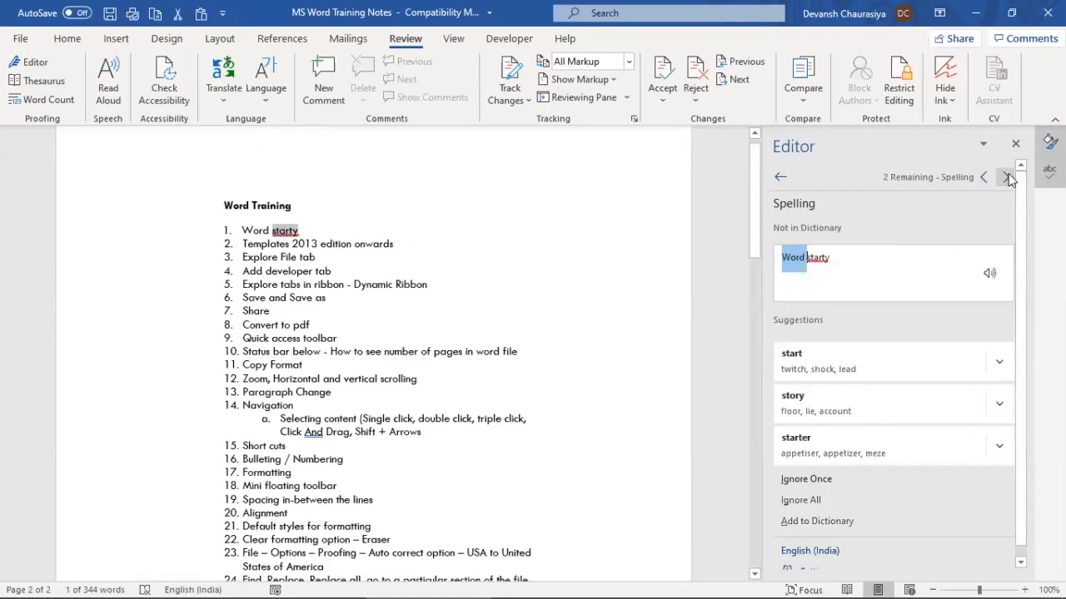
pyautogui.click(840, 364)
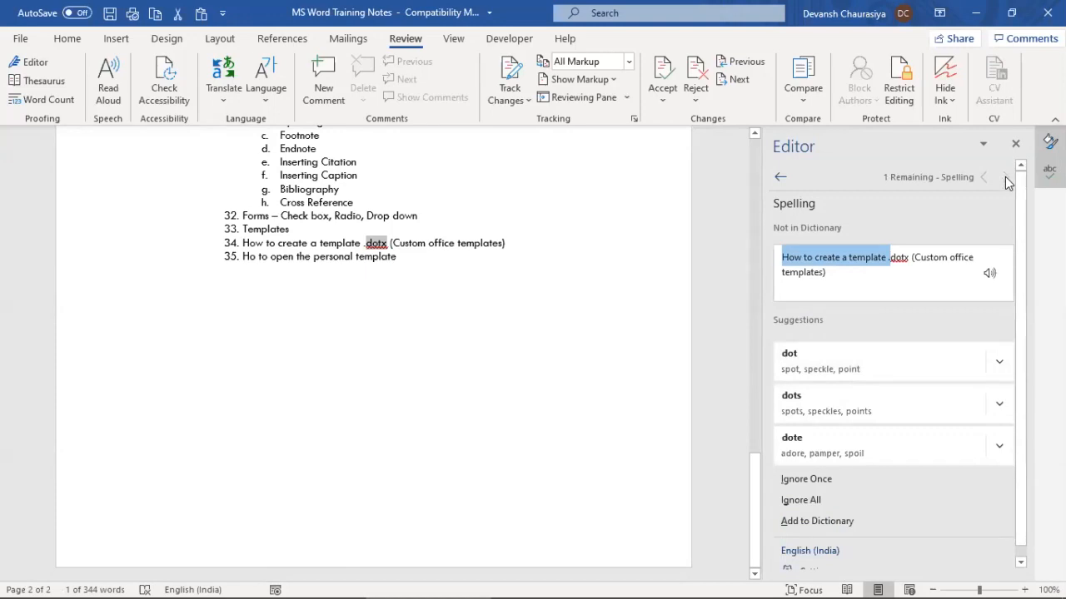
pyautogui.click(1014, 144)
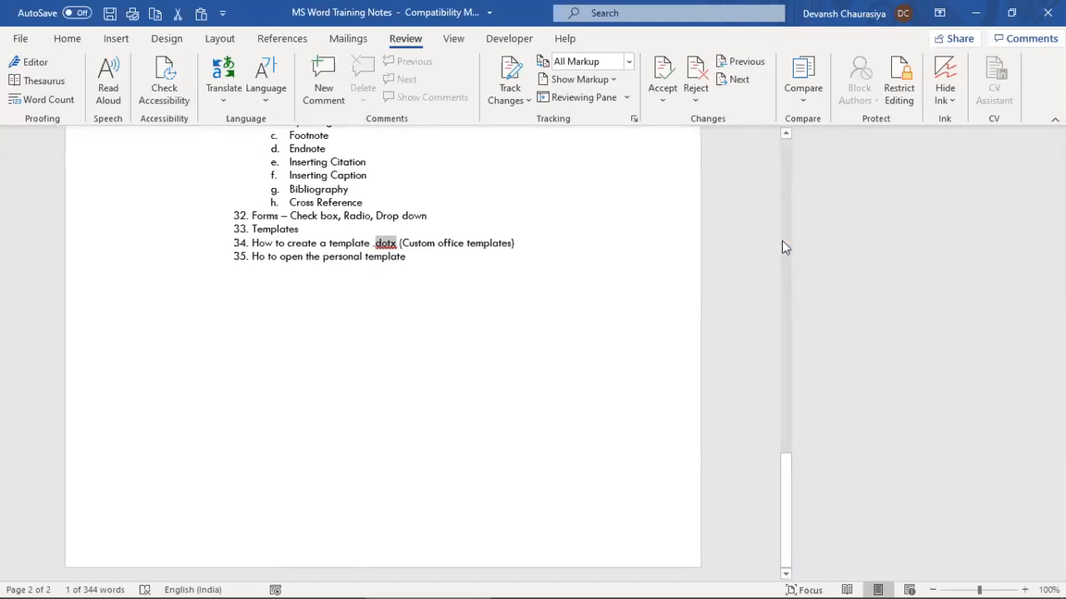
pyautogui.scroll(15, 560, 382)
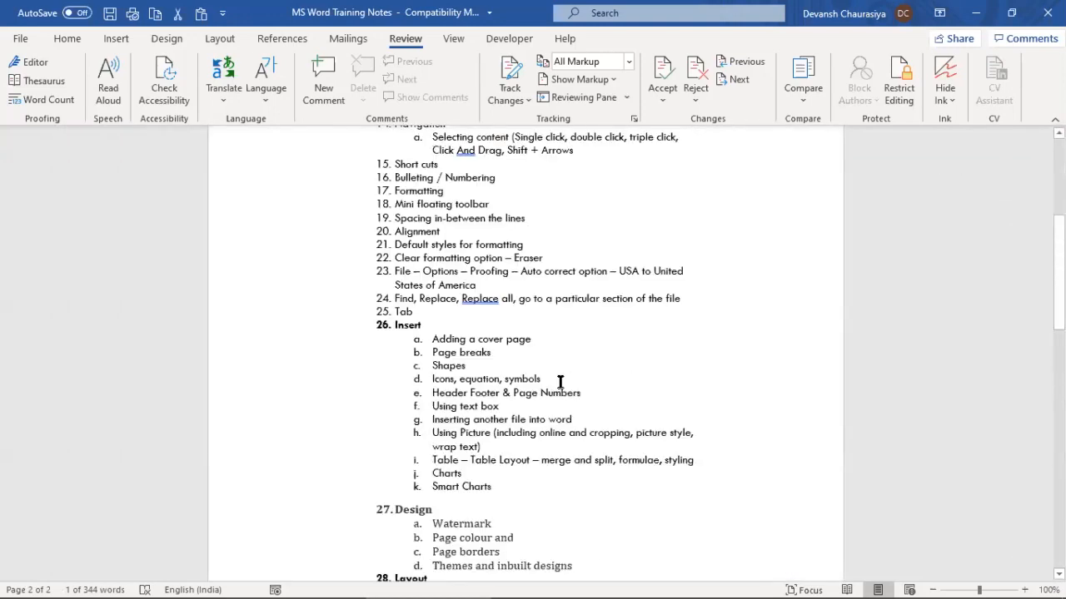
pyautogui.scroll(4, 514, 384)
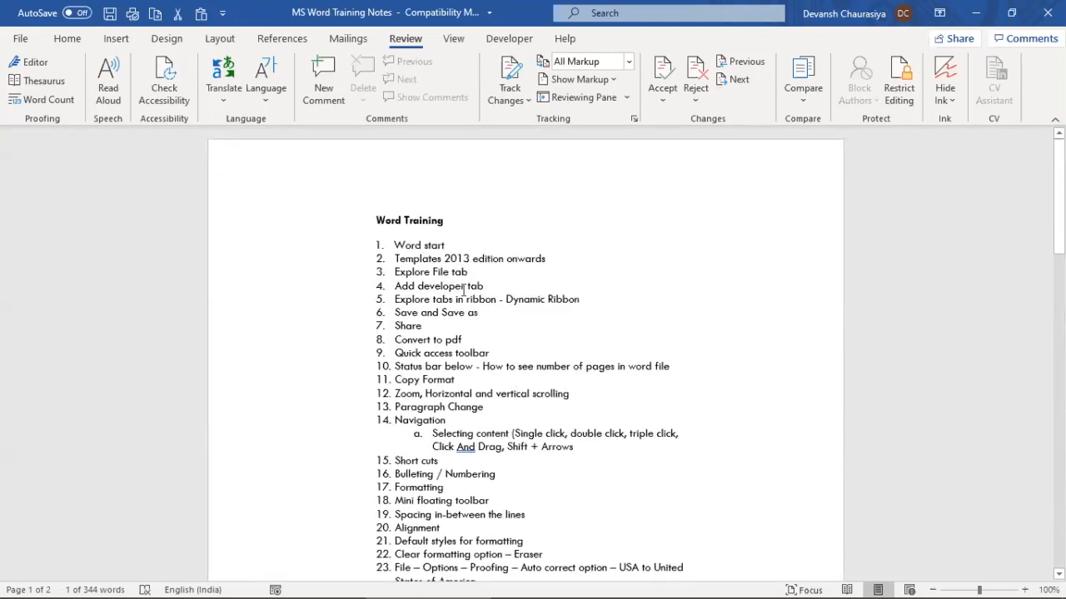
pyautogui.click(442, 312)
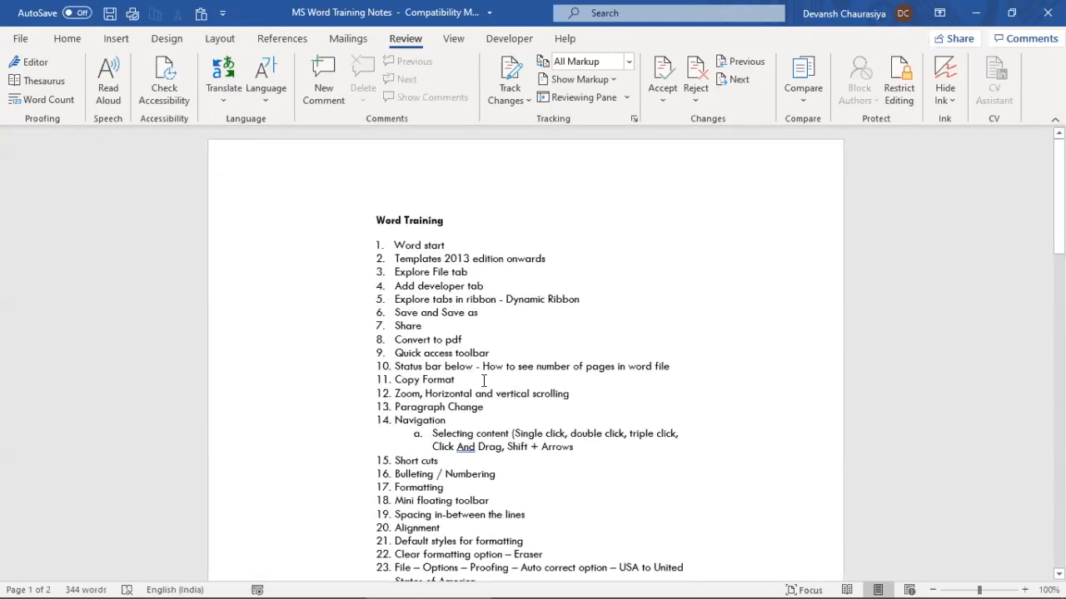
pyautogui.click(42, 100)
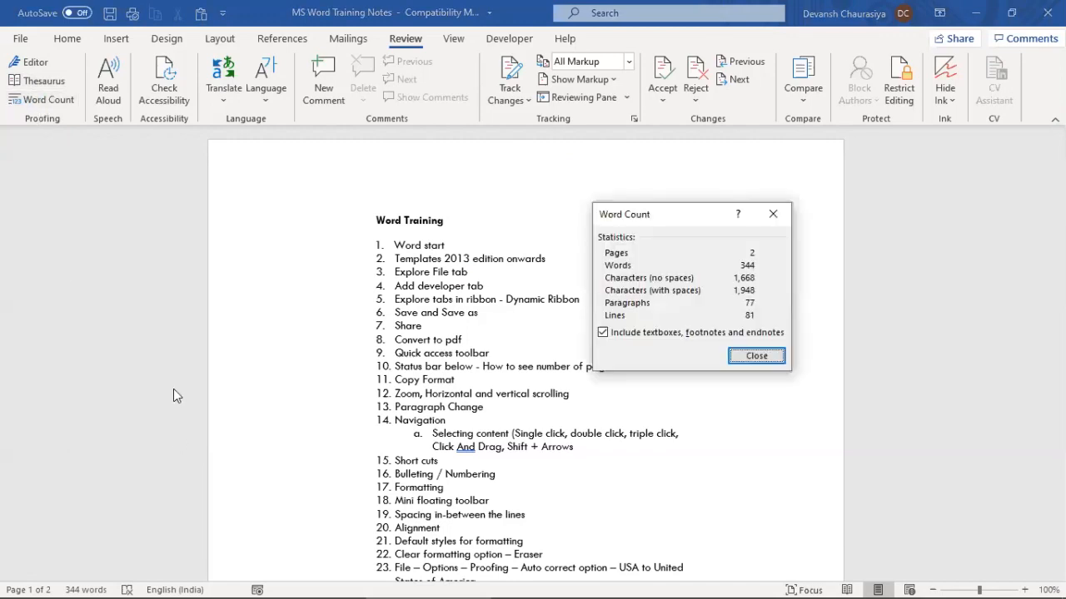
pyautogui.moveTo(25, 593)
pyautogui.click(758, 356)
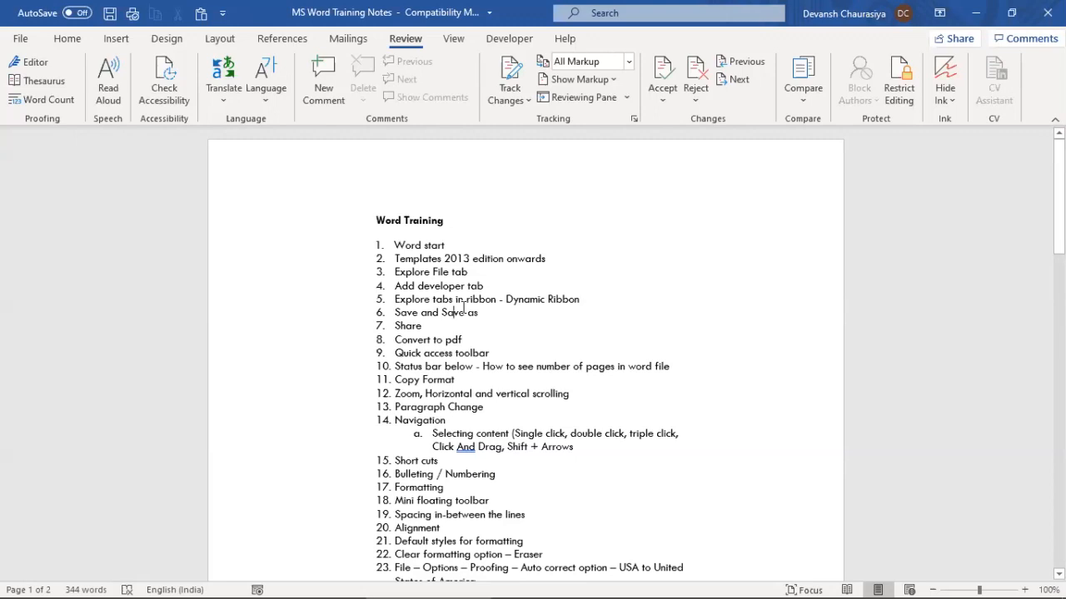
# In Document4, delete the name line above the Digital transformation paragraph
pyautogui.hotkey('alt', 'Tab')
pyautogui.hotkey('alt', 'Tab')
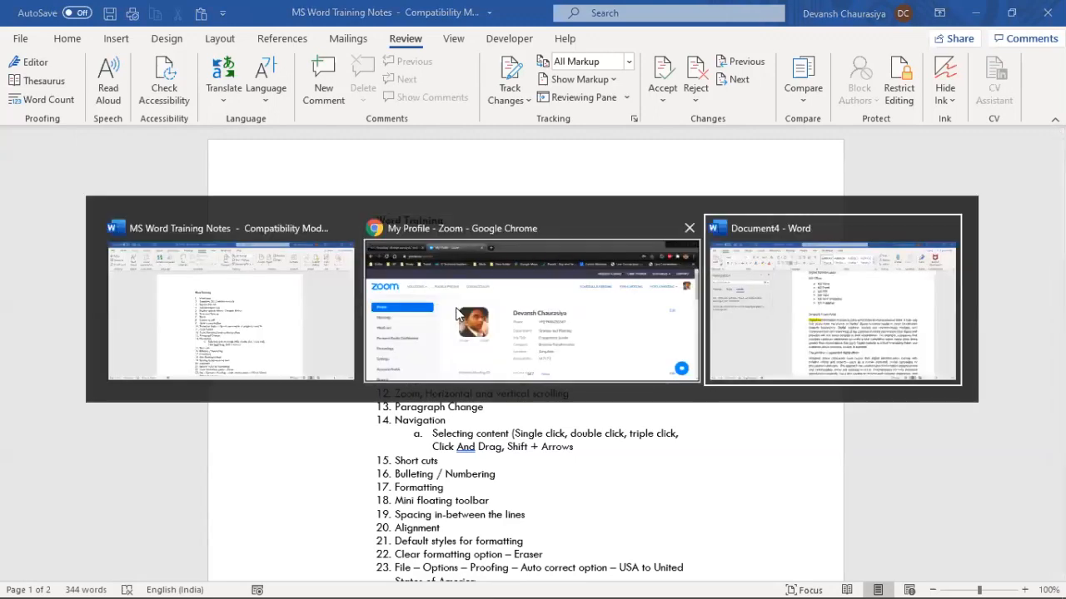
pyautogui.click(429, 339)
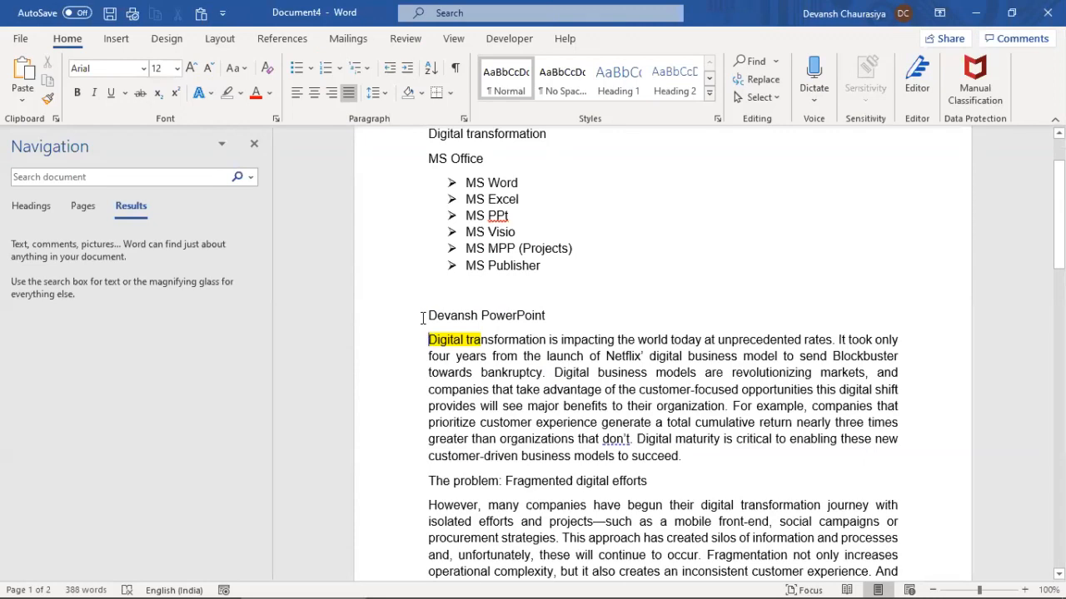
pyautogui.tripleClick(533, 315)
pyautogui.press('Delete')
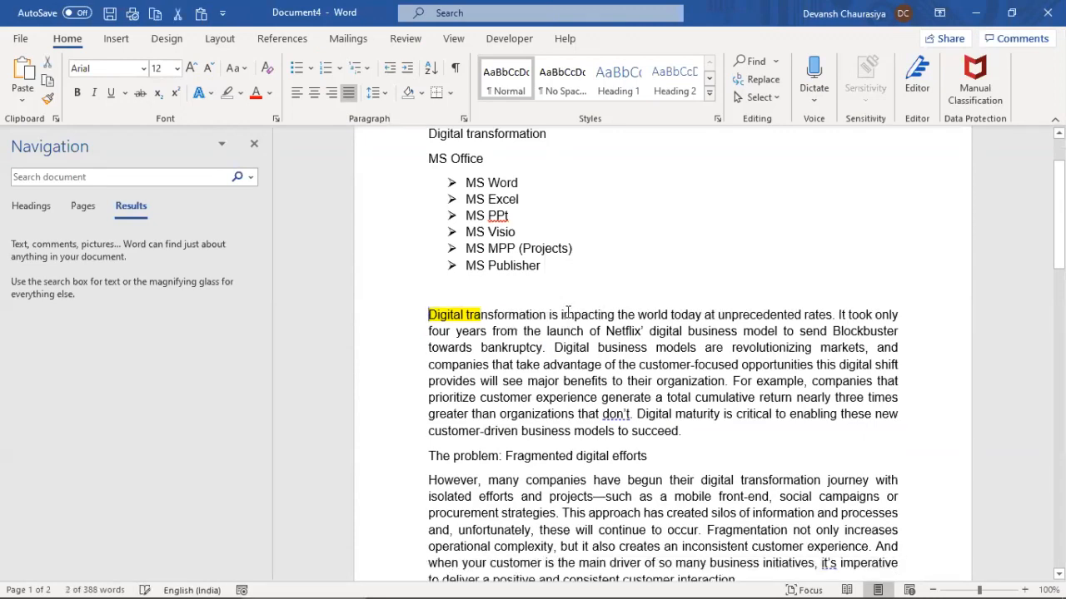
# Select the Digital transformation paragraph and have Word read it aloud
pyautogui.moveTo(421, 314); pyautogui.dragTo(689, 431)
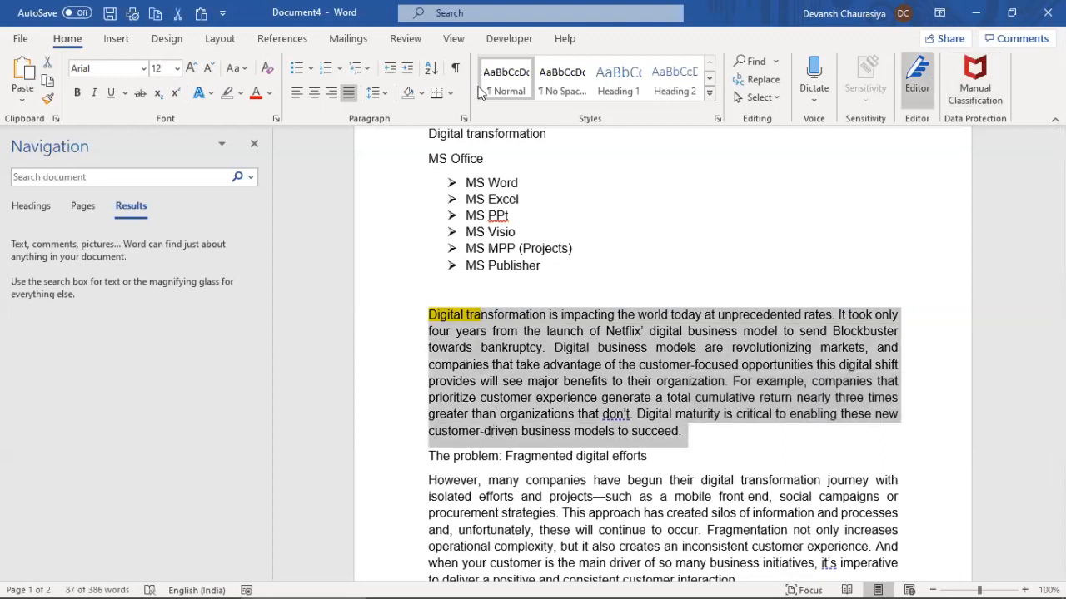
pyautogui.click(407, 36)
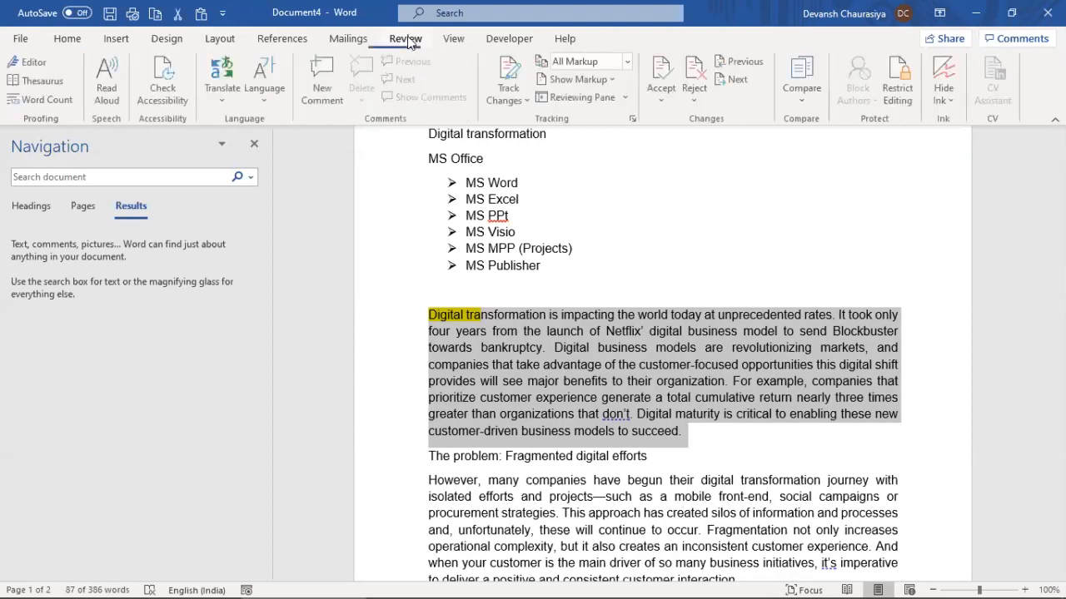
pyautogui.click(347, 39)
pyautogui.click(283, 39)
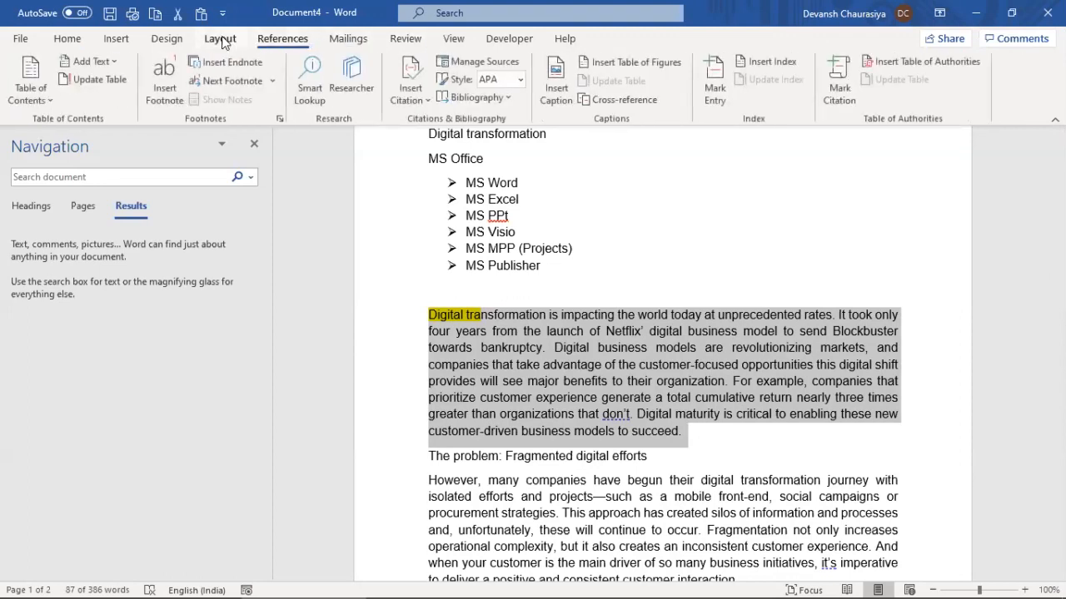
pyautogui.click(451, 40)
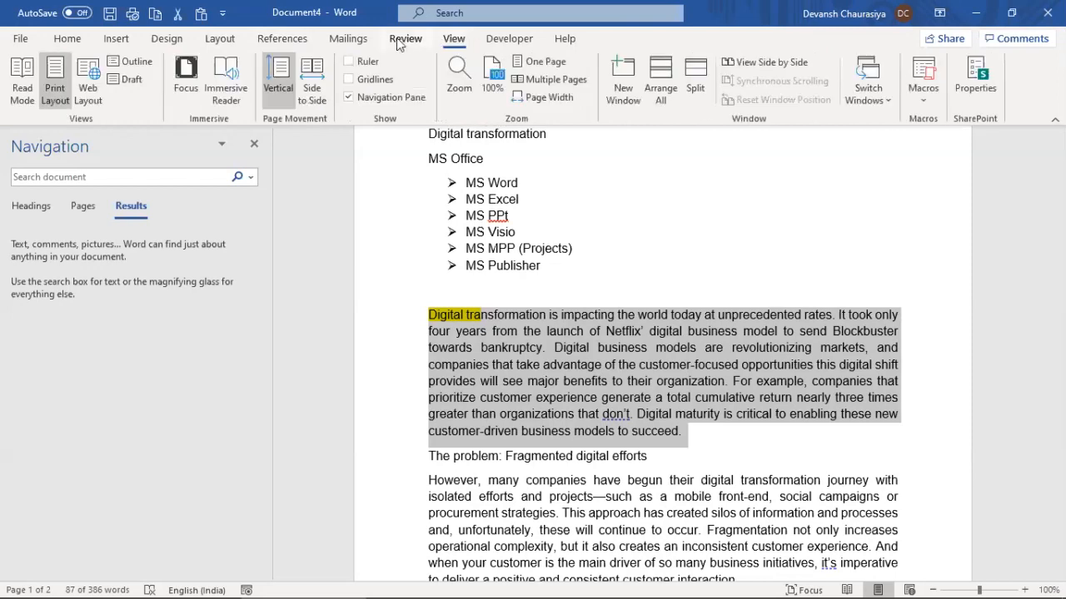
pyautogui.click(400, 42)
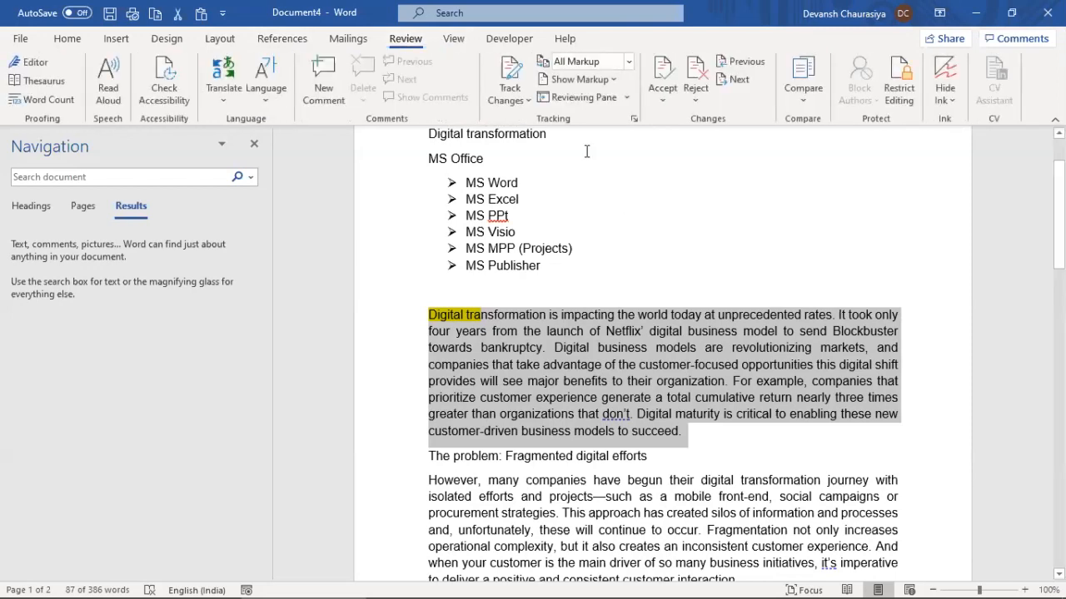
pyautogui.click(108, 84)
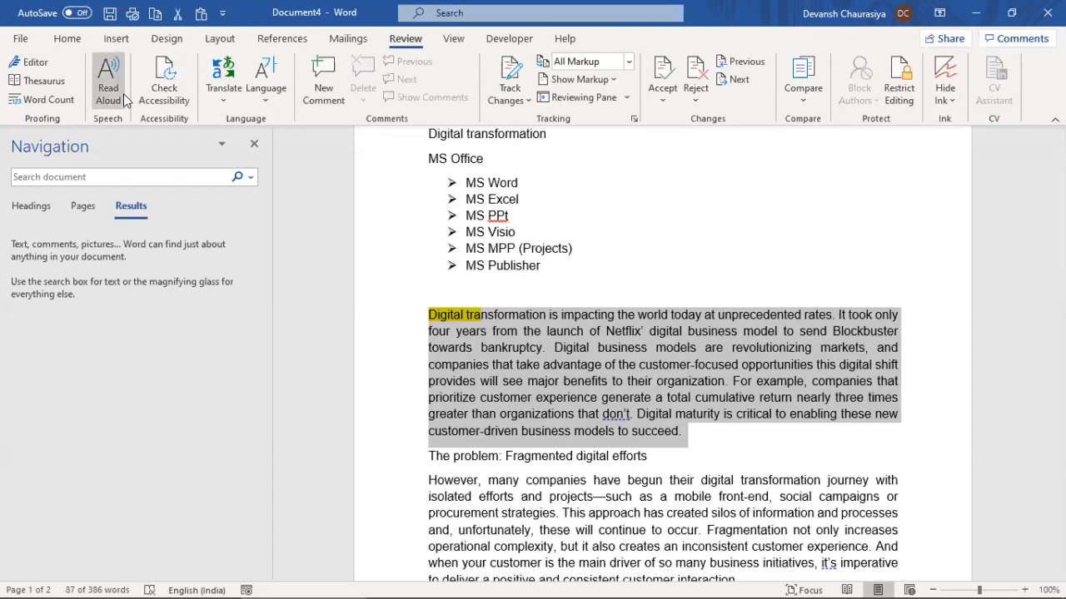
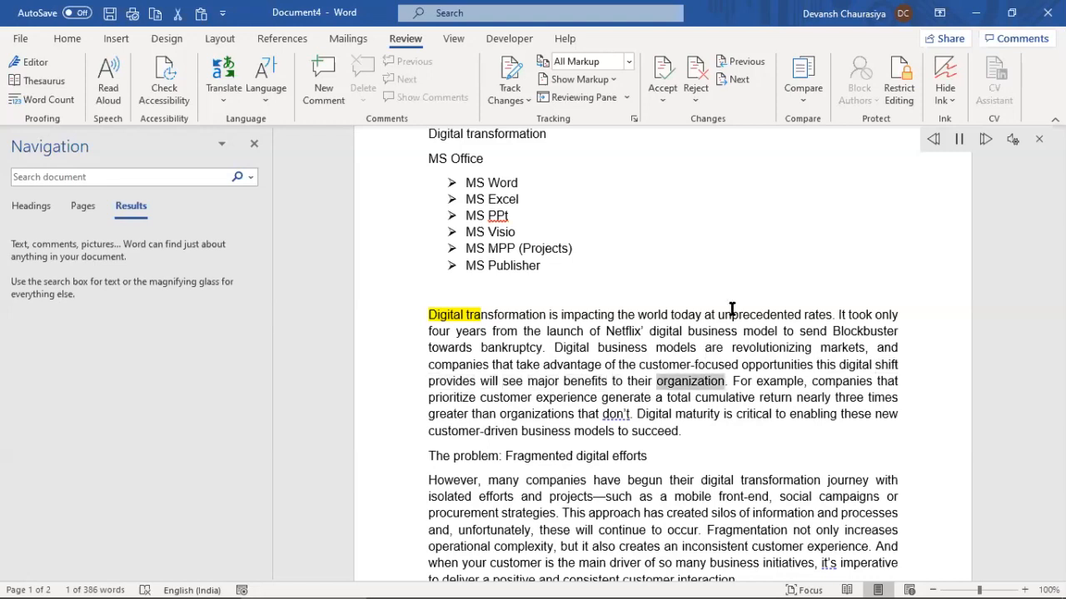
# Stop the read-aloud playback and select the 'Digital transformation is impacting the world' paragraph
pyautogui.click(960, 139)
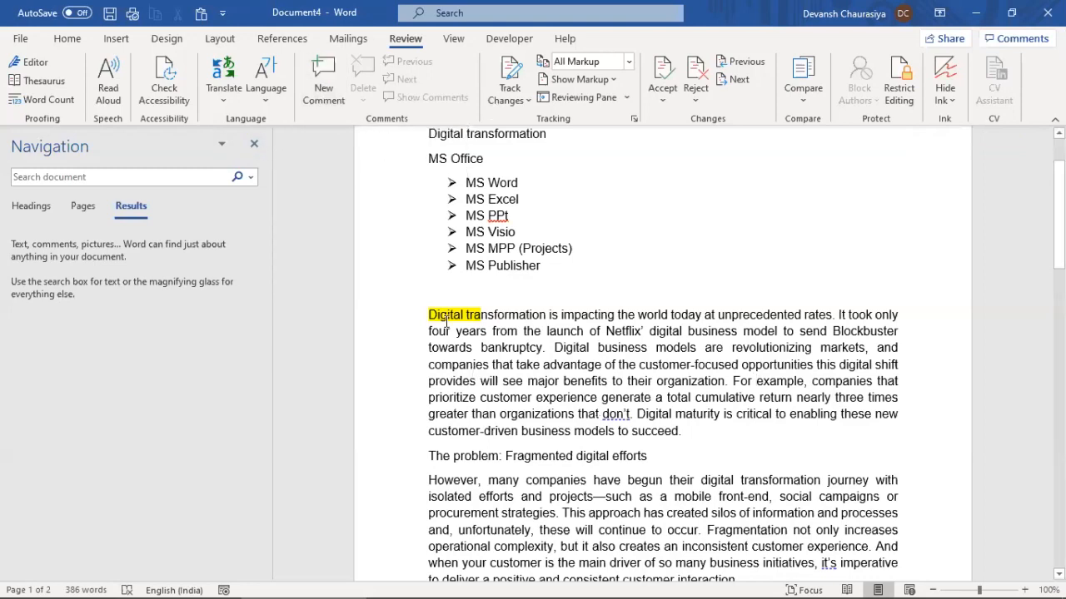
pyautogui.moveTo(431, 313); pyautogui.dragTo(691, 436)
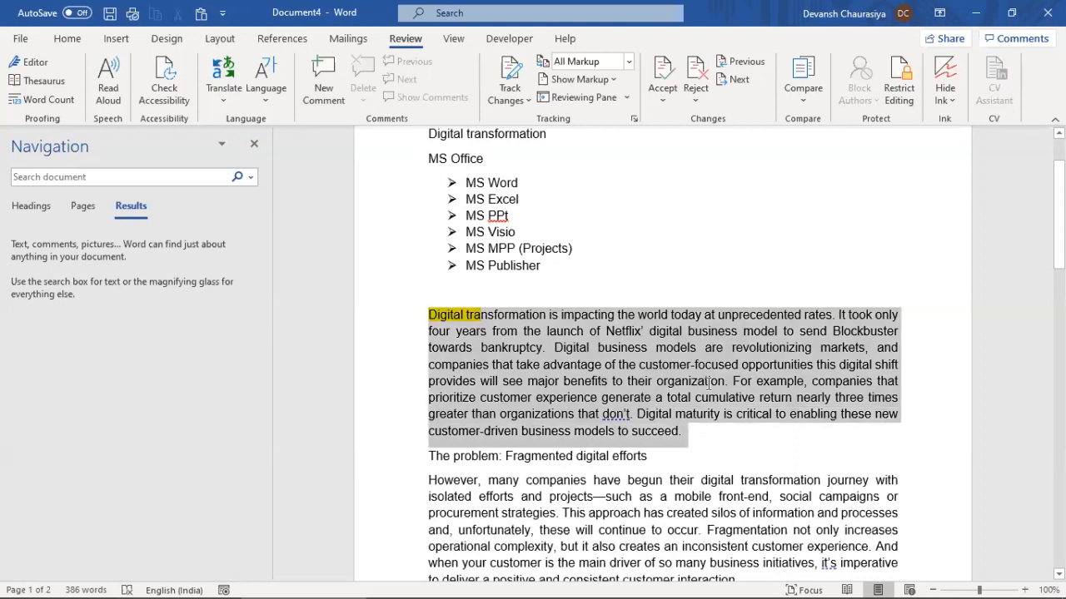
# Comment on the paragraph that the article was published in Digital Success Magazine in Jan 2019
pyautogui.click(311, 62)
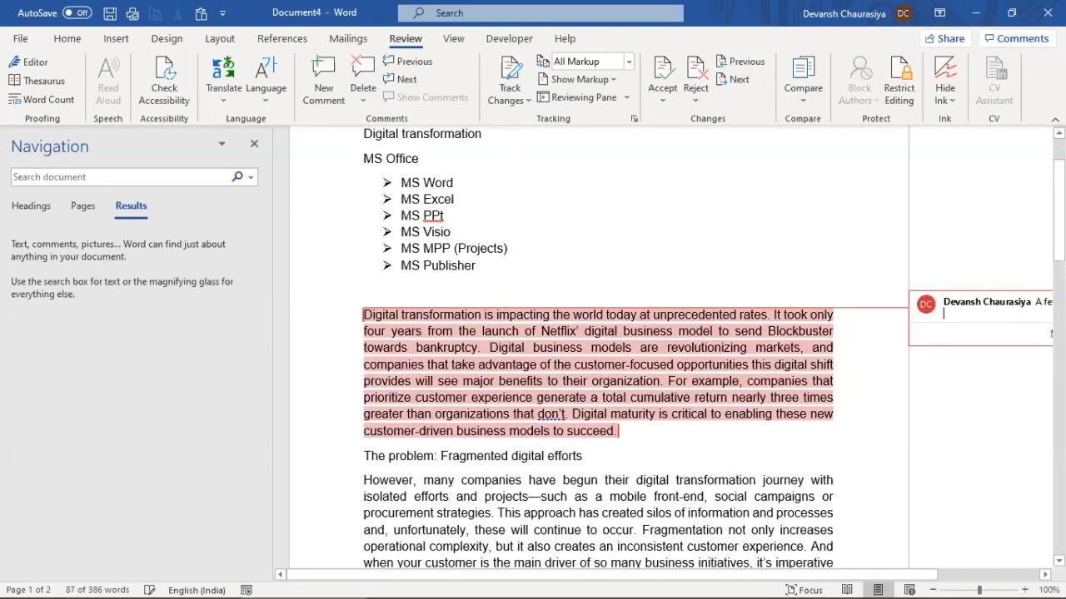
pyautogui.click(942, 310)
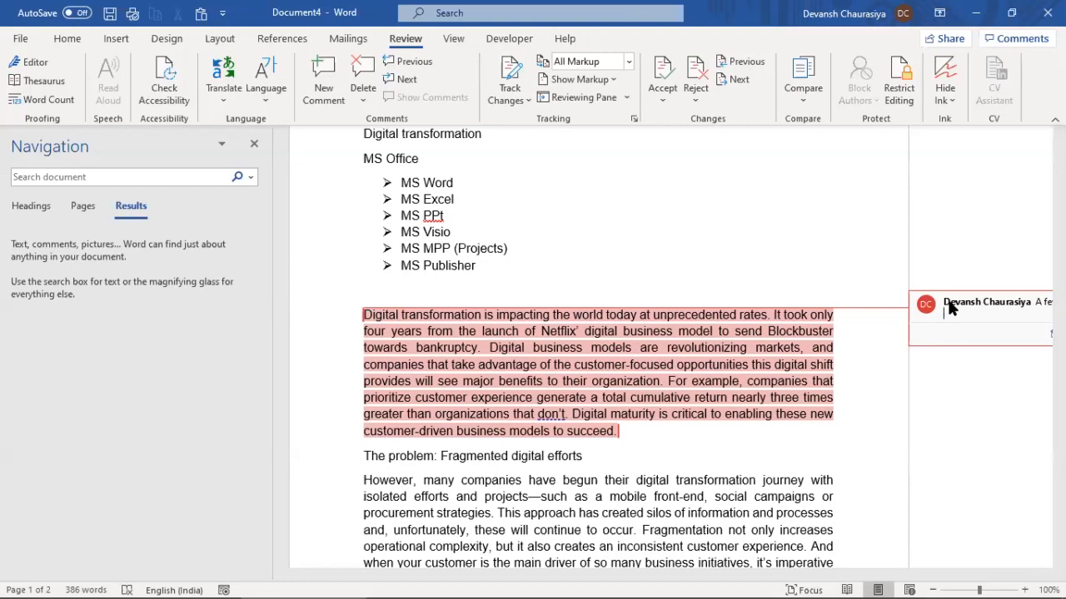
pyautogui.write('This article was written by me an')
pyautogui.write('d got publish')
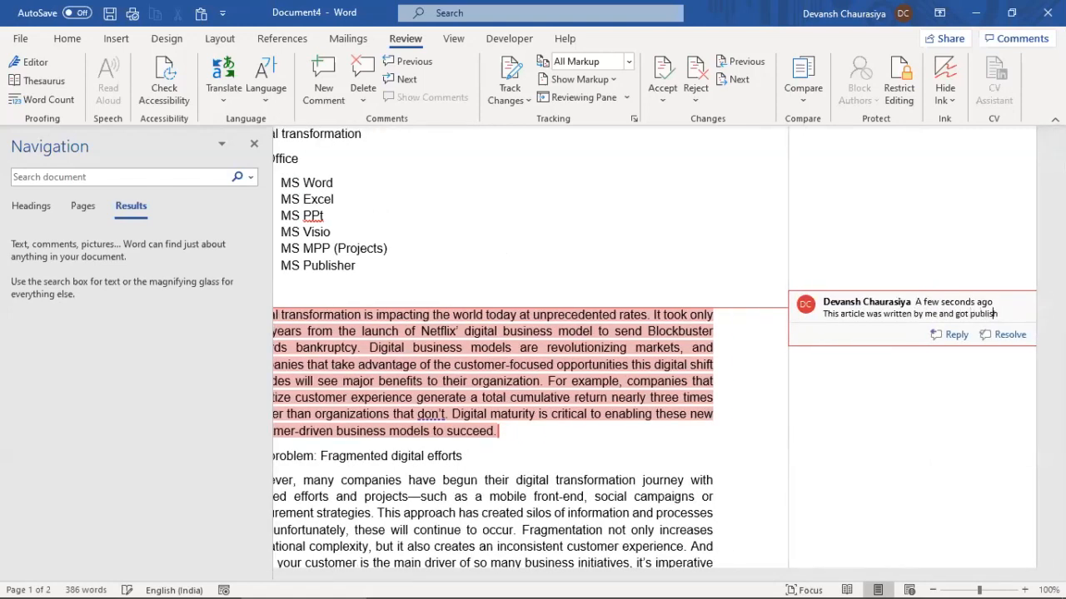
pyautogui.write('ed in Digit')
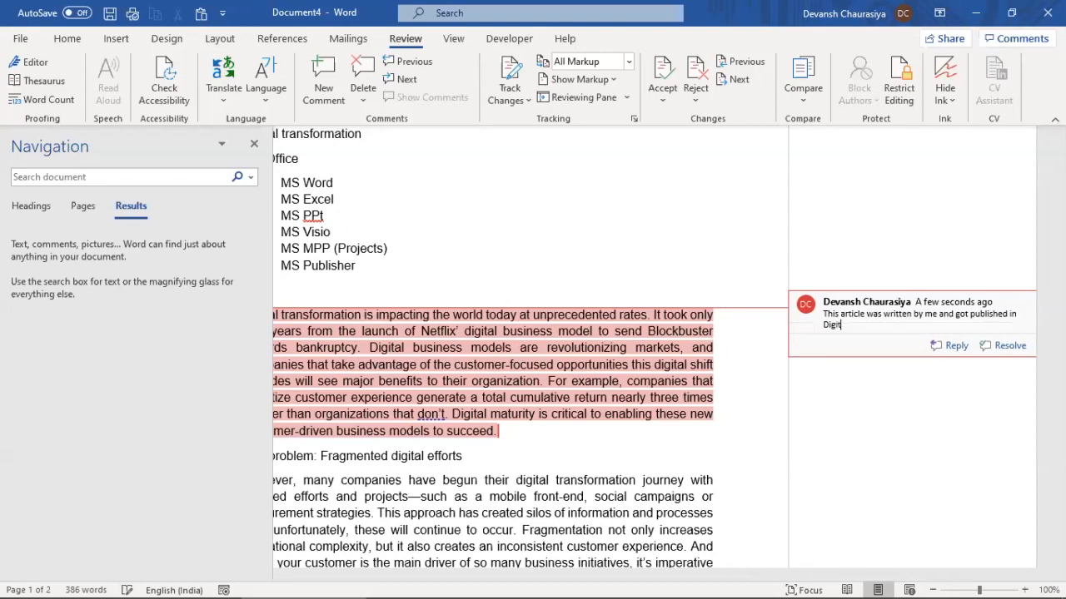
pyautogui.write('al Success Magazine in Jan 20')
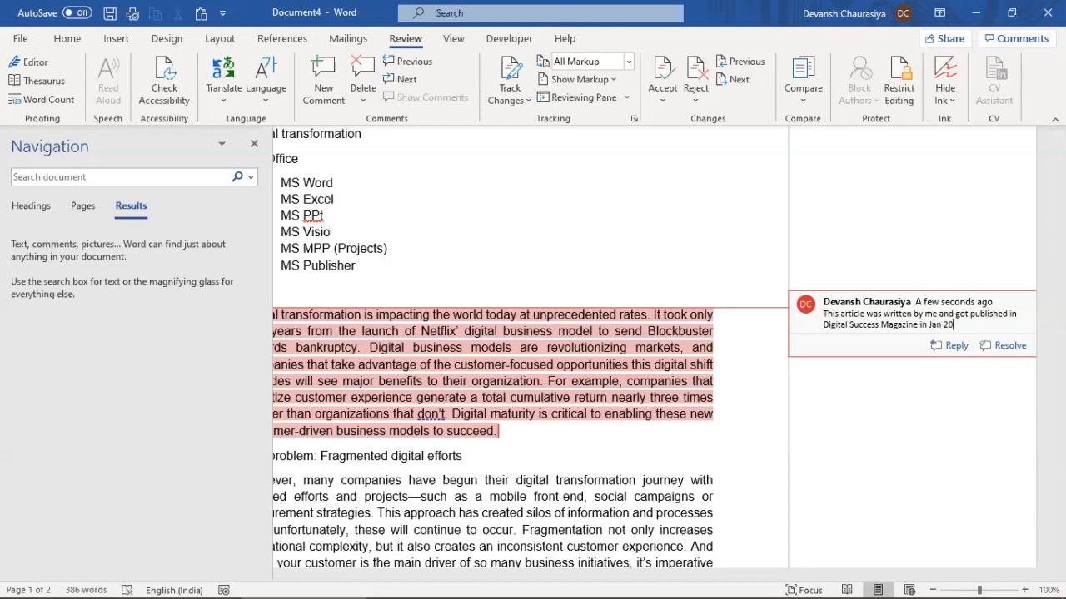
pyautogui.write('19')
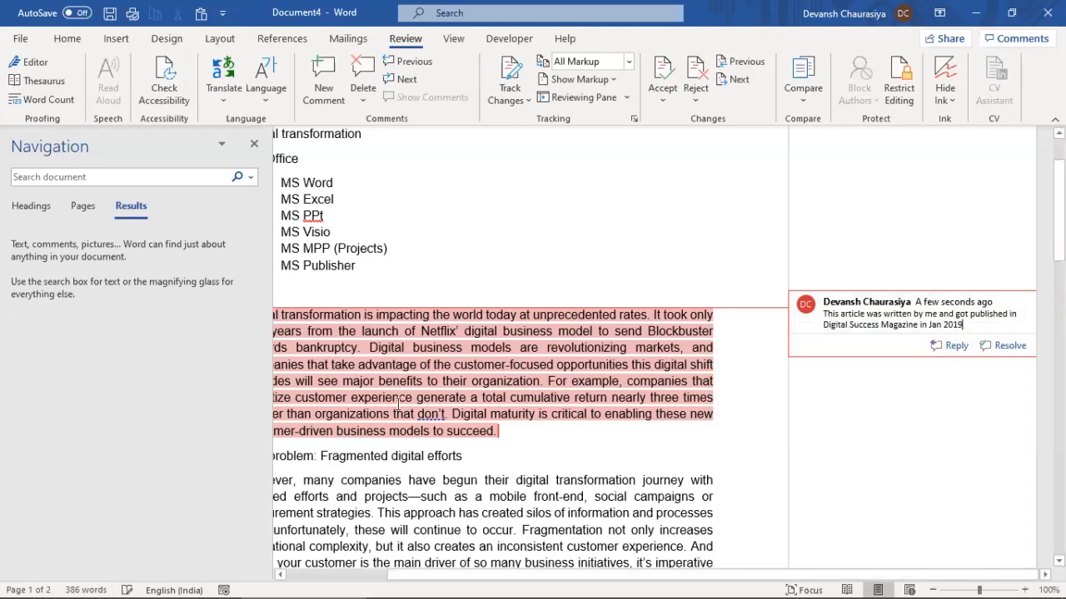
pyautogui.click(599, 400)
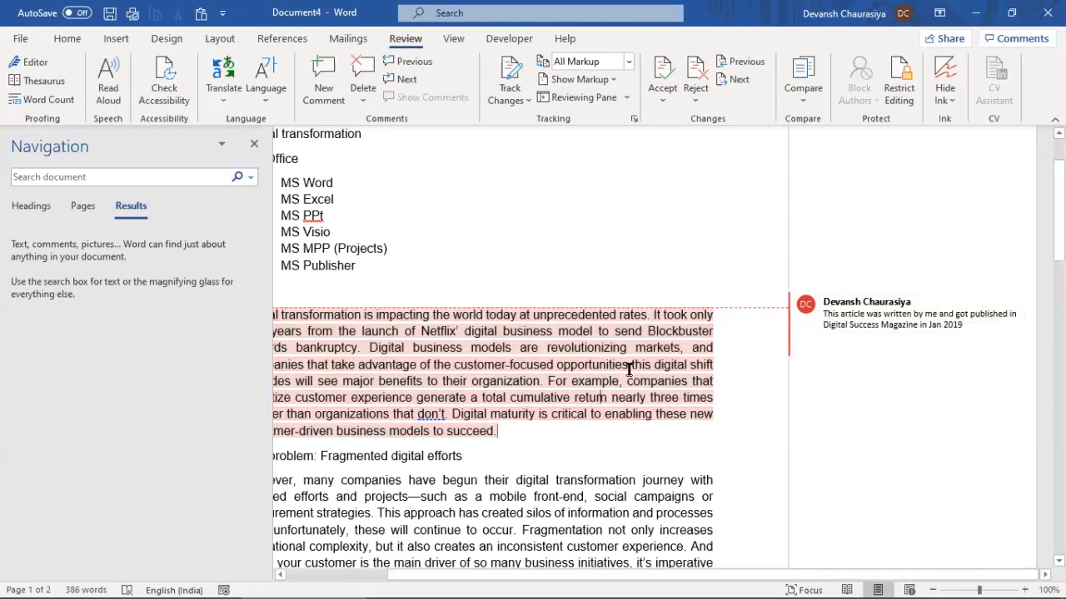
pyautogui.click(972, 311)
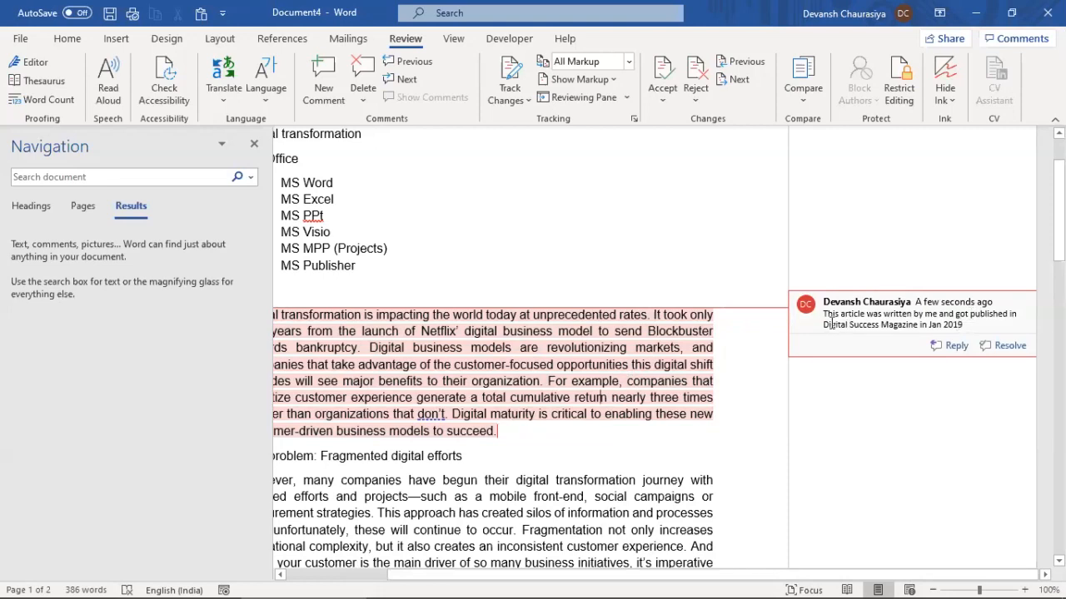
# Reply to the comment that the article was published in Feb, not in Jan
pyautogui.click(959, 347)
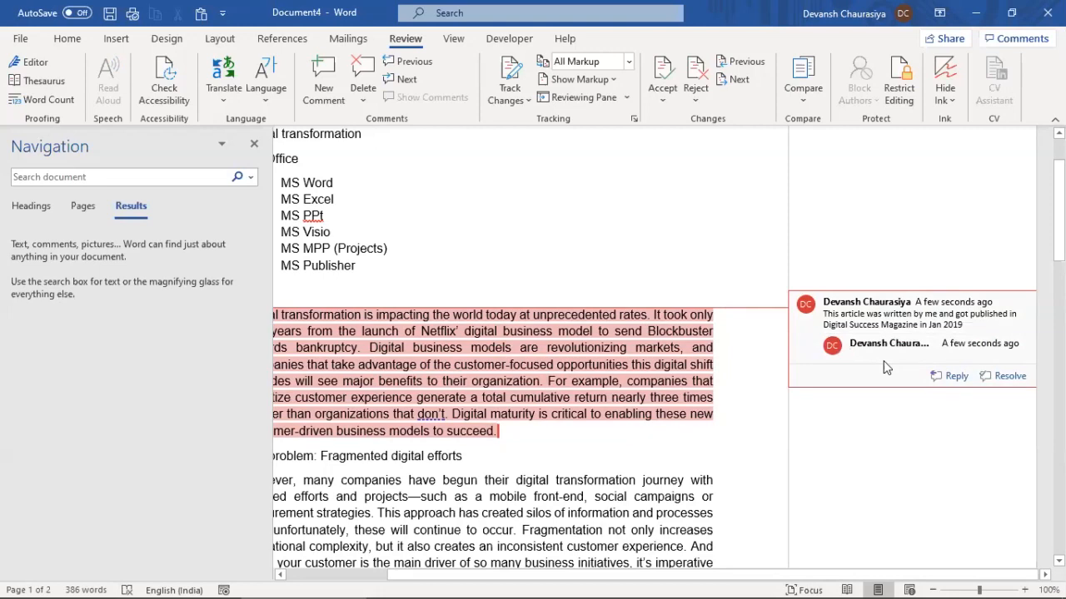
pyautogui.write('Hey Devansh')
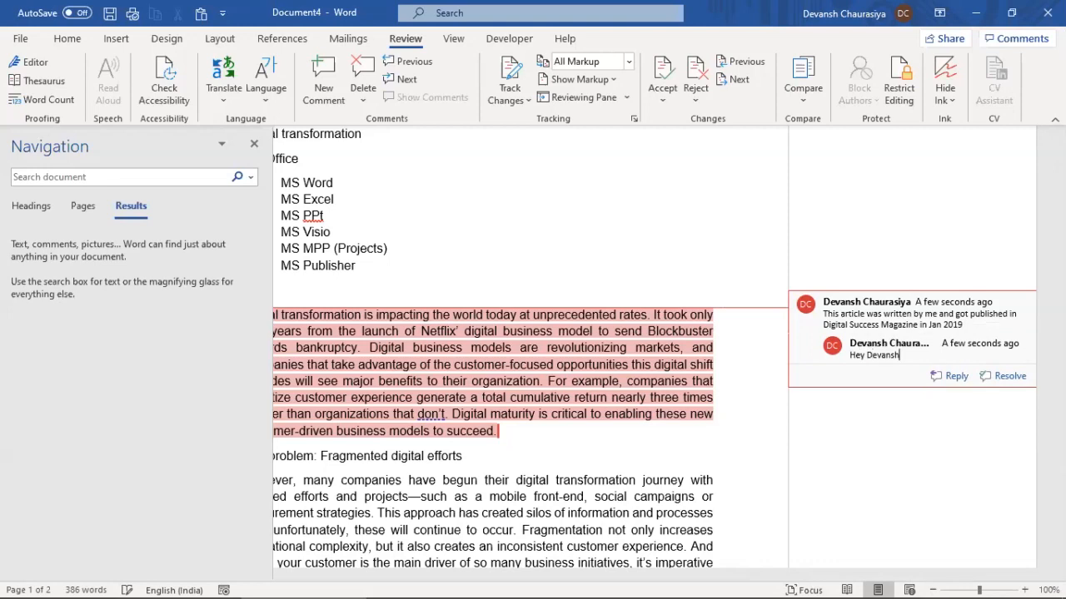
pyautogui.write(' that Article was publised')
pyautogui.hotkey('ctrl', 'shift', 'Left')
pyautogui.write('p')
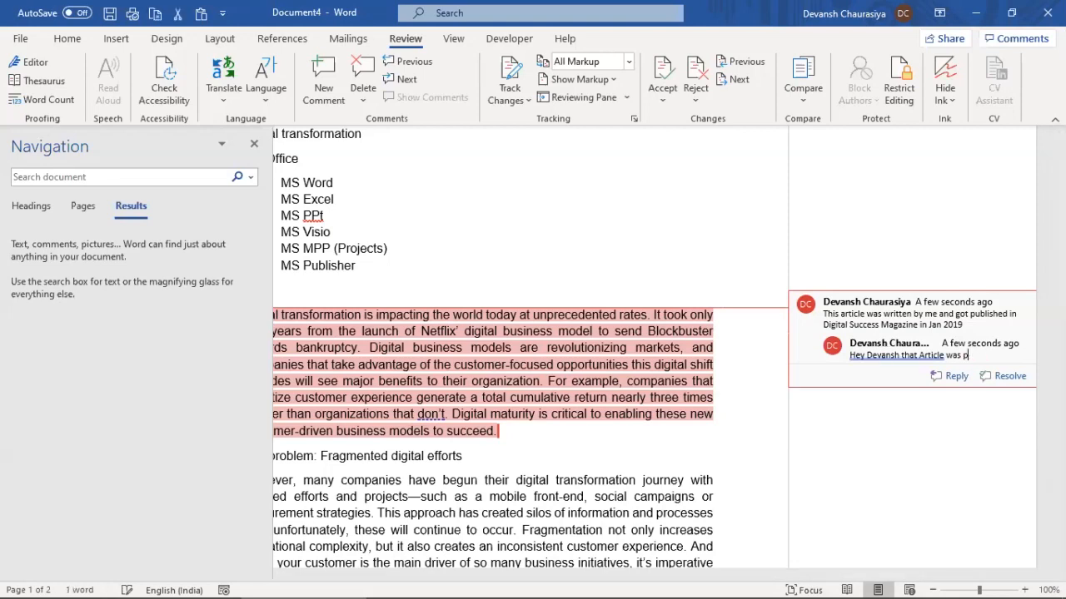
pyautogui.write('ublished i')
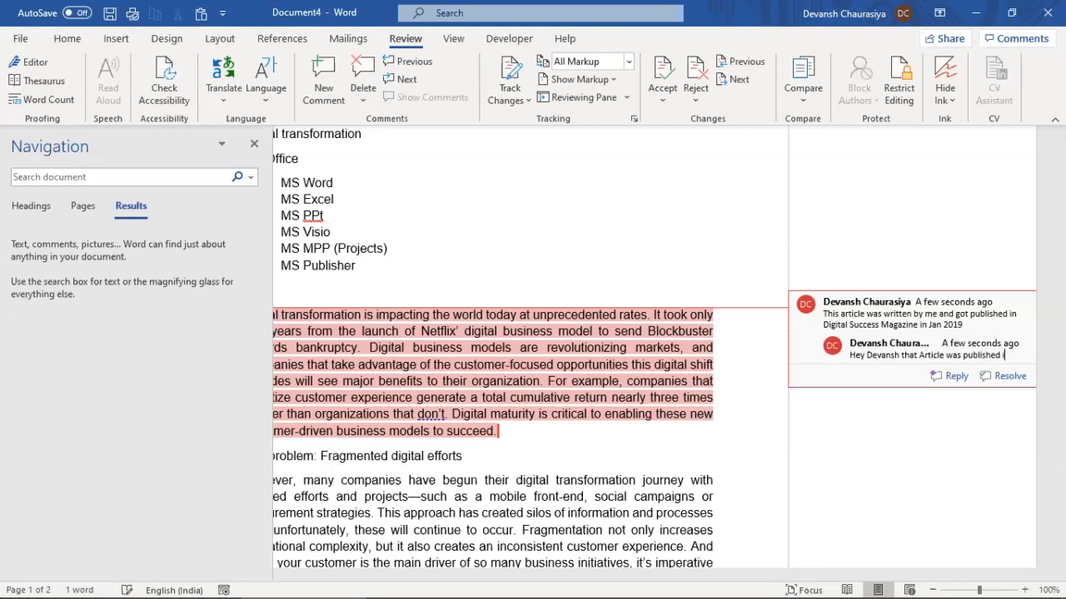
pyautogui.write('n Feb not in Jan')
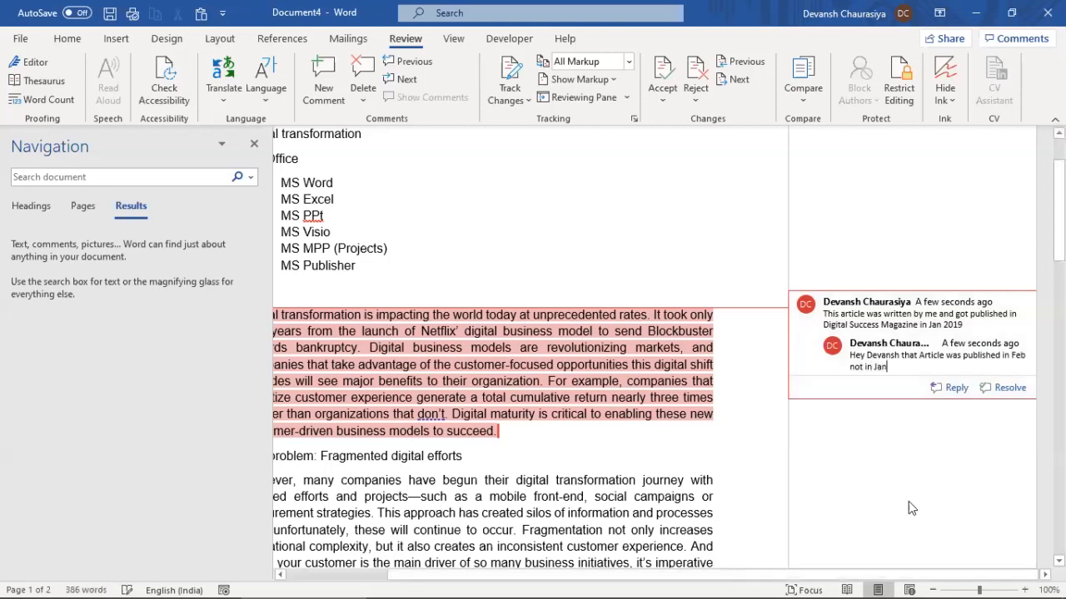
# Resolve and reopen the thread, then add the reply 'Hey was jan not feb'
pyautogui.click(1005, 388)
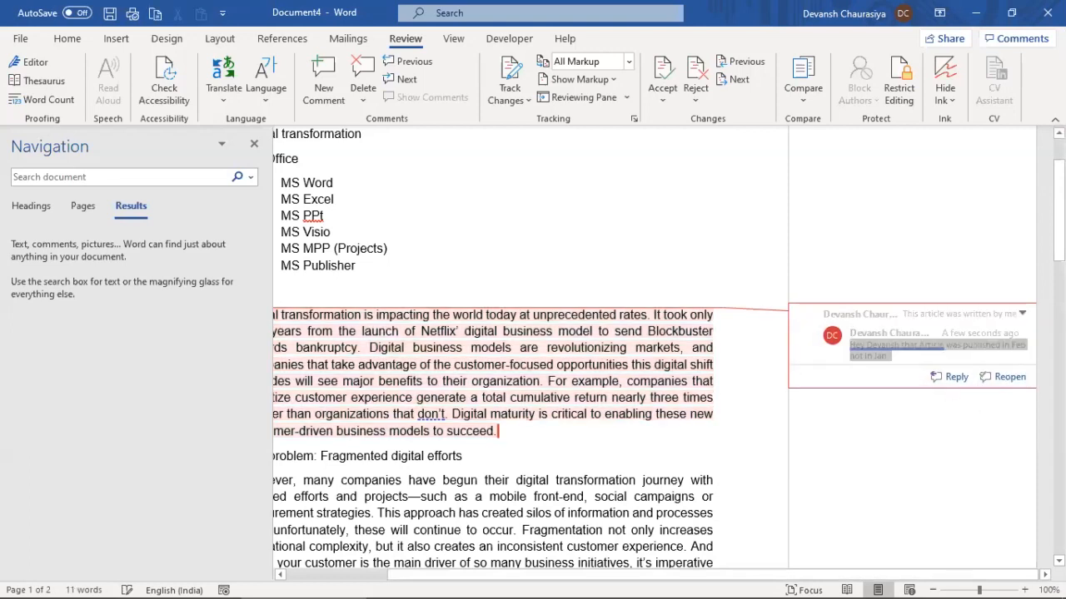
pyautogui.click(1022, 313)
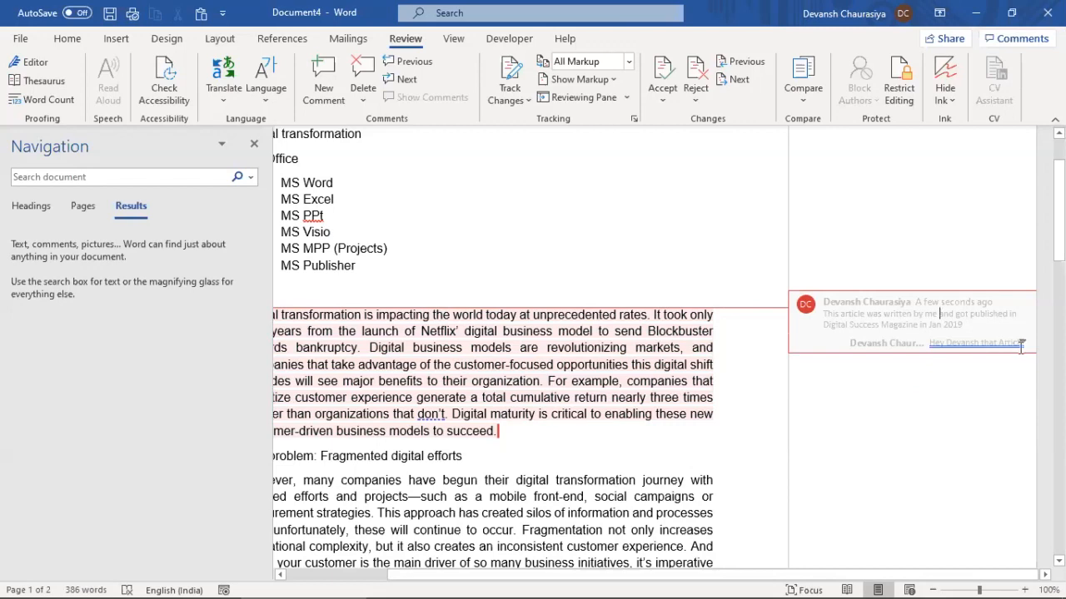
pyautogui.click(1021, 344)
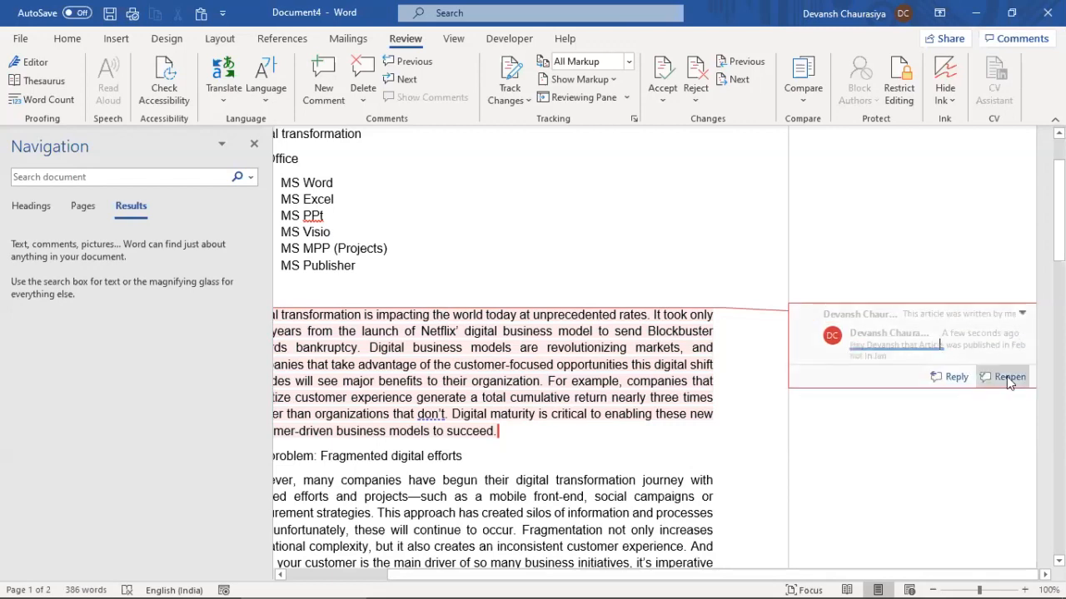
pyautogui.click(1006, 377)
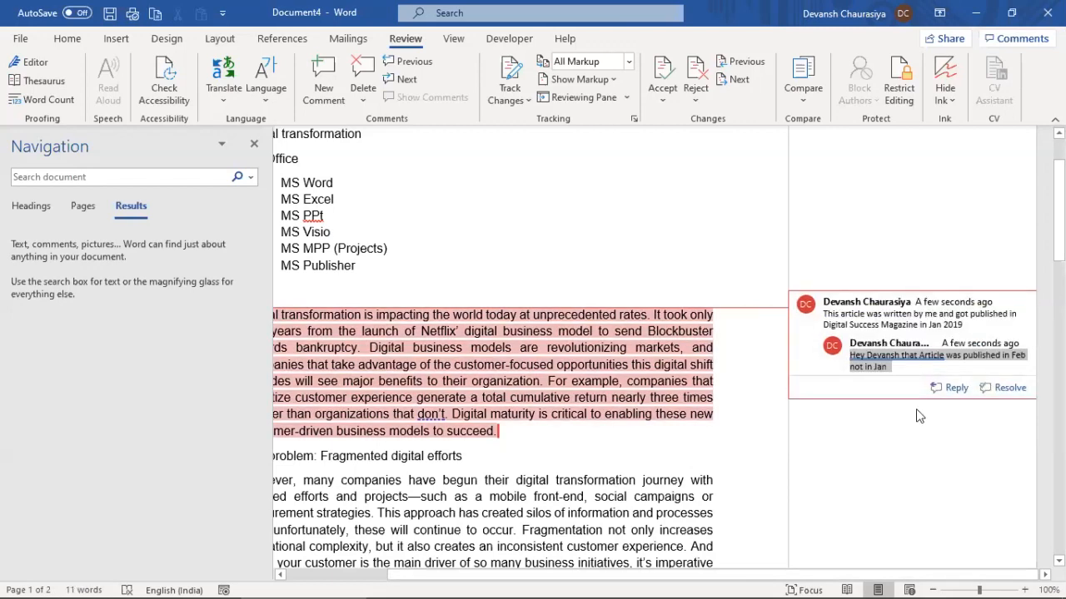
pyautogui.click(956, 388)
pyautogui.write('H')
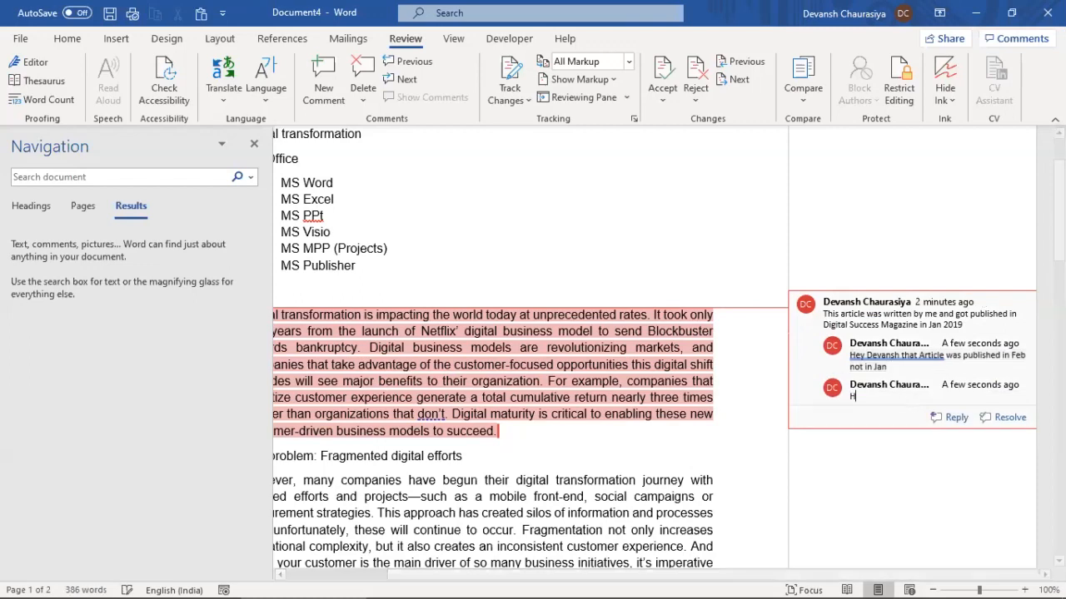
pyautogui.write('ey was jan not feb')
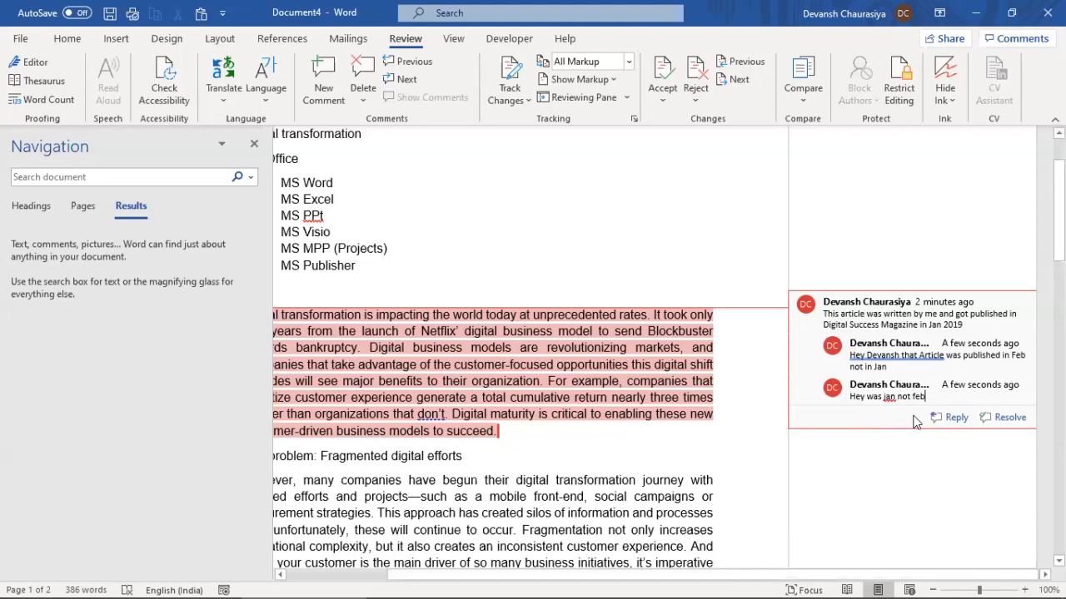
pyautogui.click(566, 436)
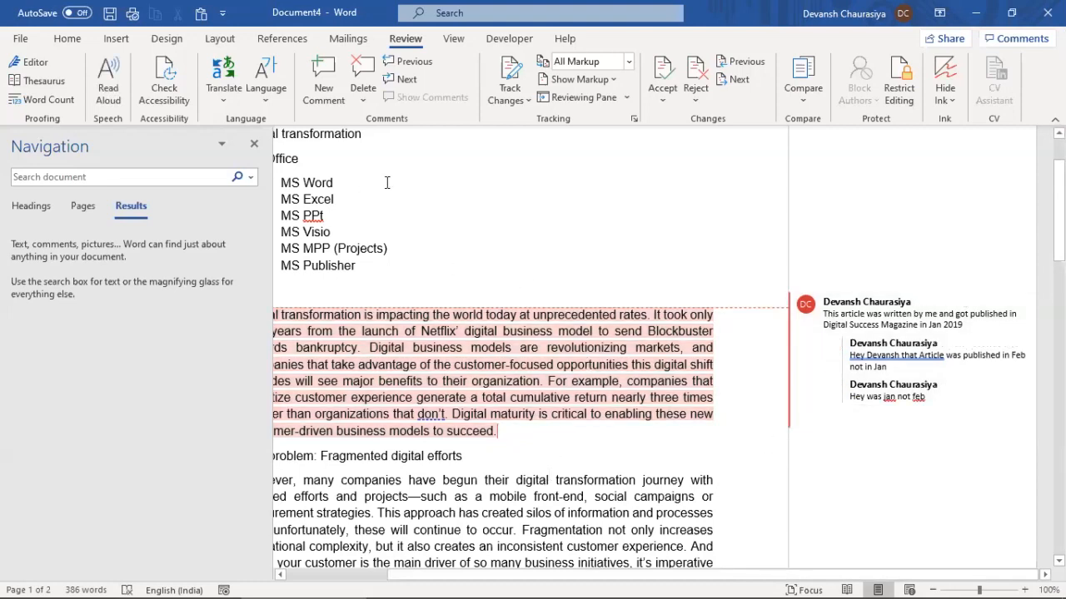
# Delete the whole comment thread from the paragraph
pyautogui.click(478, 272)
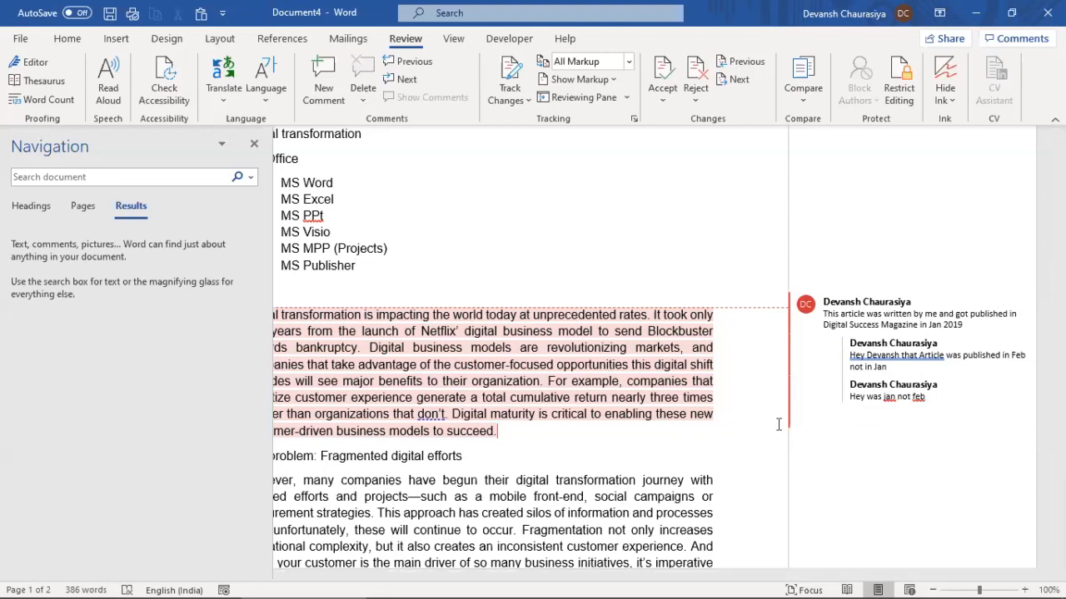
pyautogui.click(1020, 322)
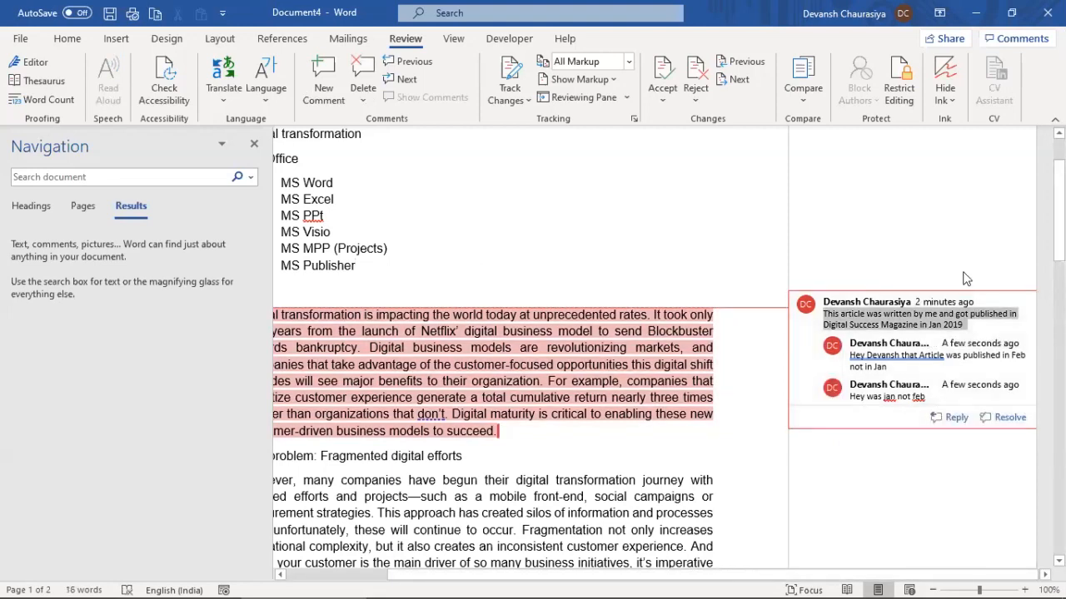
pyautogui.click(358, 71)
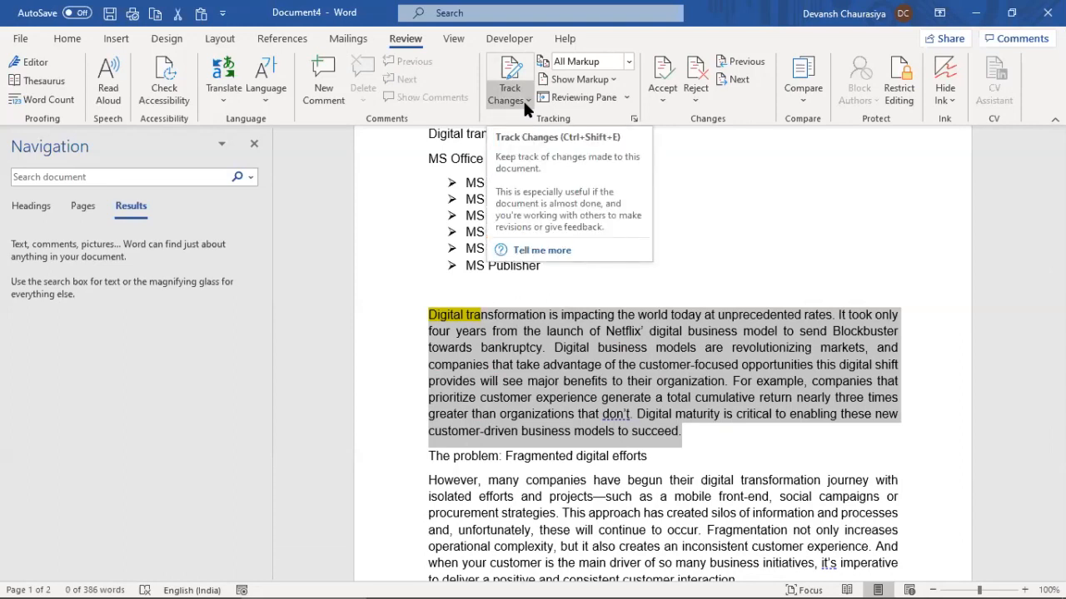
# Turn on Track Changes and append 'I added a comment' after 'succeed.'
pyautogui.click(524, 97)
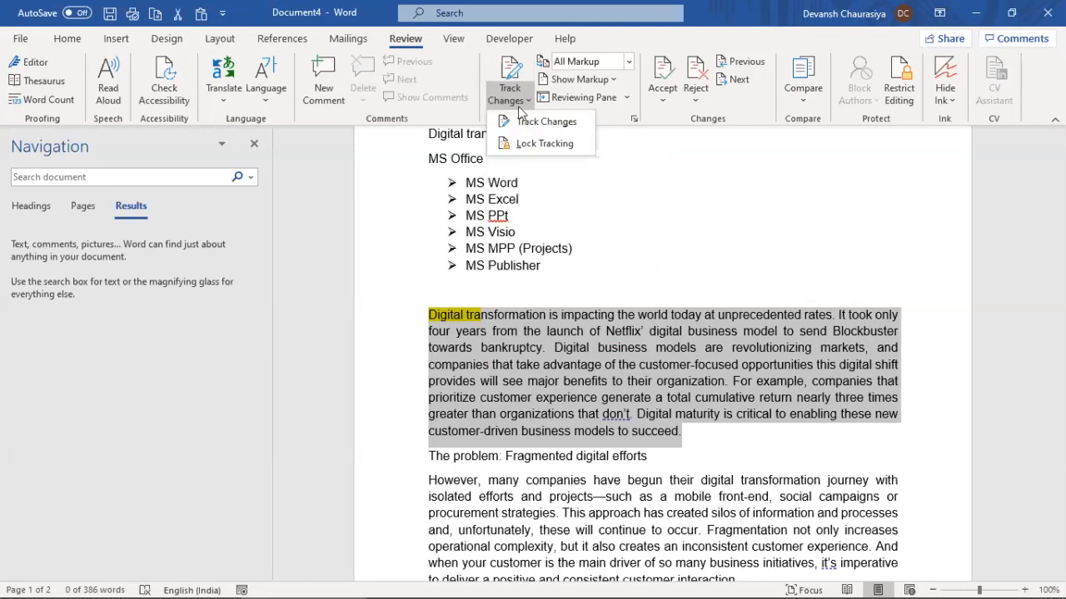
pyautogui.click(519, 123)
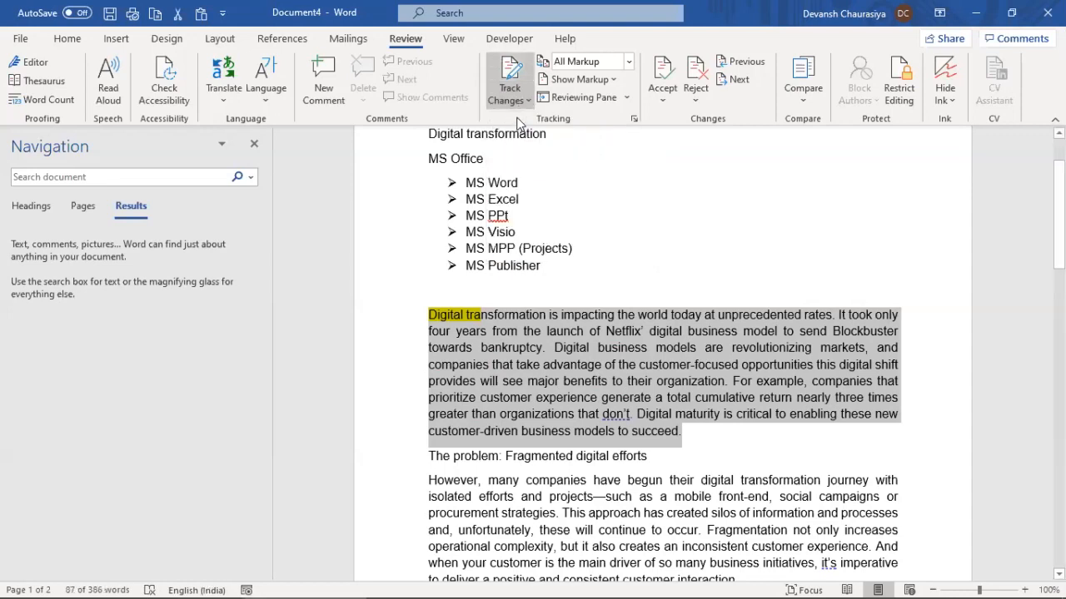
pyautogui.click(703, 431)
pyautogui.write('I m')
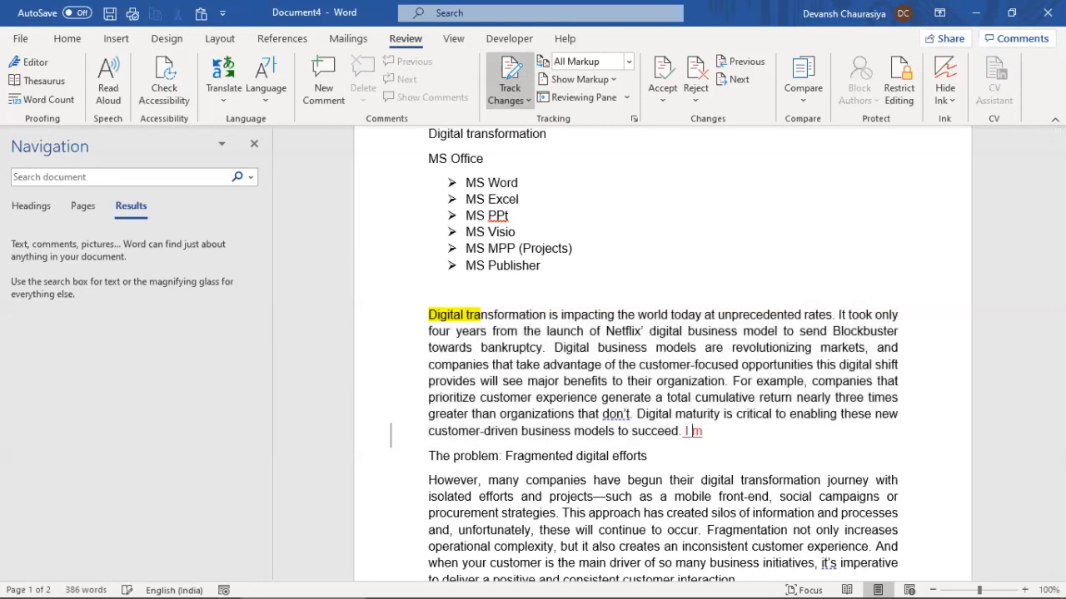
pyautogui.write('added a')
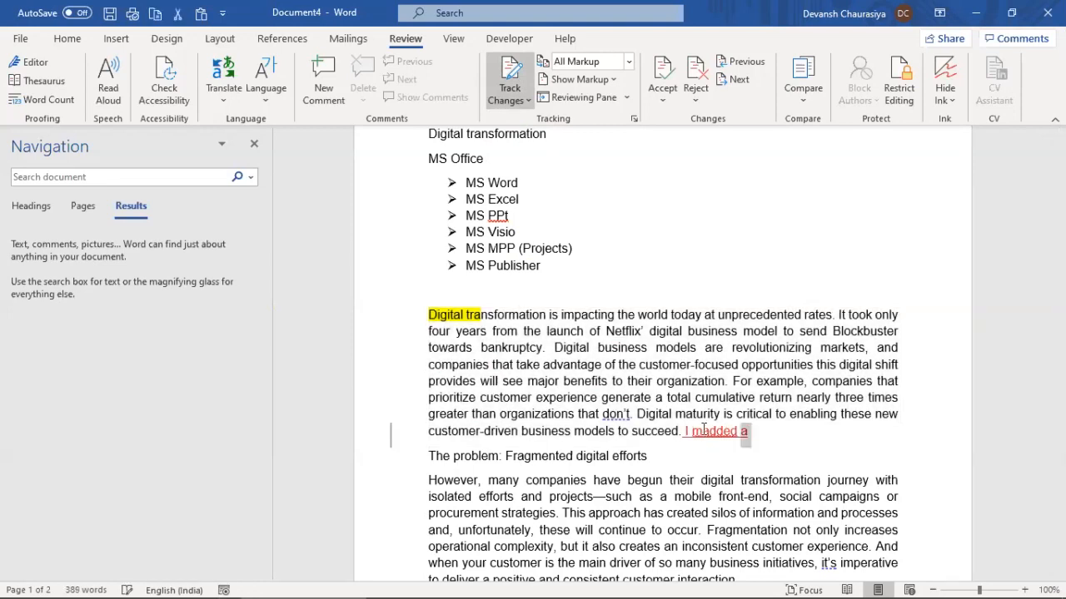
pyautogui.moveTo(748, 430); pyautogui.dragTo(703, 430)
pyautogui.write('added a comm')
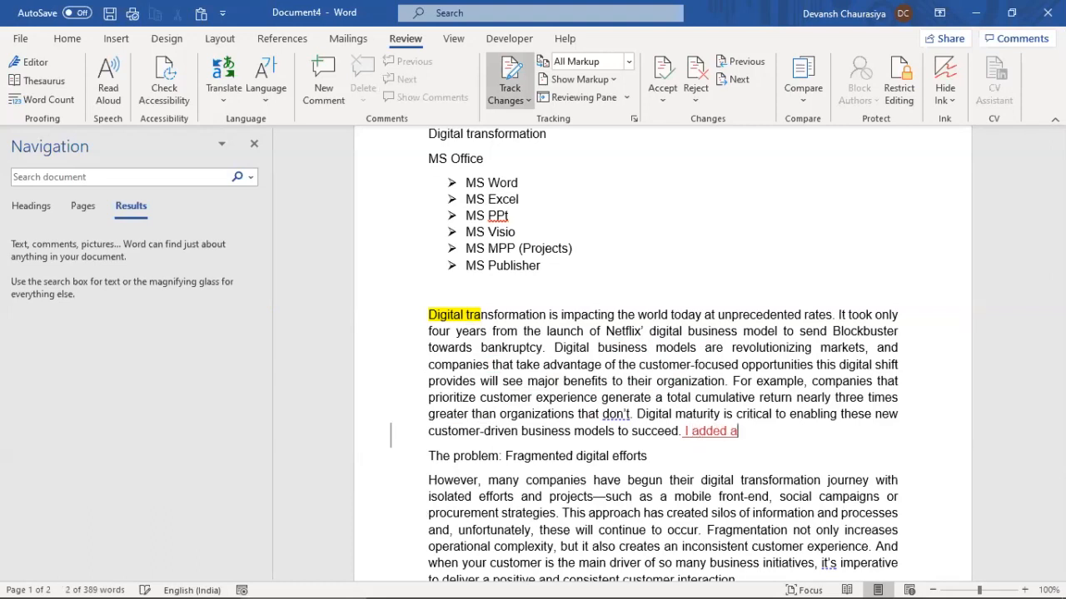
pyautogui.write('ent')
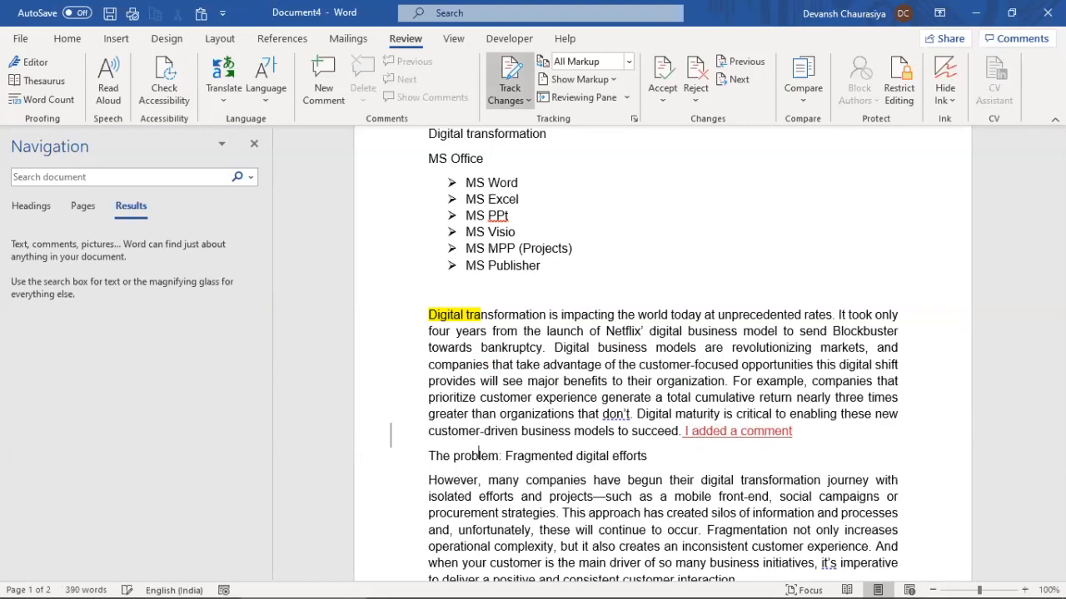
# Add an empty paragraph below the problem heading and break the line before 'isolated efforts'
pyautogui.press('End')
pyautogui.press('Return')
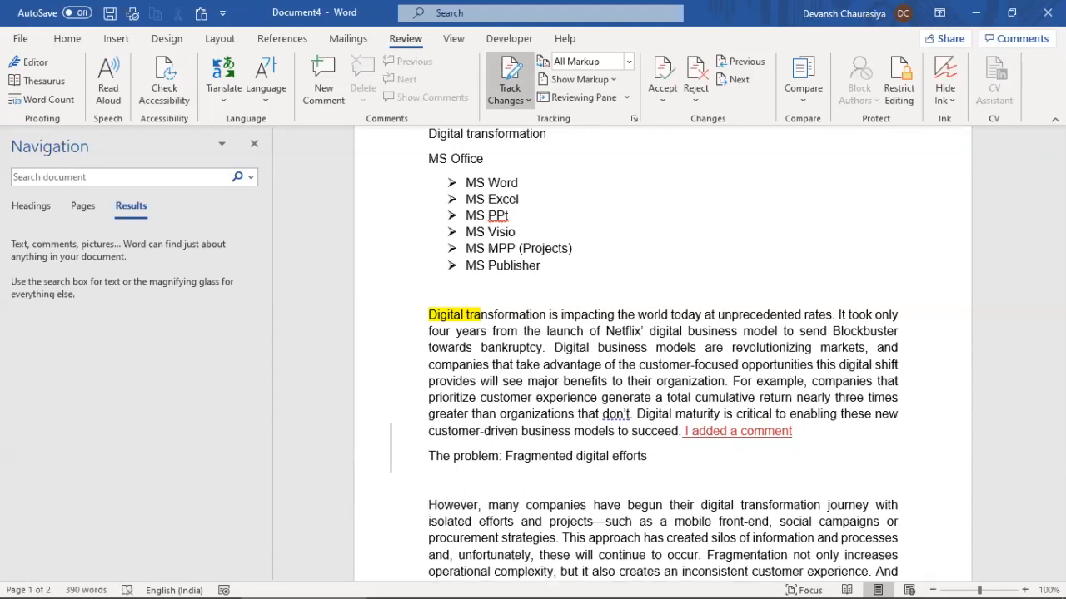
pyautogui.press('End')
pyautogui.press('Return')
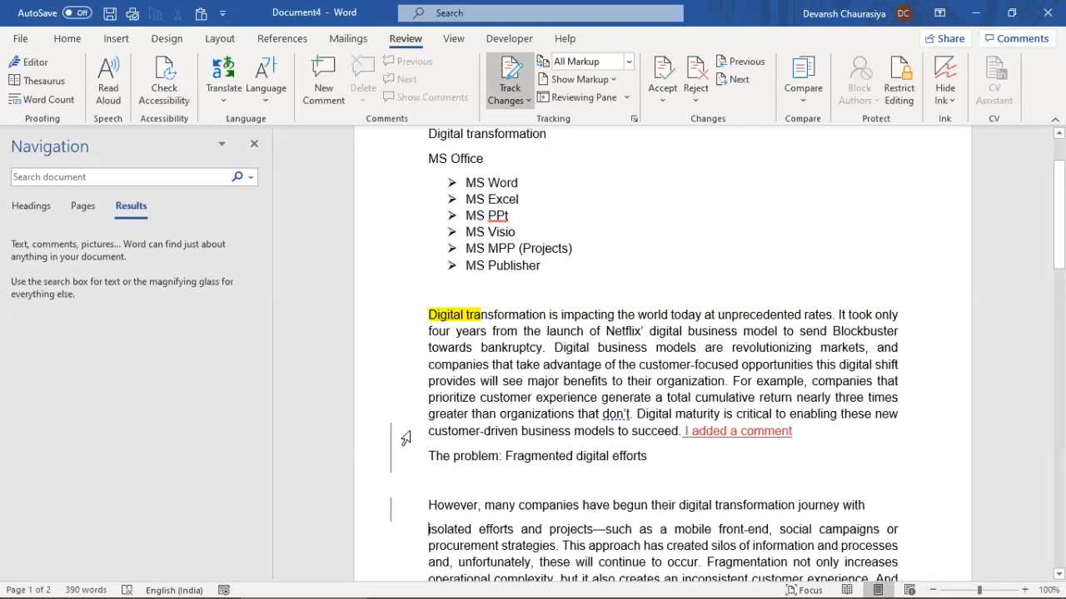
# Turn off Track Changes, rejoin 'isolated efforts' to its paragraph, and show the editing-restriction options
pyautogui.click(513, 97)
pyautogui.click(511, 68)
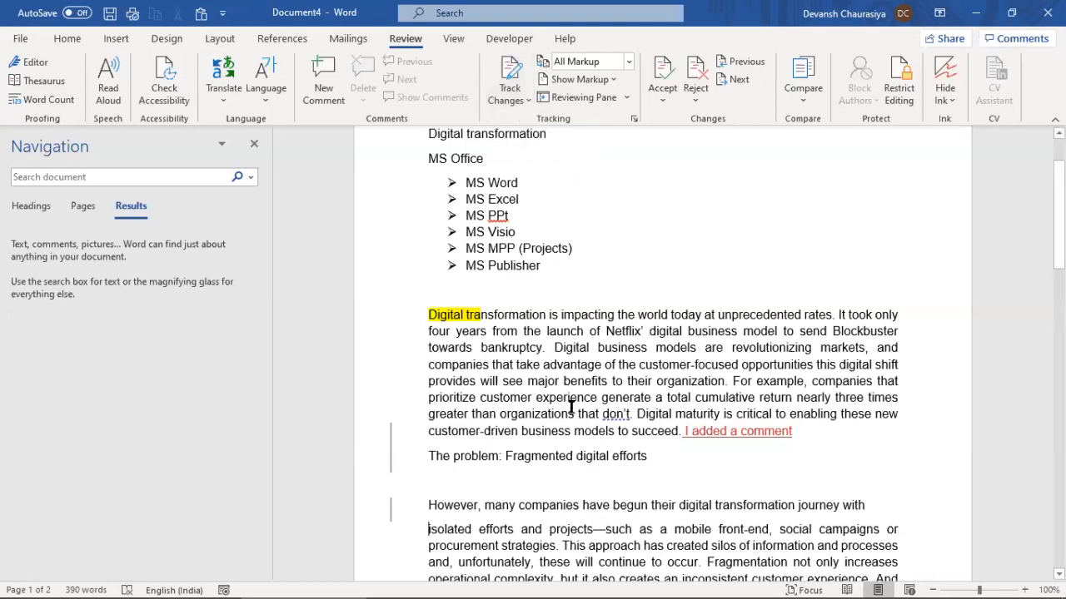
pyautogui.press('BackSpace')
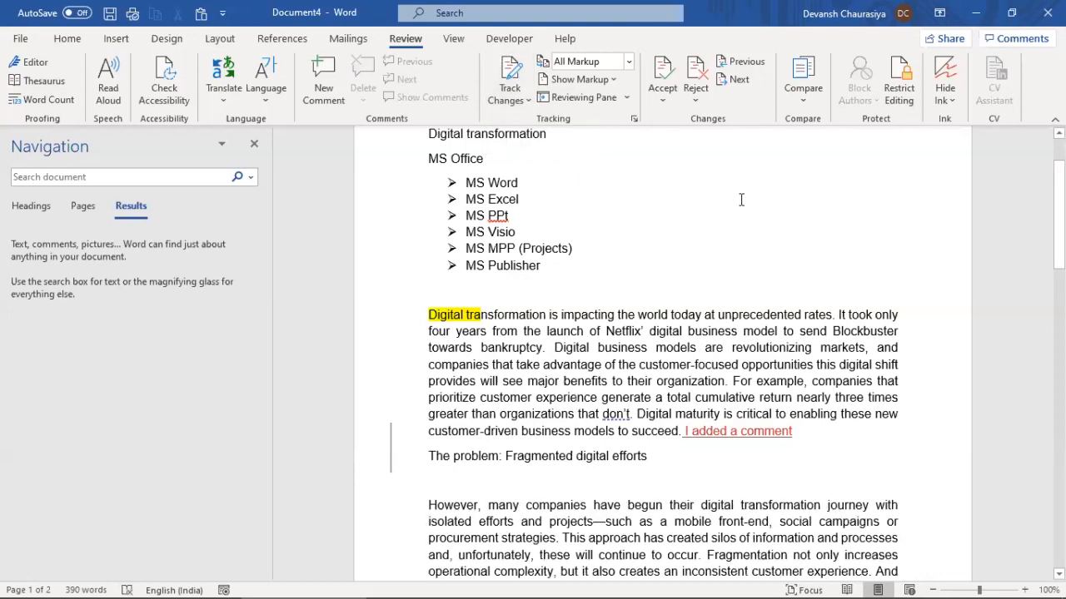
pyautogui.click(899, 76)
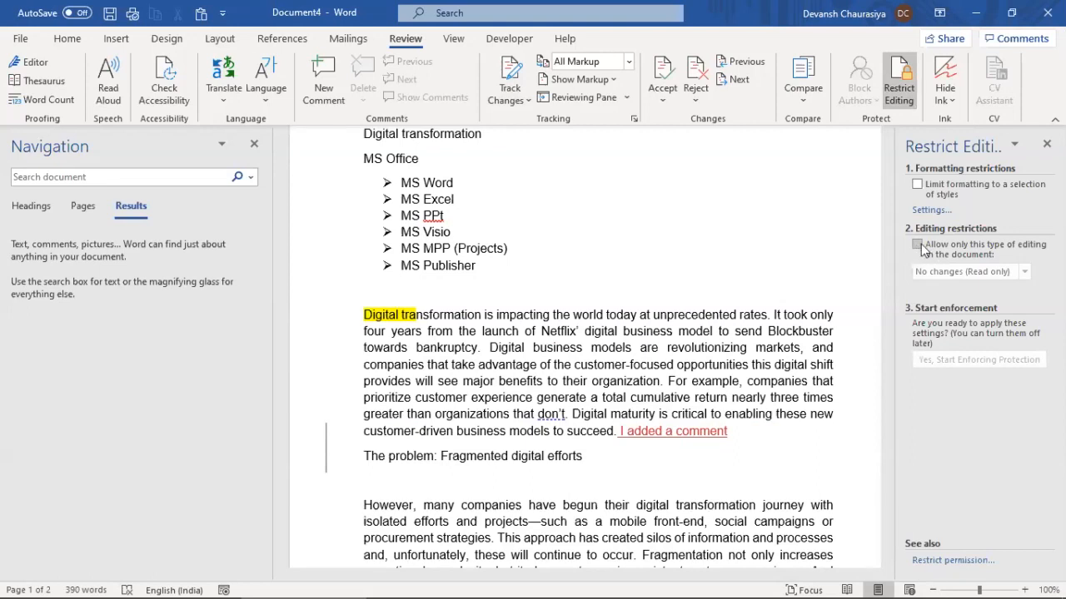
# Allow only Tracked changes as editing and set a protection password for enforcement
pyautogui.click(918, 247)
pyautogui.click(941, 273)
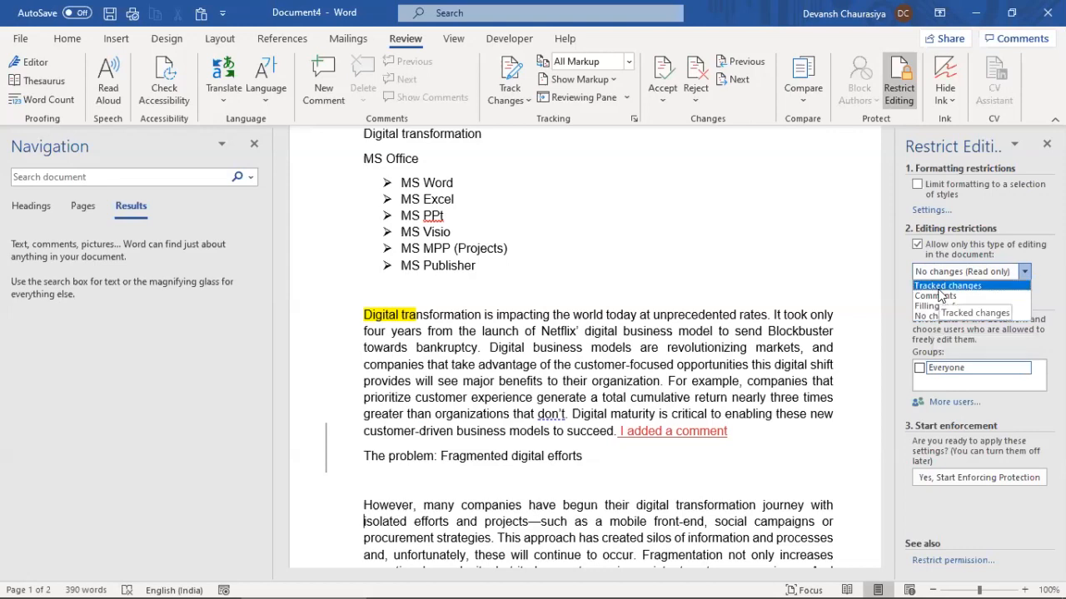
pyautogui.click(938, 287)
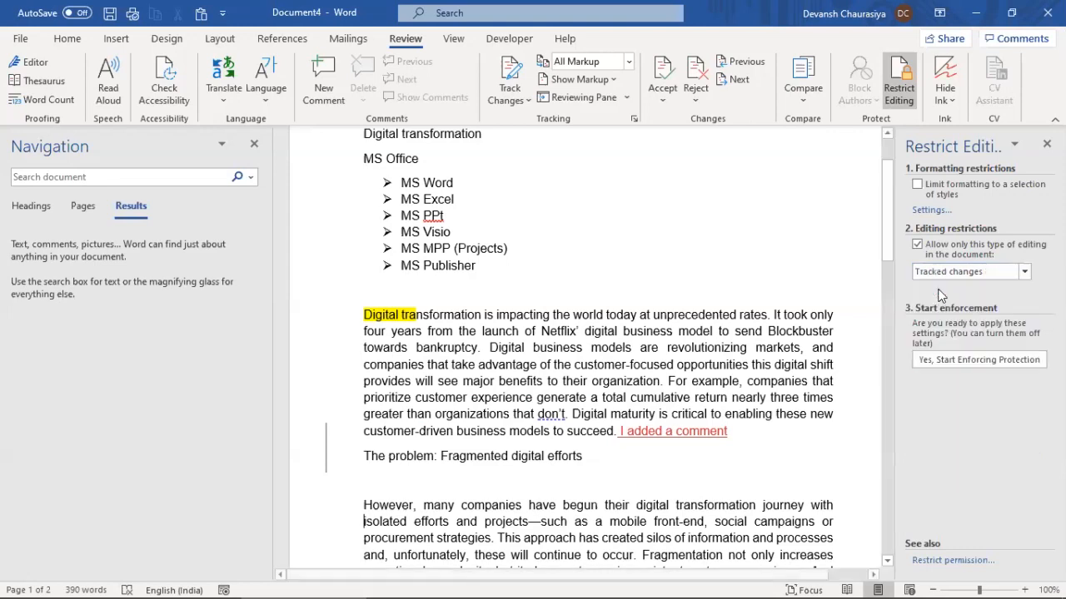
pyautogui.click(933, 359)
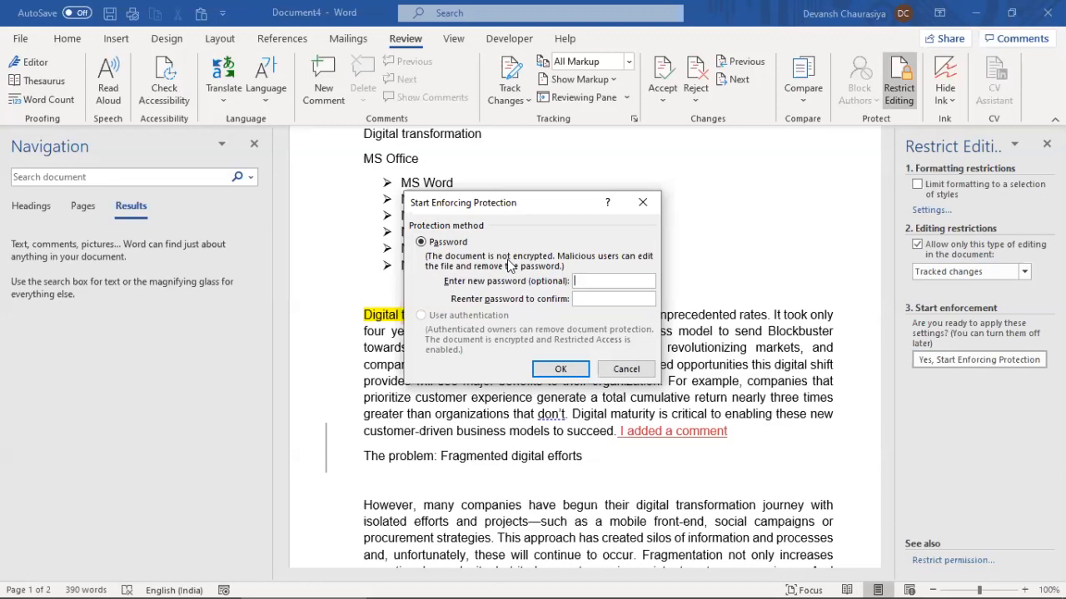
pyautogui.write('123456123456')
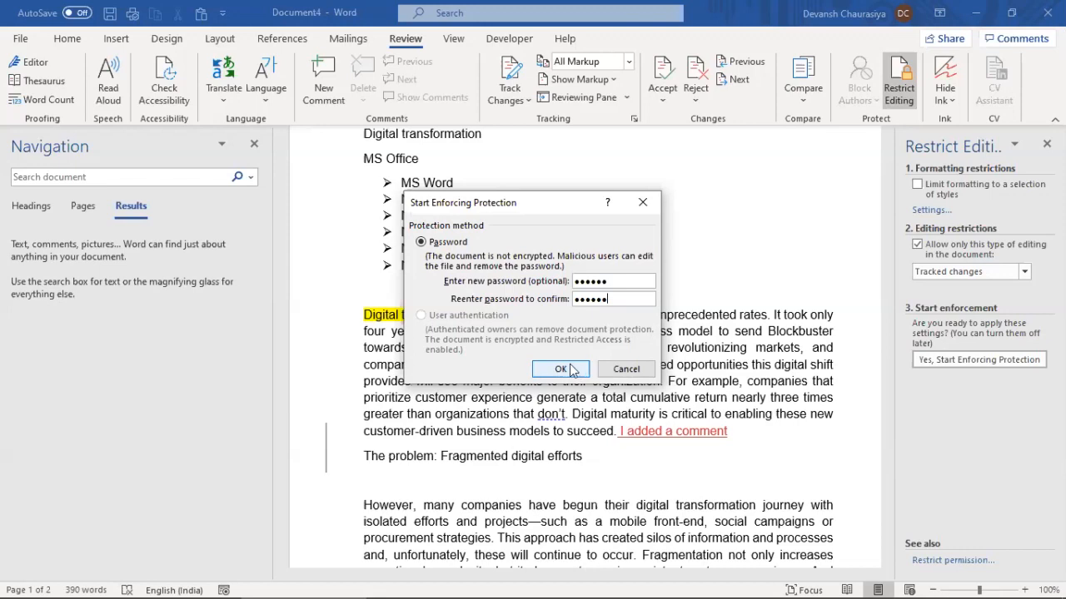
pyautogui.click(624, 370)
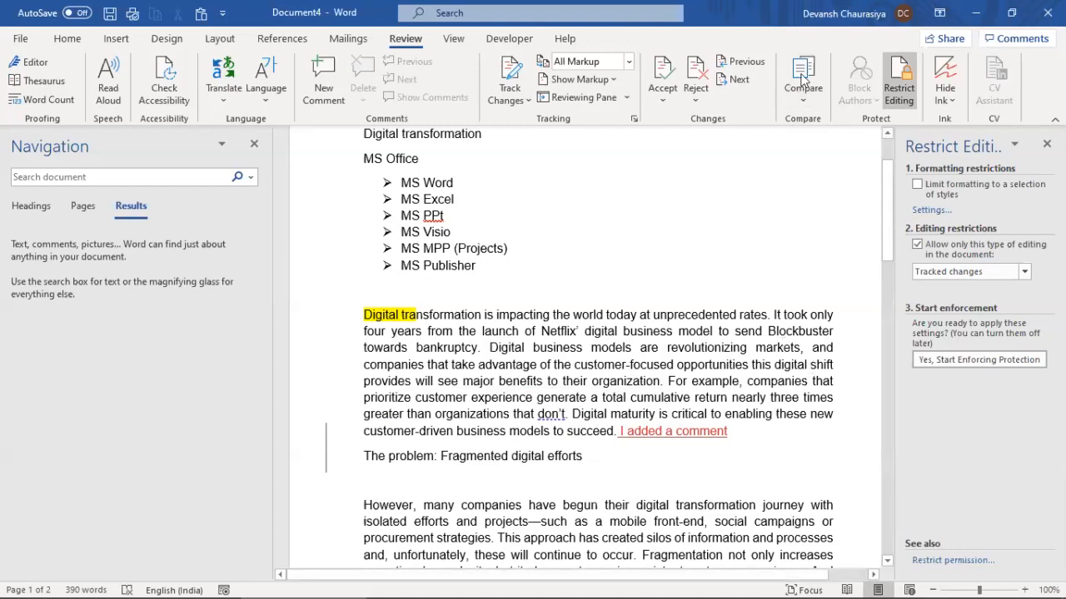
# Look at the Compare options without comparing, then bring up the View ribbon
pyautogui.click(802, 79)
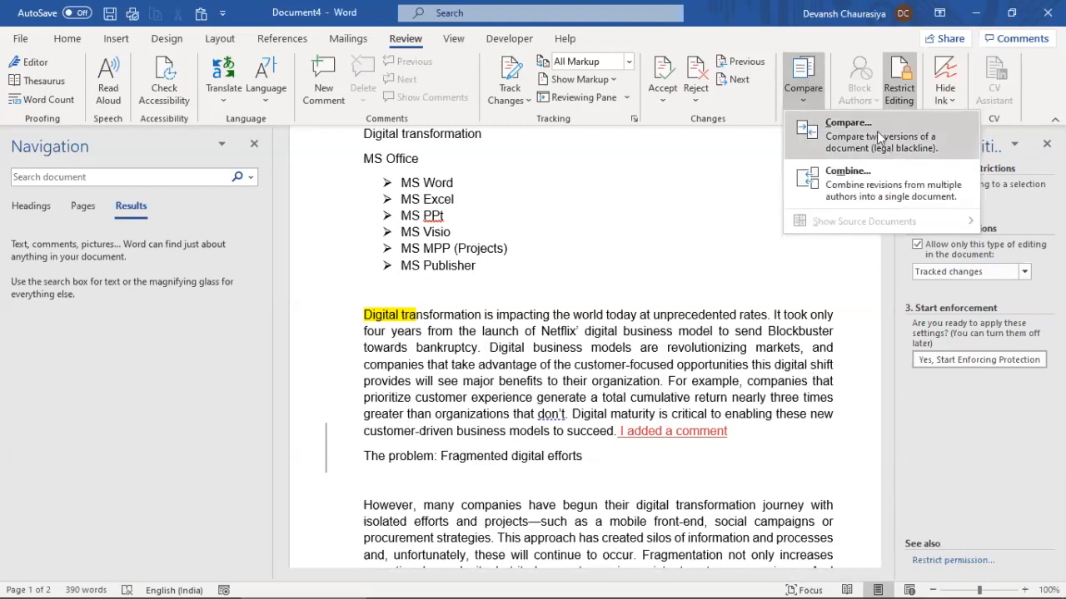
pyautogui.click(679, 219)
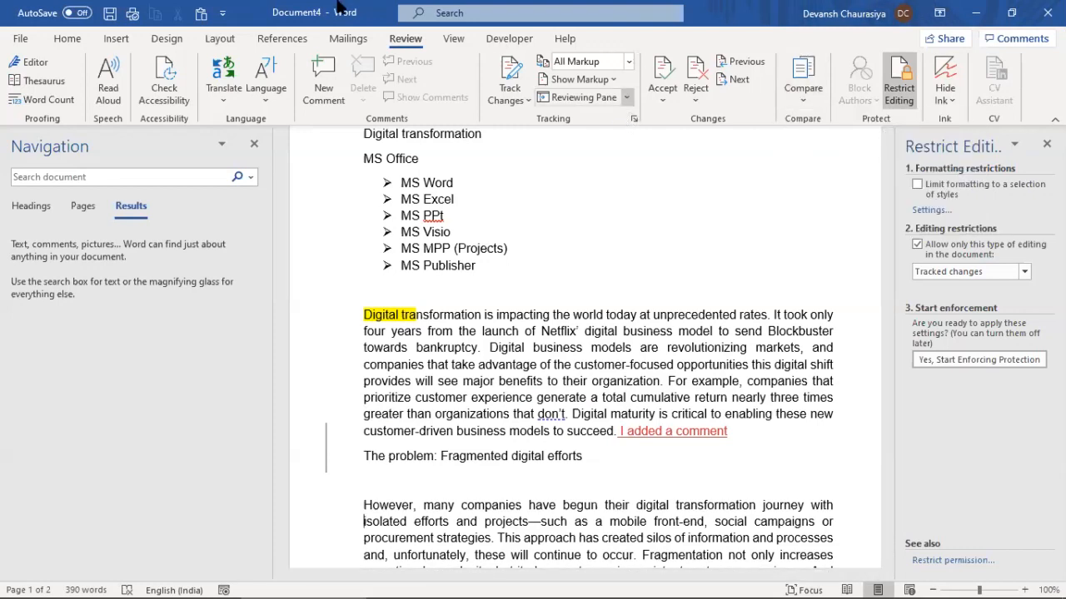
pyautogui.click(454, 41)
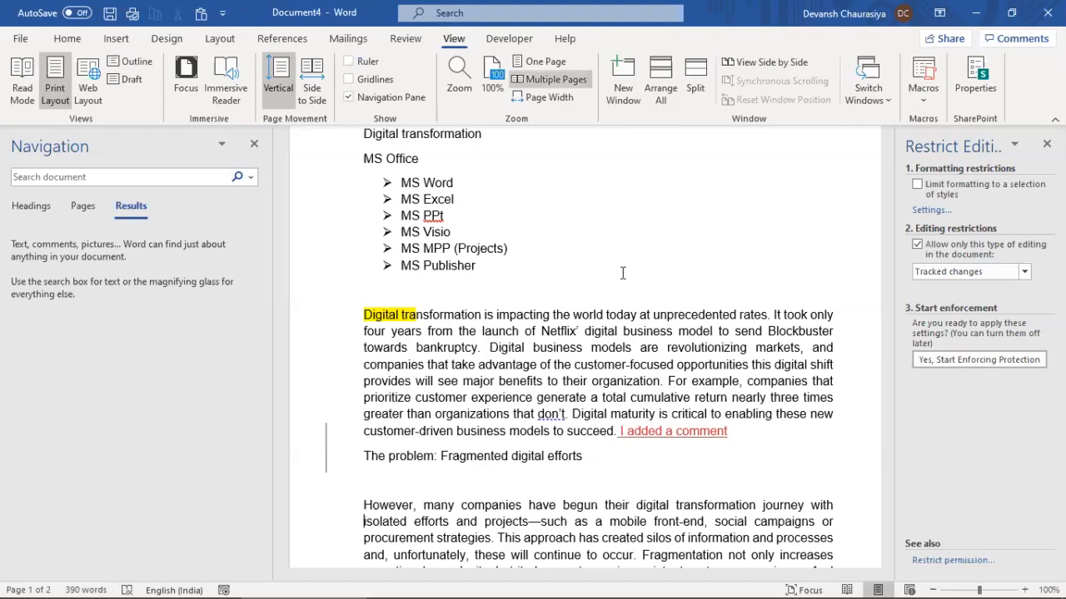
# Close the Restrict Editing pane and switch page movement to Side to Side
pyautogui.click(1046, 144)
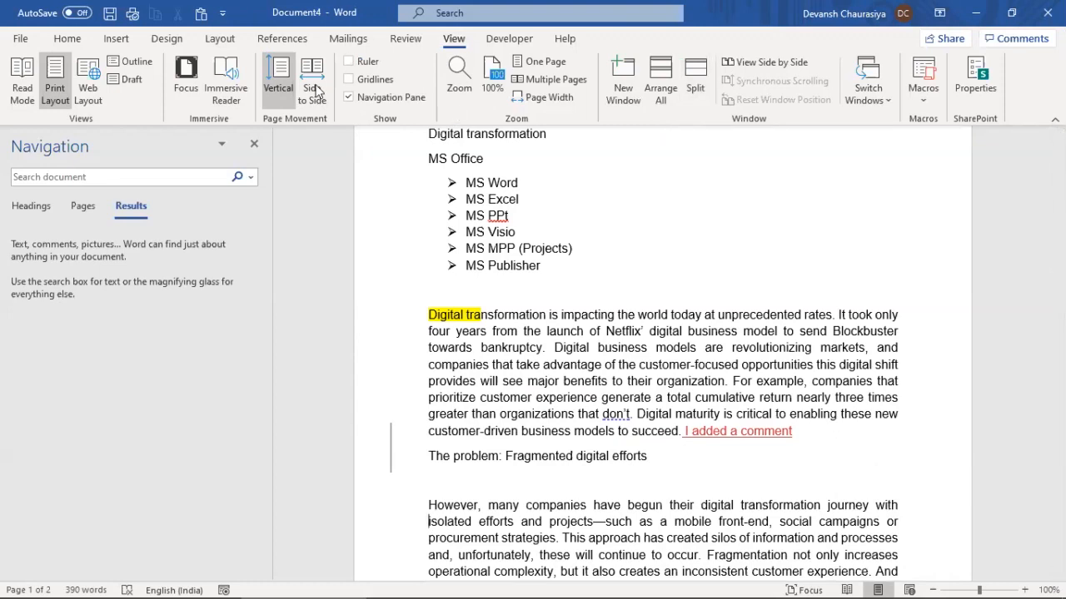
pyautogui.click(306, 69)
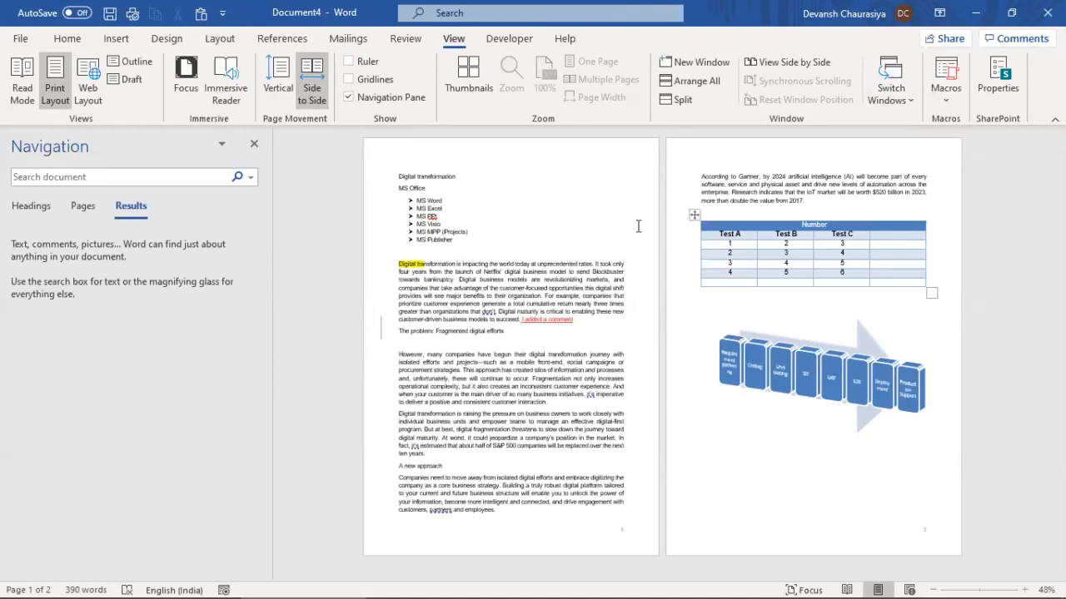
# Arrange both documents, restore vertical page movement, try a split, then view them side by side
pyautogui.click(696, 80)
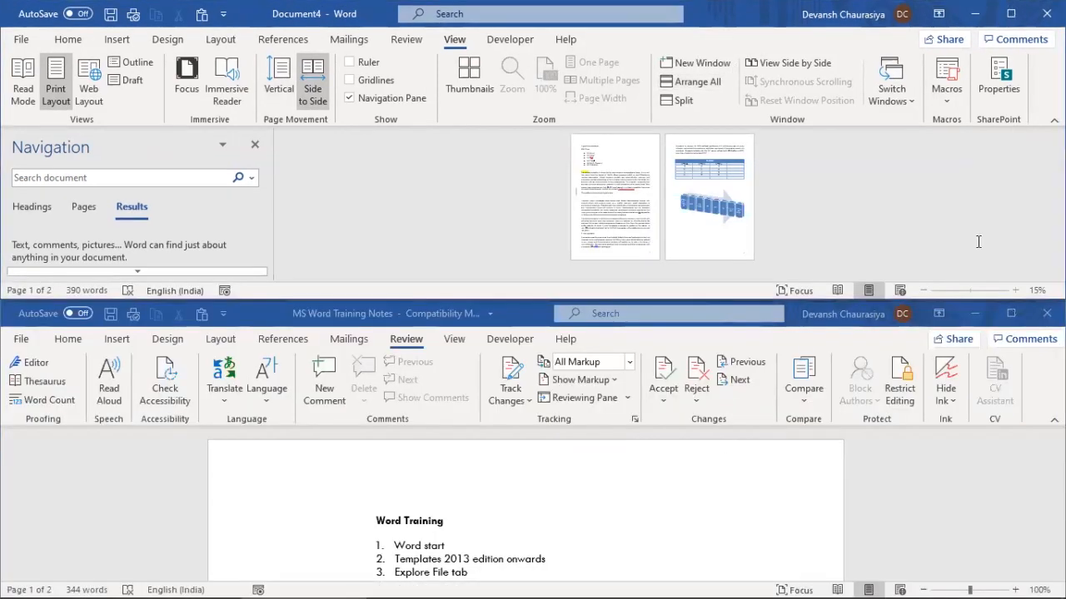
pyautogui.click(360, 191)
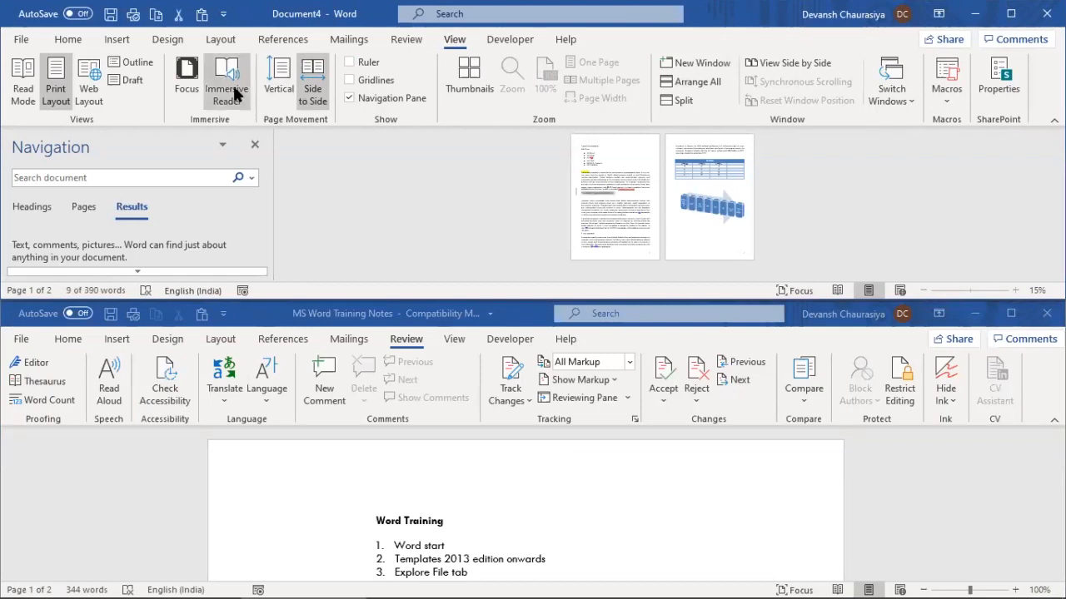
pyautogui.click(279, 83)
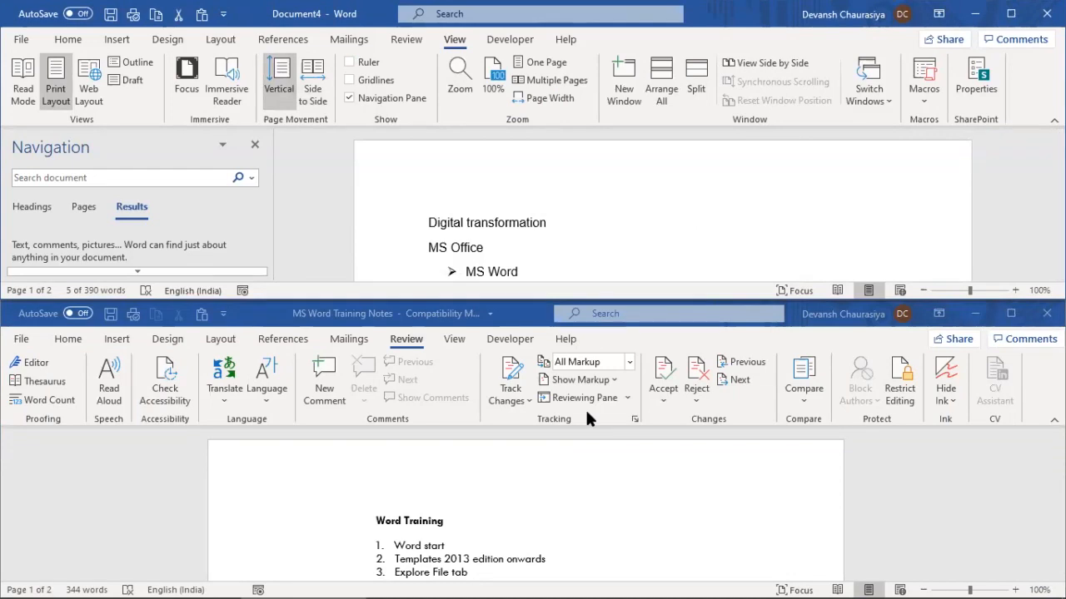
pyautogui.click(628, 220)
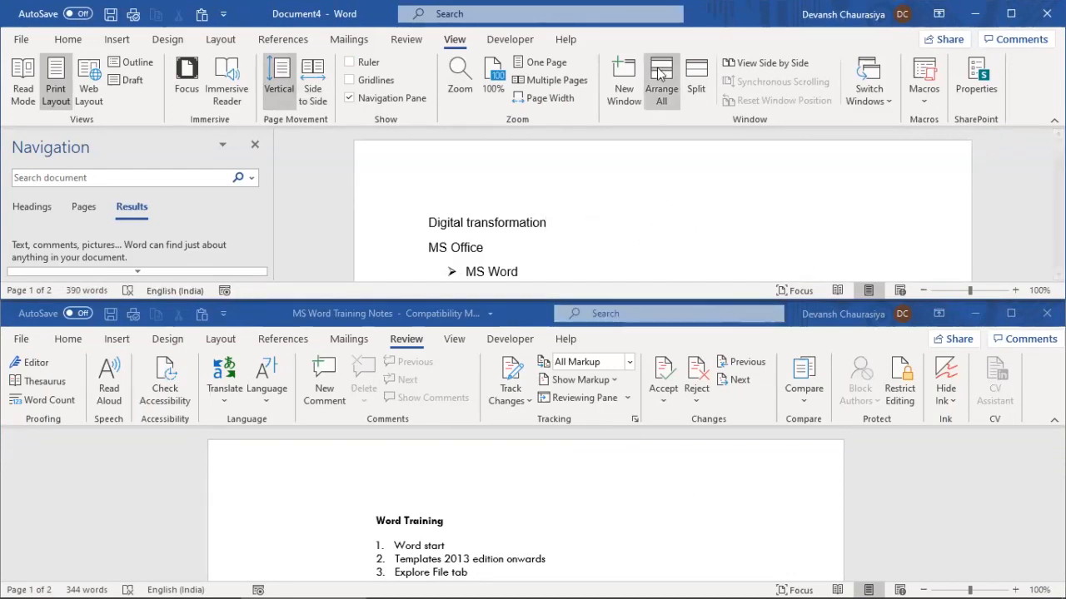
pyautogui.click(696, 75)
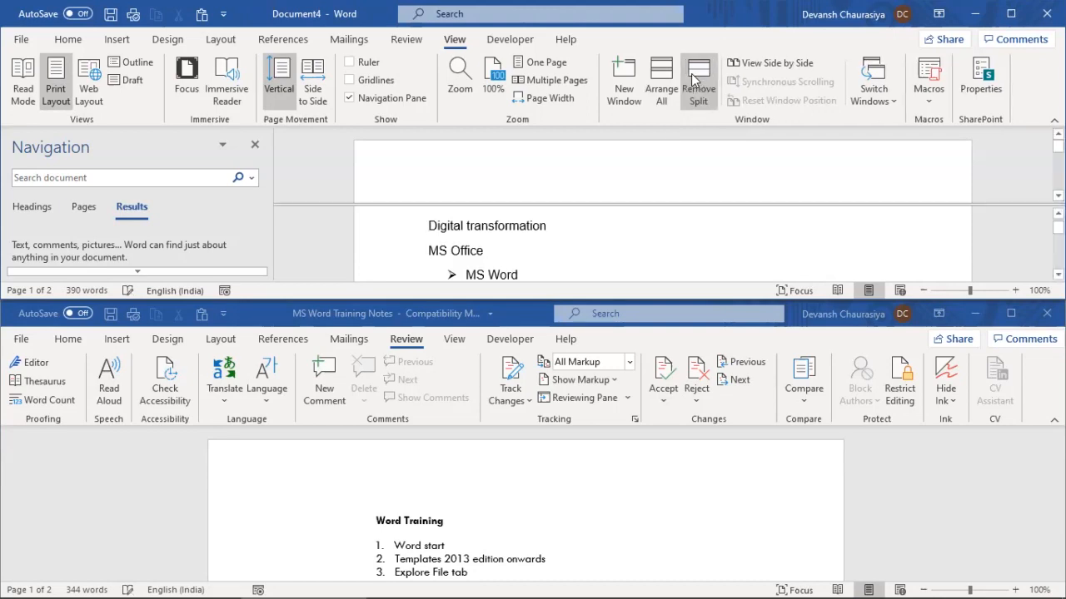
pyautogui.click(694, 78)
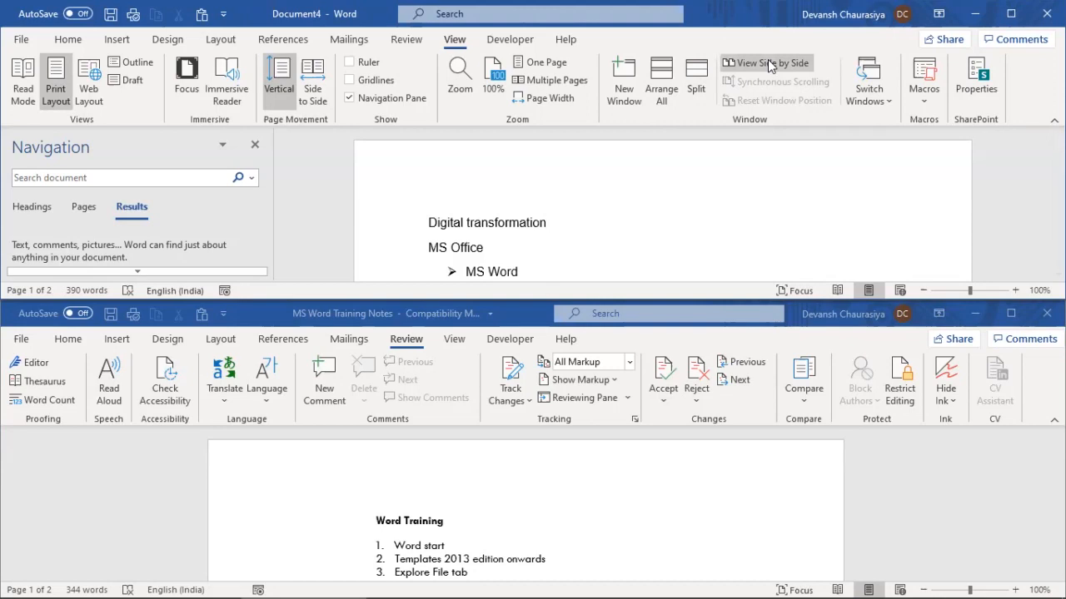
pyautogui.click(769, 64)
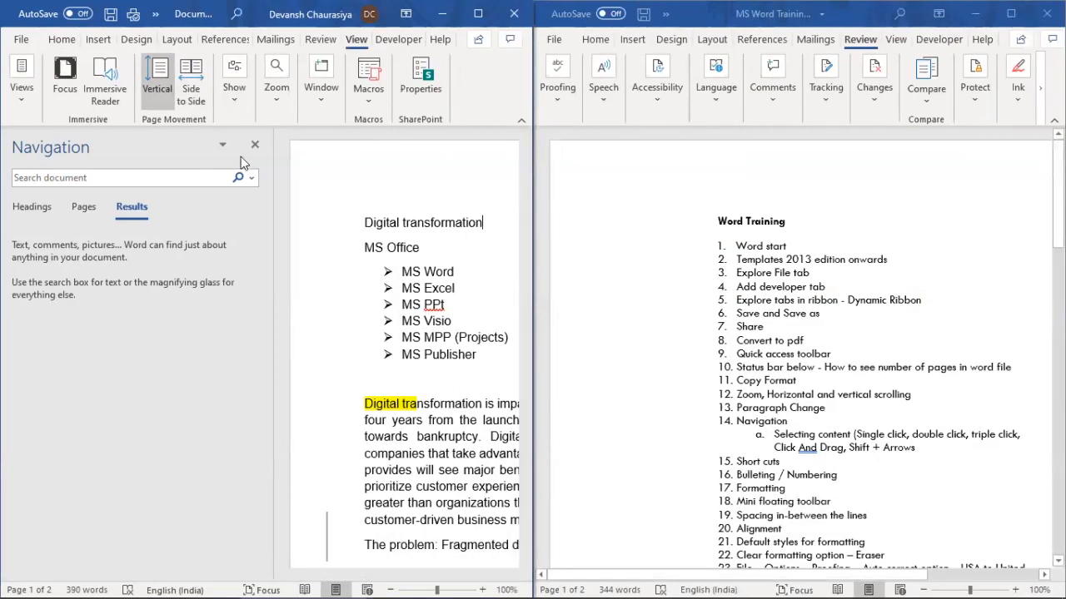
# Close the Navigation pane beside Document4
pyautogui.click(255, 144)
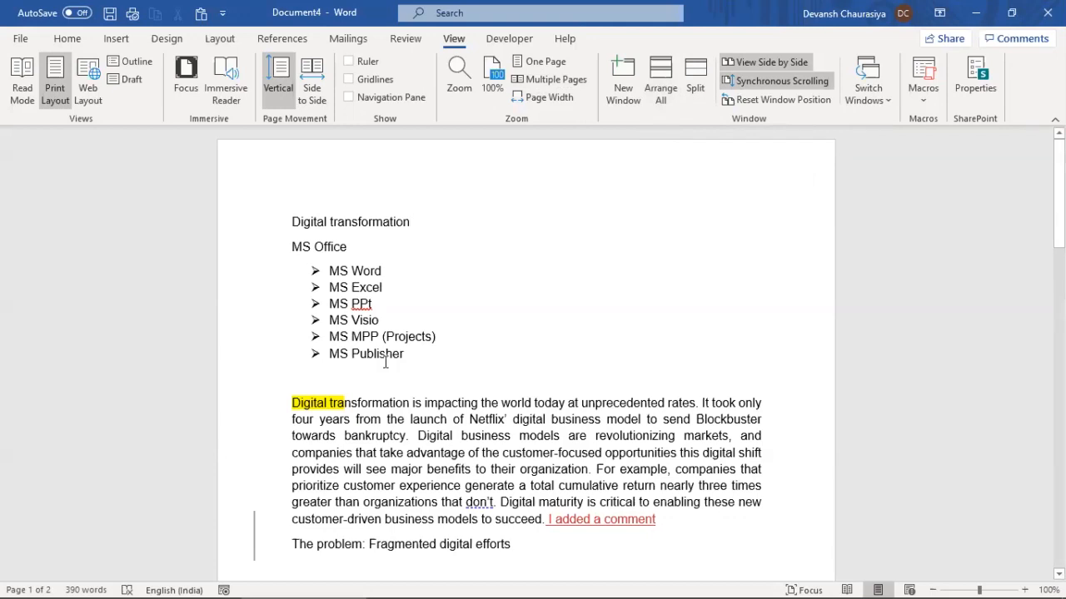
pyautogui.click(539, 63)
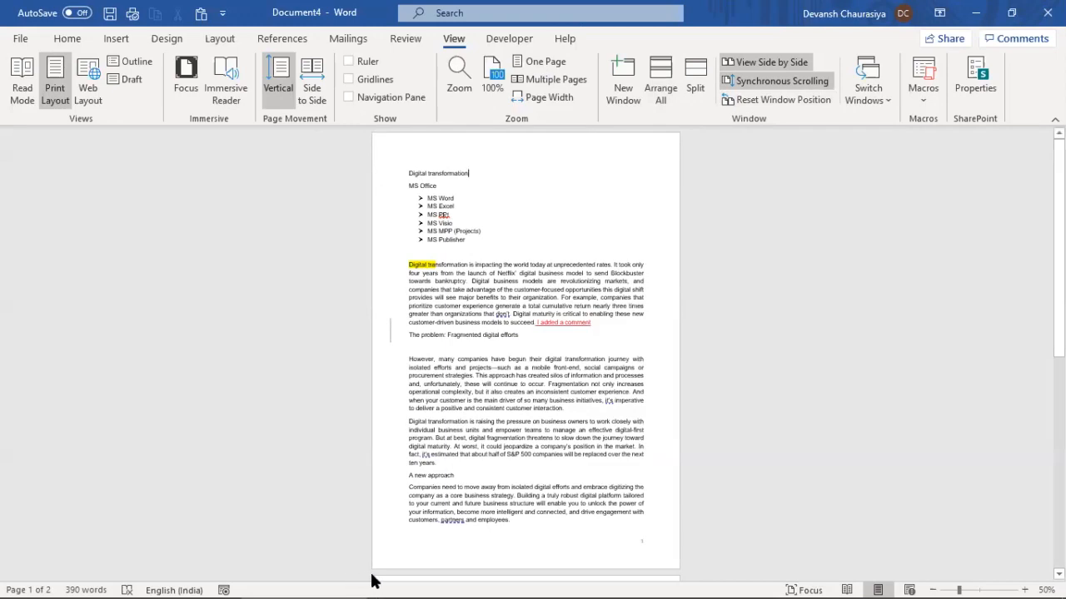
pyautogui.click(559, 80)
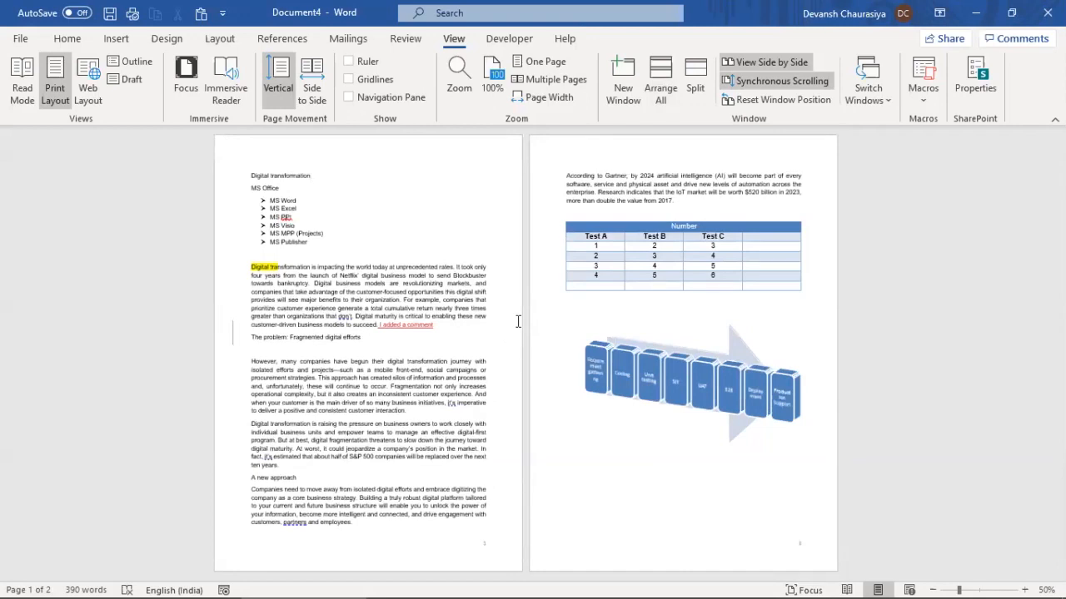
pyautogui.click(532, 97)
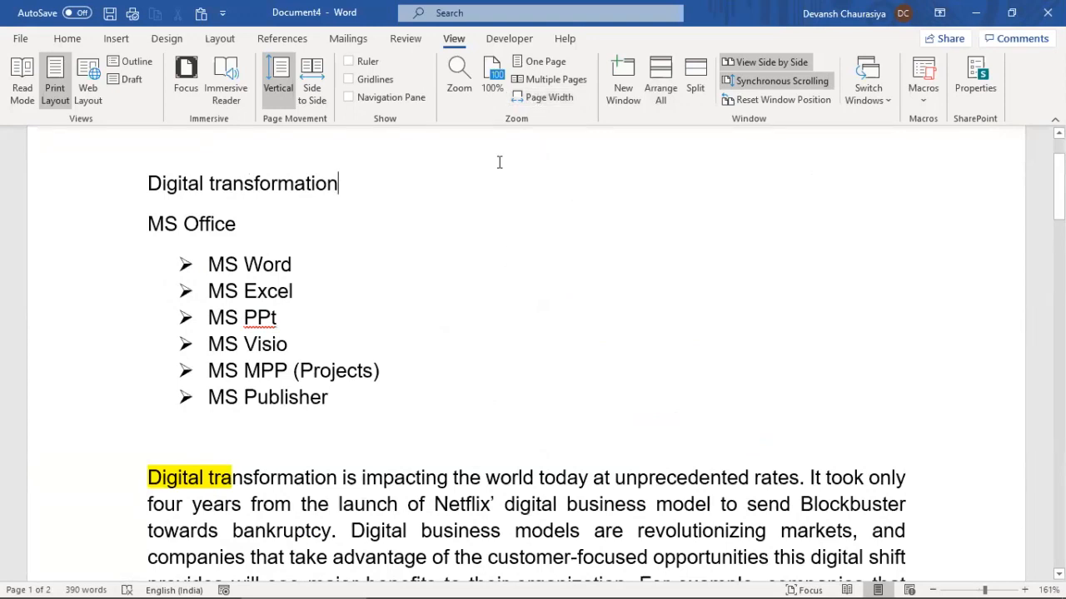
pyautogui.click(537, 62)
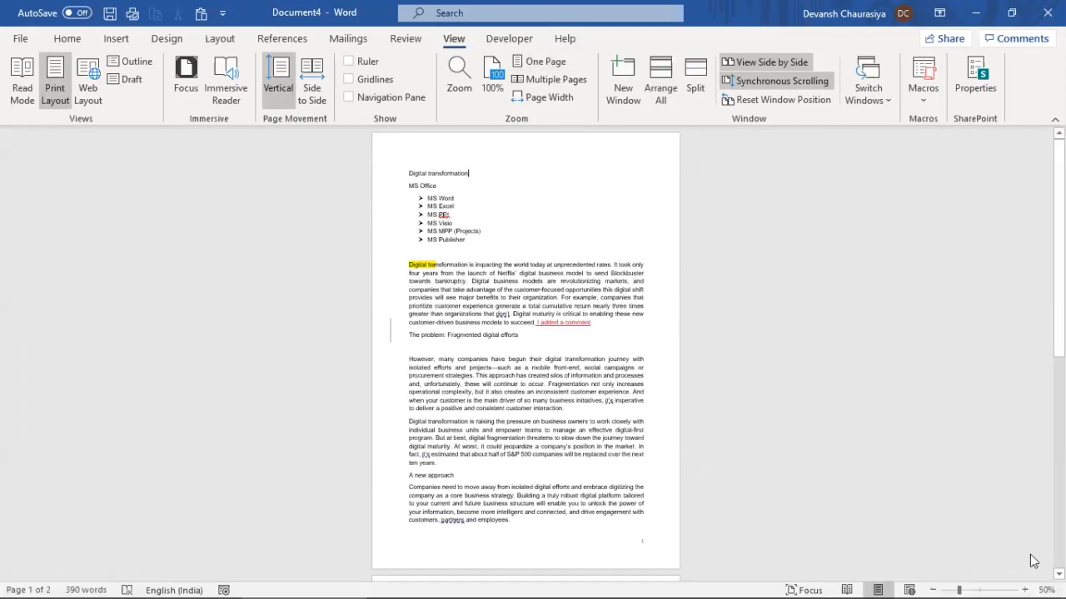
pyautogui.click(980, 589)
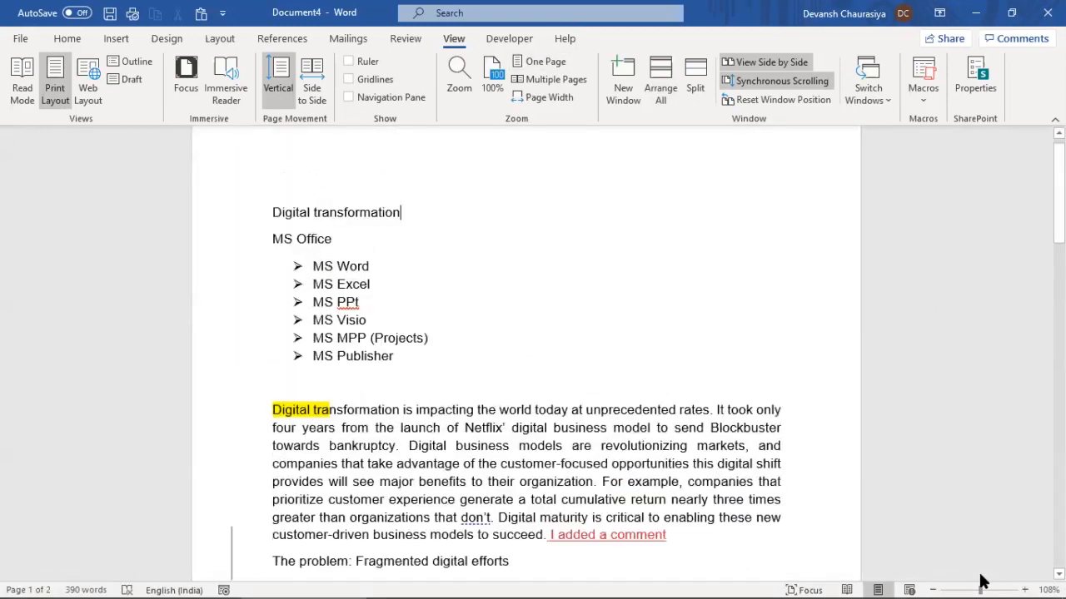
pyautogui.click(934, 588)
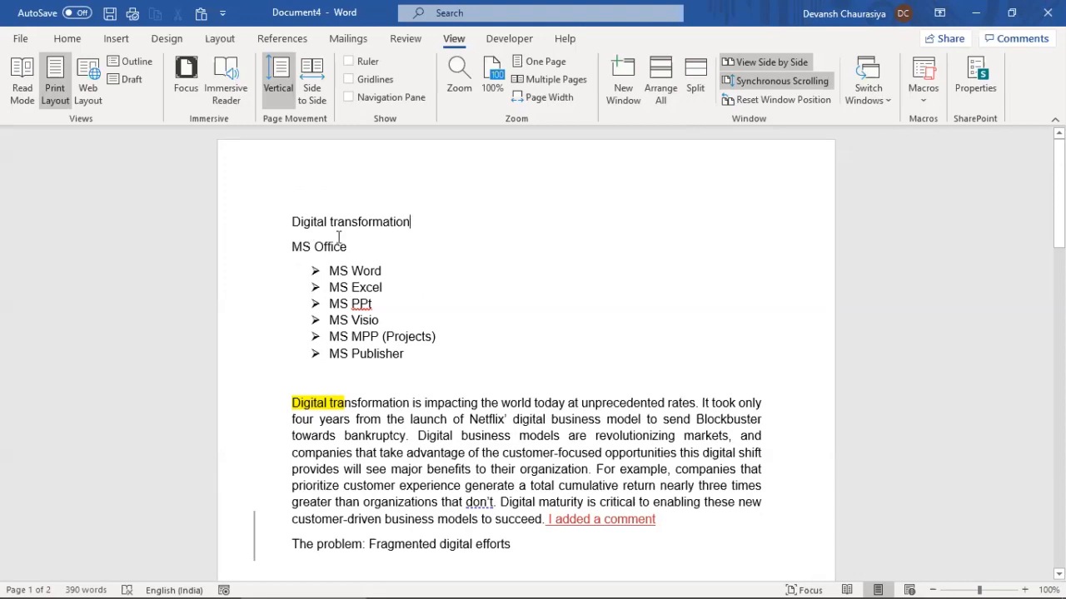
# Browse Document4 in Focus mode, then exit it and maximize the Document4 window
pyautogui.click(190, 70)
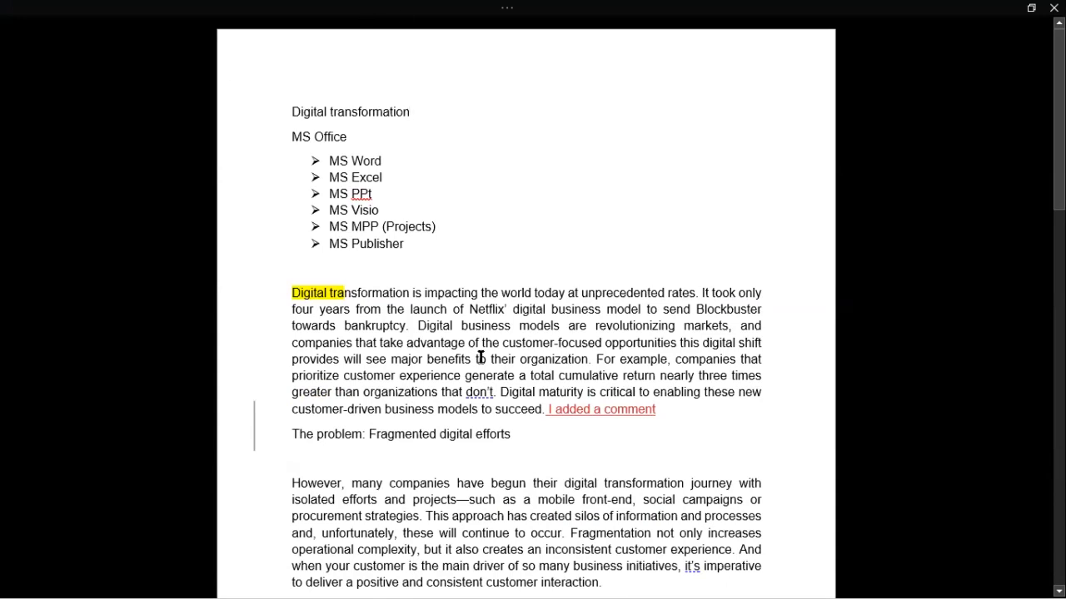
pyautogui.scroll(-3, 500, 397)
pyautogui.scroll(-10, 506, 411)
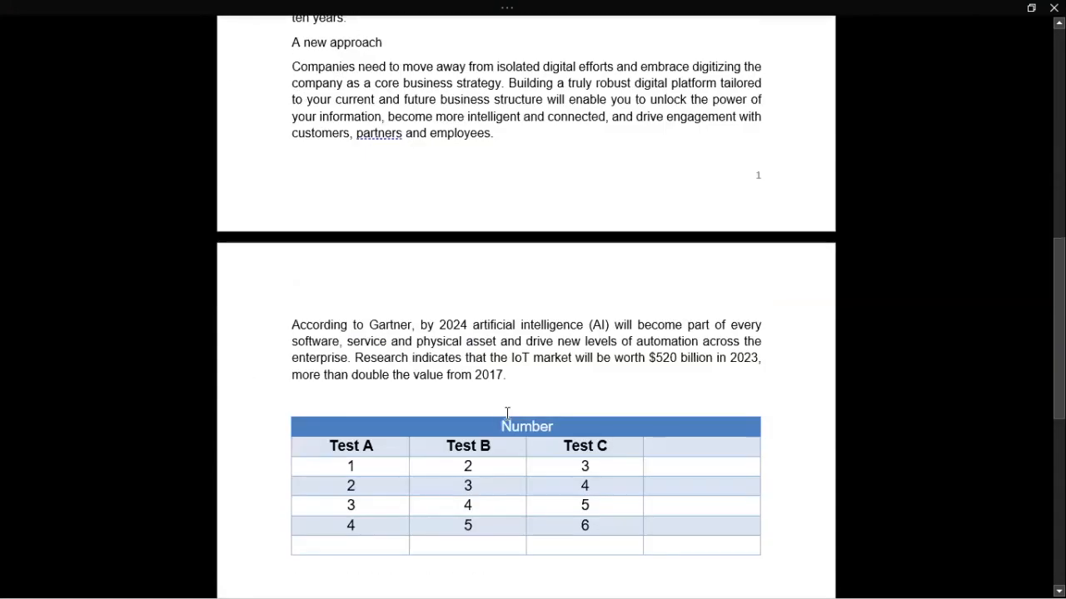
pyautogui.scroll(-5, 523, 441)
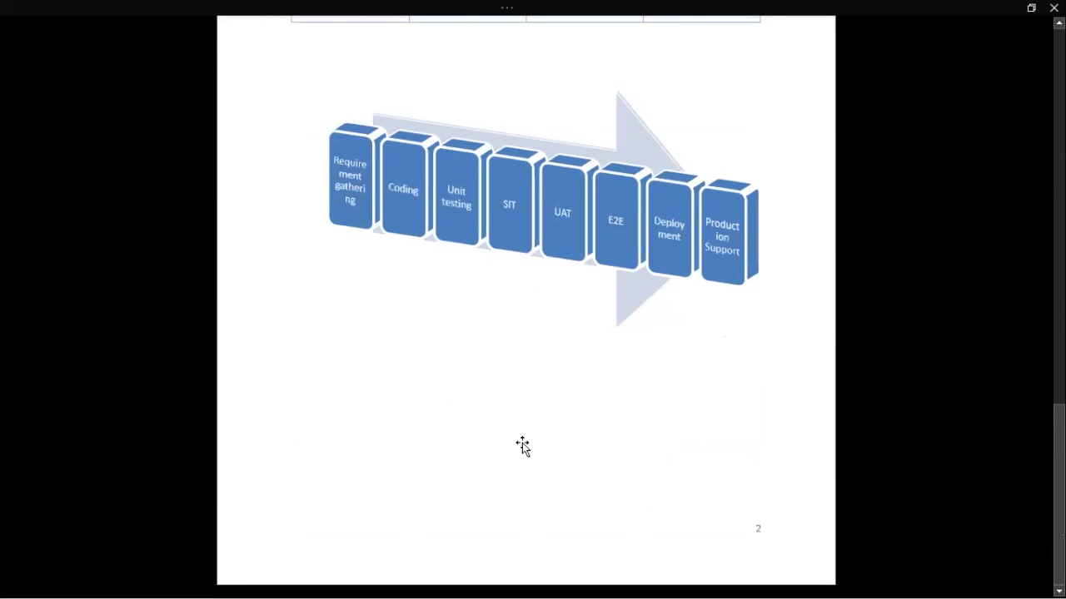
pyautogui.scroll(15, 521, 444)
pyautogui.scroll(14, 523, 443)
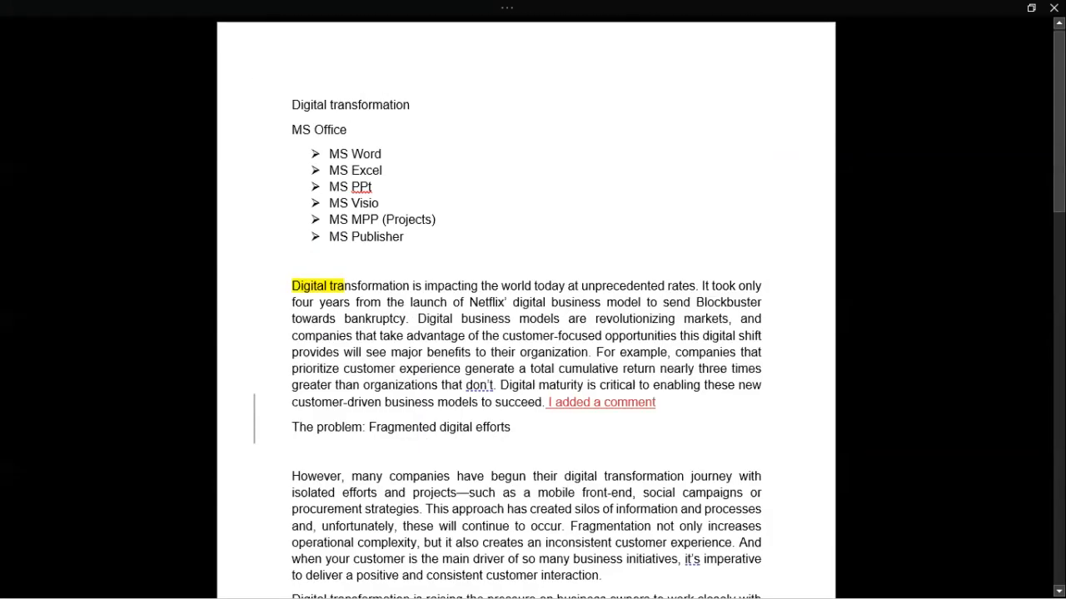
pyautogui.click(1030, 7)
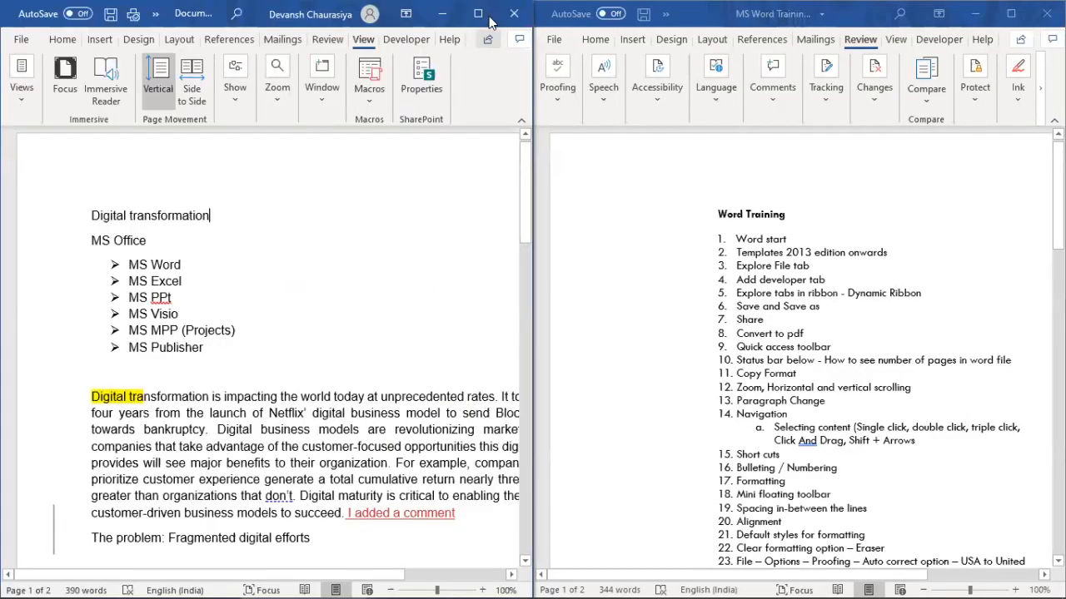
pyautogui.click(481, 15)
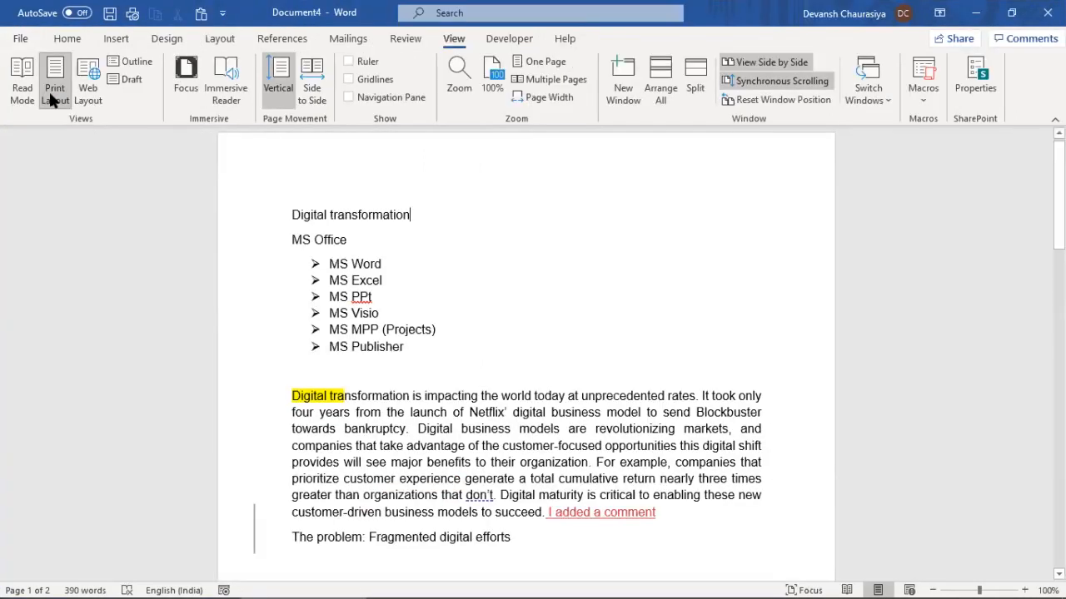
pyautogui.click(22, 78)
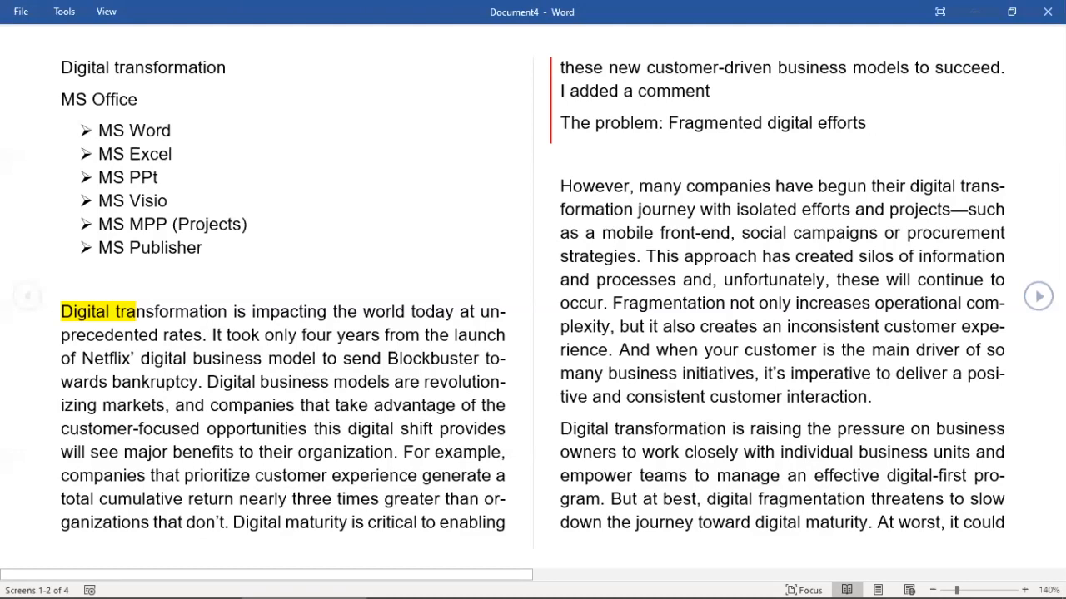
pyautogui.press('Right')
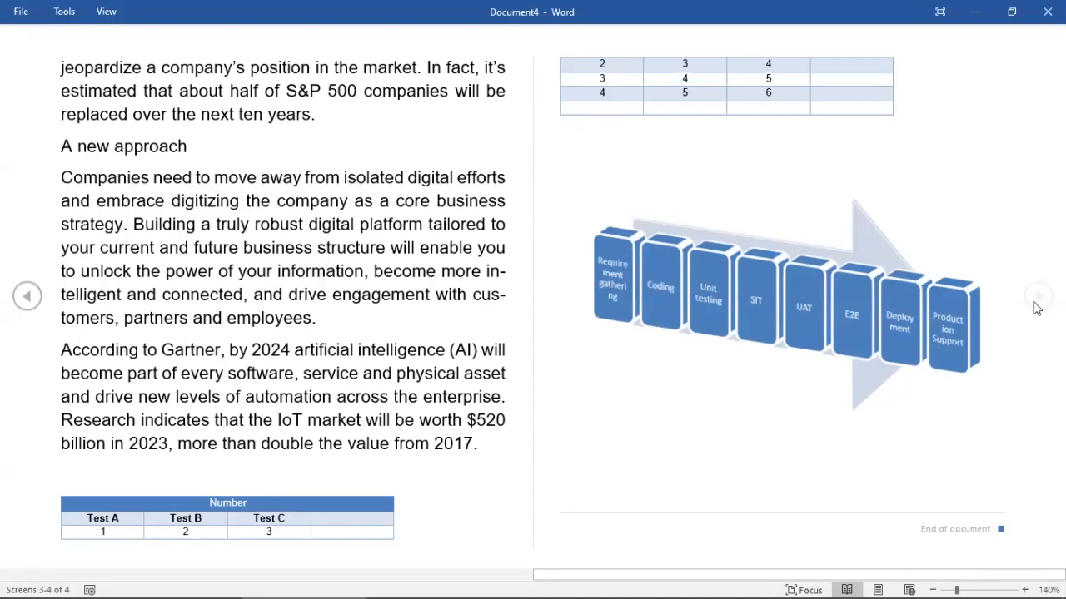
pyautogui.press('Left')
pyautogui.press('Right')
pyautogui.press('Left')
pyautogui.press('Right')
pyautogui.press('Left')
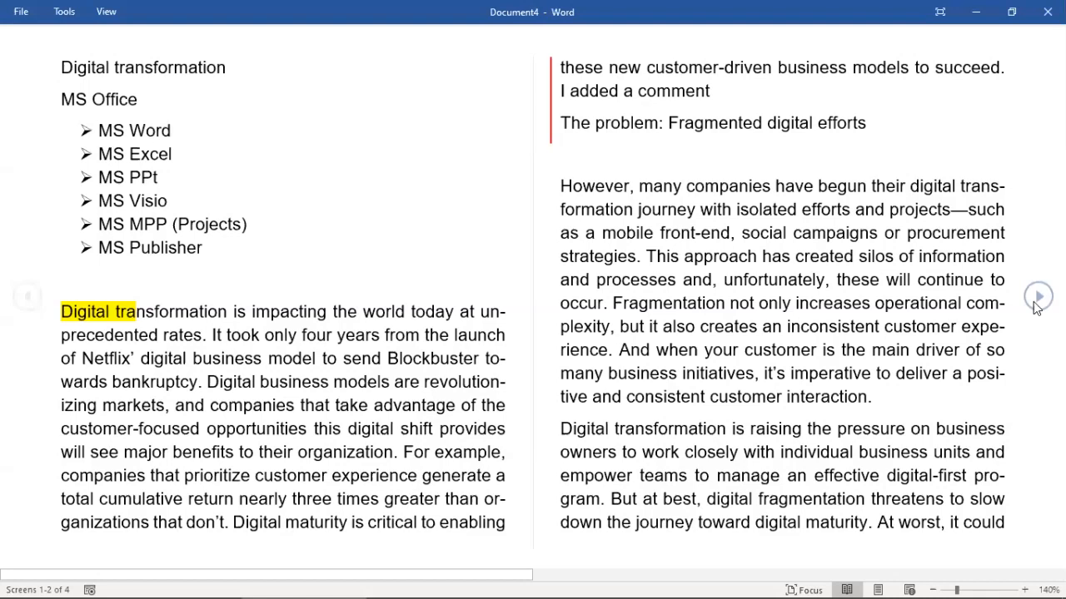
pyautogui.click(1003, 25)
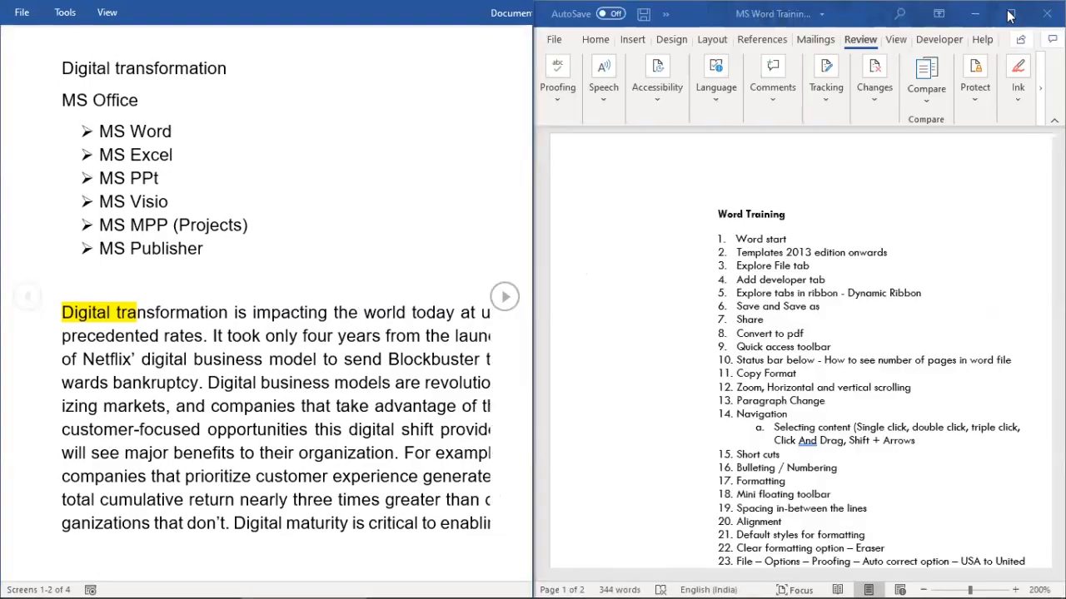
pyautogui.click(478, 12)
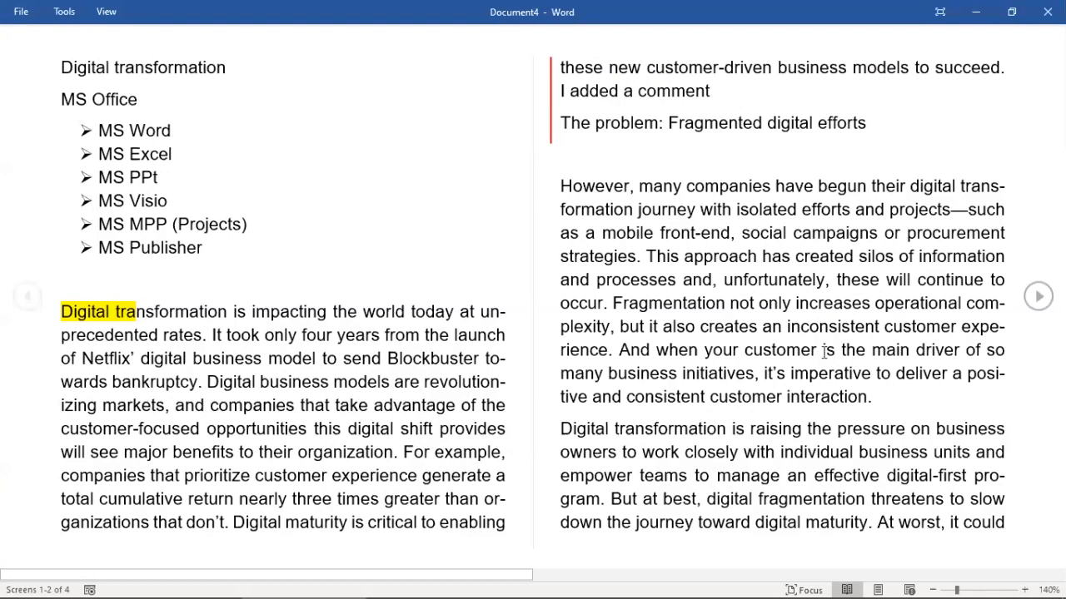
pyautogui.doubleClick(672, 375)
pyautogui.click(940, 12)
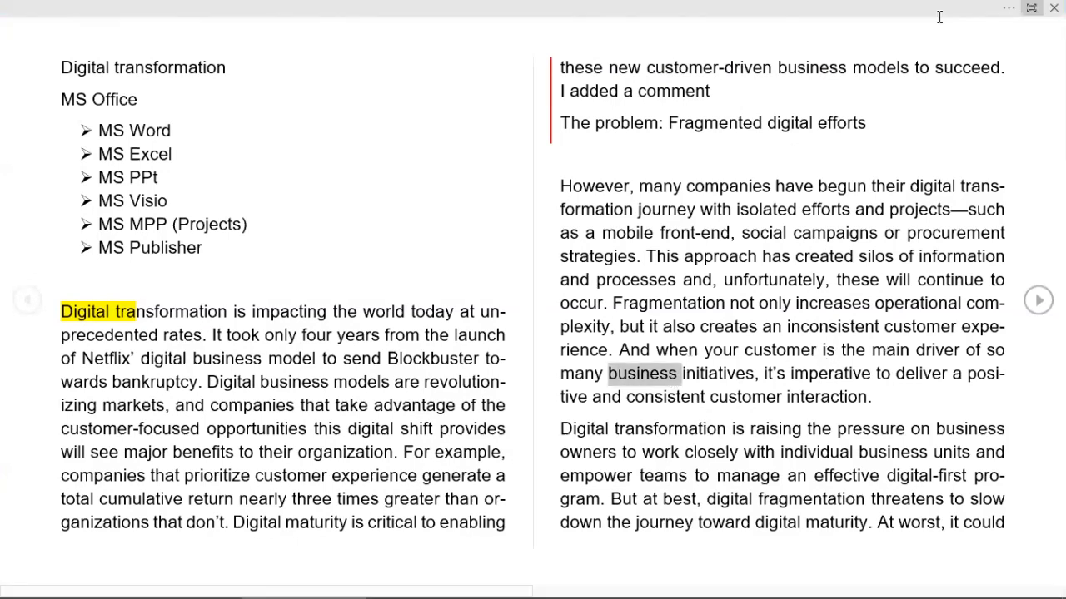
pyautogui.click(1031, 7)
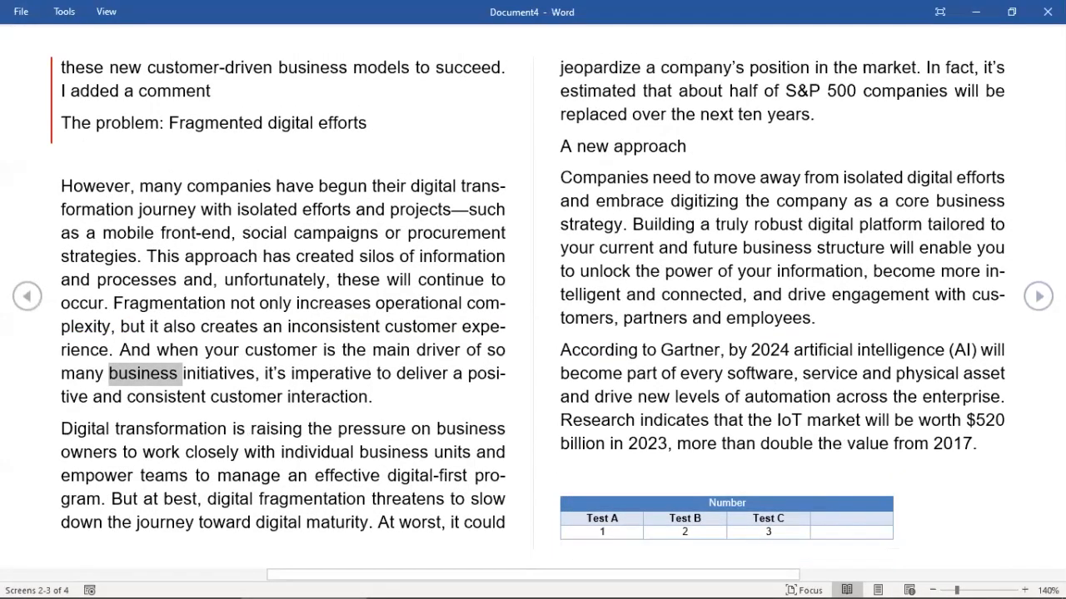
pyautogui.press('Escape')
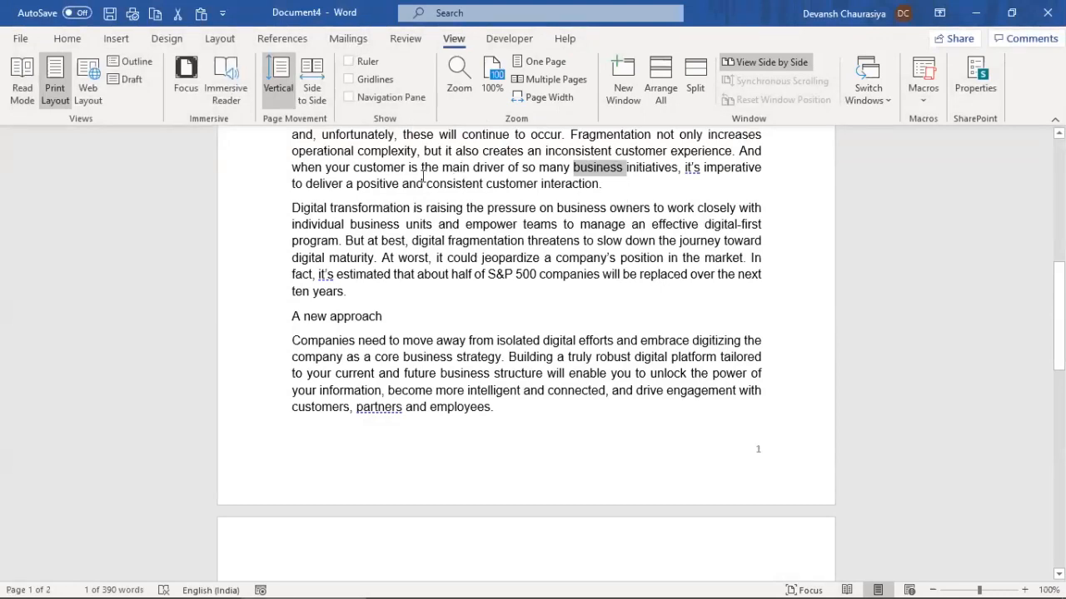
pyautogui.scroll(3, 445, 234)
pyautogui.scroll(6, 445, 233)
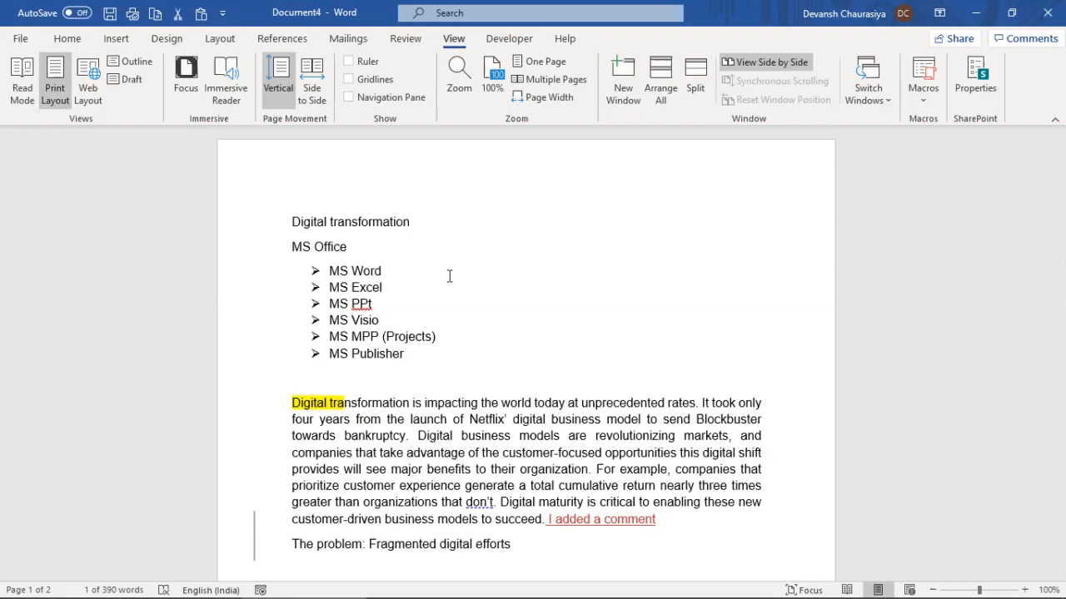
pyautogui.click(349, 62)
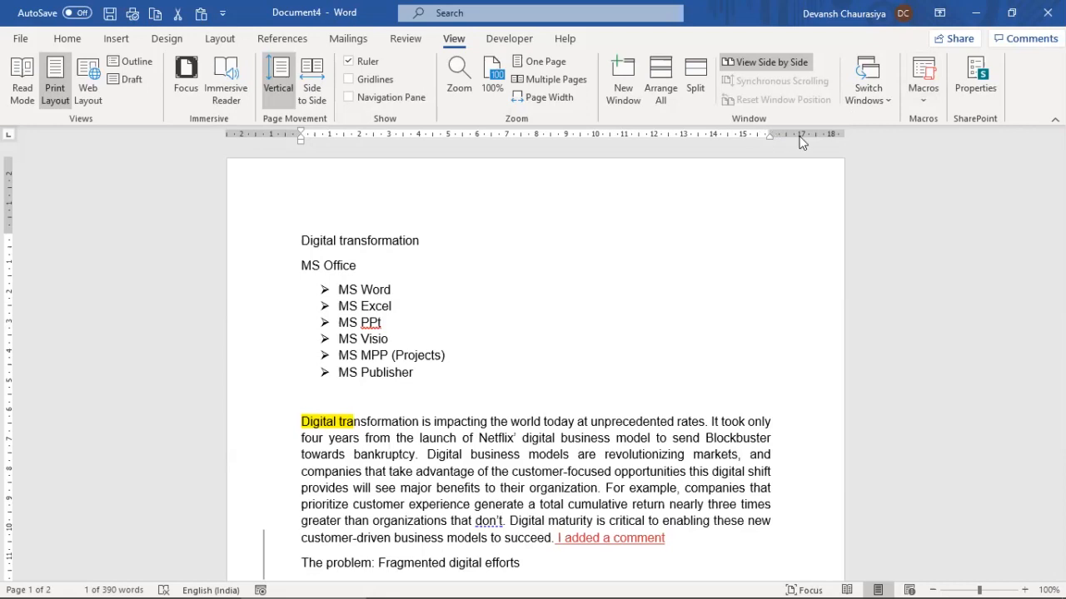
pyautogui.click(349, 80)
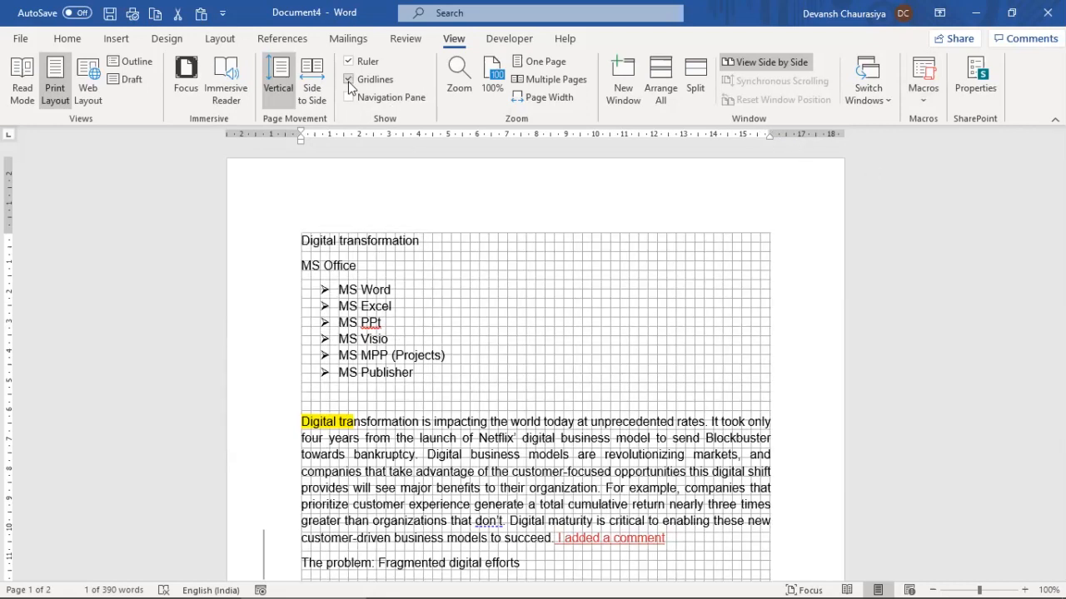
pyautogui.scroll(-15, 402, 385)
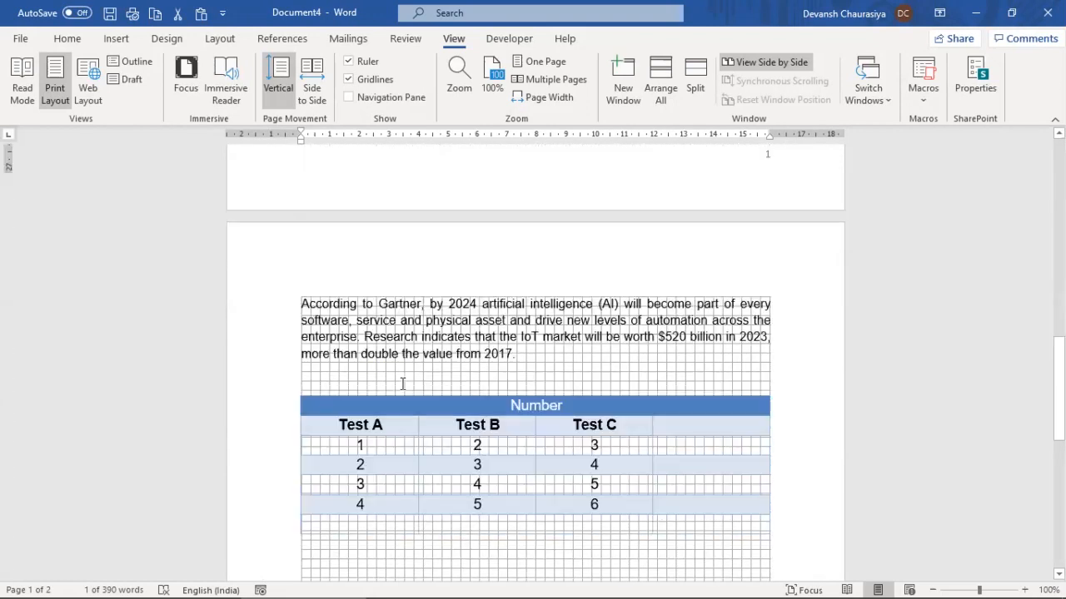
pyautogui.scroll(-6, 403, 387)
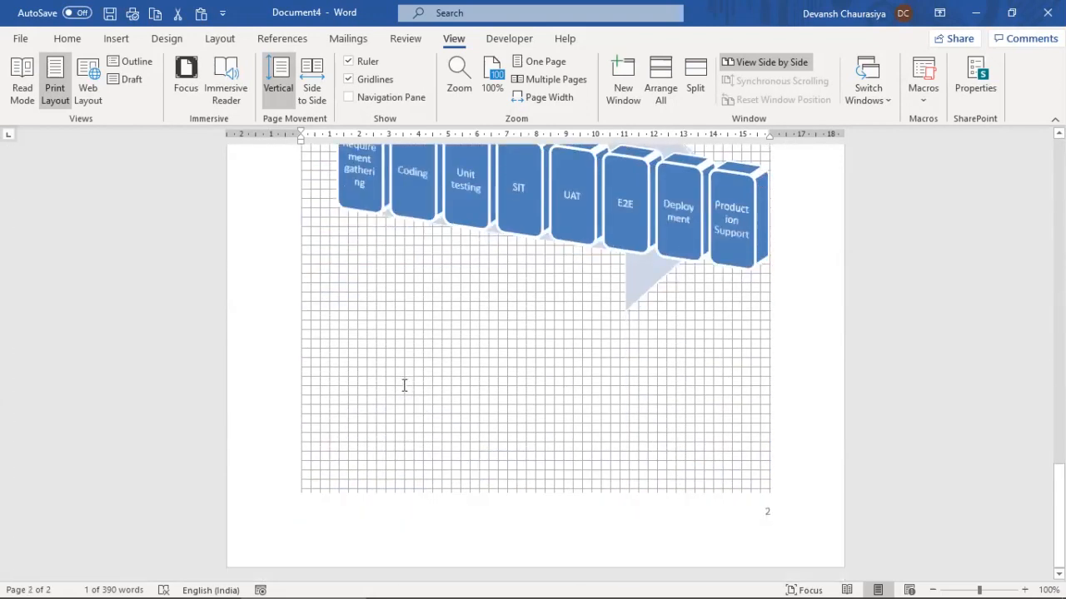
pyautogui.scroll(10, 405, 385)
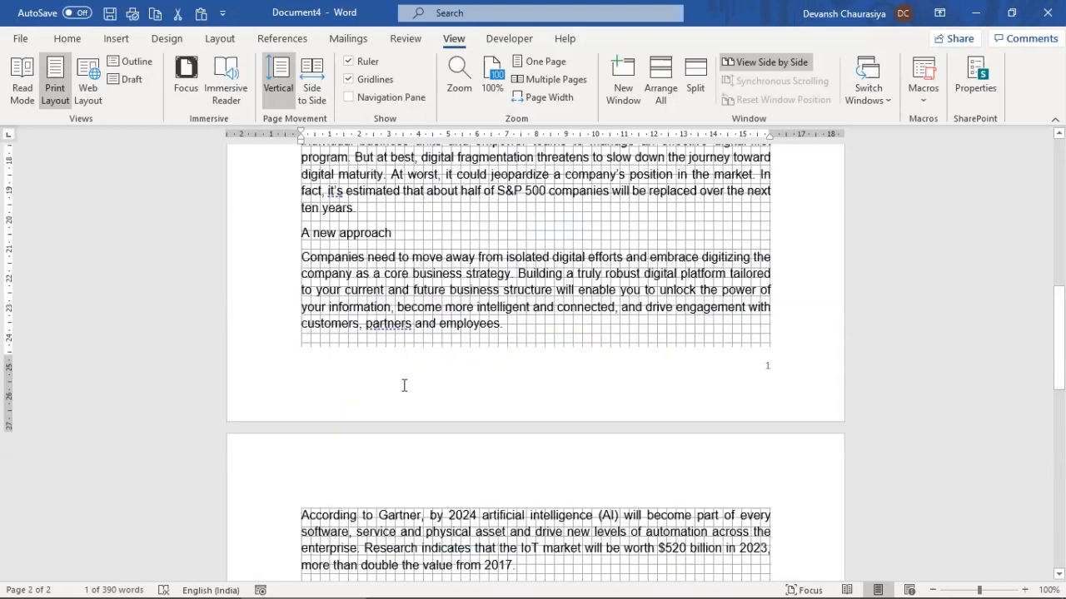
pyautogui.scroll(10, 404, 386)
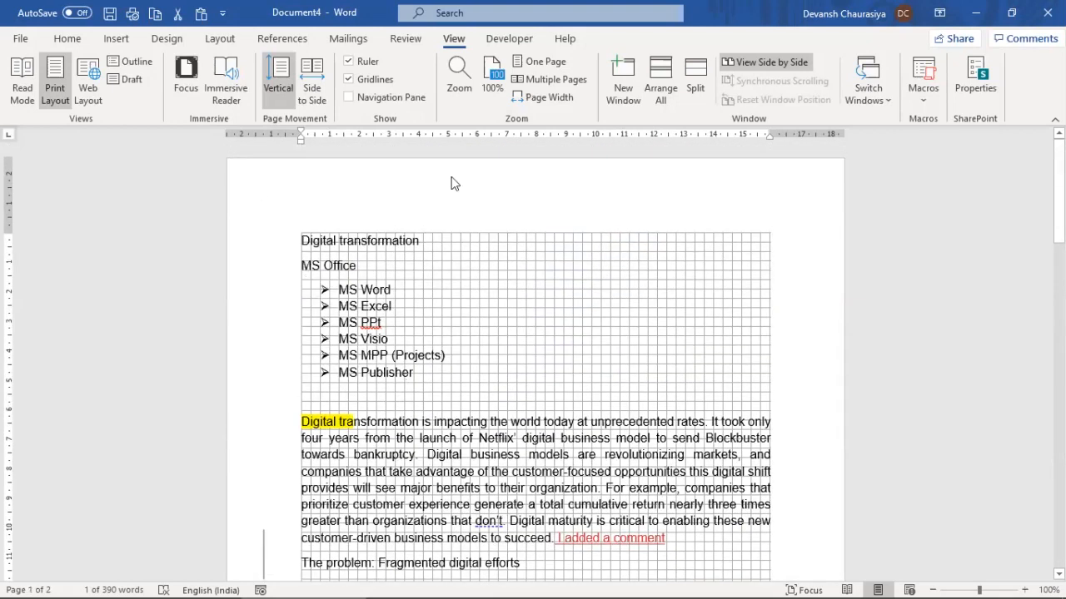
pyautogui.click(349, 97)
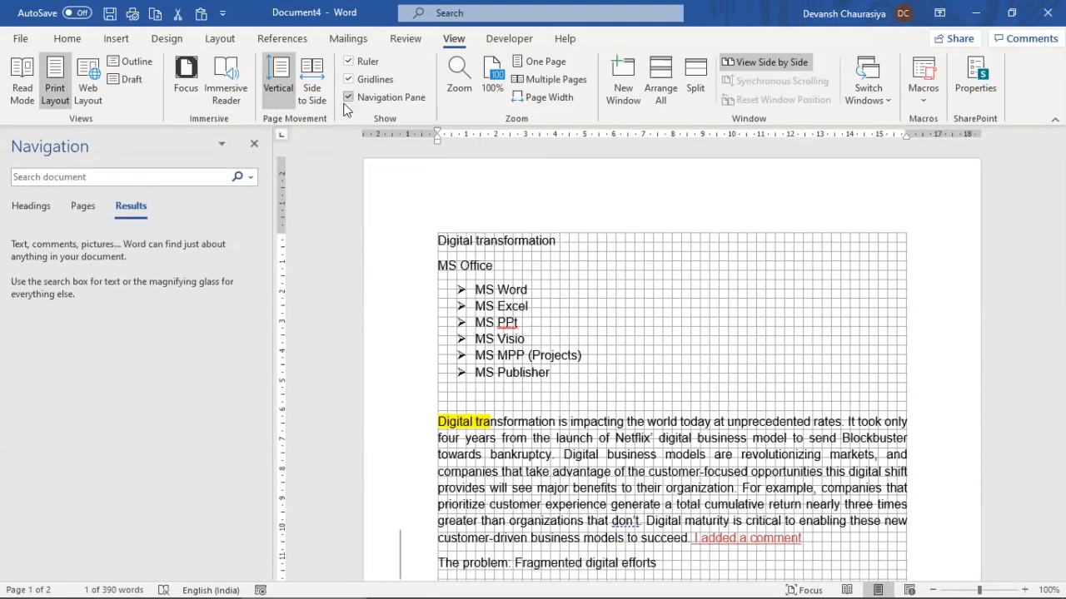
pyautogui.click(349, 98)
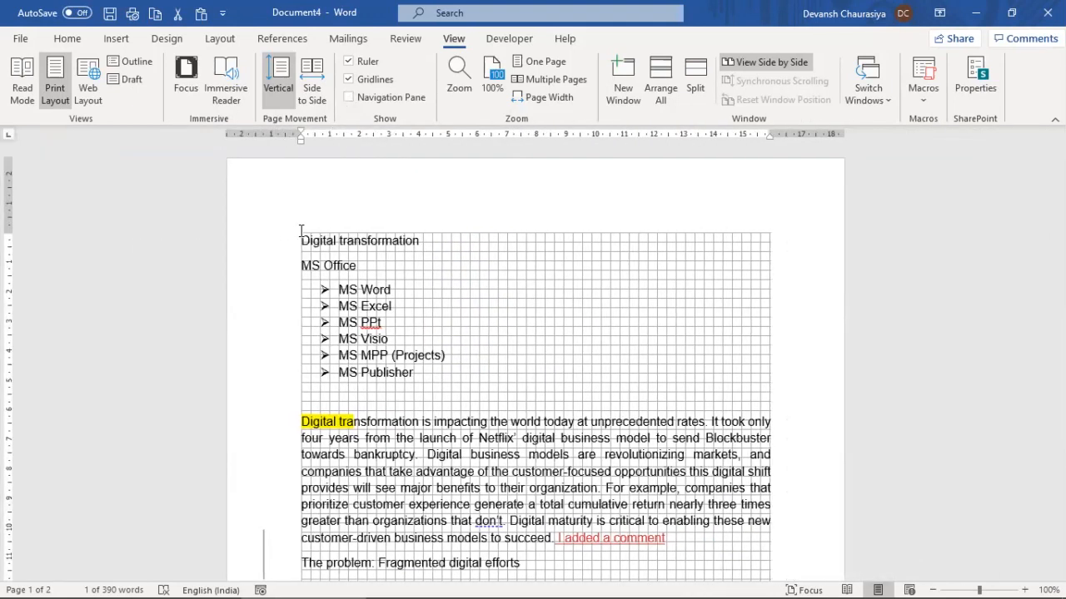
pyautogui.click(350, 80)
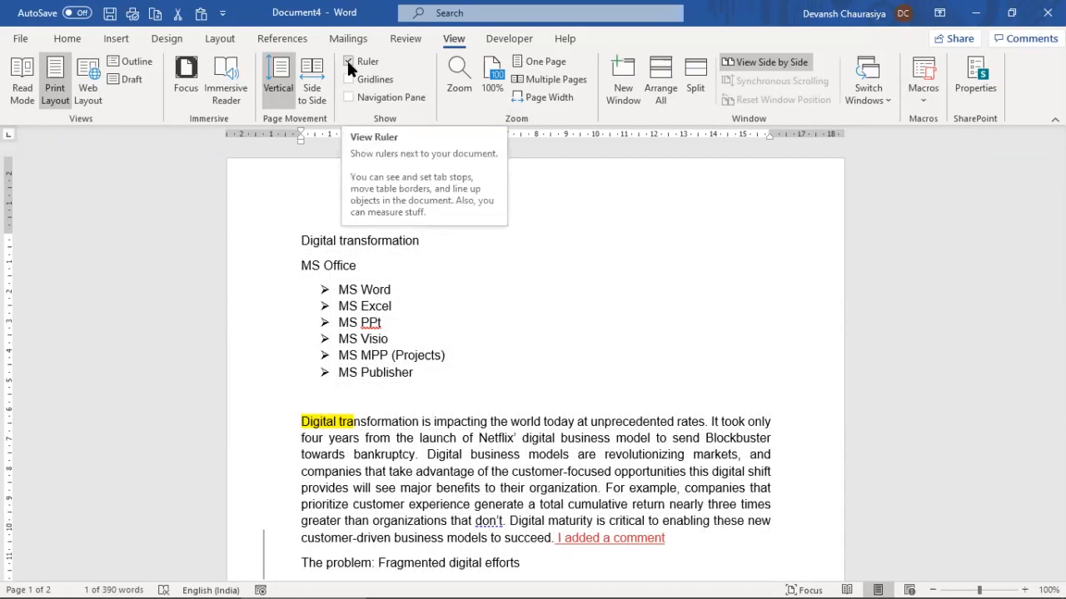
pyautogui.click(348, 62)
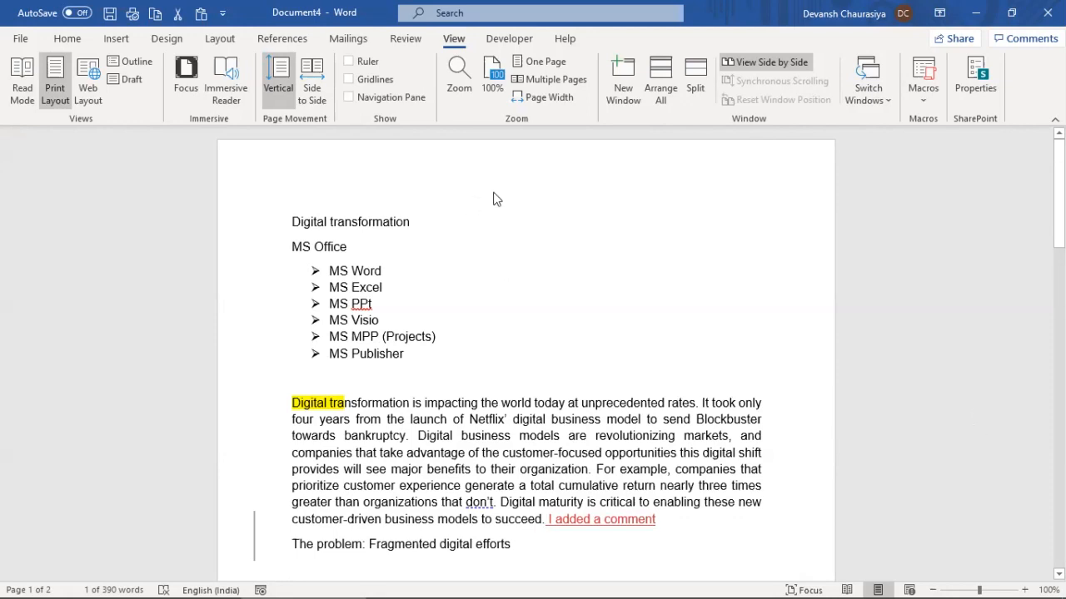
pyautogui.click(218, 79)
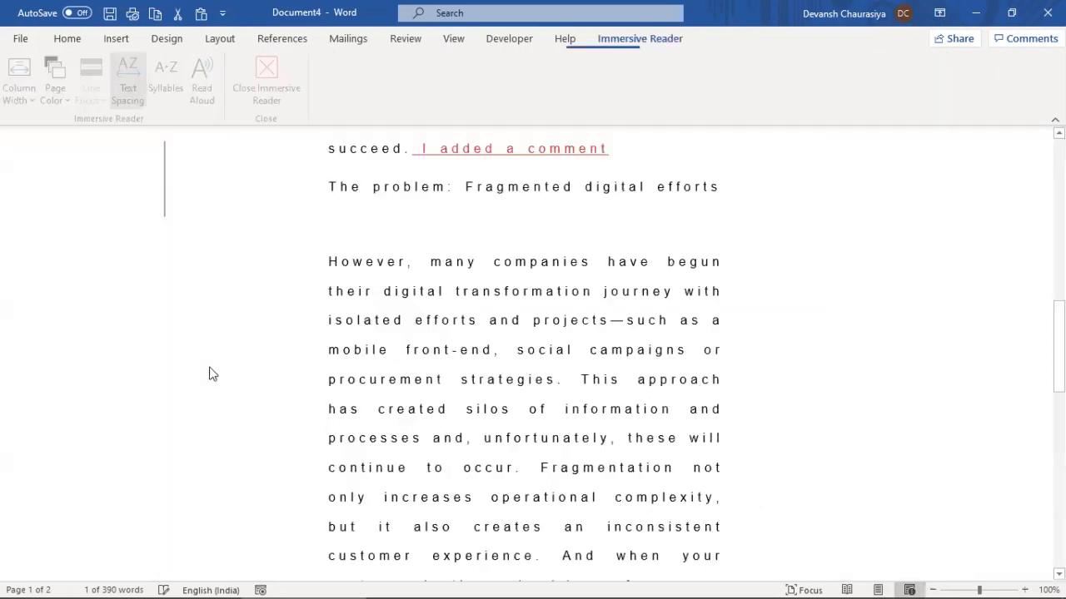
pyautogui.scroll(-2, 456, 367)
pyautogui.scroll(-12, 453, 367)
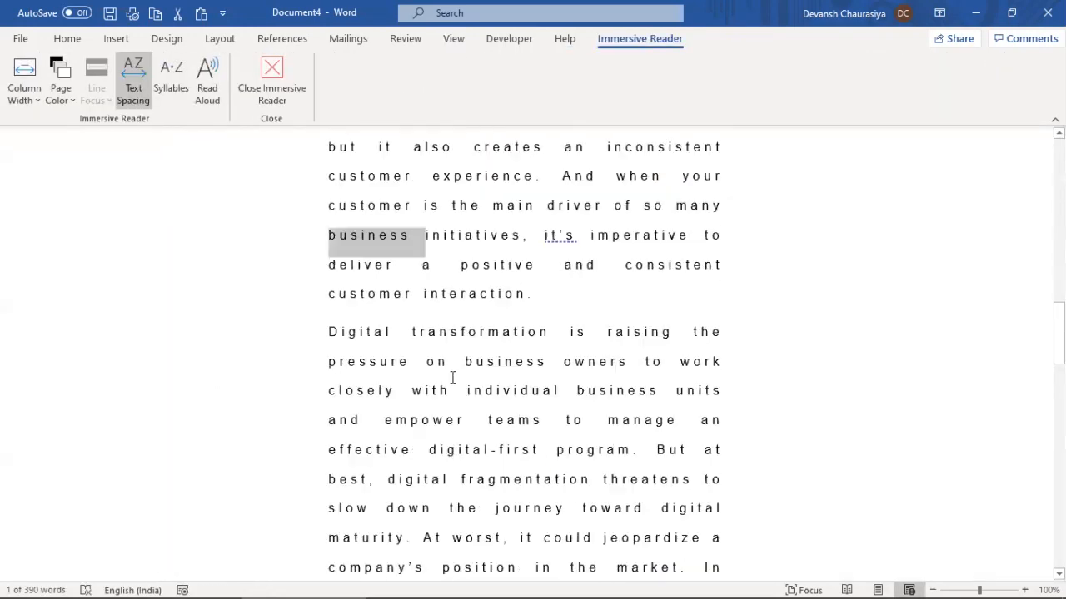
pyautogui.scroll(-5, 463, 381)
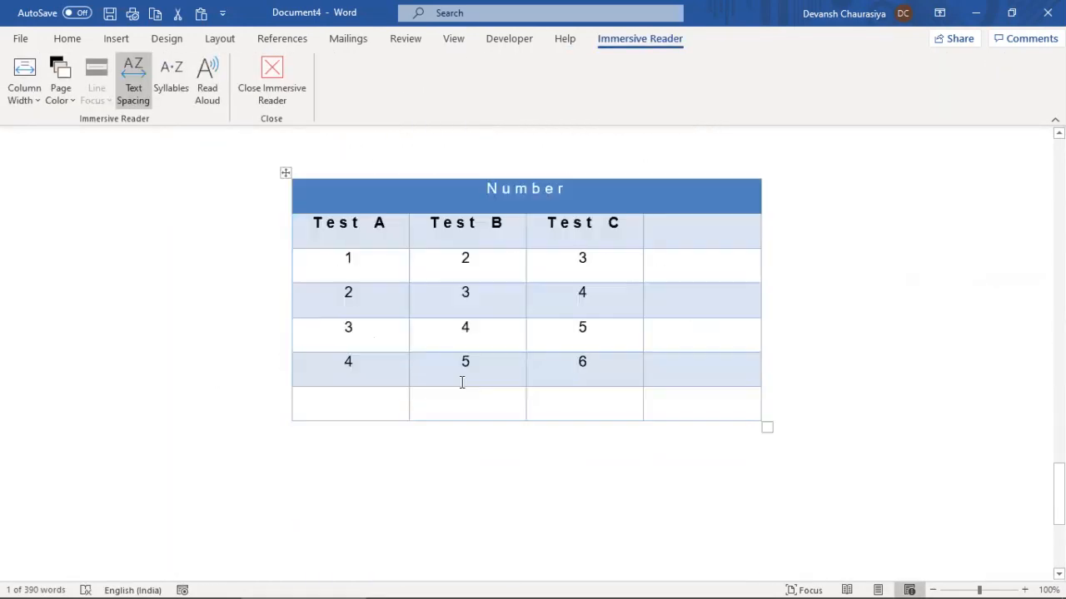
pyautogui.scroll(6, 442, 397)
pyautogui.scroll(15, 434, 398)
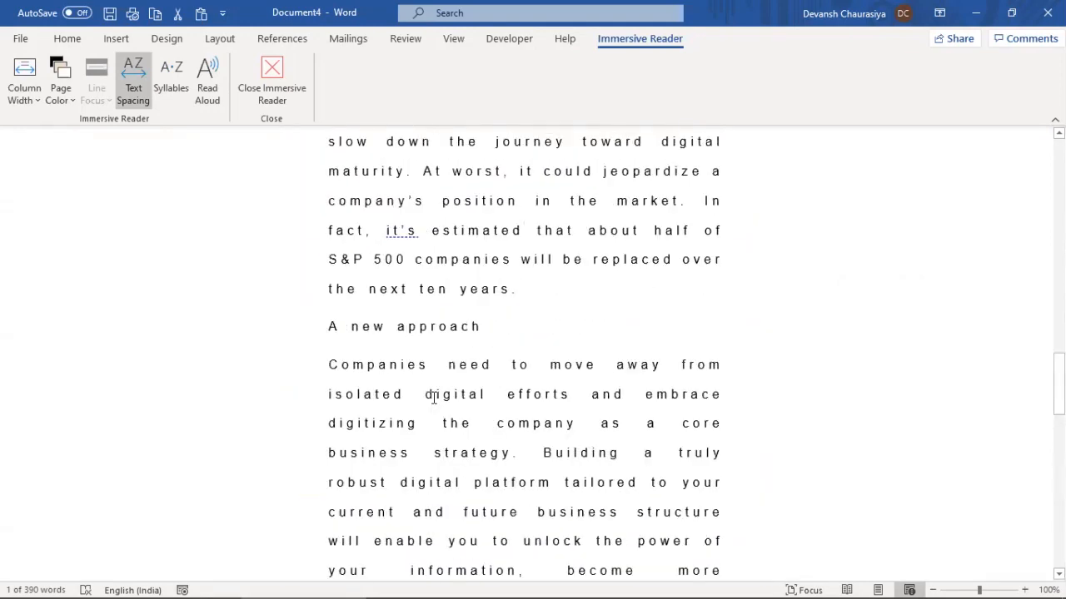
pyautogui.click(274, 75)
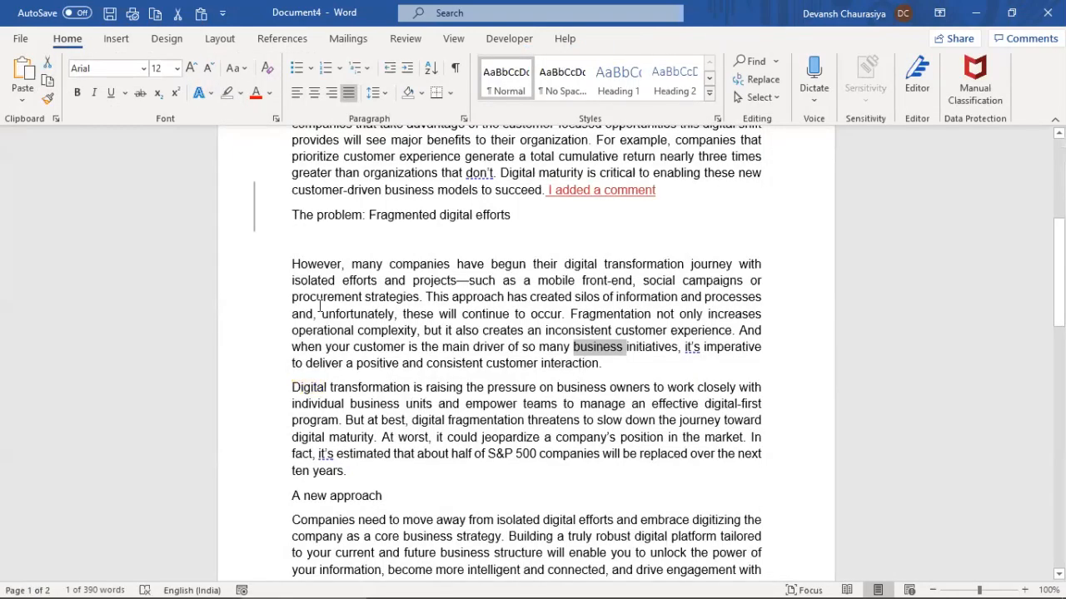
# Bring the MS Word Training Notes window forward, maximize it and scroll through its outline
pyautogui.hotkey('alt', 'Tab')
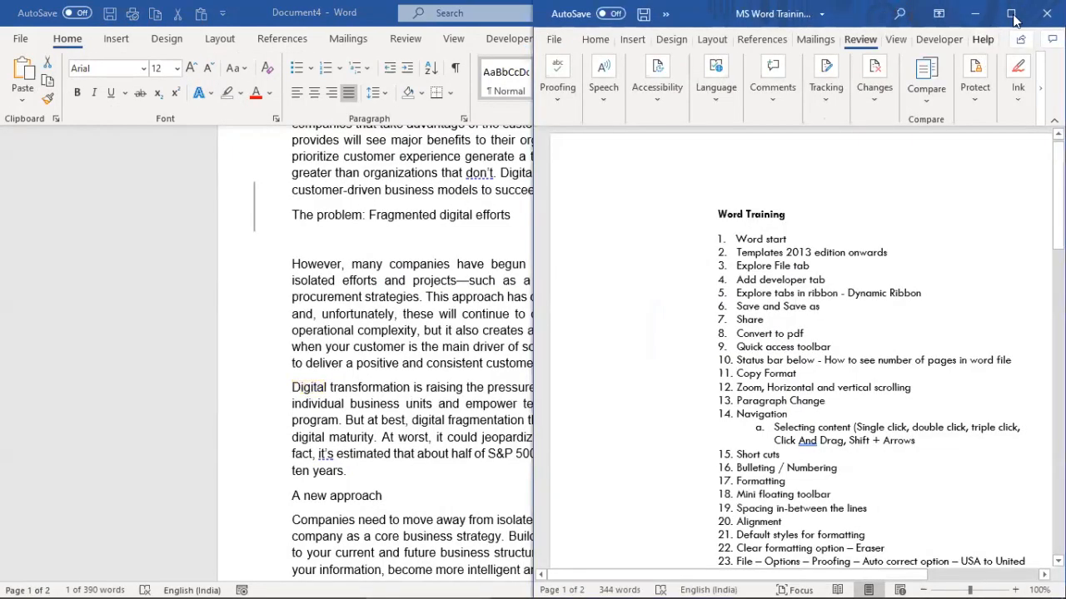
pyautogui.click(1013, 20)
pyautogui.scroll(-10, 414, 416)
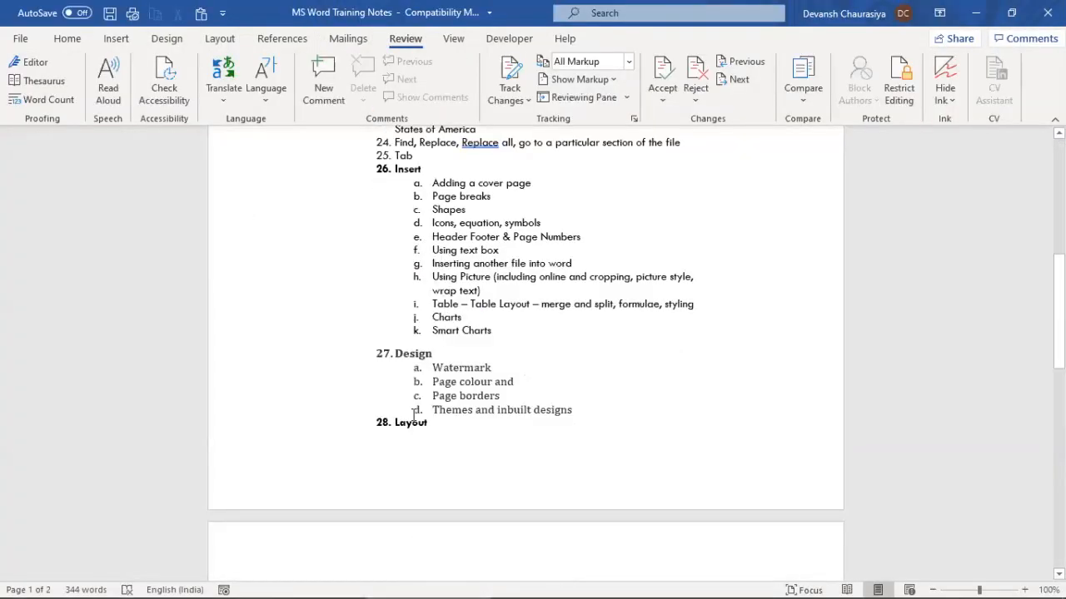
pyautogui.scroll(-10, 414, 420)
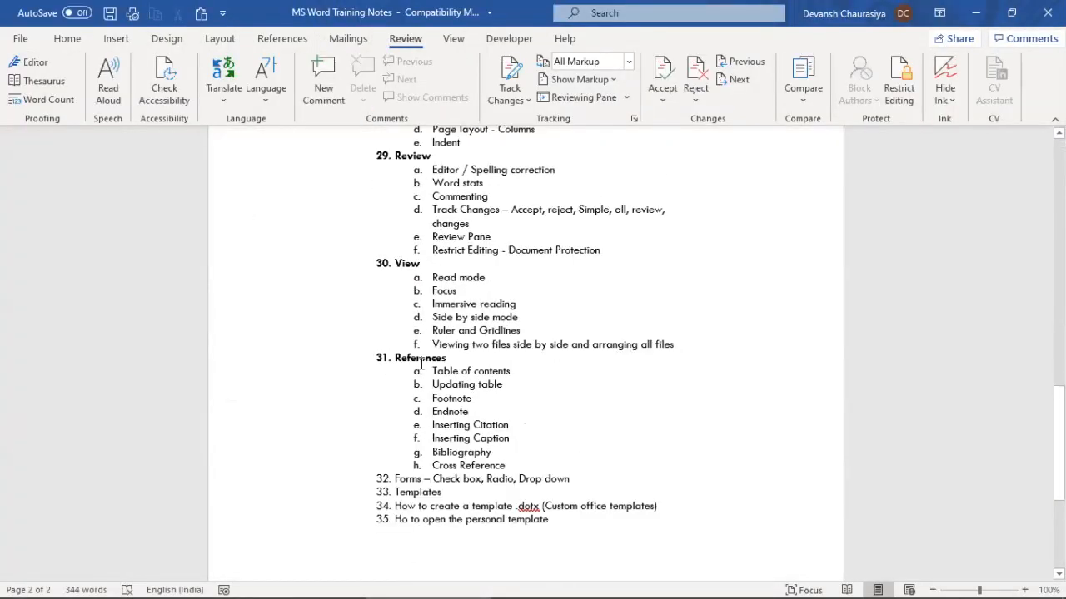
pyautogui.scroll(3, 414, 431)
# Select the Design subtopics Watermark to Themes and the Print, Margins and Orientation items, then show Layout
pyautogui.moveTo(431, 268); pyautogui.dragTo(589, 343)
pyautogui.scroll(8, 479, 348)
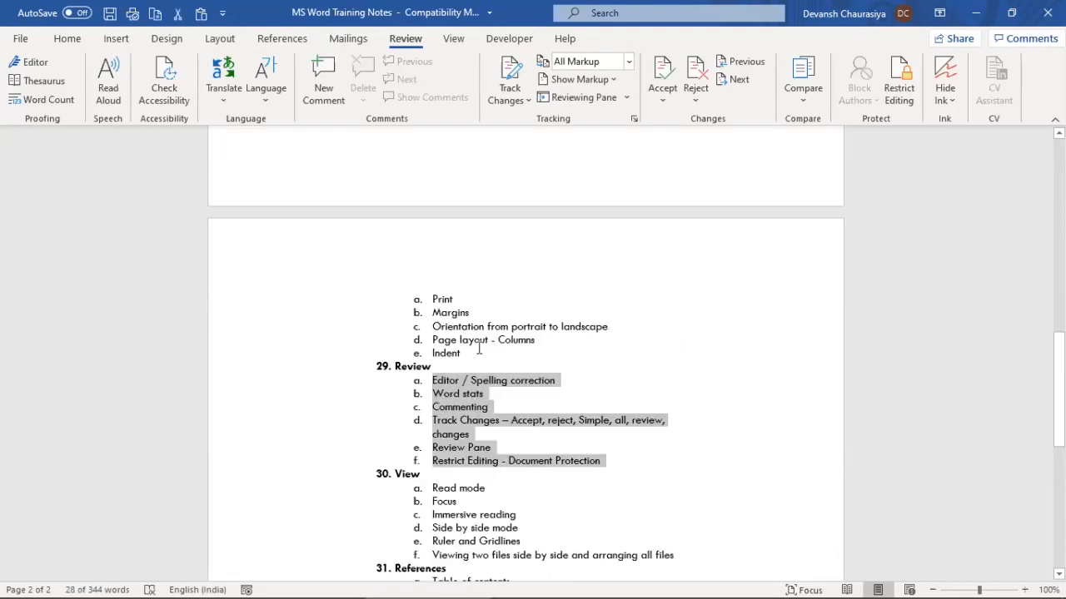
pyautogui.moveTo(460, 332); pyautogui.dragTo(555, 367)
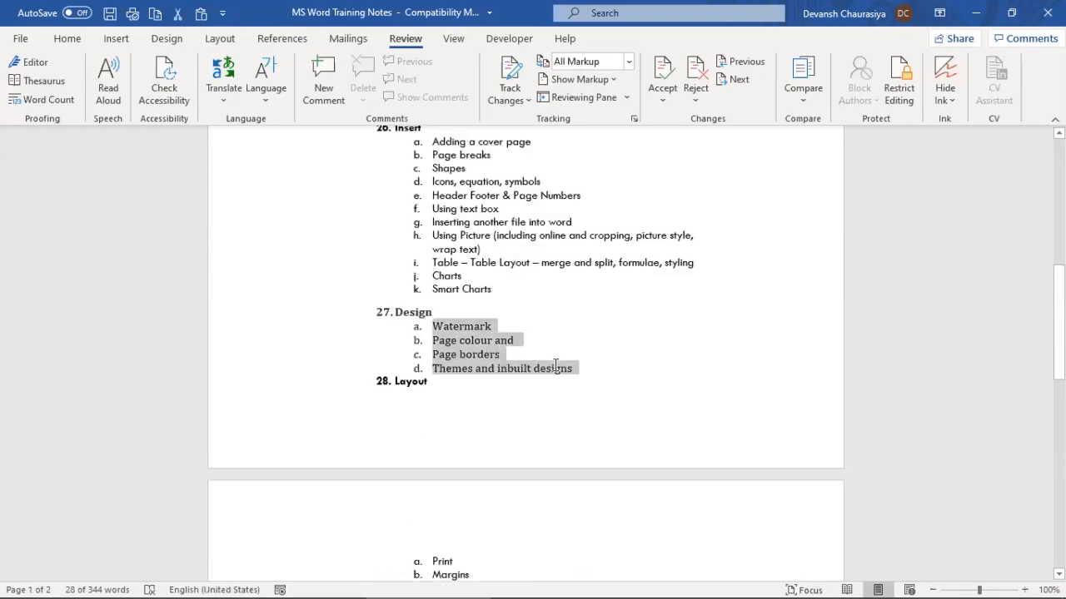
pyautogui.scroll(-6, 555, 367)
pyautogui.click(441, 298)
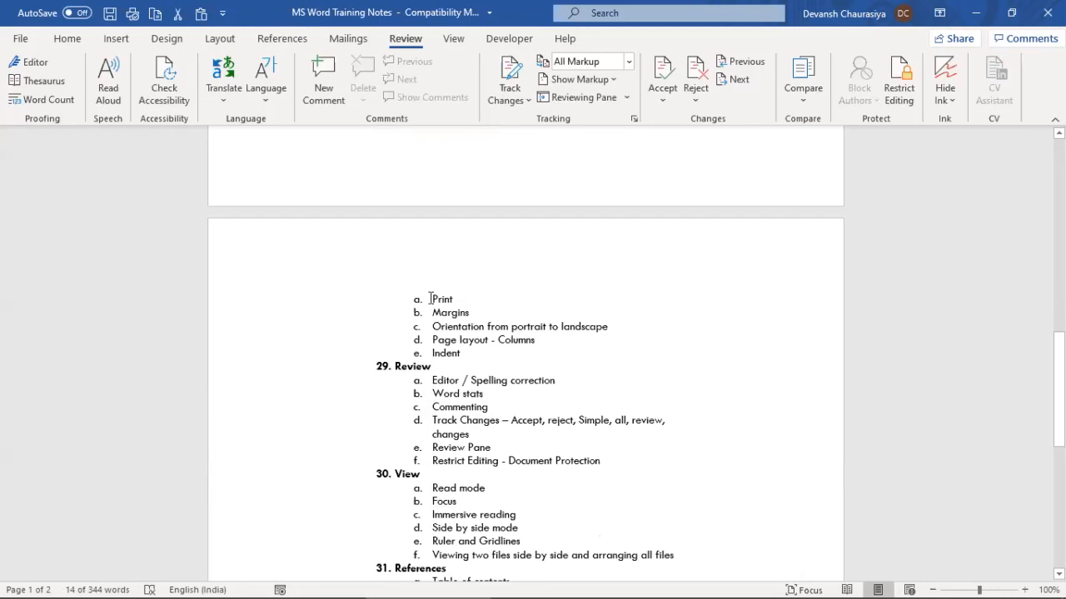
pyautogui.moveTo(472, 321); pyautogui.dragTo(509, 328)
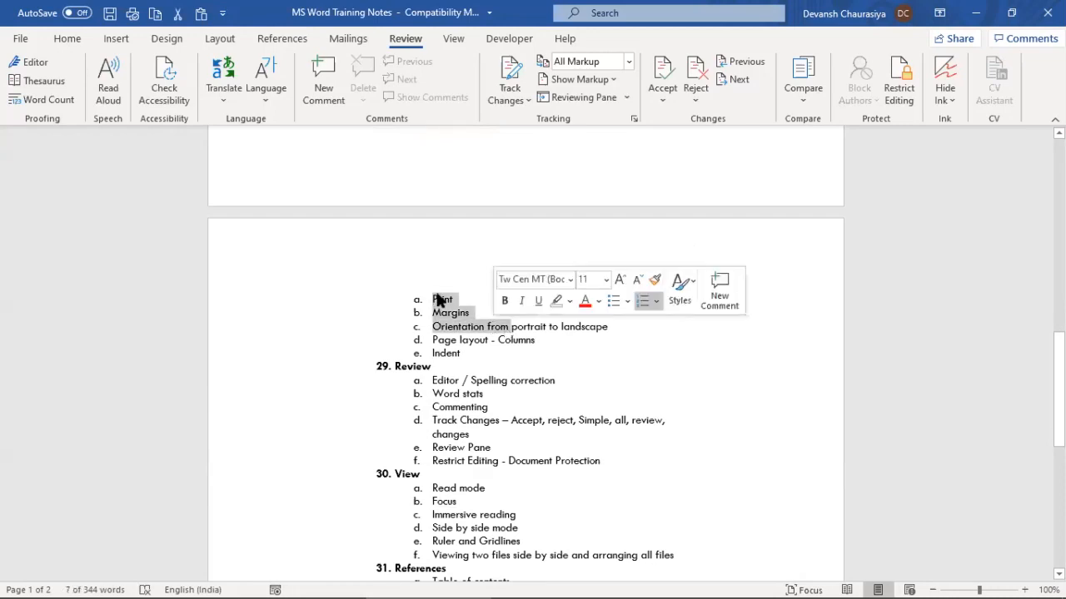
pyautogui.click(220, 39)
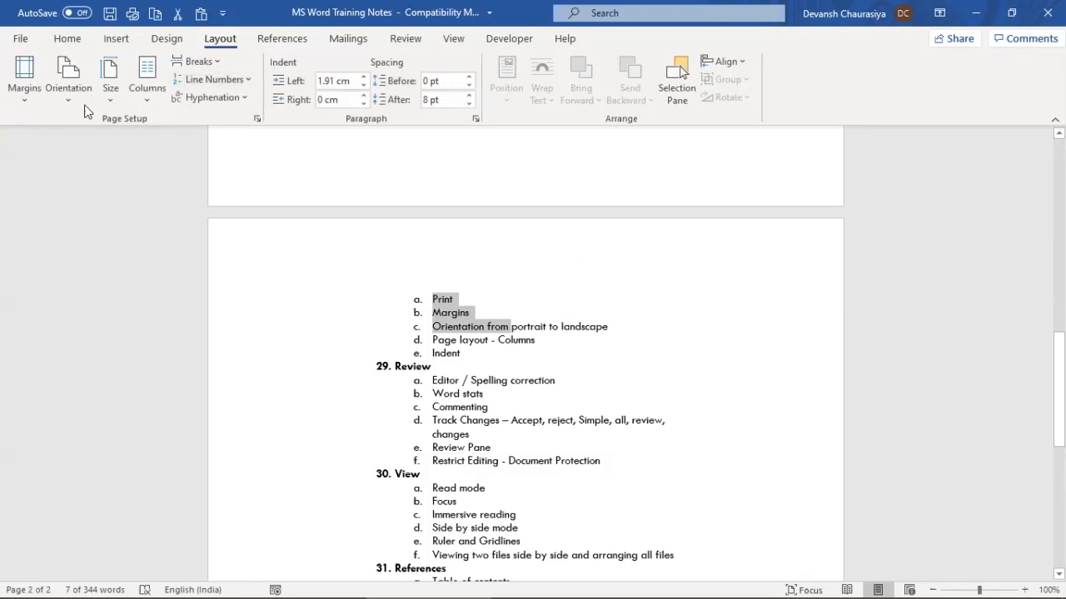
# Switch the training notes pages to landscape orientation
pyautogui.click(496, 399)
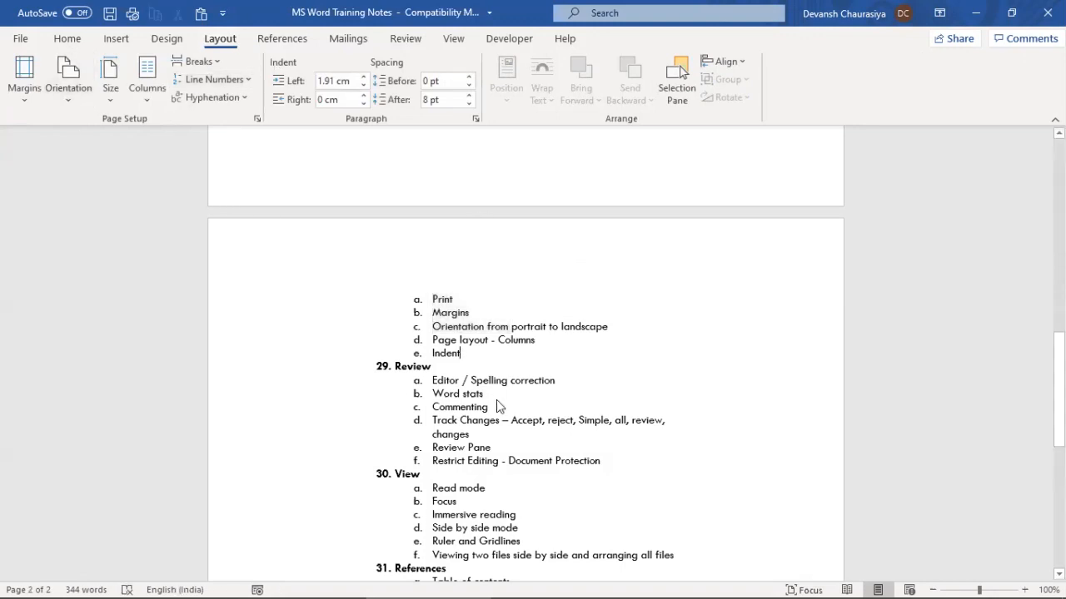
pyautogui.scroll(5, 497, 400)
pyautogui.scroll(7, 498, 400)
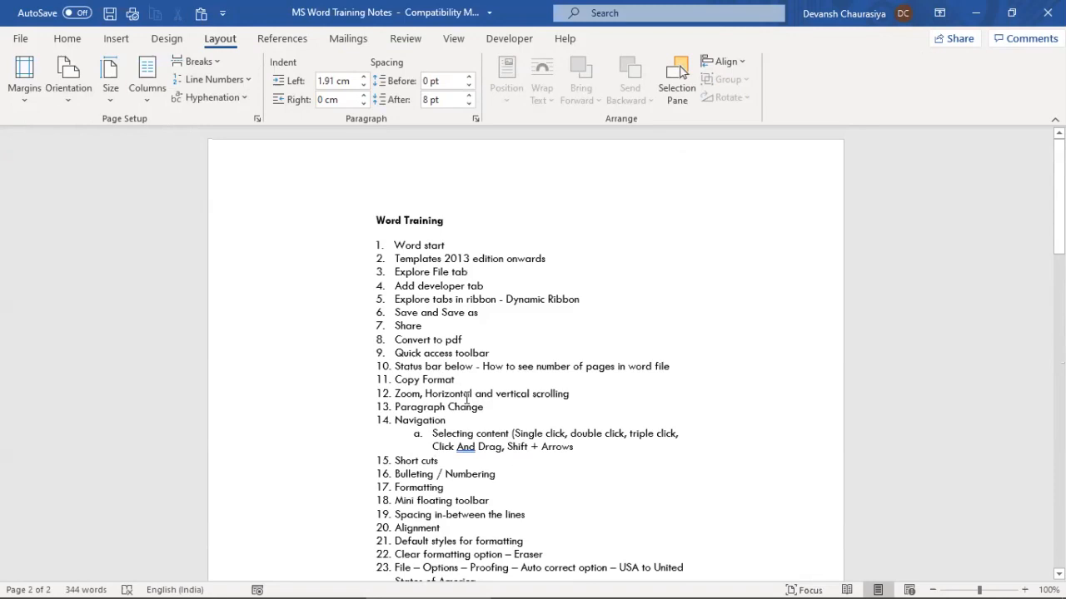
pyautogui.scroll(-3, 468, 405)
pyautogui.scroll(-9, 467, 404)
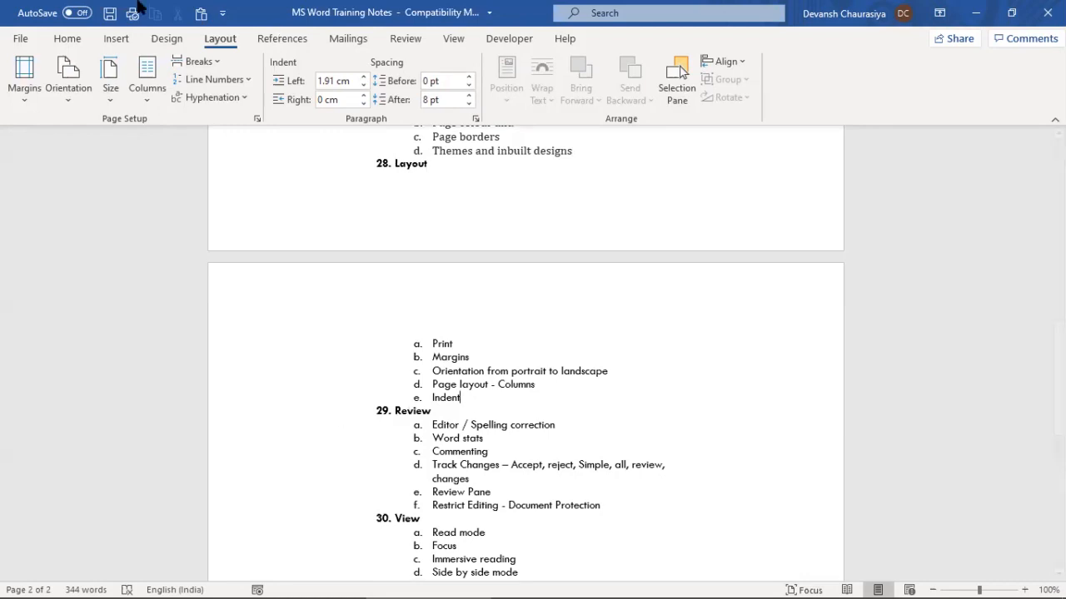
pyautogui.click(67, 94)
pyautogui.click(99, 161)
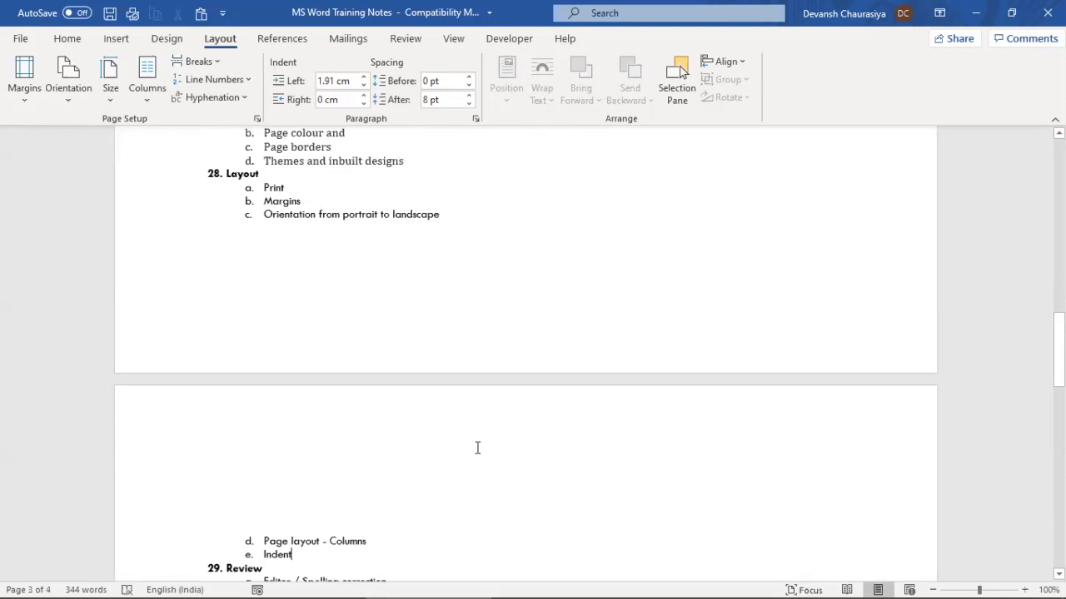
# Return the training notes to portrait orientation and review the two pages
pyautogui.scroll(20, 478, 448)
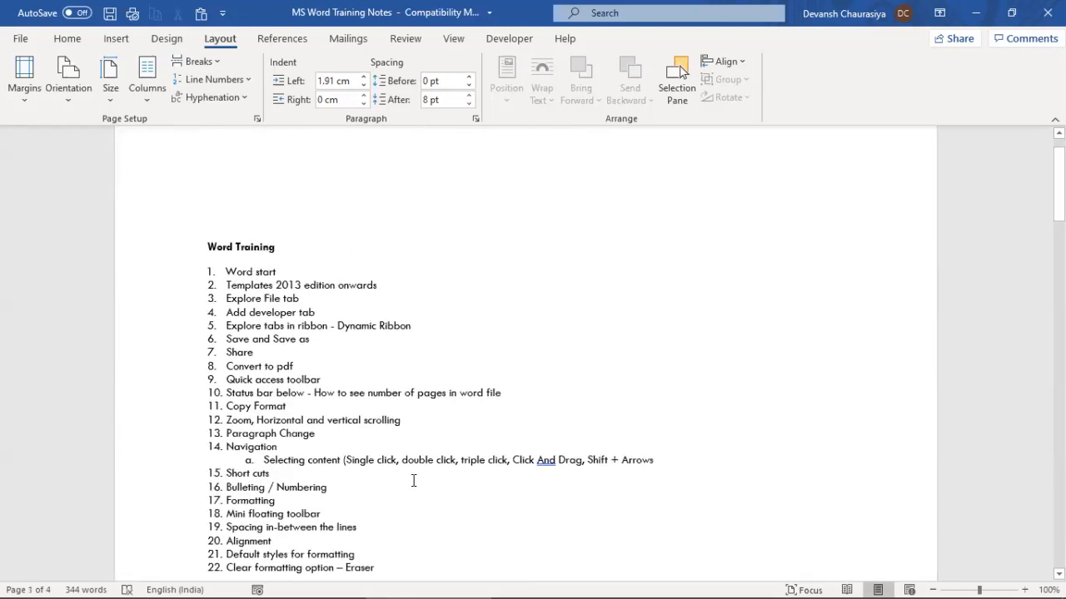
pyautogui.scroll(1, 396, 490)
pyautogui.scroll(-15, 414, 469)
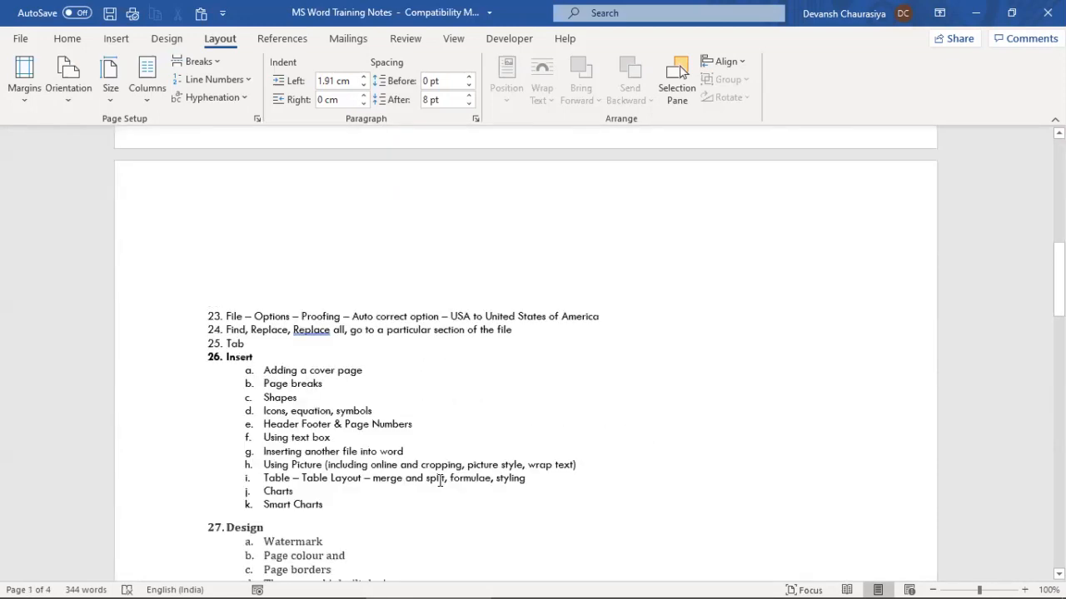
pyautogui.scroll(-10, 430, 512)
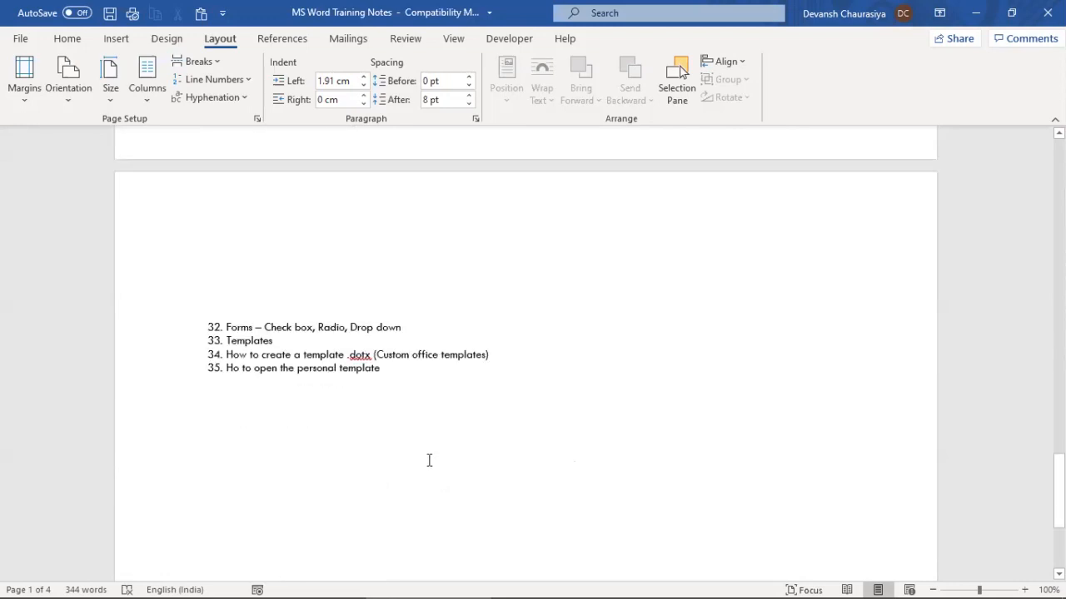
pyautogui.click(77, 92)
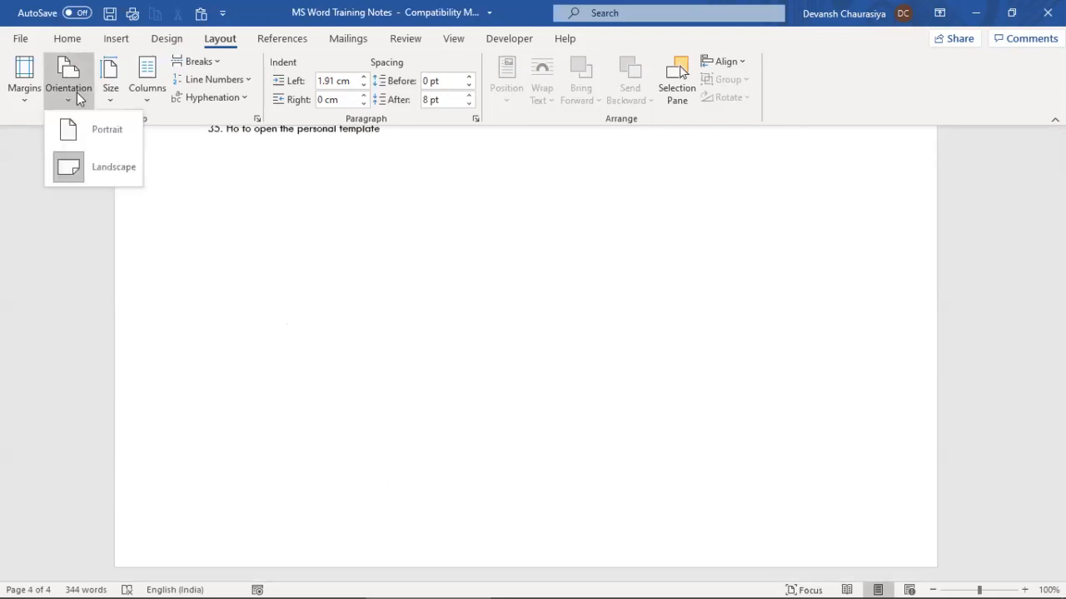
pyautogui.click(81, 133)
pyautogui.scroll(20, 324, 305)
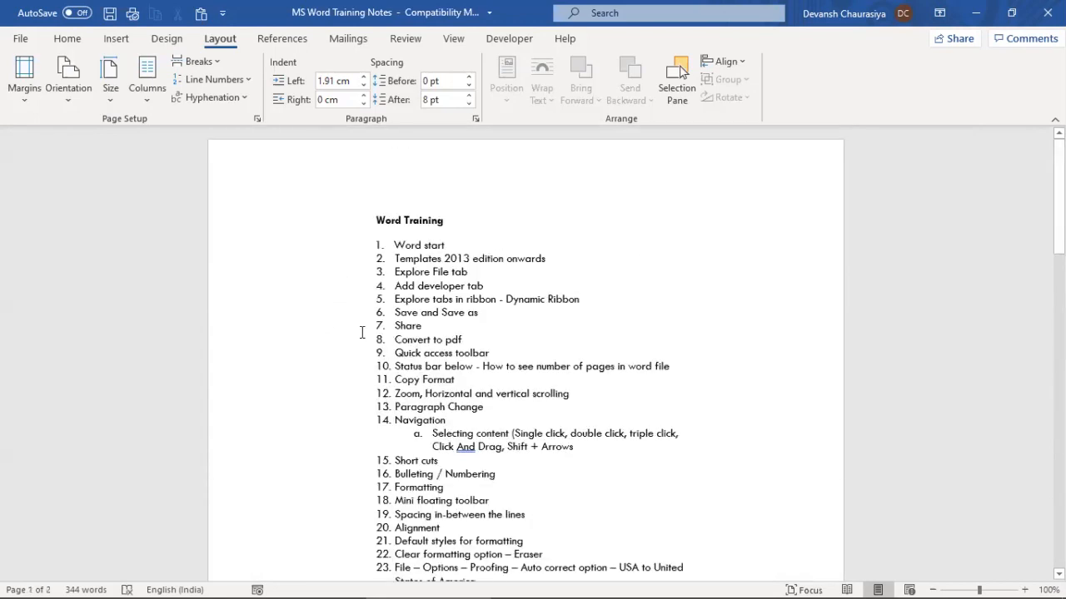
pyautogui.scroll(-10, 371, 341)
pyautogui.scroll(-8, 378, 341)
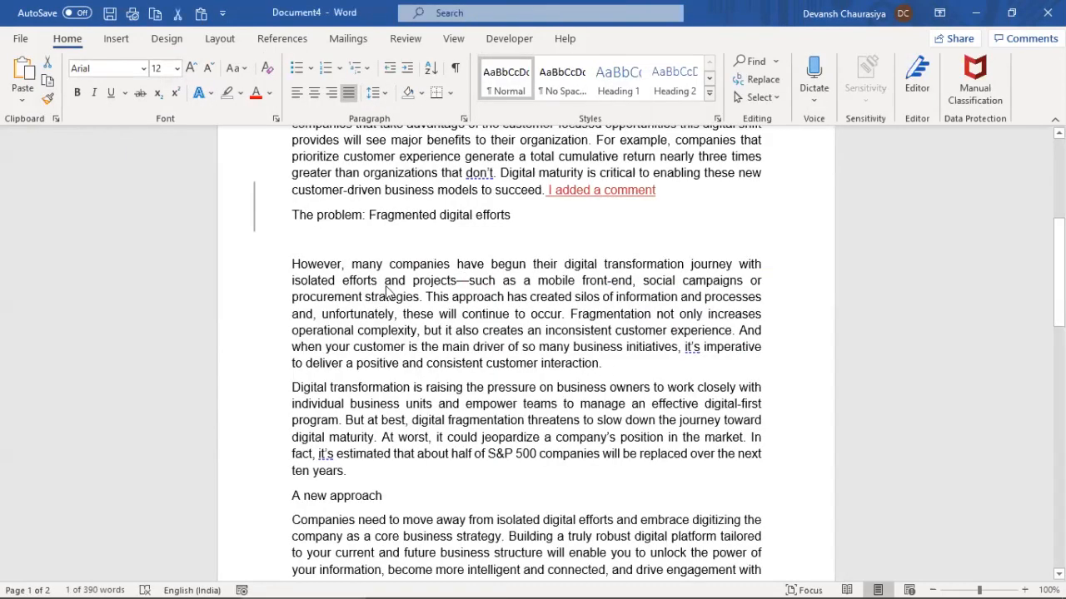
# Place the insertion point before 'However' and bring up the Insert ribbon after glancing at Review
pyautogui.click(292, 264)
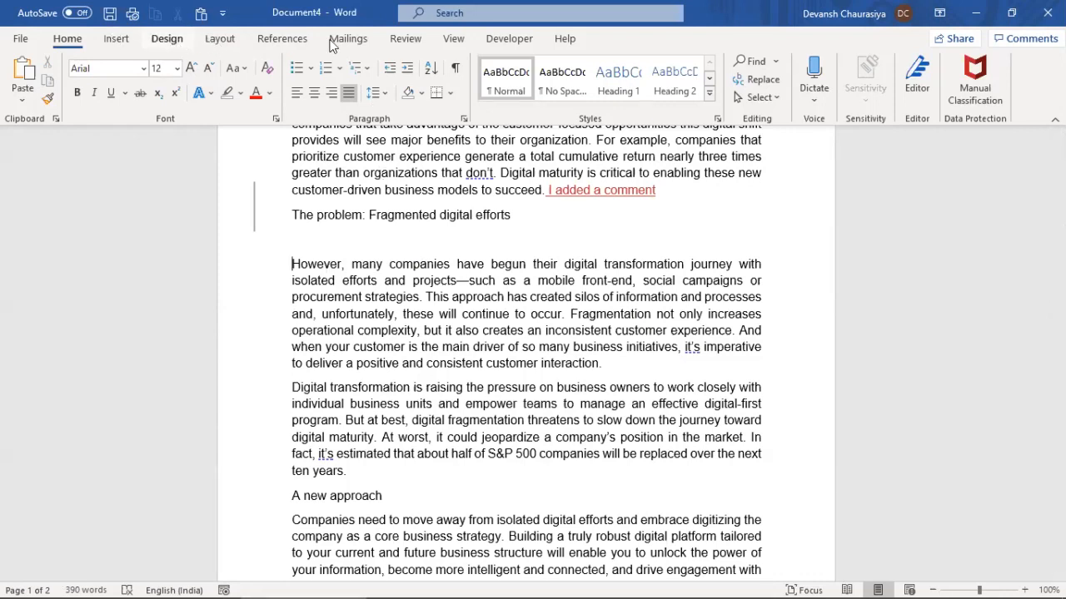
pyautogui.click(403, 39)
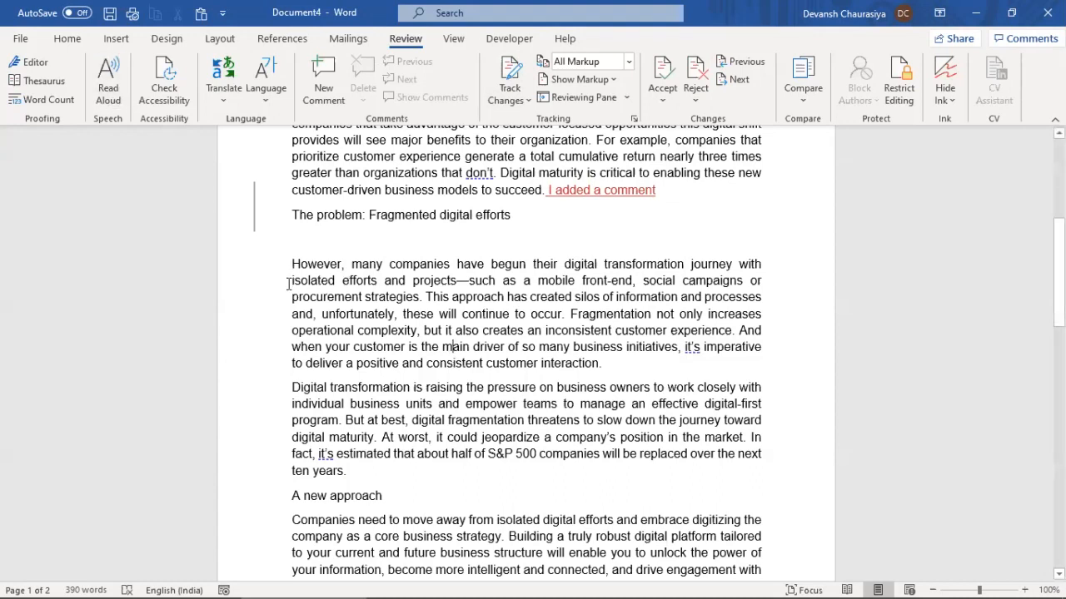
pyautogui.click(127, 42)
# Insert the first Tibet map image from this device and shrink it to about 4.23 × 5.44 cm
pyautogui.click(156, 92)
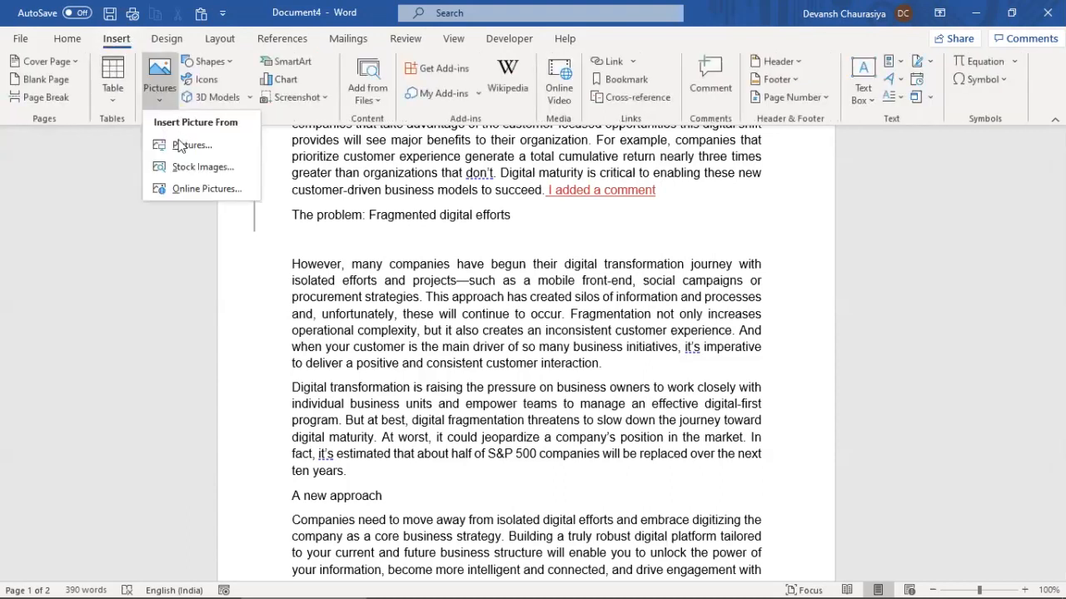
pyautogui.click(406, 235)
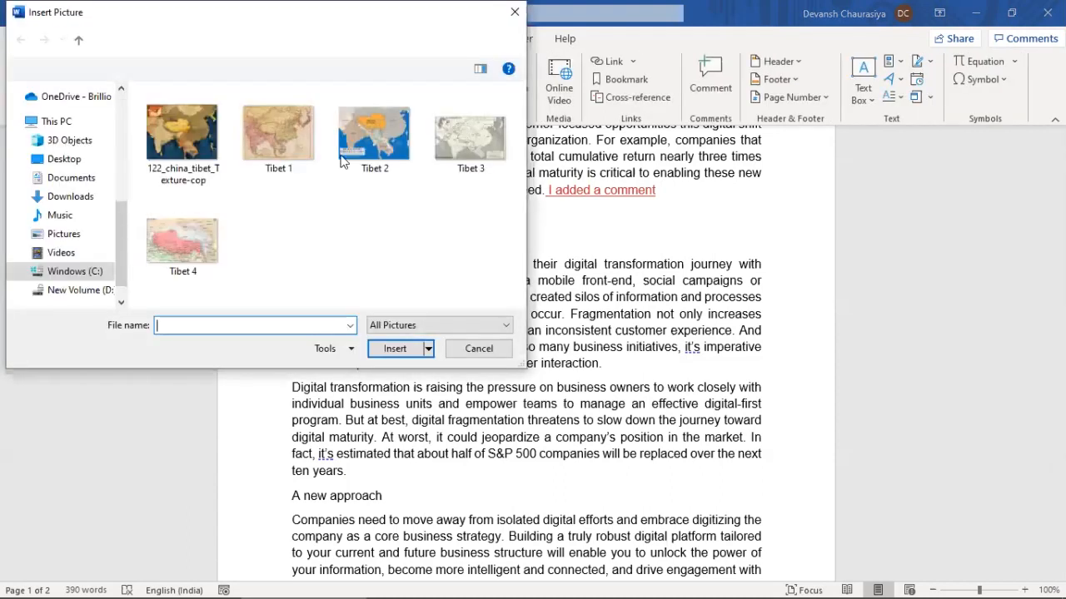
pyautogui.click(167, 146)
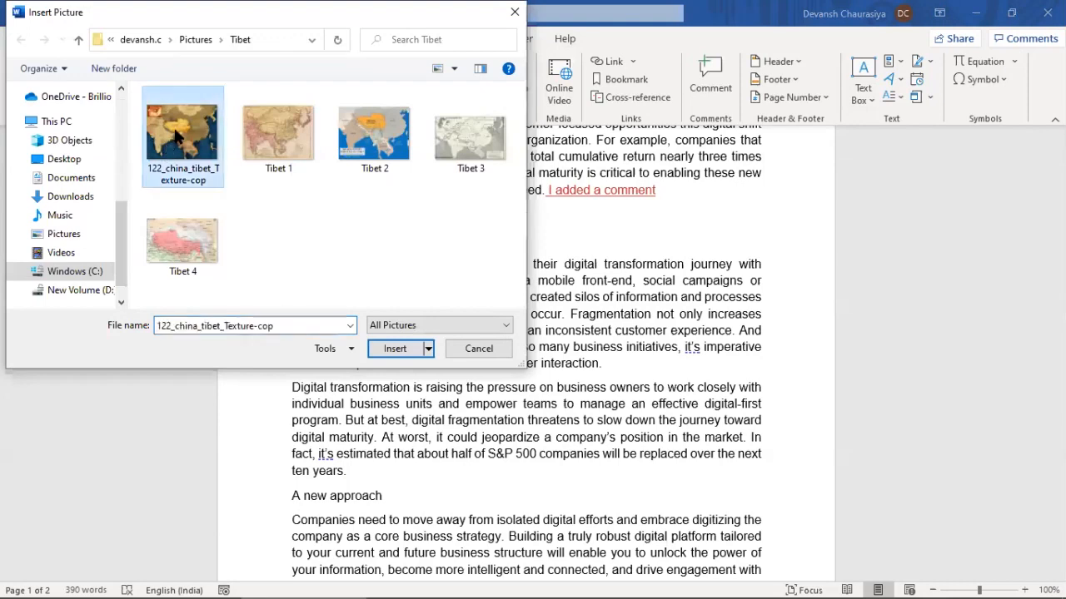
pyautogui.doubleClick(175, 138)
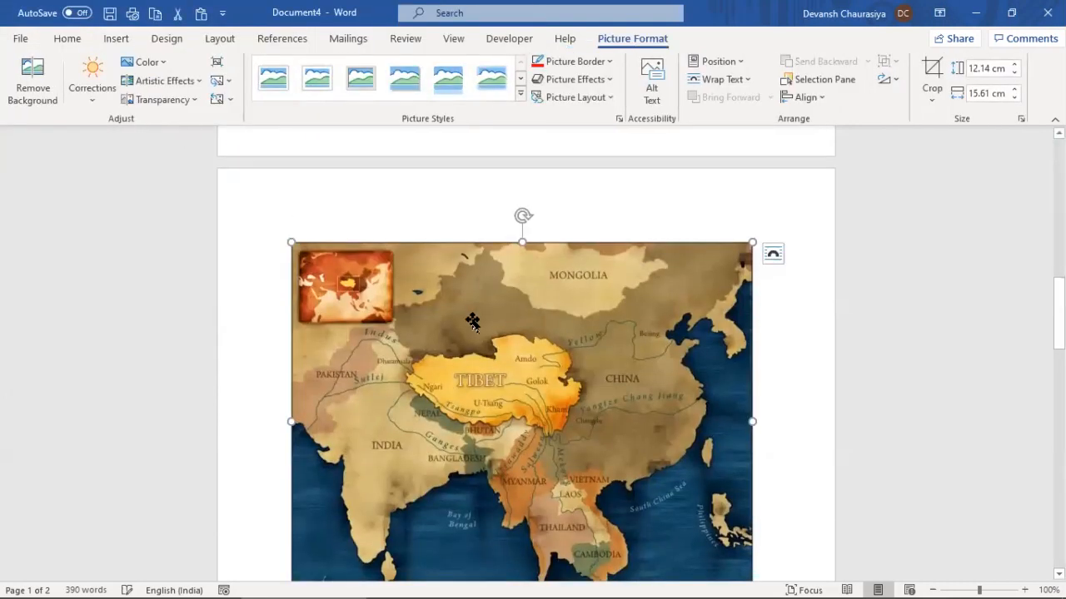
pyautogui.moveTo(752, 243); pyautogui.dragTo(438, 470)
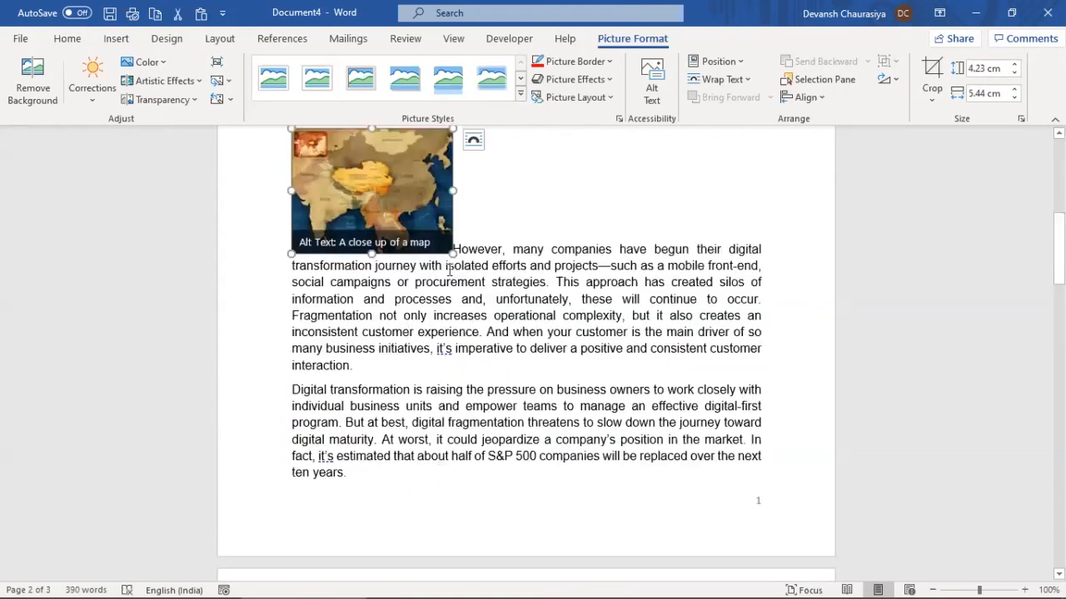
pyautogui.scroll(2, 486, 275)
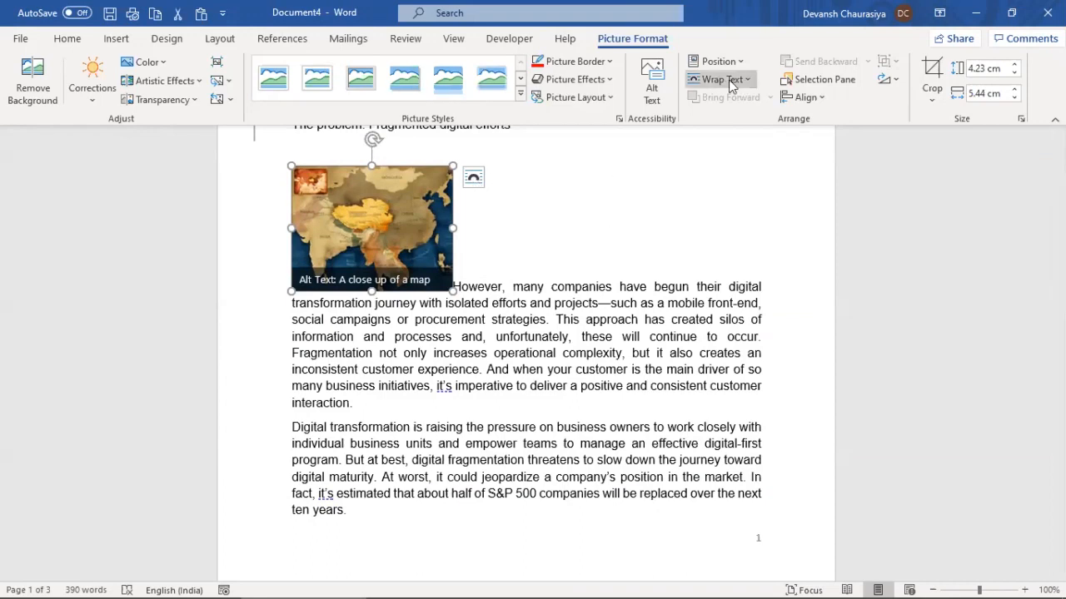
# Try Tight, Through and Behind Text wrapping on the map picture, settling on Square wrapping
pyautogui.click(743, 80)
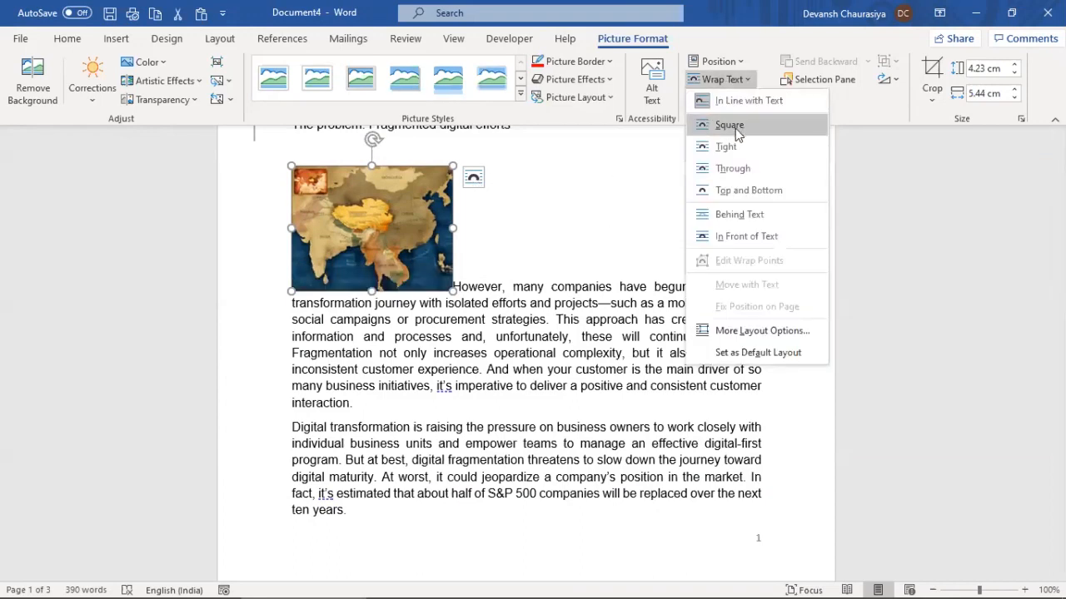
pyautogui.click(736, 126)
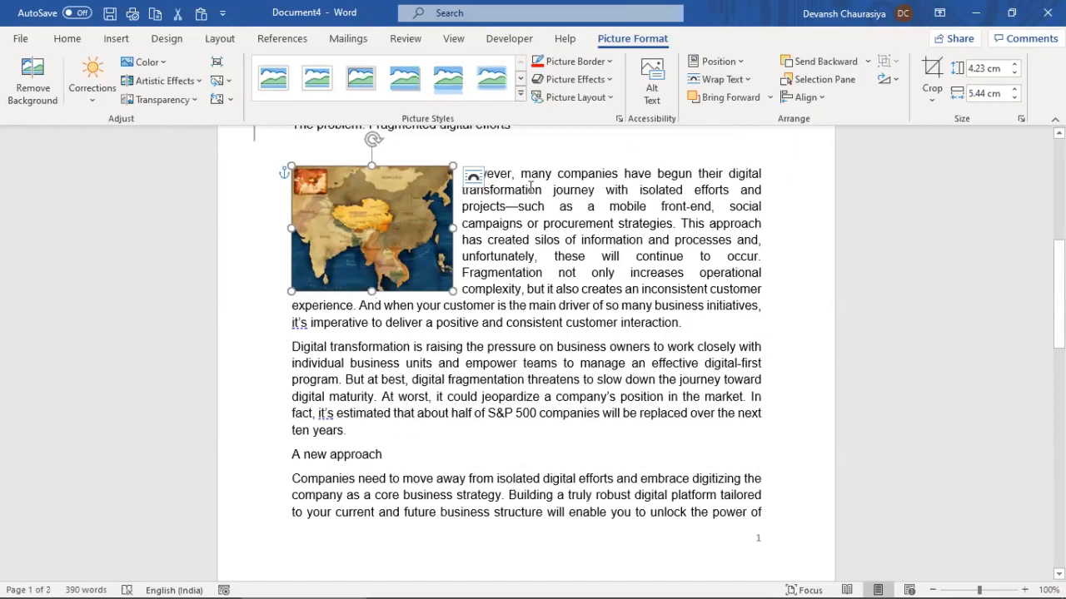
pyautogui.click(744, 79)
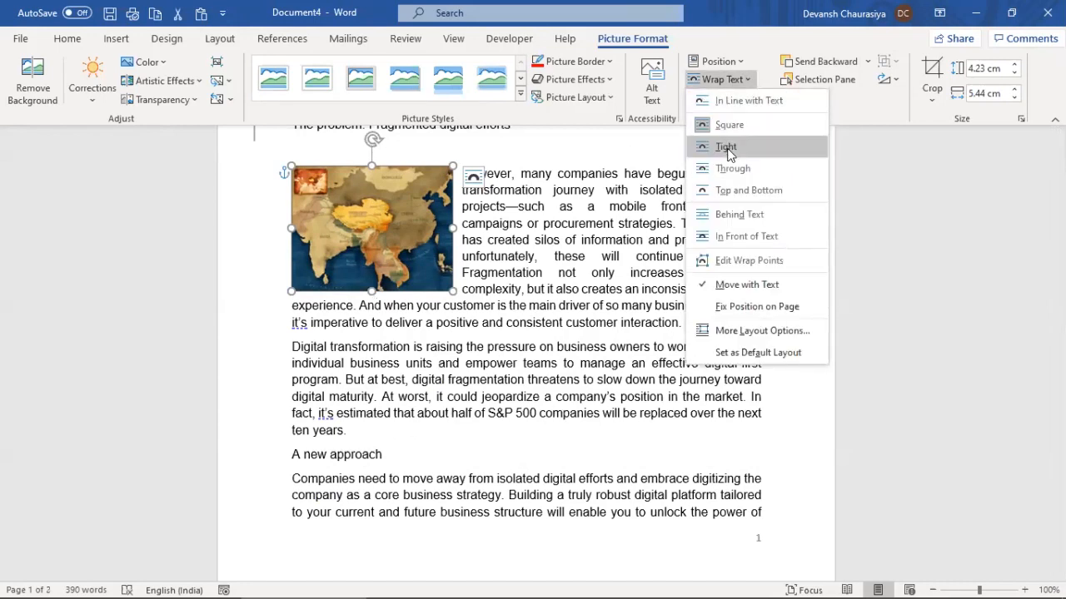
pyautogui.click(726, 147)
pyautogui.click(743, 80)
pyautogui.click(738, 171)
pyautogui.click(739, 80)
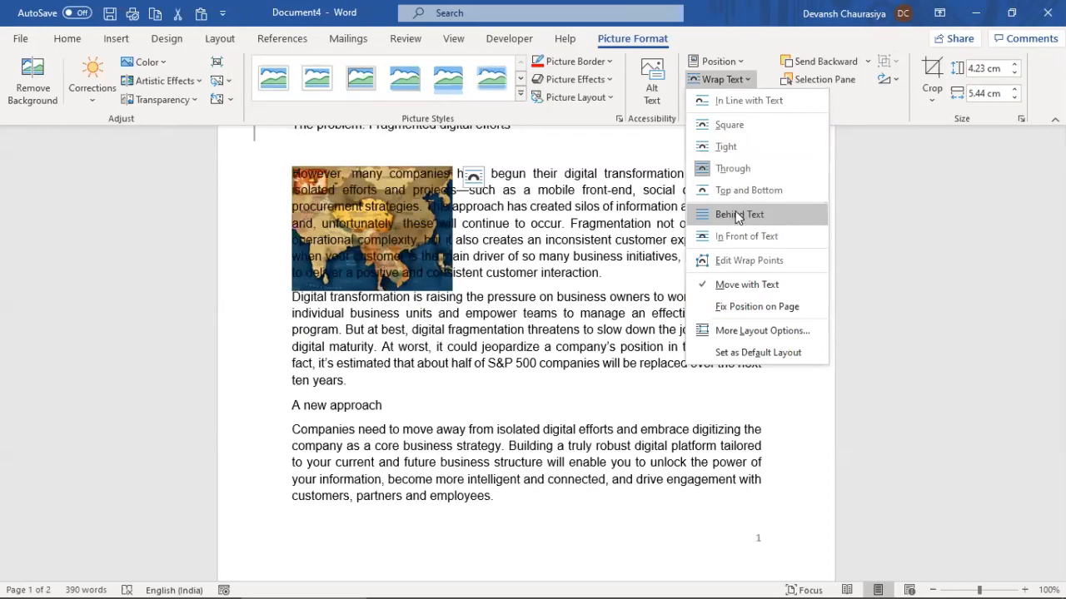
pyautogui.click(737, 216)
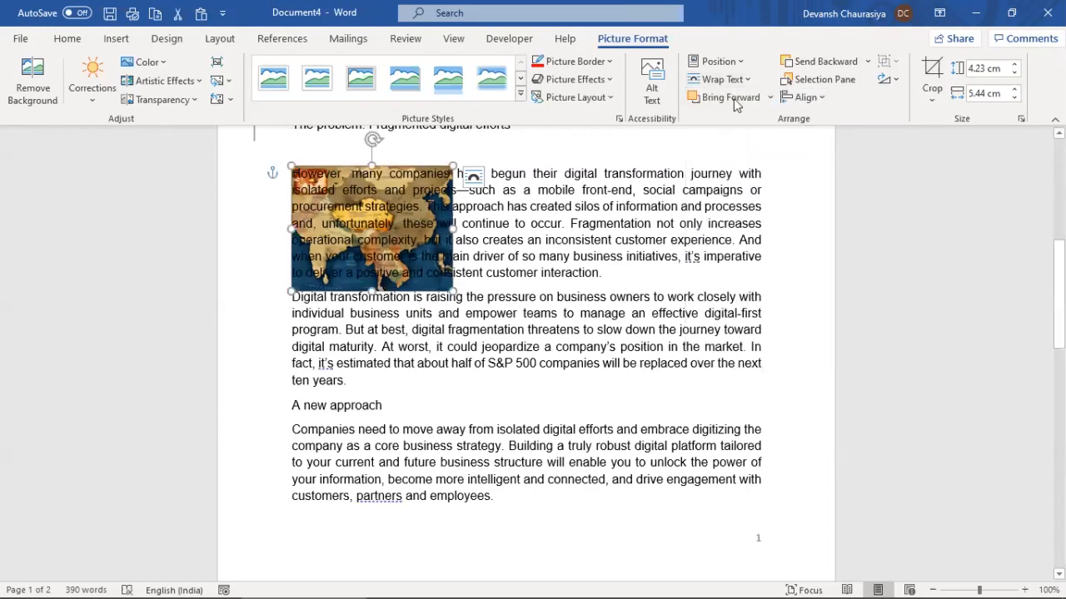
pyautogui.click(747, 81)
pyautogui.click(735, 125)
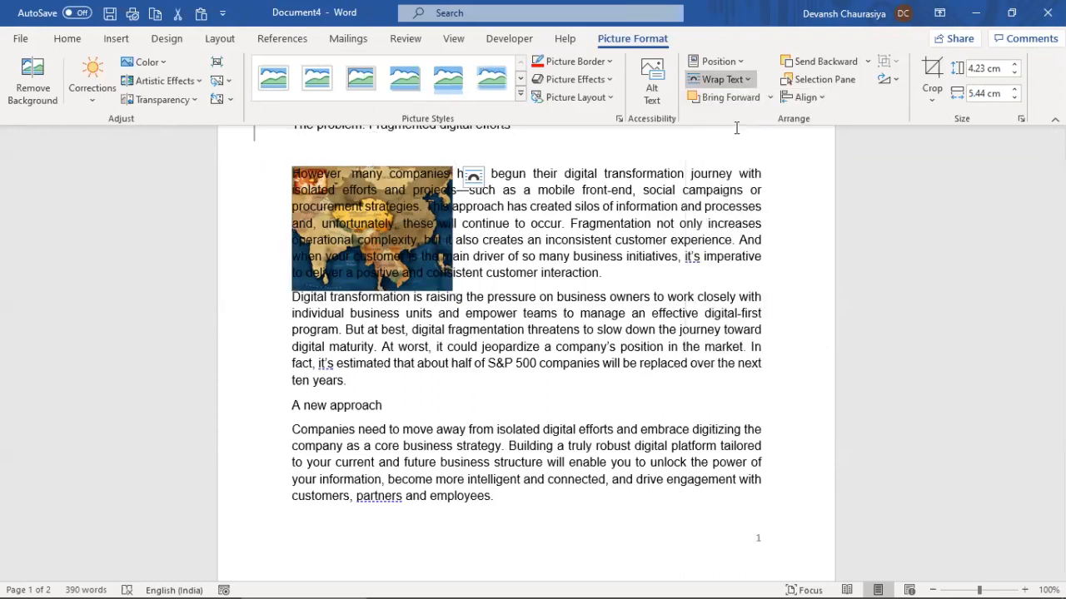
pyautogui.click(587, 304)
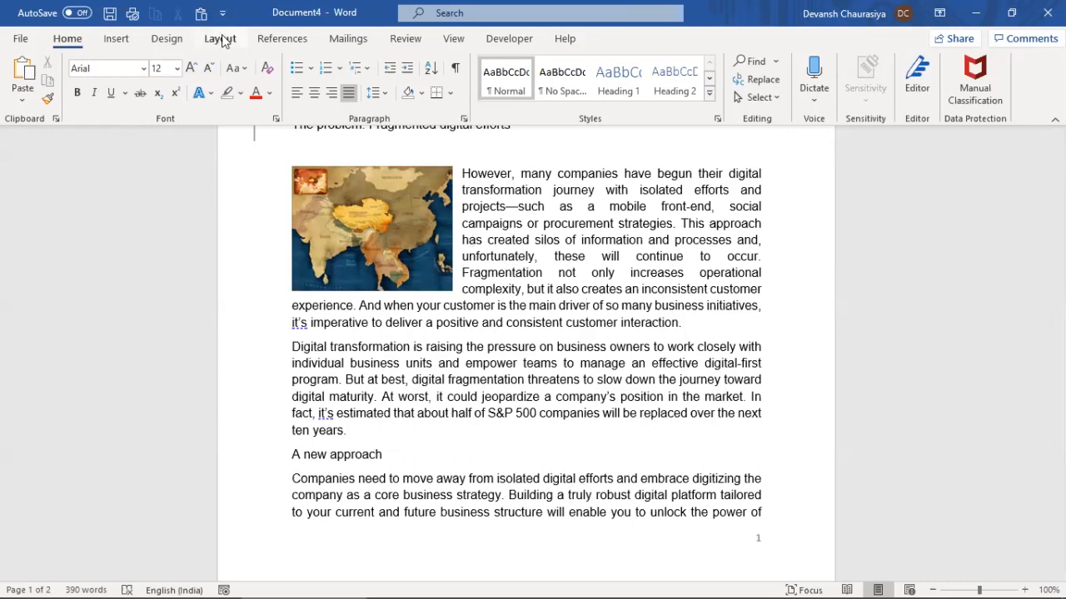
pyautogui.hotkey('alt', 'Tab')
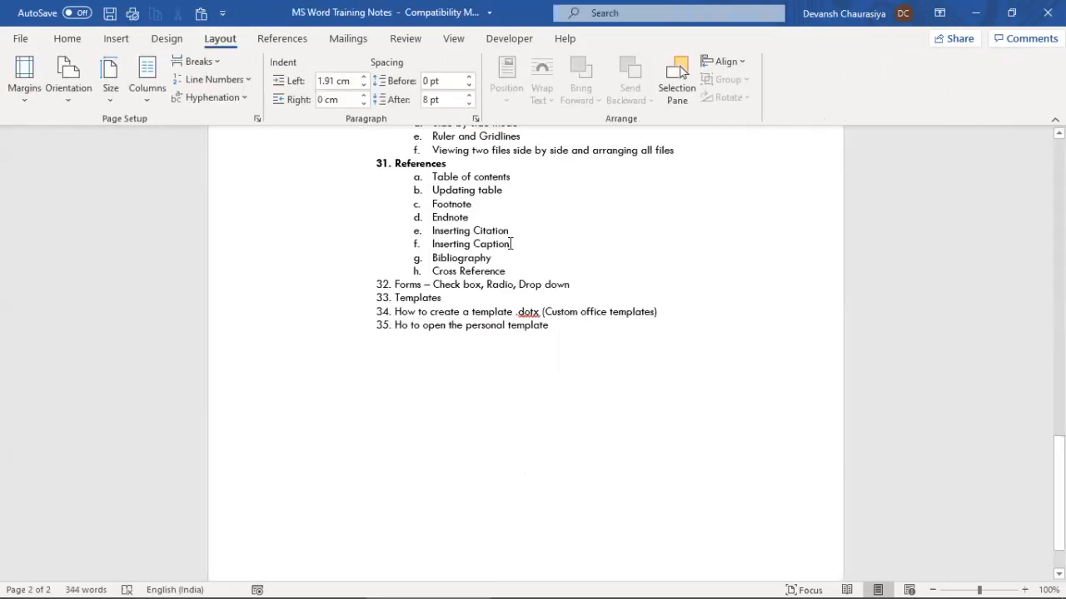
pyautogui.scroll(5, 511, 244)
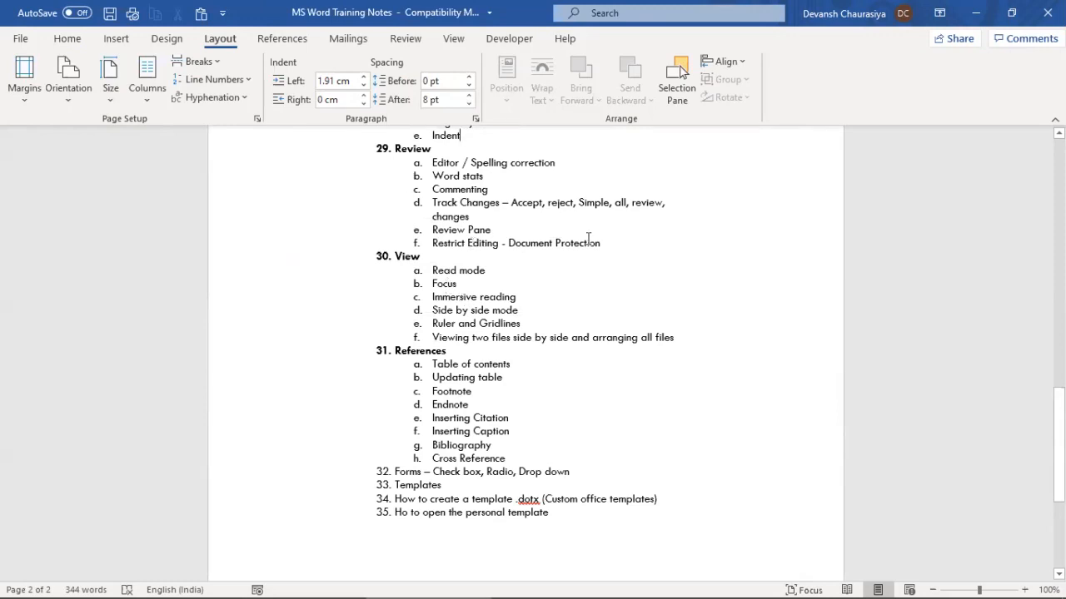
pyautogui.moveTo(427, 163); pyautogui.dragTo(674, 336)
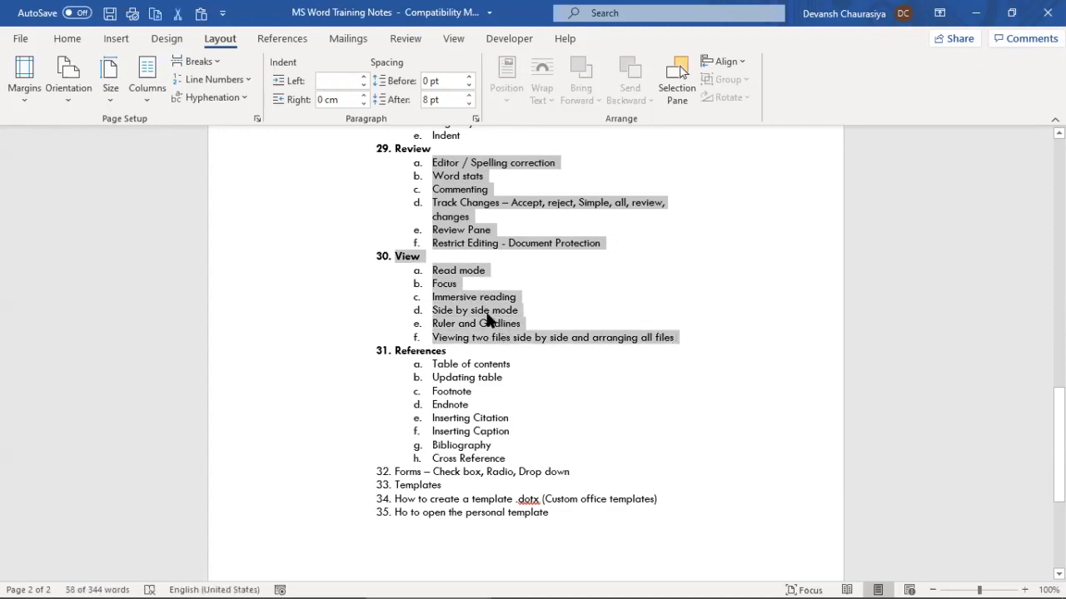
pyautogui.scroll(3, 486, 313)
pyautogui.scroll(4, 486, 314)
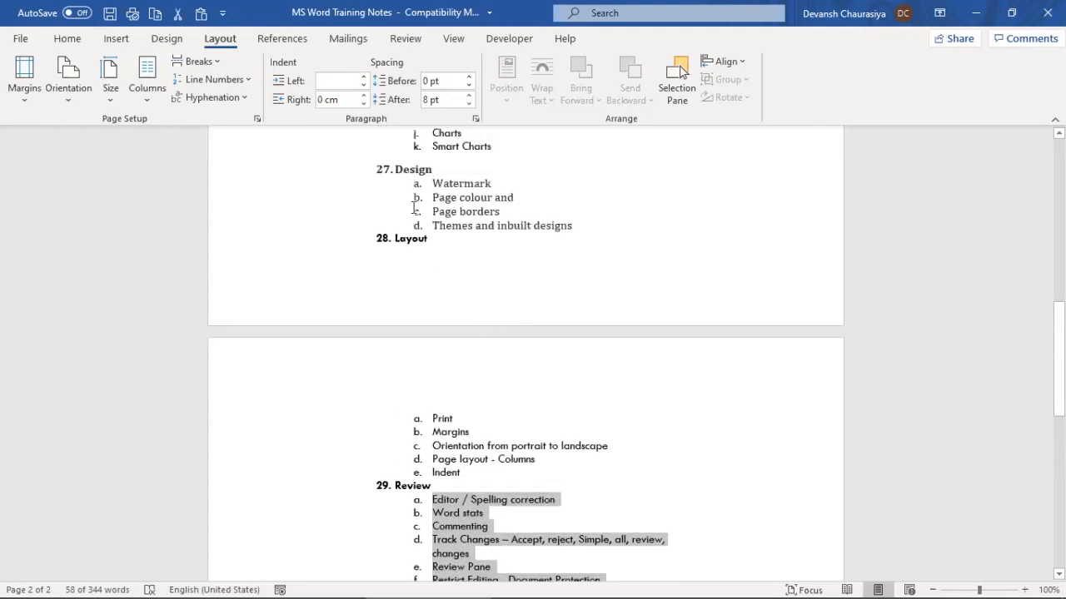
pyautogui.scroll(-3, 481, 333)
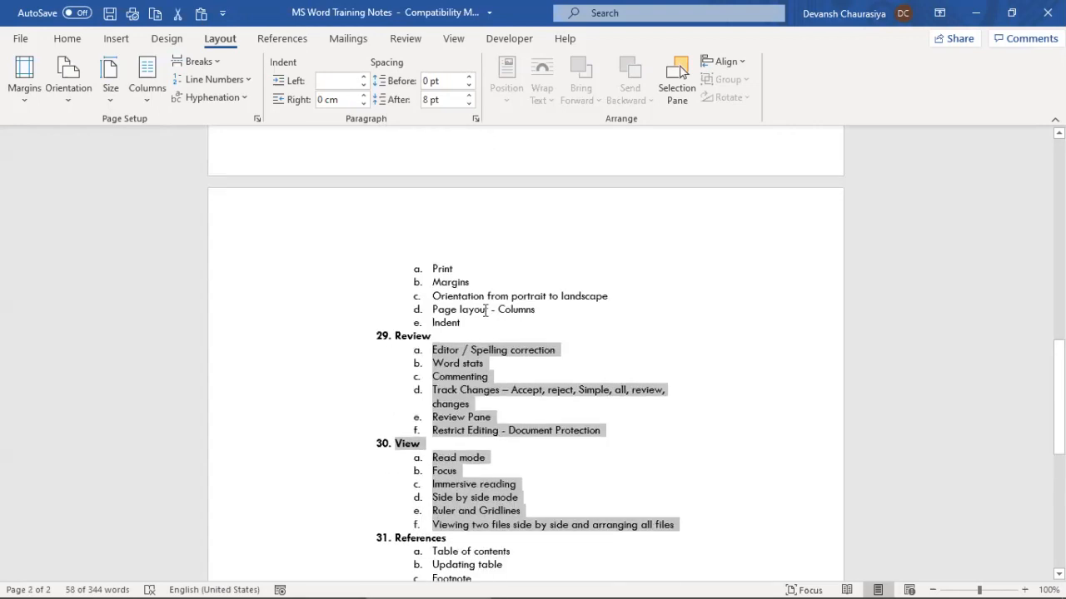
pyautogui.hotkey('alt', 'Tab')
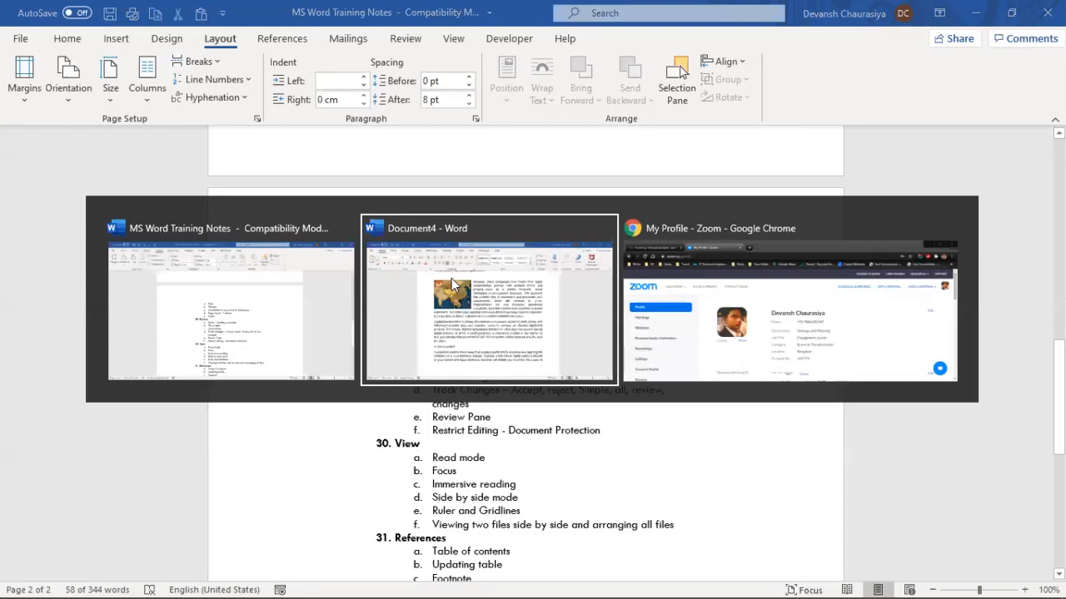
pyautogui.hotkey('shift', 'Tab')
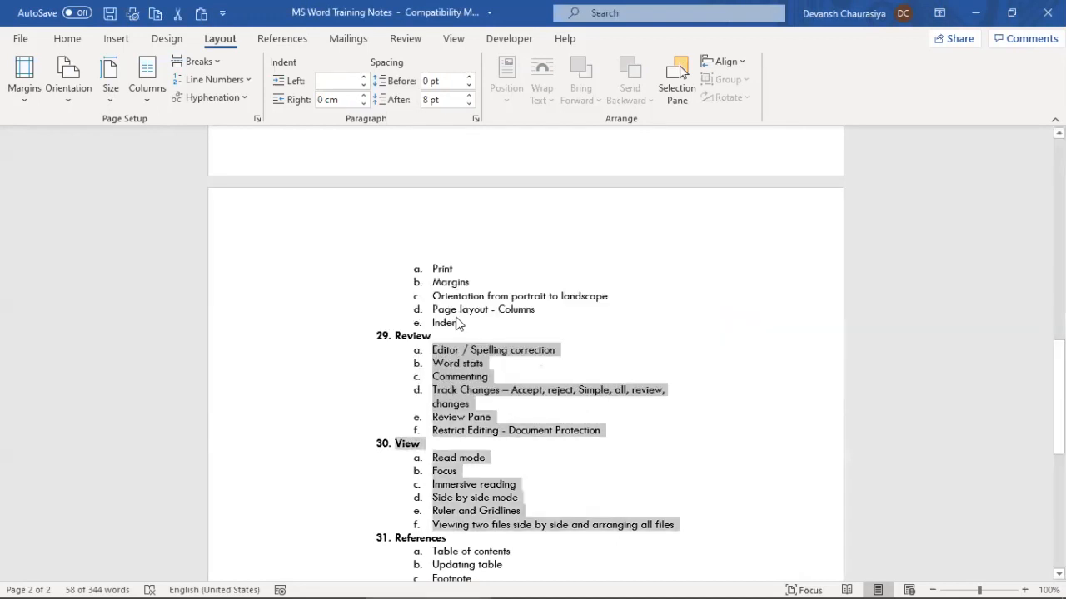
pyautogui.scroll(-6, 457, 320)
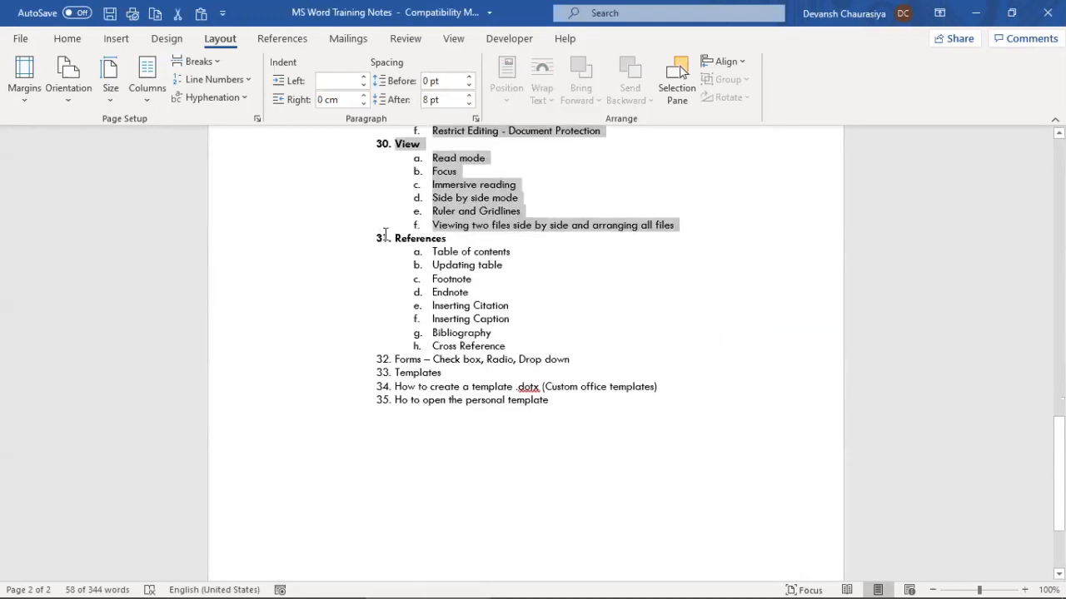
pyautogui.moveTo(393, 239); pyautogui.dragTo(510, 344)
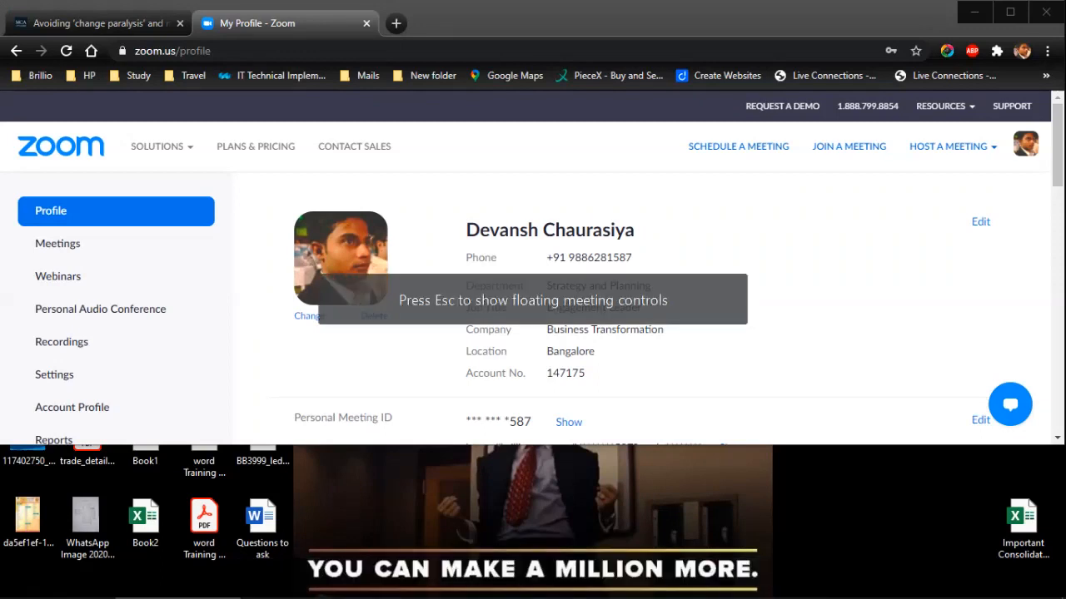
pyautogui.hotkey('alt', 'Tab')
pyautogui.hotkey('alt', 'Tab')
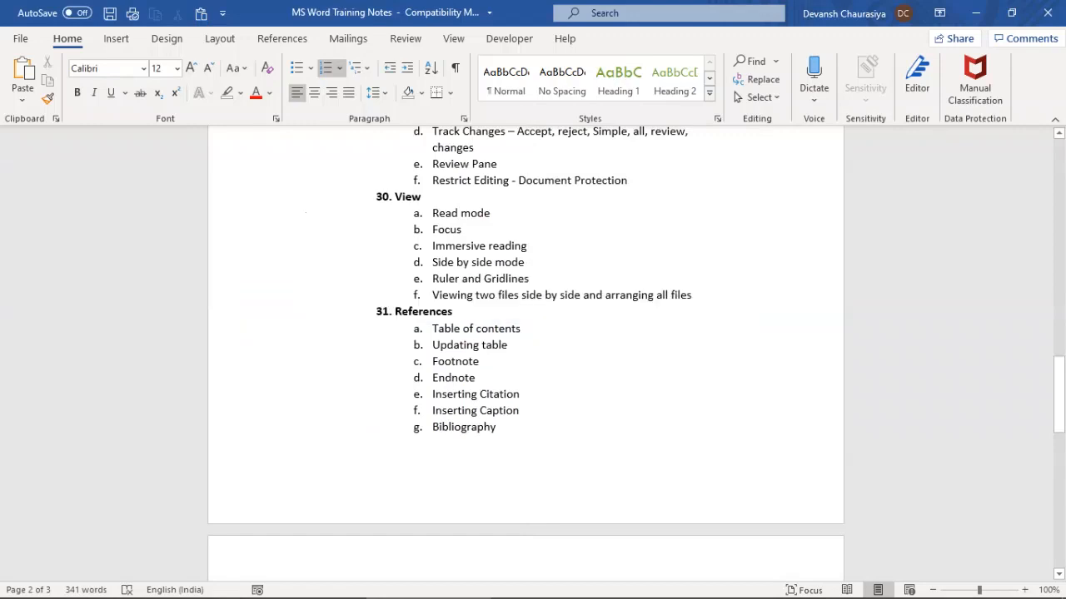
# Scroll down the training notes and select the References topic with its sub-items through Bibliography
pyautogui.scroll(15, 524, 349)
pyautogui.scroll(4, 524, 350)
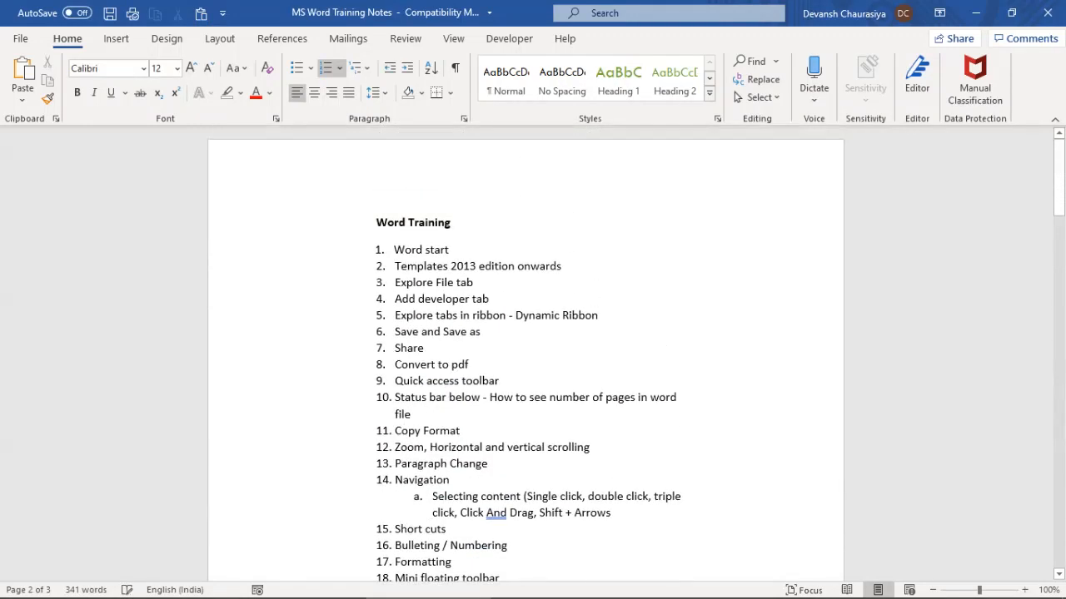
pyautogui.scroll(-5, 525, 349)
pyautogui.scroll(-4, 525, 350)
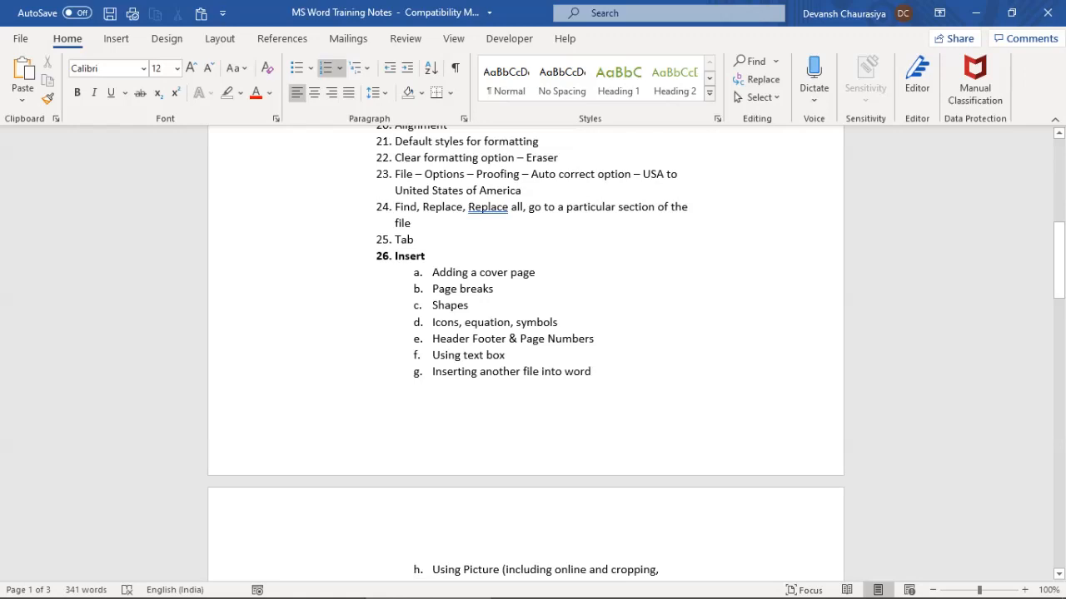
pyautogui.scroll(-6, 524, 350)
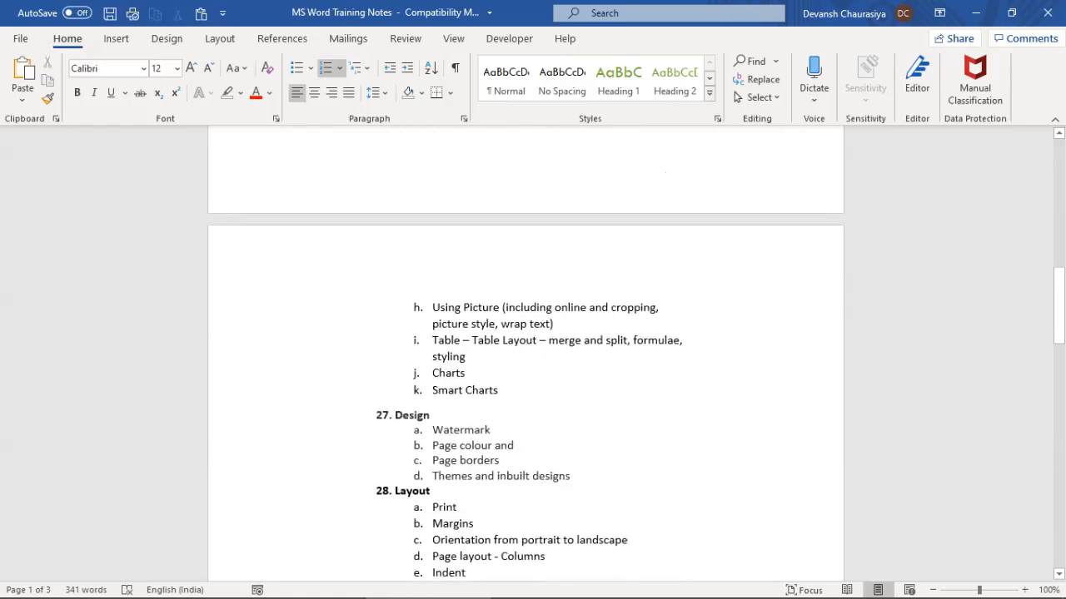
pyautogui.scroll(-5, 525, 350)
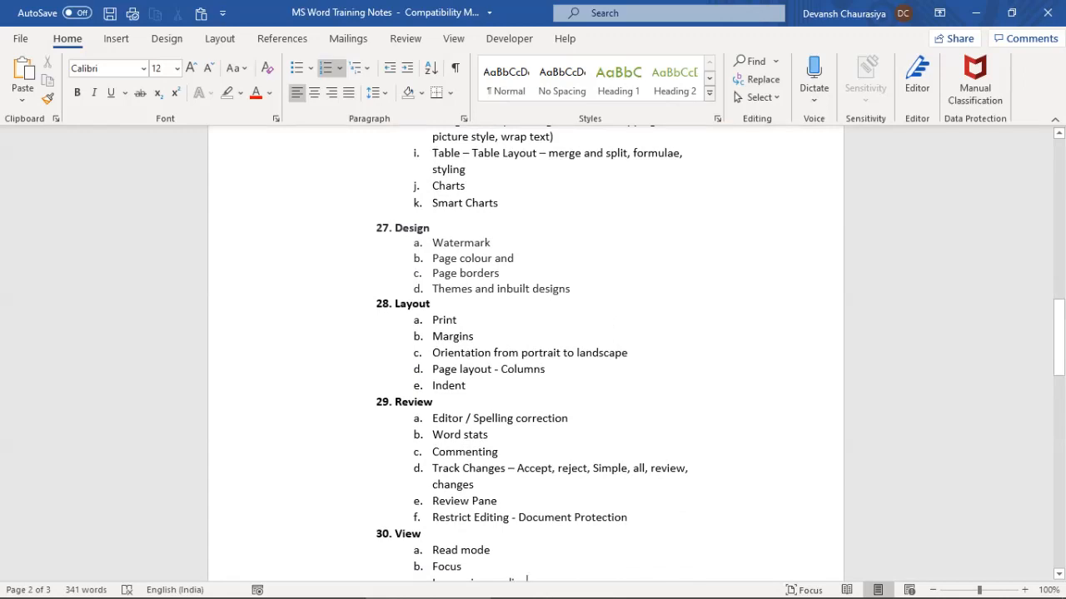
pyautogui.scroll(-2, 524, 349)
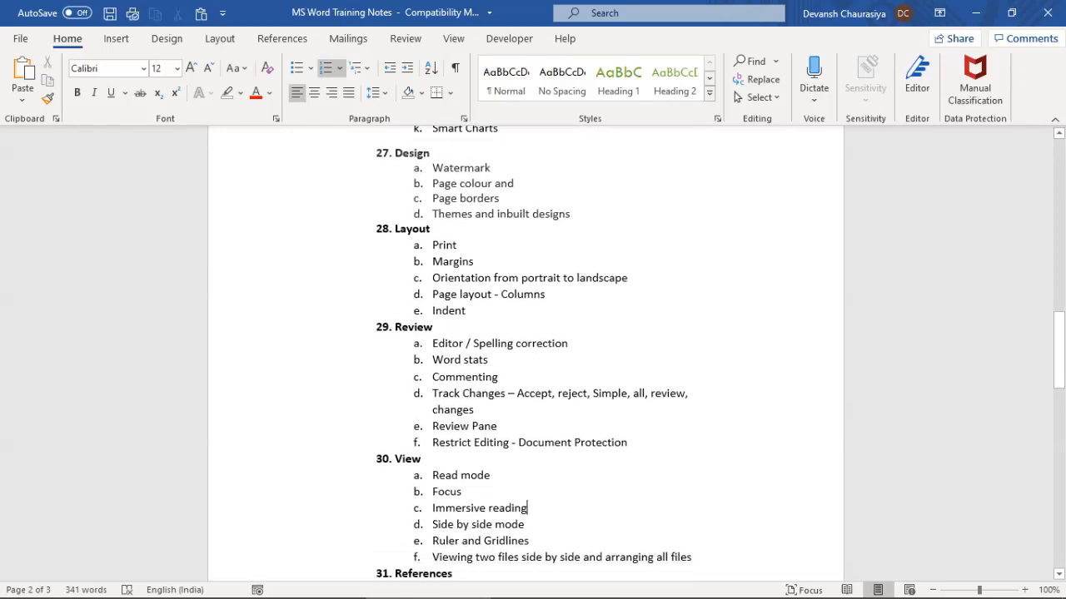
pyautogui.scroll(-1, 524, 350)
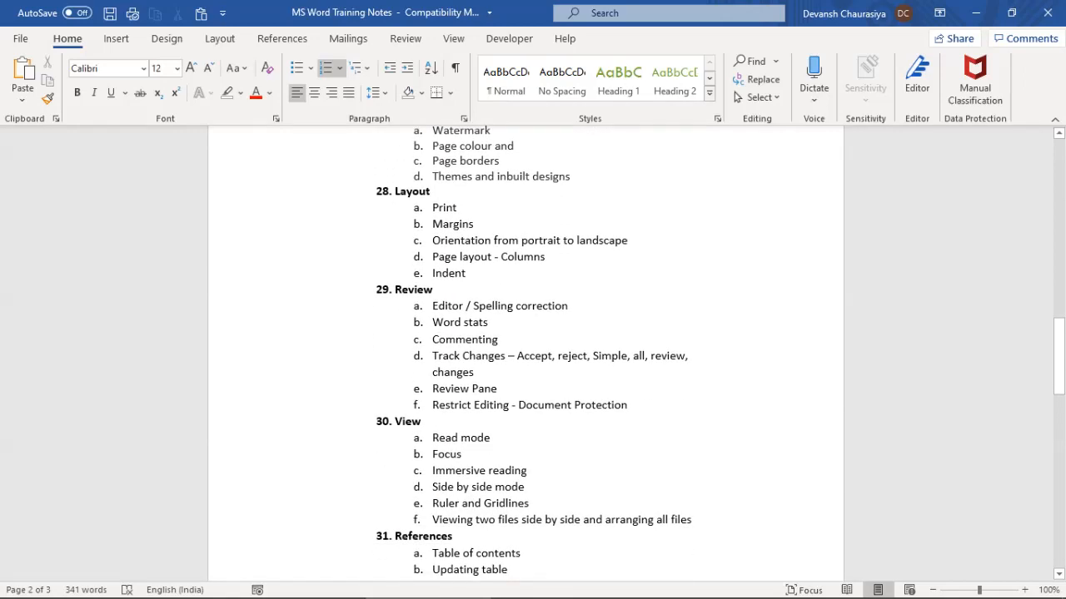
pyautogui.scroll(-2, 525, 350)
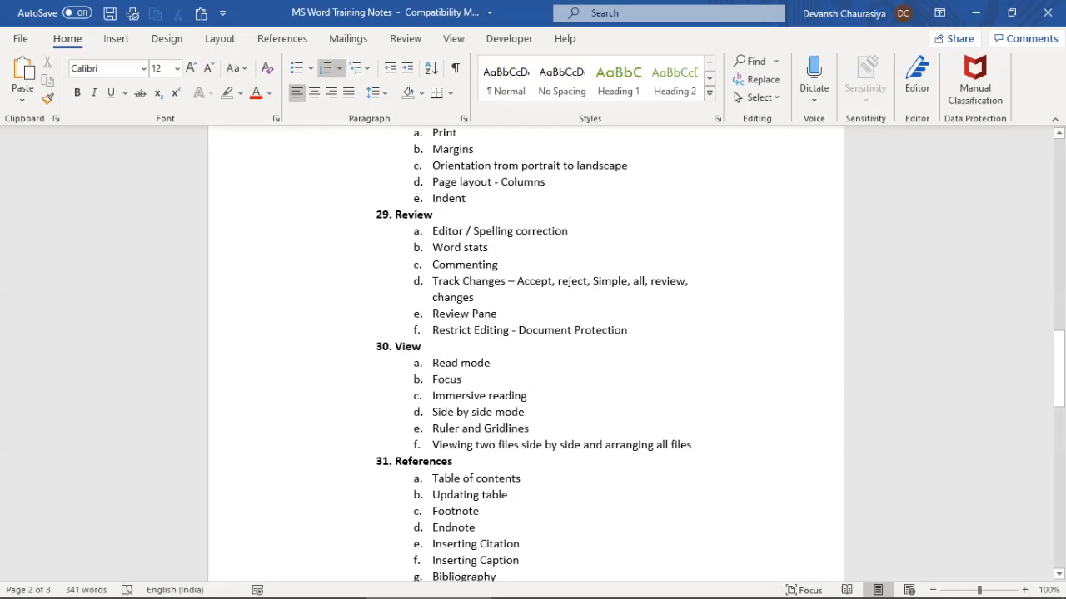
pyautogui.scroll(-3, 525, 355)
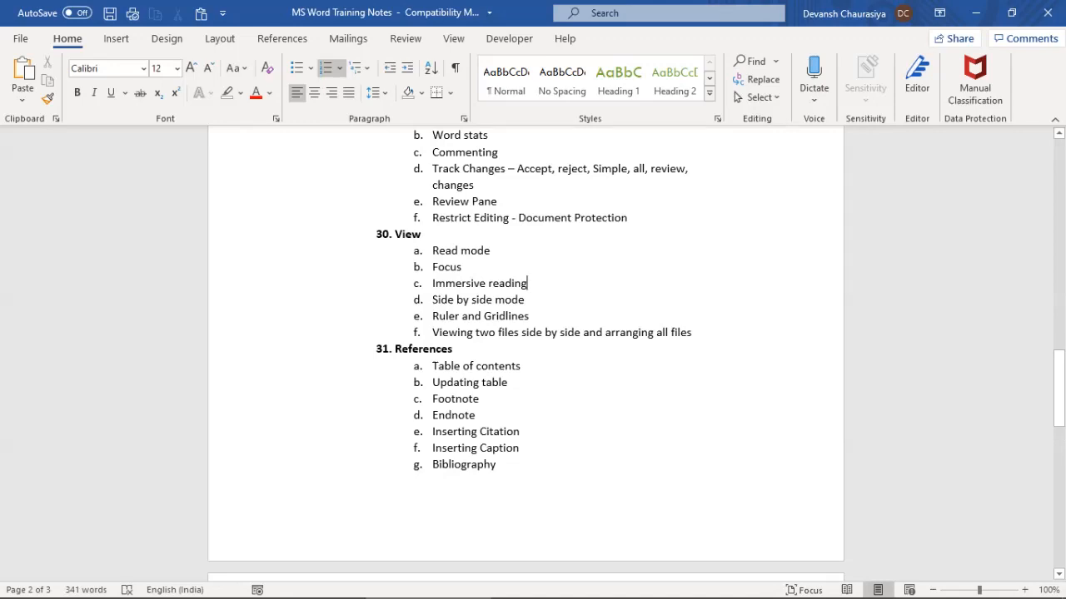
pyautogui.moveTo(394, 348); pyautogui.dragTo(500, 467)
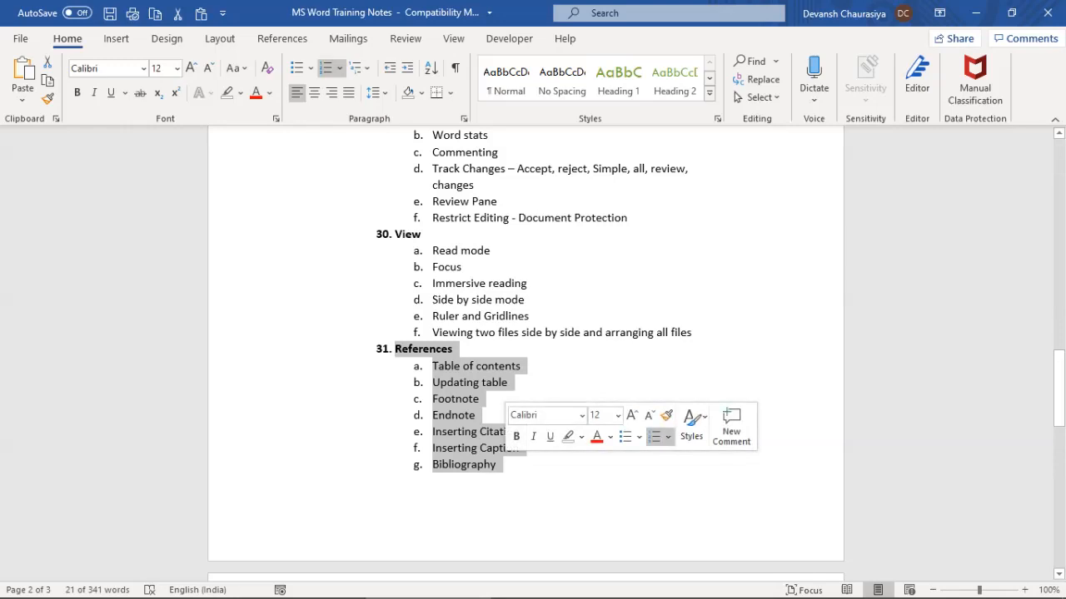
pyautogui.hotkey('alt', 'Tab')
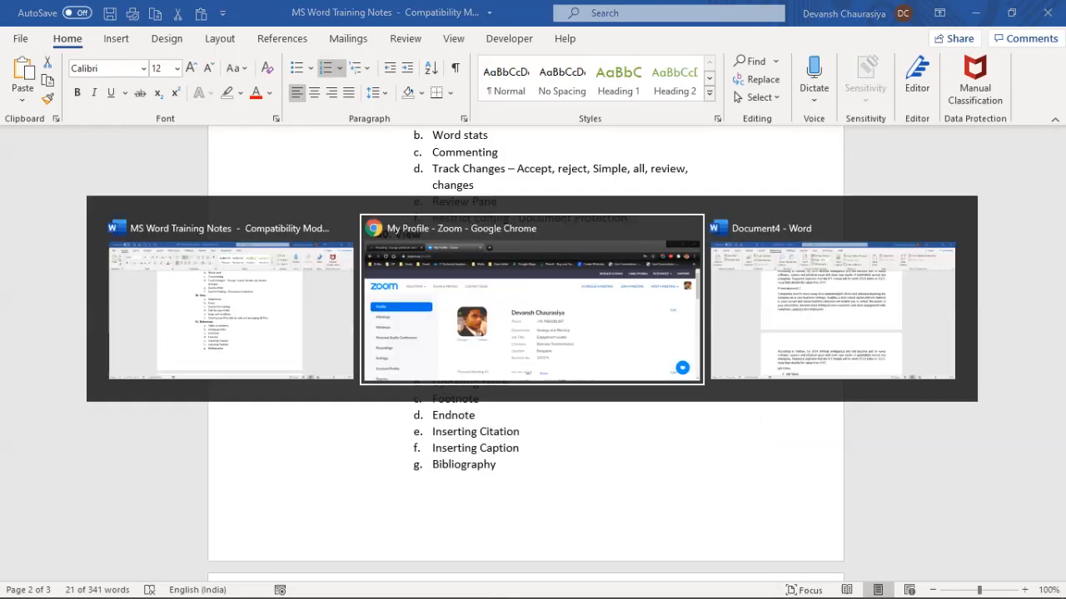
# Switch to Document4 and scroll through its plain section titles
pyautogui.hotkey('alt', 'Tab')
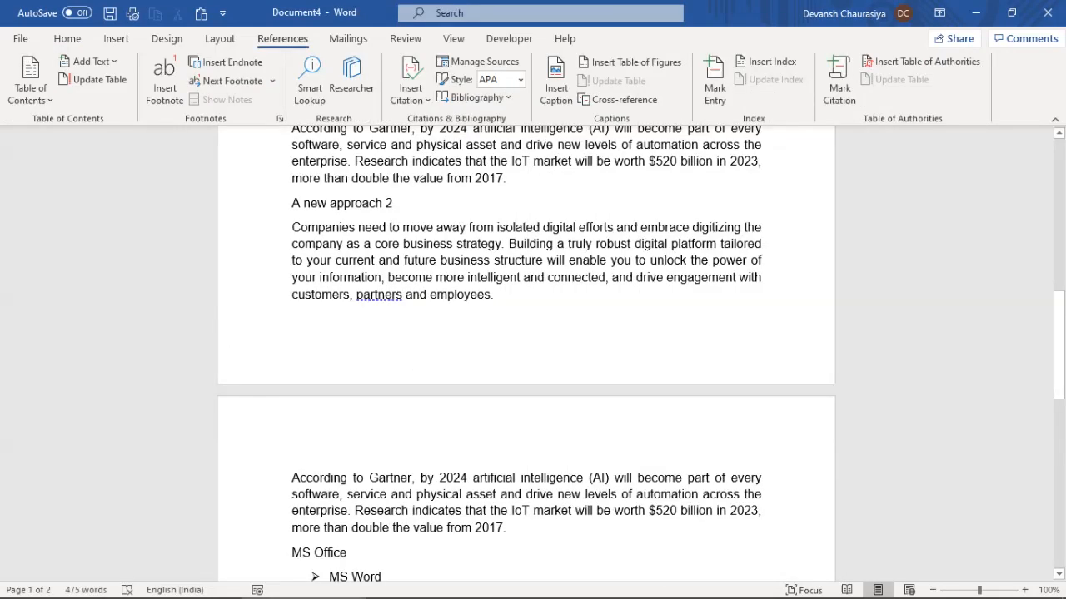
pyautogui.scroll(15, 526, 350)
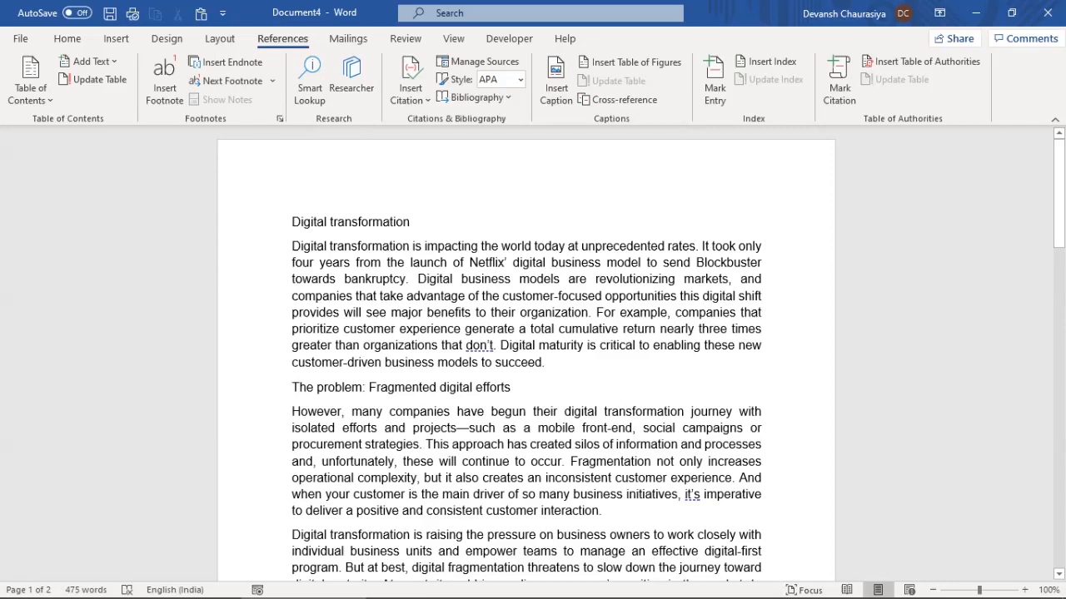
pyautogui.scroll(-15, 526, 353)
pyautogui.scroll(-3, 526, 354)
pyautogui.scroll(10, 527, 354)
pyautogui.scroll(4, 526, 353)
# Select the Digital transformation title line and bring up the Home styles
pyautogui.tripleClick(350, 223)
pyautogui.click(328, 313)
pyautogui.scroll(-5, 328, 313)
pyautogui.scroll(-8, 526, 354)
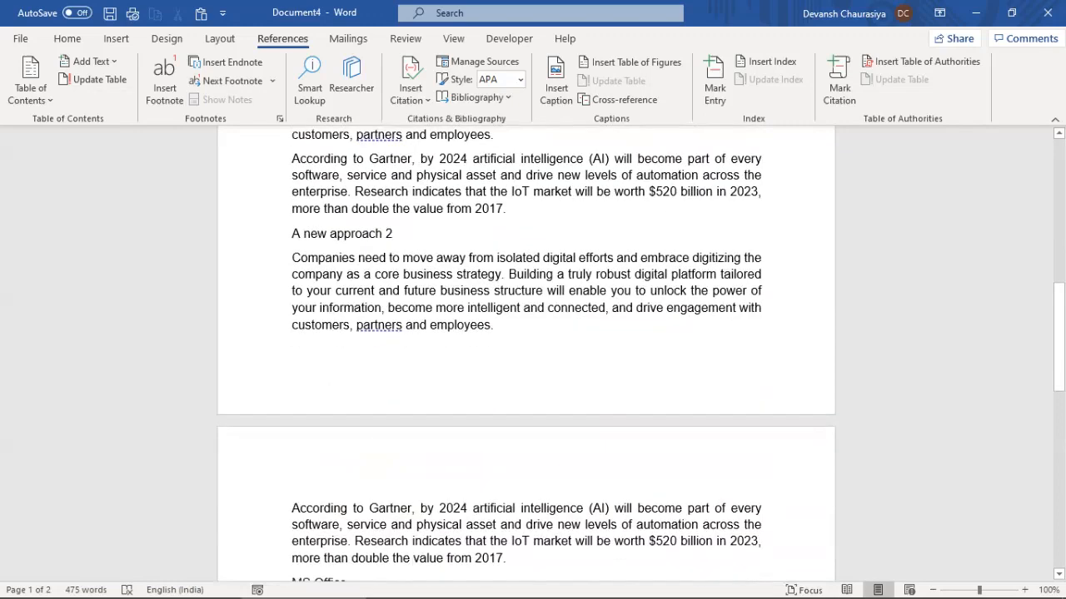
pyautogui.scroll(-5, 526, 354)
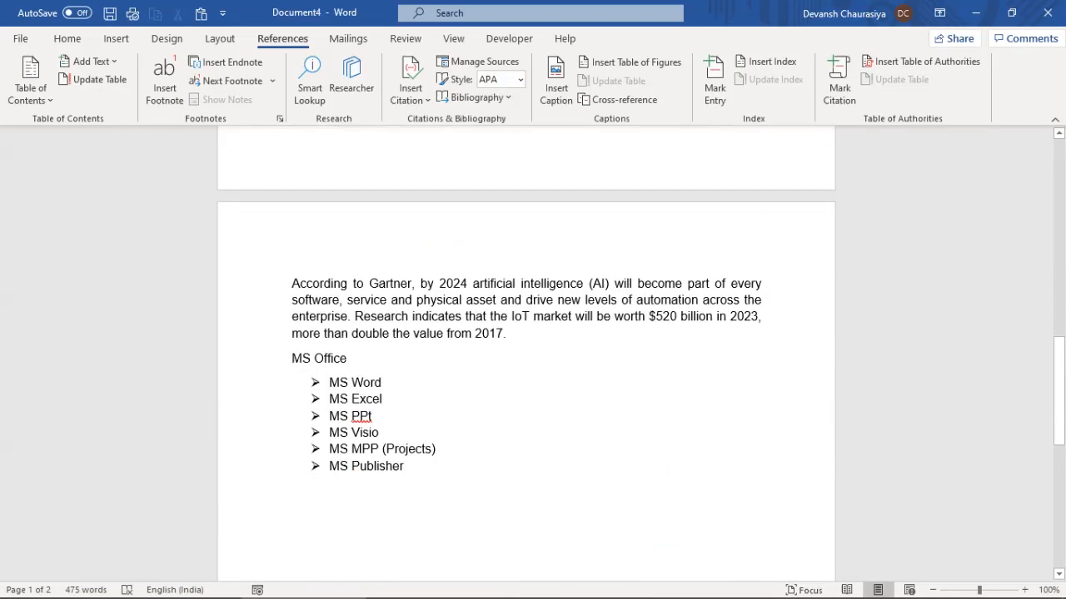
pyautogui.scroll(18, 526, 354)
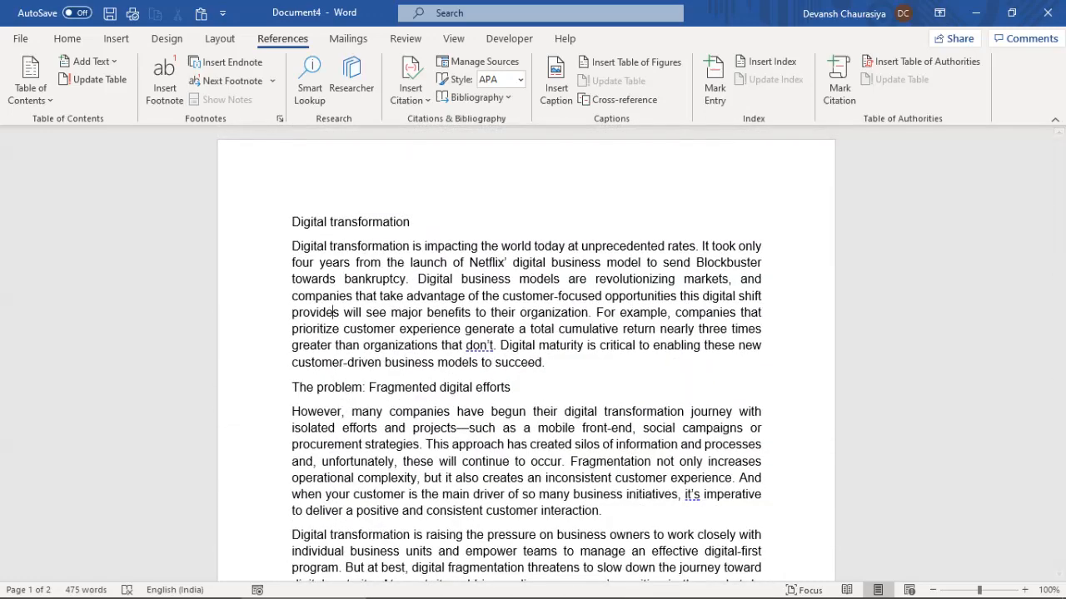
pyautogui.click(68, 38)
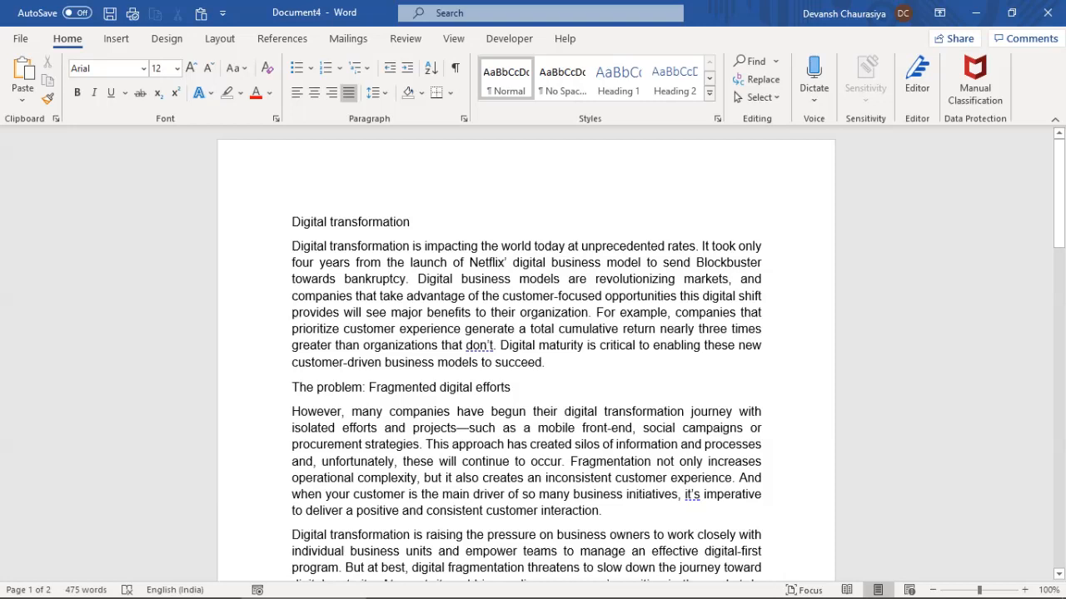
# Make 'Digital transformation' Heading 1 and 'The problem: Fragmented digital efforts' Heading 2
pyautogui.click(619, 80)
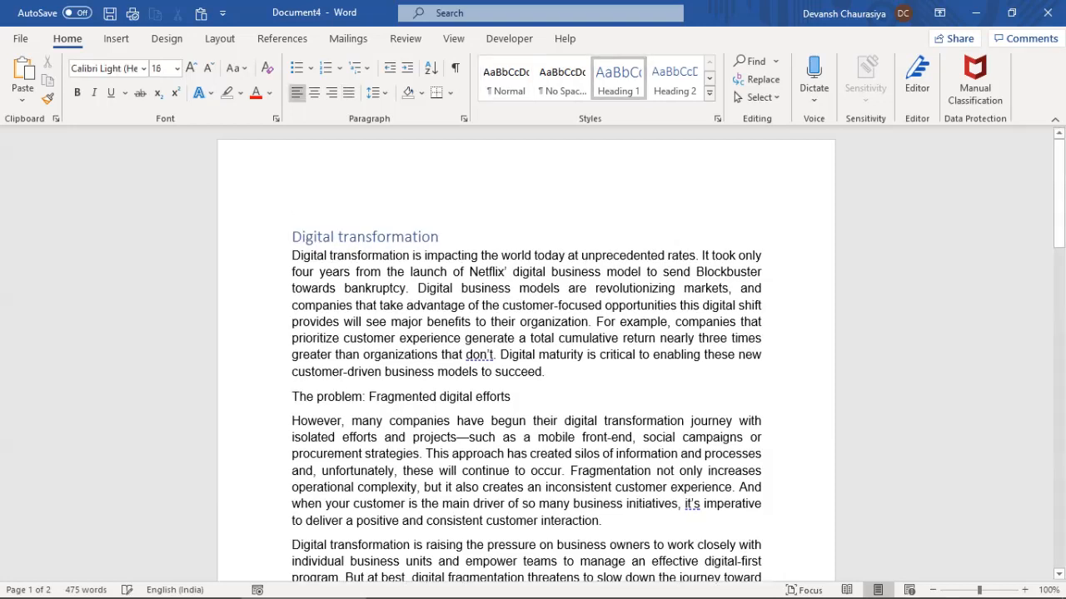
pyautogui.moveTo(292, 397); pyautogui.dragTo(520, 398)
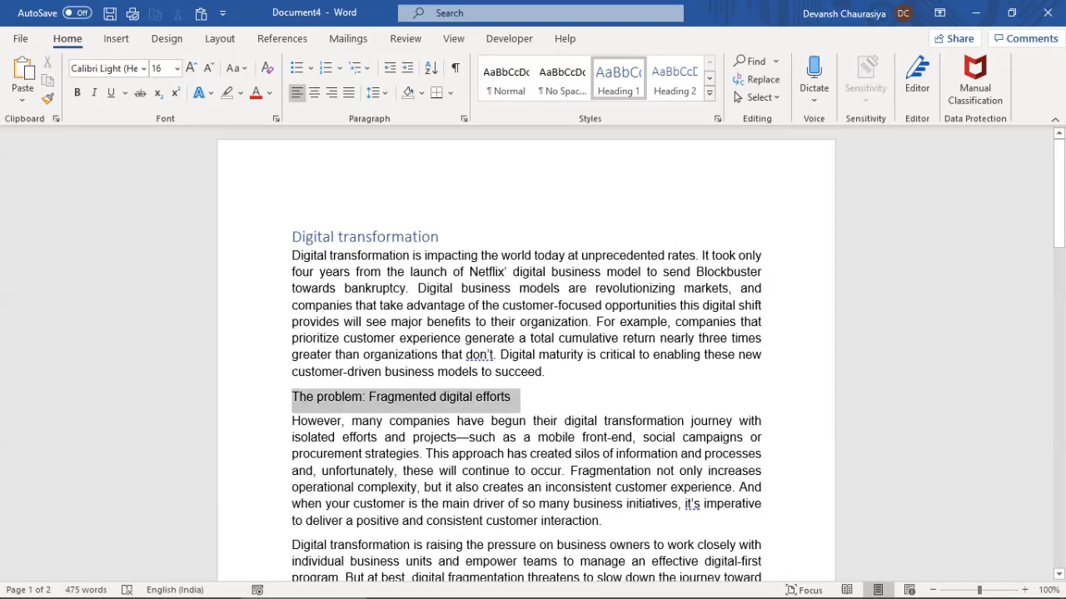
pyautogui.click(674, 80)
# Apply Heading 2 to 'A new approach 1', 'A new approach 2' and 'MS Office'
pyautogui.scroll(-4, 526, 350)
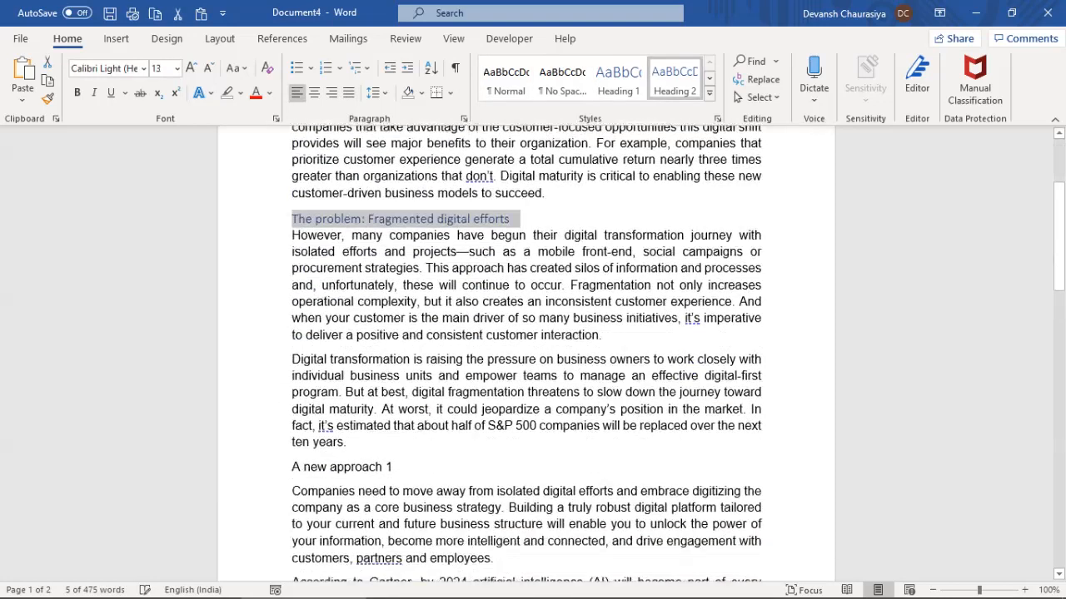
pyautogui.moveTo(292, 459); pyautogui.dragTo(393, 459)
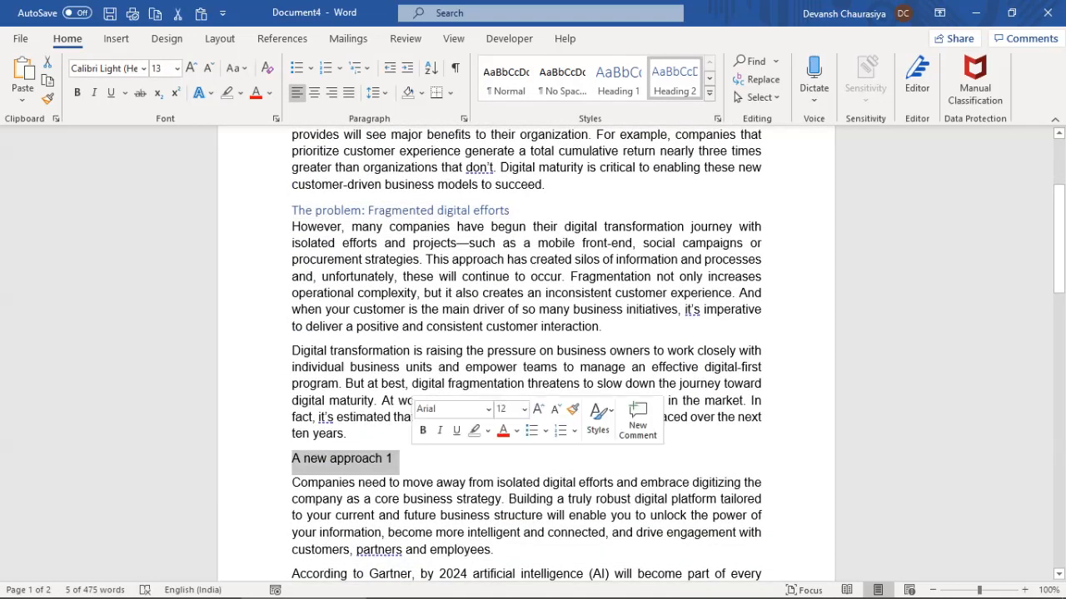
pyautogui.click(676, 83)
pyautogui.scroll(-8, 526, 350)
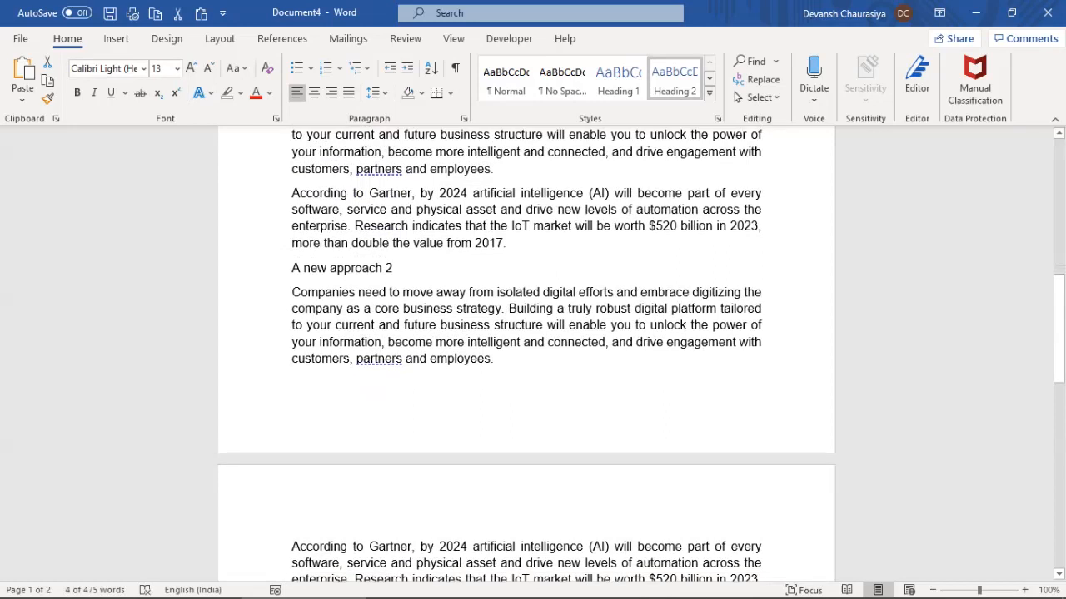
pyautogui.moveTo(292, 266); pyautogui.dragTo(393, 267)
pyautogui.click(674, 80)
pyautogui.scroll(-3, 526, 350)
pyautogui.moveTo(292, 434); pyautogui.dragTo(353, 434)
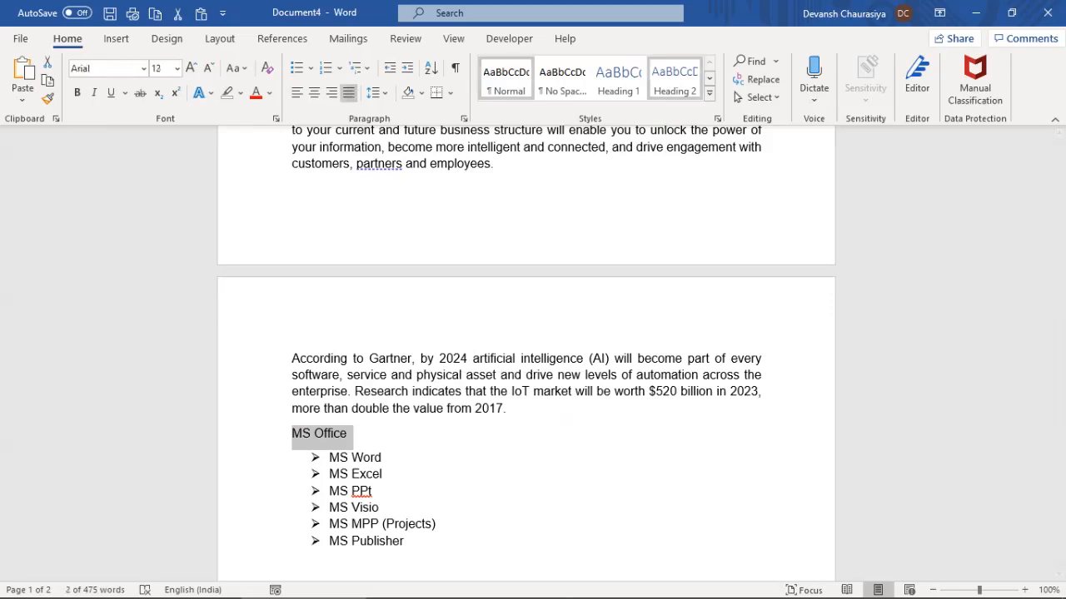
pyautogui.click(674, 80)
# Collapse and re-expand the Digital transformation section
pyautogui.scroll(5, 526, 350)
pyautogui.scroll(10, 527, 350)
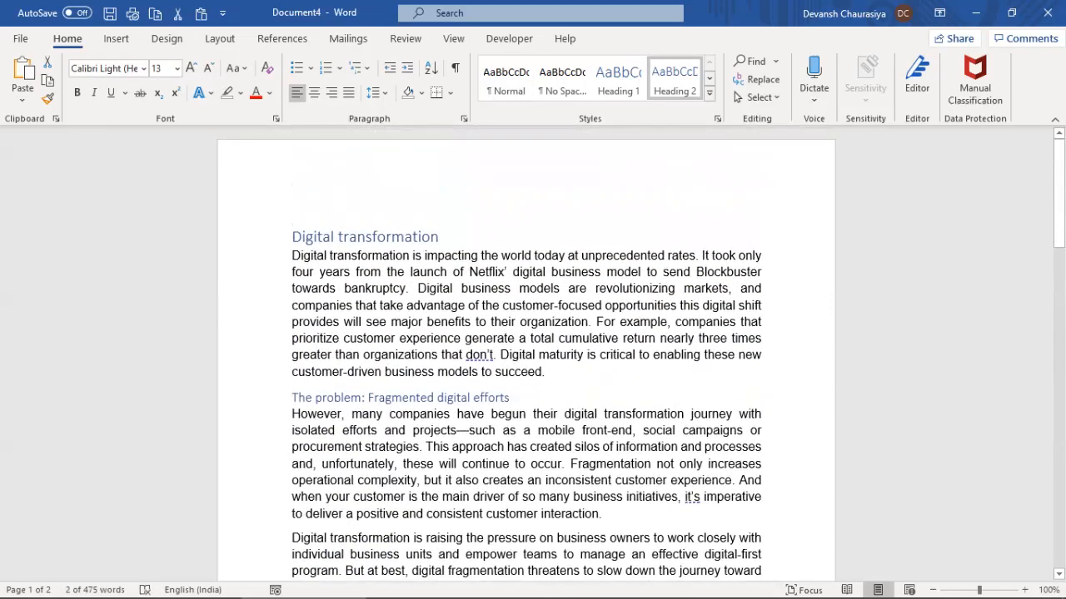
pyautogui.click(283, 238)
pyautogui.click(283, 238)
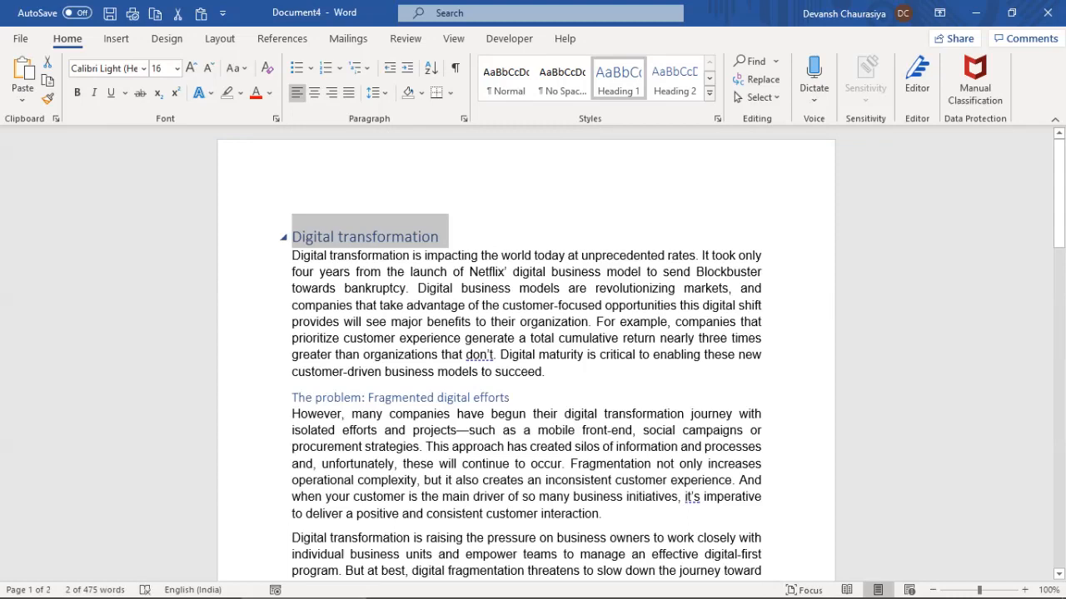
# Collapse The problem, A new approach 1 and A new approach 2 subsections
pyautogui.click(283, 398)
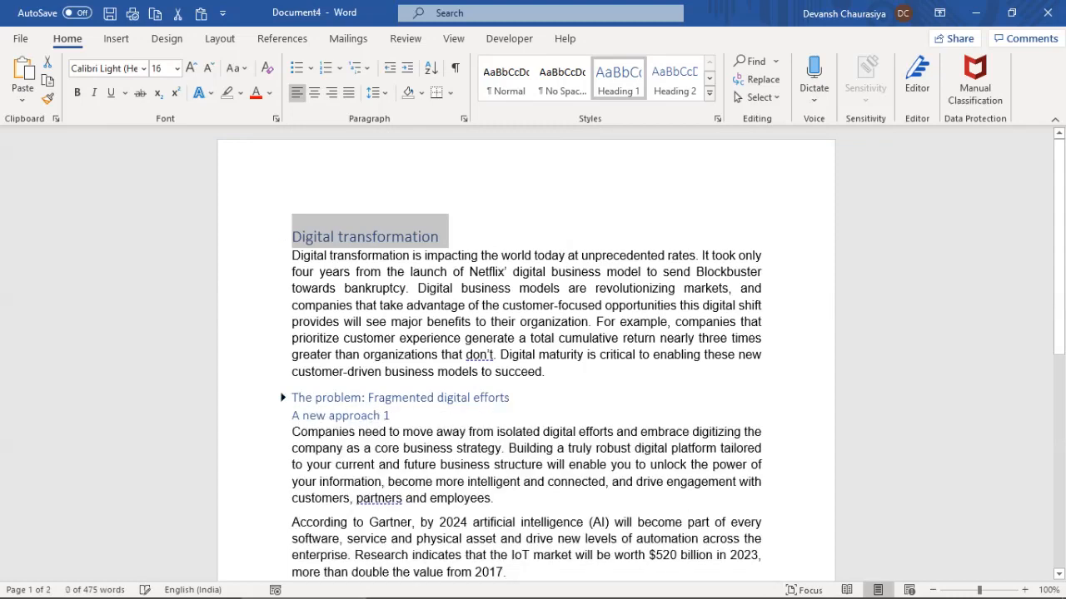
pyautogui.click(283, 415)
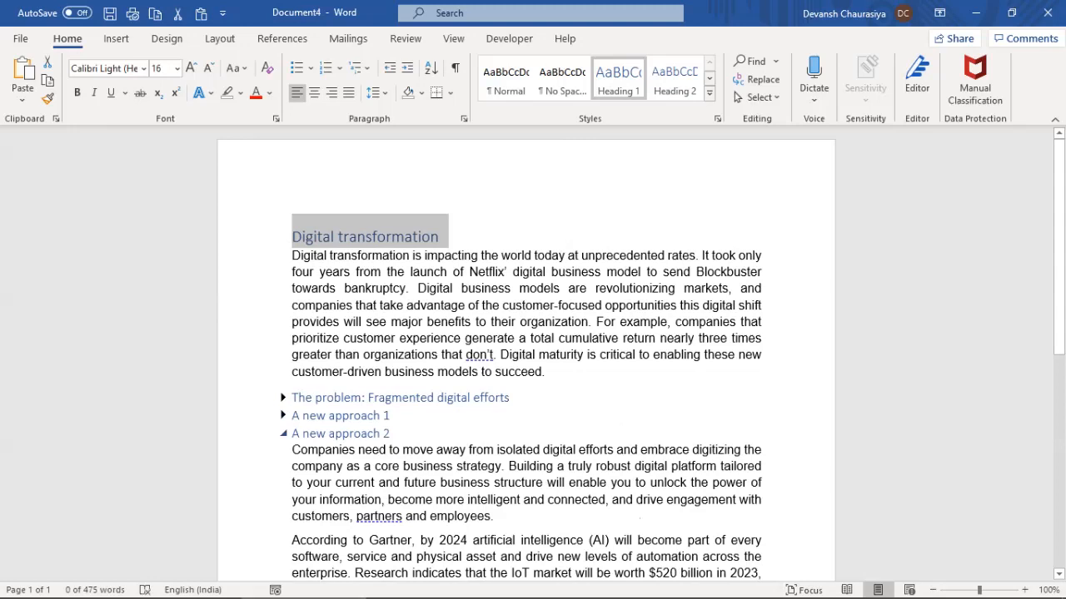
pyautogui.click(284, 433)
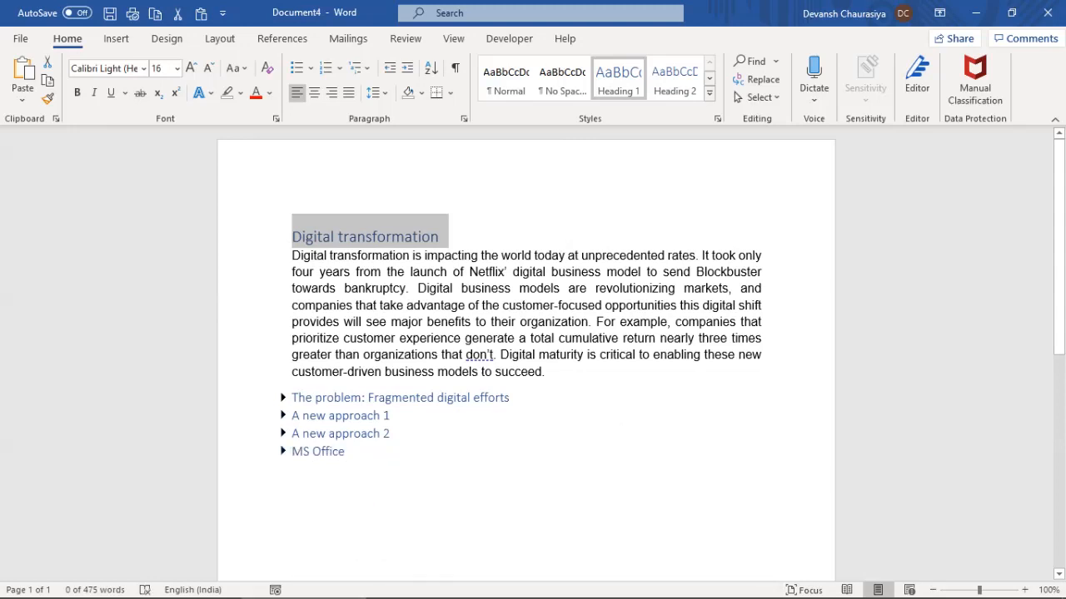
pyautogui.click(283, 433)
pyautogui.scroll(-3, 283, 433)
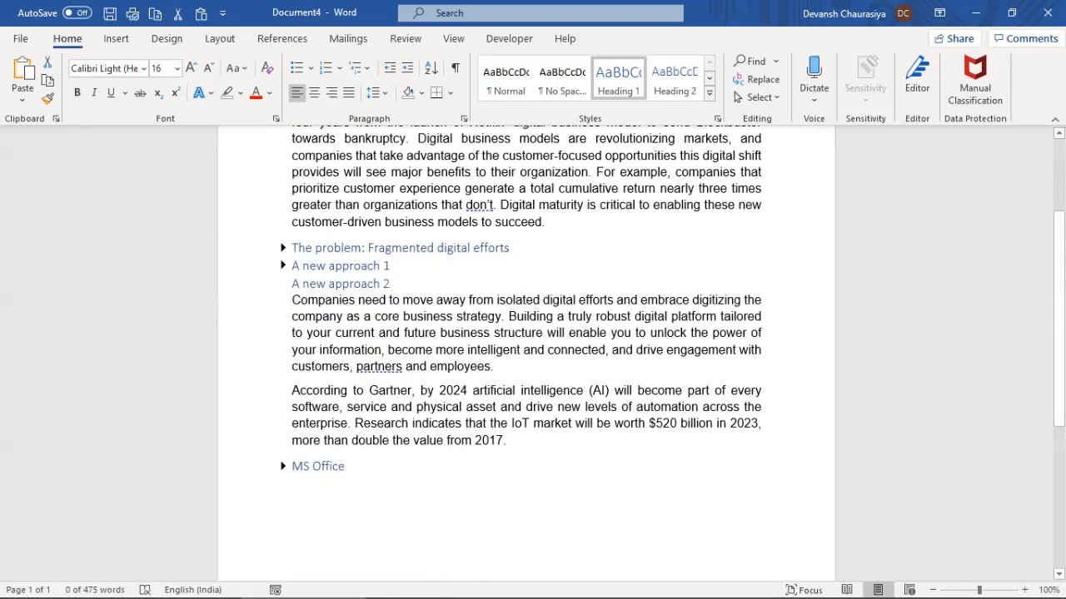
pyautogui.moveTo(291, 300); pyautogui.dragTo(511, 442)
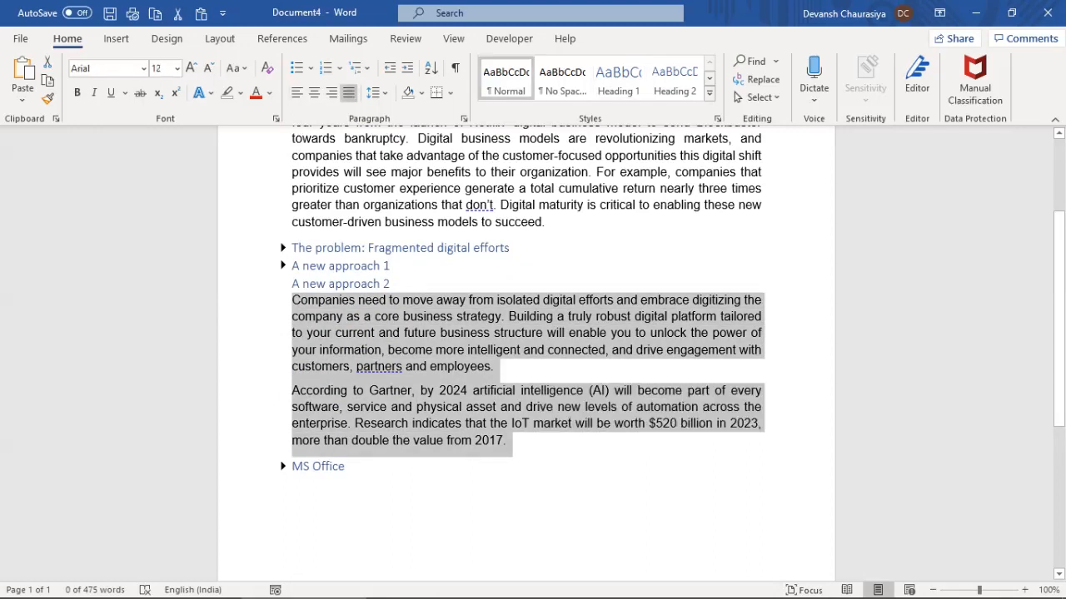
pyautogui.click(283, 284)
pyautogui.scroll(3, 283, 284)
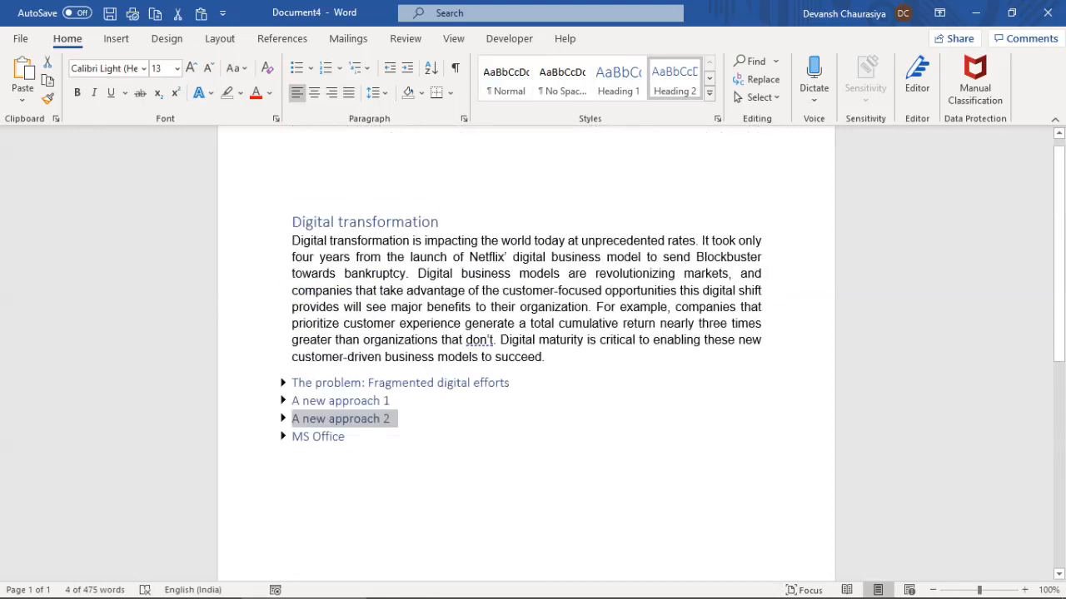
pyautogui.click(327, 398)
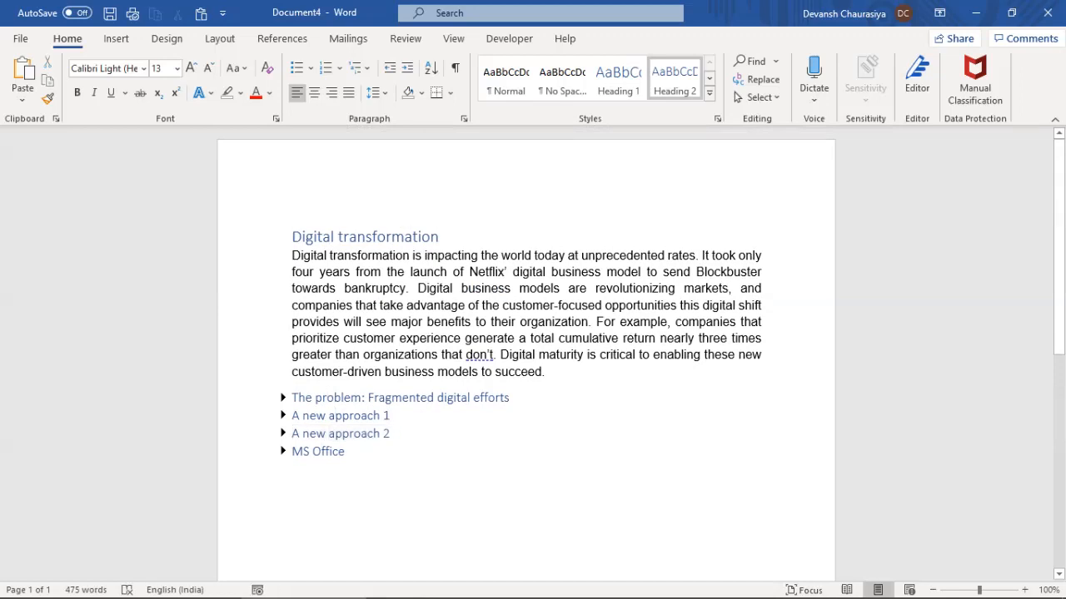
# Collapse the Digital transformation section, then expand it again with Alt+Shift+Plus
pyautogui.click(306, 236)
pyautogui.click(283, 237)
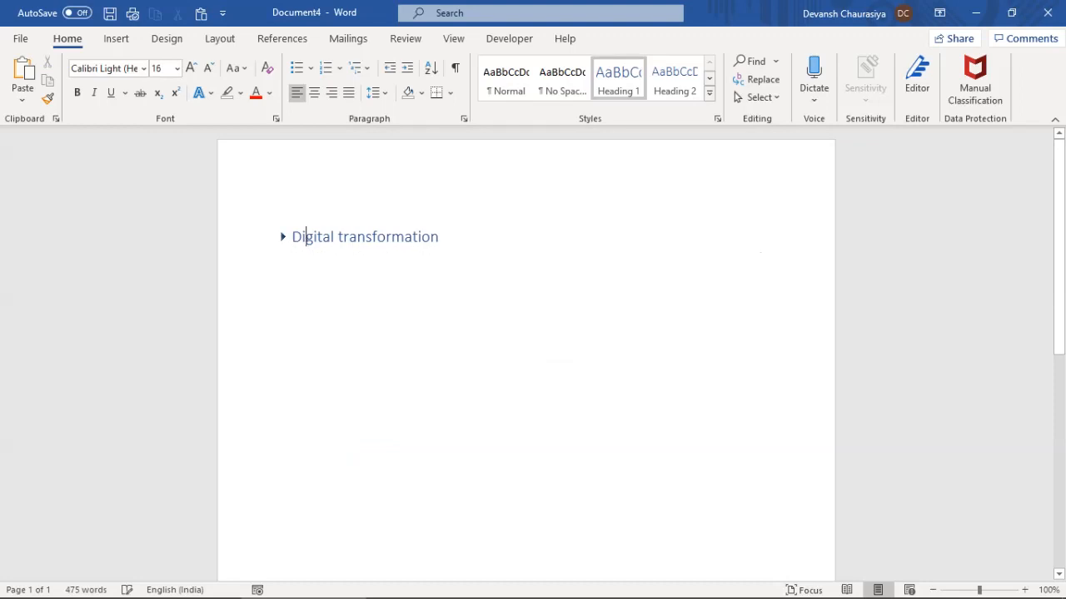
pyautogui.scroll(-8, 283, 237)
pyautogui.scroll(8, 526, 354)
pyautogui.press('Home')
pyautogui.hotkey('shift', 'End')
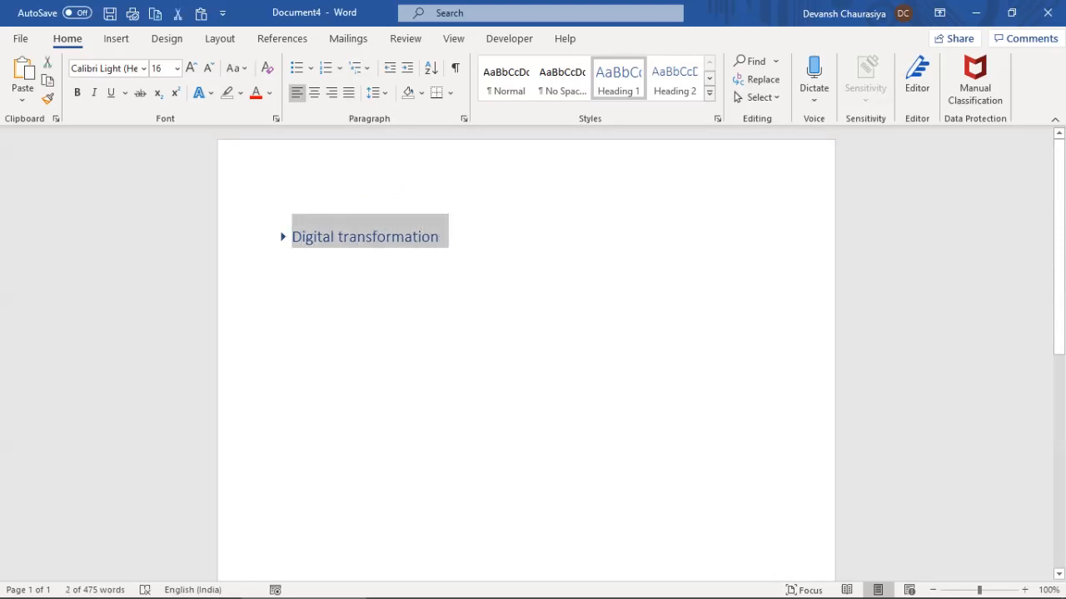
pyautogui.hotkey('alt', 'shift', '+')
# Recheck A new approach 1, then collapse Digital transformation to its heading alone
pyautogui.moveTo(292, 398); pyautogui.dragTo(343, 452)
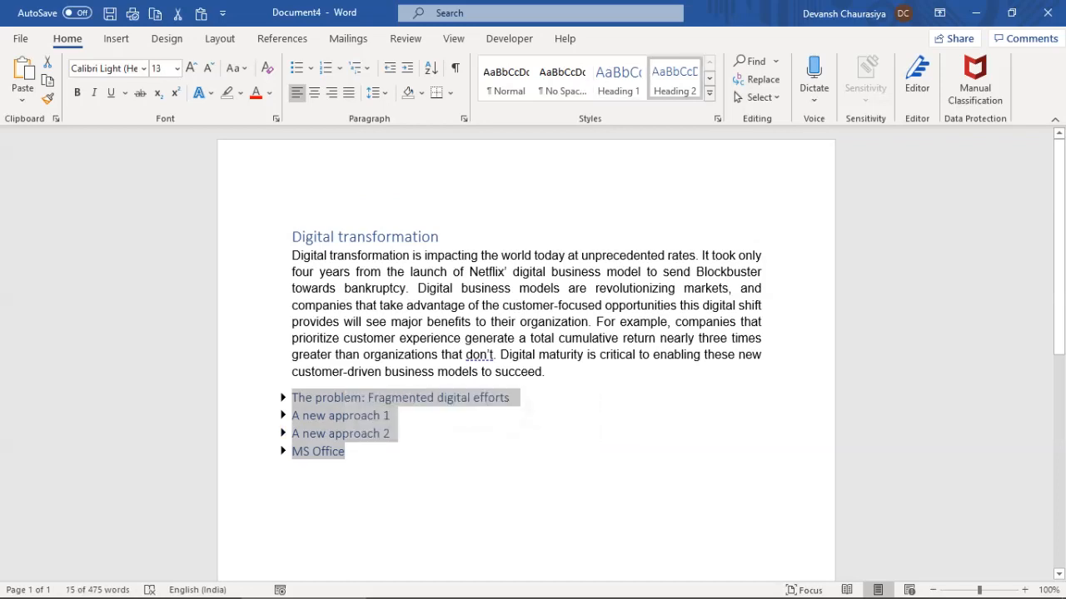
pyautogui.click(283, 416)
pyautogui.click(283, 416)
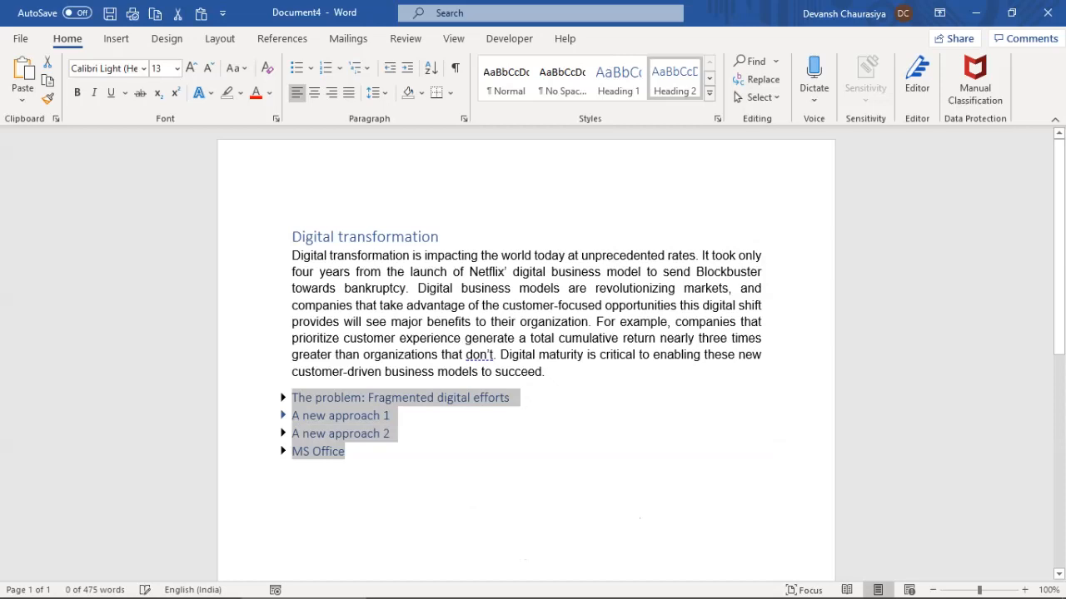
pyautogui.click(421, 305)
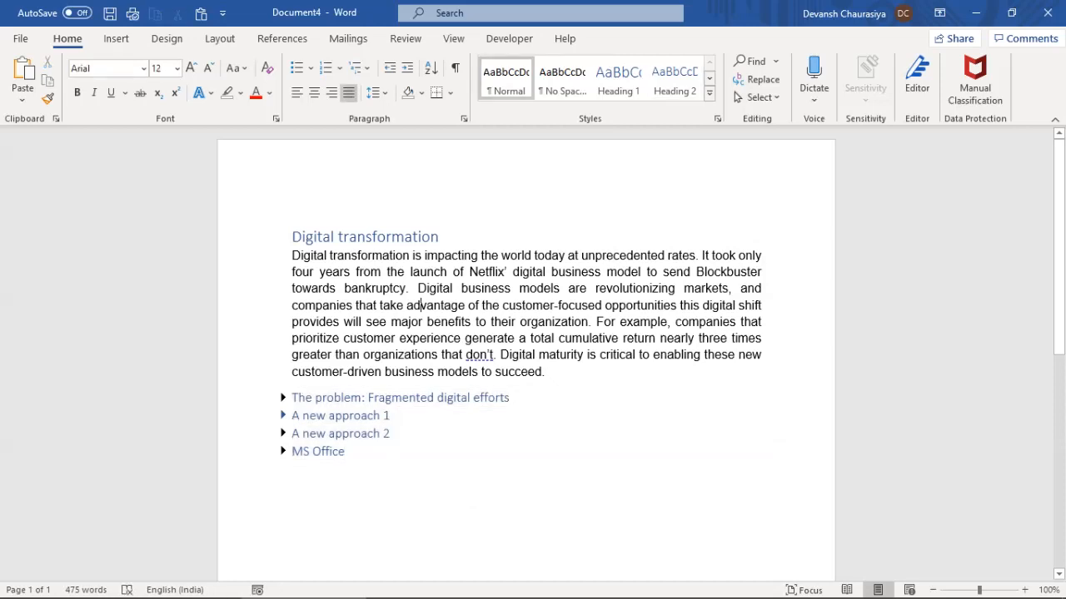
pyautogui.click(293, 237)
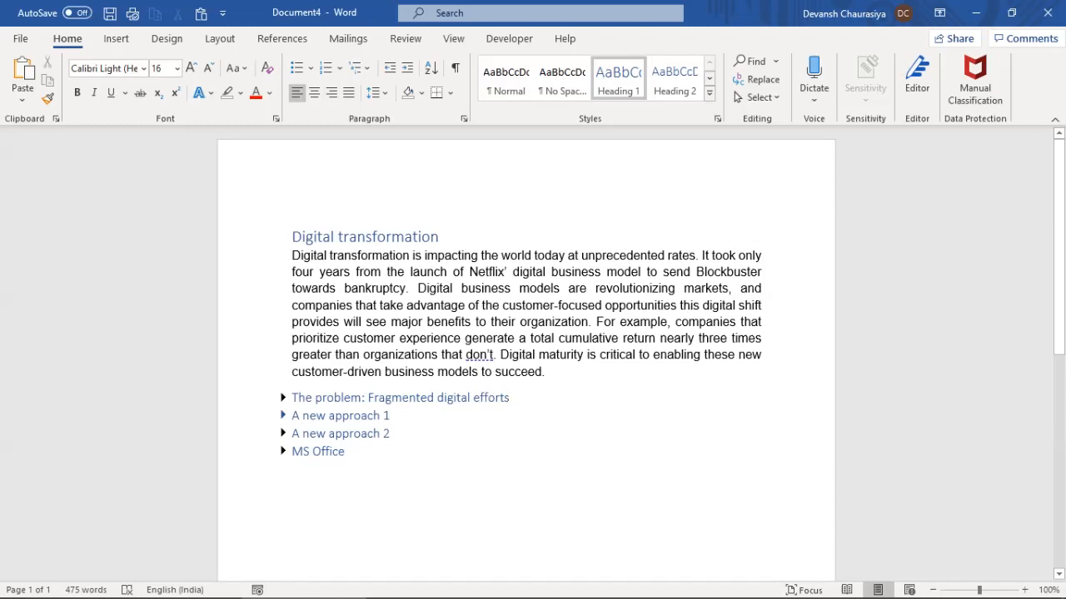
pyautogui.click(283, 237)
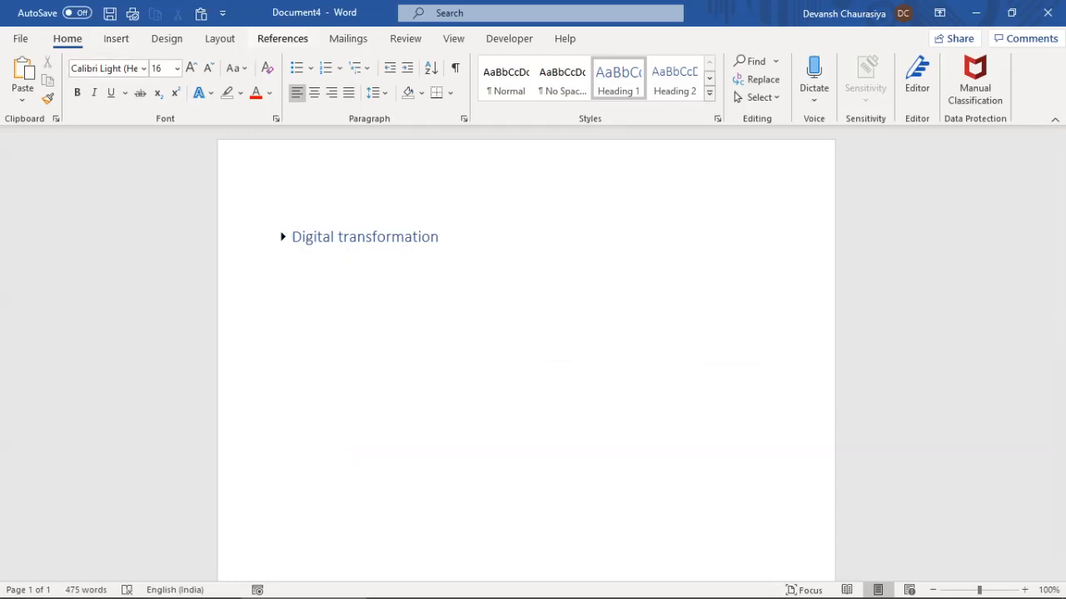
pyautogui.click(283, 39)
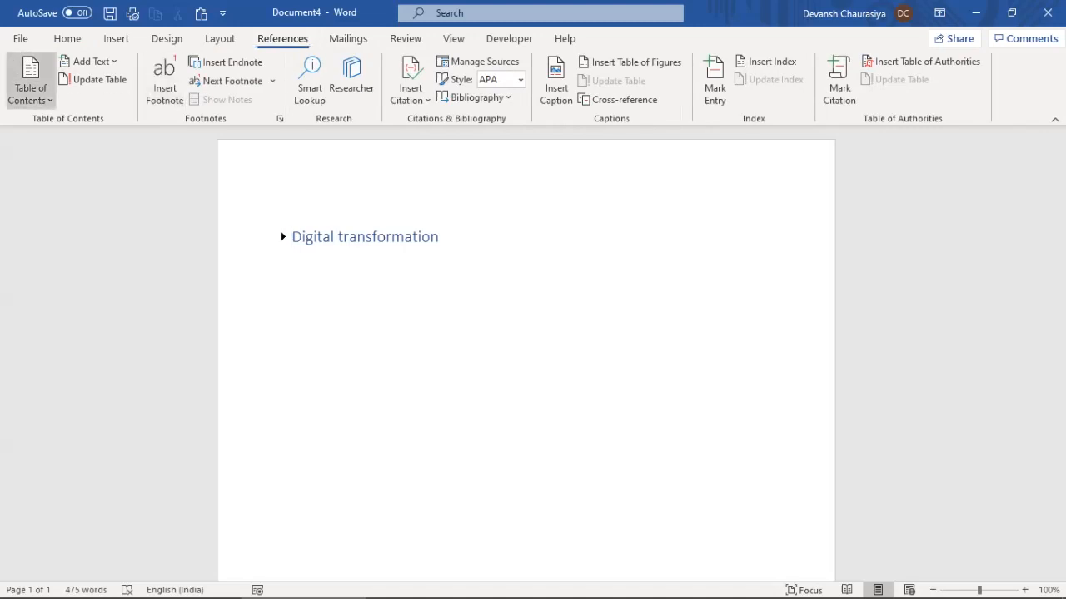
# Insert Automatic Table 2 as the document's table of contents
pyautogui.click(30, 84)
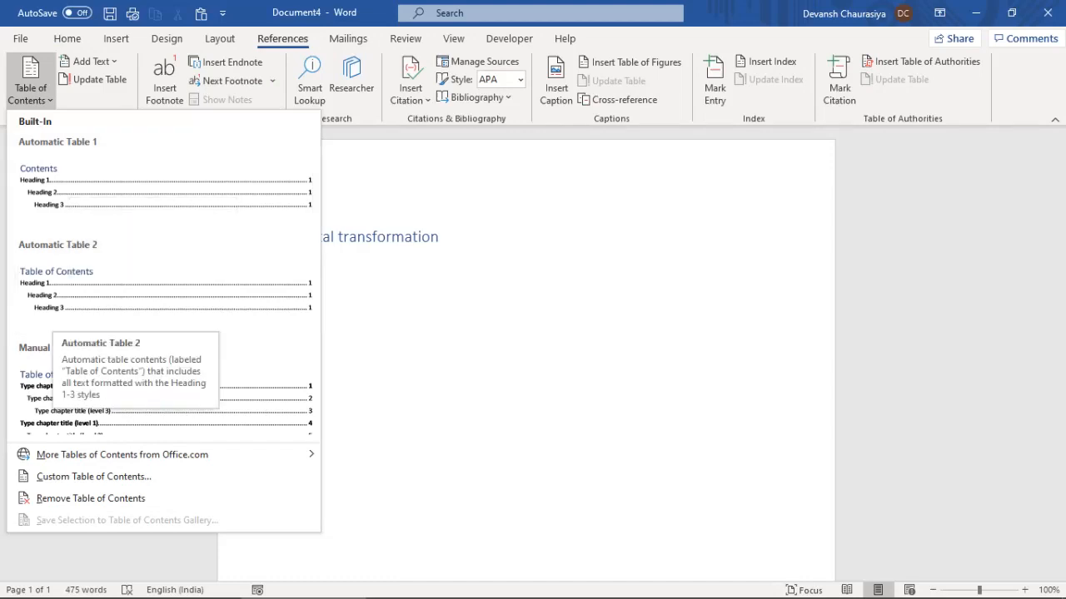
pyautogui.click(58, 315)
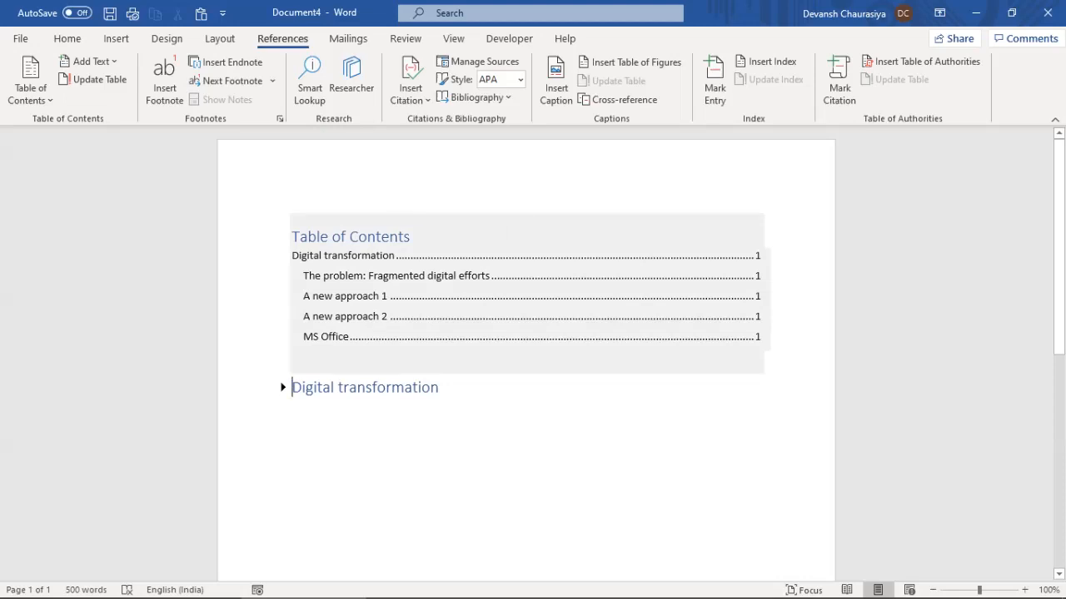
pyautogui.moveTo(291, 256); pyautogui.dragTo(379, 255)
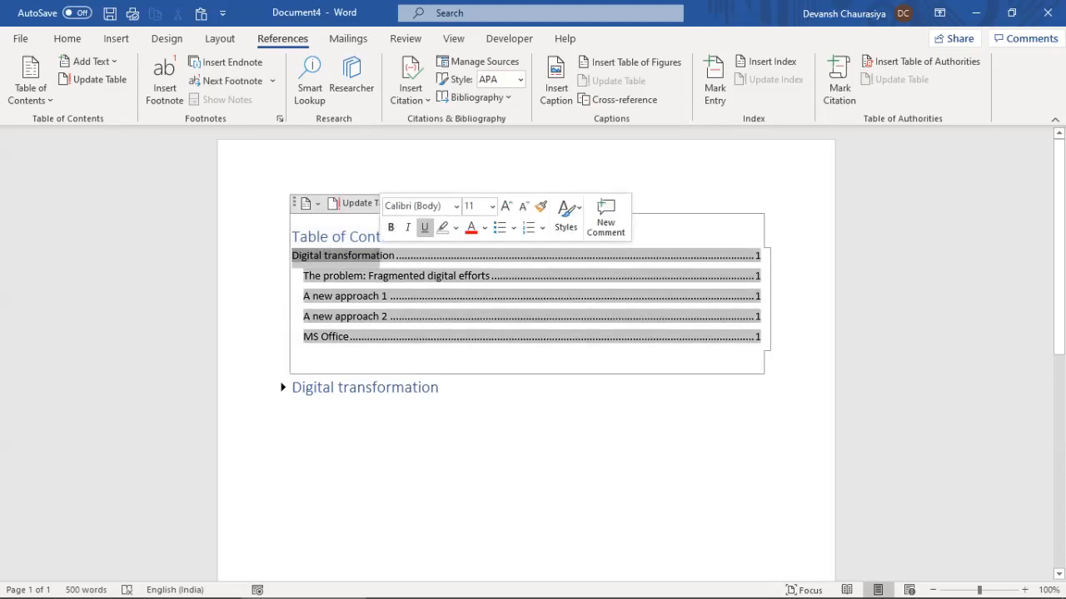
pyautogui.click(380, 255)
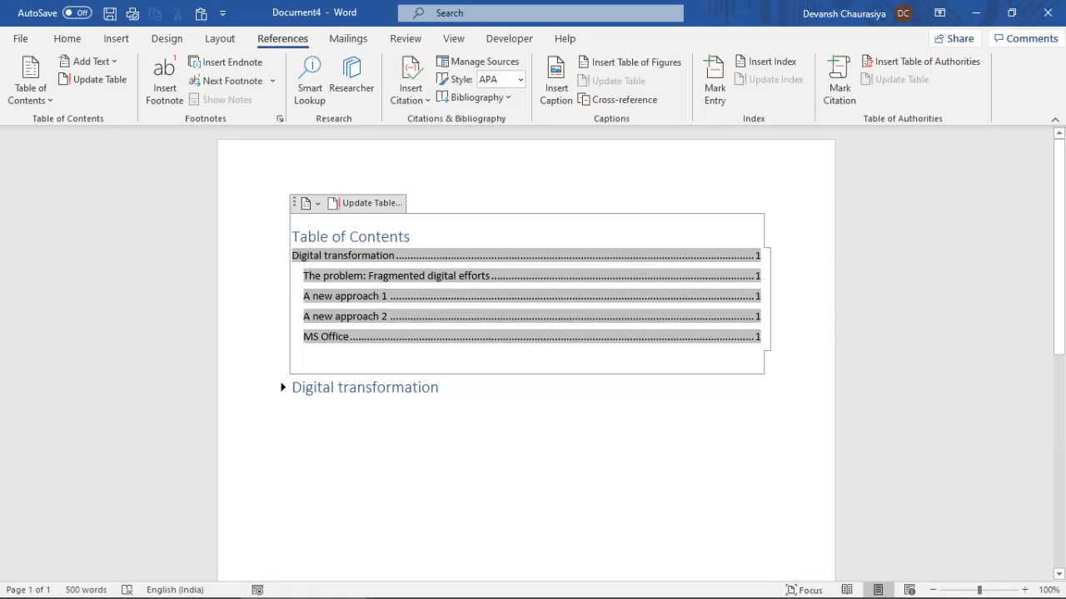
# Add an empty line between the table of contents and the Digital transformation heading
pyautogui.click(293, 387)
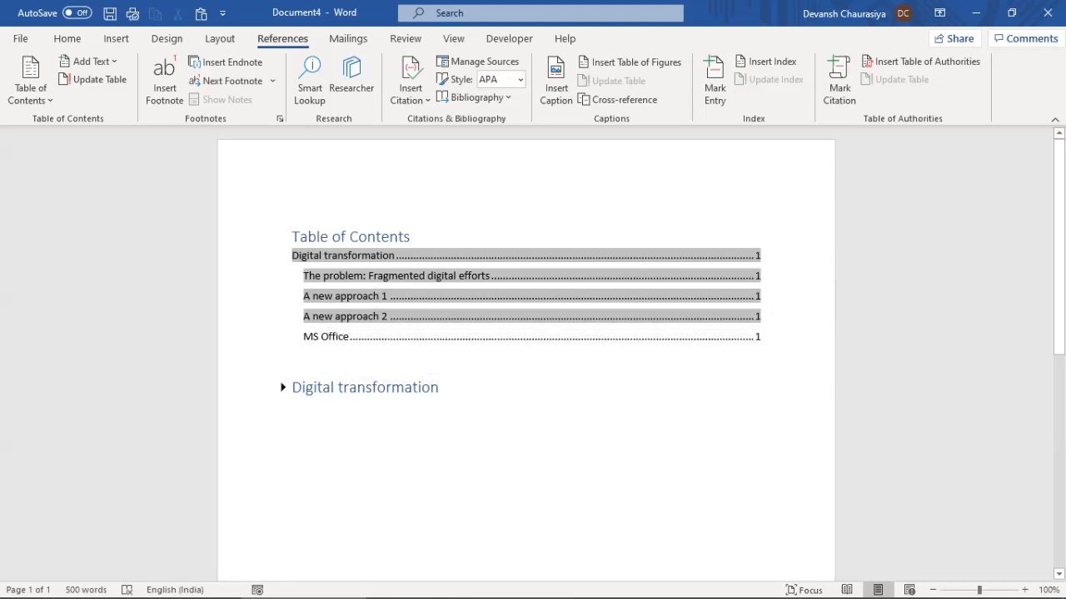
pyautogui.press('Return')
pyautogui.click(292, 387)
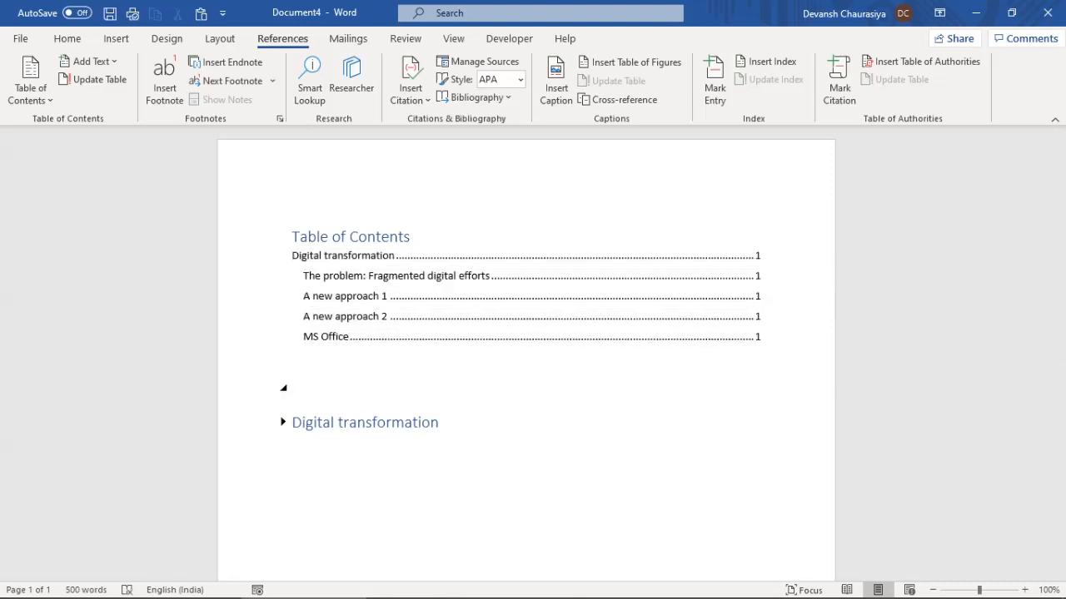
pyautogui.press('Delete')
pyautogui.press('Up')
pyautogui.press('Return')
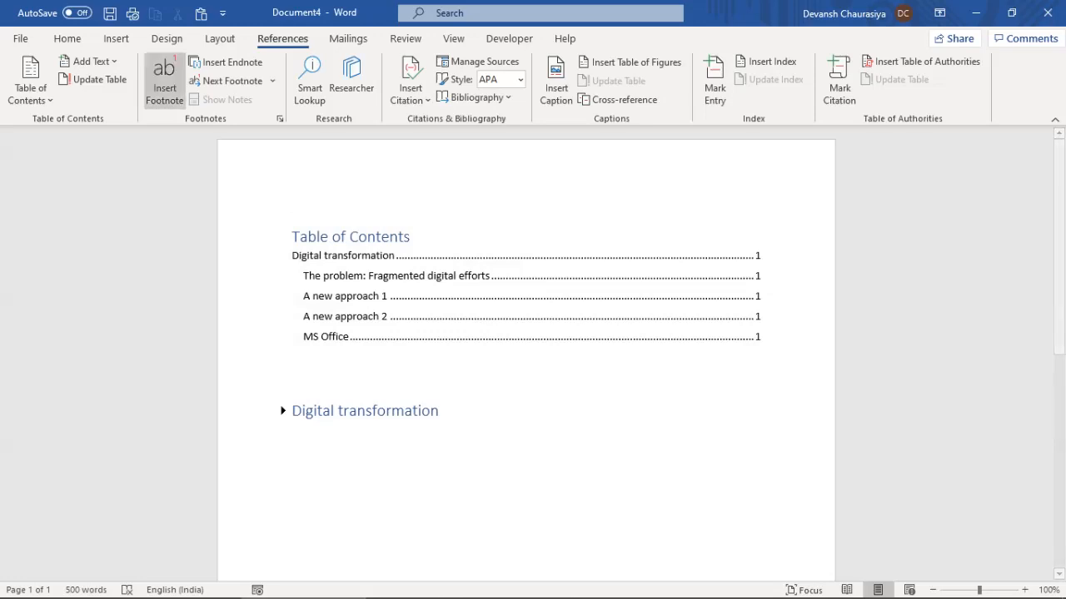
pyautogui.click(220, 38)
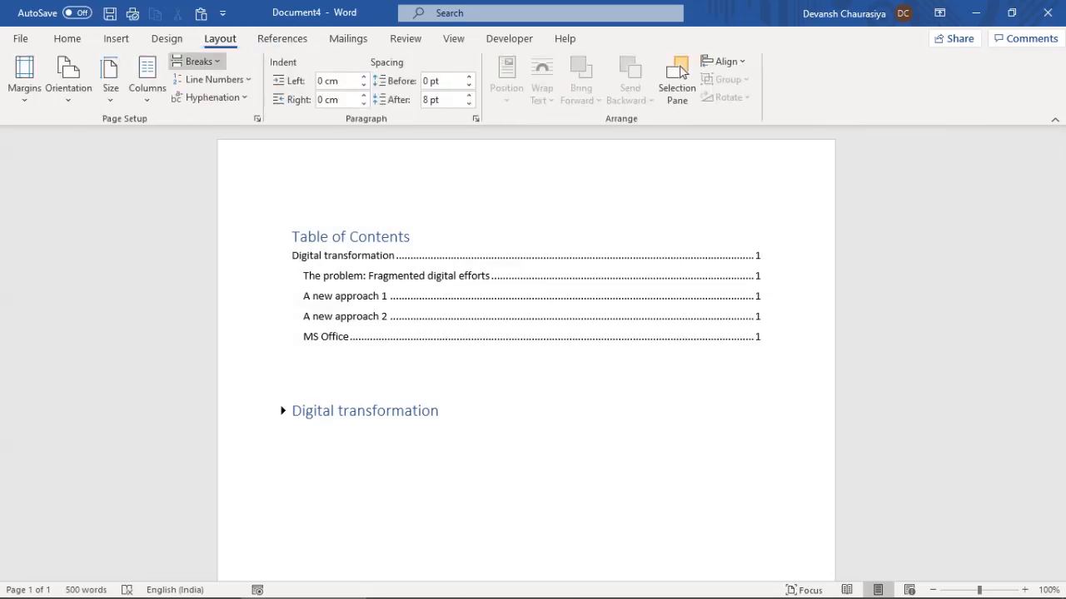
pyautogui.click(198, 61)
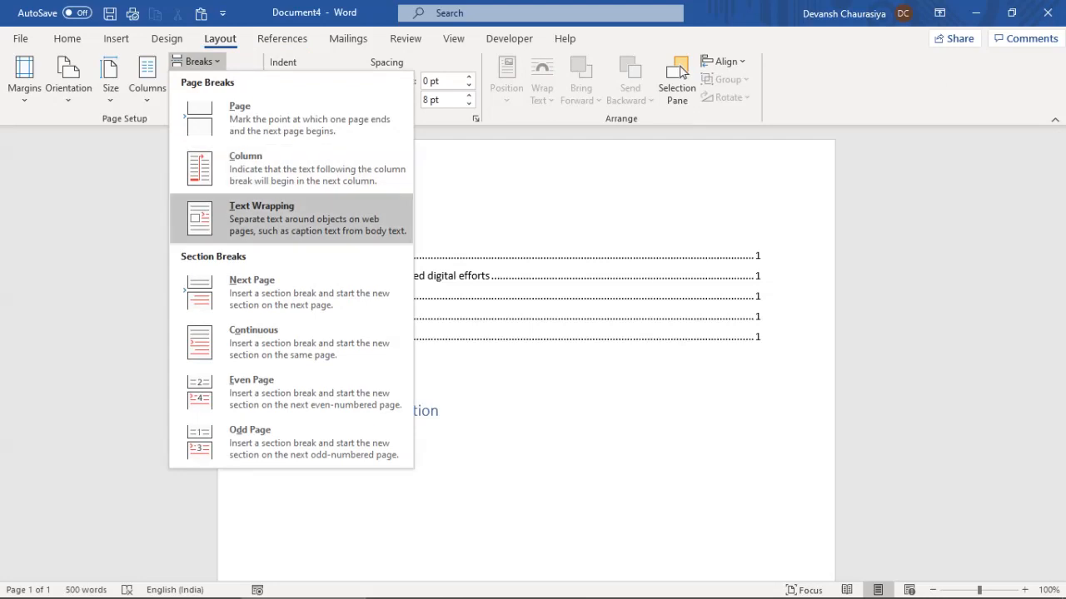
pyautogui.press('Down')
pyautogui.press('Return')
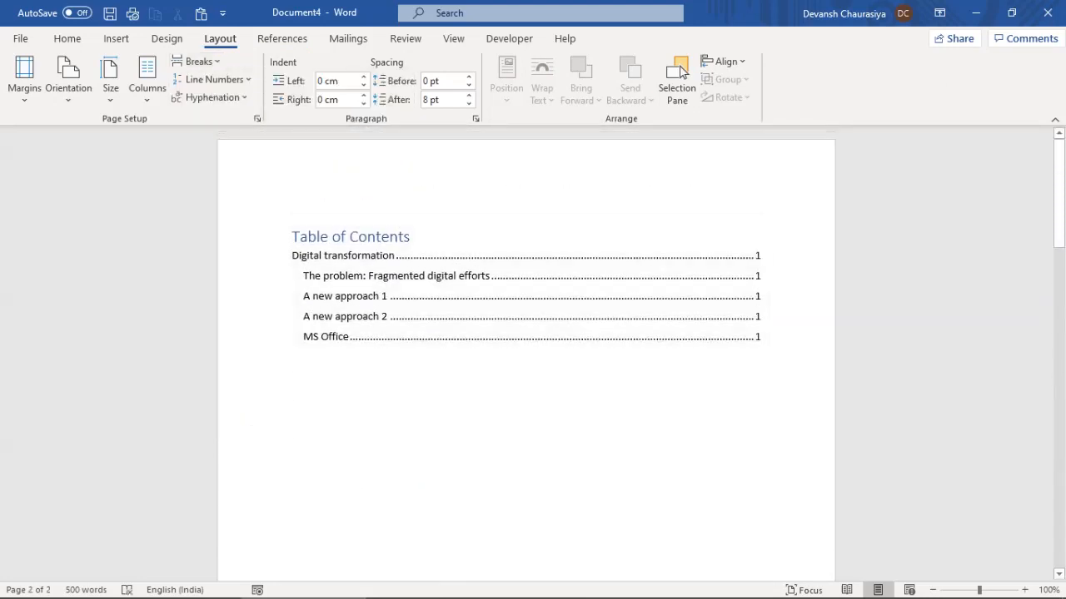
pyautogui.click(932, 590)
pyautogui.click(933, 590)
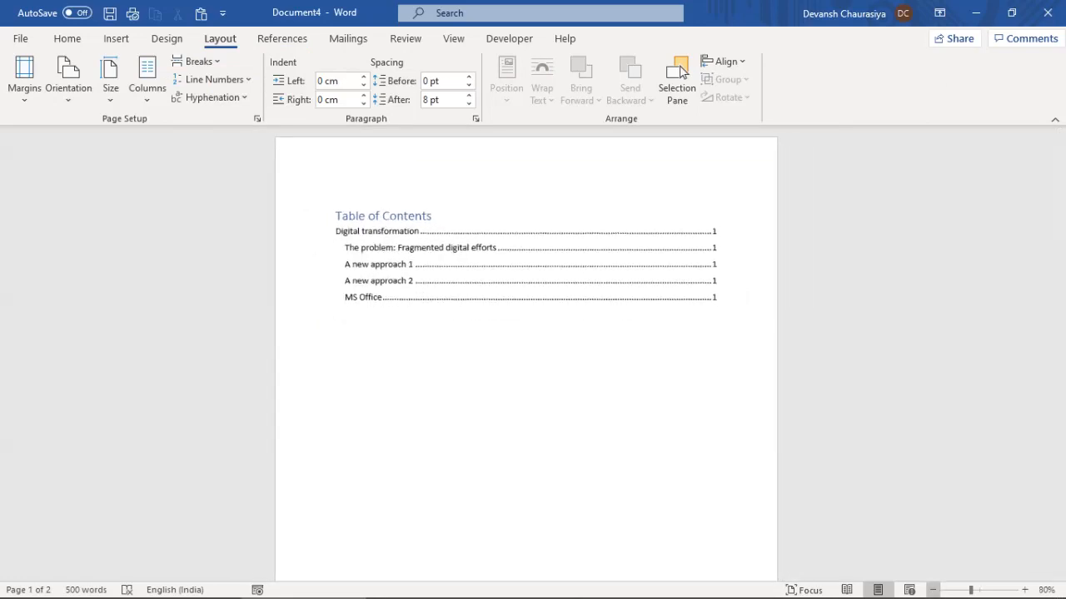
pyautogui.click(932, 590)
pyautogui.click(932, 590)
pyautogui.click(933, 590)
pyautogui.click(932, 590)
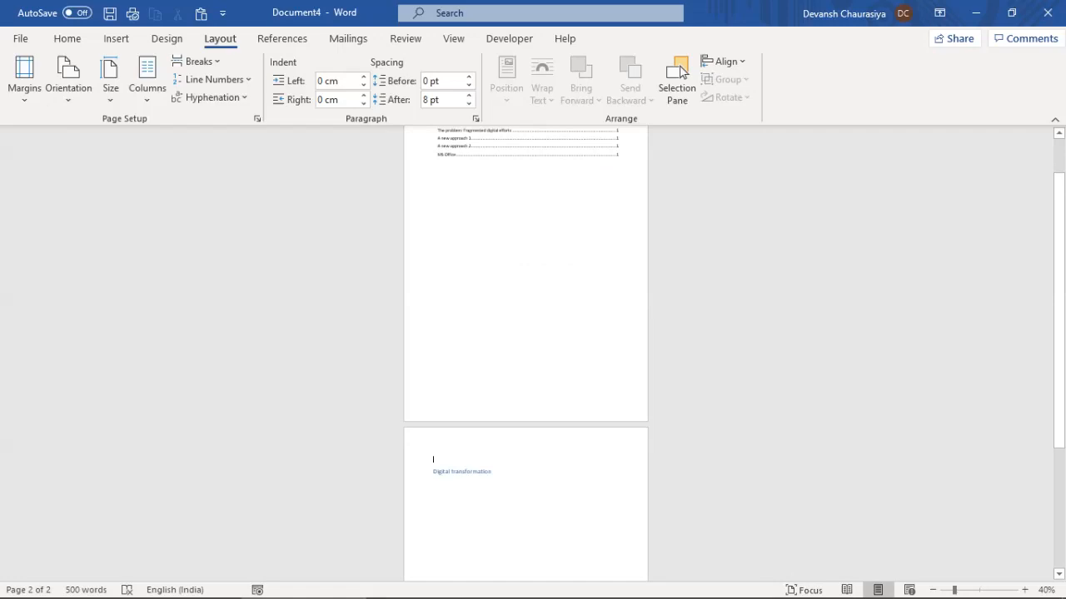
pyautogui.click(1025, 590)
pyautogui.click(1025, 591)
pyautogui.click(1025, 590)
pyautogui.click(1025, 590)
pyautogui.click(1025, 590)
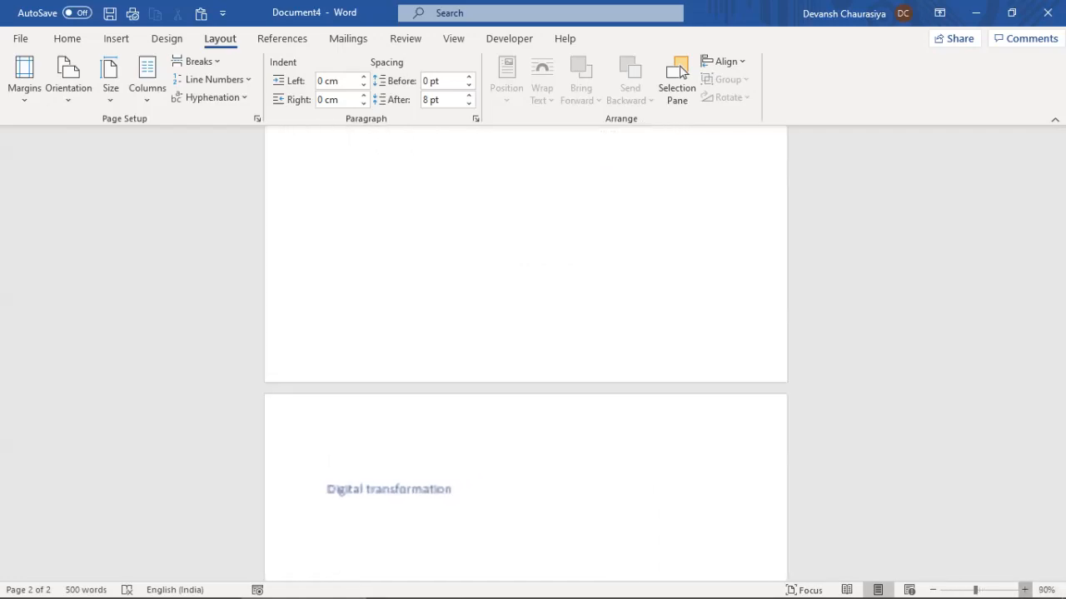
pyautogui.click(1024, 590)
pyautogui.scroll(3, 526, 350)
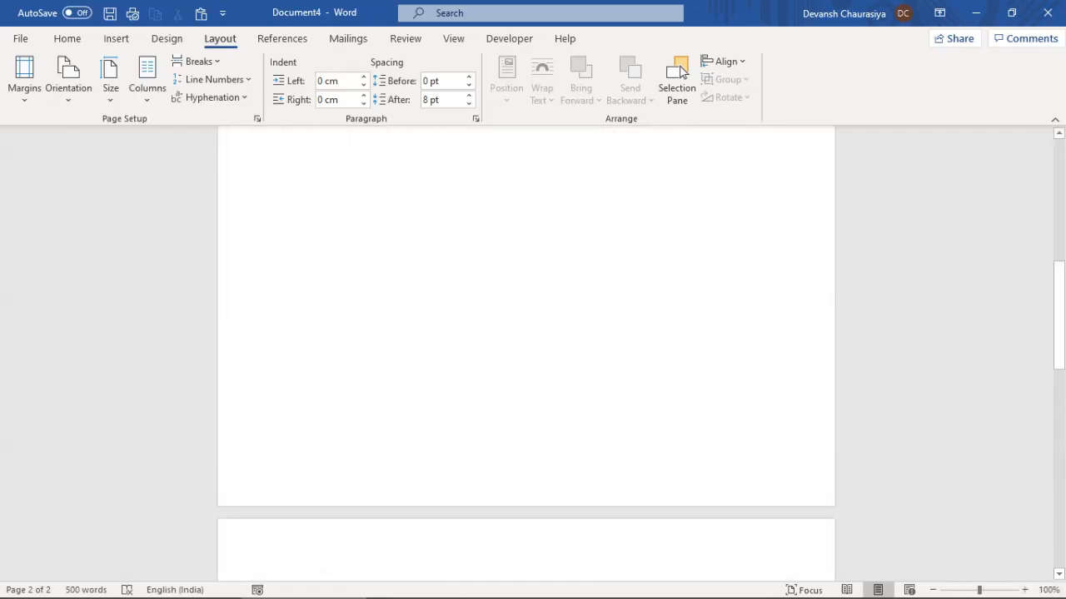
pyautogui.scroll(10, 526, 349)
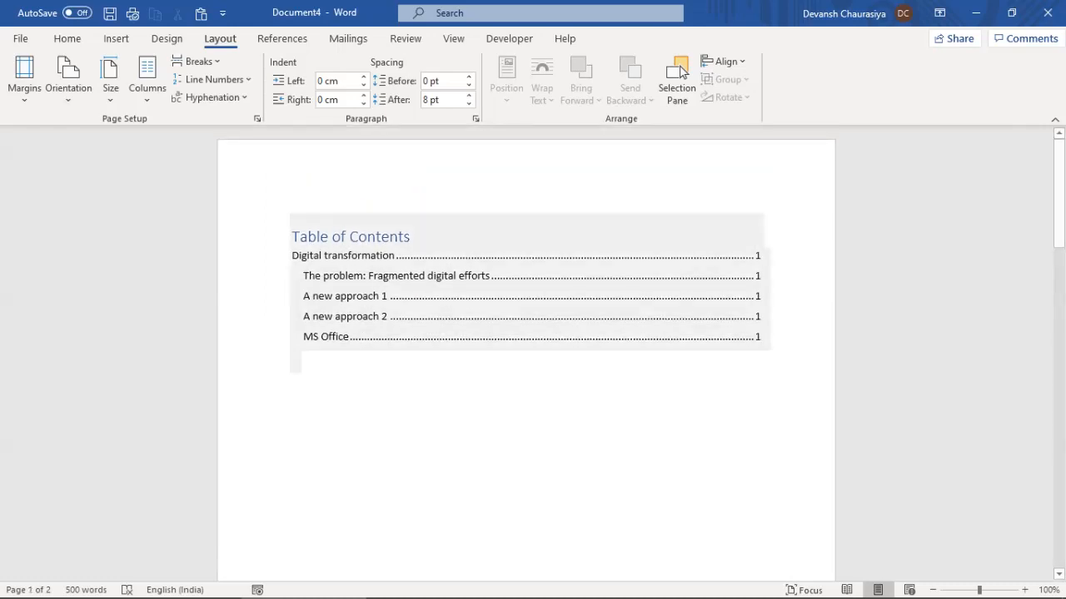
pyautogui.scroll(-10, 527, 333)
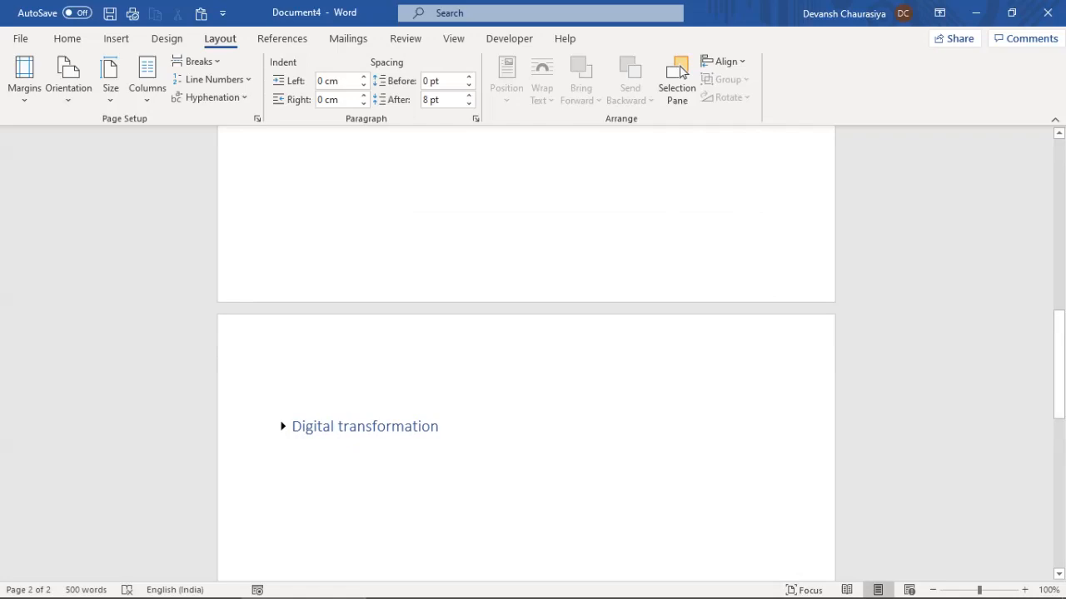
pyautogui.scroll(10, 526, 349)
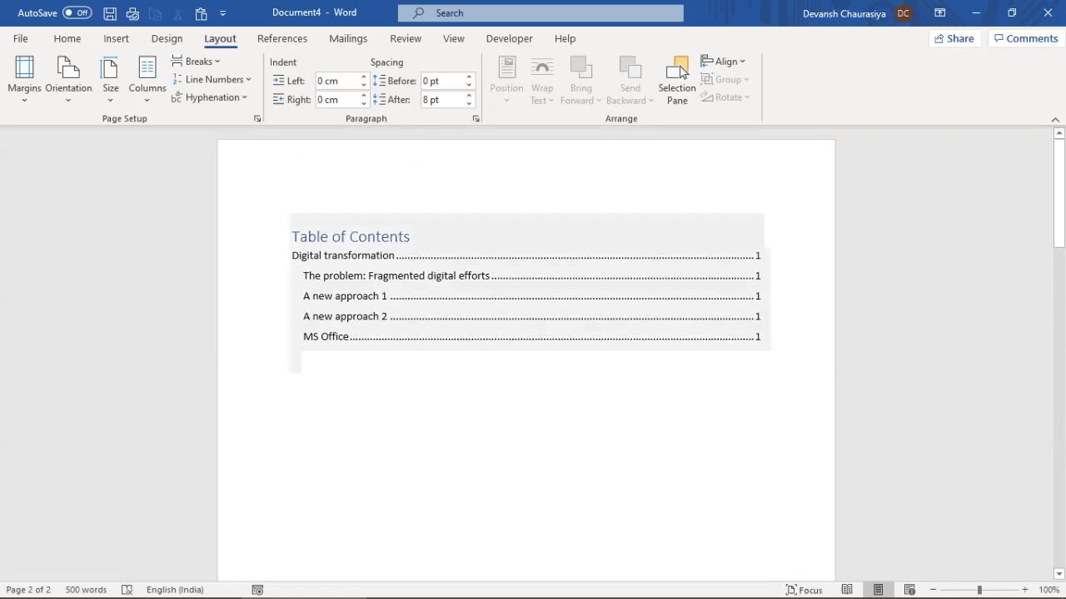
# Rebuild the entire Table of Contents so every entry now lists page 2
pyautogui.click(332, 237)
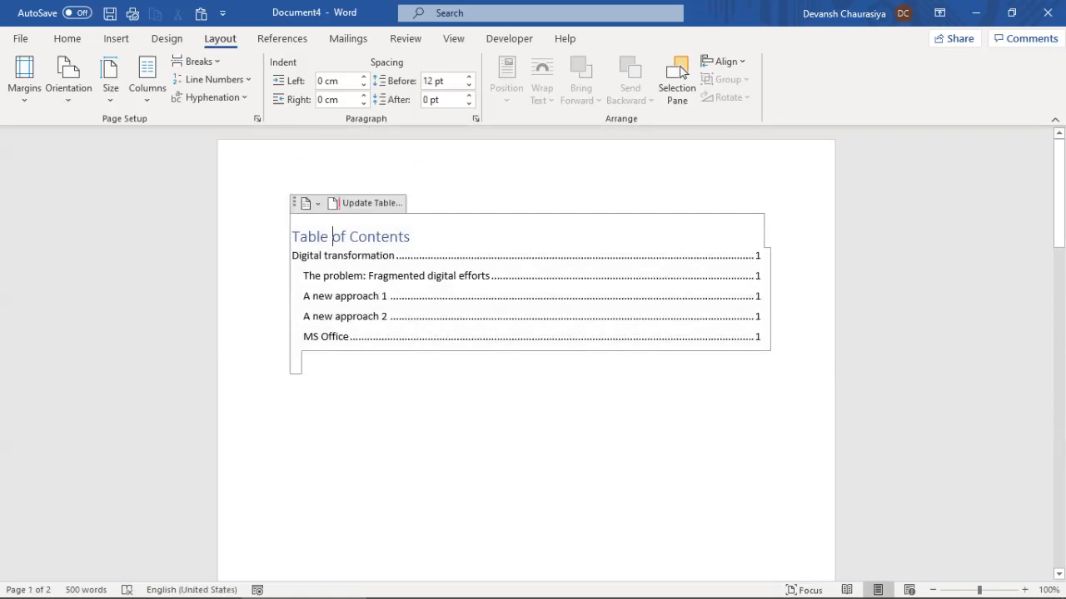
pyautogui.click(366, 203)
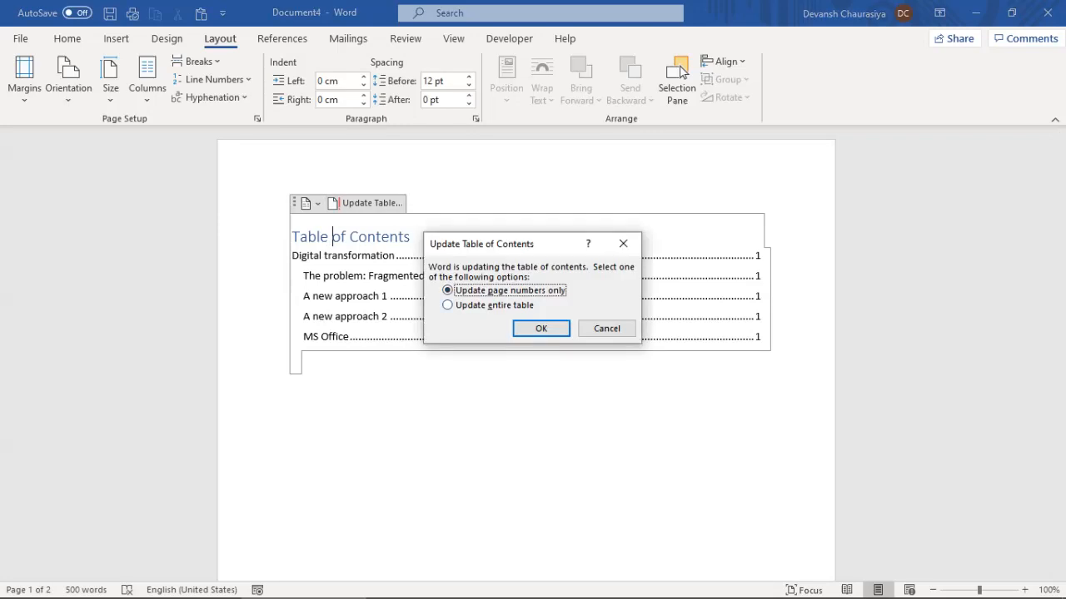
pyautogui.press('Down')
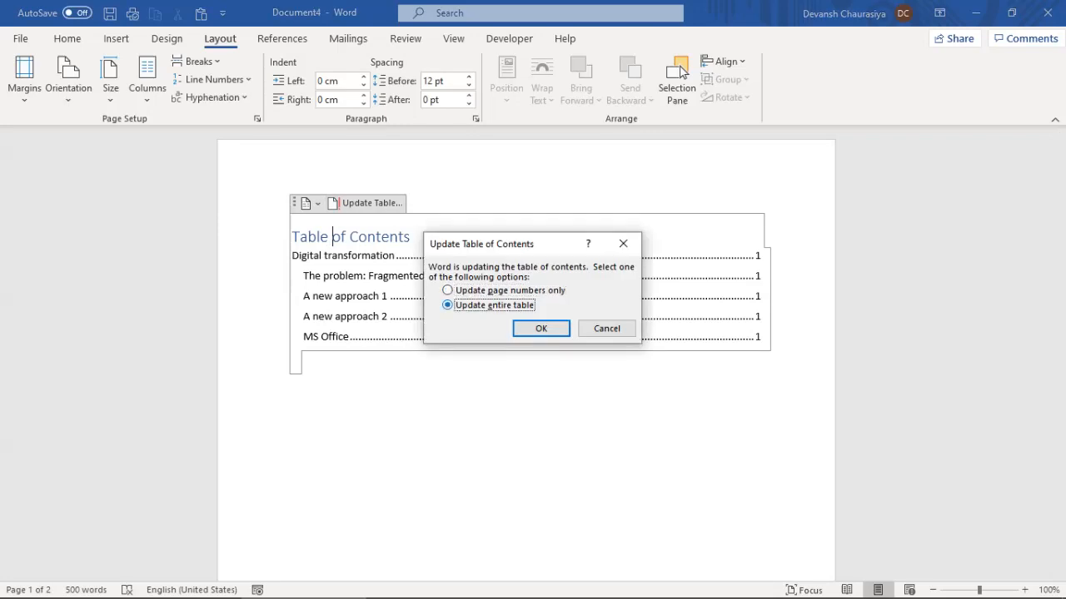
pyautogui.press('Return')
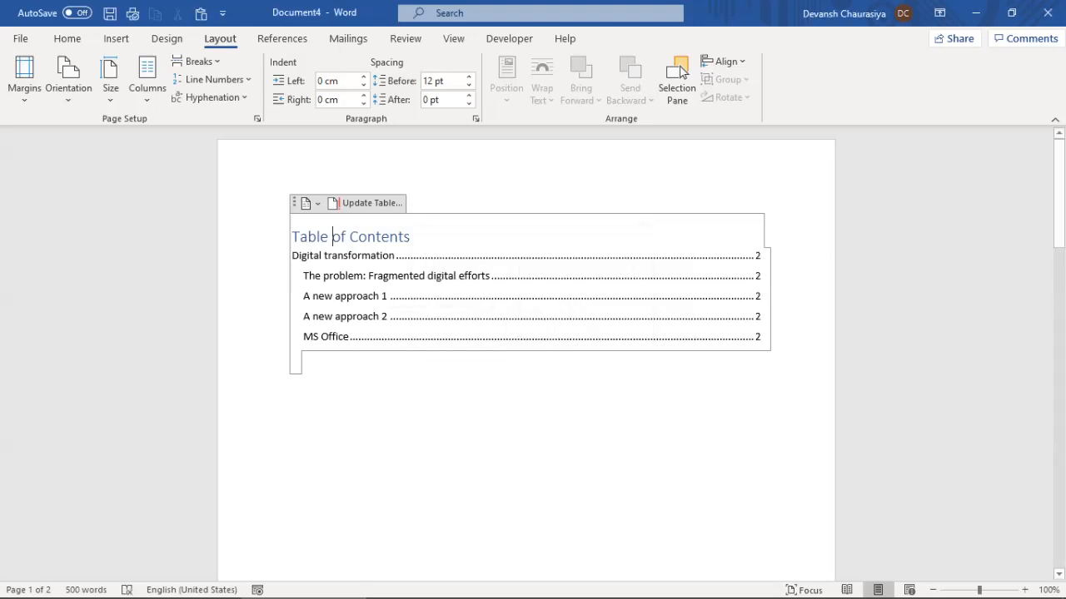
pyautogui.scroll(-10, 683, 72)
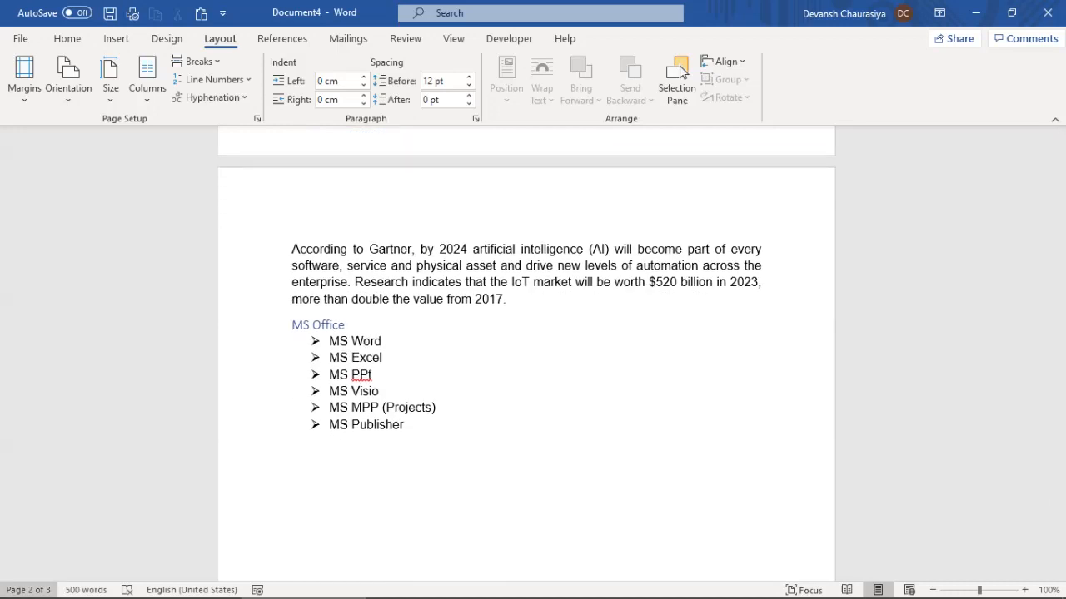
# Update only the Table of Contents page numbers so MS Office points to page 3
pyautogui.click(438, 408)
pyautogui.scroll(10, 437, 408)
pyautogui.scroll(15, 527, 358)
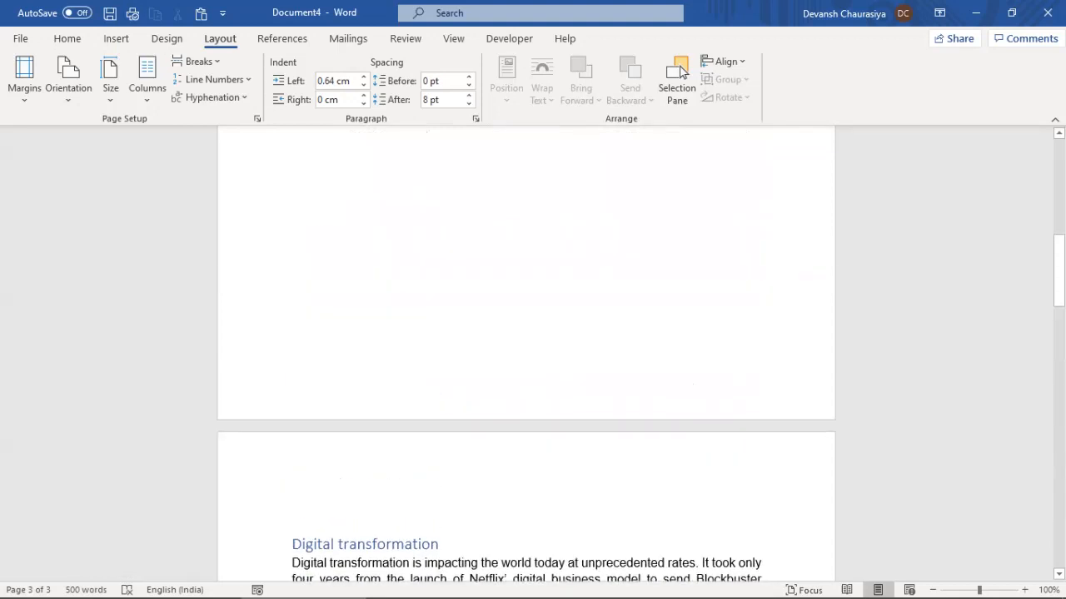
pyautogui.hotkey('ctrl', 'Home')
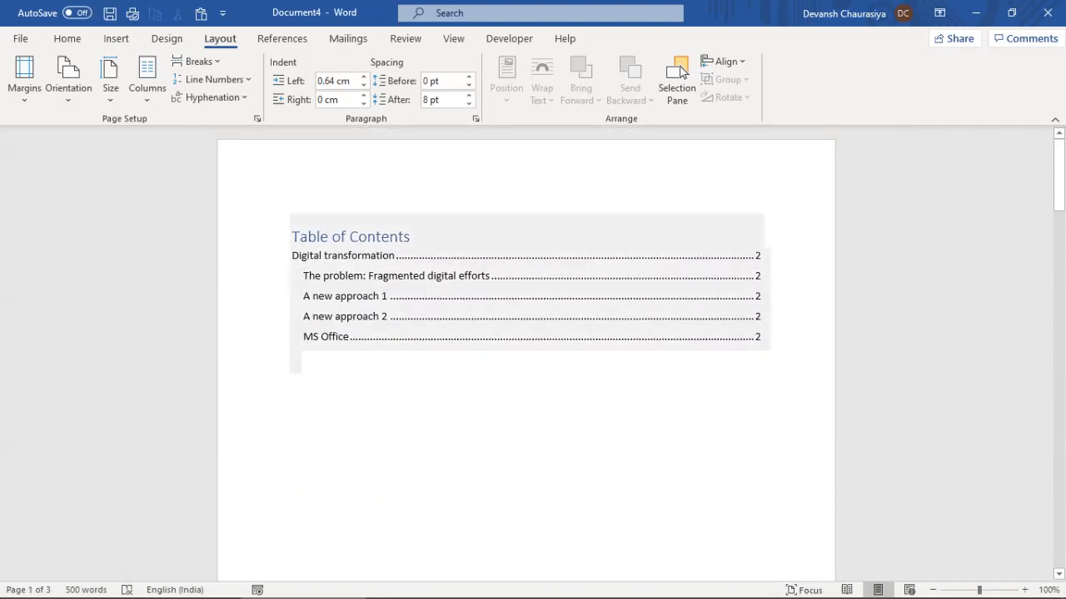
pyautogui.press('F9')
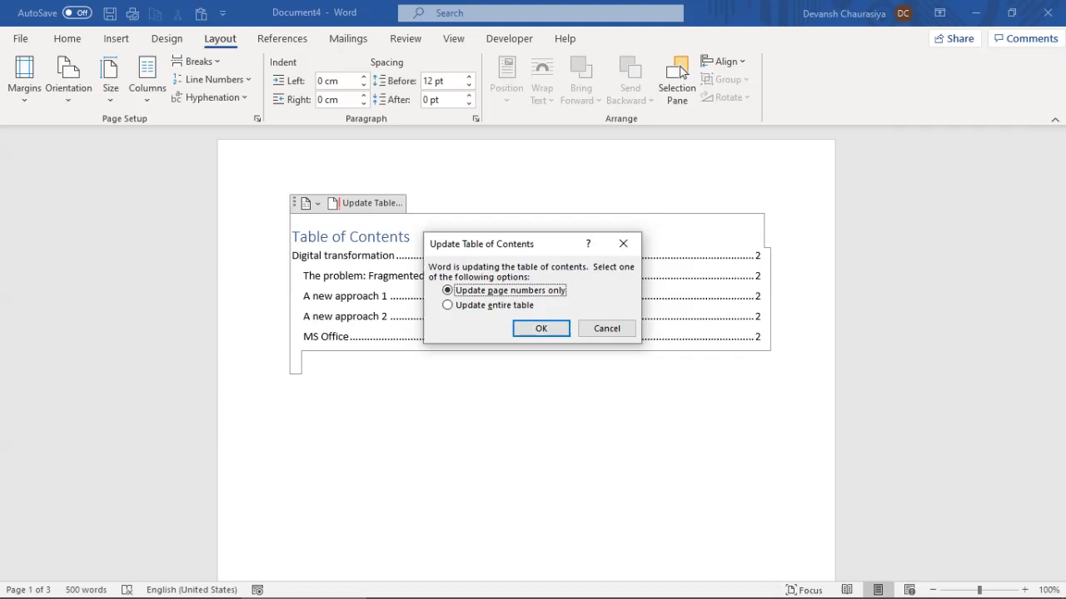
pyautogui.press('Return')
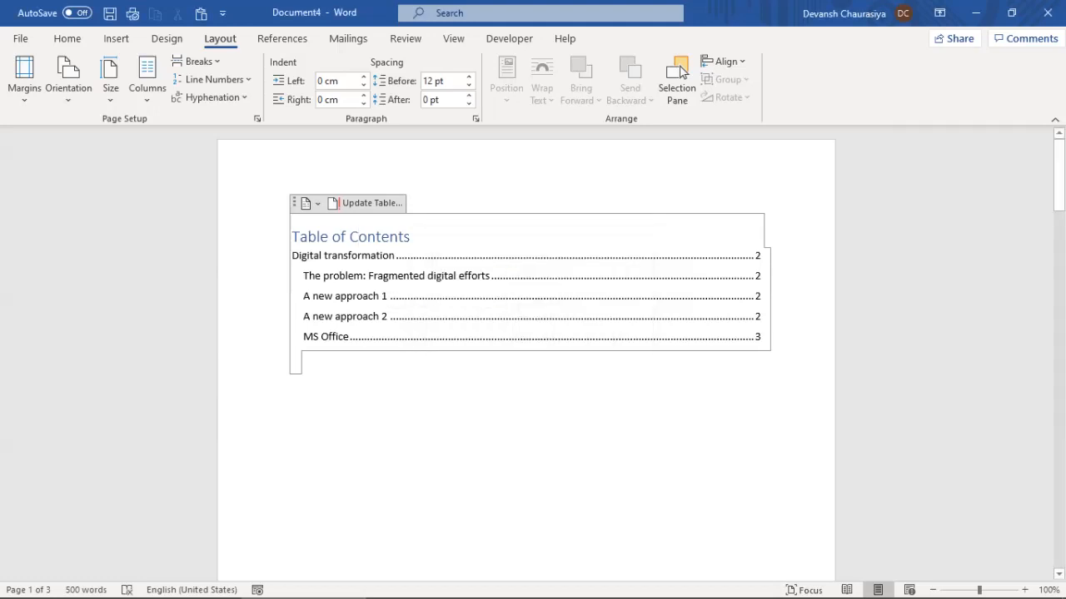
pyautogui.moveTo(1058, 173); pyautogui.dragTo(1059, 455)
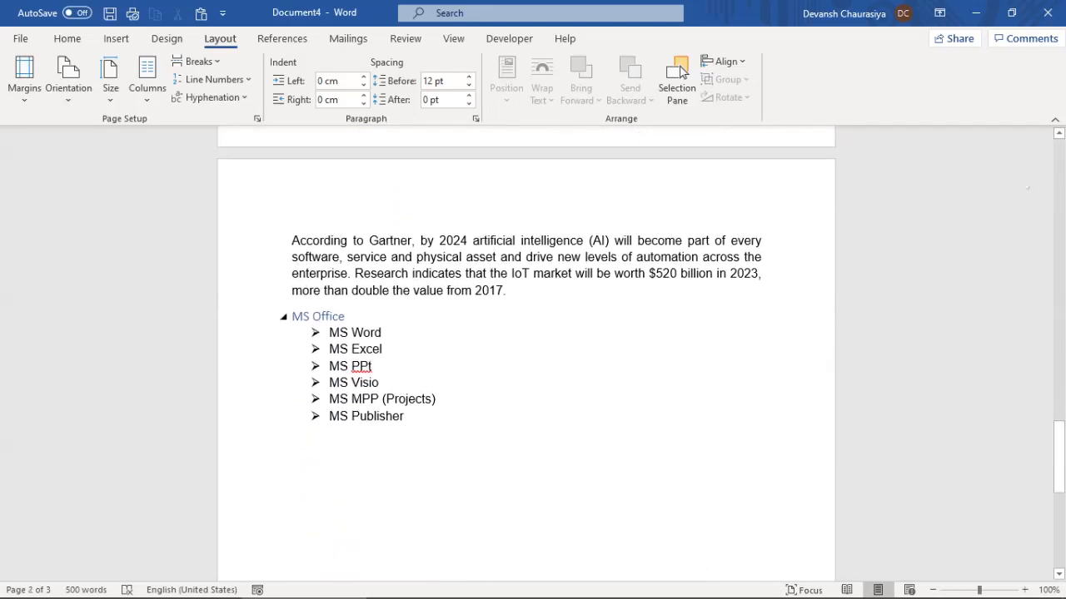
# Extend the MS Office heading by appending ' training to be coming up'
pyautogui.click(346, 316)
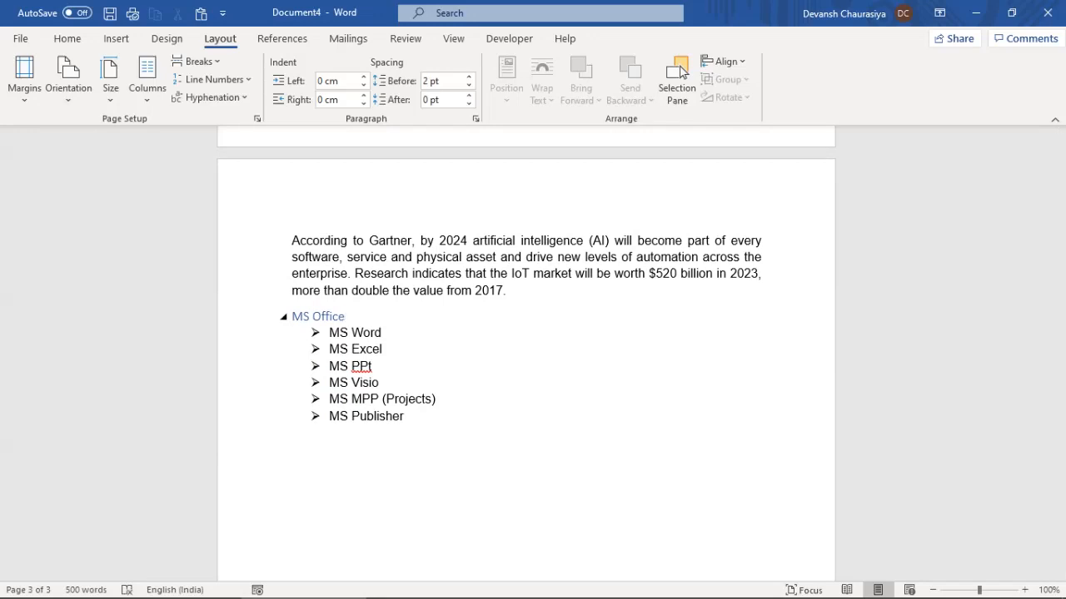
pyautogui.write('training to be com')
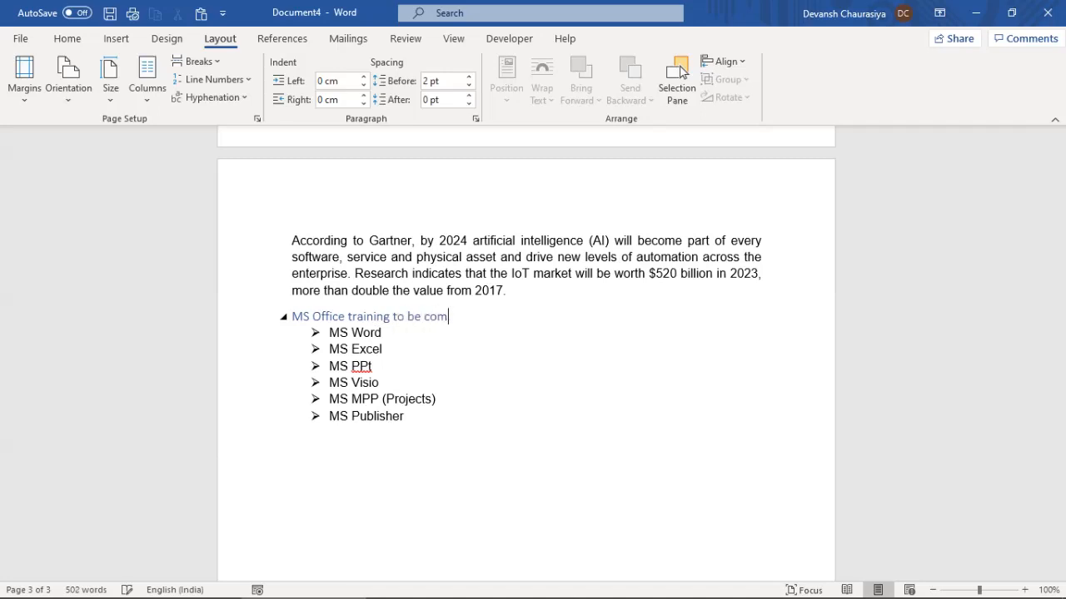
pyautogui.write('ing up')
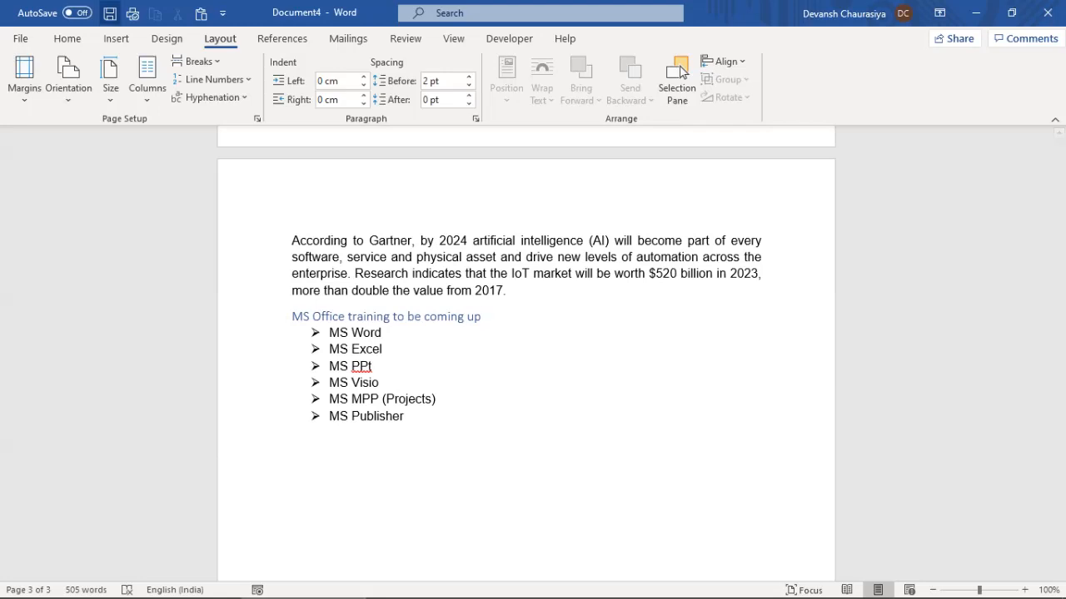
pyautogui.scroll(6, 527, 354)
pyautogui.scroll(15, 681, 71)
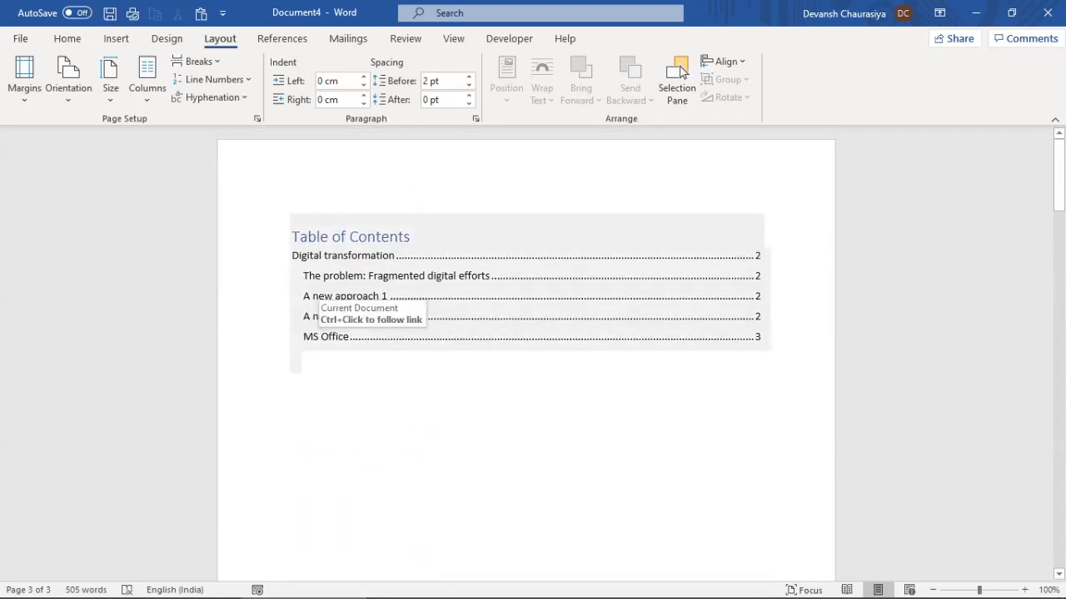
# Rebuild the entire Table of Contents to list 'MS Office training to be coming up' on page 3
pyautogui.click(376, 236)
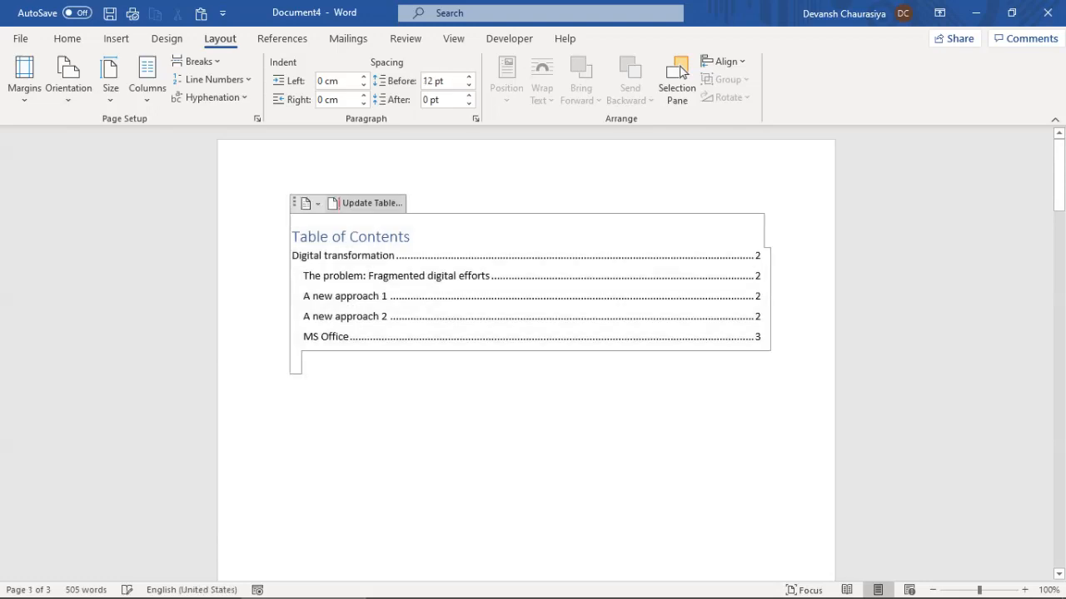
pyautogui.click(366, 204)
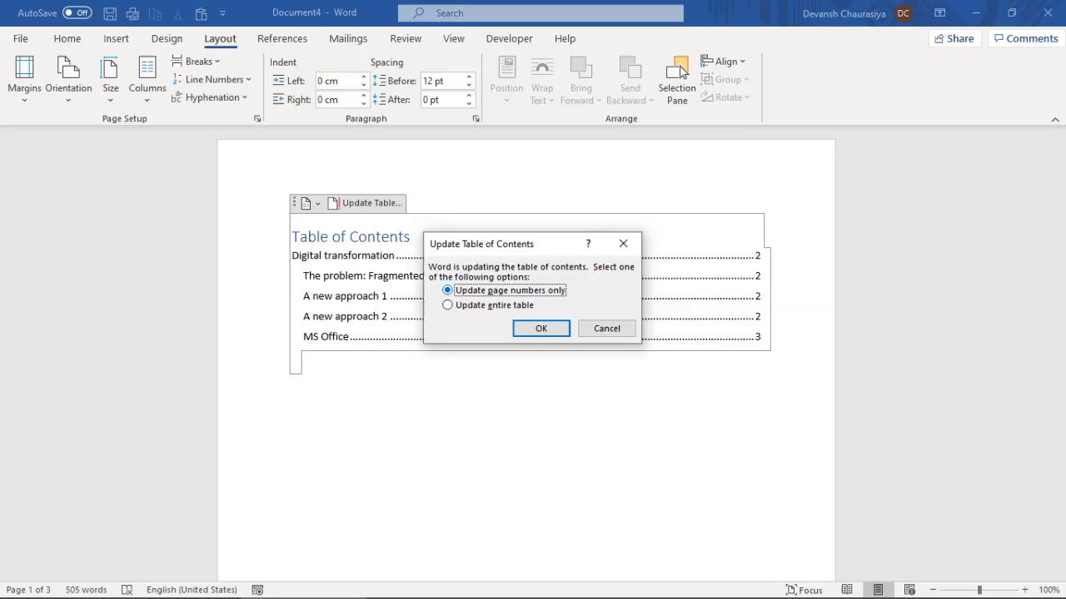
pyautogui.click(448, 305)
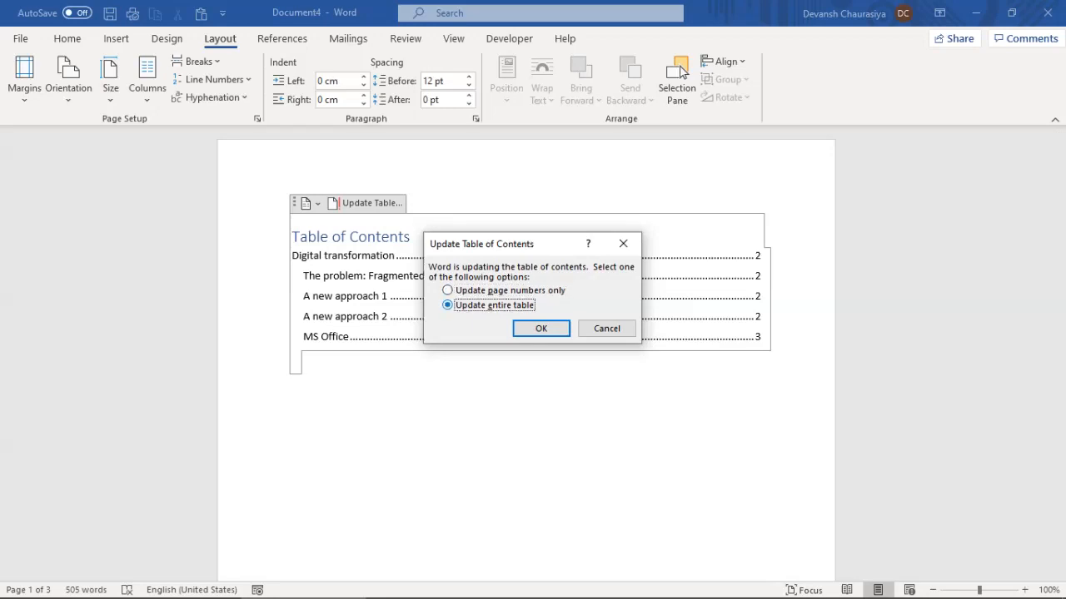
pyautogui.click(541, 328)
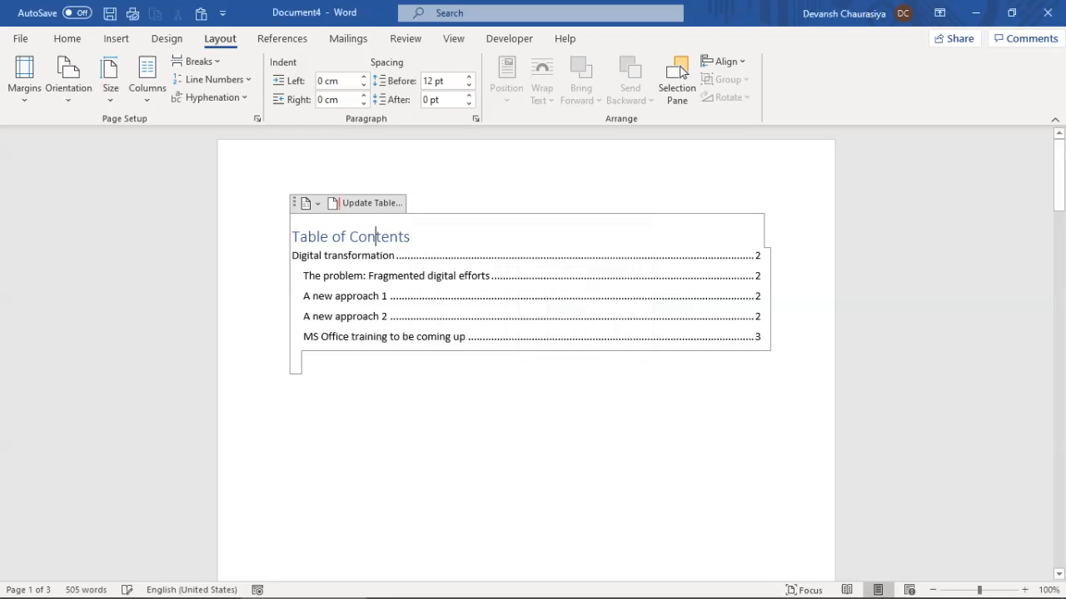
# Duplicate the A new approach 2 section by pasting it on a new line after the Gartner paragraph
pyautogui.scroll(-3, 466, 291)
pyautogui.scroll(-12, 525, 349)
pyautogui.scroll(-5, 682, 72)
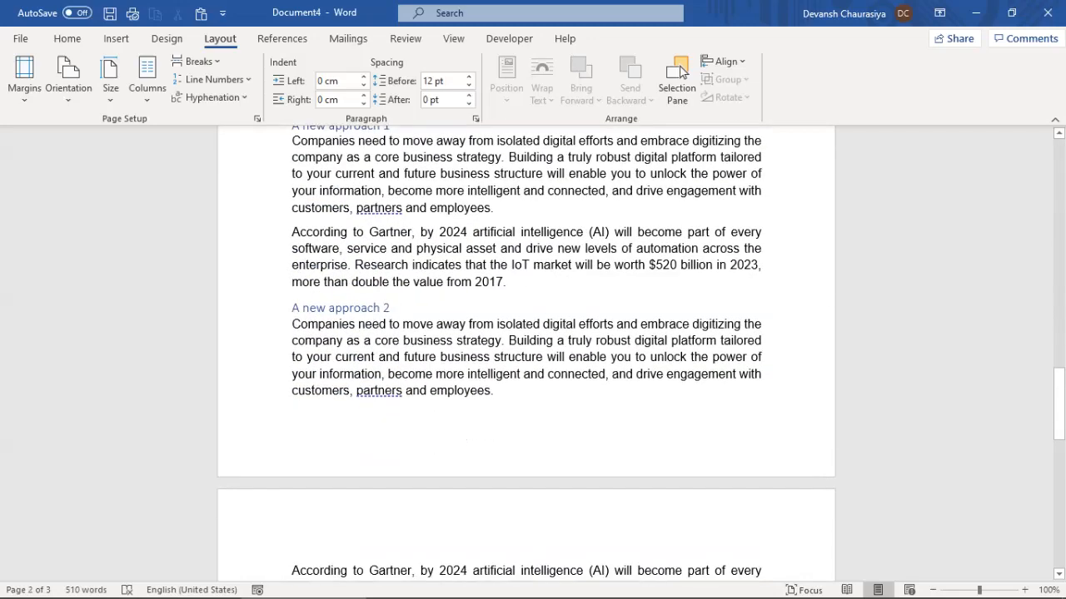
pyautogui.scroll(2, 682, 71)
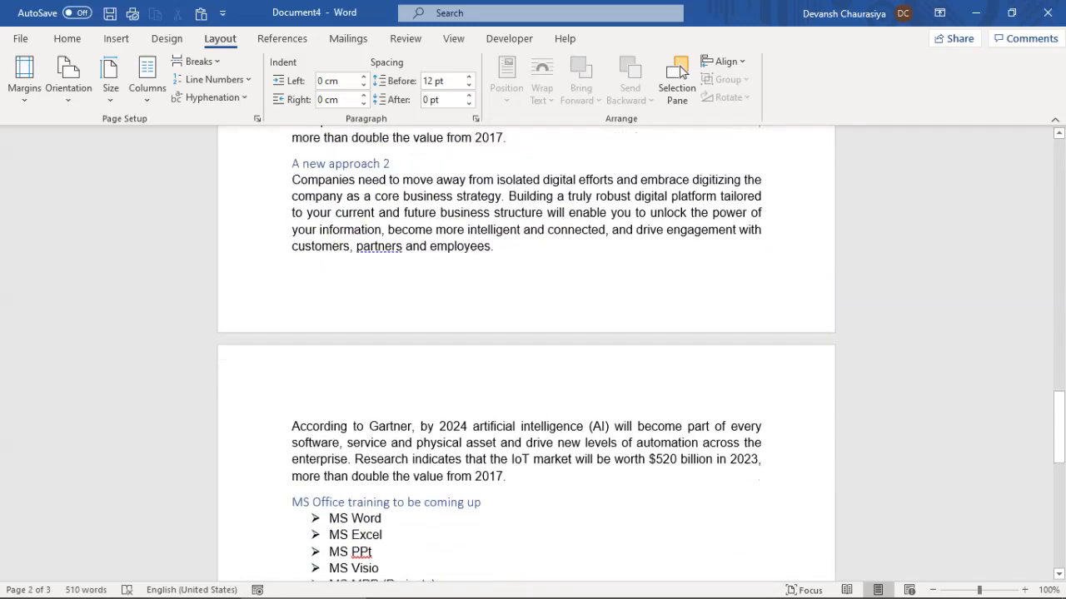
pyautogui.moveTo(292, 196)
pyautogui.mouseDown()
pyautogui.moveTo(395, 196)
pyautogui.moveTo(498, 281)
pyautogui.moveTo(511, 510)
pyautogui.mouseUp()
pyautogui.hotkey('ctrl', 'c')
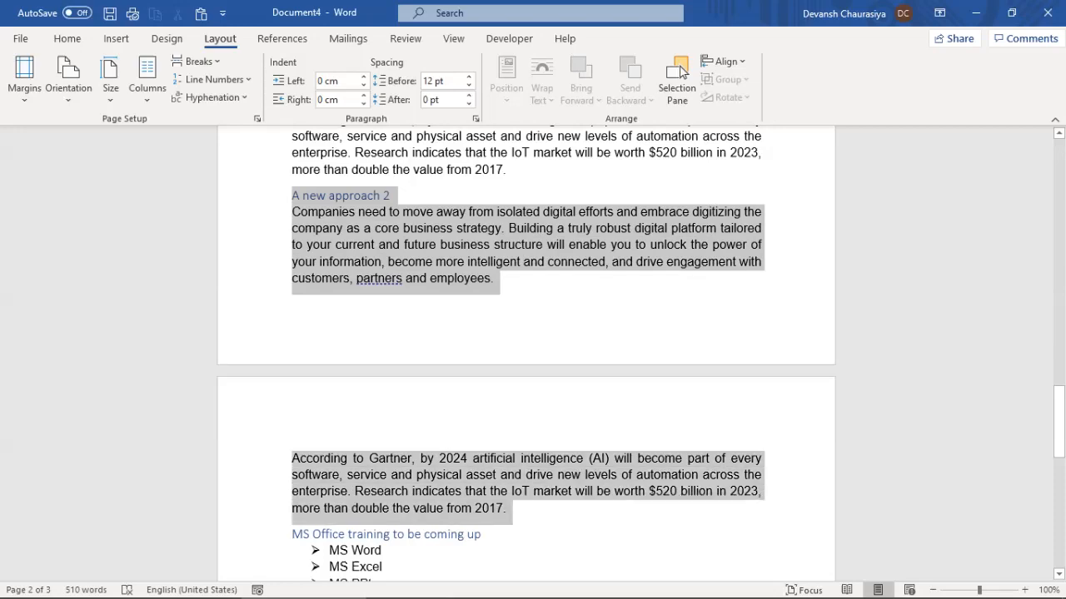
pyautogui.click(323, 508)
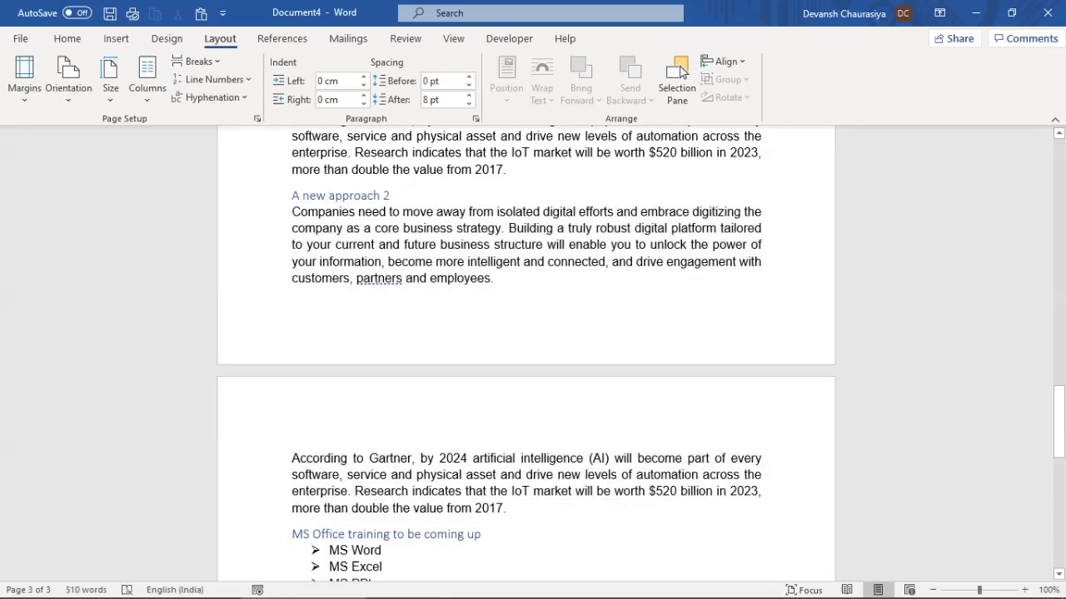
pyautogui.press('Return')
pyautogui.hotkey('ctrl', 'v')
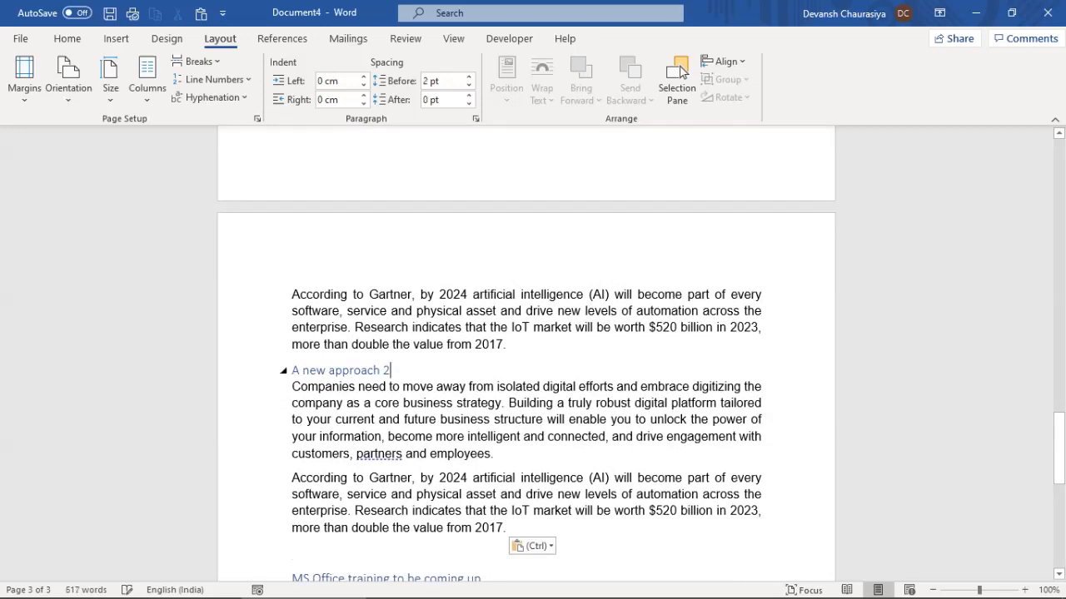
# Rename the pasted heading to 'A new approach 3'
pyautogui.hotkey('shift', 'Left')
pyautogui.write('3')
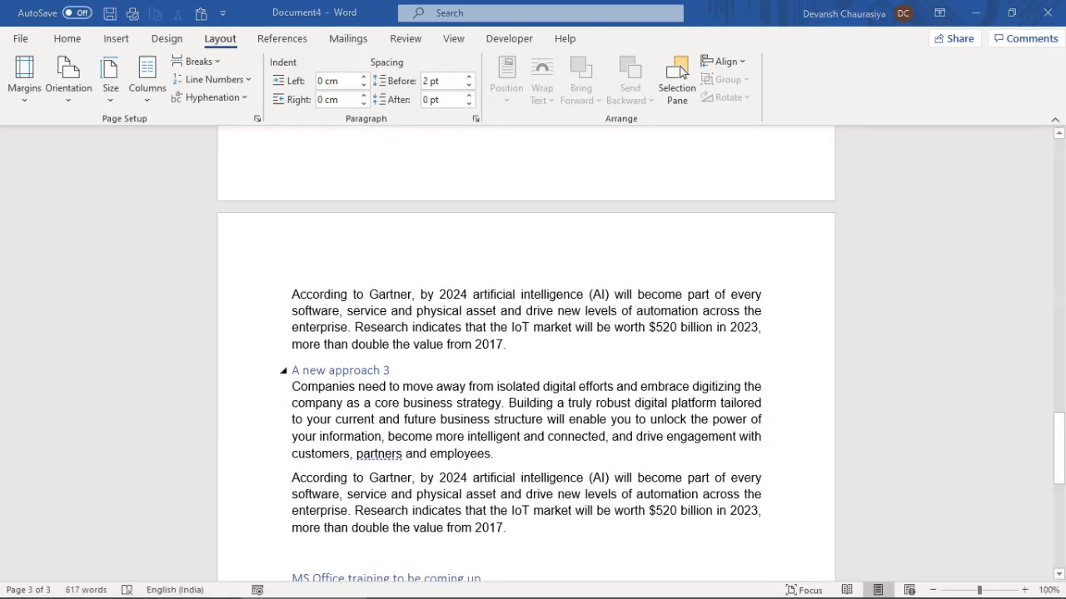
pyautogui.hotkey('ctrl', 's')
pyautogui.press('Escape')
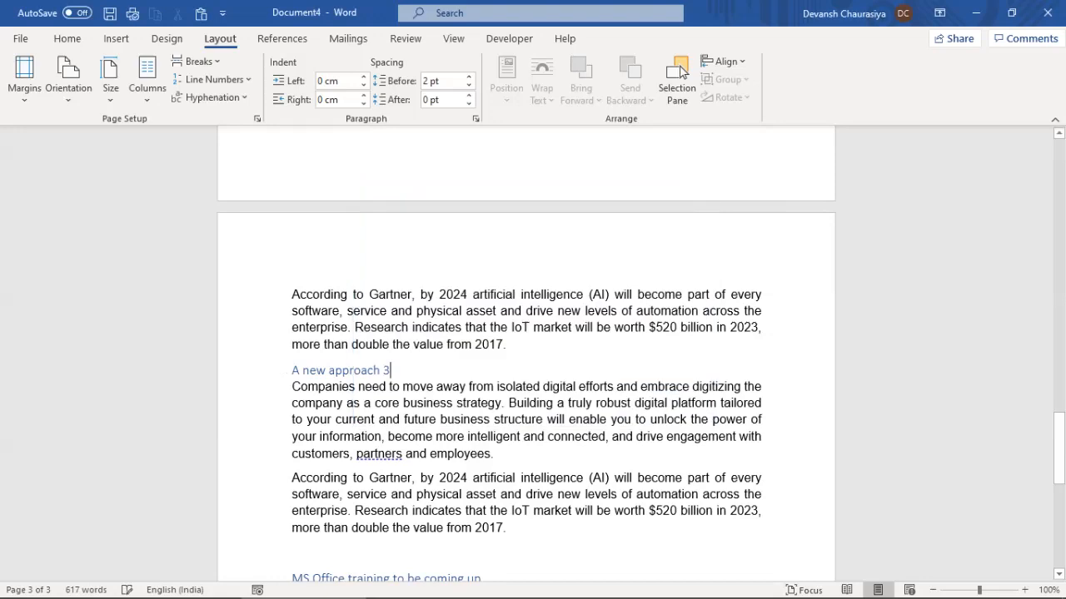
pyautogui.moveTo(1058, 455); pyautogui.dragTo(1058, 180)
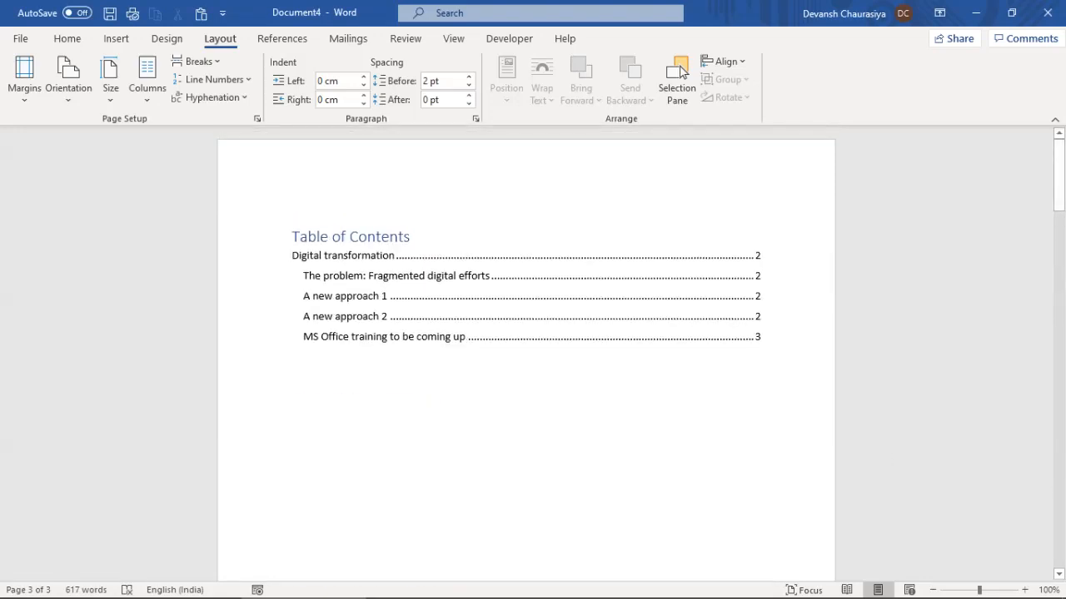
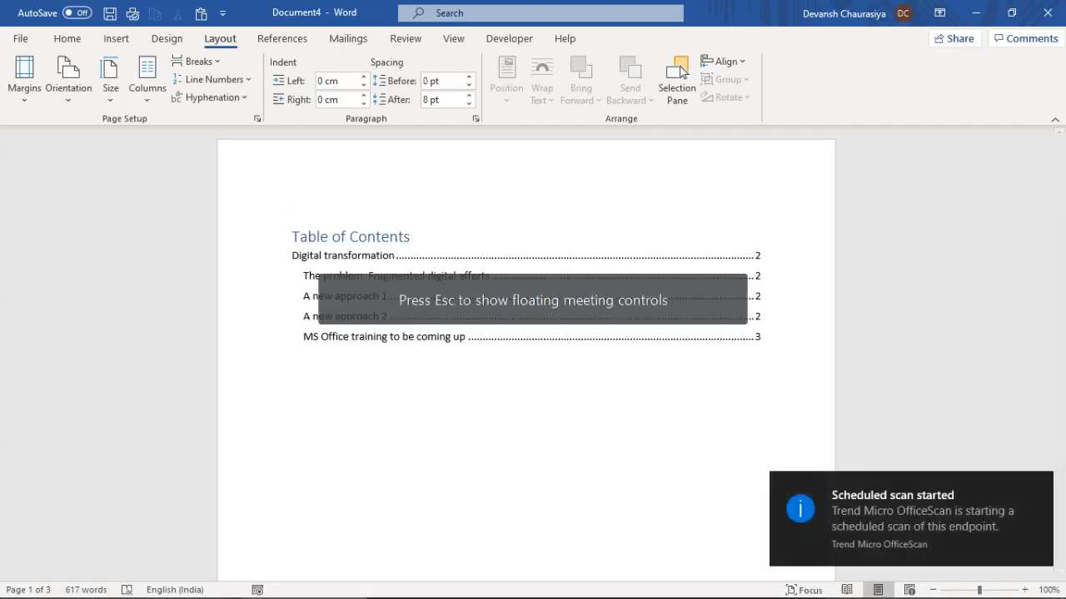
# Update the entire table of contents so it shows the new 'A new approach 3' entry on page 3
pyautogui.click(376, 237)
pyautogui.click(366, 204)
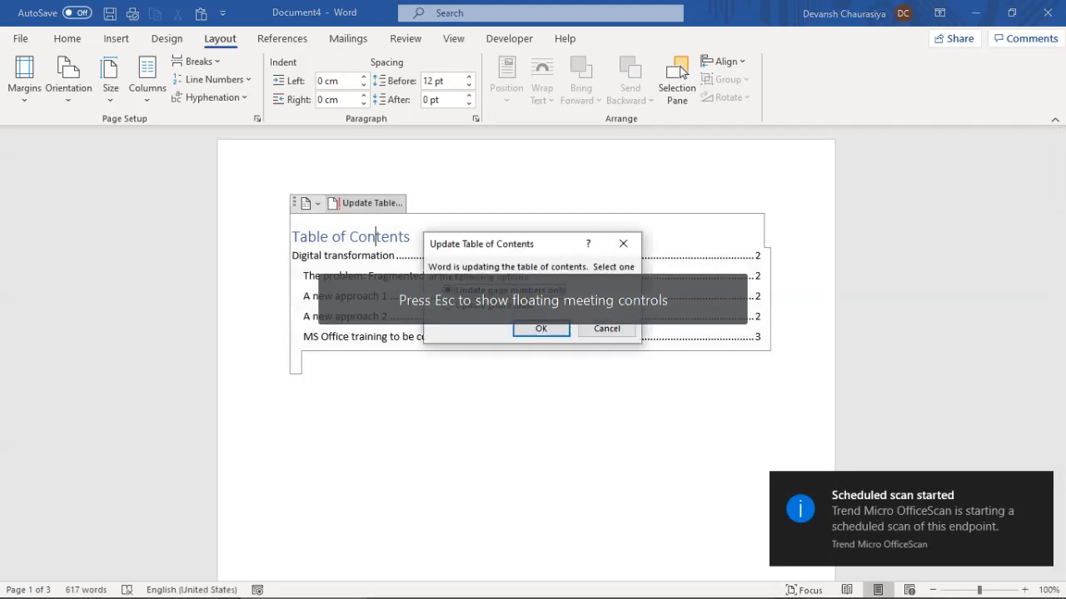
pyautogui.moveTo(533, 241); pyautogui.dragTo(542, 198)
pyautogui.click(492, 263)
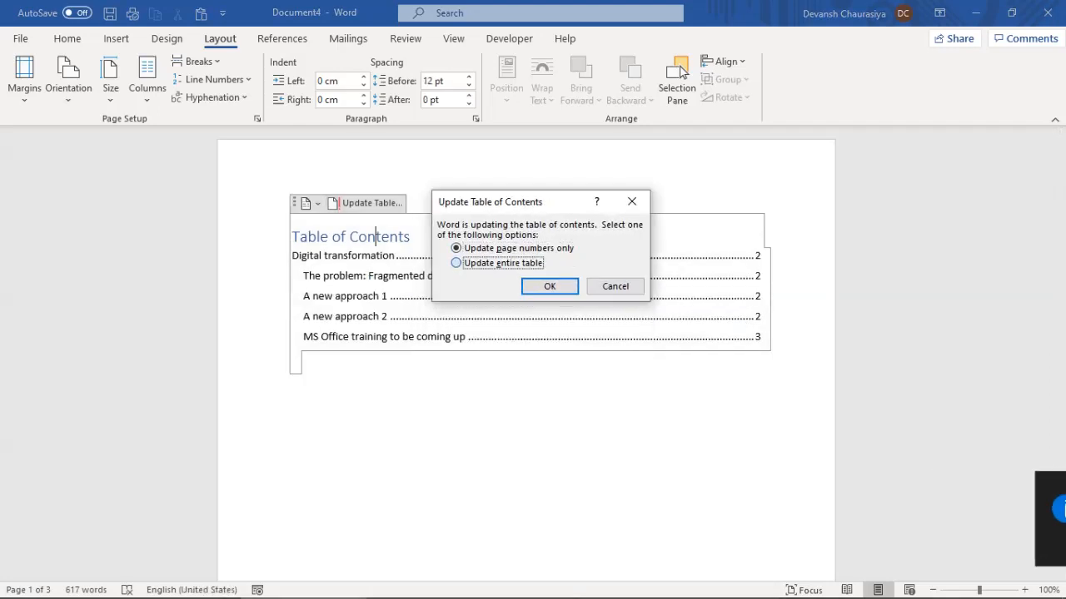
pyautogui.click(550, 286)
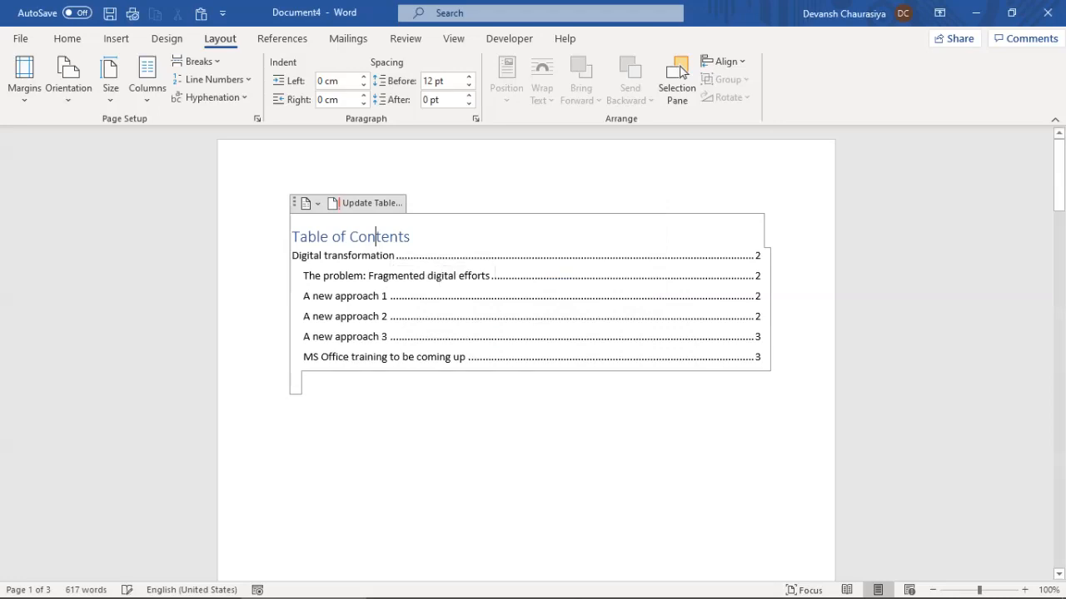
pyautogui.click(282, 337)
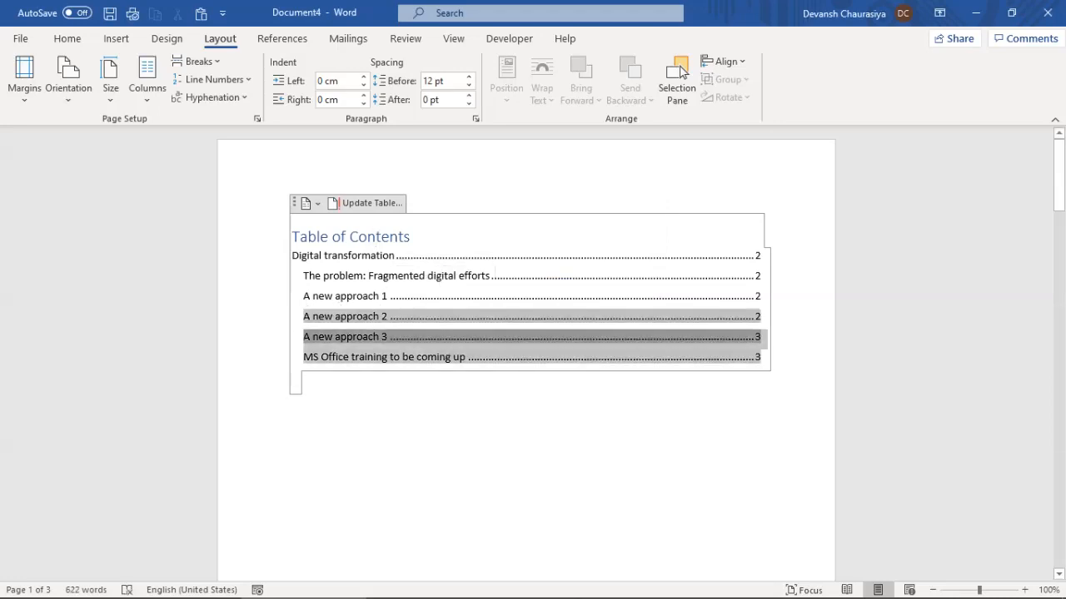
pyautogui.click(348, 337)
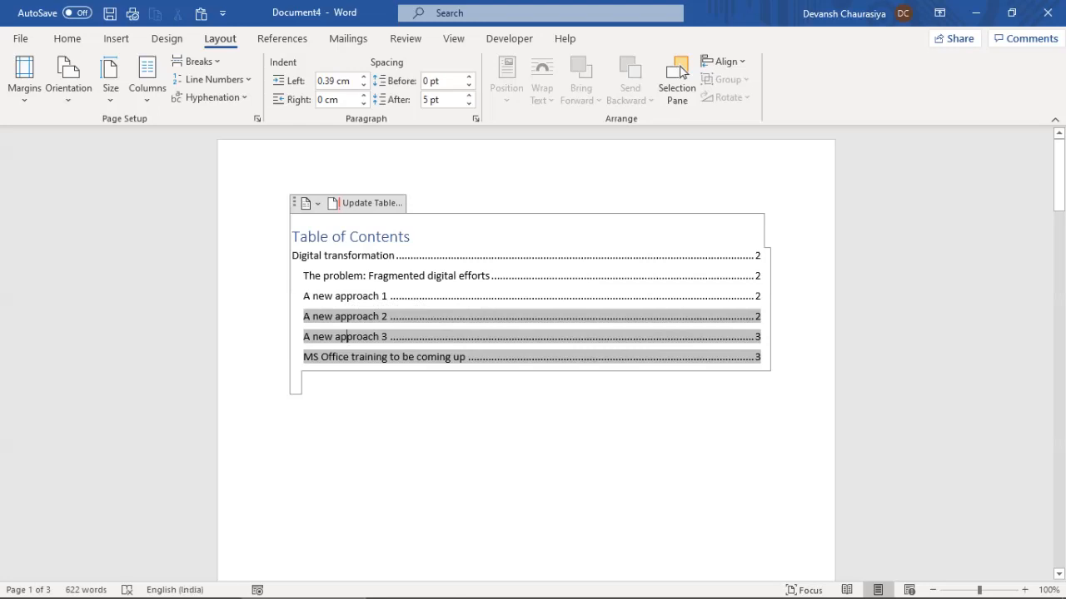
pyautogui.scroll(-10, 681, 71)
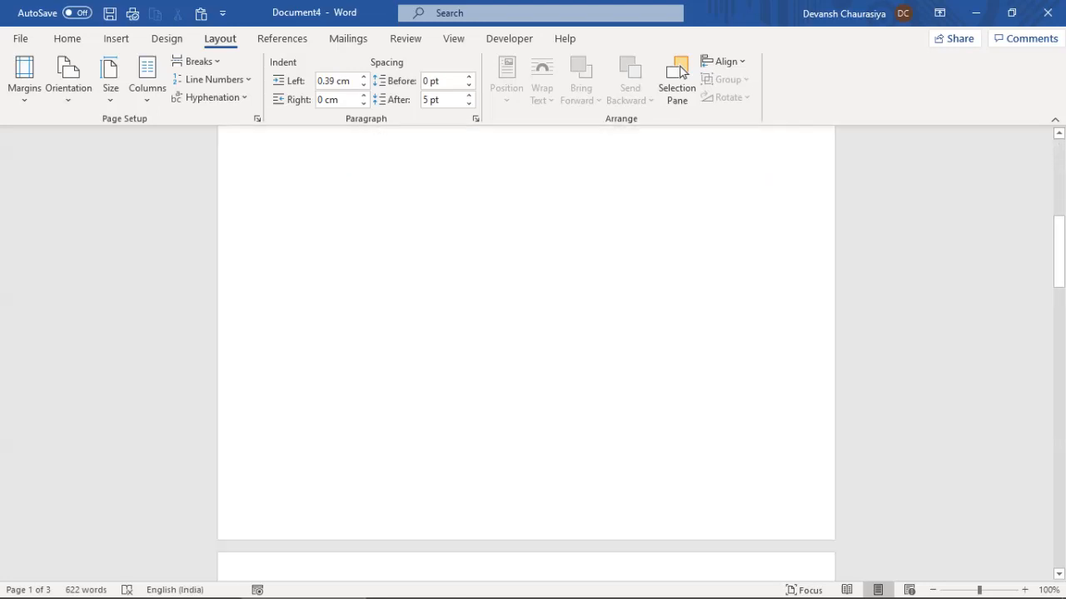
pyautogui.hotkey('alt', 'Tab')
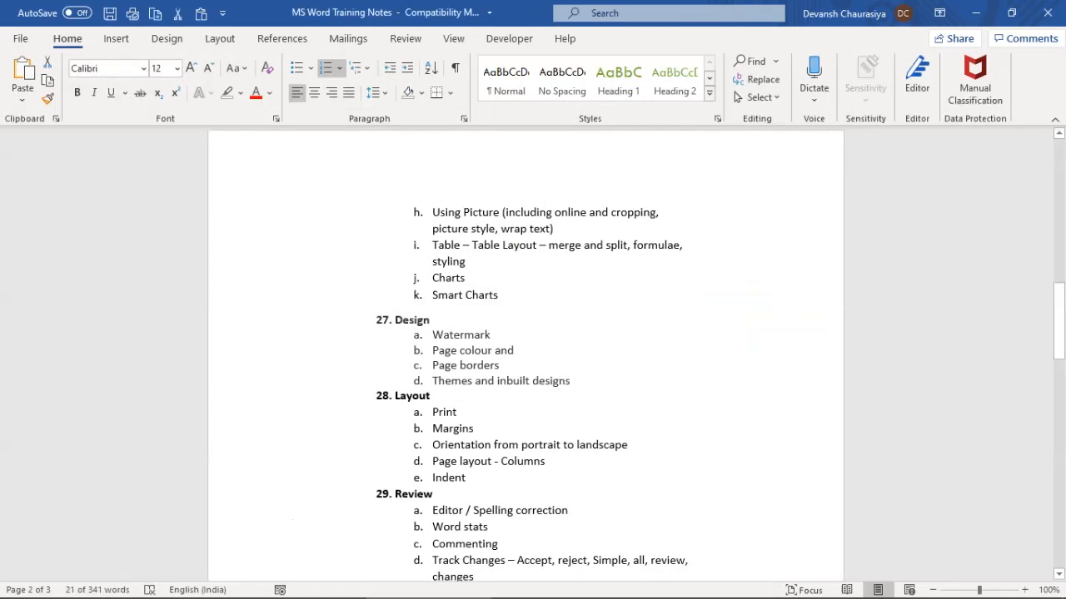
pyautogui.scroll(-5, 526, 353)
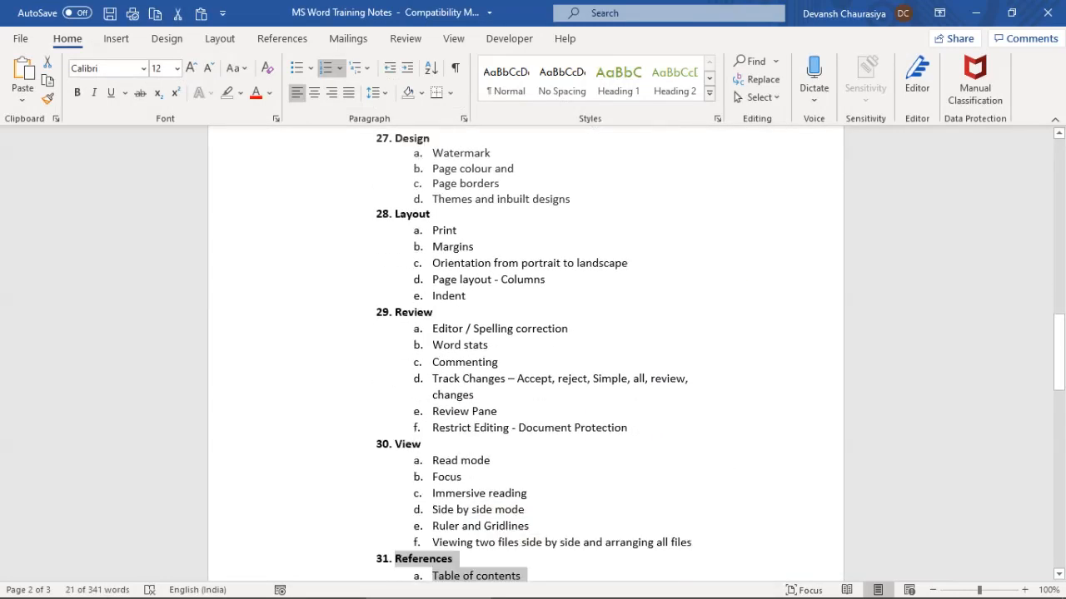
pyautogui.scroll(-3, 525, 353)
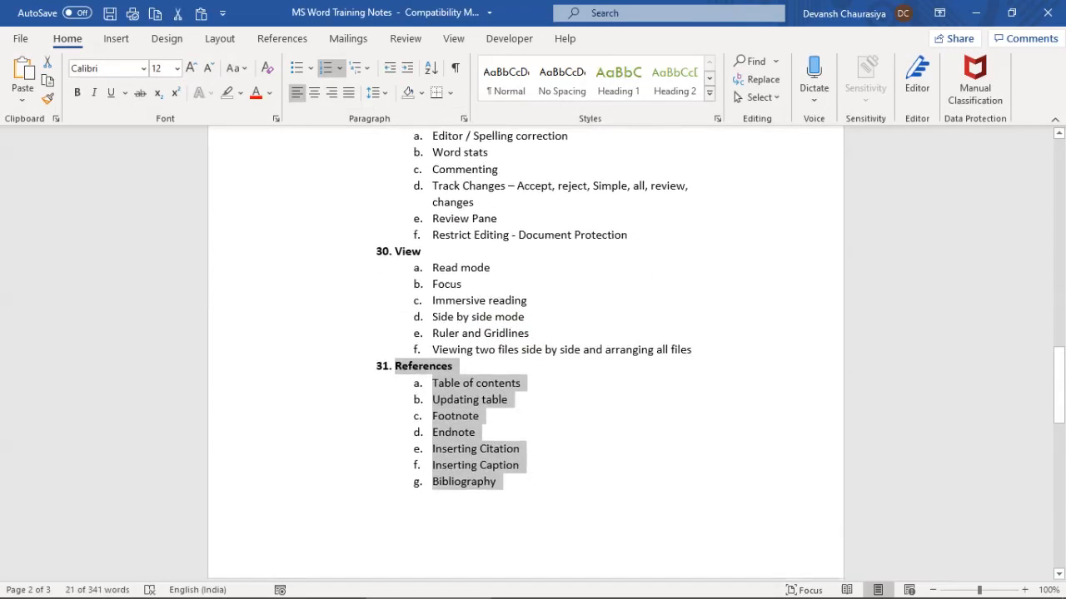
pyautogui.hotkey('alt', 'Tab')
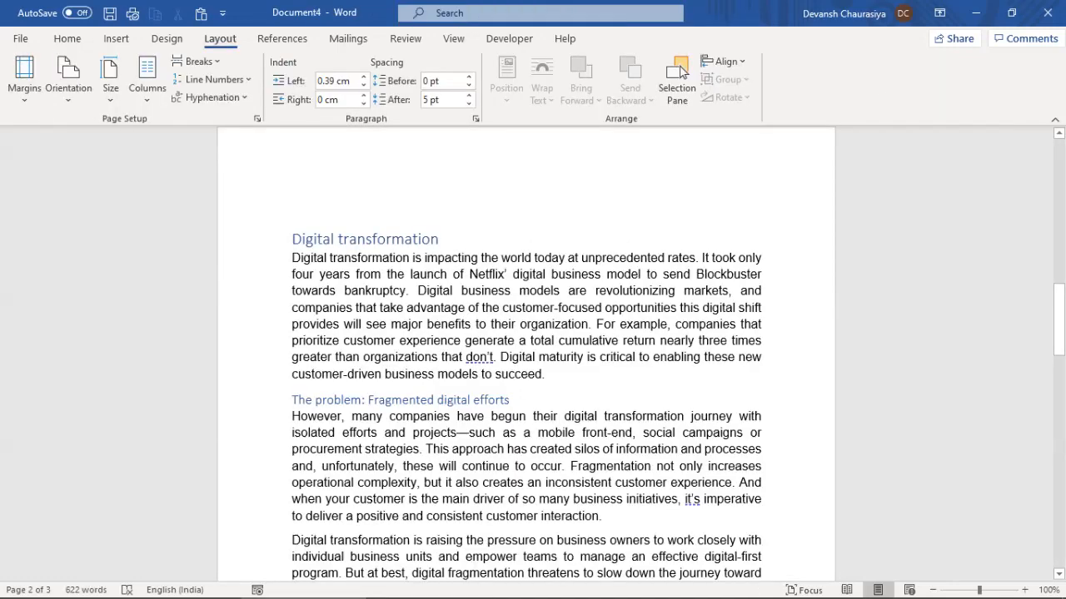
# Insert footnote 1 after the Digital transformation paragraph, crediting the article to its author
pyautogui.scroll(4, 525, 354)
pyautogui.scroll(-13, 525, 353)
pyautogui.scroll(8, 525, 354)
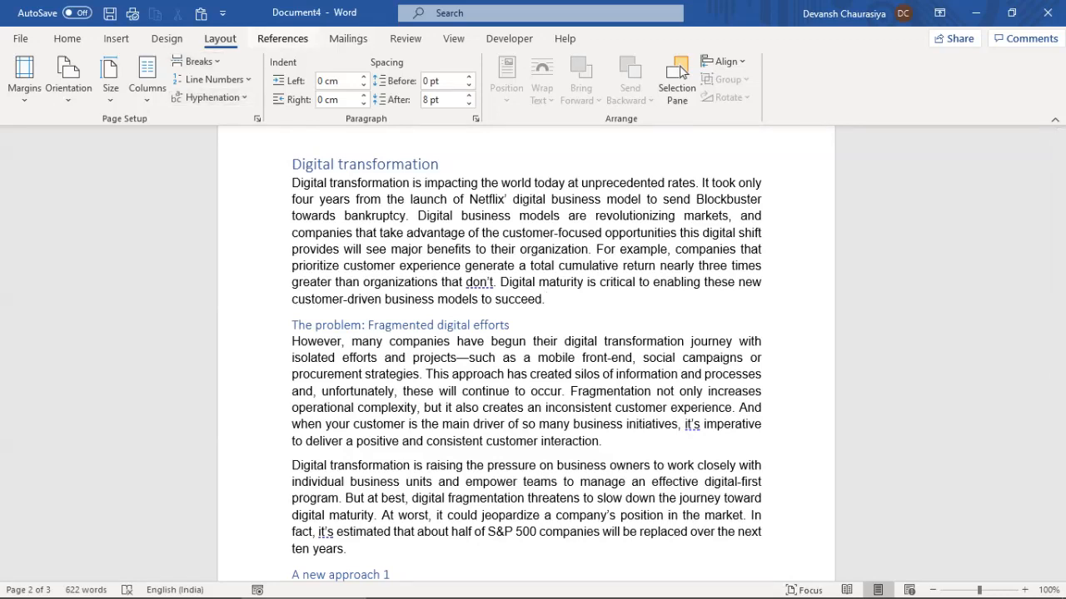
pyautogui.click(282, 38)
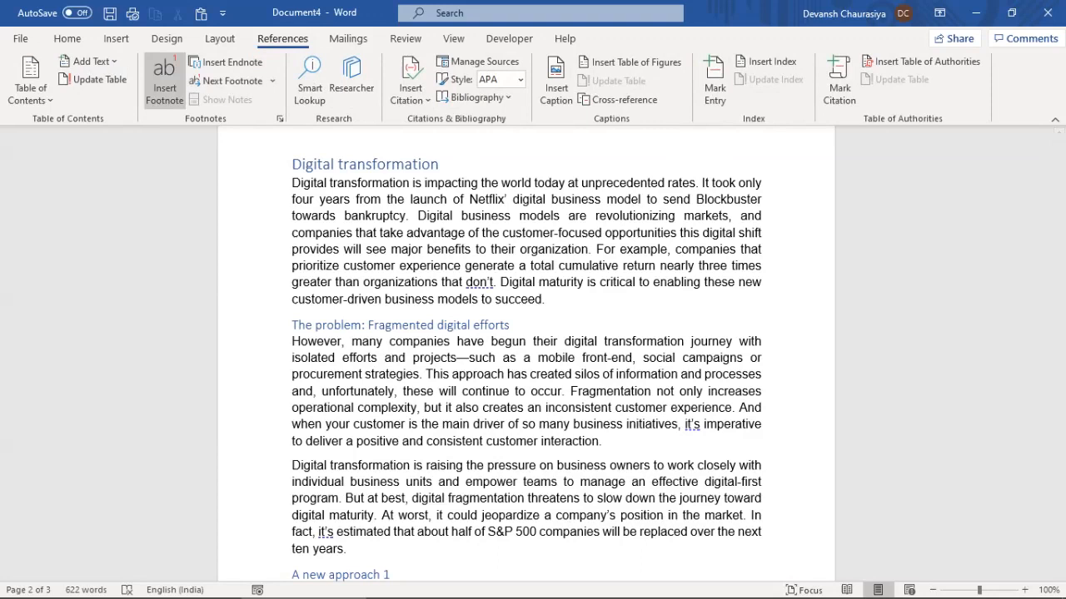
pyautogui.click(164, 83)
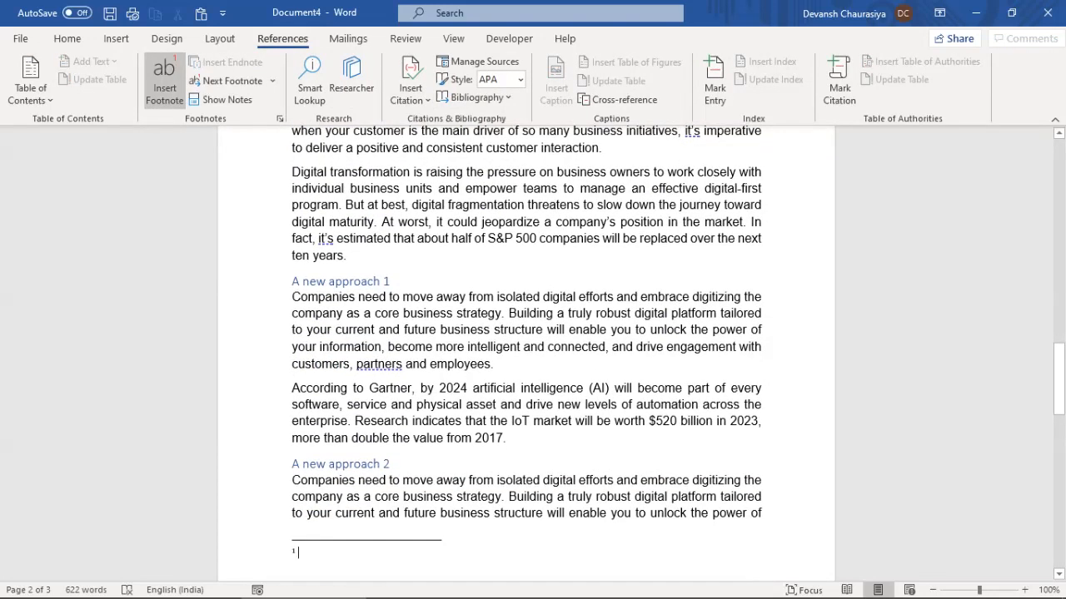
pyautogui.write('Articl')
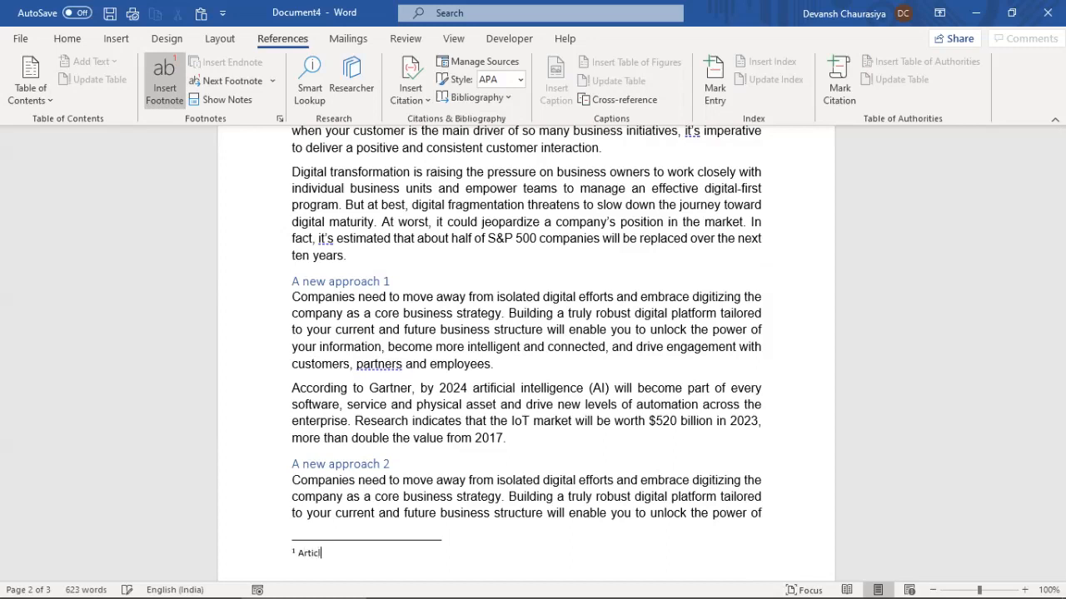
pyautogui.write('e by Thomas Alva Edison')
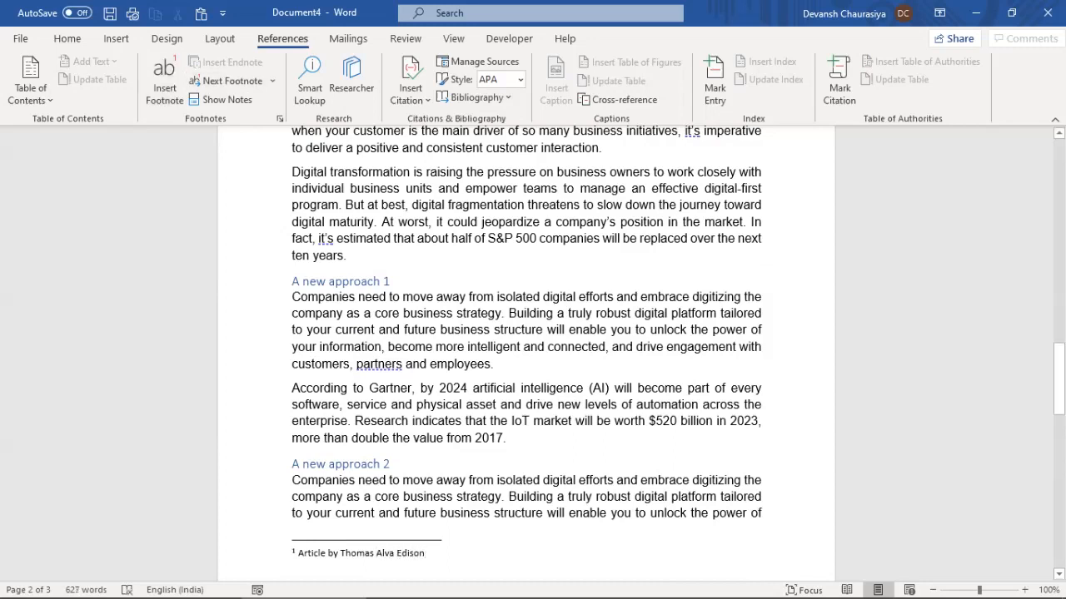
pyautogui.click(434, 389)
pyautogui.scroll(3, 434, 388)
pyautogui.scroll(4, 527, 354)
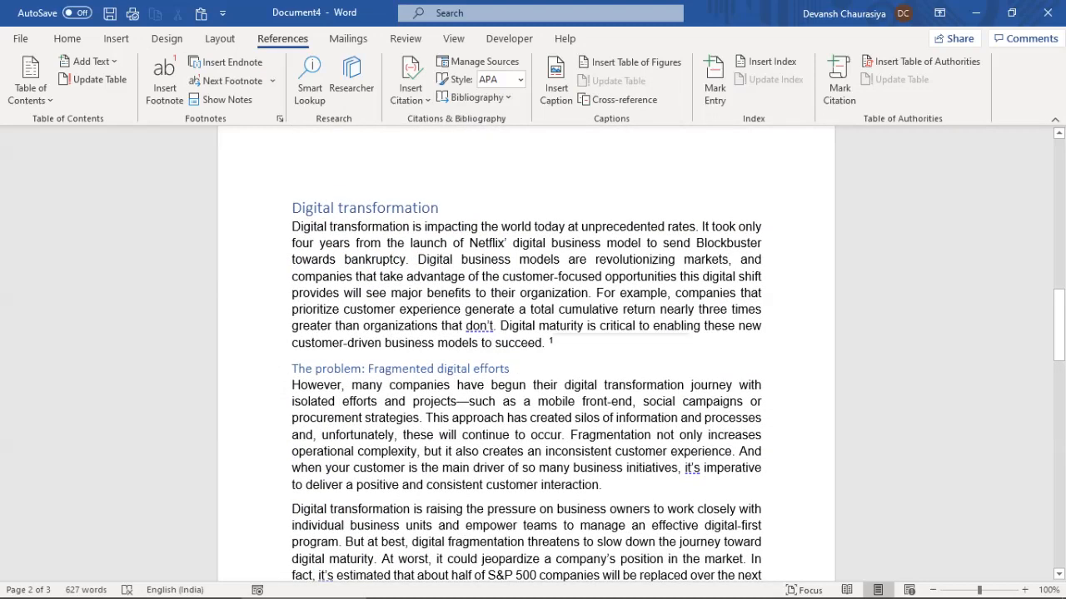
pyautogui.moveTo(550, 341)
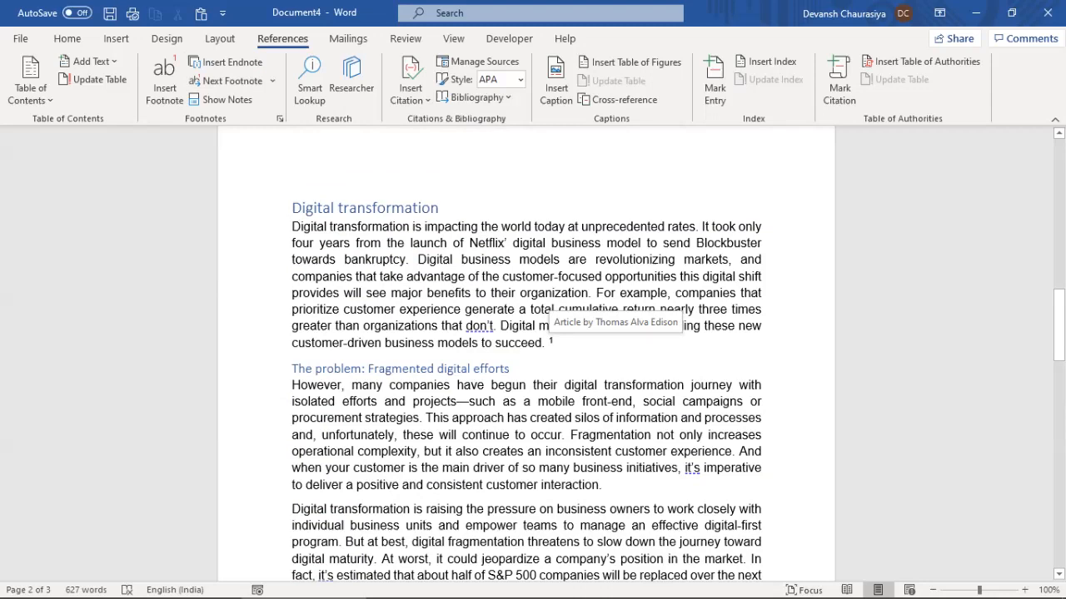
pyautogui.scroll(-9, 532, 350)
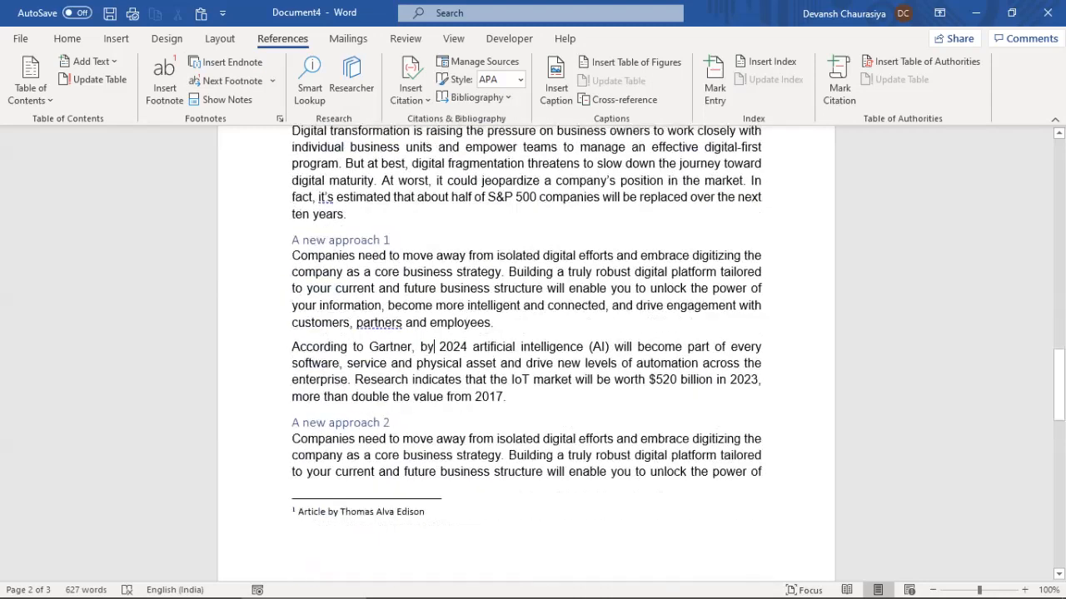
pyautogui.scroll(8, 526, 349)
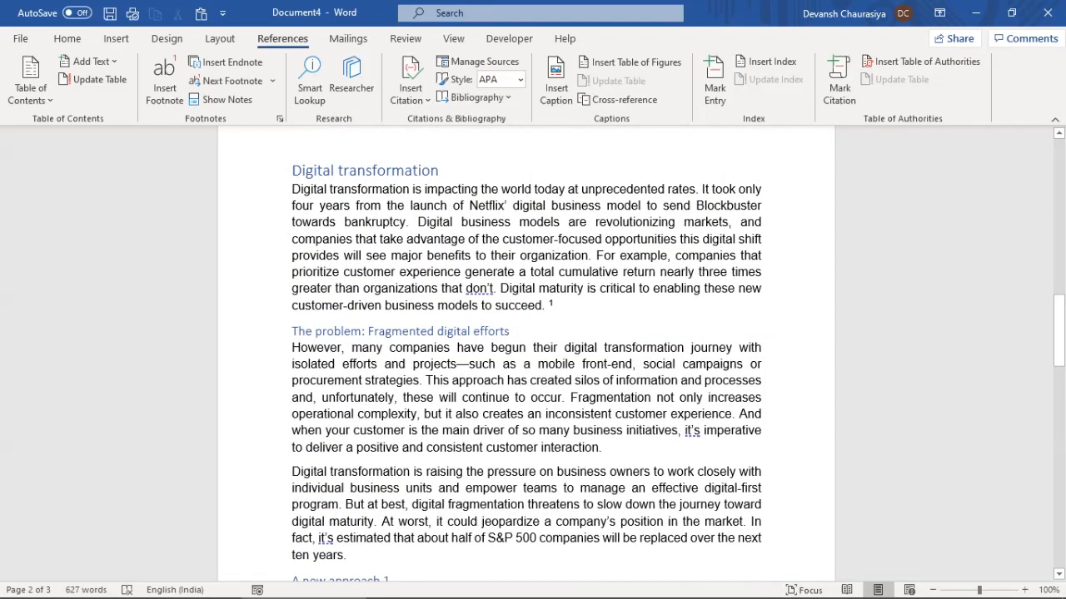
# Add an endnote thanking readers and citing a recent IT enablement book by its author
pyautogui.click(225, 61)
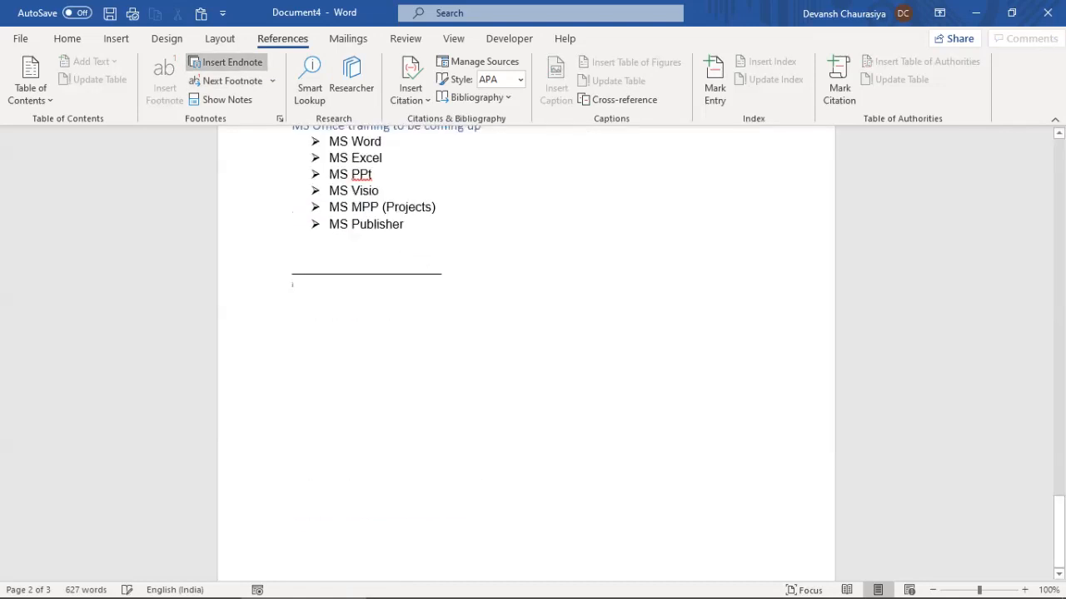
pyautogui.write('This will')
pyautogui.hotkey('shift', 'Home')
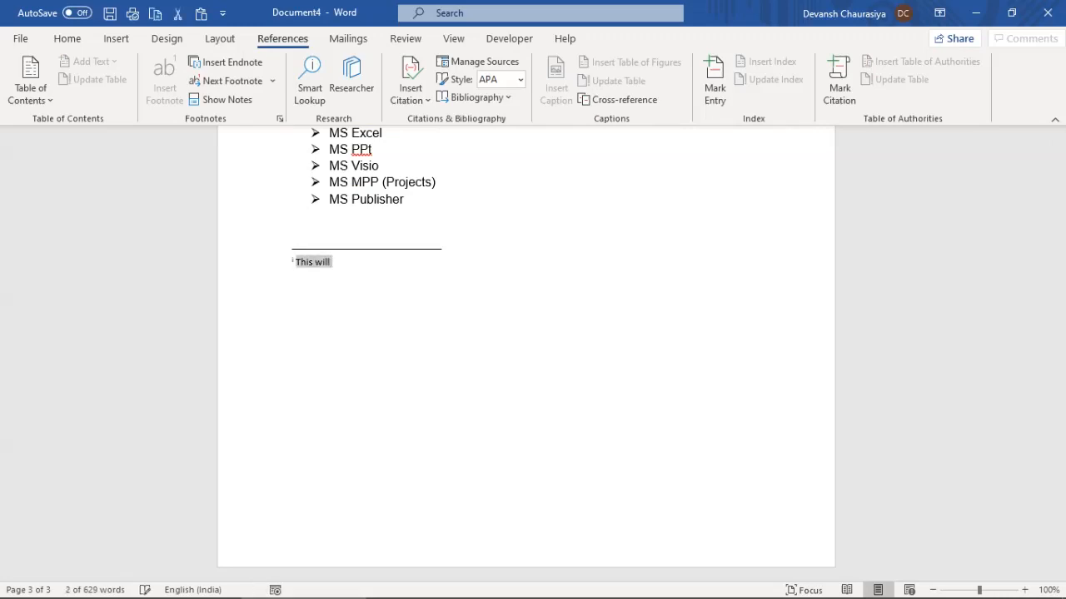
pyautogui.write('Thanks for ')
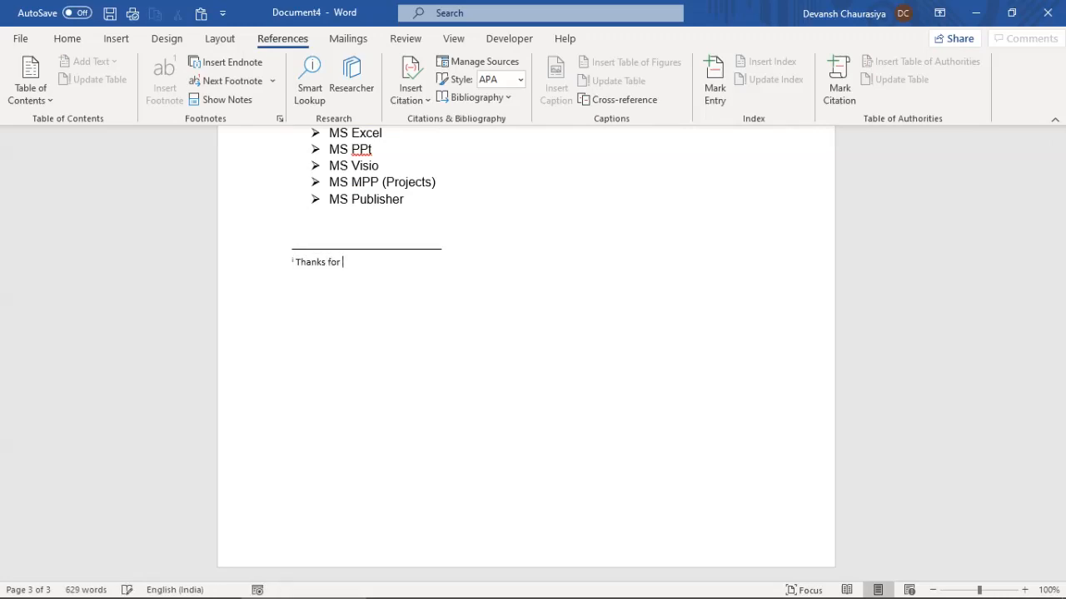
pyautogui.write('reading the entire original article in in')
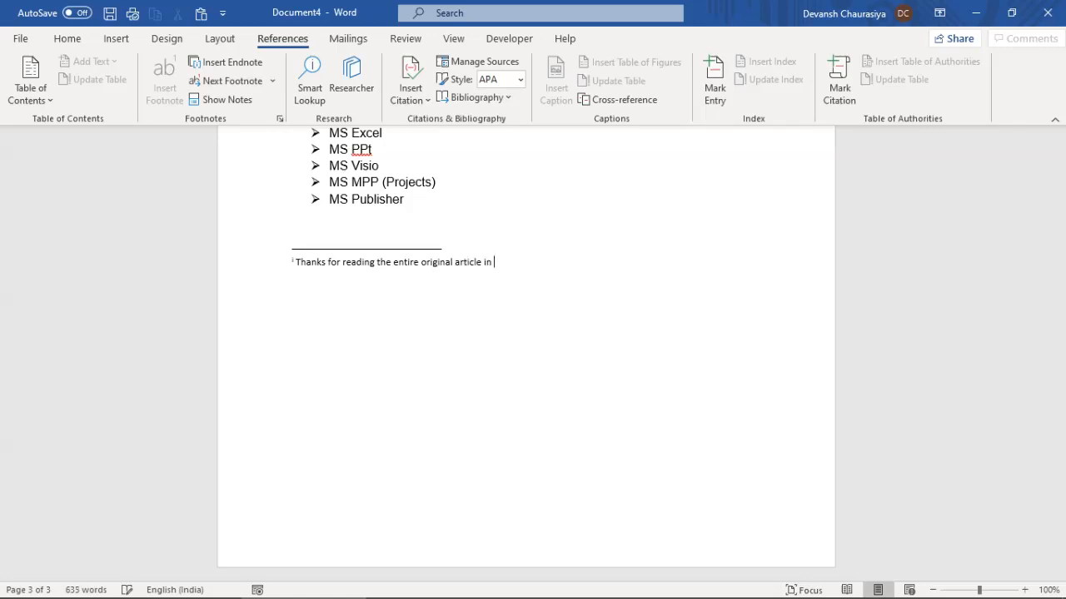
pyautogui.press('BackSpace')
pyautogui.press('BackSpace')
pyautogui.press('BackSpace')
pyautogui.press('BackSpace')
pyautogui.press('BackSpace')
pyautogui.write('is in recent IT enablement bok')
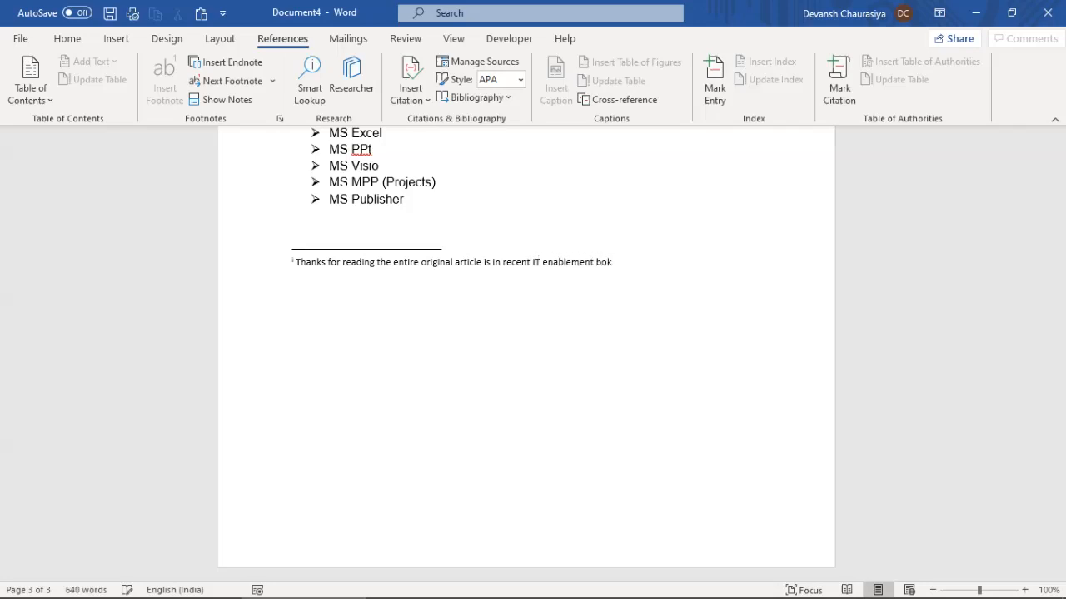
pyautogui.press('BackSpace')
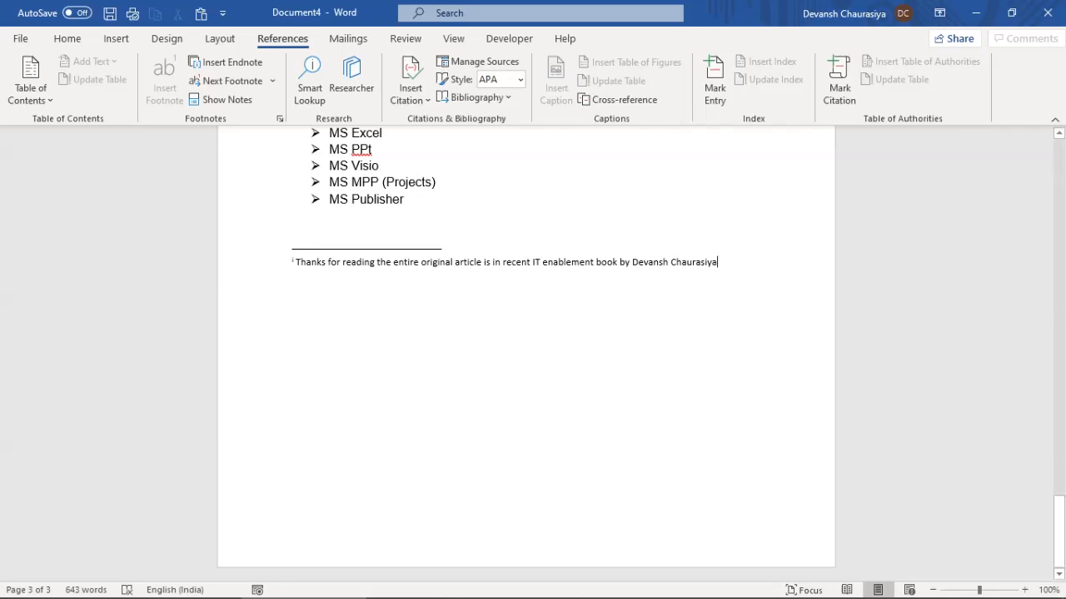
# Insert an empty paragraph after the first paragraph, above The problem heading
pyautogui.scroll(1, 525, 333)
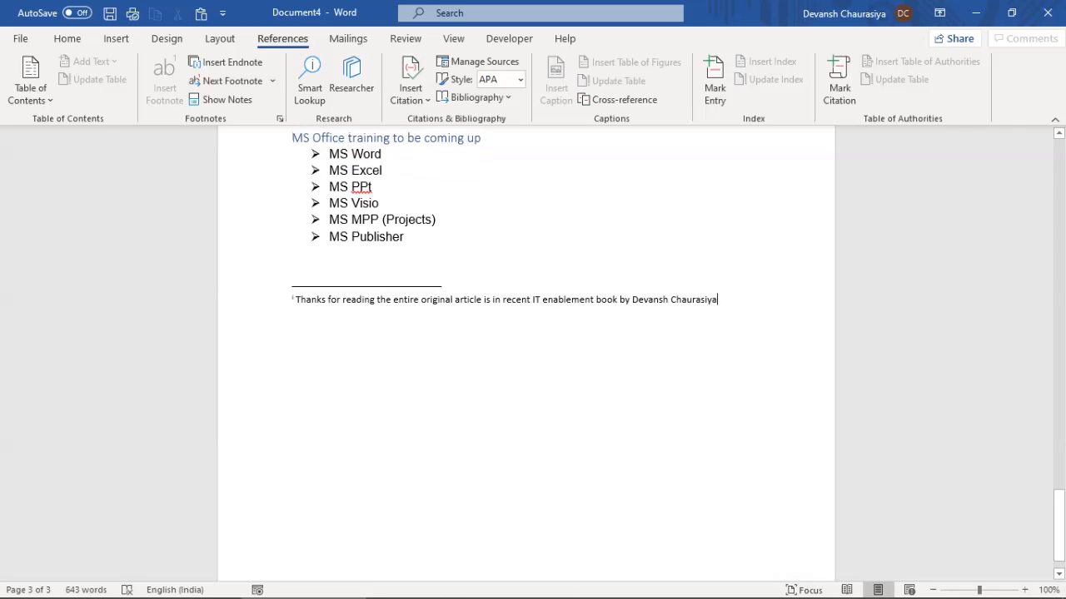
pyautogui.scroll(12, 525, 350)
pyautogui.scroll(15, 525, 349)
pyautogui.scroll(15, 524, 350)
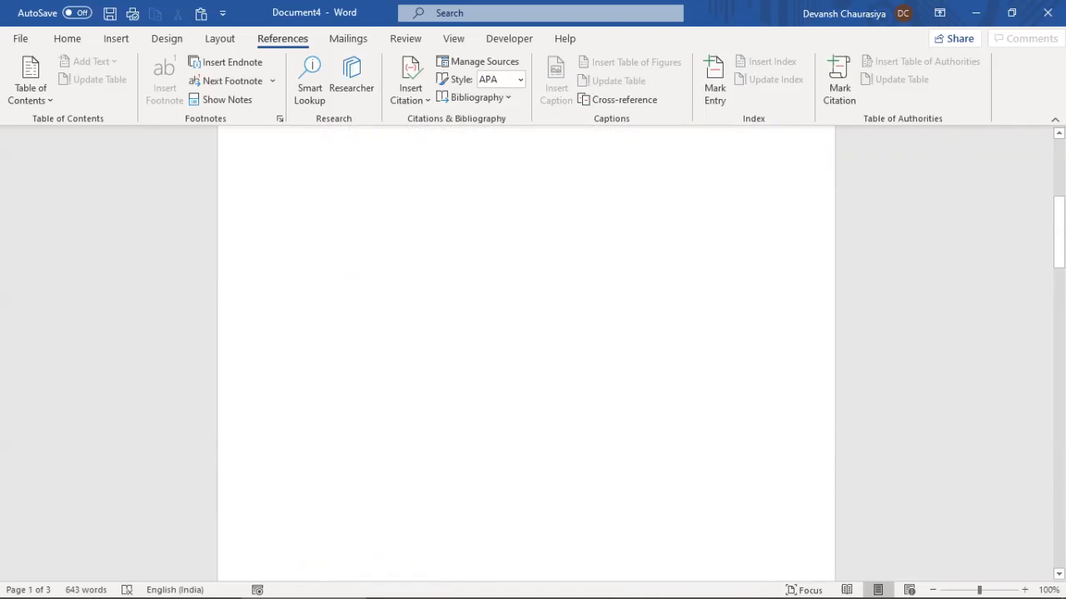
pyautogui.scroll(-20, 525, 350)
pyautogui.scroll(-4, 524, 350)
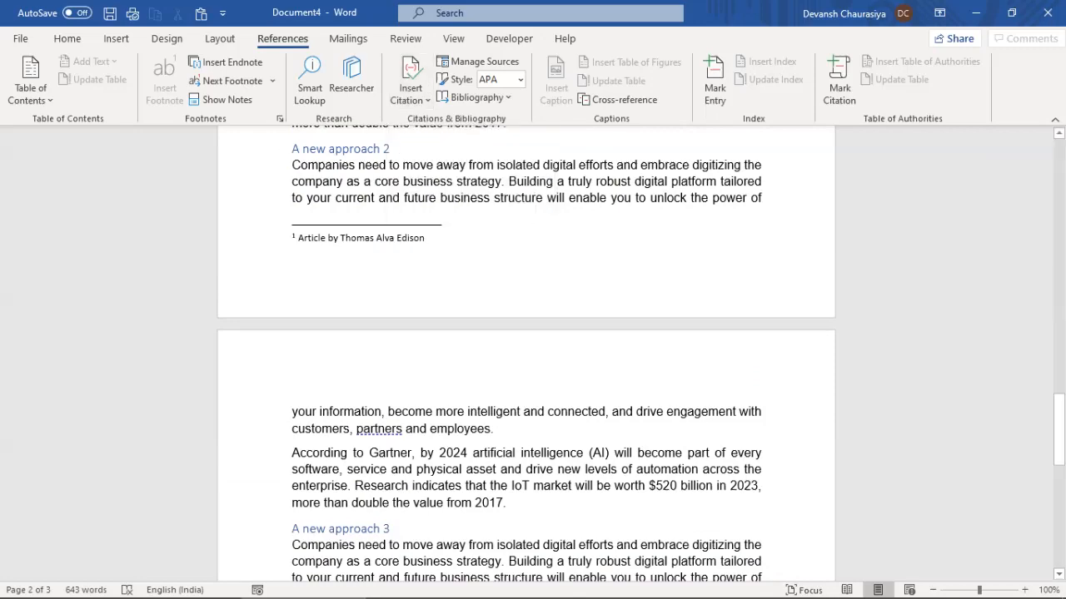
pyautogui.scroll(8, 525, 349)
pyautogui.scroll(6, 525, 350)
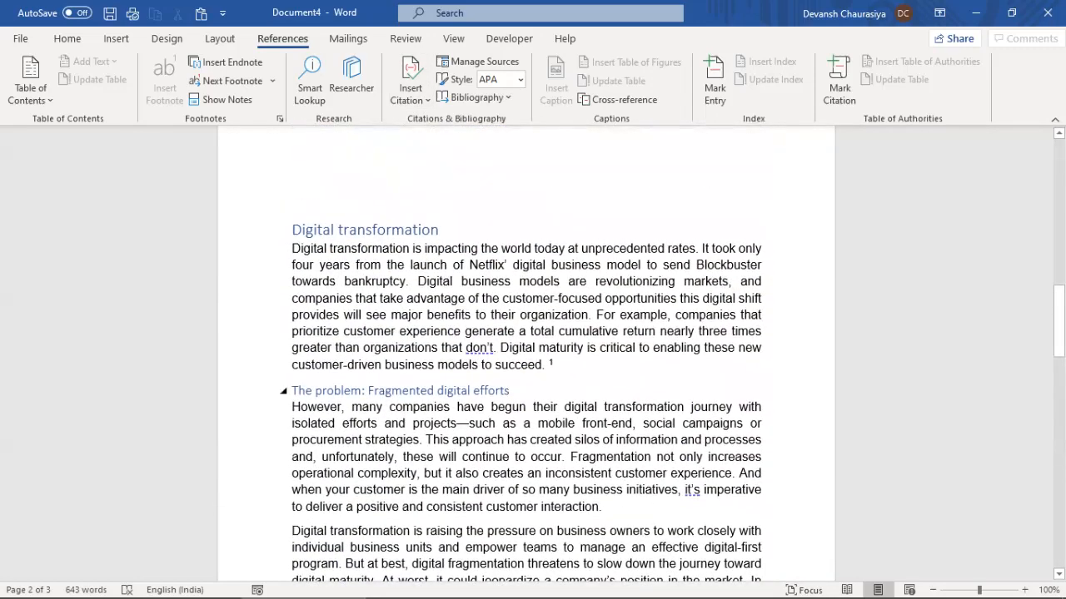
pyautogui.click(336, 386)
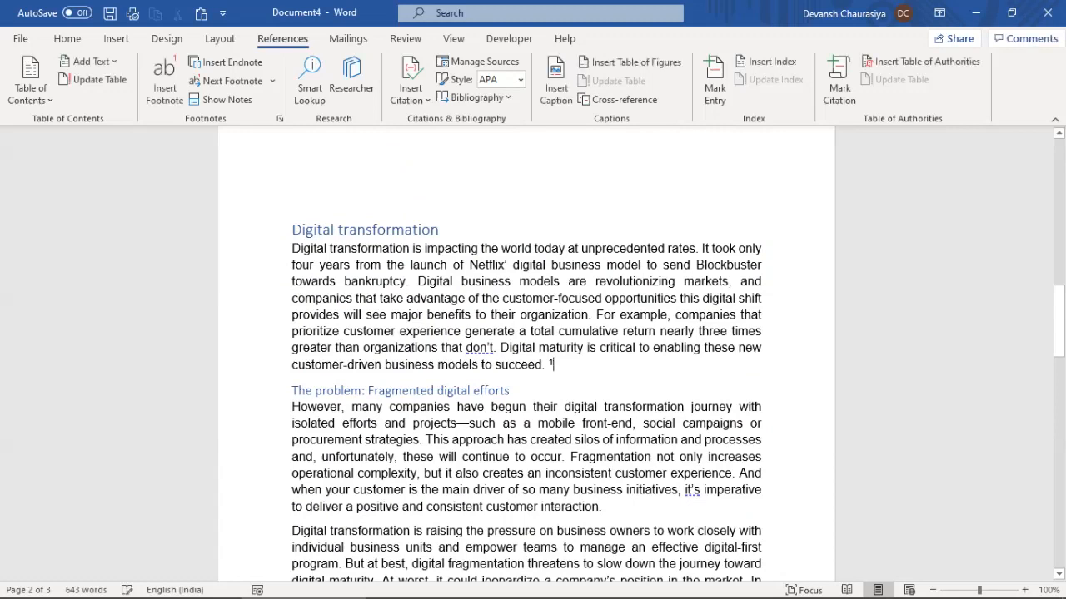
pyautogui.press('Return')
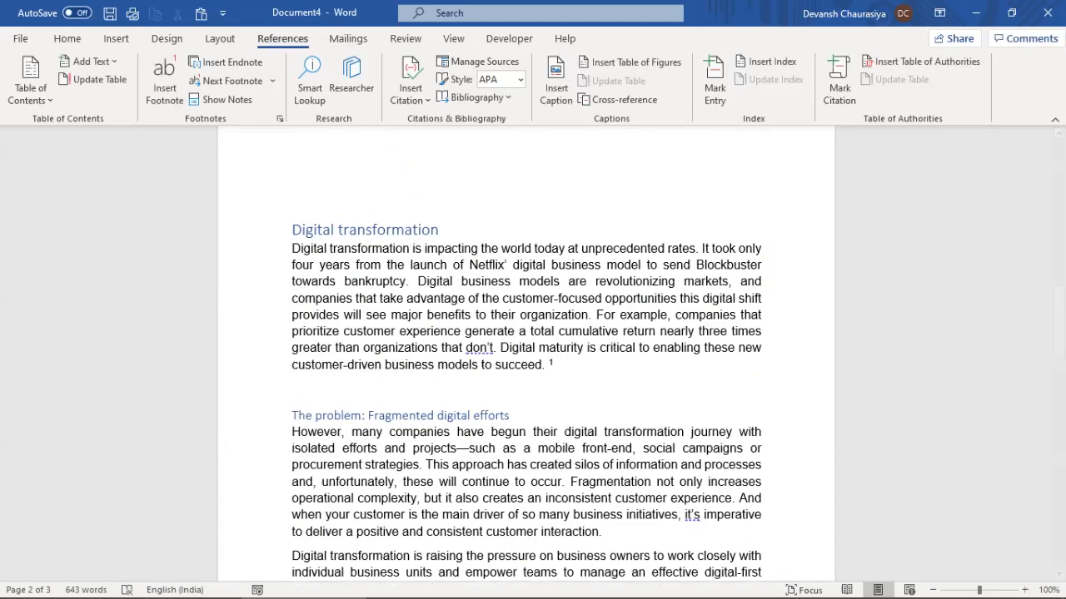
# Insert the Tibet map picture from this device on the blank line
pyautogui.click(116, 38)
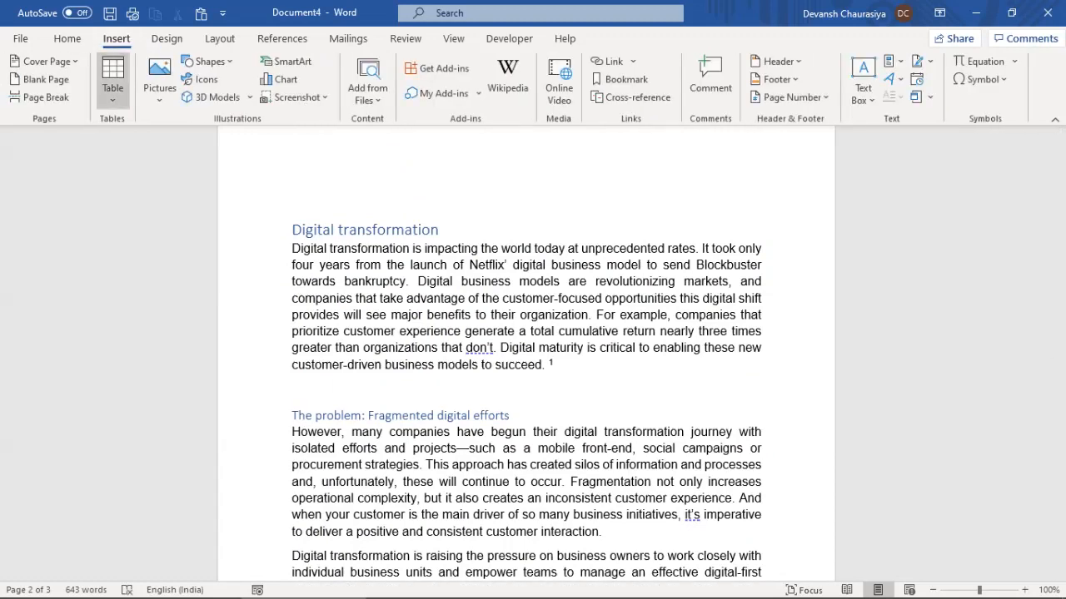
pyautogui.click(159, 73)
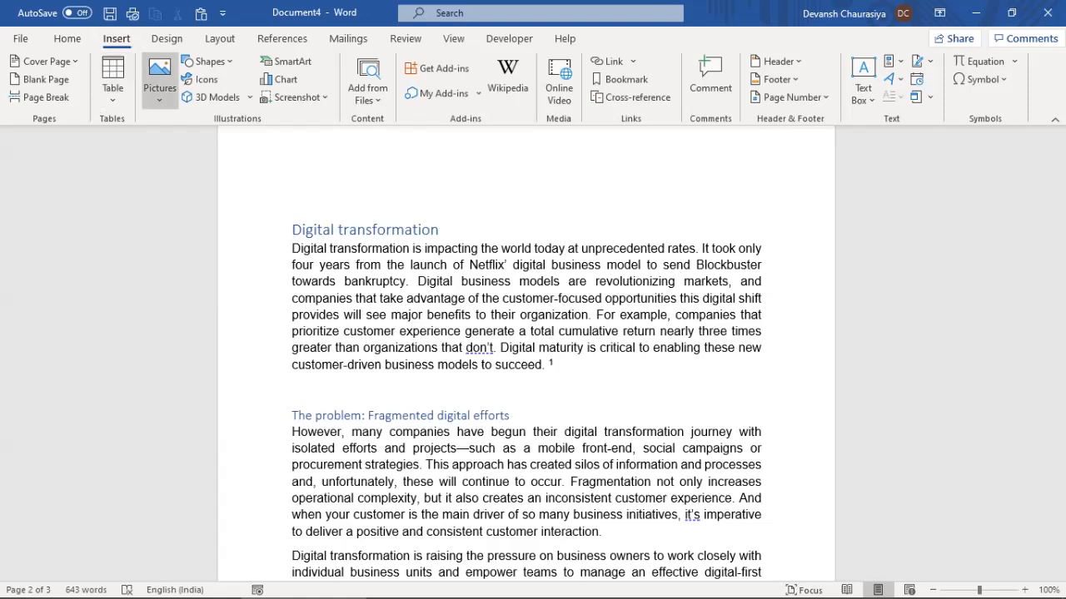
pyautogui.click(190, 145)
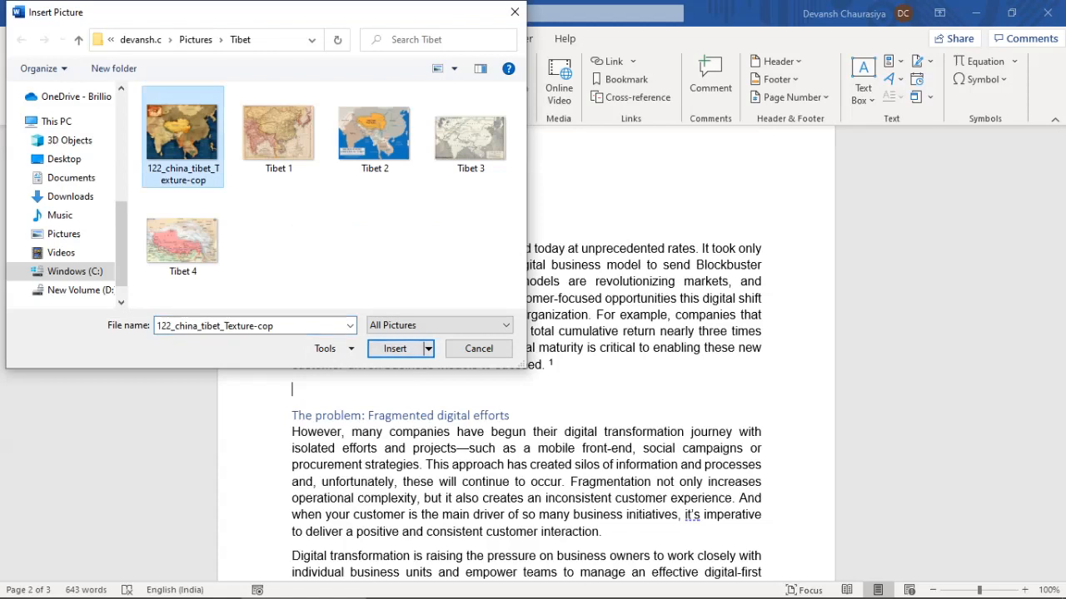
pyautogui.click(394, 348)
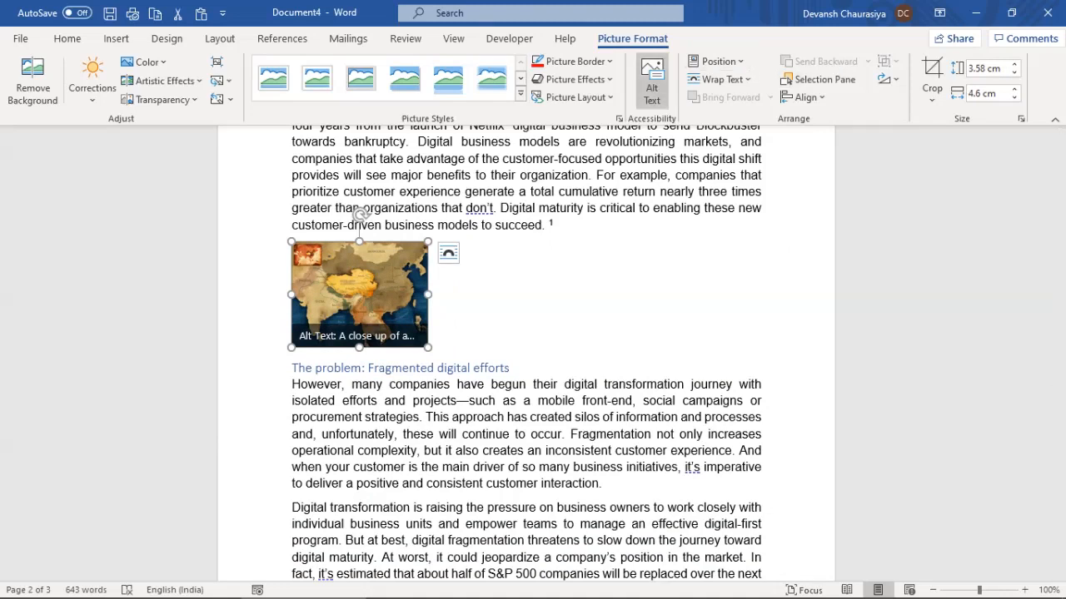
# Try the map's wrapping options and settle on Square text wrapping
pyautogui.click(448, 253)
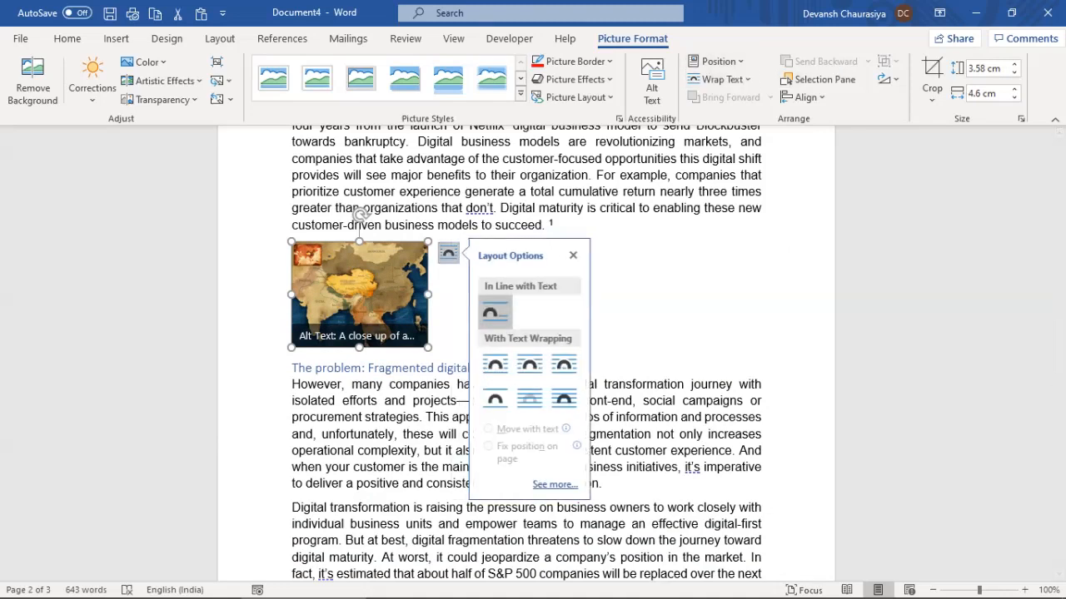
pyautogui.click(495, 364)
pyautogui.click(695, 292)
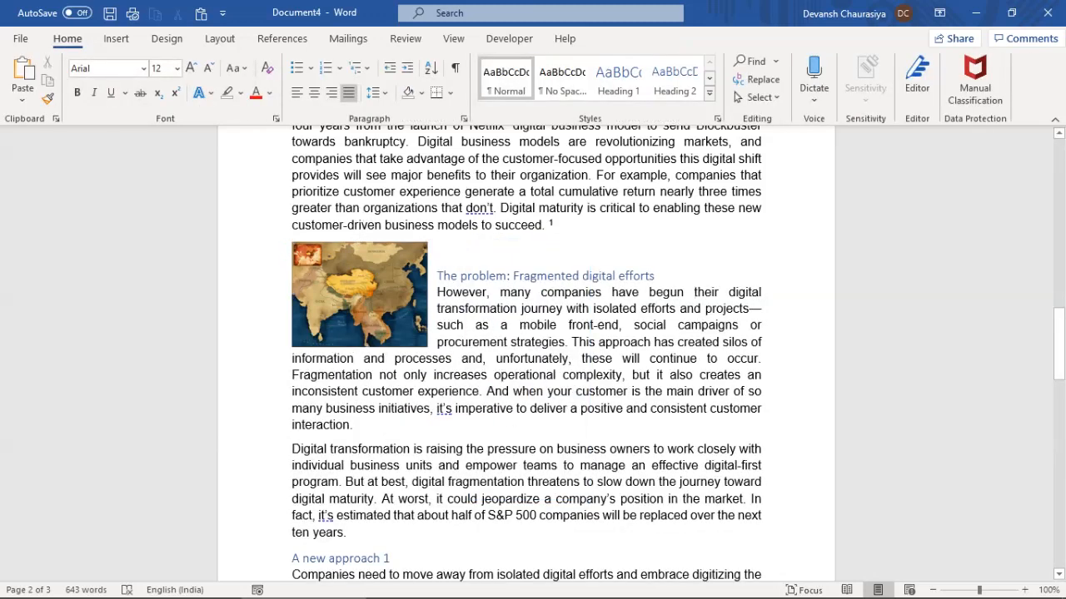
pyautogui.hotkey('ctrl', 'z')
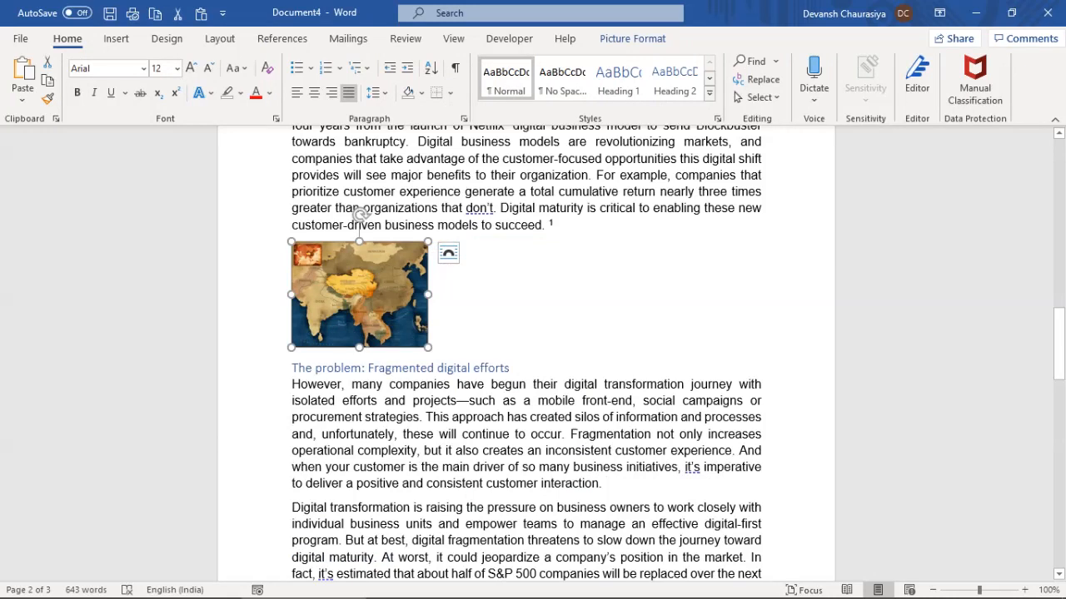
pyautogui.hotkey('ctrl', 'y')
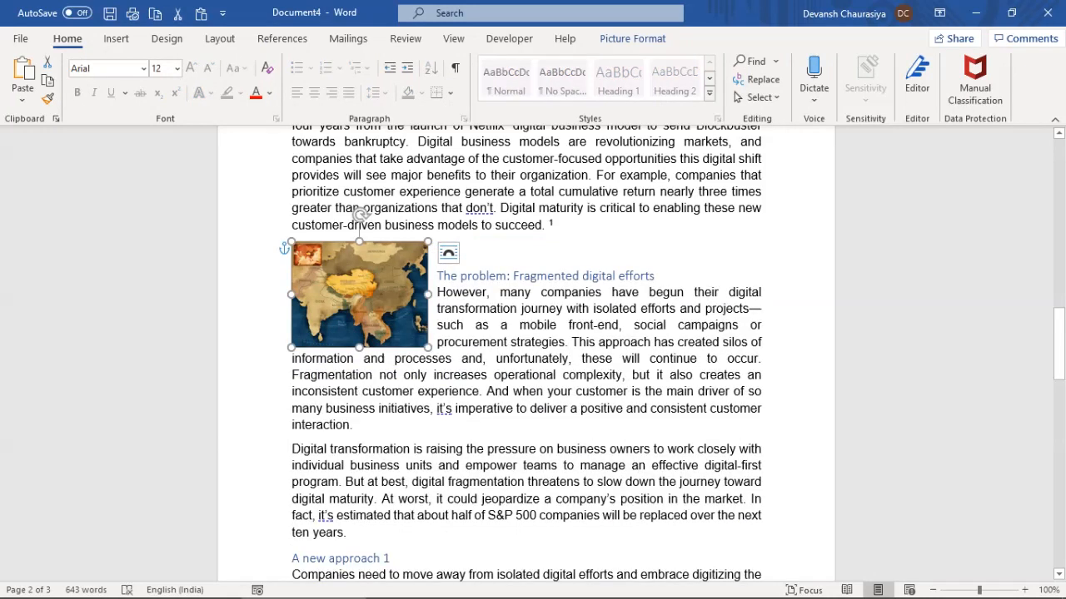
pyautogui.click(447, 252)
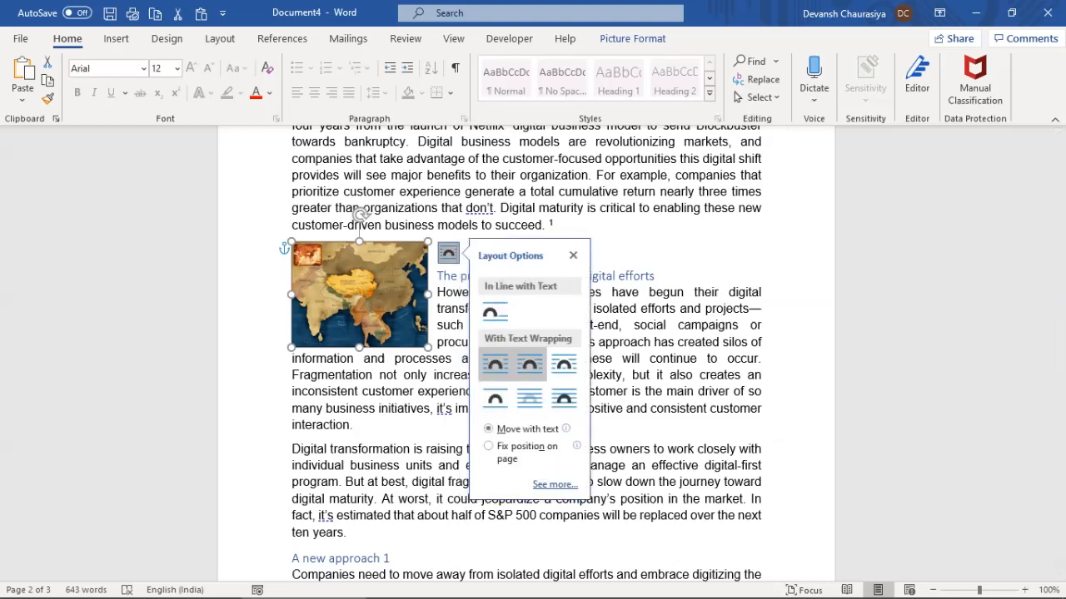
pyautogui.click(563, 363)
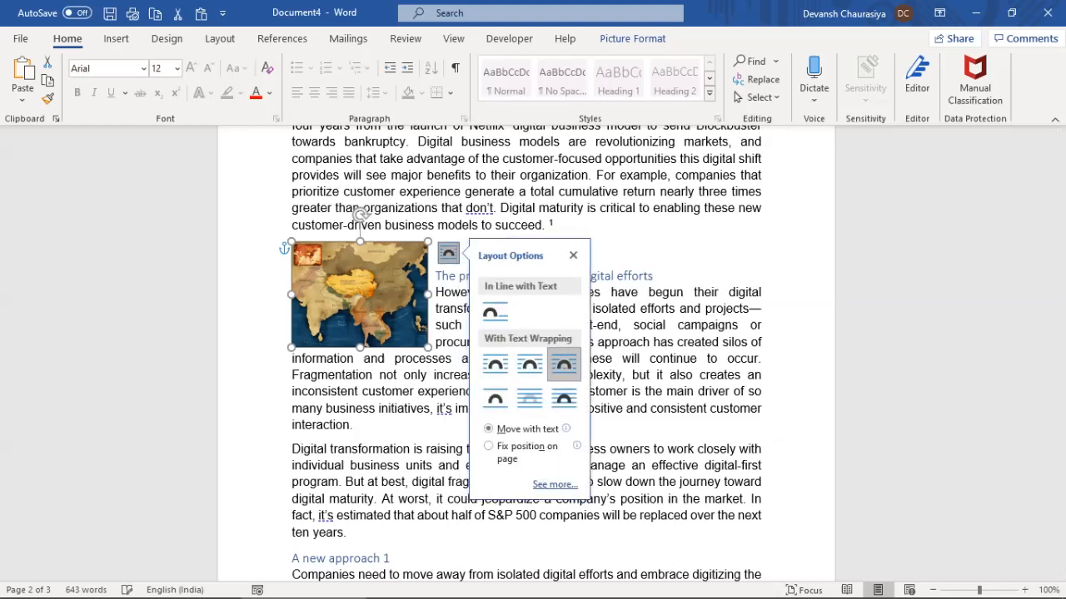
pyautogui.click(495, 399)
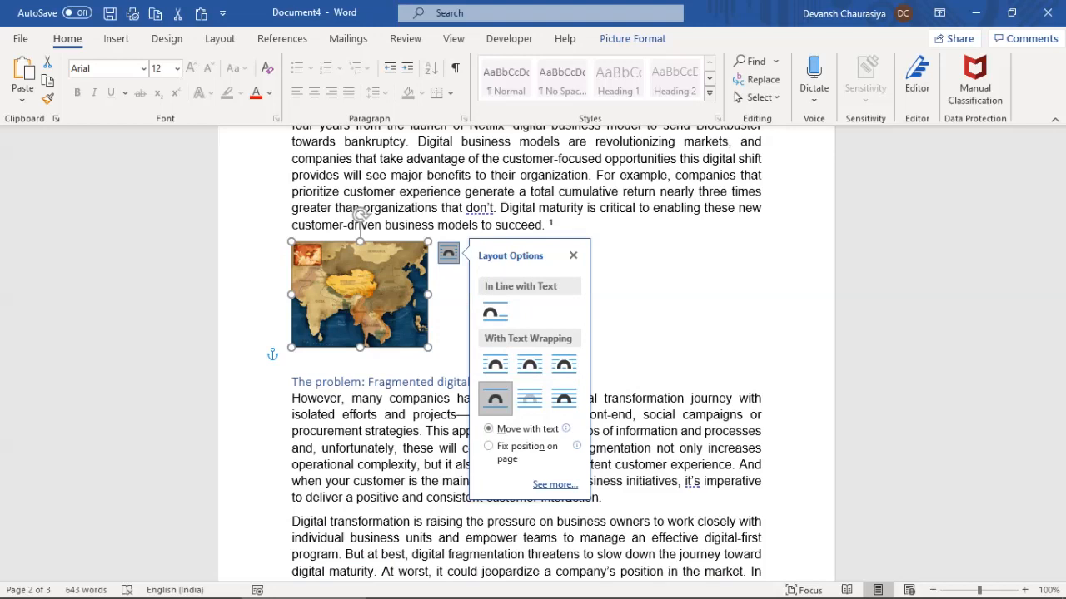
pyautogui.click(495, 364)
pyautogui.click(394, 375)
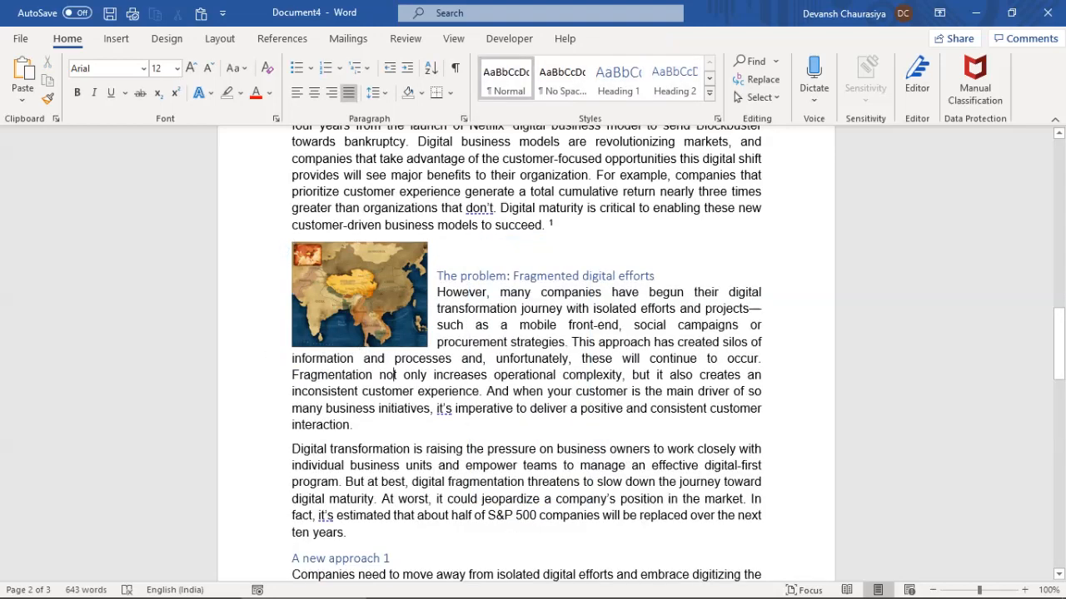
pyautogui.click(363, 300)
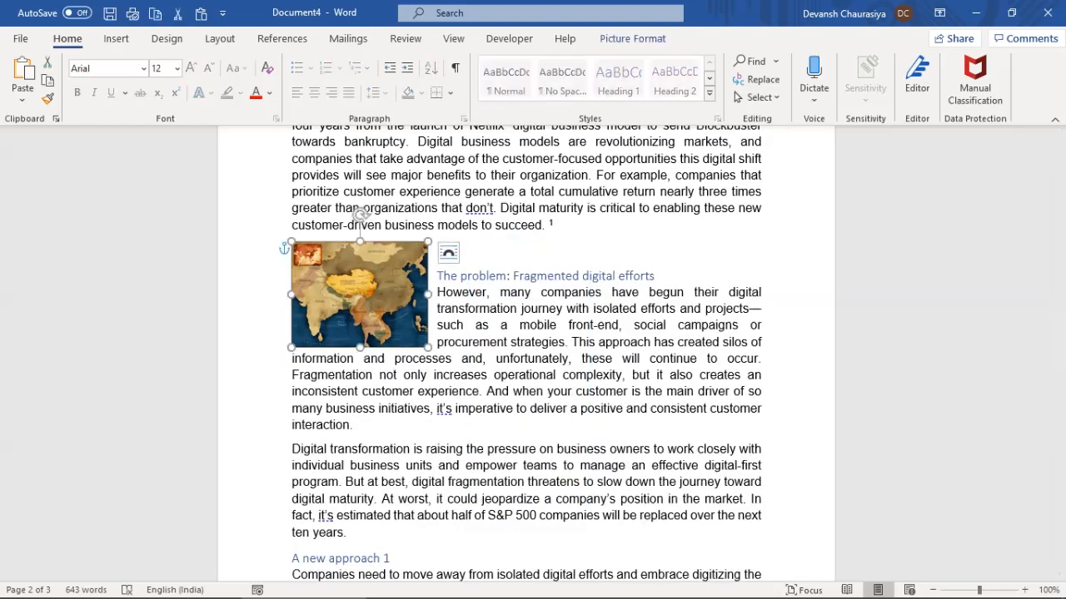
# Start a new citation source beside the map with the artist's name and title 'Word Training'
pyautogui.click(282, 39)
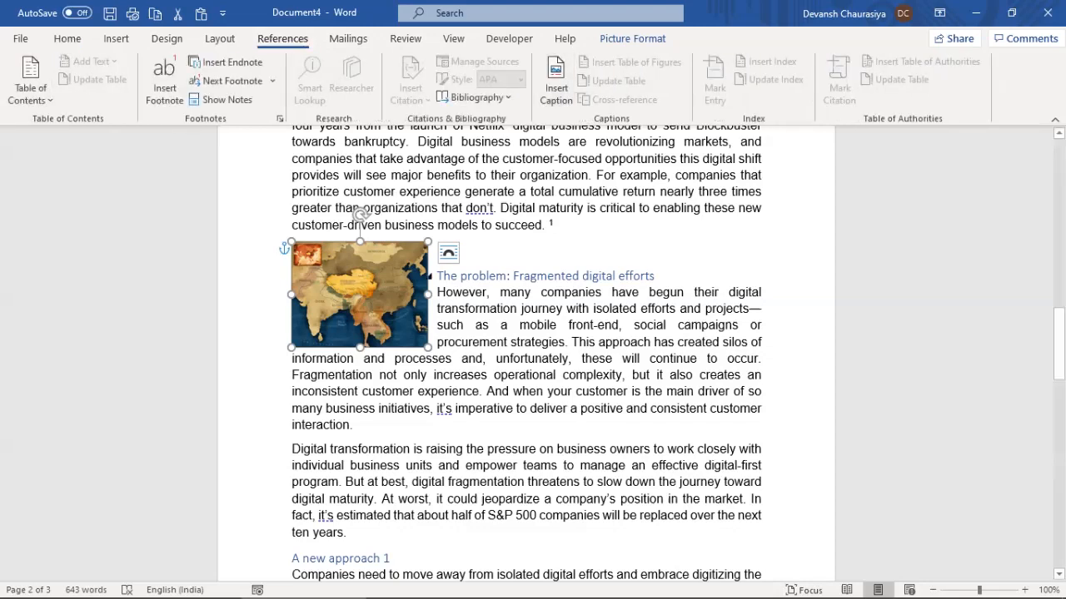
pyautogui.click(472, 251)
pyautogui.click(411, 83)
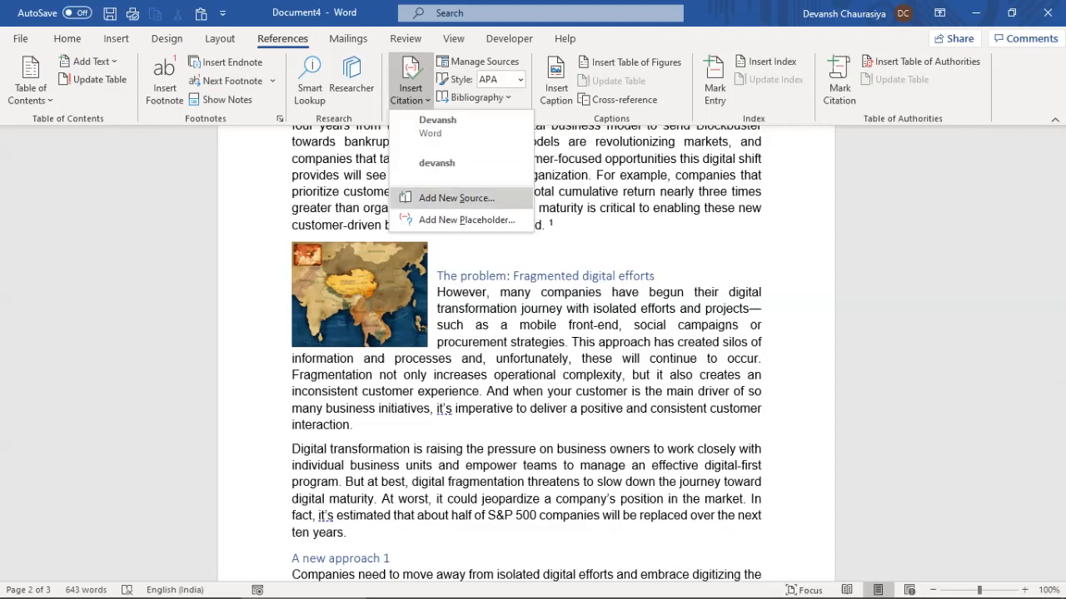
pyautogui.click(456, 198)
pyautogui.click(467, 255)
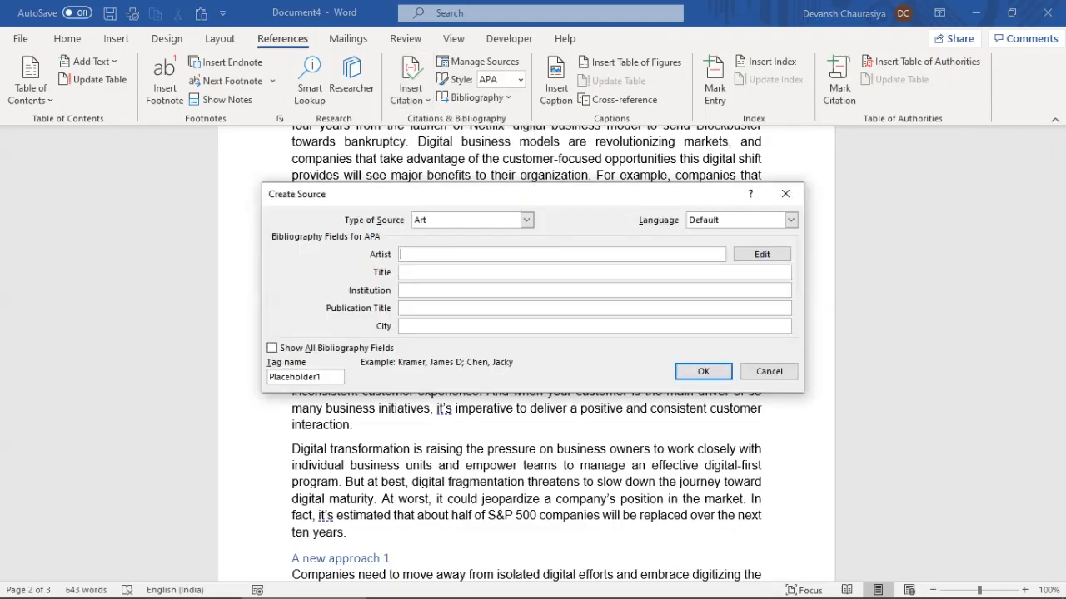
pyautogui.write('Devansh')
pyautogui.press('Tab')
# Enter Institution 'XYZ Institution', Publication Title 'Mc Graw' and City 'Zambia', then insert the citation
pyautogui.press('Tab')
pyautogui.write('Word Training')
pyautogui.press('Tab')
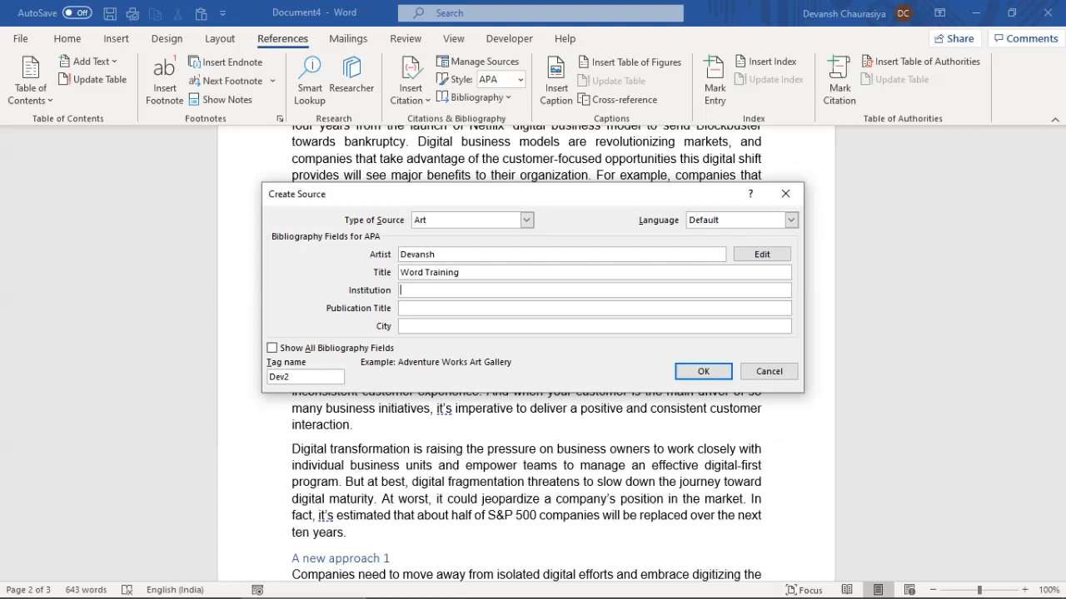
pyautogui.write('XYZ Institution')
pyautogui.press('Tab')
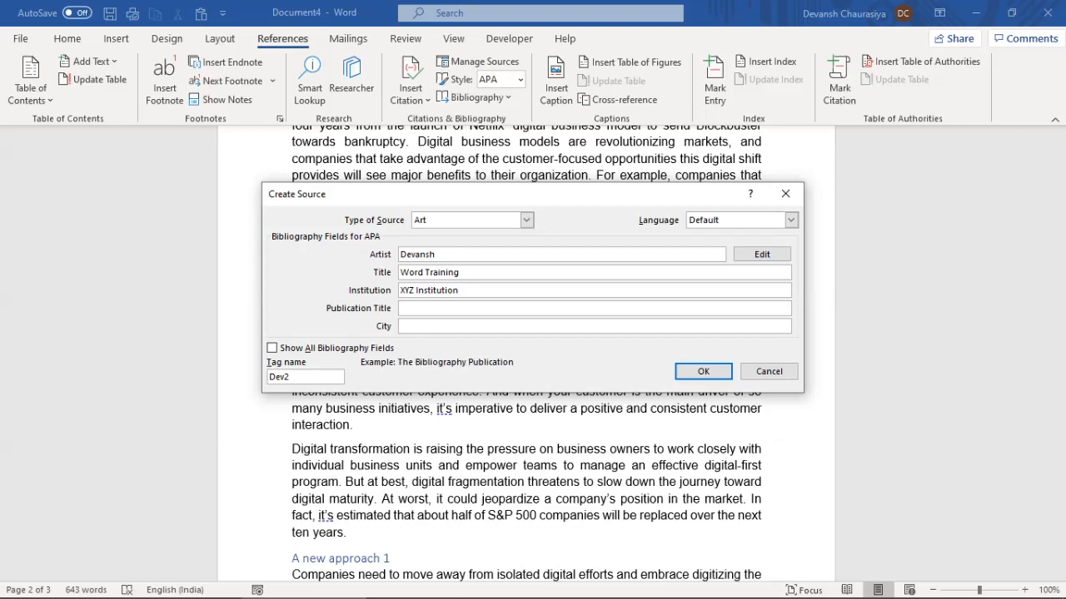
pyautogui.write('Mc Graw')
pyautogui.press('Tab')
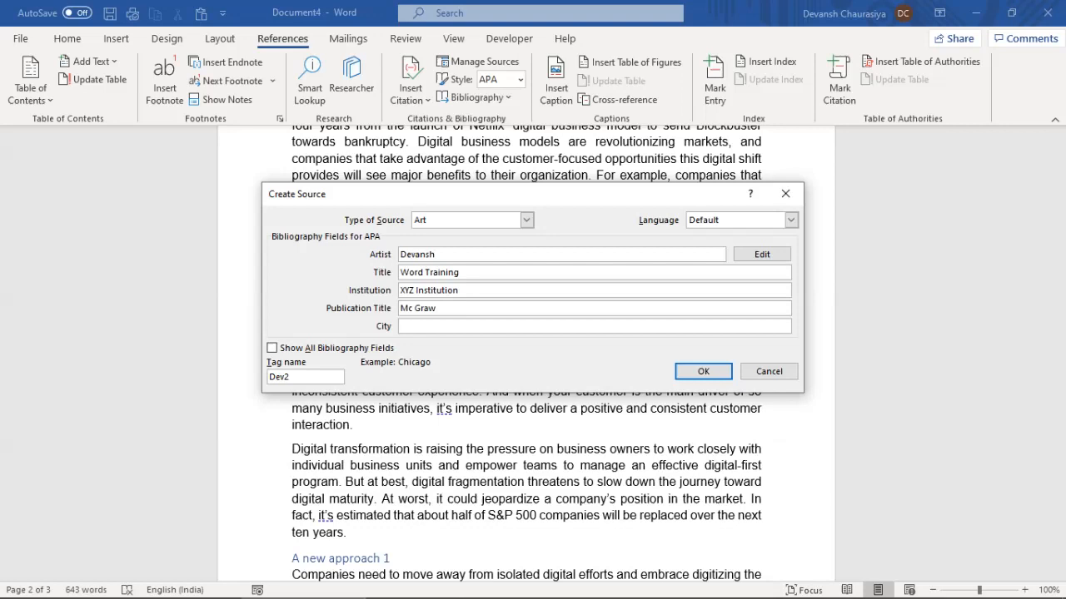
pyautogui.write('Zambia')
pyautogui.click(702, 372)
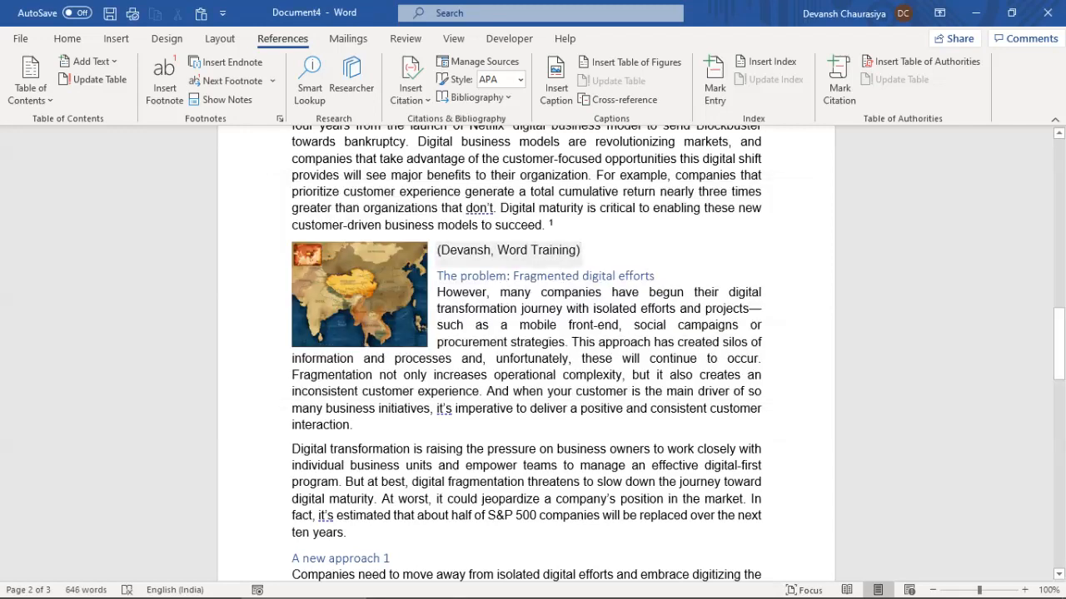
# Review the citation's source unchanged, then push The problem heading below the map with two blank lines
pyautogui.click(441, 250)
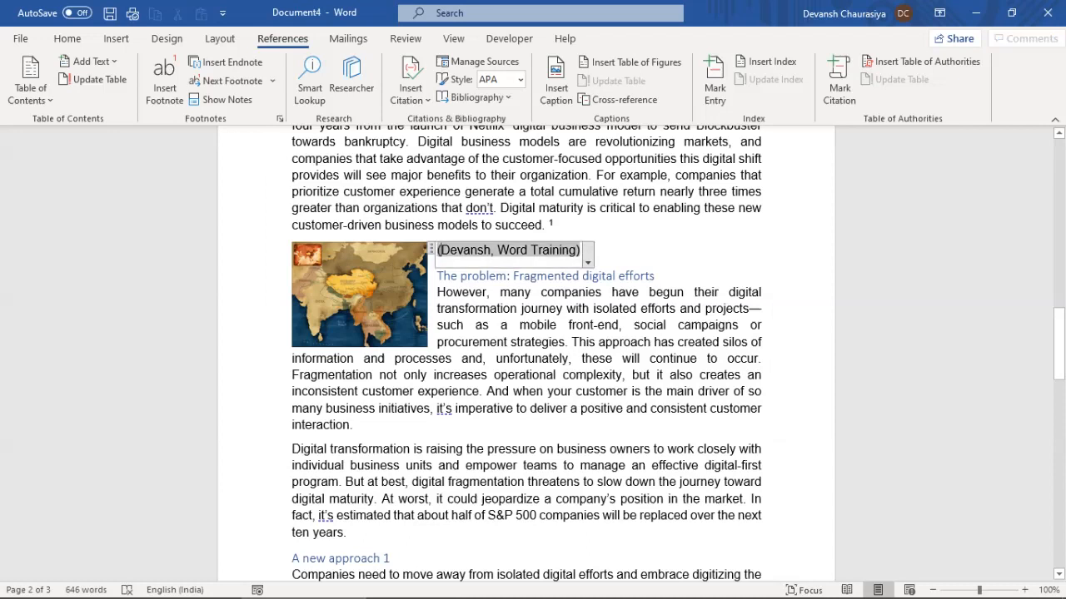
pyautogui.click(589, 275)
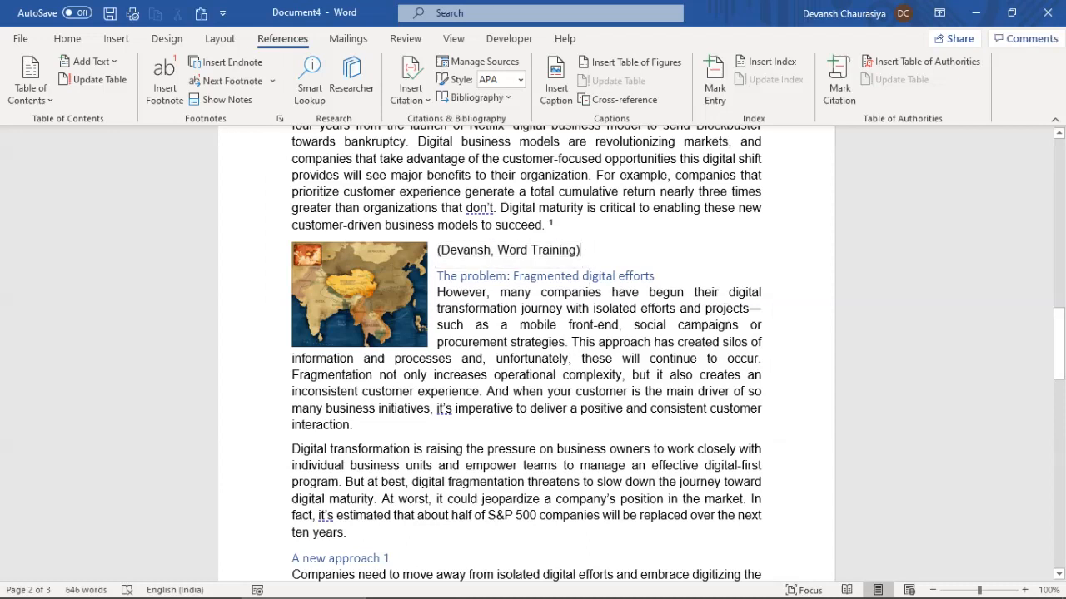
pyautogui.click(508, 250)
pyautogui.click(587, 261)
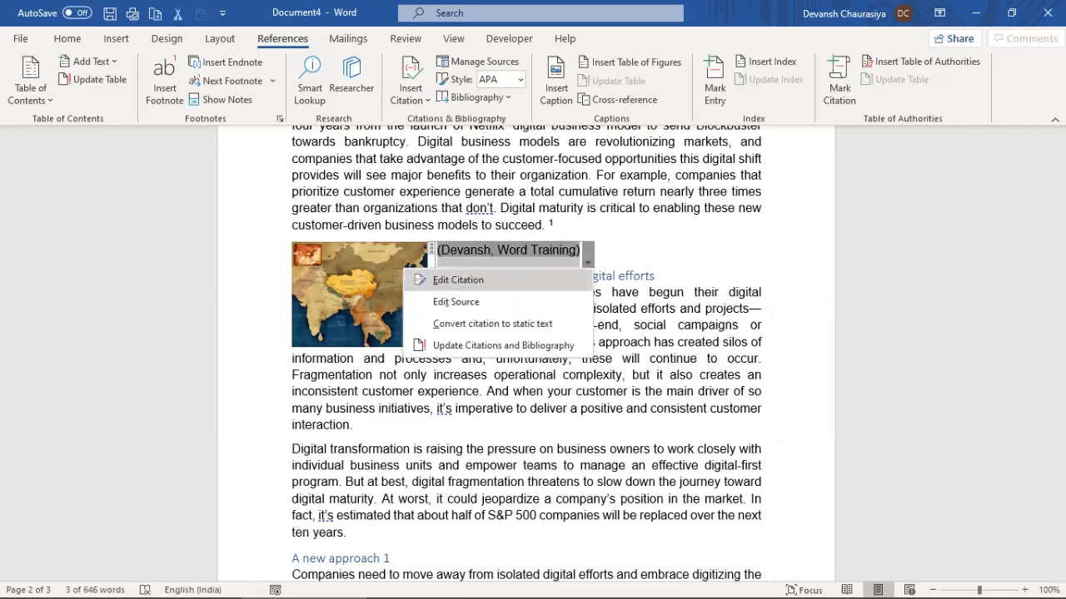
pyautogui.click(455, 302)
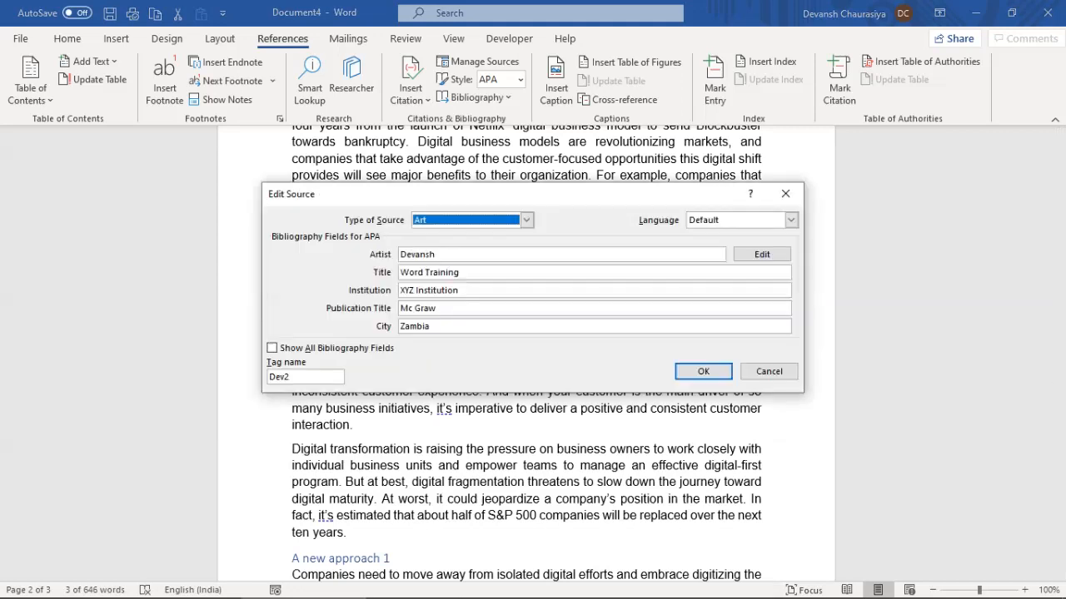
pyautogui.click(768, 371)
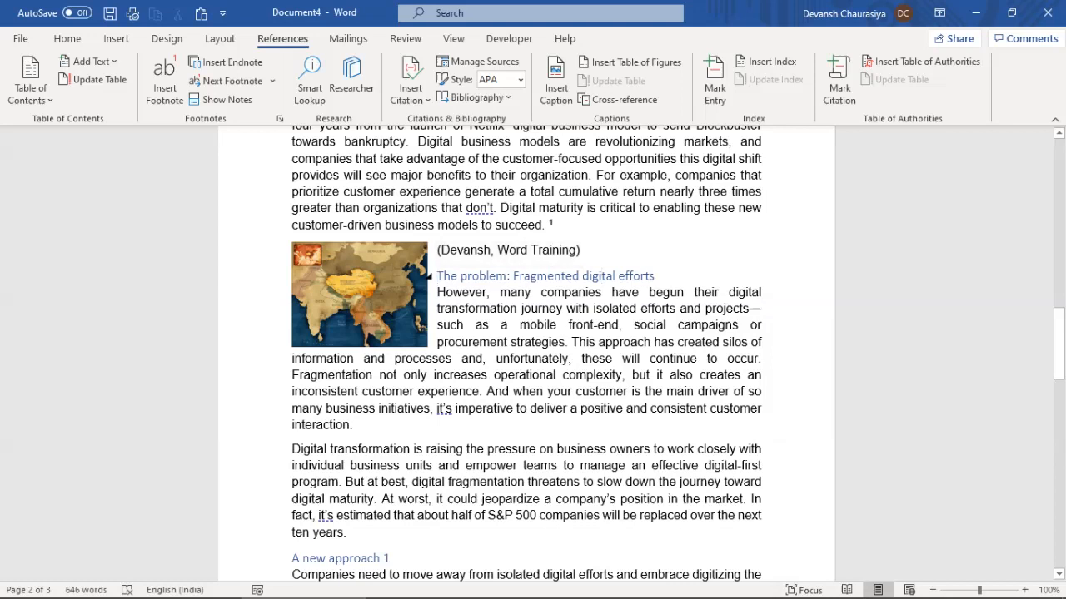
pyautogui.press('Return')
pyautogui.press('Return')
pyautogui.press('Return')
pyautogui.press('Return')
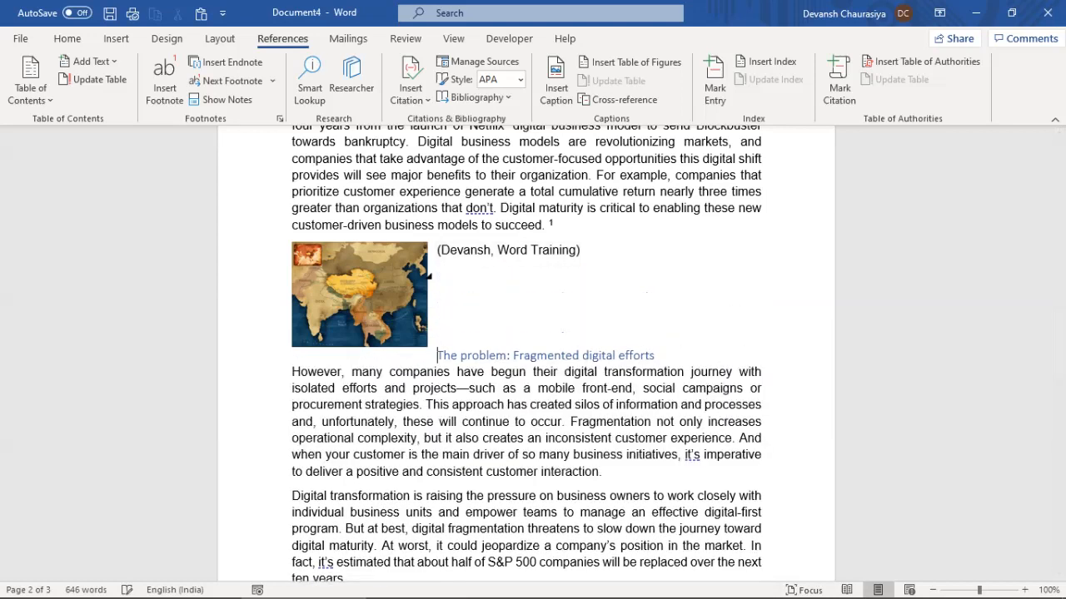
pyautogui.press('Return')
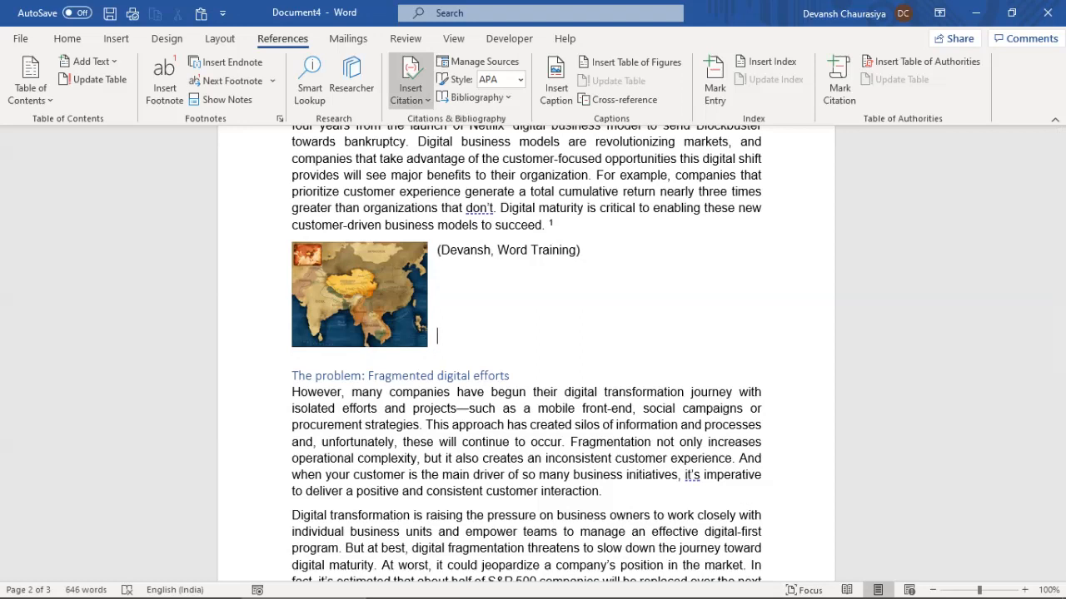
# Caption the map 'Figure 1 Tibet Original Map just 70 years back'
pyautogui.click(555, 83)
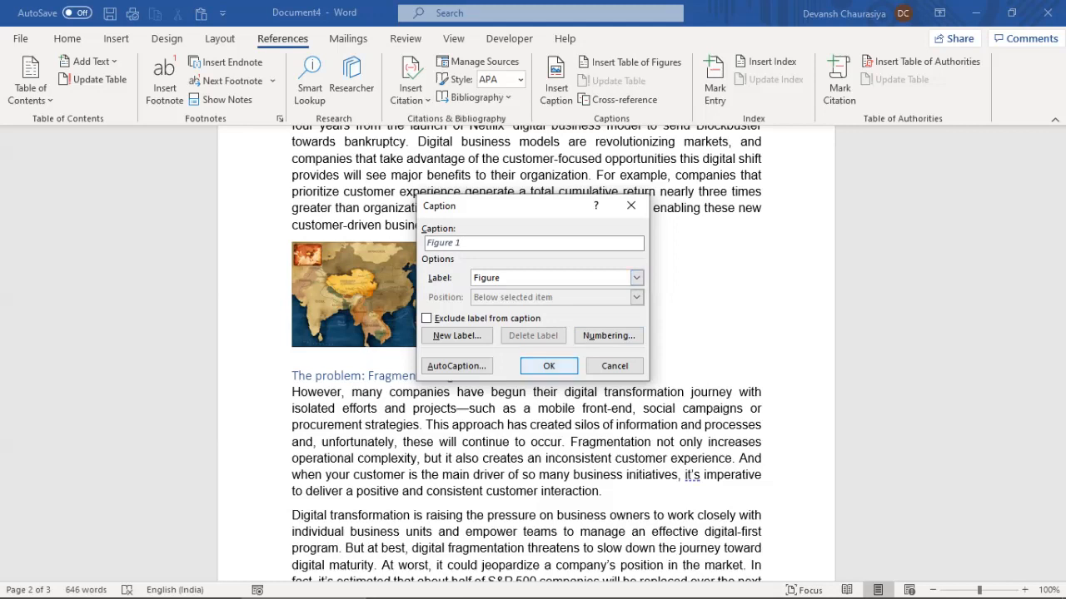
pyautogui.press('Return')
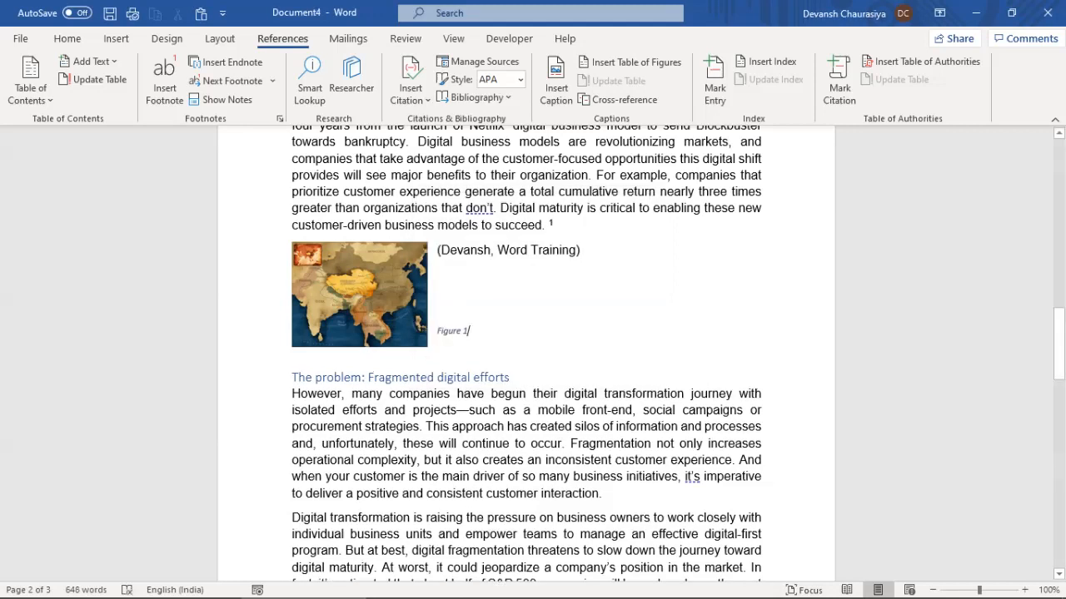
pyautogui.write('Tiben')
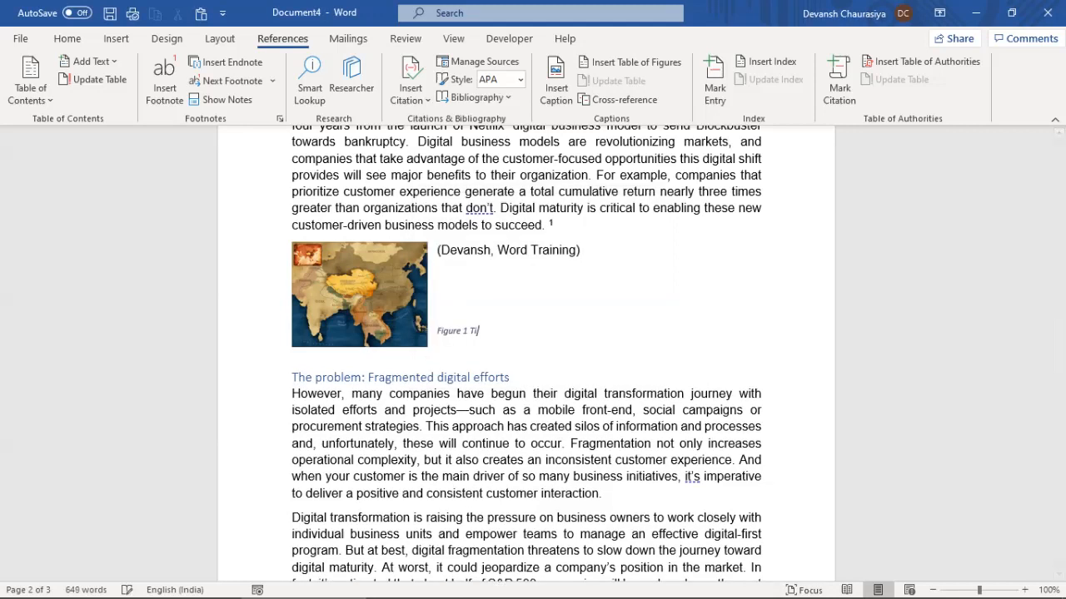
pyautogui.press('BackSpace')
pyautogui.press('BackSpace')
pyautogui.write('et Original Map just 70 years back')
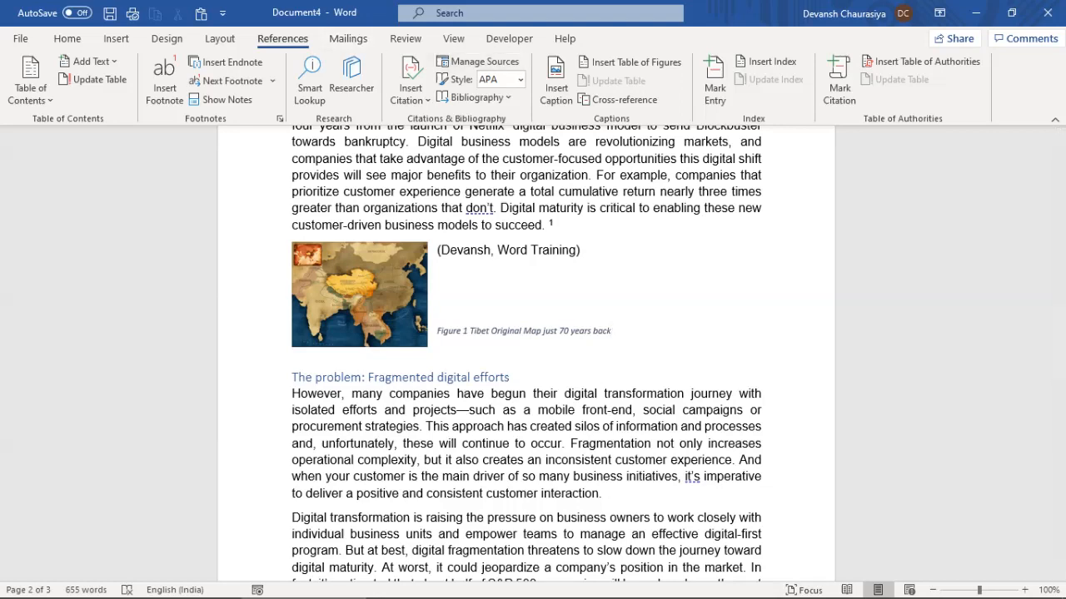
# Undo the bibliography inserted under the map caption and place the cursor below the training list
pyautogui.click(476, 98)
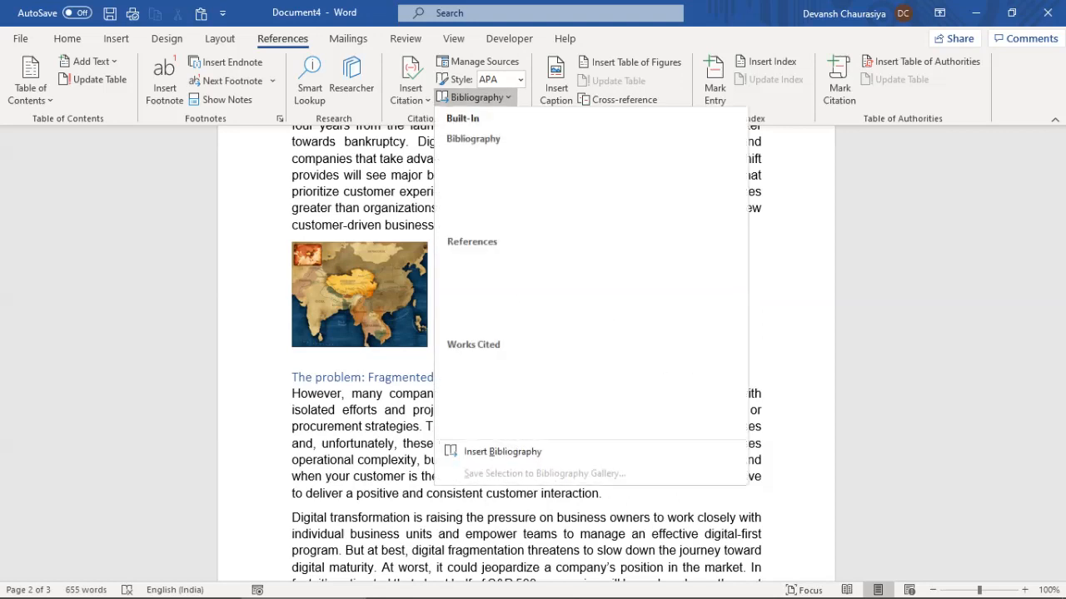
pyautogui.click(541, 179)
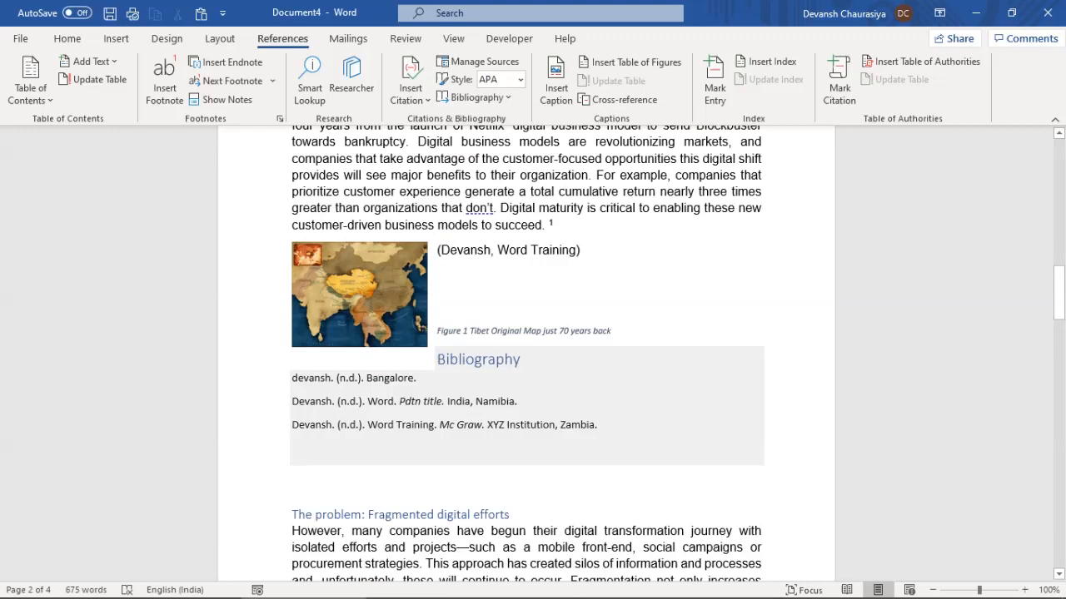
pyautogui.hotkey('ctrl', 'z')
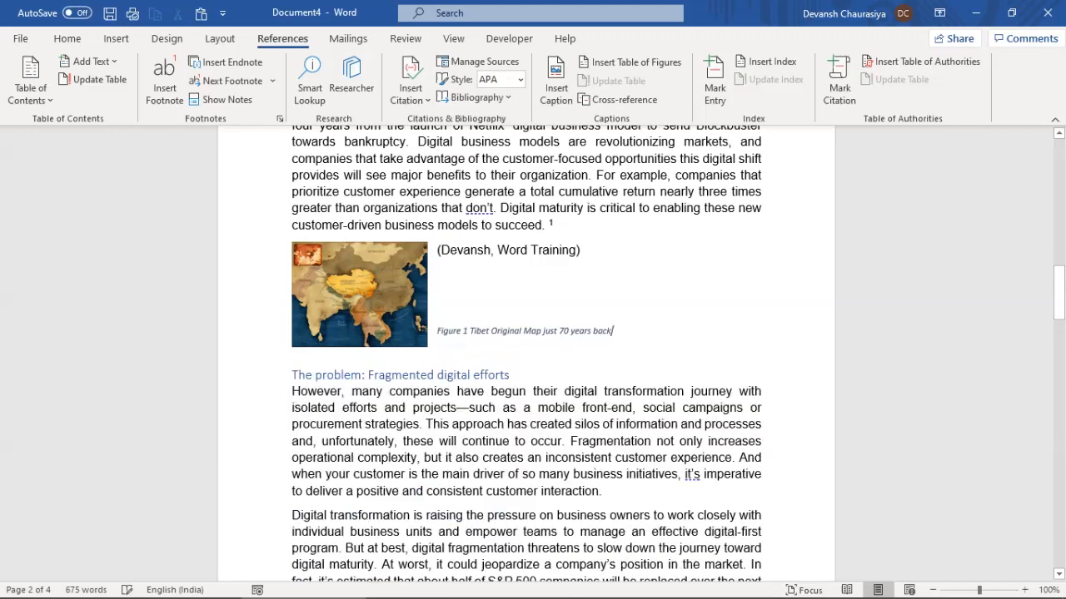
pyautogui.scroll(-15, 562, 343)
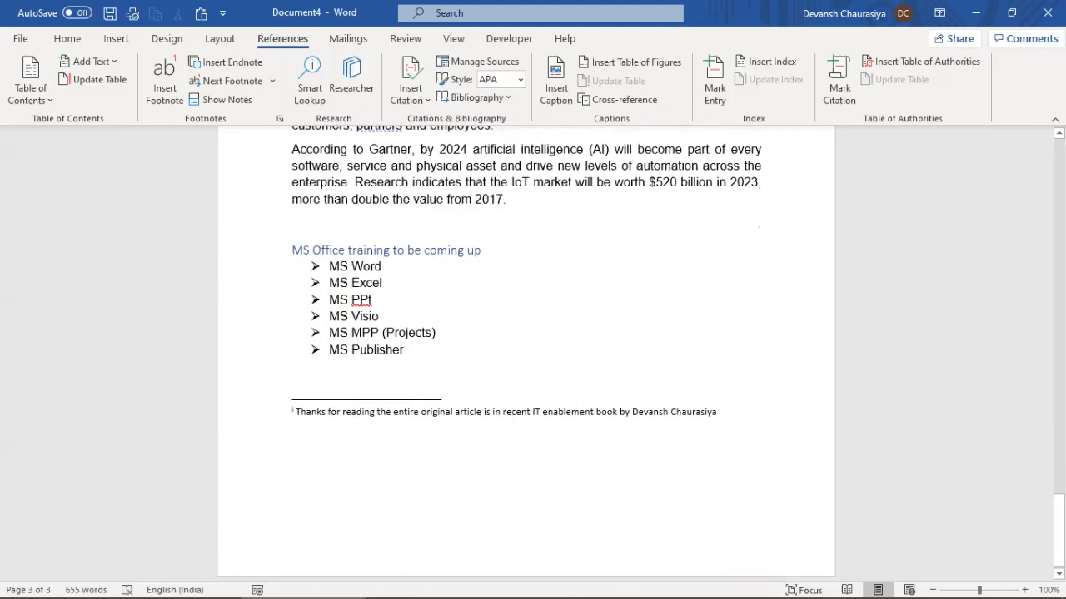
pyautogui.click(343, 404)
pyautogui.click(717, 403)
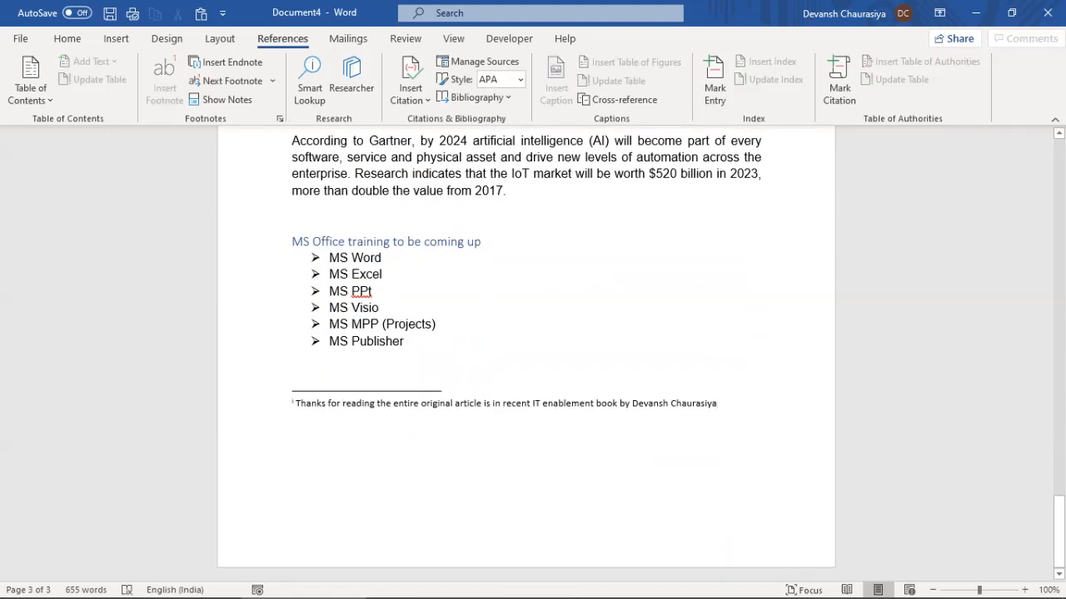
pyautogui.click(293, 367)
# Insert a Bibliography, followed by a References list, after the MS Office training list
pyautogui.click(475, 97)
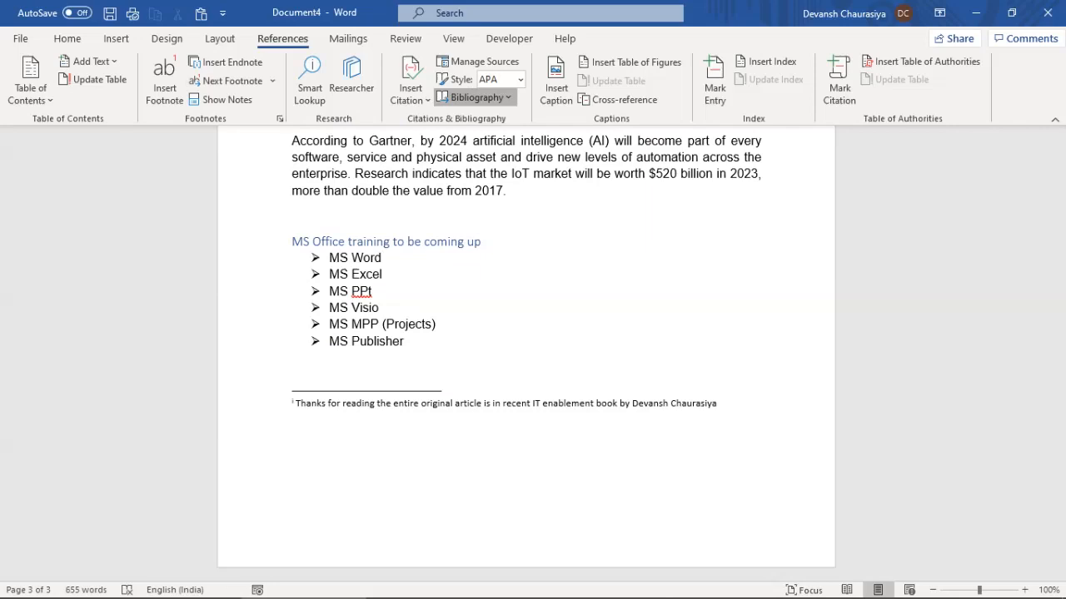
pyautogui.click(583, 192)
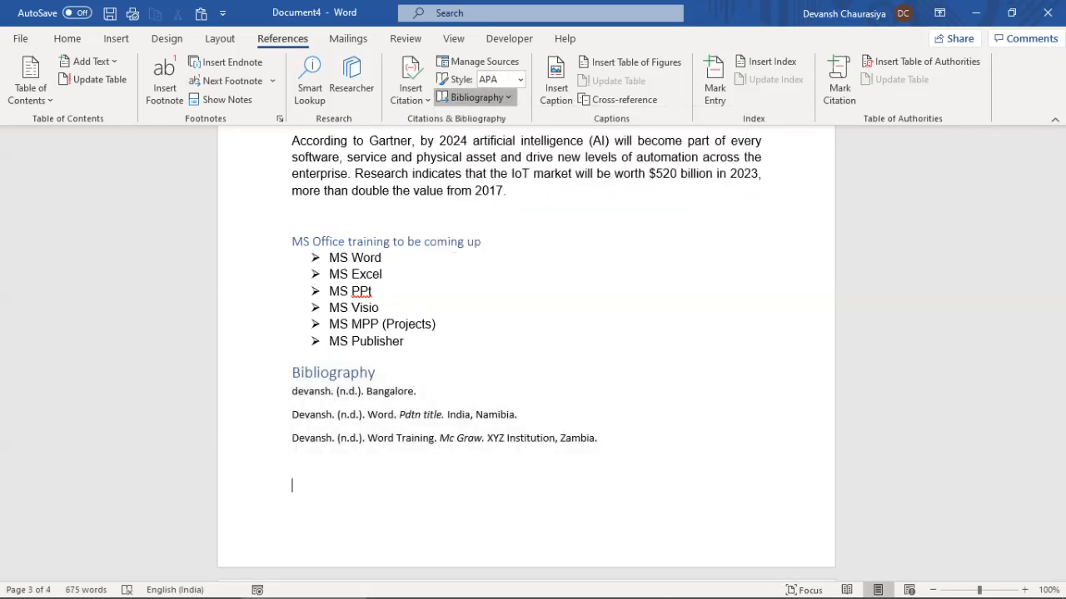
pyautogui.click(475, 97)
pyautogui.press('Escape')
pyautogui.scroll(-5, 526, 354)
pyautogui.scroll(8, 526, 399)
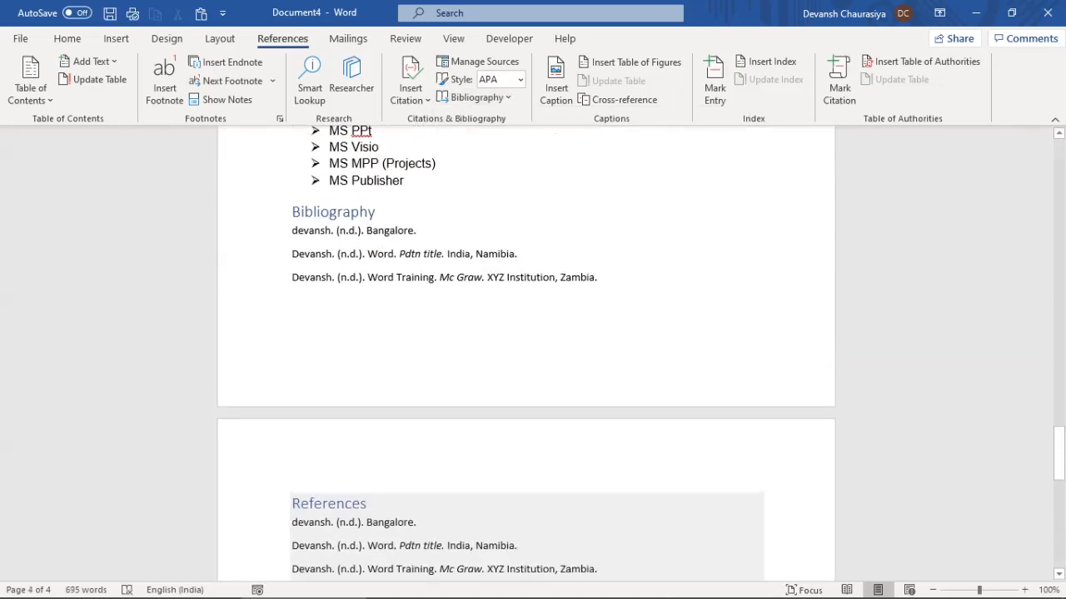
# Switch to the MS Word Training Notes document and scroll to template topics 32–35
pyautogui.hotkey('alt', 'Tab')
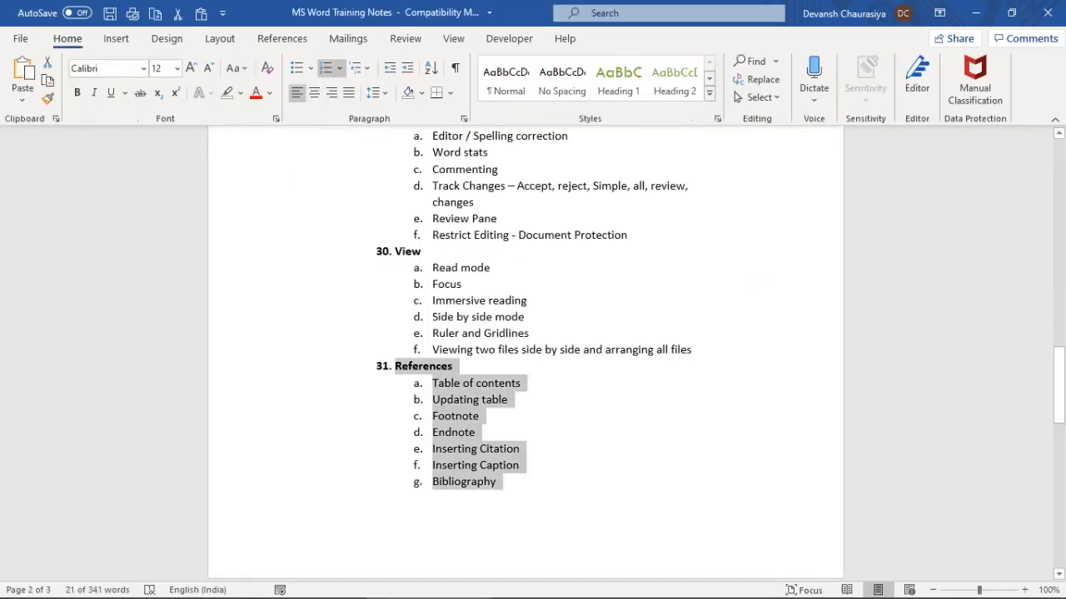
pyautogui.scroll(-5, 527, 354)
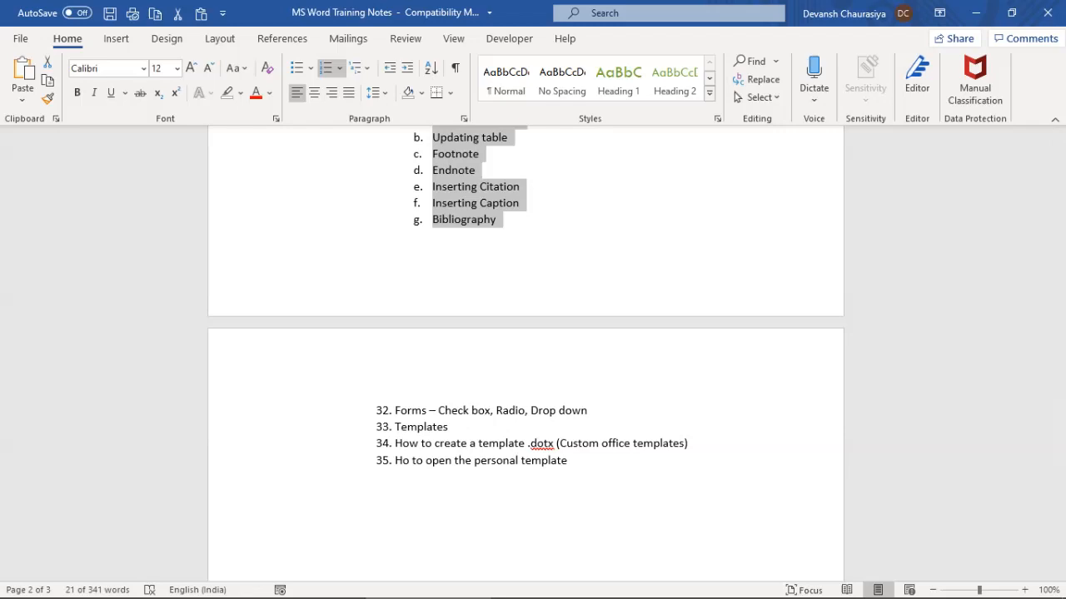
pyautogui.hotkey('alt', 'Tab')
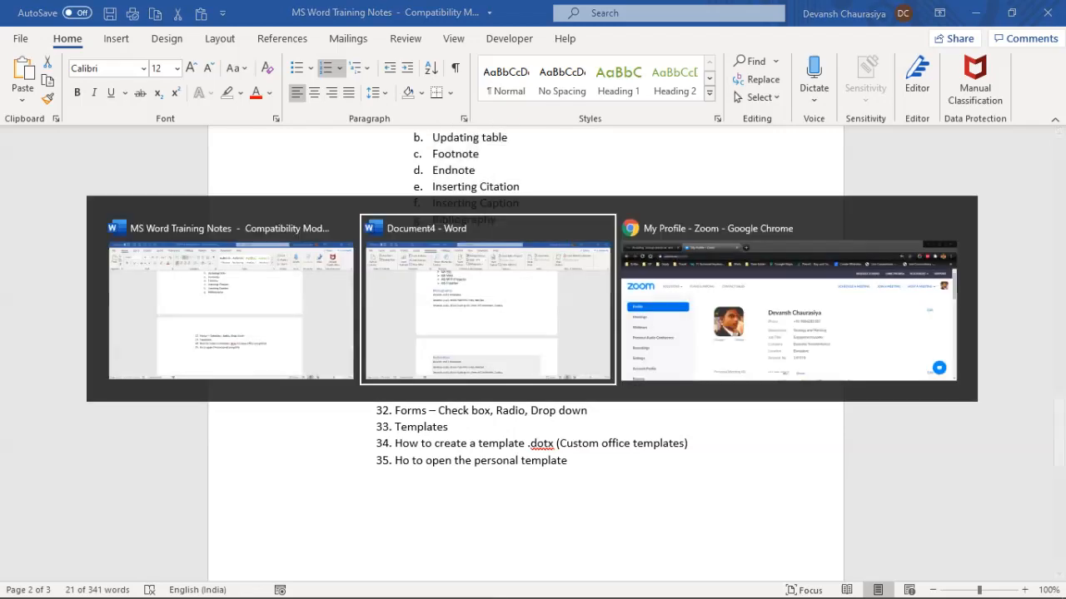
# Hide Zoom's floating meeting controls and bring the Word training outline back to the front
pyautogui.hotkey('alt', 'shift', 'Tab')
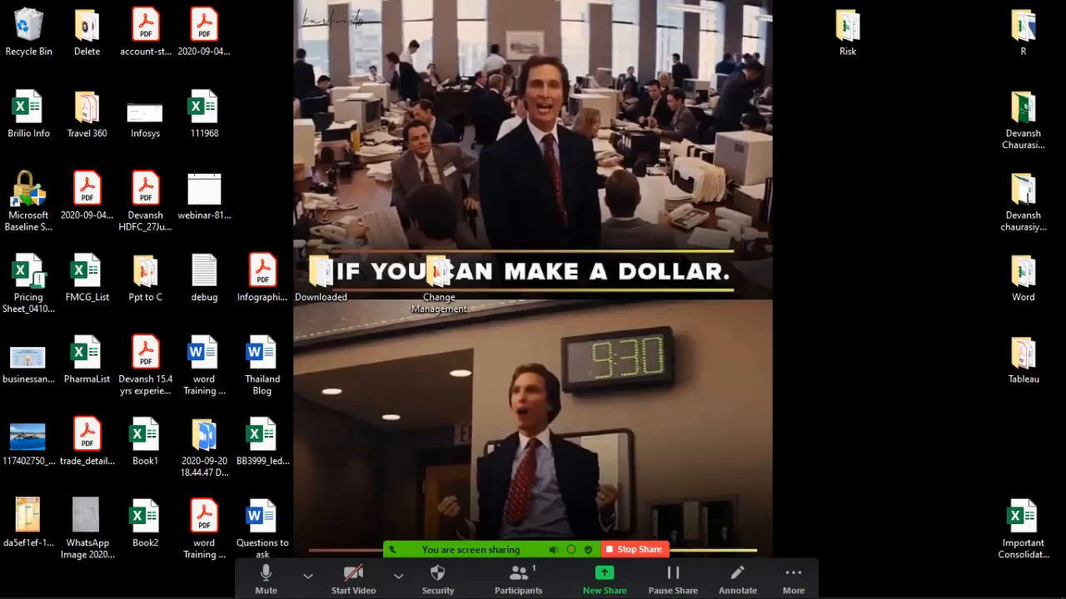
pyautogui.hotkey('ctrl', 'alt', 'shift', 'h')
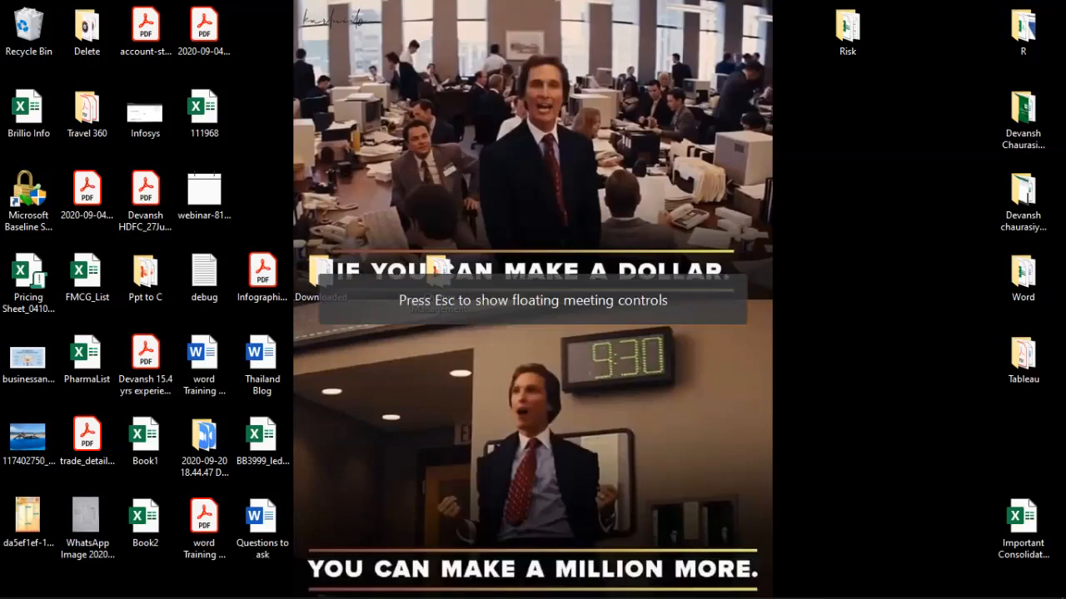
pyautogui.hotkey('alt', 'Tab')
pyautogui.hotkey('alt', 'Tab')
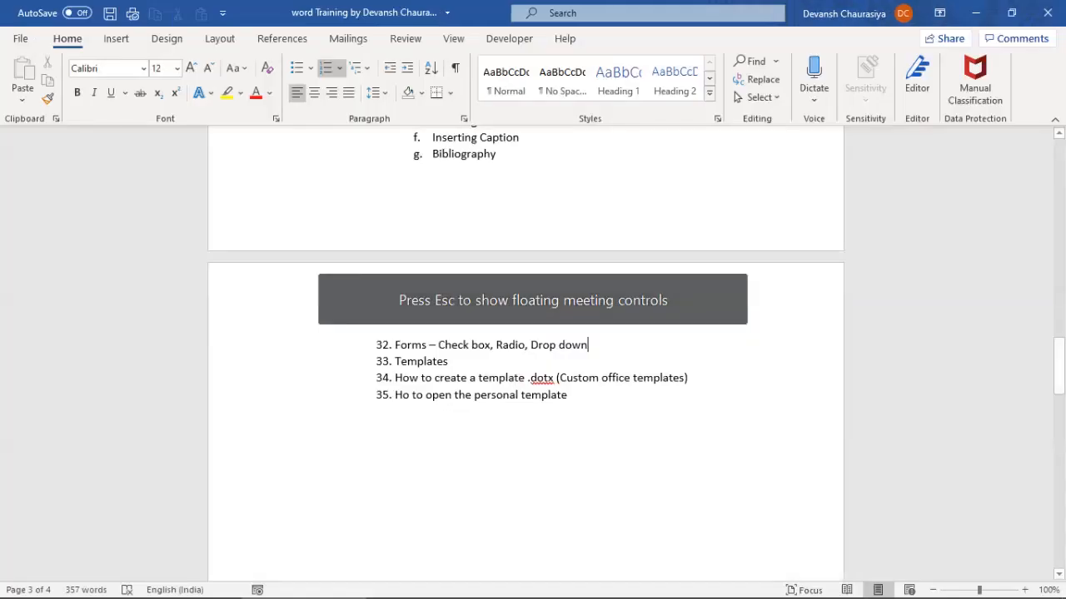
pyautogui.scroll(15, 524, 349)
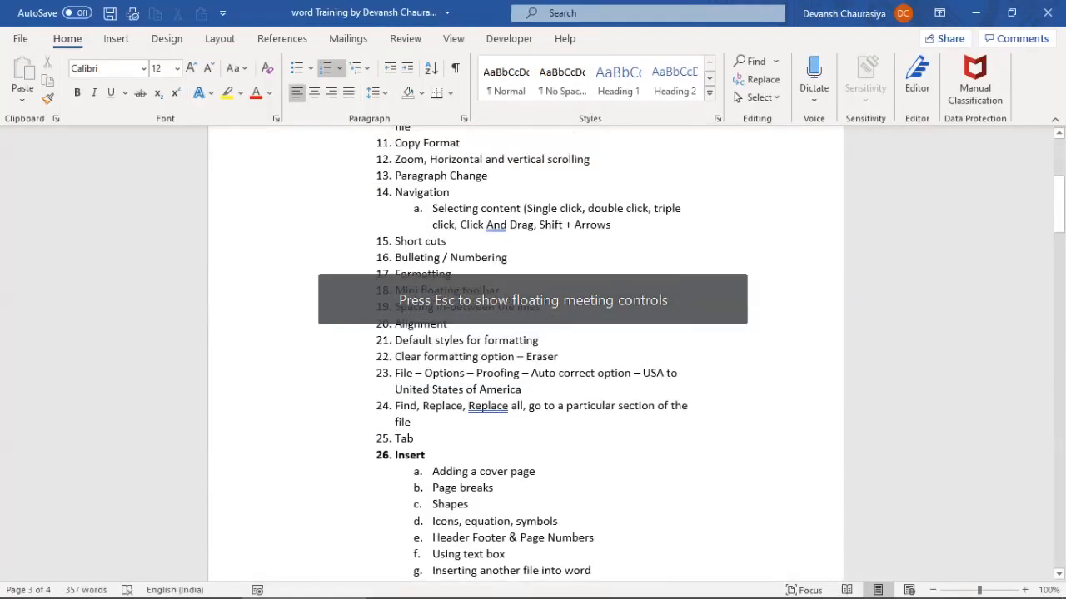
pyautogui.scroll(6, 525, 349)
pyautogui.scroll(-10, 525, 350)
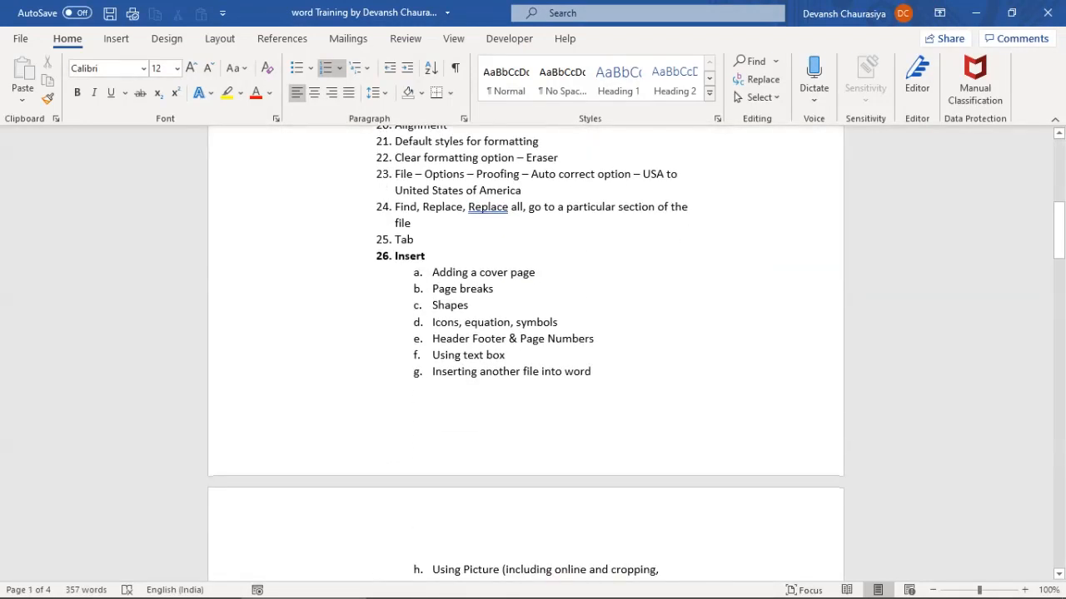
pyautogui.scroll(-6, 524, 350)
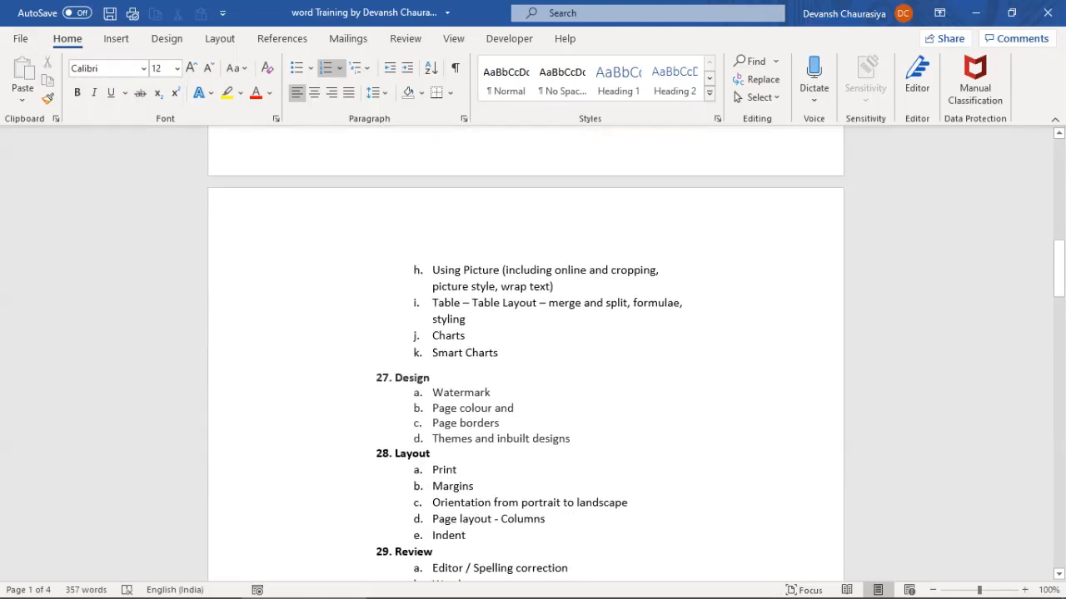
pyautogui.scroll(-3, 524, 350)
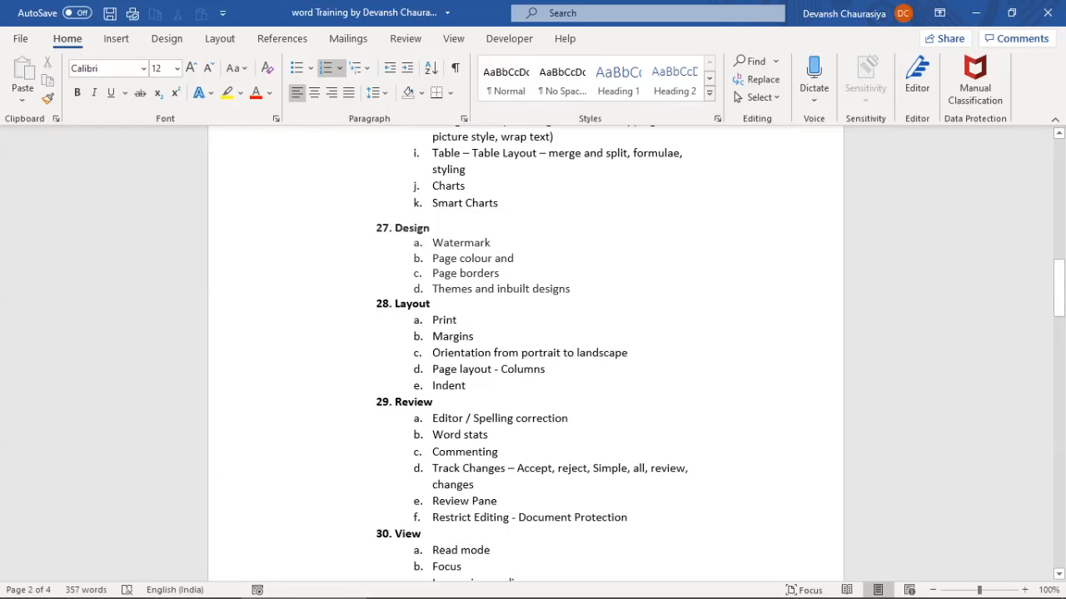
pyautogui.scroll(-3, 524, 349)
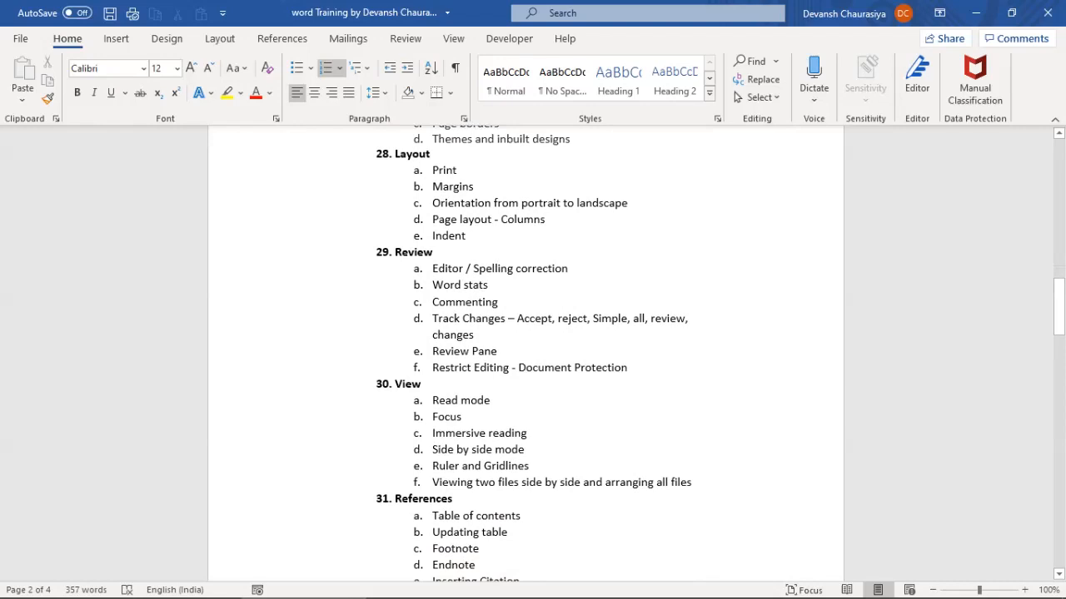
pyautogui.moveTo(432, 268); pyautogui.dragTo(628, 367)
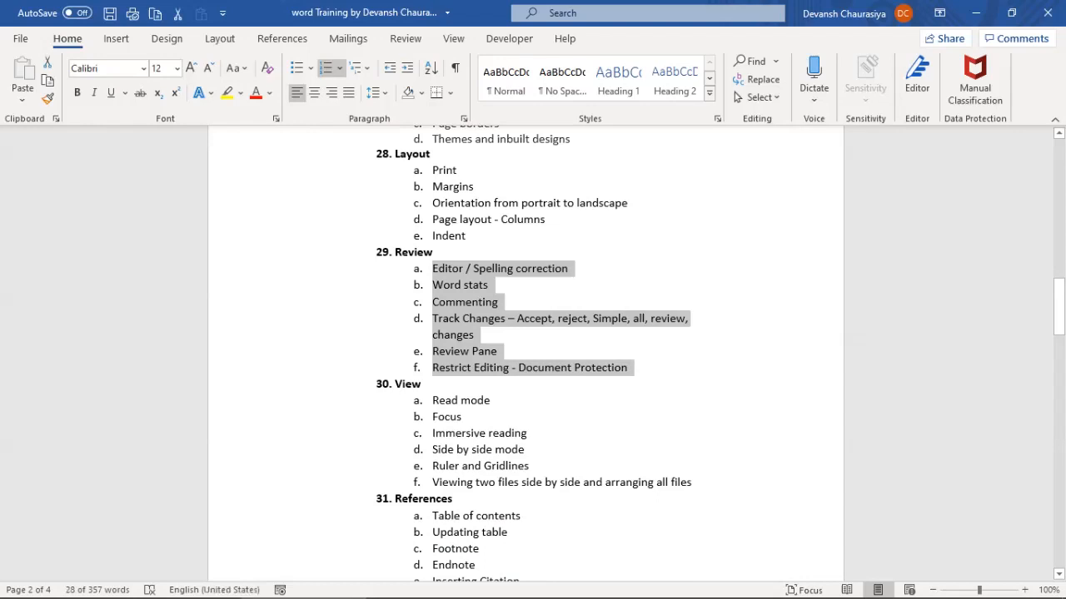
pyautogui.scroll(-2, 526, 350)
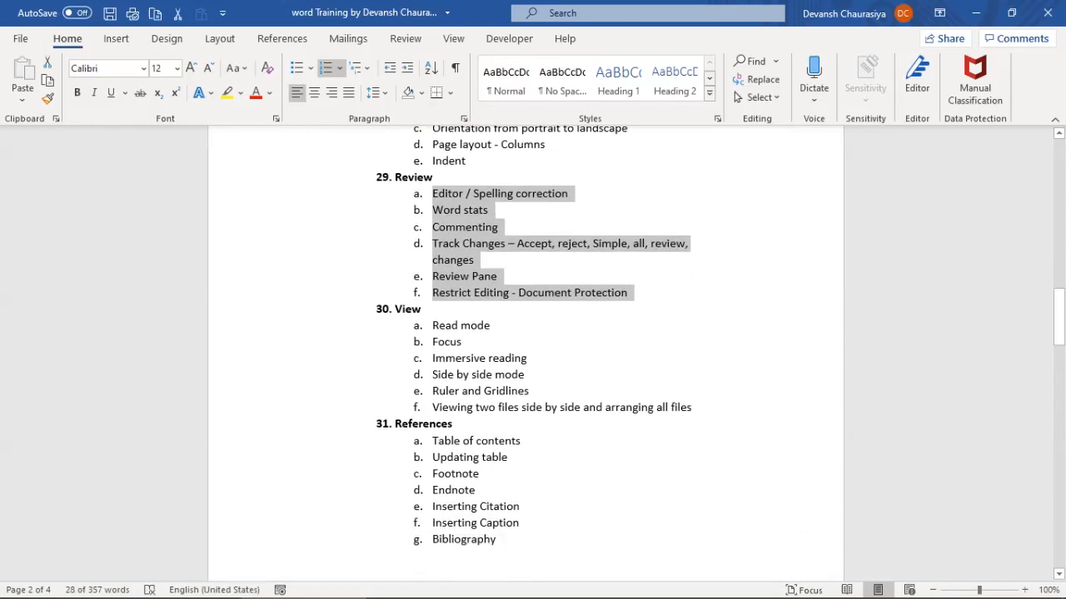
pyautogui.moveTo(432, 325); pyautogui.dragTo(691, 407)
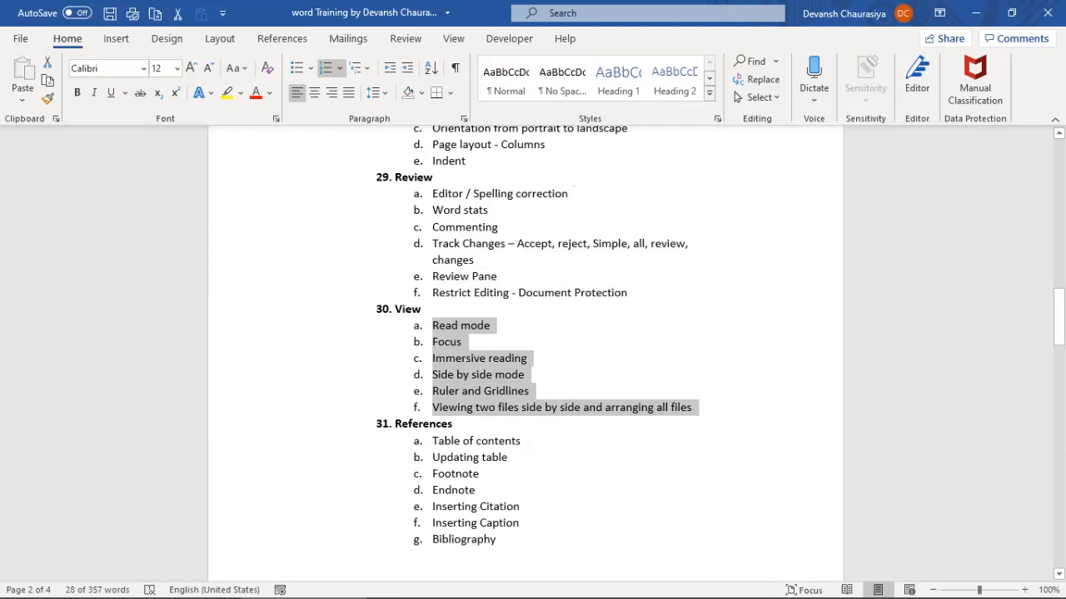
pyautogui.scroll(-2, 526, 349)
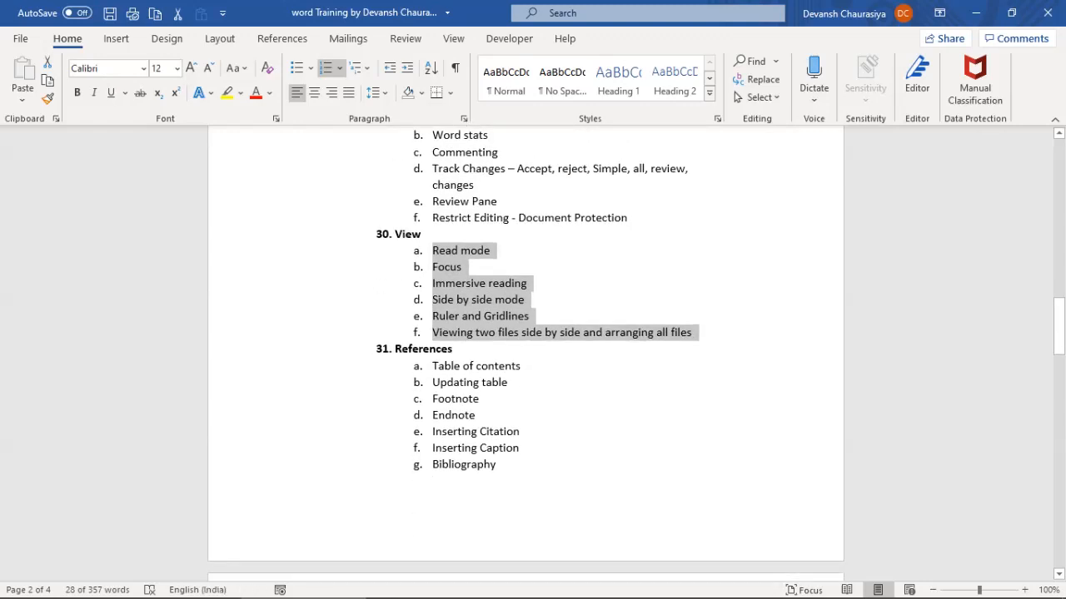
pyautogui.scroll(-3, 525, 350)
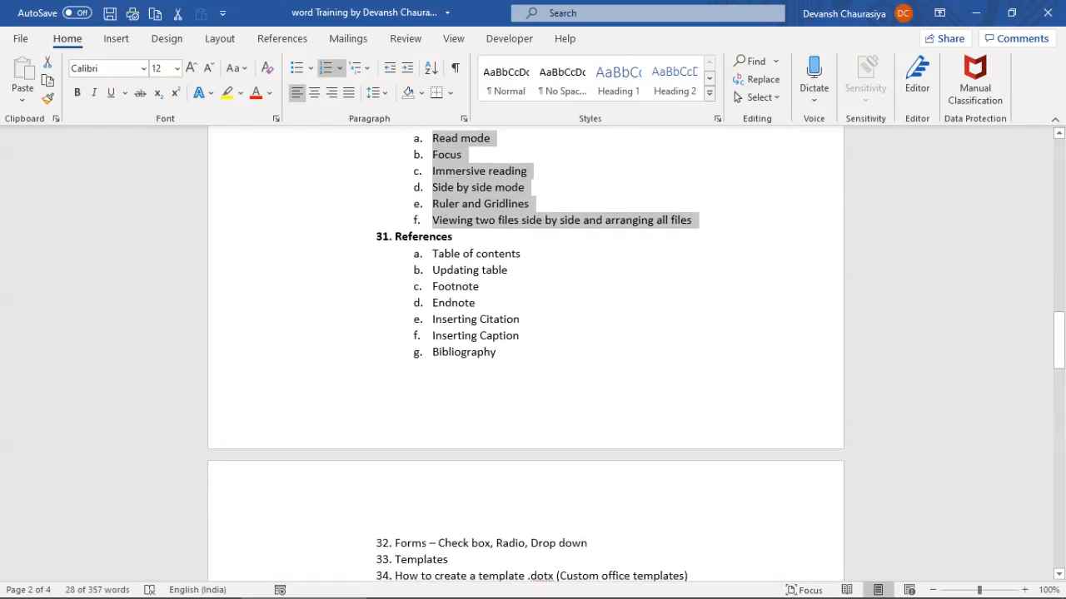
pyautogui.moveTo(432, 253); pyautogui.dragTo(504, 352)
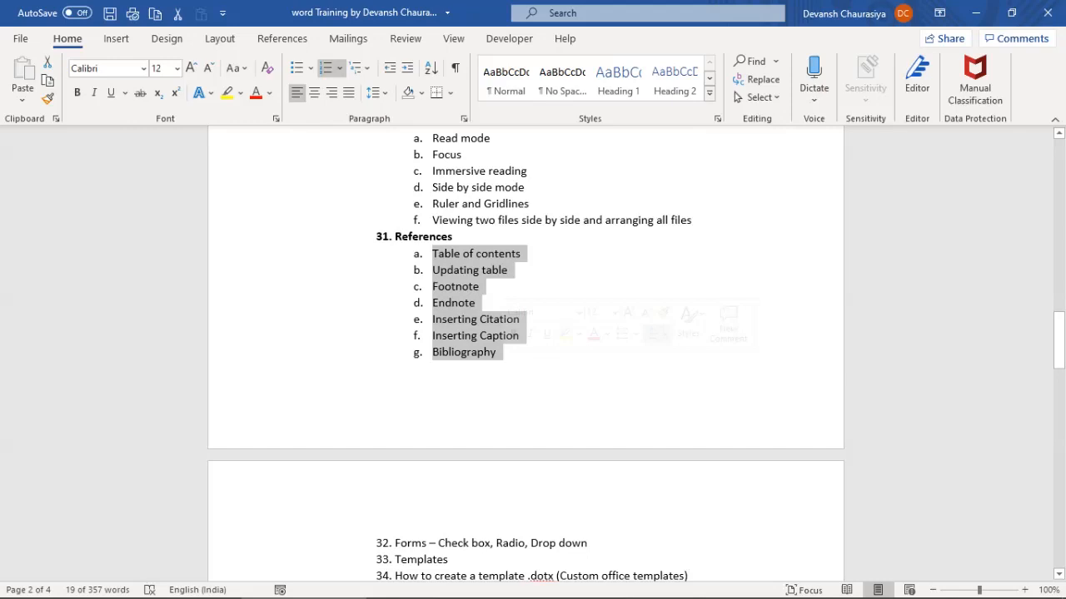
pyautogui.scroll(-4, 525, 349)
pyautogui.scroll(-2, 526, 350)
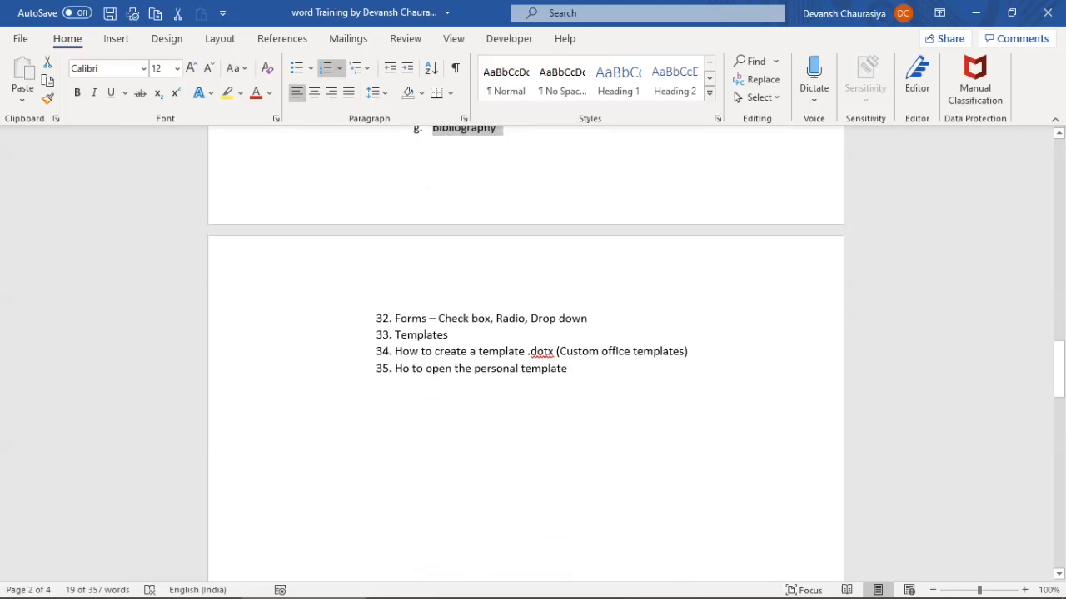
pyautogui.scroll(5, 526, 350)
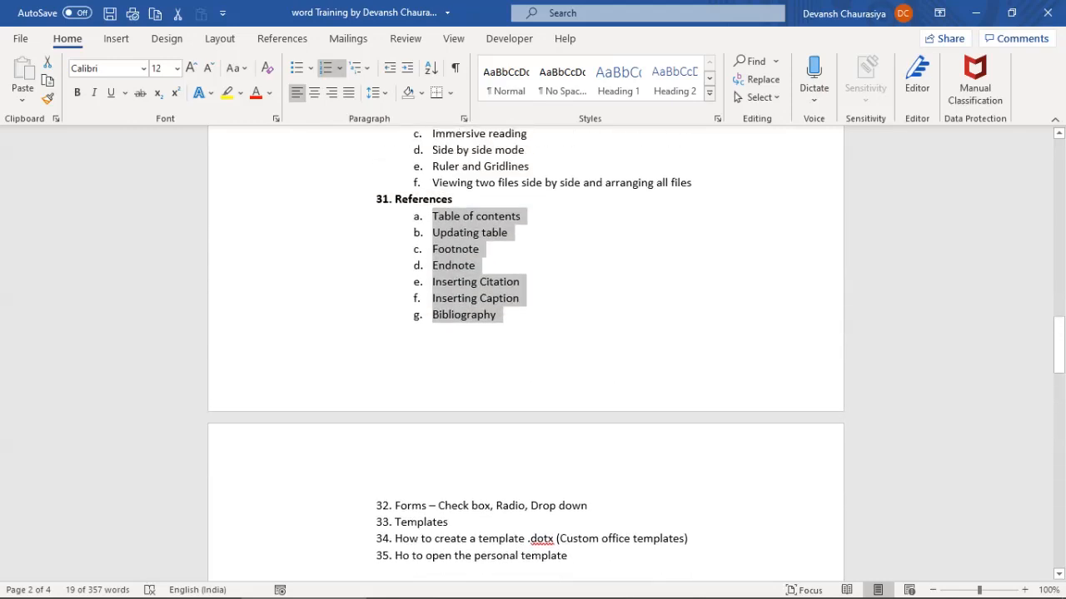
pyautogui.scroll(-11, 525, 349)
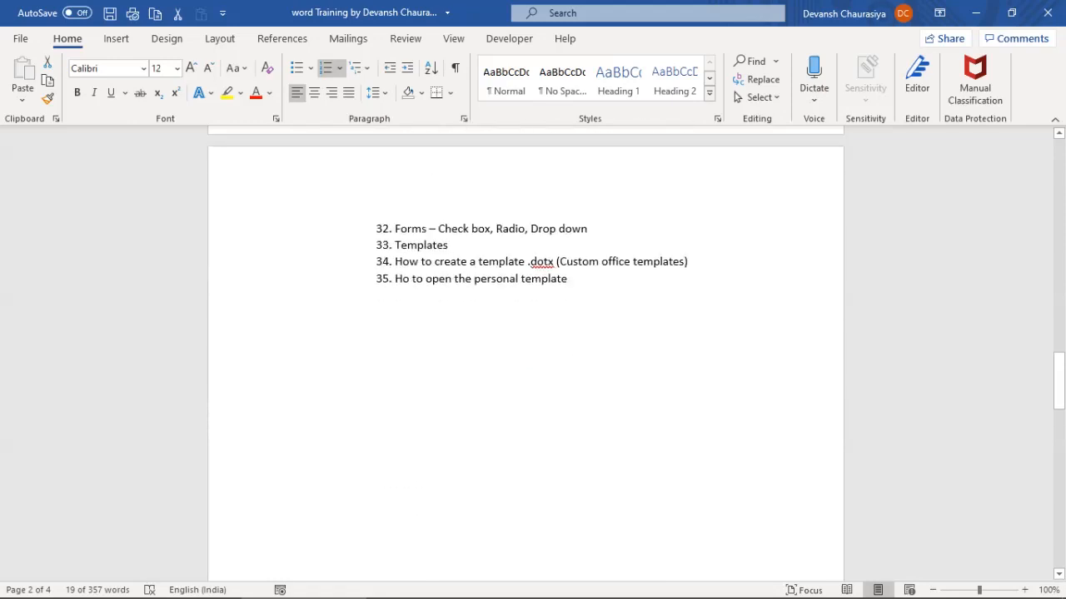
pyautogui.scroll(-2, 525, 349)
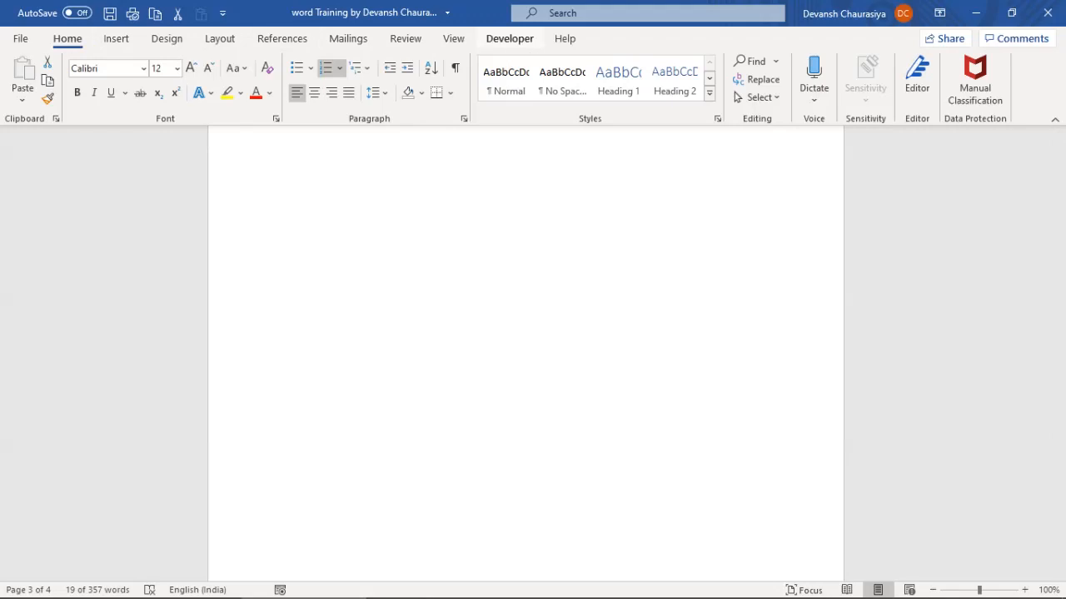
# Insert an empty 2-column, 4-row table on the blank page
pyautogui.click(509, 39)
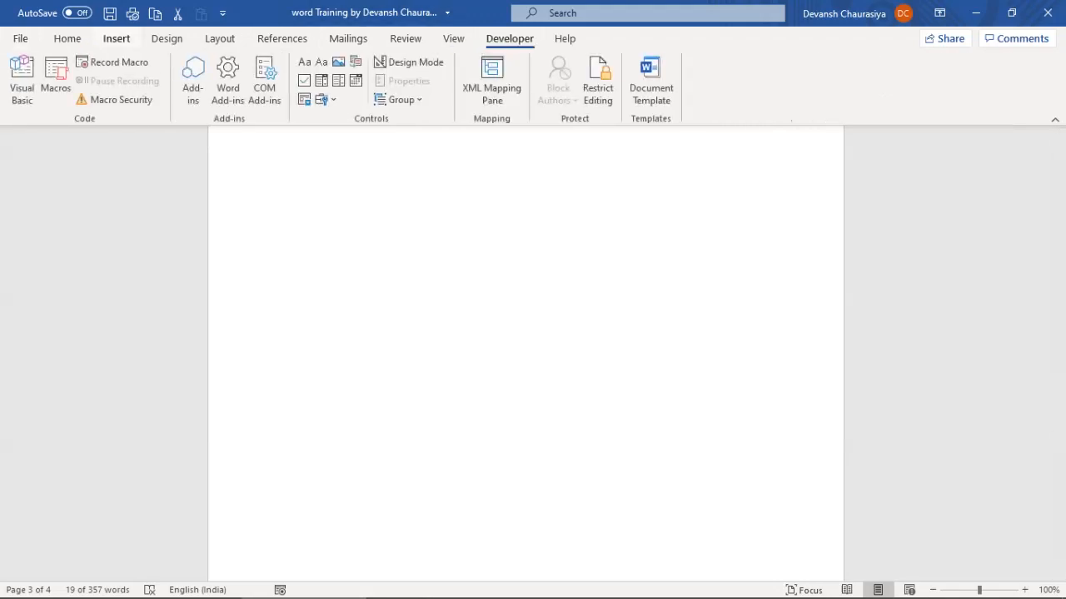
pyautogui.click(117, 38)
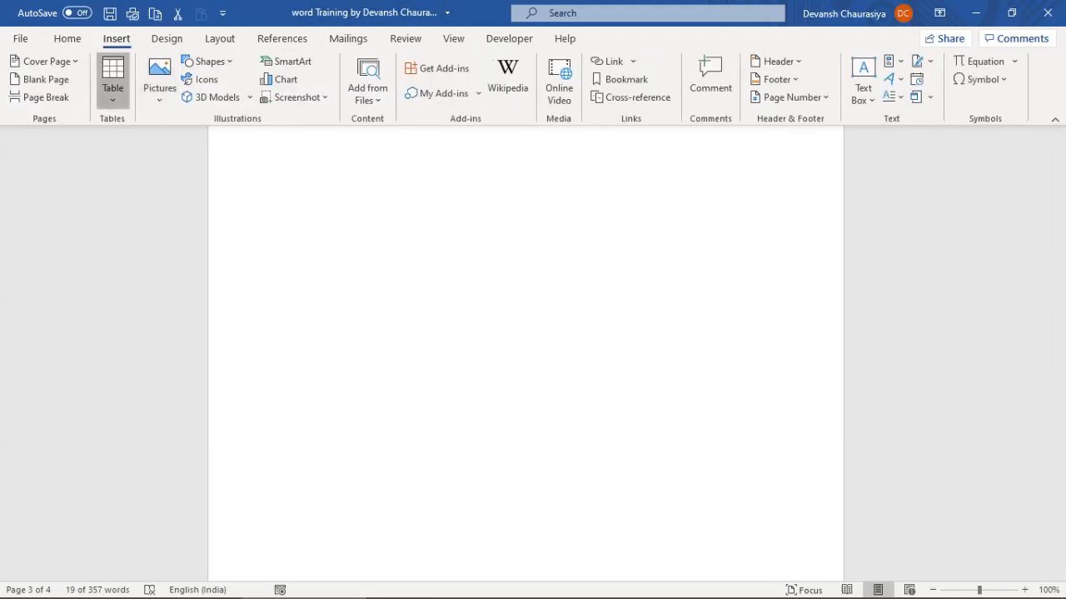
pyautogui.click(112, 83)
pyautogui.click(112, 83)
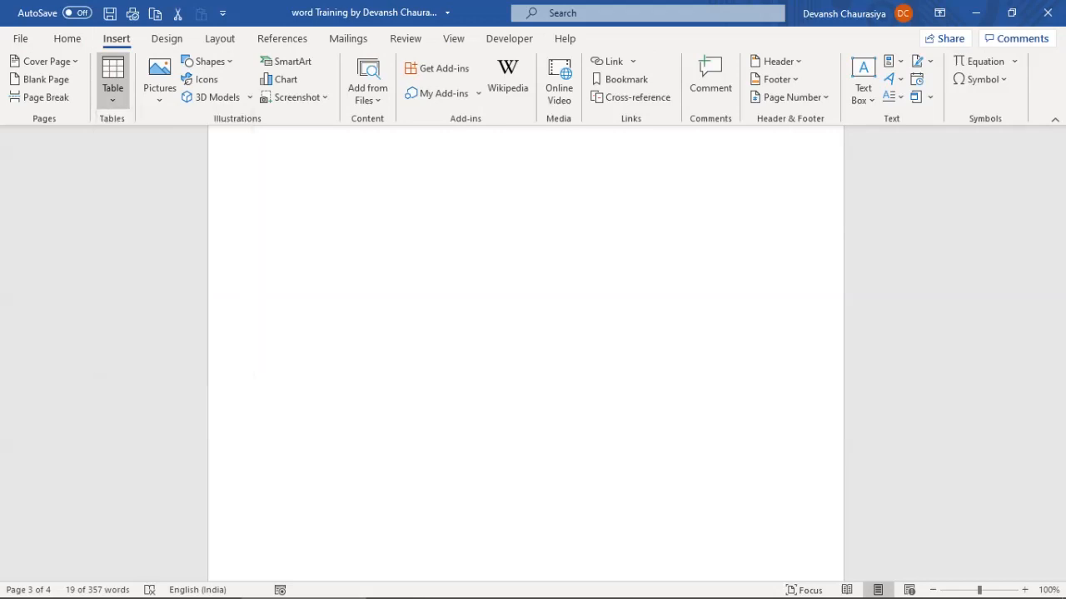
pyautogui.click(357, 241)
pyautogui.click(112, 83)
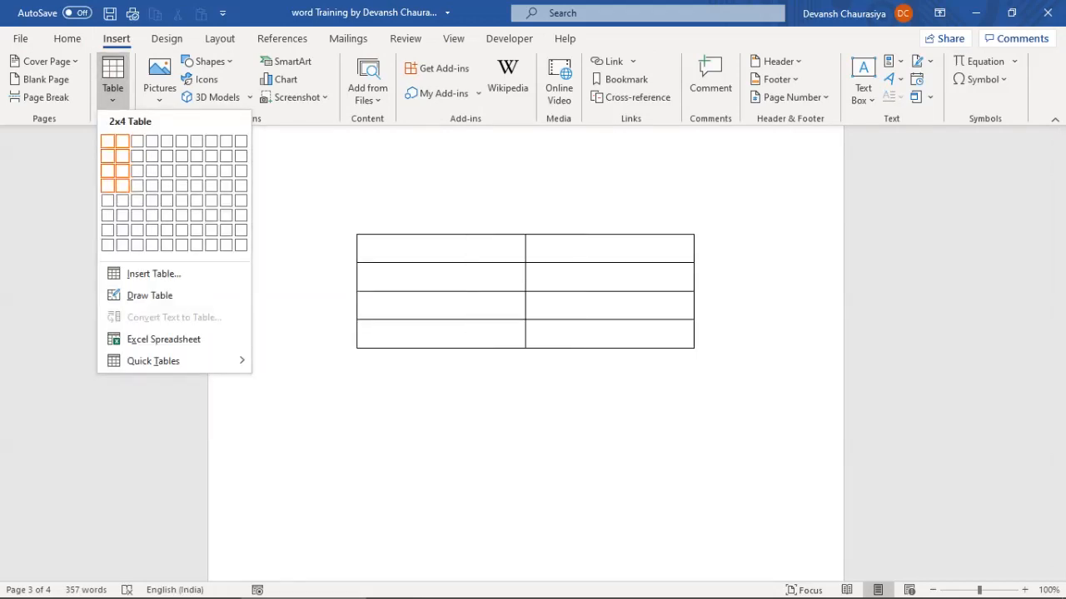
pyautogui.click(122, 185)
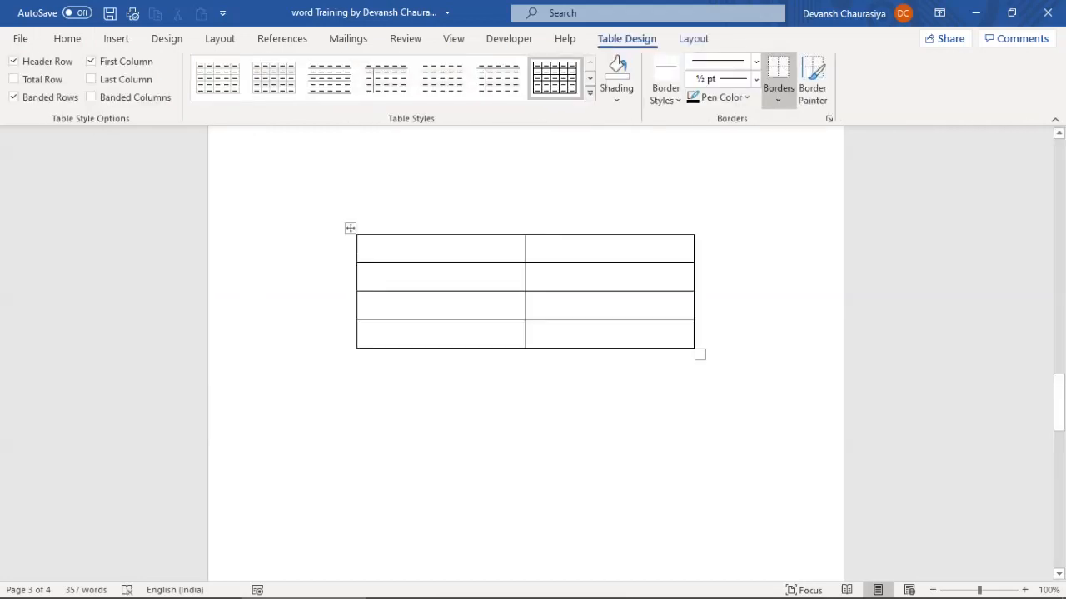
# Enlarge the table and shift it left so it spans most of the page
pyautogui.moveTo(700, 354); pyautogui.dragTo(779, 375)
pyautogui.moveTo(350, 228); pyautogui.dragTo(311, 228)
pyautogui.moveTo(738, 376); pyautogui.dragTo(802, 391)
pyautogui.moveTo(312, 228); pyautogui.dragTo(252, 228)
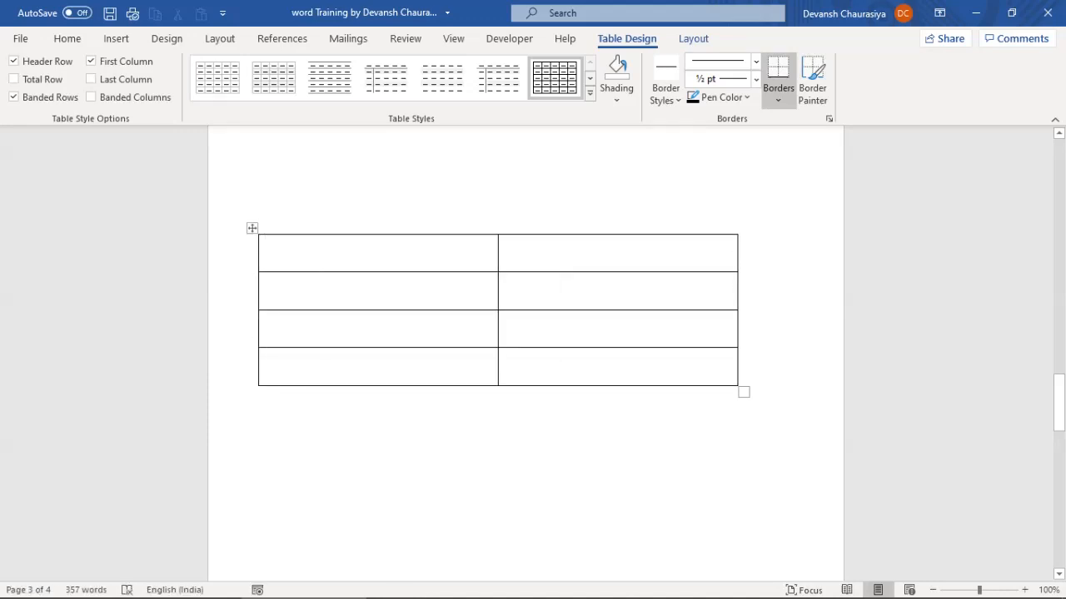
pyautogui.moveTo(743, 392); pyautogui.dragTo(810, 414)
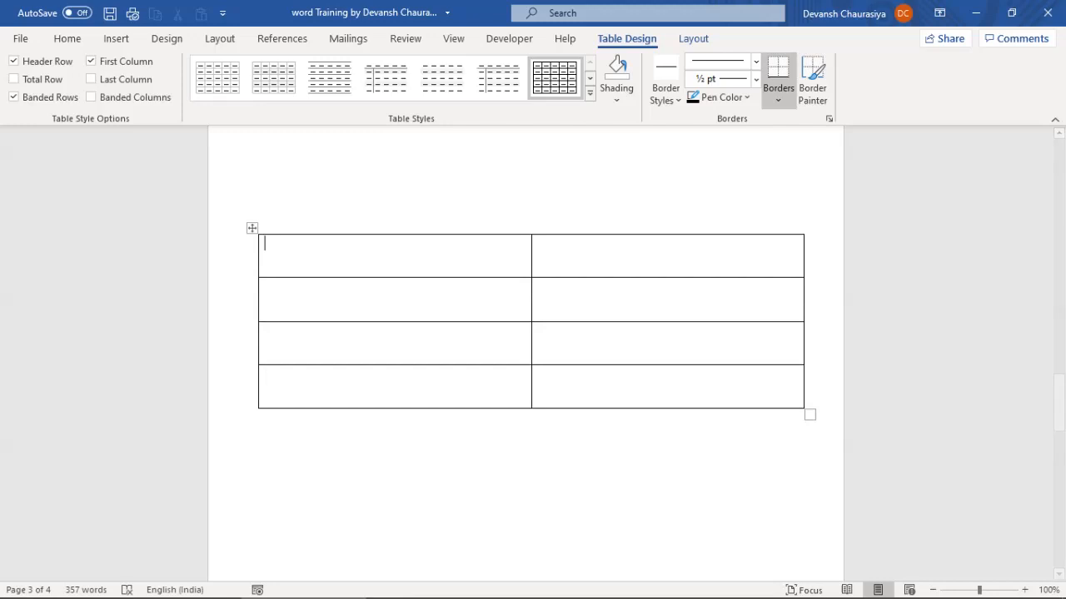
pyautogui.click(508, 38)
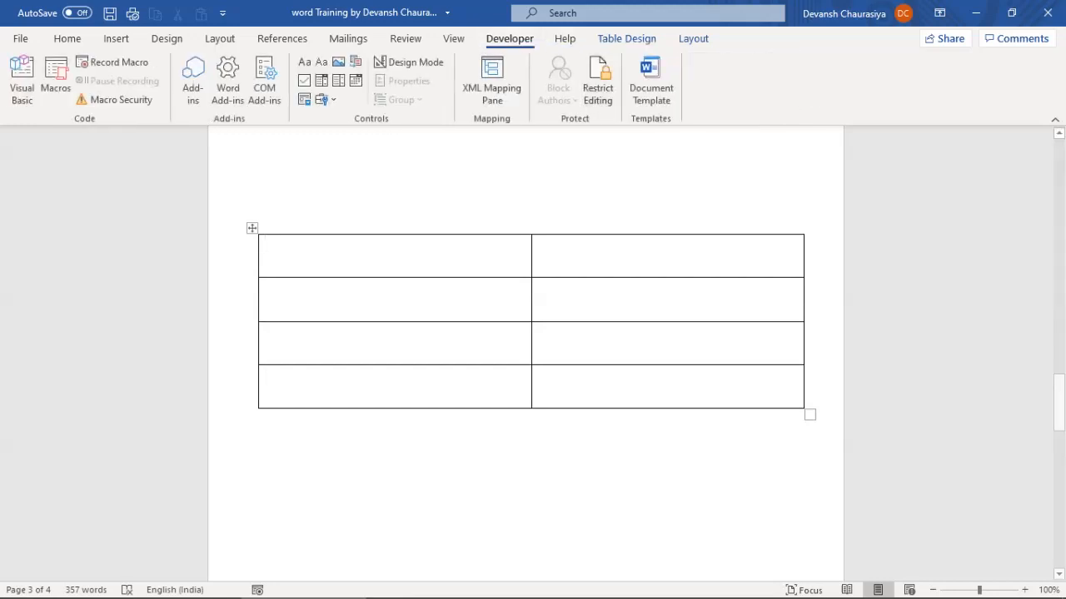
# Remove a misplaced combo box and narrow the table's left column slightly
pyautogui.click(322, 81)
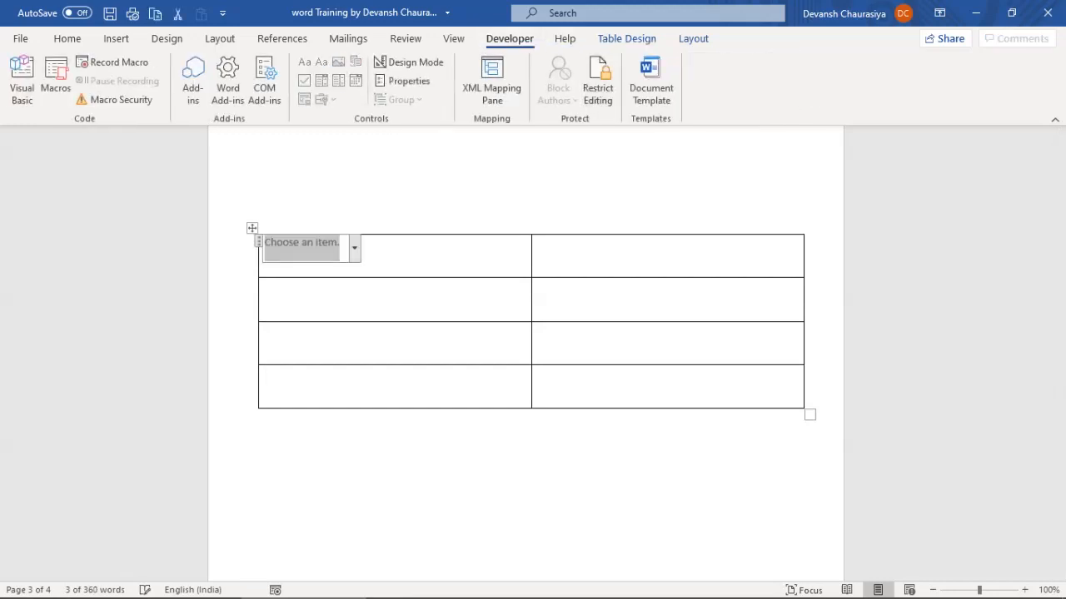
pyautogui.press('Delete')
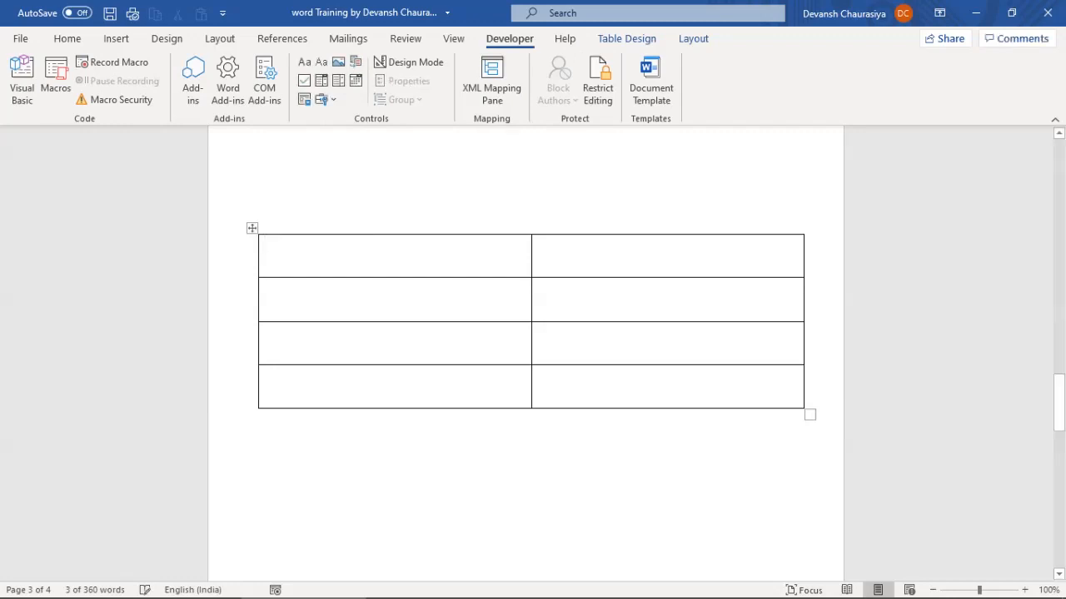
pyautogui.moveTo(531, 300); pyautogui.dragTo(518, 300)
# Insert a combo box content control in the top-right cell and switch on Design Mode
pyautogui.click(527, 245)
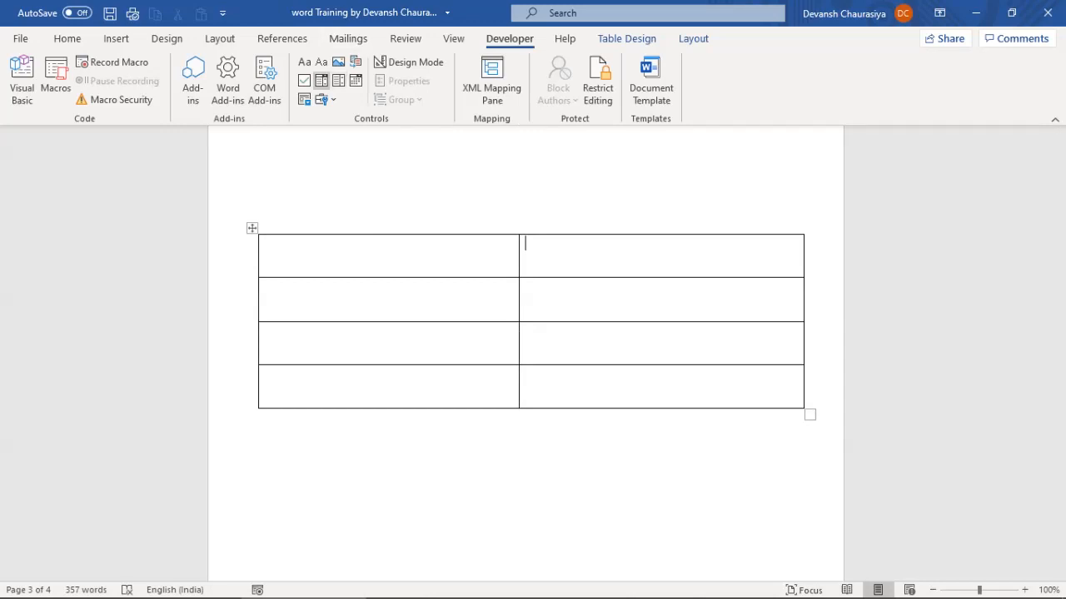
pyautogui.click(322, 81)
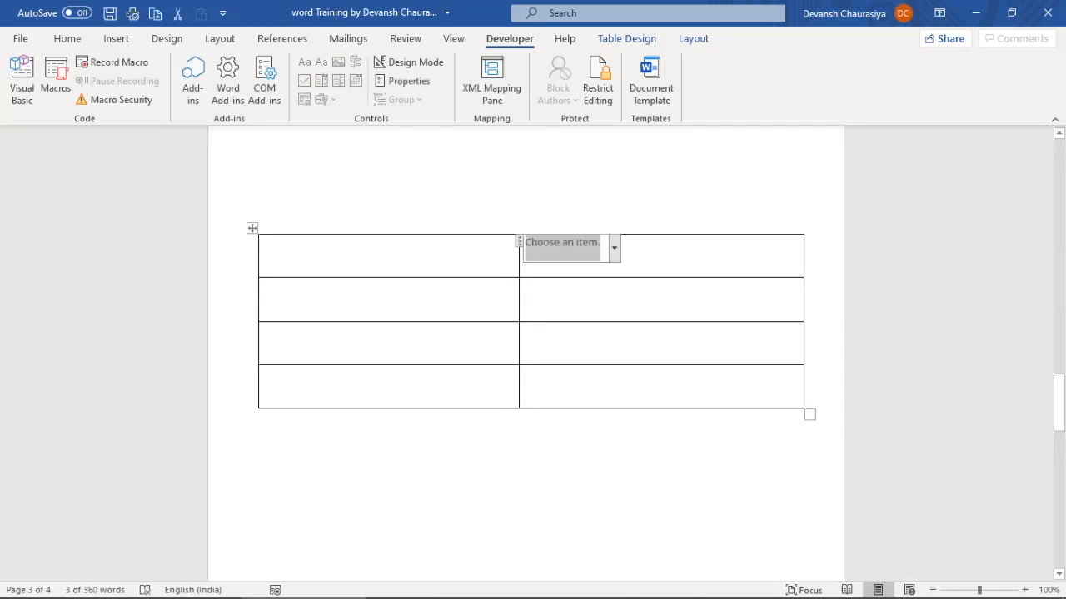
pyautogui.hotkey('ctrl', 'z')
pyautogui.hotkey('ctrl', 'z')
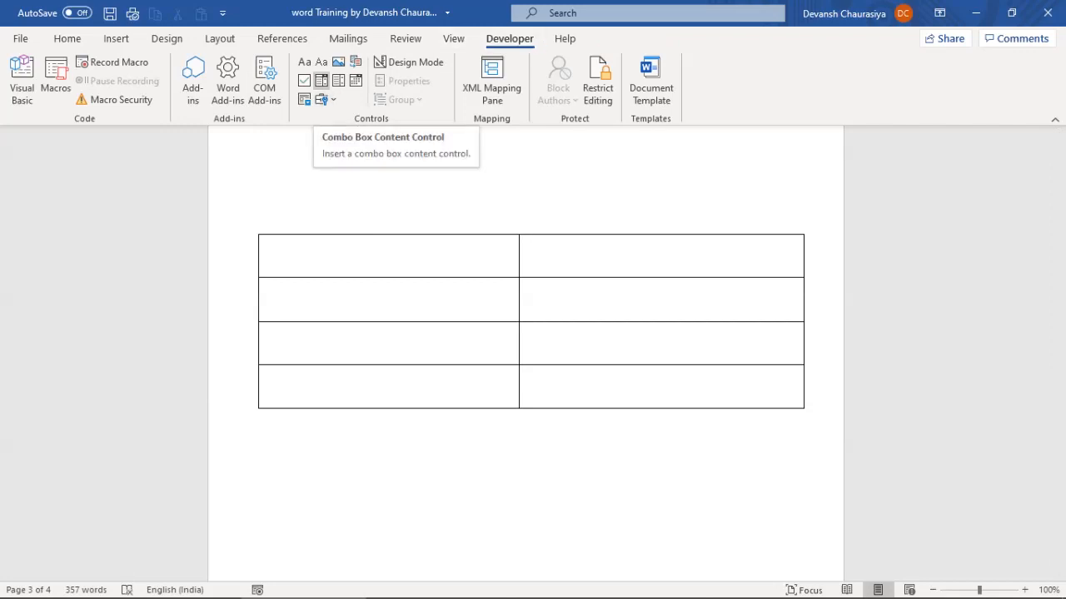
pyautogui.click(524, 242)
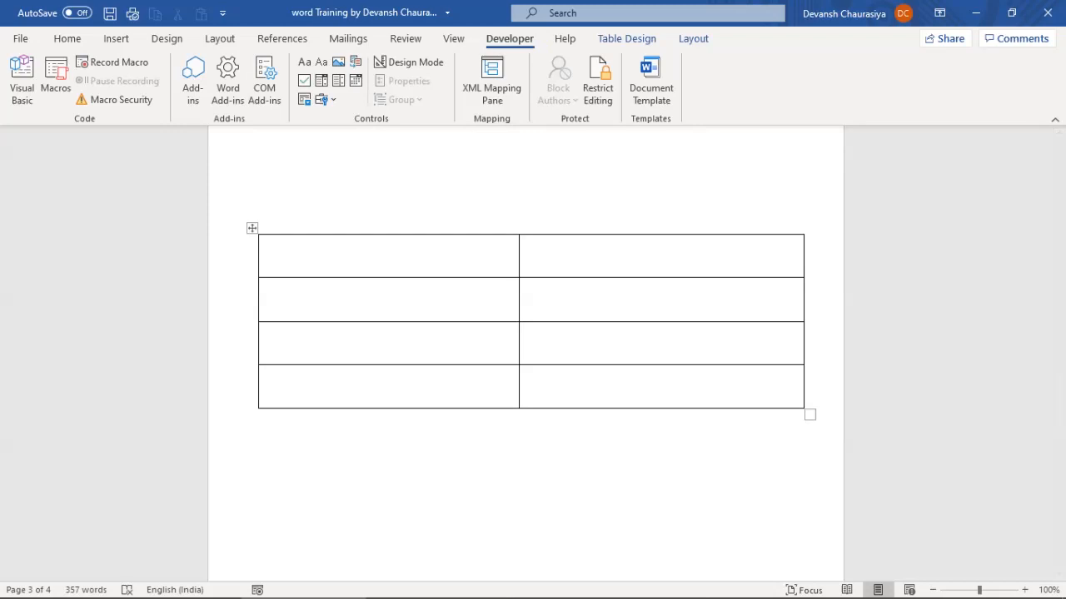
pyautogui.click(322, 81)
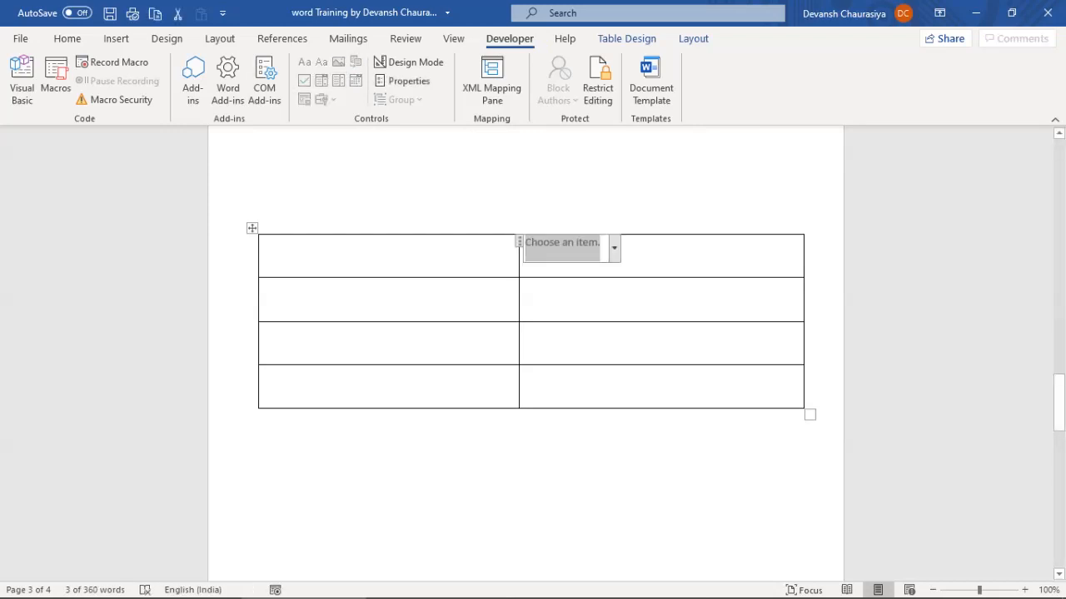
pyautogui.click(614, 247)
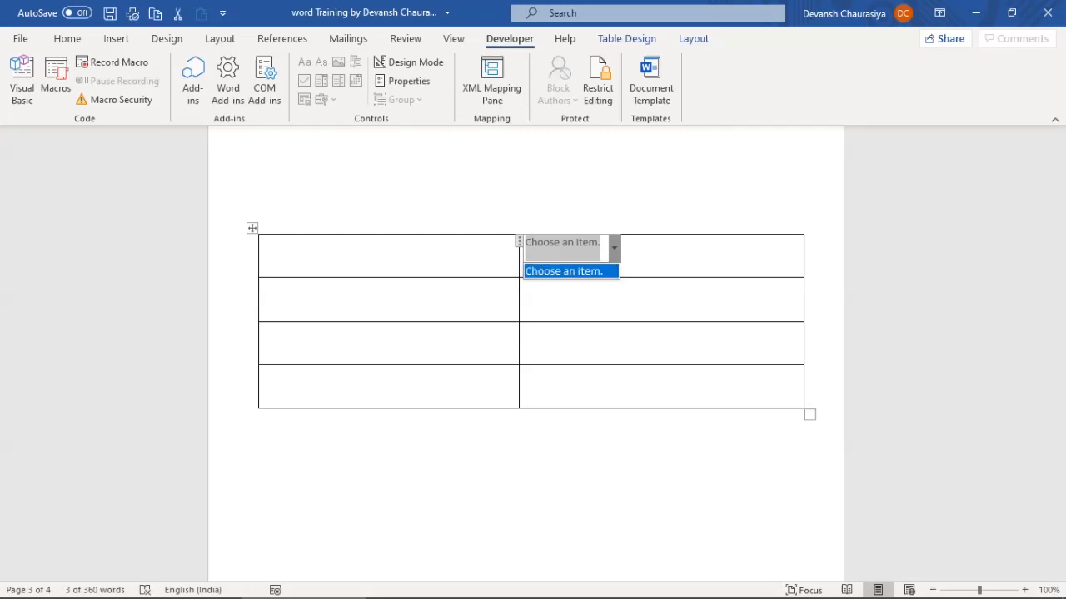
pyautogui.click(614, 248)
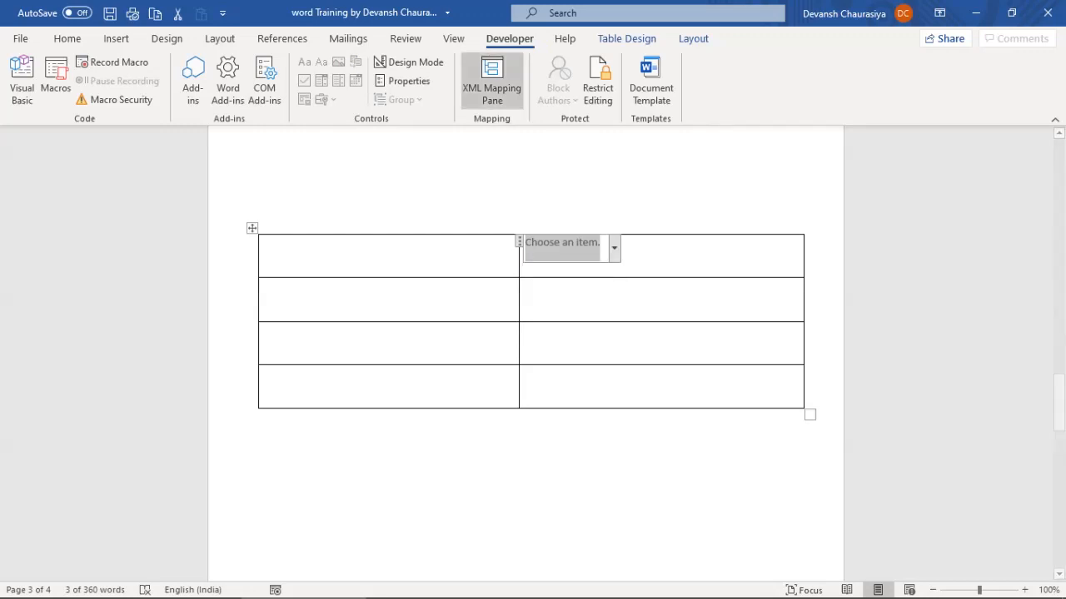
pyautogui.click(378, 62)
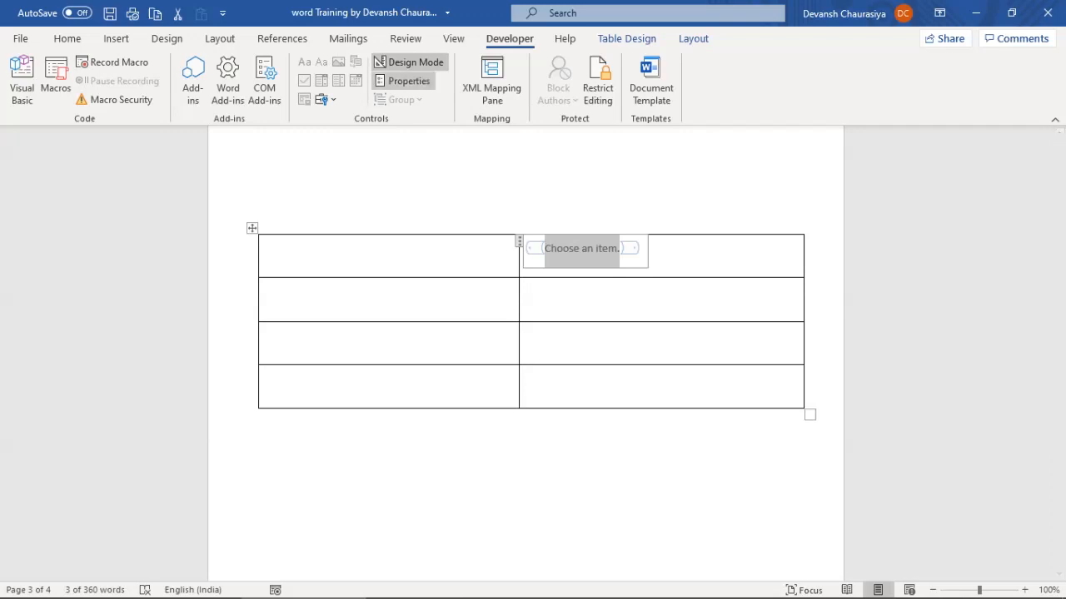
# Give the combo box the title 'Outing Place' and the tag 'OutingTeam'
pyautogui.click(404, 81)
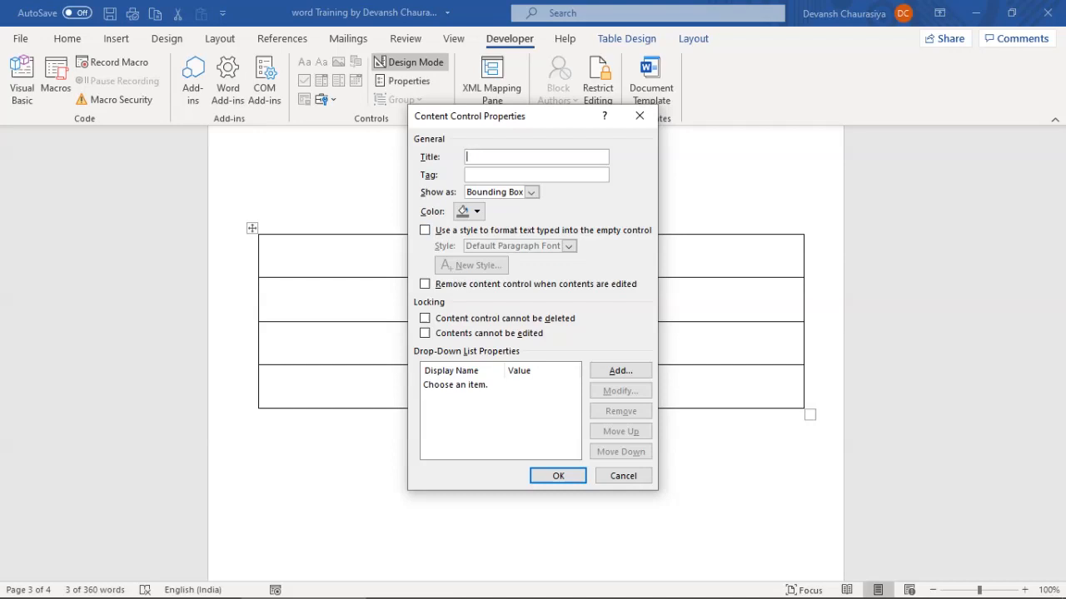
pyautogui.write('Outing Place')
pyautogui.press('Tab')
pyautogui.write('O')
pyautogui.press('BackSpace')
pyautogui.write('Outing')
pyautogui.write('Team')
# Add Milan, Paris and Rome as choices in the combo box list
pyautogui.click(621, 370)
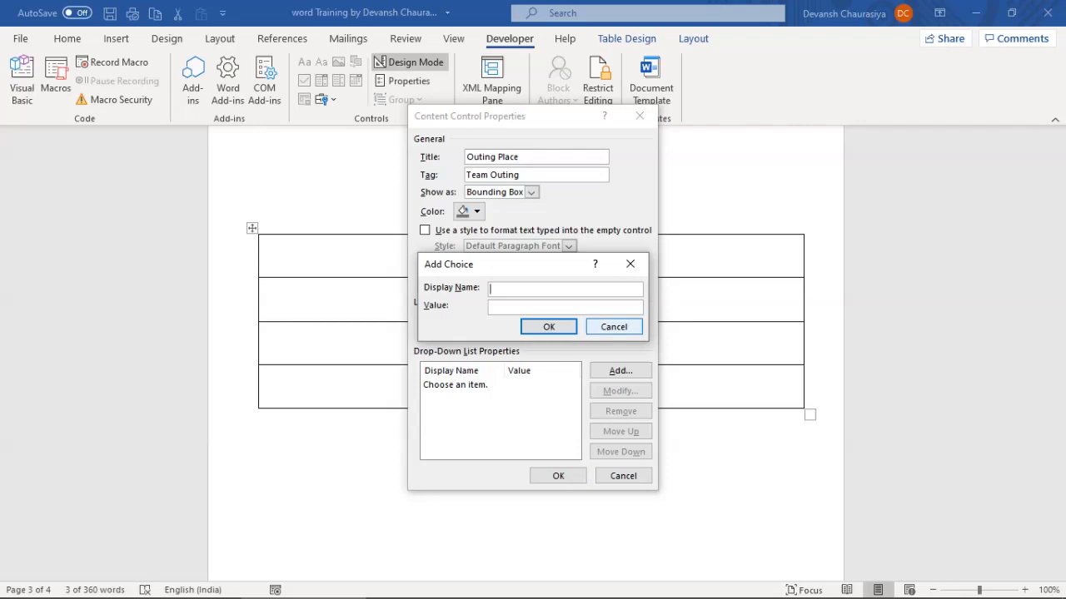
pyautogui.write('Milan')
pyautogui.press('Return')
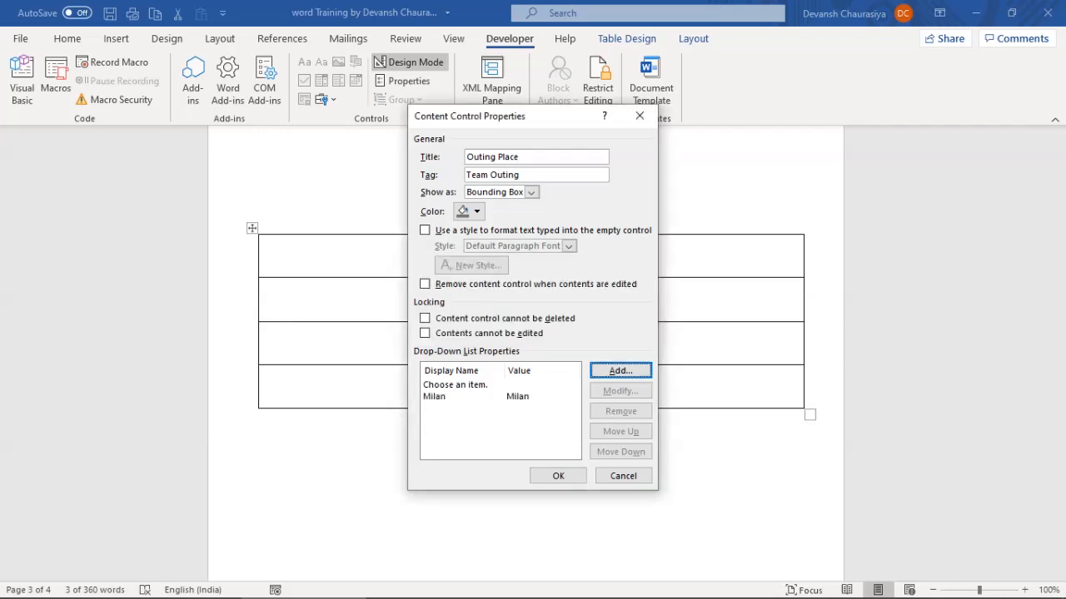
pyautogui.click(621, 371)
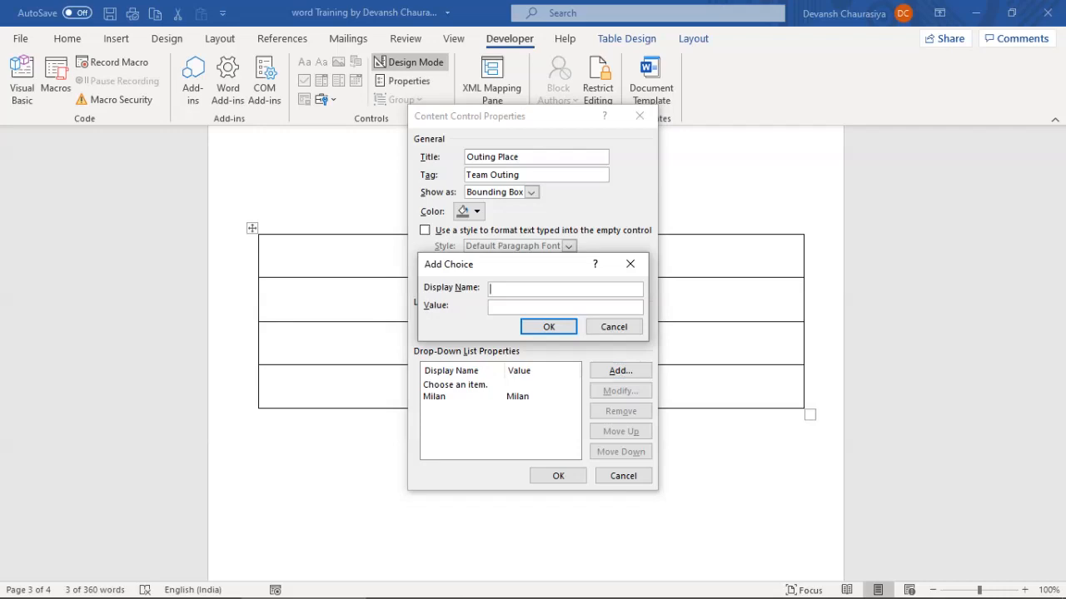
pyautogui.write('Paris')
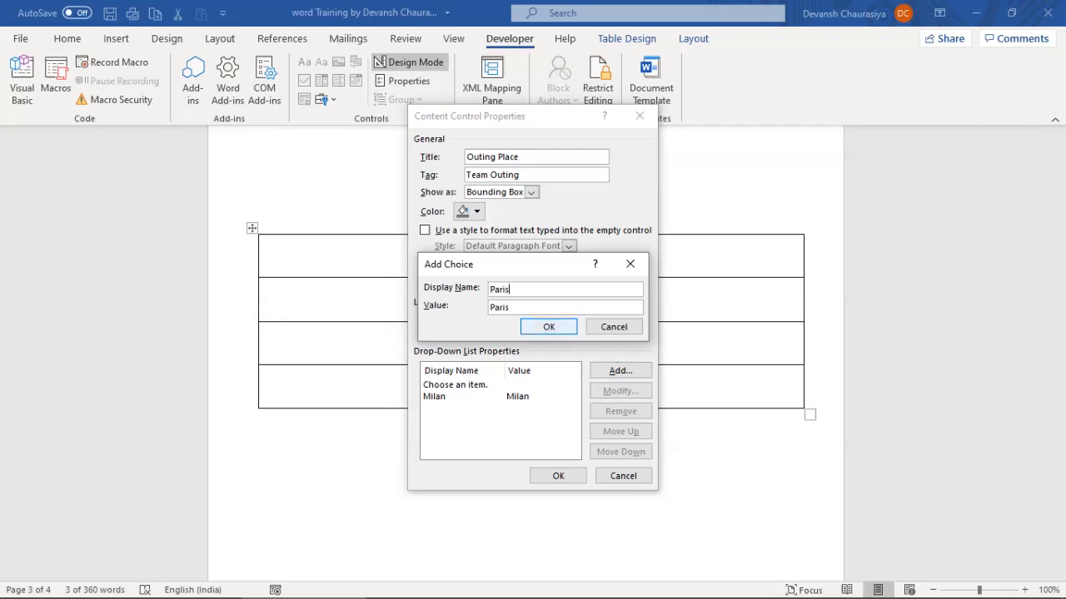
pyautogui.press('Return')
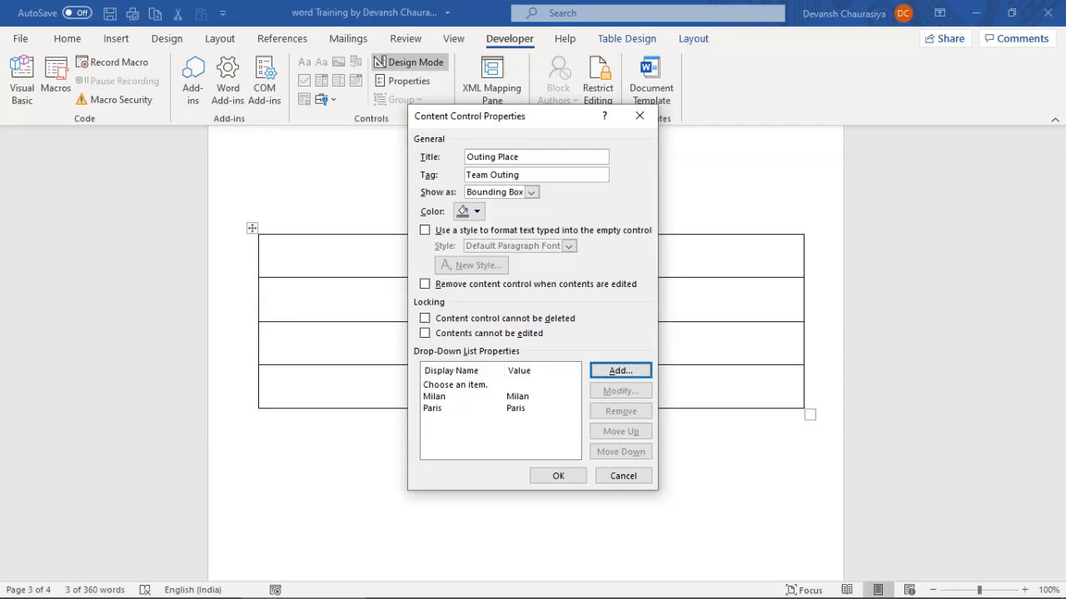
pyautogui.click(434, 397)
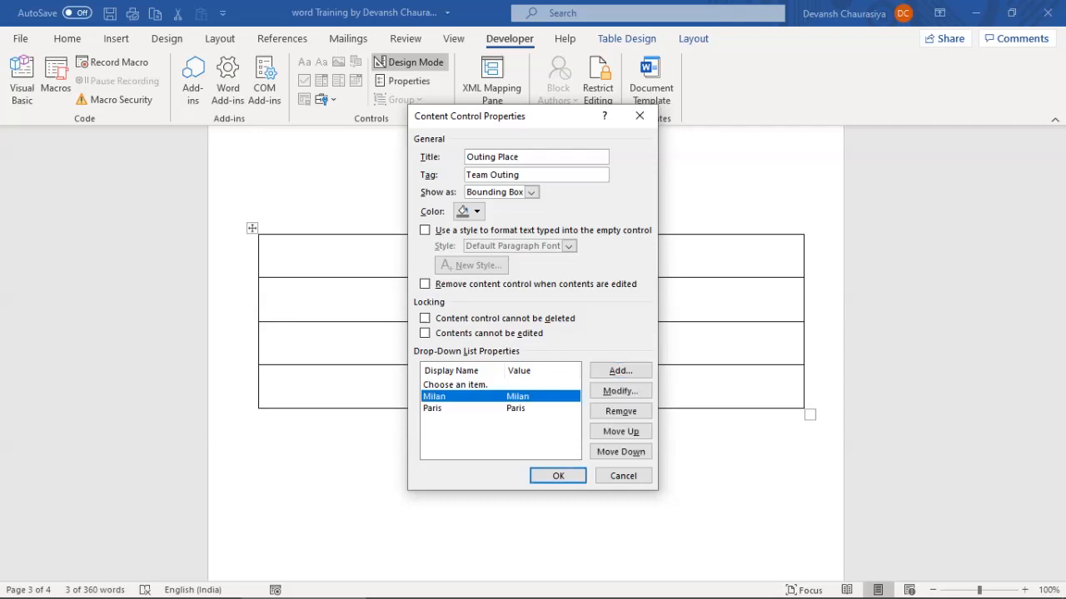
pyautogui.click(620, 372)
pyautogui.write('Rome')
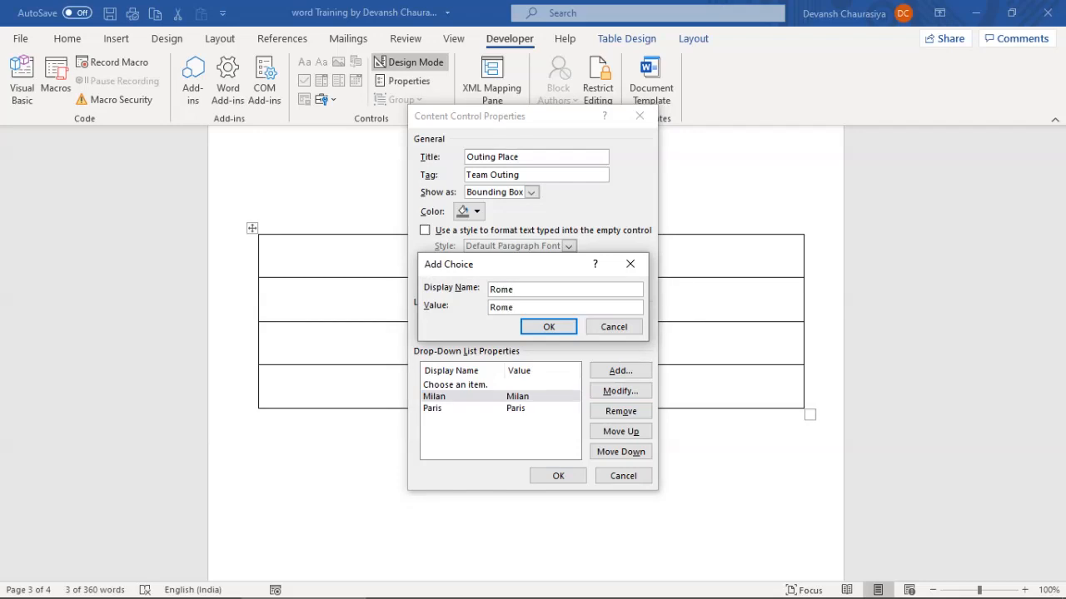
pyautogui.press('Return')
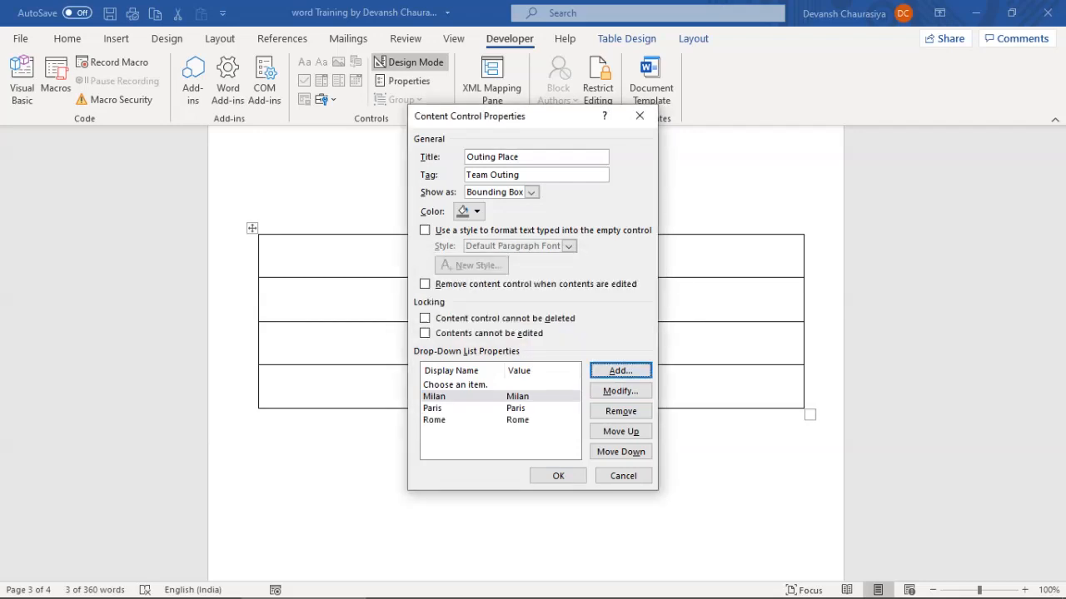
# Move Rome above Paris, remove the 'Choose an item.' placeholder, and apply the settings
pyautogui.click(435, 420)
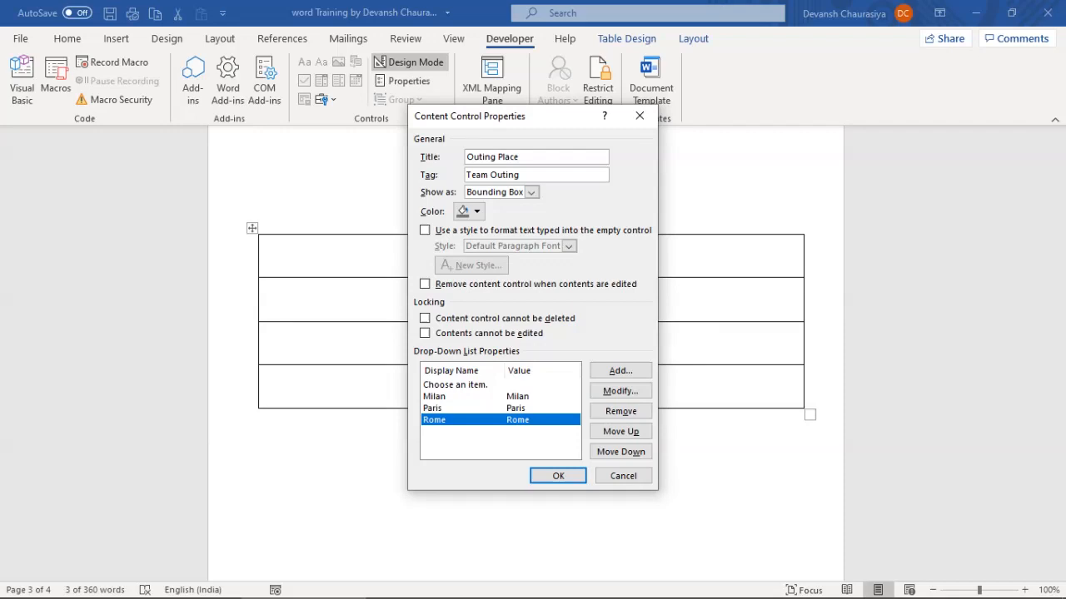
pyautogui.click(620, 432)
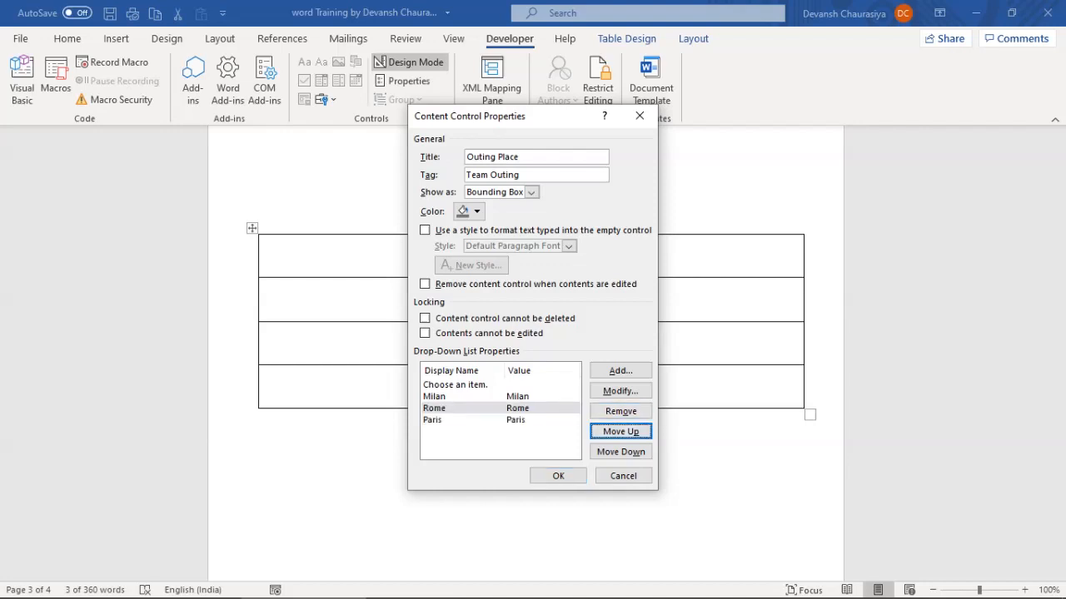
pyautogui.click(455, 385)
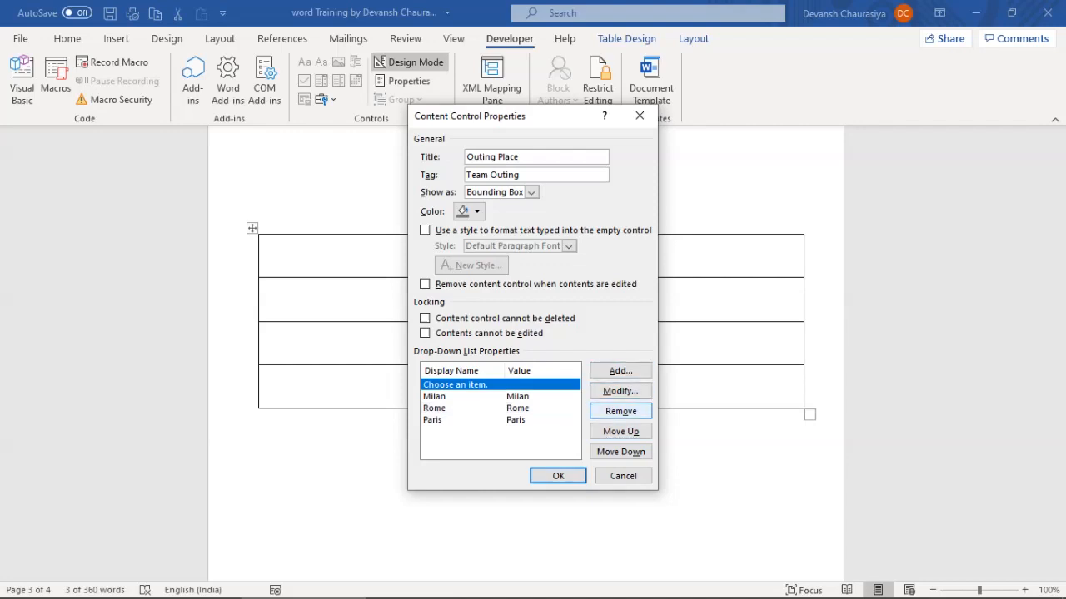
pyautogui.click(621, 411)
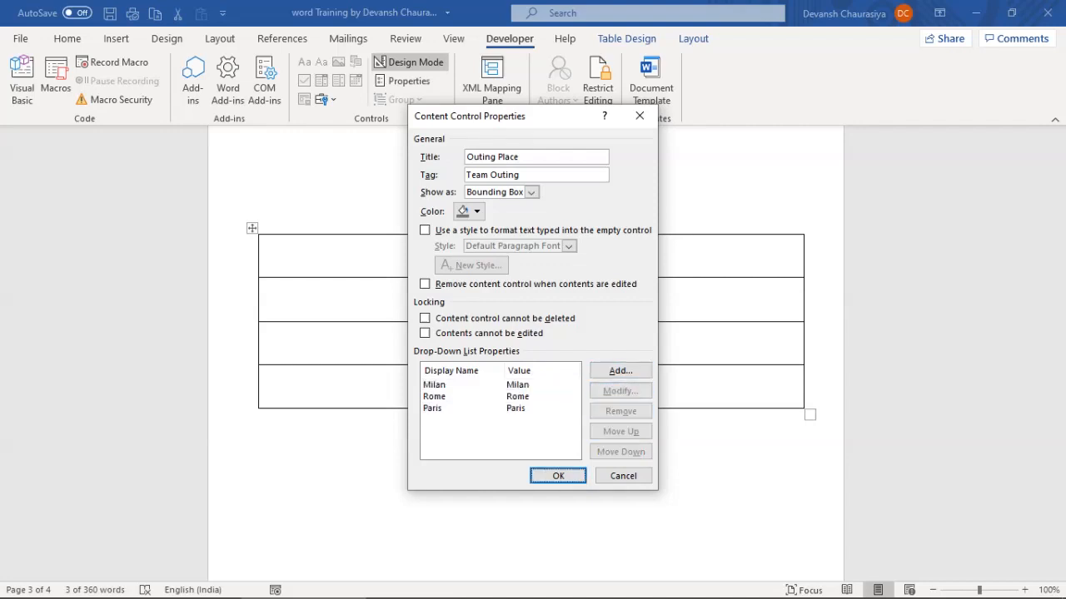
pyautogui.click(557, 475)
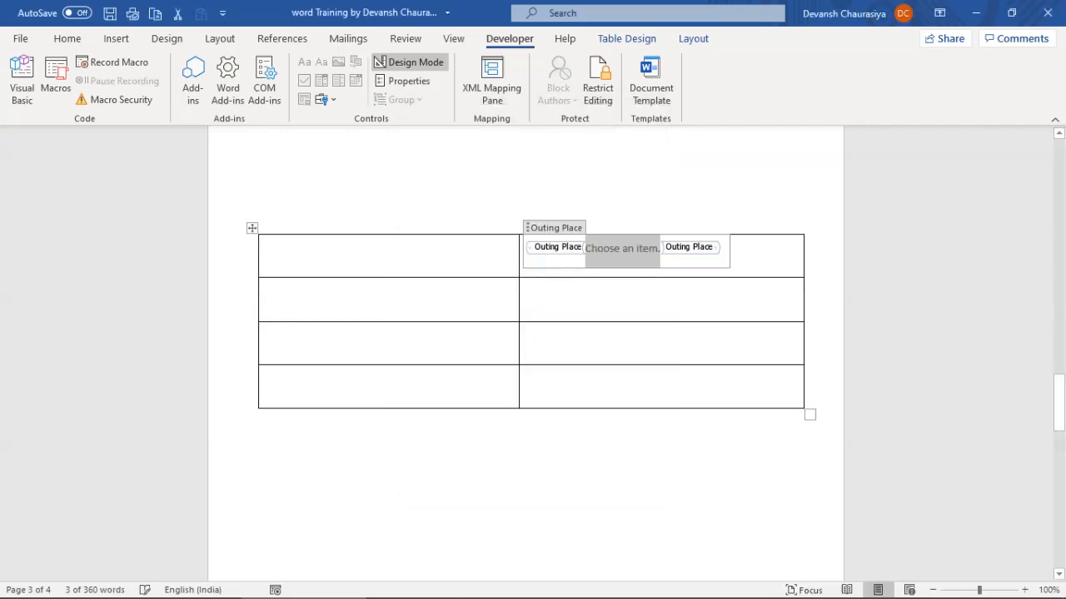
# Turn off design mode and type 'Where do you want to holiday?' in the top-left cell
pyautogui.click(408, 62)
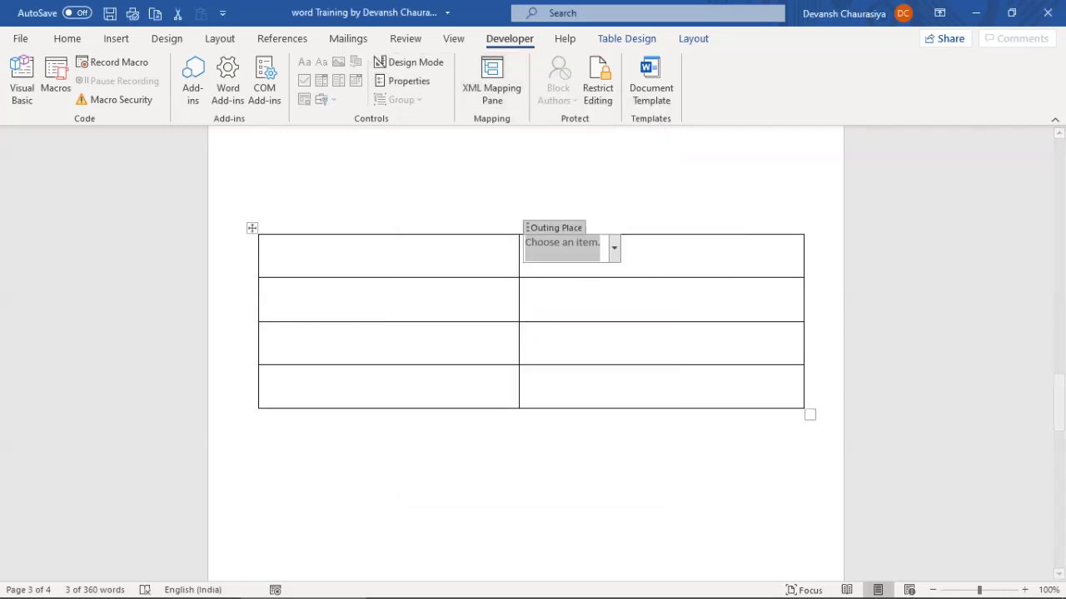
pyautogui.click(265, 243)
pyautogui.write('Where do ')
pyautogui.write('you')
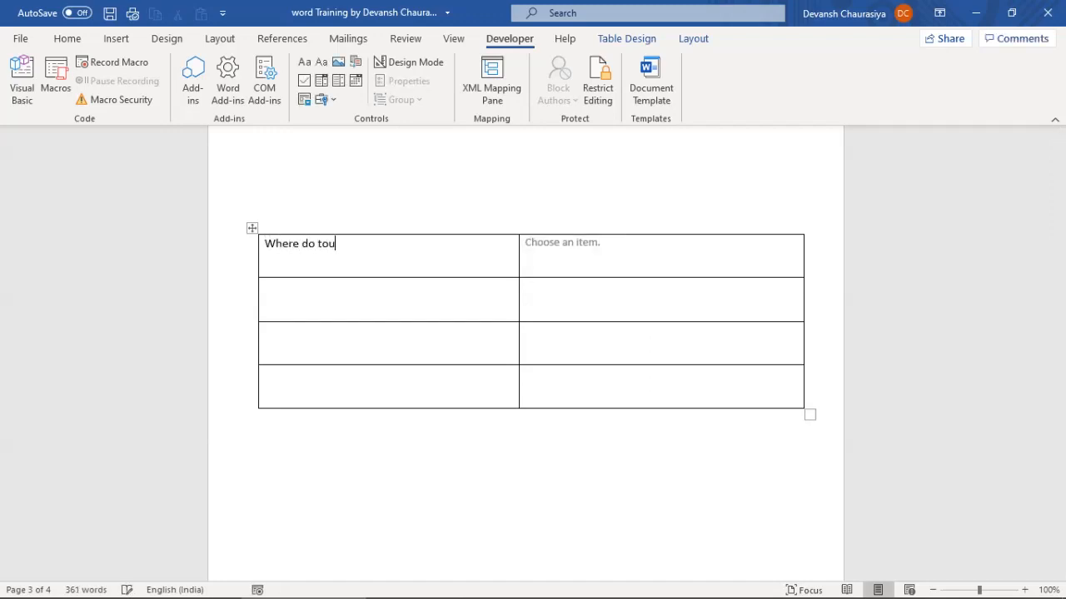
pyautogui.press('BackSpace')
pyautogui.press('BackSpace')
pyautogui.press('BackSpace')
pyautogui.write('you want to holiday?')
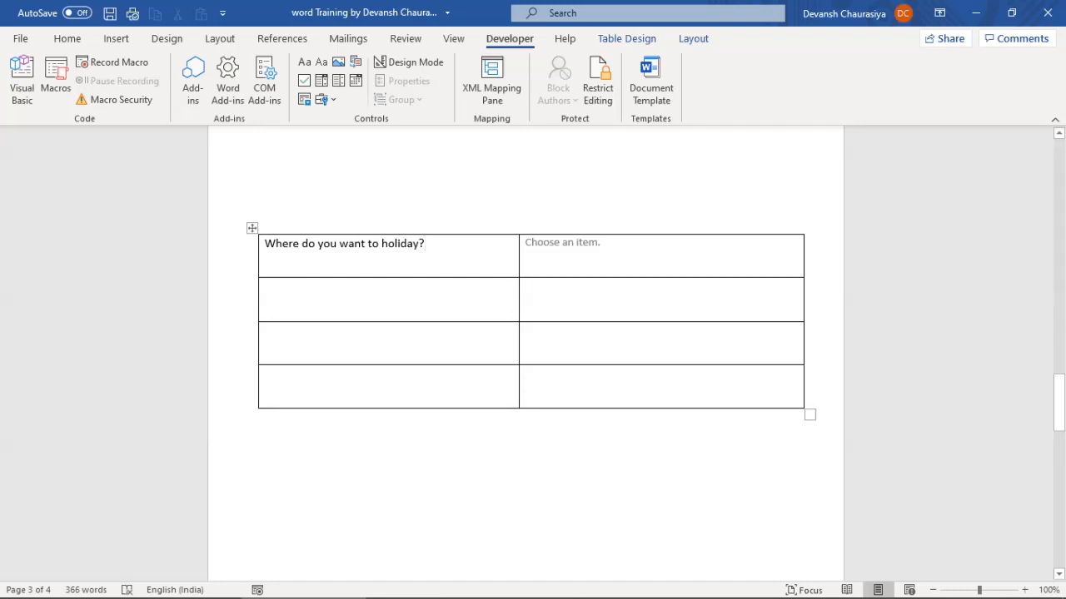
pyautogui.click(253, 228)
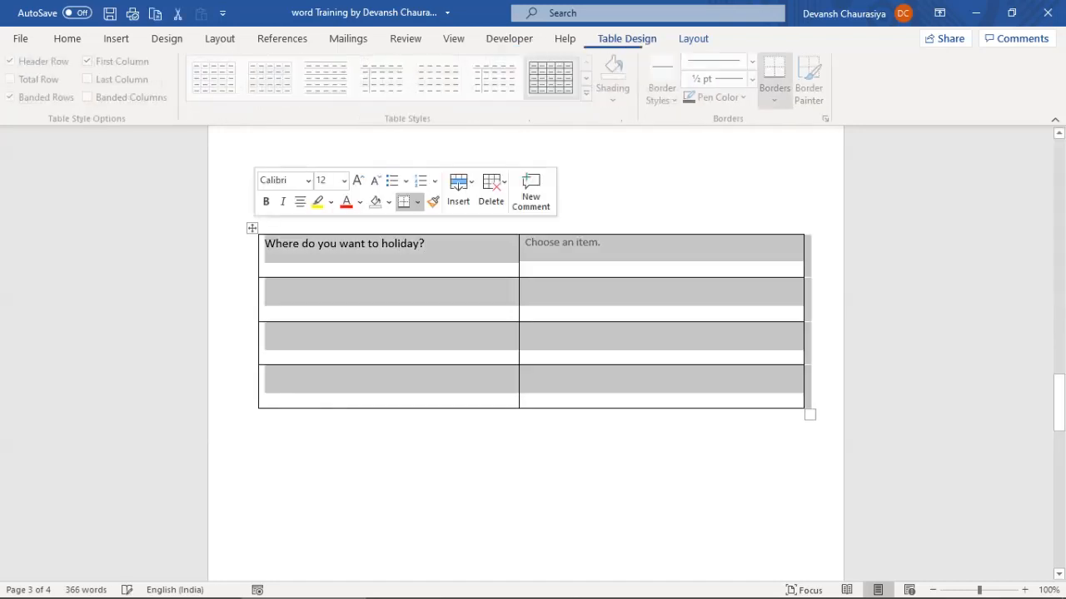
# Set the table's cell vertical alignment to Center in Table Properties
pyautogui.rightClick(252, 228)
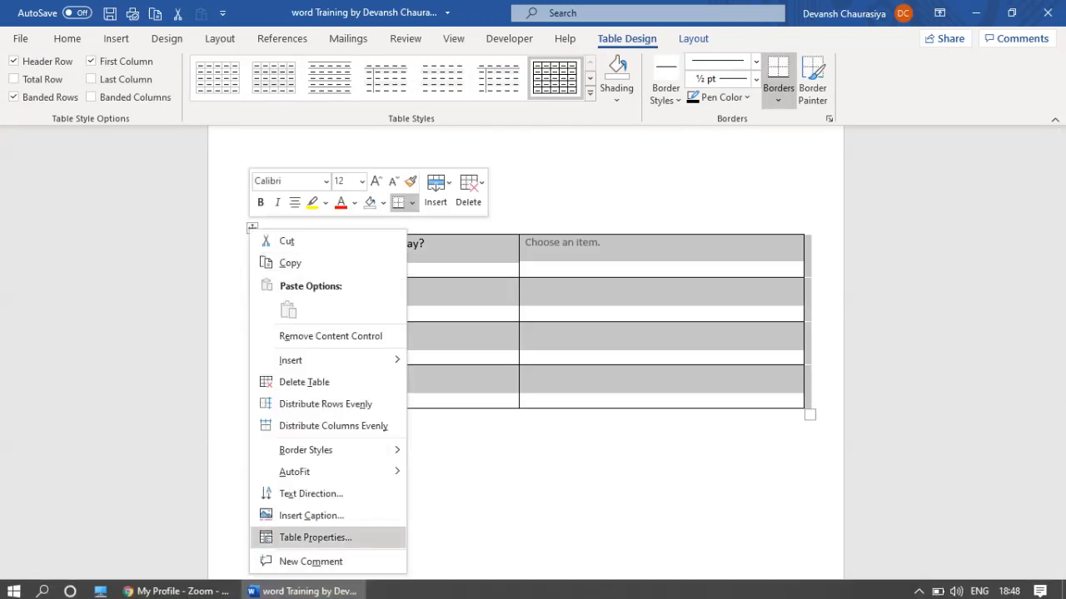
pyautogui.click(315, 537)
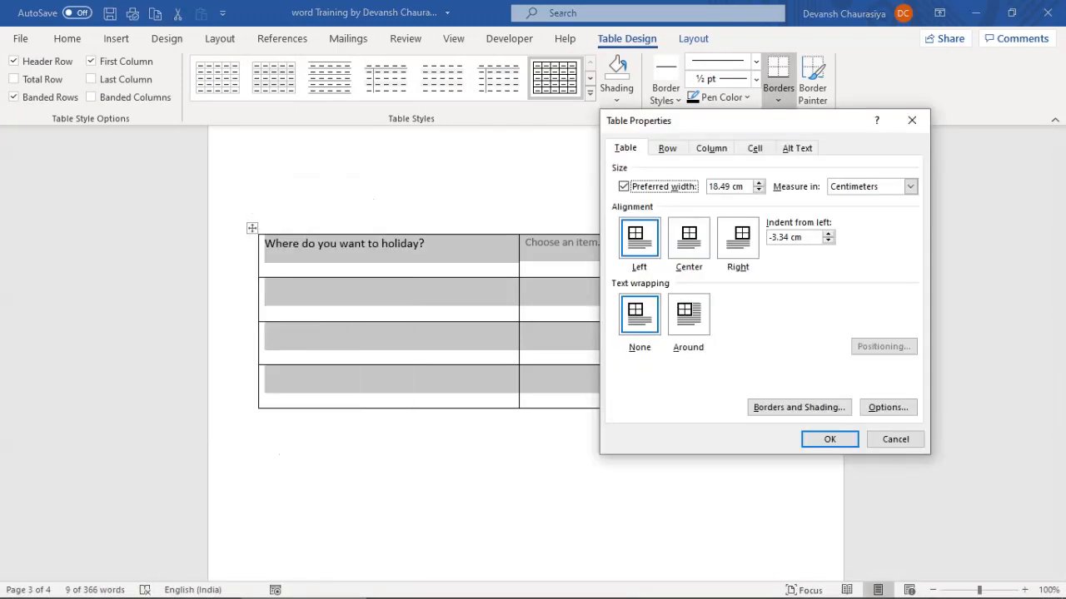
pyautogui.hotkey('shift', 'Tab')
pyautogui.hotkey('alt', 'c')
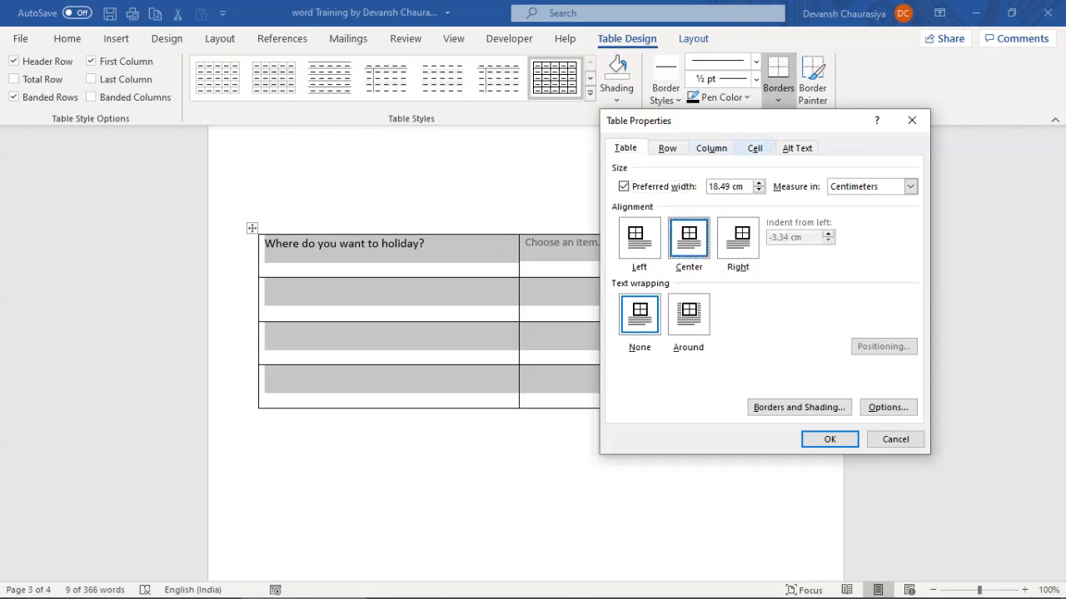
pyautogui.hotkey('alt', 'l')
pyautogui.hotkey('alt', 'e')
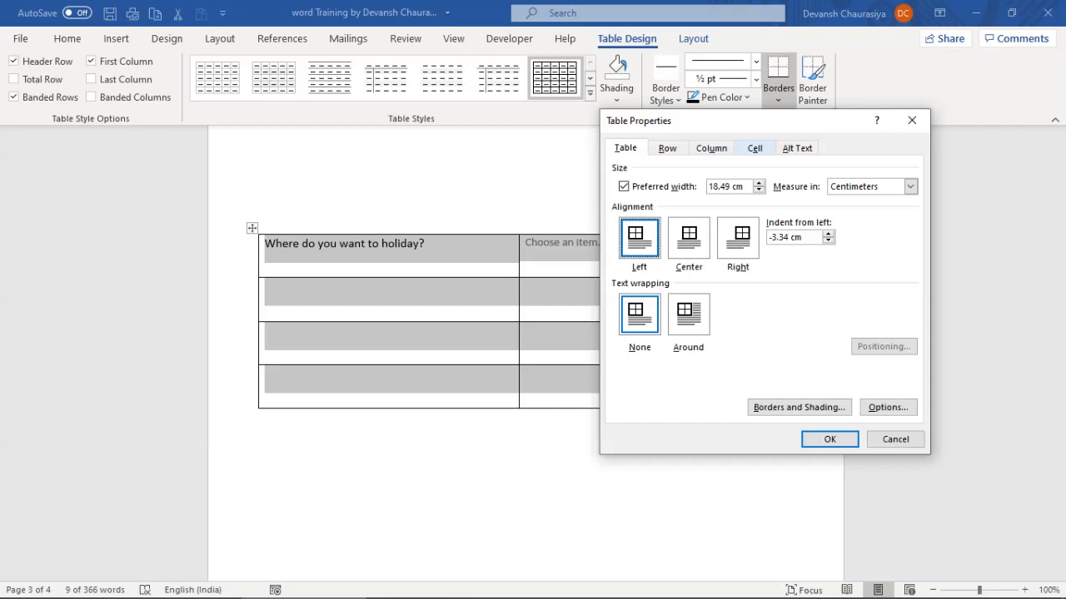
pyautogui.hotkey('alt', 'c')
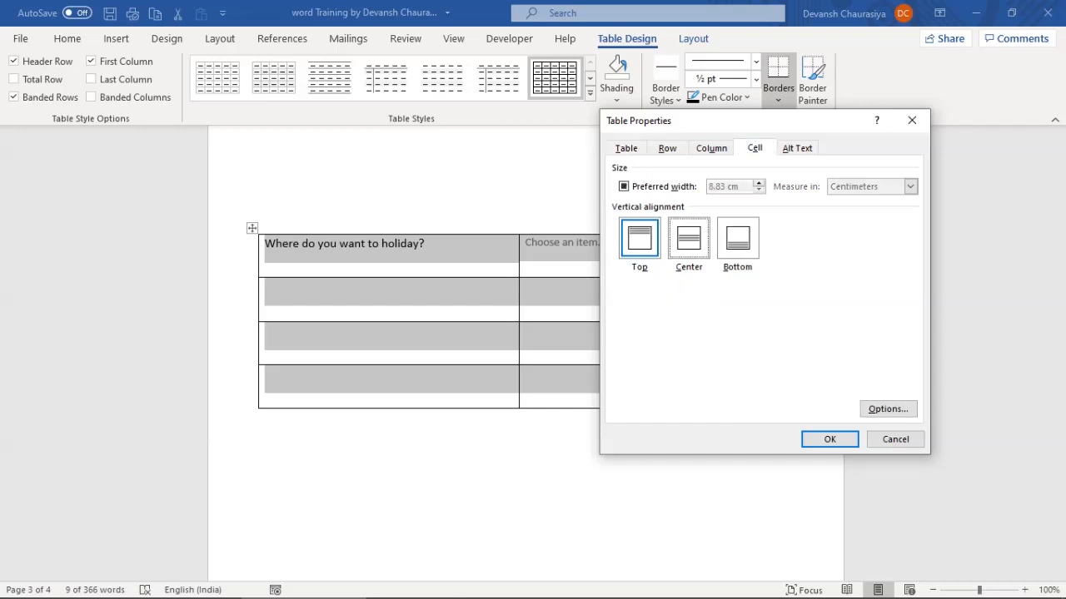
pyautogui.press('Return')
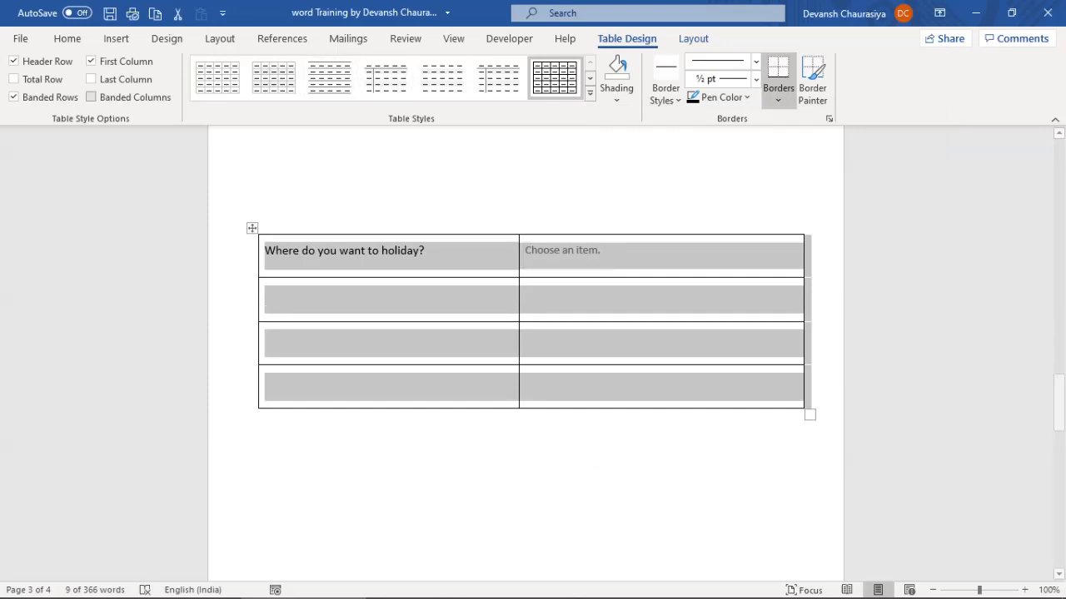
# Centre the whole table horizontally on the page
pyautogui.click(67, 39)
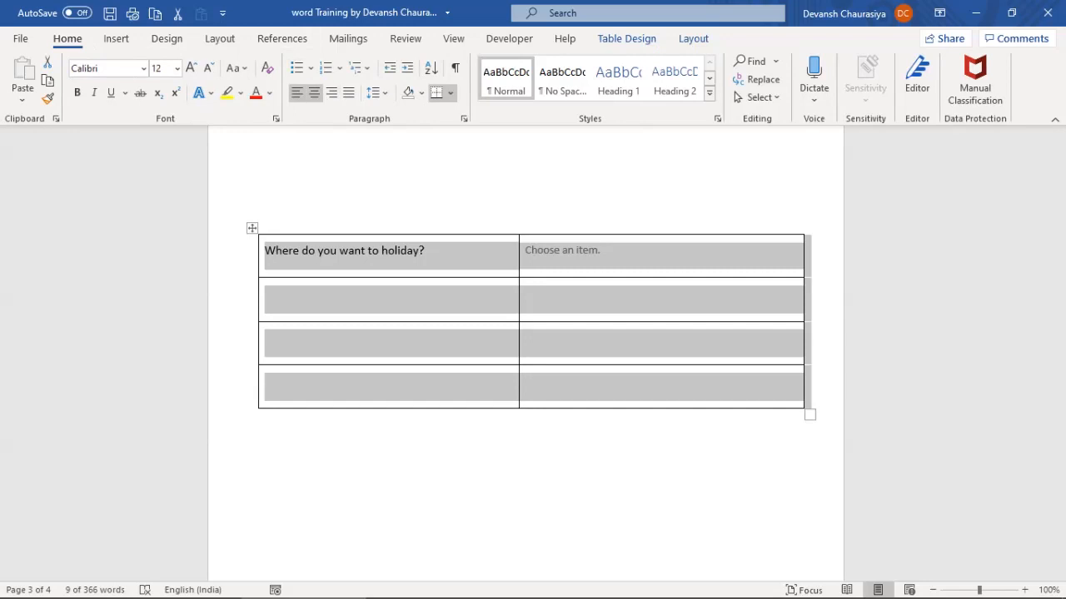
pyautogui.click(314, 92)
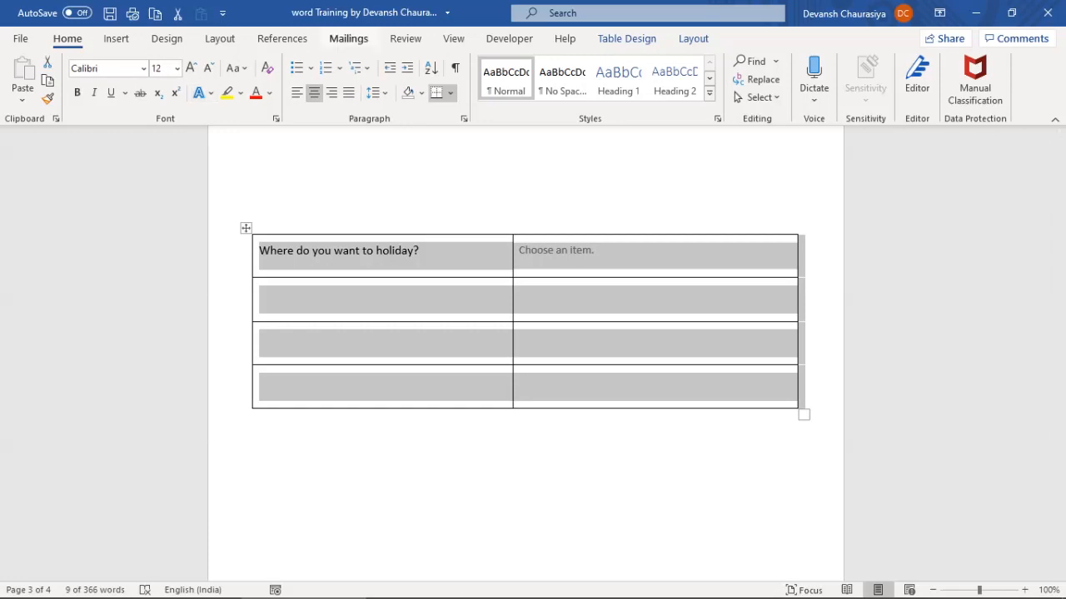
pyautogui.click(510, 38)
pyautogui.click(523, 296)
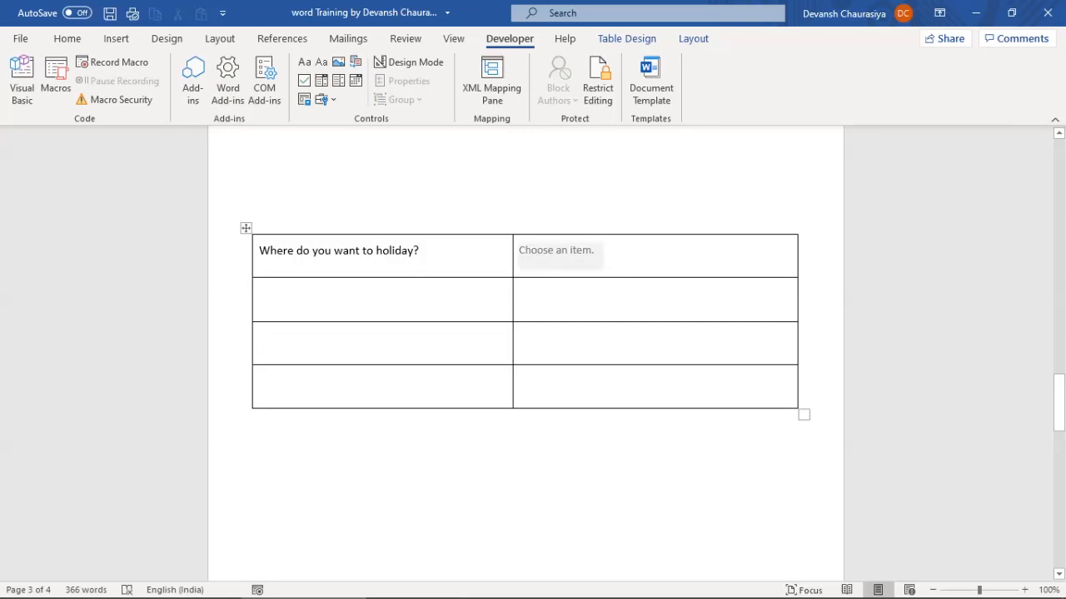
pyautogui.click(556, 252)
pyautogui.click(609, 256)
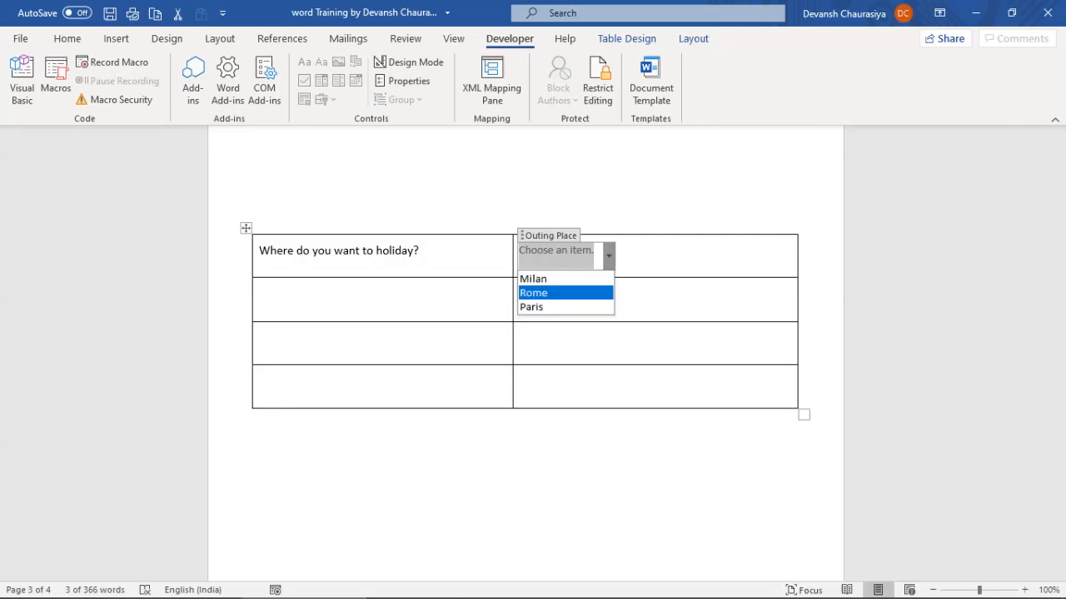
pyautogui.press('Return')
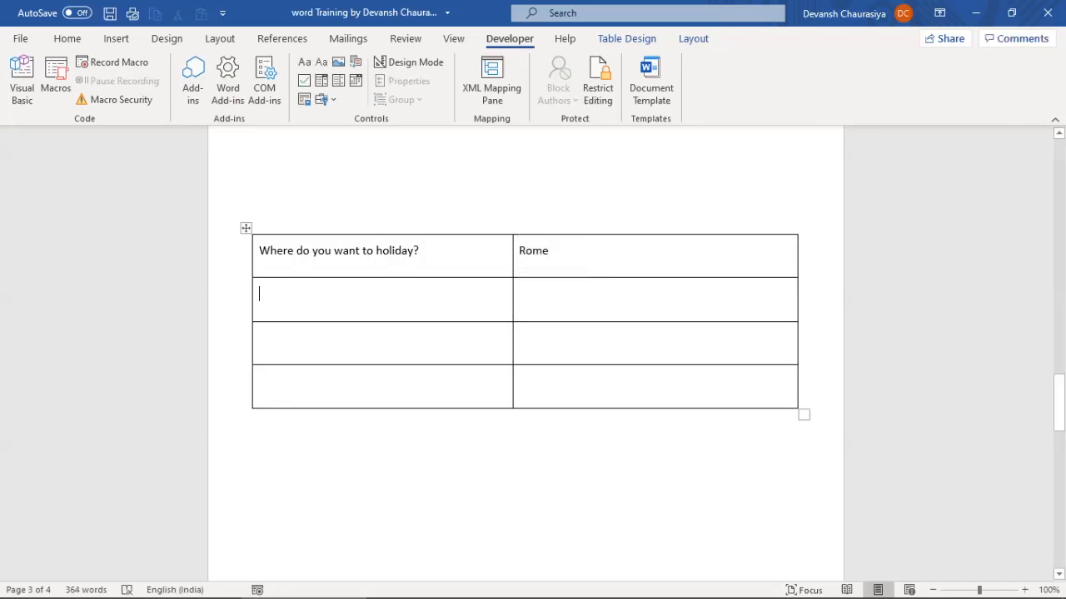
pyautogui.hotkey('ctrl', 'z')
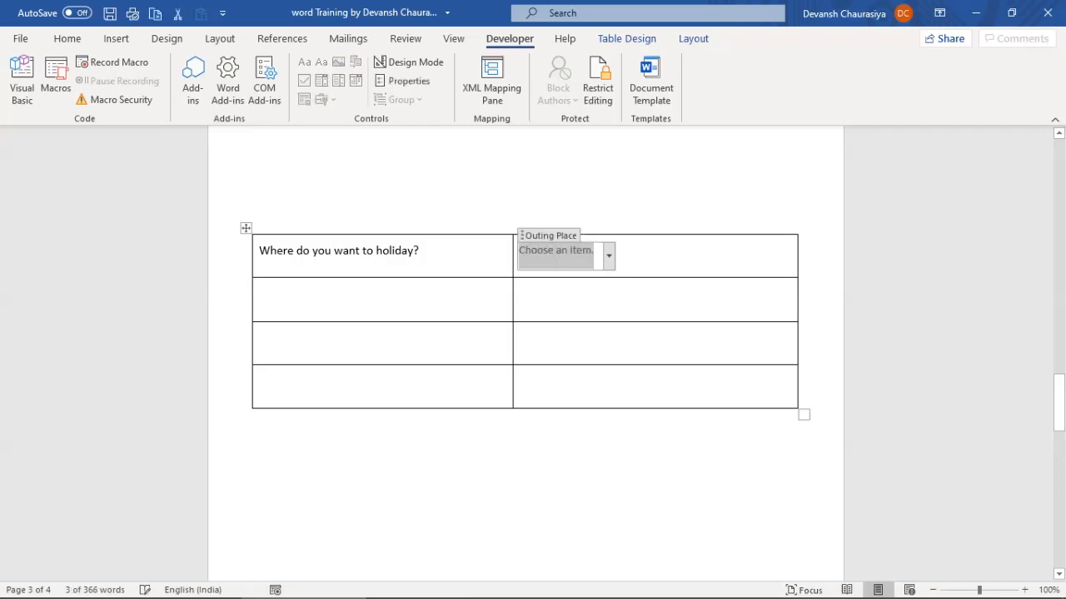
pyautogui.click(259, 294)
pyautogui.click(520, 294)
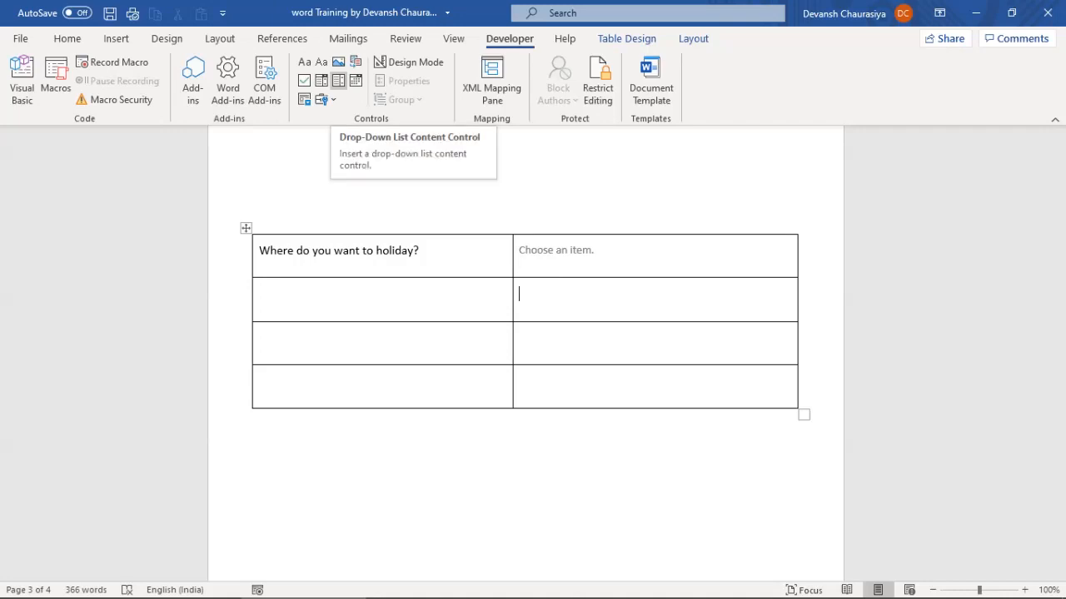
# Type 'When do you want to go?' in row 2 and add a date picker set to 20-09-2020
pyautogui.write('When do you want to go?')
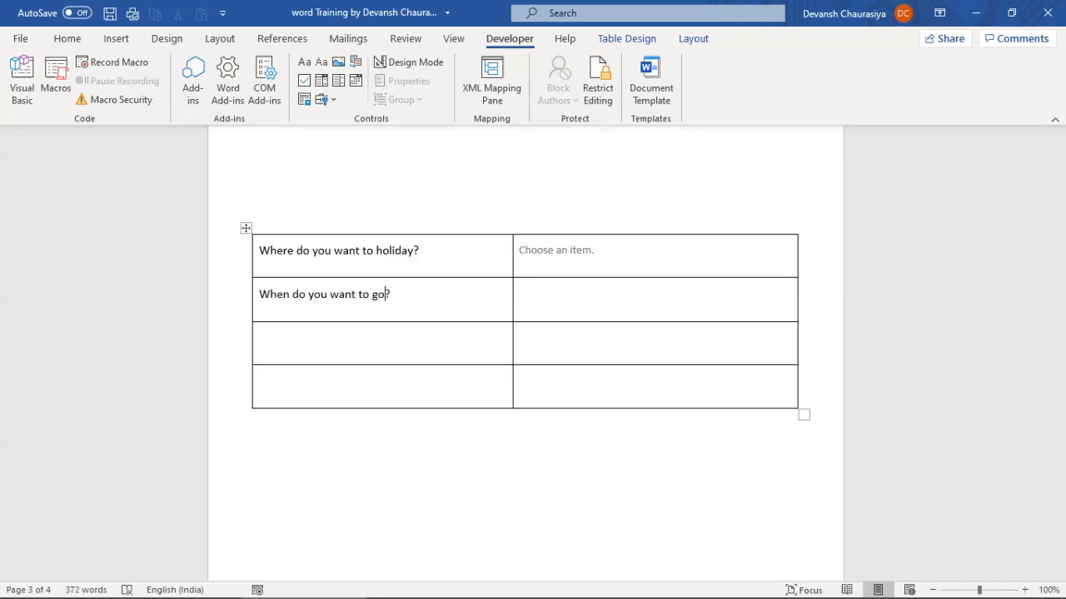
pyautogui.click(520, 294)
pyautogui.click(355, 80)
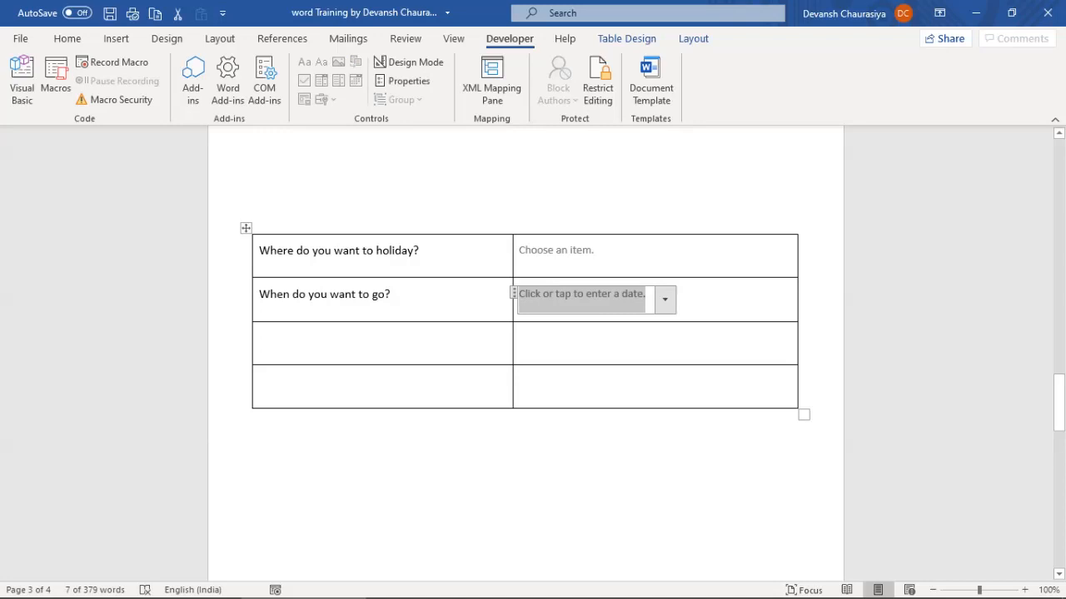
pyautogui.click(520, 338)
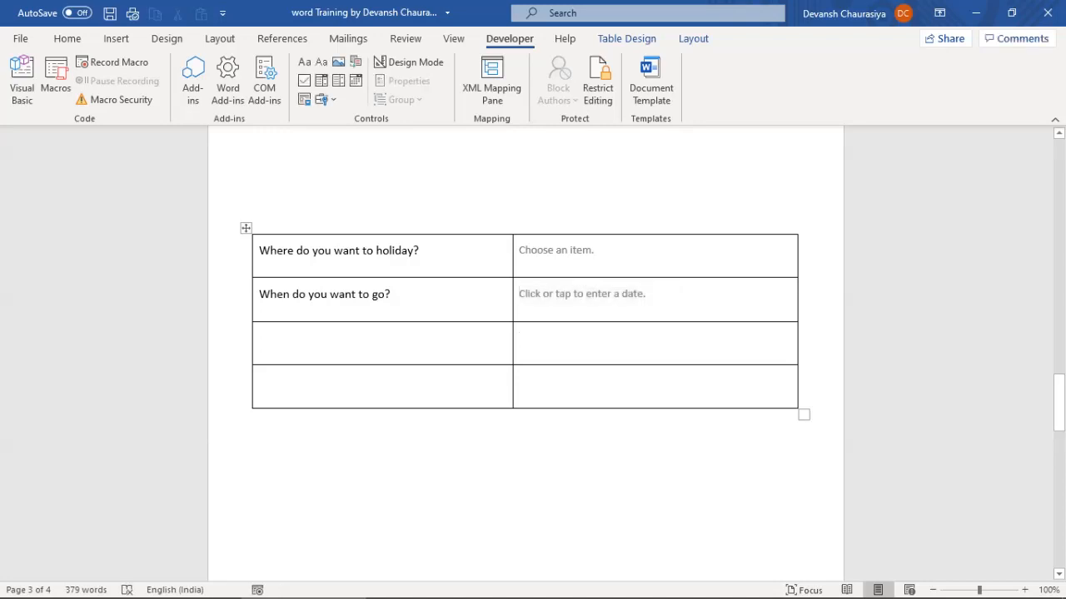
pyautogui.click(612, 296)
pyautogui.click(664, 300)
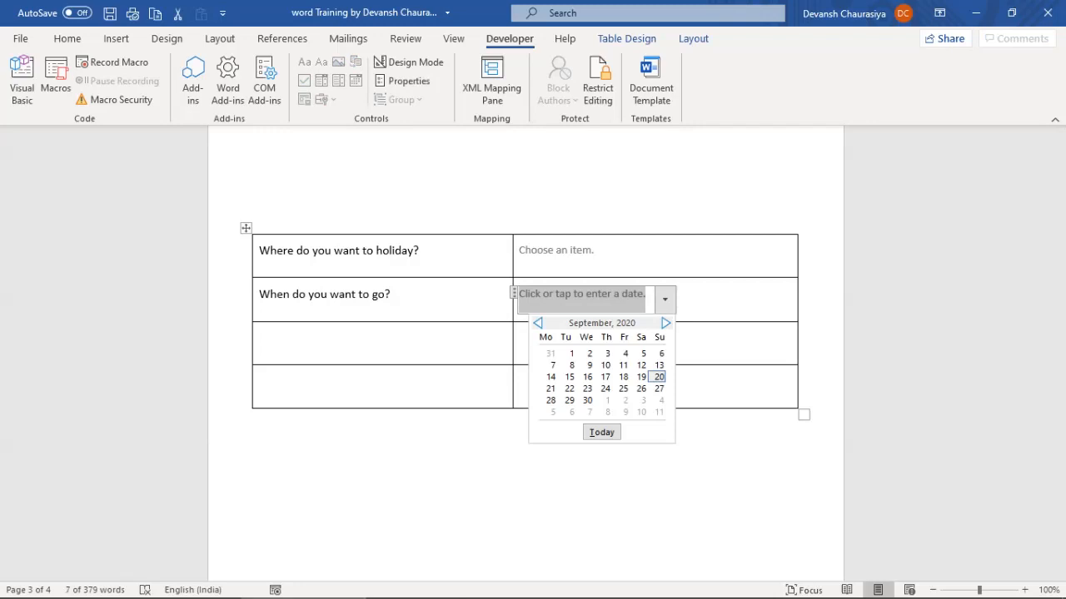
pyautogui.click(659, 377)
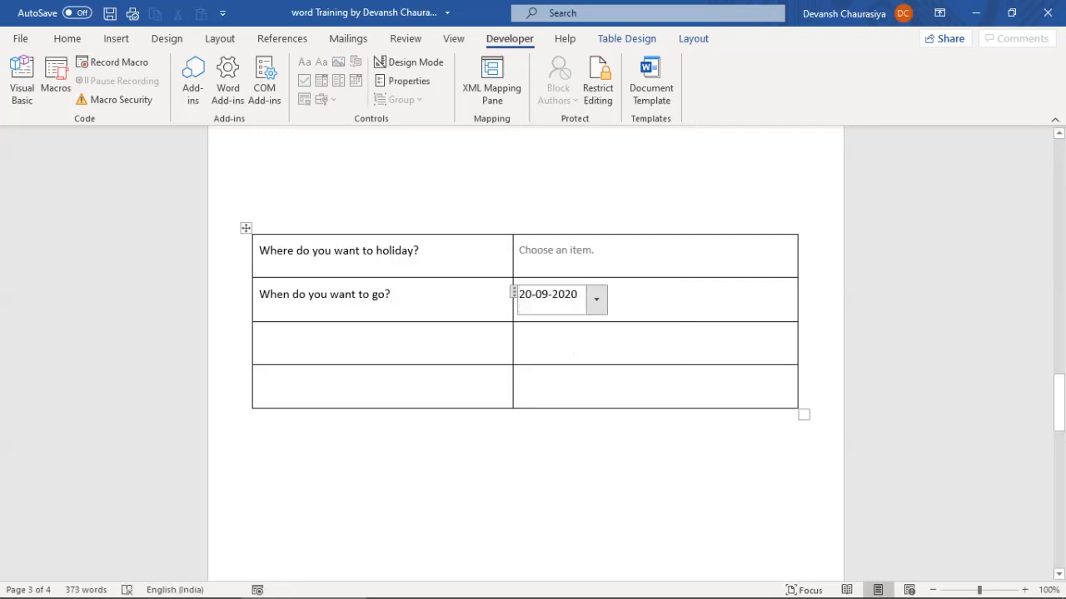
pyautogui.click(260, 338)
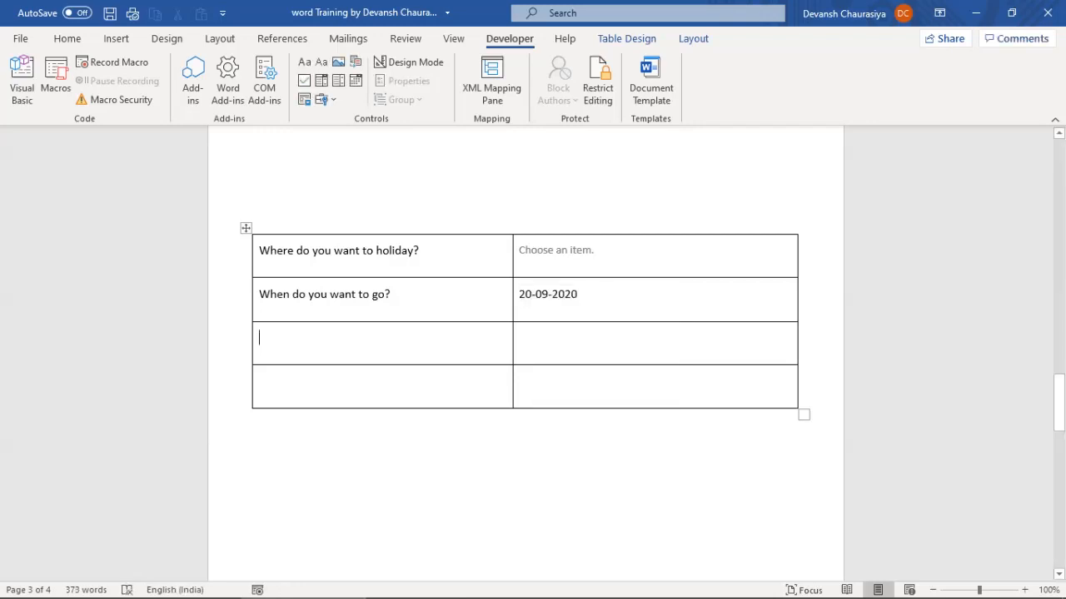
# Insert a legacy option button into row 3's right cell
pyautogui.click(325, 99)
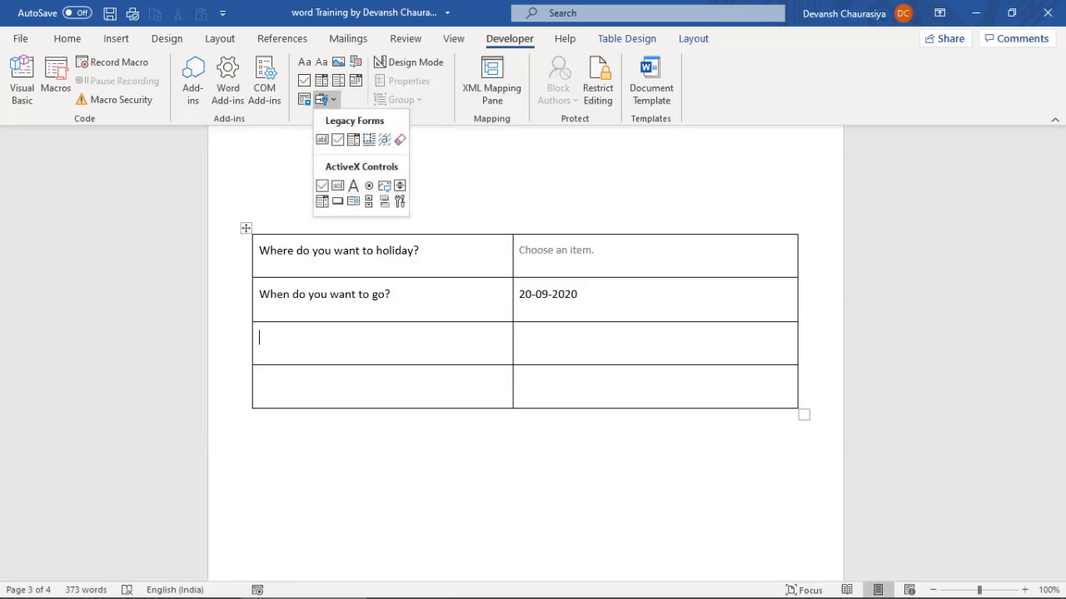
pyautogui.press('Escape')
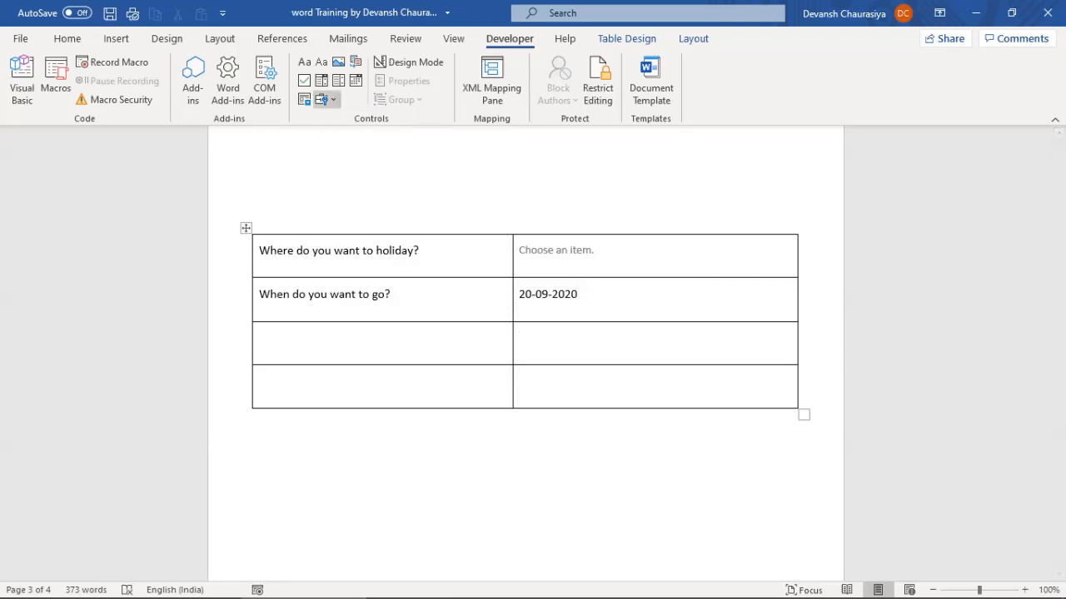
pyautogui.click(325, 99)
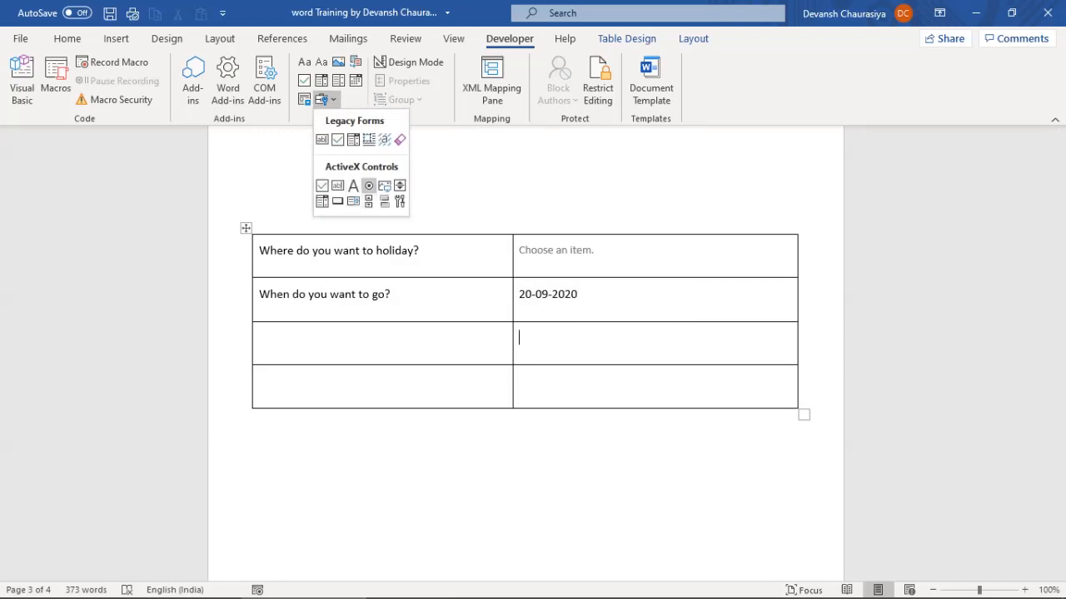
pyautogui.click(369, 185)
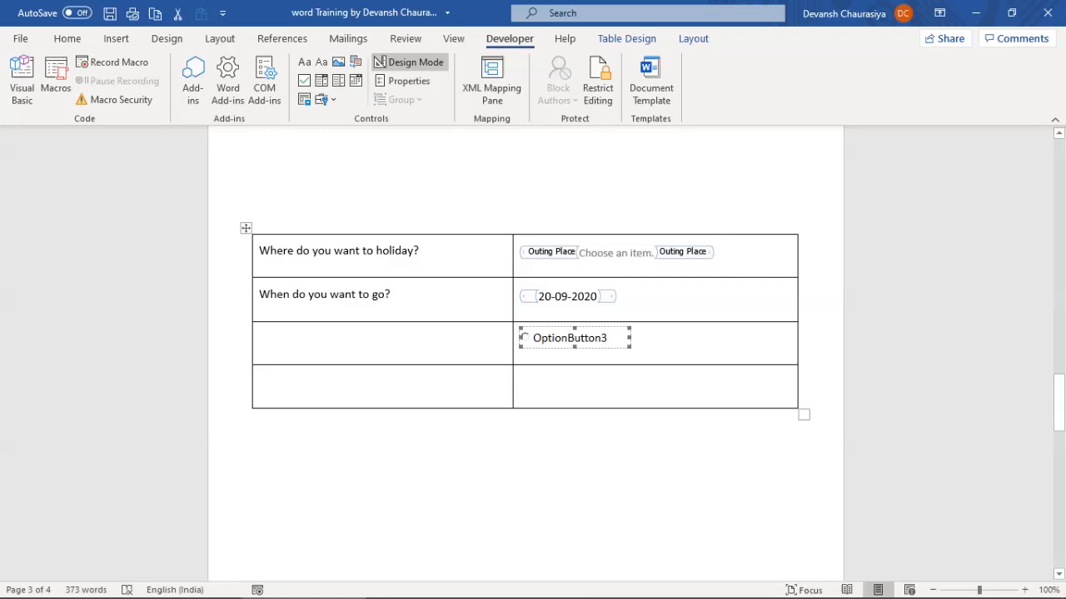
pyautogui.click(379, 63)
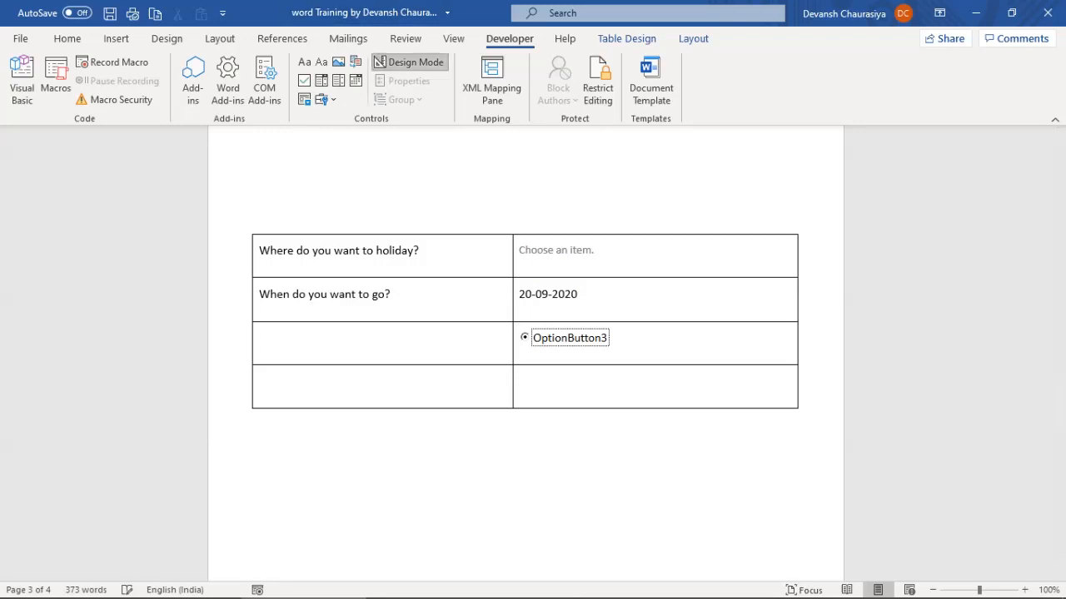
pyautogui.click(380, 62)
# Change the option button's caption to 'With Family'
pyautogui.rightClick(570, 338)
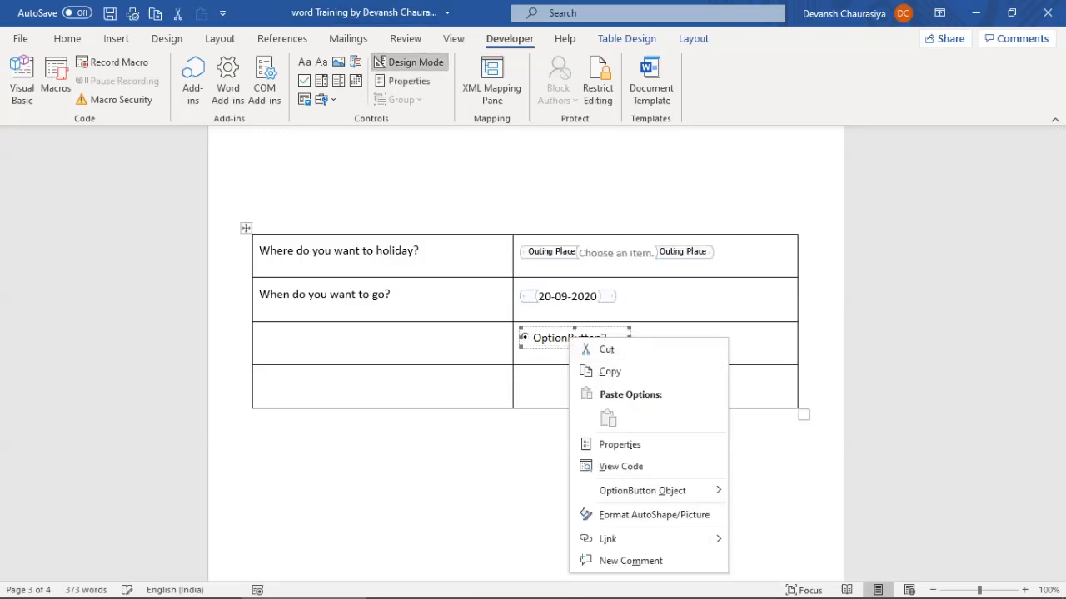
pyautogui.moveTo(641, 491)
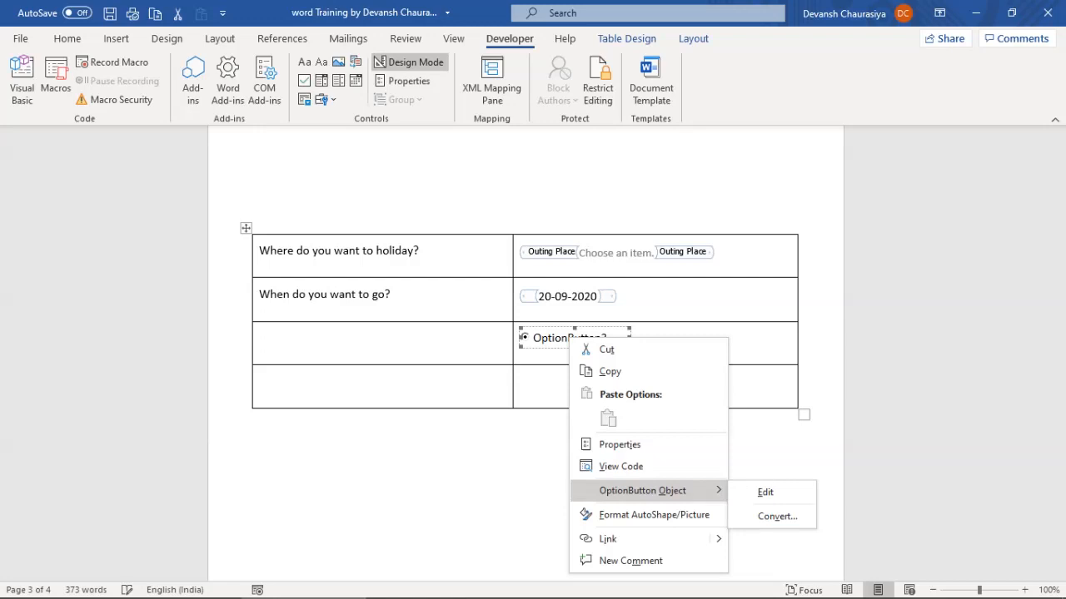
pyautogui.click(765, 492)
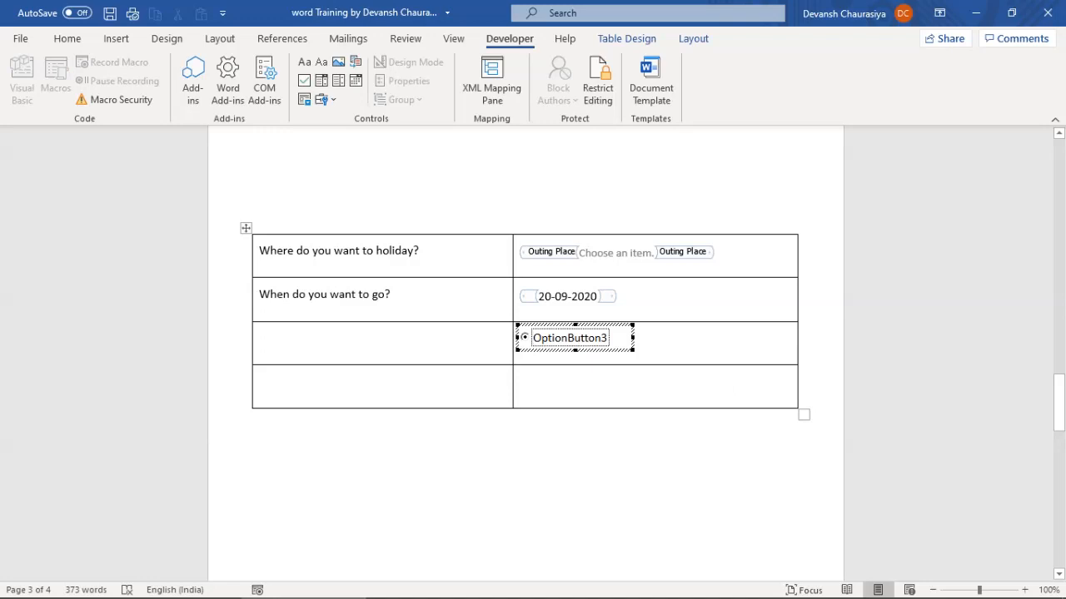
pyautogui.hotkey('ctrl', 'a')
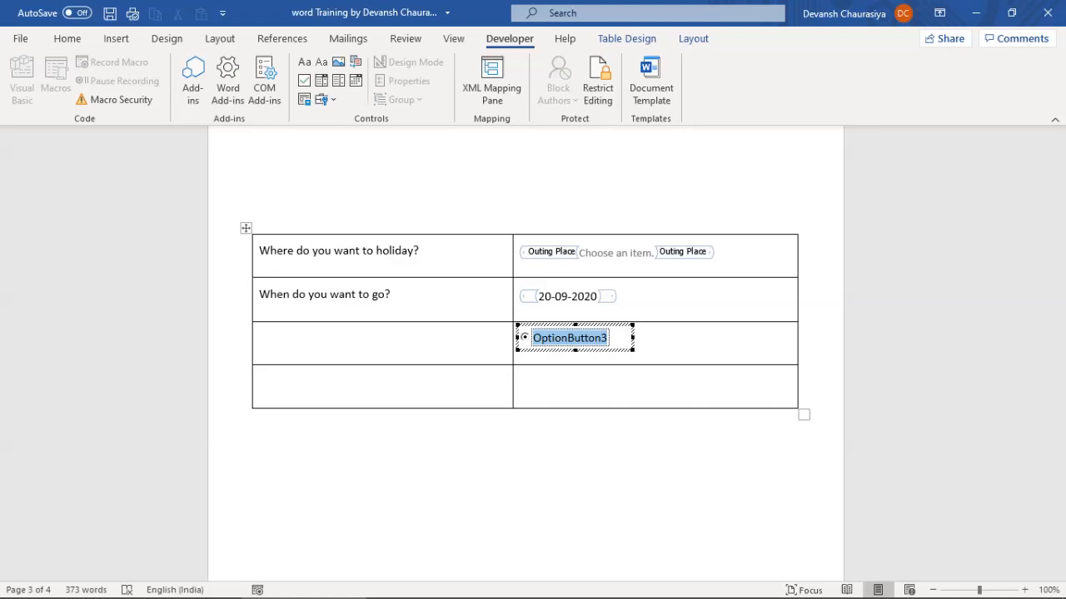
pyautogui.write('With F')
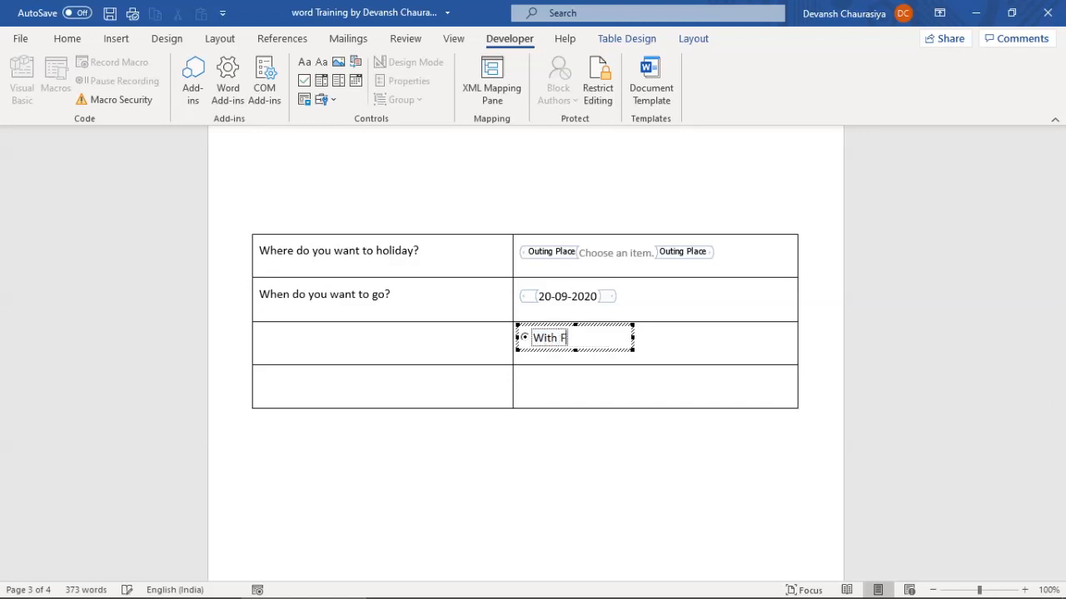
pyautogui.write('amily')
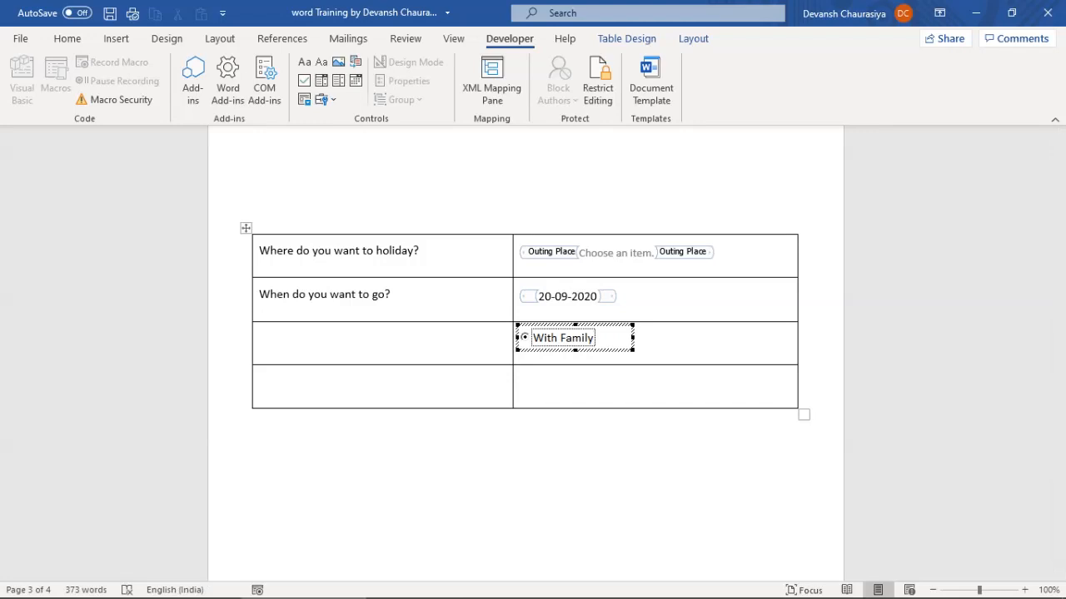
pyautogui.click(603, 342)
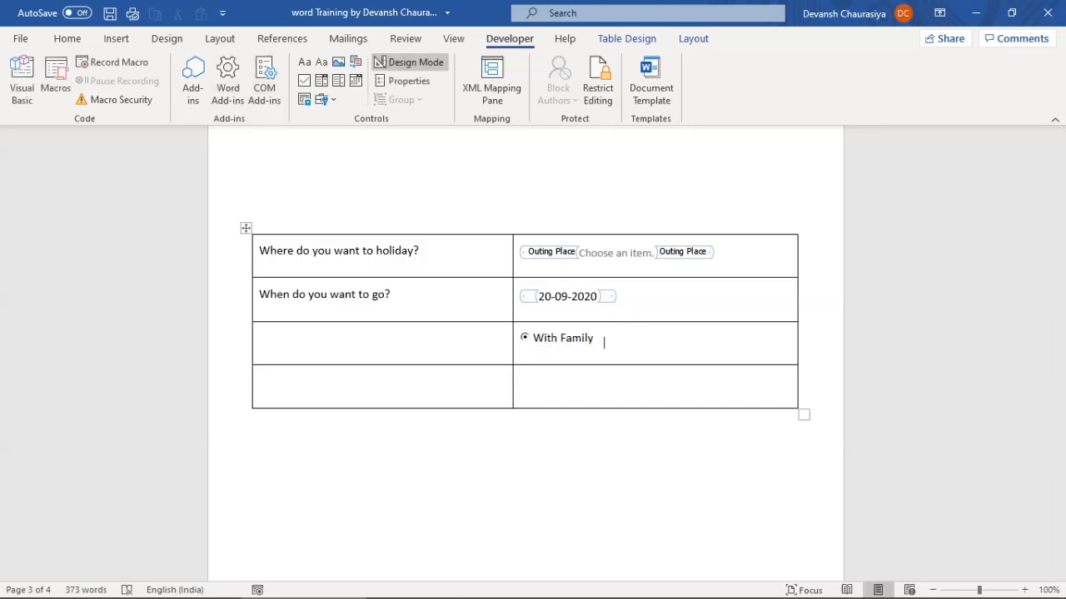
# Add a second option button after it, captioned 'Without Family'
pyautogui.click(323, 99)
pyautogui.click(369, 185)
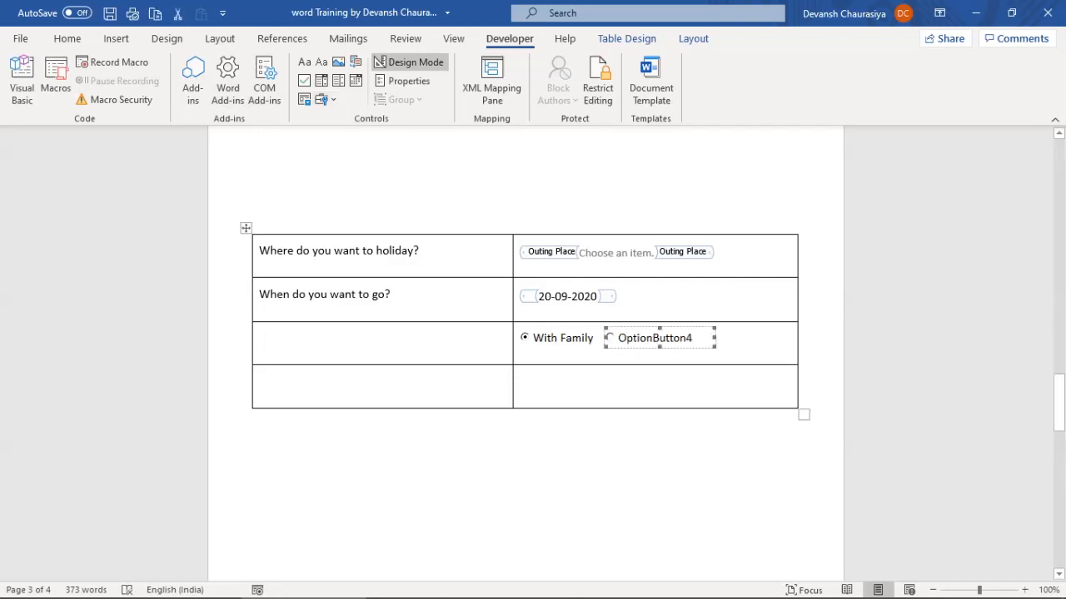
pyautogui.rightClick(640, 341)
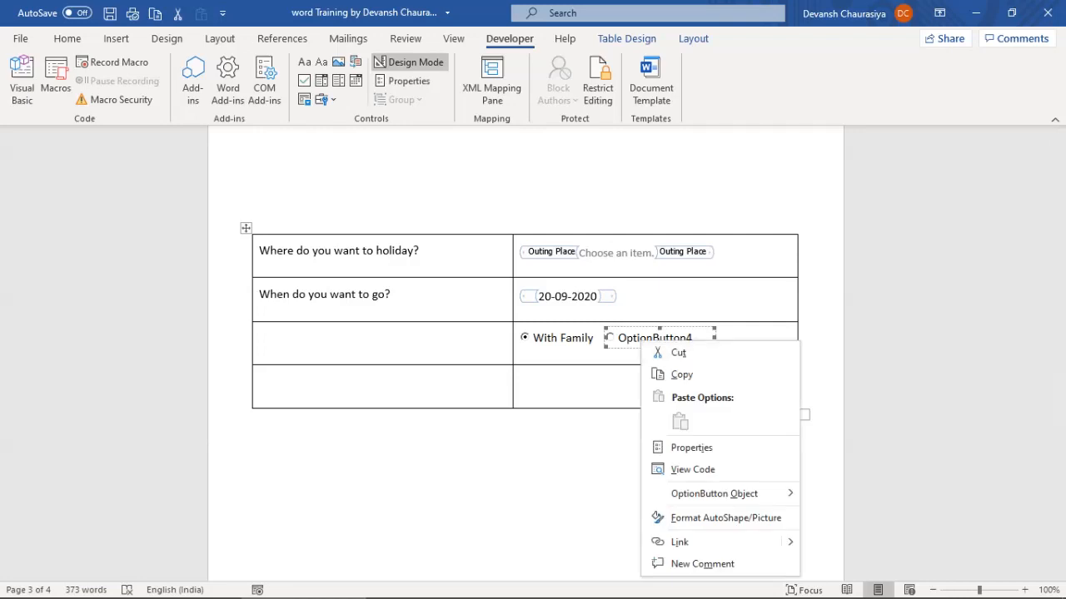
pyautogui.moveTo(714, 493)
pyautogui.click(836, 495)
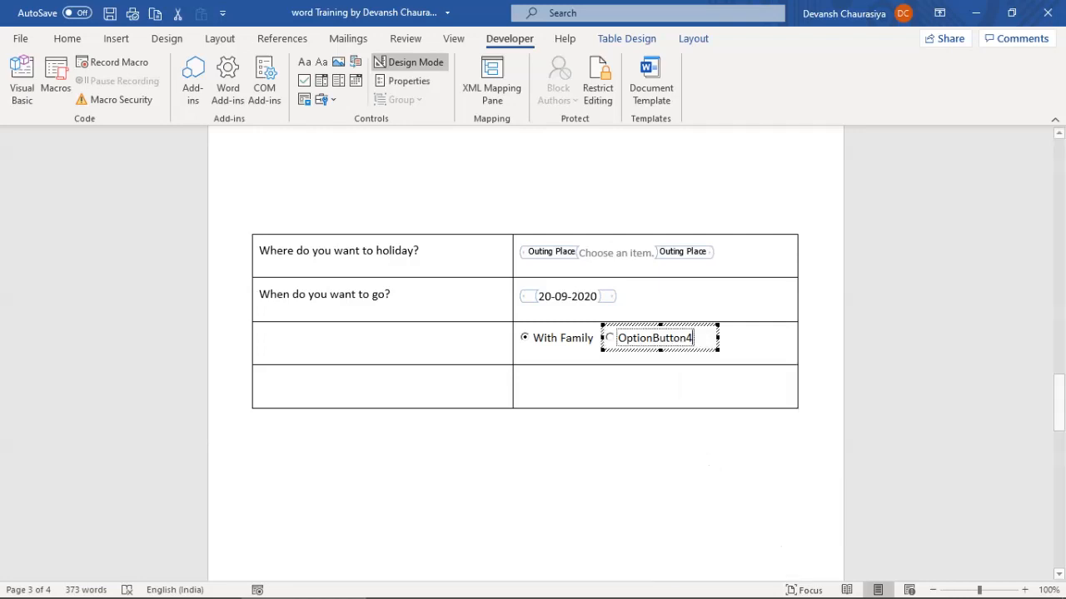
pyautogui.hotkey('ctrl', 'a')
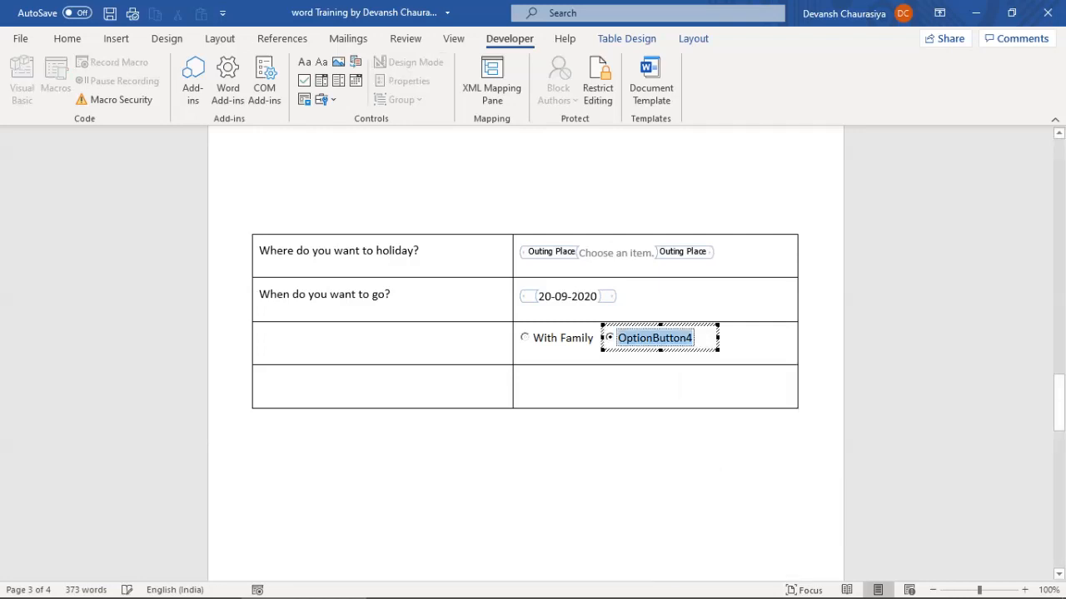
pyautogui.write('Without Family')
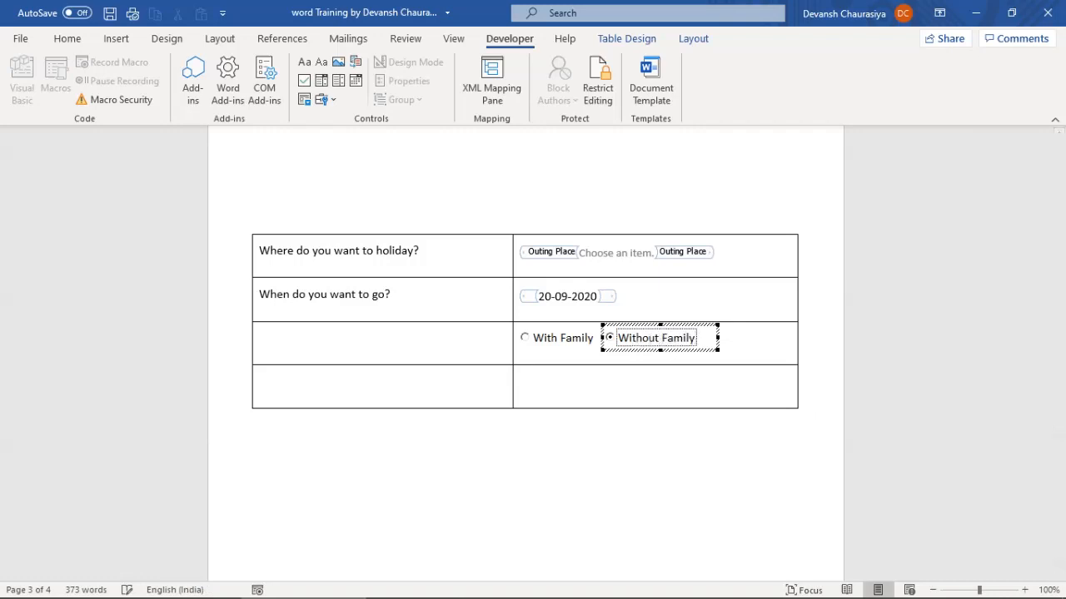
pyautogui.click(520, 380)
pyautogui.click(260, 338)
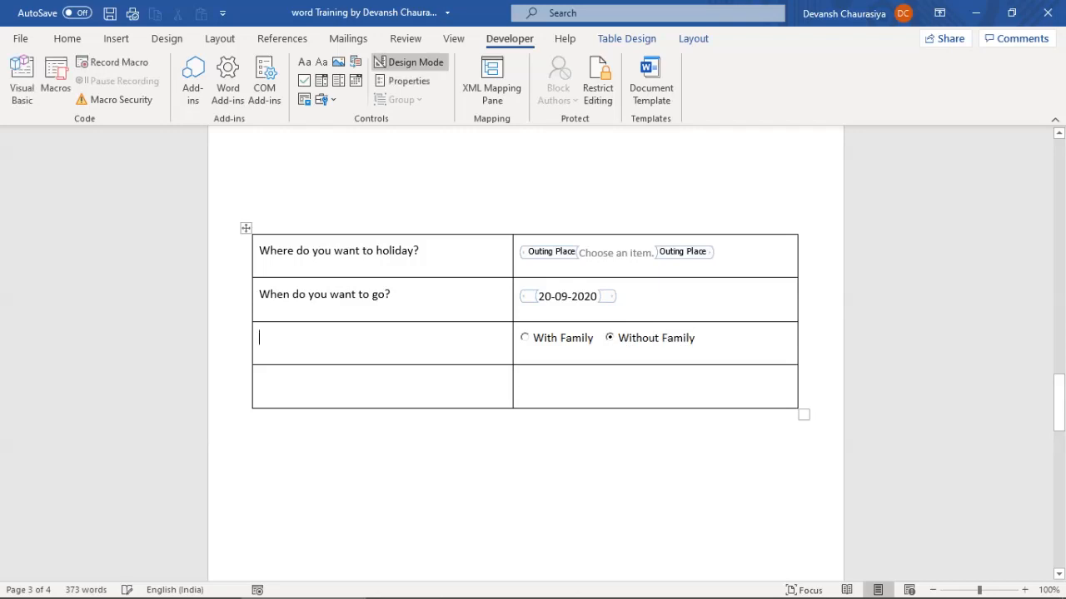
# Type 'Do you want to come with or without family?' in row 3's left cell and exit Design Mode
pyautogui.write('Are you')
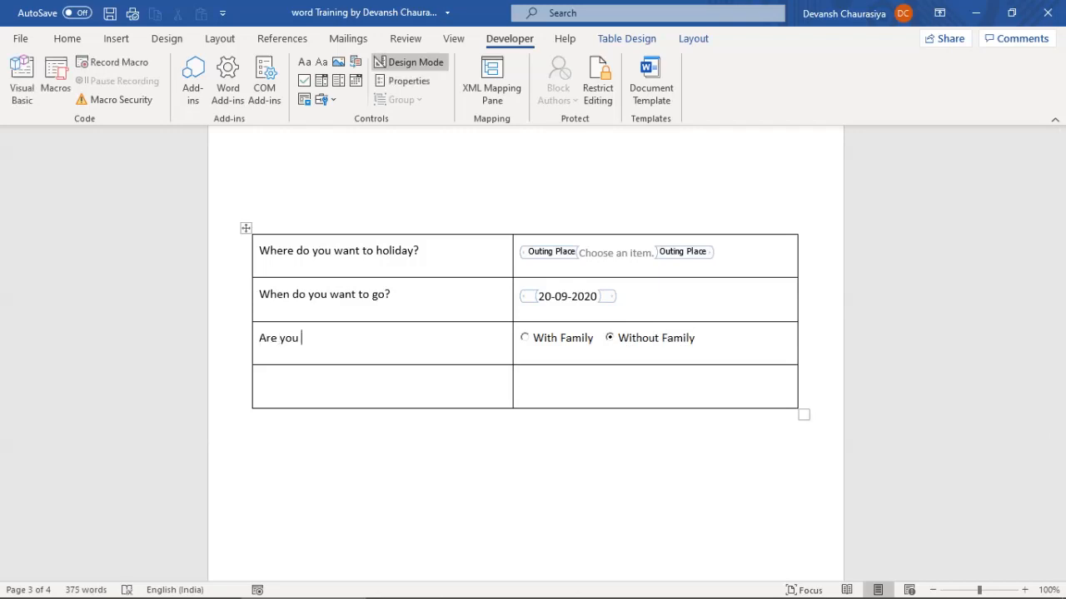
pyautogui.hotkey('shift', 'Home')
pyautogui.write('Do you want to come with or without family')
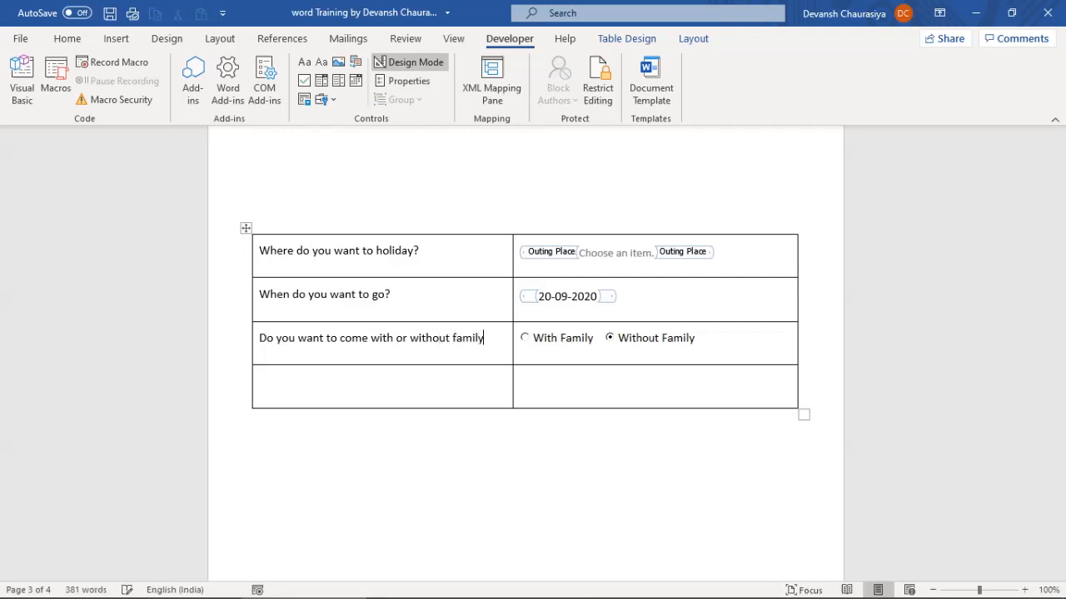
pyautogui.write('?')
pyautogui.click(409, 63)
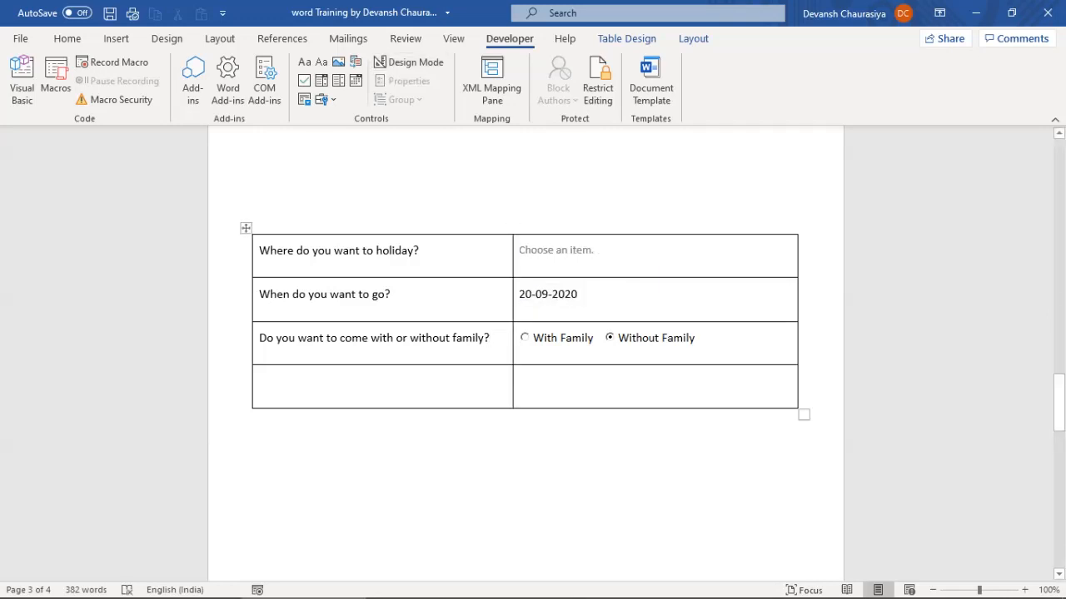
# Test the form by selecting Without Family and picking Rome as the holiday place
pyautogui.click(525, 338)
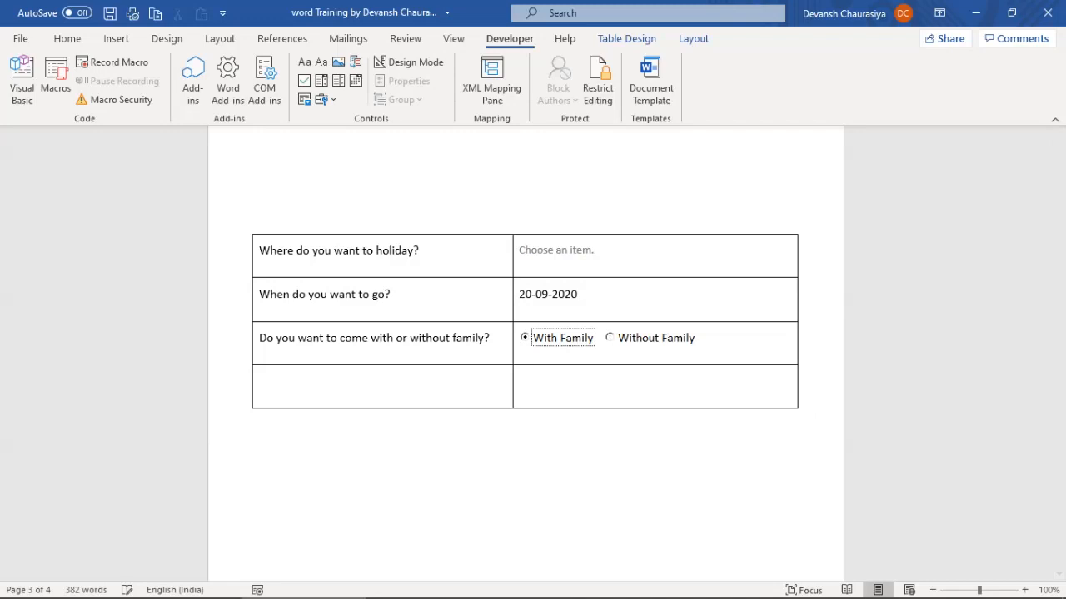
pyautogui.click(611, 338)
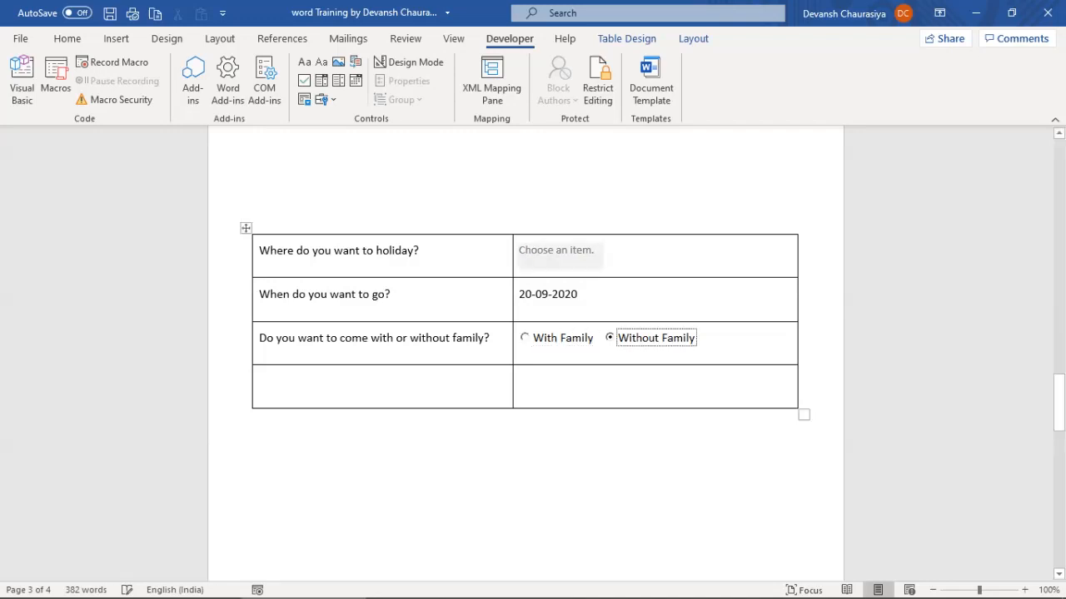
pyautogui.click(566, 251)
pyautogui.click(608, 257)
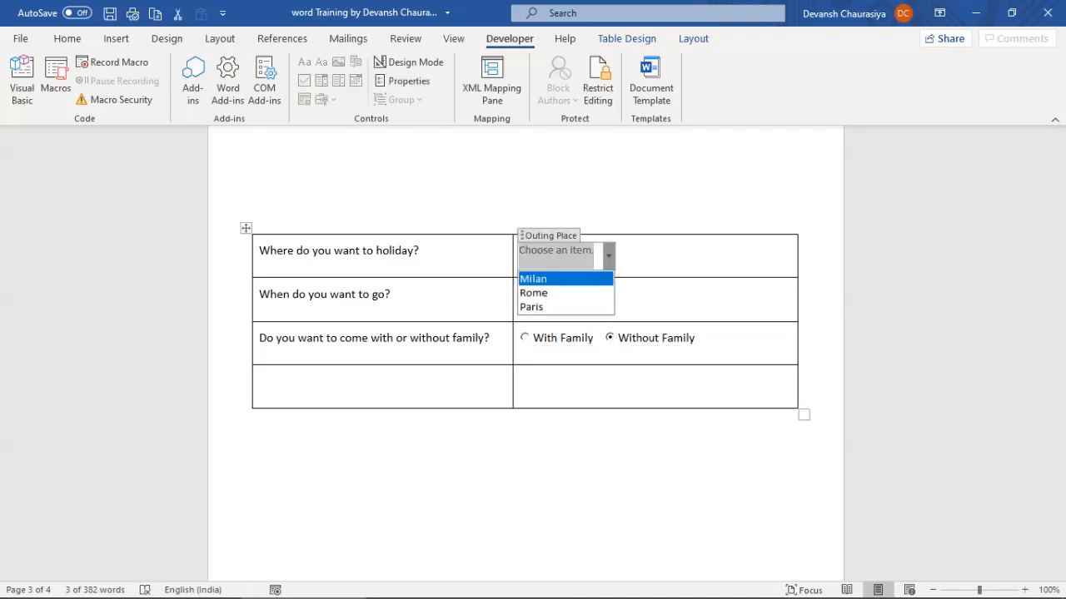
pyautogui.press('Down')
pyautogui.press('Return')
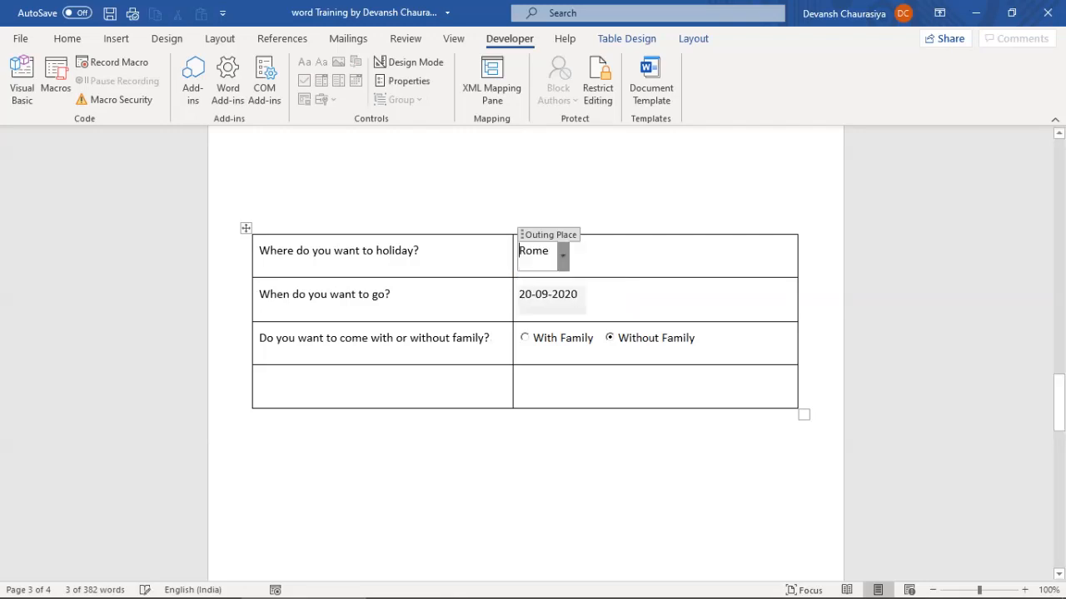
pyautogui.click(578, 295)
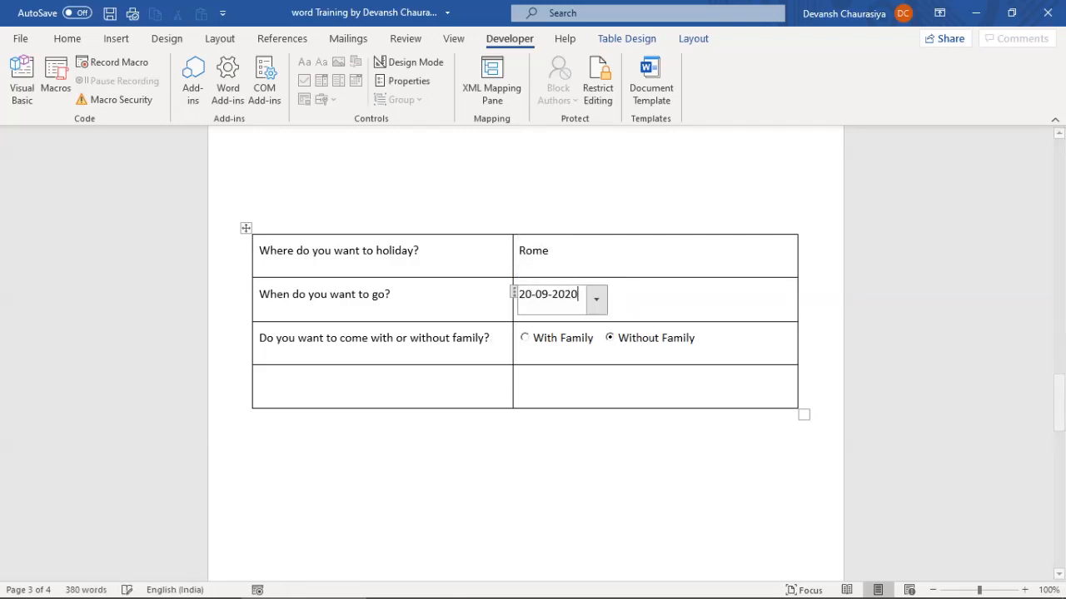
pyautogui.click(260, 381)
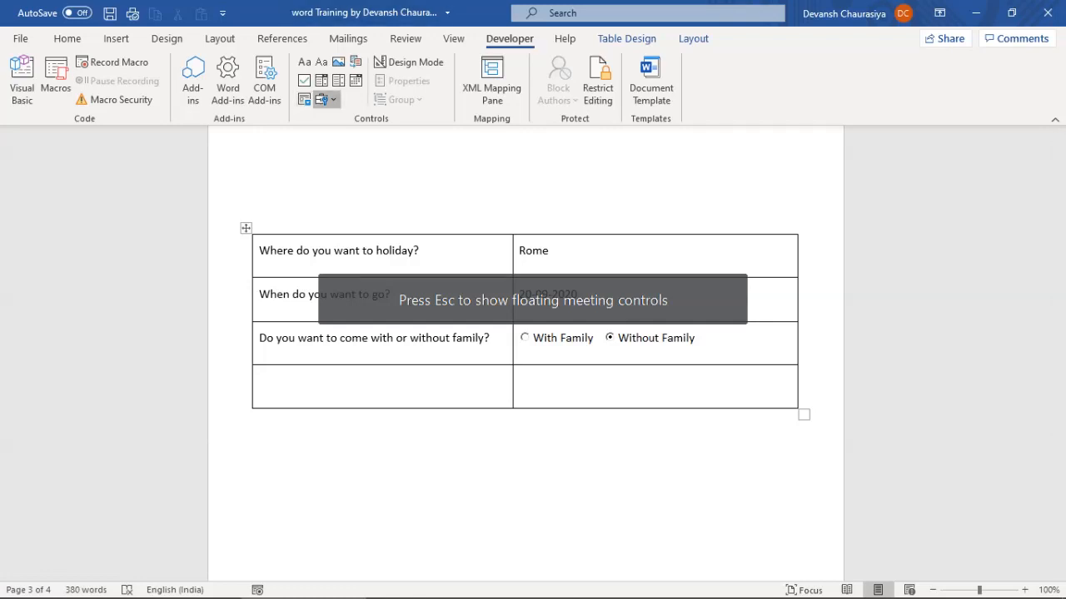
# Insert an ActiveX check box captioned Yes in the last-row right cell, then add a second one
pyautogui.click(325, 99)
pyautogui.click(323, 185)
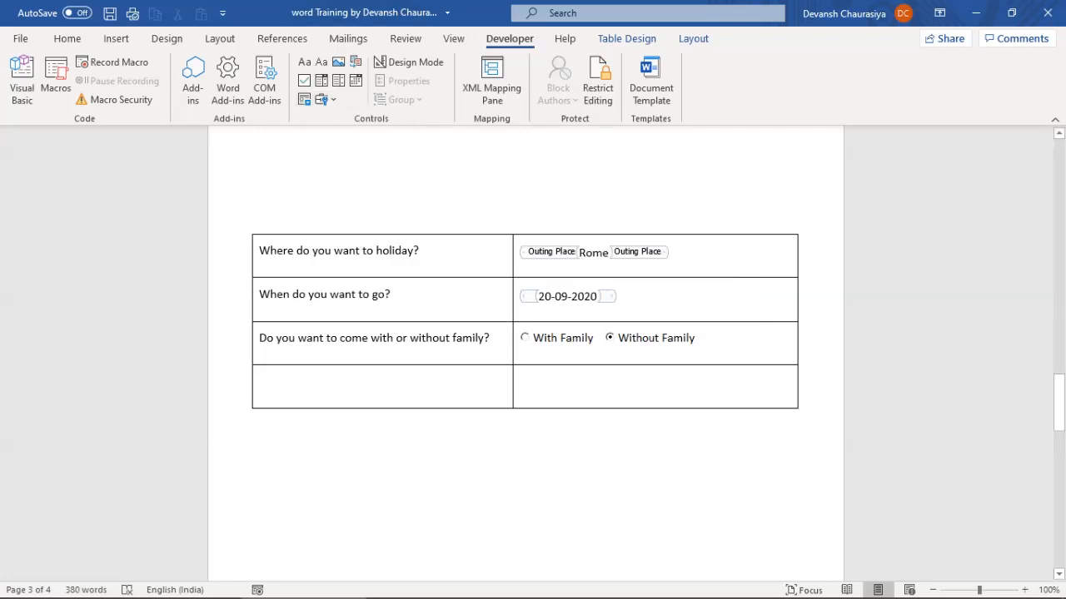
pyautogui.click(574, 381)
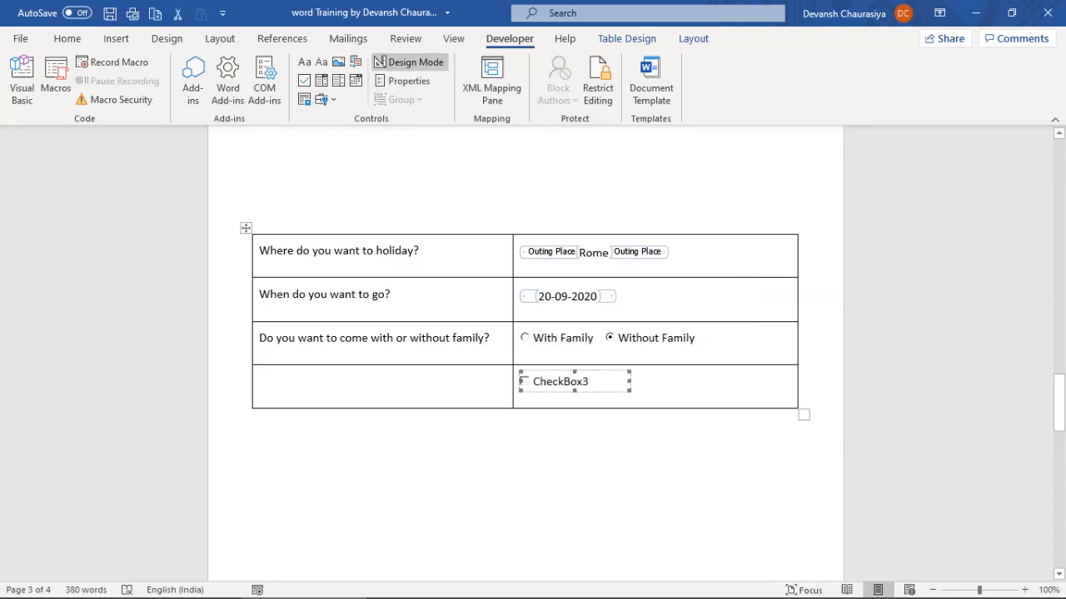
pyautogui.rightClick(576, 378)
pyautogui.moveTo(666, 297)
pyautogui.click(766, 295)
pyautogui.hotkey('ctrl', 'a')
pyautogui.write('Yes')
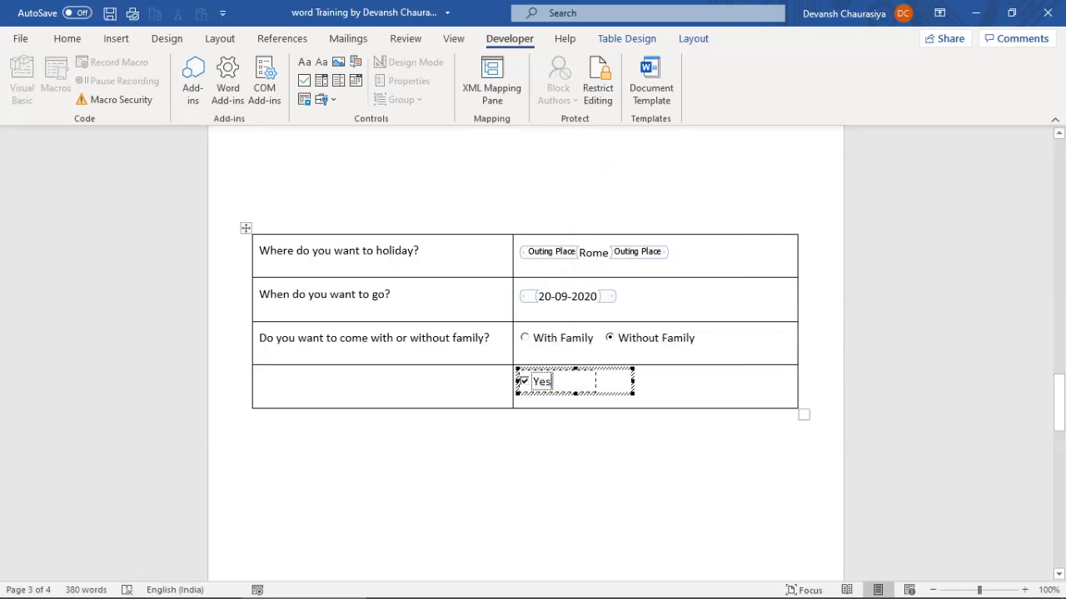
pyautogui.click(569, 385)
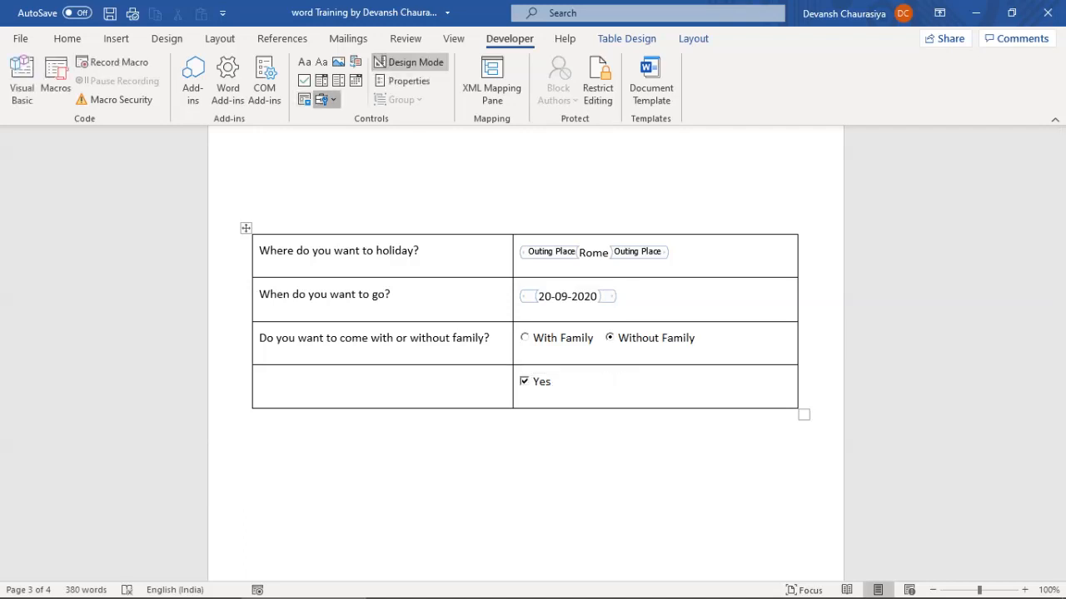
pyautogui.click(323, 100)
pyautogui.click(322, 185)
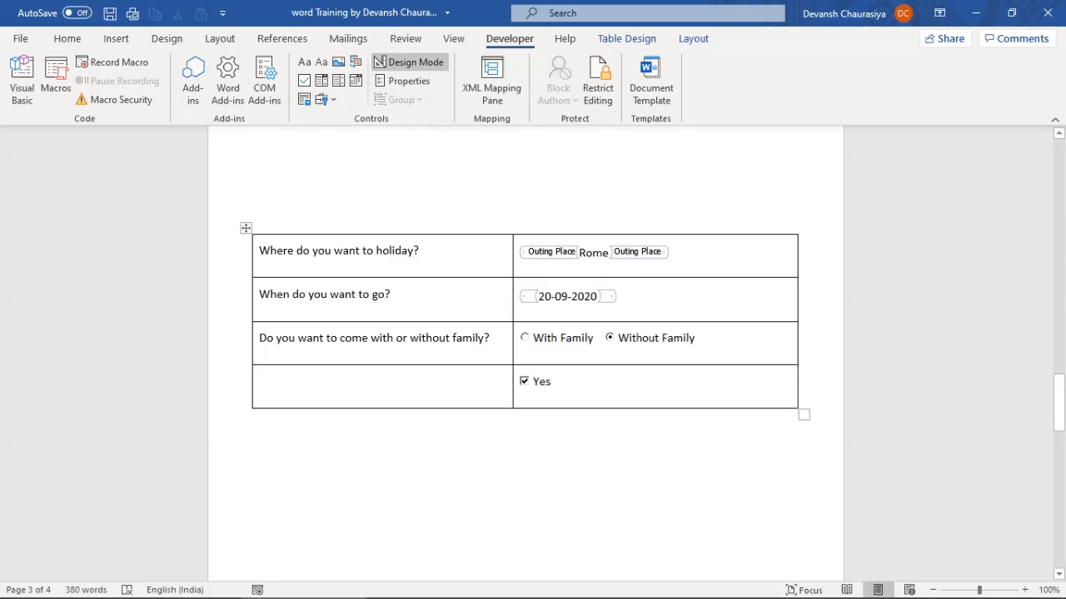
# Caption the second check box Luggage and narrow it to fit
pyautogui.rightClick(625, 379)
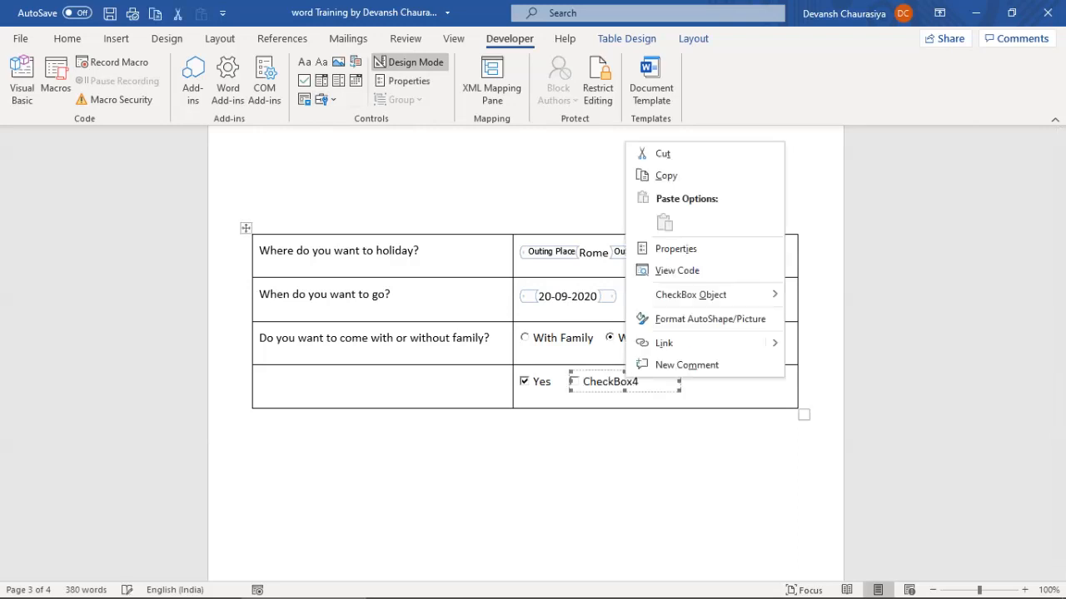
pyautogui.moveTo(691, 295)
pyautogui.click(820, 294)
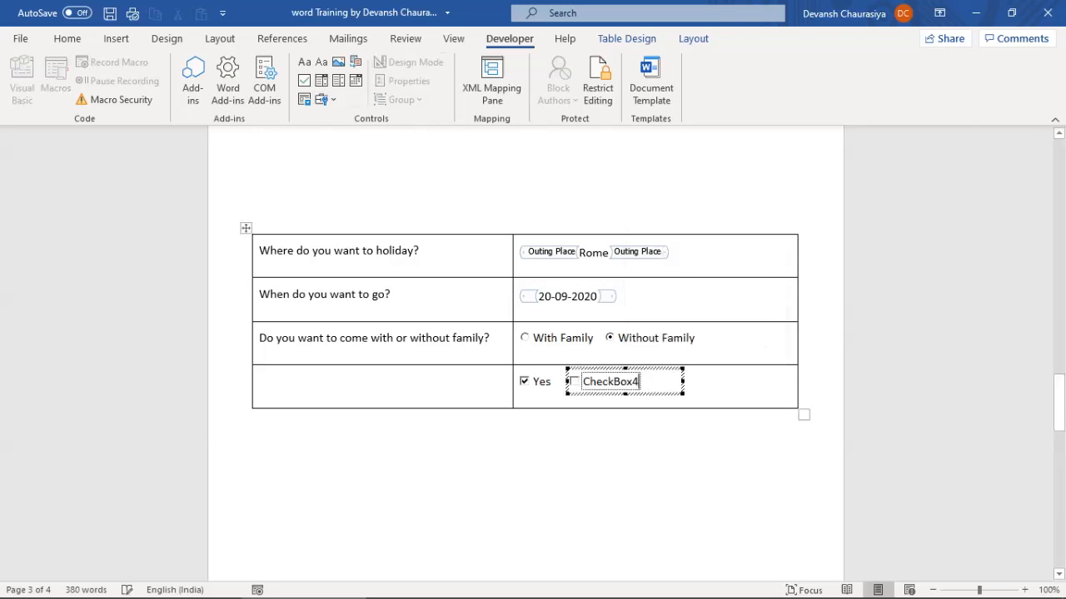
pyautogui.write('No')
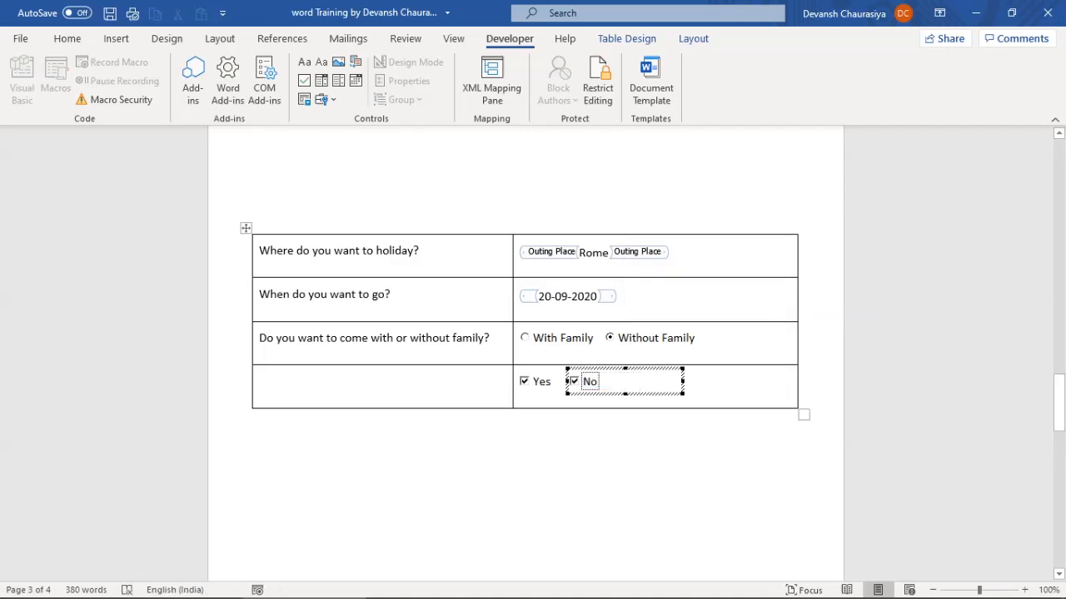
pyautogui.hotkey('shift', 'Left')
pyautogui.hotkey('shift', 'Left')
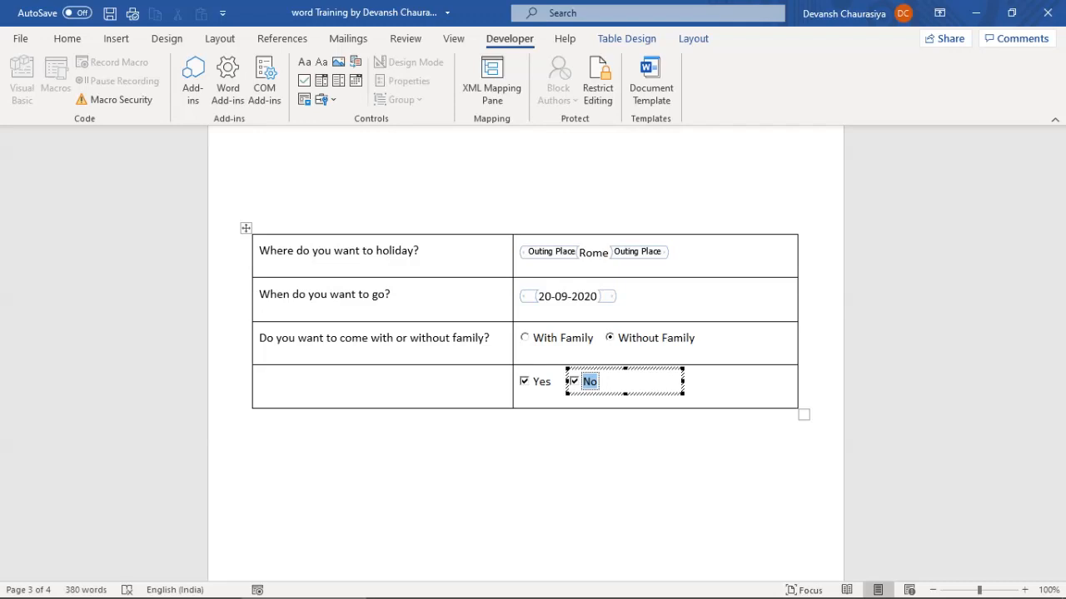
pyautogui.write('Lugge')
pyautogui.write('ge')
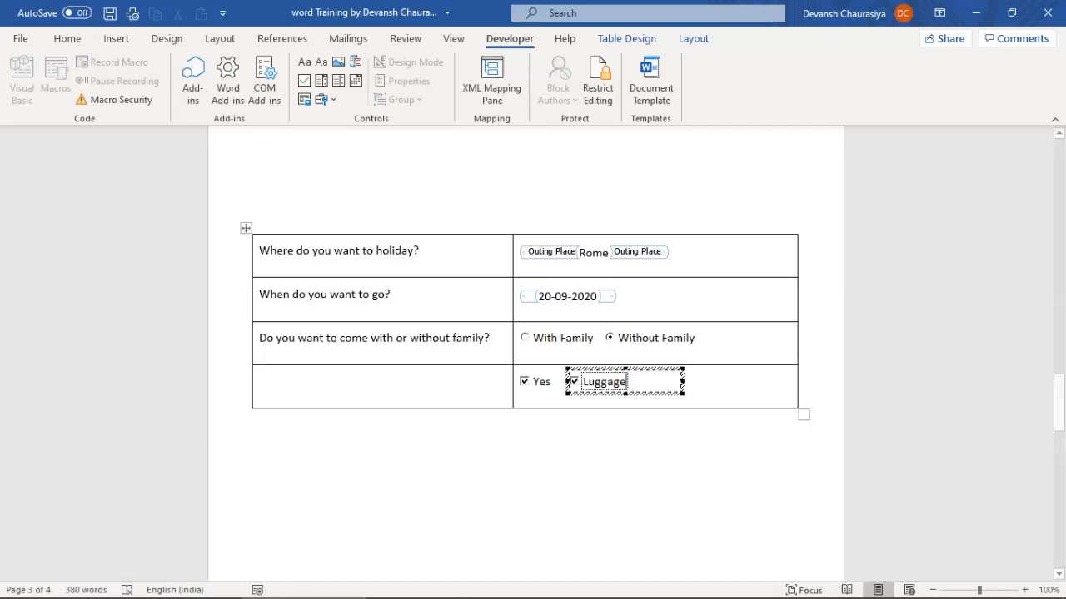
pyautogui.moveTo(683, 381); pyautogui.dragTo(635, 381)
pyautogui.click(358, 445)
# Change the Yes check box caption to Laptop and widen it so the text shows fully
pyautogui.click(543, 382)
pyautogui.rightClick(543, 382)
pyautogui.moveTo(633, 296)
pyautogui.click(738, 298)
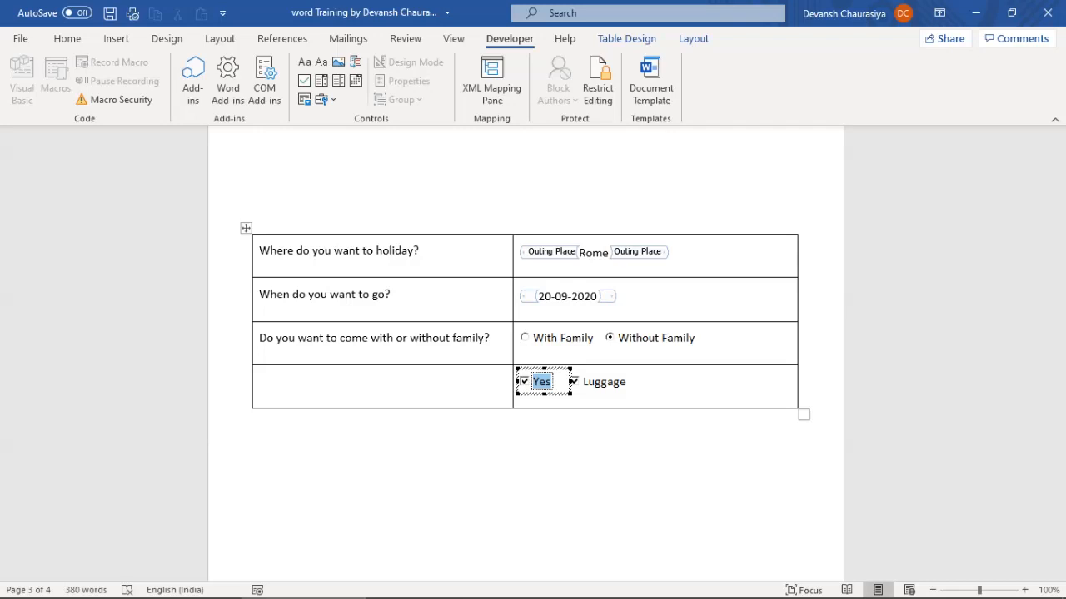
pyautogui.write('Office L')
pyautogui.write('apt')
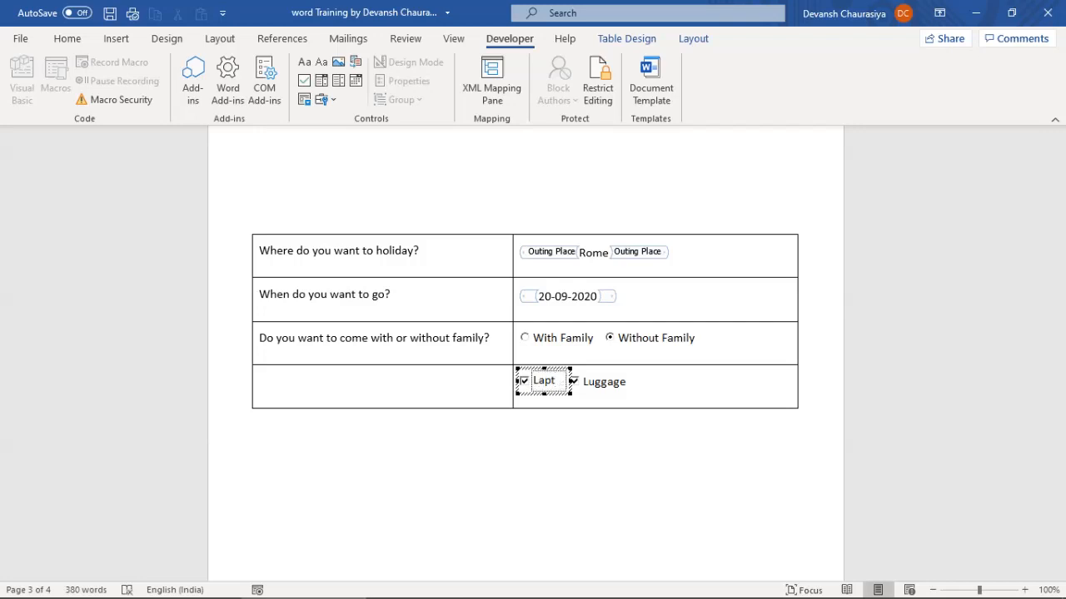
pyautogui.write('op')
pyautogui.click(358, 445)
pyautogui.click(544, 381)
pyautogui.moveTo(567, 381); pyautogui.dragTo(584, 381)
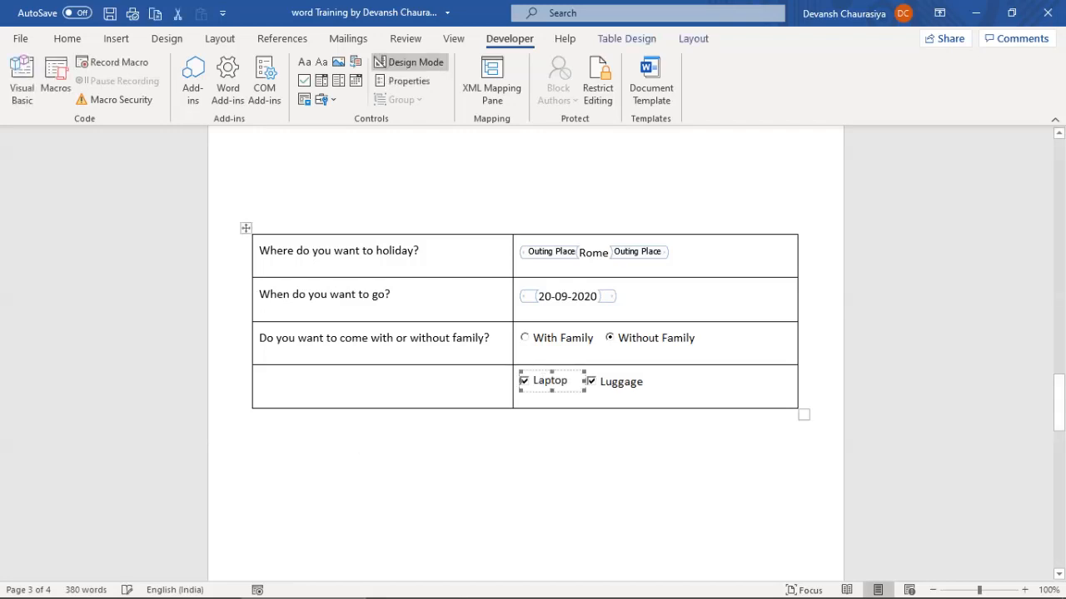
pyautogui.click(357, 416)
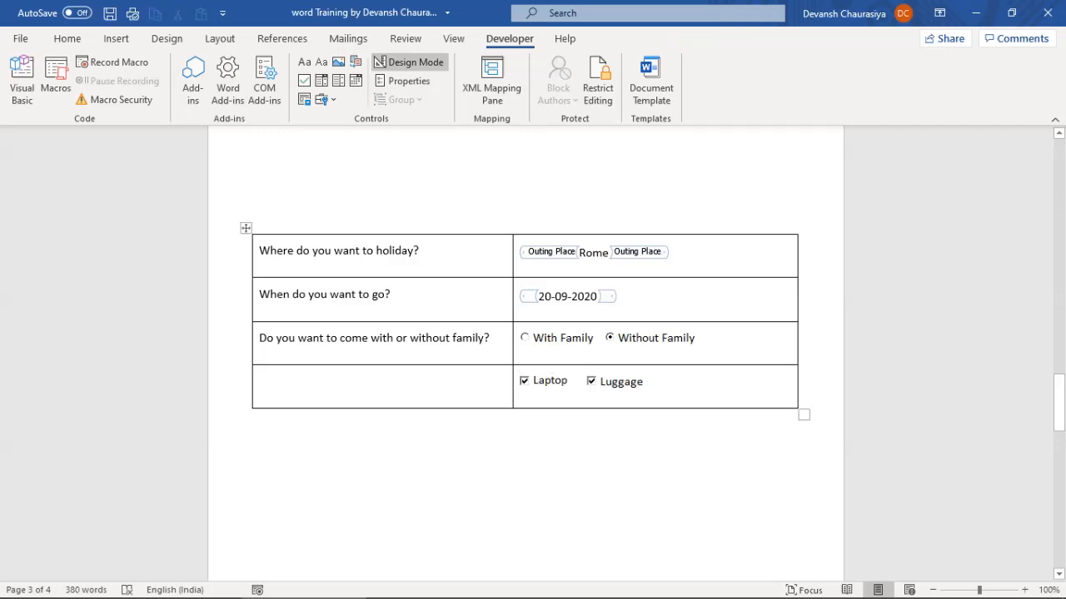
# Insert a third ActiveX check box after Luggage
pyautogui.click(653, 383)
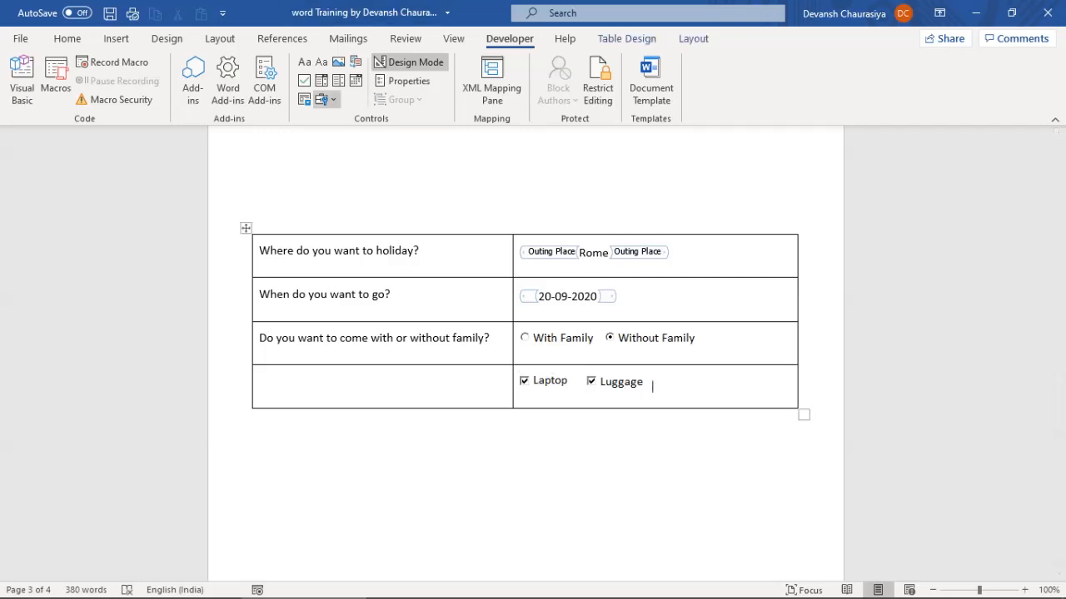
pyautogui.click(321, 99)
pyautogui.click(332, 183)
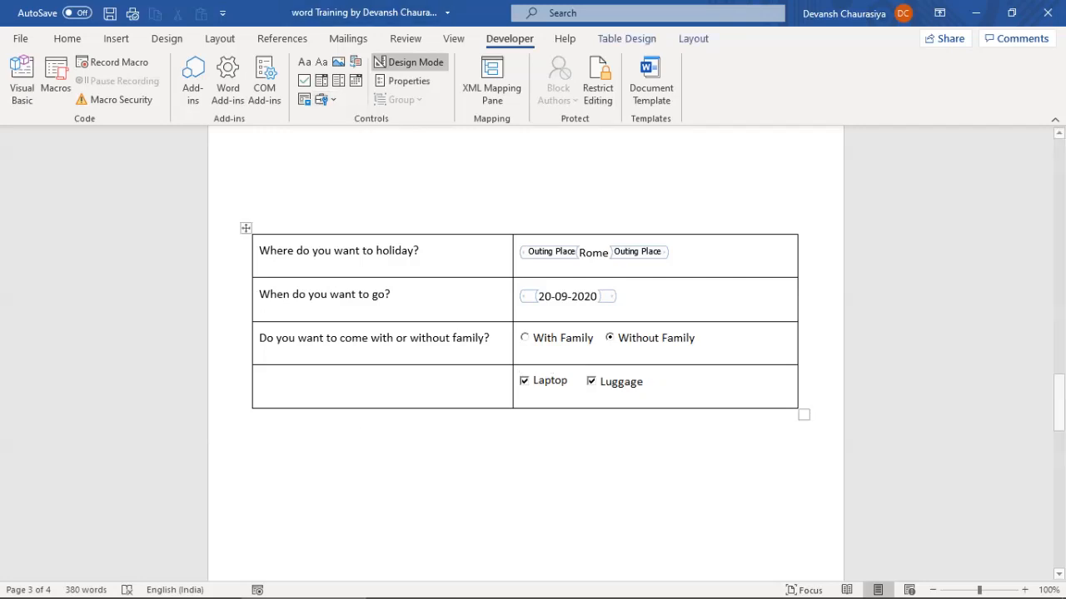
# Replace CheckBox5's caption with Business Class
pyautogui.rightClick(703, 380)
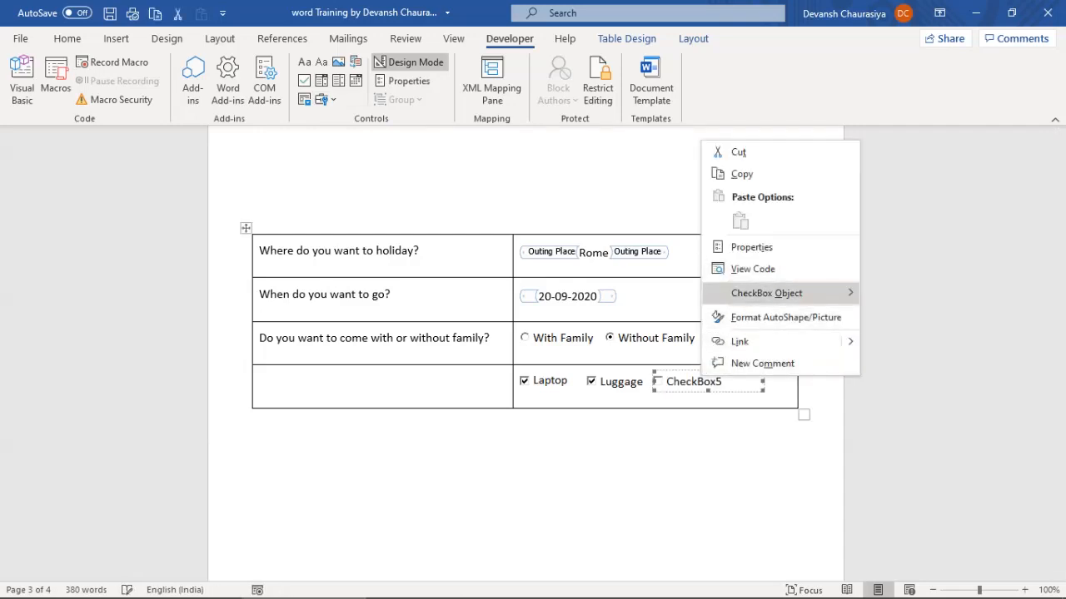
pyautogui.moveTo(765, 293)
pyautogui.click(896, 295)
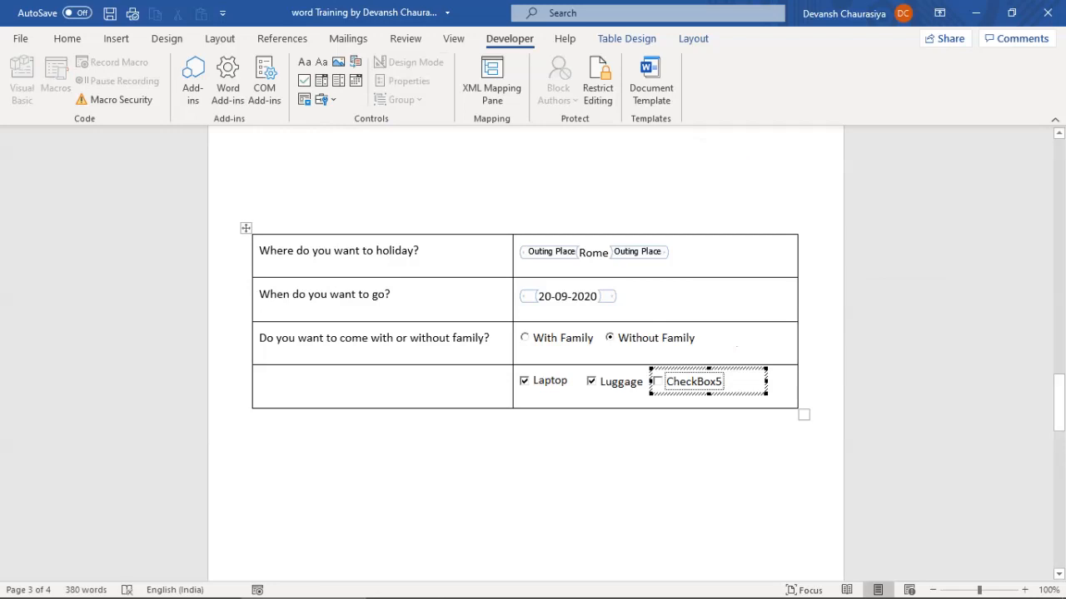
pyautogui.moveTo(723, 381); pyautogui.dragTo(665, 382)
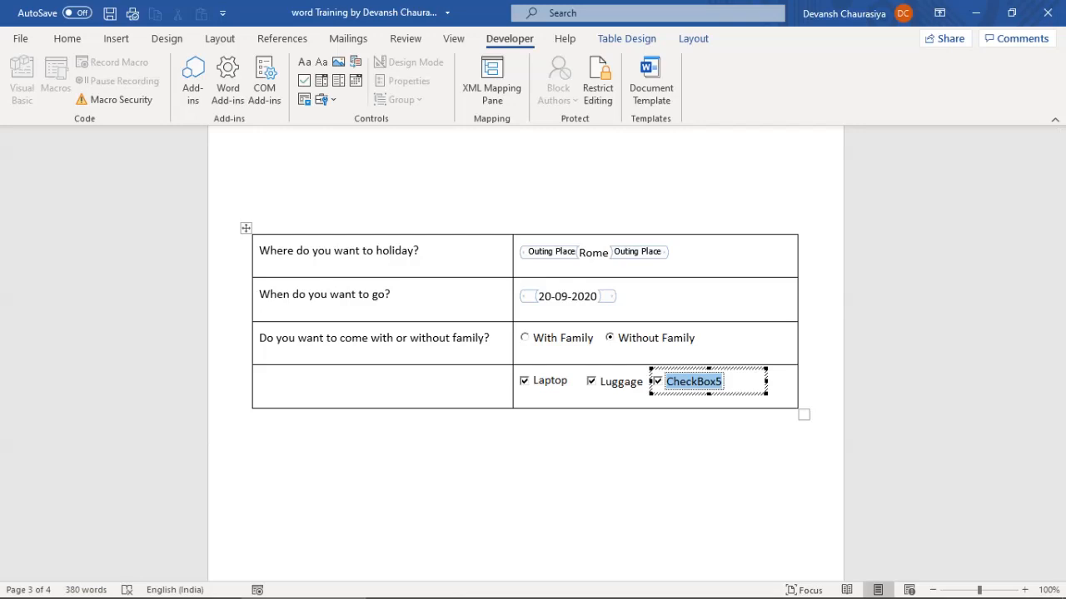
pyautogui.write('Bu')
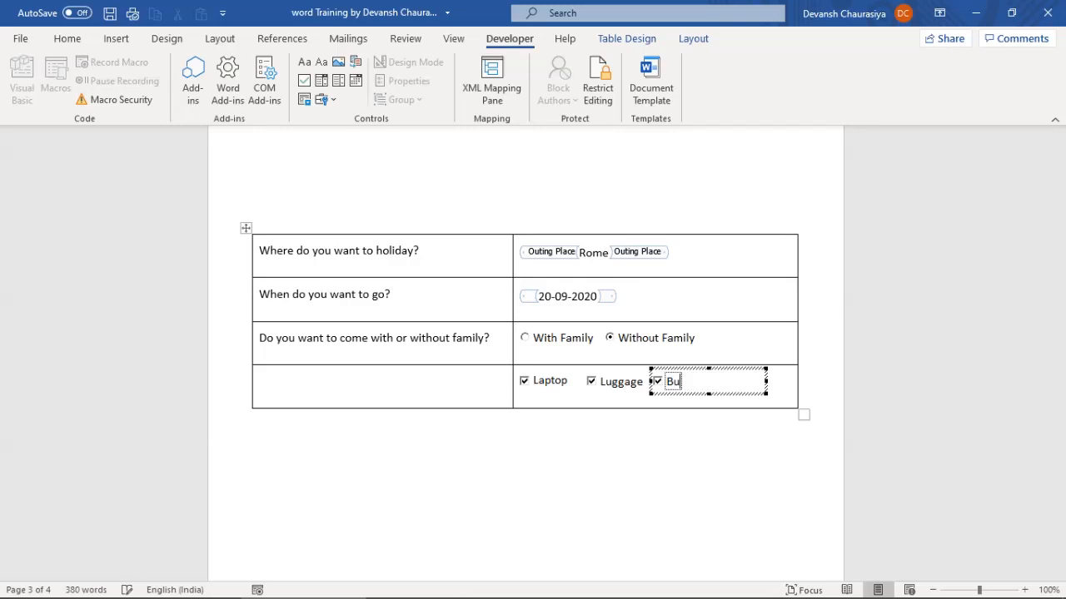
pyautogui.write('siness Class')
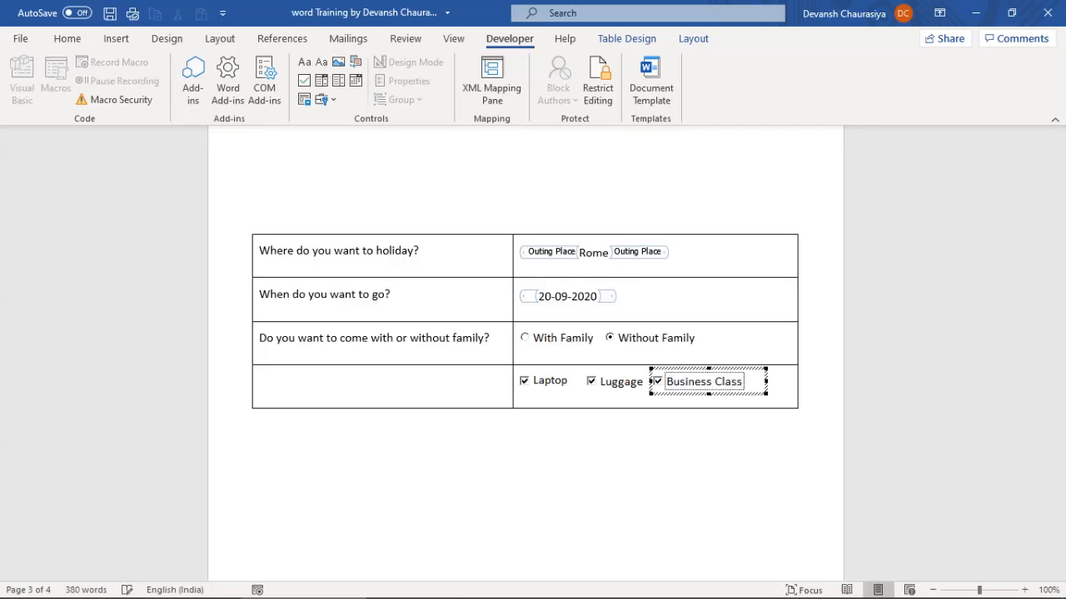
pyautogui.click(800, 333)
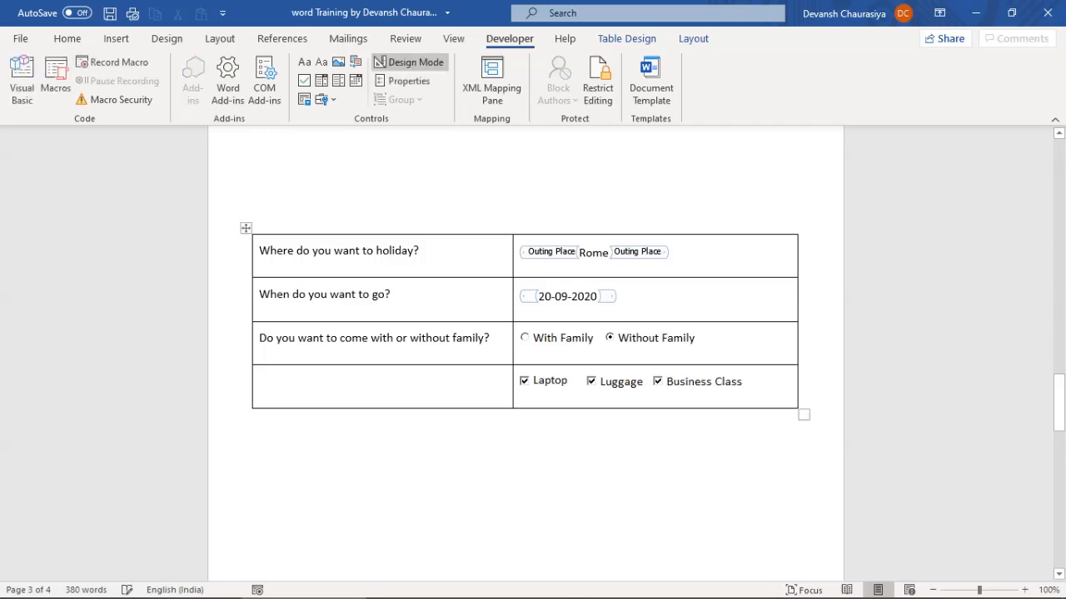
# Turn off Design Mode and type 'Your preferences' in the fourth row's empty left cell
pyautogui.click(408, 63)
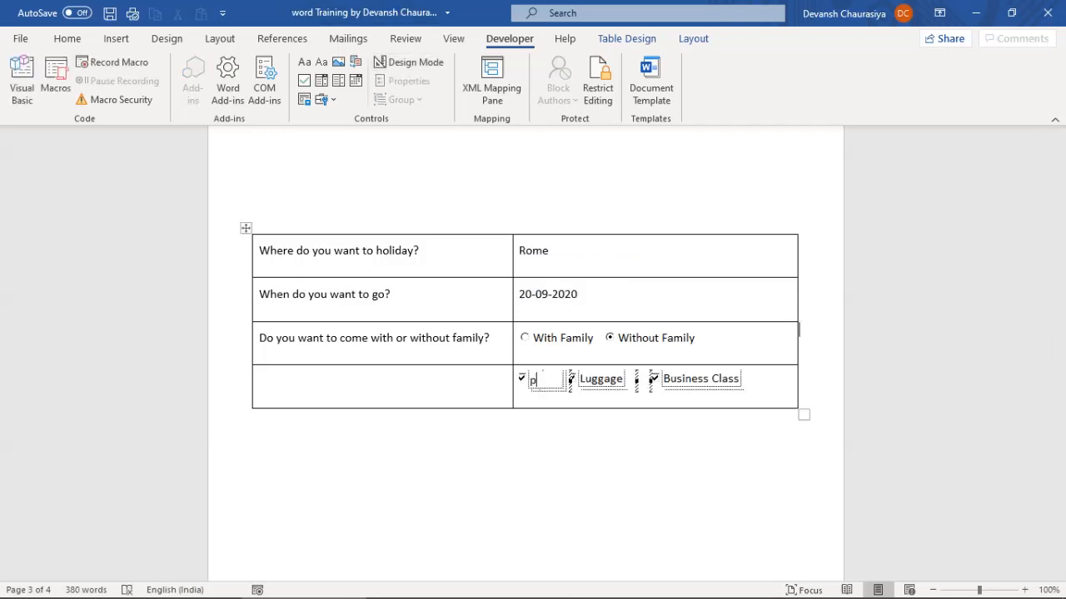
pyautogui.click(260, 381)
pyautogui.write('Your preferences')
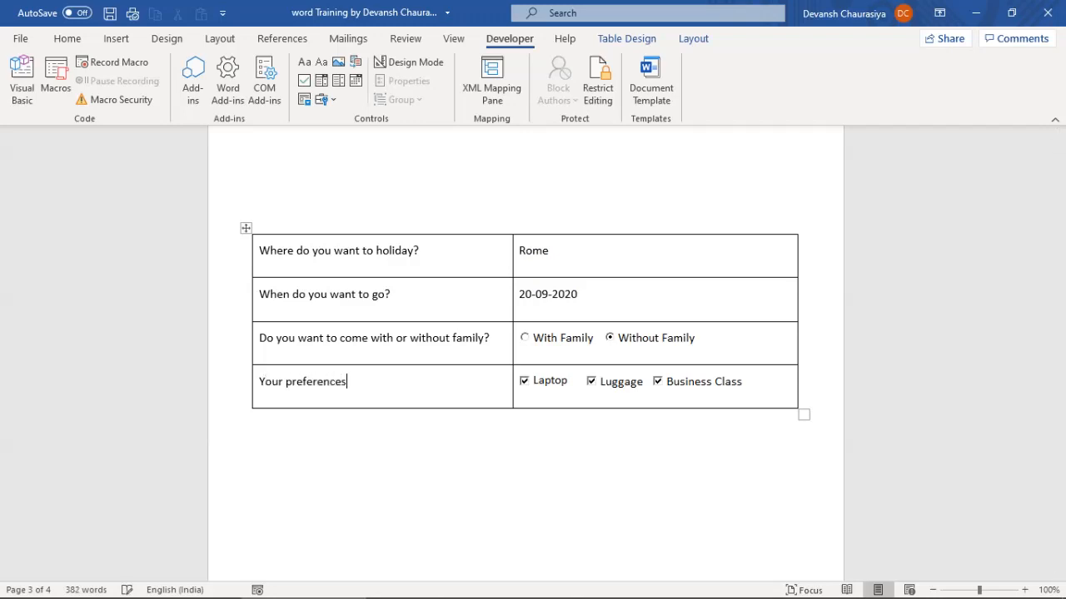
pyautogui.click(358, 473)
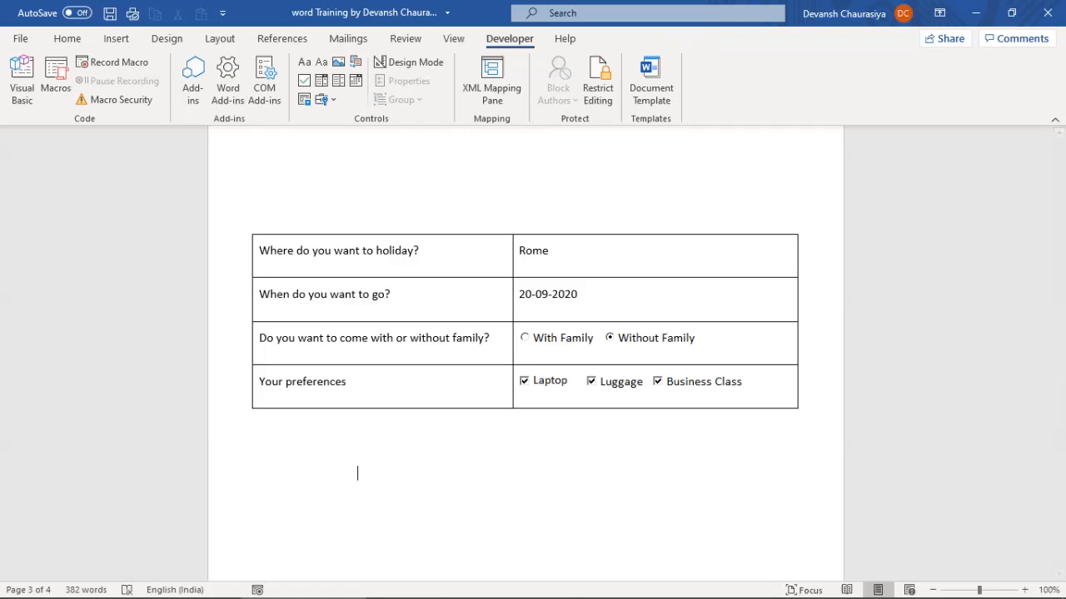
# Test the check boxes, leaving Laptop unticked and Luggage and Business Class ticked
pyautogui.click(524, 381)
pyautogui.click(591, 381)
pyautogui.click(657, 382)
pyautogui.click(658, 381)
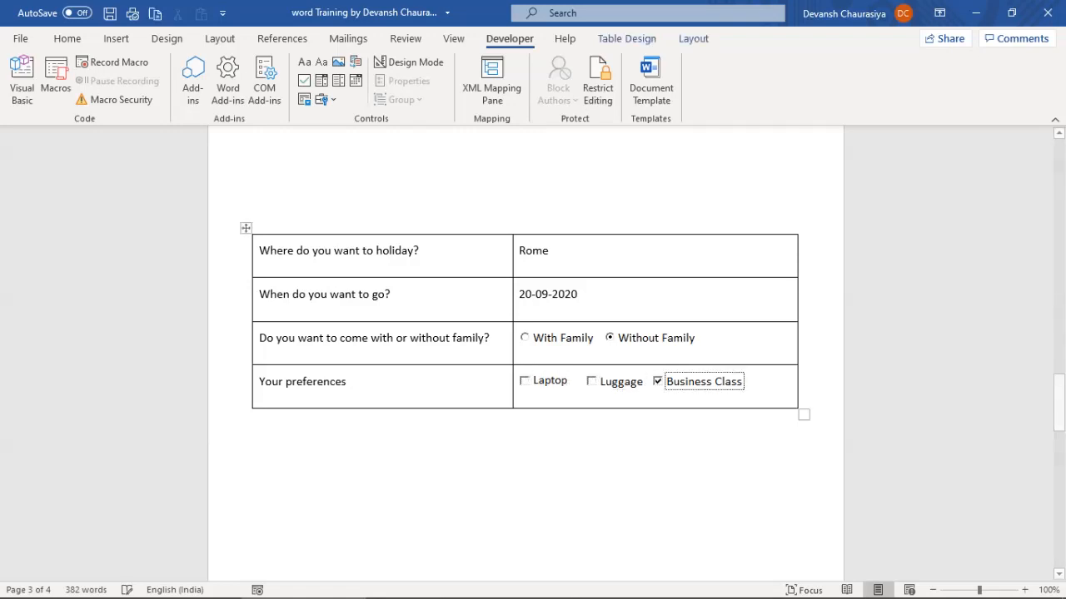
pyautogui.click(591, 381)
pyautogui.click(358, 474)
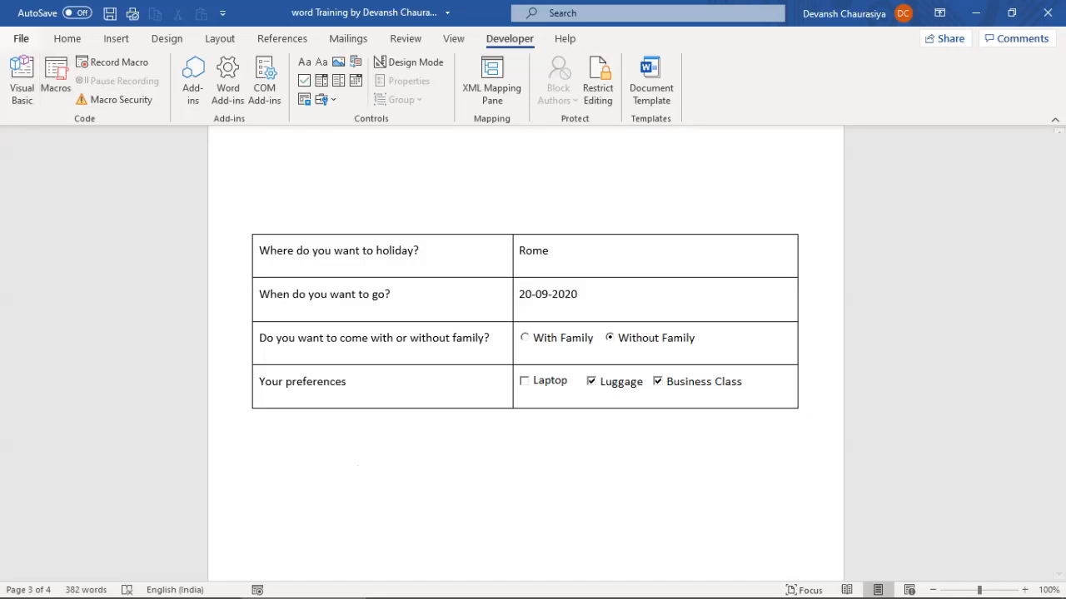
# Save the form as a Word Template (*.dotx) on the Desktop under its current name
pyautogui.click(21, 38)
pyautogui.click(50, 249)
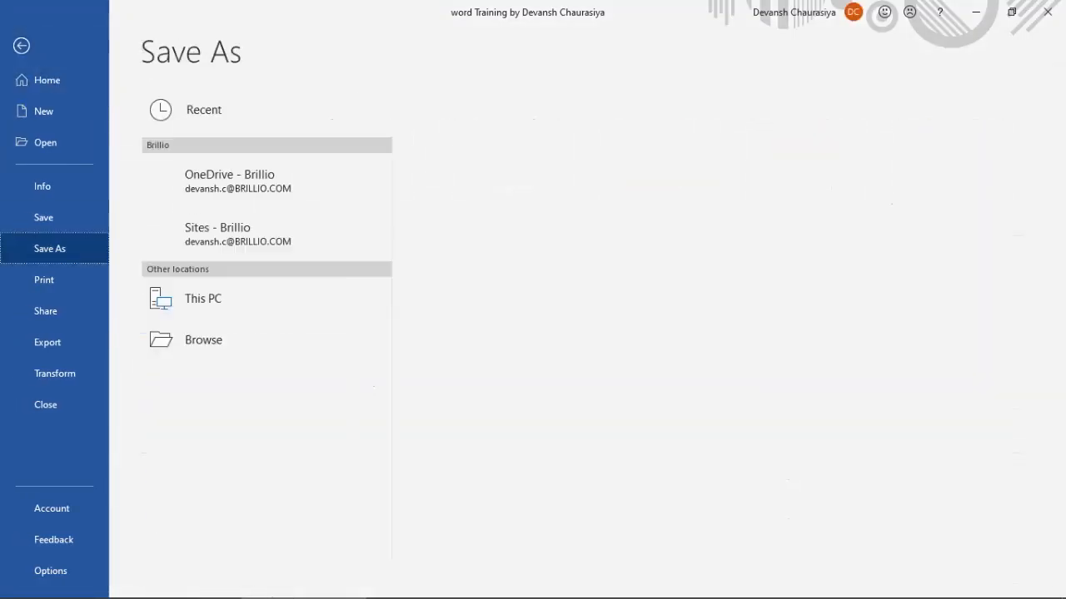
pyautogui.click(684, 142)
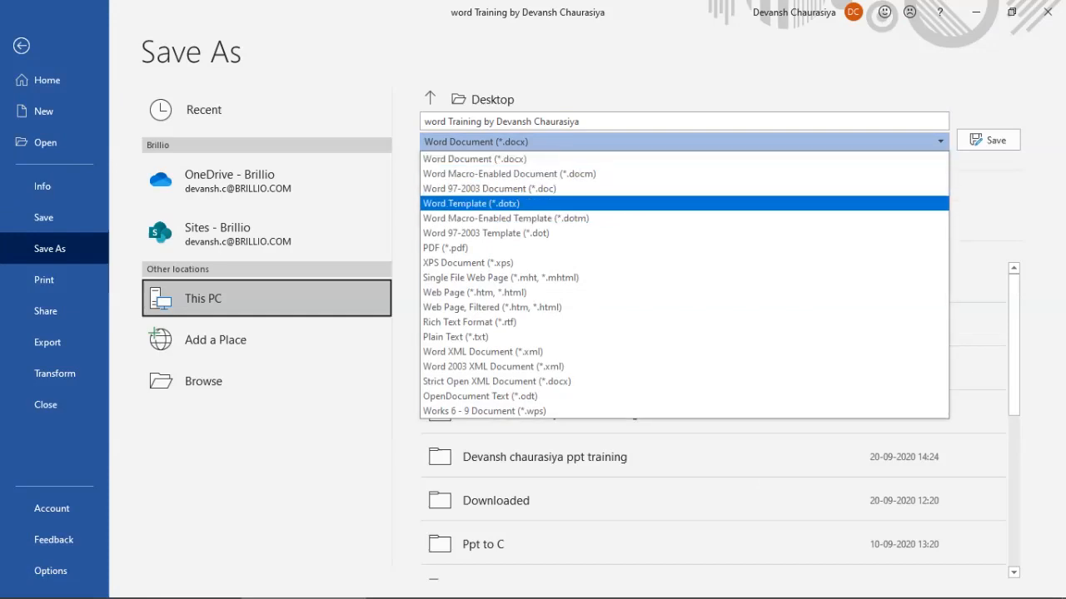
pyautogui.click(471, 204)
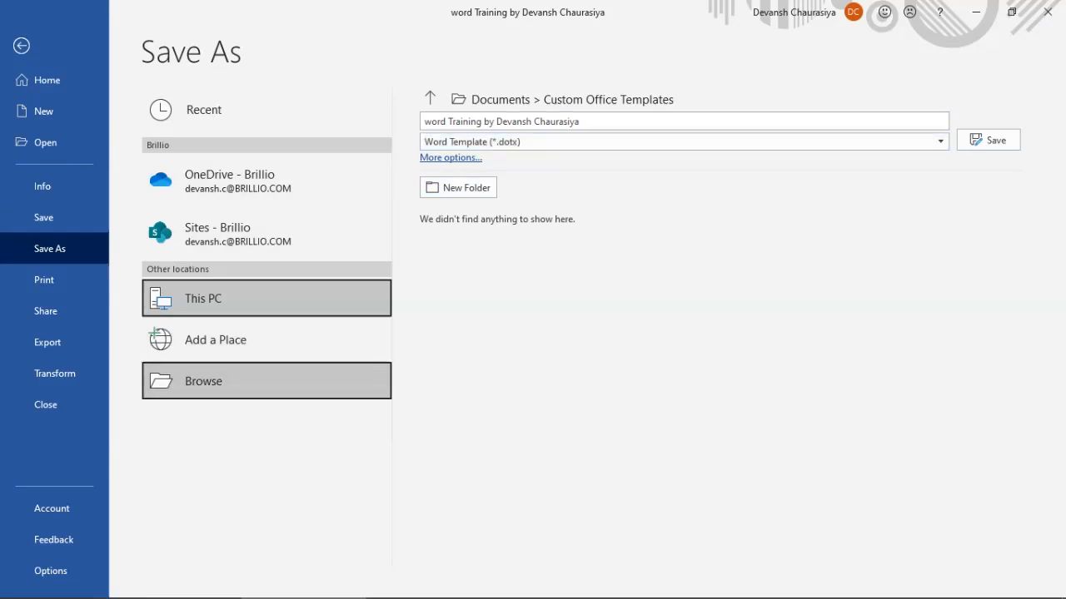
pyautogui.click(203, 382)
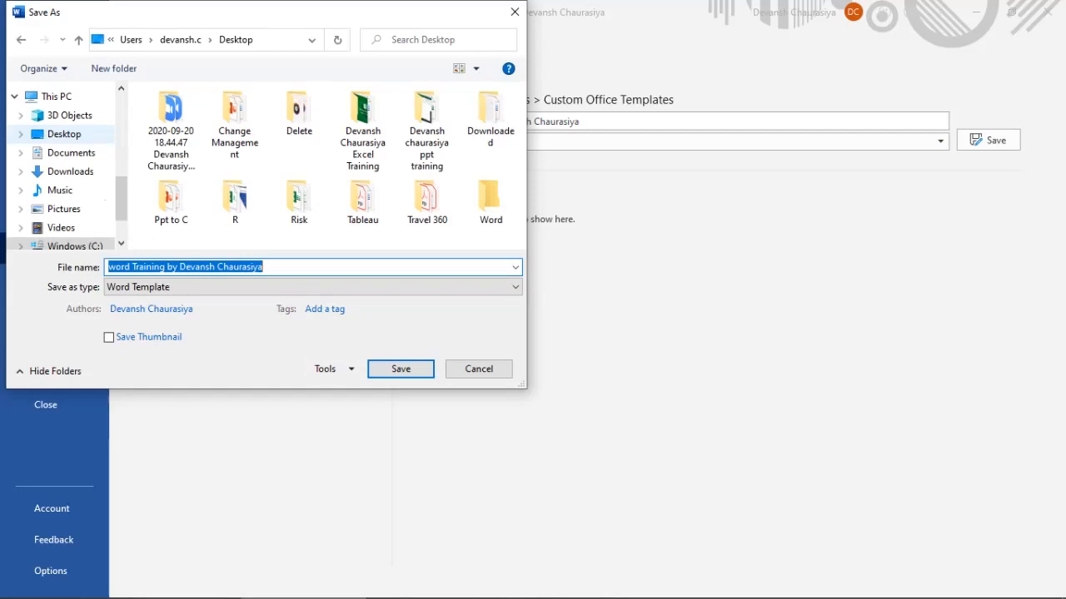
pyautogui.click(64, 134)
pyautogui.click(400, 369)
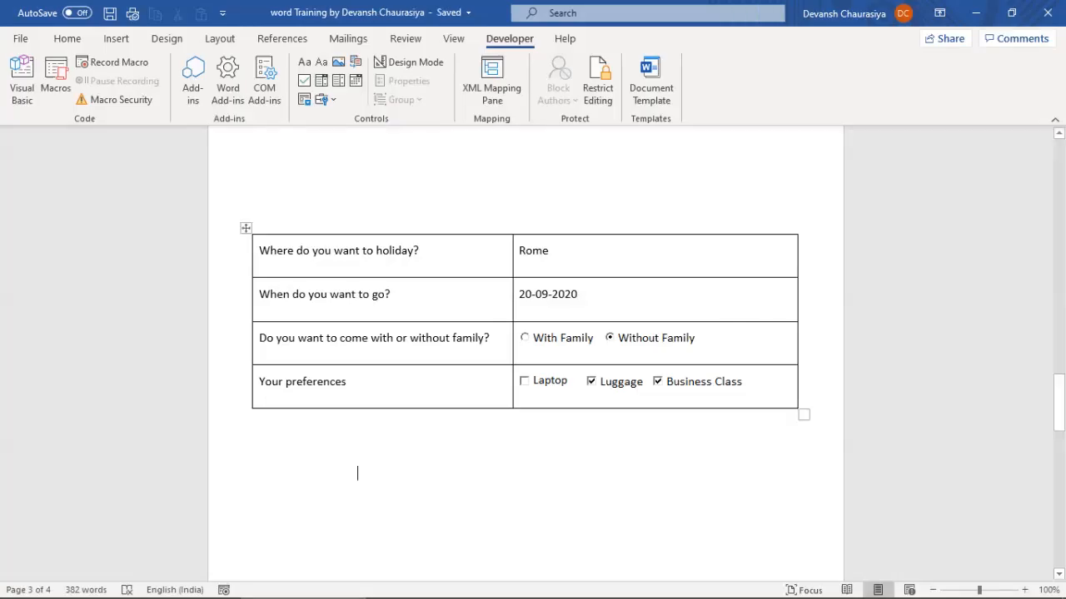
# Close Word and move the two training files into the right icon column on the Desktop
pyautogui.click(1047, 13)
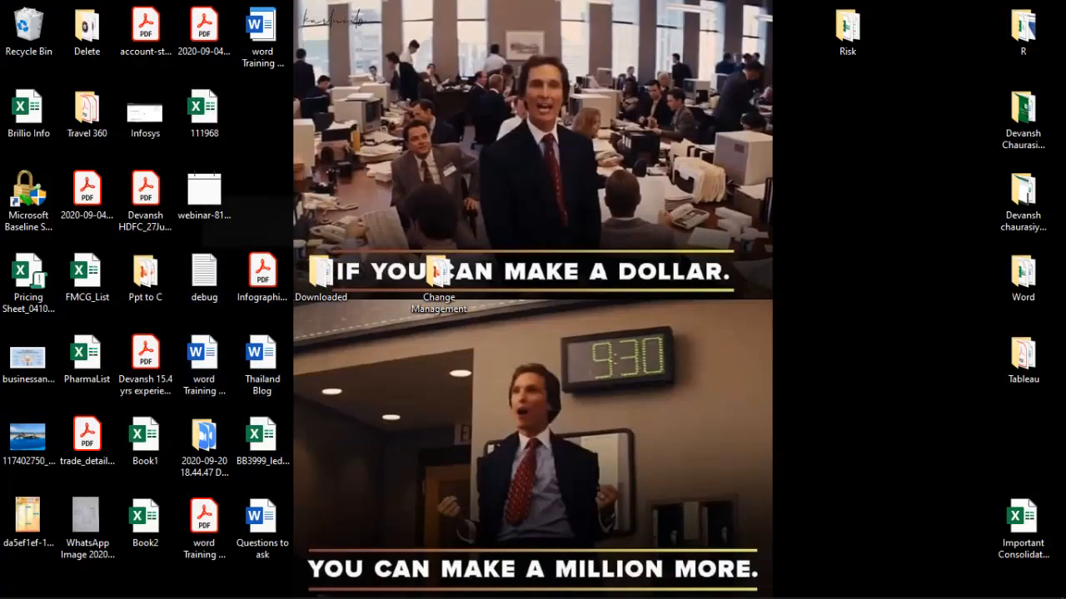
pyautogui.moveTo(263, 33); pyautogui.dragTo(848, 113)
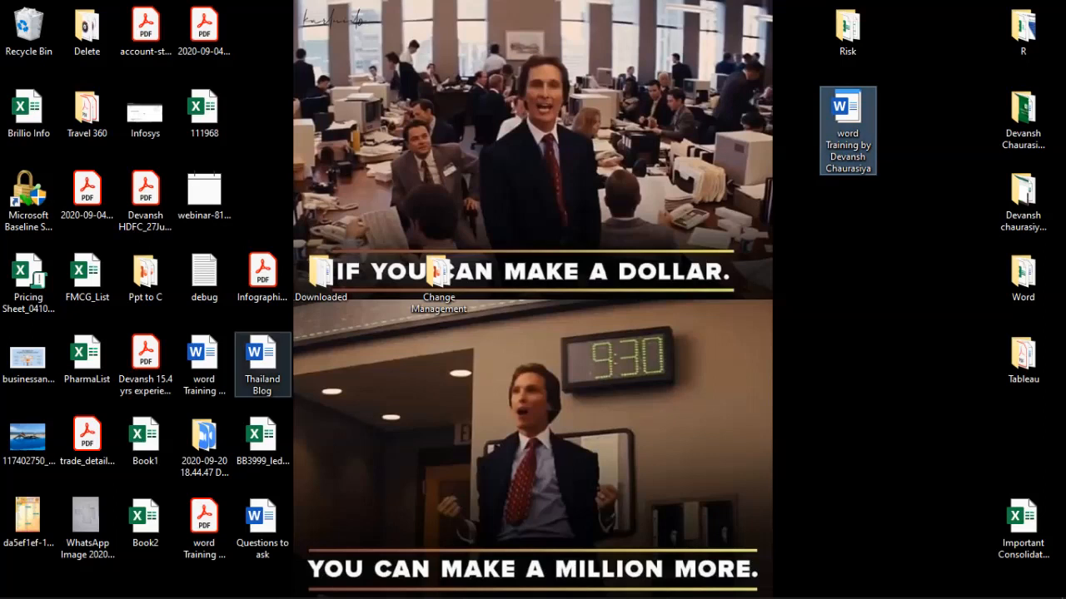
pyautogui.moveTo(202, 356); pyautogui.dragTo(846, 217)
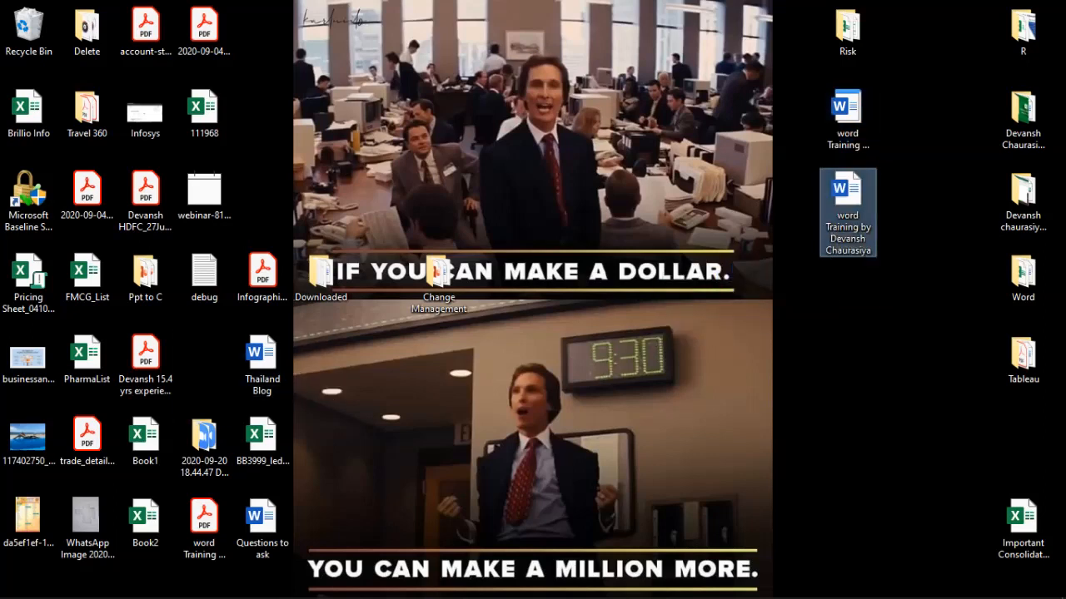
# Open the saved .dotx template from the Desktop
pyautogui.click(847, 117)
pyautogui.click(847, 198)
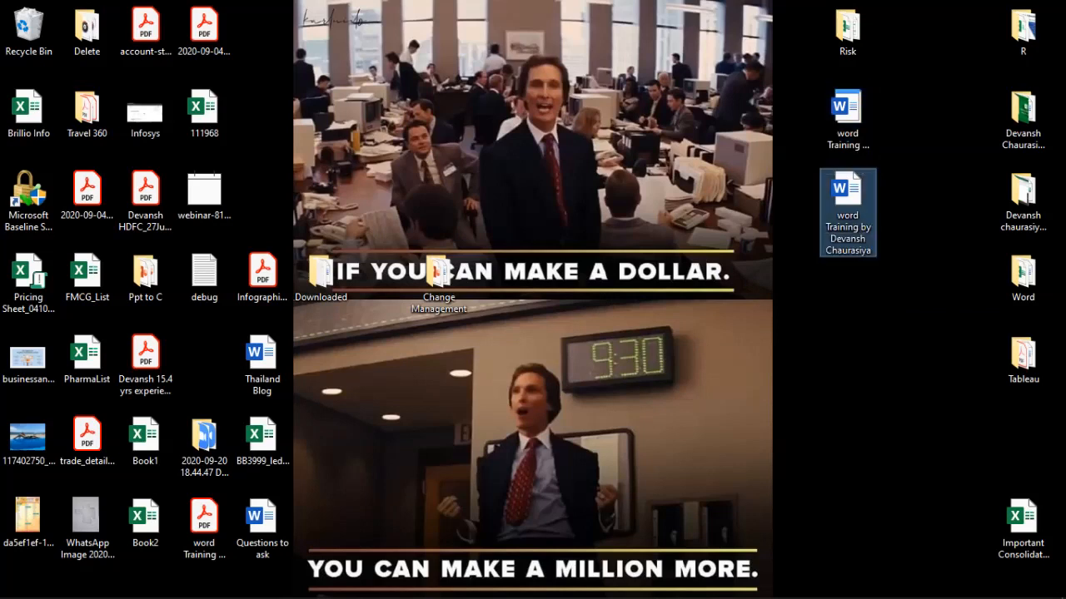
pyautogui.click(847, 116)
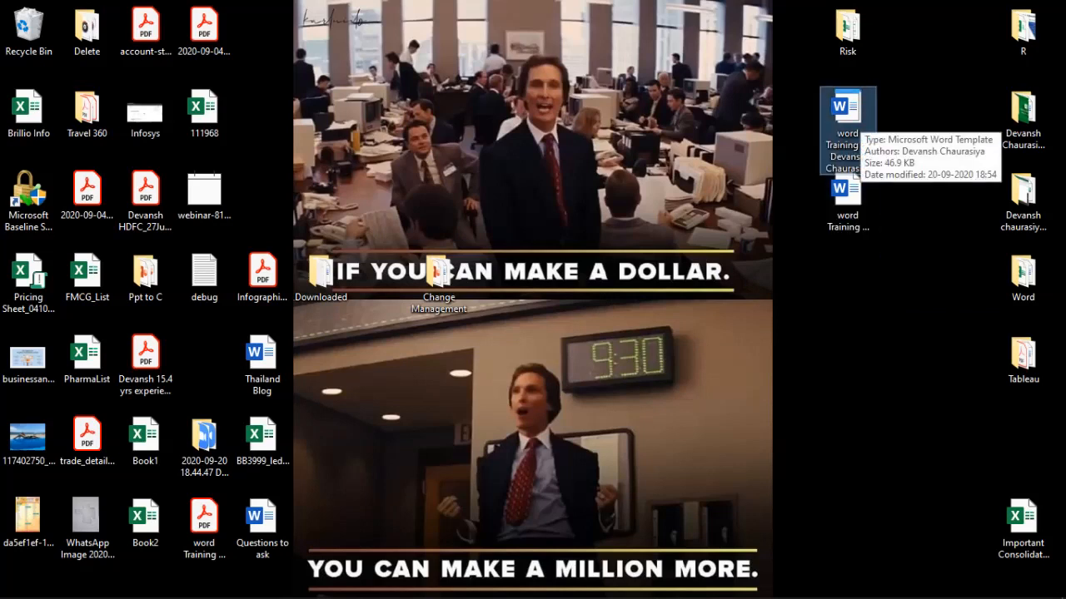
pyautogui.press('Return')
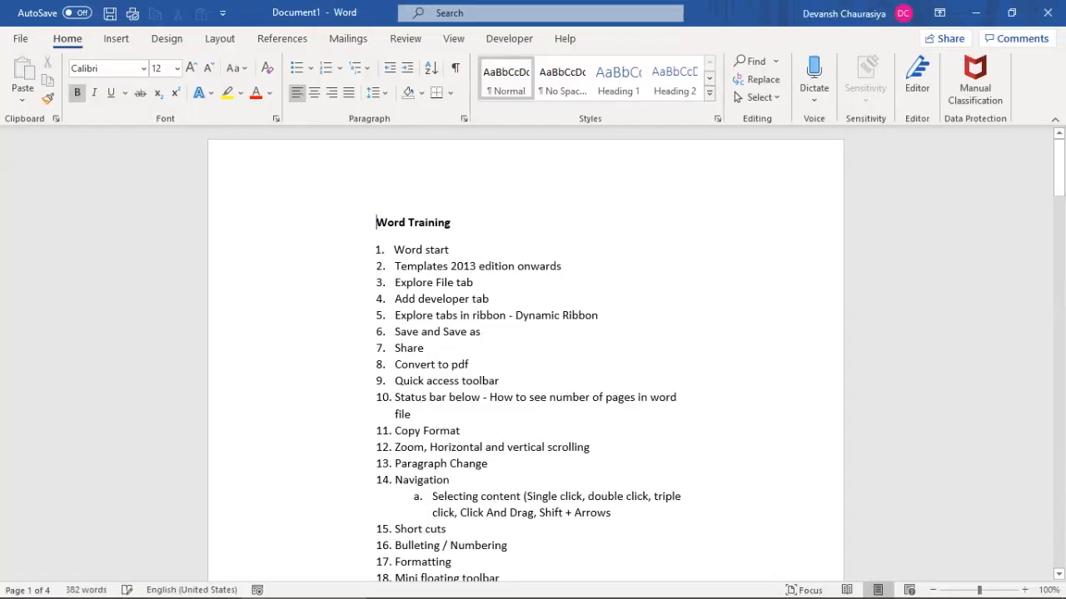
# Scroll to the holiday form table in the new Document1 and select it to inspect
pyautogui.scroll(-20, 525, 358)
pyautogui.scroll(-10, 525, 358)
pyautogui.scroll(2, 525, 358)
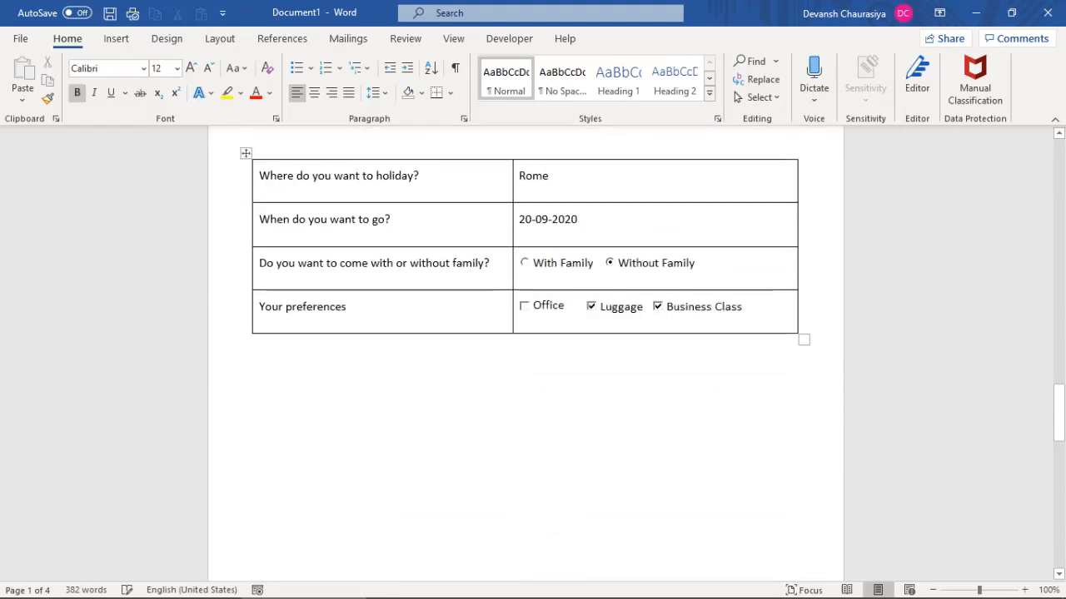
pyautogui.click(245, 153)
pyautogui.click(357, 454)
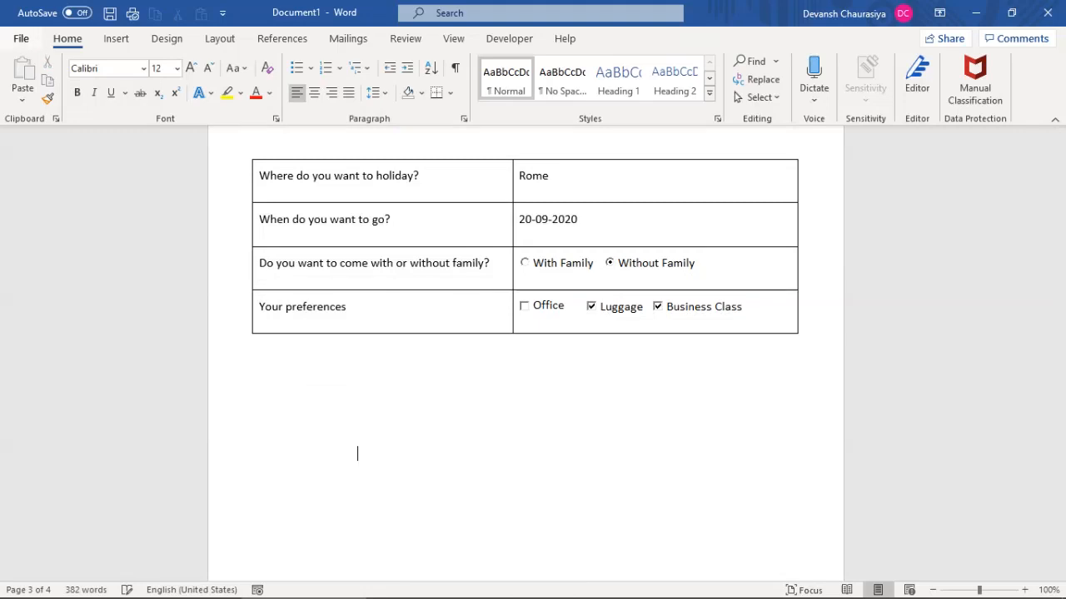
# Confirm that Save As defaults to Word Document (*.docx), then return to the document
pyautogui.click(21, 38)
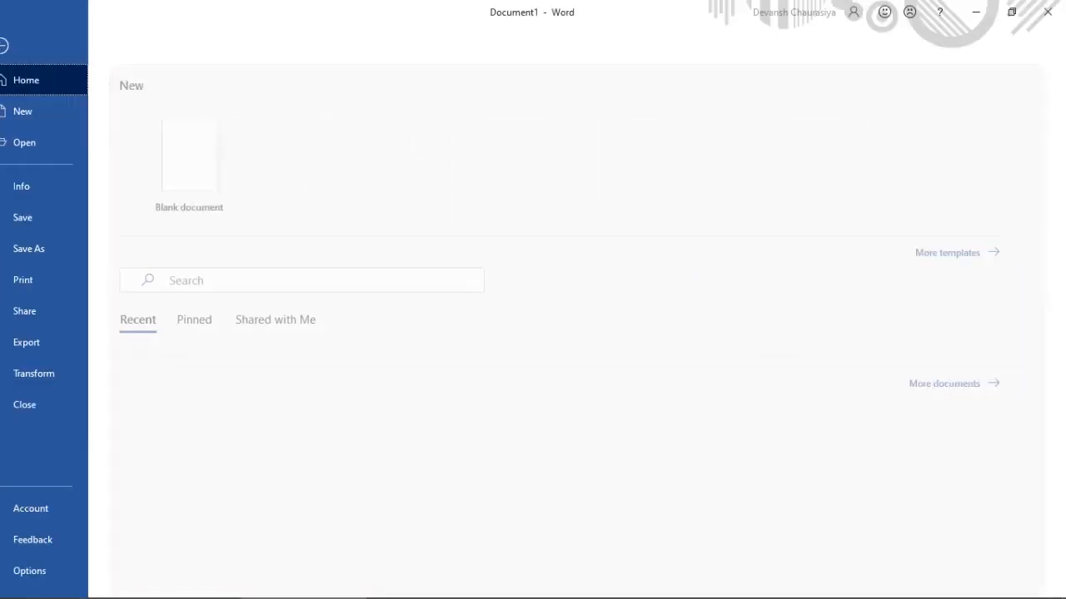
pyautogui.click(49, 248)
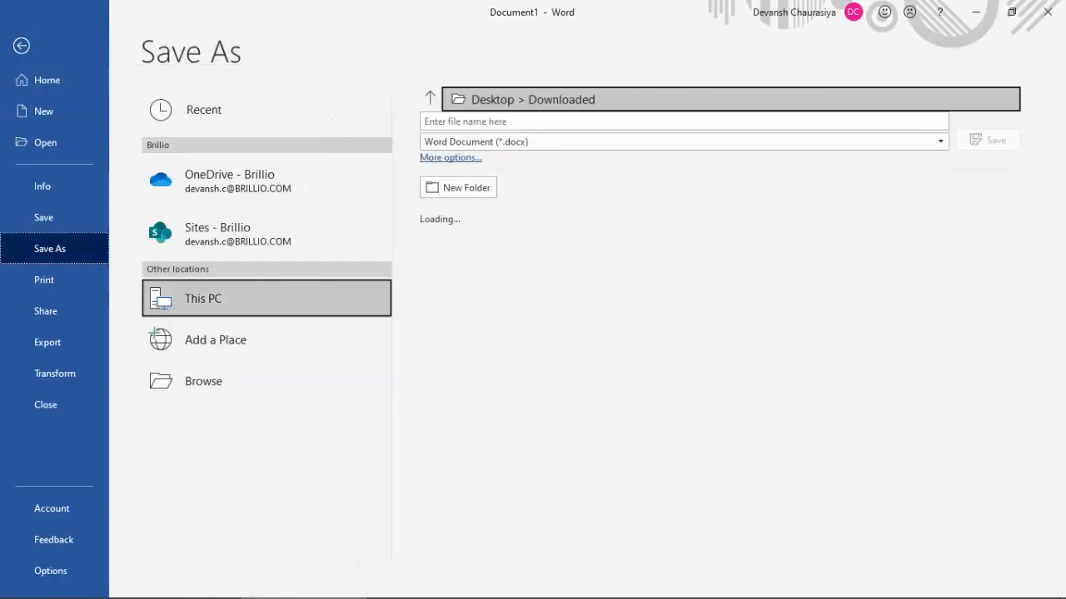
pyautogui.click(940, 141)
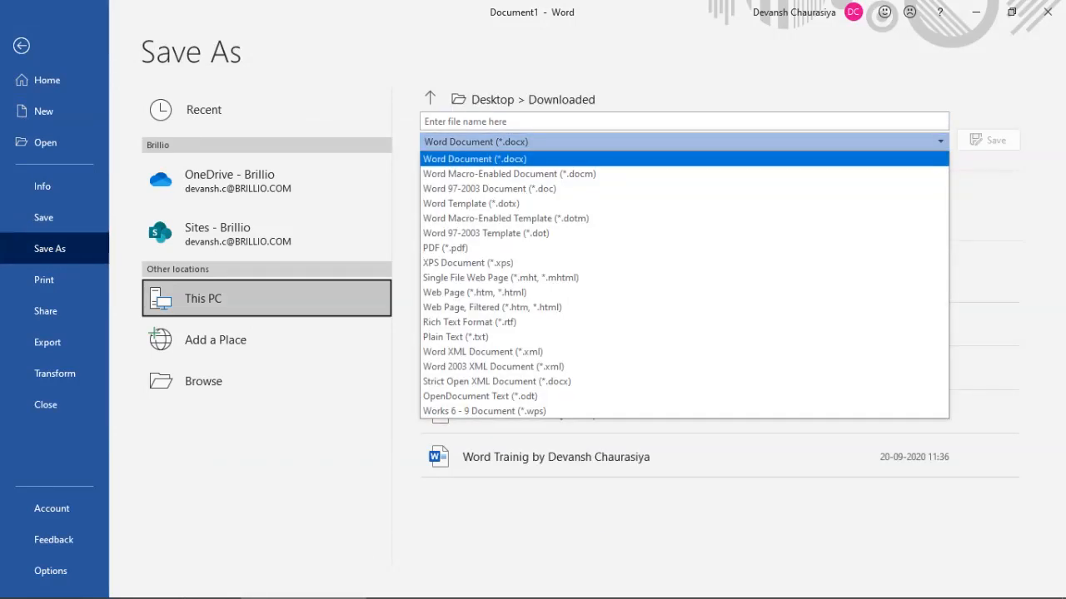
pyautogui.press('Escape')
pyautogui.click(21, 45)
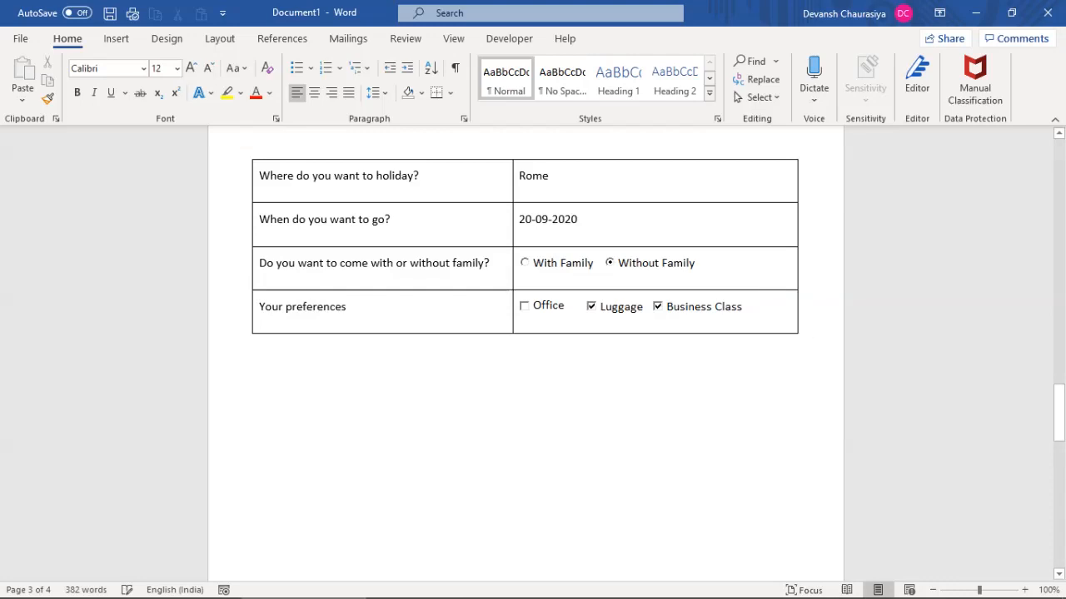
# Scroll down through the rest of the new Document1
pyautogui.moveTo(1058, 412); pyautogui.dragTo(1058, 166)
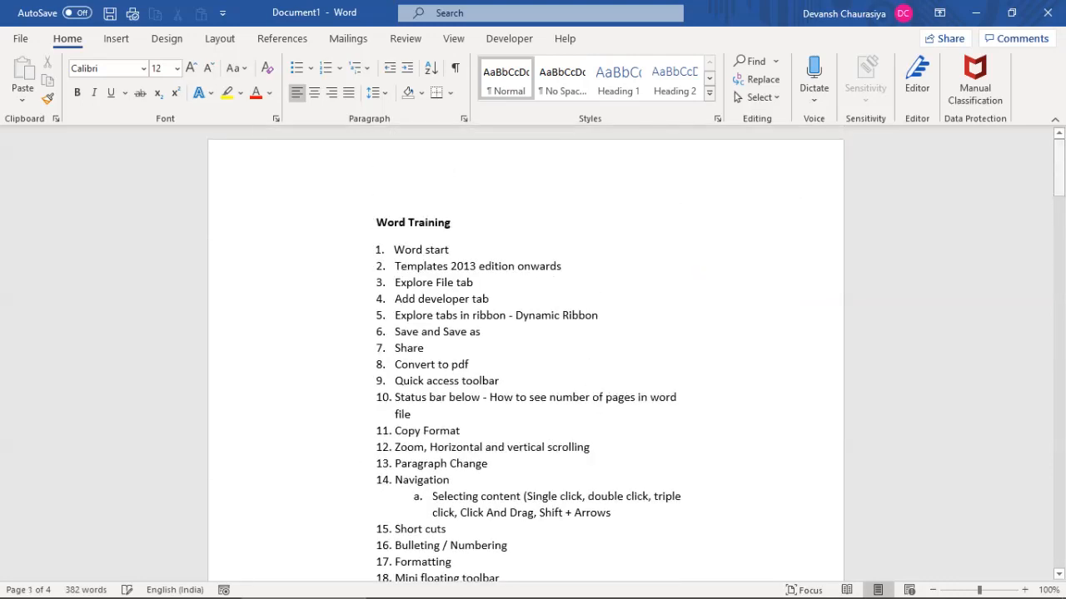
pyautogui.scroll(-20, 525, 358)
pyautogui.scroll(-8, 524, 358)
pyautogui.scroll(-6, 525, 358)
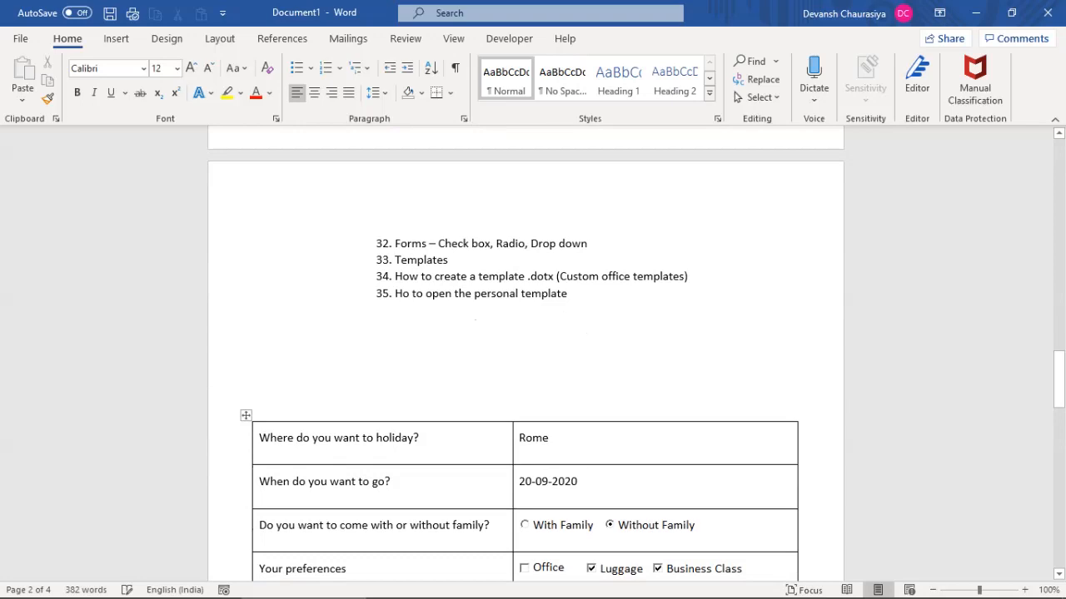